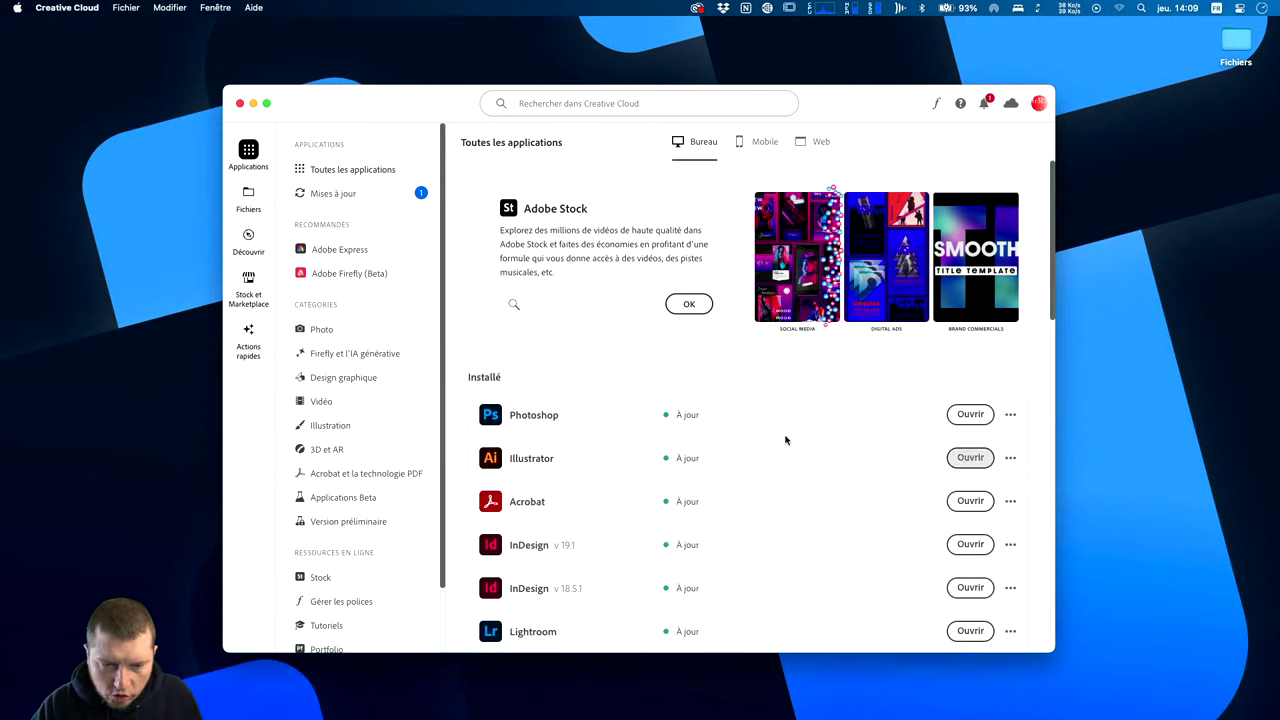
Browse the Updates, Illustration and Graphic Design categories, then show Illustrator's Version 28.1 versions list.
{"action": "left_click", "coordinate": [376, 196]}
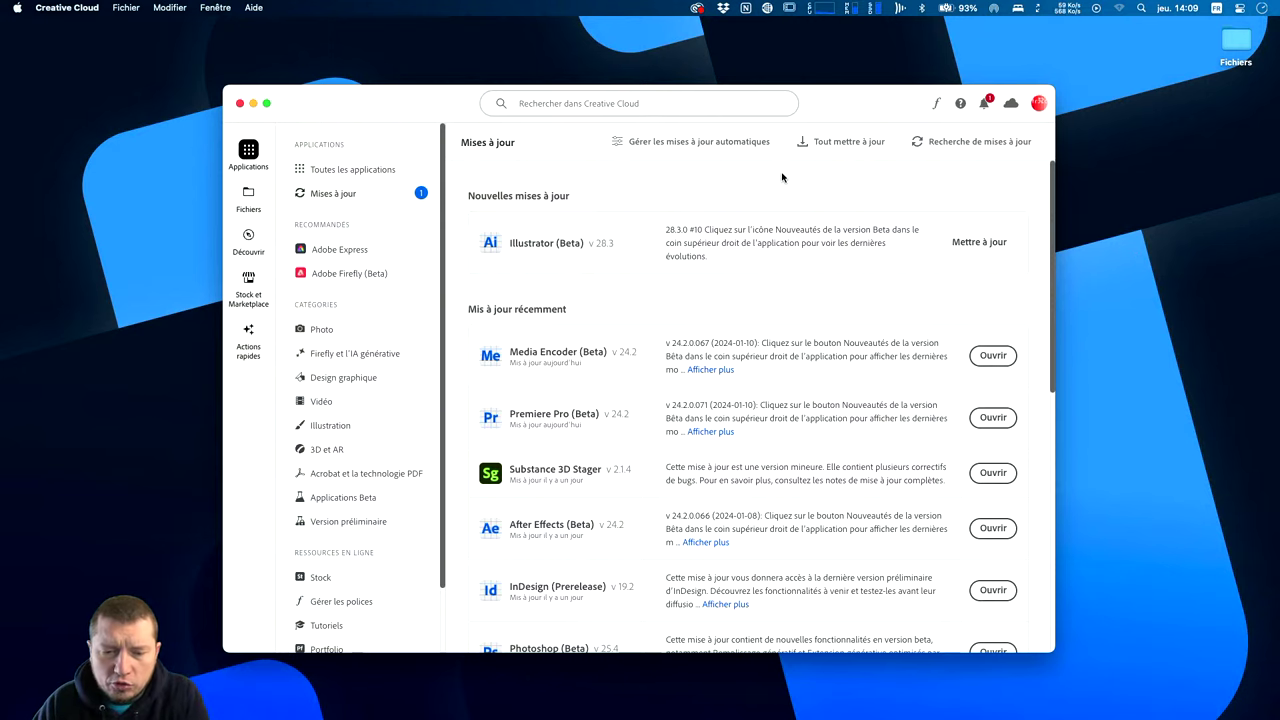
{"action": "left_click", "coordinate": [340, 428]}
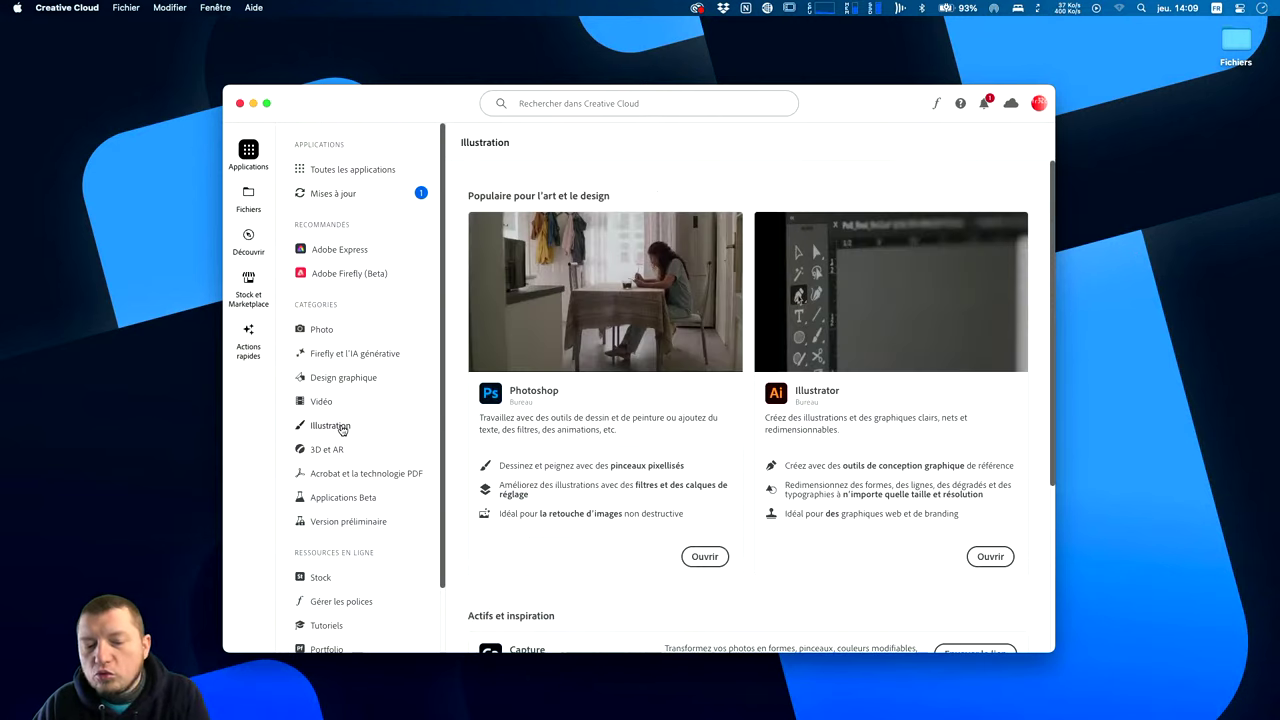
{"action": "left_click", "coordinate": [343, 378]}
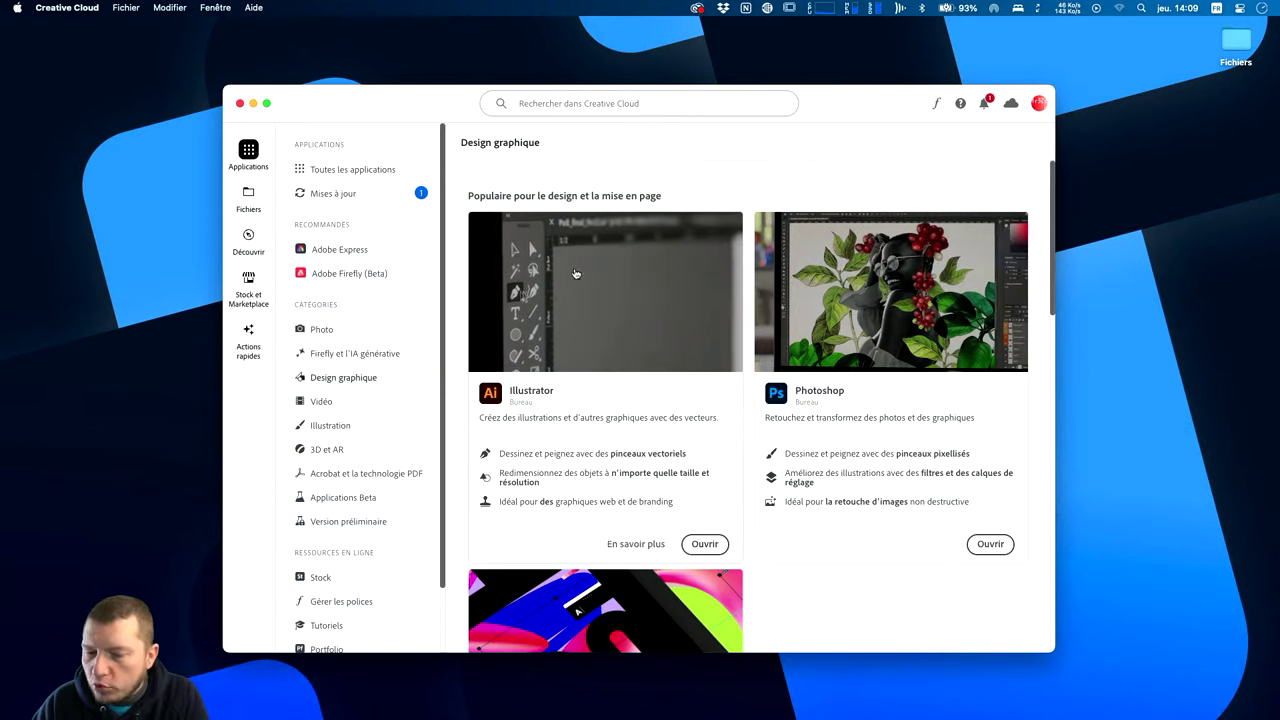
{"action": "left_click", "coordinate": [640, 546]}
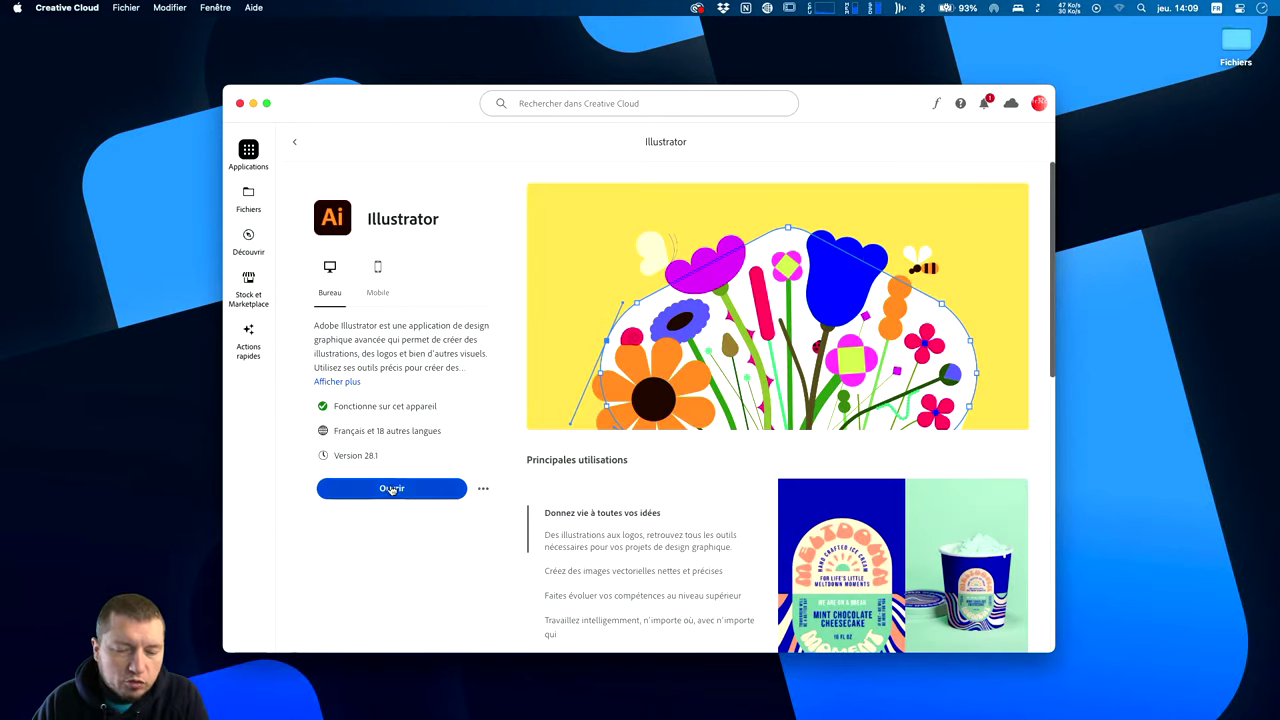
{"action": "left_click", "coordinate": [345, 456]}
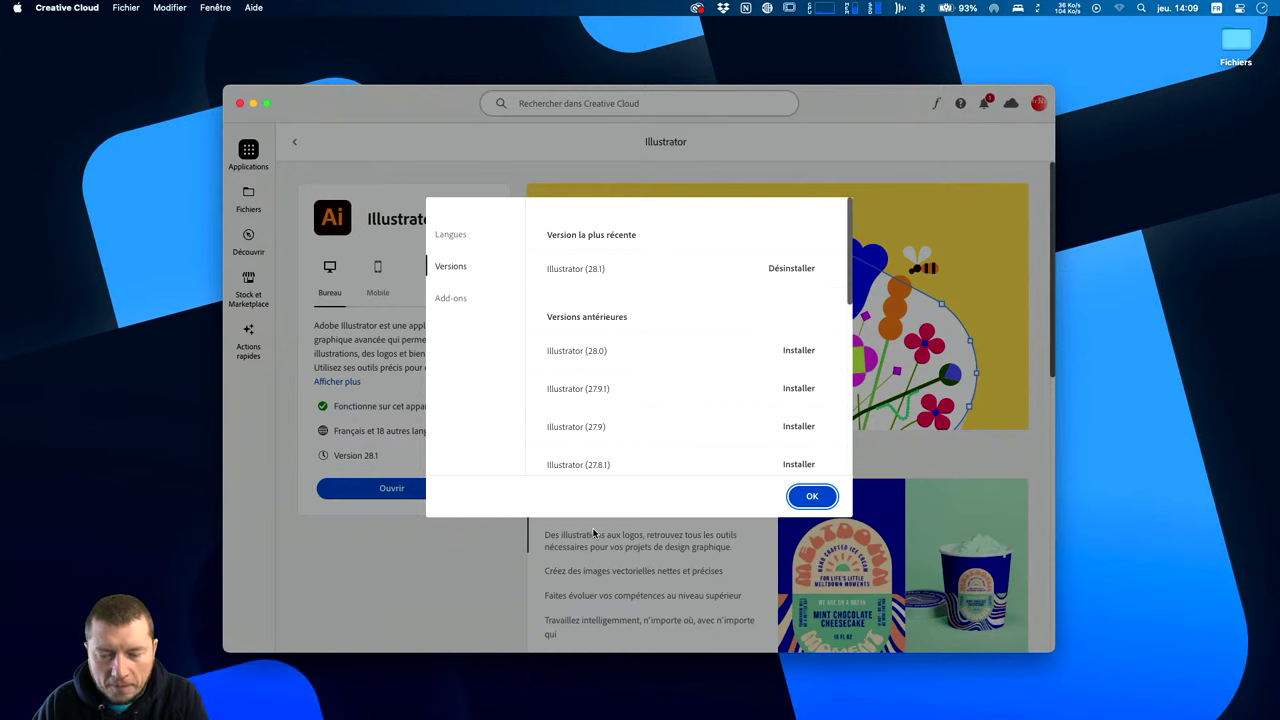
{"action": "key", "text": "super+Tab"}
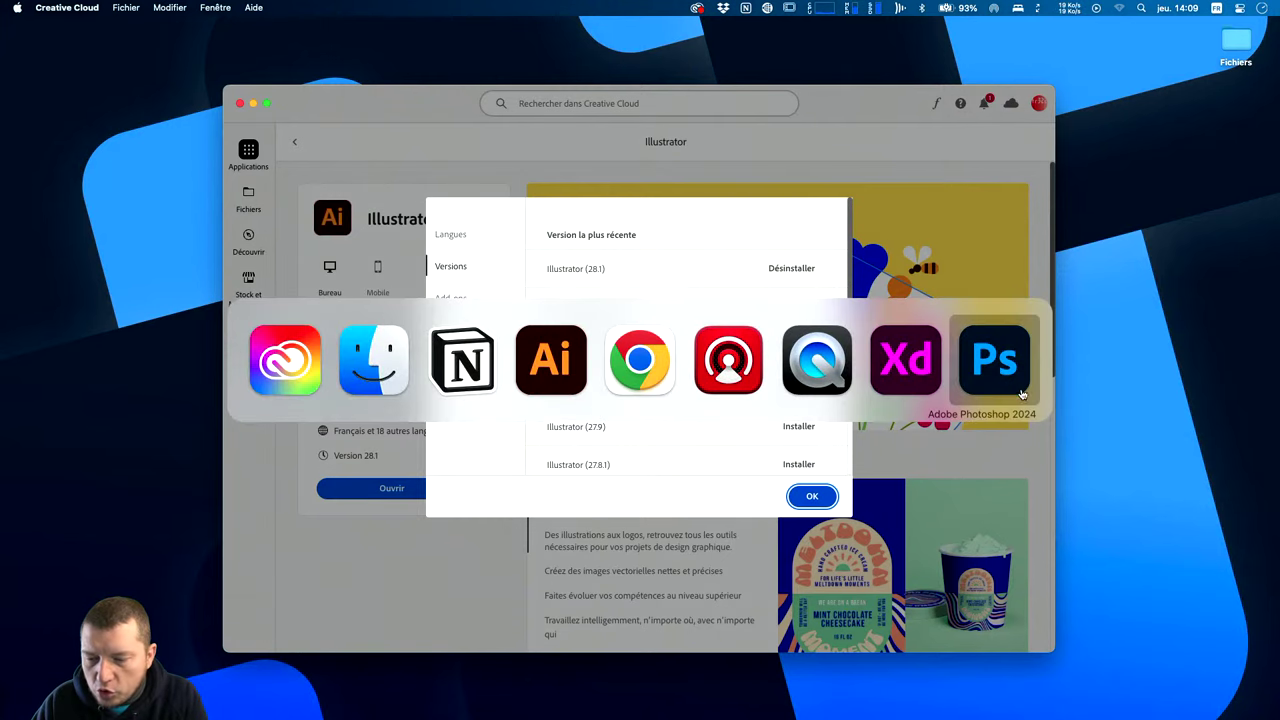
In Photoshop, close the Carte and Pixel Art documents and show the Libraries panel.
{"action": "left_click", "coordinate": [1006, 387]}
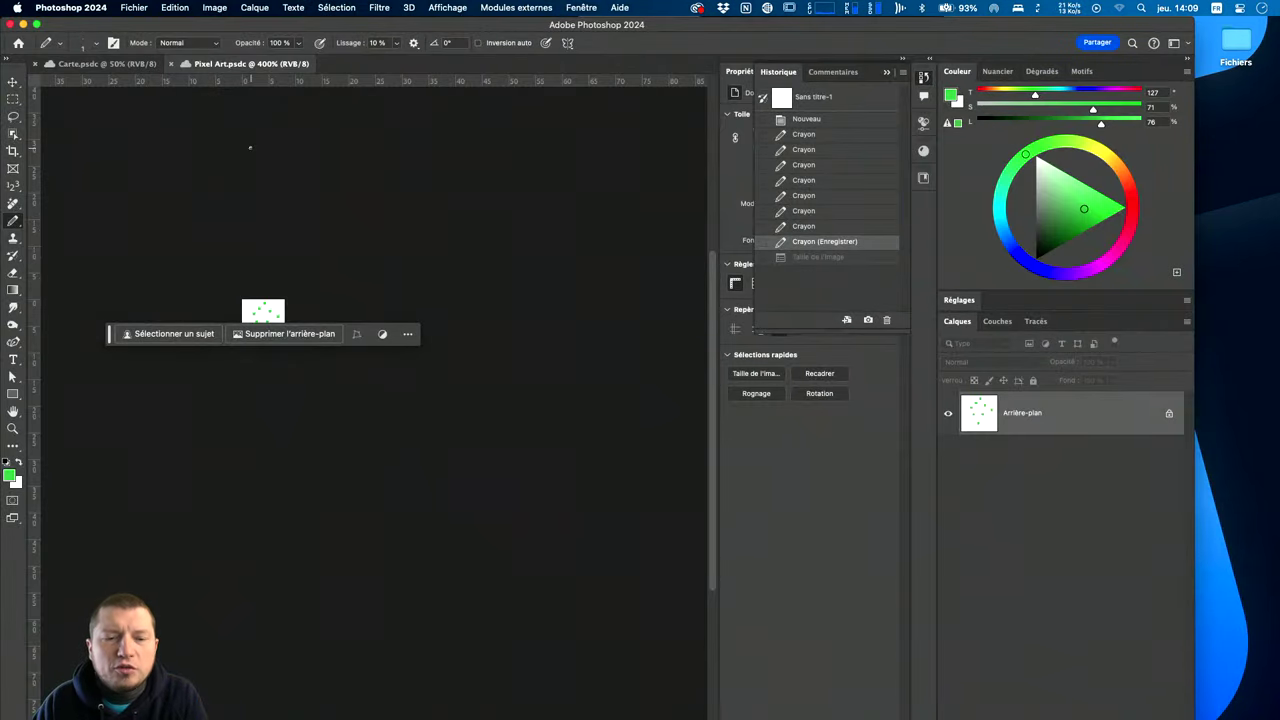
{"action": "left_click", "coordinate": [36, 64]}
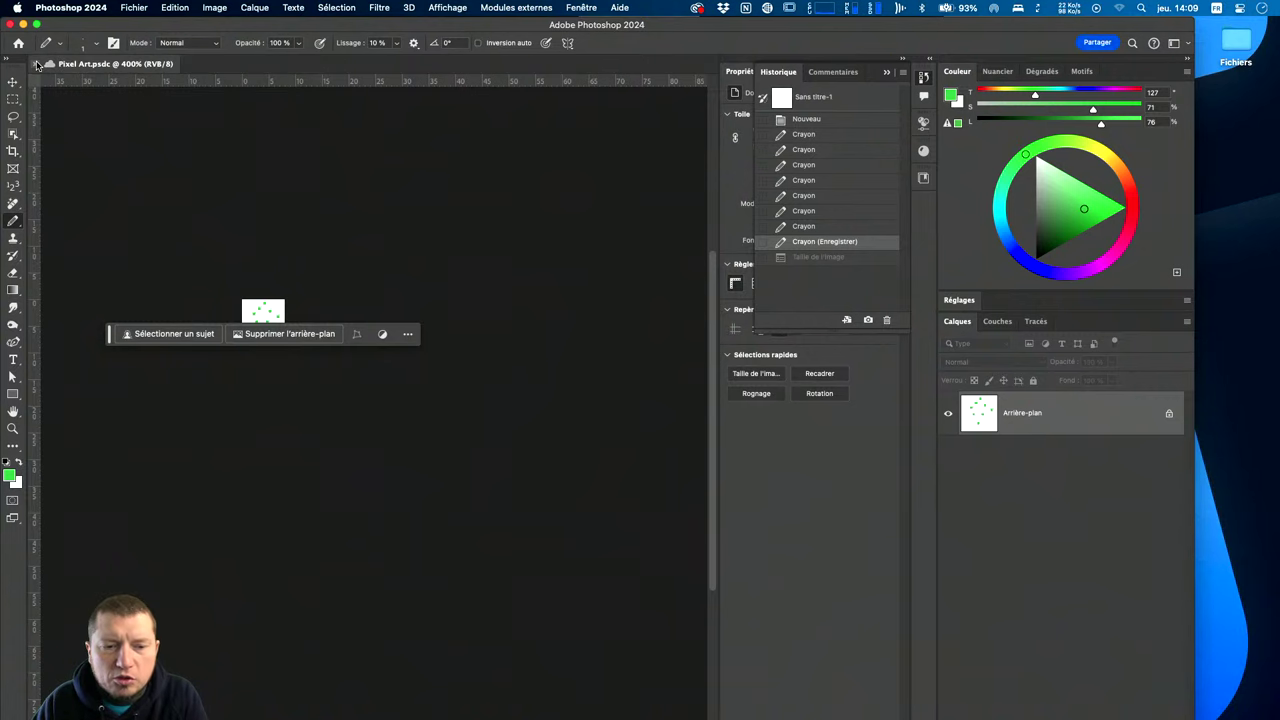
{"action": "left_click", "coordinate": [38, 64]}
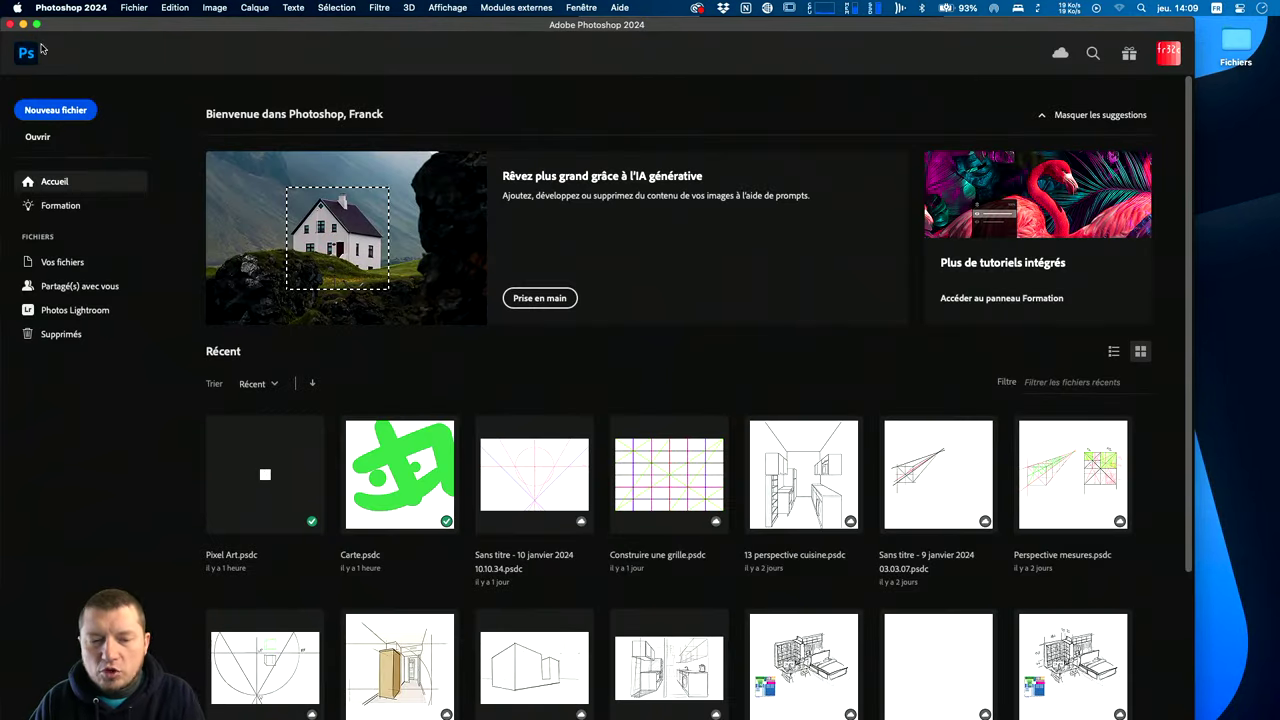
{"action": "left_click", "coordinate": [515, 7]}
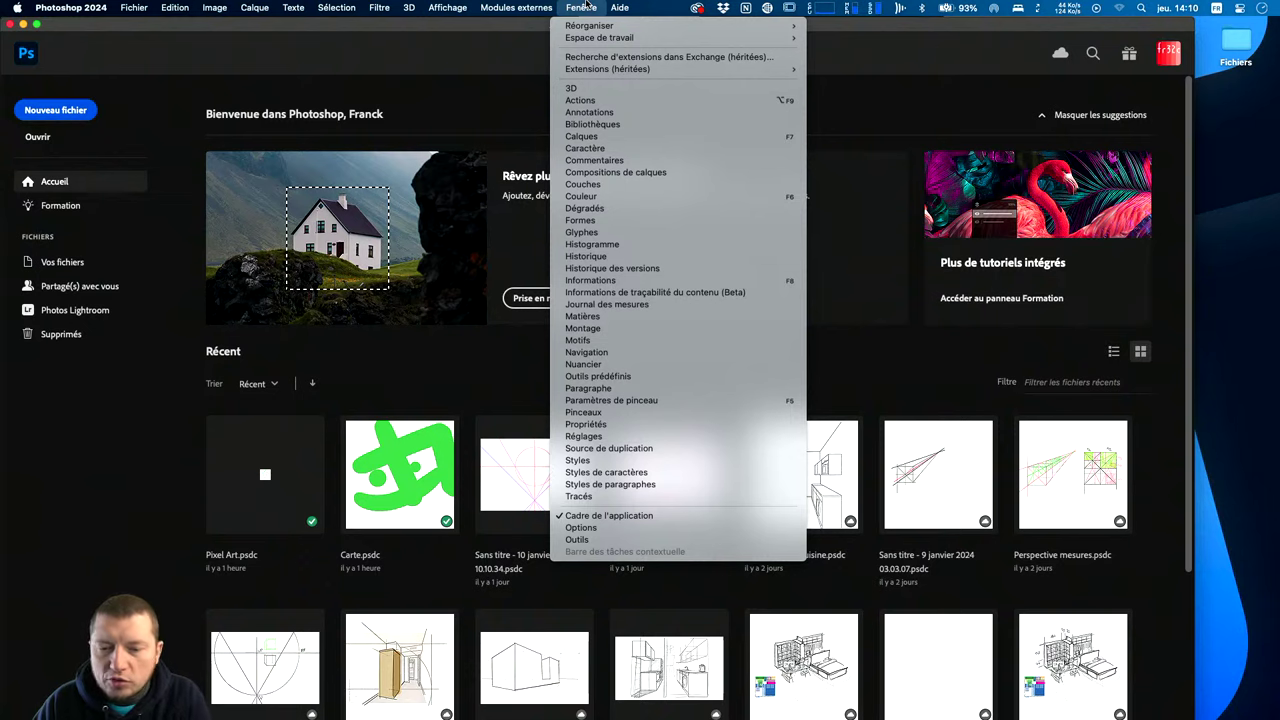
{"action": "left_click", "coordinate": [618, 126]}
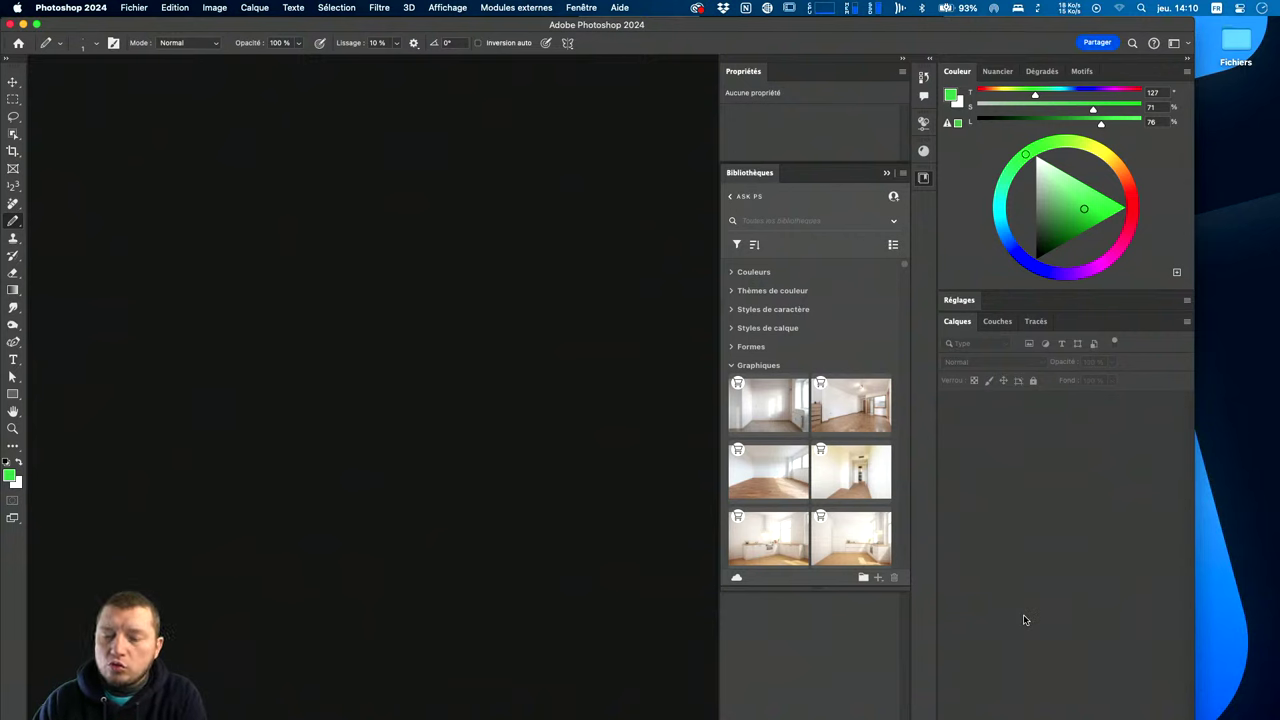
{"action": "left_click", "coordinate": [733, 273]}
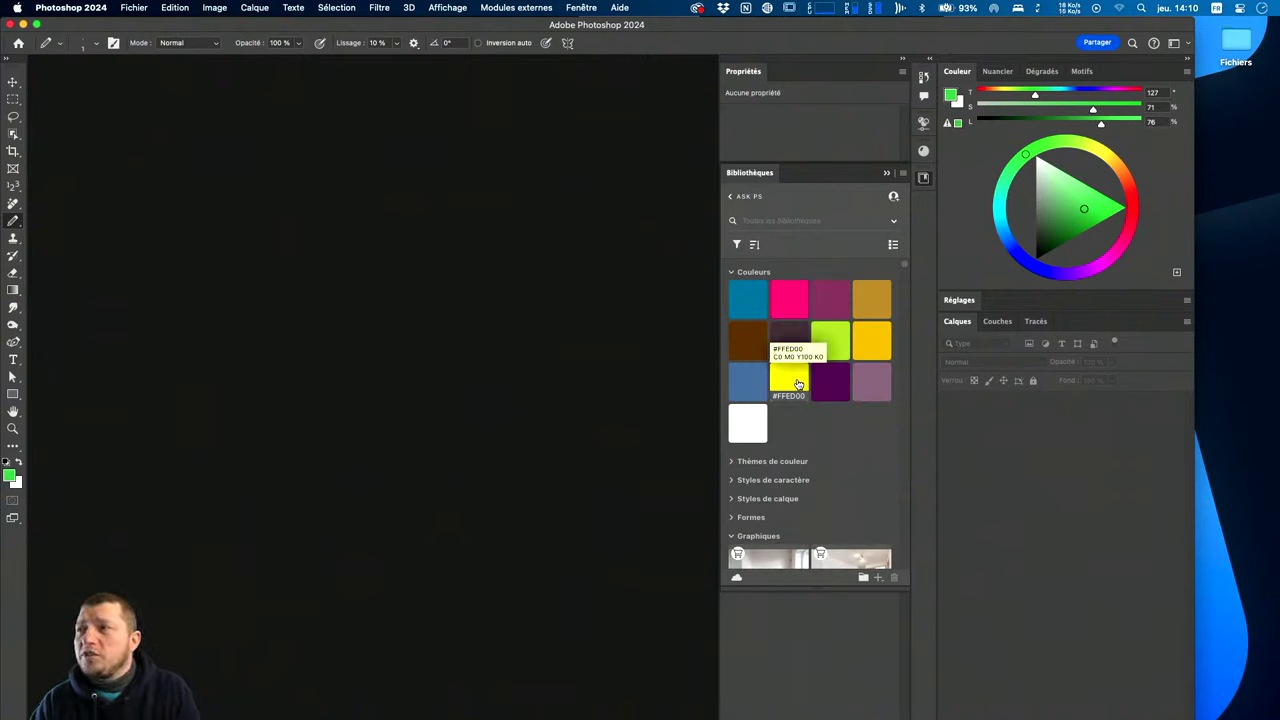
{"action": "left_click", "coordinate": [731, 273]}
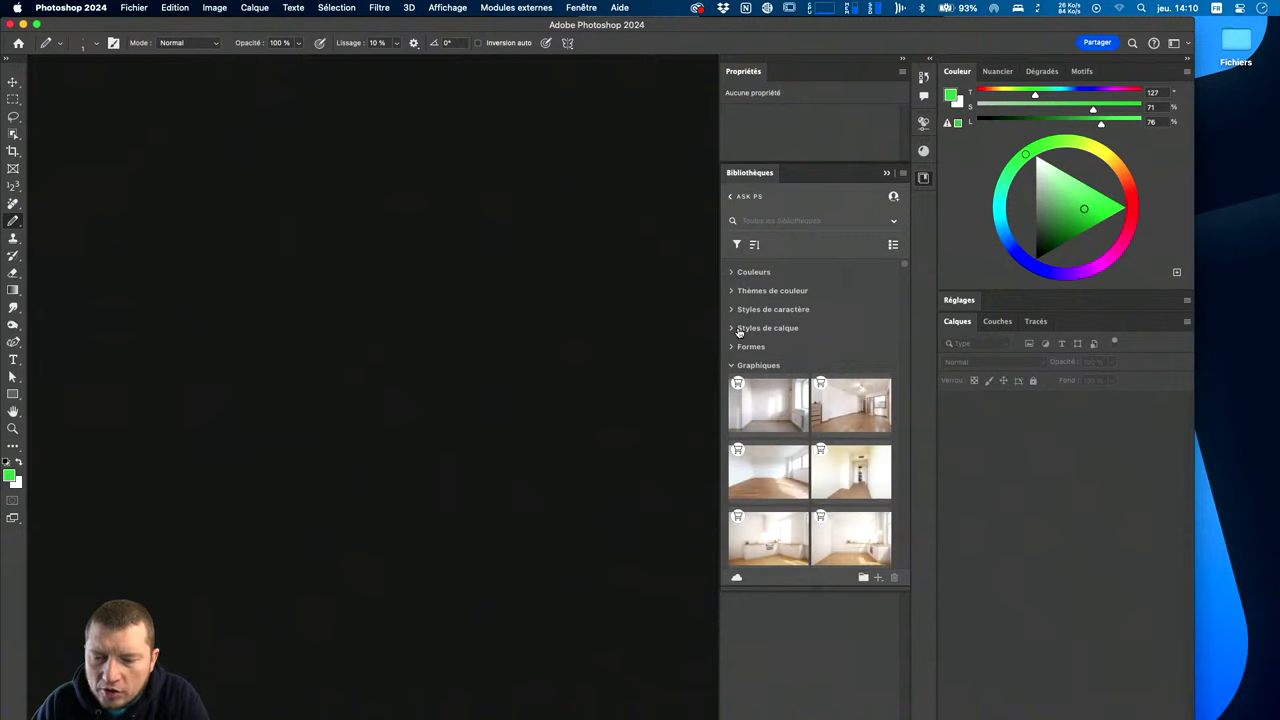
{"action": "left_click", "coordinate": [732, 291]}
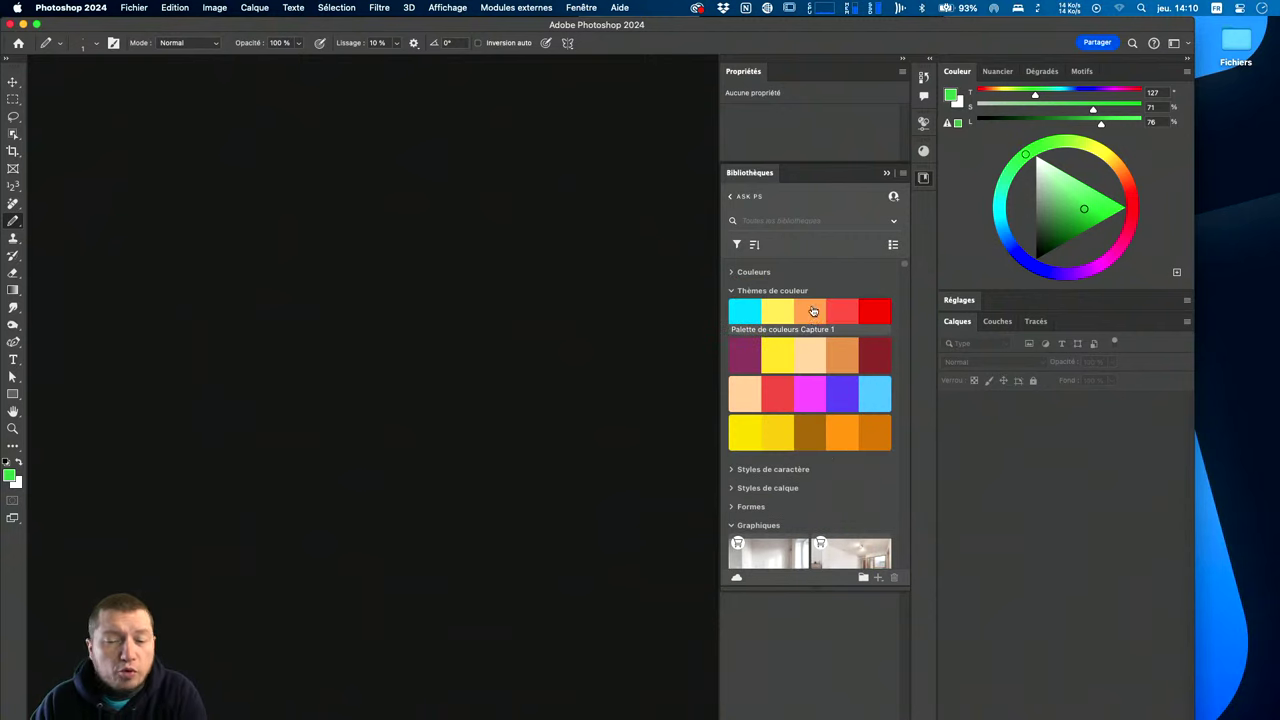
{"action": "left_click", "coordinate": [732, 291]}
{"action": "left_click", "coordinate": [731, 309]}
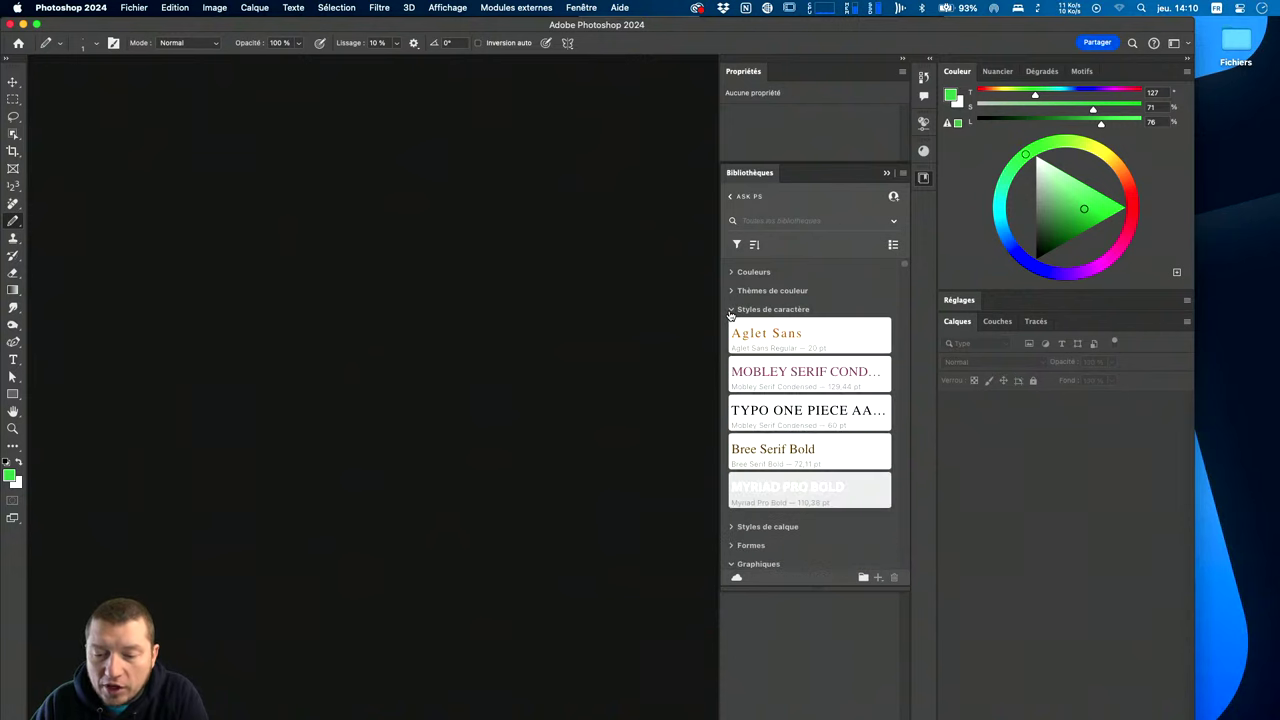
{"action": "left_click", "coordinate": [731, 309]}
{"action": "left_click", "coordinate": [733, 311]}
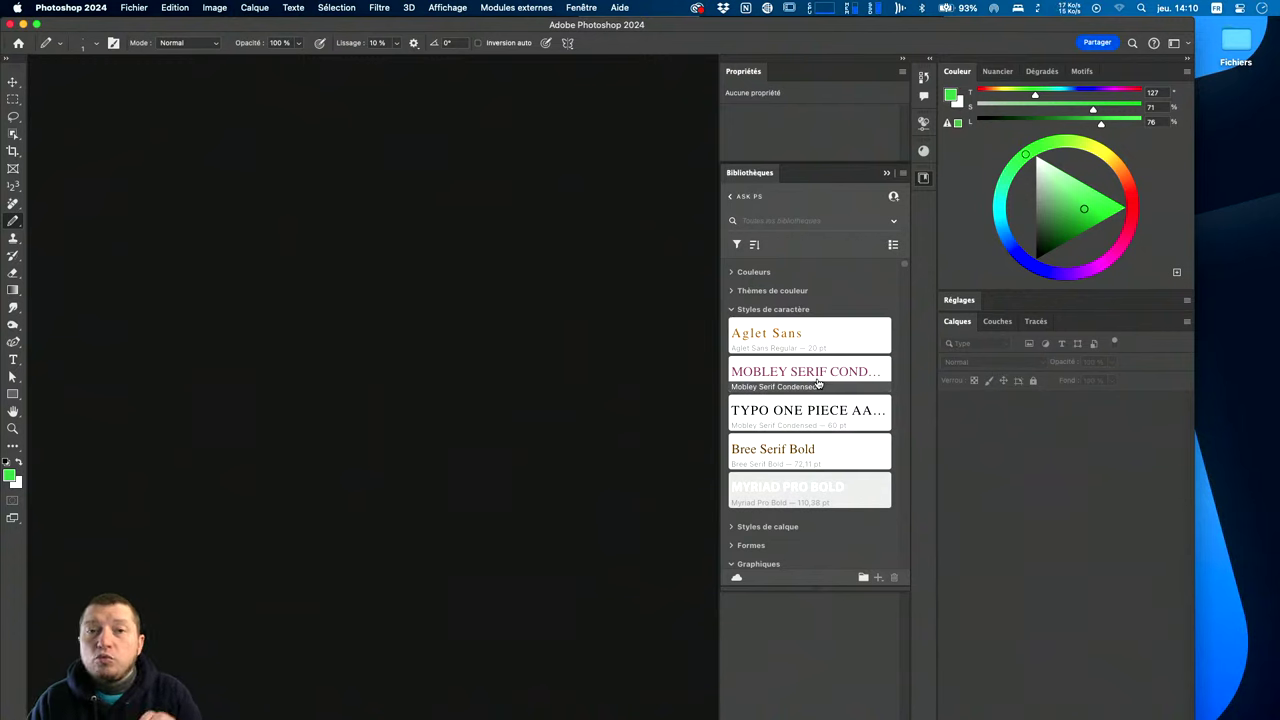
{"action": "mouse_move", "coordinate": [810, 376]}
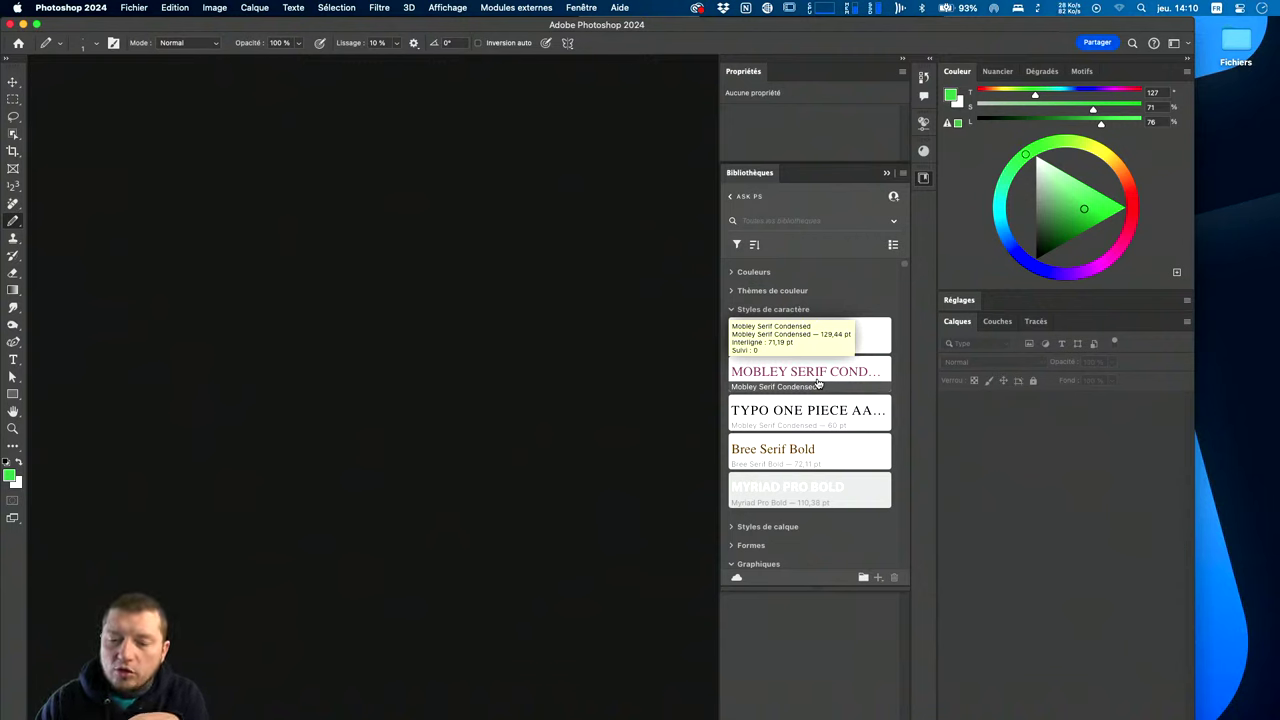
{"action": "left_click", "coordinate": [735, 312]}
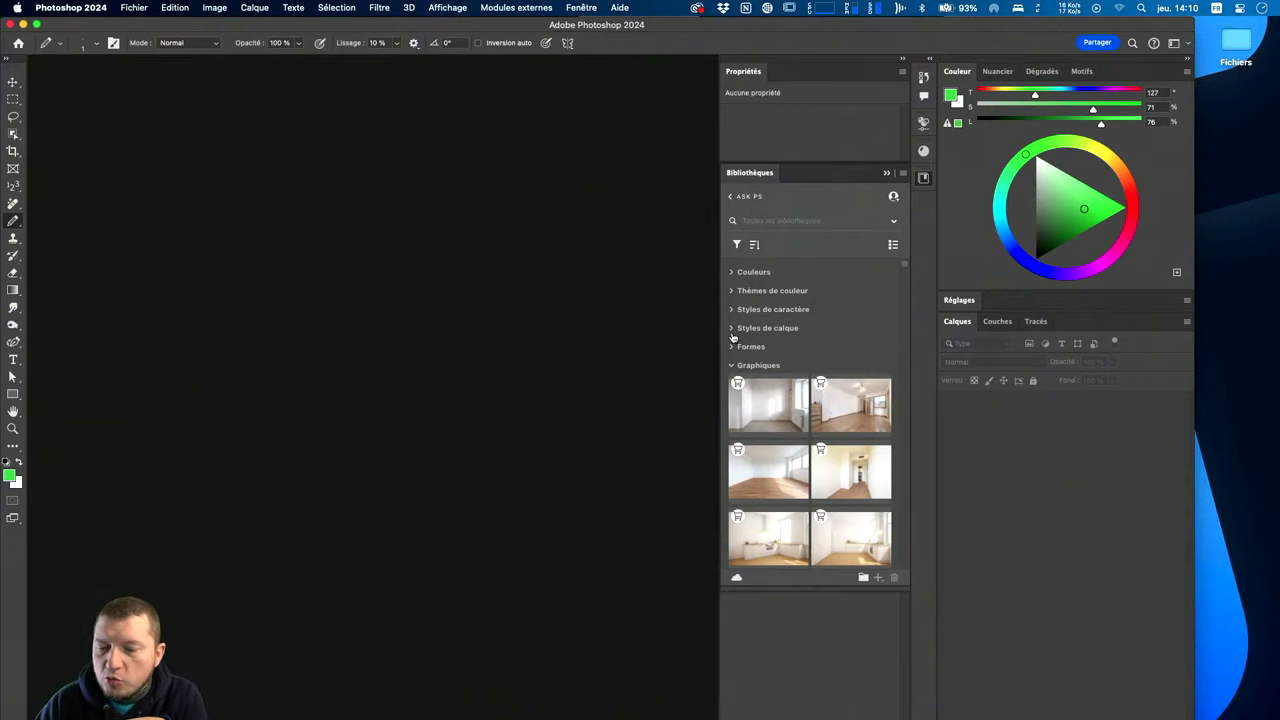
{"action": "left_click", "coordinate": [731, 347]}
{"action": "scroll", "coordinate": [790, 395], "scroll_direction": "down", "scroll_amount": 2}
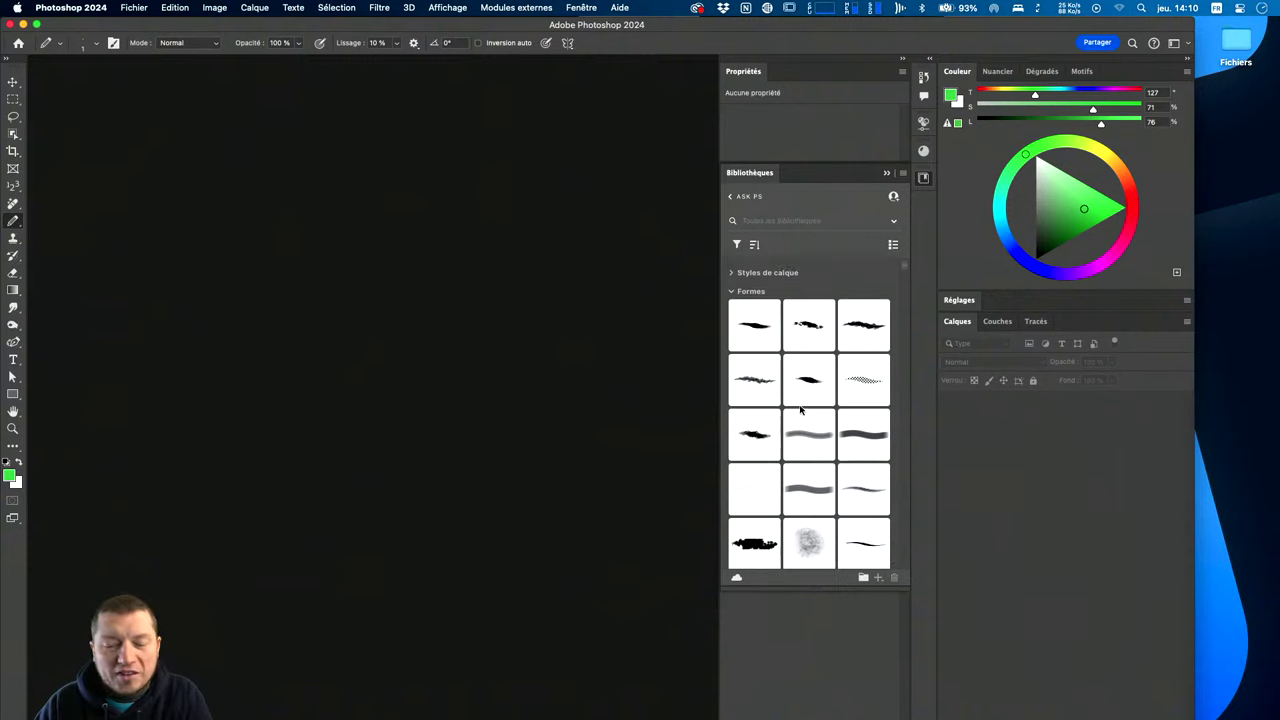
{"action": "scroll", "coordinate": [800, 410], "scroll_direction": "down", "scroll_amount": 3}
{"action": "scroll", "coordinate": [800, 409], "scroll_direction": "down", "scroll_amount": 3}
{"action": "scroll", "coordinate": [799, 404], "scroll_direction": "down", "scroll_amount": 1}
{"action": "scroll", "coordinate": [799, 404], "scroll_direction": "up", "scroll_amount": 5}
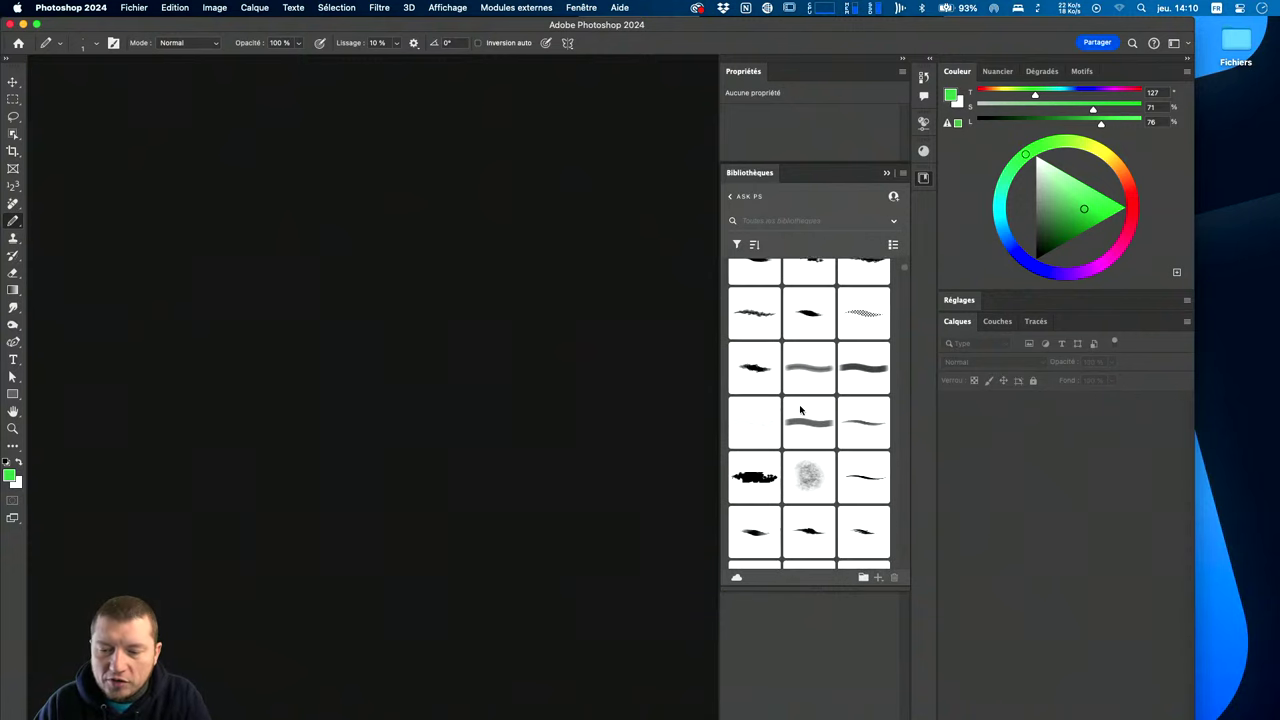
{"action": "scroll", "coordinate": [751, 315], "scroll_direction": "up", "scroll_amount": 2}
{"action": "scroll", "coordinate": [751, 315], "scroll_direction": "up", "scroll_amount": 1}
{"action": "left_click", "coordinate": [731, 347]}
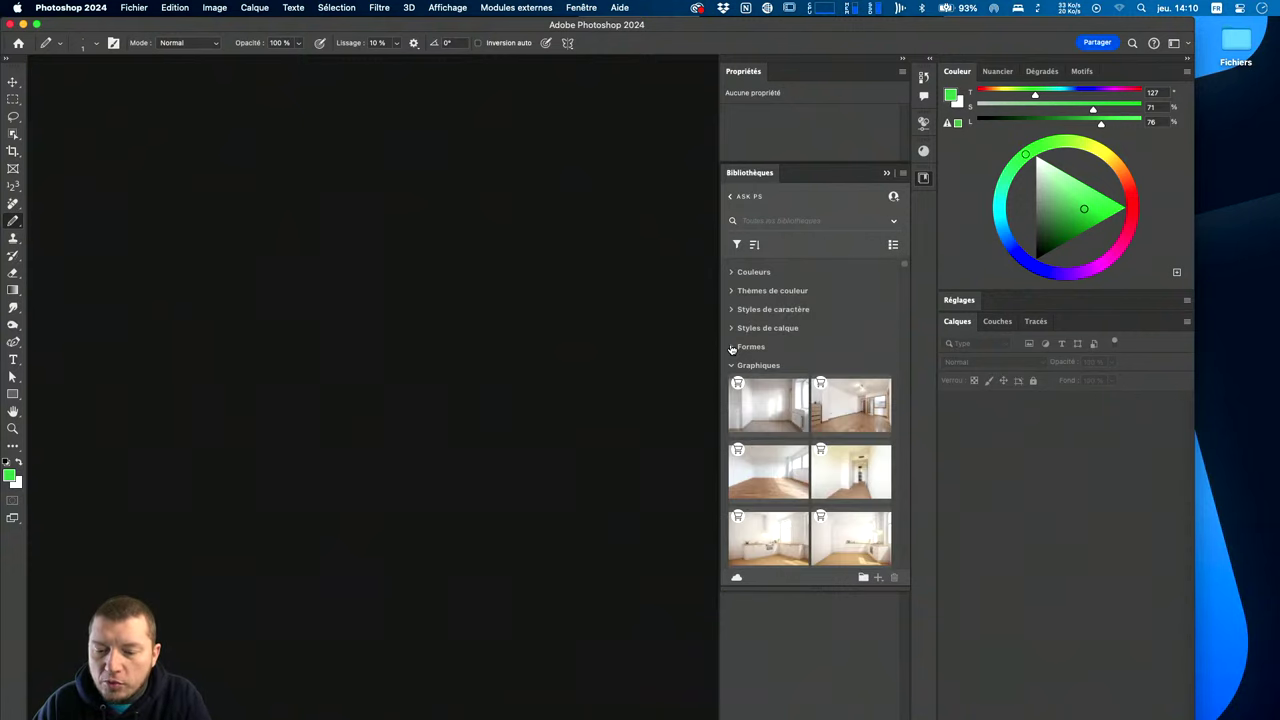
{"action": "left_click", "coordinate": [731, 329]}
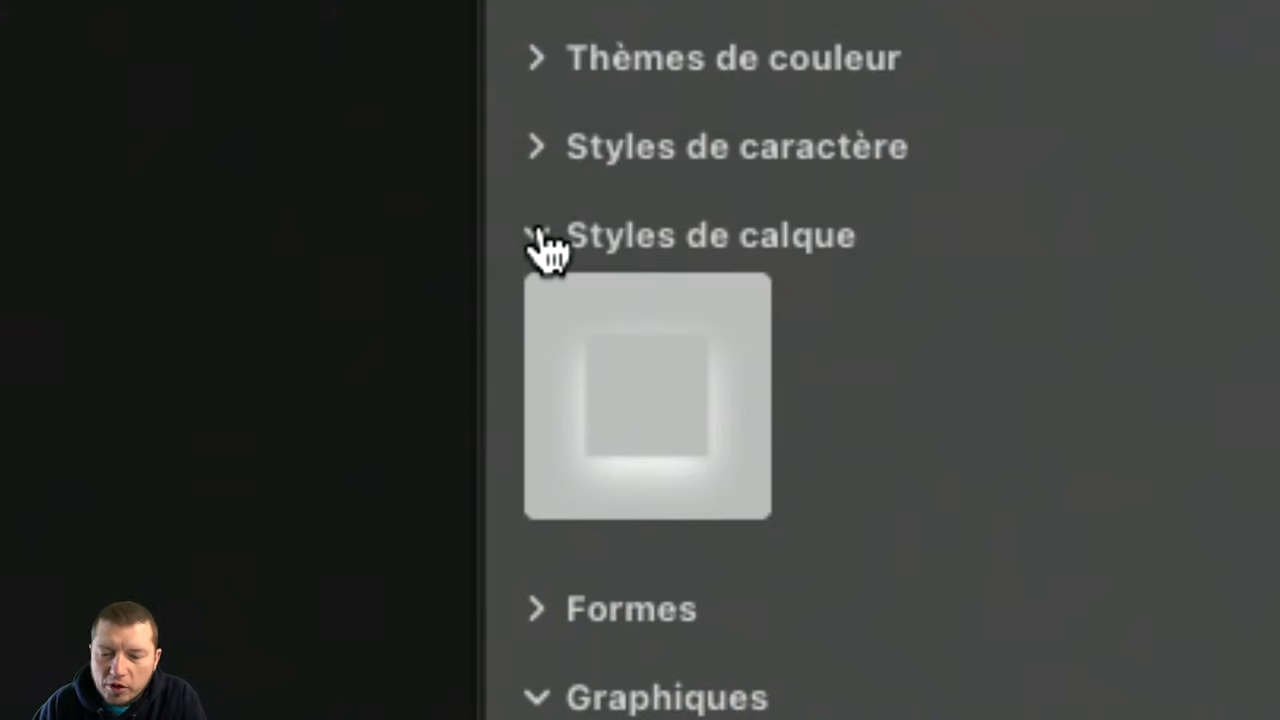
{"action": "left_click", "coordinate": [540, 240]}
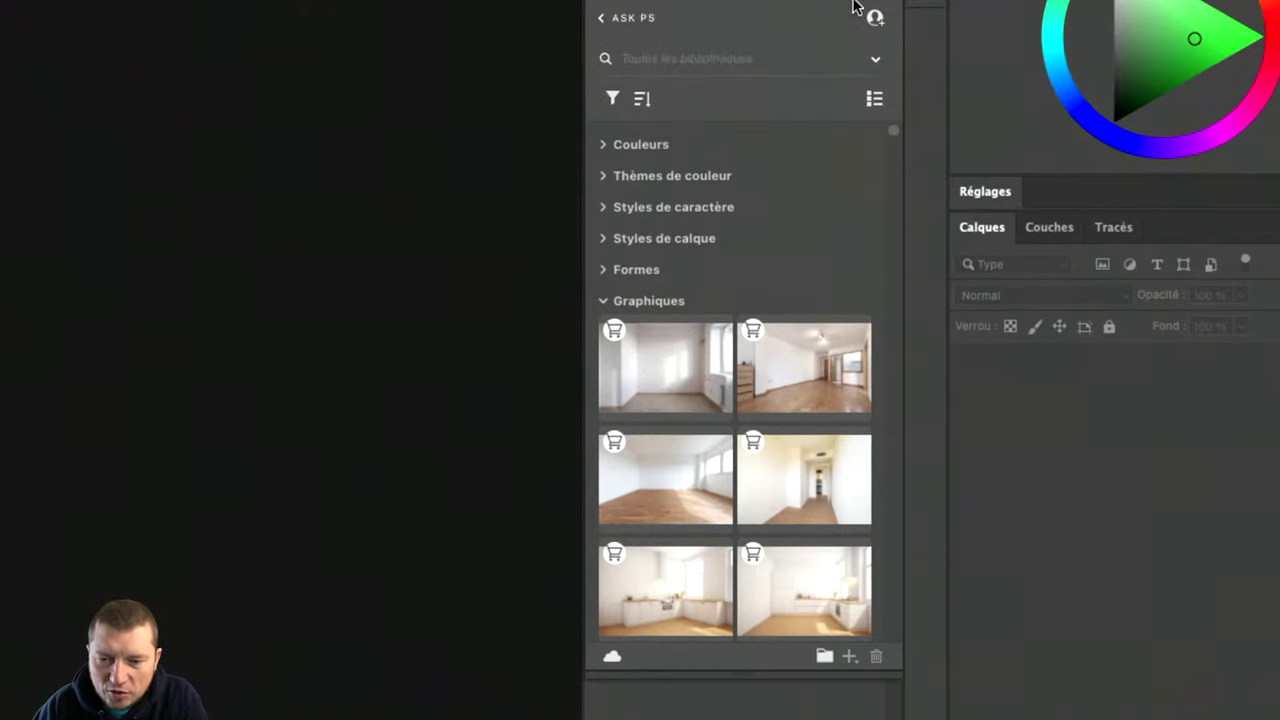
{"action": "scroll", "coordinate": [790, 480], "scroll_direction": "down", "scroll_amount": 1}
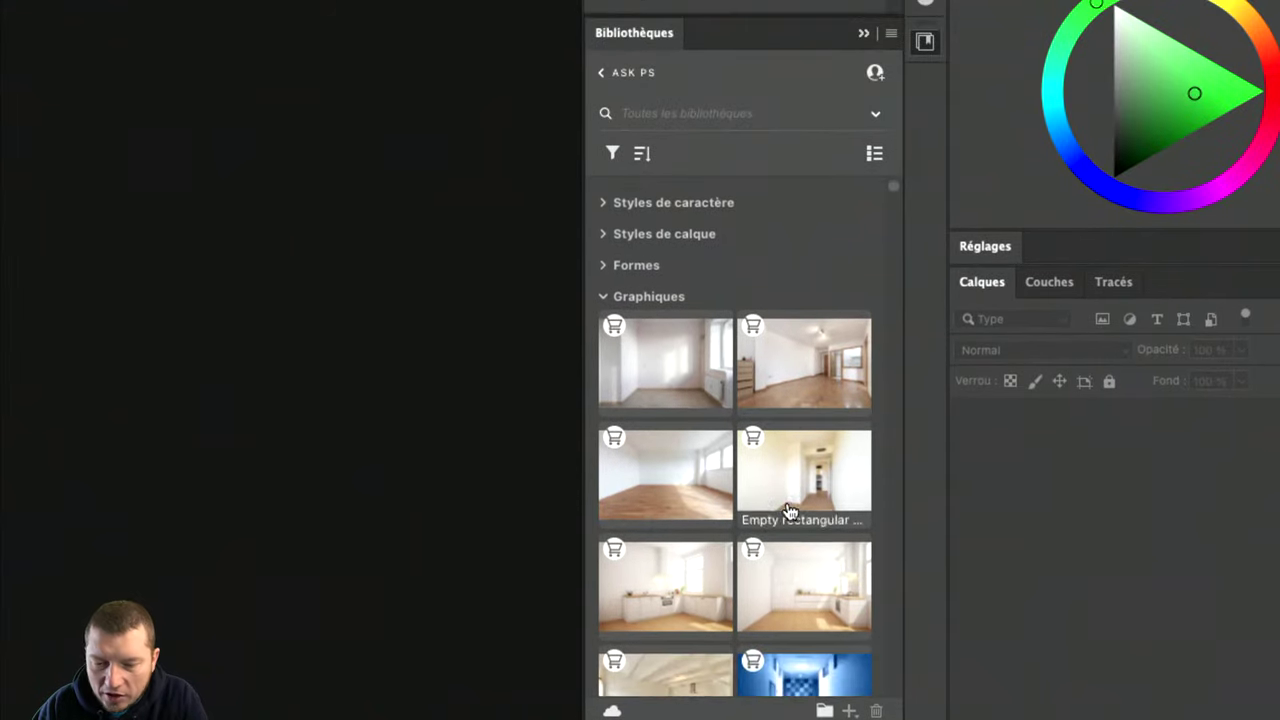
{"action": "scroll", "coordinate": [790, 512], "scroll_direction": "down", "scroll_amount": 1}
{"action": "scroll", "coordinate": [790, 512], "scroll_direction": "down", "scroll_amount": 1}
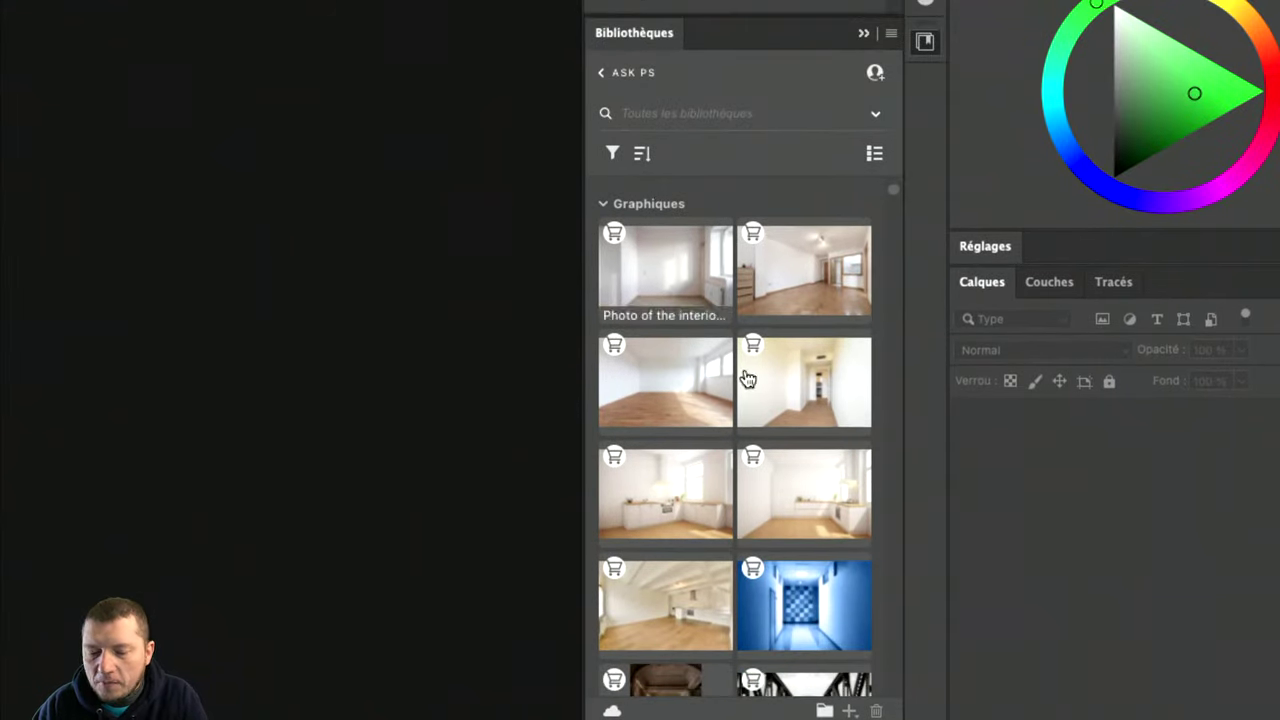
{"action": "scroll", "coordinate": [755, 470], "scroll_direction": "down", "scroll_amount": 4}
{"action": "scroll", "coordinate": [764, 563], "scroll_direction": "down", "scroll_amount": 5}
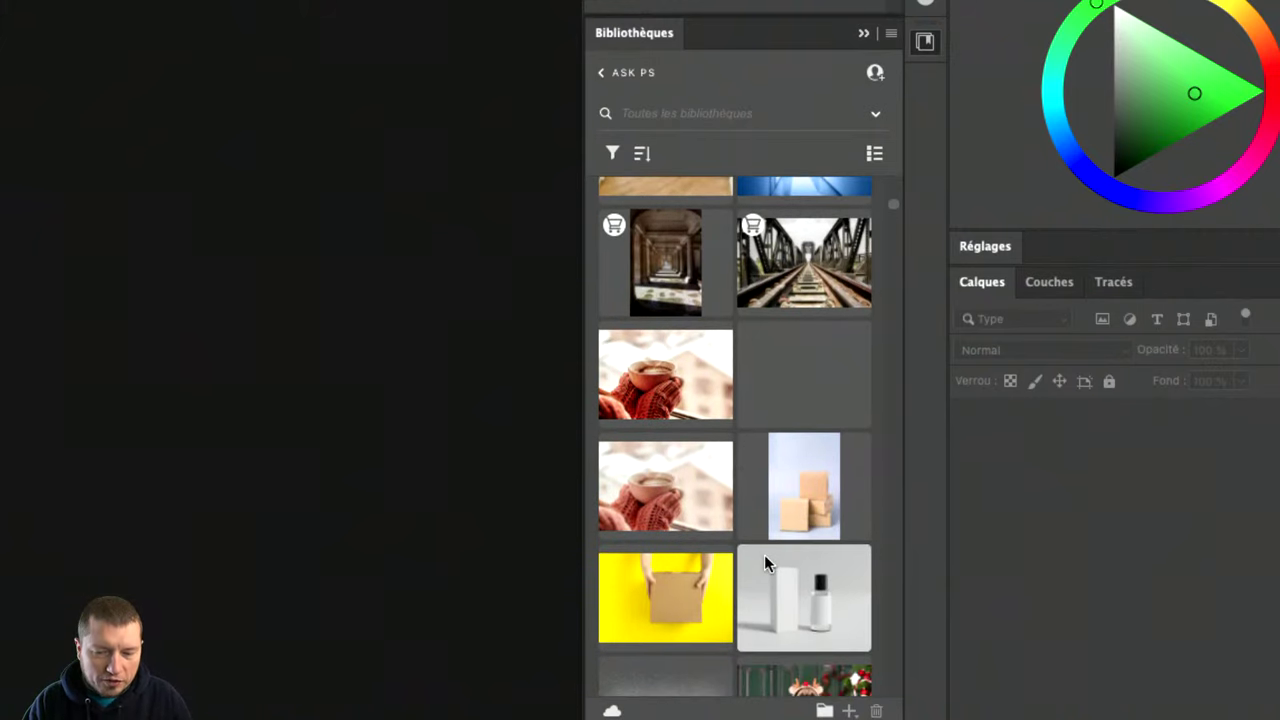
{"action": "scroll", "coordinate": [764, 558], "scroll_direction": "down", "scroll_amount": 7}
{"action": "scroll", "coordinate": [764, 558], "scroll_direction": "down", "scroll_amount": 4}
{"action": "scroll", "coordinate": [764, 558], "scroll_direction": "down", "scroll_amount": 3}
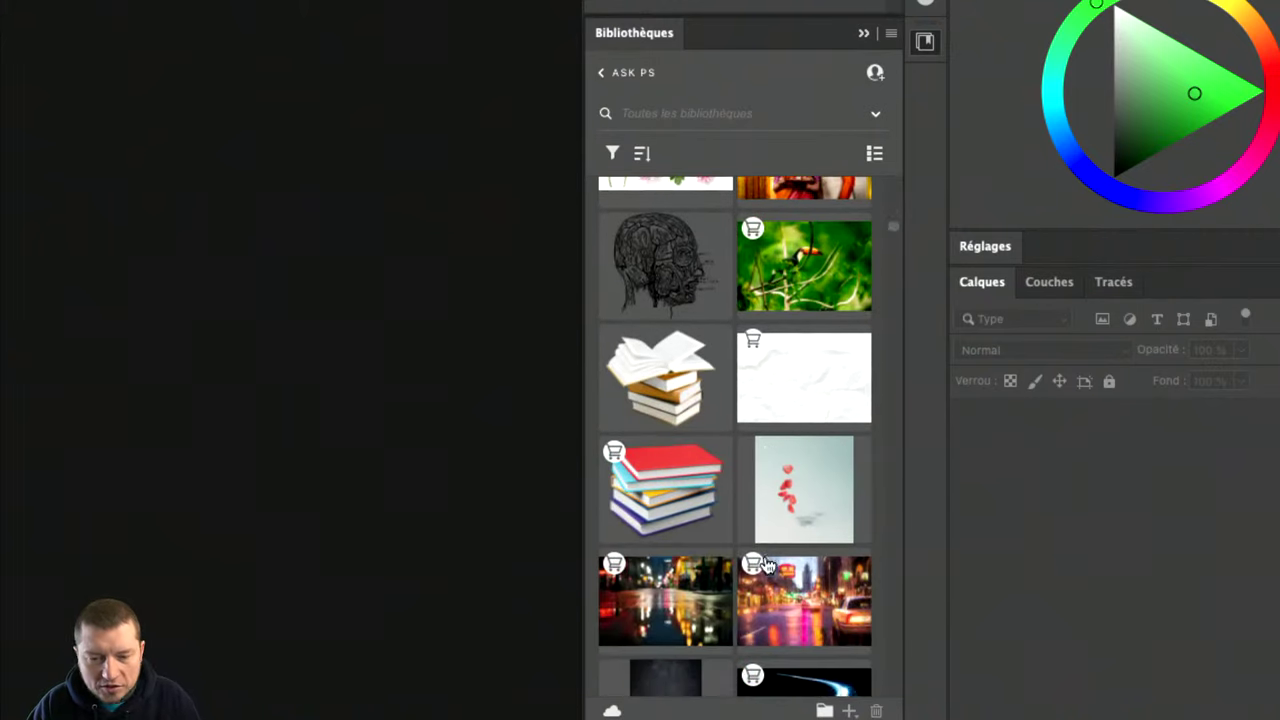
{"action": "scroll", "coordinate": [764, 558], "scroll_direction": "up", "scroll_amount": 4}
{"action": "scroll", "coordinate": [740, 510], "scroll_direction": "up", "scroll_amount": 6}
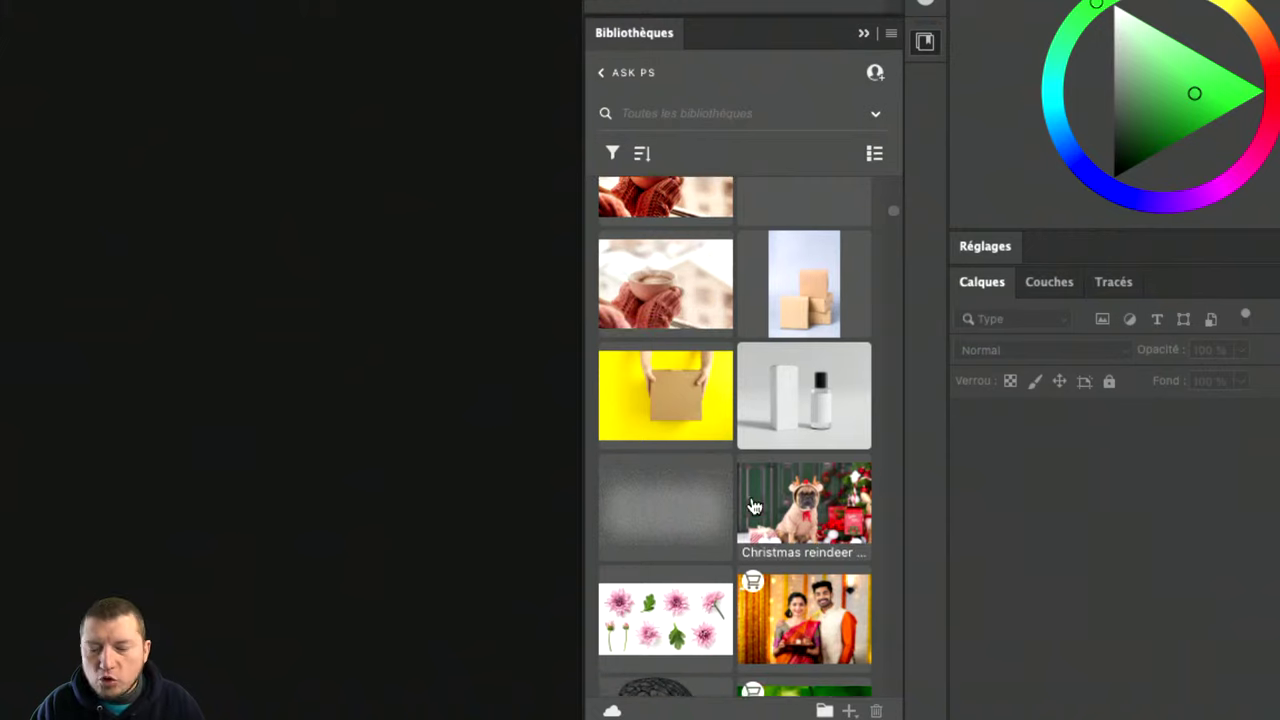
{"action": "scroll", "coordinate": [752, 500], "scroll_direction": "down", "scroll_amount": 8}
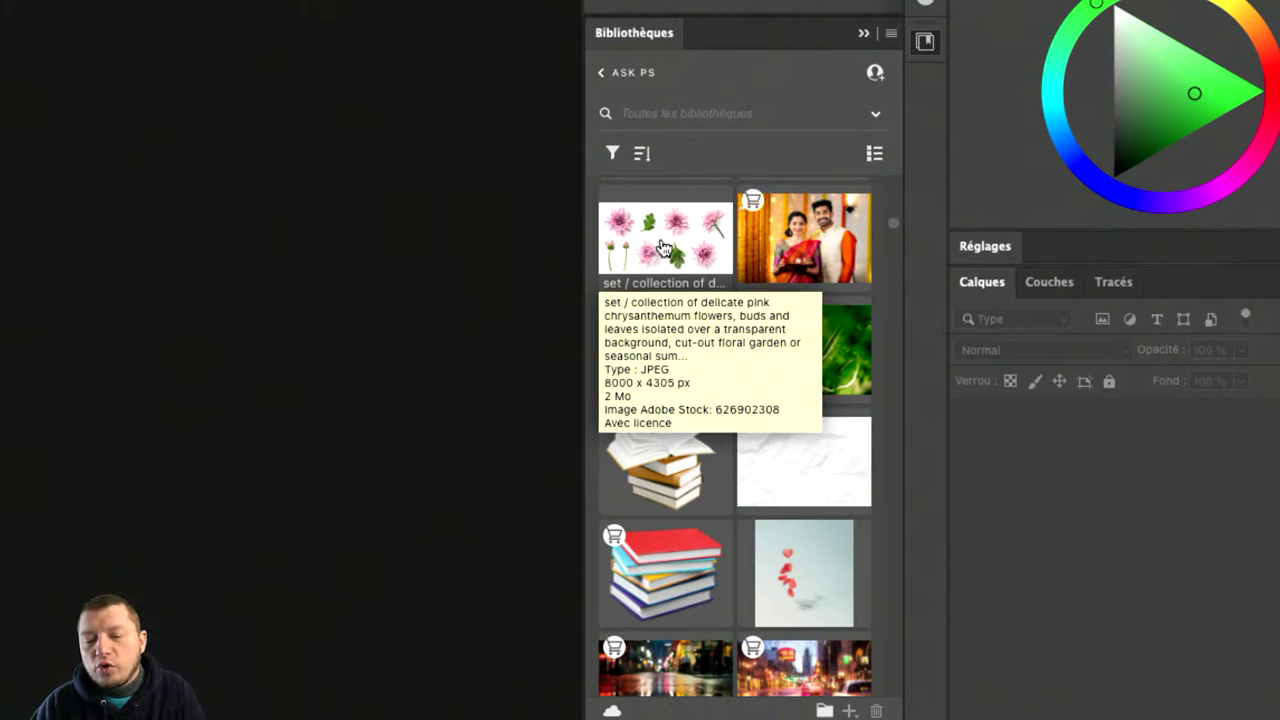
{"action": "scroll", "coordinate": [660, 240], "scroll_direction": "down", "scroll_amount": 3}
{"action": "scroll", "coordinate": [664, 246], "scroll_direction": "down", "scroll_amount": 2}
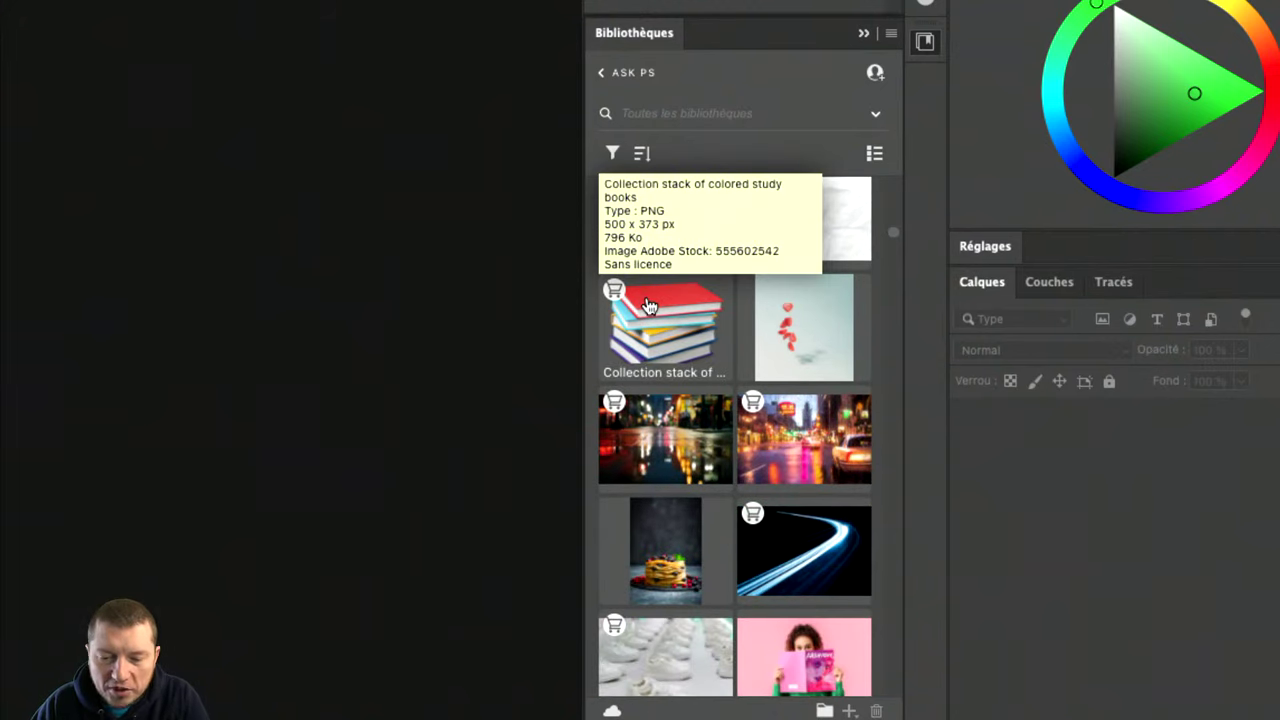
{"action": "scroll", "coordinate": [650, 300], "scroll_direction": "down", "scroll_amount": 1}
{"action": "scroll", "coordinate": [694, 445], "scroll_direction": "down", "scroll_amount": 3}
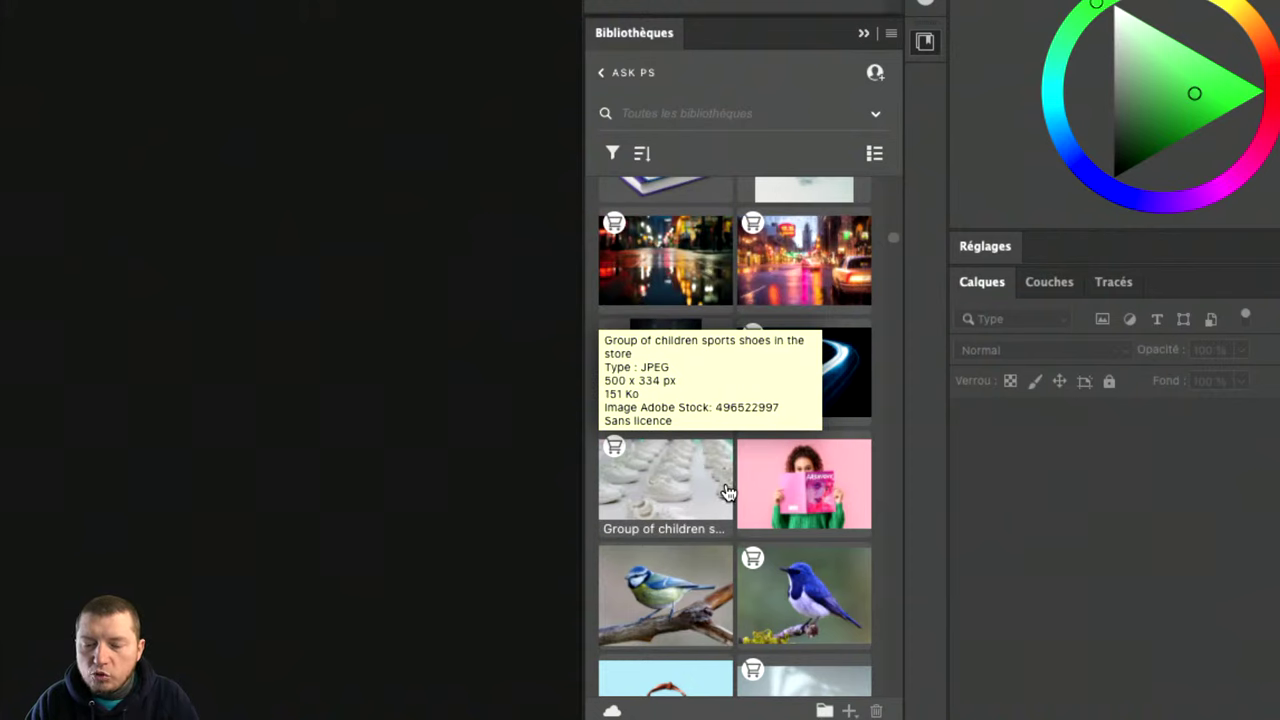
{"action": "scroll", "coordinate": [727, 492], "scroll_direction": "down", "scroll_amount": 4}
{"action": "scroll", "coordinate": [727, 492], "scroll_direction": "down", "scroll_amount": 1}
{"action": "scroll", "coordinate": [727, 492], "scroll_direction": "down", "scroll_amount": 2}
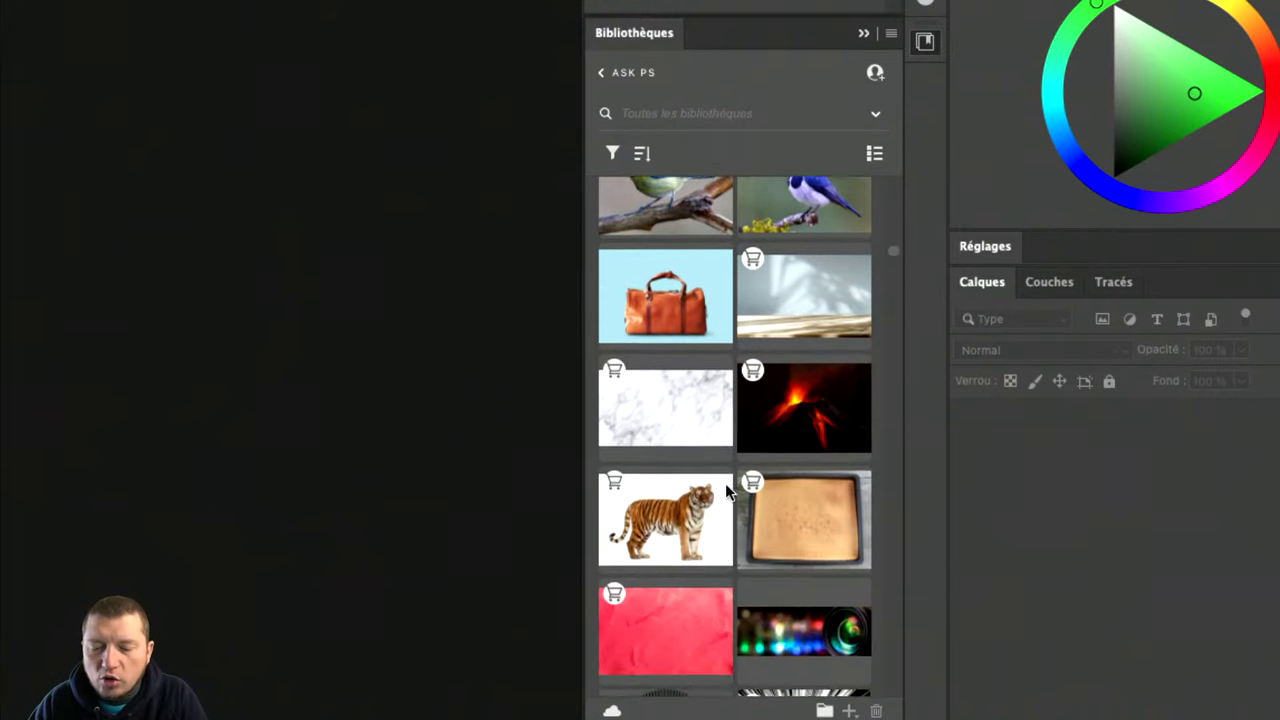
{"action": "scroll", "coordinate": [727, 492], "scroll_direction": "down", "scroll_amount": 1}
{"action": "scroll", "coordinate": [727, 486], "scroll_direction": "down", "scroll_amount": 1}
{"action": "scroll", "coordinate": [727, 486], "scroll_direction": "down", "scroll_amount": 3}
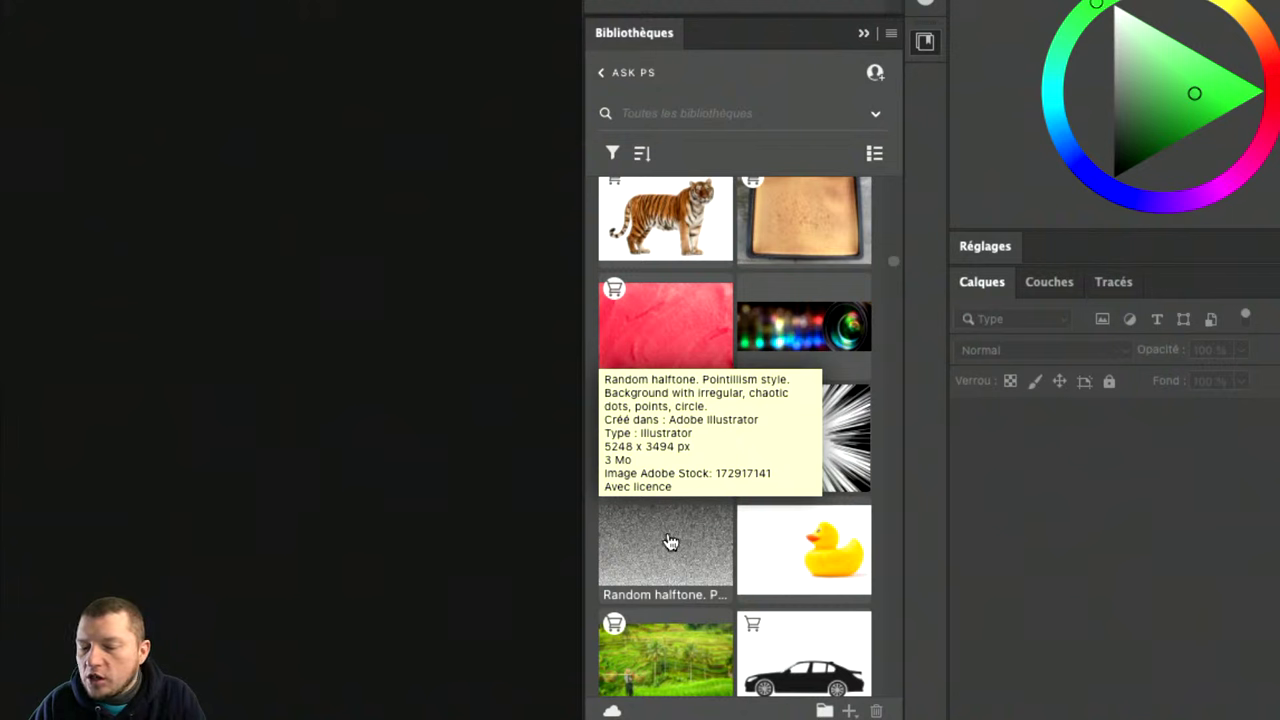
{"action": "scroll", "coordinate": [655, 545], "scroll_direction": "down", "scroll_amount": 2}
{"action": "scroll", "coordinate": [652, 545], "scroll_direction": "down", "scroll_amount": 5}
{"action": "scroll", "coordinate": [652, 540], "scroll_direction": "down", "scroll_amount": 2}
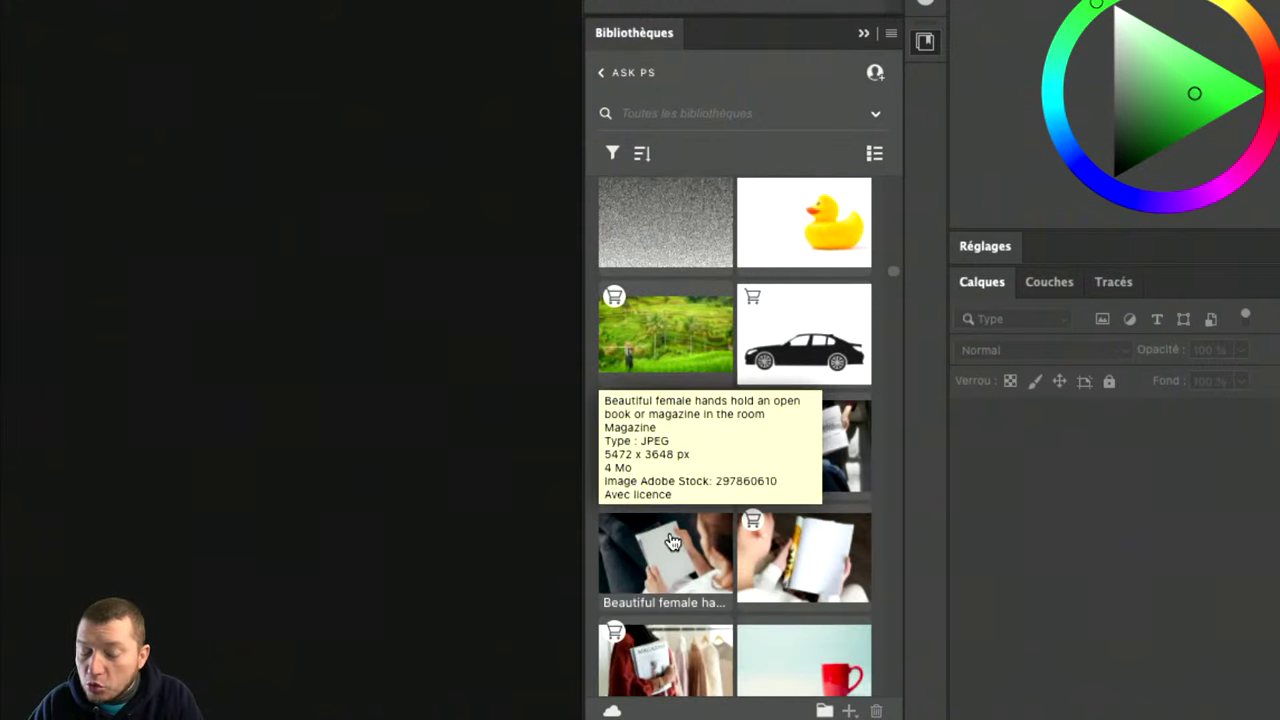
{"action": "scroll", "coordinate": [660, 455], "scroll_direction": "down", "scroll_amount": 5}
{"action": "scroll", "coordinate": [660, 455], "scroll_direction": "down", "scroll_amount": 2}
{"action": "scroll", "coordinate": [660, 455], "scroll_direction": "down", "scroll_amount": 10}
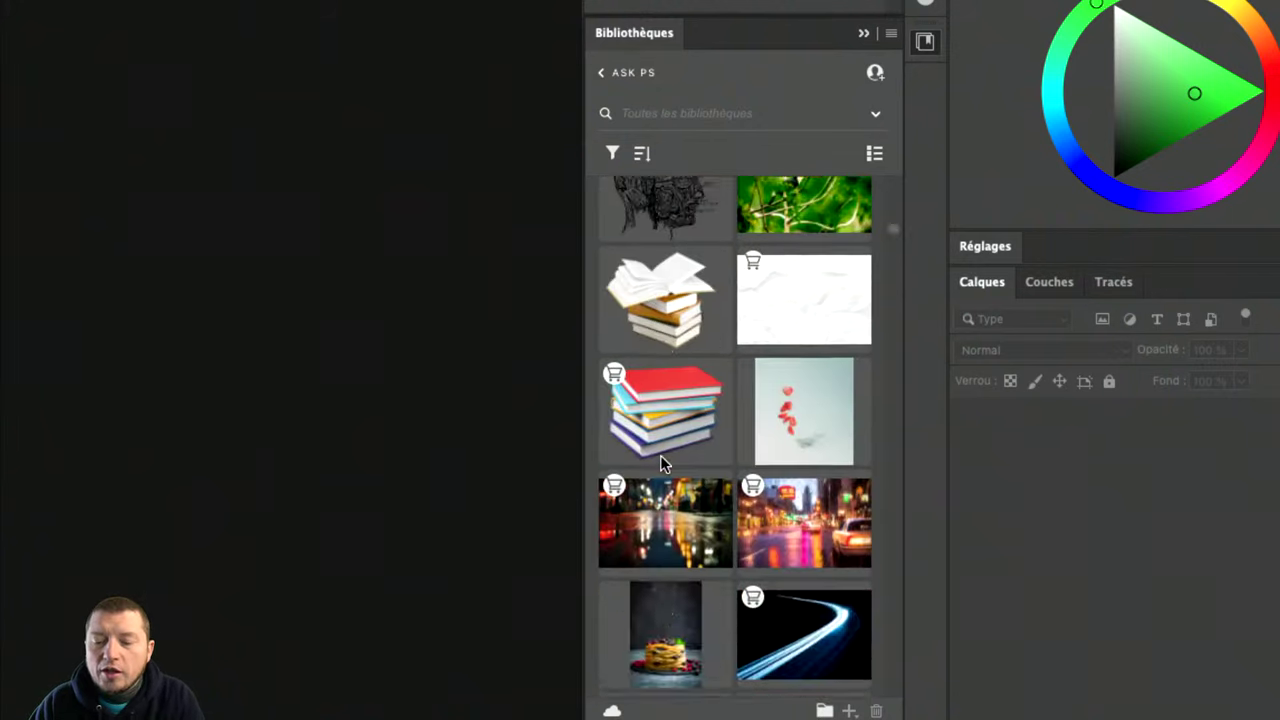
{"action": "scroll", "coordinate": [660, 455], "scroll_direction": "up", "scroll_amount": 2}
{"action": "scroll", "coordinate": [660, 455], "scroll_direction": "up", "scroll_amount": 5}
{"action": "scroll", "coordinate": [660, 455], "scroll_direction": "up", "scroll_amount": 5}
{"action": "scroll", "coordinate": [660, 455], "scroll_direction": "up", "scroll_amount": 4}
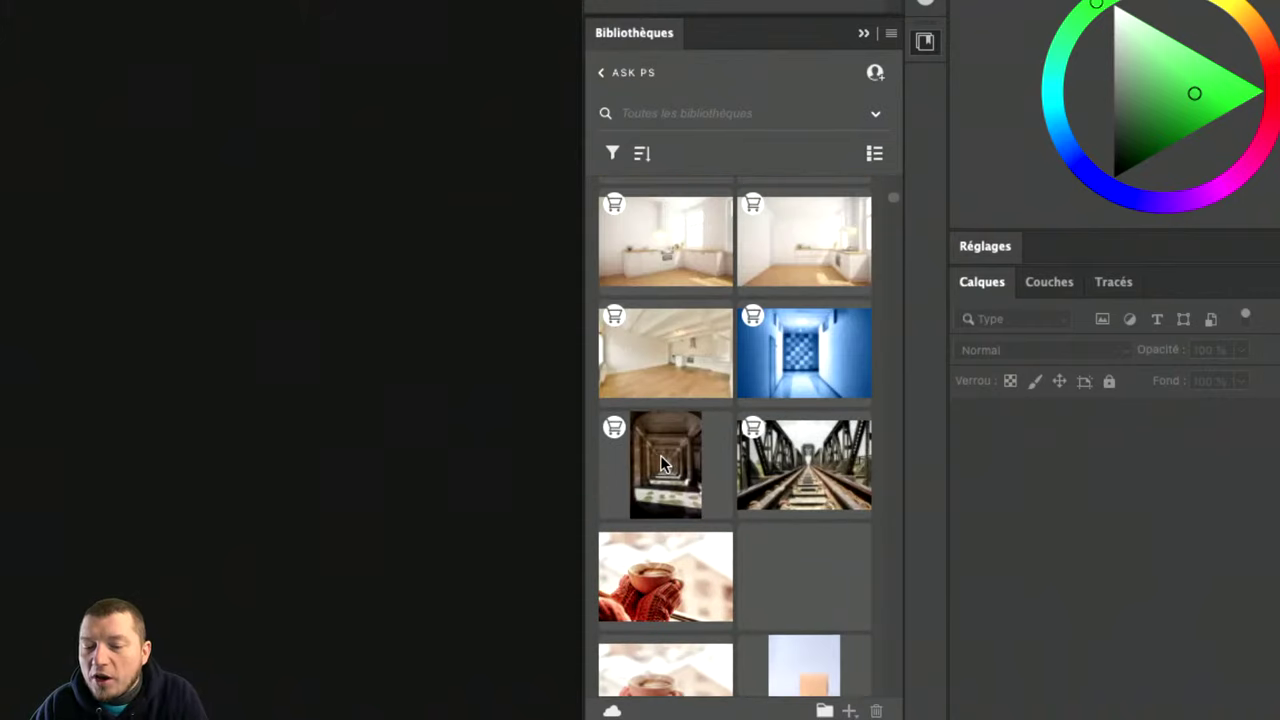
{"action": "scroll", "coordinate": [660, 455], "scroll_direction": "up", "scroll_amount": 1}
{"action": "scroll", "coordinate": [660, 455], "scroll_direction": "up", "scroll_amount": 2}
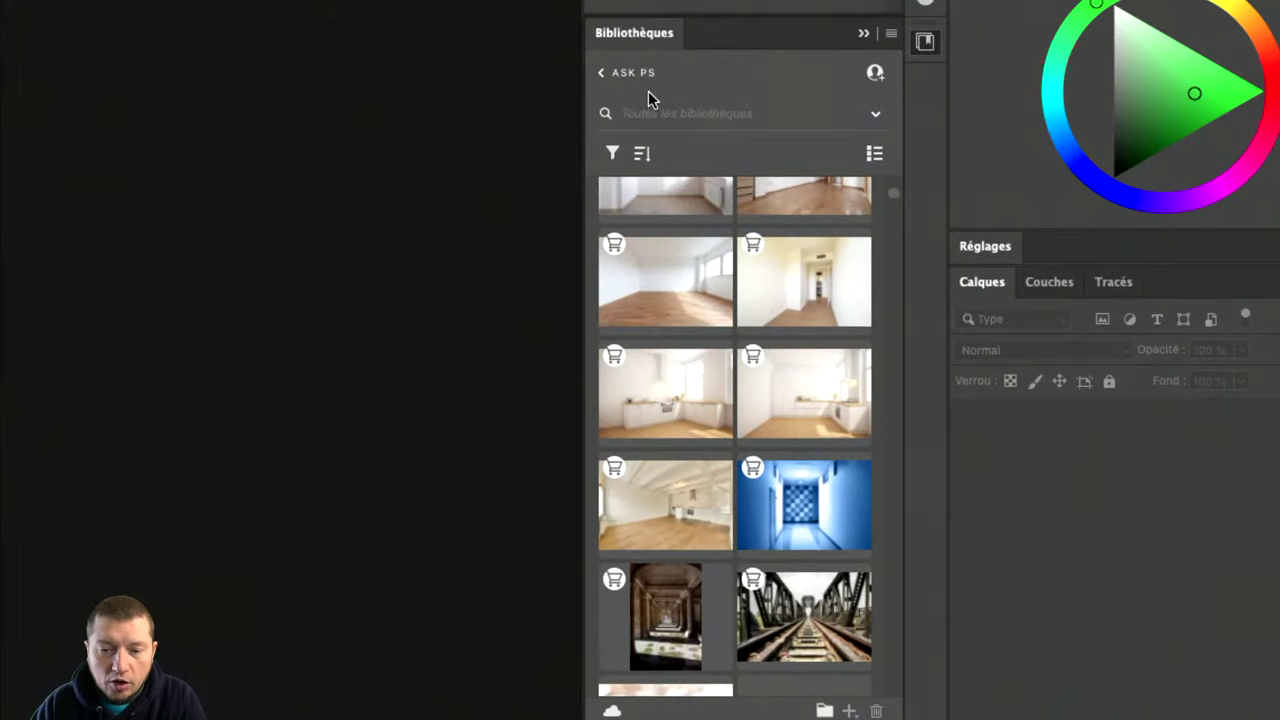
Search Adobe Stock for 'perspective' from the Libraries panel and browse the results.
{"action": "left_click", "coordinate": [721, 110]}
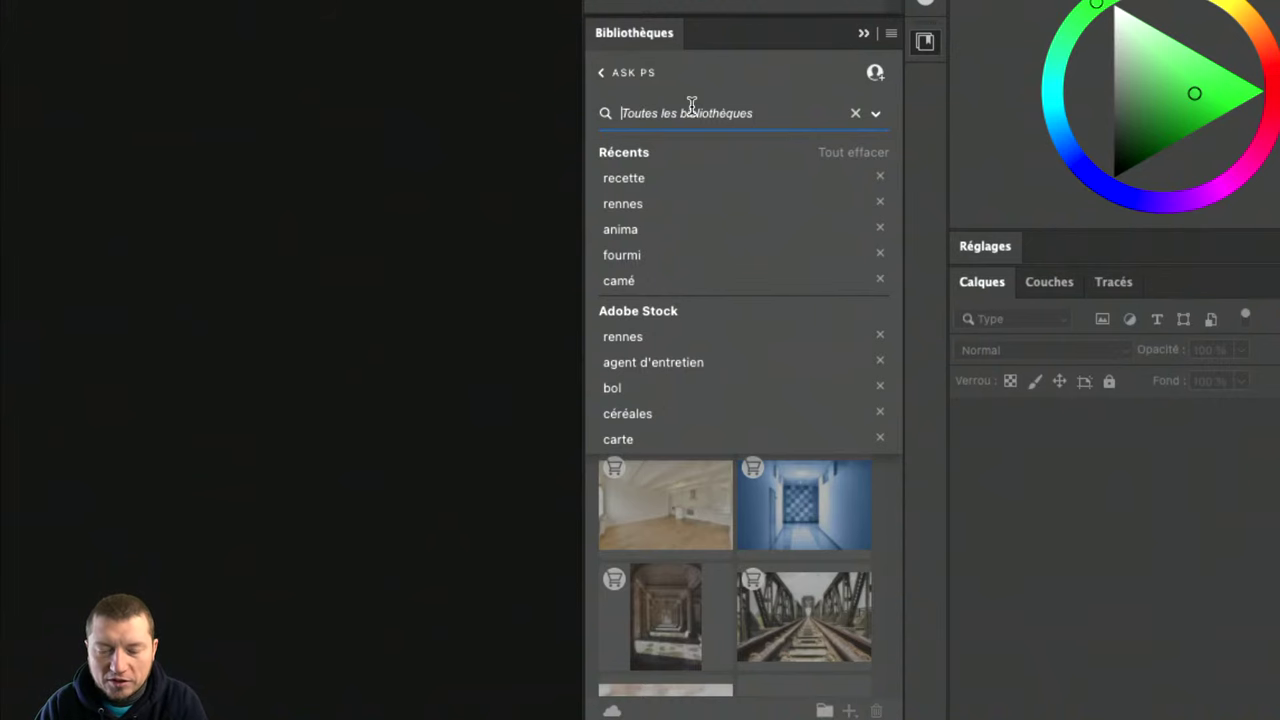
{"action": "type", "text": "perspective"}
{"action": "key", "text": "Return"}
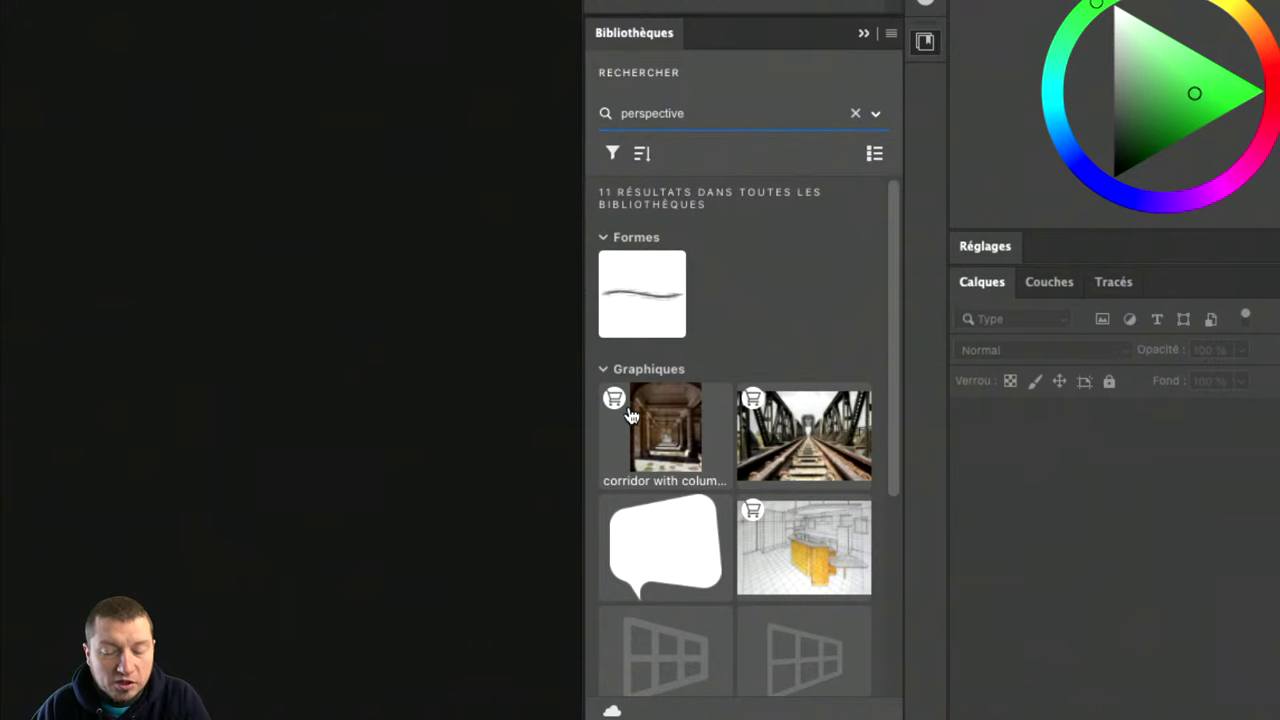
{"action": "left_click", "coordinate": [876, 114]}
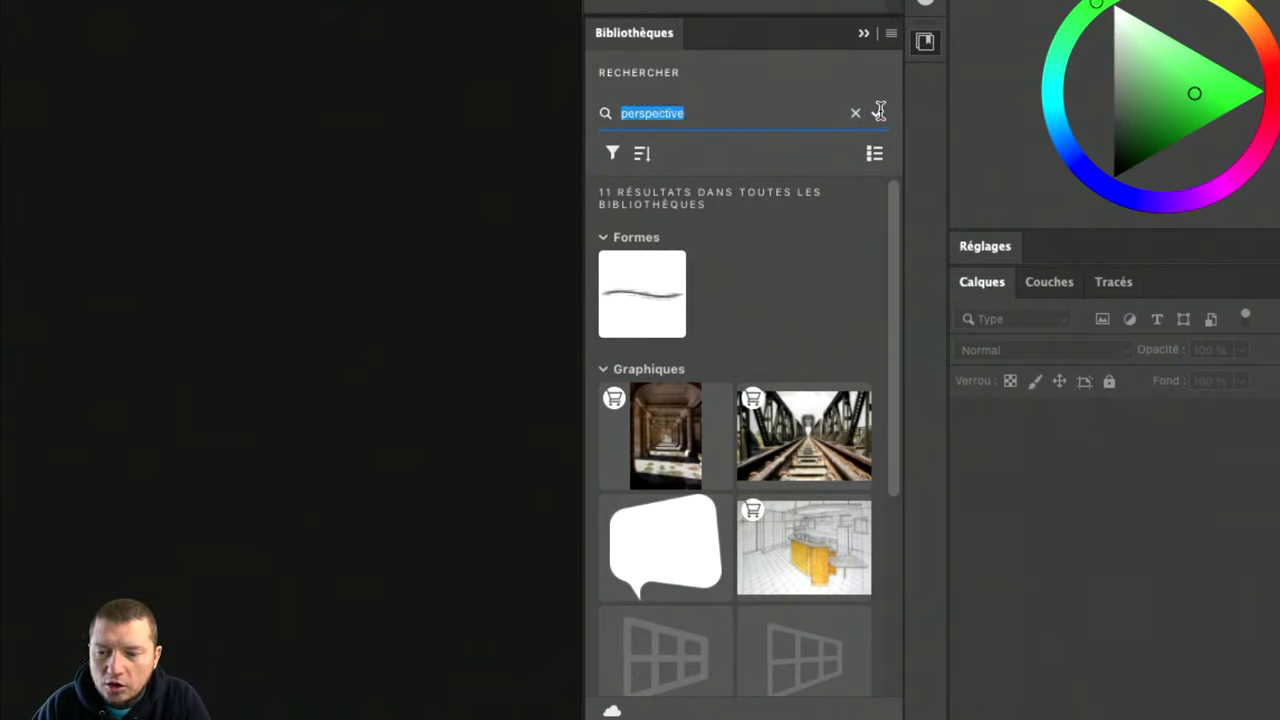
{"action": "left_click", "coordinate": [781, 166]}
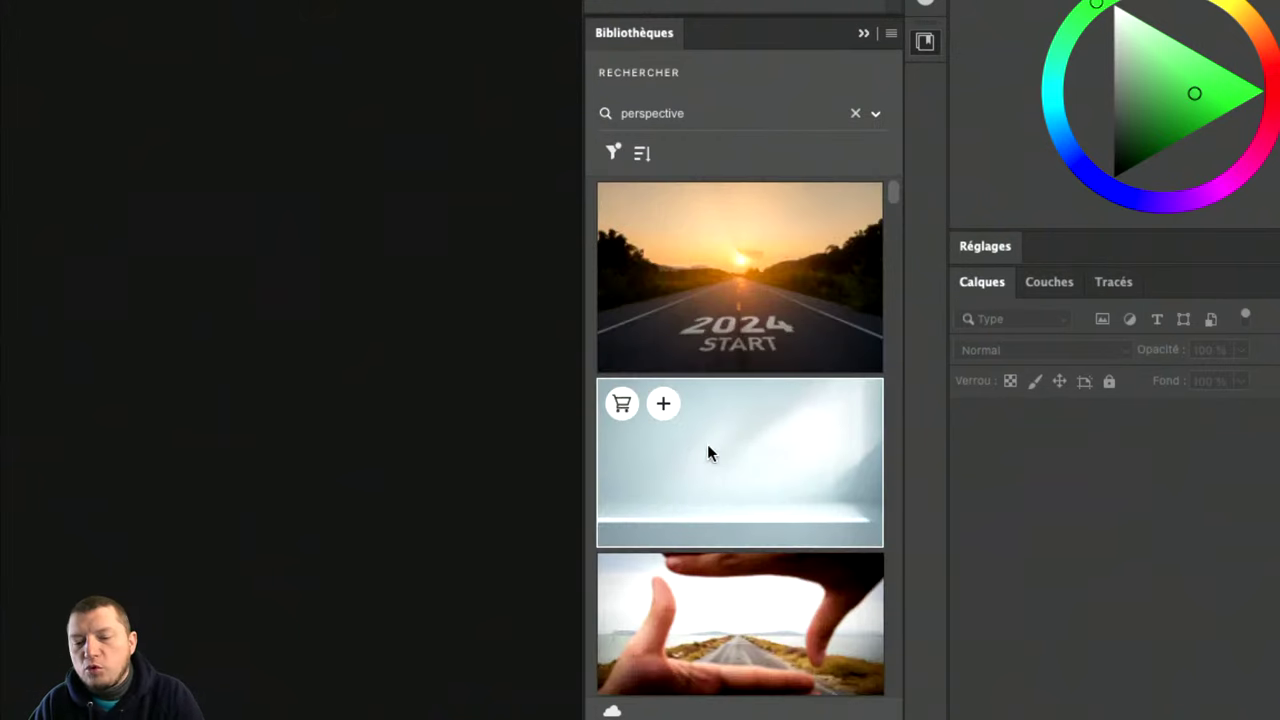
{"action": "scroll", "coordinate": [730, 520], "scroll_direction": "down", "scroll_amount": 2}
{"action": "scroll", "coordinate": [730, 520], "scroll_direction": "up", "scroll_amount": 2}
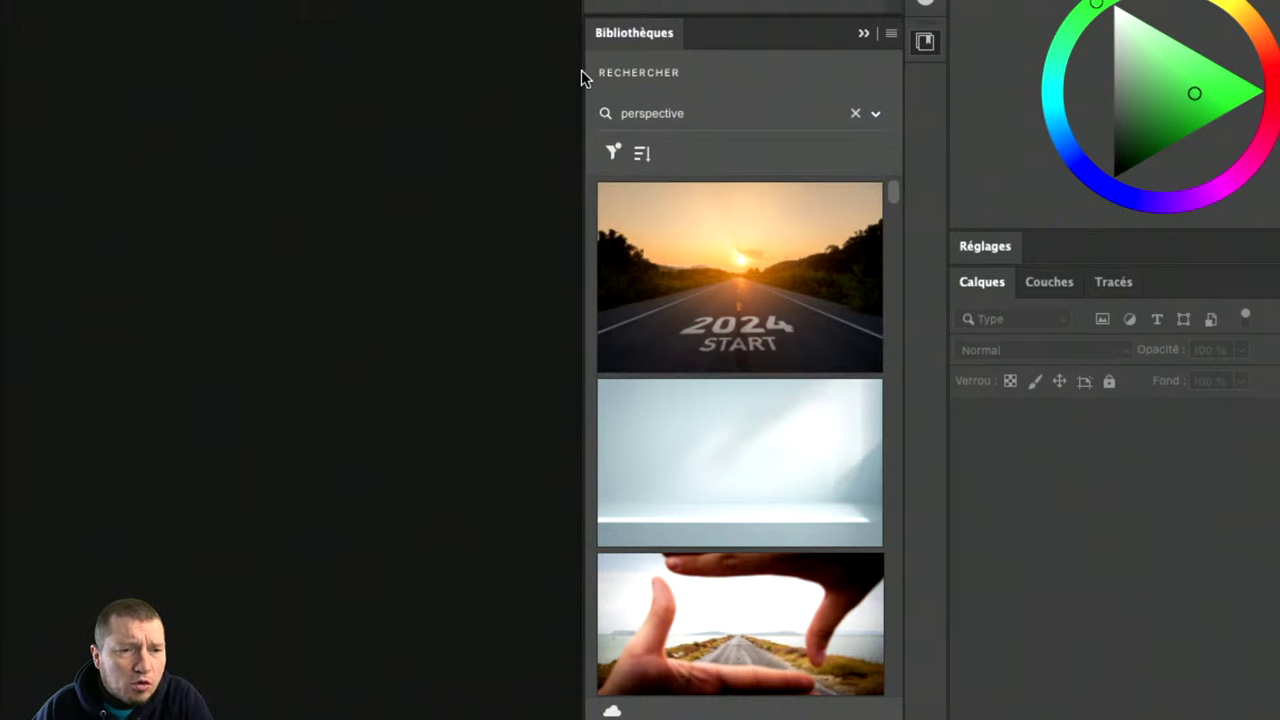
{"action": "scroll", "coordinate": [737, 400], "scroll_direction": "down", "scroll_amount": 2}
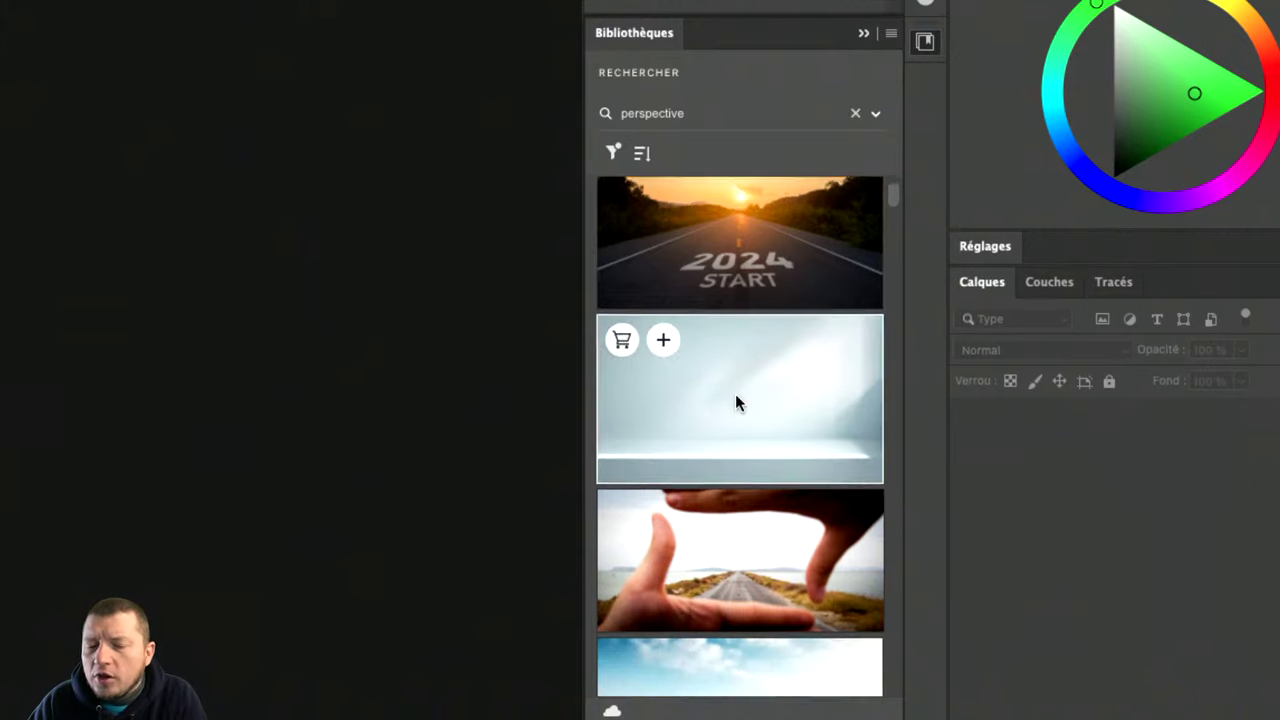
{"action": "scroll", "coordinate": [735, 400], "scroll_direction": "down", "scroll_amount": 4}
{"action": "scroll", "coordinate": [735, 393], "scroll_direction": "down", "scroll_amount": 3}
{"action": "scroll", "coordinate": [735, 393], "scroll_direction": "down", "scroll_amount": 2}
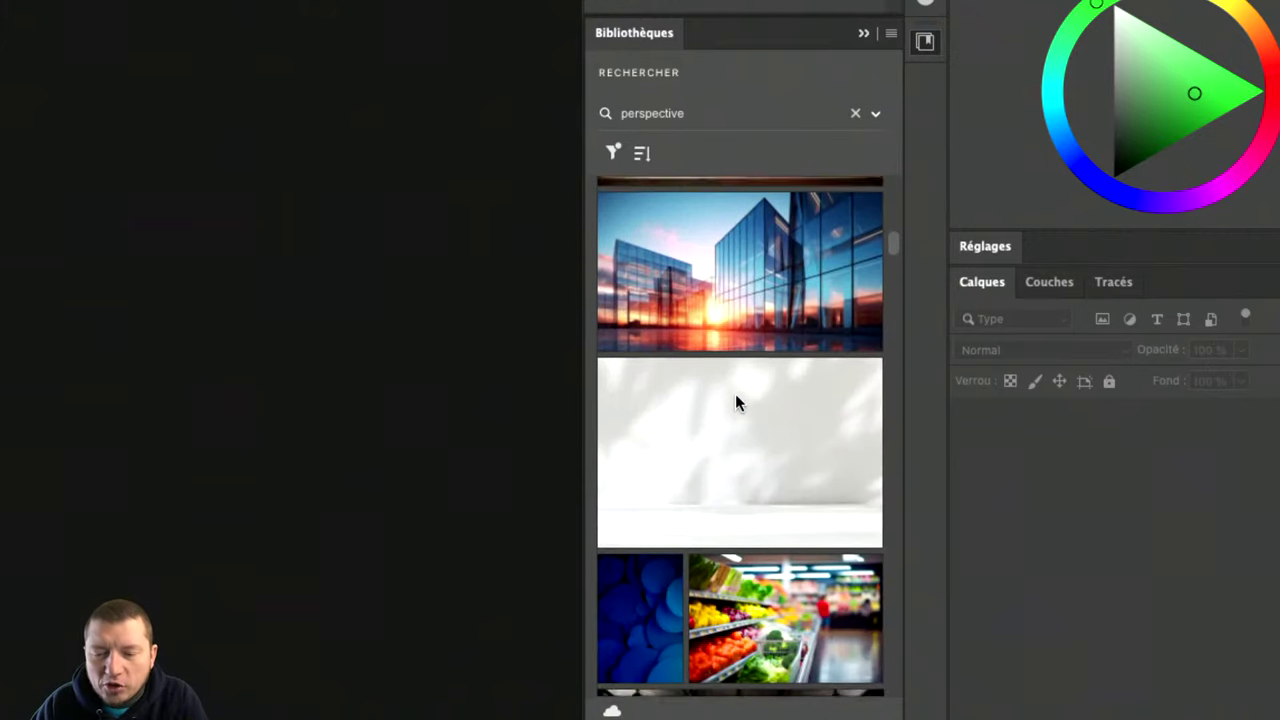
{"action": "scroll", "coordinate": [735, 393], "scroll_direction": "up", "scroll_amount": 1}
{"action": "scroll", "coordinate": [735, 393], "scroll_direction": "up", "scroll_amount": 1}
{"action": "scroll", "coordinate": [707, 224], "scroll_direction": "up", "scroll_amount": 2}
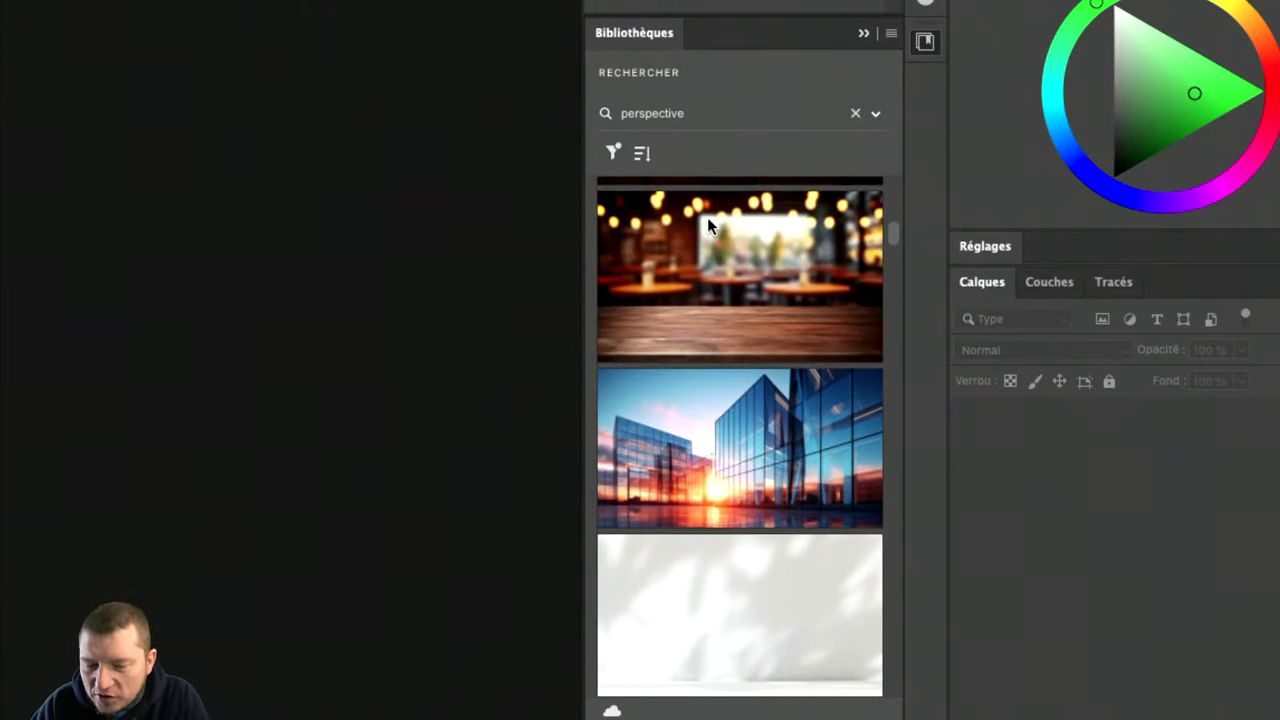
{"action": "scroll", "coordinate": [707, 224], "scroll_direction": "up", "scroll_amount": 1}
{"action": "scroll", "coordinate": [708, 220], "scroll_direction": "up", "scroll_amount": 1}
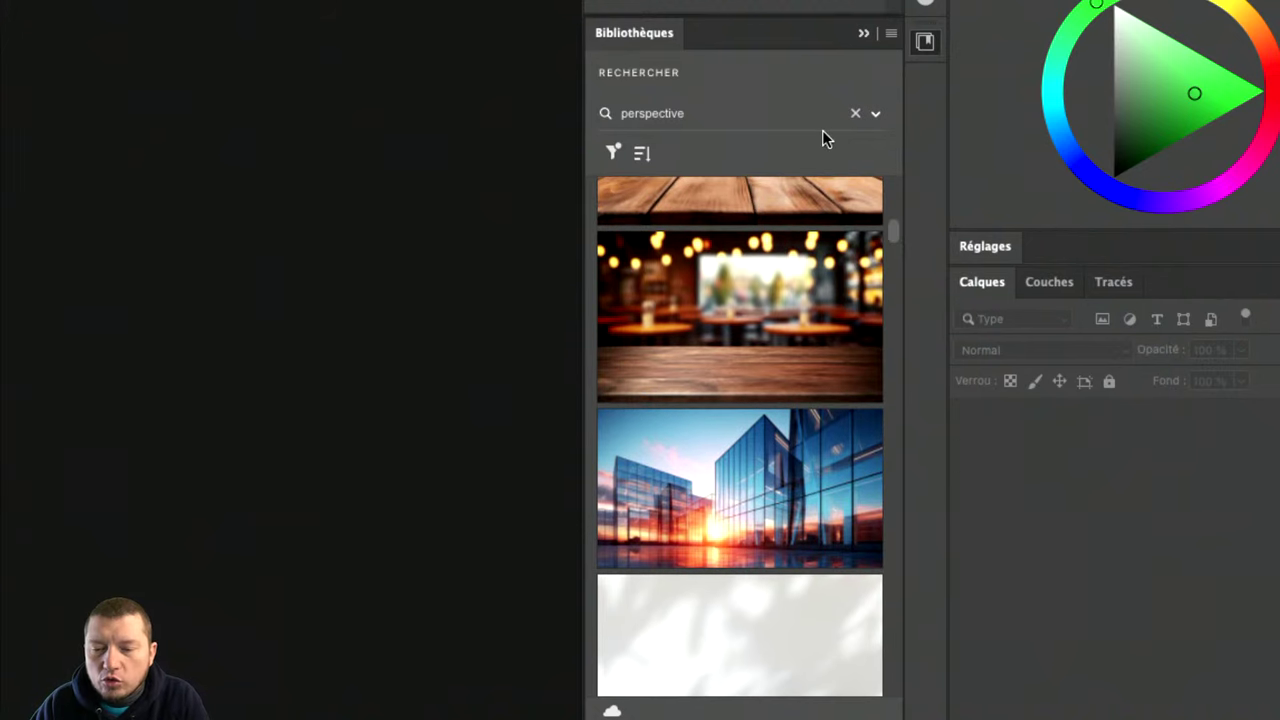
Clear the search, then rerun the 'perspective' search scoped to Adobe Stock.
{"action": "left_click", "coordinate": [854, 113]}
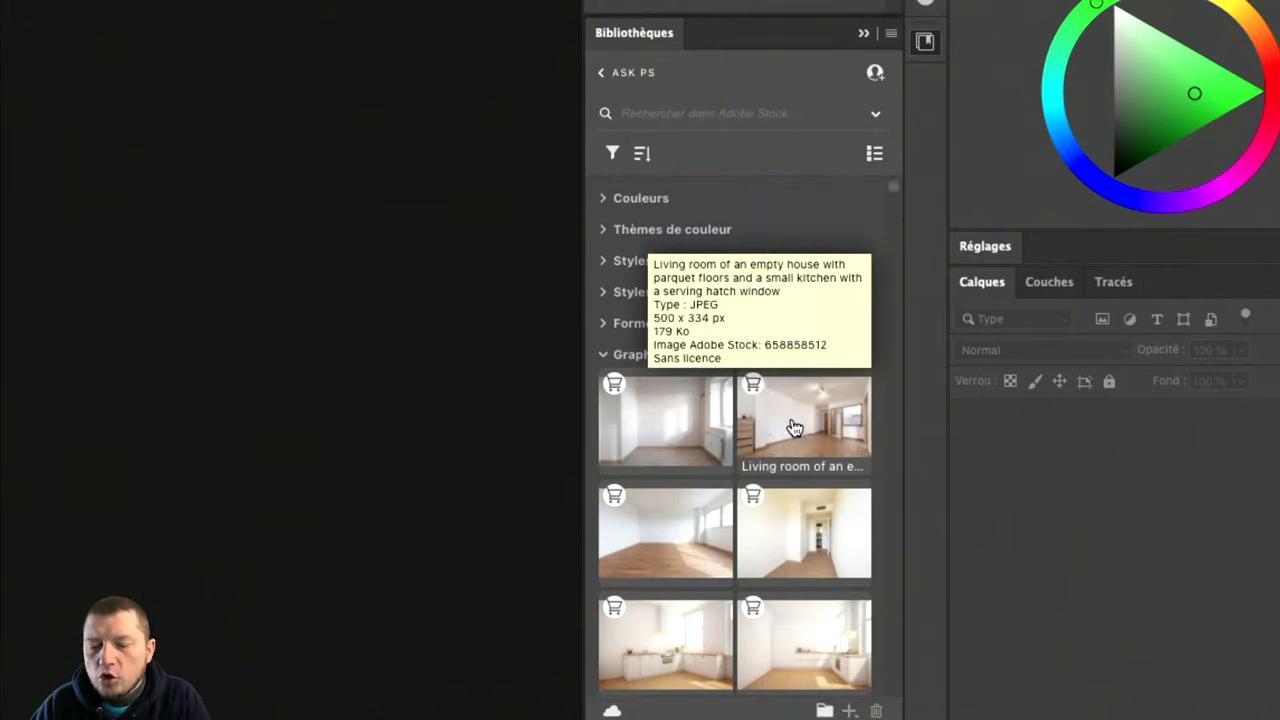
{"action": "scroll", "coordinate": [791, 417], "scroll_direction": "down", "scroll_amount": 3}
{"action": "scroll", "coordinate": [791, 417], "scroll_direction": "down", "scroll_amount": 3}
{"action": "scroll", "coordinate": [791, 417], "scroll_direction": "up", "scroll_amount": 4}
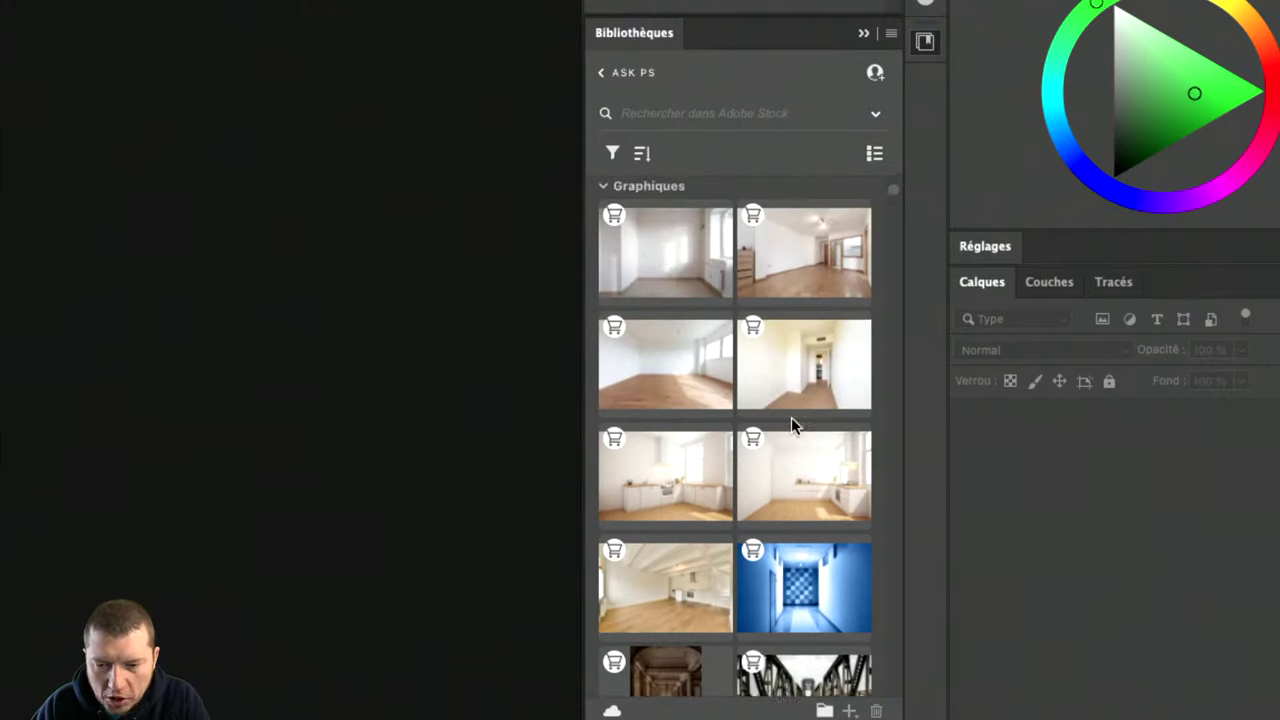
{"action": "scroll", "coordinate": [791, 417], "scroll_direction": "up", "scroll_amount": 1}
{"action": "left_click", "coordinate": [768, 115]}
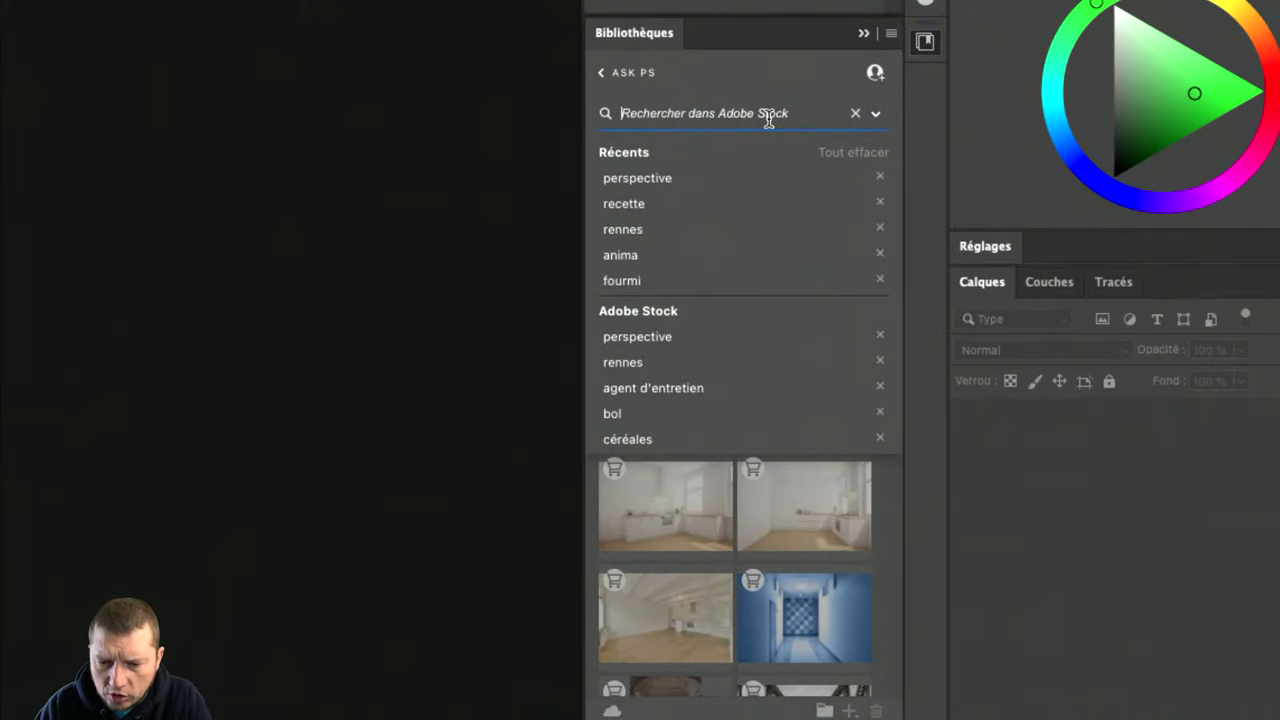
{"action": "left_click", "coordinate": [715, 177]}
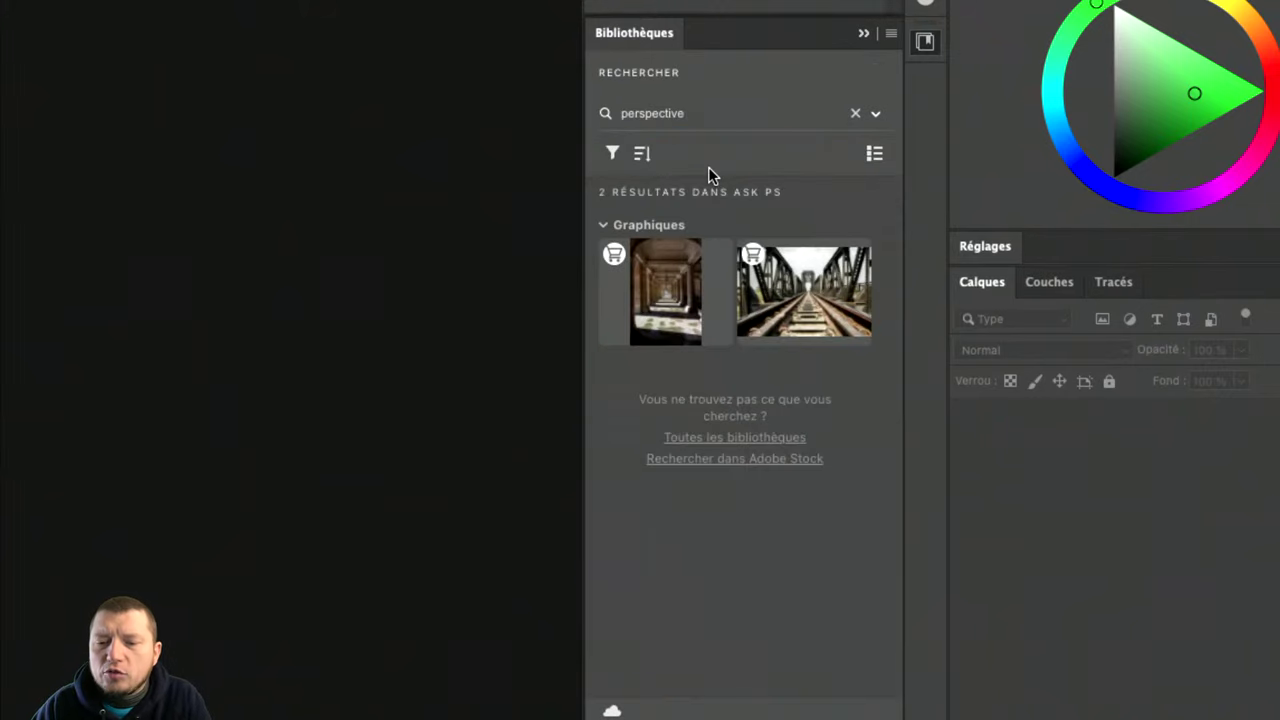
{"action": "left_click", "coordinate": [879, 116]}
{"action": "left_click", "coordinate": [804, 175]}
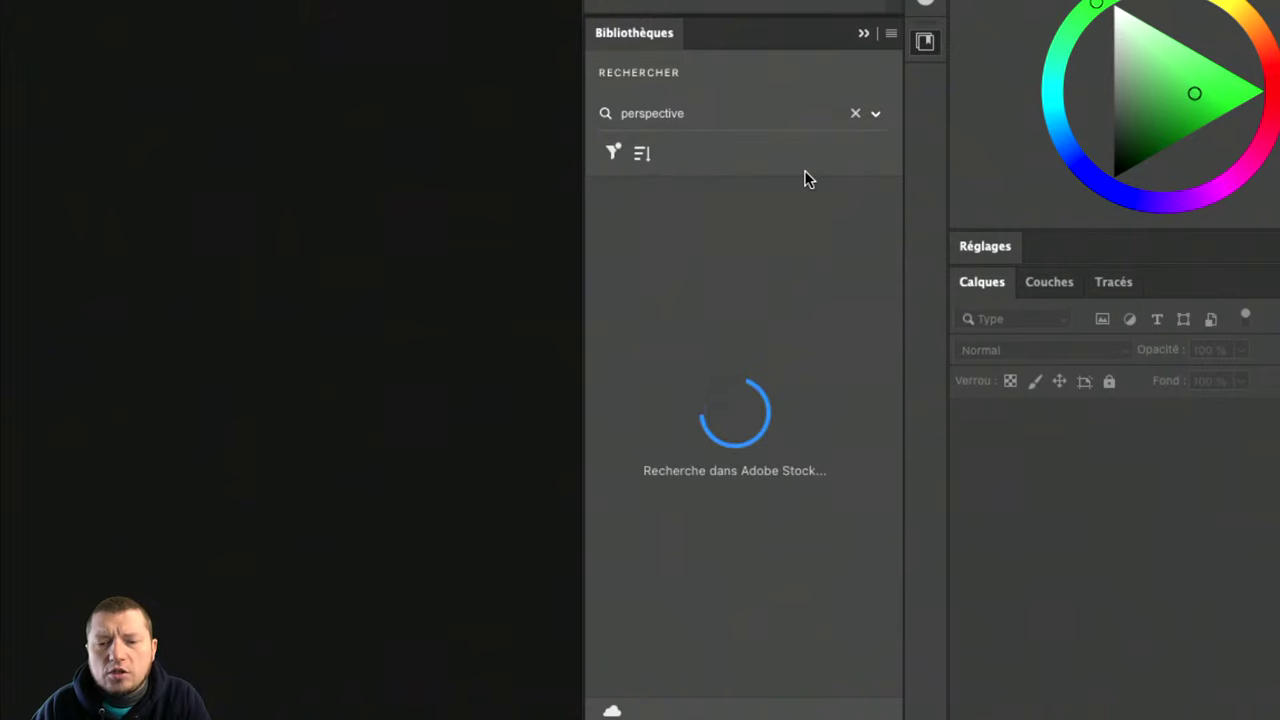
Add the modern office building image from the results to the ASK PS library.
{"action": "scroll", "coordinate": [769, 515], "scroll_direction": "down", "scroll_amount": 2}
{"action": "scroll", "coordinate": [769, 515], "scroll_direction": "down", "scroll_amount": 5}
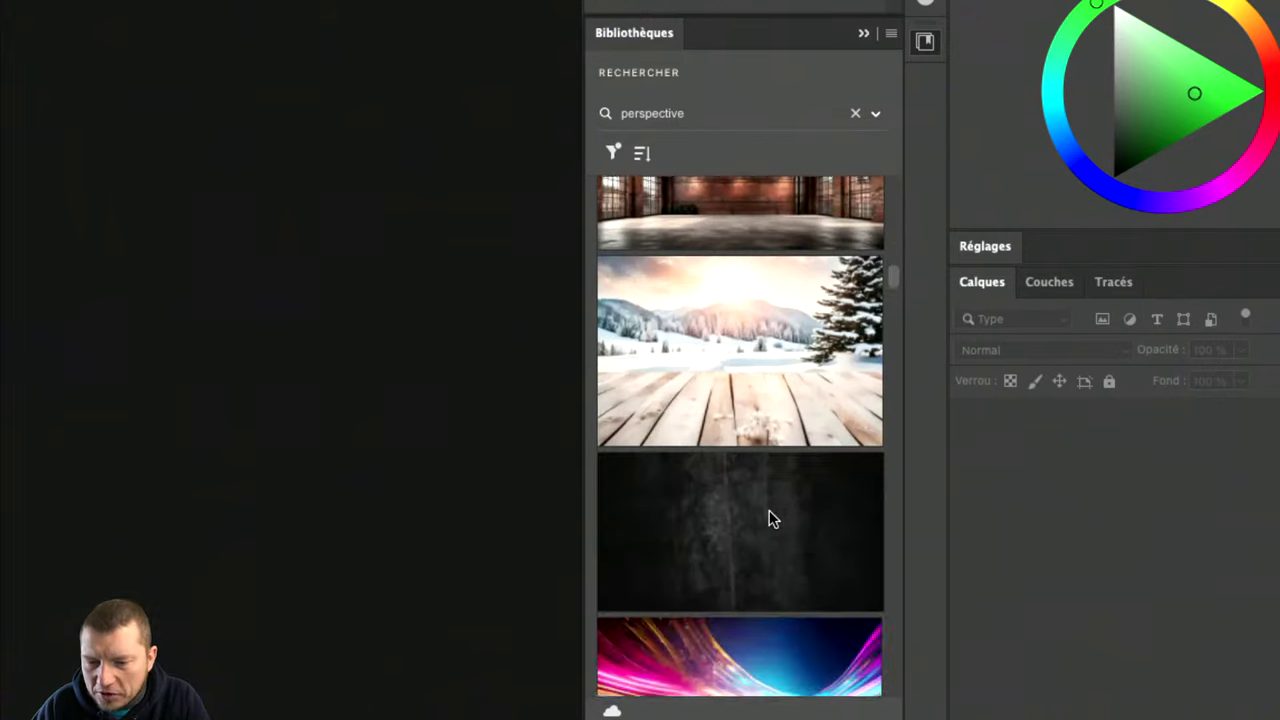
{"action": "scroll", "coordinate": [769, 515], "scroll_direction": "up", "scroll_amount": 3}
{"action": "scroll", "coordinate": [769, 518], "scroll_direction": "up", "scroll_amount": 3}
{"action": "scroll", "coordinate": [769, 515], "scroll_direction": "up", "scroll_amount": 1}
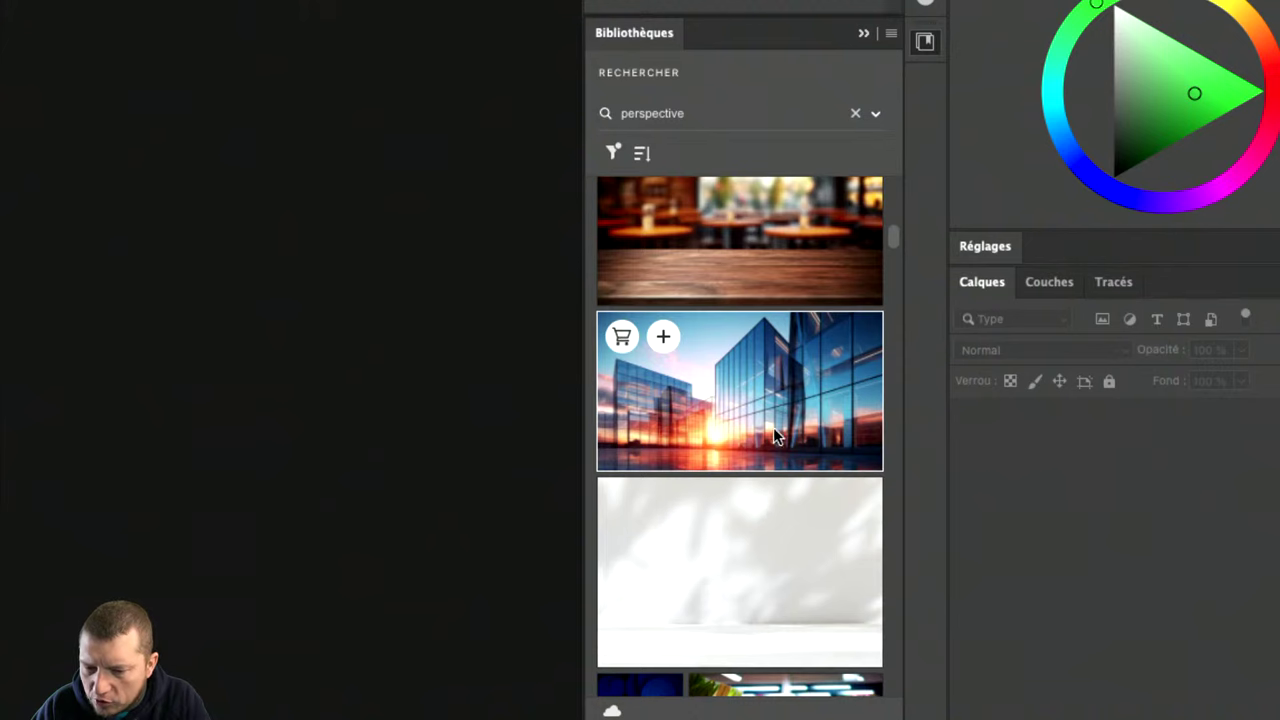
{"action": "left_click", "coordinate": [665, 340]}
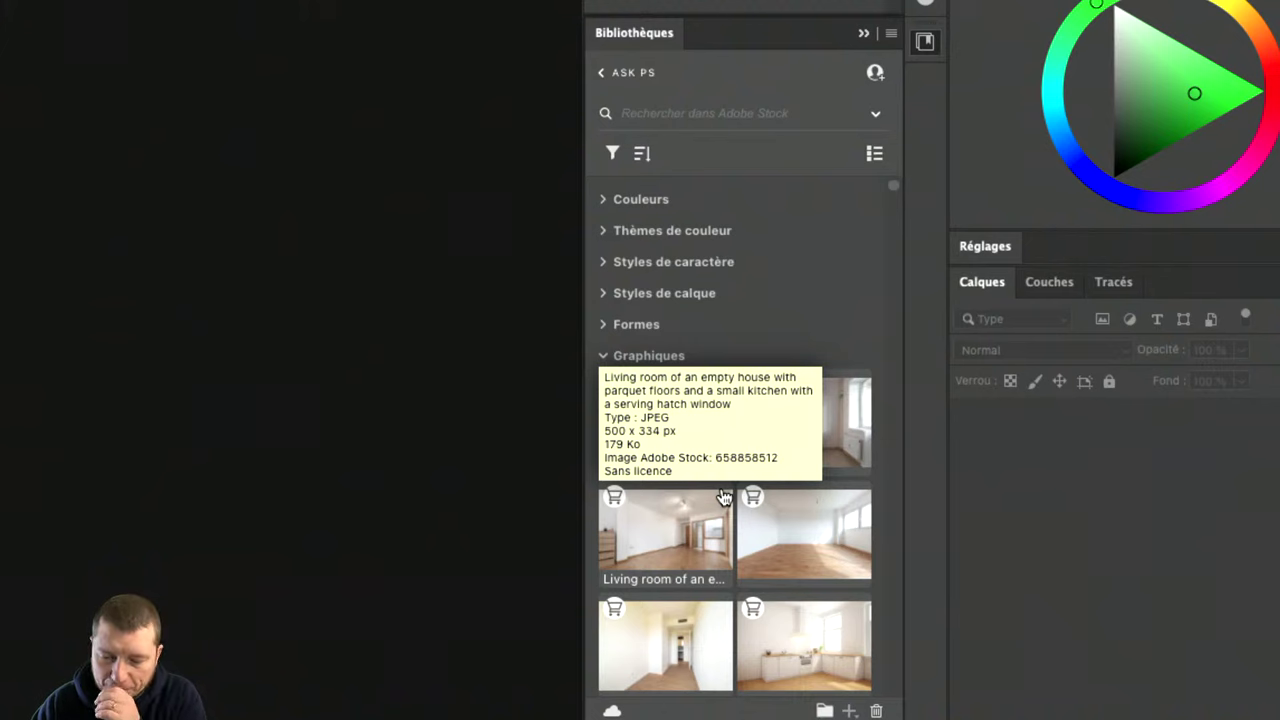
{"action": "mouse_move", "coordinate": [804, 530]}
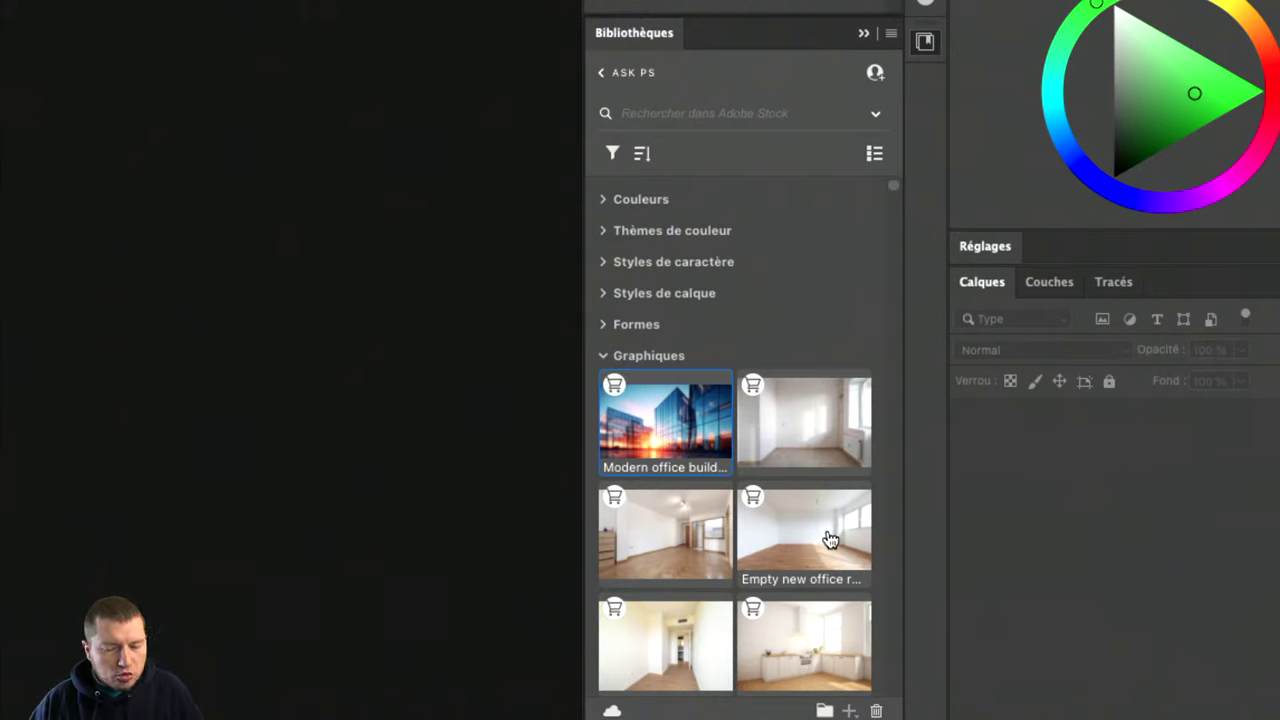
Open the modern kitchen, empty rectangular room, empty office and living-room images as new documents.
{"action": "left_click", "coordinate": [797, 650]}
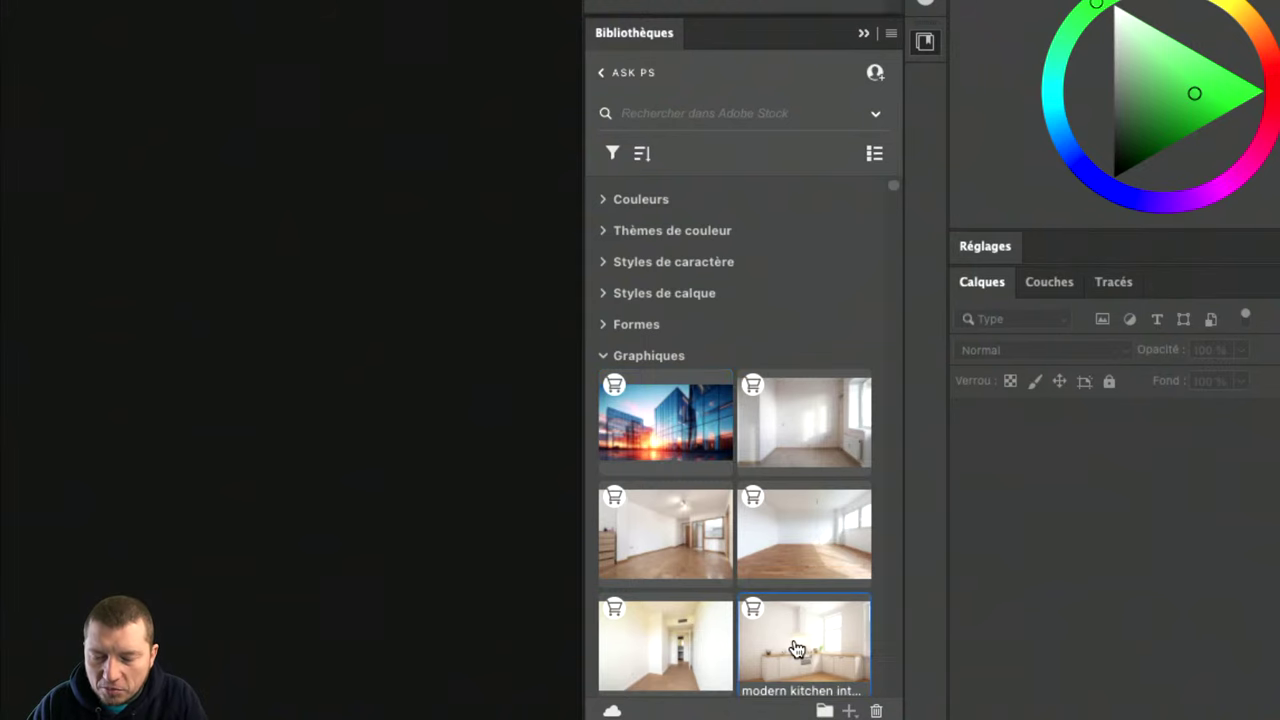
{"action": "double_click", "coordinate": [797, 648]}
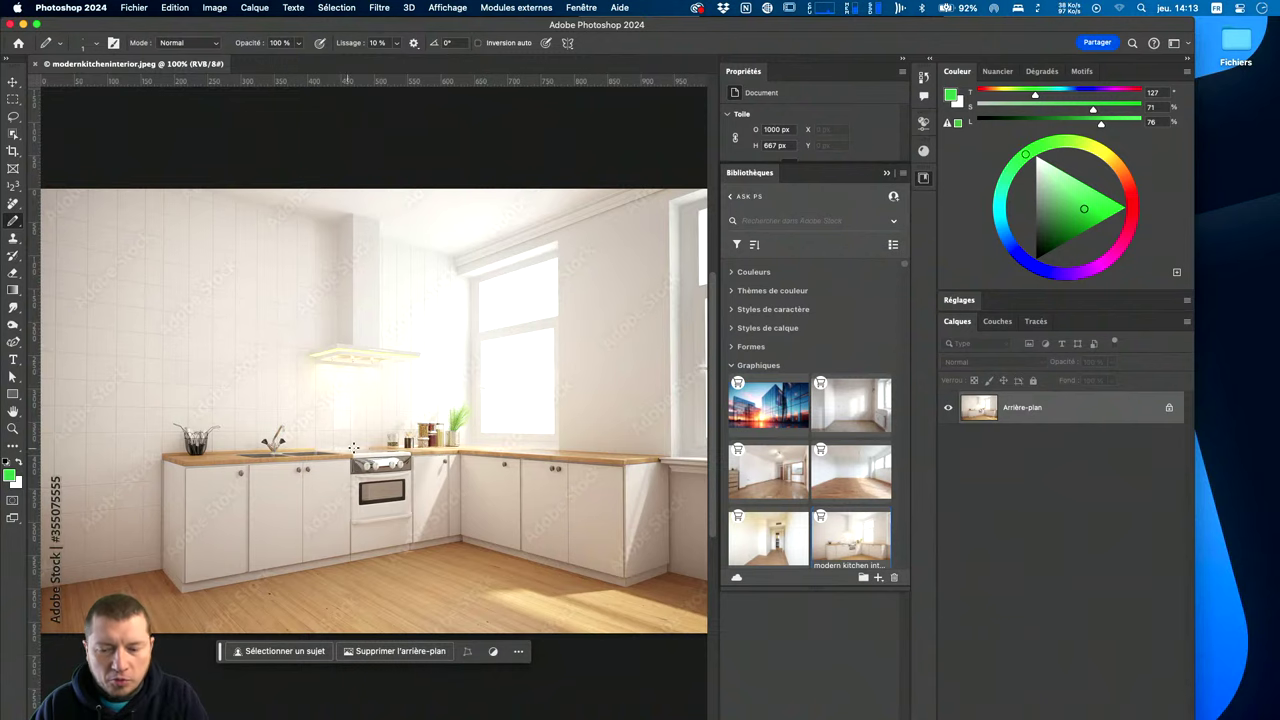
{"action": "double_click", "coordinate": [768, 538]}
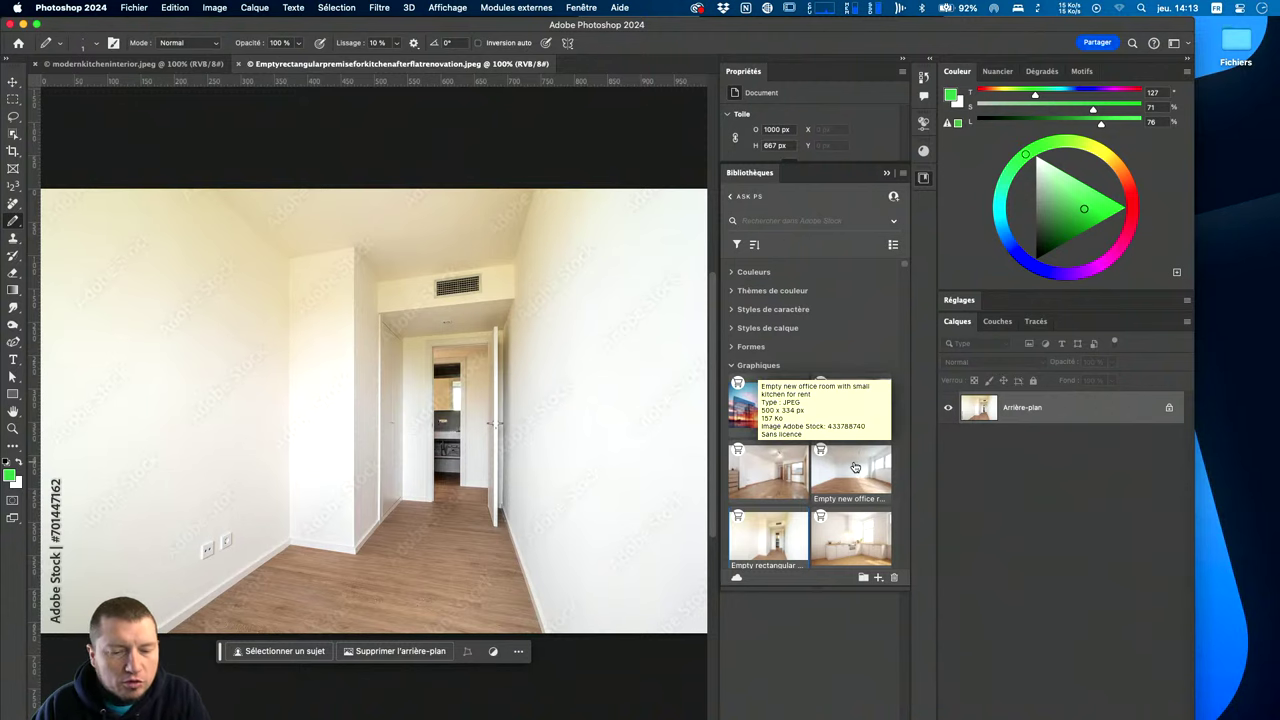
{"action": "double_click", "coordinate": [859, 472]}
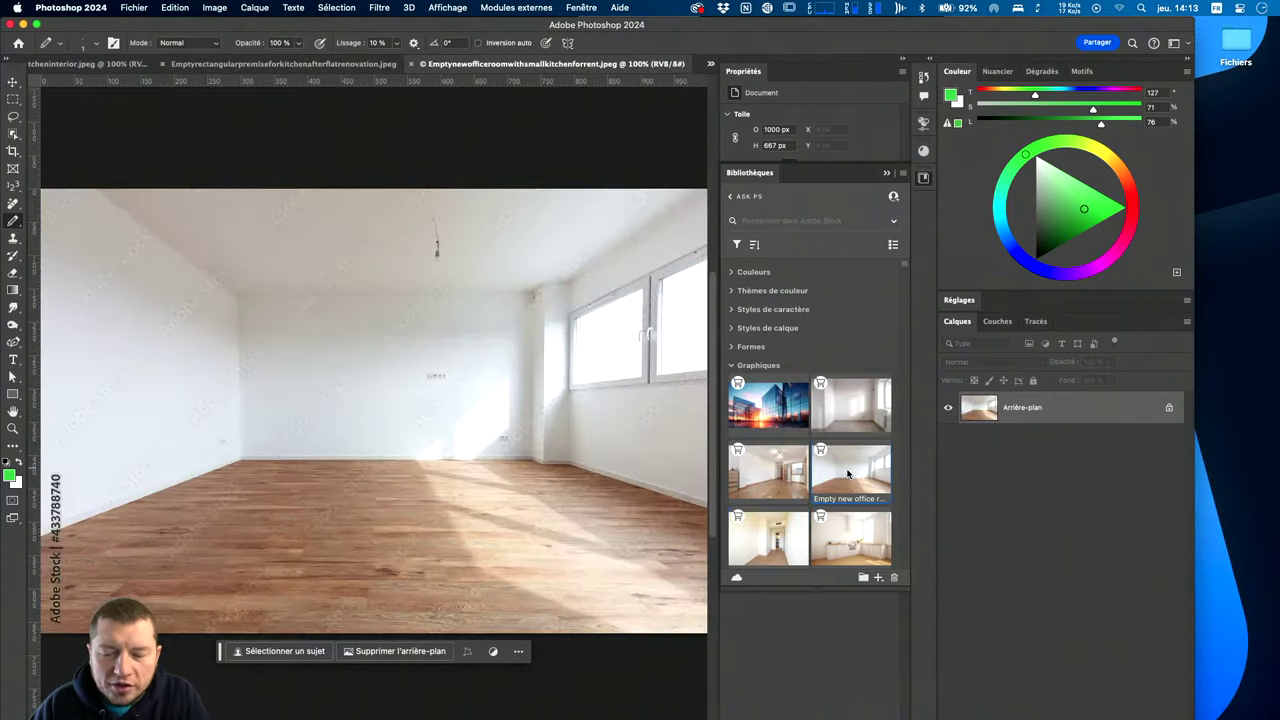
{"action": "double_click", "coordinate": [768, 470]}
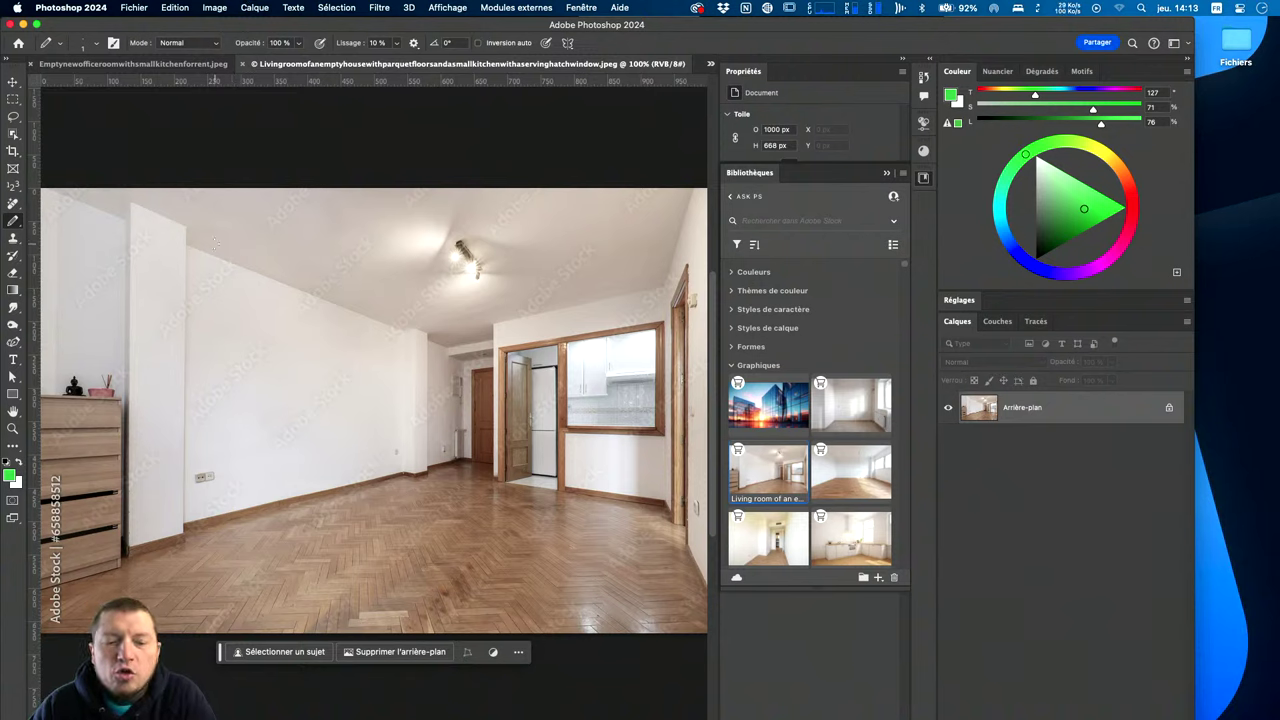
{"action": "left_click", "coordinate": [379, 7]}
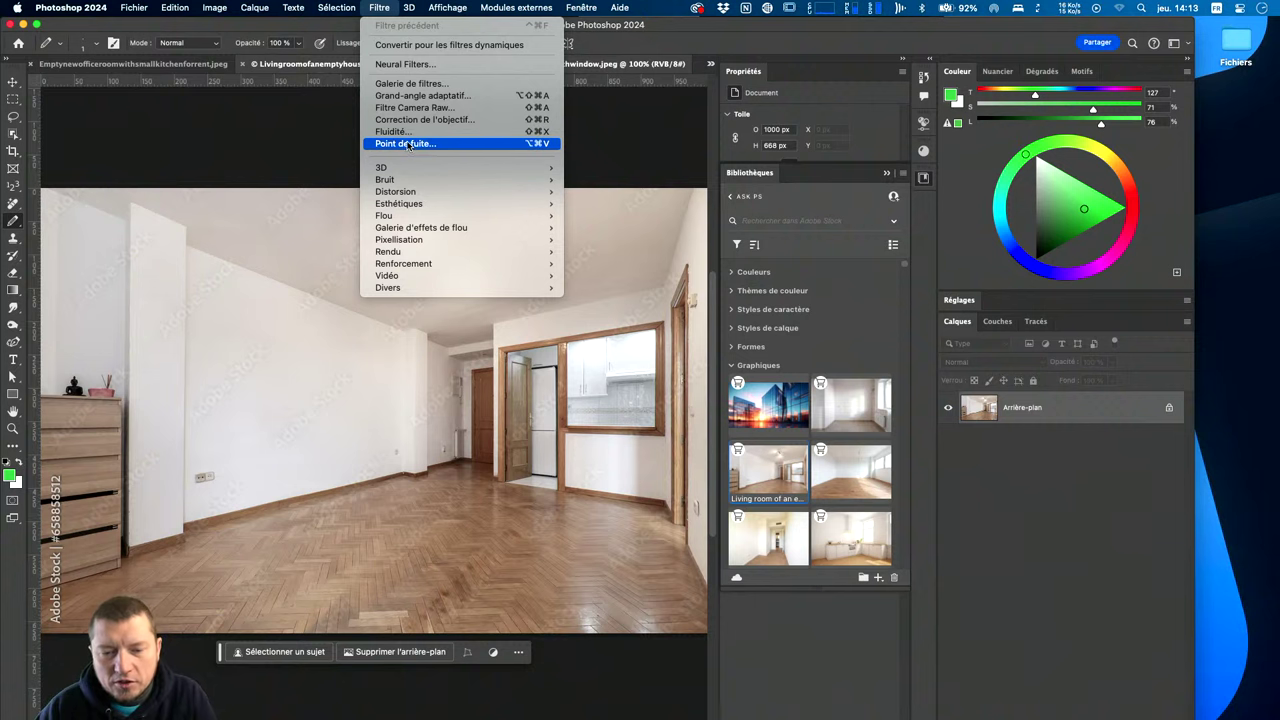
Place the office building image onto the living-room document and scale it down.
{"action": "left_click", "coordinate": [529, 520]}
{"action": "left_click_drag", "start_coordinate": [768, 405], "coordinate": [540, 480]}
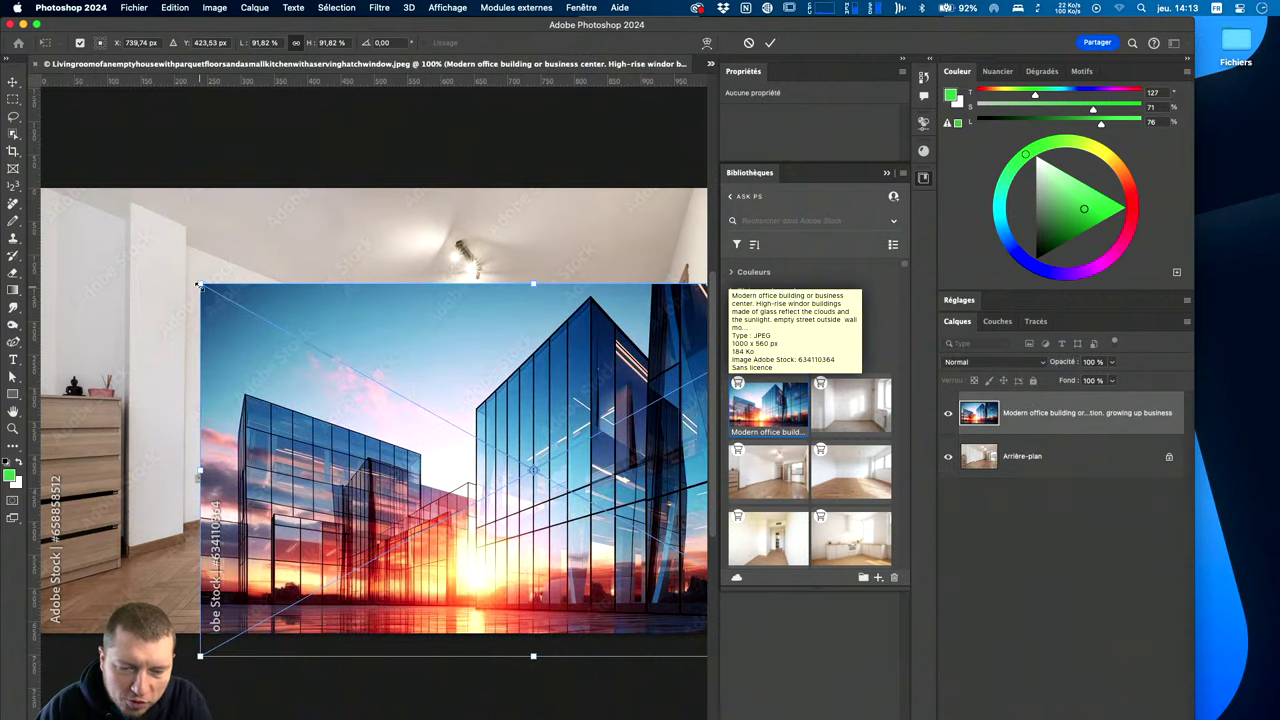
{"action": "mouse_move", "coordinate": [201, 285]}
{"action": "left_mouse_down"}
{"action": "mouse_move", "coordinate": [381, 406]}
{"action": "mouse_move", "coordinate": [551, 486]}
{"action": "mouse_move", "coordinate": [451, 408]}
{"action": "left_mouse_up"}
{"action": "mouse_move", "coordinate": [511, 497]}
{"action": "left_mouse_down"}
{"action": "mouse_move", "coordinate": [381, 437]}
{"action": "mouse_move", "coordinate": [376, 451]}
{"action": "left_mouse_up"}
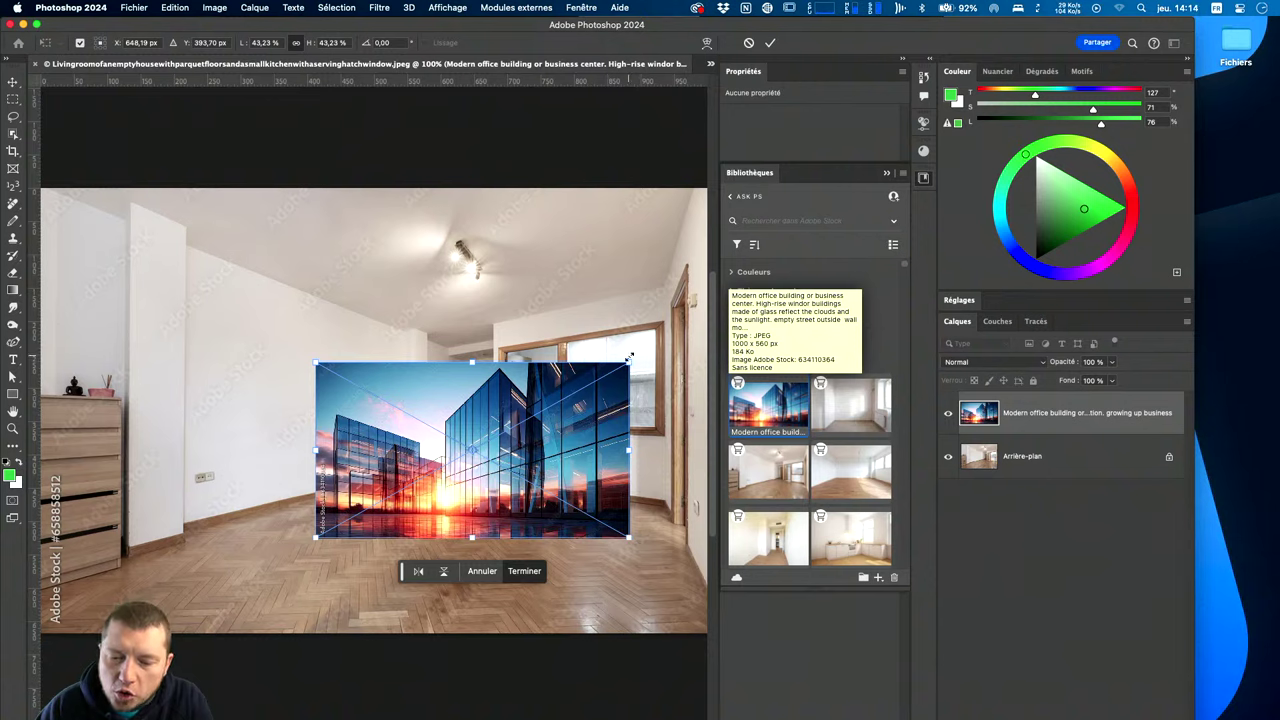
{"action": "left_click_drag", "start_coordinate": [629, 356], "coordinate": [544, 410]}
{"action": "key", "text": "Return"}
{"action": "key", "text": "b"}
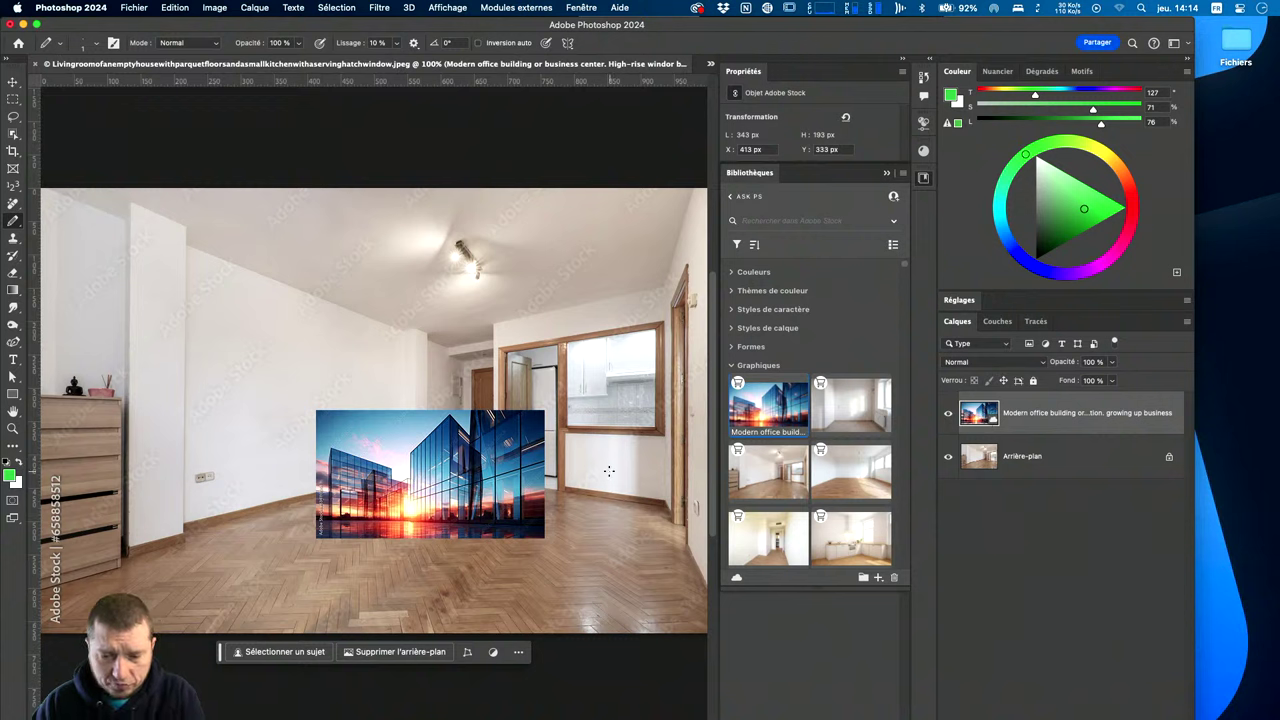
Load the picture's outline selection, hide its layer, add empty Calque 1 above, and deselect.
{"action": "key", "text": "ctrl+a"}
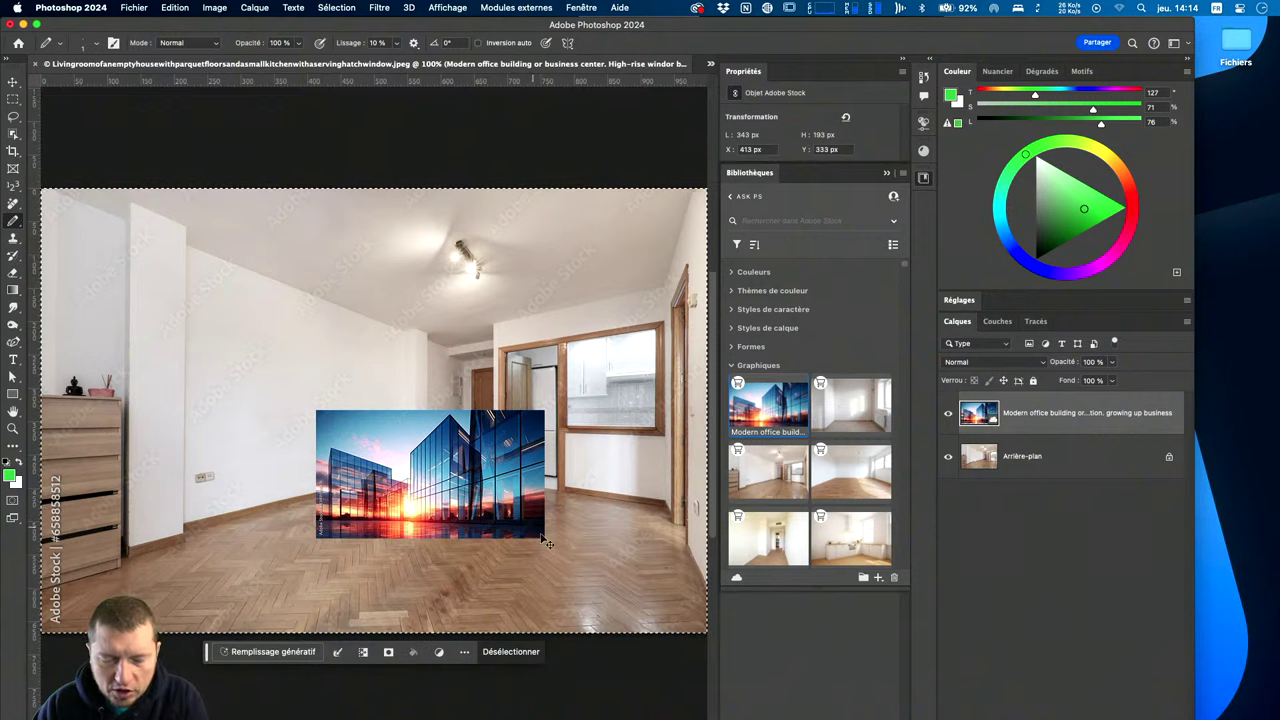
{"action": "left_click", "coordinate": [979, 413], "text": "ctrl"}
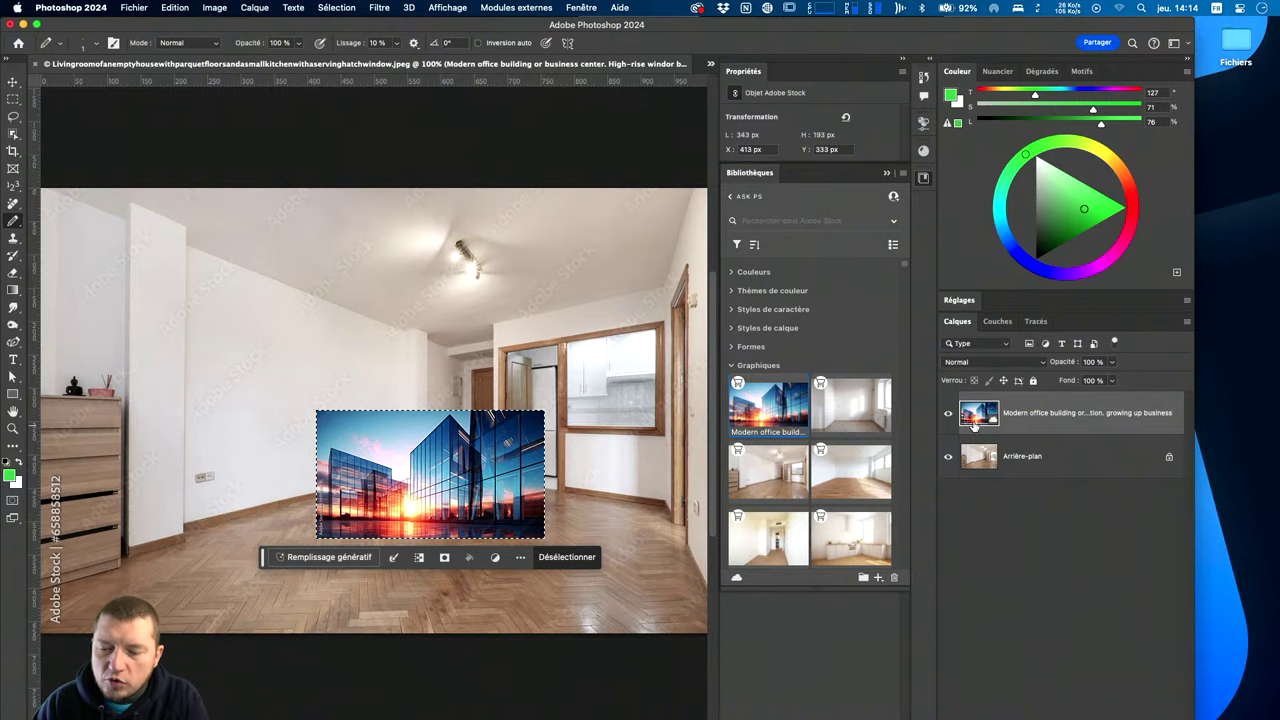
{"action": "left_click", "coordinate": [948, 413]}
{"action": "left_click", "coordinate": [1018, 550]}
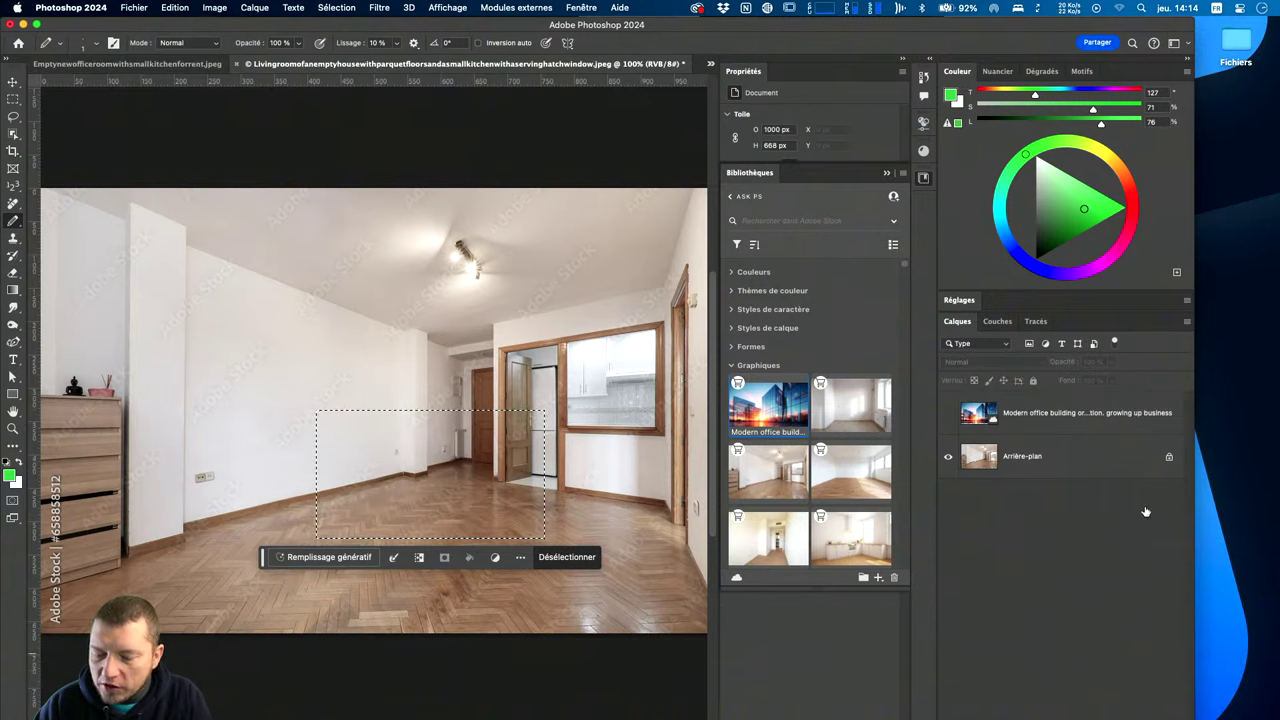
{"action": "left_click", "coordinate": [37, 23]}
{"action": "left_click", "coordinate": [1239, 711]}
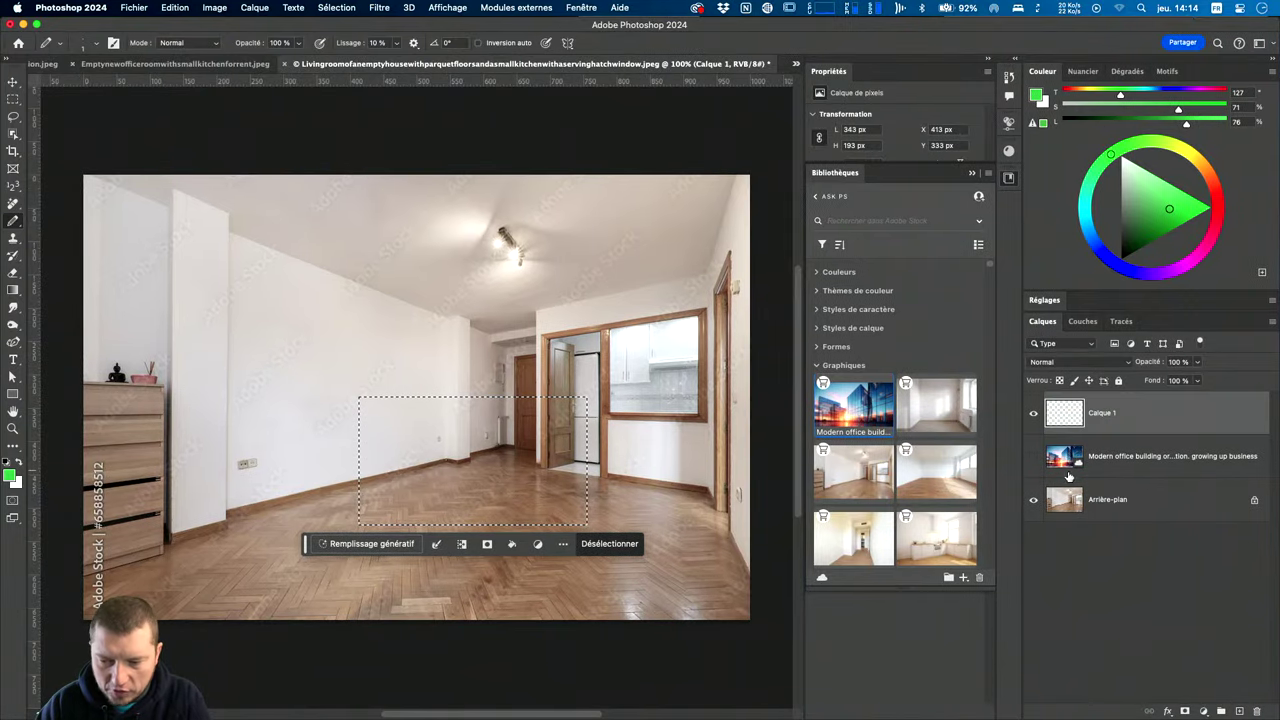
{"action": "key", "text": "super+d"}
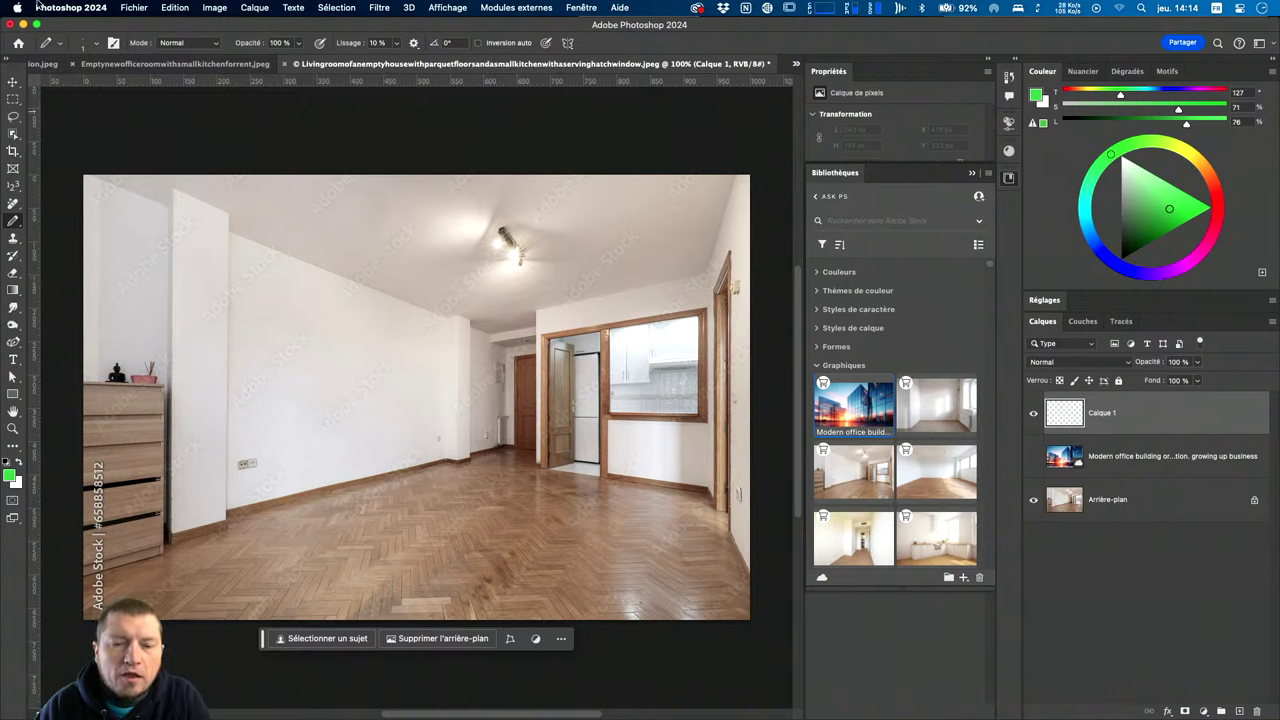
Open Vanishing Point and draw a four-corner perspective plane over the left white wall.
{"action": "left_click", "coordinate": [379, 7]}
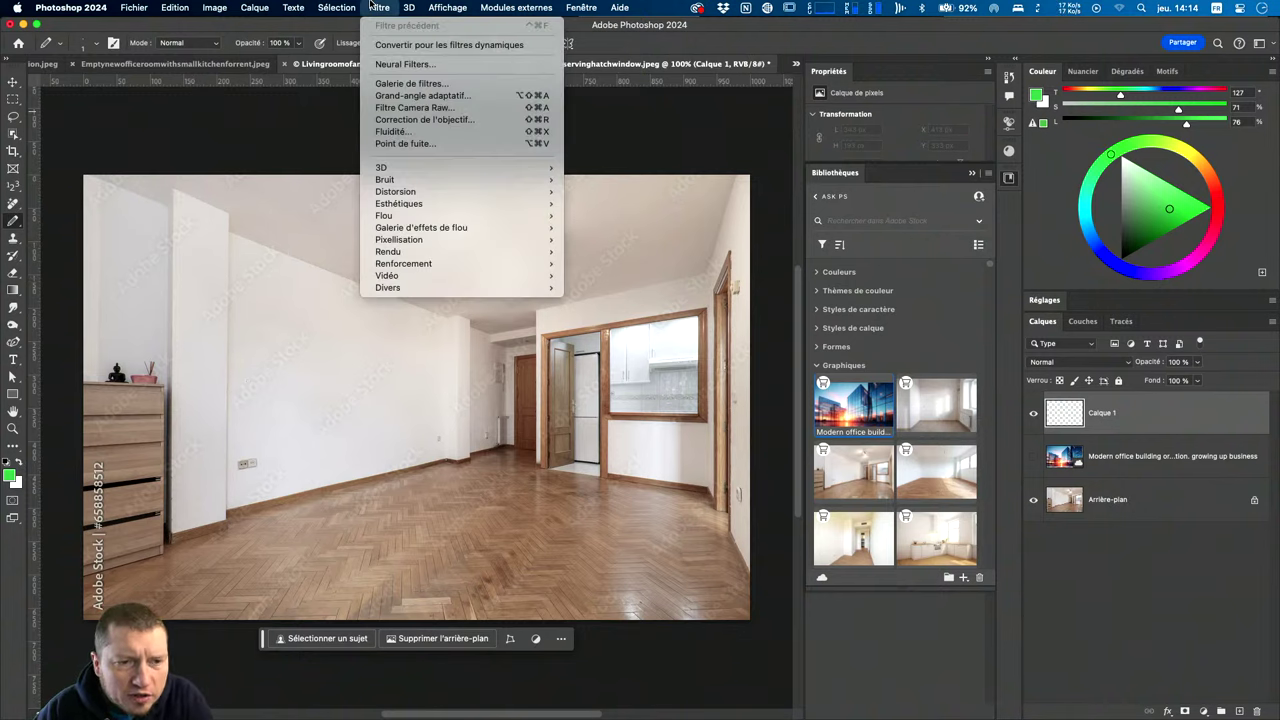
{"action": "left_click", "coordinate": [395, 143]}
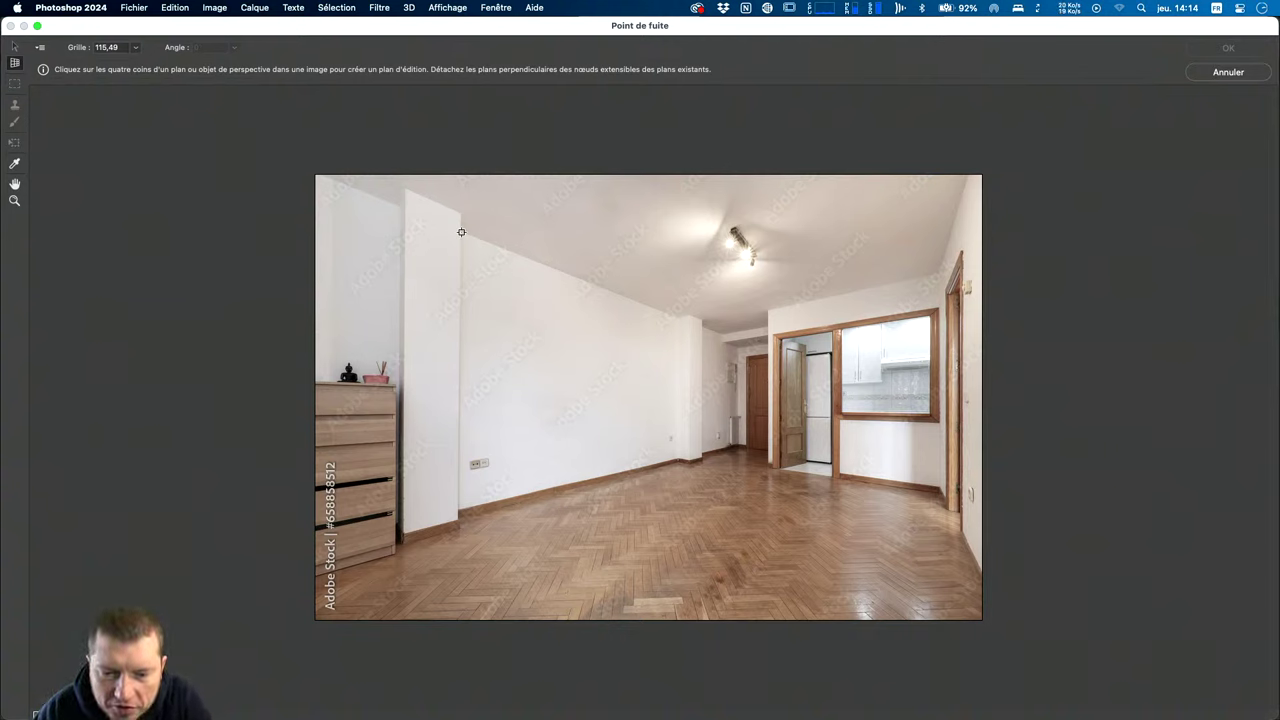
{"action": "left_click", "coordinate": [461, 232]}
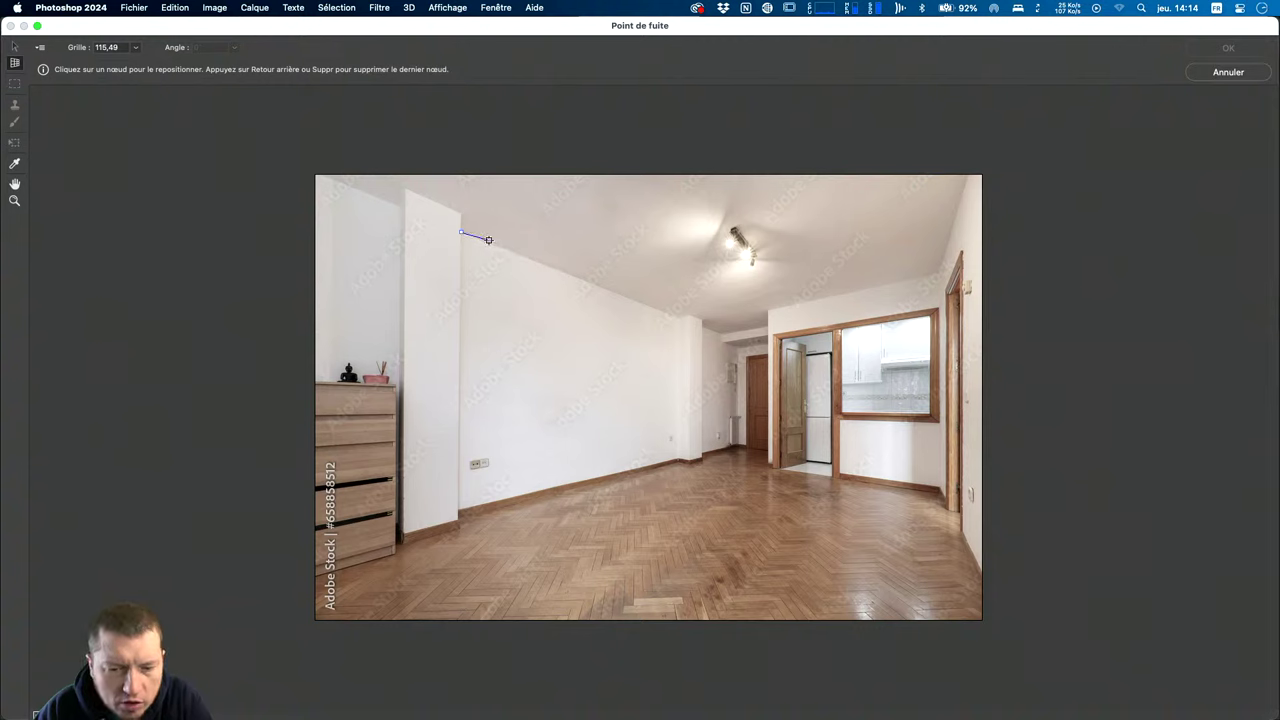
{"action": "left_click", "coordinate": [679, 317]}
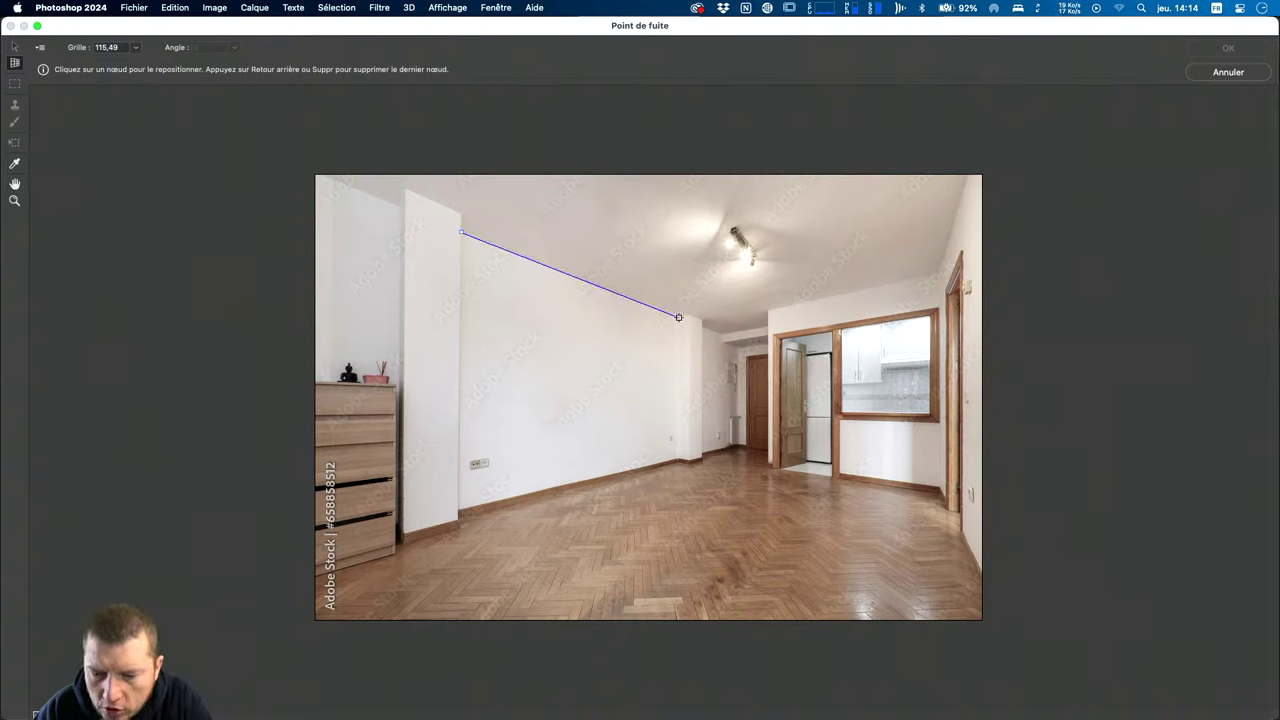
{"action": "left_click", "coordinate": [679, 459]}
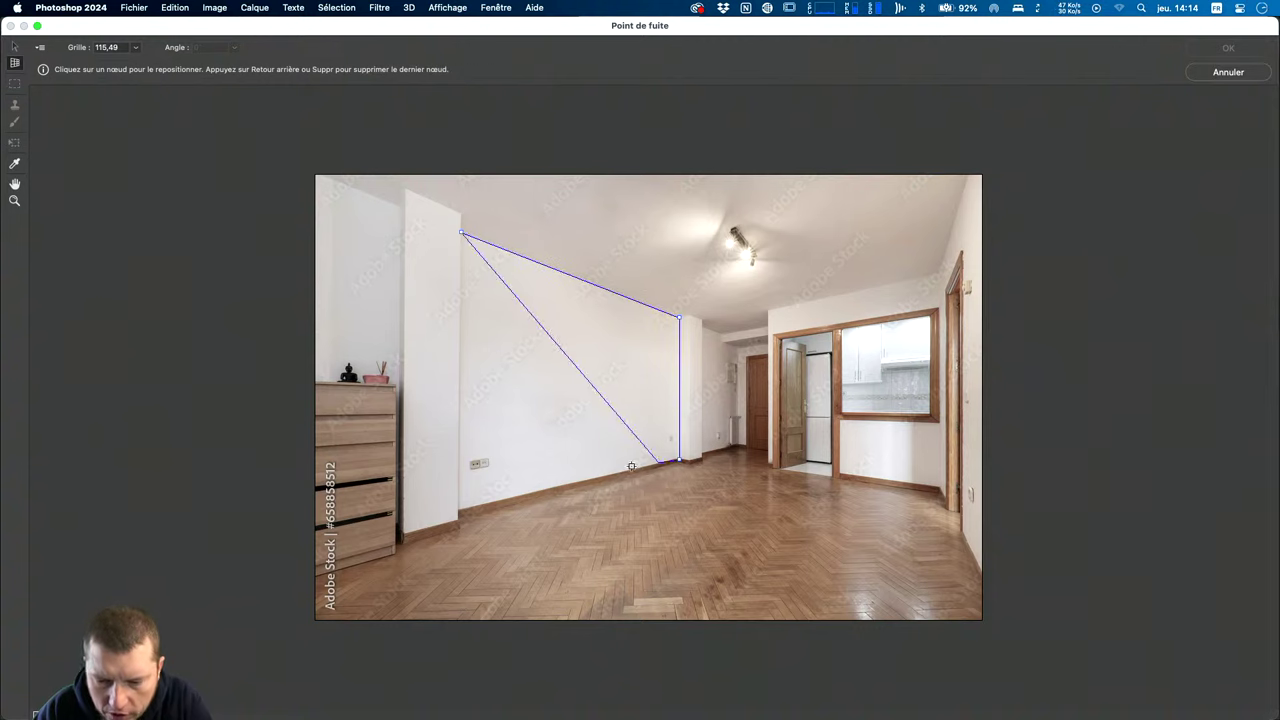
{"action": "left_click", "coordinate": [459, 510]}
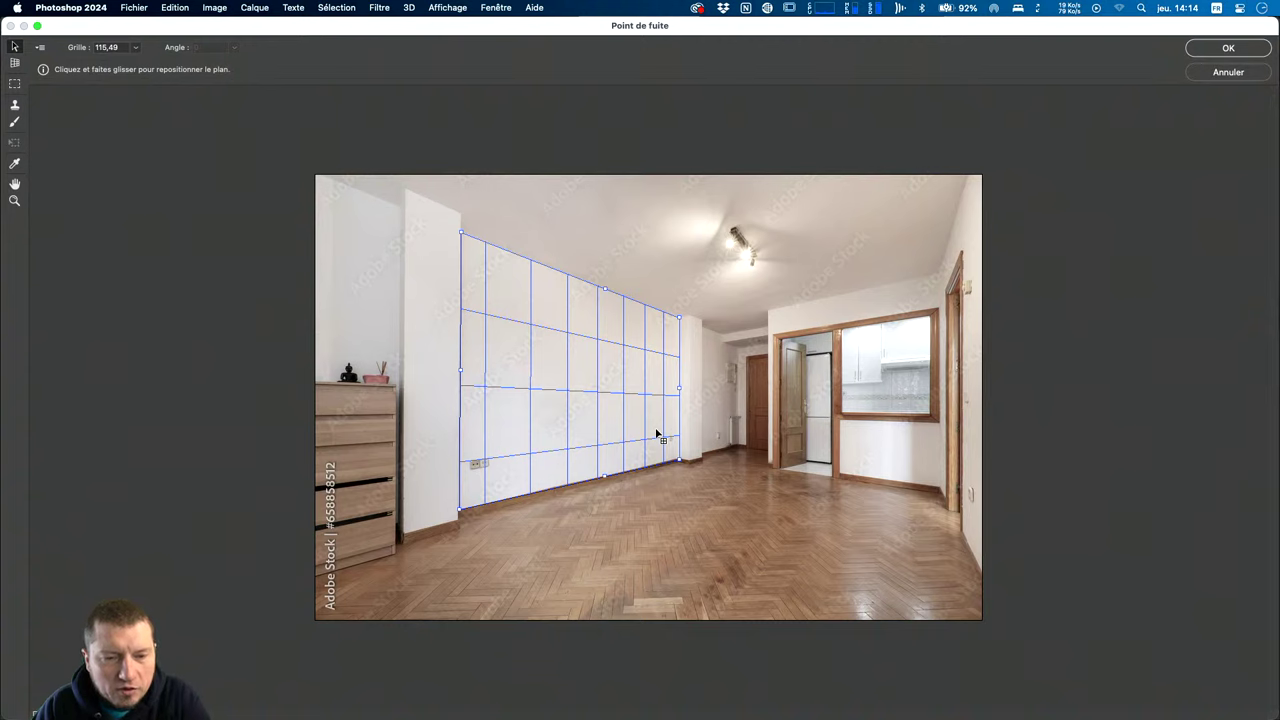
{"action": "left_click", "coordinate": [170, 8]}
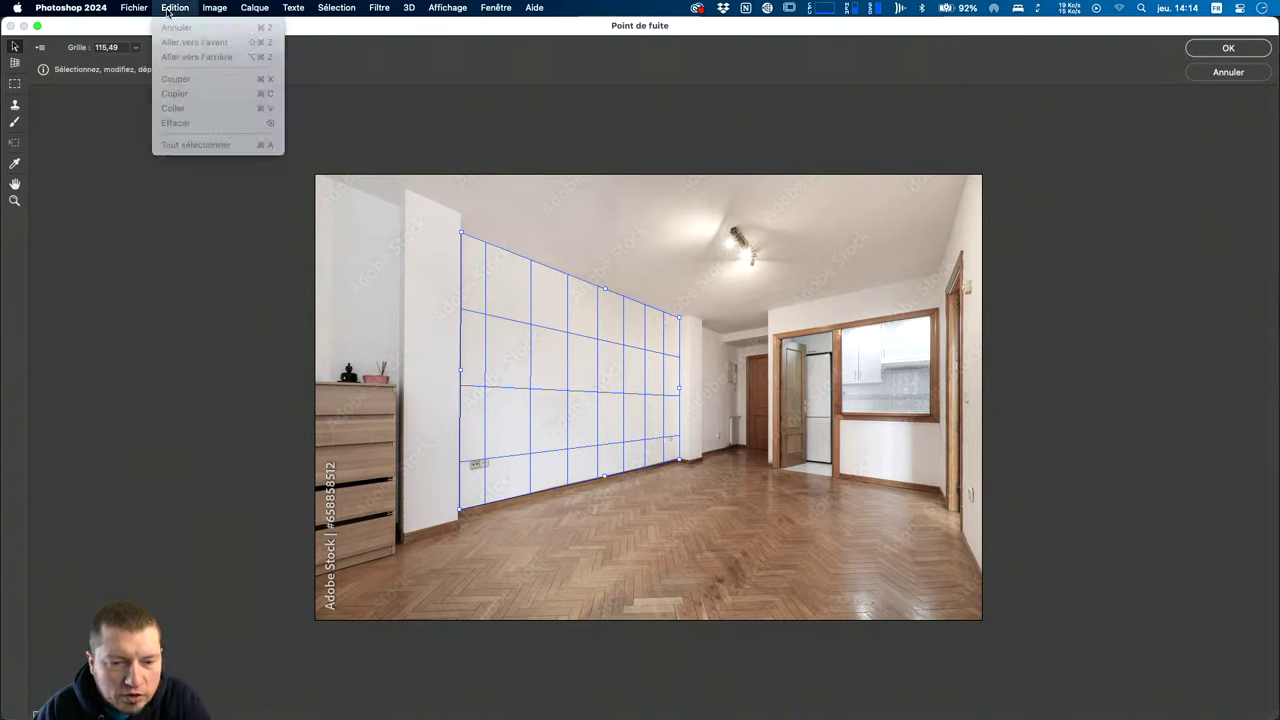
{"action": "left_click", "coordinate": [168, 10]}
Paste the building picture into the wall plane, scale it small, center it, and apply.
{"action": "key", "text": "super+v"}
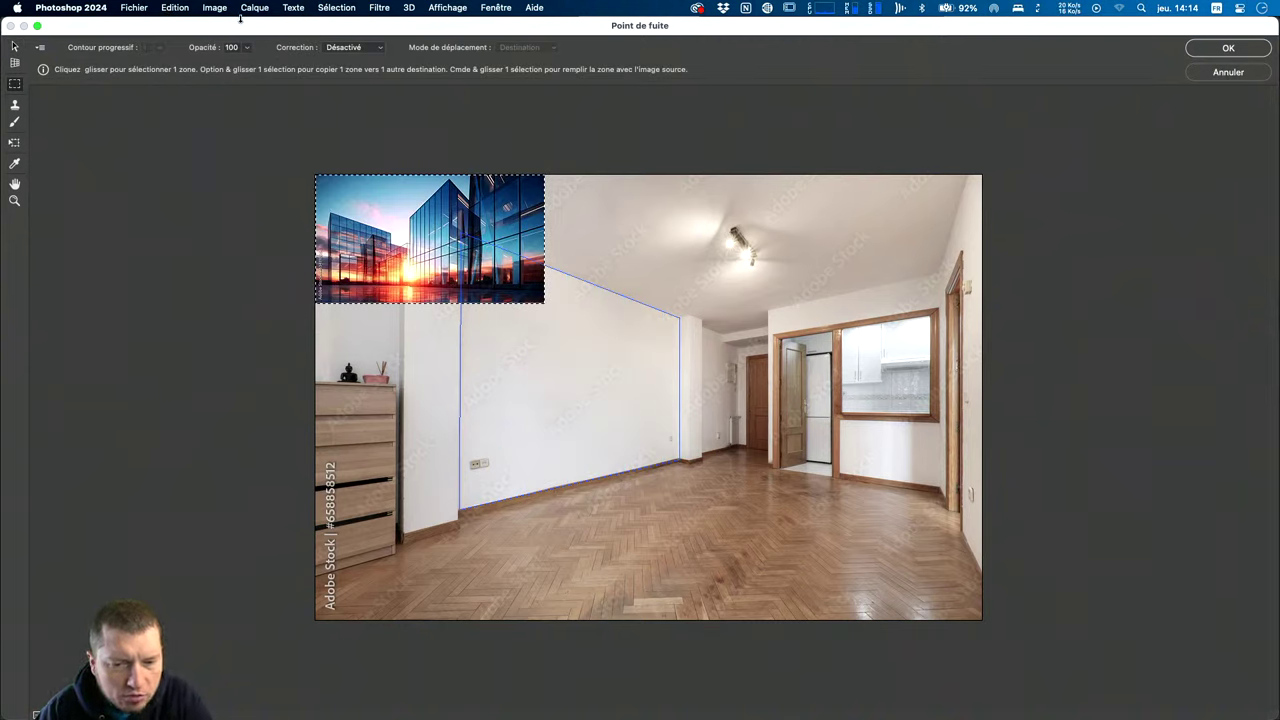
{"action": "left_click_drag", "start_coordinate": [438, 245], "coordinate": [608, 390]}
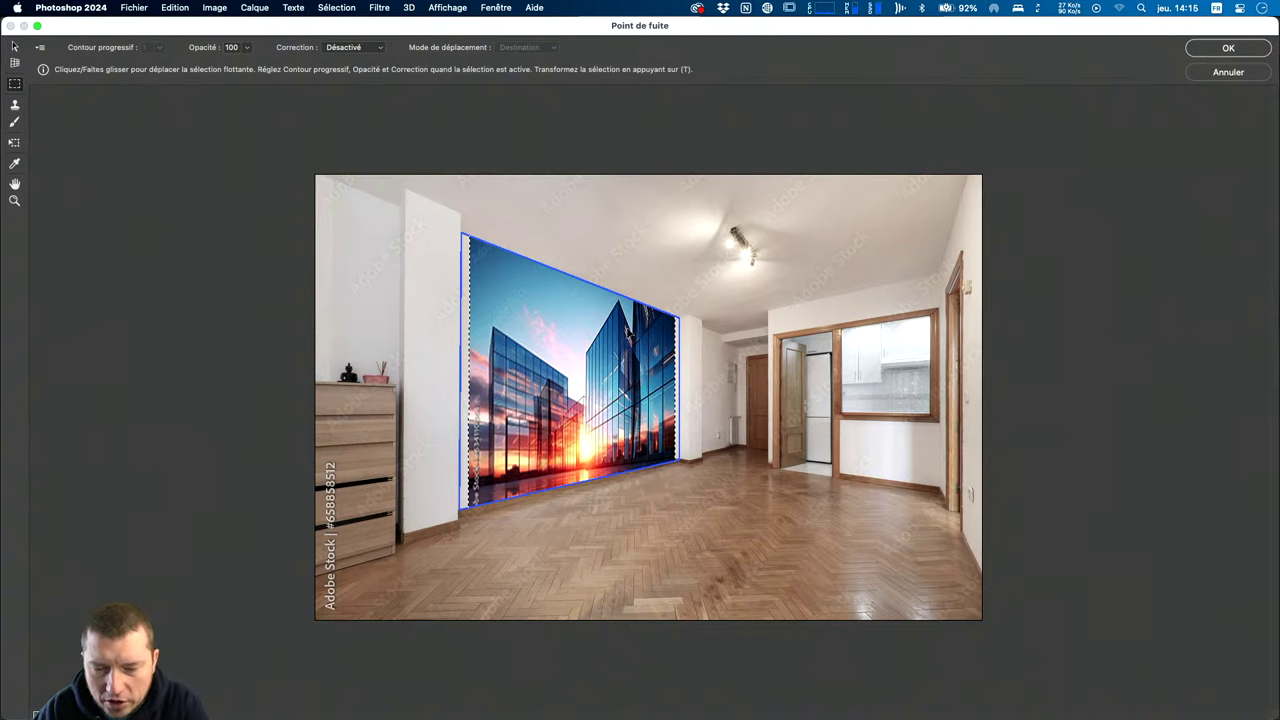
{"action": "key", "text": "t"}
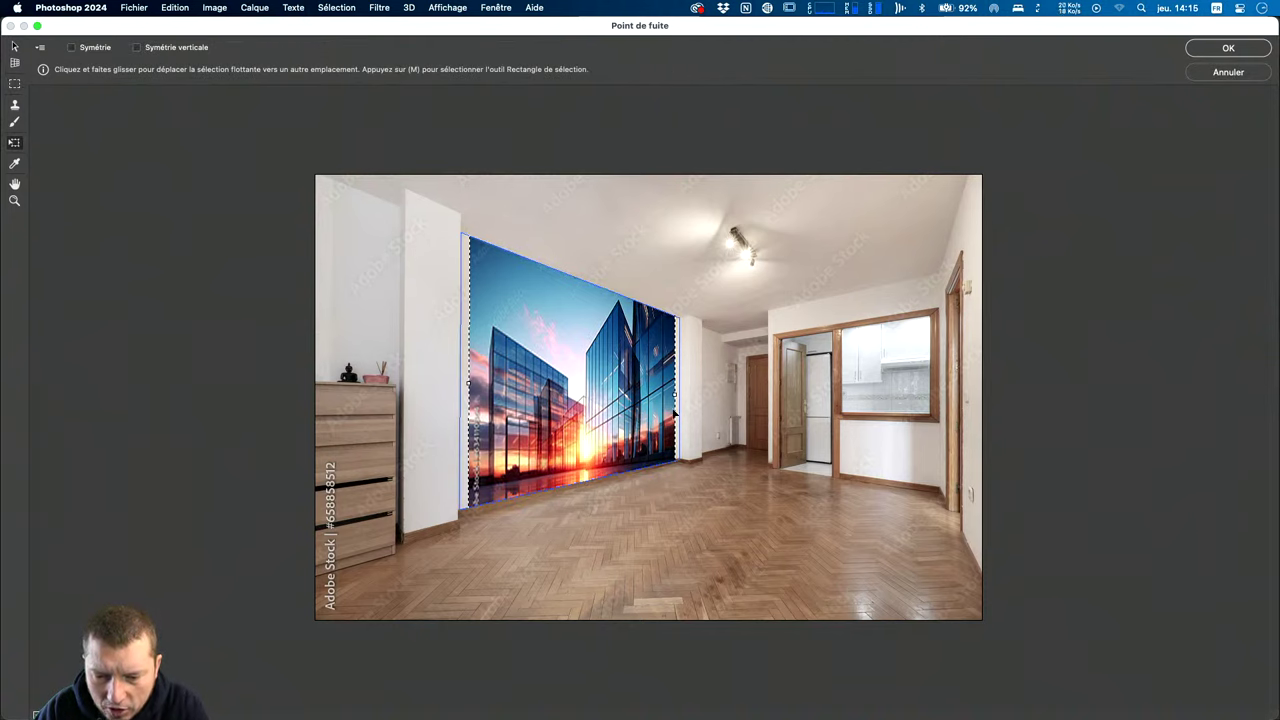
{"action": "left_click_drag", "start_coordinate": [677, 392], "coordinate": [621, 392]}
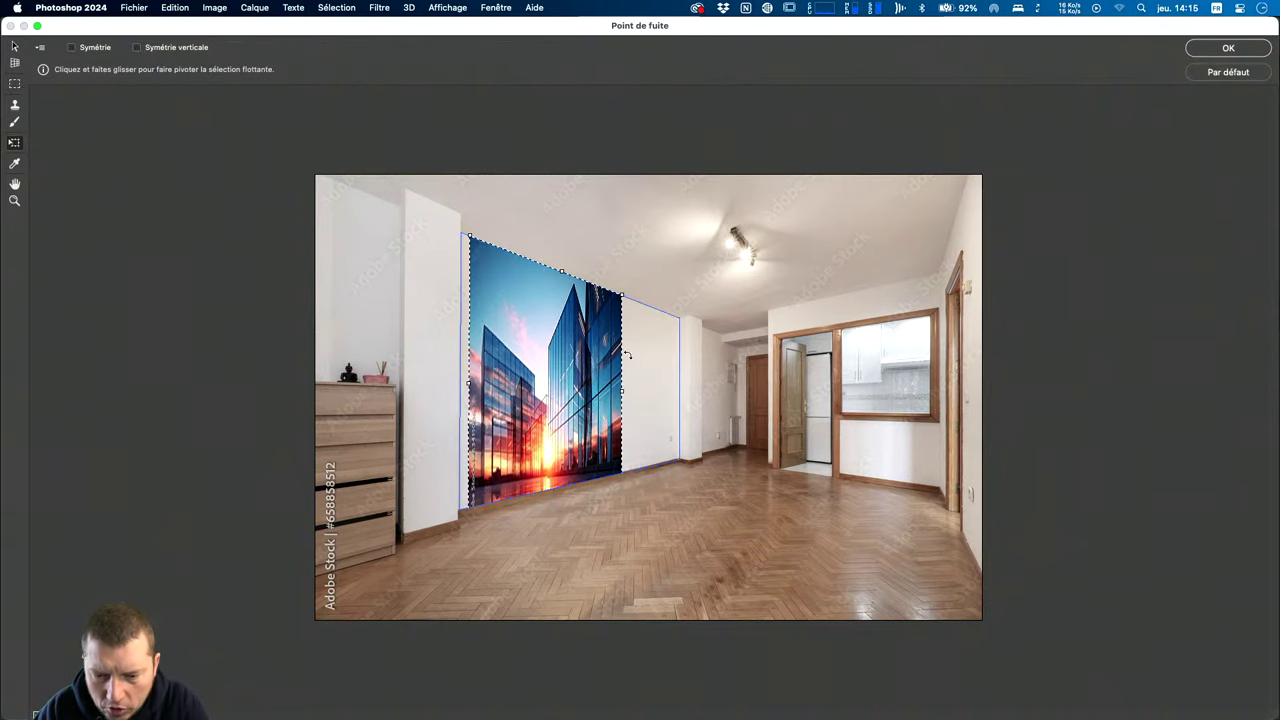
{"action": "key", "text": "super+z"}
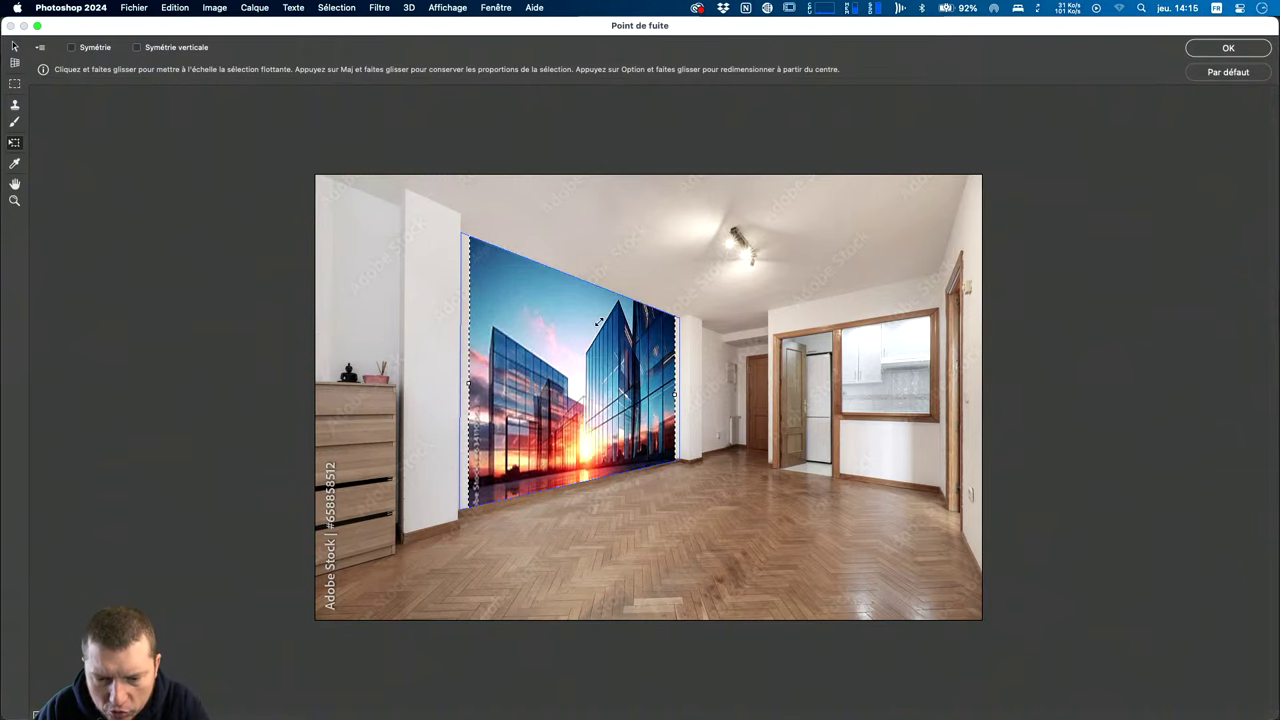
{"action": "key", "text": "super+z"}
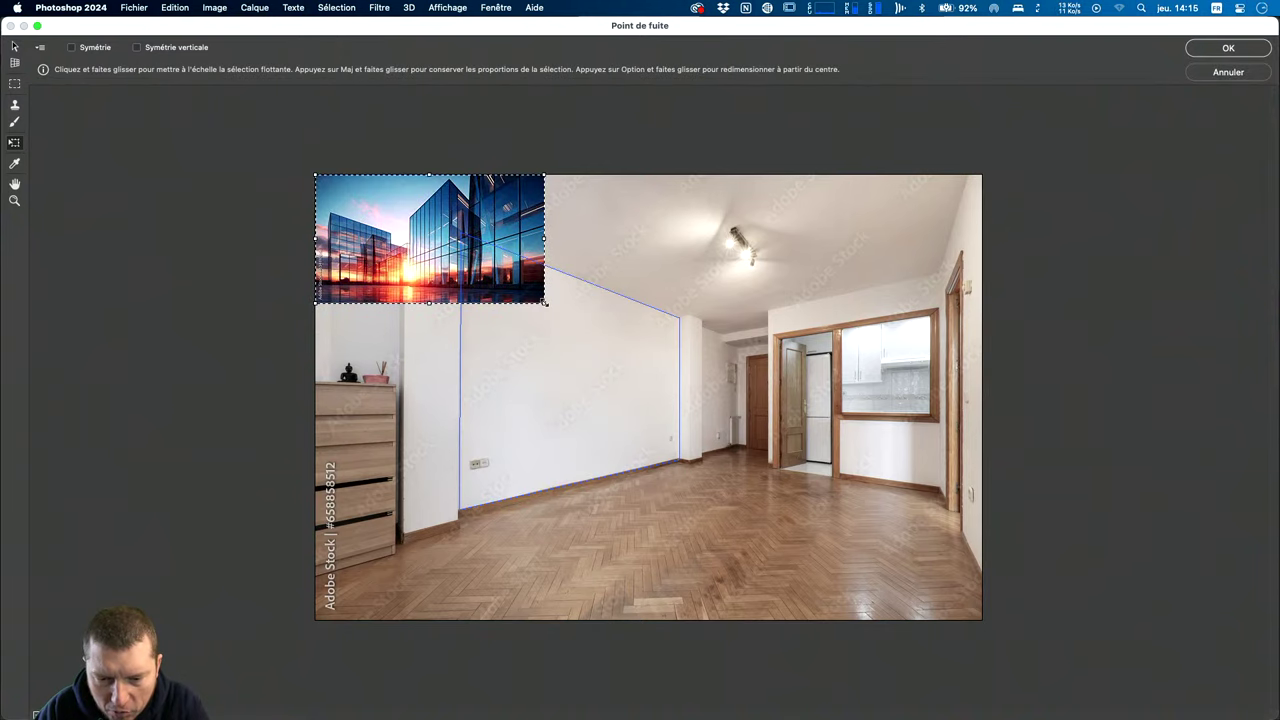
{"action": "left_click_drag", "start_coordinate": [545, 302], "coordinate": [428, 241]}
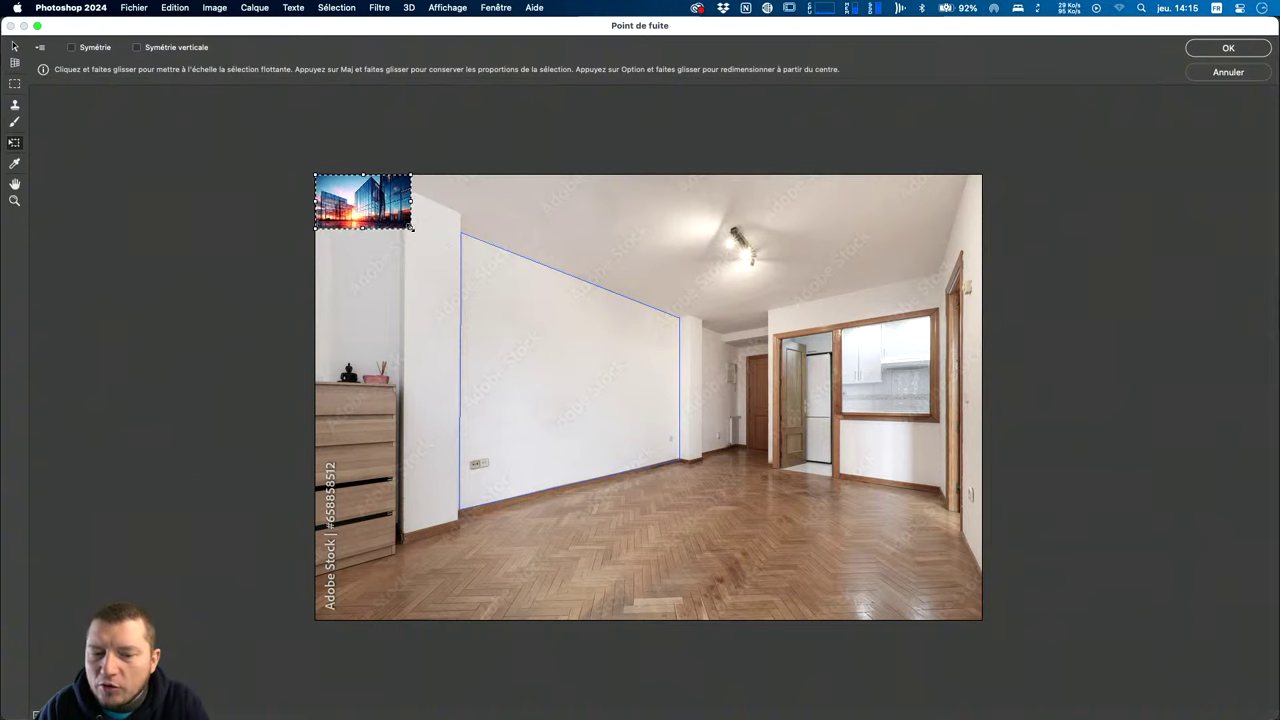
{"action": "mouse_move", "coordinate": [365, 205]}
{"action": "left_mouse_down"}
{"action": "mouse_move", "coordinate": [553, 355]}
{"action": "mouse_move", "coordinate": [579, 361]}
{"action": "left_mouse_up"}
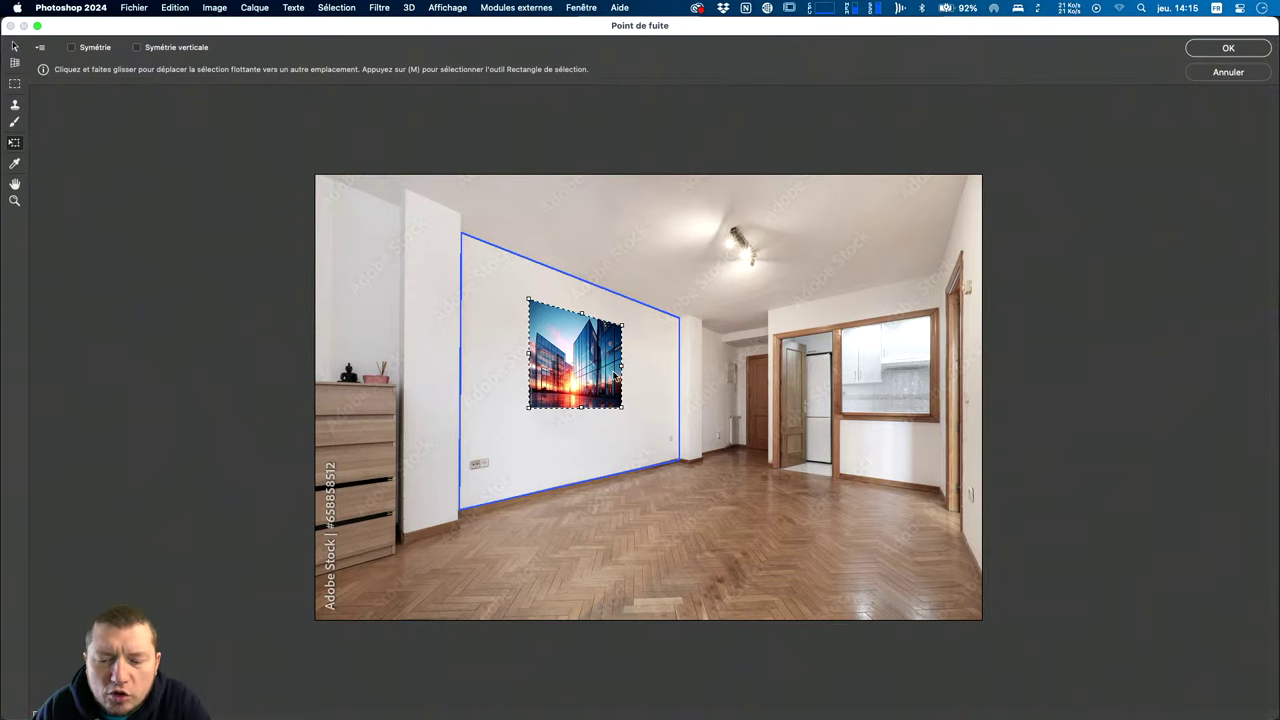
{"action": "key", "text": "Return"}
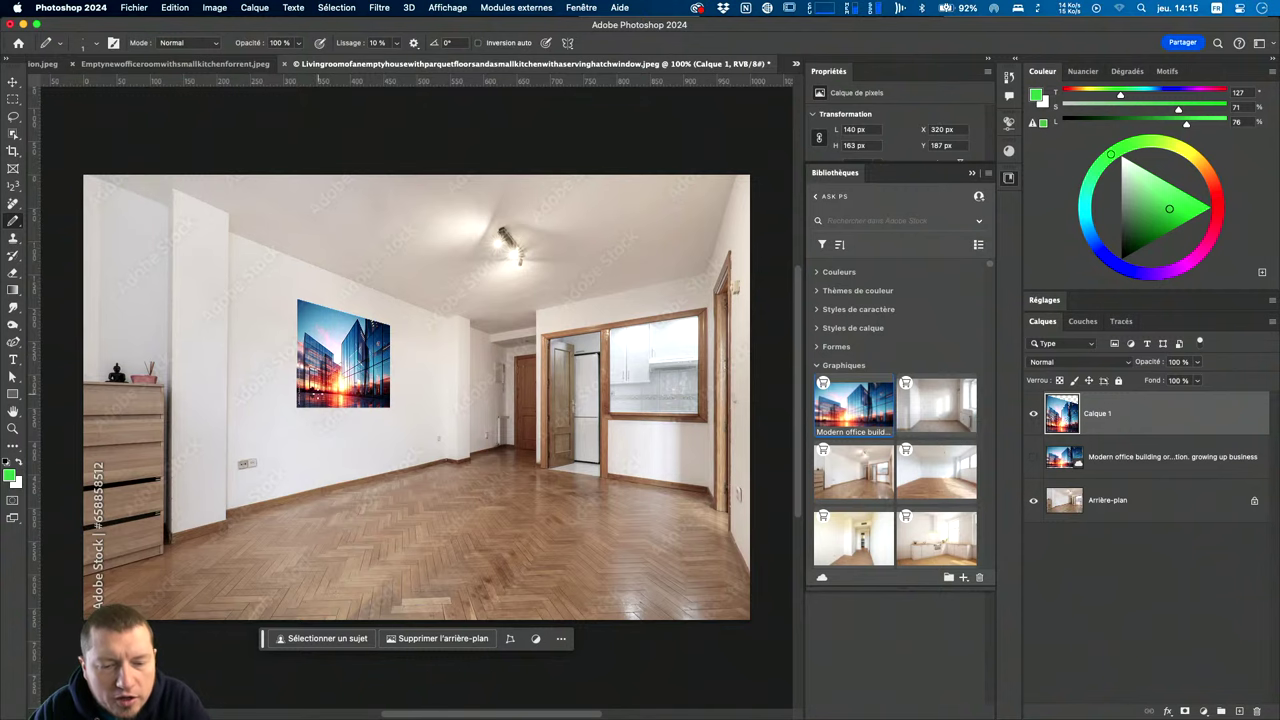
Zoom the view to 400% on the building picture hung on the wall.
{"action": "key", "text": "ctrl+plus"}
{"action": "key", "text": "ctrl+plus"}
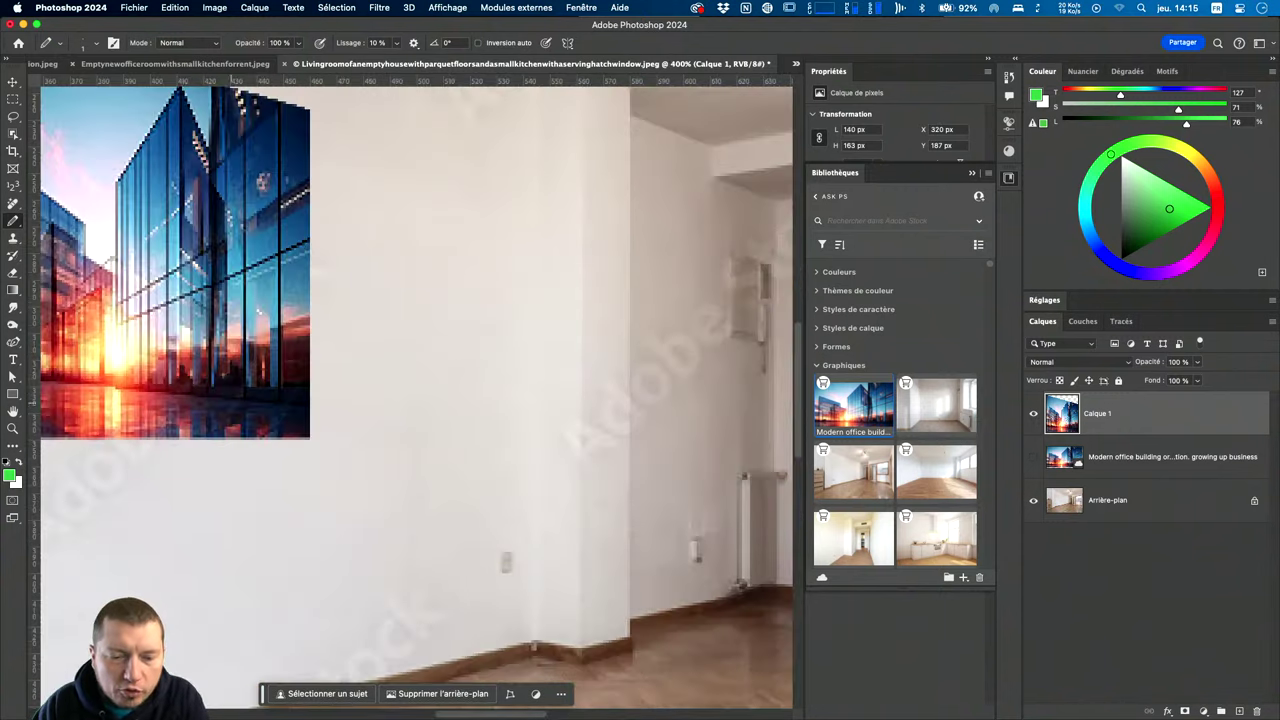
{"action": "key", "text": "ctrl+plus"}
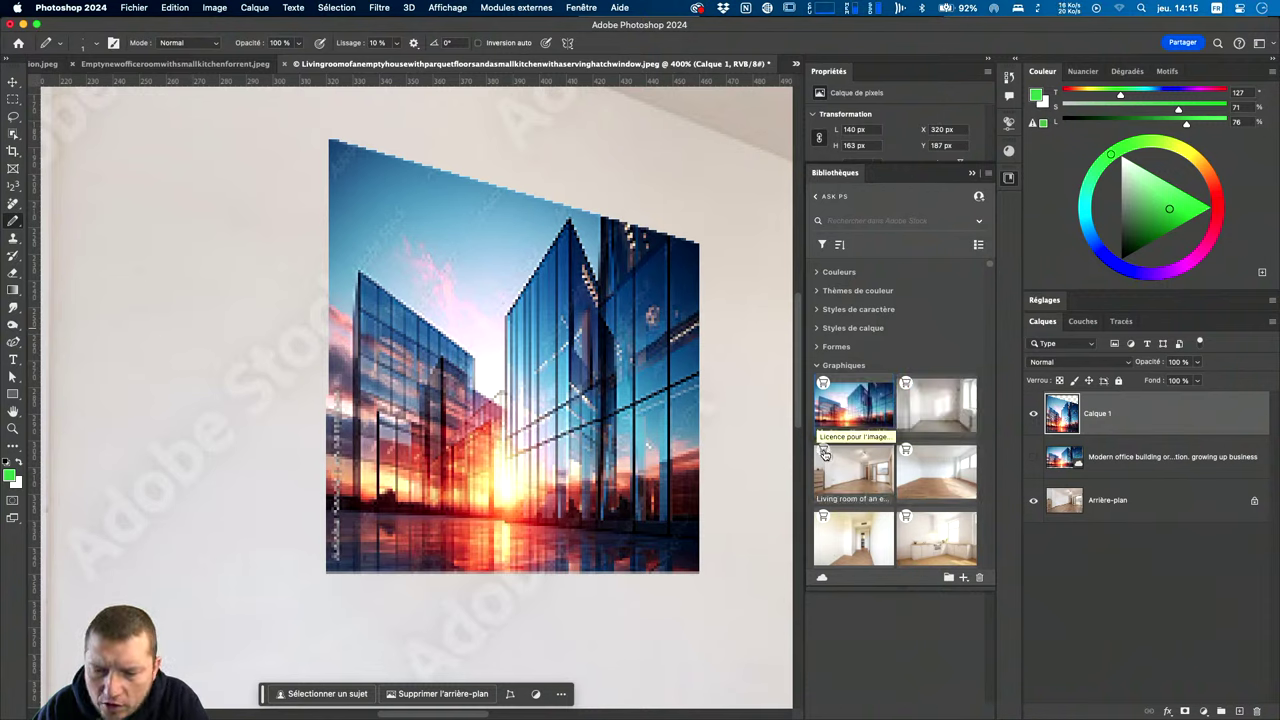
License the living-room and office-building Adobe Stock images, confirming each purchase.
{"action": "left_click", "coordinate": [823, 452]}
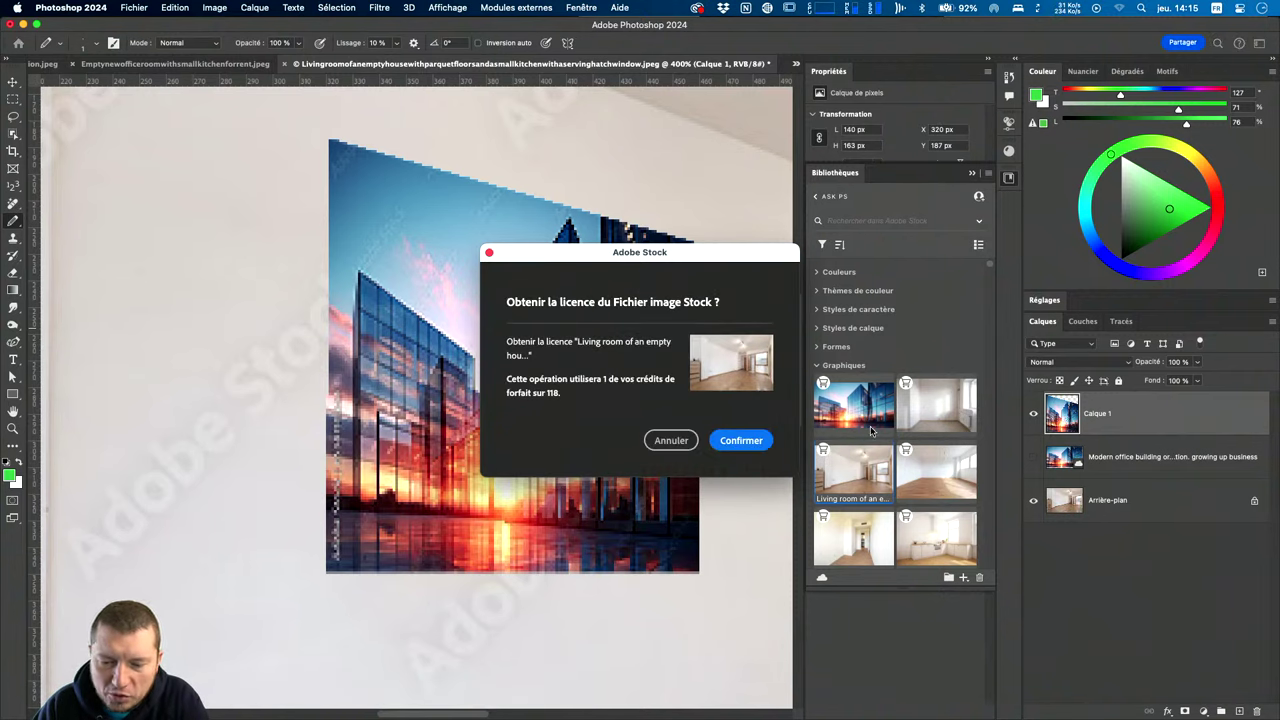
{"action": "left_click", "coordinate": [741, 441]}
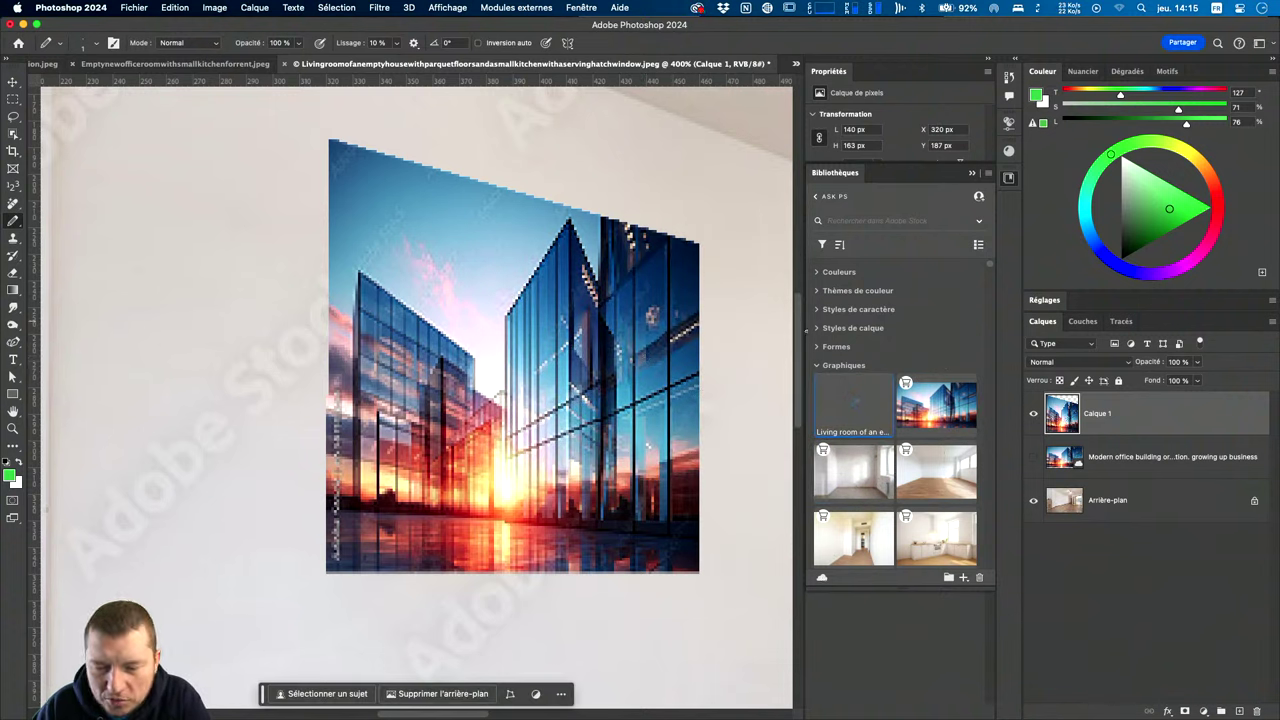
{"action": "left_click", "coordinate": [906, 385]}
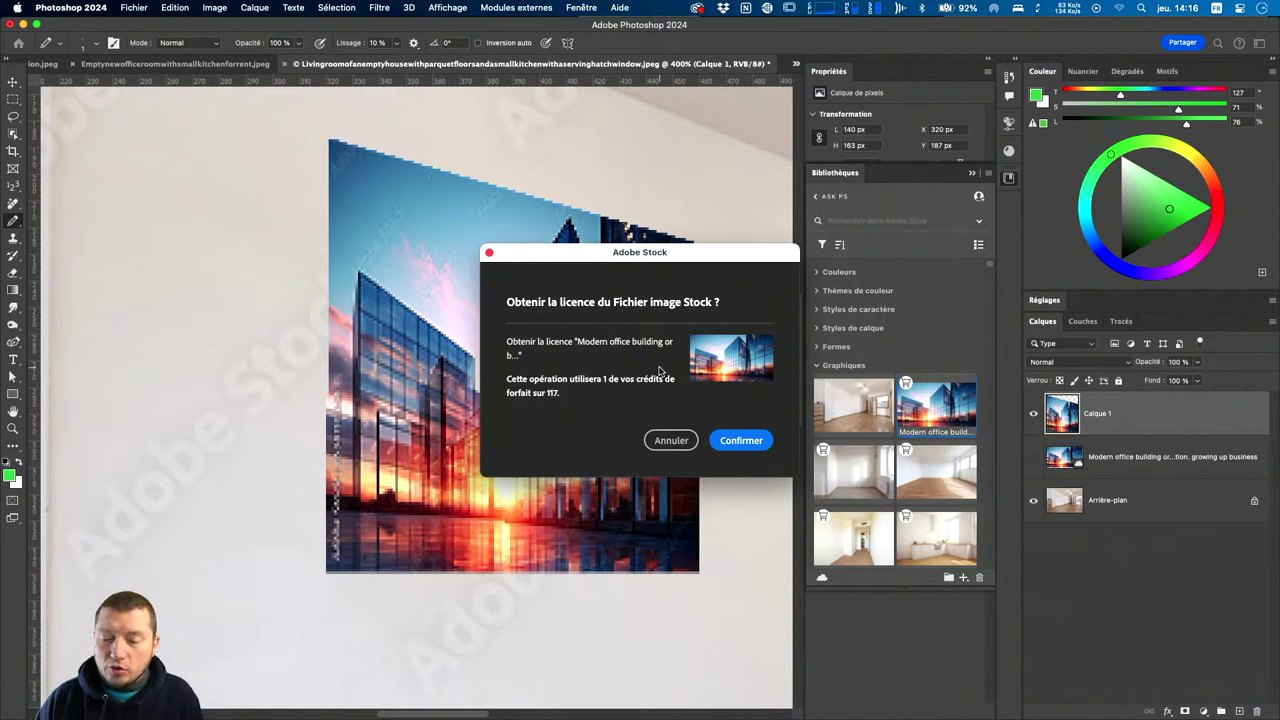
{"action": "left_click", "coordinate": [742, 441]}
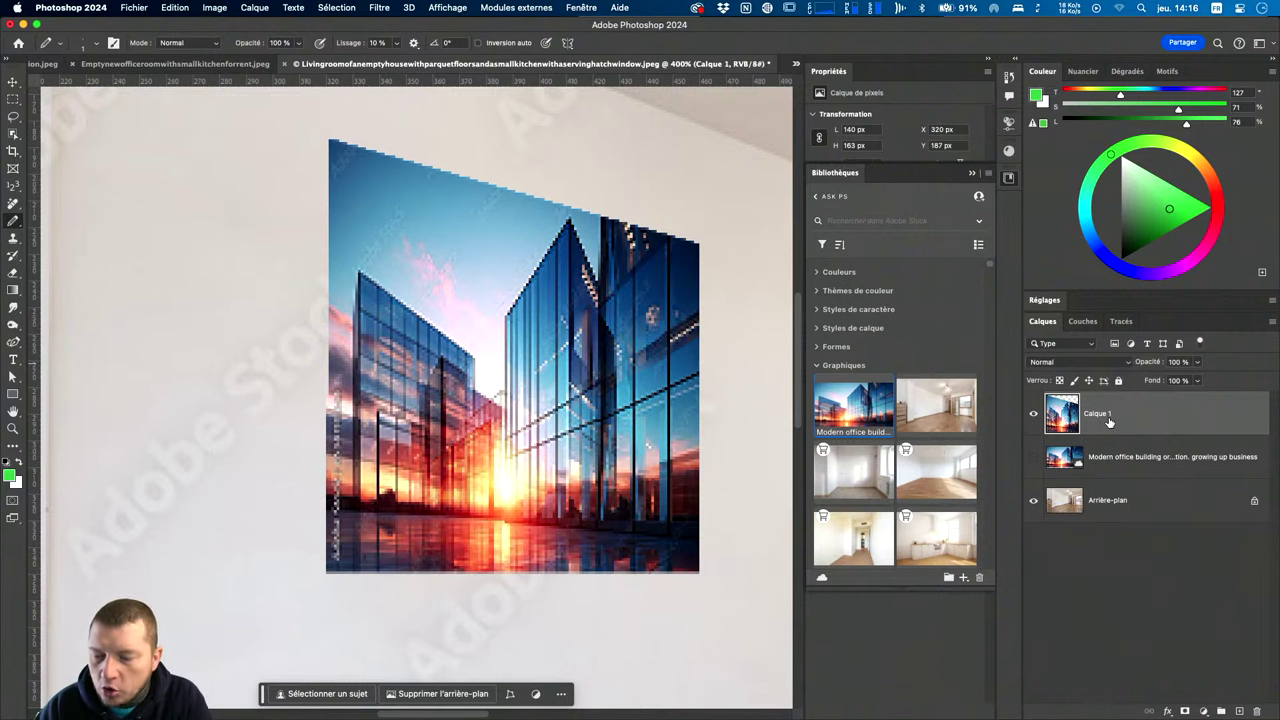
Add a drop shadow with 35% opacity, 2 px distance and 4 px size, plus a Contour stroke.
{"action": "left_click", "coordinate": [1168, 710]}
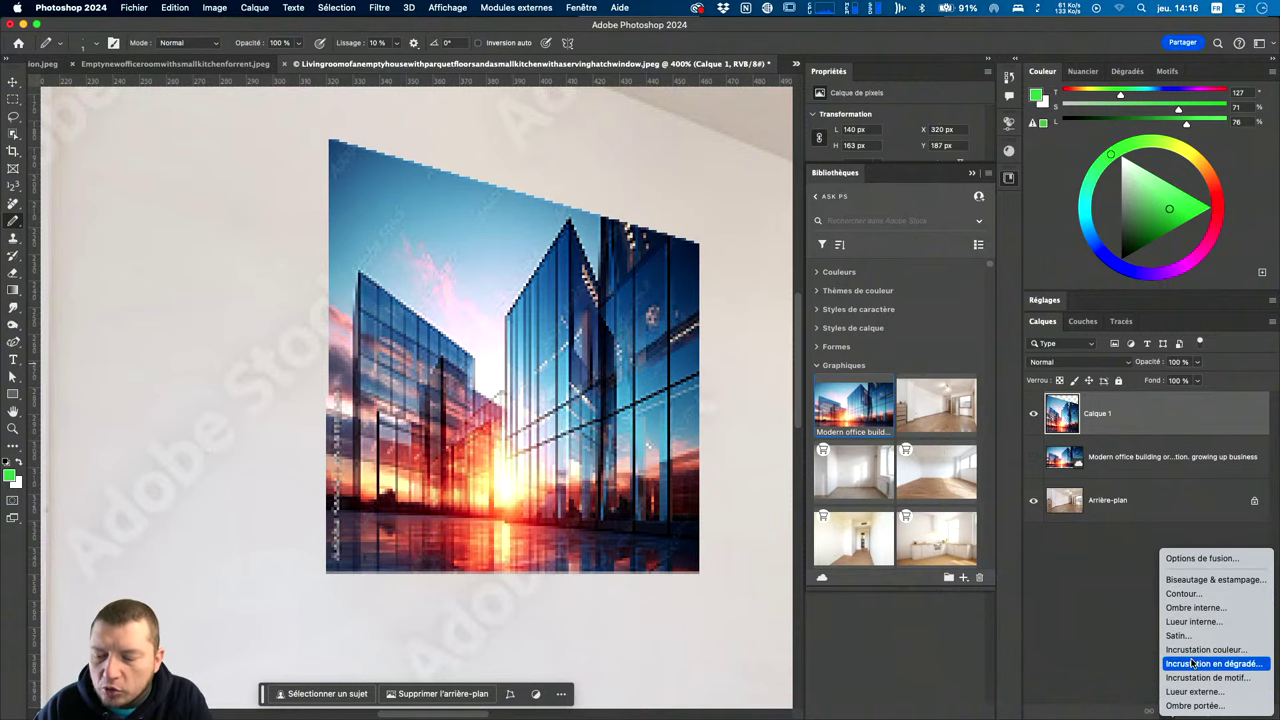
{"action": "left_click", "coordinate": [1178, 702]}
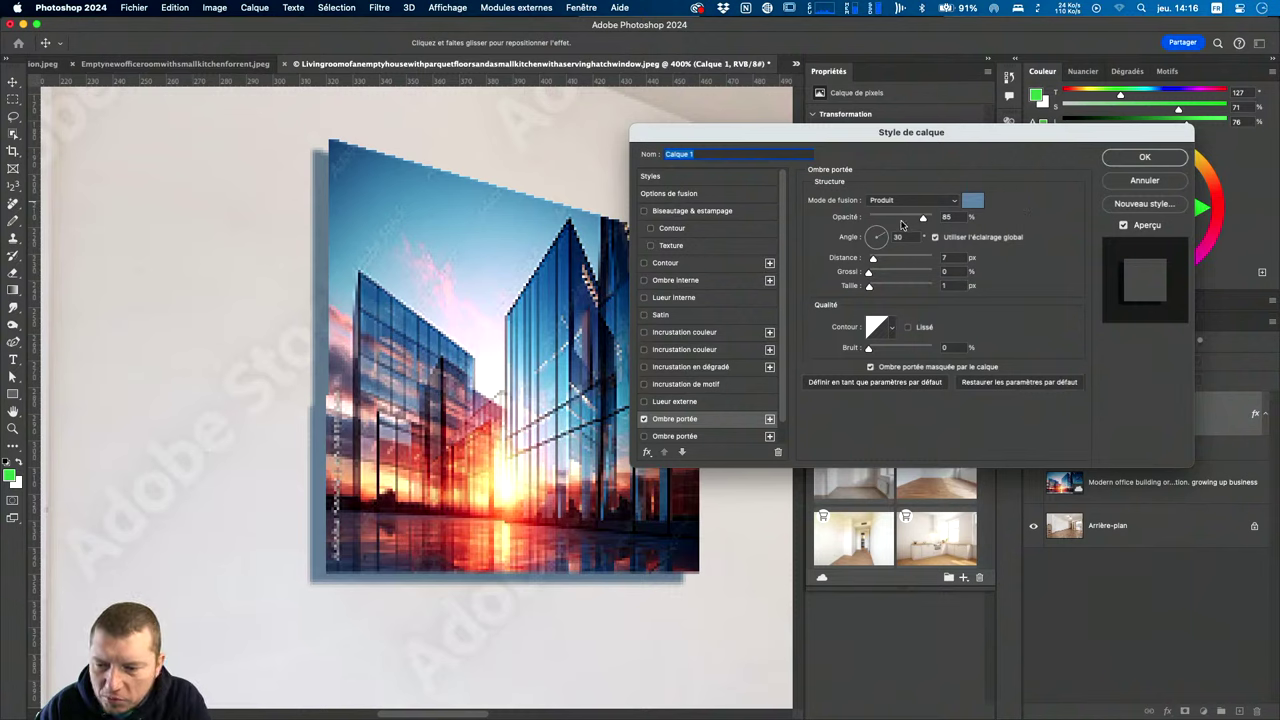
{"action": "left_click", "coordinate": [950, 215]}
{"action": "key", "text": "shift+Down"}
{"action": "key", "text": "shift+Down"}
{"action": "key", "text": "shift+Down"}
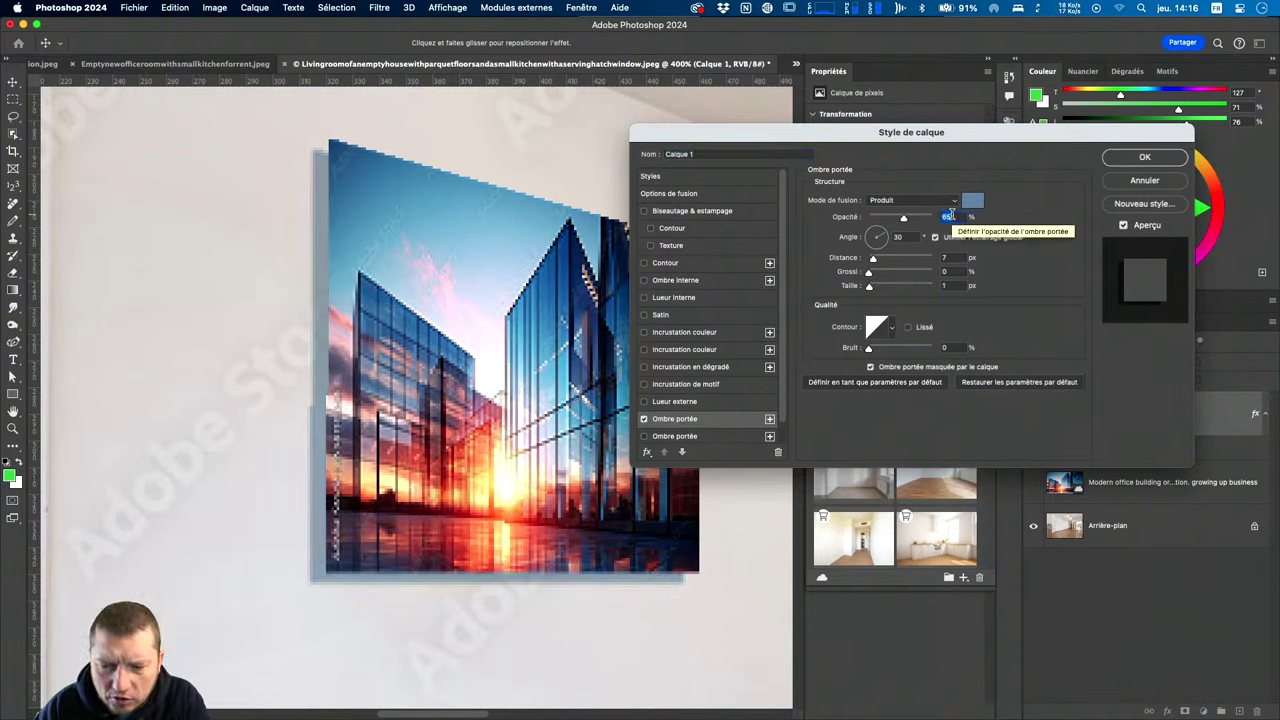
{"action": "key", "text": "shift+Down"}
{"action": "key", "text": "shift+Down"}
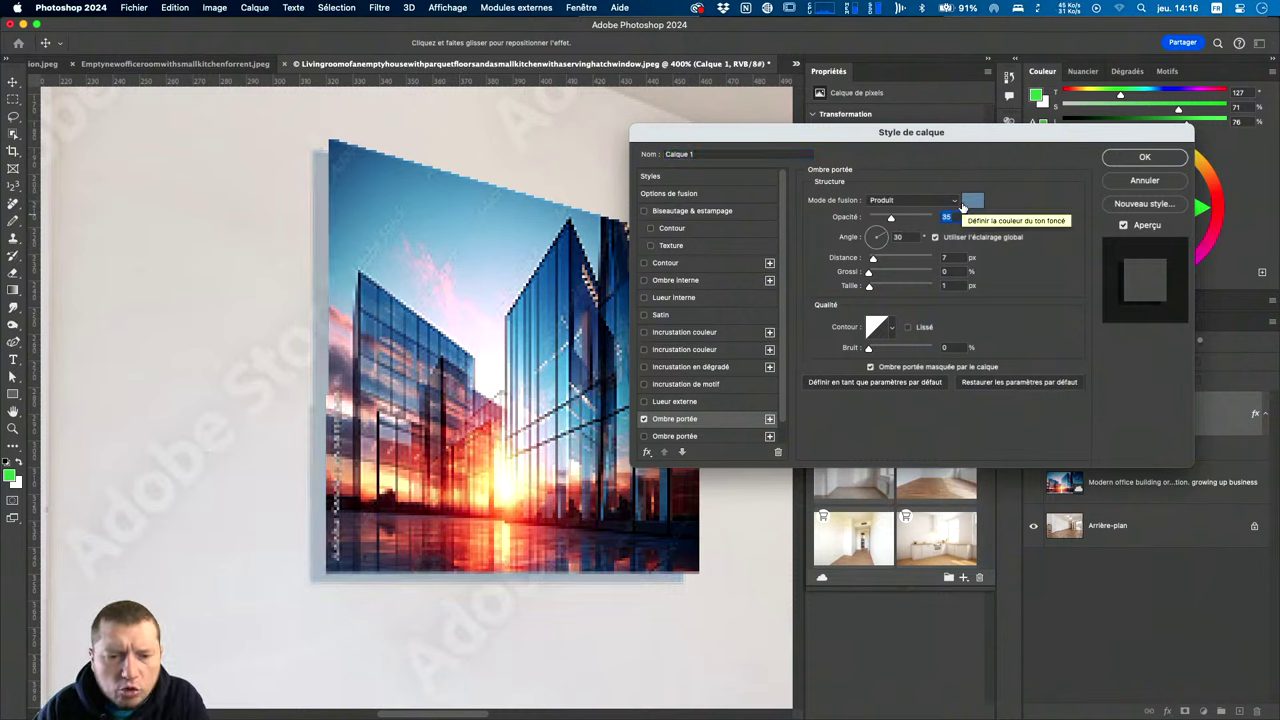
{"action": "left_click", "coordinate": [945, 286]}
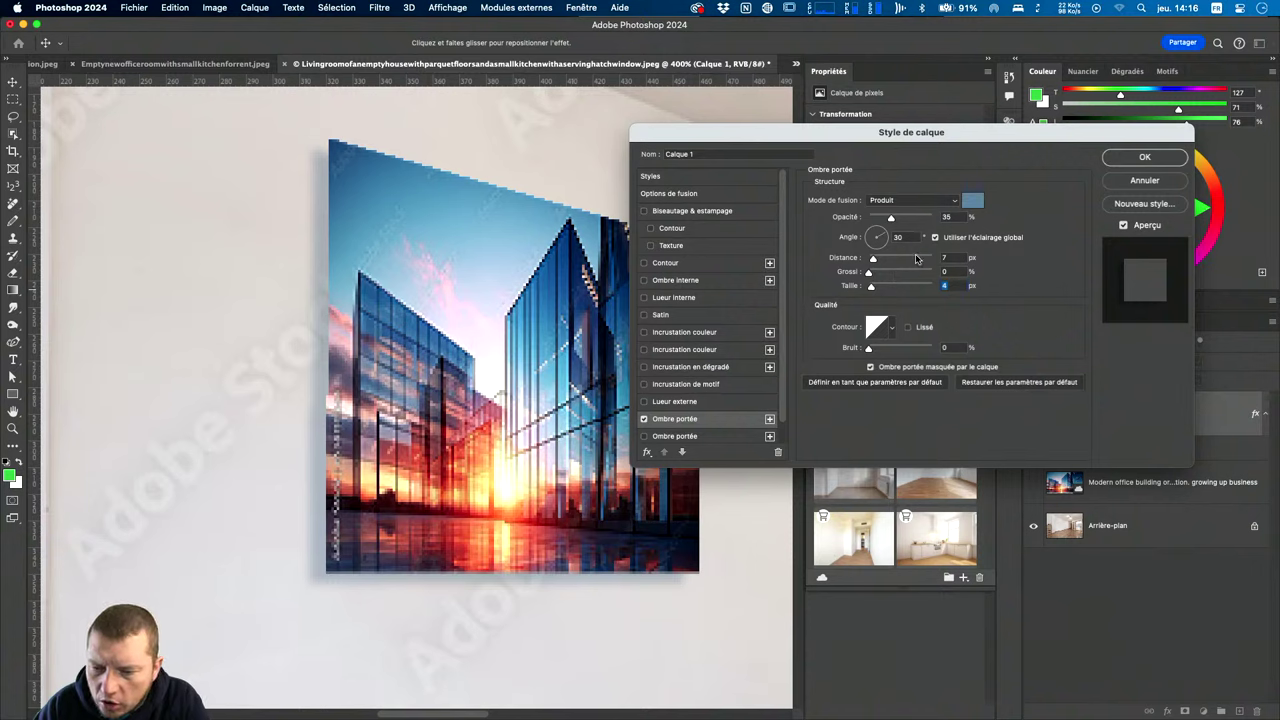
{"action": "left_click_drag", "start_coordinate": [875, 259], "coordinate": [870, 259]}
{"action": "left_click", "coordinate": [962, 258]}
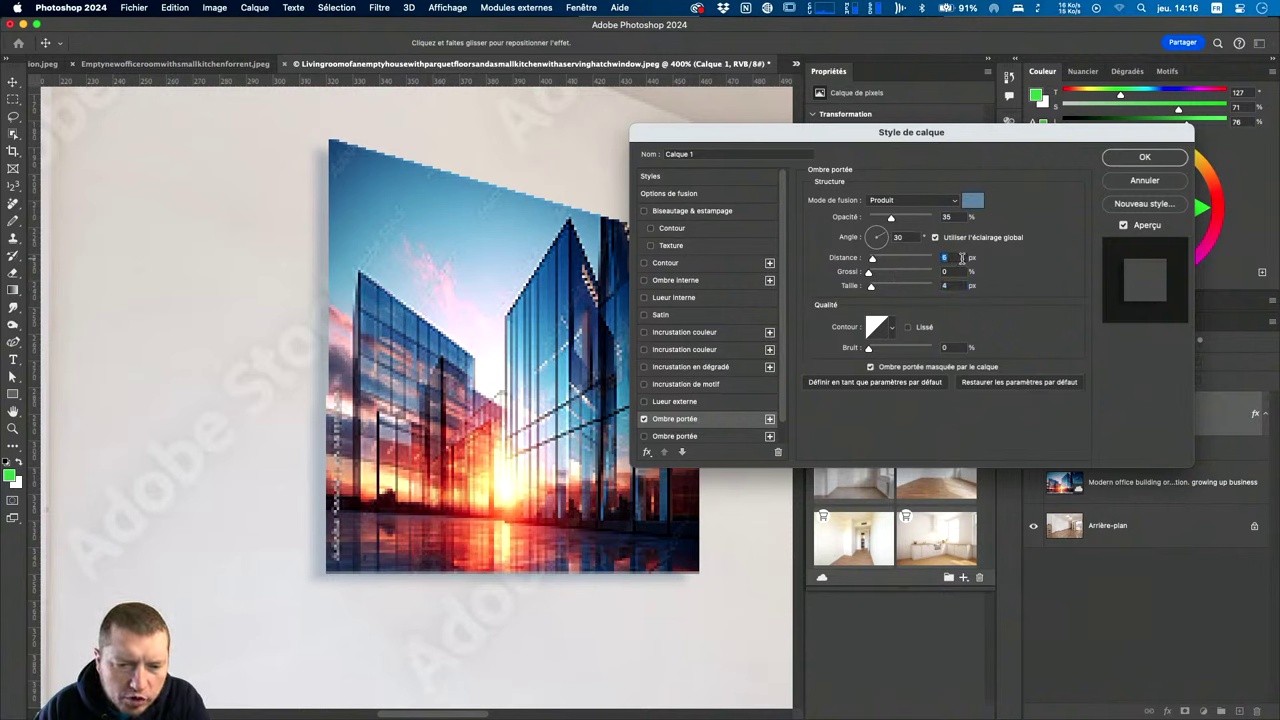
{"action": "key", "text": "Down"}
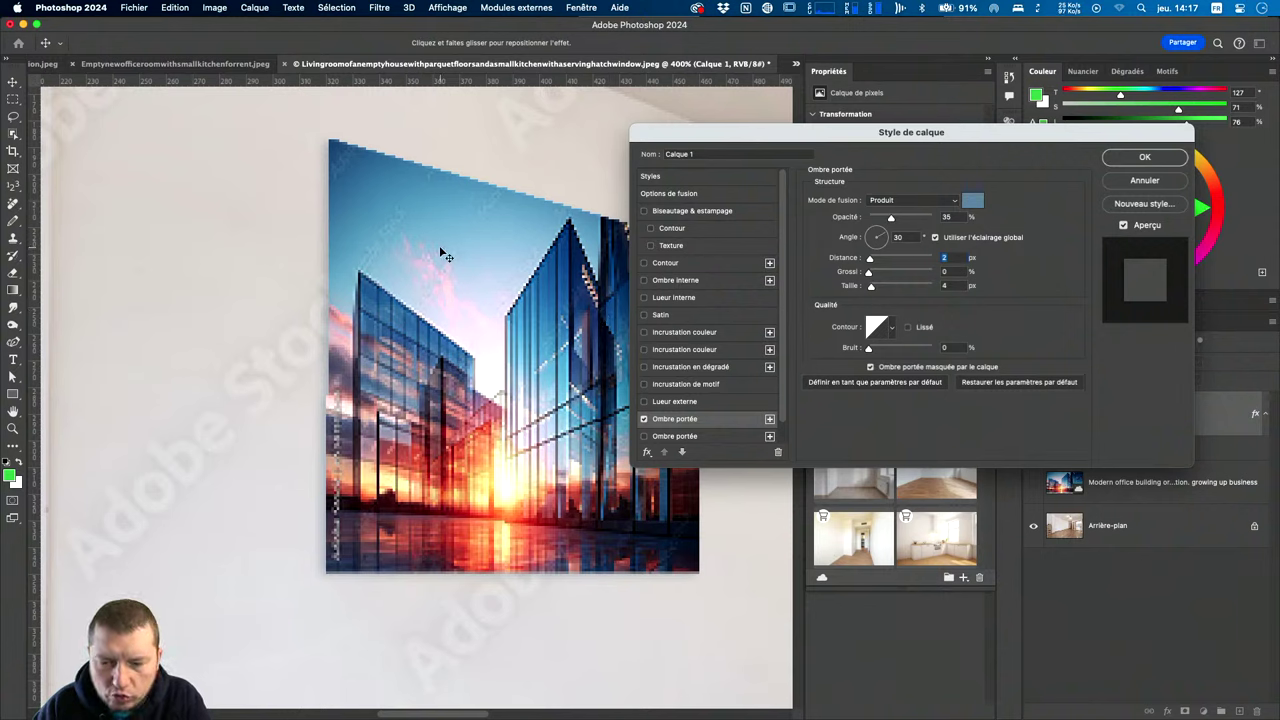
{"action": "left_click", "coordinate": [644, 263]}
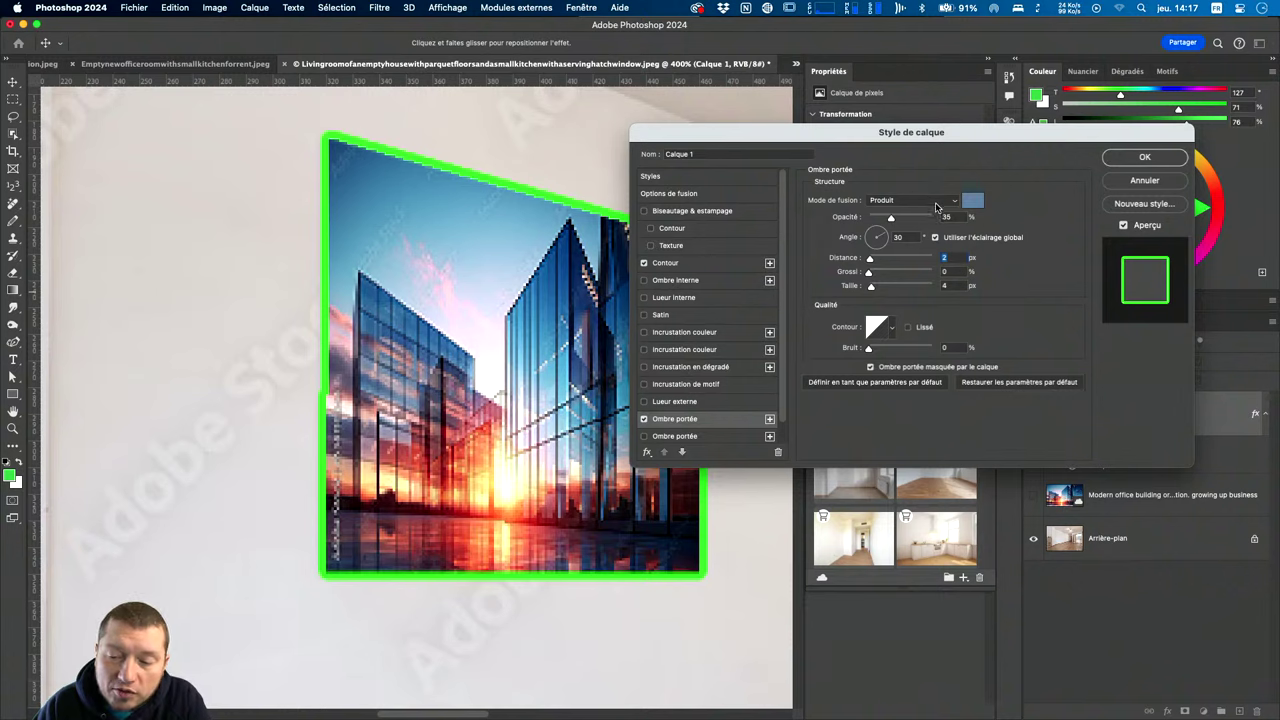
Give the Contour stroke a white colour, Intérieur position and 1 px size.
{"action": "left_click", "coordinate": [700, 418]}
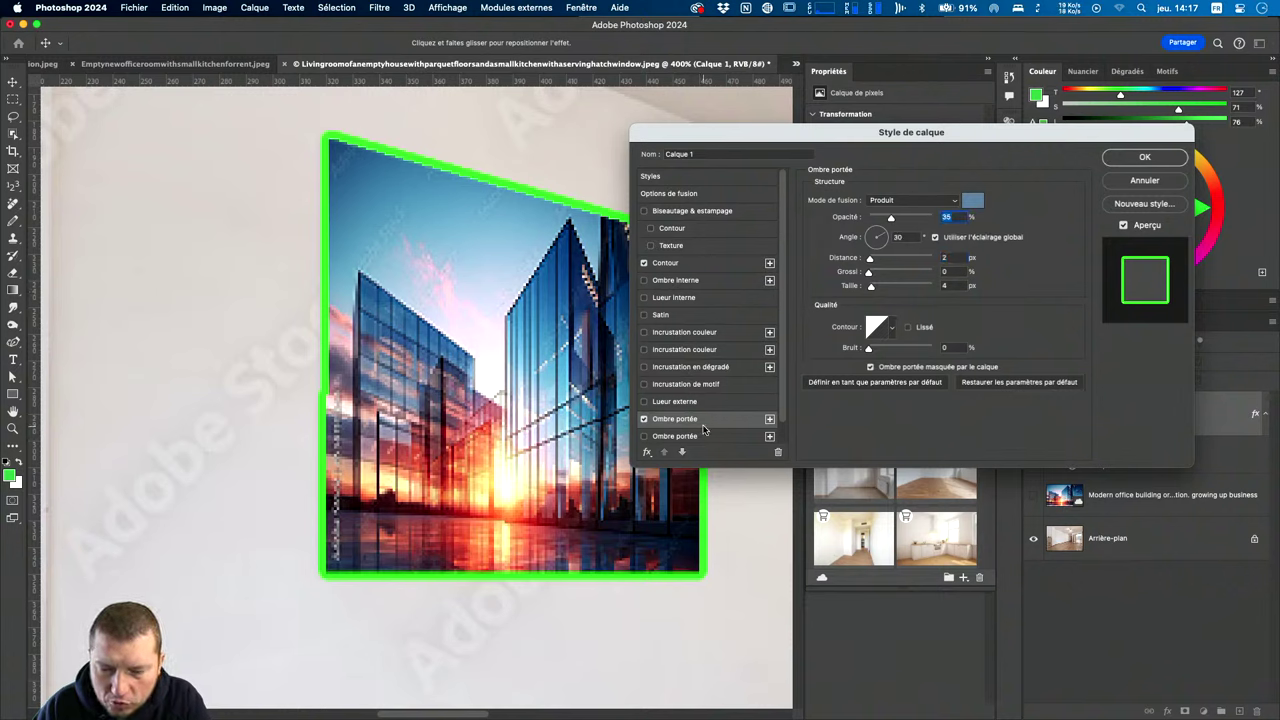
{"action": "left_click", "coordinate": [687, 263]}
{"action": "left_click", "coordinate": [851, 296]}
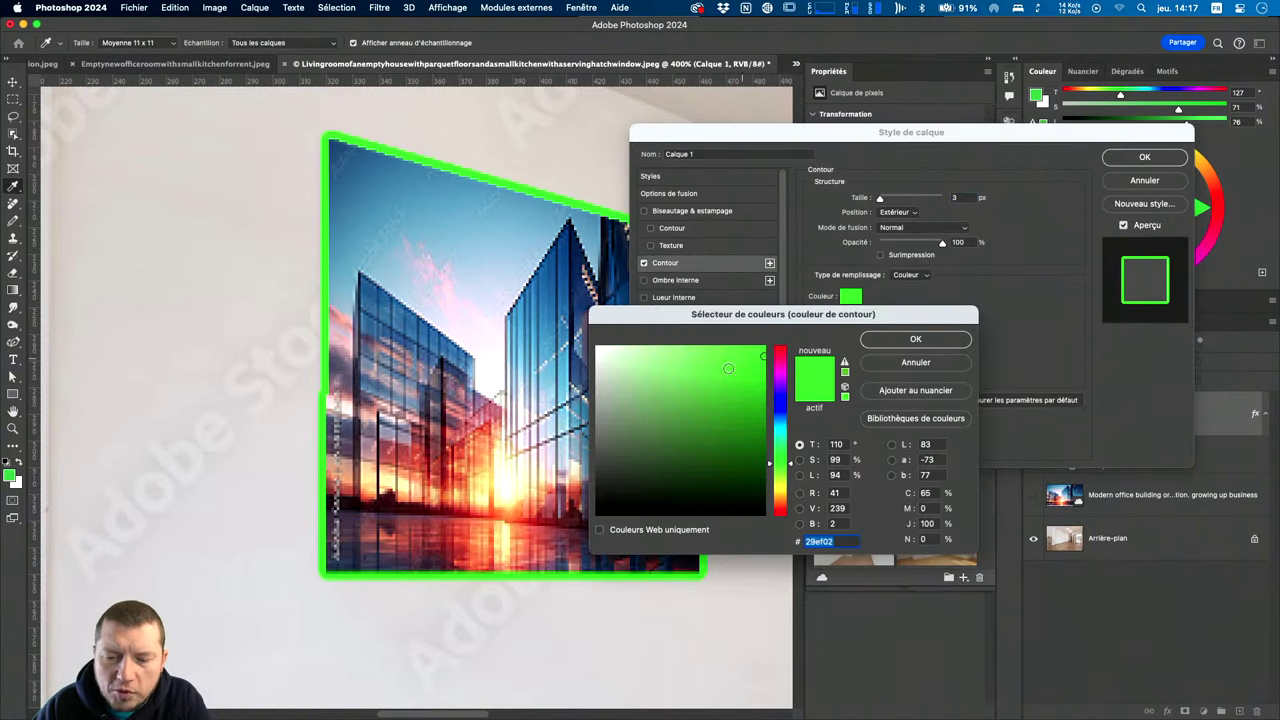
{"action": "left_click_drag", "start_coordinate": [616, 378], "coordinate": [541, 323]}
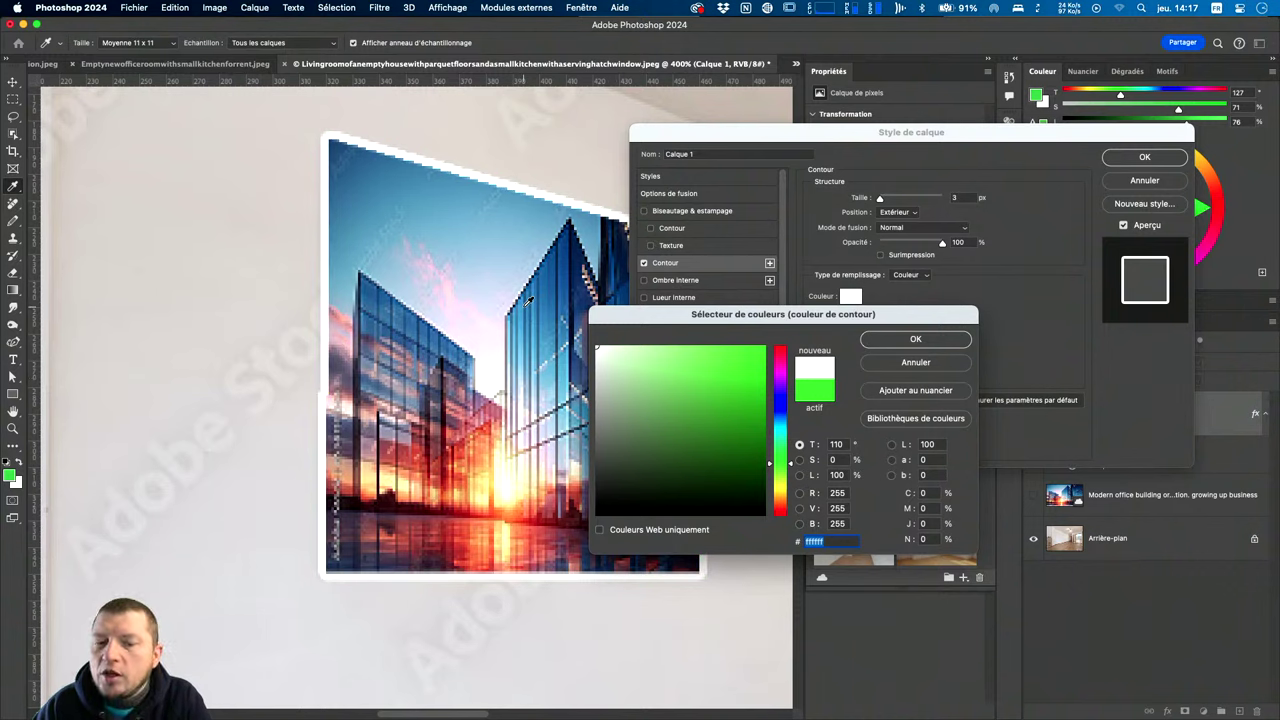
{"action": "left_click", "coordinate": [915, 339]}
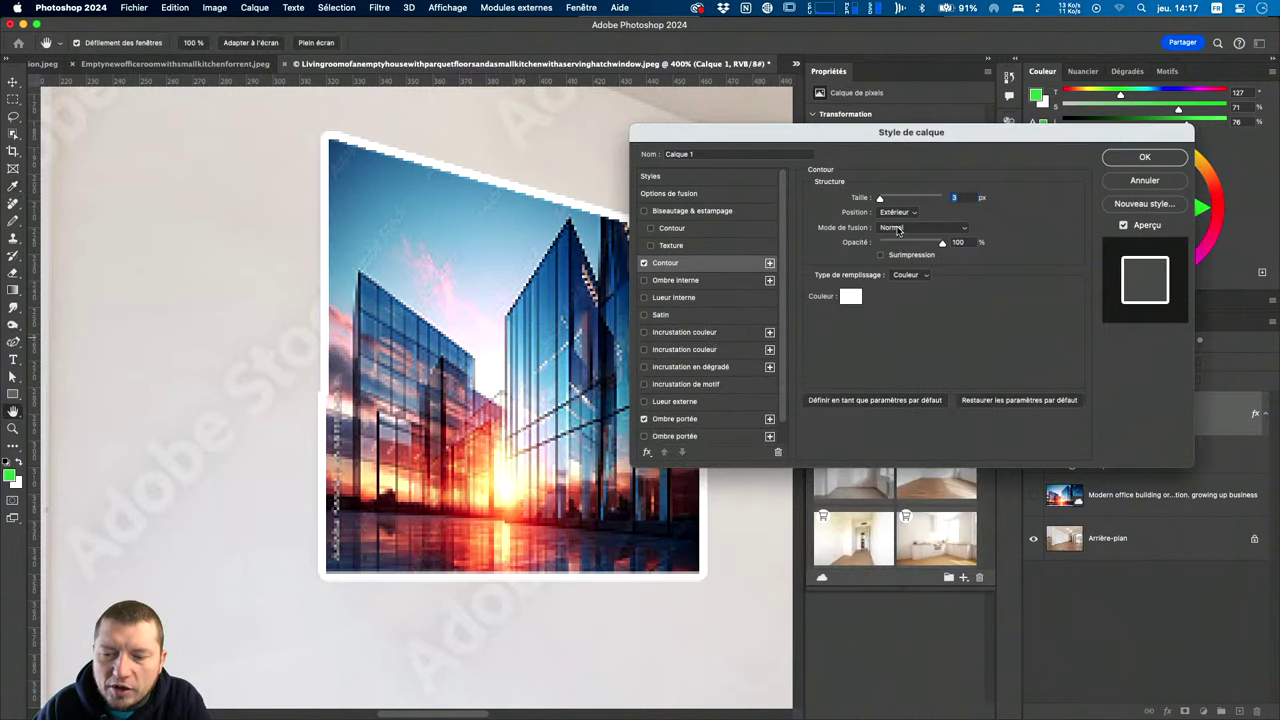
{"action": "left_click", "coordinate": [906, 213]}
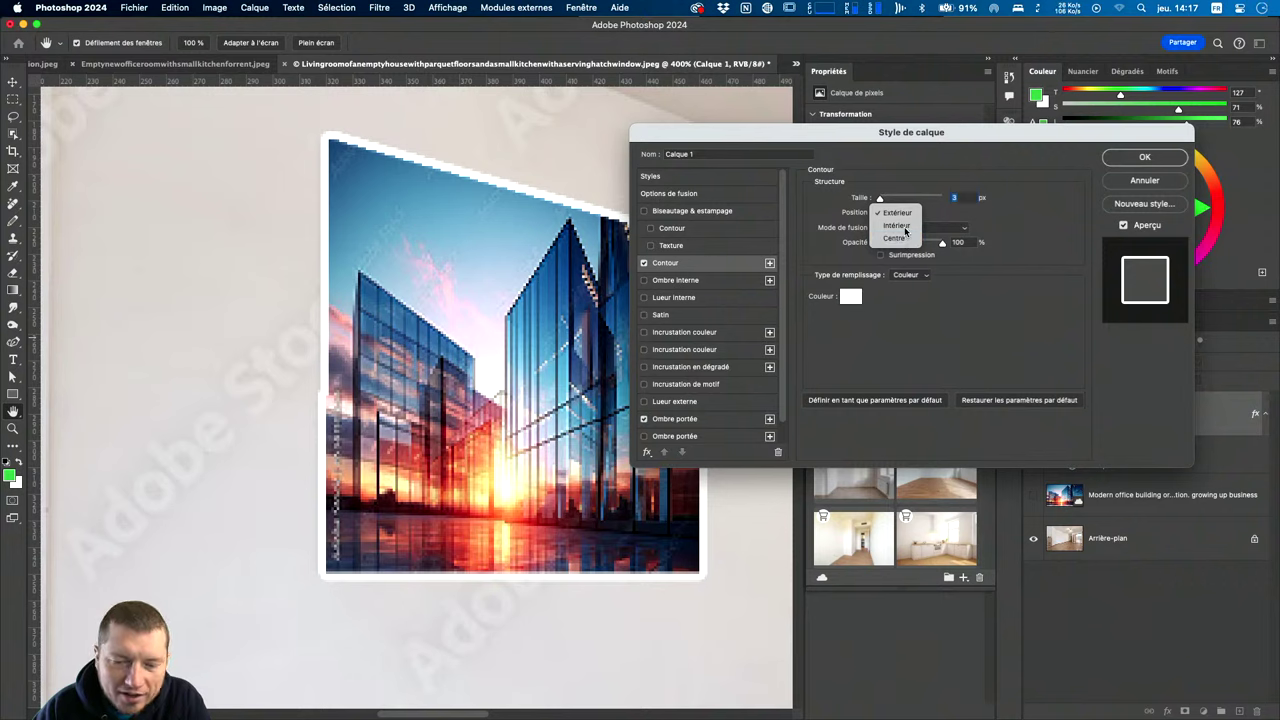
{"action": "left_click", "coordinate": [904, 226]}
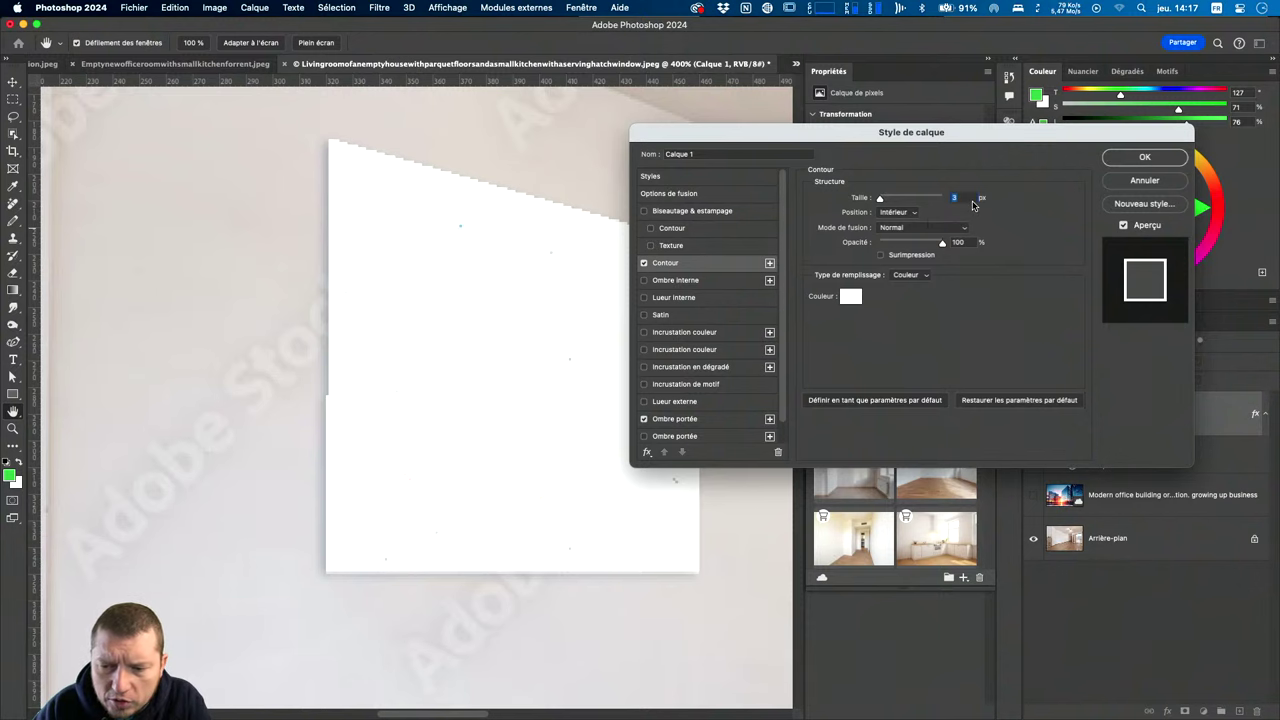
{"action": "key", "text": "Down"}
{"action": "key", "text": "Down"}
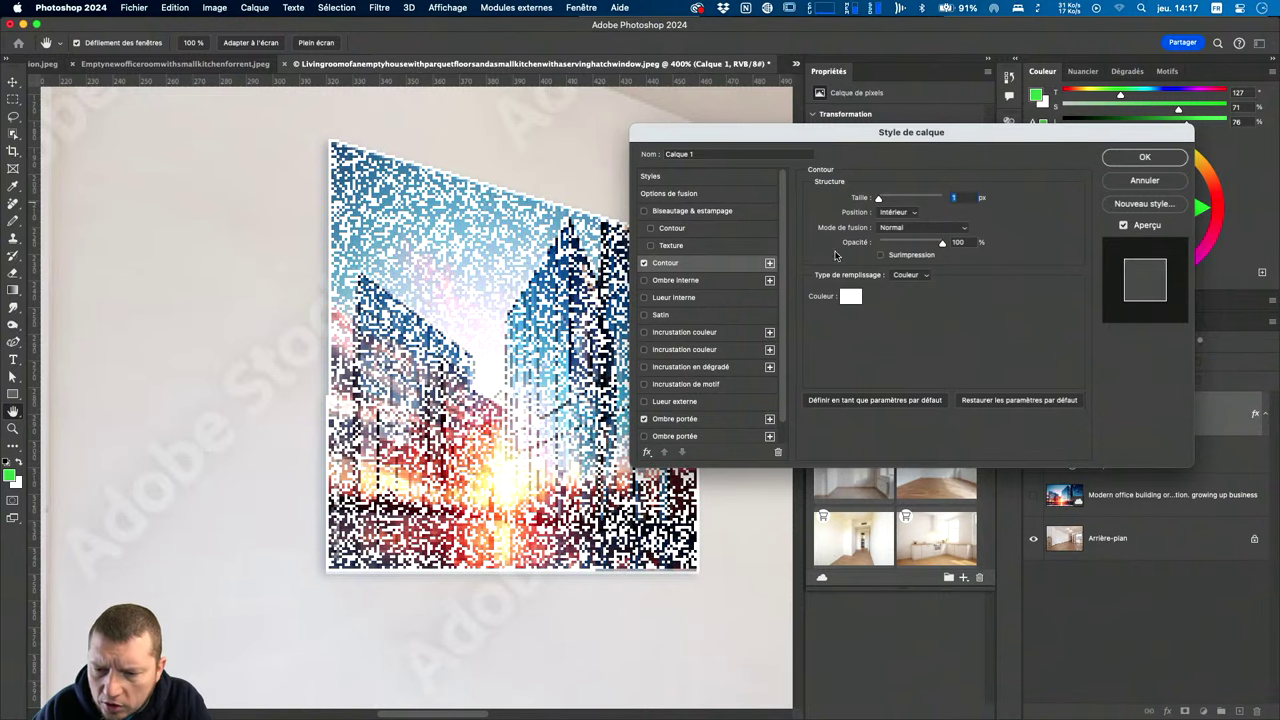
Keep the stroke's Normal blend and solid colour fill, and experiment with its opacity.
{"action": "left_click", "coordinate": [899, 227]}
{"action": "left_click", "coordinate": [899, 229]}
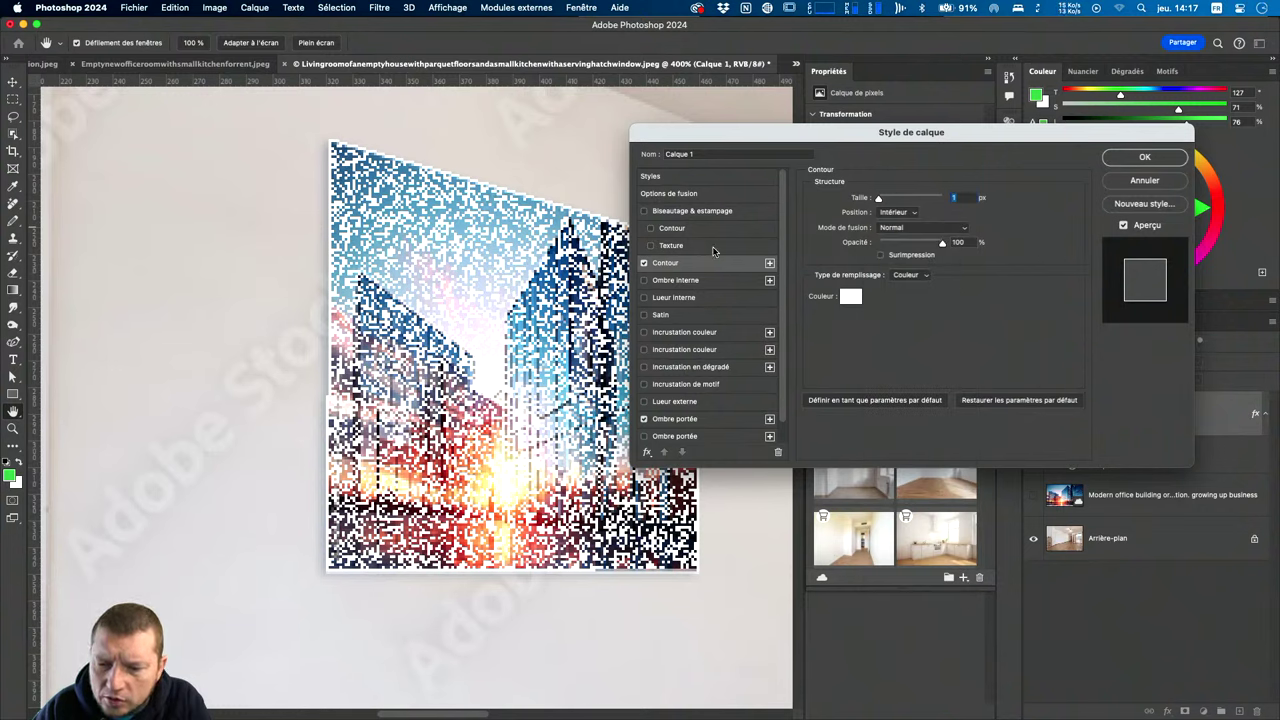
{"action": "left_click", "coordinate": [906, 275]}
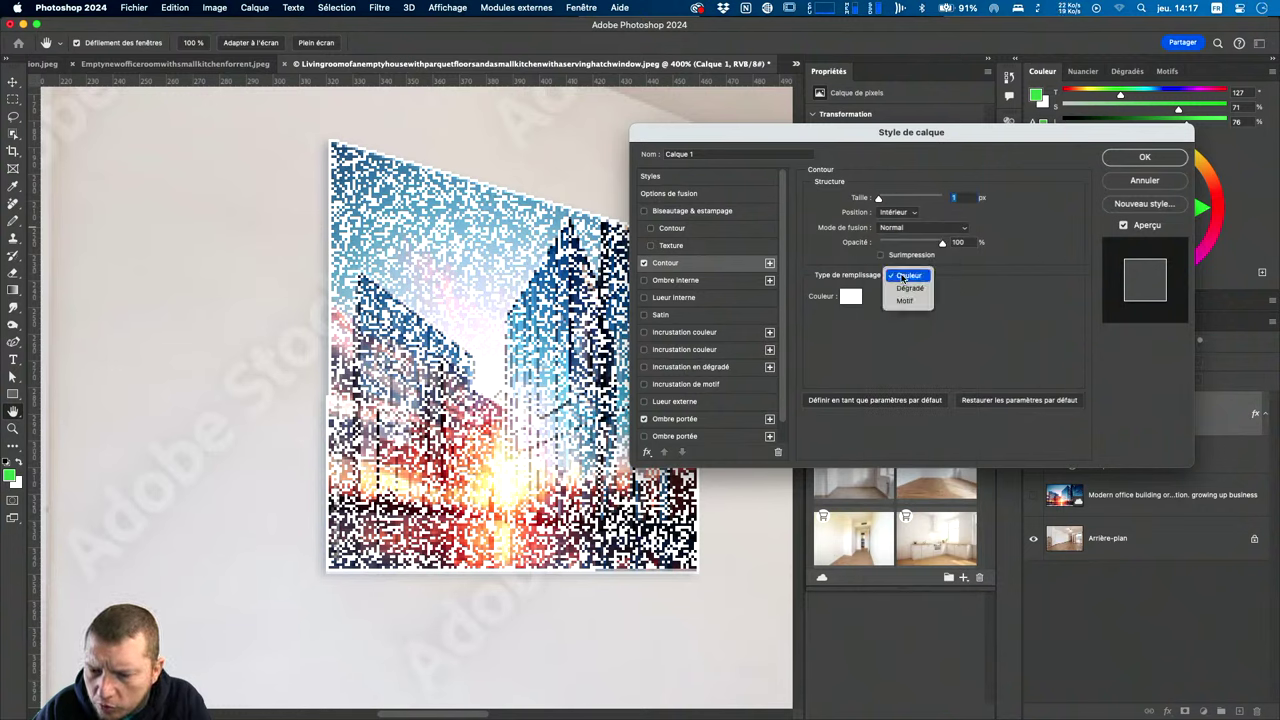
{"action": "left_click", "coordinate": [912, 277]}
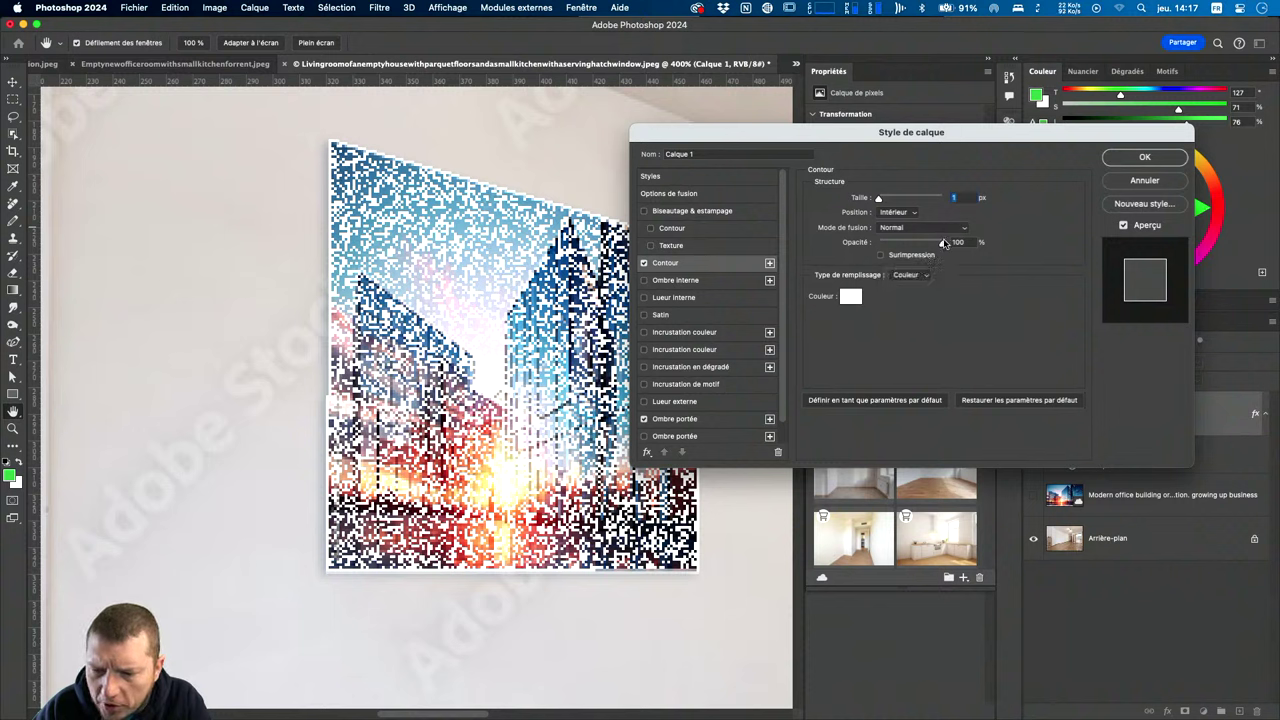
{"action": "mouse_move", "coordinate": [942, 243]}
{"action": "left_mouse_down"}
{"action": "mouse_move", "coordinate": [848, 250]}
{"action": "mouse_move", "coordinate": [957, 230]}
{"action": "left_mouse_up"}
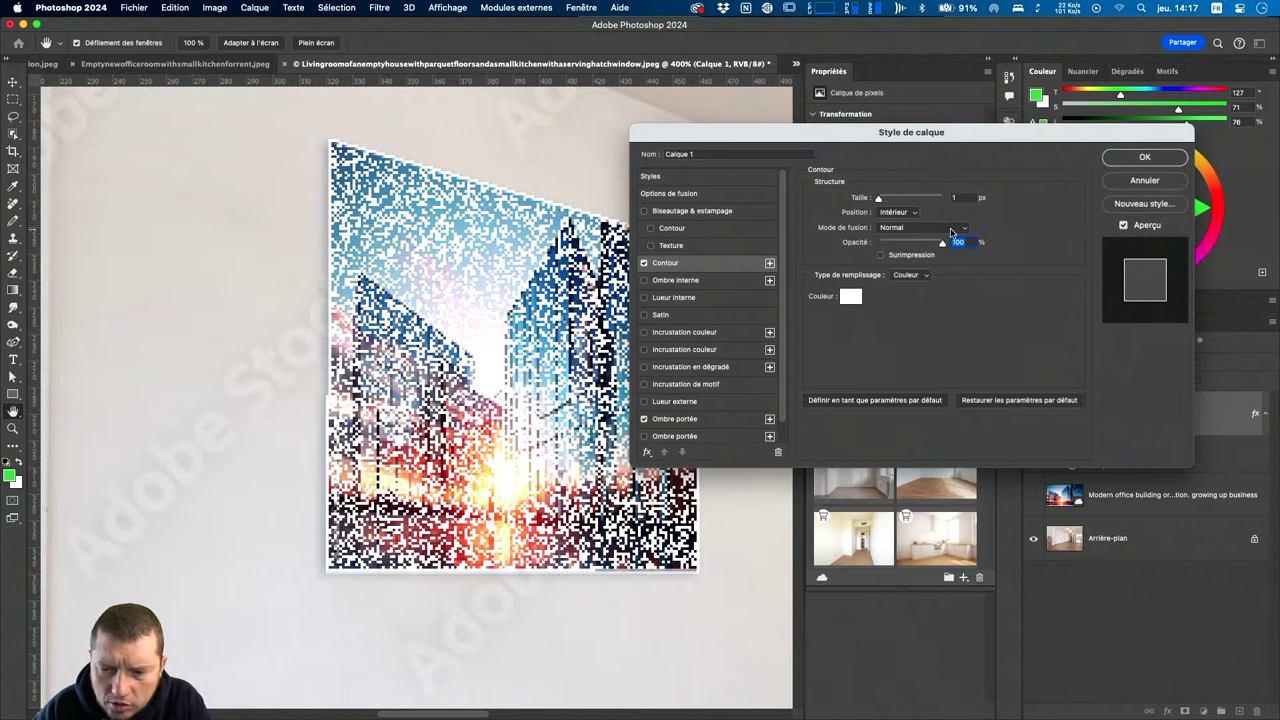
{"action": "key", "text": "Tab"}
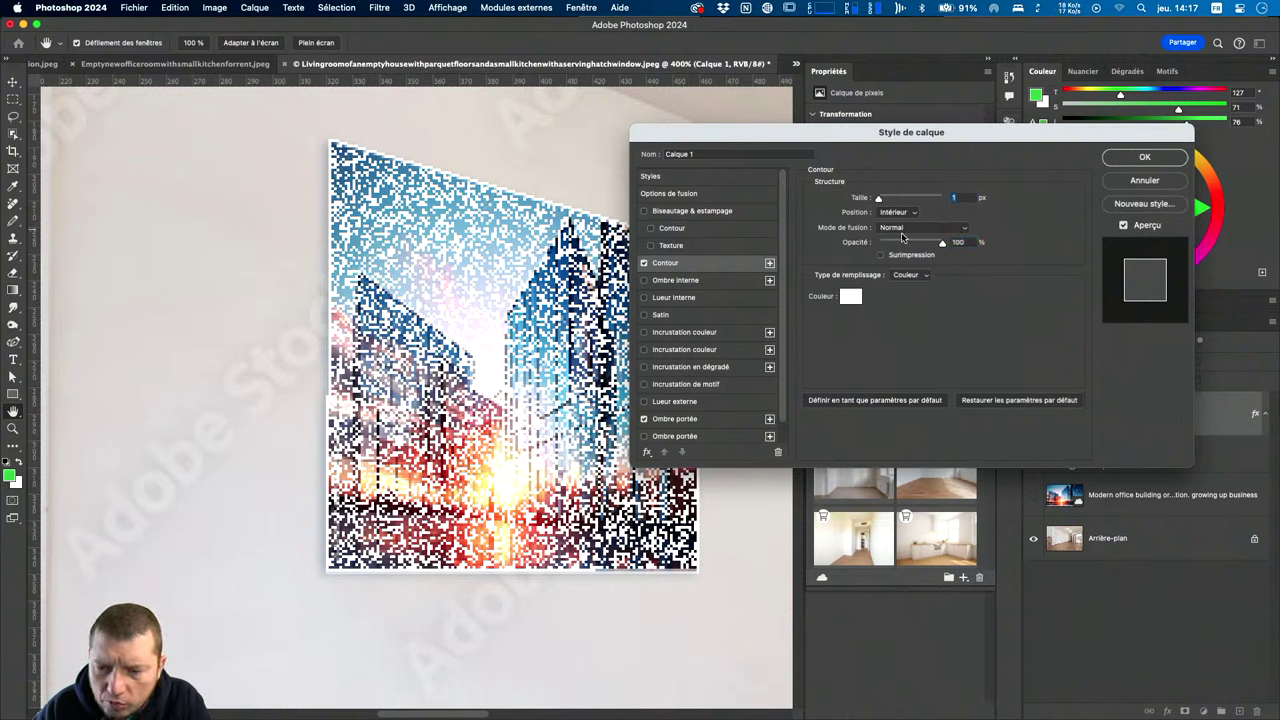
Try the Fondu blend mode, revert to Normal, and toggle Ombre portée off and on.
{"action": "left_click", "coordinate": [903, 230]}
{"action": "left_click", "coordinate": [903, 237]}
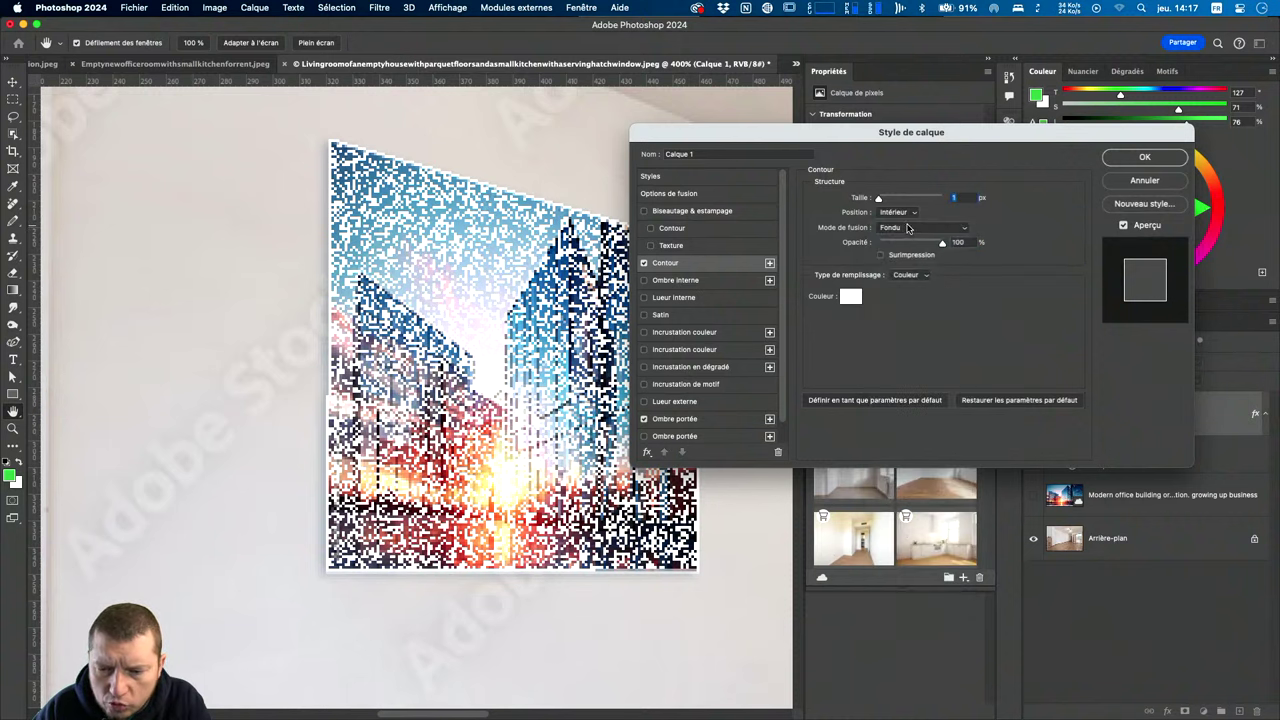
{"action": "left_click", "coordinate": [908, 229]}
{"action": "left_click", "coordinate": [905, 214]}
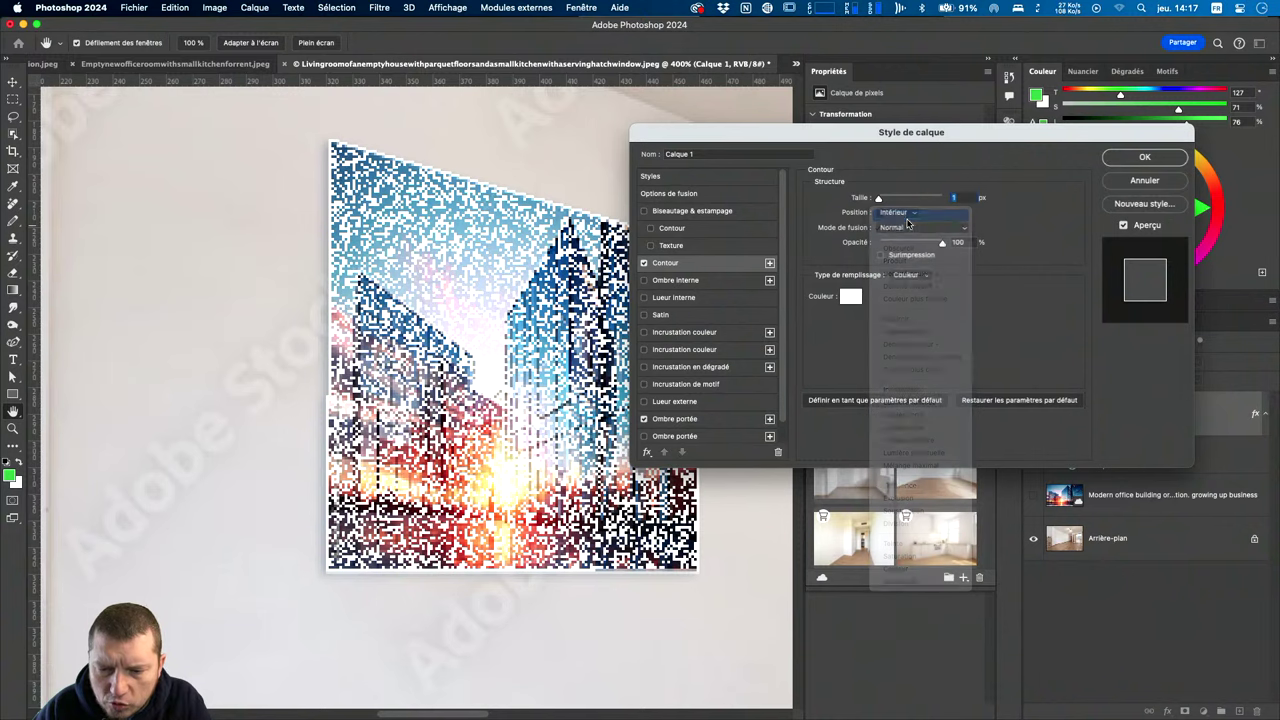
{"action": "left_click", "coordinate": [645, 419]}
{"action": "left_click", "coordinate": [645, 419]}
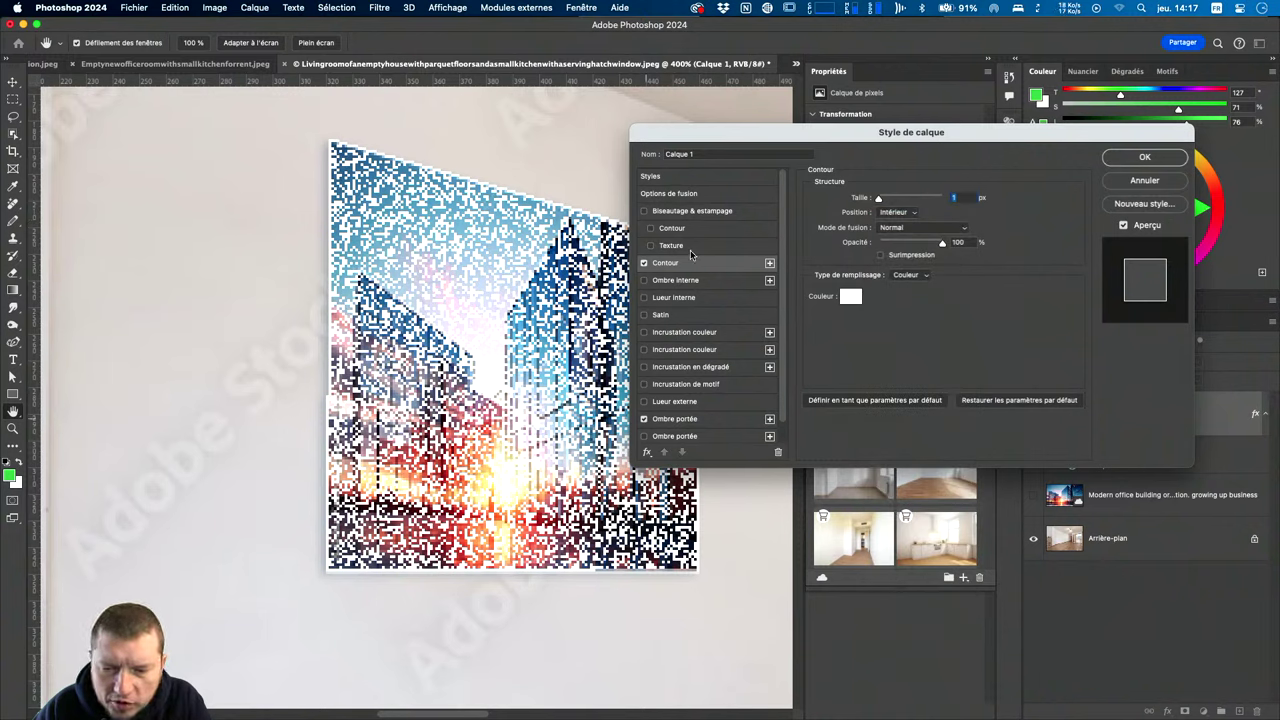
{"action": "scroll", "coordinate": [690, 254], "scroll_direction": "down", "scroll_amount": 1}
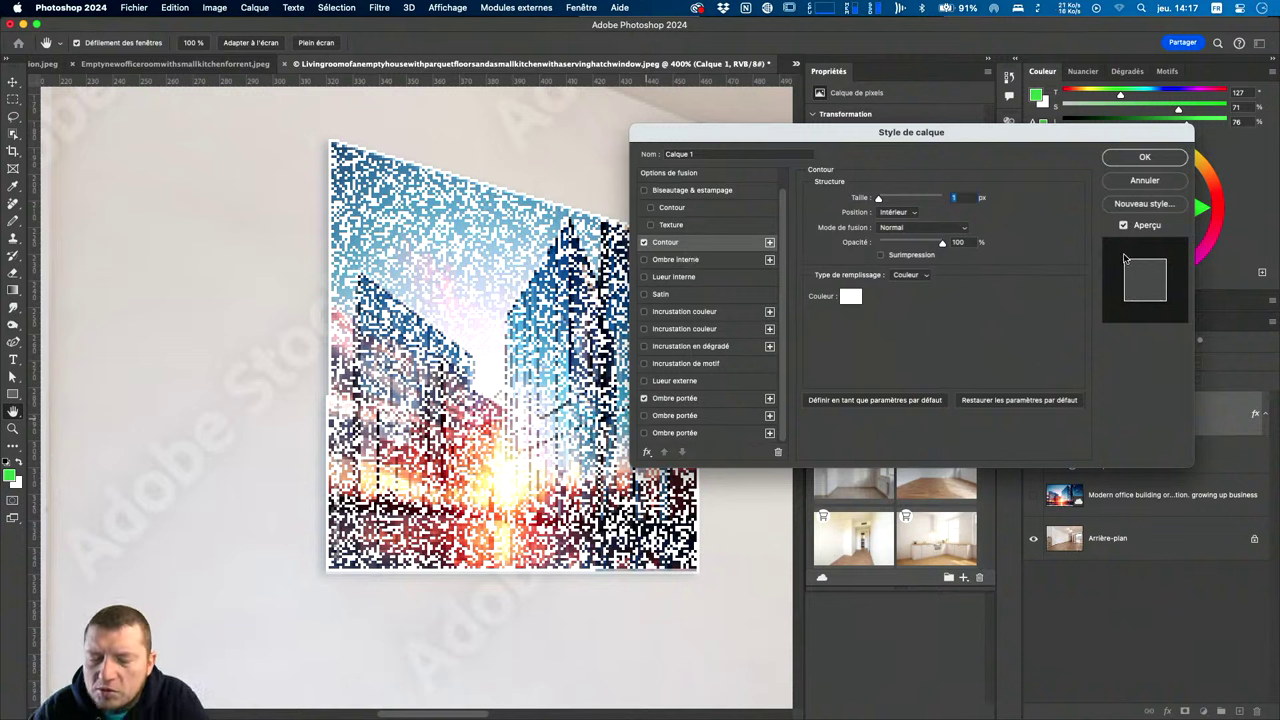
Compare Extérieur, Intérieur and centred stroke positions, returning to Extérieur.
{"action": "left_click", "coordinate": [898, 212]}
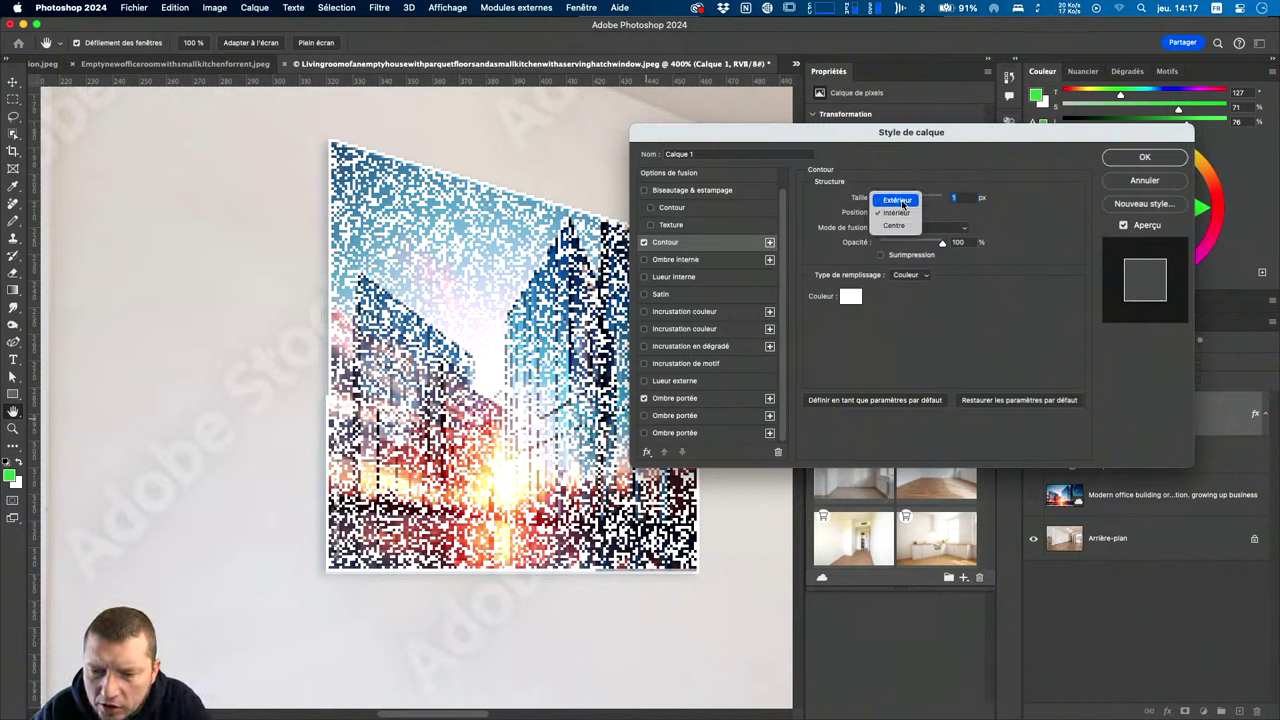
{"action": "left_click", "coordinate": [899, 201]}
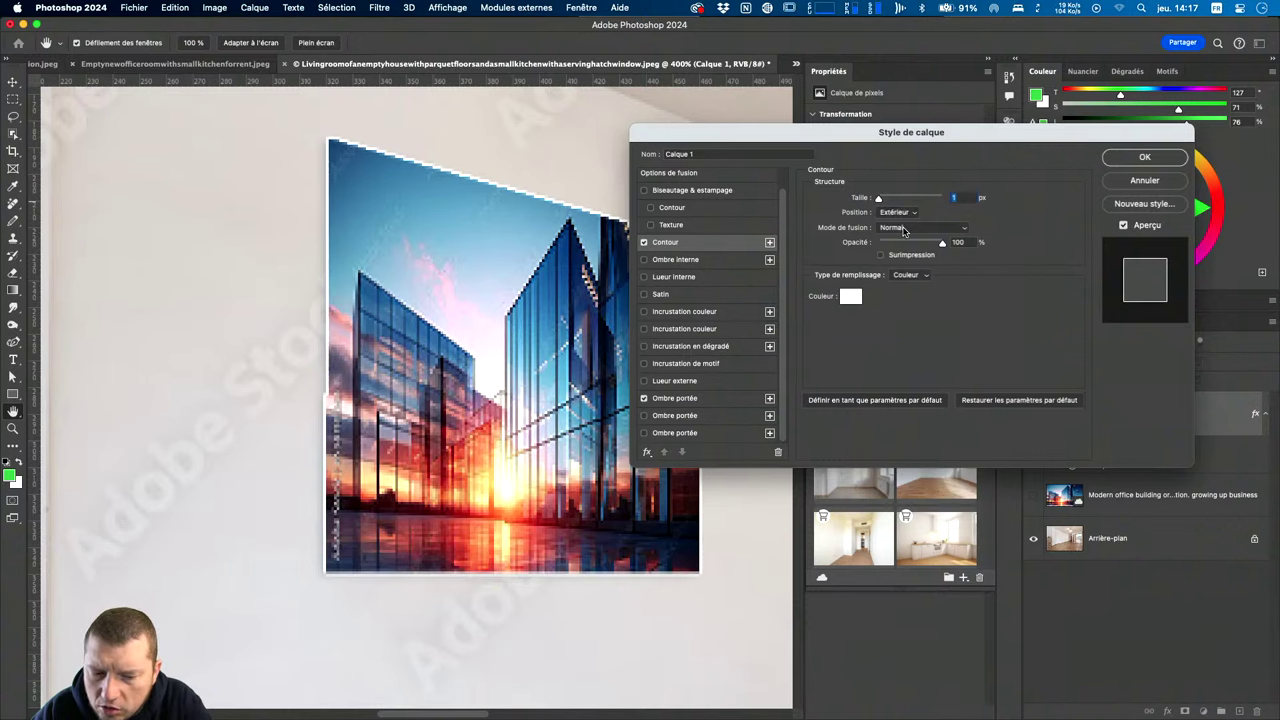
{"action": "left_click", "coordinate": [903, 213]}
{"action": "left_click", "coordinate": [903, 224]}
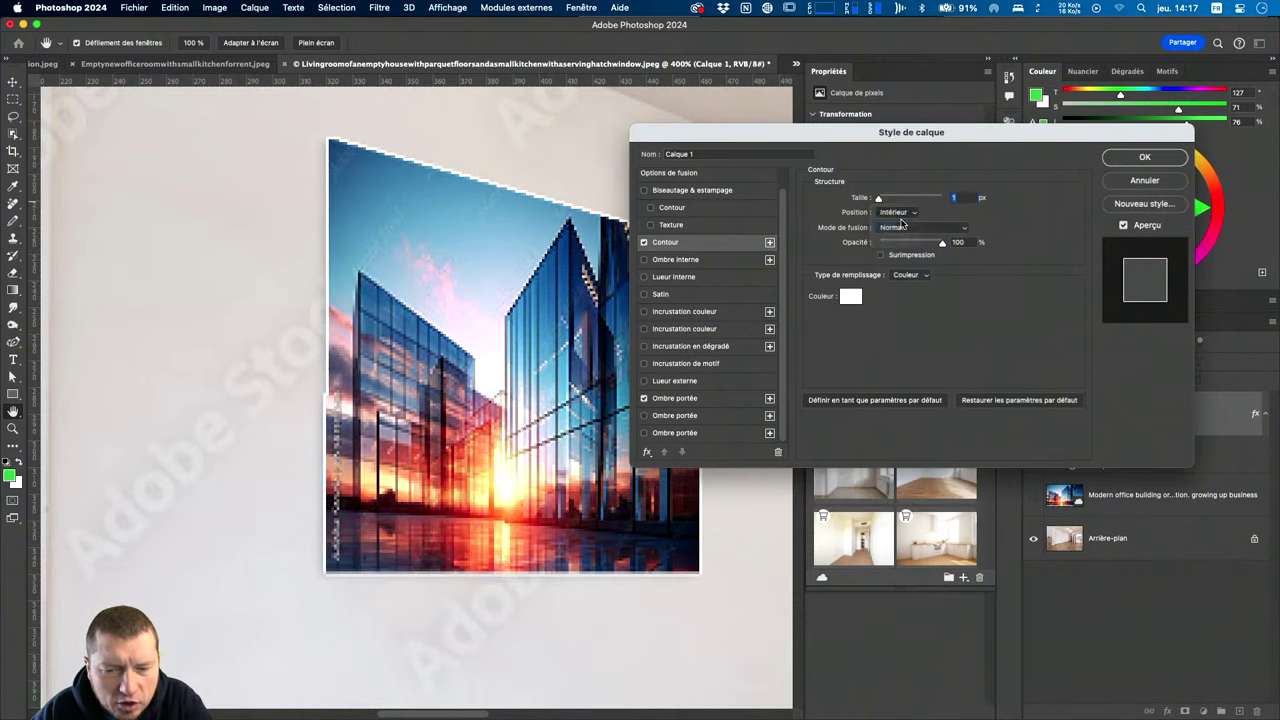
{"action": "left_click", "coordinate": [900, 213]}
{"action": "left_click", "coordinate": [898, 226]}
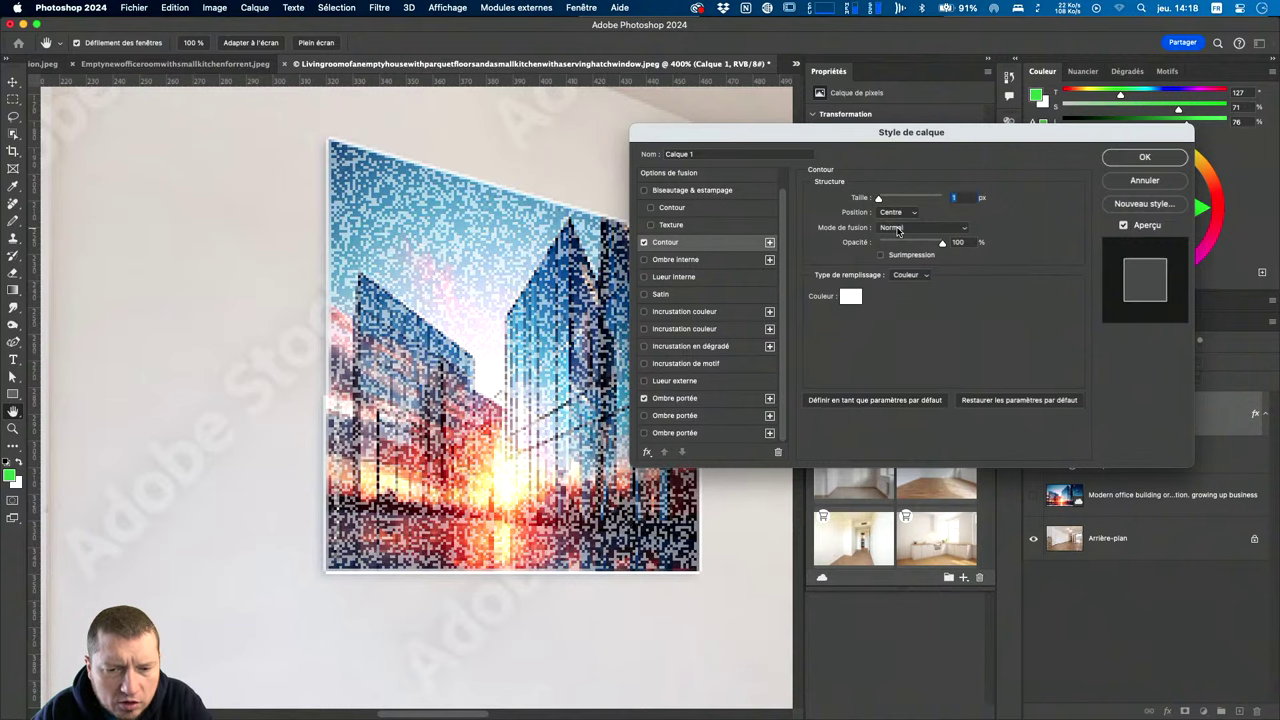
{"action": "left_click", "coordinate": [900, 212]}
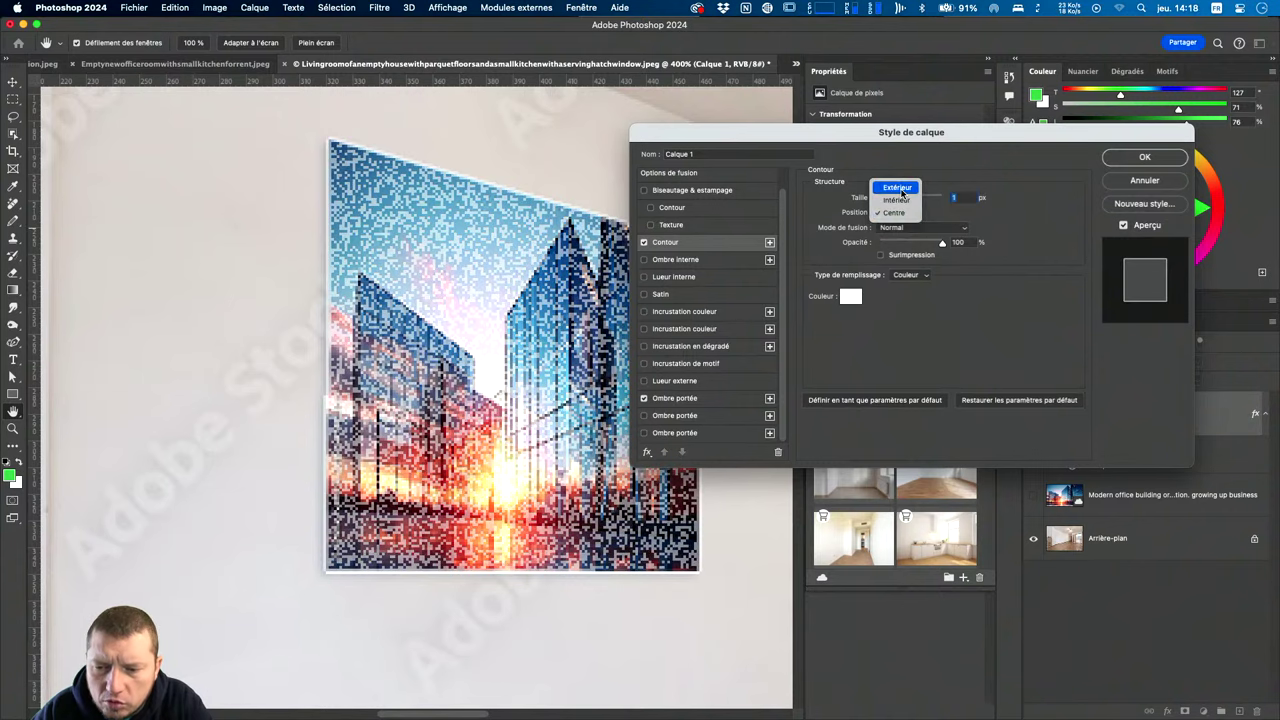
{"action": "left_click", "coordinate": [898, 188]}
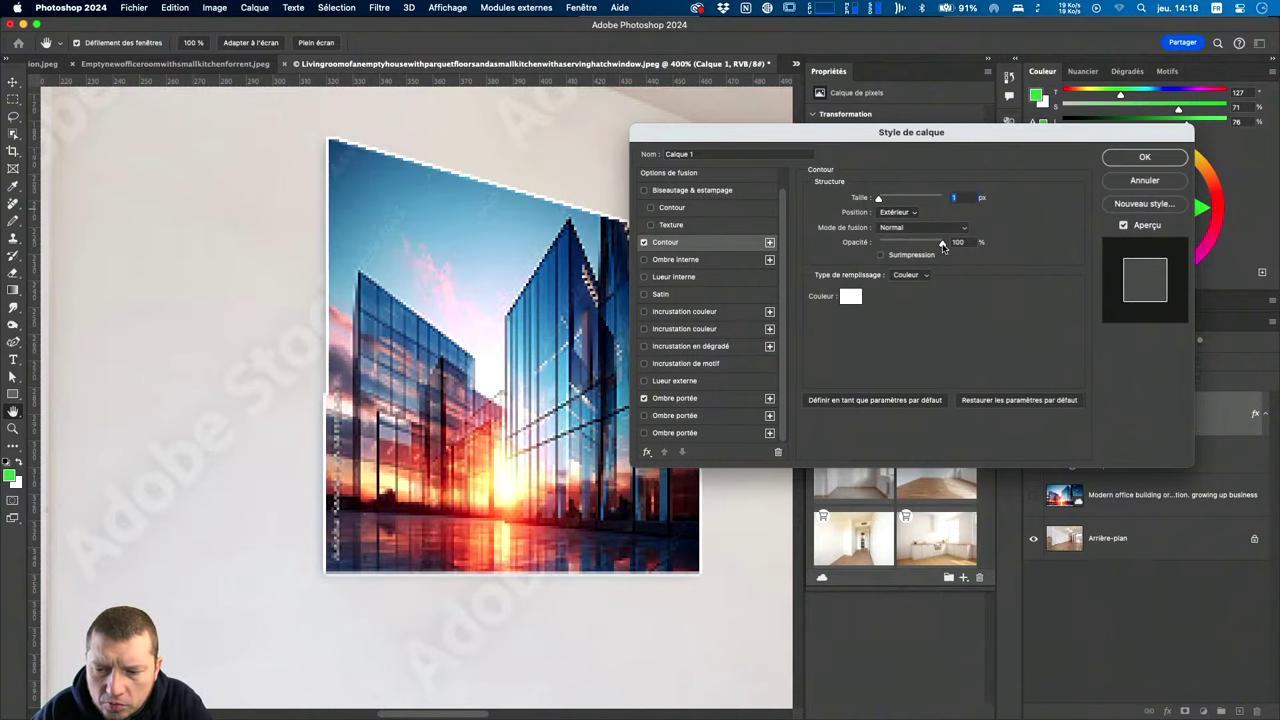
{"action": "left_click", "coordinate": [944, 244]}
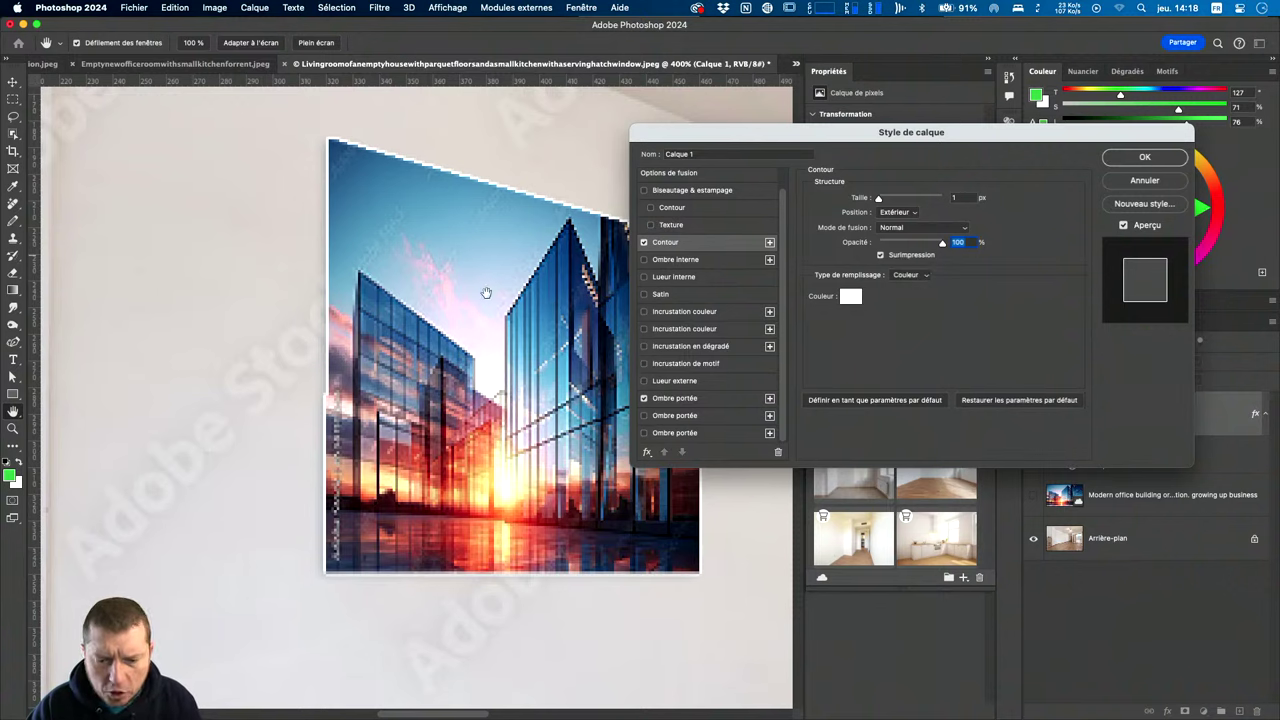
Screenshot the Intérieur stroke, then set Extérieur again and apply the layer style.
{"action": "left_click", "coordinate": [897, 212]}
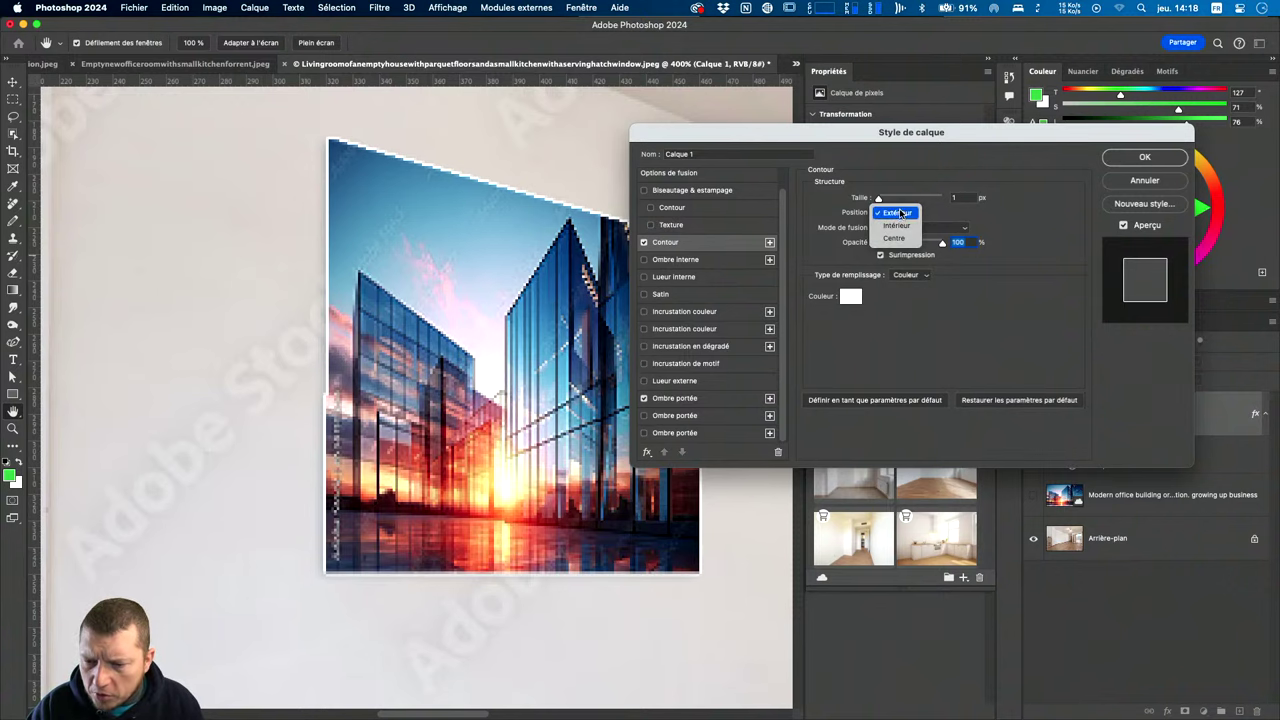
{"action": "left_click", "coordinate": [895, 226]}
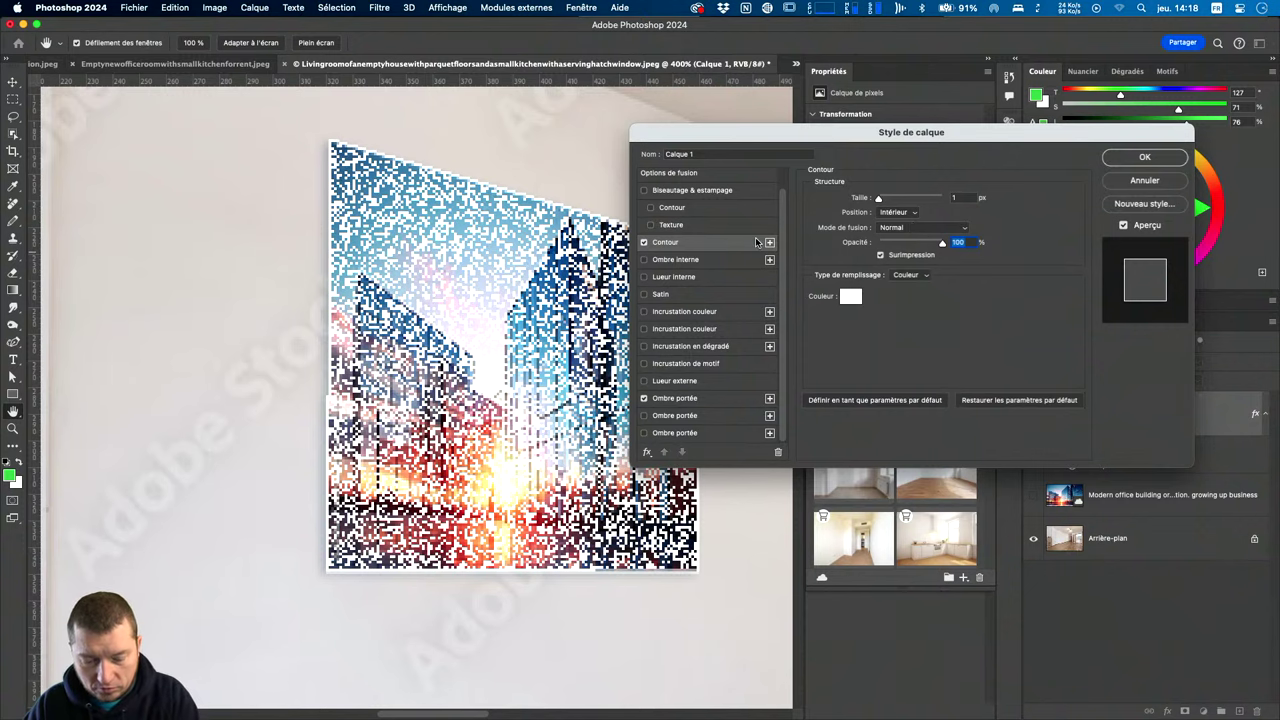
{"action": "key", "text": "super+shift+4"}
{"action": "mouse_move", "coordinate": [283, 86]}
{"action": "left_mouse_down"}
{"action": "mouse_move", "coordinate": [1022, 636]}
{"action": "mouse_move", "coordinate": [1100, 640]}
{"action": "left_mouse_up"}
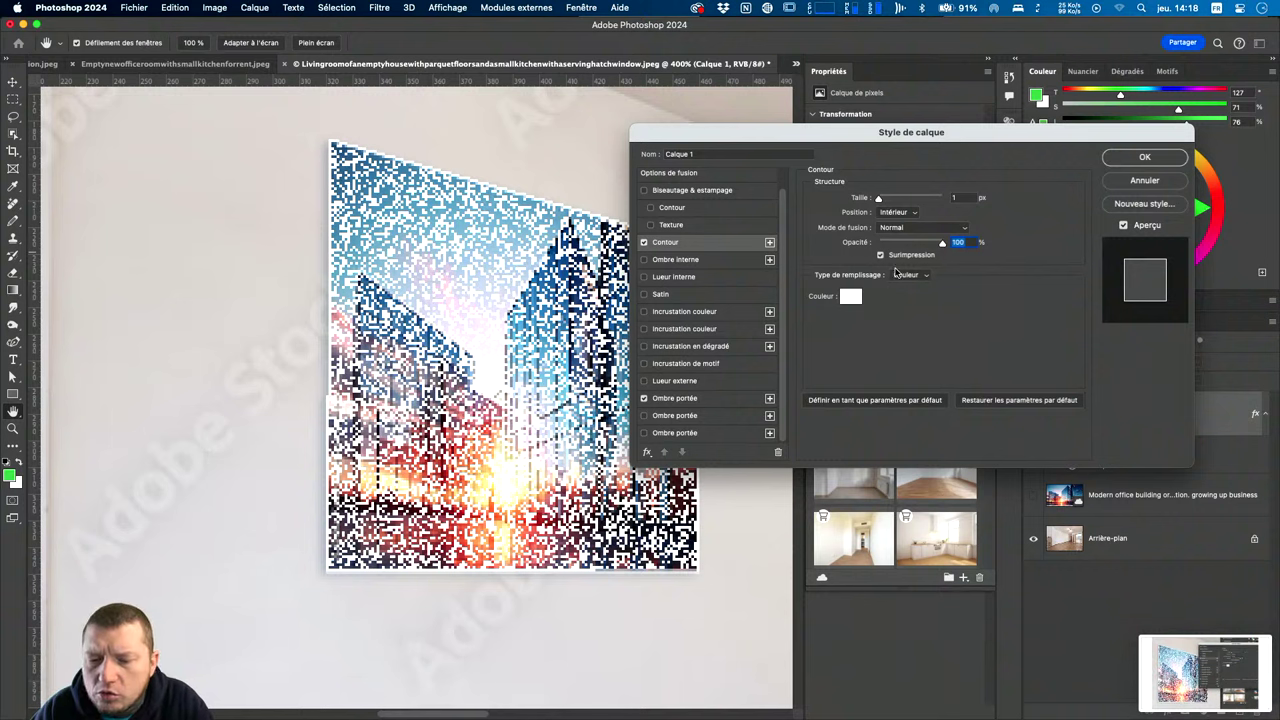
{"action": "left_click", "coordinate": [898, 212]}
{"action": "left_click", "coordinate": [900, 200]}
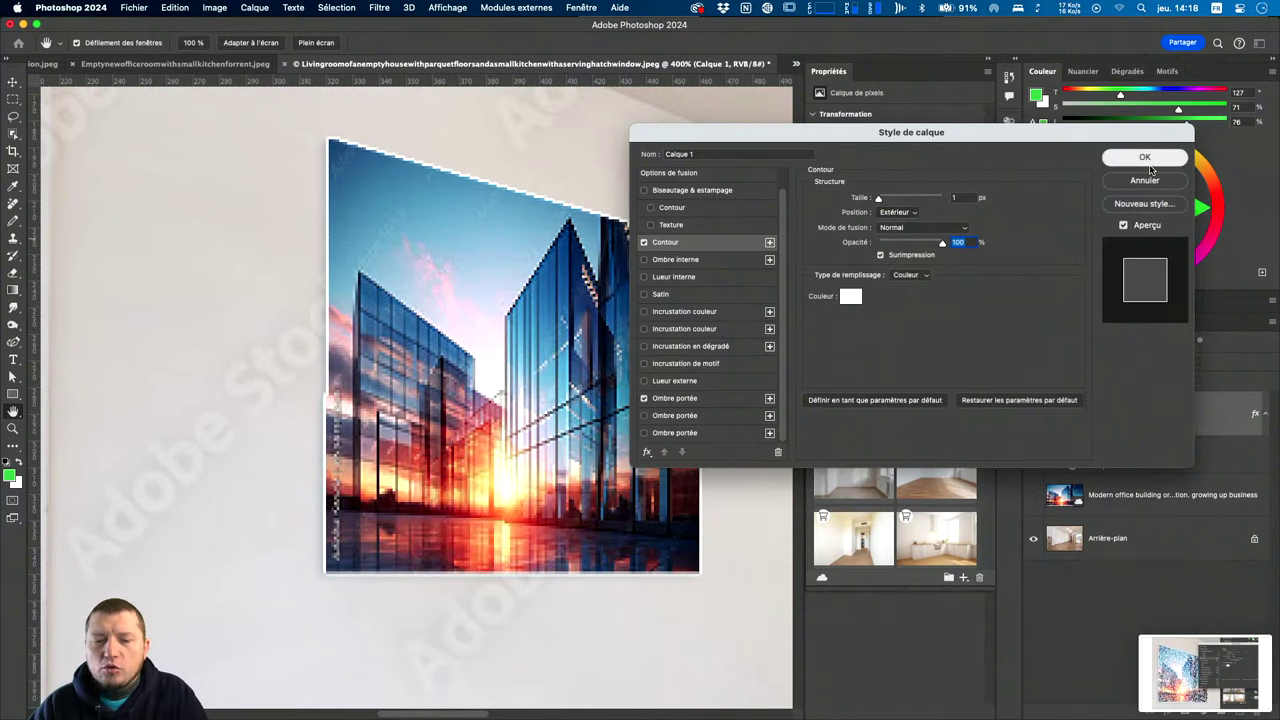
{"action": "left_click", "coordinate": [1145, 157]}
Zoom to 100% and open Empty new office room from the Libraries panel.
{"action": "key", "text": "super+1"}
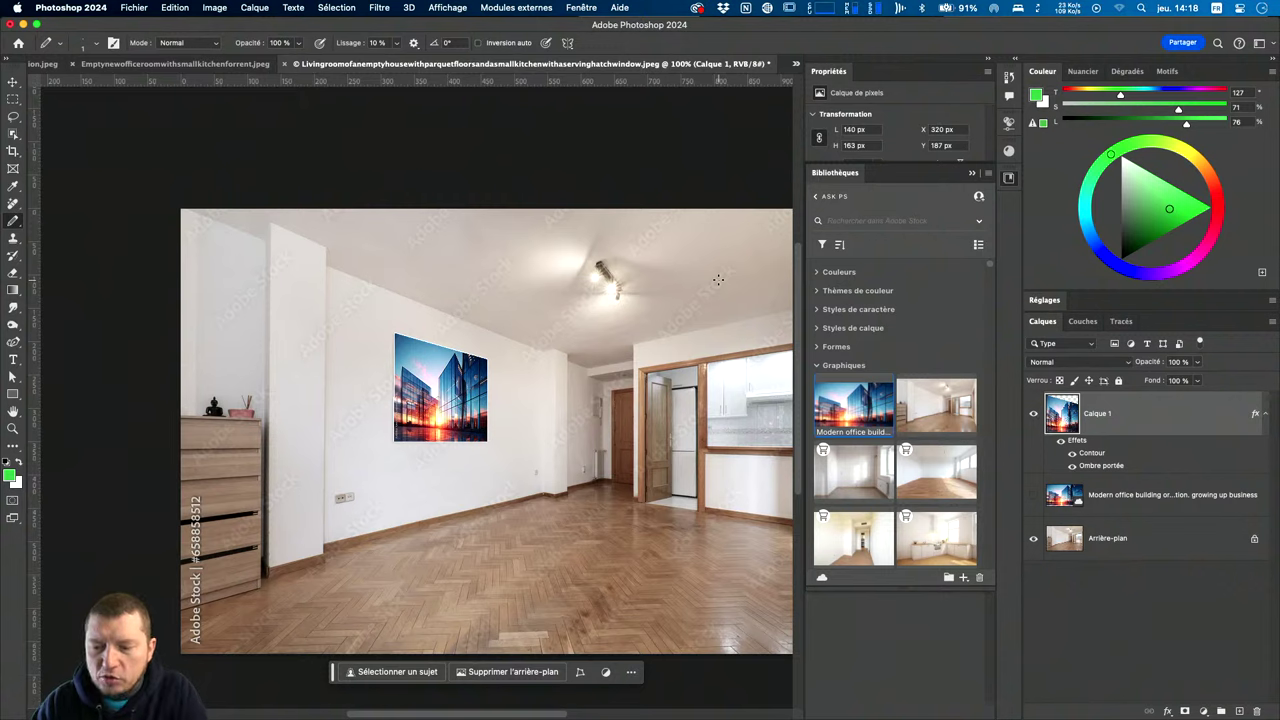
{"action": "double_click", "coordinate": [944, 467]}
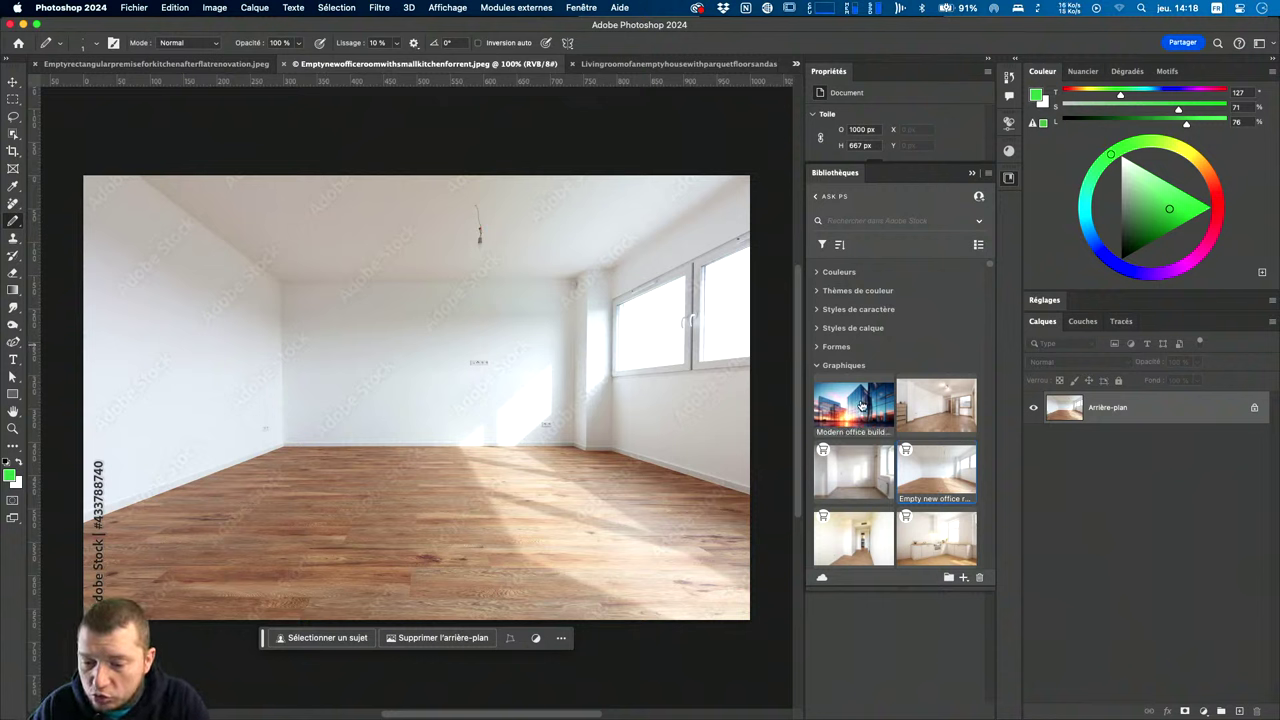
Place the Modern office building graphic in the room's bottom-right corner.
{"action": "left_click_drag", "start_coordinate": [836, 381], "coordinate": [1183, 533]}
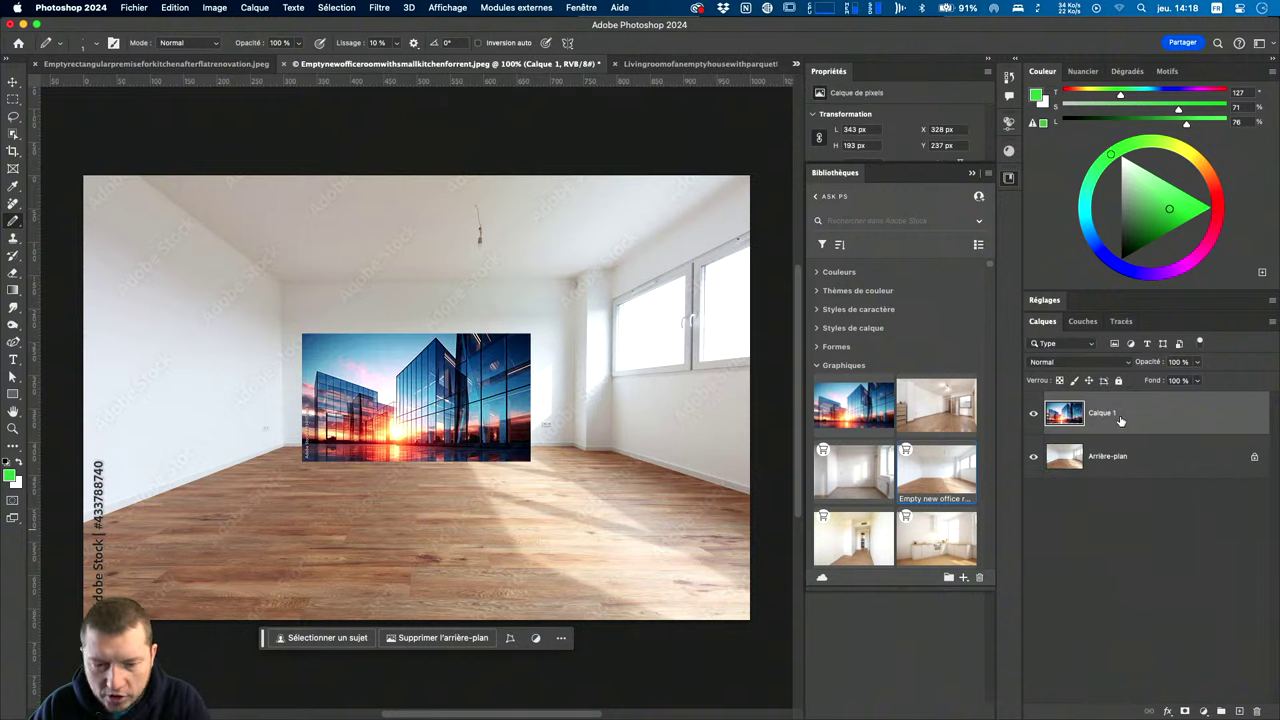
{"action": "key", "text": "v"}
{"action": "left_click_drag", "start_coordinate": [464, 398], "coordinate": [660, 550]}
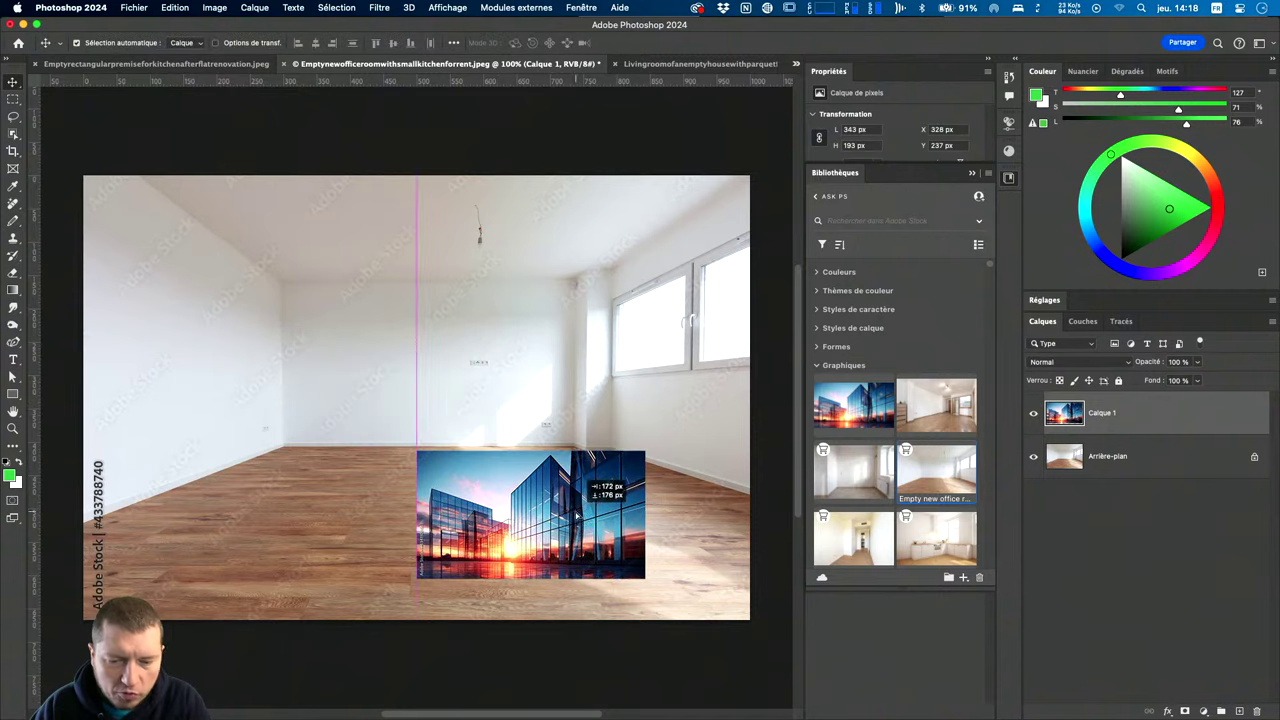
Add a new empty layer named Point de fuite.
{"action": "left_click", "coordinate": [1239, 711]}
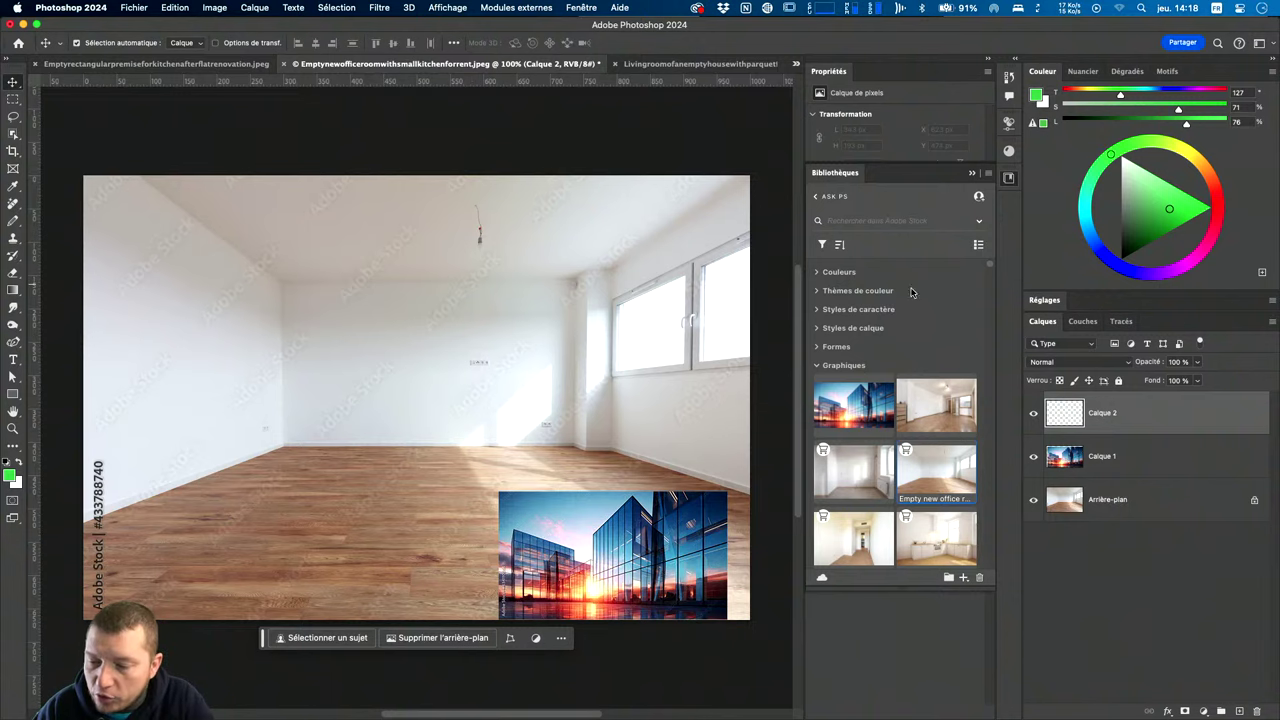
{"action": "double_click", "coordinate": [1100, 412]}
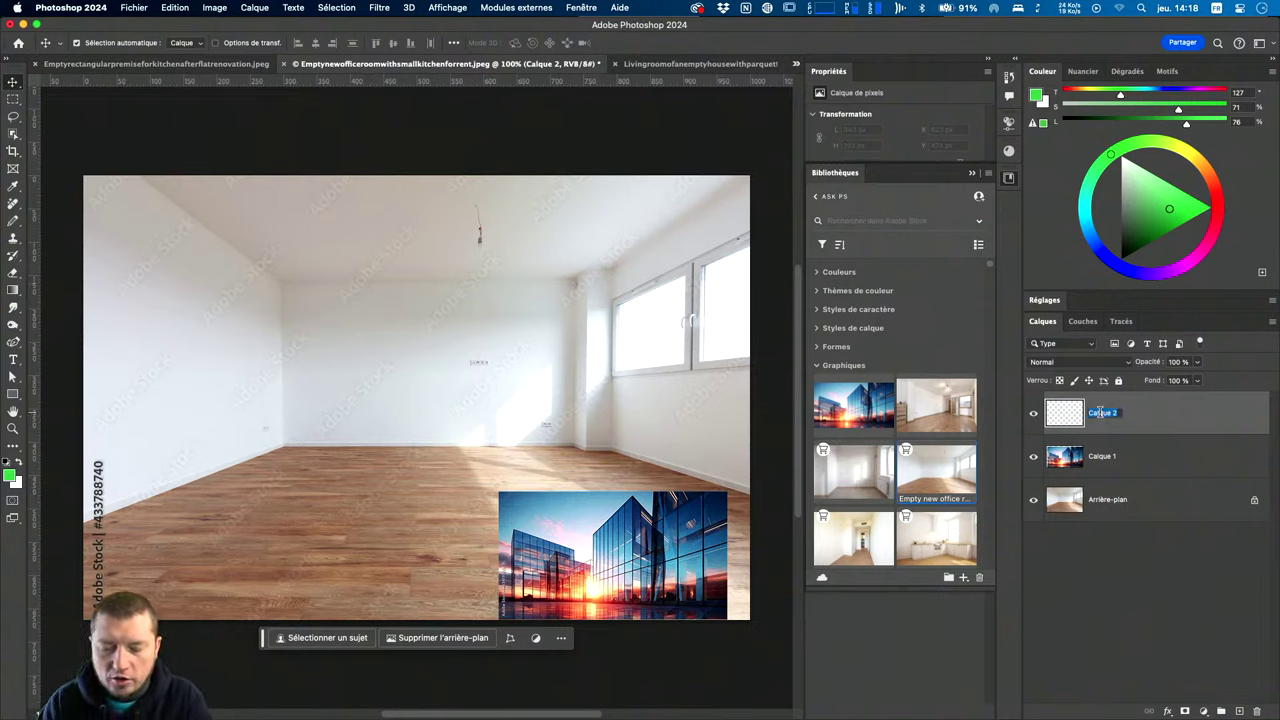
{"action": "type", "text": "Point d"}
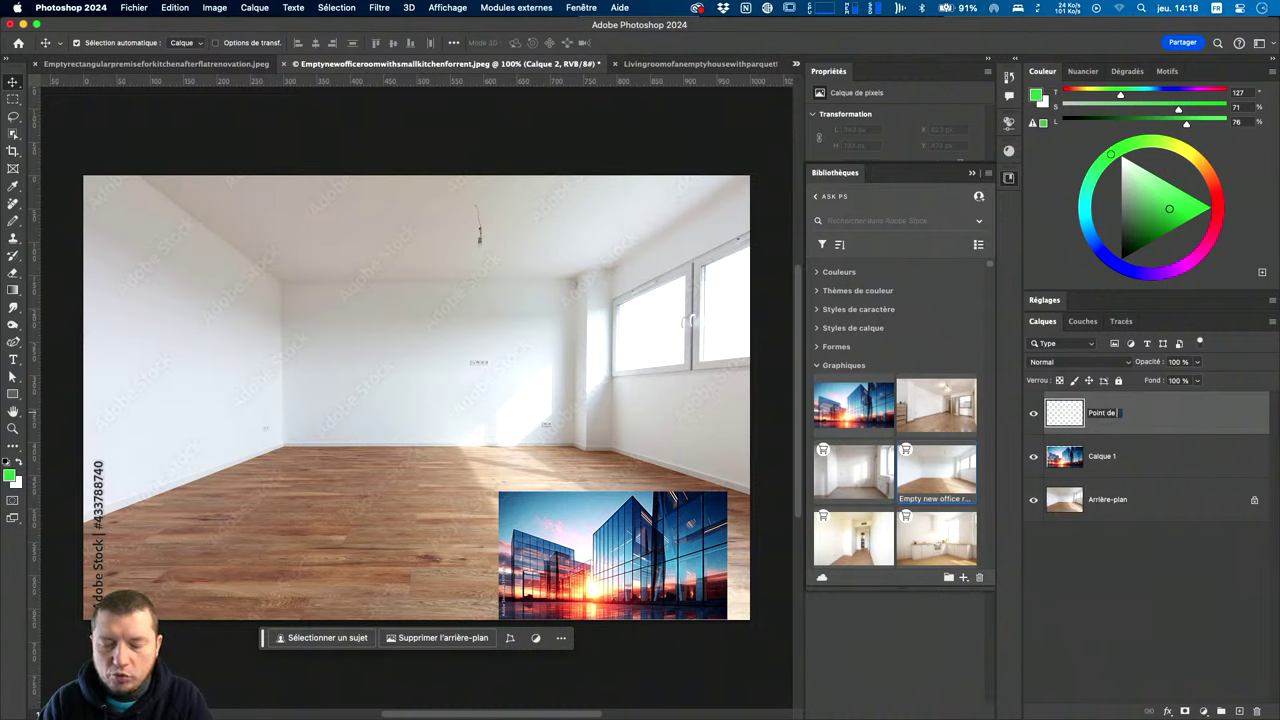
{"action": "type", "text": "e"}
{"action": "key", "text": "Return"}
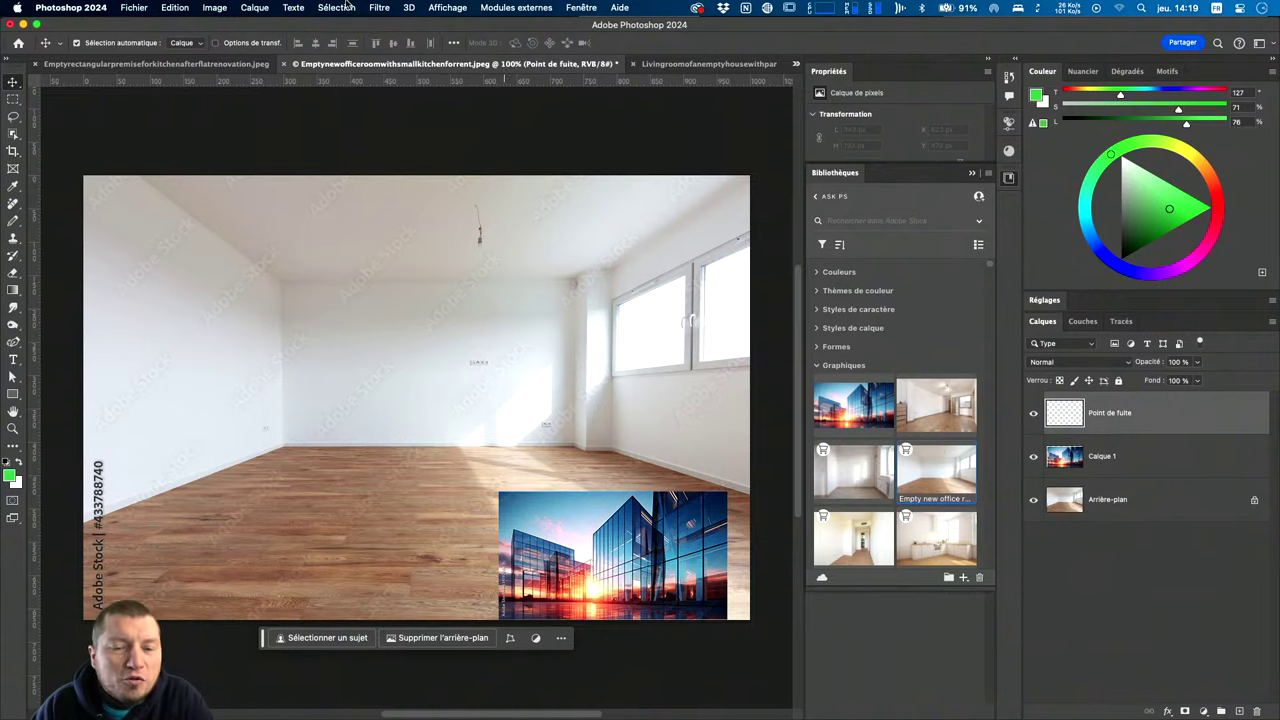
In Filtre > Point de fuite, define a four-corner plane over the back wall.
{"action": "left_click", "coordinate": [379, 7]}
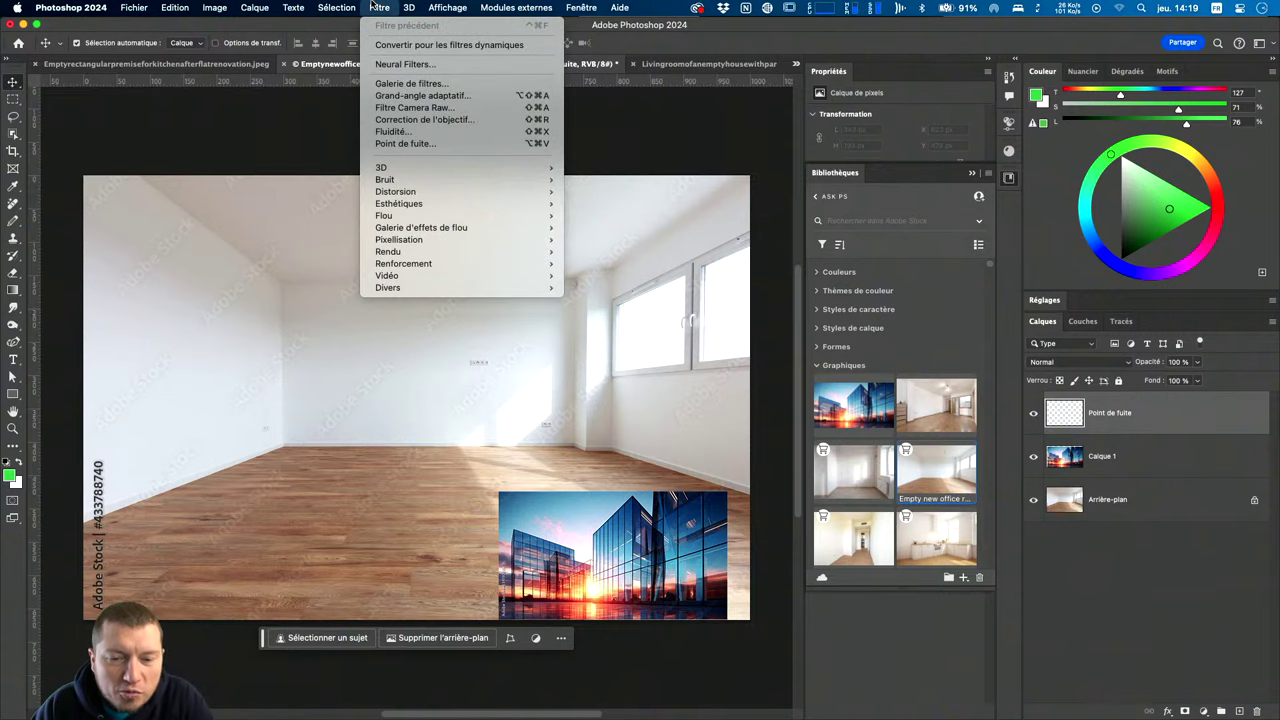
{"action": "left_click", "coordinate": [392, 144]}
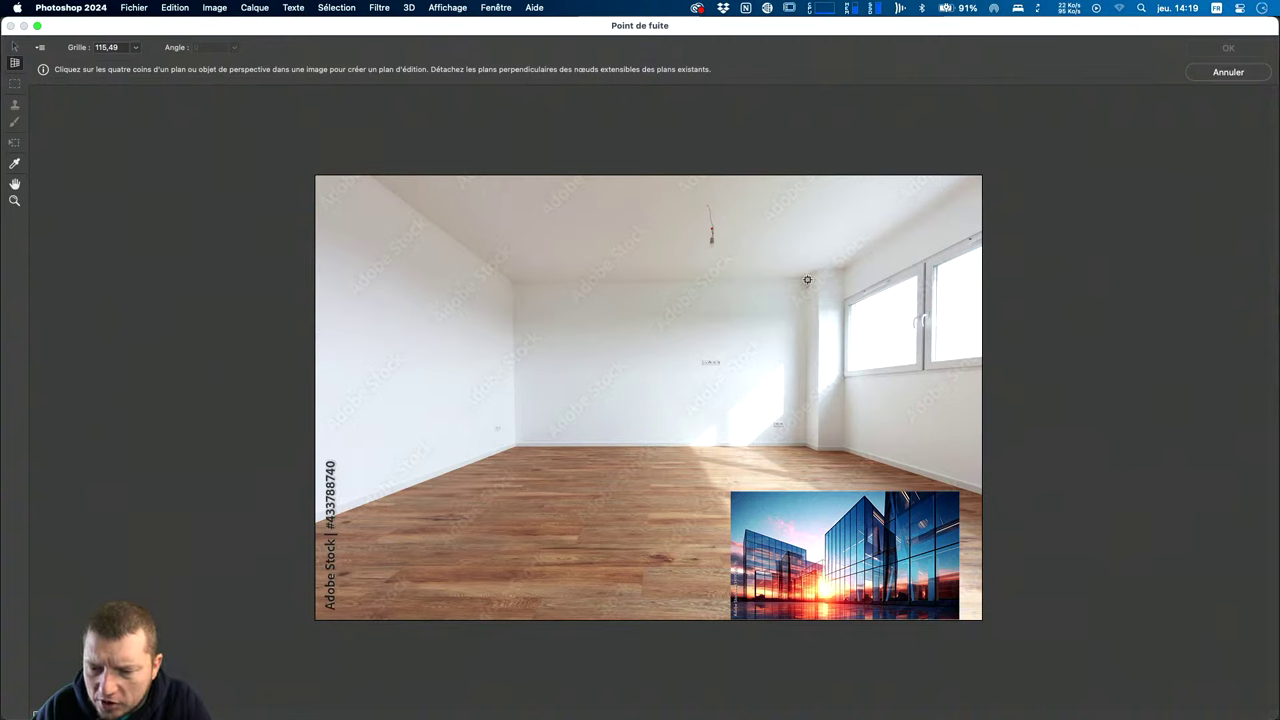
{"action": "left_click", "coordinate": [807, 279]}
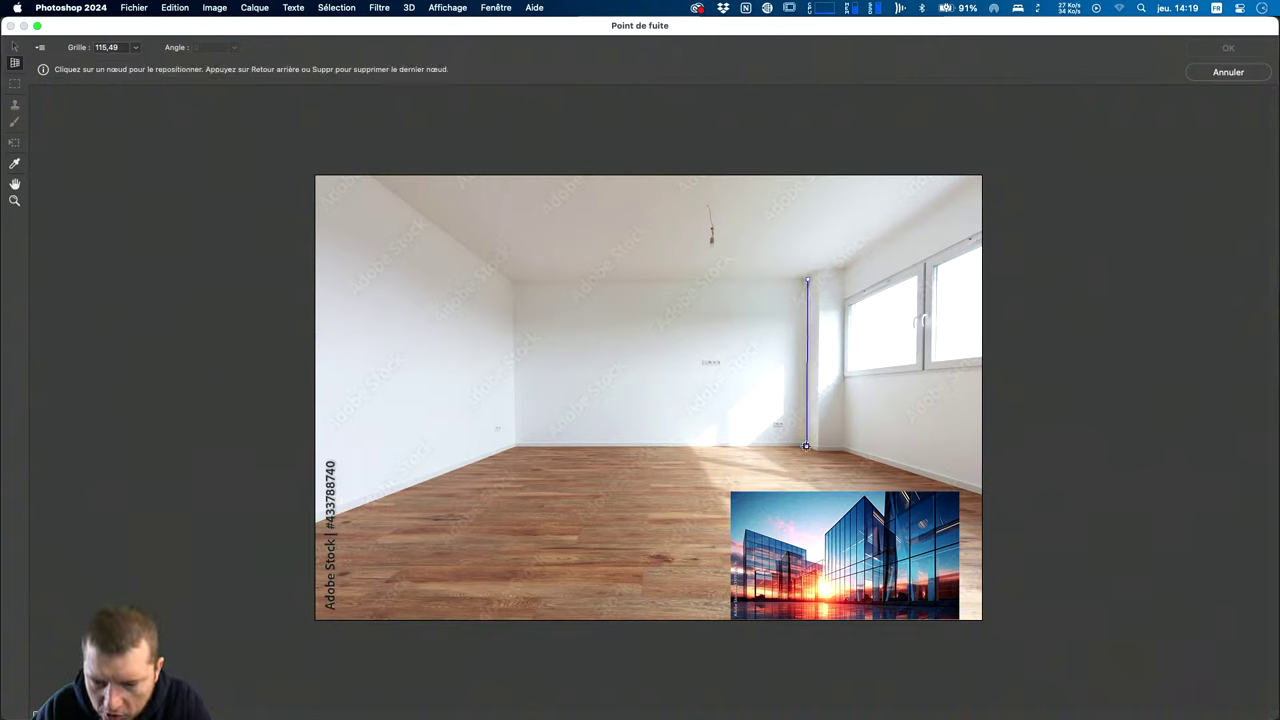
{"action": "left_click", "coordinate": [806, 446]}
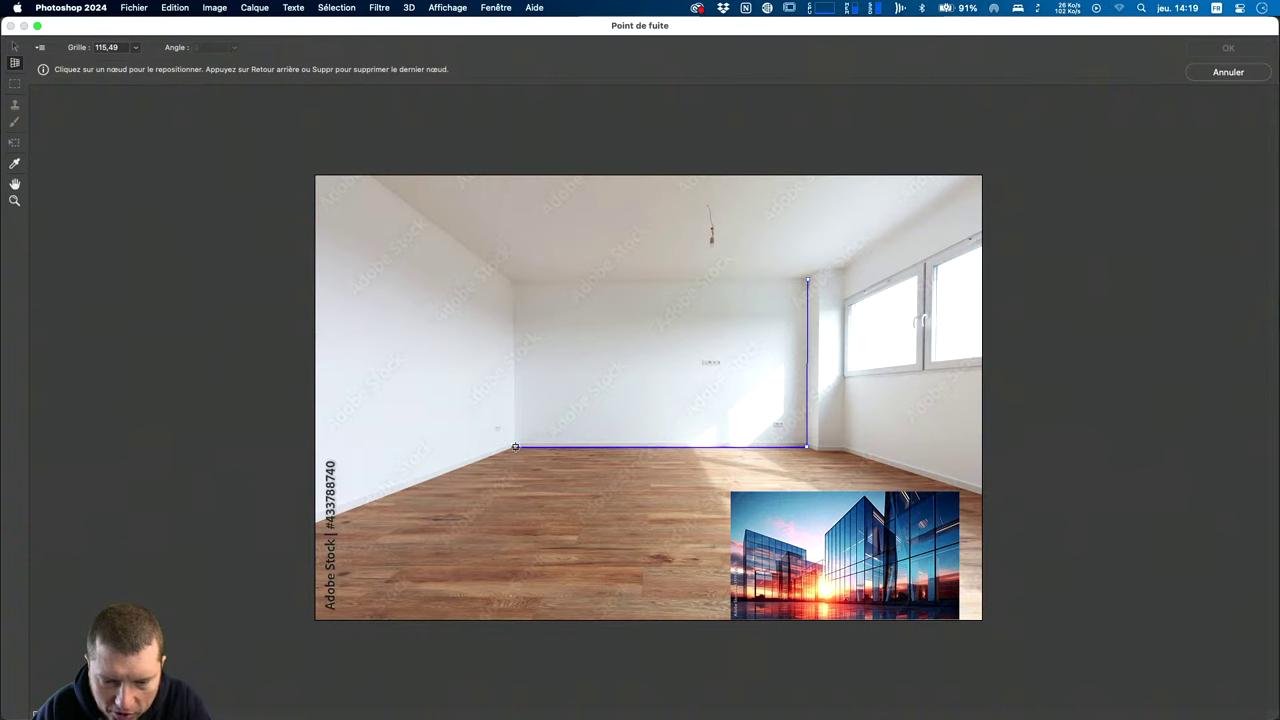
{"action": "left_click", "coordinate": [515, 446]}
{"action": "left_click", "coordinate": [513, 284]}
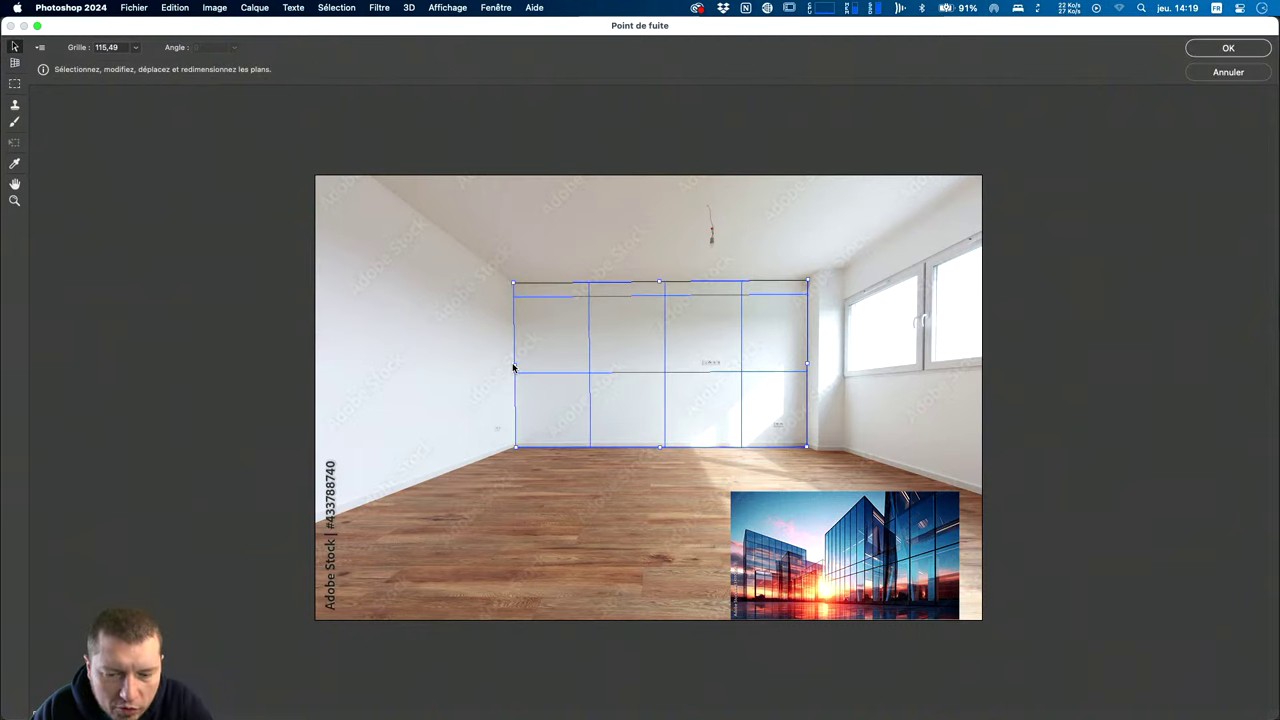
{"action": "left_click_drag", "start_coordinate": [514, 366], "coordinate": [515, 364]}
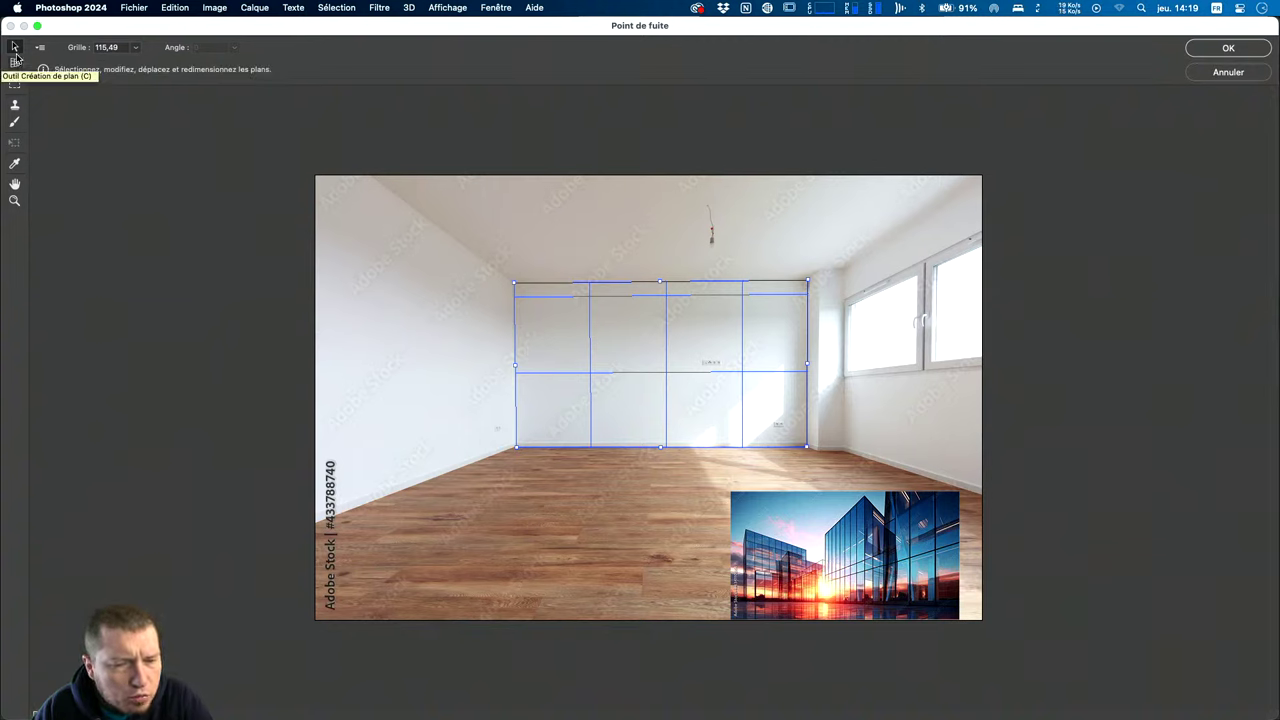
Pull a perpendicular plane across the left wall past the image edge.
{"action": "left_click", "coordinate": [15, 63]}
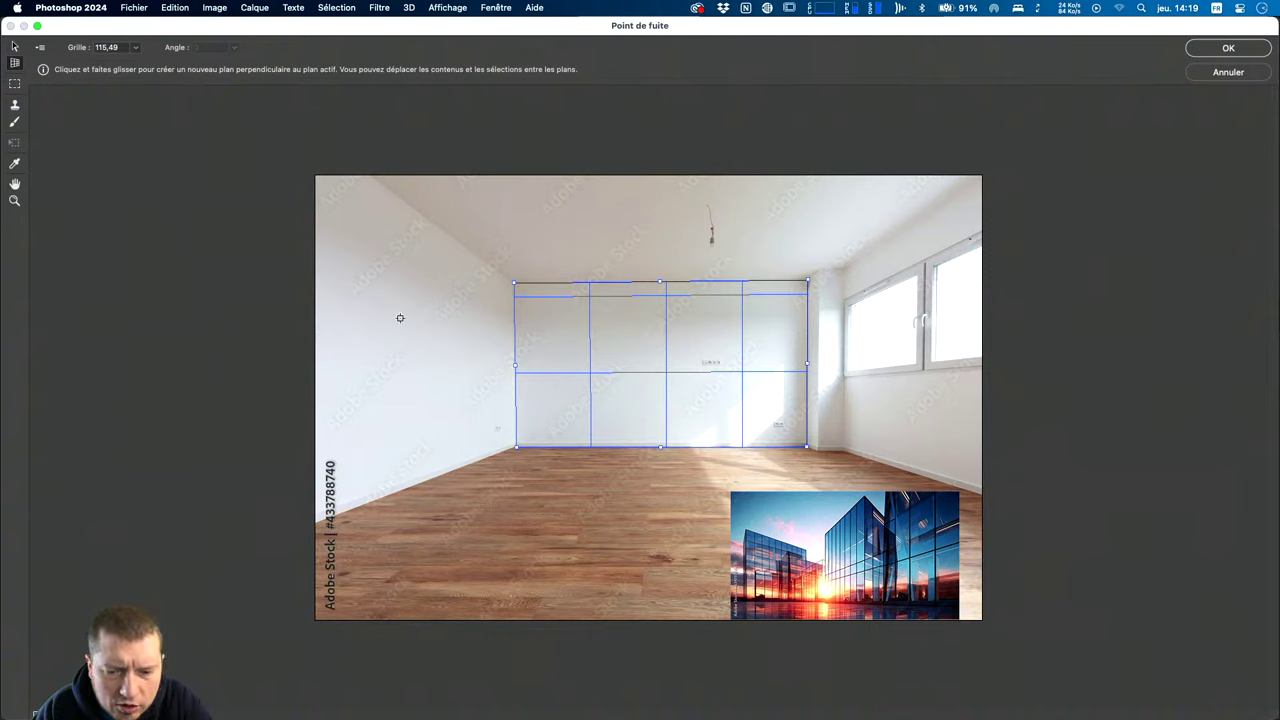
{"action": "left_click_drag", "start_coordinate": [517, 374], "coordinate": [337, 374]}
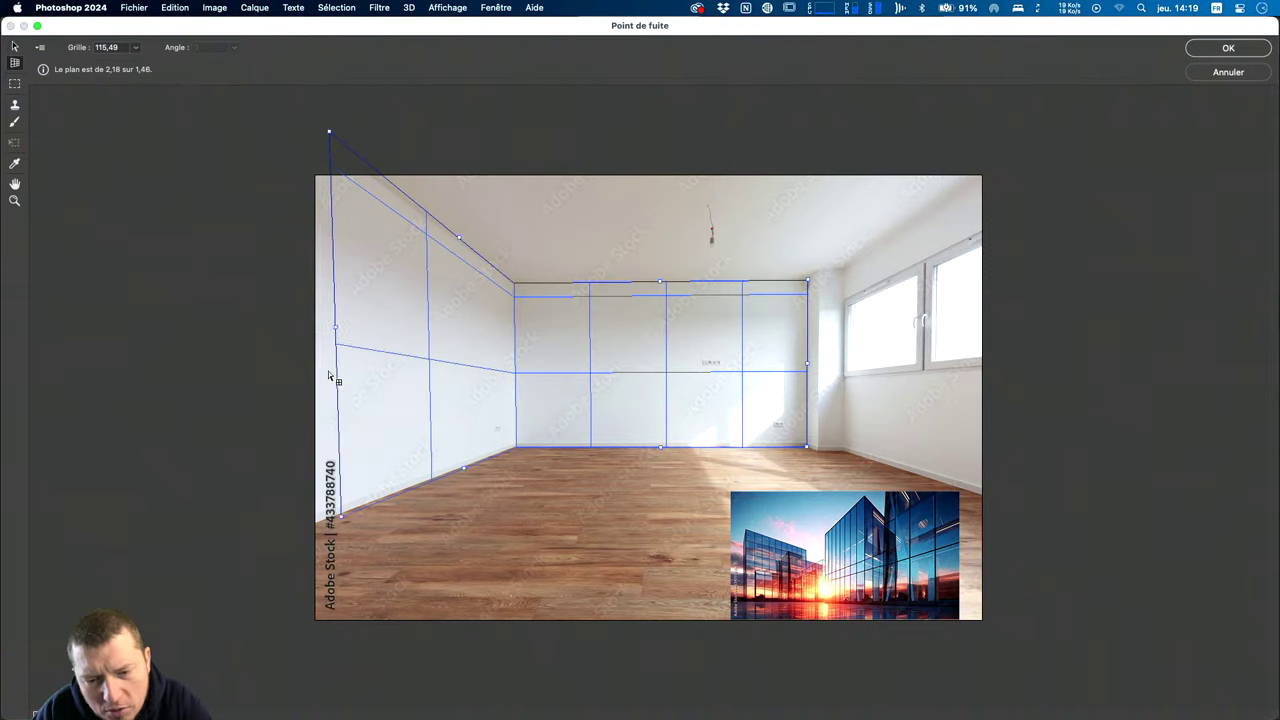
{"action": "left_click_drag", "start_coordinate": [337, 374], "coordinate": [311, 384]}
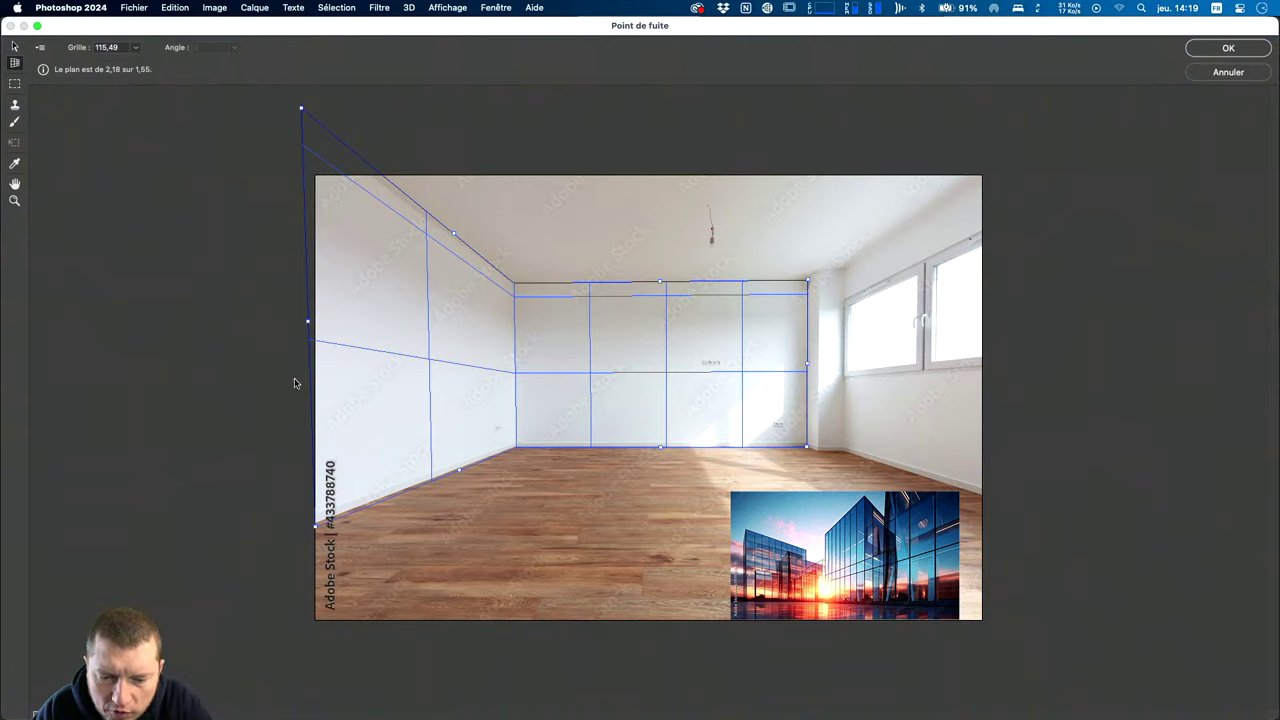
{"action": "left_click_drag", "start_coordinate": [311, 384], "coordinate": [307, 384]}
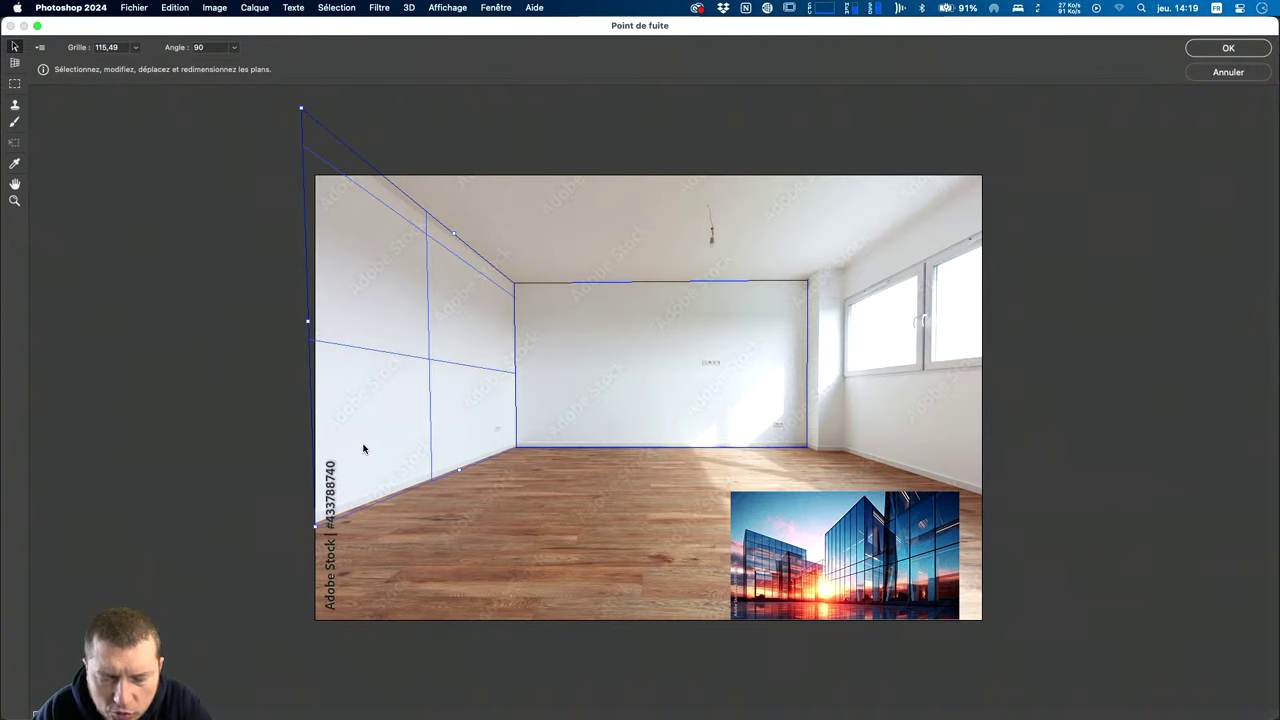
Fine-tune both planes' top corners and paste the building picture onto the back wall.
{"action": "left_click", "coordinate": [517, 287]}
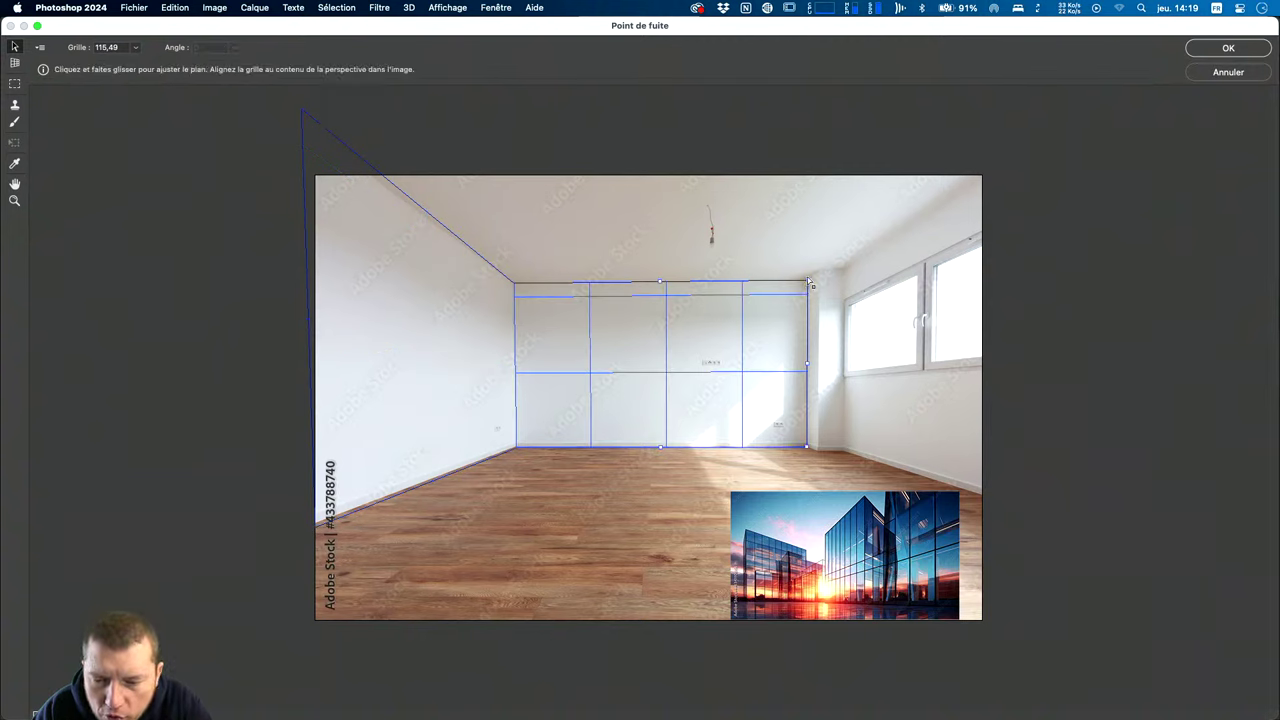
{"action": "mouse_move", "coordinate": [807, 282]}
{"action": "left_mouse_down"}
{"action": "mouse_move", "coordinate": [791, 304]}
{"action": "mouse_move", "coordinate": [810, 283]}
{"action": "left_mouse_up"}
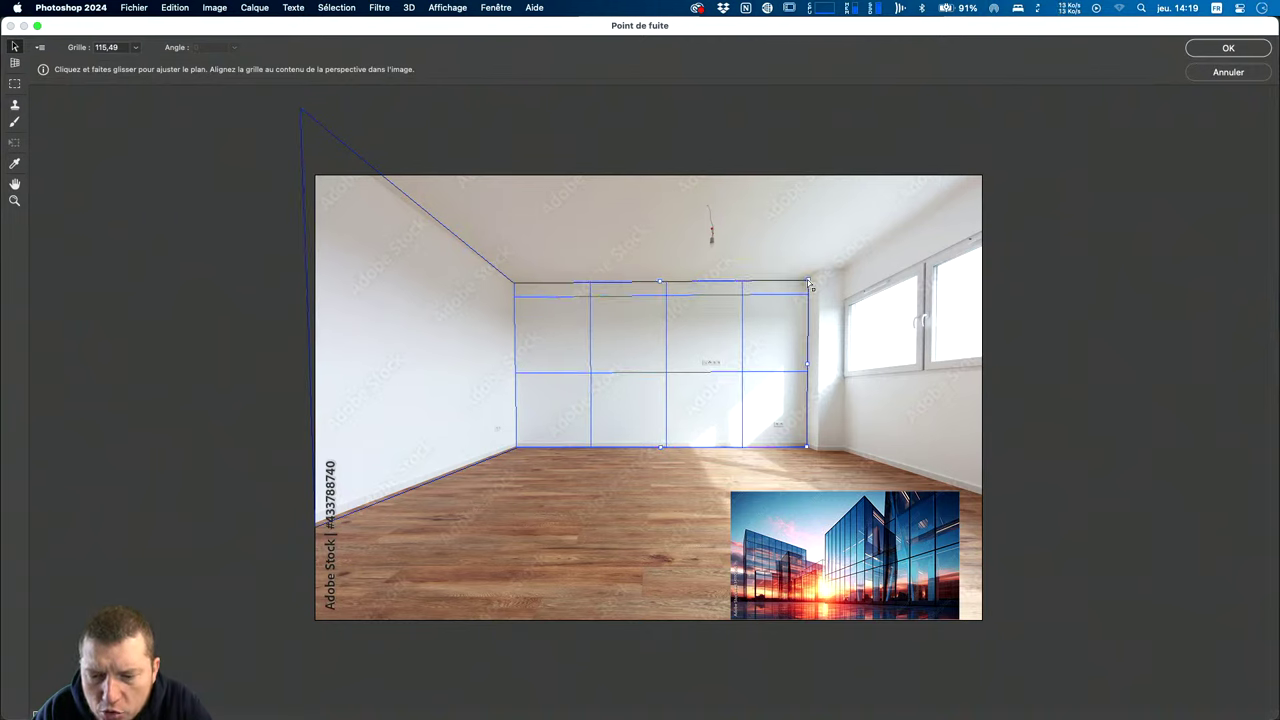
{"action": "left_click", "coordinate": [354, 173]}
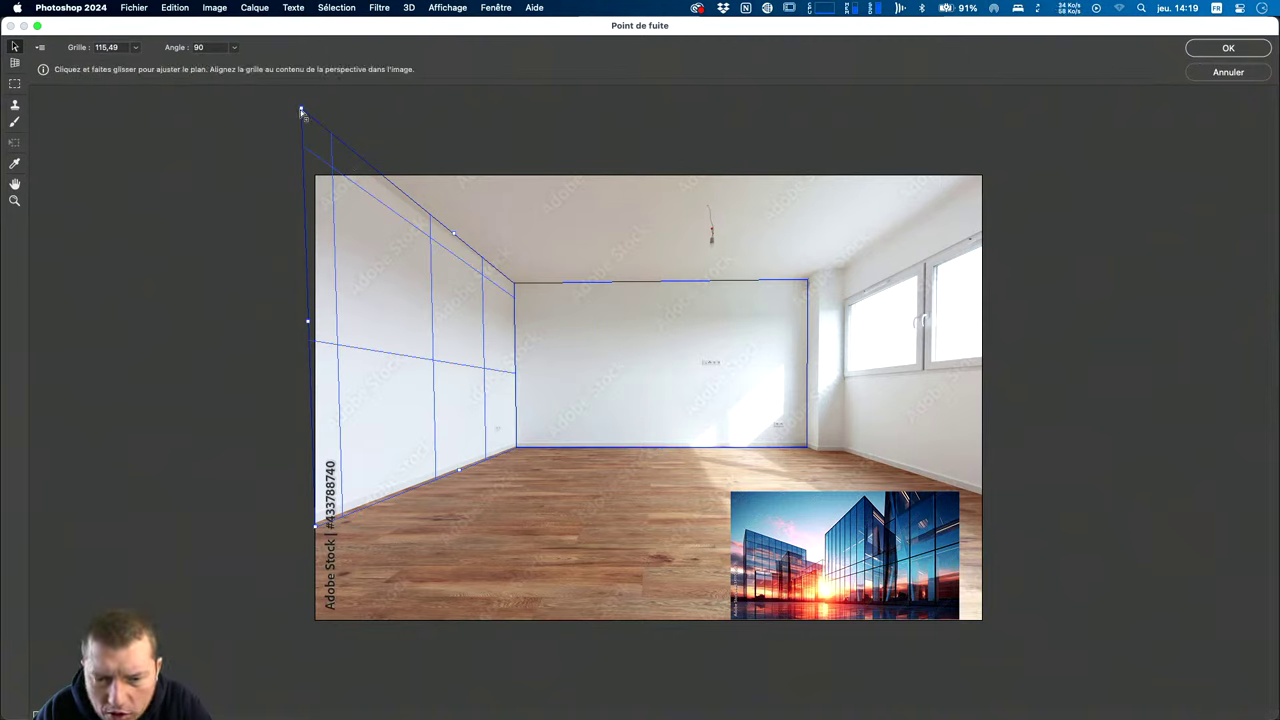
{"action": "left_click_drag", "start_coordinate": [302, 112], "coordinate": [301, 120]}
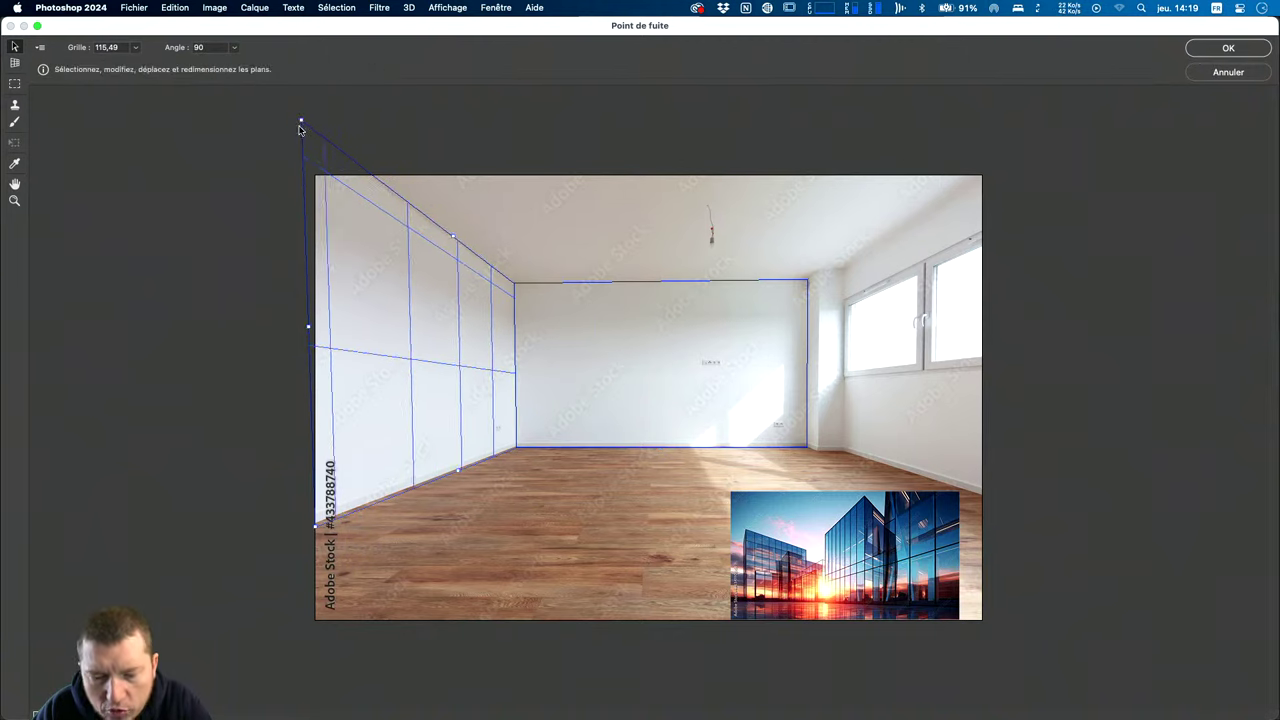
{"action": "left_click", "coordinate": [318, 532]}
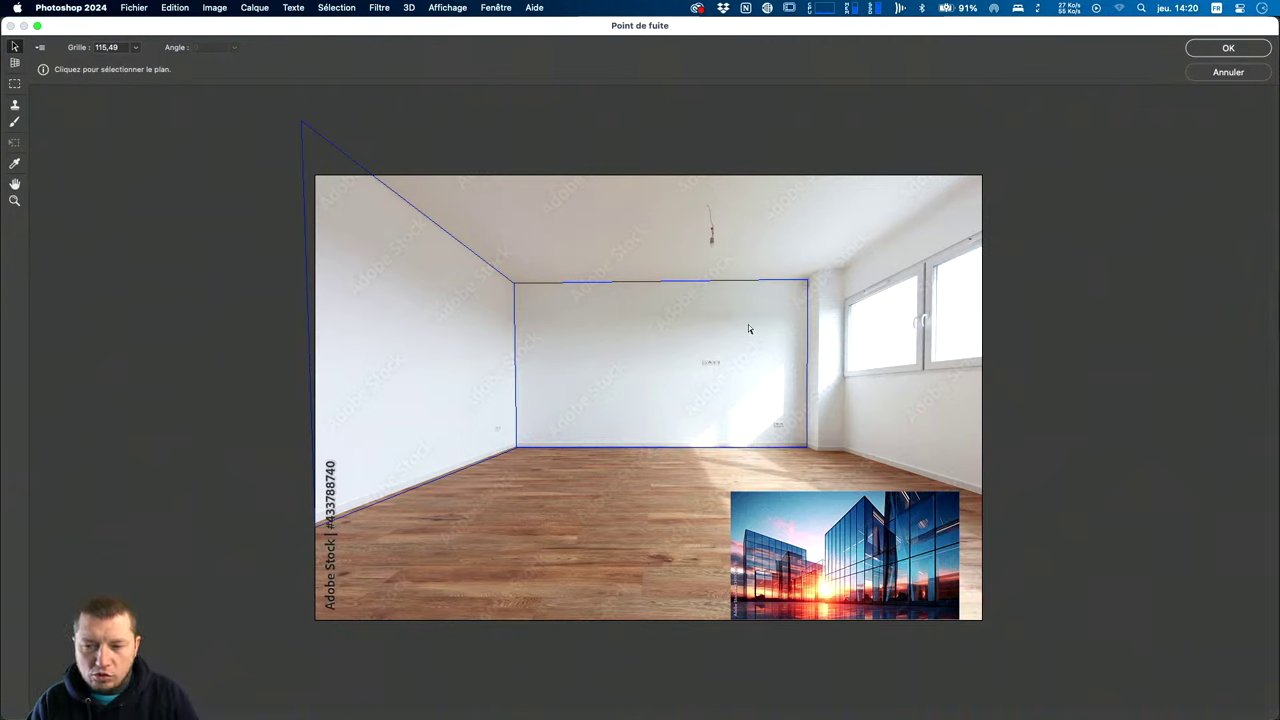
{"action": "left_click", "coordinate": [682, 388]}
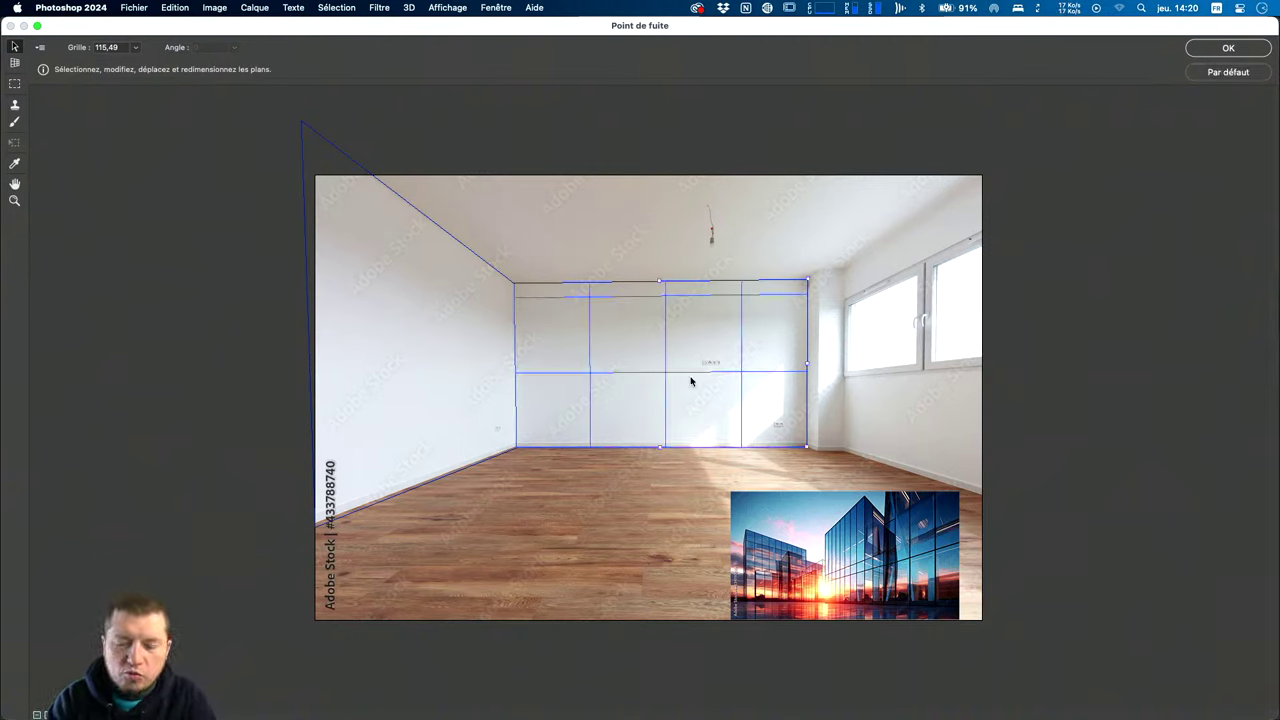
{"action": "key", "text": "ctrl+v"}
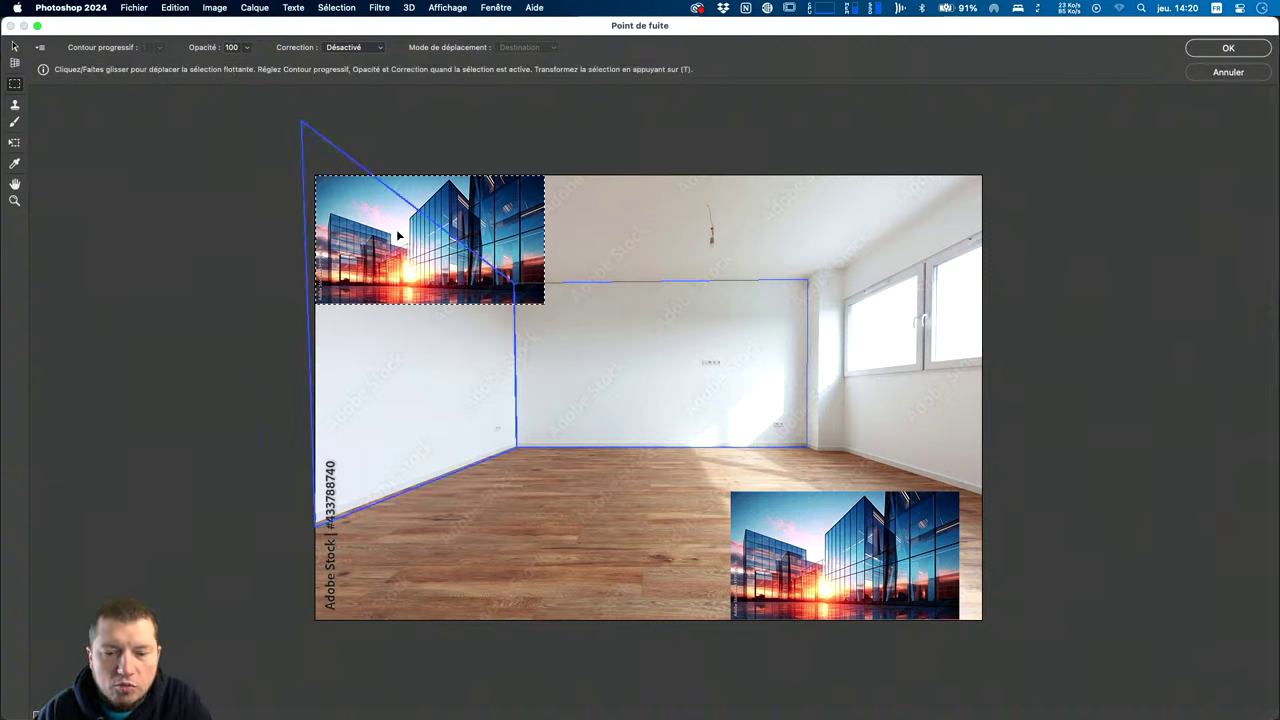
Scale and position the pasted building image across the left and back walls, then commit.
{"action": "mouse_move", "coordinate": [396, 240]}
{"action": "left_mouse_down"}
{"action": "mouse_move", "coordinate": [617, 356]}
{"action": "mouse_move", "coordinate": [492, 339]}
{"action": "left_mouse_up"}
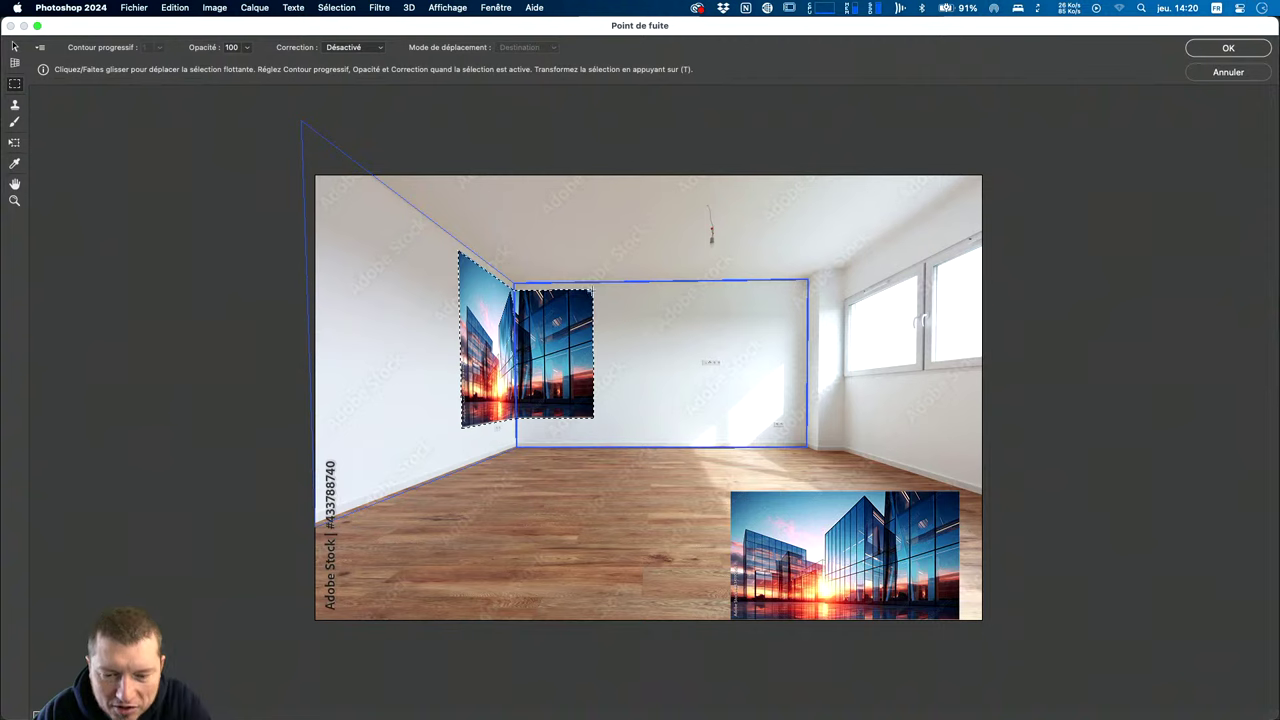
{"action": "key", "text": "t"}
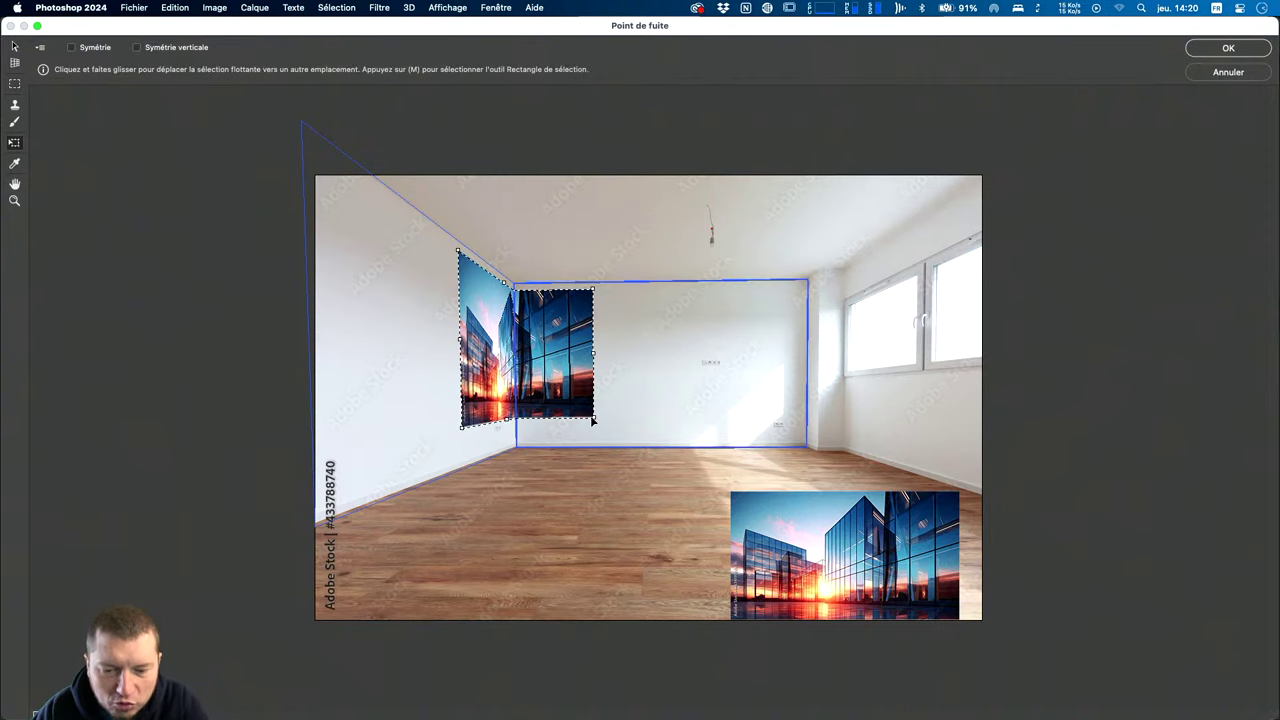
{"action": "left_click_drag", "start_coordinate": [560, 380], "coordinate": [568, 390]}
{"action": "left_click_drag", "start_coordinate": [603, 296], "coordinate": [715, 229]}
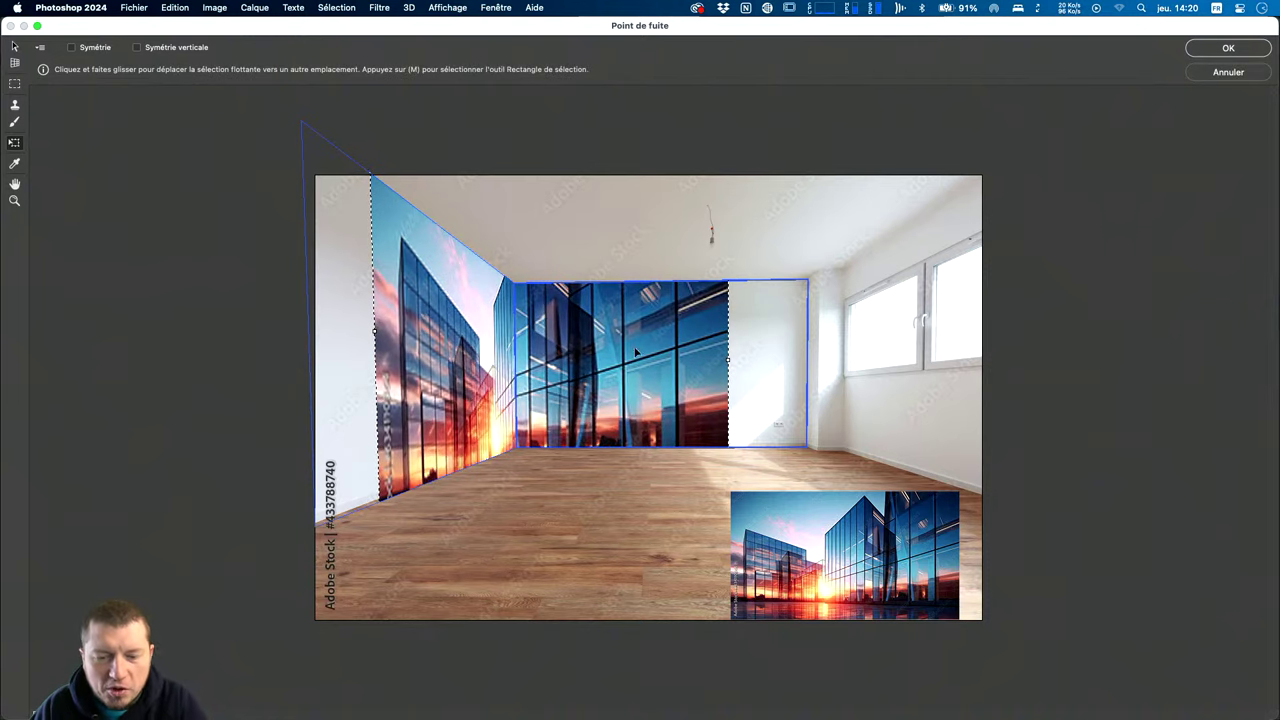
{"action": "left_click_drag", "start_coordinate": [635, 382], "coordinate": [654, 372]}
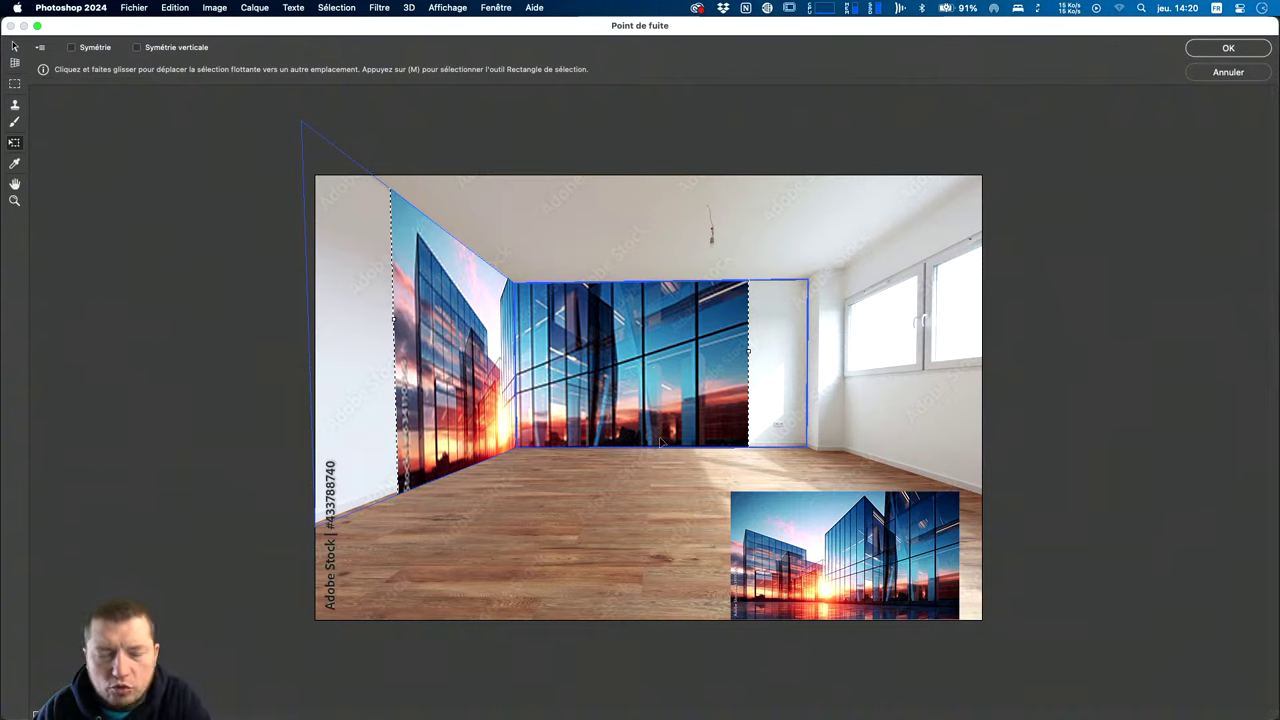
{"action": "key", "text": "Return"}
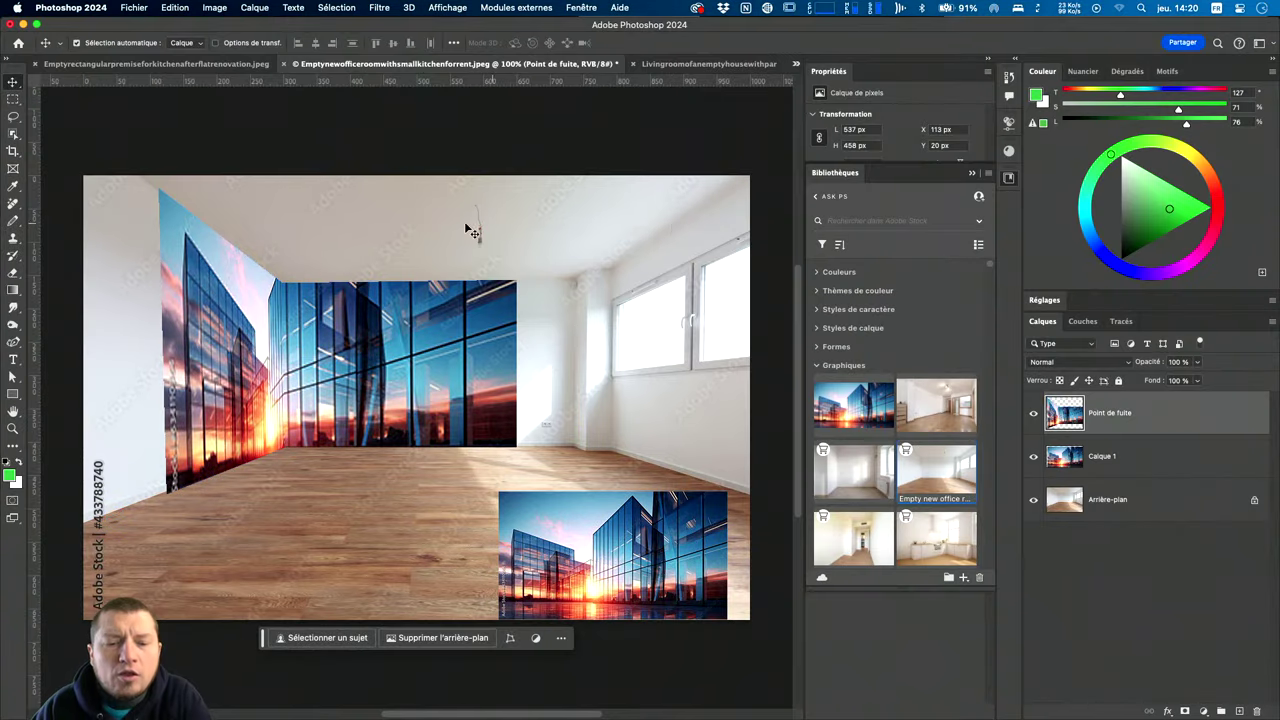
Hide Point de fuite, add a layer, and render a finer wall grid onto it.
{"action": "left_click", "coordinate": [1034, 413]}
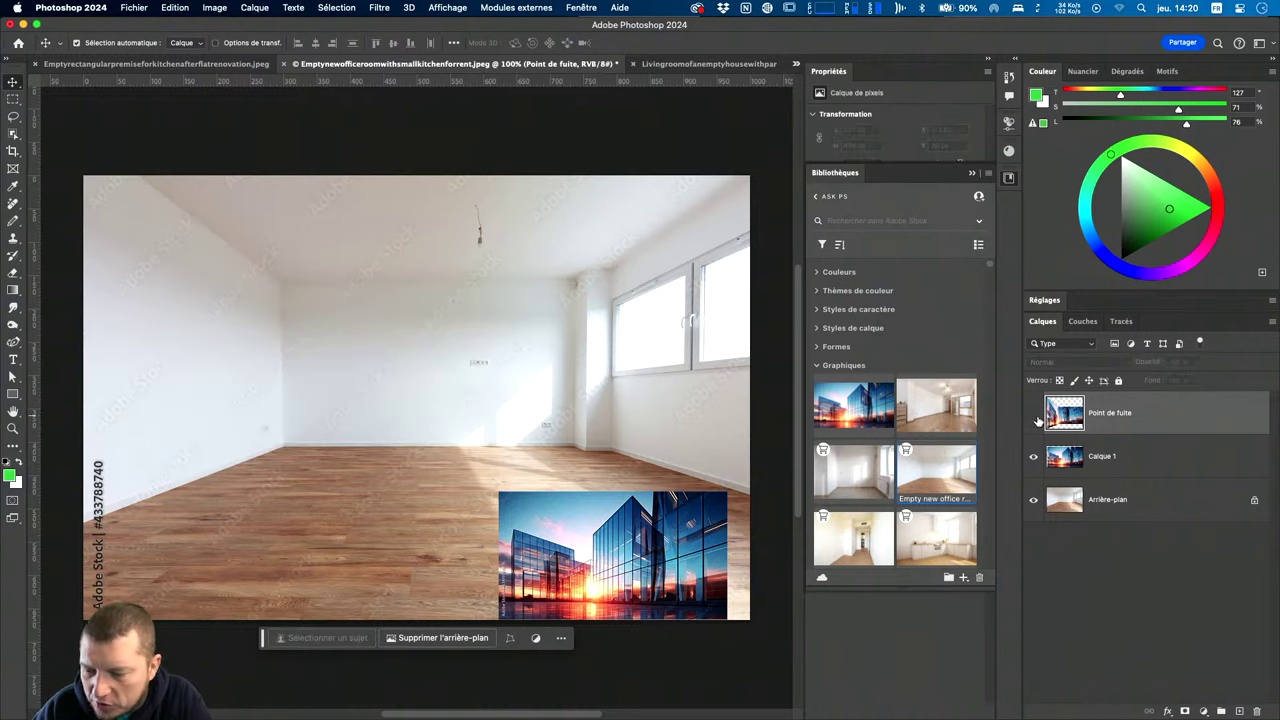
{"action": "left_click", "coordinate": [1240, 711]}
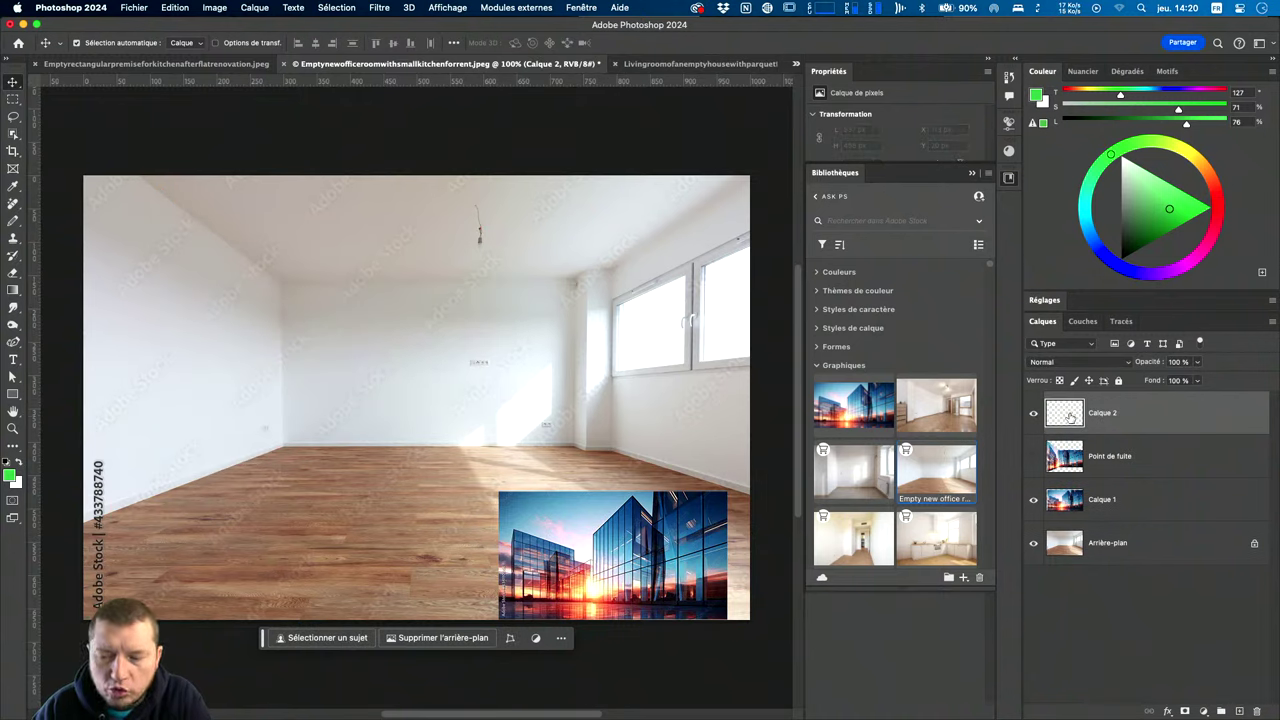
{"action": "left_click", "coordinate": [380, 7]}
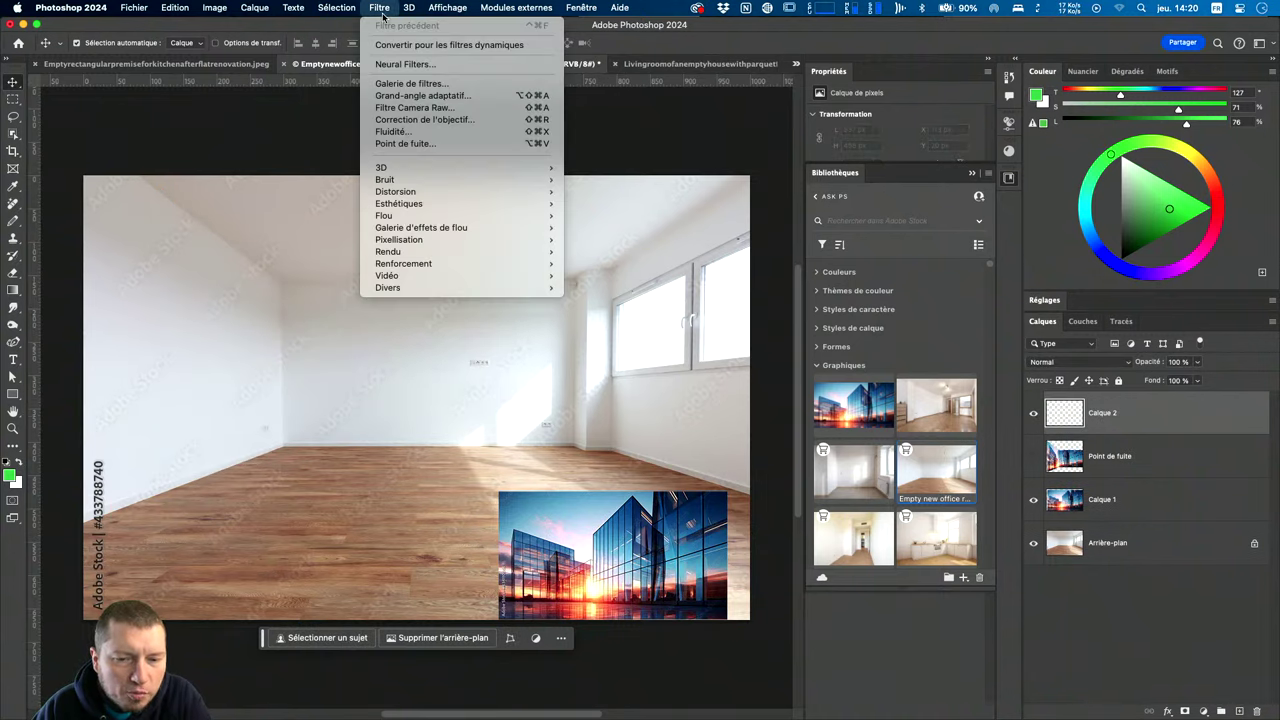
{"action": "left_click", "coordinate": [412, 143]}
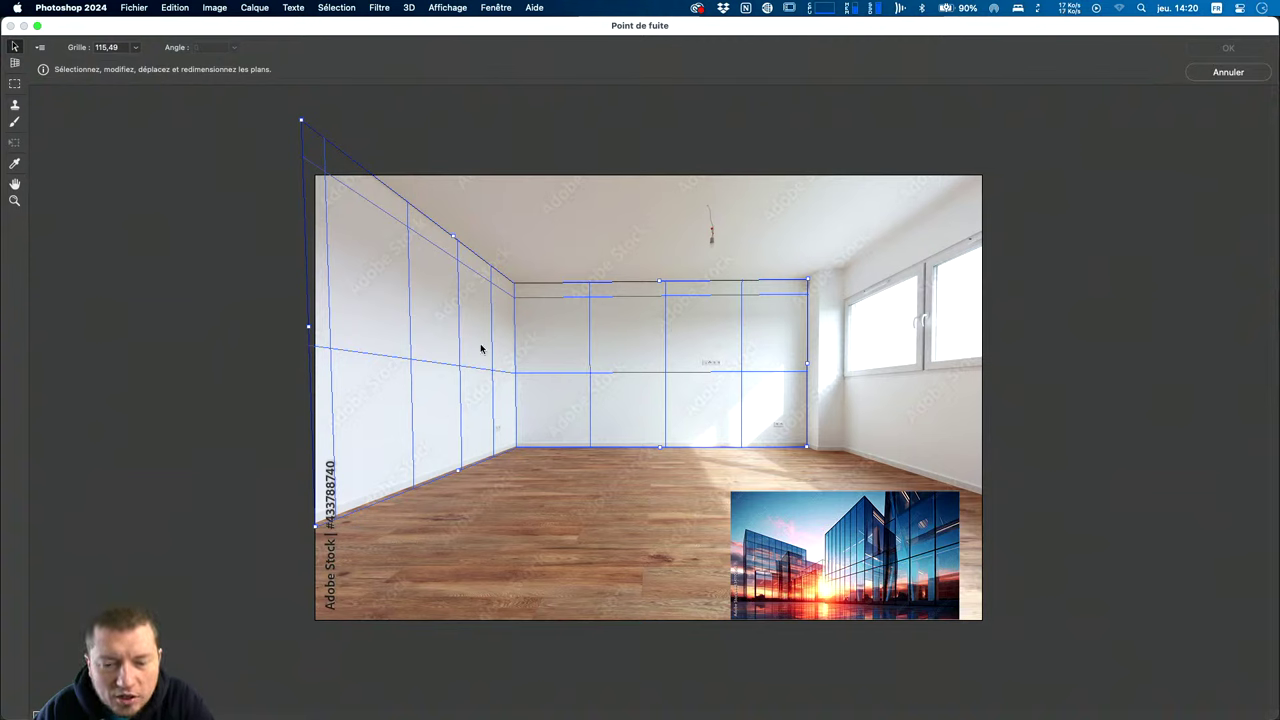
{"action": "left_click_drag", "start_coordinate": [135, 47], "coordinate": [73, 66]}
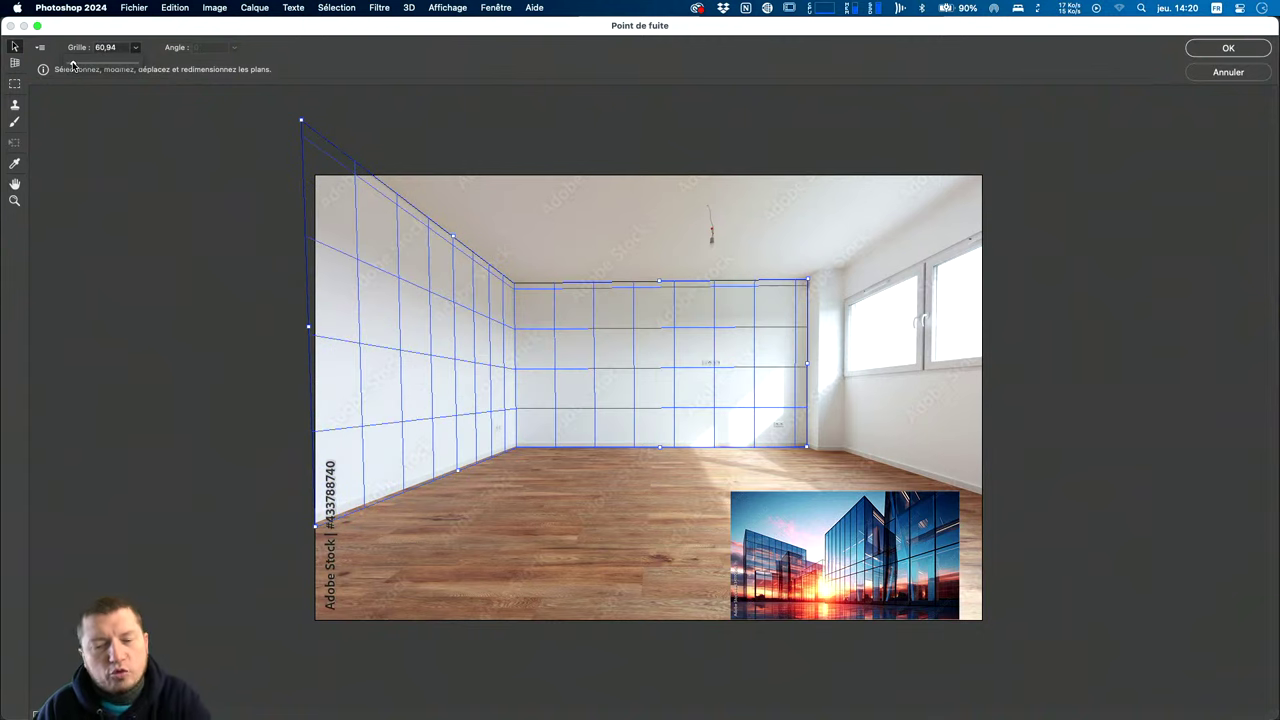
{"action": "left_click", "coordinate": [41, 47]}
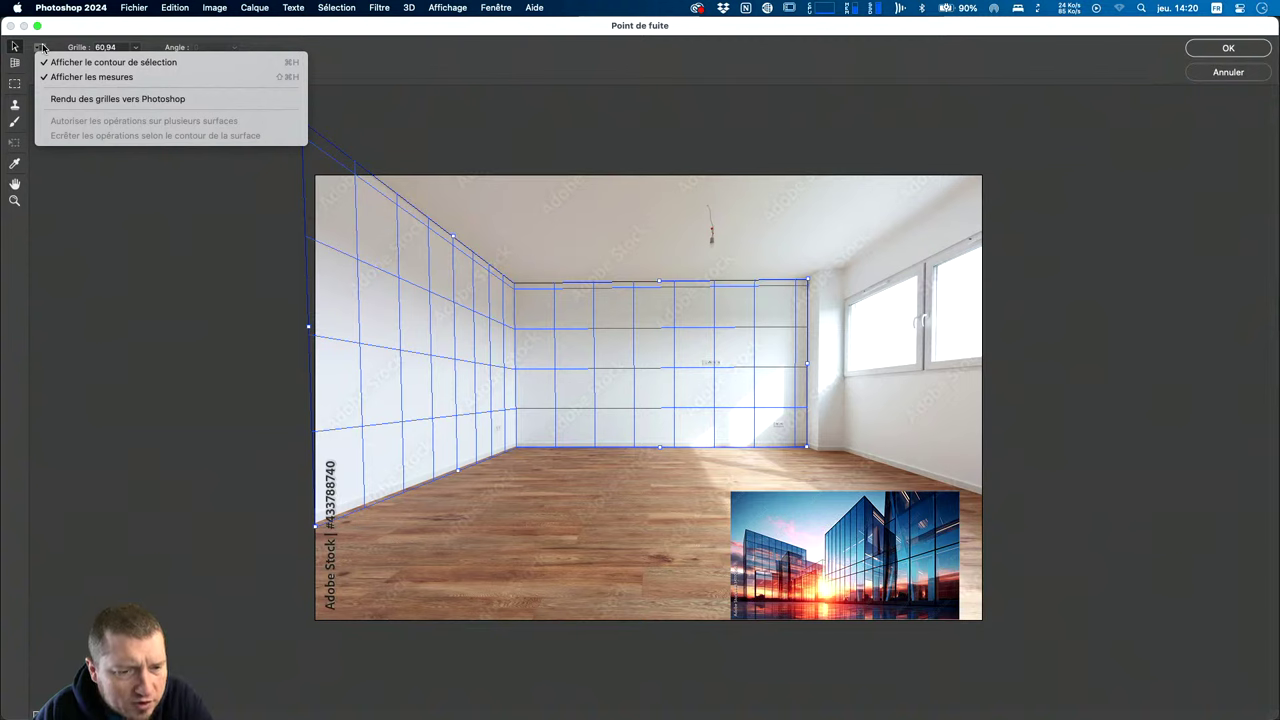
{"action": "left_click", "coordinate": [74, 101]}
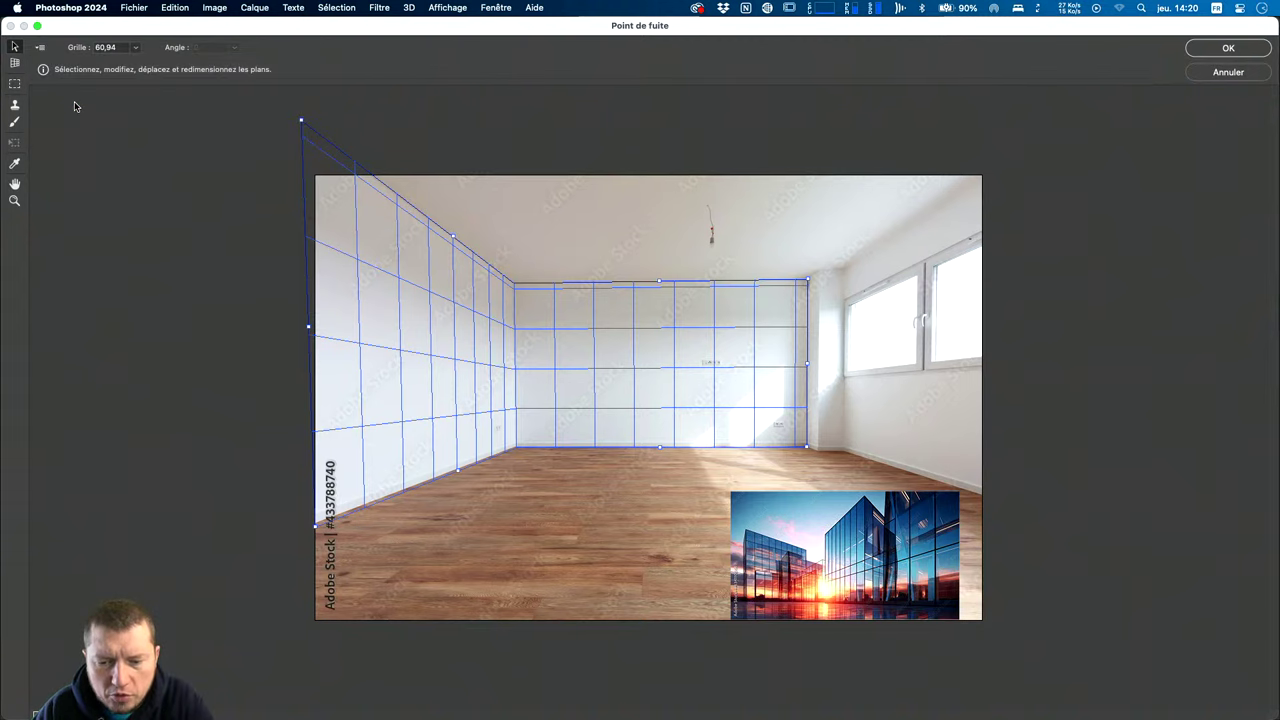
{"action": "left_click", "coordinate": [1229, 50]}
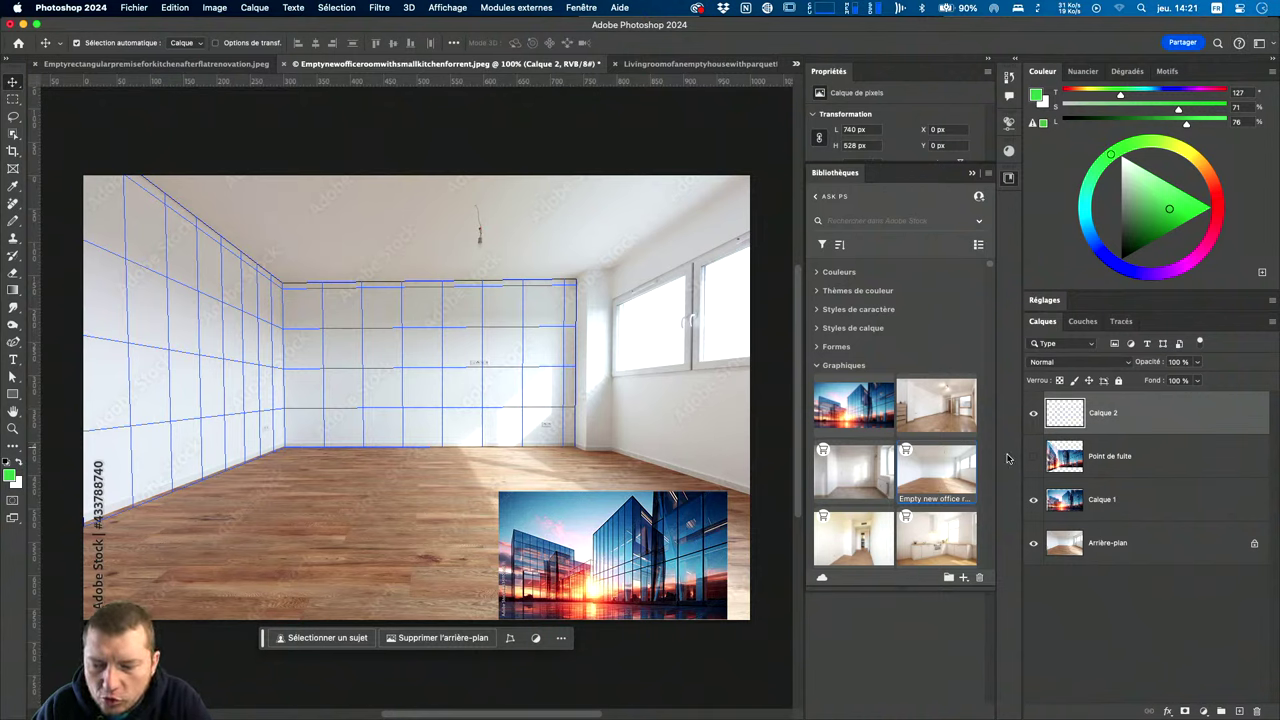
Compare the rendered grid layer and make the Point de fuite layer visible again.
{"action": "left_click", "coordinate": [1035, 416]}
{"action": "left_click", "coordinate": [1035, 416]}
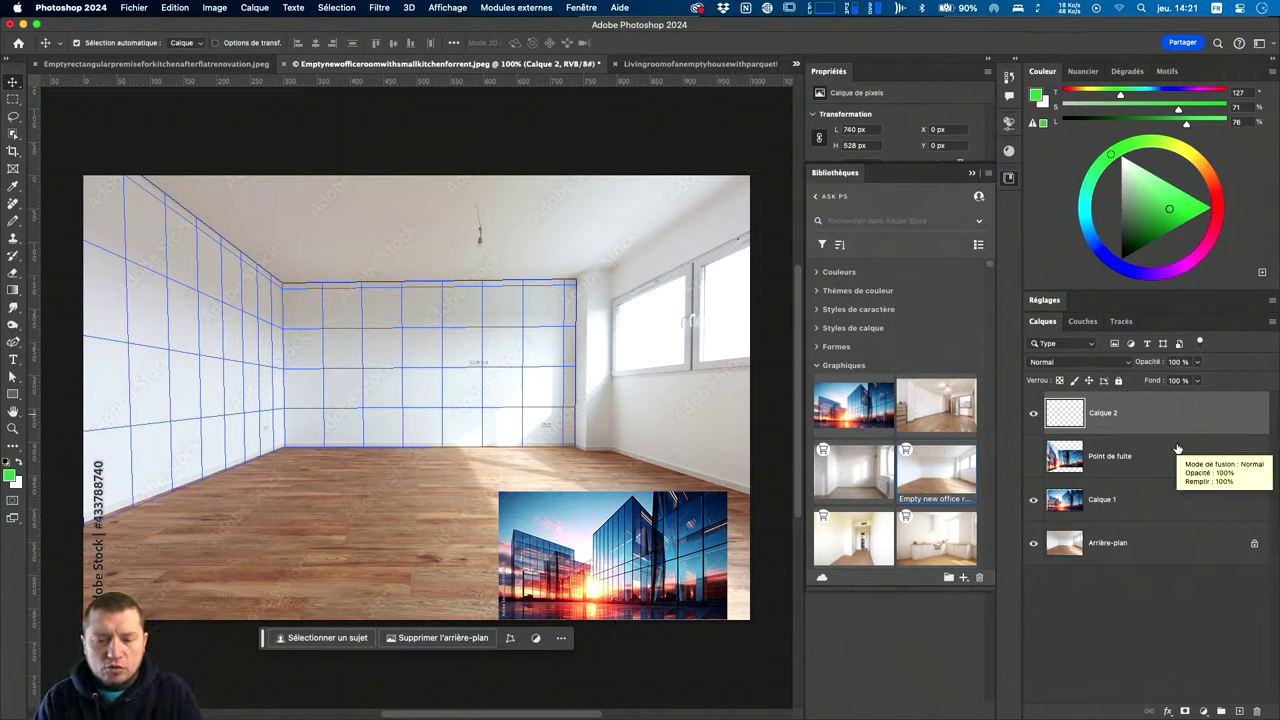
{"action": "left_click", "coordinate": [1033, 456]}
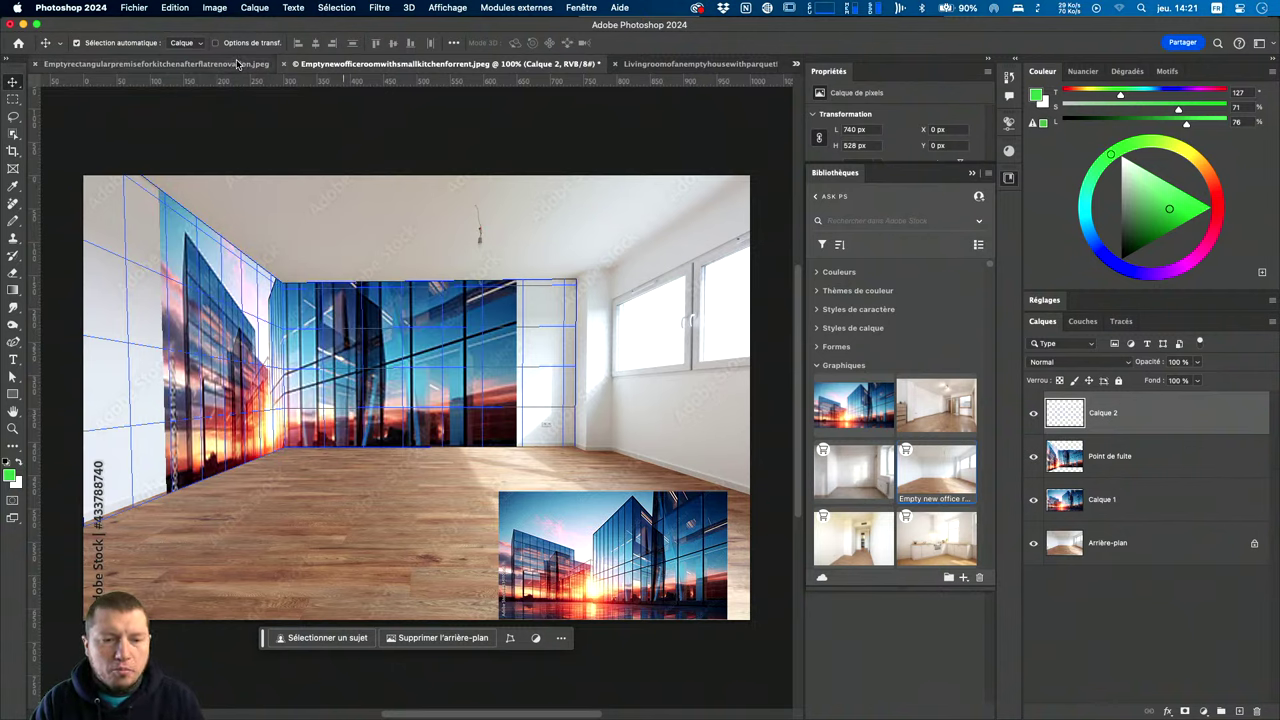
{"action": "left_click", "coordinate": [697, 64]}
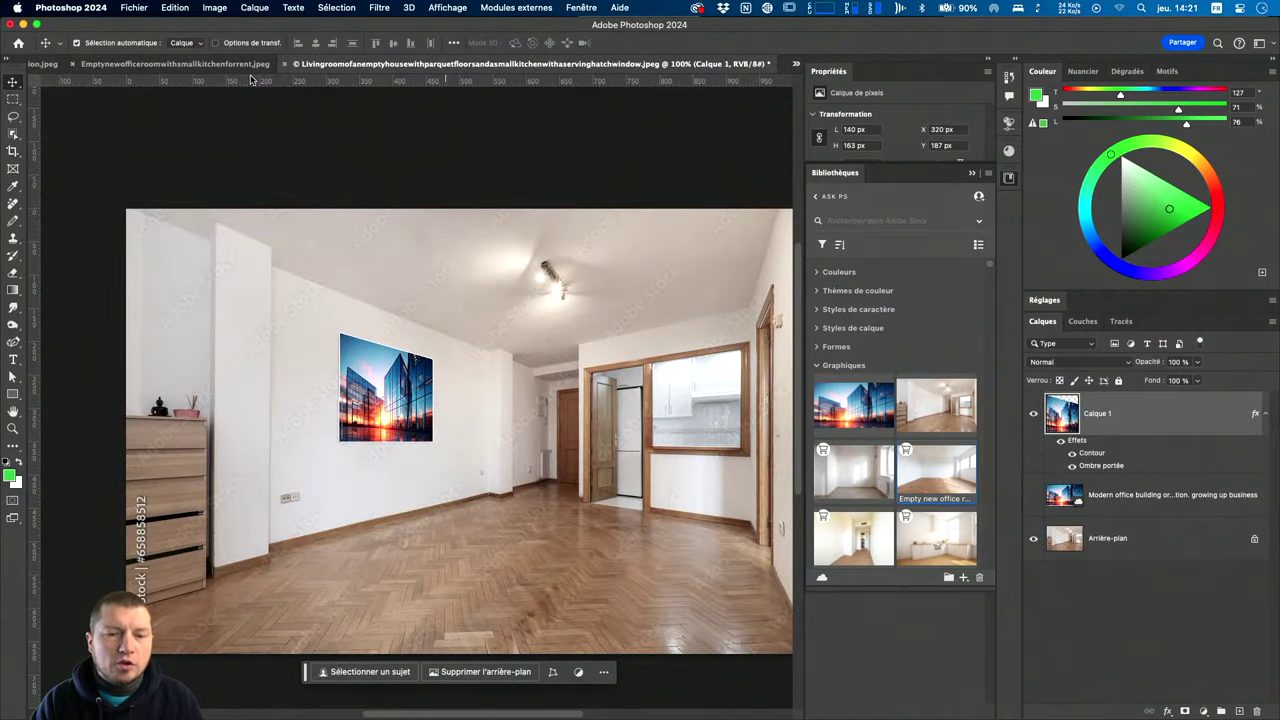
{"action": "left_click", "coordinate": [240, 66]}
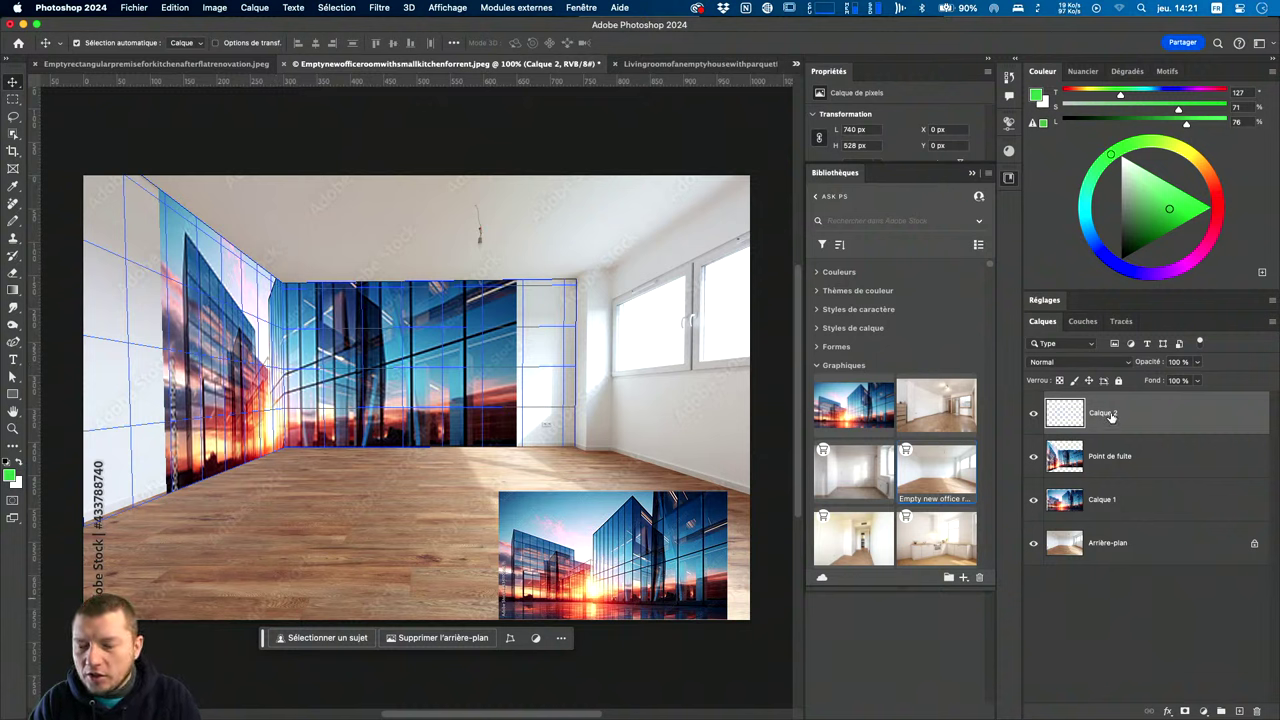
Rename Calque 2 to 'Rendu des grilles dans Ps' and switch to Illustrator.
{"action": "double_click", "coordinate": [1103, 413]}
{"action": "type", "text": "Rend"}
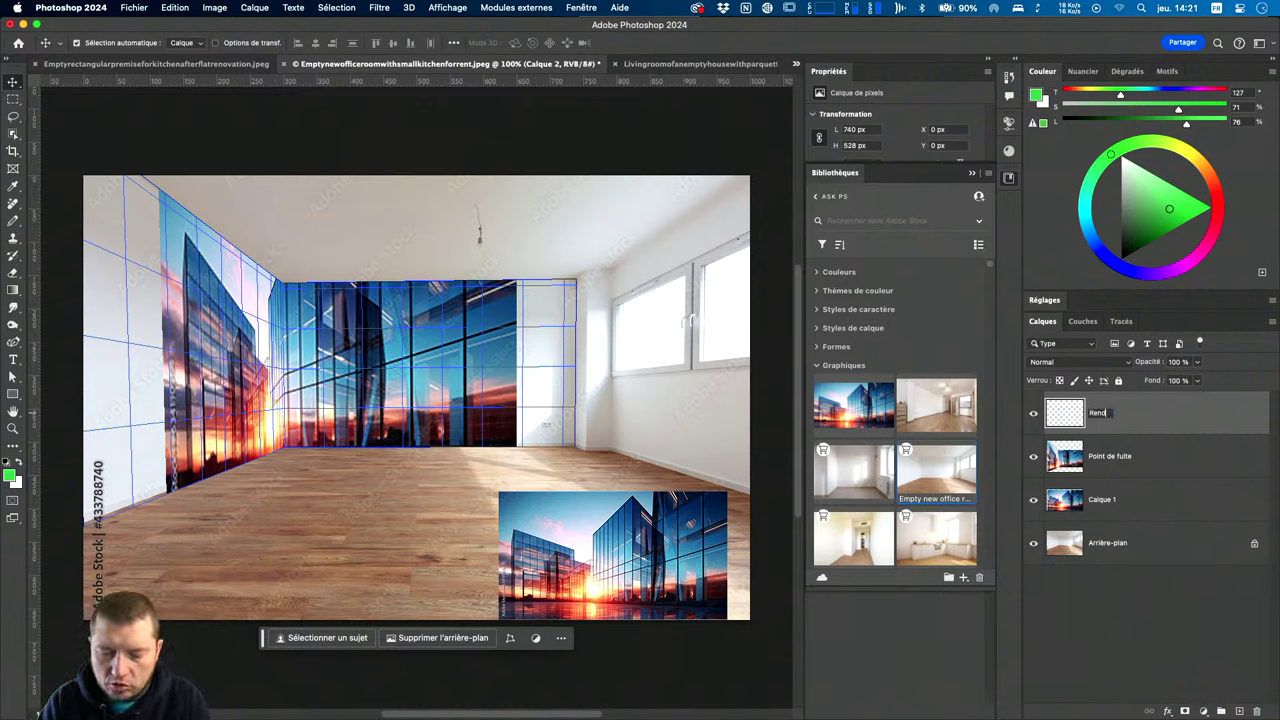
{"action": "type", "text": "s dans Ps"}
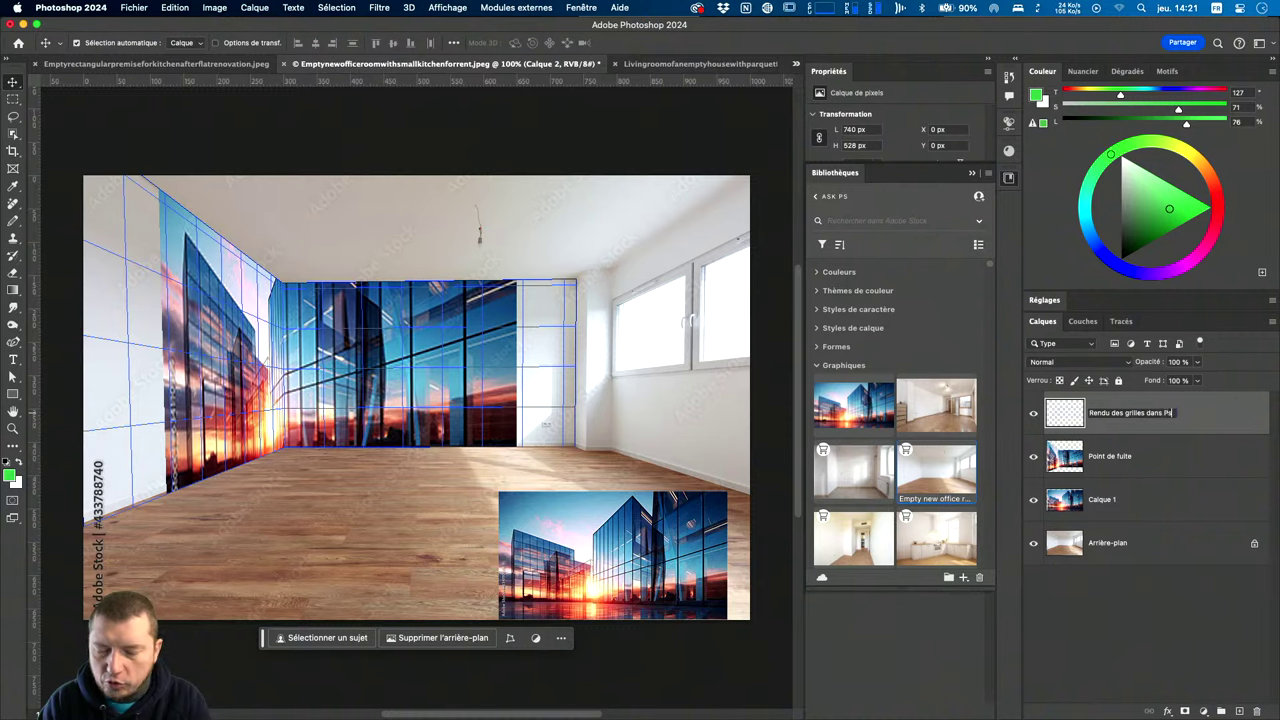
{"action": "key", "text": "Return"}
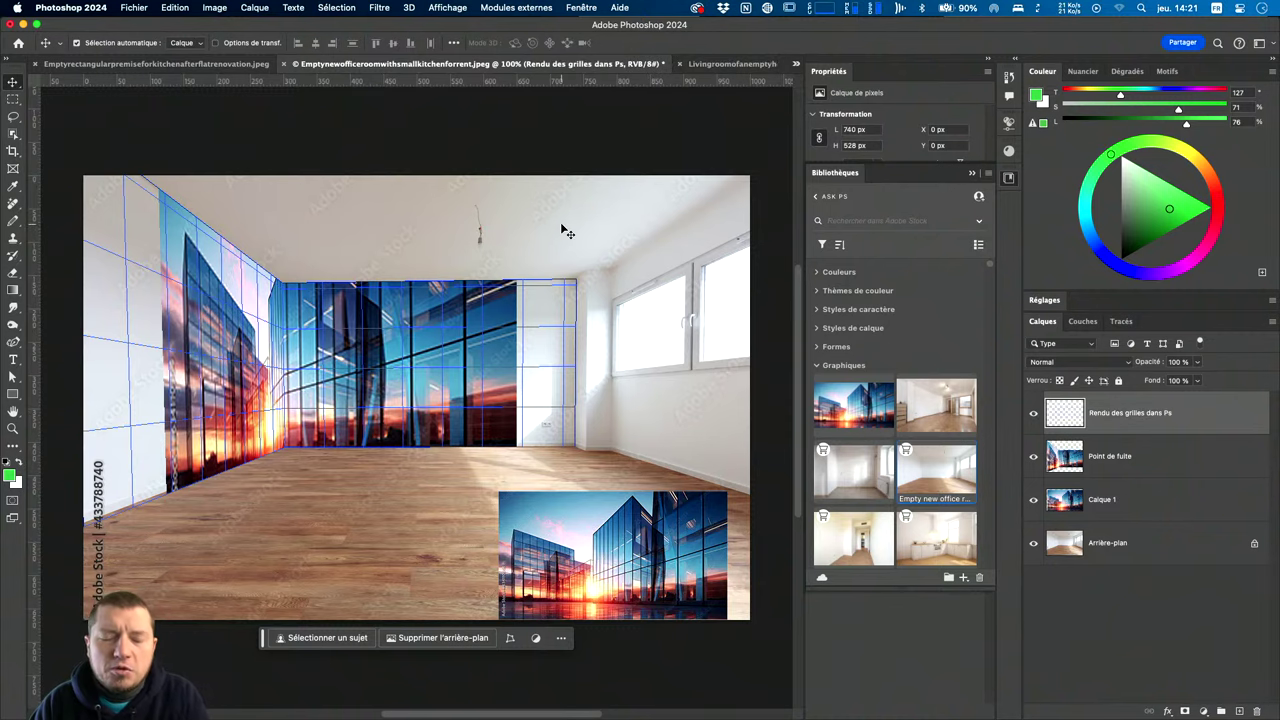
{"action": "key", "text": "super+Tab"}
{"action": "key", "text": "super+Tab"}
{"action": "key", "text": "super+Tab"}
{"action": "key", "text": "super+Tab"}
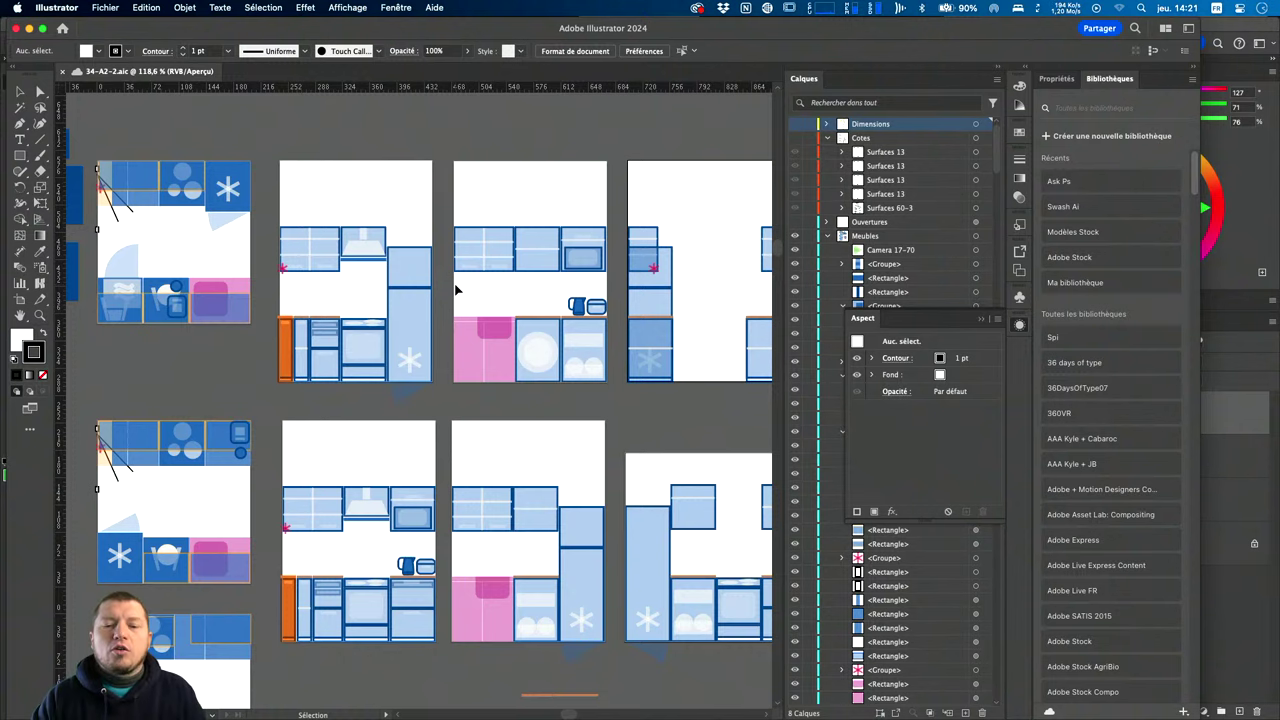
Pan around the canvas to locate the kitchen wall elevations.
{"action": "scroll", "coordinate": [548, 385], "scroll_direction": "down", "scroll_amount": 3}
{"action": "scroll", "coordinate": [548, 385], "scroll_direction": "right", "scroll_amount": 5}
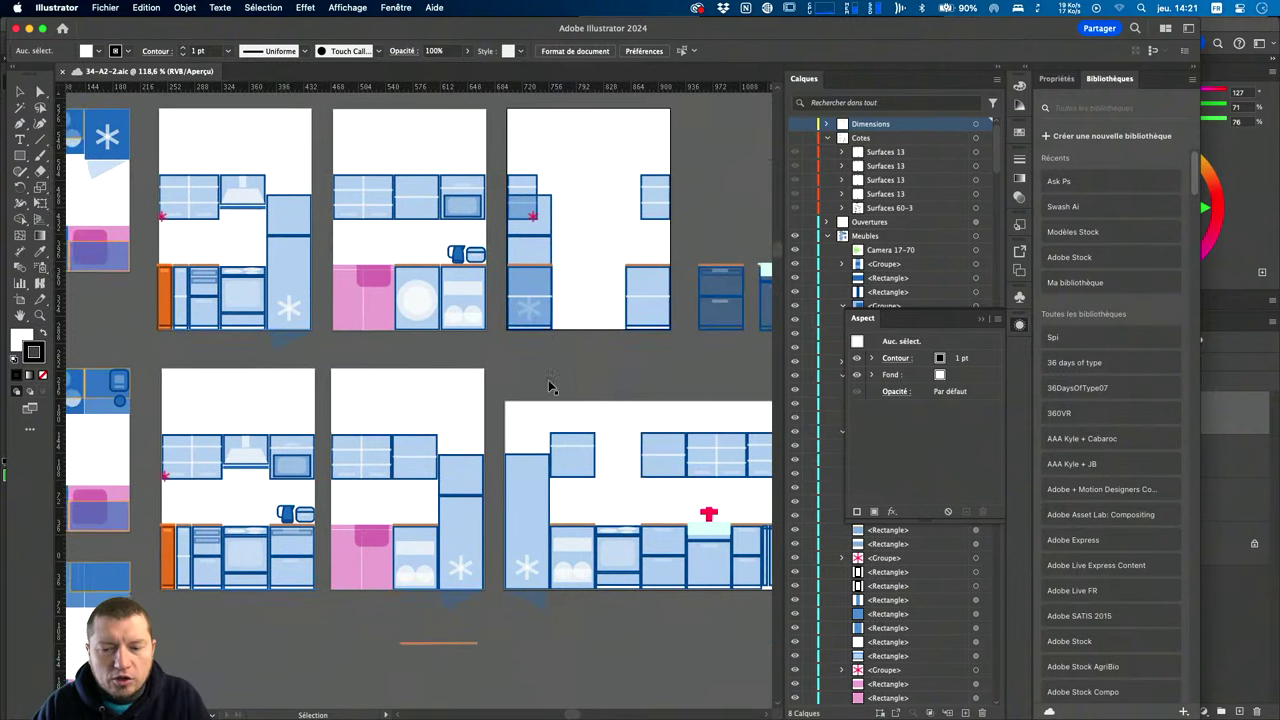
{"action": "scroll", "coordinate": [548, 385], "scroll_direction": "down", "scroll_amount": 2, "text": "alt"}
{"action": "scroll", "coordinate": [548, 385], "scroll_direction": "down", "scroll_amount": 2, "text": "alt"}
{"action": "scroll", "coordinate": [548, 385], "scroll_direction": "up", "scroll_amount": 4, "text": "alt"}
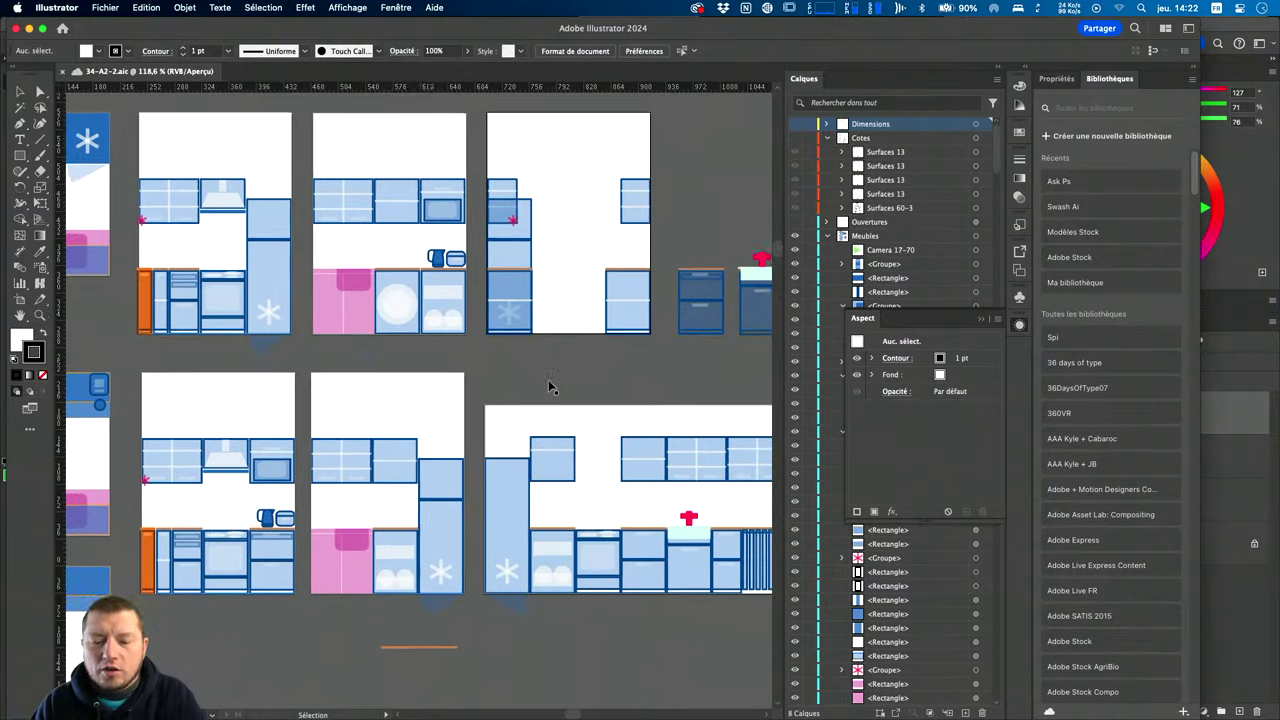
{"action": "scroll", "coordinate": [548, 385], "scroll_direction": "down", "scroll_amount": 3}
{"action": "scroll", "coordinate": [548, 385], "scroll_direction": "right", "scroll_amount": 5}
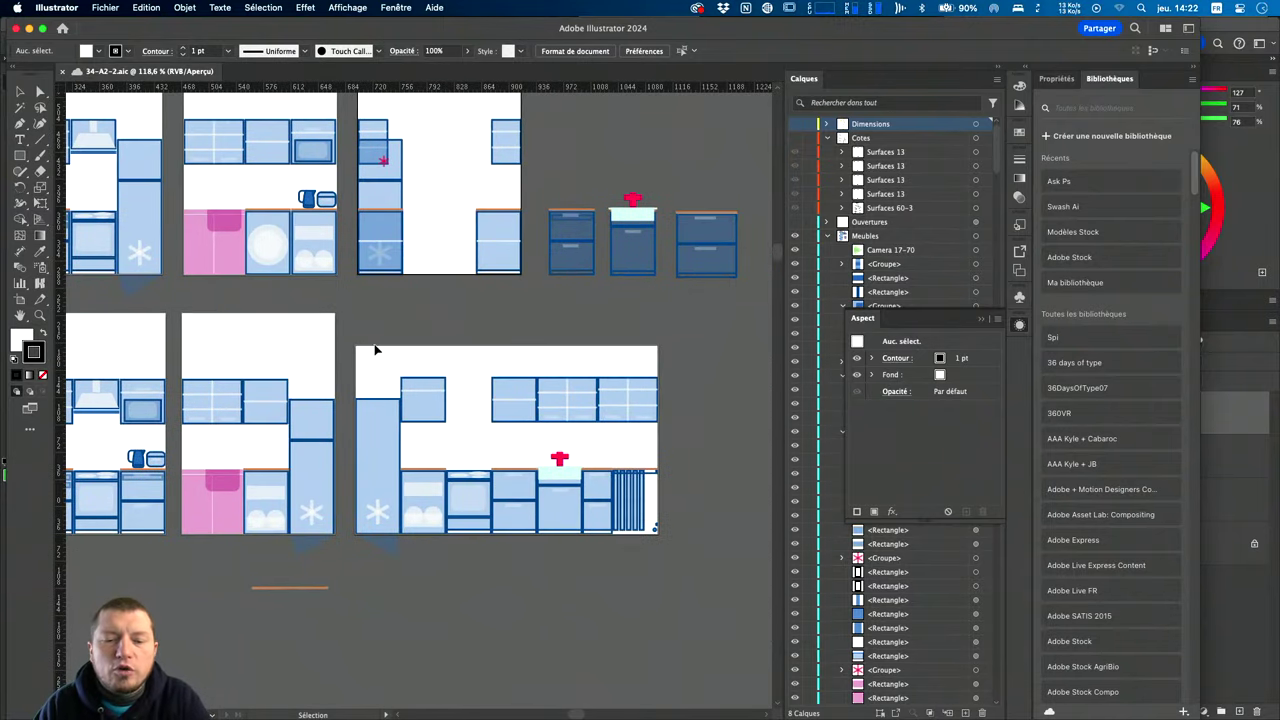
{"action": "scroll", "coordinate": [376, 349], "scroll_direction": "up", "scroll_amount": 1}
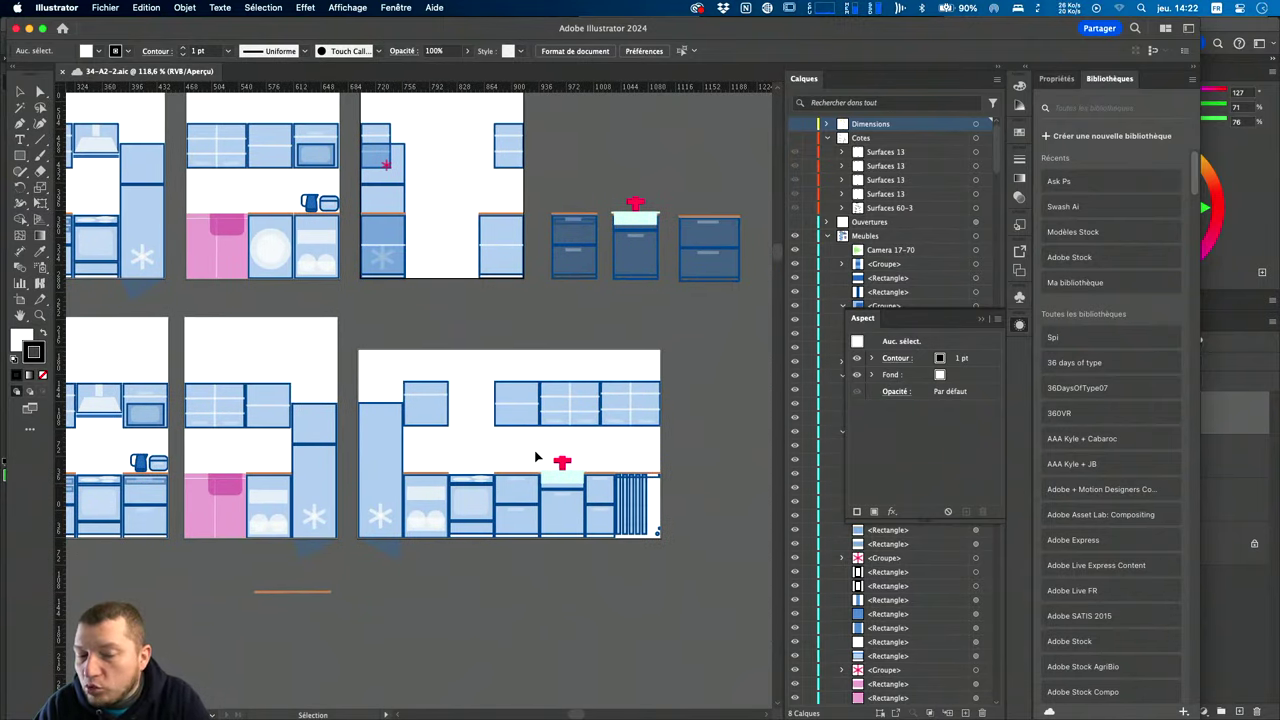
{"action": "scroll", "coordinate": [535, 456], "scroll_direction": "up", "scroll_amount": 3}
{"action": "scroll", "coordinate": [535, 456], "scroll_direction": "left", "scroll_amount": 5}
{"action": "scroll", "coordinate": [535, 456], "scroll_direction": "up", "scroll_amount": 2}
{"action": "scroll", "coordinate": [535, 456], "scroll_direction": "left", "scroll_amount": 3}
{"action": "scroll", "coordinate": [535, 456], "scroll_direction": "up", "scroll_amount": 2}
{"action": "scroll", "coordinate": [535, 456], "scroll_direction": "left", "scroll_amount": 2}
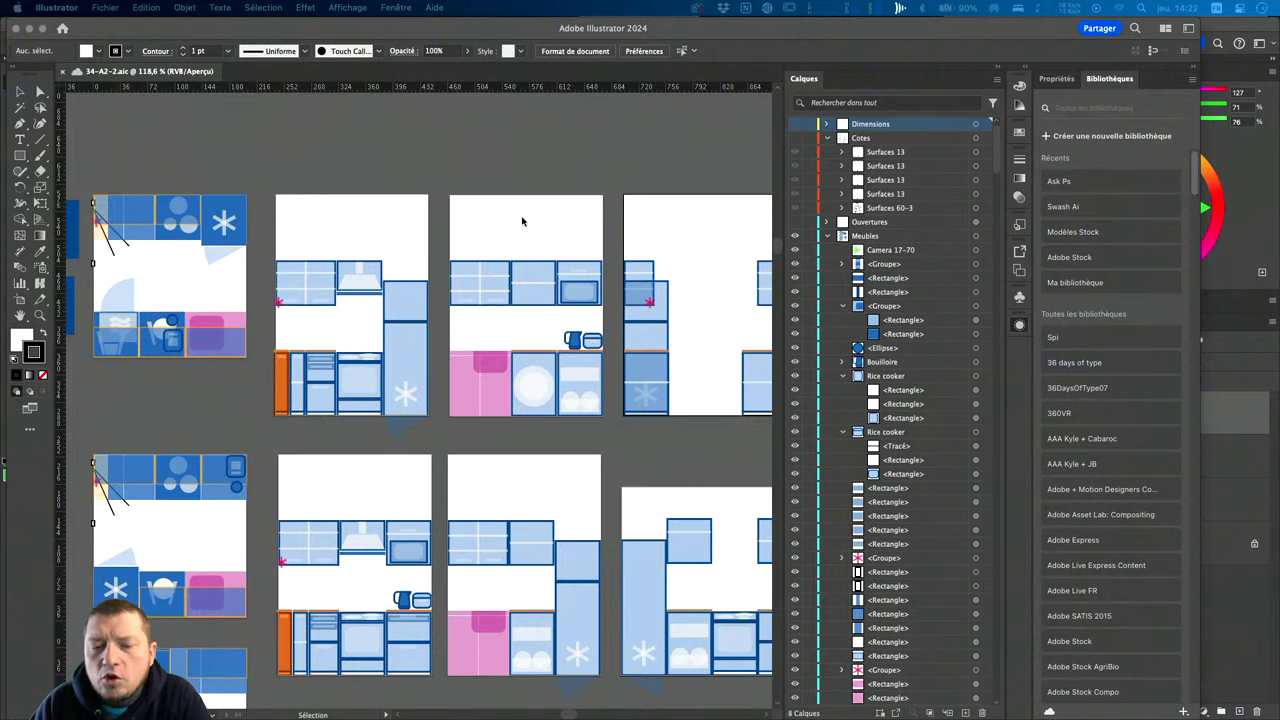
Frame the elevations, close the Aspect panel and show the Plans de travail list.
{"action": "scroll", "coordinate": [558, 313], "scroll_direction": "down", "scroll_amount": 5}
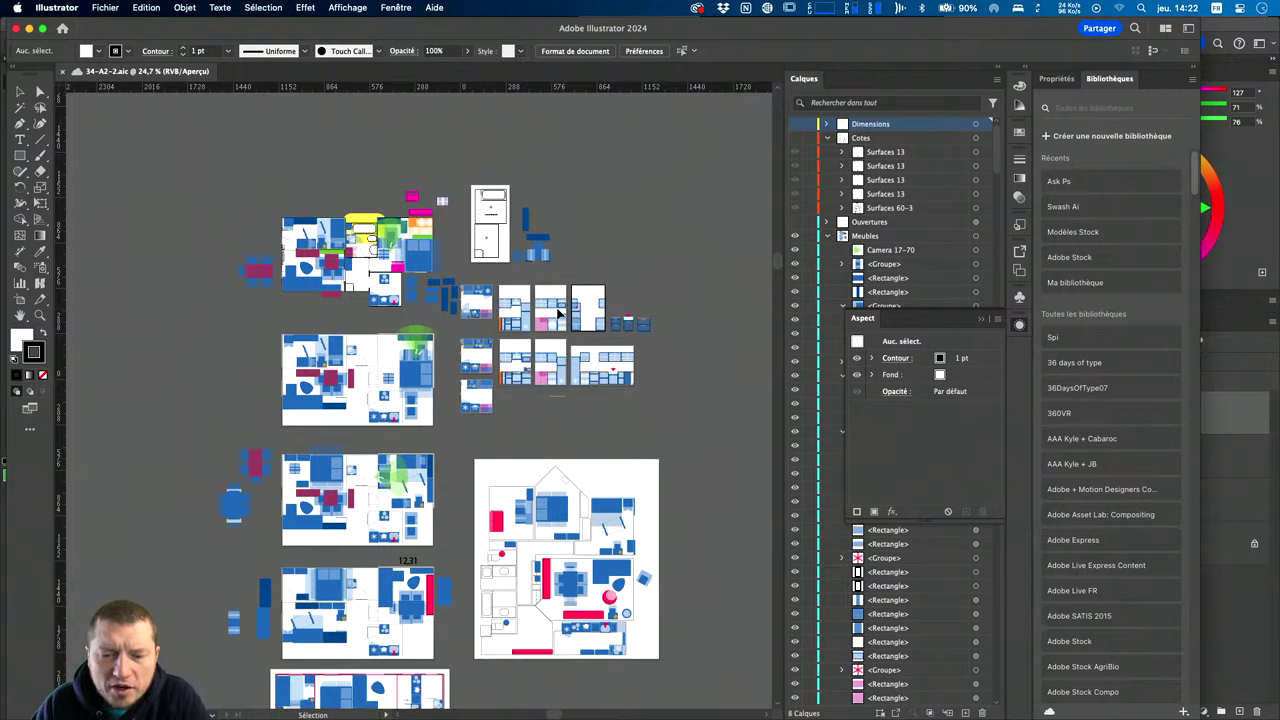
{"action": "scroll", "coordinate": [557, 313], "scroll_direction": "up", "scroll_amount": 3}
{"action": "scroll", "coordinate": [557, 310], "scroll_direction": "up", "scroll_amount": 2}
{"action": "scroll", "coordinate": [557, 305], "scroll_direction": "up", "scroll_amount": 1}
{"action": "scroll", "coordinate": [557, 304], "scroll_direction": "up", "scroll_amount": 1}
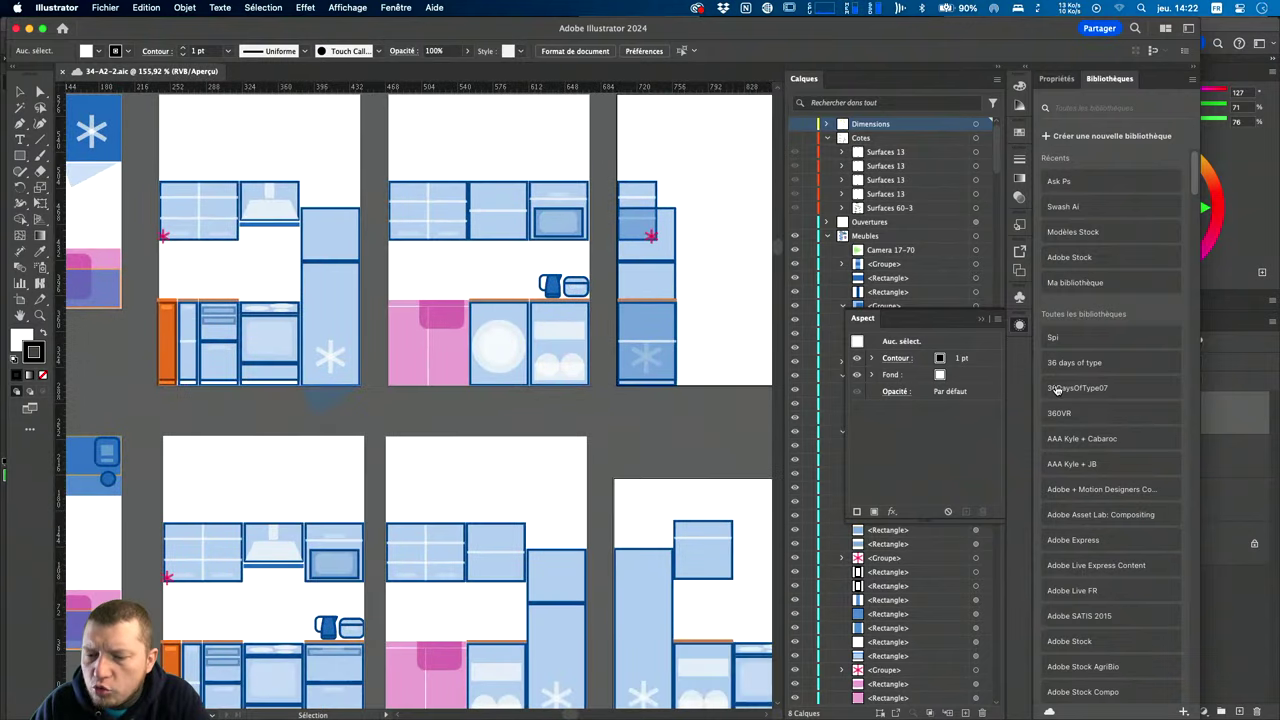
{"action": "left_click", "coordinate": [995, 326]}
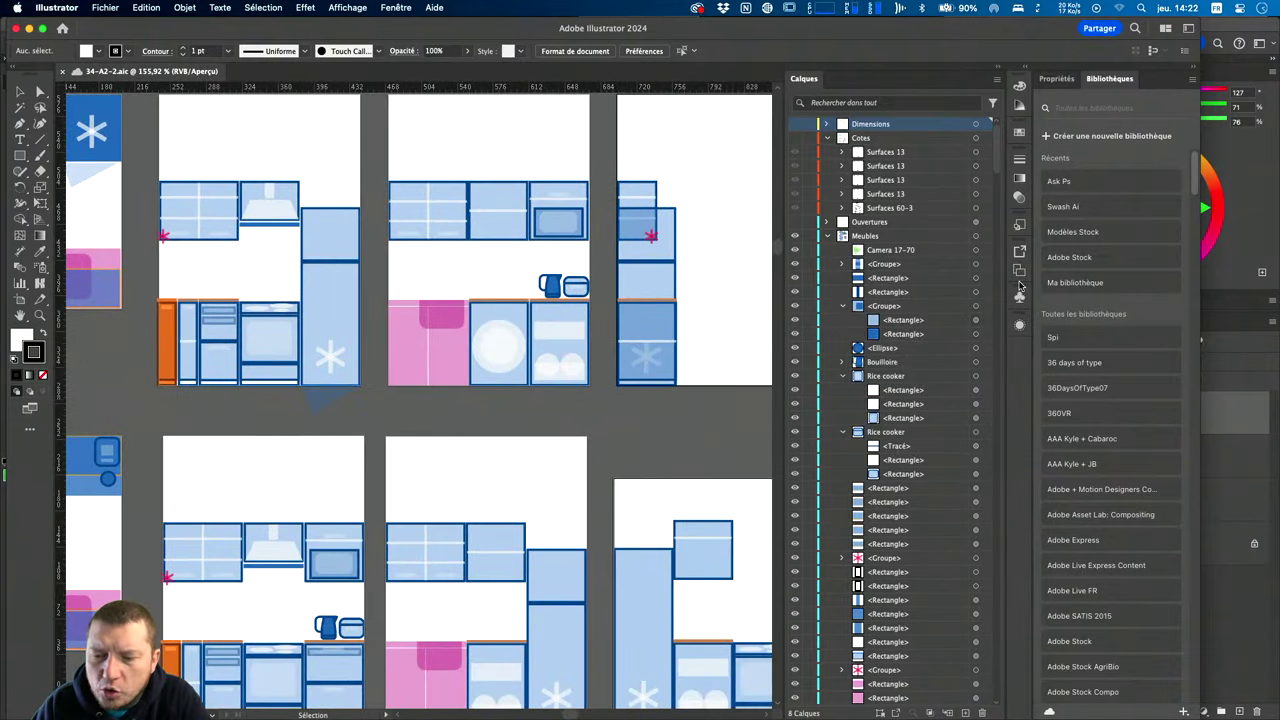
{"action": "left_click", "coordinate": [1019, 270]}
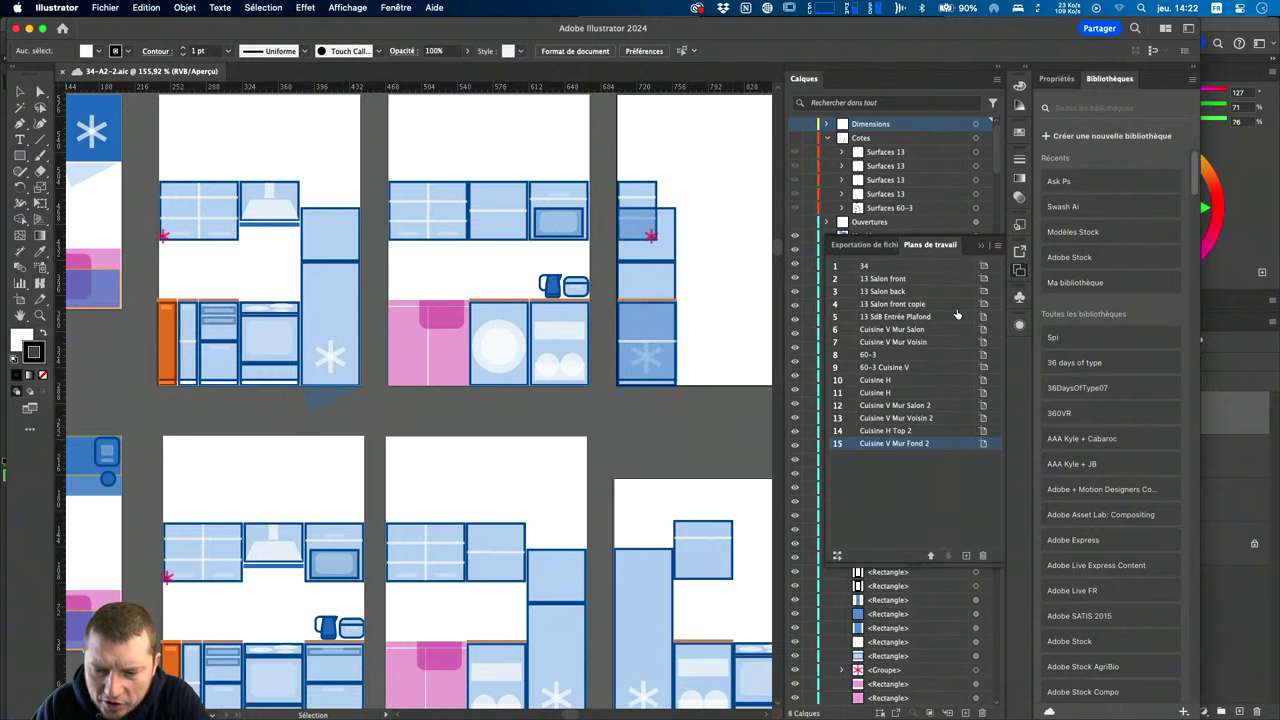
Zoom in turn to Cuisine V Mur Salon 2, Voisin 2, Fond 2 and Cuisine H Top 2.
{"action": "double_click", "coordinate": [866, 405]}
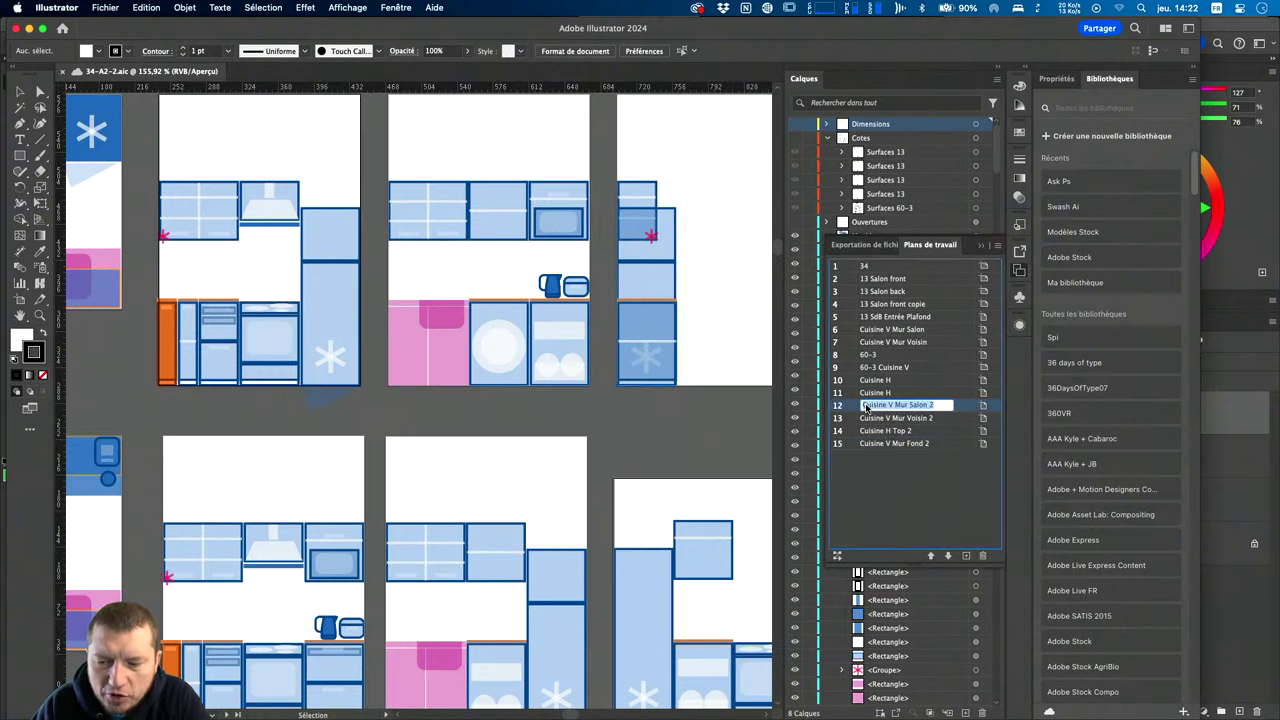
{"action": "double_click", "coordinate": [857, 405]}
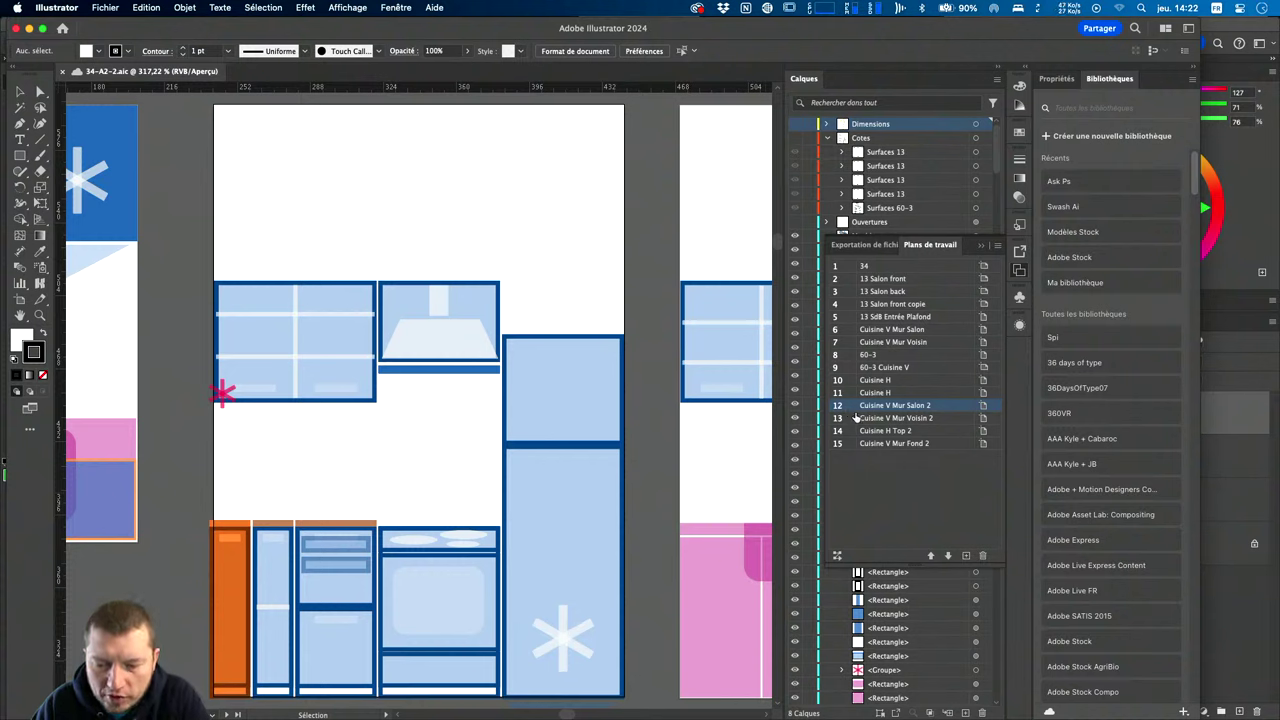
{"action": "double_click", "coordinate": [852, 418]}
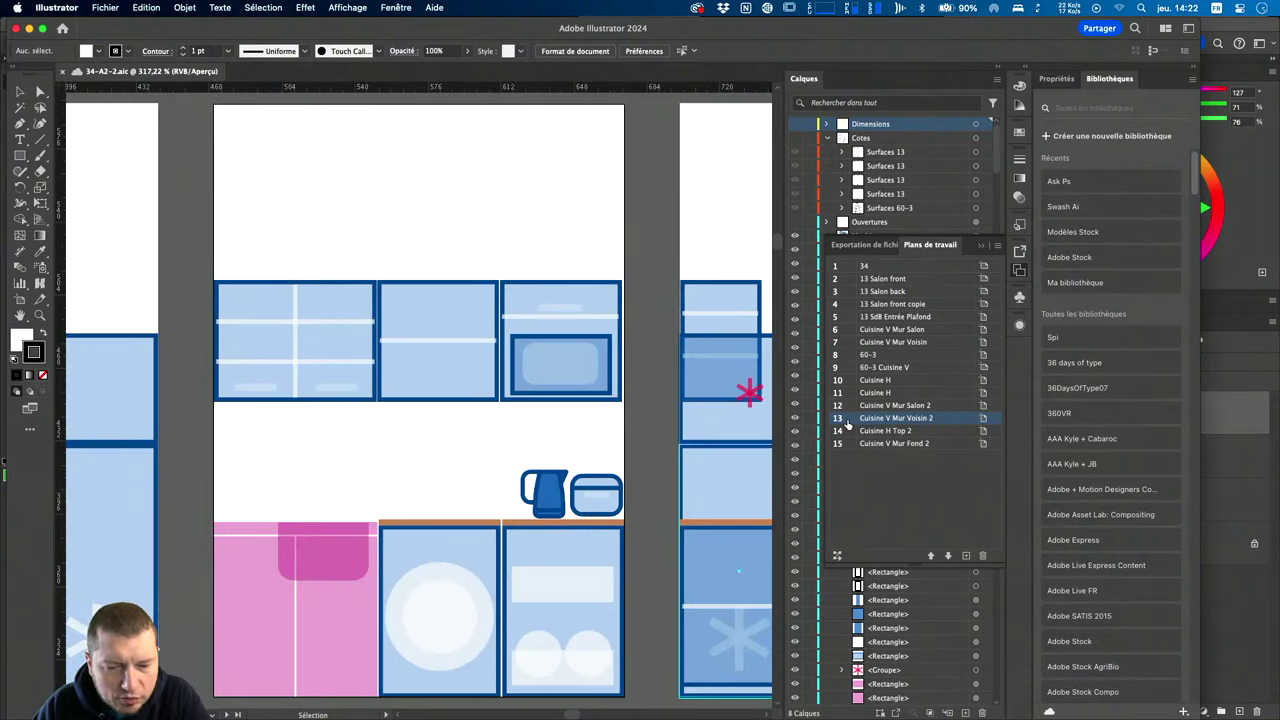
{"action": "double_click", "coordinate": [841, 446]}
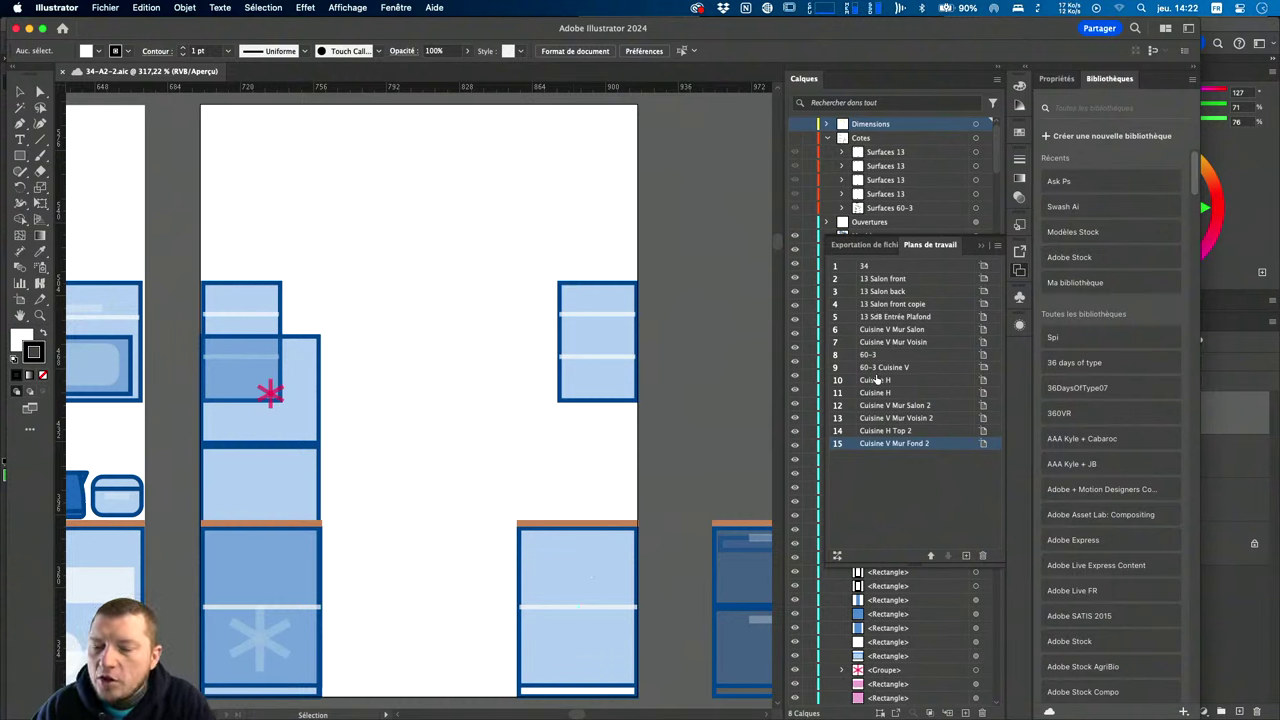
{"action": "double_click", "coordinate": [841, 432]}
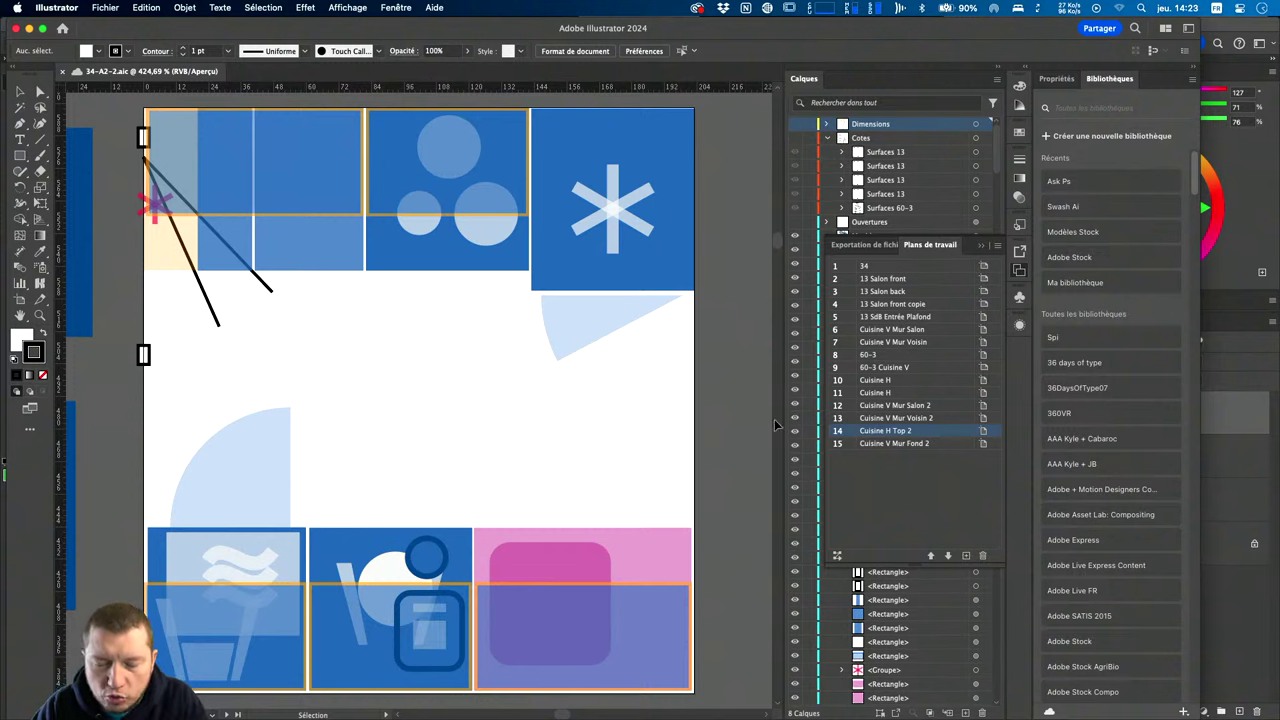
Zoom out and pan to see all 15 kitchen artboards, then select Cuisine V Mur Fond 2.
{"action": "key", "text": "super+minus"}
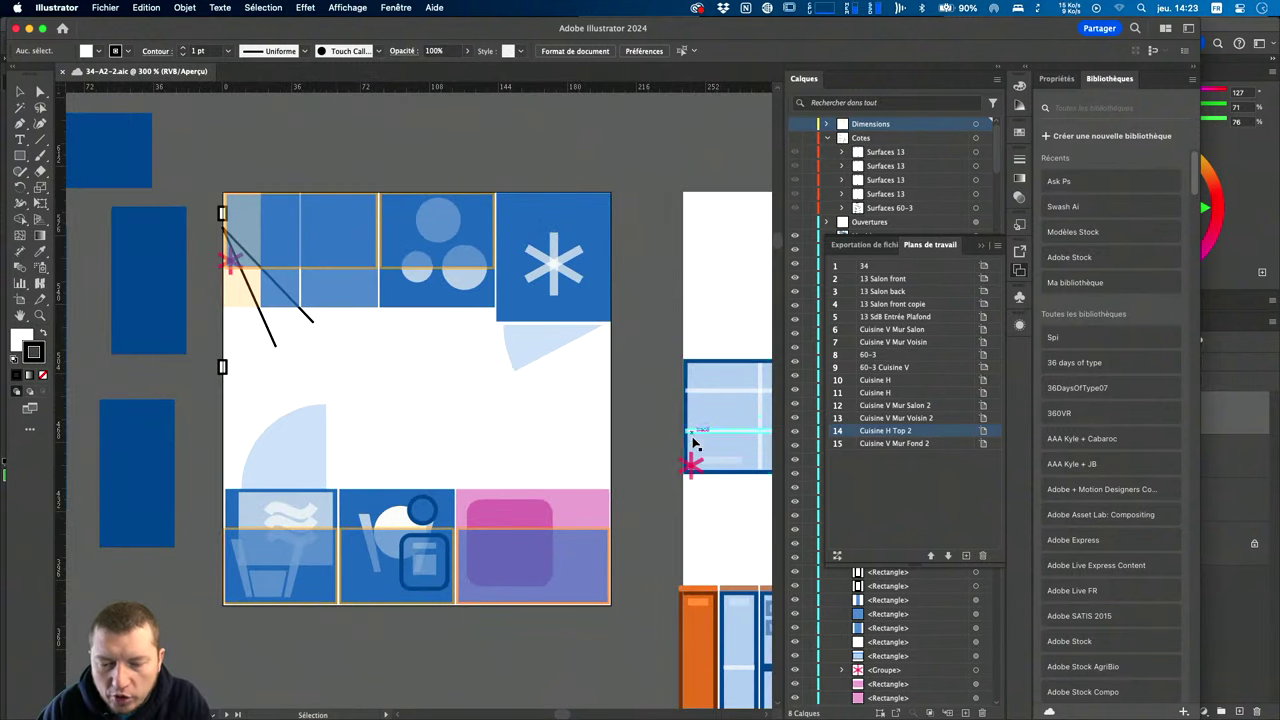
{"action": "scroll", "coordinate": [694, 503], "scroll_direction": "down", "scroll_amount": 3}
{"action": "scroll", "coordinate": [694, 503], "scroll_direction": "right", "scroll_amount": 5}
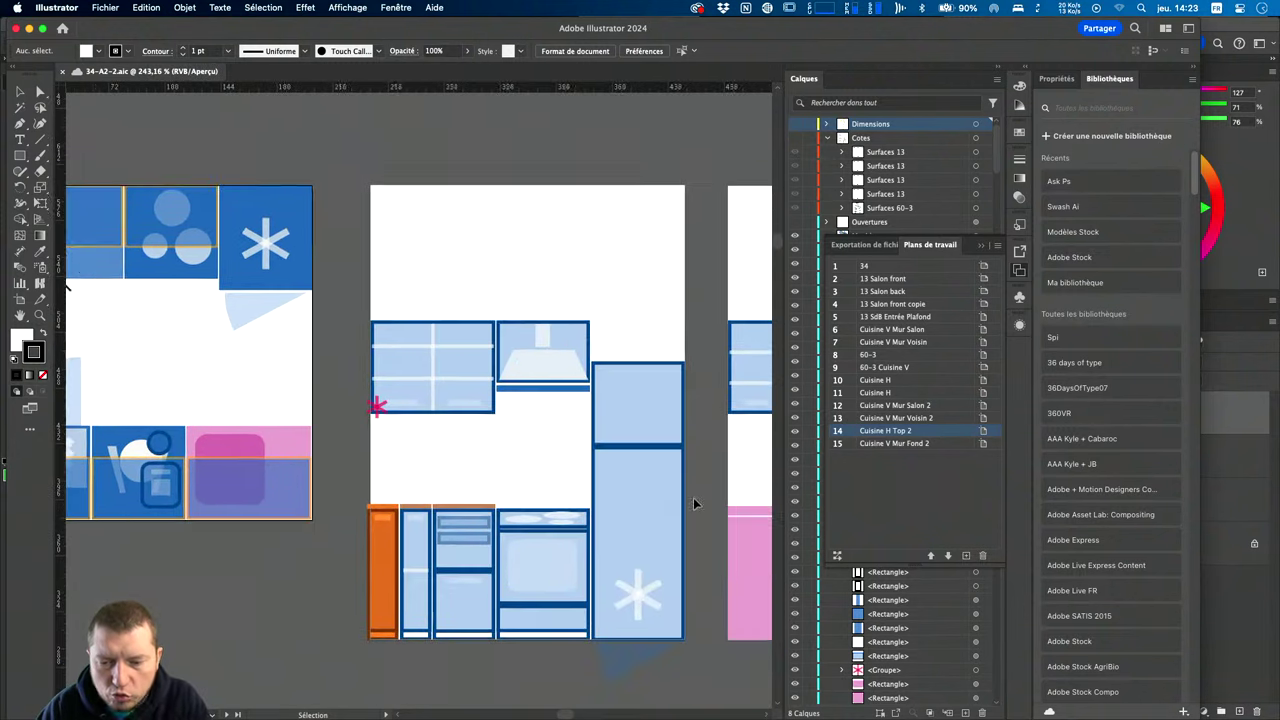
{"action": "scroll", "coordinate": [694, 503], "scroll_direction": "right", "scroll_amount": 5}
{"action": "scroll", "coordinate": [694, 503], "scroll_direction": "right", "scroll_amount": 3}
{"action": "scroll", "coordinate": [694, 503], "scroll_direction": "up", "scroll_amount": 1}
{"action": "scroll", "coordinate": [694, 503], "scroll_direction": "down", "scroll_amount": 4}
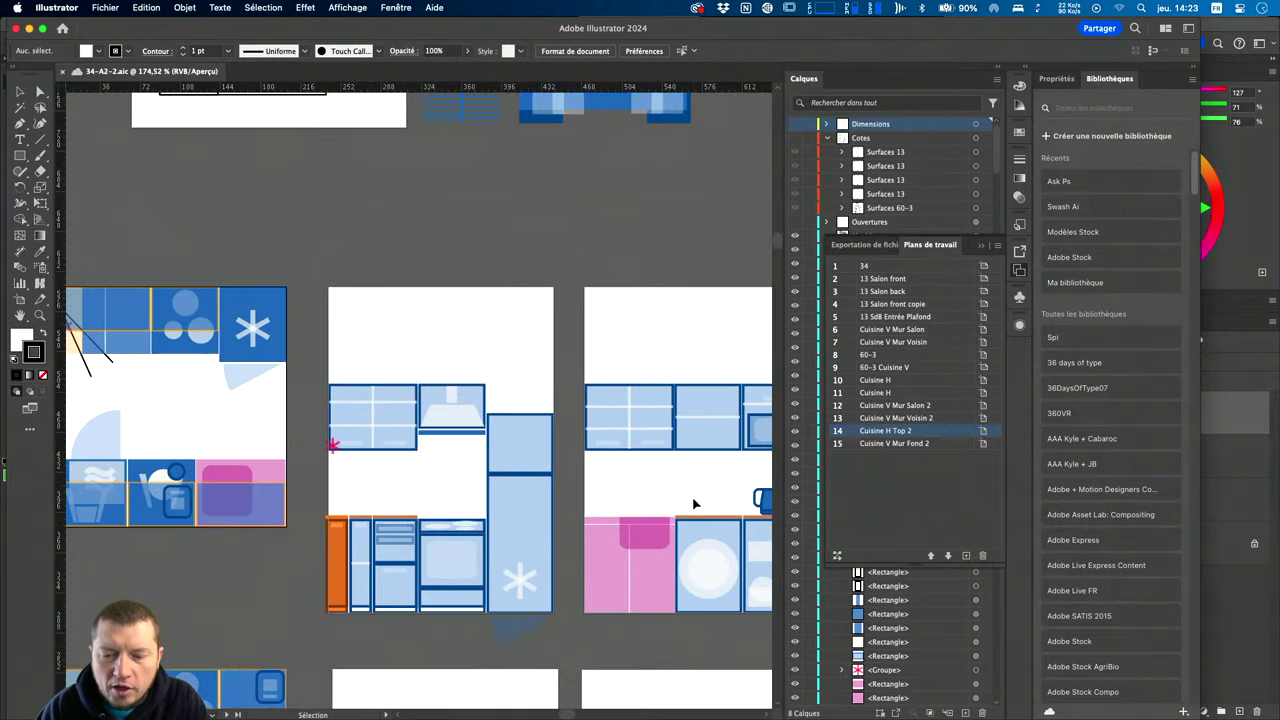
{"action": "scroll", "coordinate": [683, 510], "scroll_direction": "down", "scroll_amount": 3}
{"action": "scroll", "coordinate": [683, 510], "scroll_direction": "up", "scroll_amount": 1}
{"action": "scroll", "coordinate": [683, 510], "scroll_direction": "left", "scroll_amount": 2}
{"action": "scroll", "coordinate": [683, 510], "scroll_direction": "right", "scroll_amount": 2}
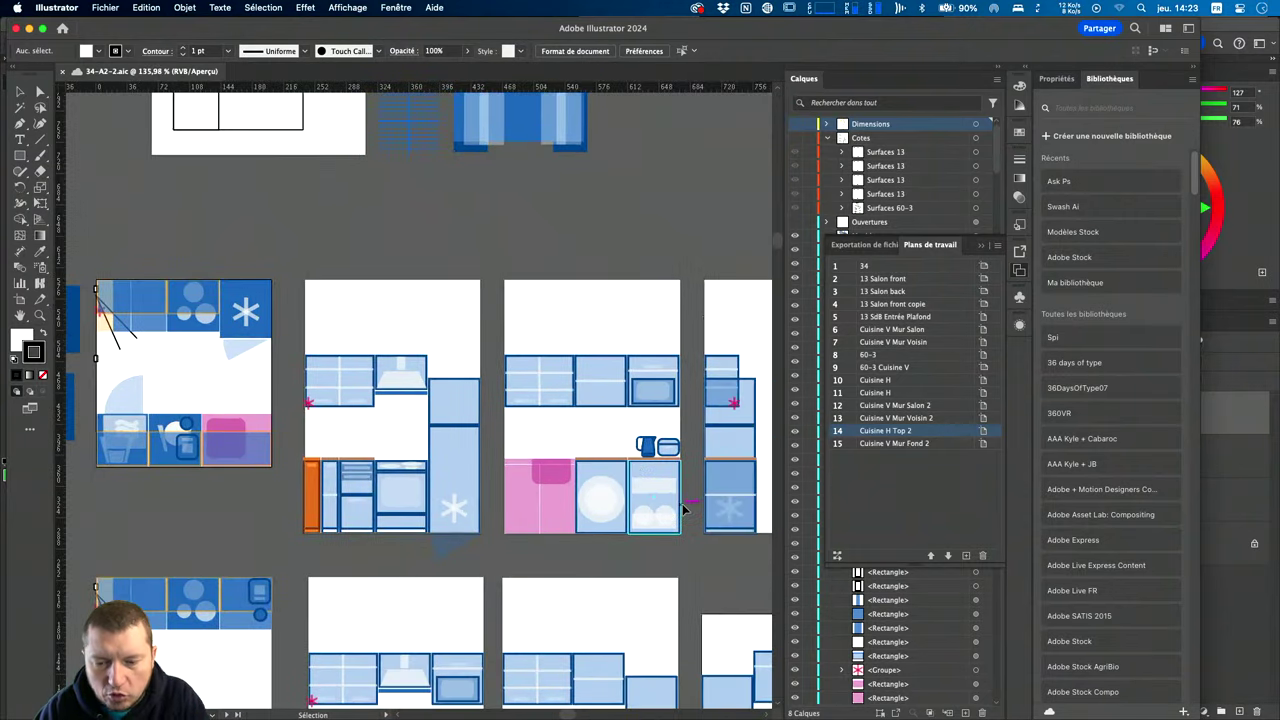
{"action": "scroll", "coordinate": [683, 510], "scroll_direction": "right", "scroll_amount": 2}
{"action": "scroll", "coordinate": [683, 510], "scroll_direction": "down", "scroll_amount": 1}
{"action": "scroll", "coordinate": [683, 510], "scroll_direction": "left", "scroll_amount": 2}
{"action": "scroll", "coordinate": [683, 510], "scroll_direction": "down", "scroll_amount": 2}
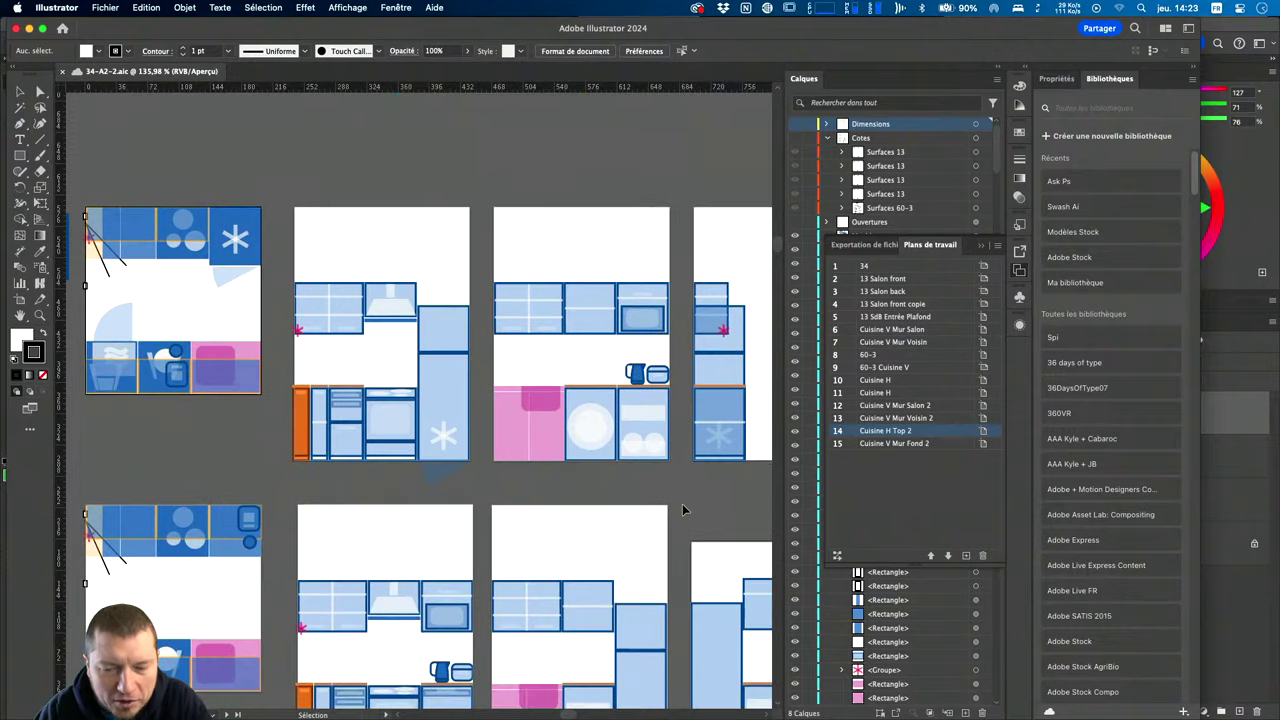
{"action": "scroll", "coordinate": [683, 510], "scroll_direction": "down", "scroll_amount": 1}
{"action": "scroll", "coordinate": [683, 510], "scroll_direction": "down", "scroll_amount": 3}
{"action": "scroll", "coordinate": [680, 506], "scroll_direction": "right", "scroll_amount": 2}
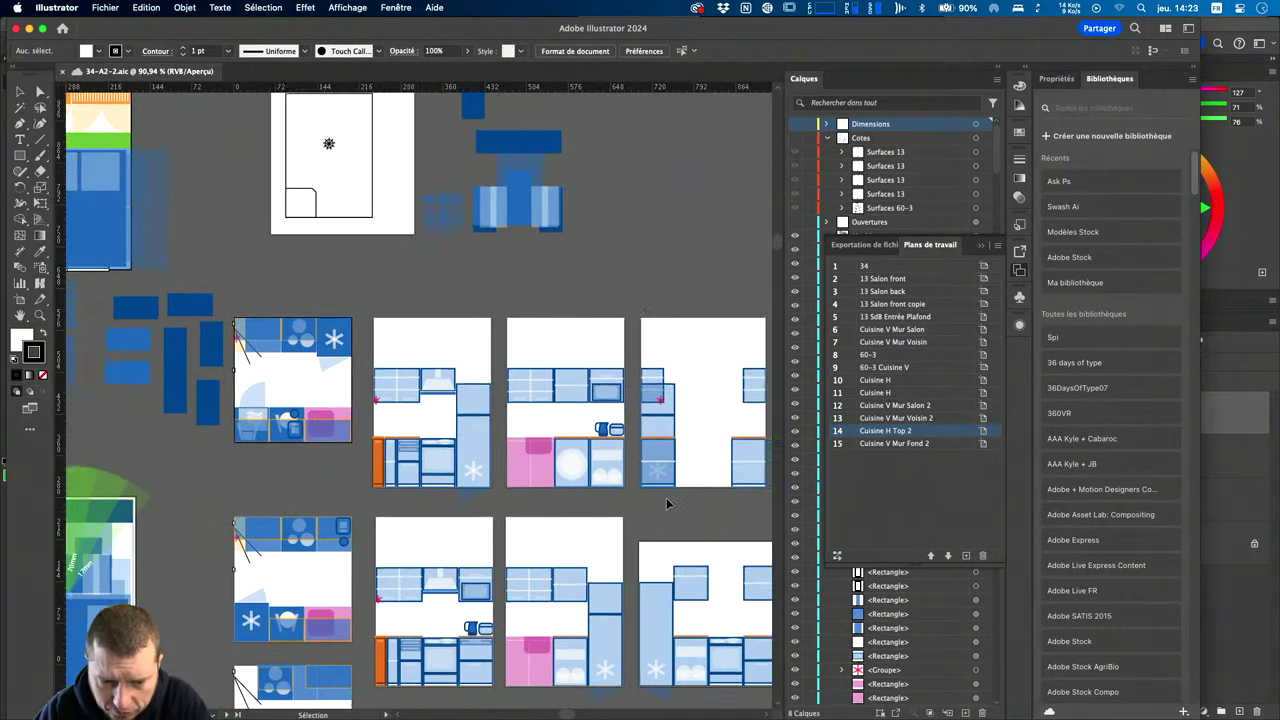
{"action": "scroll", "coordinate": [670, 504], "scroll_direction": "right", "scroll_amount": 2}
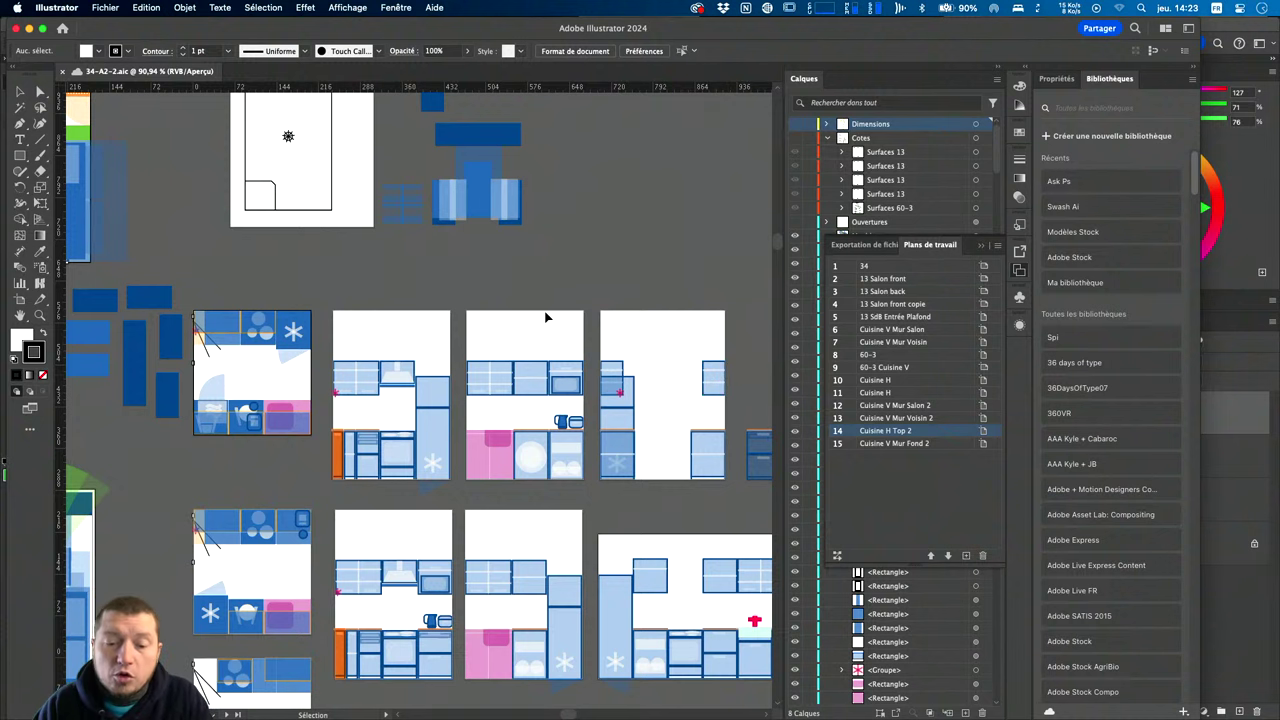
{"action": "left_click", "coordinate": [625, 332]}
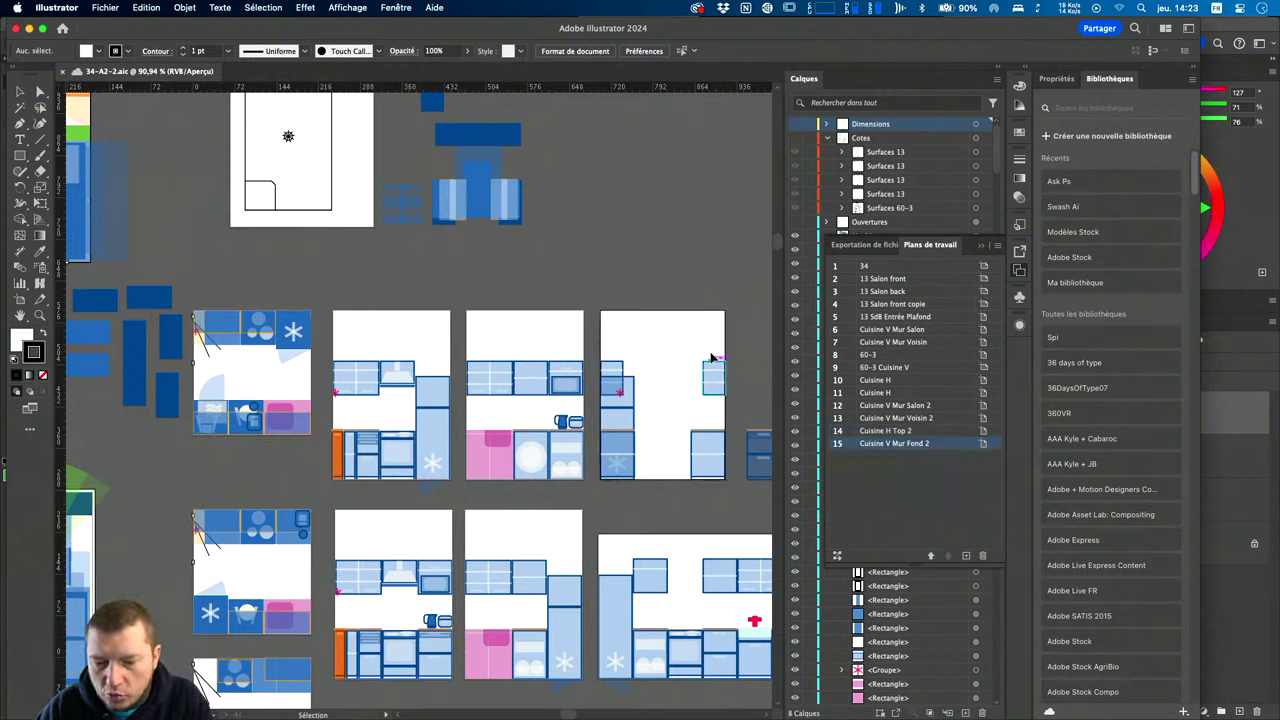
Move the loose cabinet group down and to the right.
{"action": "scroll", "coordinate": [764, 414], "scroll_direction": "right", "scroll_amount": 5}
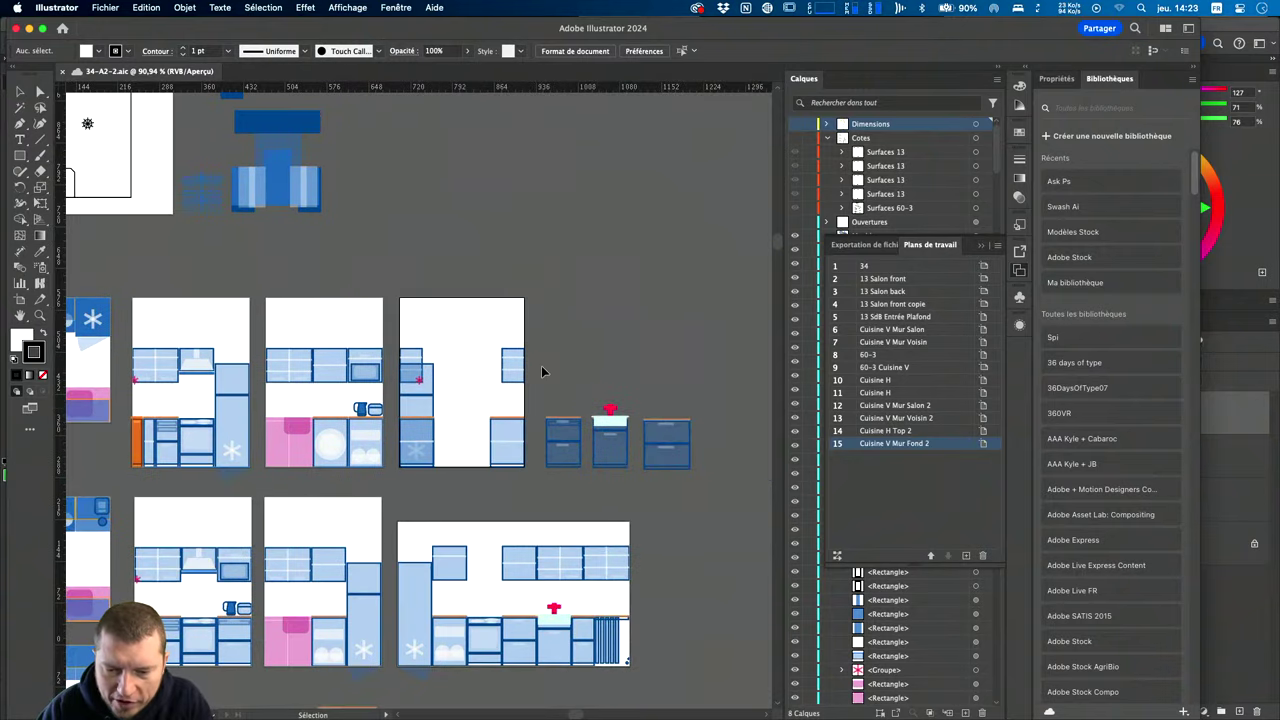
{"action": "left_click_drag", "start_coordinate": [610, 440], "coordinate": [710, 550]}
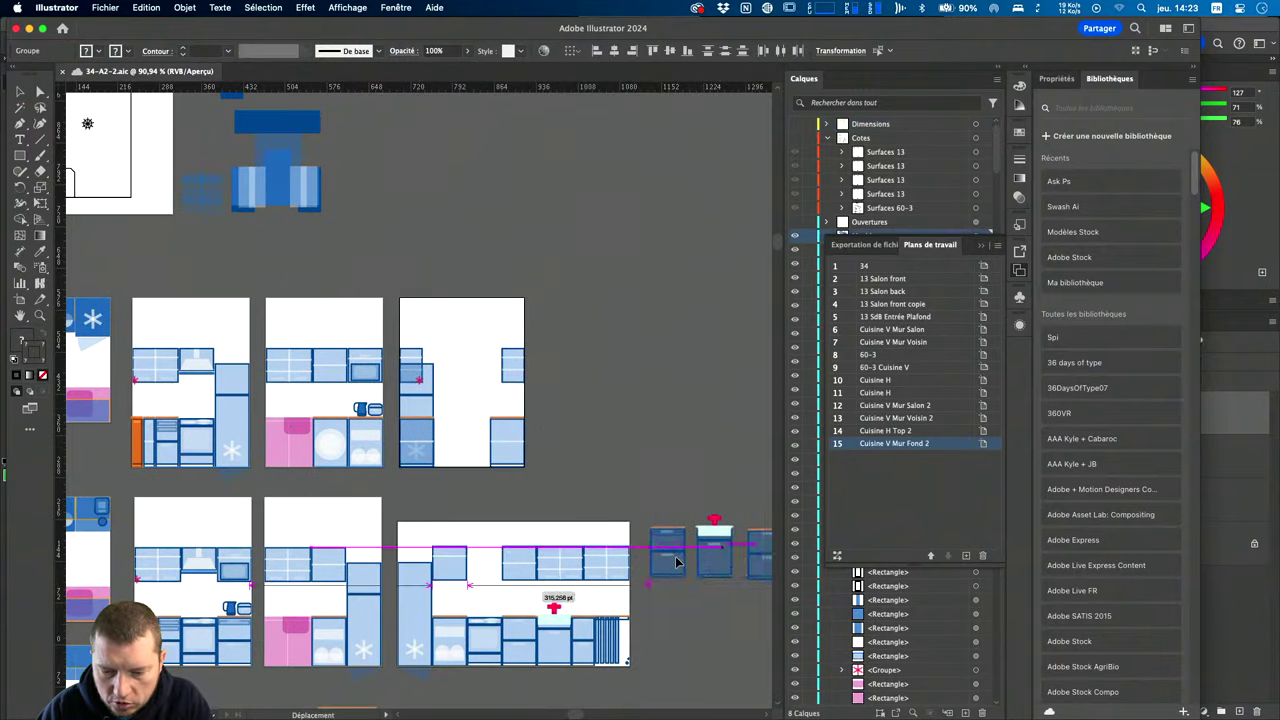
{"action": "left_click", "coordinate": [596, 430]}
Rearrange the Fond 2 and Voisin 2 artboards so Fond 2 sits next to Salon 2.
{"action": "key", "text": "shift+o"}
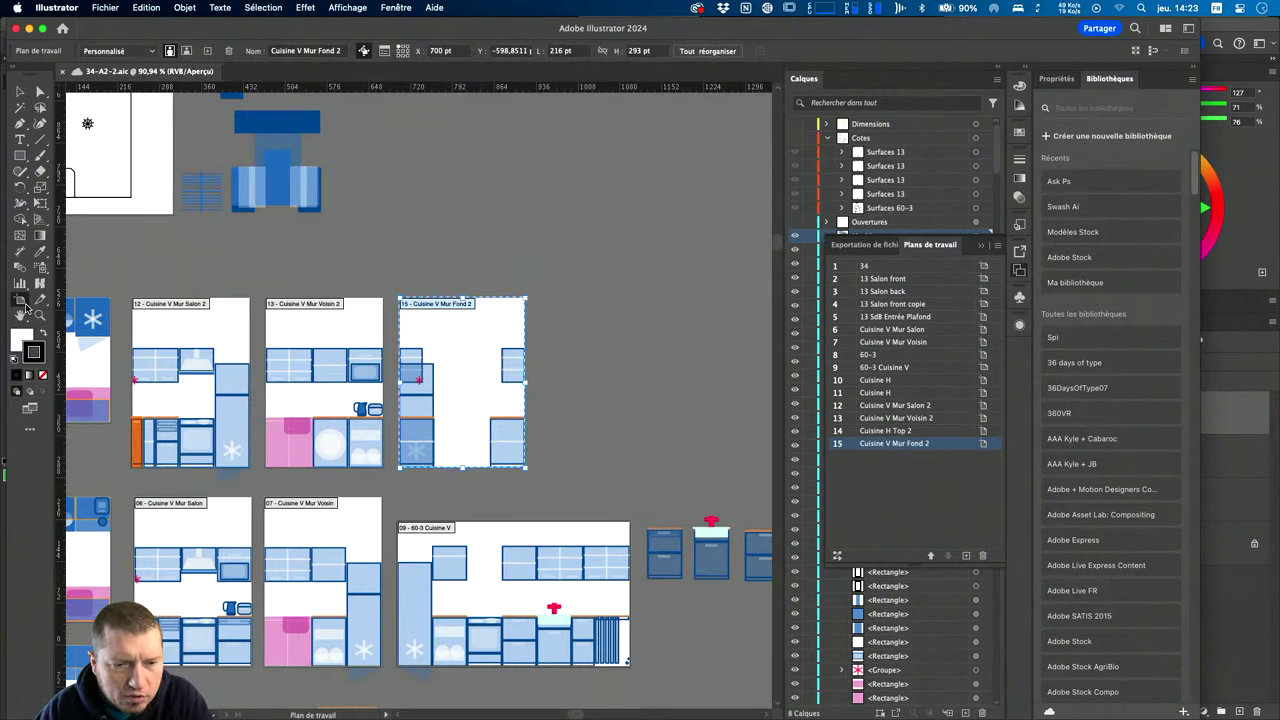
{"action": "left_click_drag", "start_coordinate": [472, 318], "coordinate": [624, 333]}
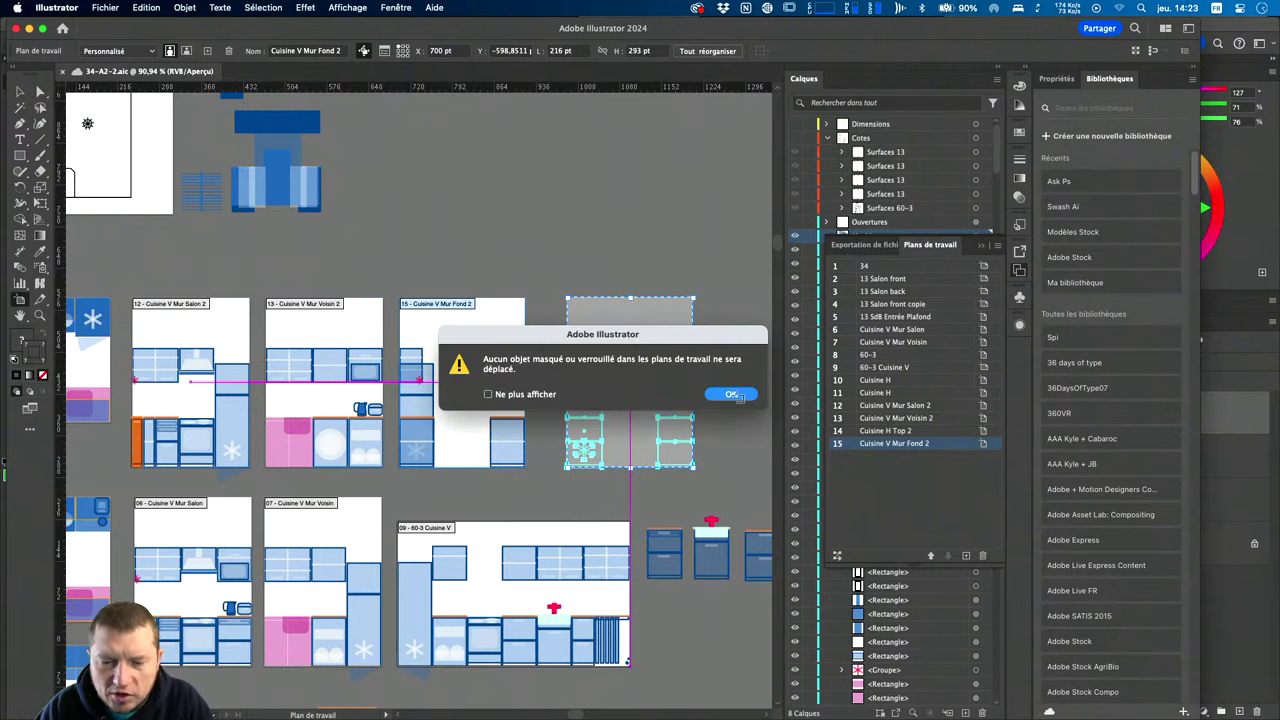
{"action": "left_click", "coordinate": [733, 395]}
{"action": "left_click_drag", "start_coordinate": [334, 329], "coordinate": [479, 335]}
{"action": "left_click", "coordinate": [729, 395]}
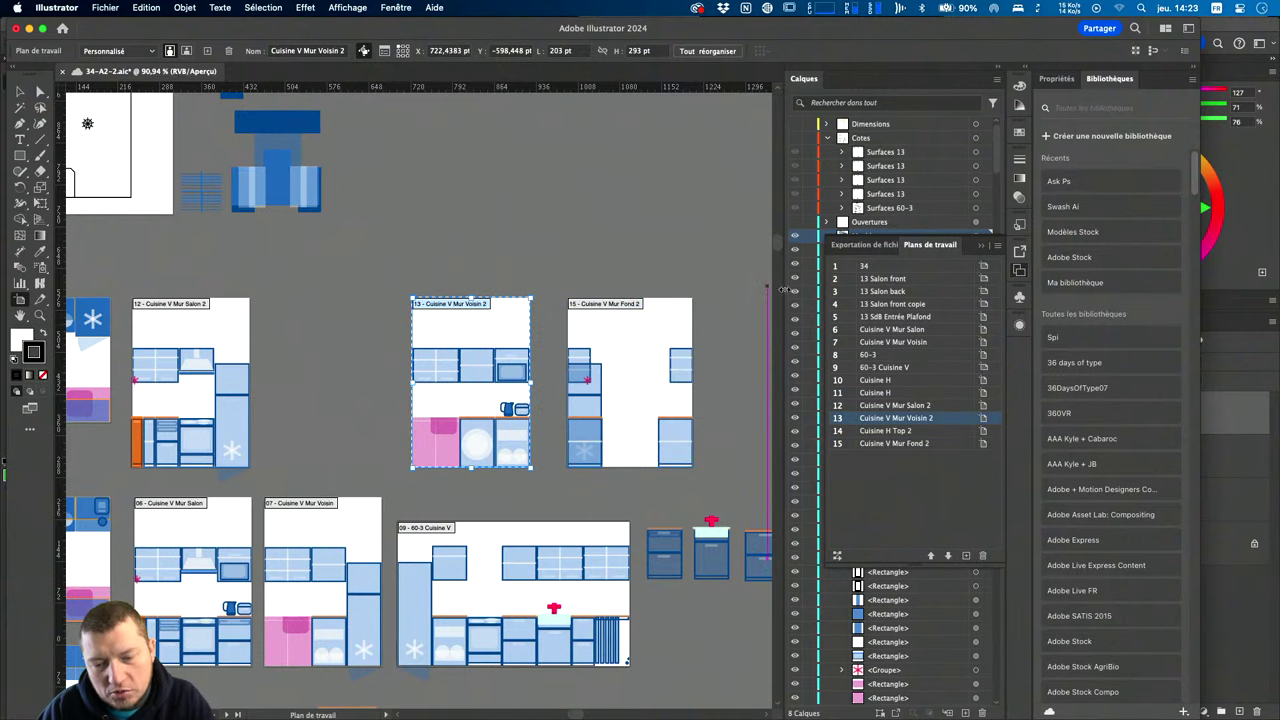
{"action": "left_click_drag", "start_coordinate": [658, 320], "coordinate": [354, 318]}
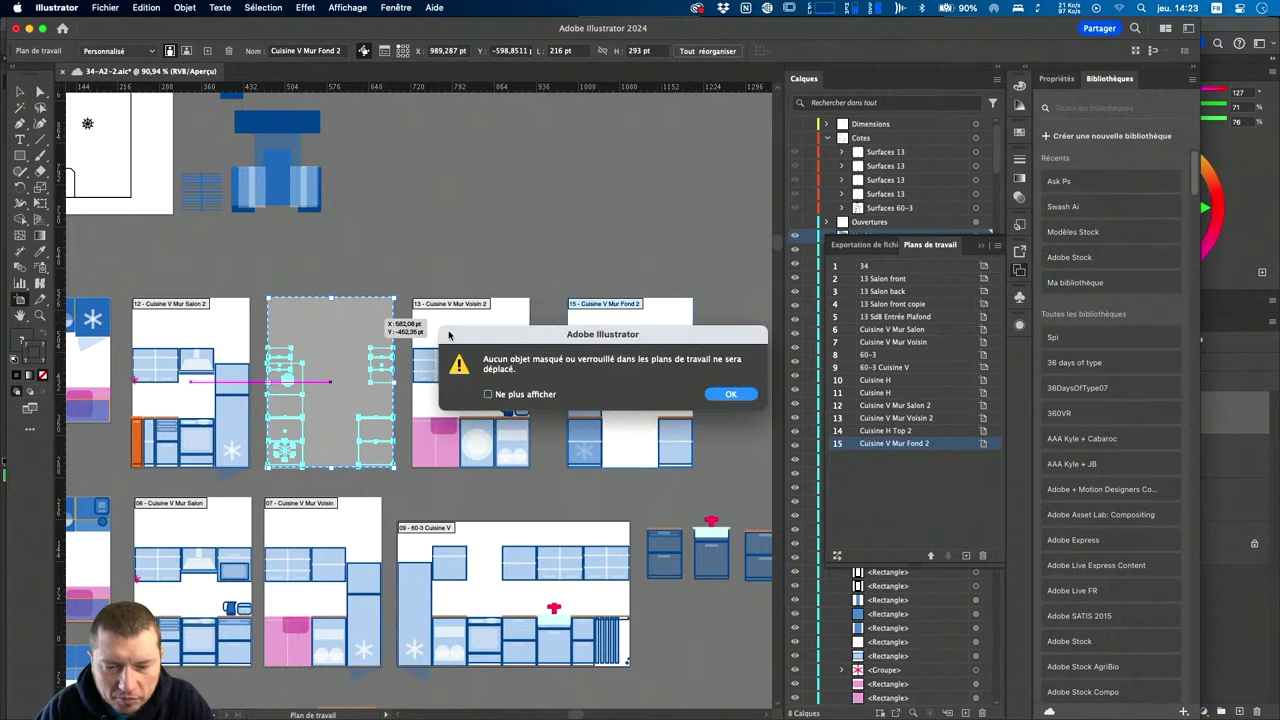
{"action": "left_click", "coordinate": [733, 394]}
Undo an accidental extra artboard and reposition the blue furniture pieces above the artboards.
{"action": "scroll", "coordinate": [500, 300], "scroll_direction": "up", "scroll_amount": 3}
{"action": "mouse_move", "coordinate": [478, 301]}
{"action": "left_mouse_down"}
{"action": "mouse_move", "coordinate": [224, 155]}
{"action": "mouse_move", "coordinate": [243, 114]}
{"action": "left_mouse_up"}
{"action": "key", "text": "ctrl+z"}
{"action": "key", "text": "Escape"}
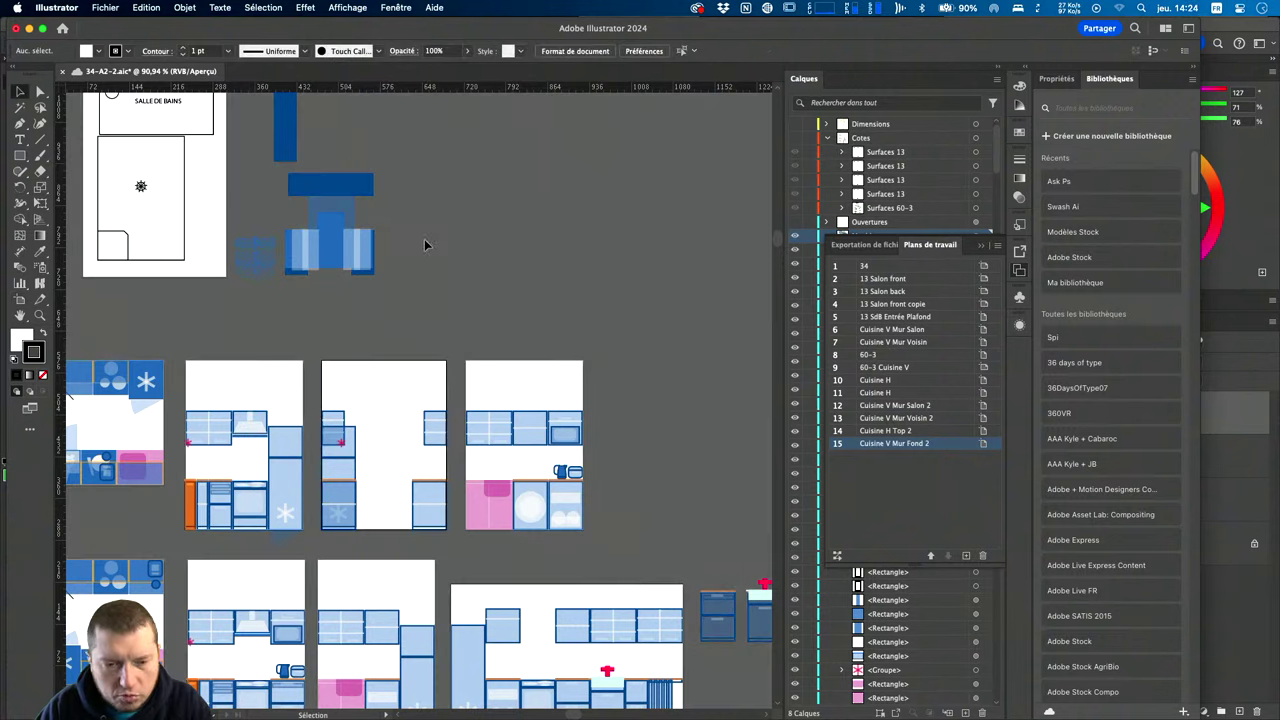
{"action": "mouse_move", "coordinate": [257, 145]}
{"action": "left_mouse_down"}
{"action": "mouse_move", "coordinate": [389, 261]}
{"action": "mouse_move", "coordinate": [350, 122]}
{"action": "left_mouse_up"}
{"action": "left_click", "coordinate": [290, 248]}
Move the Cuisine H Top 2 artboard above the row of wall artboards.
{"action": "scroll", "coordinate": [233, 318], "scroll_direction": "left", "scroll_amount": 1}
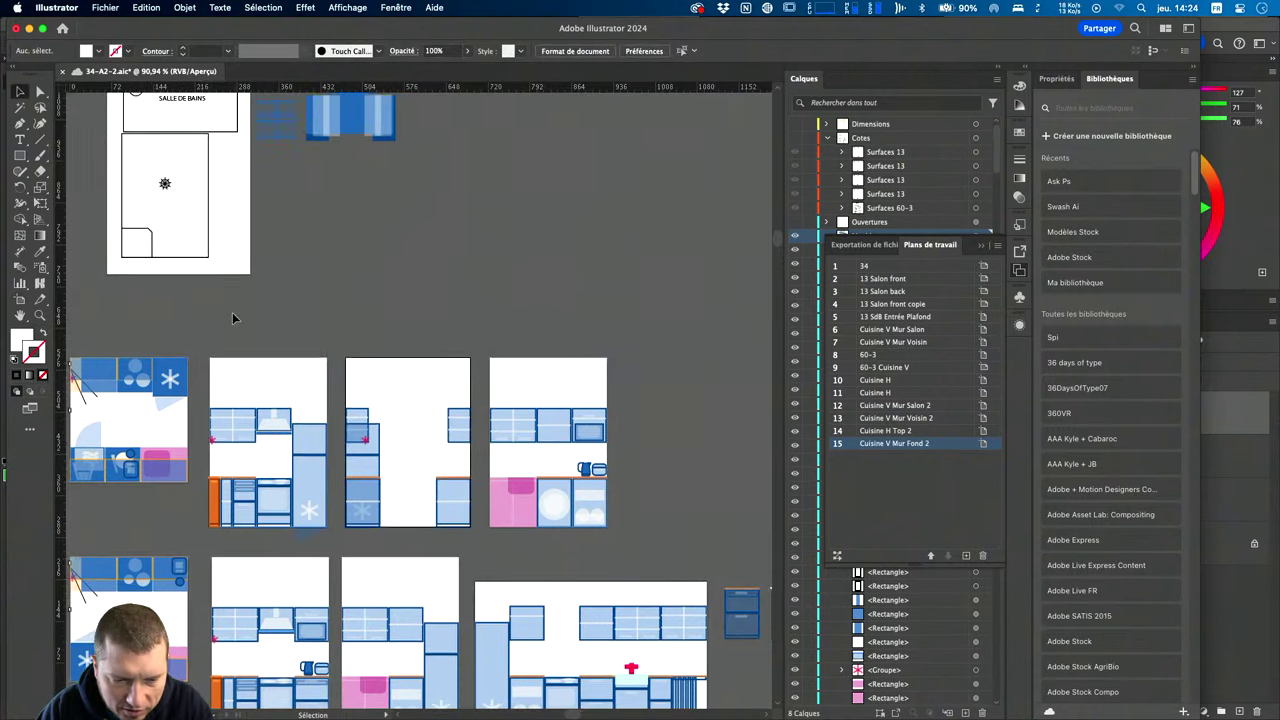
{"action": "scroll", "coordinate": [233, 318], "scroll_direction": "left", "scroll_amount": 1}
{"action": "key", "text": "shift+o"}
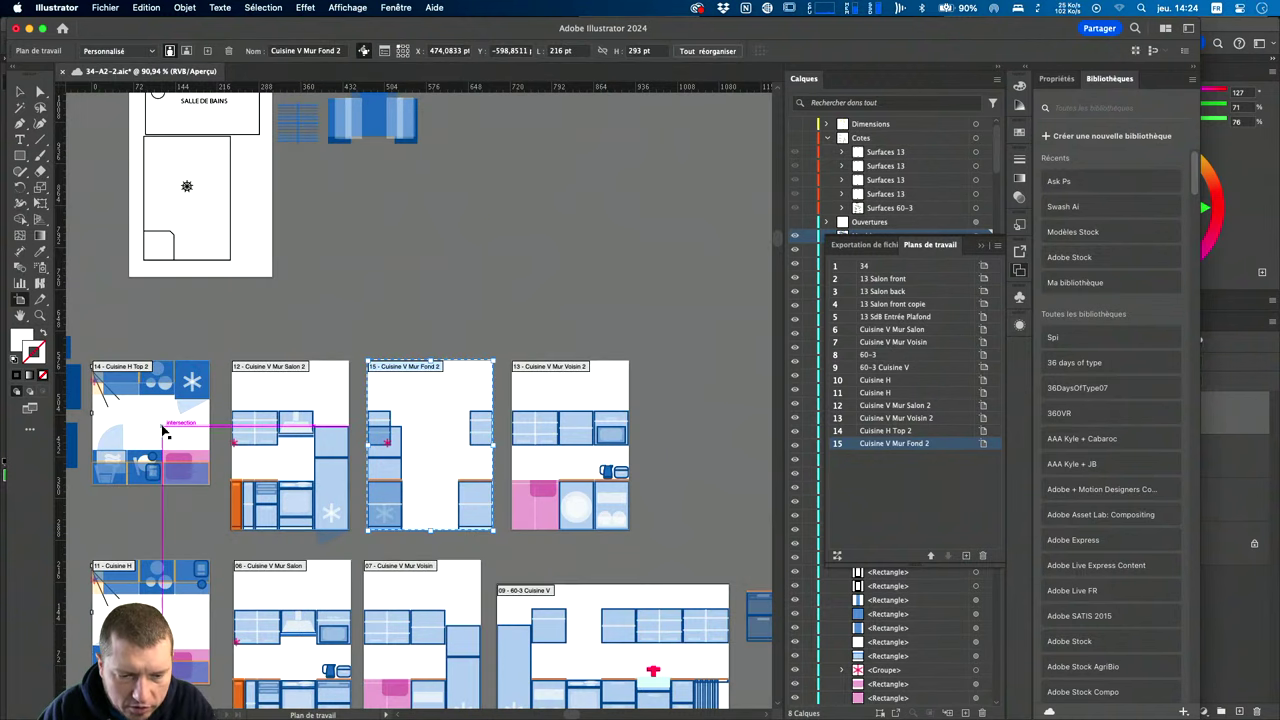
{"action": "left_click_drag", "start_coordinate": [165, 430], "coordinate": [445, 277]}
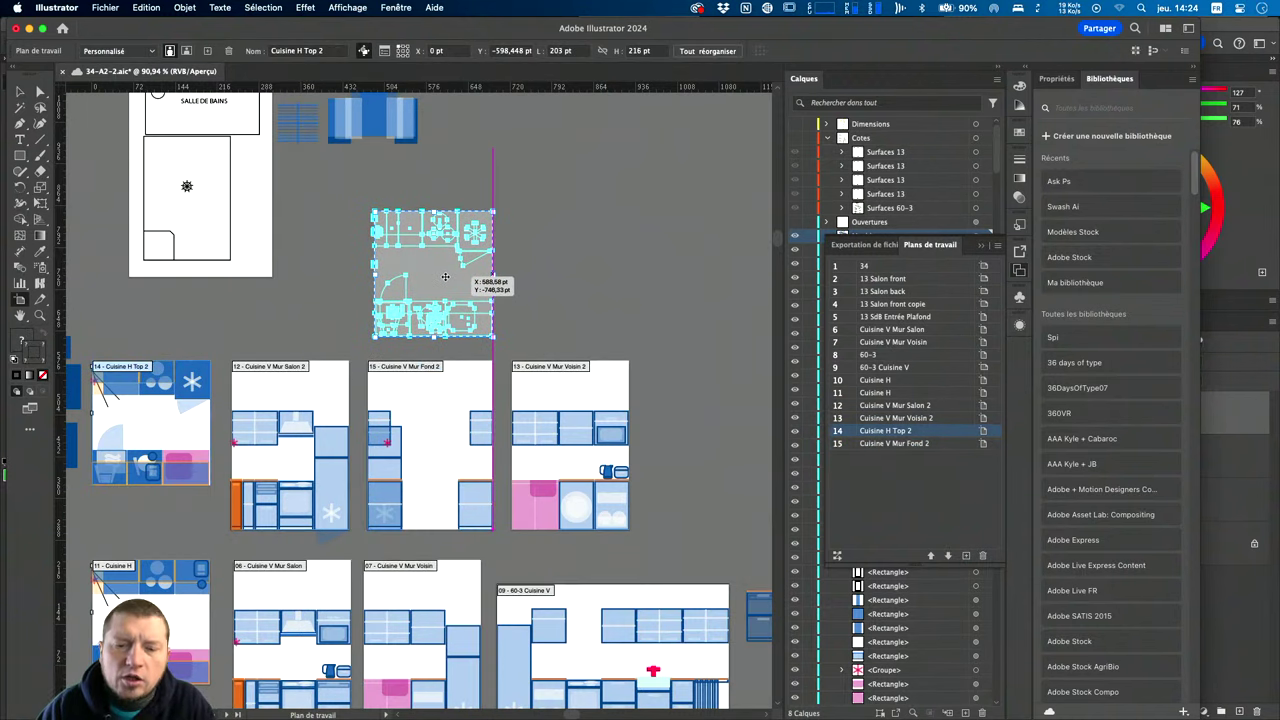
{"action": "key", "text": "Return"}
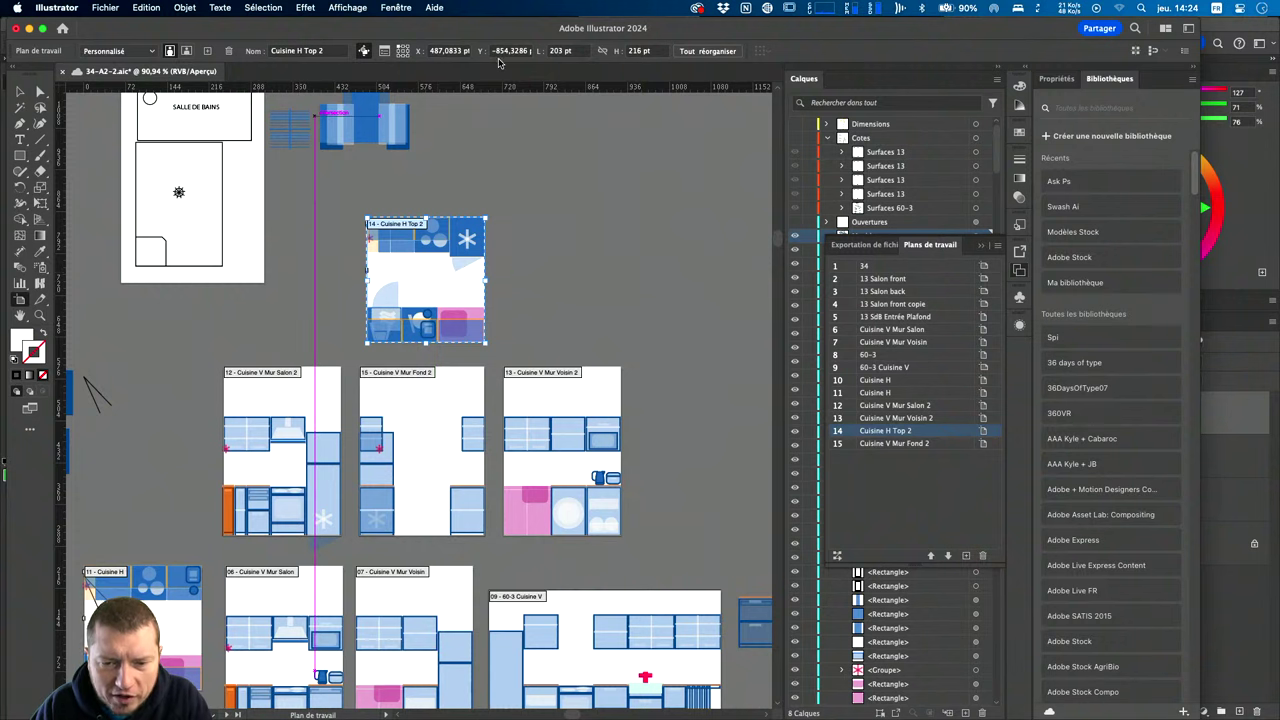
Resize the Cuisine H Top 2 artboard to 216 pt wide by 203 pt high.
{"action": "left_click", "coordinate": [562, 50]}
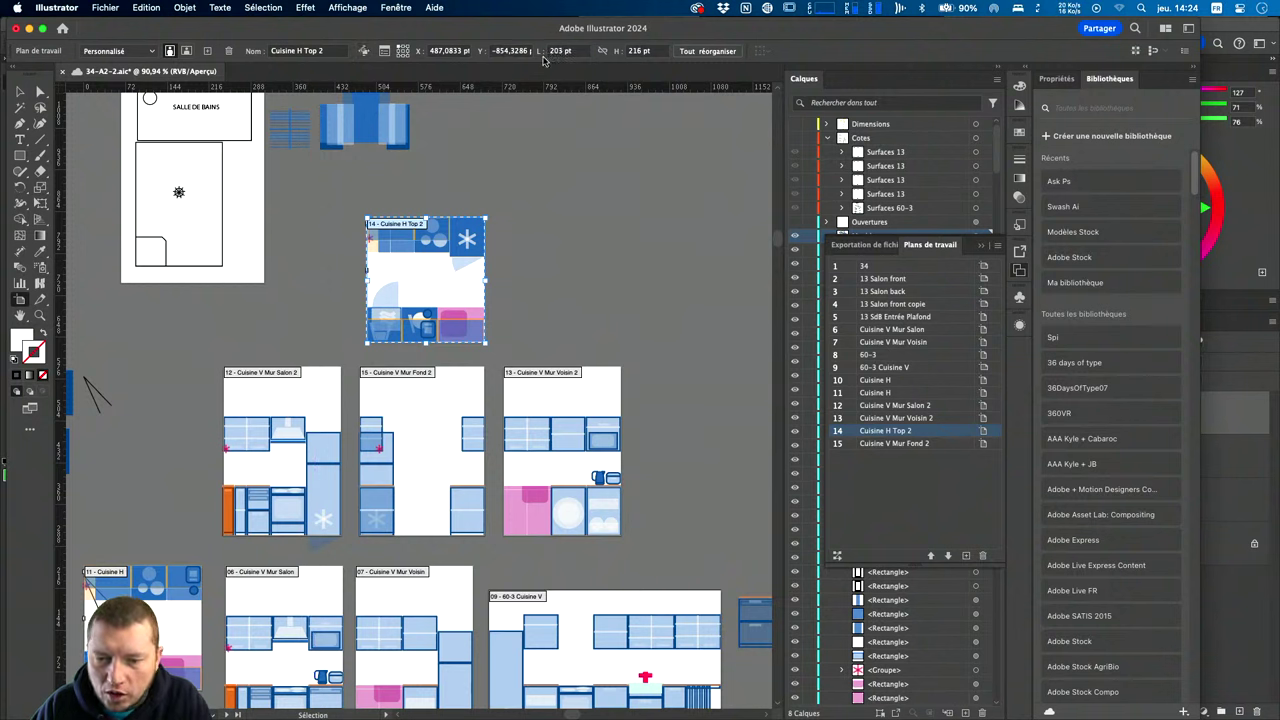
{"action": "key", "text": "shift+Up"}
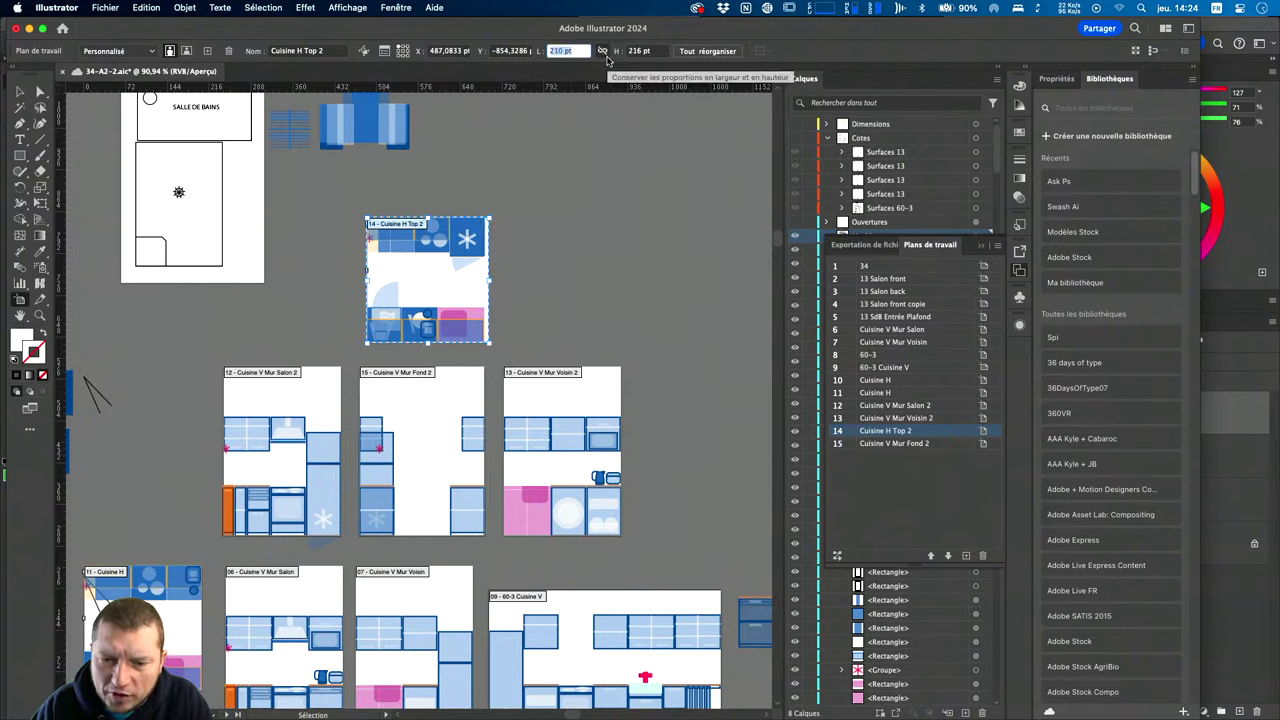
{"action": "key", "text": "Up"}
{"action": "key", "text": "Up"}
{"action": "key", "text": "Up"}
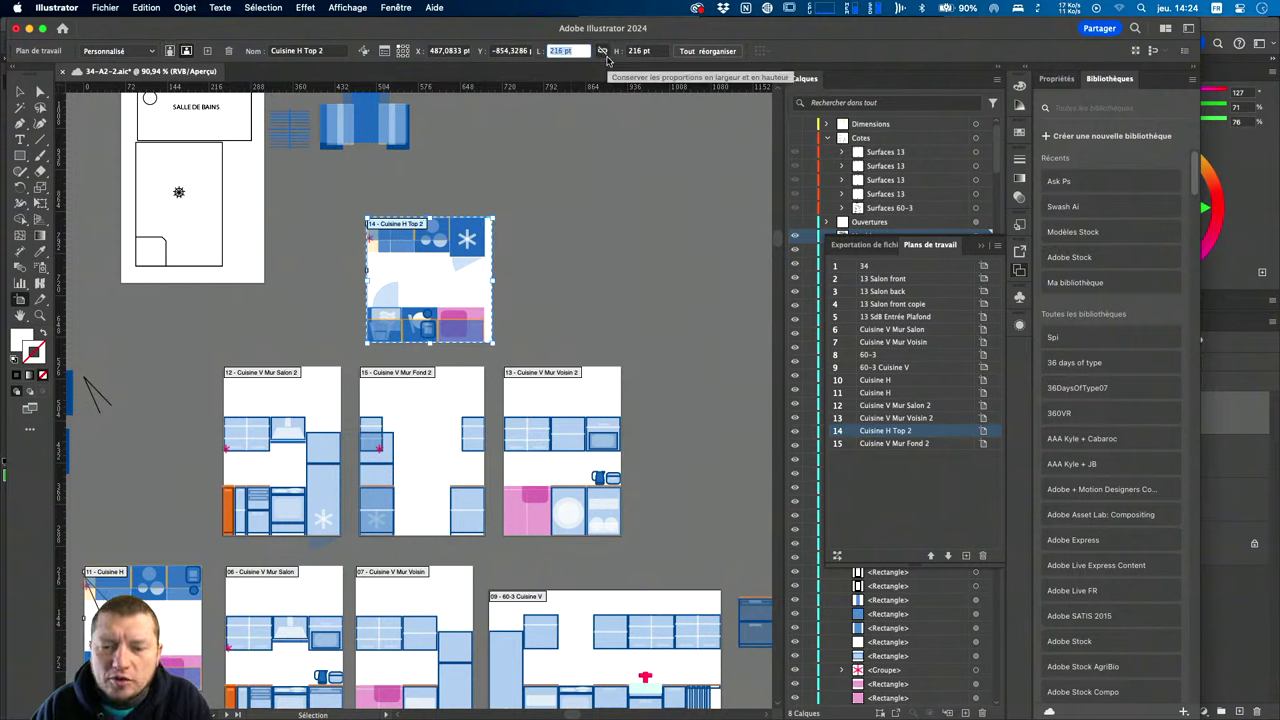
{"action": "key", "text": "Tab"}
{"action": "key", "text": "shift+Down"}
{"action": "key", "text": "Down"}
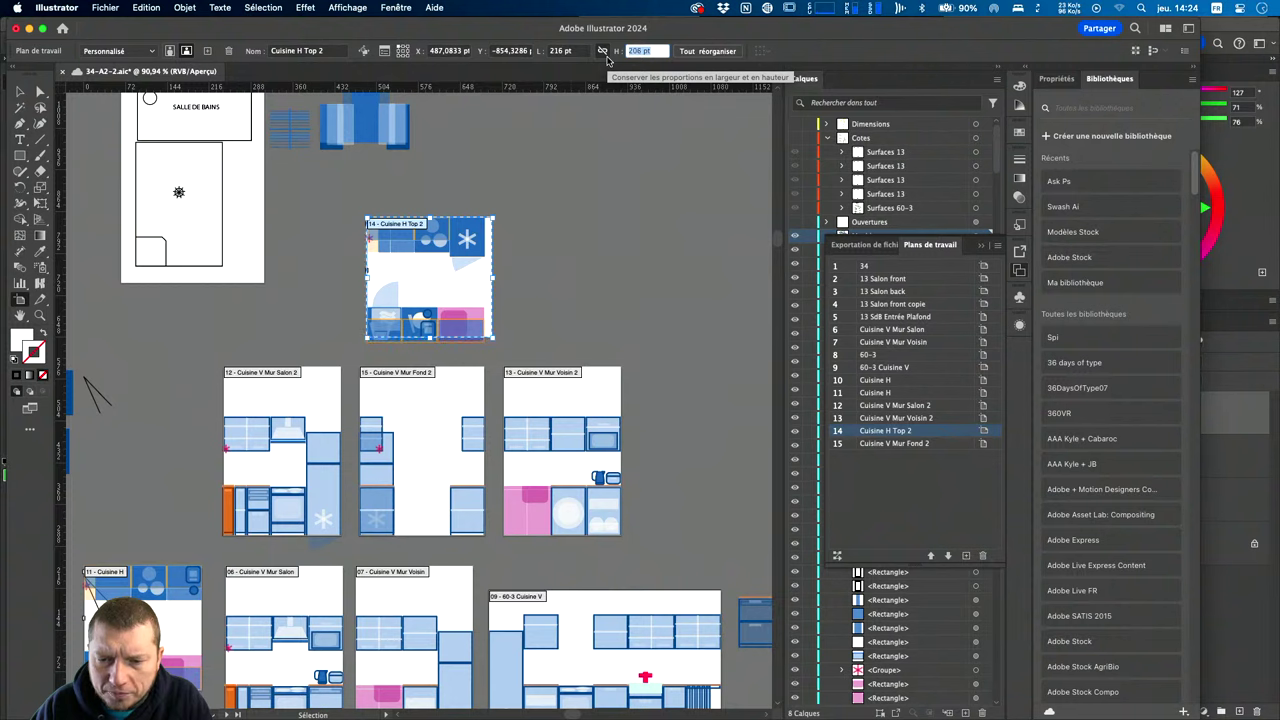
{"action": "key", "text": "Down"}
{"action": "key", "text": "Down"}
{"action": "key", "text": "Return"}
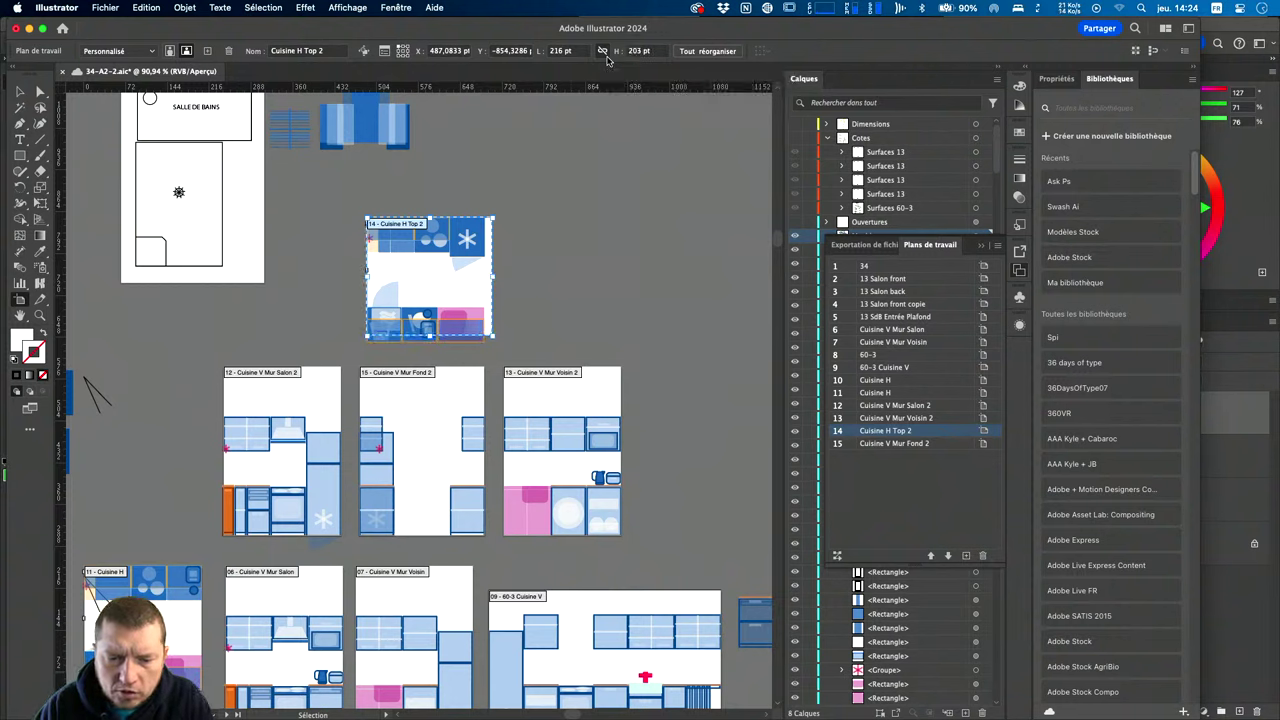
Position the artboard at X 487 pt, Y -855 pt and return to the Selection tool.
{"action": "left_click", "coordinate": [448, 49]}
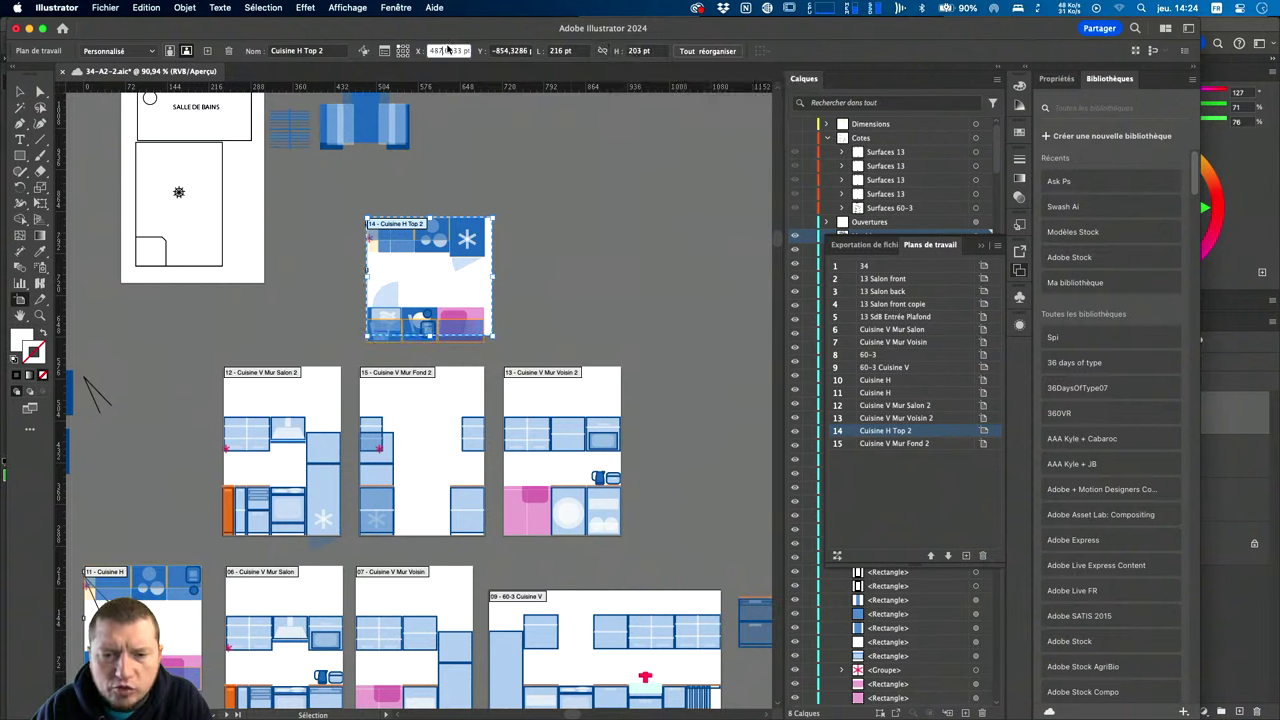
{"action": "type", "text": "487"}
{"action": "key", "text": "Tab"}
{"action": "type", "text": "-855"}
{"action": "key", "text": "Return"}
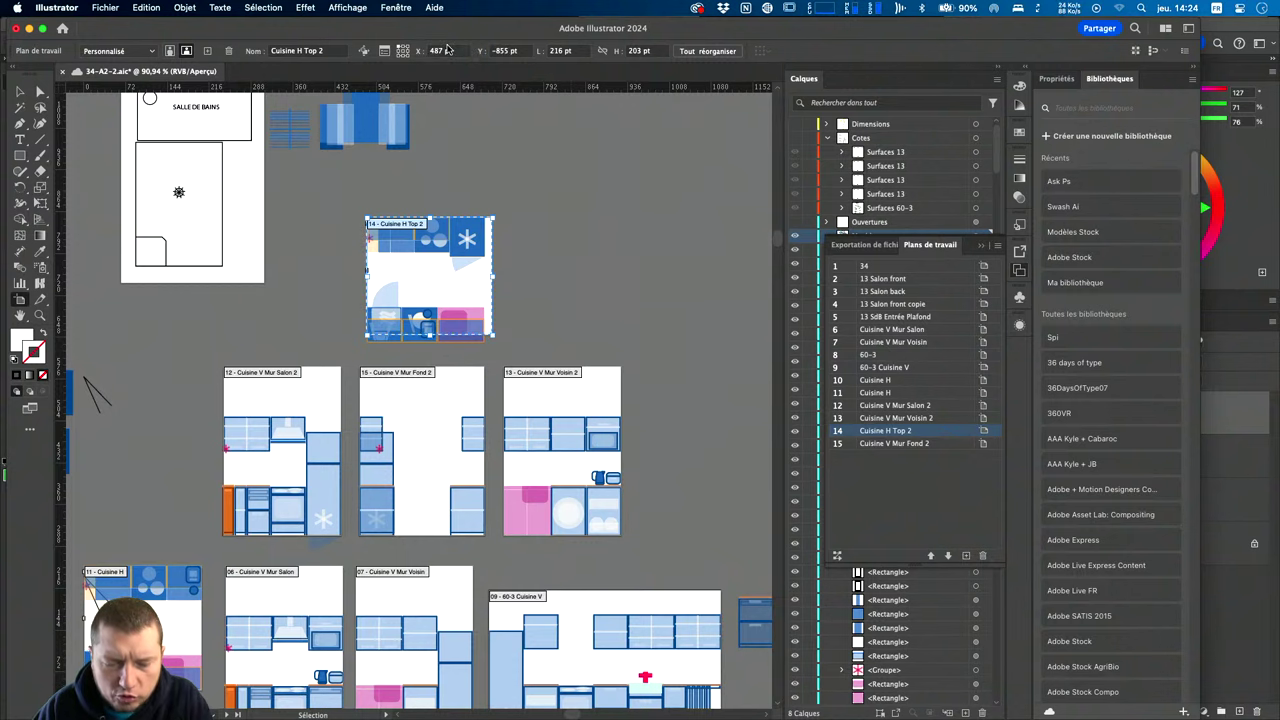
{"action": "left_click", "coordinate": [19, 90]}
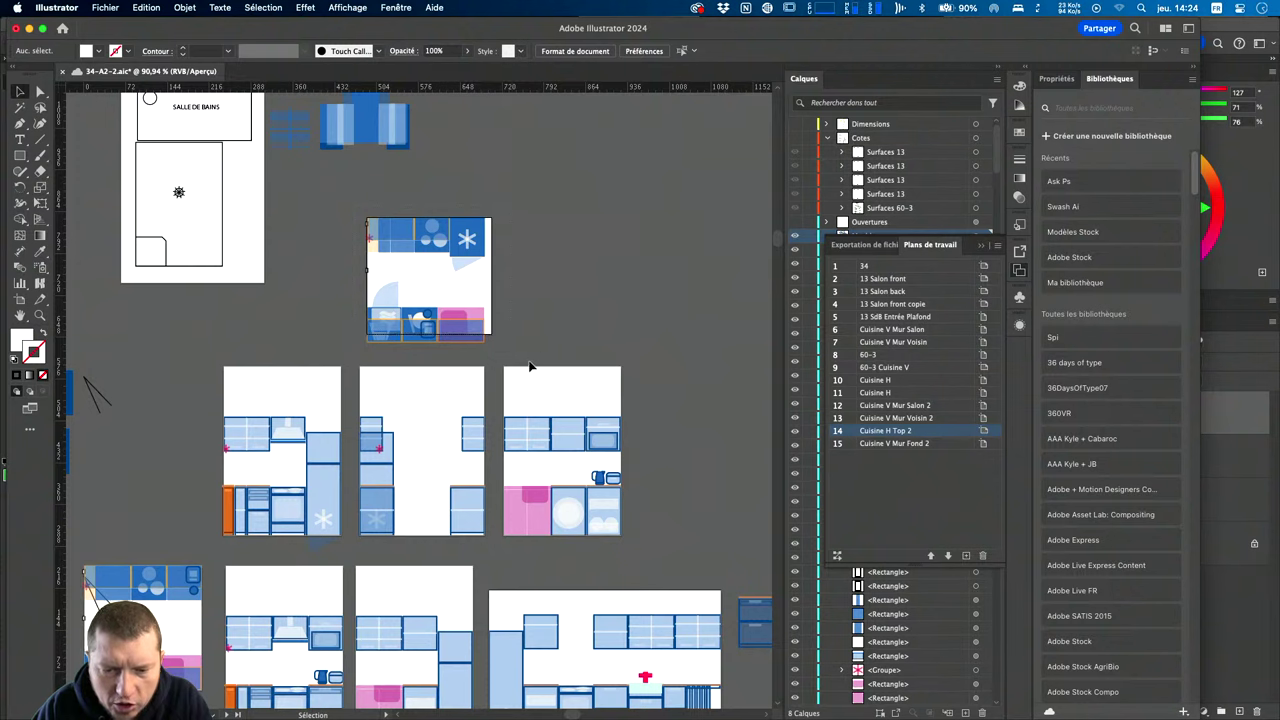
Rotate the top-view kitchen plan 90° and nudge it onto the Cuisine H Top 2 artboard.
{"action": "mouse_move", "coordinate": [530, 366]}
{"action": "left_mouse_down"}
{"action": "mouse_move", "coordinate": [485, 338]}
{"action": "mouse_move", "coordinate": [474, 248]}
{"action": "left_mouse_up"}
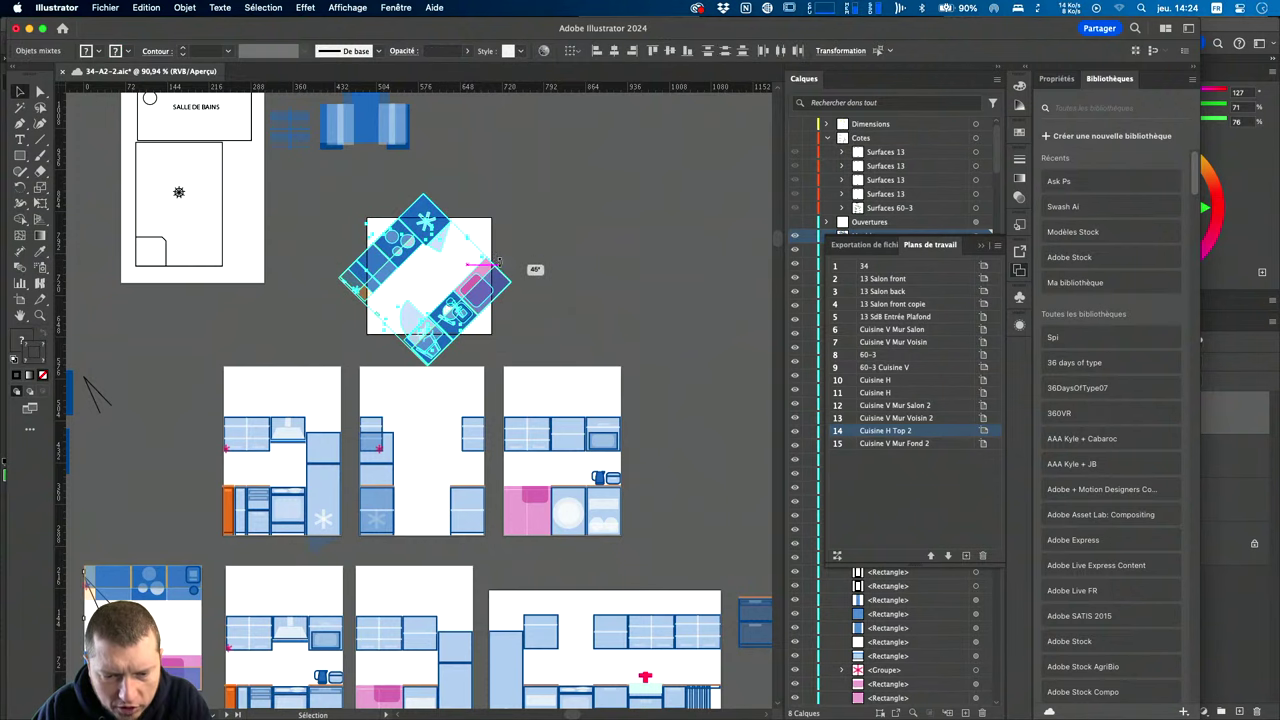
{"action": "scroll", "coordinate": [474, 248], "scroll_direction": "up", "scroll_amount": 3}
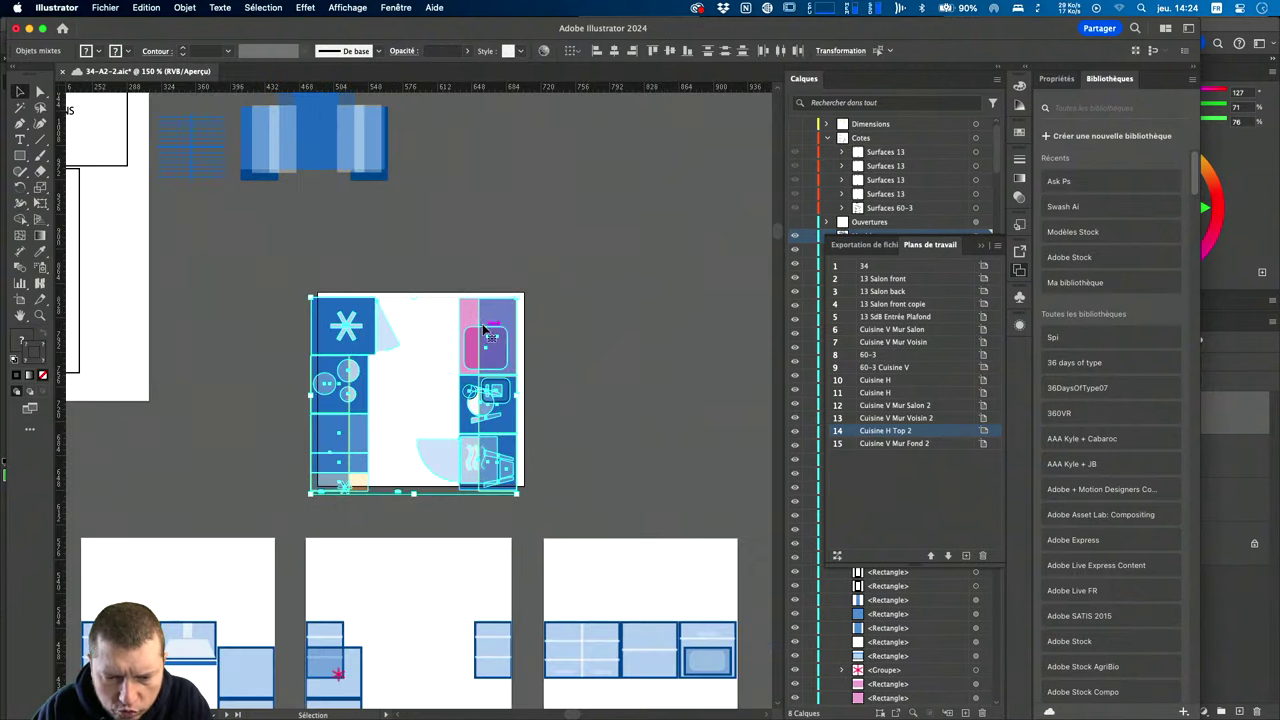
{"action": "scroll", "coordinate": [515, 320], "scroll_direction": "down", "scroll_amount": 2}
{"action": "left_click_drag", "start_coordinate": [511, 260], "coordinate": [519, 255]}
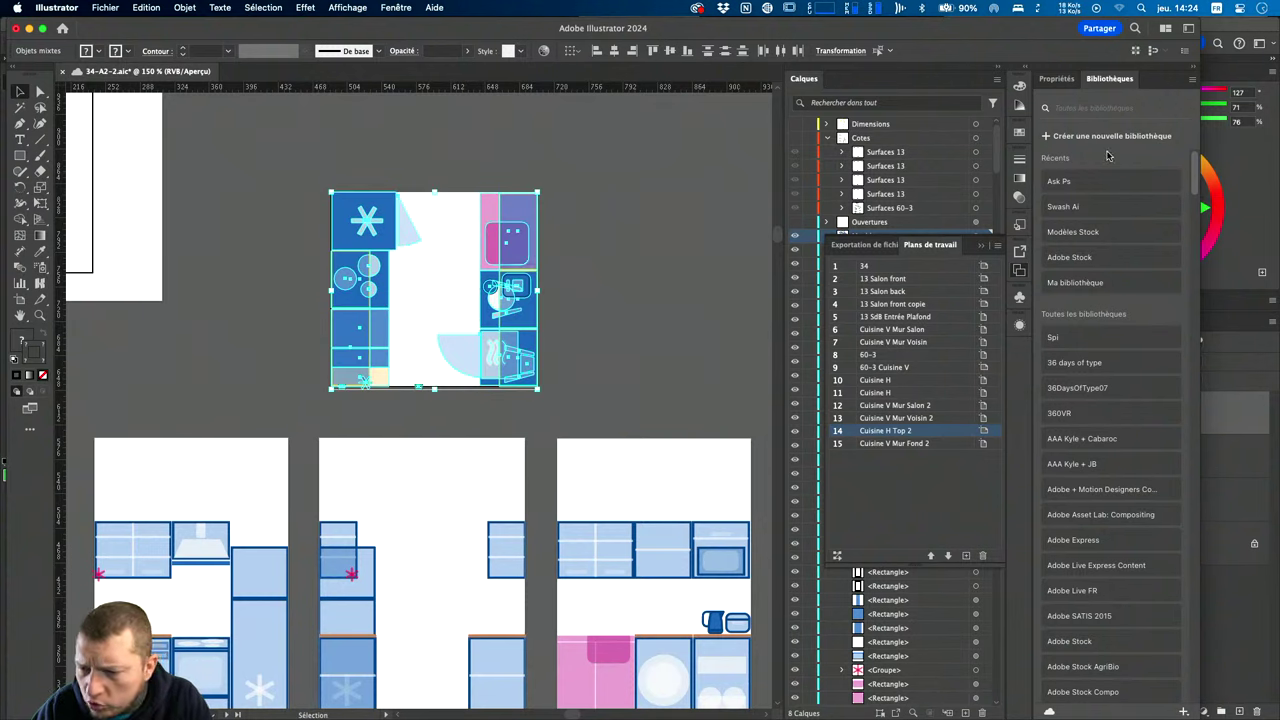
Adjust the plan's position to X 595, Y −252 pt in Properties, then deselect it.
{"action": "left_click", "coordinate": [1057, 78]}
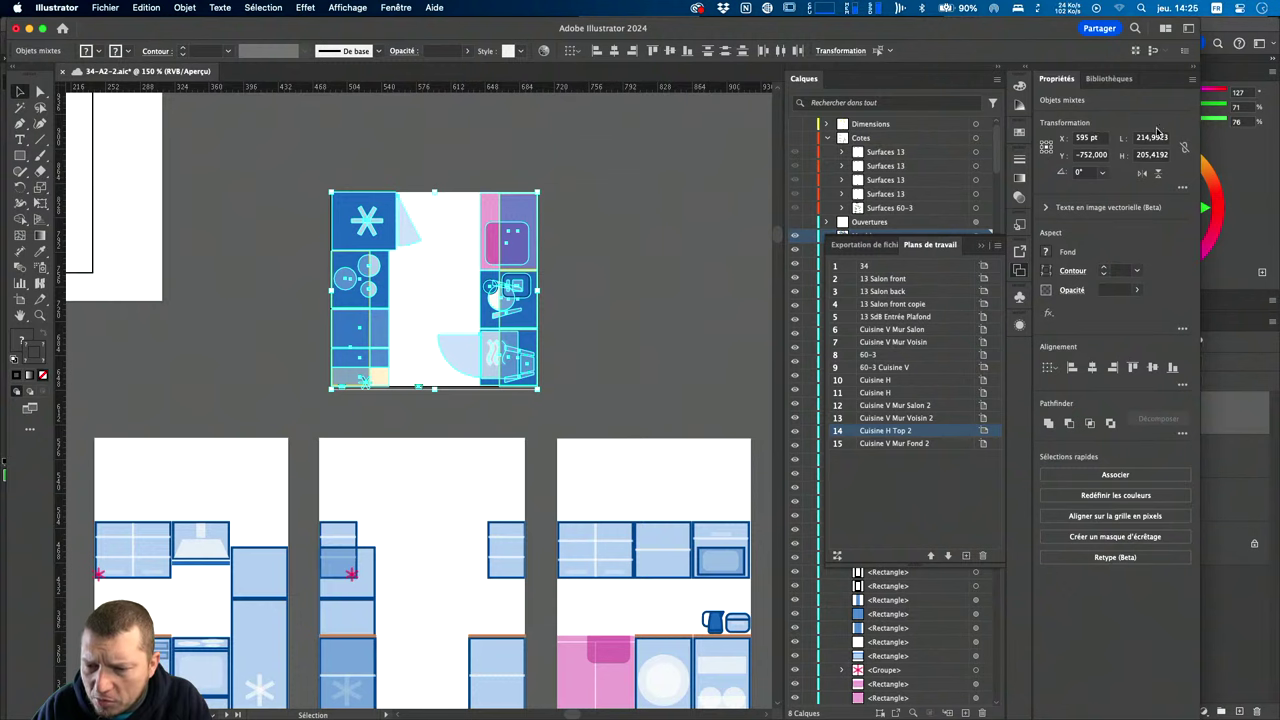
{"action": "left_click", "coordinate": [1092, 155]}
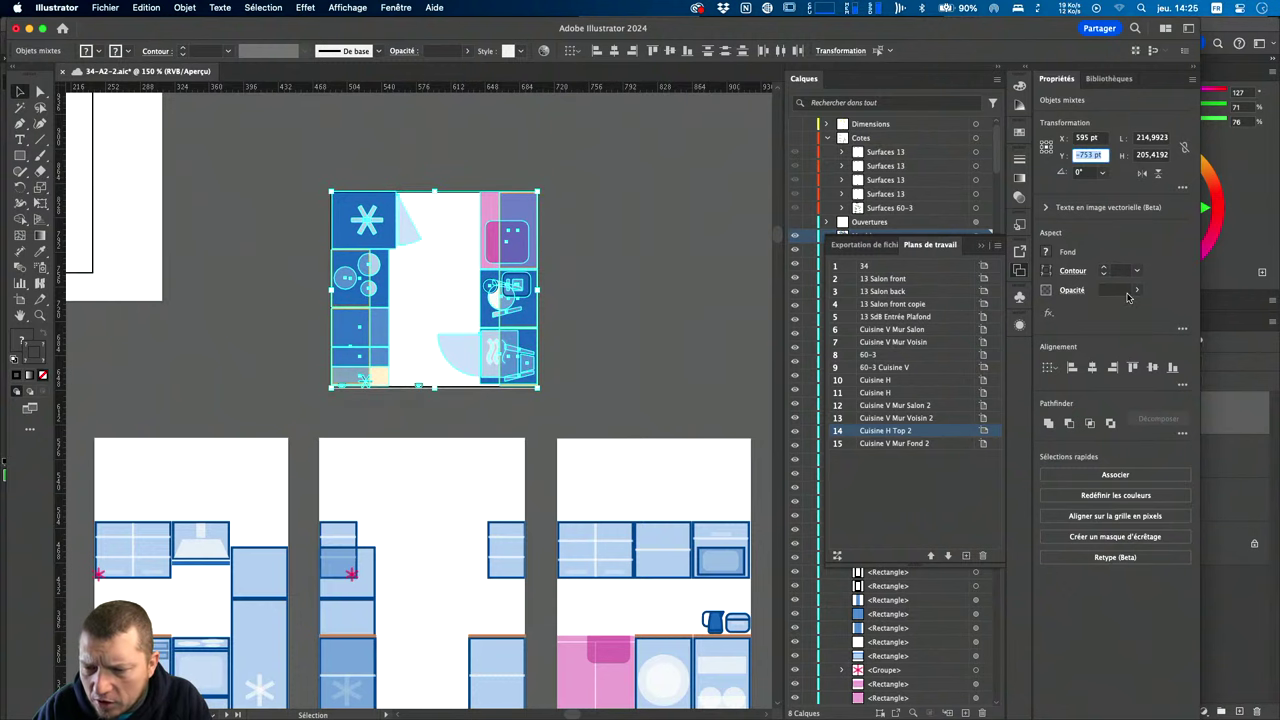
{"action": "key", "text": "ctrl+equal"}
{"action": "key", "text": "ctrl+equal"}
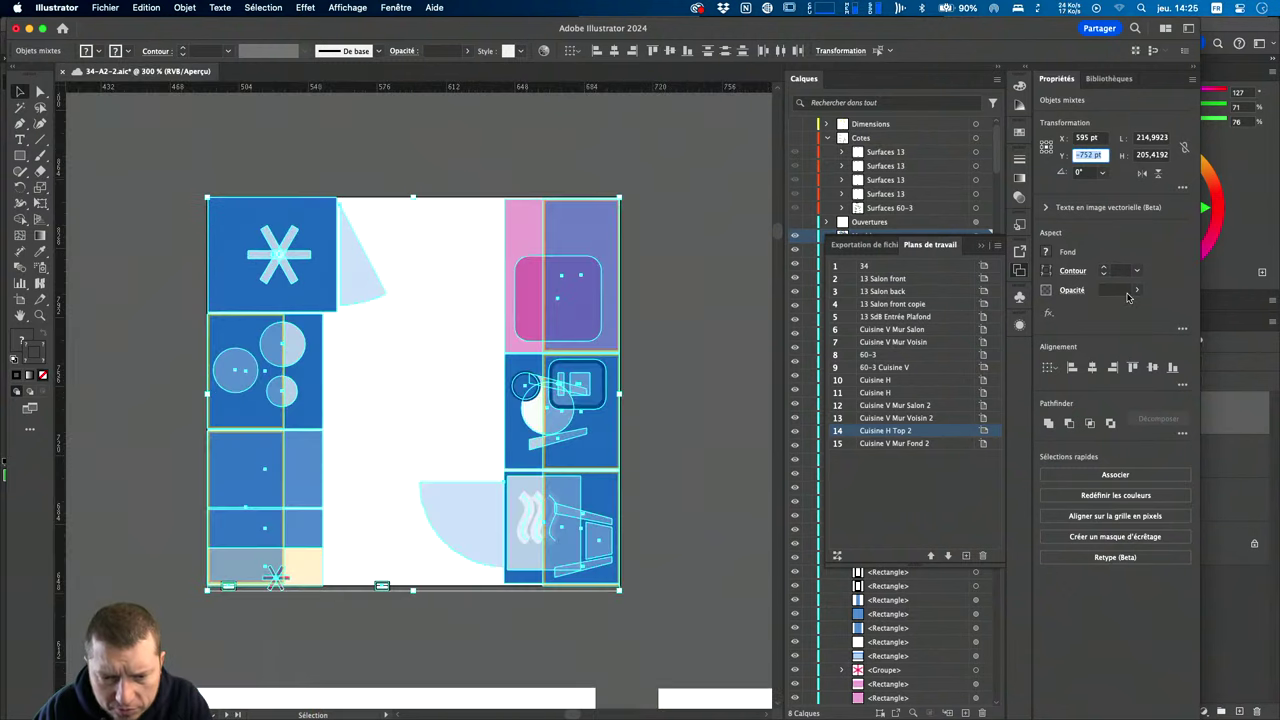
{"action": "left_click", "coordinate": [655, 278]}
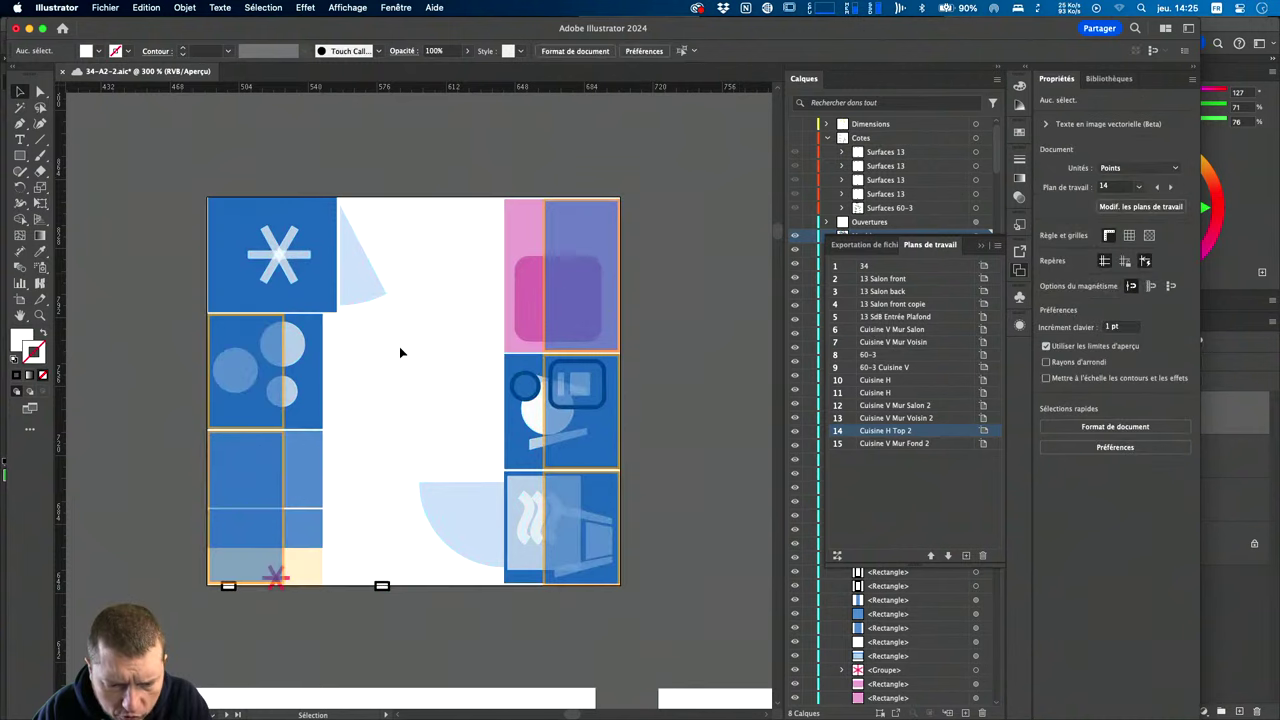
{"action": "scroll", "coordinate": [334, 503], "scroll_direction": "down", "scroll_amount": 1}
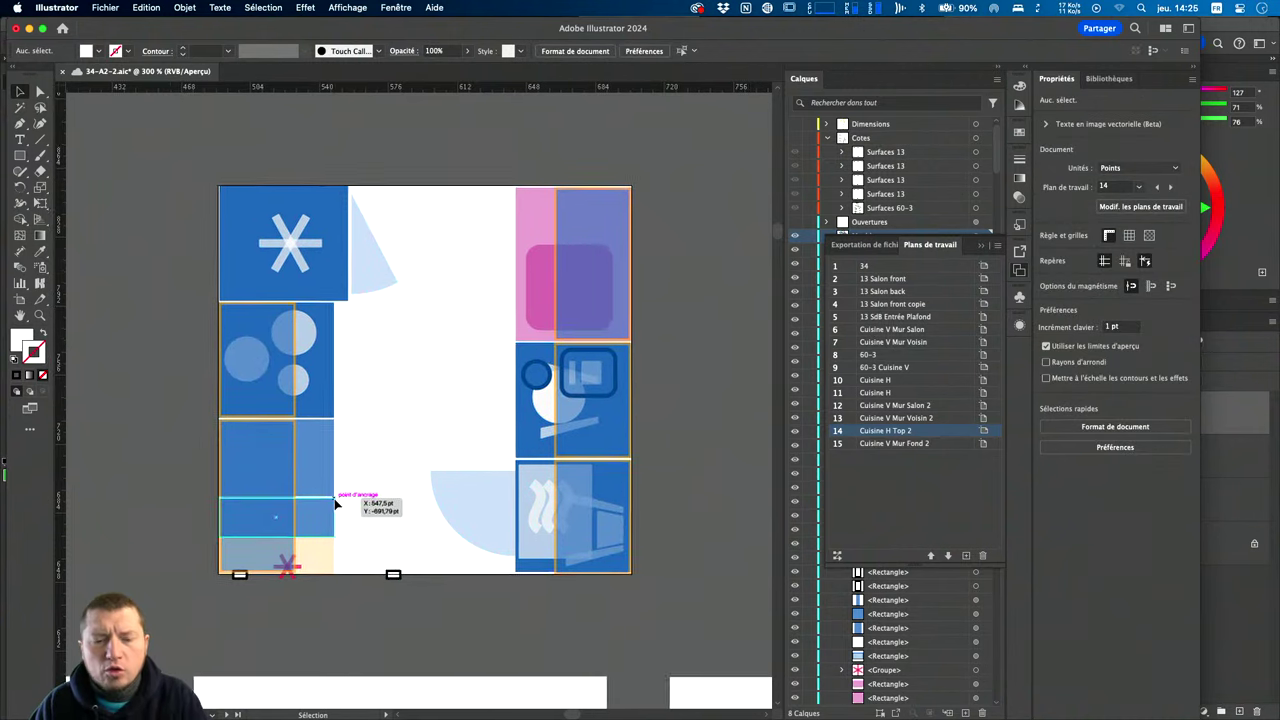
{"action": "scroll", "coordinate": [338, 498], "scroll_direction": "down", "scroll_amount": 2}
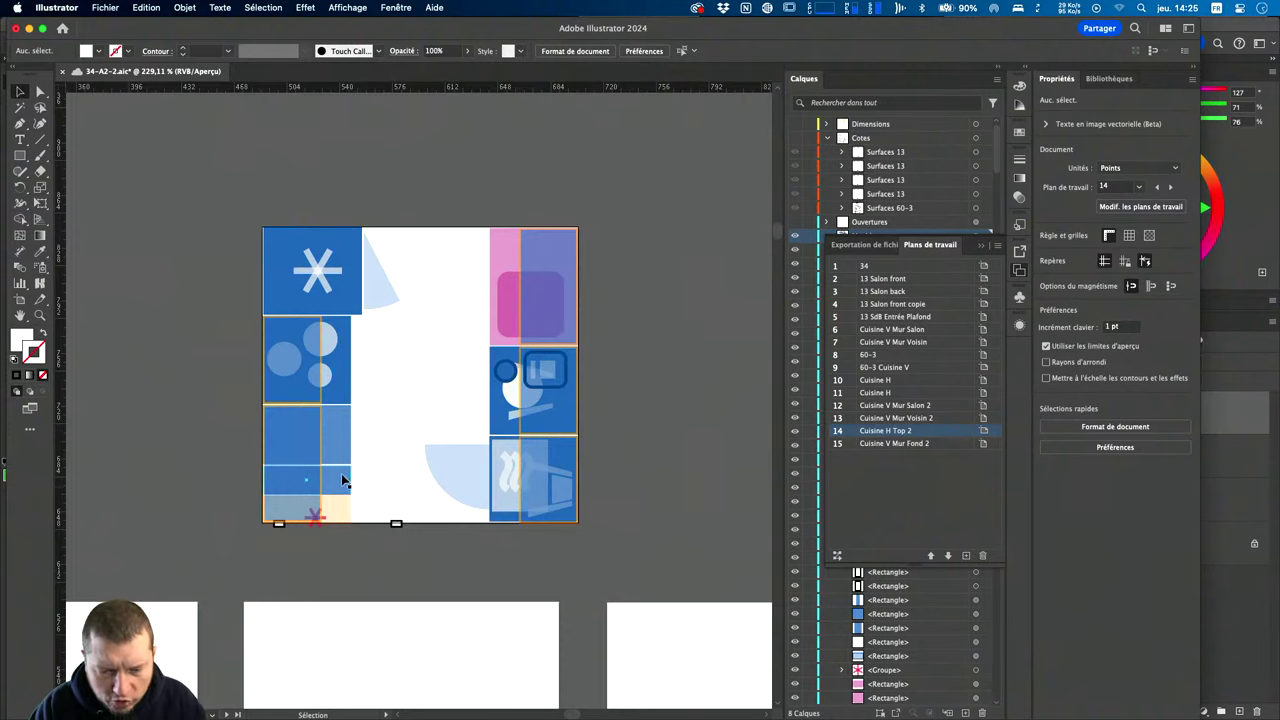
{"action": "scroll", "coordinate": [340, 485], "scroll_direction": "down", "scroll_amount": 2}
{"action": "scroll", "coordinate": [334, 488], "scroll_direction": "down", "scroll_amount": 2}
{"action": "scroll", "coordinate": [330, 480], "scroll_direction": "down", "scroll_amount": 2}
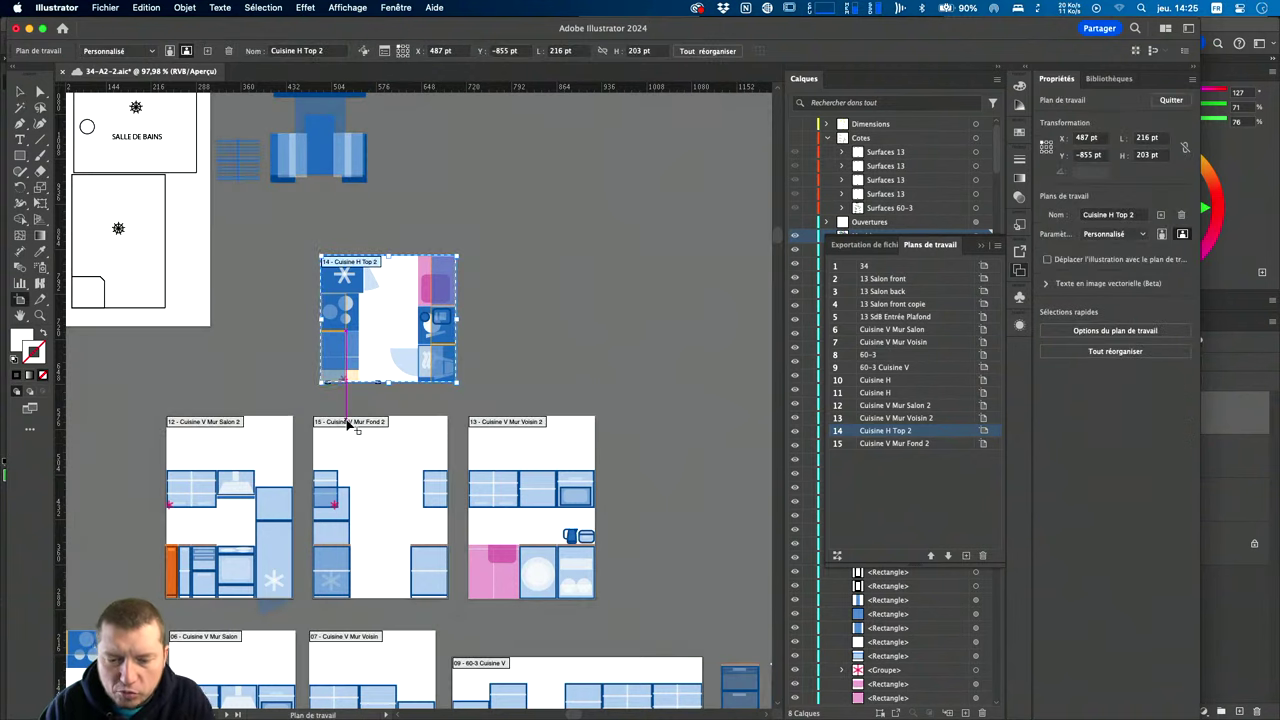
Enable Move Artwork with Artboard and move the Salon 2, Fond 2, Voisin 2 artboards into the top row.
{"action": "key", "text": "shift+o"}
{"action": "left_click", "coordinate": [243, 443]}
{"action": "left_click", "coordinate": [393, 449], "text": "shift"}
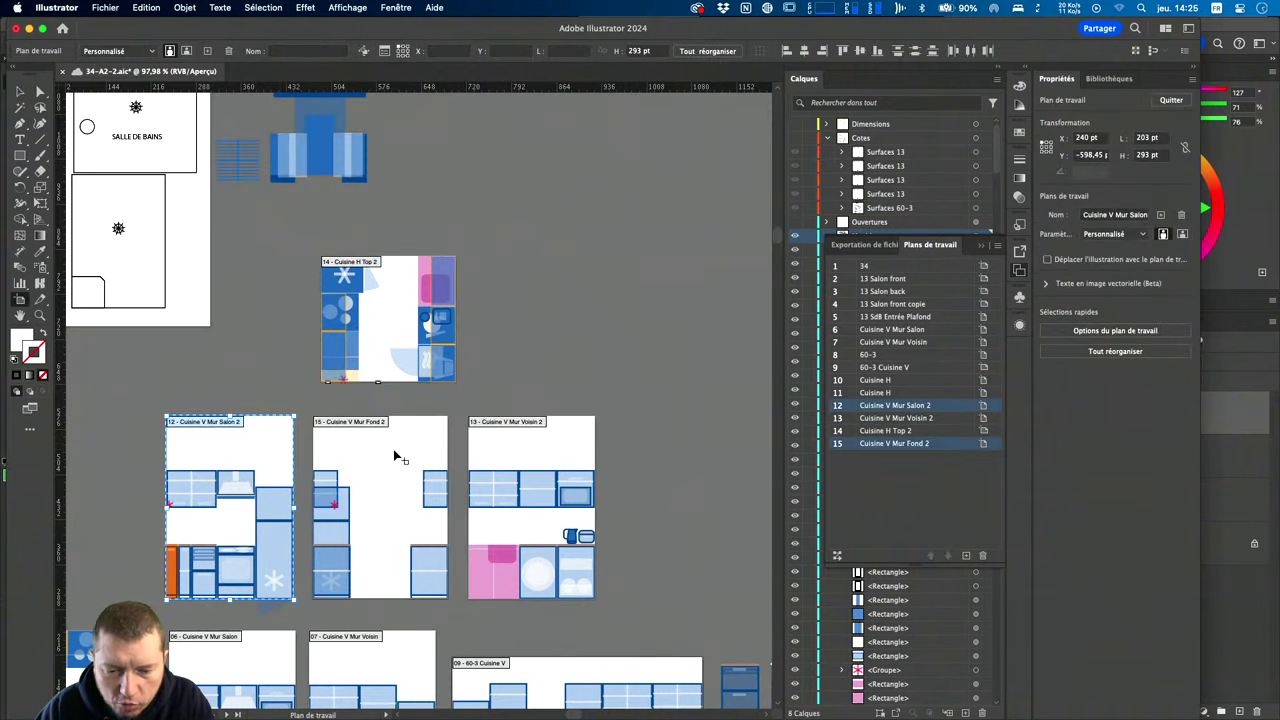
{"action": "left_click", "coordinate": [522, 460], "text": "shift"}
{"action": "left_click_drag", "start_coordinate": [521, 456], "coordinate": [833, 300]}
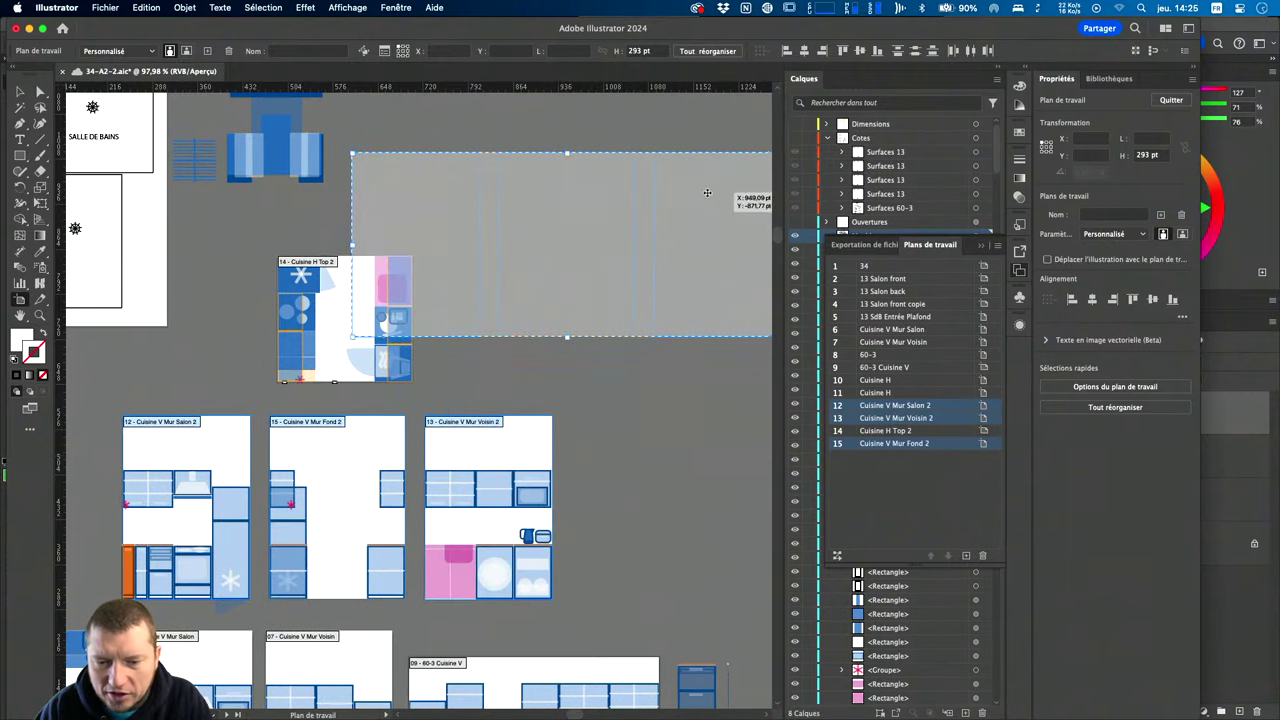
{"action": "mouse_move", "coordinate": [833, 300]}
{"action": "left_mouse_down"}
{"action": "mouse_move", "coordinate": [778, 154]}
{"action": "mouse_move", "coordinate": [668, 150]}
{"action": "left_mouse_up"}
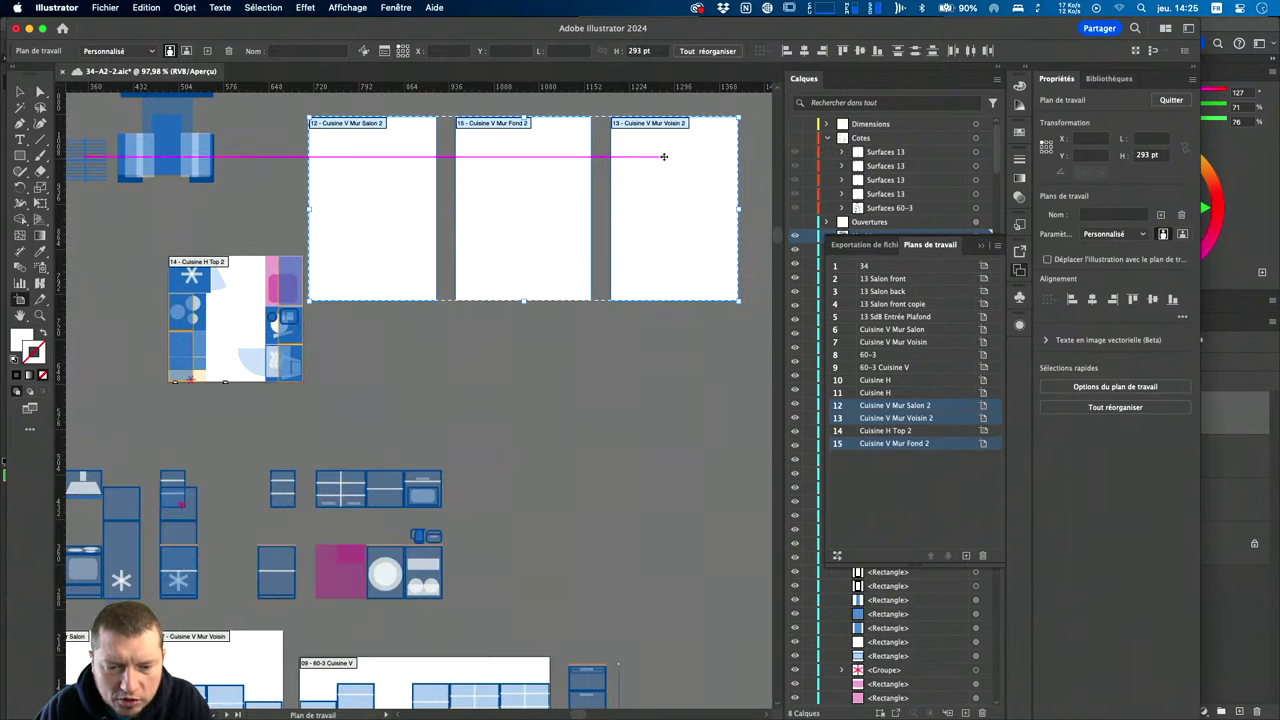
{"action": "key", "text": "super+z"}
{"action": "left_click", "coordinate": [364, 52]}
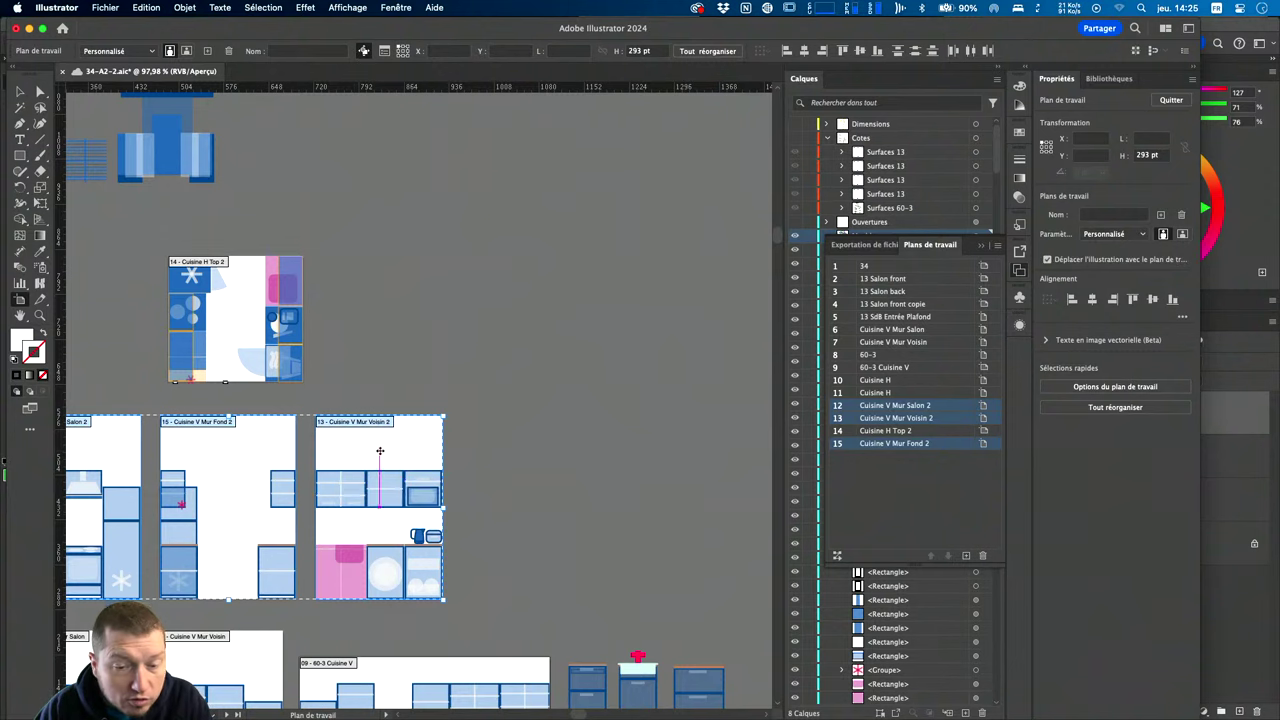
{"action": "left_click_drag", "start_coordinate": [380, 451], "coordinate": [706, 162]}
{"action": "key", "text": "Return"}
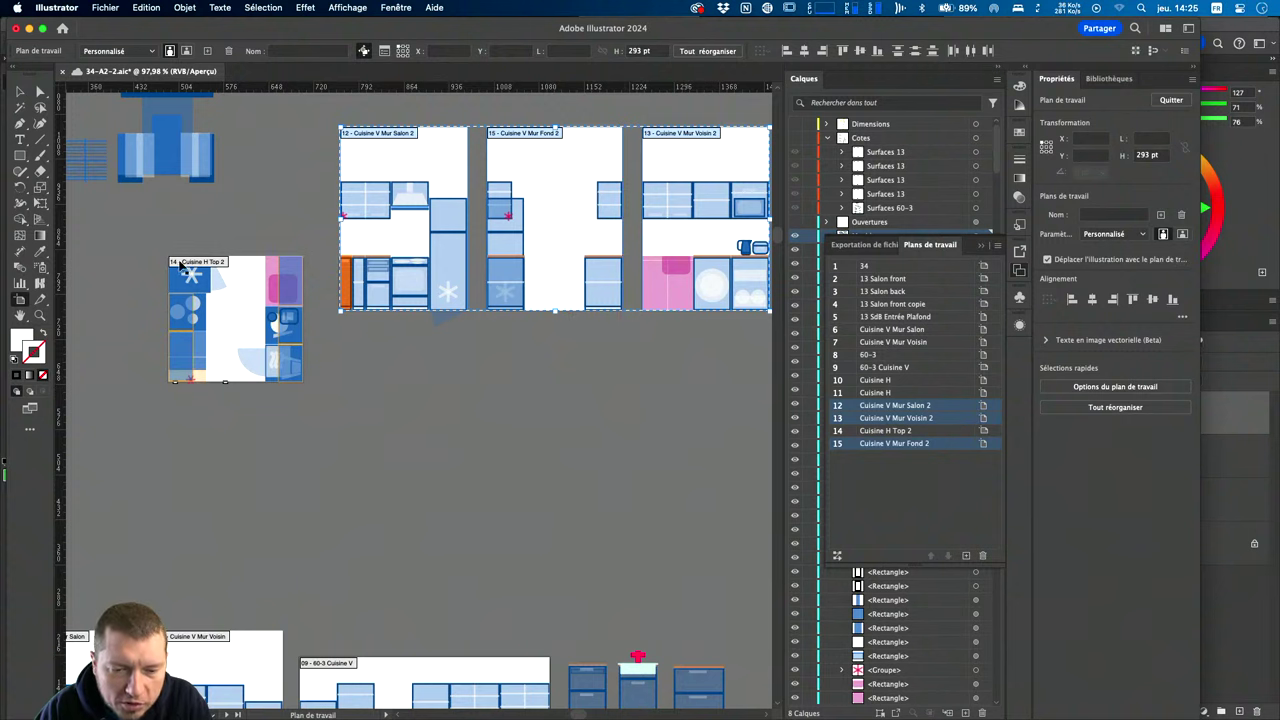
Move the Cuisine H Top 2 artboard beneath the middle Fond 2 wall.
{"action": "left_click", "coordinate": [239, 270]}
{"action": "left_click_drag", "start_coordinate": [239, 270], "coordinate": [557, 350]}
{"action": "key", "text": "Return"}
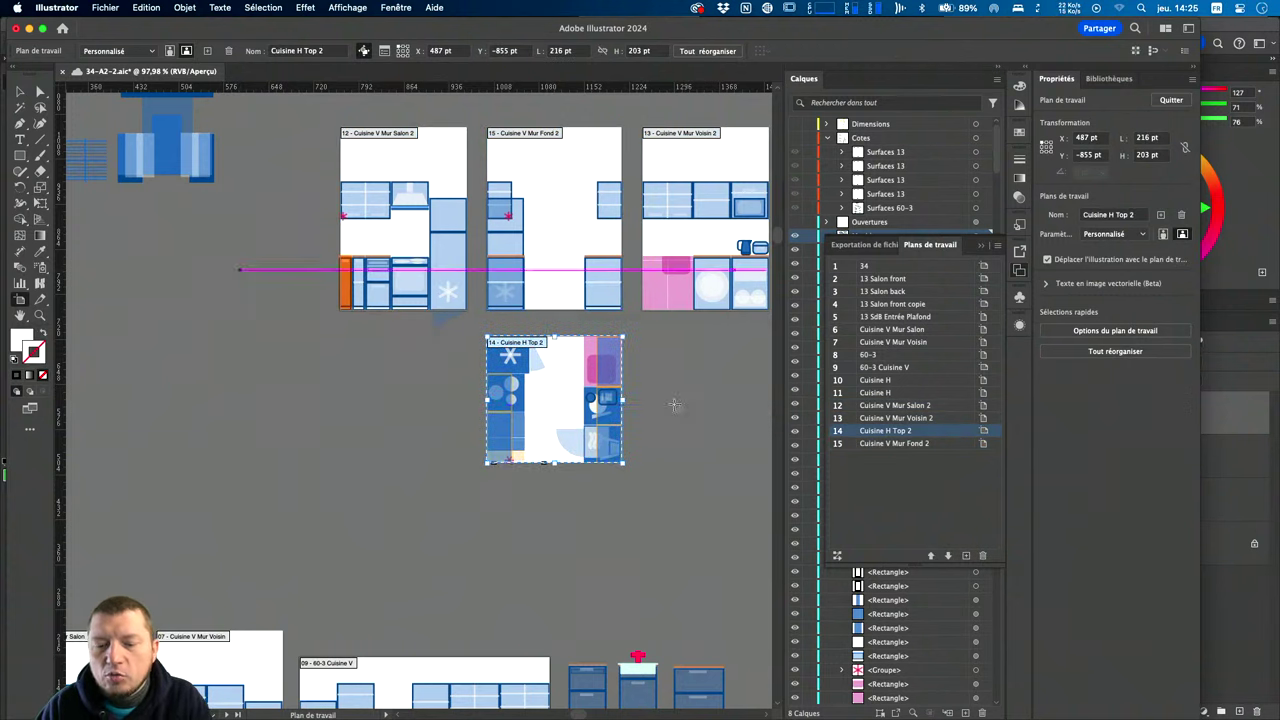
{"action": "scroll", "coordinate": [680, 371], "scroll_direction": "right", "scroll_amount": 5}
{"action": "scroll", "coordinate": [680, 371], "scroll_direction": "up", "scroll_amount": 4}
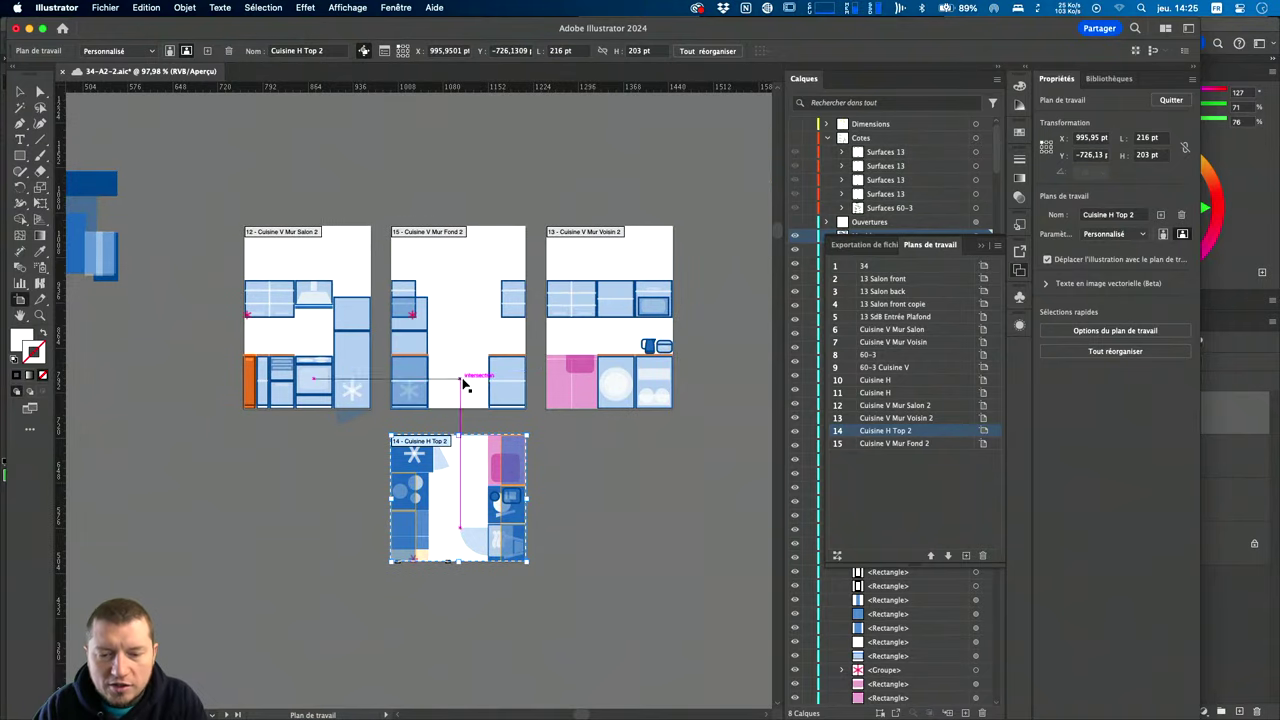
{"action": "scroll", "coordinate": [466, 377], "scroll_direction": "up", "scroll_amount": 2}
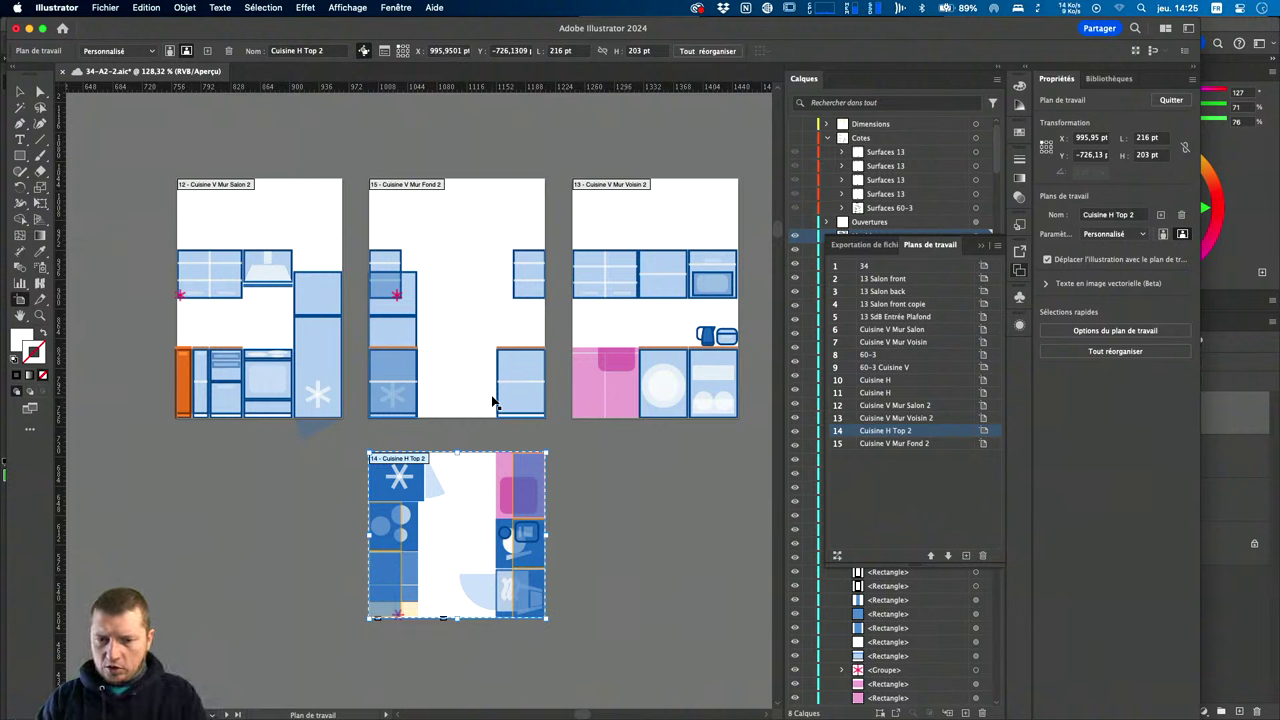
Select all four kitchen artboards together and nudge them as one set.
{"action": "left_click", "coordinate": [314, 229], "text": "shift"}
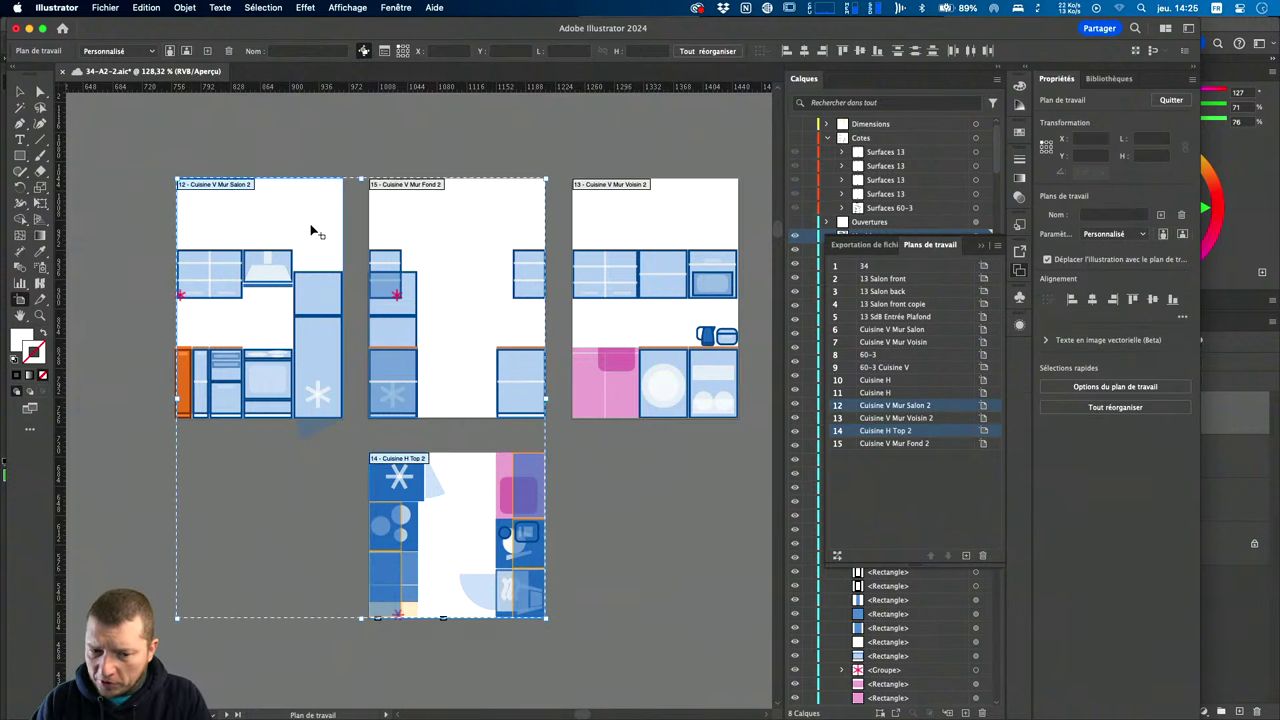
{"action": "left_click", "coordinate": [455, 238], "text": "shift"}
{"action": "left_click", "coordinate": [655, 207], "text": "shift"}
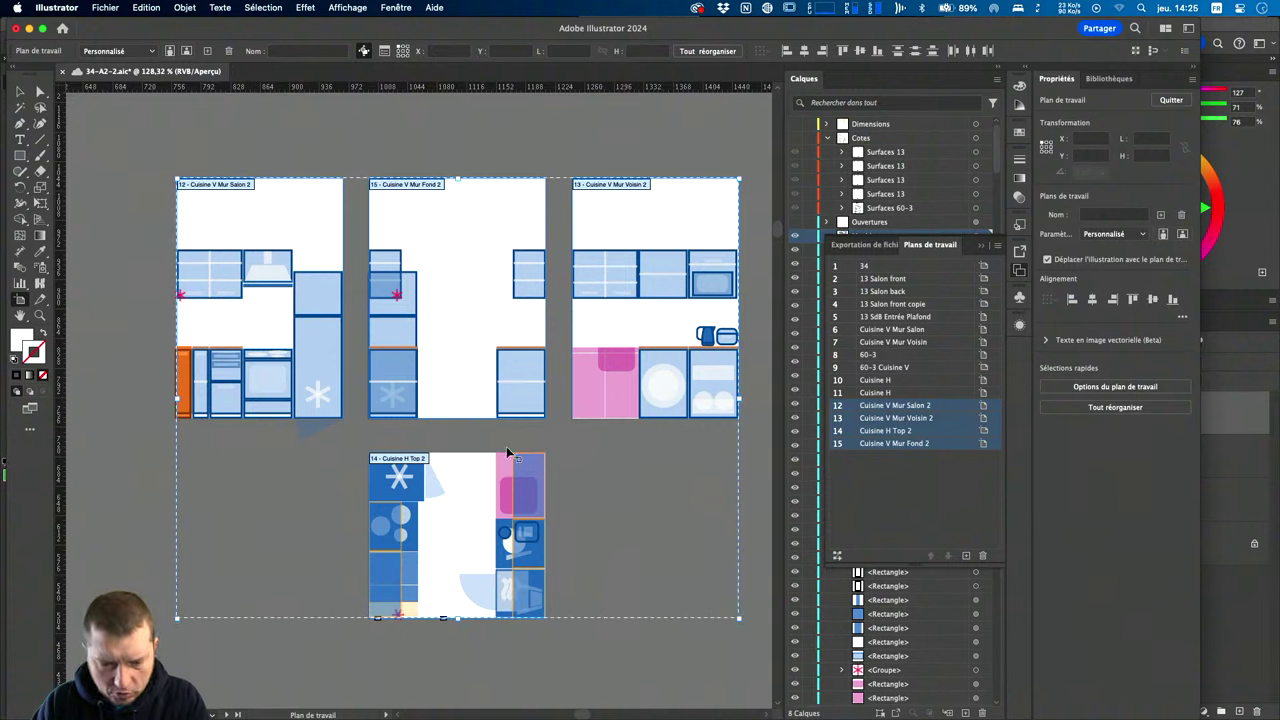
{"action": "left_click_drag", "start_coordinate": [507, 453], "coordinate": [507, 458]}
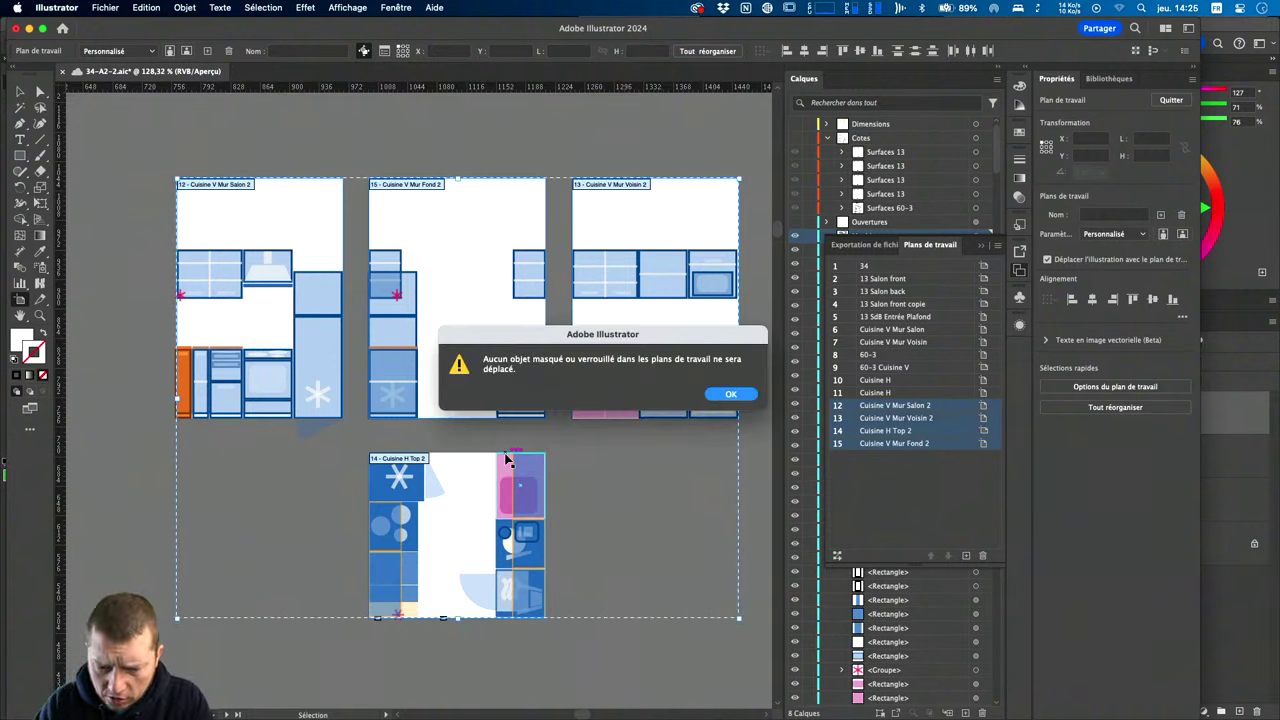
Create a new document from the 297 × 210 mm Impression preset.
{"action": "key", "text": "Return"}
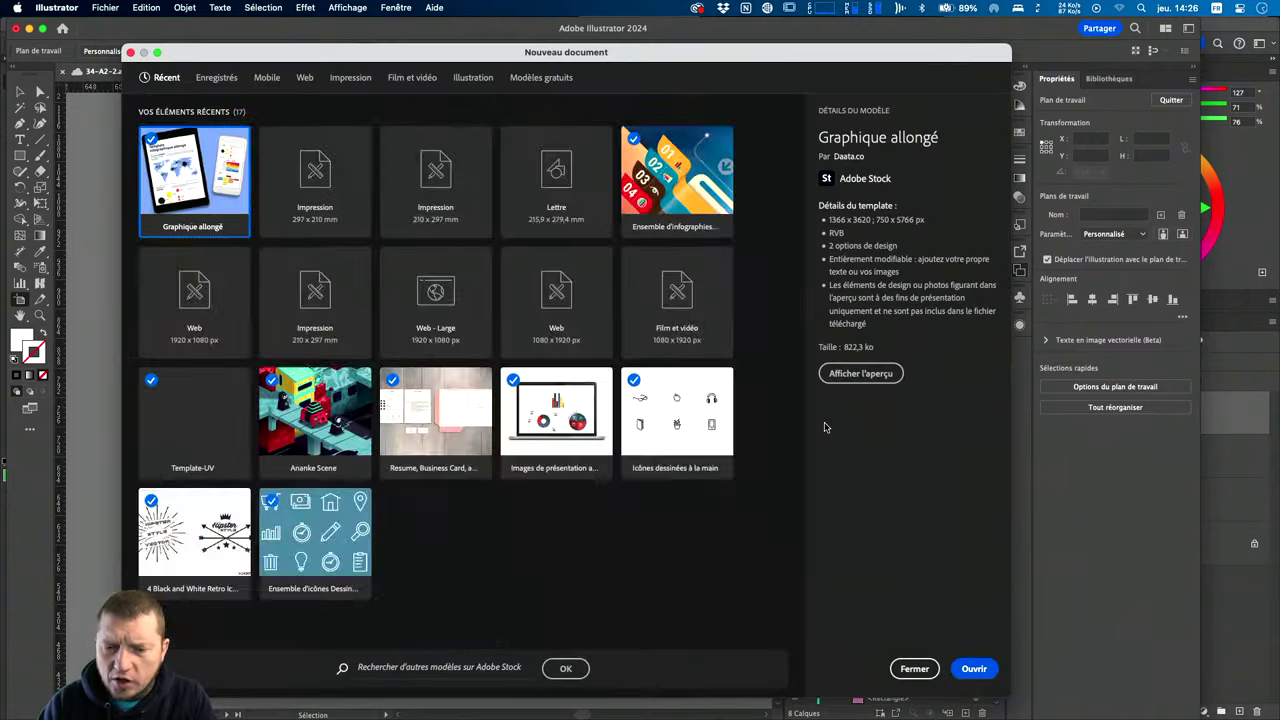
{"action": "key", "text": "super+n"}
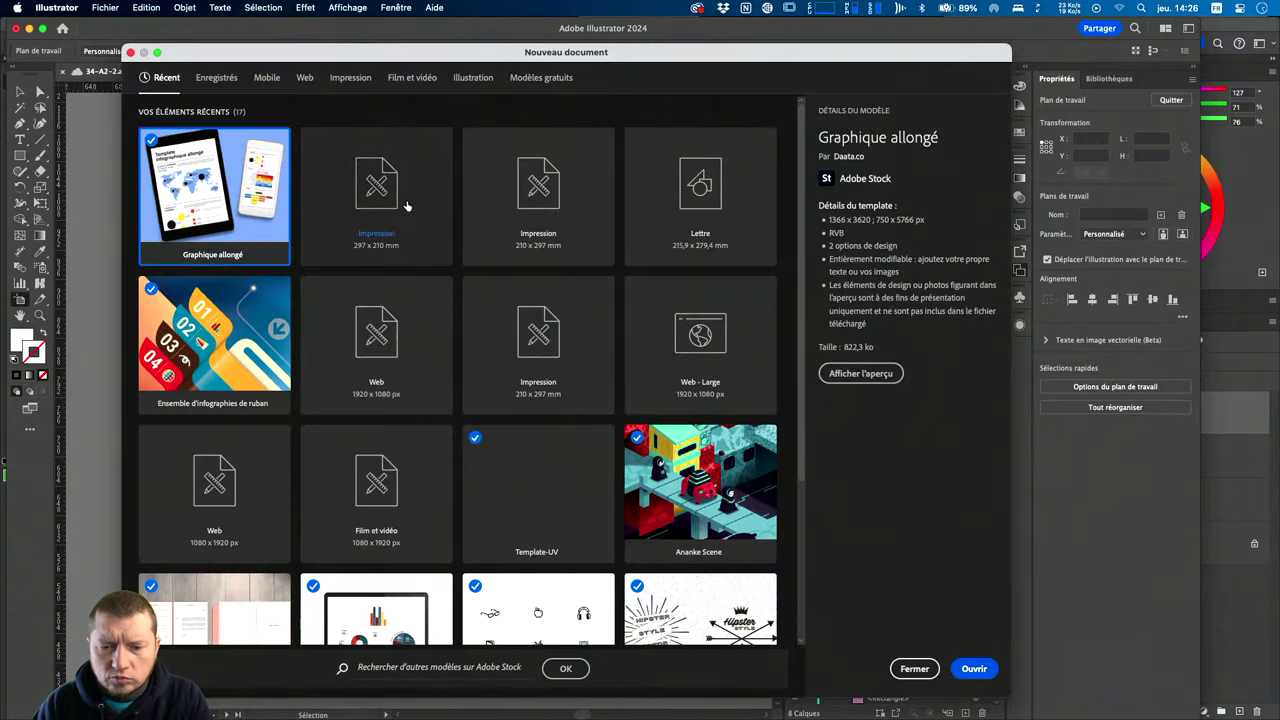
{"action": "left_click", "coordinate": [404, 206]}
{"action": "key", "text": "Return"}
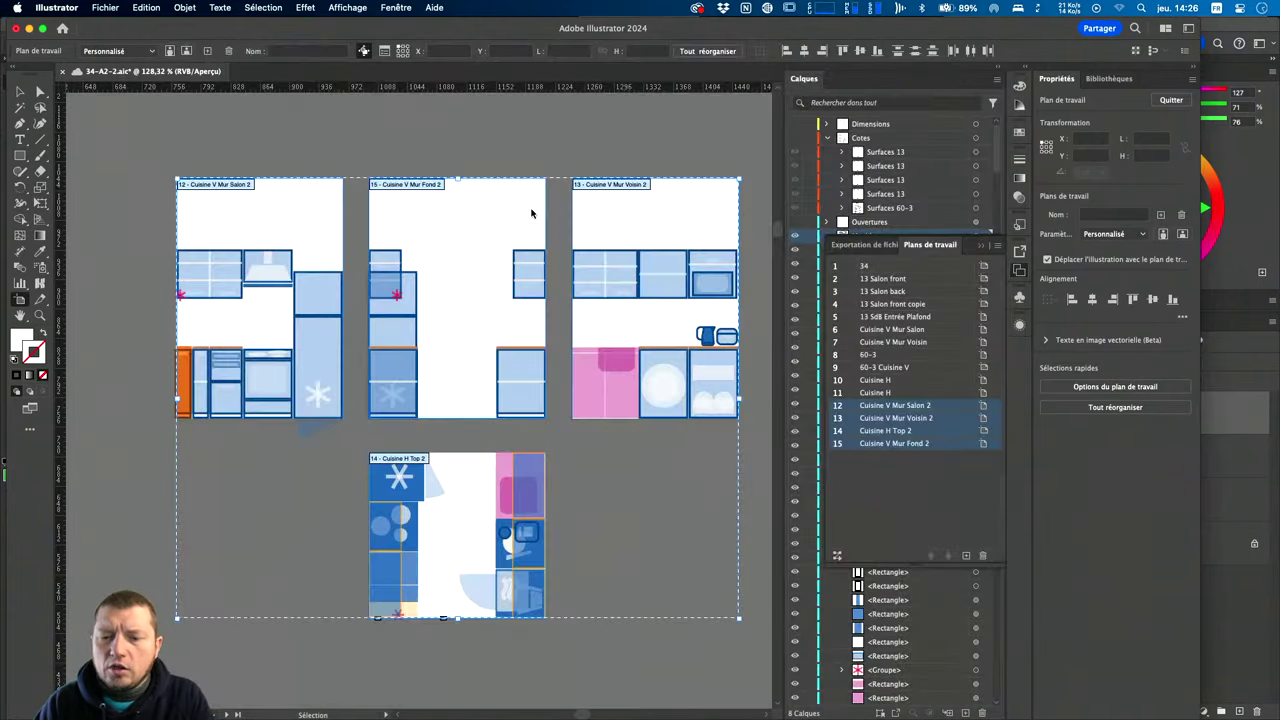
Paste the four kitchen artboards with their artwork into Sans titre-1 and zoom in.
{"action": "key", "text": "super+minus"}
{"action": "key", "text": "super+minus"}
{"action": "key", "text": "super+v"}
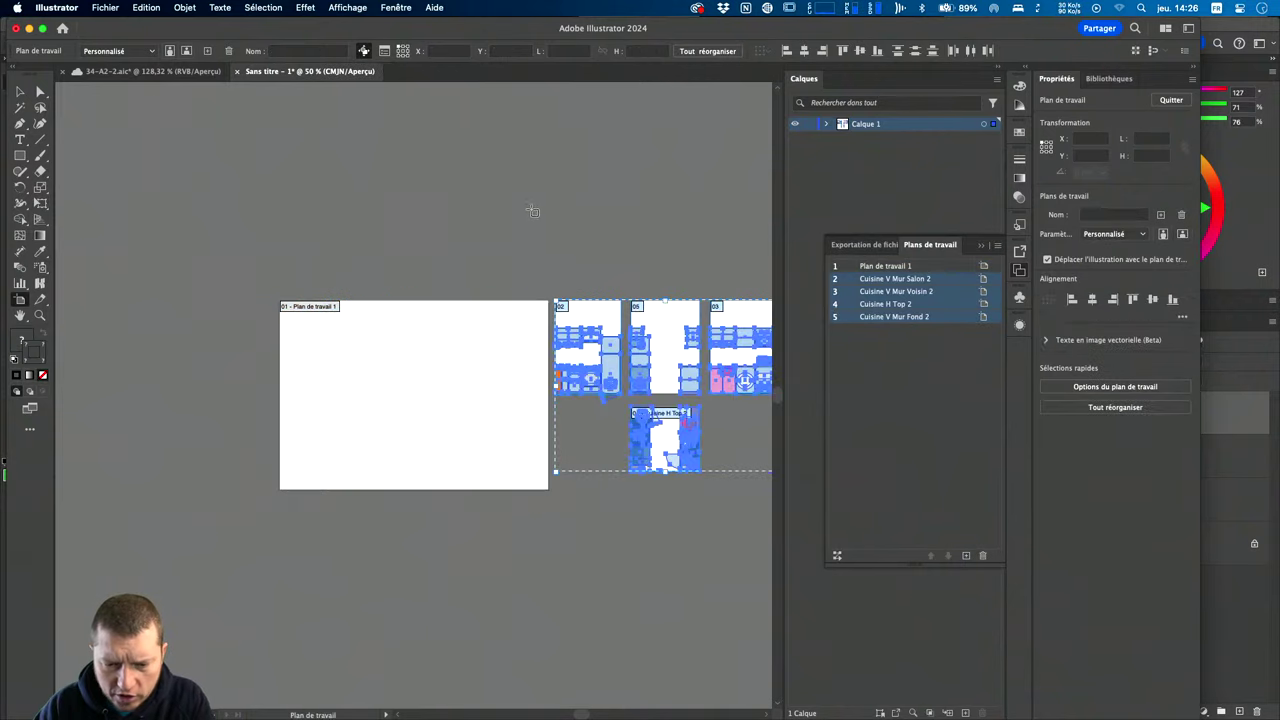
{"action": "scroll", "coordinate": [530, 212], "scroll_direction": "right", "scroll_amount": 3}
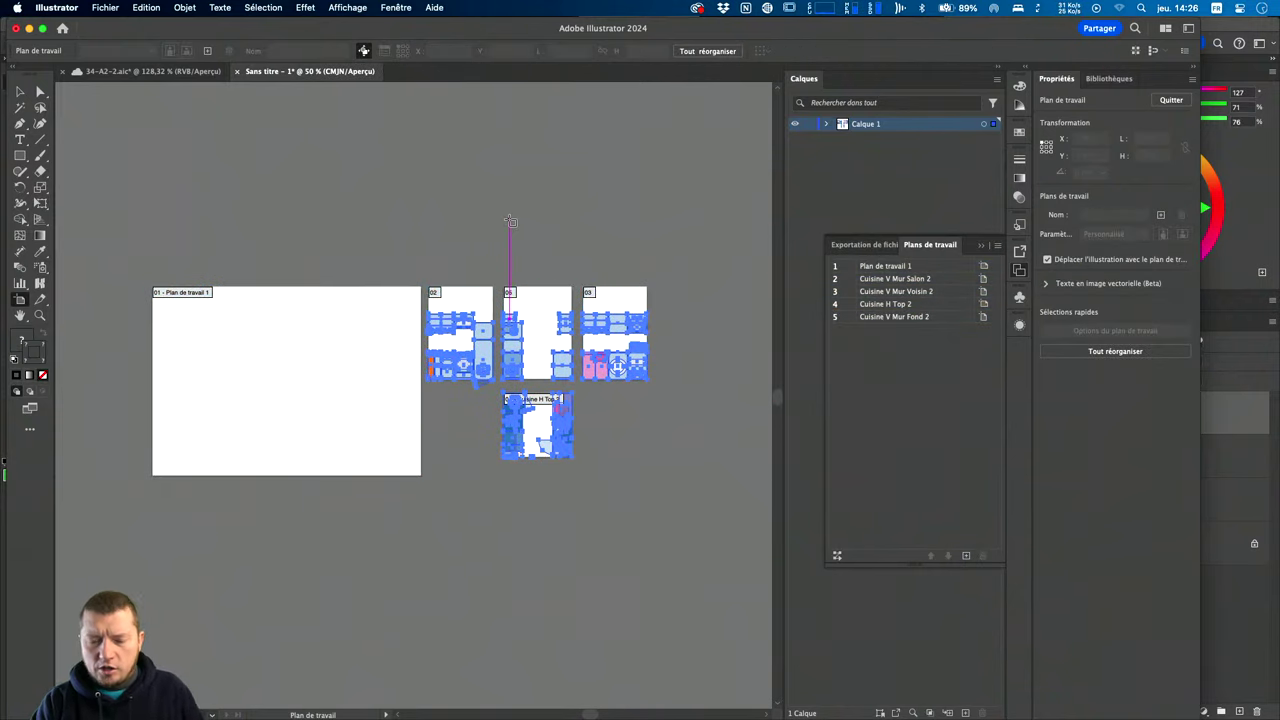
{"action": "key", "text": "super+plus"}
{"action": "key", "text": "super+plus"}
{"action": "key", "text": "Escape"}
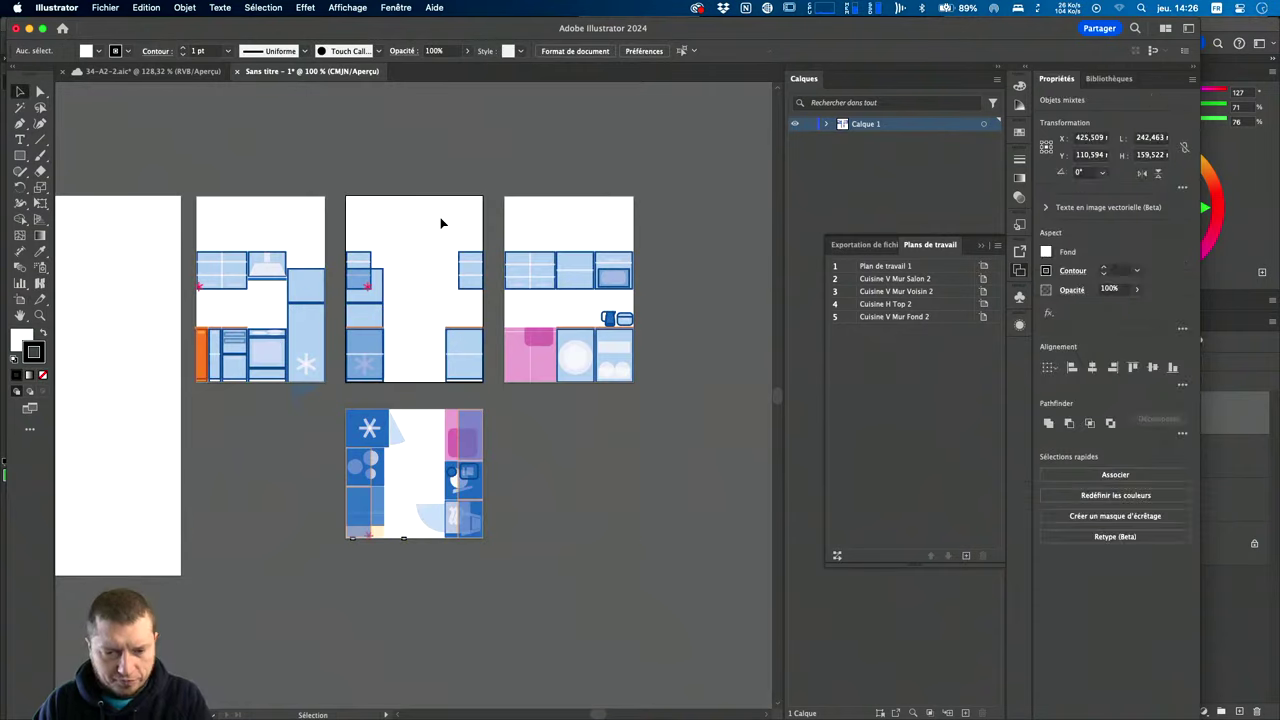
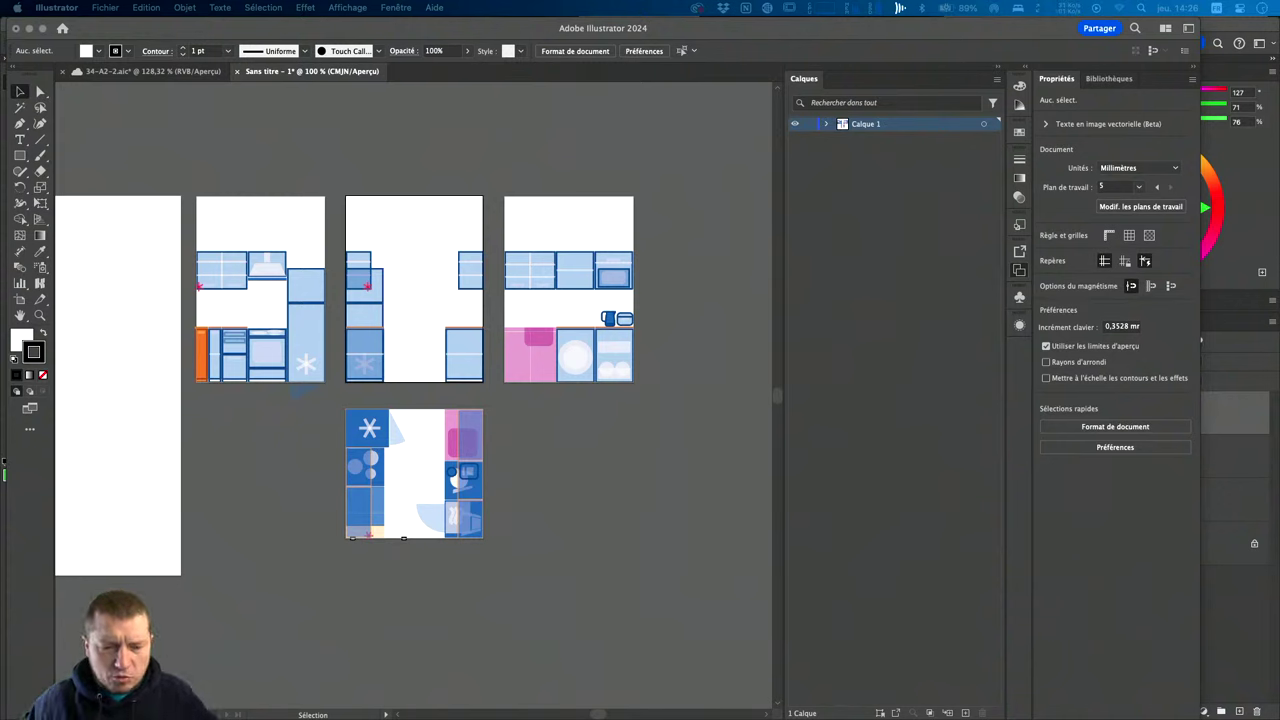
Open the Ask Ps library in Libraries and group its items by Type.
{"action": "left_click", "coordinate": [1126, 80]}
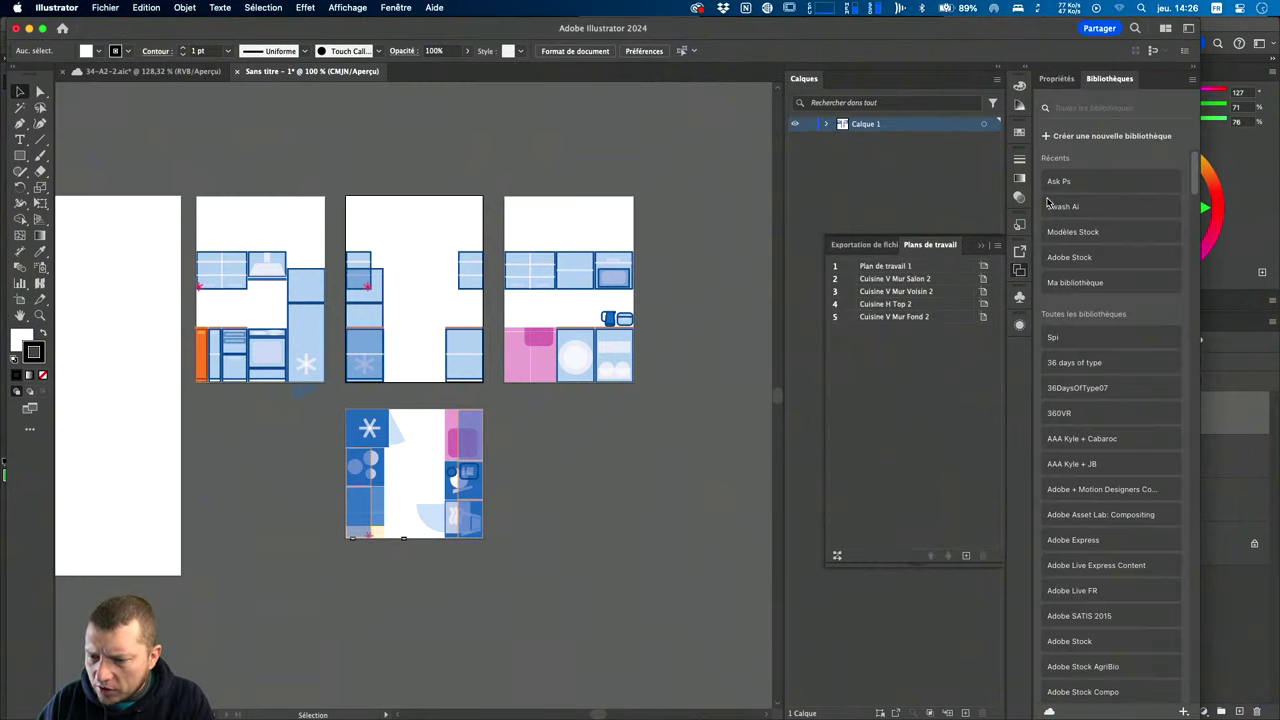
{"action": "left_click", "coordinate": [1068, 182]}
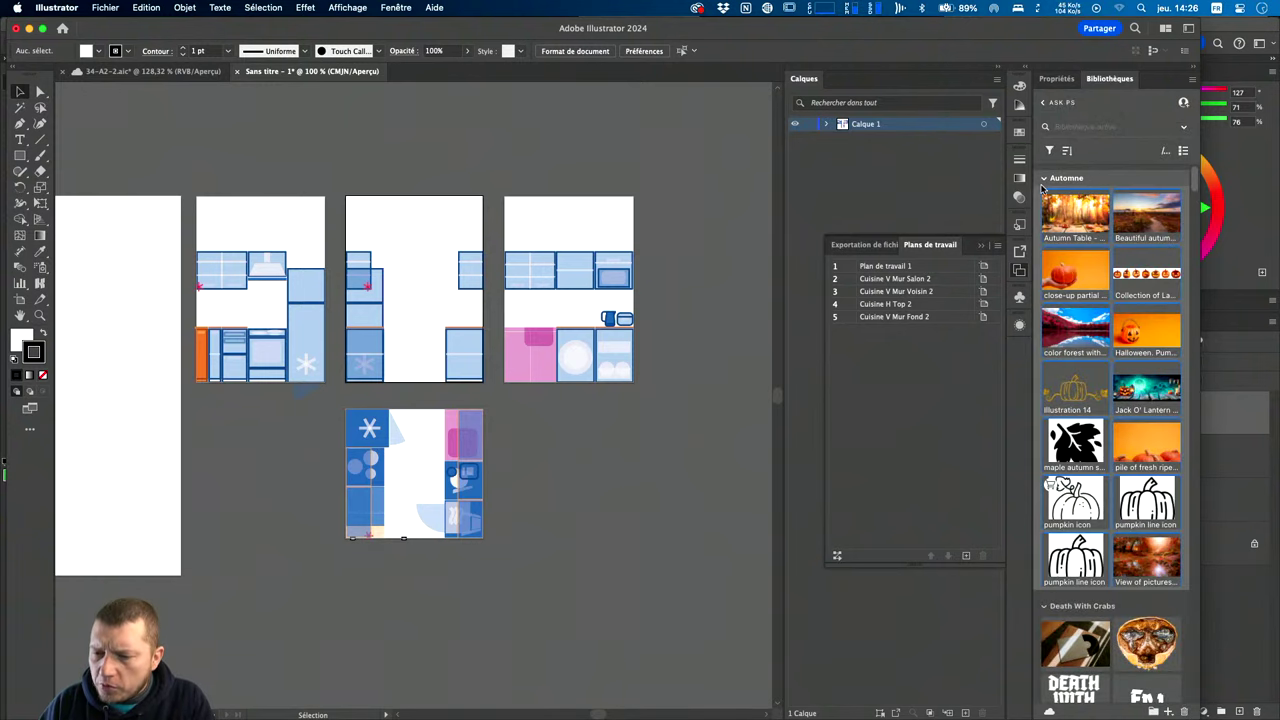
{"action": "left_click", "coordinate": [1049, 150]}
{"action": "left_click", "coordinate": [1066, 150]}
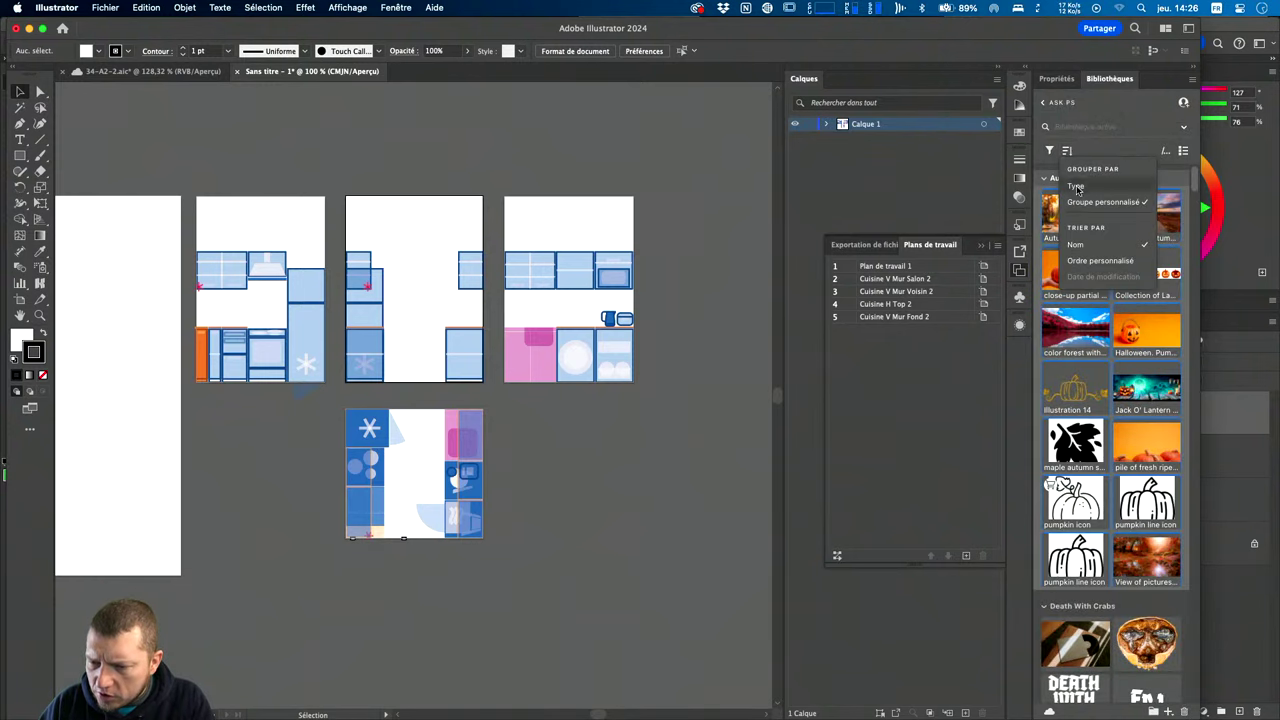
{"action": "left_click", "coordinate": [1088, 188]}
Collapse Couleurs, Thèmes de couleur and Styles de caractère, and sort graphics by Date de modification.
{"action": "left_click", "coordinate": [1045, 178]}
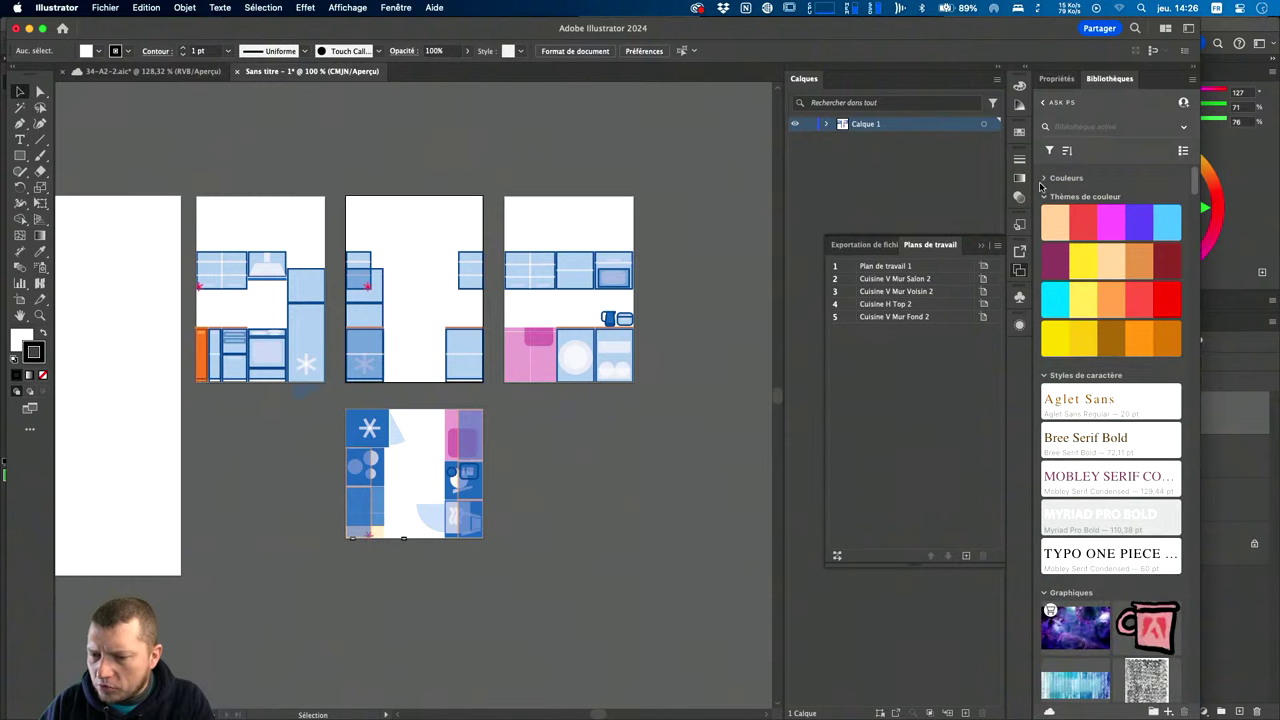
{"action": "left_click", "coordinate": [1045, 197]}
{"action": "left_click", "coordinate": [1046, 215]}
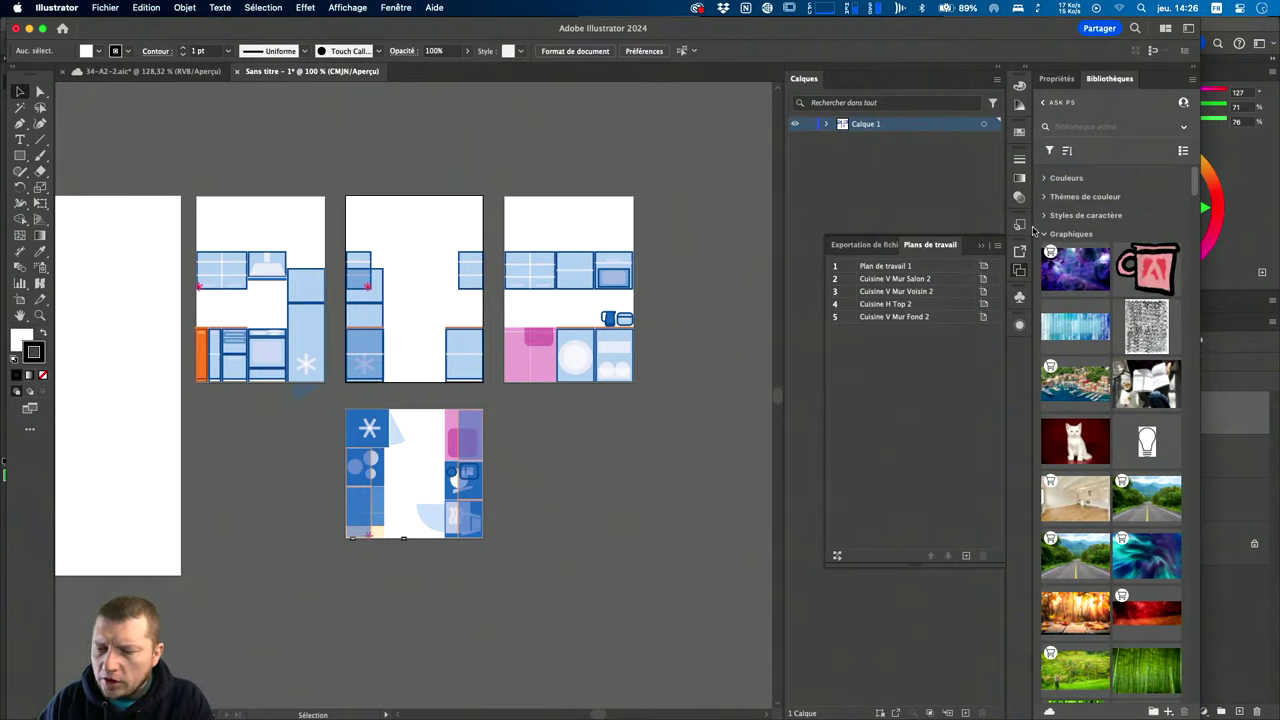
{"action": "left_click", "coordinate": [1067, 150]}
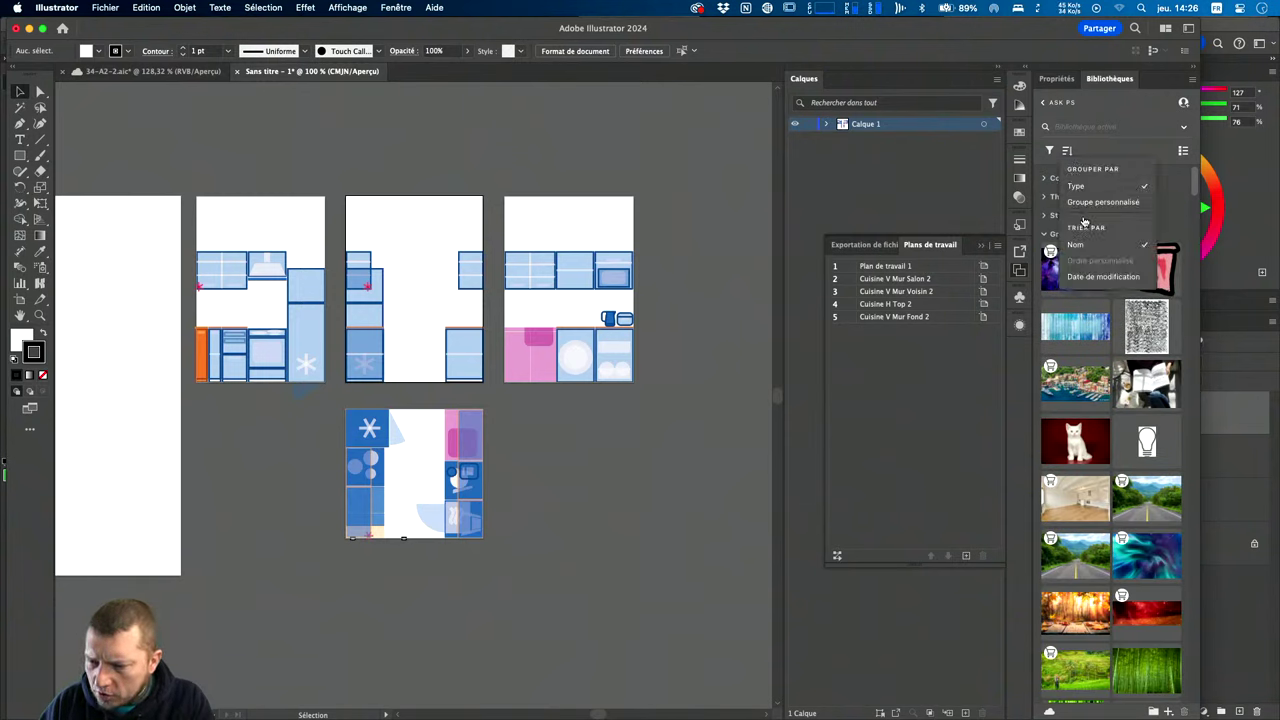
{"action": "left_click", "coordinate": [1090, 277]}
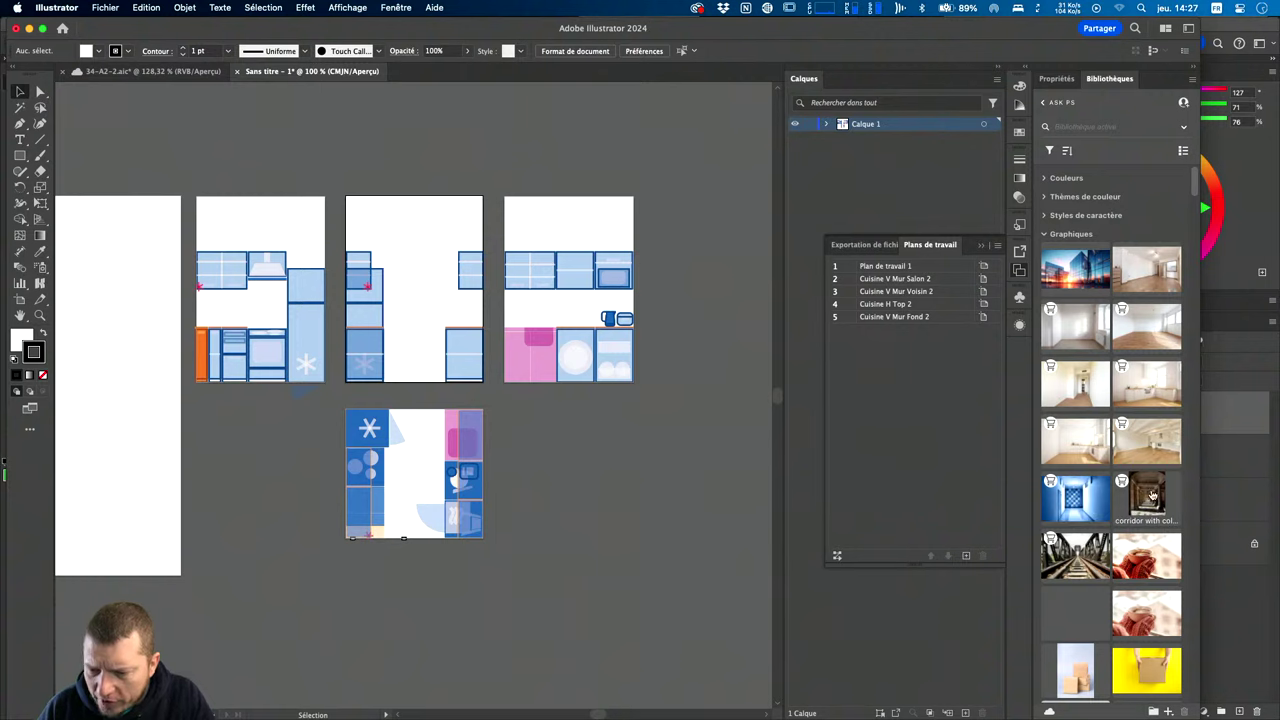
Place the corridor stock photo on artboard 1 and zoom to 200%.
{"action": "left_click_drag", "start_coordinate": [1147, 497], "coordinate": [525, 412]}
{"action": "left_click", "coordinate": [525, 412]}
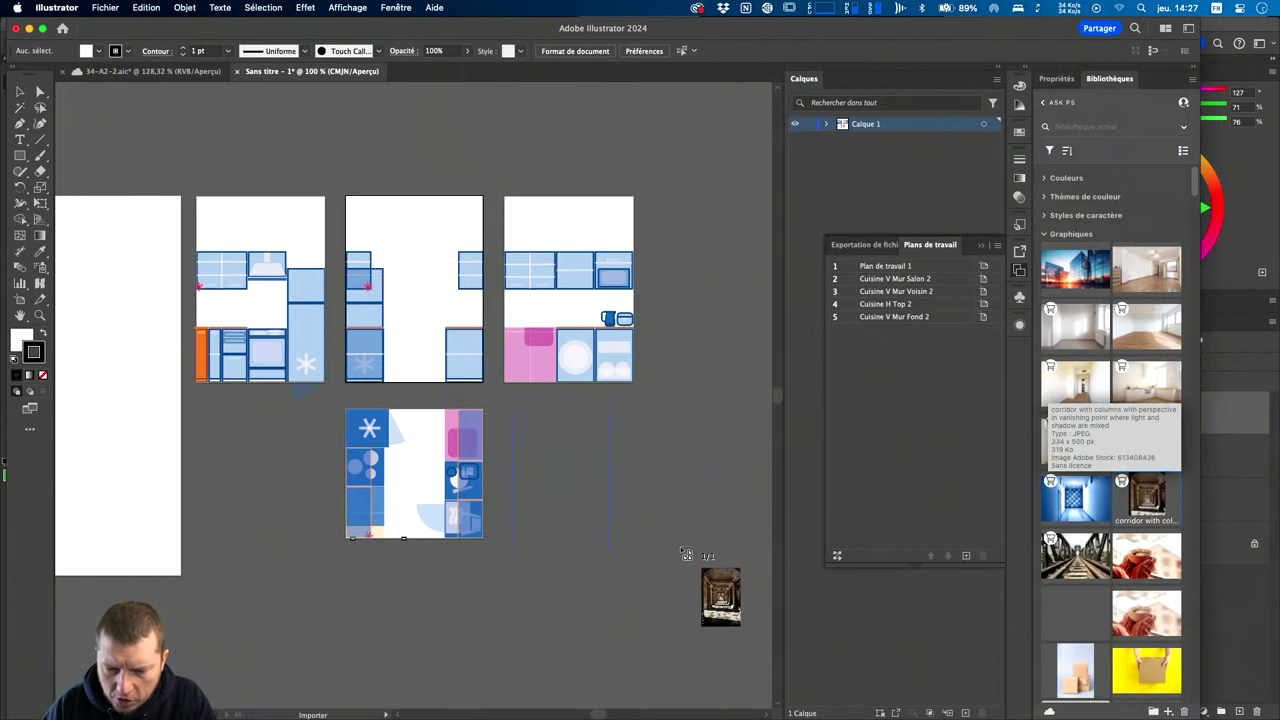
{"action": "left_click_drag", "start_coordinate": [557, 470], "coordinate": [125, 327]}
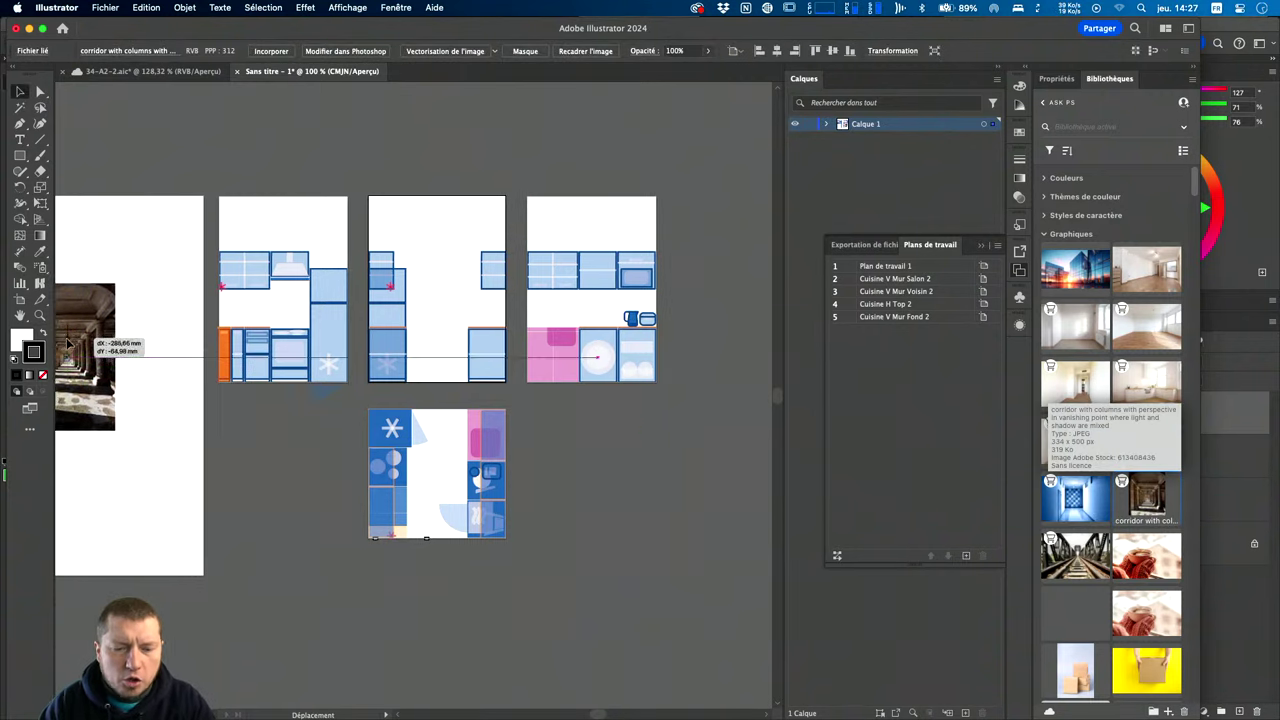
{"action": "left_click_drag", "start_coordinate": [230, 330], "coordinate": [608, 330]}
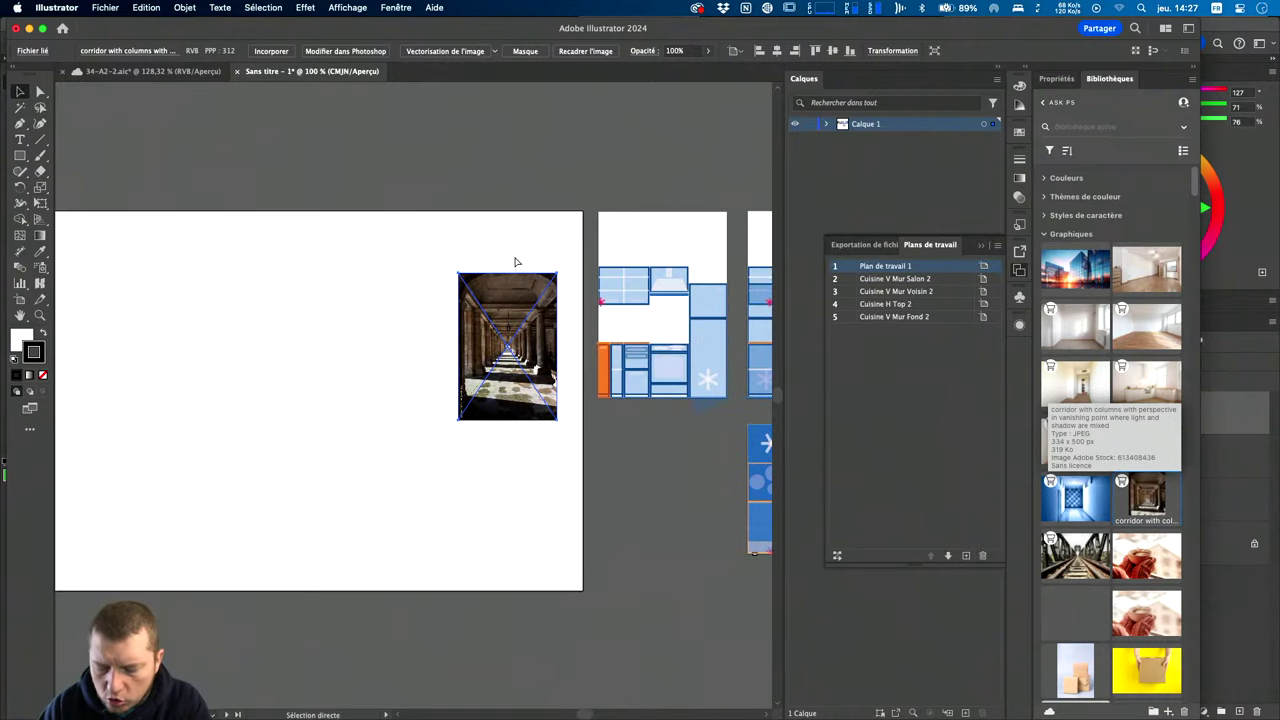
{"action": "key", "text": "ctrl+plus"}
{"action": "key", "text": "ctrl+plus"}
Place the Steel structure railway bridge photo left of the corridor photo.
{"action": "left_click_drag", "start_coordinate": [410, 610], "coordinate": [593, 446]}
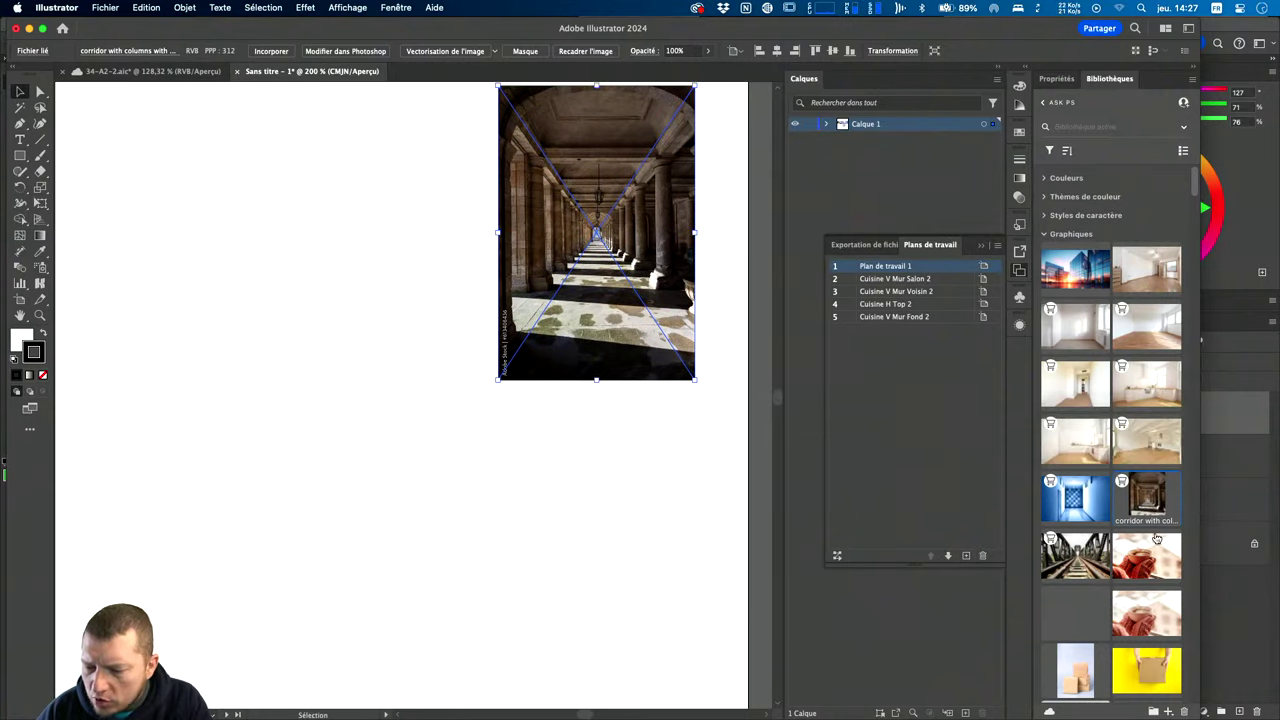
{"action": "left_click_drag", "start_coordinate": [1075, 555], "coordinate": [292, 280]}
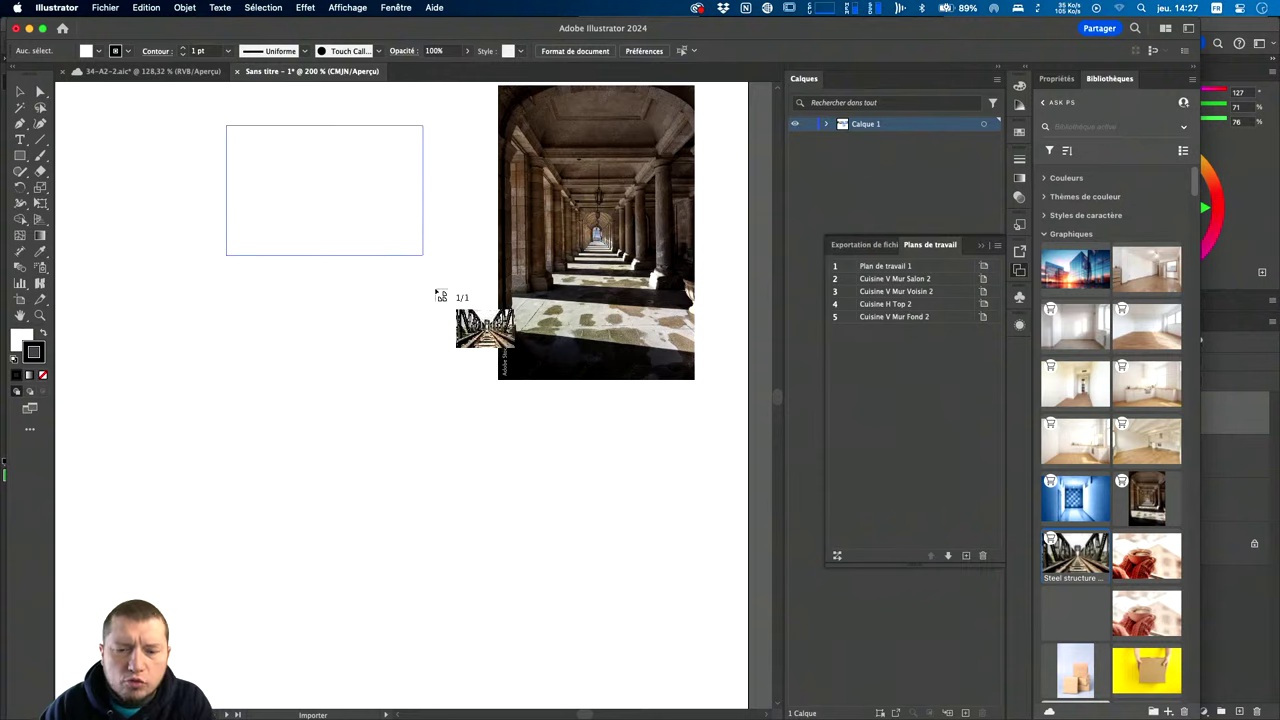
{"action": "left_click_drag", "start_coordinate": [226, 126], "coordinate": [472, 288]}
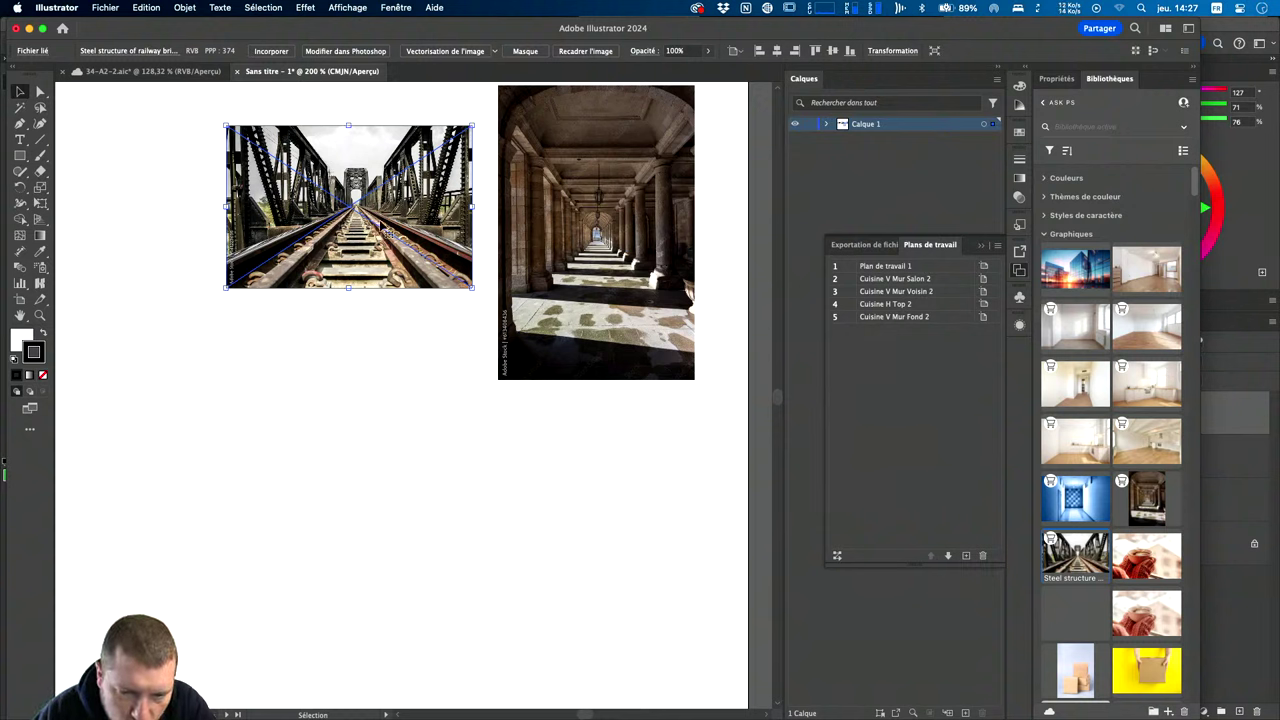
{"action": "left_click", "coordinate": [524, 547]}
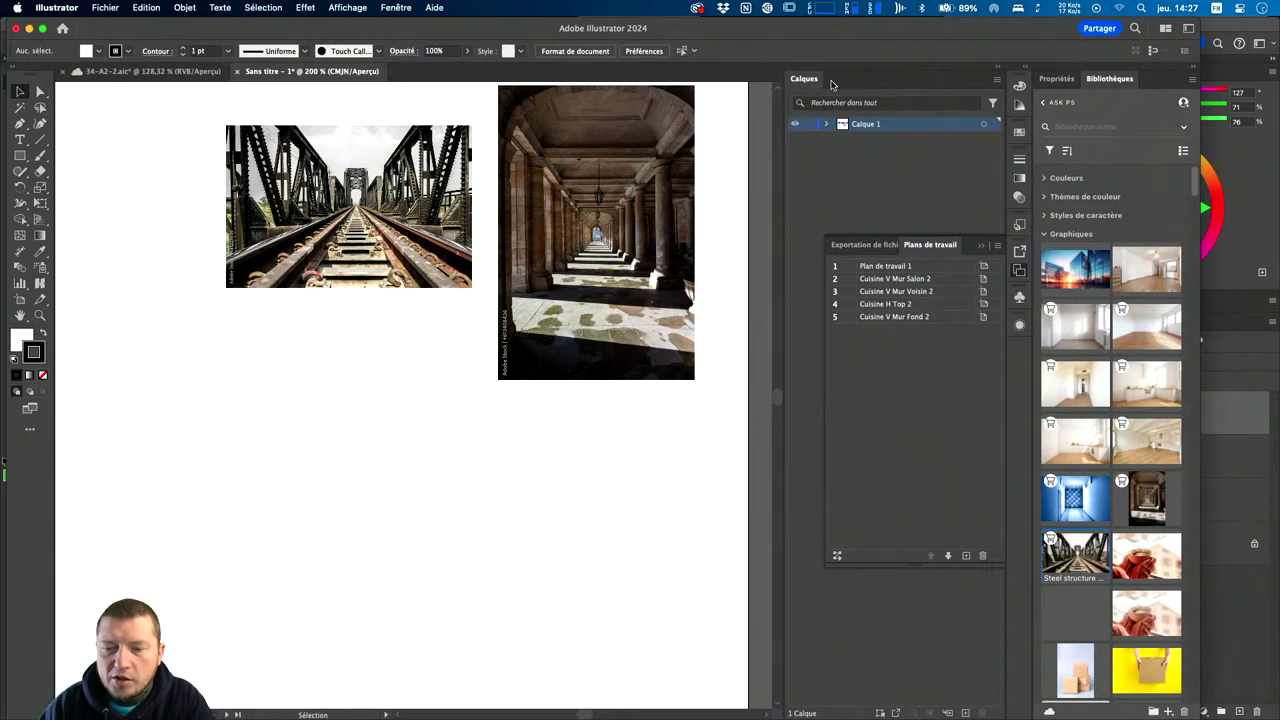
Turn on Estomper les images for Calque 1 and add a new layer above it.
{"action": "double_click", "coordinate": [917, 126]}
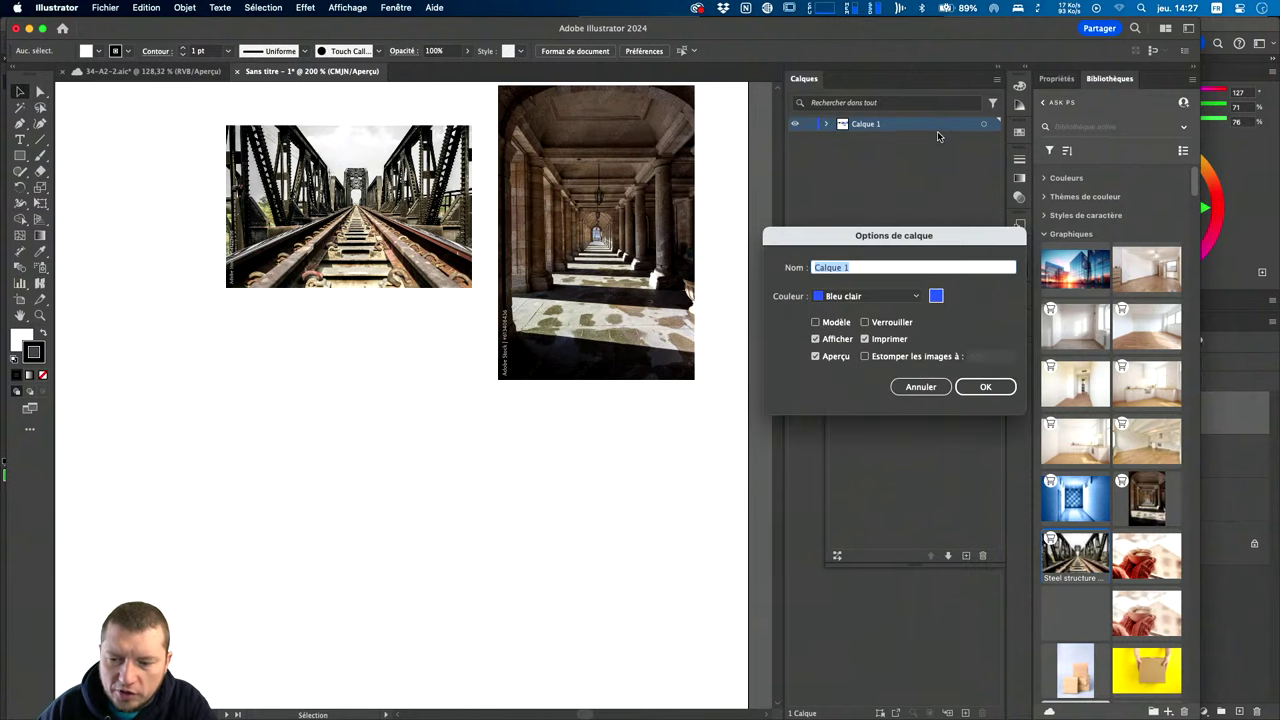
{"action": "left_click", "coordinate": [865, 357]}
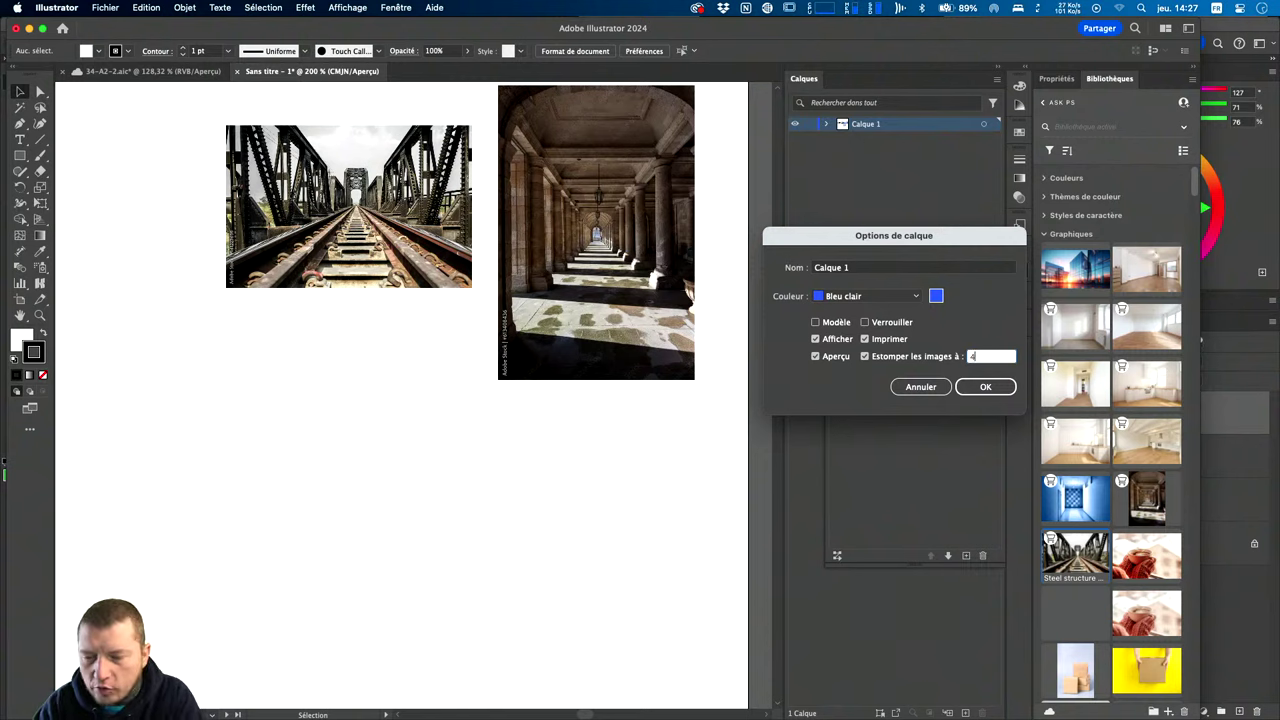
{"action": "type", "text": "0"}
{"action": "key", "text": "Return"}
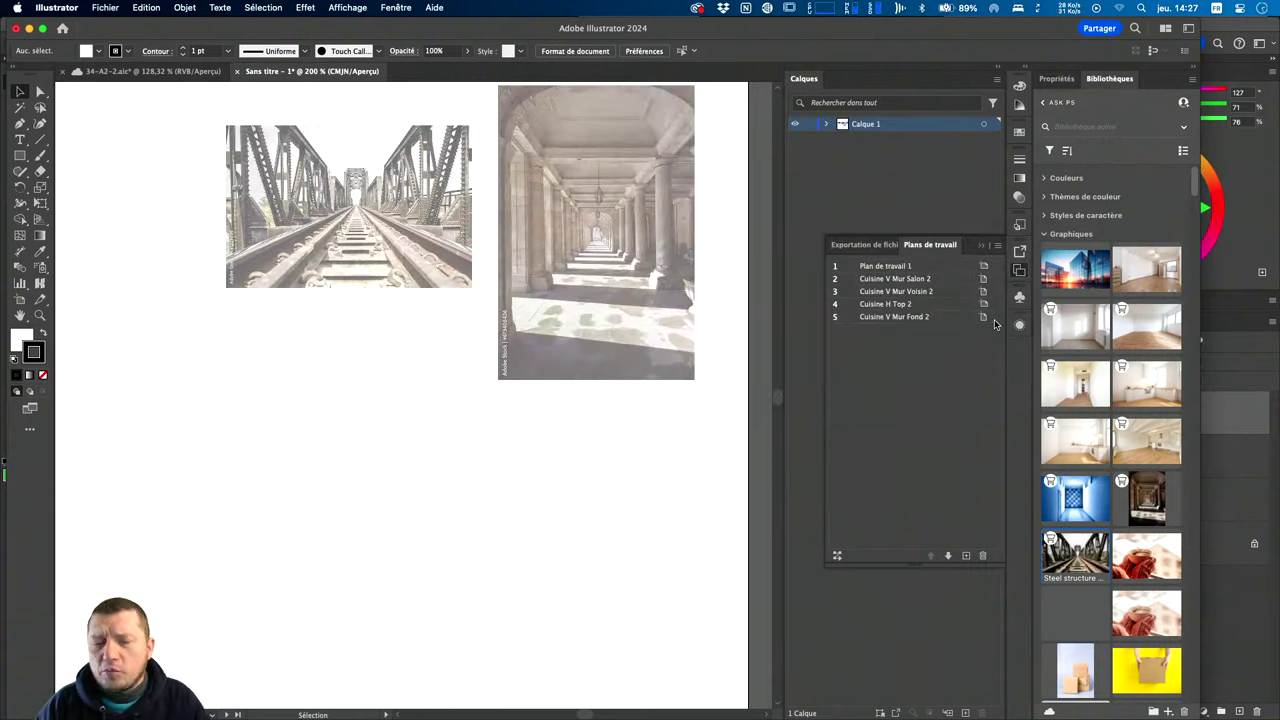
{"action": "left_click", "coordinate": [967, 713]}
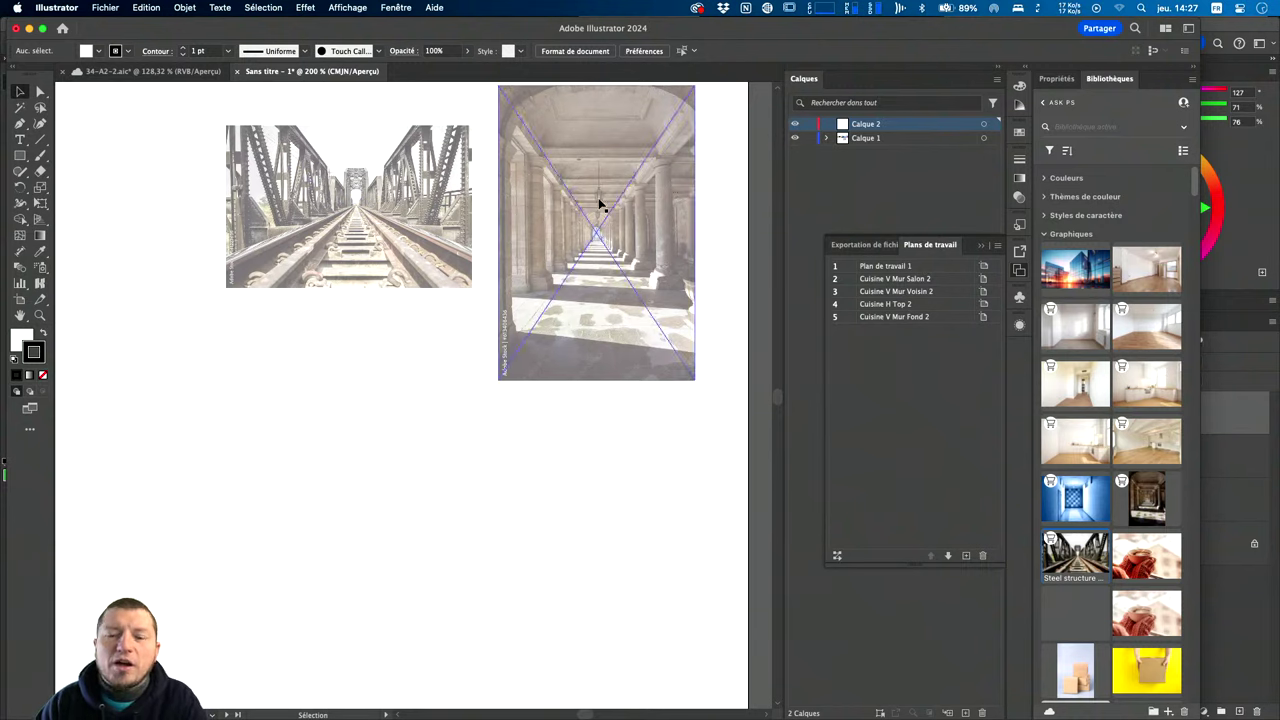
At 400% zoom, draw a first 0,25 pt perspective line through the bridge's vanishing point.
{"action": "key", "text": "super+equal"}
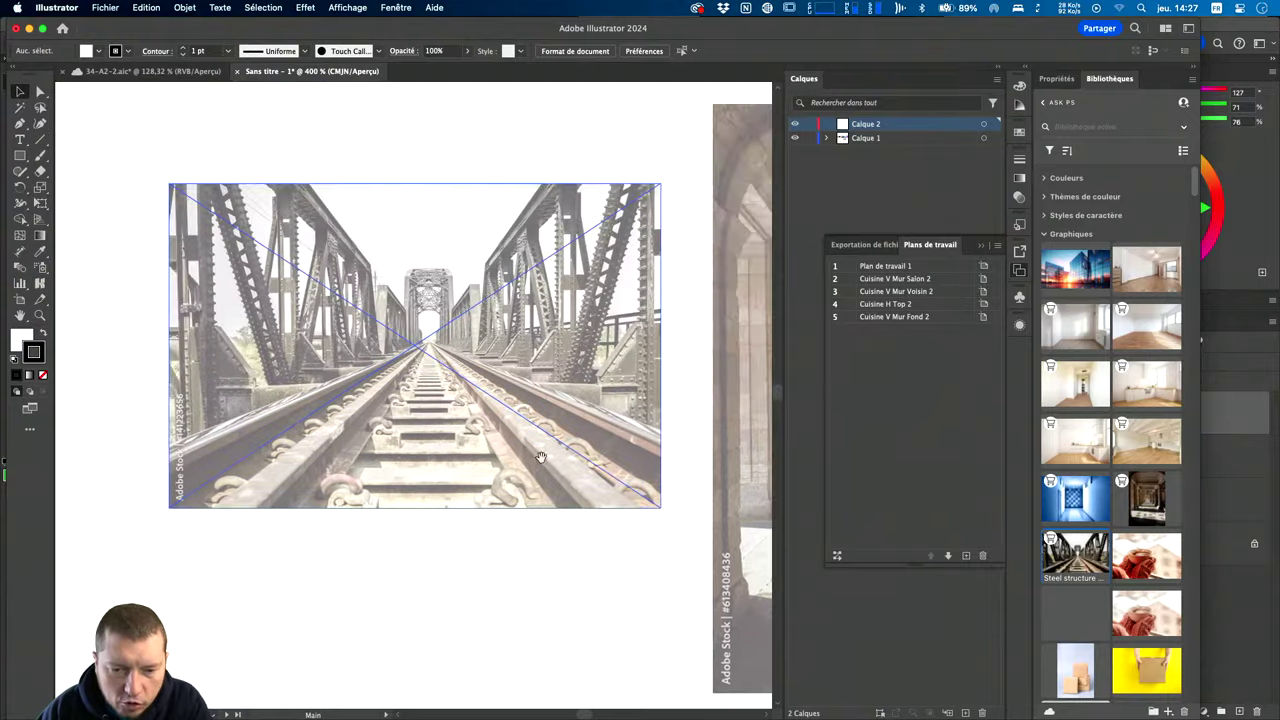
{"action": "left_click", "coordinate": [40, 143]}
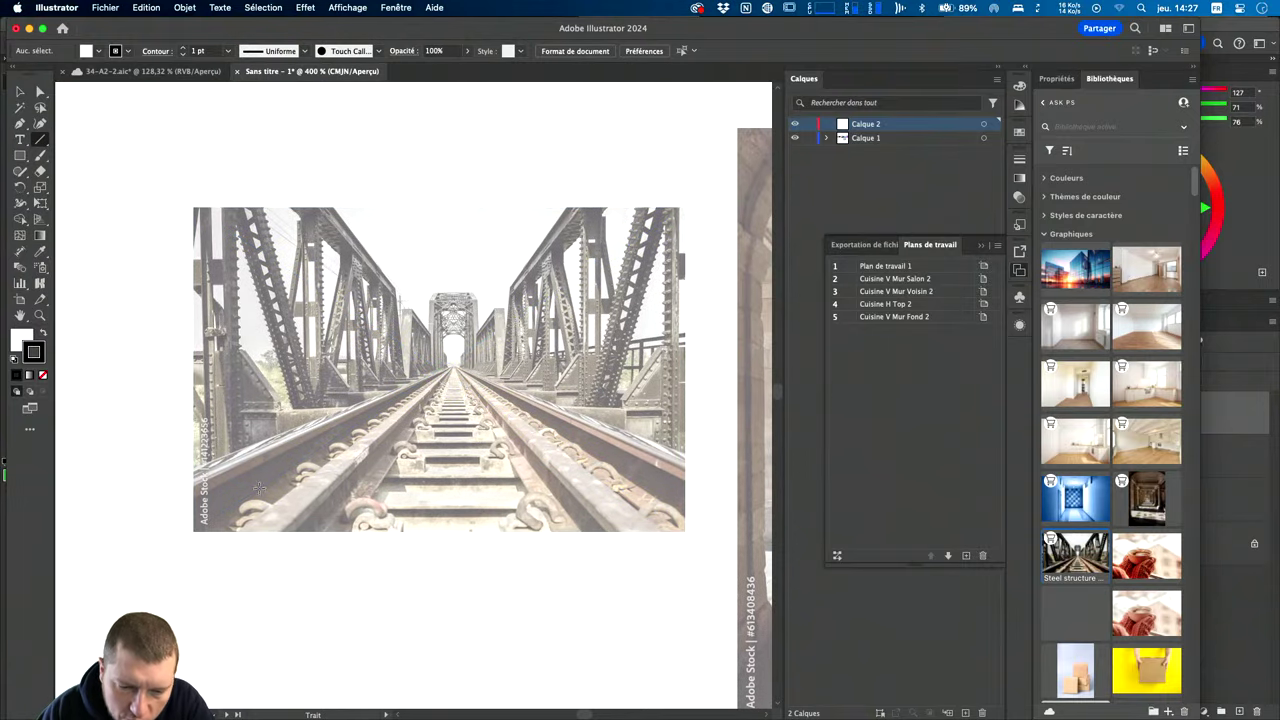
{"action": "left_click", "coordinate": [207, 483], "text": "super"}
{"action": "left_click_drag", "start_coordinate": [193, 484], "coordinate": [507, 341]}
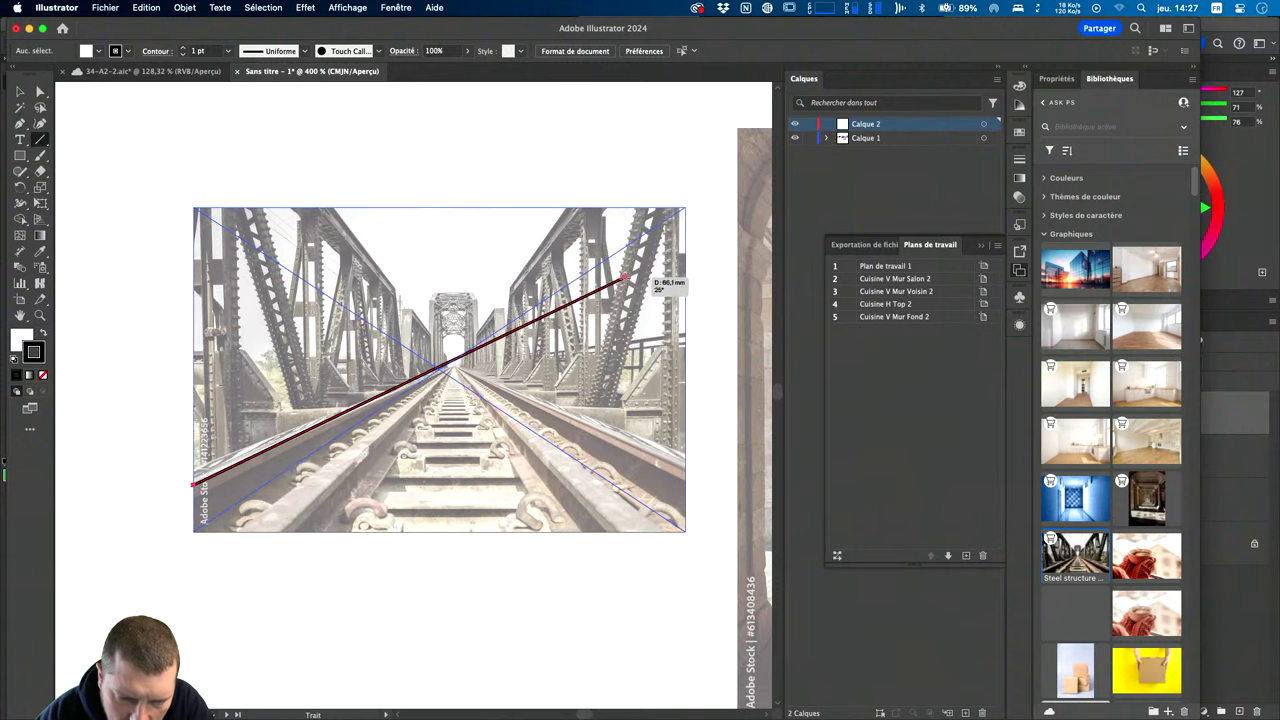
{"action": "left_click_drag", "start_coordinate": [507, 341], "coordinate": [620, 287]}
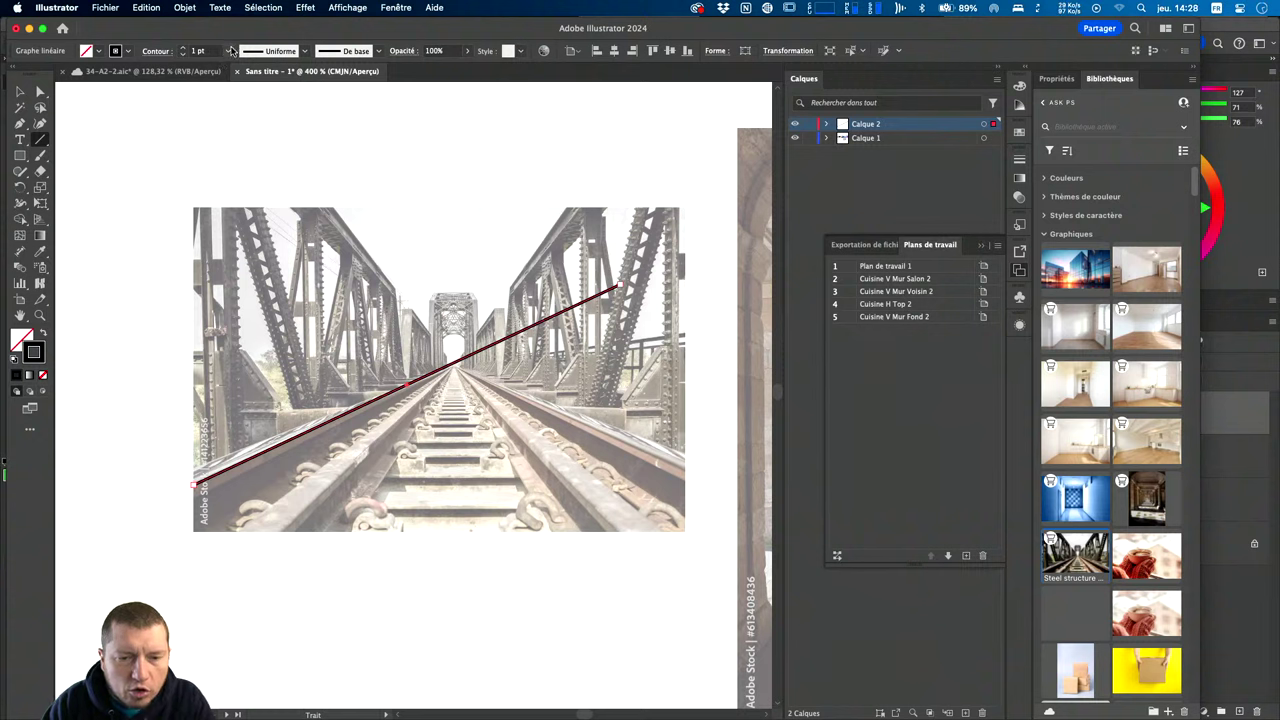
{"action": "left_click", "coordinate": [231, 51]}
{"action": "left_click", "coordinate": [239, 65]}
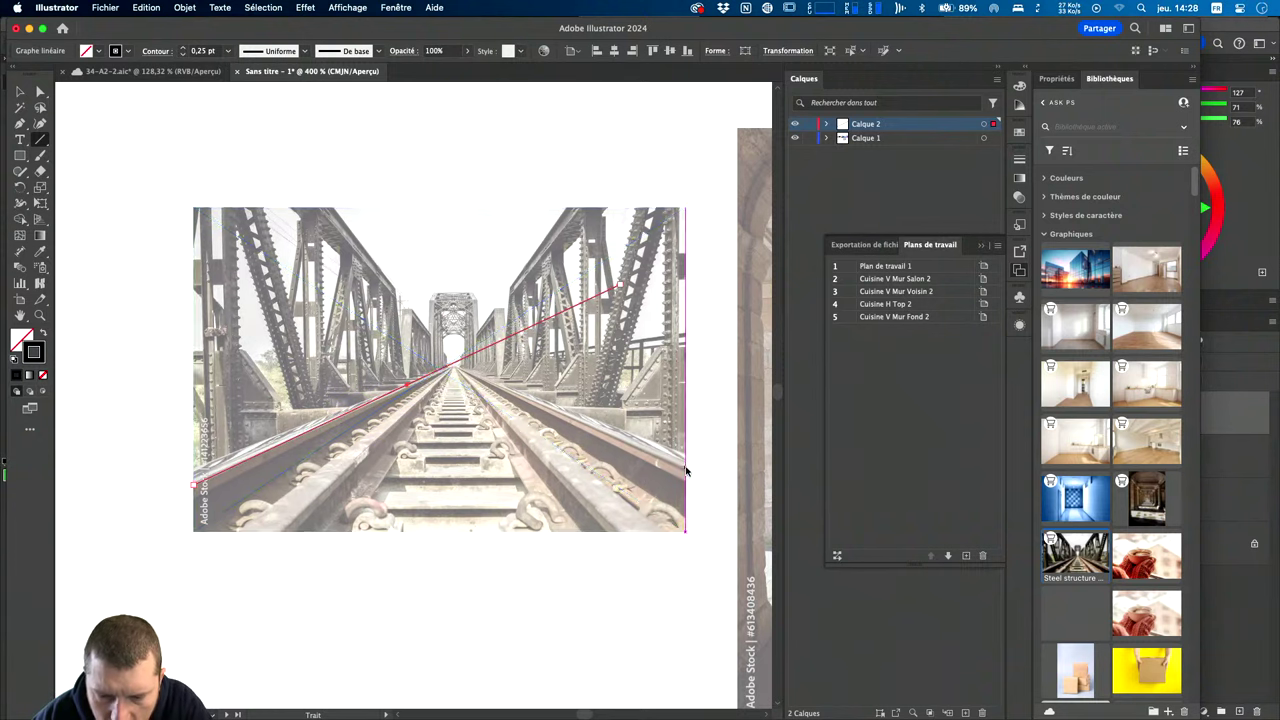
Draw six more perspective lines along the rails and girders converging on the vanishing point.
{"action": "left_click_drag", "start_coordinate": [686, 466], "coordinate": [388, 340]}
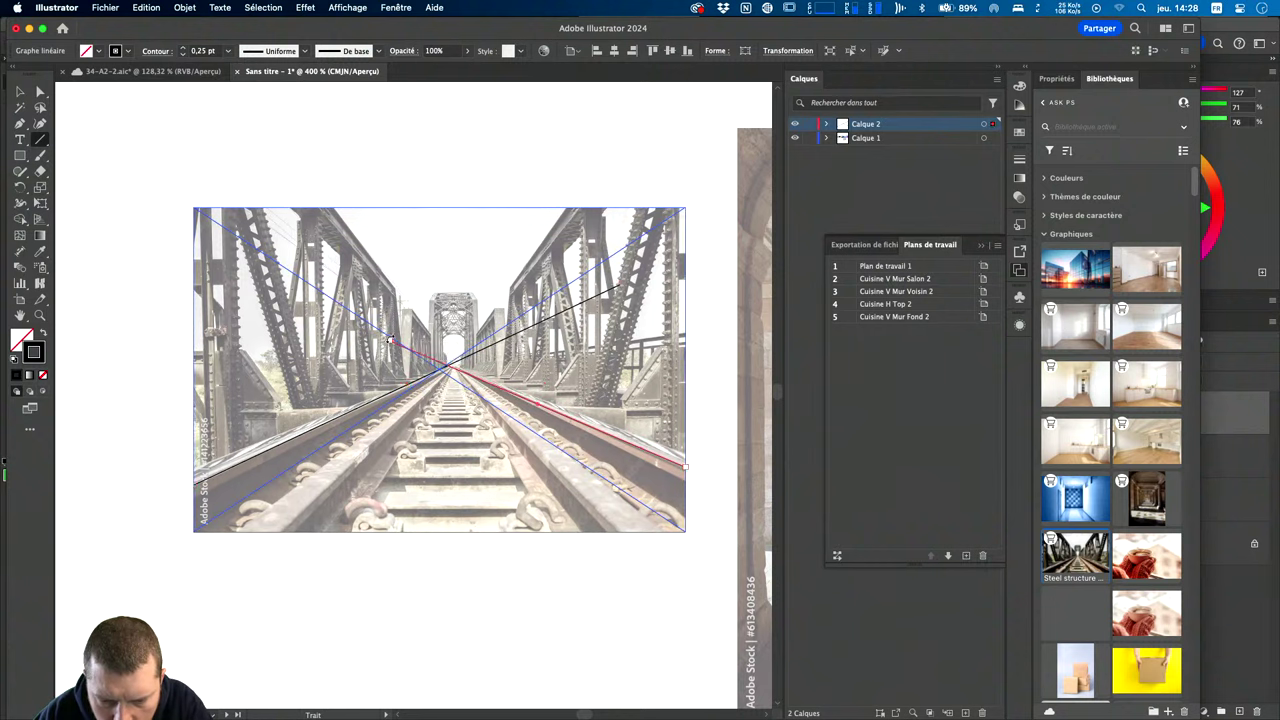
{"action": "left_click_drag", "start_coordinate": [616, 531], "coordinate": [380, 296]}
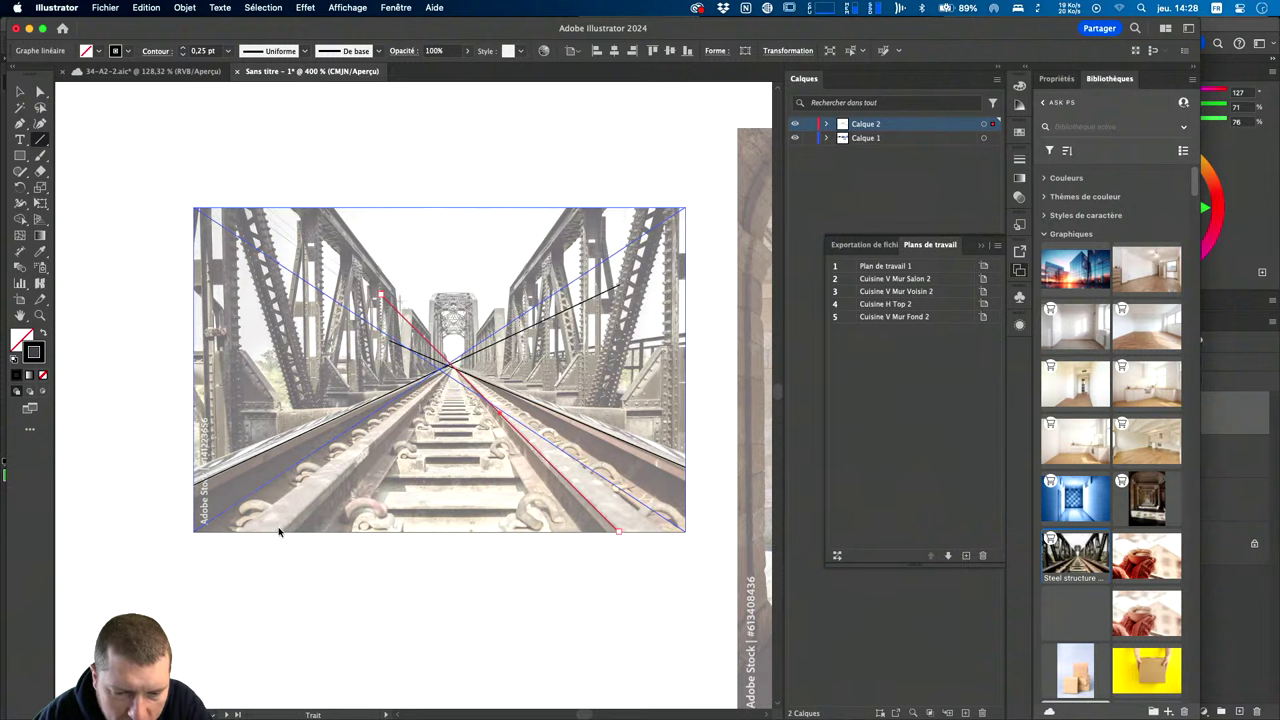
{"action": "left_click_drag", "start_coordinate": [281, 531], "coordinate": [514, 315]}
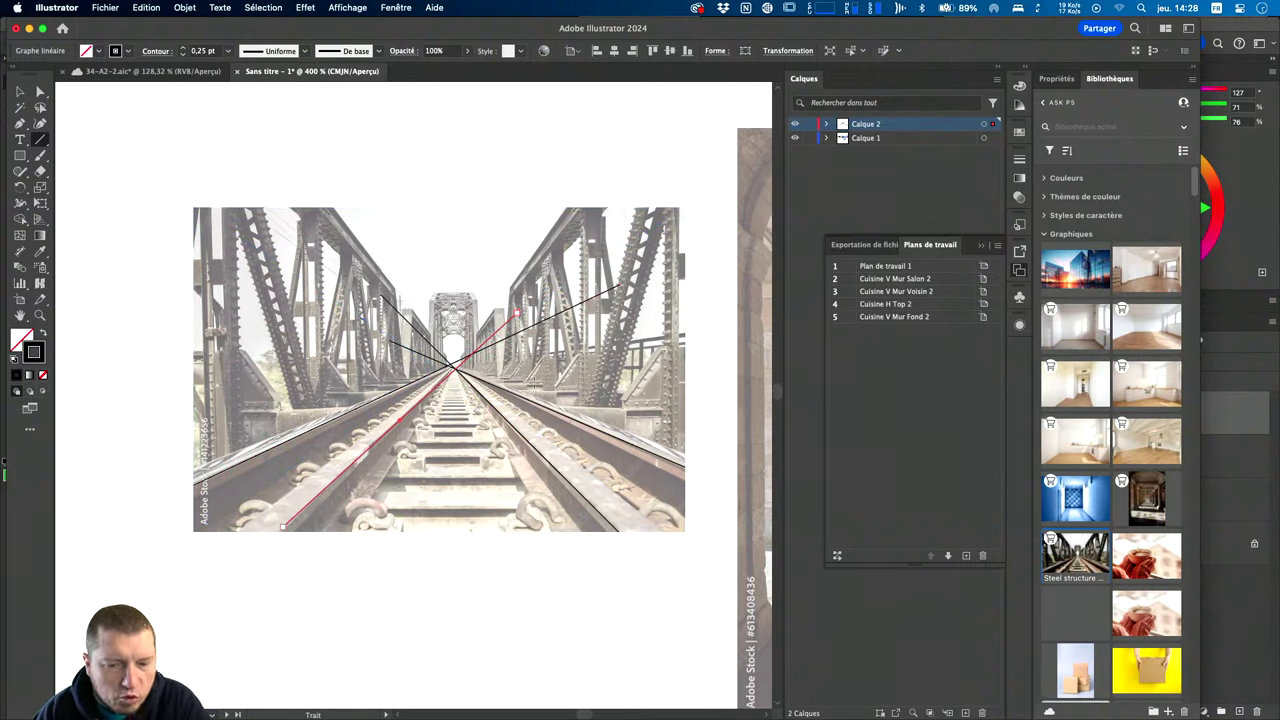
{"action": "left_click_drag", "start_coordinate": [452, 370], "coordinate": [532, 371]}
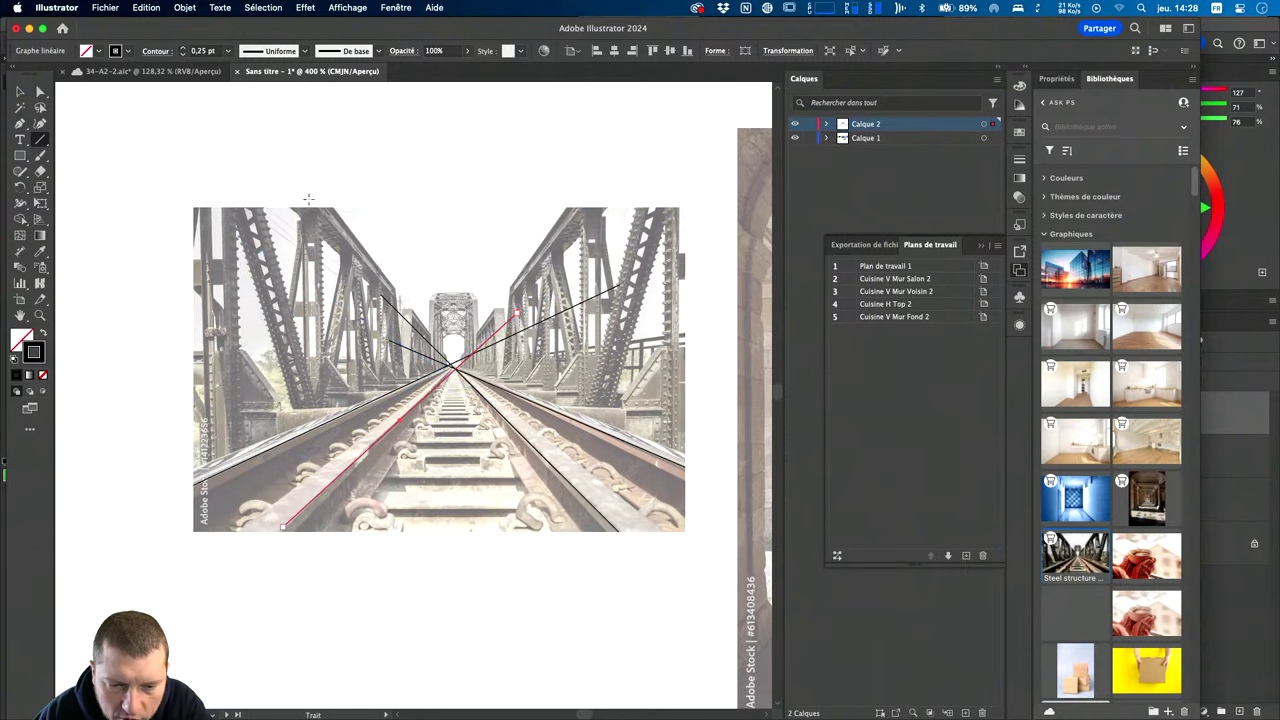
{"action": "left_click_drag", "start_coordinate": [305, 195], "coordinate": [478, 385]}
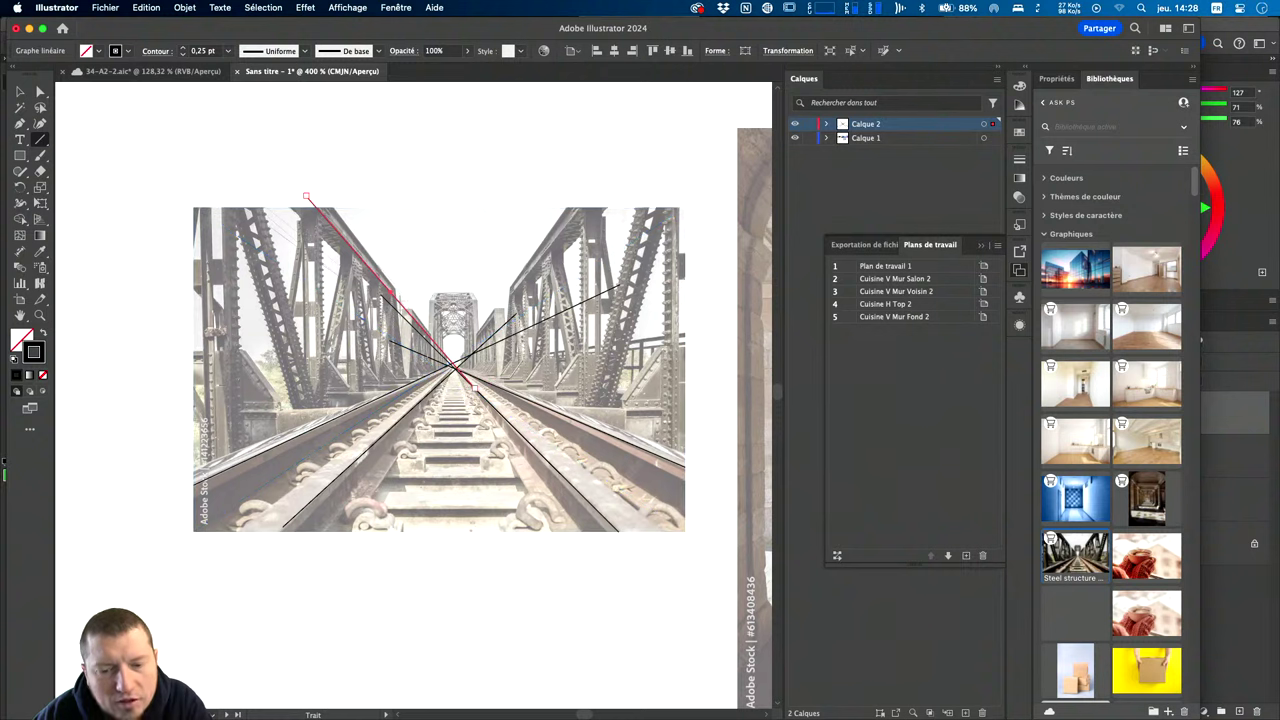
{"action": "left_click_drag", "start_coordinate": [596, 199], "coordinate": [403, 421]}
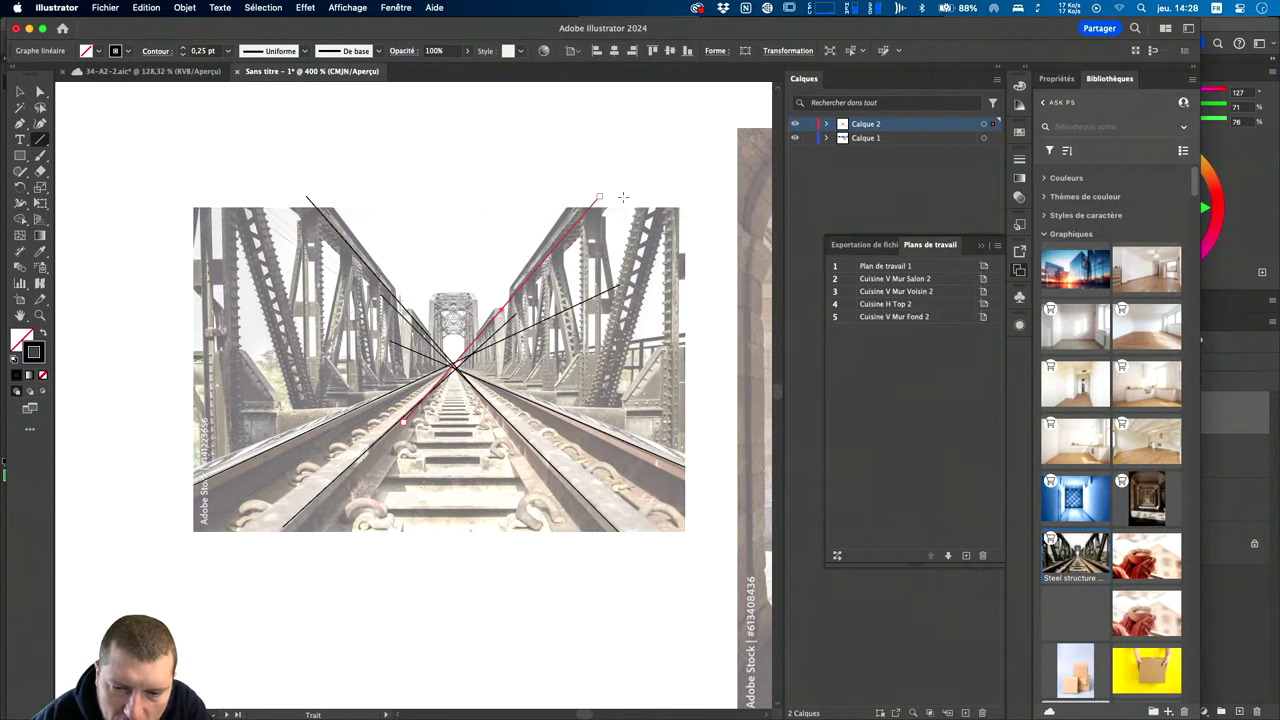
{"action": "left_click_drag", "start_coordinate": [600, 198], "coordinate": [597, 188]}
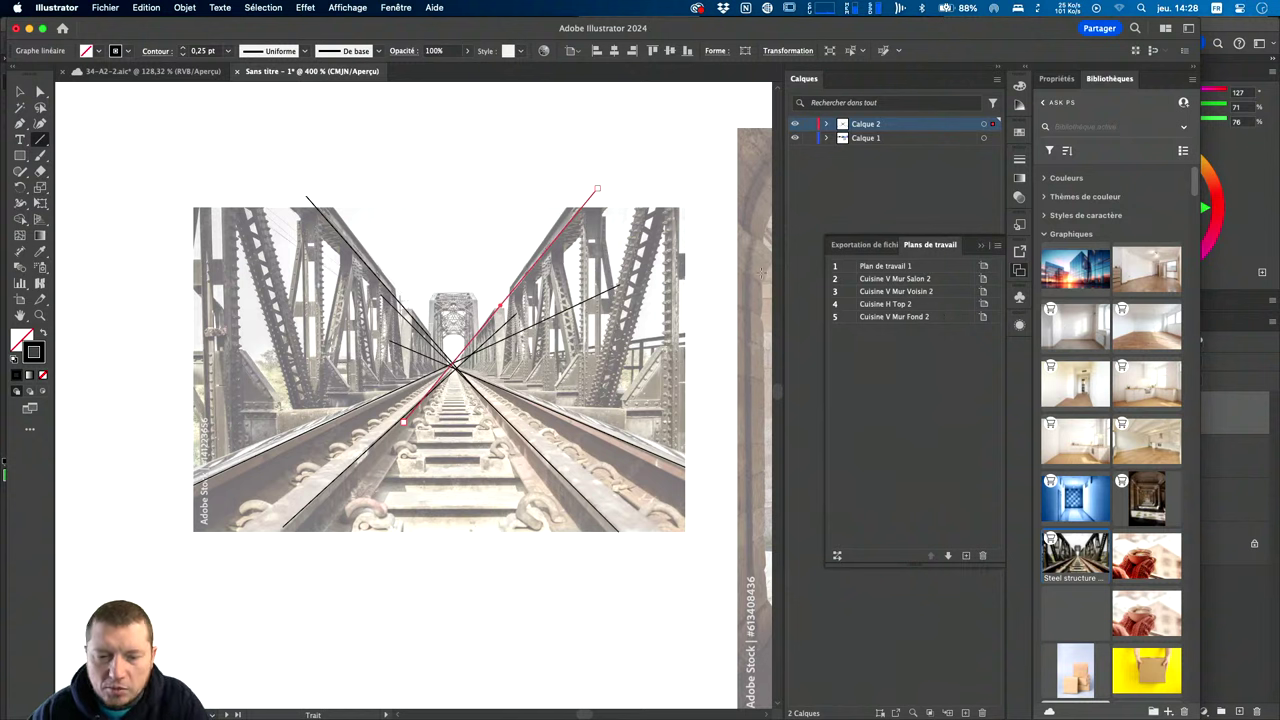
{"action": "left_click", "coordinate": [445, 422]}
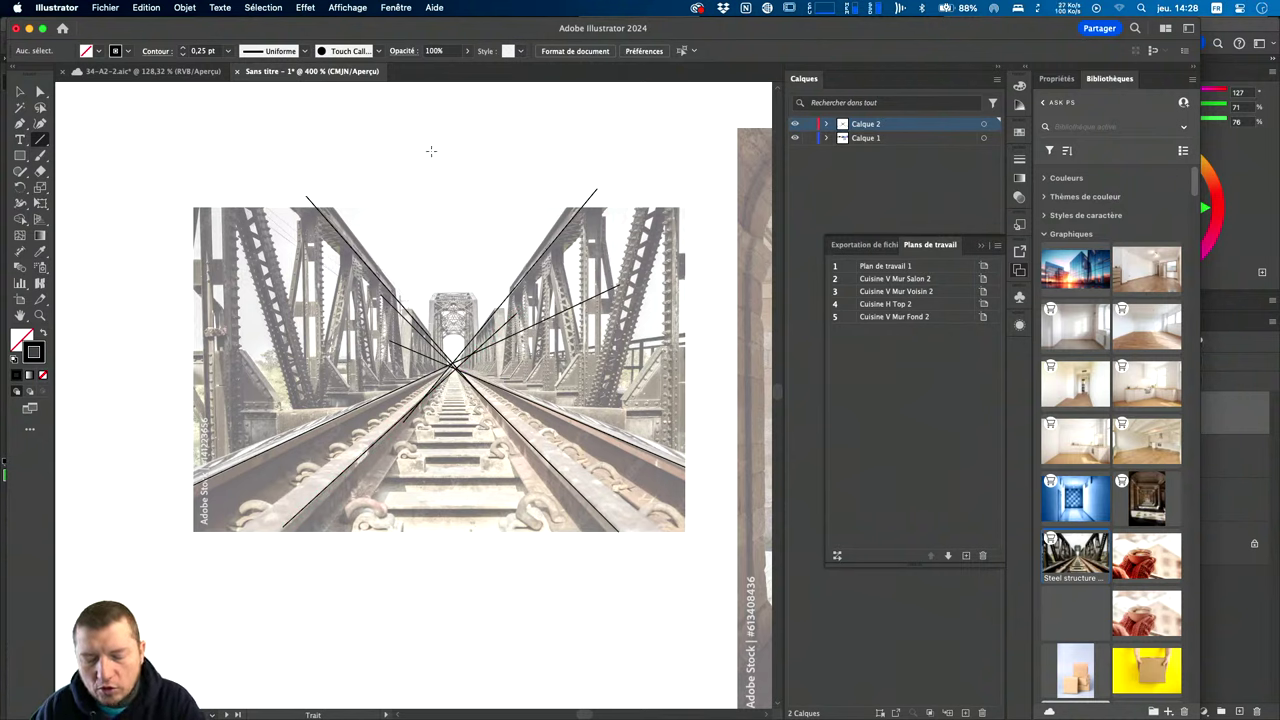
Add the two-line label 'Point de fuite / Vanishing Point' above the bridge photo.
{"action": "left_click", "coordinate": [451, 185]}
{"action": "type", "text": "Poi"}
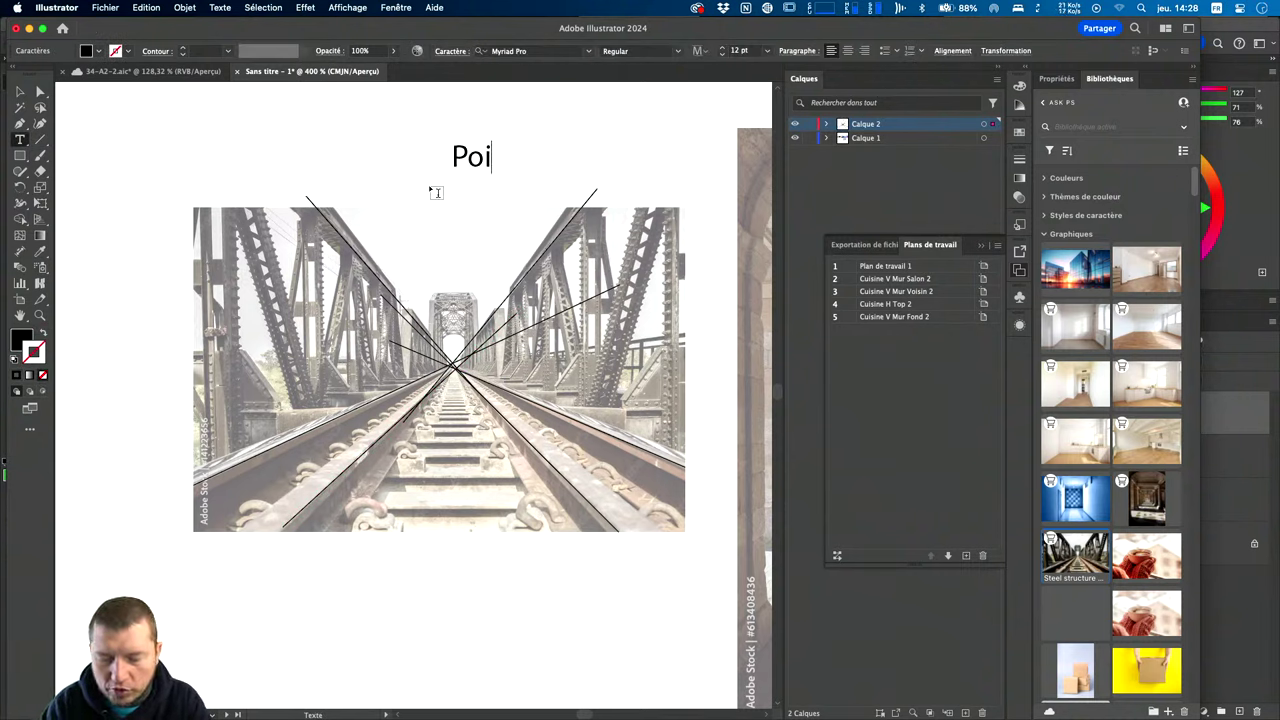
{"action": "type", "text": "int de"}
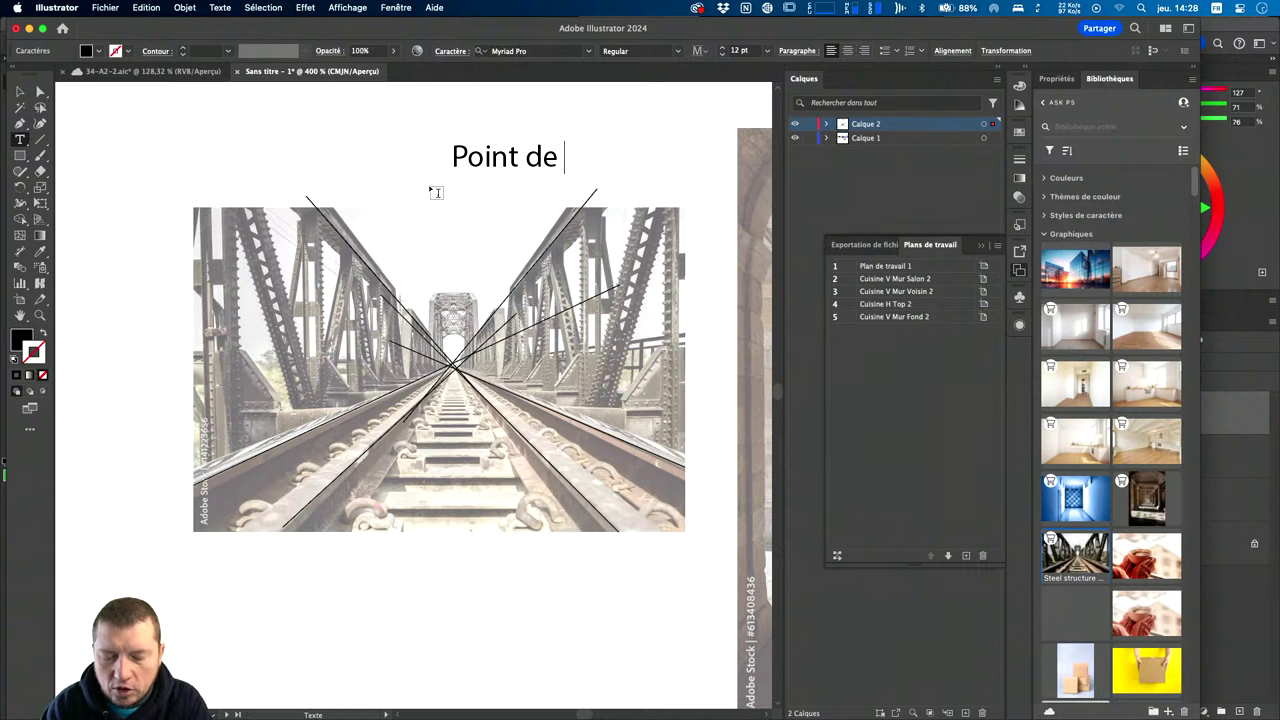
{"action": "type", "text": "fuite"}
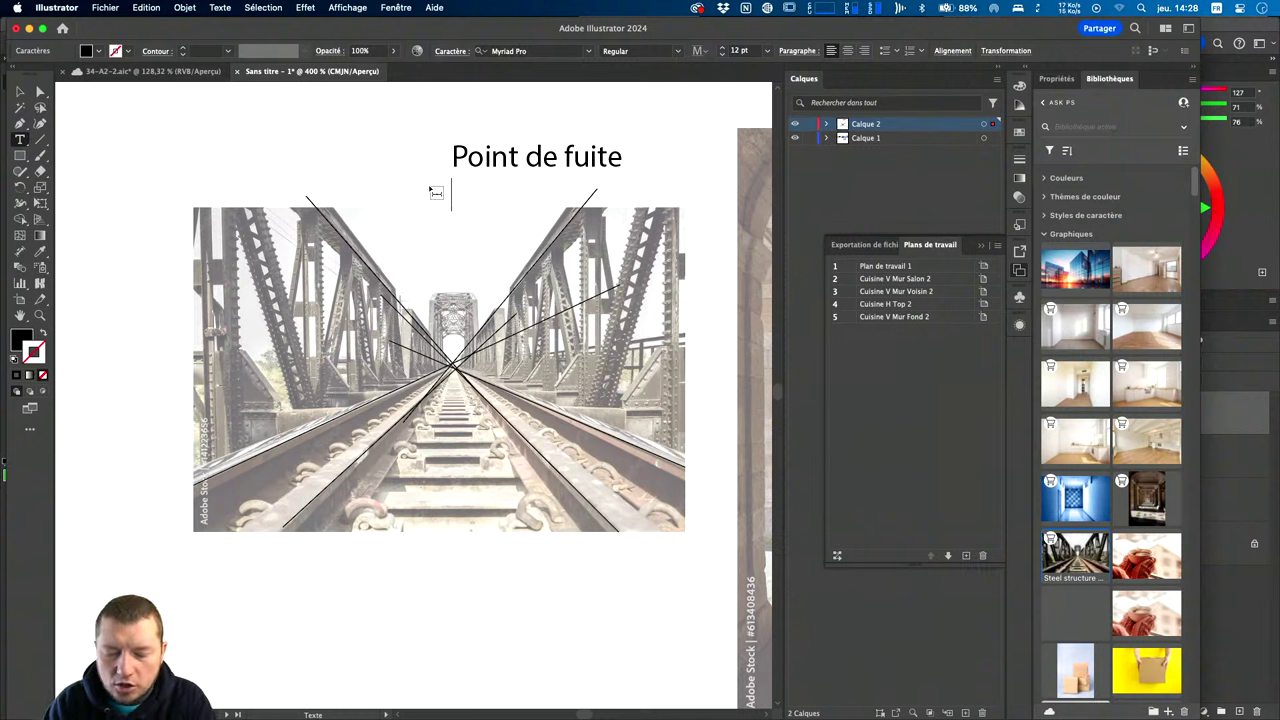
{"action": "type", "text": "Vanishing"}
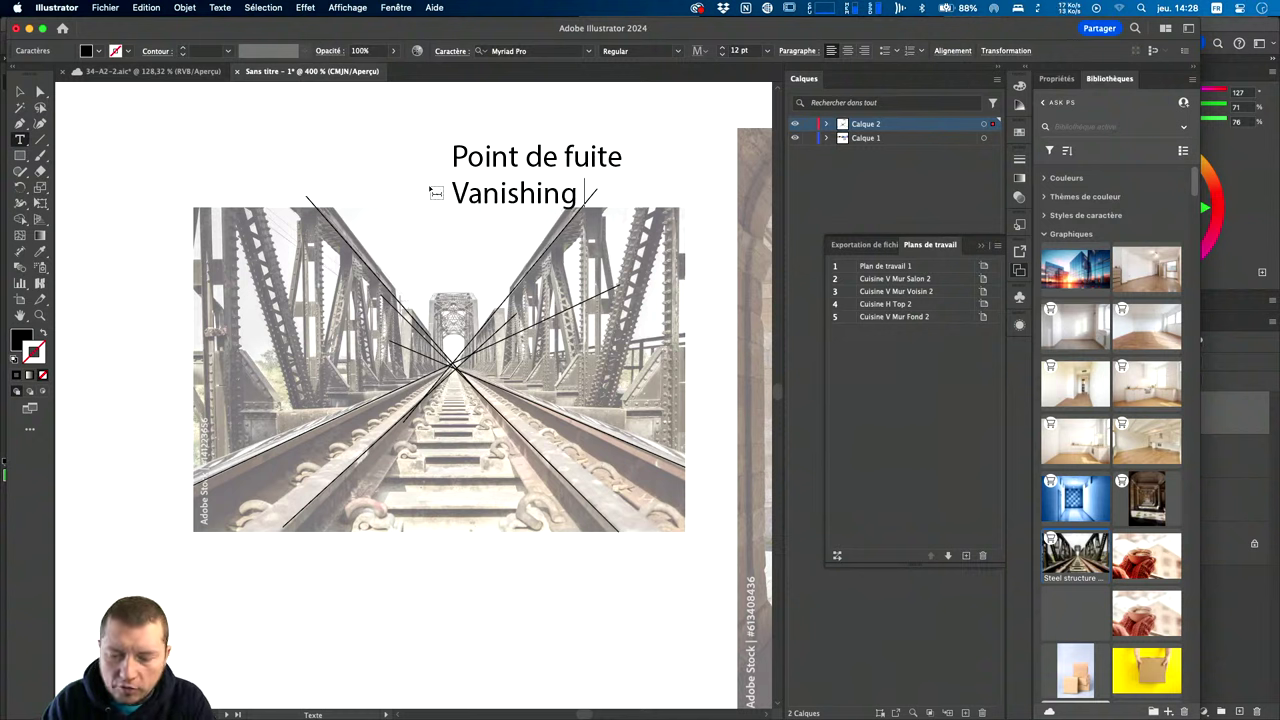
{"action": "type", "text": " Point"}
{"action": "key", "text": "Escape"}
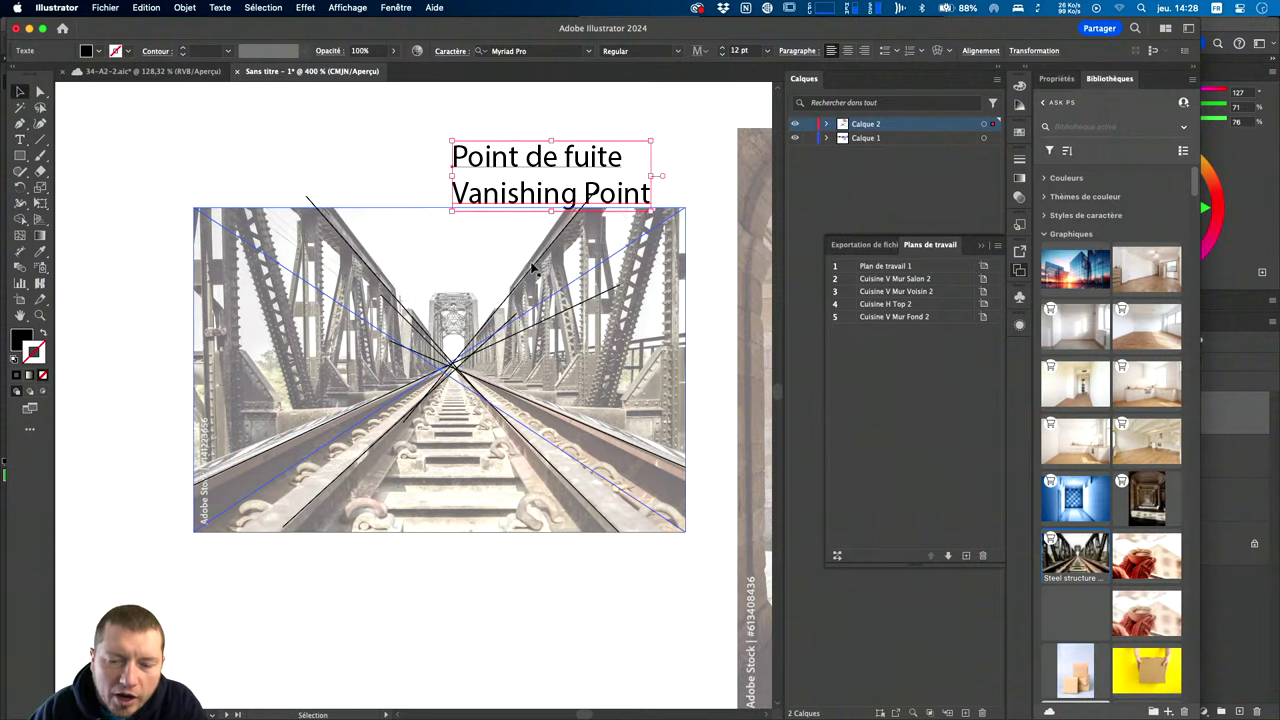
{"action": "left_click_drag", "start_coordinate": [651, 208], "coordinate": [648, 160]}
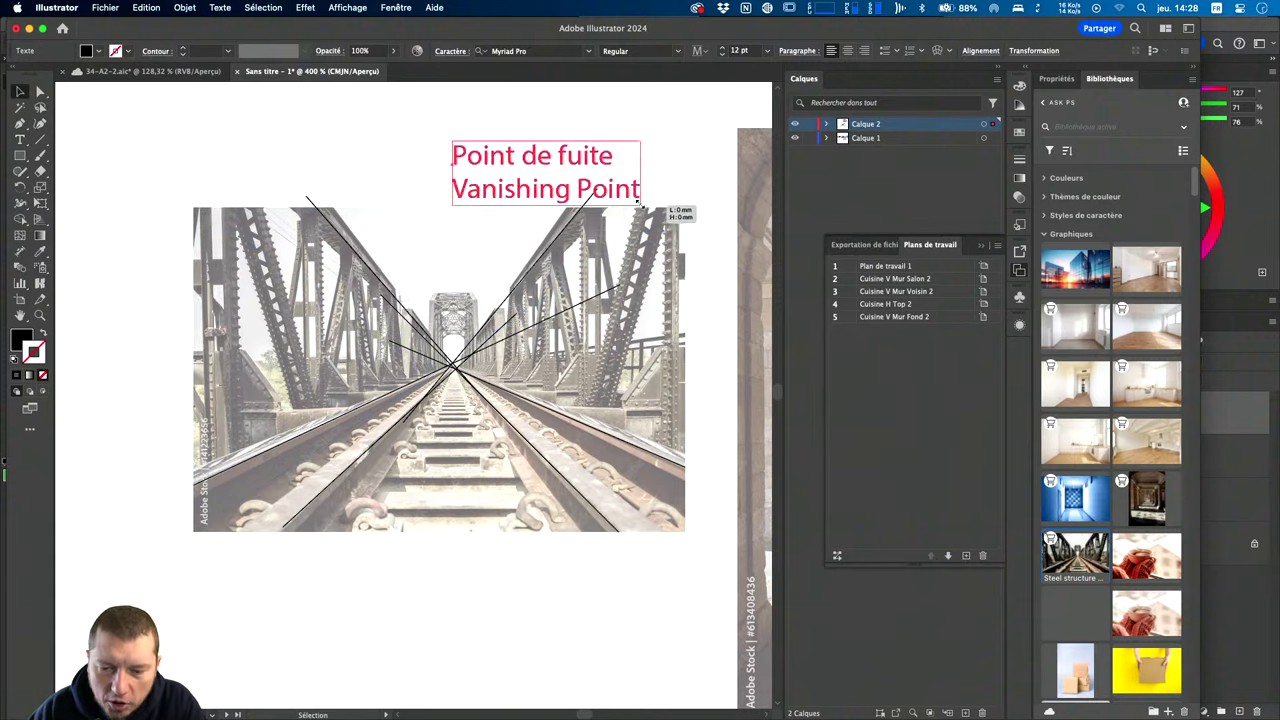
{"action": "left_click", "coordinate": [648, 160]}
Draw a horizontal horizon line across the photo with a red stroke.
{"action": "key", "text": "p"}
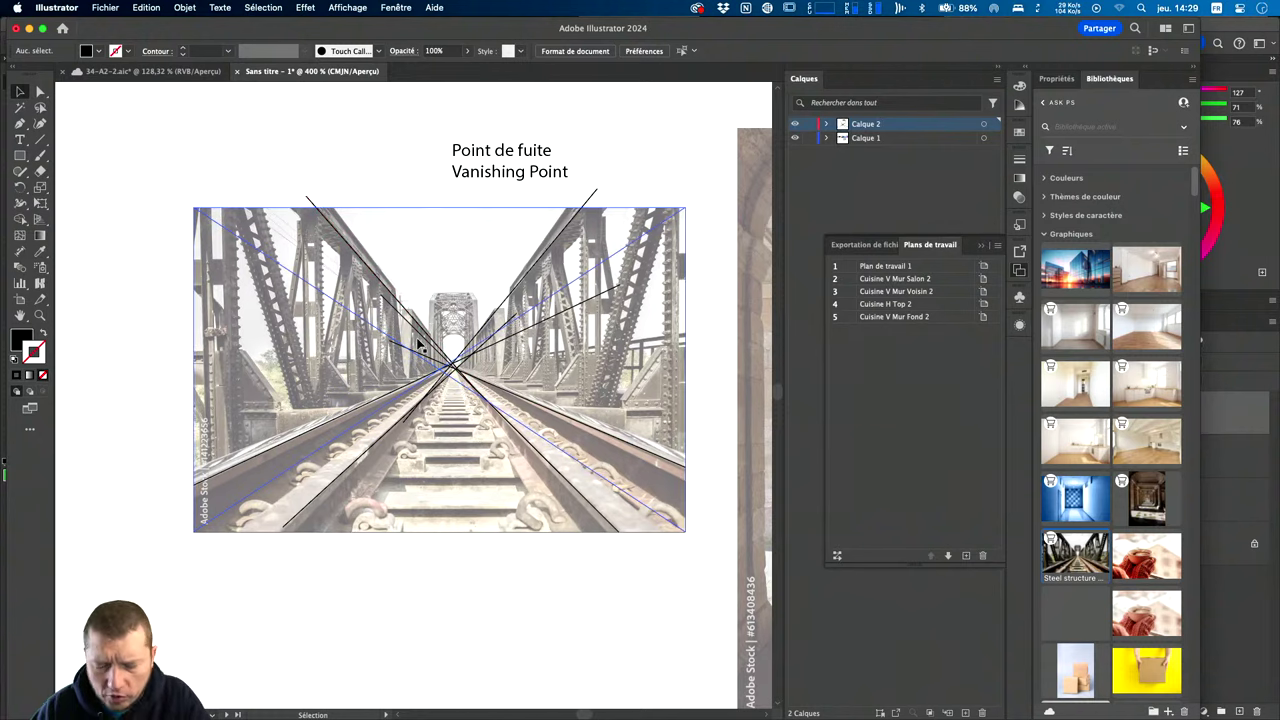
{"action": "left_click", "coordinate": [135, 360]}
{"action": "mouse_move", "coordinate": [714, 359]}
{"action": "left_mouse_down"}
{"action": "mouse_move", "coordinate": [700, 374]}
{"action": "mouse_move", "coordinate": [690, 352]}
{"action": "left_mouse_up"}
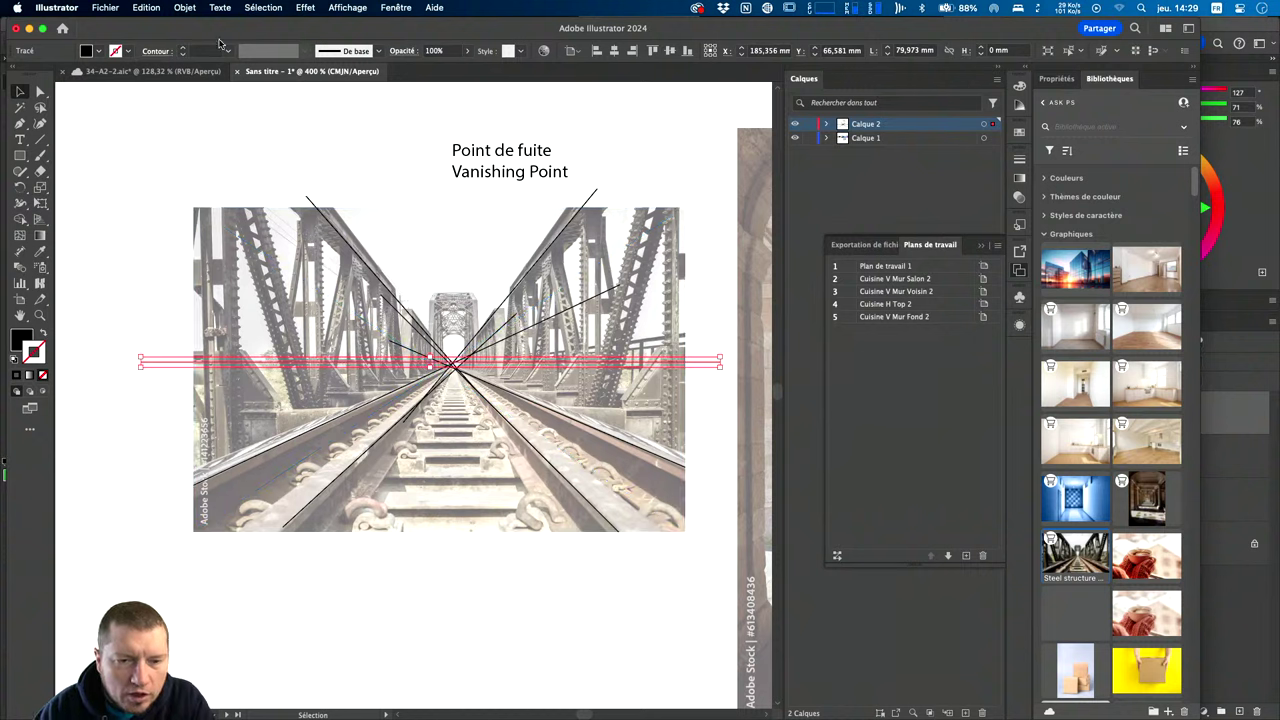
{"action": "key", "text": "shift+x"}
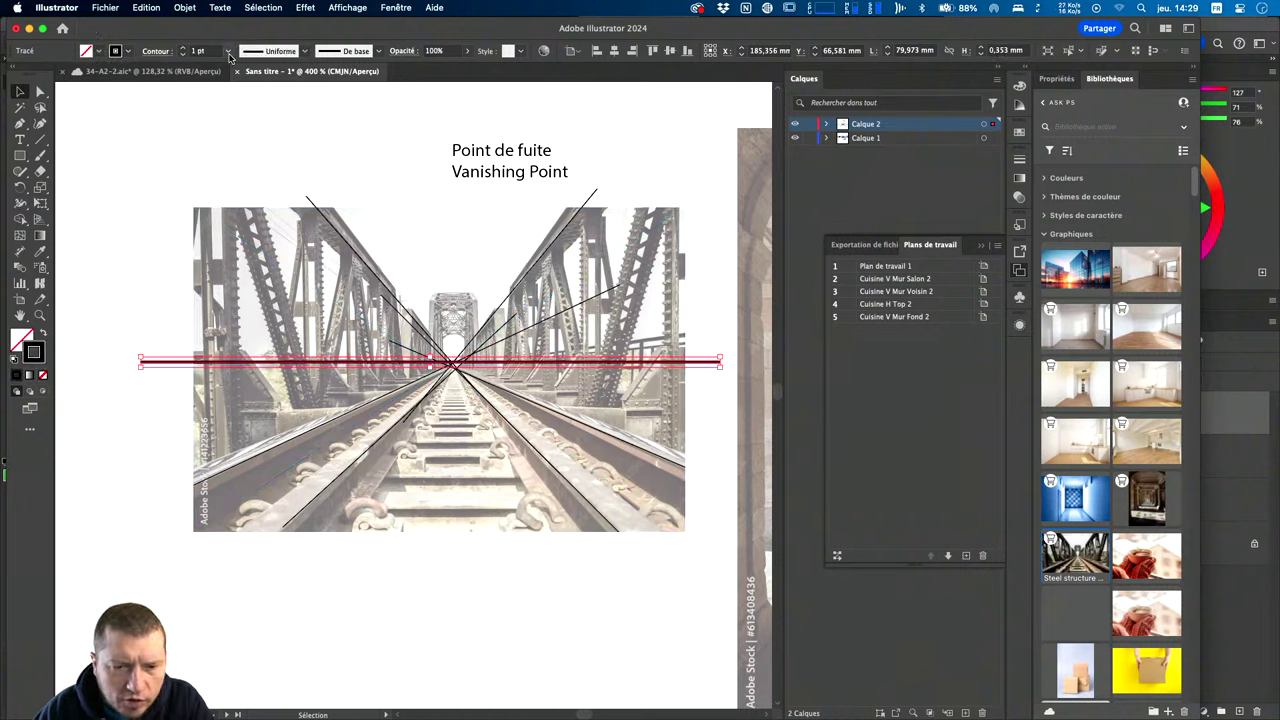
{"action": "left_click", "coordinate": [117, 51]}
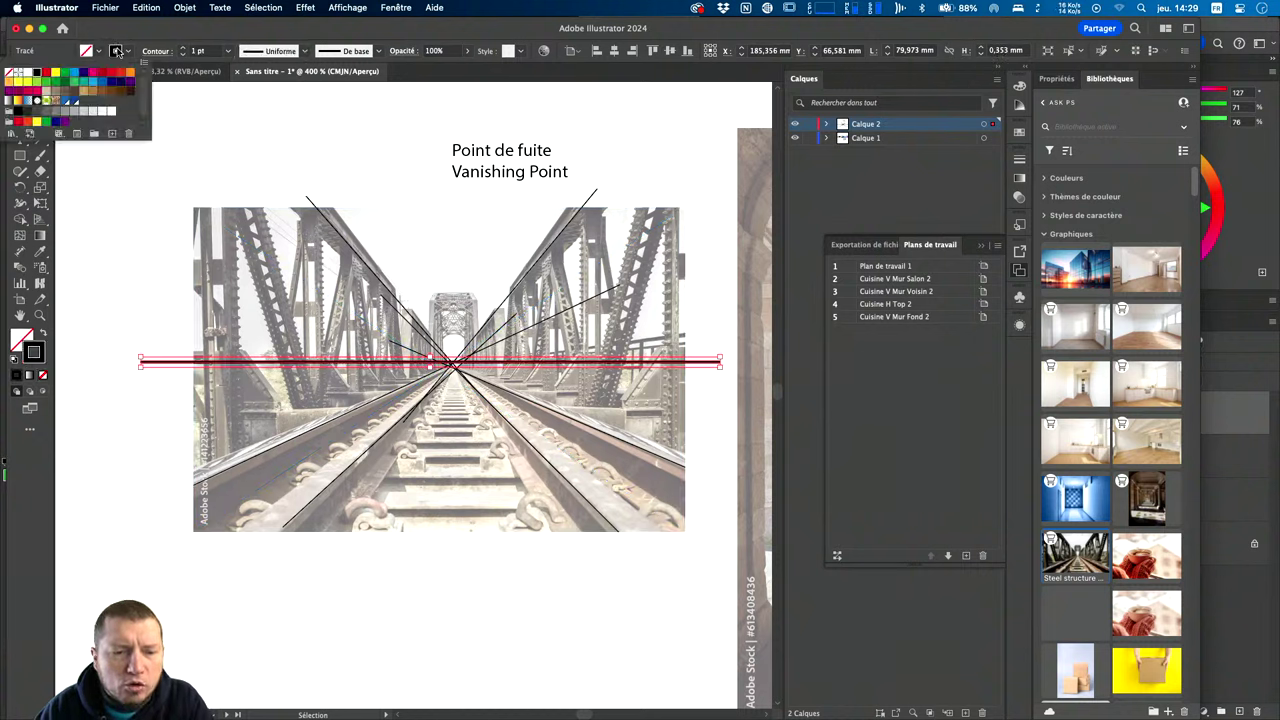
{"action": "left_click", "coordinate": [46, 72]}
{"action": "left_click", "coordinate": [110, 325]}
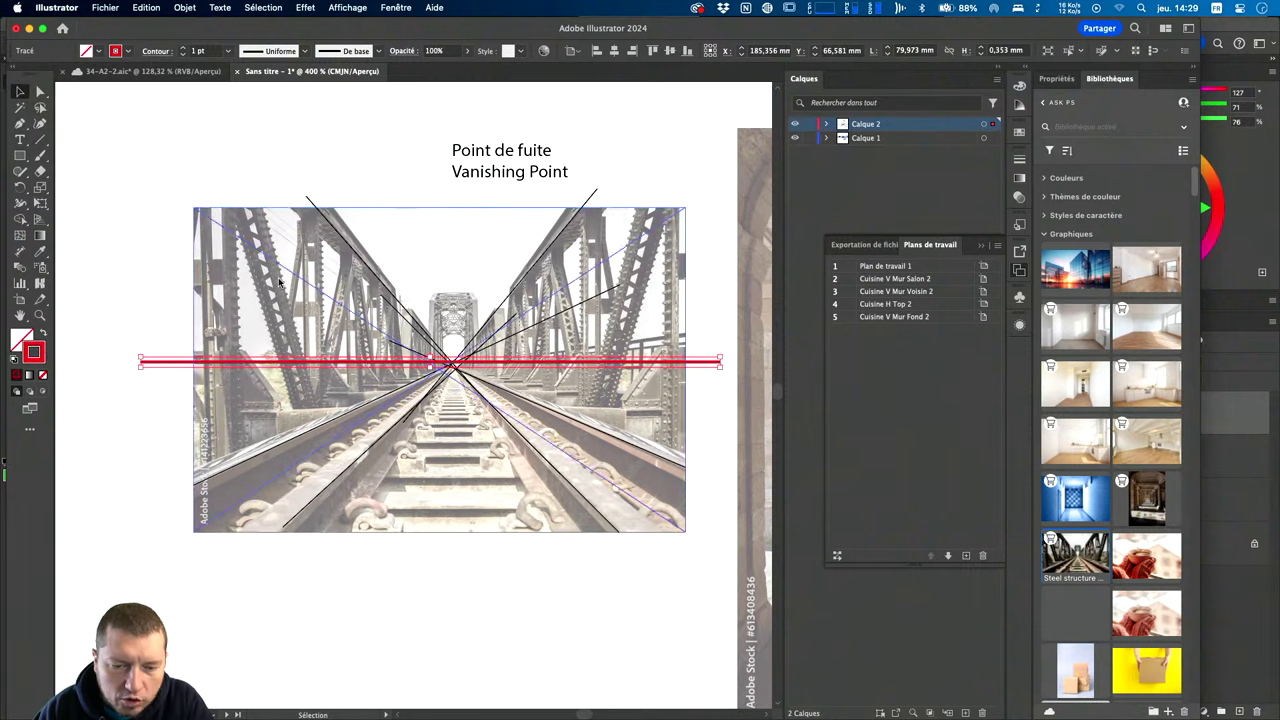
Label the red line 'Horizon' and zoom out to show the other artboards.
{"action": "key", "text": "t"}
{"action": "left_click", "coordinate": [108, 340]}
{"action": "type", "text": "Ho"}
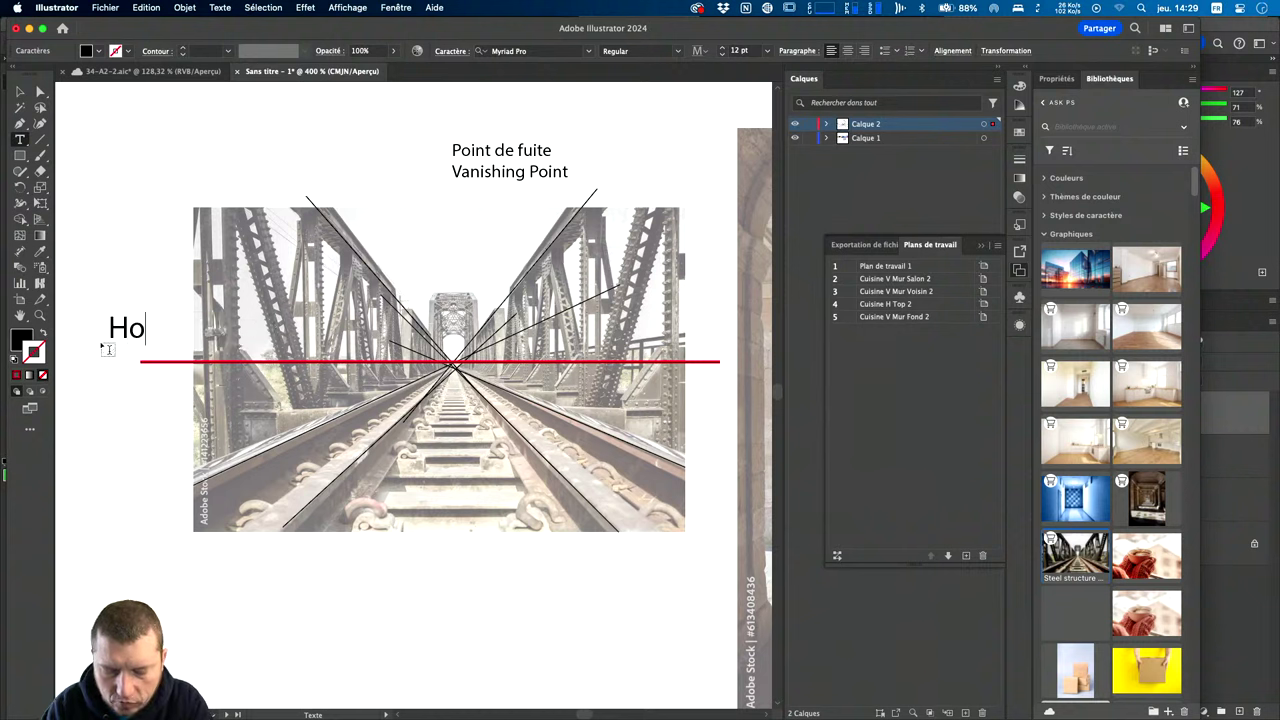
{"action": "type", "text": "rizon"}
{"action": "key", "text": "Escape"}
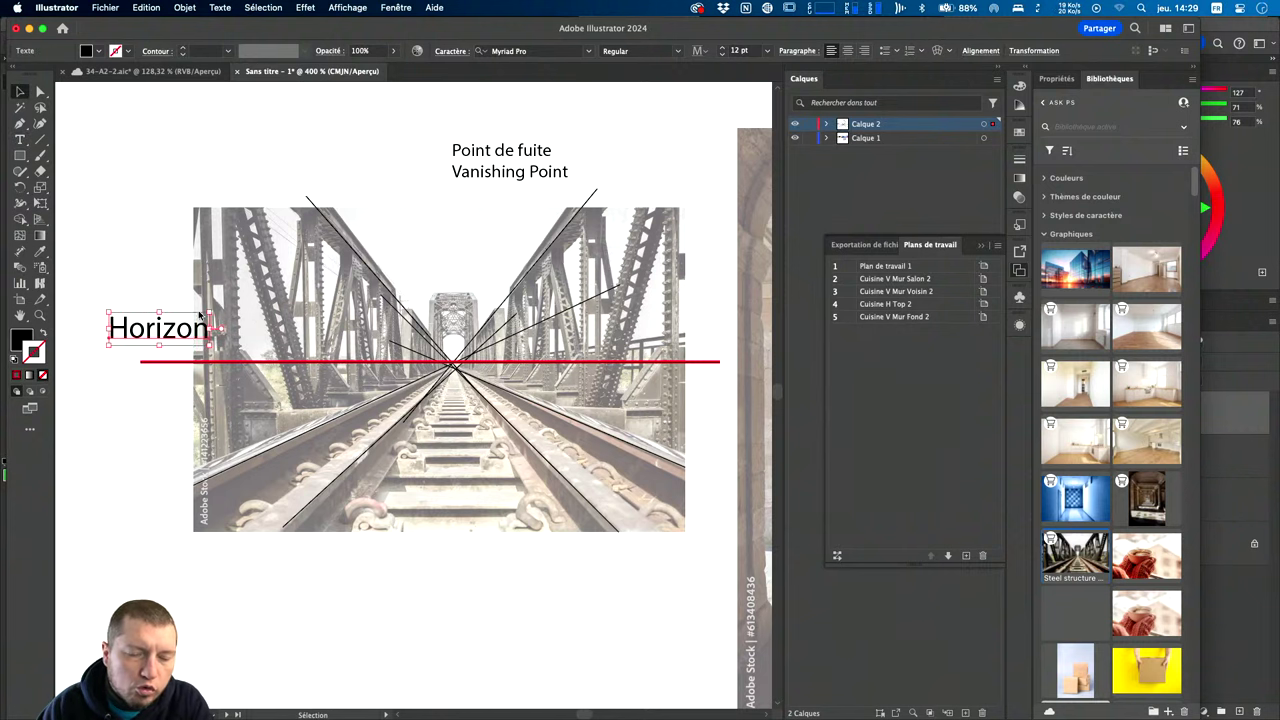
{"action": "mouse_move", "coordinate": [210, 316]}
{"action": "left_mouse_down"}
{"action": "mouse_move", "coordinate": [180, 331]}
{"action": "mouse_move", "coordinate": [178, 310]}
{"action": "mouse_move", "coordinate": [171, 327]}
{"action": "left_mouse_up"}
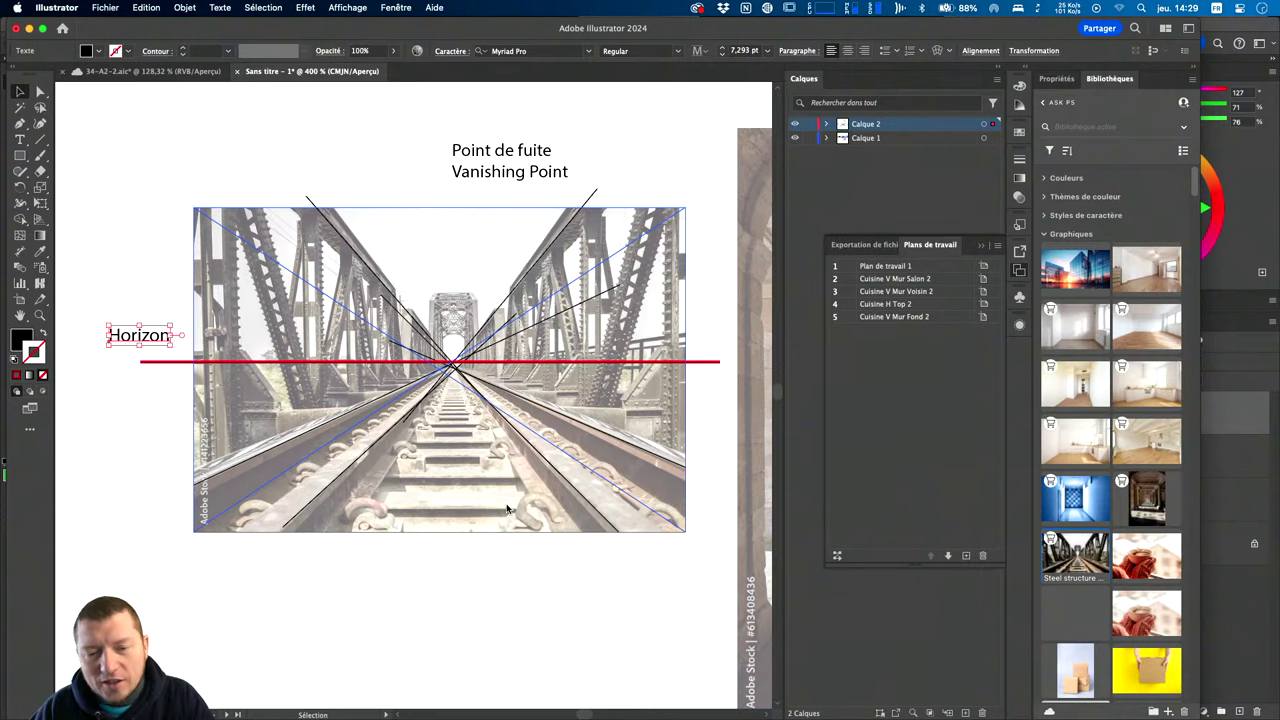
{"action": "key", "text": "ctrl+shift+a"}
{"action": "key", "text": "ctrl+1"}
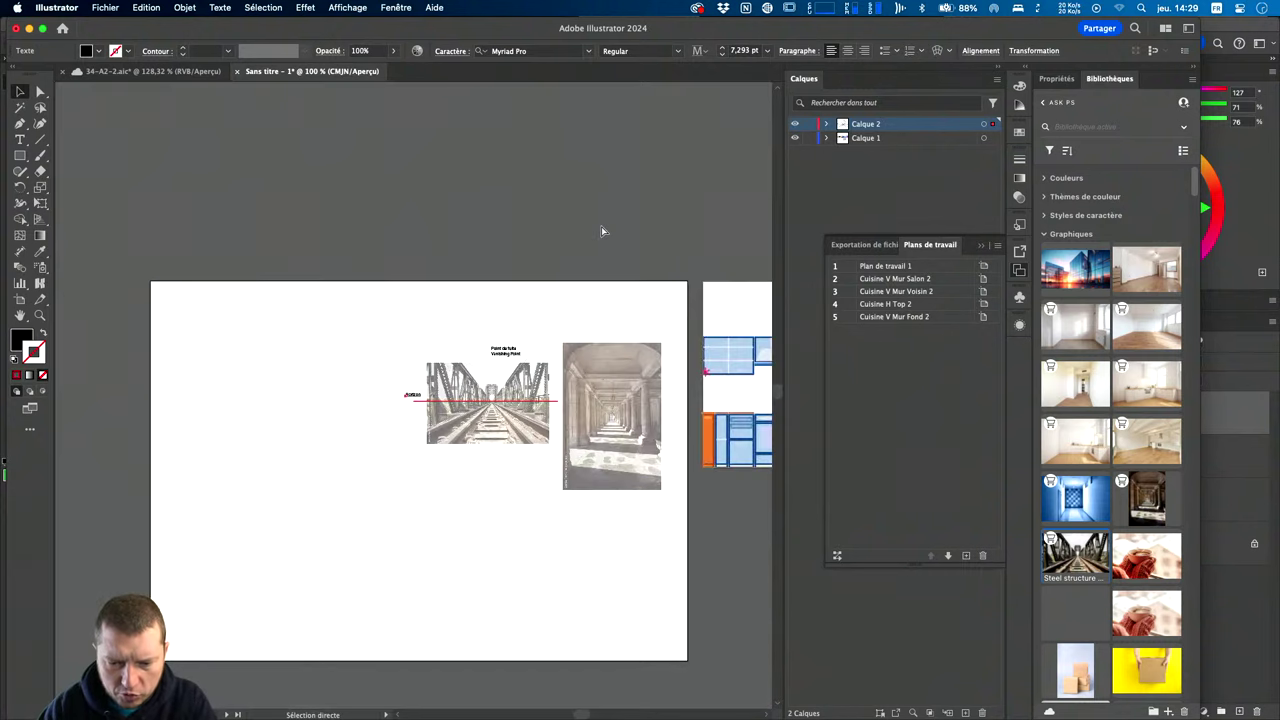
{"action": "key", "text": "ctrl+minus"}
{"action": "scroll", "coordinate": [386, 428], "scroll_direction": "right", "scroll_amount": 6}
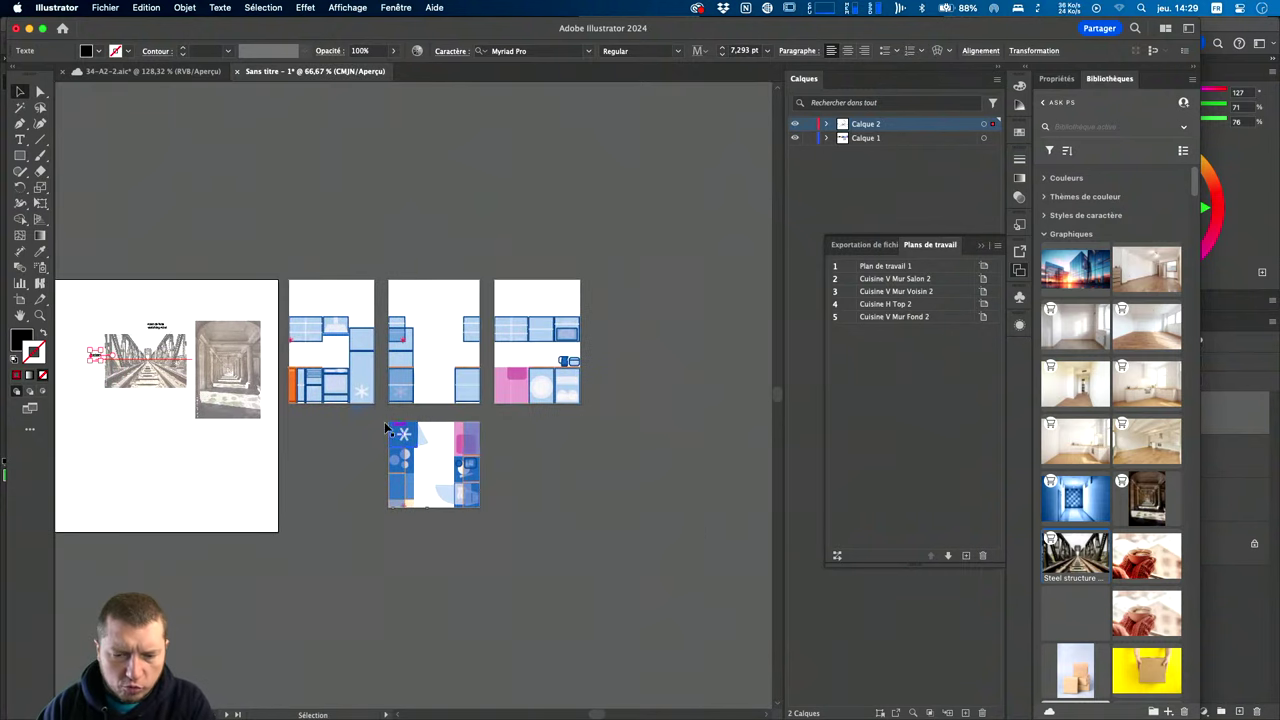
Add two trial artboards from Cuisine V Mur Voisin 2, then delete them.
{"action": "left_click", "coordinate": [577, 505]}
{"action": "key", "text": "shift+o"}
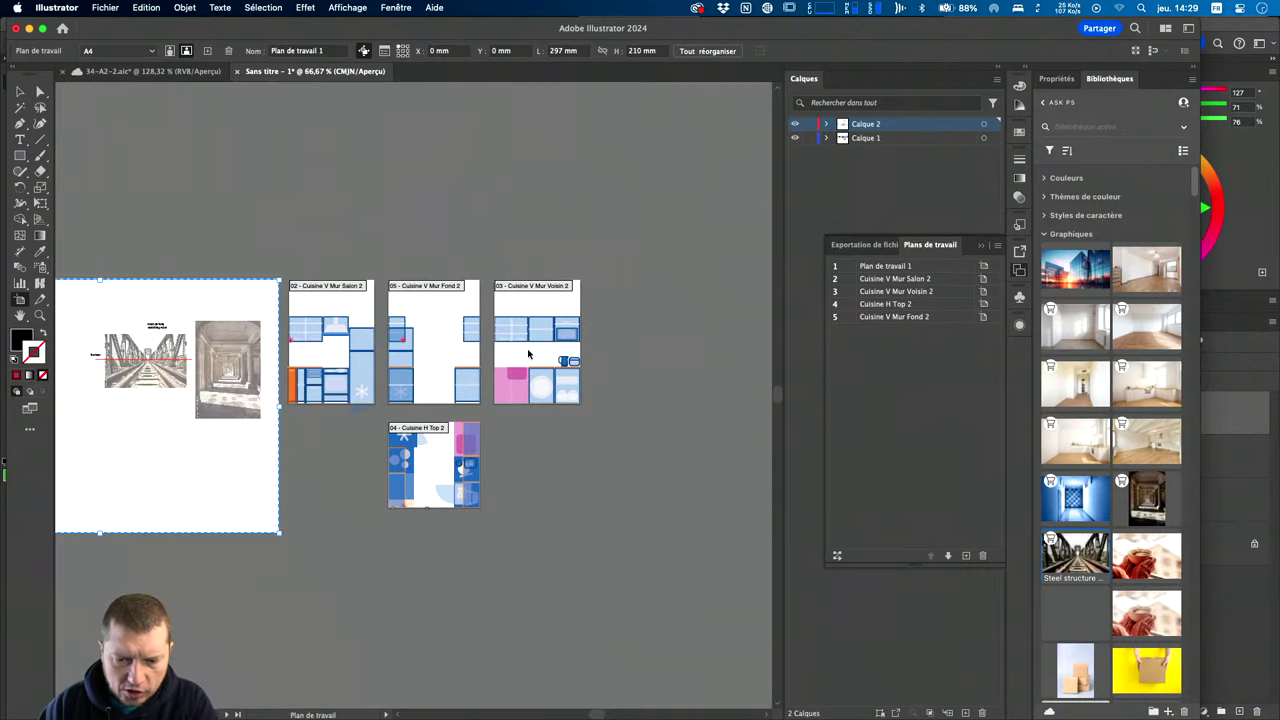
{"action": "left_click", "coordinate": [530, 305]}
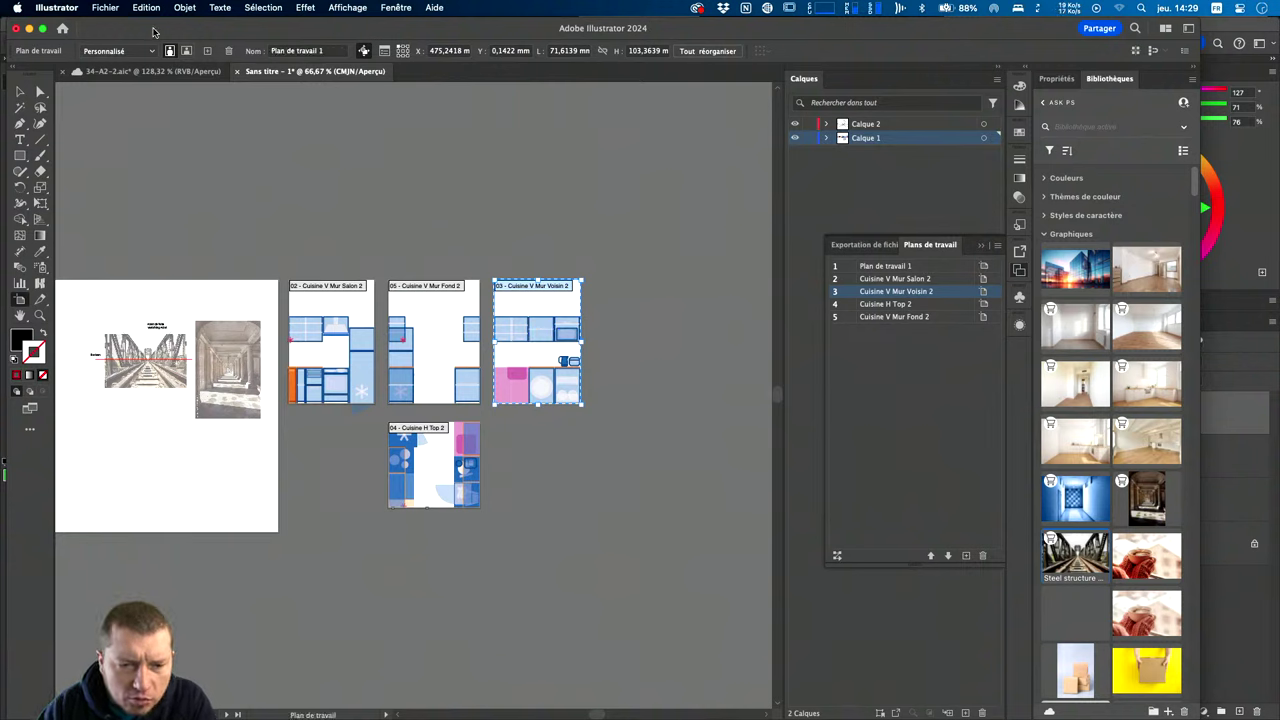
{"action": "left_click", "coordinate": [207, 50]}
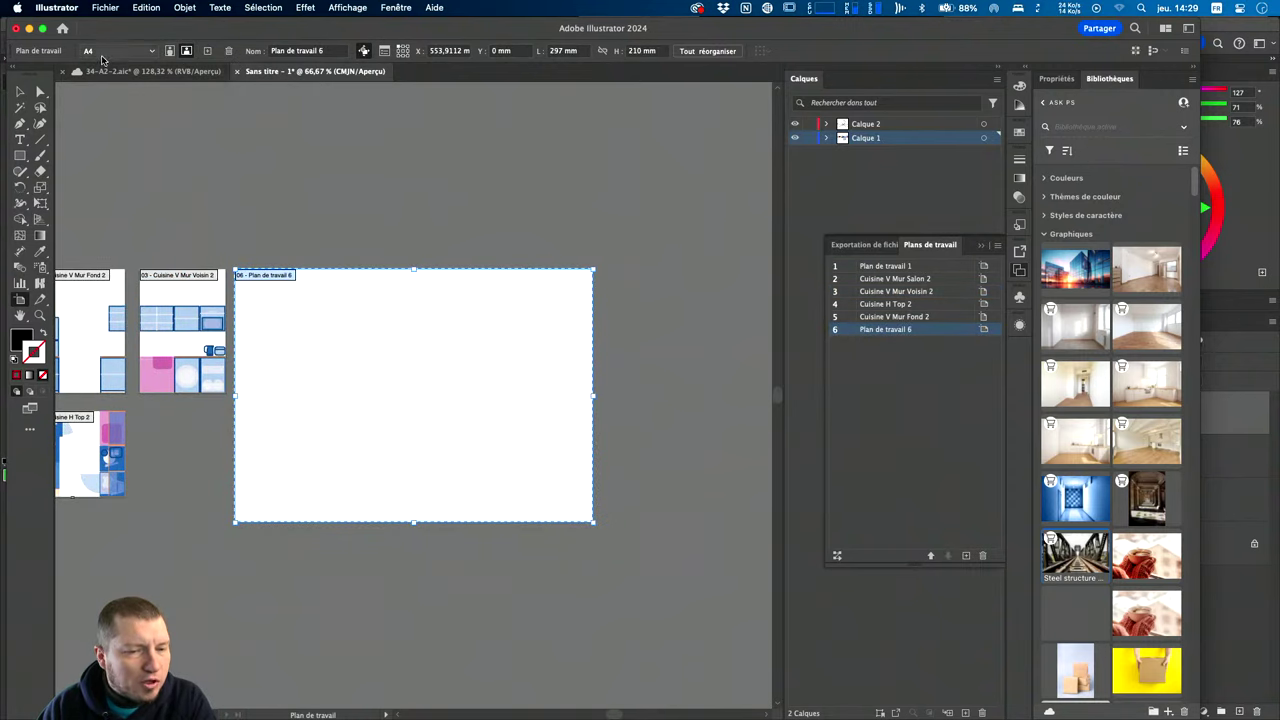
{"action": "left_click", "coordinate": [207, 50]}
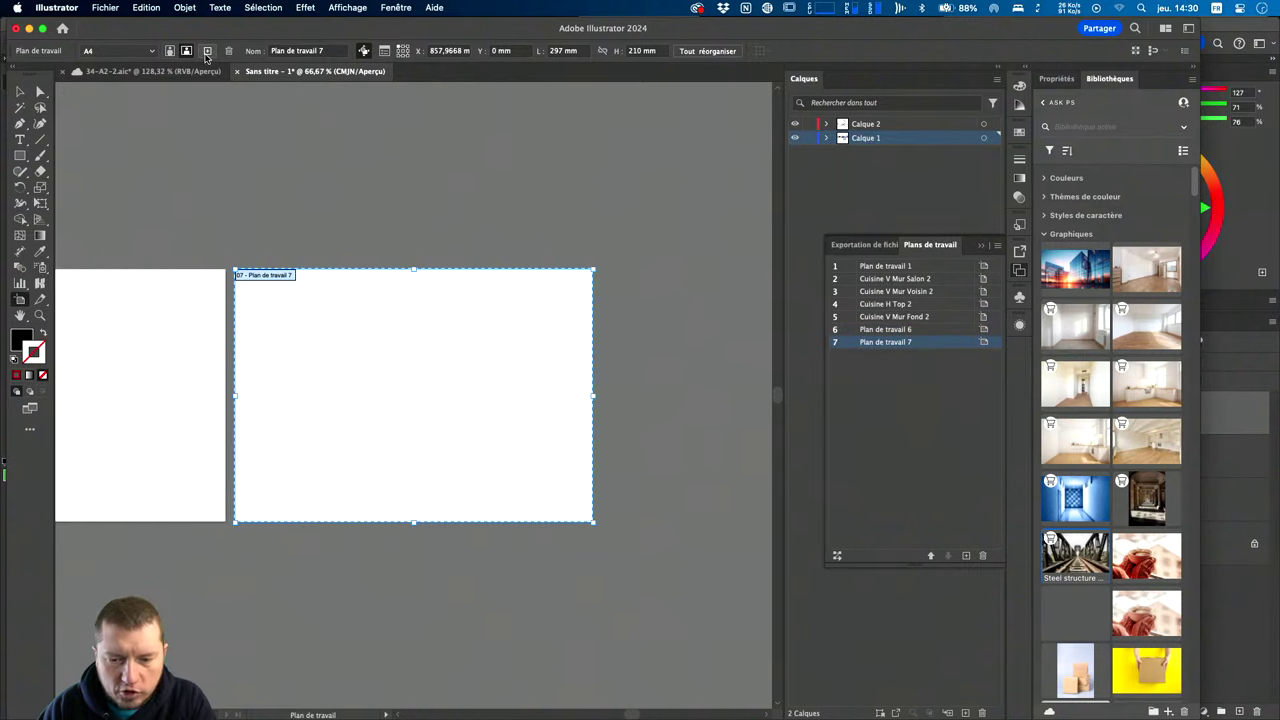
{"action": "key", "text": "super+minus"}
{"action": "key", "text": "super+minus"}
{"action": "key", "text": "super+minus"}
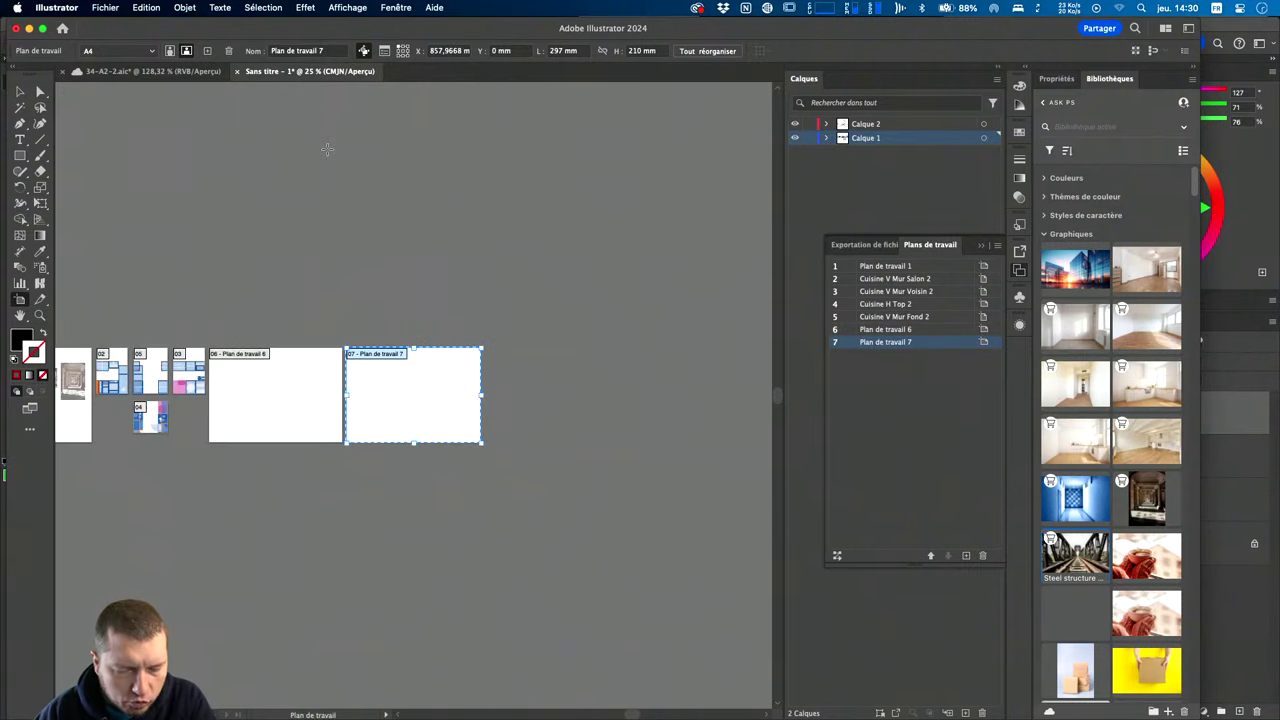
{"action": "key", "text": "Delete"}
{"action": "key", "text": "Delete"}
Add Plan de travail 8 (71,614 × 103,364 mm) beside Cuisine V Mur Voisin 2 and view its options.
{"action": "left_click", "coordinate": [193, 358]}
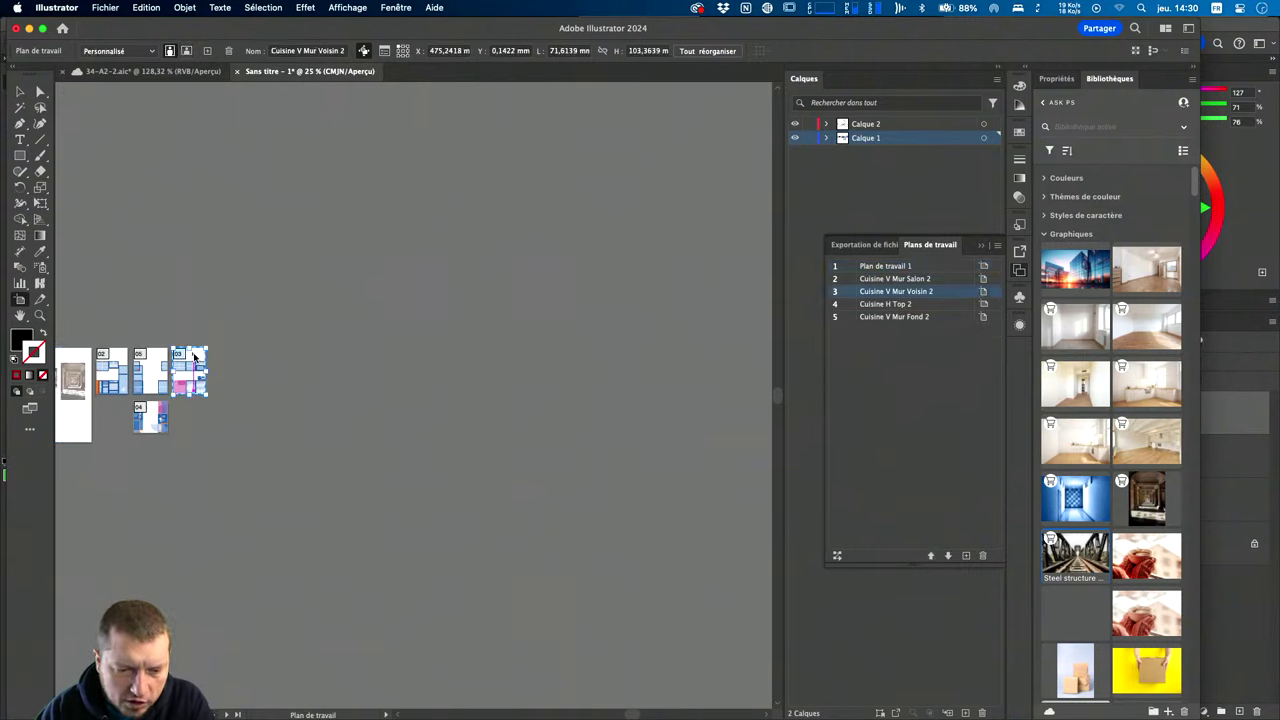
{"action": "left_click", "coordinate": [207, 50]}
{"action": "key", "text": "super+plus"}
{"action": "key", "text": "super+plus"}
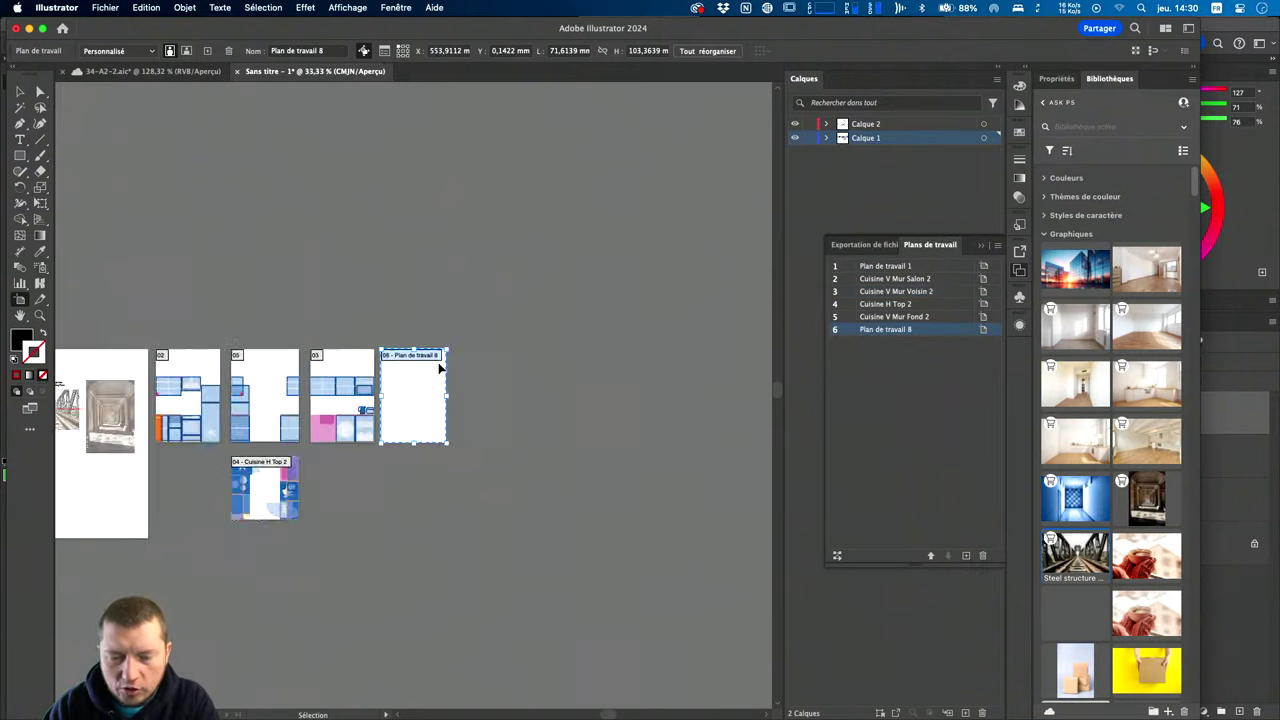
{"action": "key", "text": "super+plus"}
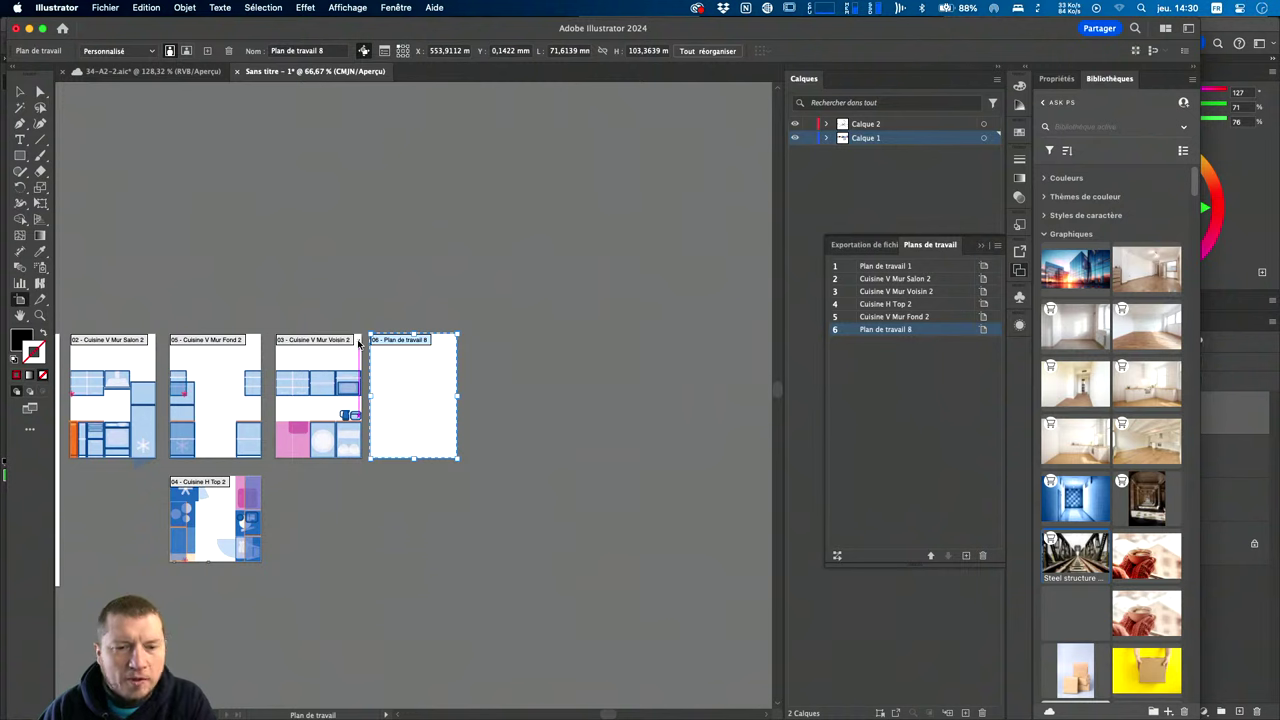
{"action": "left_click", "coordinate": [384, 50]}
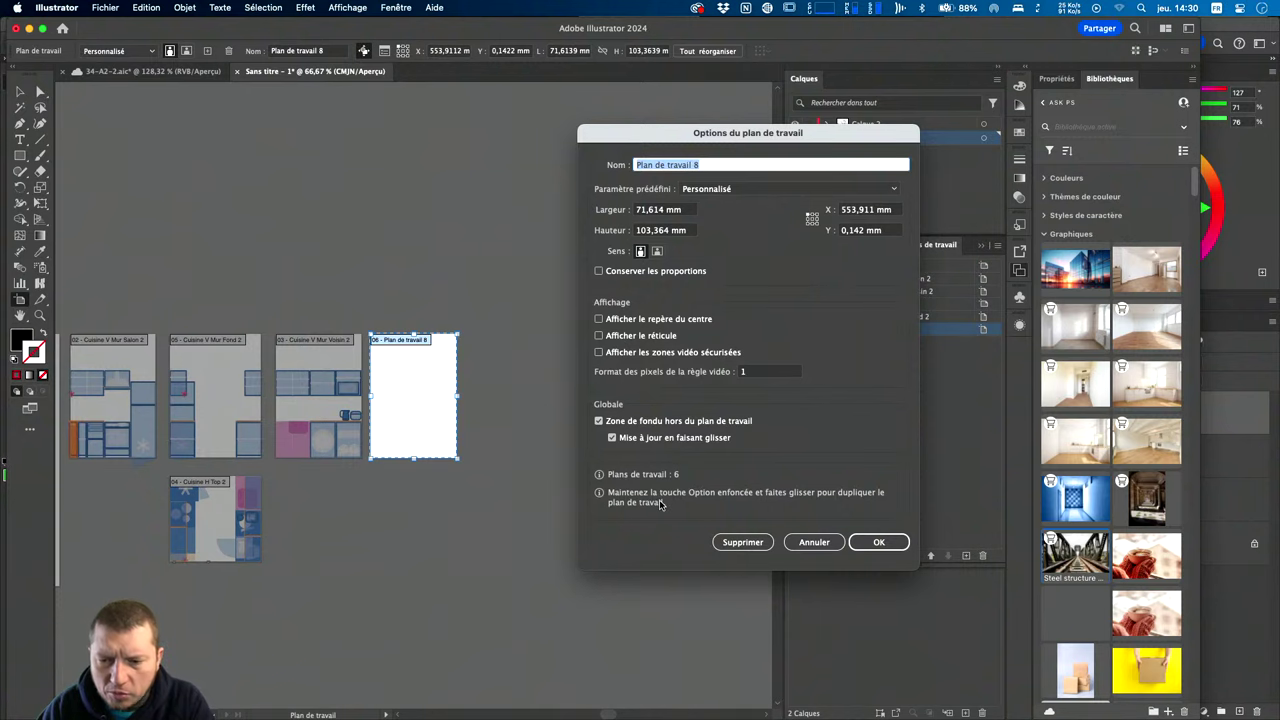
Rearrange all artboards into a three-column row-by-row grid, then undo it.
{"action": "key", "text": "Escape"}
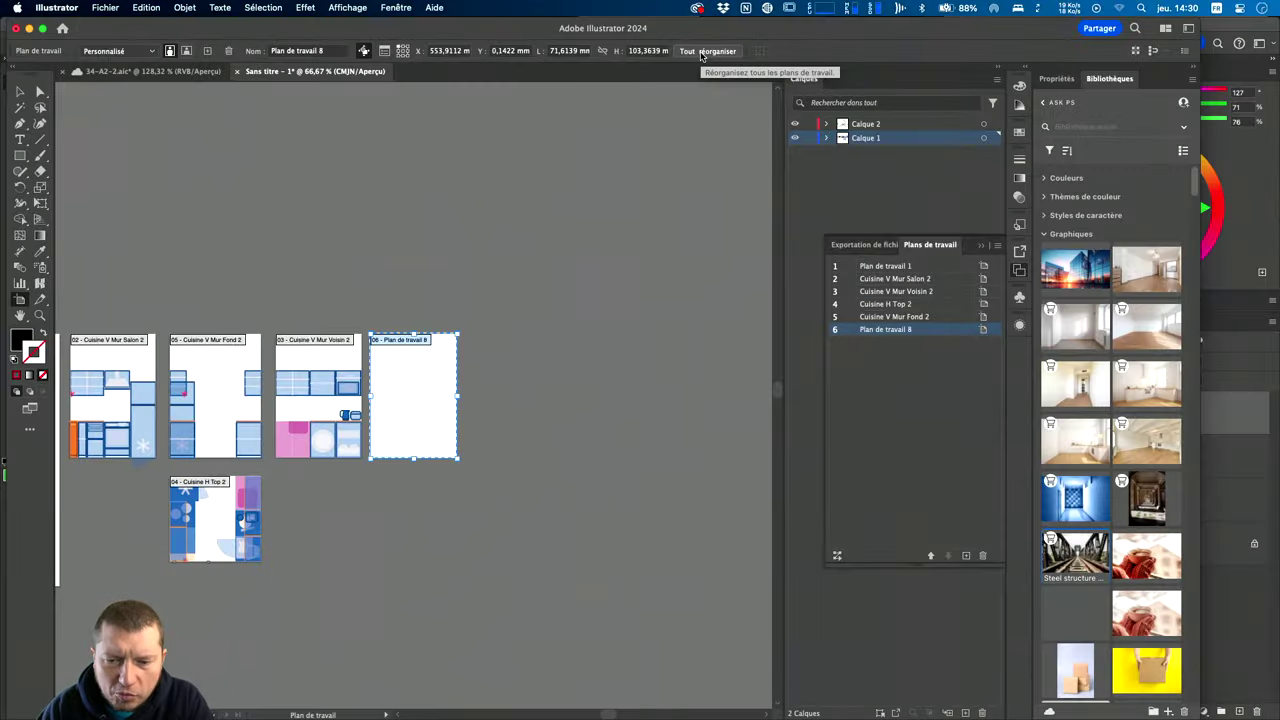
{"action": "left_click", "coordinate": [524, 139]}
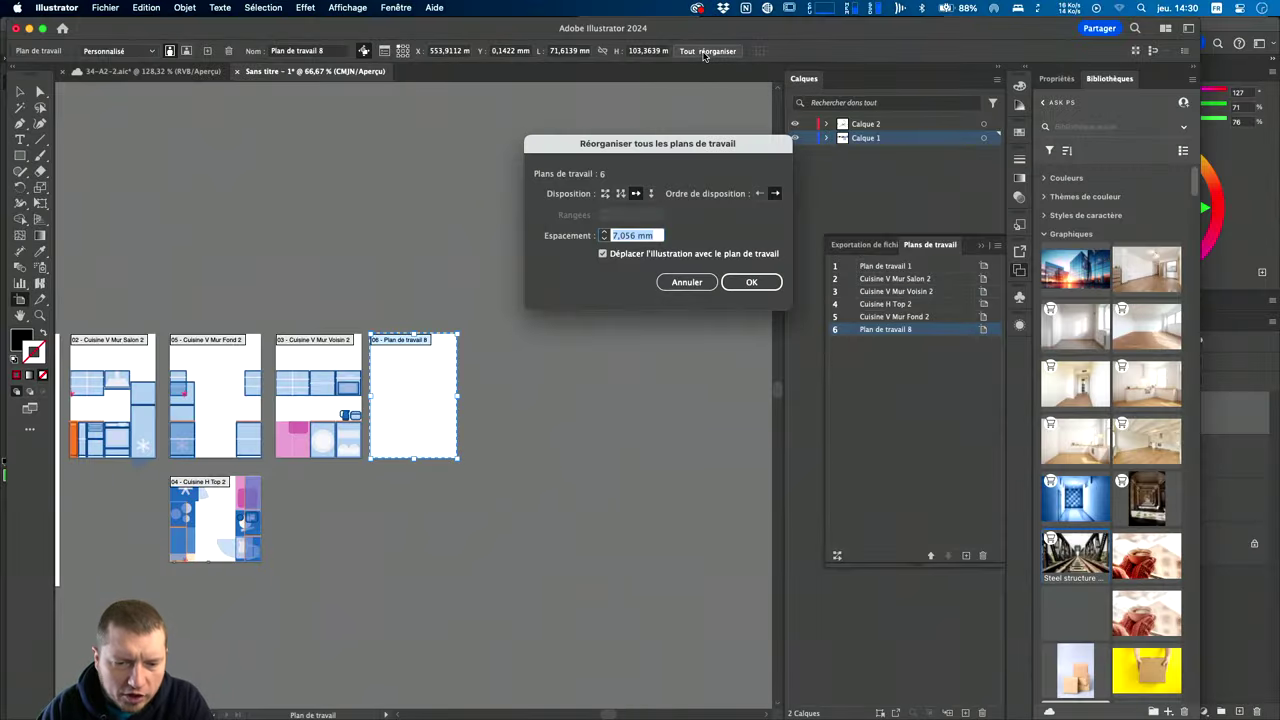
{"action": "left_click", "coordinate": [604, 193]}
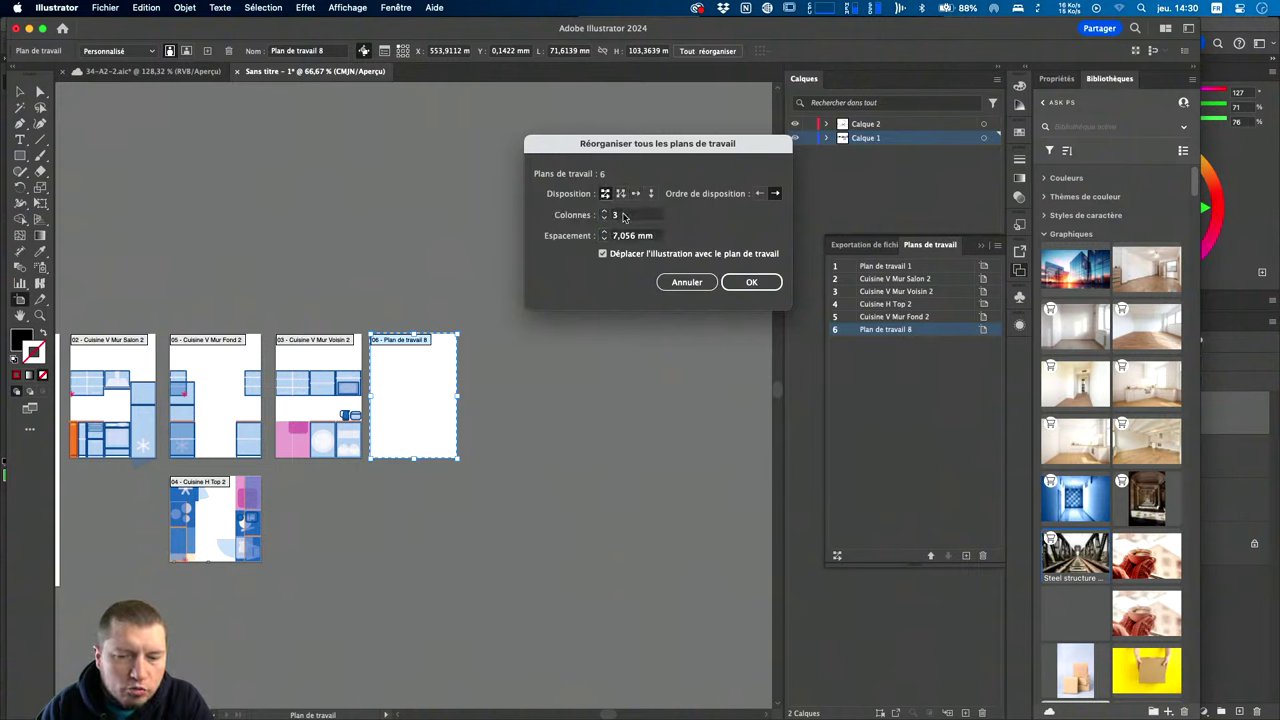
{"action": "left_click", "coordinate": [727, 284]}
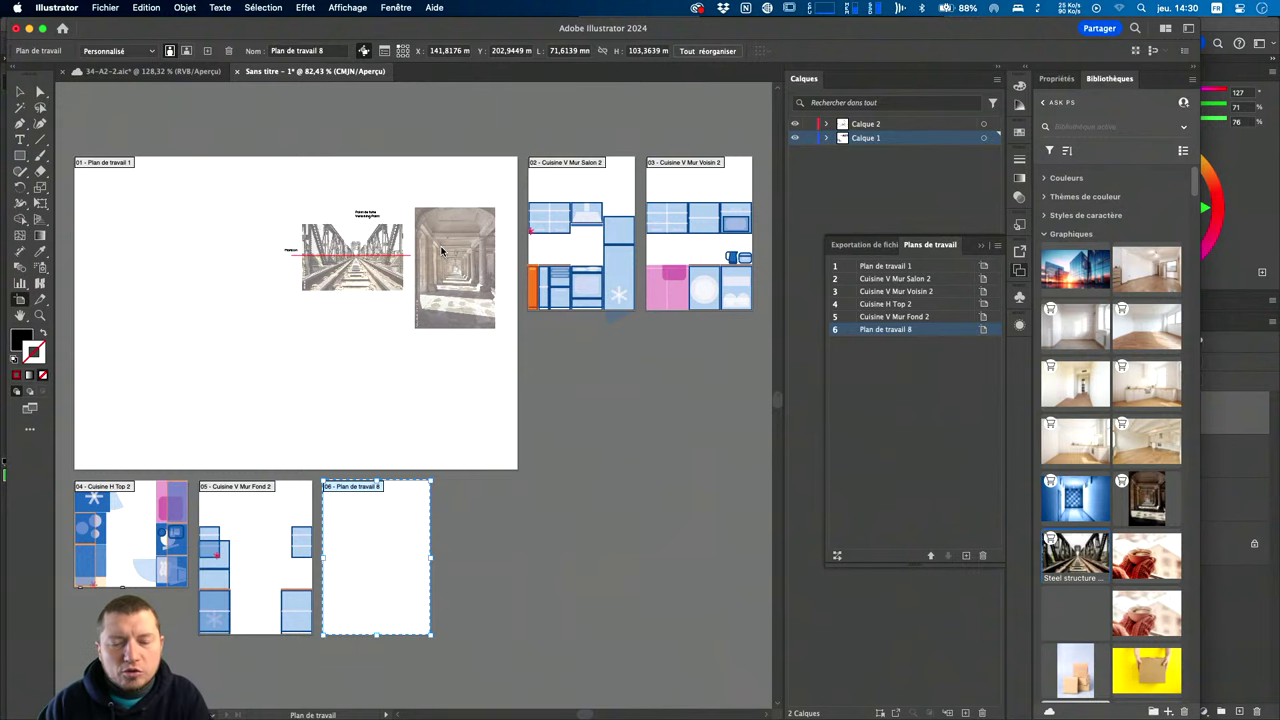
{"action": "key", "text": "cmd+z"}
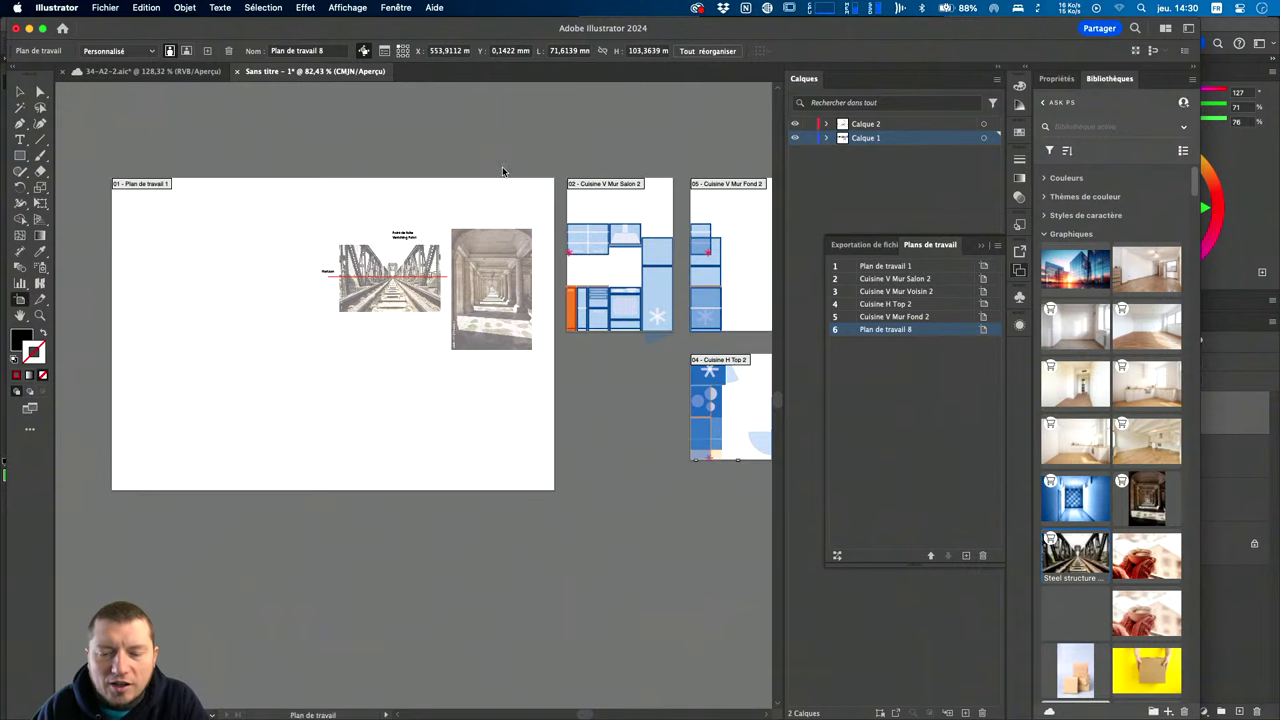
Finish undoing the grid layout and add blank artboard Plan de travail 9, deleting two extras.
{"action": "key", "text": "super+z"}
{"action": "key", "text": "super+z"}
{"action": "key", "text": "super+z"}
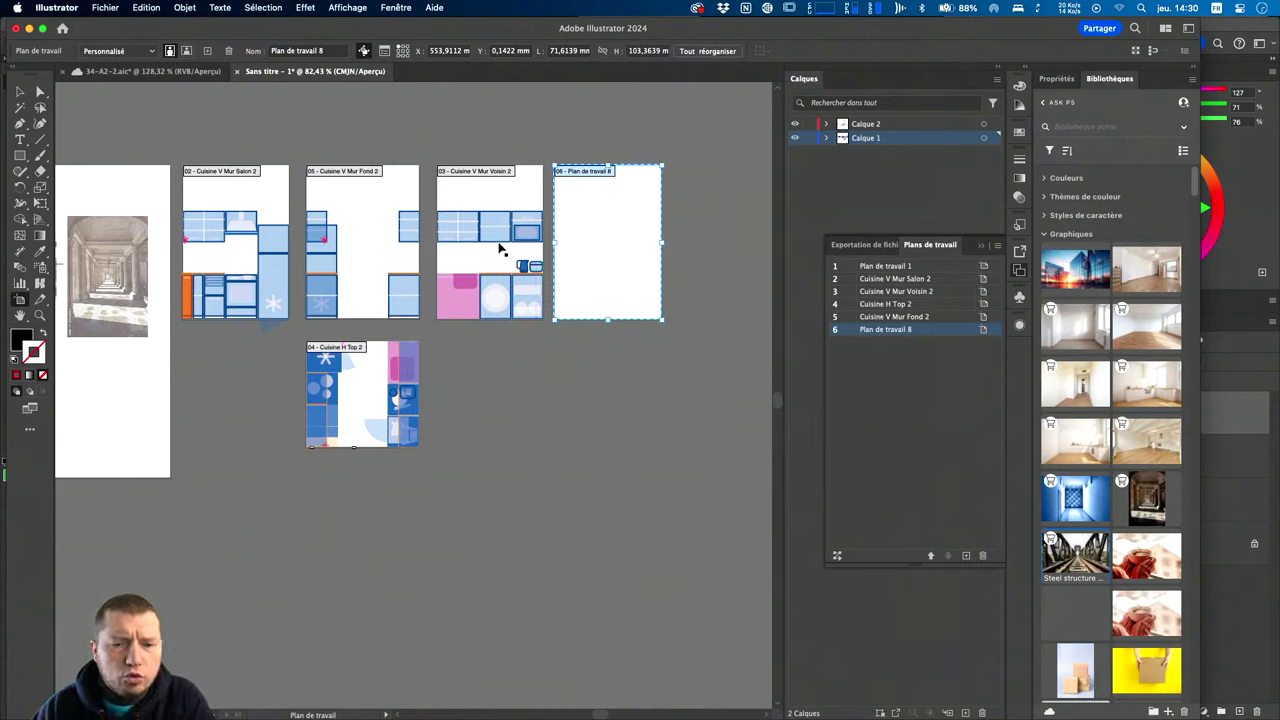
{"action": "left_click", "coordinate": [207, 52]}
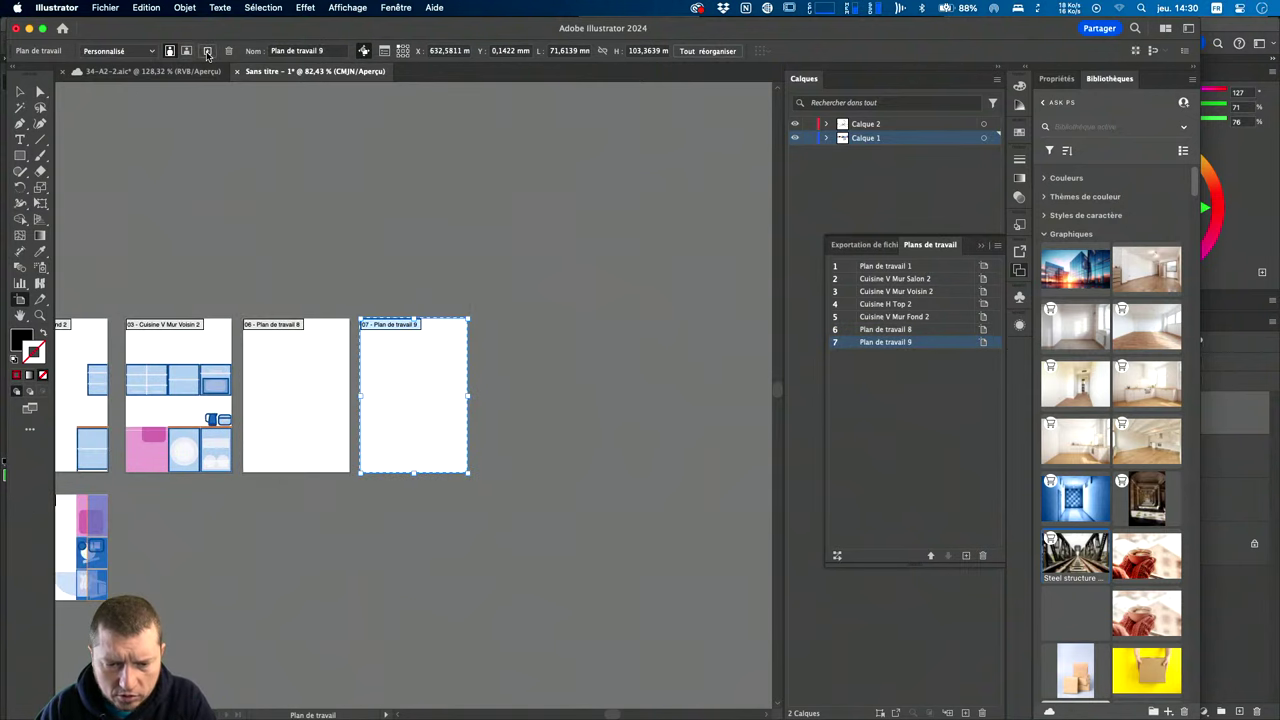
{"action": "left_click", "coordinate": [207, 52]}
{"action": "left_click", "coordinate": [207, 52]}
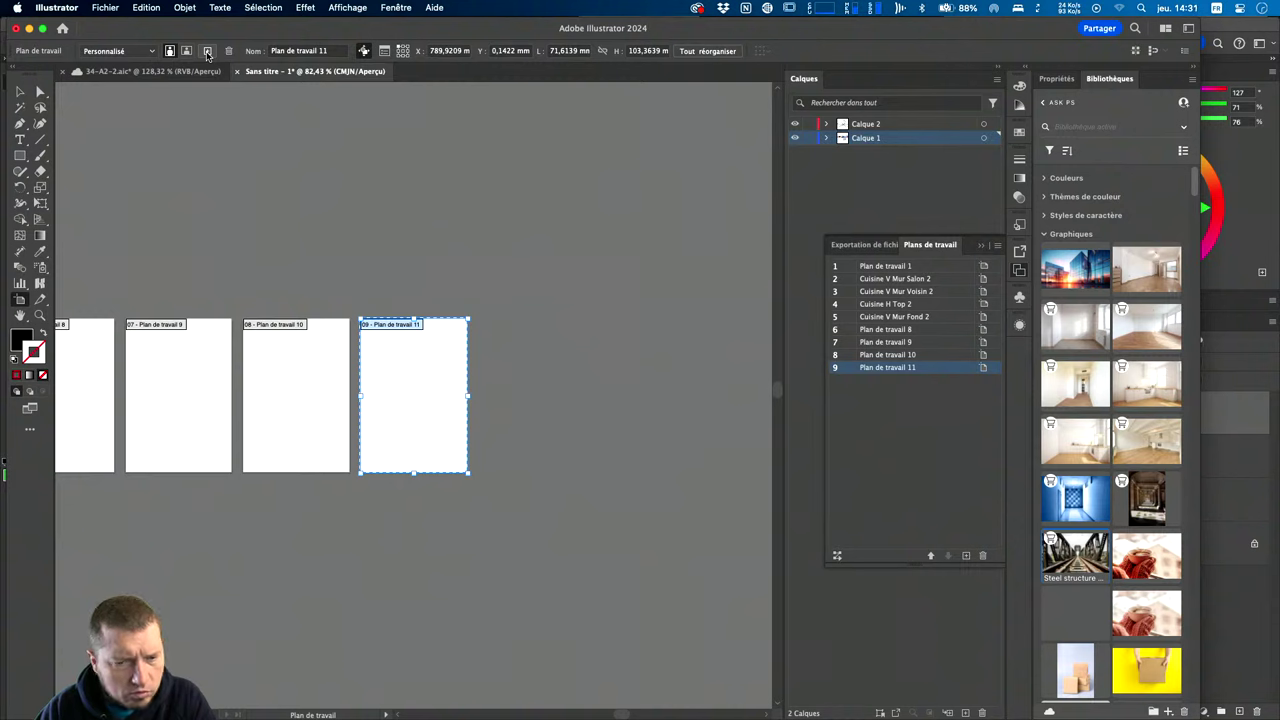
{"action": "key", "text": "Delete"}
{"action": "key", "text": "Delete"}
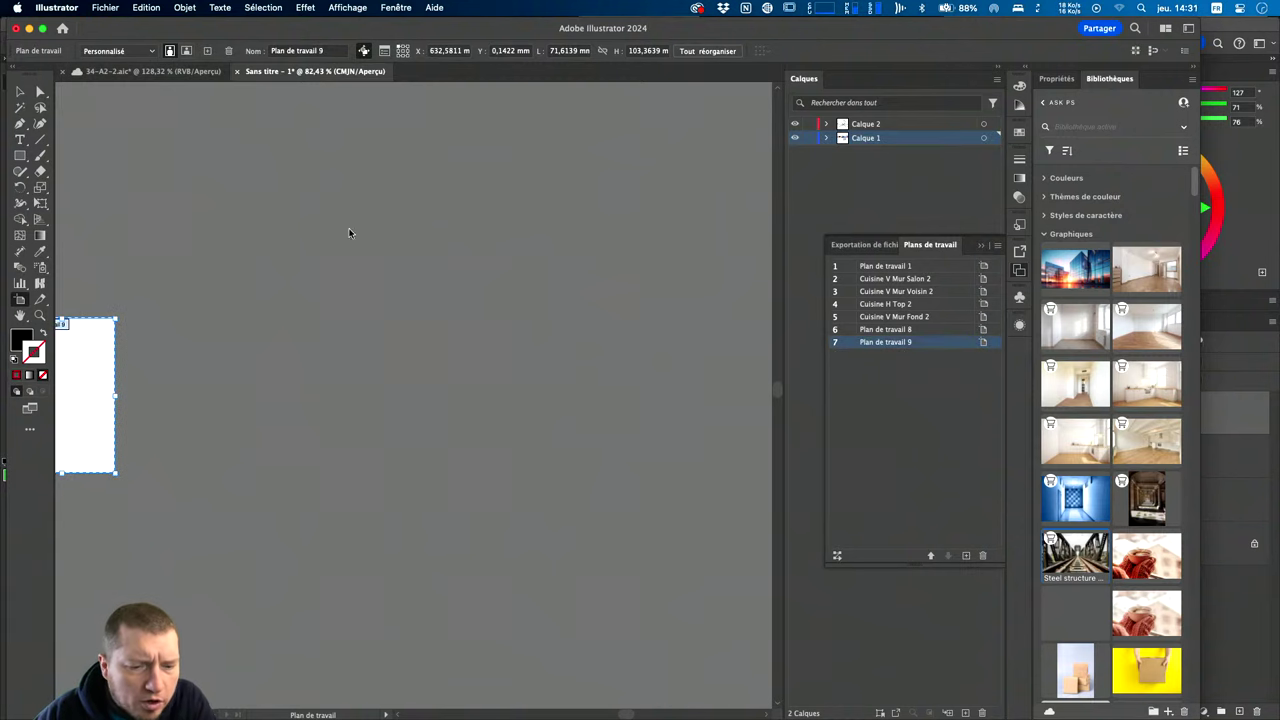
Pan across the artboards, then add and undo an artboard after Cuisine V Mur Voisin 2.
{"action": "scroll", "coordinate": [356, 232], "scroll_direction": "left", "scroll_amount": 10}
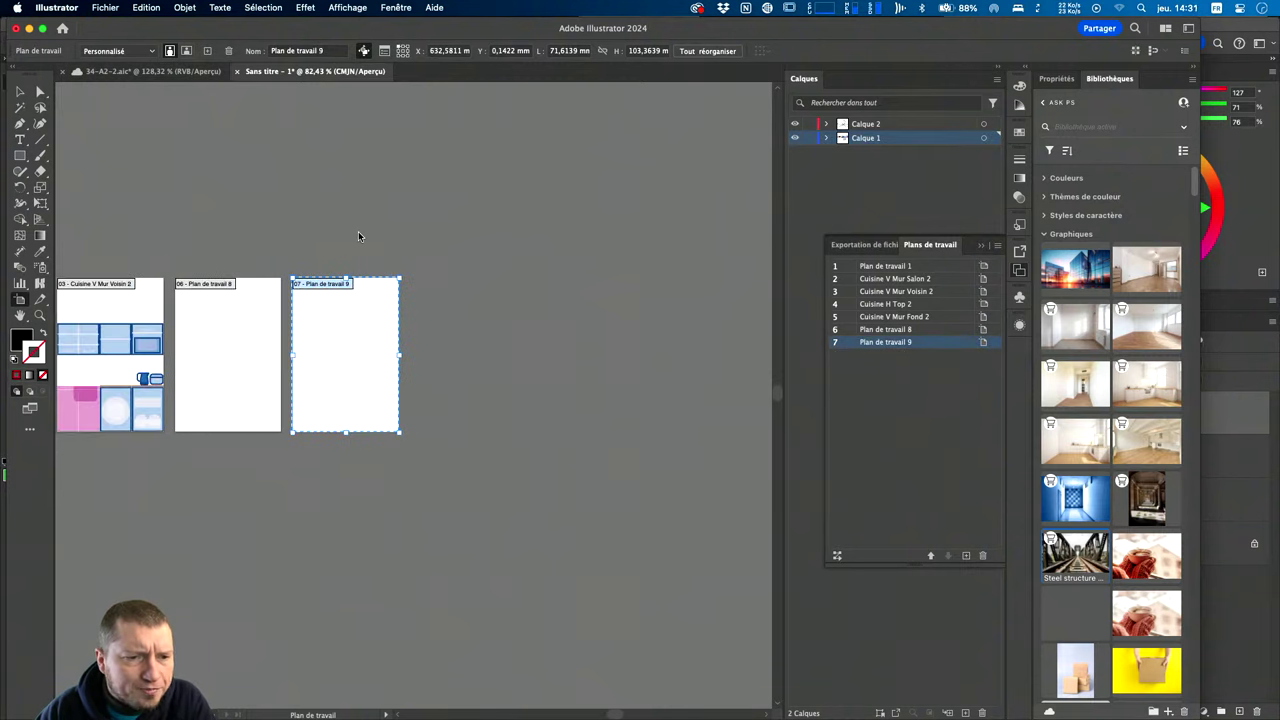
{"action": "scroll", "coordinate": [358, 236], "scroll_direction": "left", "scroll_amount": 10}
{"action": "scroll", "coordinate": [358, 236], "scroll_direction": "down", "scroll_amount": 5}
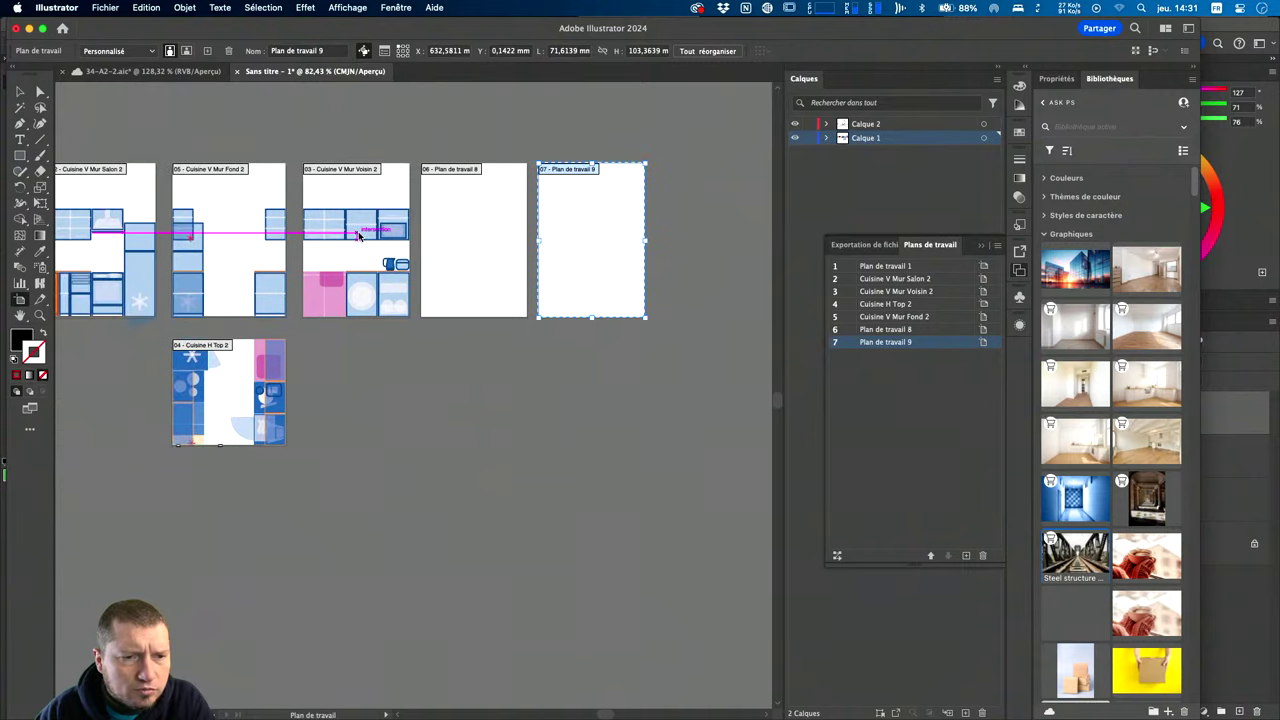
{"action": "scroll", "coordinate": [358, 236], "scroll_direction": "left", "scroll_amount": 3}
{"action": "scroll", "coordinate": [358, 236], "scroll_direction": "down", "scroll_amount": 5}
{"action": "scroll", "coordinate": [358, 236], "scroll_direction": "up", "scroll_amount": 2}
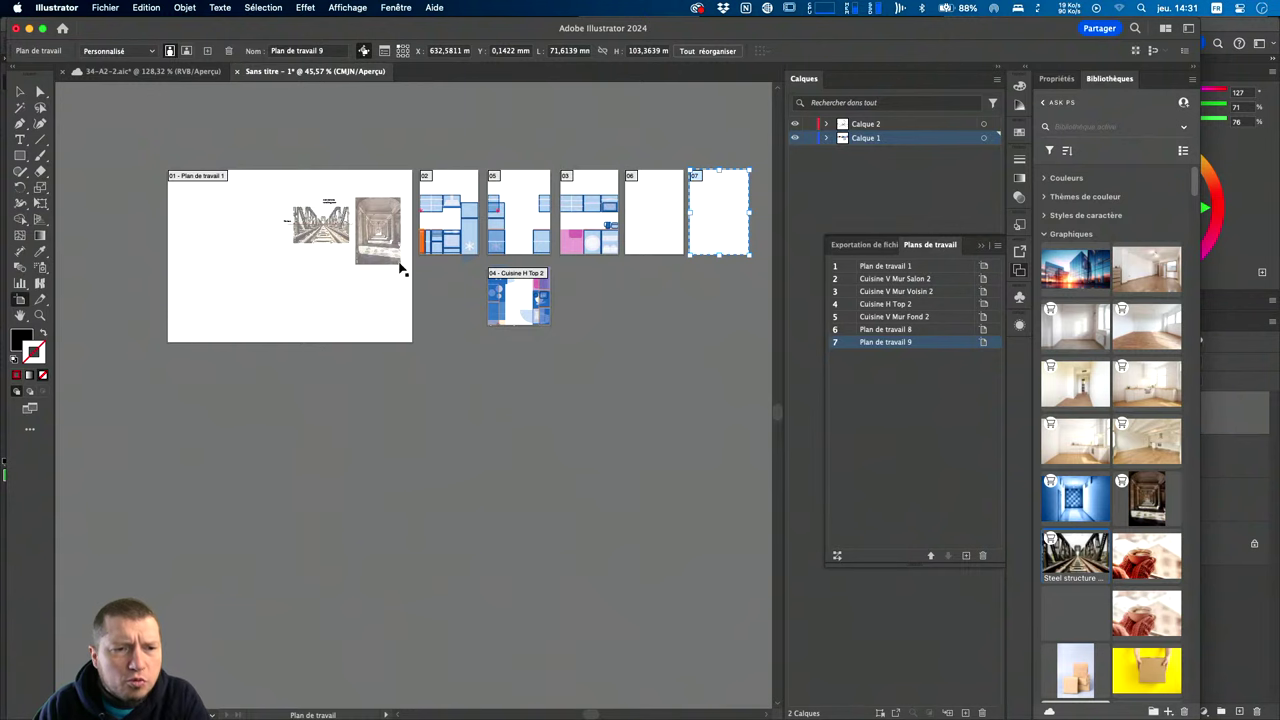
{"action": "scroll", "coordinate": [445, 263], "scroll_direction": "right", "scroll_amount": 2}
{"action": "scroll", "coordinate": [445, 263], "scroll_direction": "up", "scroll_amount": 2}
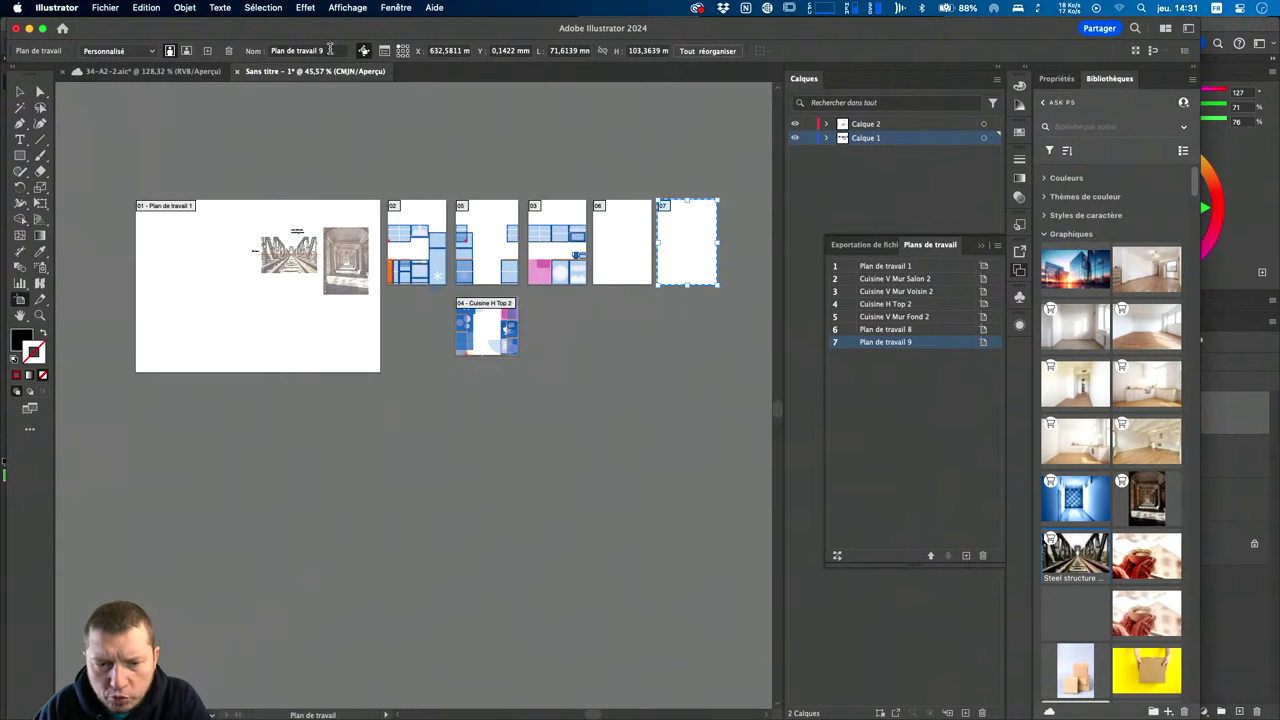
{"action": "left_click", "coordinate": [562, 205]}
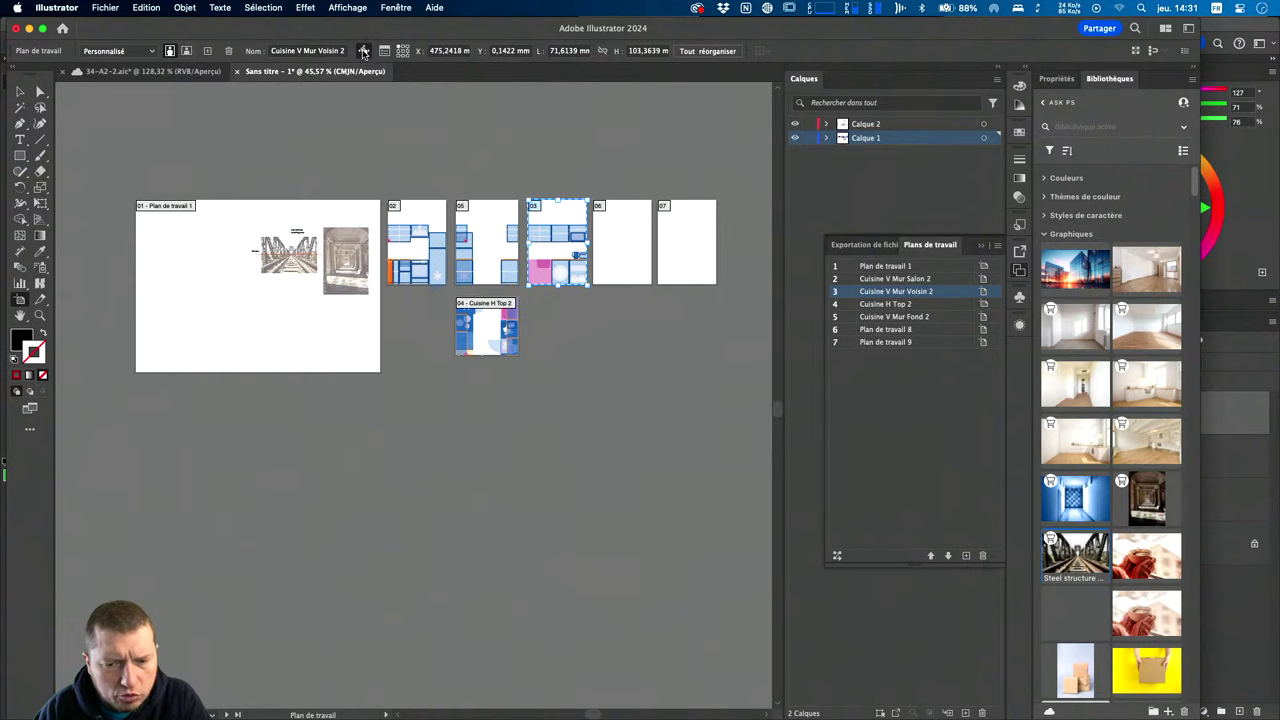
{"action": "left_click", "coordinate": [207, 50]}
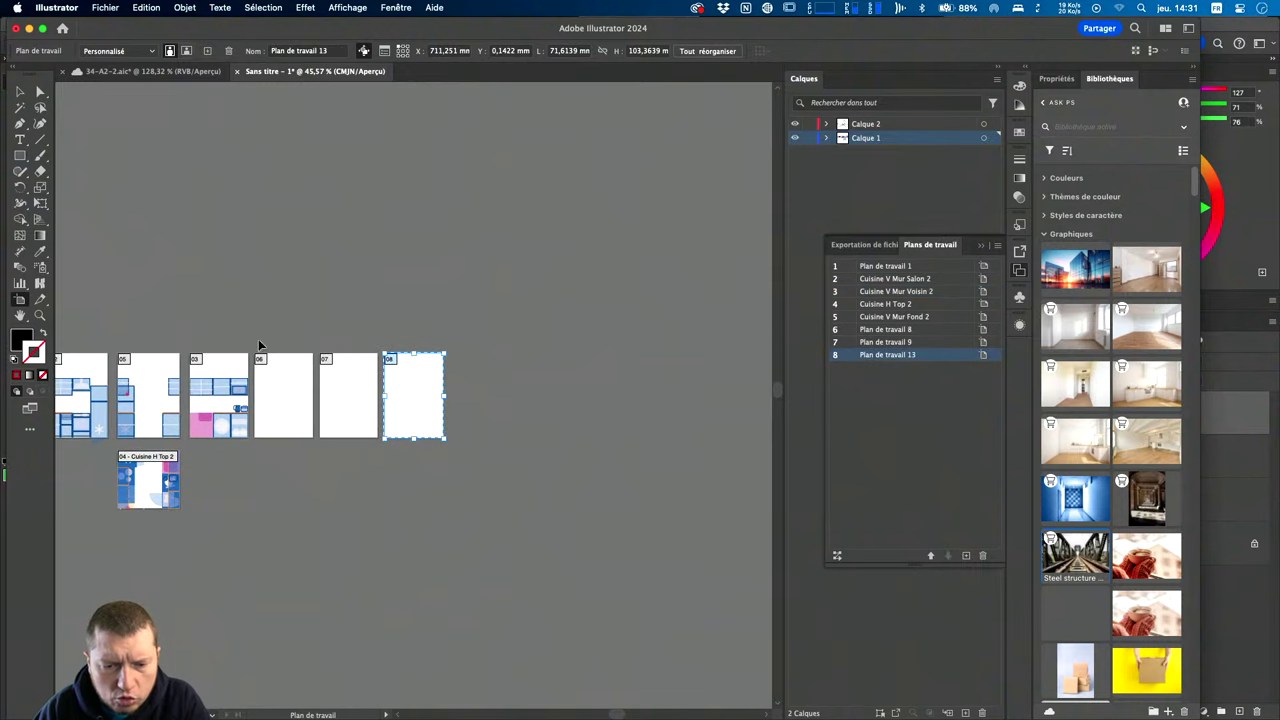
{"action": "key", "text": "super+z"}
Duplicate Cuisine V Mur Voisin 2 below itself, undo it, and pan back toward artboard 1.
{"action": "left_click_drag", "start_coordinate": [240, 369], "coordinate": [240, 497], "text": "alt"}
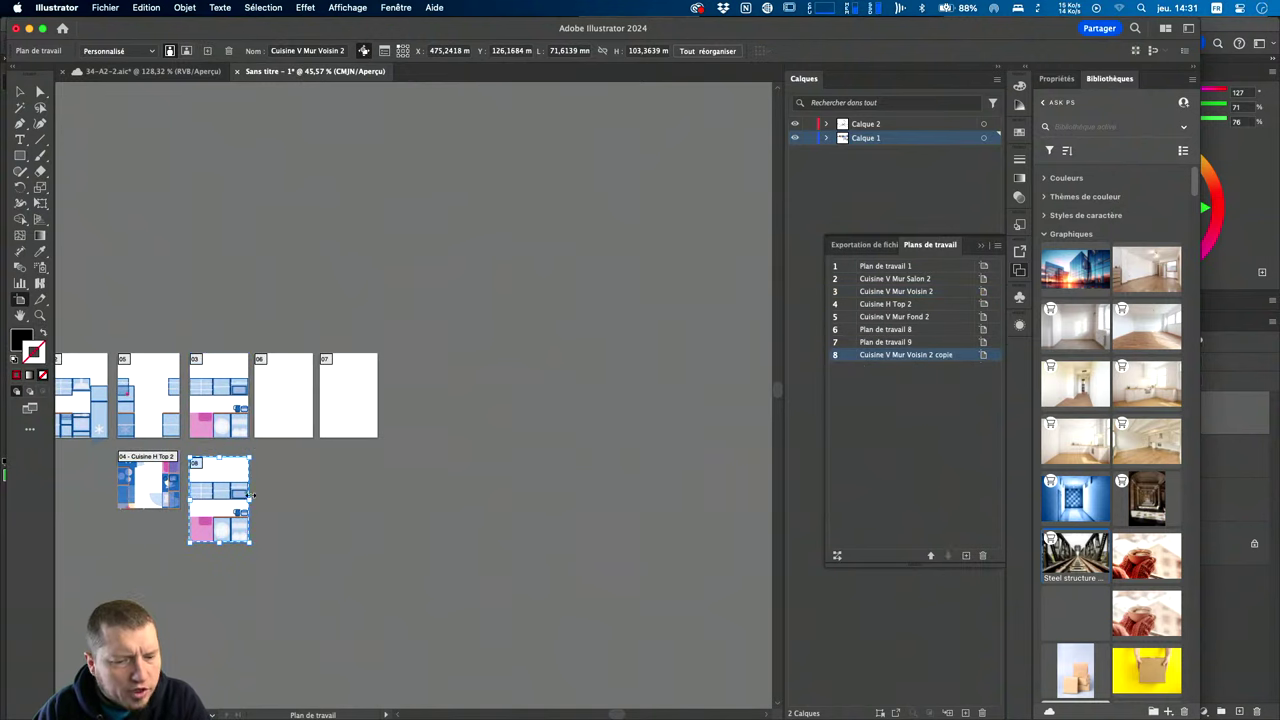
{"action": "key", "text": "super+z"}
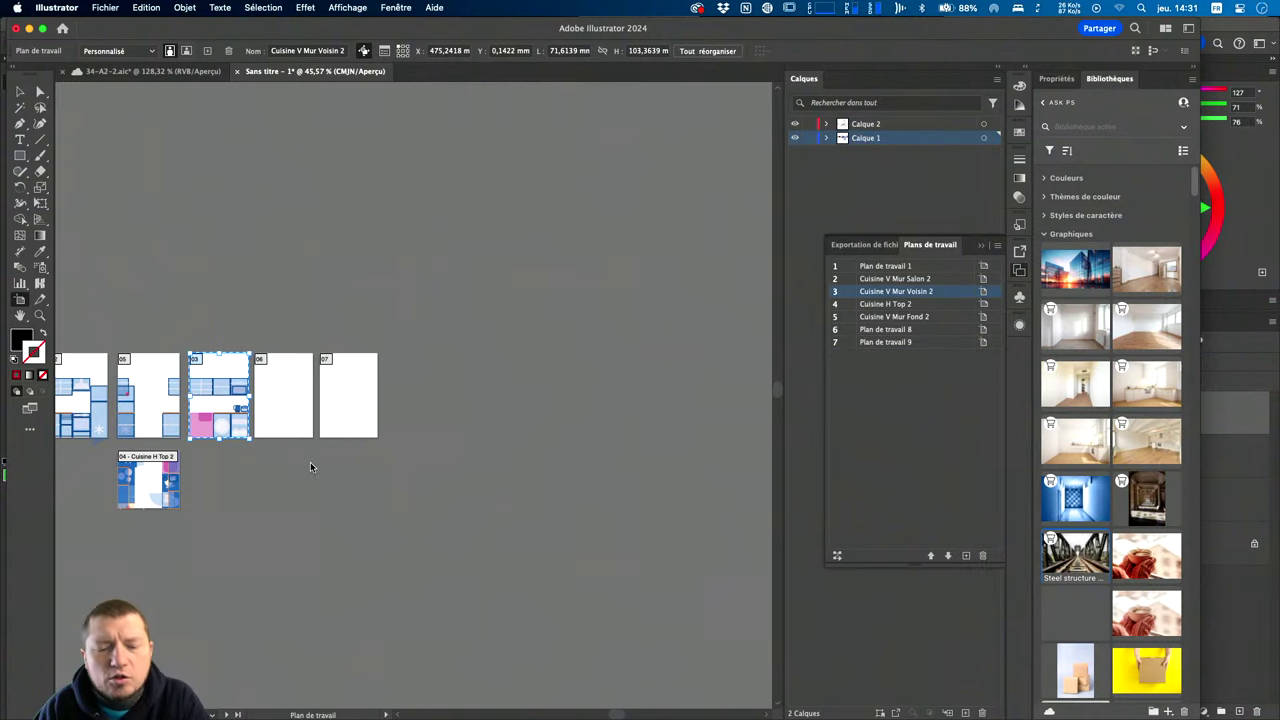
{"action": "scroll", "coordinate": [310, 466], "scroll_direction": "left", "scroll_amount": 5}
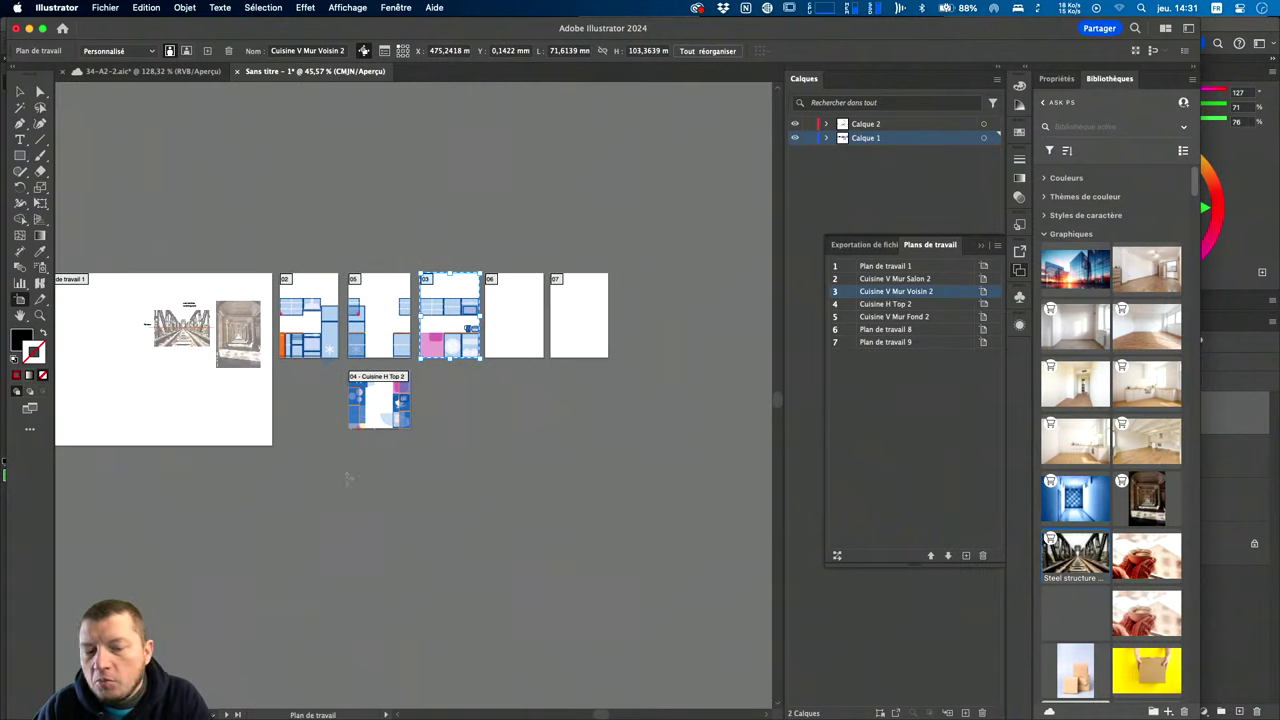
{"action": "scroll", "coordinate": [167, 322], "scroll_direction": "up", "scroll_amount": 3}
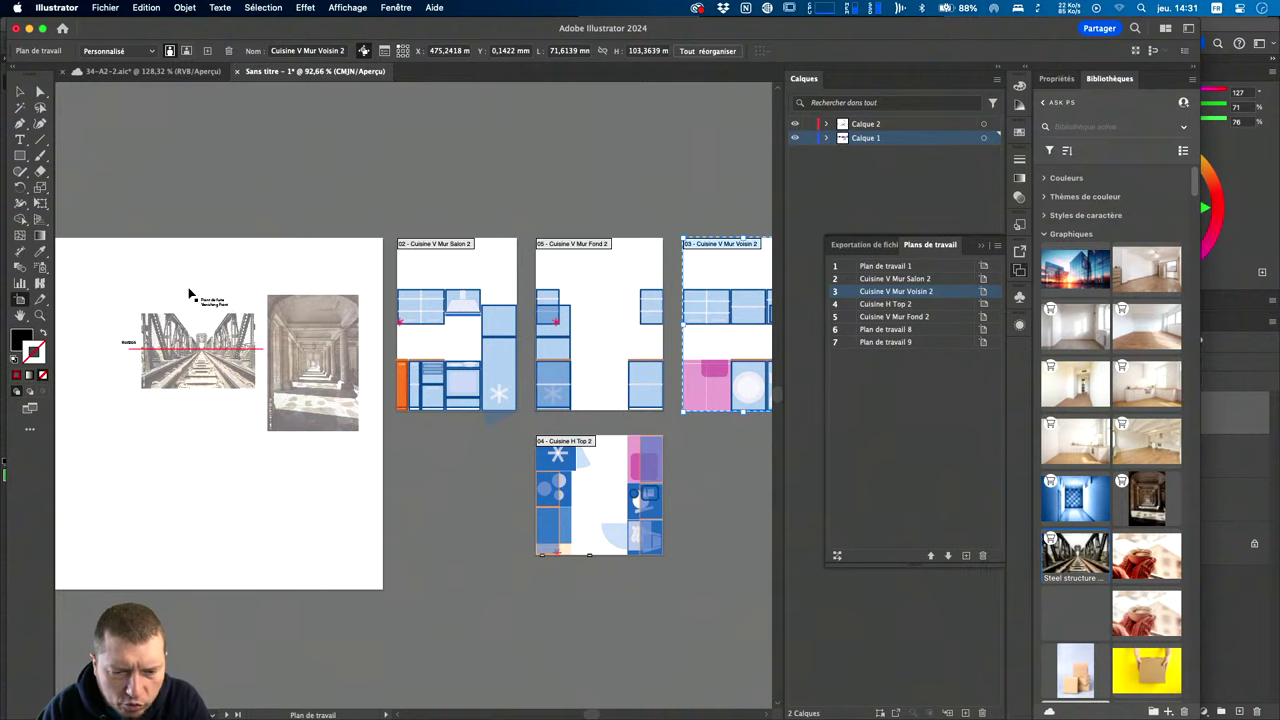
{"action": "scroll", "coordinate": [154, 358], "scroll_direction": "up", "scroll_amount": 5}
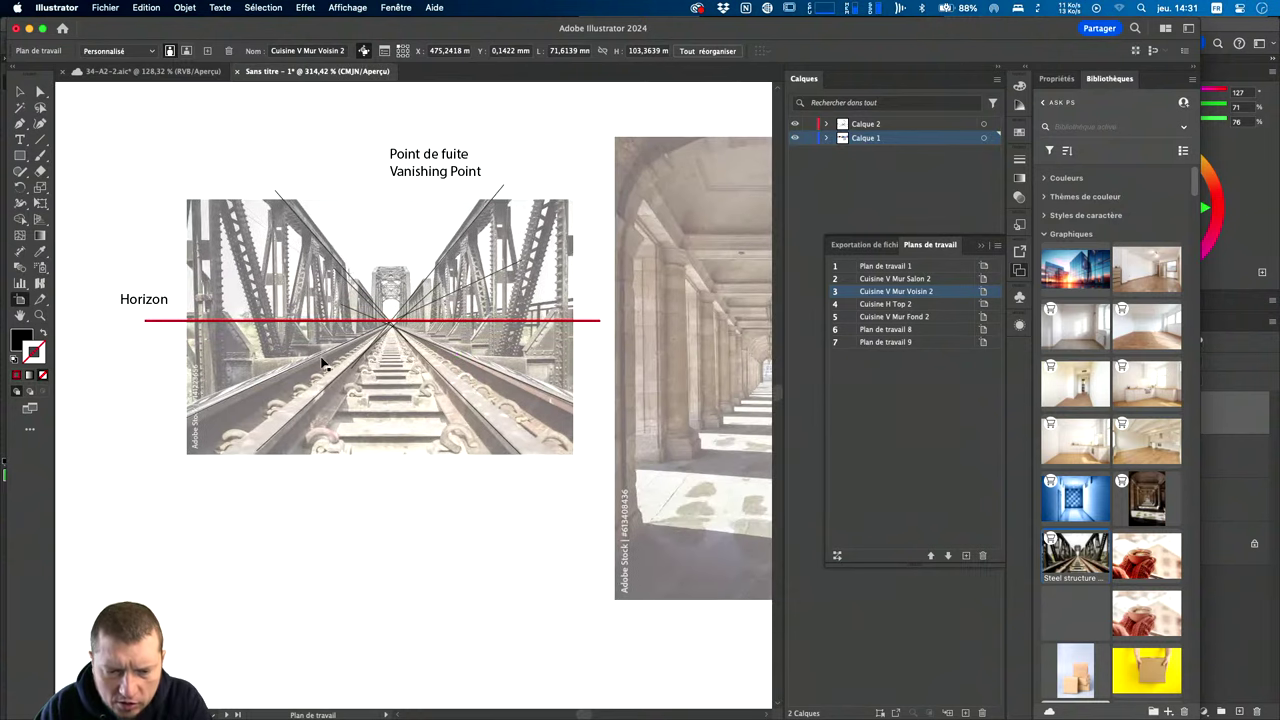
Prefix the Point de fuite label on Plan de travail 1 with '1'.
{"action": "left_click", "coordinate": [420, 150]}
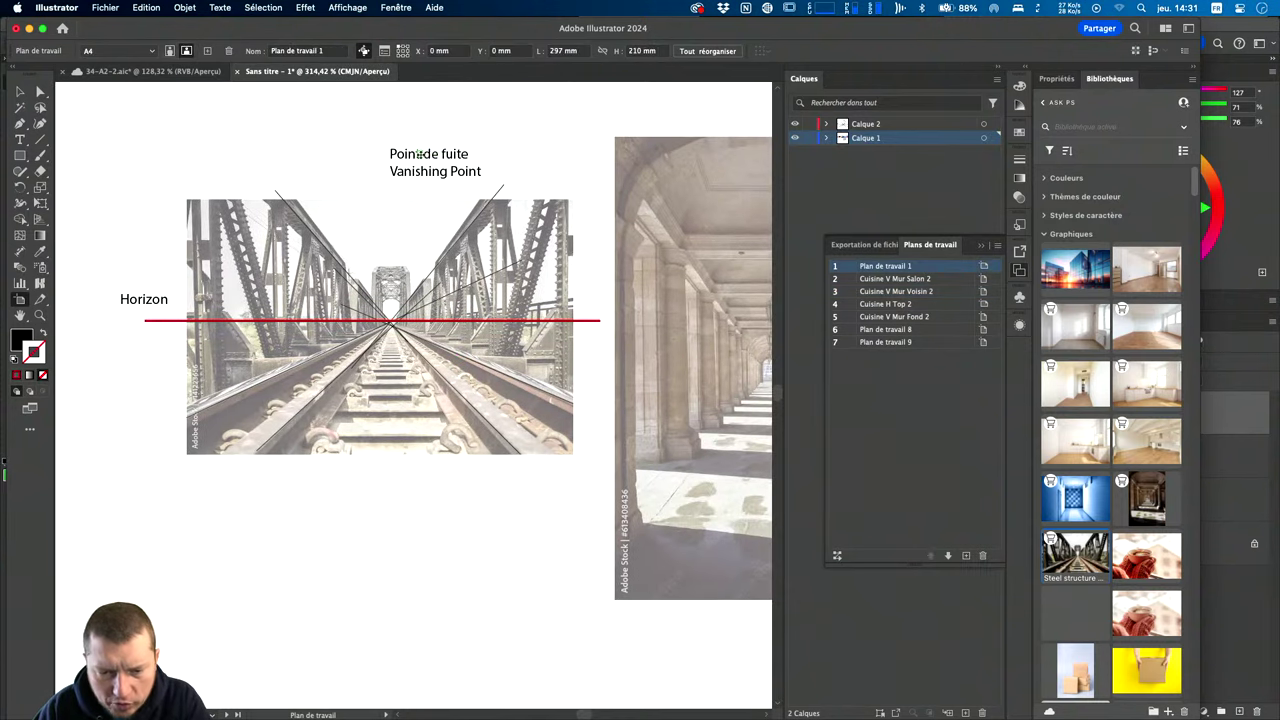
{"action": "key", "text": "t"}
{"action": "left_click", "coordinate": [392, 154]}
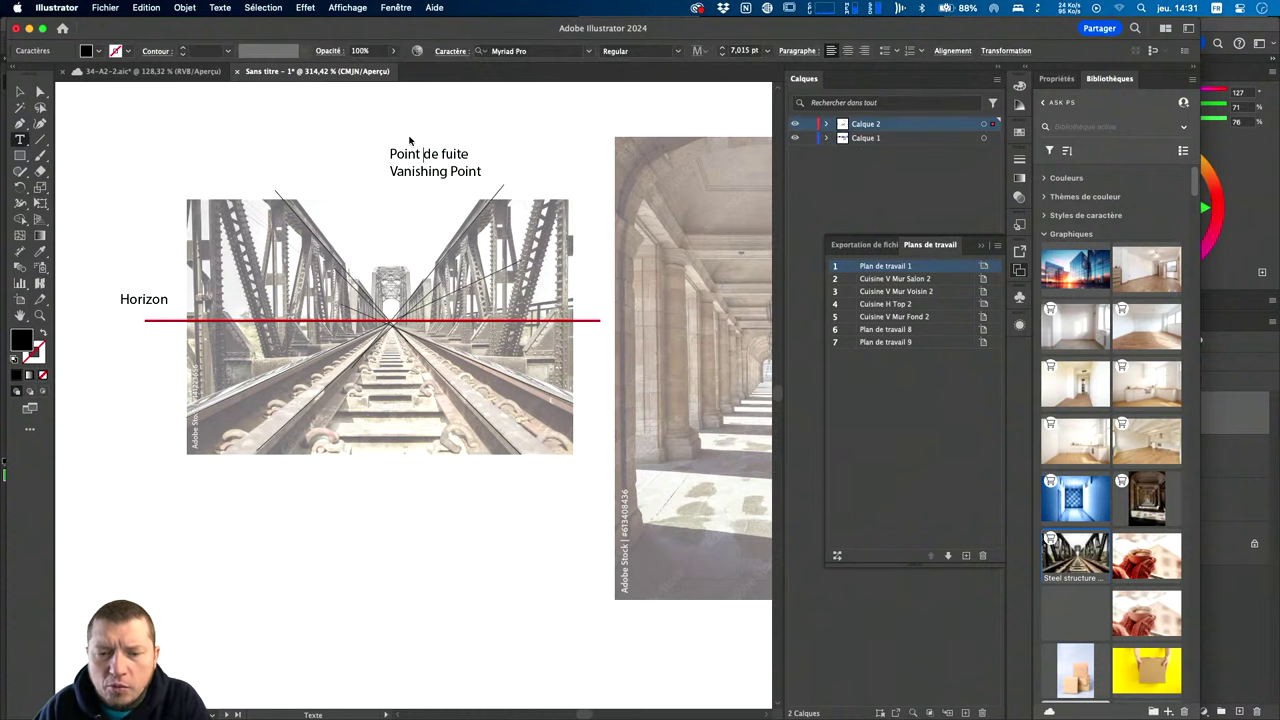
{"action": "type", "text": "1"}
{"action": "key", "text": "Escape"}
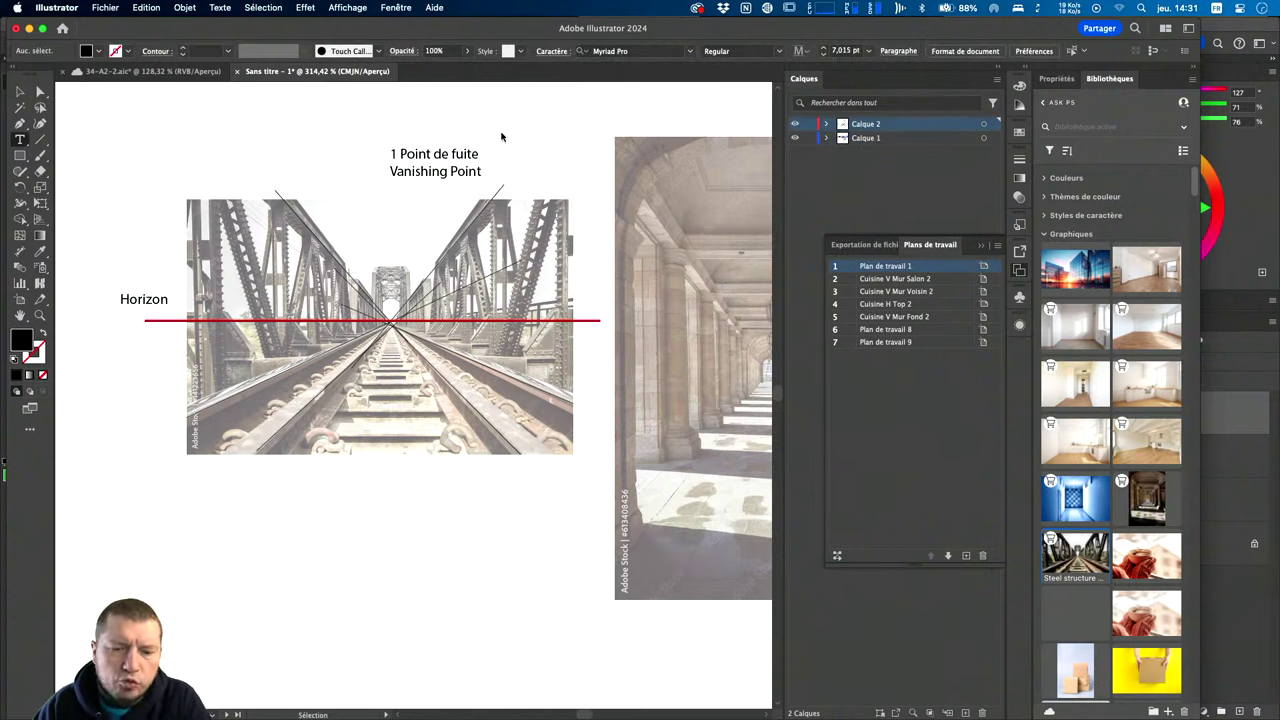
Draw three nested stroke-only rectangles centred on the bridge's vanishing point.
{"action": "key", "text": "m"}
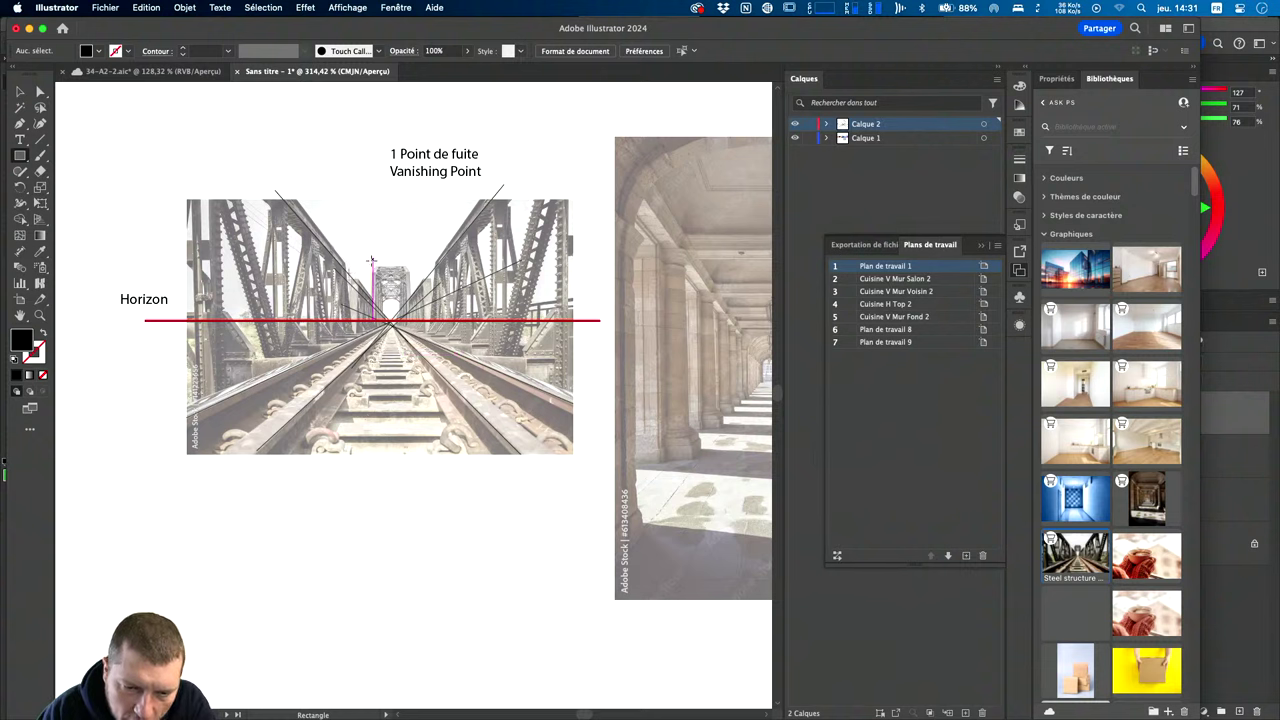
{"action": "left_click_drag", "start_coordinate": [370, 271], "coordinate": [411, 328]}
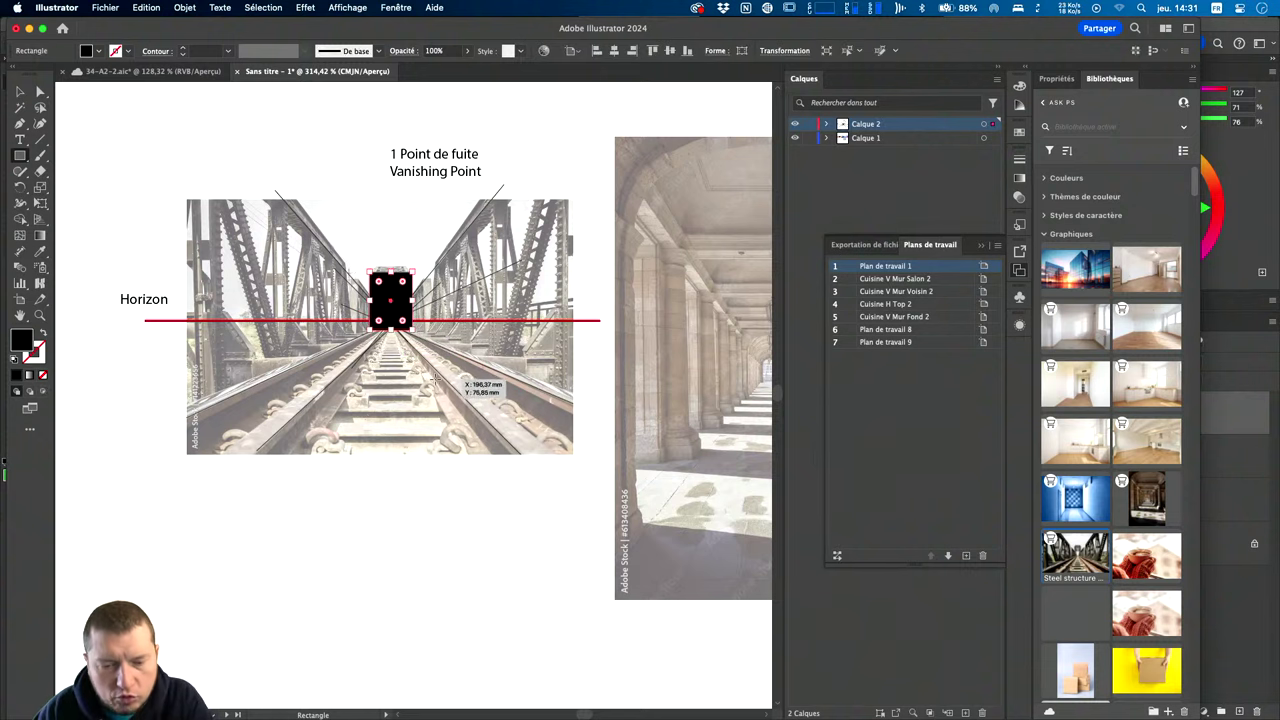
{"action": "key", "text": "shift+x"}
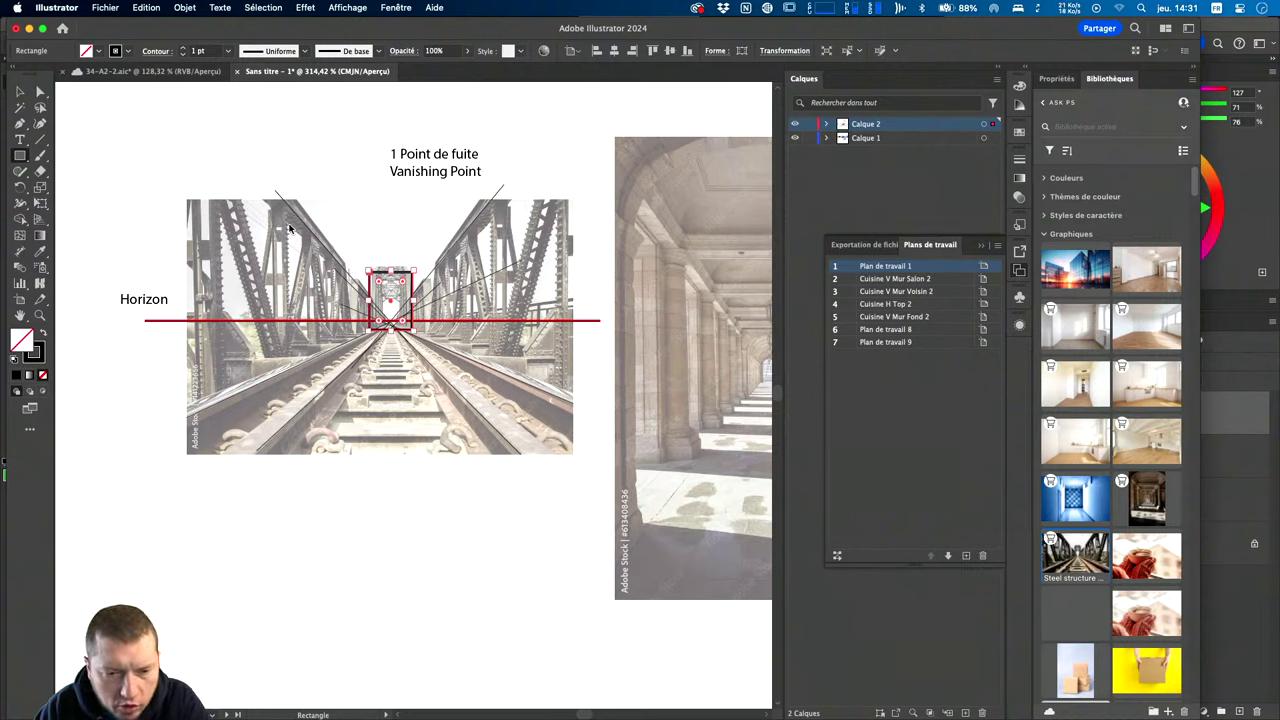
{"action": "left_click", "coordinate": [286, 206]}
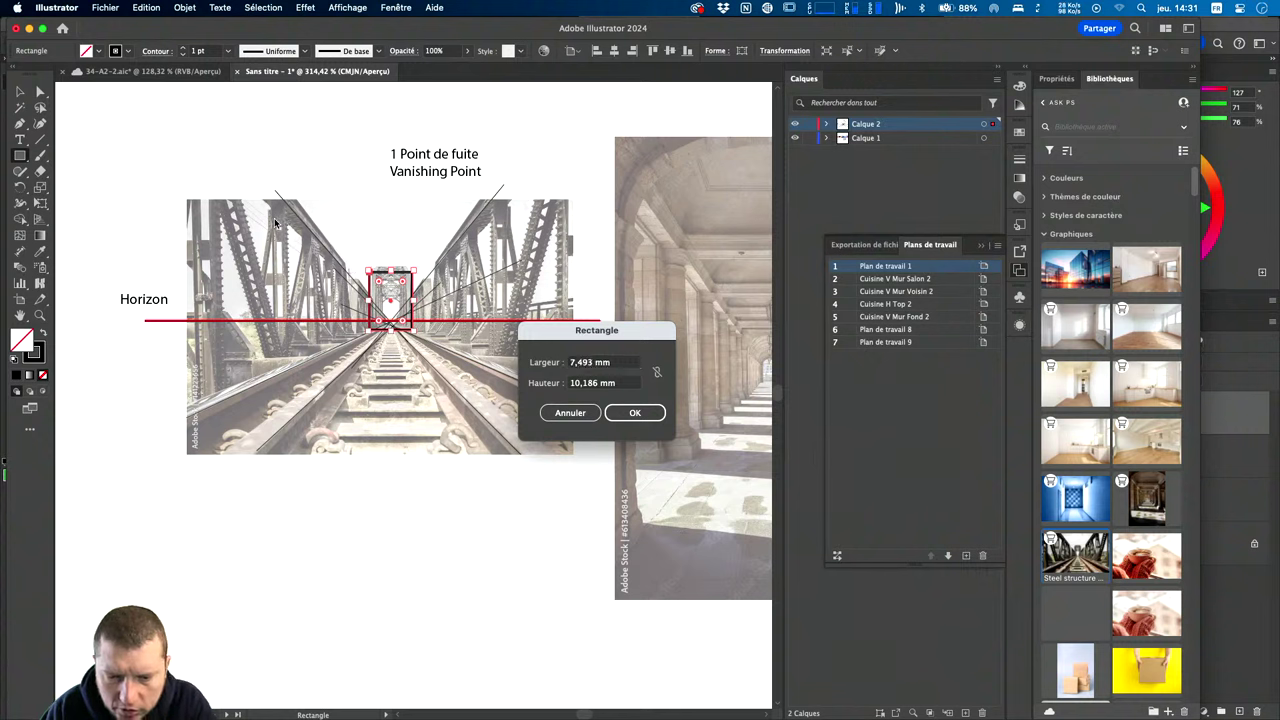
{"action": "key", "text": "Escape"}
{"action": "left_click_drag", "start_coordinate": [281, 209], "coordinate": [497, 360]}
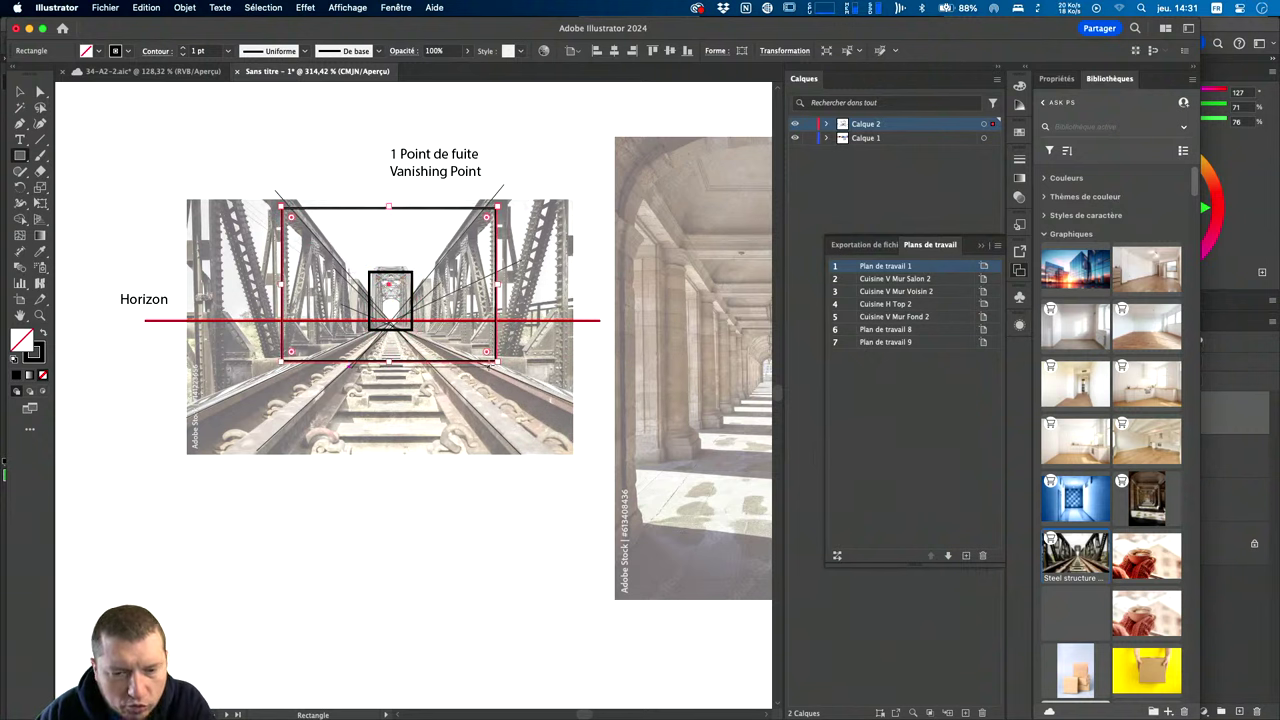
{"action": "left_click_drag", "start_coordinate": [220, 206], "coordinate": [558, 404]}
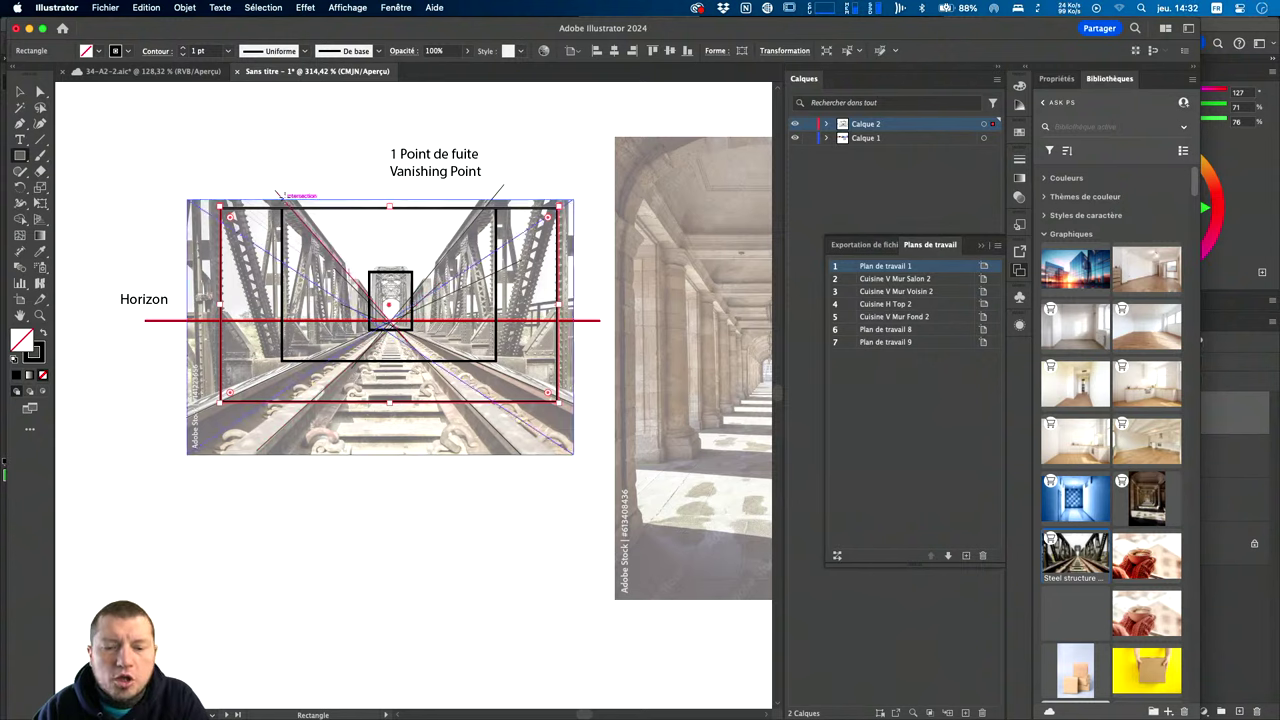
{"action": "key", "text": "v"}
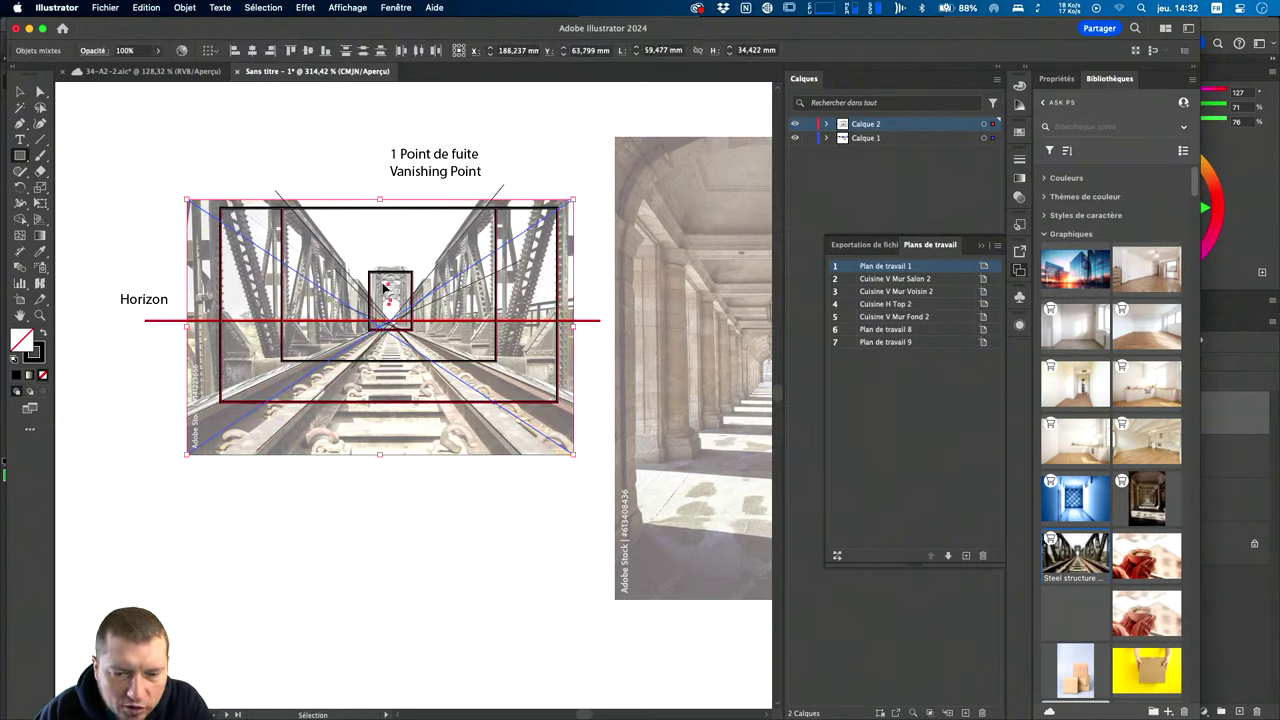
{"action": "left_click", "coordinate": [329, 157]}
{"action": "key", "text": "m"}
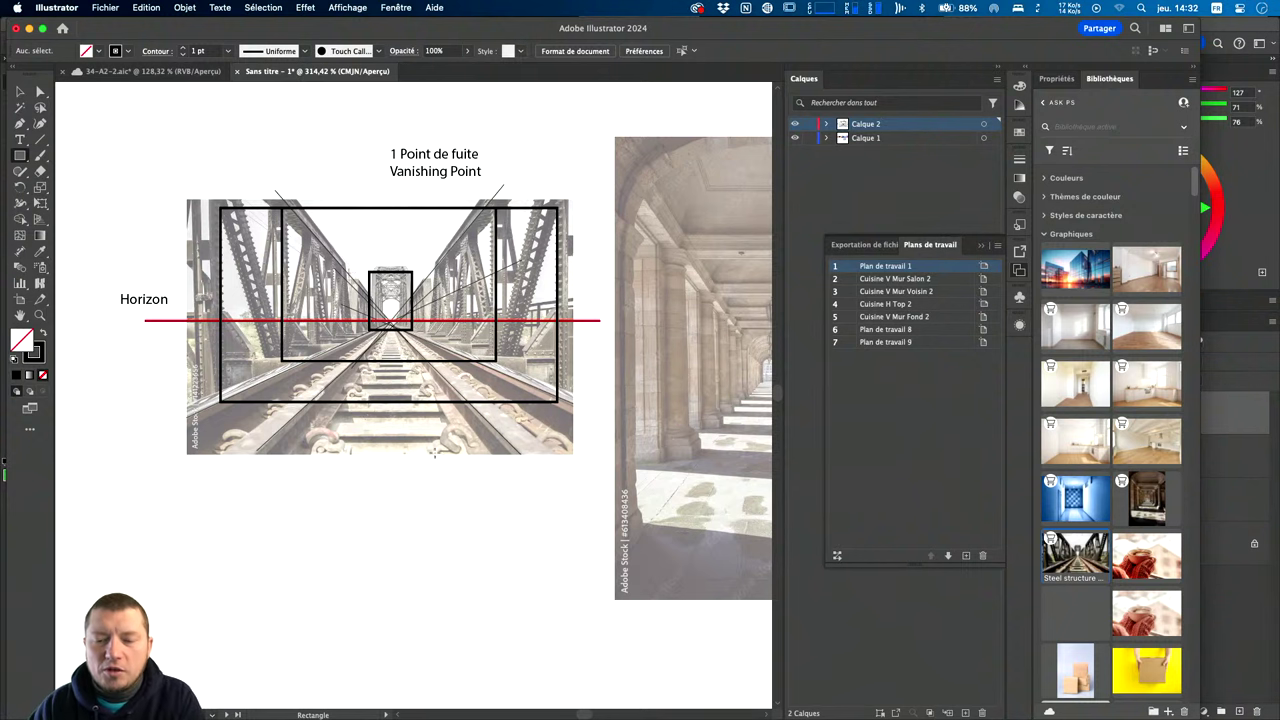
{"action": "left_click_drag", "start_coordinate": [569, 468], "coordinate": [502, 498]}
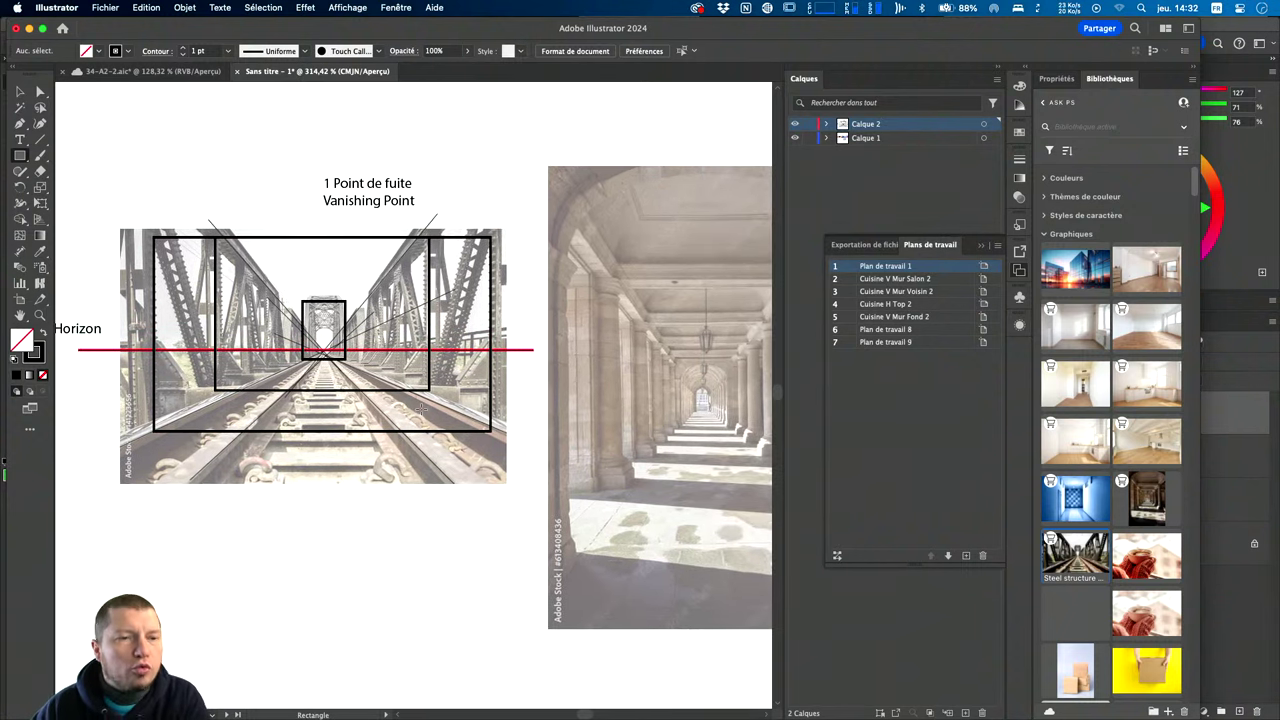
{"action": "left_click_drag", "start_coordinate": [520, 427], "coordinate": [585, 425]}
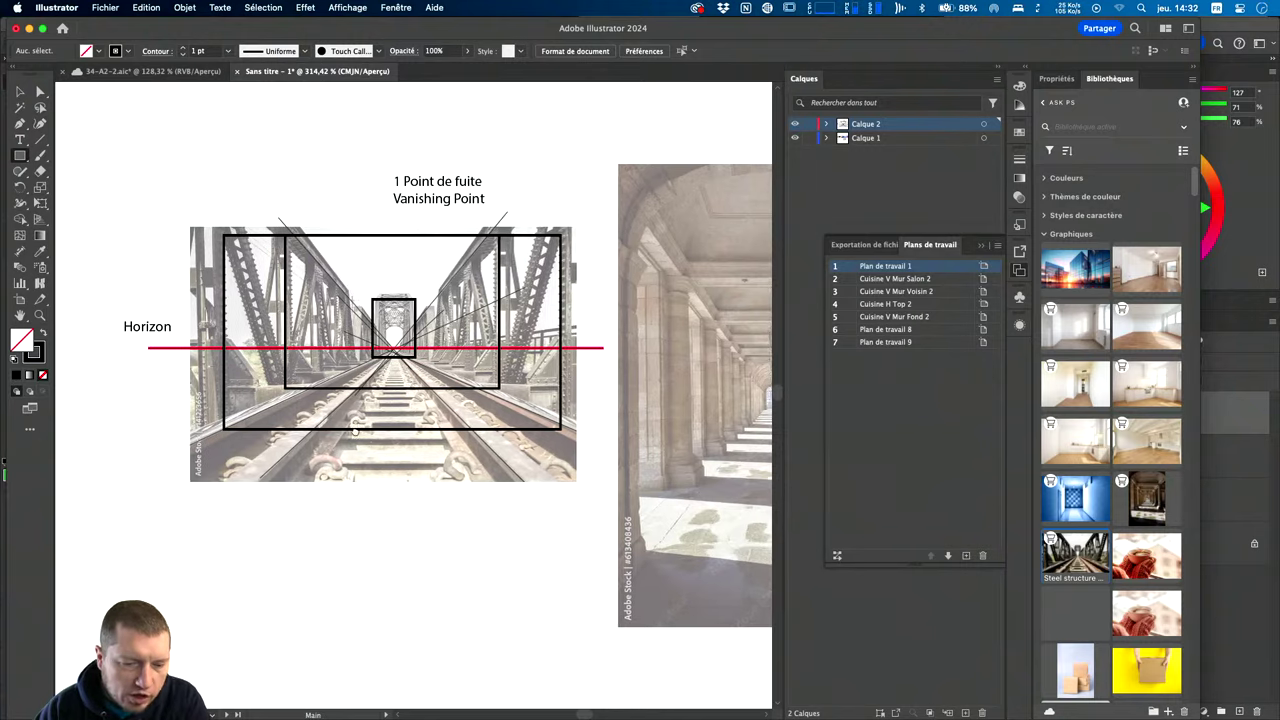
Draw a simple viewer figure, a circle atop a vertical line, left of the bridge photo.
{"action": "scroll", "coordinate": [572, 343], "scroll_direction": "left", "scroll_amount": 5}
{"action": "mouse_move", "coordinate": [400, 330]}
{"action": "left_mouse_down"}
{"action": "mouse_move", "coordinate": [240, 330]}
{"action": "mouse_move", "coordinate": [265, 352]}
{"action": "left_mouse_up"}
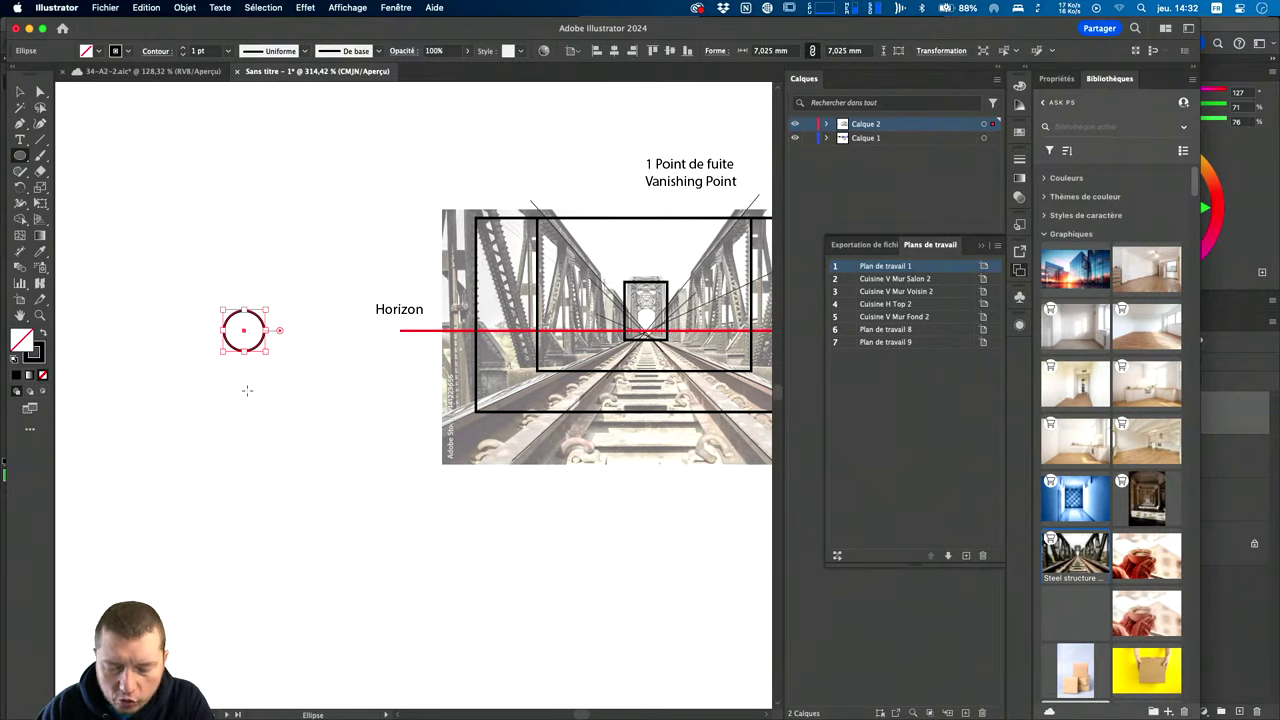
{"action": "key", "text": "p"}
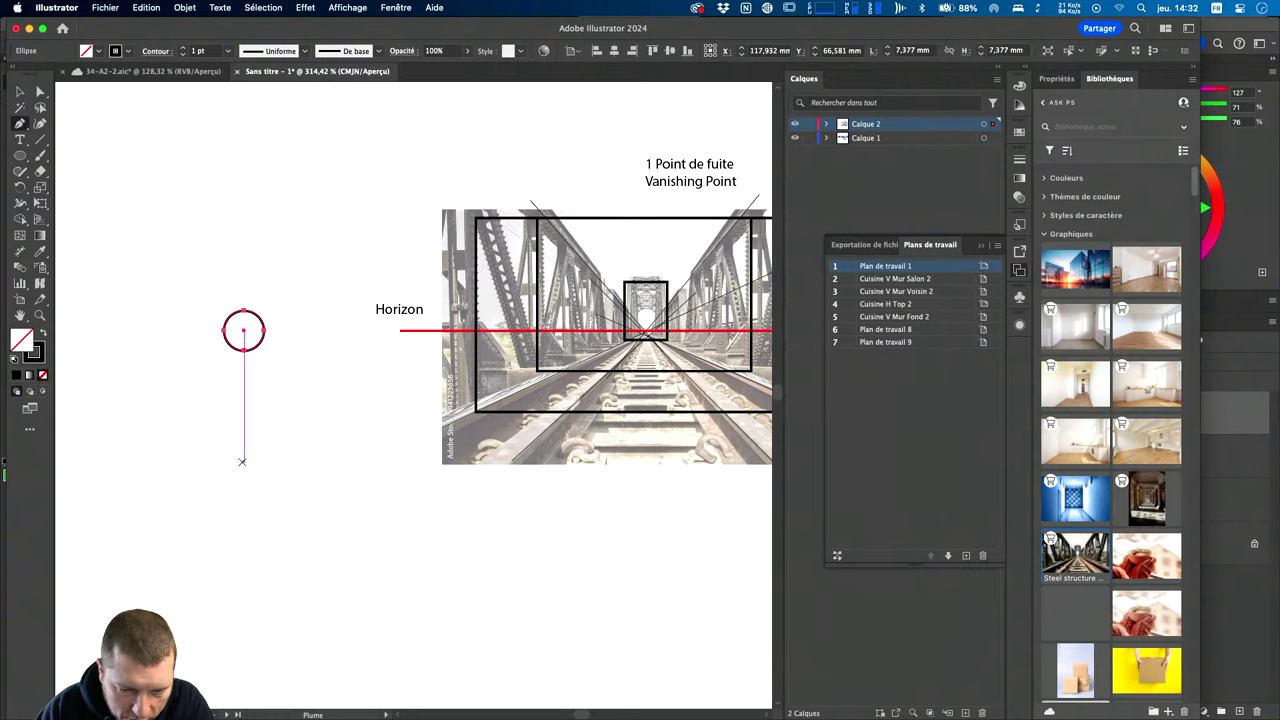
{"action": "left_click", "coordinate": [239, 465]}
{"action": "left_click", "coordinate": [240, 336]}
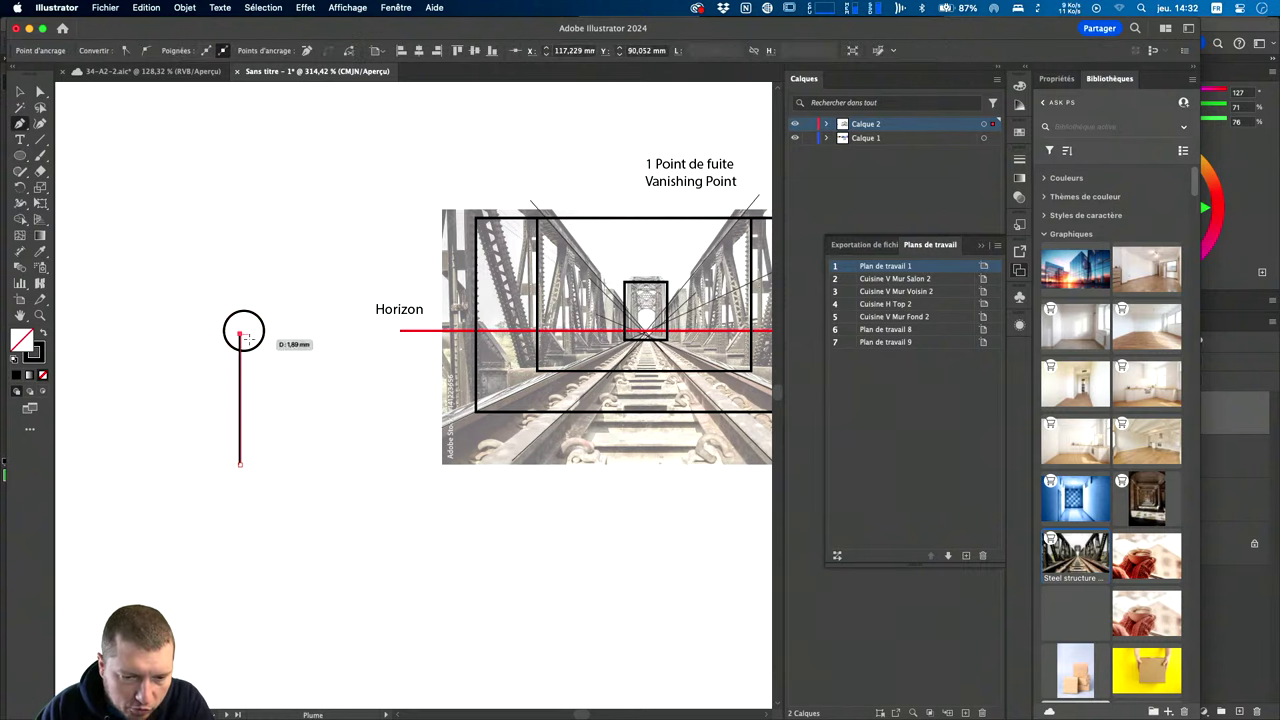
{"action": "key", "text": "Escape"}
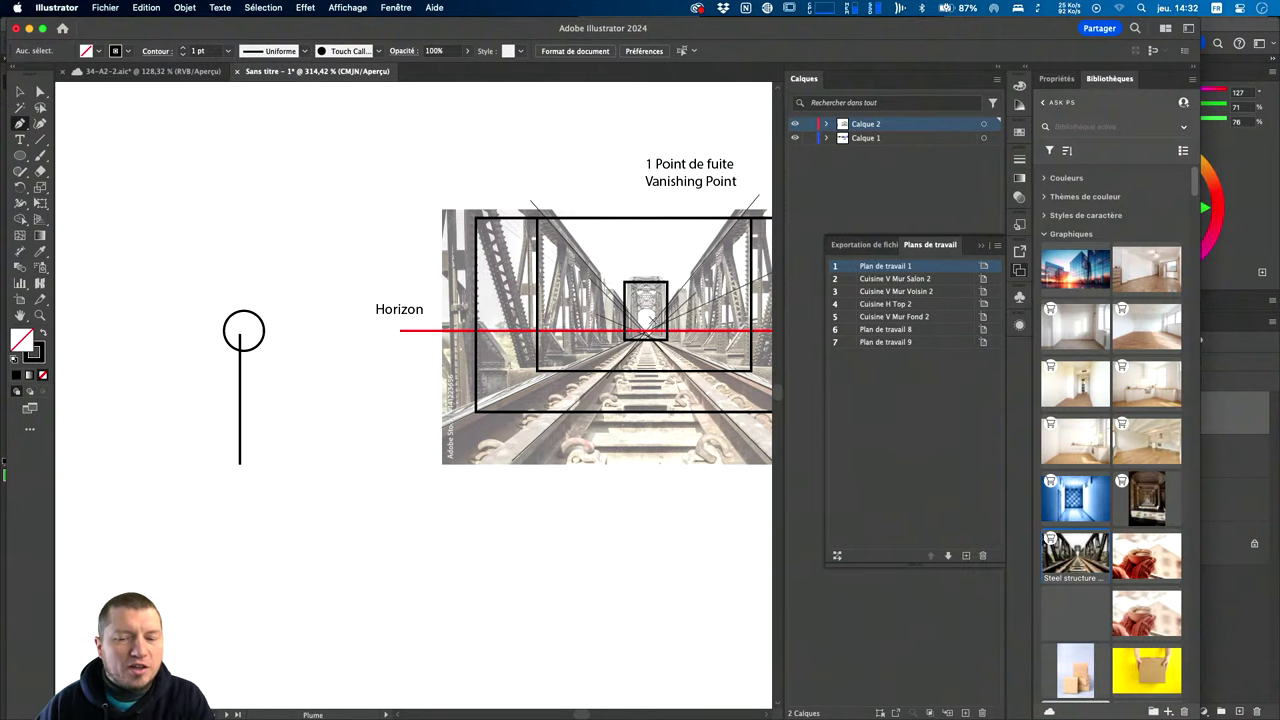
{"action": "left_click_drag", "start_coordinate": [633, 340], "coordinate": [483, 329]}
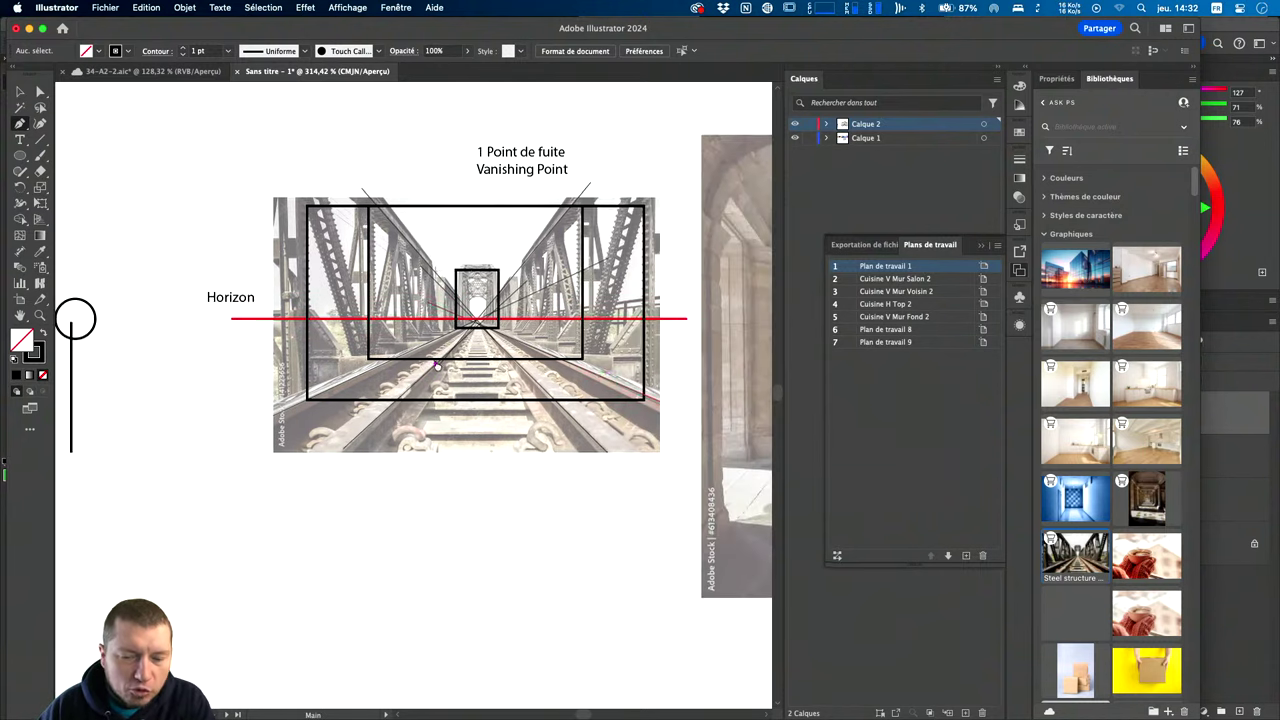
{"action": "scroll", "coordinate": [383, 381], "scroll_direction": "down", "scroll_amount": 2}
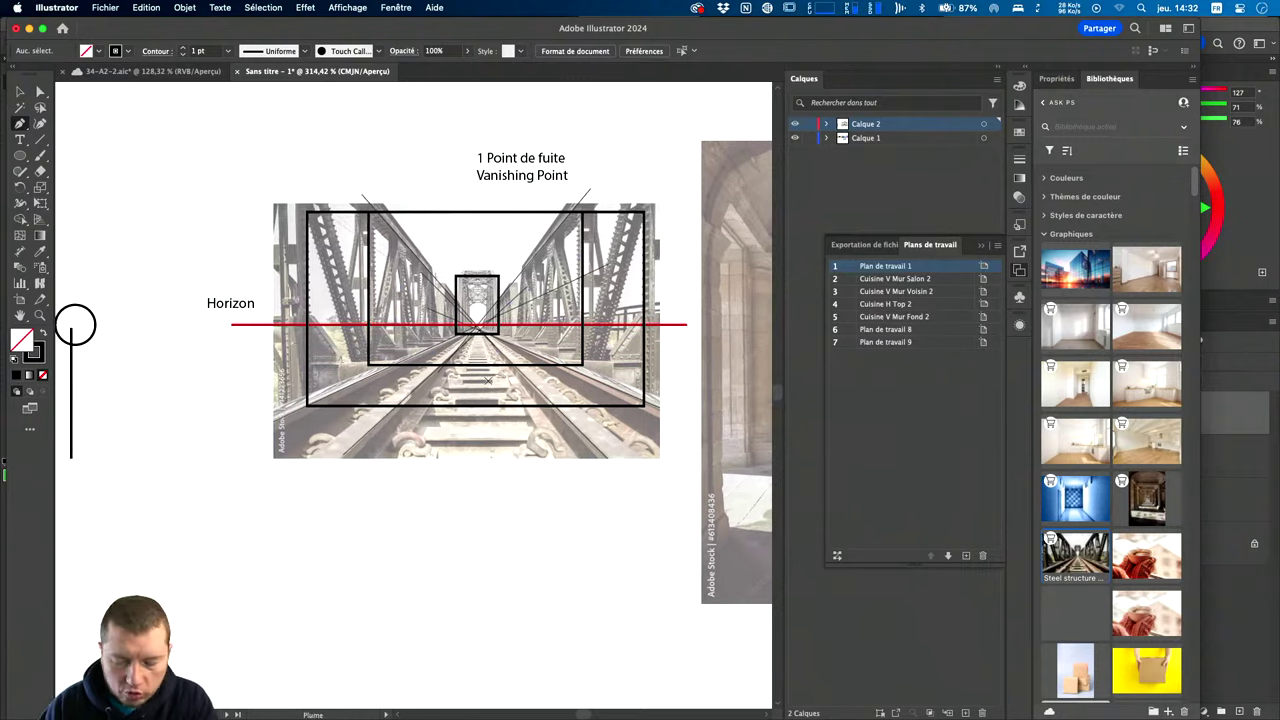
{"action": "scroll", "coordinate": [483, 503], "scroll_direction": "left", "scroll_amount": 2}
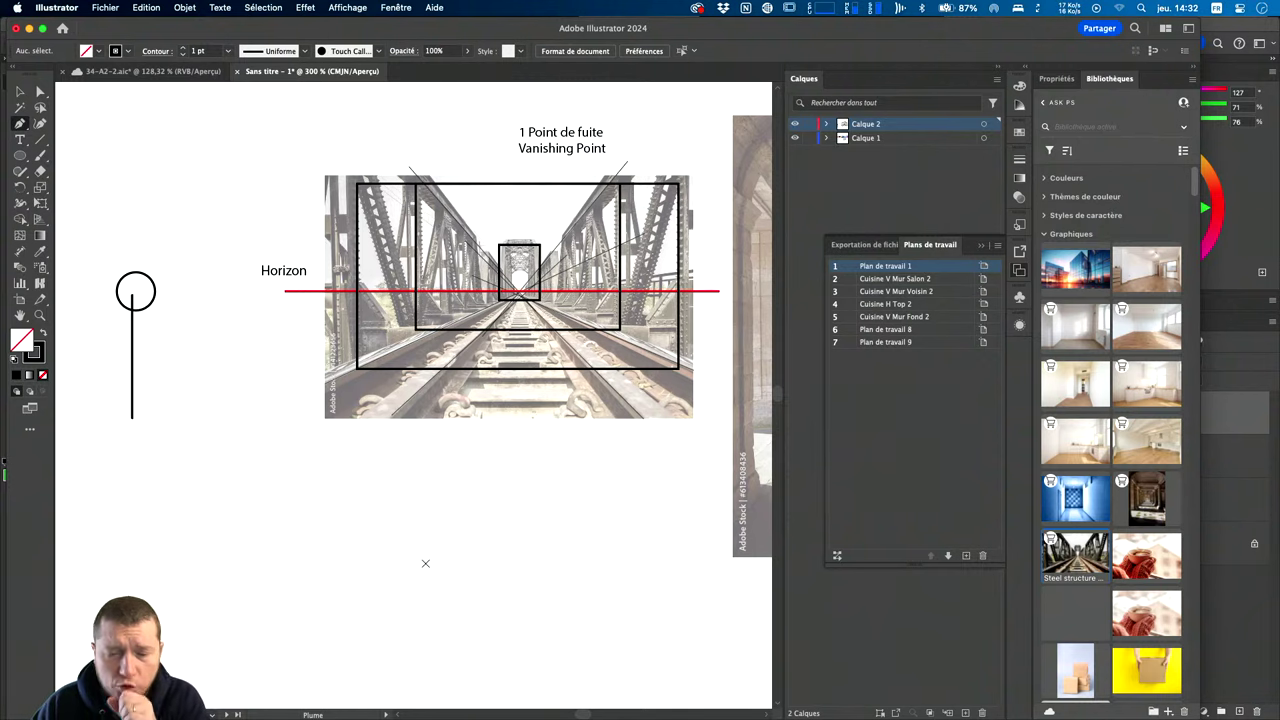
Zoom out and pan to bring the kitchen elevation artboards into view.
{"action": "key", "text": "super+minus"}
{"action": "key", "text": "super+minus"}
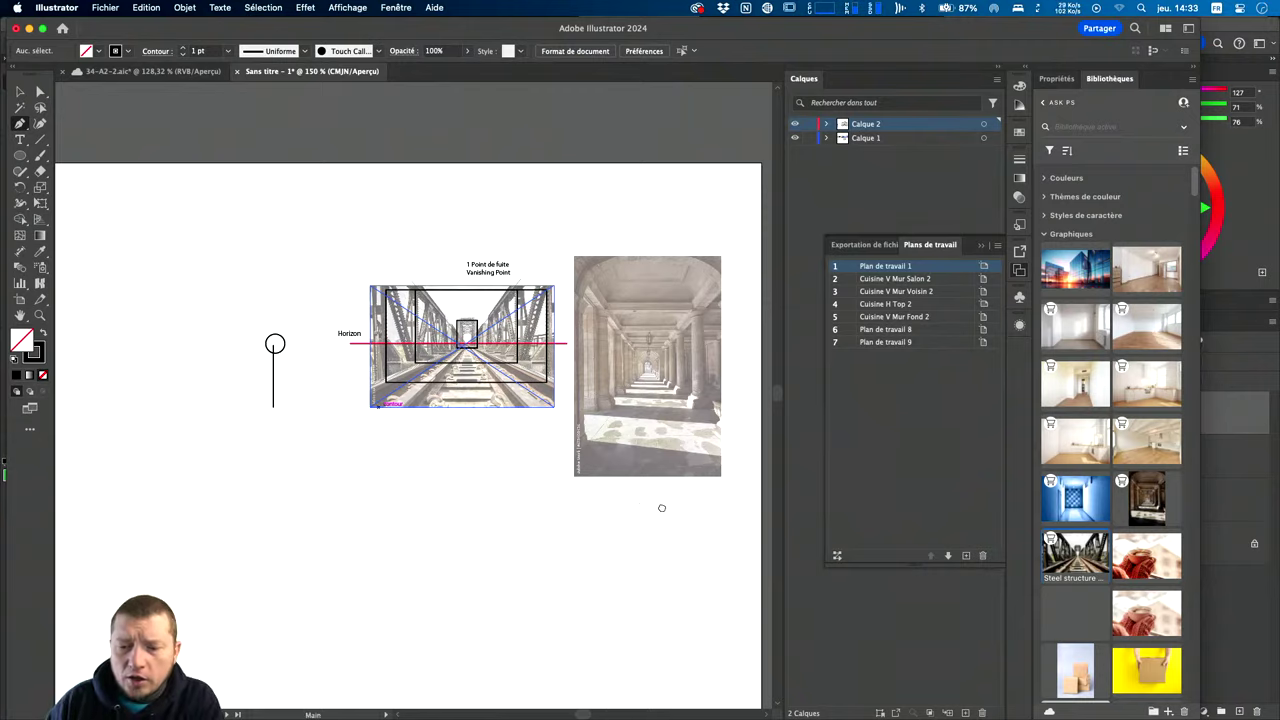
{"action": "left_click_drag", "start_coordinate": [661, 508], "coordinate": [390, 454]}
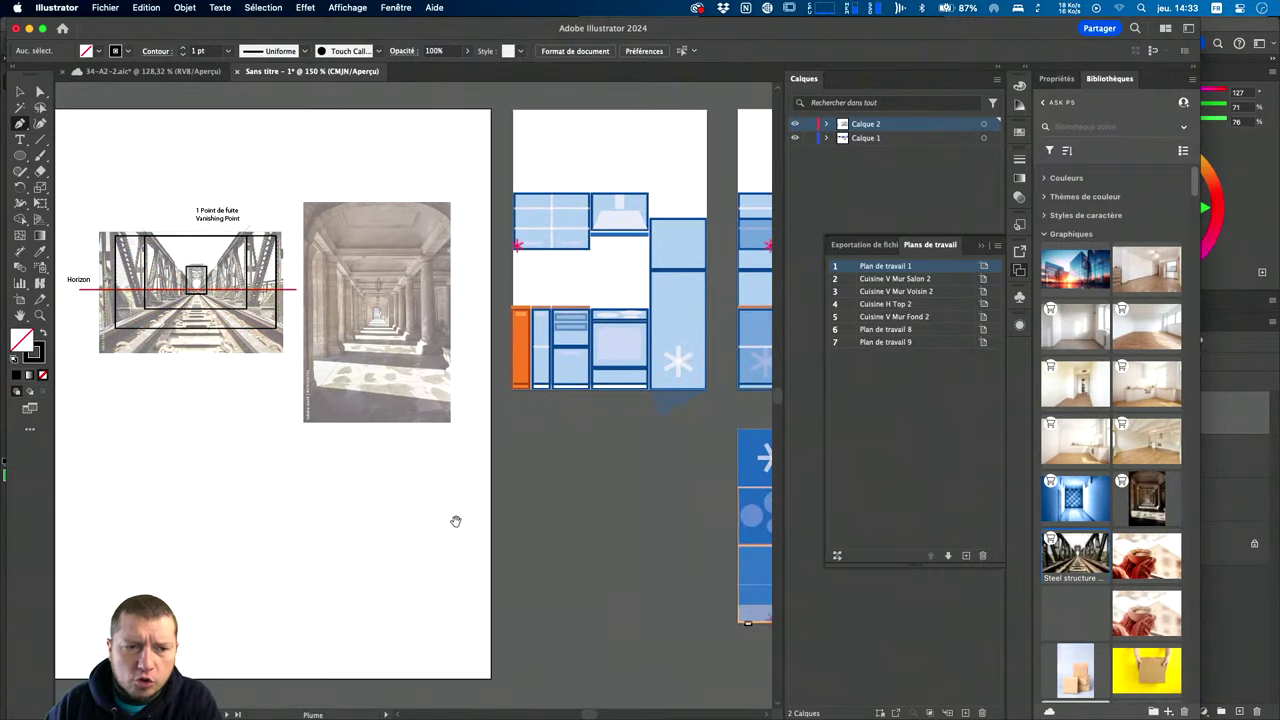
{"action": "left_click_drag", "start_coordinate": [636, 491], "coordinate": [315, 492]}
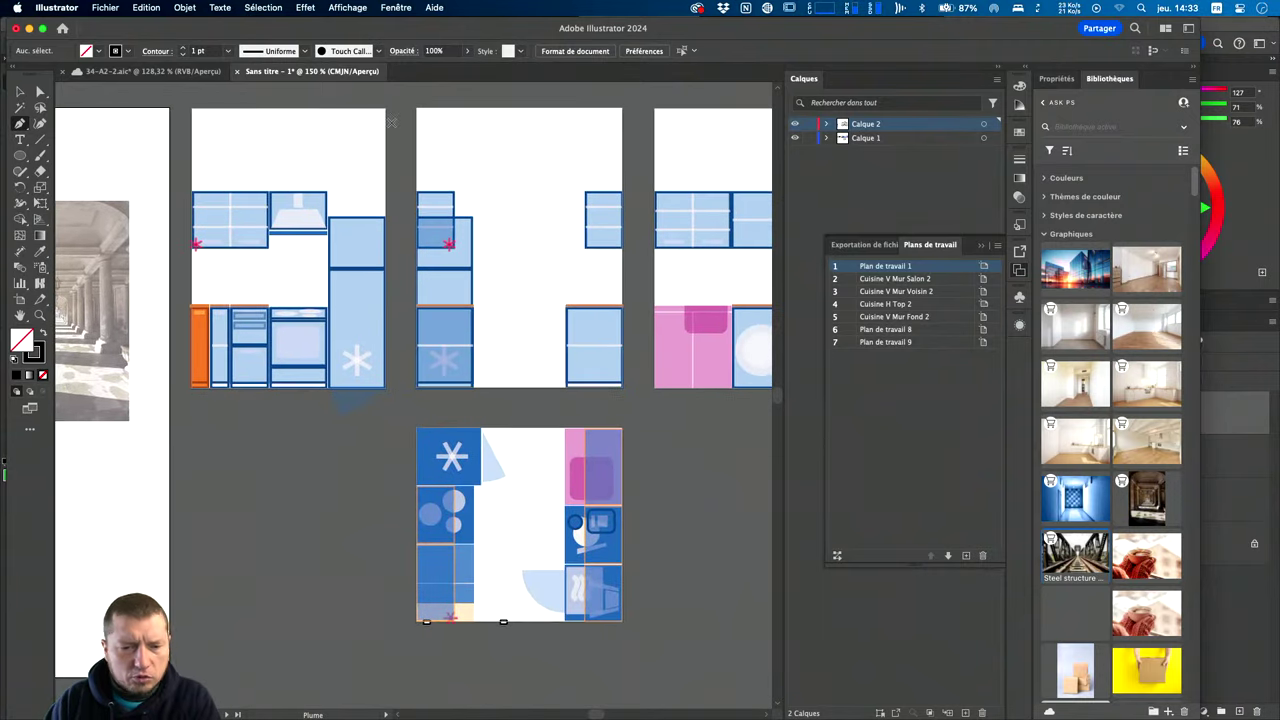
Zoom to each kitchen artboard through Cuisine H Top 2, then show the Asset Export settings.
{"action": "double_click", "coordinate": [843, 279]}
{"action": "double_click", "coordinate": [846, 291]}
{"action": "double_click", "coordinate": [850, 303]}
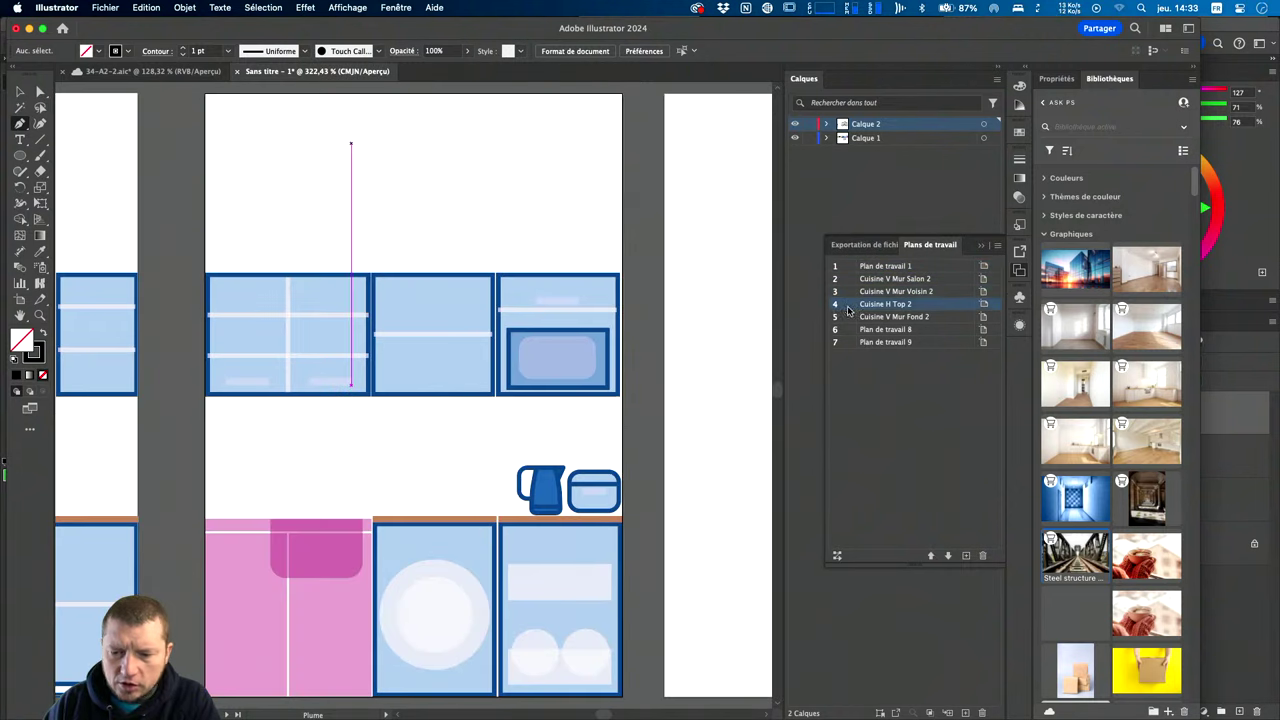
{"action": "left_click", "coordinate": [858, 329], "text": "shift"}
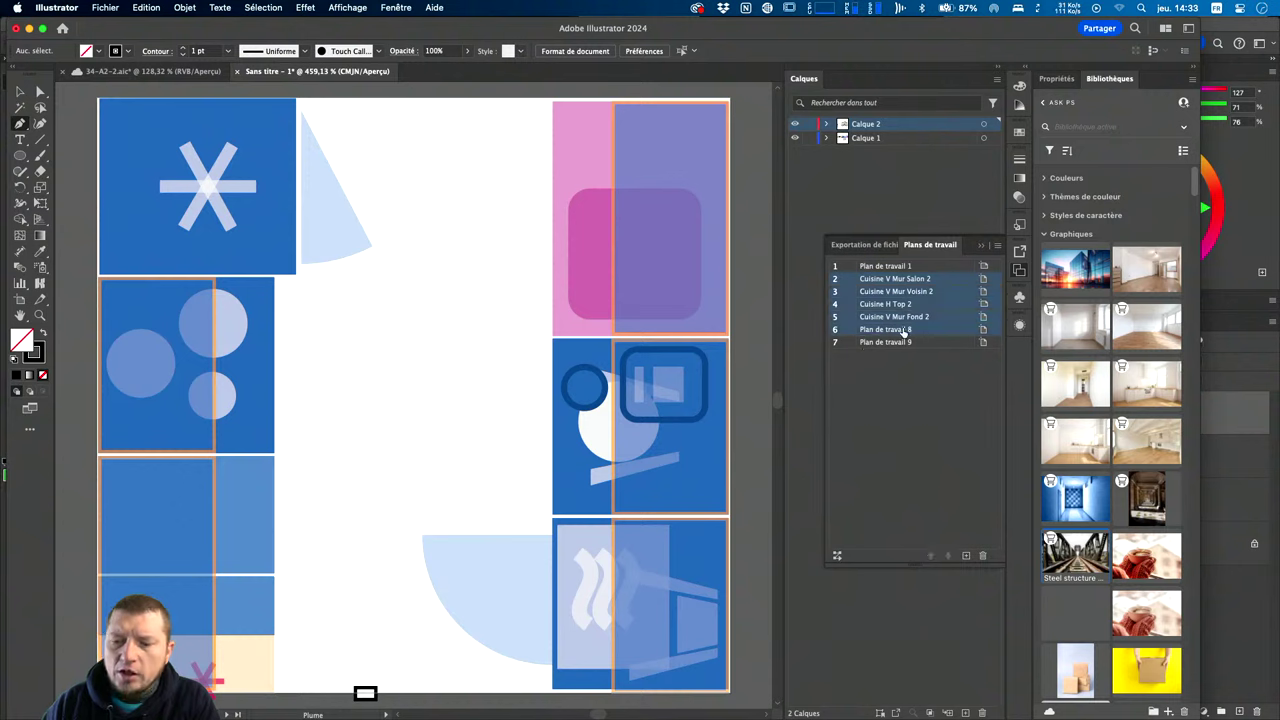
{"action": "left_click", "coordinate": [902, 454]}
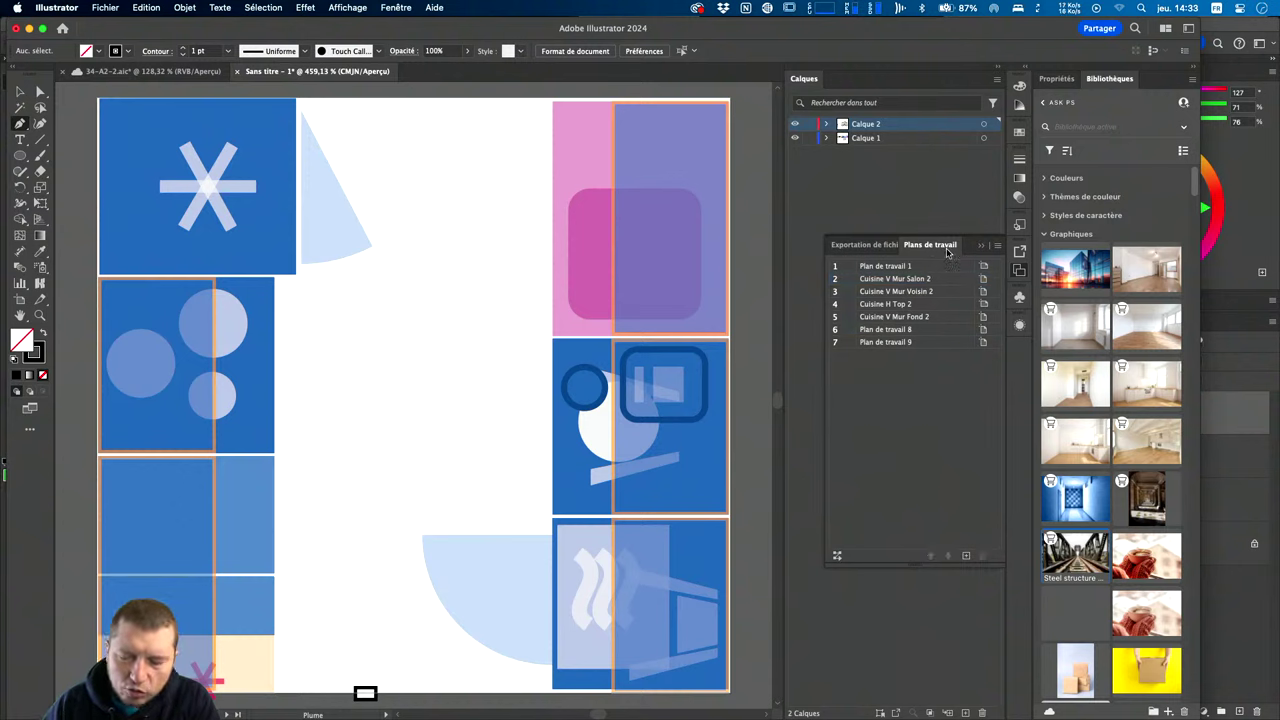
{"action": "left_click", "coordinate": [1020, 253]}
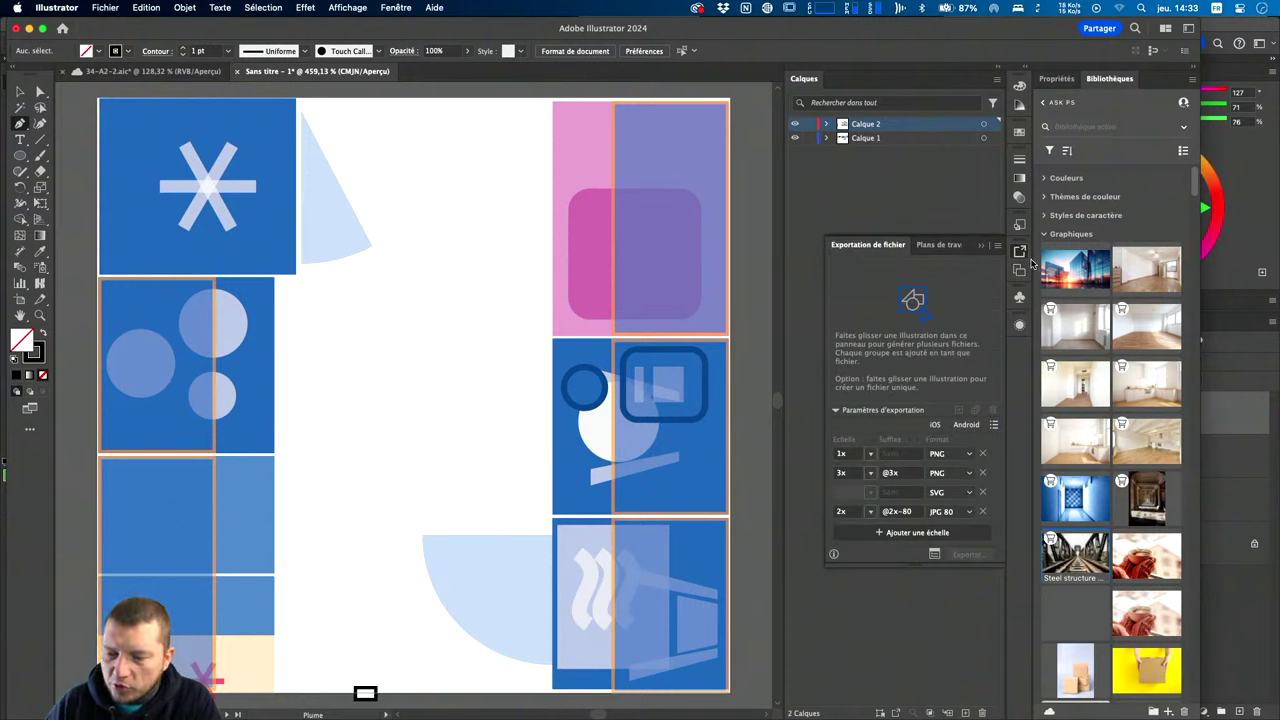
{"action": "left_click", "coordinate": [935, 554]}
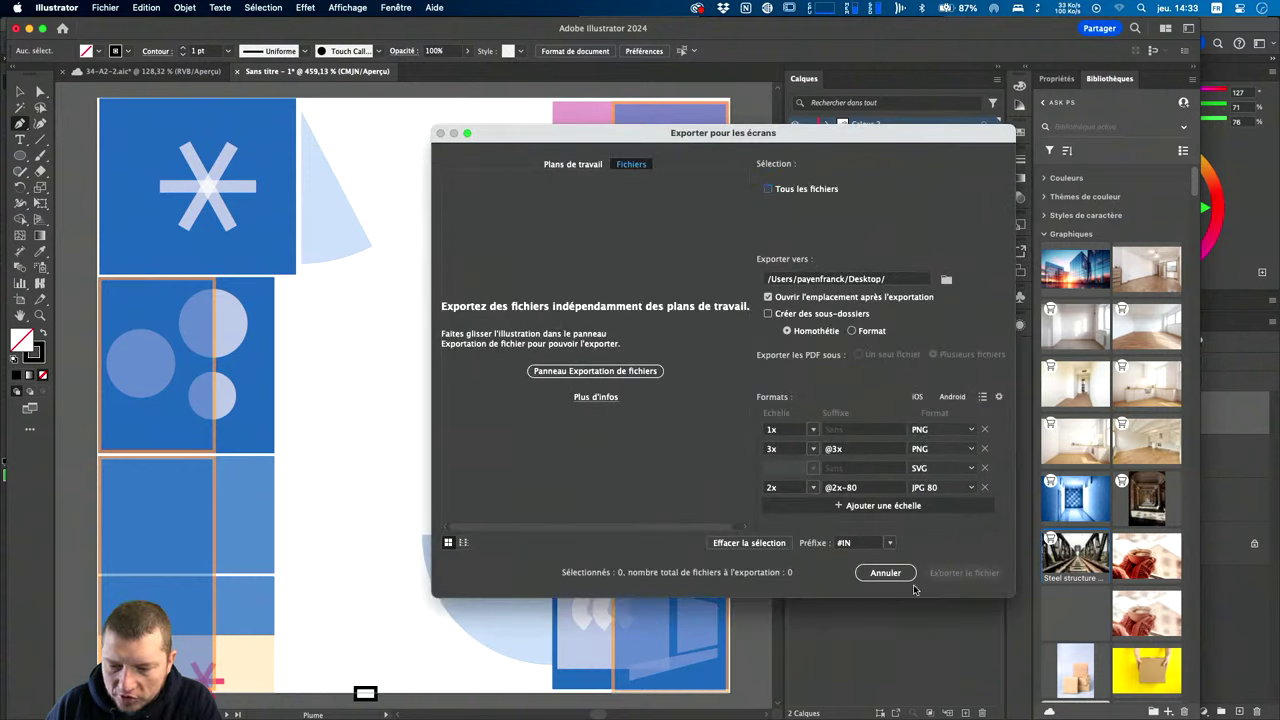
{"action": "left_click", "coordinate": [583, 165]}
{"action": "left_click", "coordinate": [565, 220]}
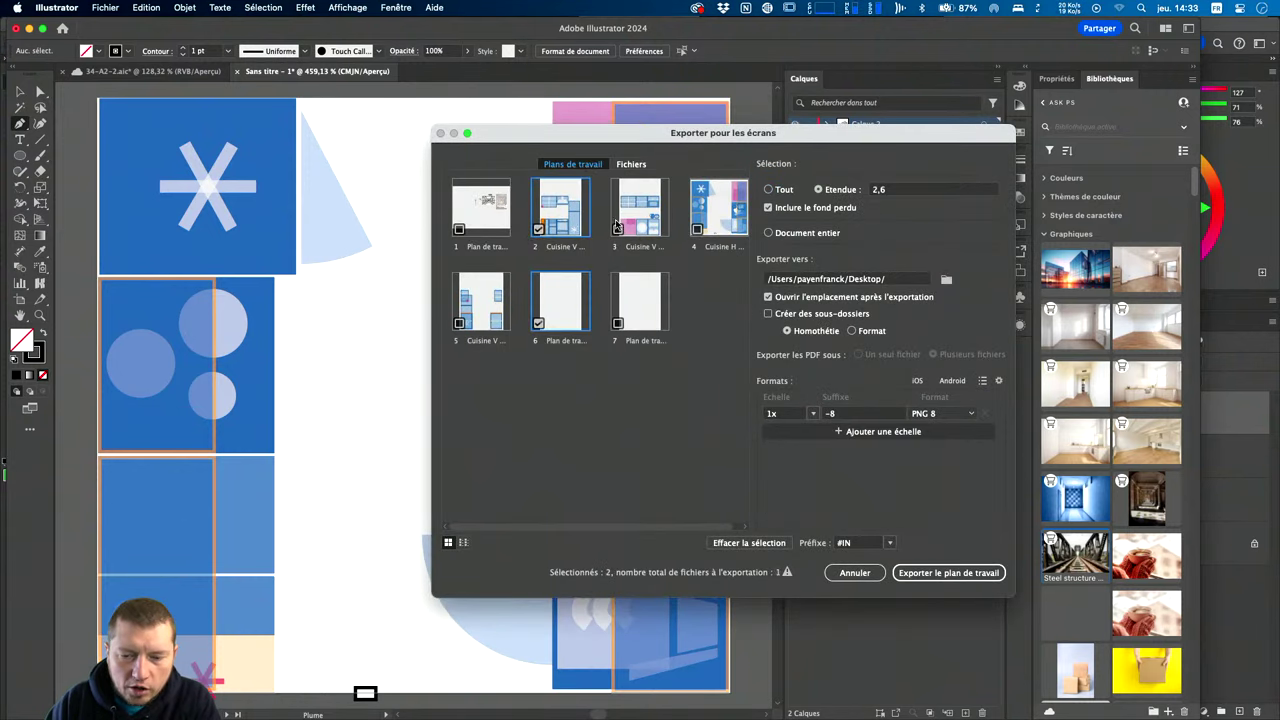
{"action": "left_click", "coordinate": [632, 222]}
{"action": "left_click", "coordinate": [718, 225]}
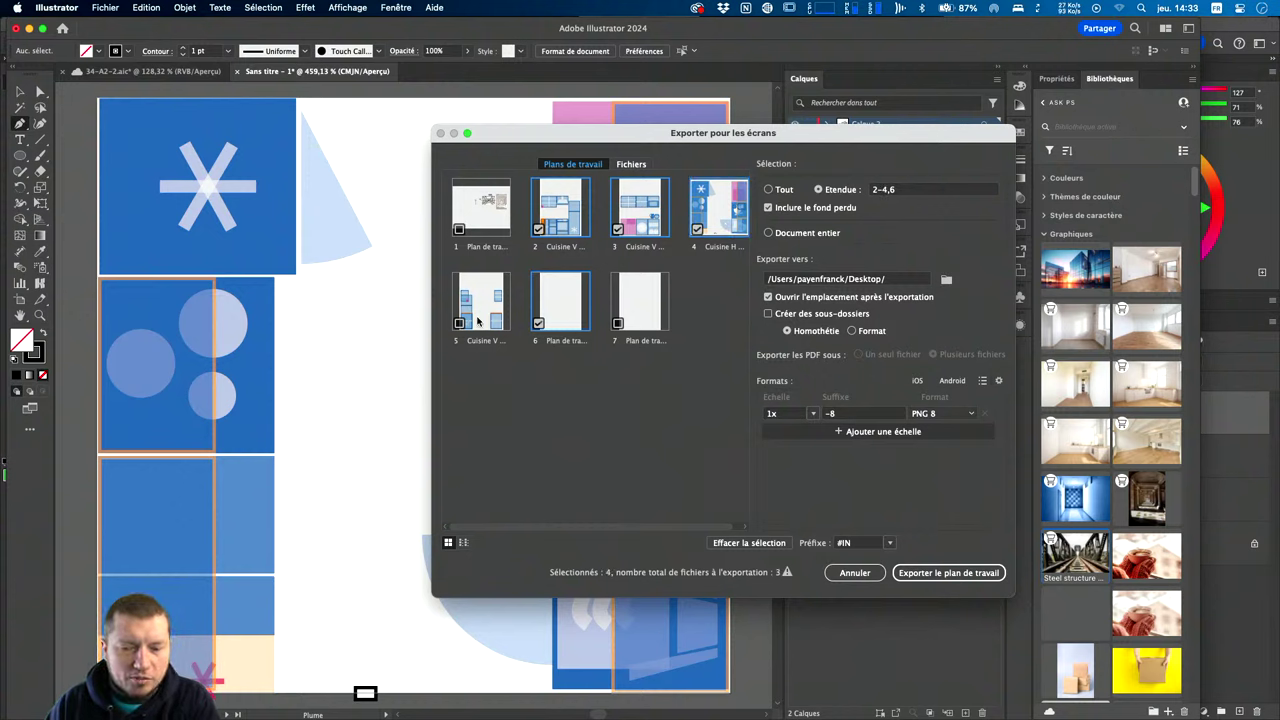
{"action": "left_click", "coordinate": [478, 321]}
{"action": "left_click", "coordinate": [568, 300]}
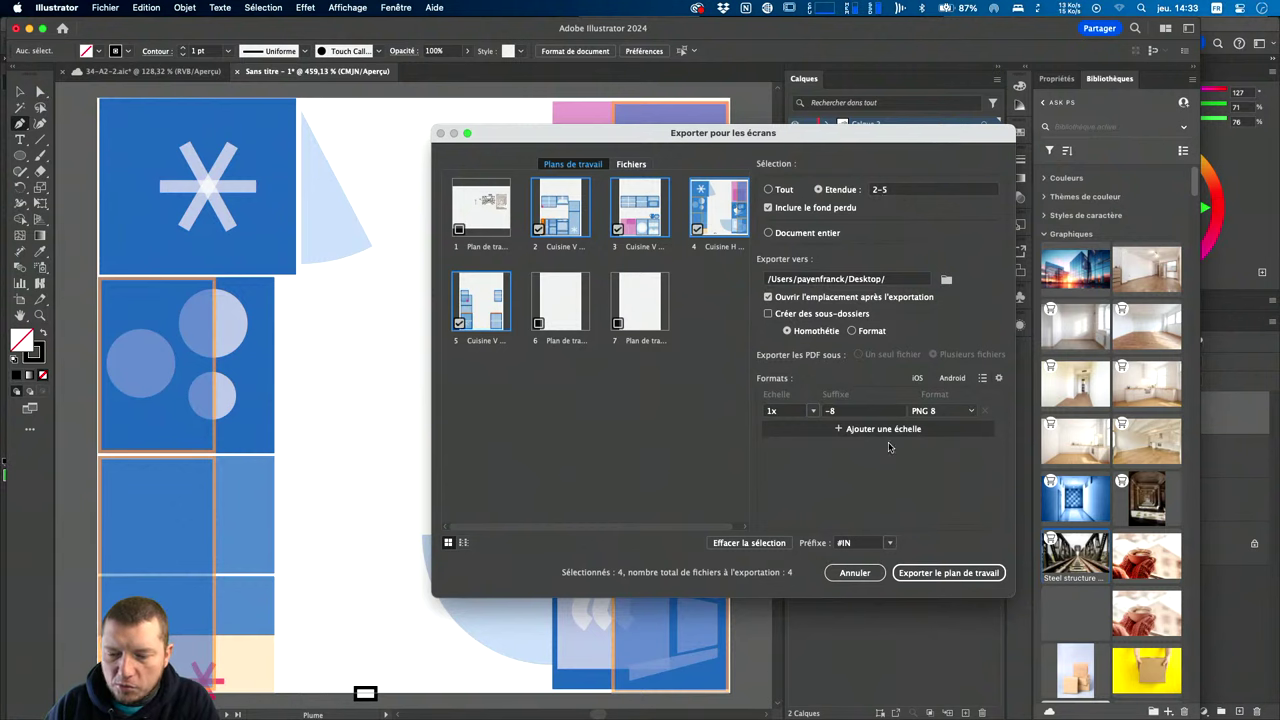
{"action": "mouse_move", "coordinate": [880, 412]}
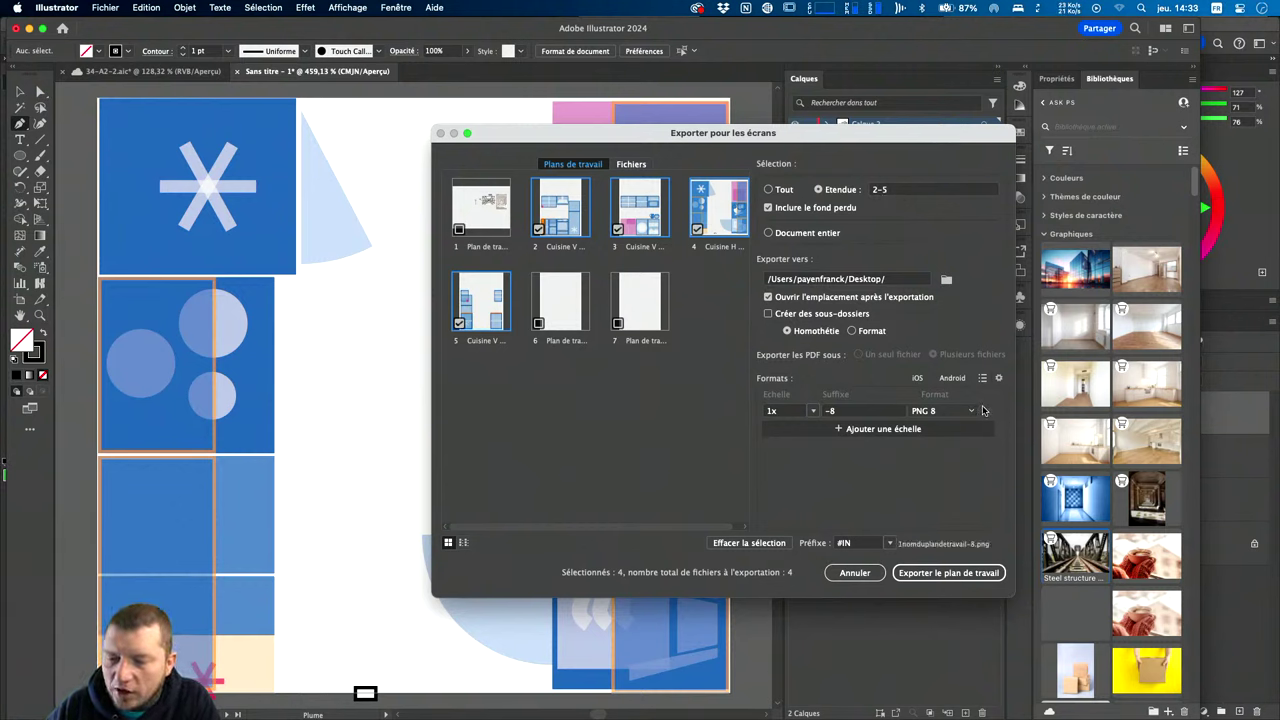
{"action": "left_click", "coordinate": [972, 411]}
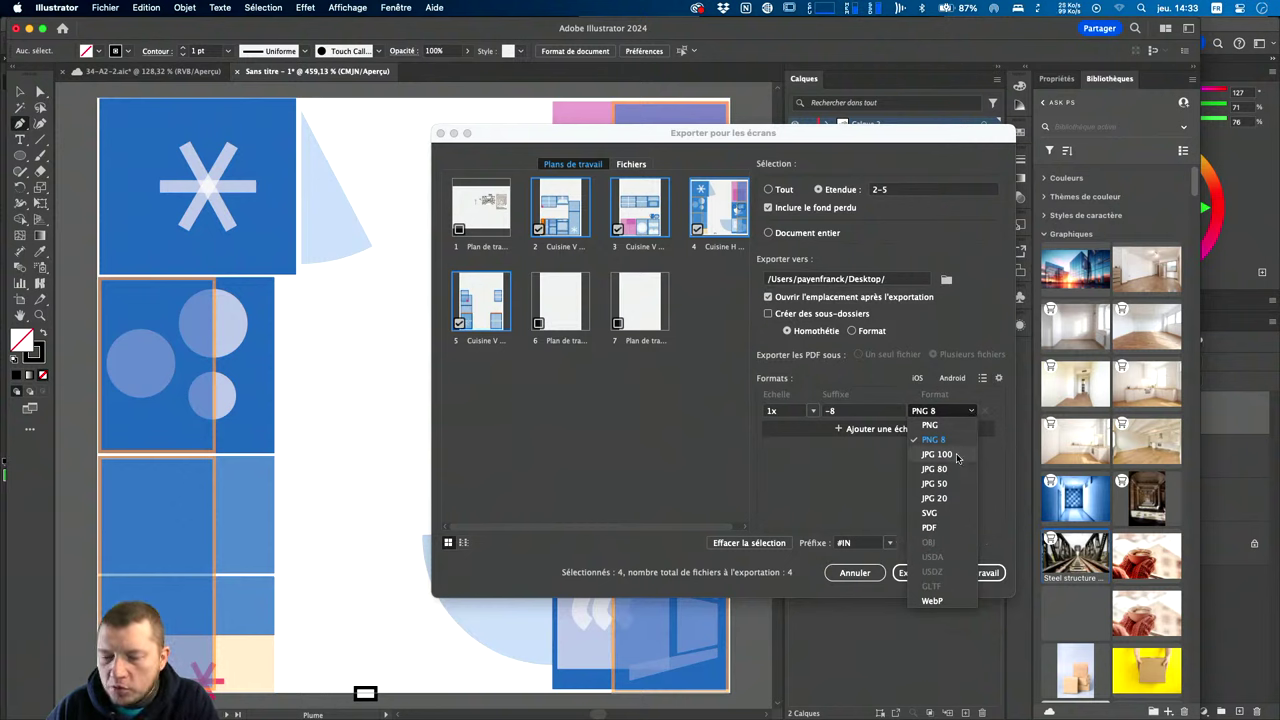
{"action": "left_click", "coordinate": [813, 491]}
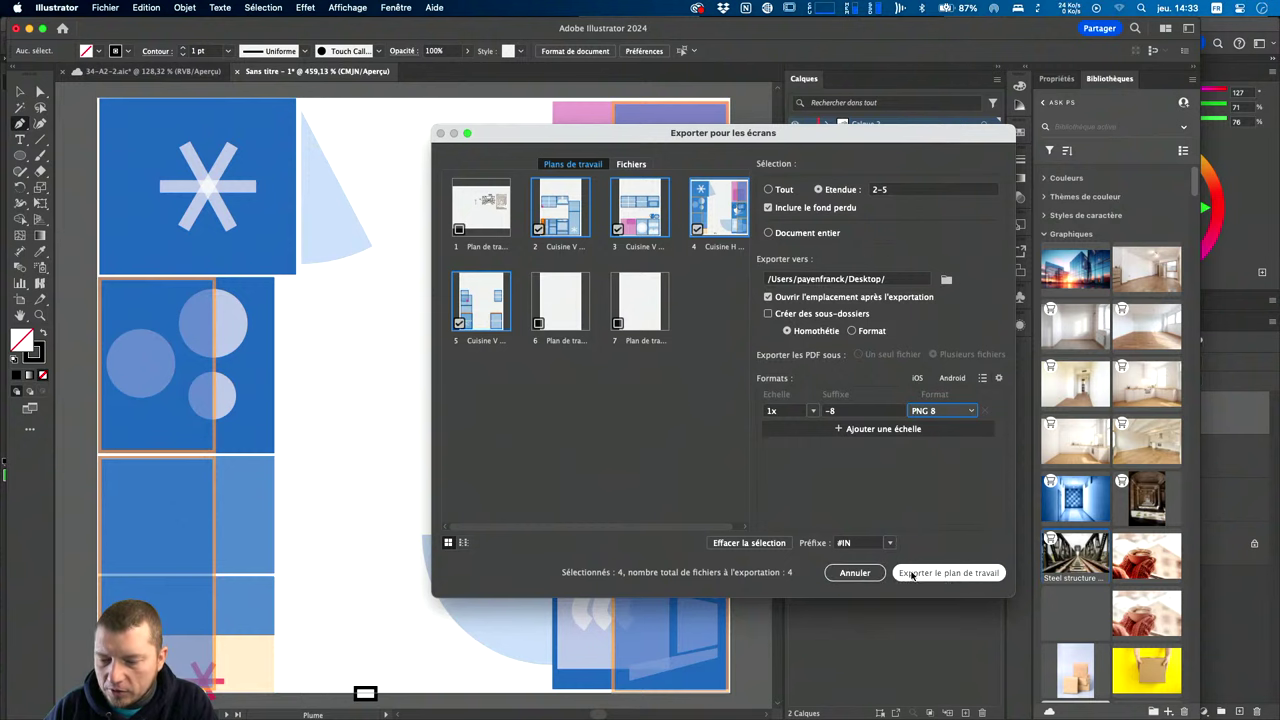
{"action": "left_click", "coordinate": [868, 574]}
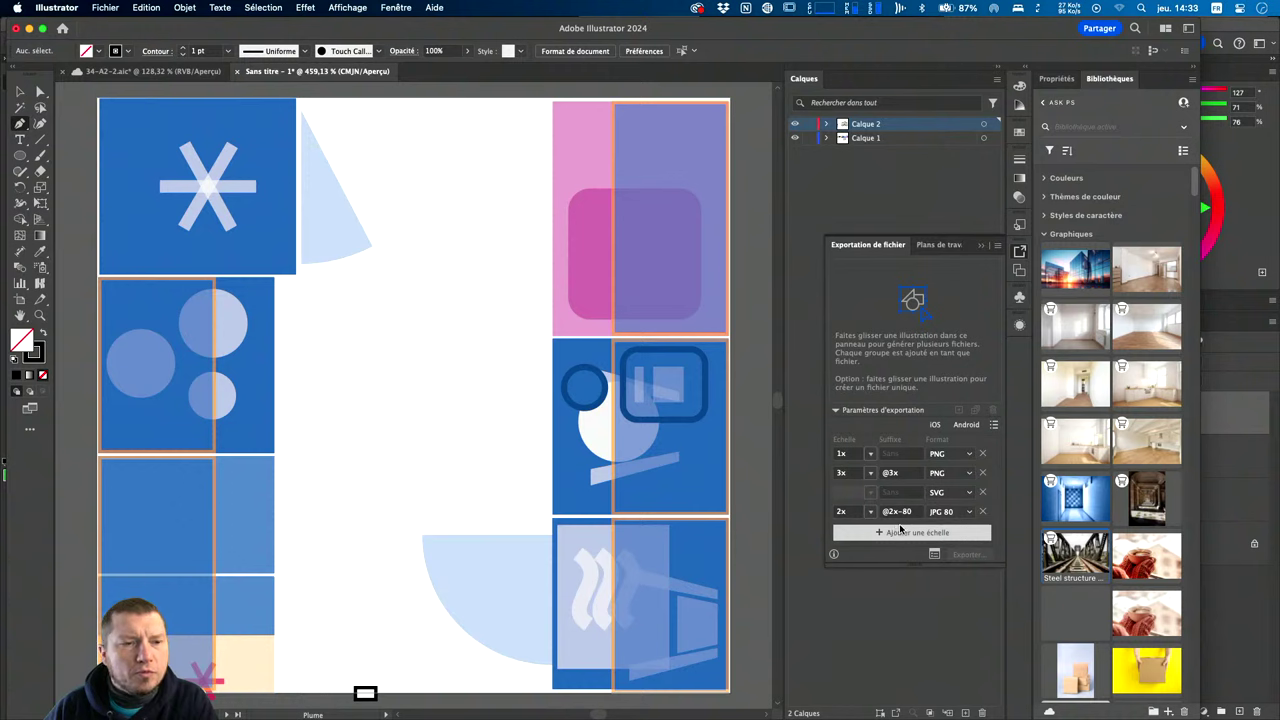
Show the Artboards list and jump to artboard Plan de travail 1.
{"action": "left_click", "coordinate": [415, 355]}
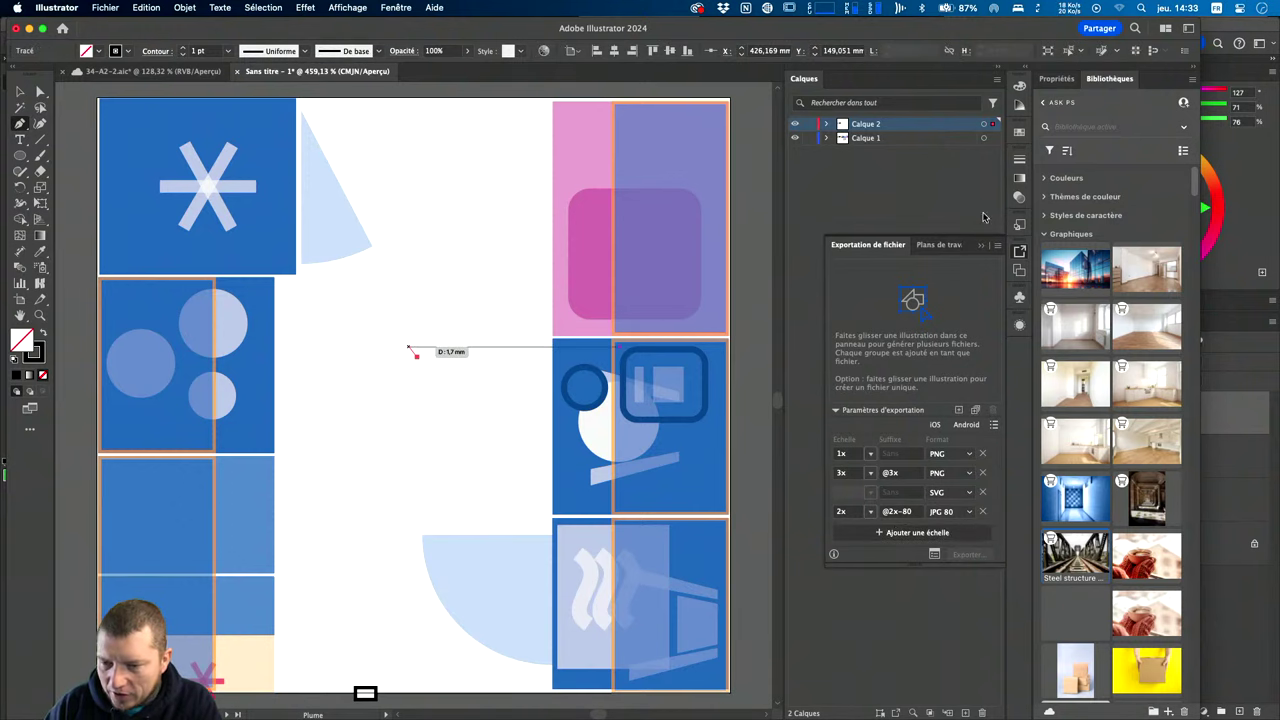
{"action": "left_click", "coordinate": [950, 243]}
{"action": "left_click", "coordinate": [867, 266]}
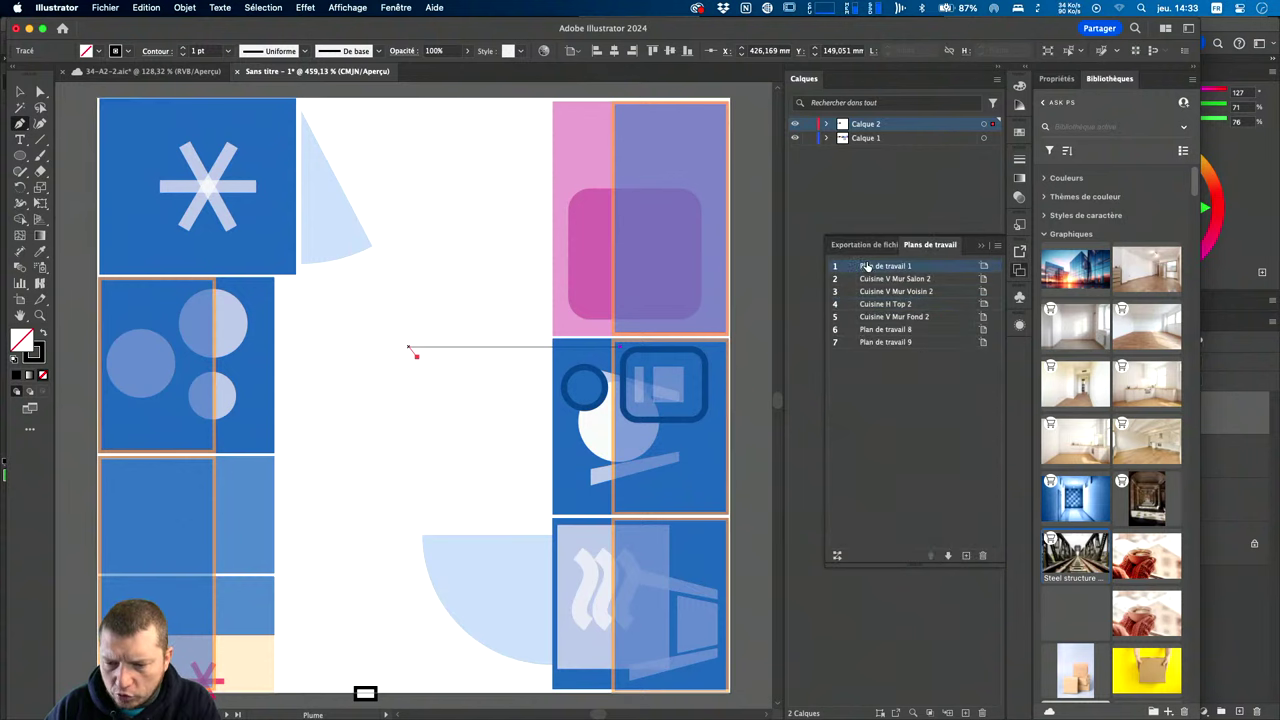
{"action": "double_click", "coordinate": [886, 267]}
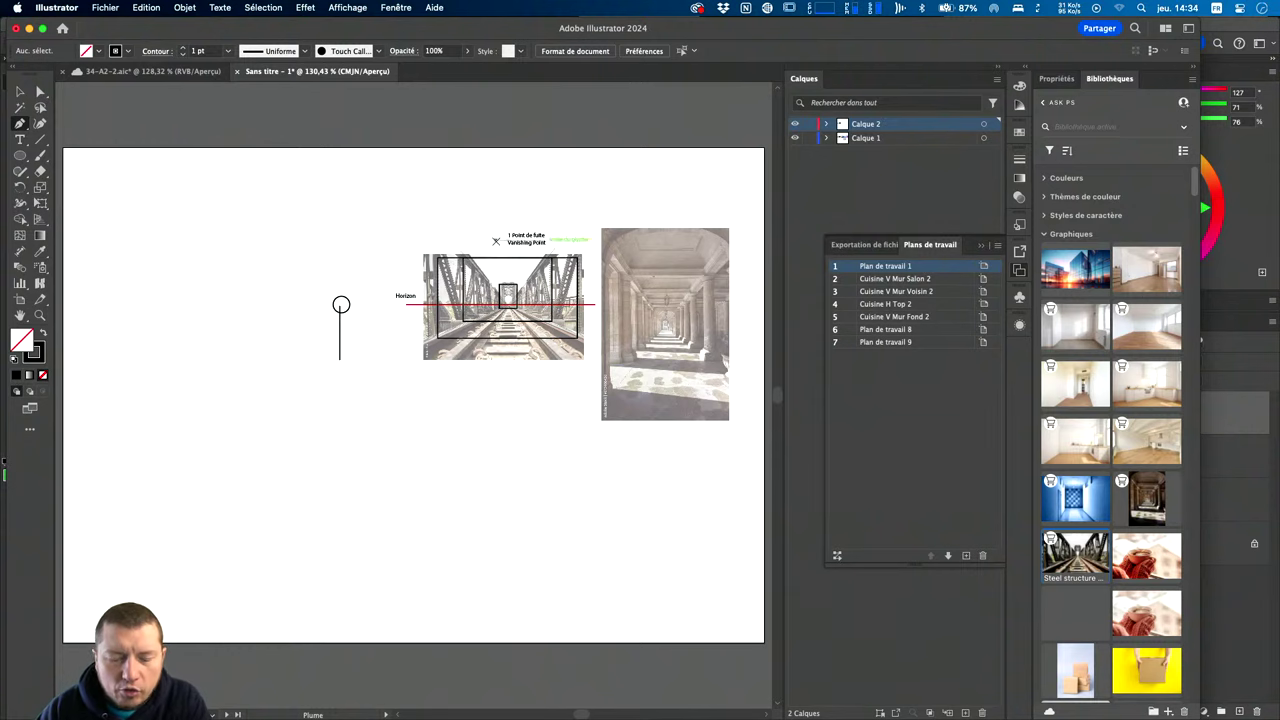
{"action": "key", "text": "super+equal"}
{"action": "left_click_drag", "start_coordinate": [344, 447], "coordinate": [438, 492]}
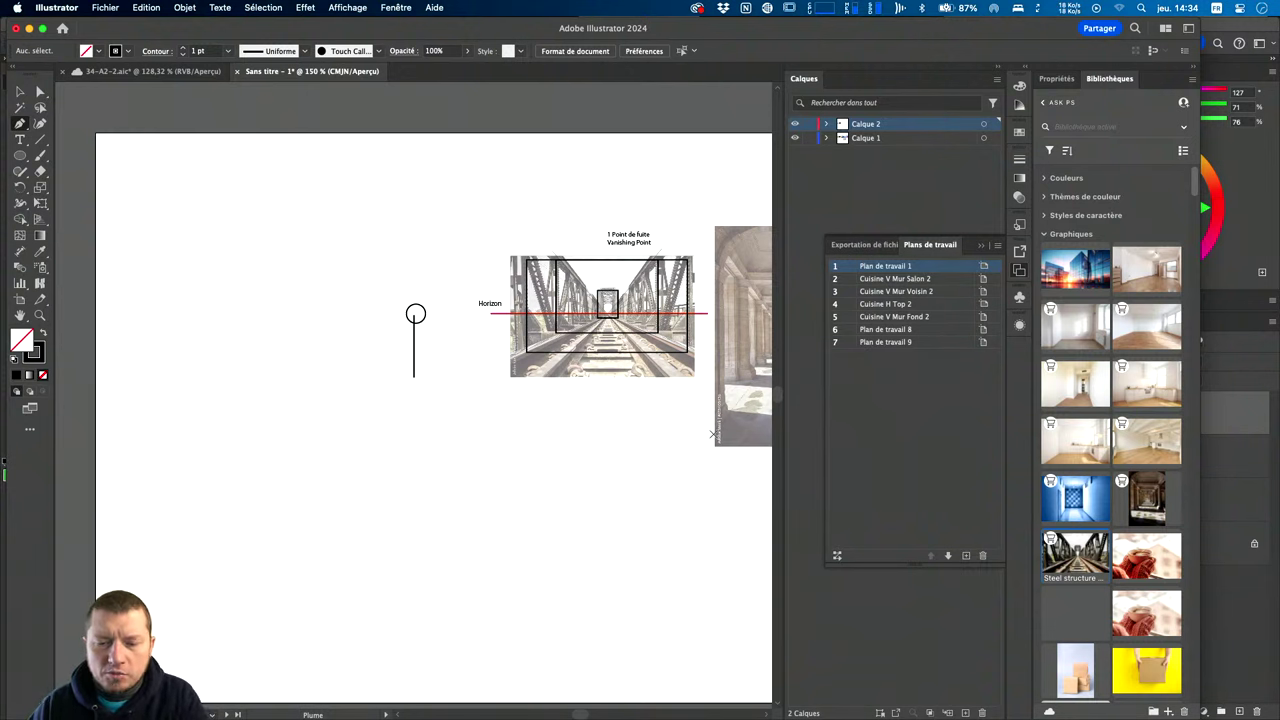
Zoom out and pan back to the kitchen elevation artboards and lower kitchen plan.
{"action": "scroll", "coordinate": [712, 434], "scroll_direction": "right", "scroll_amount": 10}
{"action": "scroll", "coordinate": [447, 404], "scroll_direction": "down", "scroll_amount": 5}
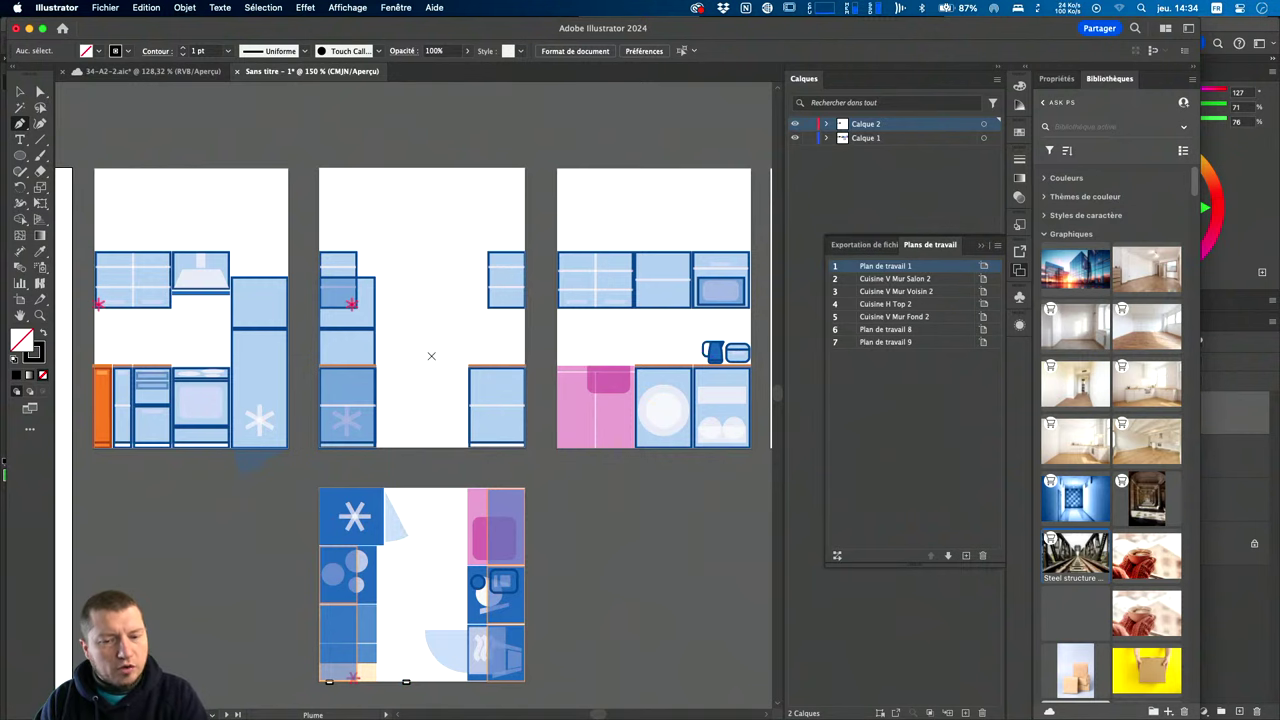
{"action": "key", "text": "super+minus"}
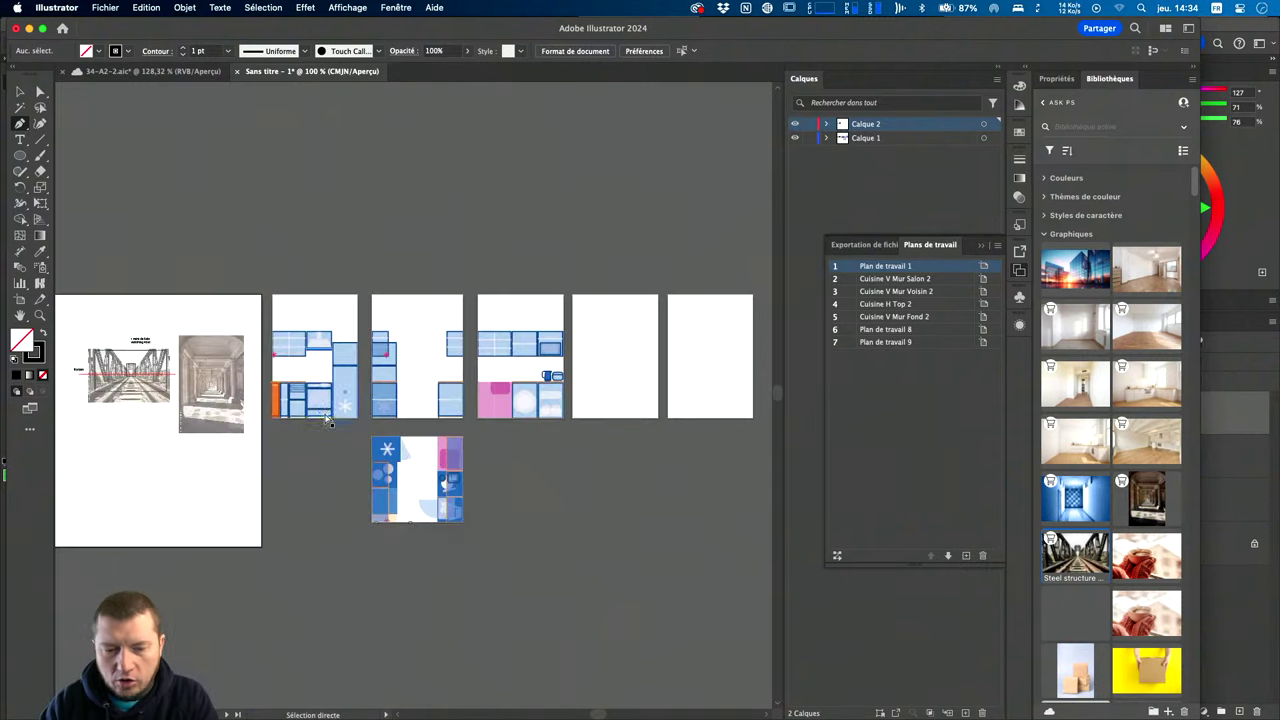
{"action": "key", "text": "super+minus"}
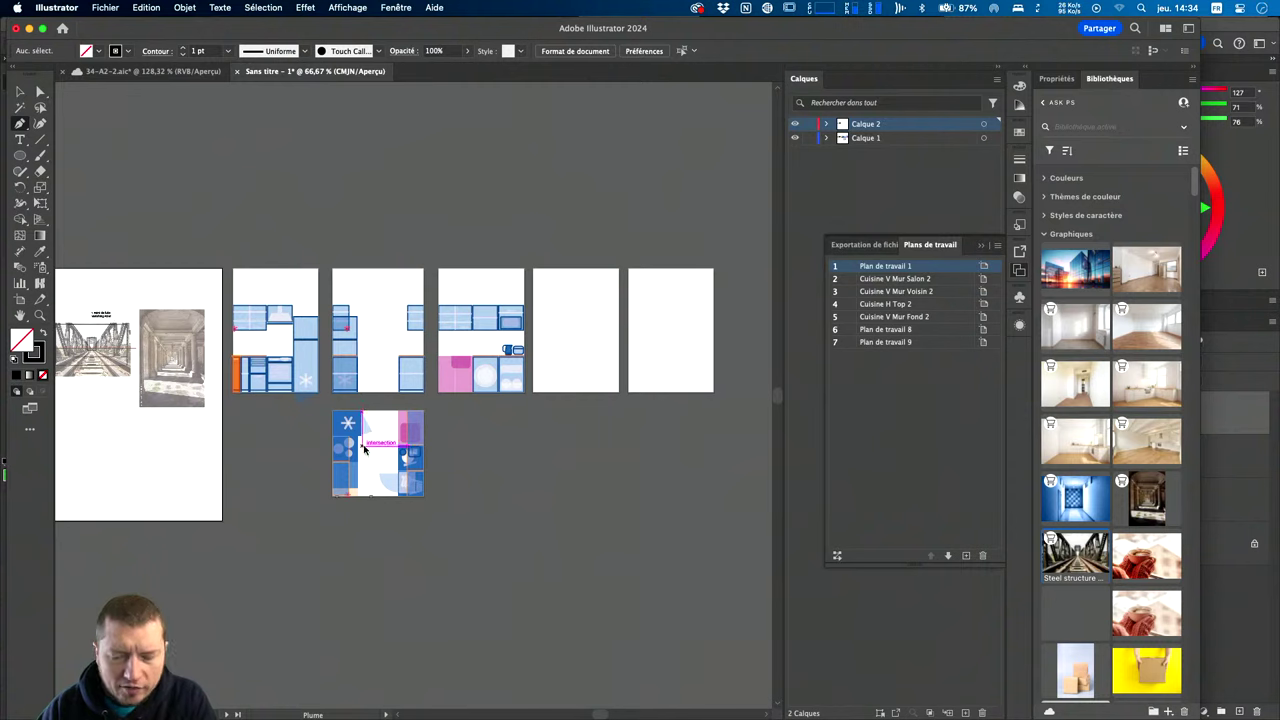
{"action": "key", "text": "super+plus"}
{"action": "key", "text": "super+plus"}
{"action": "left_click_drag", "start_coordinate": [363, 450], "coordinate": [578, 588]}
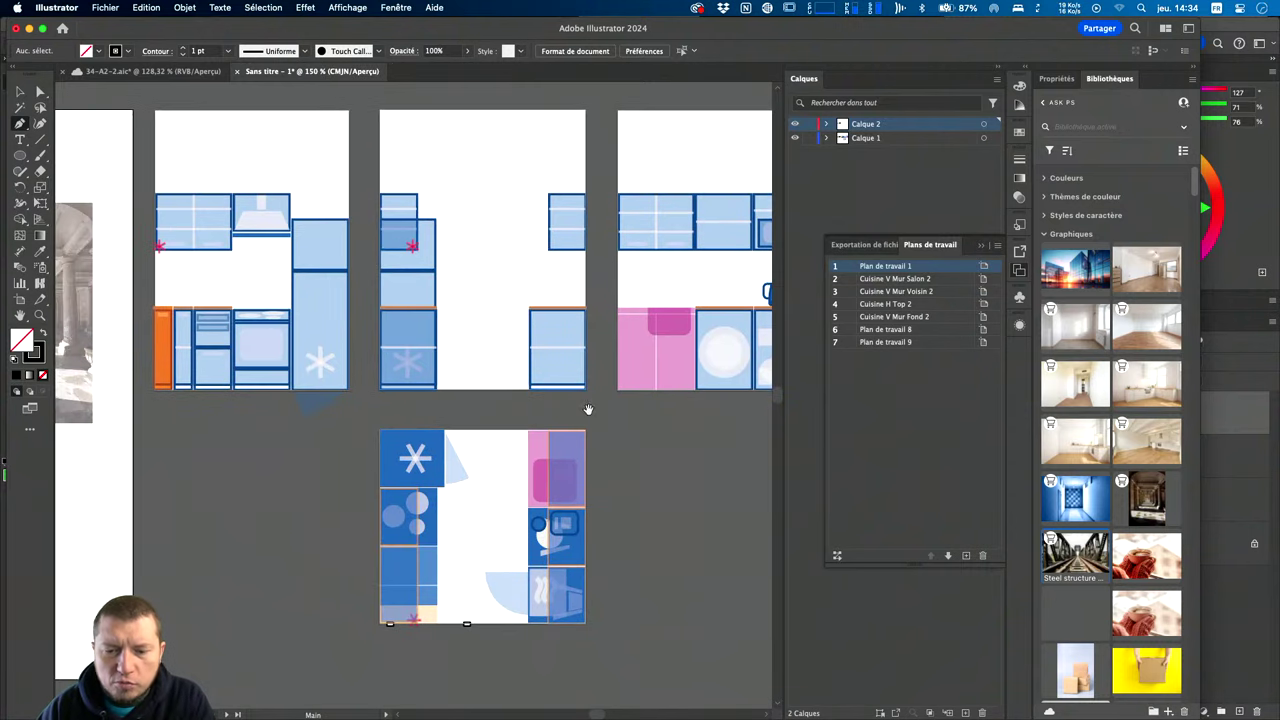
{"action": "left_click_drag", "start_coordinate": [588, 409], "coordinate": [473, 320]}
{"action": "key", "text": "l"}
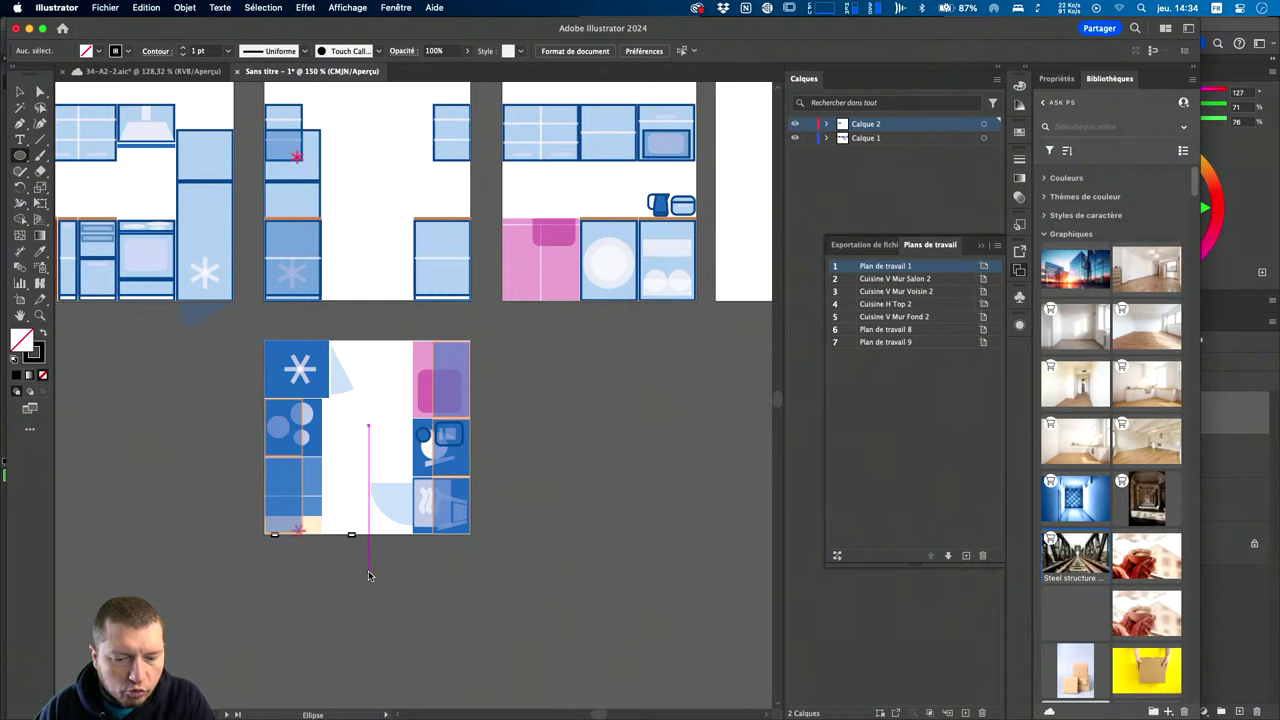
Draw a small viewer circle below the kitchen plan and a large circle centred on it.
{"action": "left_click_drag", "start_coordinate": [358, 556], "coordinate": [390, 587]}
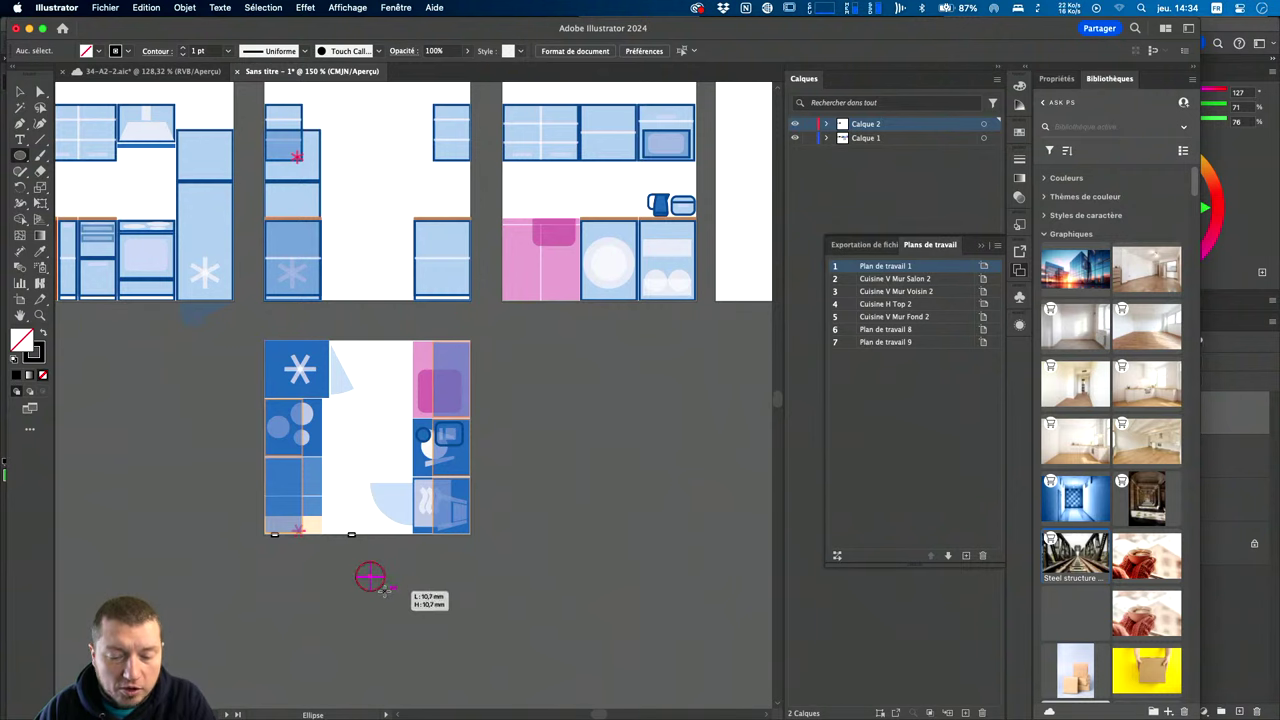
{"action": "key", "text": "super+equal"}
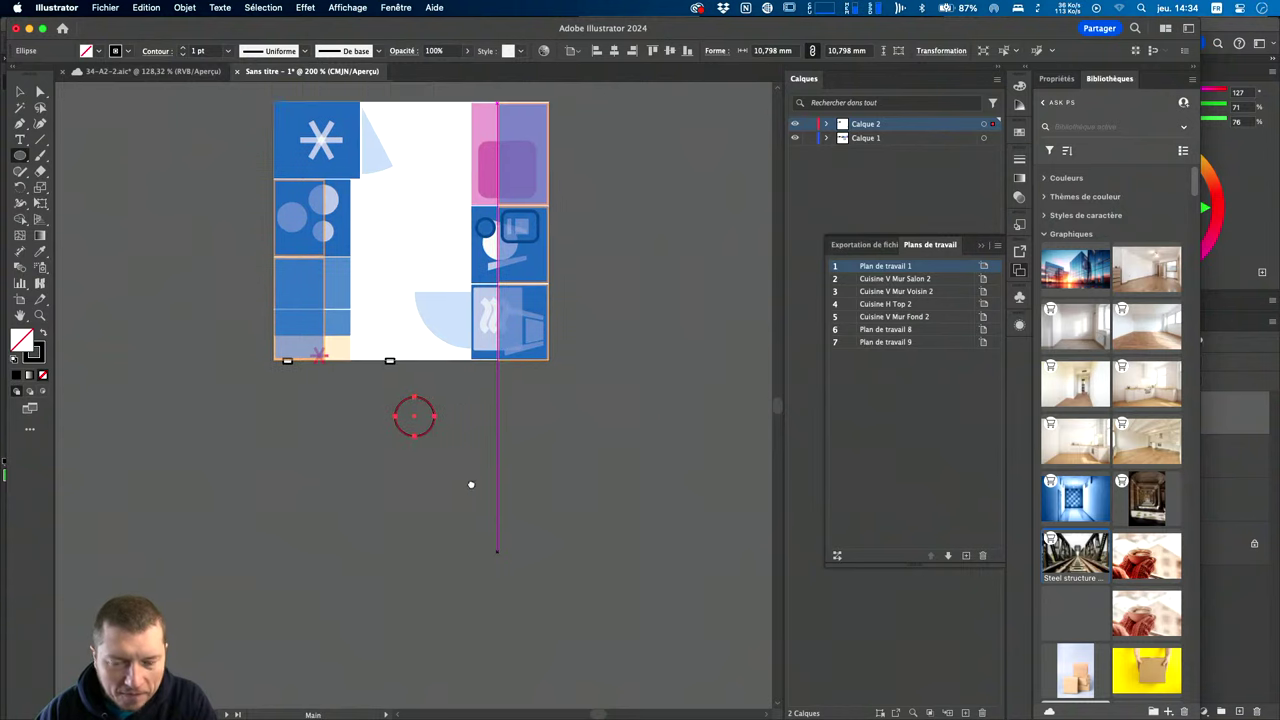
{"action": "scroll", "coordinate": [480, 500], "scroll_direction": "up", "scroll_amount": 5}
{"action": "scroll", "coordinate": [470, 560], "scroll_direction": "up", "scroll_amount": 4}
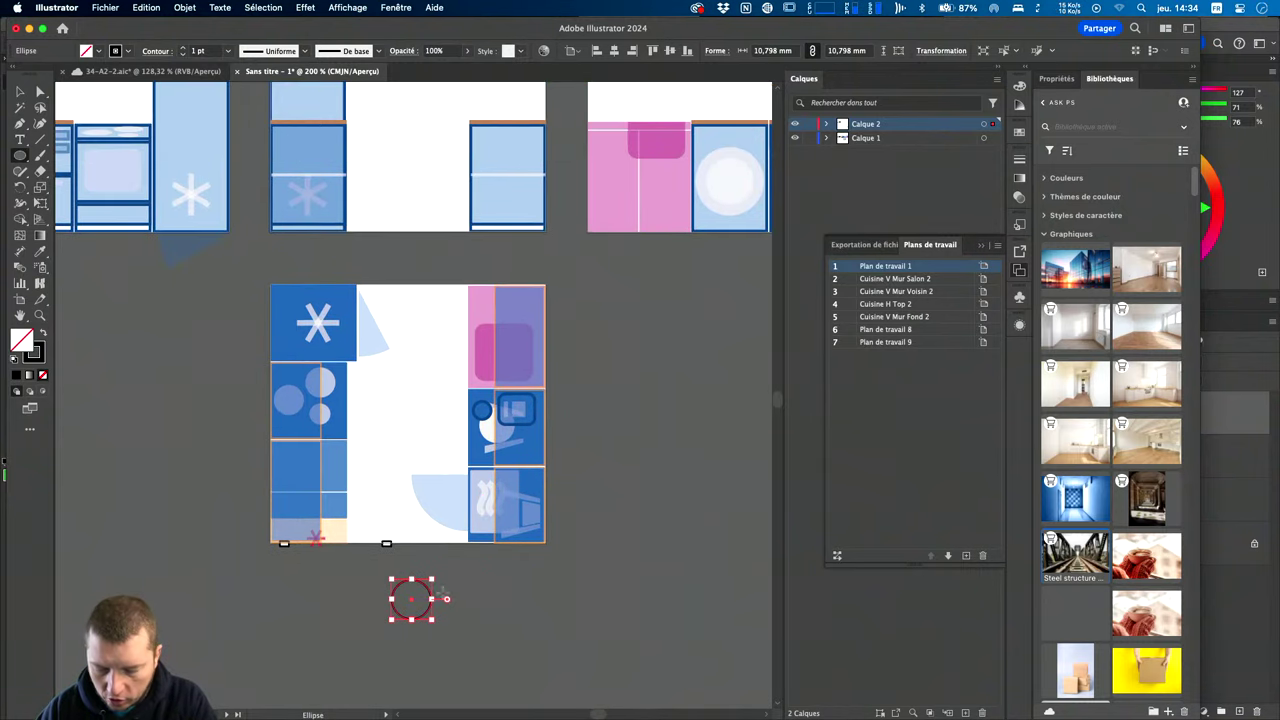
{"action": "key", "text": "super+shift+a"}
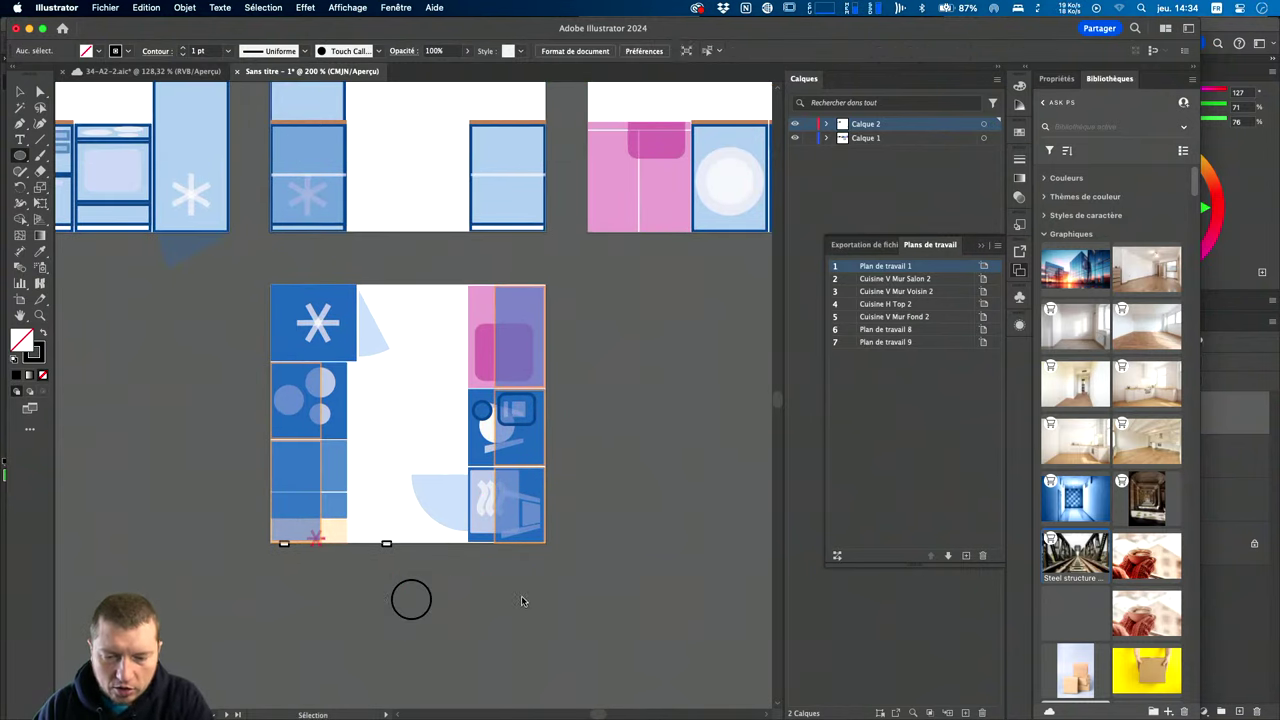
{"action": "left_click_drag", "start_coordinate": [411, 600], "coordinate": [647, 432]}
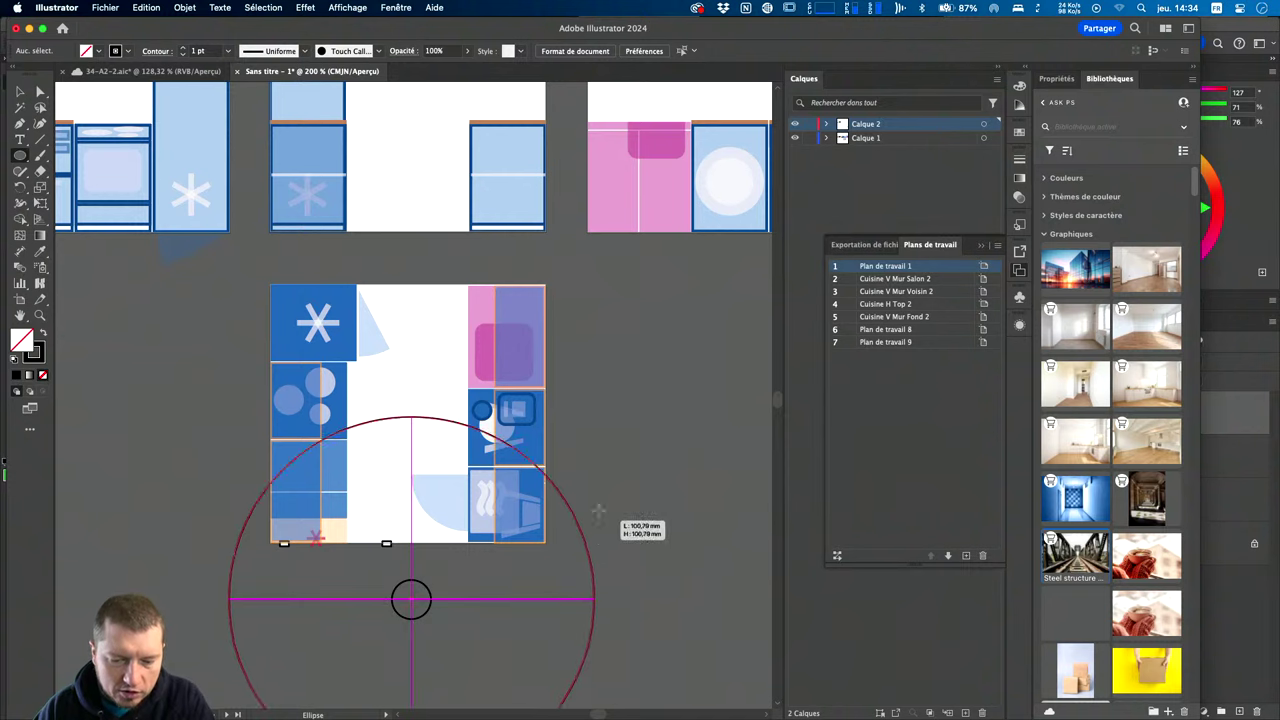
{"action": "scroll", "coordinate": [647, 432], "scroll_direction": "down", "scroll_amount": 5}
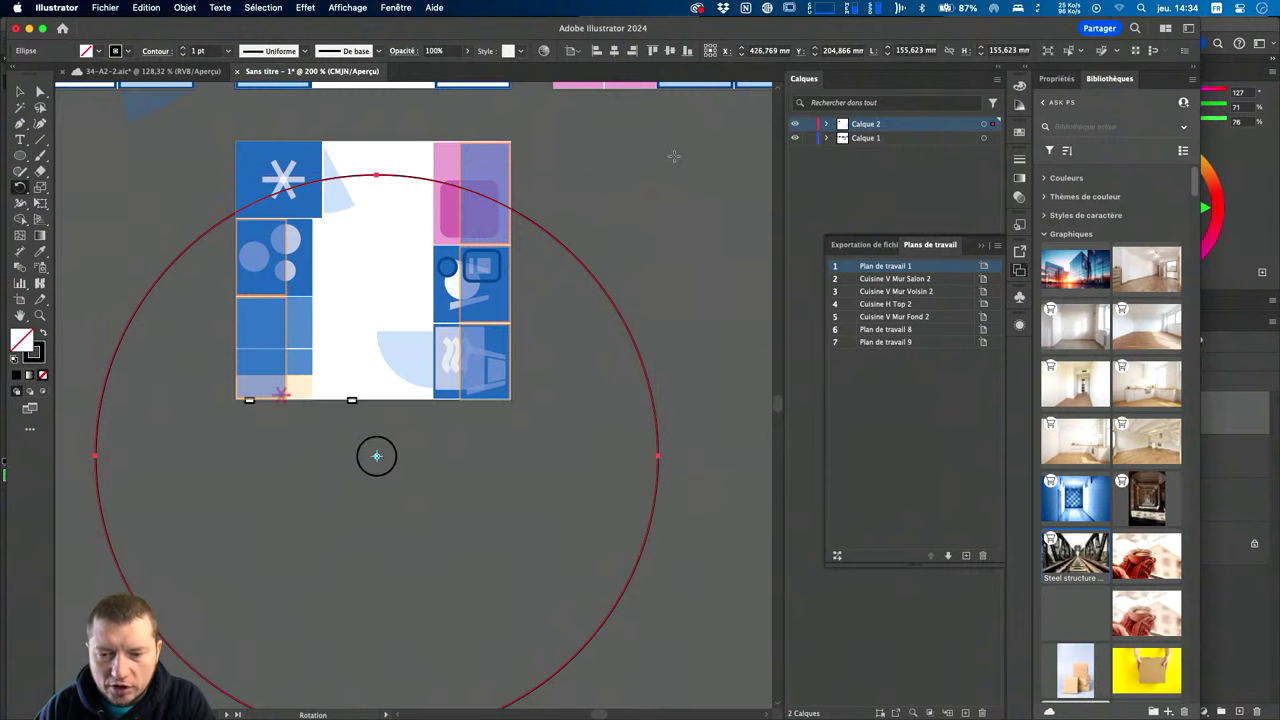
Turn the 155 mm circle into a narrow 49° pie wedge fanning up over the plan.
{"action": "key", "text": "r"}
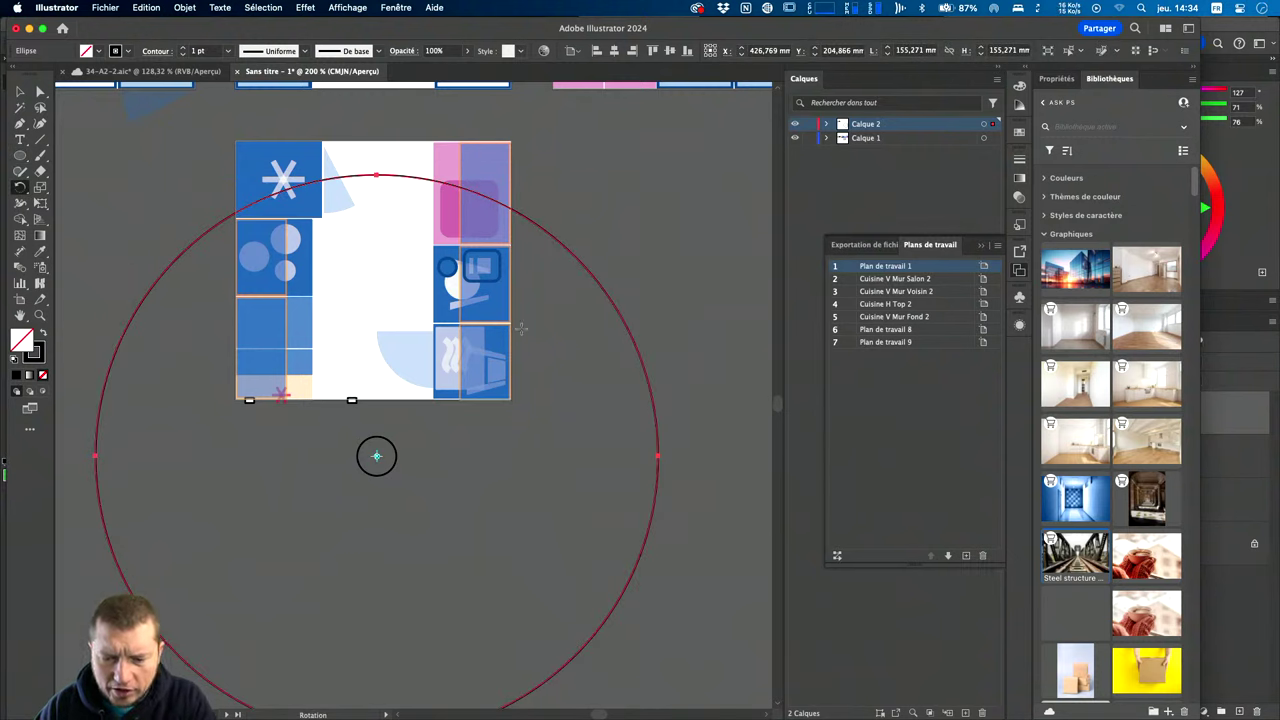
{"action": "key", "text": "v"}
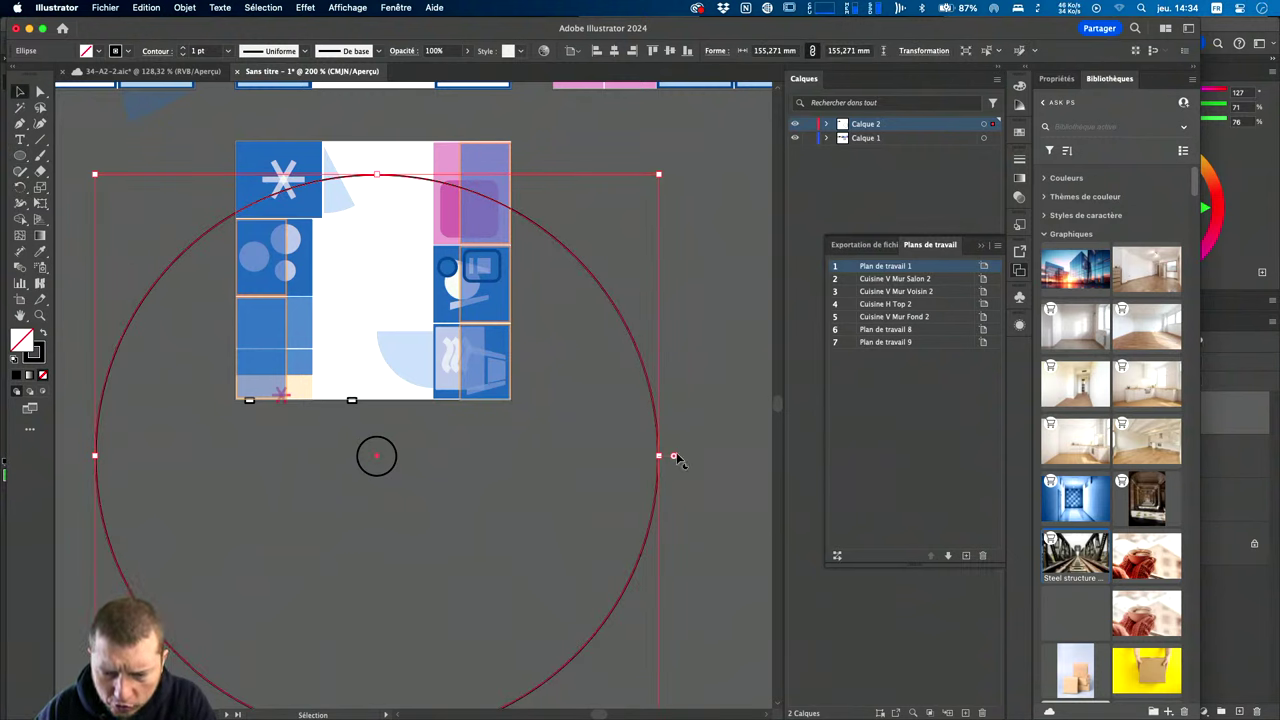
{"action": "mouse_move", "coordinate": [676, 458]}
{"action": "left_mouse_down"}
{"action": "mouse_move", "coordinate": [451, 176]}
{"action": "mouse_move", "coordinate": [490, 192]}
{"action": "left_mouse_up"}
{"action": "left_click_drag", "start_coordinate": [674, 458], "coordinate": [262, 186]}
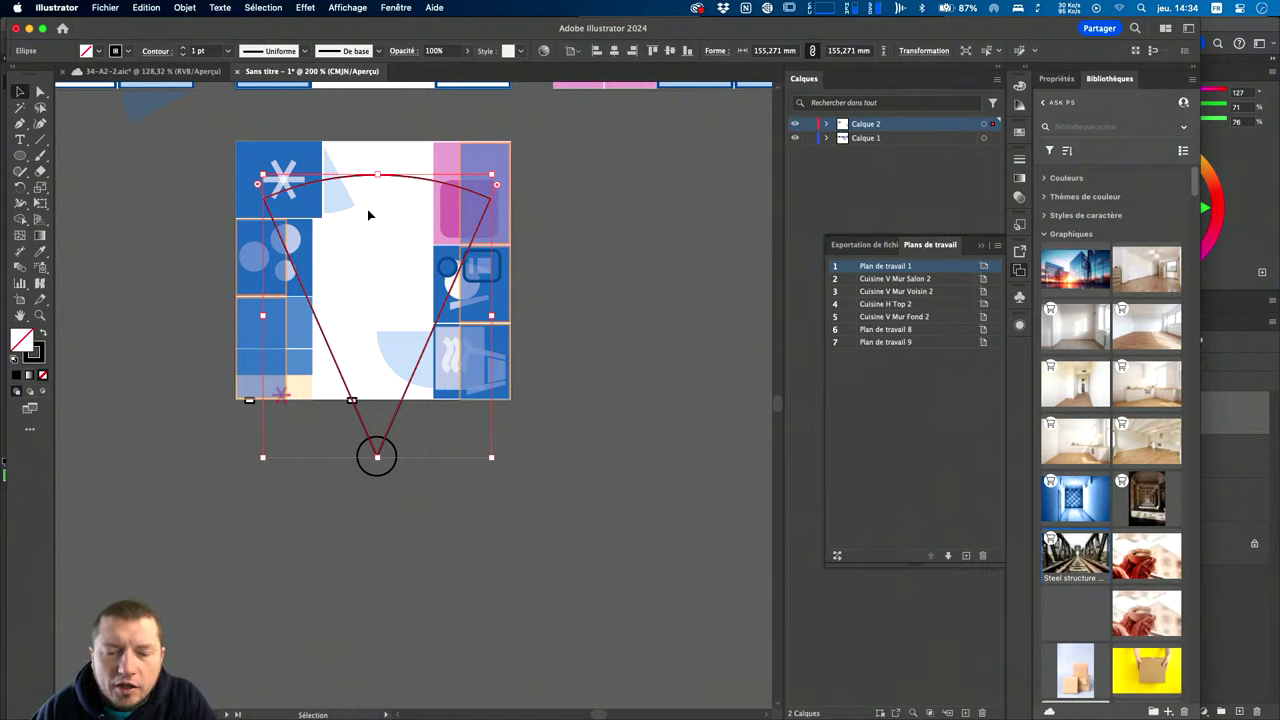
Widen the 49° wedge's left and right edges so its arc spans the plan's upper area.
{"action": "left_click_drag", "start_coordinate": [504, 186], "coordinate": [508, 183]}
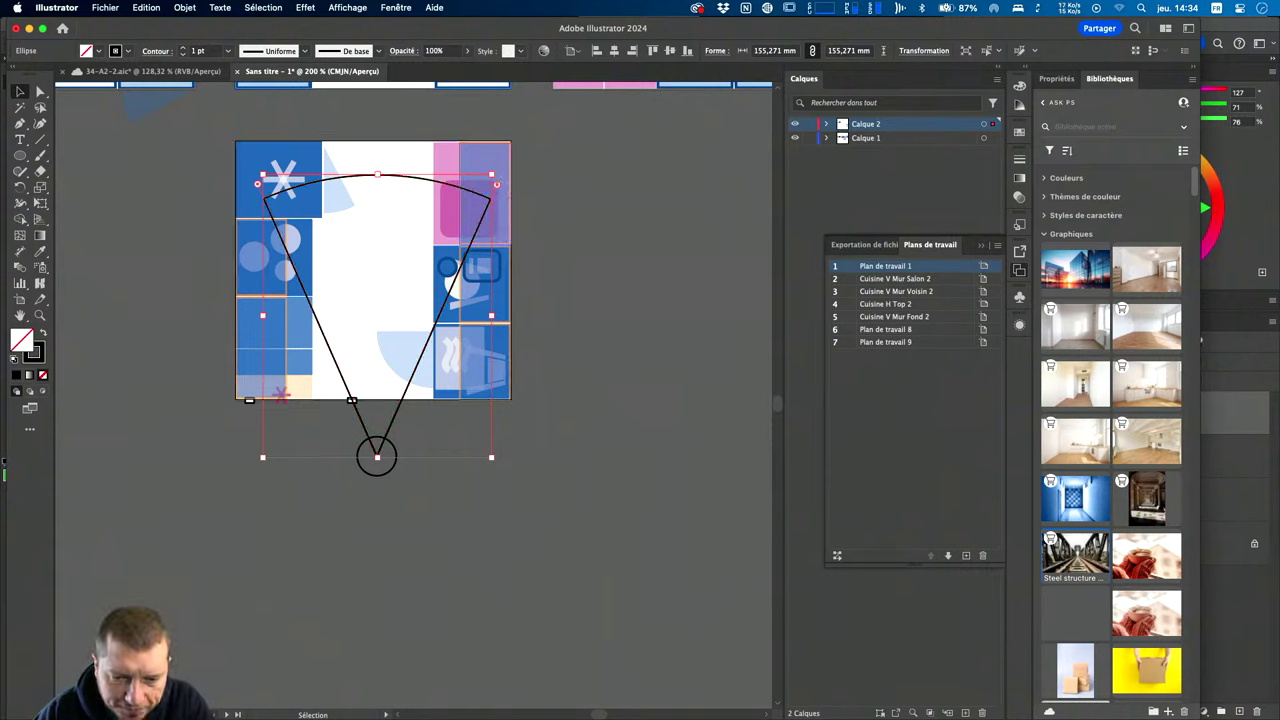
{"action": "left_click", "coordinate": [389, 176]}
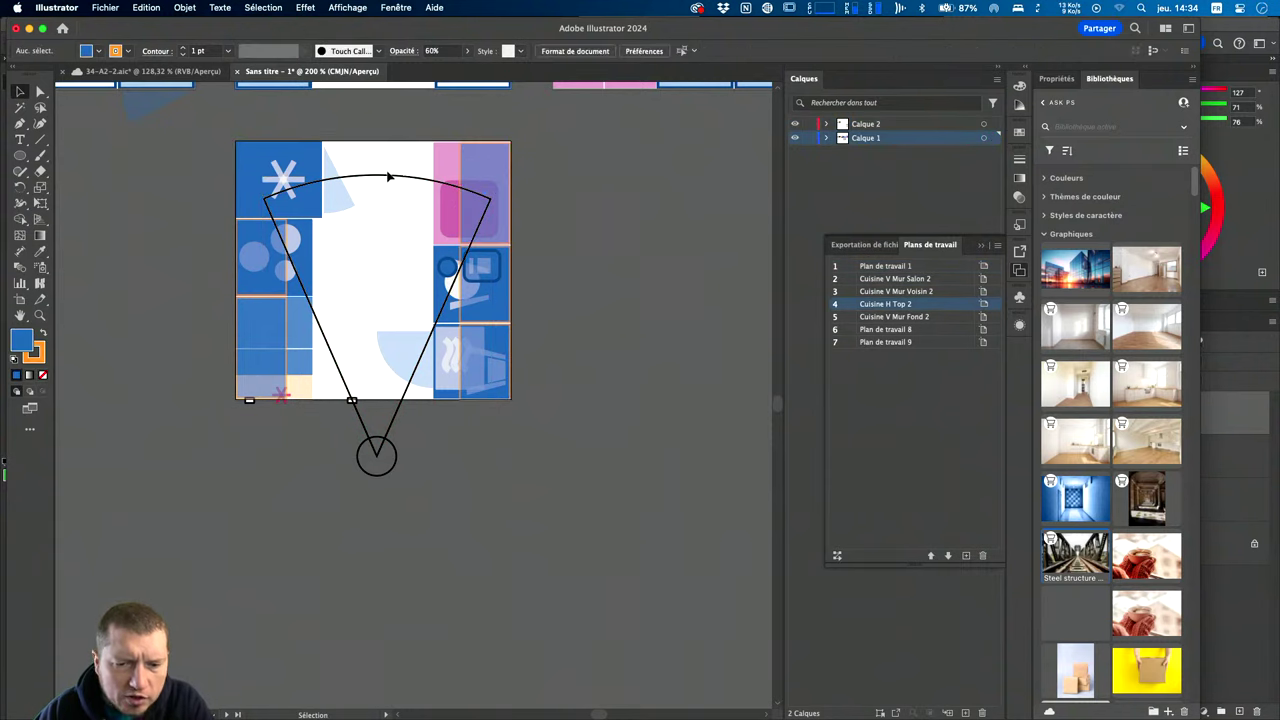
{"action": "left_click", "coordinate": [389, 176]}
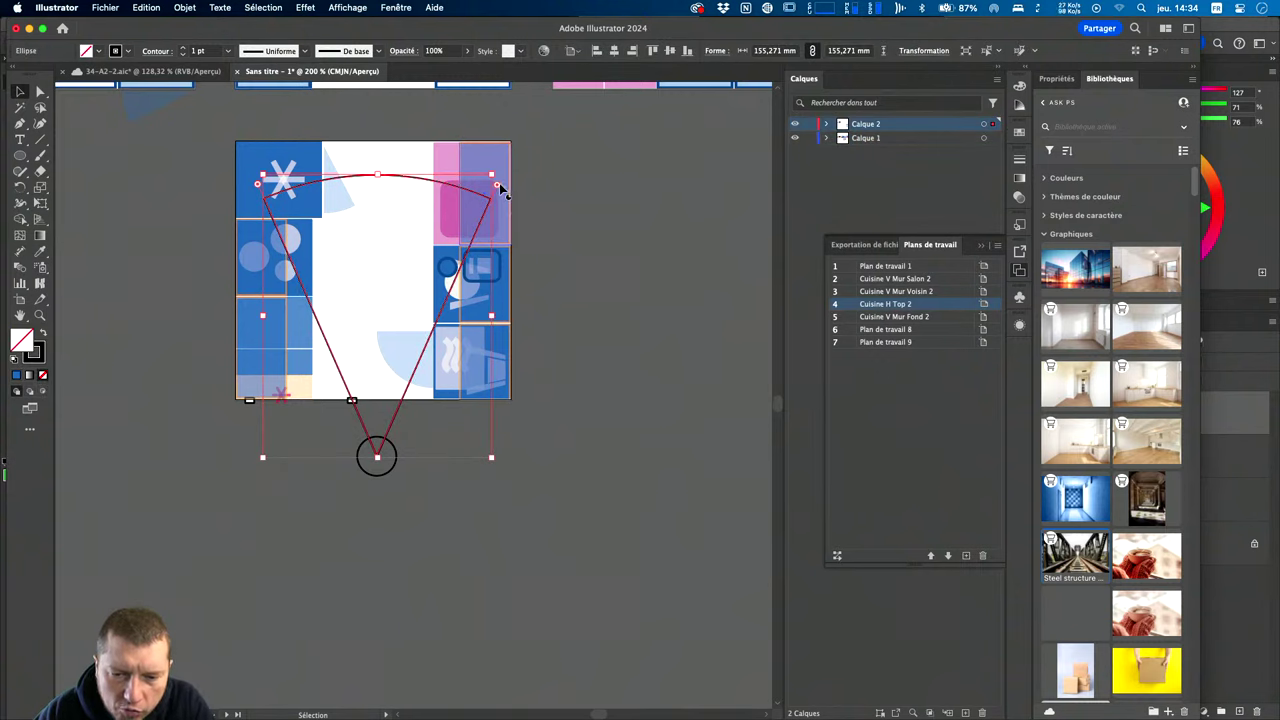
{"action": "left_click_drag", "start_coordinate": [503, 190], "coordinate": [505, 187]}
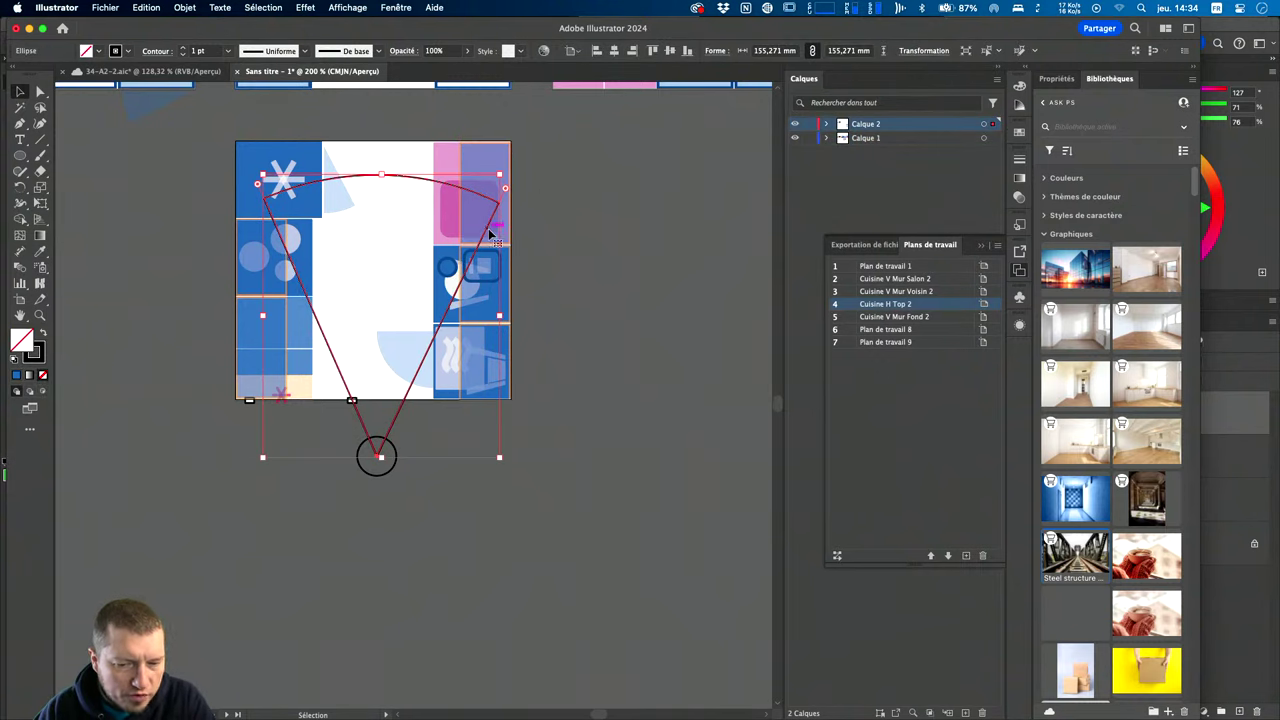
{"action": "left_click_drag", "start_coordinate": [257, 187], "coordinate": [246, 188]}
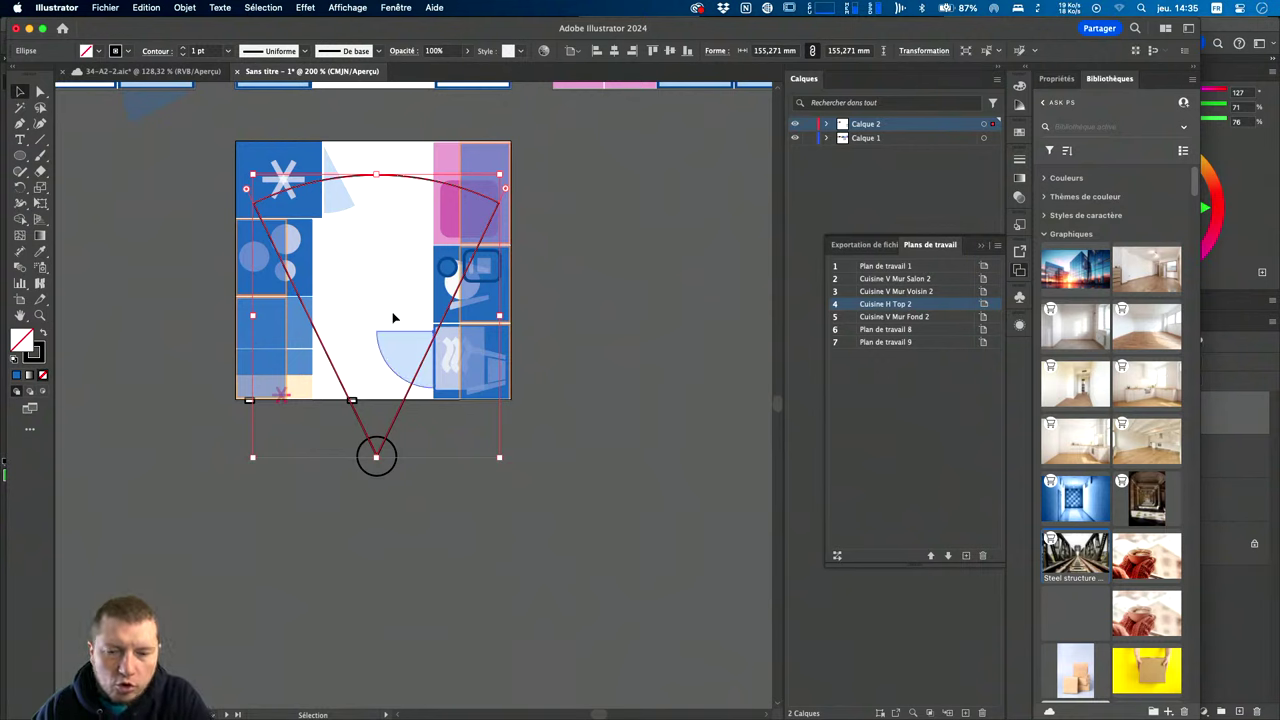
Give the vision cone an orange stroke from the control bar swatches.
{"action": "left_click", "coordinate": [128, 52]}
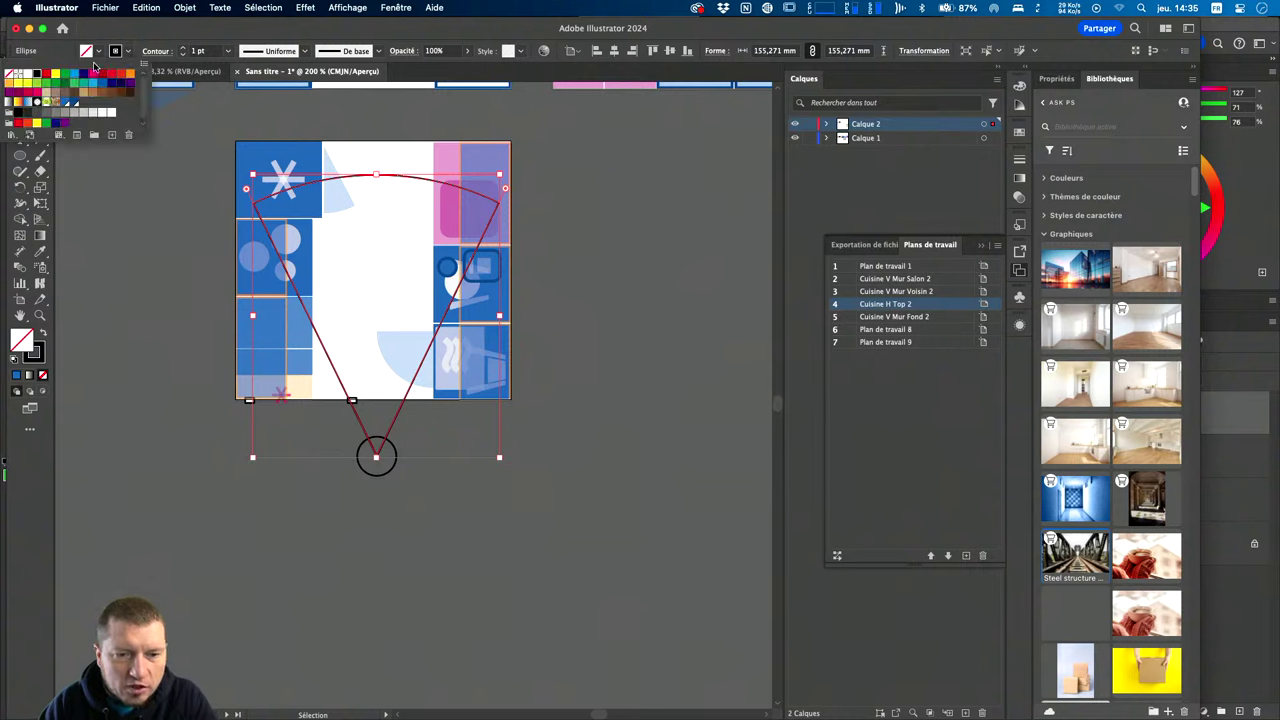
{"action": "left_click", "coordinate": [128, 74]}
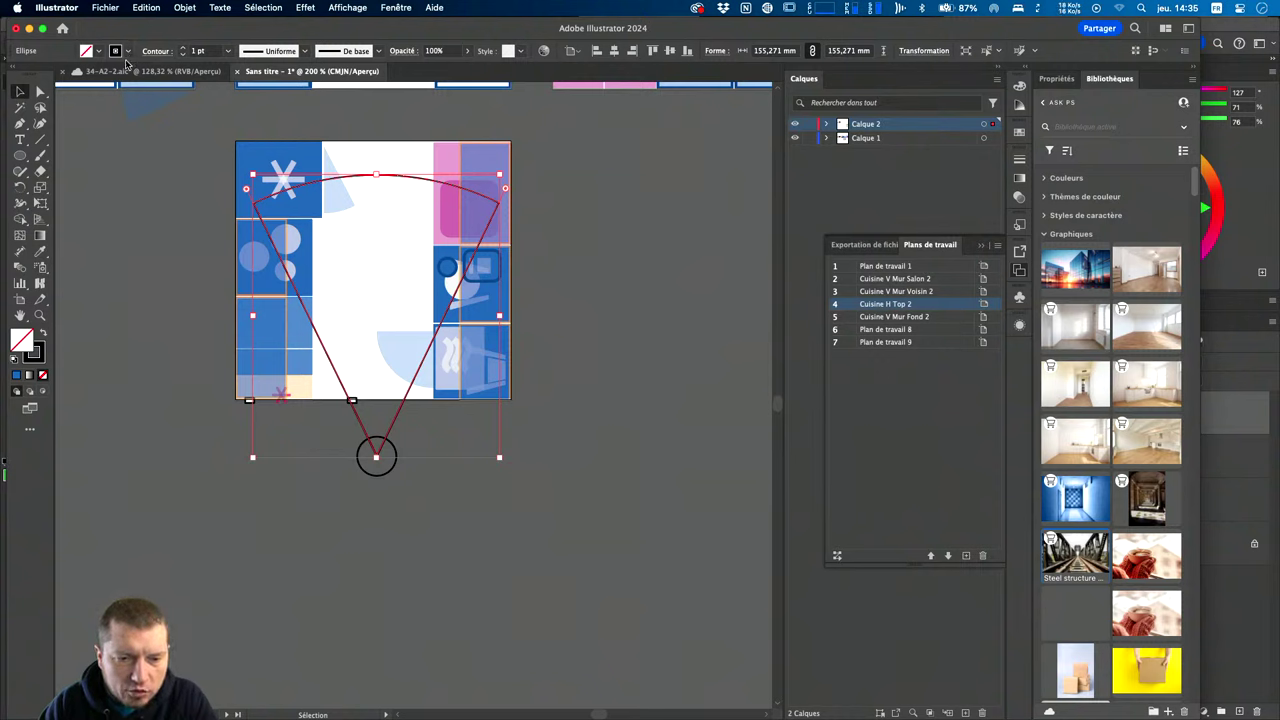
{"action": "left_click", "coordinate": [128, 52]}
{"action": "left_click", "coordinate": [121, 80]}
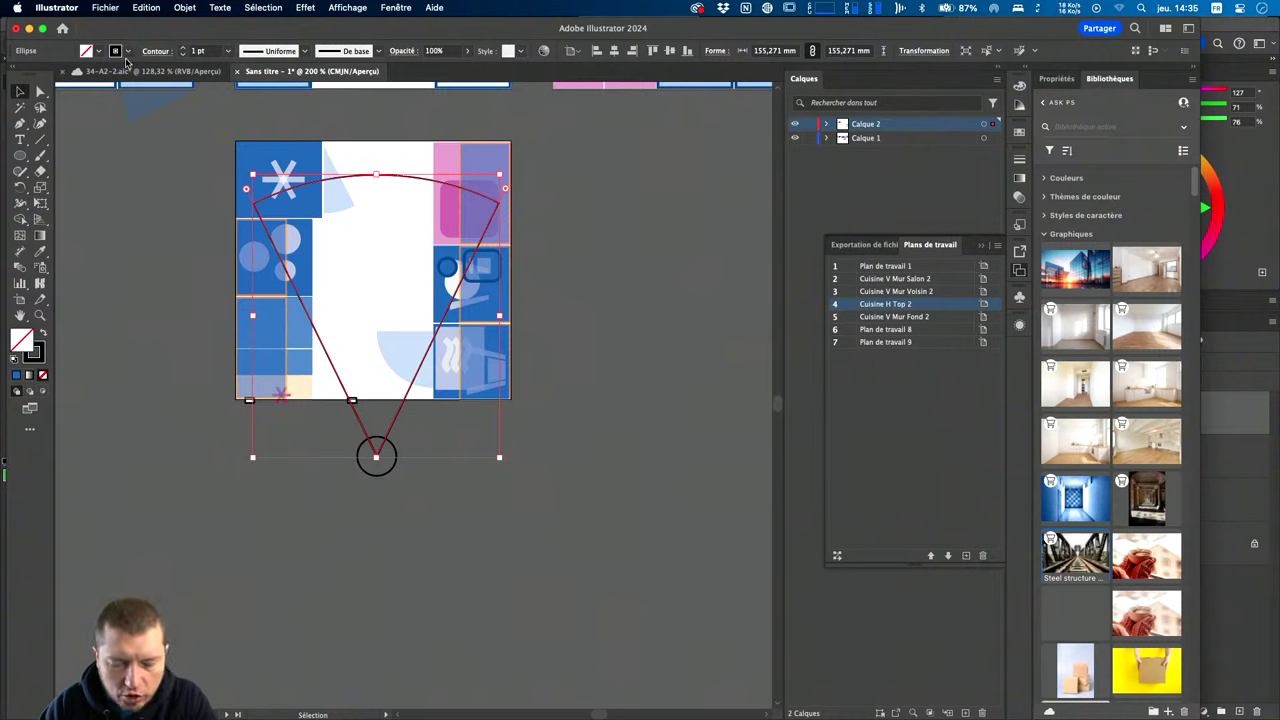
{"action": "left_click", "coordinate": [129, 53]}
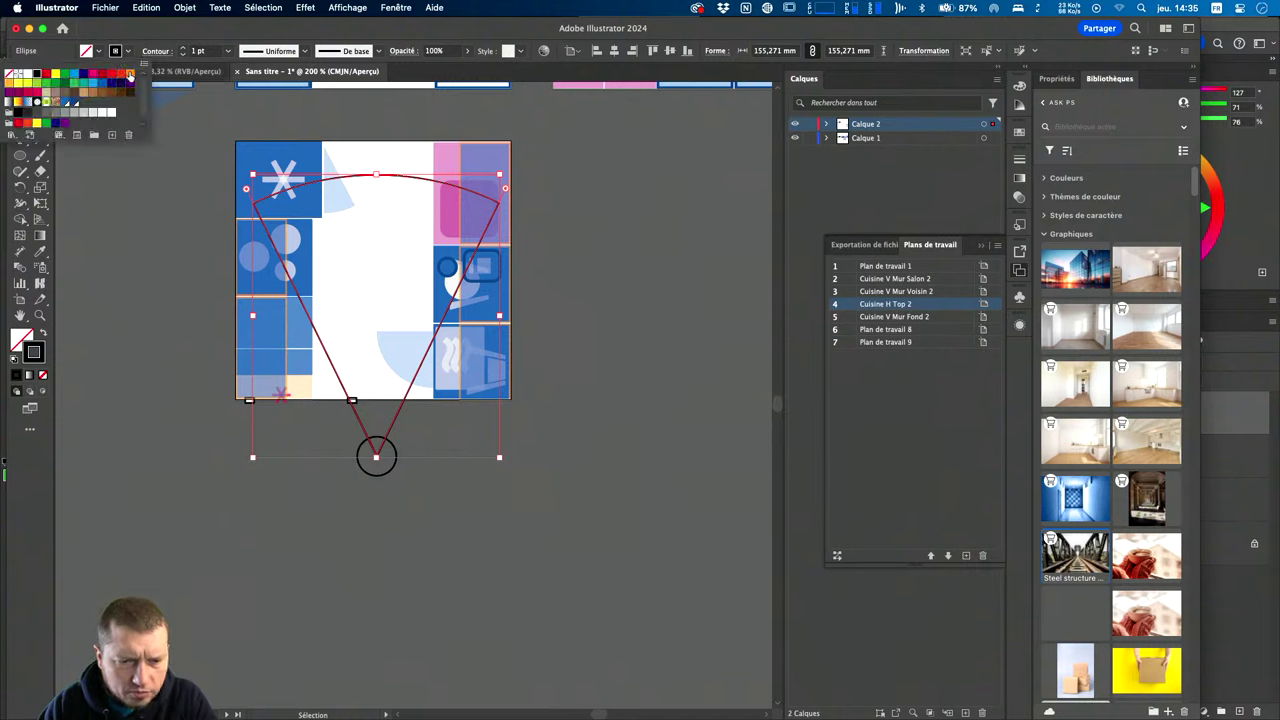
{"action": "left_click", "coordinate": [129, 75]}
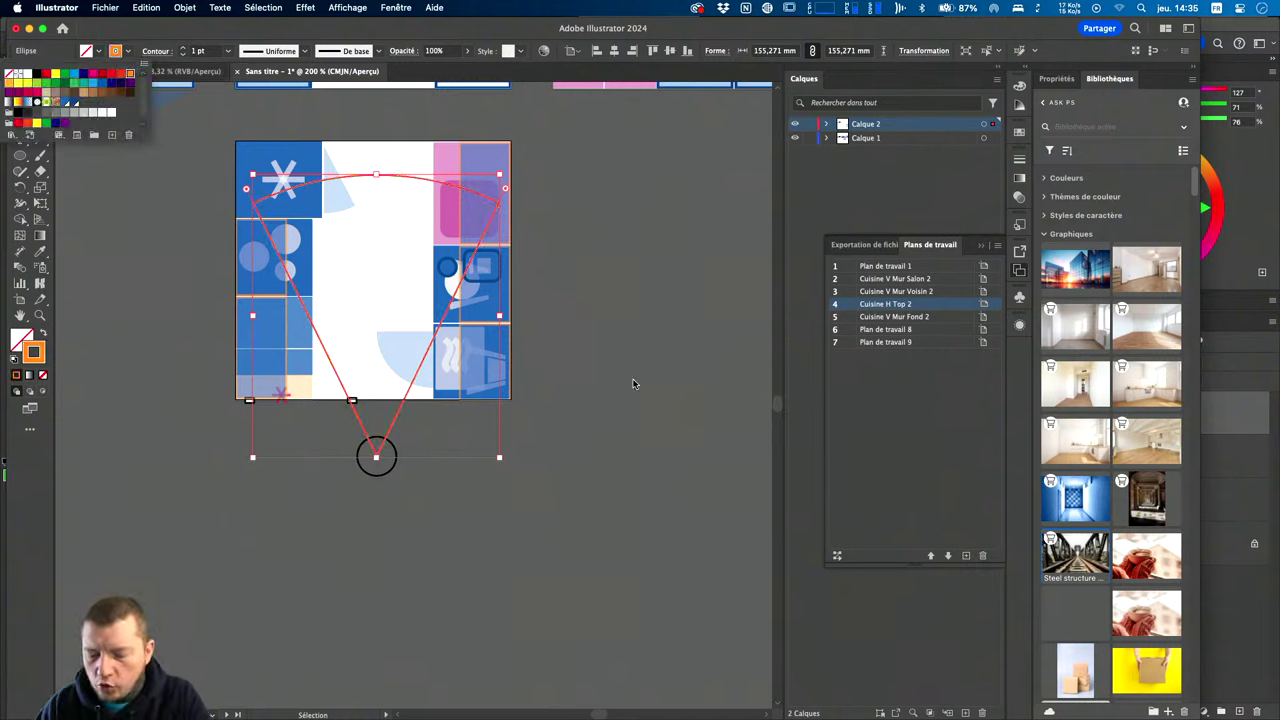
Adjust the cone's pie angles to roughly 59°, reaching both sides of the plan.
{"action": "key", "text": "super+plus"}
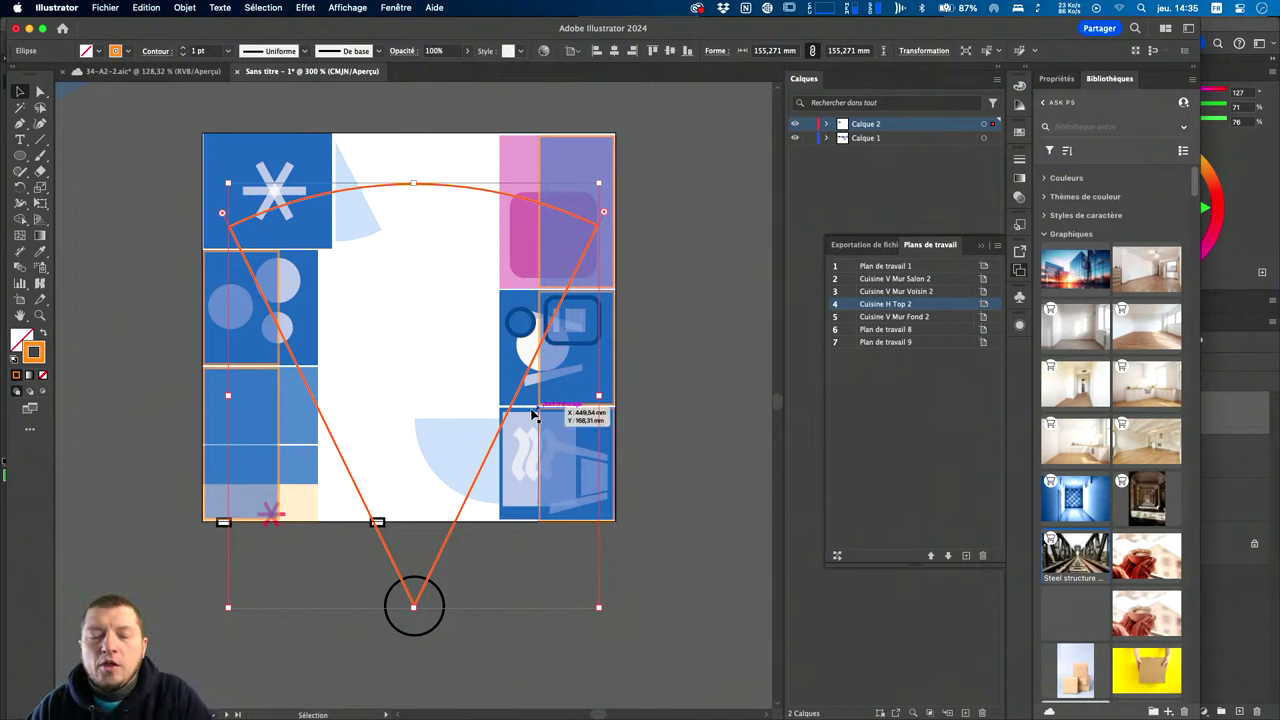
{"action": "mouse_move", "coordinate": [604, 215]}
{"action": "left_mouse_down"}
{"action": "mouse_move", "coordinate": [734, 309]}
{"action": "mouse_move", "coordinate": [706, 277]}
{"action": "mouse_move", "coordinate": [655, 590]}
{"action": "mouse_move", "coordinate": [748, 614]}
{"action": "mouse_move", "coordinate": [402, 268]}
{"action": "mouse_move", "coordinate": [486, 266]}
{"action": "mouse_move", "coordinate": [486, 294]}
{"action": "mouse_move", "coordinate": [432, 249]}
{"action": "mouse_move", "coordinate": [520, 263]}
{"action": "mouse_move", "coordinate": [574, 318]}
{"action": "left_mouse_up"}
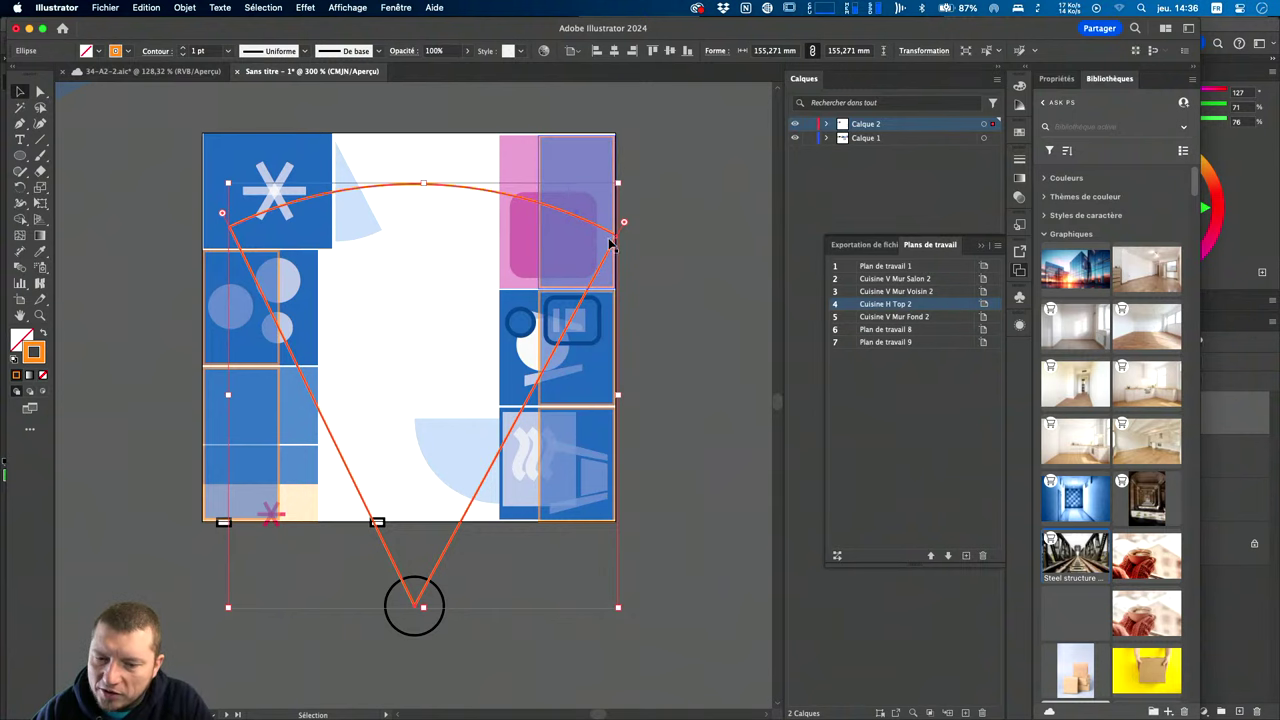
{"action": "left_click_drag", "start_coordinate": [229, 214], "coordinate": [229, 212]}
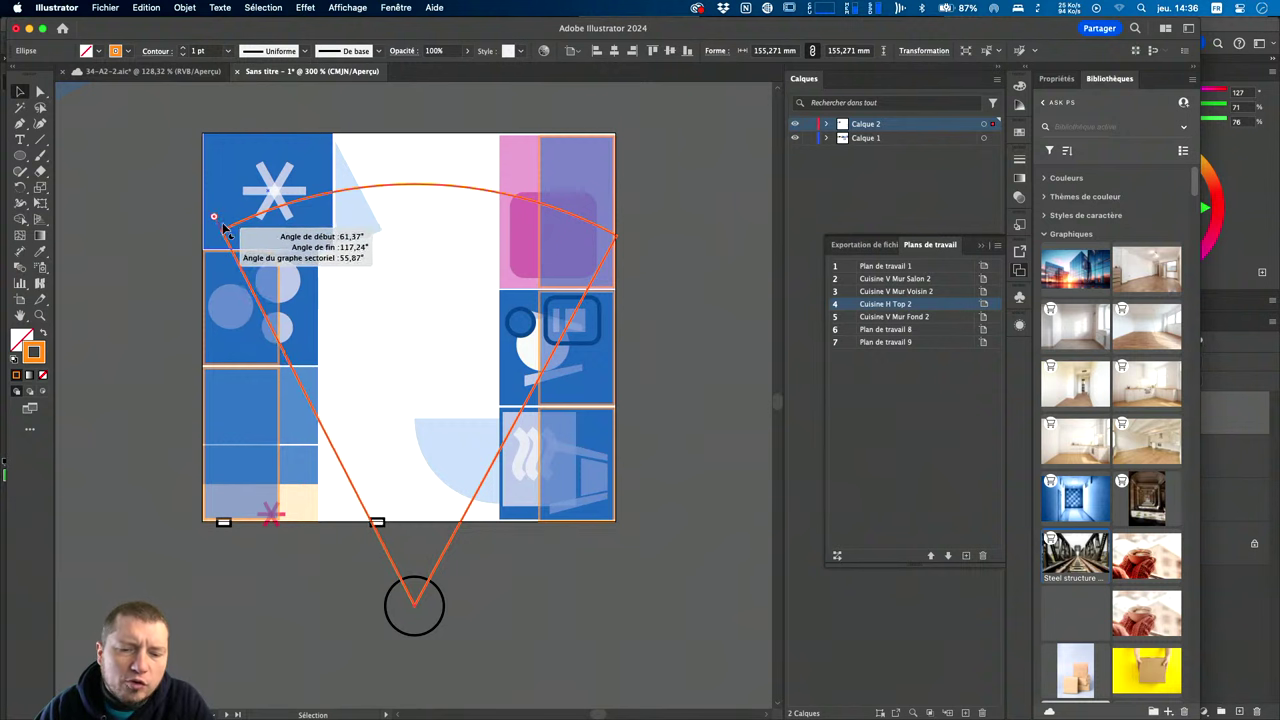
{"action": "mouse_move", "coordinate": [229, 212]}
{"action": "left_mouse_down"}
{"action": "mouse_move", "coordinate": [413, 186]}
{"action": "mouse_move", "coordinate": [236, 214]}
{"action": "left_mouse_up"}
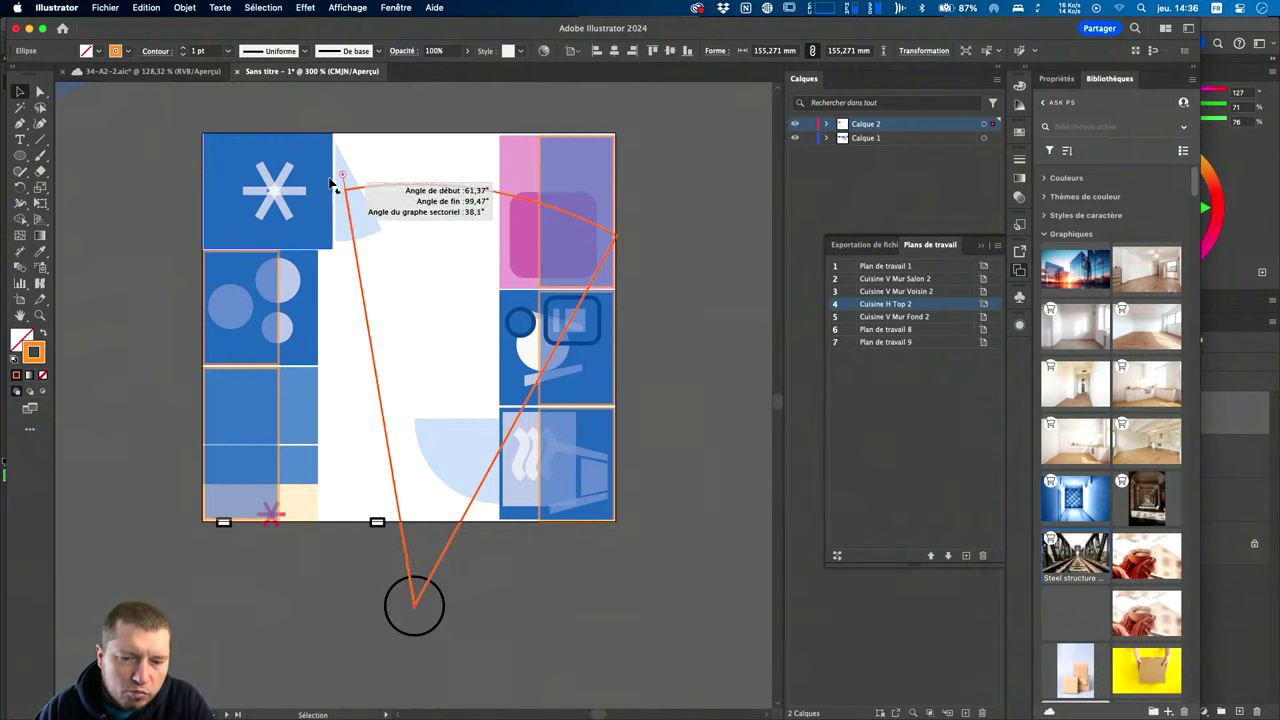
{"action": "left_click_drag", "start_coordinate": [497, 205], "coordinate": [204, 244]}
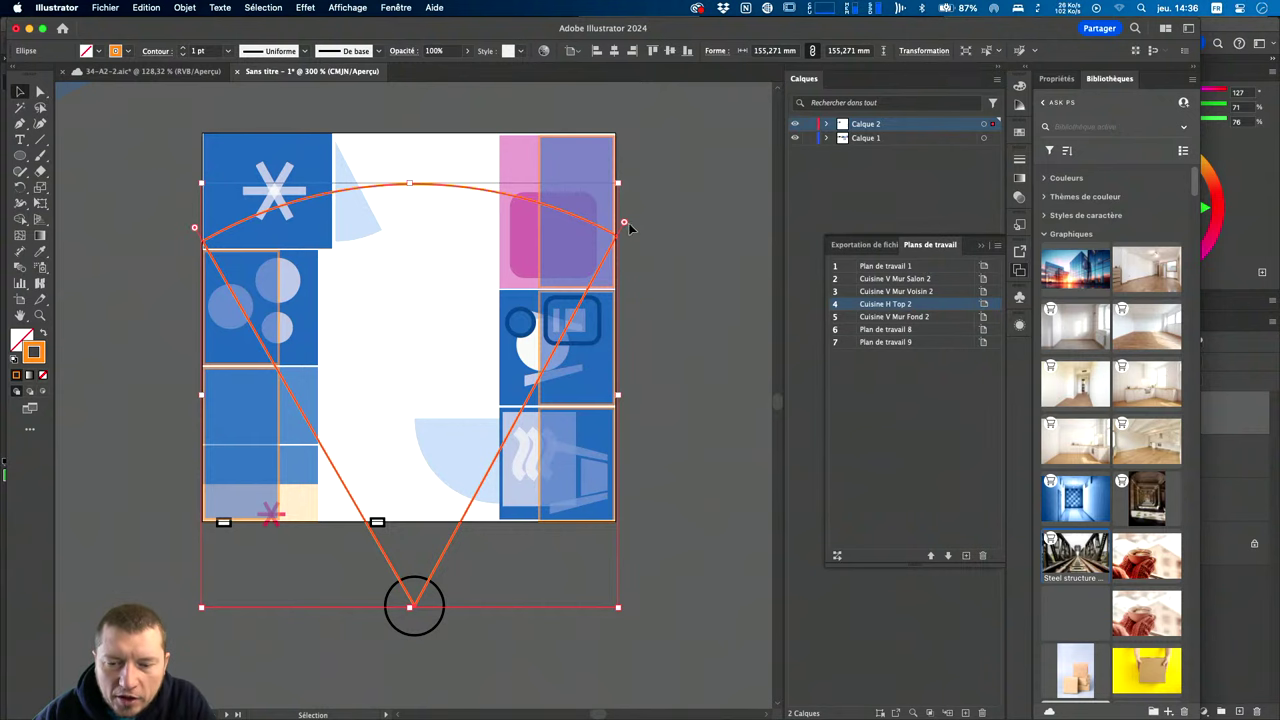
{"action": "left_click_drag", "start_coordinate": [623, 222], "coordinate": [625, 224]}
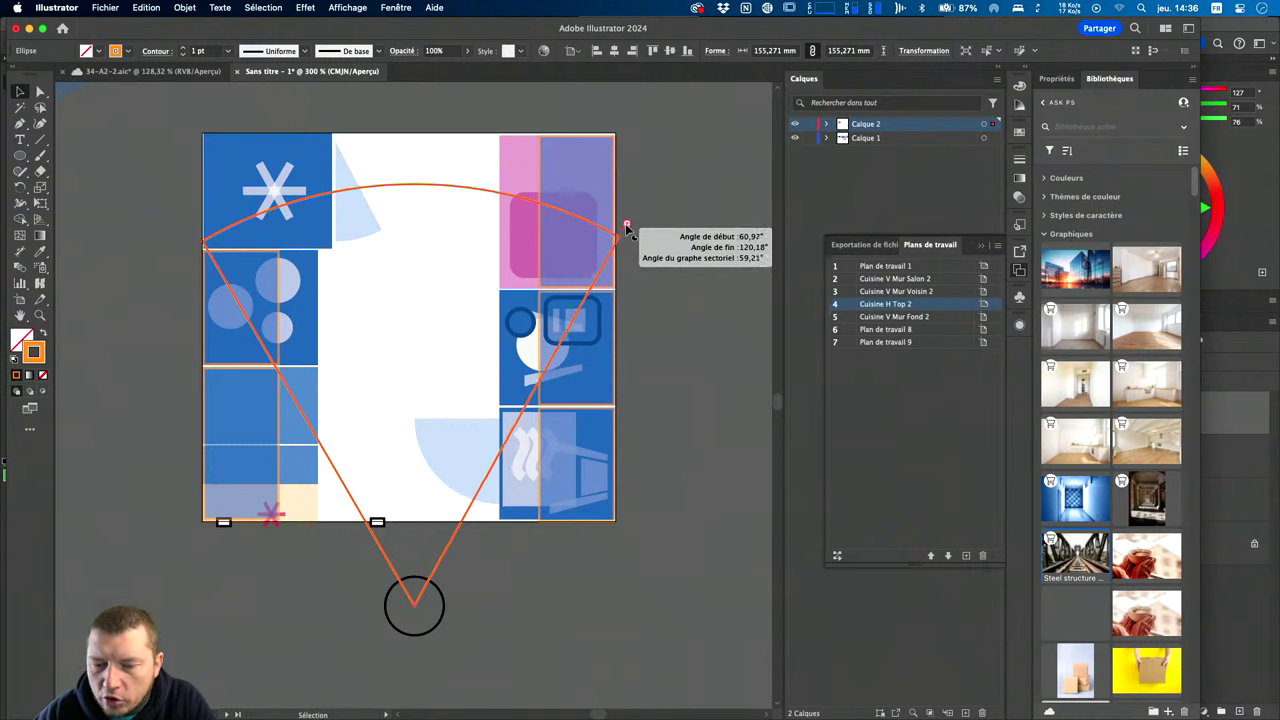
{"action": "mouse_move", "coordinate": [625, 224]}
{"action": "left_mouse_down"}
{"action": "mouse_move", "coordinate": [636, 236]}
{"action": "mouse_move", "coordinate": [628, 225]}
{"action": "left_mouse_up"}
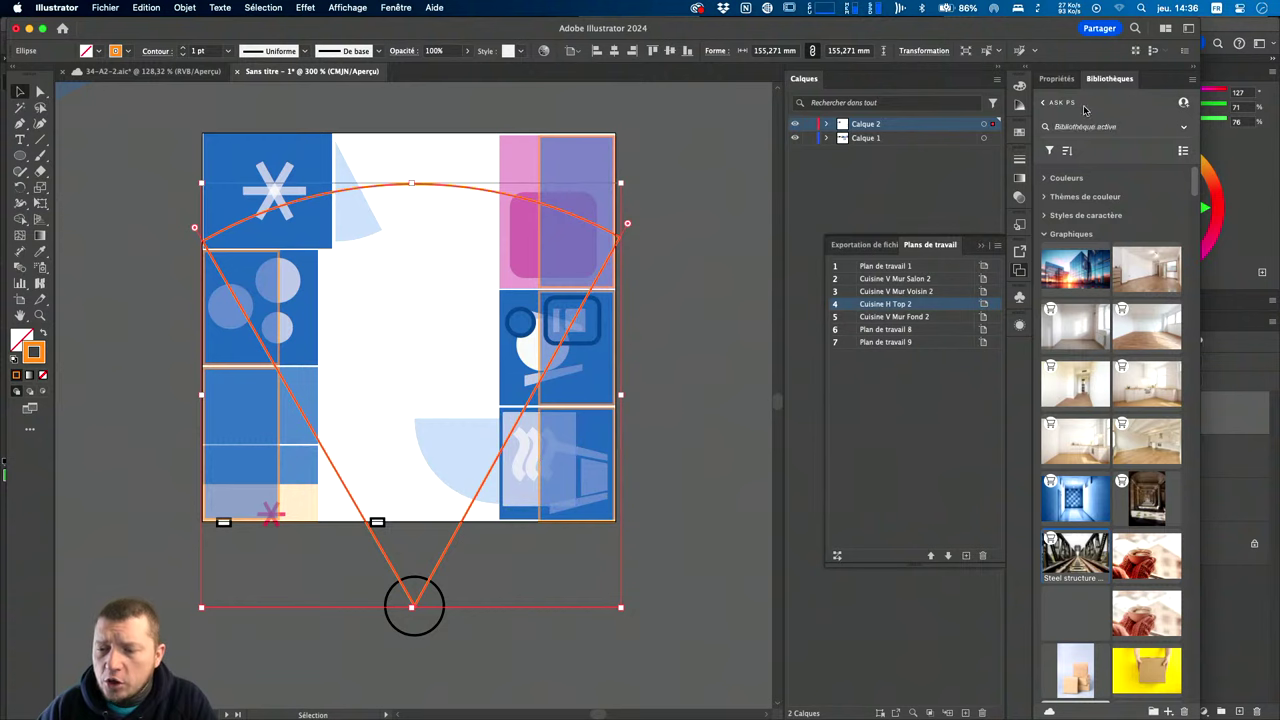
Set the cone's reference point to centre and its pie angles to 60° start, 120° end.
{"action": "left_click", "coordinate": [1055, 79]}
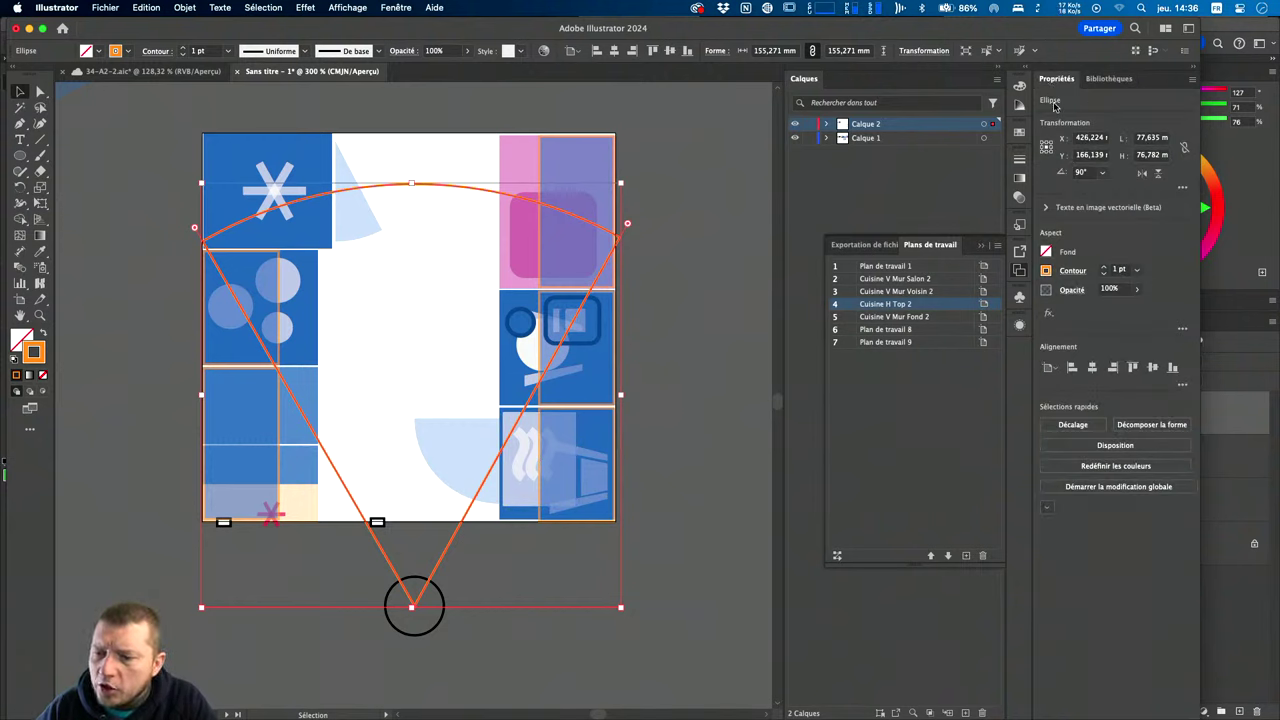
{"action": "left_click", "coordinate": [1183, 189]}
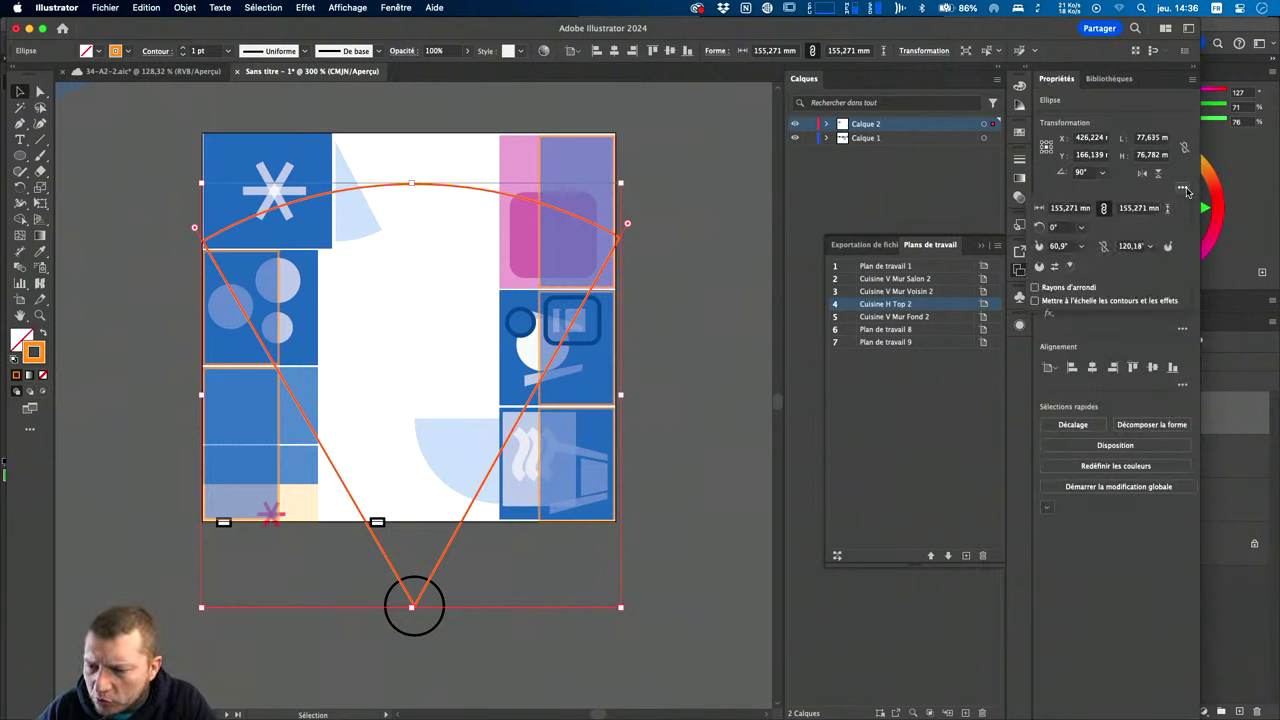
{"action": "left_click", "coordinate": [1183, 190]}
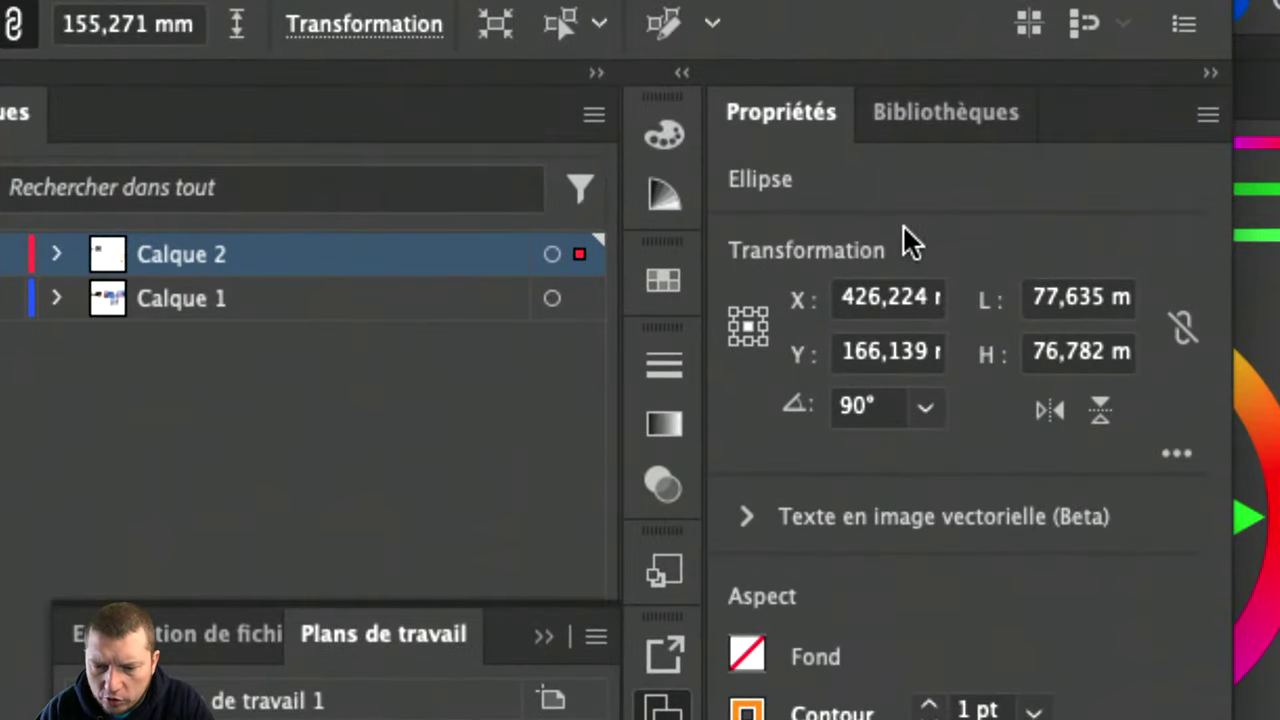
{"action": "left_click", "coordinate": [749, 326]}
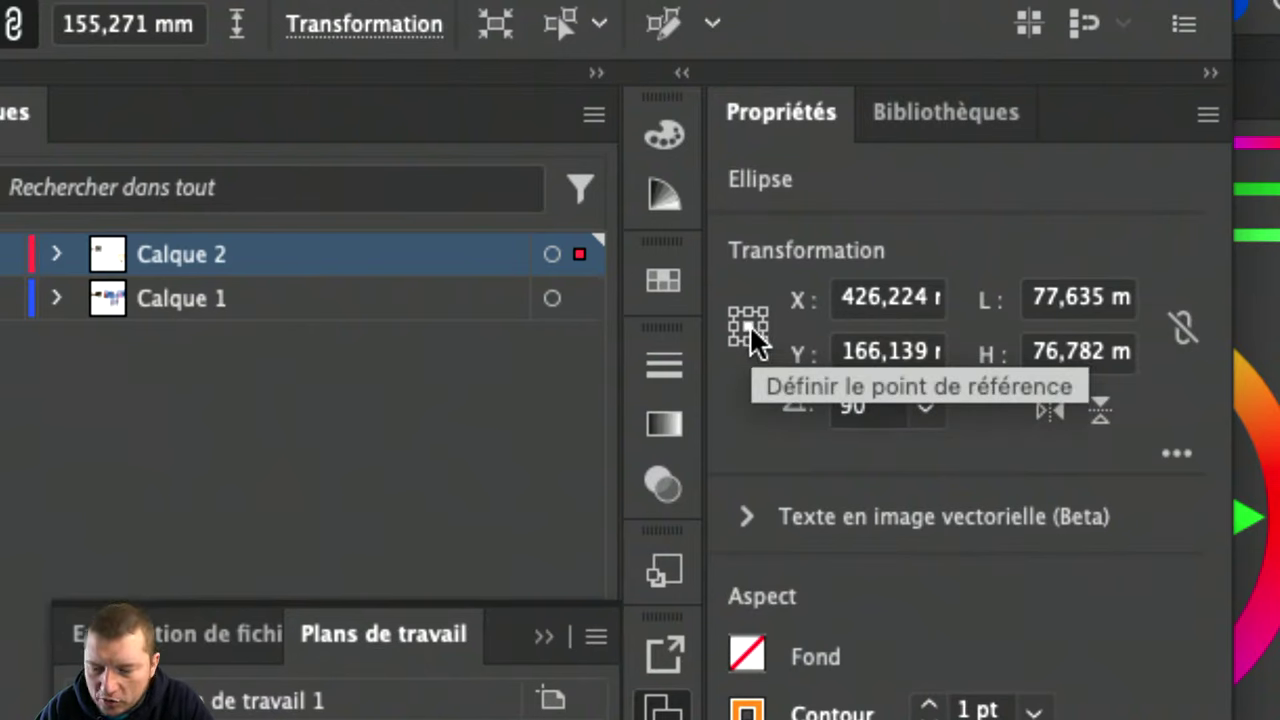
{"action": "left_click", "coordinate": [1176, 458]}
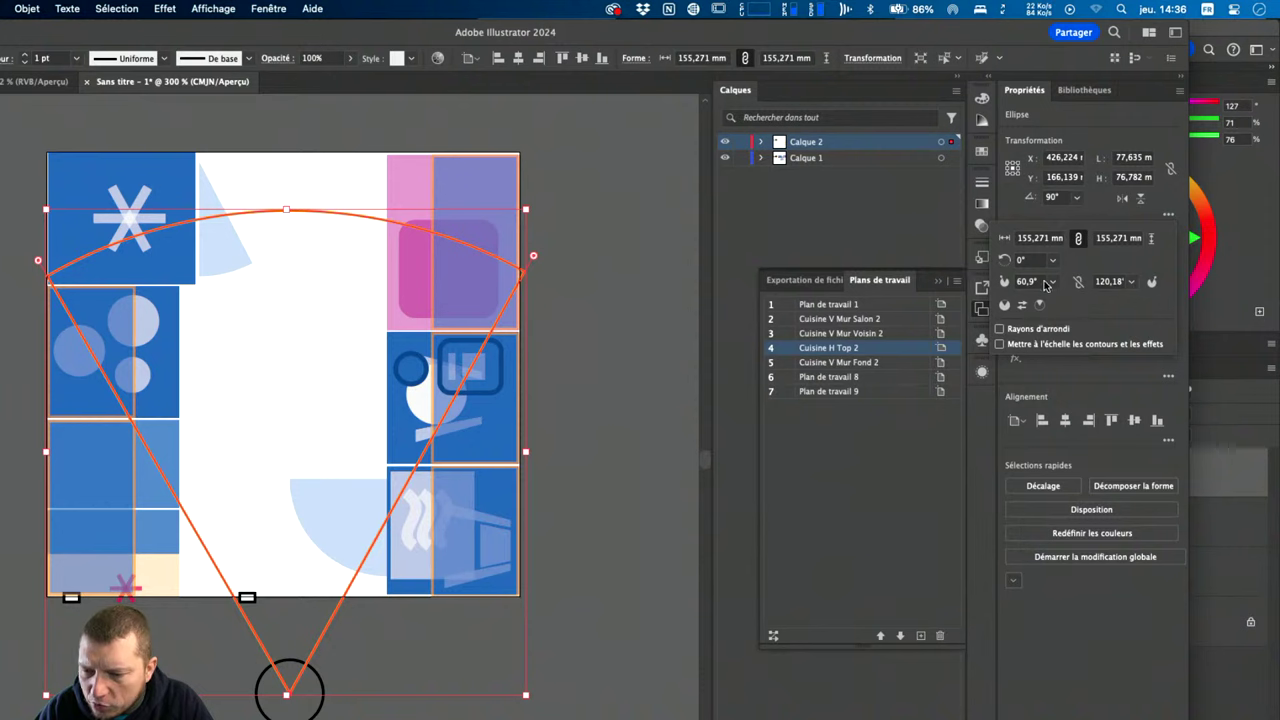
{"action": "left_click", "coordinate": [1030, 281]}
{"action": "type", "text": "60"}
{"action": "key", "text": "Return"}
{"action": "key", "text": "Tab"}
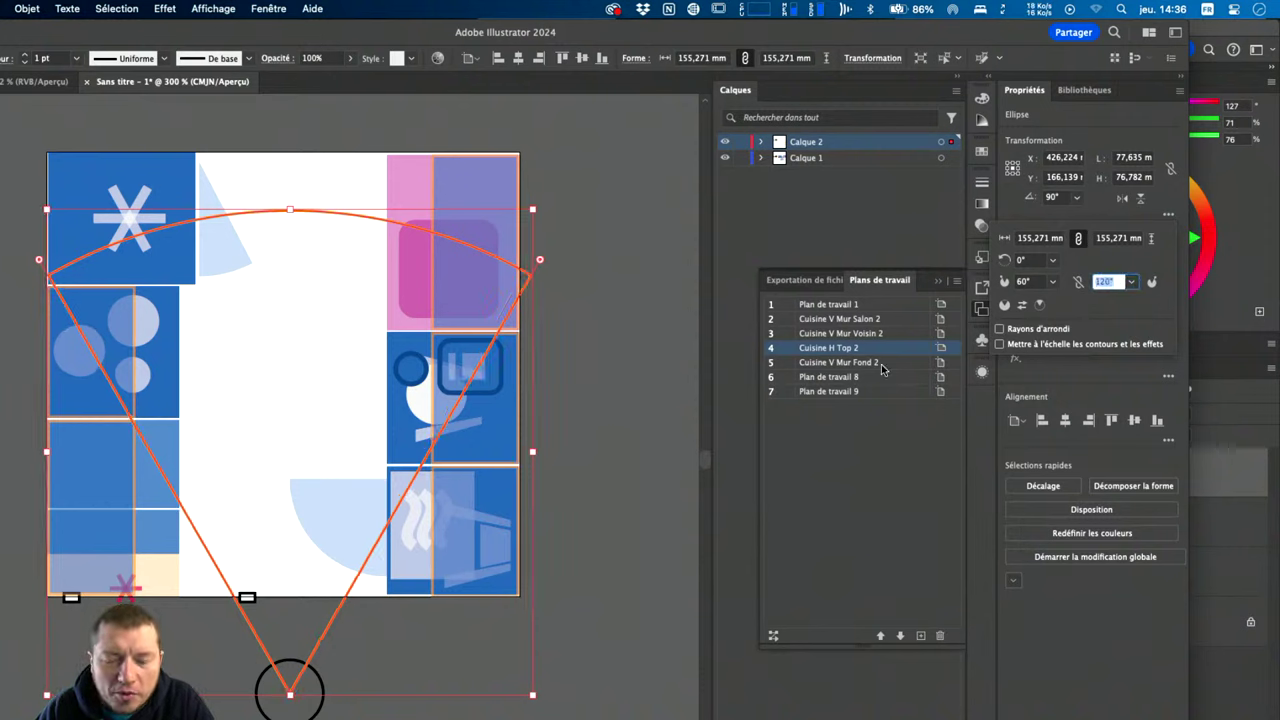
Match the ellipse's height to its 77,635 mm width and add the viewer circle to the selection.
{"action": "left_click", "coordinate": [1021, 306]}
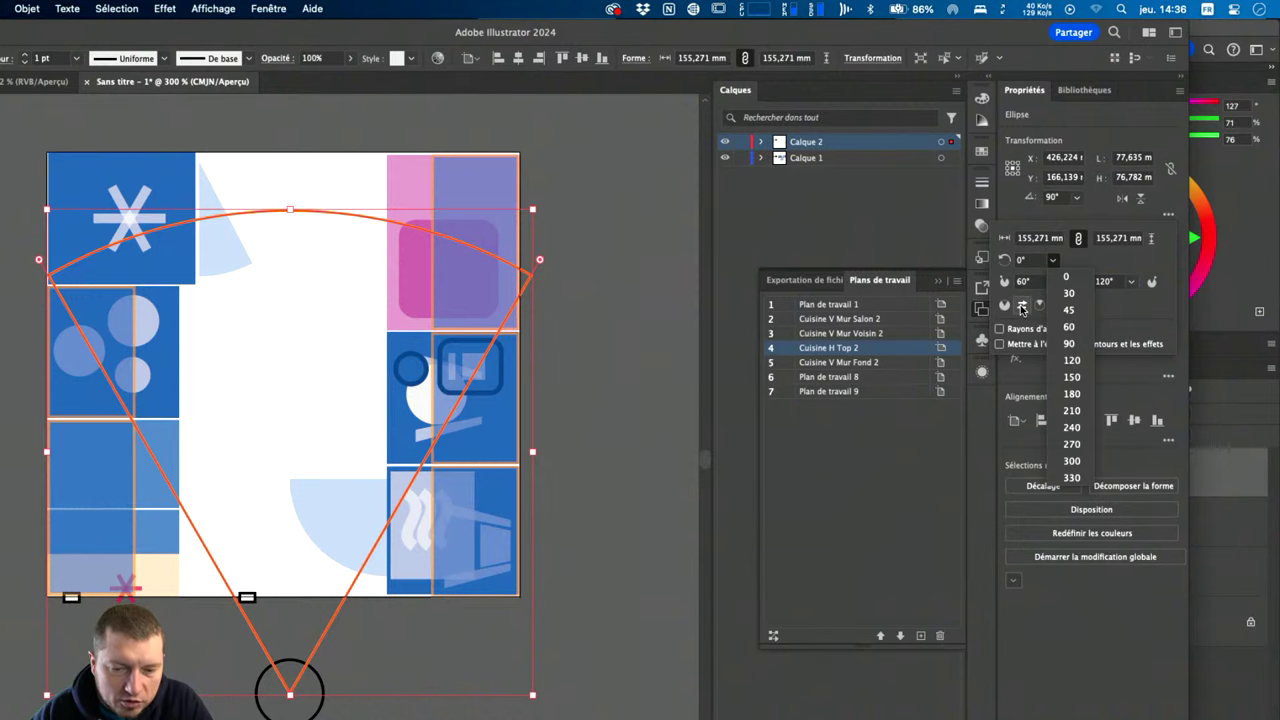
{"action": "left_click", "coordinate": [1021, 306]}
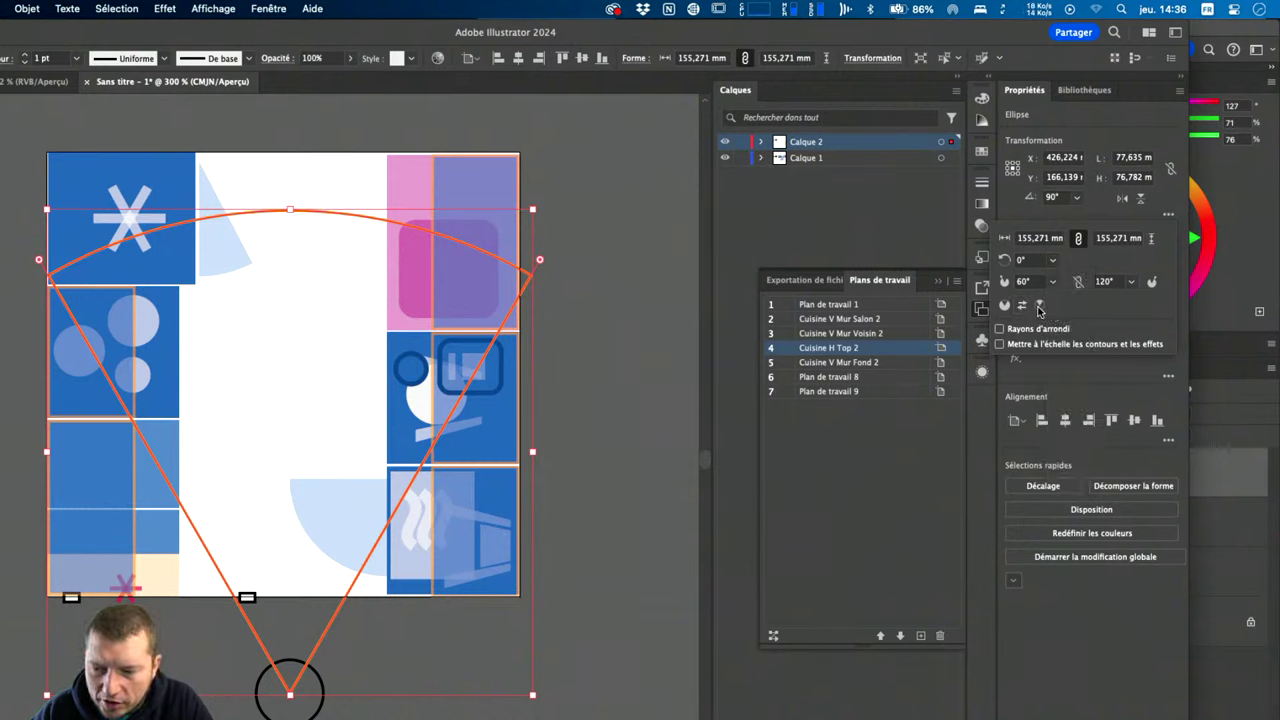
{"action": "left_click", "coordinate": [1040, 305]}
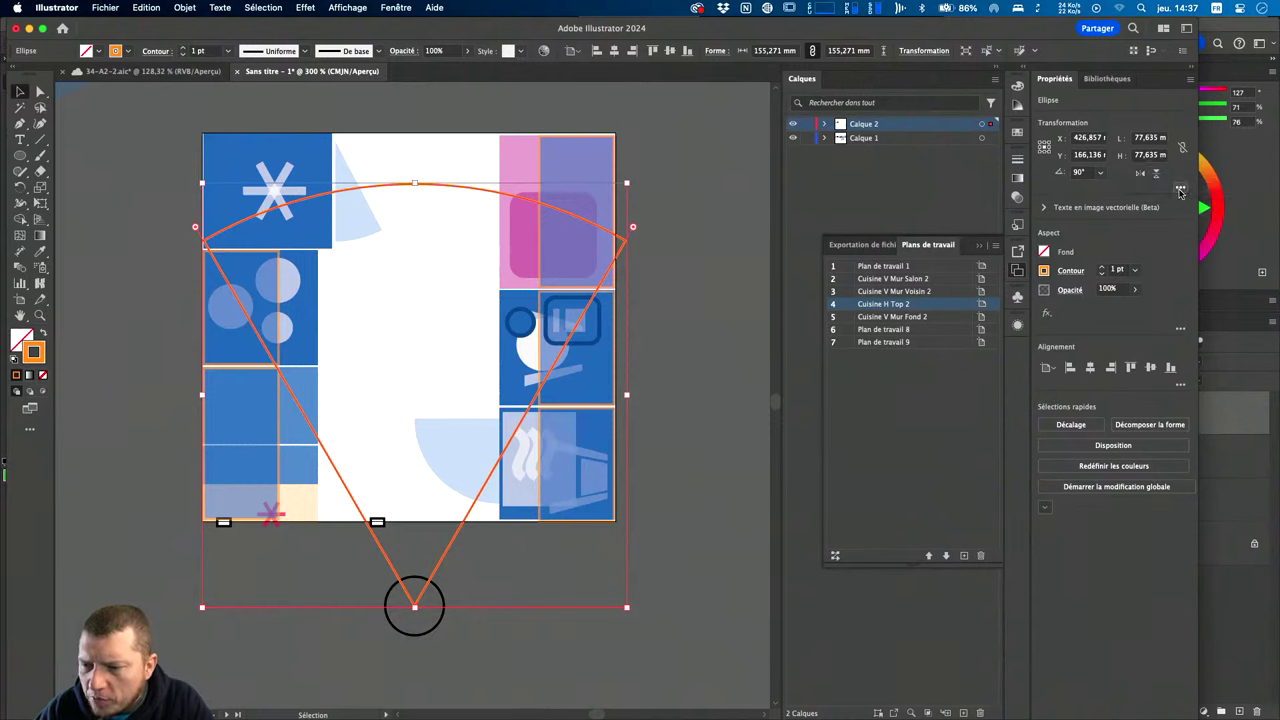
{"action": "left_click", "coordinate": [1181, 190]}
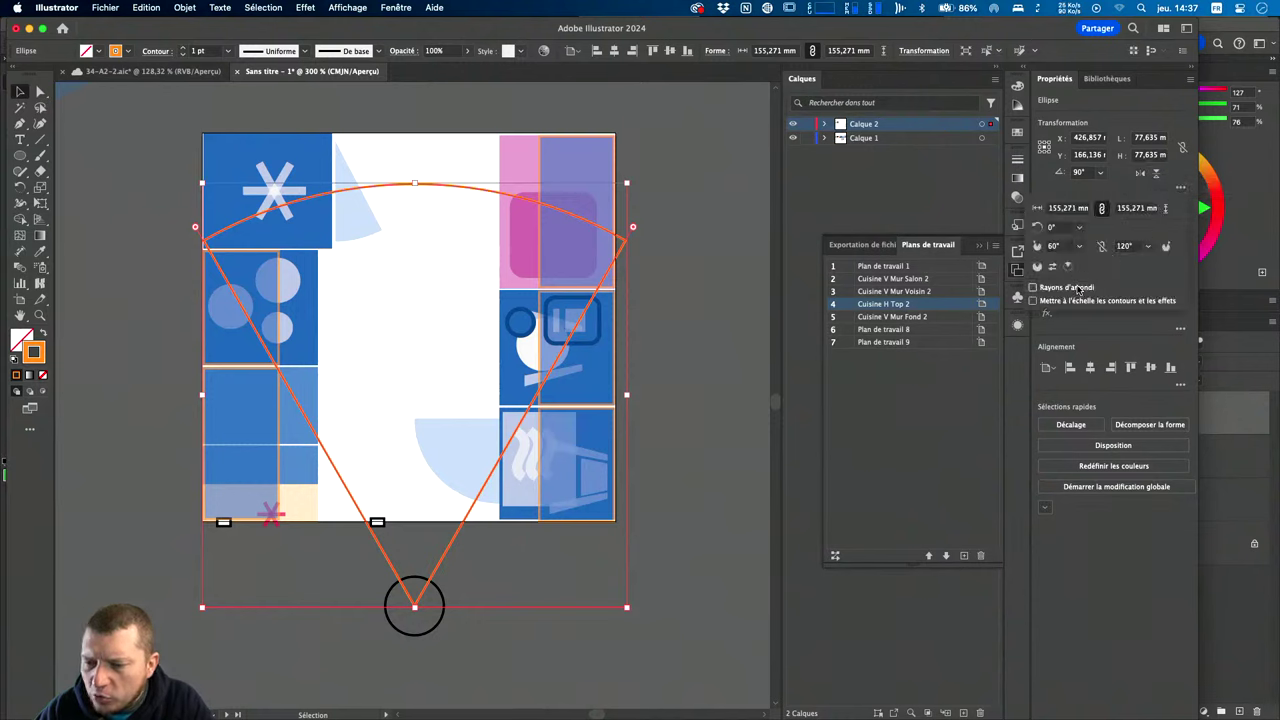
{"action": "left_click", "coordinate": [1052, 268]}
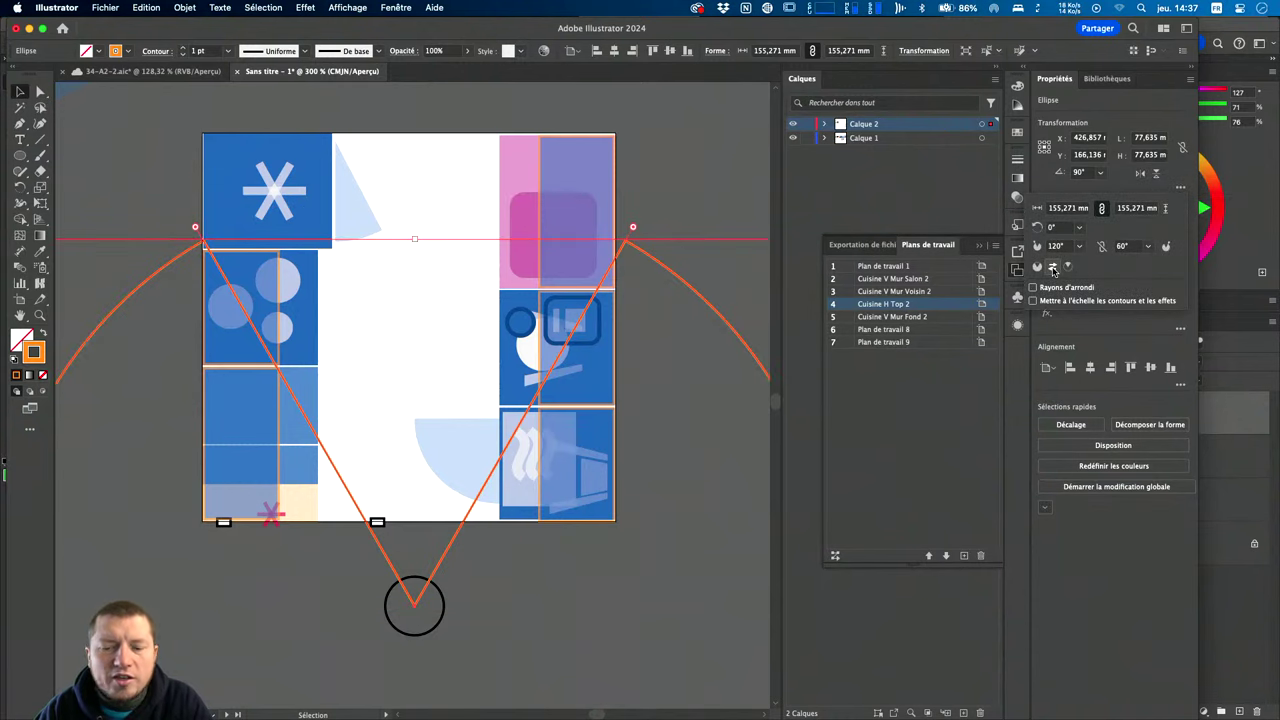
{"action": "left_click", "coordinate": [1052, 268]}
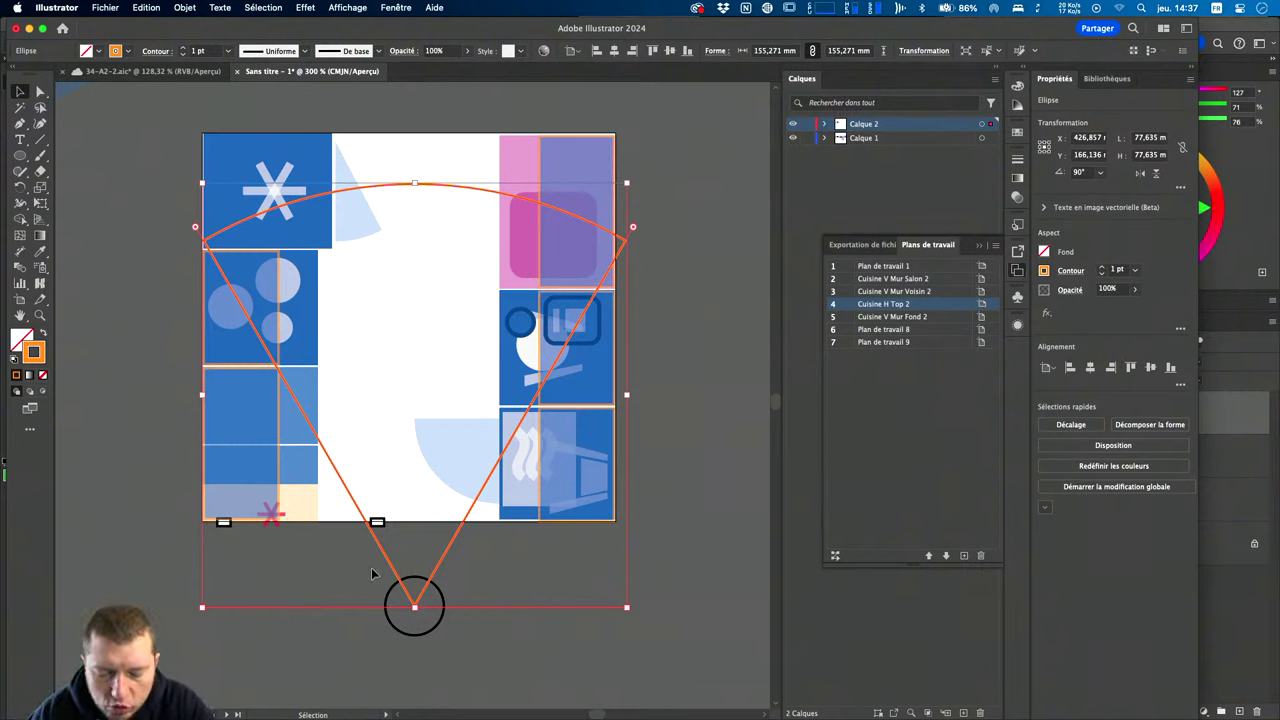
{"action": "left_click", "coordinate": [435, 626], "text": "shift"}
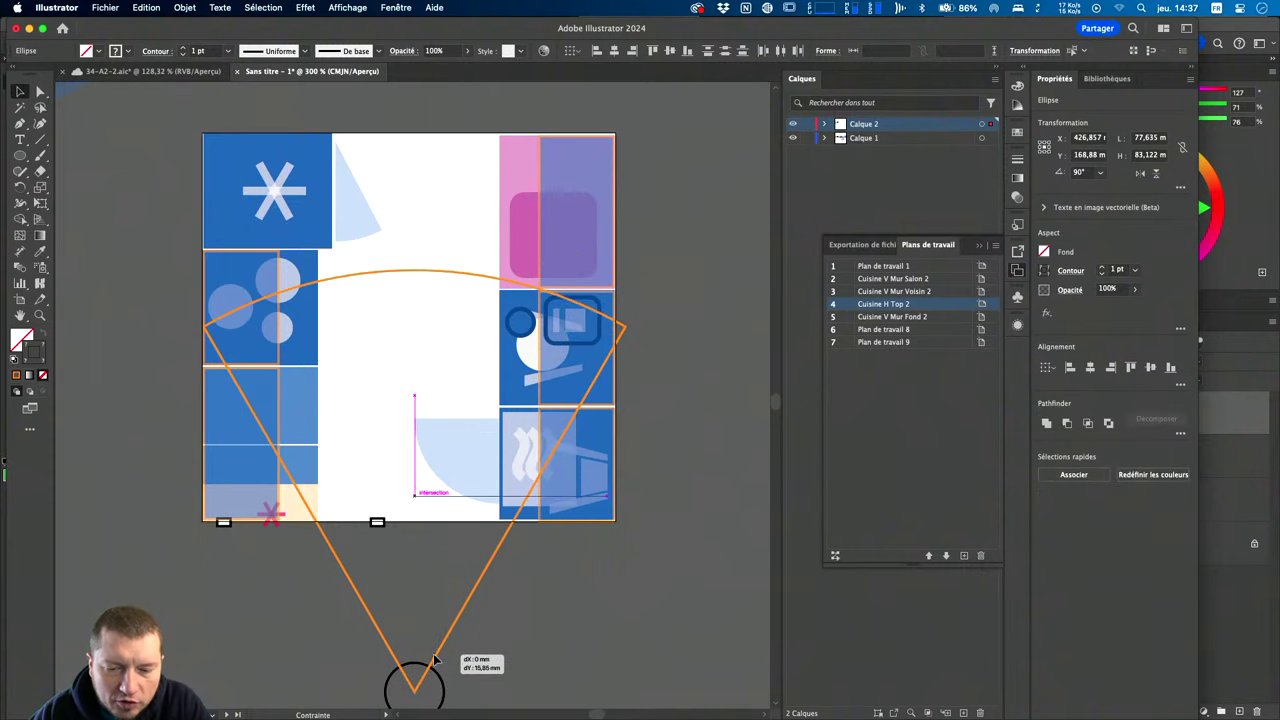
Lower the 60° cone so its tip sits on the viewer circle, nudged slightly right.
{"action": "left_click_drag", "start_coordinate": [436, 573], "coordinate": [436, 645]}
{"action": "key", "text": "a"}
{"action": "key", "text": "super+minus"}
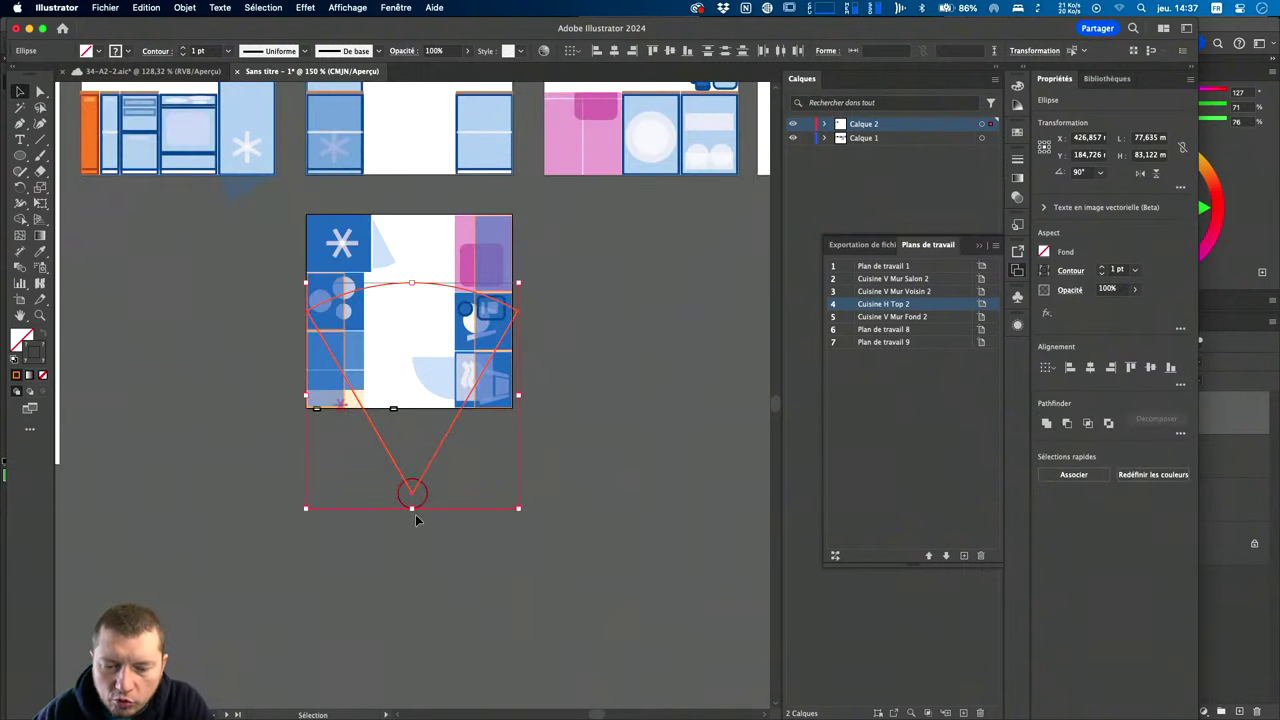
{"action": "left_click_drag", "start_coordinate": [417, 480], "coordinate": [404, 580]}
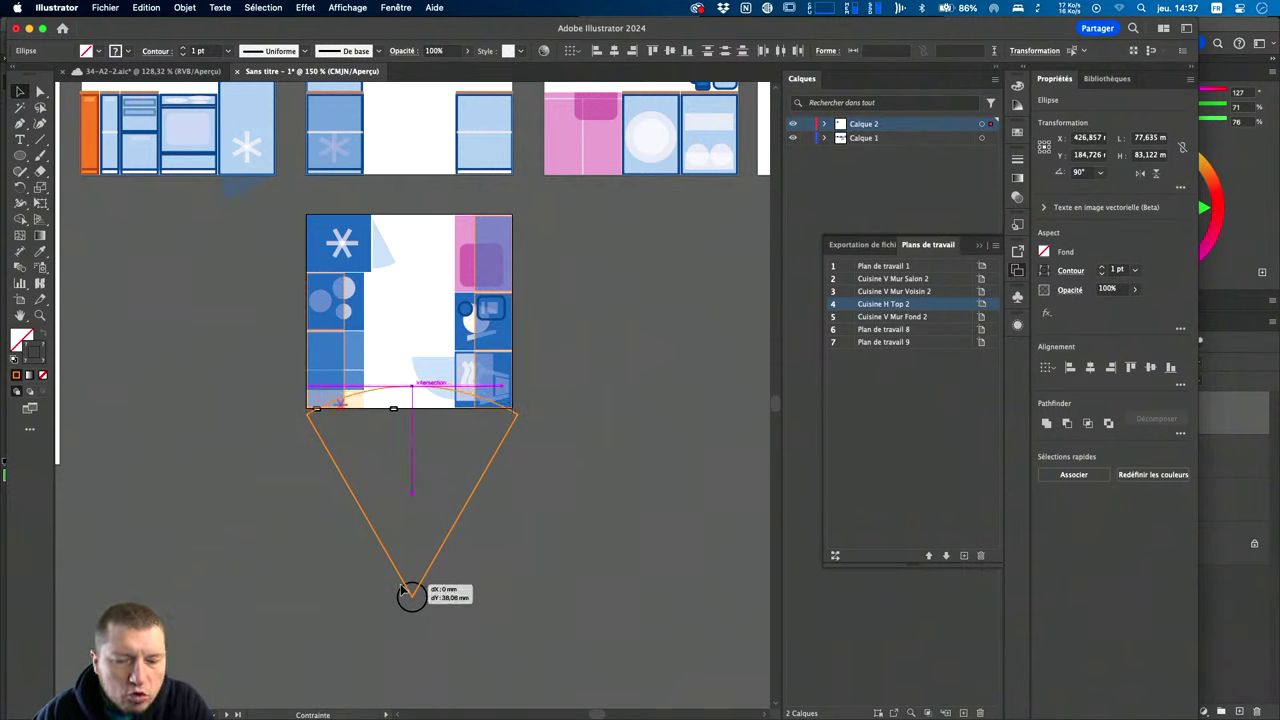
{"action": "left_click_drag", "start_coordinate": [404, 580], "coordinate": [411, 600]}
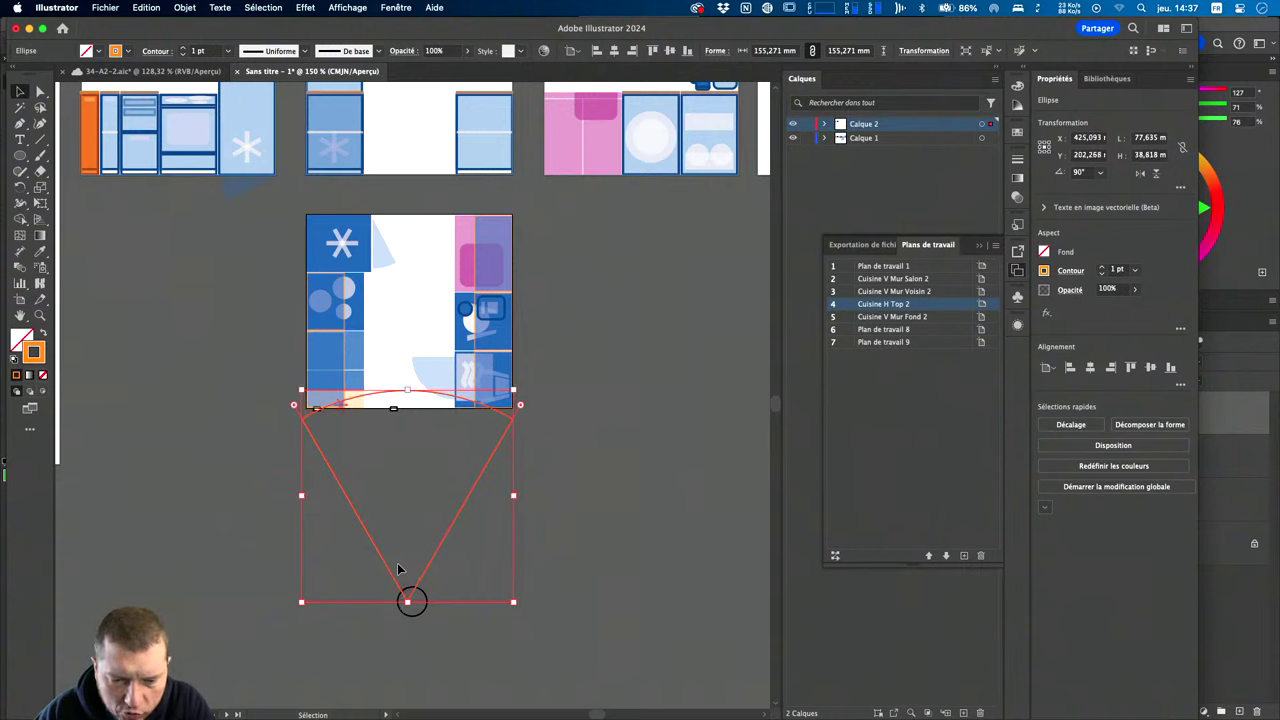
{"action": "key", "text": "Right"}
{"action": "key", "text": "Right"}
{"action": "key", "text": "Right"}
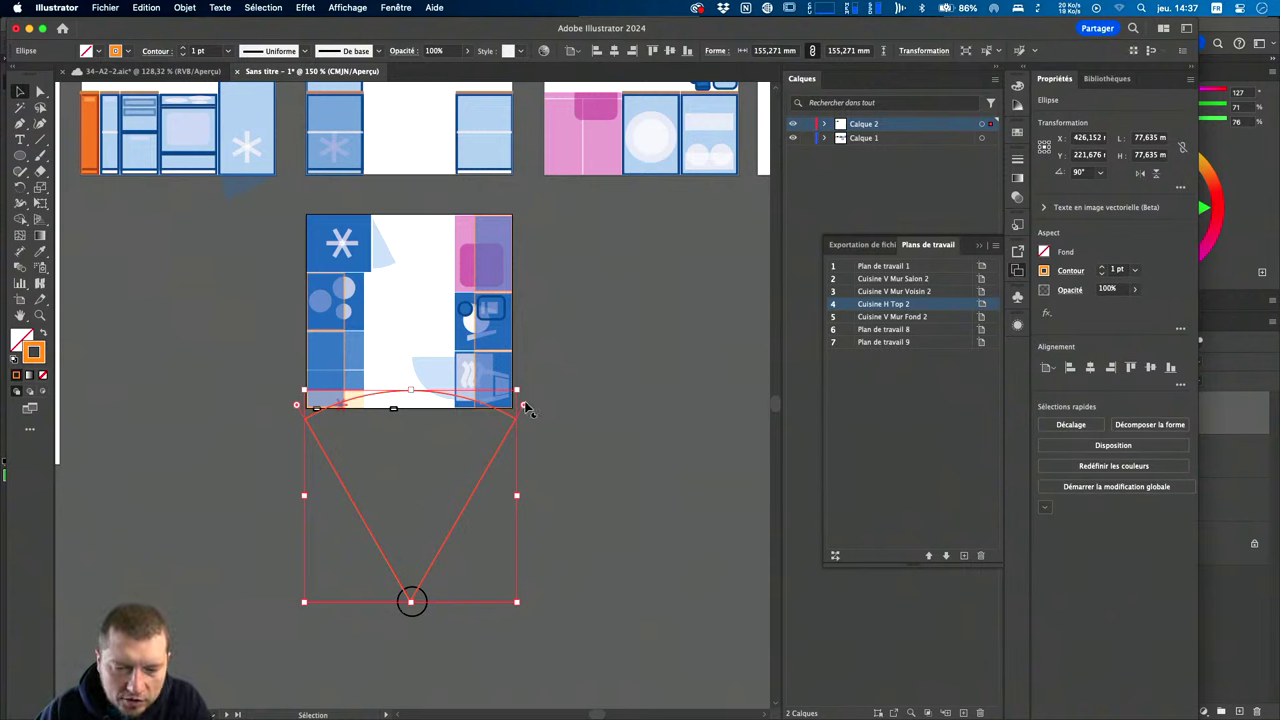
Drag the cone's pie handles outward to widen both sides.
{"action": "left_click_drag", "start_coordinate": [527, 407], "coordinate": [572, 447]}
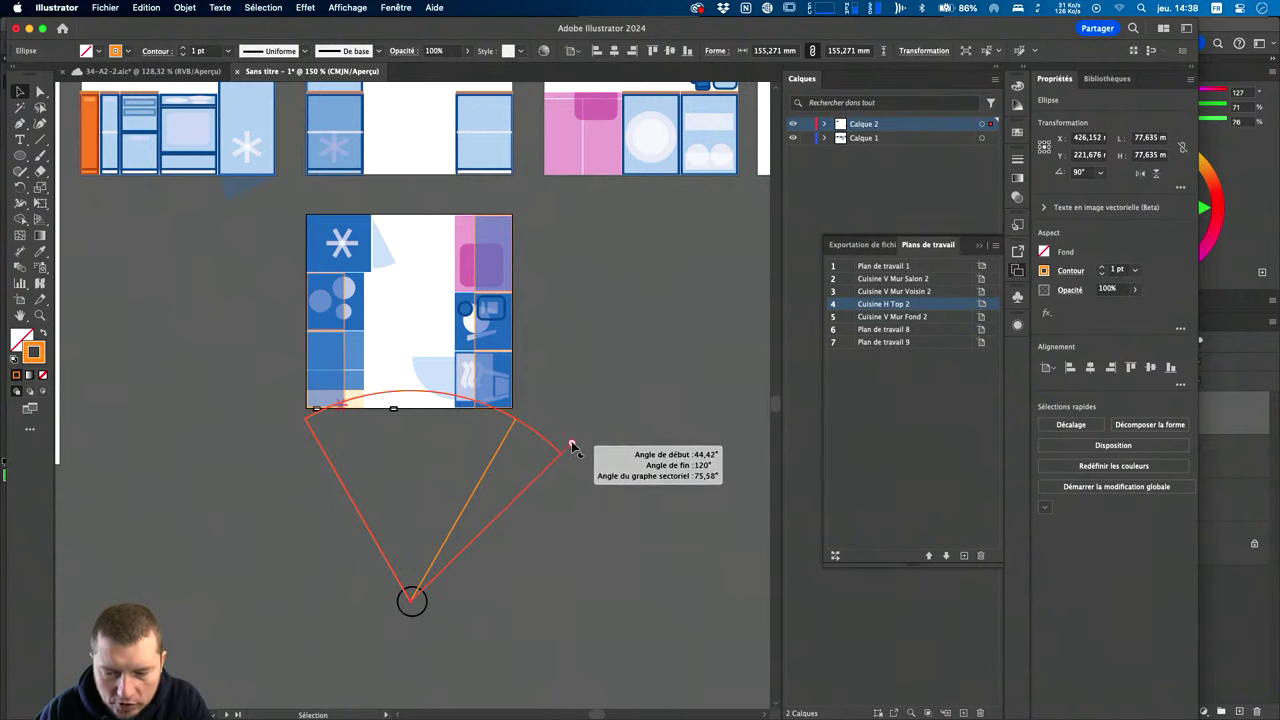
{"action": "left_click_drag", "start_coordinate": [572, 447], "coordinate": [571, 443]}
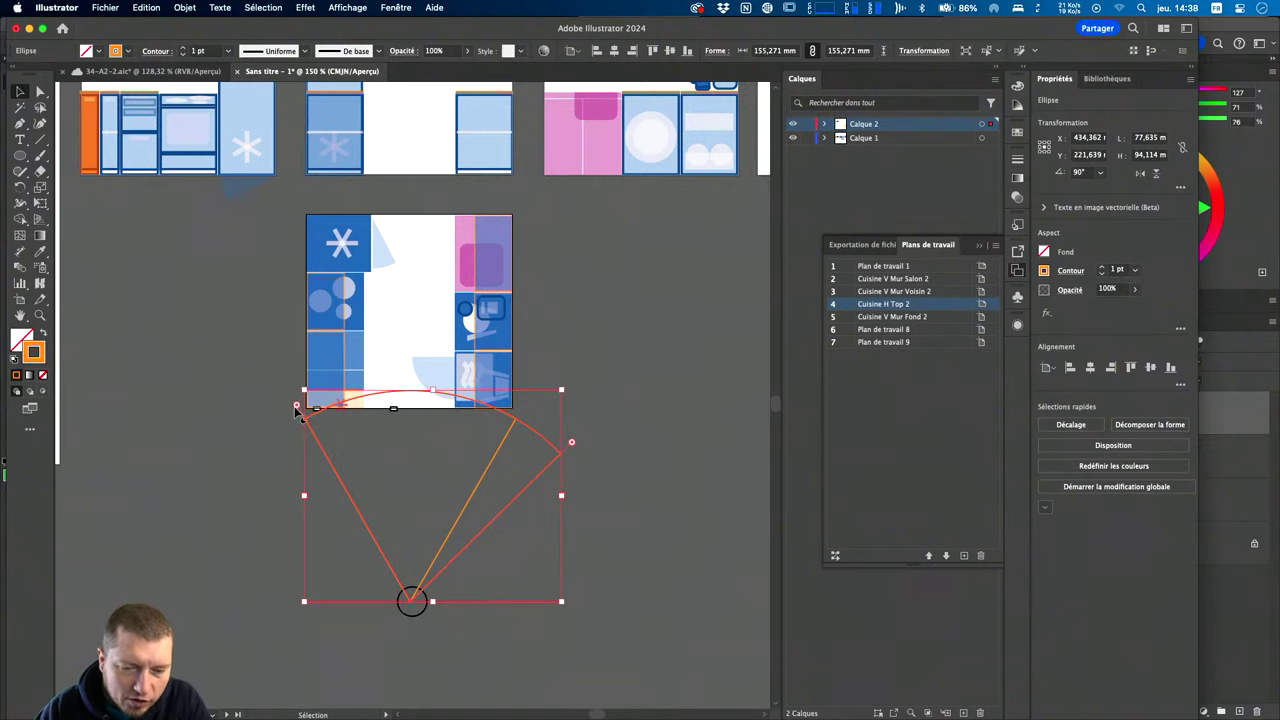
{"action": "left_click_drag", "start_coordinate": [297, 408], "coordinate": [225, 440]}
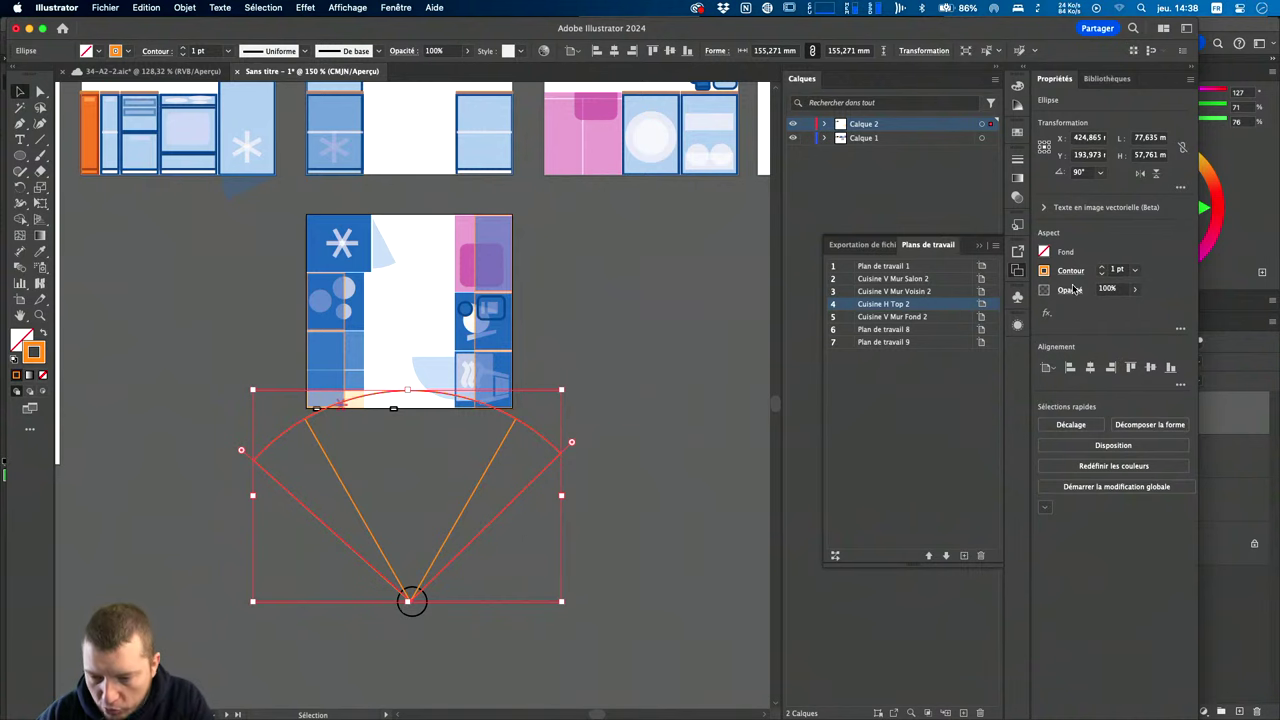
Set the wedge's pie angles to 45° start and 135° end, a 90° fan.
{"action": "left_click", "coordinate": [1180, 189]}
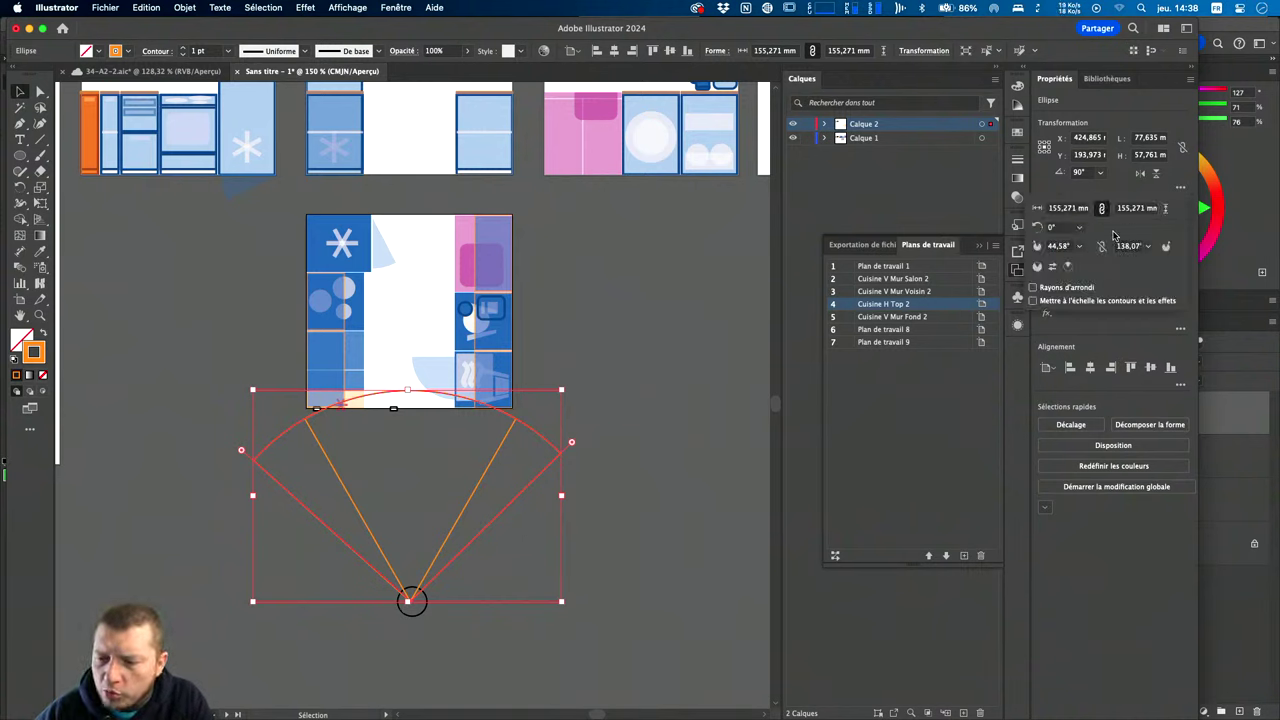
{"action": "left_click", "coordinate": [1062, 250]}
{"action": "type", "text": "45"}
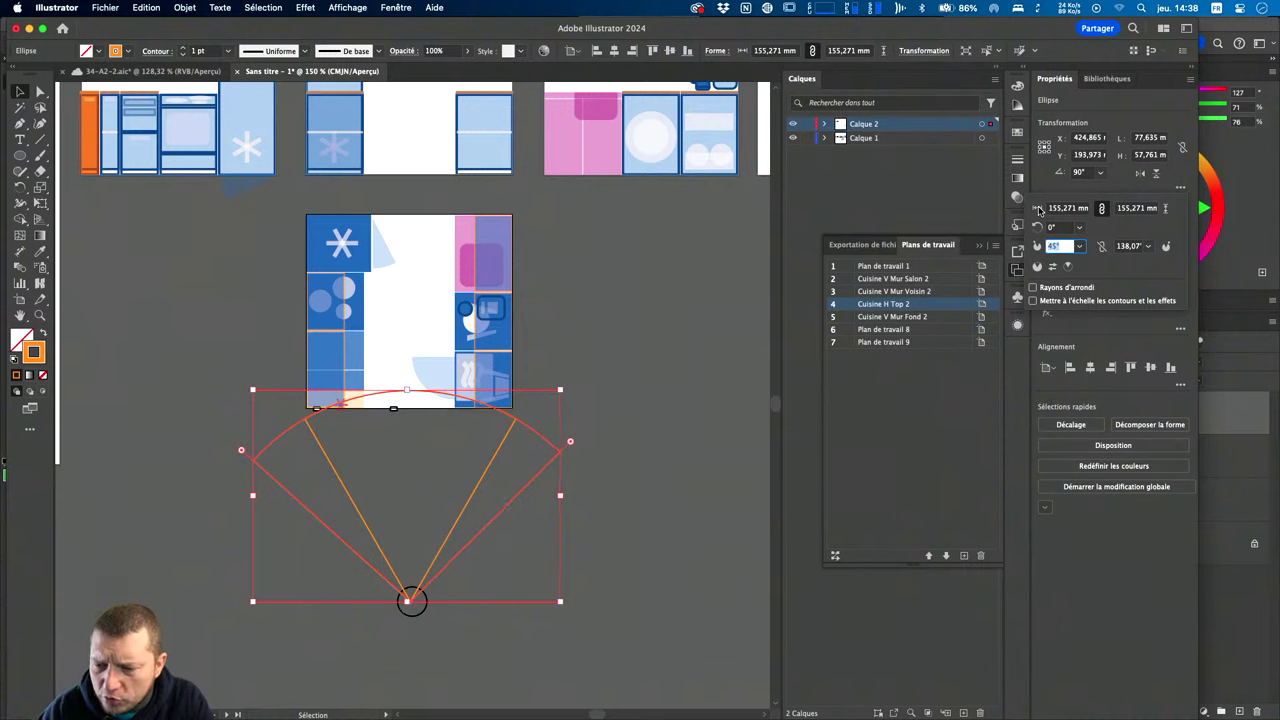
{"action": "key", "text": "Tab"}
{"action": "type", "text": "137"}
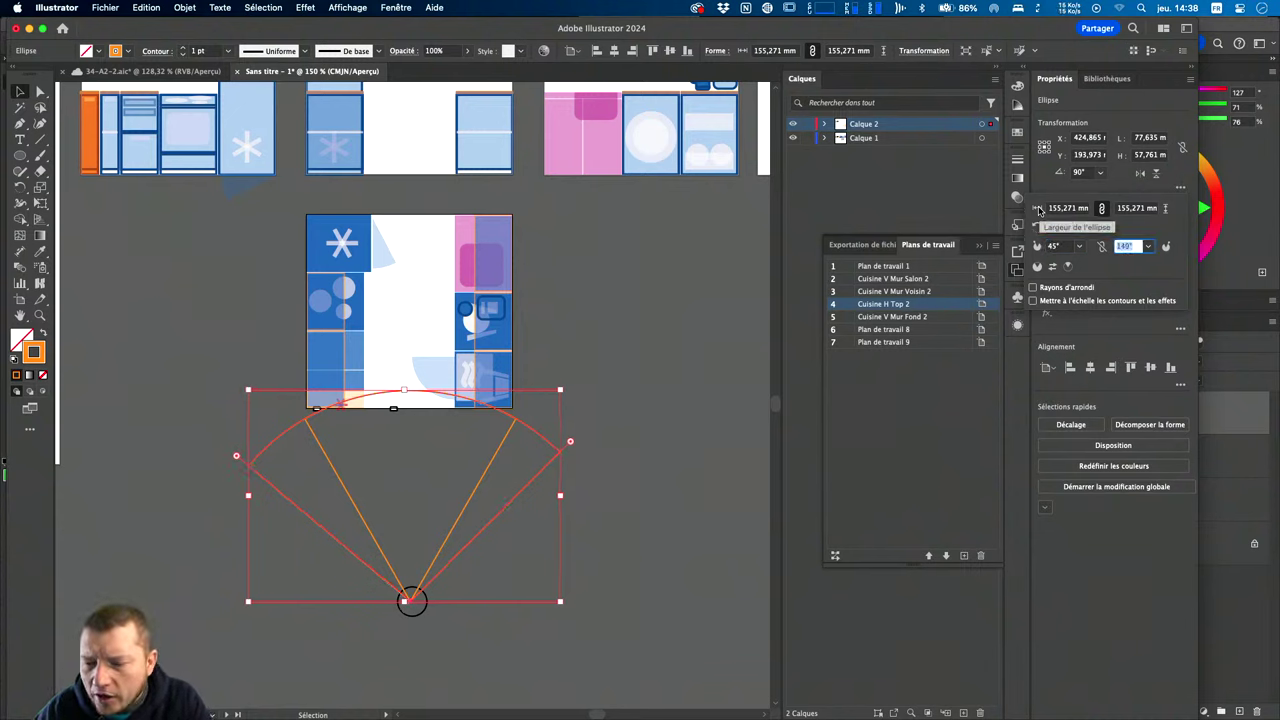
{"action": "key", "text": "Return"}
{"action": "type", "text": "135"}
{"action": "key", "text": "Return"}
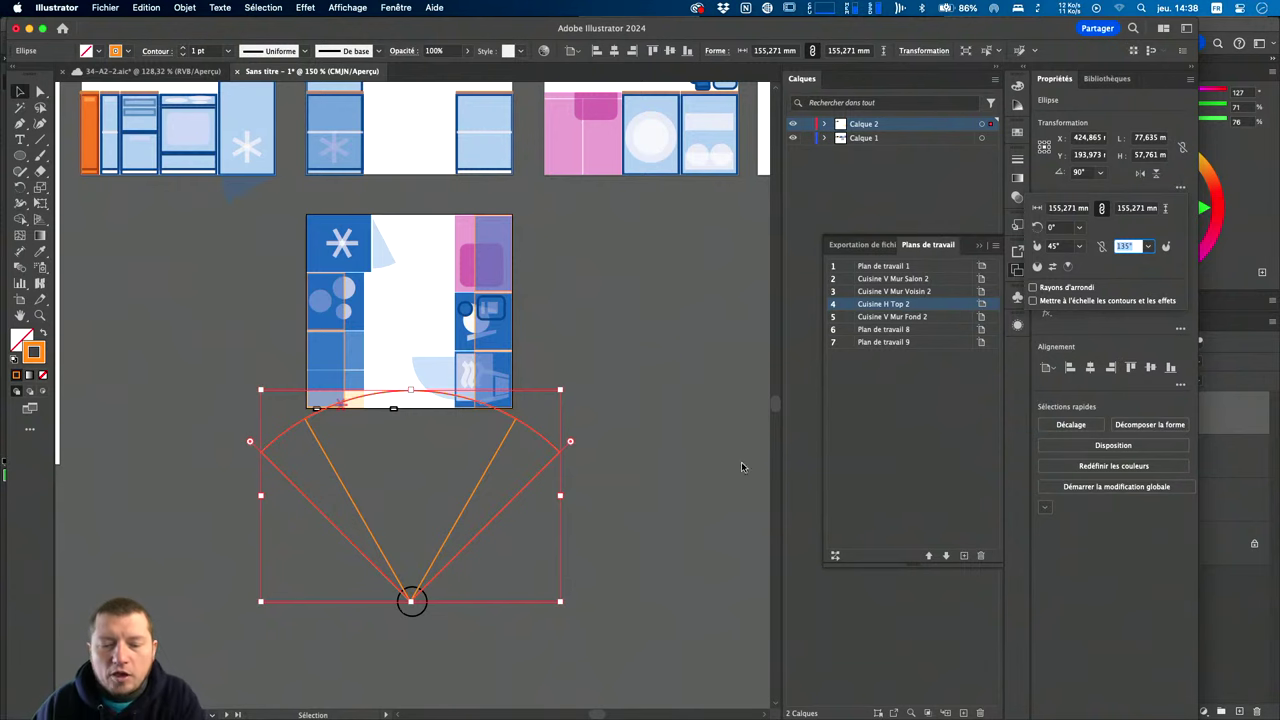
{"action": "key", "text": "Return"}
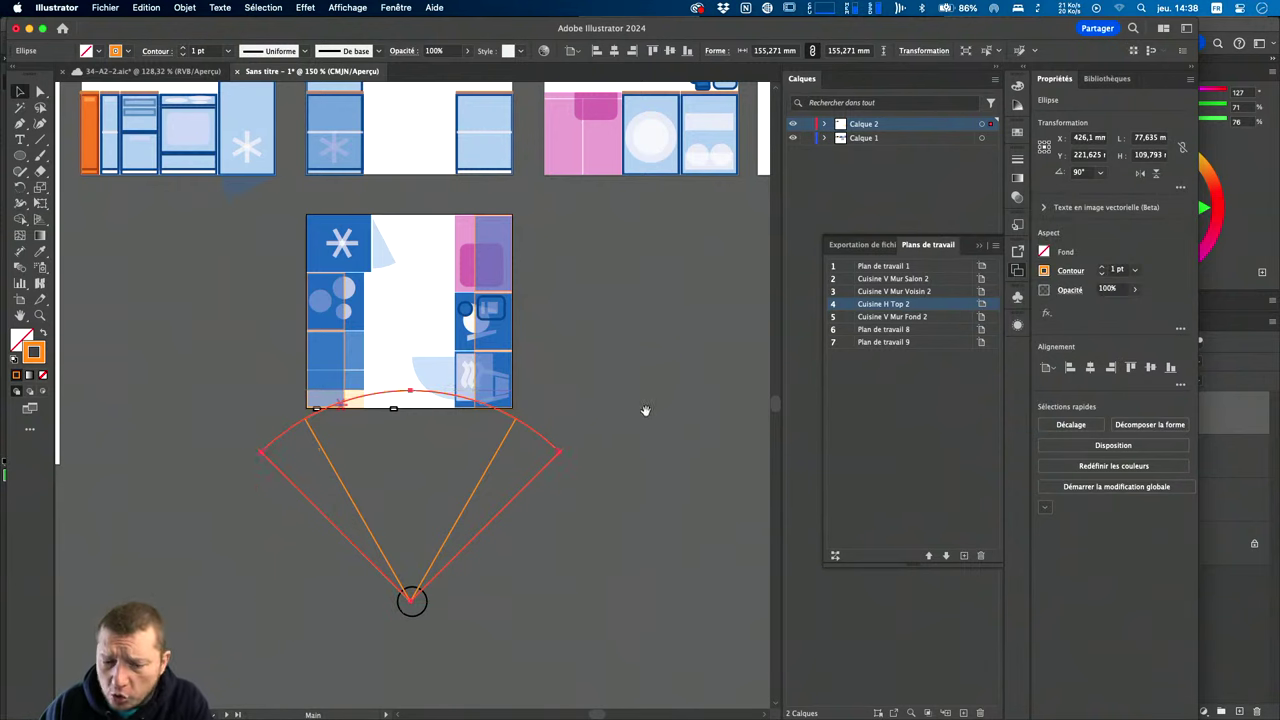
{"action": "left_click_drag", "start_coordinate": [643, 410], "coordinate": [581, 440]}
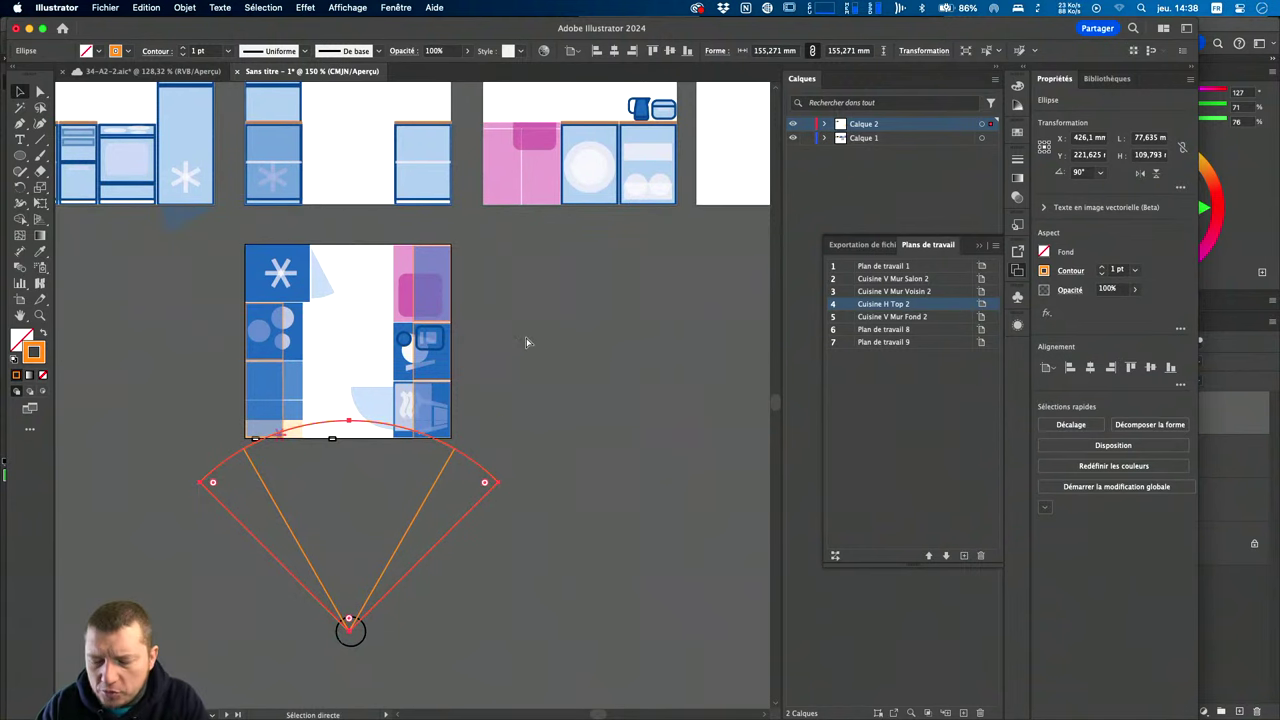
Move artboard Plan de travail 1 above the kitchen elevations.
{"action": "key", "text": "ctrl+minus"}
{"action": "key", "text": "ctrl+minus"}
{"action": "left_click_drag", "start_coordinate": [223, 379], "coordinate": [457, 483]}
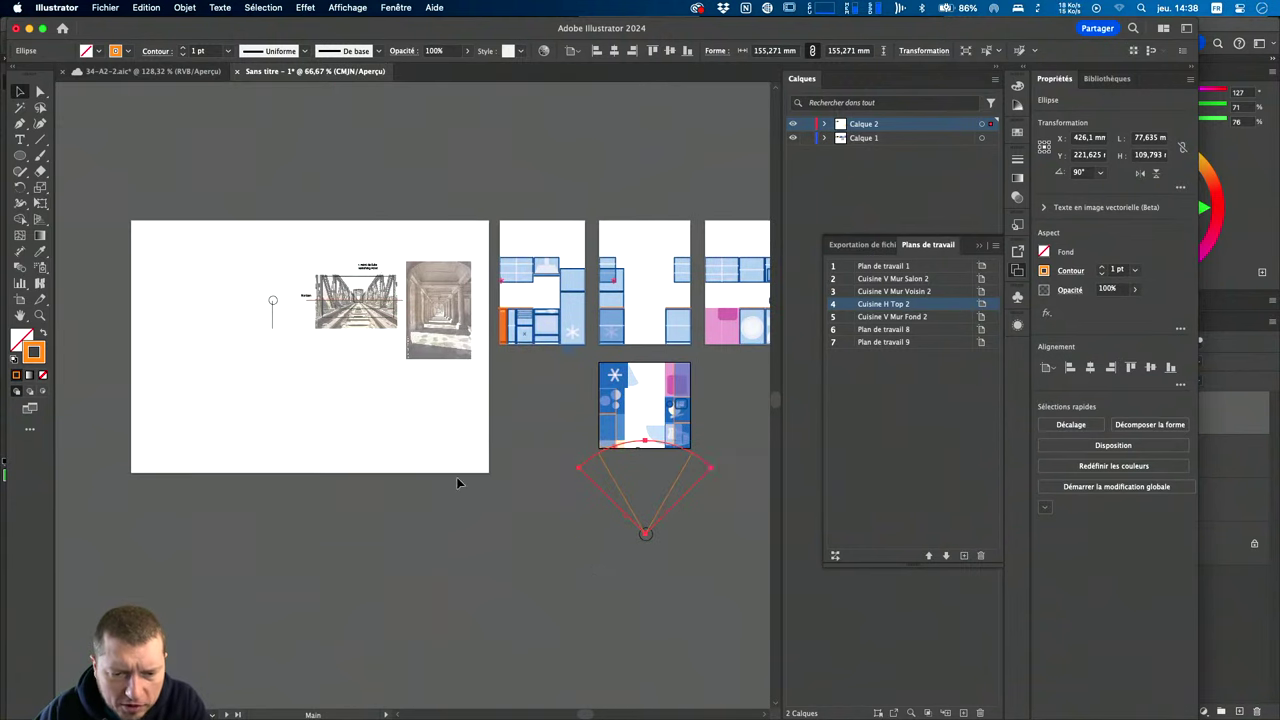
{"action": "left_click", "coordinate": [273, 312]}
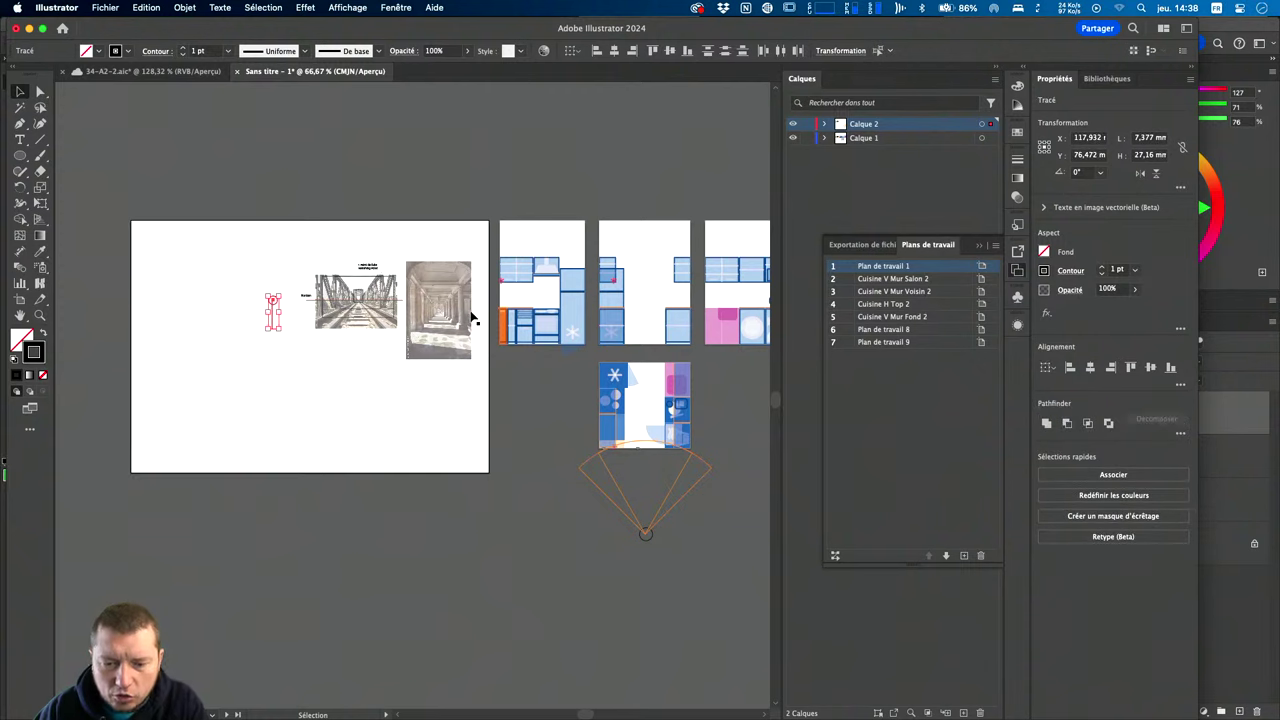
{"action": "left_click", "coordinate": [408, 247]}
{"action": "key", "text": "shift+o"}
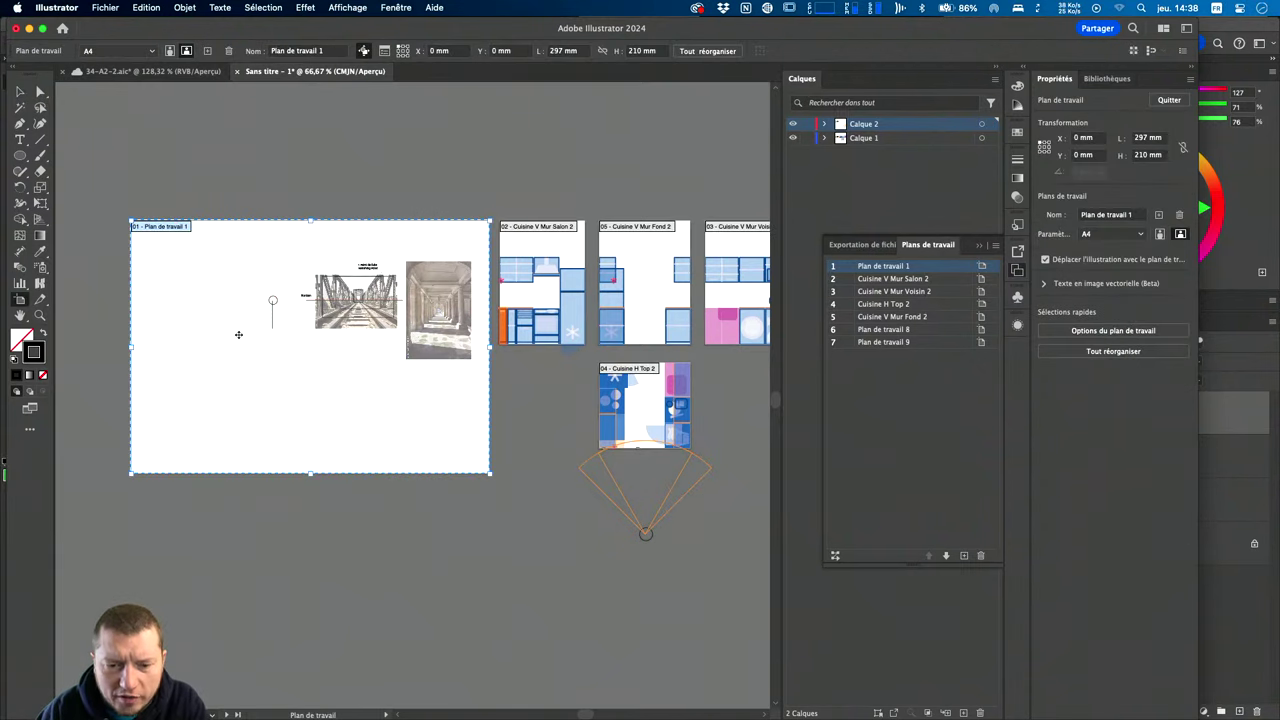
{"action": "left_click_drag", "start_coordinate": [238, 334], "coordinate": [606, 150]}
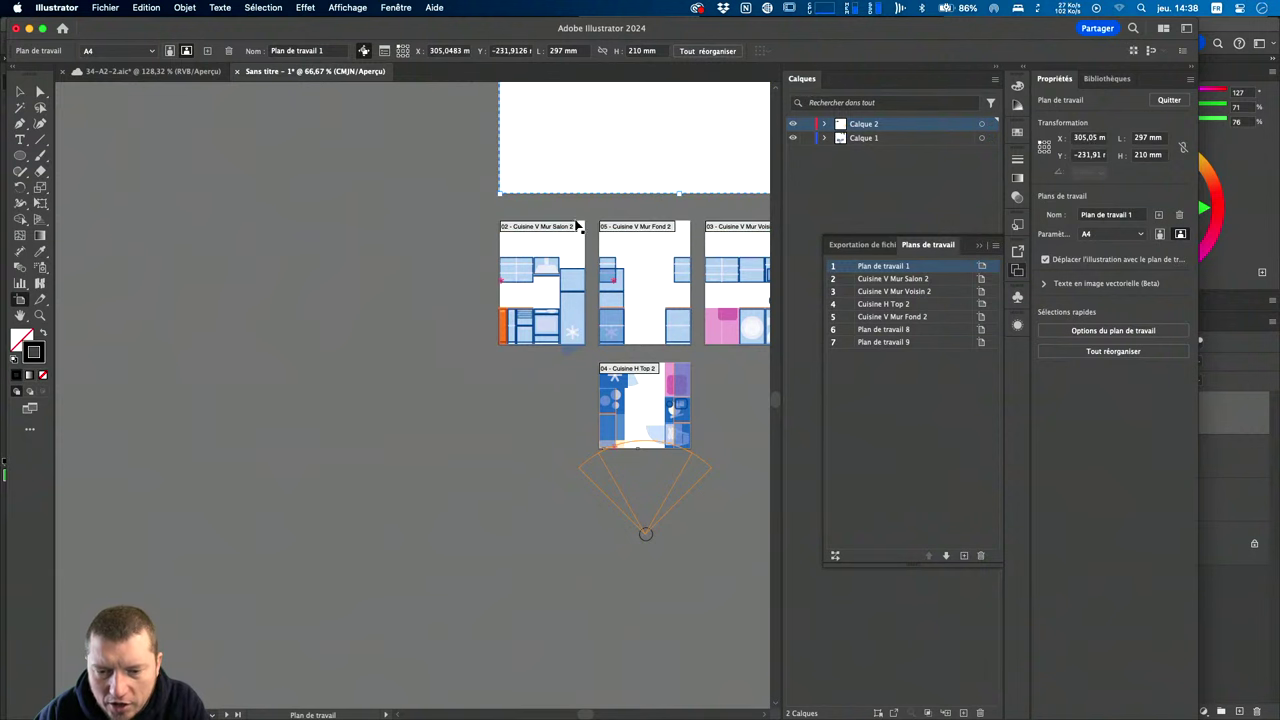
{"action": "scroll", "coordinate": [576, 226], "scroll_direction": "up", "scroll_amount": 5}
{"action": "scroll", "coordinate": [576, 226], "scroll_direction": "right", "scroll_amount": 4}
{"action": "scroll", "coordinate": [576, 226], "scroll_direction": "down", "scroll_amount": 2}
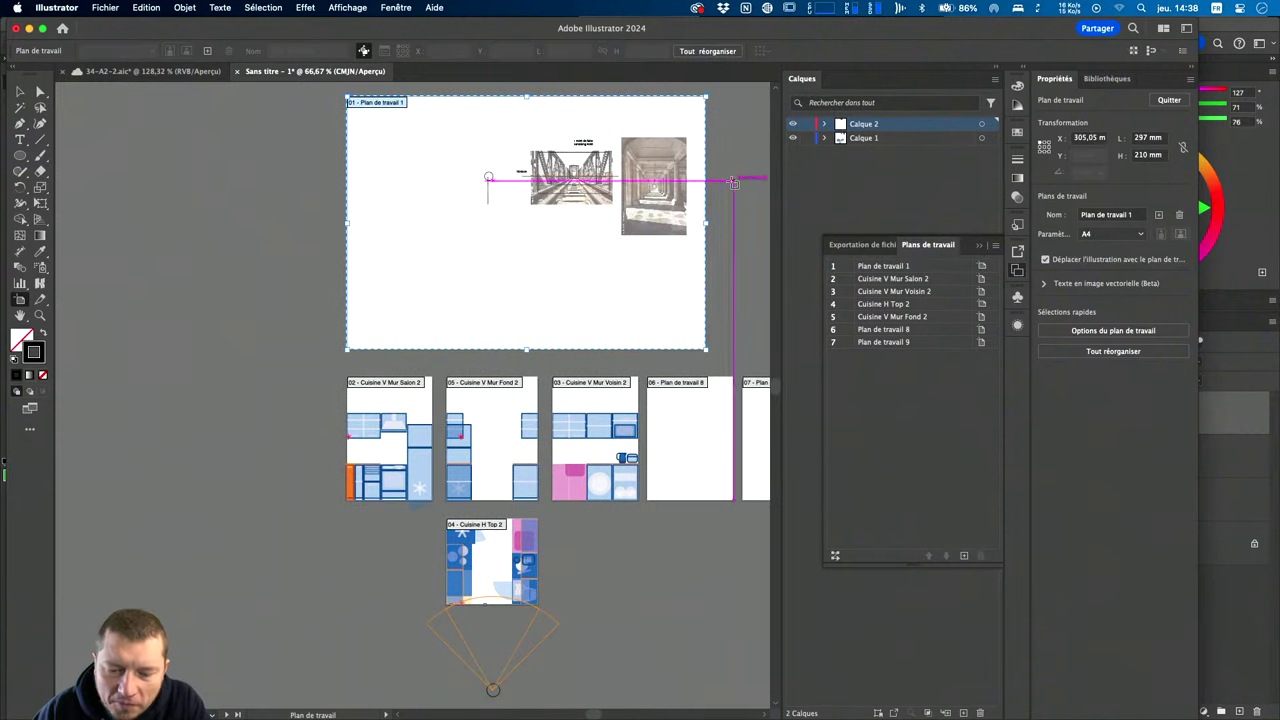
{"action": "mouse_move", "coordinate": [477, 163]}
{"action": "left_mouse_down"}
{"action": "mouse_move", "coordinate": [500, 203]}
{"action": "mouse_move", "coordinate": [335, 395]}
{"action": "mouse_move", "coordinate": [325, 478]}
{"action": "left_mouse_up"}
Place the viewer pin figure to the left of the Salon wall elevation.
{"action": "key", "text": "v"}
{"action": "left_click", "coordinate": [488, 195]}
{"action": "key", "text": "a"}
{"action": "scroll", "coordinate": [299, 481], "scroll_direction": "up", "scroll_amount": 2}
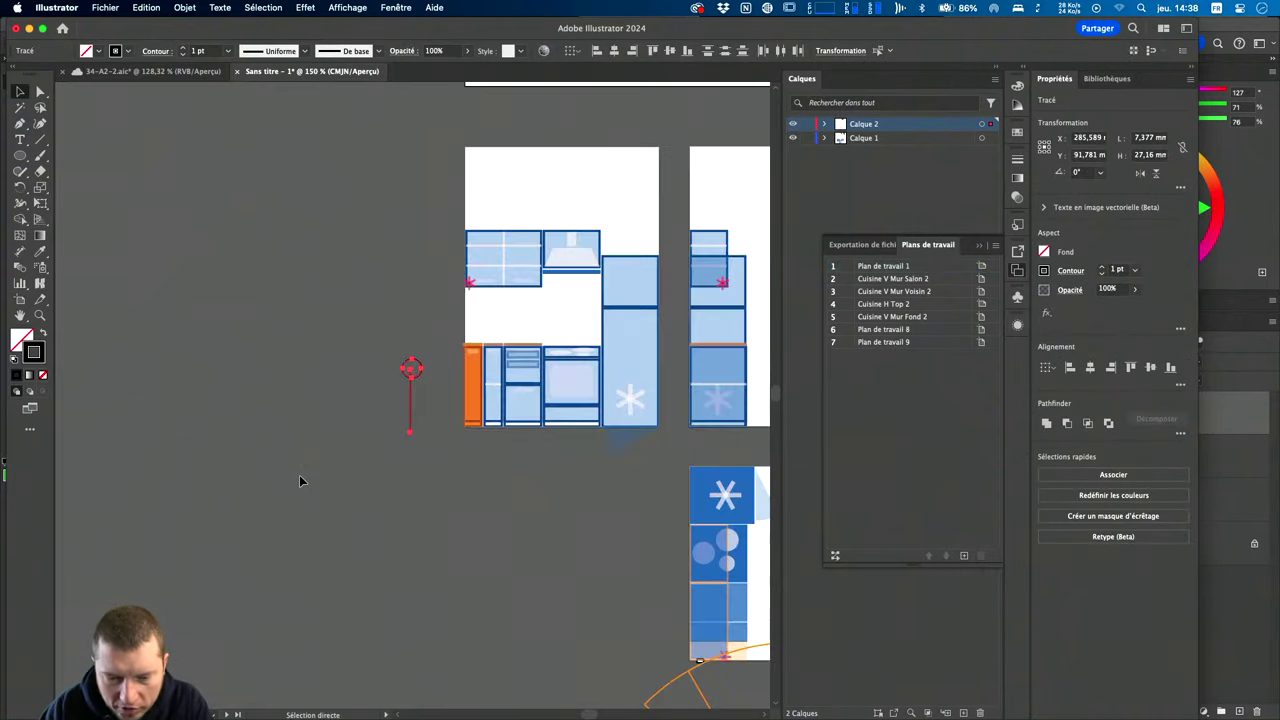
{"action": "key", "text": "v"}
{"action": "scroll", "coordinate": [299, 481], "scroll_direction": "right", "scroll_amount": 5}
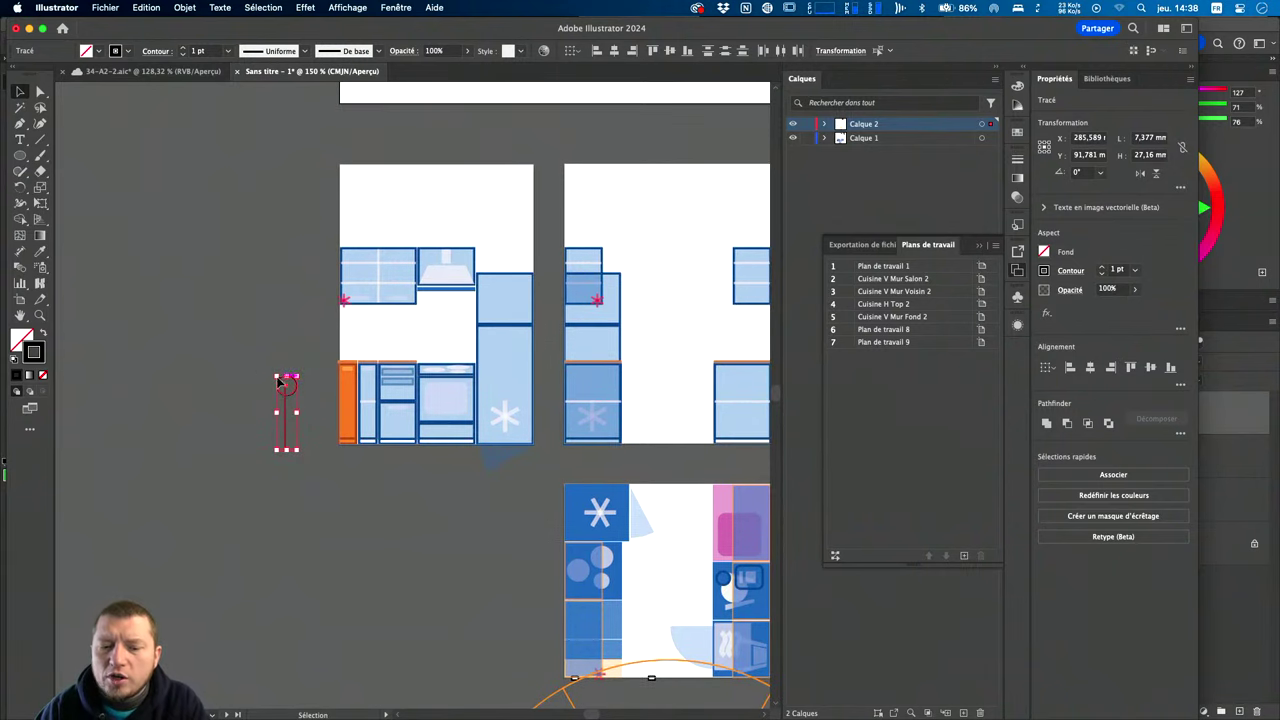
{"action": "left_click", "coordinate": [389, 518]}
{"action": "scroll", "coordinate": [443, 463], "scroll_direction": "down", "scroll_amount": 3}
{"action": "scroll", "coordinate": [443, 463], "scroll_direction": "left", "scroll_amount": 2}
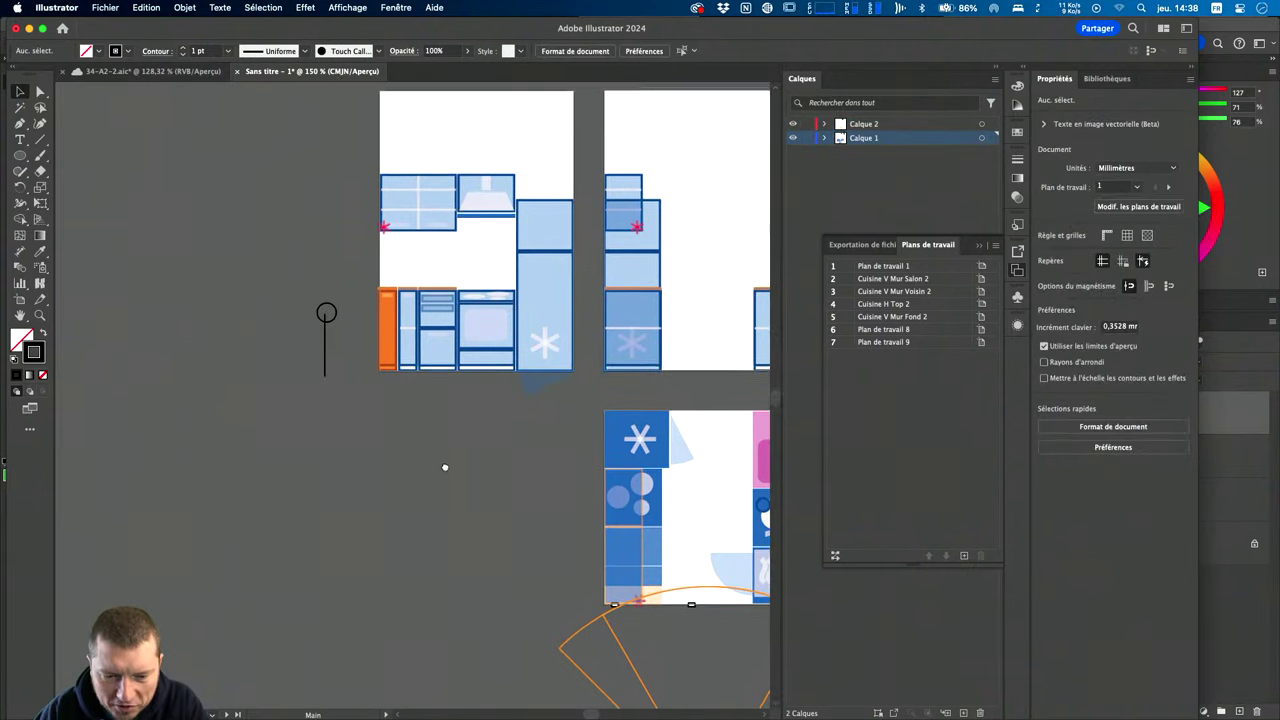
{"action": "left_click", "coordinate": [326, 340]}
{"action": "scroll", "coordinate": [508, 408], "scroll_direction": "down", "scroll_amount": 5}
{"action": "scroll", "coordinate": [508, 408], "scroll_direction": "right", "scroll_amount": 3}
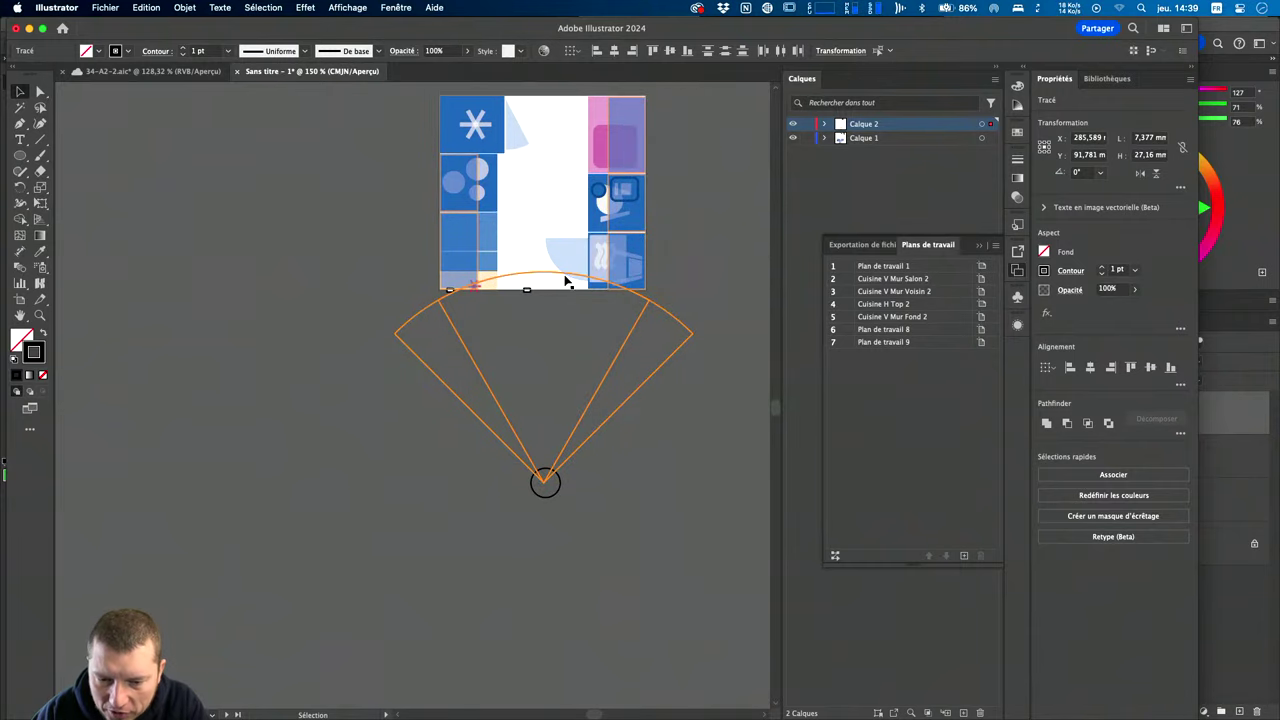
Select the cone and guide lines, try 150 and 130 mm widths, then undo.
{"action": "left_click", "coordinate": [525, 282]}
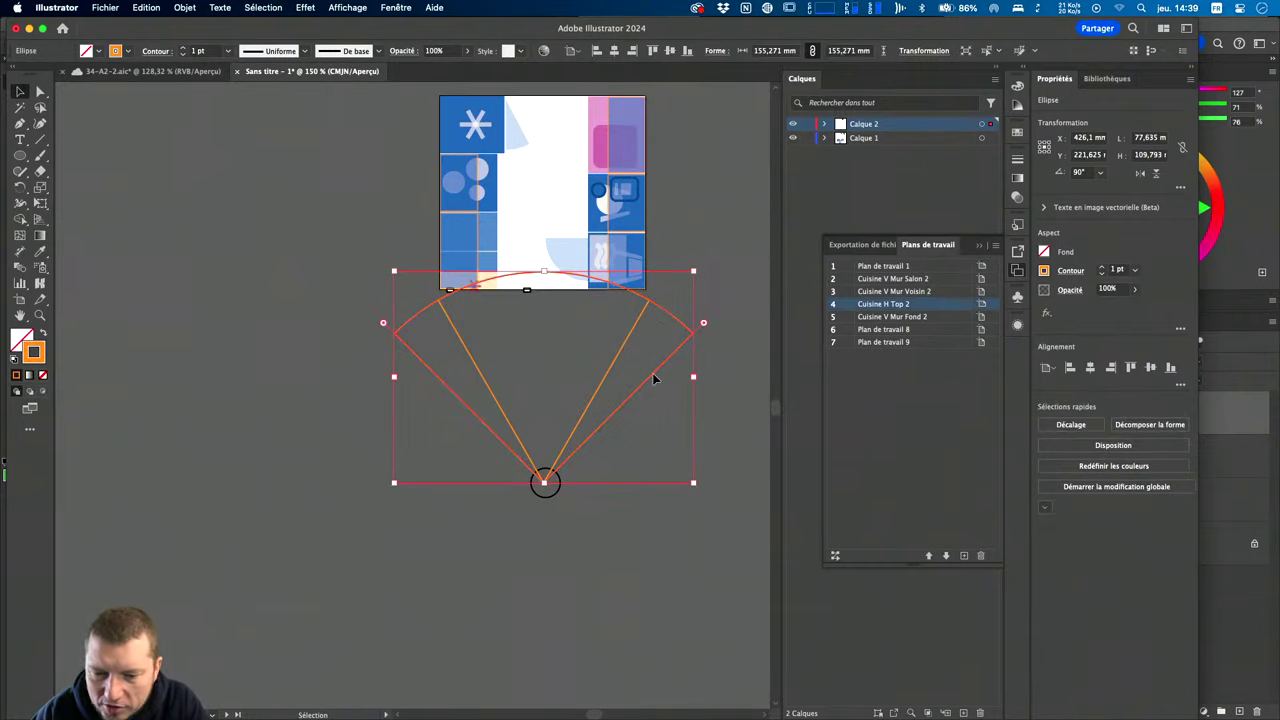
{"action": "left_click", "coordinate": [608, 368], "text": "shift"}
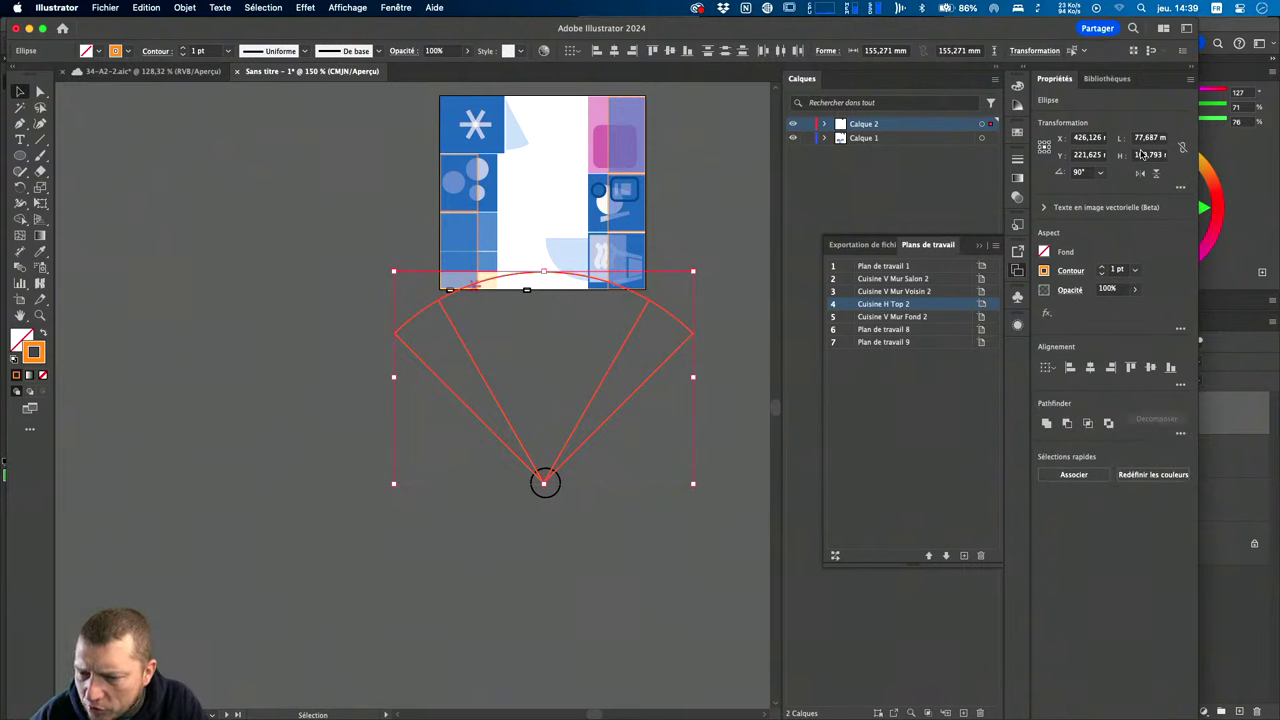
{"action": "left_click", "coordinate": [1179, 188]}
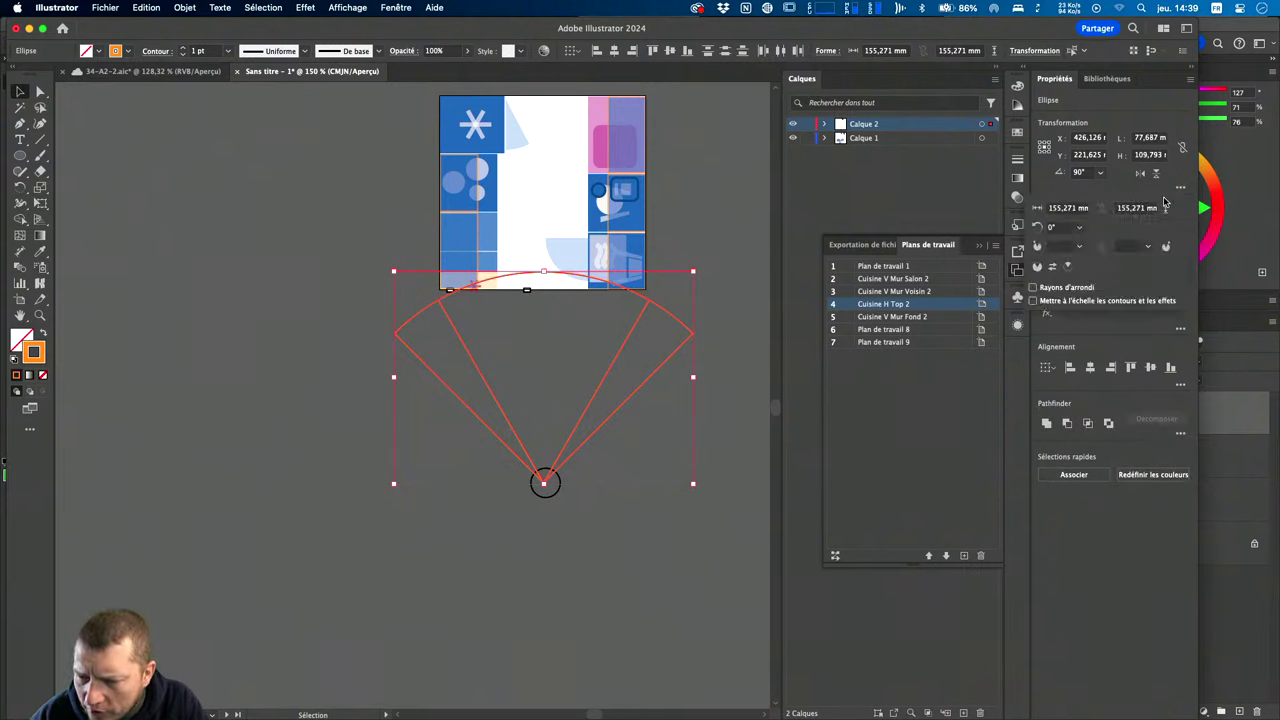
{"action": "left_click", "coordinate": [1068, 208]}
{"action": "type", "text": "150"}
{"action": "key", "text": "Return"}
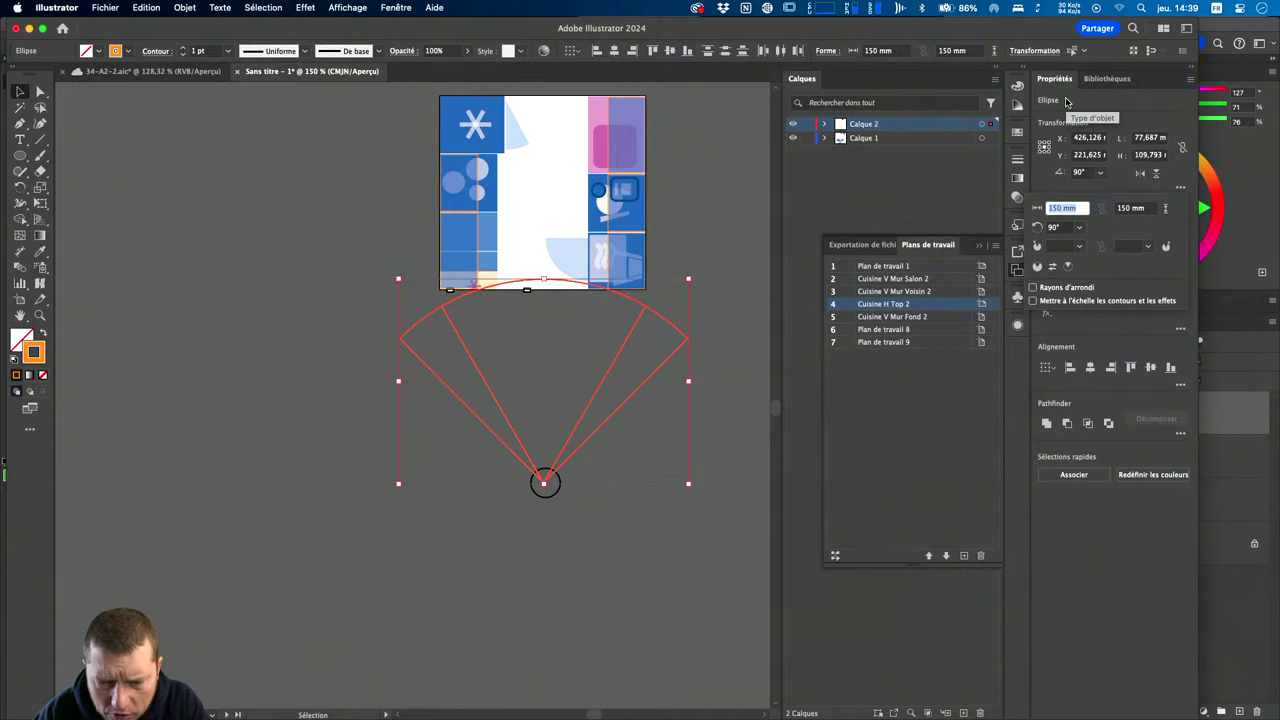
{"action": "type", "text": "130"}
{"action": "key", "text": "Return"}
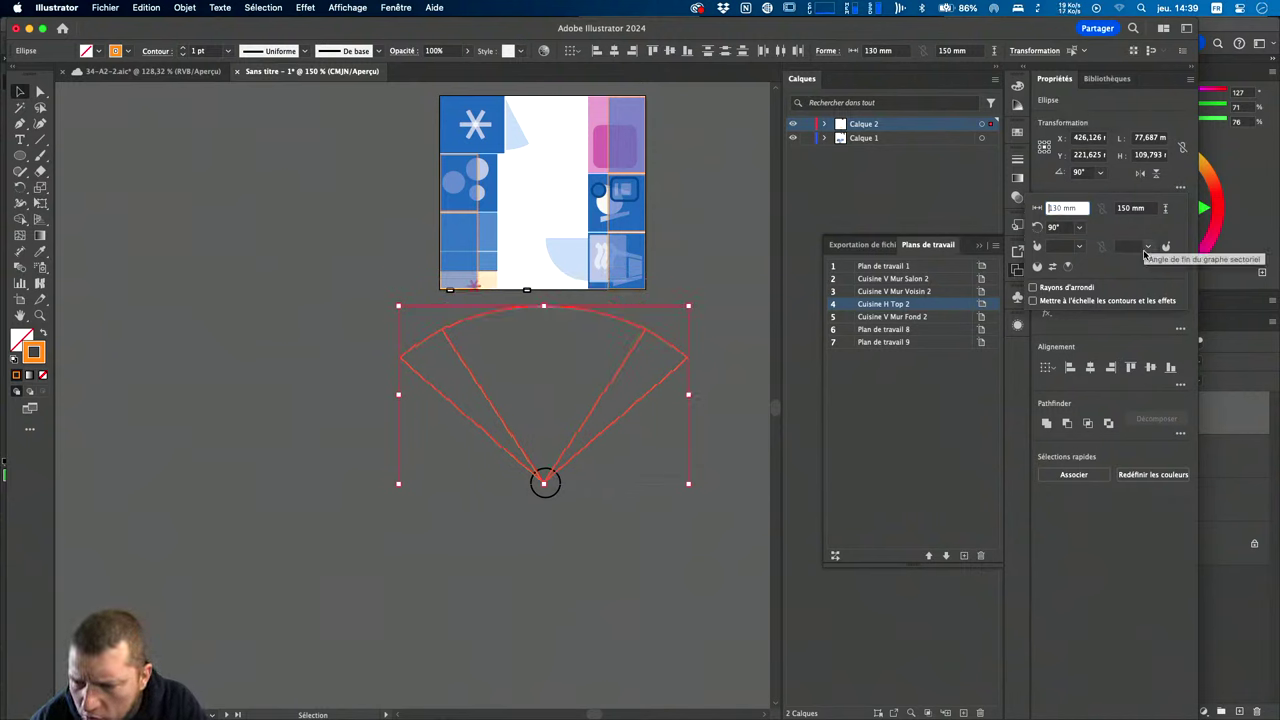
{"action": "key", "text": "a"}
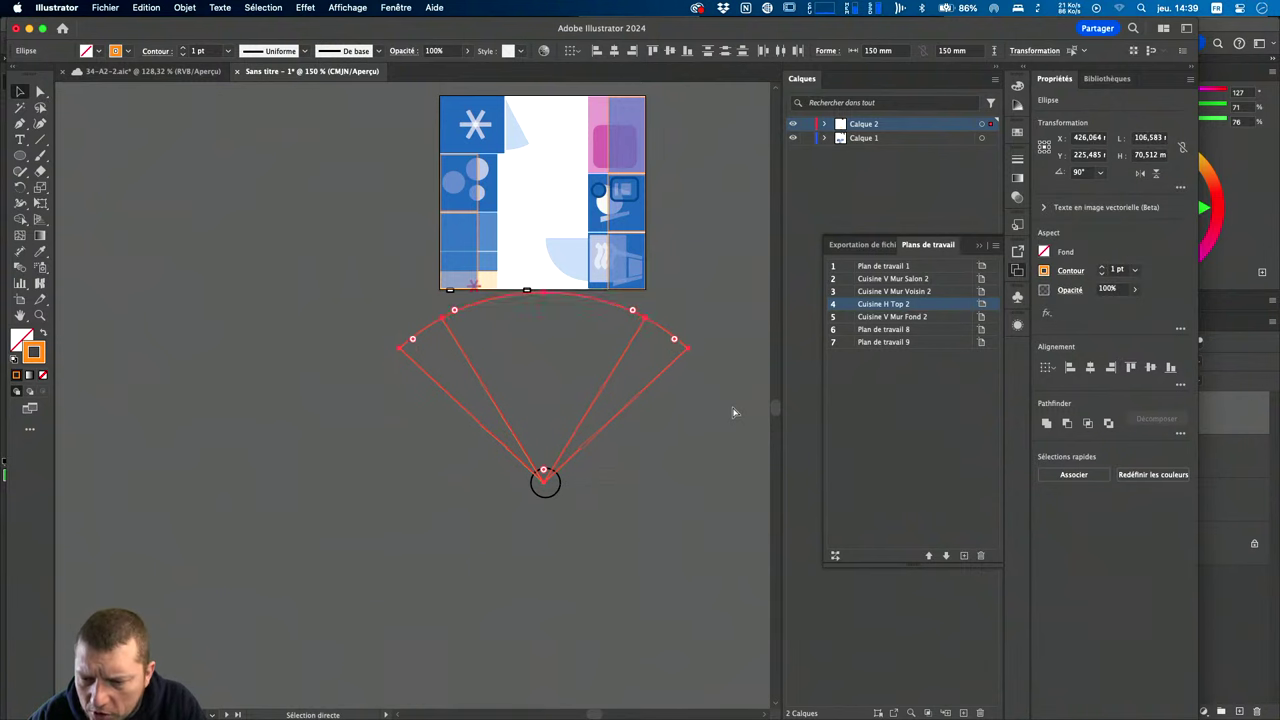
{"action": "key", "text": "ctrl+z"}
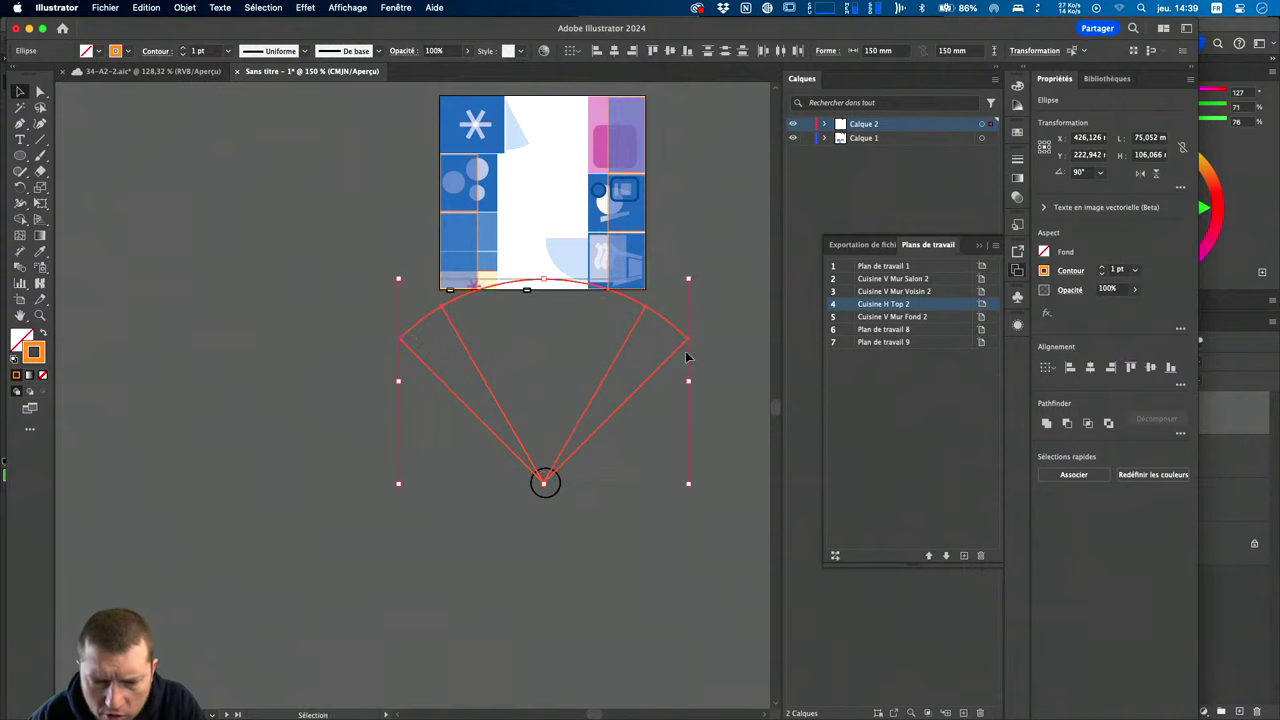
{"action": "left_click_drag", "start_coordinate": [685, 351], "coordinate": [725, 362]}
Scale the cone and guide lines around the tip down to about 140 mm across.
{"action": "left_click", "coordinate": [730, 358]}
{"action": "key", "text": "v"}
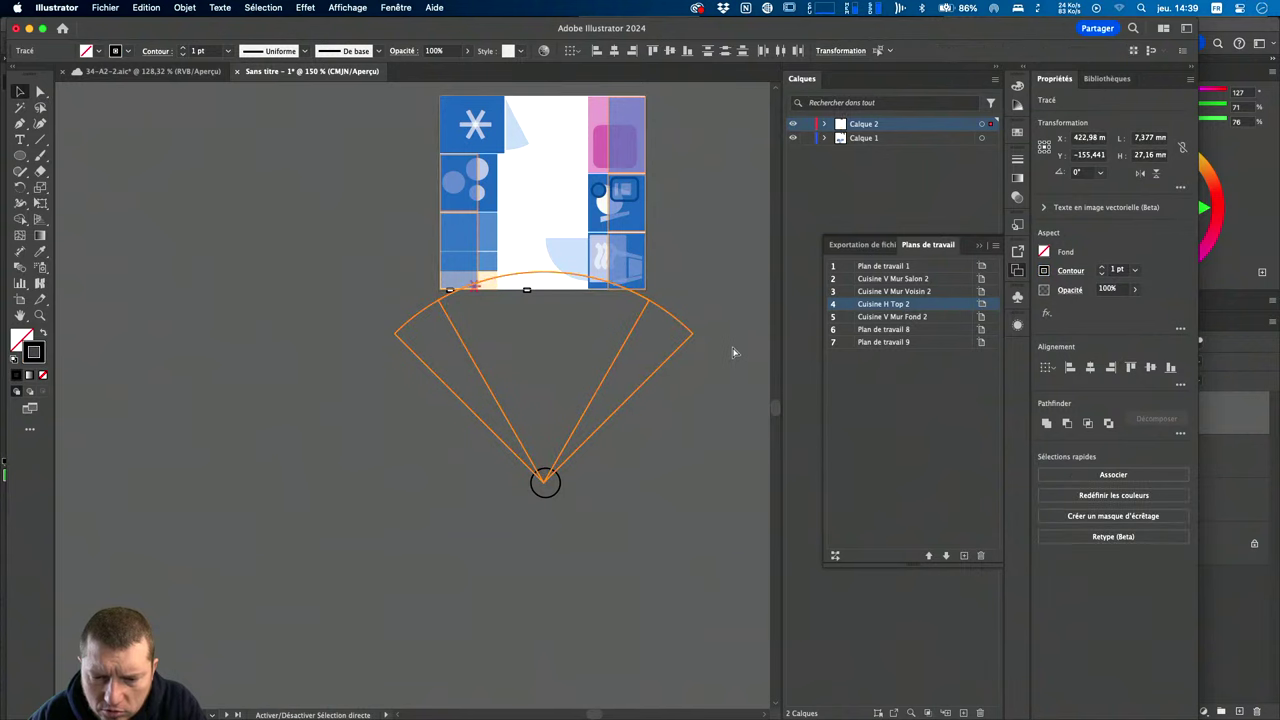
{"action": "left_click", "coordinate": [599, 423]}
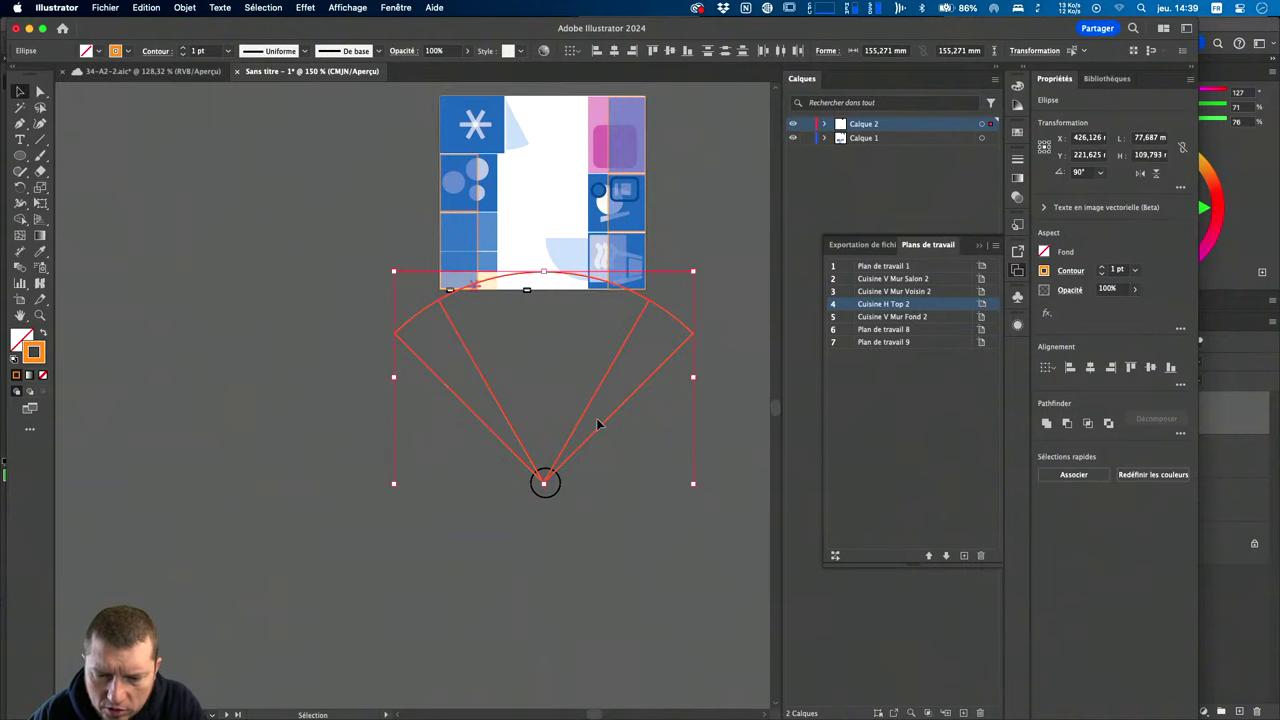
{"action": "key", "text": "s"}
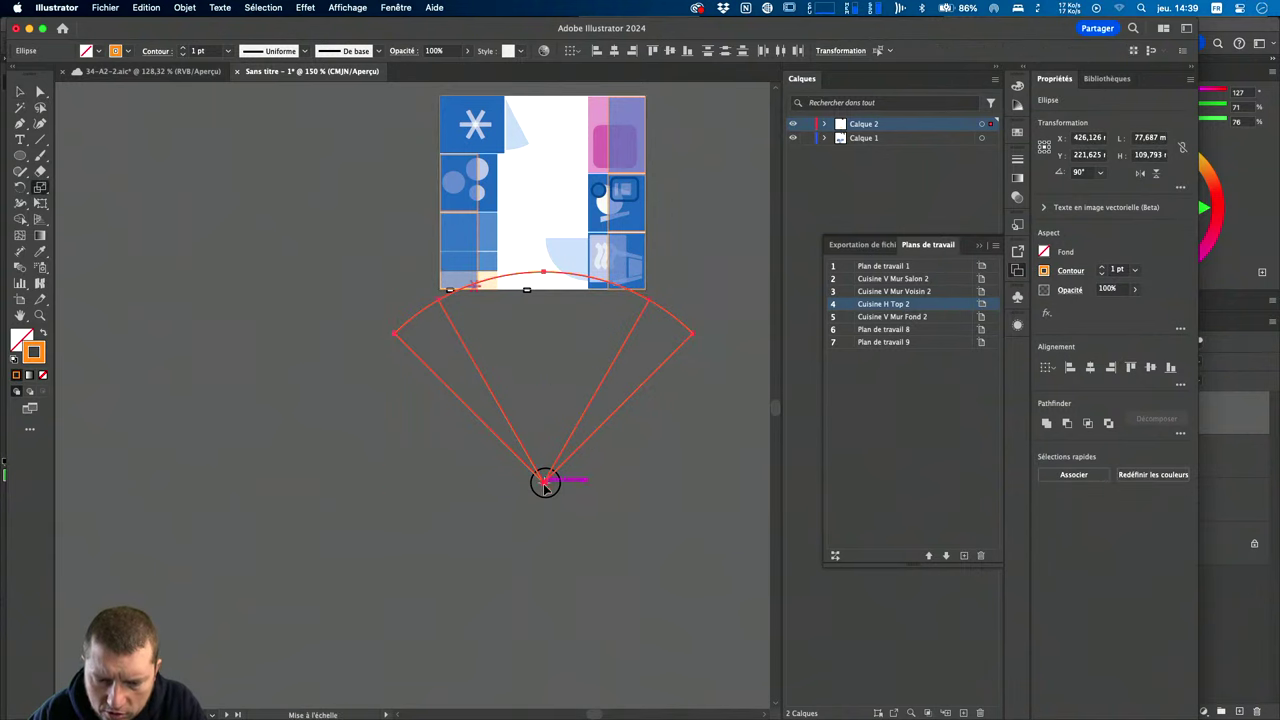
{"action": "left_click_drag", "start_coordinate": [735, 263], "coordinate": [714, 281]}
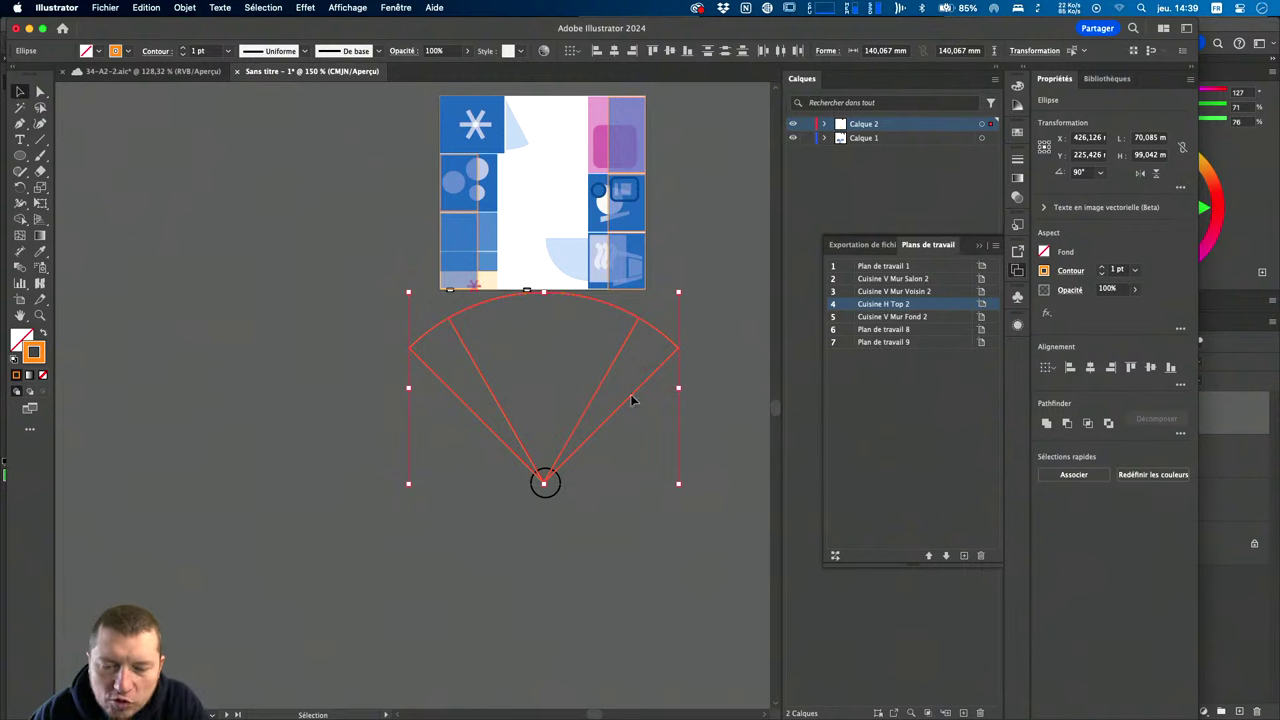
{"action": "left_click", "coordinate": [613, 545]}
{"action": "key", "text": "super+minus"}
{"action": "key", "text": "super+minus"}
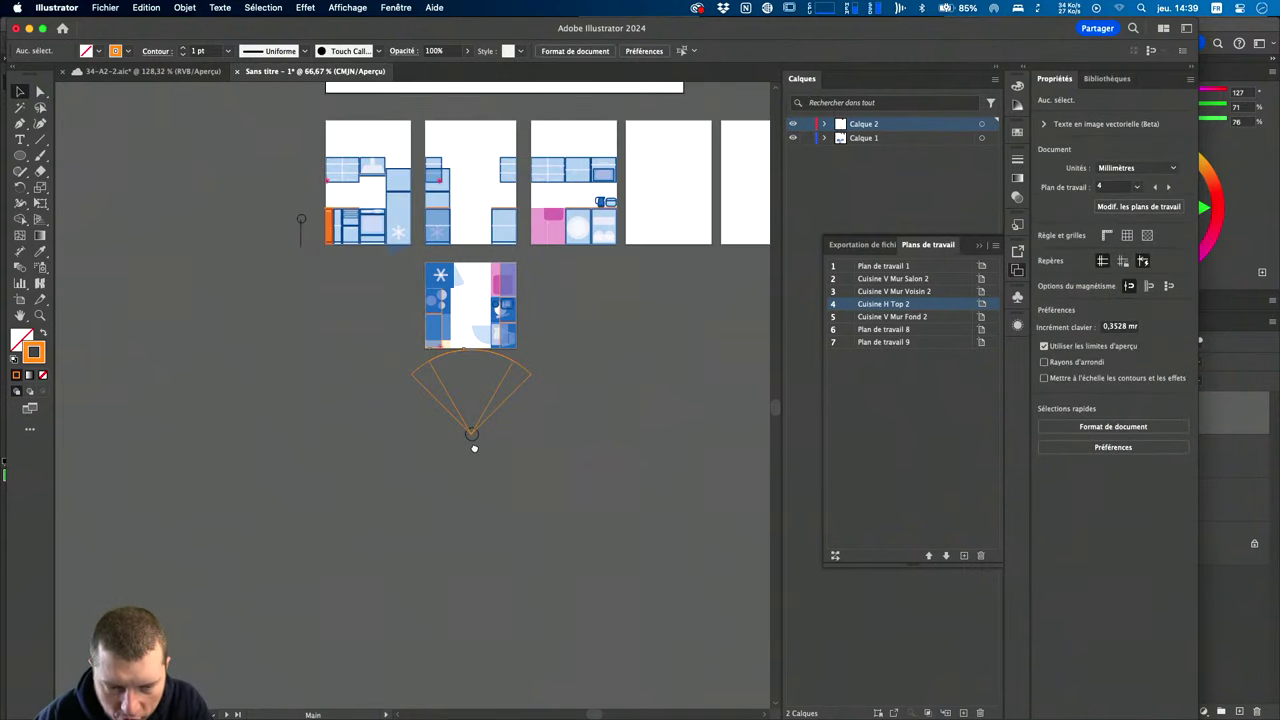
Duplicate the orange vision cone to the upper left with an Alt-drag.
{"action": "scroll", "coordinate": [531, 420], "scroll_direction": "left", "scroll_amount": 3}
{"action": "scroll", "coordinate": [531, 420], "scroll_direction": "up", "scroll_amount": 1}
{"action": "left_click", "coordinate": [565, 494]}
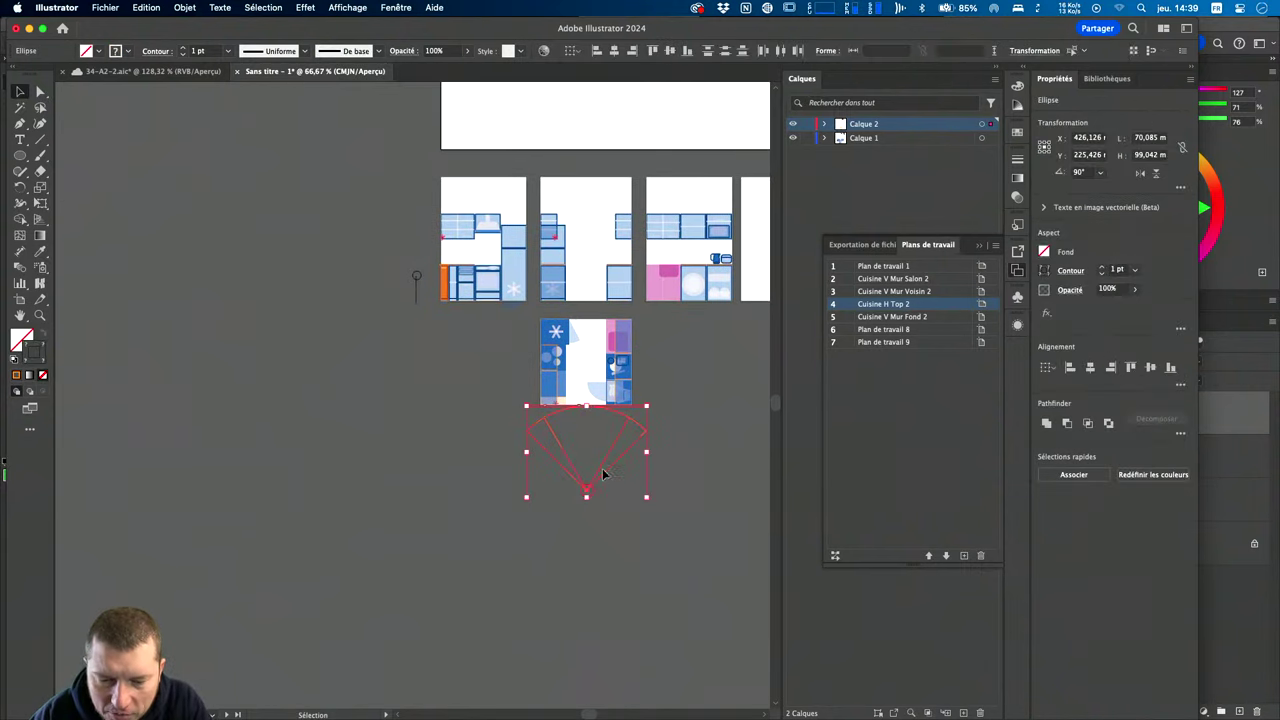
{"action": "left_click_drag", "start_coordinate": [603, 474], "coordinate": [351, 280]}
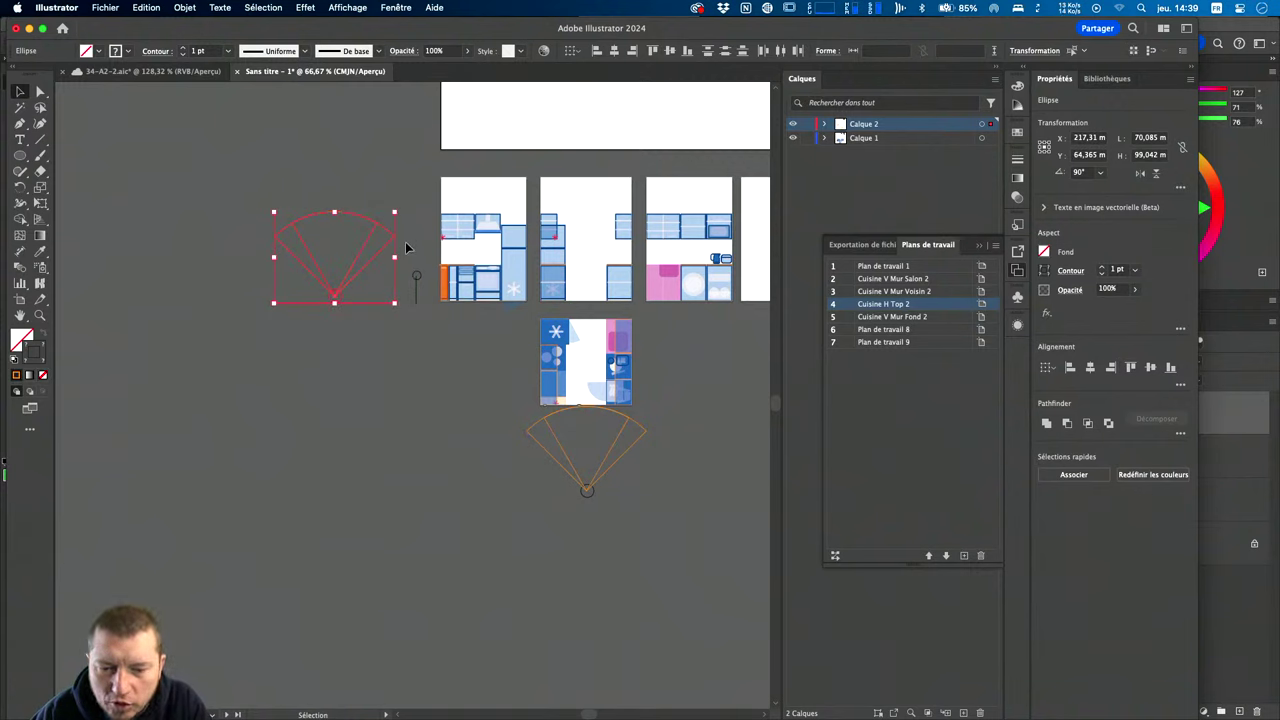
{"action": "left_click", "coordinate": [399, 208]}
{"action": "left_click", "coordinate": [365, 255]}
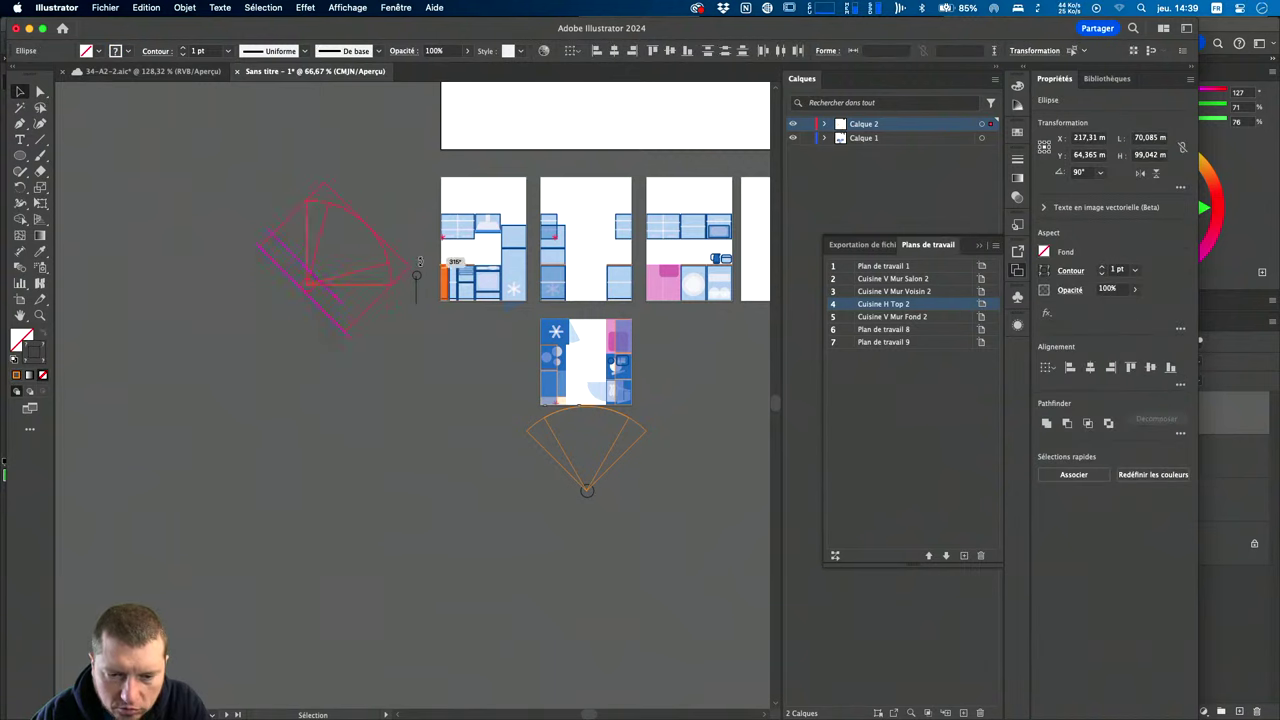
Rotate the copy to face right and place it beside the Salon wall elevation.
{"action": "left_click_drag", "start_coordinate": [419, 262], "coordinate": [432, 332]}
{"action": "left_click_drag", "start_coordinate": [300, 265], "coordinate": [382, 242]}
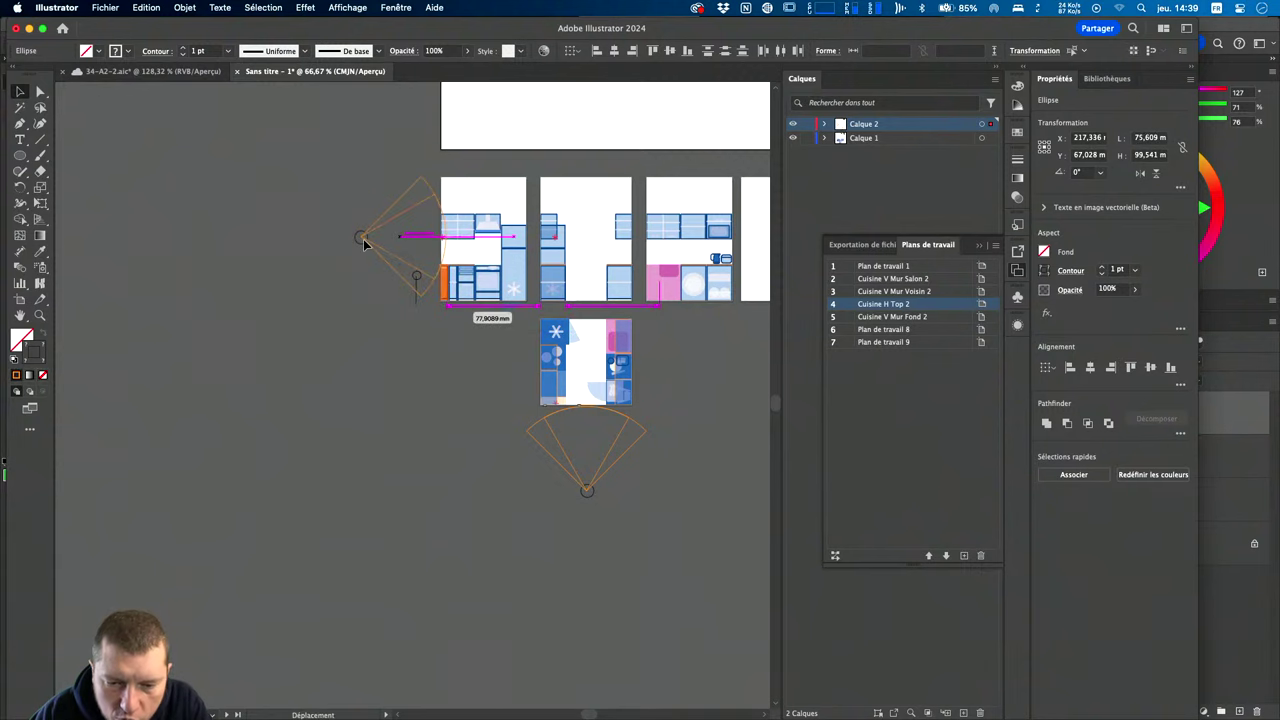
{"action": "key", "text": "a"}
{"action": "key", "text": "super+1"}
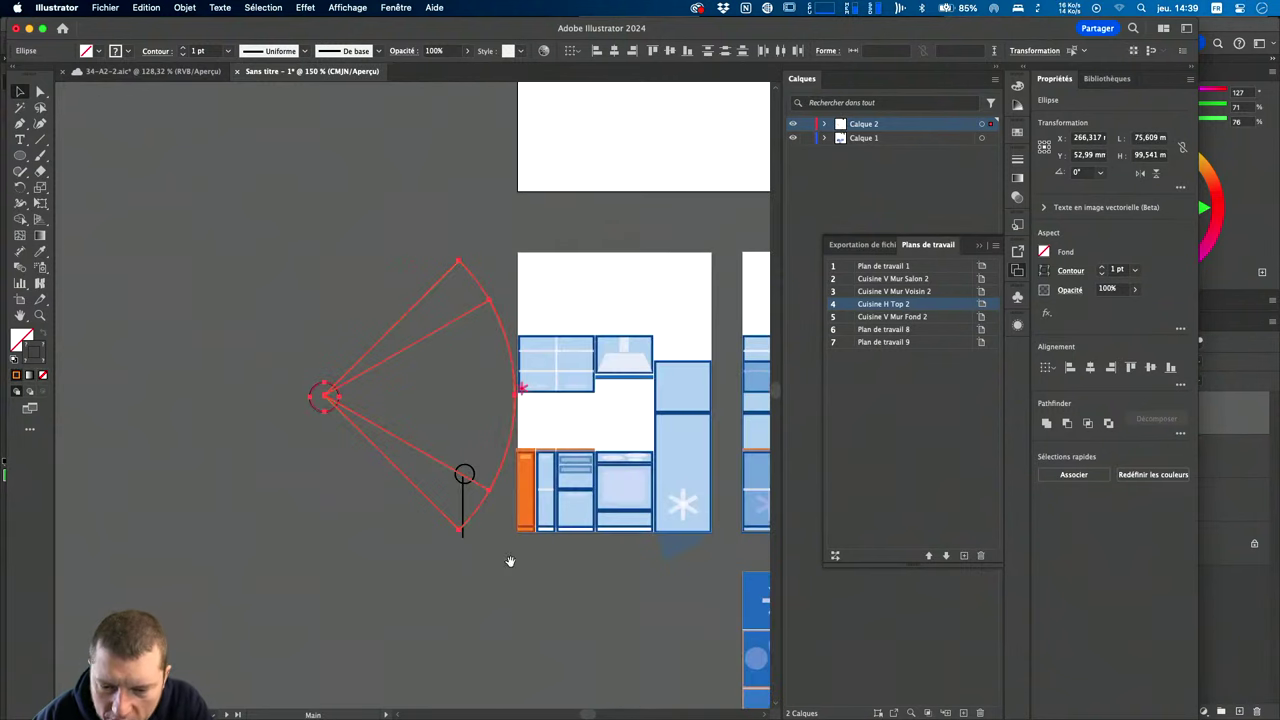
{"action": "key", "text": "super+plus"}
{"action": "left_click_drag", "start_coordinate": [473, 545], "coordinate": [350, 432]}
{"action": "left_click", "coordinate": [555, 342]}
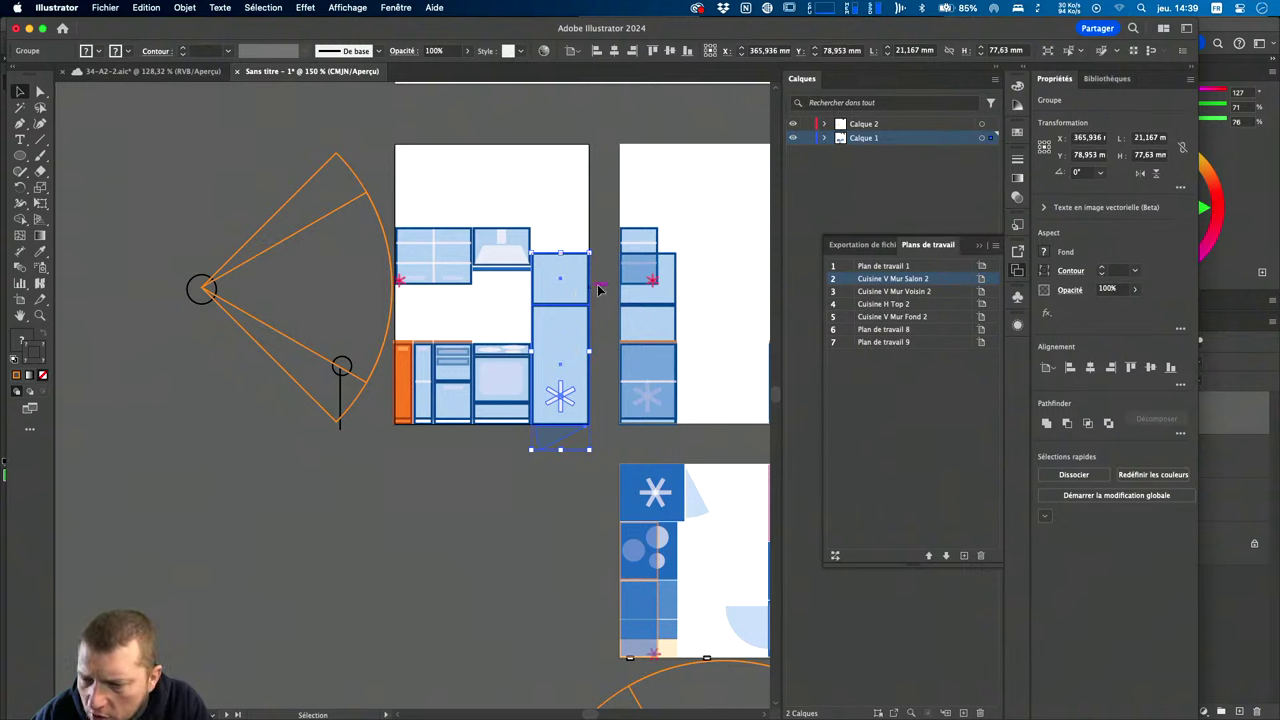
Select the column's lower fridge rectangle and show rulers around the canvas.
{"action": "key", "text": "a"}
{"action": "left_click", "coordinate": [585, 320]}
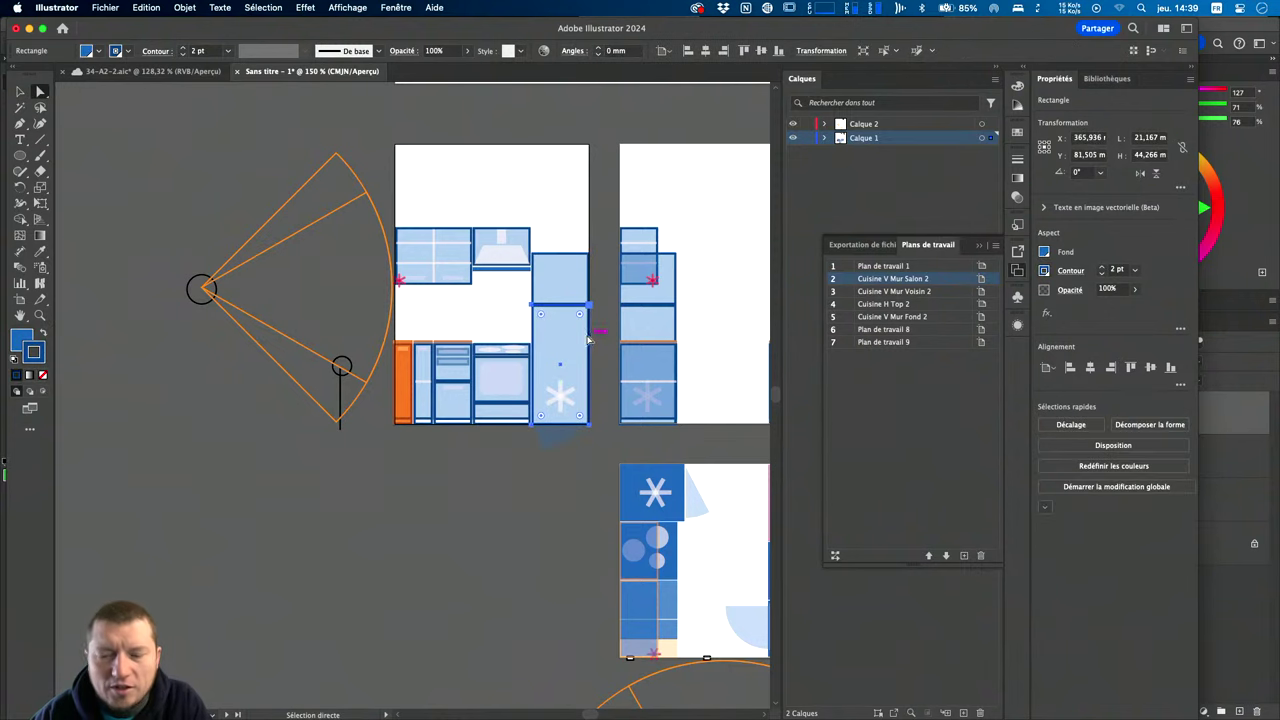
{"action": "key", "text": "super+r"}
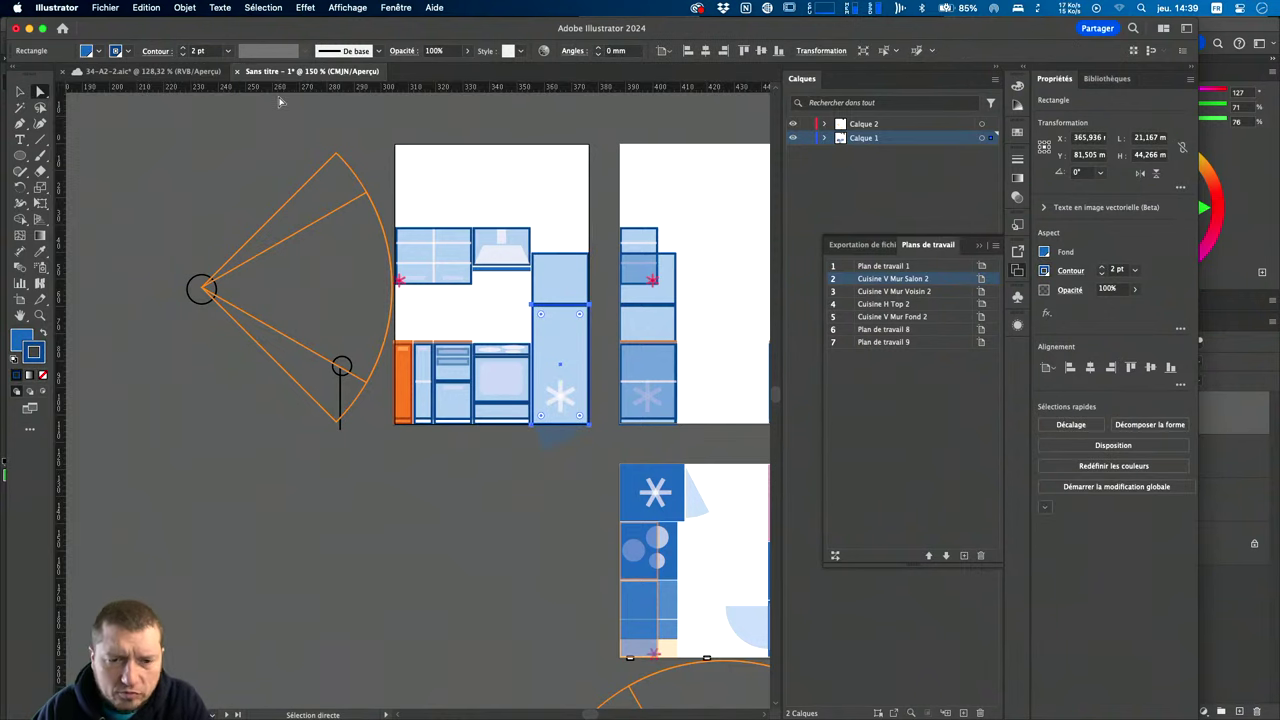
Read the fridge and cabinet rectangle sizes in 34-A2-2, then return to the untitled document.
{"action": "left_click", "coordinate": [183, 72]}
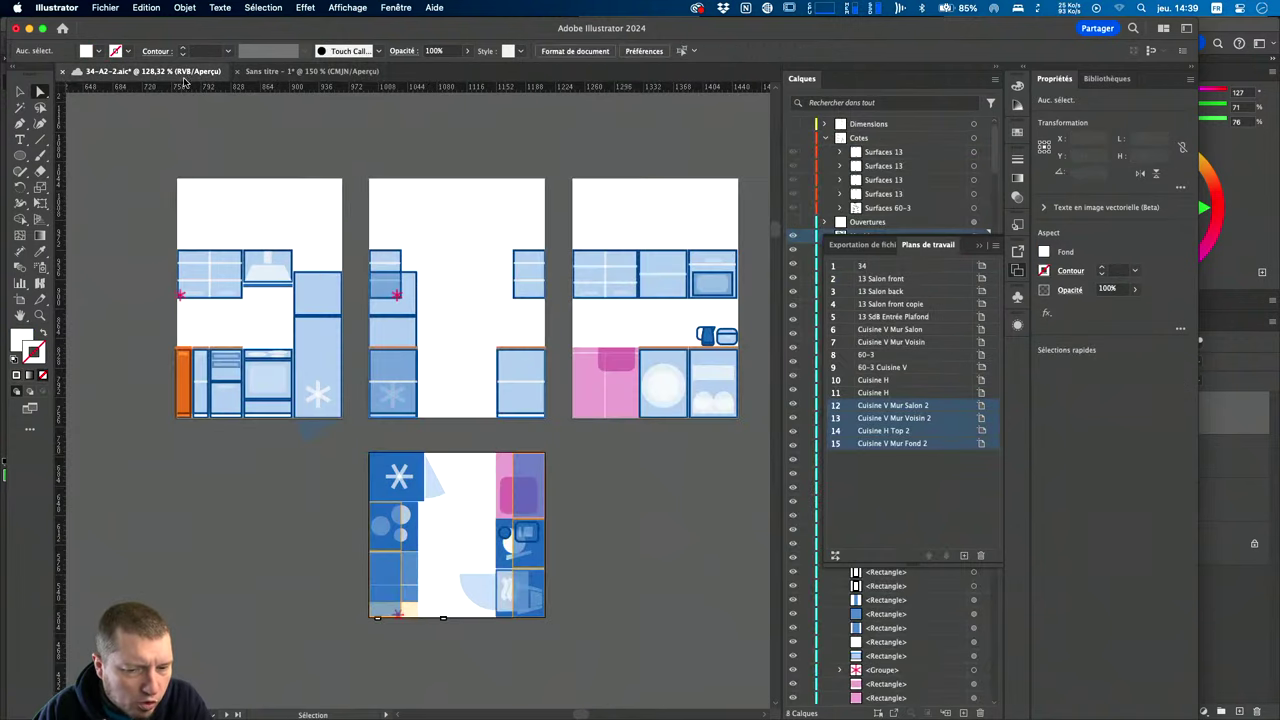
{"action": "left_click", "coordinate": [260, 270]}
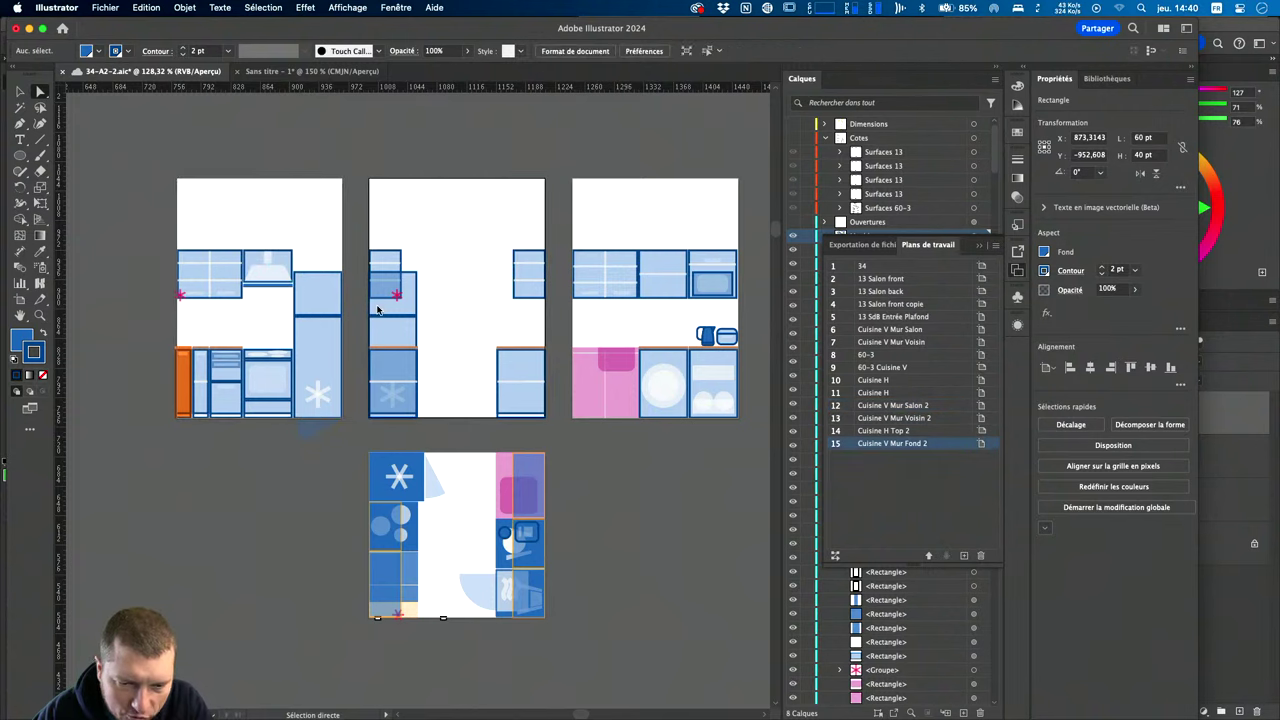
{"action": "left_click", "coordinate": [318, 334]}
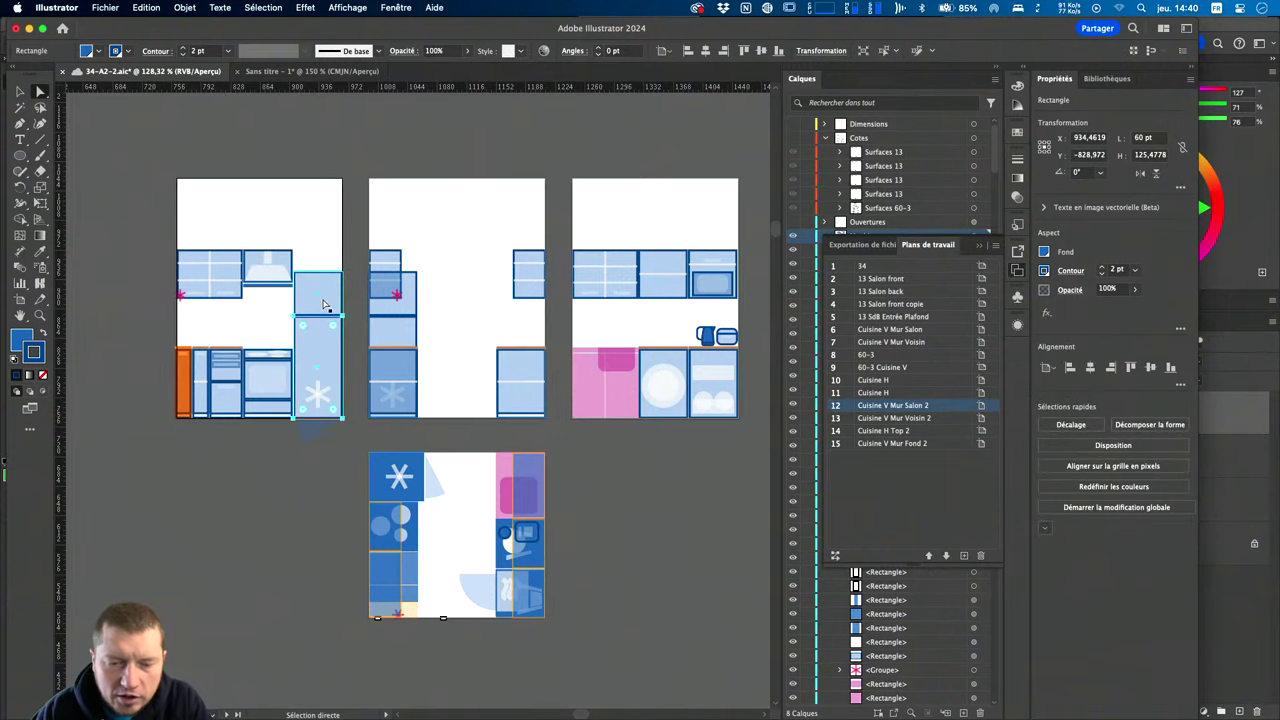
{"action": "key", "text": "v"}
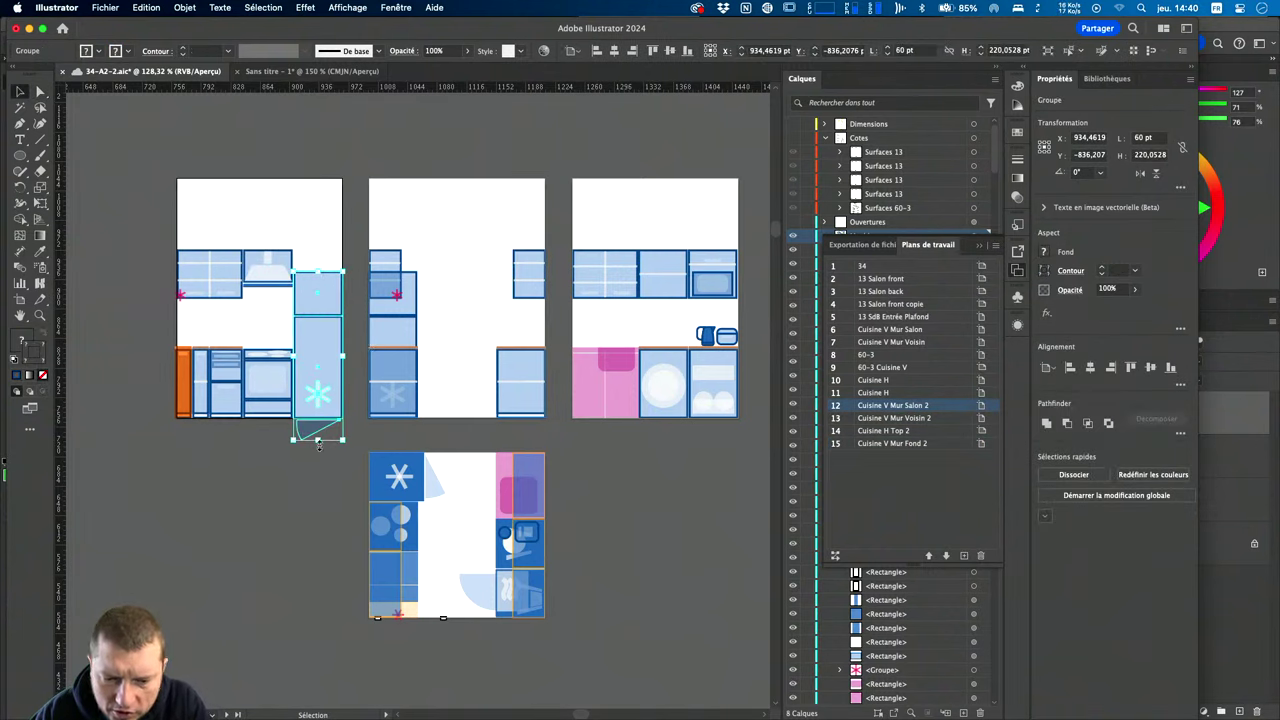
{"action": "key", "text": "a"}
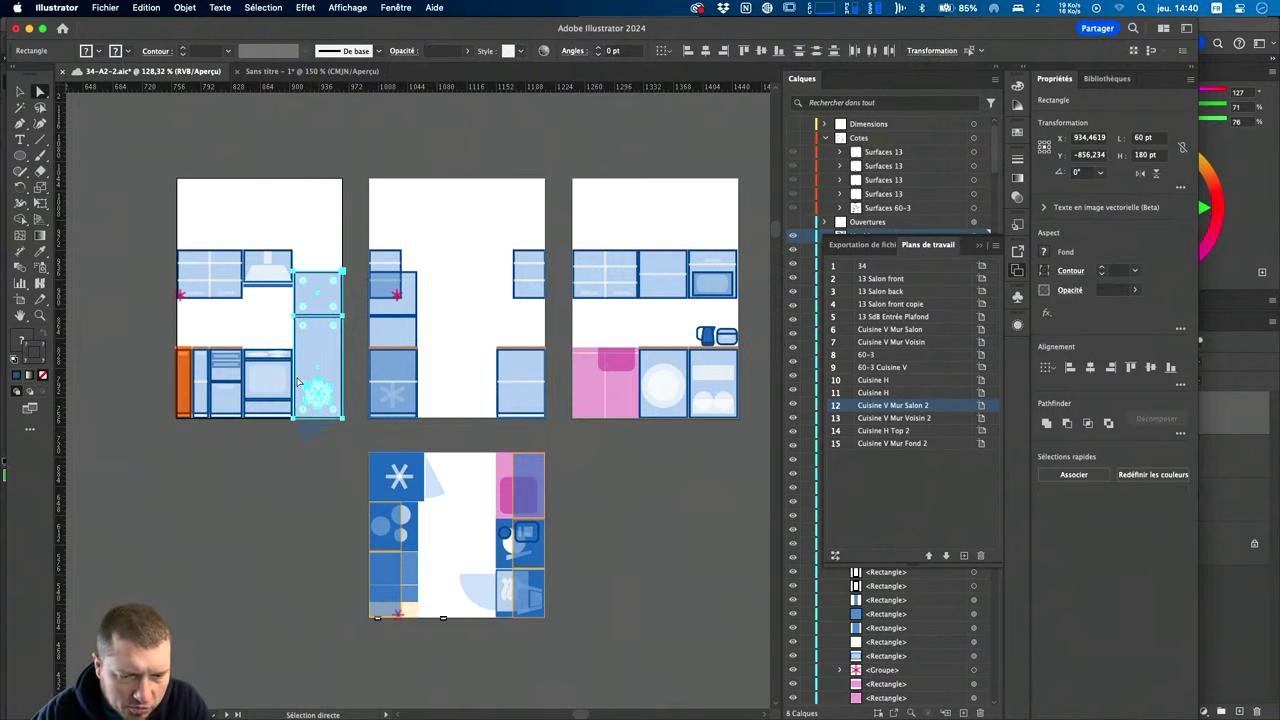
{"action": "left_click", "coordinate": [337, 234]}
{"action": "left_click", "coordinate": [228, 280]}
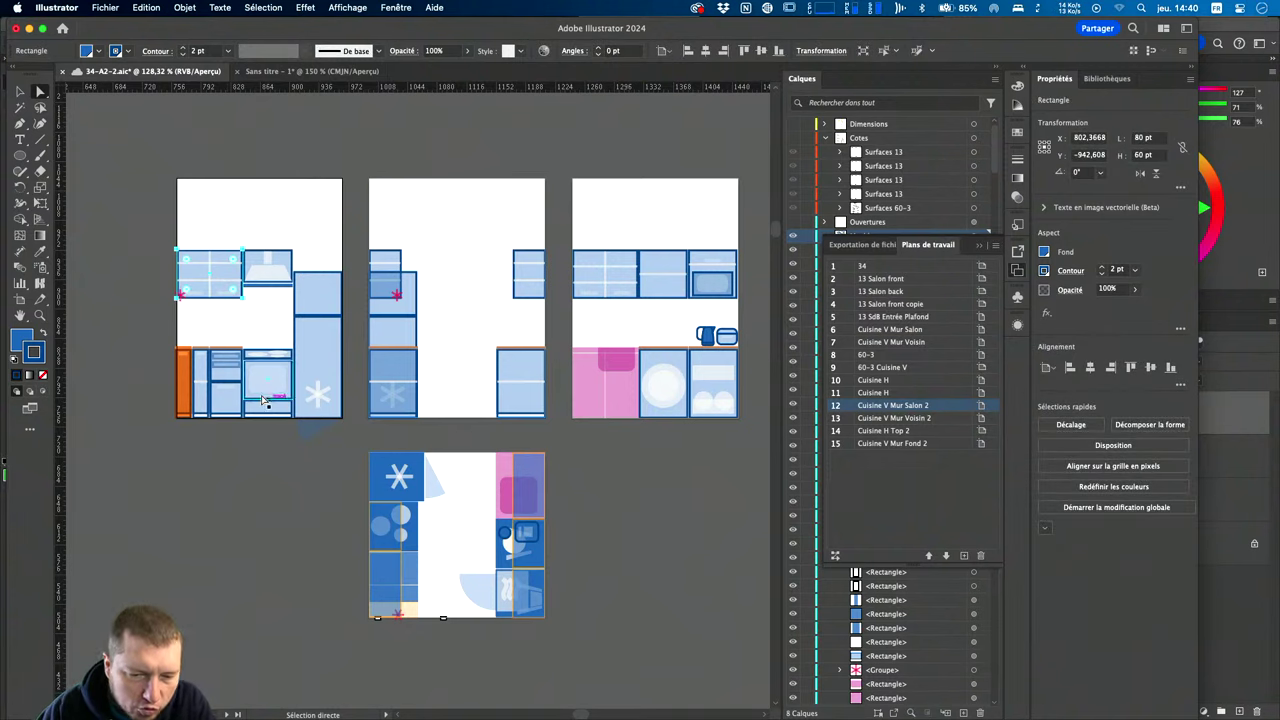
{"action": "left_click", "coordinate": [225, 402]}
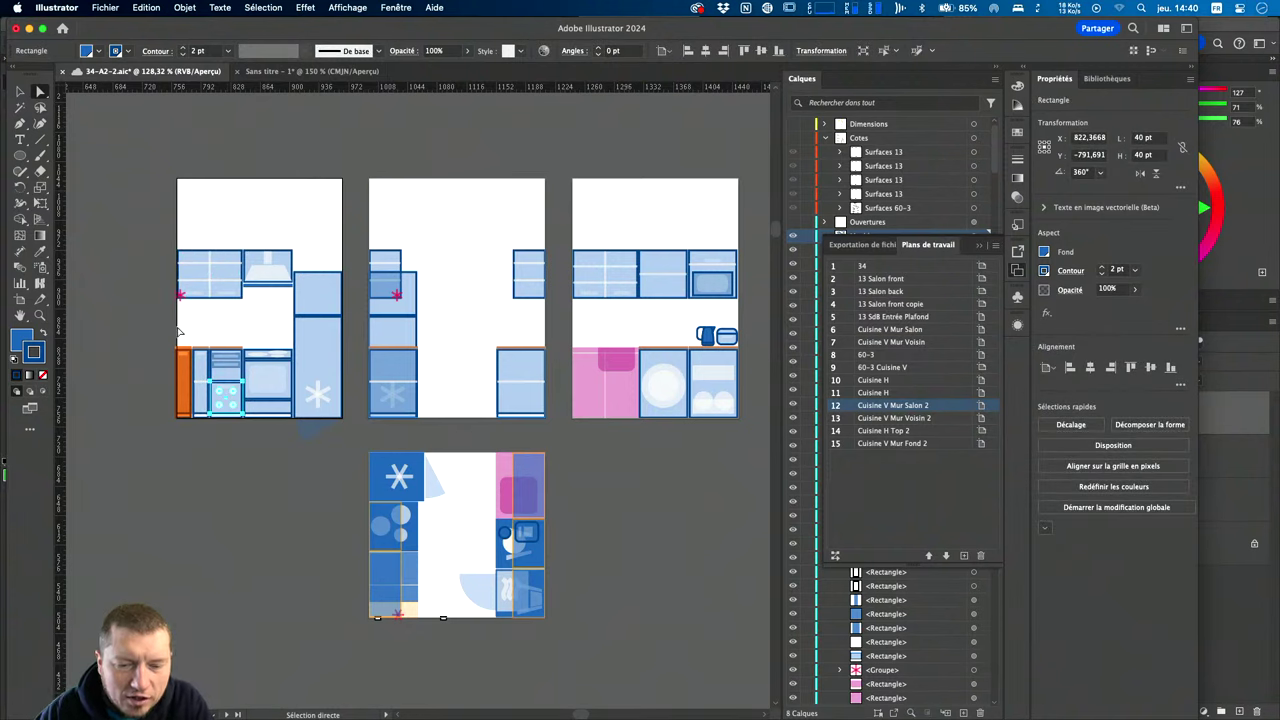
{"action": "left_click", "coordinate": [180, 333]}
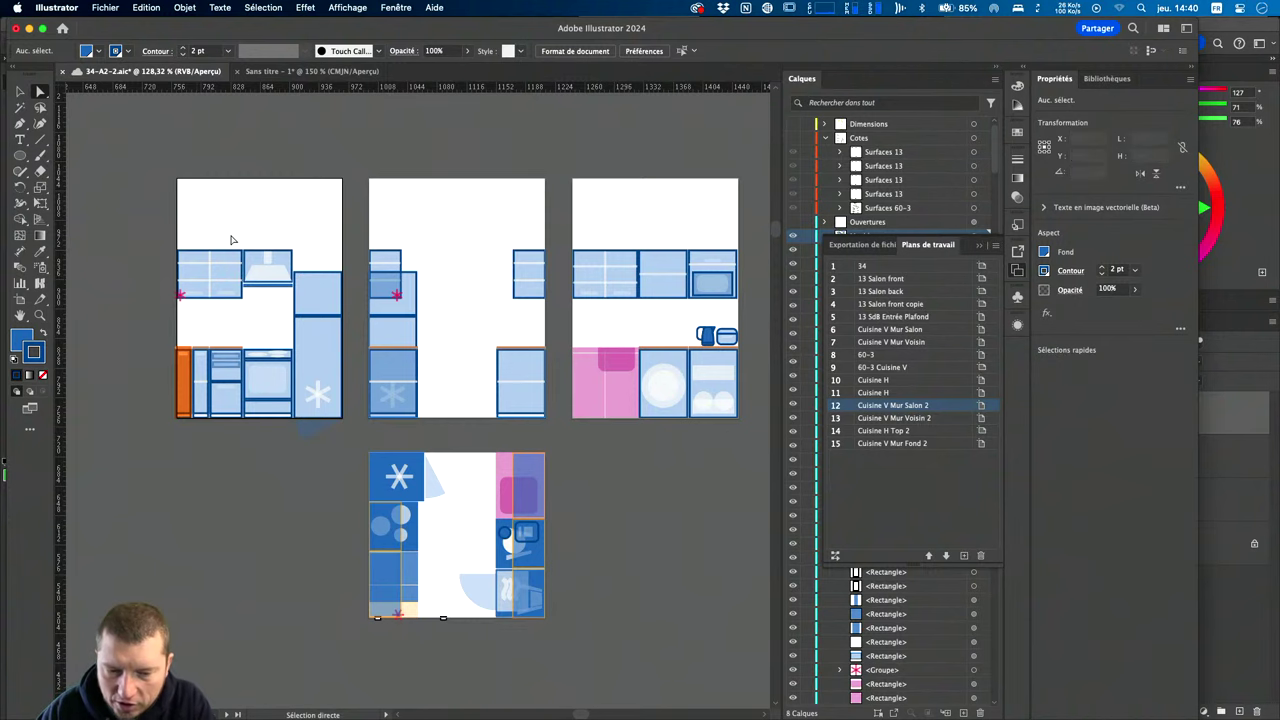
{"action": "left_click", "coordinate": [275, 72]}
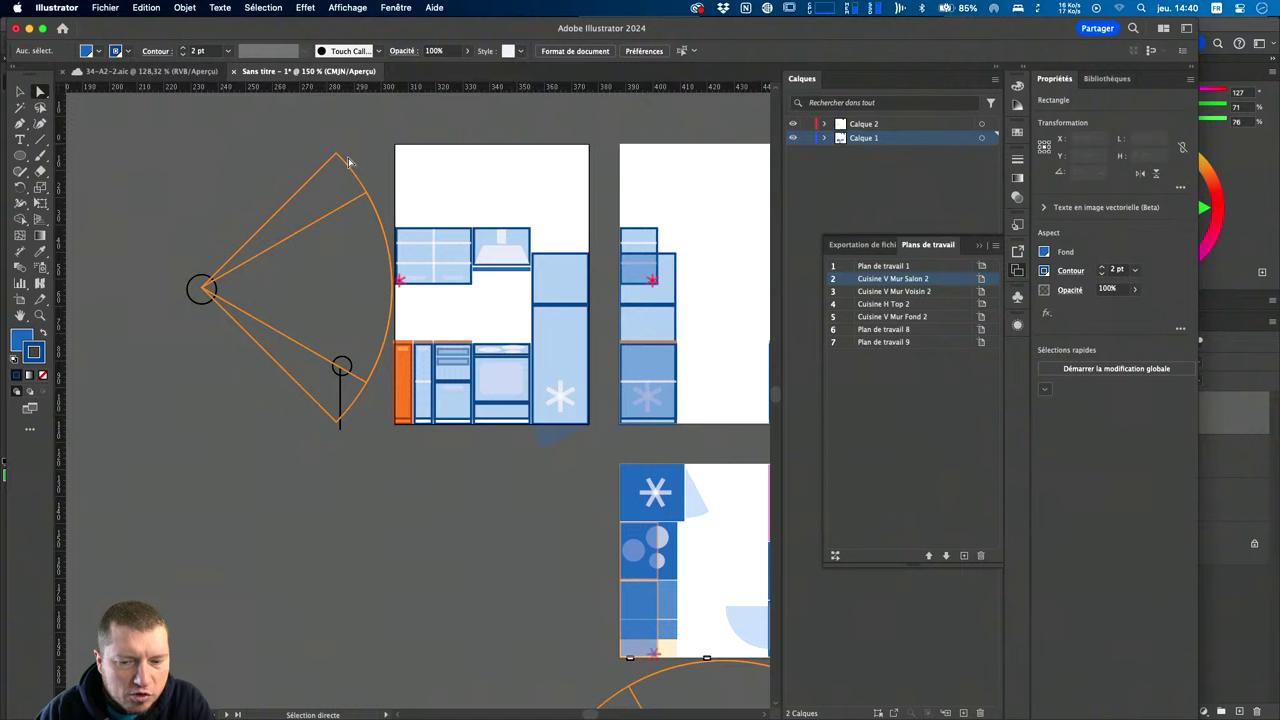
Switch the ruler units to pixels and check the fridge rectangles' sizes.
{"action": "right_click", "coordinate": [393, 91]}
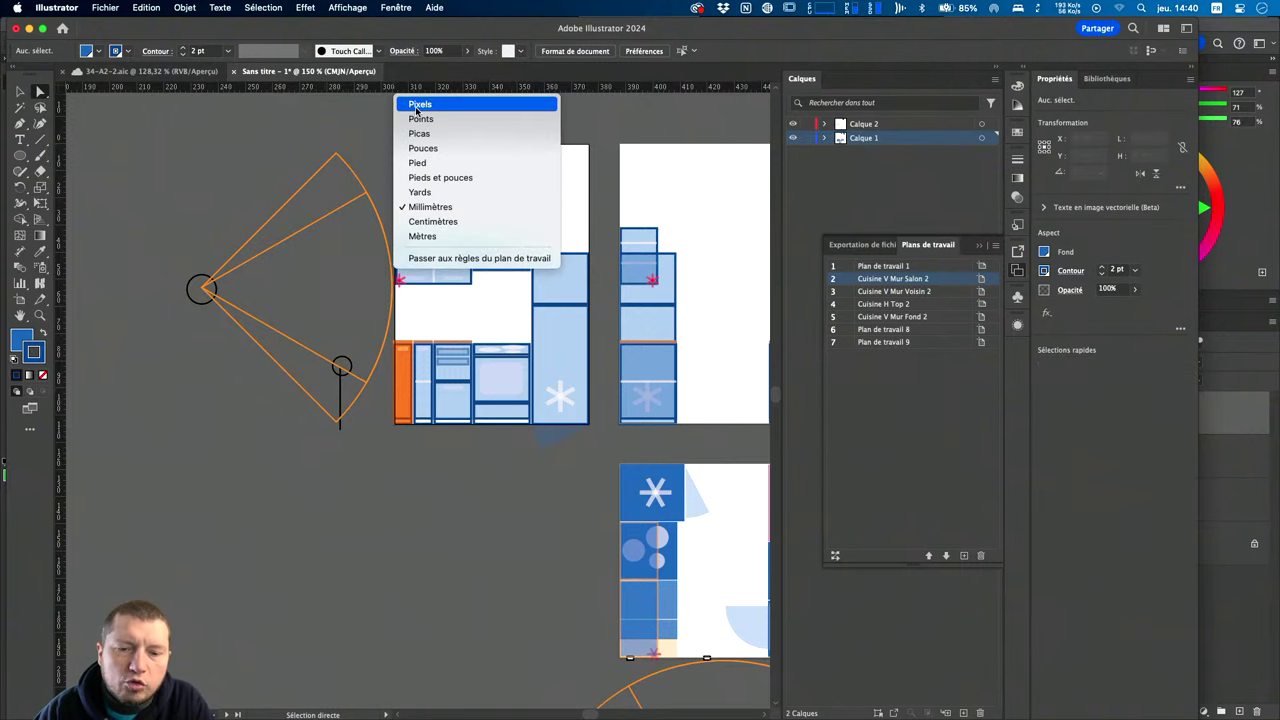
{"action": "left_click", "coordinate": [420, 105]}
{"action": "left_click", "coordinate": [562, 298]}
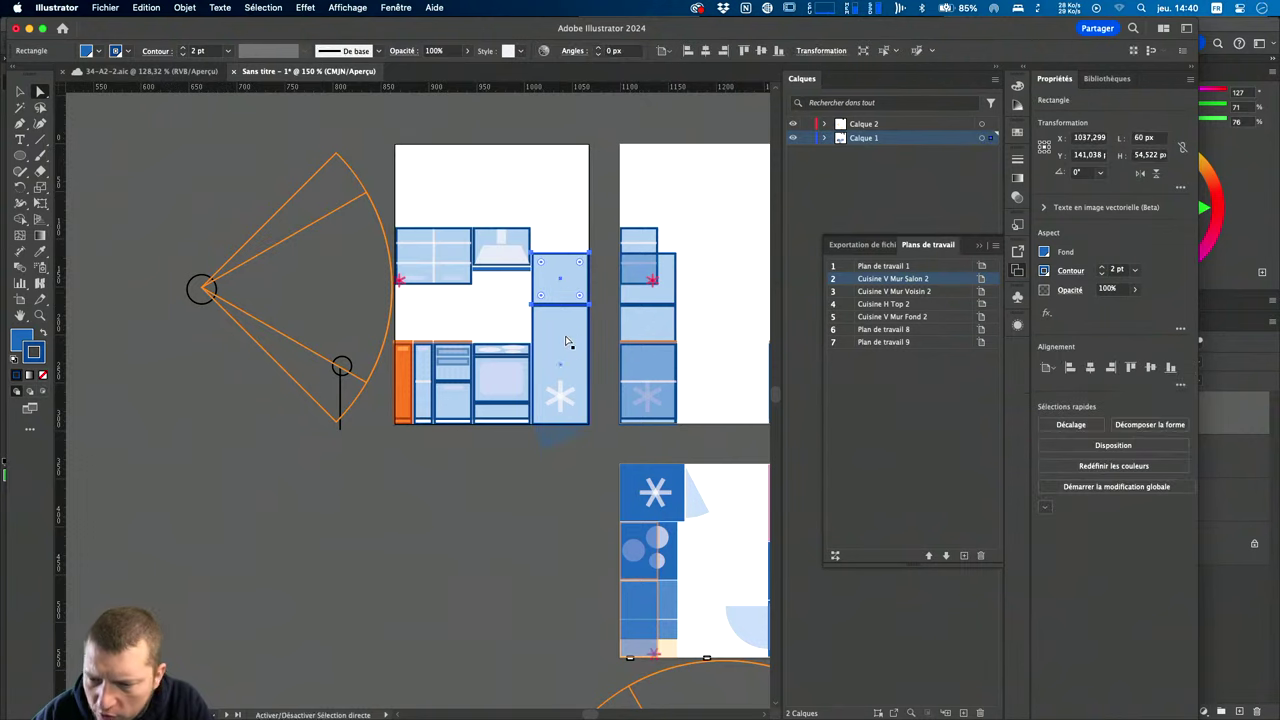
{"action": "left_click", "coordinate": [565, 285], "text": "shift"}
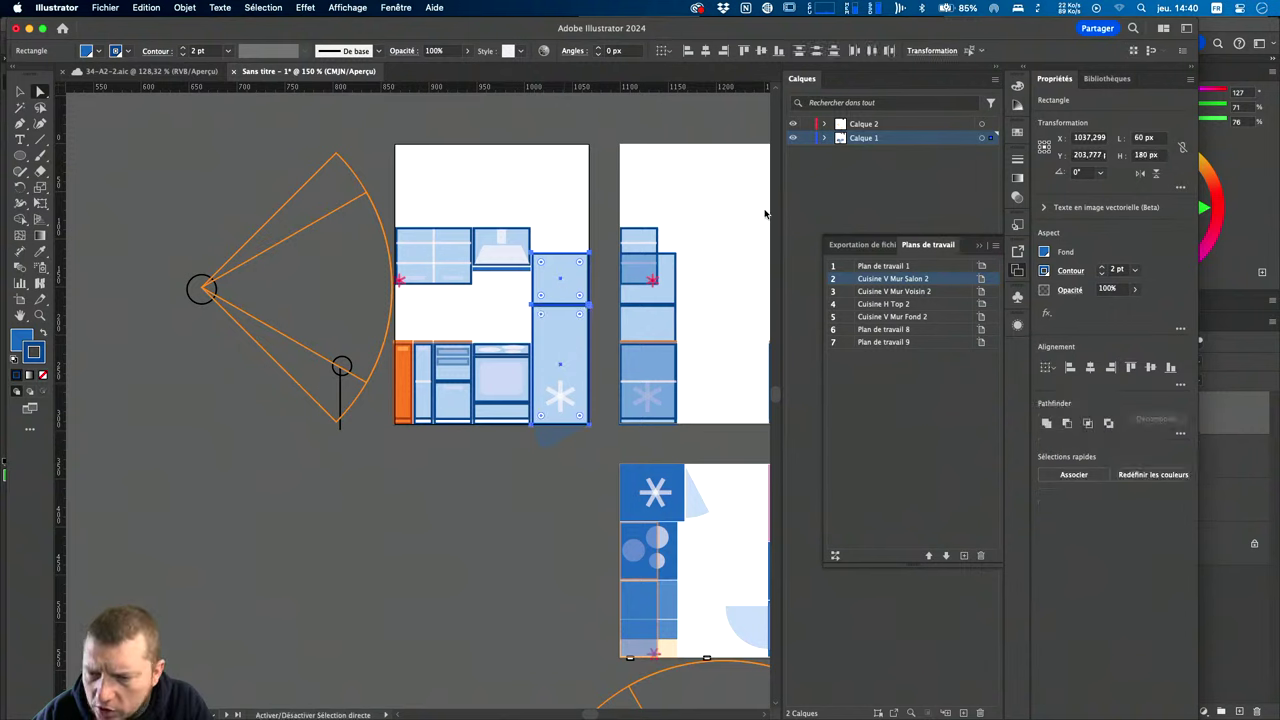
{"action": "left_click", "coordinate": [428, 303]}
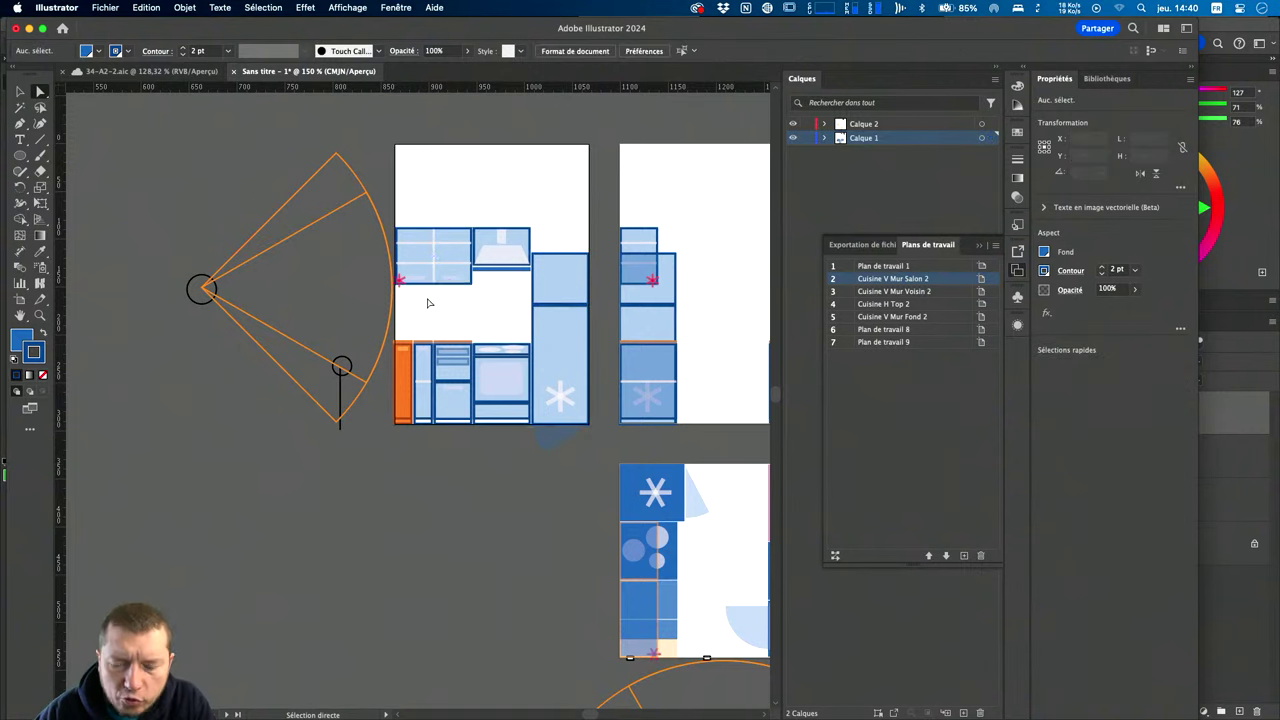
Draw a tall narrow rectangle over the lower cabinets and make it 160 px high.
{"action": "key", "text": "m"}
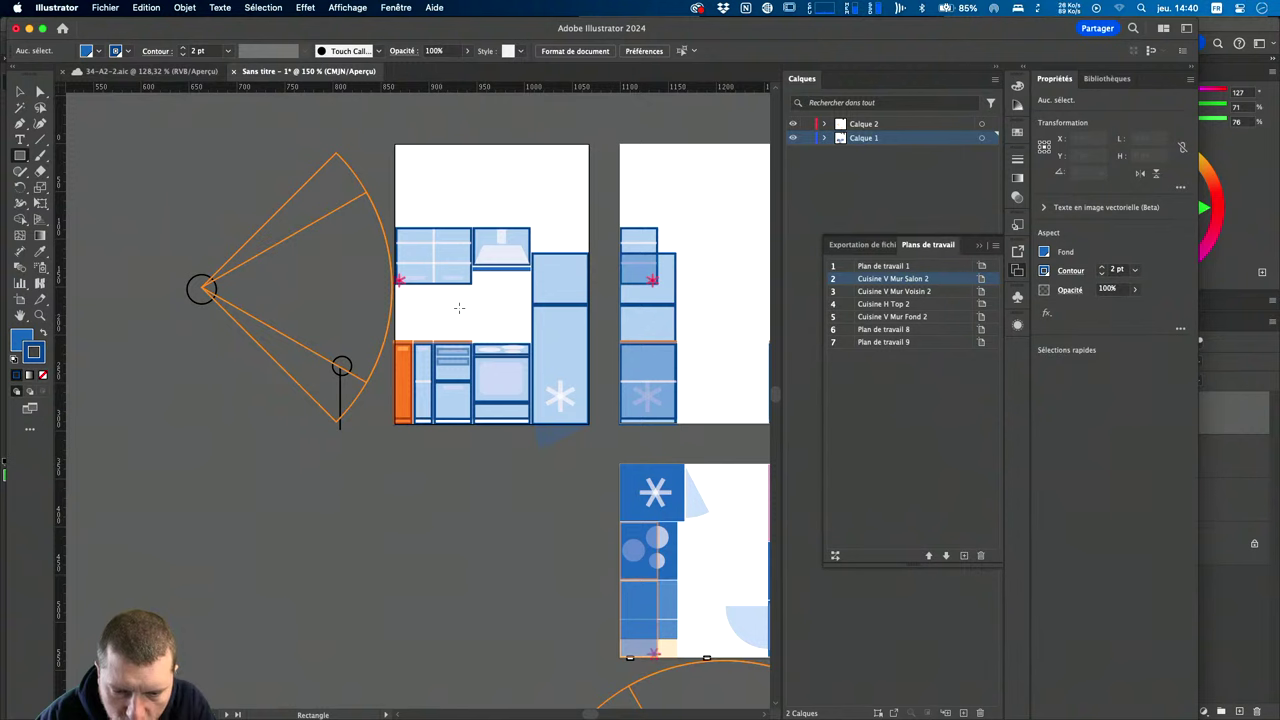
{"action": "left_click_drag", "start_coordinate": [457, 430], "coordinate": [485, 282]}
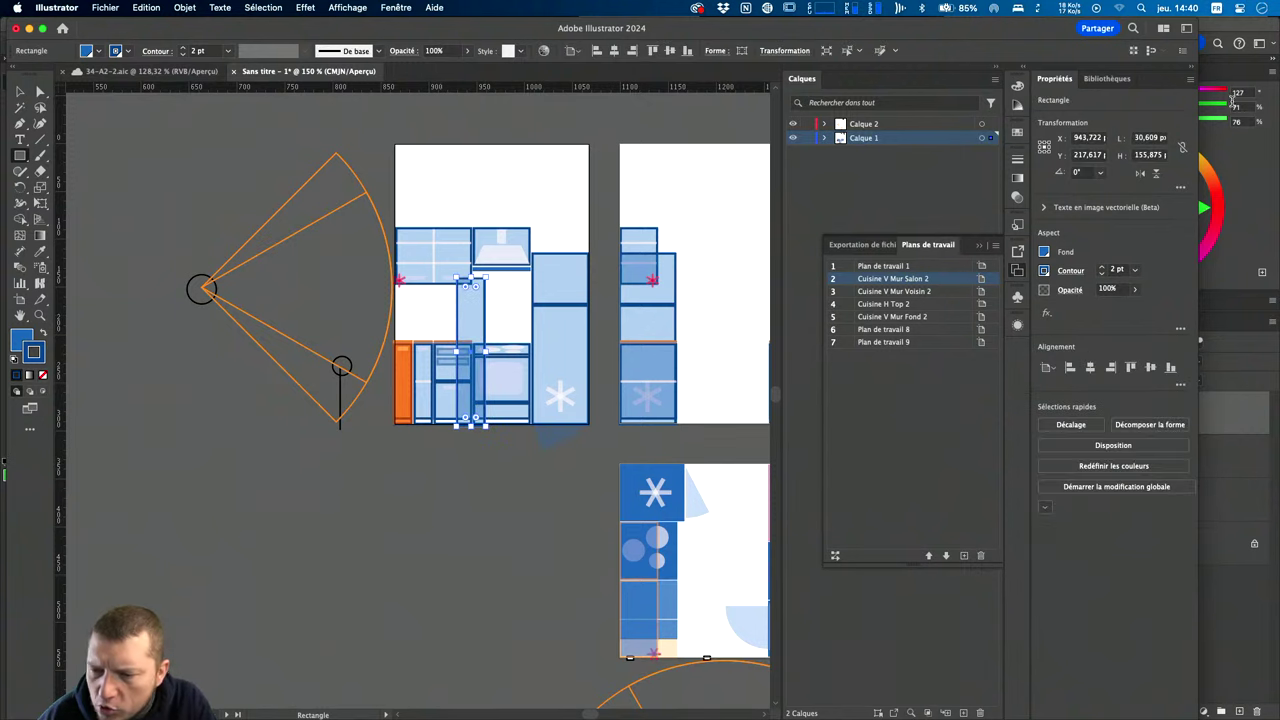
{"action": "left_click", "coordinate": [1148, 155]}
{"action": "type", "text": "160"}
{"action": "key", "text": "Return"}
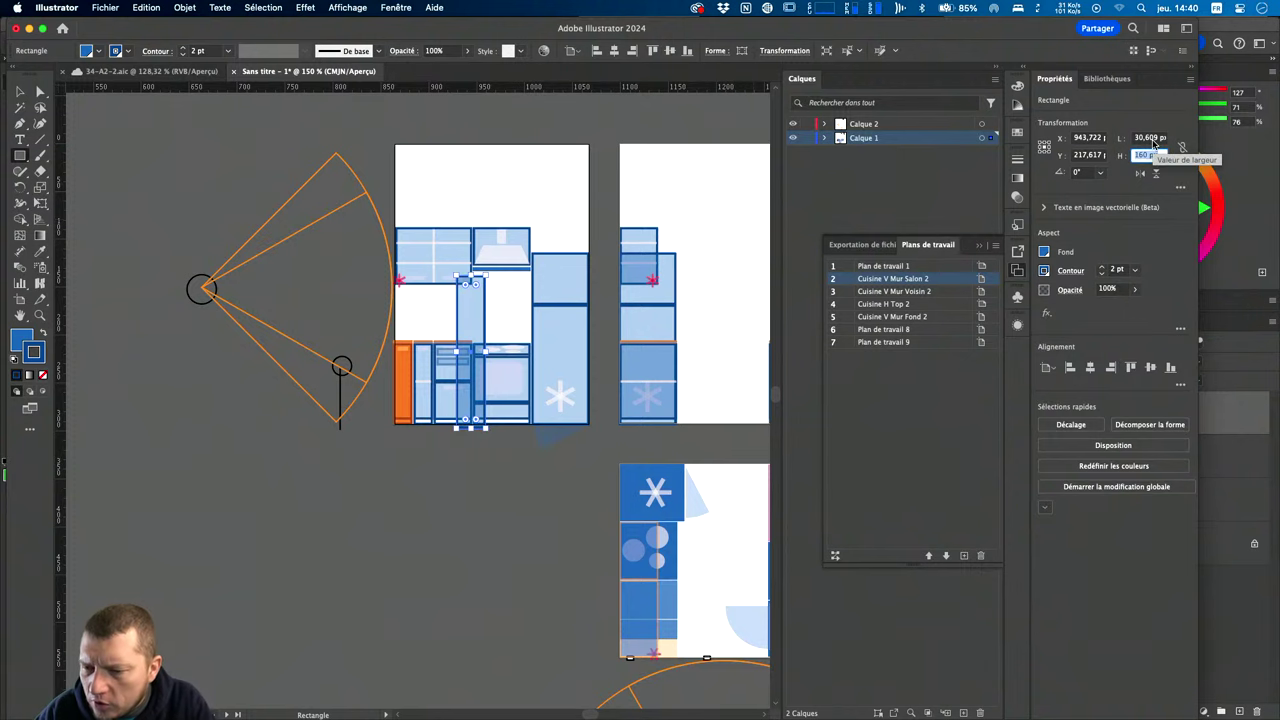
{"action": "left_click", "coordinate": [1044, 150]}
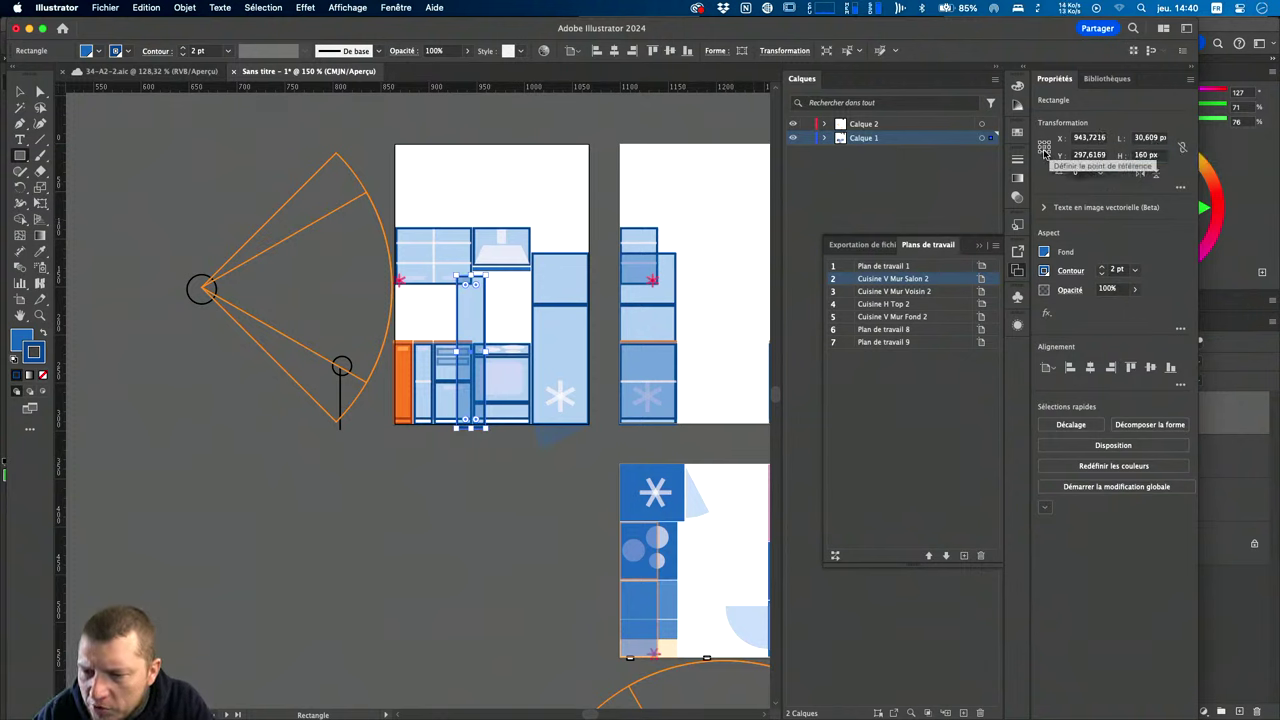
Reset the ruler origin to the artboard and create a 40×60 px rectangle on the plan.
{"action": "key", "text": "a"}
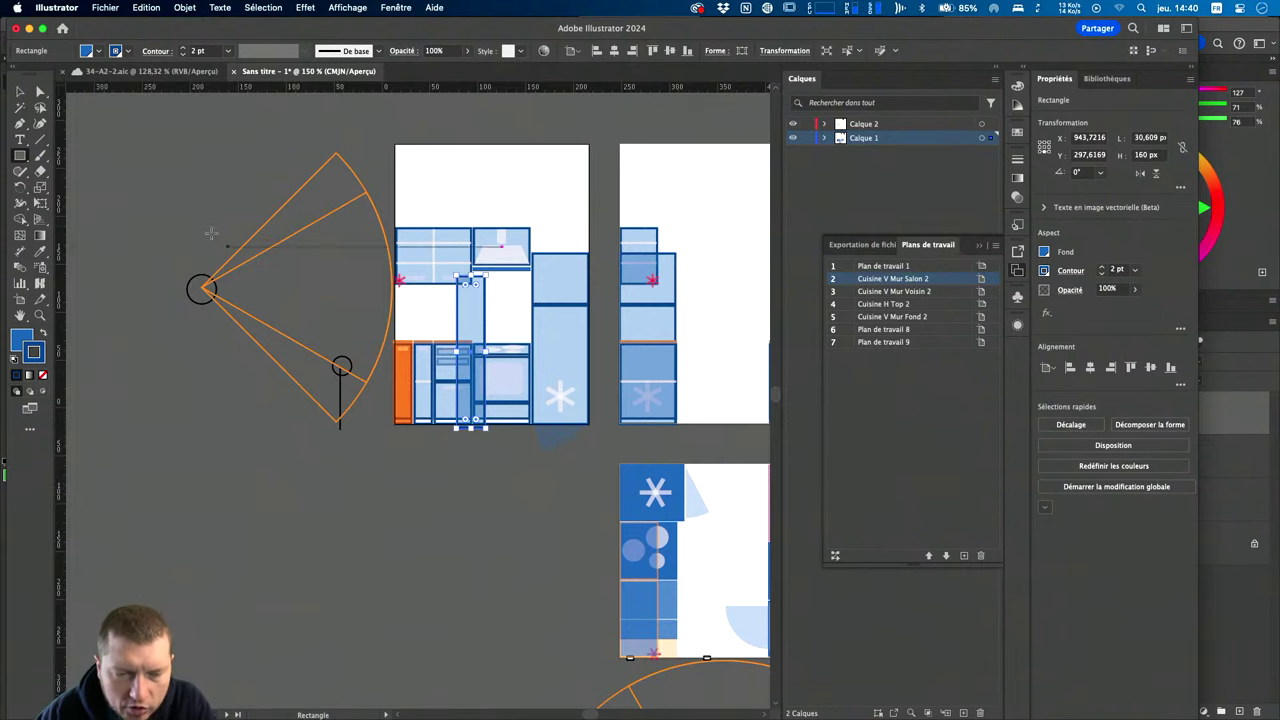
{"action": "double_click", "coordinate": [64, 89]}
{"action": "double_click", "coordinate": [64, 89]}
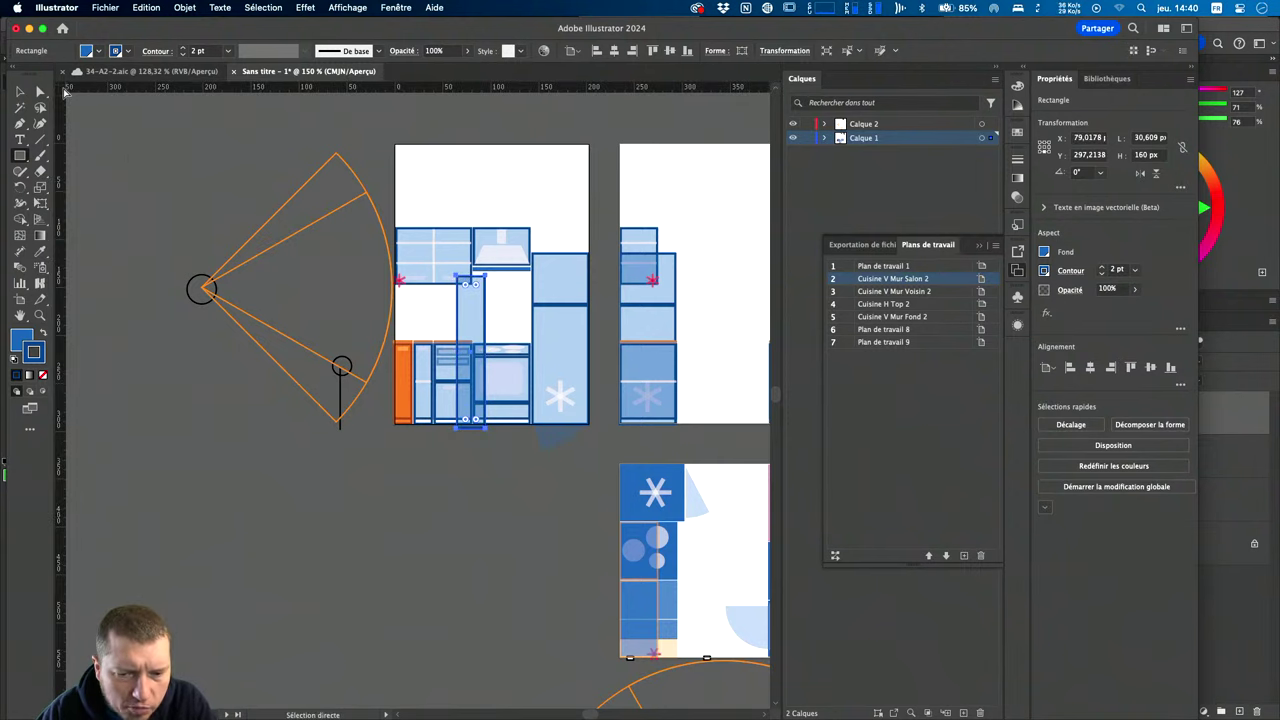
{"action": "key", "text": "m"}
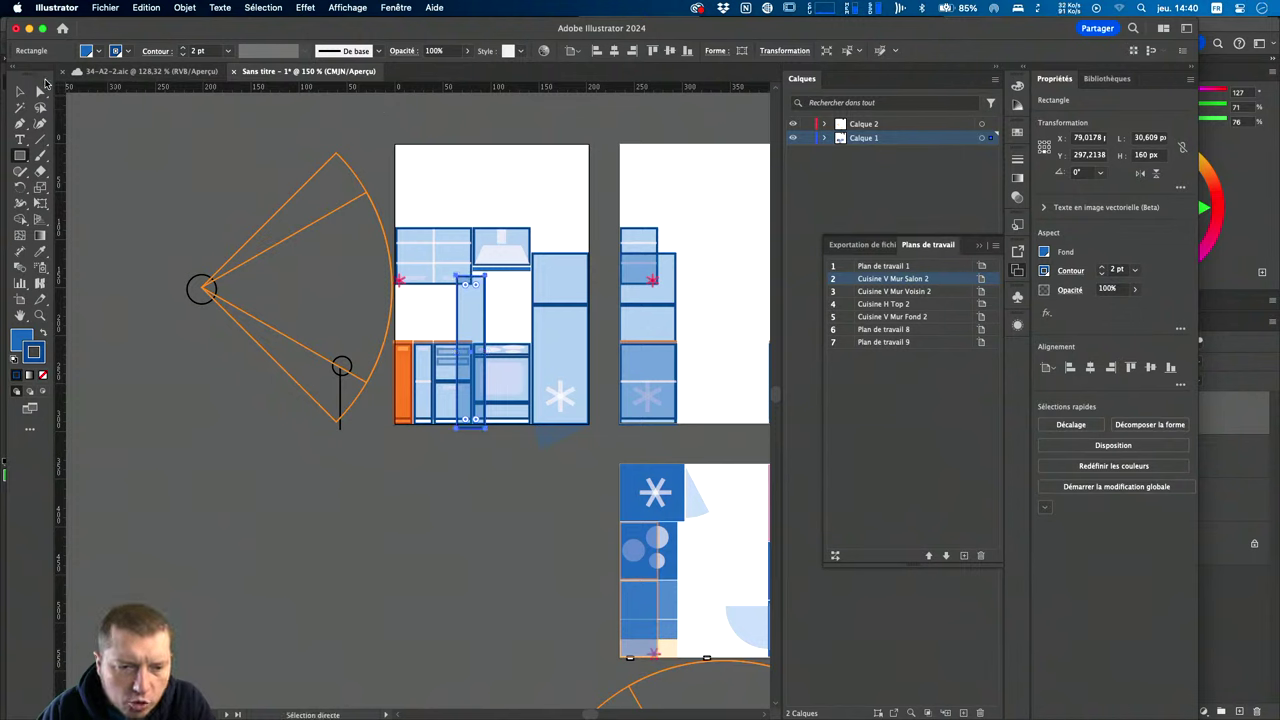
{"action": "left_click", "coordinate": [638, 230], "text": "super"}
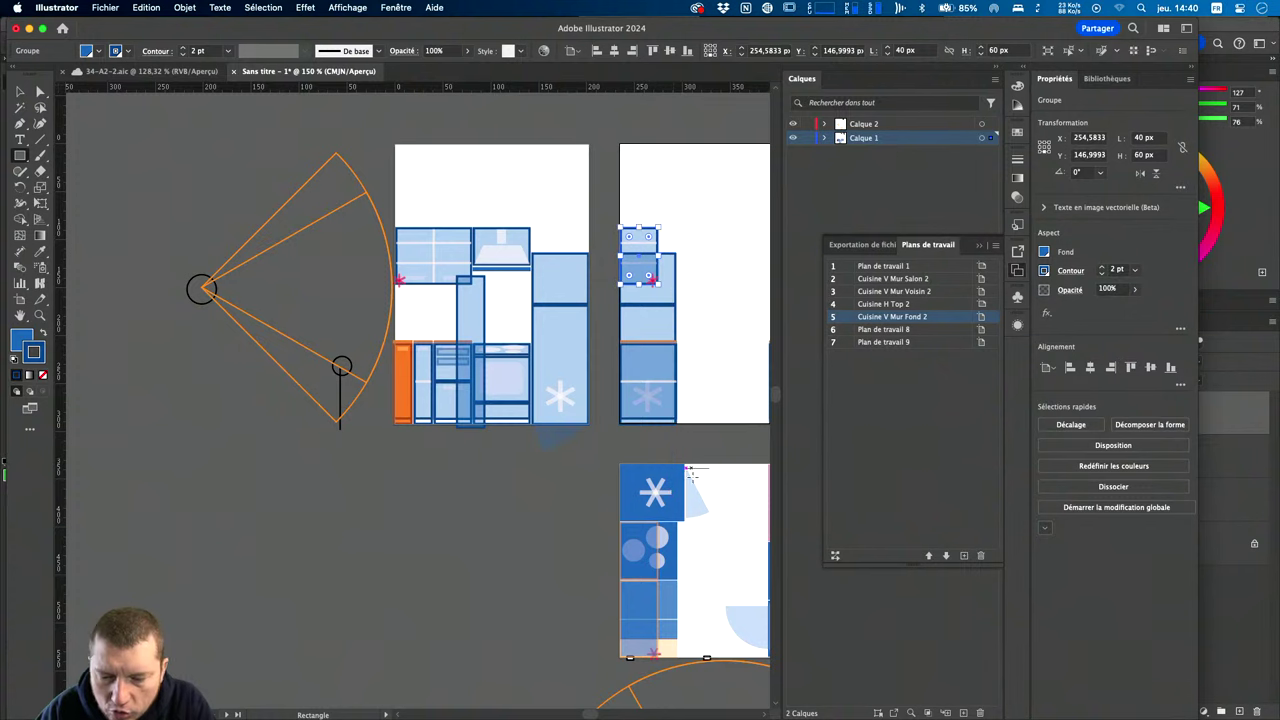
{"action": "left_click", "coordinate": [724, 501]}
{"action": "key", "text": "Return"}
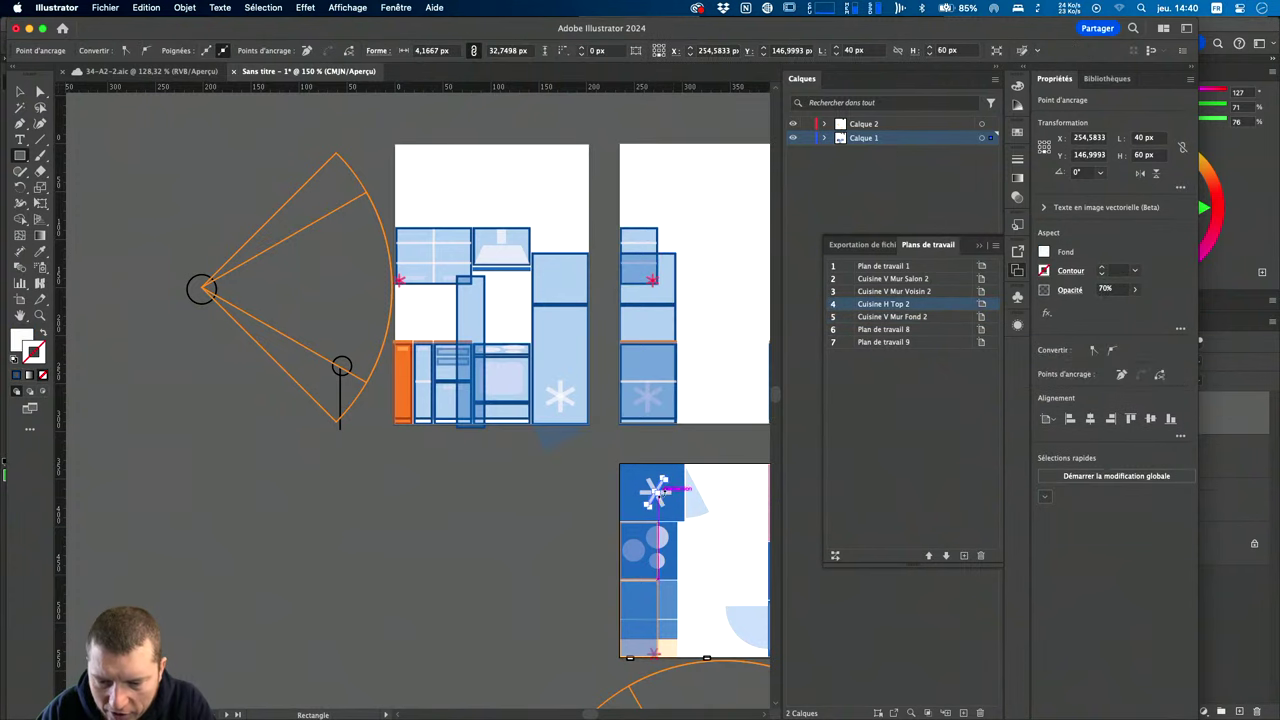
Select the snowflake tile group on the plan and drag a provisional ruler zero point near it.
{"action": "scroll", "coordinate": [720, 510], "scroll_direction": "right", "scroll_amount": 5}
{"action": "scroll", "coordinate": [720, 510], "scroll_direction": "down", "scroll_amount": 2}
{"action": "scroll", "coordinate": [726, 517], "scroll_direction": "up", "scroll_amount": 3}
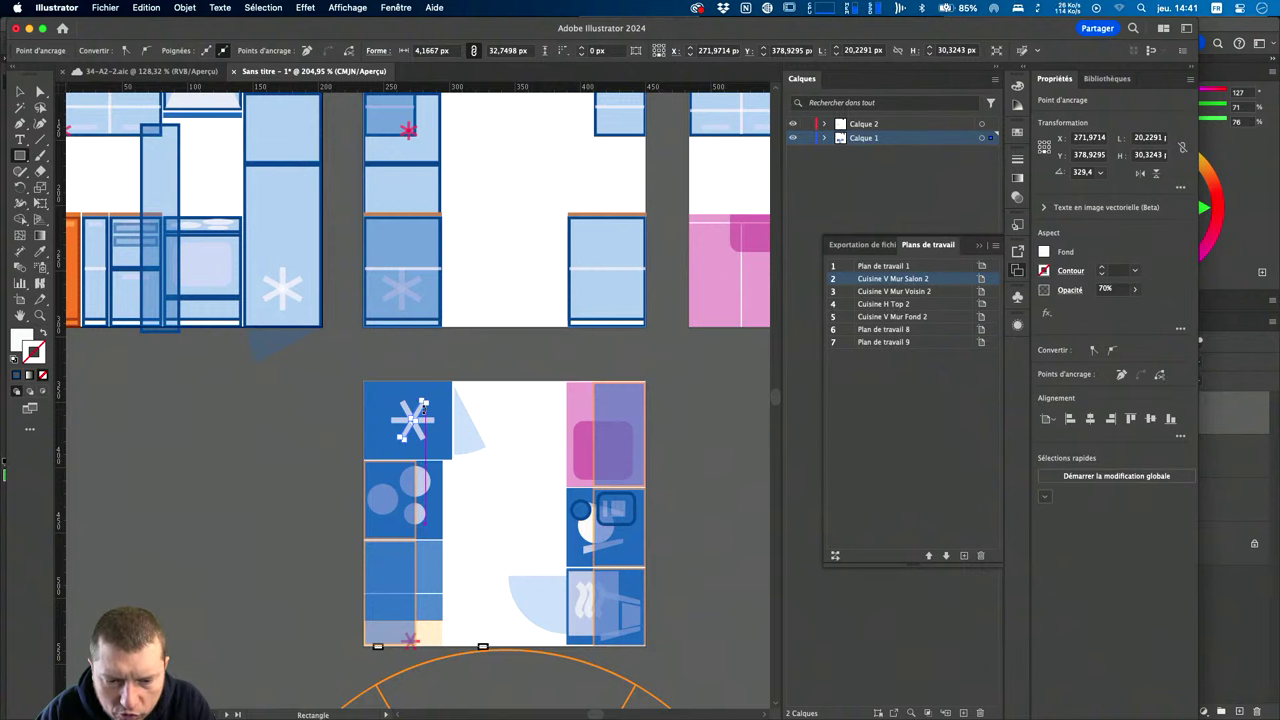
{"action": "left_click", "coordinate": [430, 419]}
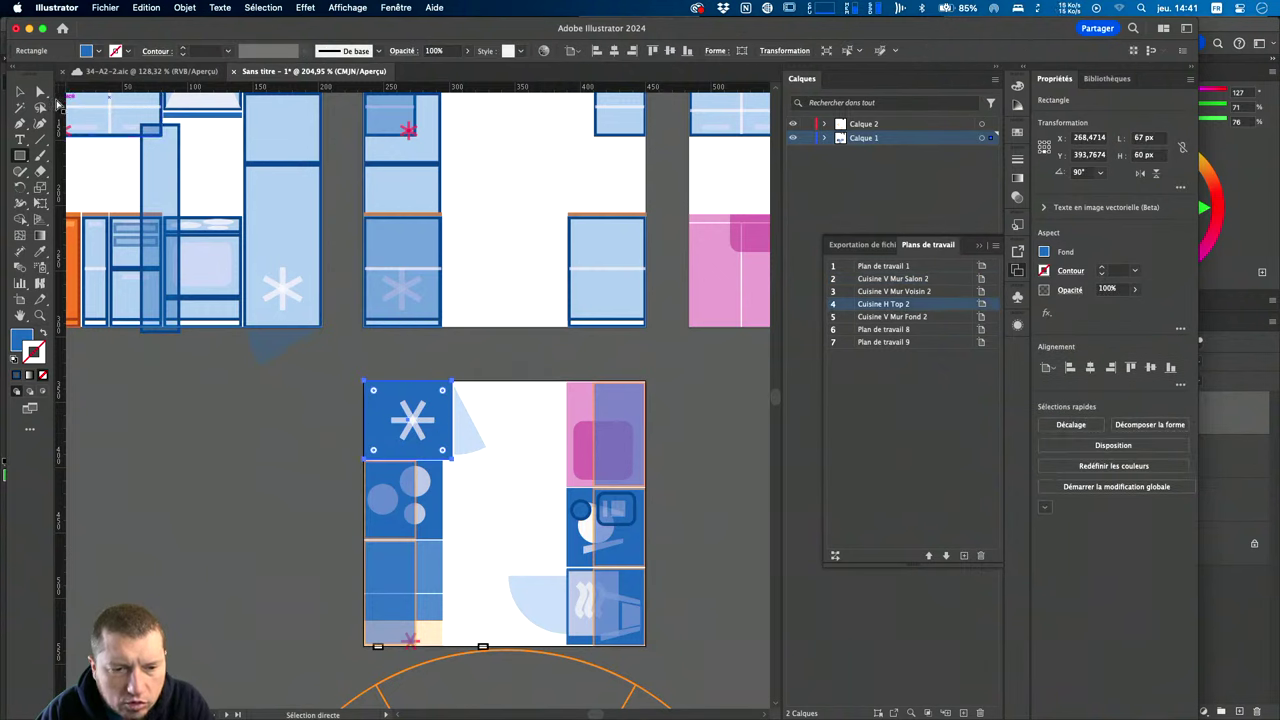
{"action": "left_click", "coordinate": [59, 92]}
{"action": "mouse_move", "coordinate": [80, 97]}
{"action": "left_mouse_down"}
{"action": "mouse_move", "coordinate": [117, 92]}
{"action": "mouse_move", "coordinate": [434, 290]}
{"action": "left_mouse_up"}
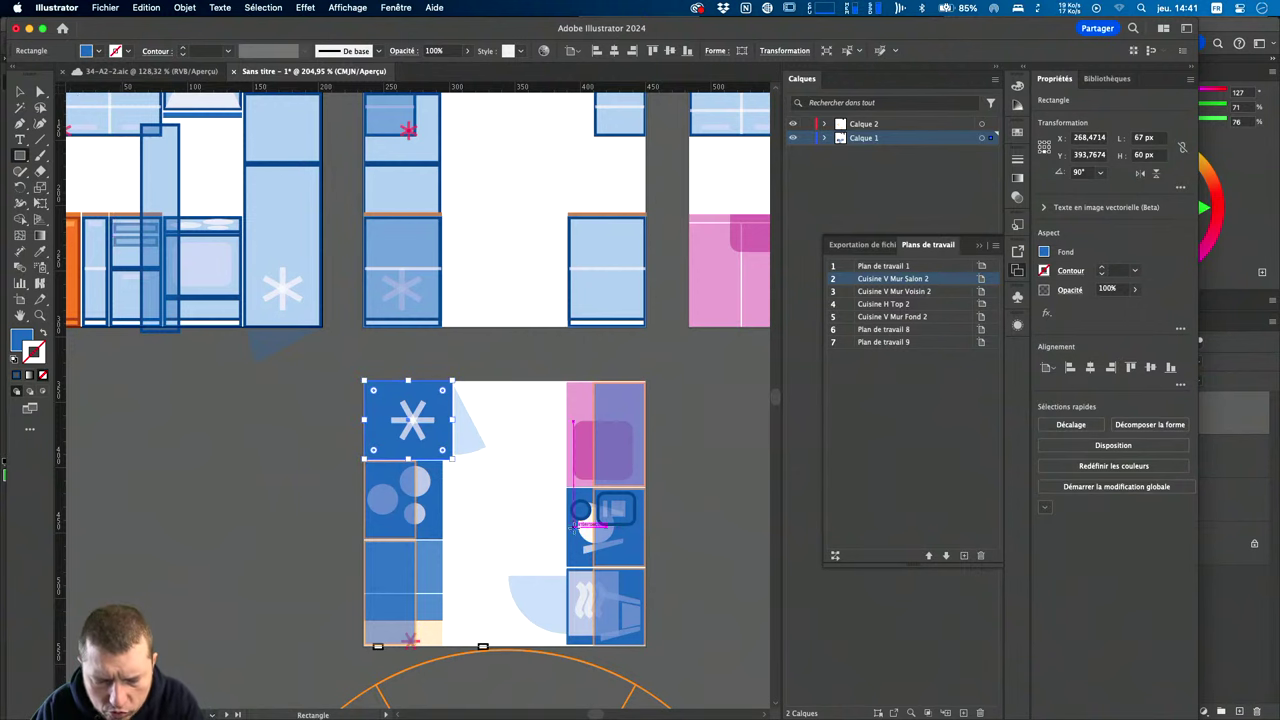
{"action": "key", "text": "v"}
{"action": "left_click", "coordinate": [483, 511]}
{"action": "left_click", "coordinate": [428, 414]}
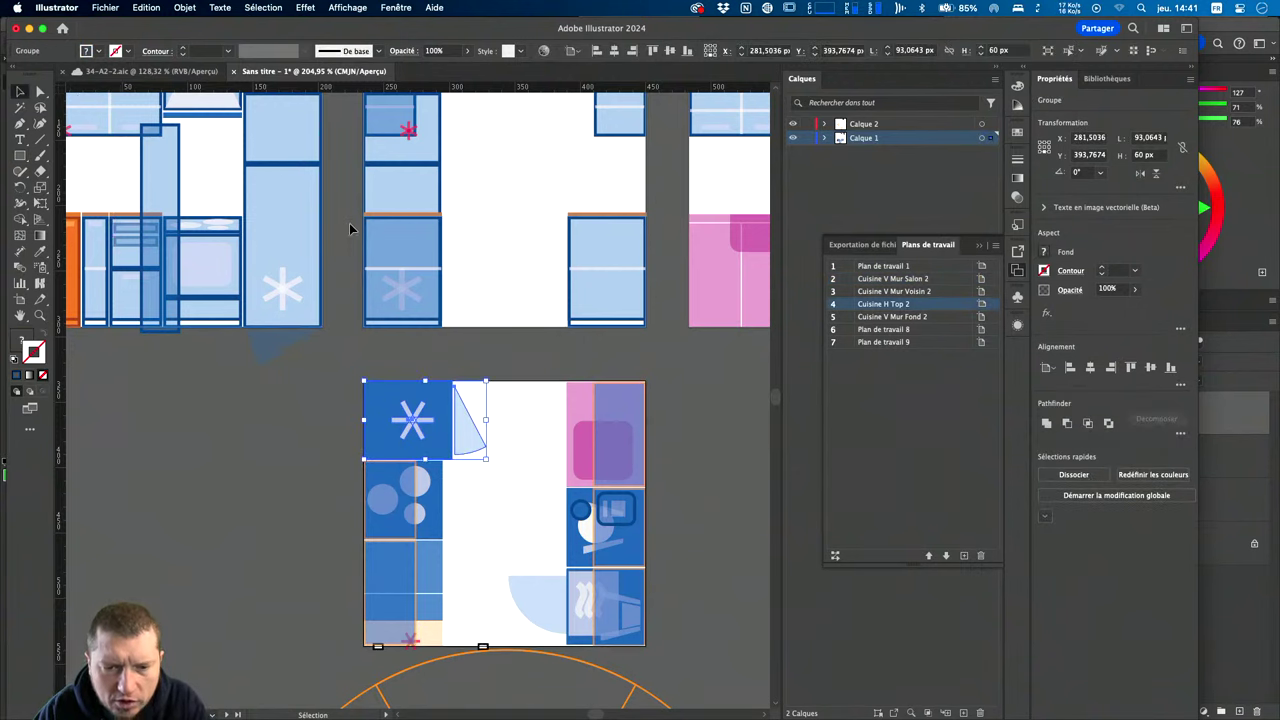
{"action": "double_click", "coordinate": [65, 92]}
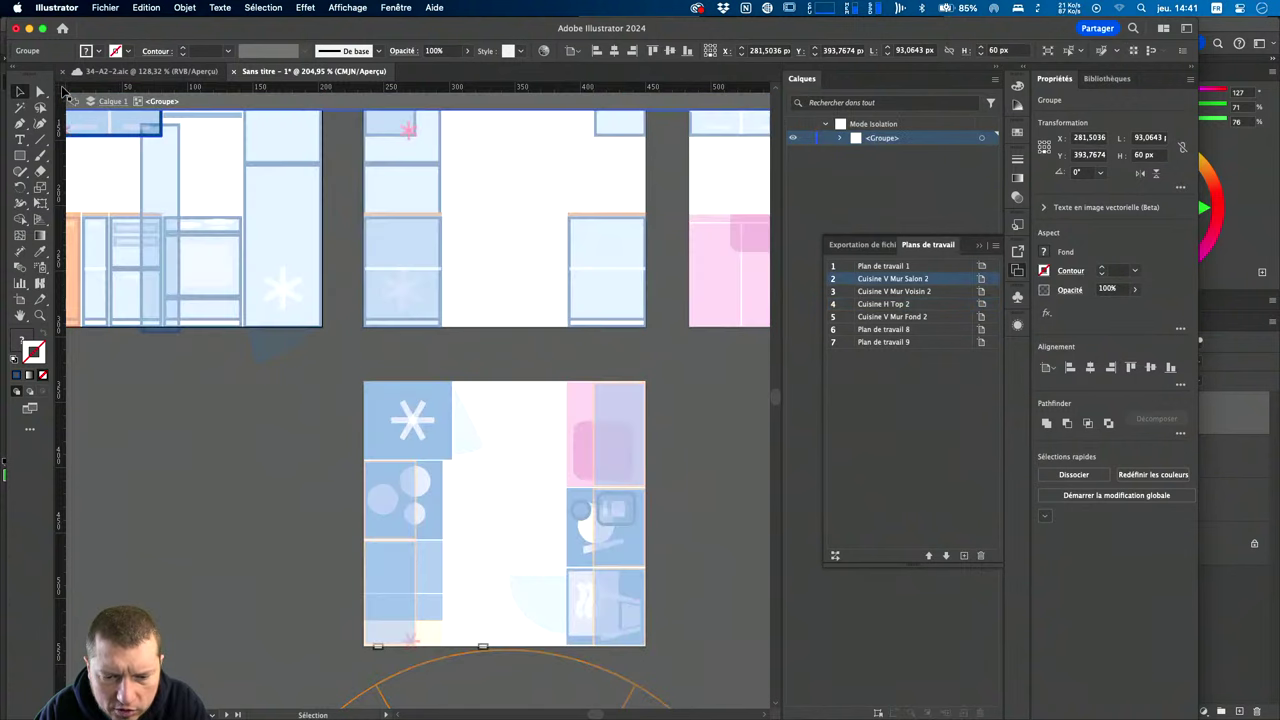
{"action": "key", "text": "Escape"}
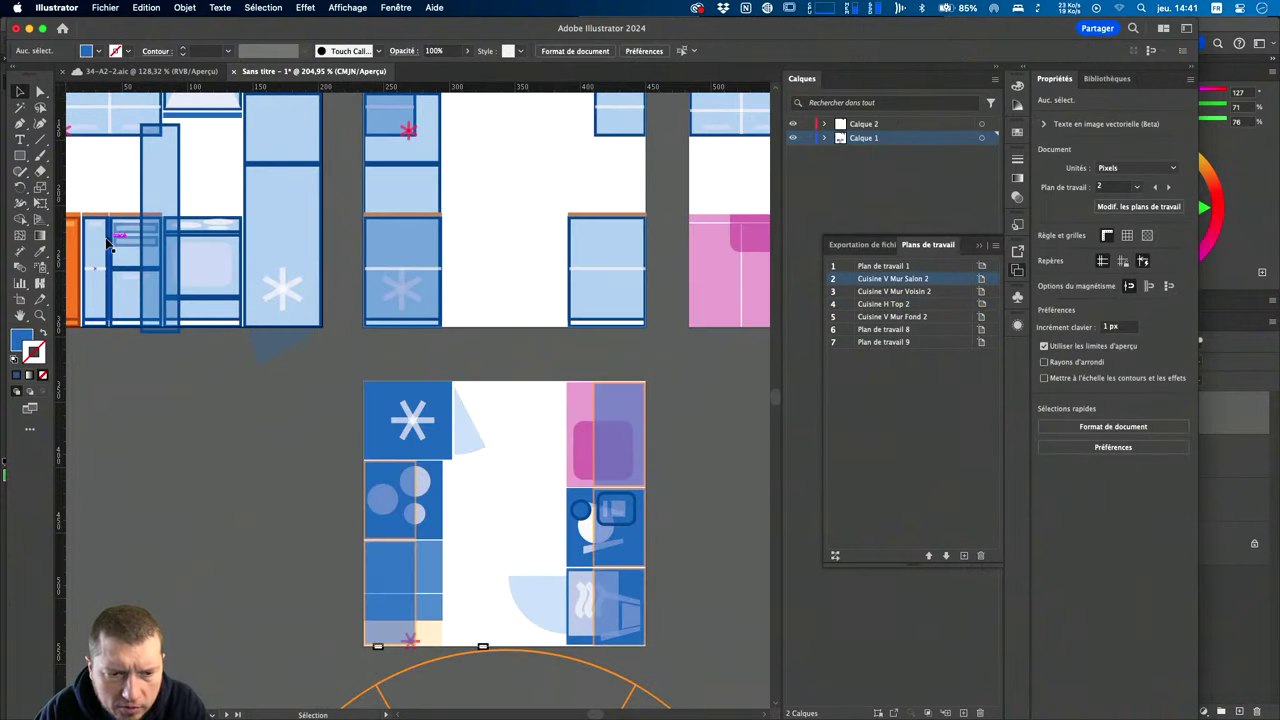
Make the Cuisine H Top 2 artboard active and reset the ruler origin to its corner.
{"action": "scroll", "coordinate": [106, 240], "scroll_direction": "up", "scroll_amount": 2}
{"action": "scroll", "coordinate": [106, 240], "scroll_direction": "left", "scroll_amount": 2}
{"action": "scroll", "coordinate": [107, 243], "scroll_direction": "up", "scroll_amount": 2}
{"action": "scroll", "coordinate": [107, 243], "scroll_direction": "left", "scroll_amount": 1}
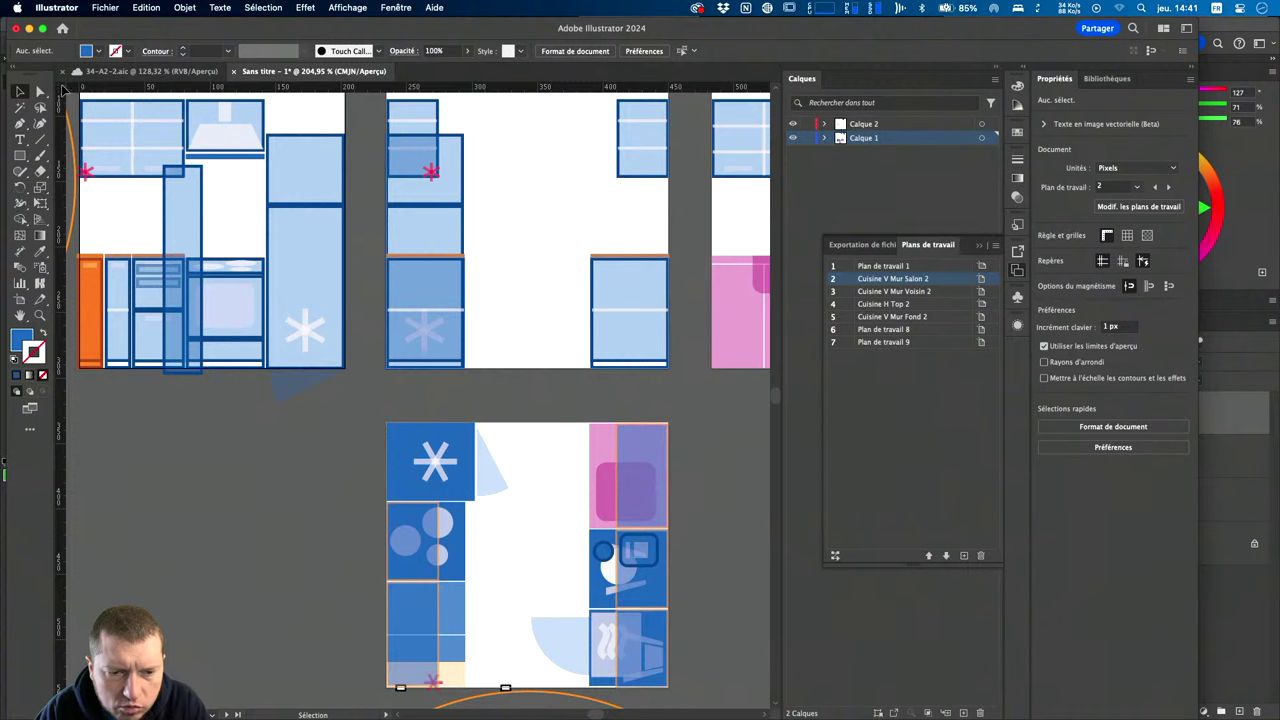
{"action": "left_click", "coordinate": [420, 460]}
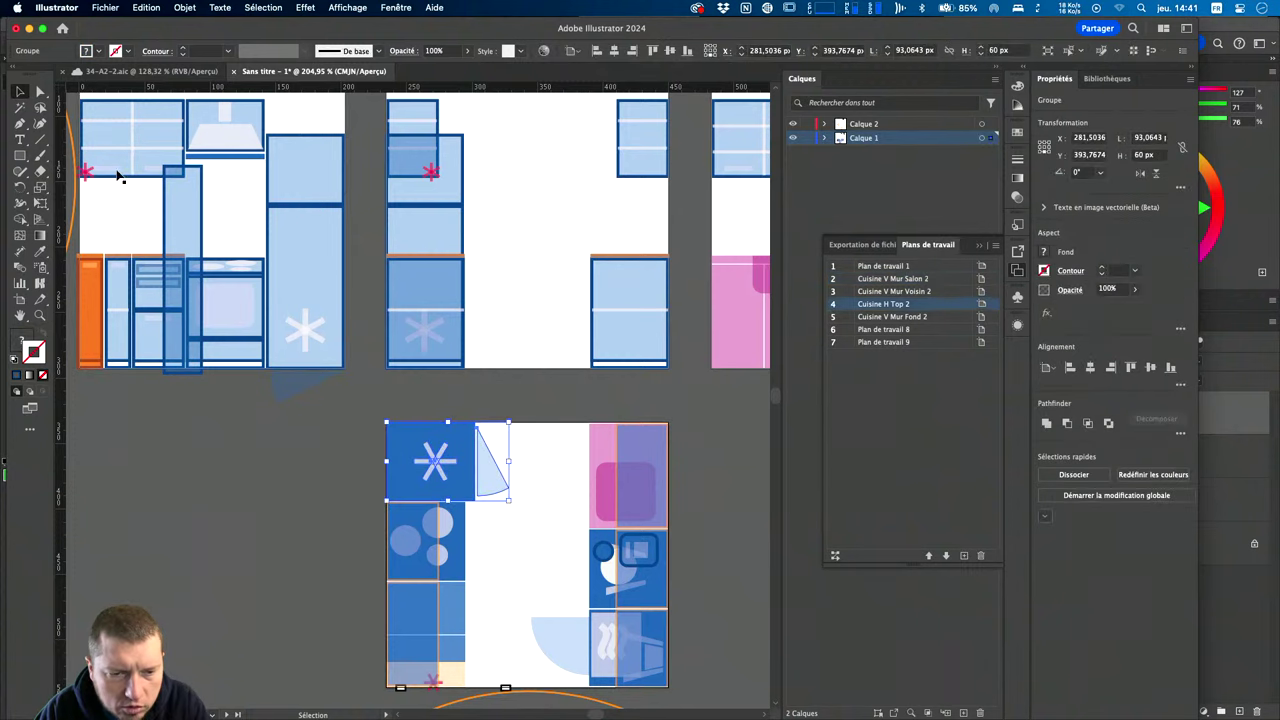
{"action": "double_click", "coordinate": [61, 90]}
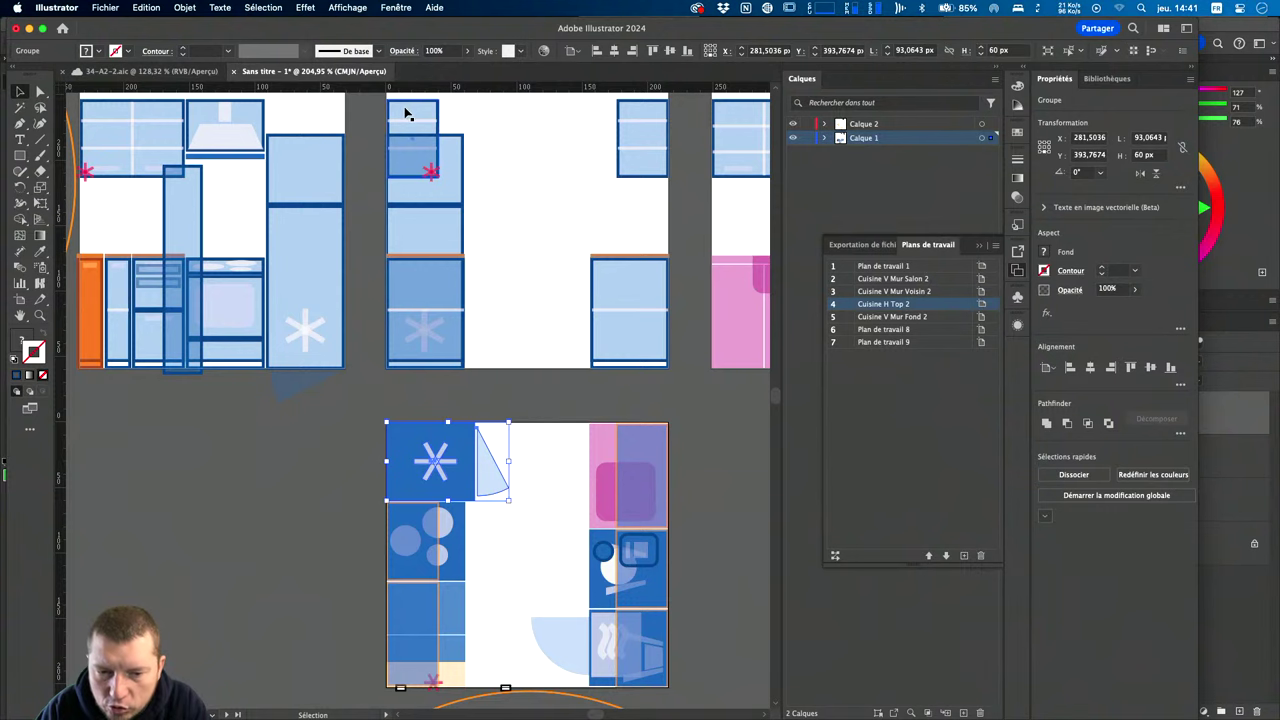
{"action": "scroll", "coordinate": [300, 440], "scroll_direction": "down", "scroll_amount": 6}
{"action": "scroll", "coordinate": [300, 440], "scroll_direction": "right", "scroll_amount": 5}
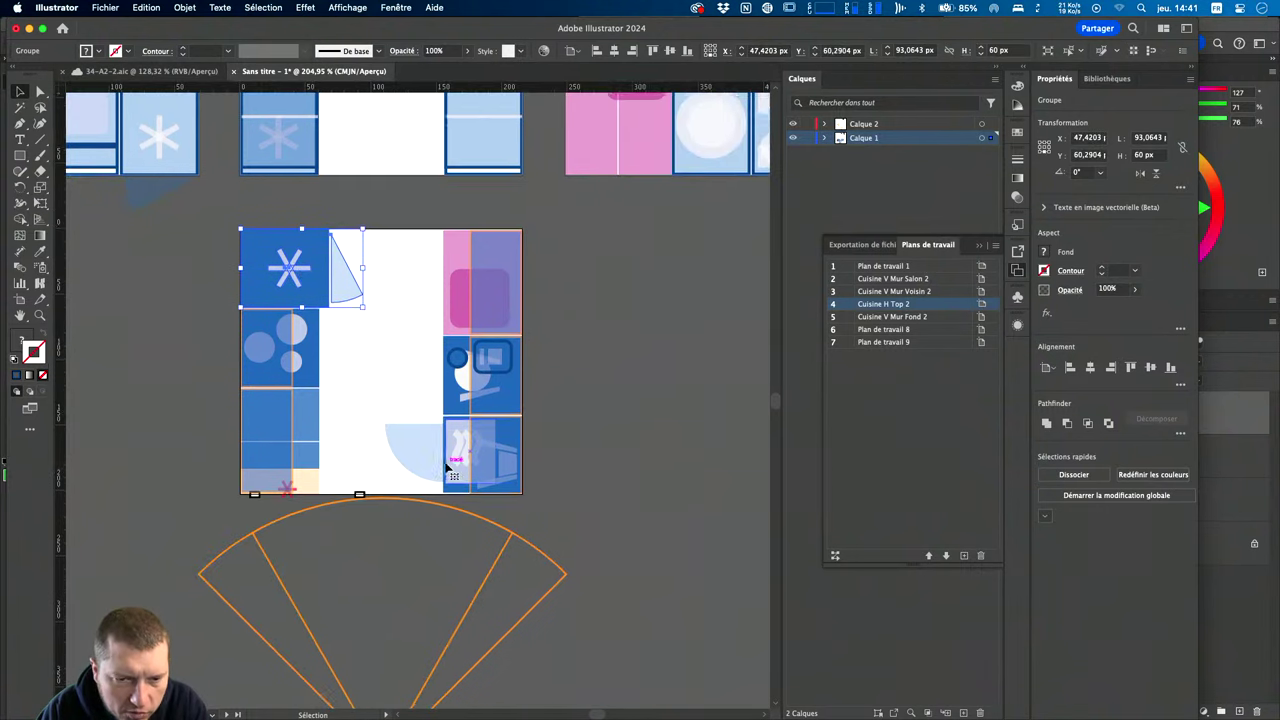
{"action": "scroll", "coordinate": [370, 450], "scroll_direction": "down", "scroll_amount": 3}
{"action": "scroll", "coordinate": [370, 450], "scroll_direction": "right", "scroll_amount": 3}
{"action": "scroll", "coordinate": [420, 460], "scroll_direction": "down", "scroll_amount": 2}
{"action": "scroll", "coordinate": [420, 460], "scroll_direction": "right", "scroll_amount": 2}
{"action": "scroll", "coordinate": [445, 465], "scroll_direction": "down", "scroll_amount": 1}
{"action": "scroll", "coordinate": [445, 465], "scroll_direction": "right", "scroll_amount": 1}
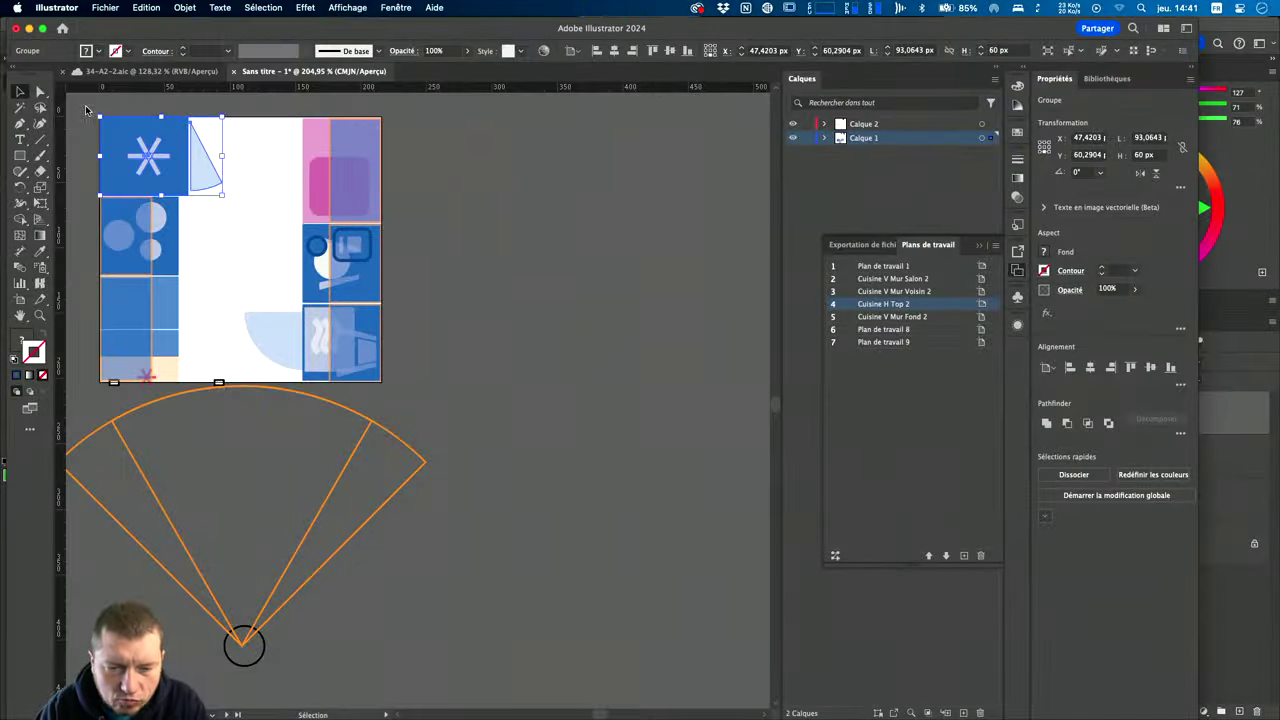
{"action": "scroll", "coordinate": [168, 157], "scroll_direction": "up", "scroll_amount": 5}
{"action": "scroll", "coordinate": [168, 157], "scroll_direction": "left", "scroll_amount": 8}
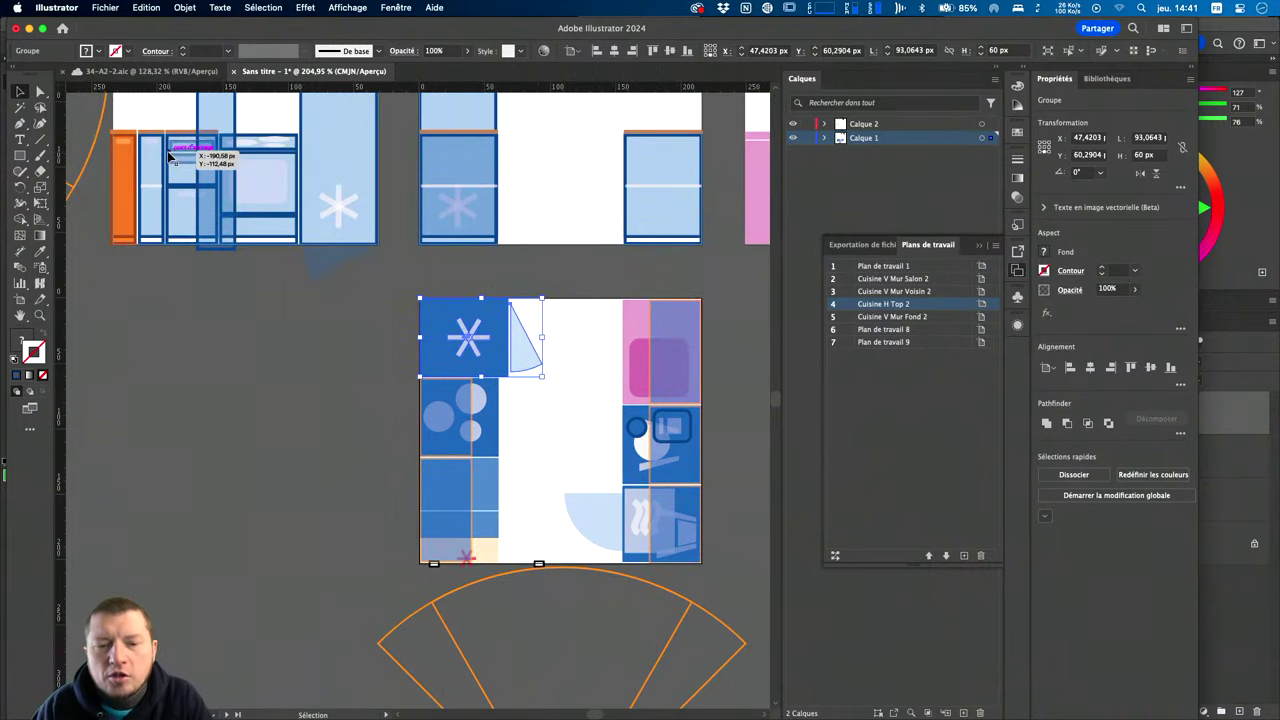
{"action": "scroll", "coordinate": [168, 157], "scroll_direction": "up", "scroll_amount": 5}
{"action": "scroll", "coordinate": [168, 157], "scroll_direction": "left", "scroll_amount": 3}
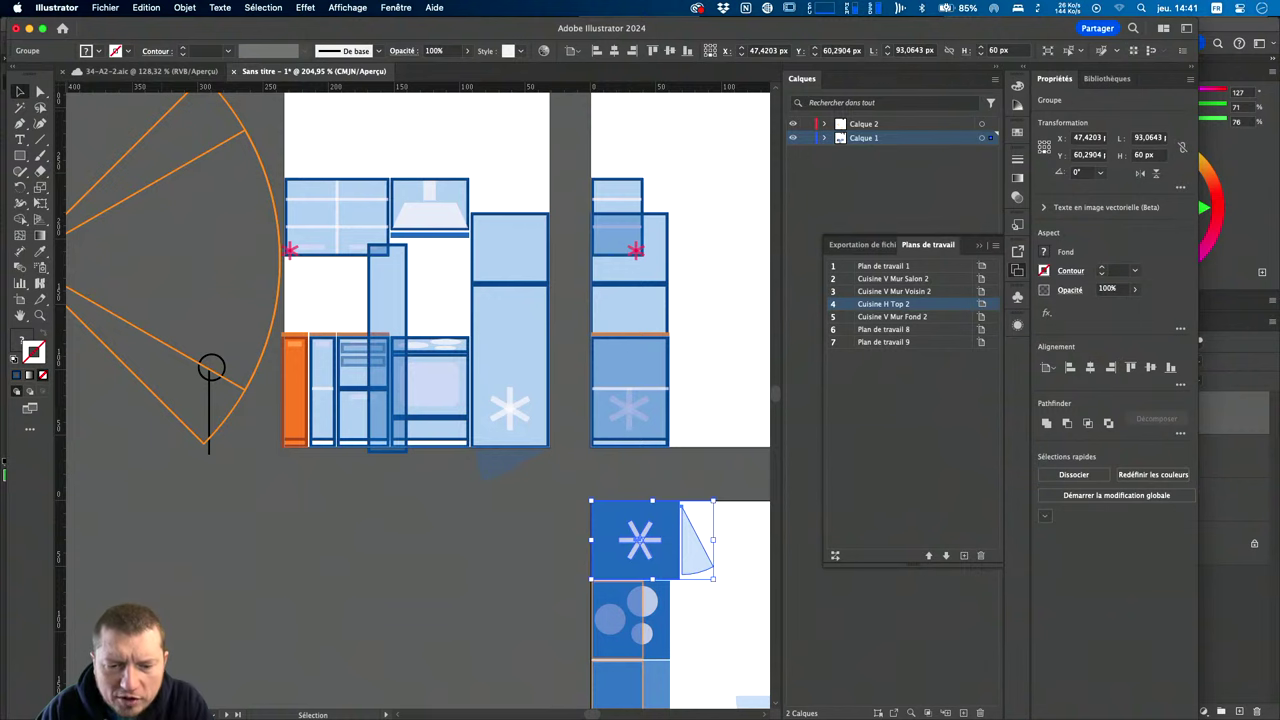
Select the orange tall cabinet and set the ruler origin at the Salon 2 elevation's floor line.
{"action": "left_click", "coordinate": [315, 311]}
{"action": "scroll", "coordinate": [278, 363], "scroll_direction": "up", "scroll_amount": 3}
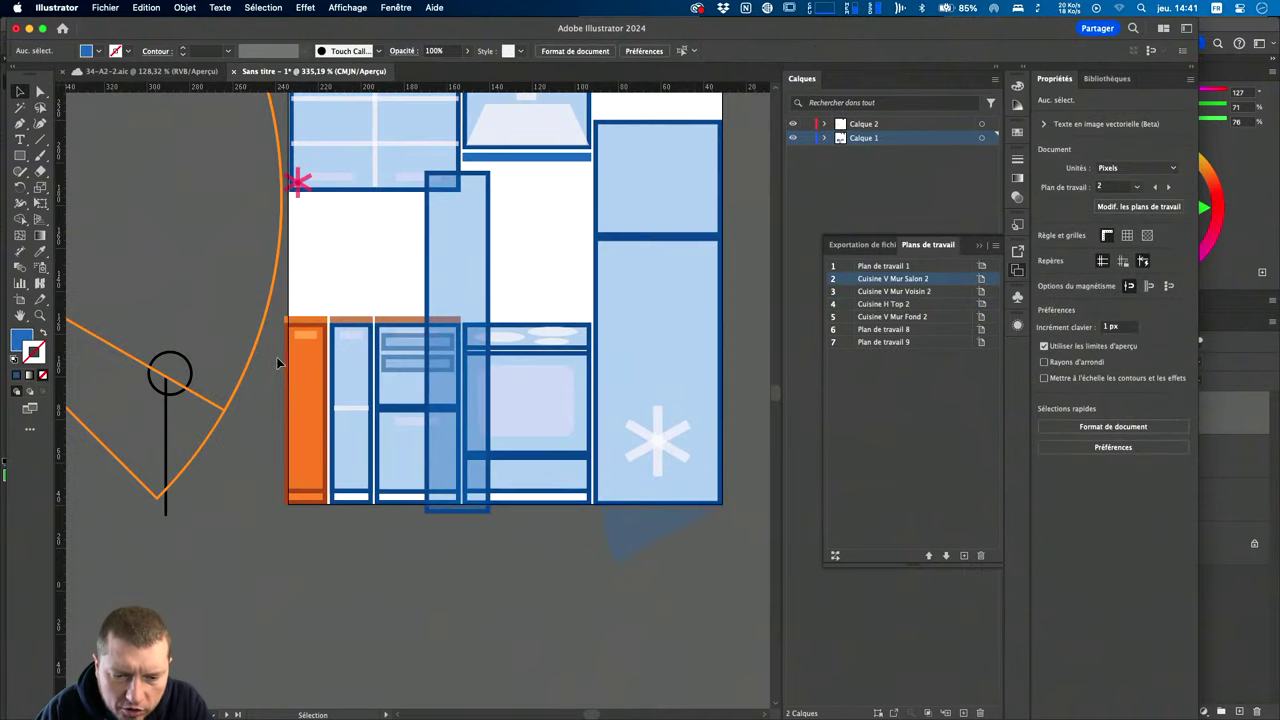
{"action": "left_click", "coordinate": [320, 415]}
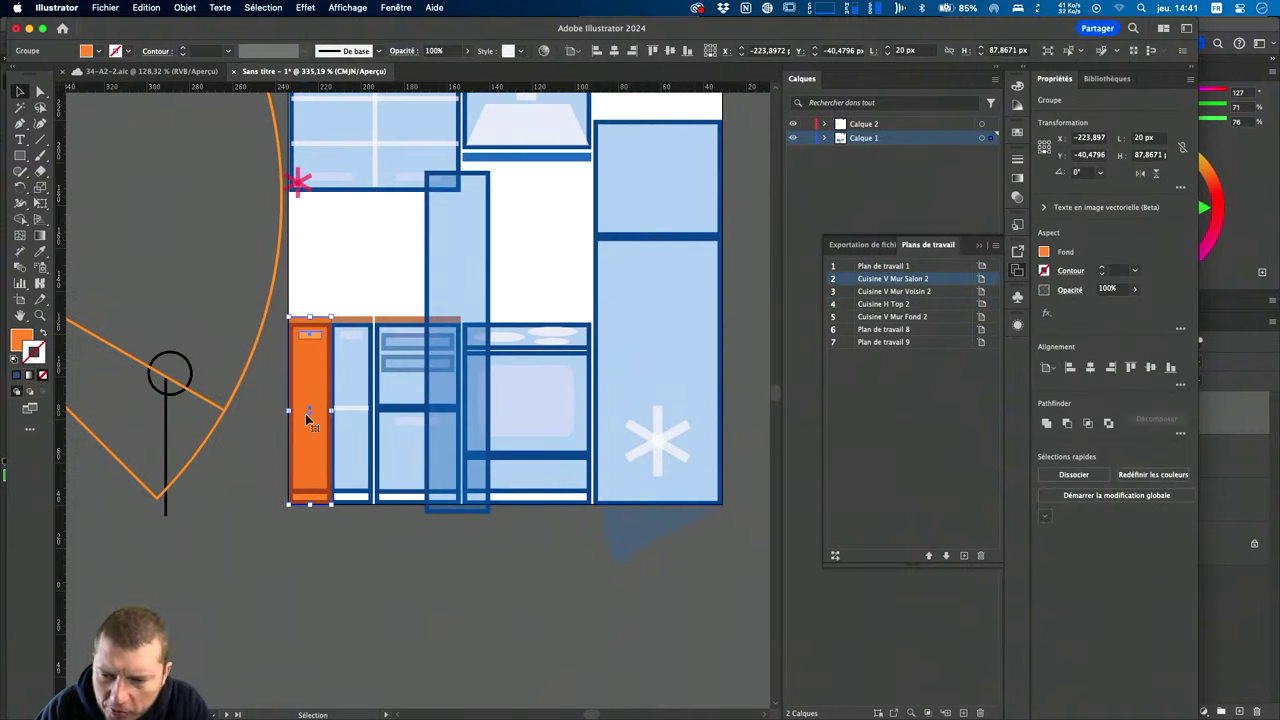
{"action": "scroll", "coordinate": [425, 238], "scroll_direction": "up", "scroll_amount": 3}
{"action": "scroll", "coordinate": [400, 210], "scroll_direction": "up", "scroll_amount": 2}
{"action": "scroll", "coordinate": [360, 155], "scroll_direction": "up", "scroll_amount": 1}
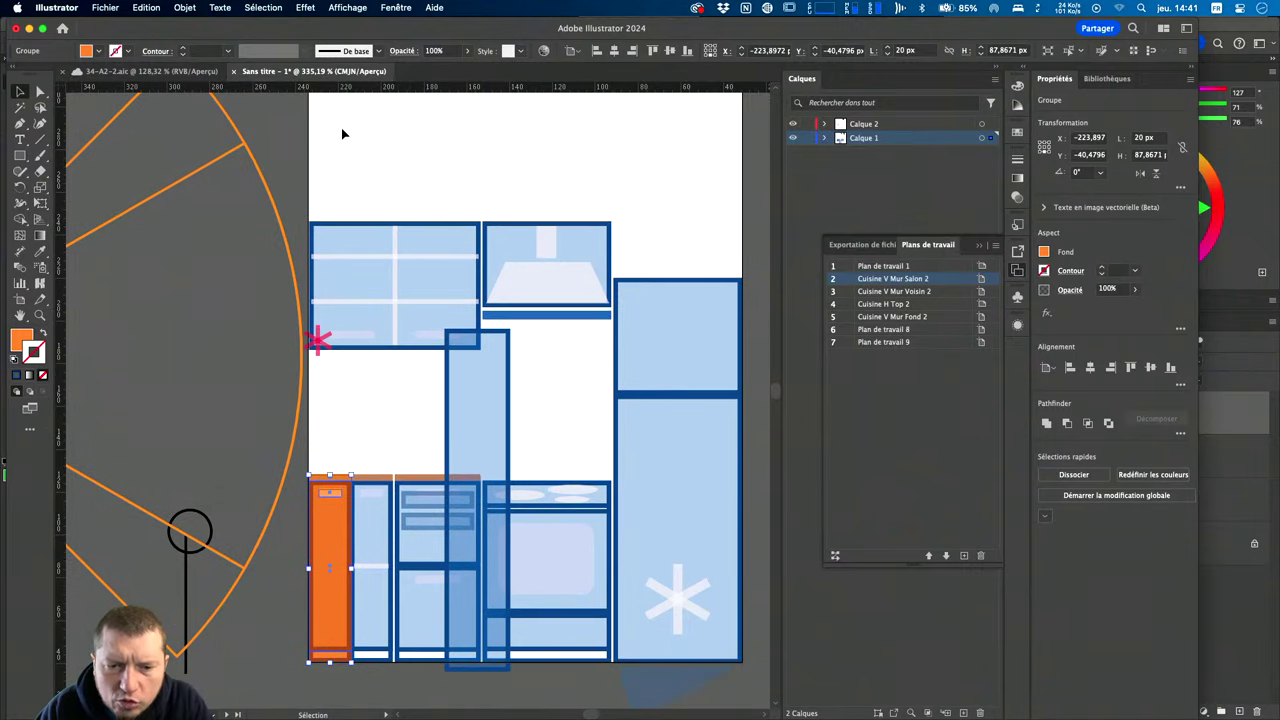
{"action": "scroll", "coordinate": [340, 125], "scroll_direction": "up", "scroll_amount": 2}
{"action": "scroll", "coordinate": [335, 115], "scroll_direction": "up", "scroll_amount": 2}
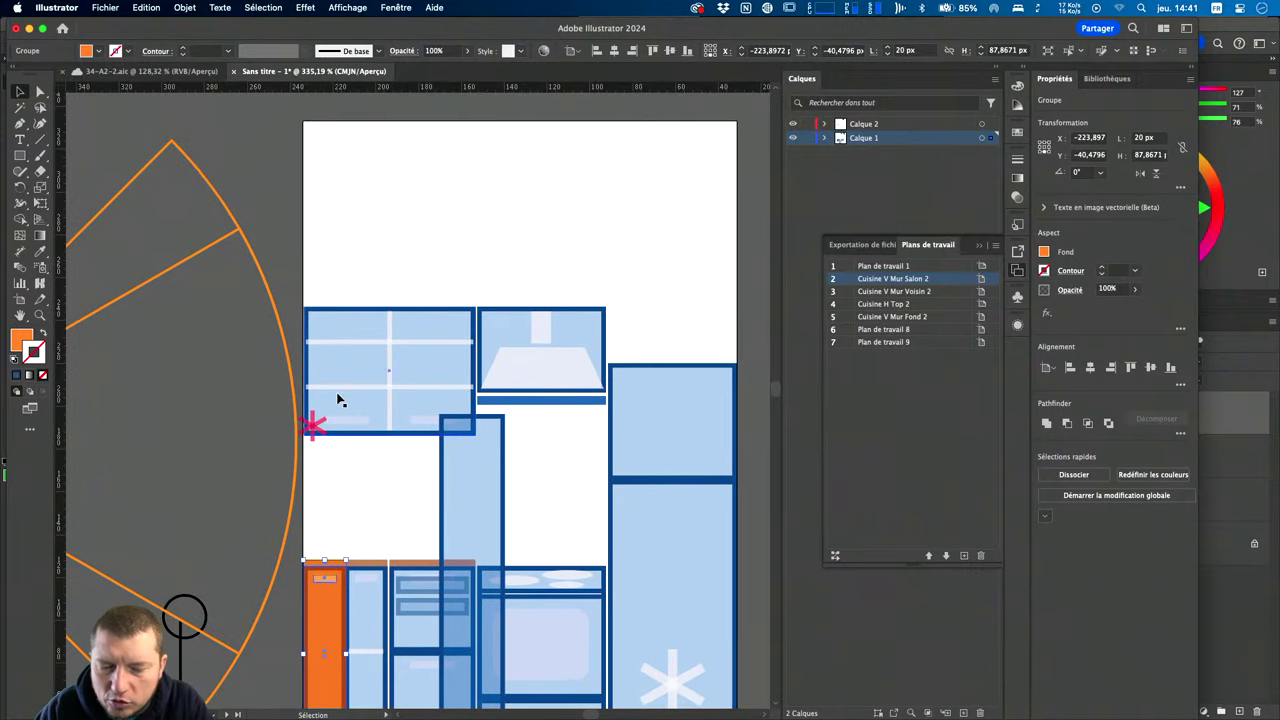
{"action": "scroll", "coordinate": [338, 400], "scroll_direction": "down", "scroll_amount": 5}
{"action": "left_click_drag", "start_coordinate": [334, 484], "coordinate": [334, 484]}
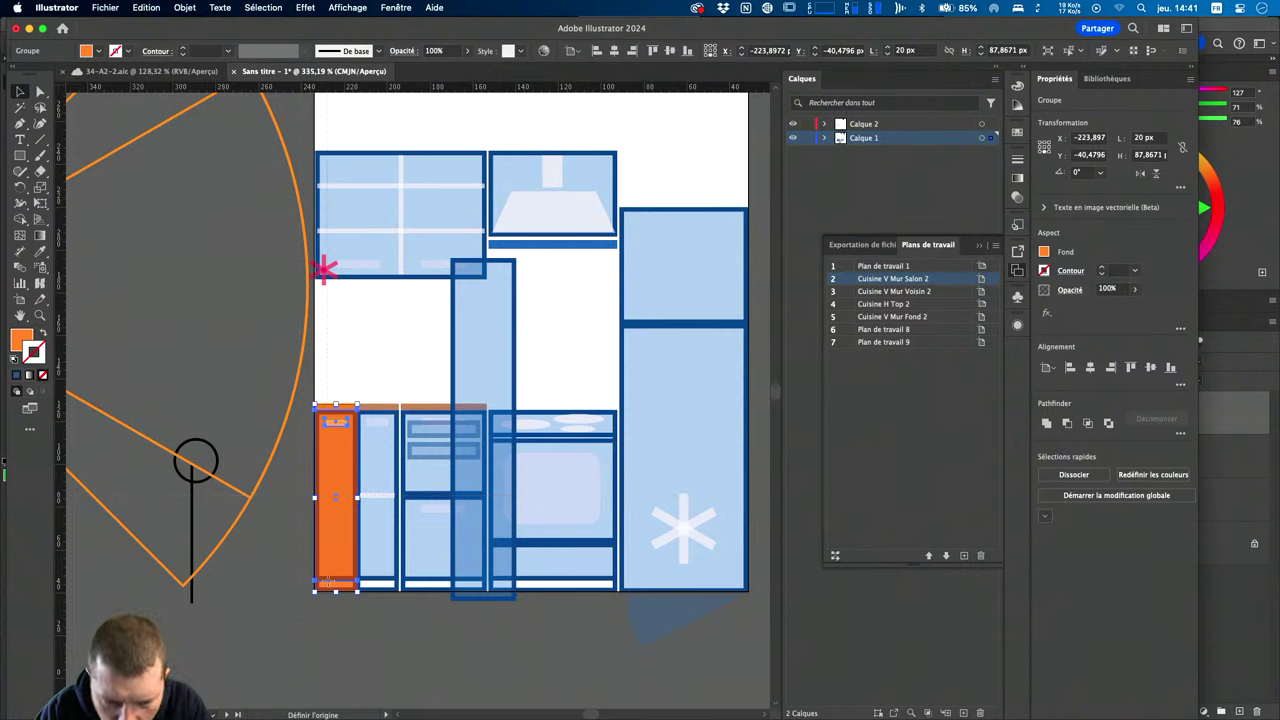
{"action": "left_click_drag", "start_coordinate": [316, 593], "coordinate": [316, 593]}
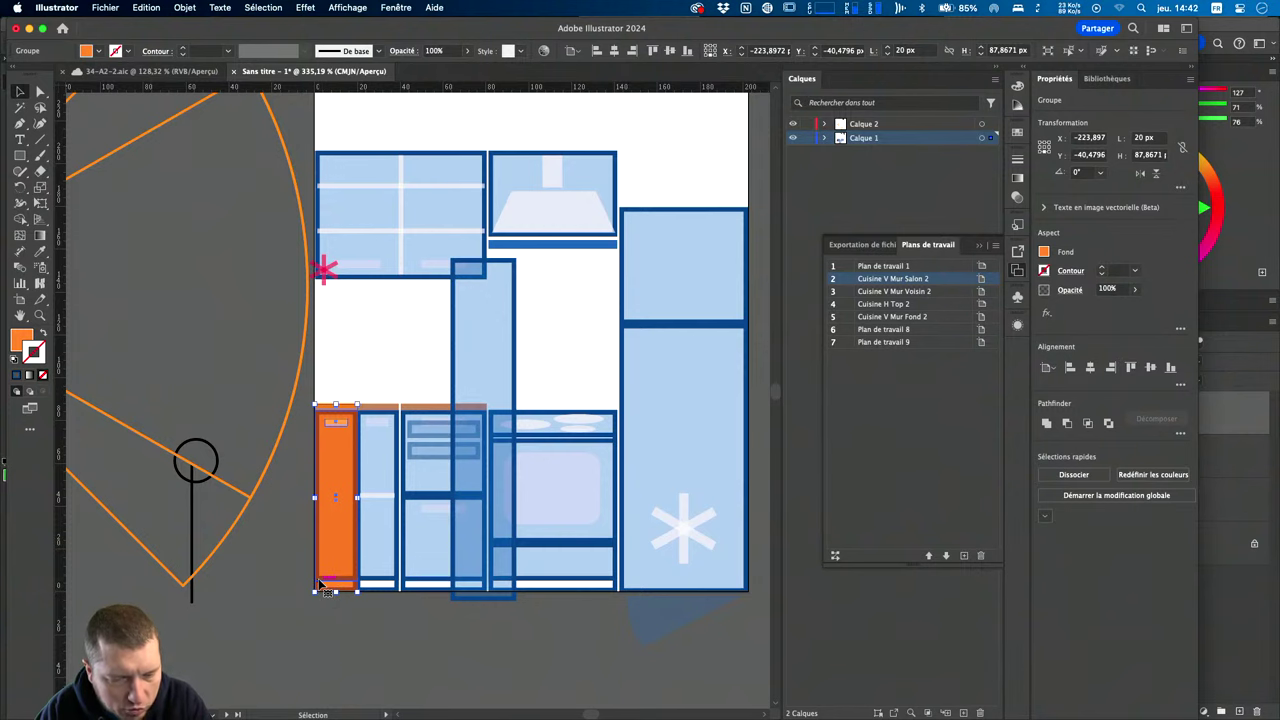
Move the tall blue 160 px column left, off the Salon 2 elevation.
{"action": "scroll", "coordinate": [306, 608], "scroll_direction": "left", "scroll_amount": 2}
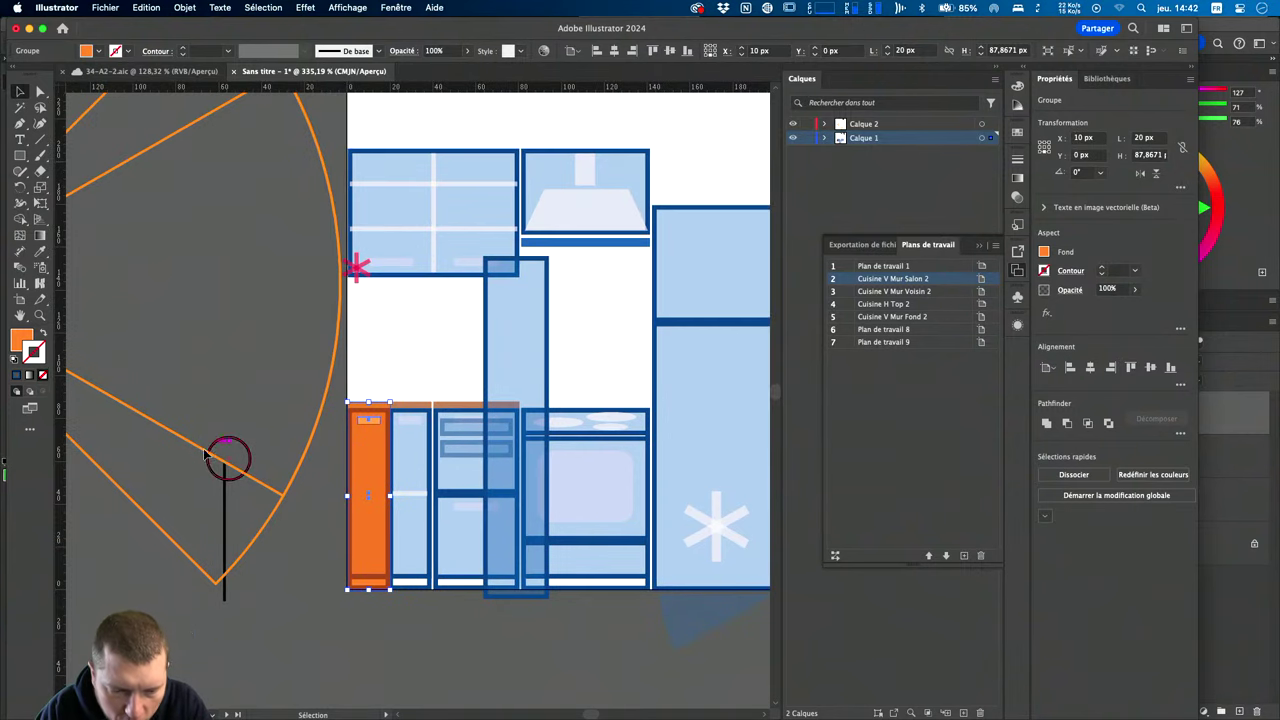
{"action": "scroll", "coordinate": [160, 595], "scroll_direction": "left", "scroll_amount": 5}
{"action": "scroll", "coordinate": [160, 595], "scroll_direction": "right", "scroll_amount": 3}
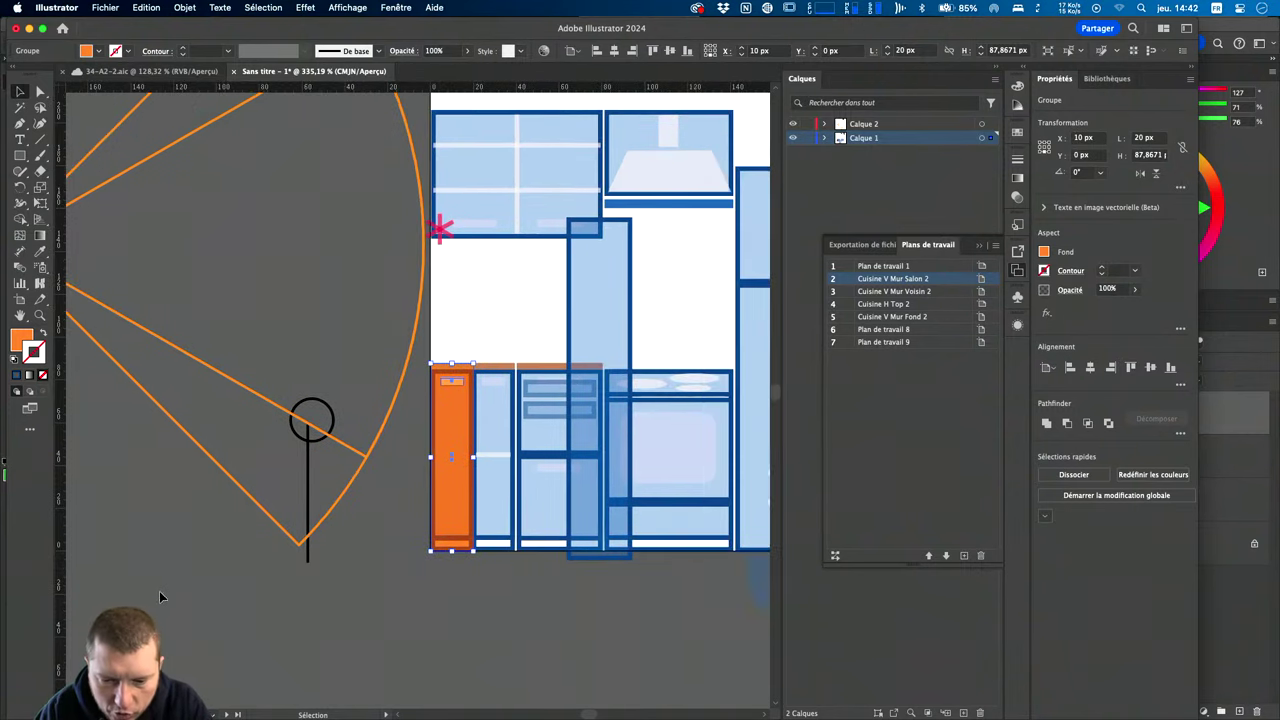
{"action": "left_click_drag", "start_coordinate": [612, 318], "coordinate": [399, 299]}
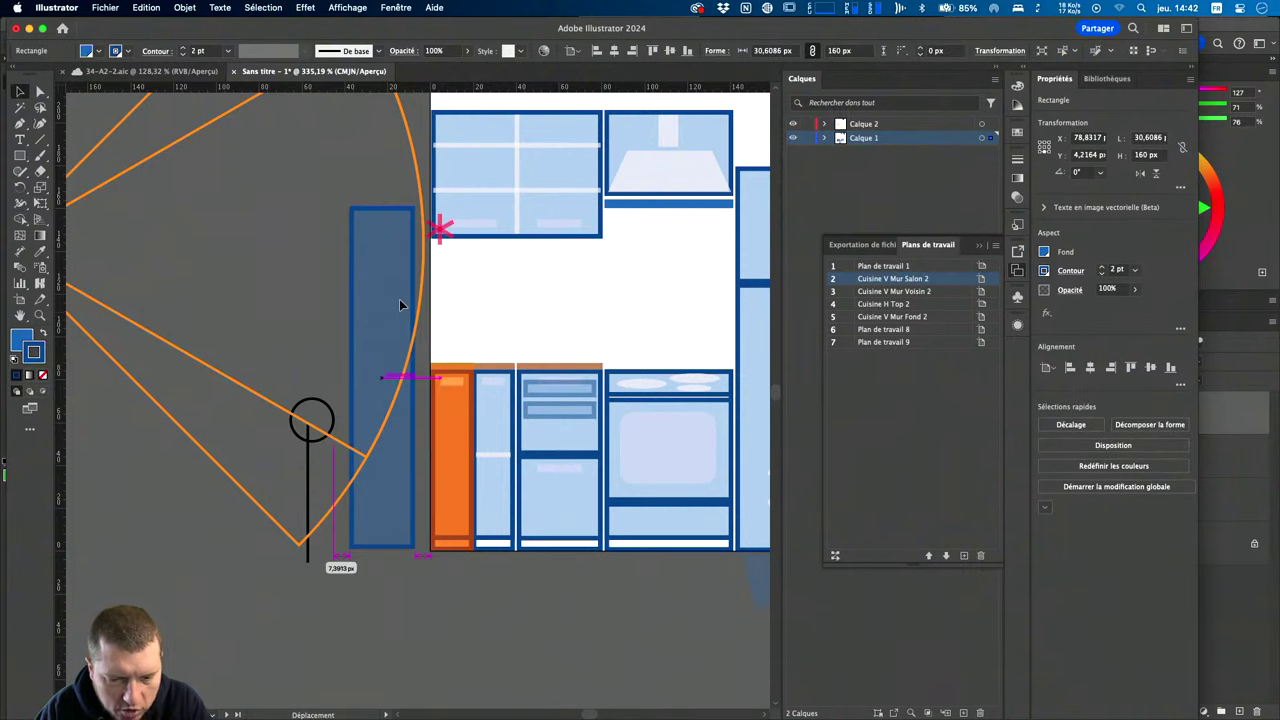
Set the blue column's vertical position to 0 px.
{"action": "left_click", "coordinate": [1087, 155]}
{"action": "type", "text": "0"}
{"action": "key", "text": "Return"}
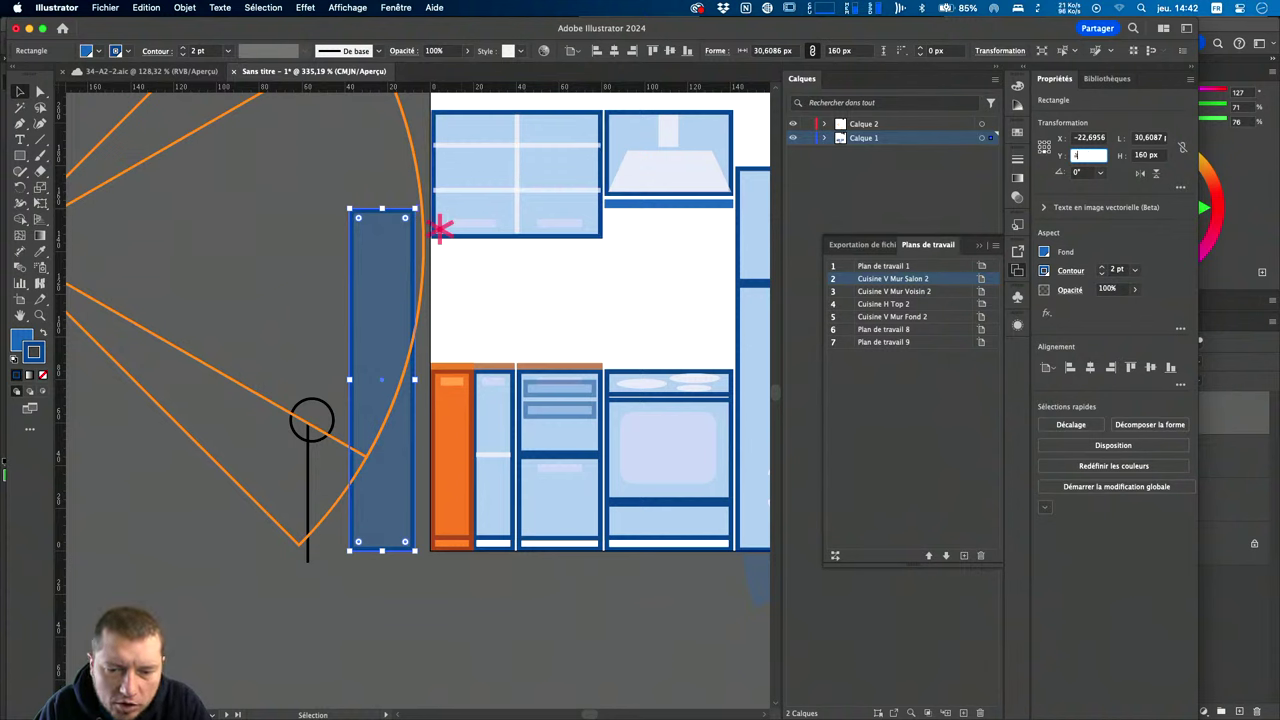
{"action": "left_click", "coordinate": [346, 205]}
Round the blue column's two top corners into a semicircle.
{"action": "left_click", "coordinate": [350, 208]}
{"action": "key", "text": "a"}
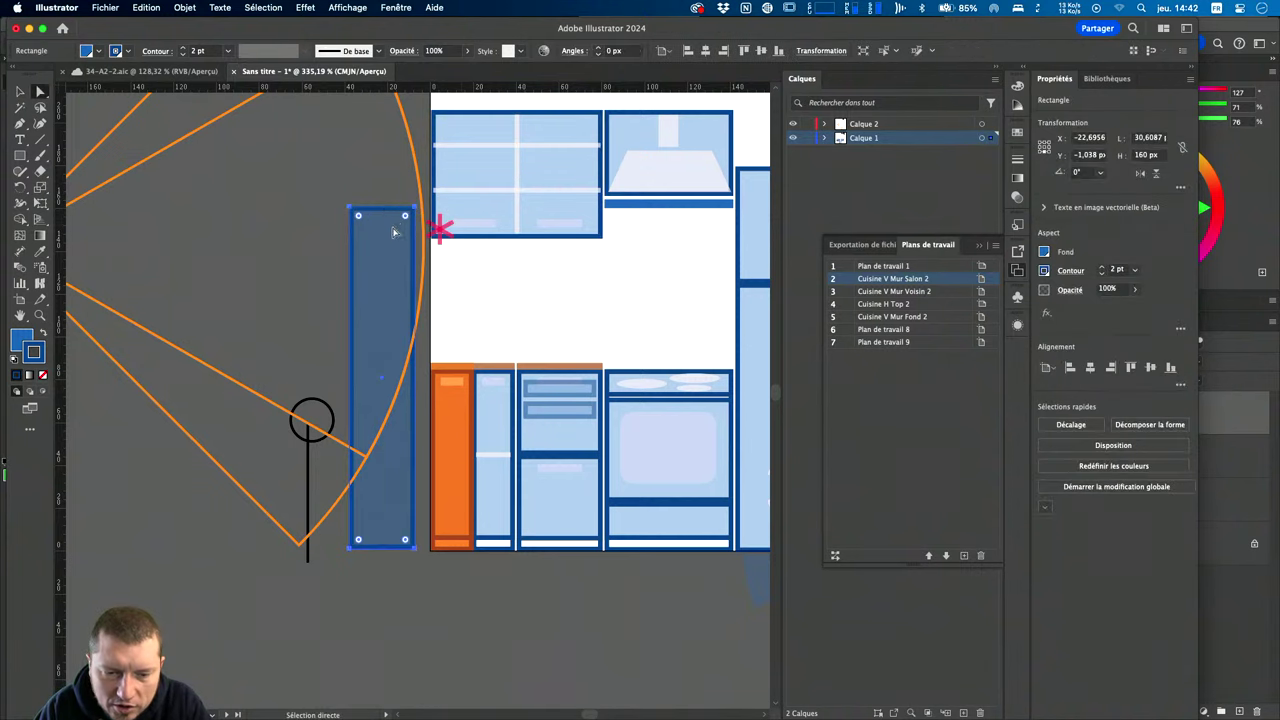
{"action": "left_click", "coordinate": [360, 171]}
{"action": "left_click", "coordinate": [354, 233]}
{"action": "left_click", "coordinate": [352, 228]}
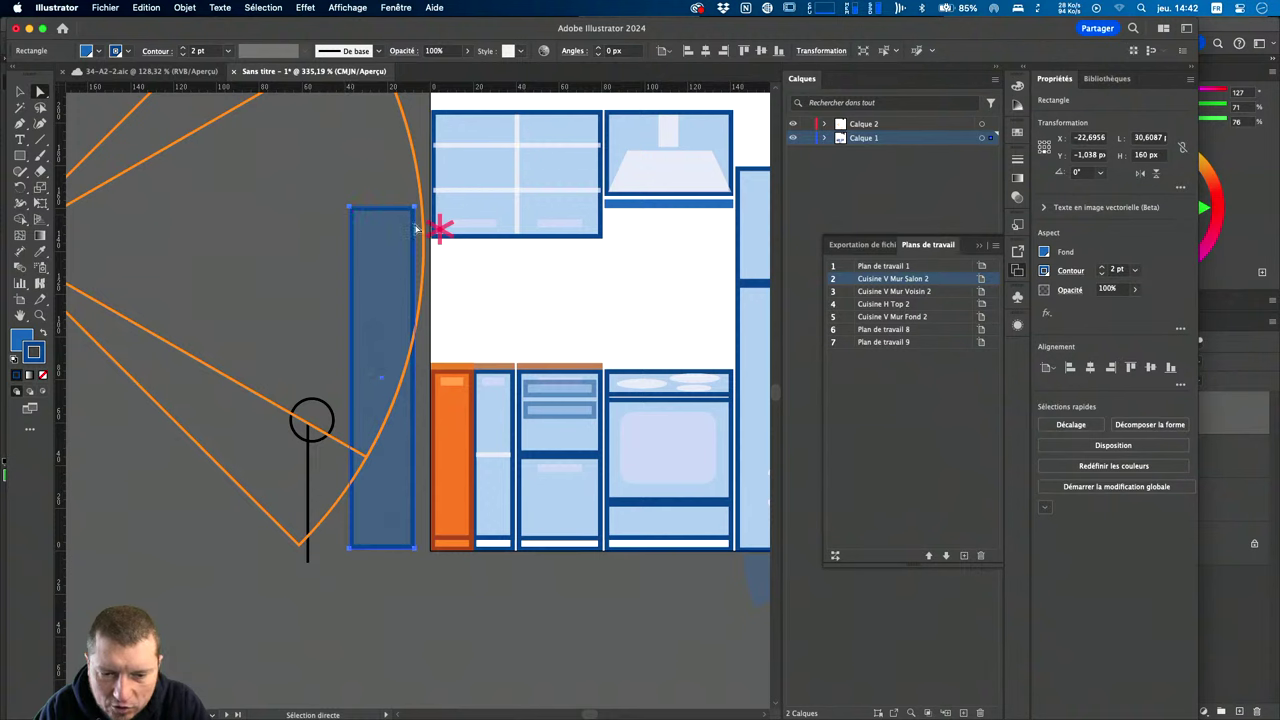
{"action": "left_click", "coordinate": [409, 225]}
{"action": "left_click_drag", "start_coordinate": [407, 222], "coordinate": [338, 284]}
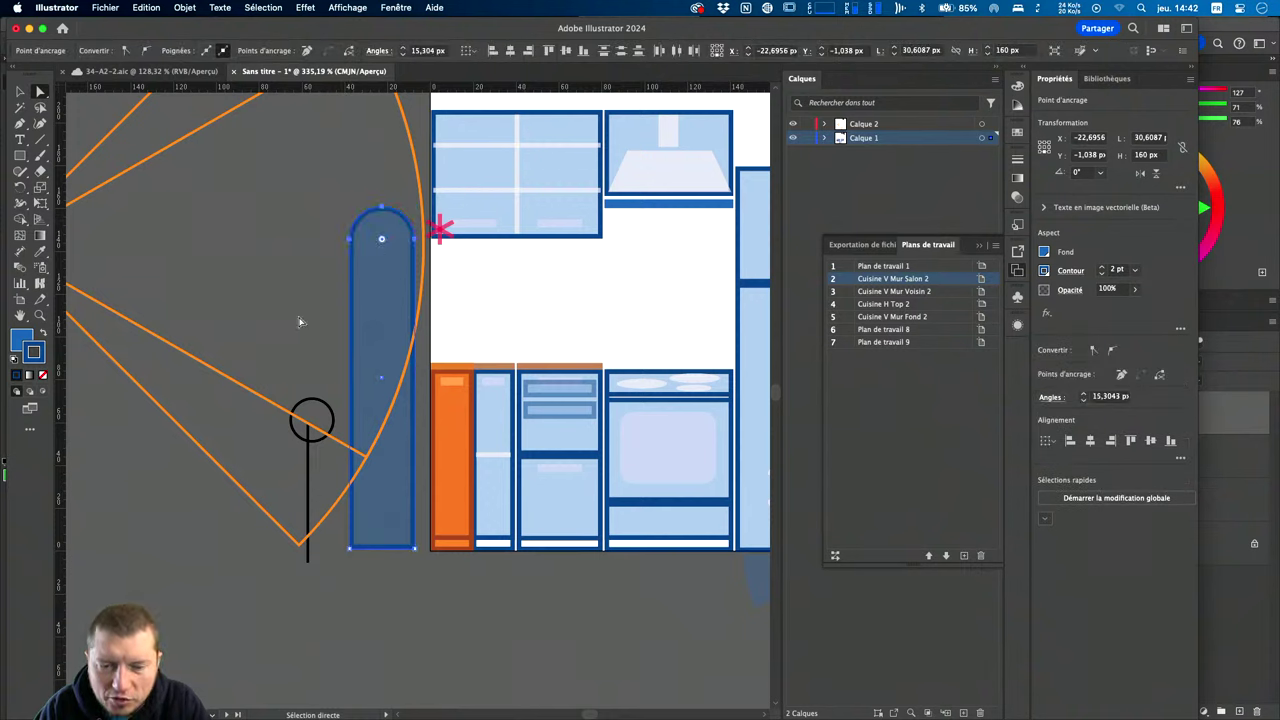
{"action": "left_click", "coordinate": [286, 271]}
{"action": "left_click", "coordinate": [384, 283]}
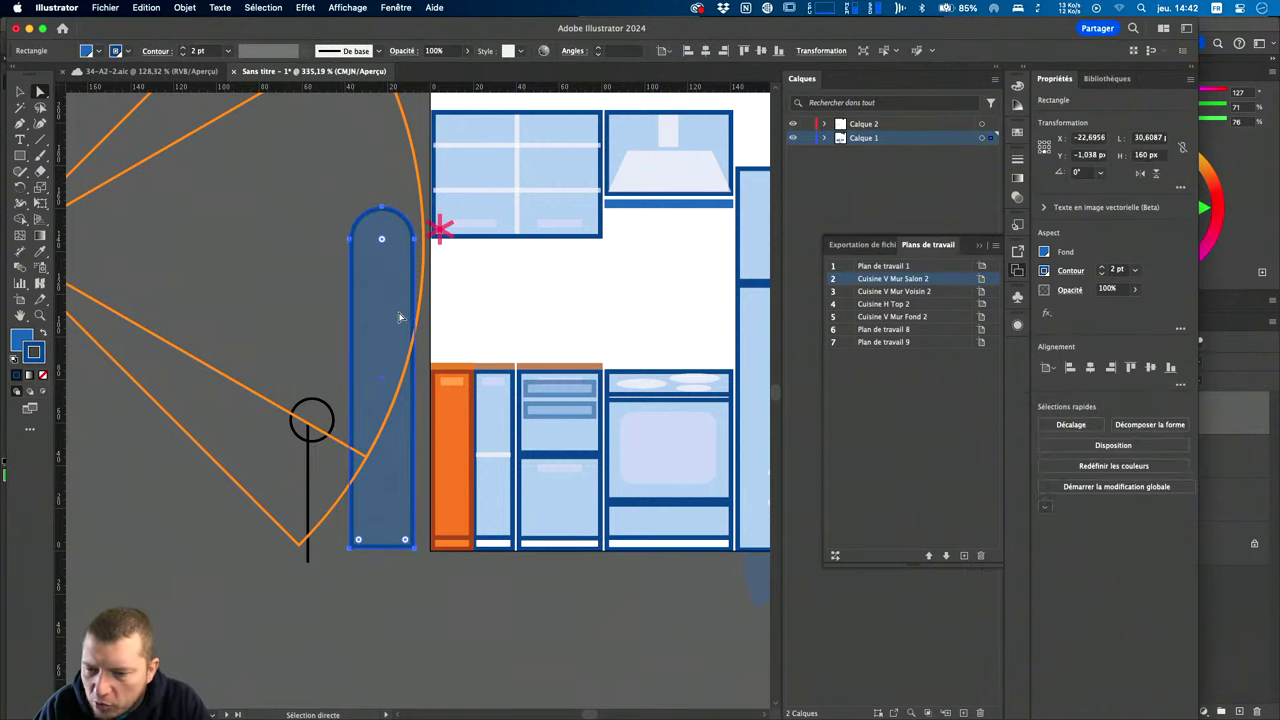
{"action": "key", "text": "v"}
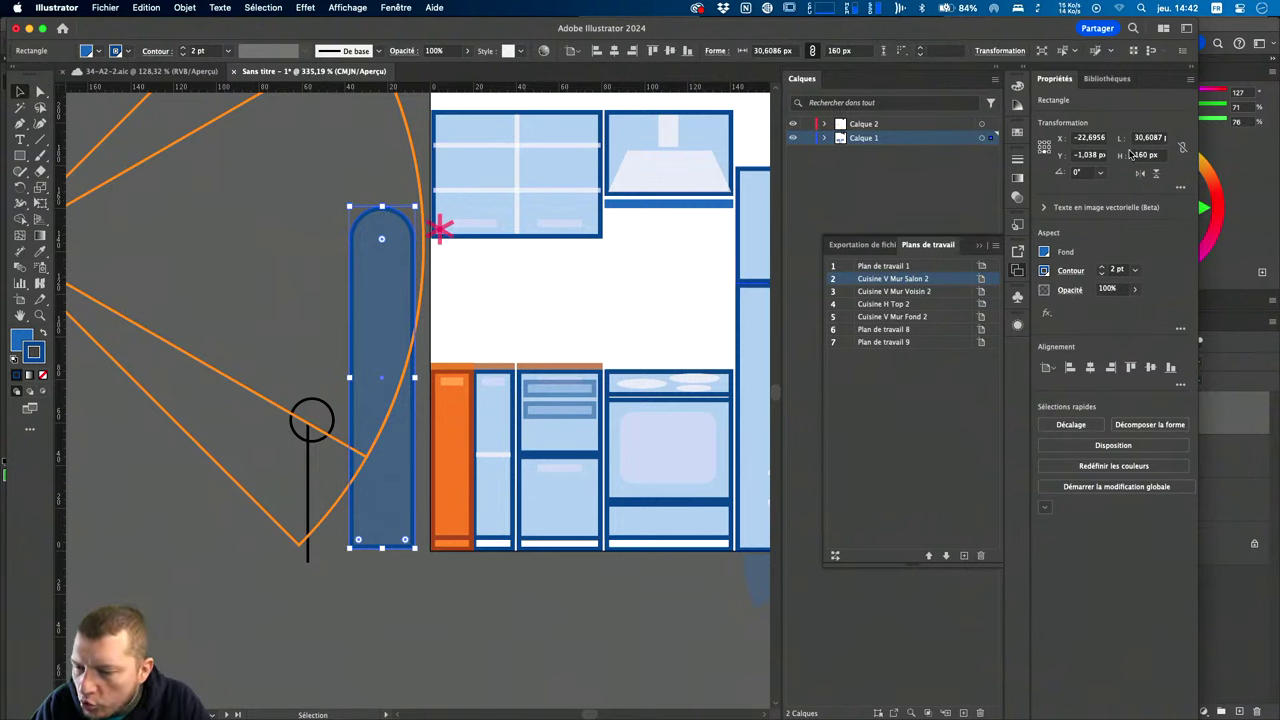
Set the rounded column to Y 0 px and move it left toward the viewer figure.
{"action": "type", "text": "-20"}
{"action": "key", "text": "Return"}
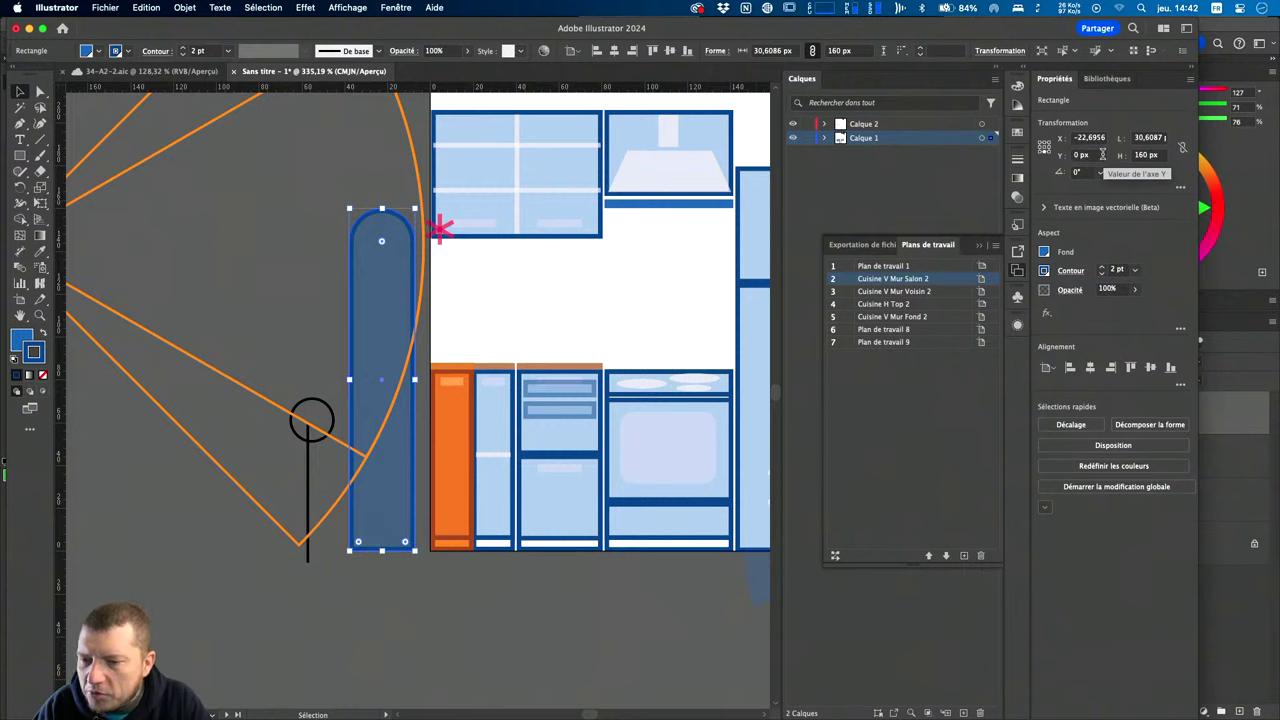
{"action": "left_click", "coordinate": [251, 267]}
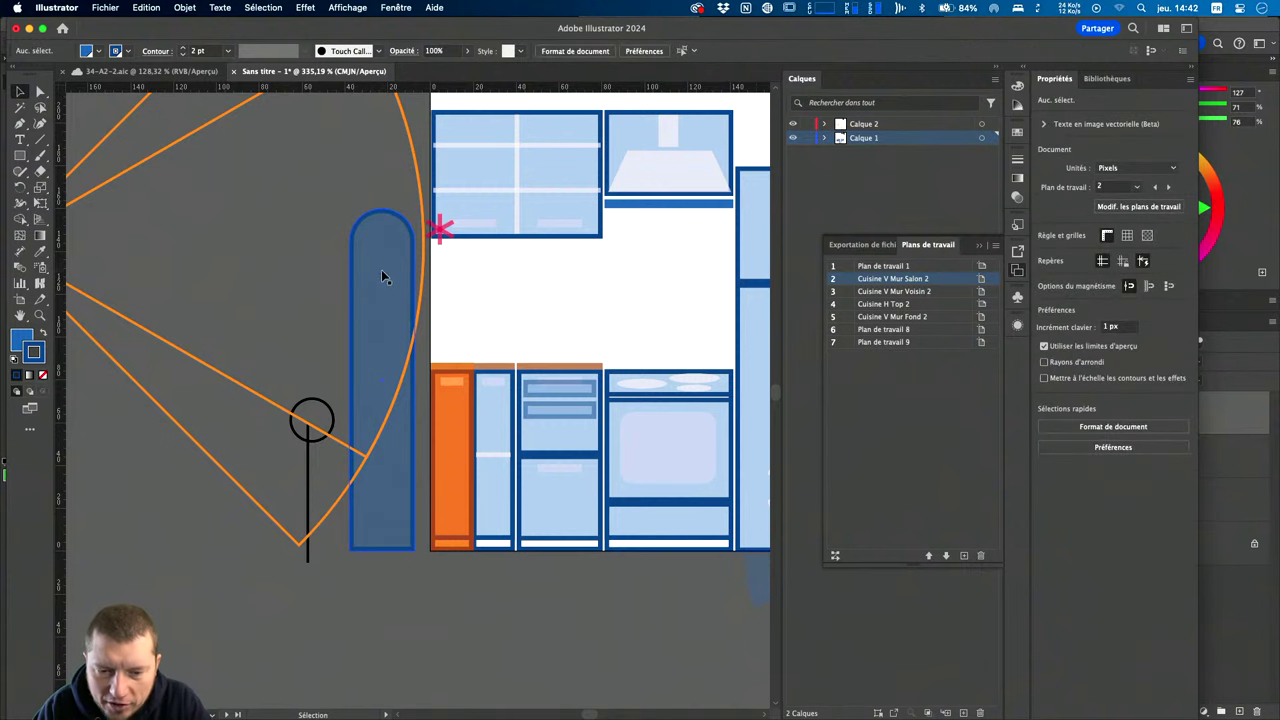
{"action": "left_click_drag", "start_coordinate": [381, 277], "coordinate": [145, 277]}
{"action": "scroll", "coordinate": [99, 228], "scroll_direction": "left", "scroll_amount": 5}
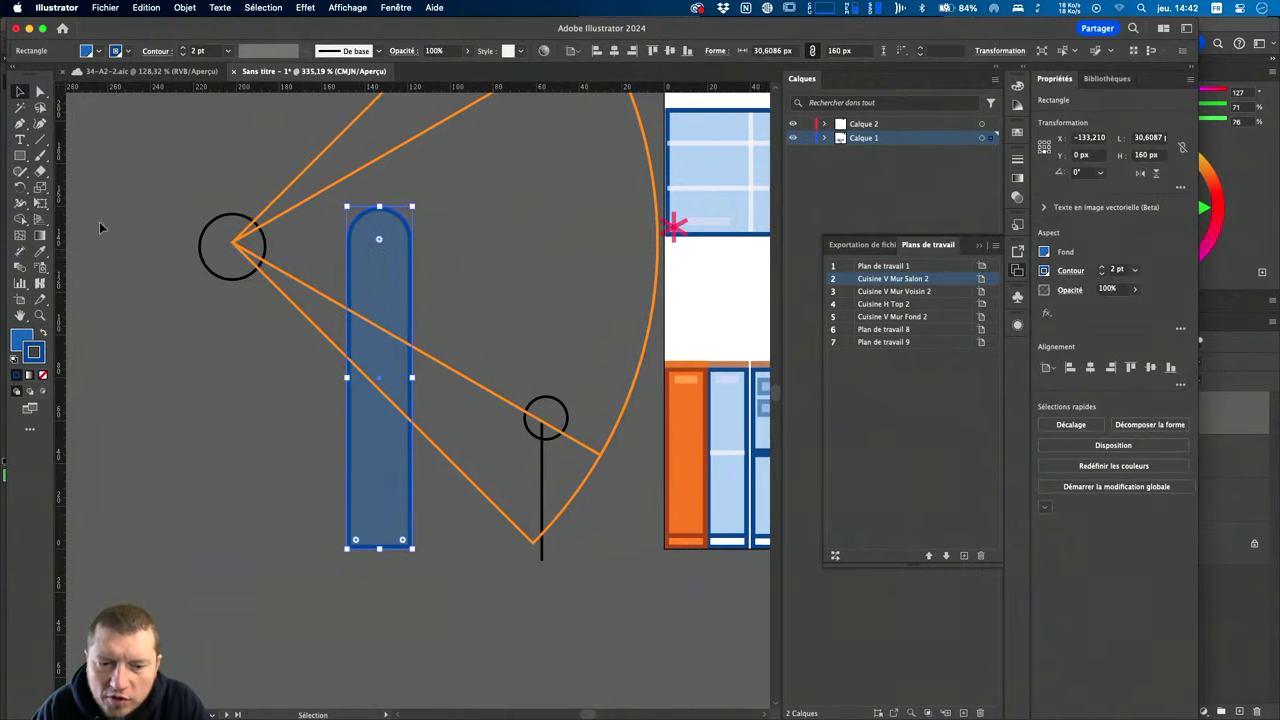
Shift the rounded column further left and nudge the orange vision cone onto the figure's head.
{"action": "left_click", "coordinate": [266, 282]}
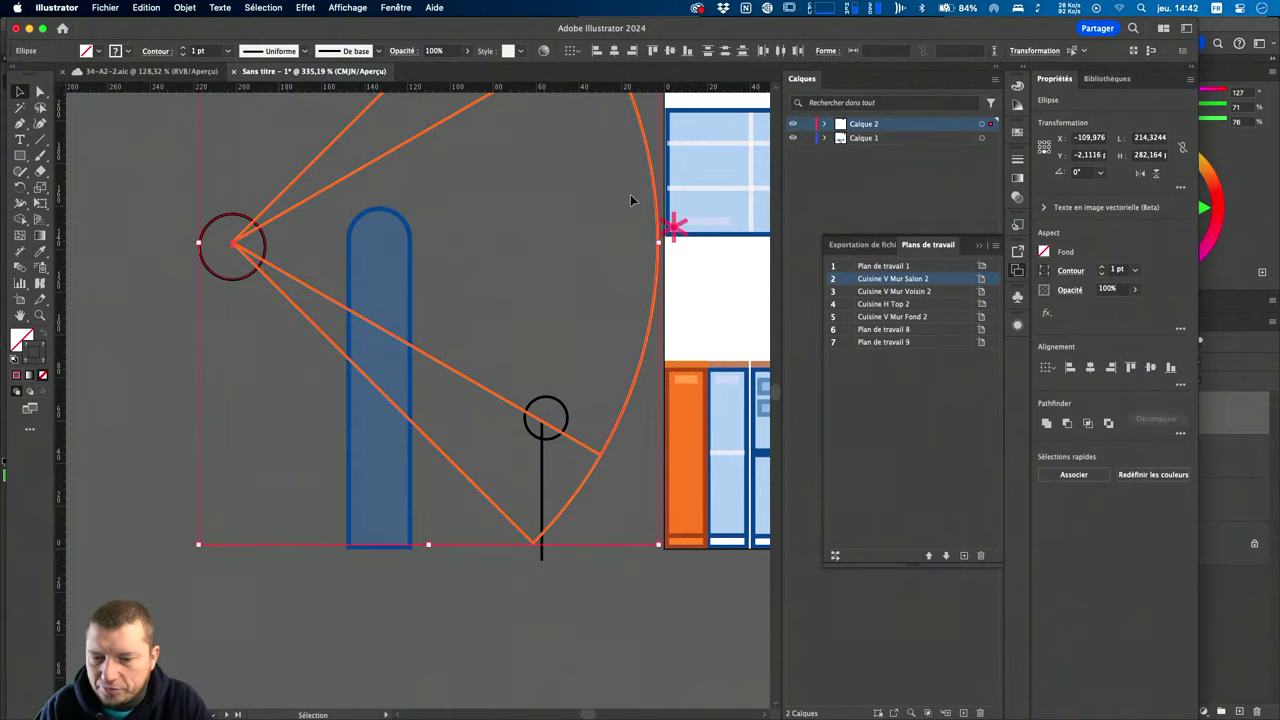
{"action": "key", "text": "Right"}
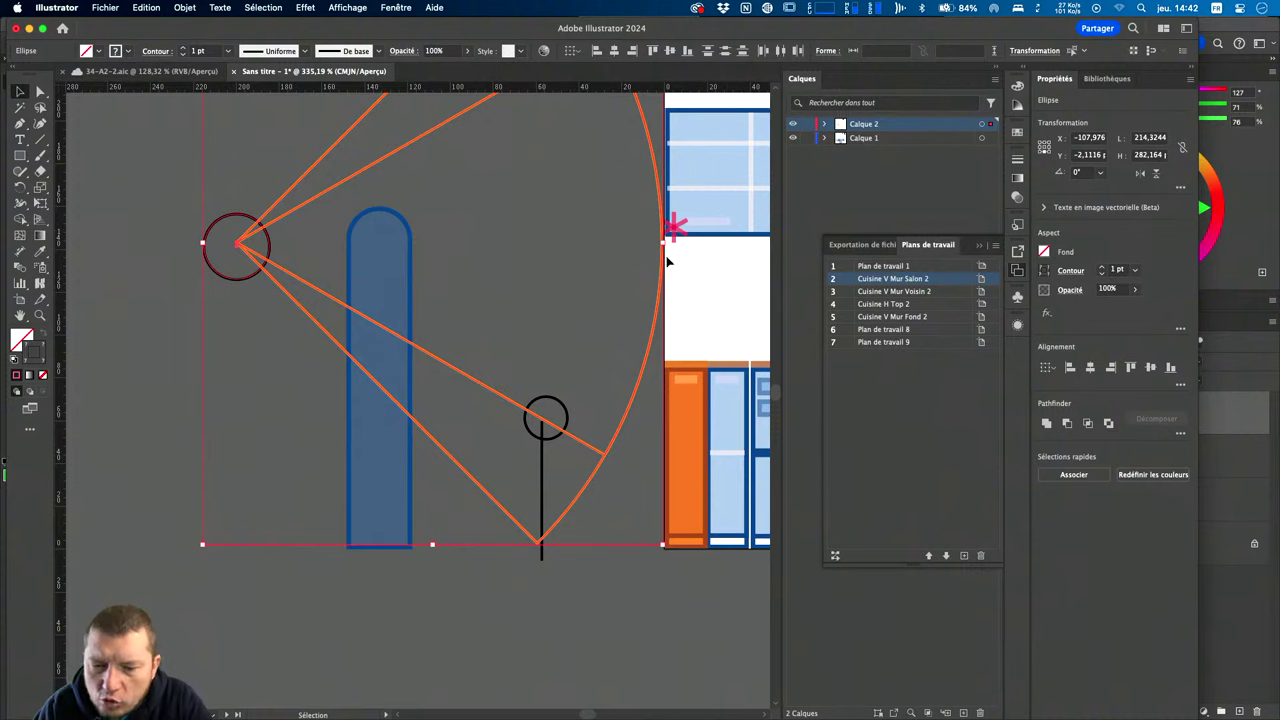
{"action": "left_click_drag", "start_coordinate": [385, 240], "coordinate": [244, 243]}
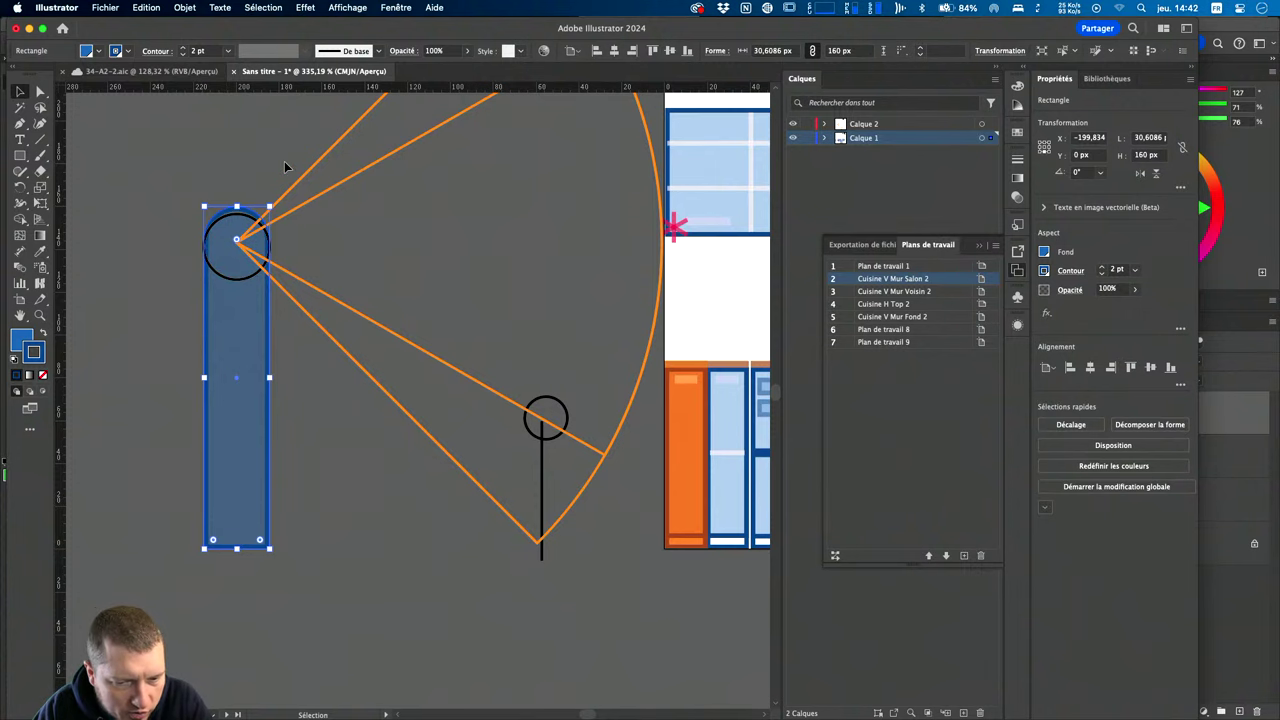
{"action": "left_click", "coordinate": [226, 250]}
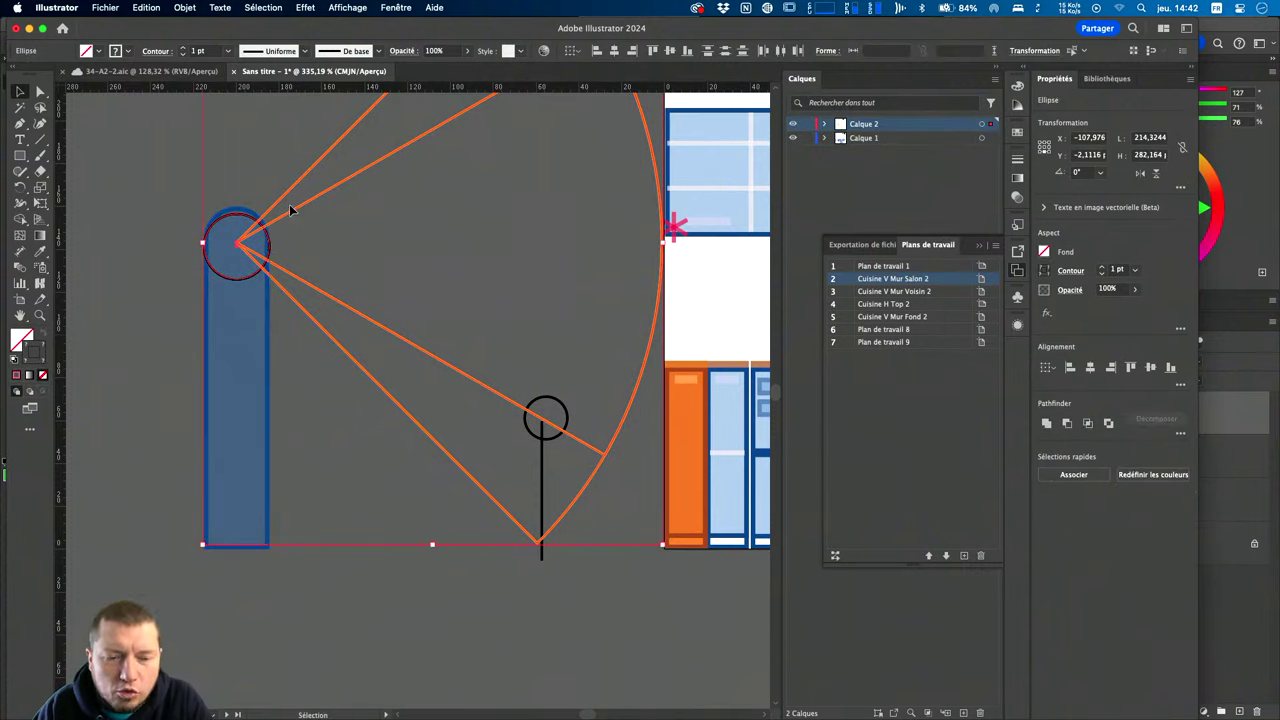
{"action": "key", "text": "Down"}
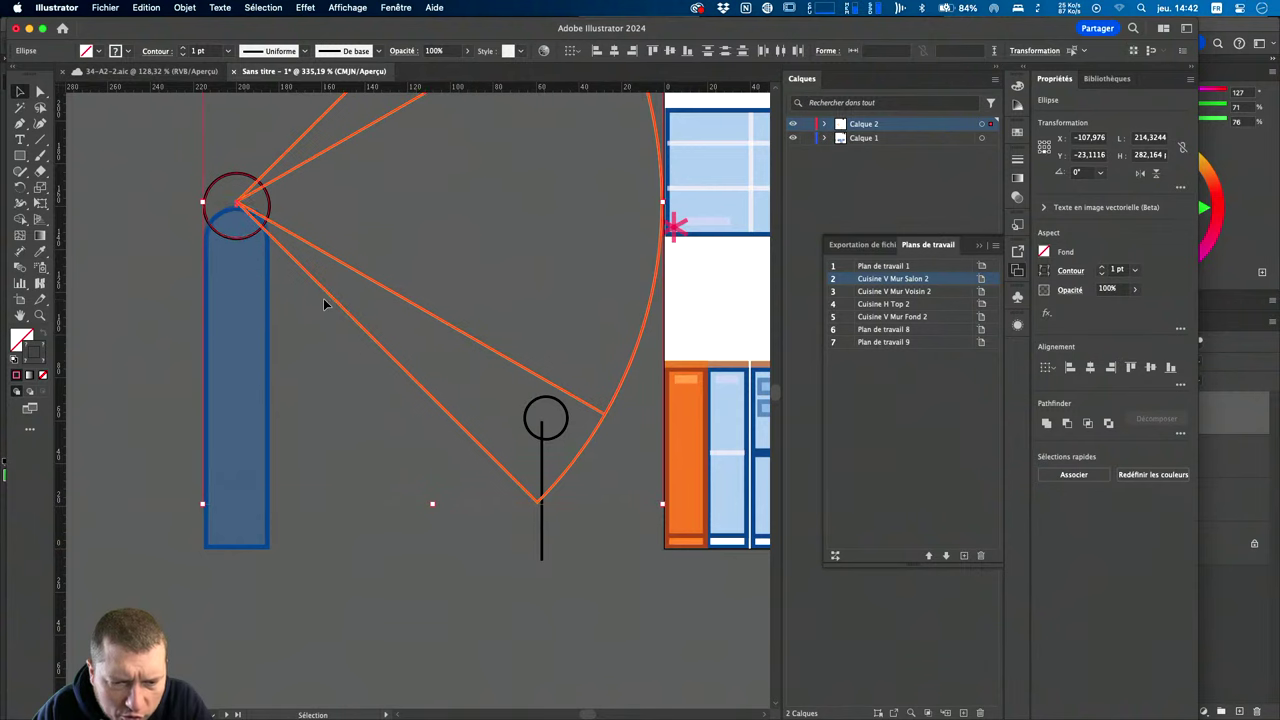
{"action": "key", "text": "Down"}
{"action": "key", "text": "Down"}
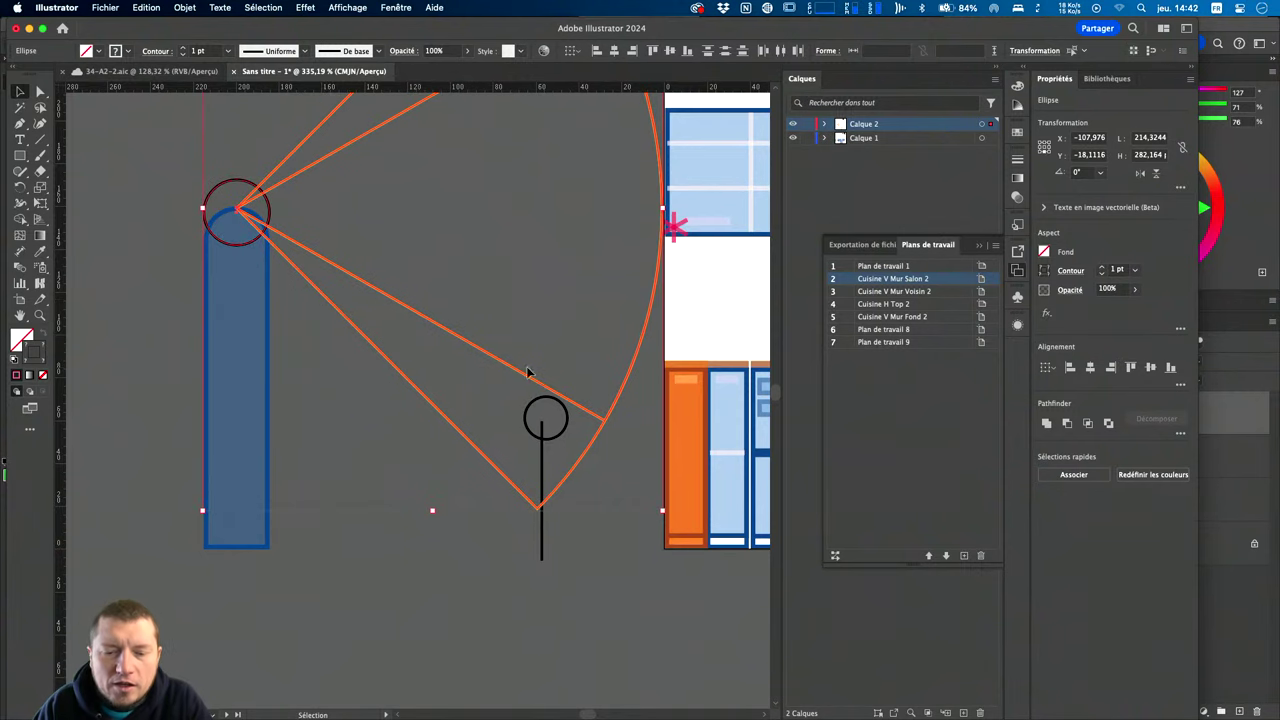
{"action": "scroll", "coordinate": [598, 368], "scroll_direction": "down", "scroll_amount": 3}
{"action": "scroll", "coordinate": [598, 368], "scroll_direction": "down", "scroll_amount": 2}
{"action": "scroll", "coordinate": [598, 368], "scroll_direction": "right", "scroll_amount": 3}
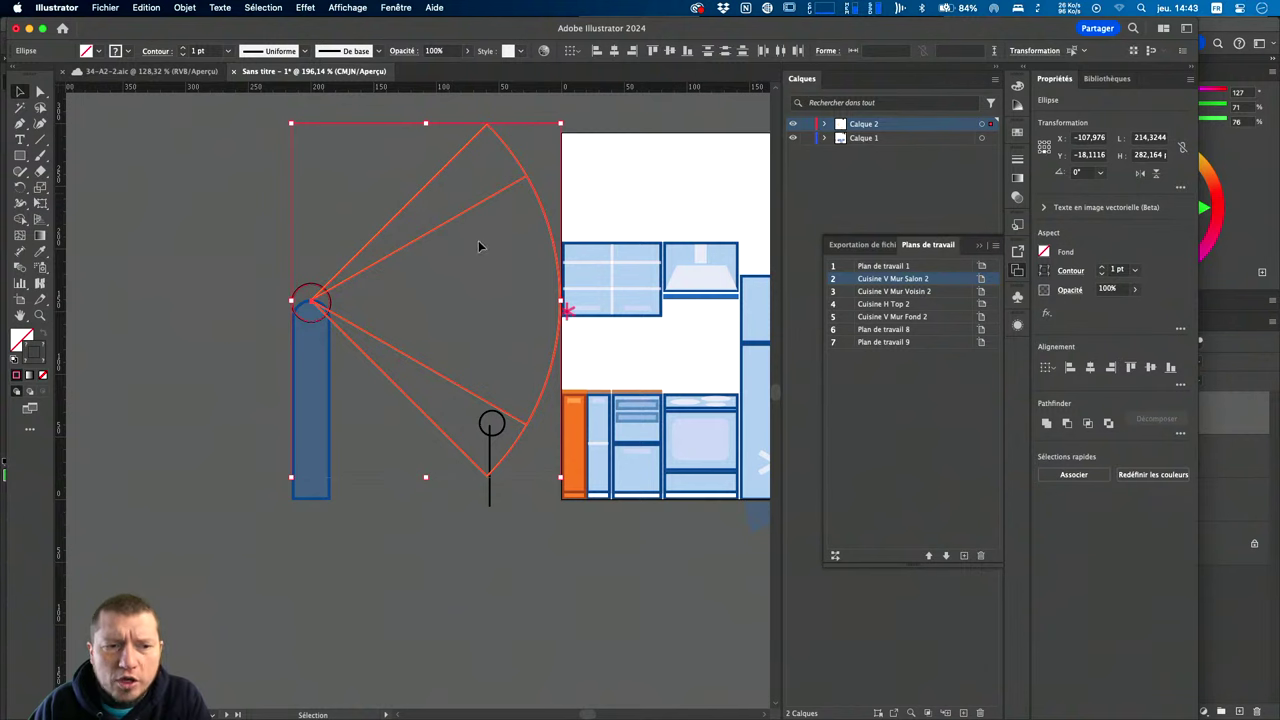
Scale a copy of the orange vision cone from the head tip to about 302 px across.
{"action": "left_click", "coordinate": [530, 288]}
{"action": "scroll", "coordinate": [530, 288], "scroll_direction": "down", "scroll_amount": 1}
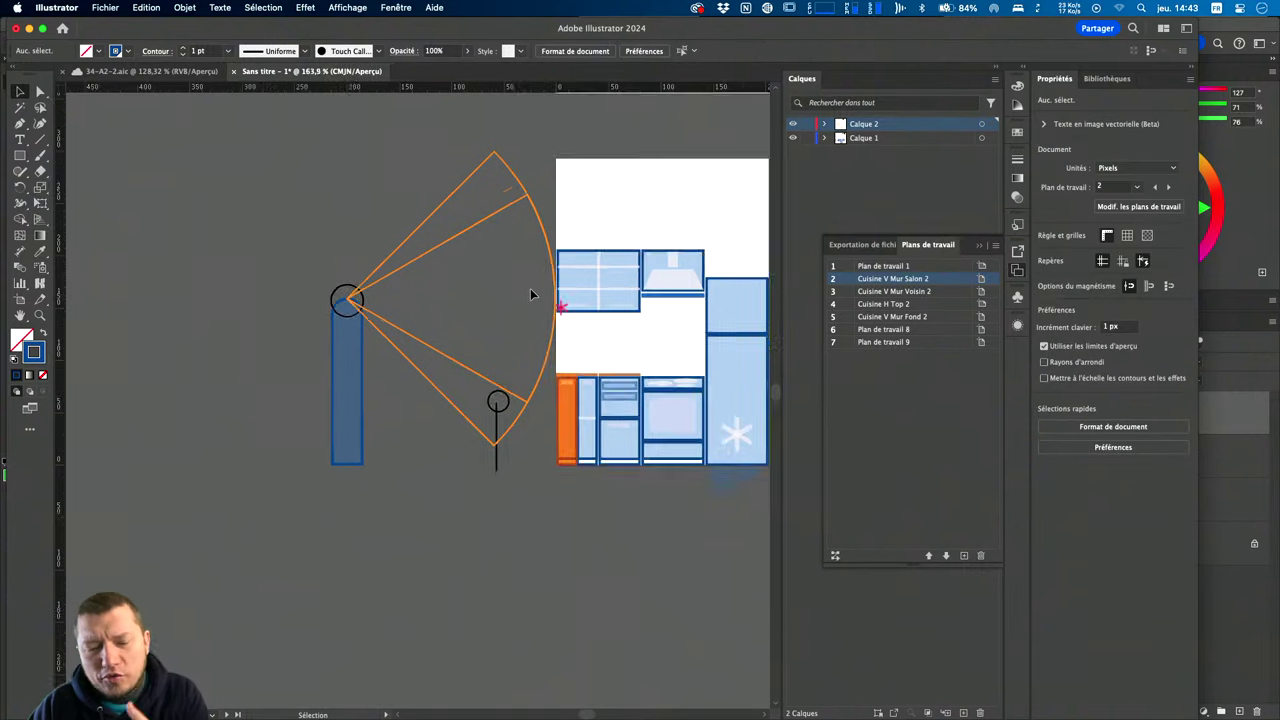
{"action": "scroll", "coordinate": [530, 288], "scroll_direction": "down", "scroll_amount": 2}
{"action": "scroll", "coordinate": [530, 288], "scroll_direction": "down", "scroll_amount": 1}
{"action": "scroll", "coordinate": [530, 288], "scroll_direction": "down", "scroll_amount": 1}
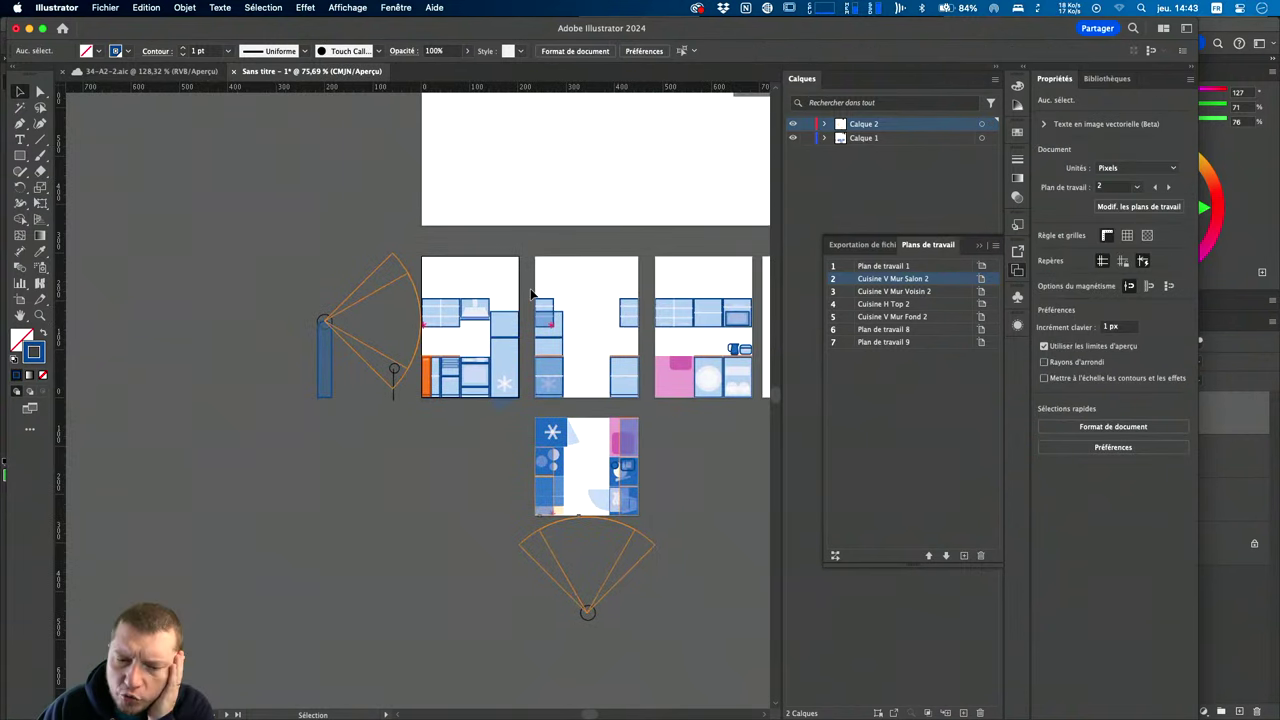
{"action": "scroll", "coordinate": [531, 293], "scroll_direction": "right", "scroll_amount": 1}
{"action": "scroll", "coordinate": [531, 293], "scroll_direction": "up", "scroll_amount": 1}
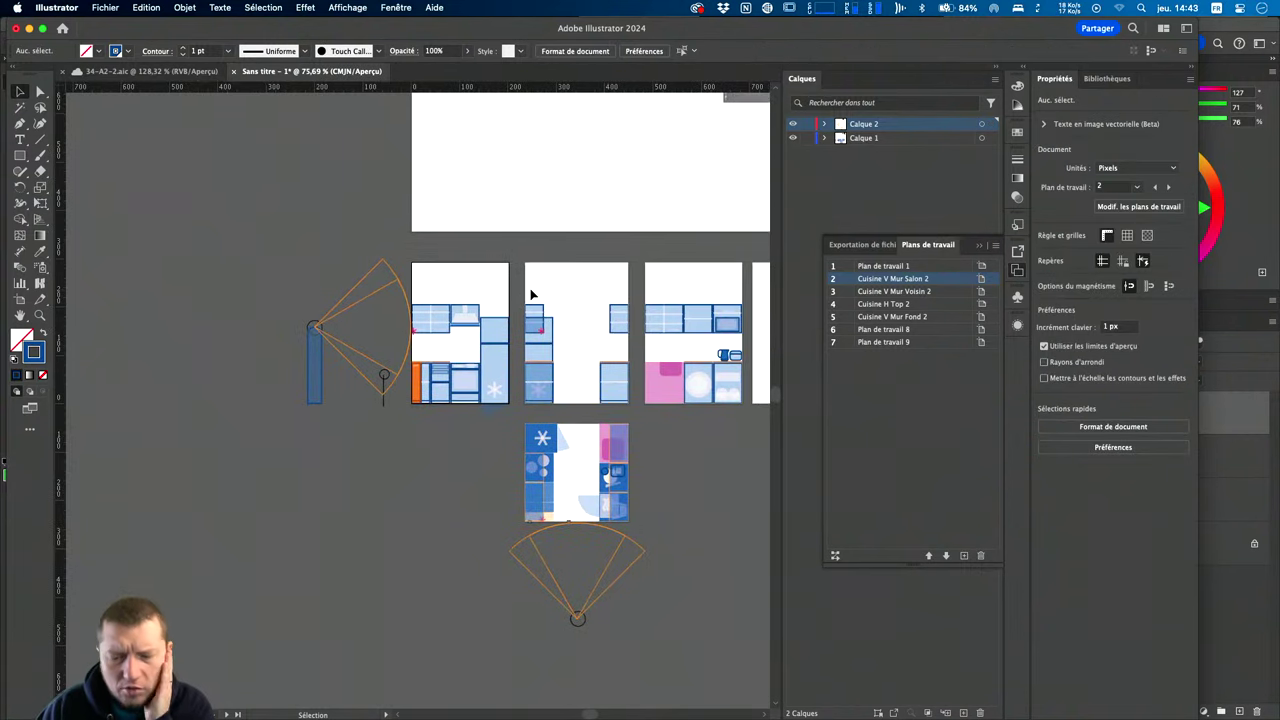
{"action": "left_click", "coordinate": [390, 288]}
{"action": "scroll", "coordinate": [593, 552], "scroll_direction": "up", "scroll_amount": 1}
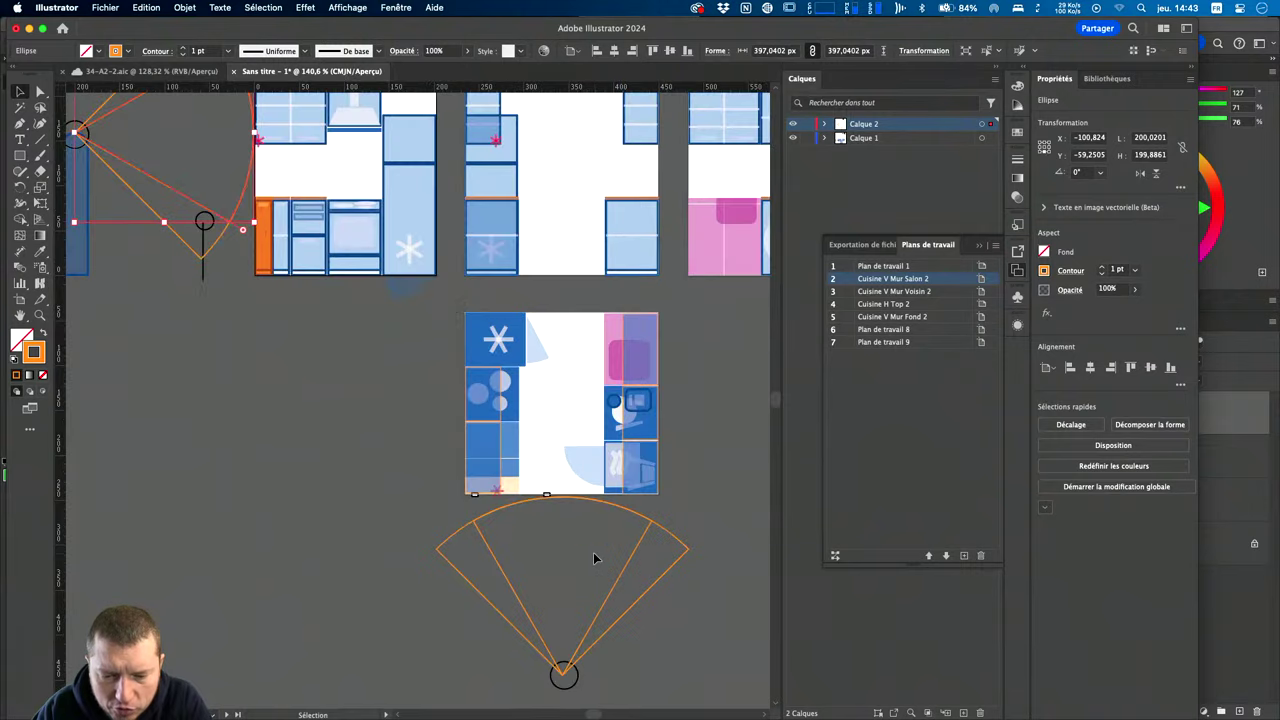
{"action": "scroll", "coordinate": [593, 552], "scroll_direction": "up", "scroll_amount": 1}
{"action": "scroll", "coordinate": [593, 552], "scroll_direction": "up", "scroll_amount": 1}
{"action": "scroll", "coordinate": [593, 552], "scroll_direction": "up", "scroll_amount": 2}
{"action": "scroll", "coordinate": [593, 552], "scroll_direction": "left", "scroll_amount": 1}
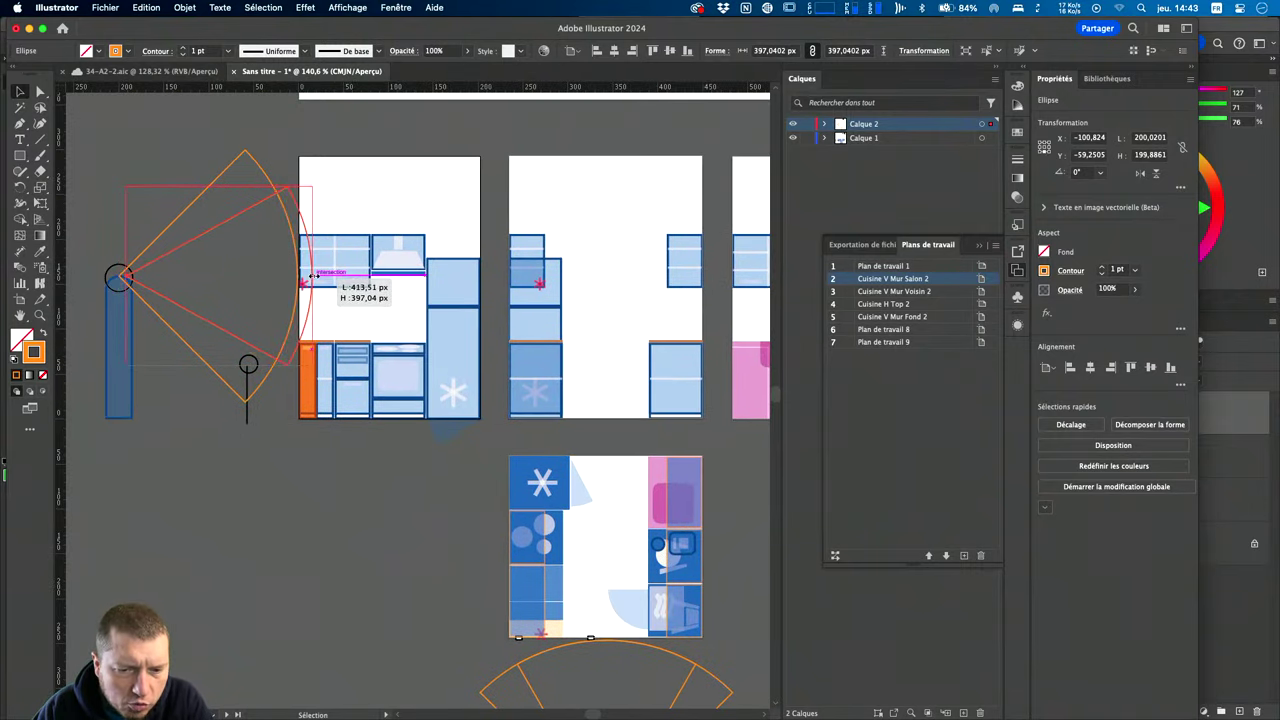
{"action": "key", "text": "s"}
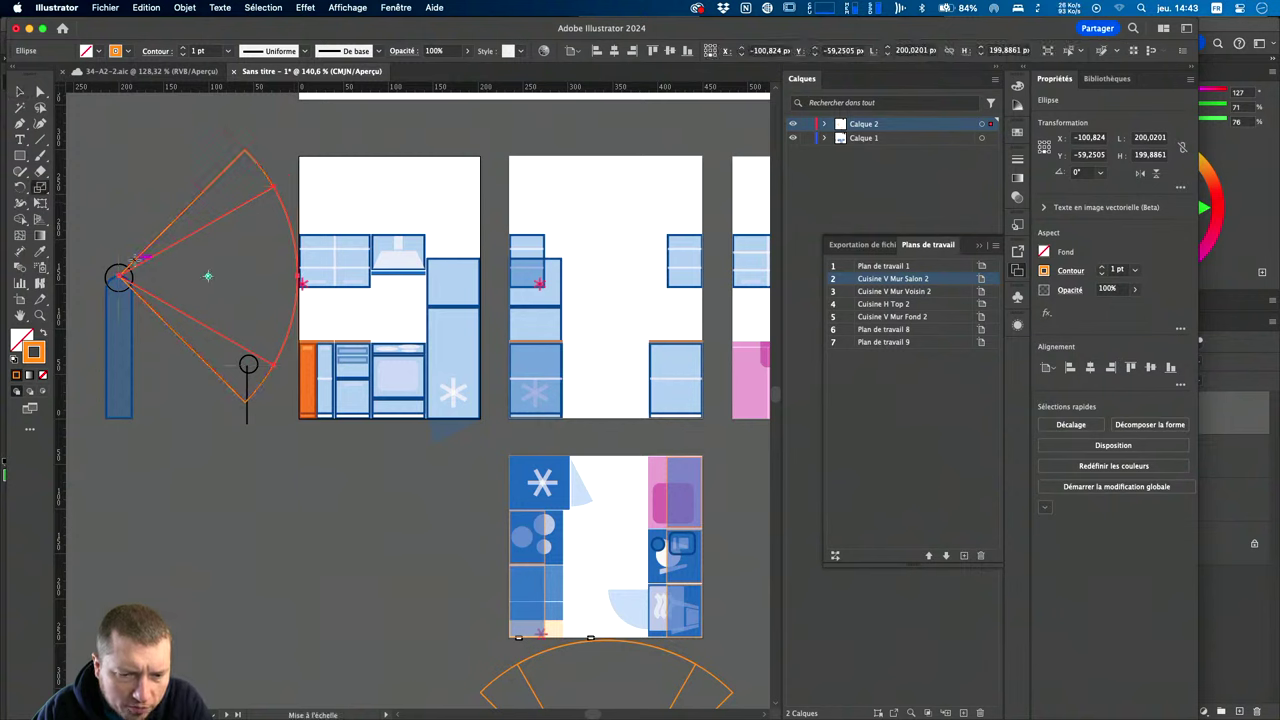
{"action": "mouse_move", "coordinate": [241, 218]}
{"action": "left_mouse_down"}
{"action": "mouse_move", "coordinate": [331, 152]}
{"action": "mouse_move", "coordinate": [272, 156]}
{"action": "mouse_move", "coordinate": [328, 142]}
{"action": "left_mouse_up"}
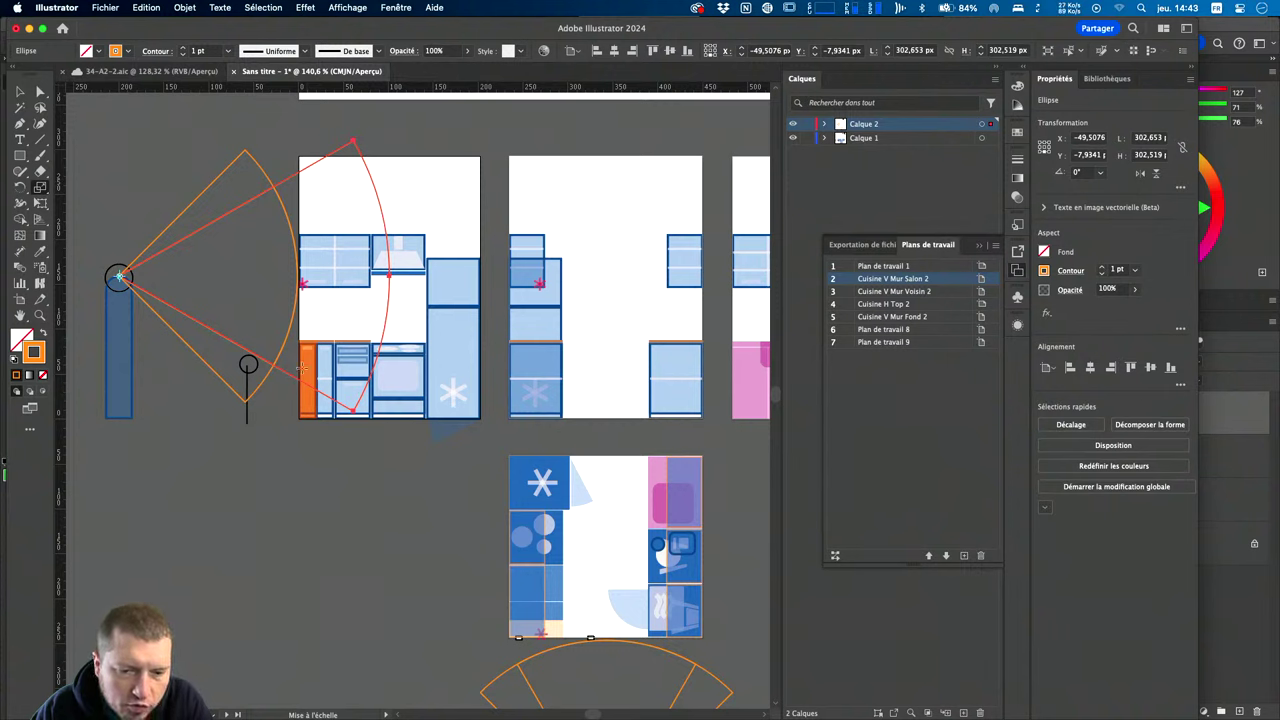
Draw a circle about 231 px across with orange fill and no outline.
{"action": "key", "text": "l"}
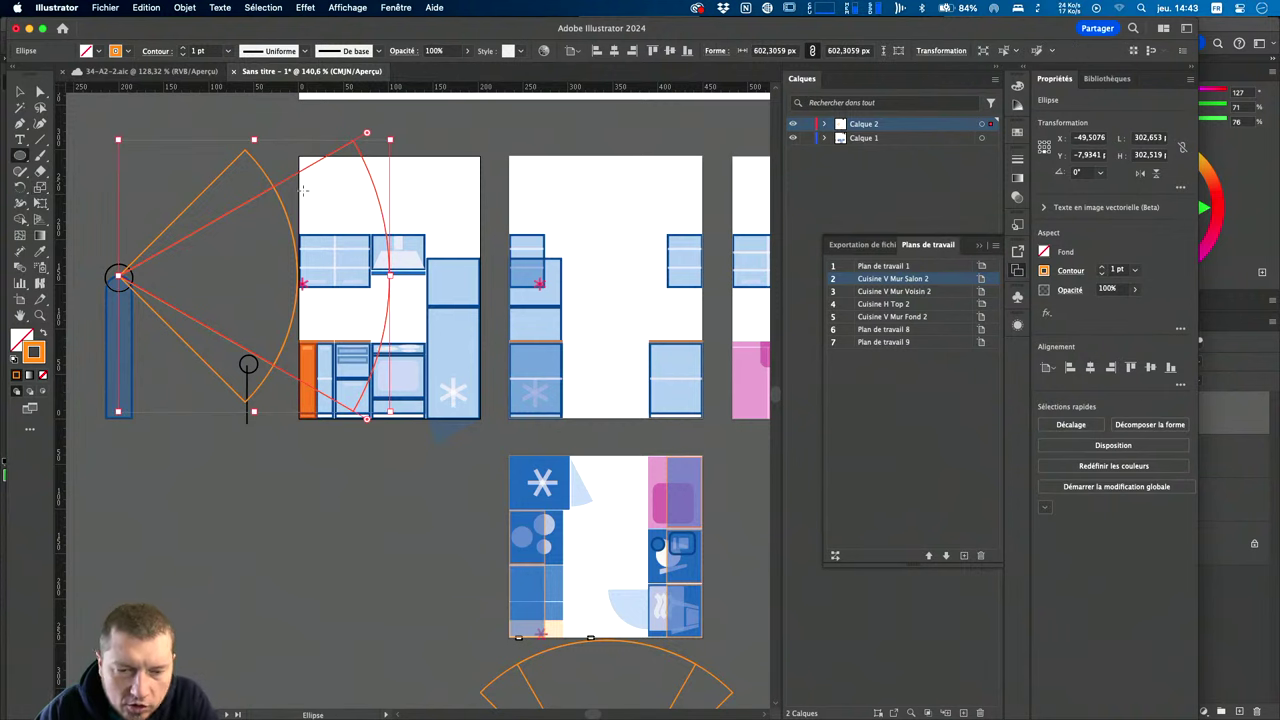
{"action": "left_click_drag", "start_coordinate": [303, 283], "coordinate": [410, 270]}
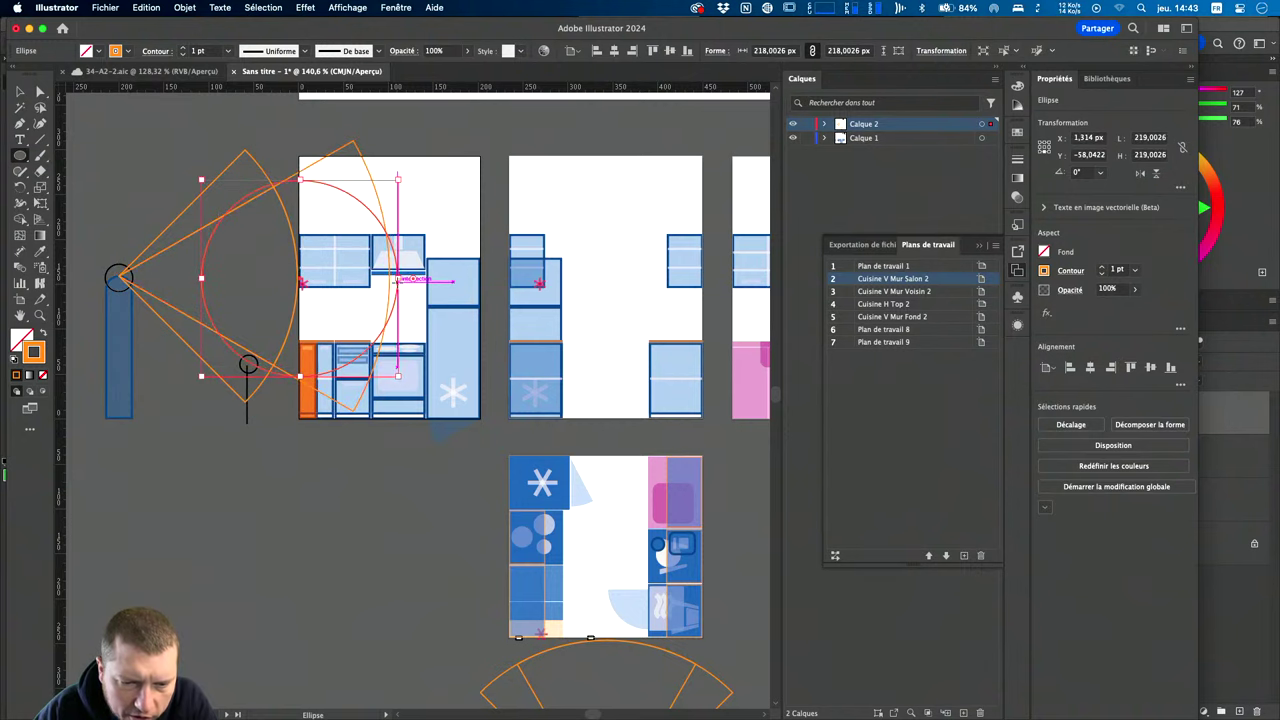
{"action": "left_click_drag", "start_coordinate": [410, 270], "coordinate": [400, 276]}
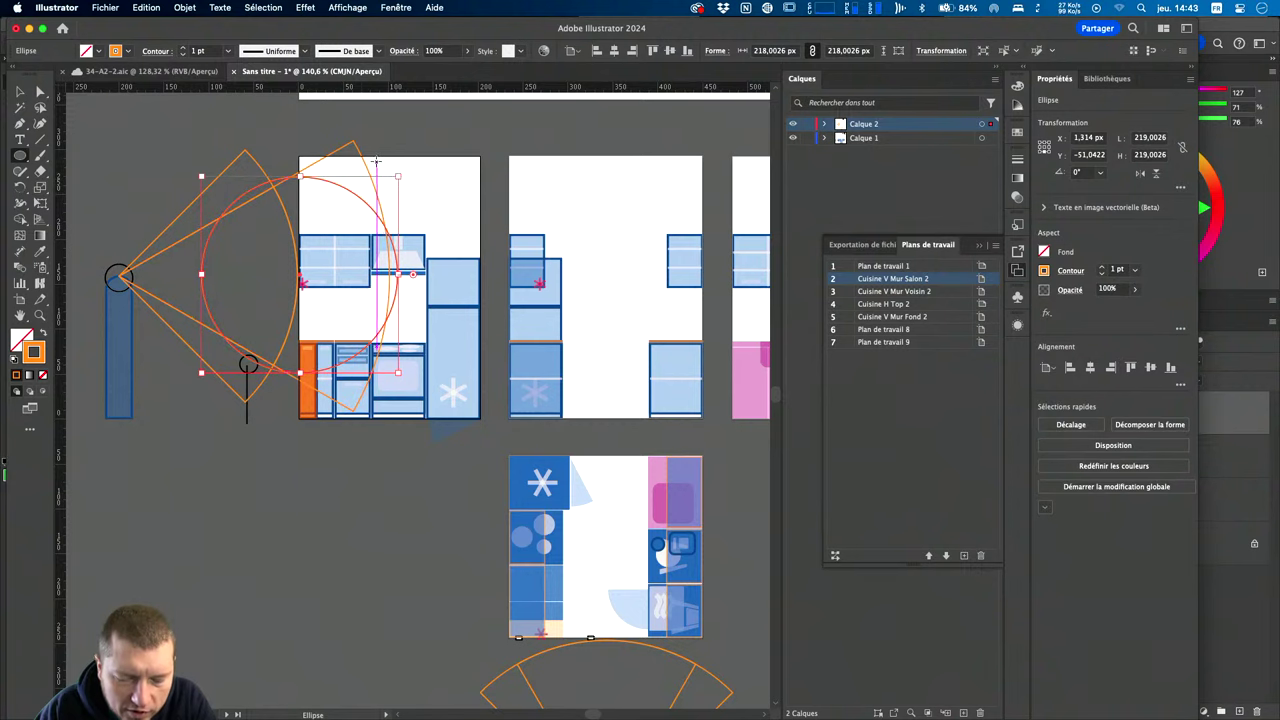
{"action": "mouse_move", "coordinate": [300, 272]}
{"action": "left_mouse_down"}
{"action": "mouse_move", "coordinate": [388, 156]}
{"action": "mouse_move", "coordinate": [424, 143]}
{"action": "left_mouse_up"}
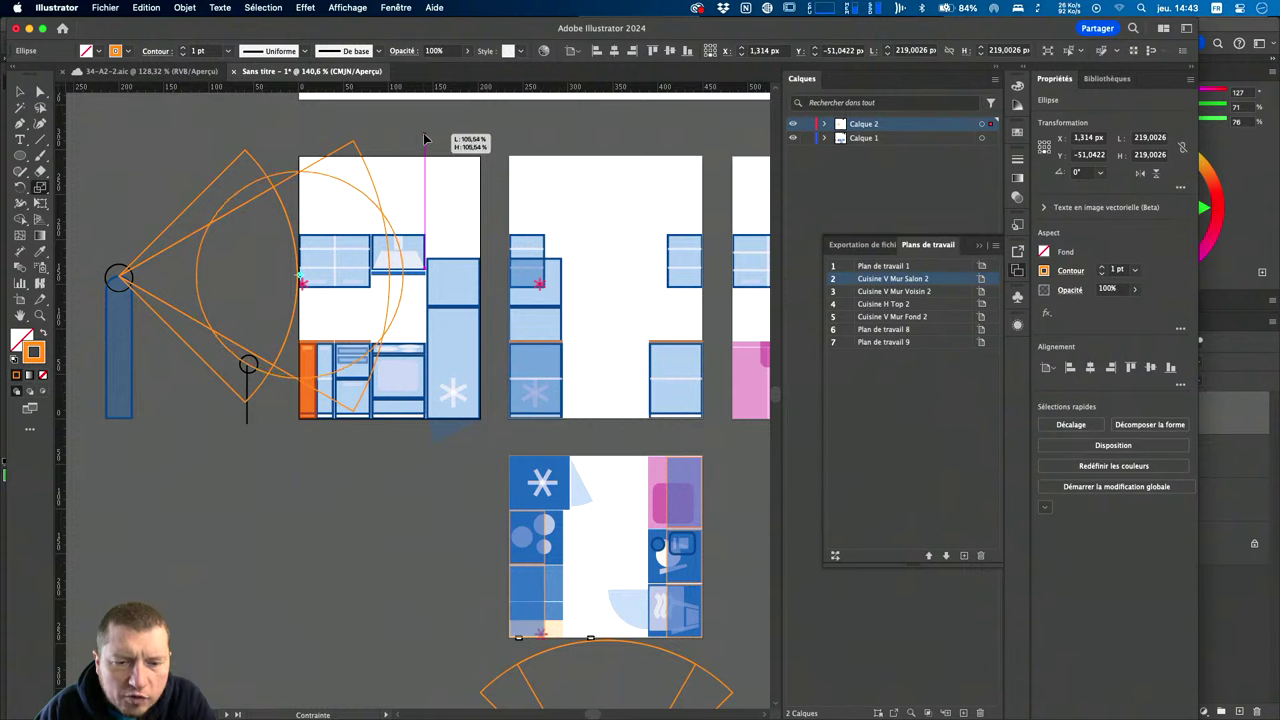
{"action": "left_click_drag", "start_coordinate": [424, 143], "coordinate": [373, 162]}
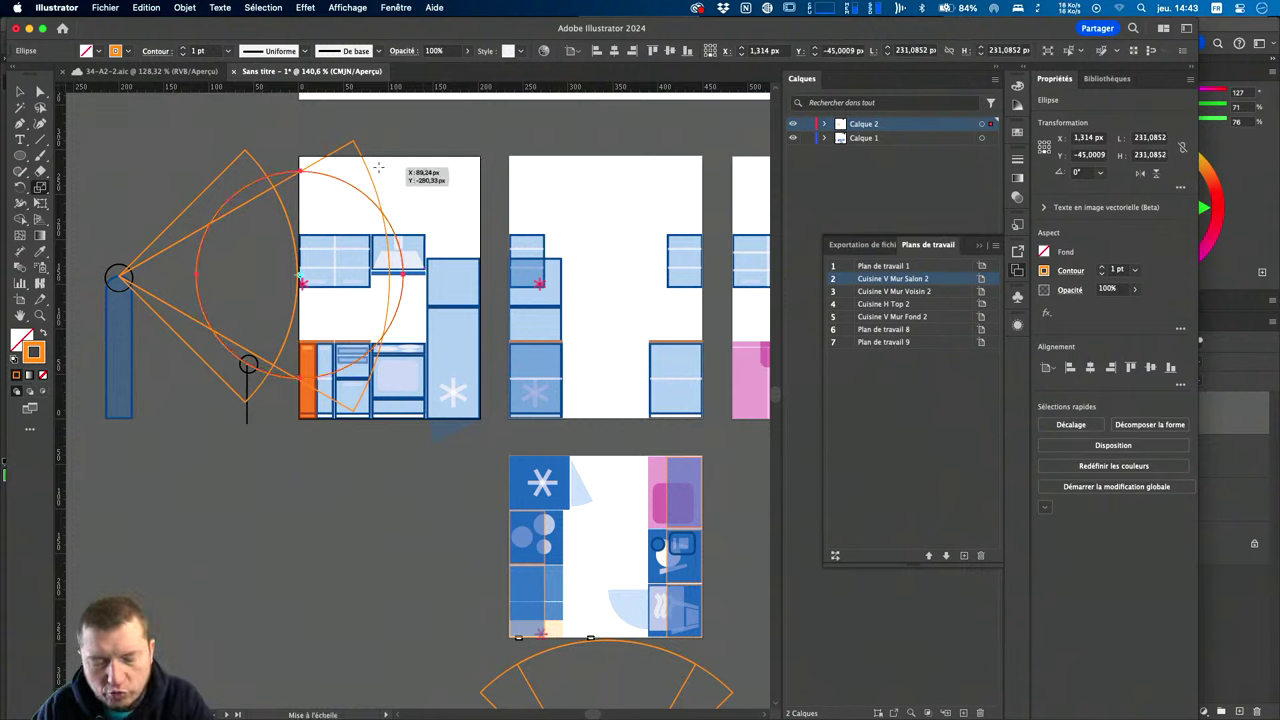
{"action": "key", "text": "shift+x"}
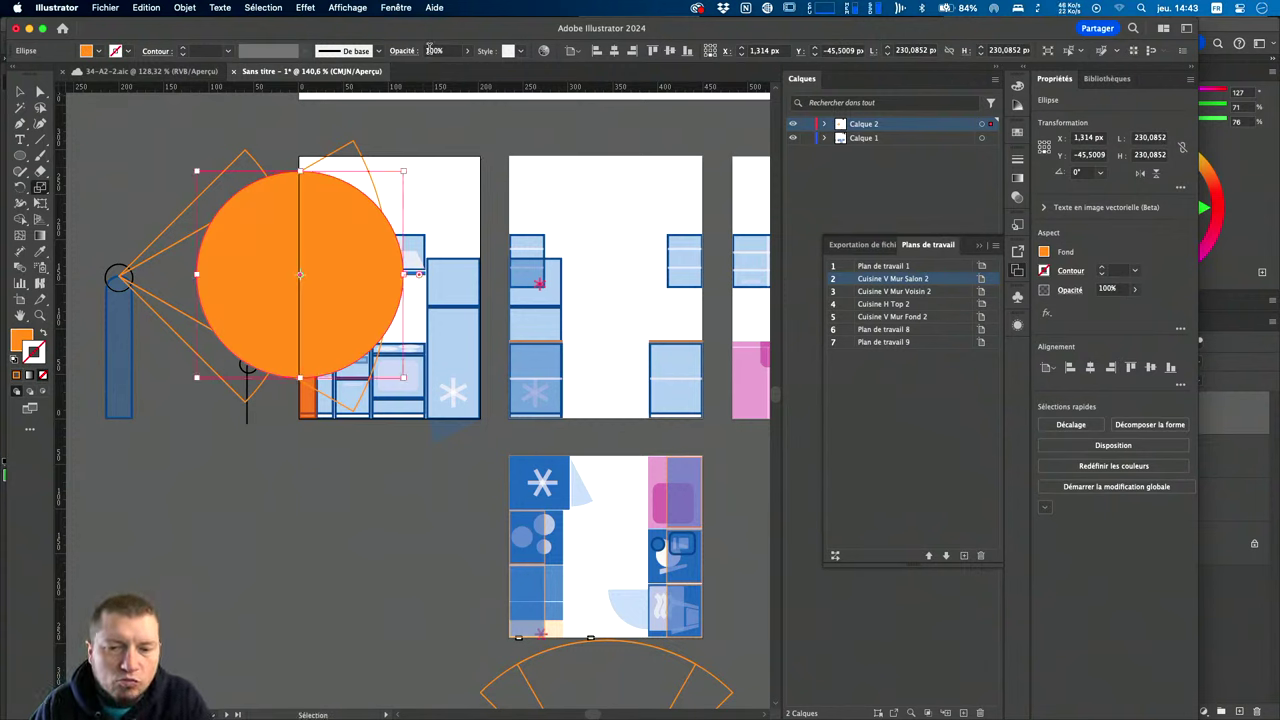
Give the circle 50% opacity and Multiply blending, and place it over the middle elevation.
{"action": "left_click", "coordinate": [445, 51]}
{"action": "type", "text": "50"}
{"action": "key", "text": "Return"}
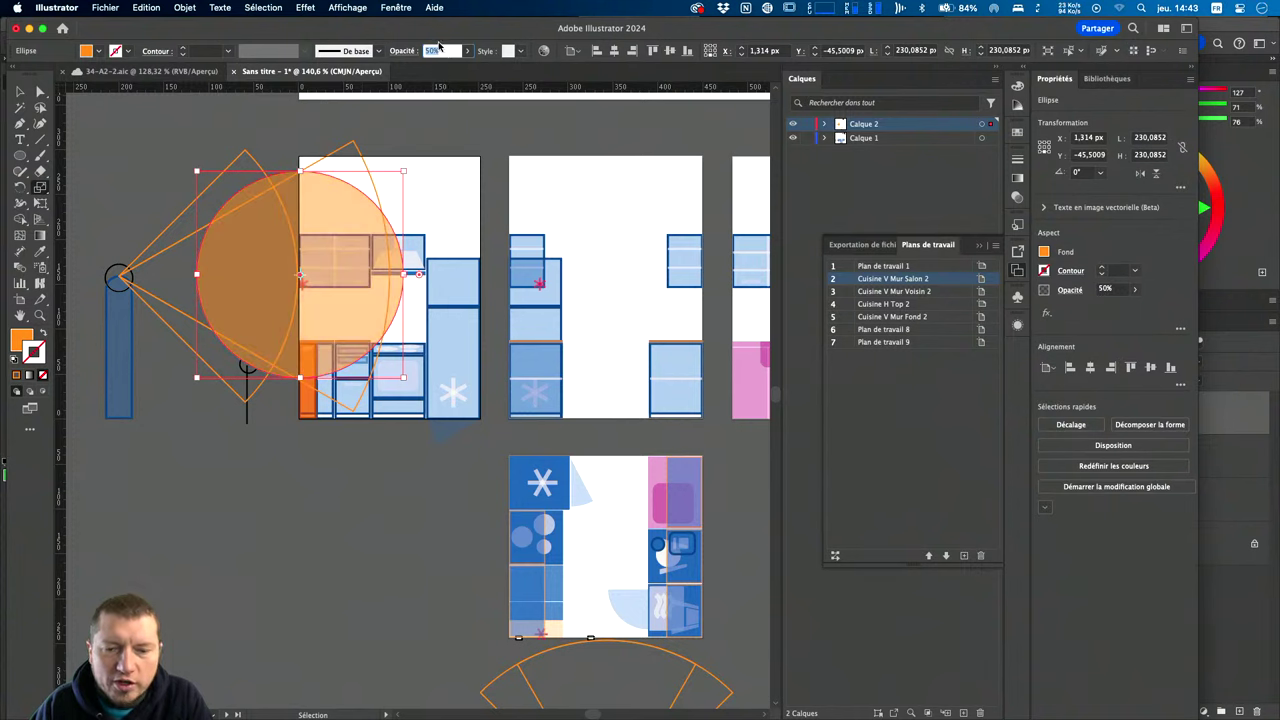
{"action": "left_click", "coordinate": [398, 51]}
{"action": "left_click", "coordinate": [290, 73]}
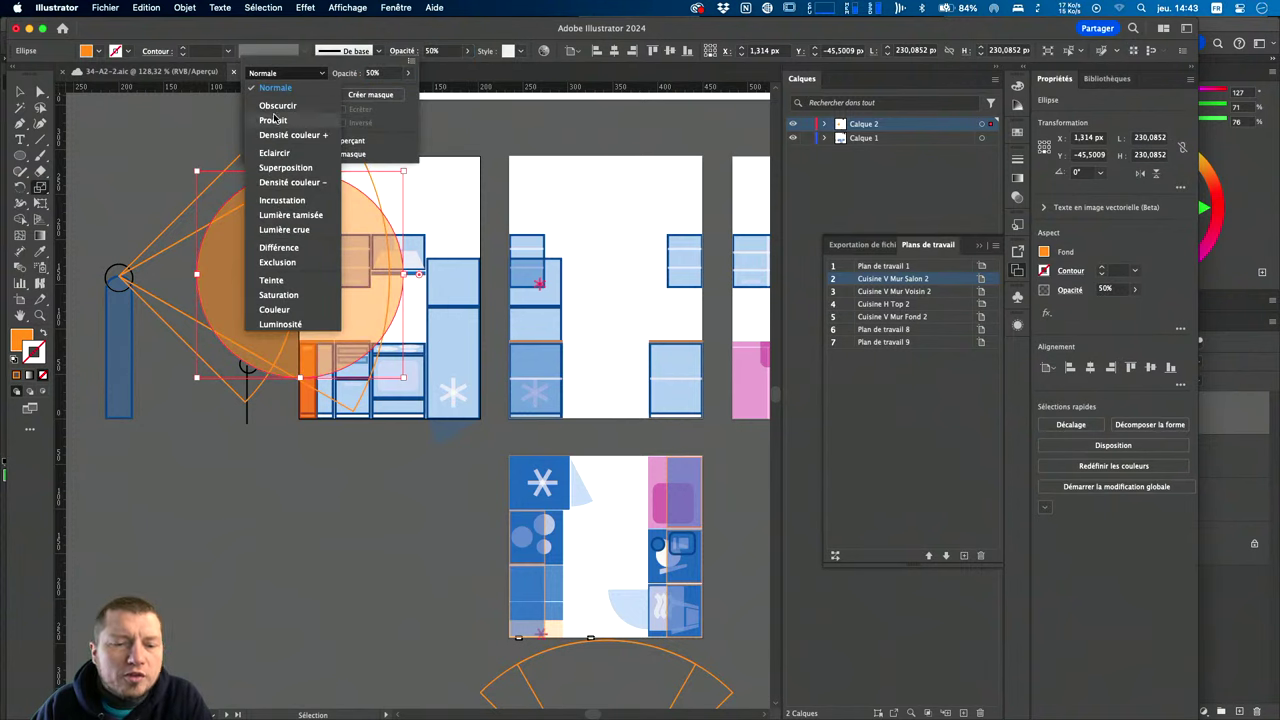
{"action": "left_click", "coordinate": [274, 121]}
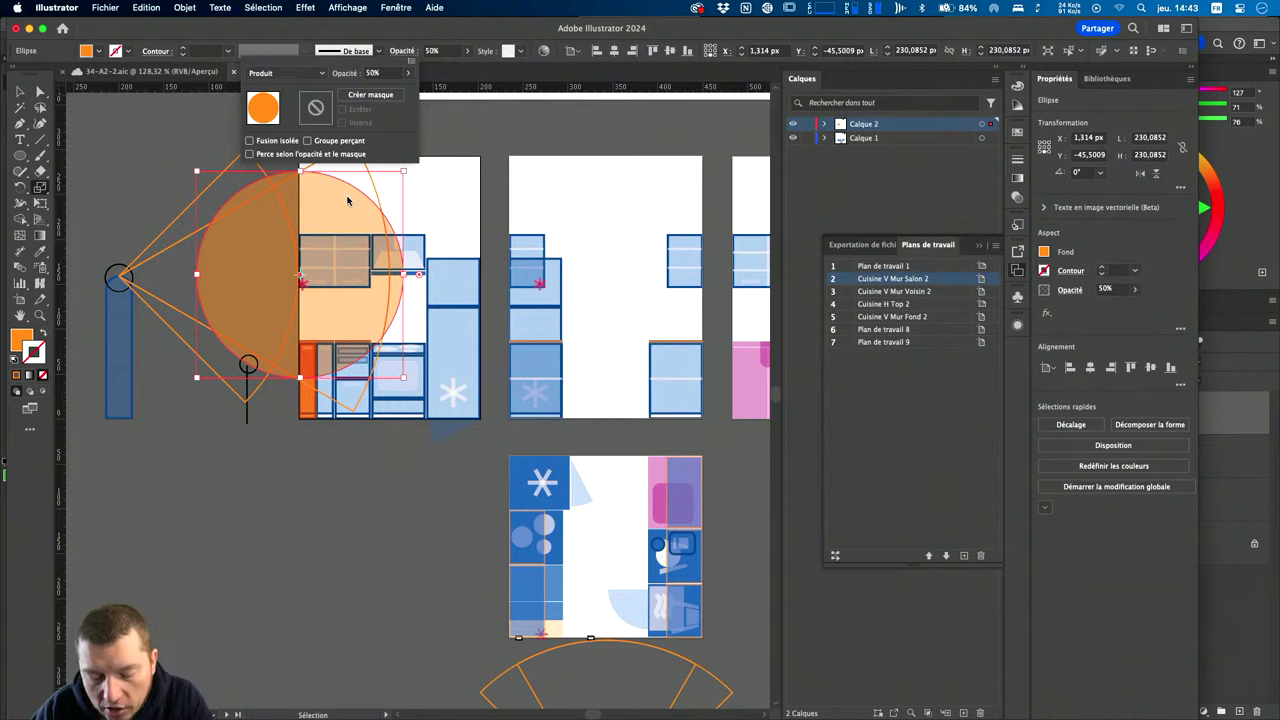
{"action": "left_click", "coordinate": [347, 201]}
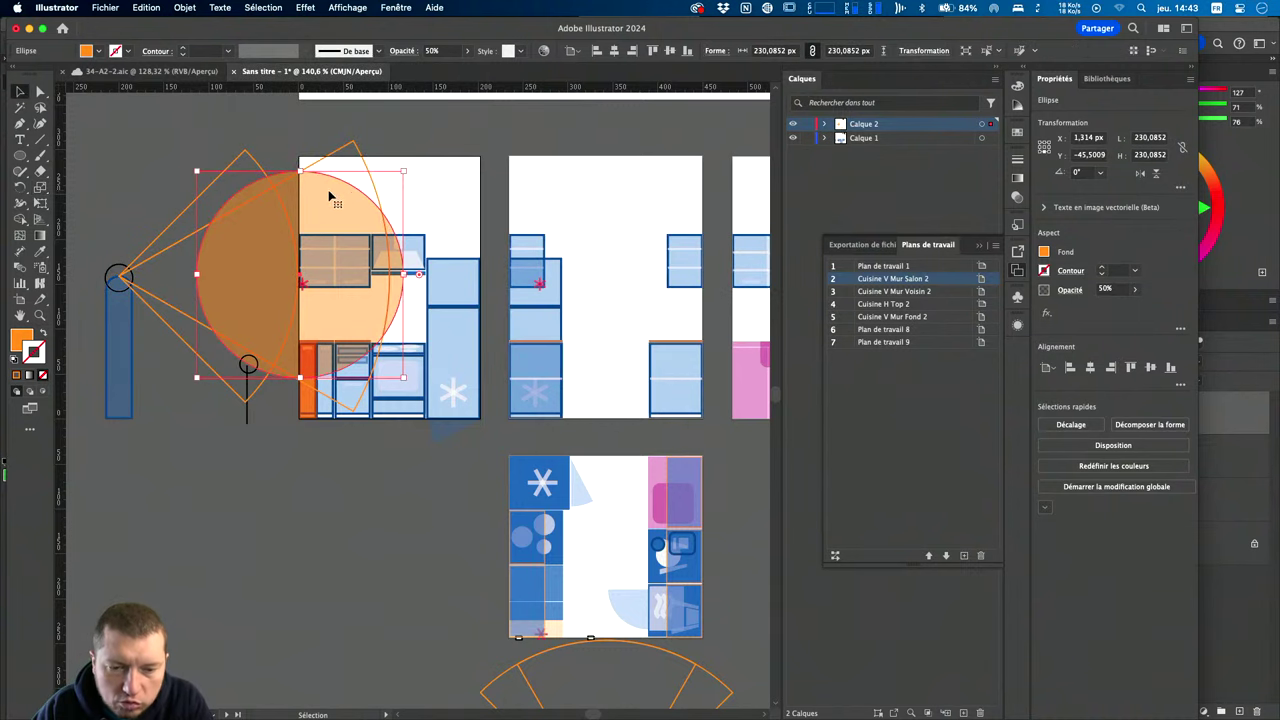
{"action": "left_click_drag", "start_coordinate": [330, 195], "coordinate": [628, 193]}
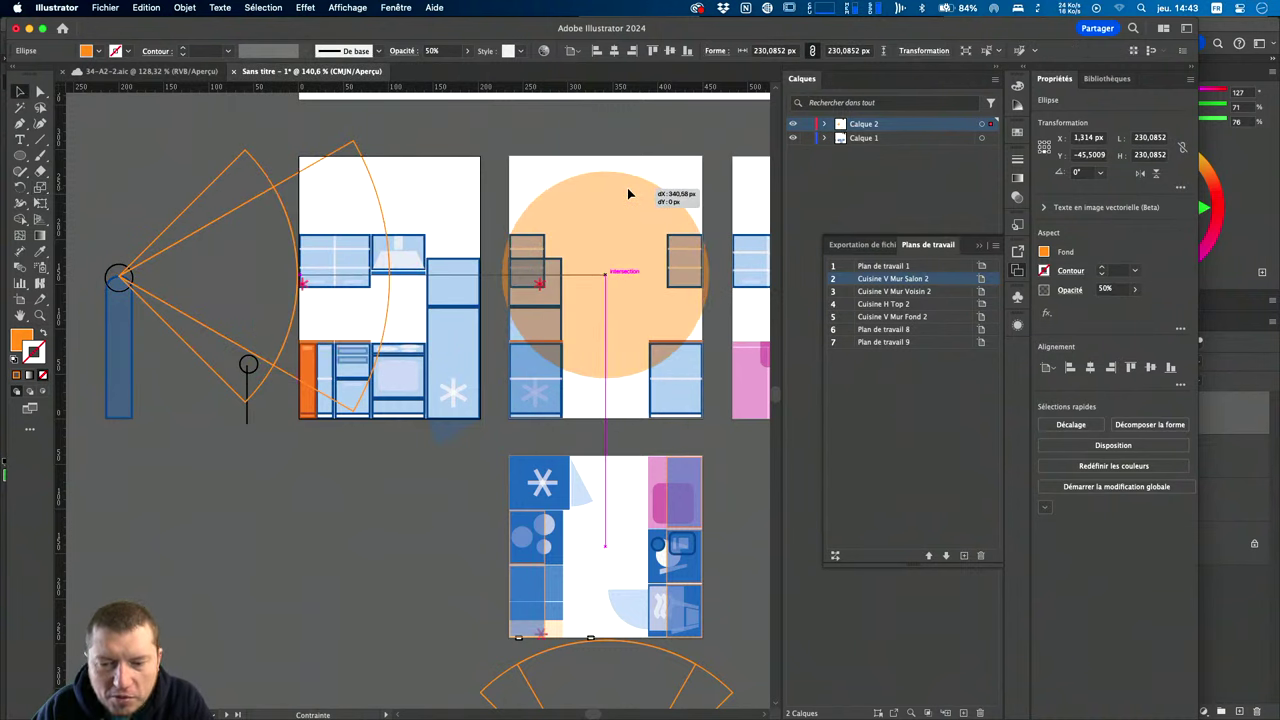
{"action": "left_click_drag", "start_coordinate": [628, 190], "coordinate": [630, 189]}
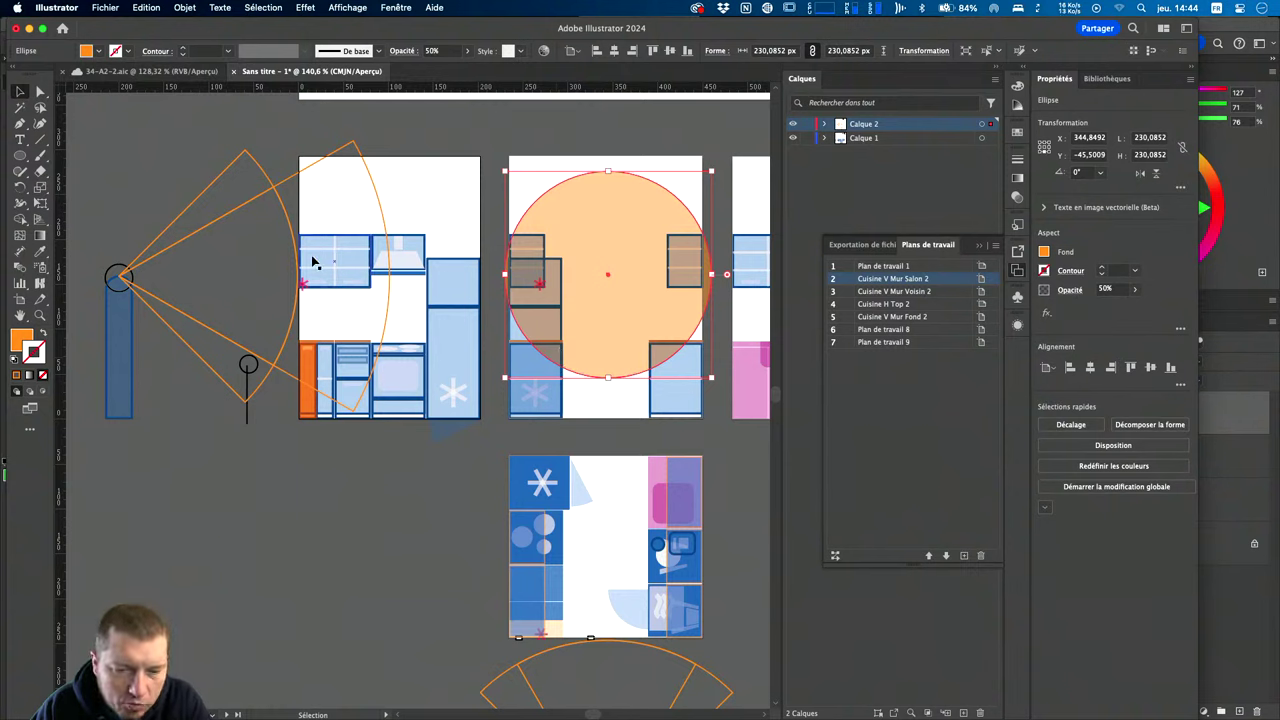
Scale an even larger copy of the vision cone, about 477 px across, from the head tip.
{"action": "left_click", "coordinate": [384, 227]}
{"action": "key", "text": "s"}
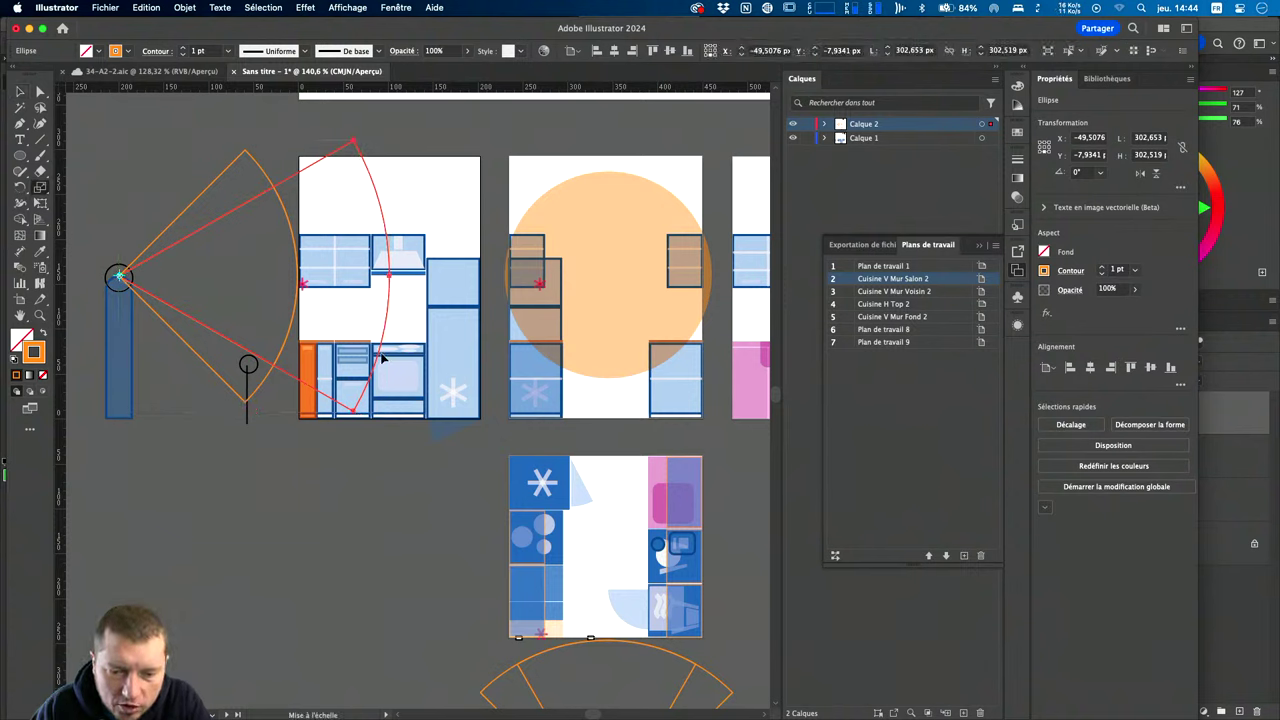
{"action": "left_click_drag", "start_coordinate": [382, 358], "coordinate": [457, 506]}
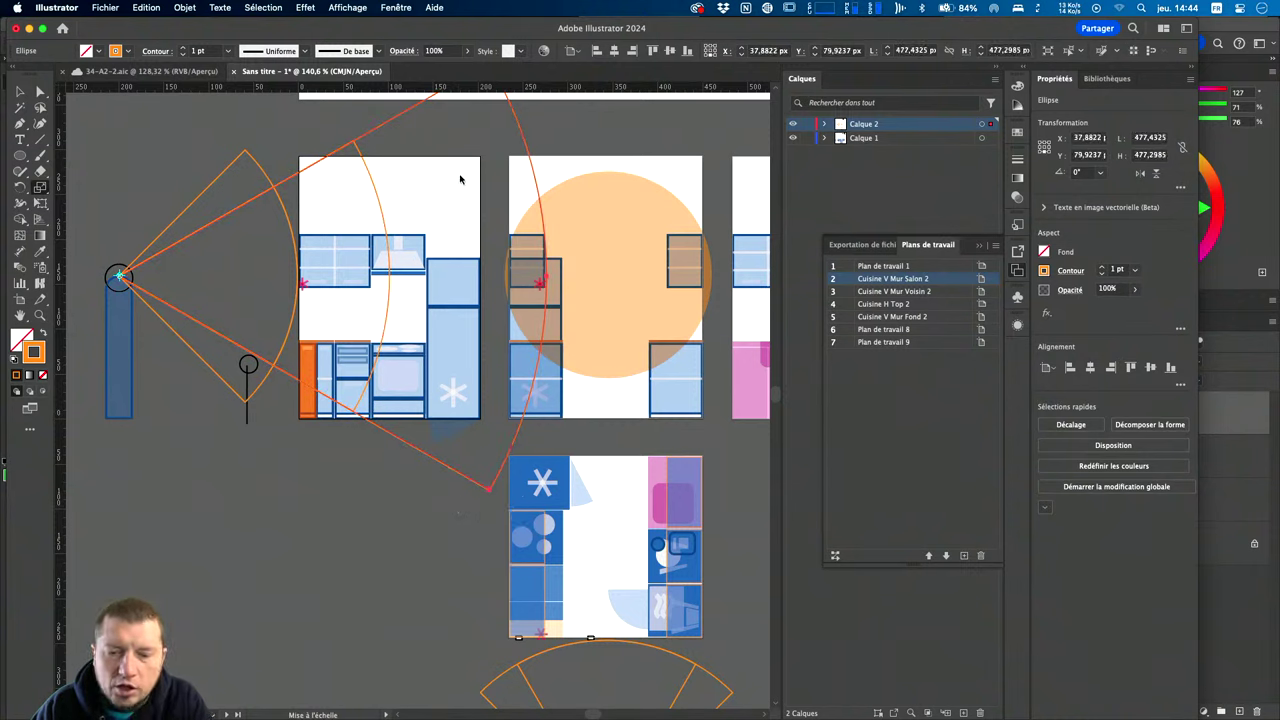
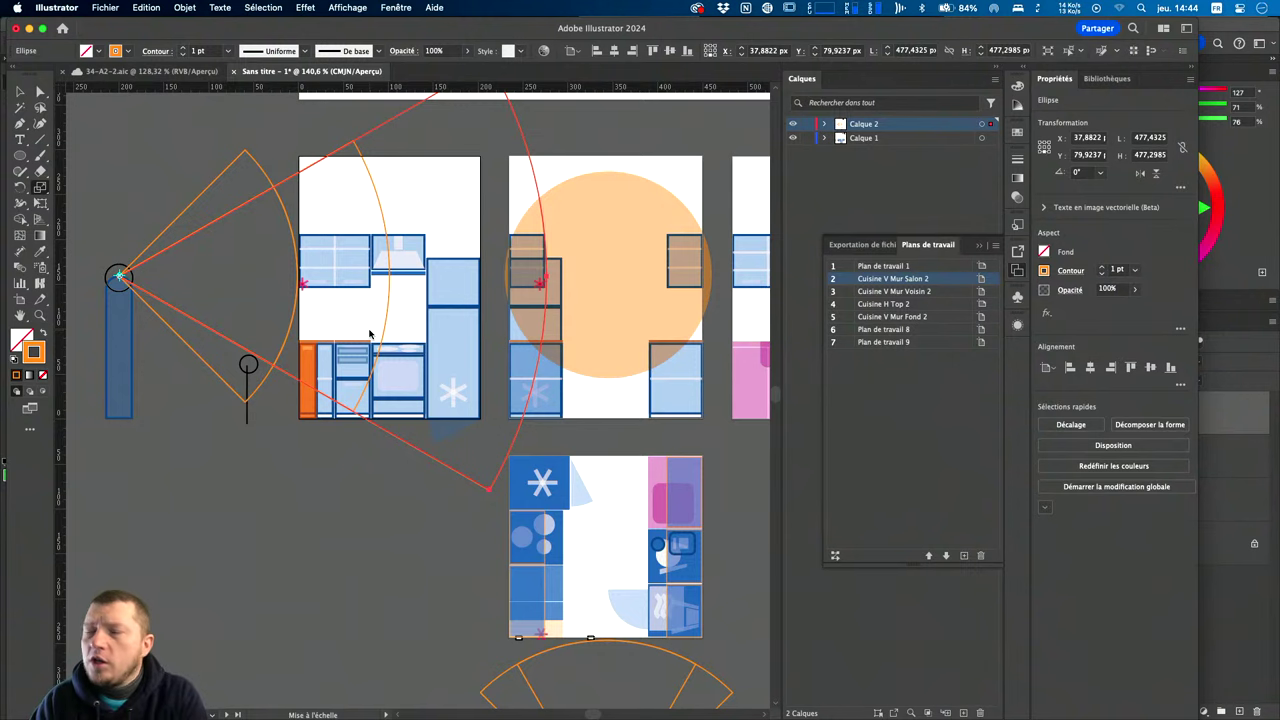
Draw a horizontal orange-stroked line just below the lower artboard, above the fan shape.
{"action": "scroll", "coordinate": [484, 316], "scroll_direction": "down", "scroll_amount": 2}
{"action": "scroll", "coordinate": [484, 316], "scroll_direction": "down", "scroll_amount": 2}
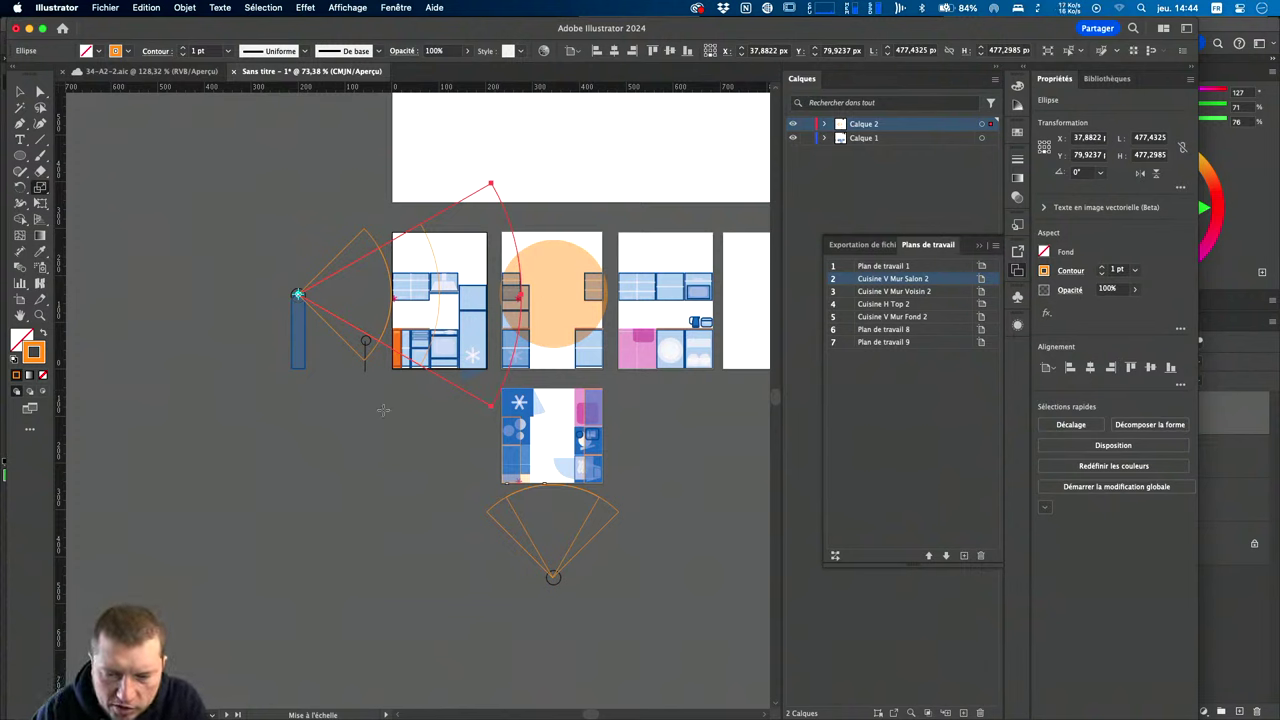
{"action": "key", "text": "l"}
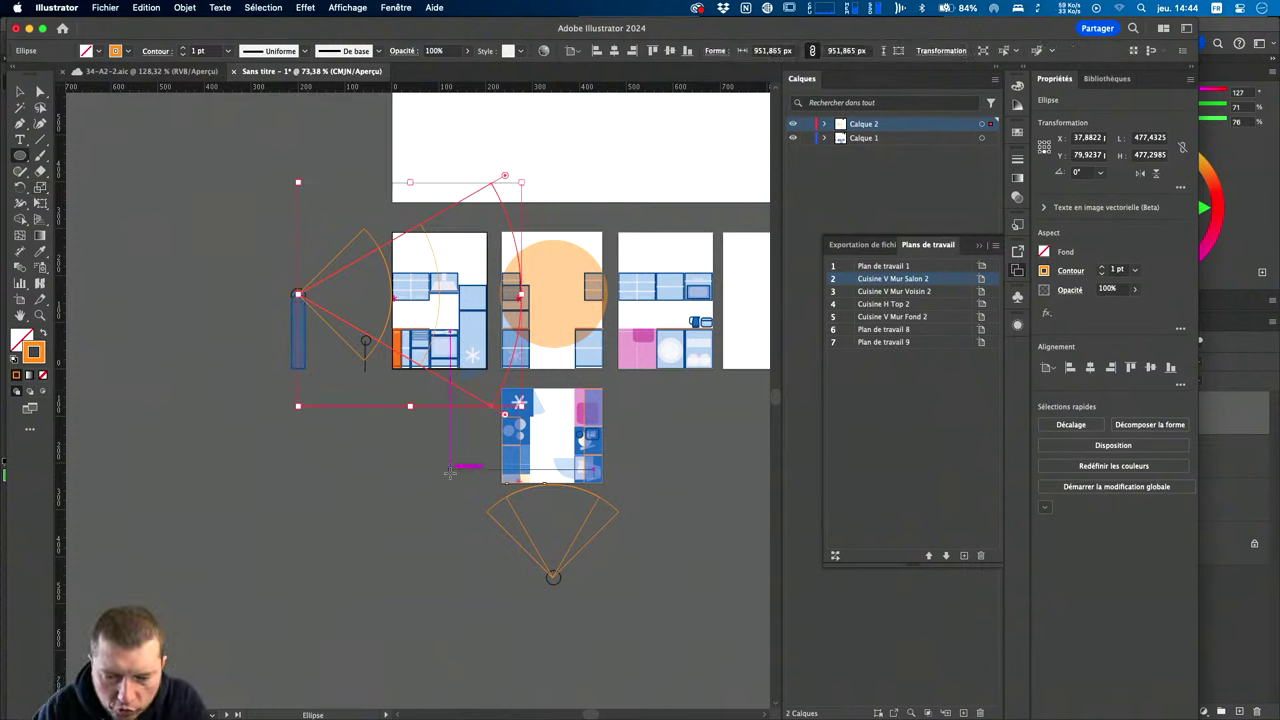
{"action": "key", "text": "p"}
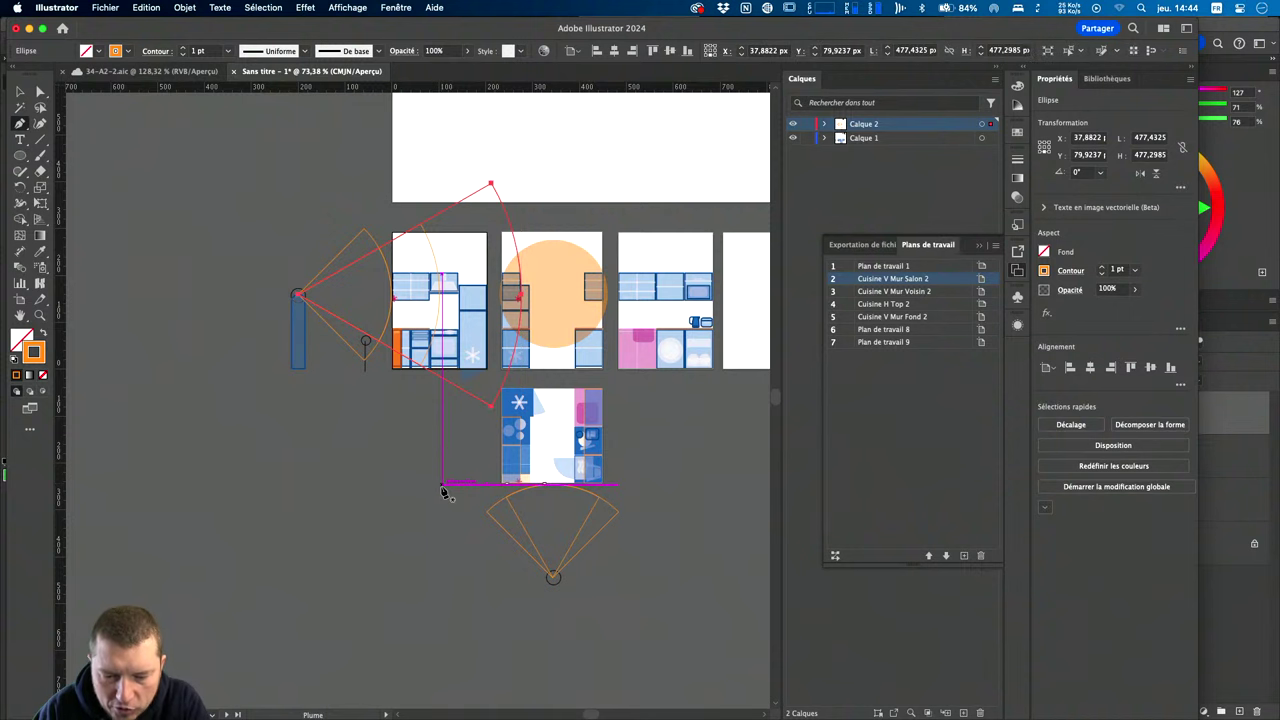
{"action": "left_click", "coordinate": [440, 485]}
{"action": "left_click", "coordinate": [647, 485]}
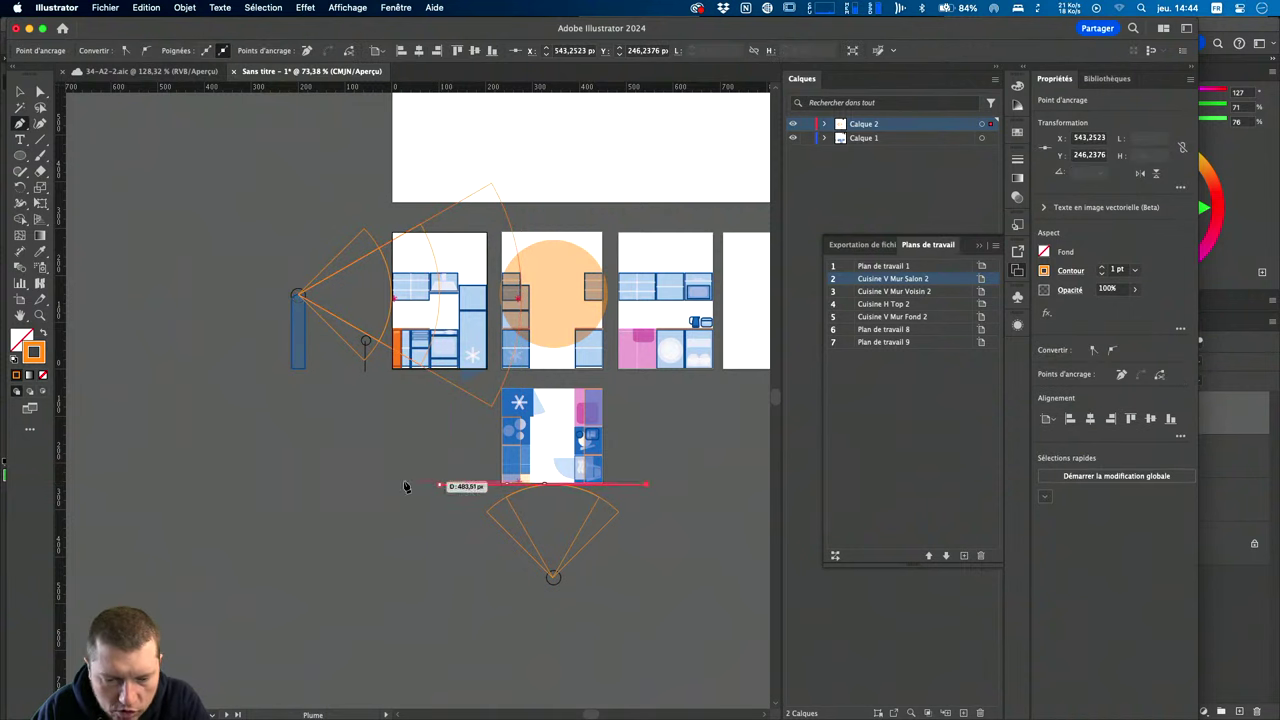
{"action": "key", "text": "shift+x"}
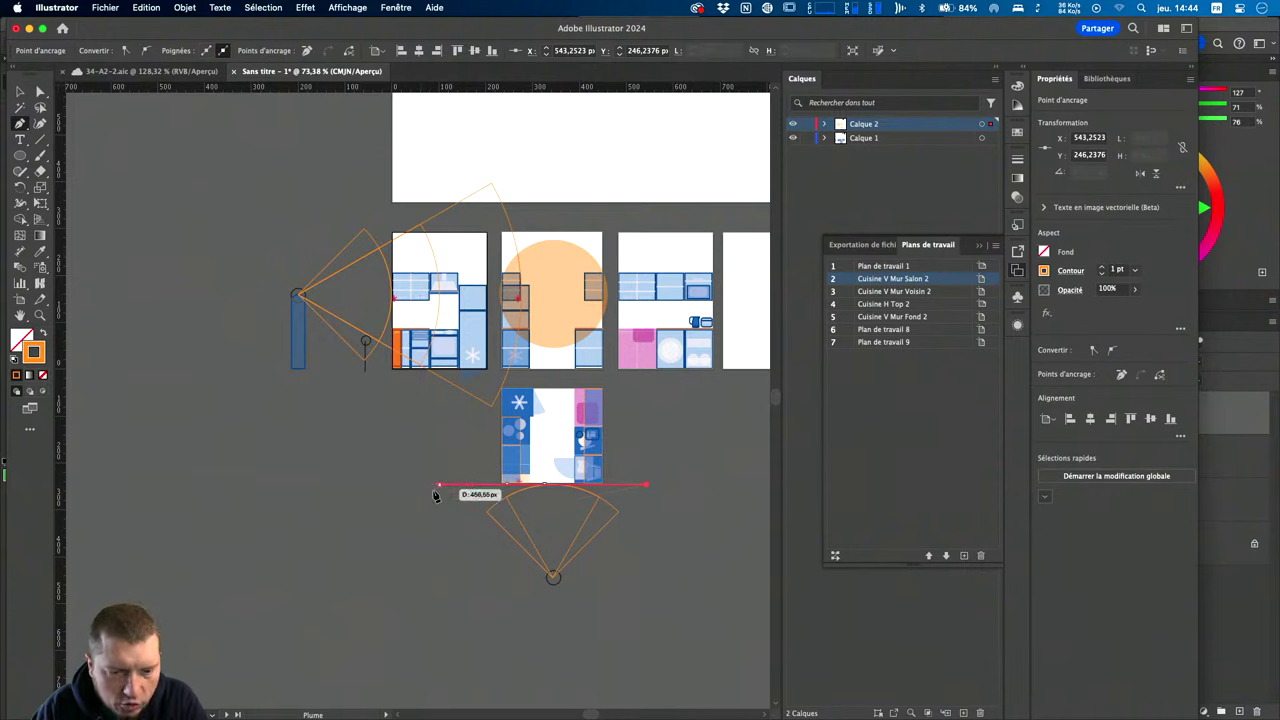
{"action": "key", "text": "a"}
{"action": "left_click", "coordinate": [394, 546], "text": "super"}
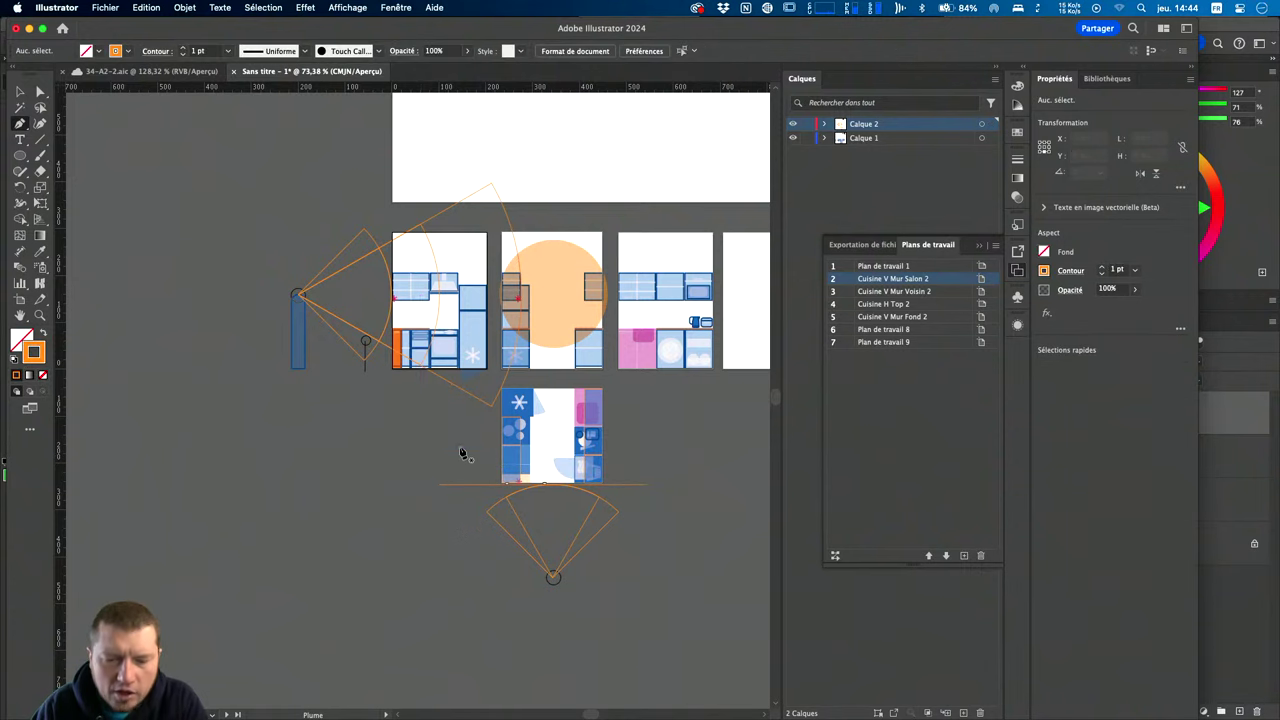
Draw a closed four-sided orange plane outline below the artboards.
{"action": "left_click", "coordinate": [218, 483]}
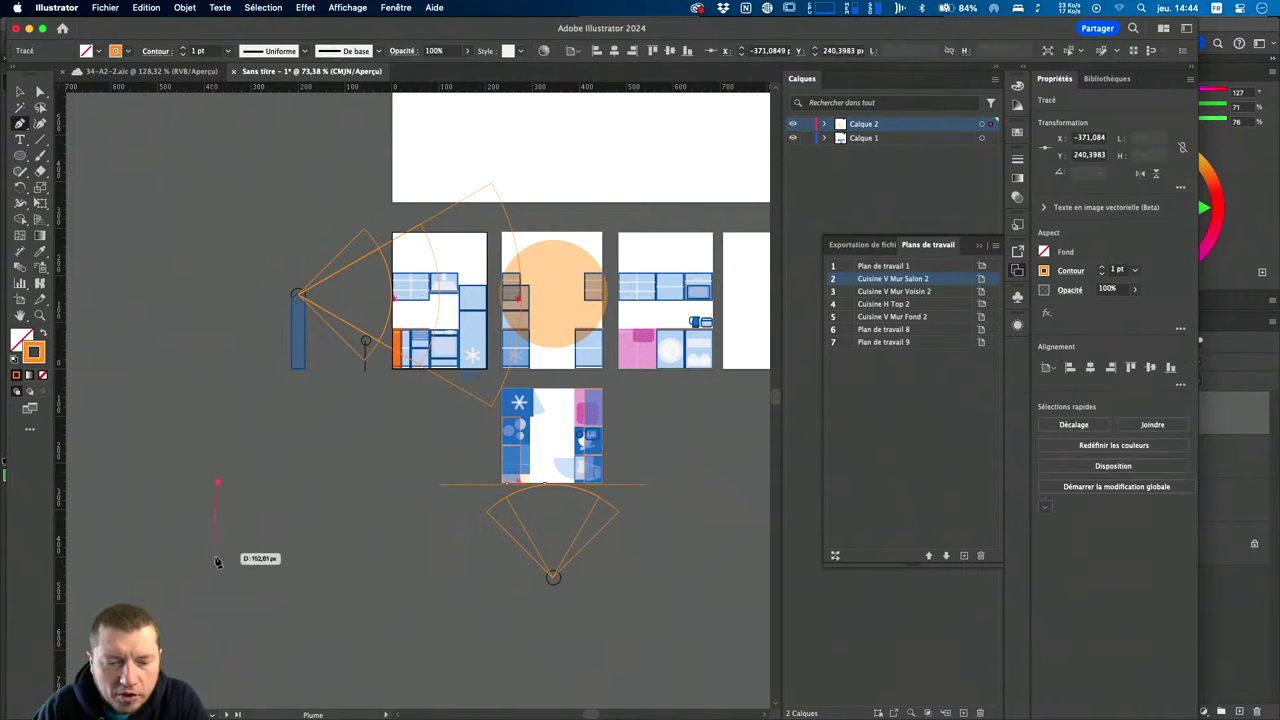
{"action": "left_click", "coordinate": [218, 602]}
{"action": "left_click", "coordinate": [376, 651]}
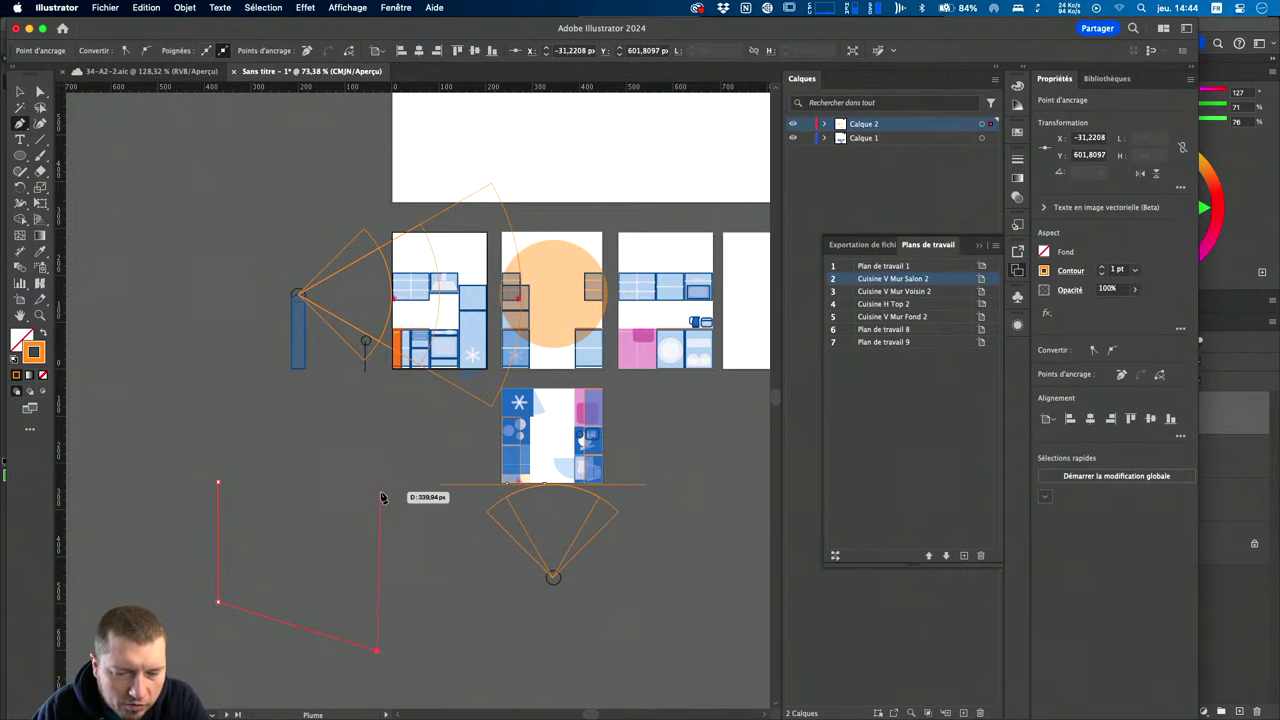
{"action": "left_click", "coordinate": [380, 492]}
{"action": "left_click", "coordinate": [220, 485]}
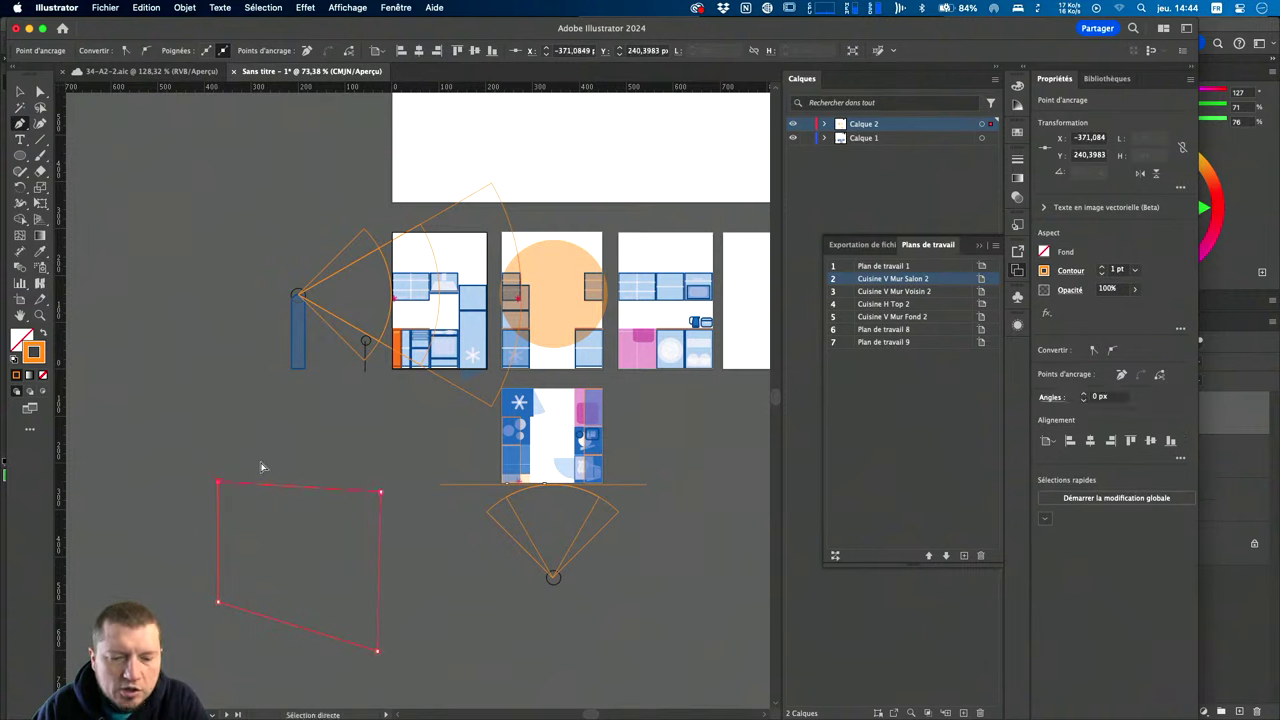
{"action": "left_click", "coordinate": [229, 594], "text": "super"}
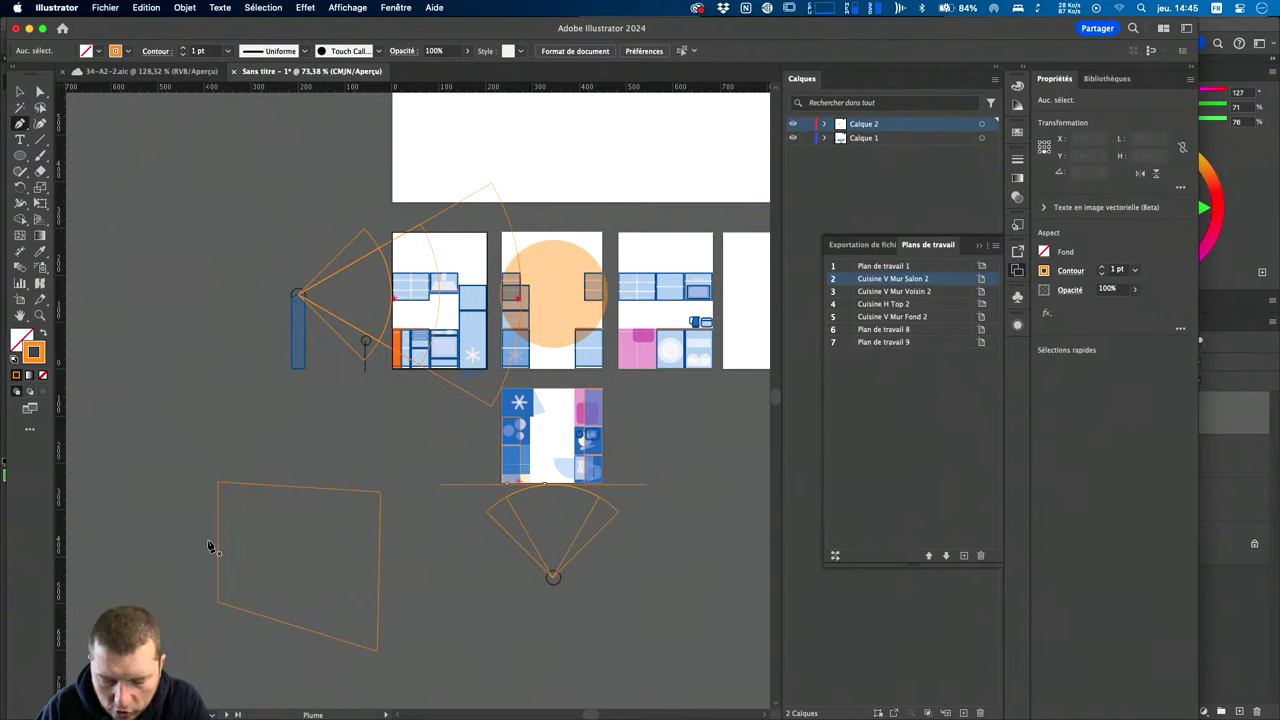
Add a small circle just left of the plane and nudge it upward.
{"action": "key", "text": "l"}
{"action": "left_click_drag", "start_coordinate": [167, 552], "coordinate": [195, 578]}
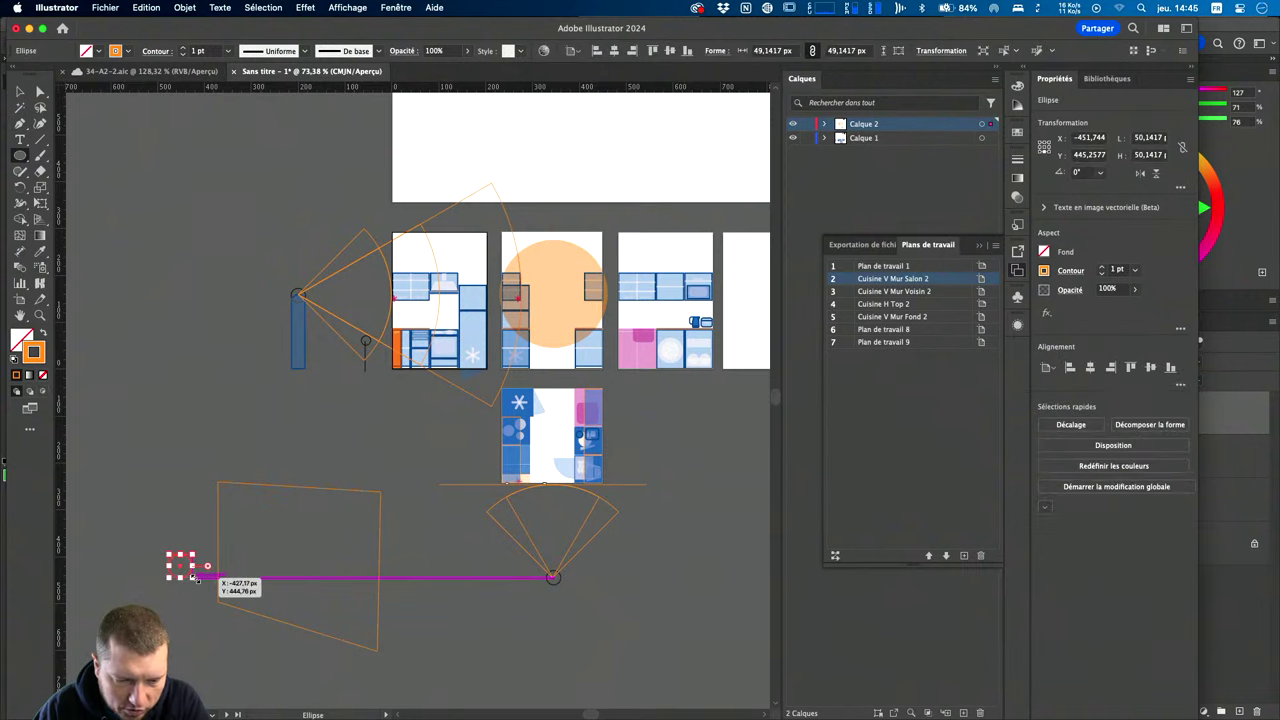
{"action": "key", "text": "shift+Up"}
{"action": "key", "text": "shift+Up"}
{"action": "key", "text": "shift+Up"}
{"action": "key", "text": "p"}
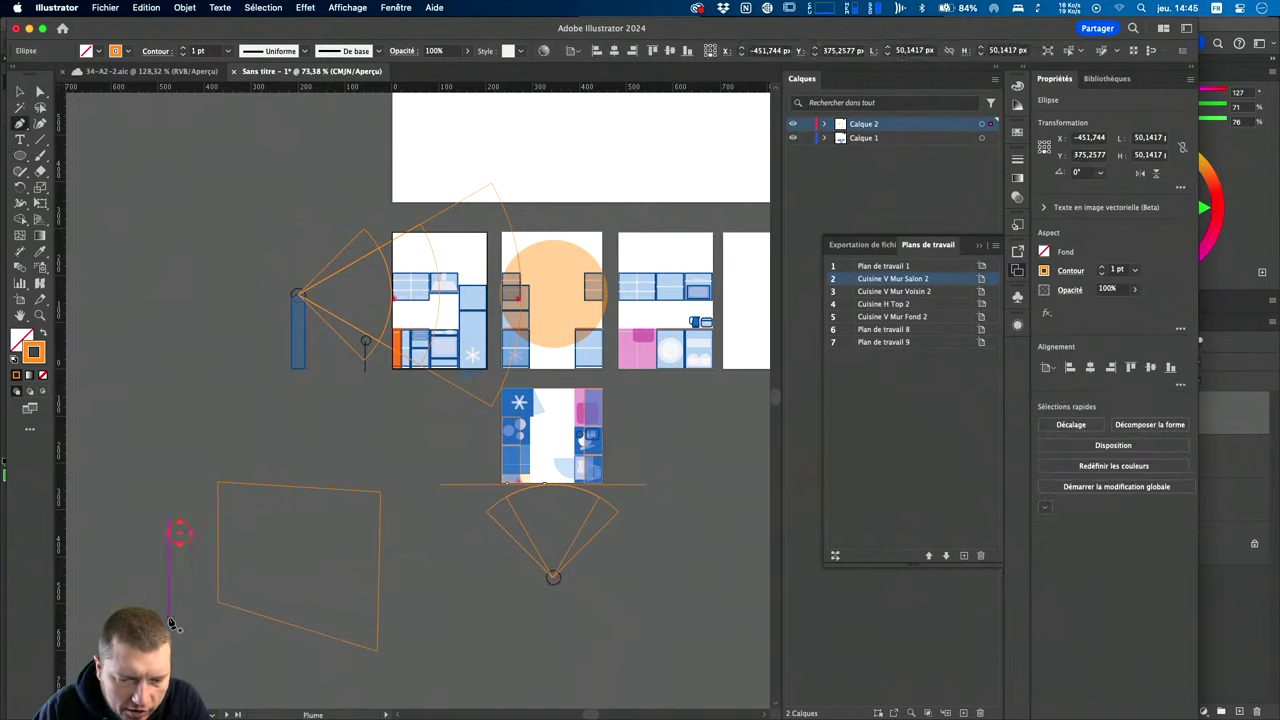
{"action": "left_click", "coordinate": [190, 536], "text": "super"}
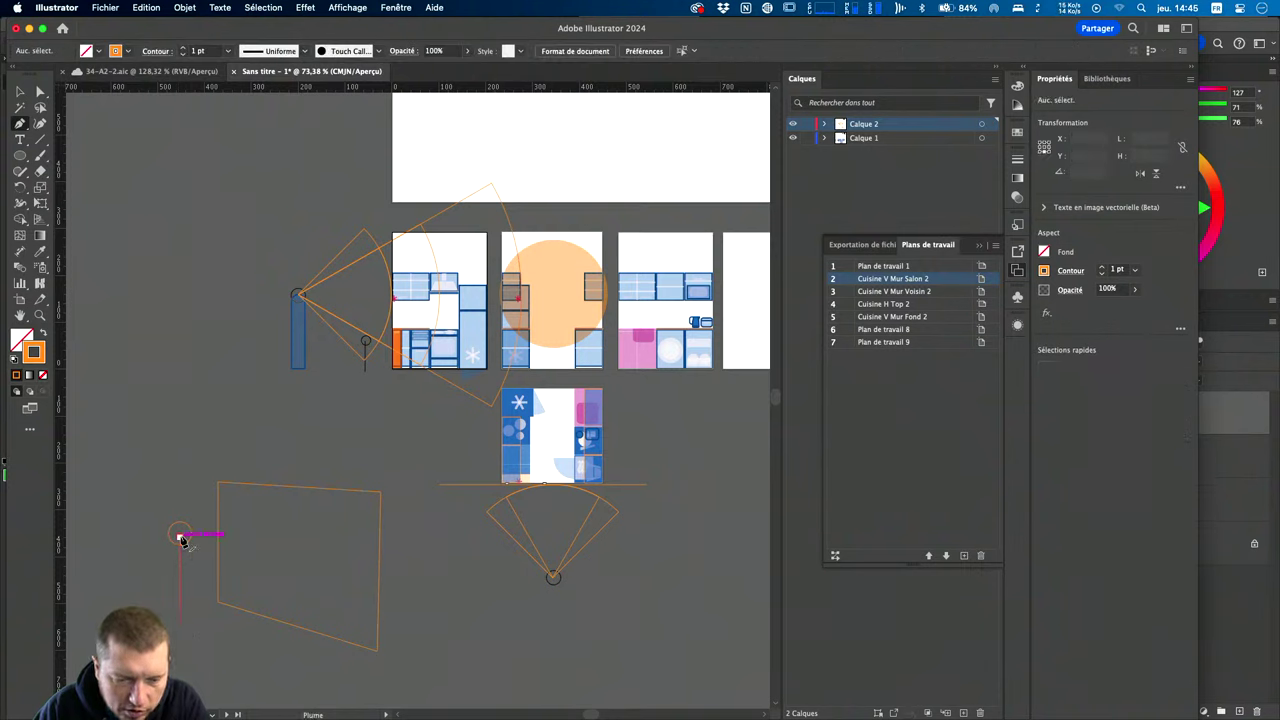
Draw two horizontal lines from the circle into and under the plane.
{"action": "left_click", "coordinate": [180, 537]}
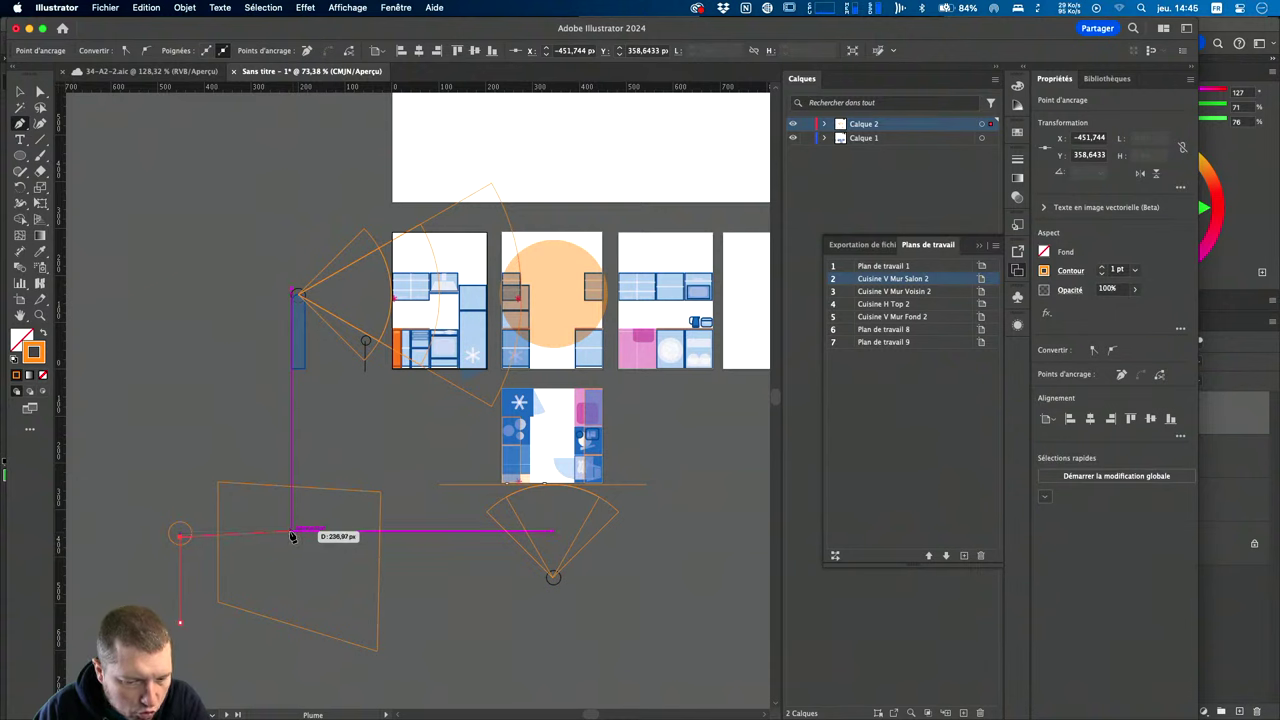
{"action": "left_click", "coordinate": [291, 537]}
{"action": "key", "text": "Escape"}
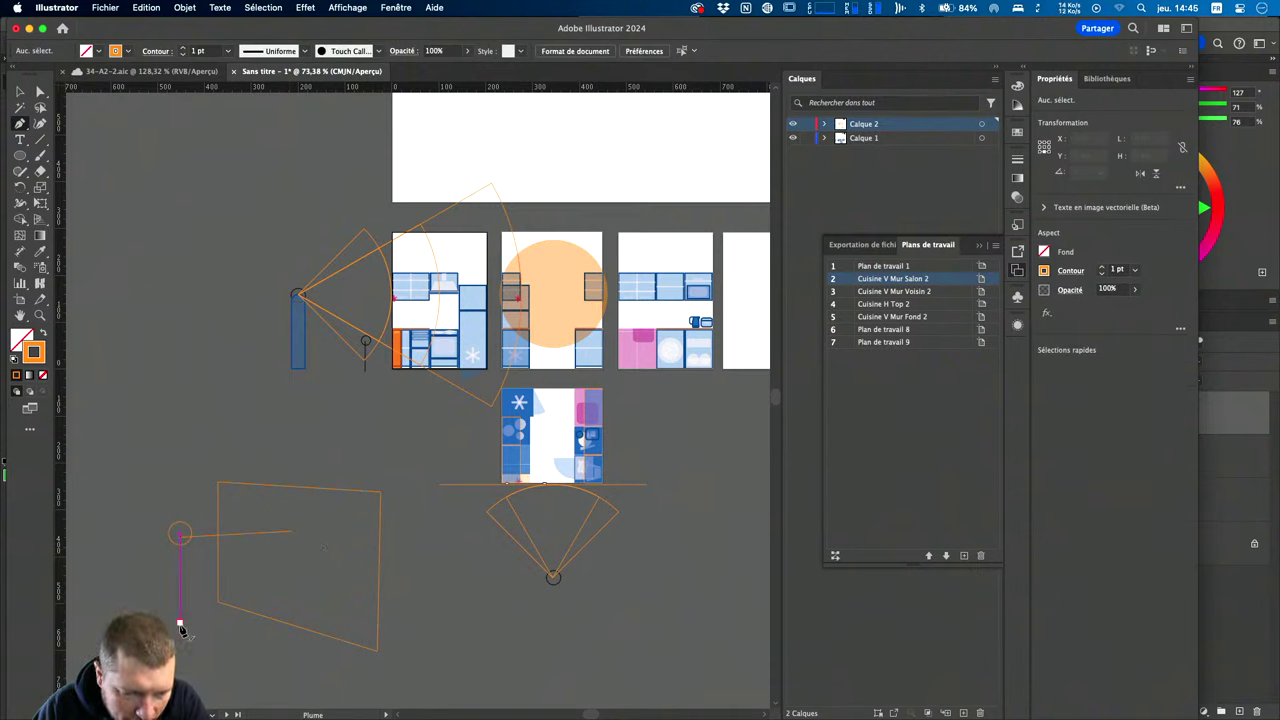
{"action": "left_click", "coordinate": [180, 622]}
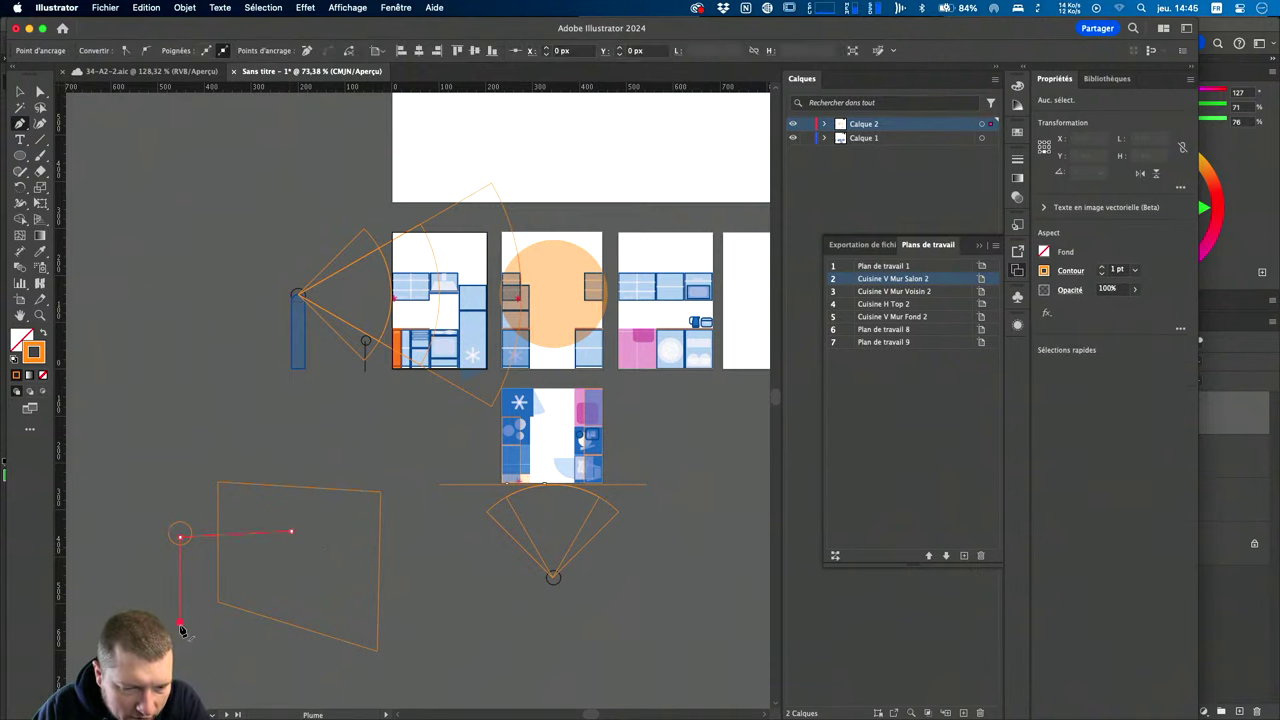
{"action": "left_click", "coordinate": [281, 622]}
{"action": "left_click", "coordinate": [292, 601], "text": "super"}
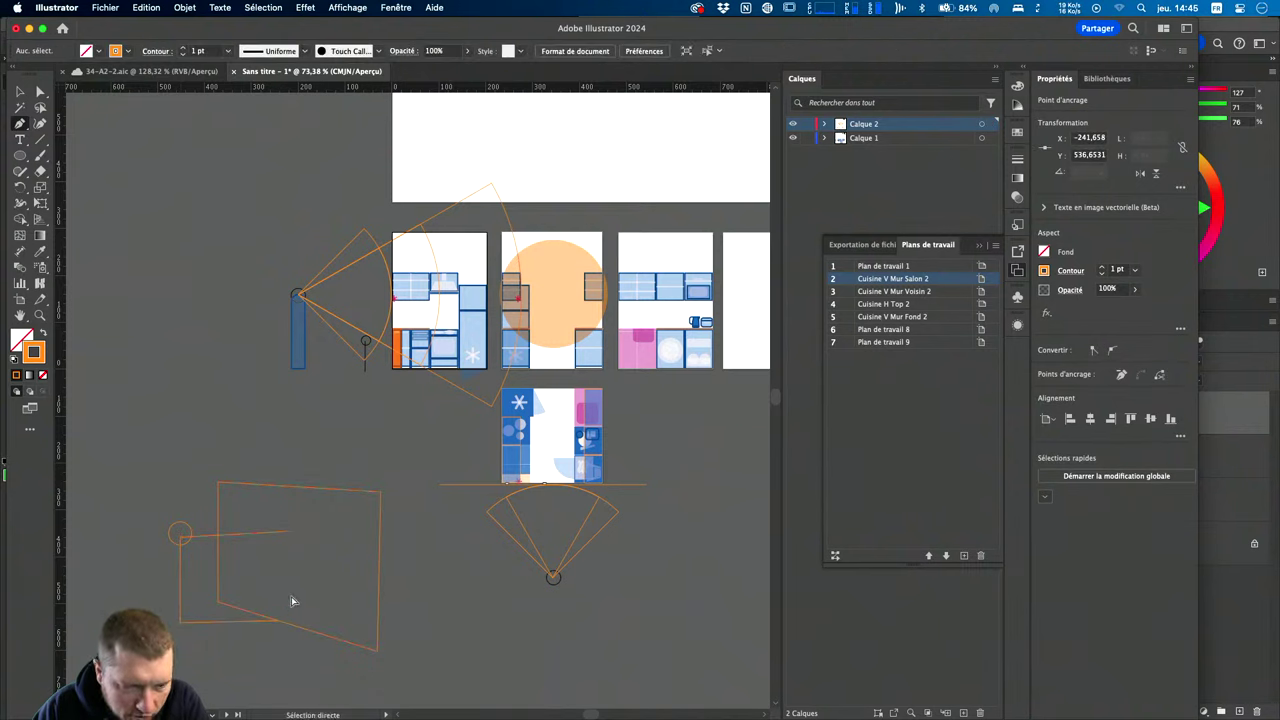
Adjust the horizontal line's end anchor to fine-tune its length.
{"action": "key", "text": "a"}
{"action": "left_click_drag", "start_coordinate": [291, 532], "coordinate": [275, 532]}
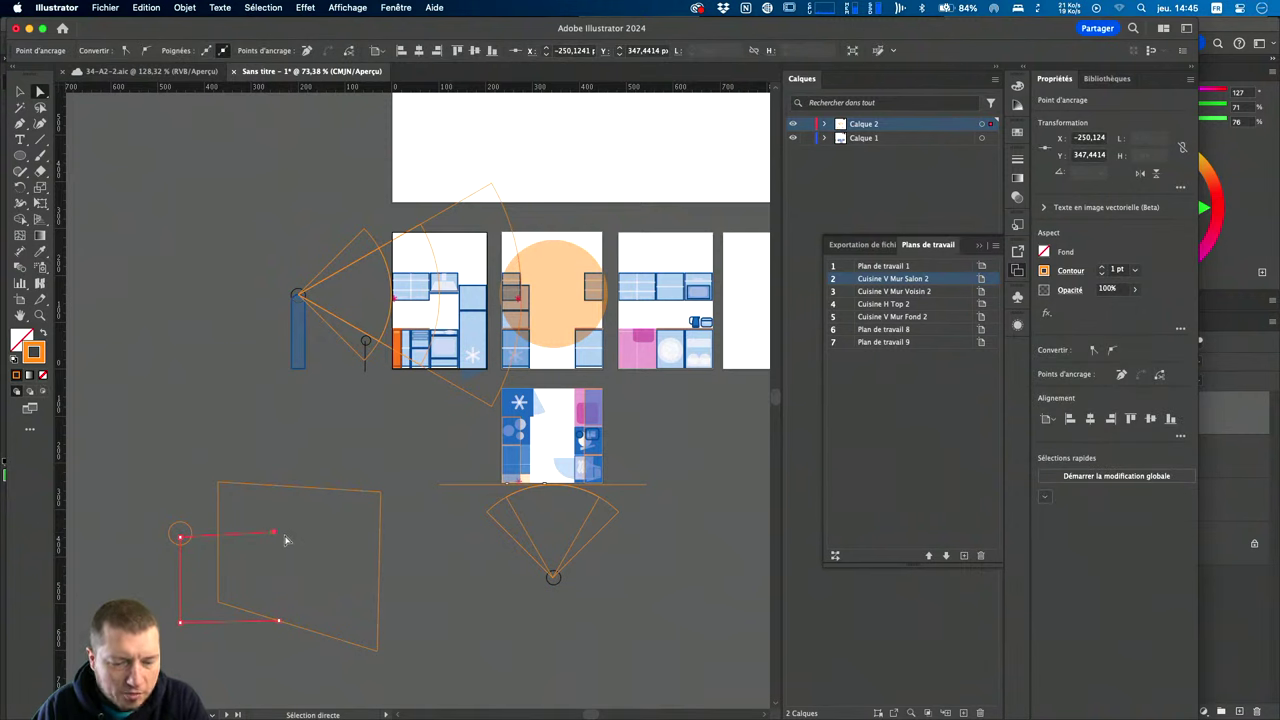
{"action": "left_click_drag", "start_coordinate": [285, 540], "coordinate": [292, 540]}
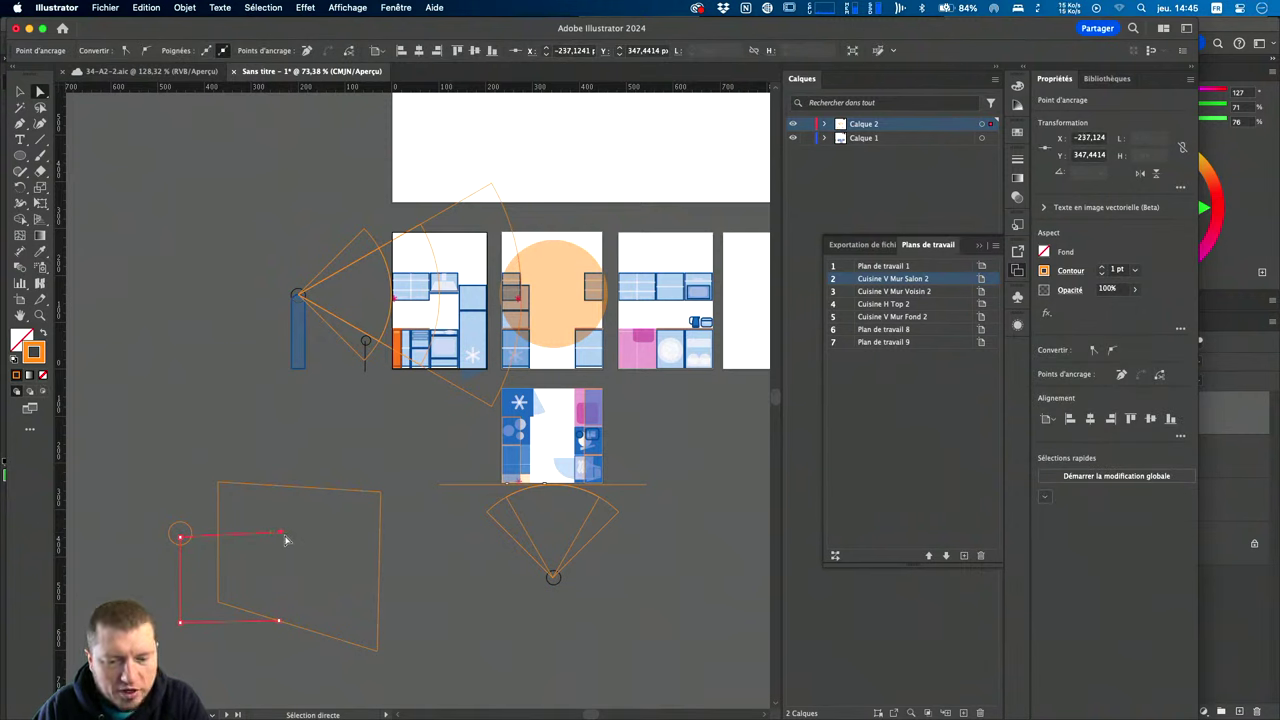
{"action": "left_click", "coordinate": [305, 556]}
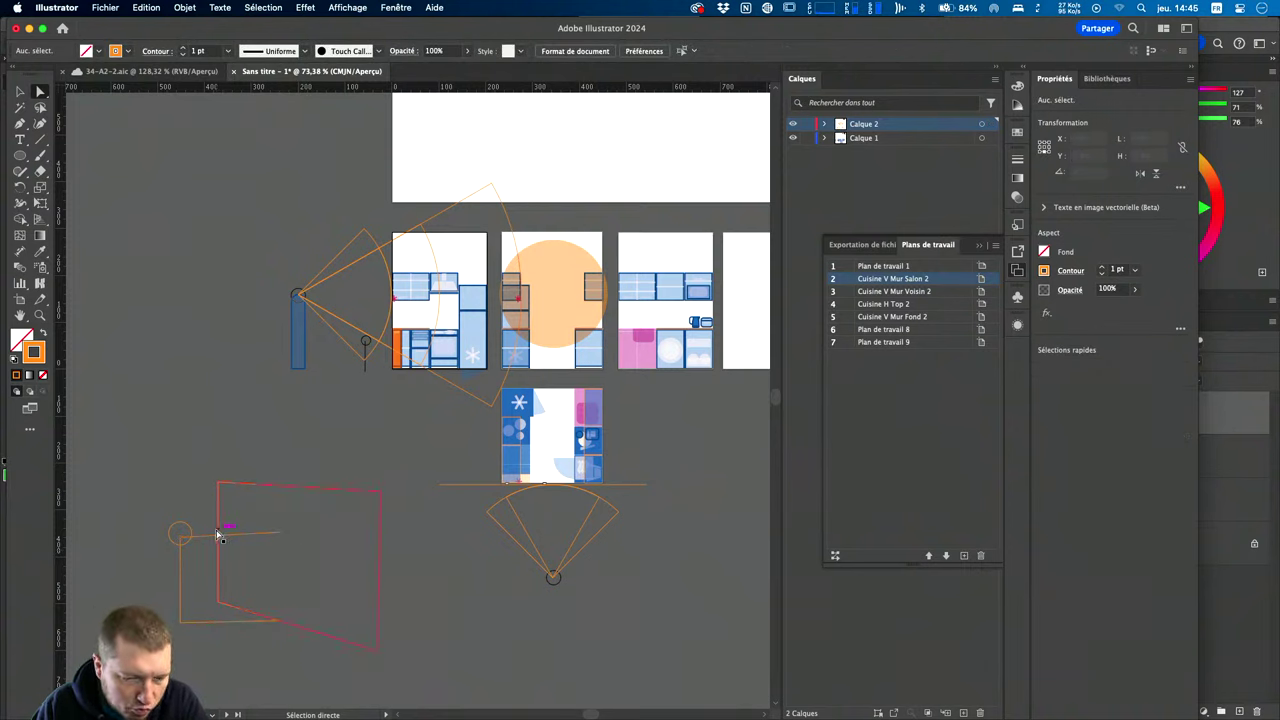
{"action": "left_click", "coordinate": [19, 123]}
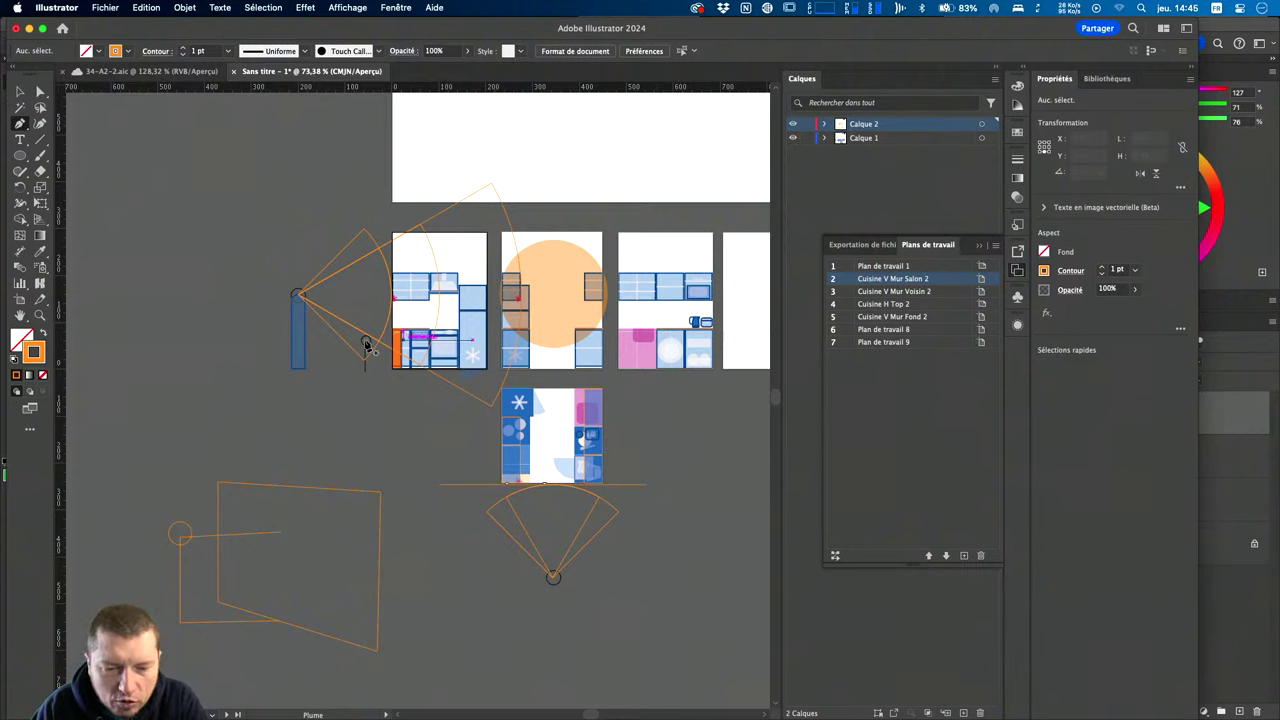
Draw a blue-filled triangle from the circle across the plane, then toggle Calque 2's visibility.
{"action": "left_click", "coordinate": [298, 343]}
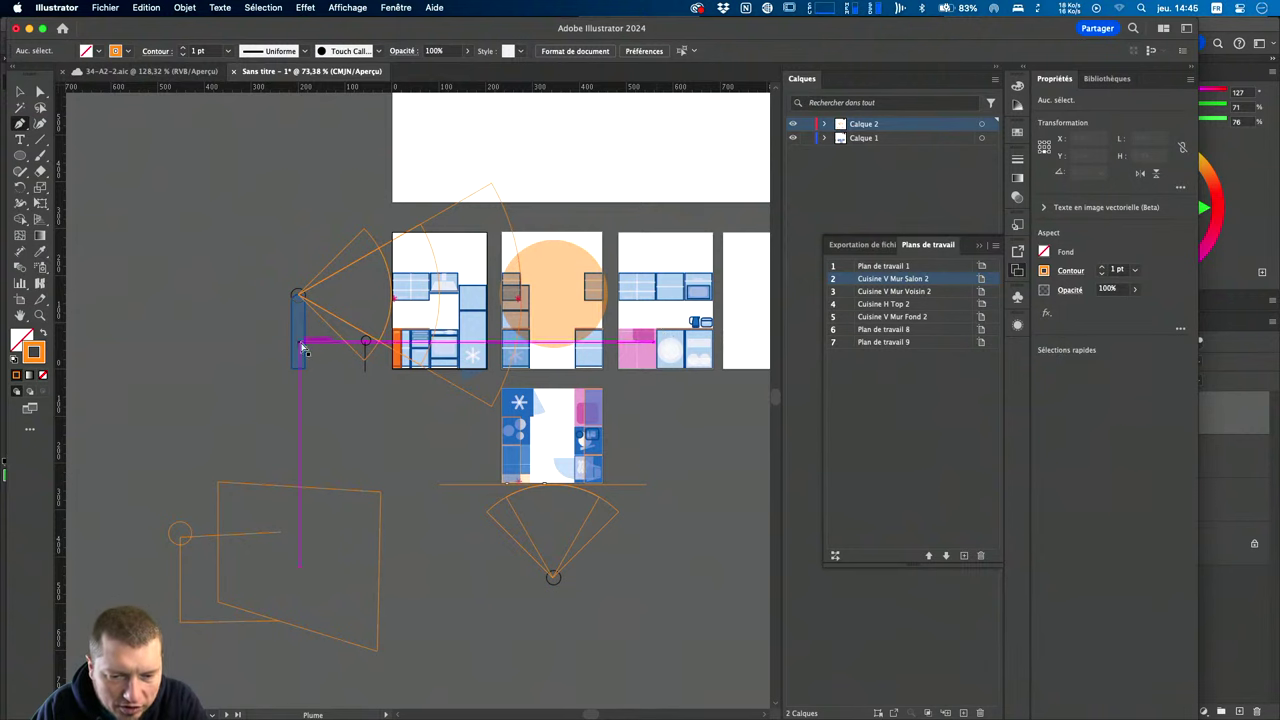
{"action": "left_click", "coordinate": [180, 534]}
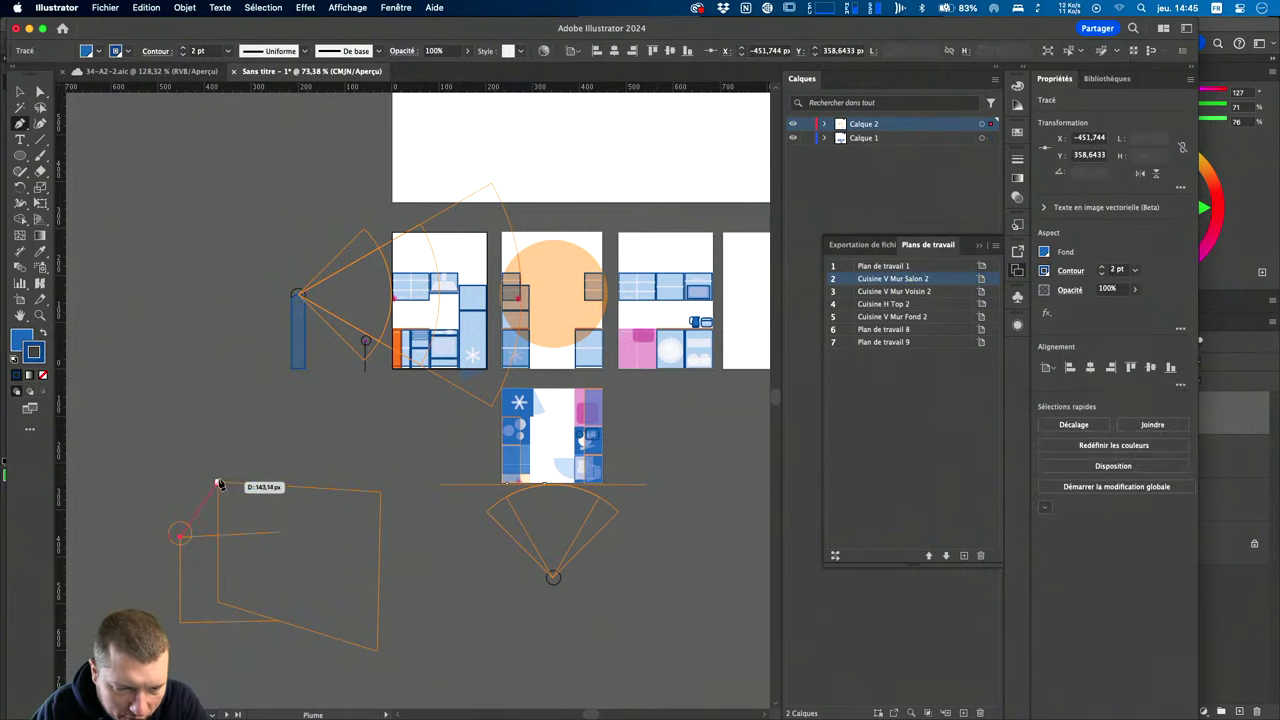
{"action": "left_click", "coordinate": [263, 413]}
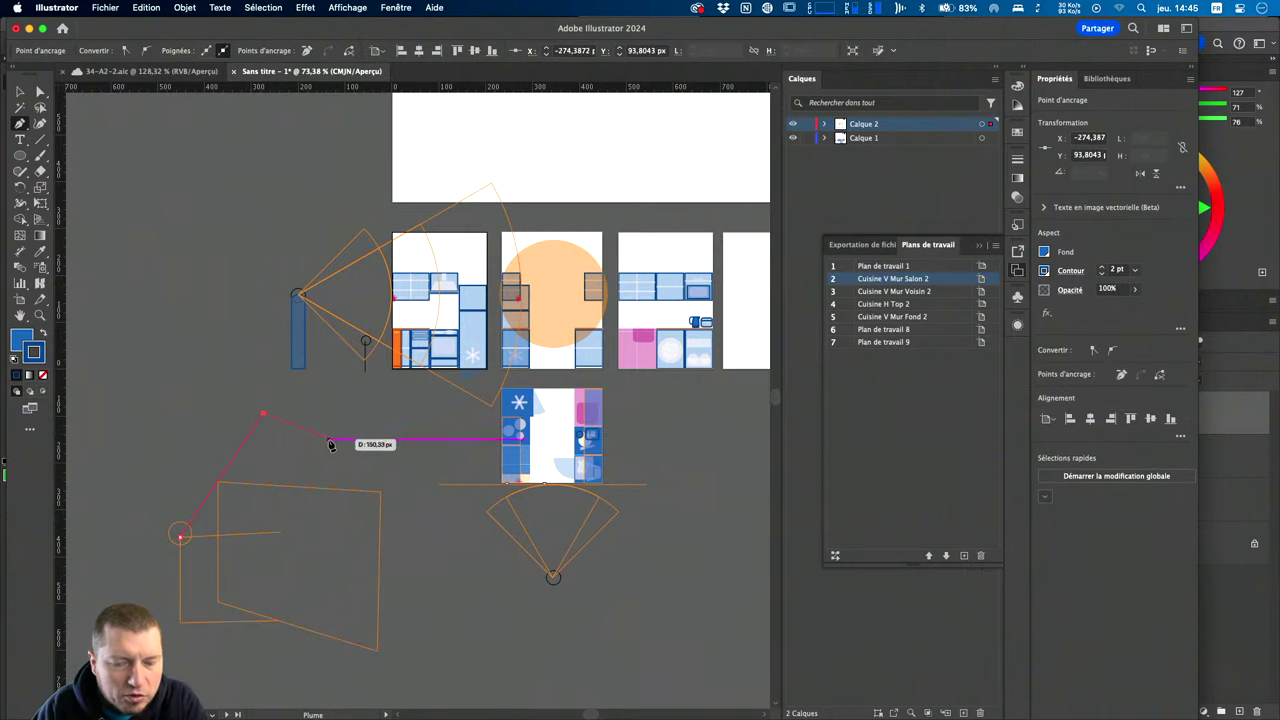
{"action": "key", "text": "Escape"}
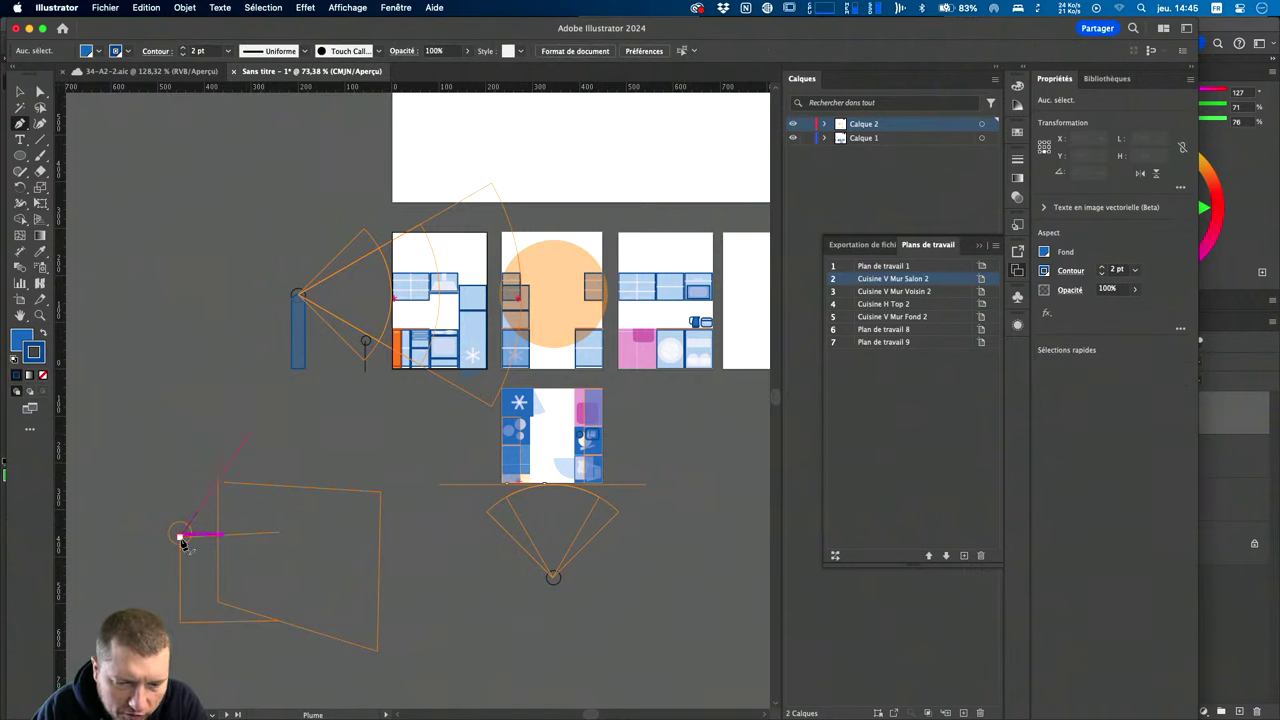
{"action": "left_click", "coordinate": [180, 535]}
{"action": "left_click", "coordinate": [378, 651]}
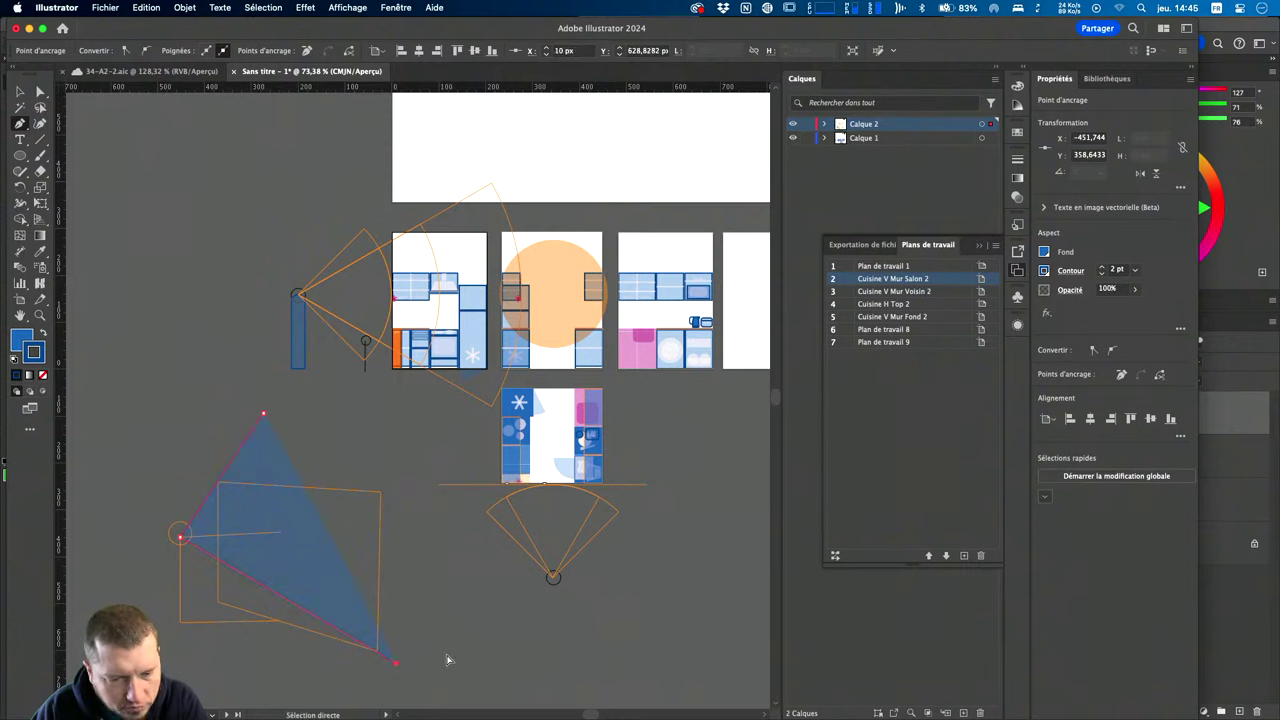
{"action": "key", "text": "Escape"}
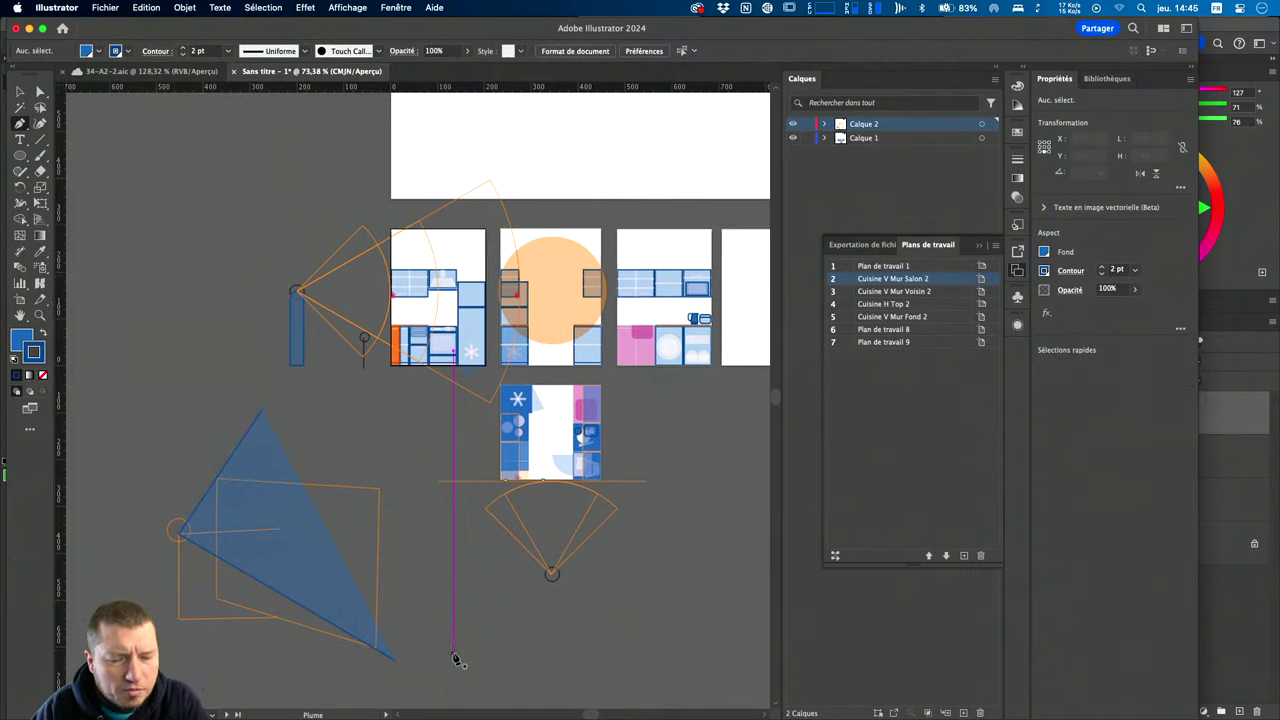
{"action": "scroll", "coordinate": [455, 658], "scroll_direction": "down", "scroll_amount": 3}
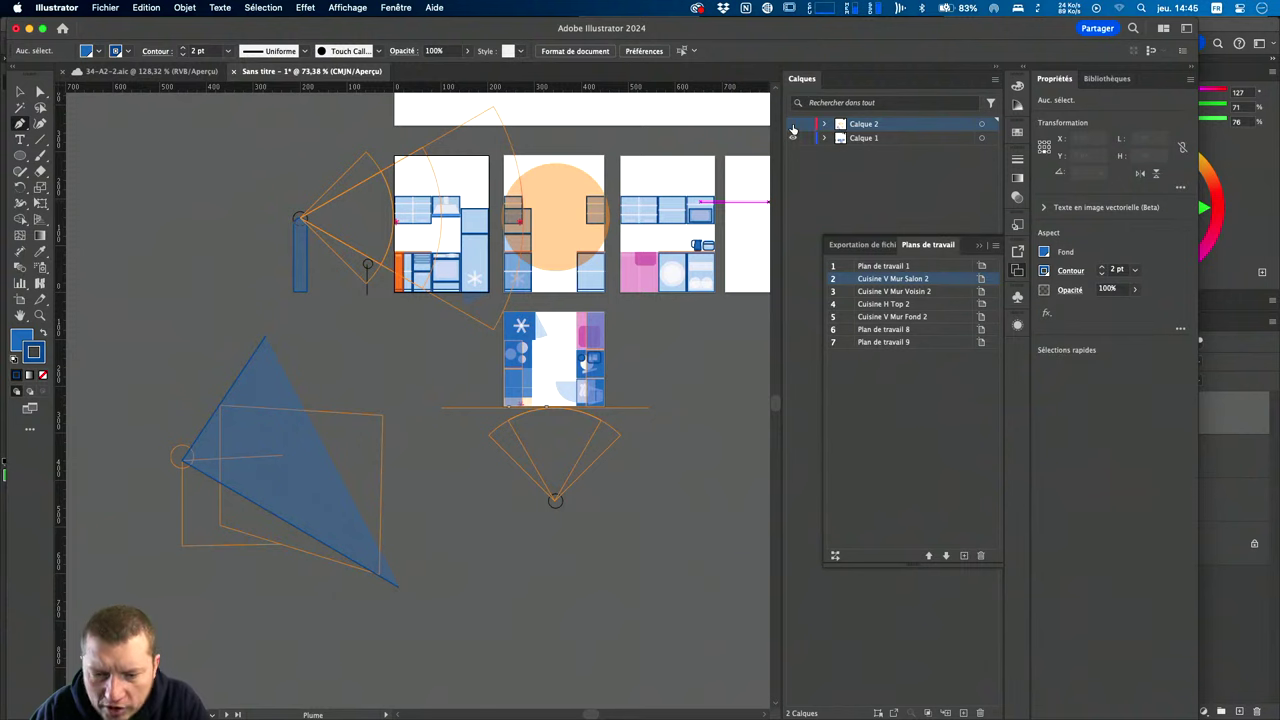
{"action": "left_click", "coordinate": [793, 126]}
{"action": "left_click", "coordinate": [793, 126]}
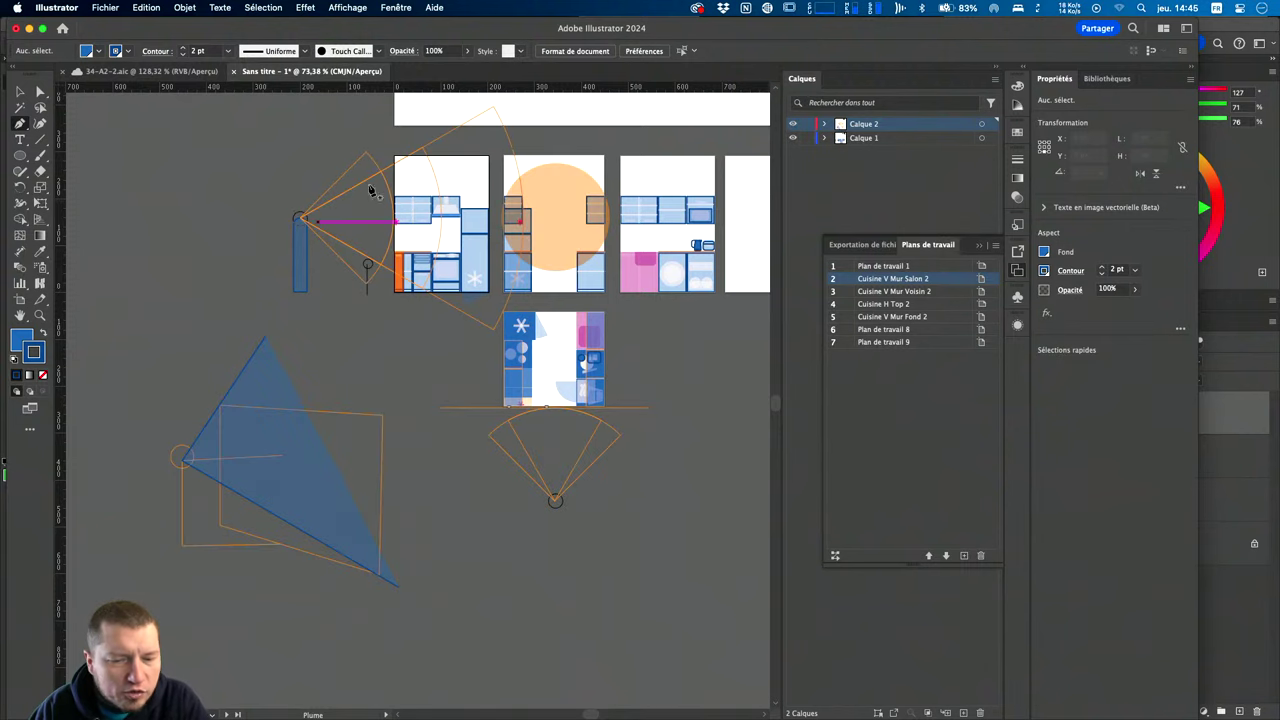
{"action": "left_click", "coordinate": [792, 124]}
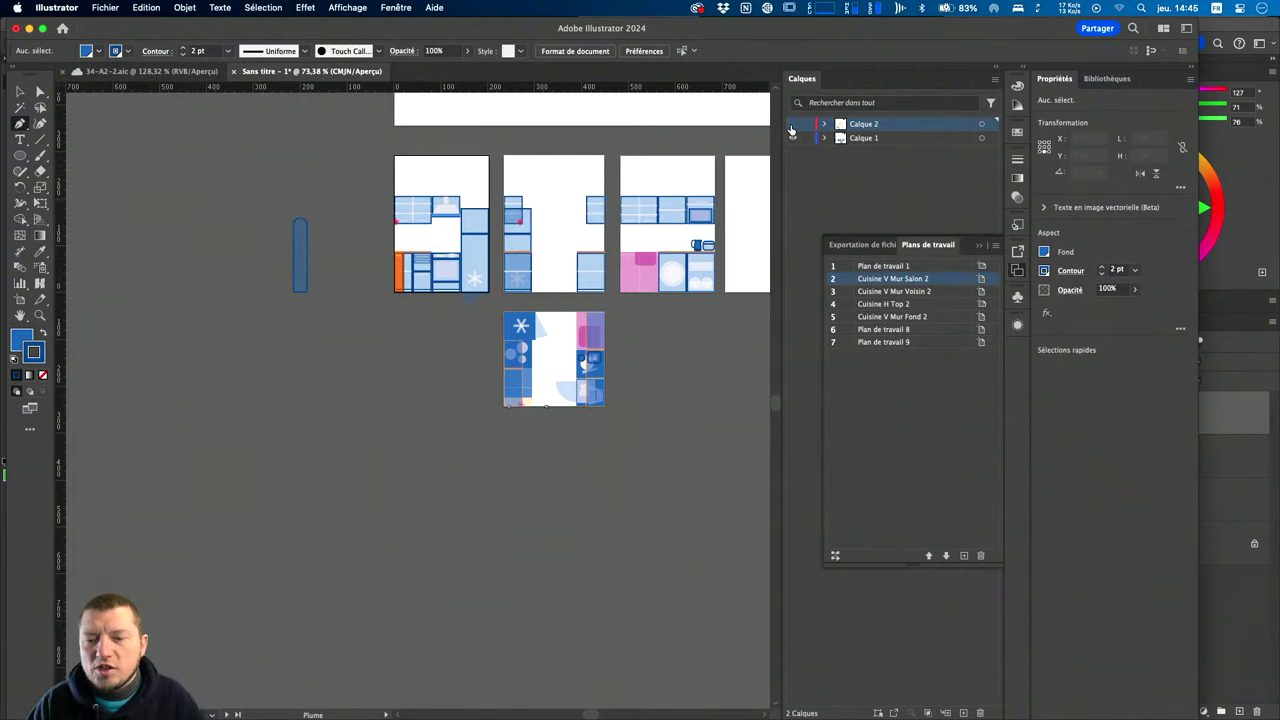
{"action": "left_click", "coordinate": [792, 124]}
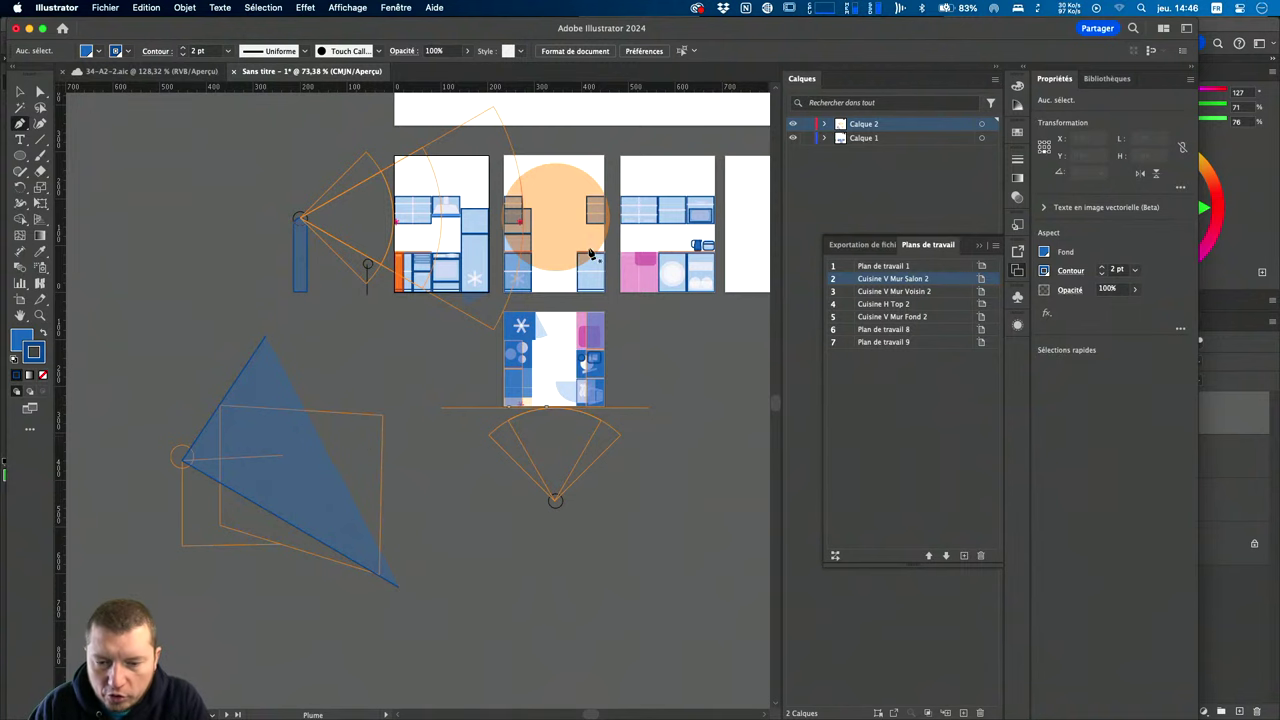
{"action": "scroll", "coordinate": [590, 255], "scroll_direction": "up", "scroll_amount": 3}
{"action": "key", "text": "a"}
{"action": "left_click", "coordinate": [550, 211]}
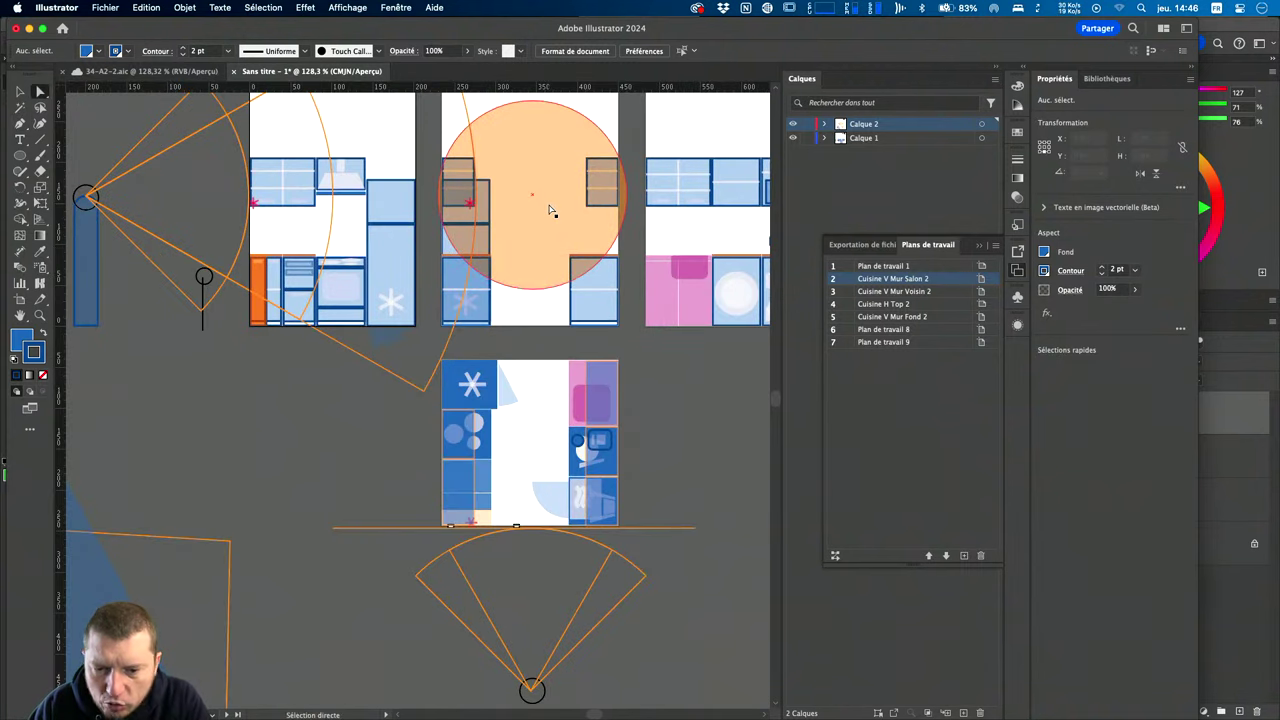
{"action": "left_click", "coordinate": [550, 211]}
{"action": "left_click_drag", "start_coordinate": [550, 211], "coordinate": [566, 283]}
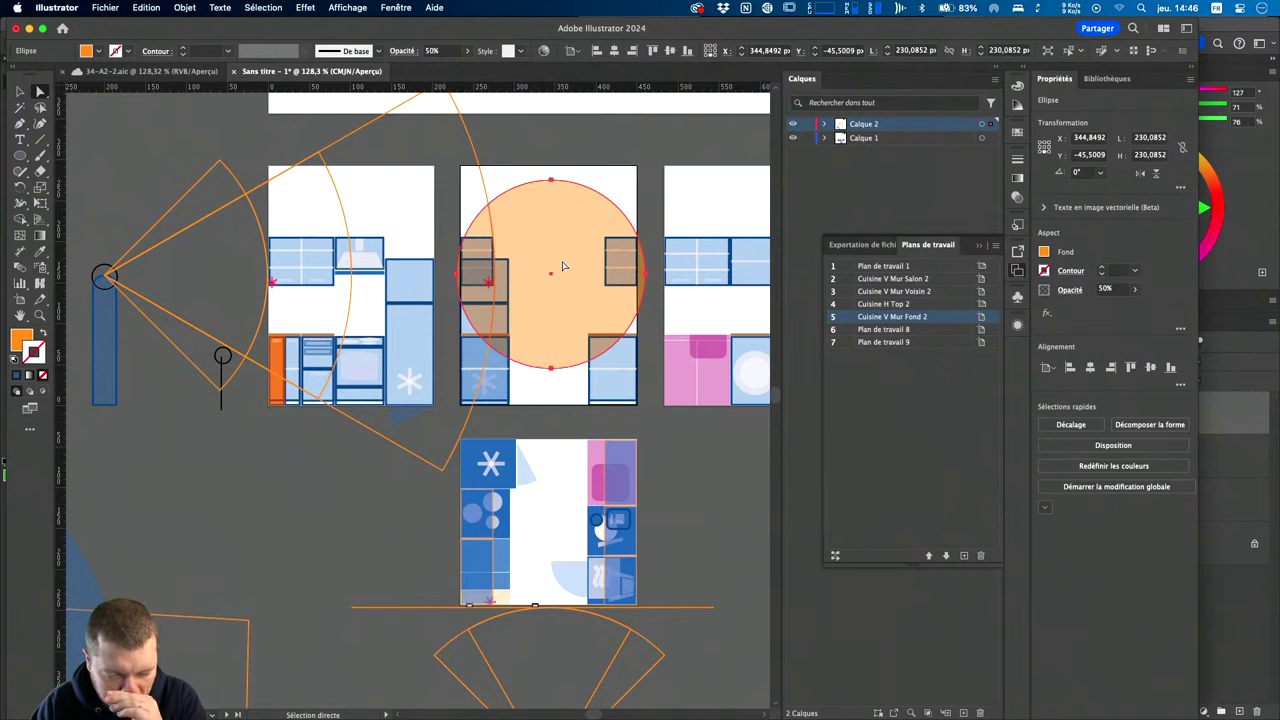
{"action": "scroll", "coordinate": [562, 265], "scroll_direction": "down", "scroll_amount": 3}
{"action": "scroll", "coordinate": [524, 311], "scroll_direction": "down", "scroll_amount": 1}
{"action": "scroll", "coordinate": [524, 311], "scroll_direction": "down", "scroll_amount": 1}
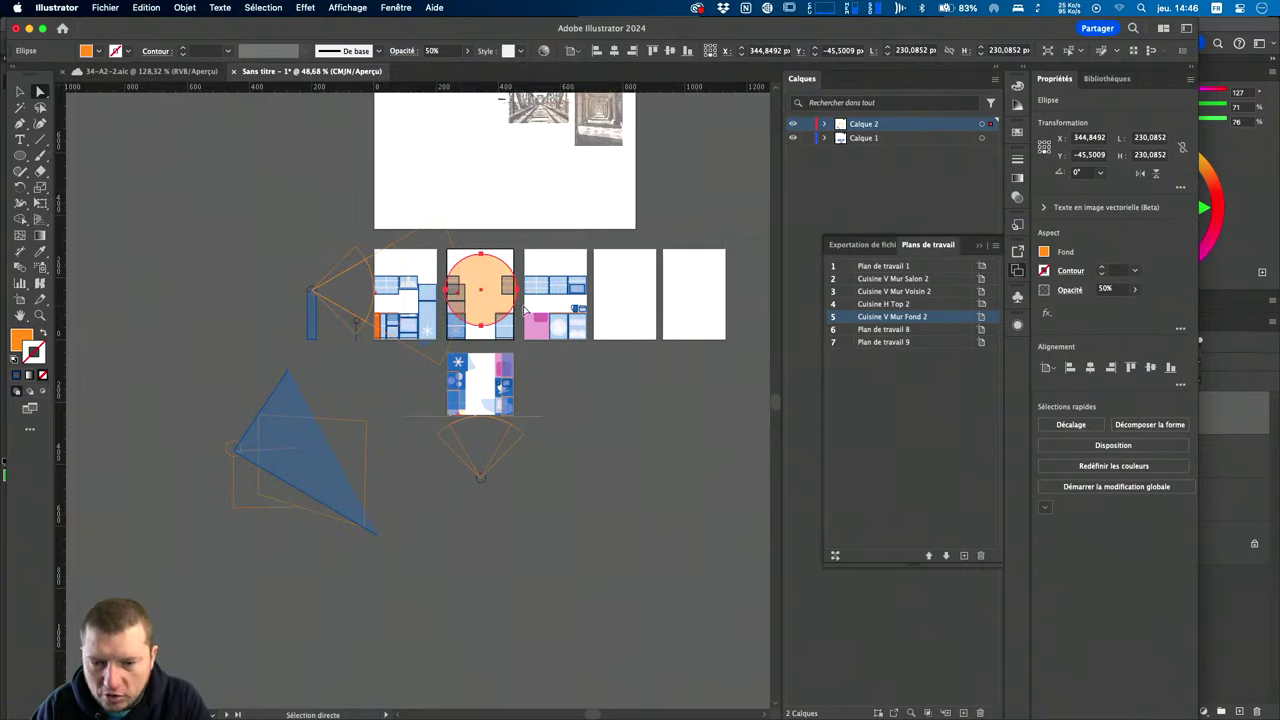
{"action": "scroll", "coordinate": [524, 311], "scroll_direction": "down", "scroll_amount": 1}
{"action": "scroll", "coordinate": [524, 311], "scroll_direction": "down", "scroll_amount": 1}
{"action": "scroll", "coordinate": [524, 311], "scroll_direction": "up", "scroll_amount": 1}
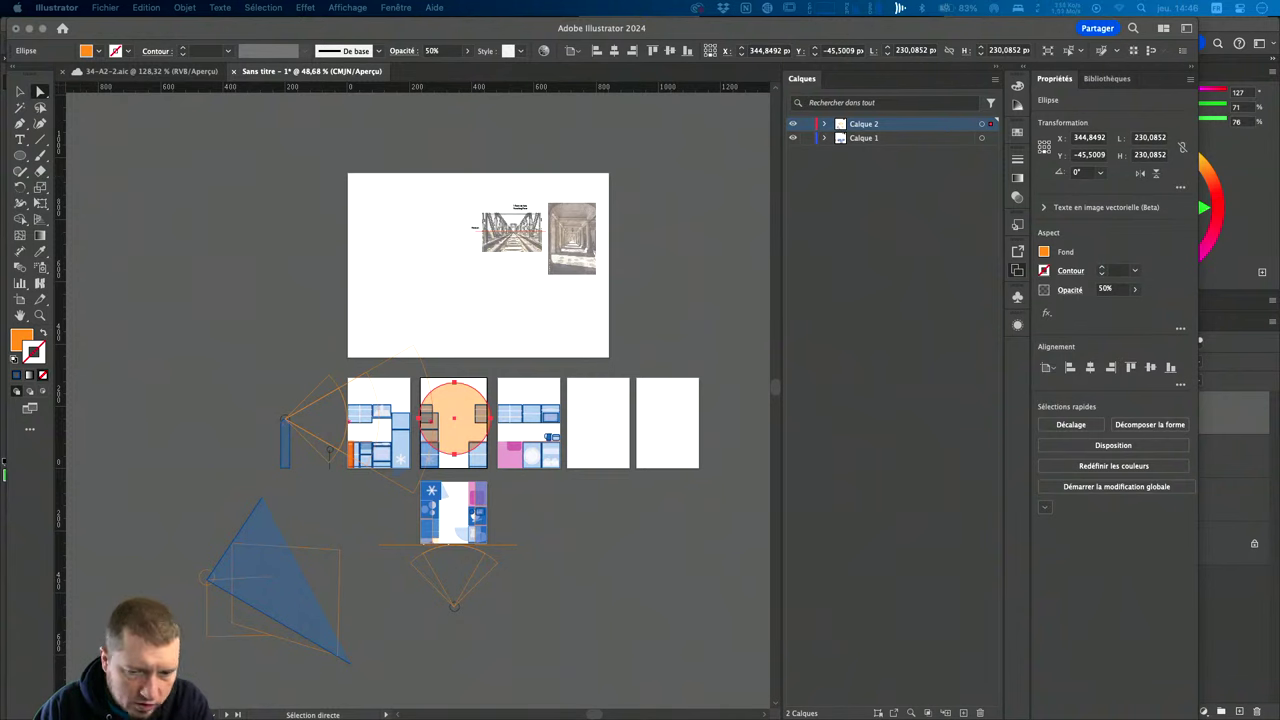
{"action": "key", "text": "super+Tab"}
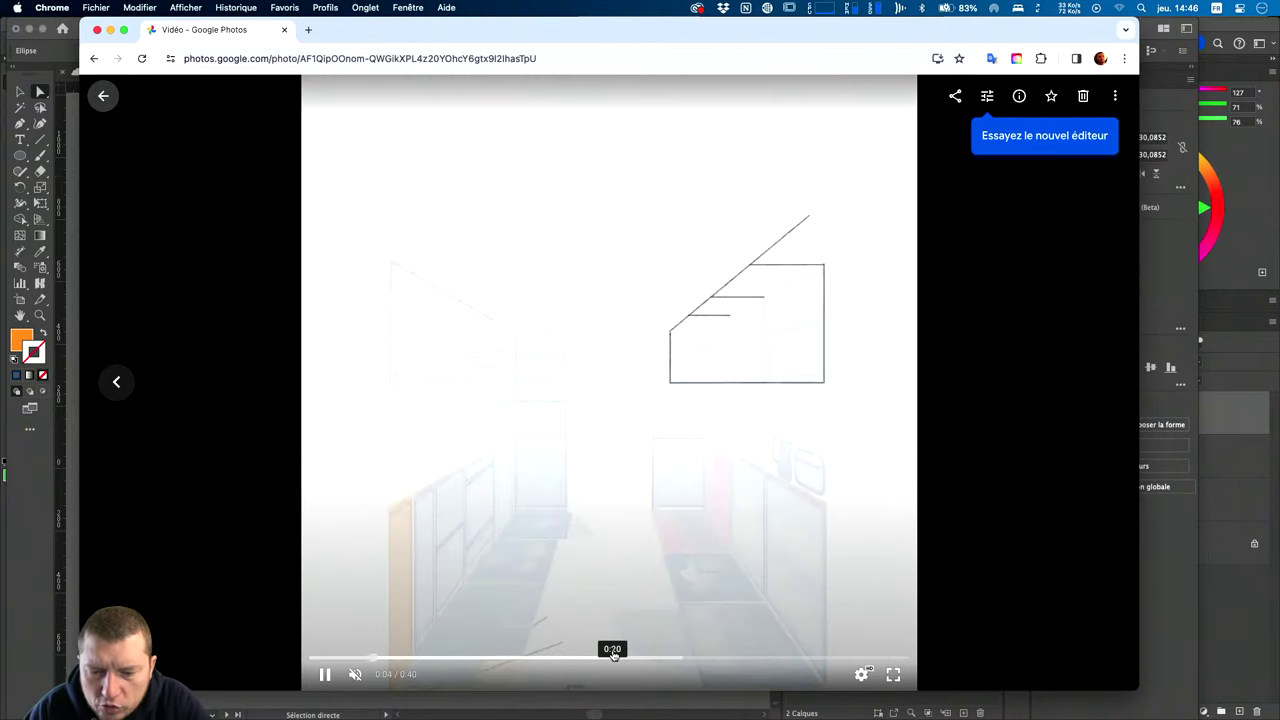
Rewind and play the kitchen video, then scrub to the 0:02 frame.
{"action": "left_click", "coordinate": [316, 657]}
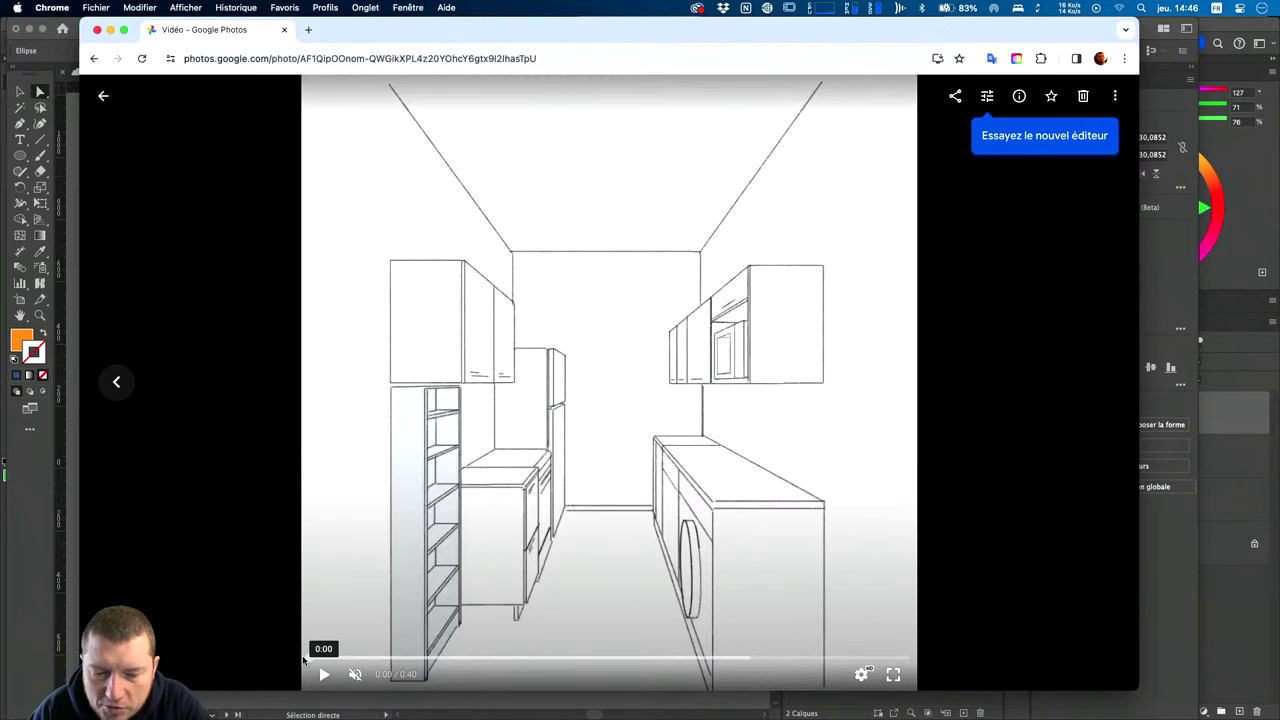
{"action": "left_click", "coordinate": [323, 675]}
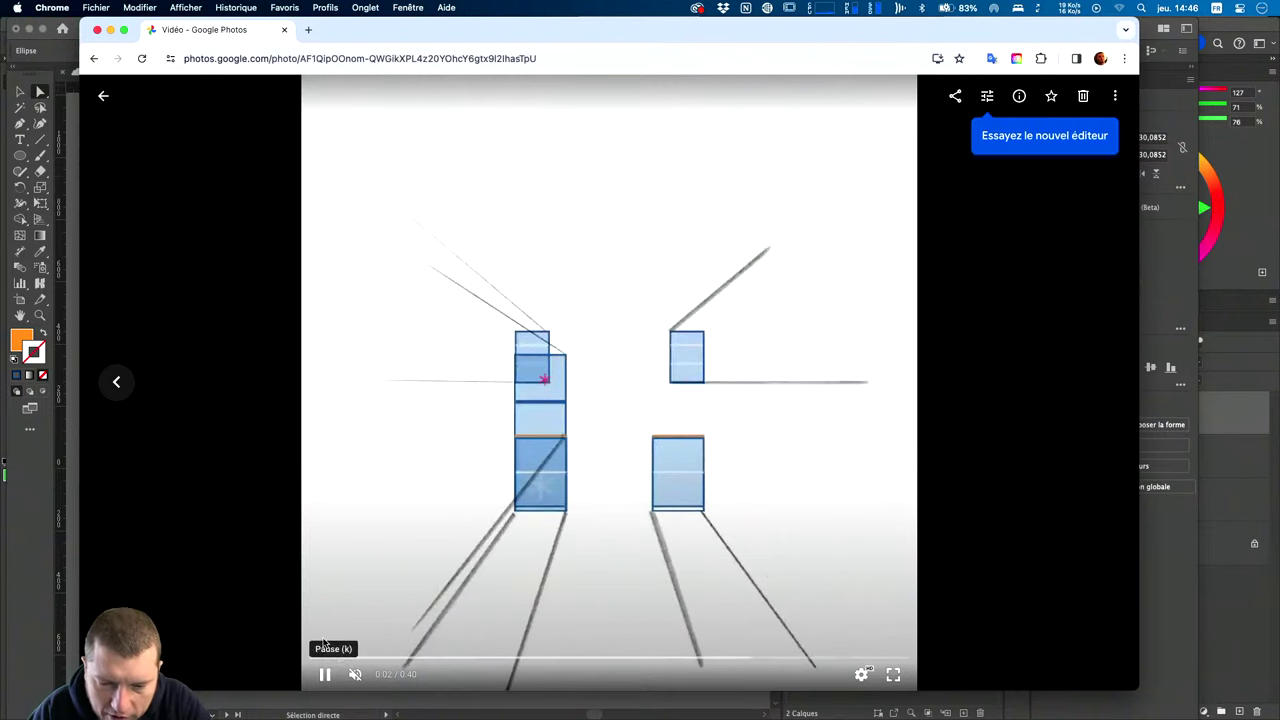
{"action": "left_click", "coordinate": [324, 675]}
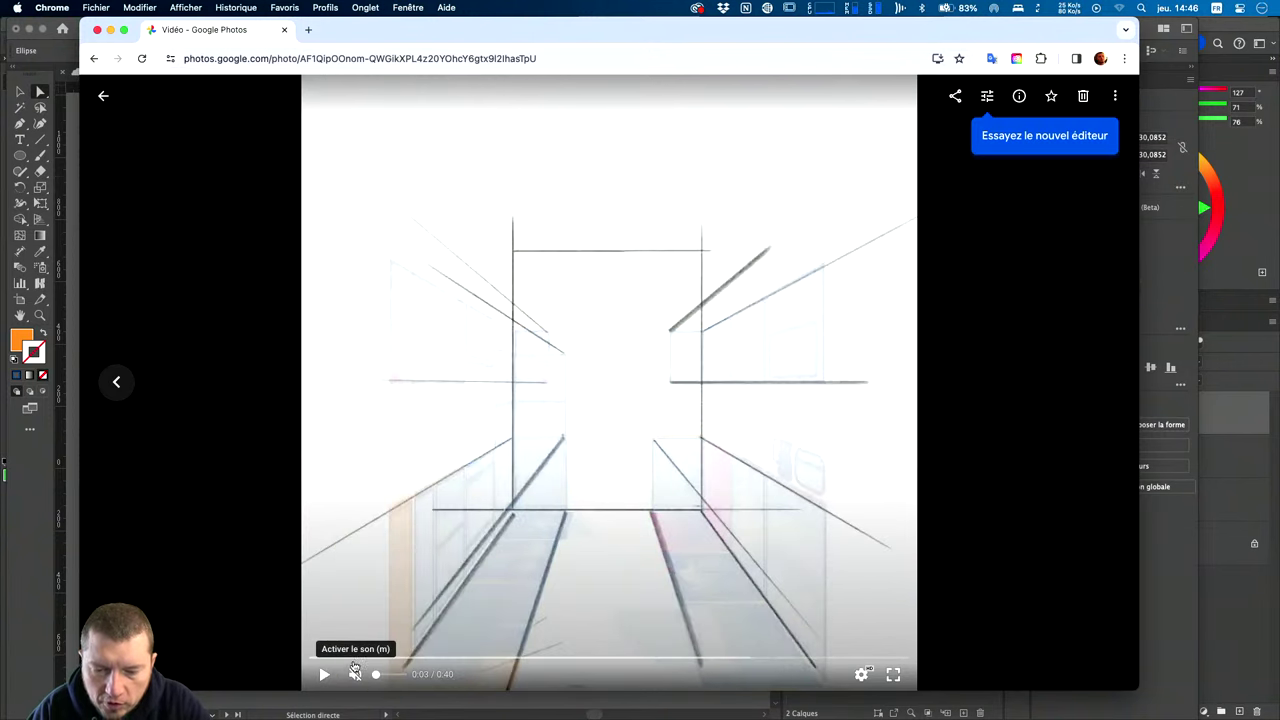
{"action": "left_click", "coordinate": [339, 658]}
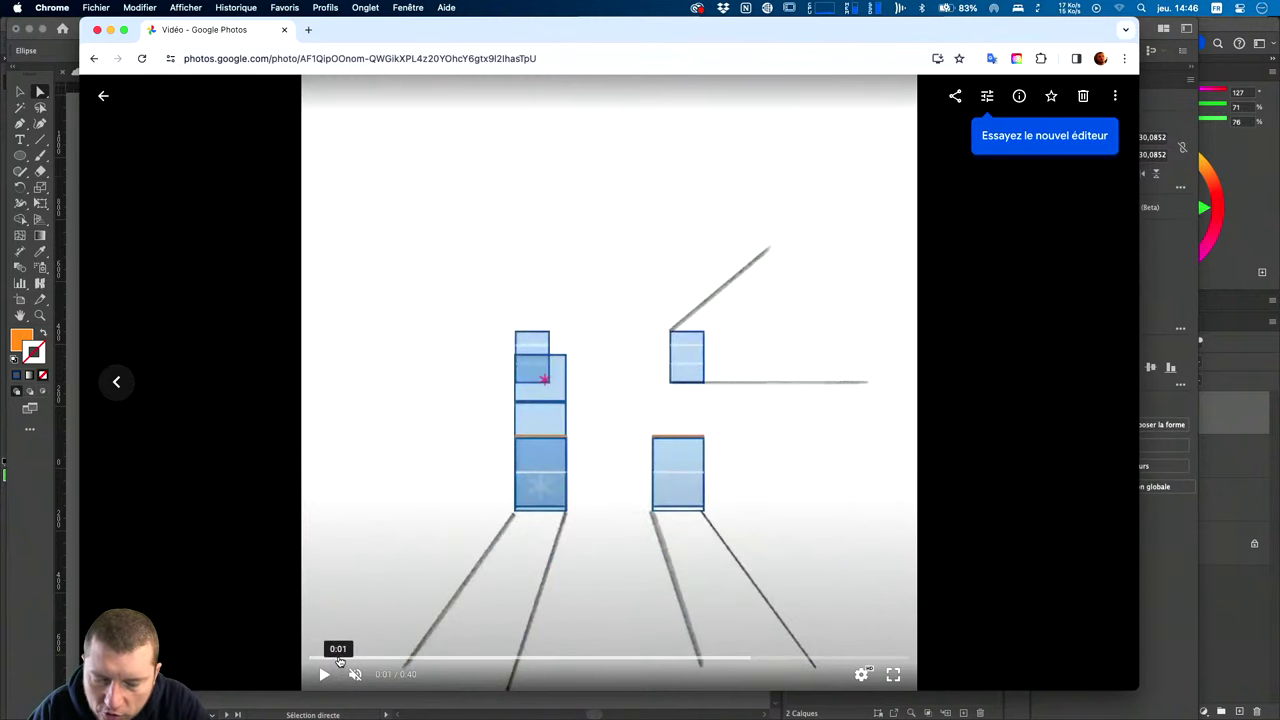
{"action": "left_click", "coordinate": [320, 658]}
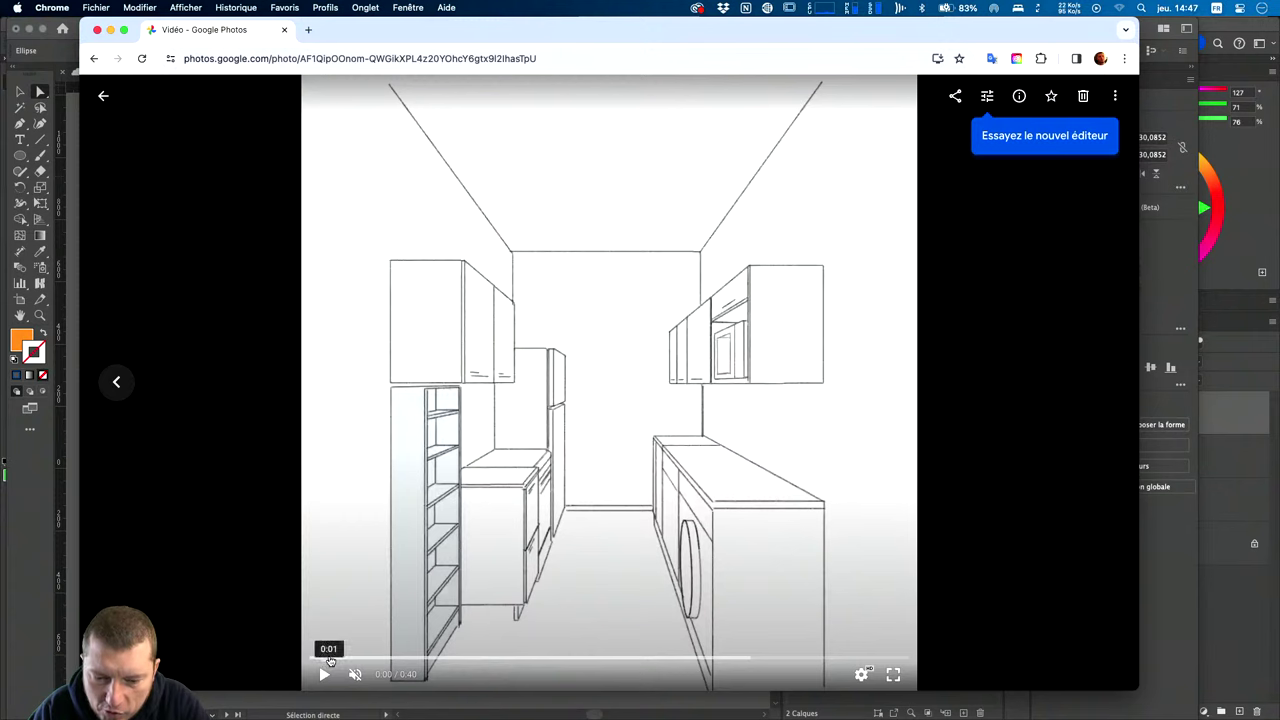
{"action": "left_click", "coordinate": [334, 659]}
{"action": "left_click", "coordinate": [340, 659]}
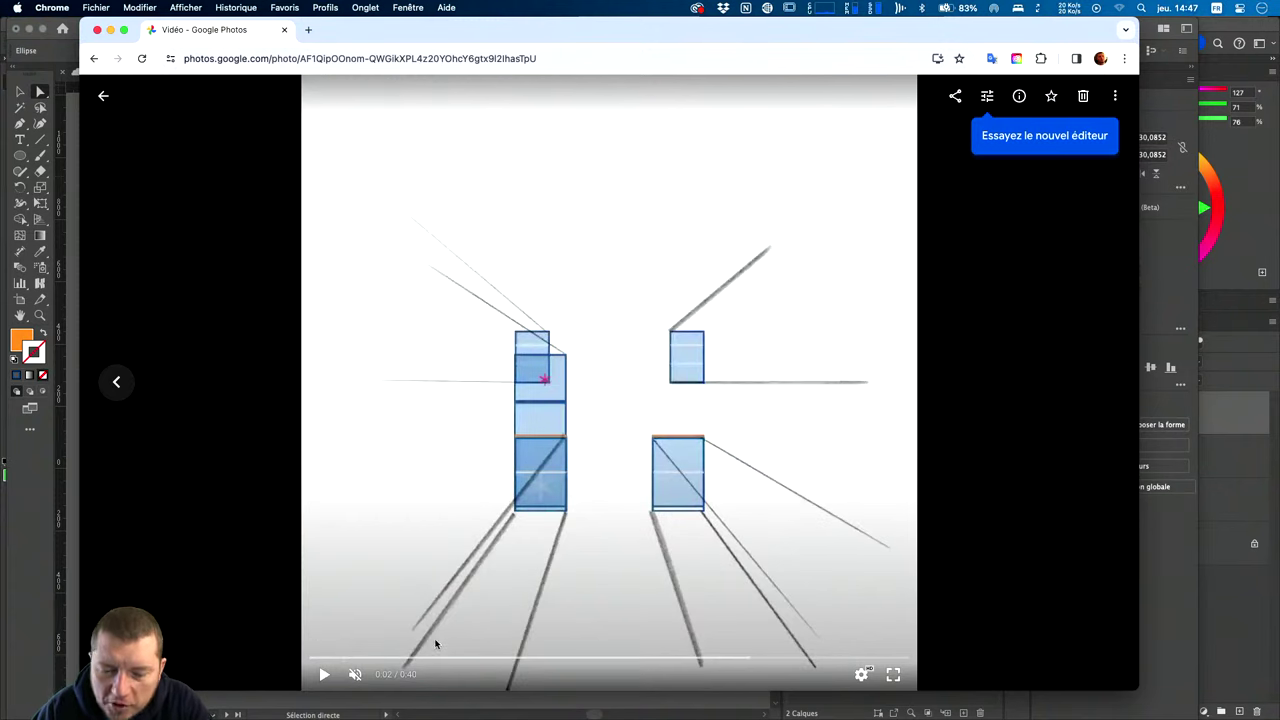
Scrub through frames 0:03 to 0:07, then return to the 0:02 sketch.
{"action": "left_click", "coordinate": [387, 660]}
{"action": "left_click", "coordinate": [358, 660]}
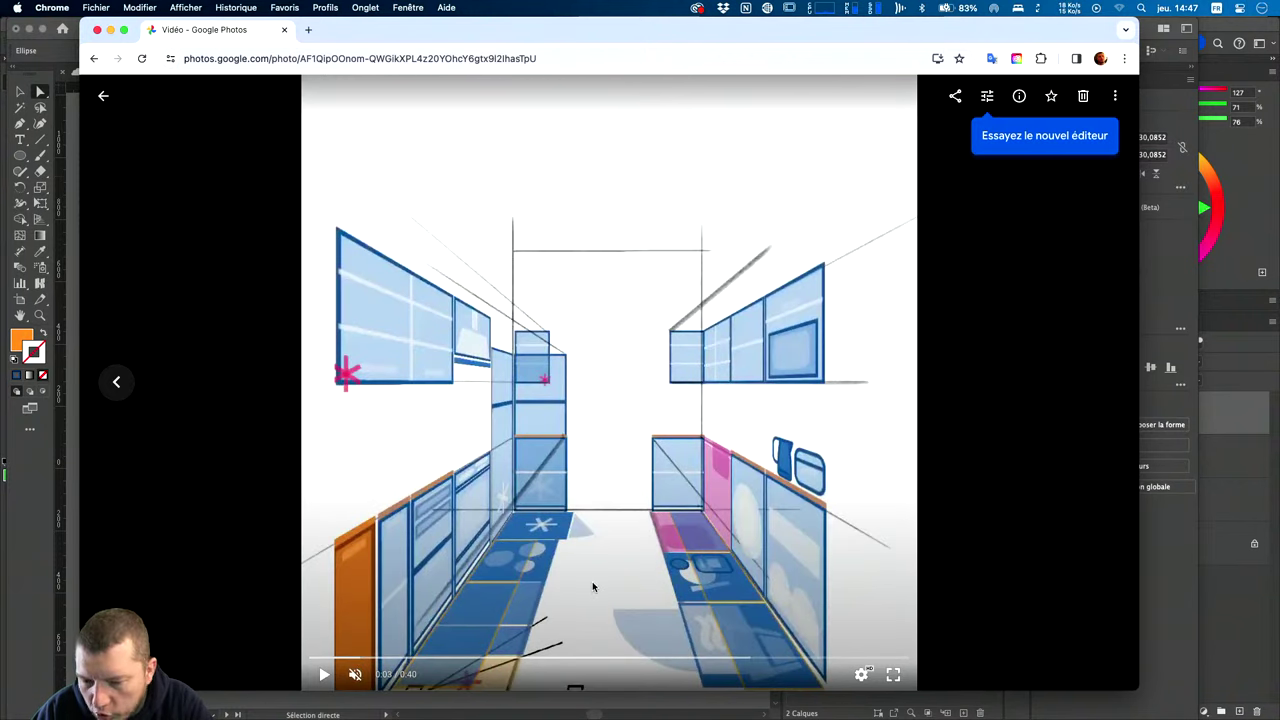
{"action": "left_click", "coordinate": [376, 659]}
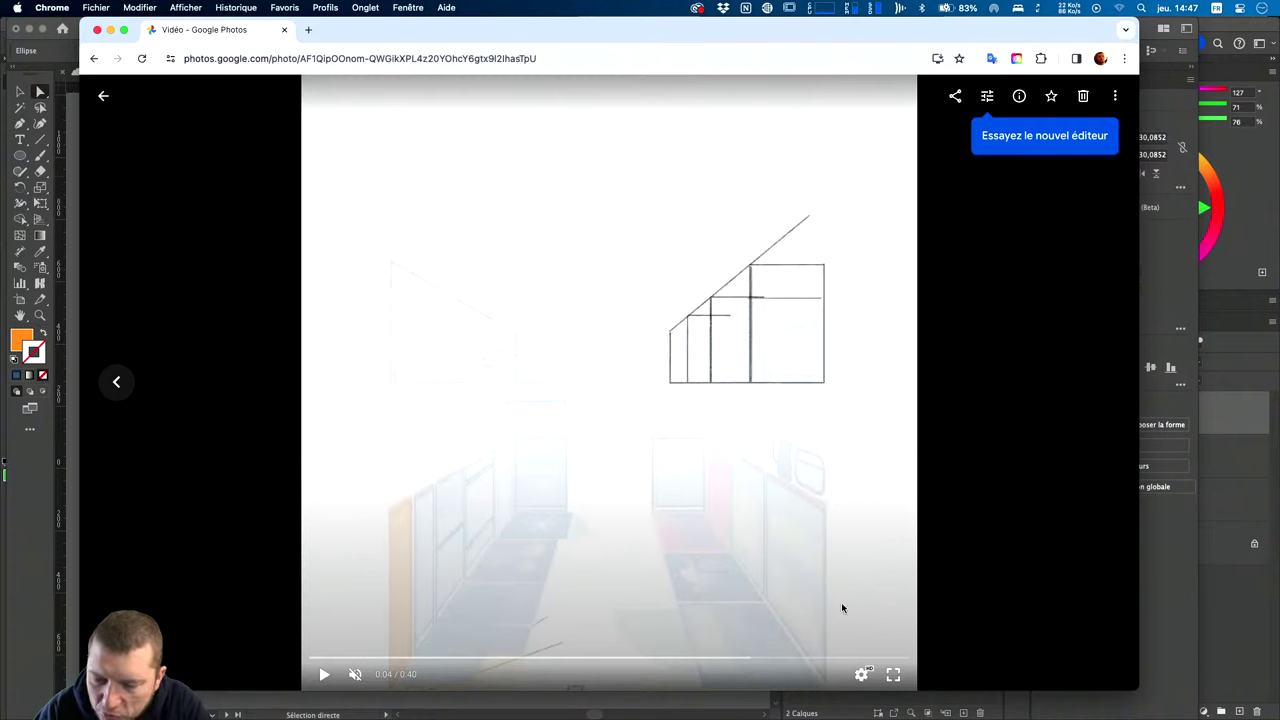
{"action": "left_click", "coordinate": [395, 662]}
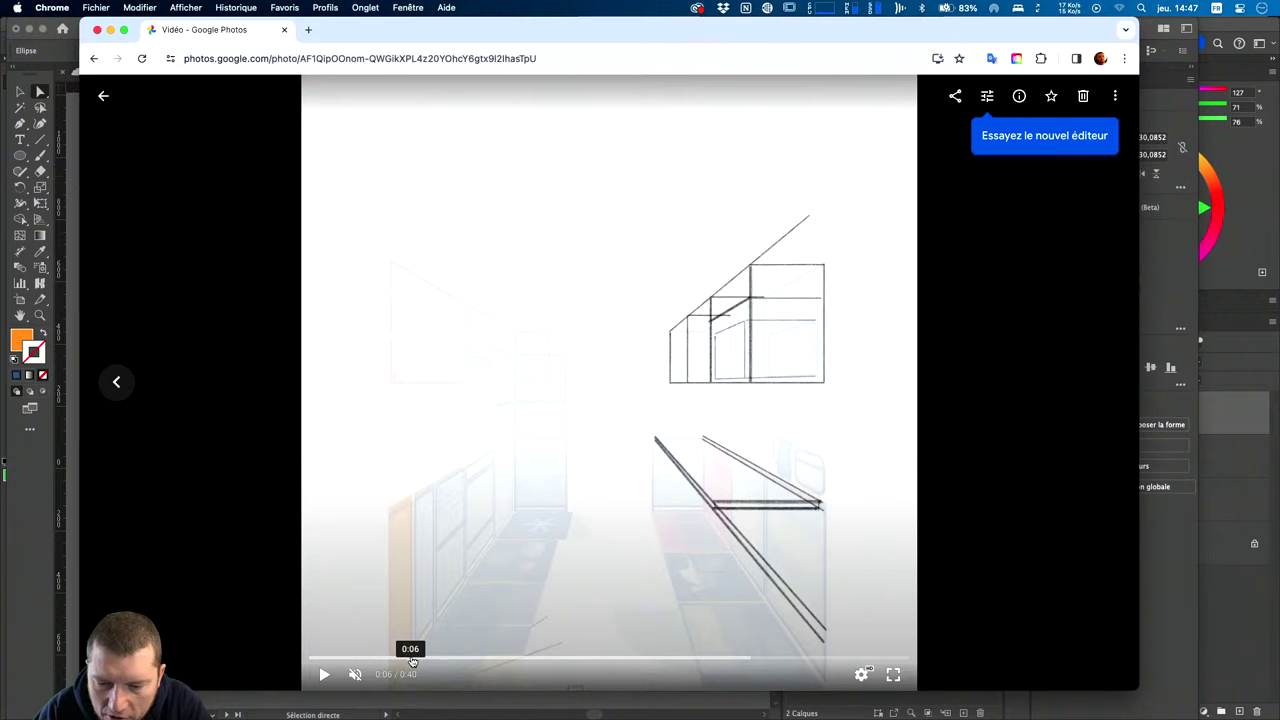
{"action": "left_click", "coordinate": [420, 662]}
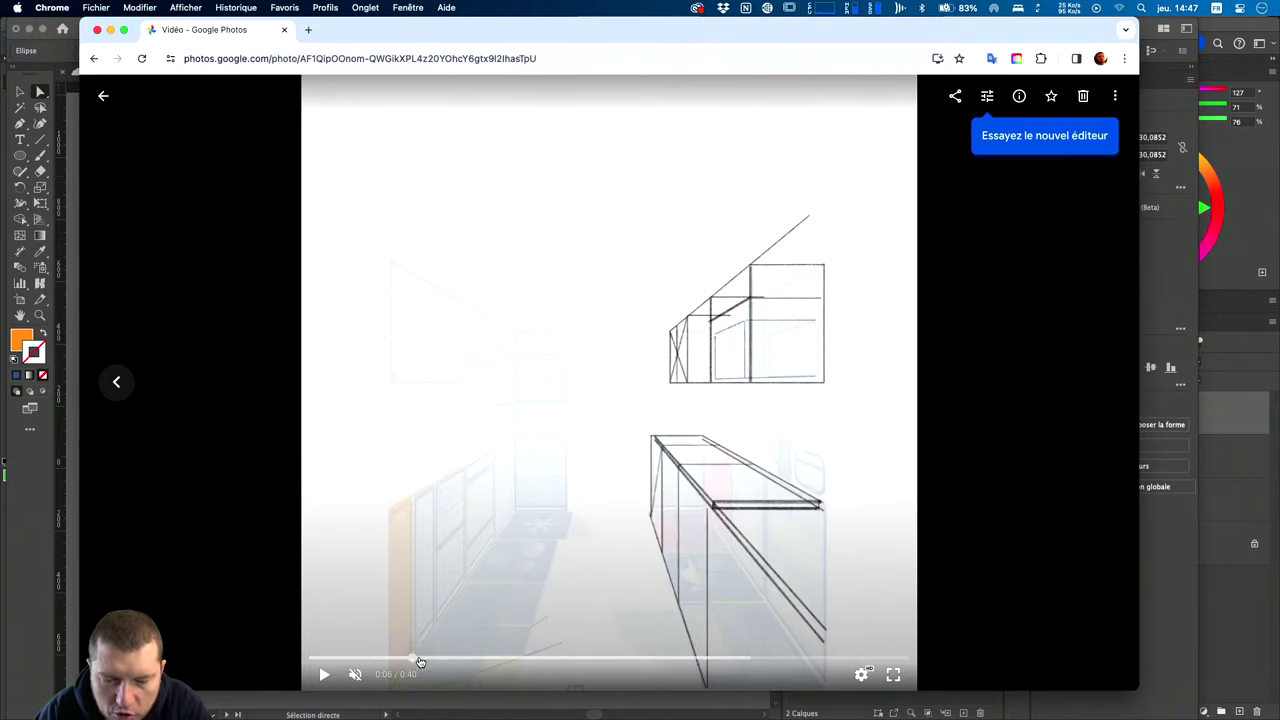
{"action": "left_click", "coordinate": [423, 660]}
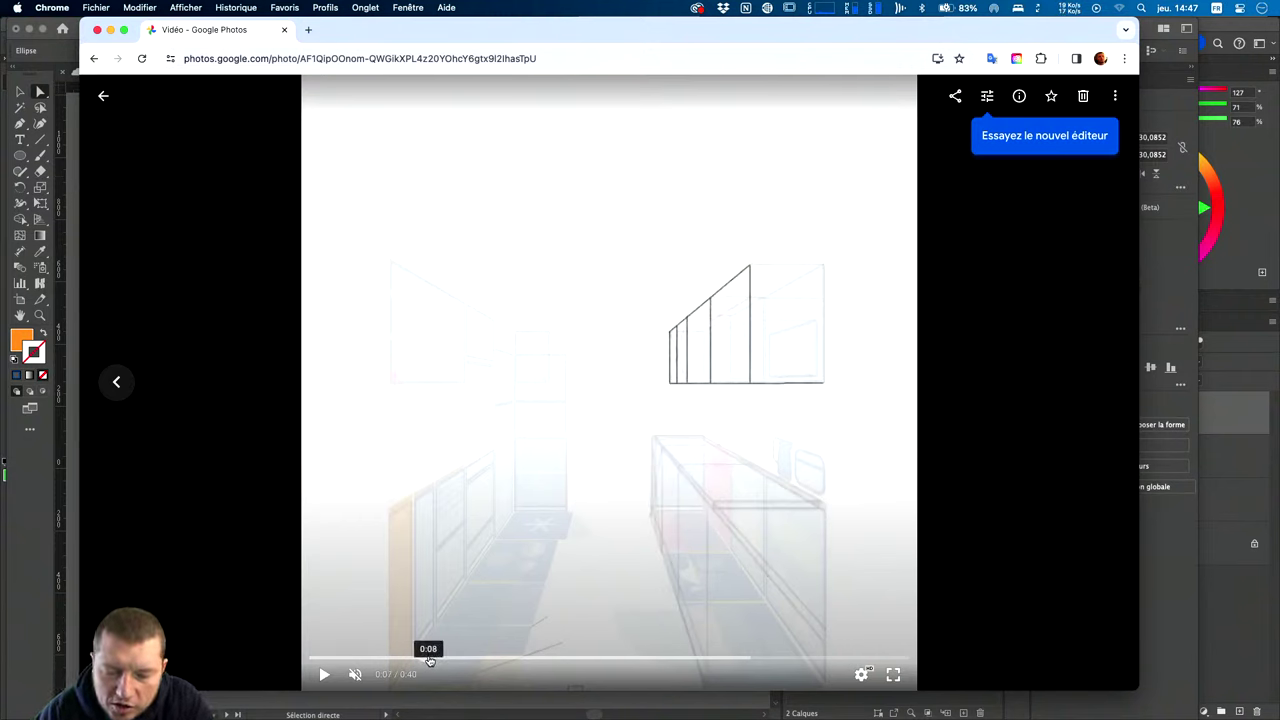
{"action": "left_click", "coordinate": [356, 662]}
{"action": "left_click", "coordinate": [338, 661]}
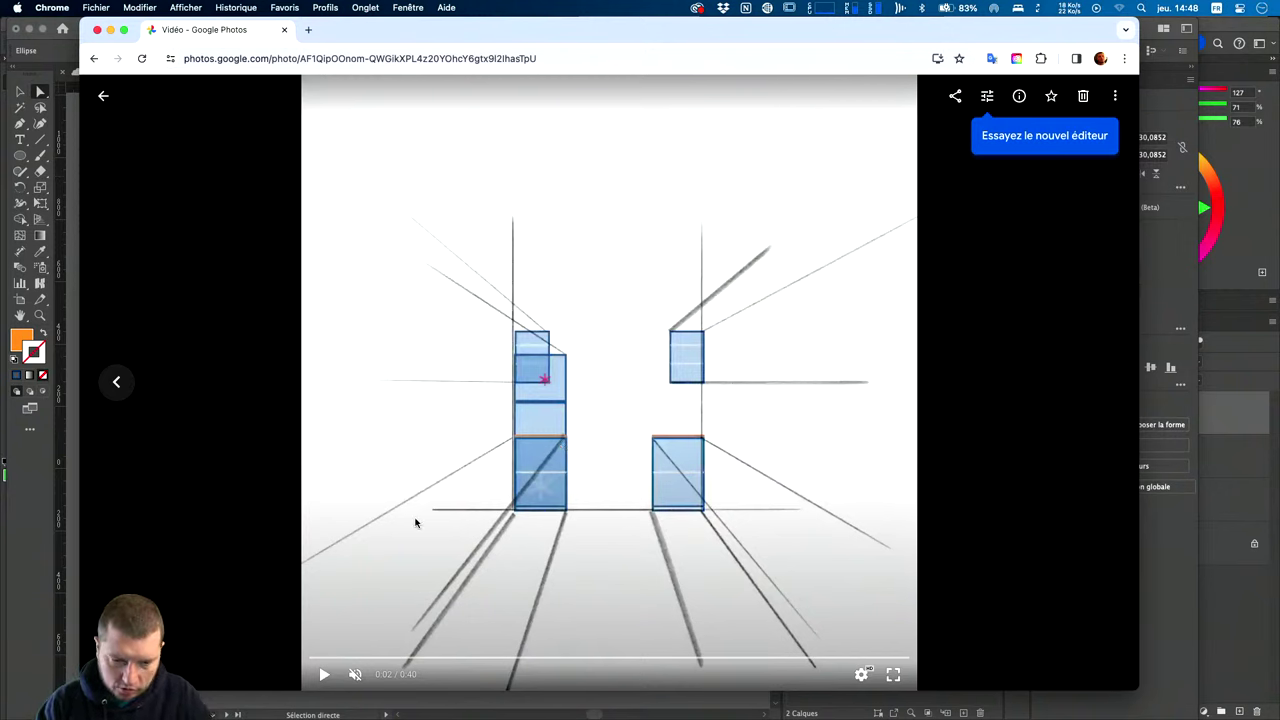
Play the kitchen perspective video to about 0:34, then return to Illustrator.
{"action": "left_click", "coordinate": [325, 674]}
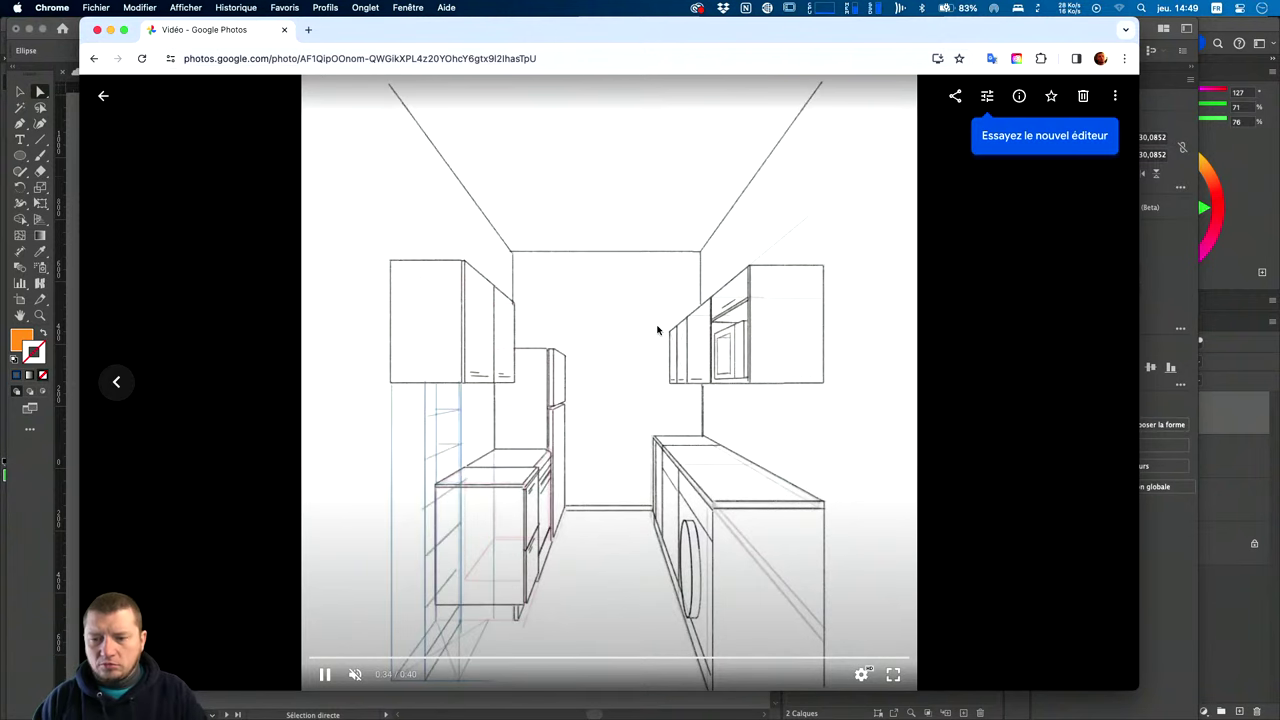
{"action": "key", "text": "super+Tab"}
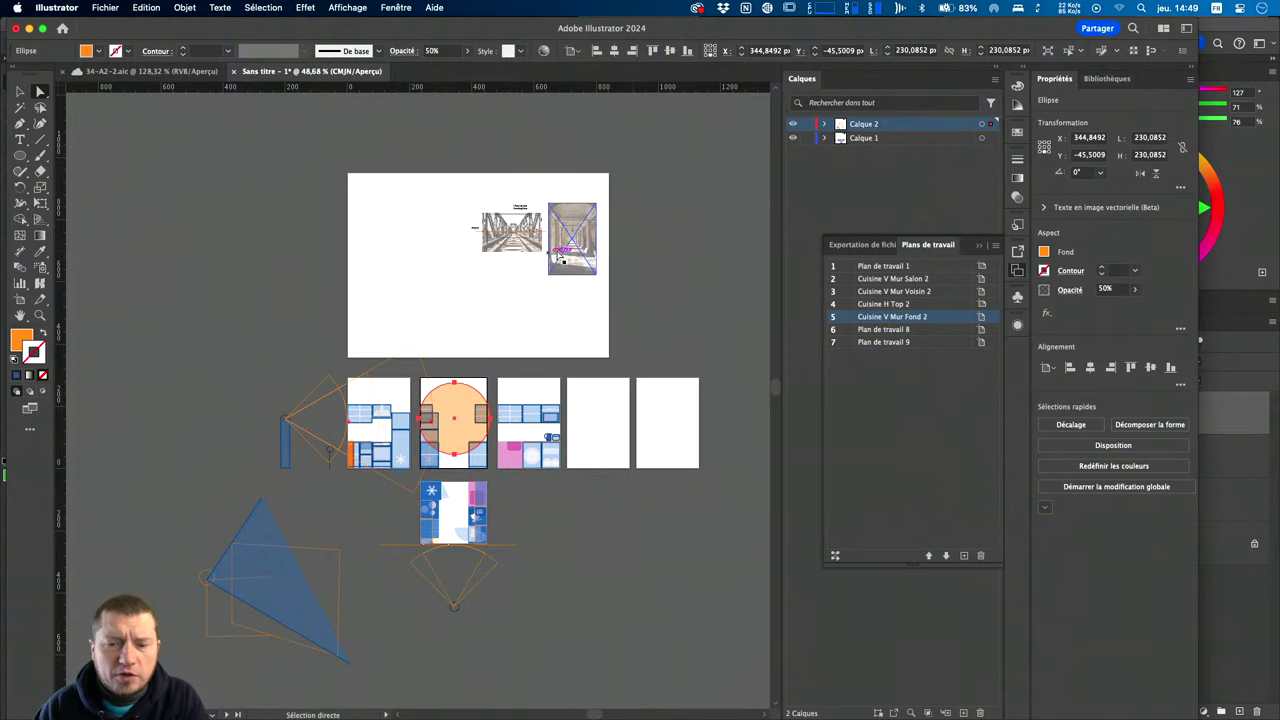
Close the floating Artboards / Exportation de fichiers panel, leaving only Layers beside the canvas.
{"action": "scroll", "coordinate": [546, 332], "scroll_direction": "right", "scroll_amount": 1}
{"action": "scroll", "coordinate": [540, 255], "scroll_direction": "up", "scroll_amount": 5}
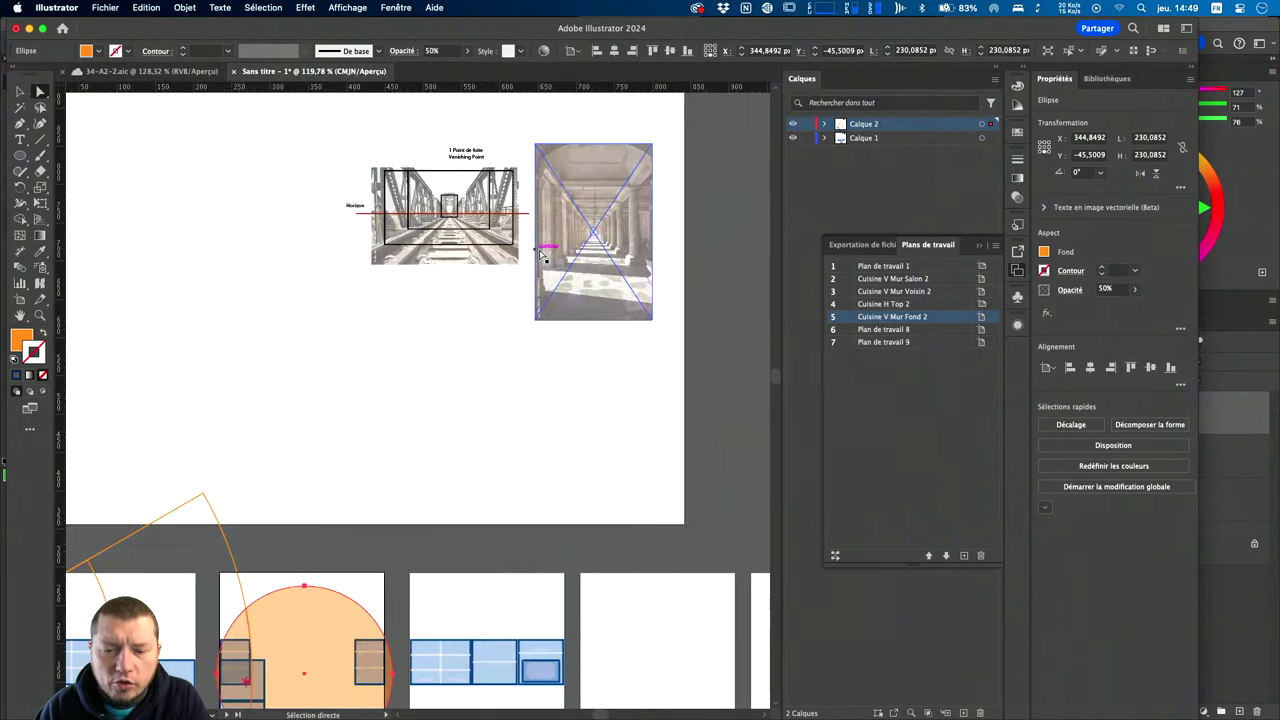
{"action": "scroll", "coordinate": [540, 255], "scroll_direction": "up", "scroll_amount": 1}
{"action": "scroll", "coordinate": [540, 255], "scroll_direction": "down", "scroll_amount": 2}
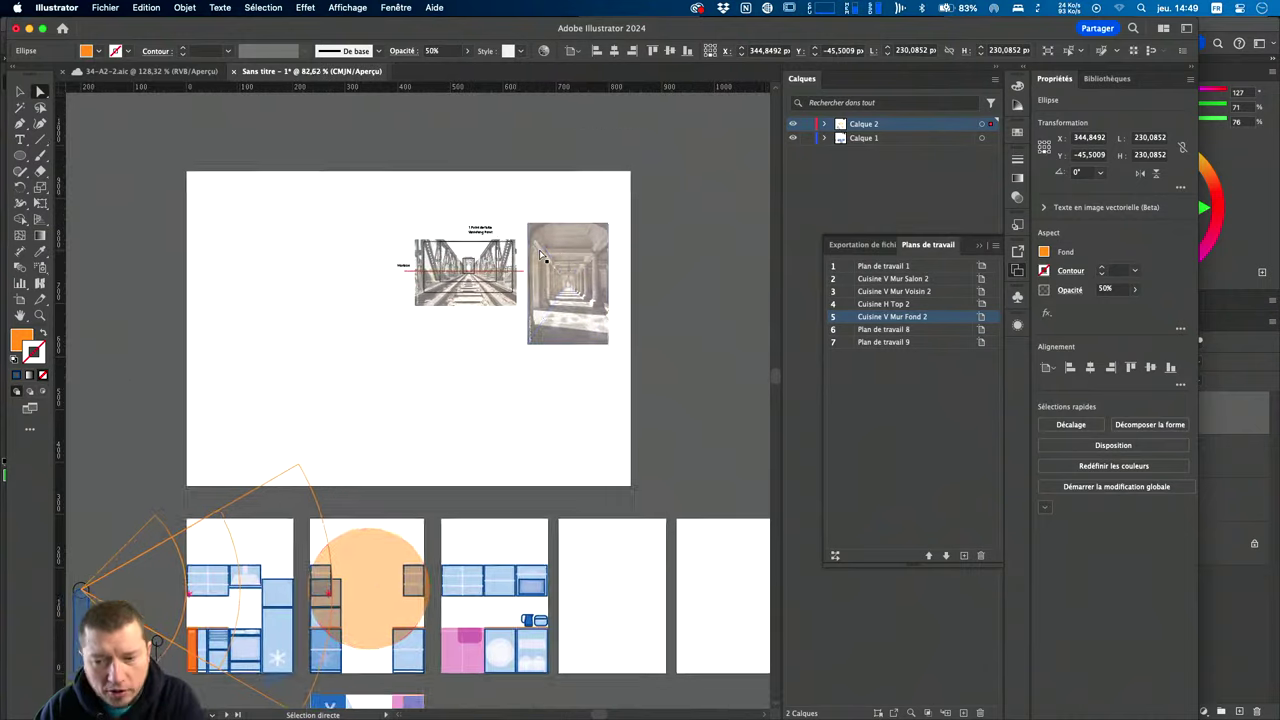
{"action": "scroll", "coordinate": [540, 255], "scroll_direction": "up", "scroll_amount": 3}
{"action": "scroll", "coordinate": [540, 255], "scroll_direction": "up", "scroll_amount": 2}
{"action": "scroll", "coordinate": [540, 255], "scroll_direction": "up", "scroll_amount": 2}
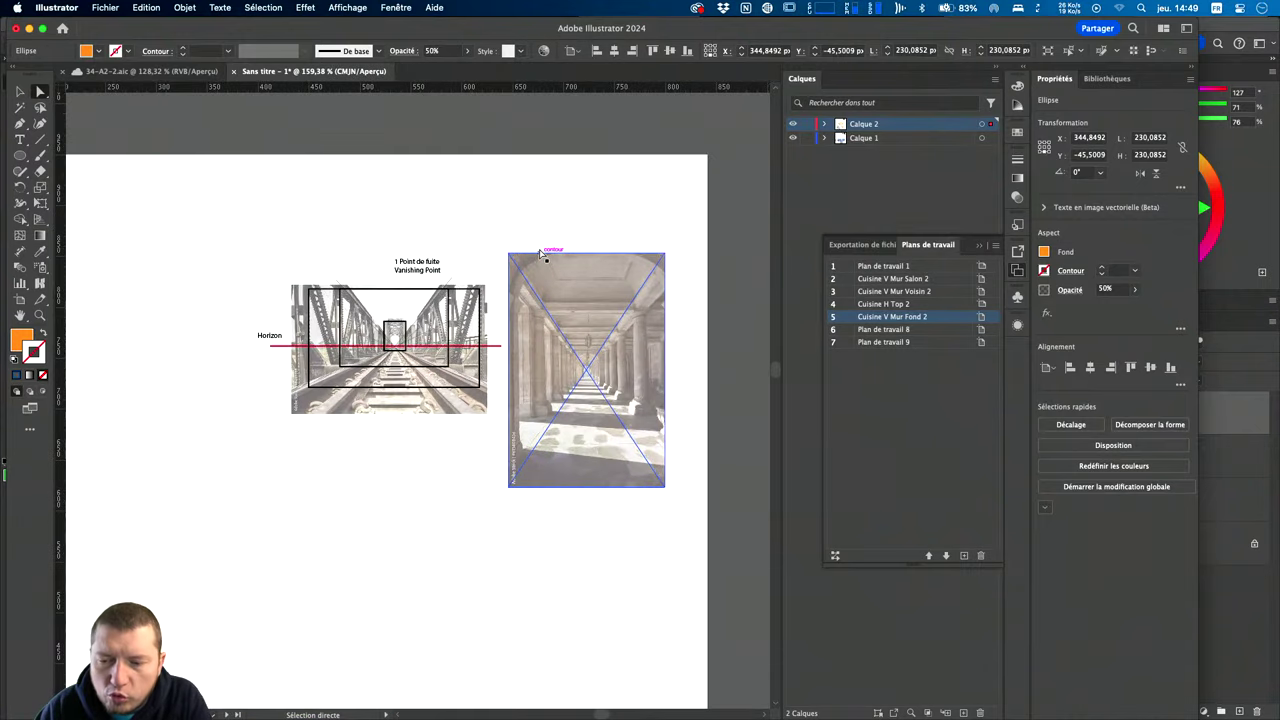
{"action": "left_click", "coordinate": [981, 246]}
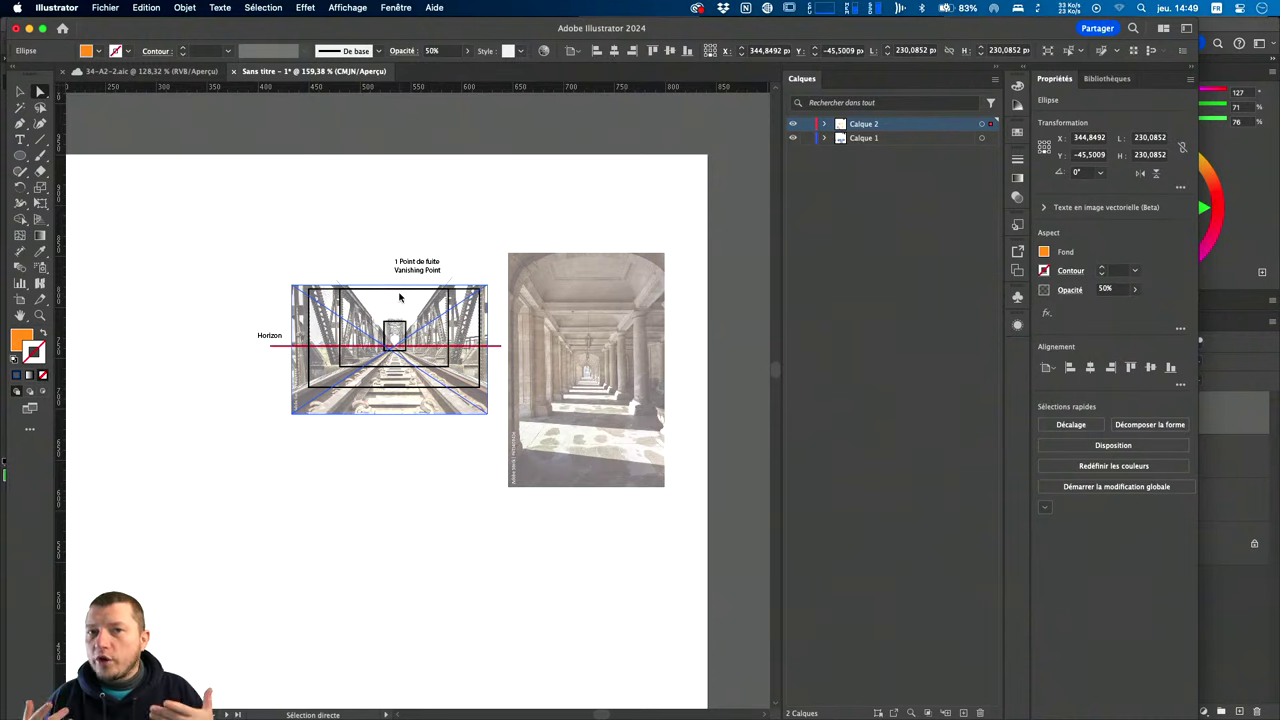
{"action": "scroll", "coordinate": [408, 424], "scroll_direction": "down", "scroll_amount": 5}
{"action": "scroll", "coordinate": [408, 424], "scroll_direction": "down", "scroll_amount": 5}
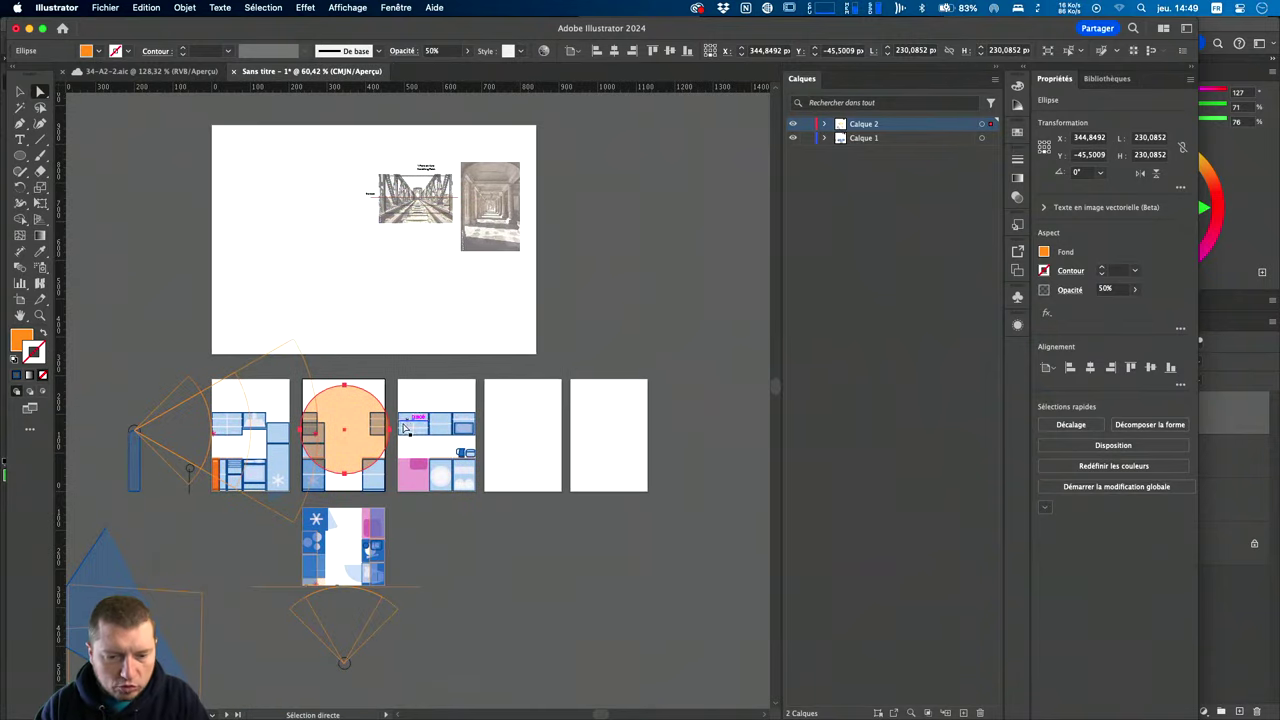
{"action": "scroll", "coordinate": [329, 608], "scroll_direction": "down", "scroll_amount": 2}
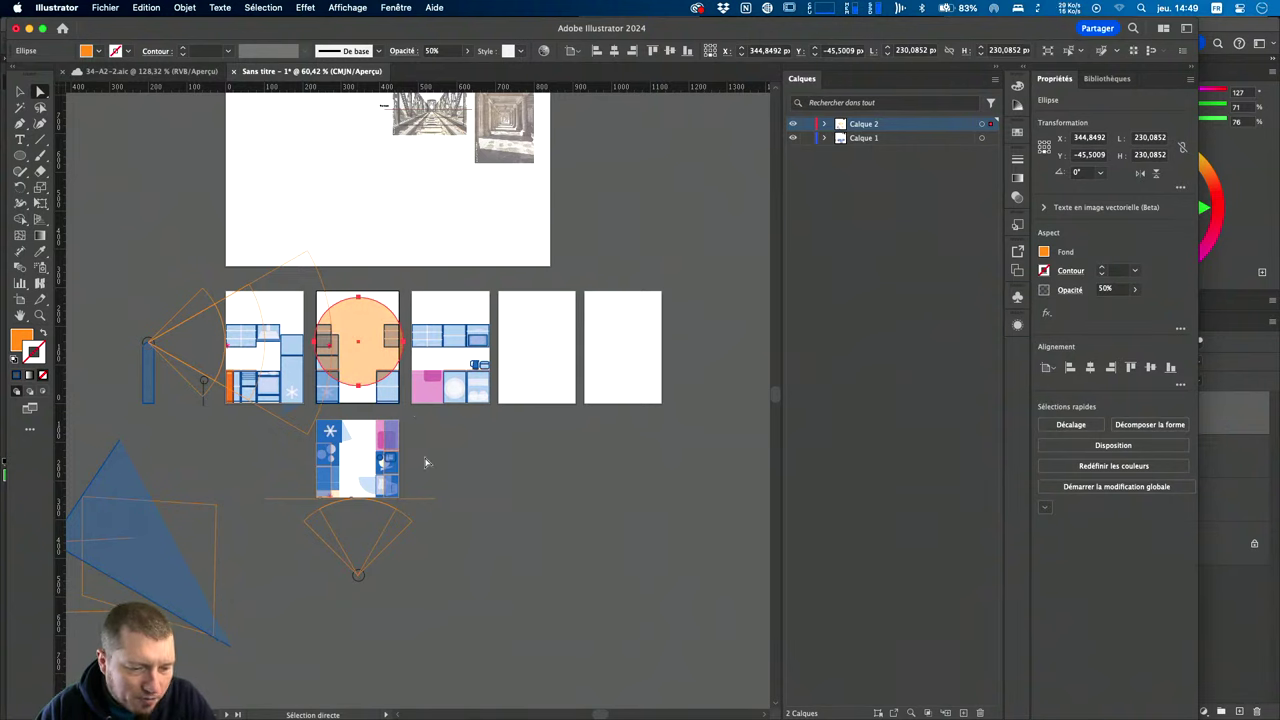
{"action": "scroll", "coordinate": [590, 344], "scroll_direction": "up", "scroll_amount": 5}
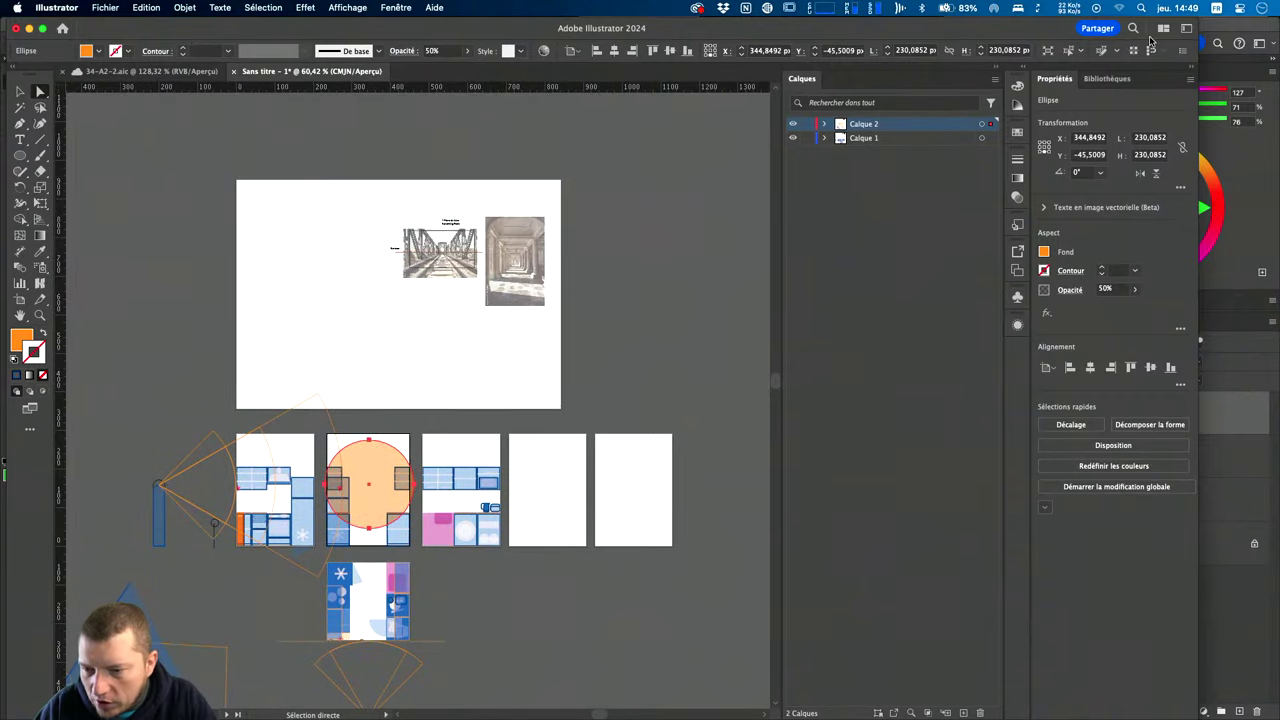
Place the living-room stock photo from the library onto the upper artboard and zoom in.
{"action": "left_click", "coordinate": [1107, 78]}
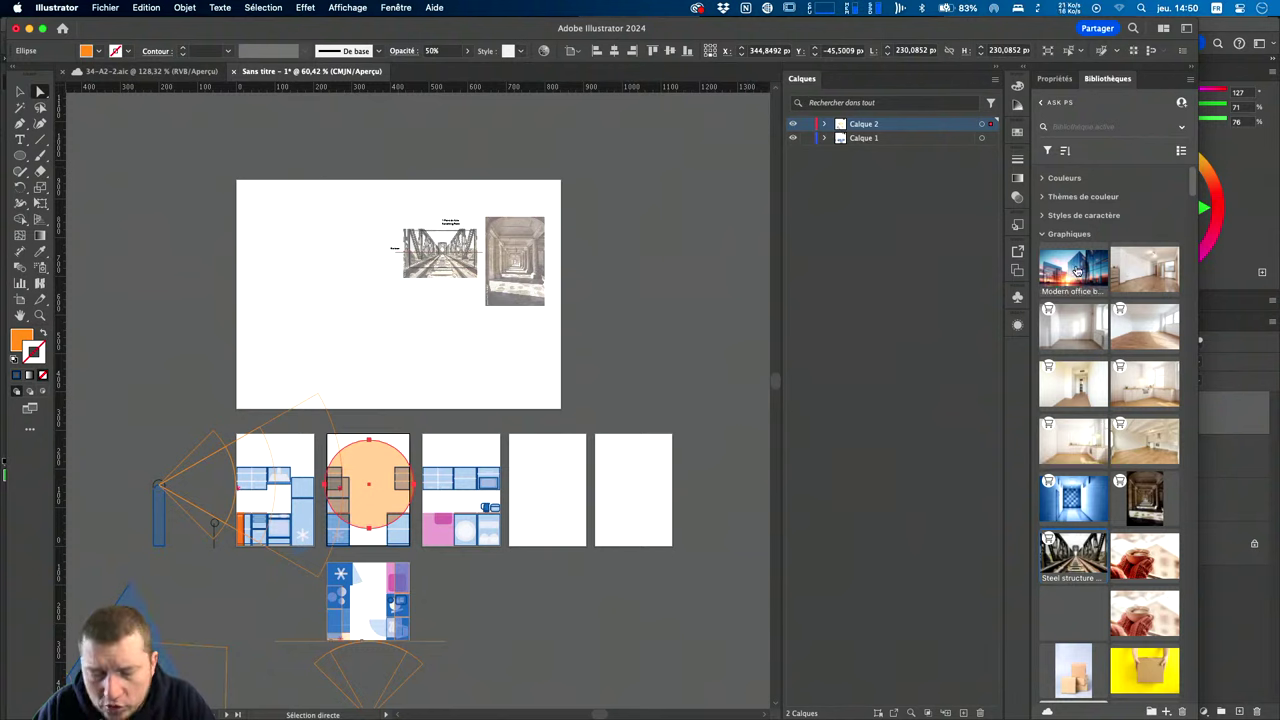
{"action": "left_click_drag", "start_coordinate": [1072, 272], "coordinate": [1095, 287]}
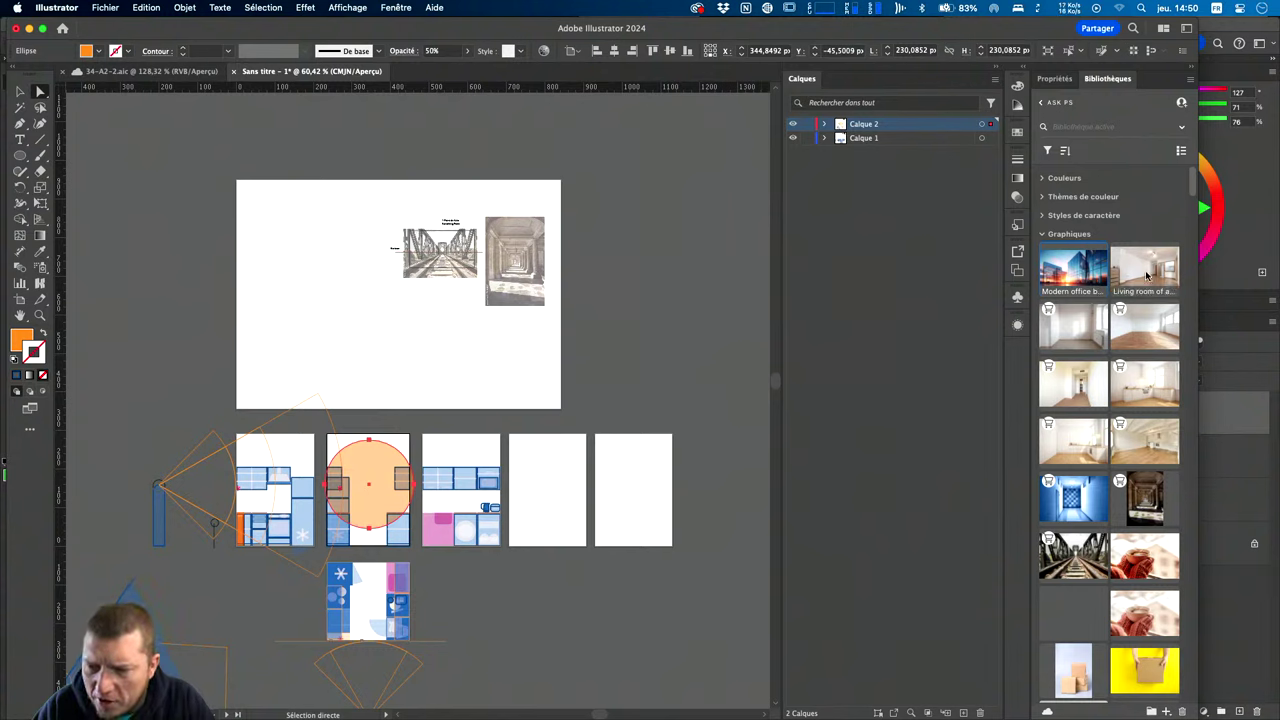
{"action": "mouse_move", "coordinate": [1145, 272]}
{"action": "left_mouse_down"}
{"action": "mouse_move", "coordinate": [356, 315]}
{"action": "mouse_move", "coordinate": [467, 376]}
{"action": "left_mouse_up"}
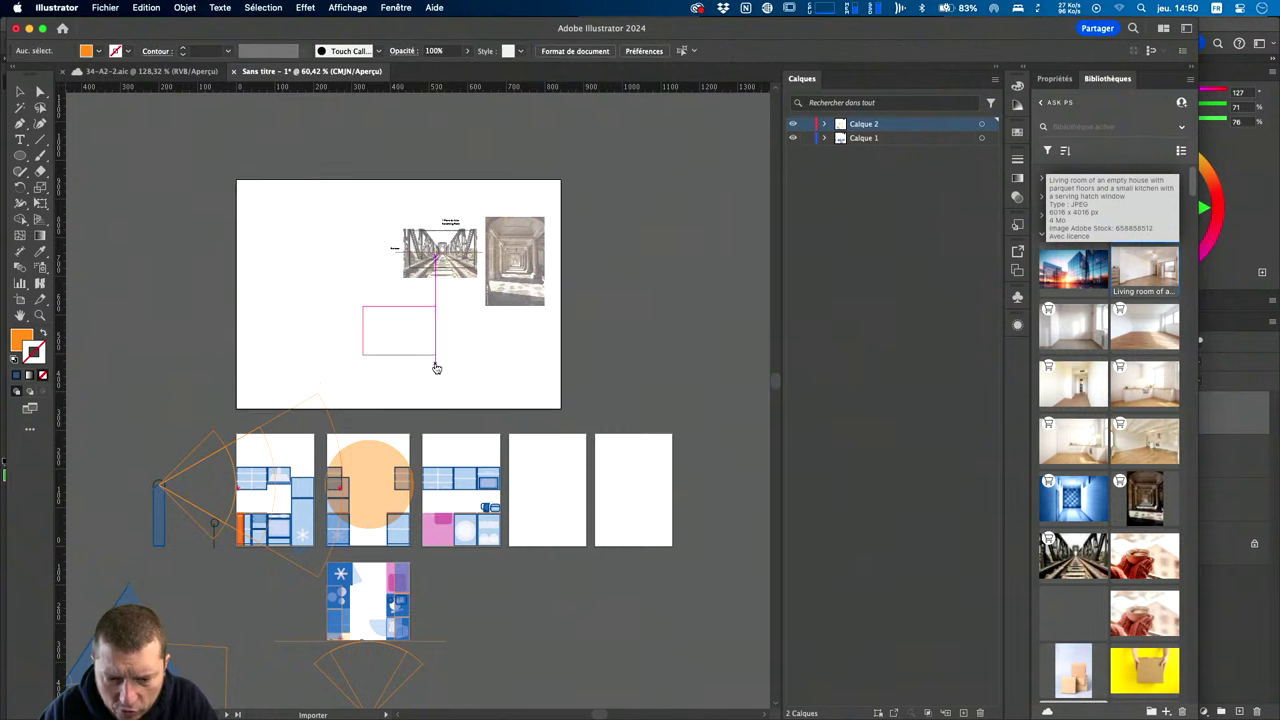
{"action": "scroll", "coordinate": [432, 358], "scroll_direction": "up", "scroll_amount": 3}
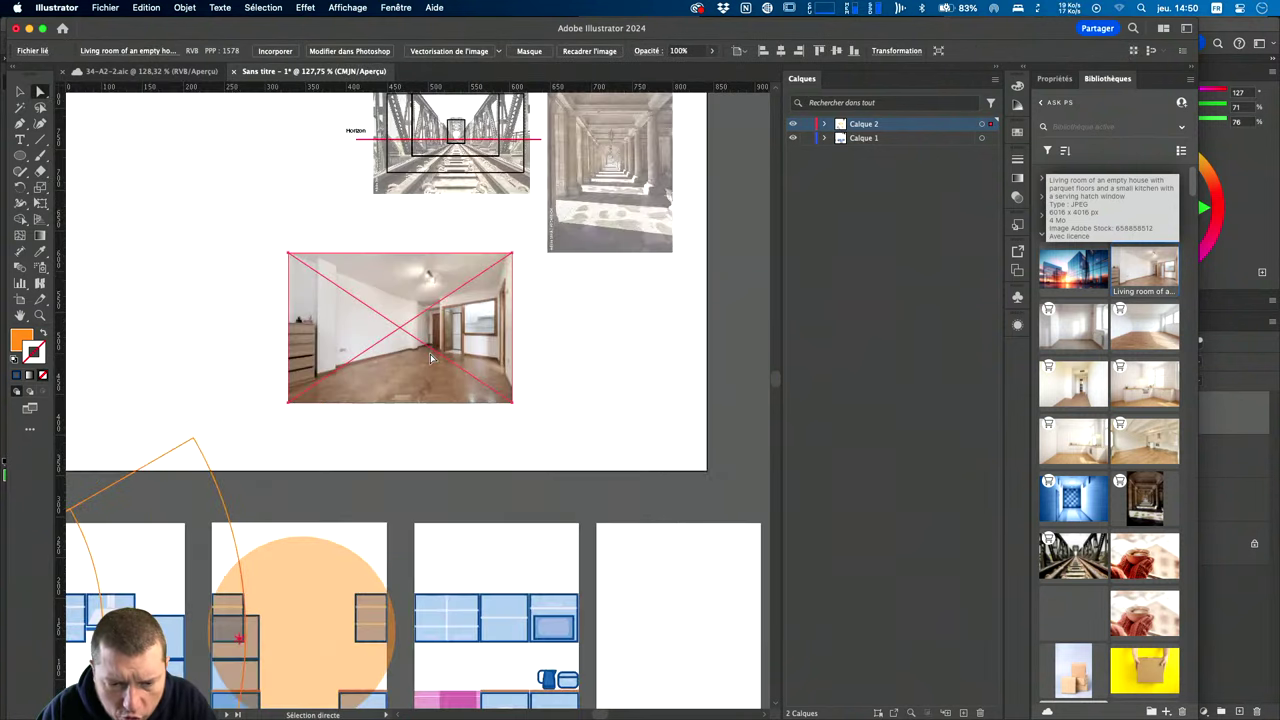
{"action": "scroll", "coordinate": [432, 358], "scroll_direction": "up", "scroll_amount": 3}
{"action": "scroll", "coordinate": [440, 340], "scroll_direction": "up", "scroll_amount": 1}
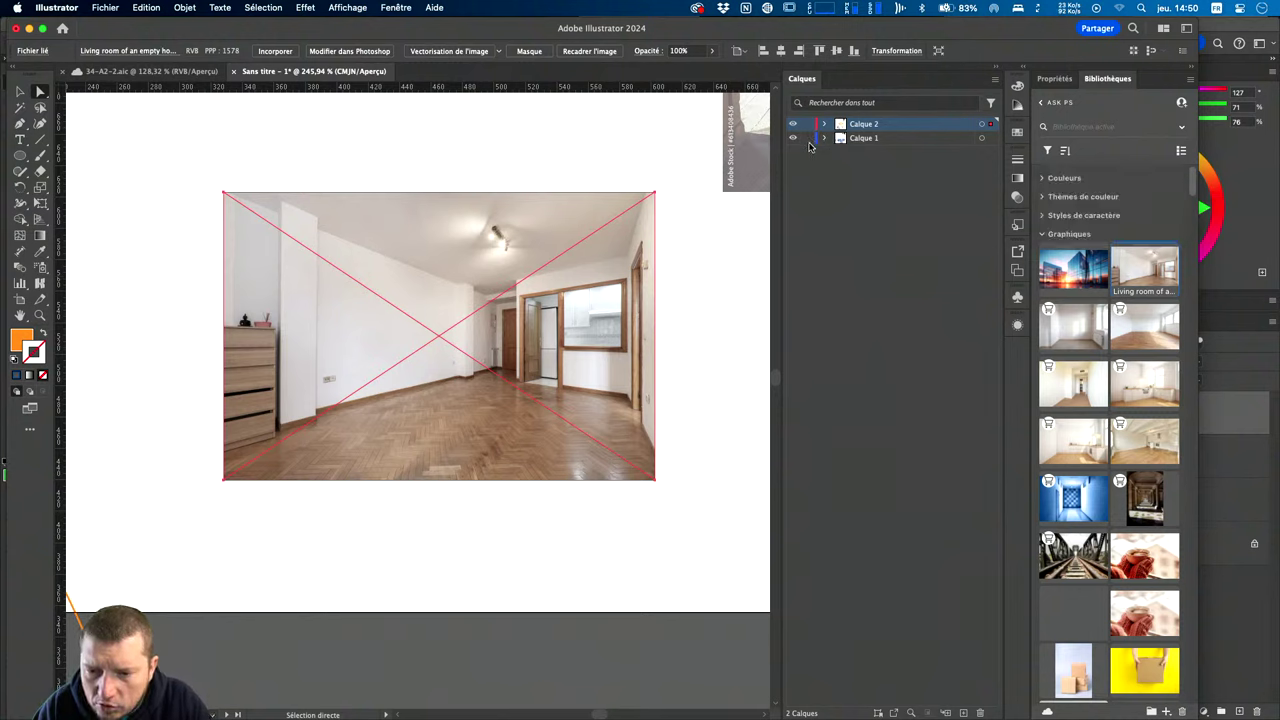
Trace the room's floor, ceiling, dresser-top and window-top edges with straight line segments.
{"action": "left_click", "coordinate": [991, 139]}
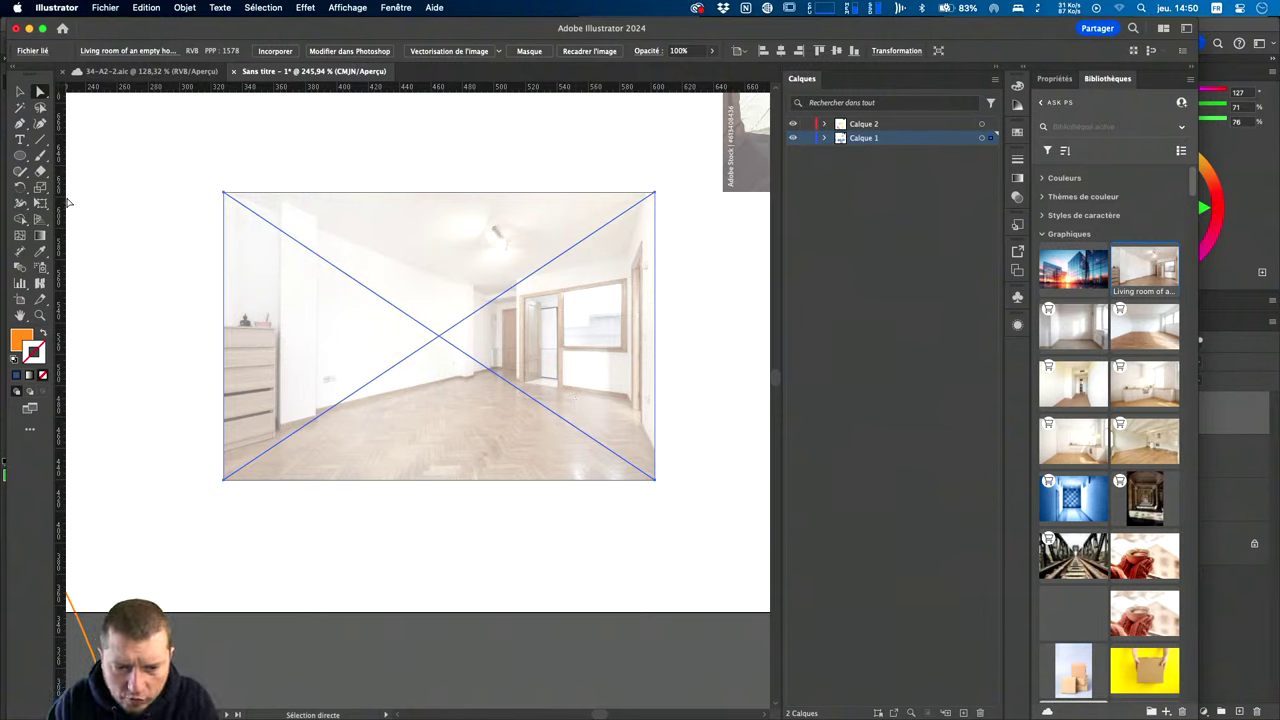
{"action": "left_click", "coordinate": [40, 139]}
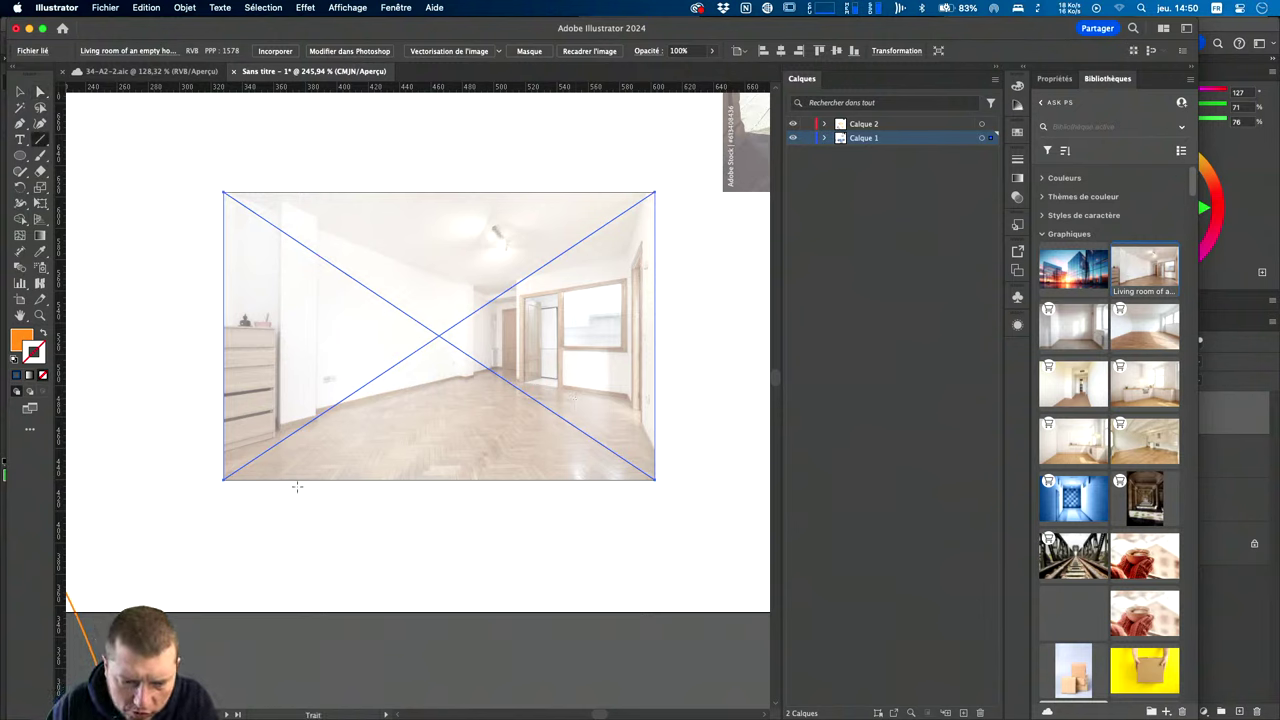
{"action": "left_click_drag", "start_coordinate": [238, 424], "coordinate": [485, 368]}
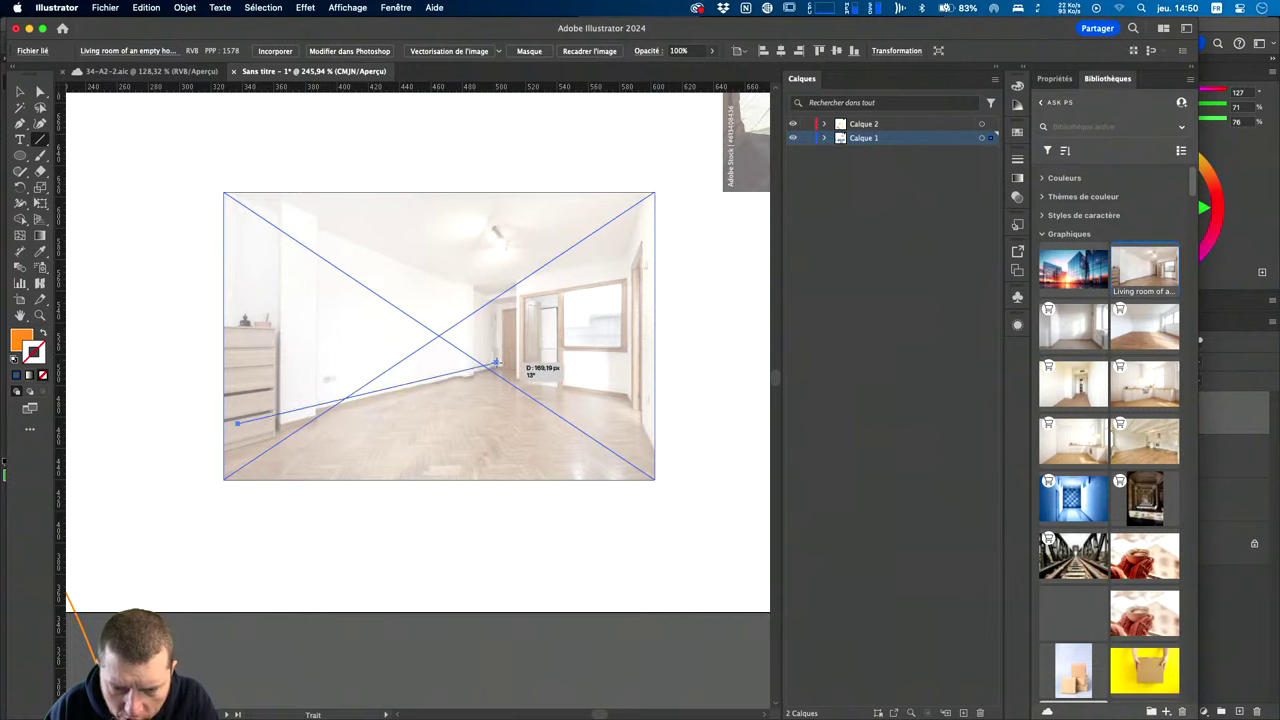
{"action": "left_click_drag", "start_coordinate": [236, 424], "coordinate": [237, 430]}
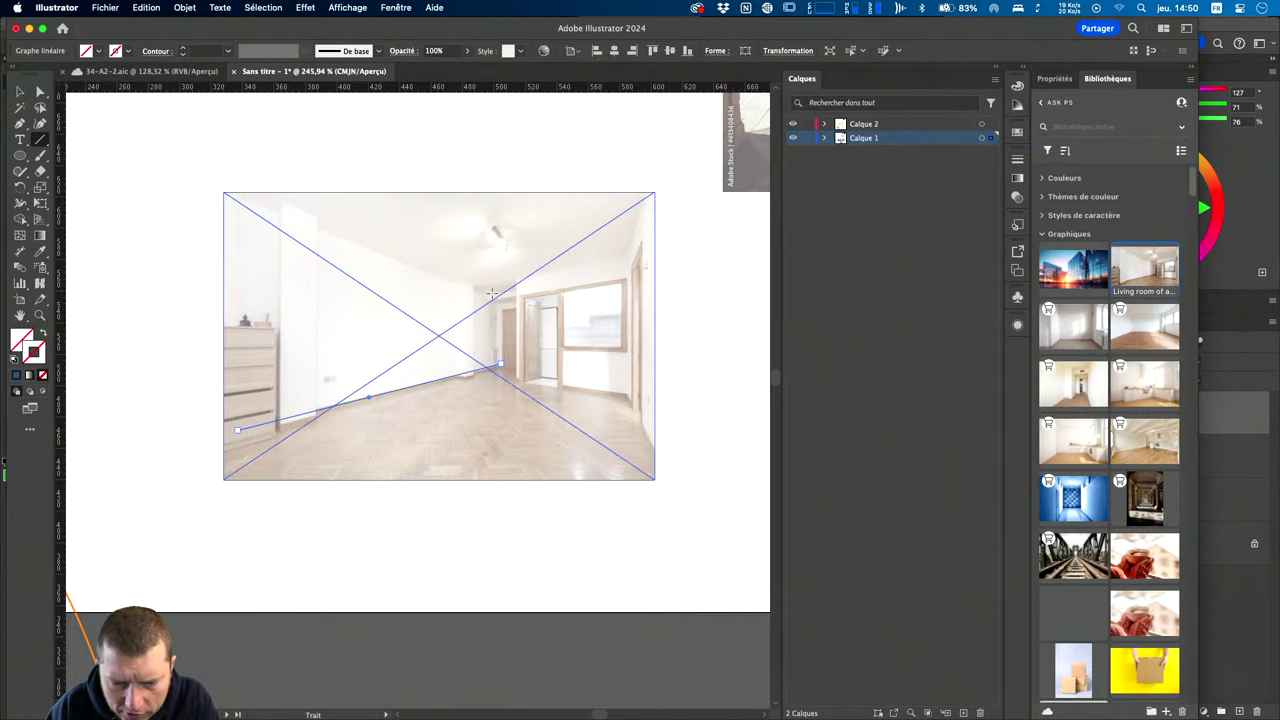
{"action": "left_click_drag", "start_coordinate": [484, 291], "coordinate": [158, 171]}
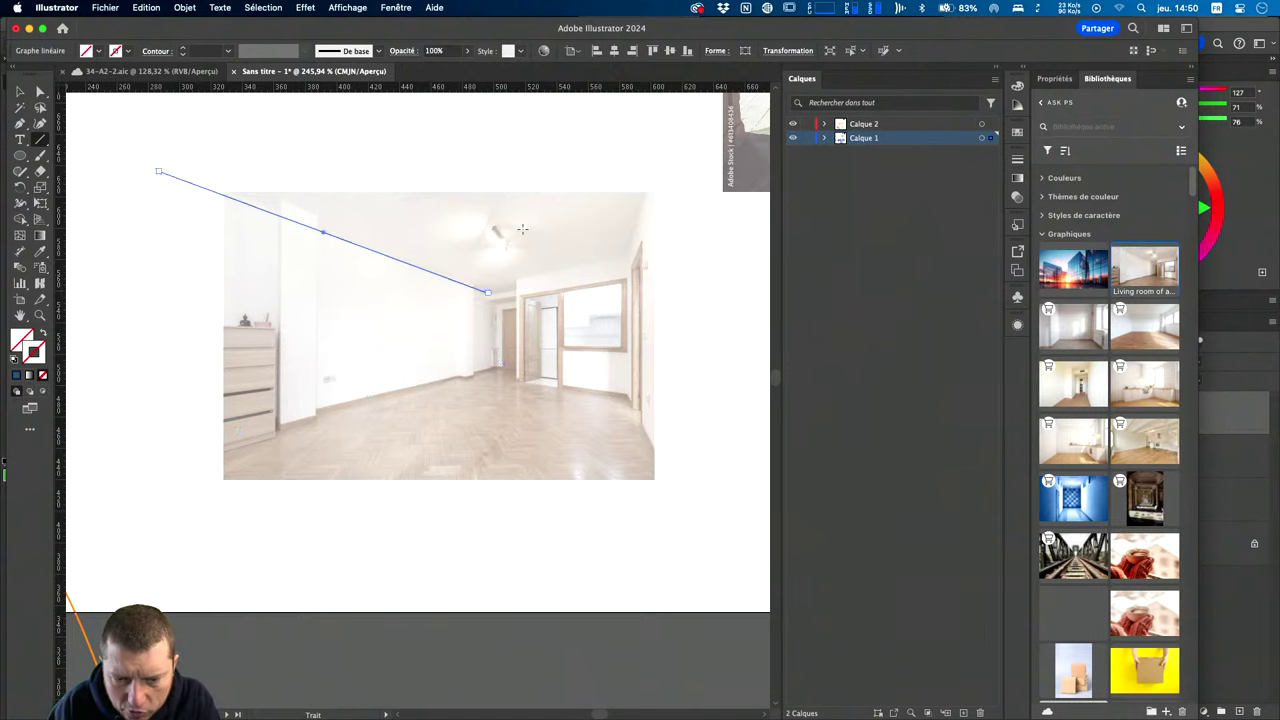
{"action": "left_click_drag", "start_coordinate": [516, 278], "coordinate": [721, 265]}
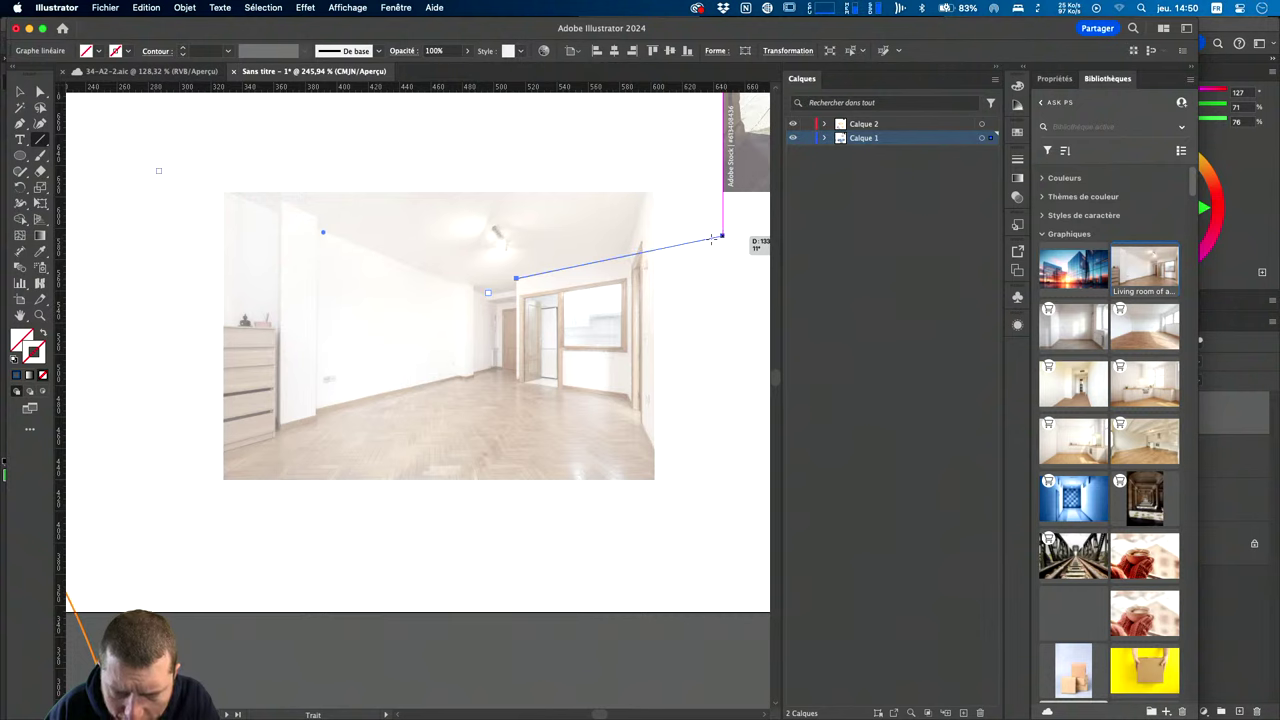
{"action": "left_click_drag", "start_coordinate": [721, 265], "coordinate": [722, 236]}
{"action": "left_click_drag", "start_coordinate": [516, 383], "coordinate": [684, 410]}
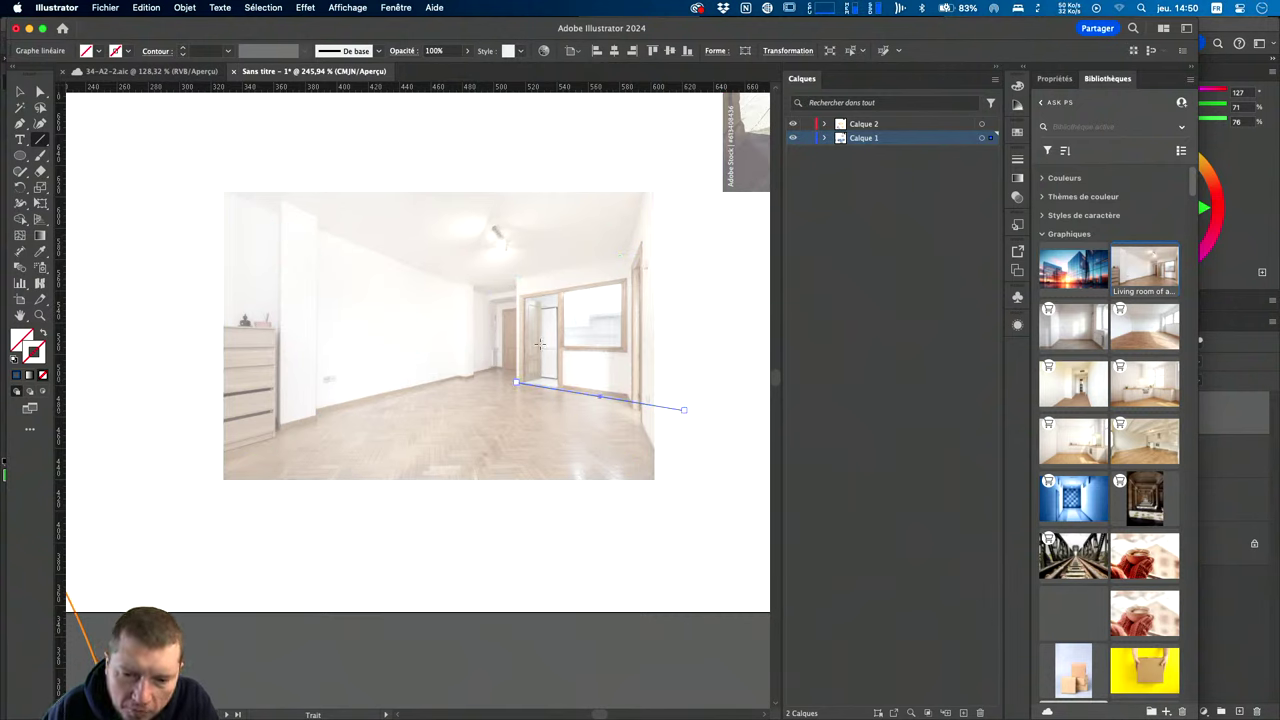
{"action": "left_click_drag", "start_coordinate": [626, 349], "coordinate": [262, 342]}
{"action": "left_click_drag", "start_coordinate": [626, 283], "coordinate": [303, 326]}
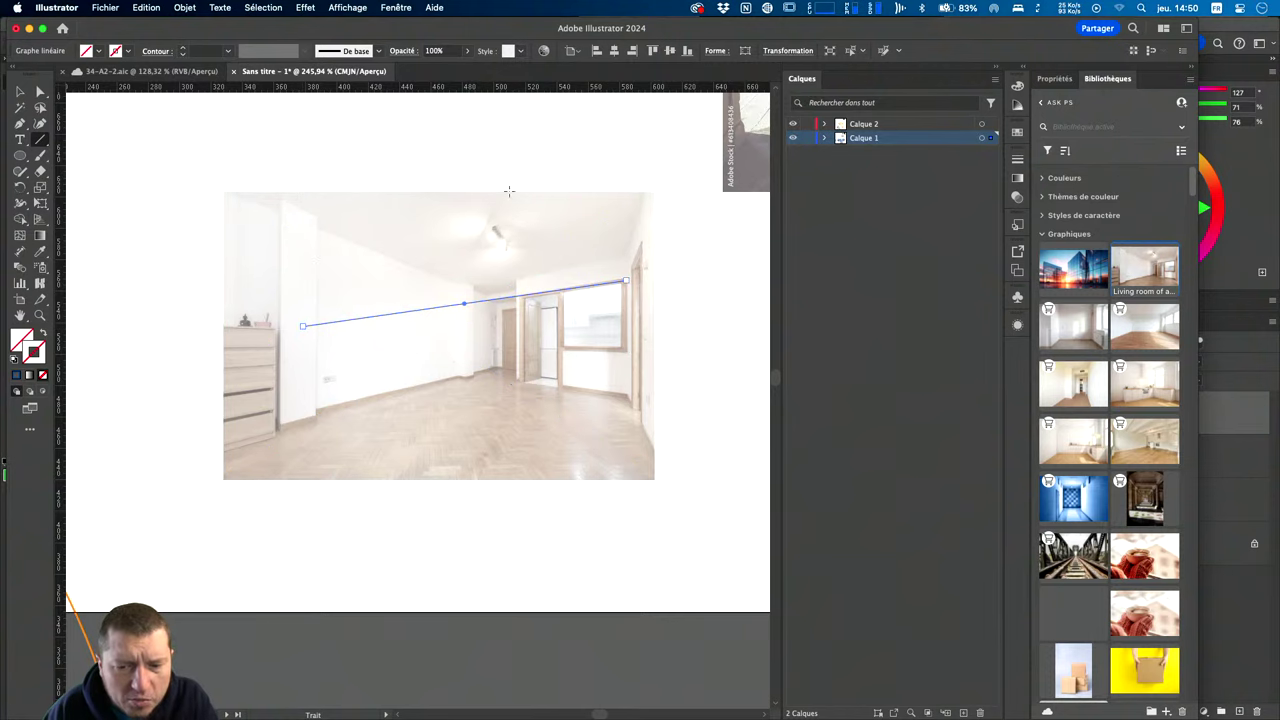
Select the traced guide lines without the photo and move them to Calque 2.
{"action": "key", "text": "a"}
{"action": "left_click_drag", "start_coordinate": [350, 152], "coordinate": [581, 432]}
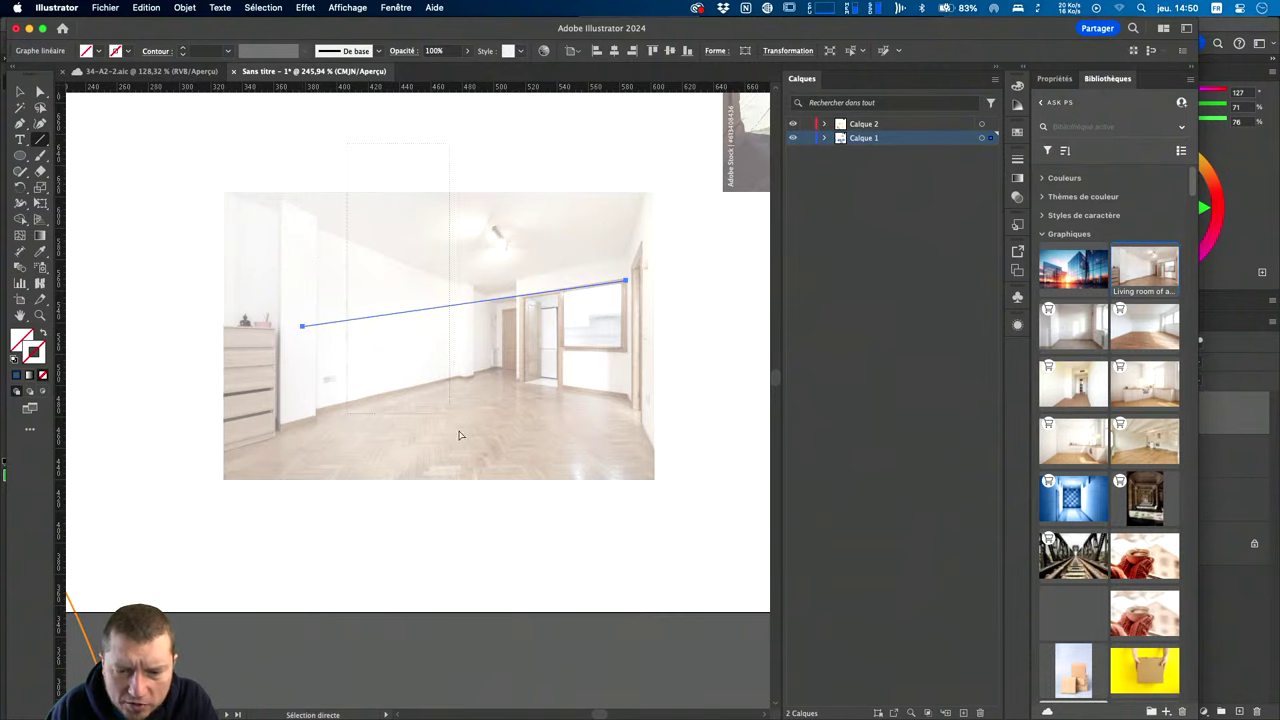
{"action": "left_click", "coordinate": [483, 234], "text": "shift"}
{"action": "left_click_drag", "start_coordinate": [991, 142], "coordinate": [983, 128]}
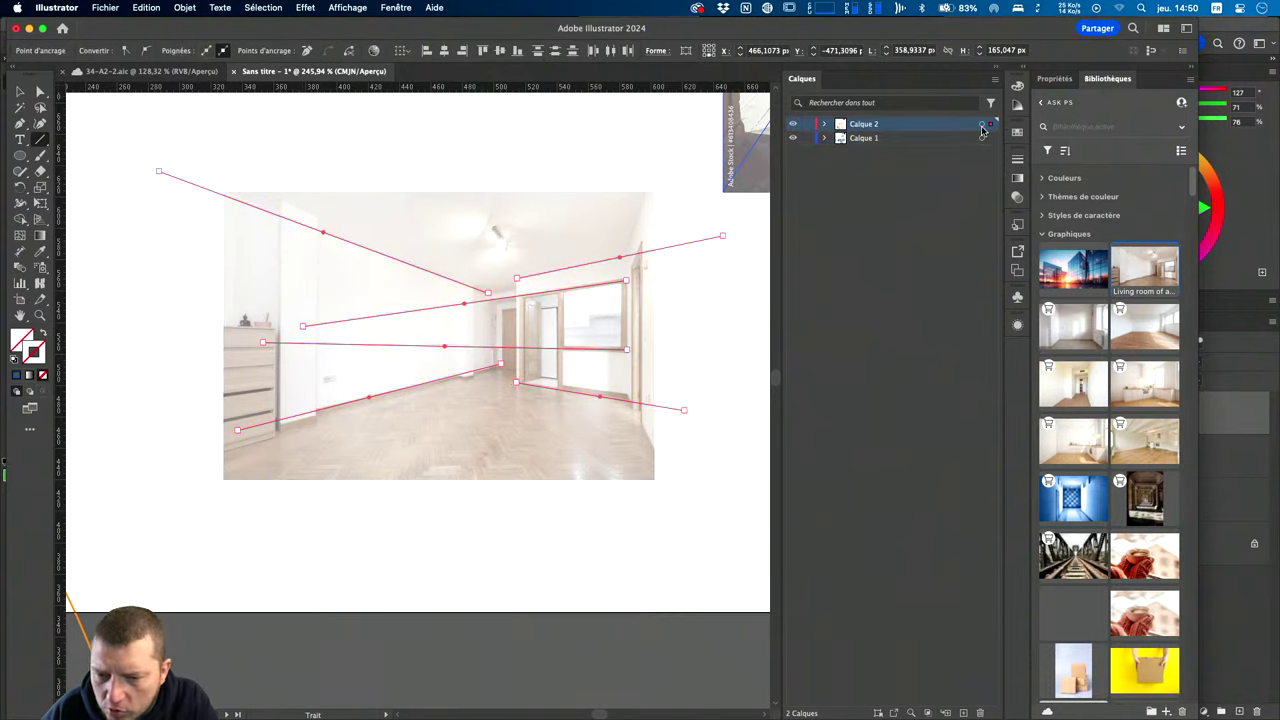
{"action": "left_click", "coordinate": [380, 157]}
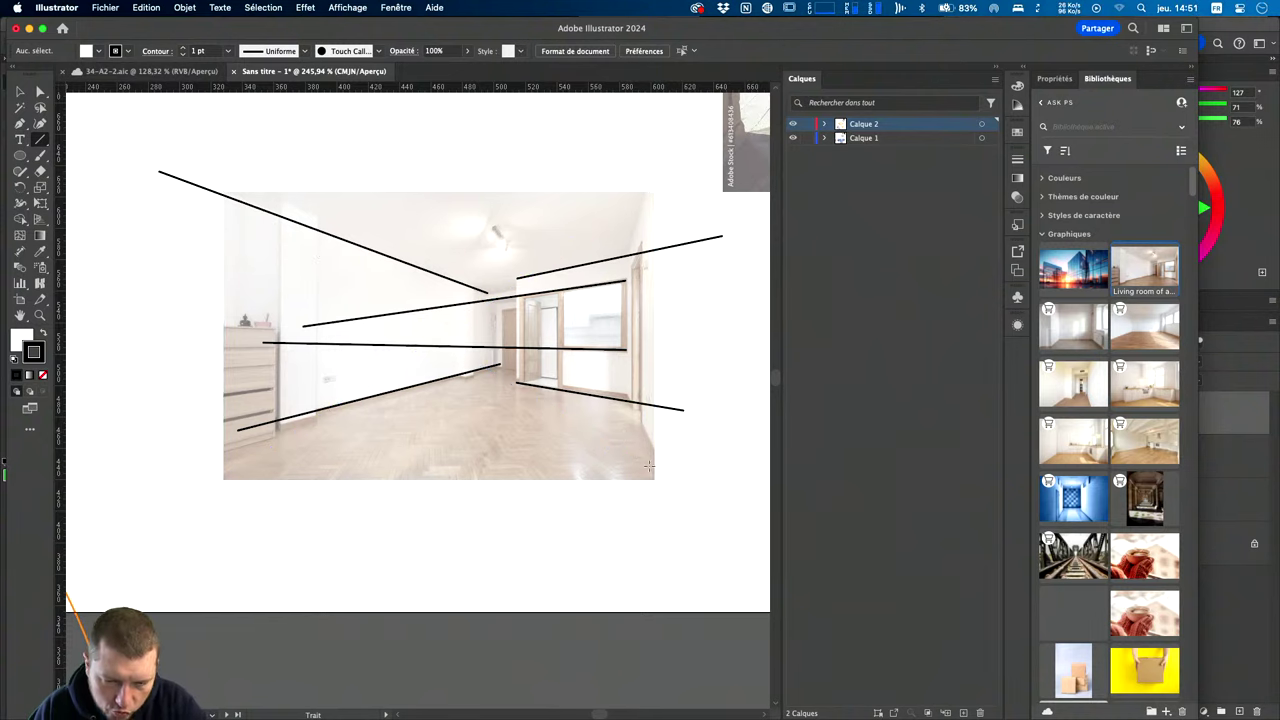
Scale the upper-left ceiling line so it stretches across the photo.
{"action": "key", "text": "a"}
{"action": "left_click", "coordinate": [479, 288]}
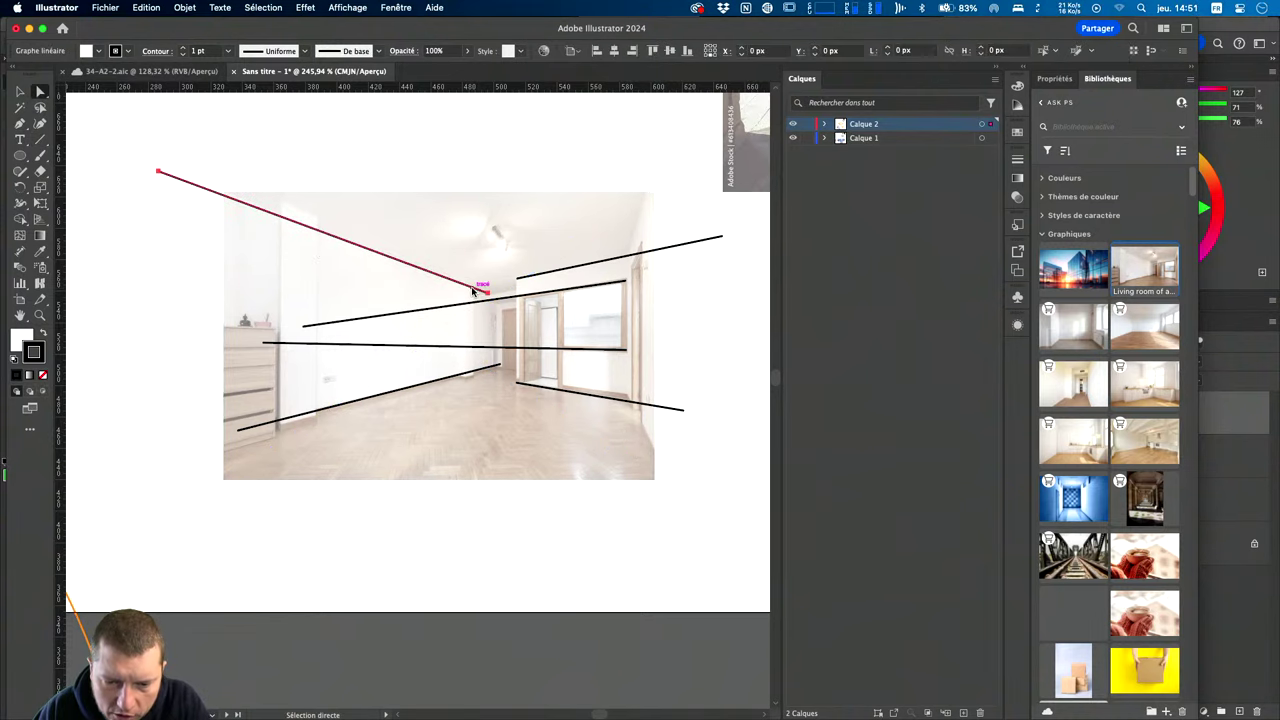
{"action": "key", "text": "s"}
{"action": "key", "text": "a"}
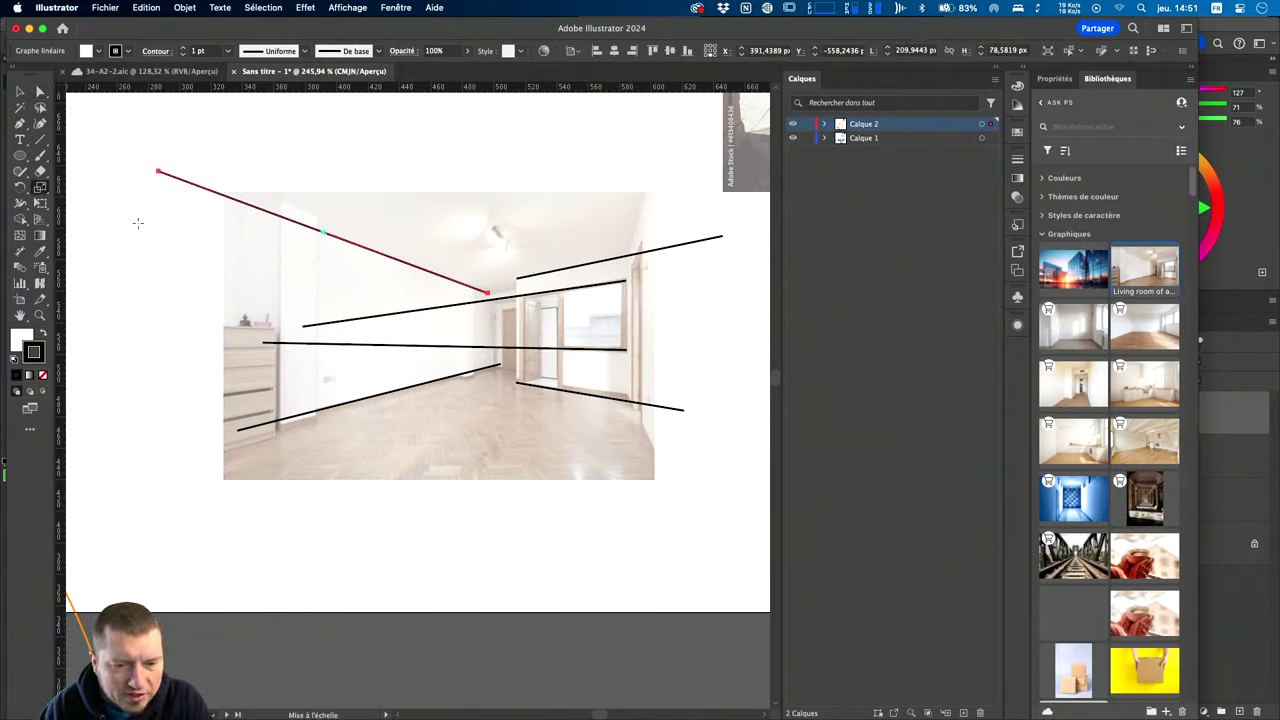
{"action": "mouse_move", "coordinate": [448, 270]}
{"action": "left_mouse_down"}
{"action": "mouse_move", "coordinate": [374, 267]}
{"action": "mouse_move", "coordinate": [591, 414]}
{"action": "left_mouse_up"}
Stretch the lower-left floor line across the photo and select both long lines.
{"action": "key", "text": "a"}
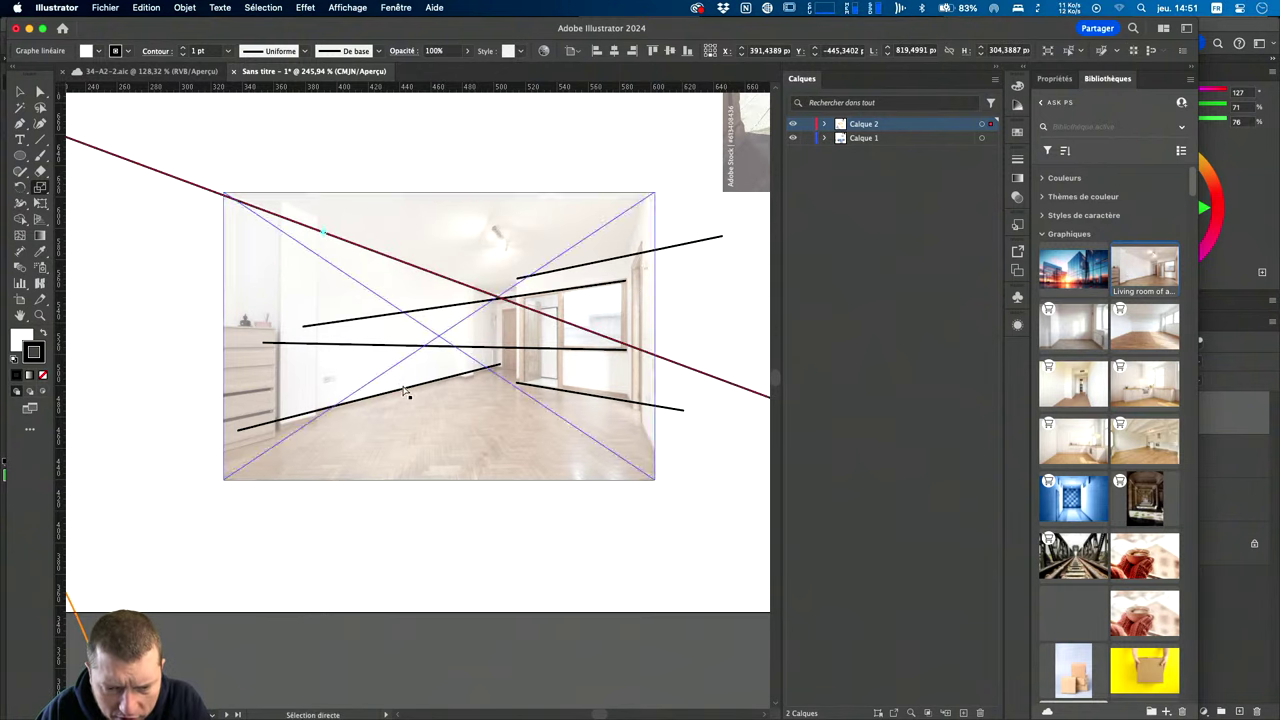
{"action": "left_click", "coordinate": [405, 388]}
{"action": "left_click", "coordinate": [406, 388]}
{"action": "key", "text": "s"}
{"action": "left_click", "coordinate": [395, 395]}
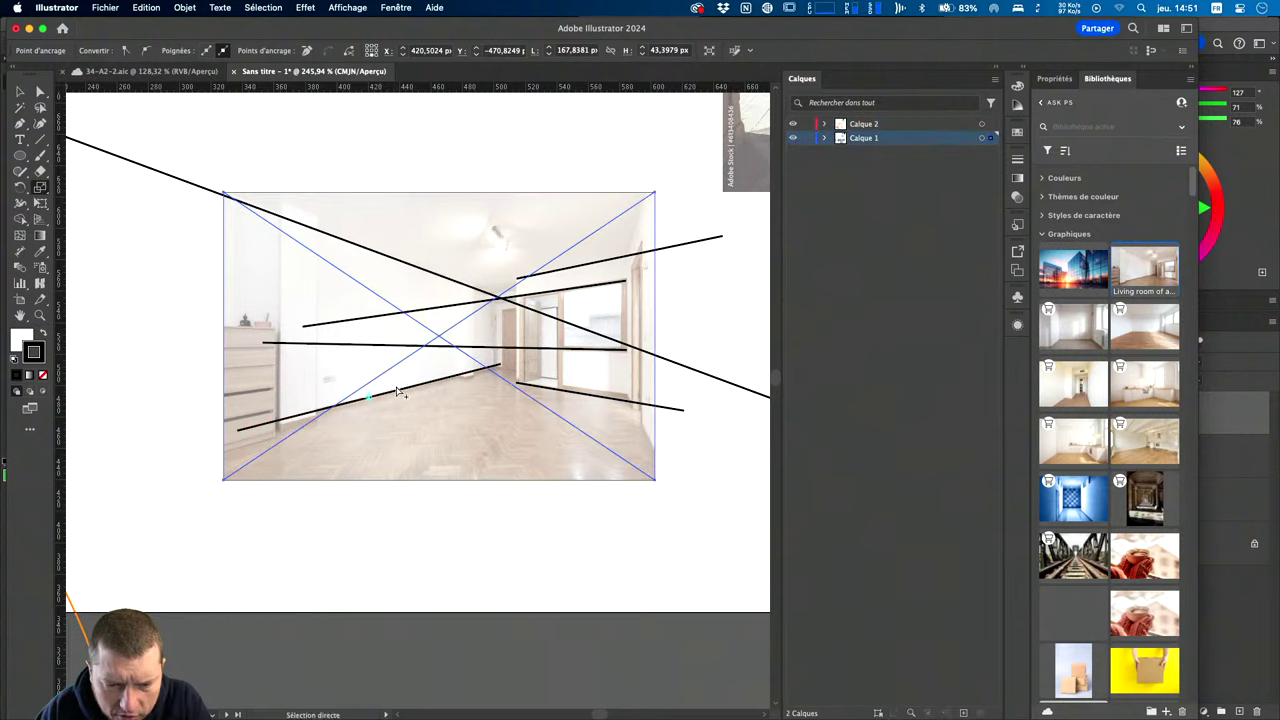
{"action": "left_click", "coordinate": [403, 390]}
{"action": "mouse_move", "coordinate": [412, 411]}
{"action": "left_mouse_down"}
{"action": "mouse_move", "coordinate": [485, 303]}
{"action": "mouse_move", "coordinate": [640, 268]}
{"action": "left_mouse_up"}
{"action": "key", "text": "a"}
{"action": "left_click", "coordinate": [183, 183], "text": "shift"}
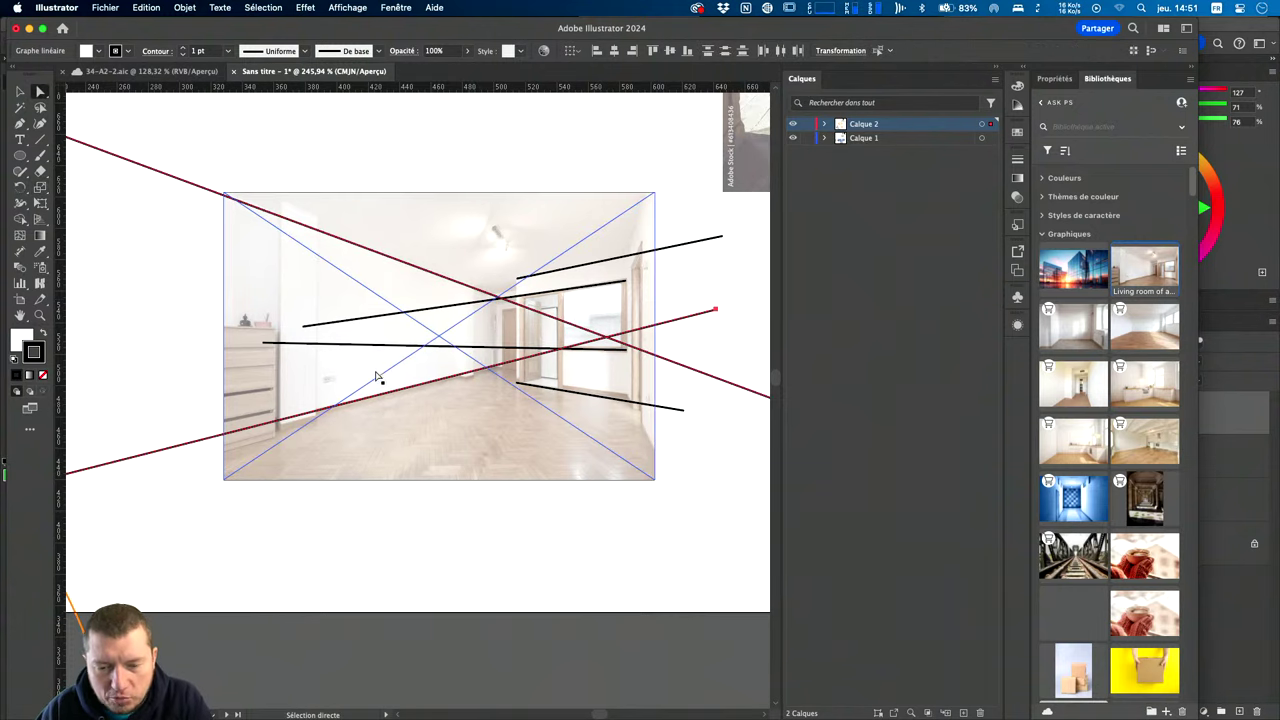
{"action": "left_click", "coordinate": [124, 53]}
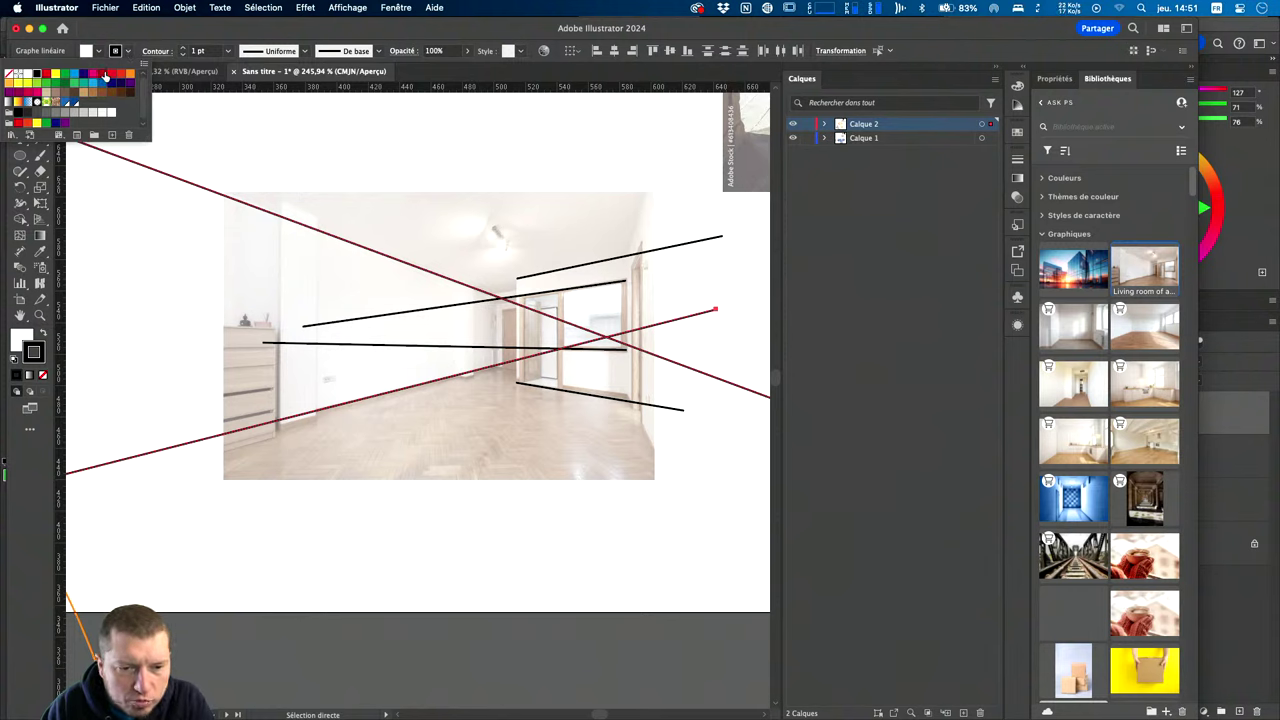
Color the two long lines red and the remaining guide lines blue.
{"action": "left_click", "coordinate": [111, 75]}
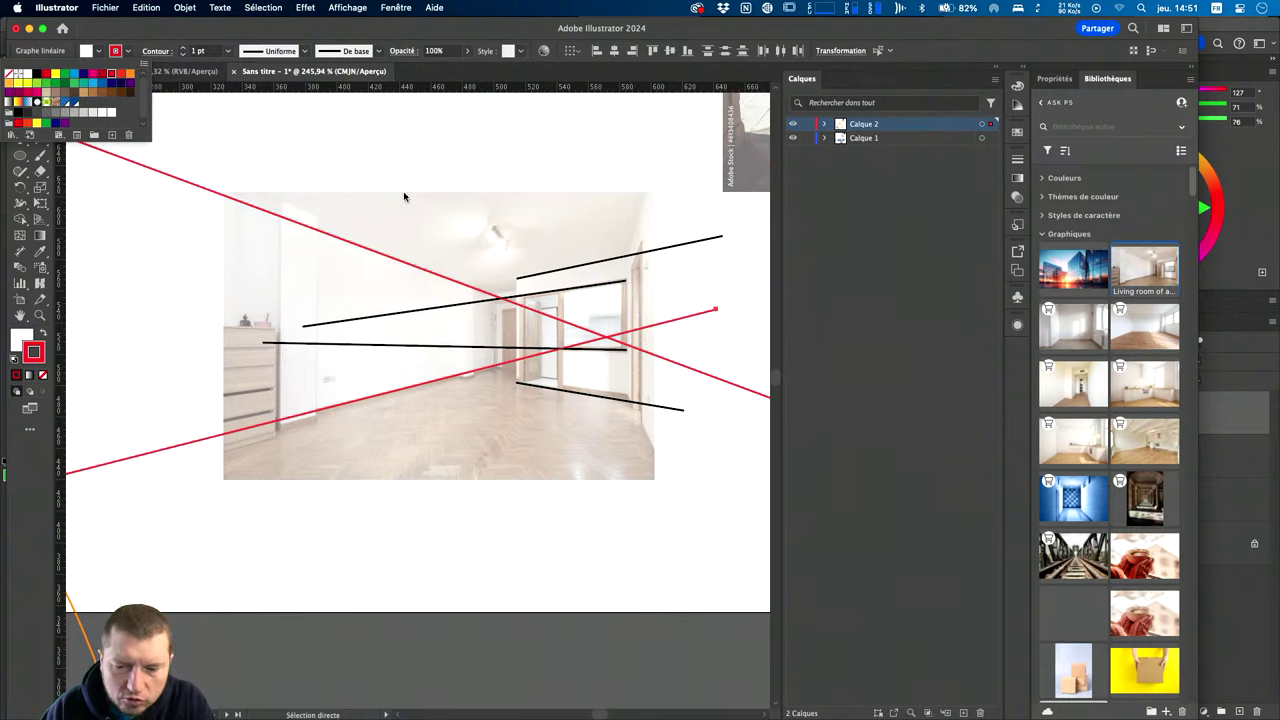
{"action": "left_click", "coordinate": [600, 267]}
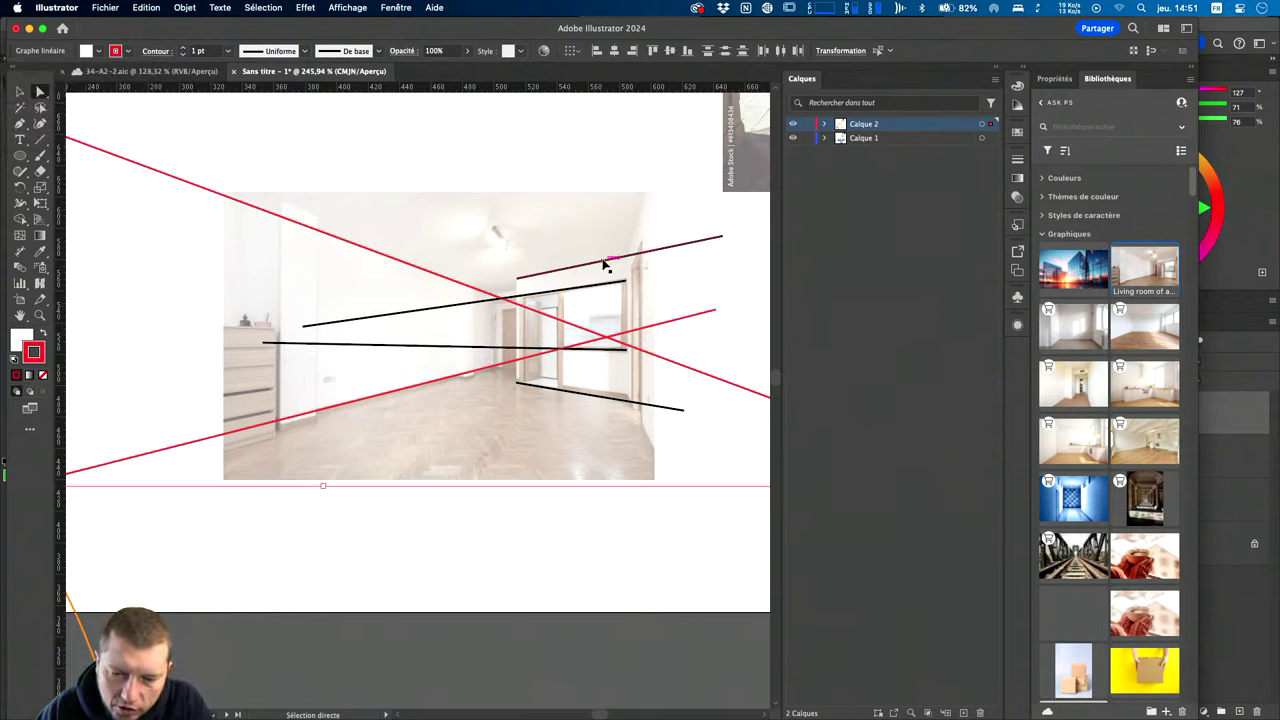
{"action": "key", "text": "v"}
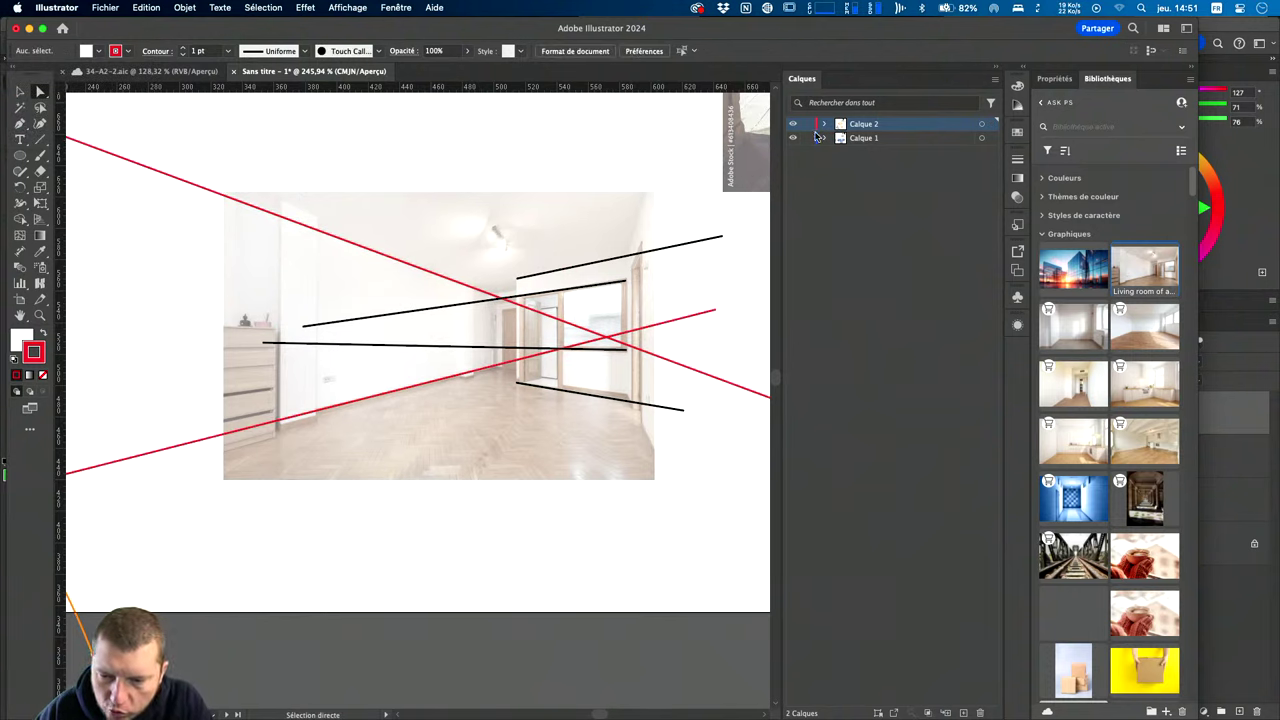
{"action": "key", "text": "ctrl+a"}
{"action": "key", "text": "a"}
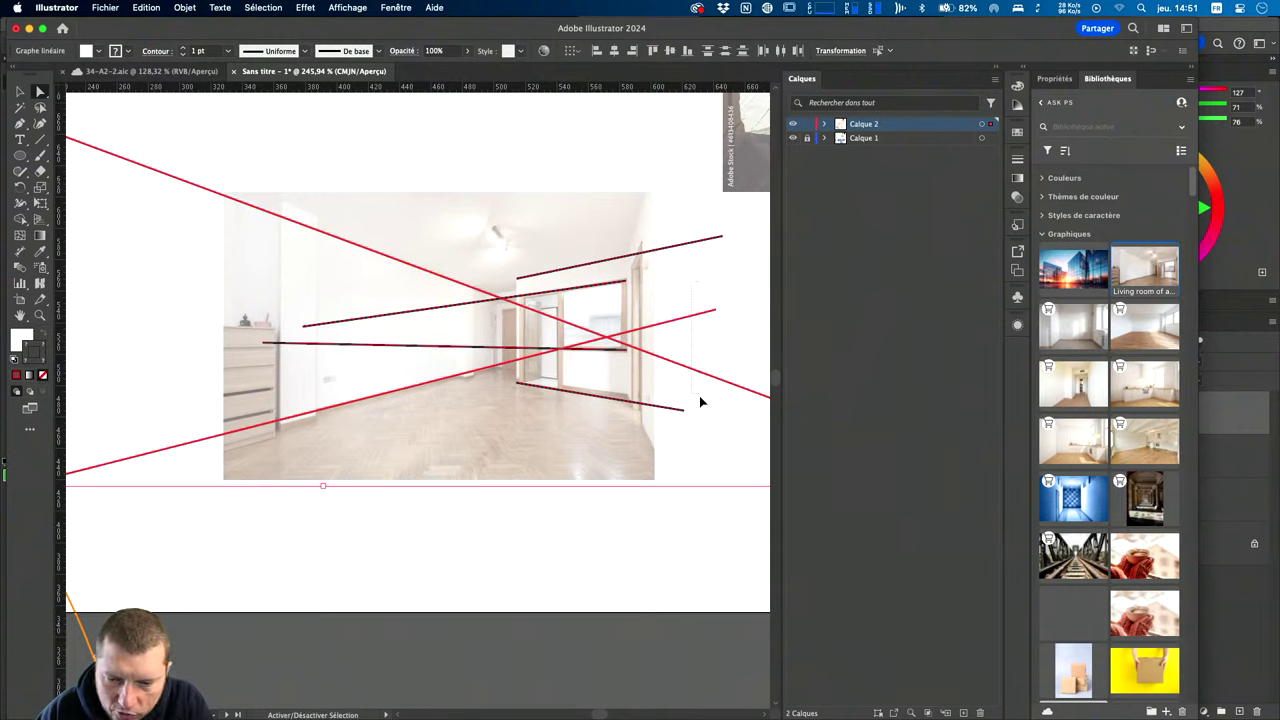
{"action": "left_click", "coordinate": [126, 52]}
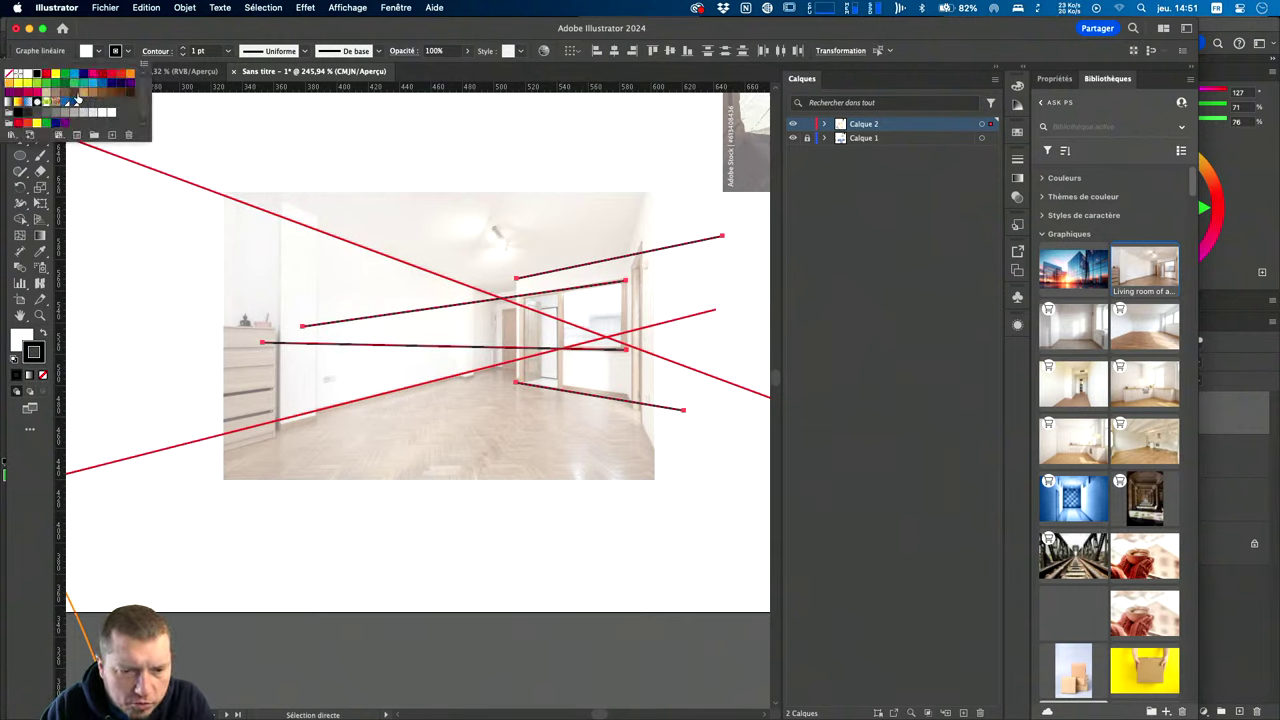
{"action": "left_click", "coordinate": [73, 75]}
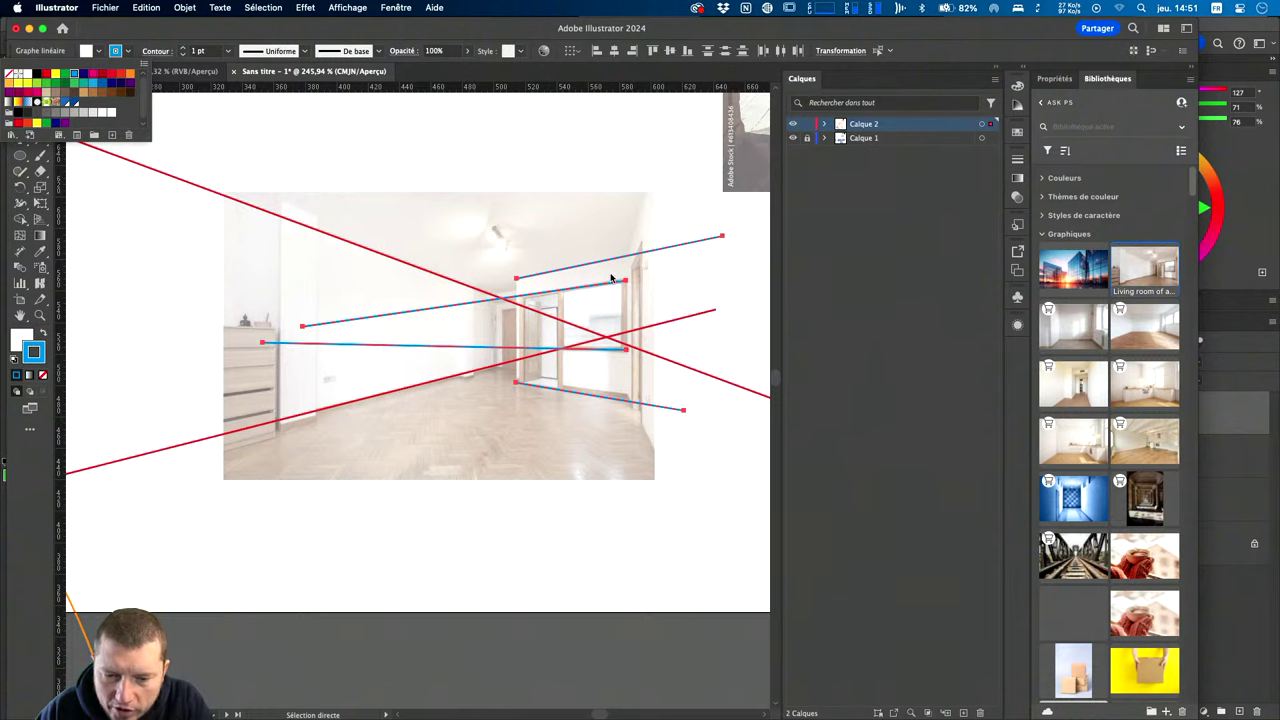
{"action": "left_click", "coordinate": [669, 200]}
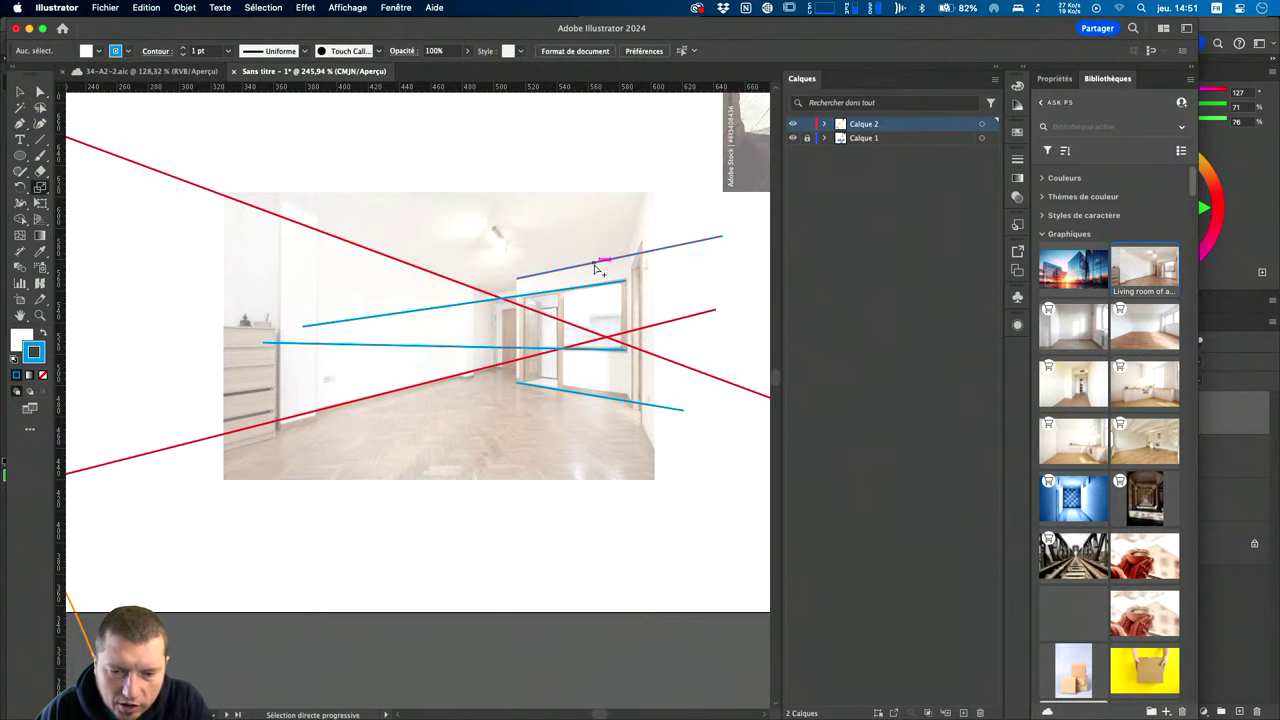
Lengthen the upper-right ceiling line, then scale the other blue lines up and back down.
{"action": "left_click", "coordinate": [595, 265]}
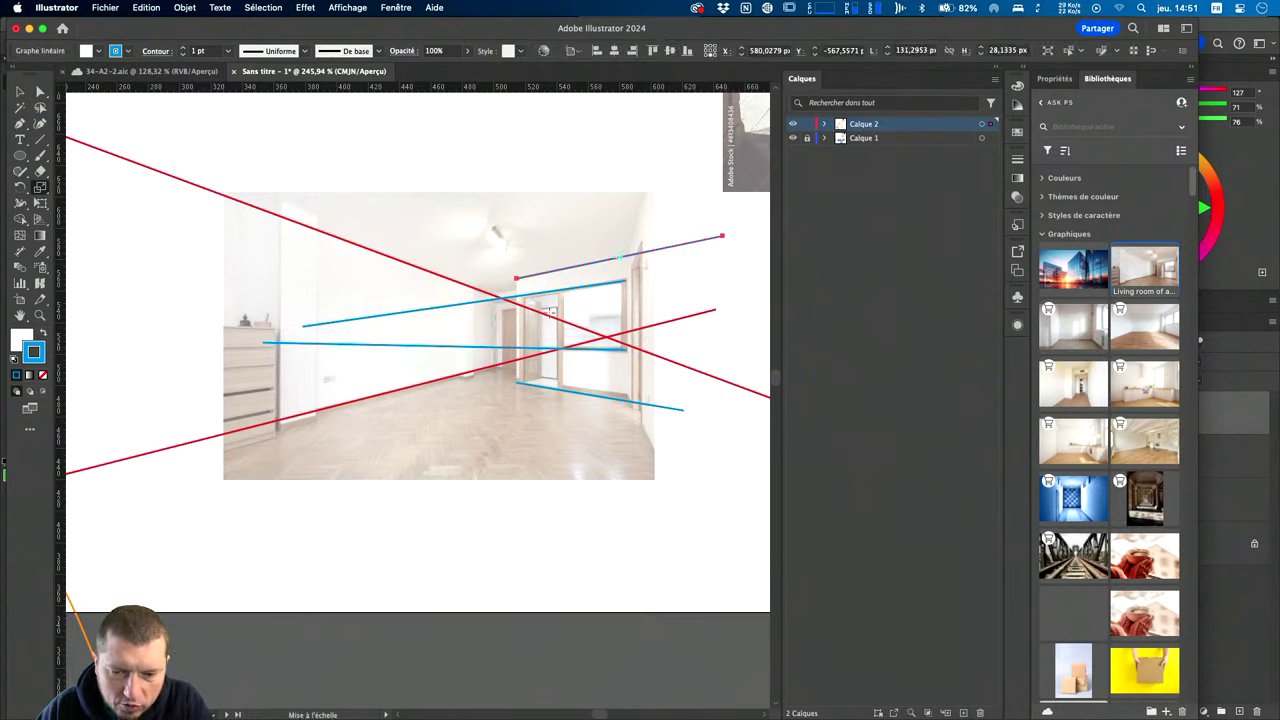
{"action": "left_click_drag", "start_coordinate": [551, 312], "coordinate": [290, 530]}
{"action": "key", "text": "a"}
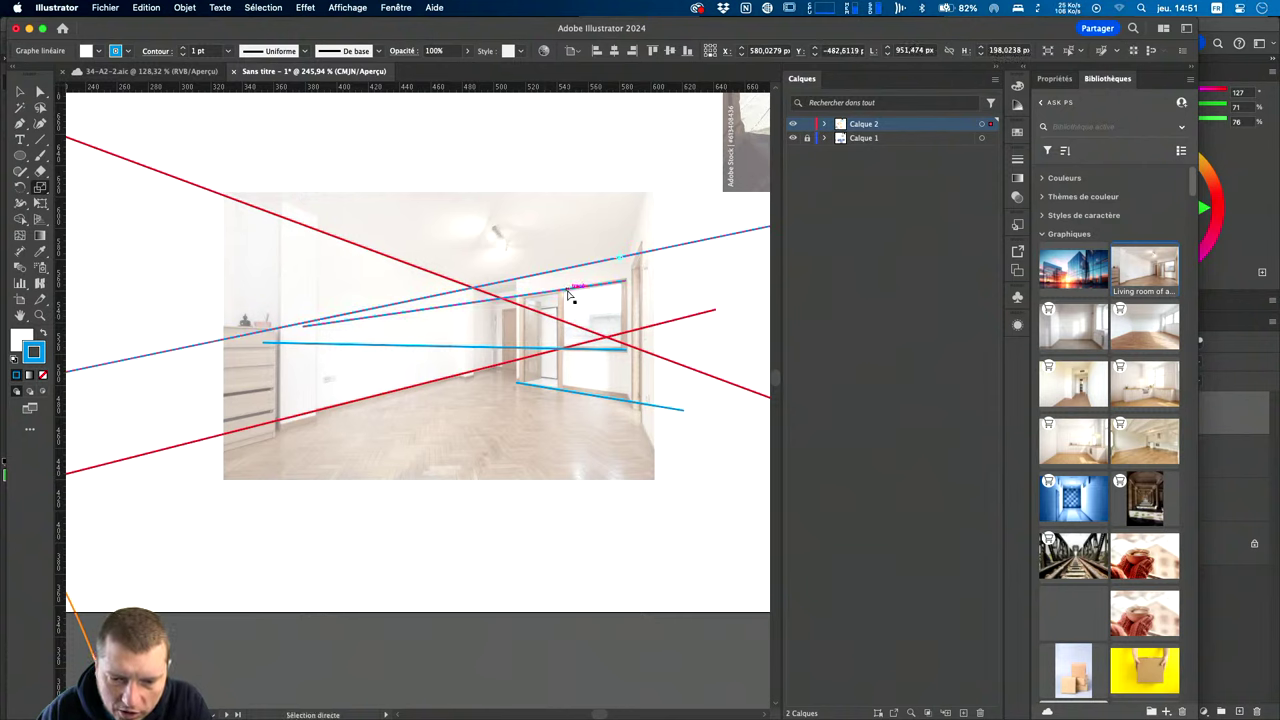
{"action": "left_click_drag", "start_coordinate": [318, 292], "coordinate": [345, 385]}
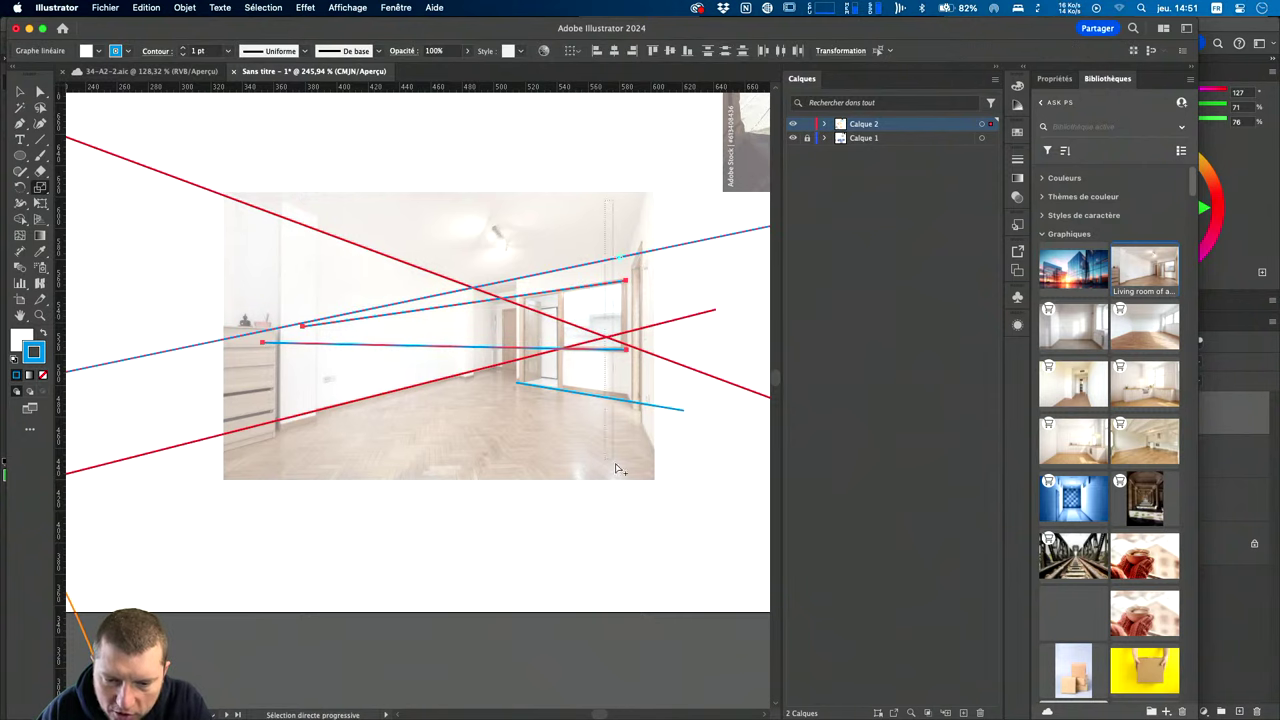
{"action": "left_click", "coordinate": [615, 398], "text": "shift"}
{"action": "key", "text": "s"}
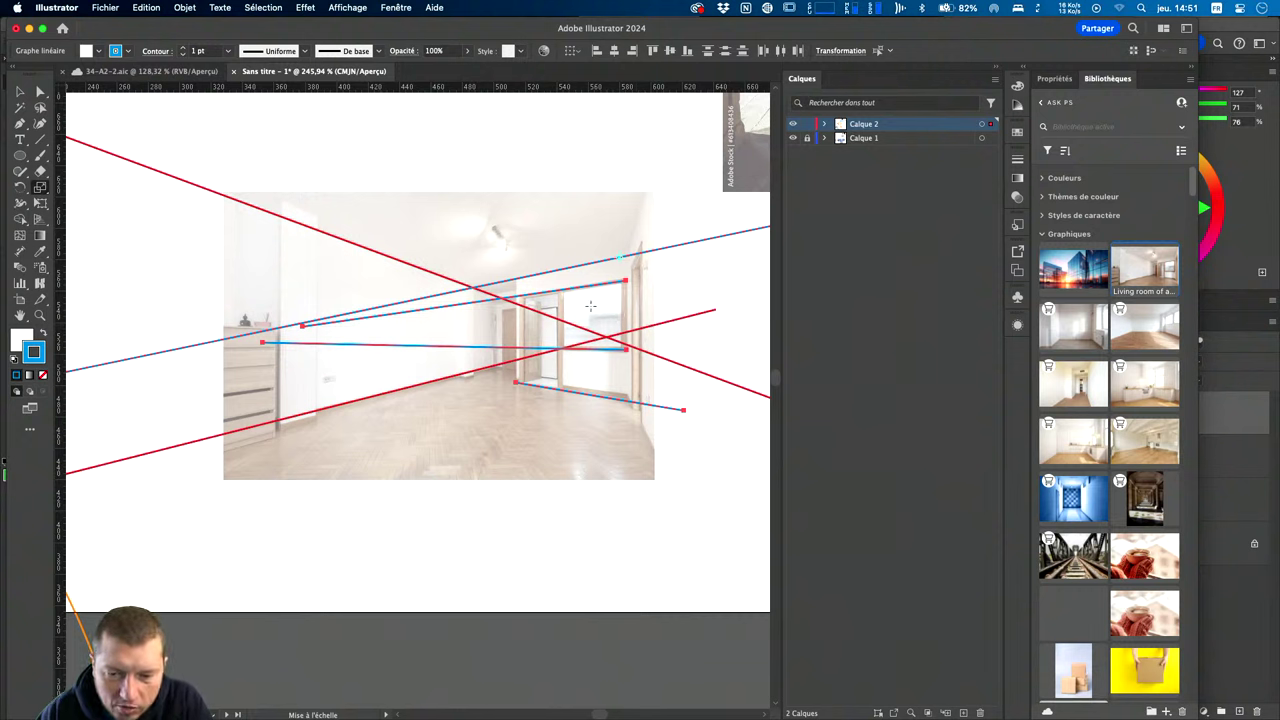
{"action": "left_click_drag", "start_coordinate": [348, 86], "coordinate": [491, 365]}
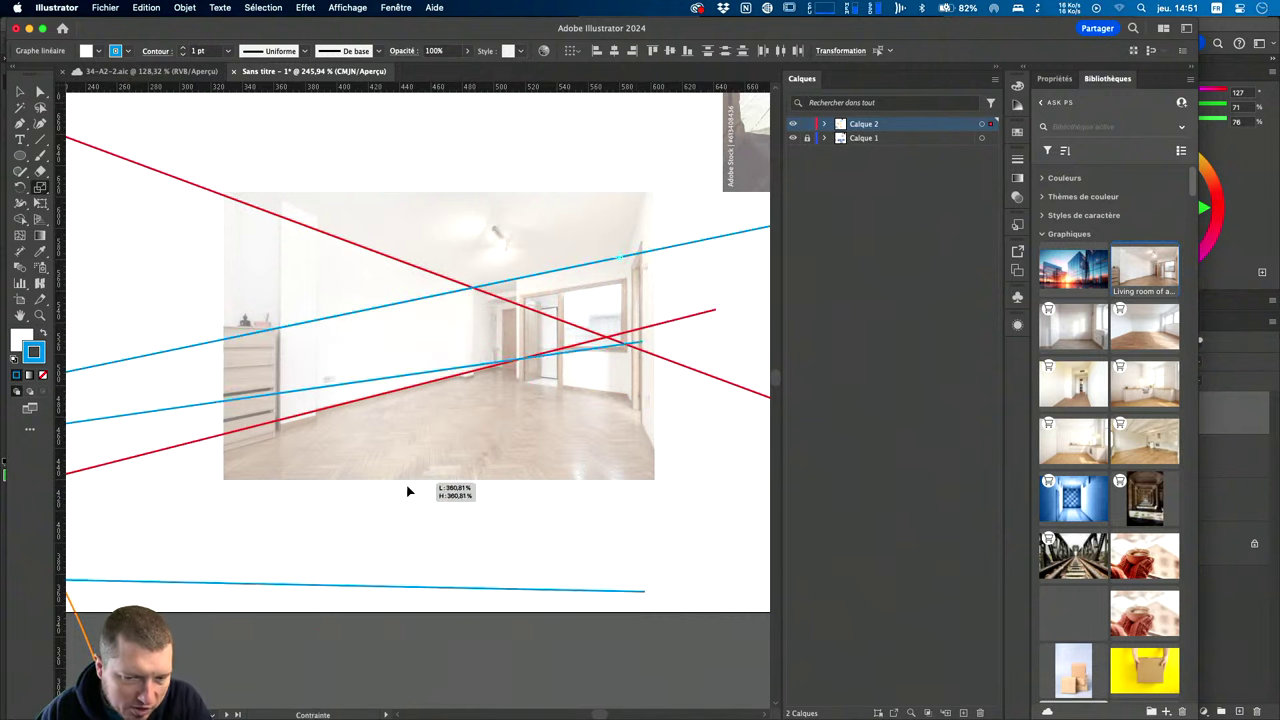
{"action": "left_click_drag", "start_coordinate": [491, 365], "coordinate": [353, 114]}
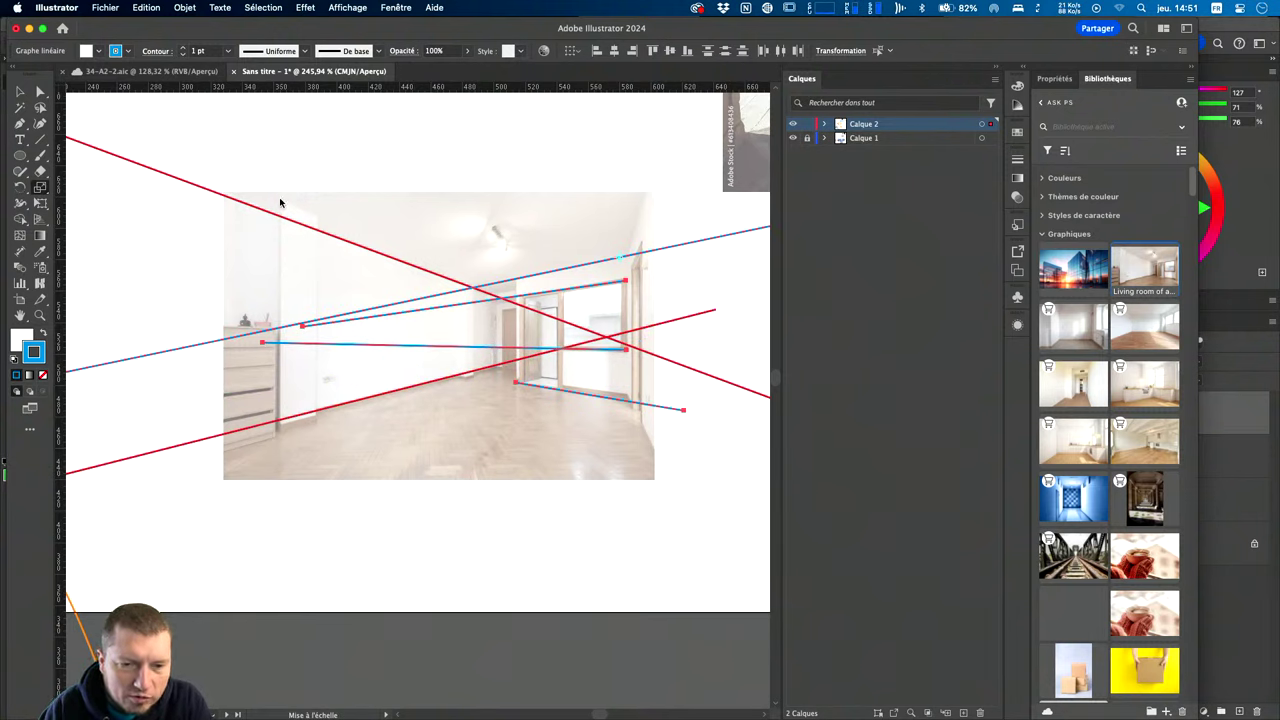
{"action": "left_click", "coordinate": [186, 8]}
{"action": "mouse_move", "coordinate": [204, 27]}
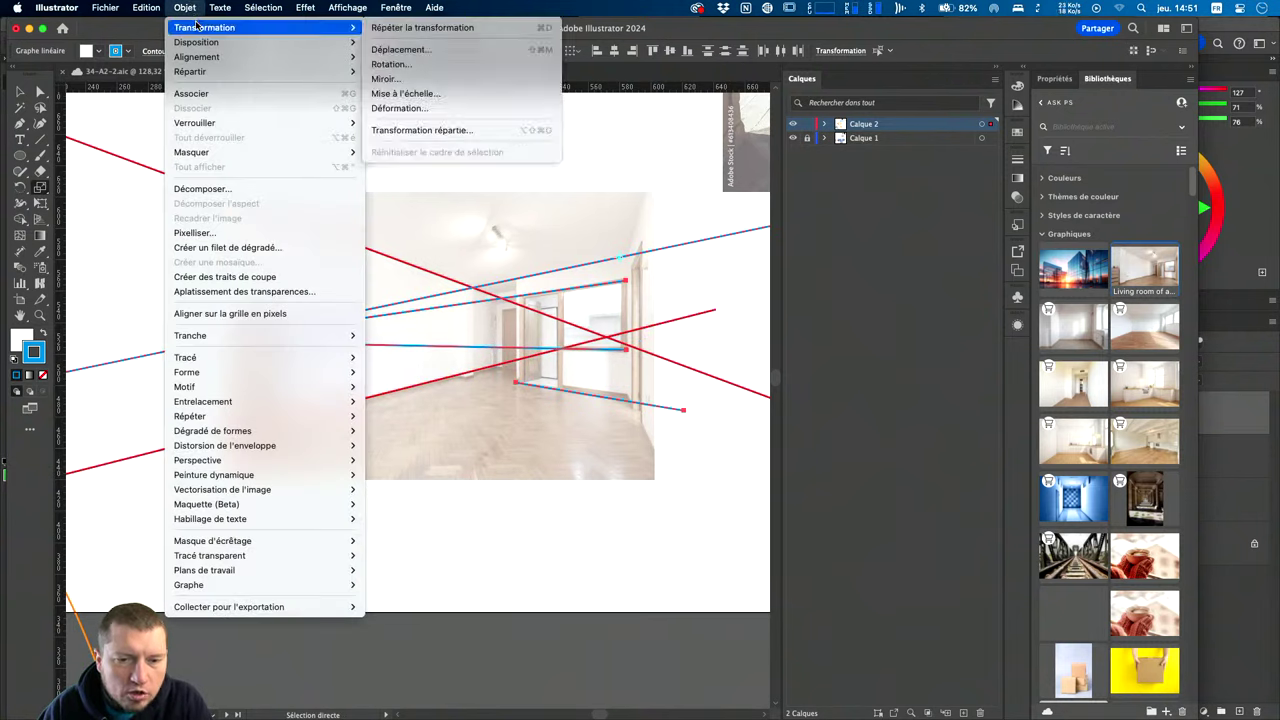
Scale each blue perspective line individually to 350% horizontally and vertically, then deselect.
{"action": "left_click", "coordinate": [437, 131]}
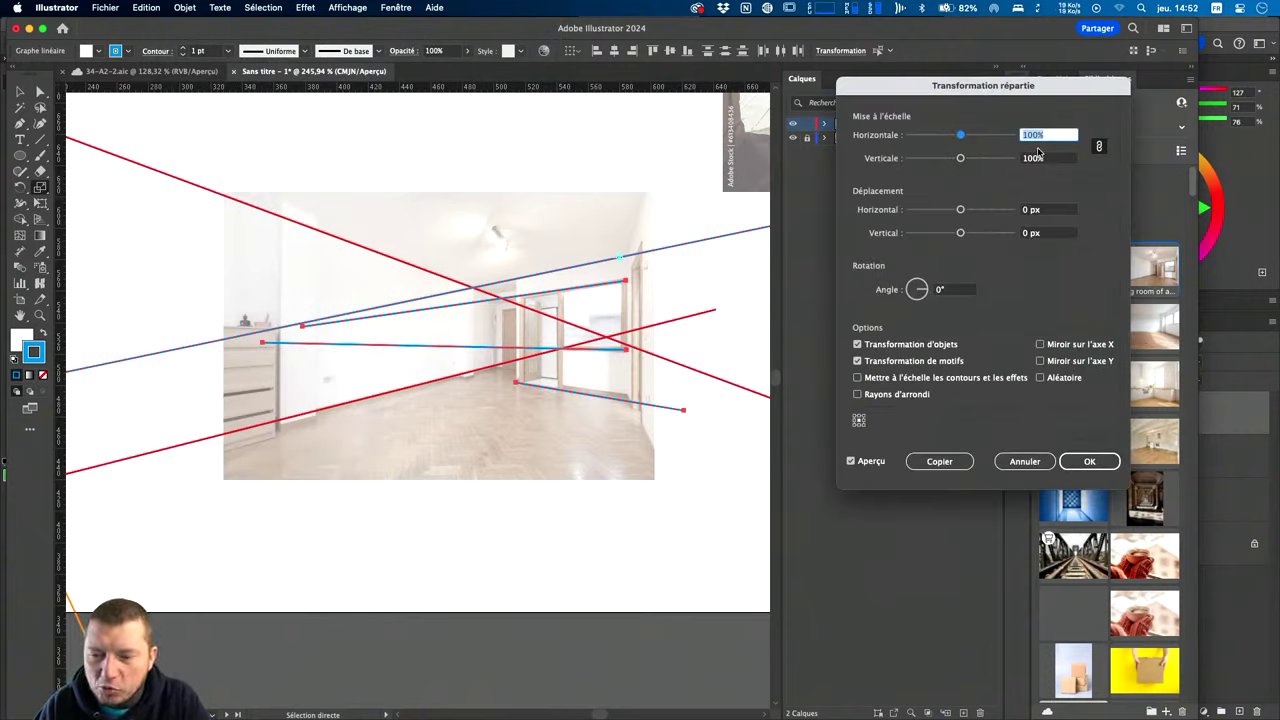
{"action": "key", "text": "shift+Up"}
{"action": "key", "text": "shift+Up"}
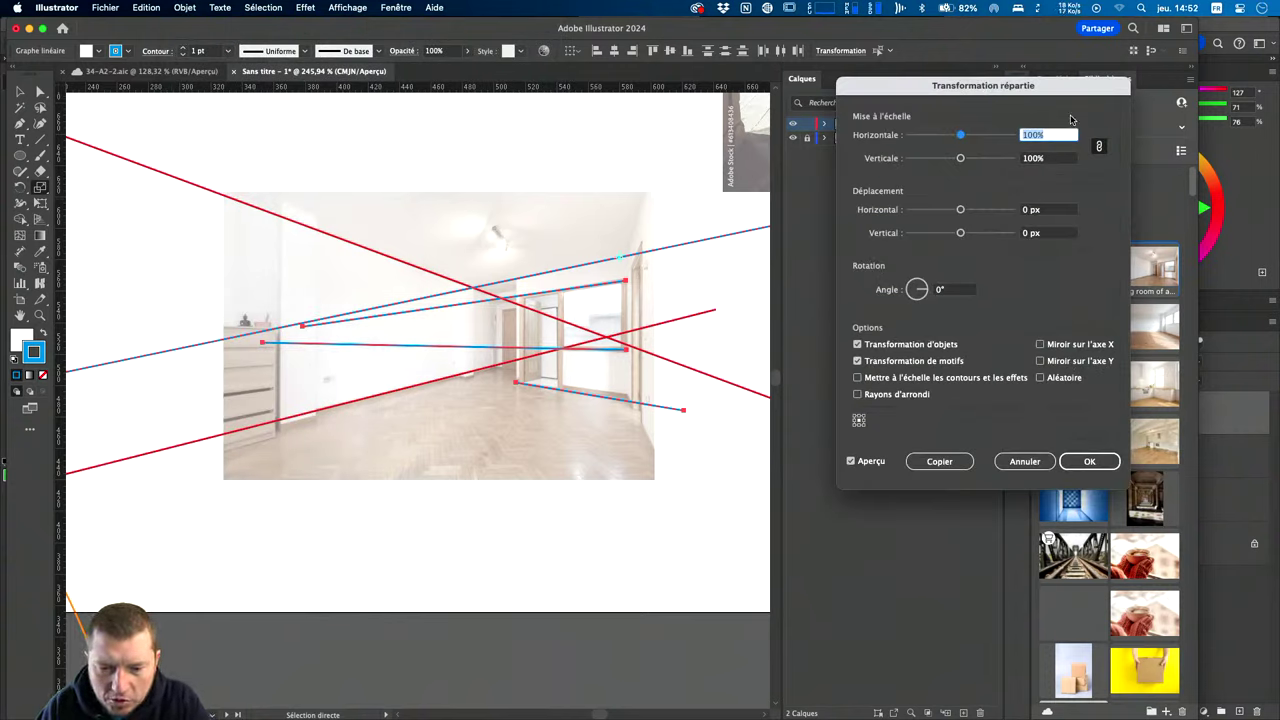
{"action": "key", "text": "shift+Up"}
{"action": "key", "text": "shift+Up"}
{"action": "key", "text": "shift+Up"}
{"action": "key", "text": "shift+Up"}
{"action": "key", "text": "shift+Up"}
{"action": "key", "text": "shift+Up"}
{"action": "key", "text": "shift+Up"}
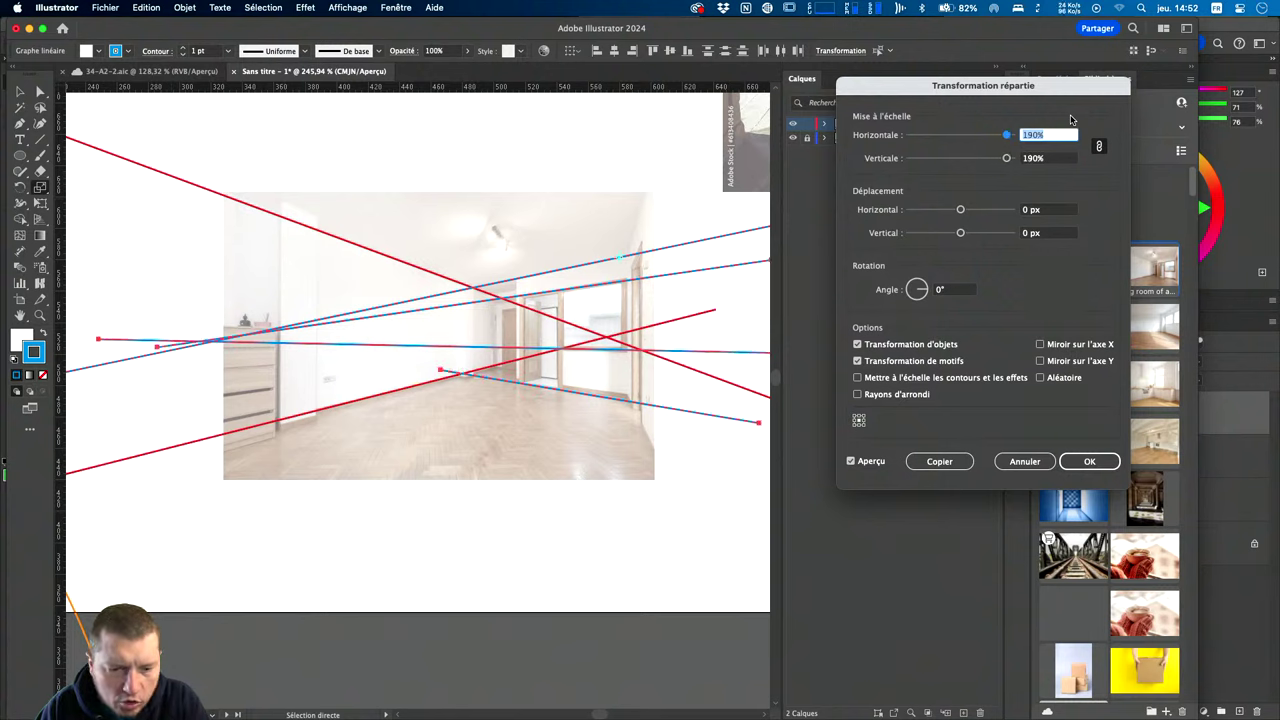
{"action": "key", "text": "shift+Up"}
{"action": "key", "text": "shift+Up"}
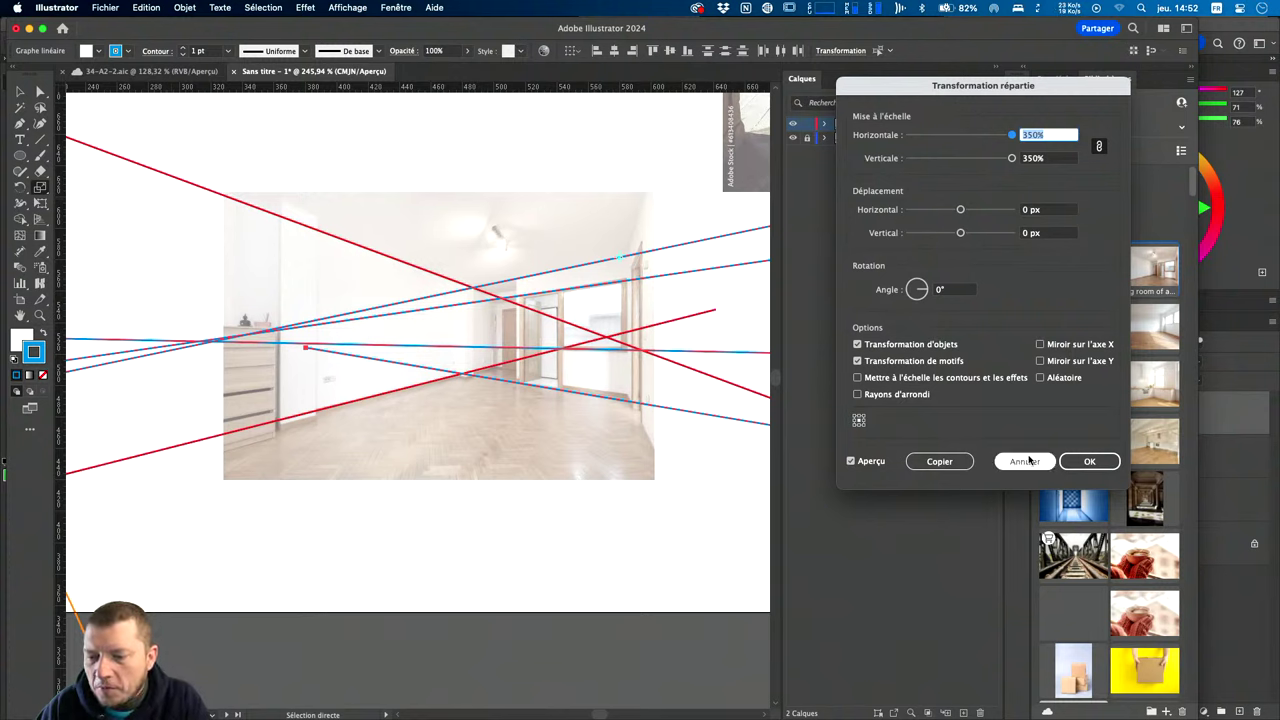
{"action": "left_click", "coordinate": [1072, 462]}
{"action": "left_click", "coordinate": [315, 512]}
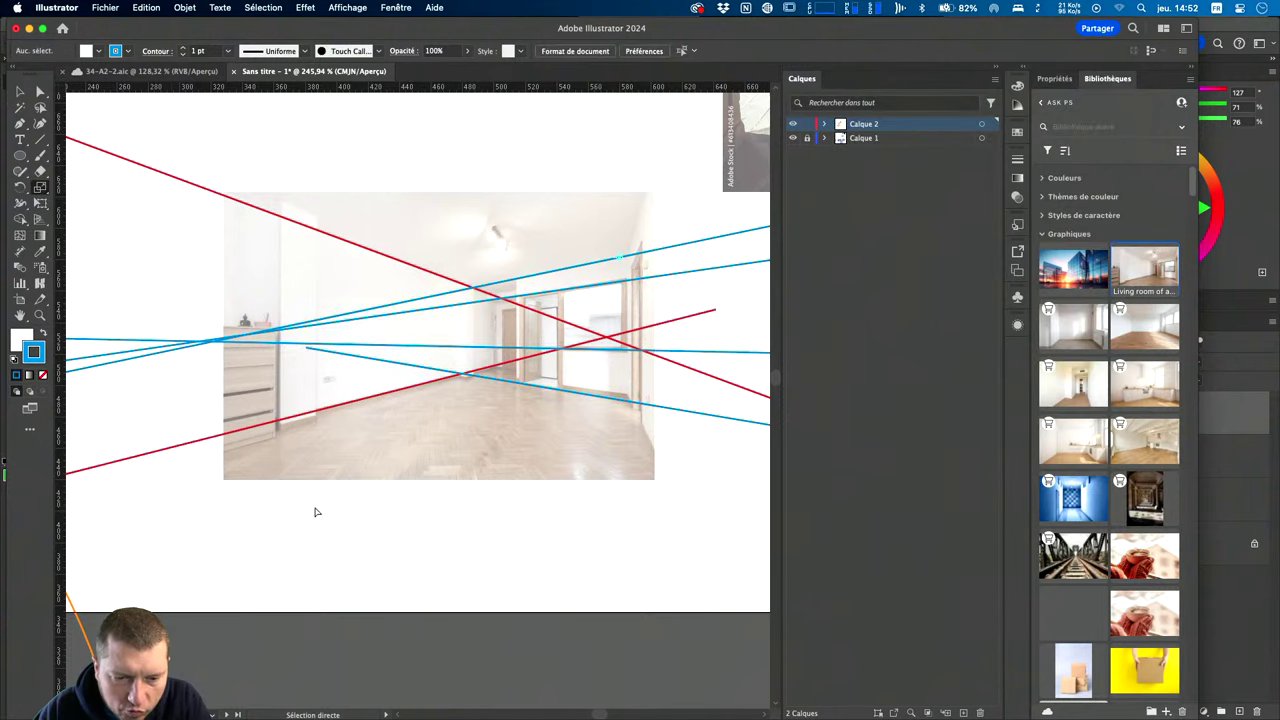
{"action": "key", "text": "super+minus"}
{"action": "key", "text": "super+minus"}
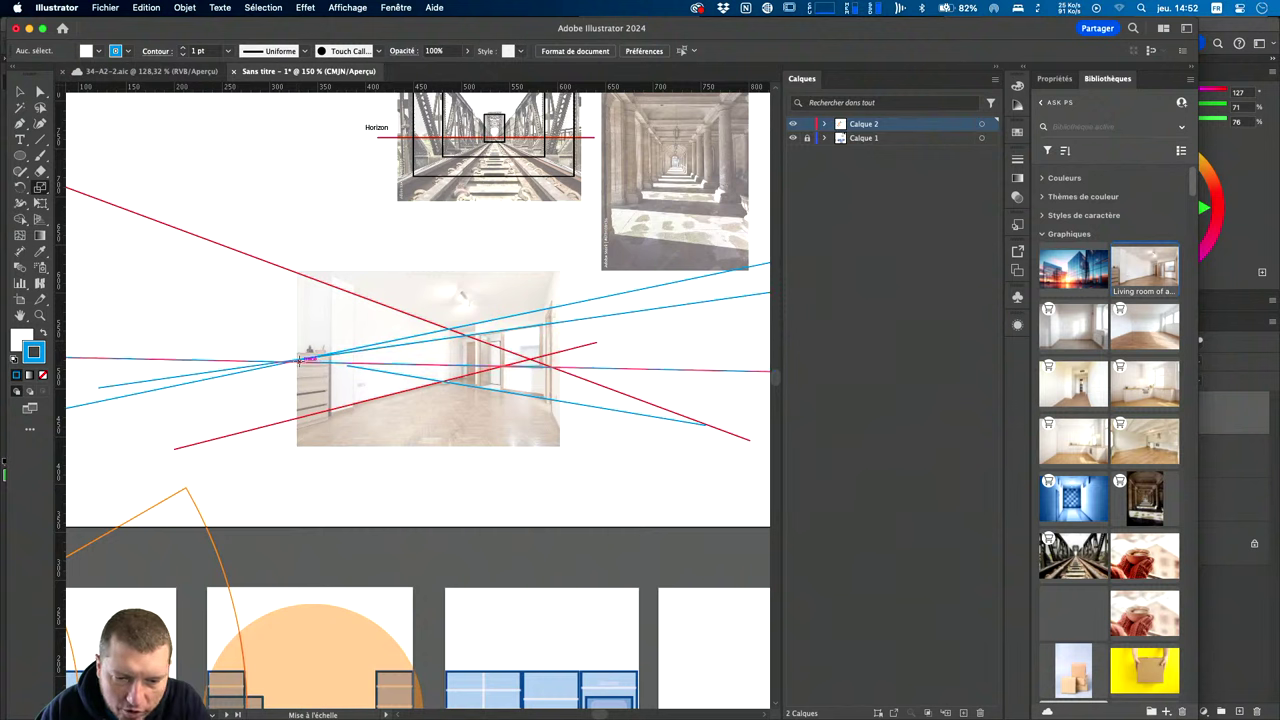
Draw a small hollow circle on the left vanishing point where the blue lines meet.
{"action": "key", "text": "l"}
{"action": "left_click_drag", "start_coordinate": [294, 358], "coordinate": [282, 367]}
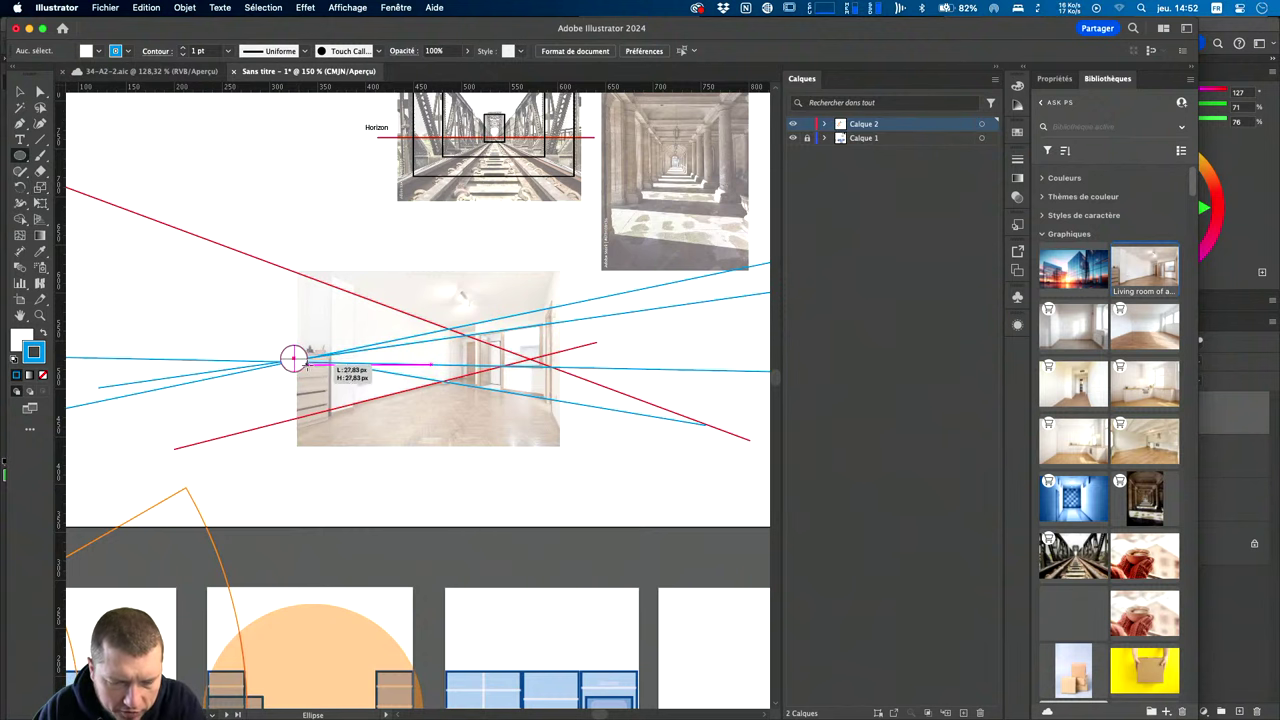
{"action": "key", "text": "slash"}
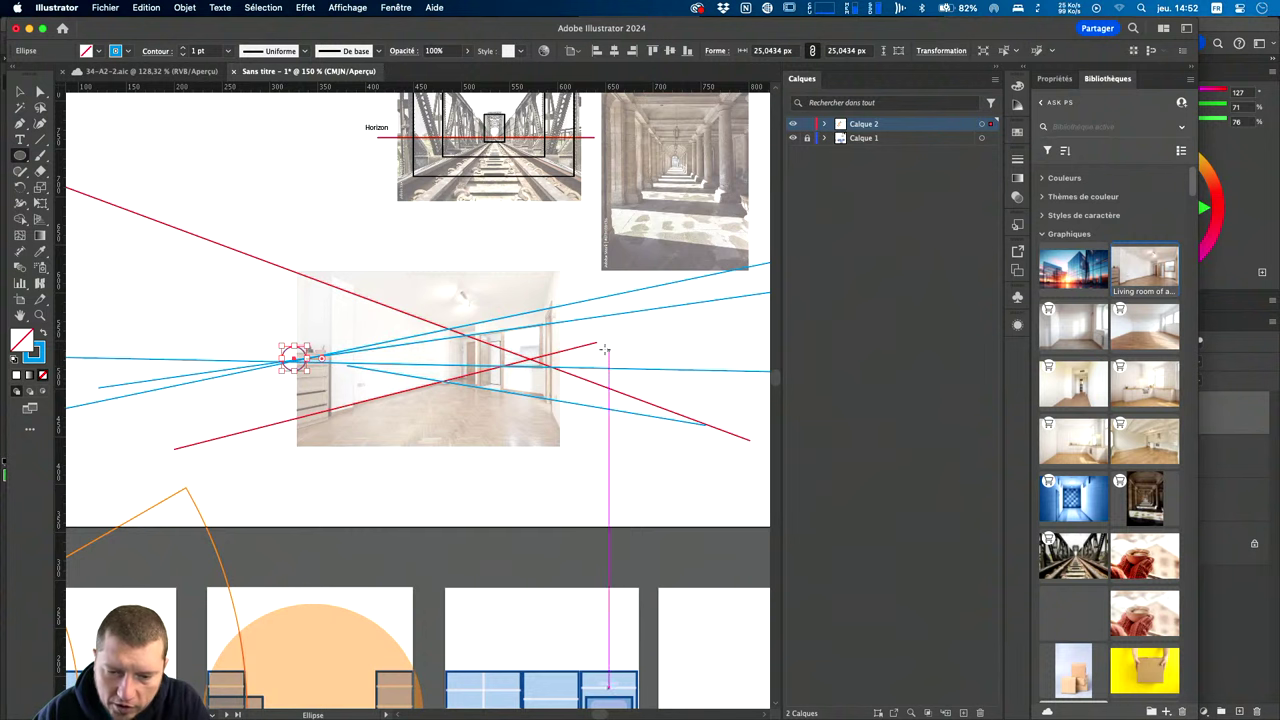
Draw a hollow circle where the red lines cross, using the red line's stroke.
{"action": "left_click_drag", "start_coordinate": [528, 358], "coordinate": [540, 369]}
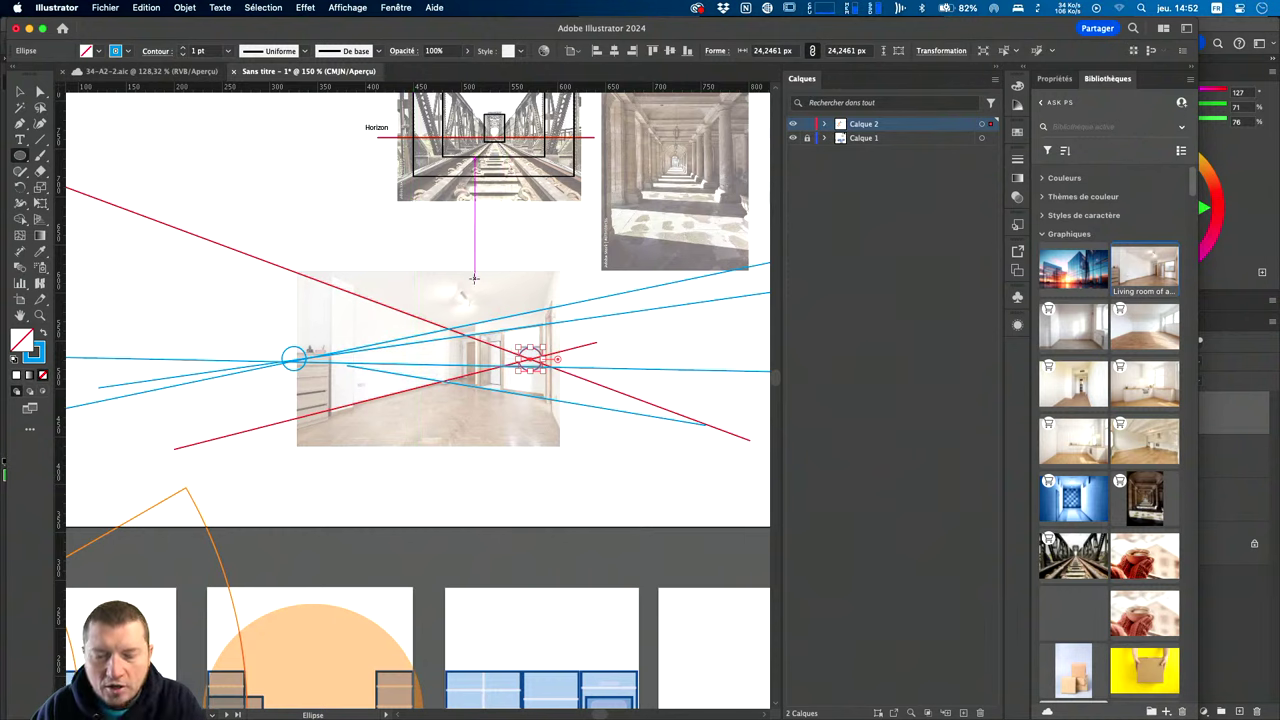
{"action": "key", "text": "i"}
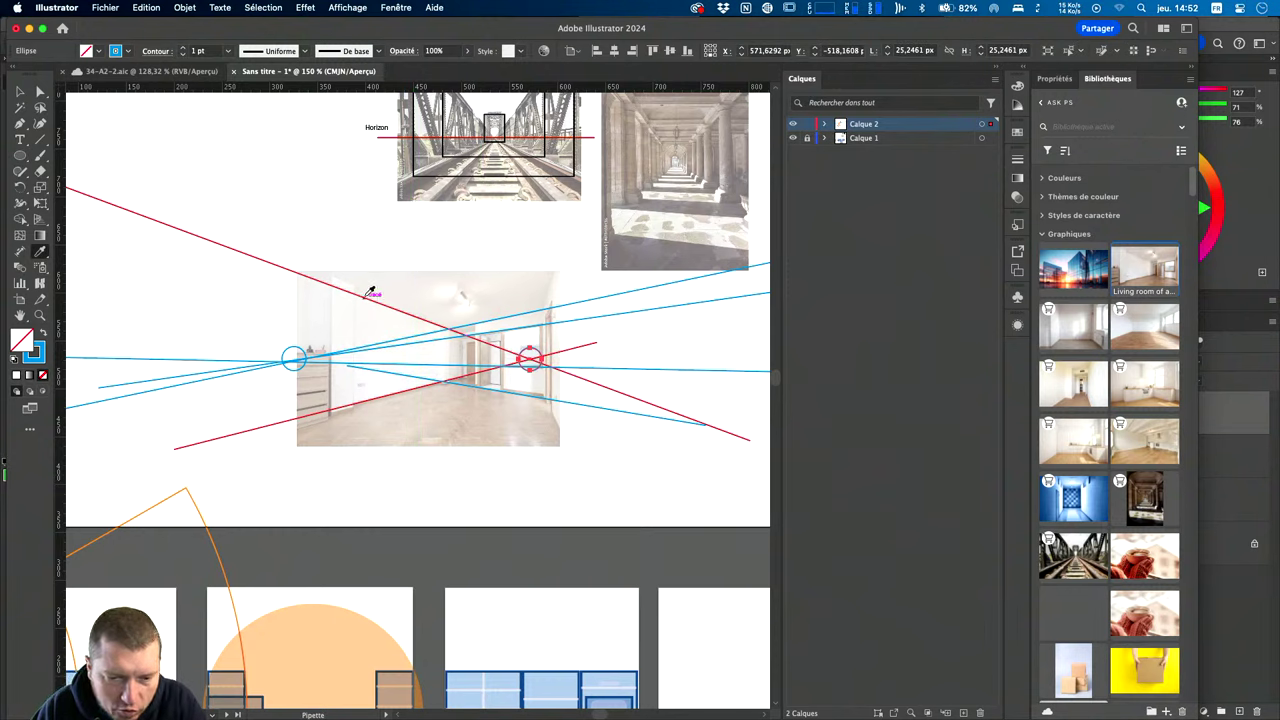
{"action": "left_click", "coordinate": [367, 295]}
{"action": "key", "text": "slash"}
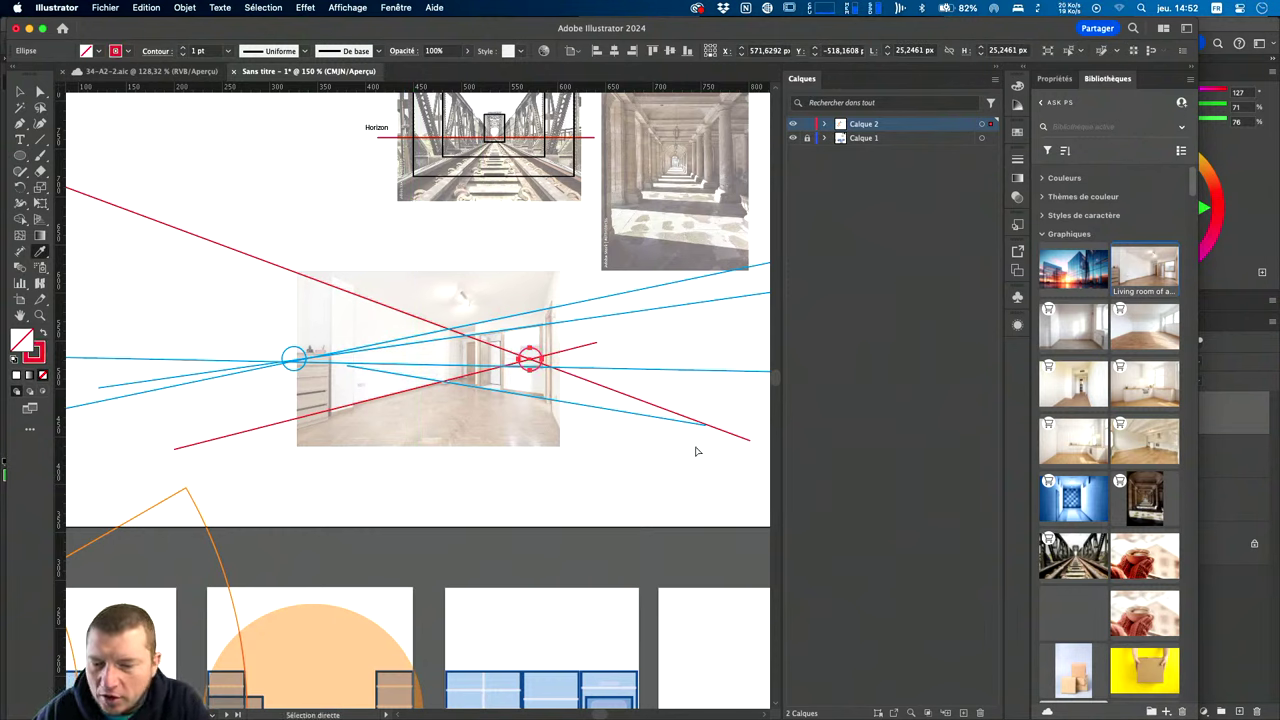
{"action": "key", "text": "ctrl+shift+a"}
{"action": "scroll", "coordinate": [413, 408], "scroll_direction": "up", "scroll_amount": 2}
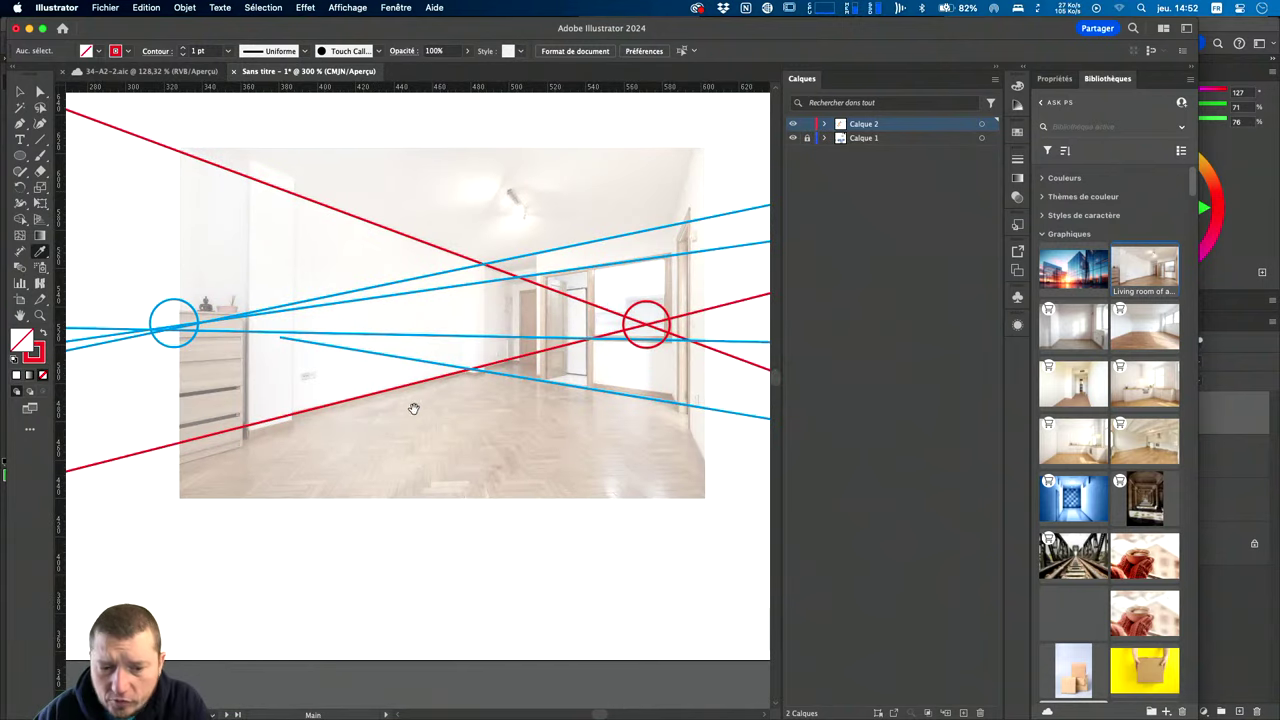
{"action": "left_click_drag", "start_coordinate": [413, 408], "coordinate": [441, 402]}
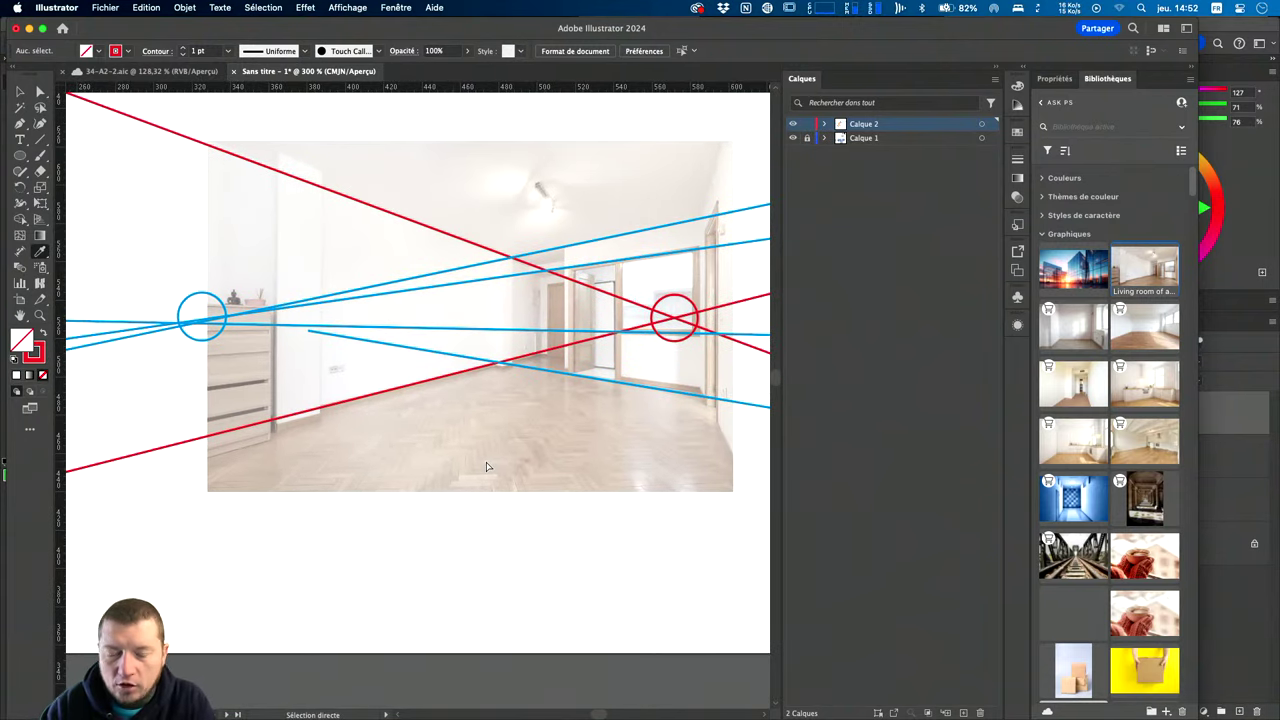
{"action": "key", "text": "ctrl+minus"}
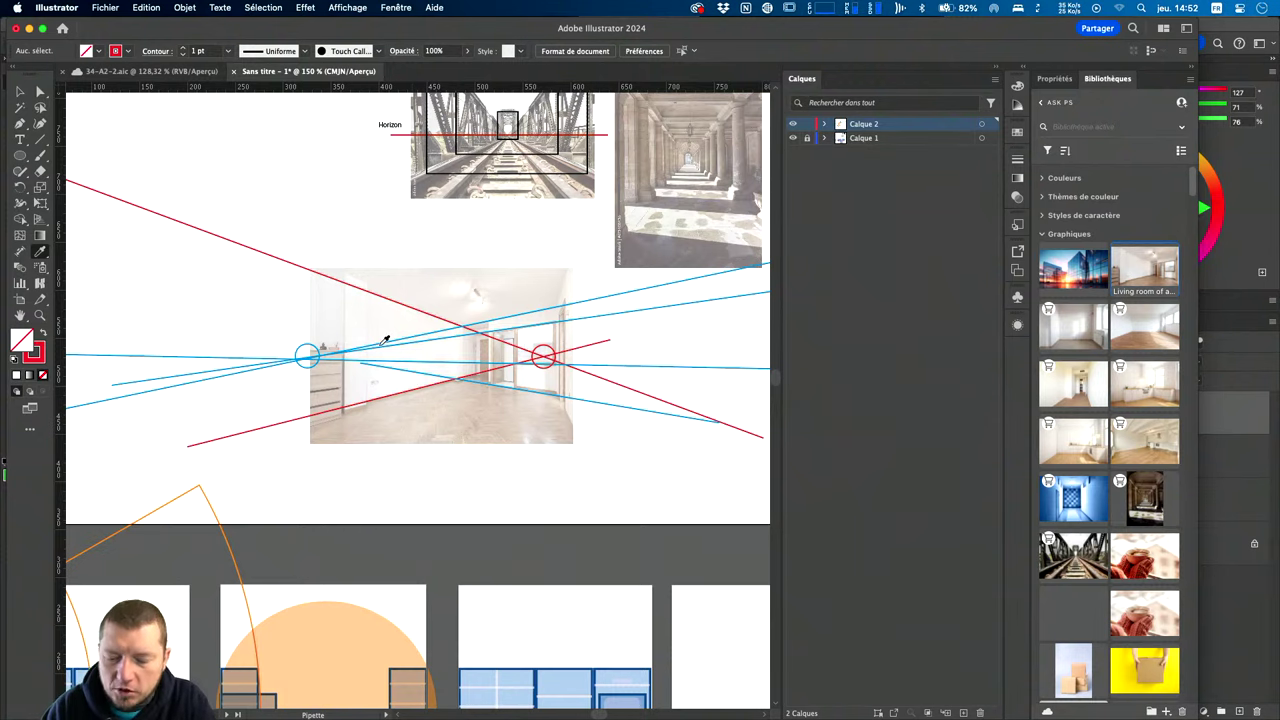
Scale the lower blue line so it reaches the left vanishing-point circle.
{"action": "key", "text": "ctrl+plus"}
{"action": "key", "text": "ctrl+plus"}
{"action": "scroll", "coordinate": [451, 385], "scroll_direction": "up", "scroll_amount": 2}
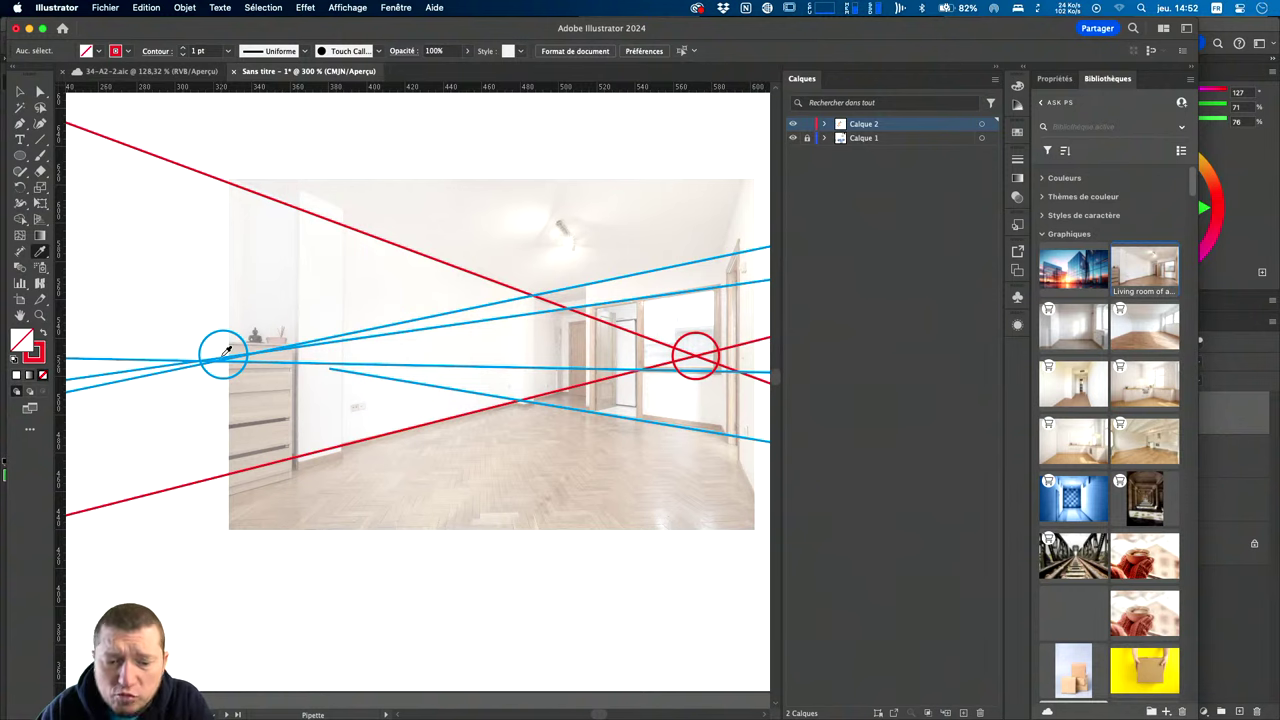
{"action": "key", "text": "a"}
{"action": "left_click", "coordinate": [378, 376]}
{"action": "key", "text": "s"}
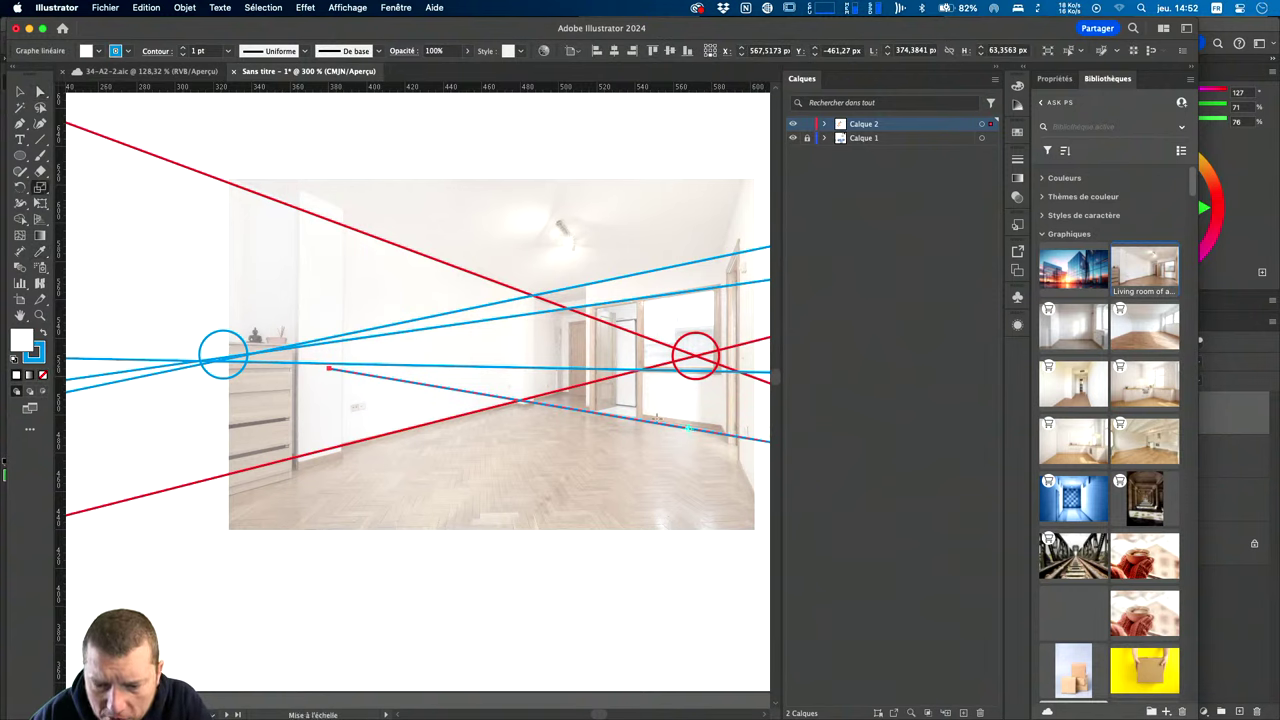
{"action": "left_click_drag", "start_coordinate": [440, 371], "coordinate": [437, 331]}
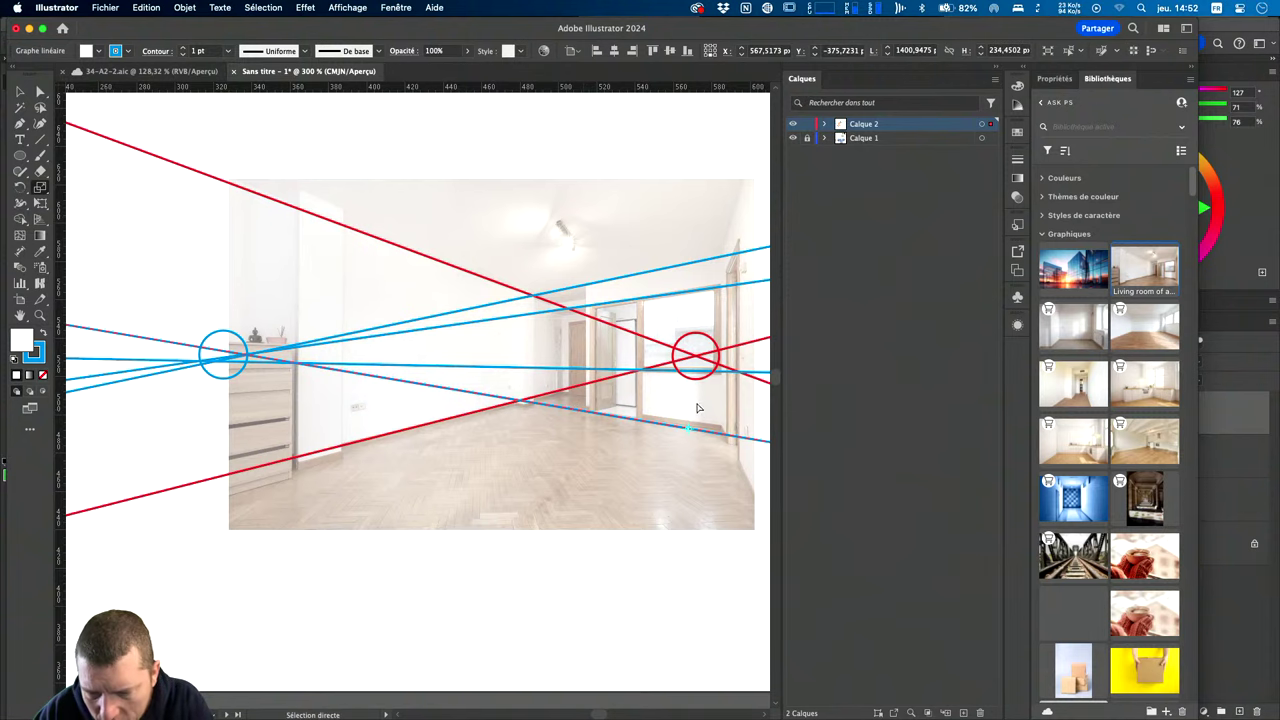
Nudge the lower blue line up onto the wall's baseboard edge.
{"action": "right_click", "coordinate": [724, 436]}
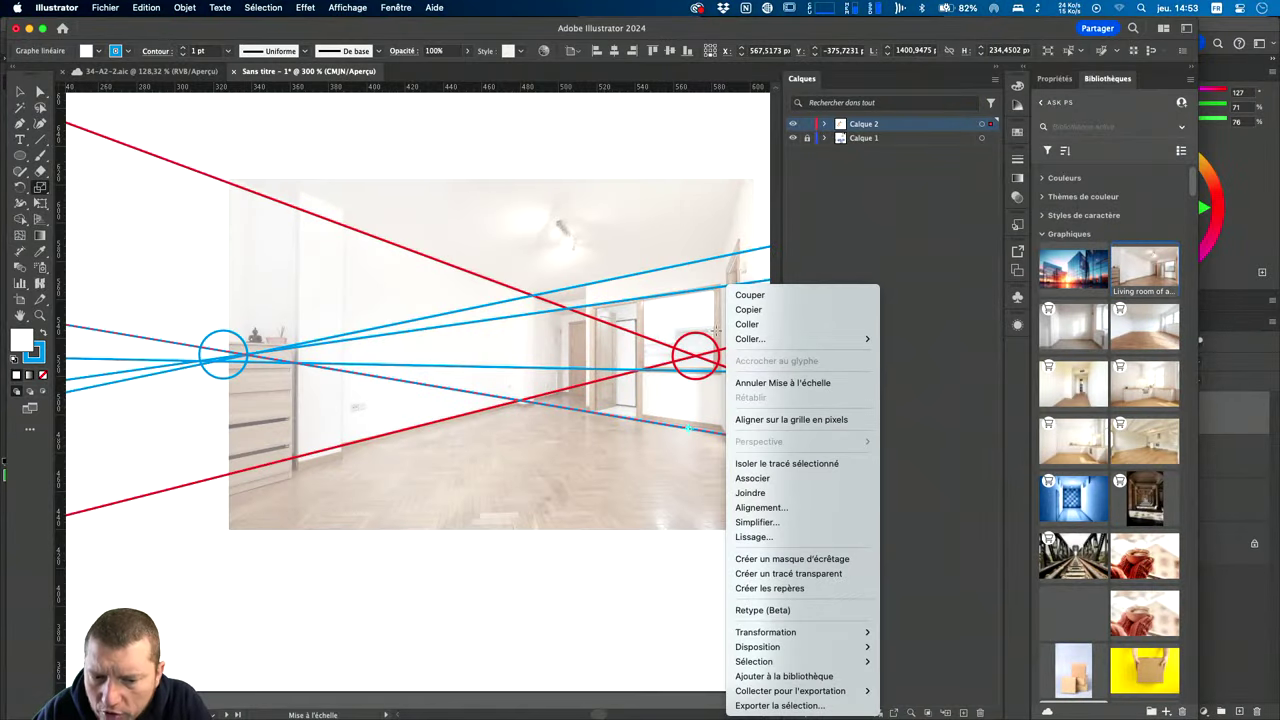
{"action": "key", "text": "Escape"}
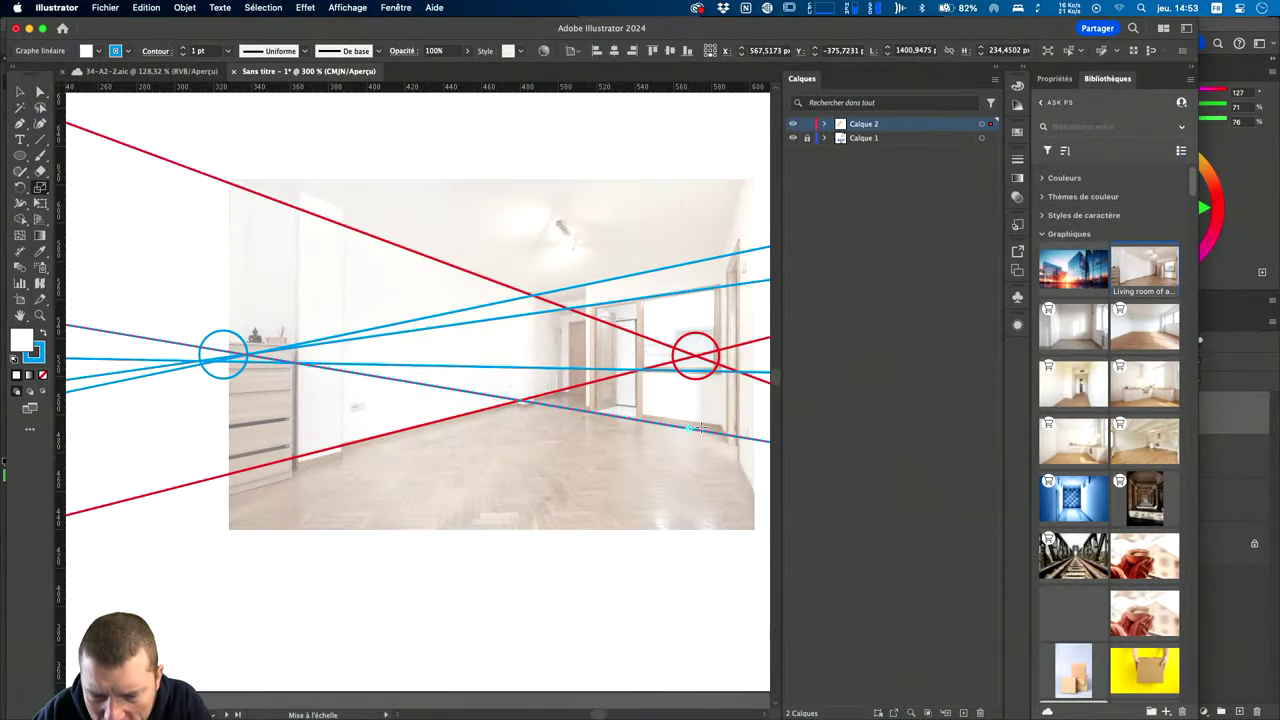
{"action": "scroll", "coordinate": [698, 430], "scroll_direction": "up", "scroll_amount": 3, "text": "alt"}
{"action": "scroll", "coordinate": [698, 432], "scroll_direction": "up", "scroll_amount": 2, "text": "alt"}
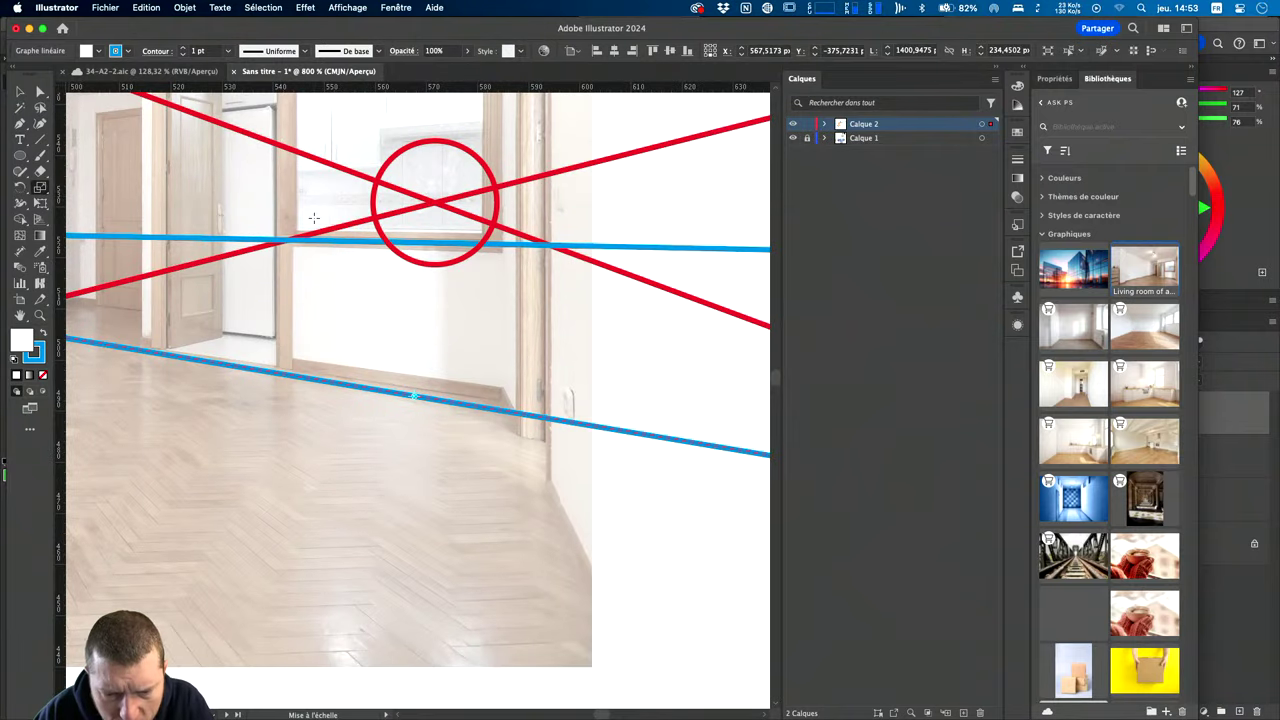
{"action": "key", "text": "a"}
{"action": "left_click_drag", "start_coordinate": [506, 413], "coordinate": [500, 404]}
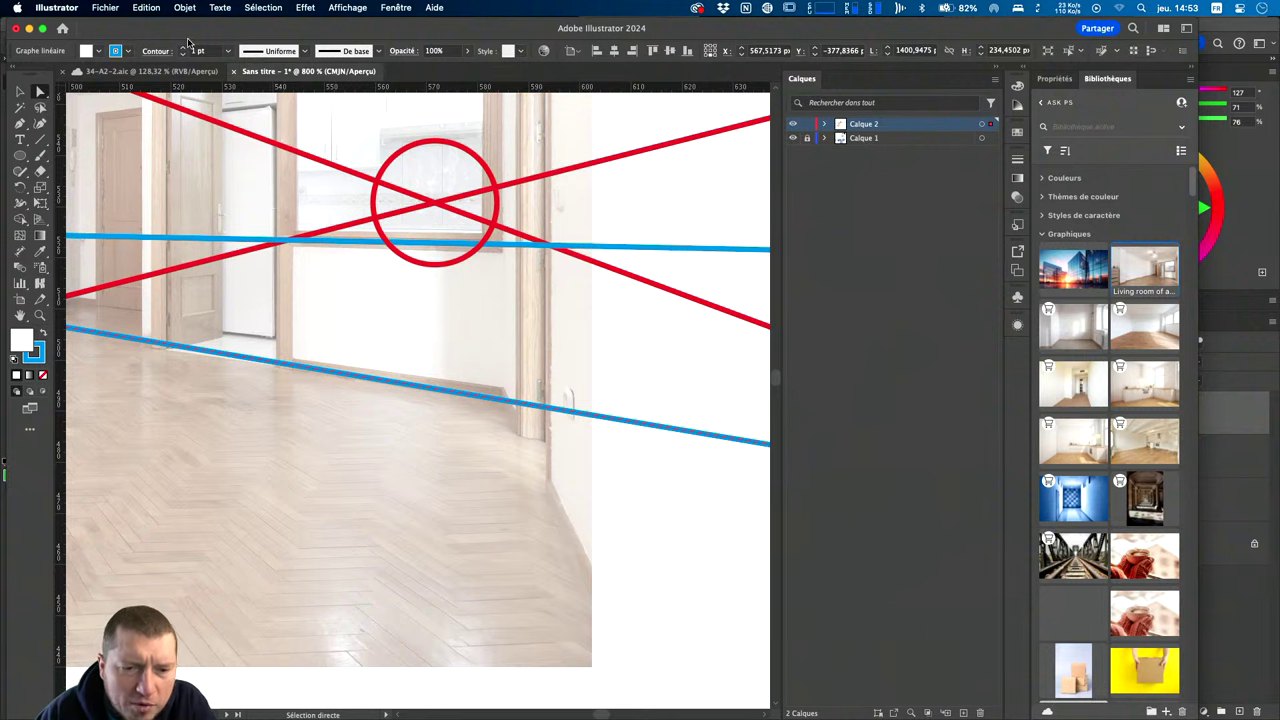
{"action": "scroll", "coordinate": [493, 278], "scroll_direction": "down", "scroll_amount": 2, "text": "alt"}
Select all perspective lines and circles, excluding the photos, and set their stroke to 0.25 pt.
{"action": "scroll", "coordinate": [493, 278], "scroll_direction": "down", "scroll_amount": 3, "text": "alt"}
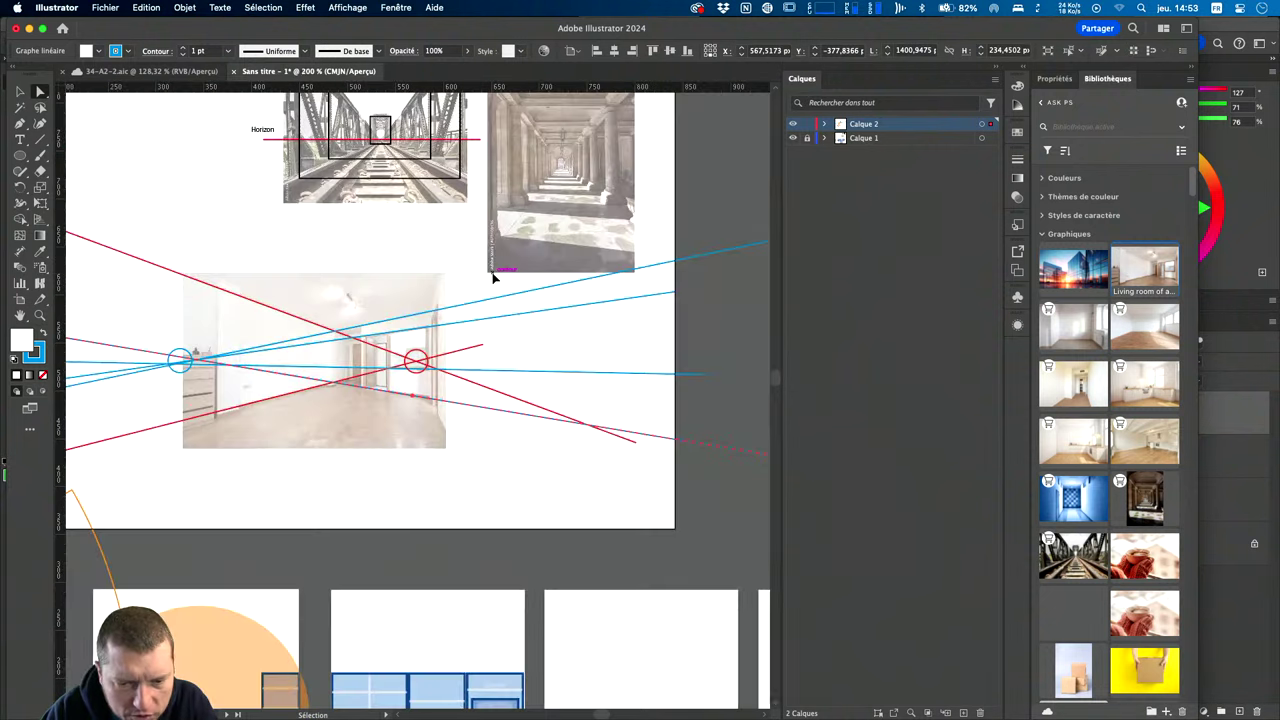
{"action": "scroll", "coordinate": [493, 278], "scroll_direction": "down", "scroll_amount": 1, "text": "alt"}
{"action": "key", "text": "v"}
{"action": "key", "text": "super+a"}
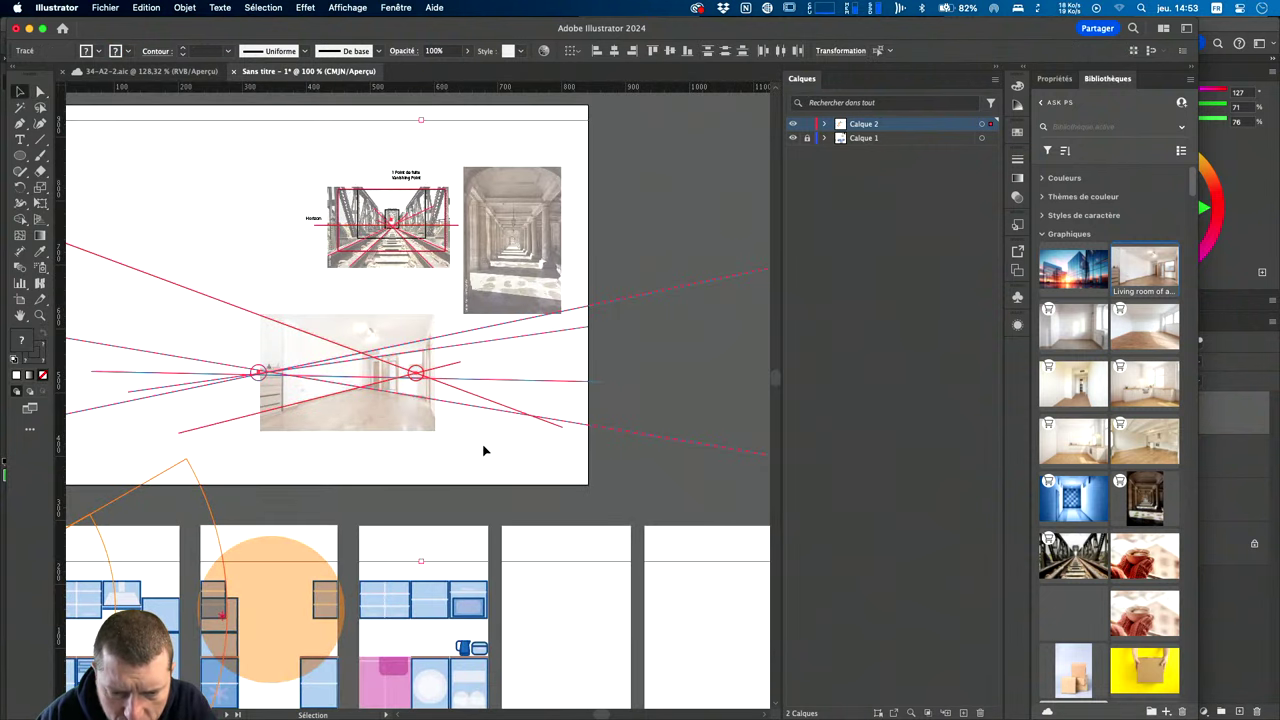
{"action": "left_click", "coordinate": [469, 442]}
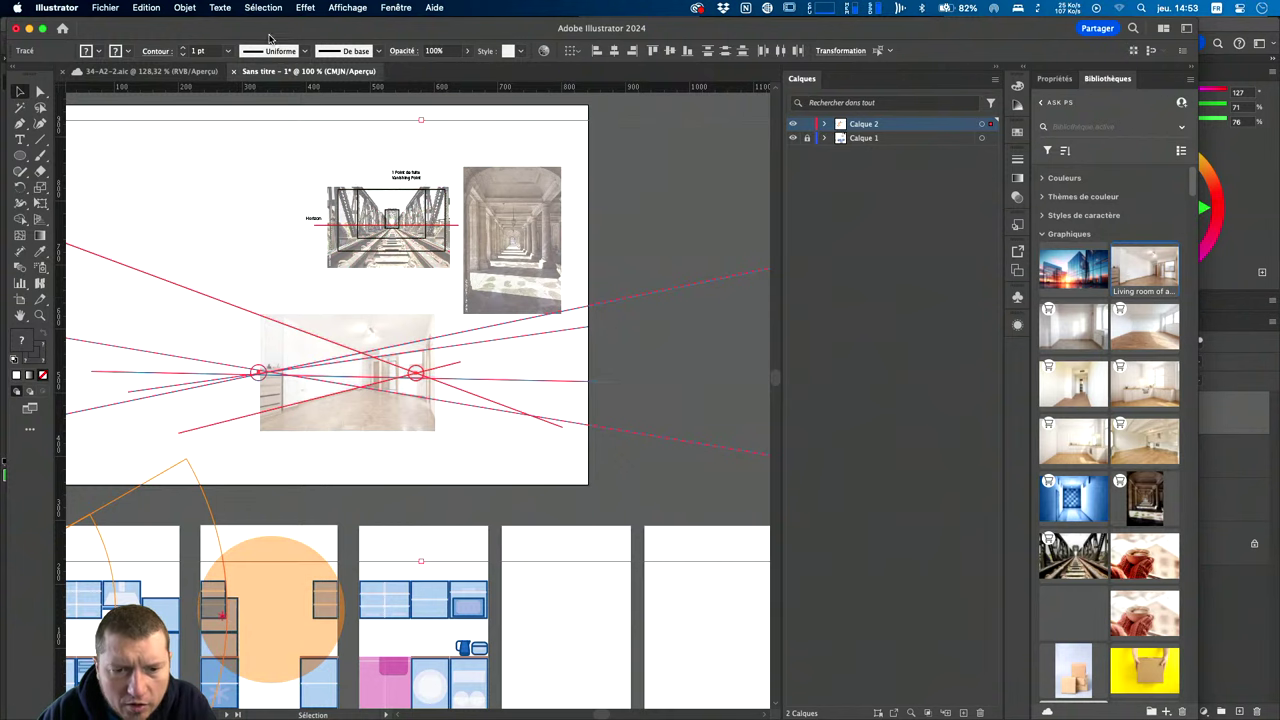
{"action": "left_click", "coordinate": [228, 51]}
{"action": "left_click", "coordinate": [242, 76]}
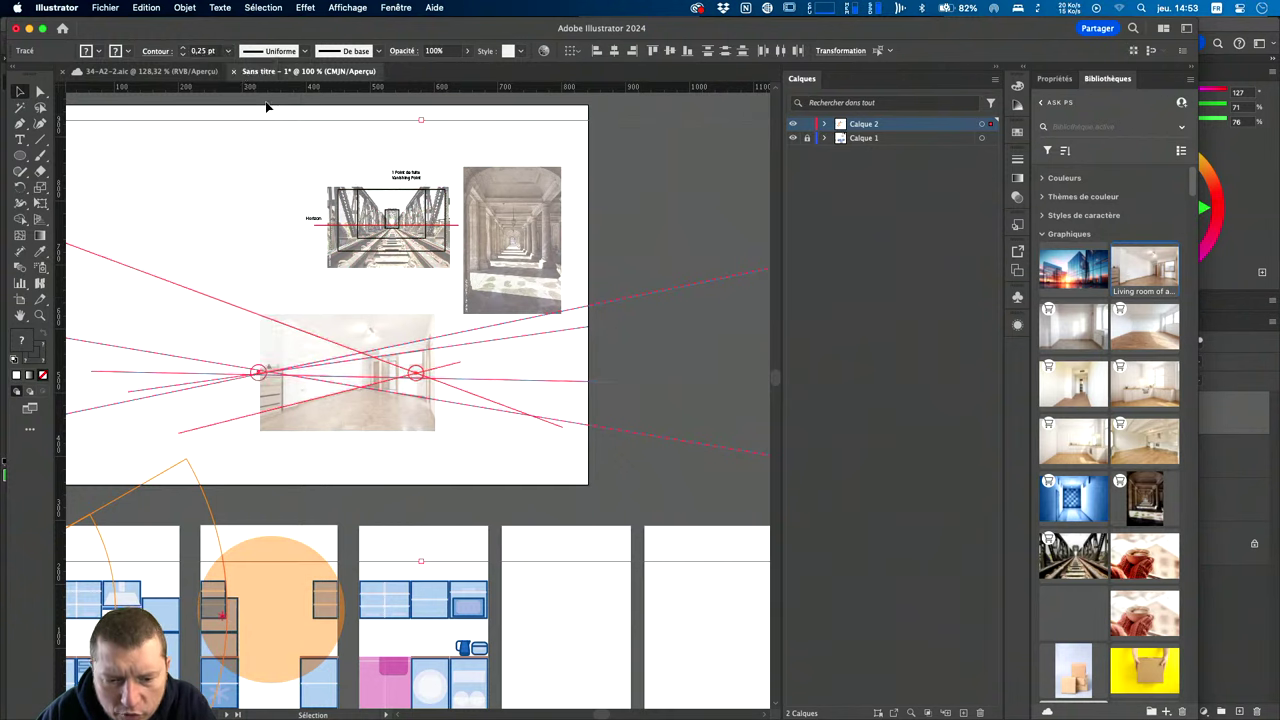
{"action": "left_click", "coordinate": [462, 432]}
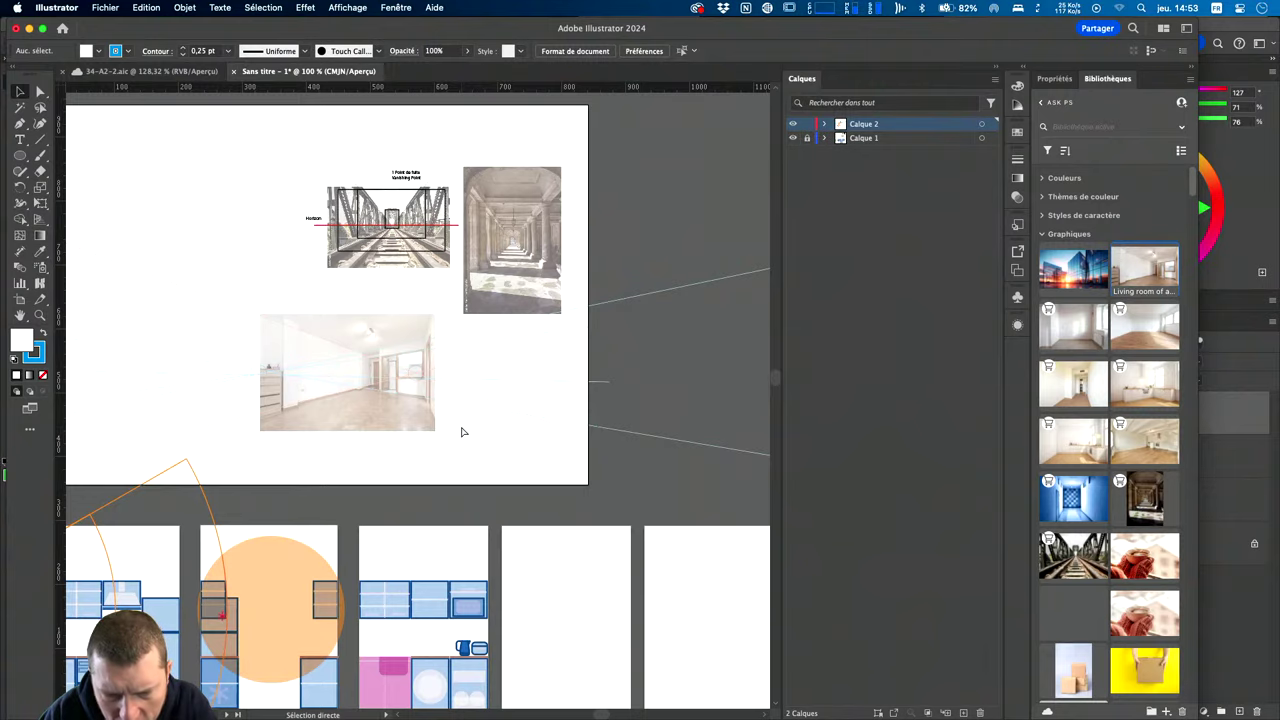
{"action": "scroll", "coordinate": [462, 432], "scroll_direction": "up", "scroll_amount": 3}
{"action": "scroll", "coordinate": [462, 432], "scroll_direction": "up", "scroll_amount": 2}
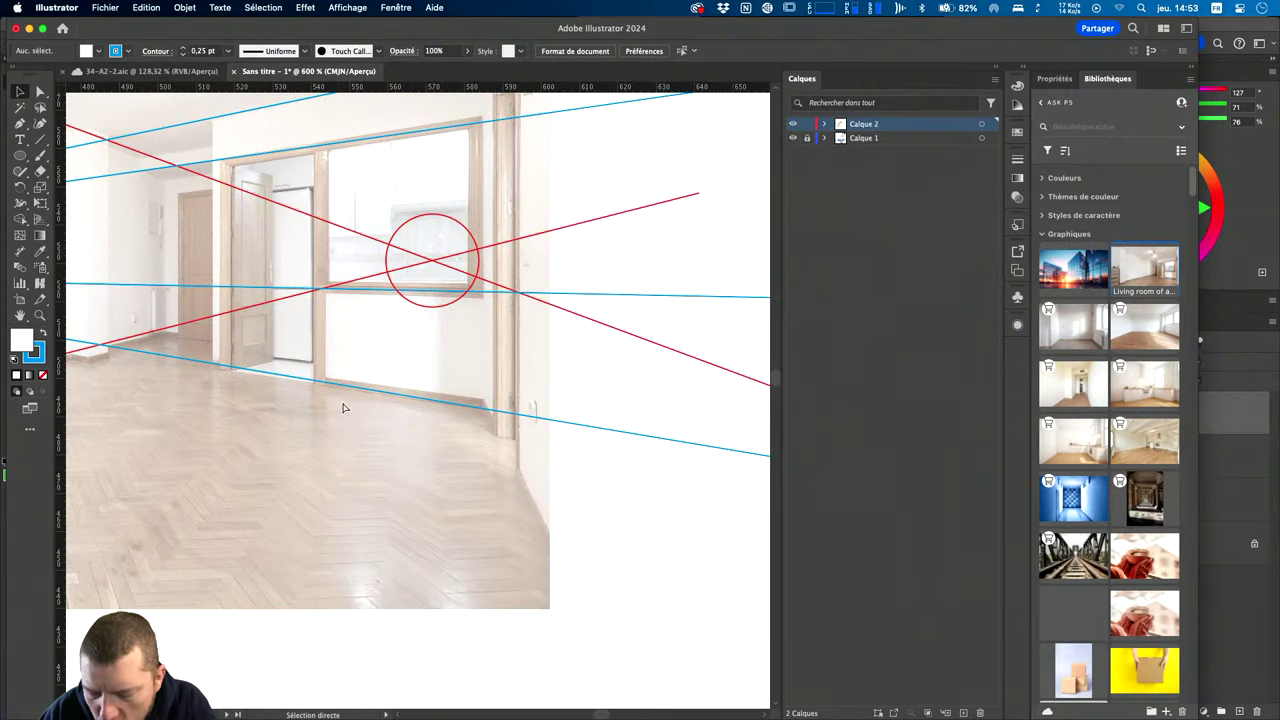
Rotate the lower blue floor line about its right end onto the baseboard.
{"action": "scroll", "coordinate": [343, 407], "scroll_direction": "up", "scroll_amount": 1}
{"action": "left_click_drag", "start_coordinate": [486, 437], "coordinate": [586, 491]}
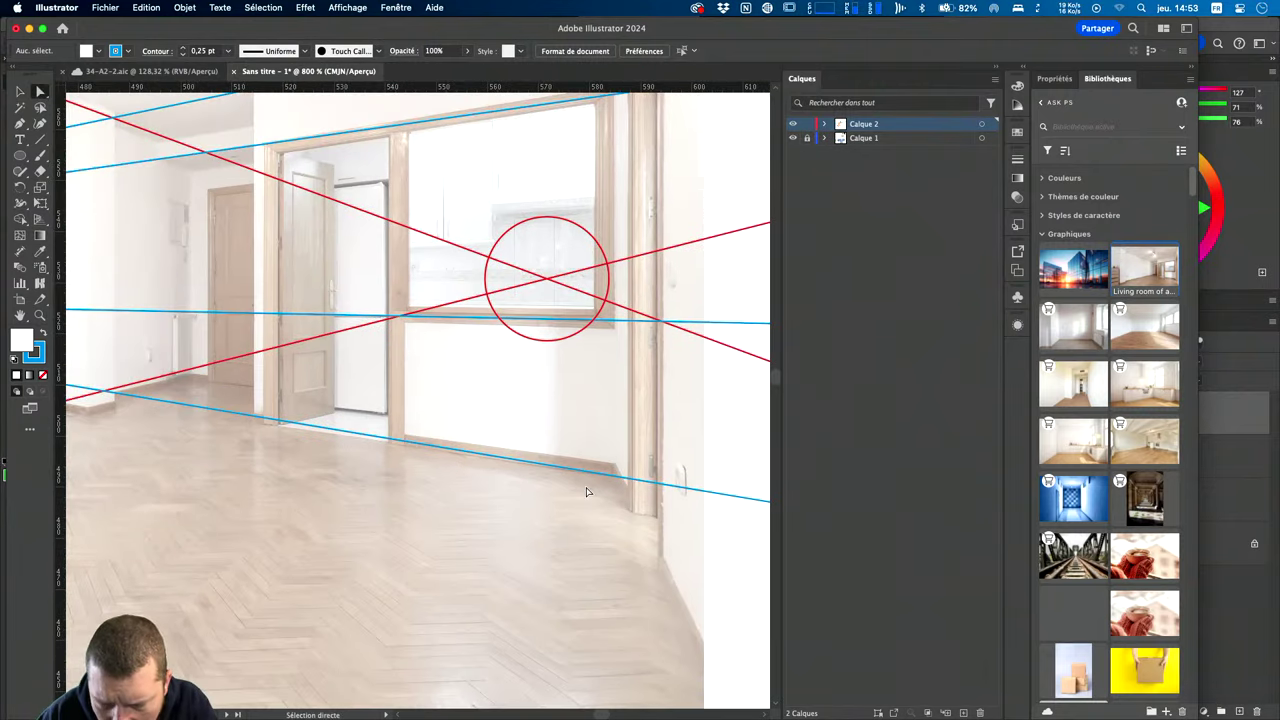
{"action": "left_click", "coordinate": [588, 470]}
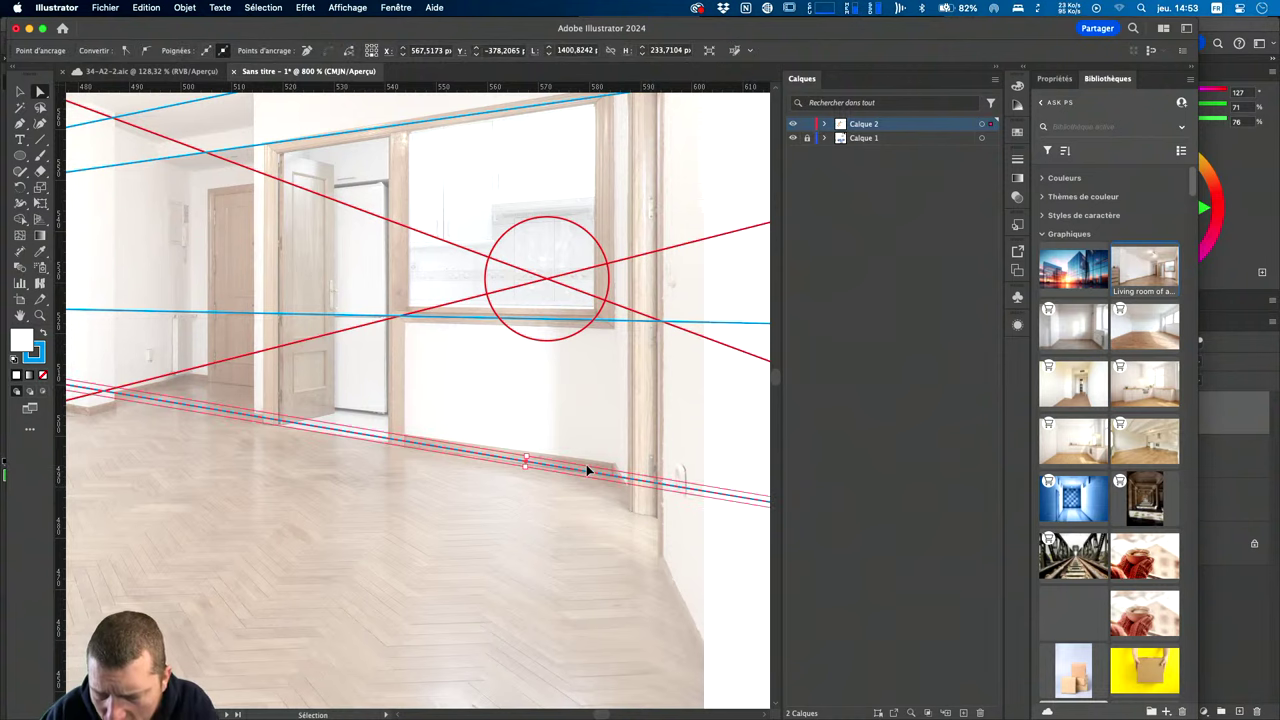
{"action": "scroll", "coordinate": [588, 470], "scroll_direction": "up", "scroll_amount": 3}
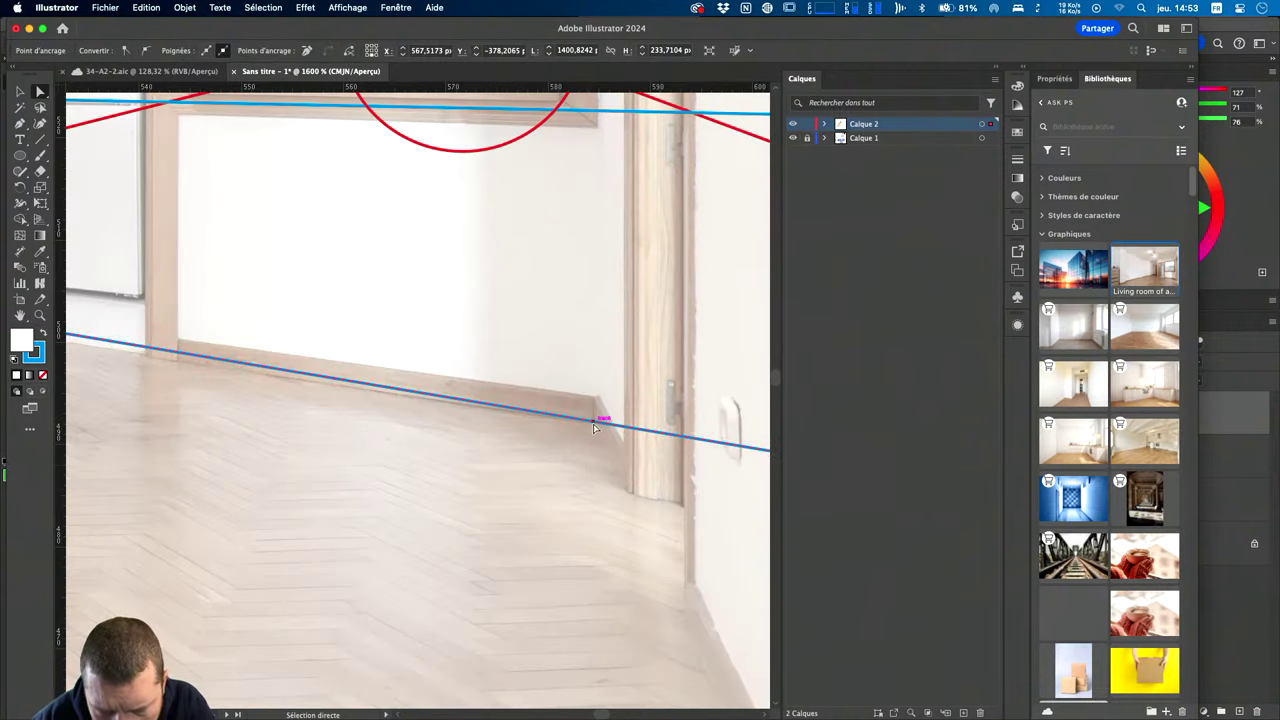
{"action": "key", "text": "r"}
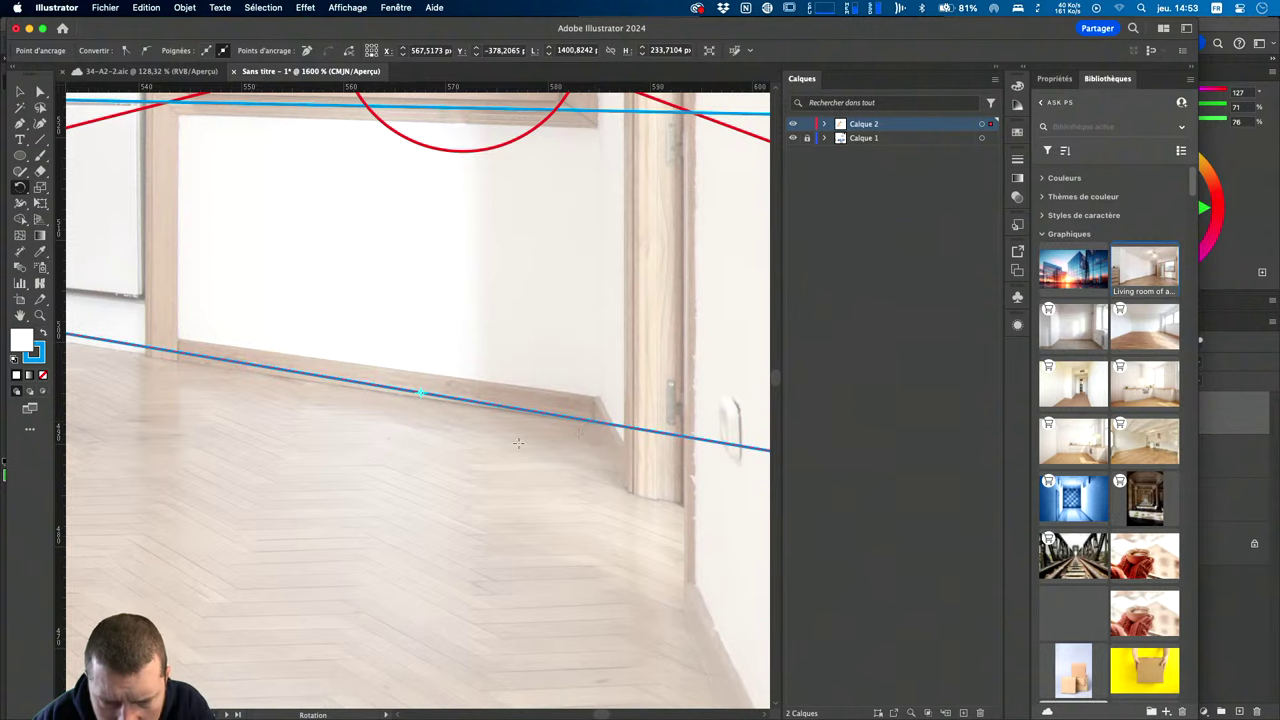
{"action": "key", "text": "super+a"}
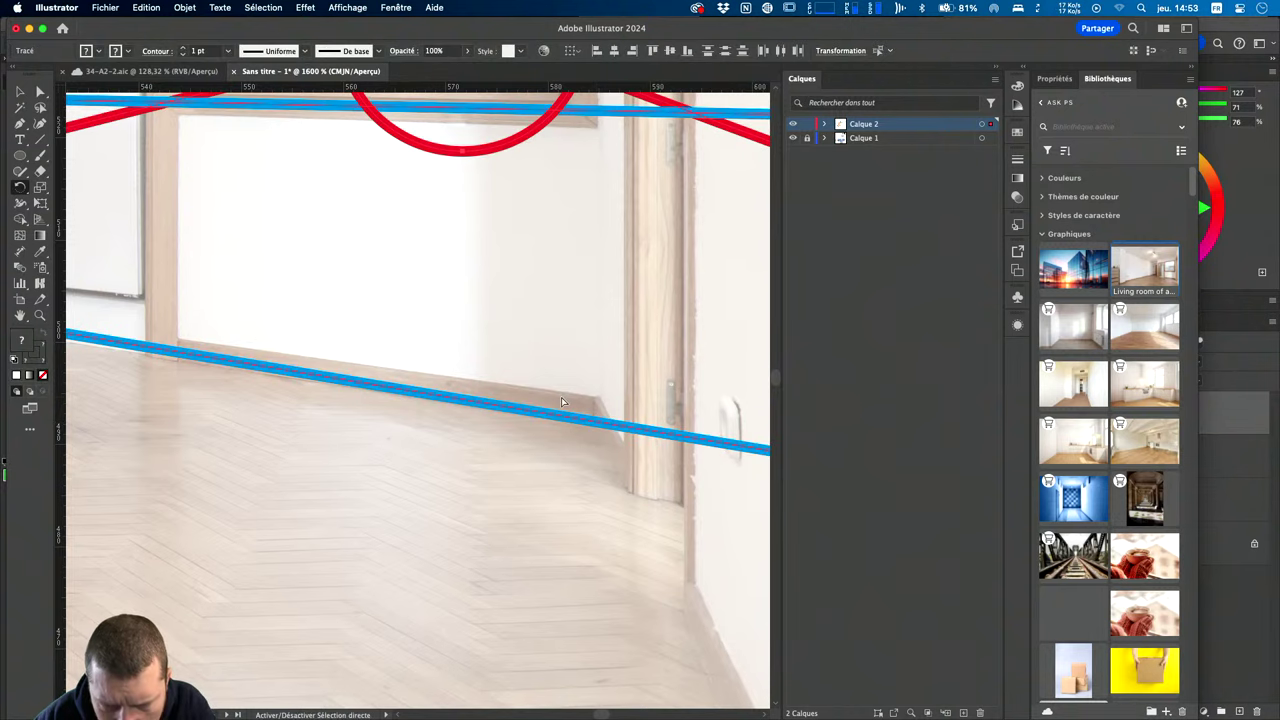
{"action": "key", "text": "super+z"}
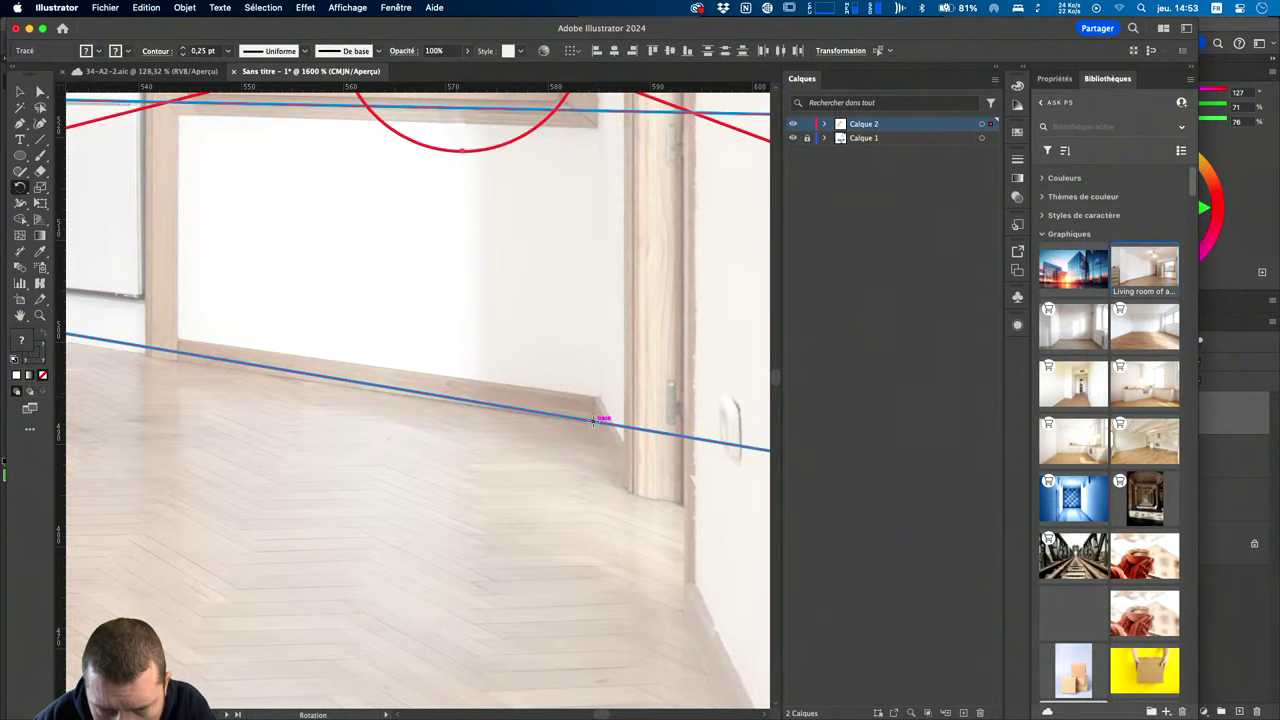
{"action": "key", "text": "super+shift+a"}
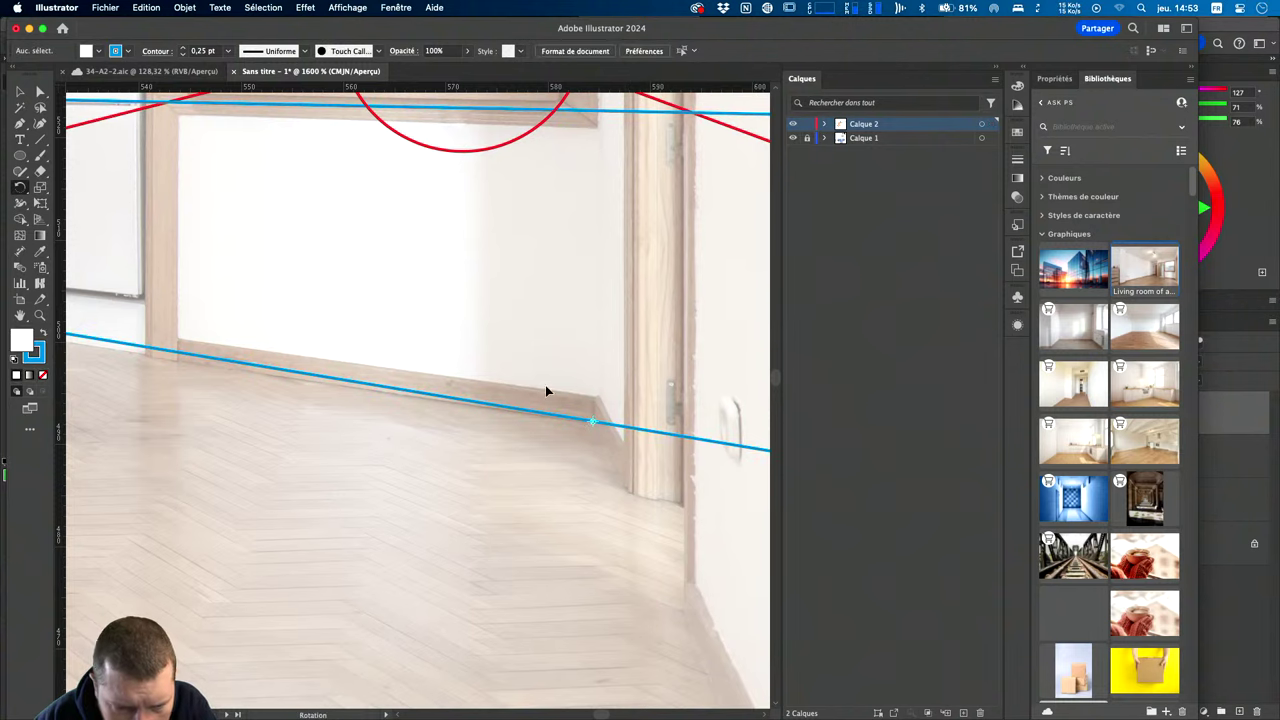
{"action": "left_click", "coordinate": [592, 423]}
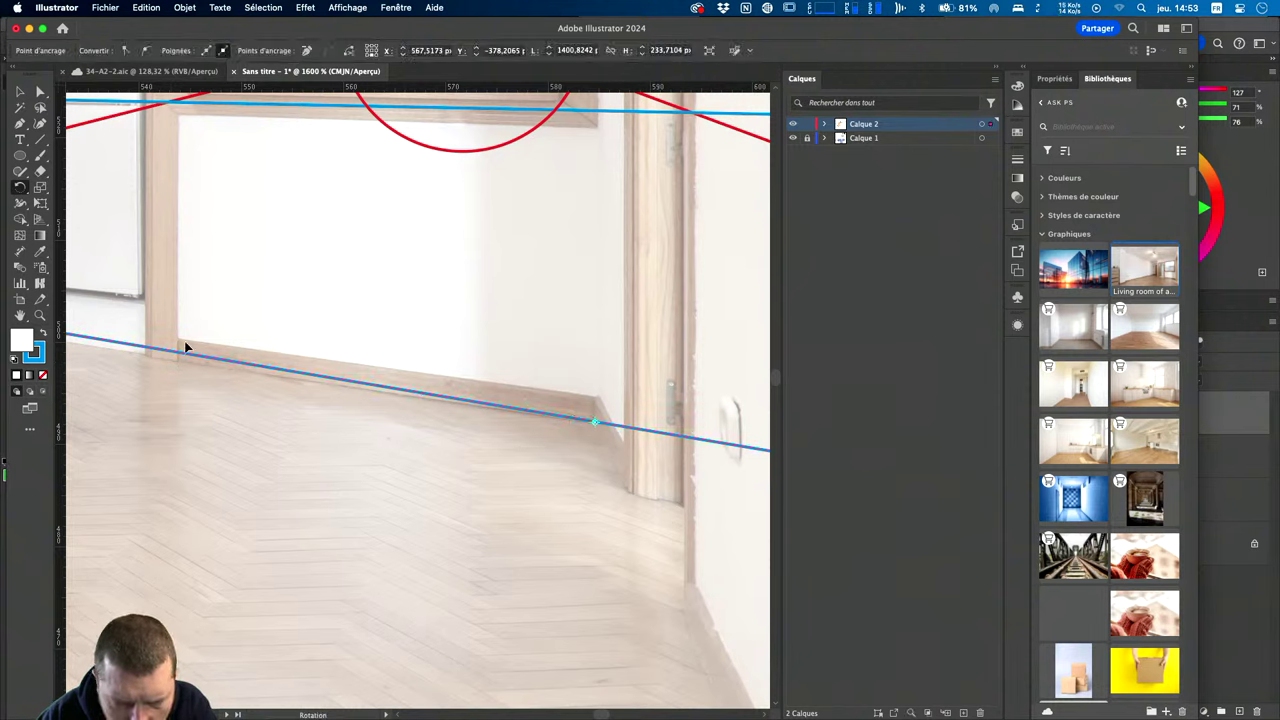
{"action": "left_click_drag", "start_coordinate": [154, 349], "coordinate": [131, 356]}
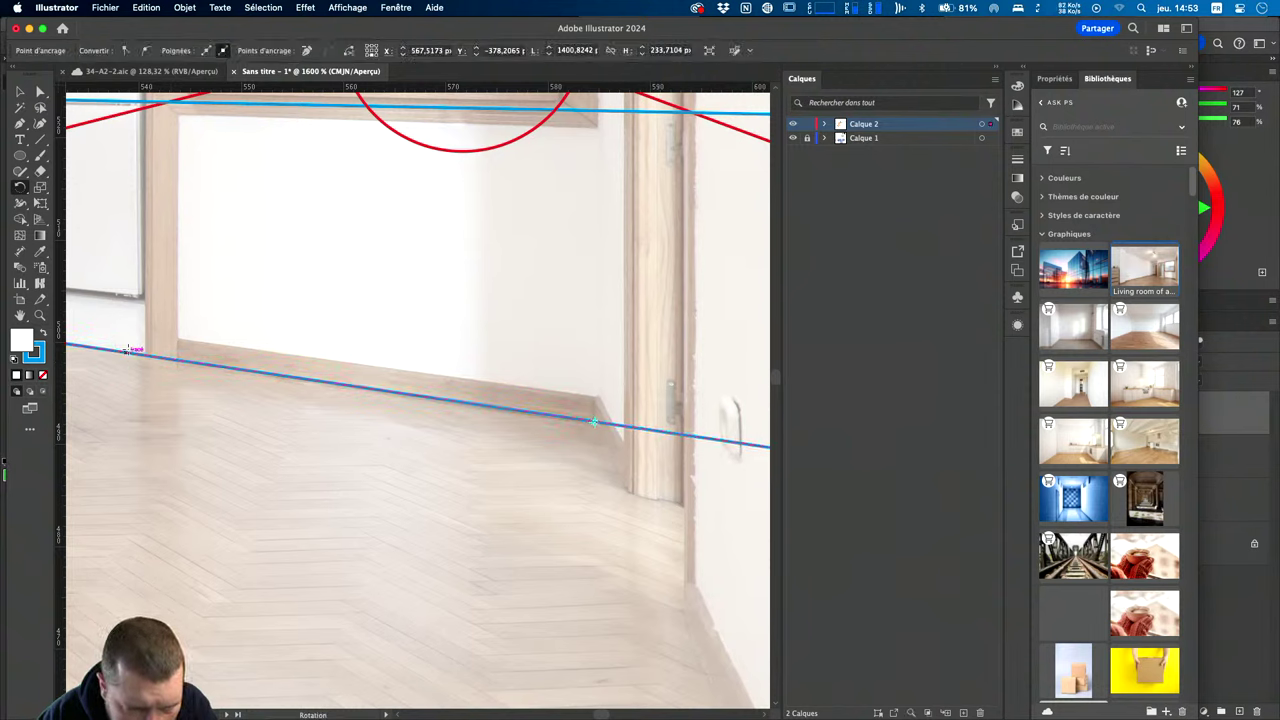
Nudge the blue window-sill line down onto the sill.
{"action": "scroll", "coordinate": [420, 491], "scroll_direction": "up", "scroll_amount": 5}
{"action": "scroll", "coordinate": [420, 491], "scroll_direction": "left", "scroll_amount": 2}
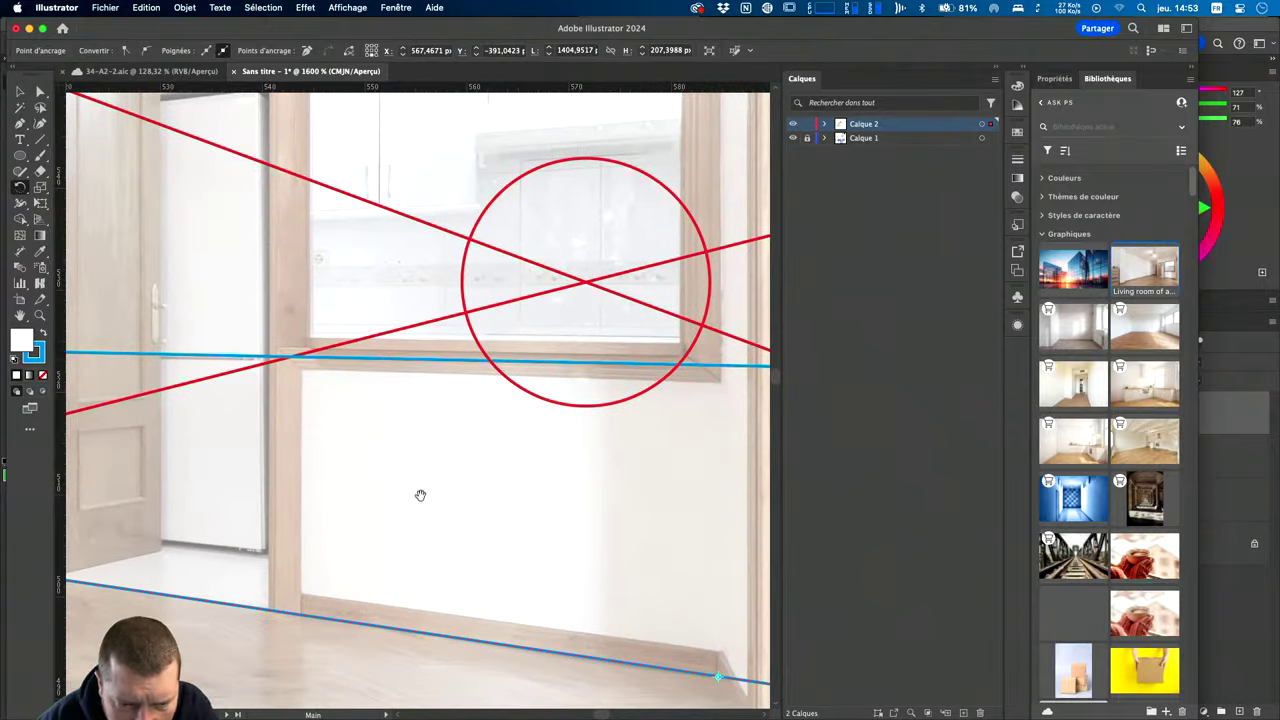
{"action": "scroll", "coordinate": [478, 382], "scroll_direction": "up", "scroll_amount": 1}
{"action": "scroll", "coordinate": [478, 382], "scroll_direction": "left", "scroll_amount": 1}
{"action": "key", "text": "a"}
{"action": "left_click", "coordinate": [481, 392]}
{"action": "key", "text": "r"}
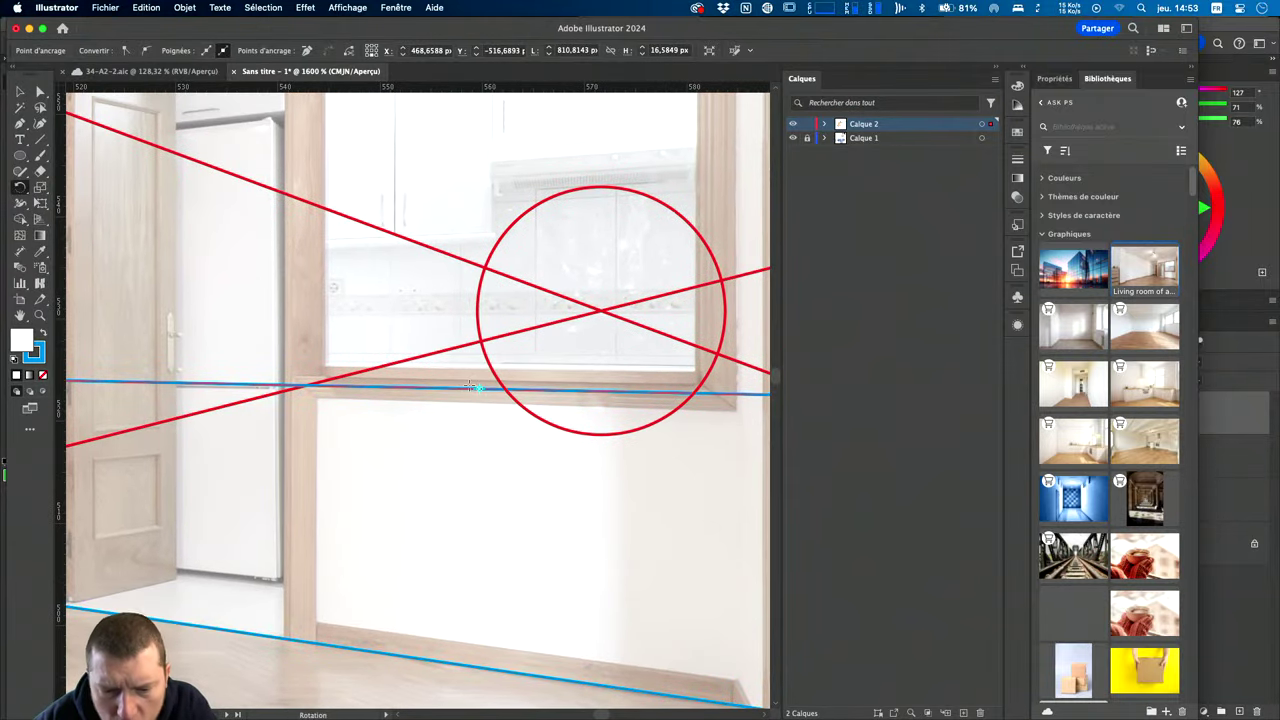
{"action": "key", "text": "Down"}
{"action": "key", "text": "Down"}
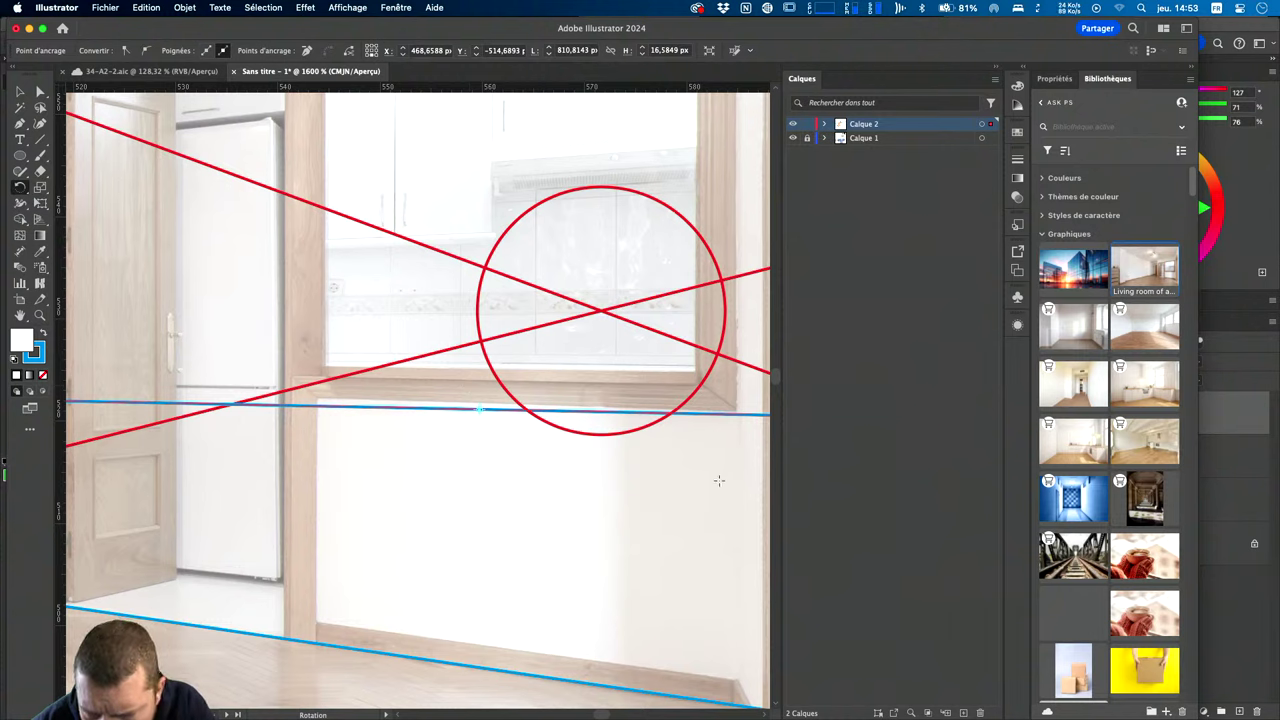
{"action": "key", "text": "Up"}
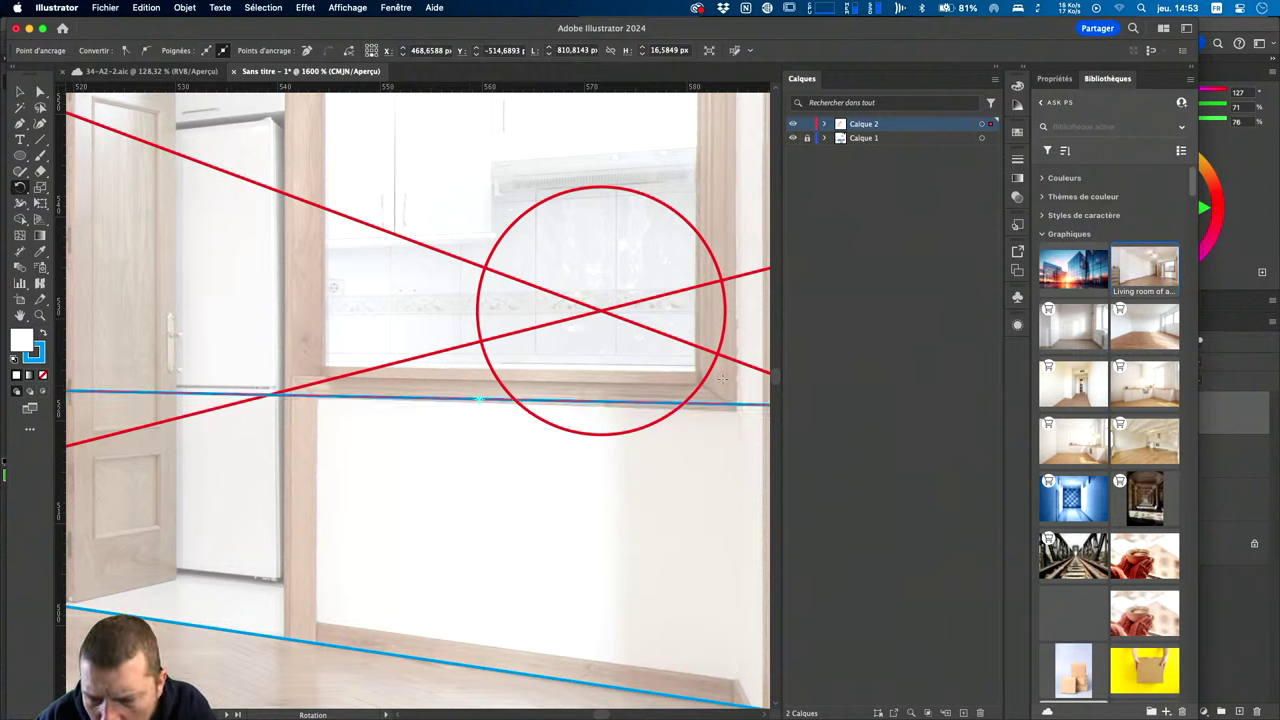
{"action": "key", "text": "Down"}
Rotate the window-sill line about its anchor to match the sill's slope.
{"action": "key", "text": "a"}
{"action": "left_click_drag", "start_coordinate": [737, 418], "coordinate": [733, 412]}
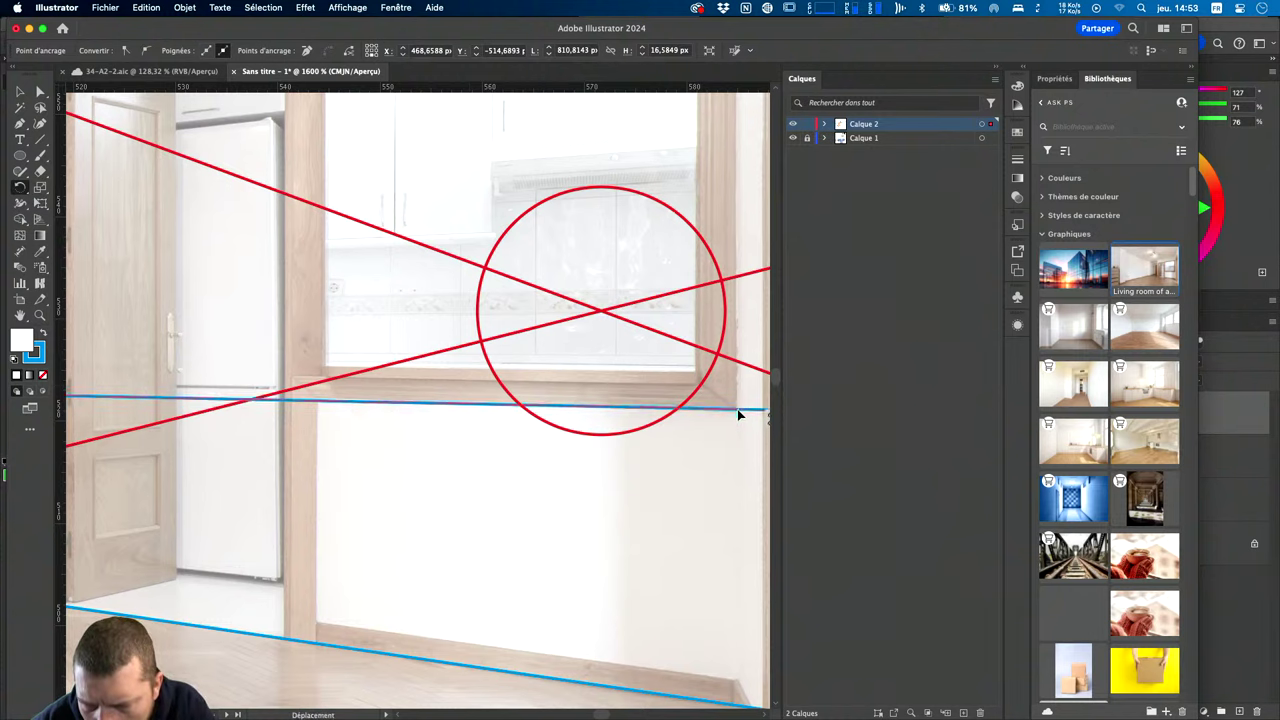
{"action": "key", "text": "r"}
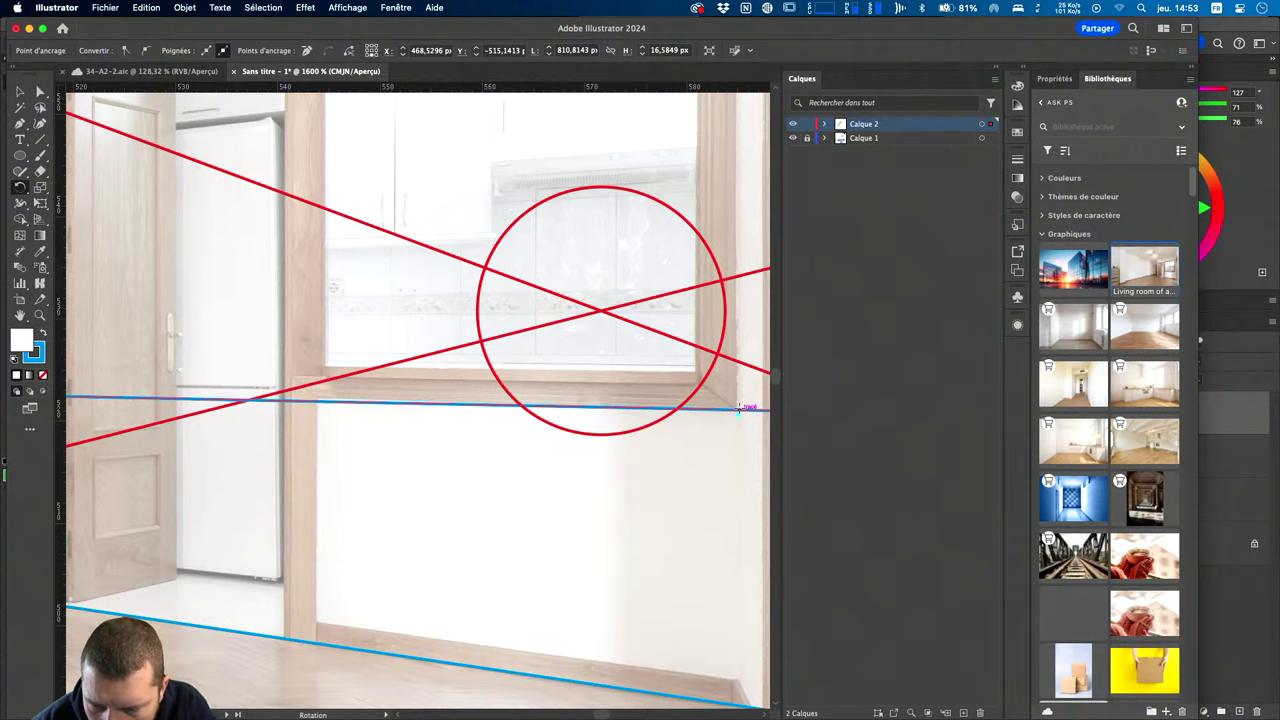
{"action": "left_click_drag", "start_coordinate": [296, 404], "coordinate": [74, 390]}
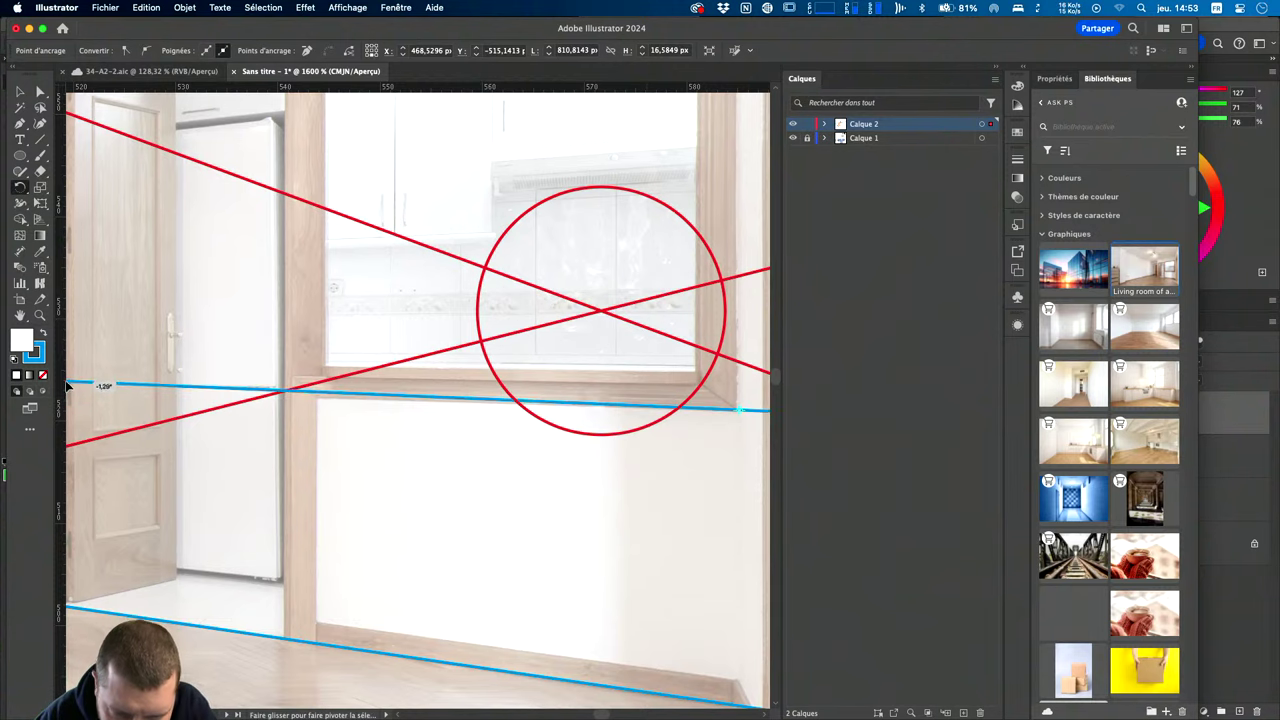
{"action": "scroll", "coordinate": [400, 390], "scroll_direction": "up", "scroll_amount": 3}
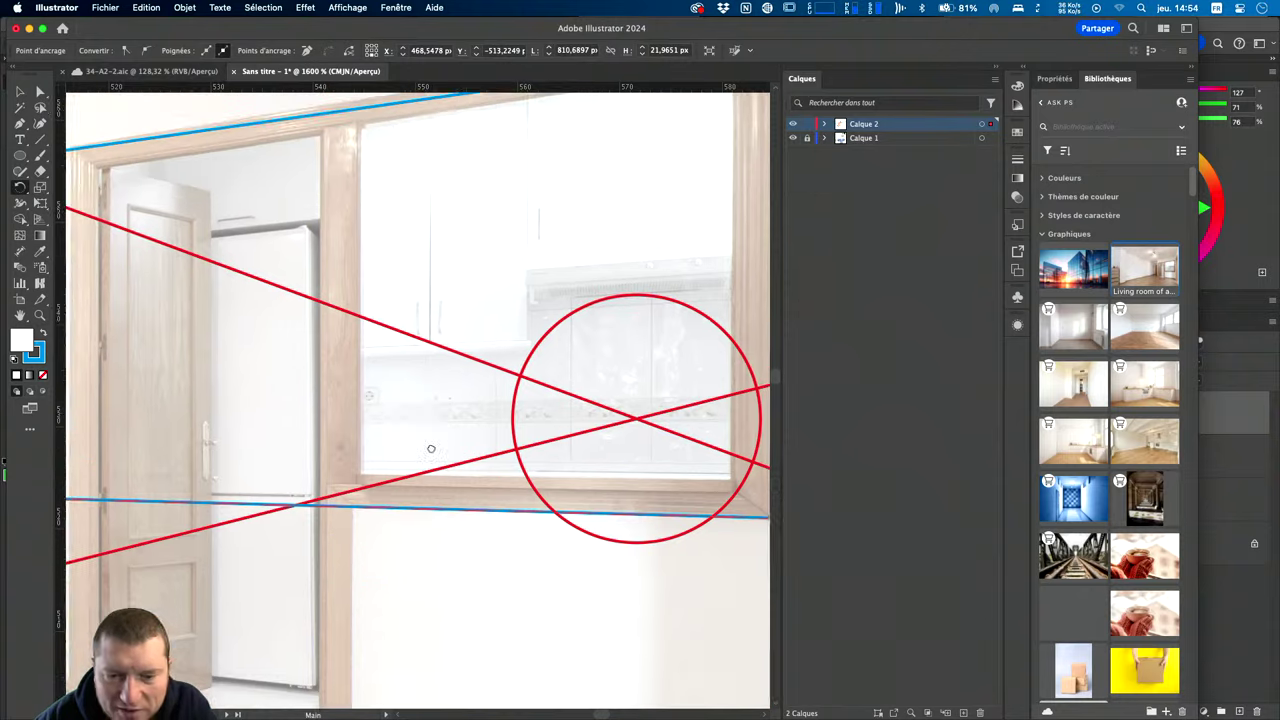
{"action": "scroll", "coordinate": [400, 390], "scroll_direction": "up", "scroll_amount": 2}
Rotate the blue window-top line to follow the top of the window frame.
{"action": "key", "text": "a"}
{"action": "left_click", "coordinate": [758, 188]}
{"action": "key", "text": "r"}
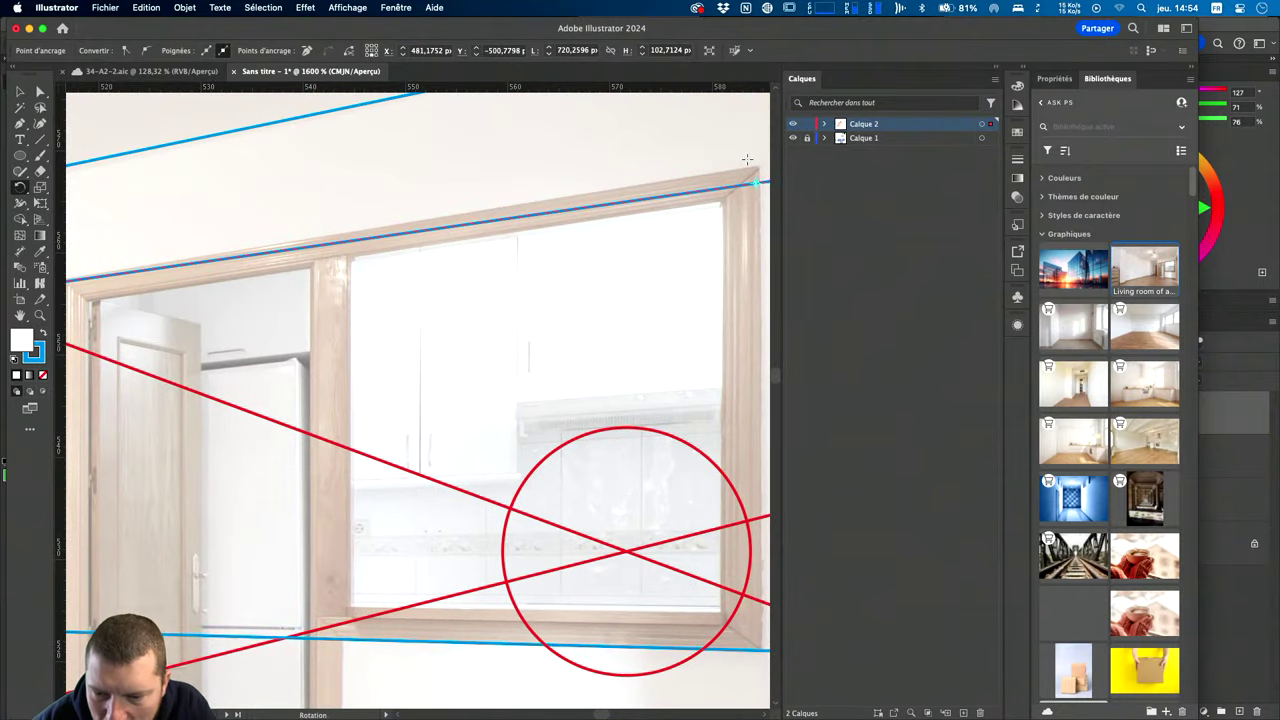
{"action": "key", "text": "a"}
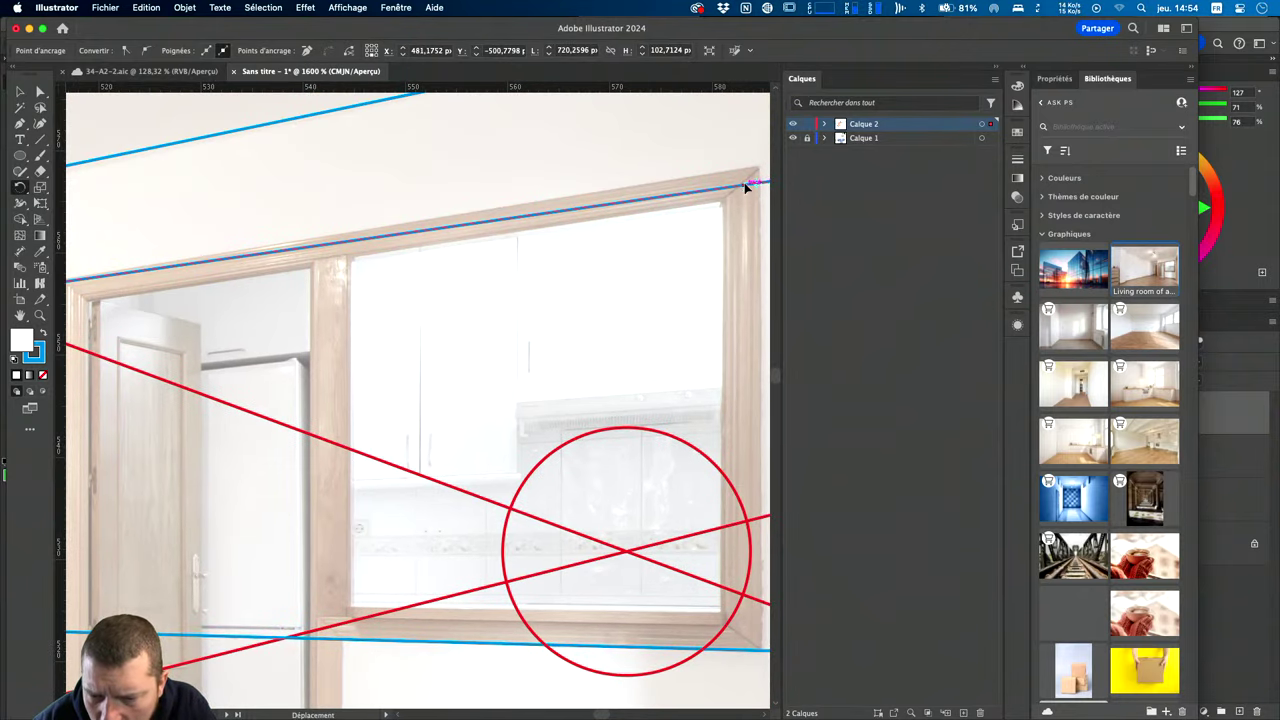
{"action": "key", "text": "r"}
{"action": "left_click_drag", "start_coordinate": [336, 284], "coordinate": [336, 275]}
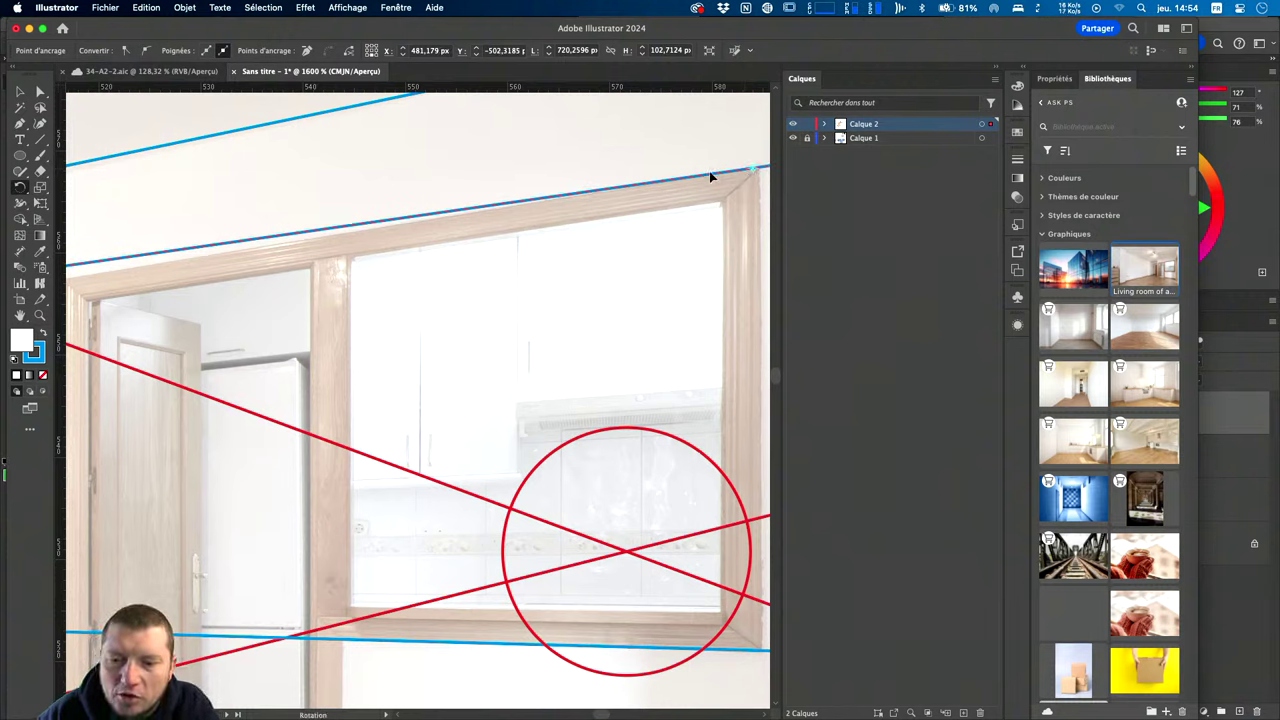
{"action": "left_click_drag", "start_coordinate": [119, 262], "coordinate": [104, 280]}
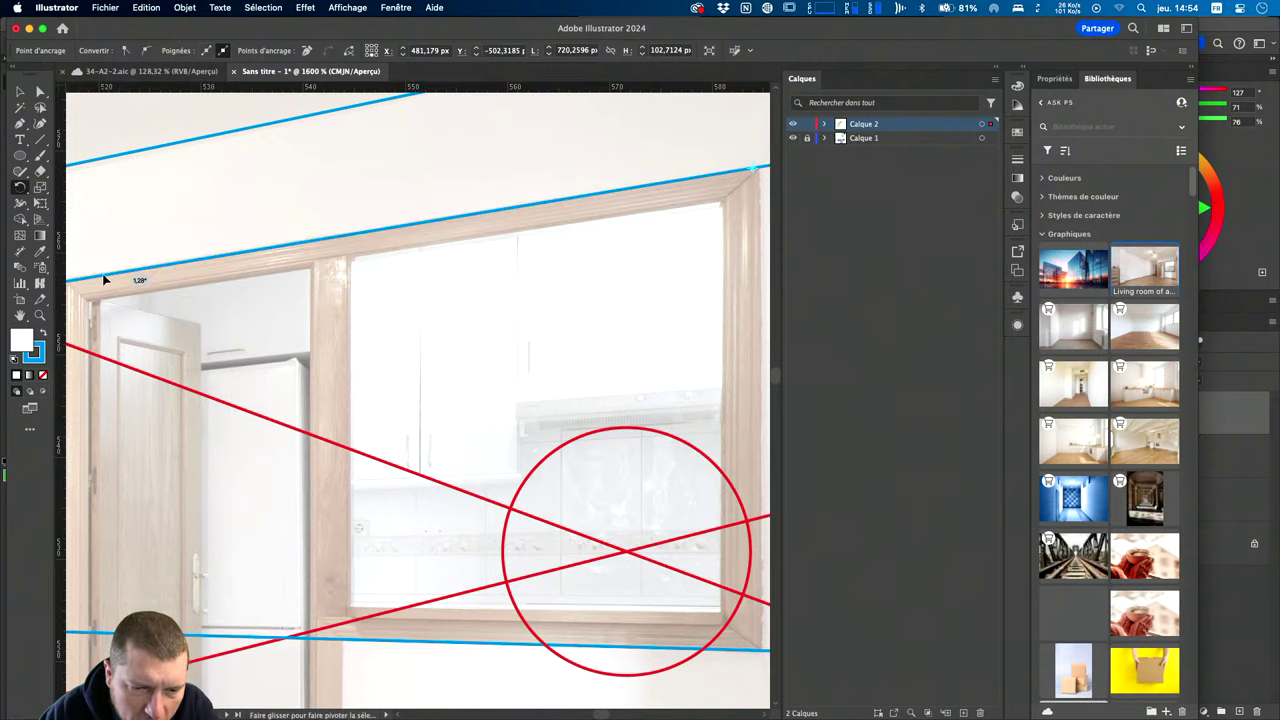
{"action": "scroll", "coordinate": [420, 400], "scroll_direction": "up", "scroll_amount": 5}
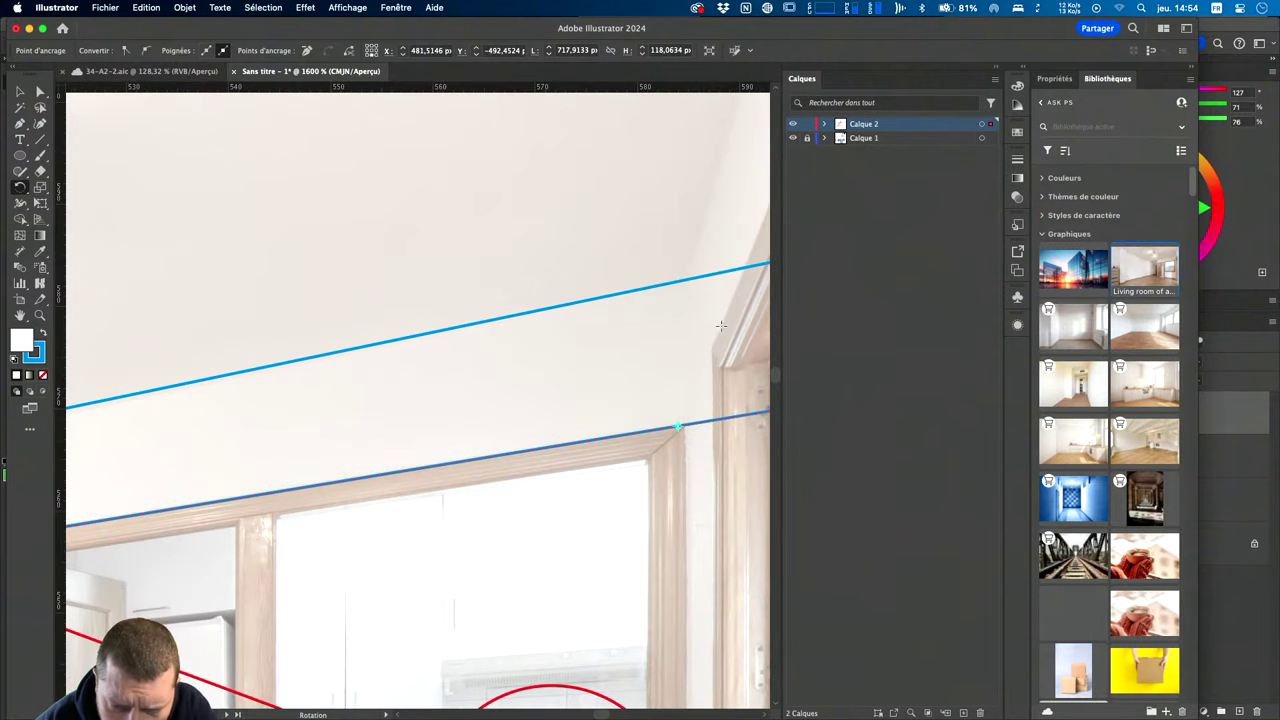
Raise and tilt the upper blue line along the ceiling edge.
{"action": "left_click_drag", "start_coordinate": [690, 283], "coordinate": [688, 278]}
{"action": "key", "text": "a"}
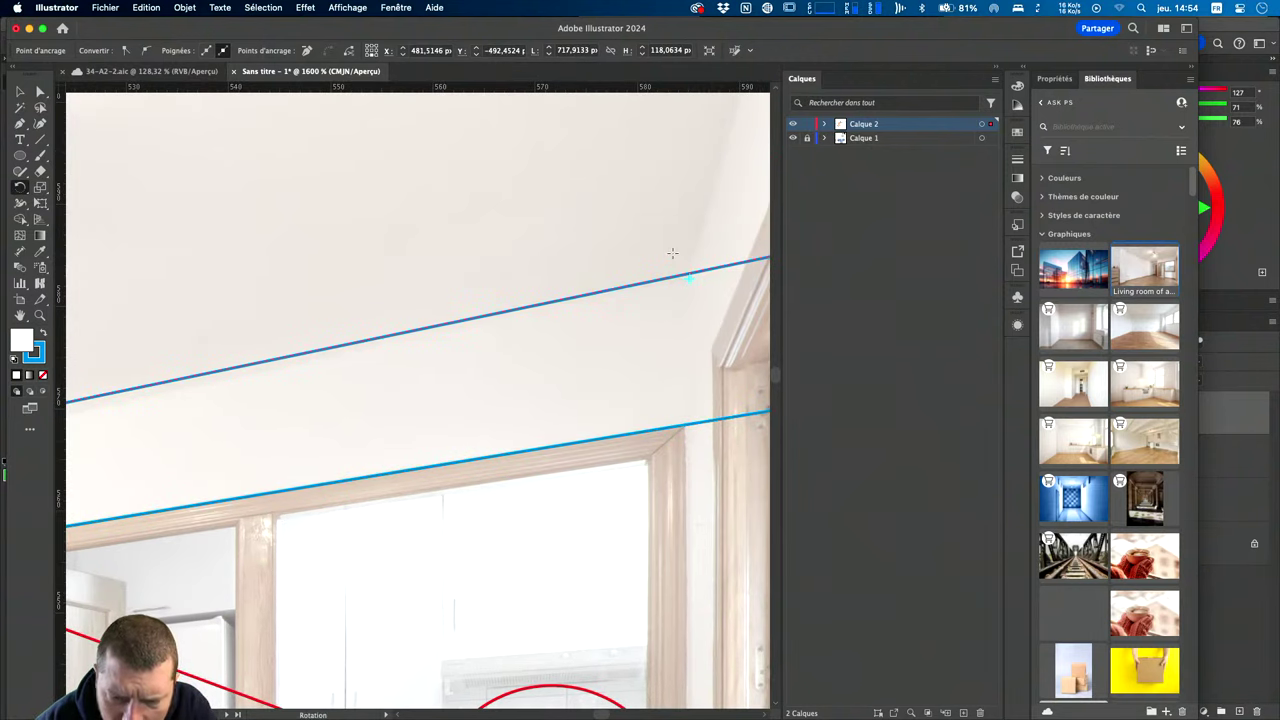
{"action": "scroll", "coordinate": [674, 259], "scroll_direction": "down", "scroll_amount": 1}
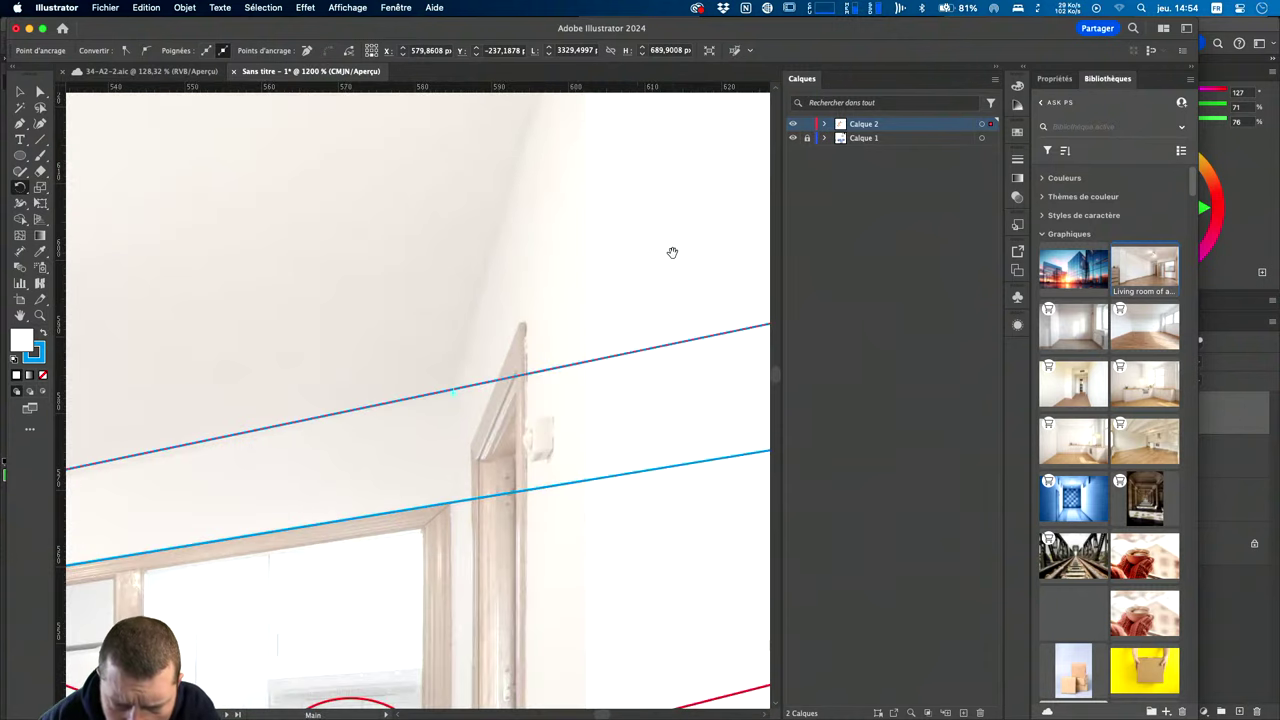
{"action": "key", "text": "r"}
{"action": "scroll", "coordinate": [600, 300], "scroll_direction": "up", "scroll_amount": 2}
{"action": "key", "text": "a"}
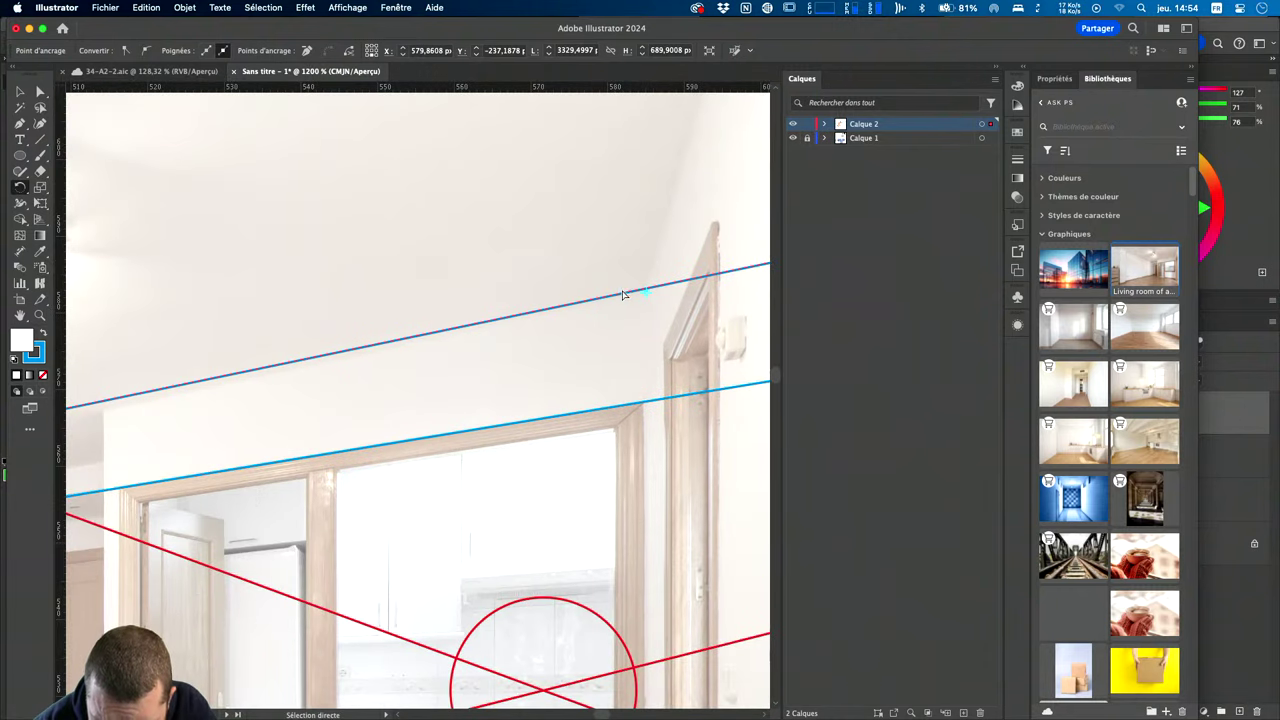
{"action": "key", "text": "r"}
{"action": "left_click_drag", "start_coordinate": [624, 293], "coordinate": [618, 298]}
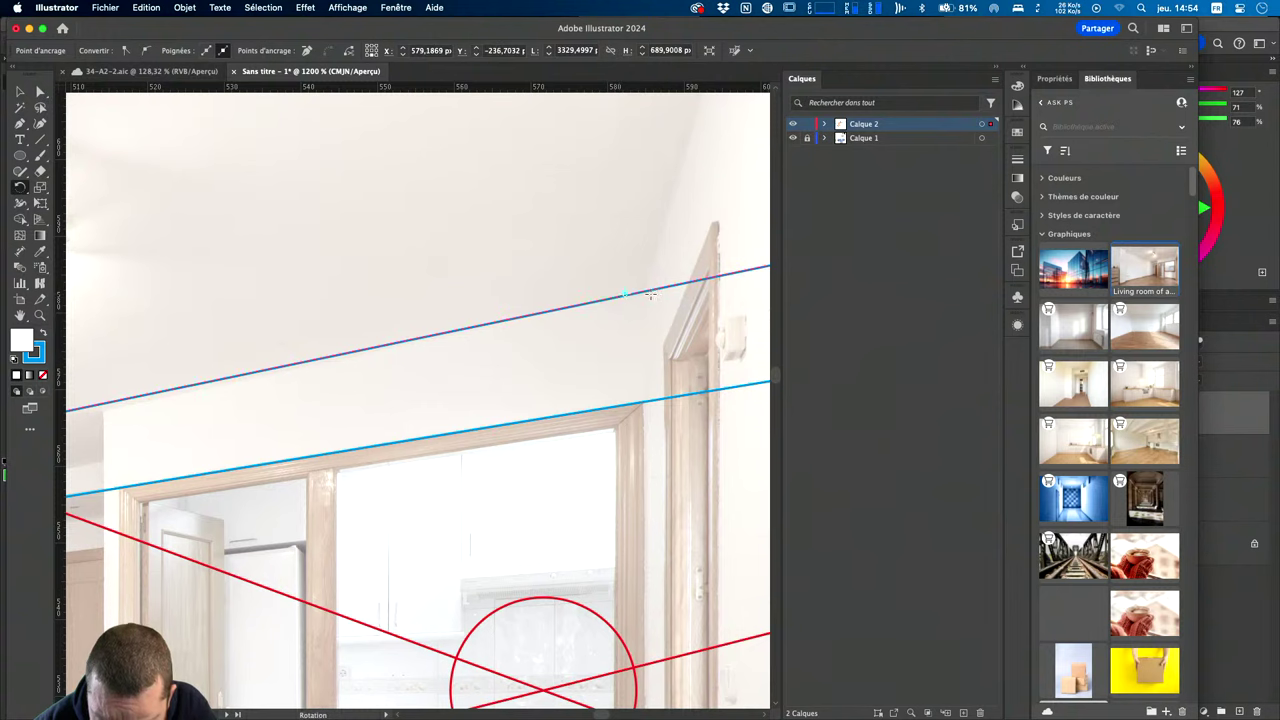
Fine-tune the ceiling line's angle toward the blue vanishing-point circle.
{"action": "scroll", "coordinate": [457, 363], "scroll_direction": "left", "scroll_amount": 8}
{"action": "scroll", "coordinate": [457, 363], "scroll_direction": "up", "scroll_amount": 1}
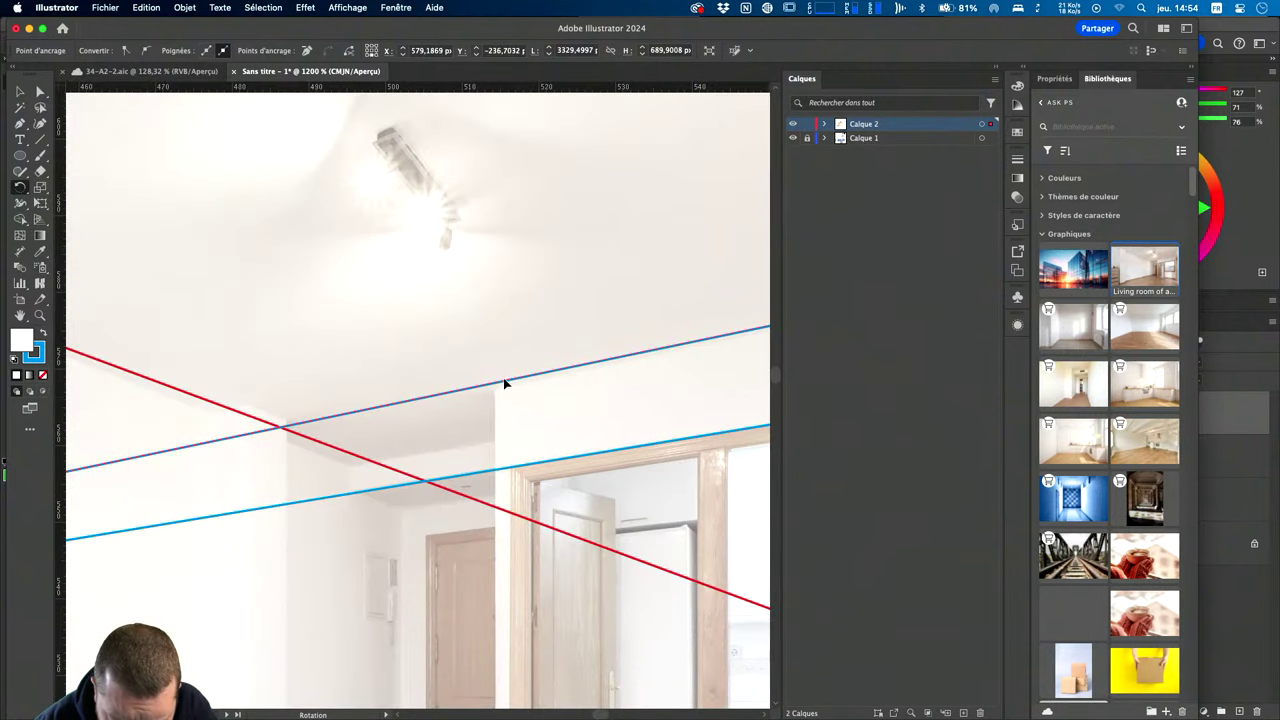
{"action": "left_click_drag", "start_coordinate": [493, 382], "coordinate": [482, 390]}
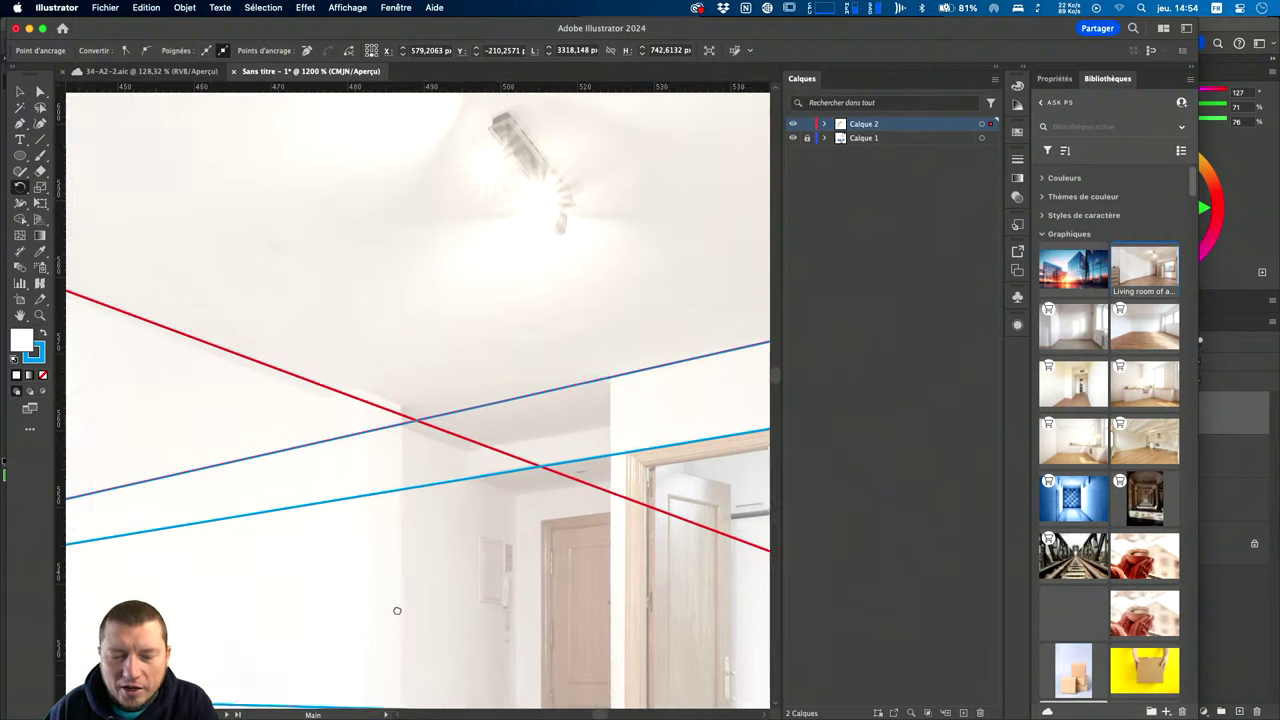
{"action": "scroll", "coordinate": [379, 600], "scroll_direction": "left", "scroll_amount": 12}
{"action": "scroll", "coordinate": [379, 600], "scroll_direction": "down", "scroll_amount": 2}
{"action": "scroll", "coordinate": [379, 600], "scroll_direction": "left", "scroll_amount": 8}
{"action": "scroll", "coordinate": [379, 600], "scroll_direction": "down", "scroll_amount": 1}
{"action": "scroll", "coordinate": [474, 543], "scroll_direction": "left", "scroll_amount": 3}
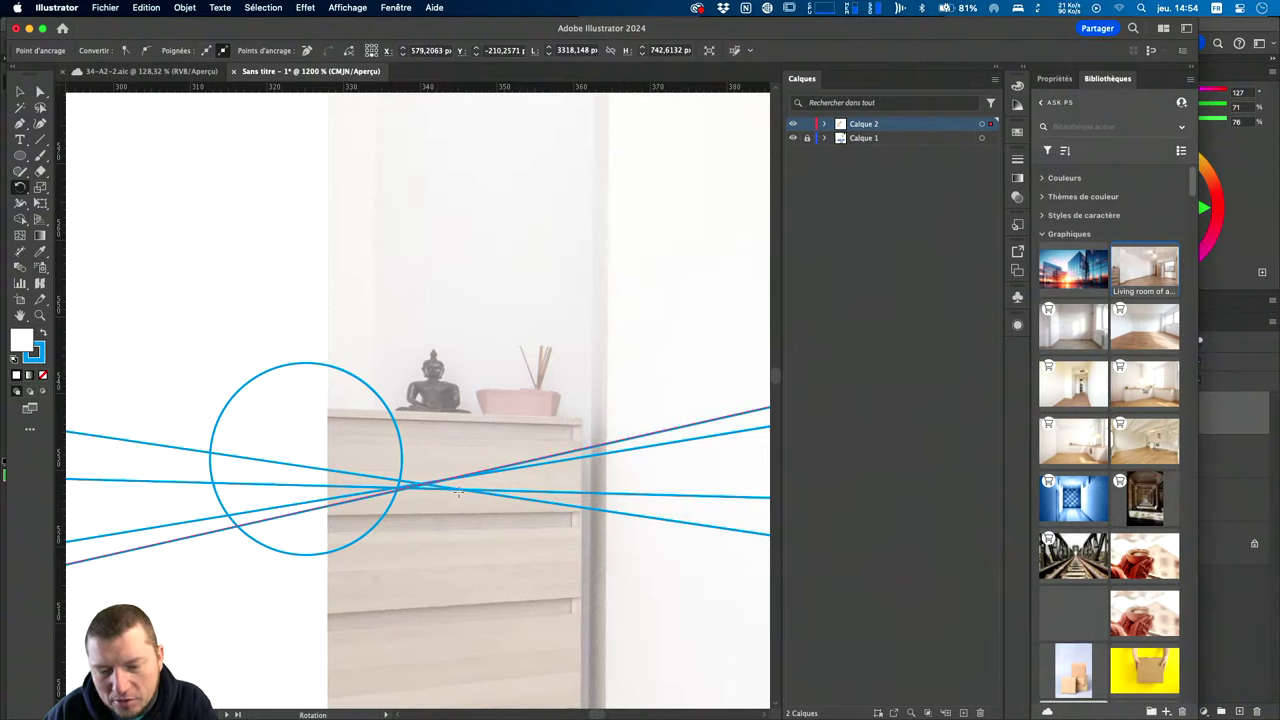
Move the blue vanishing-point circle onto the line crossing and shrink it to a small marker.
{"action": "left_click_drag", "start_coordinate": [403, 458], "coordinate": [530, 482]}
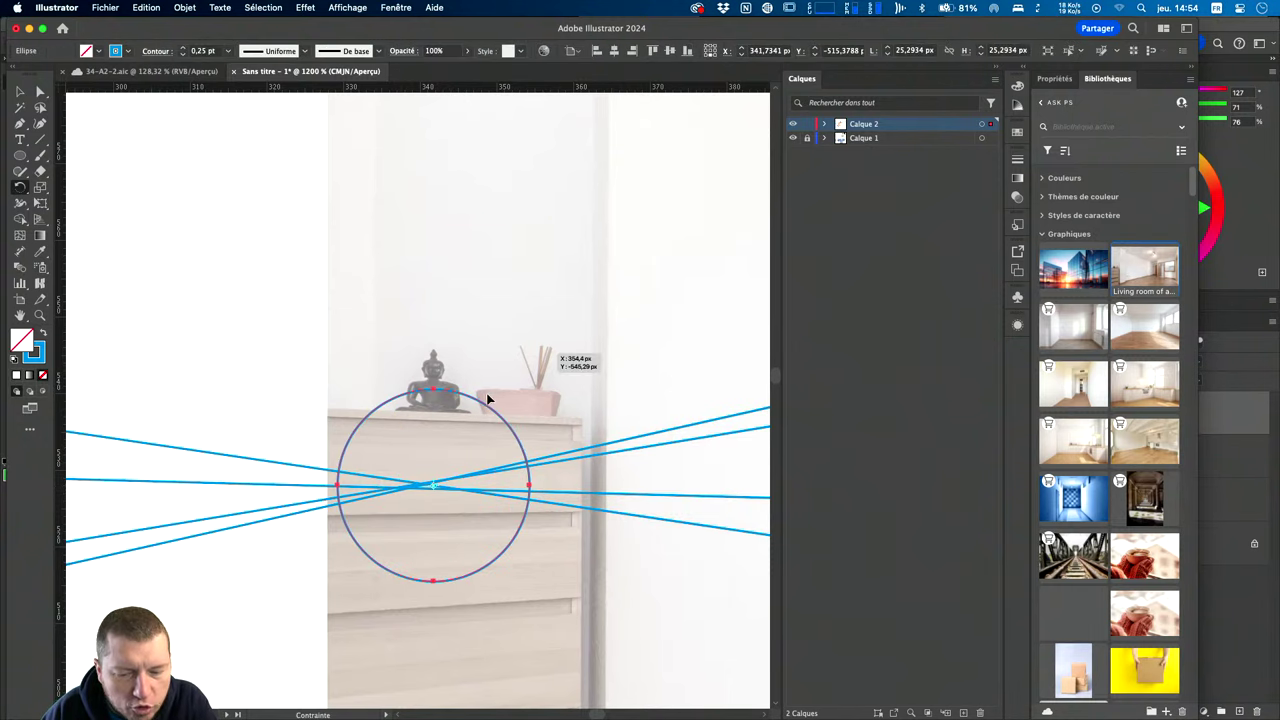
{"action": "key", "text": "s"}
{"action": "left_click_drag", "start_coordinate": [520, 368], "coordinate": [455, 402]}
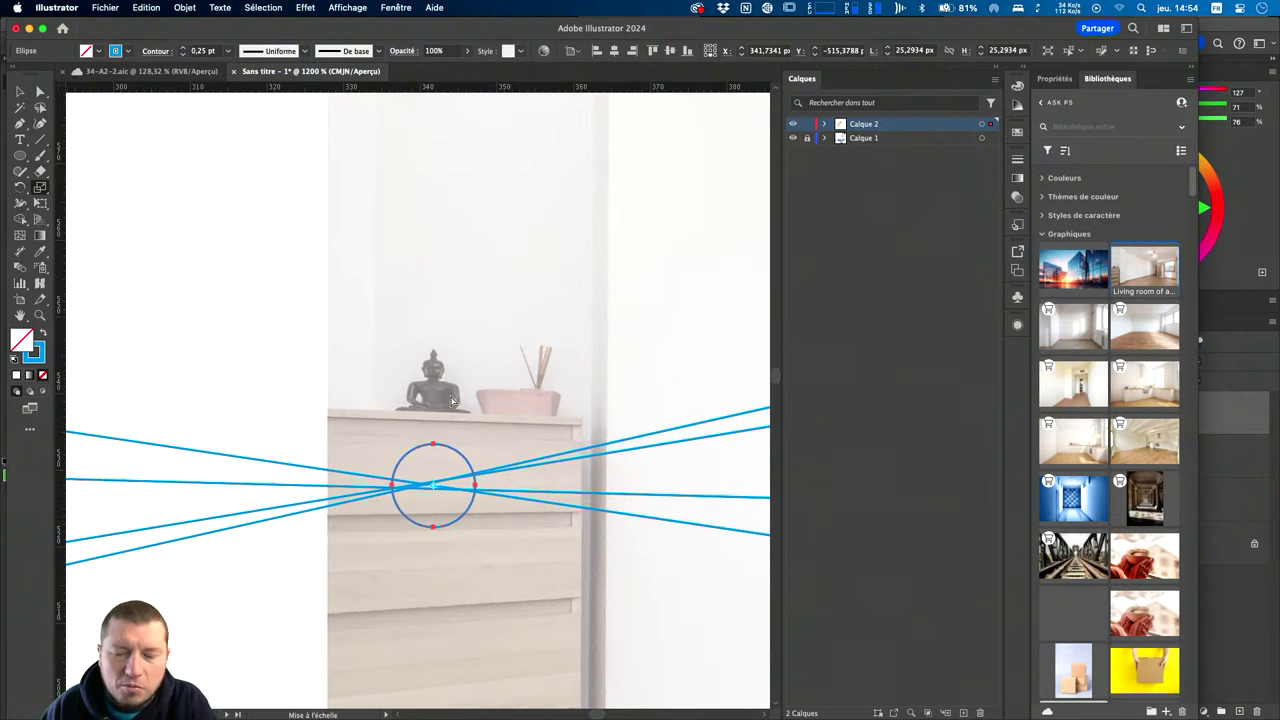
{"action": "key", "text": "super+minus"}
{"action": "key", "text": "super+minus"}
{"action": "key", "text": "super+minus"}
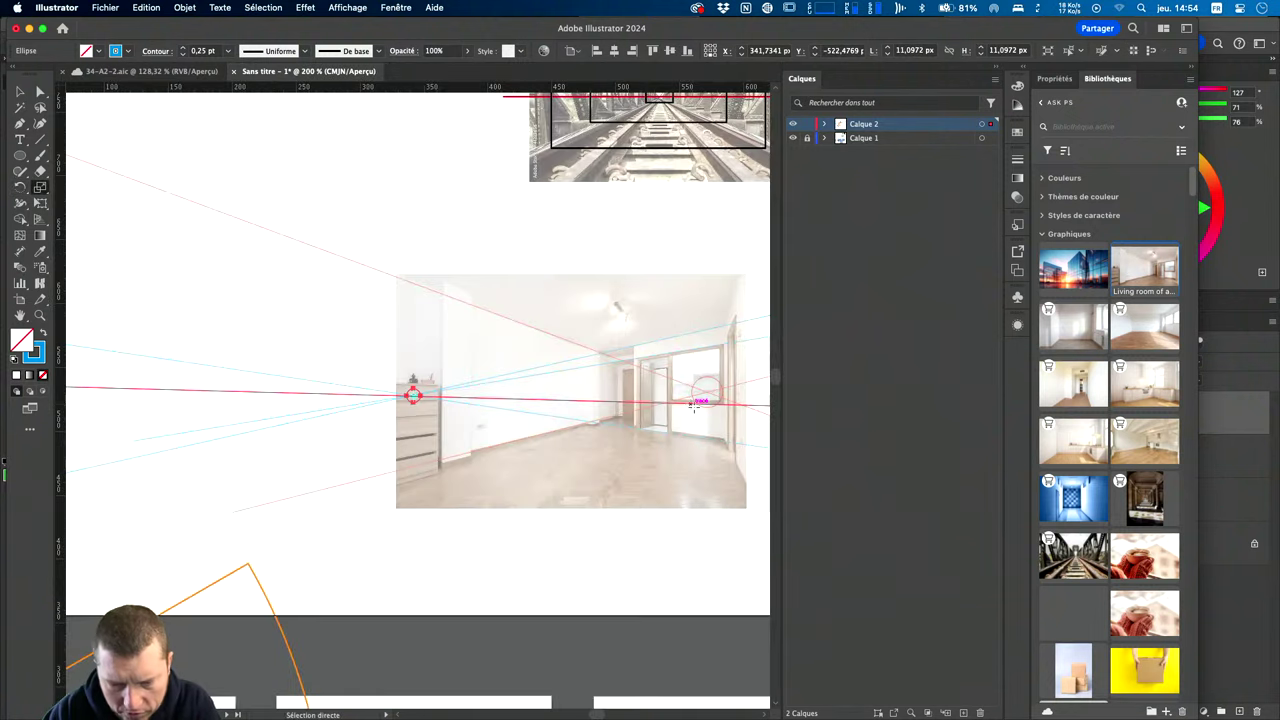
{"action": "key", "text": "super+minus"}
{"action": "key", "text": "super+minus"}
{"action": "scroll", "coordinate": [570, 510], "scroll_direction": "right", "scroll_amount": 2}
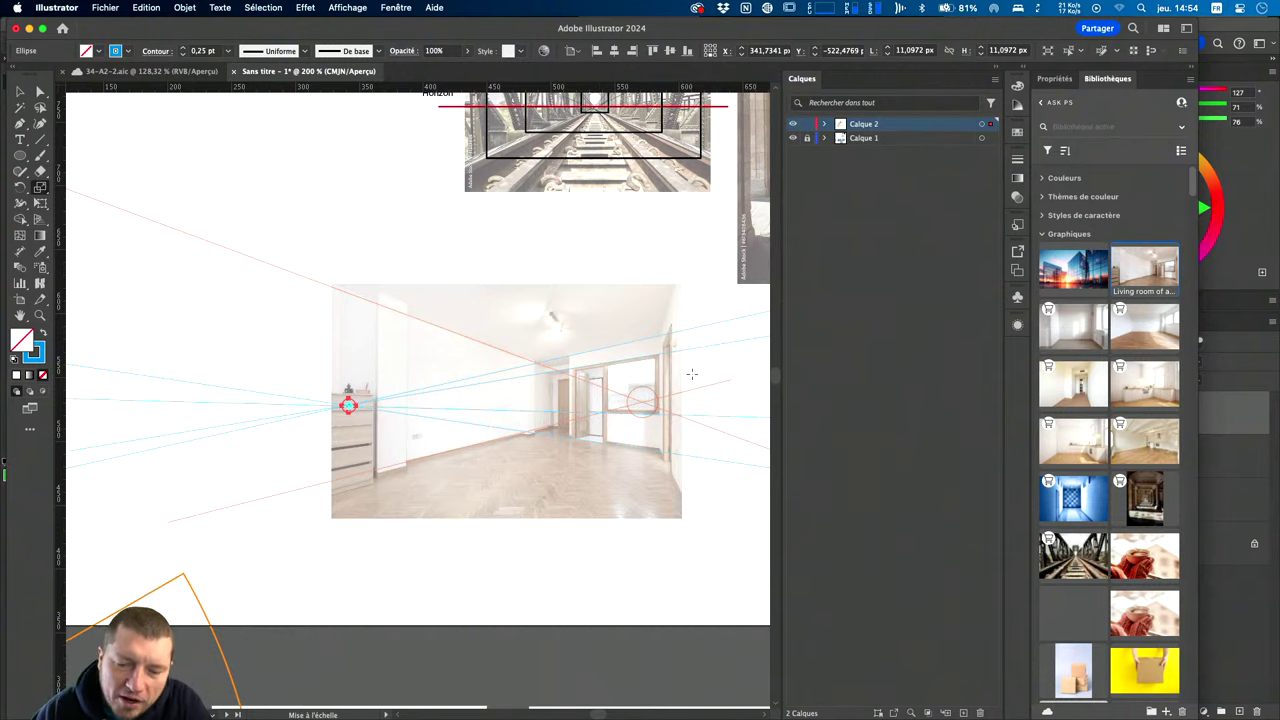
{"action": "key", "text": "ctrl+plus"}
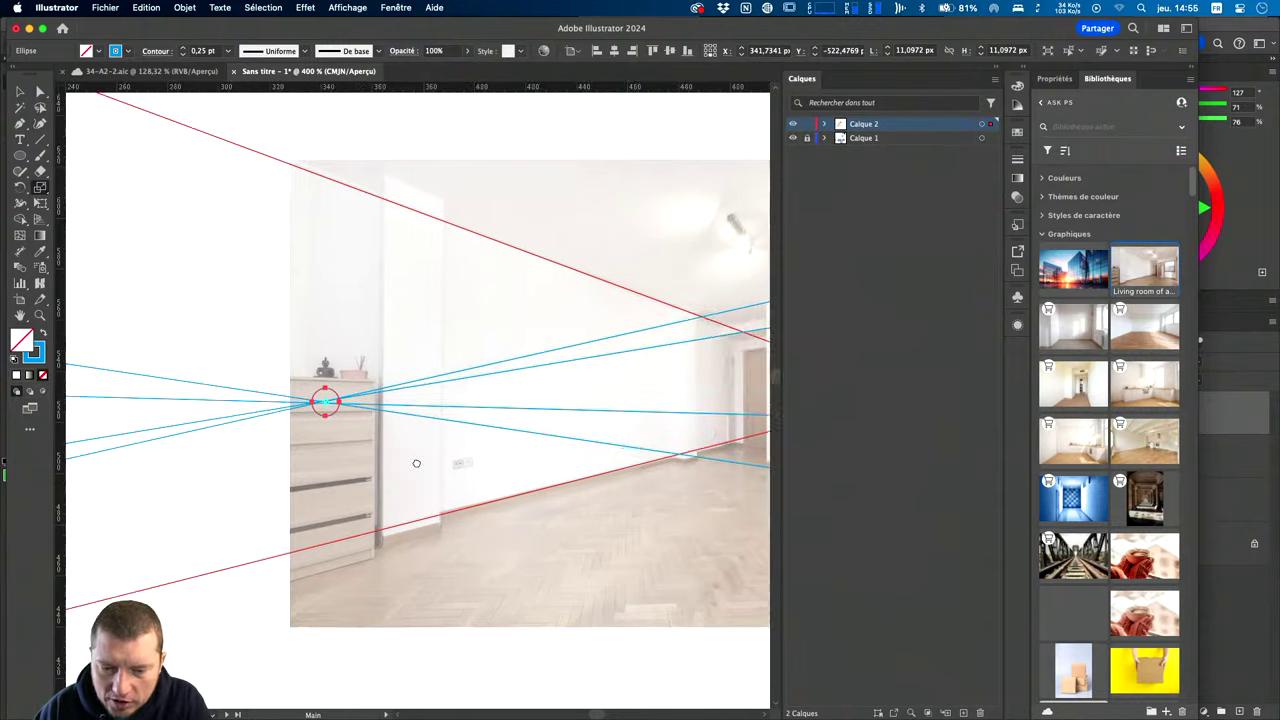
{"action": "key", "text": "ctrl+plus"}
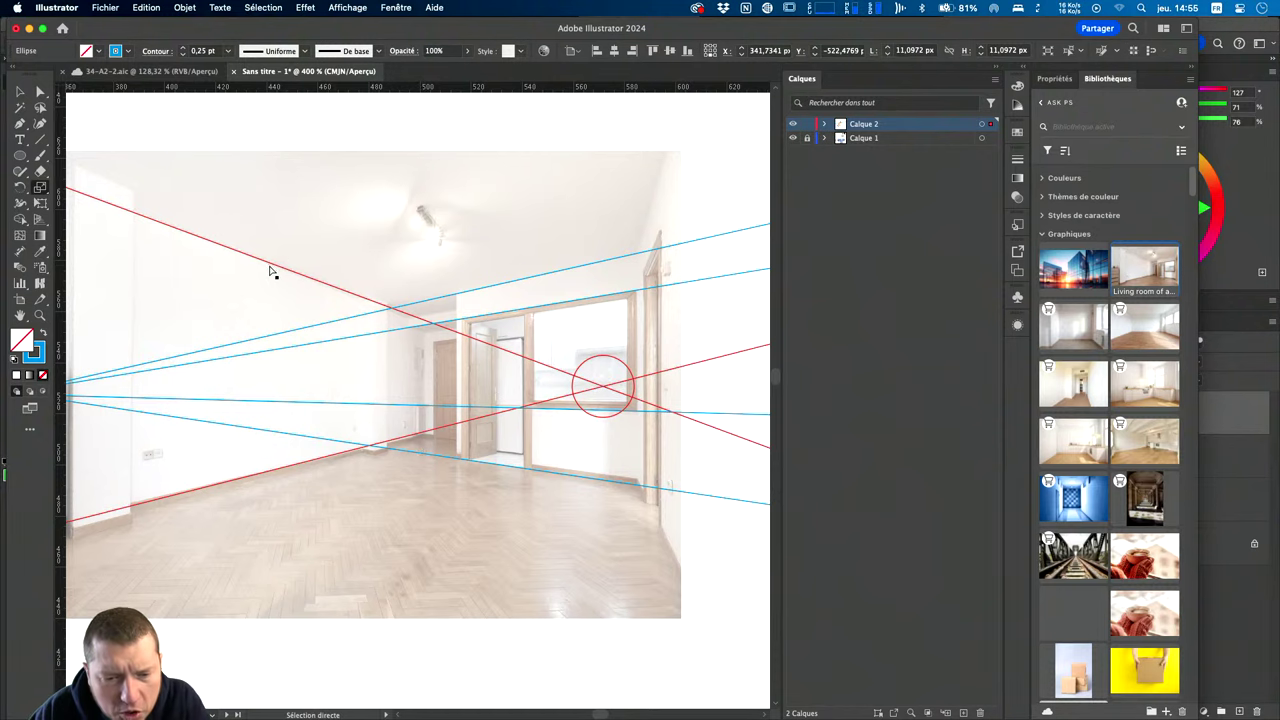
{"action": "key", "text": "s"}
{"action": "key", "text": "super+minus"}
{"action": "key", "text": "super+minus"}
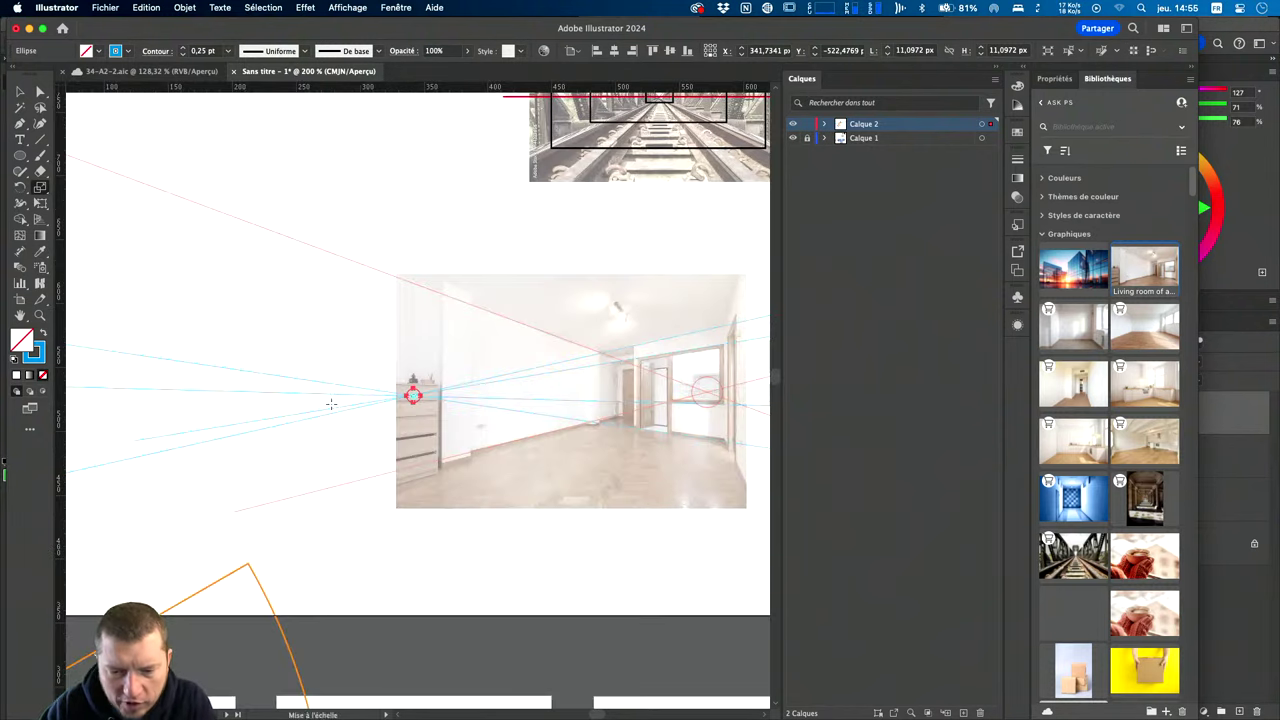
{"action": "left_click_drag", "start_coordinate": [526, 457], "coordinate": [411, 424]}
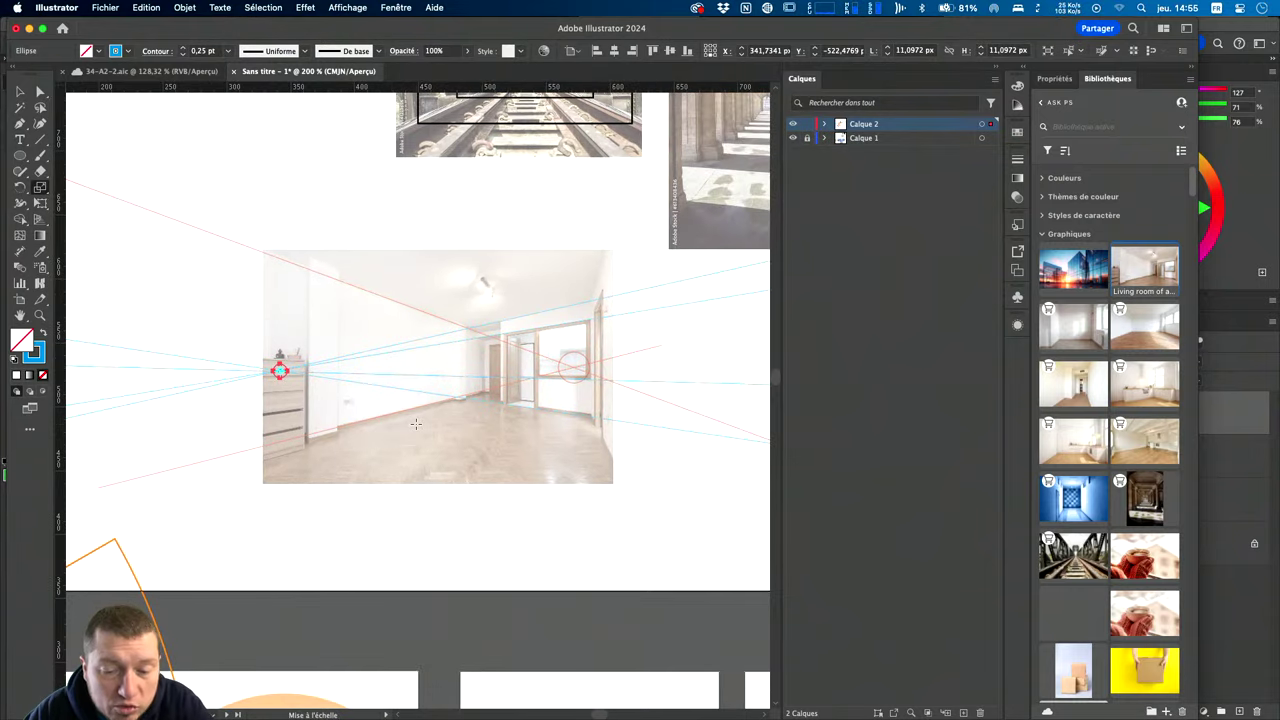
Show the perspective grid and shift its left vanishing point slightly right.
{"action": "left_click", "coordinate": [40, 219]}
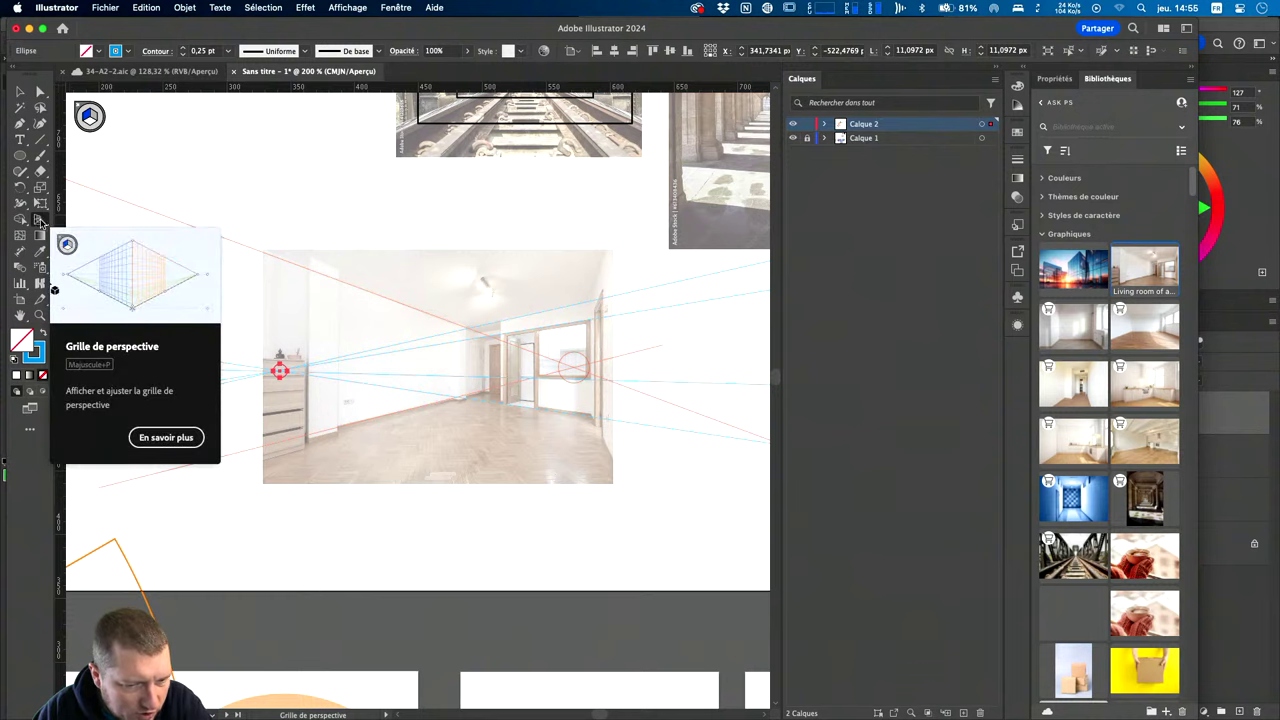
{"action": "left_click", "coordinate": [38, 219]}
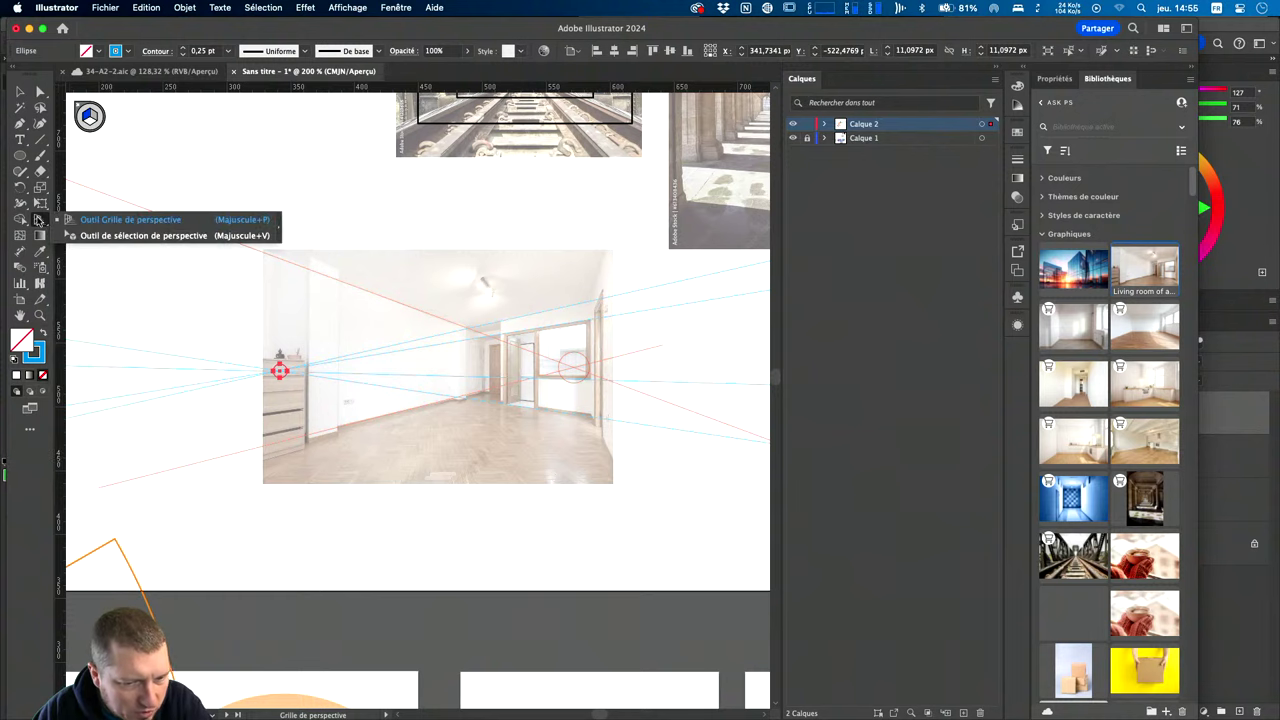
{"action": "left_click", "coordinate": [100, 235]}
{"action": "key", "text": "ctrl+minus"}
{"action": "key", "text": "ctrl+minus"}
{"action": "key", "text": "ctrl+minus"}
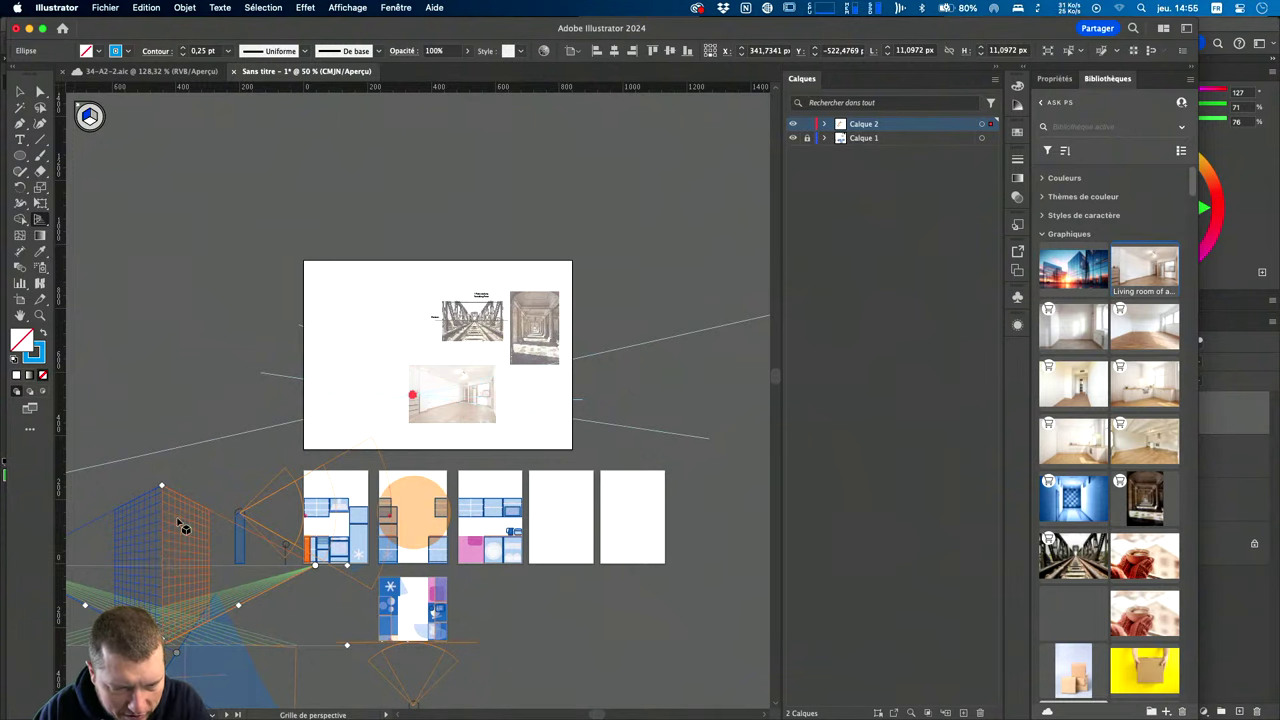
{"action": "scroll", "coordinate": [507, 497], "scroll_direction": "left", "scroll_amount": 8}
{"action": "scroll", "coordinate": [507, 497], "scroll_direction": "down", "scroll_amount": 2}
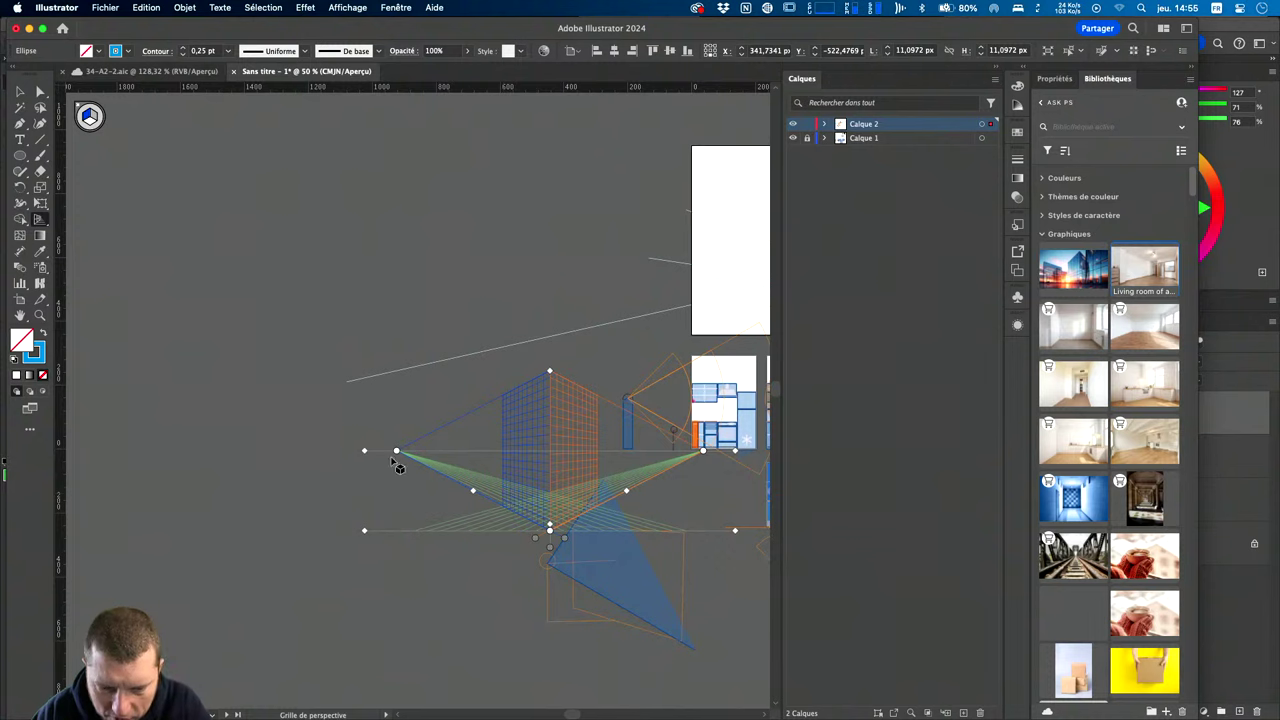
{"action": "left_click_drag", "start_coordinate": [396, 451], "coordinate": [421, 431]}
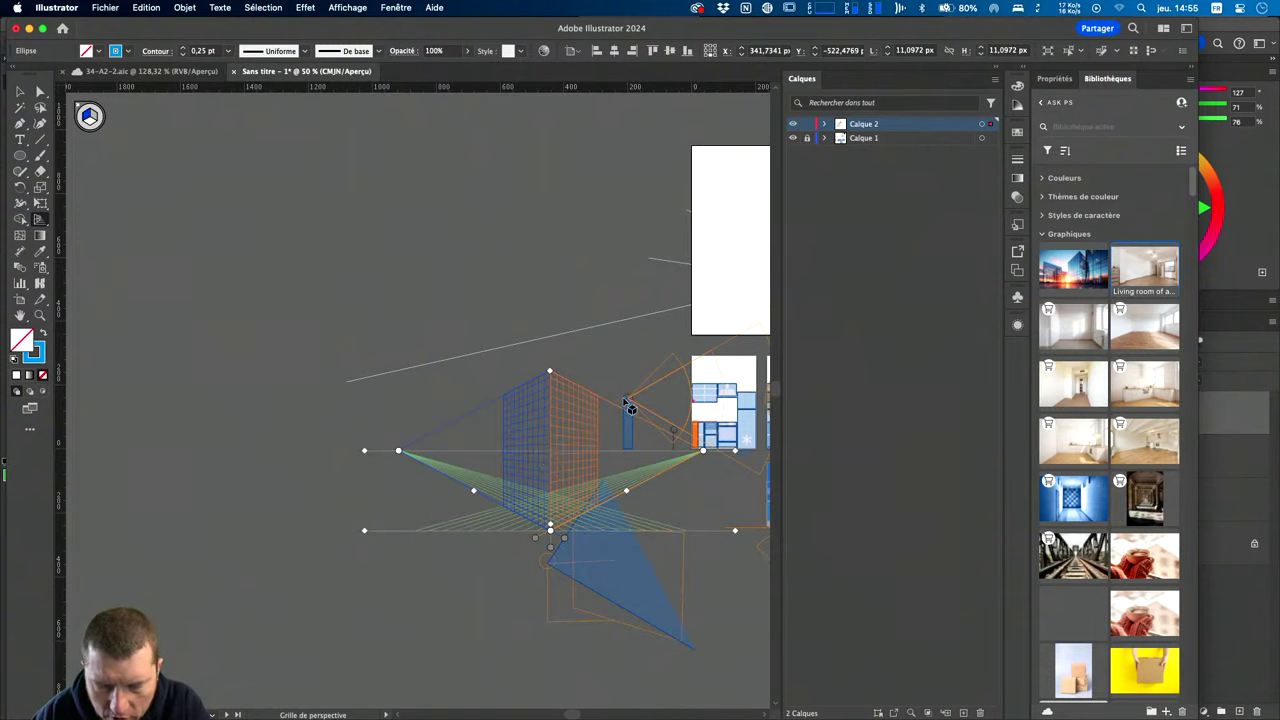
{"action": "left_click_drag", "start_coordinate": [589, 420], "coordinate": [388, 528]}
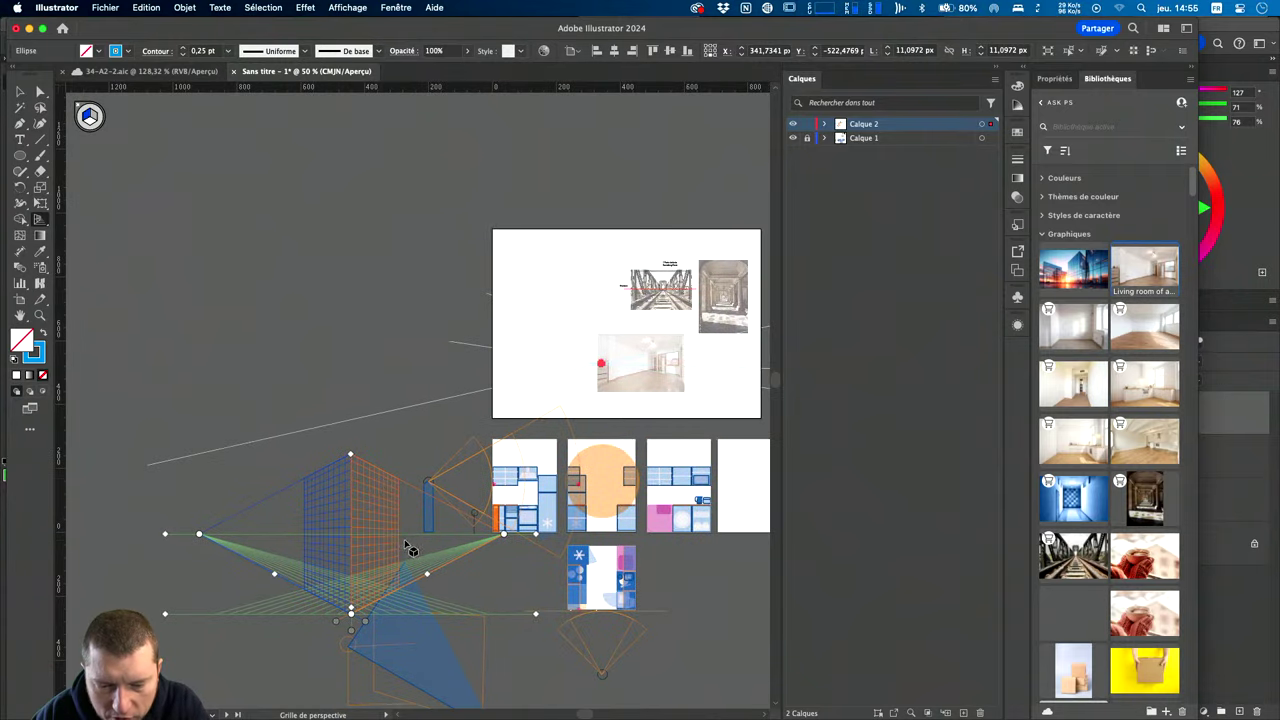
Tear off the perspective grid and selection tools into a floating panel, then open the View menu.
{"action": "key", "text": "v"}
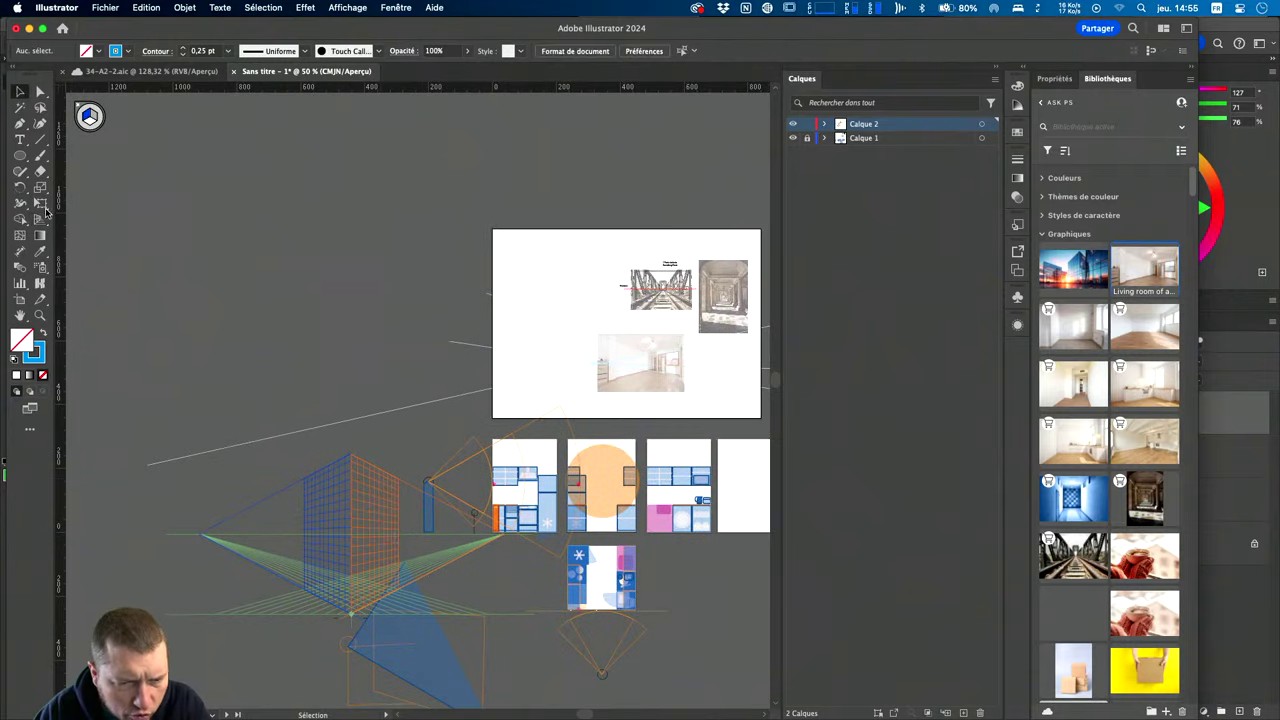
{"action": "left_click", "coordinate": [36, 222]}
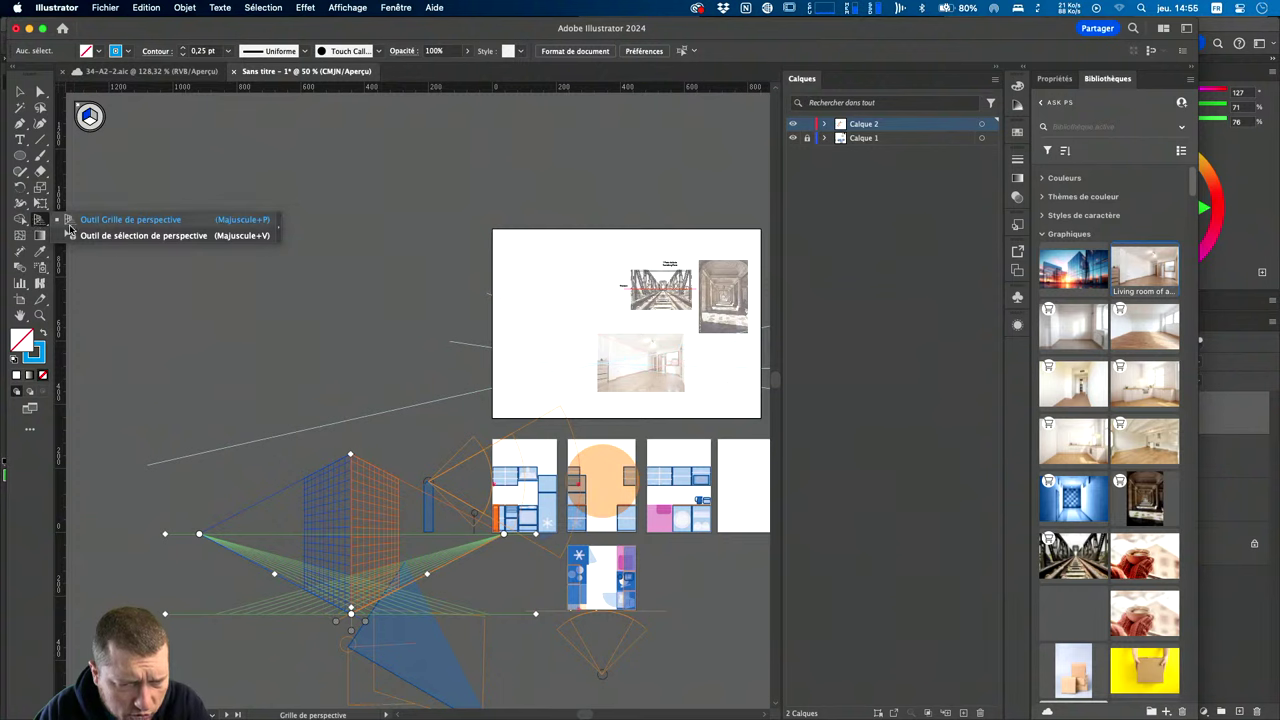
{"action": "left_click", "coordinate": [274, 228]}
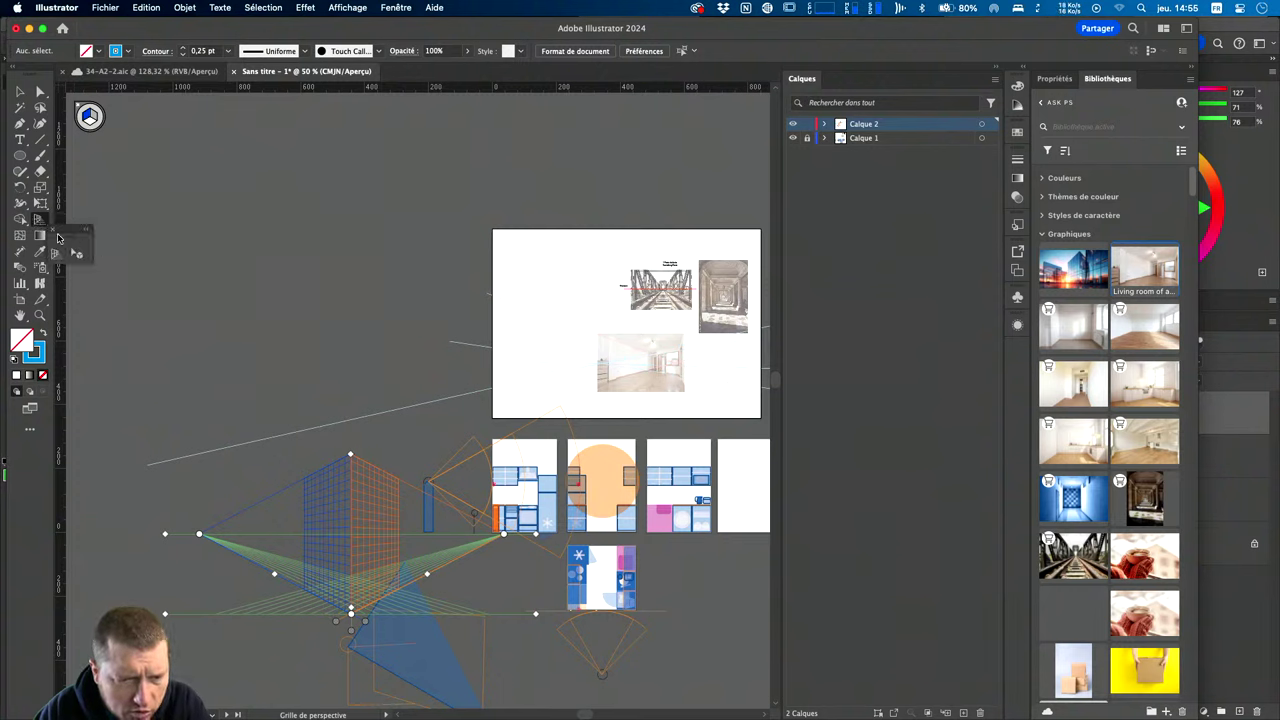
{"action": "left_click_drag", "start_coordinate": [70, 229], "coordinate": [115, 216]}
{"action": "left_click", "coordinate": [120, 242]}
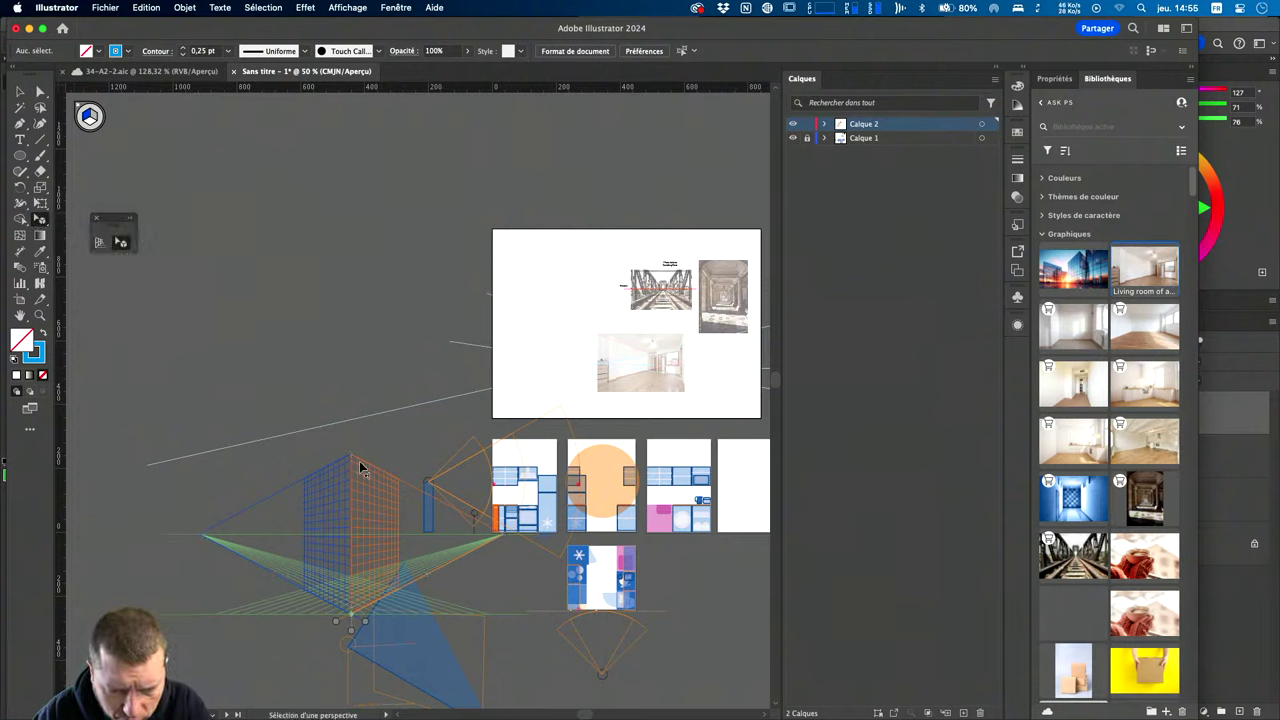
{"action": "left_click", "coordinate": [99, 242]}
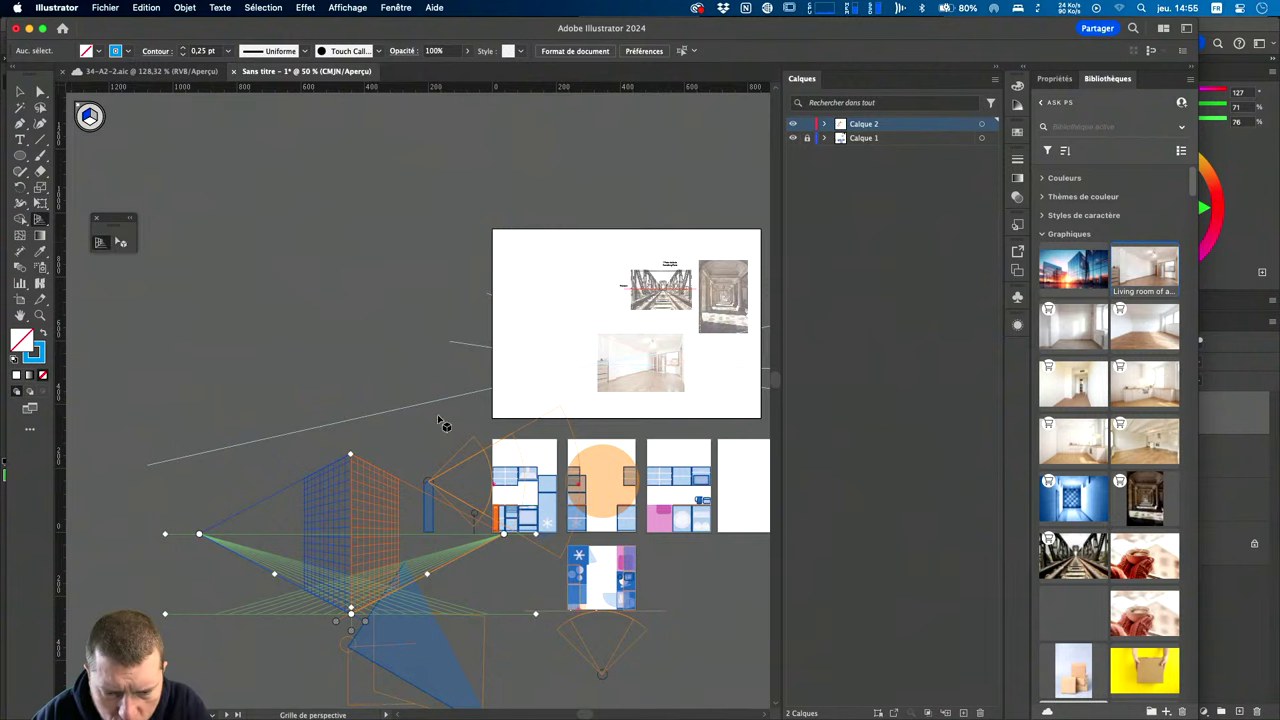
{"action": "key", "text": "v"}
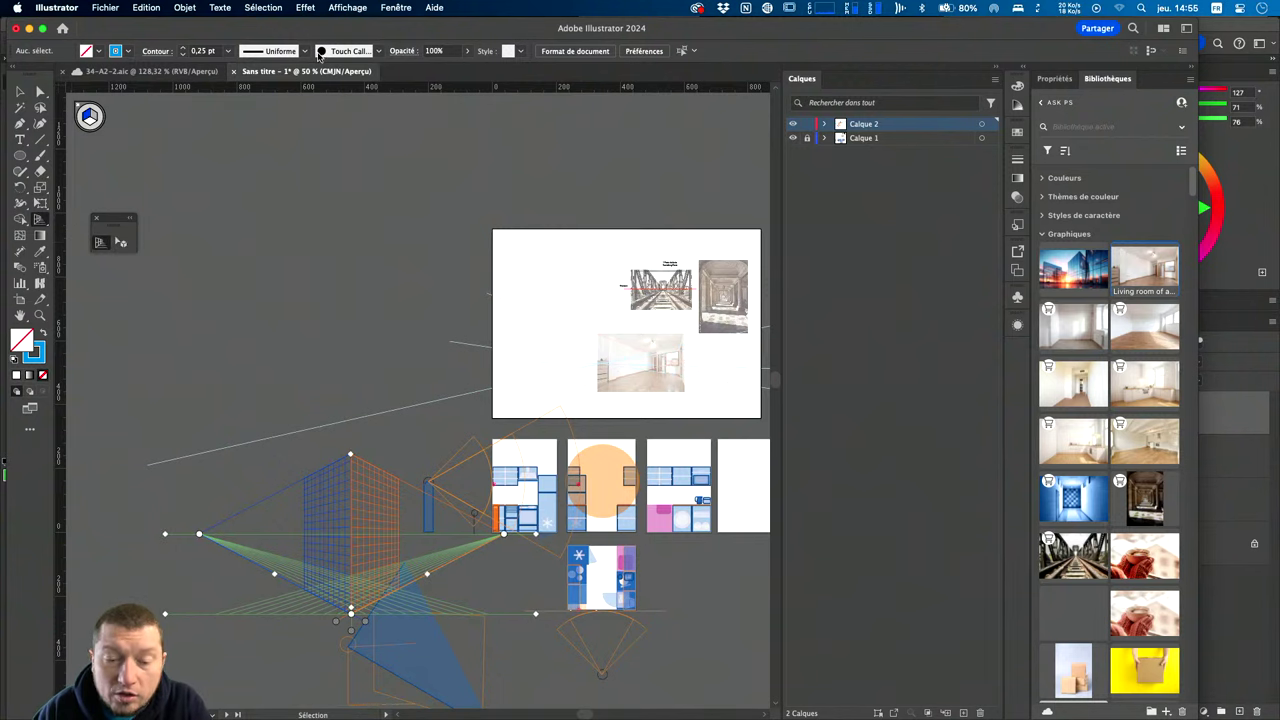
{"action": "left_click", "coordinate": [390, 7]}
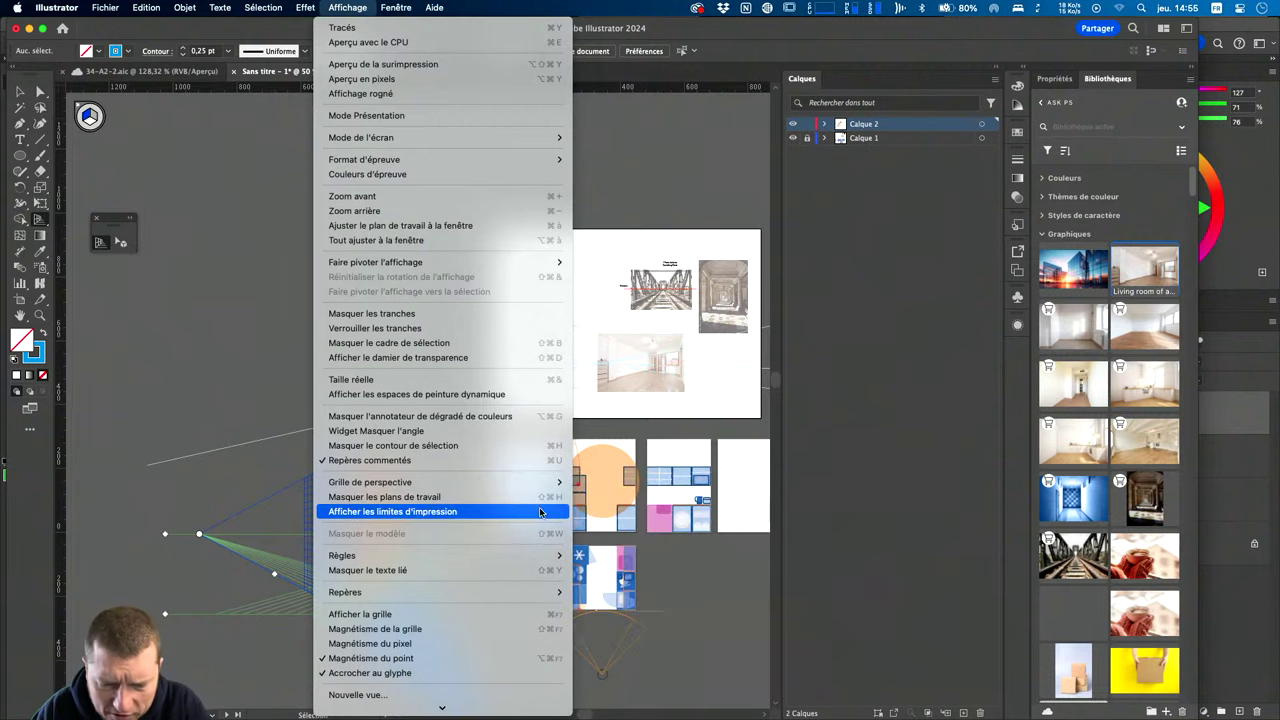
{"action": "mouse_move", "coordinate": [370, 482]}
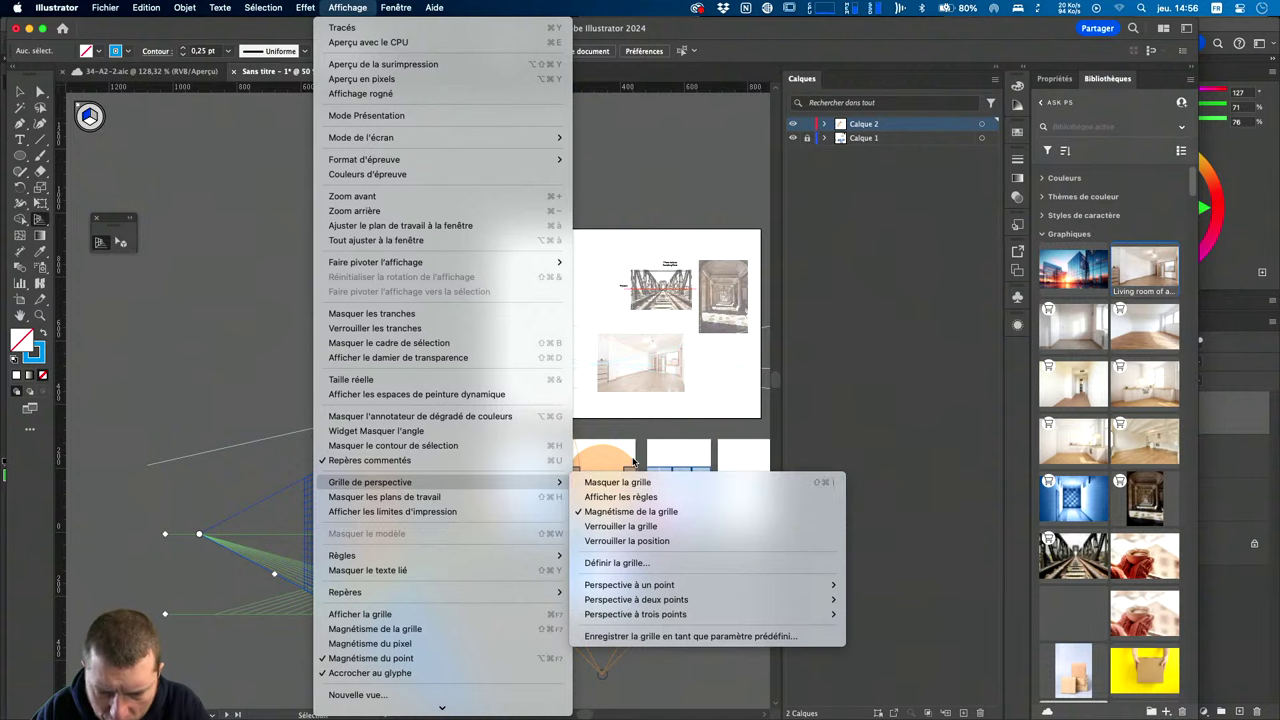
{"action": "left_click", "coordinate": [614, 562]}
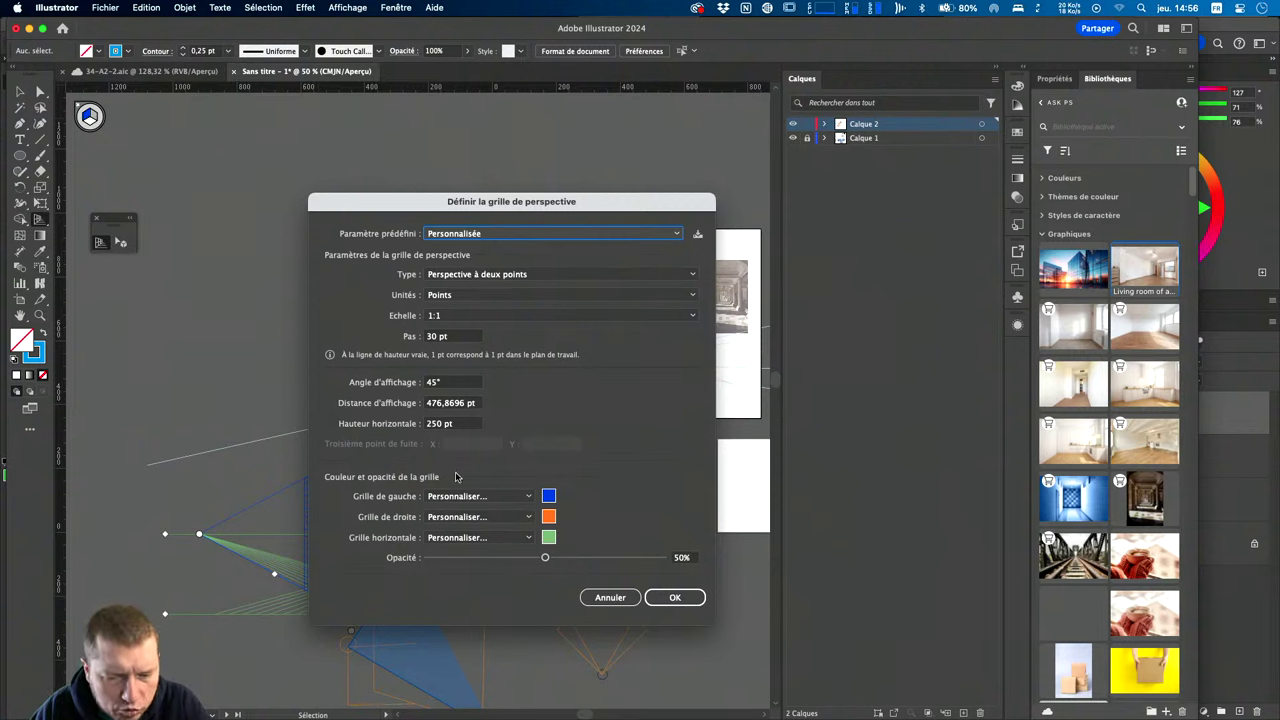
Reposition the grid's horizon and vanishing points, and raise the left plane's height.
{"action": "left_click", "coordinate": [675, 598]}
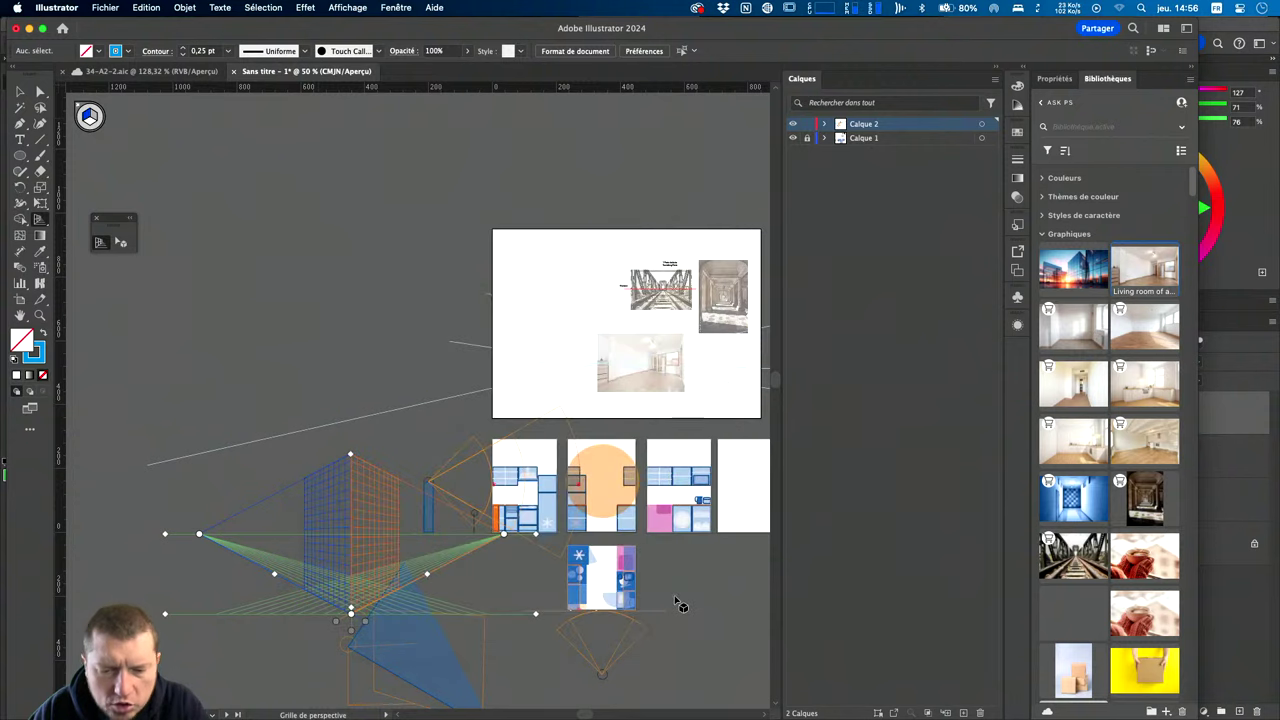
{"action": "mouse_move", "coordinate": [536, 538]}
{"action": "left_mouse_down"}
{"action": "mouse_move", "coordinate": [729, 347]}
{"action": "mouse_move", "coordinate": [718, 373]}
{"action": "mouse_move", "coordinate": [732, 361]}
{"action": "left_mouse_up"}
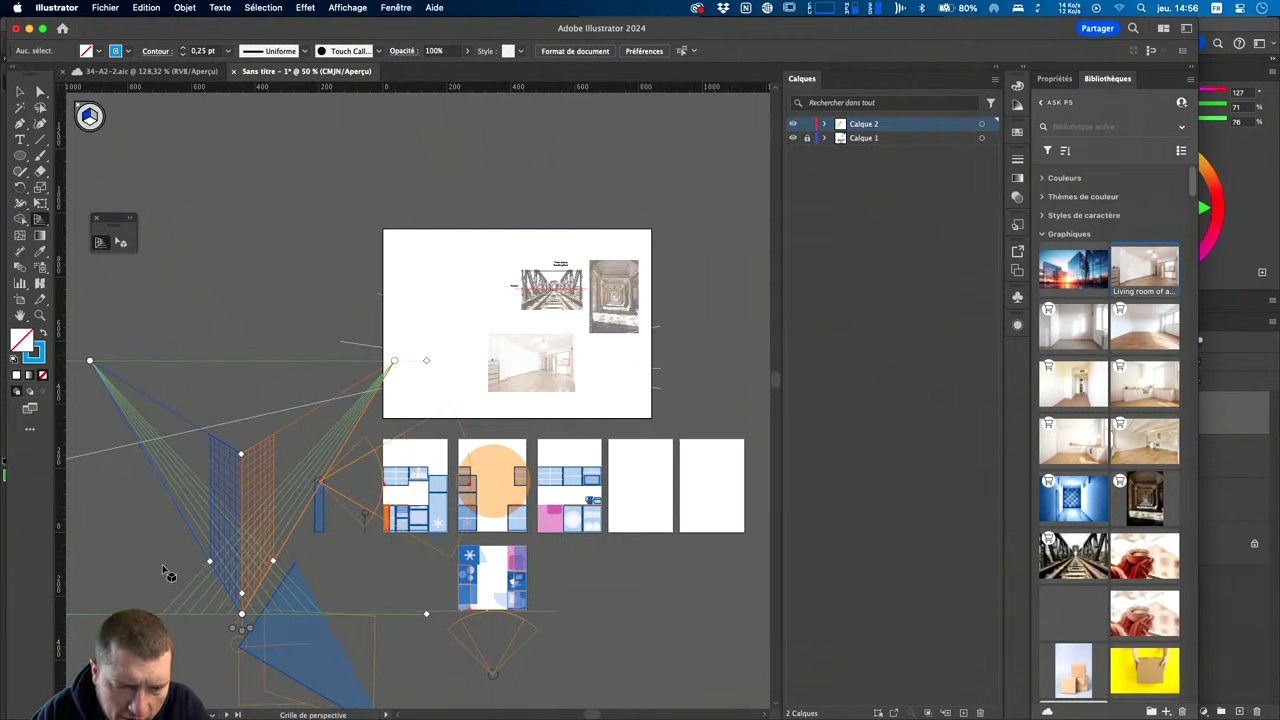
{"action": "left_click_drag", "start_coordinate": [397, 367], "coordinate": [566, 367]}
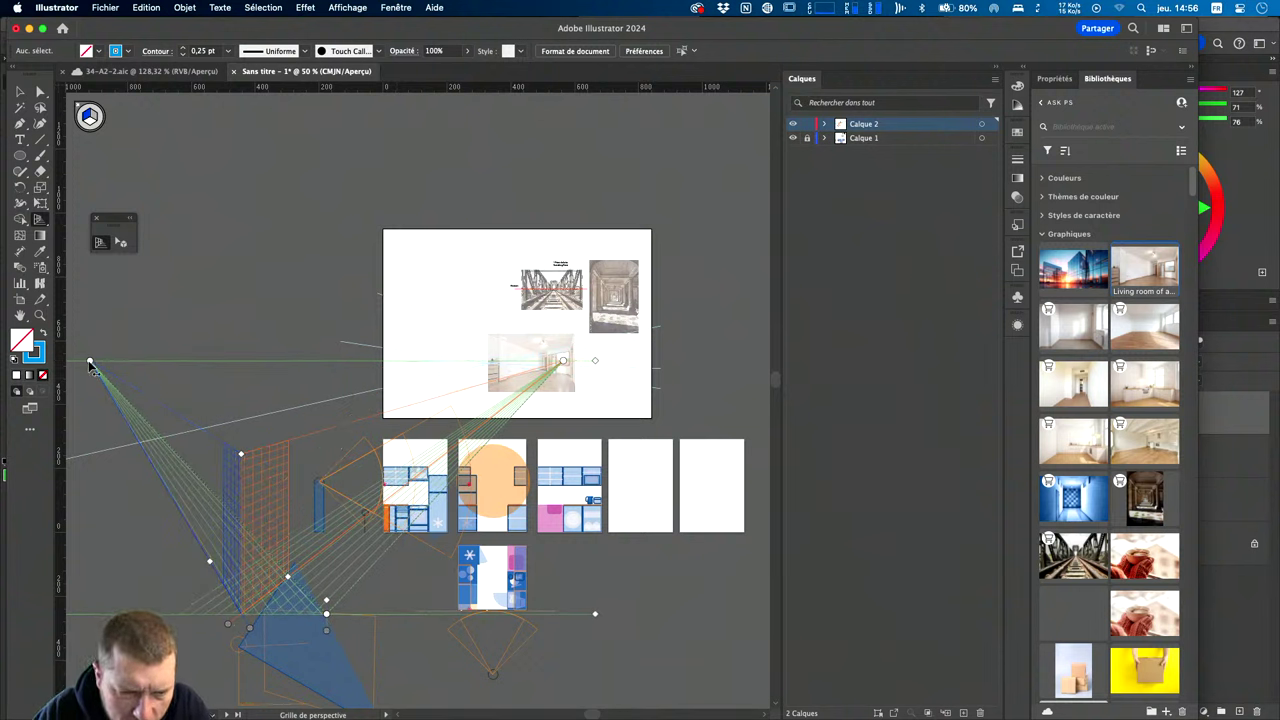
{"action": "left_click_drag", "start_coordinate": [89, 362], "coordinate": [500, 385]}
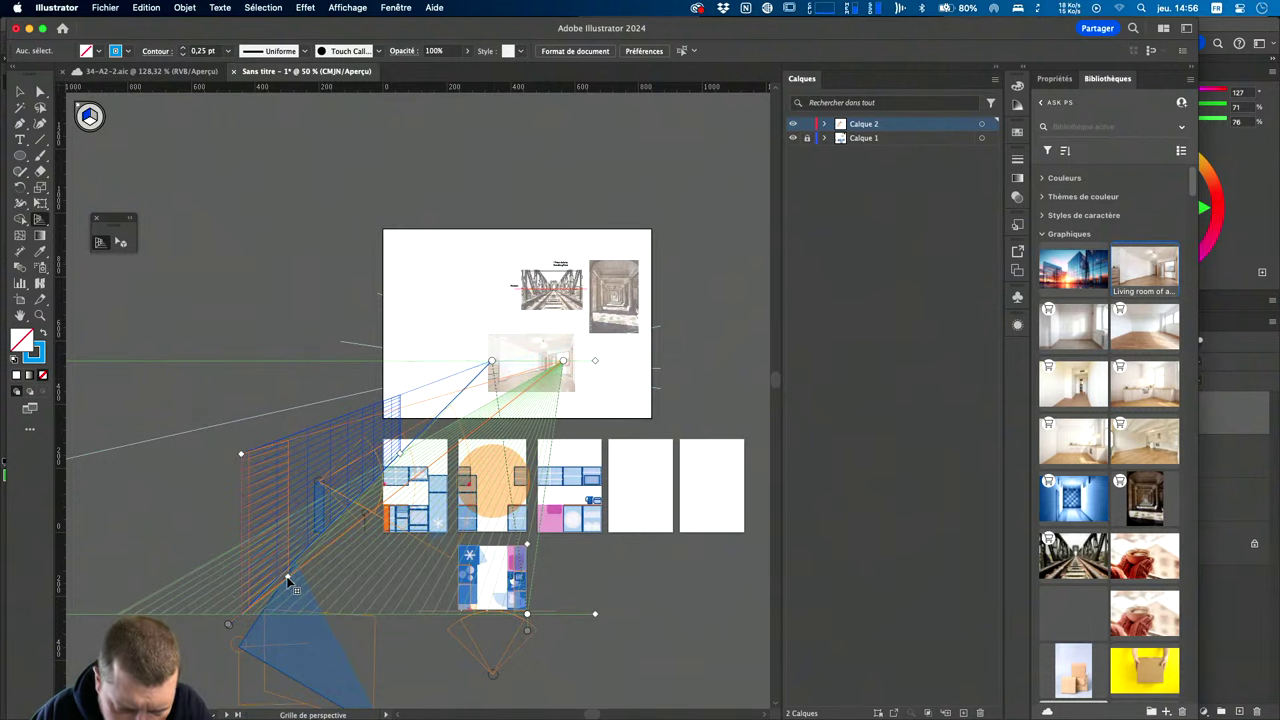
{"action": "mouse_move", "coordinate": [287, 578]}
{"action": "left_mouse_down"}
{"action": "mouse_move", "coordinate": [517, 398]}
{"action": "mouse_move", "coordinate": [470, 433]}
{"action": "left_mouse_up"}
{"action": "mouse_move", "coordinate": [242, 457]}
{"action": "left_mouse_down"}
{"action": "mouse_move", "coordinate": [452, 313]}
{"action": "mouse_move", "coordinate": [450, 248]}
{"action": "left_mouse_up"}
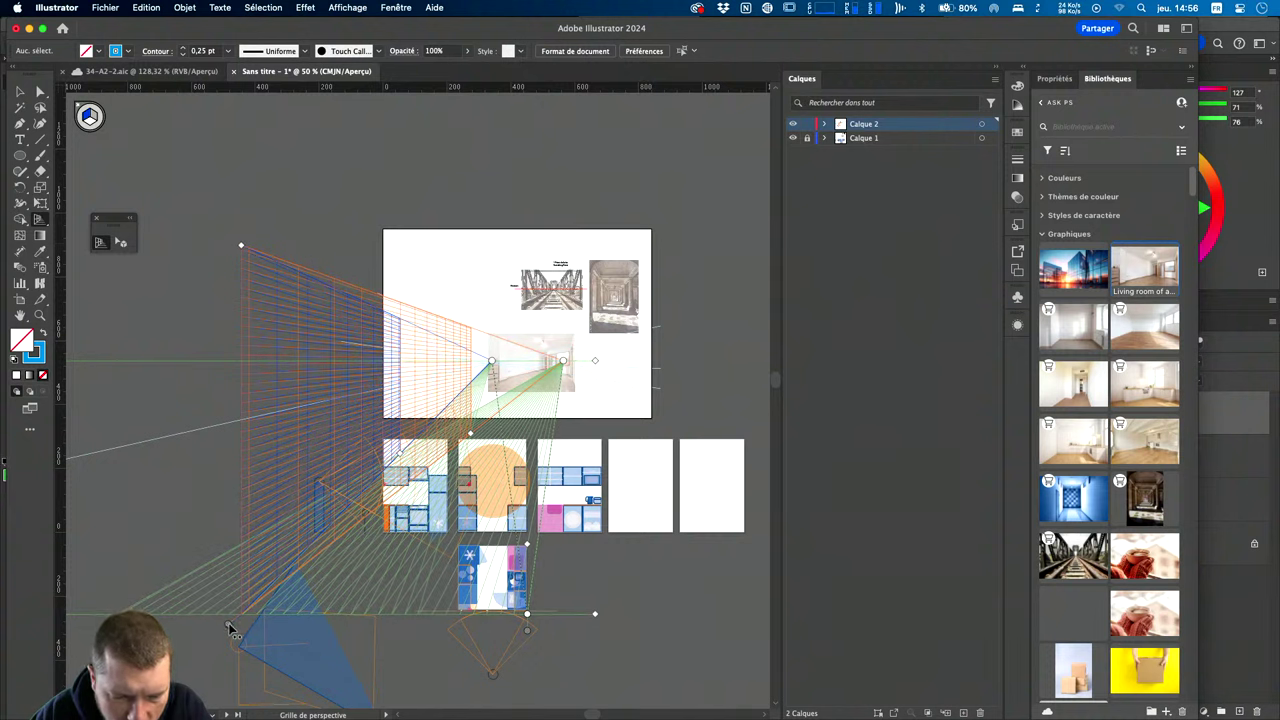
Move the perspective grid up across the artboard and make it much shorter.
{"action": "left_click_drag", "start_coordinate": [596, 622], "coordinate": [637, 355]}
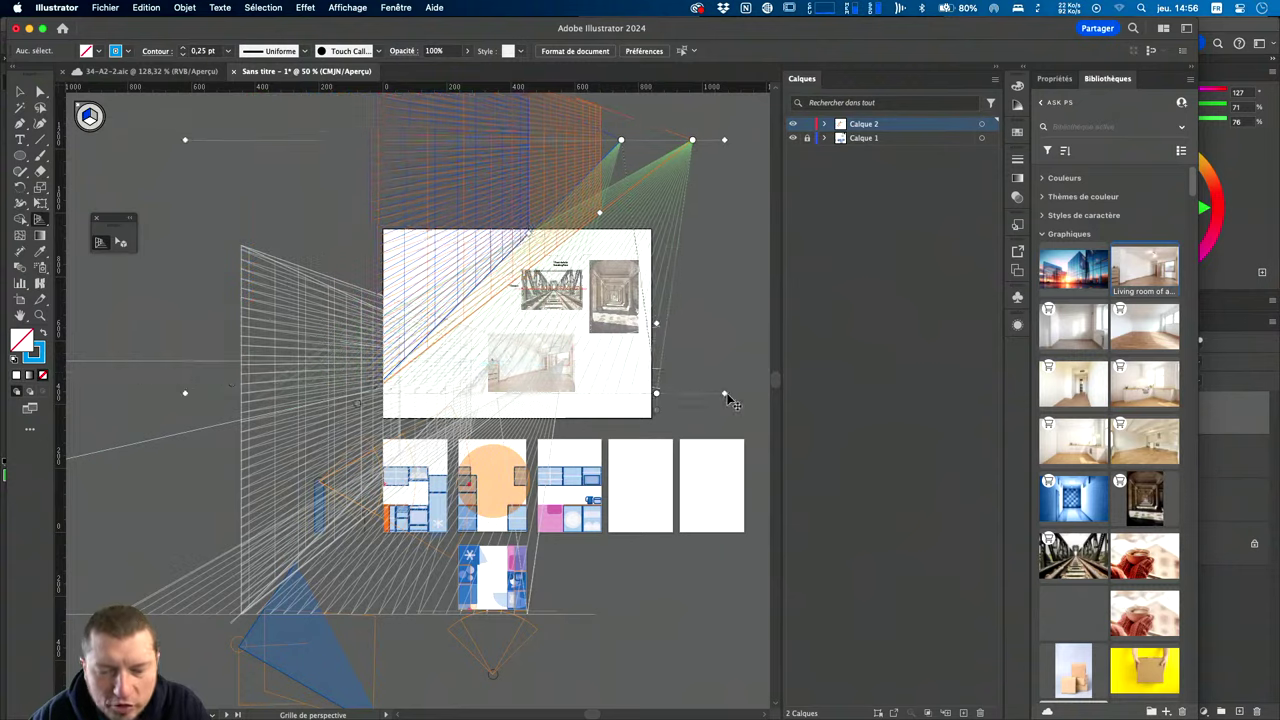
{"action": "left_click_drag", "start_coordinate": [637, 355], "coordinate": [719, 404]}
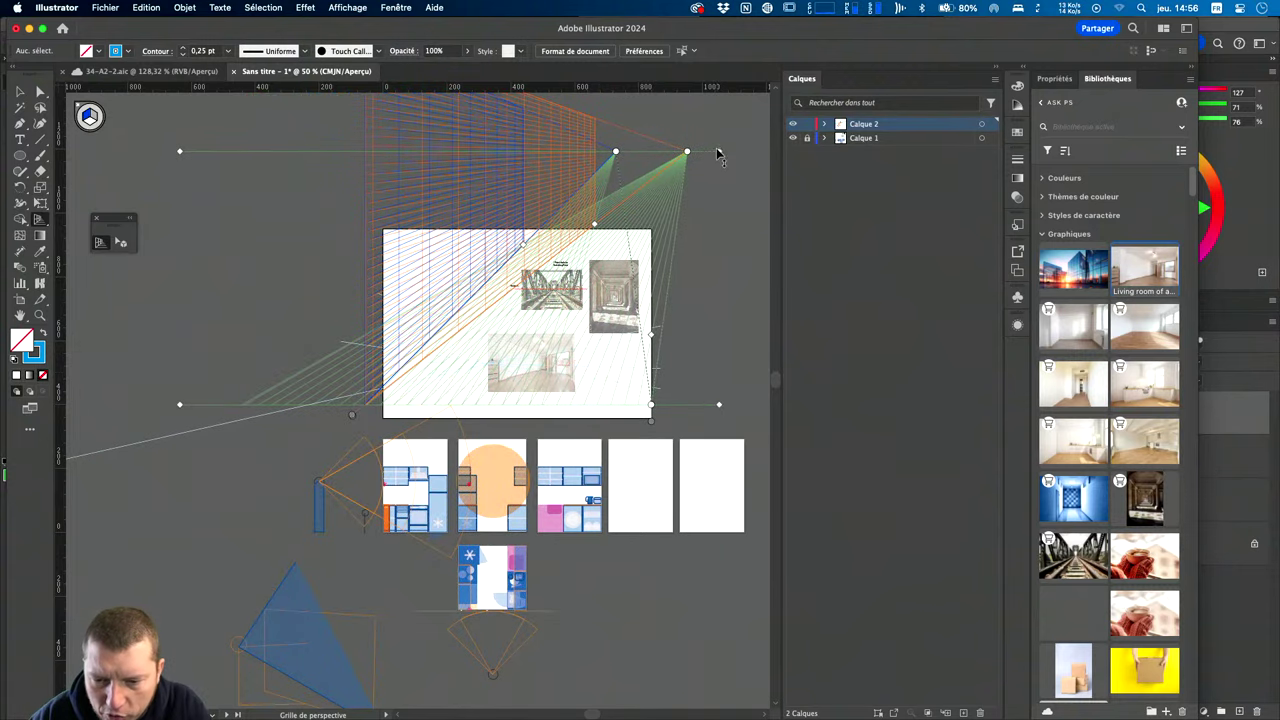
{"action": "left_click_drag", "start_coordinate": [718, 153], "coordinate": [712, 347]}
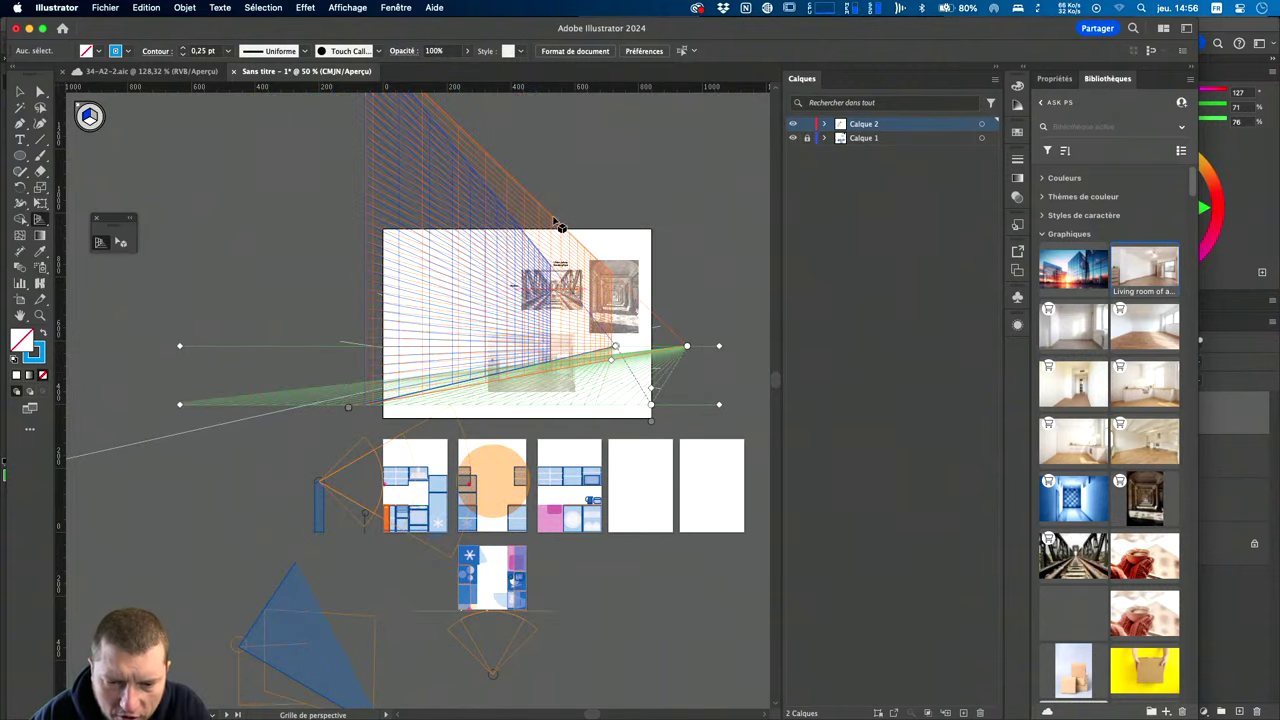
{"action": "scroll", "coordinate": [561, 228], "scroll_direction": "up", "scroll_amount": 3}
{"action": "scroll", "coordinate": [480, 200], "scroll_direction": "up", "scroll_amount": 2}
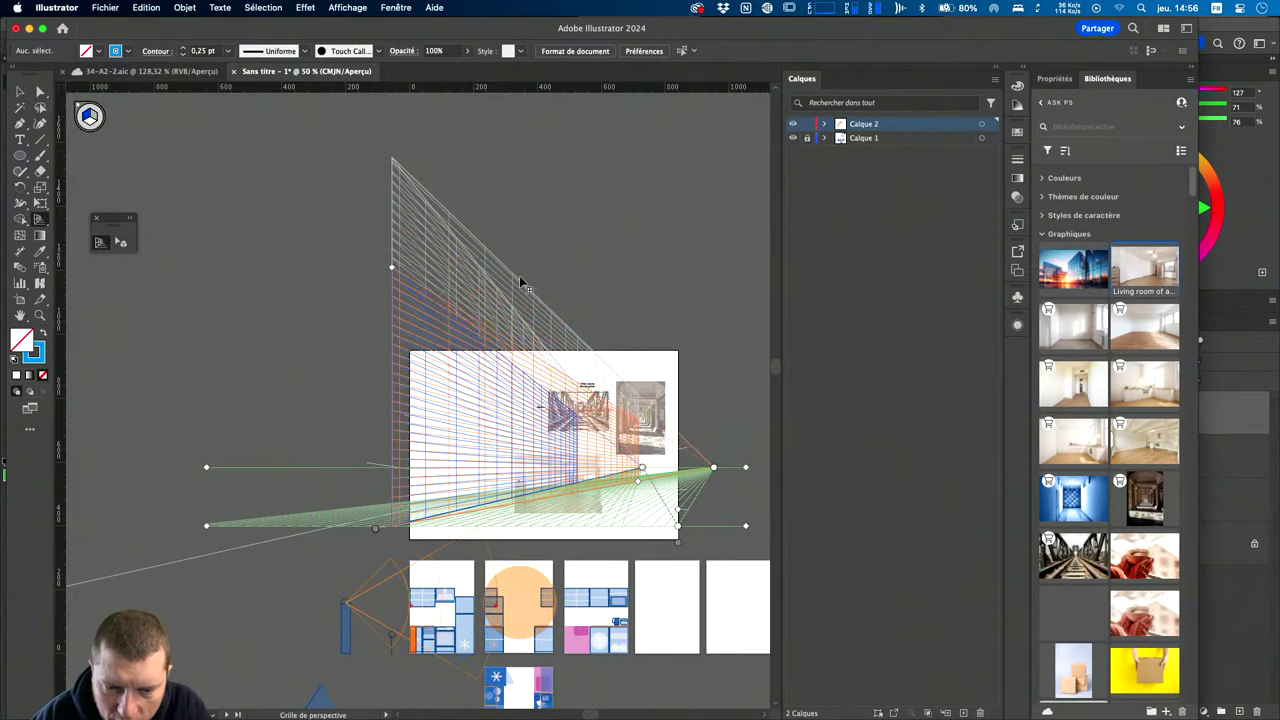
{"action": "left_click_drag", "start_coordinate": [391, 160], "coordinate": [563, 368]}
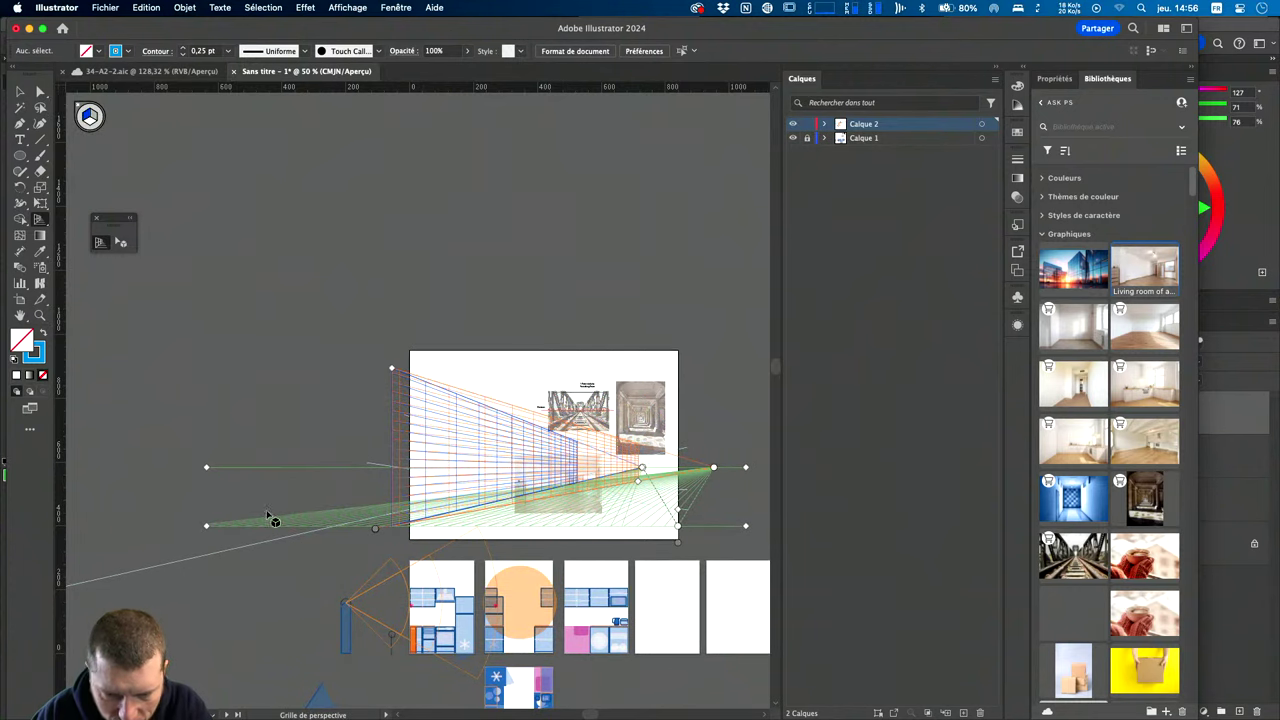
Move the grid over the living-room photo and lower its horizon to the room's eye level.
{"action": "left_click_drag", "start_coordinate": [207, 472], "coordinate": [207, 476]}
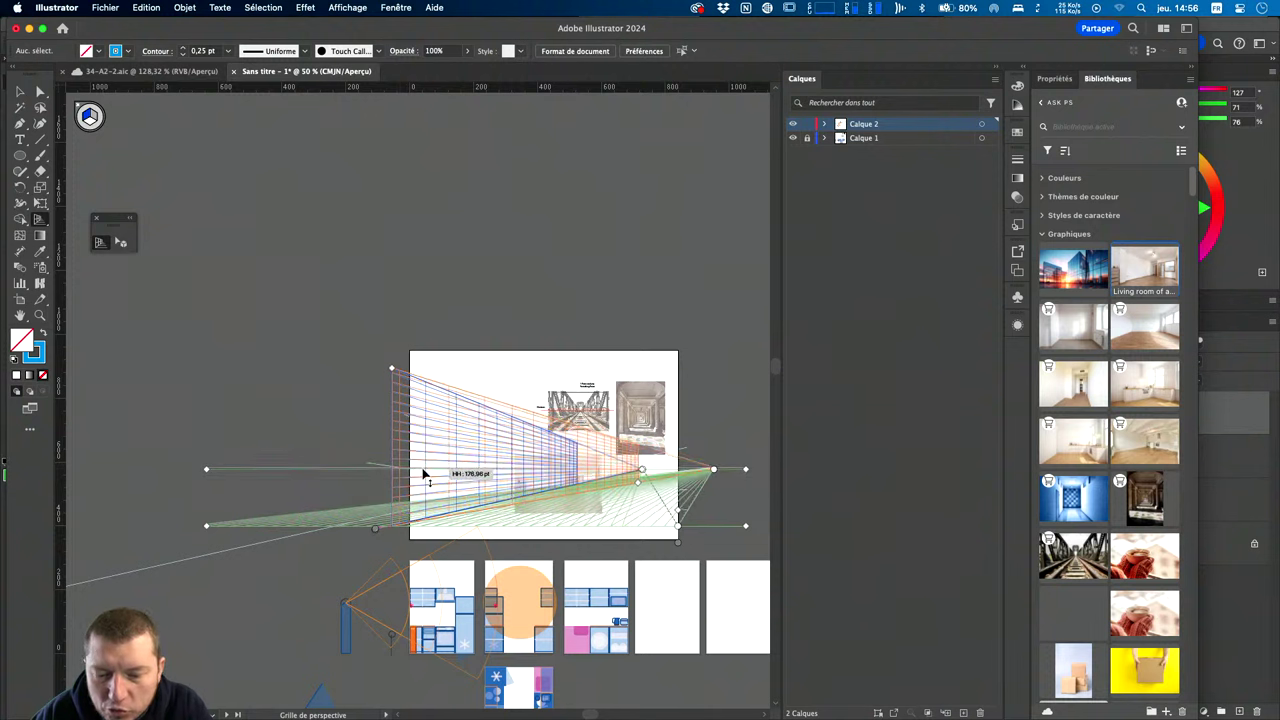
{"action": "left_click_drag", "start_coordinate": [207, 527], "coordinate": [235, 495]}
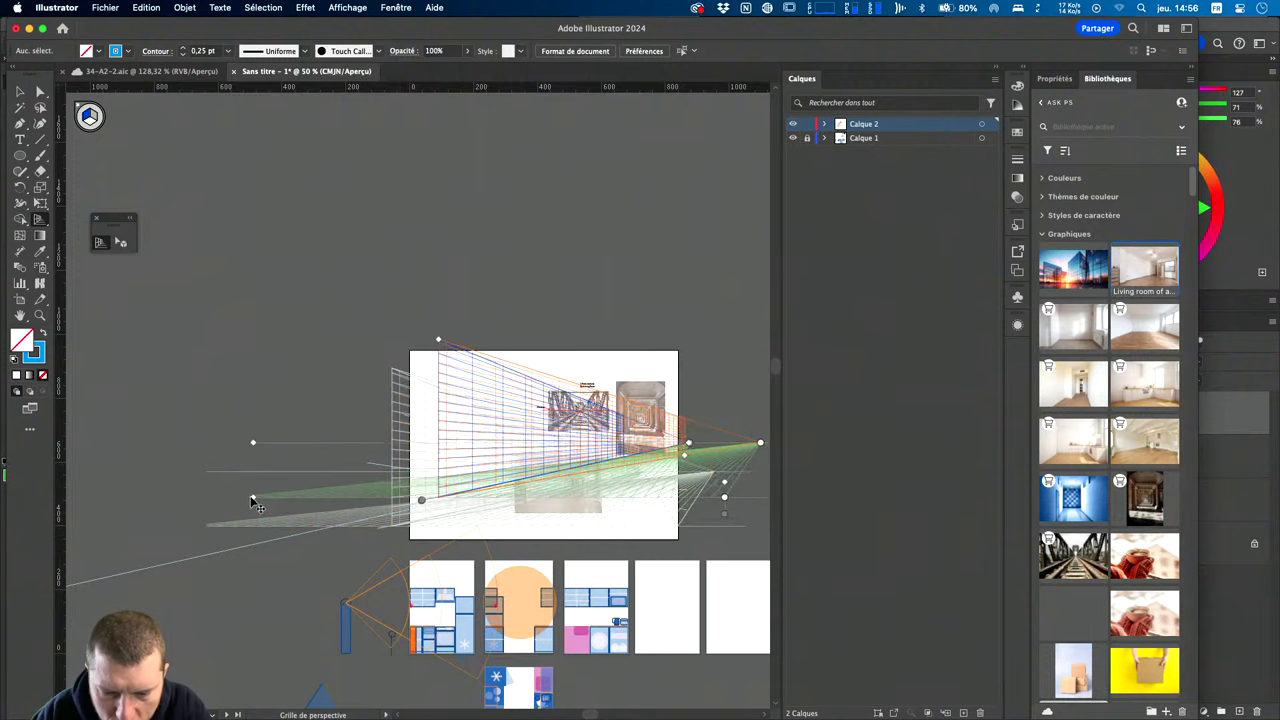
{"action": "left_click_drag", "start_coordinate": [300, 530], "coordinate": [240, 516]}
{"action": "mouse_move", "coordinate": [661, 510]}
{"action": "left_mouse_down"}
{"action": "mouse_move", "coordinate": [505, 516]}
{"action": "mouse_move", "coordinate": [514, 494]}
{"action": "left_mouse_up"}
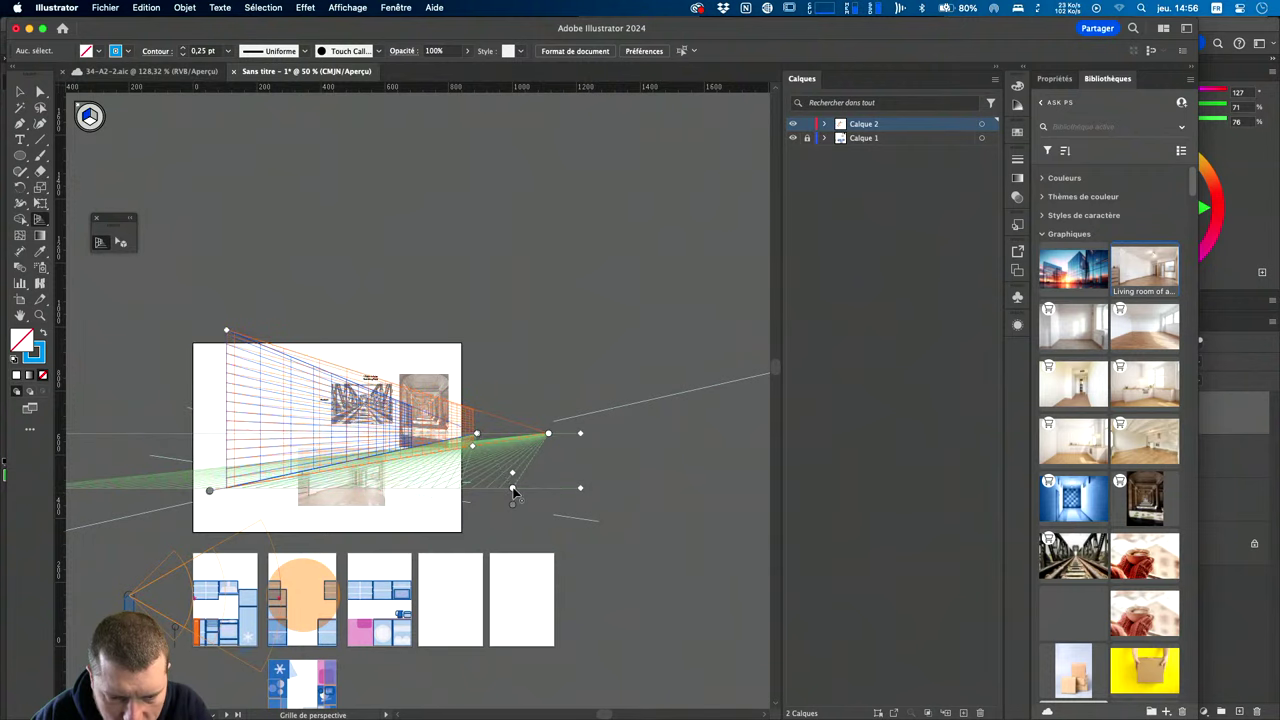
{"action": "key", "text": "ctrl+1"}
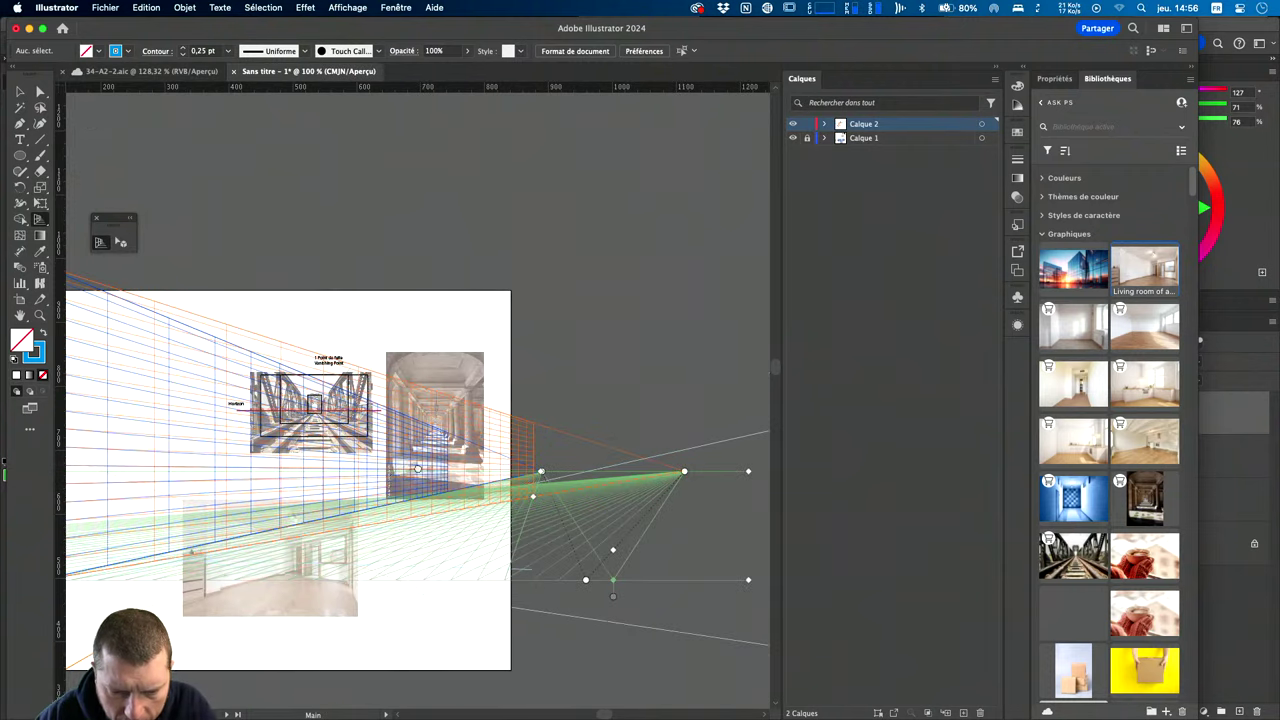
{"action": "left_click_drag", "start_coordinate": [417, 468], "coordinate": [497, 396]}
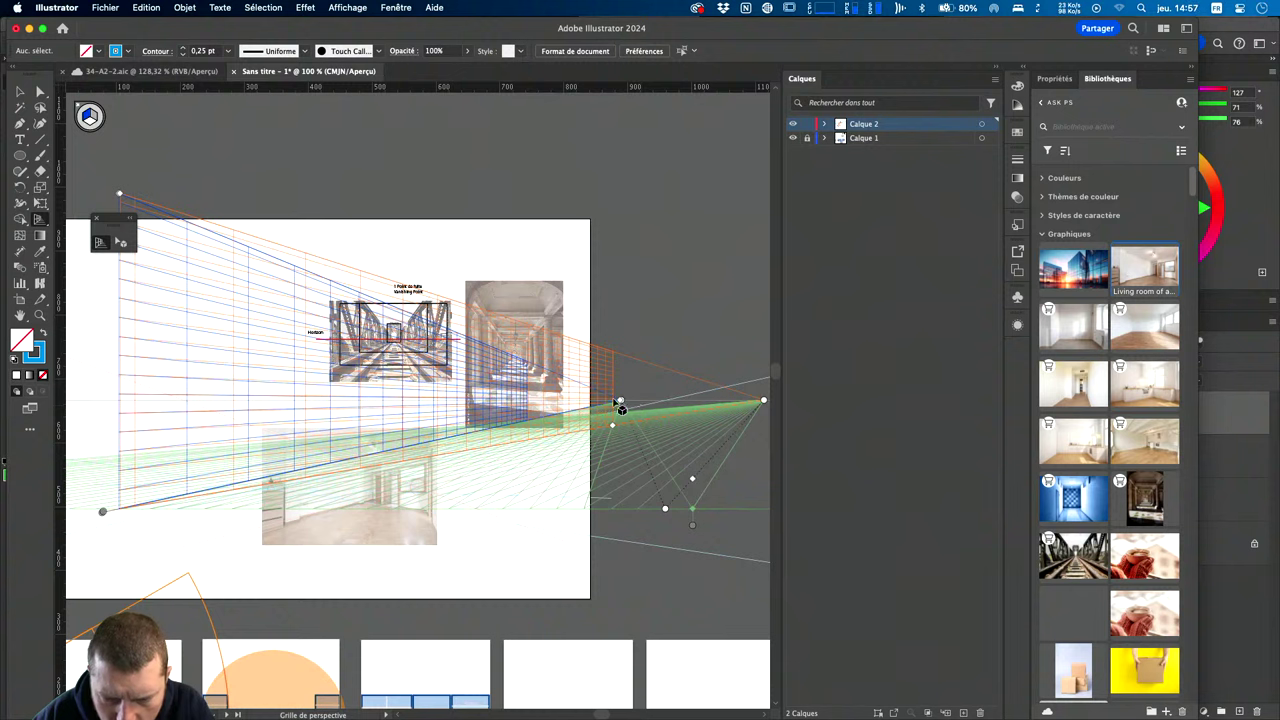
{"action": "scroll", "coordinate": [518, 385], "scroll_direction": "right", "scroll_amount": 5}
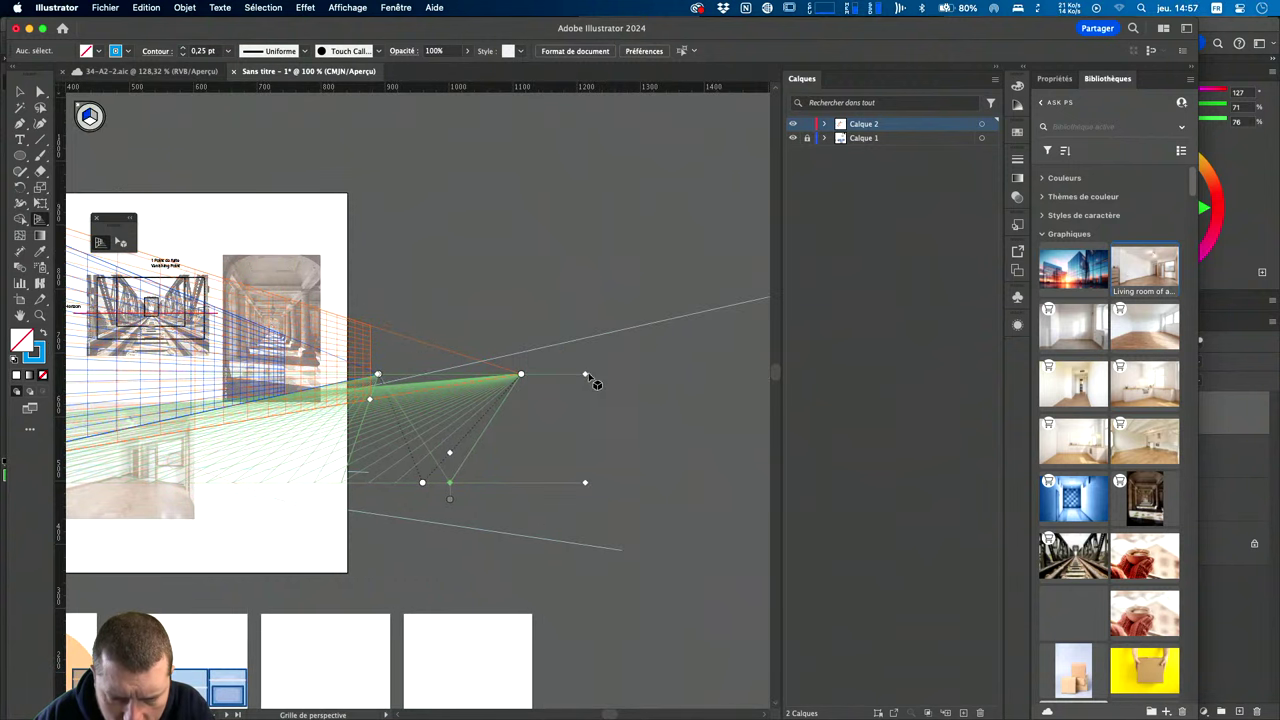
{"action": "mouse_move", "coordinate": [588, 376]}
{"action": "left_mouse_down"}
{"action": "mouse_move", "coordinate": [570, 445]}
{"action": "mouse_move", "coordinate": [581, 572]}
{"action": "mouse_move", "coordinate": [574, 456]}
{"action": "left_mouse_up"}
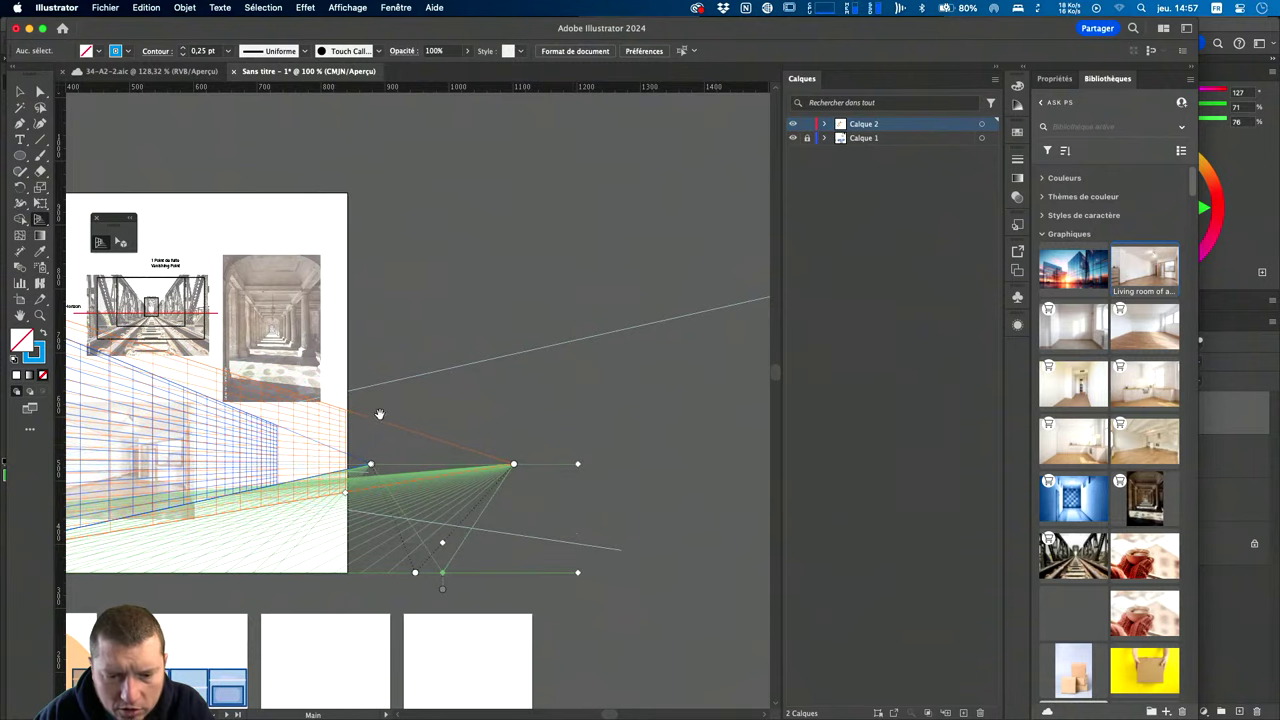
{"action": "scroll", "coordinate": [600, 400], "scroll_direction": "left", "scroll_amount": 5}
{"action": "scroll", "coordinate": [610, 370], "scroll_direction": "down", "scroll_amount": 2}
{"action": "key", "text": "shift+p"}
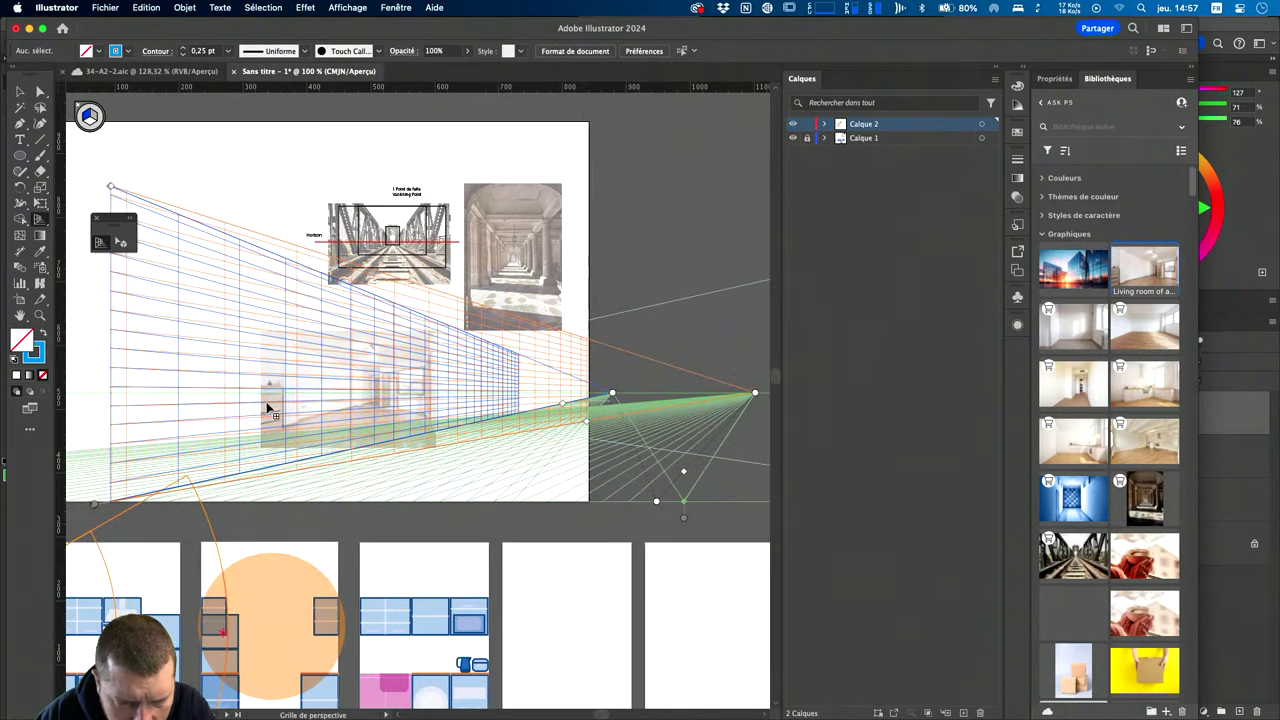
Move the left and right vanishing points inside the living-room photo.
{"action": "mouse_move", "coordinate": [610, 396]}
{"action": "left_mouse_down"}
{"action": "mouse_move", "coordinate": [265, 447]}
{"action": "mouse_move", "coordinate": [330, 440]}
{"action": "left_mouse_up"}
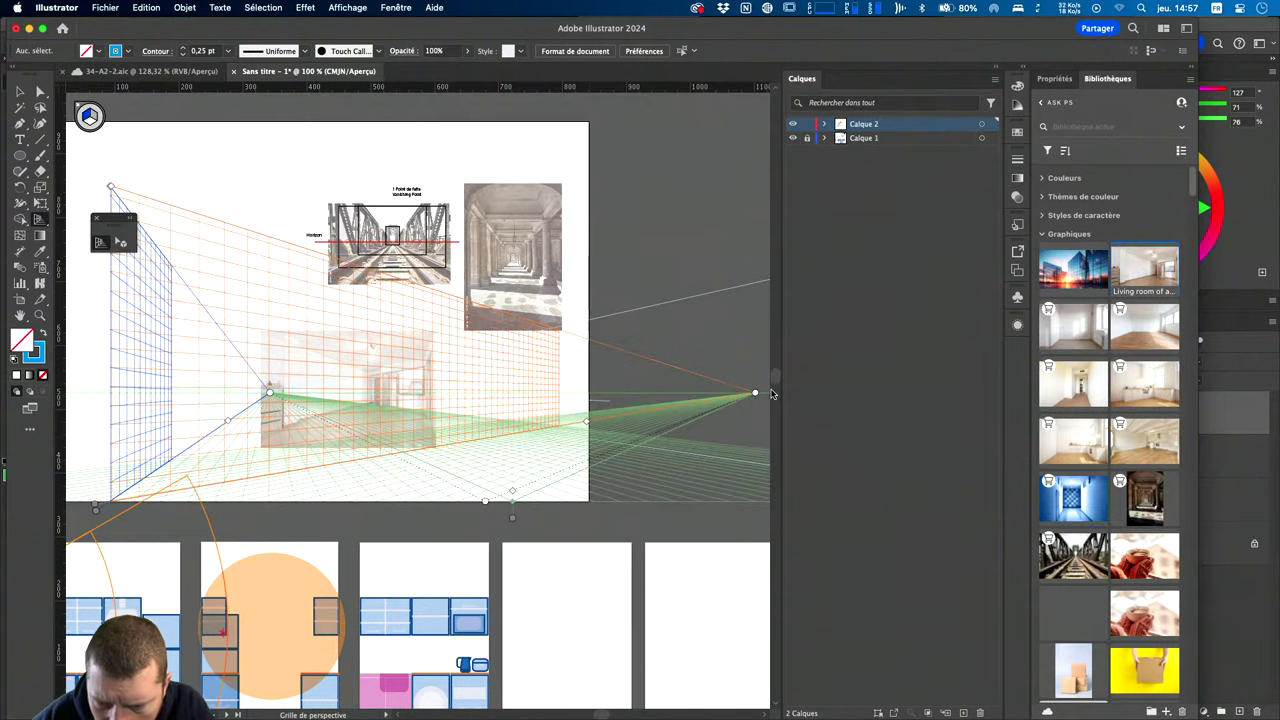
{"action": "left_click_drag", "start_coordinate": [755, 397], "coordinate": [412, 397]}
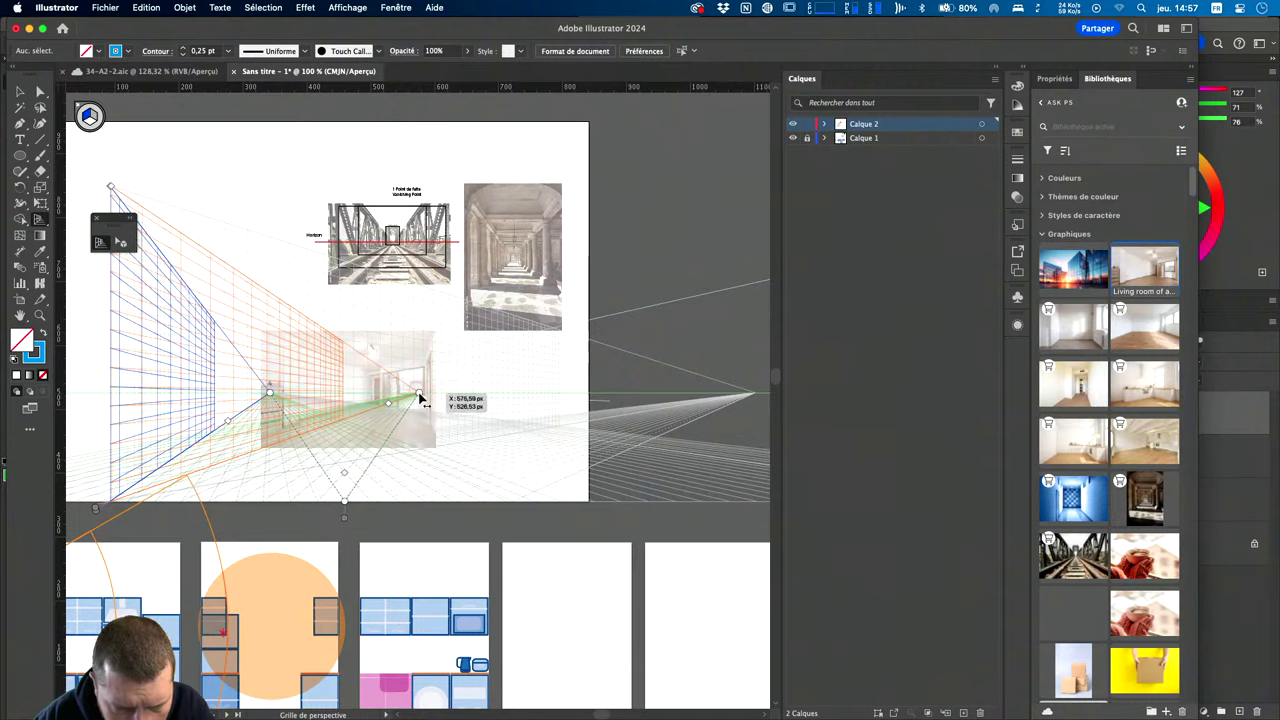
{"action": "left_click_drag", "start_coordinate": [412, 397], "coordinate": [413, 393]}
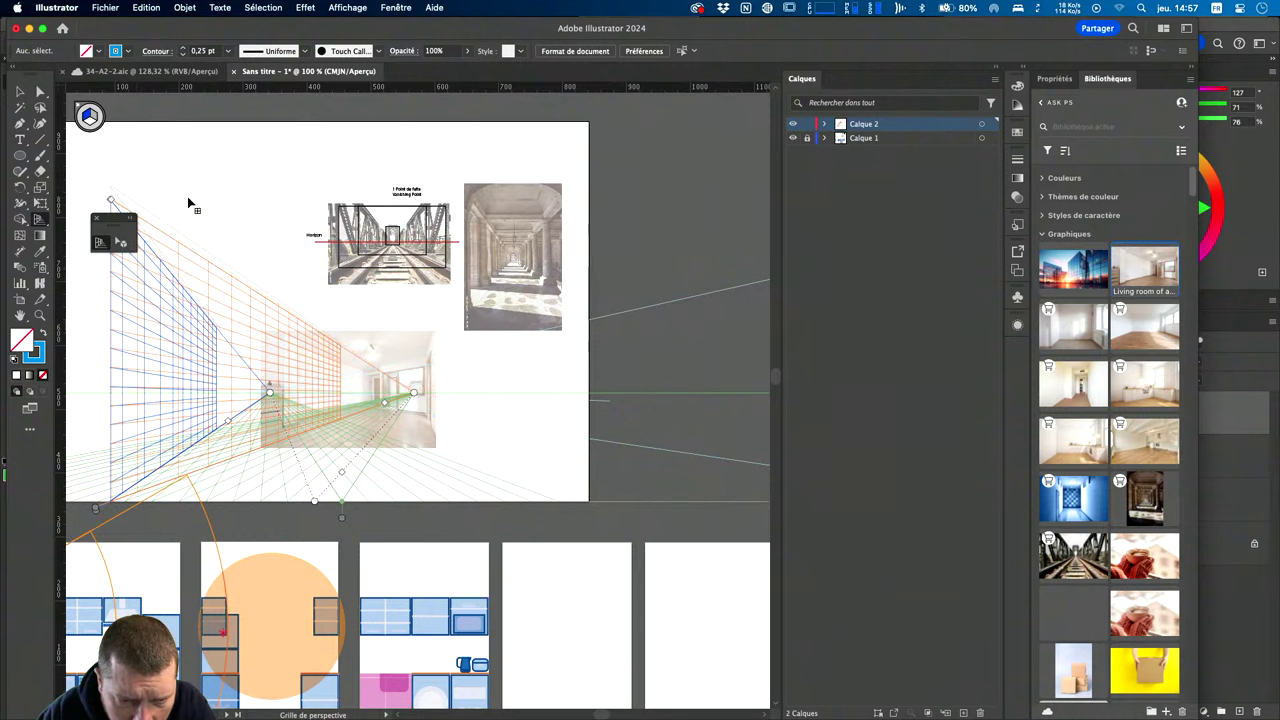
Place the orange plane on the left, stretch the blue plane right, and lower the grid top.
{"action": "mouse_move", "coordinate": [96, 512]}
{"action": "left_mouse_down"}
{"action": "mouse_move", "coordinate": [484, 506]}
{"action": "mouse_move", "coordinate": [143, 484]}
{"action": "left_mouse_up"}
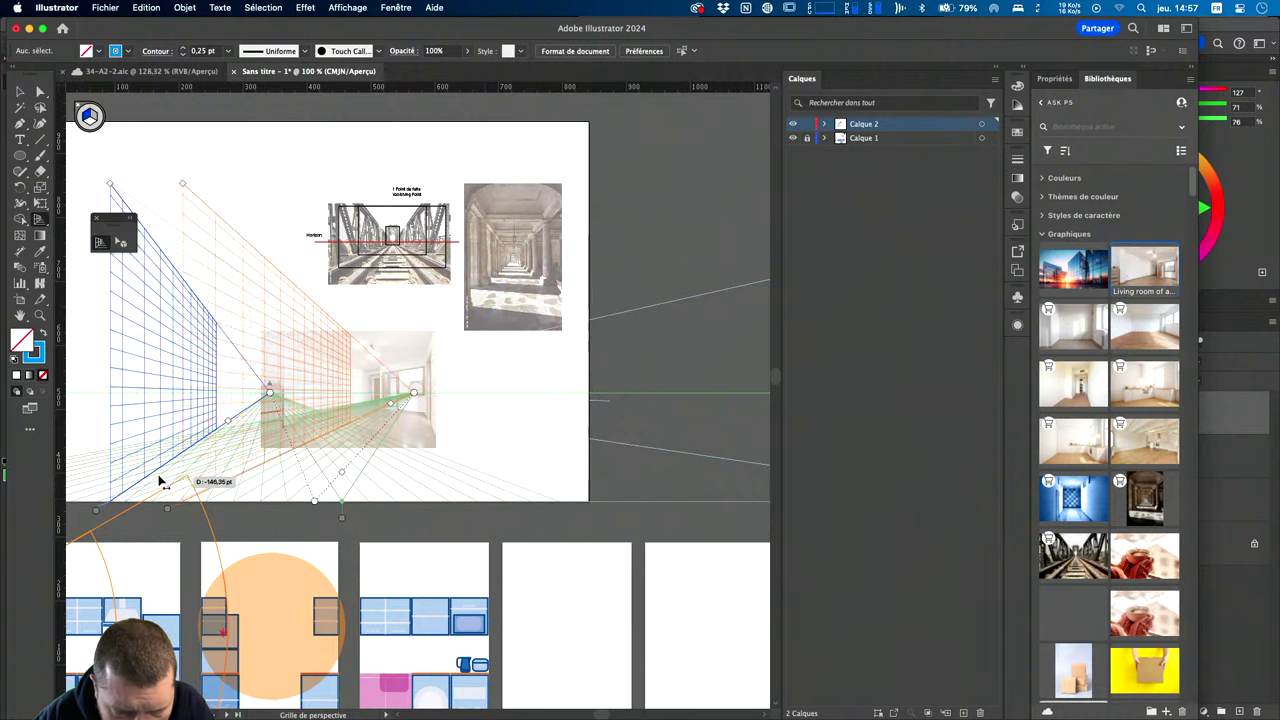
{"action": "left_click_drag", "start_coordinate": [143, 484], "coordinate": [131, 466]}
{"action": "left_click_drag", "start_coordinate": [111, 515], "coordinate": [584, 497]}
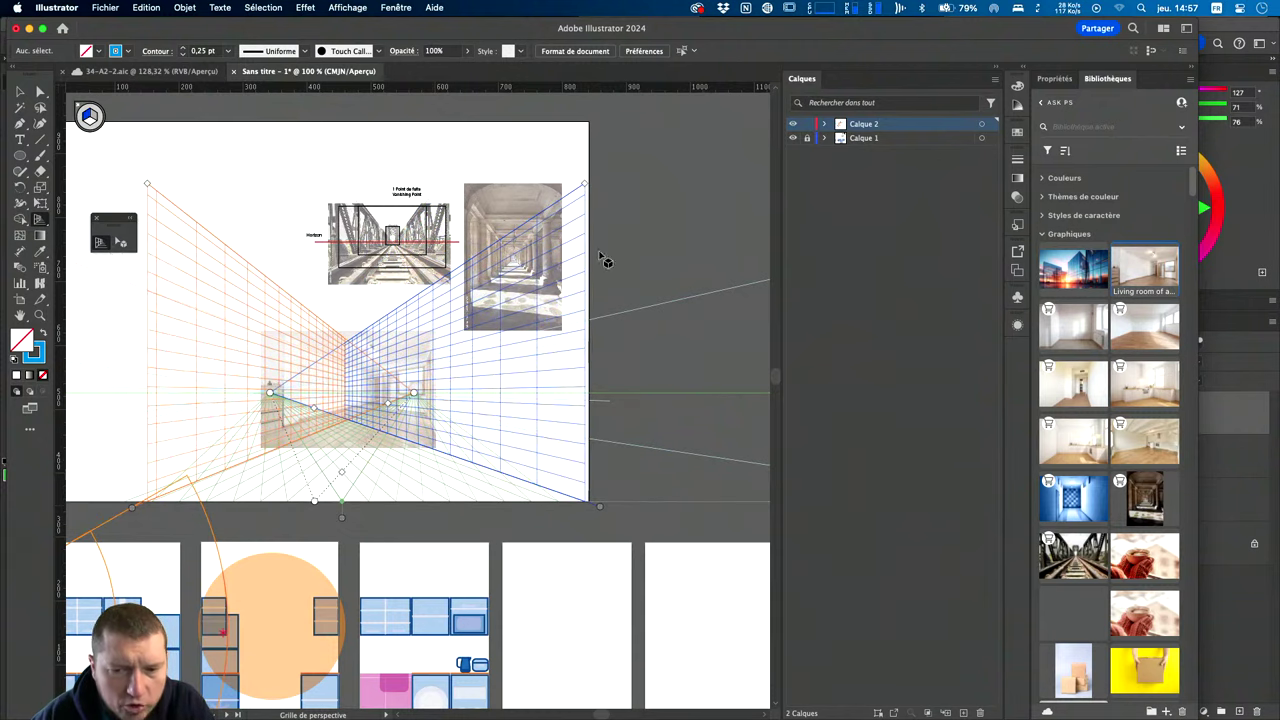
{"action": "left_click_drag", "start_coordinate": [583, 190], "coordinate": [597, 290]}
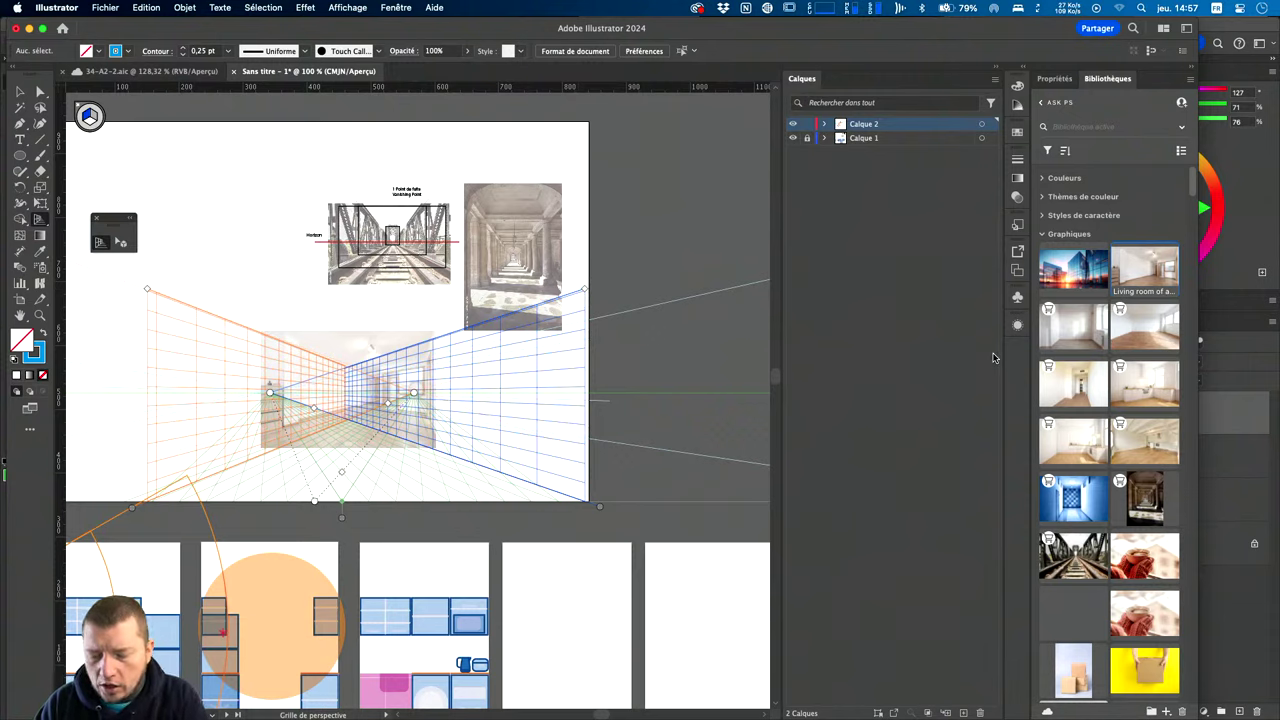
{"action": "key", "text": "super+plus"}
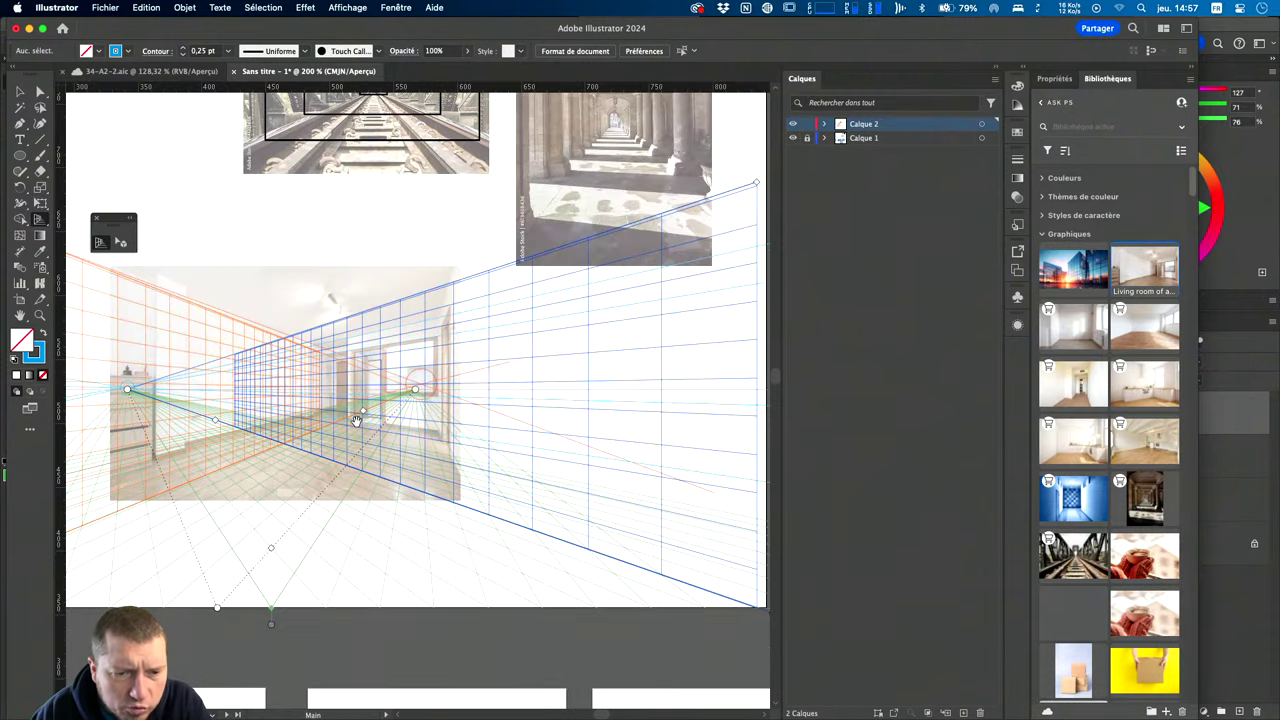
Nudge the right vanishing point and adjust the plane boundary and lower extent, widening the grid cells.
{"action": "scroll", "coordinate": [350, 414], "scroll_direction": "left", "scroll_amount": 5}
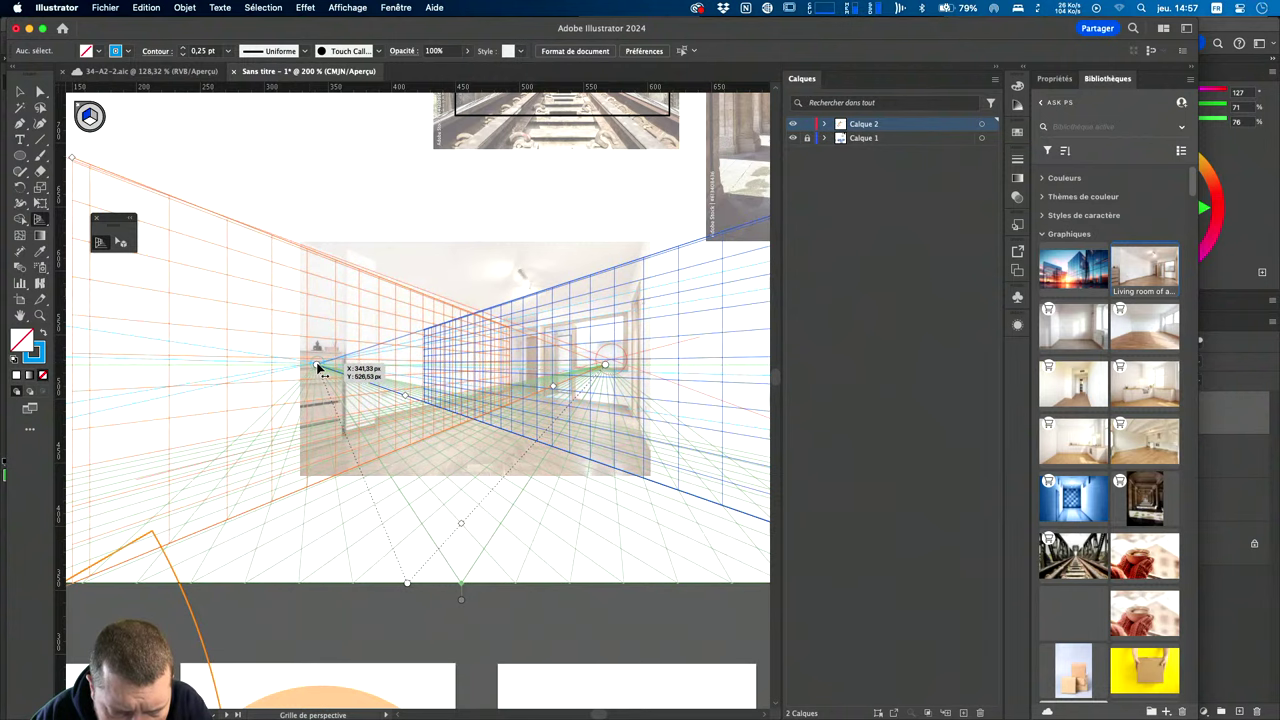
{"action": "left_click_drag", "start_coordinate": [608, 368], "coordinate": [613, 366]}
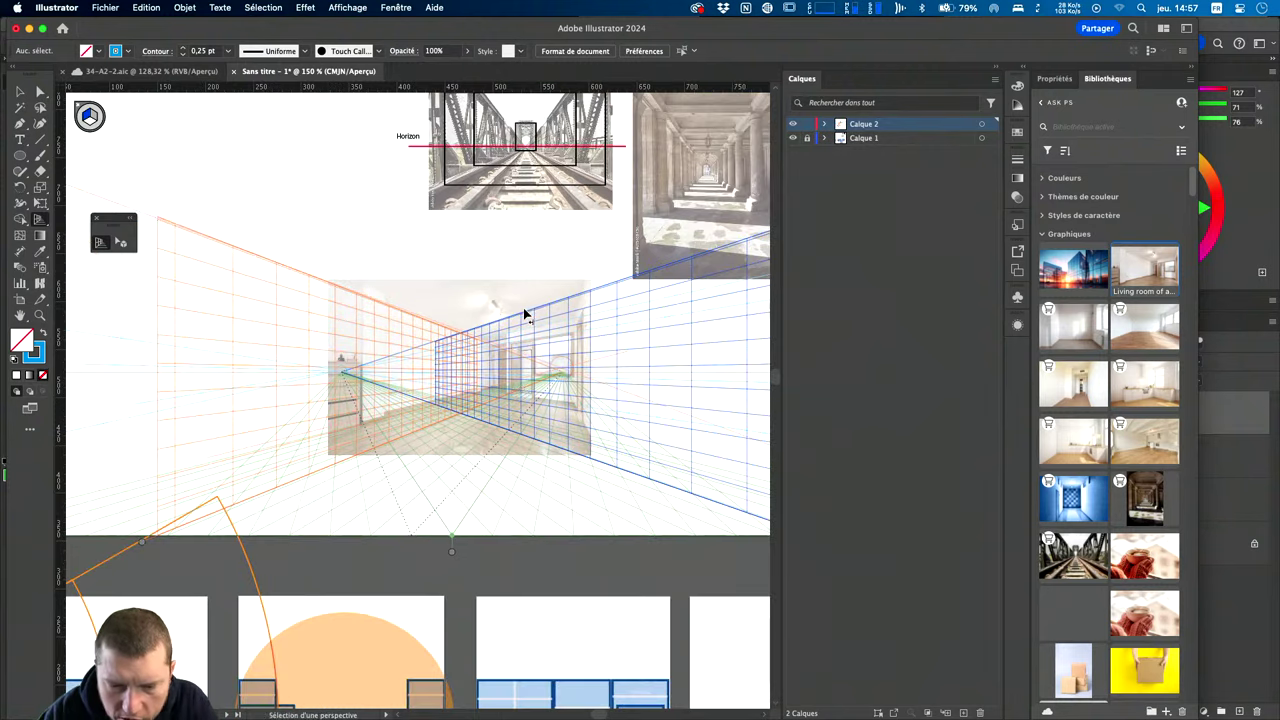
{"action": "key", "text": "ctrl+minus"}
{"action": "scroll", "coordinate": [528, 320], "scroll_direction": "right", "scroll_amount": 3}
{"action": "scroll", "coordinate": [467, 345], "scroll_direction": "up", "scroll_amount": 2}
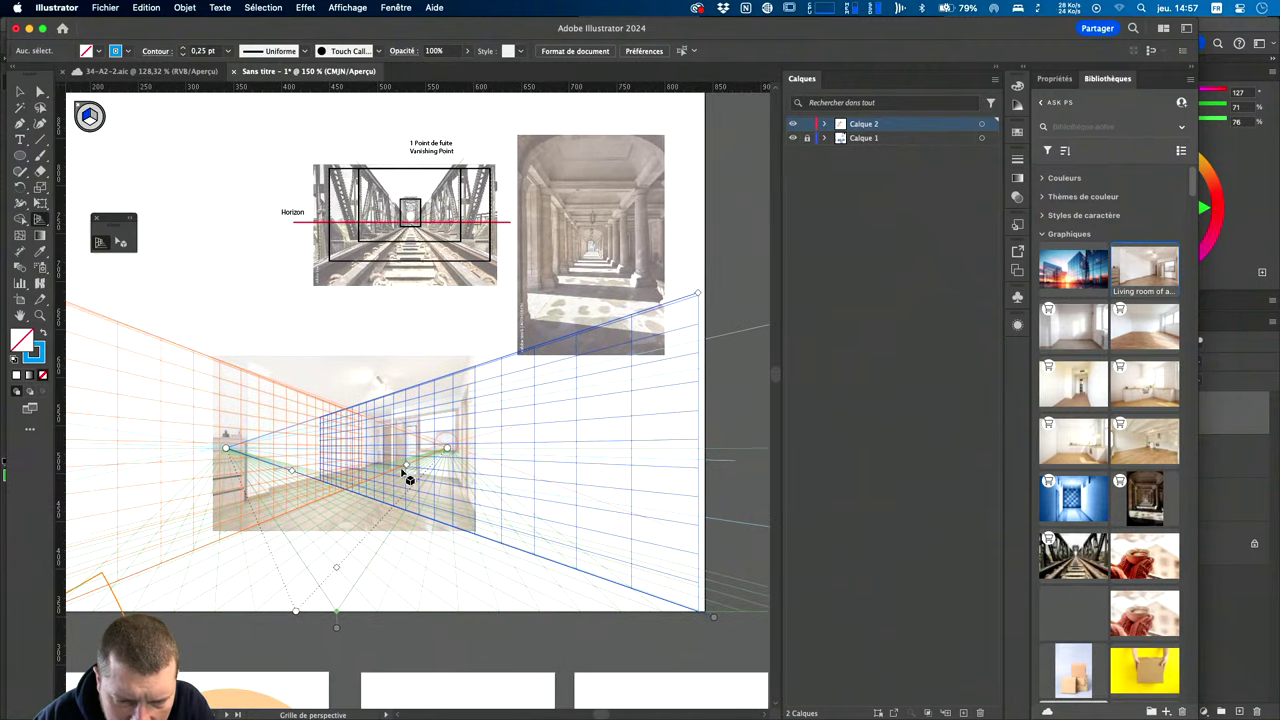
{"action": "mouse_move", "coordinate": [343, 486]}
{"action": "left_mouse_down"}
{"action": "mouse_move", "coordinate": [228, 543]}
{"action": "mouse_move", "coordinate": [449, 486]}
{"action": "left_mouse_up"}
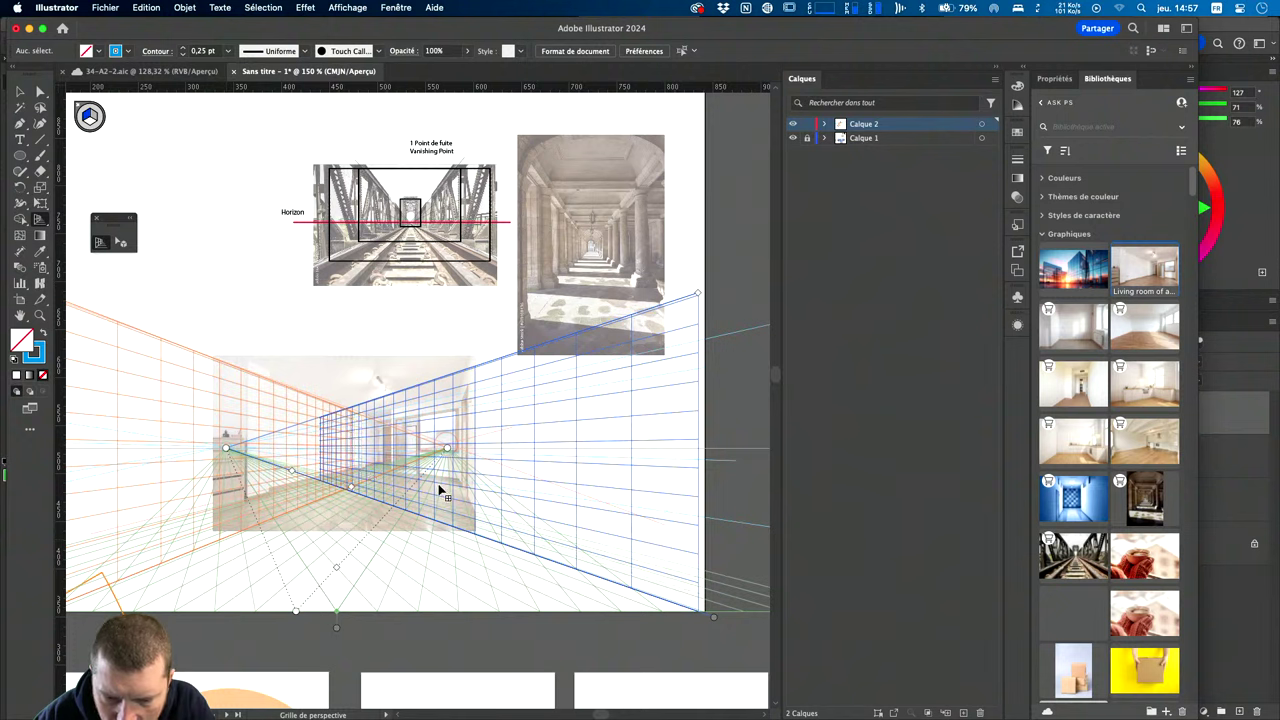
{"action": "mouse_move", "coordinate": [292, 474]}
{"action": "left_mouse_down"}
{"action": "mouse_move", "coordinate": [248, 497]}
{"action": "mouse_move", "coordinate": [269, 503]}
{"action": "left_mouse_up"}
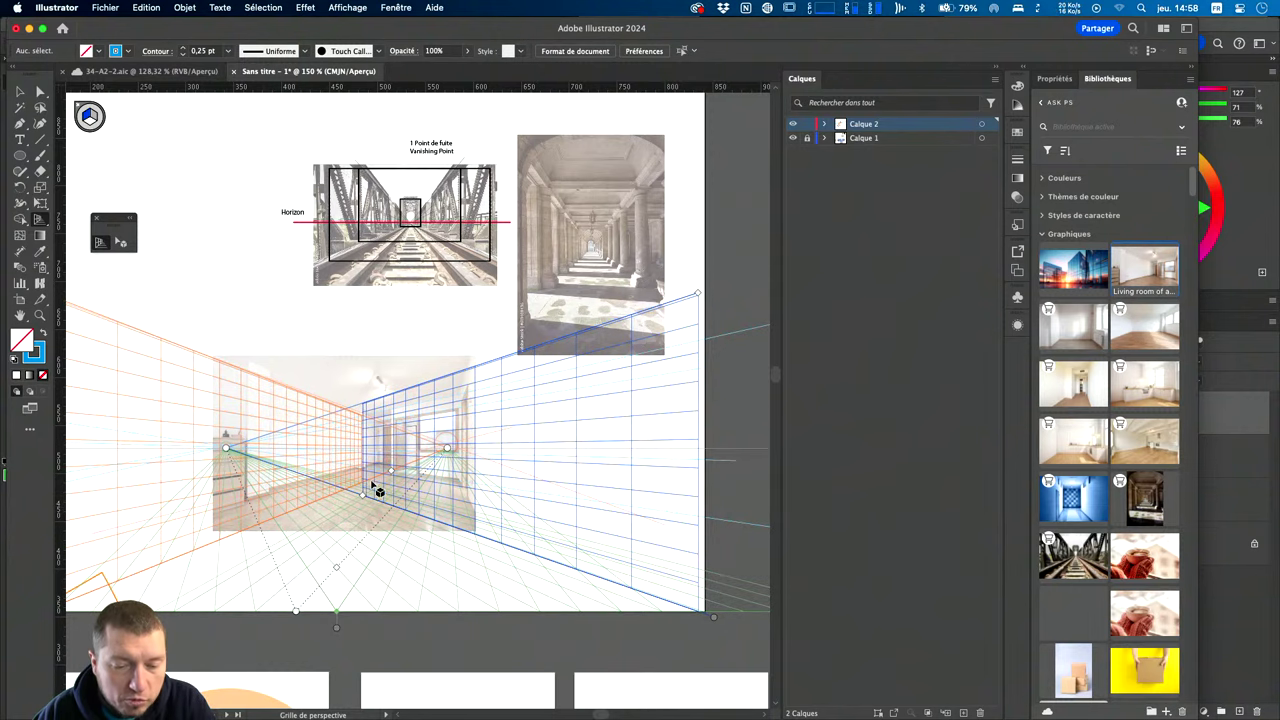
{"action": "key", "text": "super+minus"}
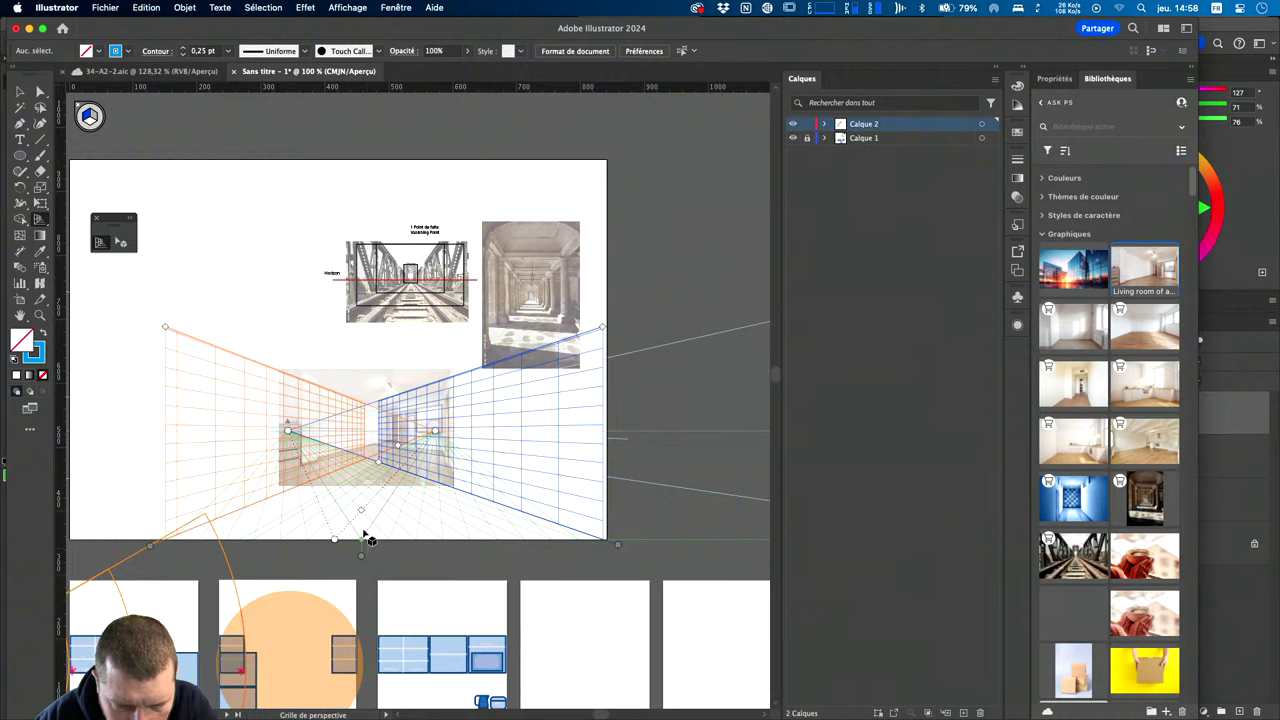
{"action": "mouse_move", "coordinate": [336, 543]}
{"action": "left_mouse_down"}
{"action": "mouse_move", "coordinate": [381, 506]}
{"action": "mouse_move", "coordinate": [370, 528]}
{"action": "mouse_move", "coordinate": [580, 455]}
{"action": "left_mouse_up"}
{"action": "key", "text": "super+equal"}
{"action": "key", "text": "super+equal"}
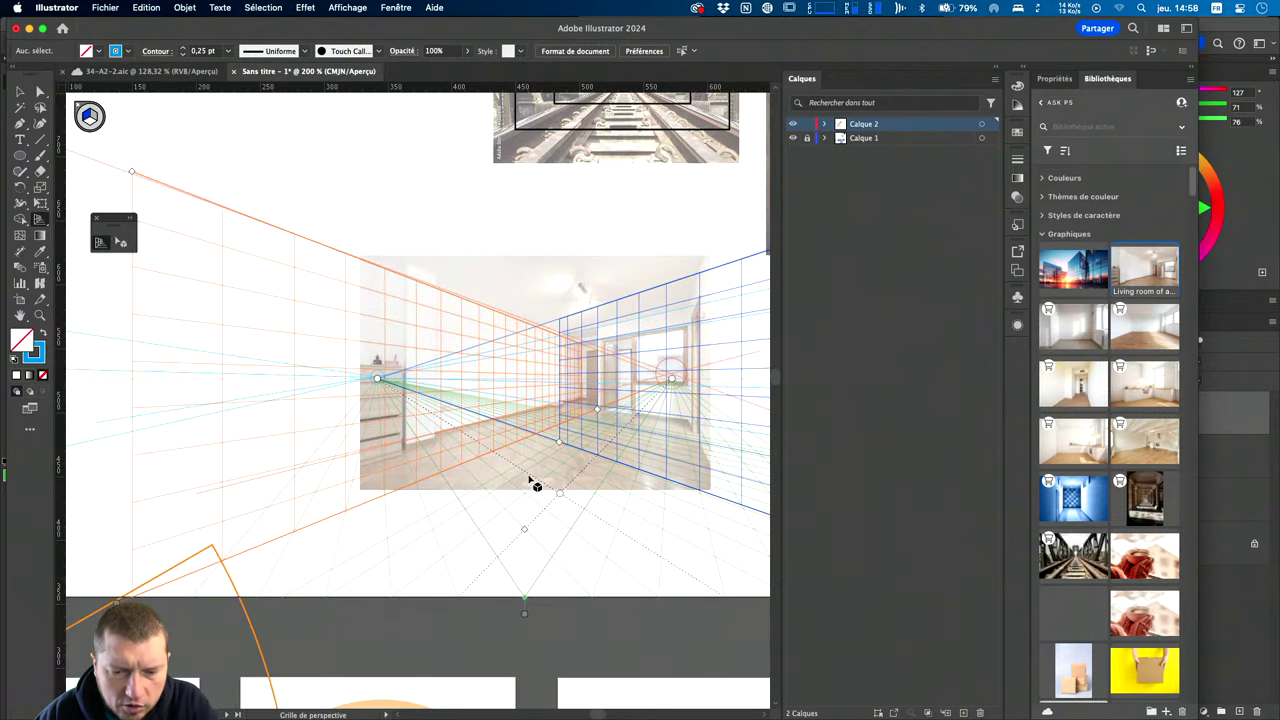
Choose the Rectangle tool and add a new layer.
{"action": "key", "text": "v"}
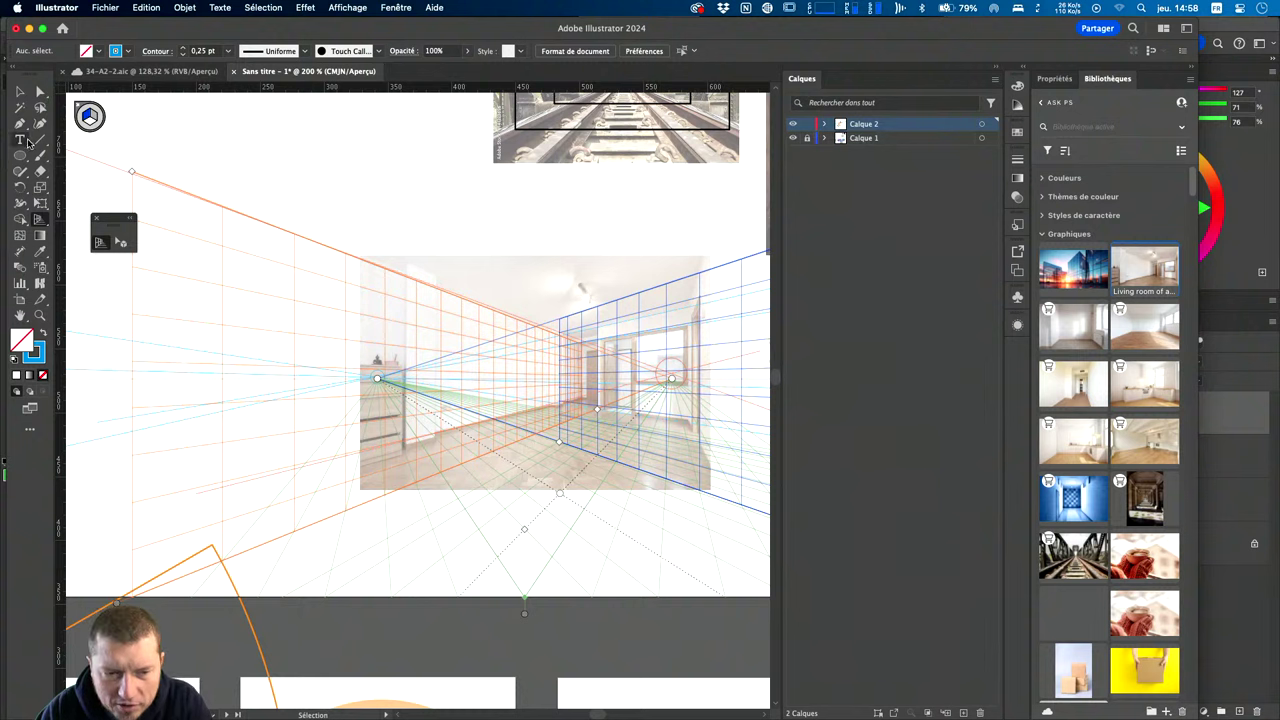
{"action": "left_click", "coordinate": [20, 156]}
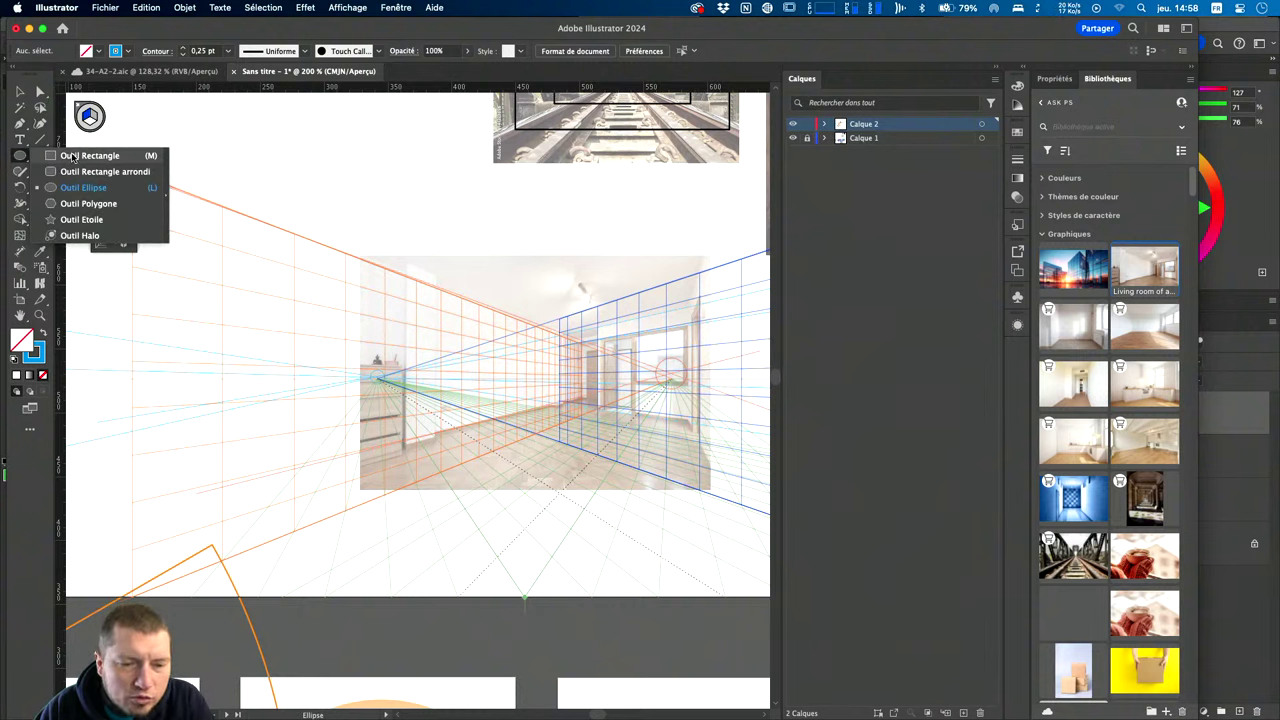
{"action": "left_click", "coordinate": [73, 157]}
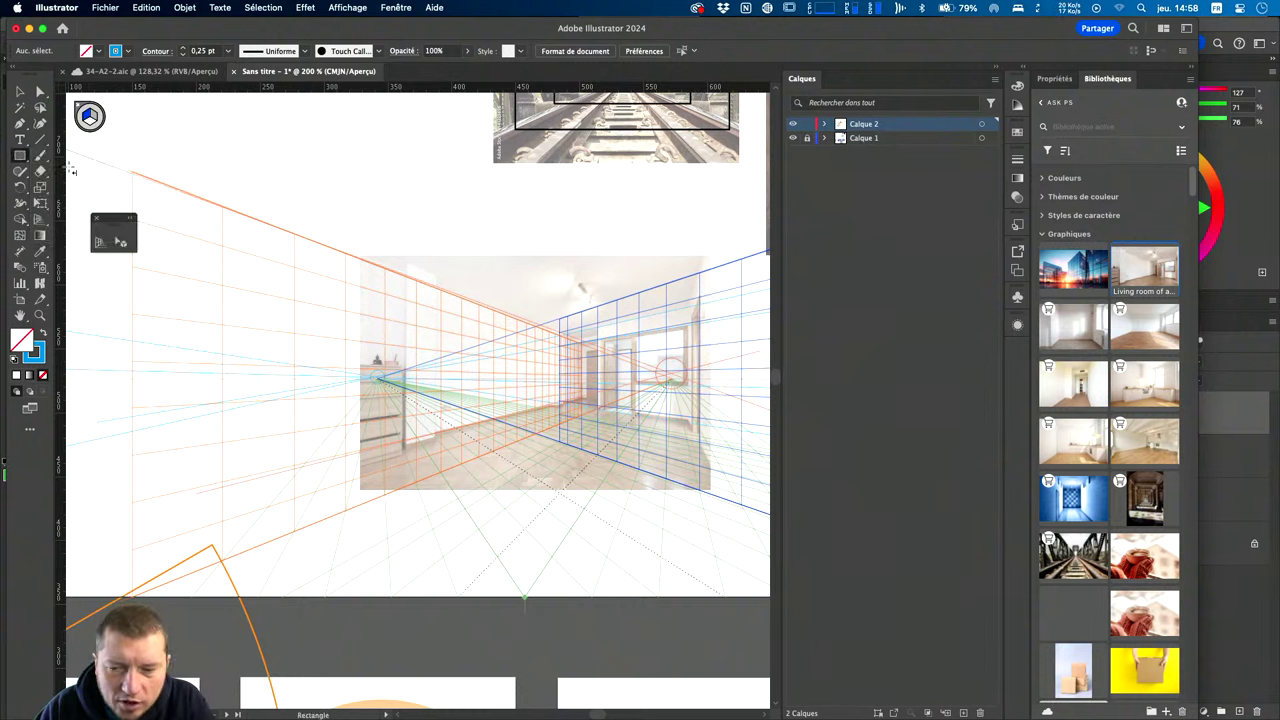
{"action": "left_click", "coordinate": [963, 713]}
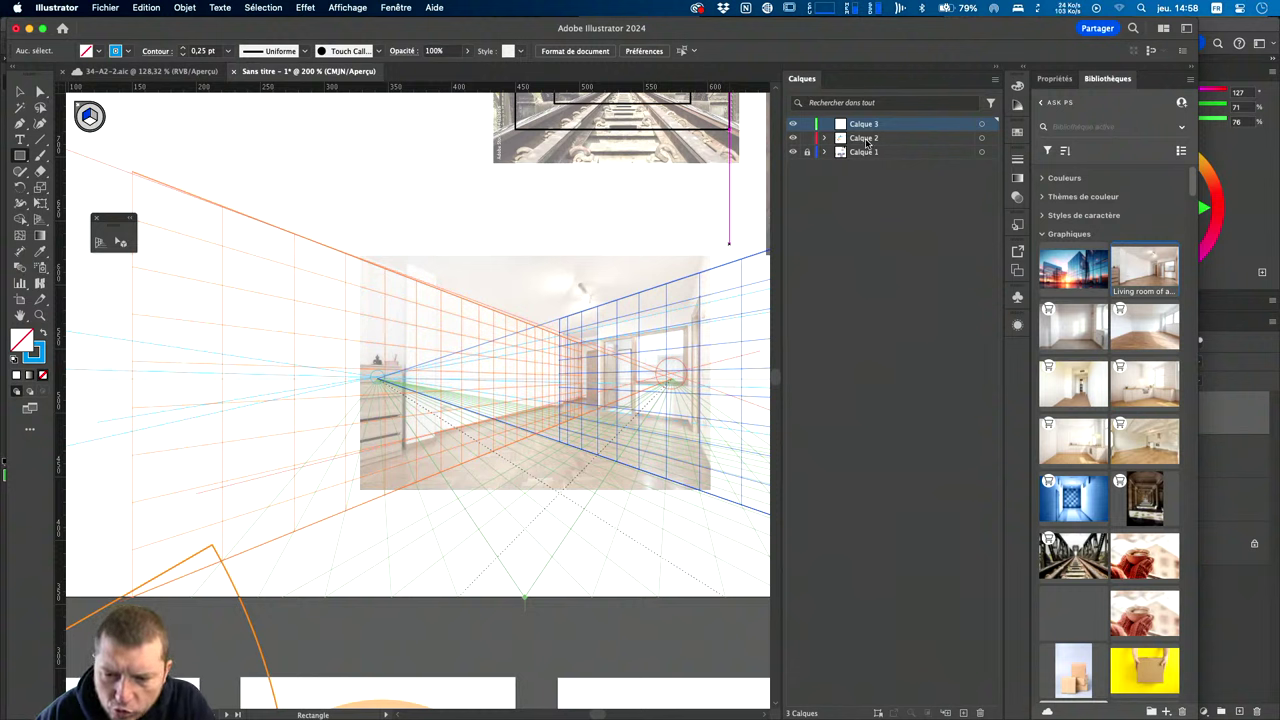
Rename layer Calque 2 to Construction and hide it.
{"action": "double_click", "coordinate": [864, 138]}
{"action": "type", "text": "Construction"}
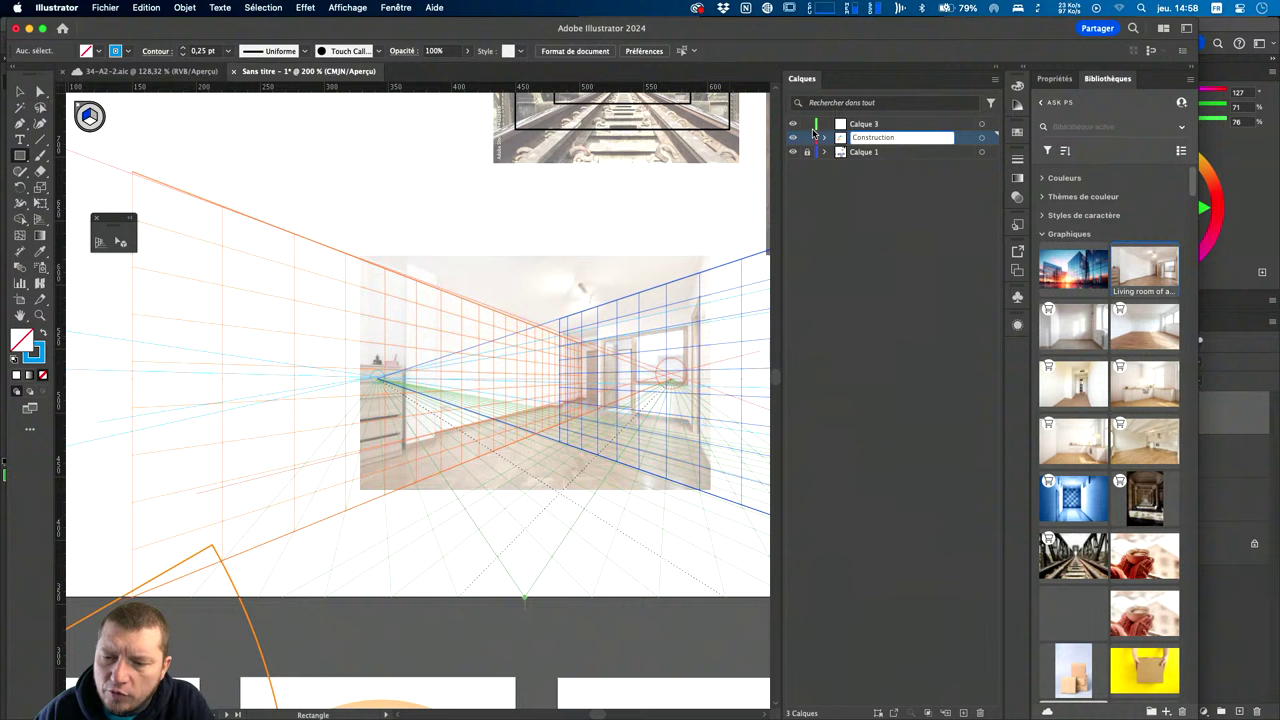
{"action": "key", "text": "Return"}
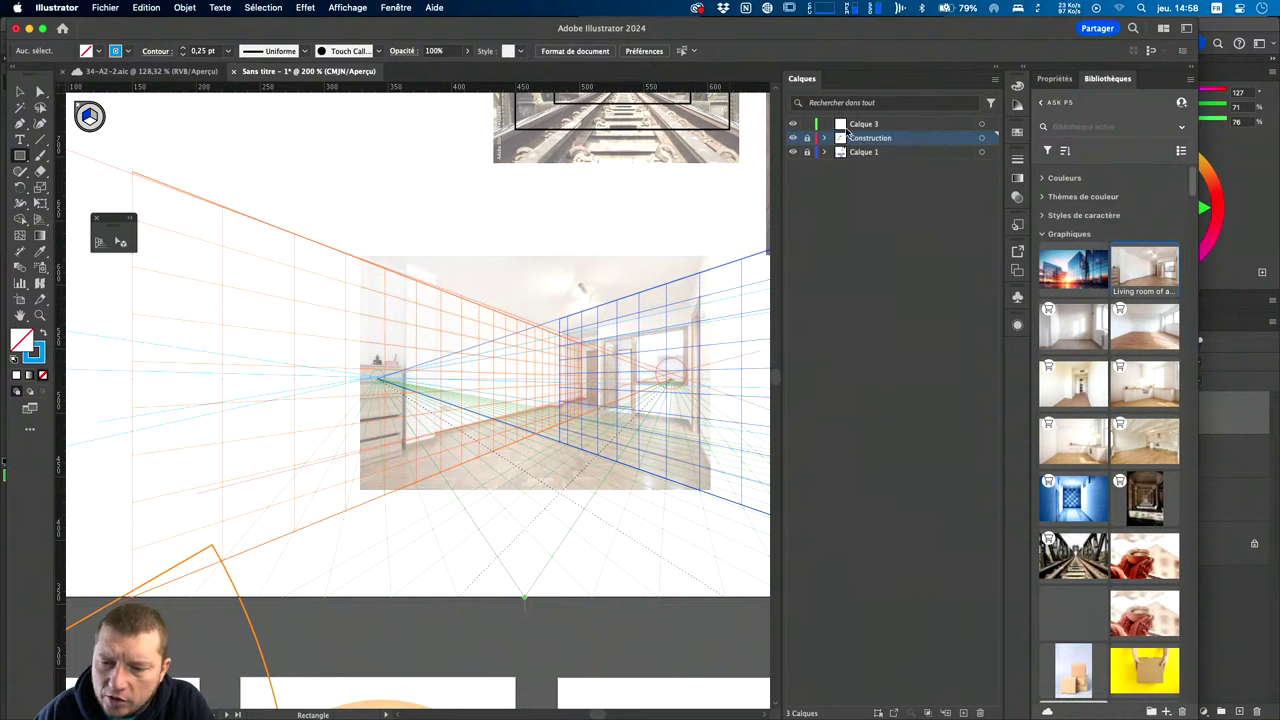
{"action": "left_click", "coordinate": [793, 138]}
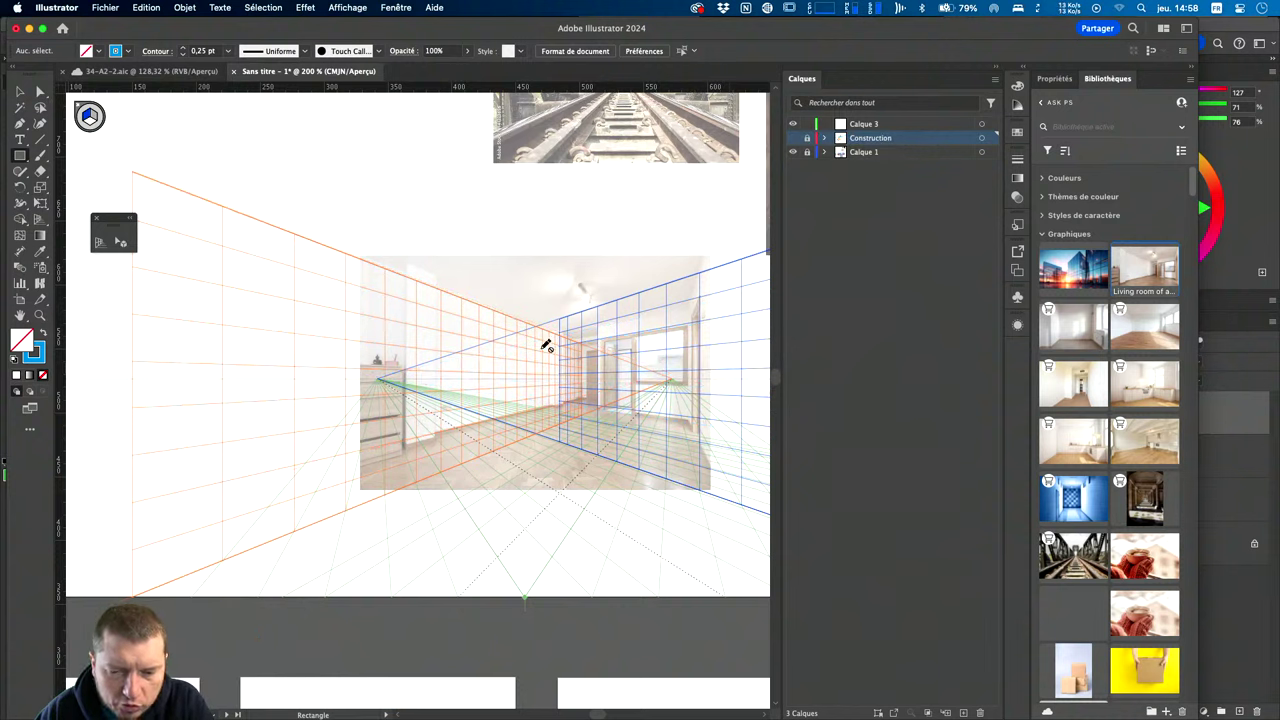
Rename the new top layer to Dessin Pers Ai.
{"action": "double_click", "coordinate": [864, 123]}
{"action": "type", "text": "Dessin Pers"}
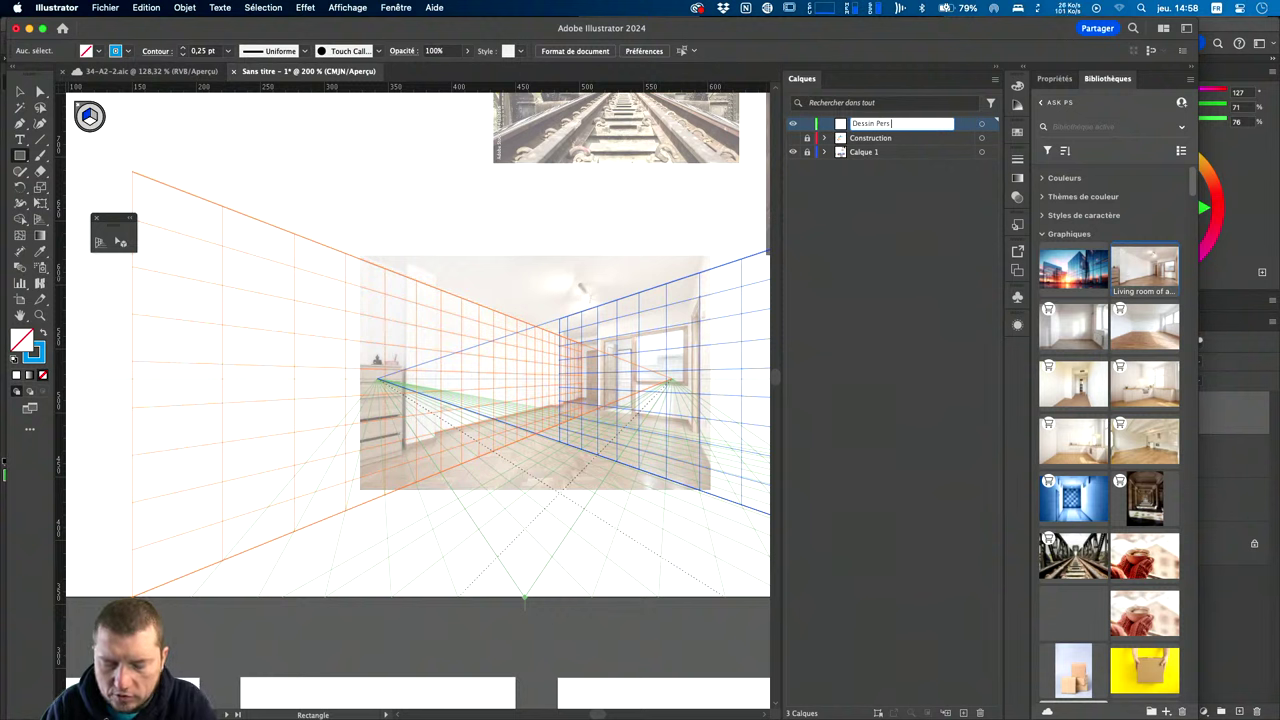
{"action": "type", "text": "Ai"}
{"action": "key", "text": "Return"}
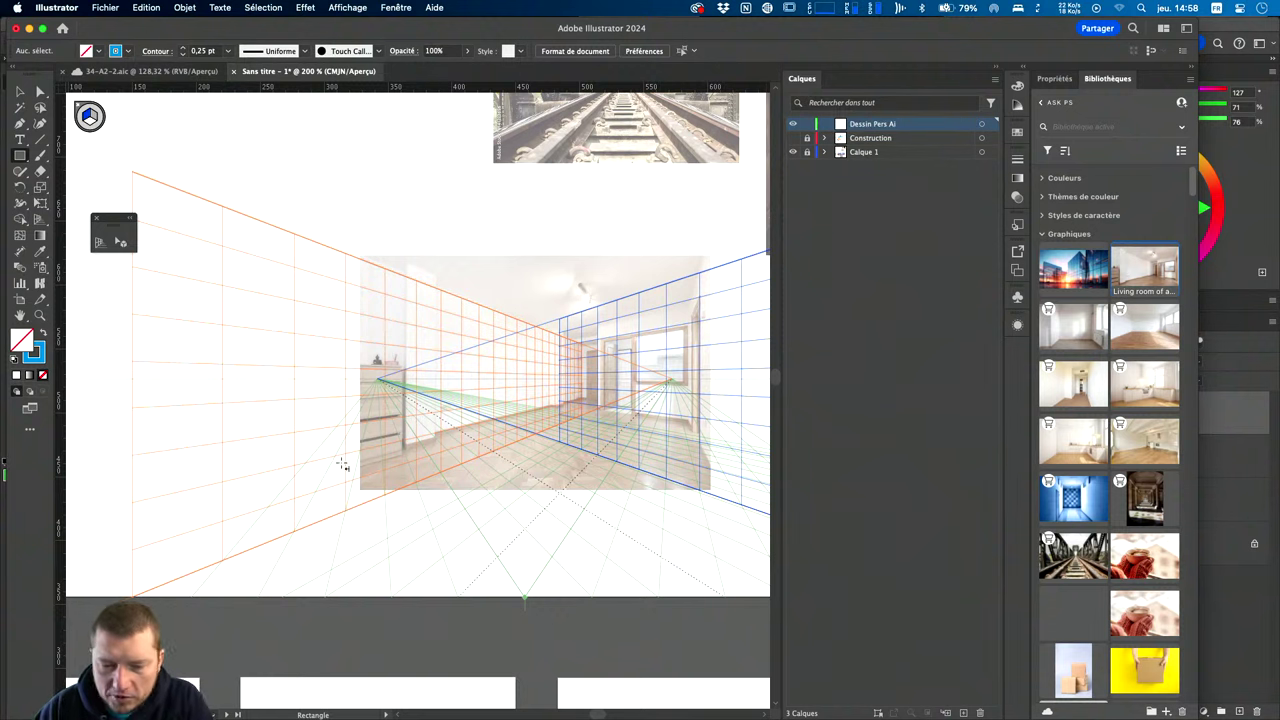
Switch between selection, pen and perspective grid tools, hiding and reshowing the grid.
{"action": "key", "text": "shift+v"}
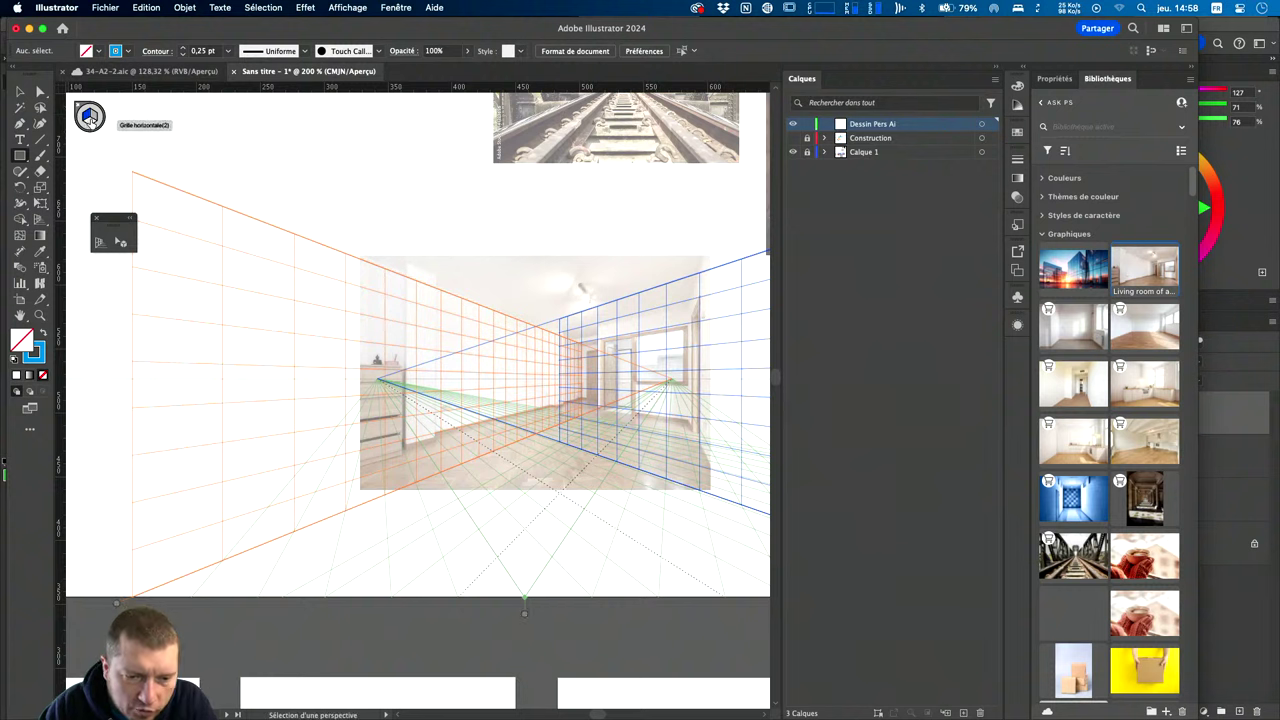
{"action": "key", "text": "v"}
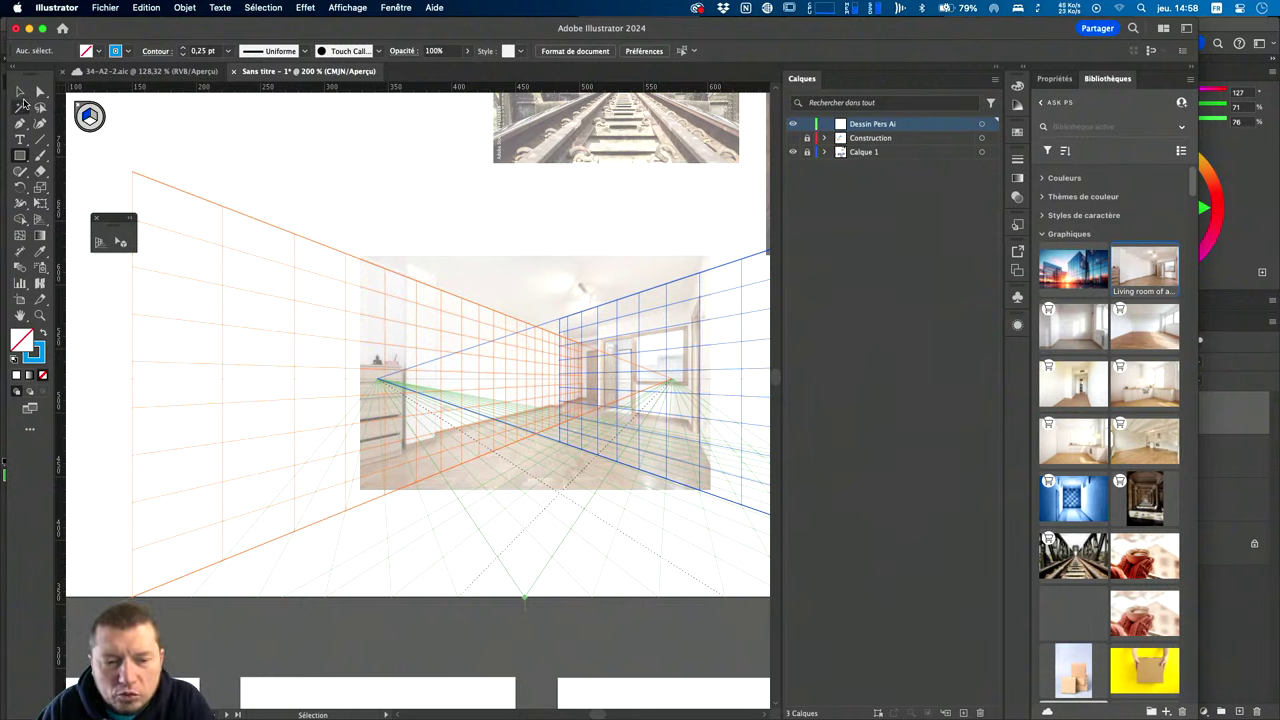
{"action": "left_click", "coordinate": [20, 92]}
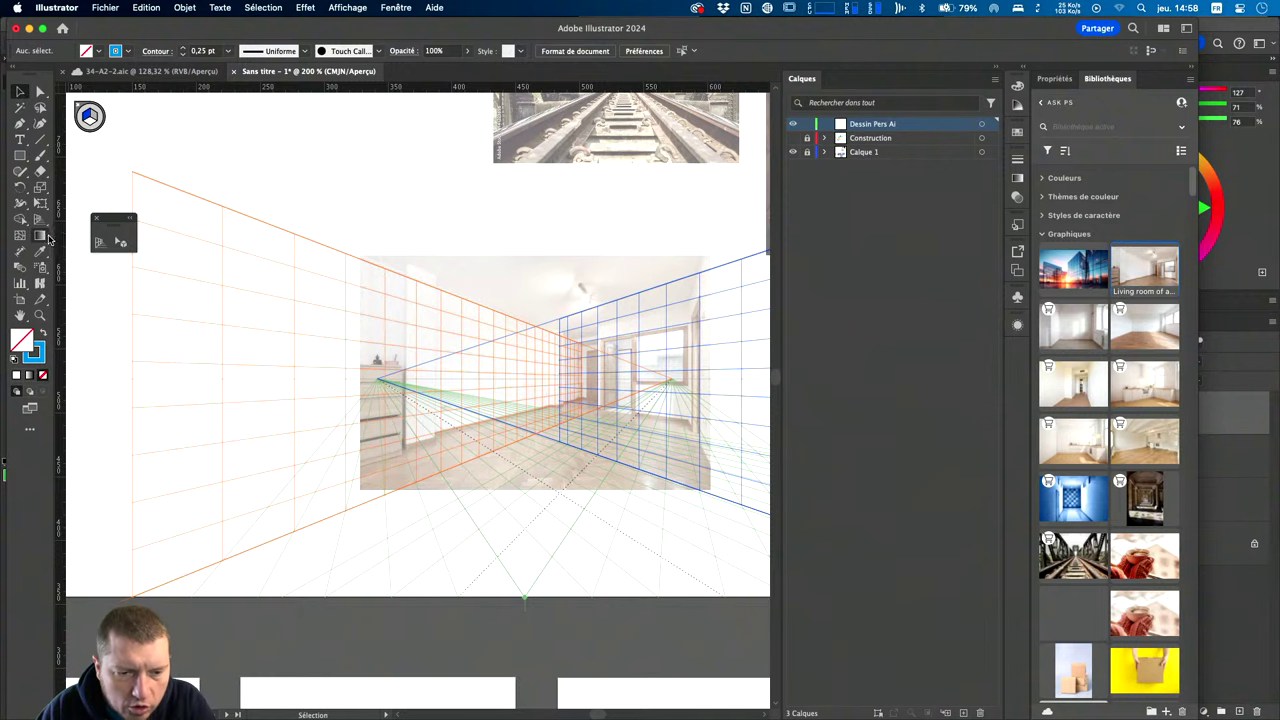
{"action": "key", "text": "shift+p"}
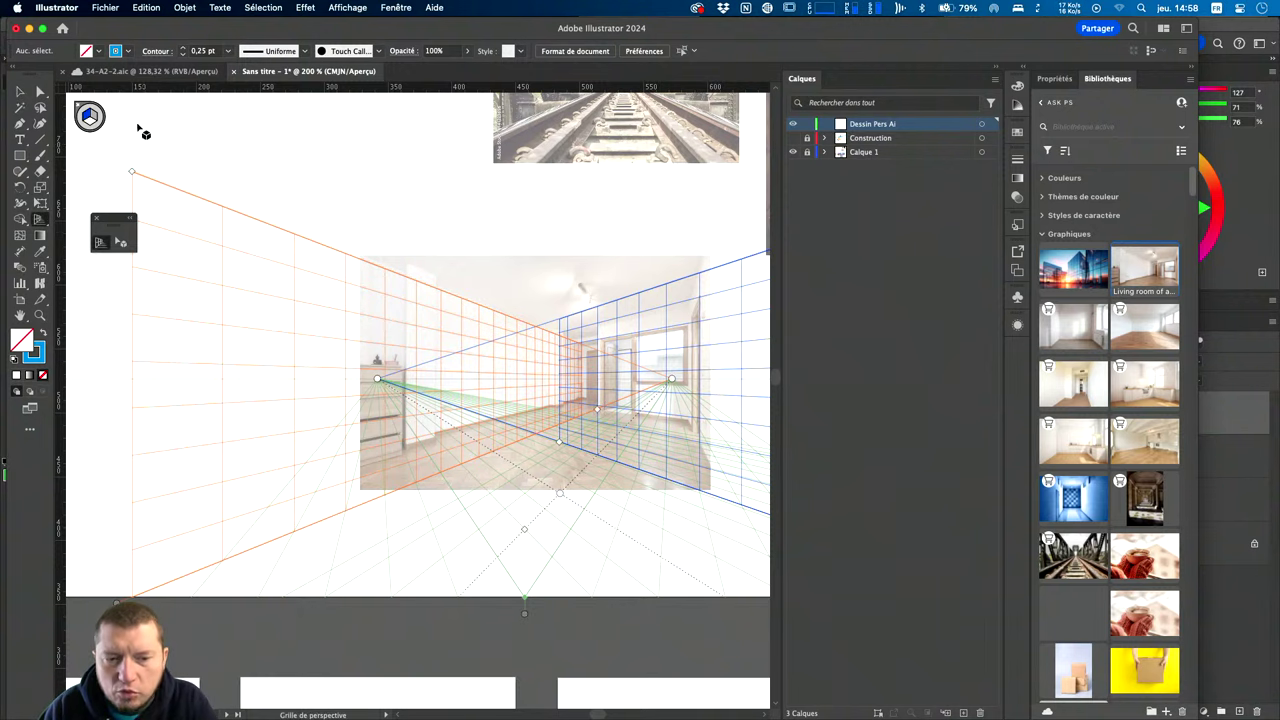
{"action": "key", "text": "ctrl+shift+i"}
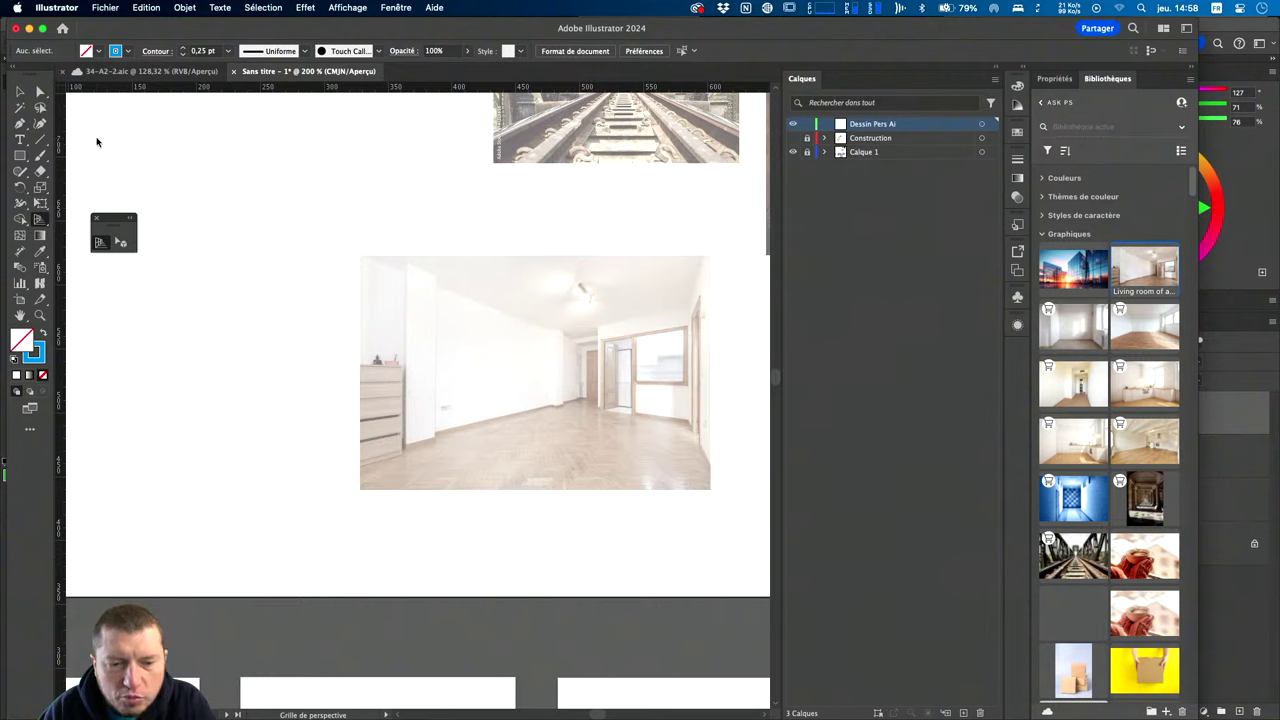
{"action": "key", "text": "p"}
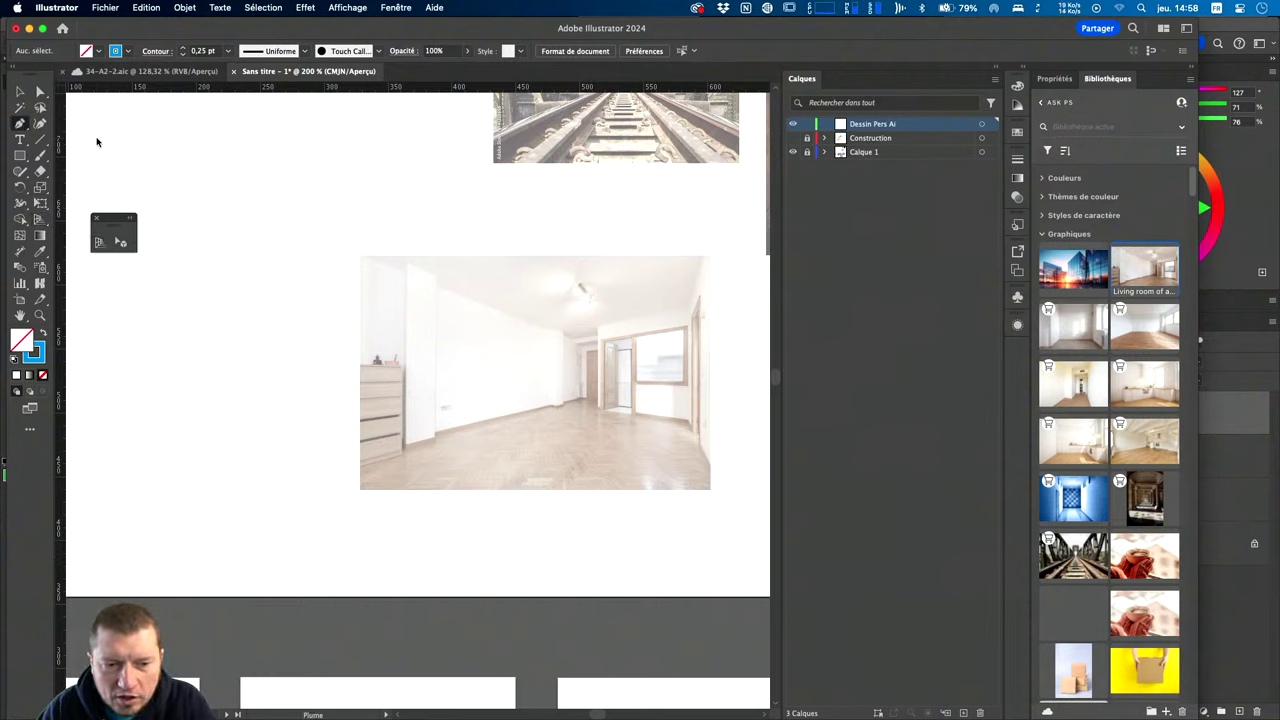
{"action": "key", "text": "shift+p"}
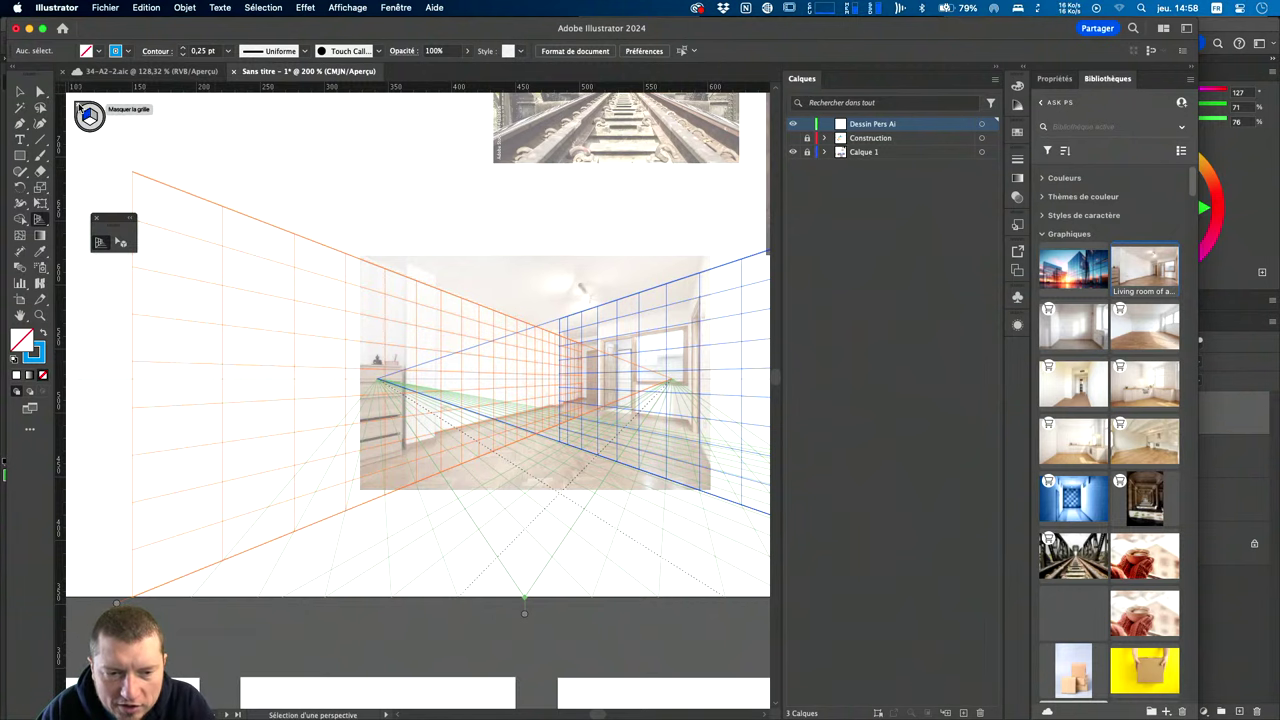
{"action": "left_click", "coordinate": [79, 107]}
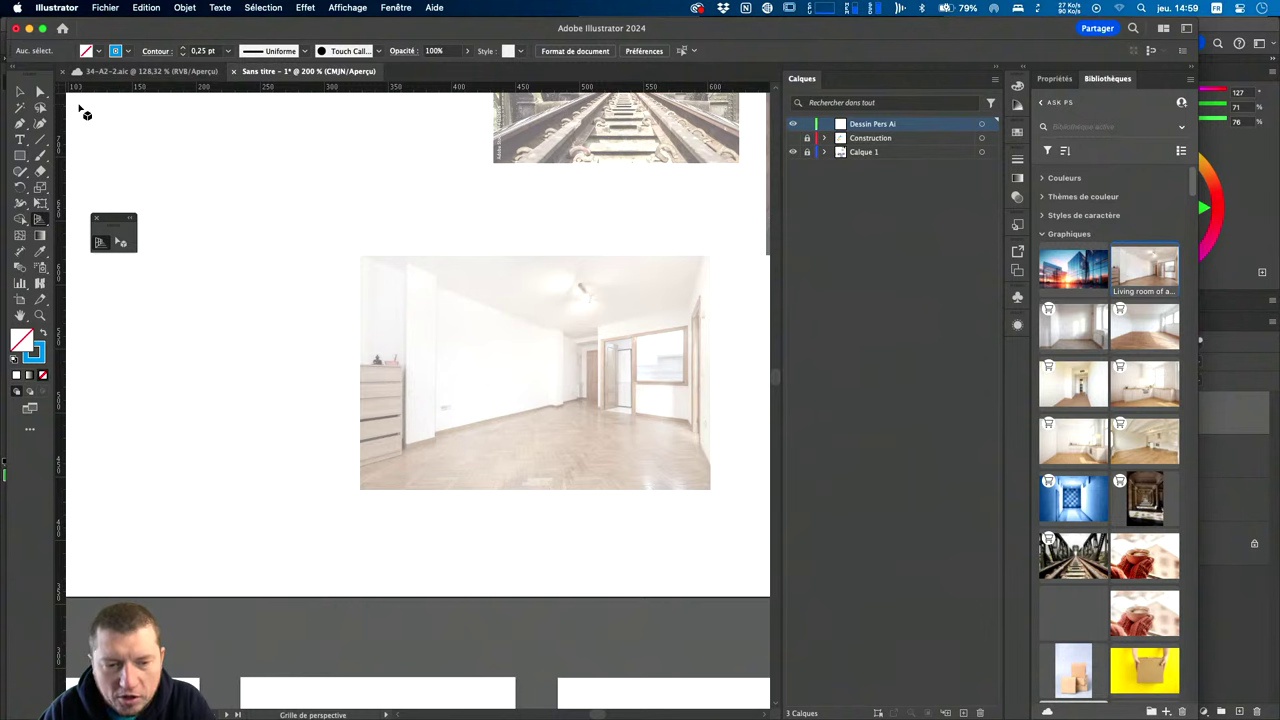
{"action": "key", "text": "p"}
{"action": "key", "text": "shift+v"}
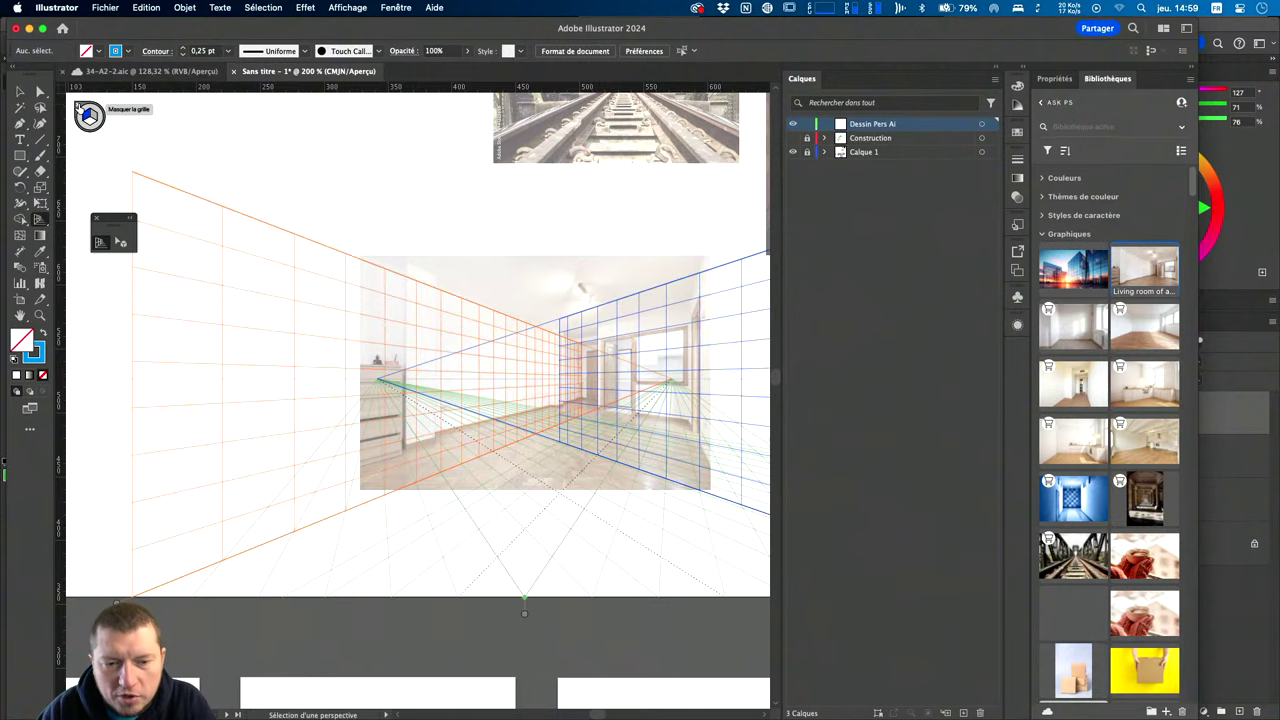
{"action": "key", "text": "shift+p"}
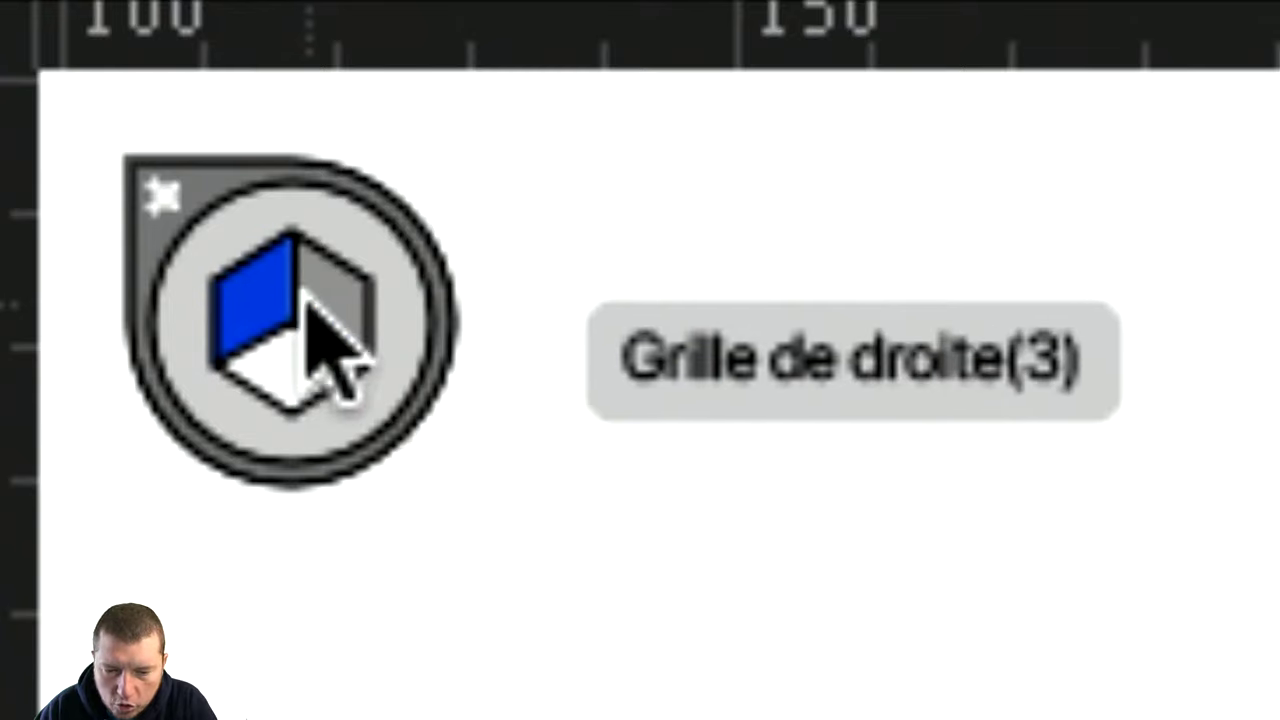
Make the floor the active perspective plane and zoom in on the room.
{"action": "left_click", "coordinate": [310, 315]}
{"action": "left_click", "coordinate": [297, 378]}
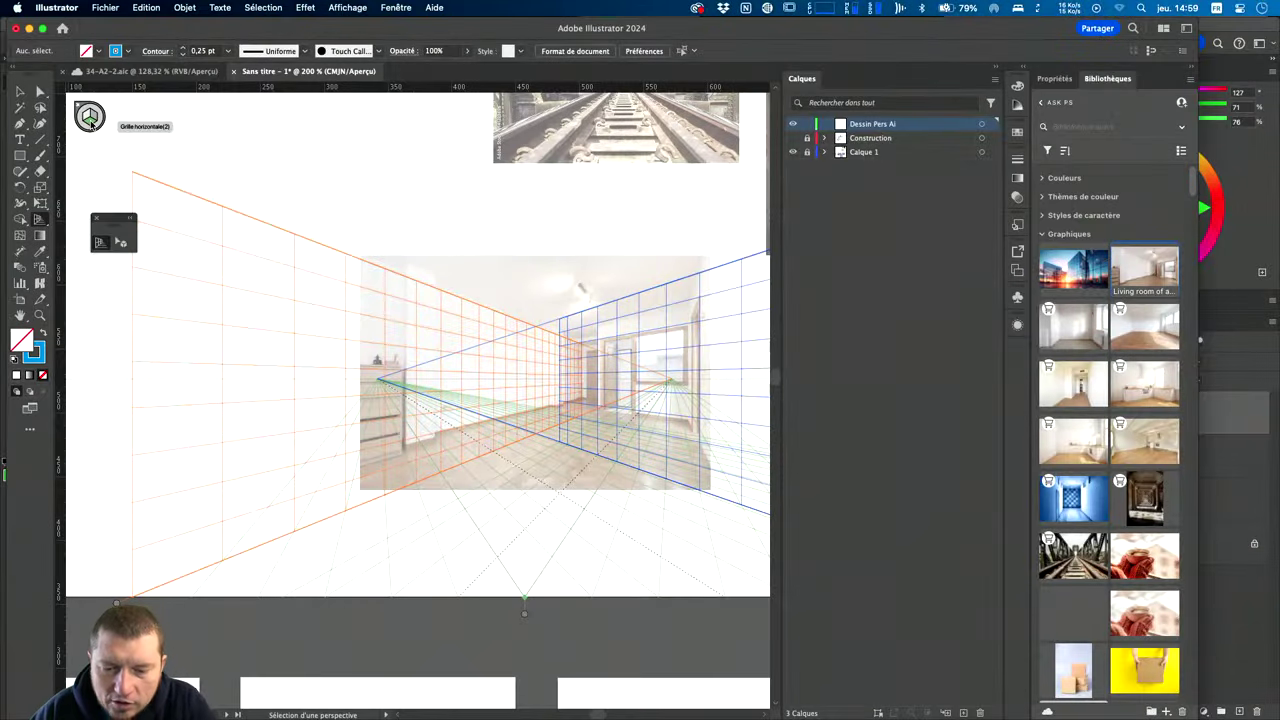
{"action": "key", "text": "shift+p"}
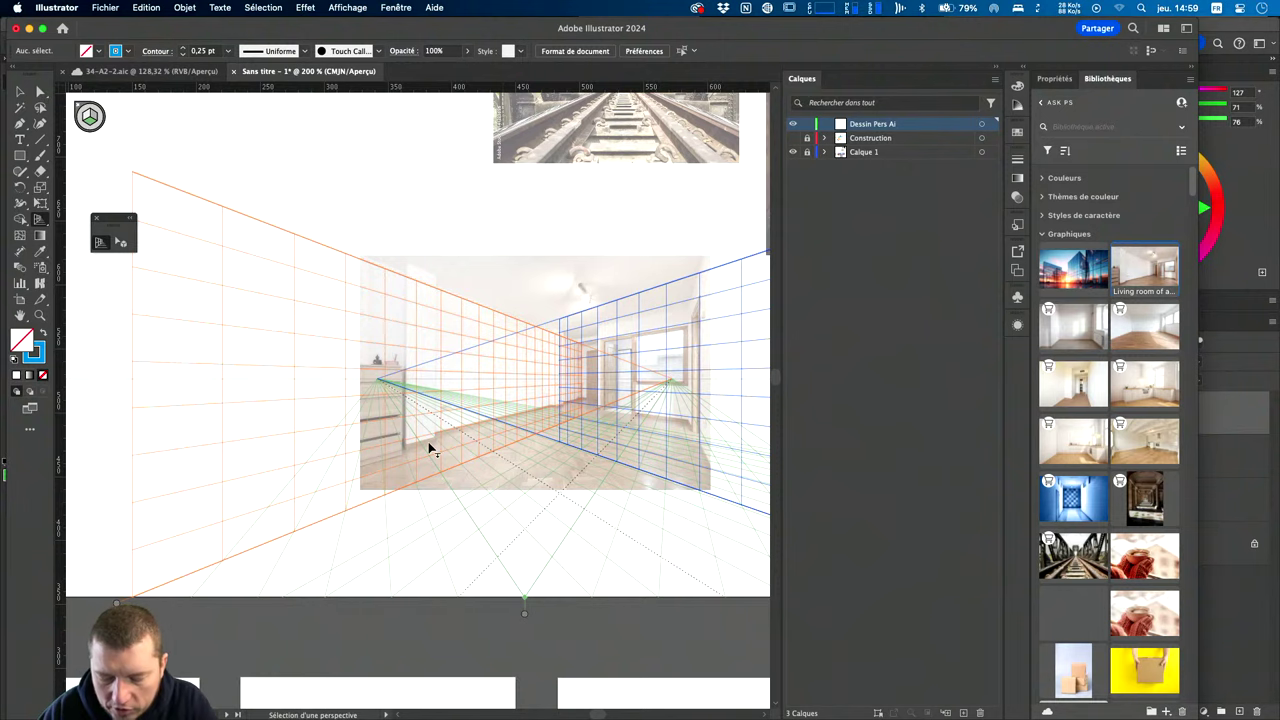
{"action": "scroll", "coordinate": [433, 450], "scroll_direction": "up", "scroll_amount": 1}
{"action": "scroll", "coordinate": [433, 450], "scroll_direction": "up", "scroll_amount": 1}
{"action": "scroll", "coordinate": [433, 450], "scroll_direction": "up", "scroll_amount": 1}
{"action": "scroll", "coordinate": [433, 450], "scroll_direction": "right", "scroll_amount": 5}
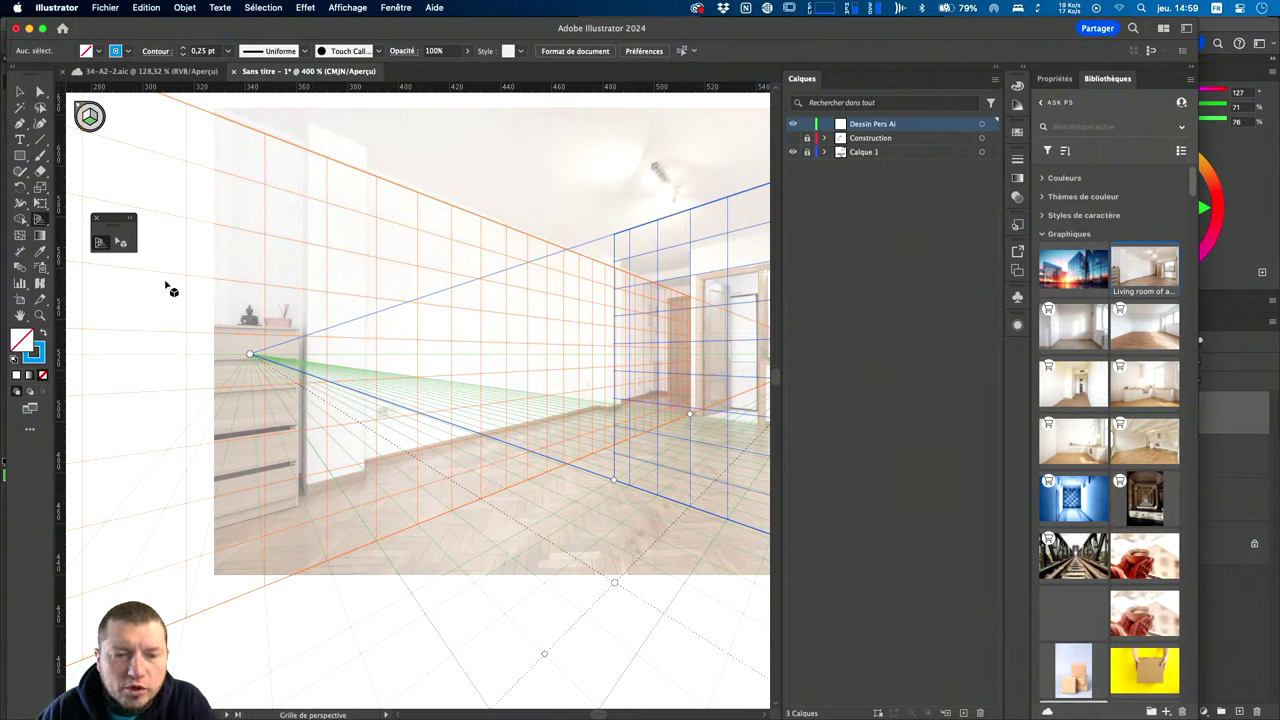
Draw a rectangle on the floor plane and swap it to a blue fill with Shift+X.
{"action": "left_click", "coordinate": [20, 156]}
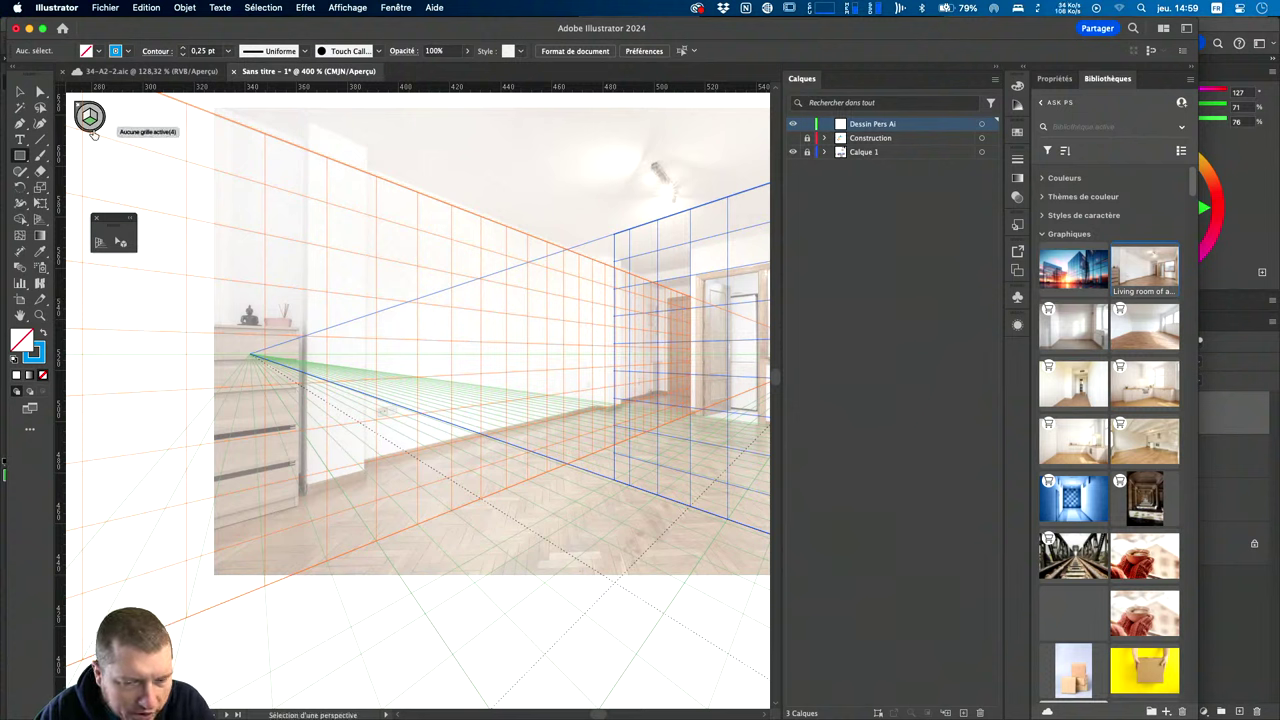
{"action": "left_click_drag", "start_coordinate": [603, 406], "coordinate": [627, 688]}
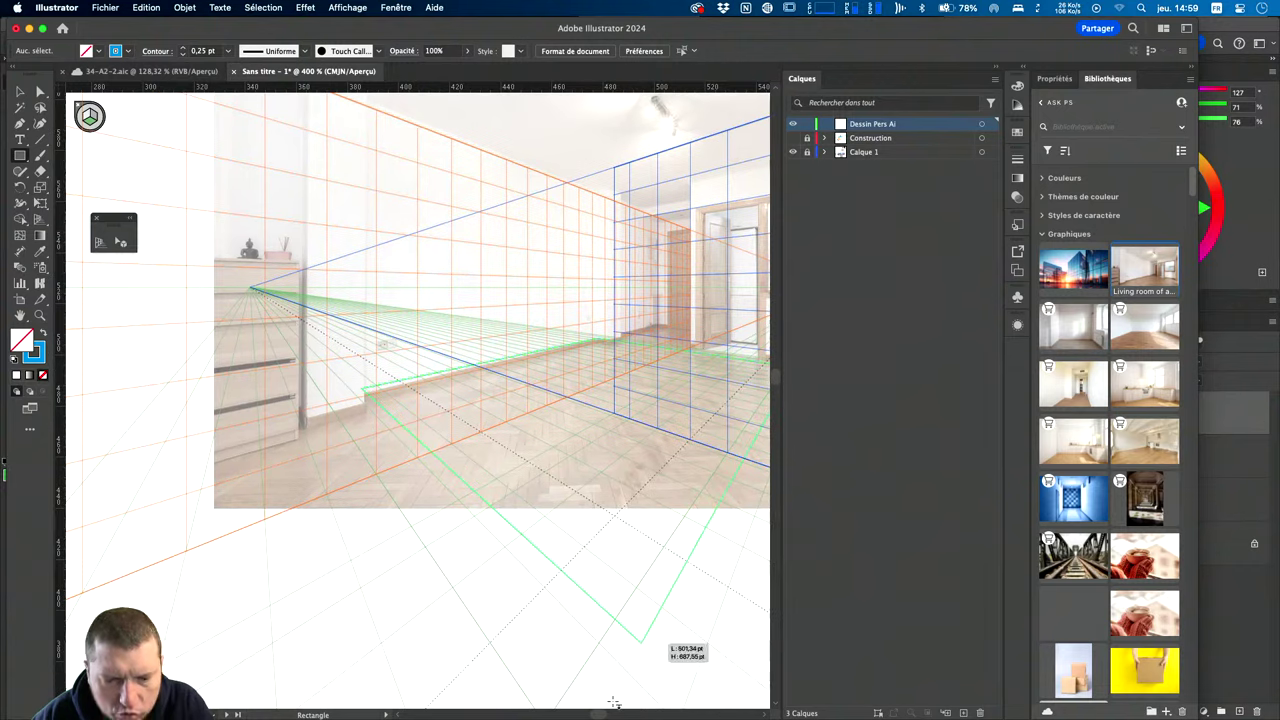
{"action": "left_click_drag", "start_coordinate": [647, 692], "coordinate": [614, 703]}
{"action": "key", "text": "shift+x"}
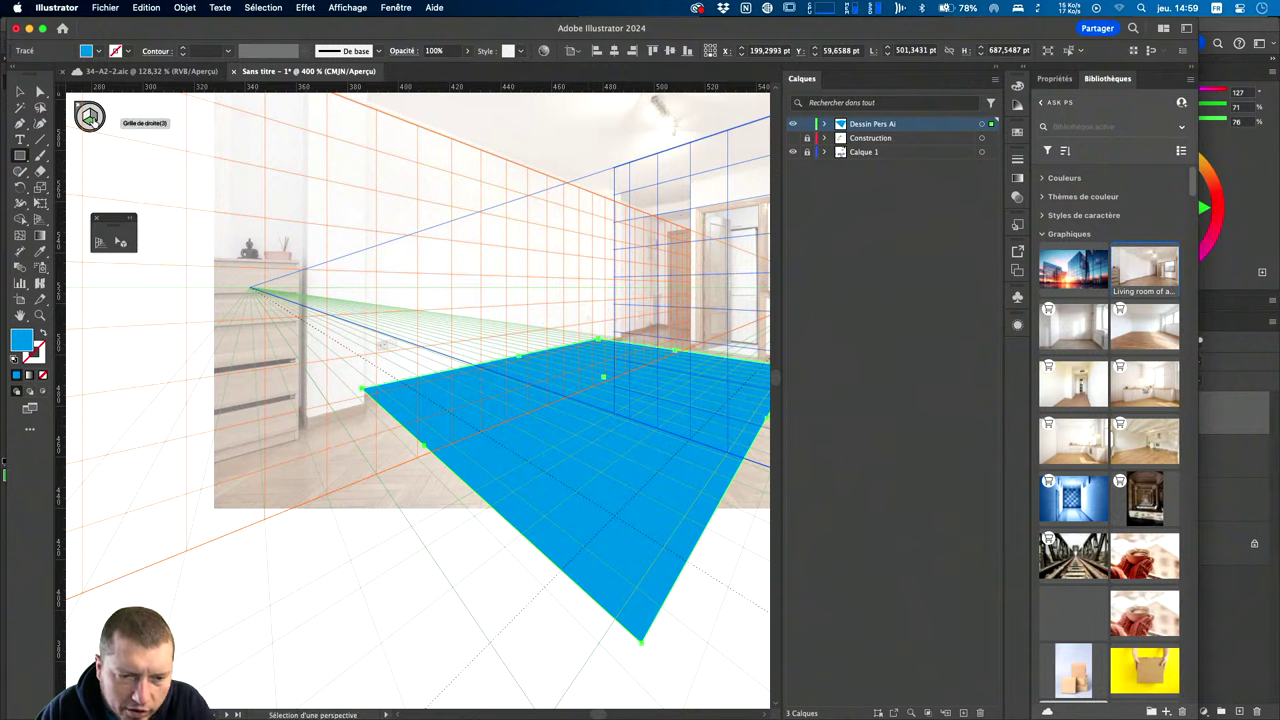
{"action": "left_click", "coordinate": [483, 291]}
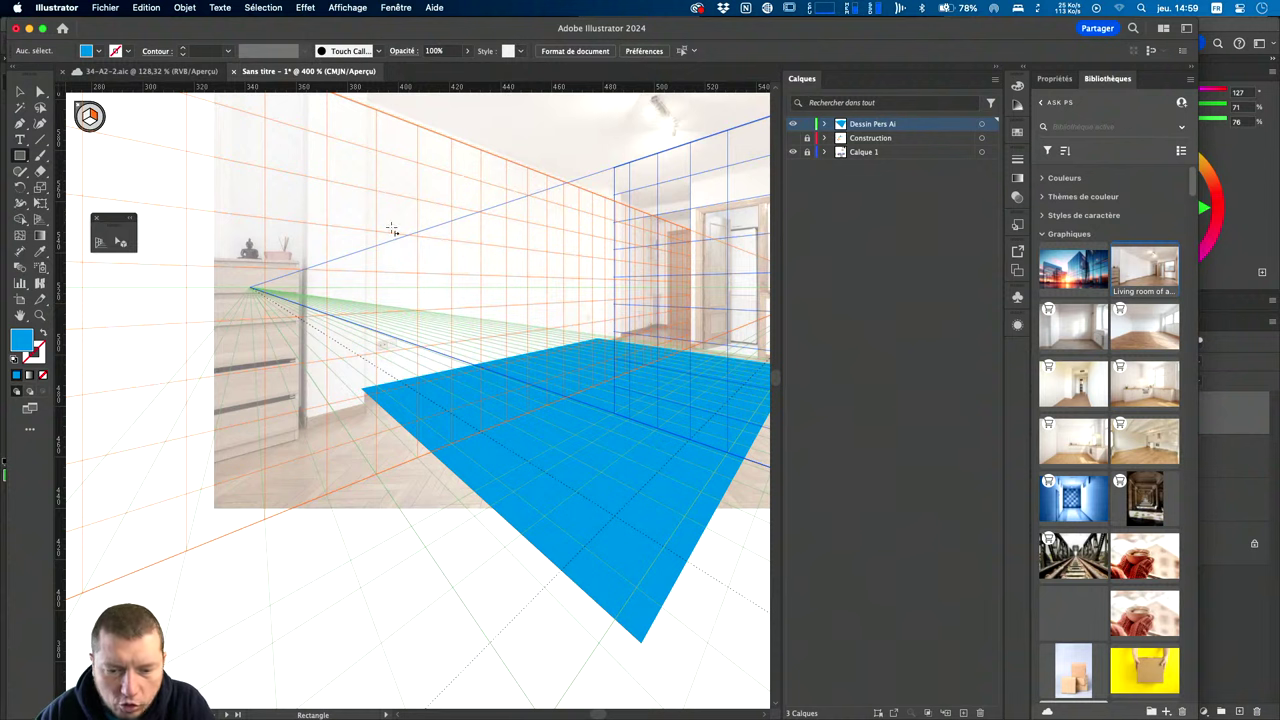
Set the fill to orange at 30% opacity and draw a rectangle over the left wall plane.
{"action": "key", "text": "v"}
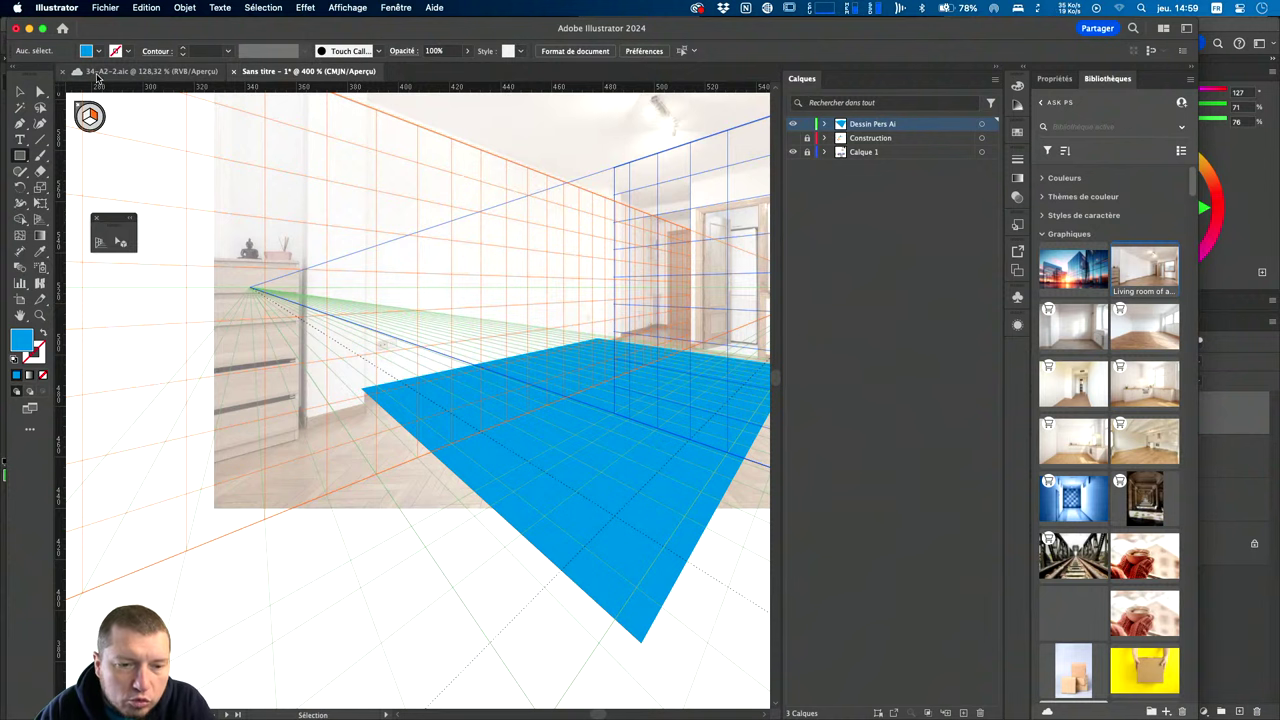
{"action": "left_click", "coordinate": [97, 51]}
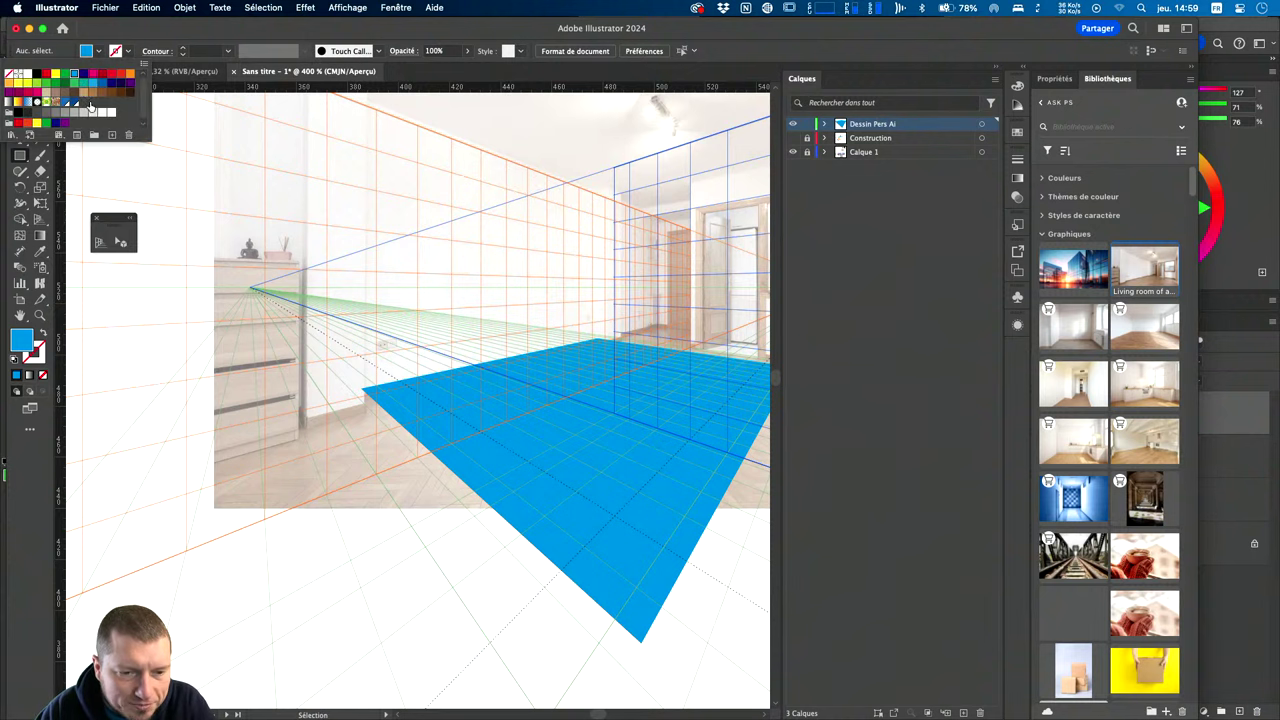
{"action": "left_click", "coordinate": [133, 76]}
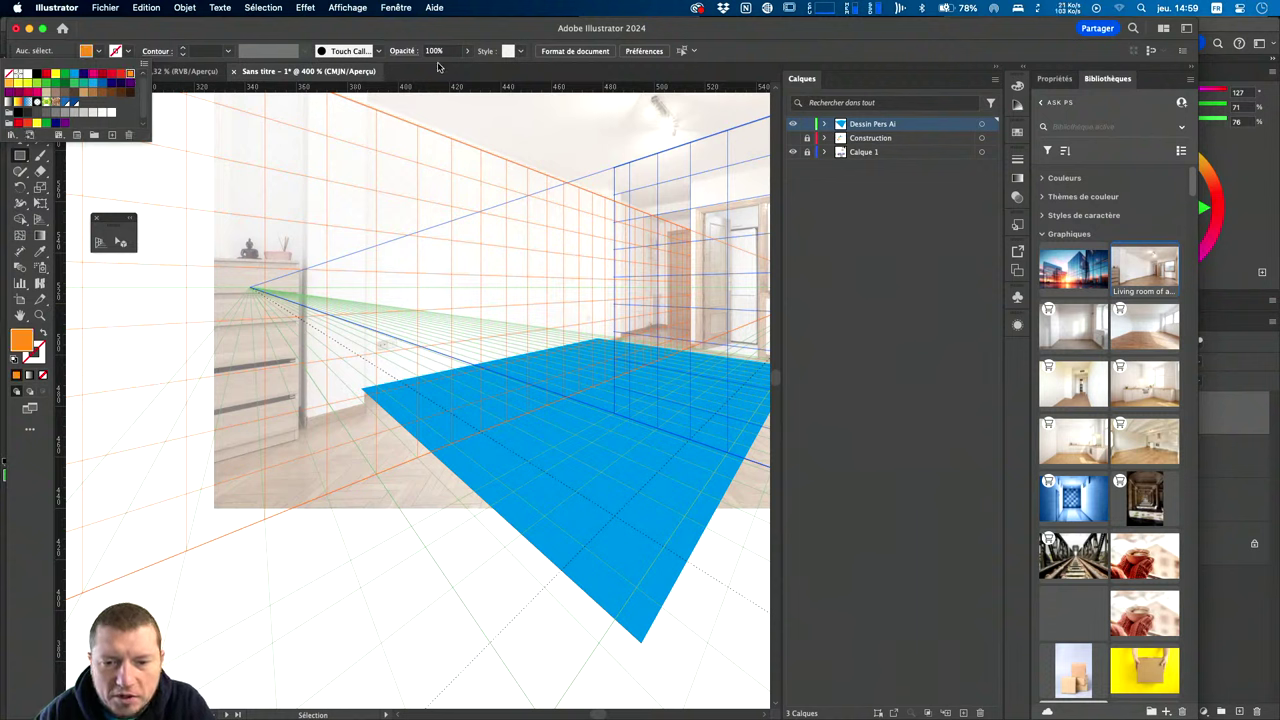
{"action": "left_click", "coordinate": [438, 50]}
{"action": "type", "text": "30"}
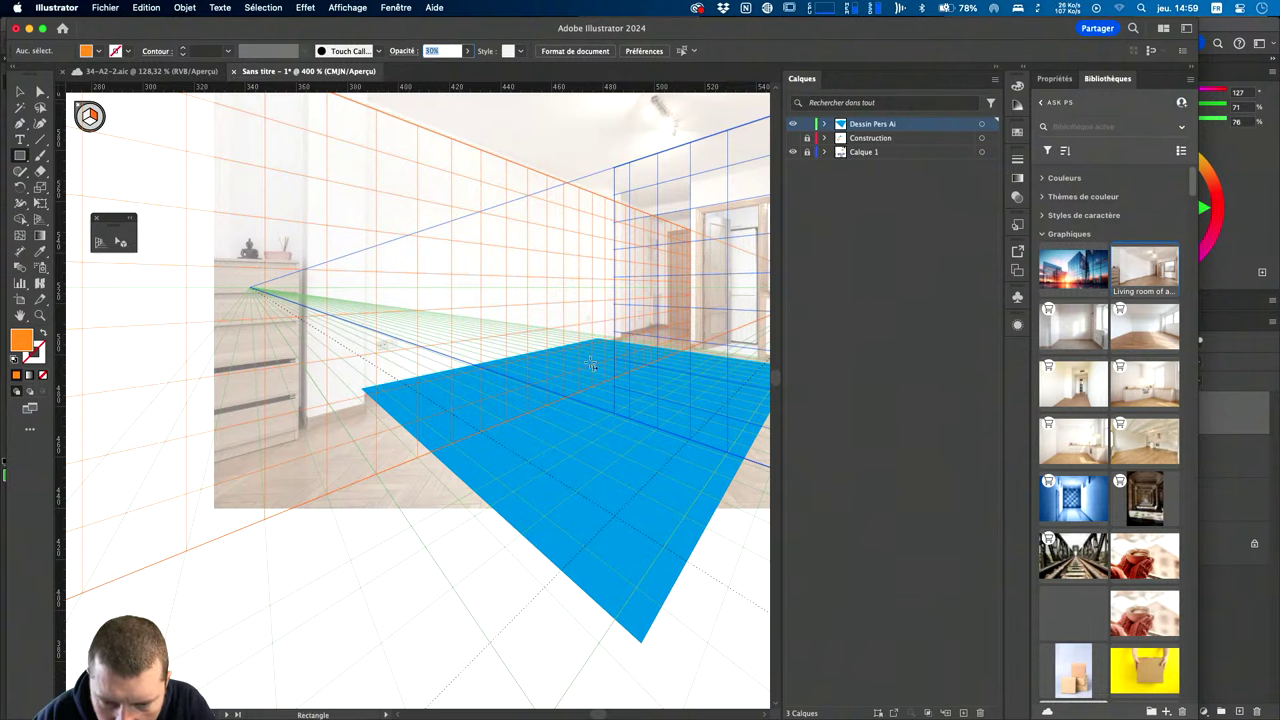
{"action": "left_click_drag", "start_coordinate": [602, 343], "coordinate": [308, 96]}
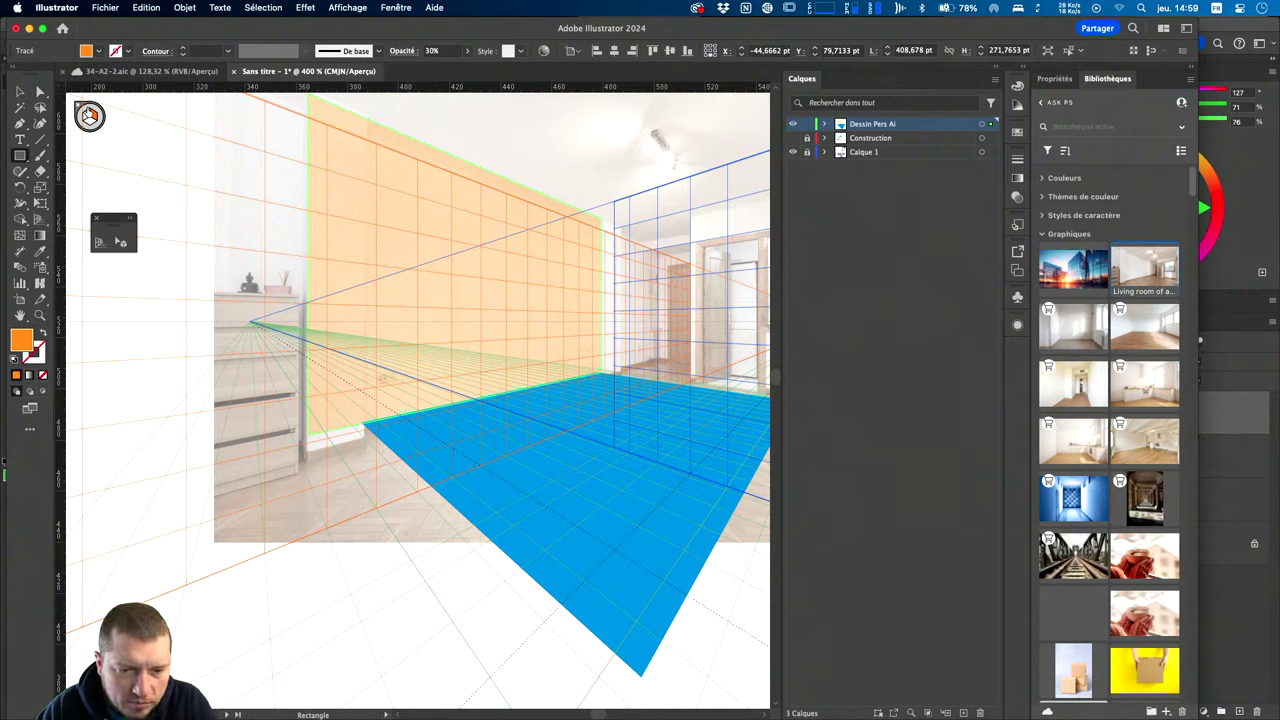
{"action": "left_click", "coordinate": [93, 116]}
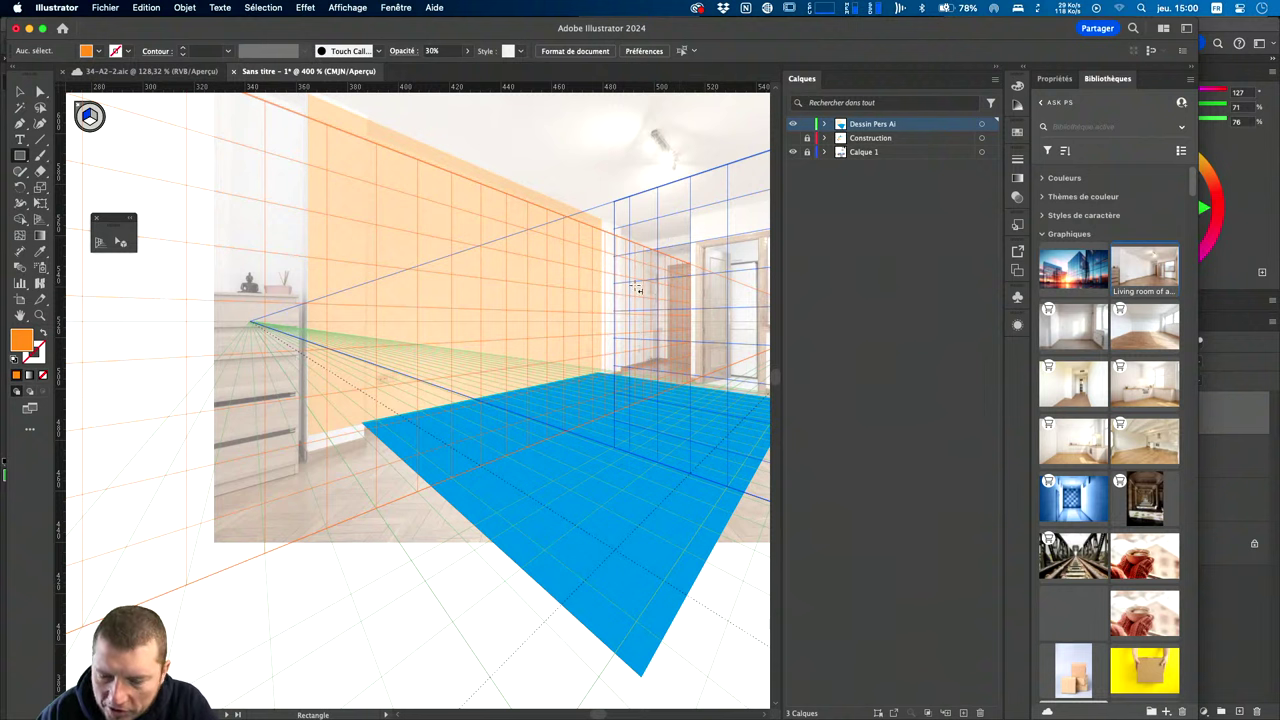
Draw a blue-filled rectangle on the right wall plane around the window.
{"action": "left_click", "coordinate": [87, 52]}
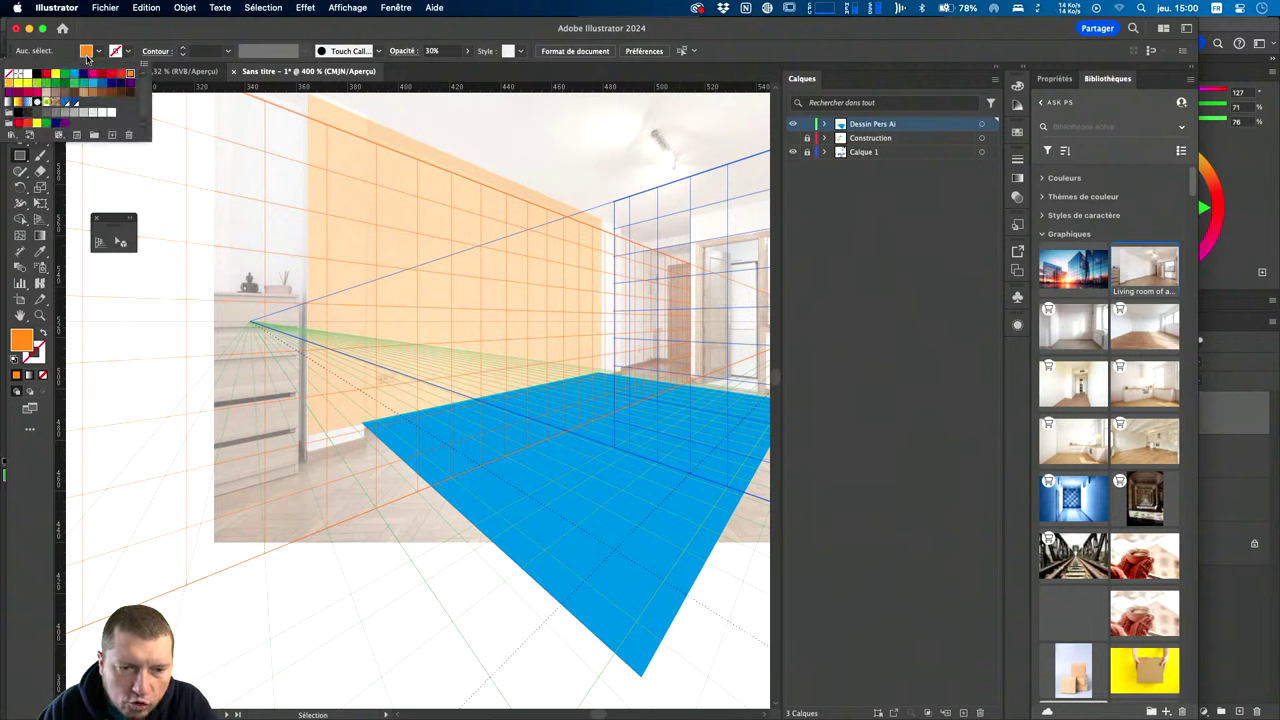
{"action": "left_click", "coordinate": [91, 85]}
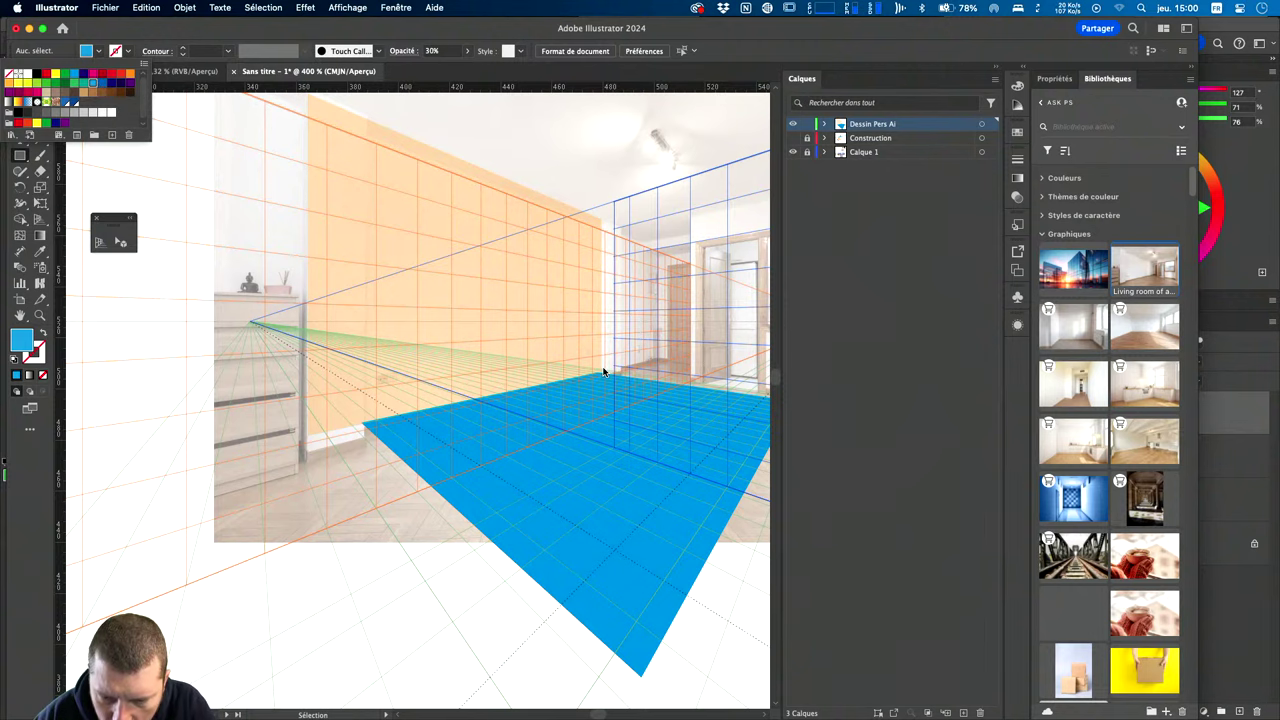
{"action": "key", "text": "m"}
{"action": "left_click_drag", "start_coordinate": [610, 375], "coordinate": [635, 174]}
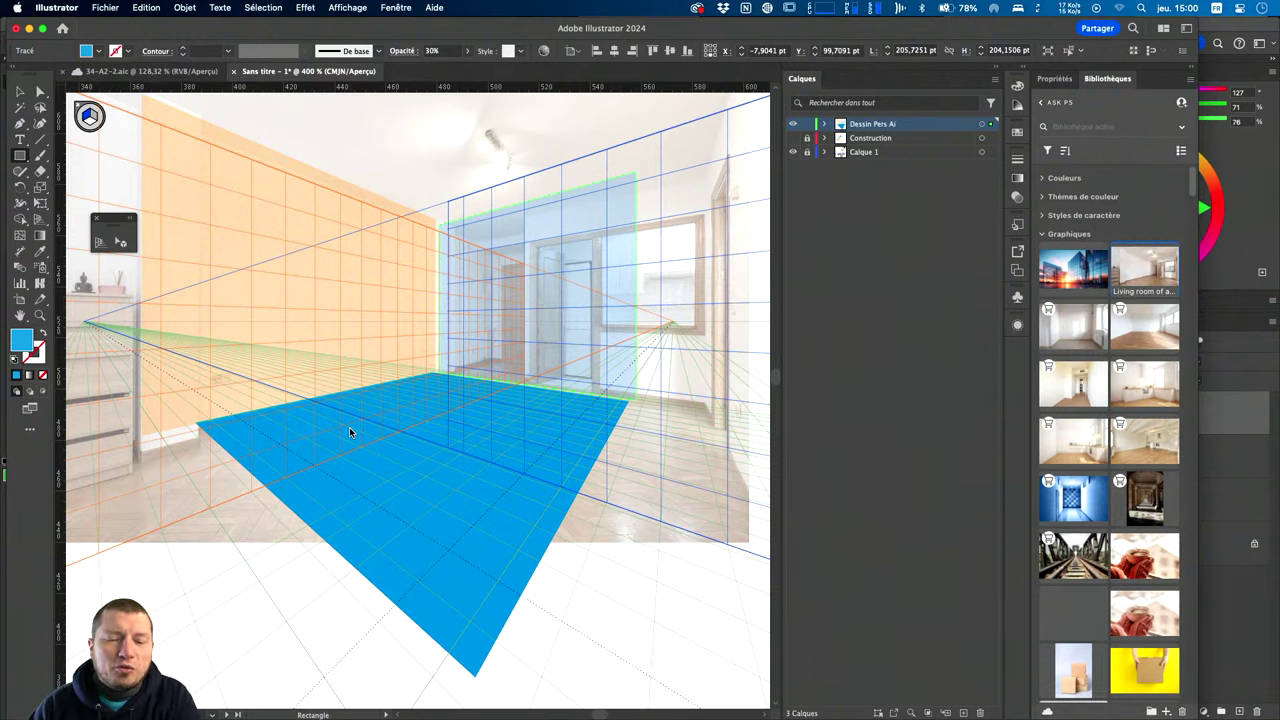
Recolour the floor rectangle to a translucent green fill at 30% opacity.
{"action": "left_click", "coordinate": [448, 522]}
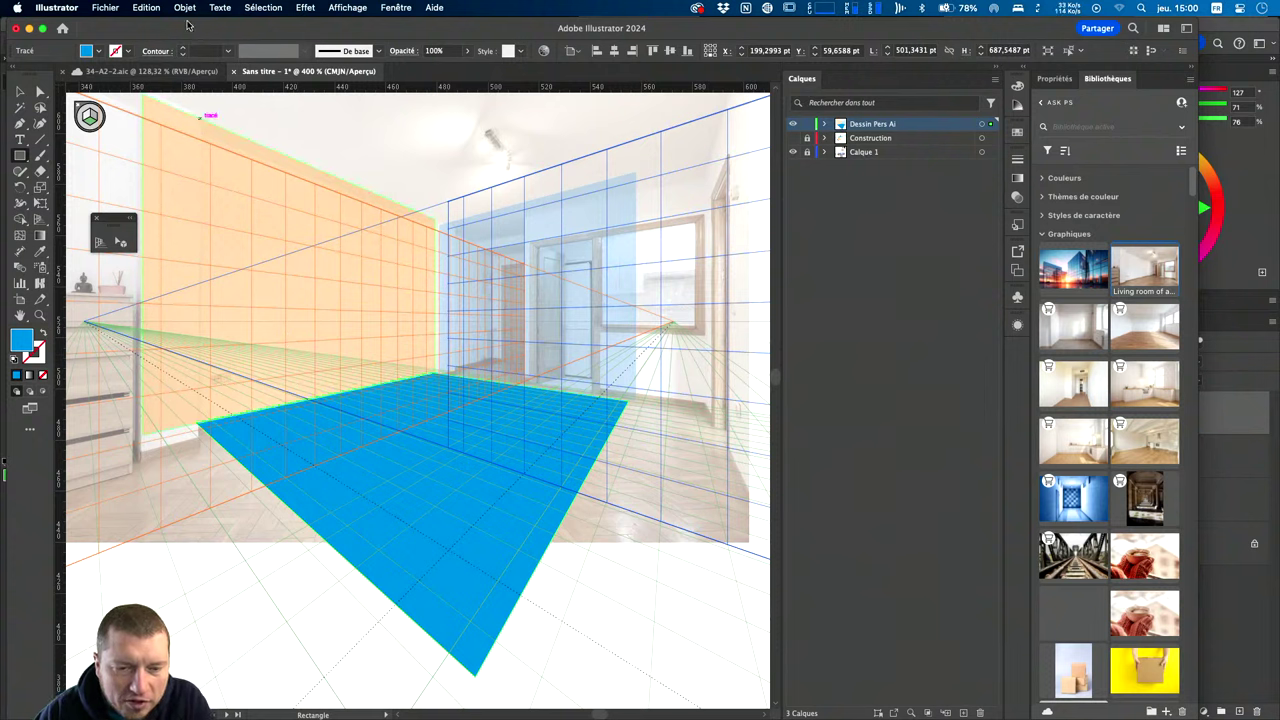
{"action": "key", "text": "i"}
{"action": "left_click", "coordinate": [280, 197]}
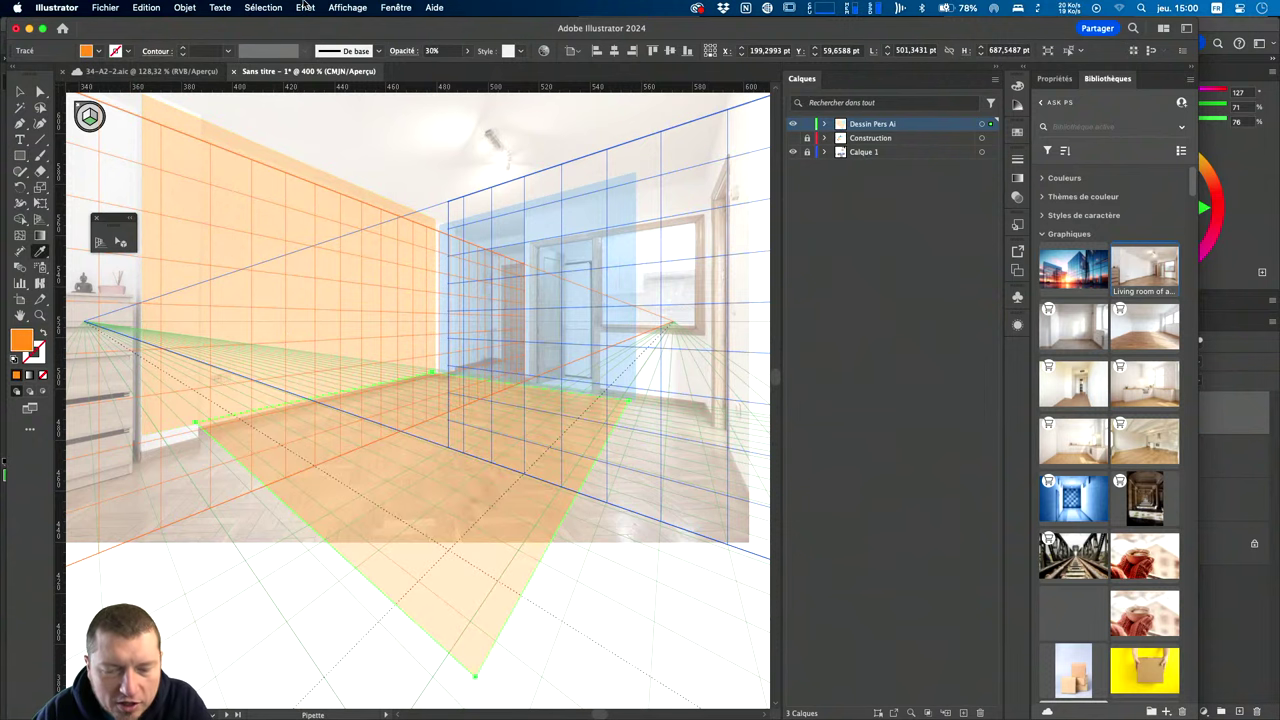
{"action": "left_click", "coordinate": [99, 51]}
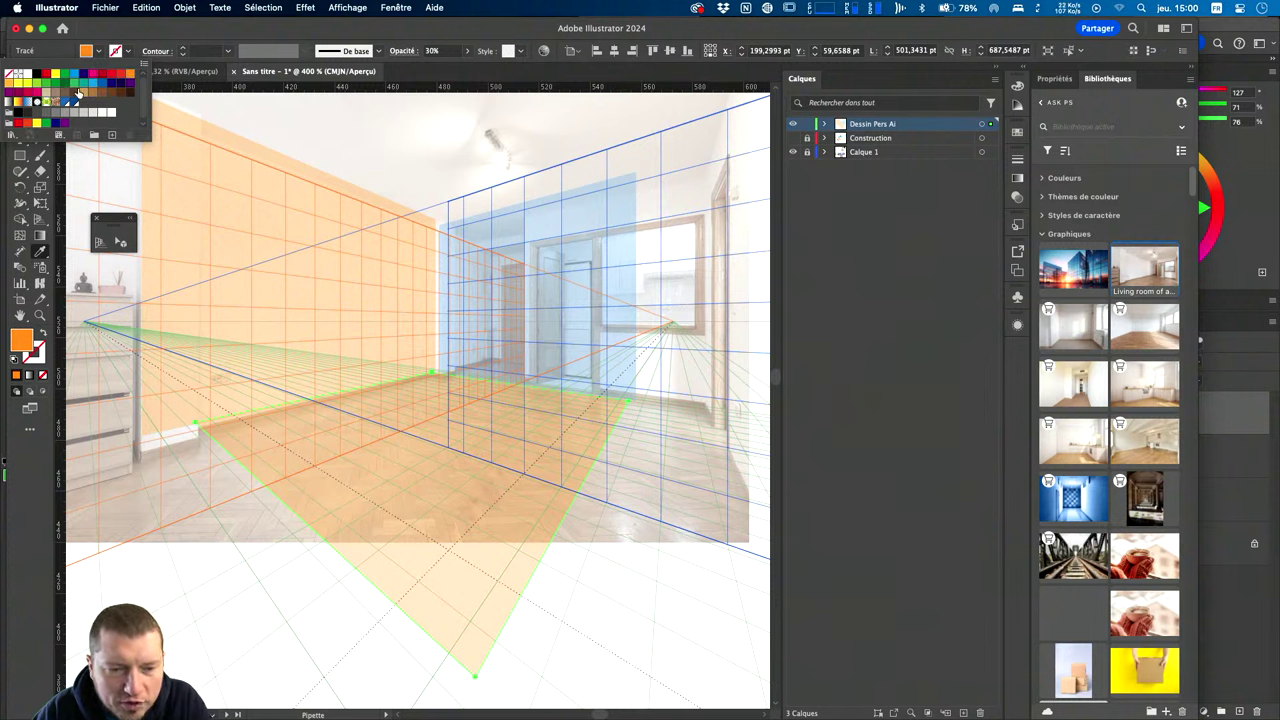
{"action": "left_click", "coordinate": [79, 93]}
{"action": "left_click", "coordinate": [77, 88]}
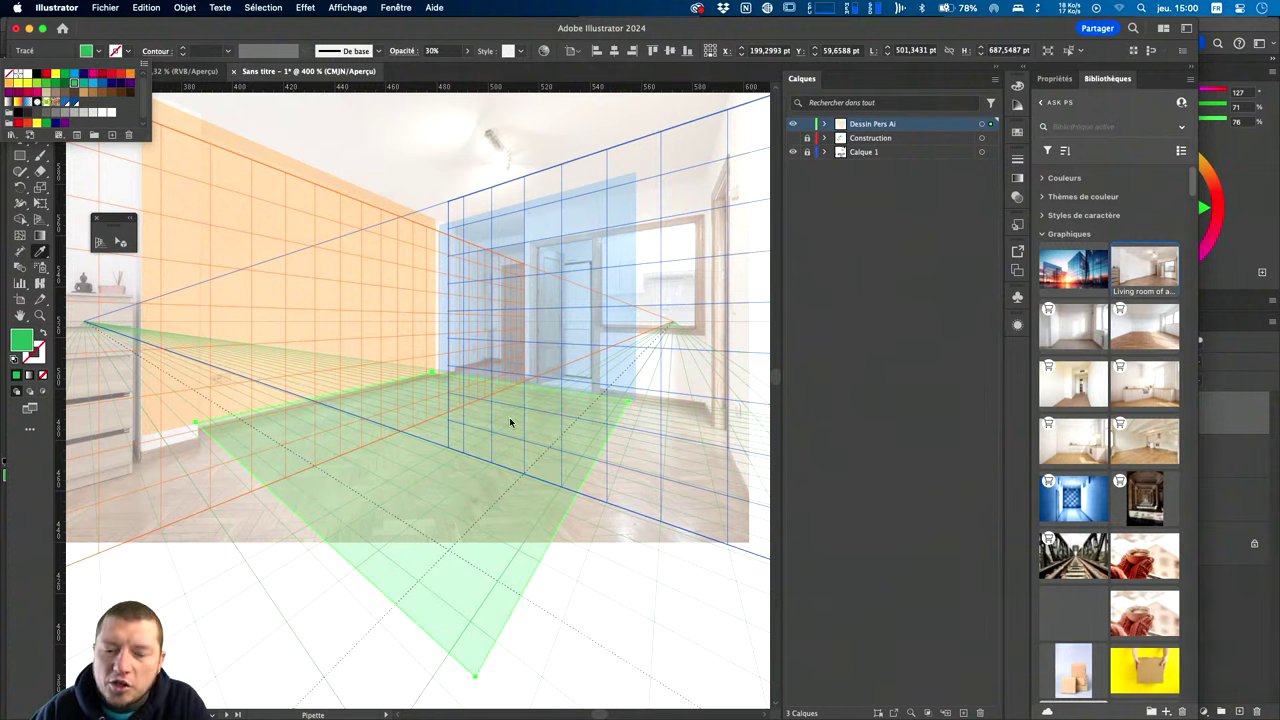
{"action": "left_click", "coordinate": [636, 663]}
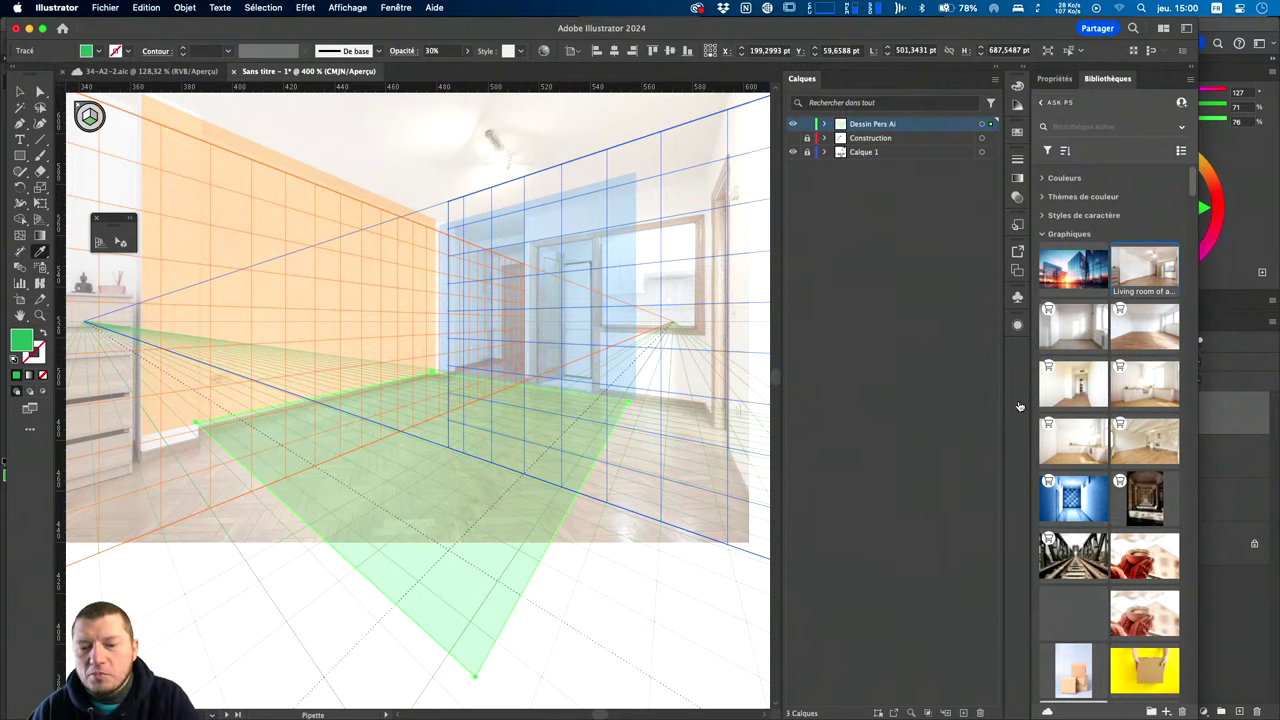
{"action": "key", "text": "ctrl+z"}
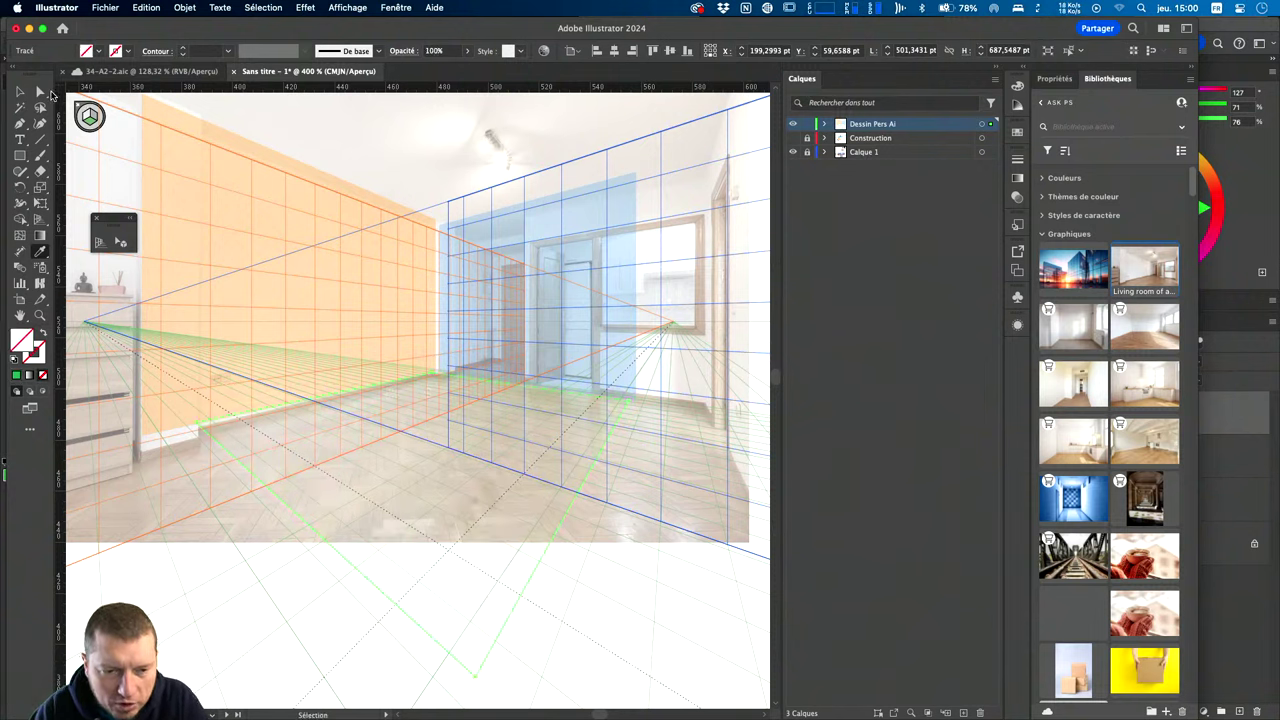
{"action": "key", "text": "ctrl+shift+z"}
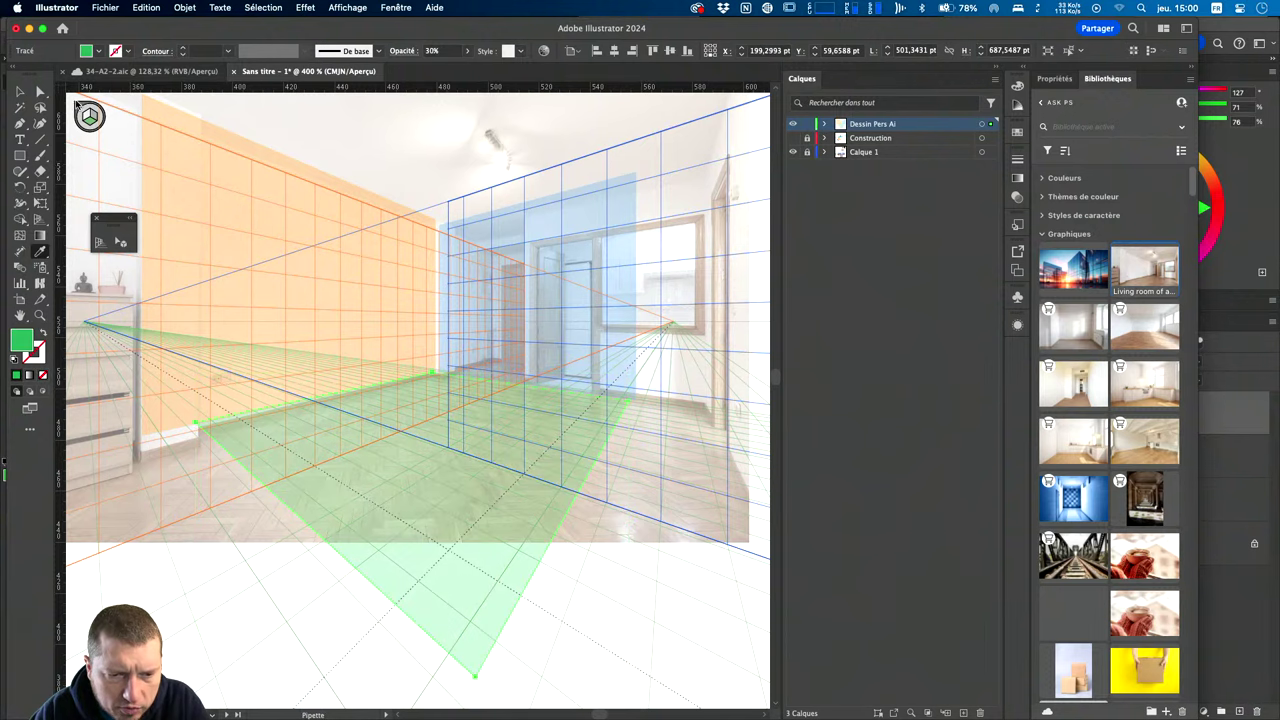
{"action": "key", "text": "v"}
{"action": "left_click", "coordinate": [76, 104]}
With the grid hidden, draw a green rectangle over the lower-right floor area.
{"action": "key", "text": "shift+v"}
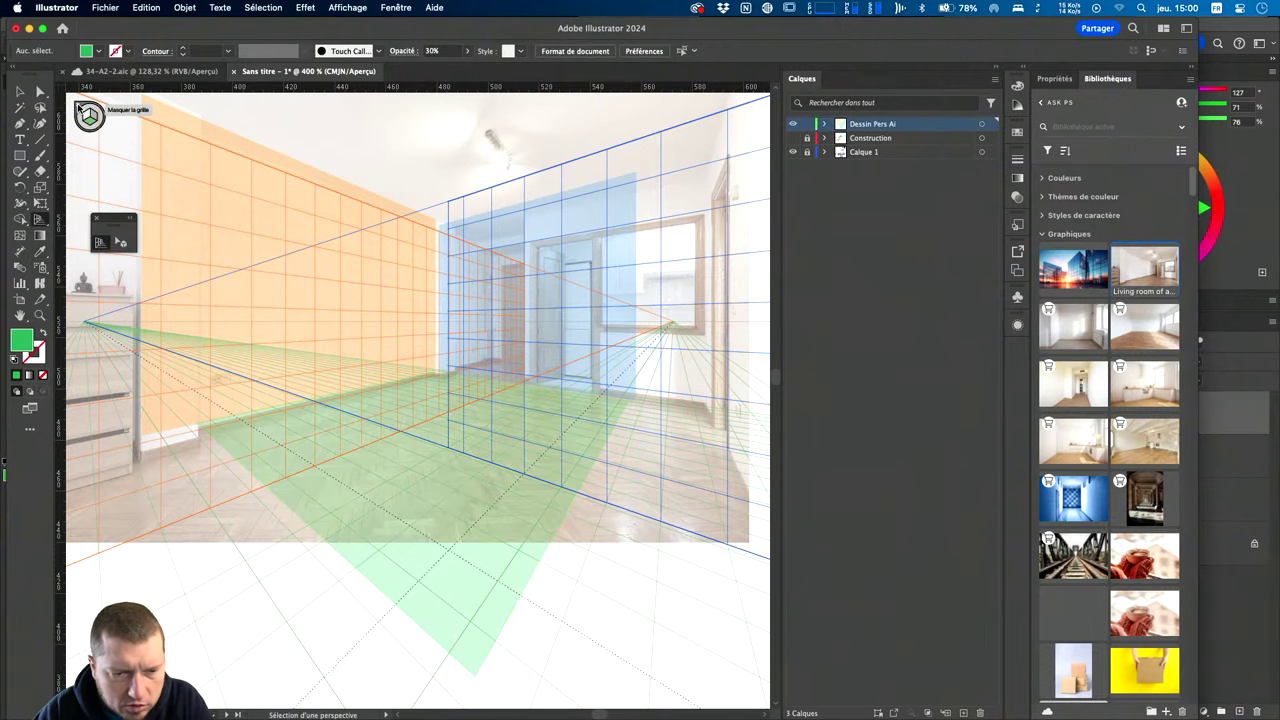
{"action": "left_click", "coordinate": [80, 108]}
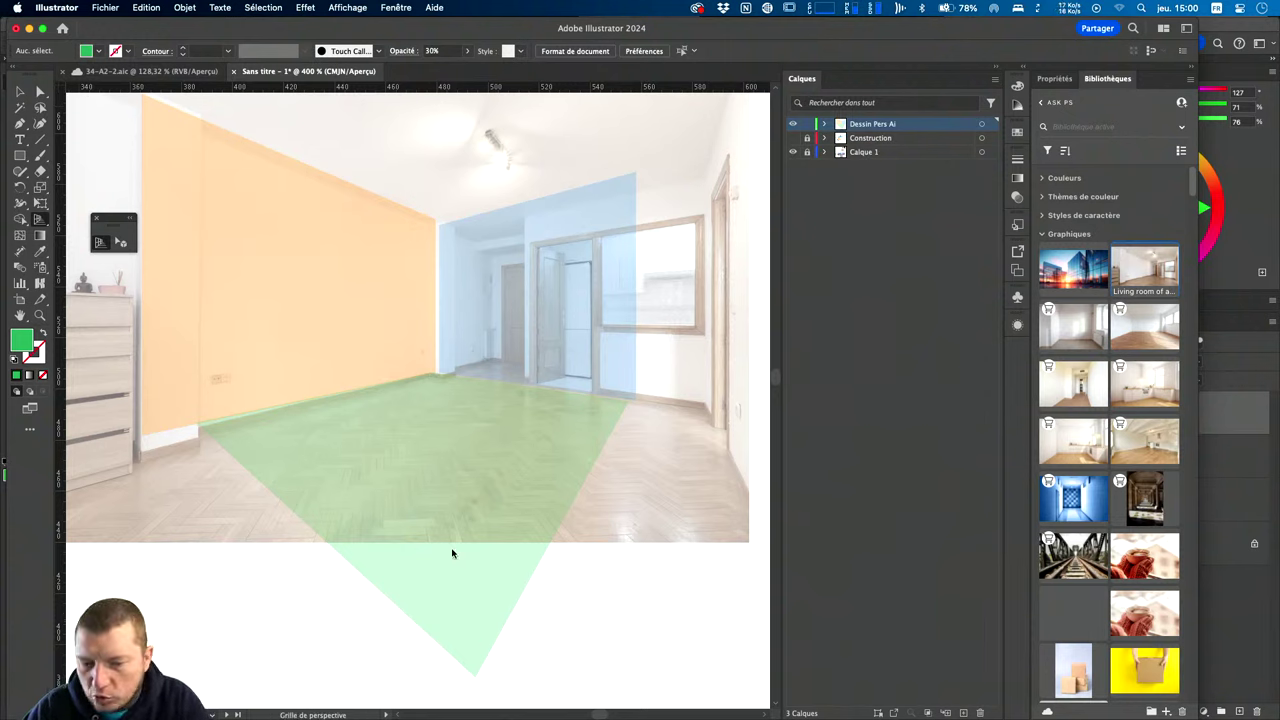
{"action": "left_click", "coordinate": [20, 155]}
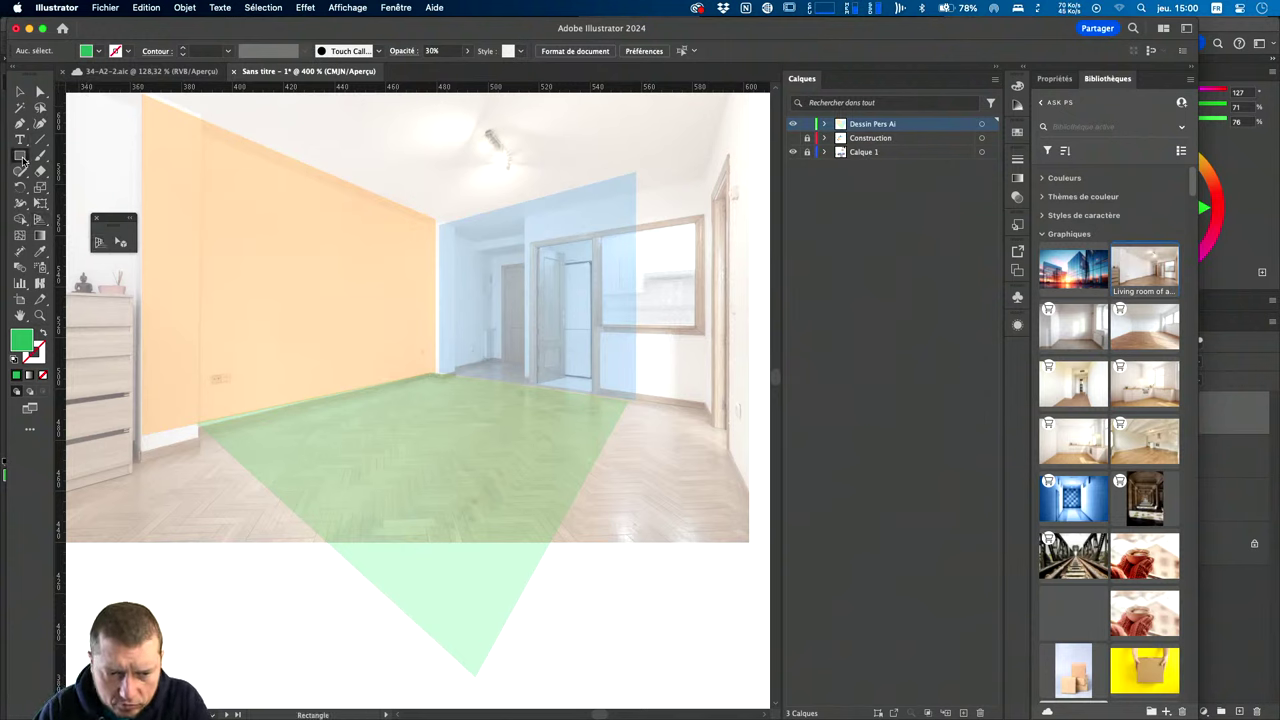
{"action": "left_click_drag", "start_coordinate": [316, 276], "coordinate": [380, 394]}
{"action": "key", "text": "ctrl+z"}
{"action": "key", "text": "v"}
{"action": "left_click", "coordinate": [148, 242]}
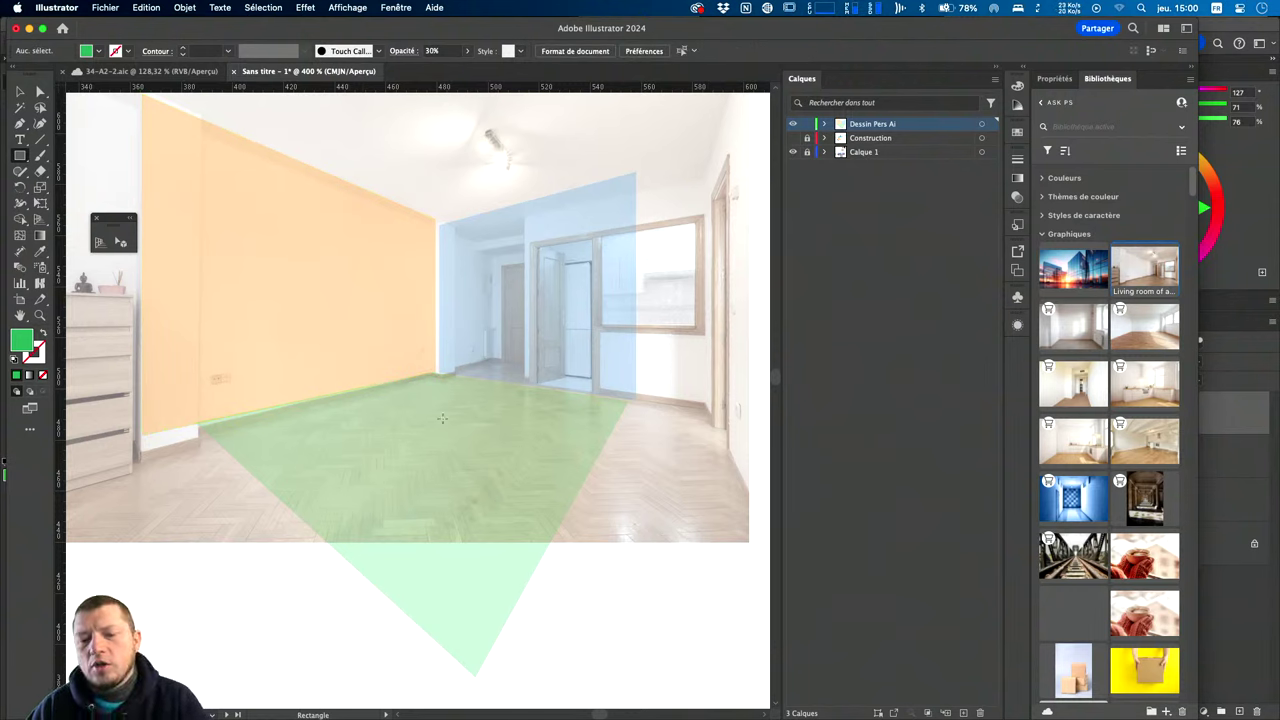
{"action": "left_click_drag", "start_coordinate": [462, 447], "coordinate": [645, 628]}
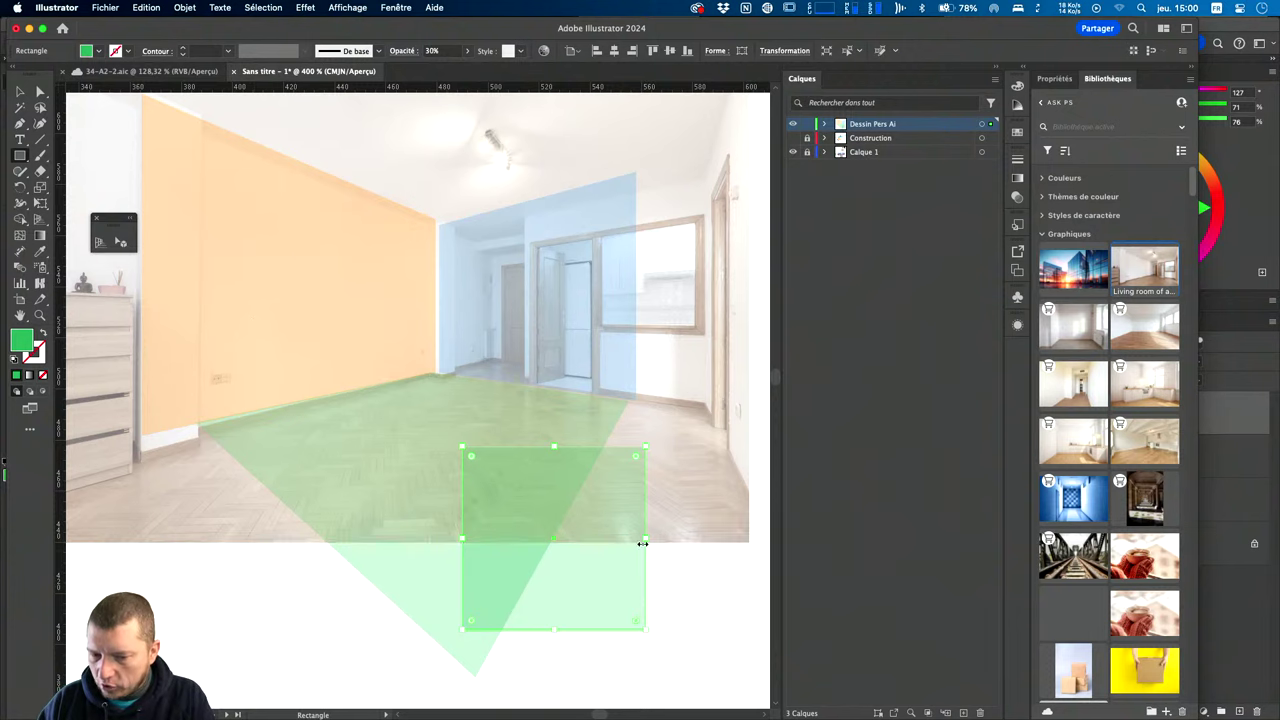
Replace the green test rectangle with the modern office building photo from Libraries.
{"action": "key", "text": "Delete"}
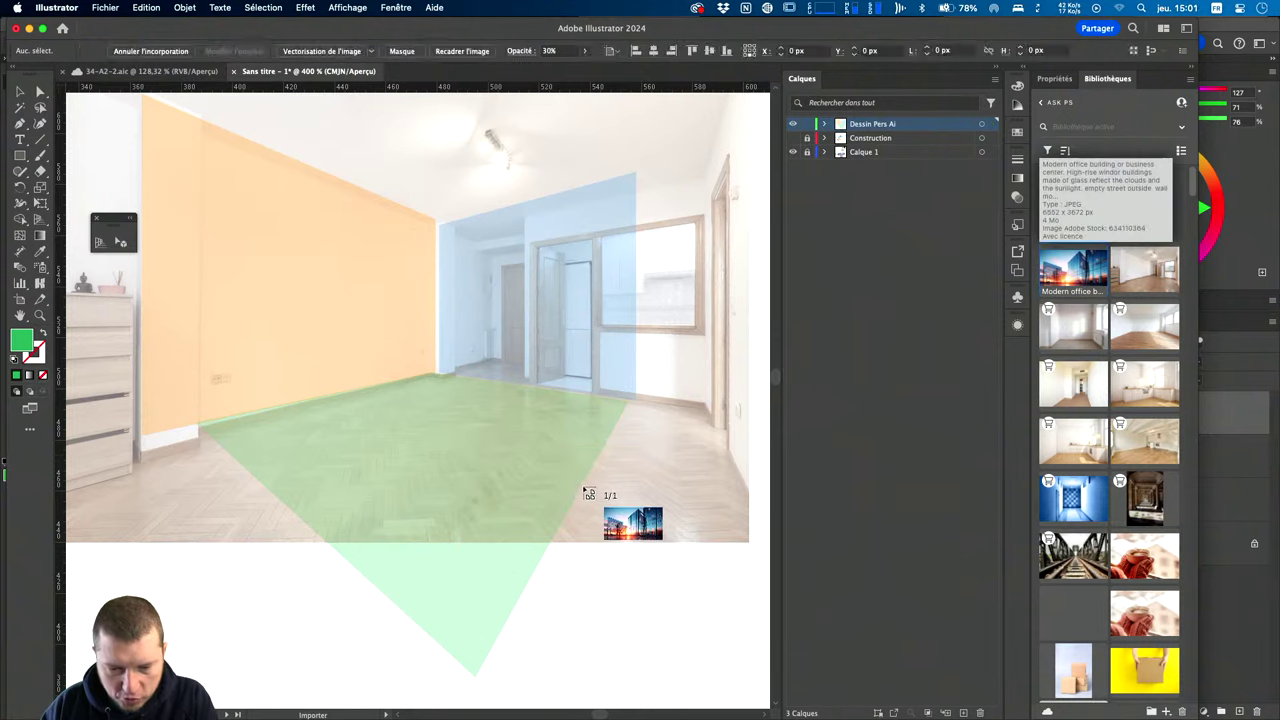
{"action": "left_click_drag", "start_coordinate": [384, 406], "coordinate": [634, 546]}
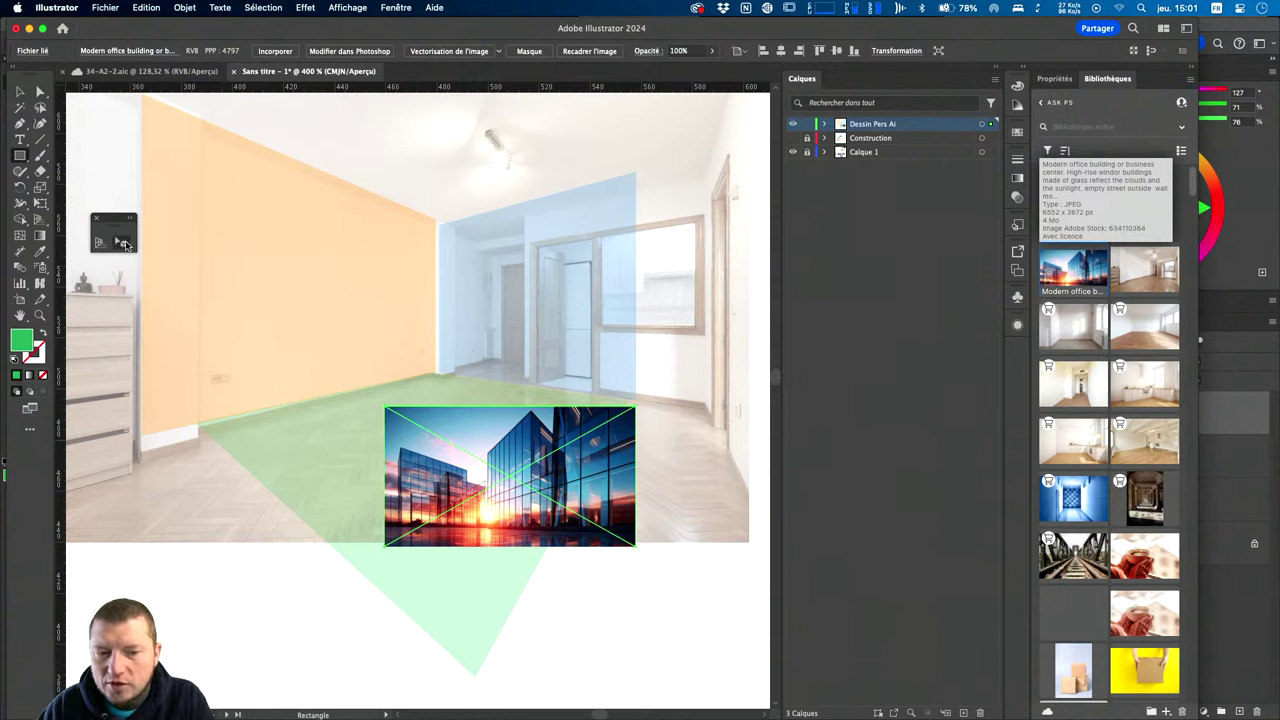
{"action": "left_click", "coordinate": [122, 243]}
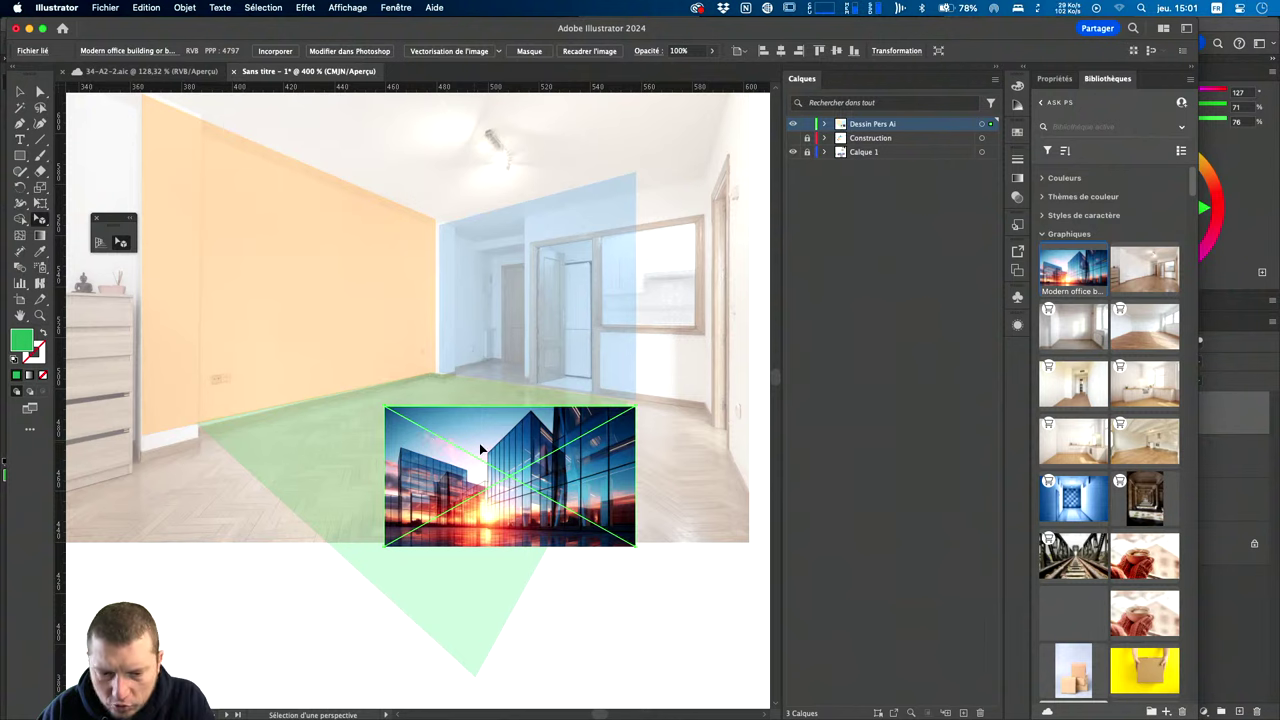
{"action": "left_click", "coordinate": [603, 567]}
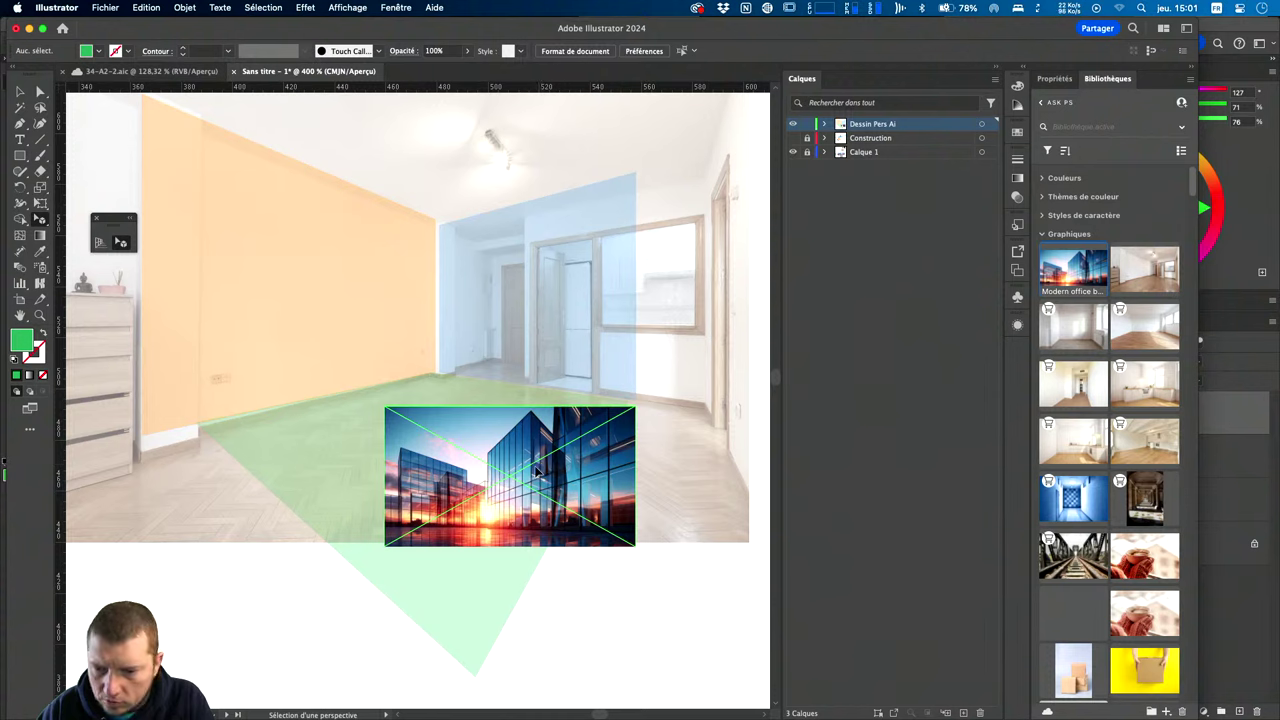
Show the perspective grid again and move the embedded photo up over the left wall.
{"action": "key", "text": "shift+p"}
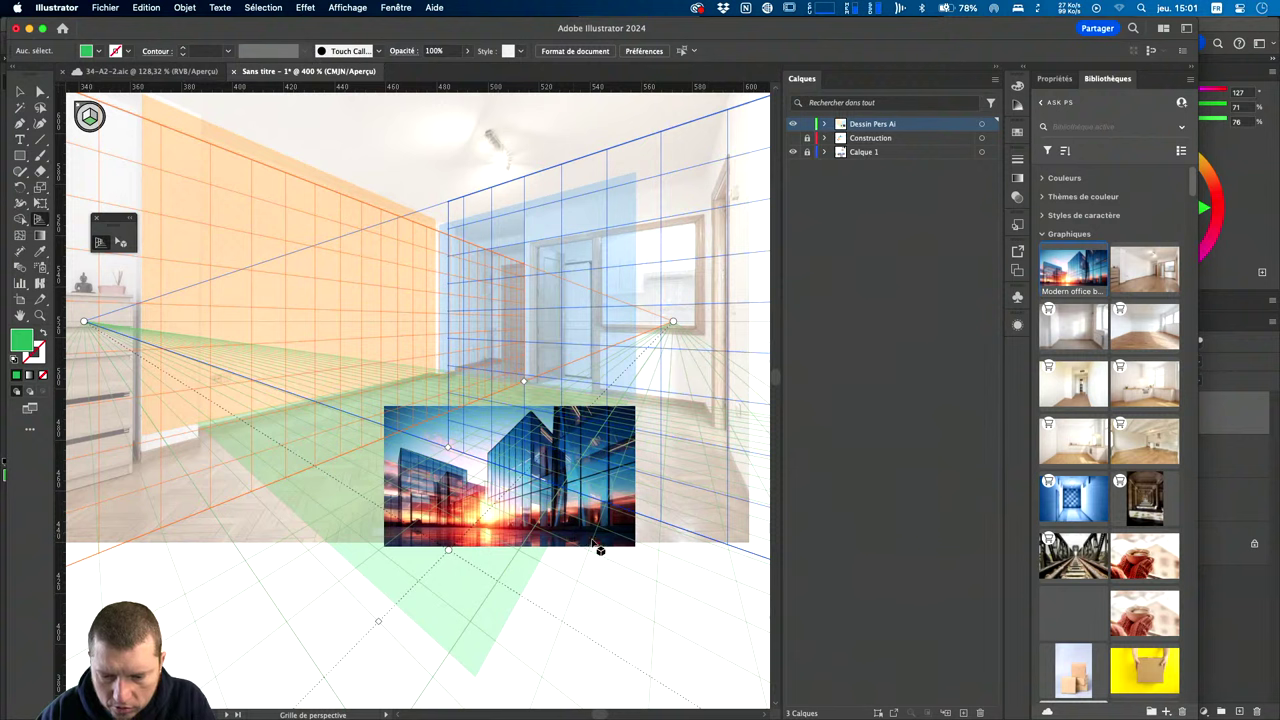
{"action": "key", "text": "shift+v"}
{"action": "key", "text": "shift+p"}
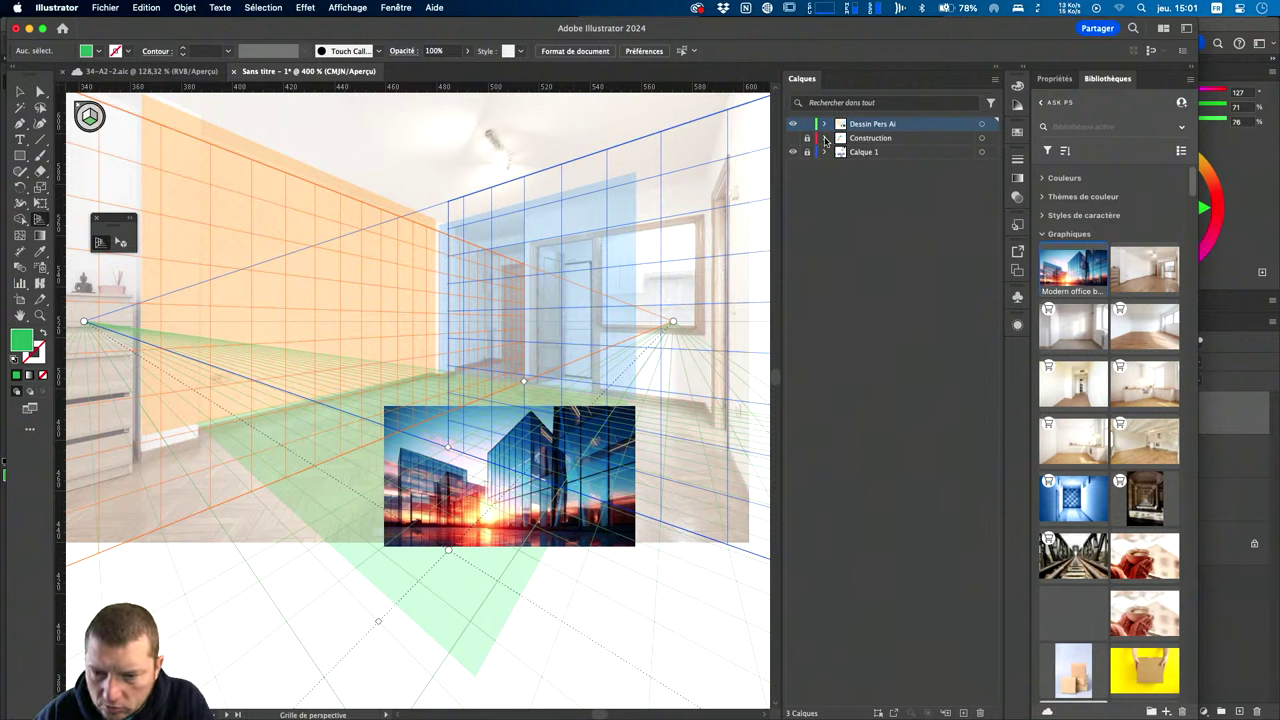
{"action": "mouse_move", "coordinate": [620, 547]}
{"action": "left_mouse_down"}
{"action": "mouse_move", "coordinate": [584, 589]}
{"action": "mouse_move", "coordinate": [474, 366]}
{"action": "mouse_move", "coordinate": [346, 289]}
{"action": "mouse_move", "coordinate": [368, 308]}
{"action": "mouse_move", "coordinate": [352, 306]}
{"action": "mouse_move", "coordinate": [426, 446]}
{"action": "left_mouse_up"}
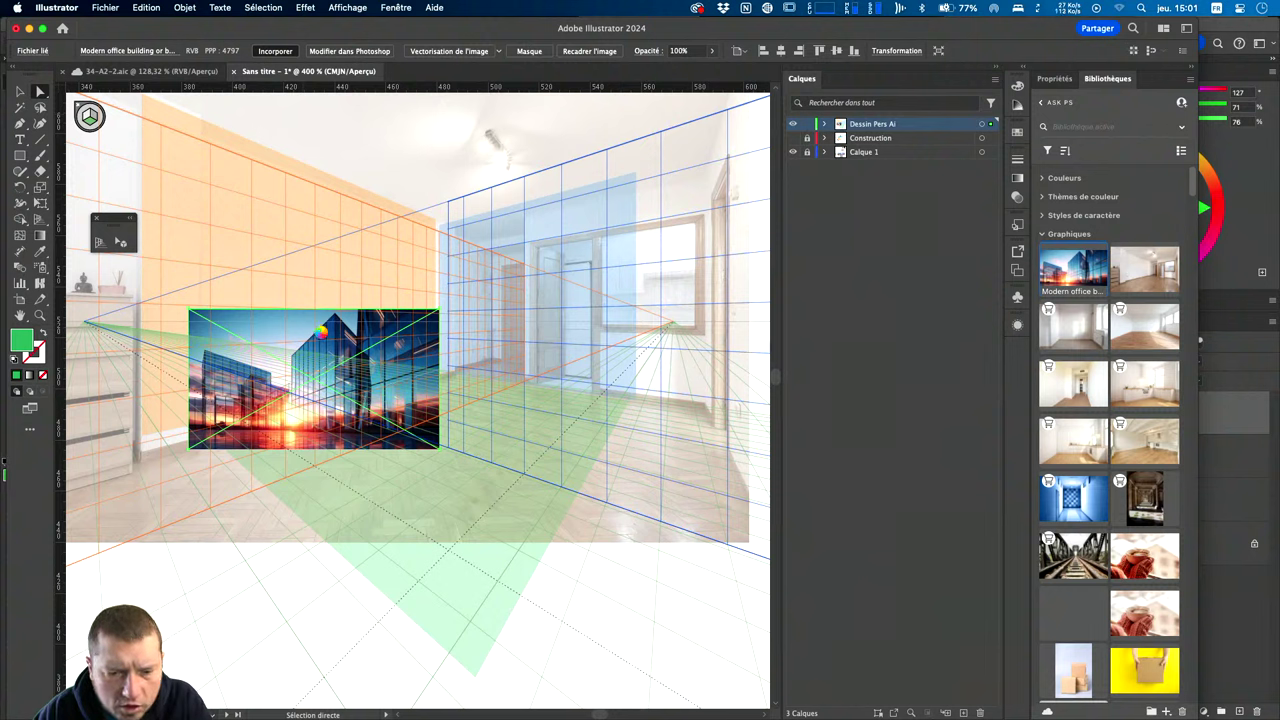
{"action": "mouse_move", "coordinate": [328, 340]}
{"action": "left_mouse_down"}
{"action": "mouse_move", "coordinate": [357, 253]}
{"action": "mouse_move", "coordinate": [342, 234]}
{"action": "left_mouse_up"}
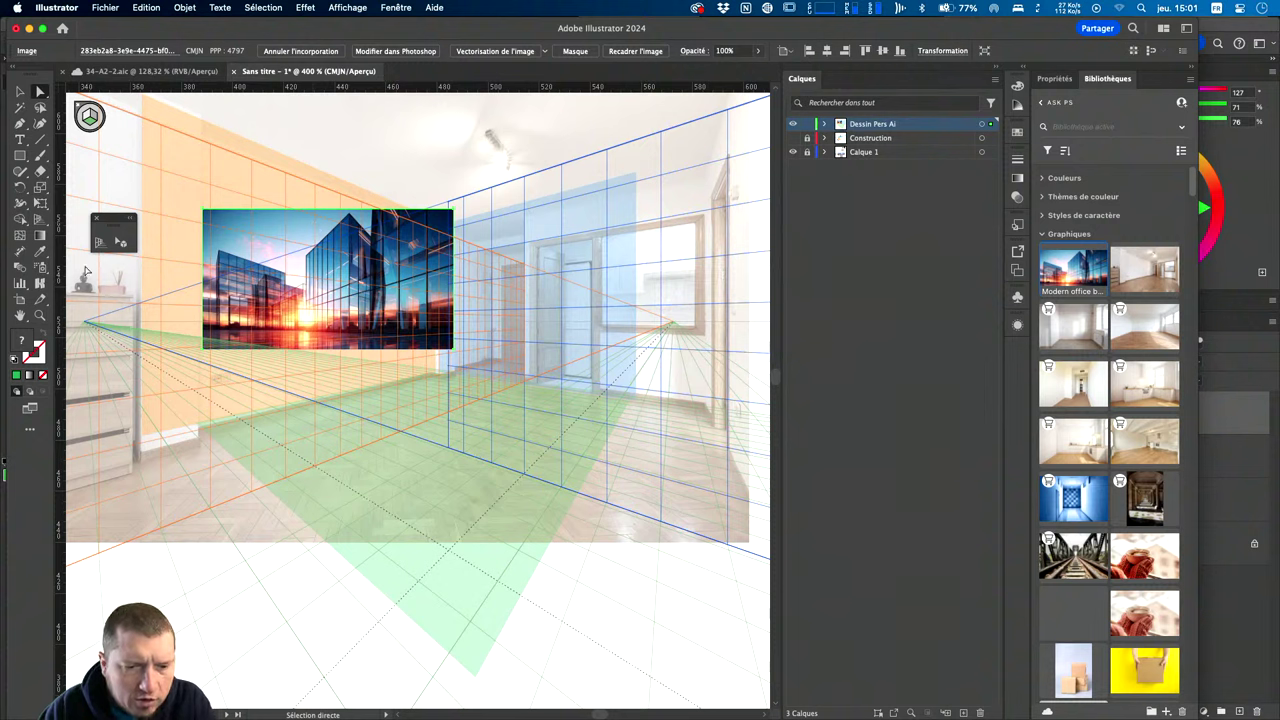
Apply an Image Trace preset to the building photo, accepting the large-image slow-tracing warning.
{"action": "left_click", "coordinate": [120, 242]}
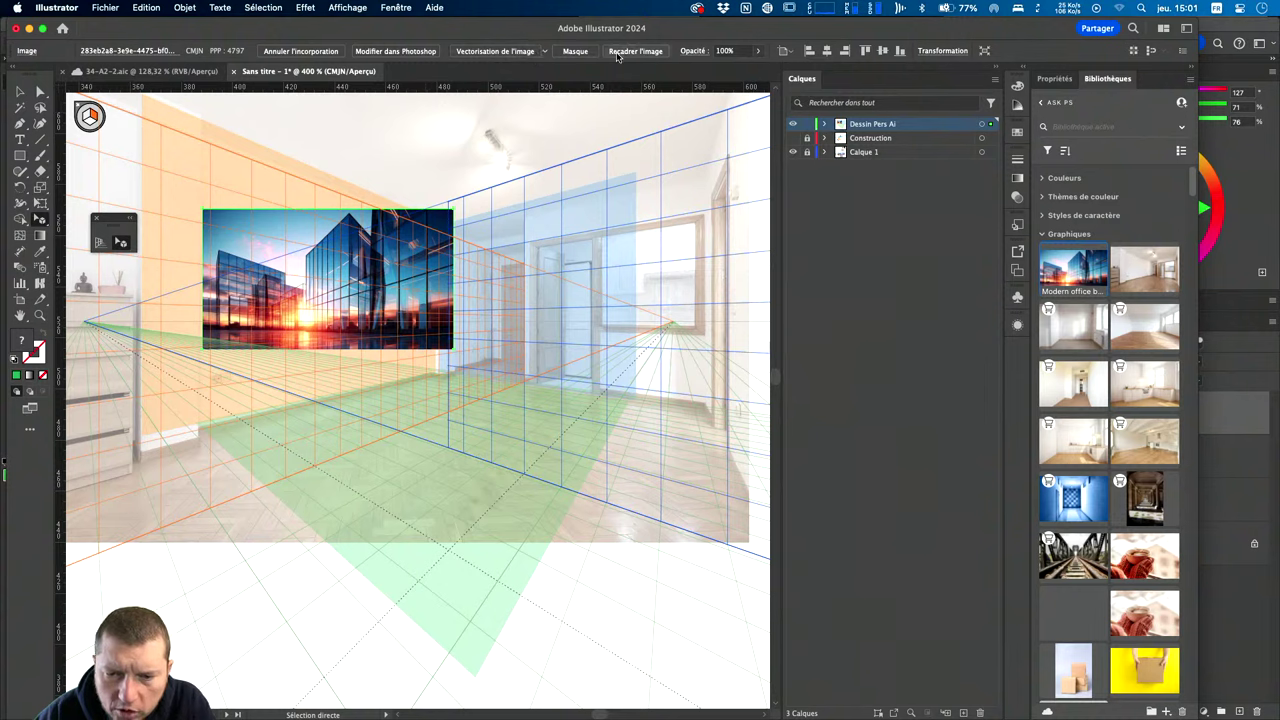
{"action": "left_click", "coordinate": [545, 51]}
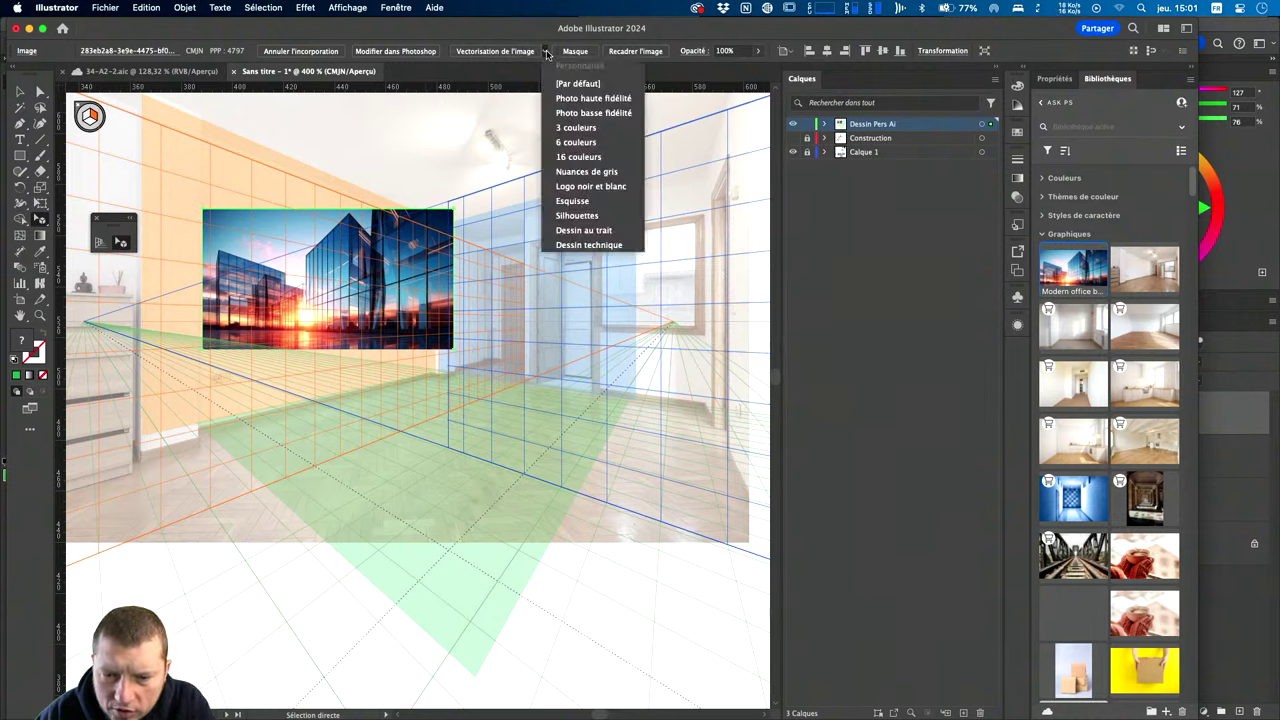
{"action": "left_click", "coordinate": [568, 158]}
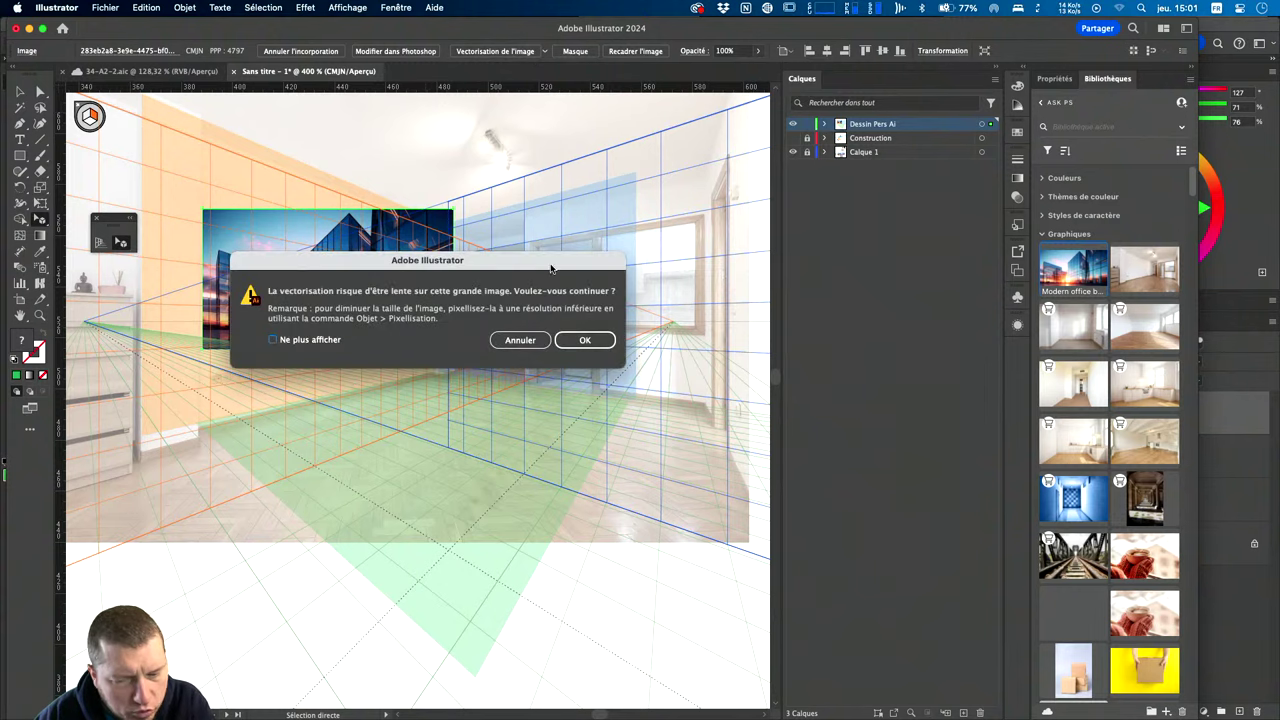
{"action": "left_click", "coordinate": [583, 341]}
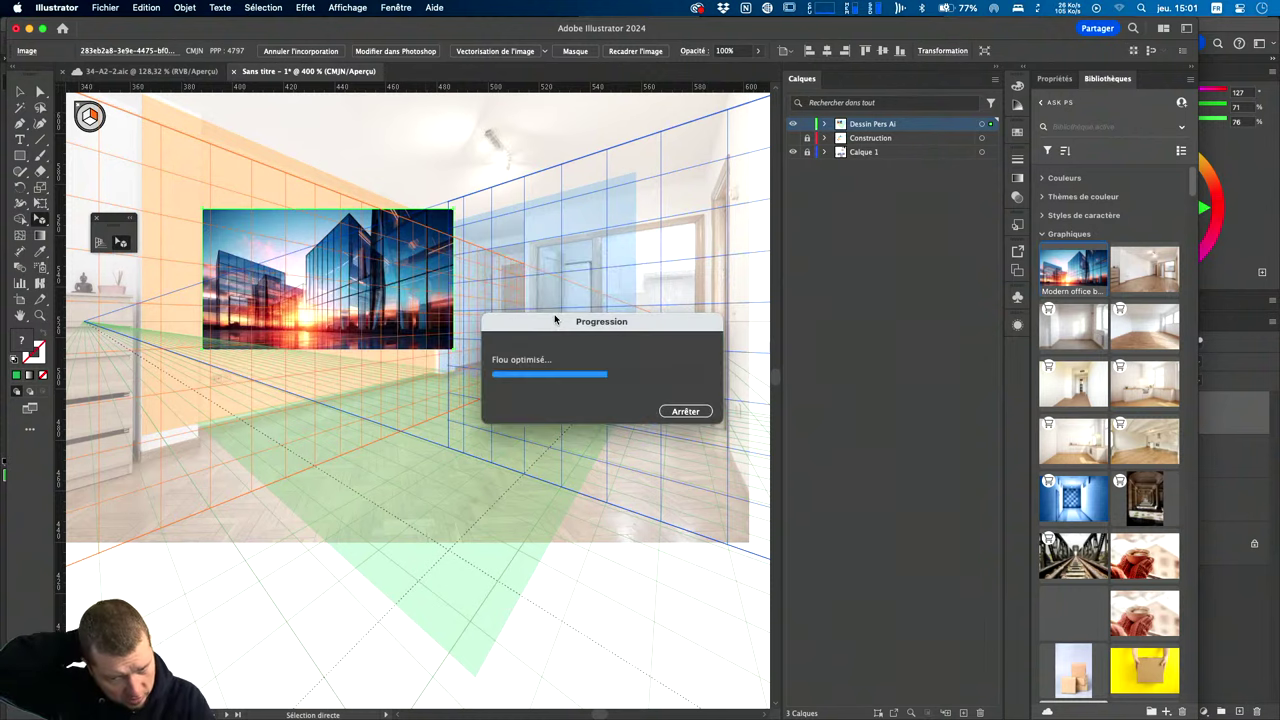
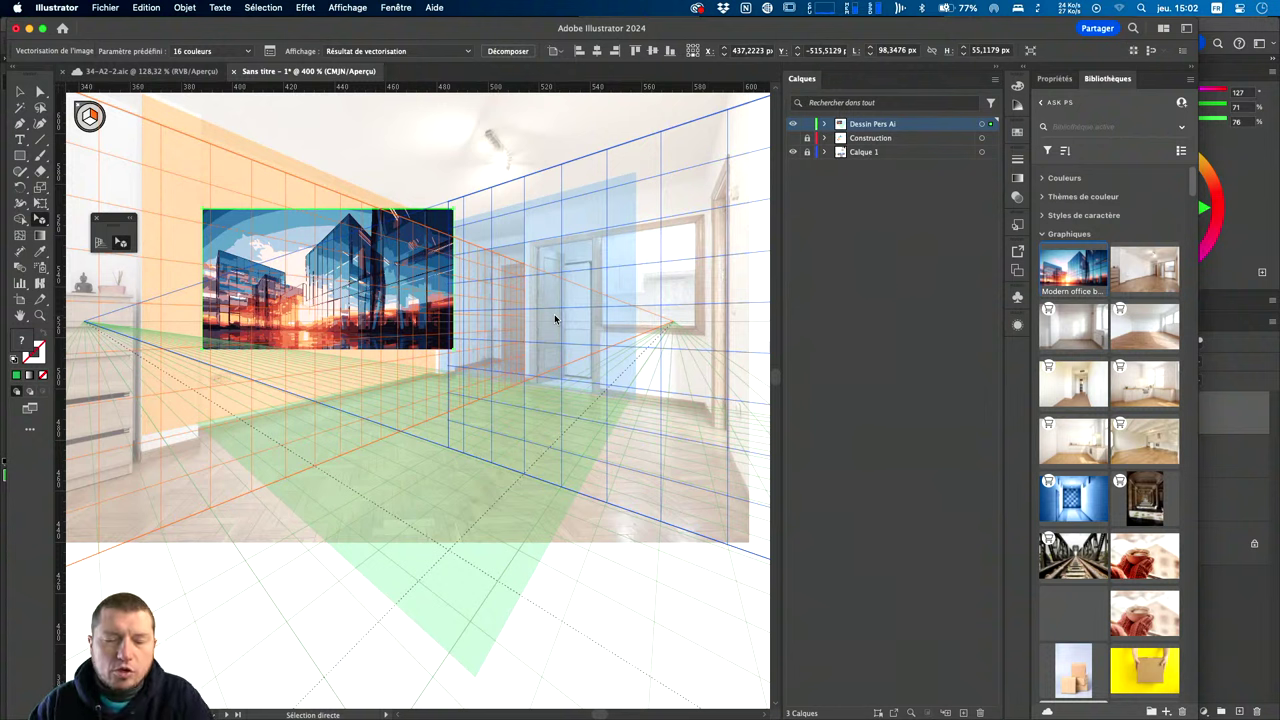
Expand the traced office photo and place its group in perspective on the left orange wall.
{"action": "left_click", "coordinate": [508, 51]}
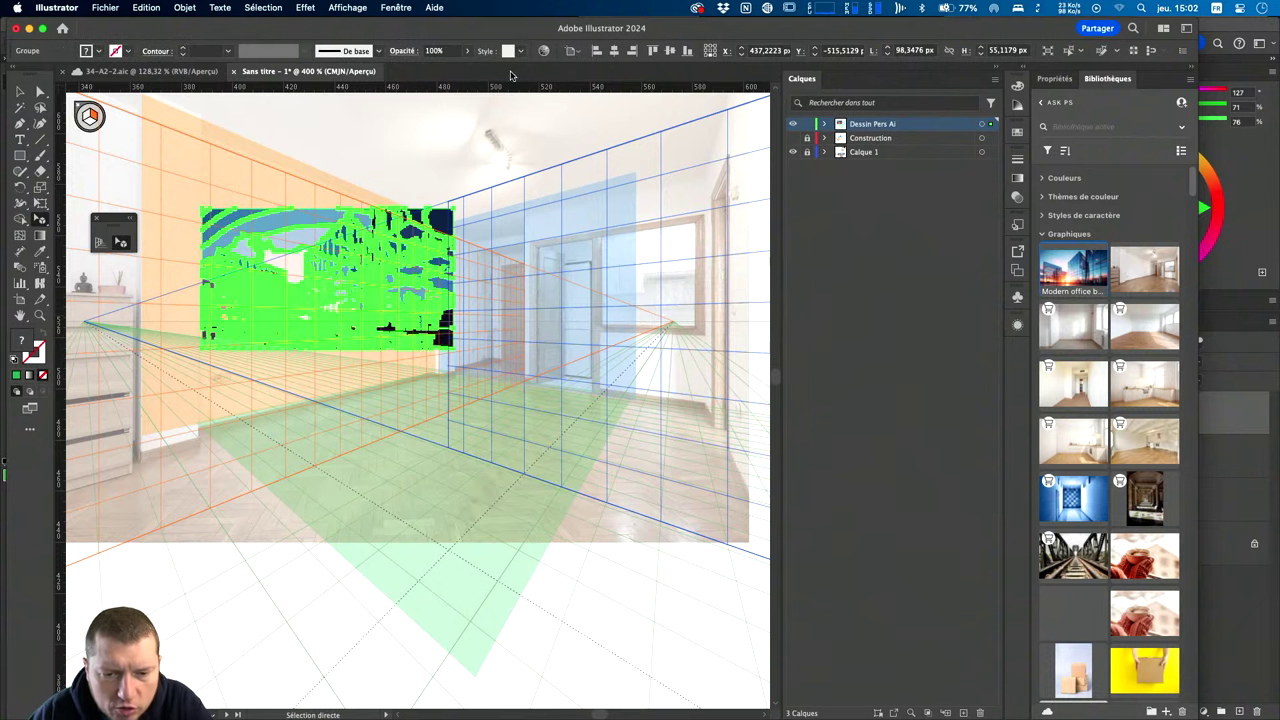
{"action": "left_click", "coordinate": [824, 125]}
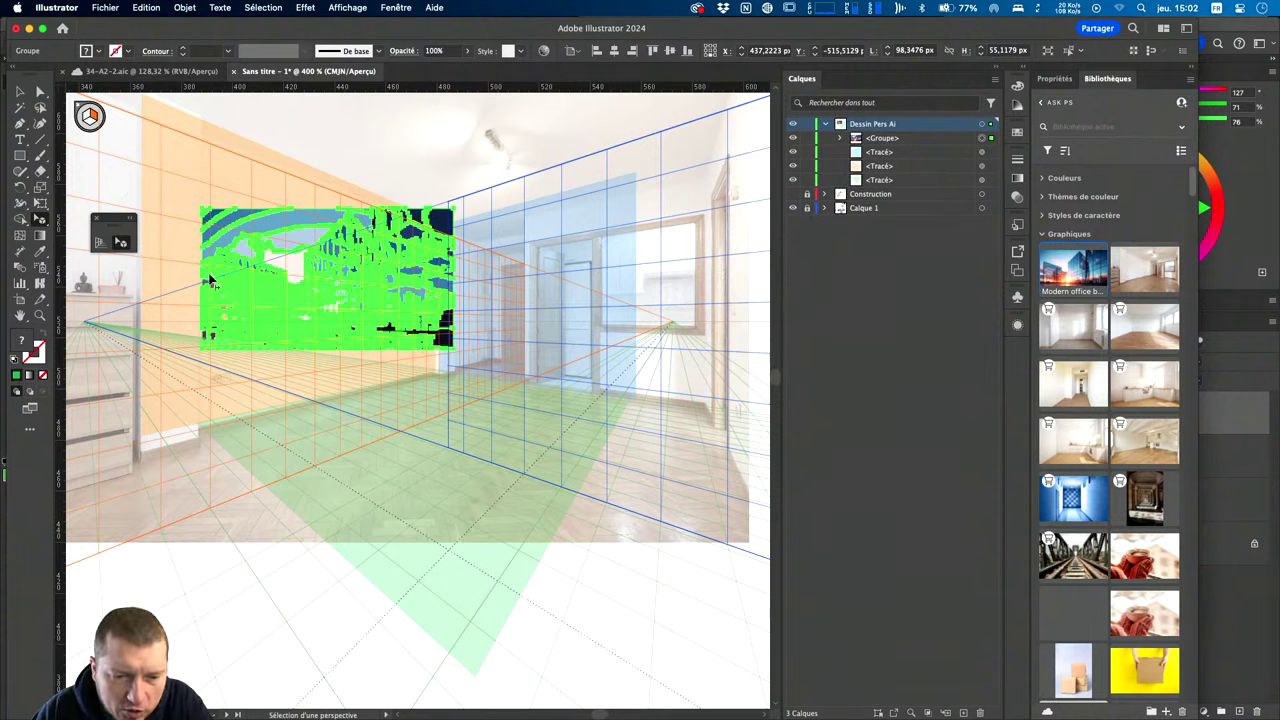
{"action": "left_click_drag", "start_coordinate": [328, 204], "coordinate": [320, 172]}
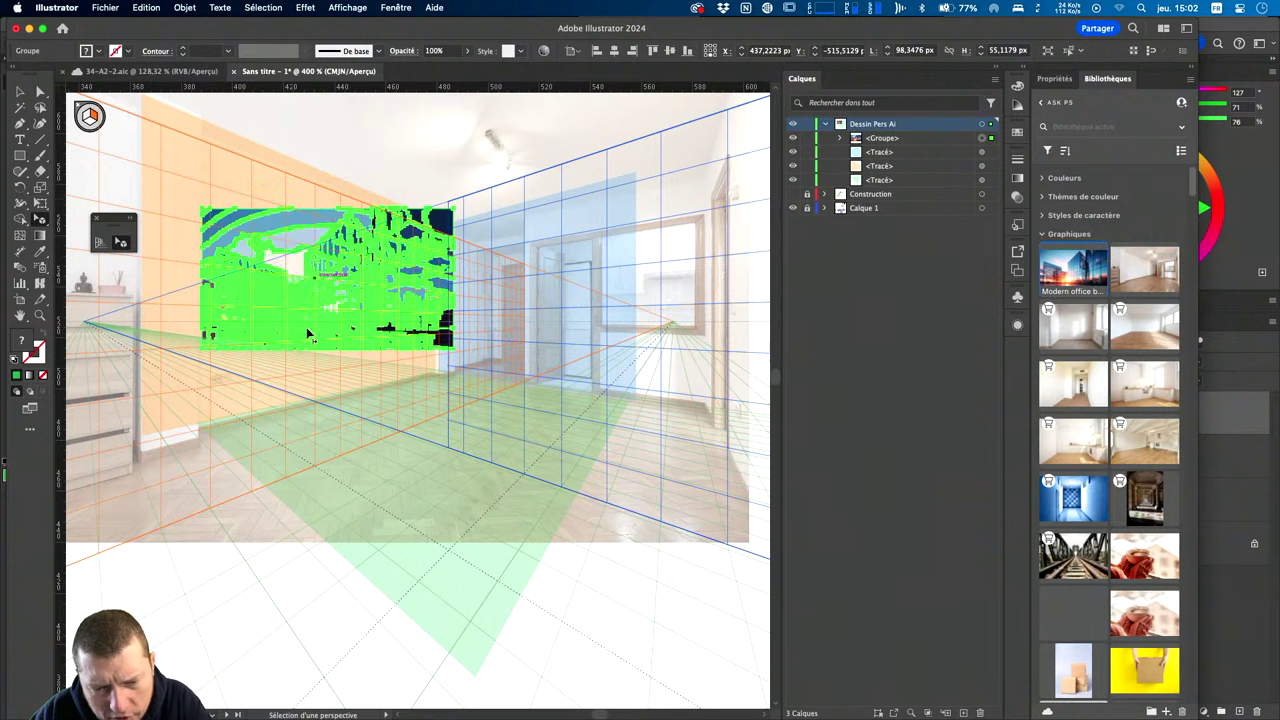
{"action": "left_click_drag", "start_coordinate": [320, 172], "coordinate": [470, 400]}
{"action": "mouse_move", "coordinate": [290, 345]}
{"action": "left_mouse_down"}
{"action": "mouse_move", "coordinate": [224, 268]}
{"action": "mouse_move", "coordinate": [199, 261]}
{"action": "left_mouse_up"}
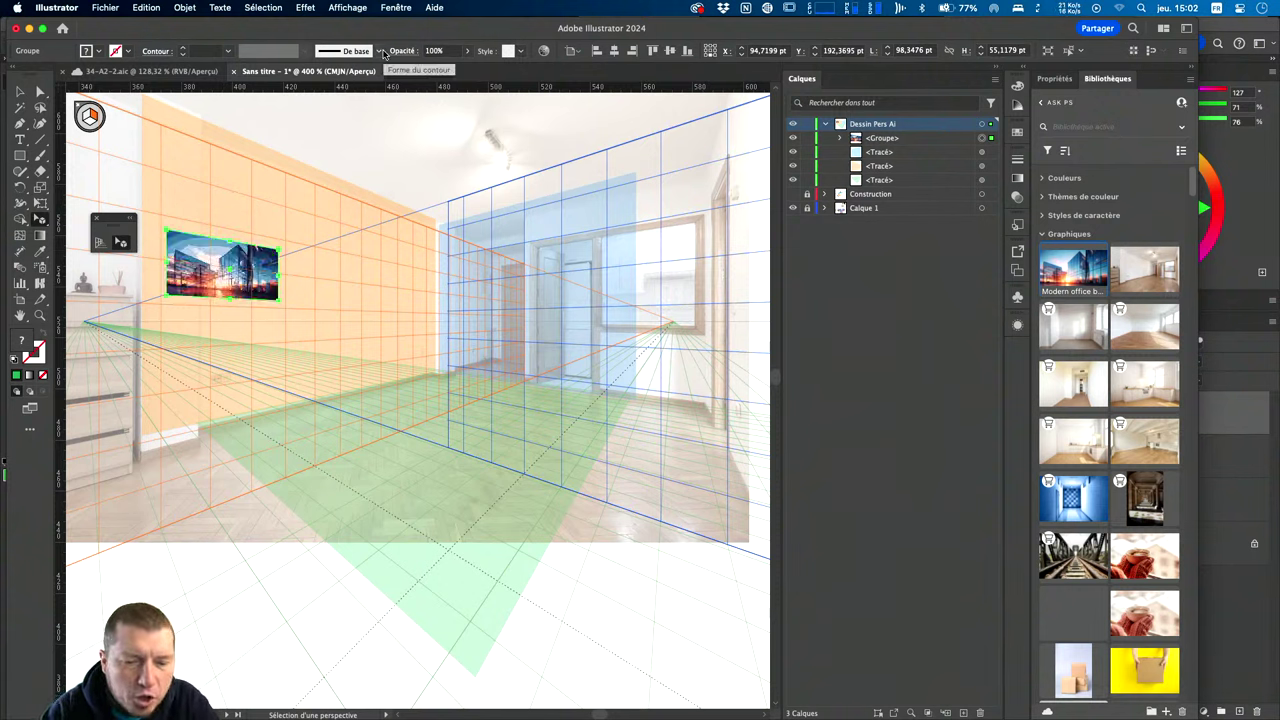
Slide the office photo further right along the left wall, undoing the extra copies.
{"action": "mouse_move", "coordinate": [262, 272]}
{"action": "left_mouse_down"}
{"action": "mouse_move", "coordinate": [316, 287]}
{"action": "mouse_move", "coordinate": [258, 280]}
{"action": "left_mouse_up"}
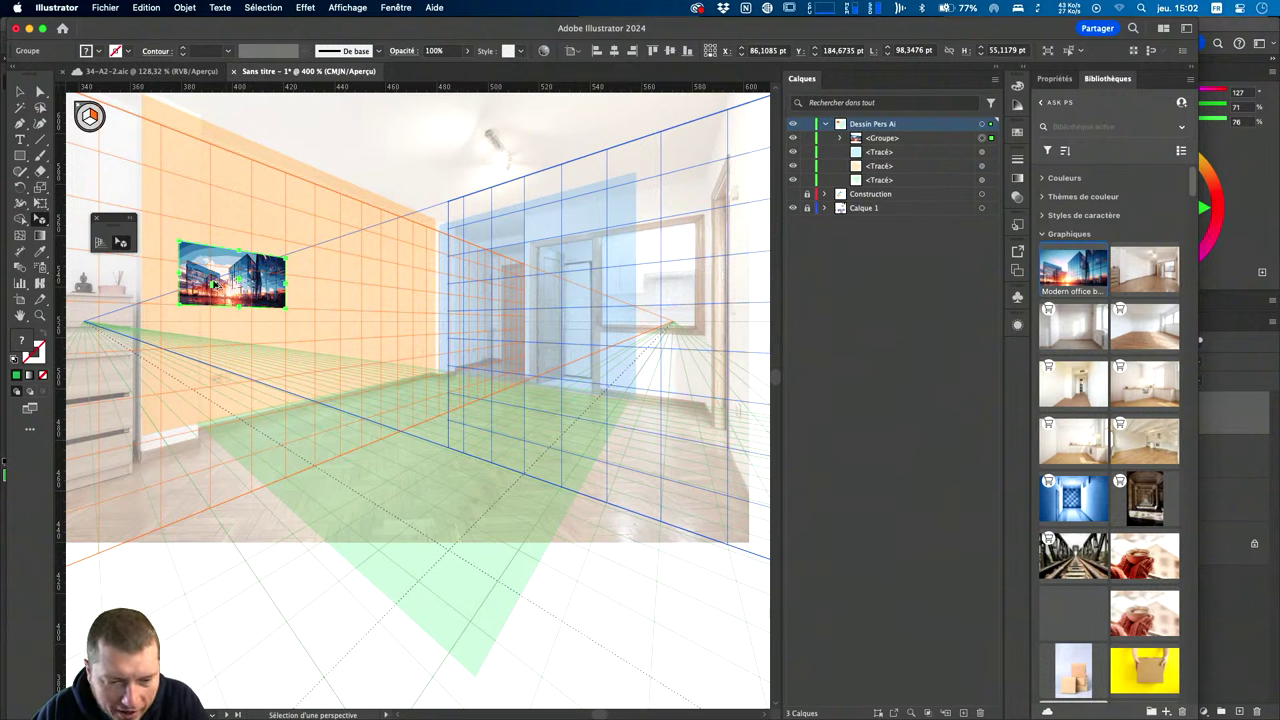
{"action": "left_click_drag", "start_coordinate": [212, 281], "coordinate": [391, 285]}
{"action": "mouse_move", "coordinate": [441, 289]}
{"action": "left_mouse_down"}
{"action": "mouse_move", "coordinate": [450, 343]}
{"action": "mouse_move", "coordinate": [268, 297]}
{"action": "mouse_move", "coordinate": [337, 292]}
{"action": "left_mouse_up"}
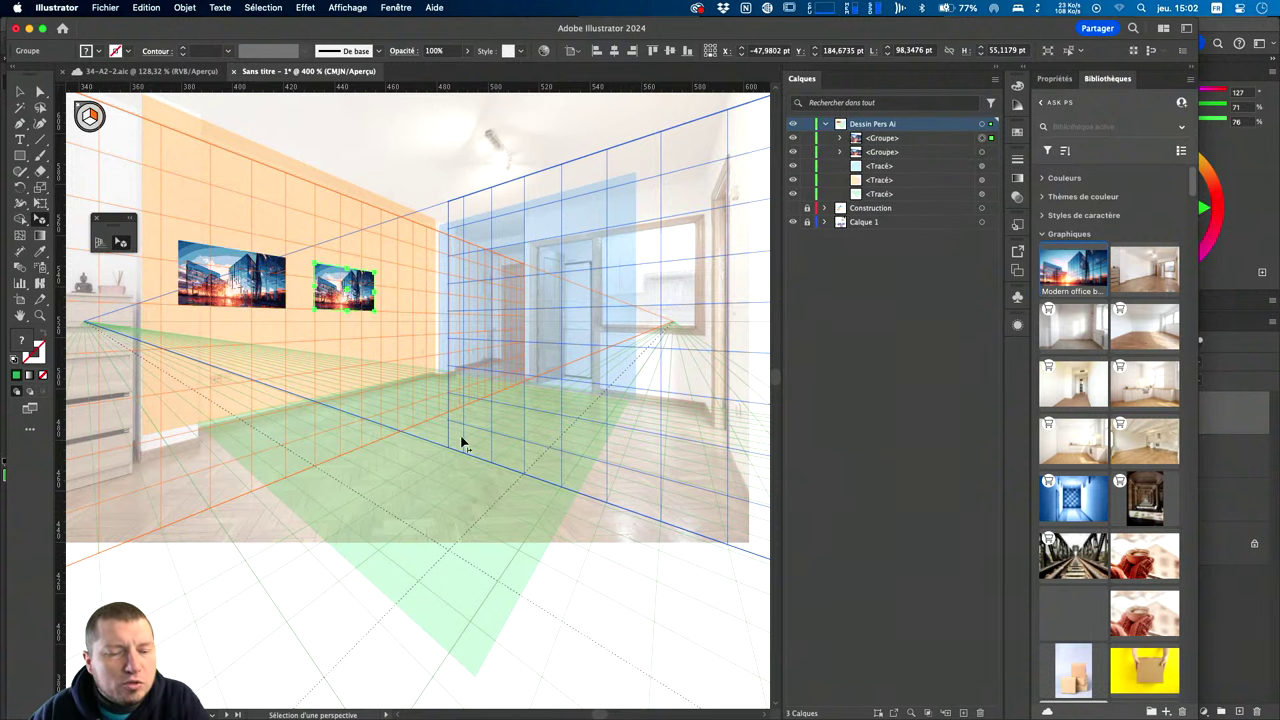
{"action": "left_click_drag", "start_coordinate": [358, 290], "coordinate": [418, 292]}
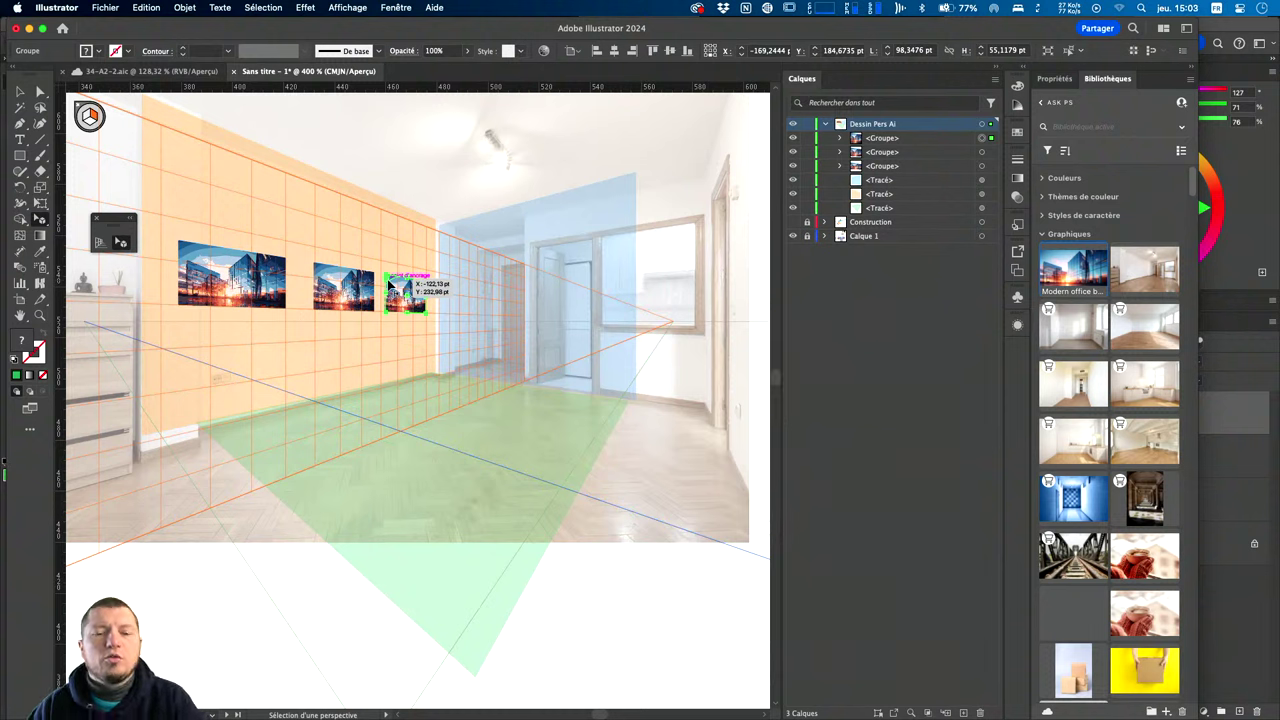
{"action": "key", "text": "Delete"}
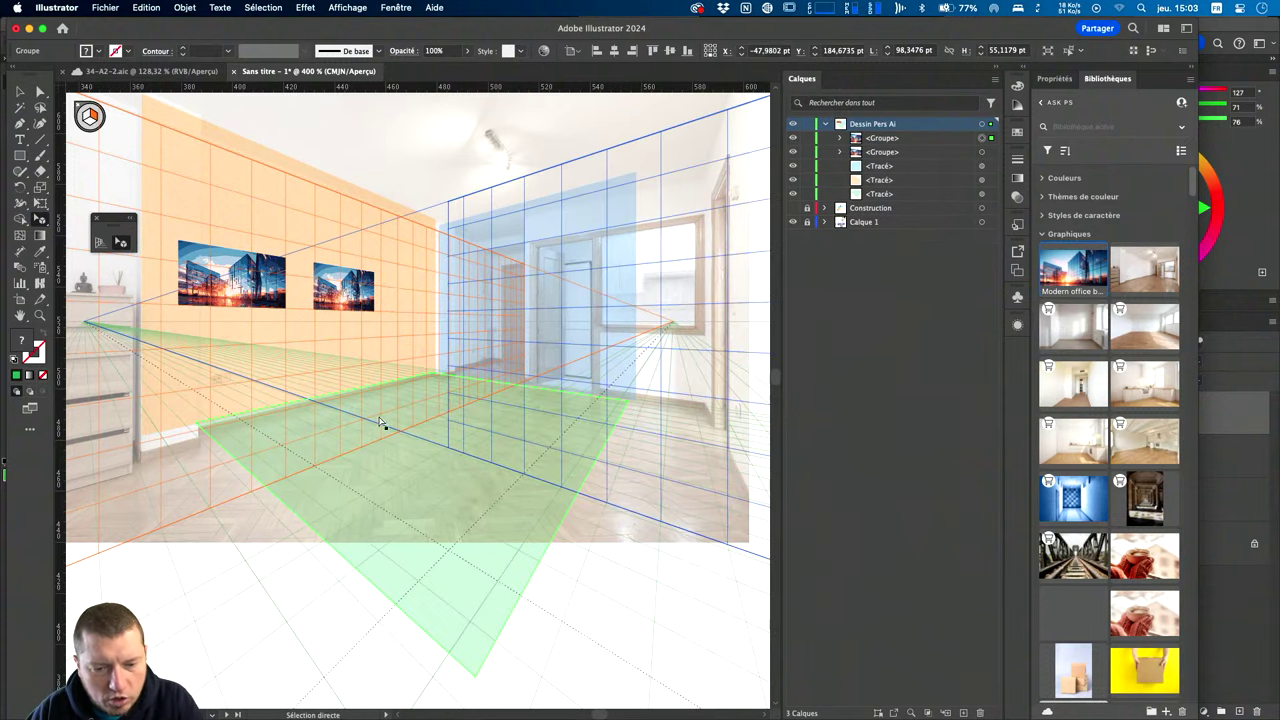
{"action": "key", "text": "cmd+z"}
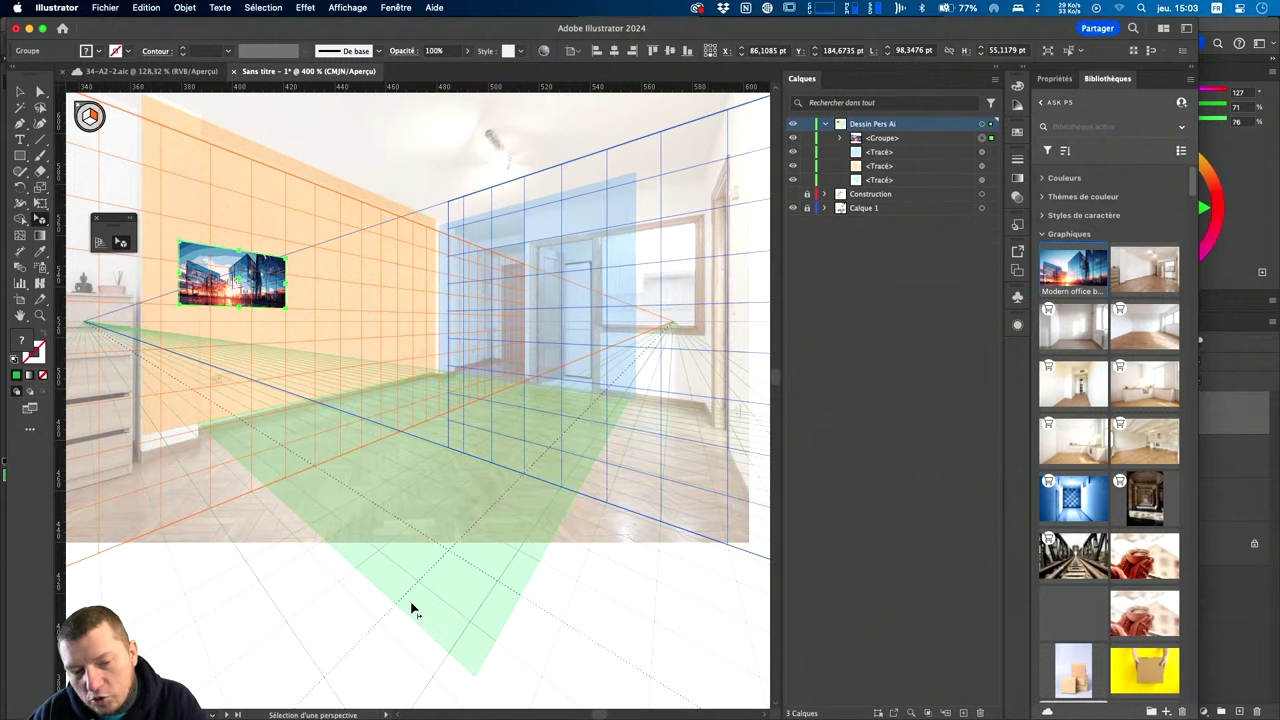
Draw a tall green rectangle bar on the left wall plane.
{"action": "key", "text": "l"}
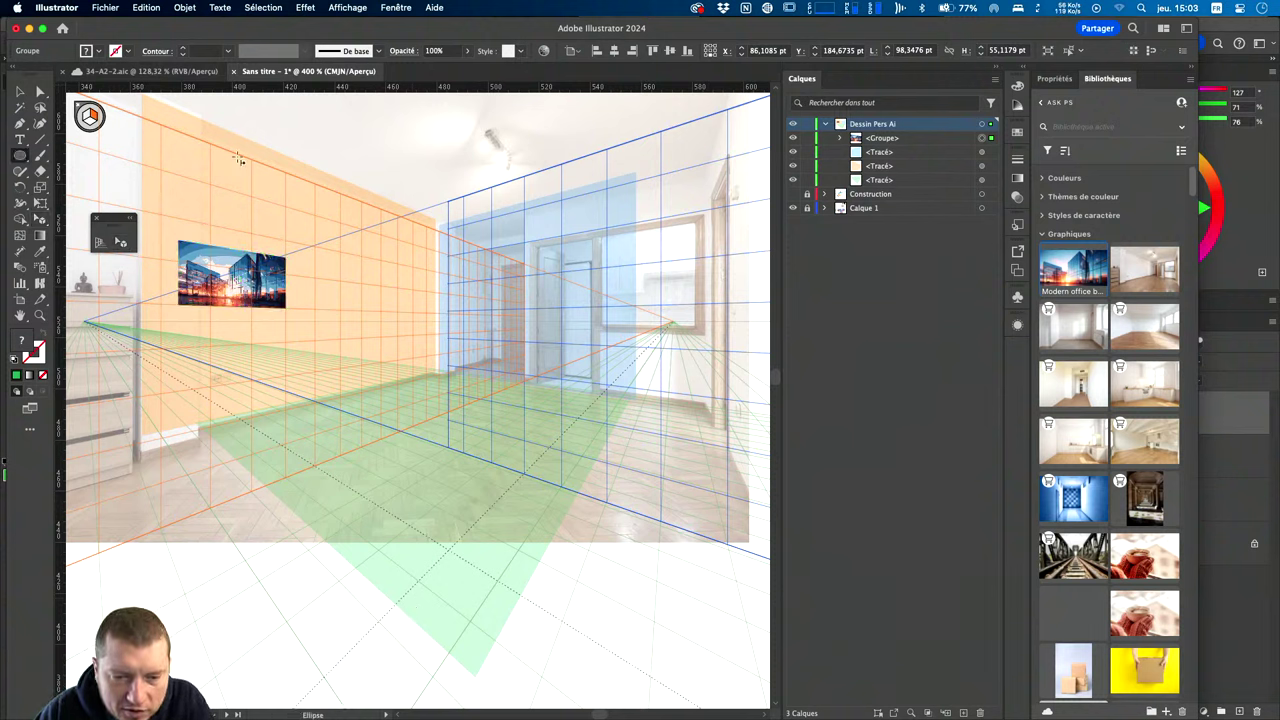
{"action": "left_click_drag", "start_coordinate": [20, 155], "coordinate": [68, 163]}
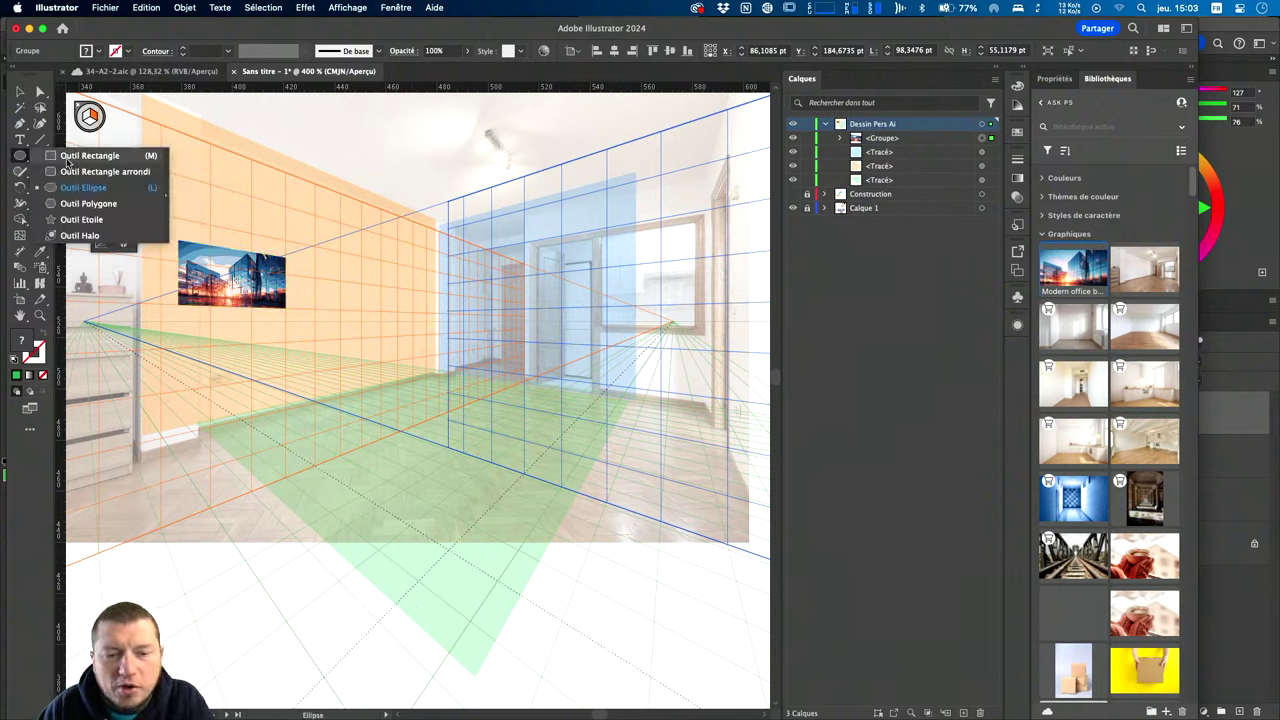
{"action": "left_click", "coordinate": [80, 158]}
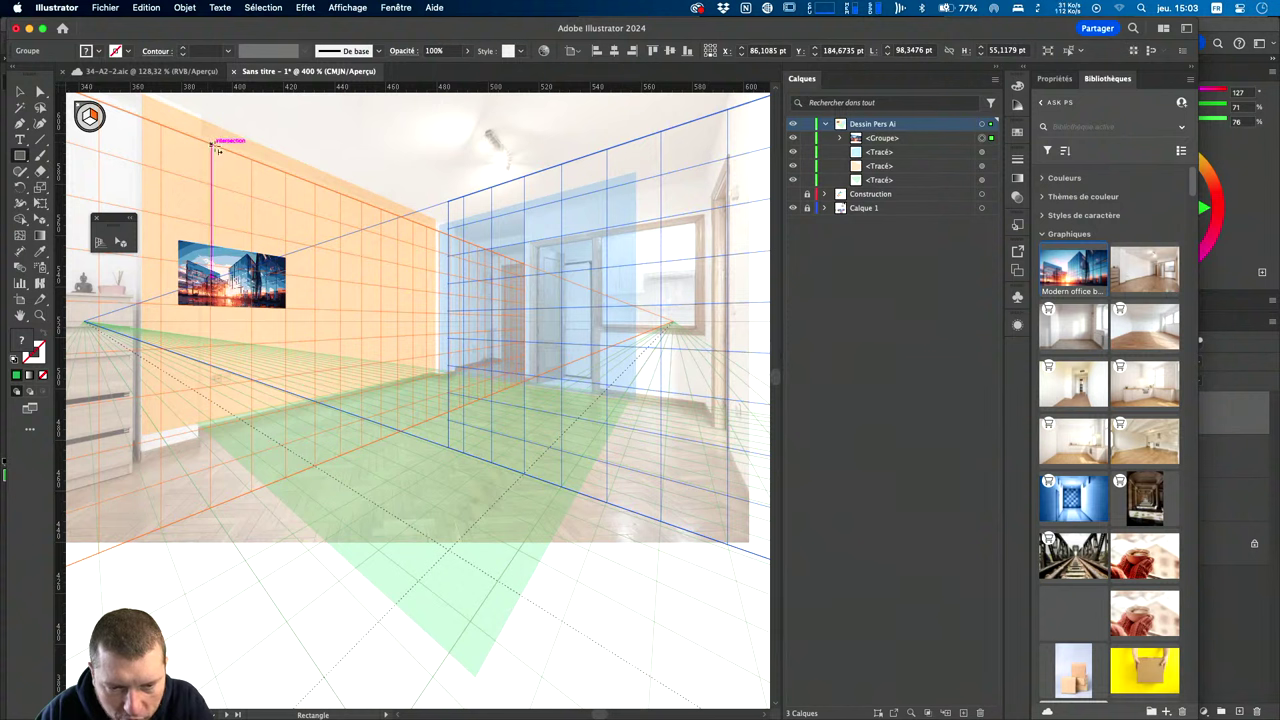
{"action": "left_click_drag", "start_coordinate": [210, 148], "coordinate": [240, 424]}
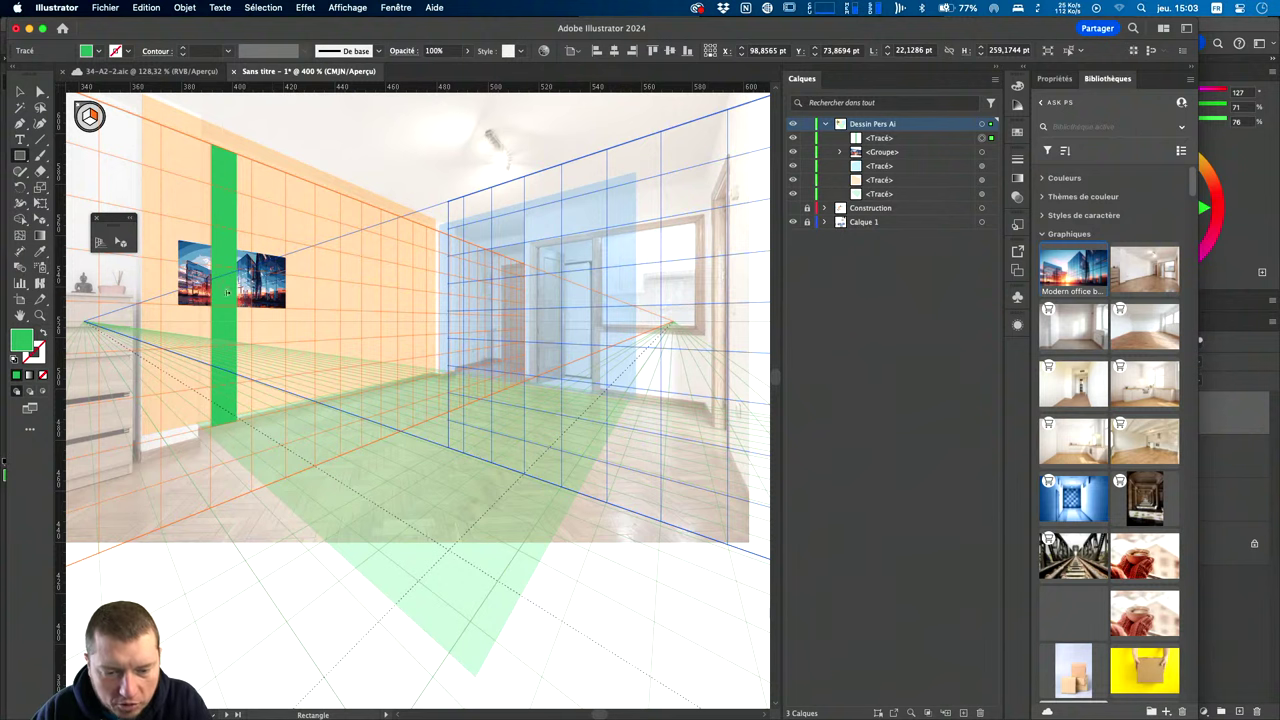
Copy the bar along the wall and repeat the transformation (Cmd+D) for more bars.
{"action": "key", "text": "v"}
{"action": "left_click", "coordinate": [226, 366]}
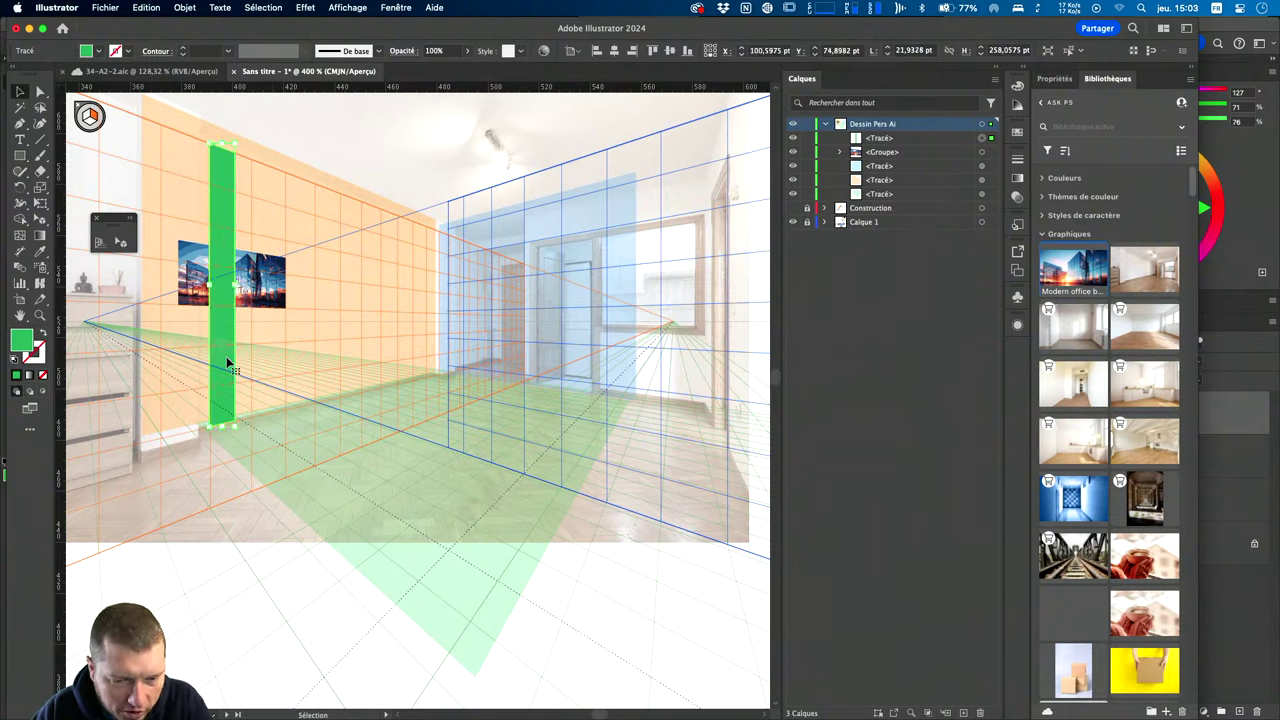
{"action": "left_click_drag", "start_coordinate": [228, 366], "coordinate": [282, 342]}
{"action": "left_click", "coordinate": [121, 242]}
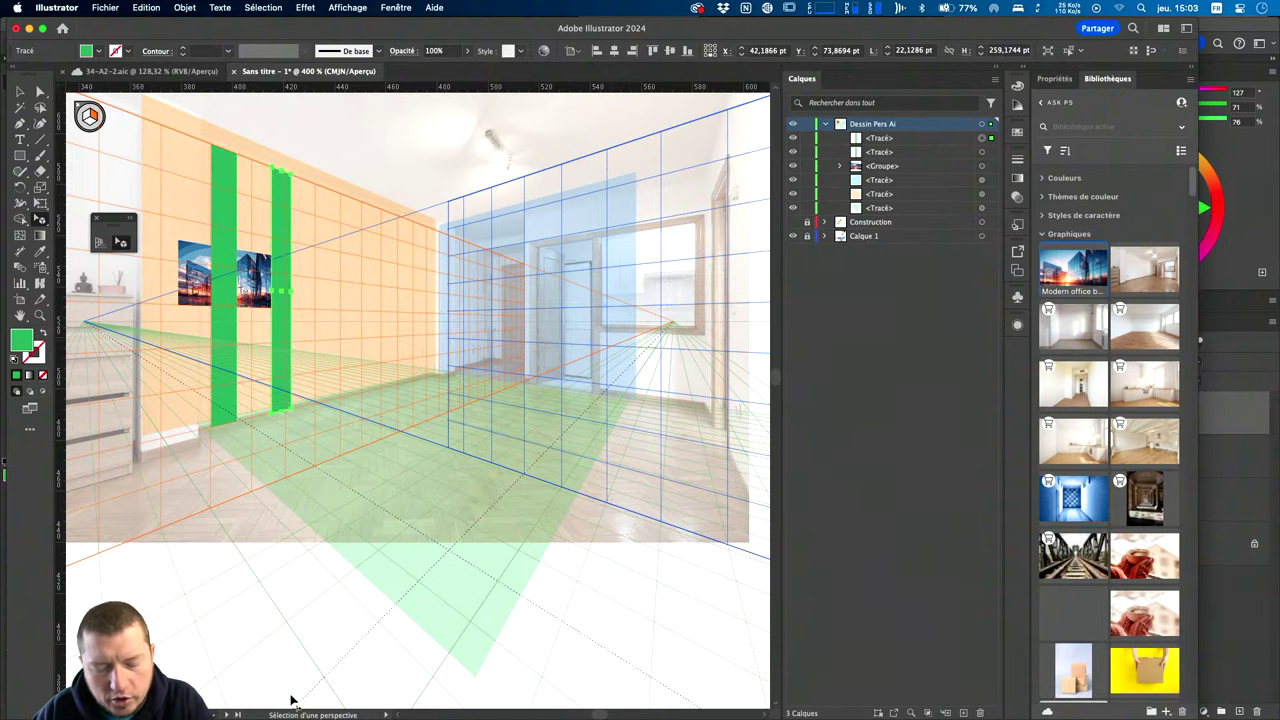
{"action": "key", "text": "v"}
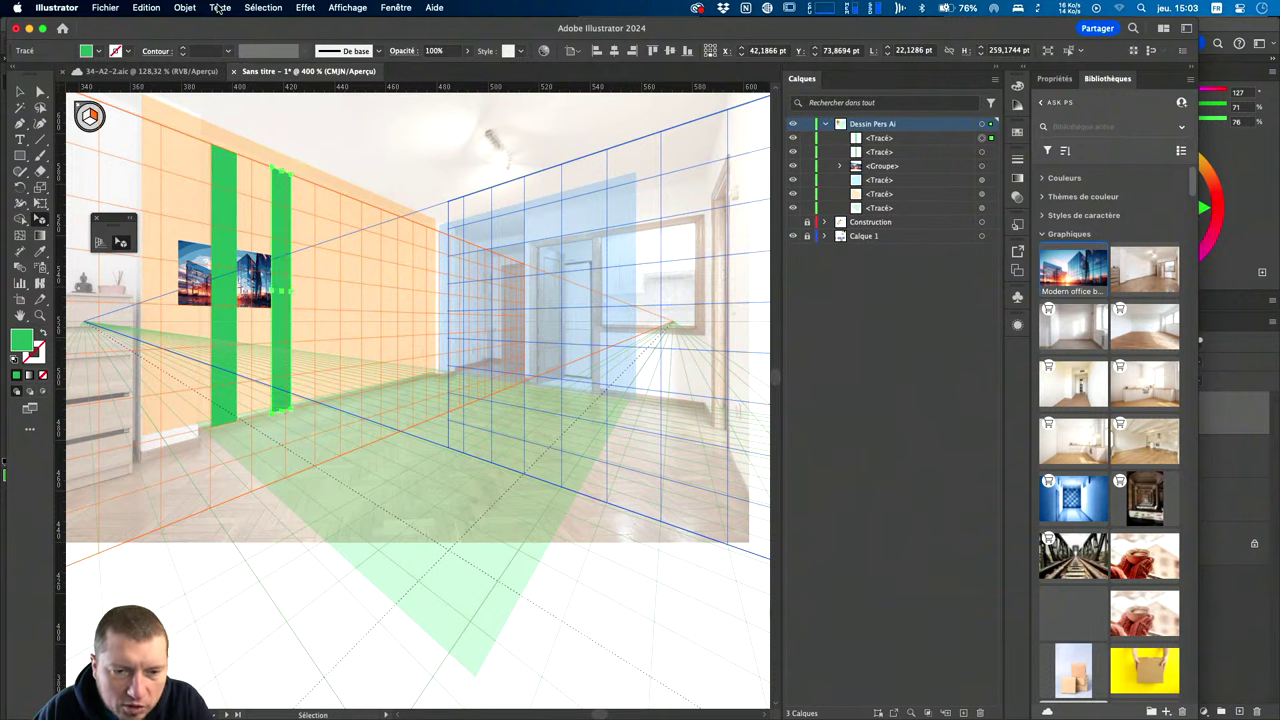
{"action": "left_click", "coordinate": [185, 7]}
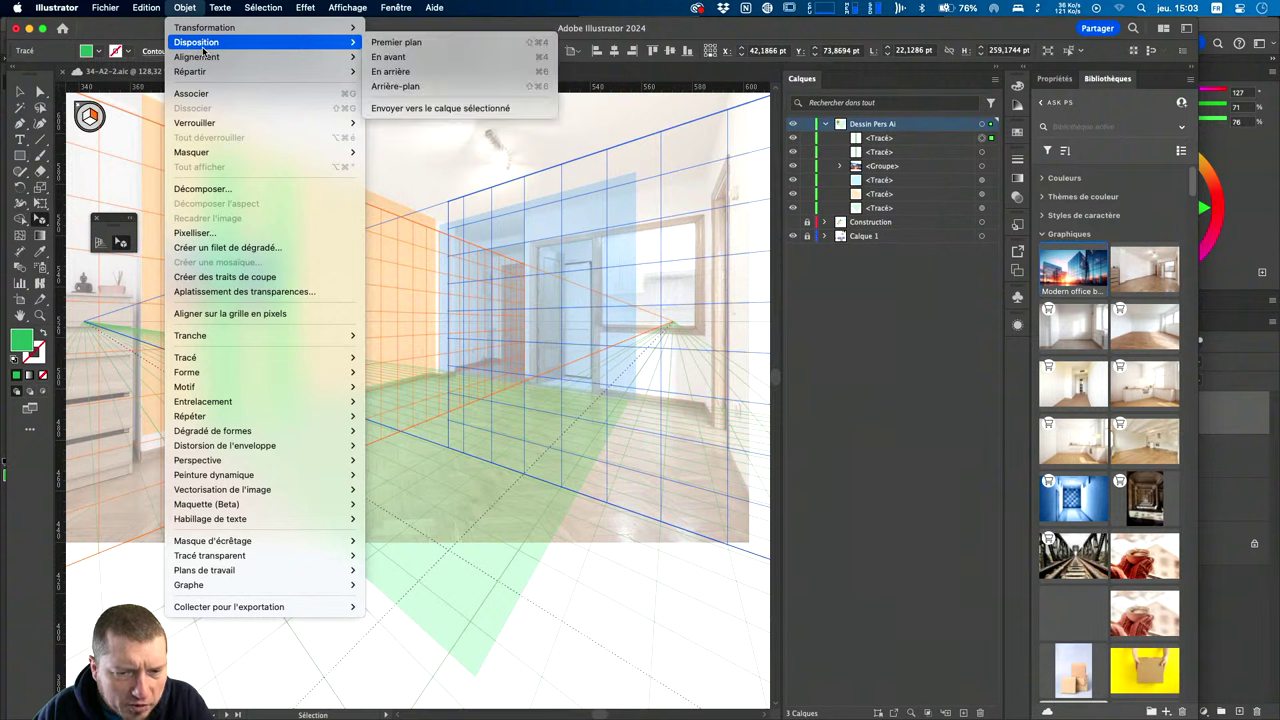
{"action": "mouse_move", "coordinate": [205, 27]}
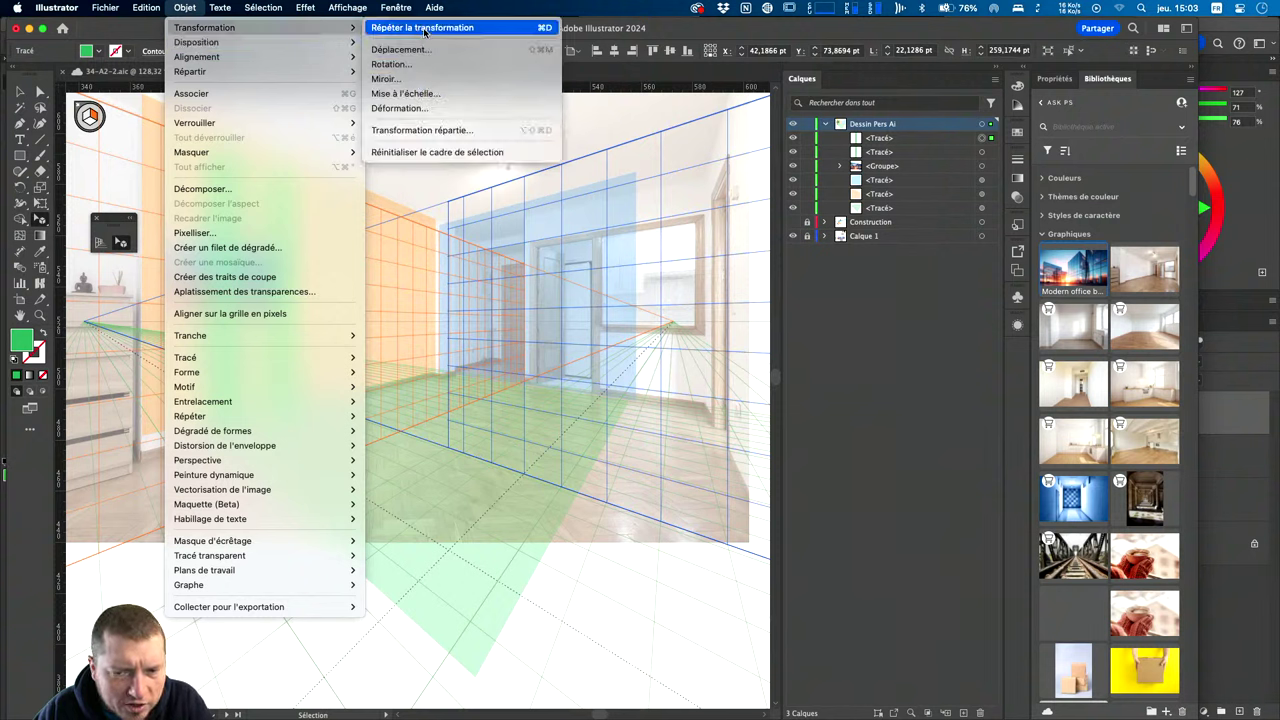
{"action": "left_click", "coordinate": [522, 29]}
{"action": "key", "text": "super+d"}
Add one more bar and bring the photo group in front of the green bars.
{"action": "key", "text": "super+d"}
{"action": "key", "text": "super+d"}
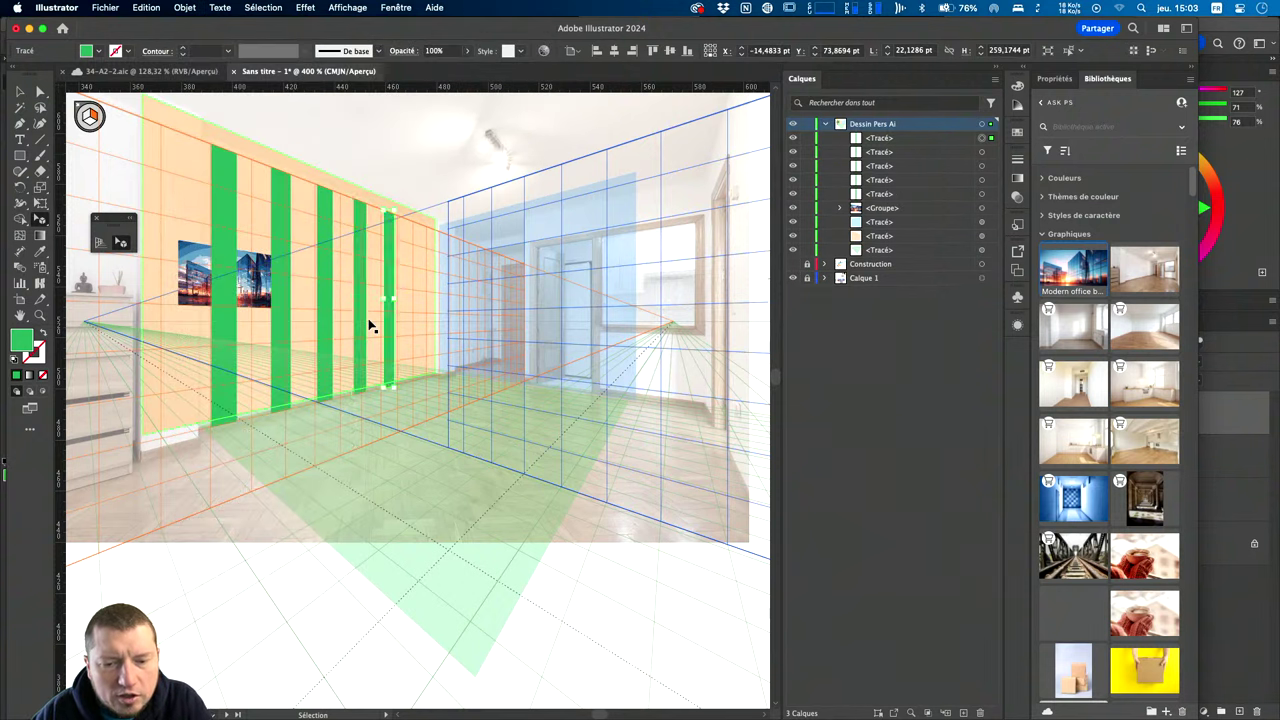
{"action": "key", "text": "super+d"}
{"action": "key", "text": "super+d"}
{"action": "mouse_move", "coordinate": [214, 716]}
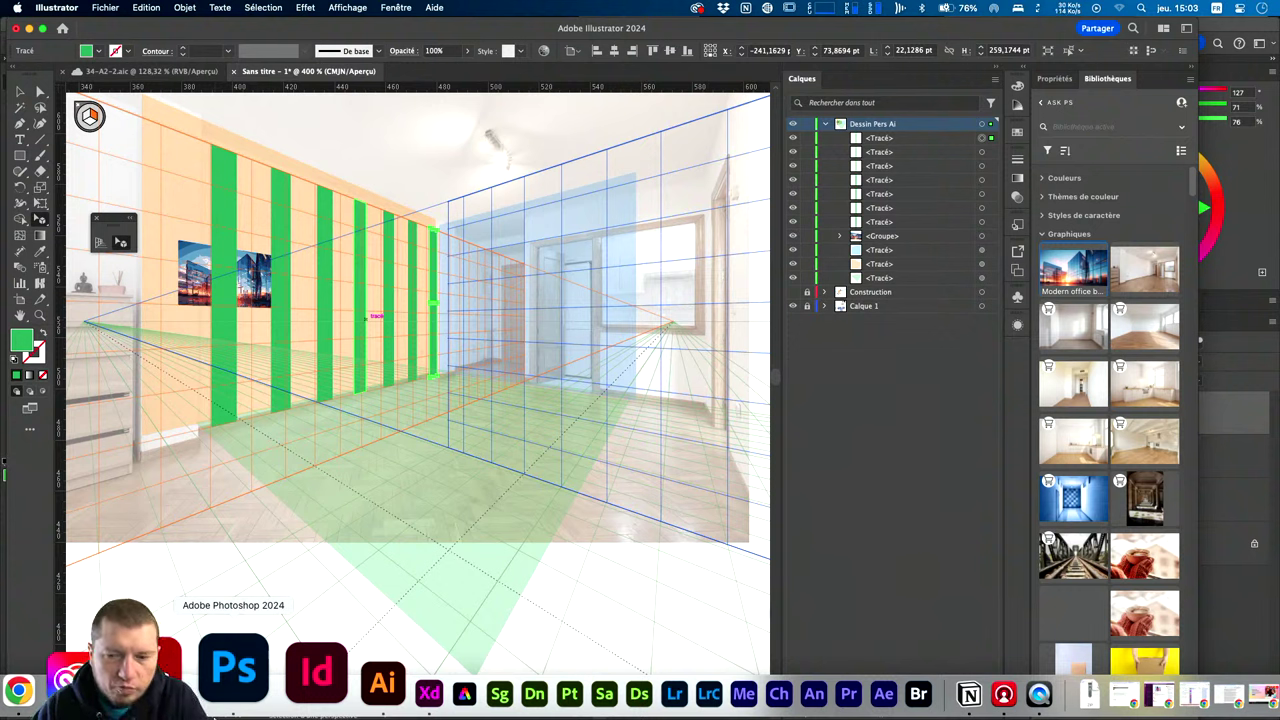
{"action": "left_click", "coordinate": [908, 237]}
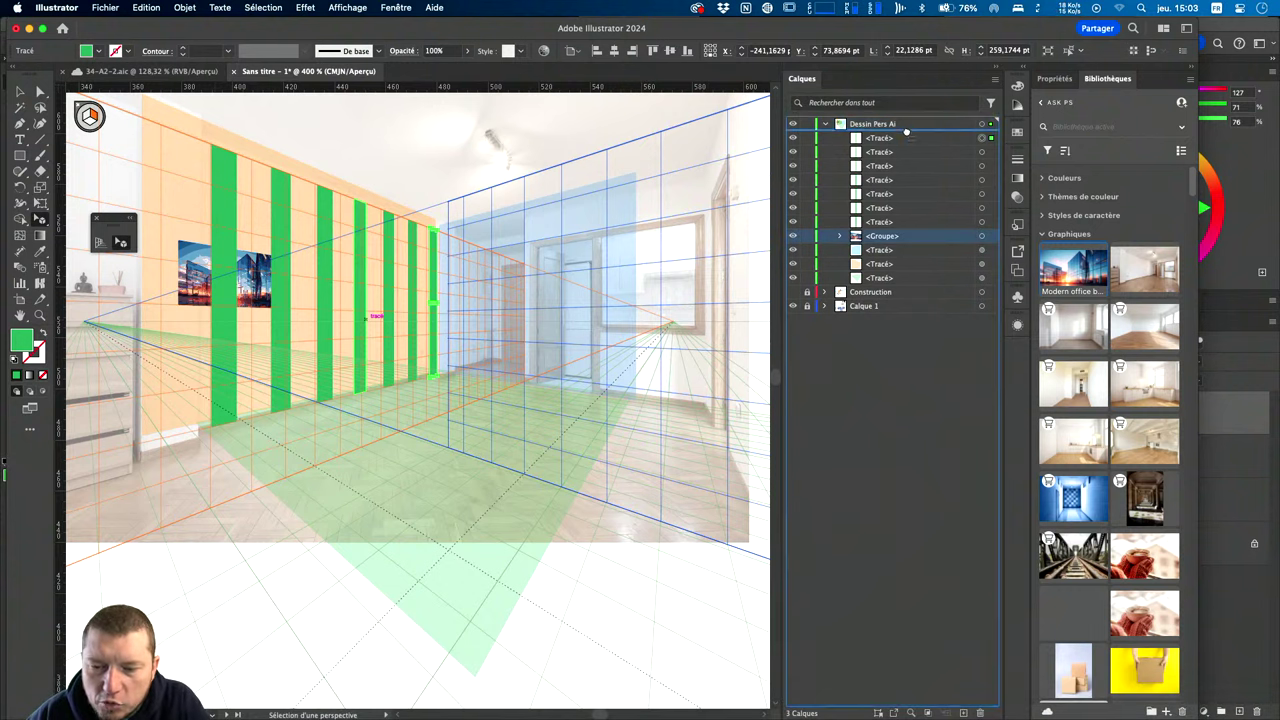
{"action": "left_click_drag", "start_coordinate": [907, 132], "coordinate": [907, 130]}
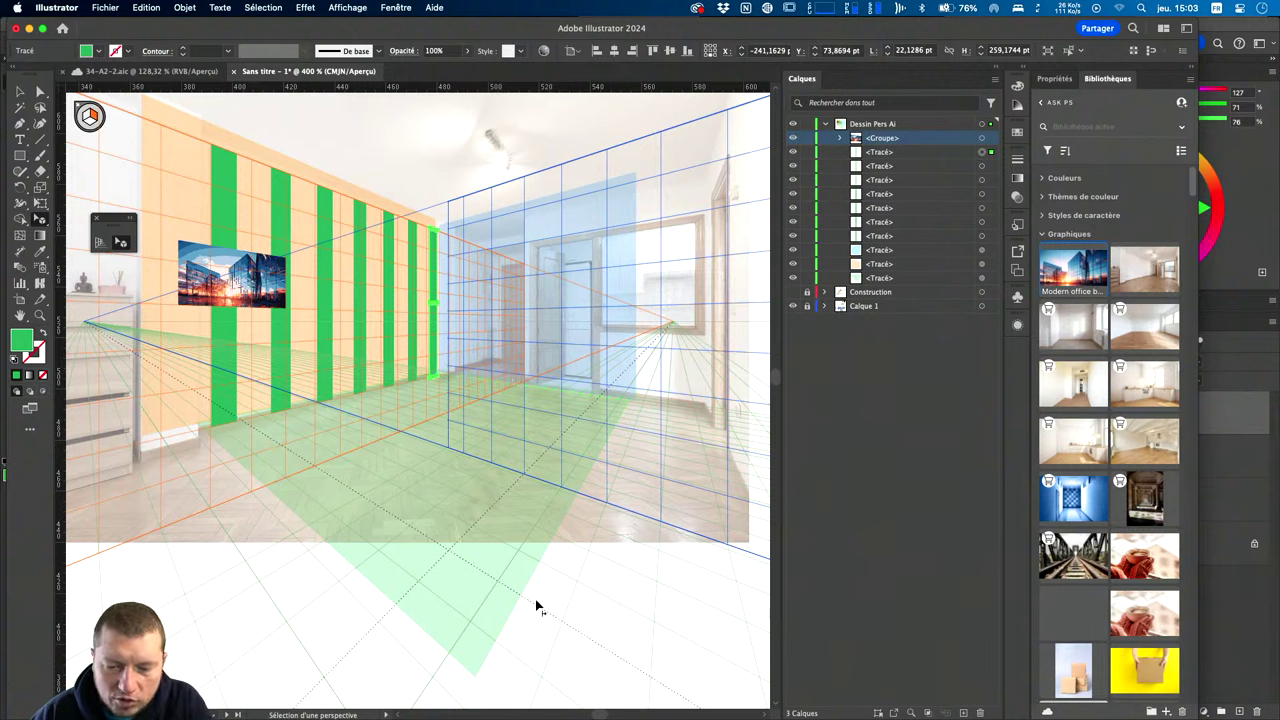
{"action": "left_click", "coordinate": [597, 631]}
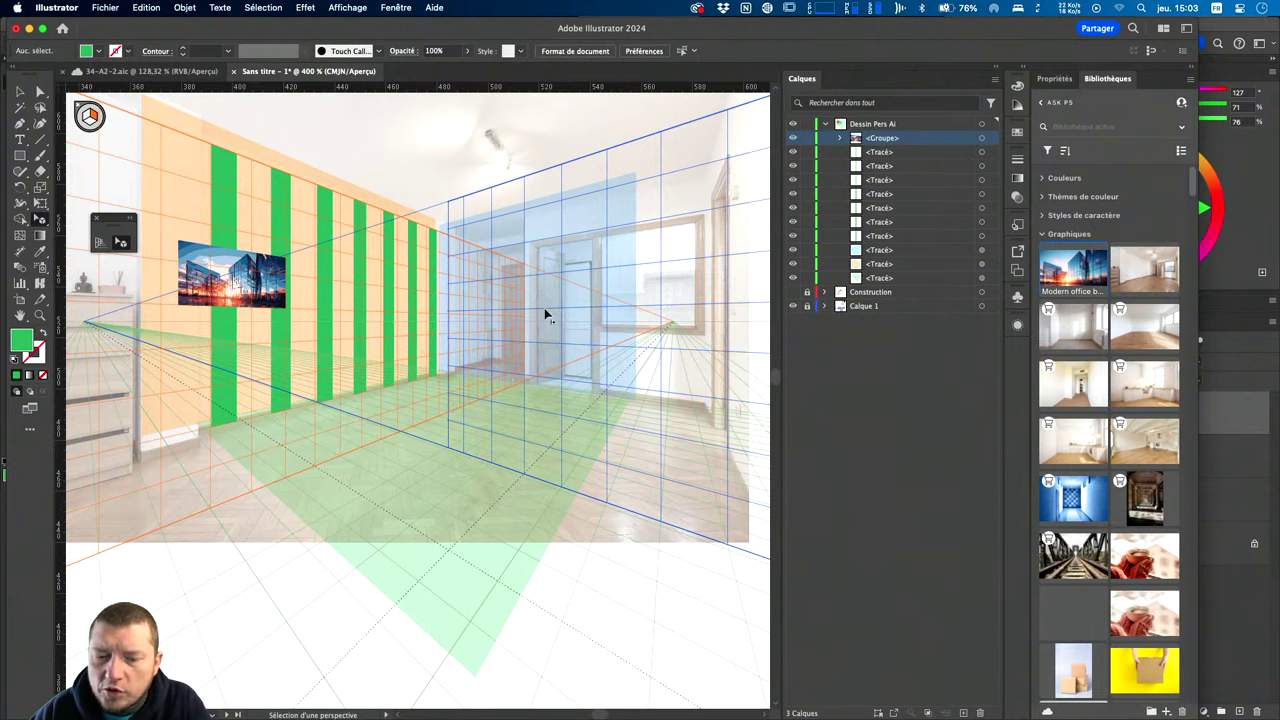
Select the seven green bars on the left wall.
{"action": "left_click", "coordinate": [223, 208]}
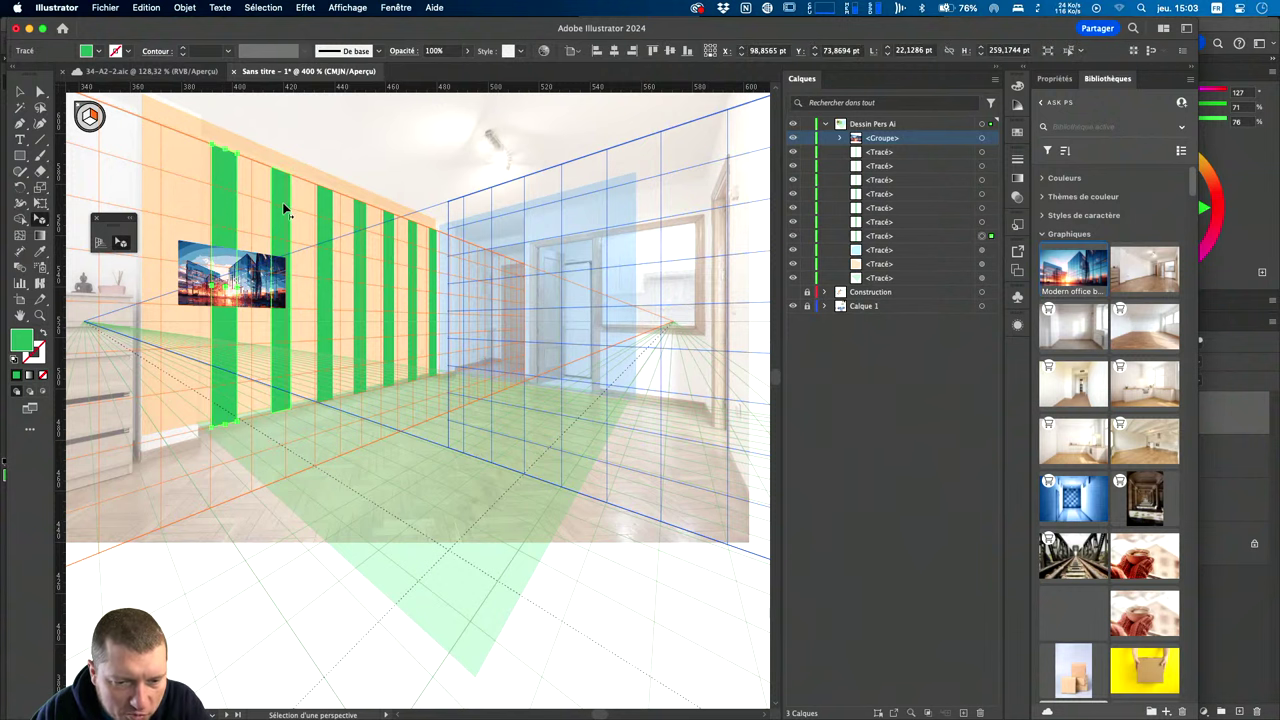
{"action": "left_click", "coordinate": [284, 208], "text": "shift"}
{"action": "left_click", "coordinate": [327, 212], "text": "shift"}
{"action": "left_click", "coordinate": [360, 218], "text": "shift"}
{"action": "left_click", "coordinate": [388, 226], "text": "shift"}
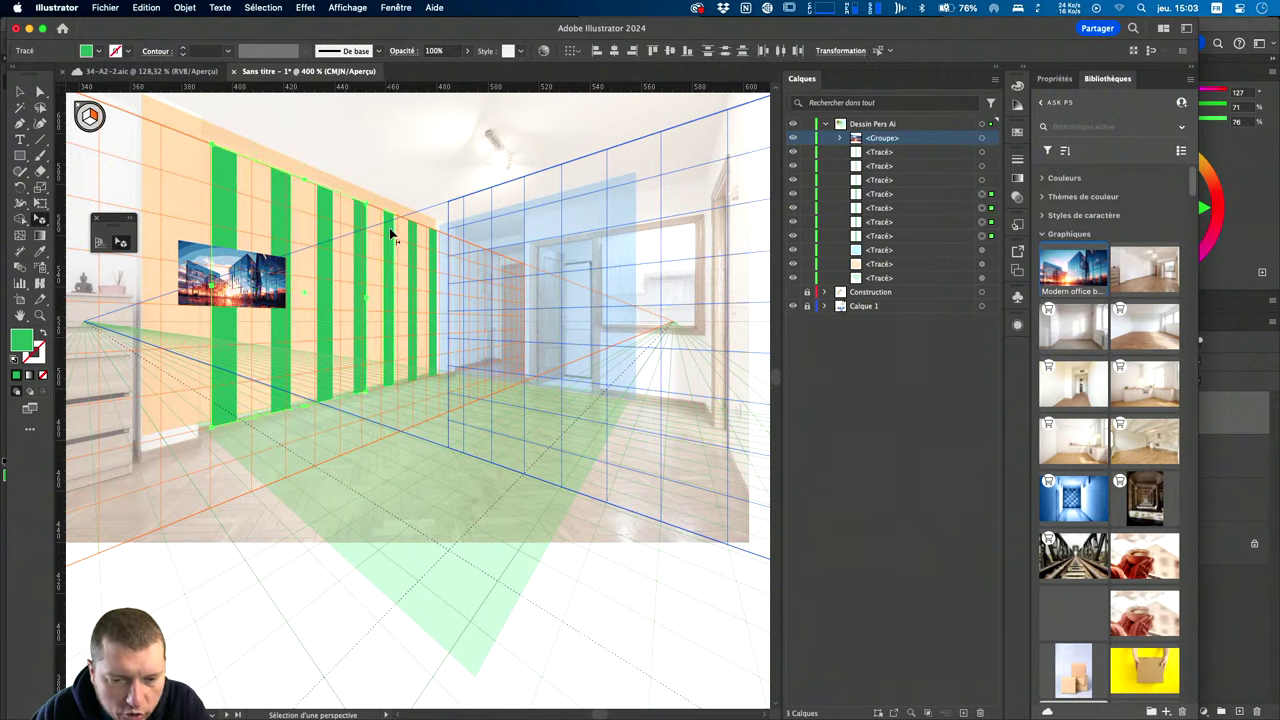
{"action": "left_click", "coordinate": [418, 243], "text": "shift"}
{"action": "left_click", "coordinate": [430, 245], "text": "shift"}
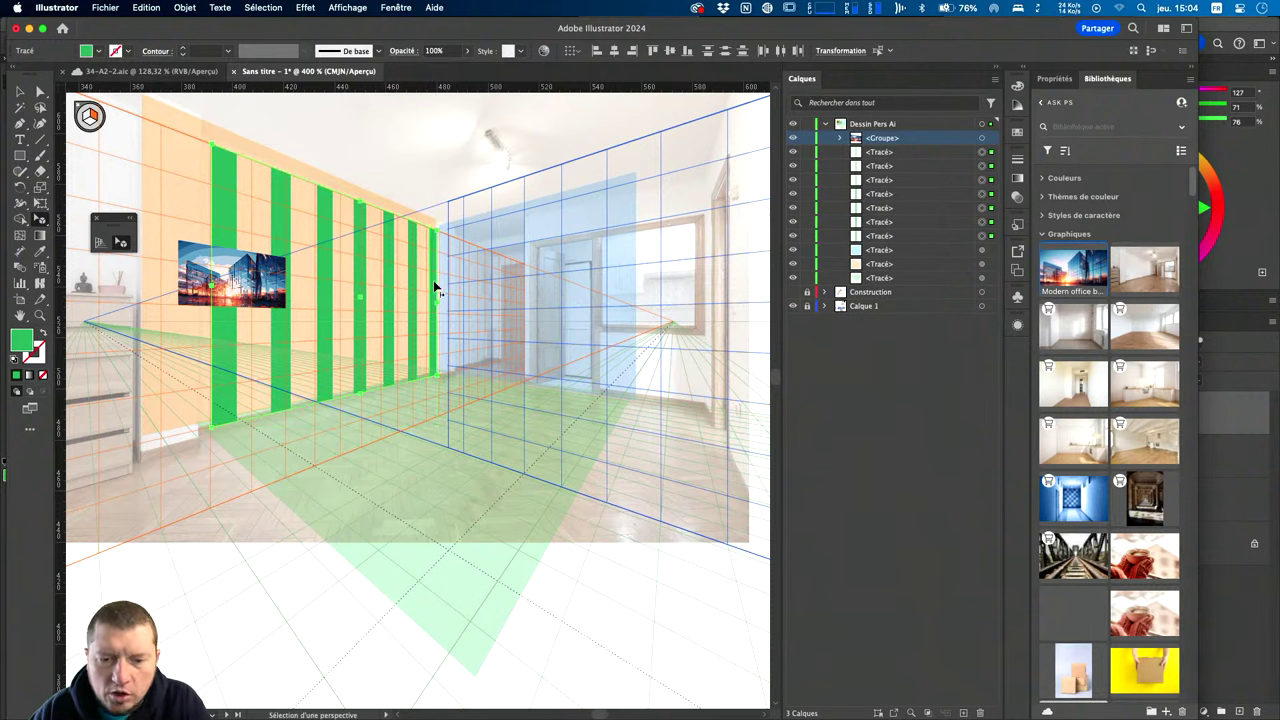
Shift a duplicate set of bars left along the wall, then remove the extra overlapping stripes.
{"action": "left_click_drag", "start_coordinate": [435, 290], "coordinate": [575, 545]}
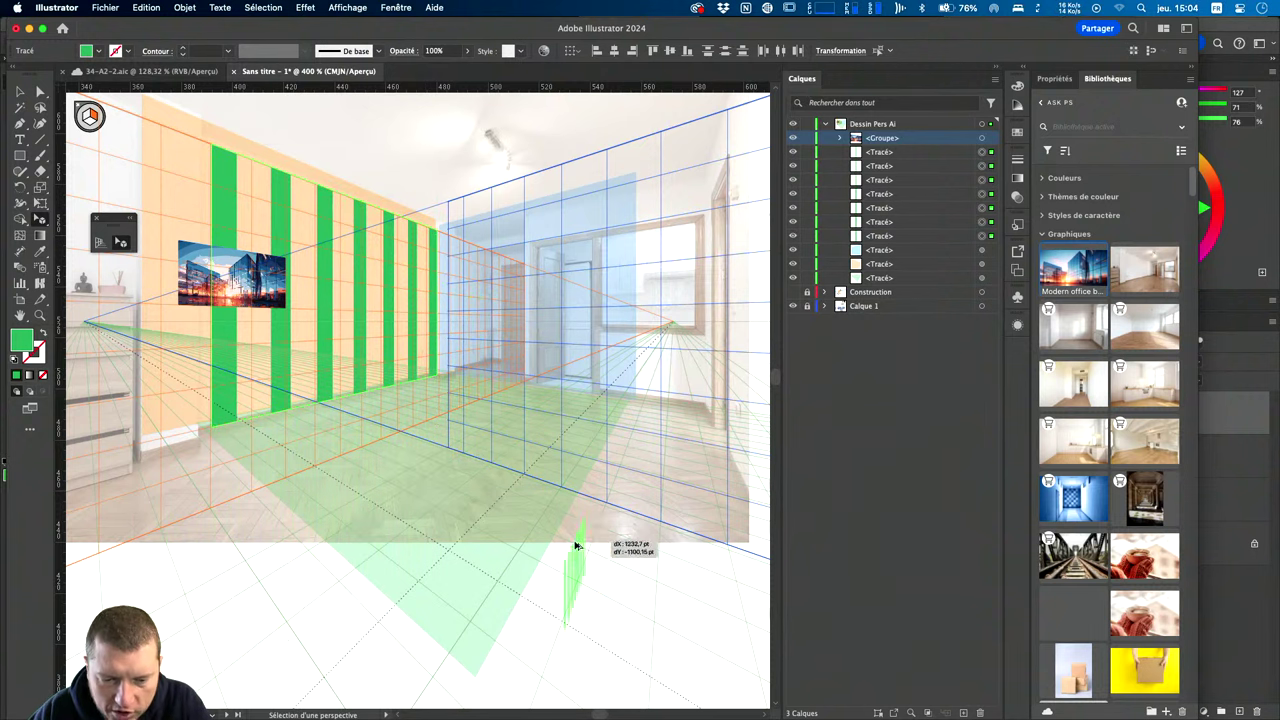
{"action": "left_click_drag", "start_coordinate": [575, 545], "coordinate": [437, 228]}
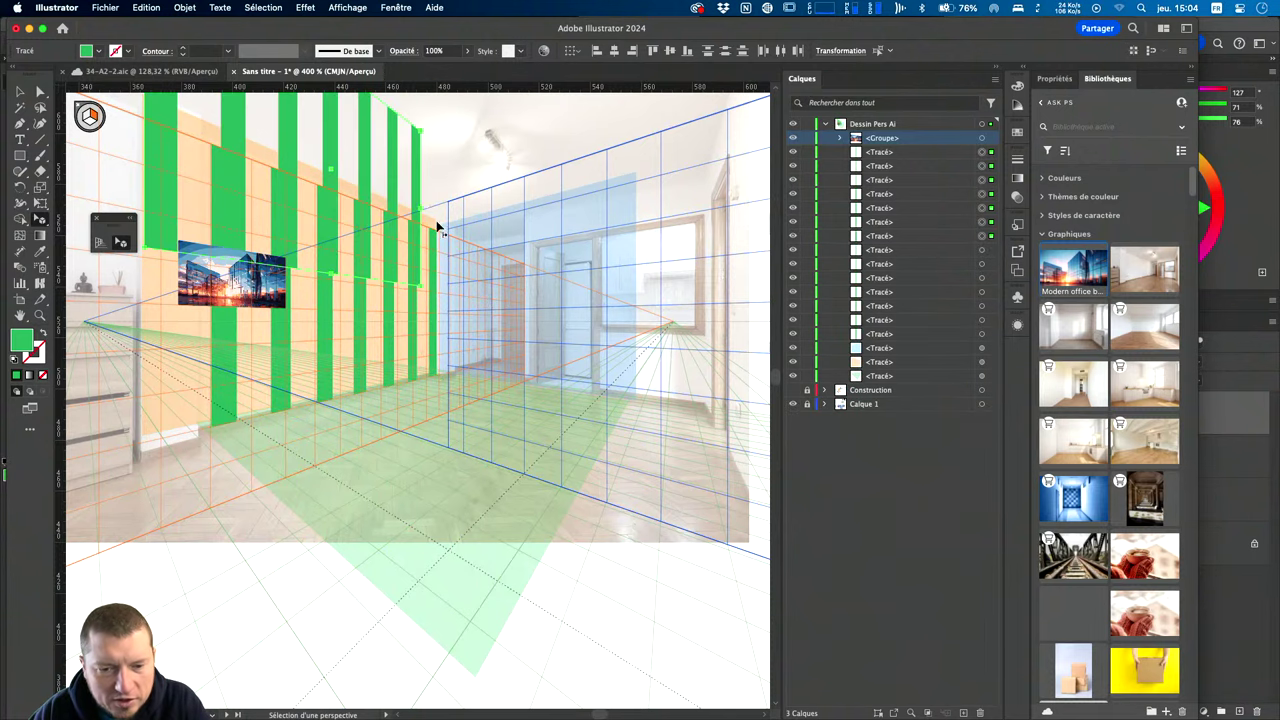
{"action": "key", "text": "ctrl+z"}
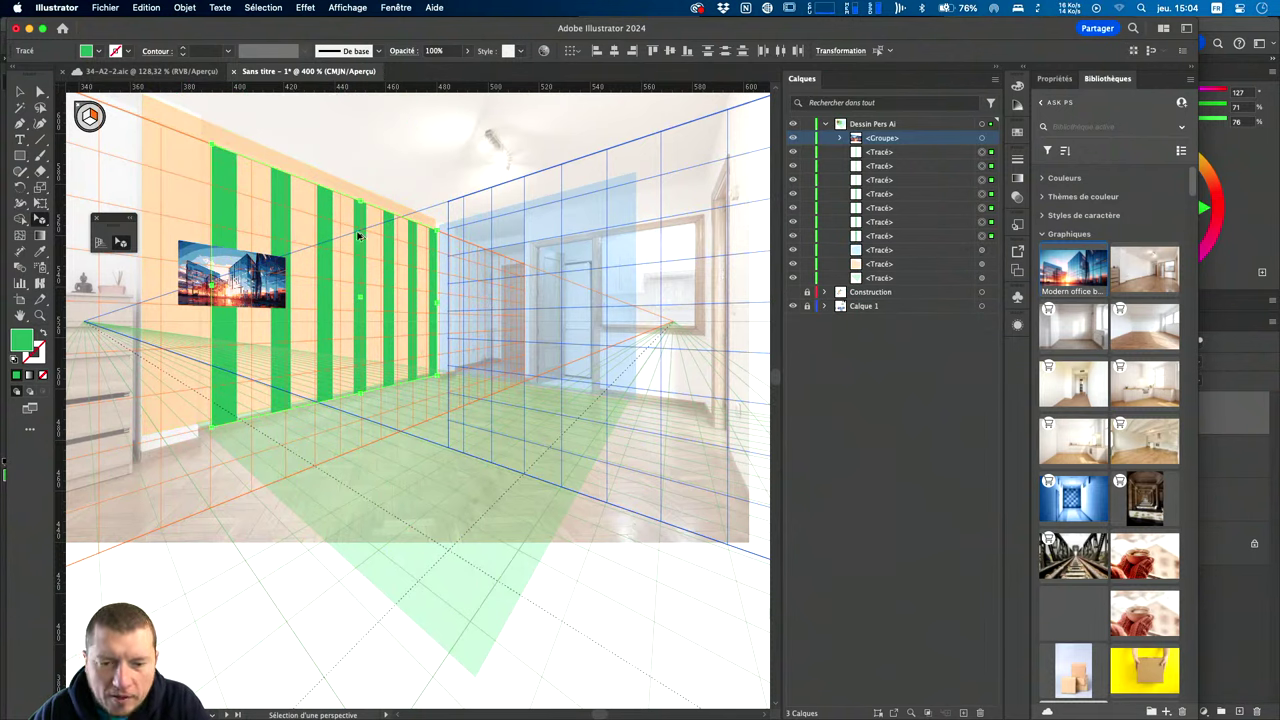
{"action": "key", "text": "alt+Left"}
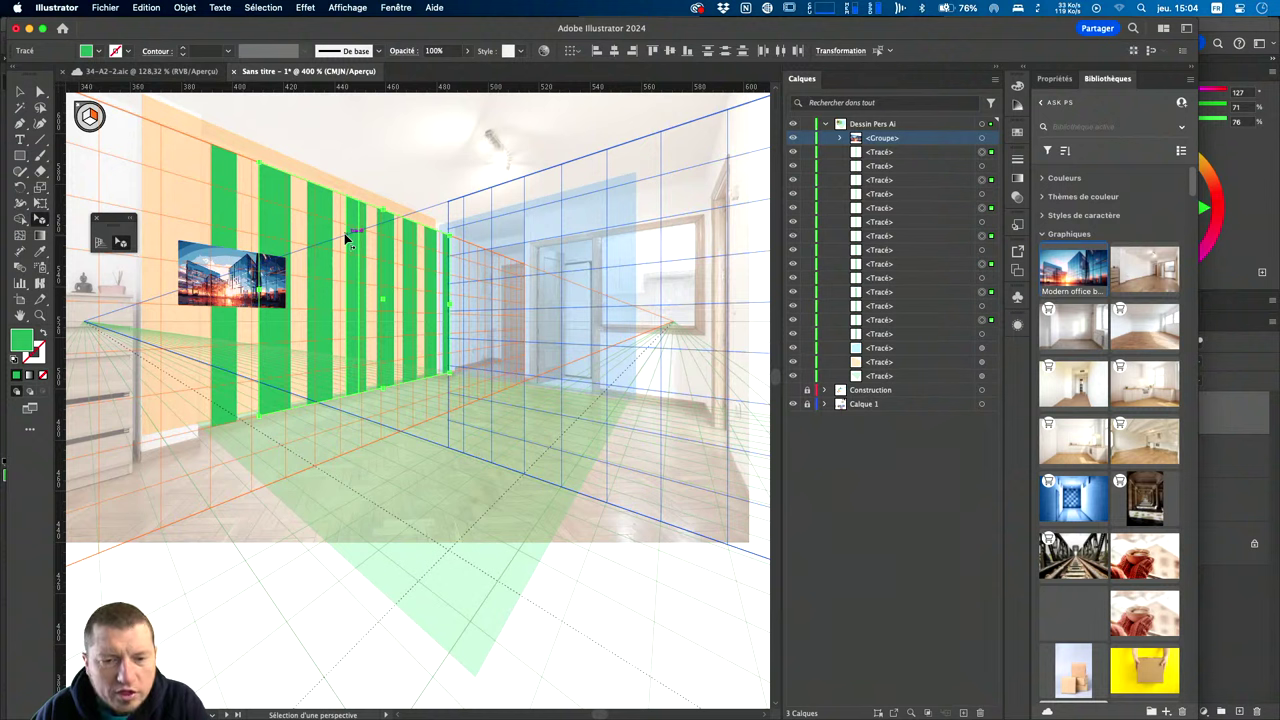
{"action": "key", "text": "Left"}
{"action": "key", "text": "Left"}
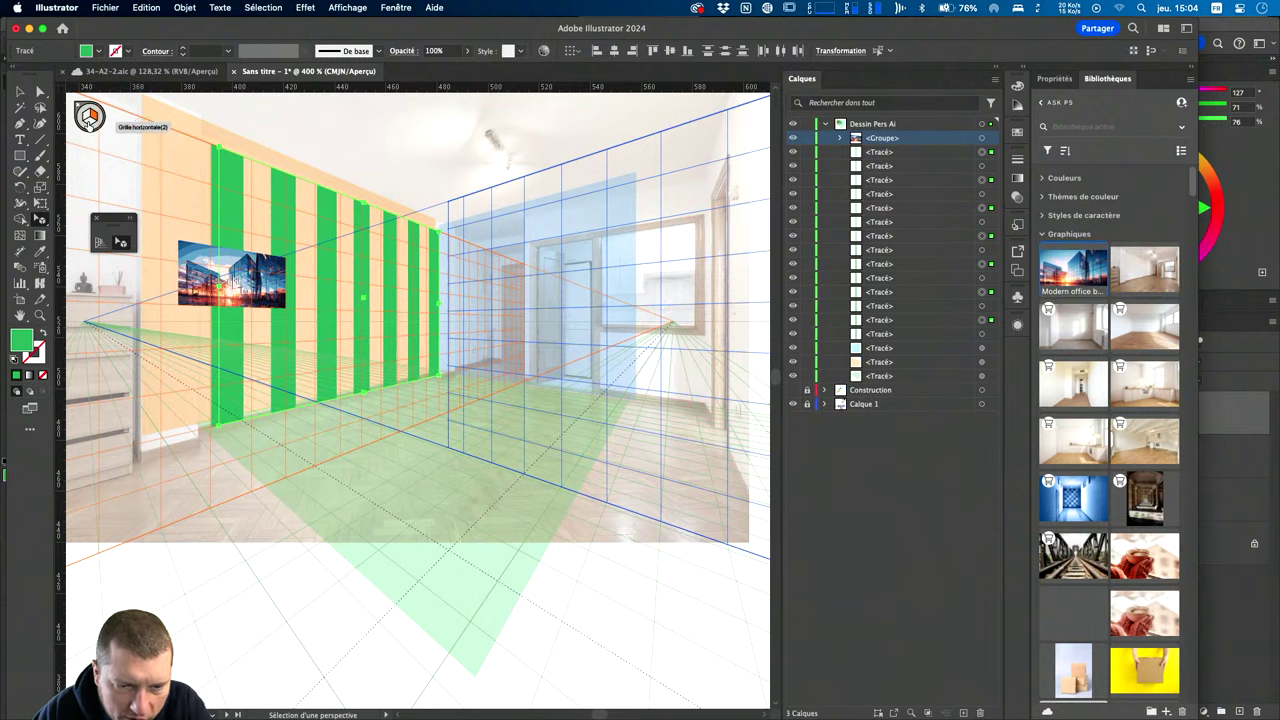
{"action": "left_click", "coordinate": [88, 117]}
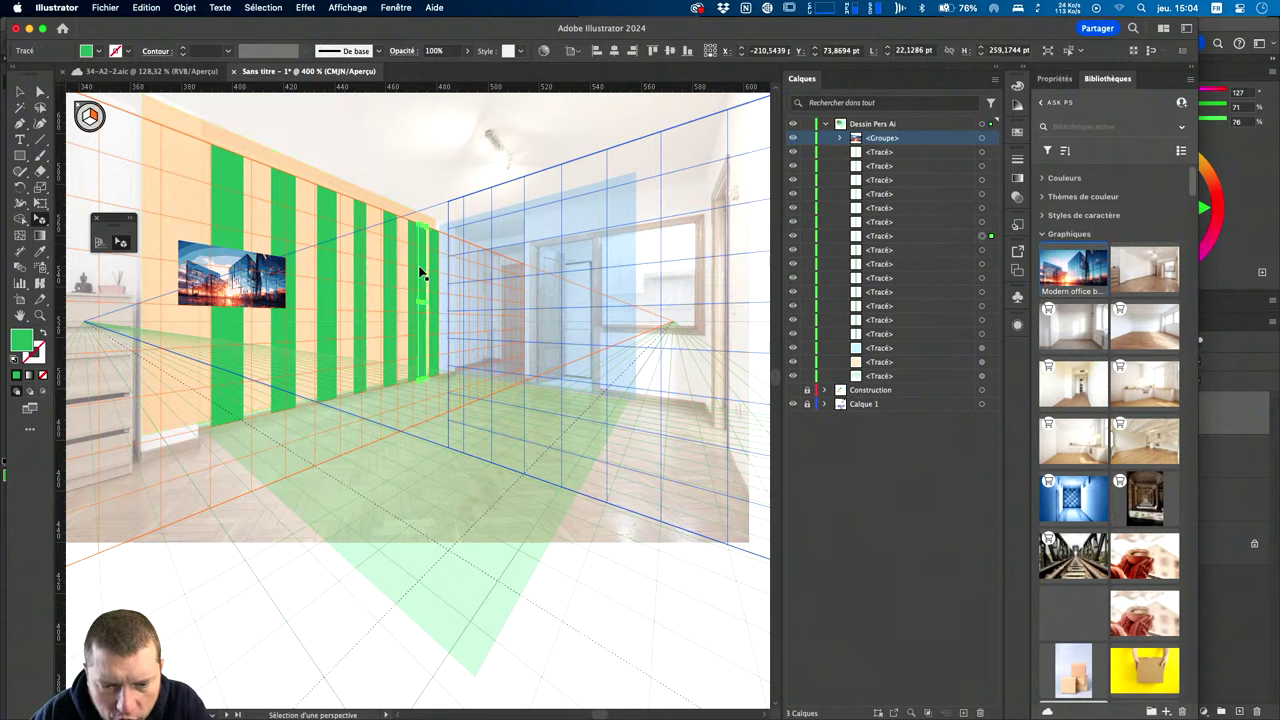
{"action": "left_click_drag", "start_coordinate": [394, 257], "coordinate": [163, 165]}
{"action": "key", "text": "ctrl+z"}
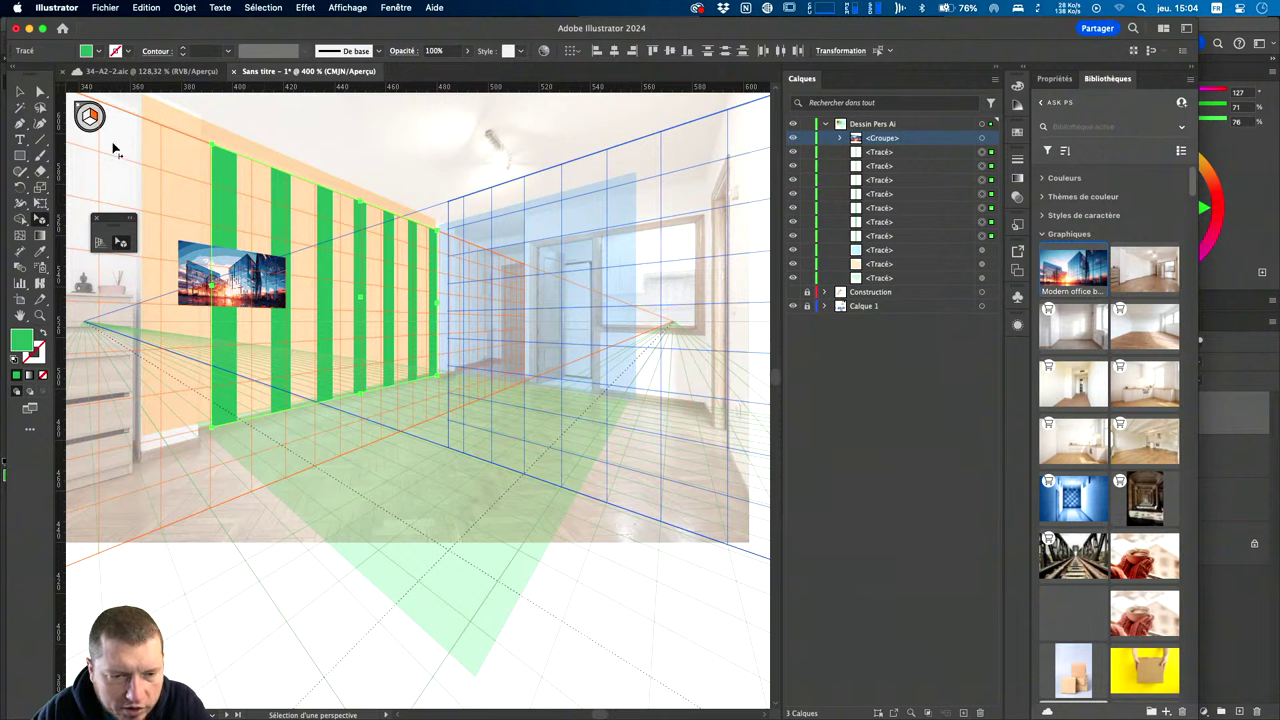
{"action": "left_click", "coordinate": [150, 150]}
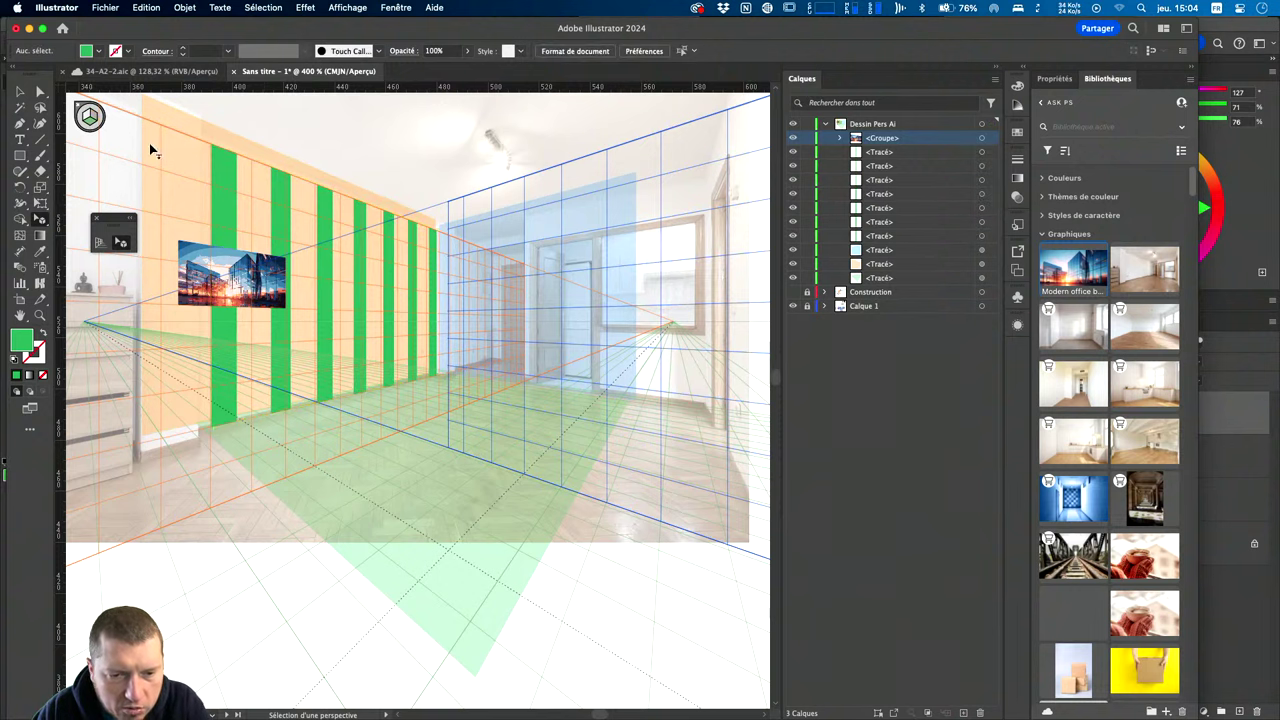
Try sliding the leftmost stripe along the wall, then undo the move.
{"action": "left_click", "coordinate": [224, 190]}
{"action": "mouse_move", "coordinate": [227, 190]}
{"action": "left_mouse_down"}
{"action": "mouse_move", "coordinate": [386, 192]}
{"action": "mouse_move", "coordinate": [577, 263]}
{"action": "left_mouse_up"}
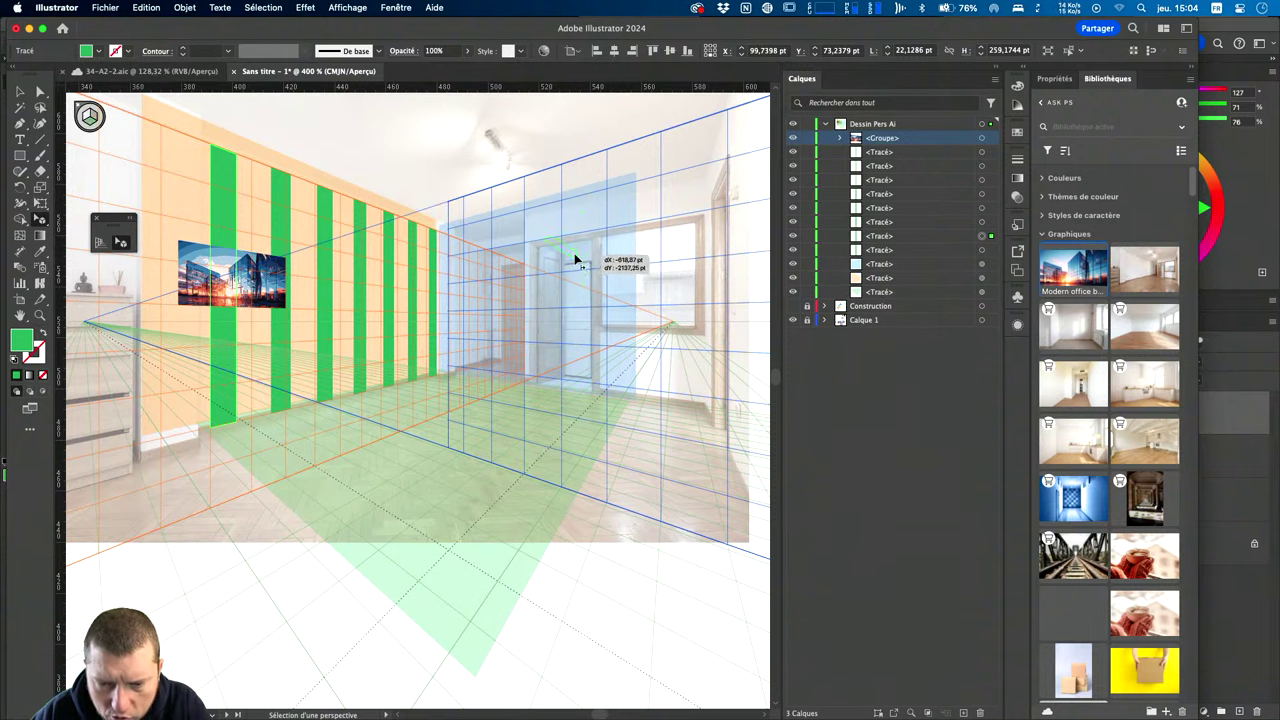
{"action": "mouse_move", "coordinate": [577, 263]}
{"action": "left_mouse_down"}
{"action": "mouse_move", "coordinate": [405, 150]}
{"action": "mouse_move", "coordinate": [112, 138]}
{"action": "mouse_move", "coordinate": [386, 130]}
{"action": "left_mouse_up"}
{"action": "key", "text": "super+shift+i"}
{"action": "key", "text": "super+z"}
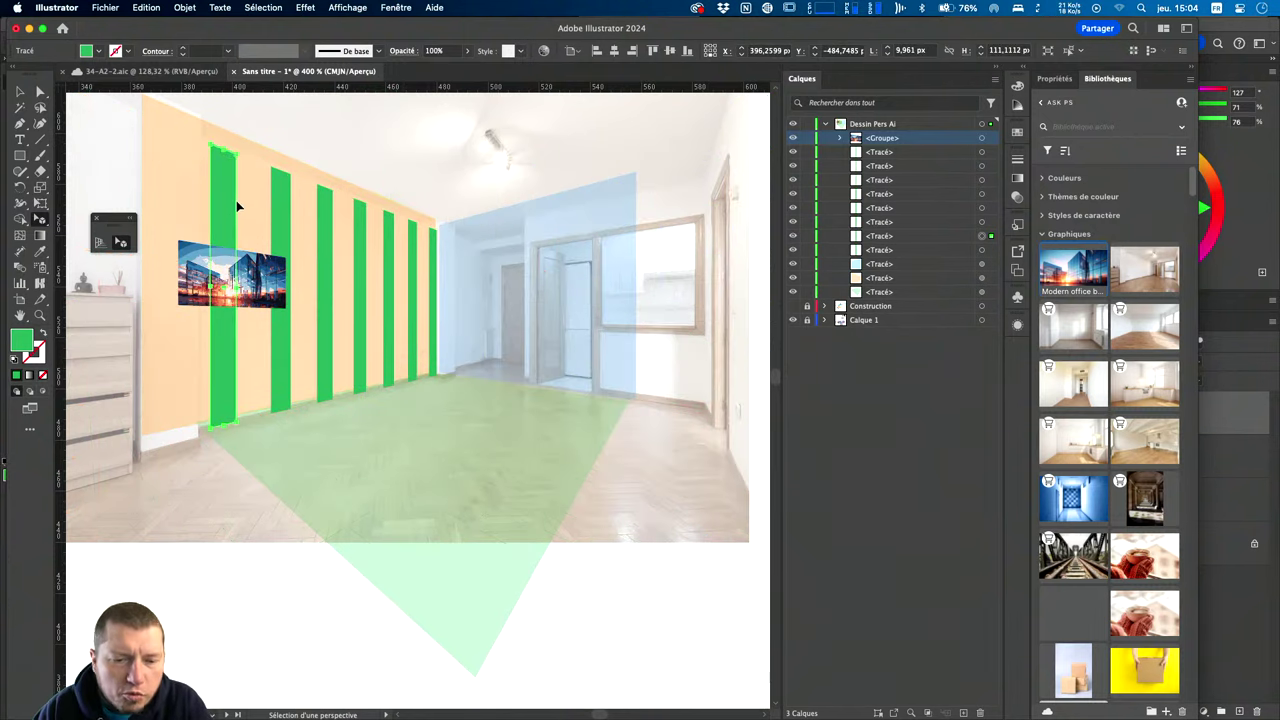
{"action": "key", "text": "super+z"}
Select all the green stripe paths in the Layers panel.
{"action": "left_click", "coordinate": [331, 222], "text": "shift"}
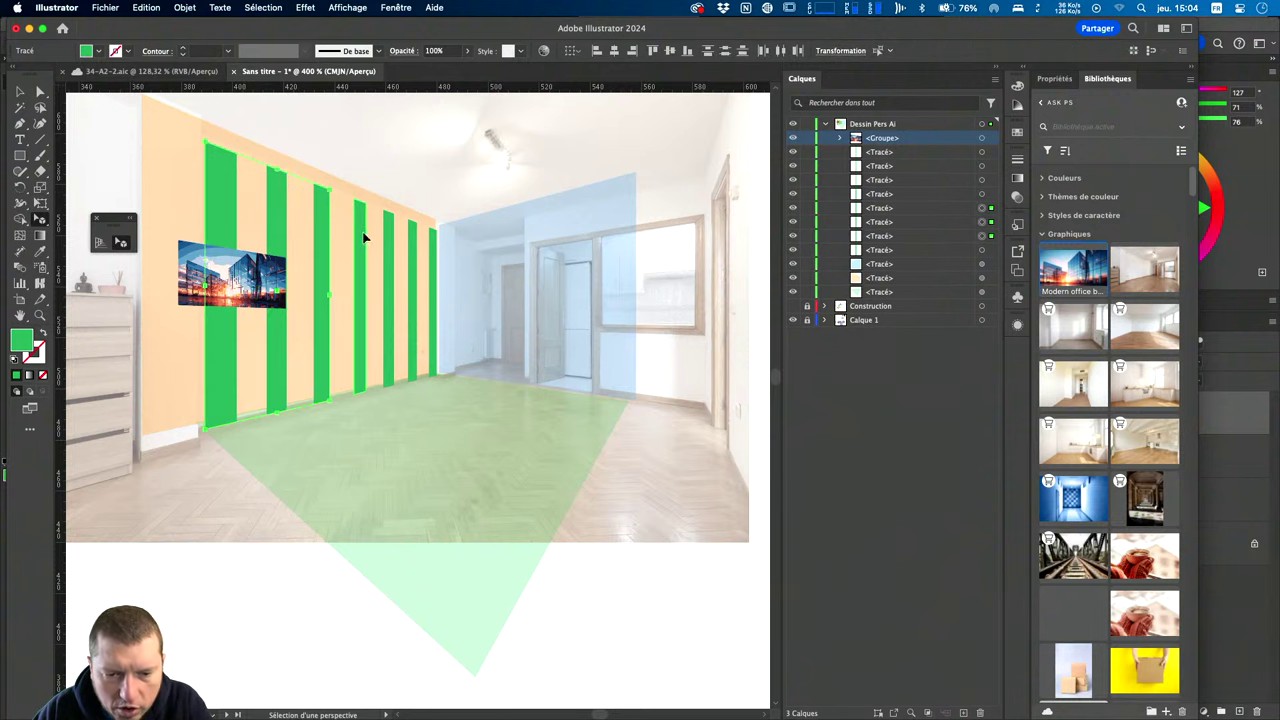
{"action": "left_click", "coordinate": [360, 208], "text": "shift"}
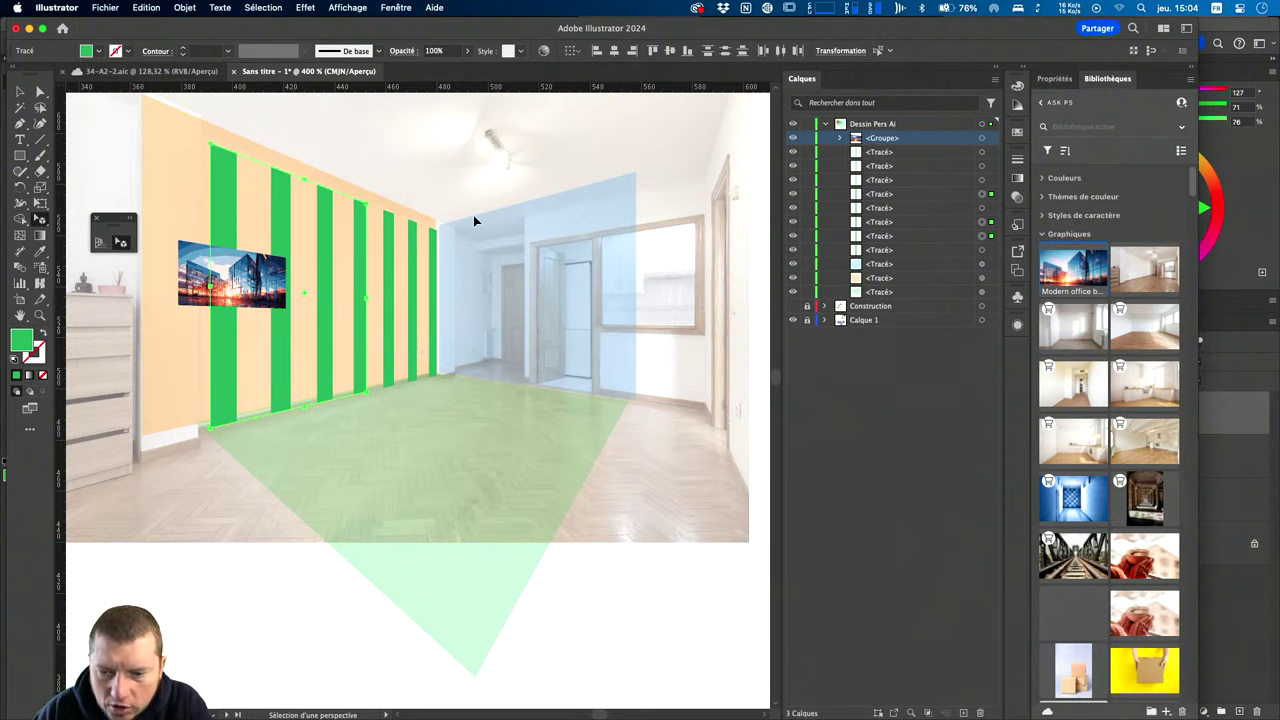
{"action": "left_click", "coordinate": [928, 153]}
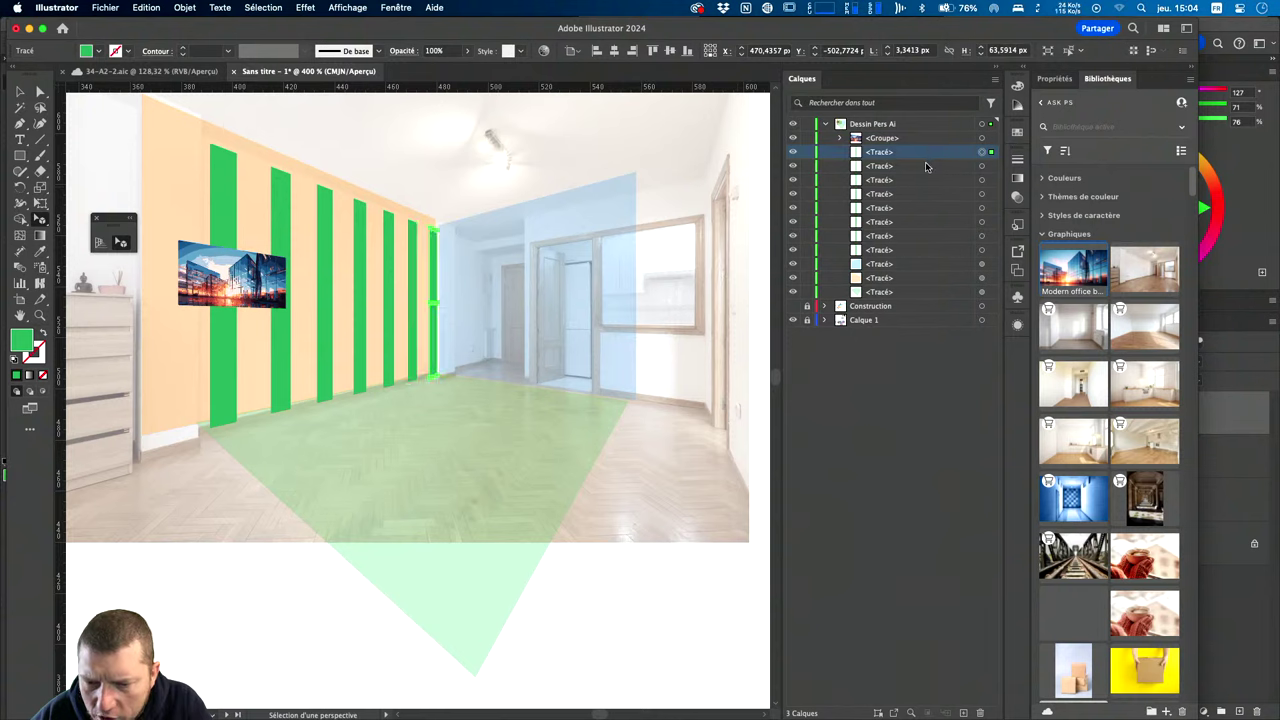
{"action": "left_click", "coordinate": [938, 152]}
{"action": "left_click", "coordinate": [913, 264], "text": "shift"}
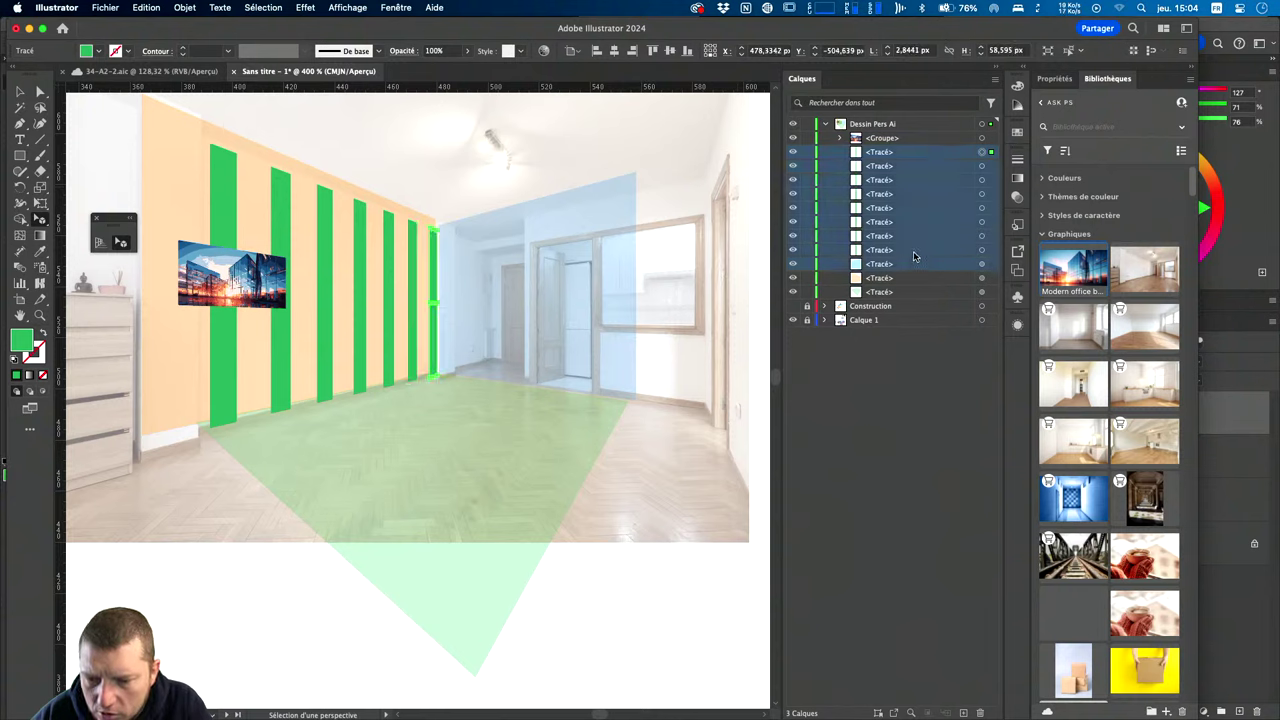
{"action": "left_click", "coordinate": [915, 251], "text": "super"}
{"action": "left_click", "coordinate": [925, 250]}
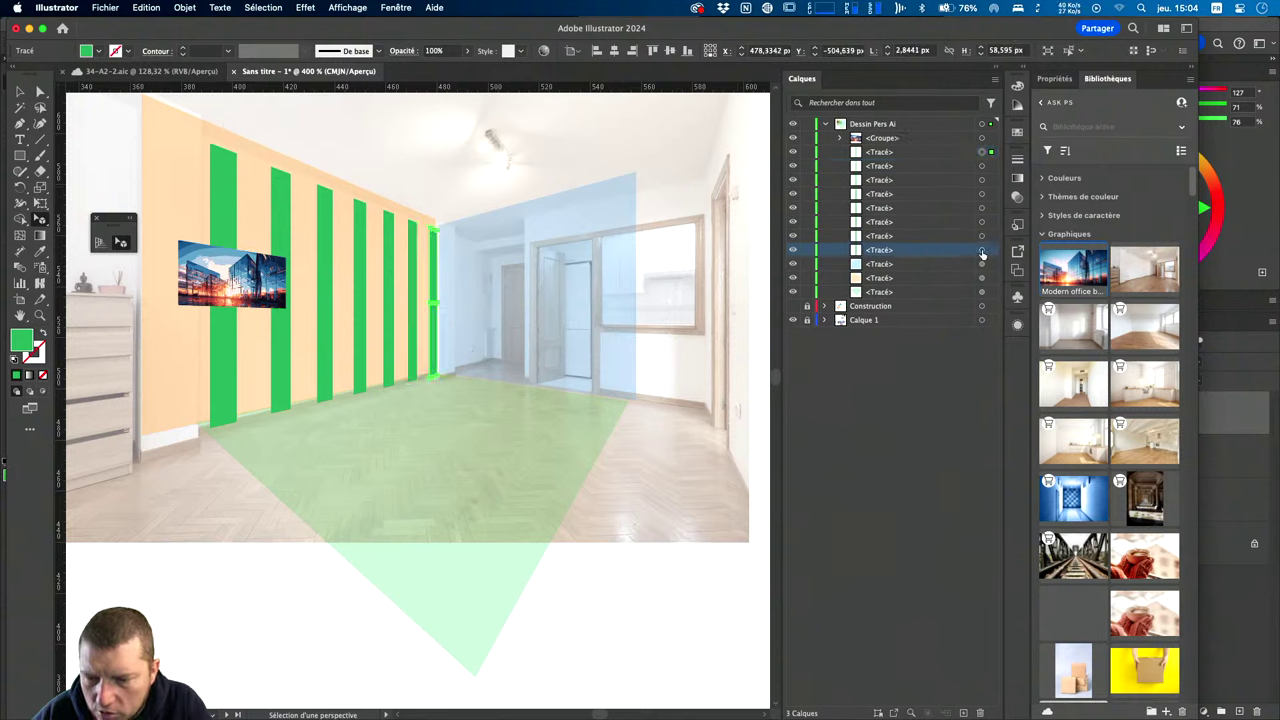
{"action": "left_click", "coordinate": [991, 236], "text": "shift"}
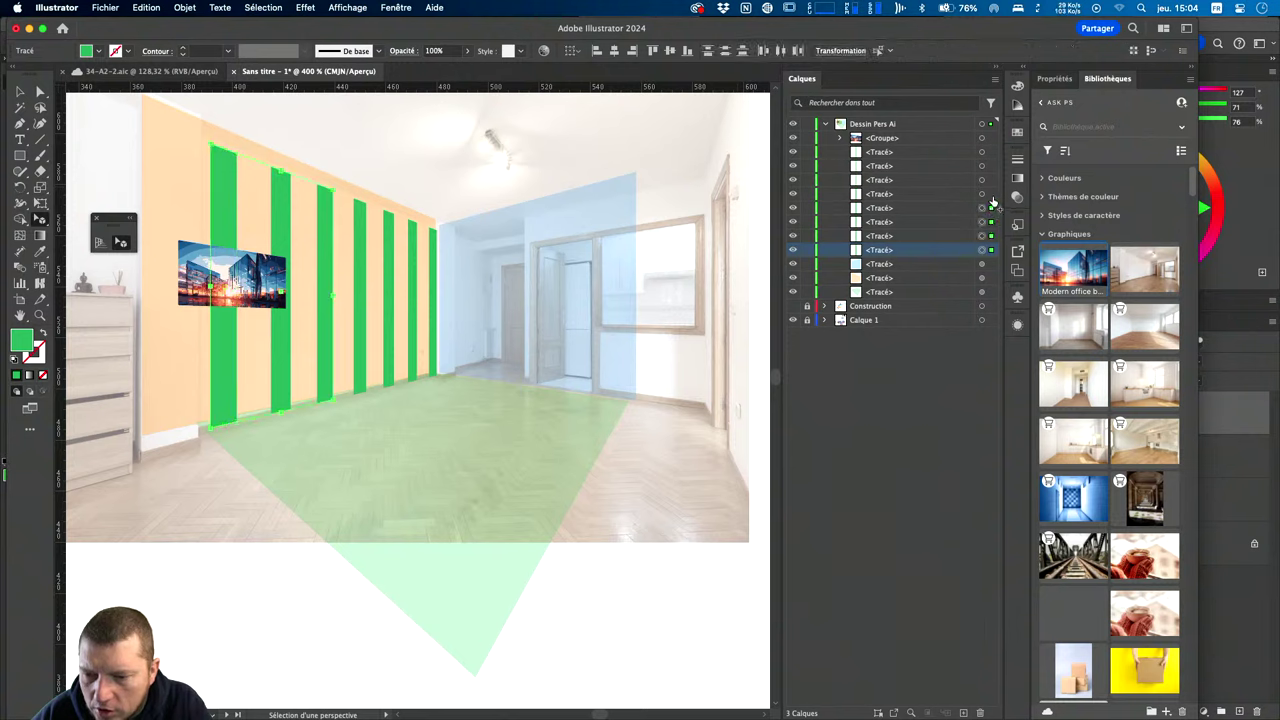
{"action": "left_click", "coordinate": [990, 171], "text": "shift"}
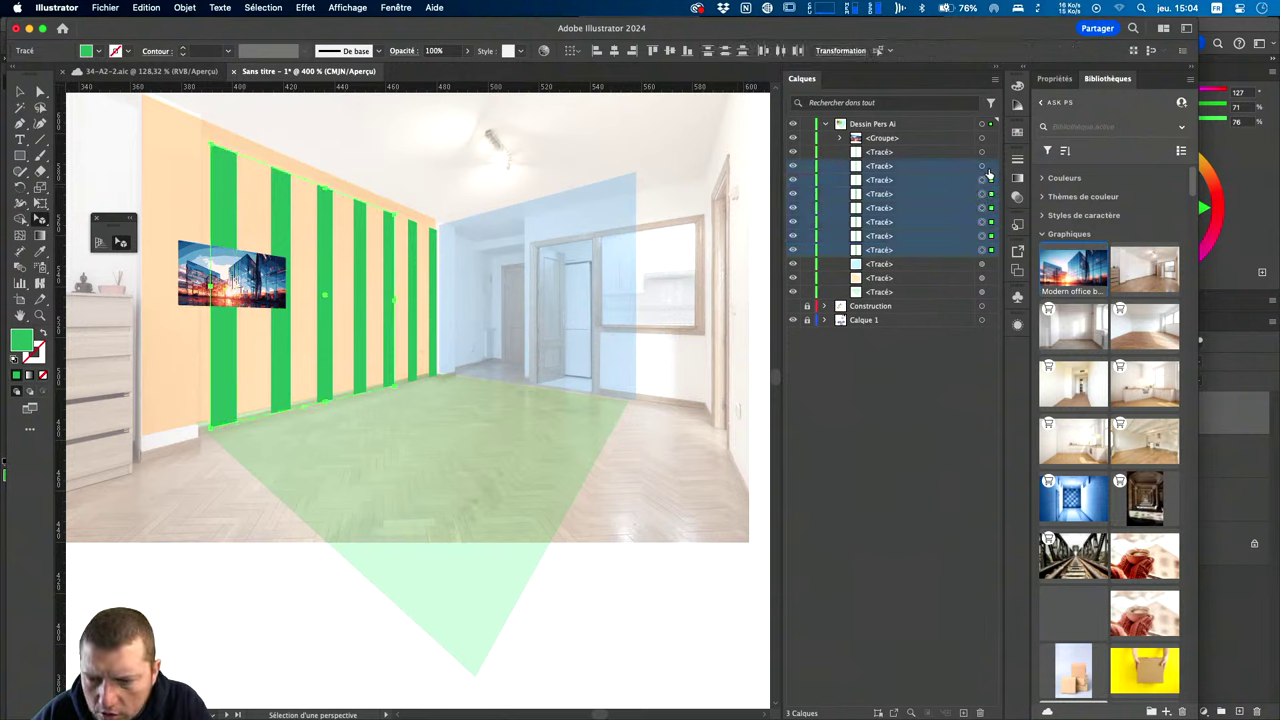
{"action": "left_click", "coordinate": [990, 152], "text": "shift"}
Copy the stripes, paste them in front, and group the copies into one group.
{"action": "key", "text": "ctrl+c"}
{"action": "key", "text": "ctrl+f"}
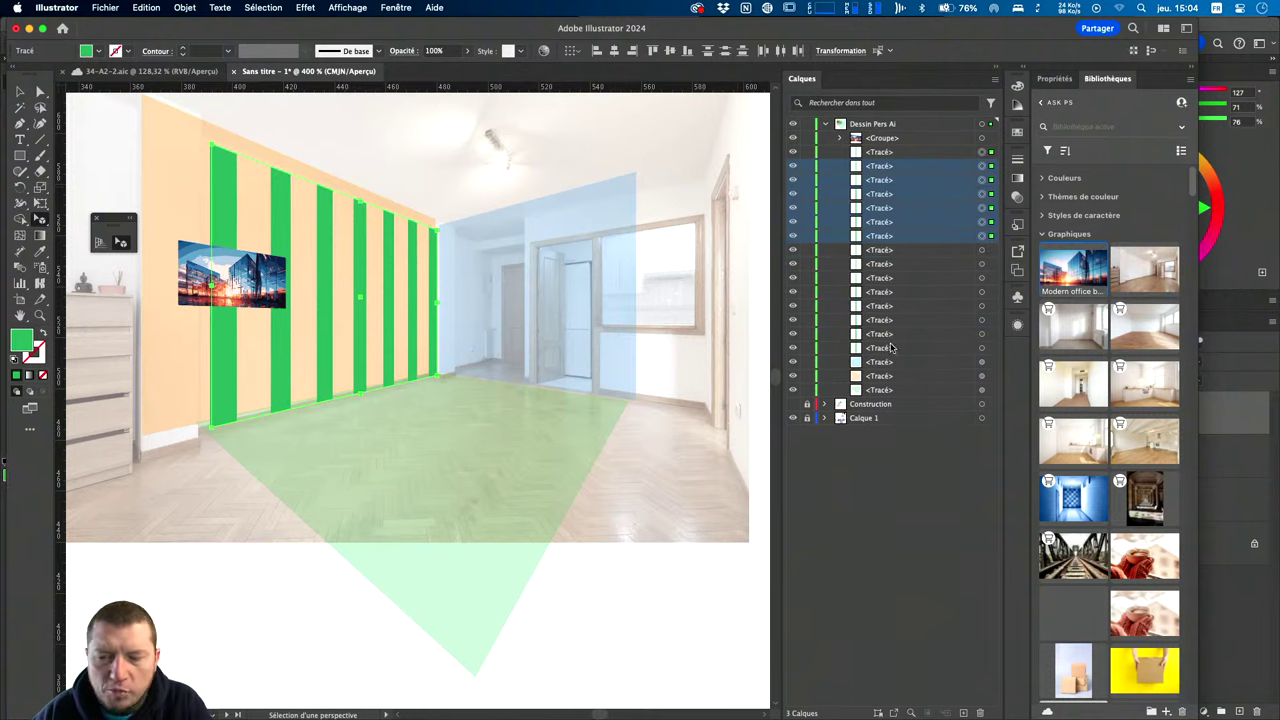
{"action": "key", "text": "ctrl+g"}
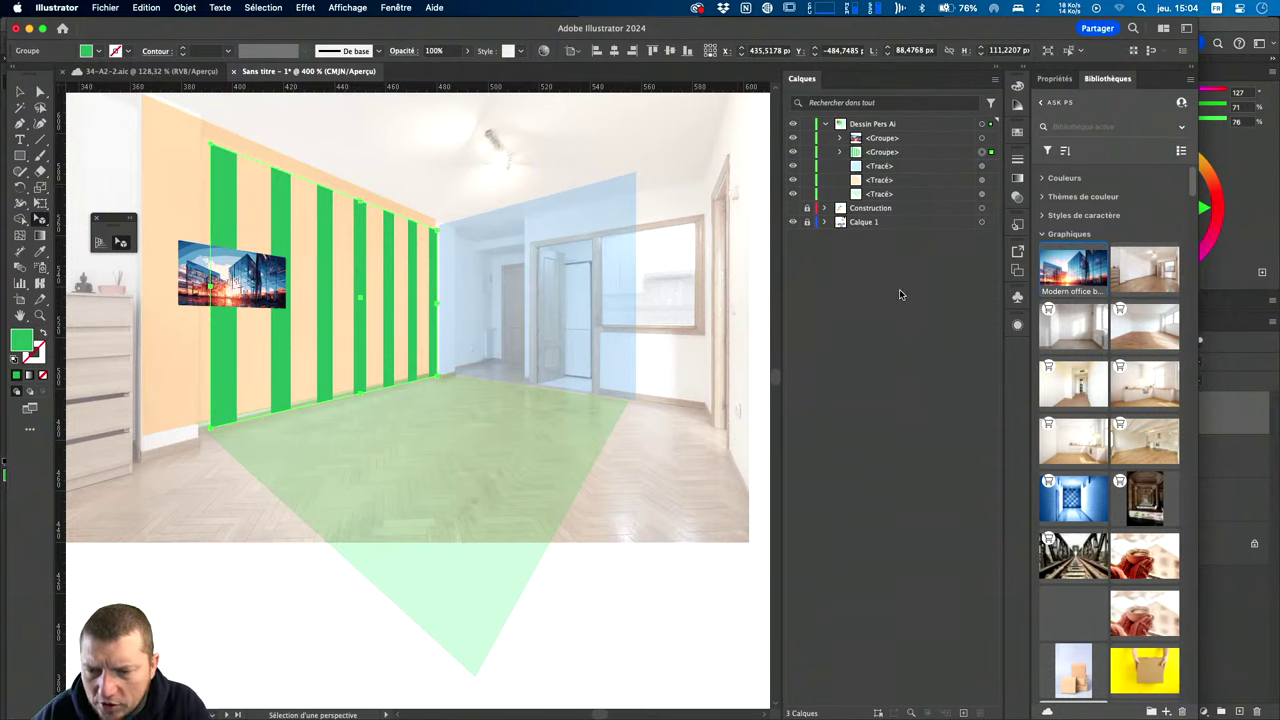
{"action": "left_click", "coordinate": [885, 166]}
{"action": "left_click", "coordinate": [885, 151]}
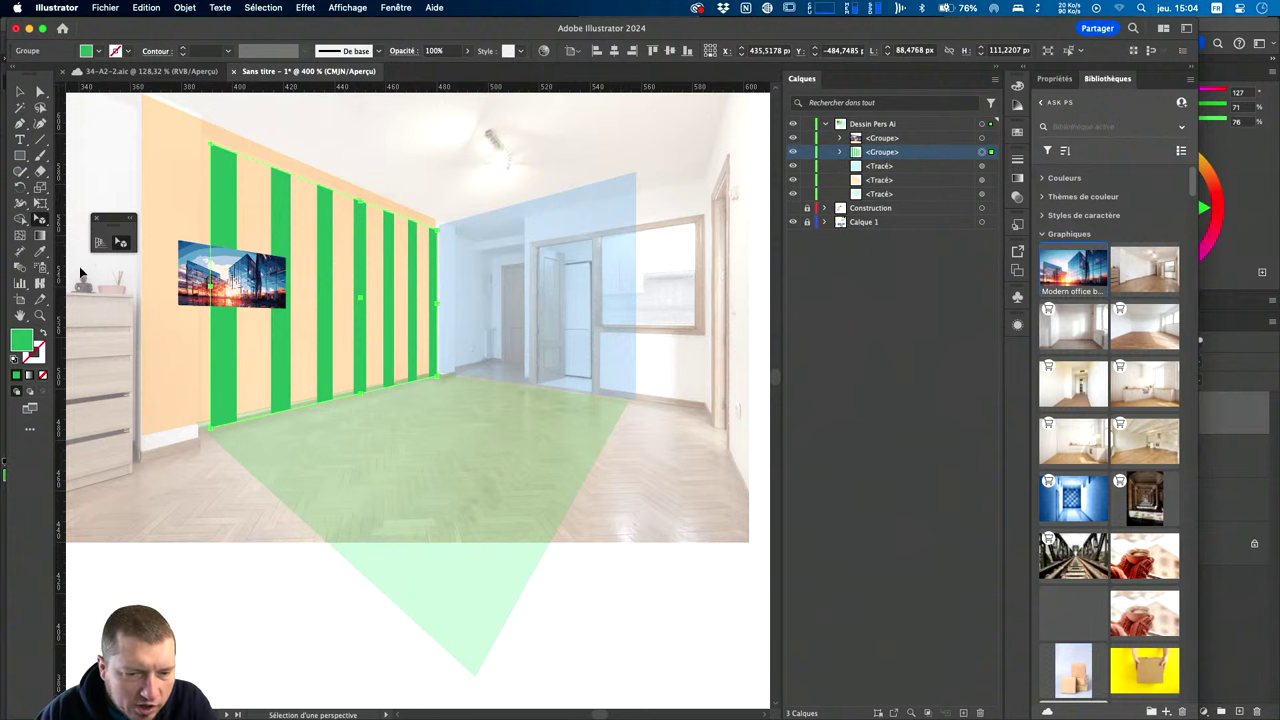
{"action": "left_click_drag", "start_coordinate": [277, 209], "coordinate": [461, 188]}
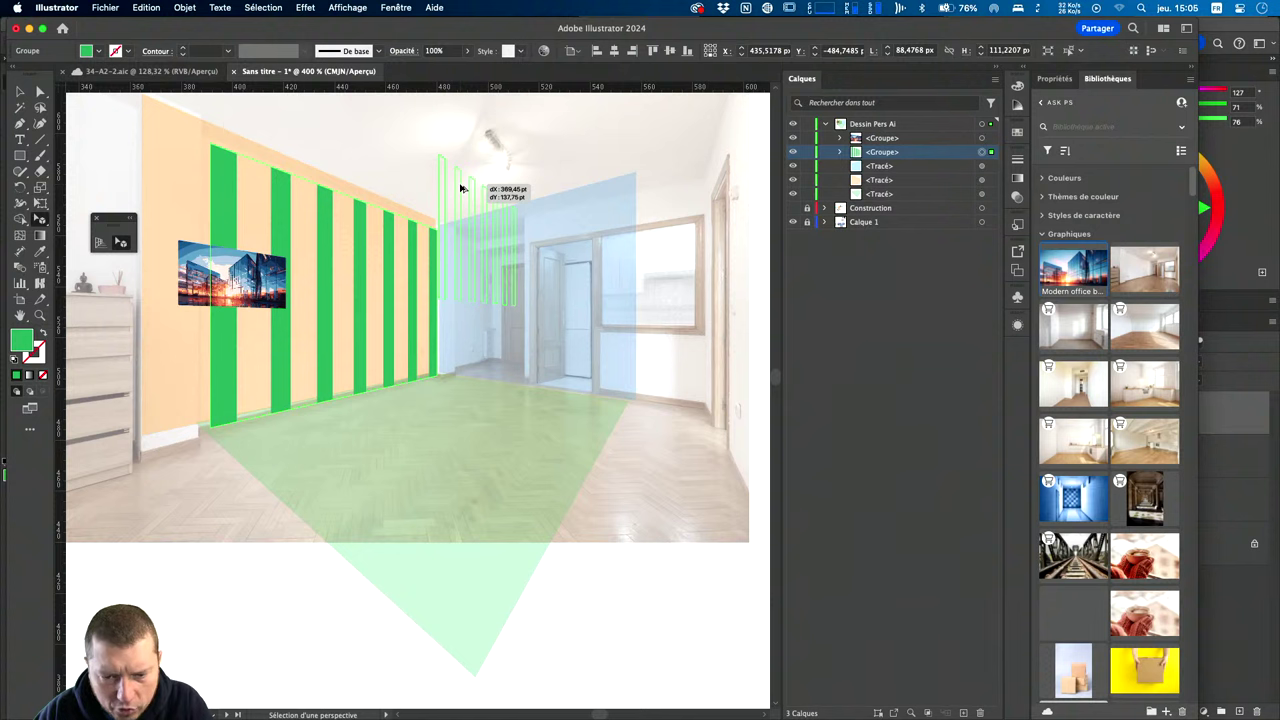
Show the perspective grid again and drag the stripe group toward the blue right wall.
{"action": "mouse_move", "coordinate": [461, 188]}
{"action": "left_mouse_down"}
{"action": "mouse_move", "coordinate": [391, 173]}
{"action": "mouse_move", "coordinate": [375, 140]}
{"action": "left_mouse_up"}
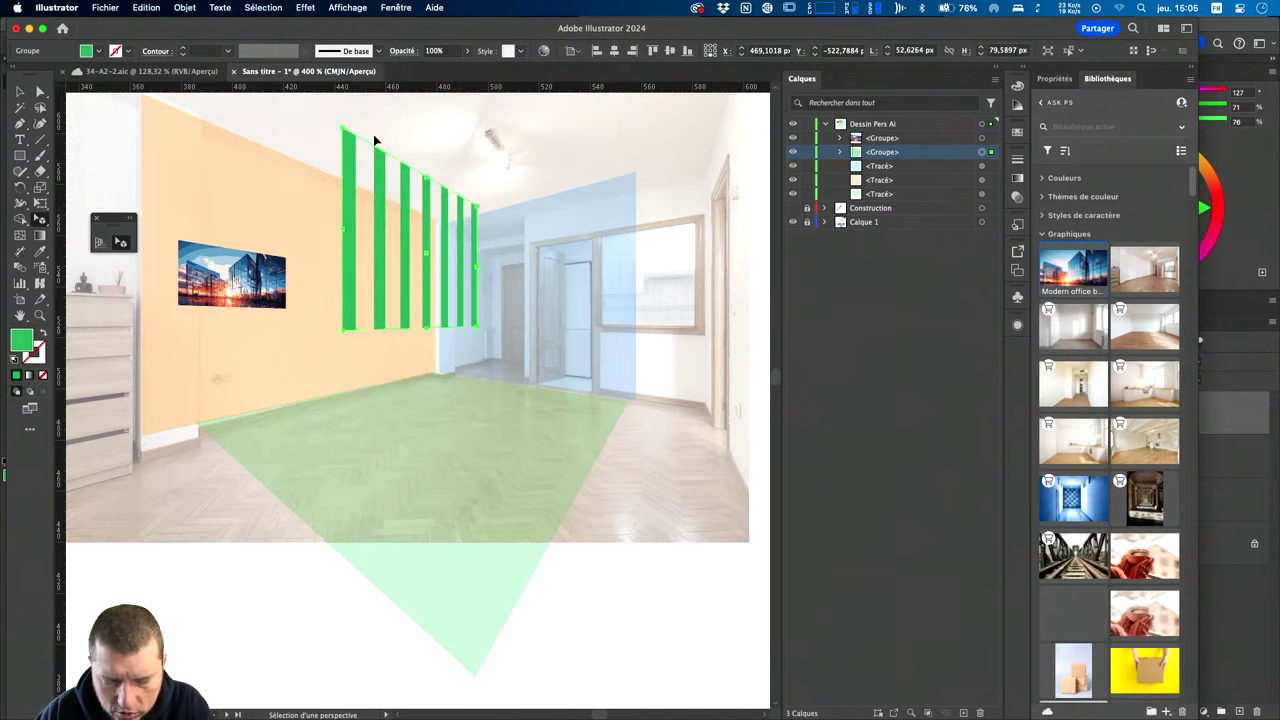
{"action": "key", "text": "shift+p"}
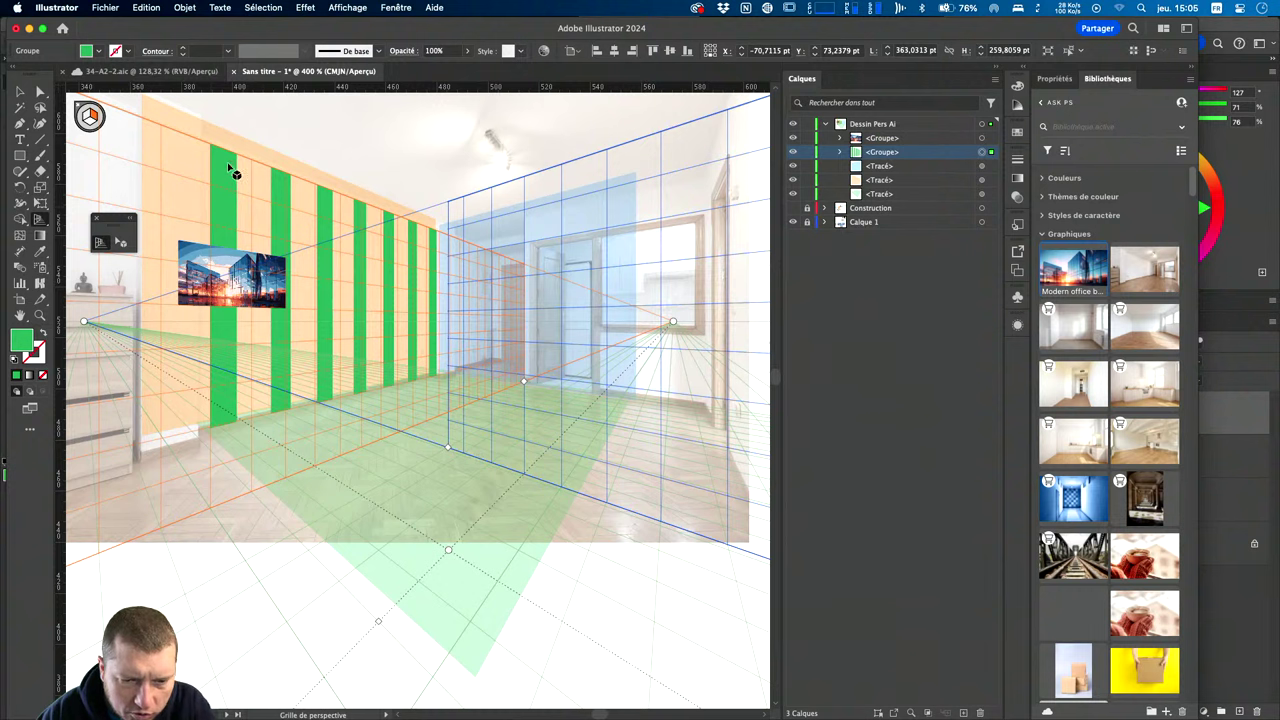
{"action": "left_click", "coordinate": [119, 241]}
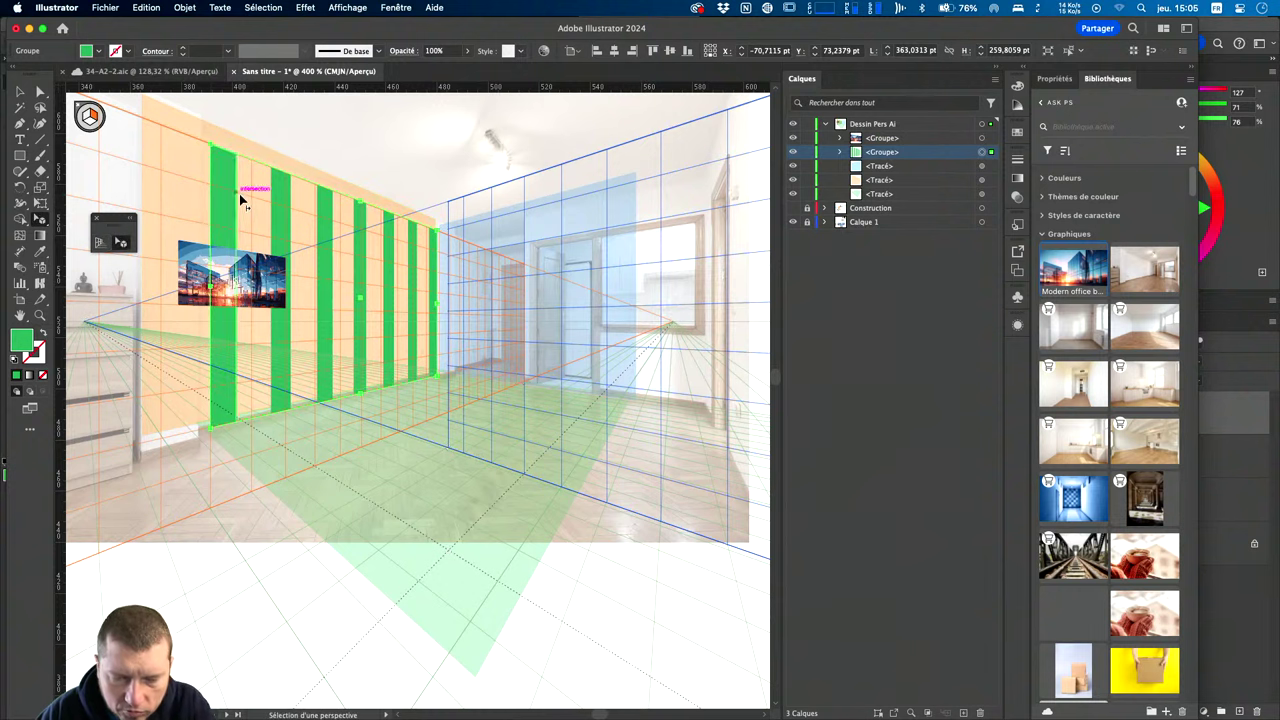
{"action": "mouse_move", "coordinate": [283, 216]}
{"action": "left_mouse_down"}
{"action": "mouse_move", "coordinate": [476, 231]}
{"action": "mouse_move", "coordinate": [510, 266]}
{"action": "left_mouse_up"}
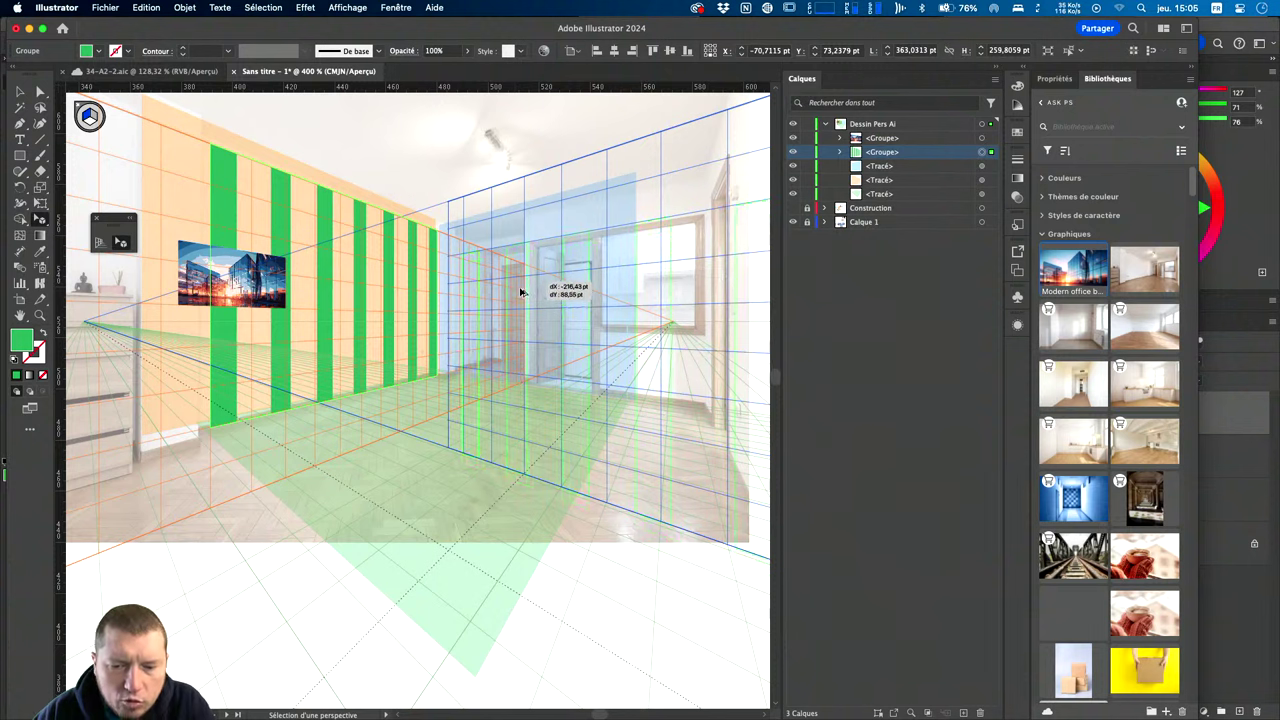
Drop the stripe group on the blue right wall, scale it down, and open grid options.
{"action": "mouse_move", "coordinate": [510, 266]}
{"action": "left_mouse_down"}
{"action": "mouse_move", "coordinate": [583, 264]}
{"action": "mouse_move", "coordinate": [646, 234]}
{"action": "left_mouse_up"}
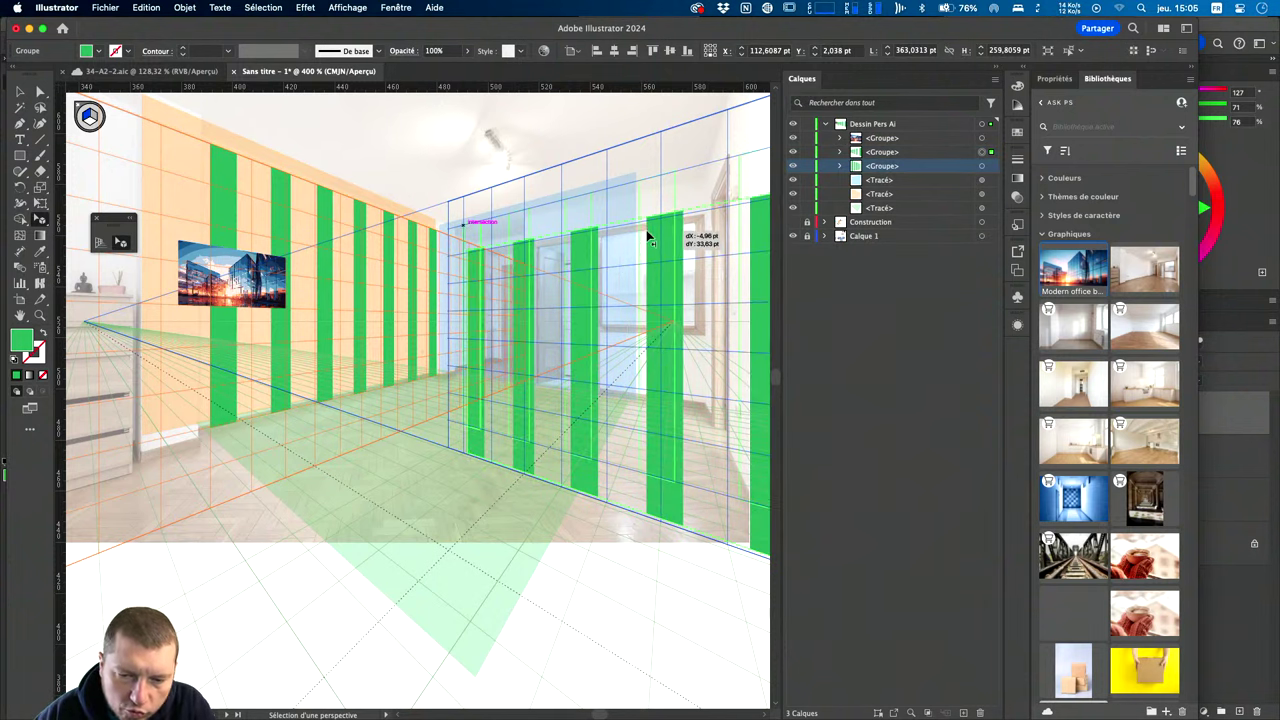
{"action": "scroll", "coordinate": [660, 281], "scroll_direction": "down", "scroll_amount": 2}
{"action": "scroll", "coordinate": [600, 400], "scroll_direction": "right", "scroll_amount": 5}
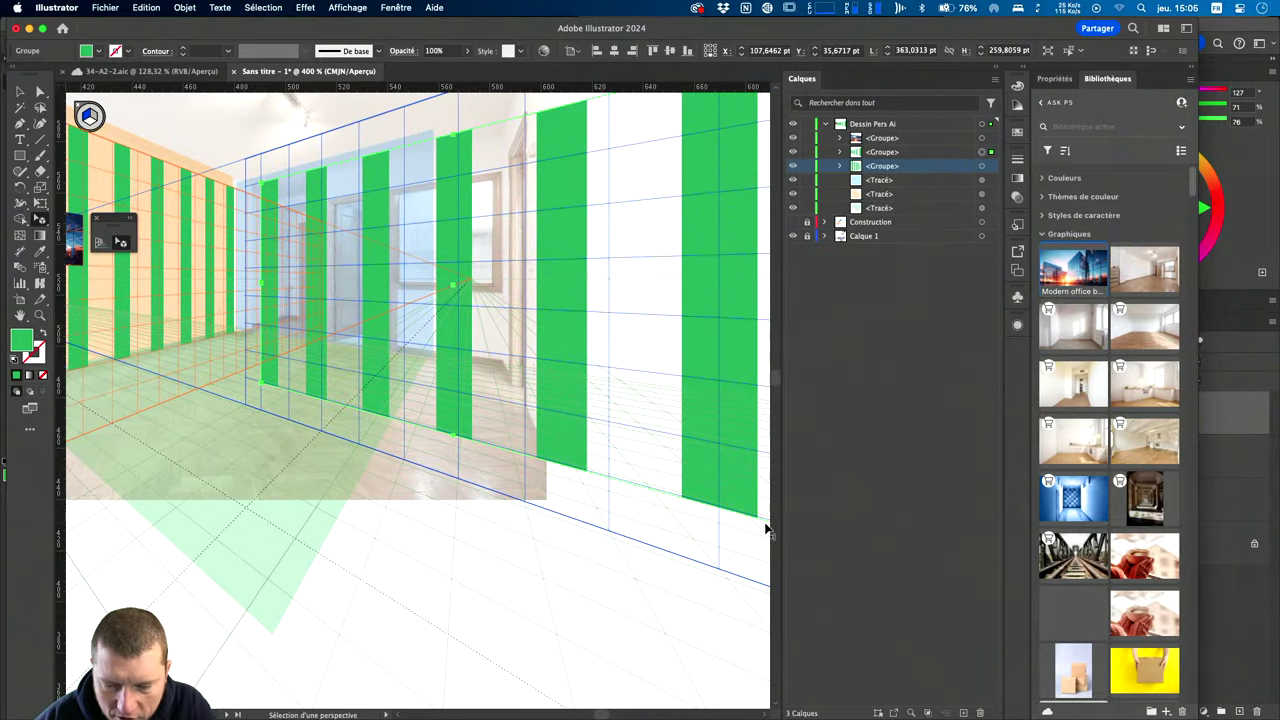
{"action": "scroll", "coordinate": [690, 410], "scroll_direction": "down", "scroll_amount": 2}
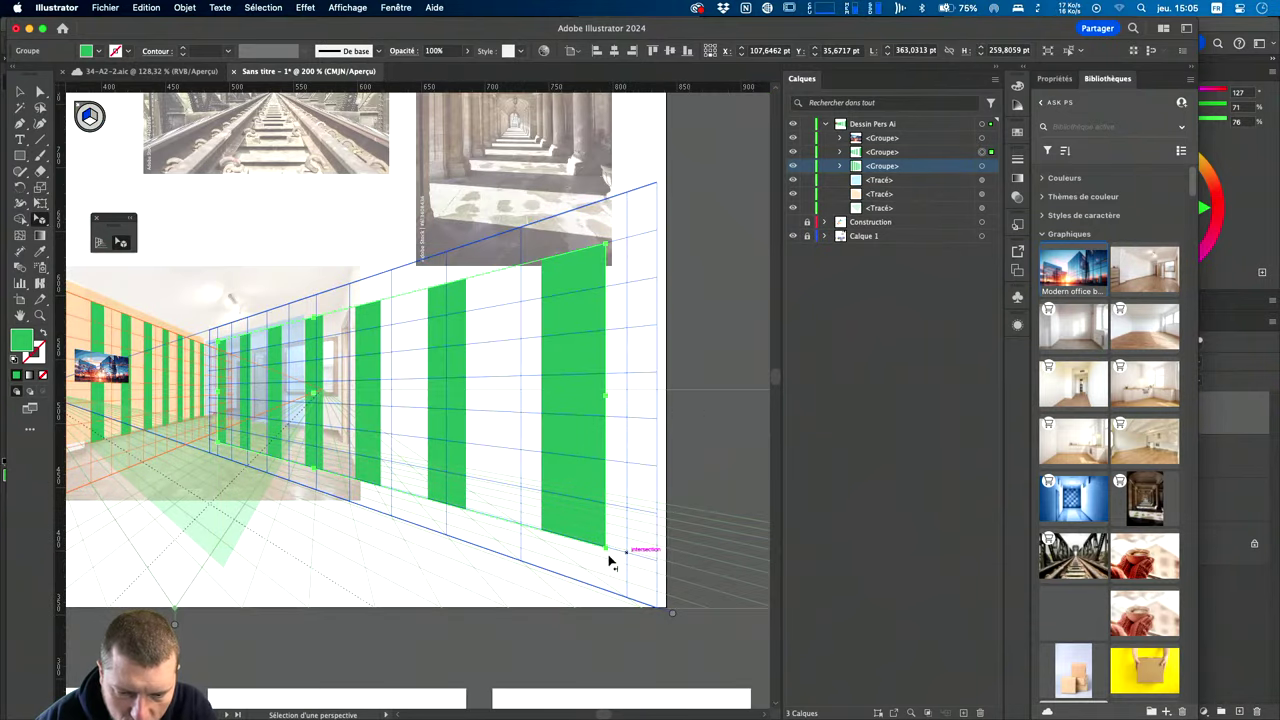
{"action": "left_click_drag", "start_coordinate": [609, 562], "coordinate": [332, 454]}
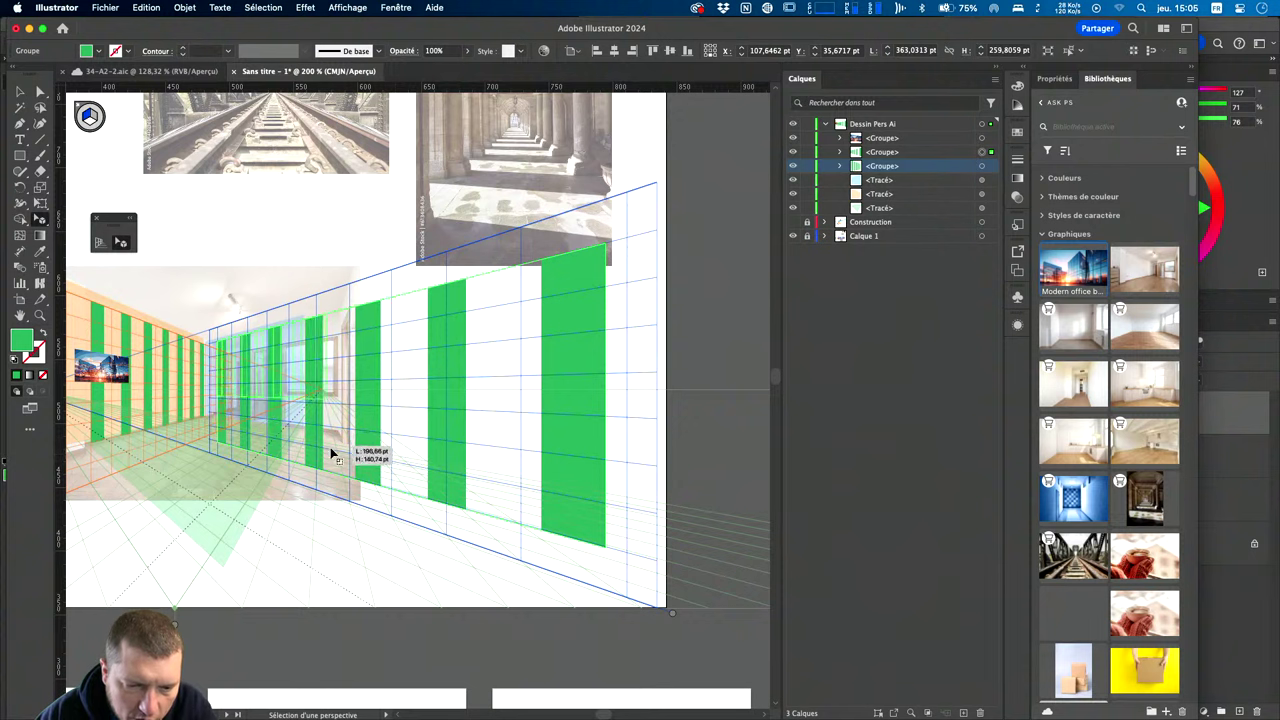
{"action": "left_click_drag", "start_coordinate": [332, 454], "coordinate": [380, 480]}
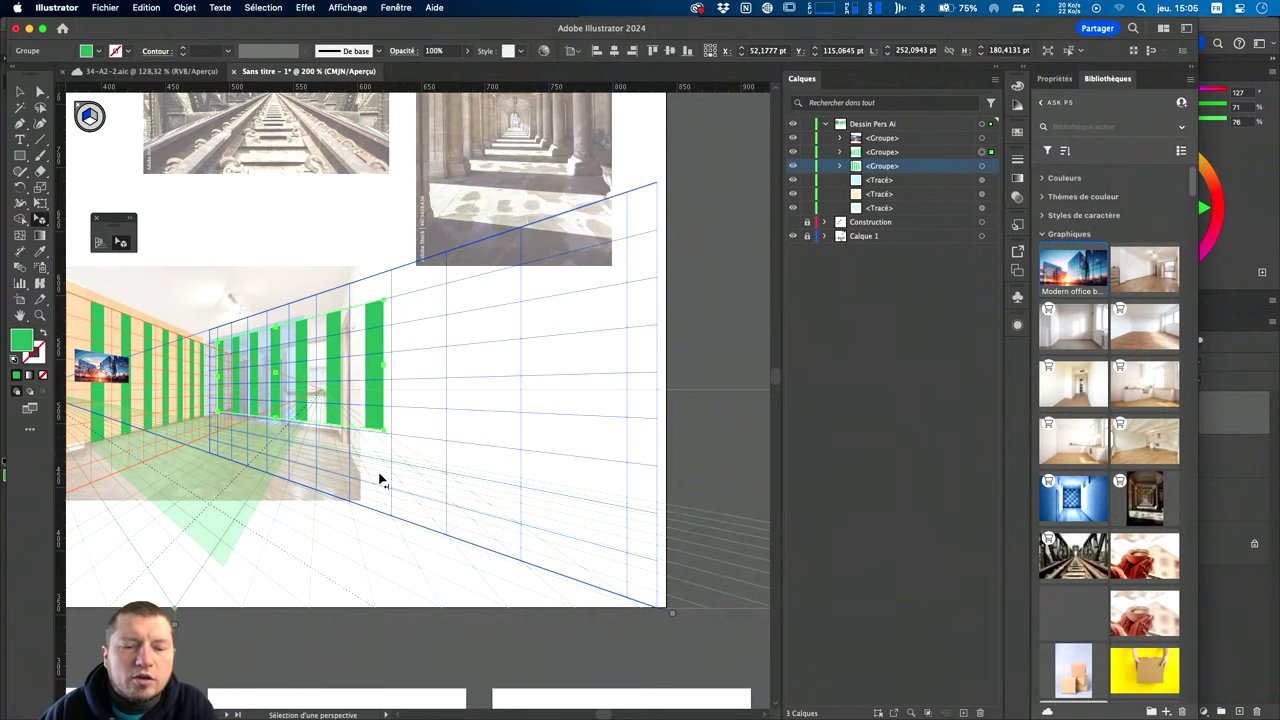
{"action": "double_click", "coordinate": [380, 480]}
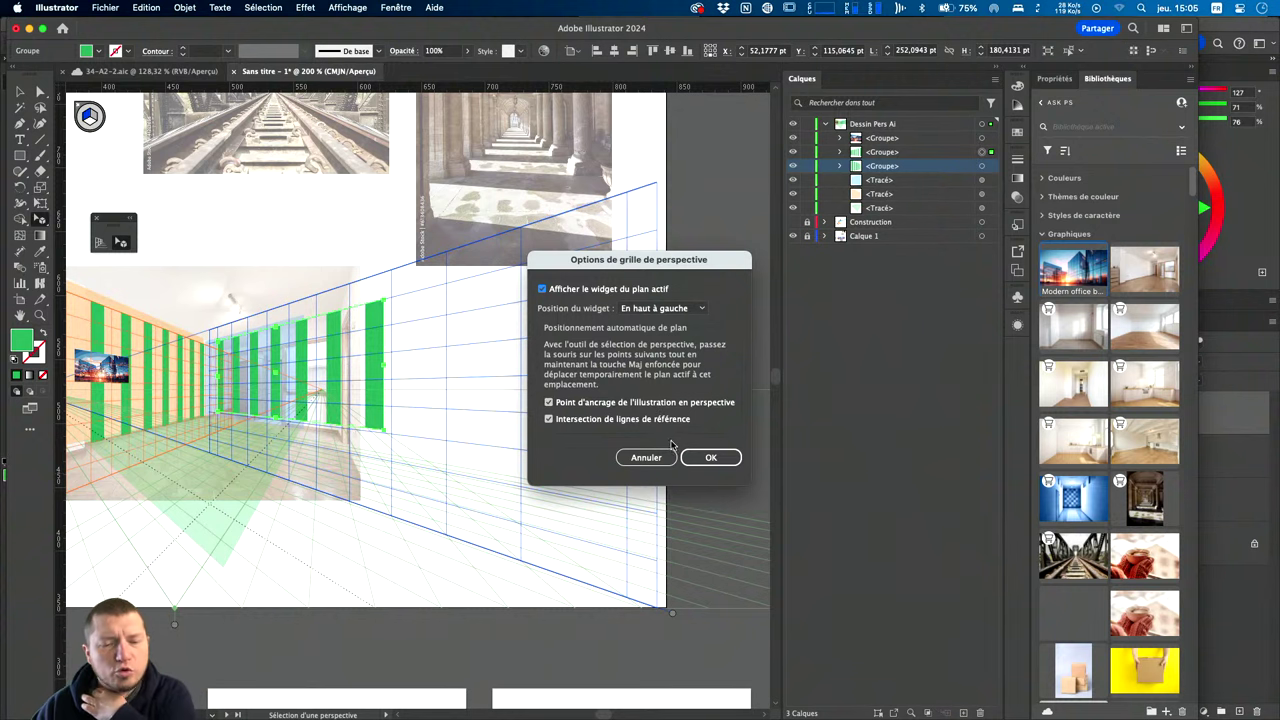
Close the grid options and bring the whole room back into view with the grid shown.
{"action": "left_click", "coordinate": [710, 457]}
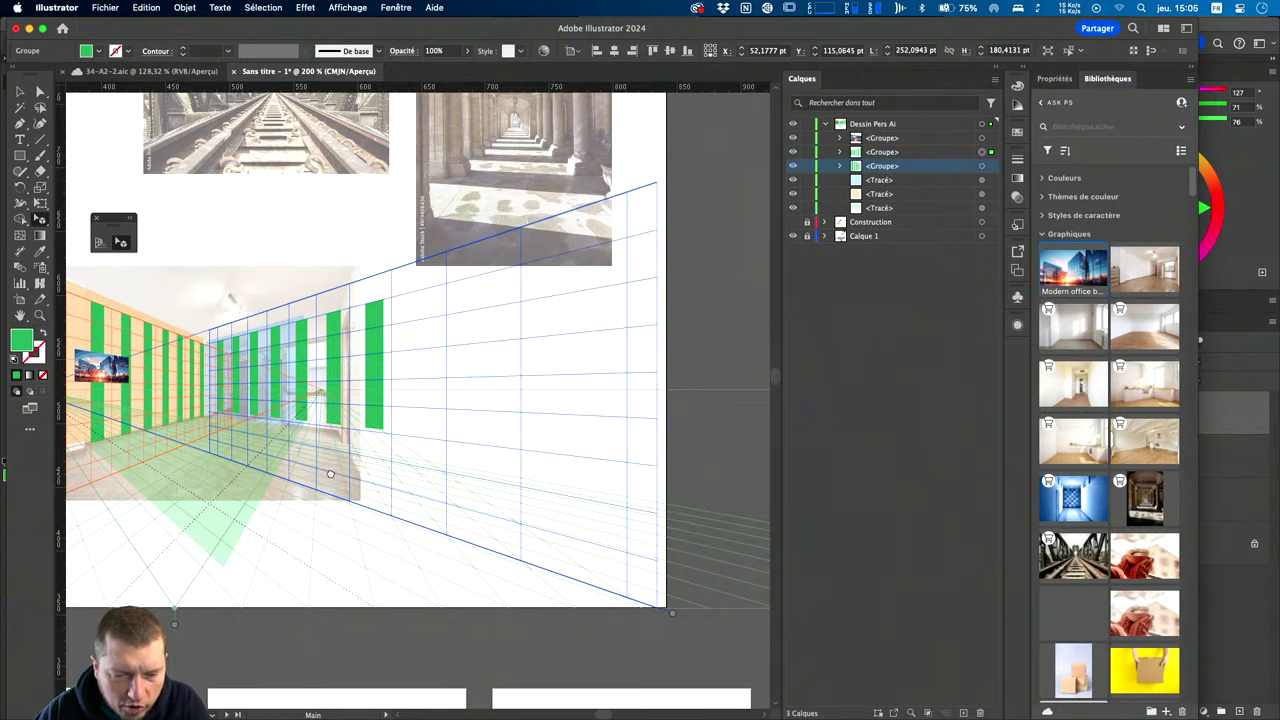
{"action": "scroll", "coordinate": [531, 449], "scroll_direction": "up", "scroll_amount": 1}
{"action": "scroll", "coordinate": [531, 457], "scroll_direction": "up", "scroll_amount": 1}
{"action": "left_click_drag", "start_coordinate": [469, 529], "coordinate": [700, 357]}
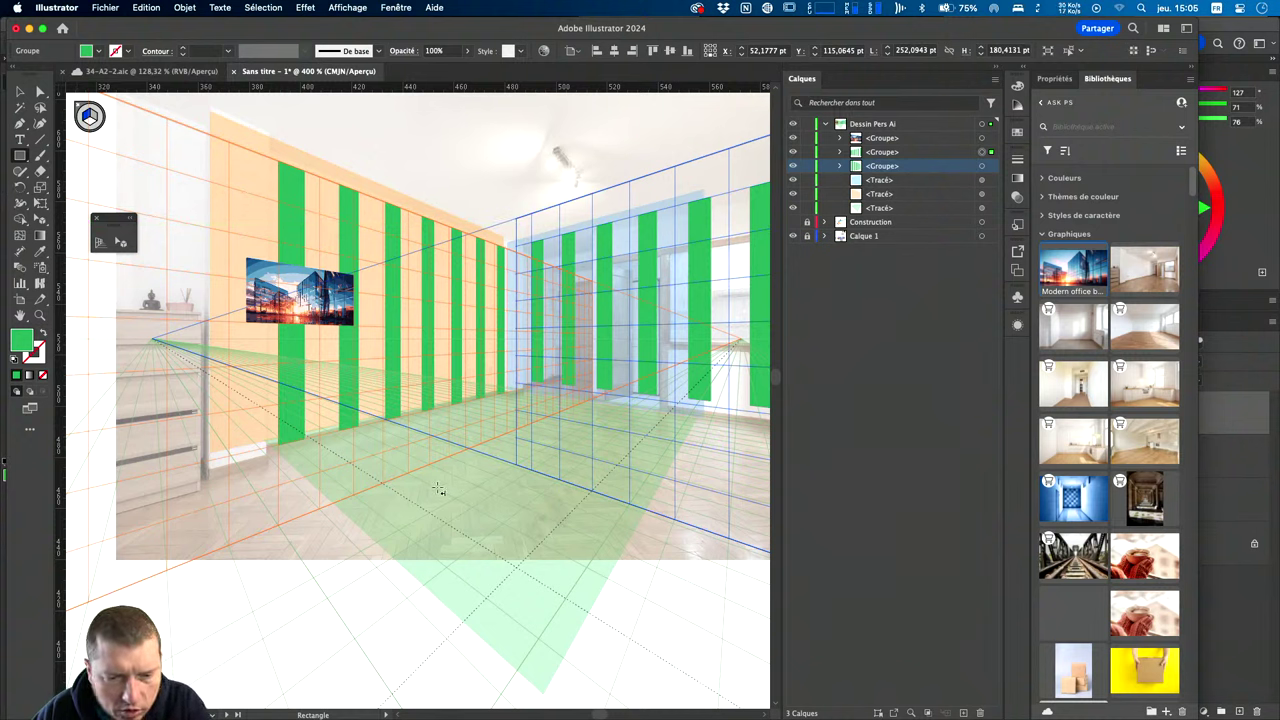
{"action": "key", "text": "shift+p"}
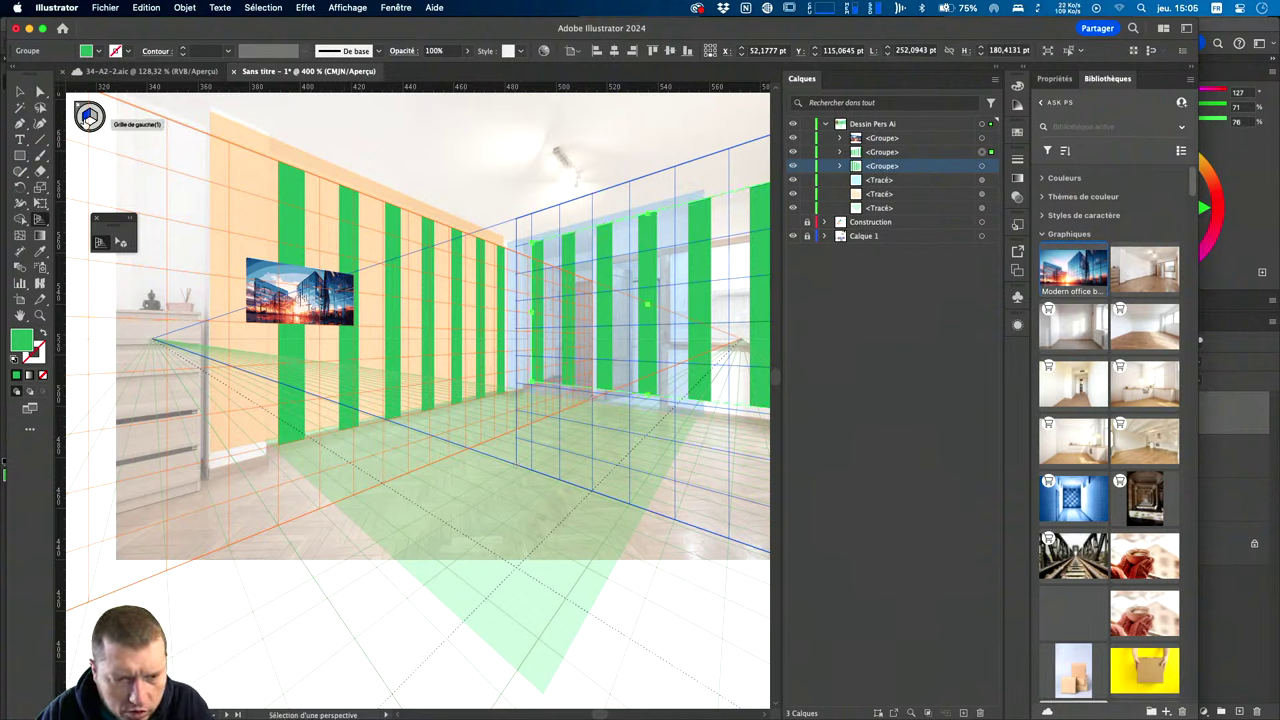
{"action": "left_click", "coordinate": [133, 180]}
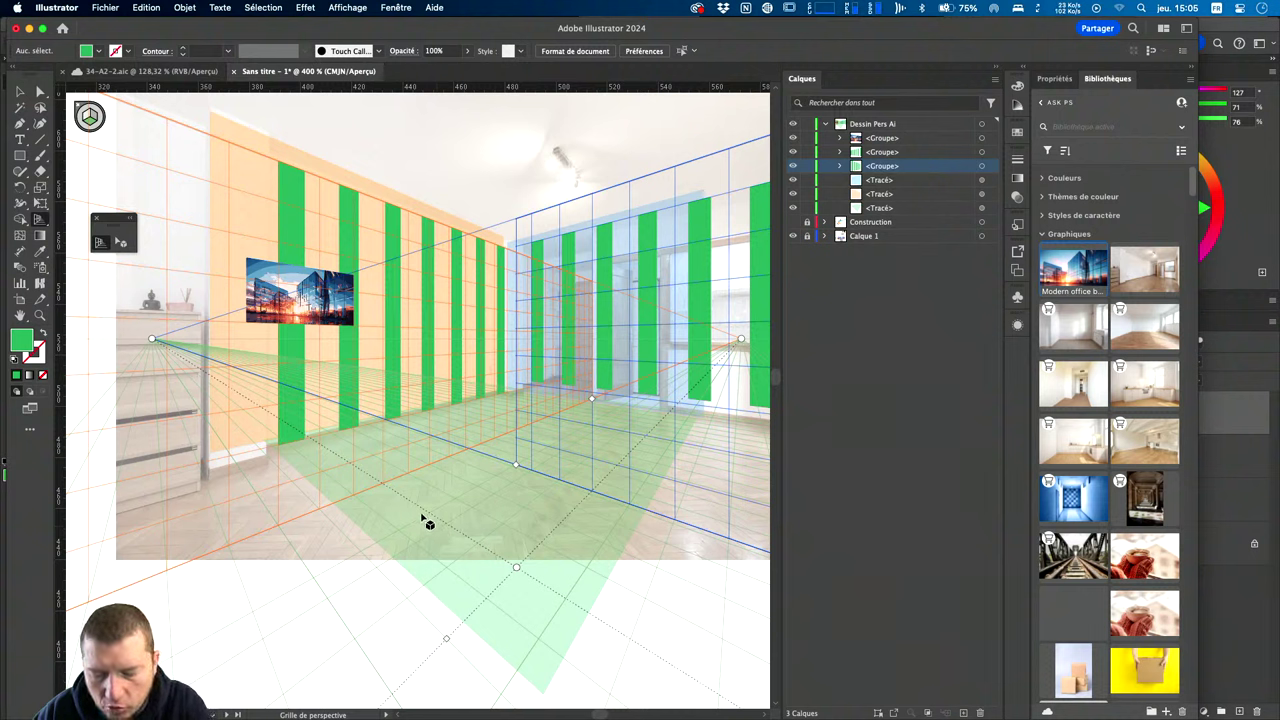
Draw a rectangle on the floor plane and fill it purple at 30% opacity.
{"action": "key", "text": "m"}
{"action": "mouse_move", "coordinate": [426, 517]}
{"action": "left_mouse_down"}
{"action": "mouse_move", "coordinate": [563, 440]}
{"action": "mouse_move", "coordinate": [450, 453]}
{"action": "left_mouse_up"}
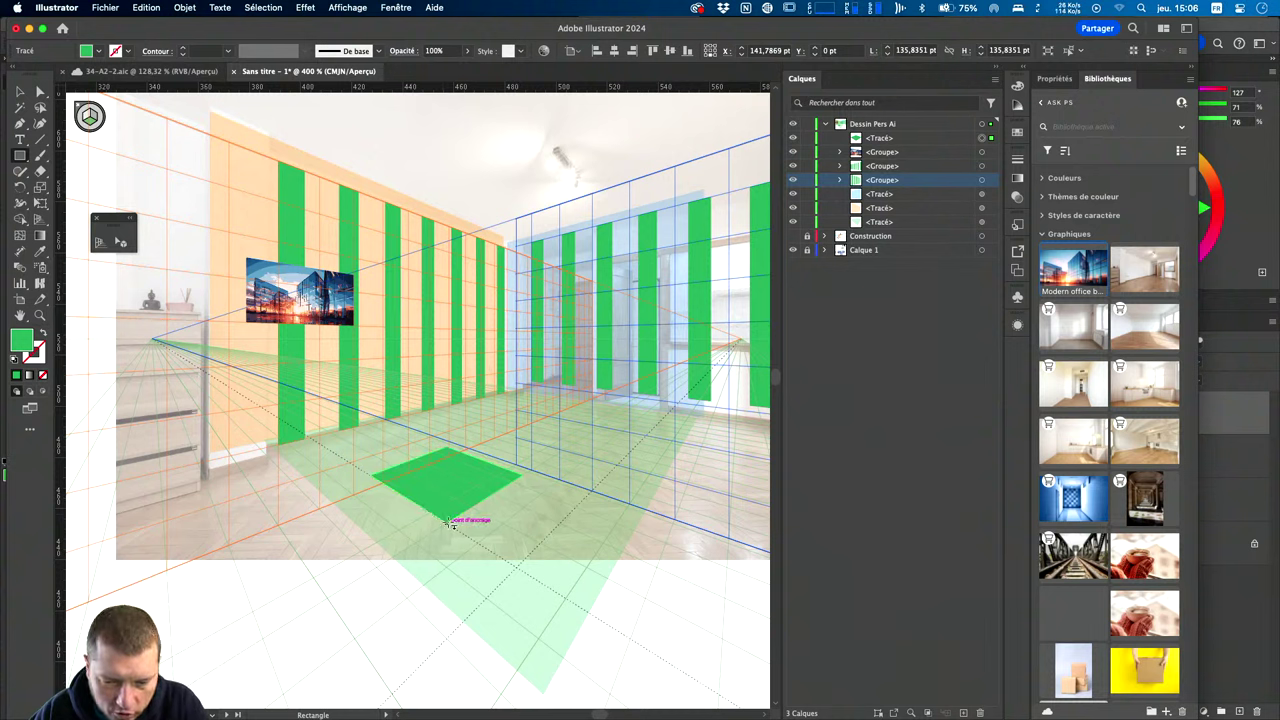
{"action": "key", "text": "i"}
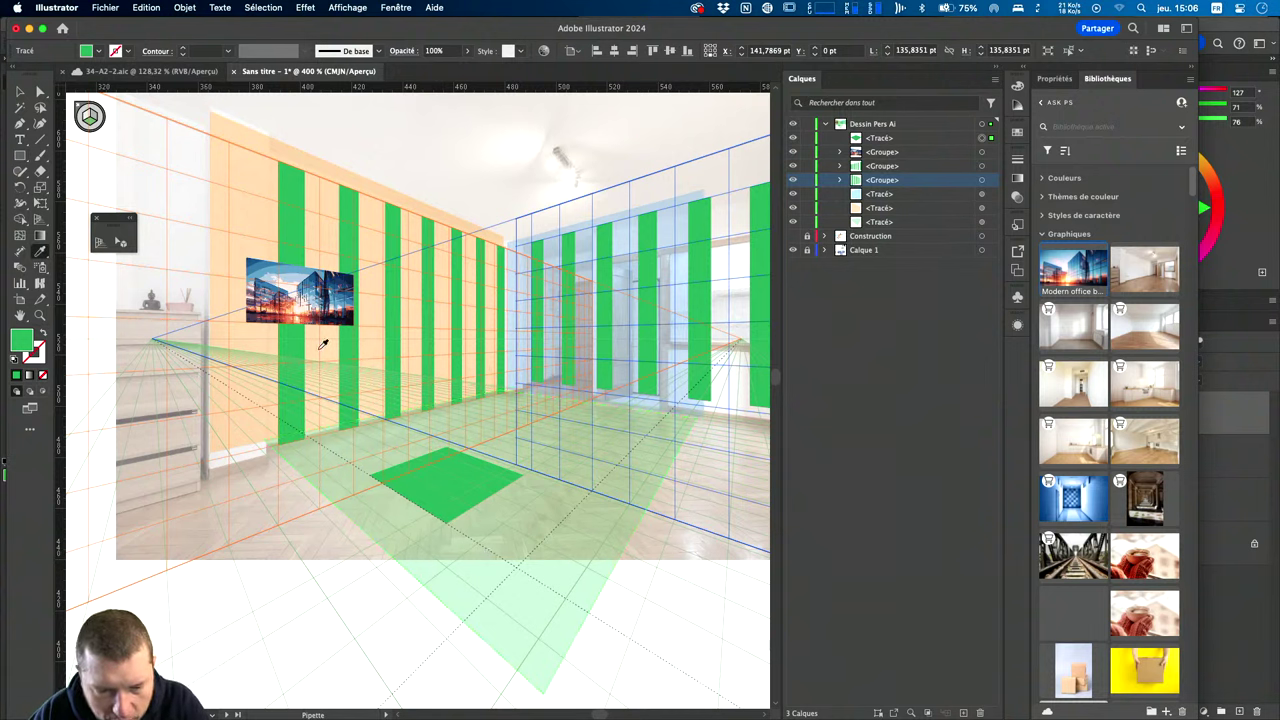
{"action": "left_click", "coordinate": [267, 368]}
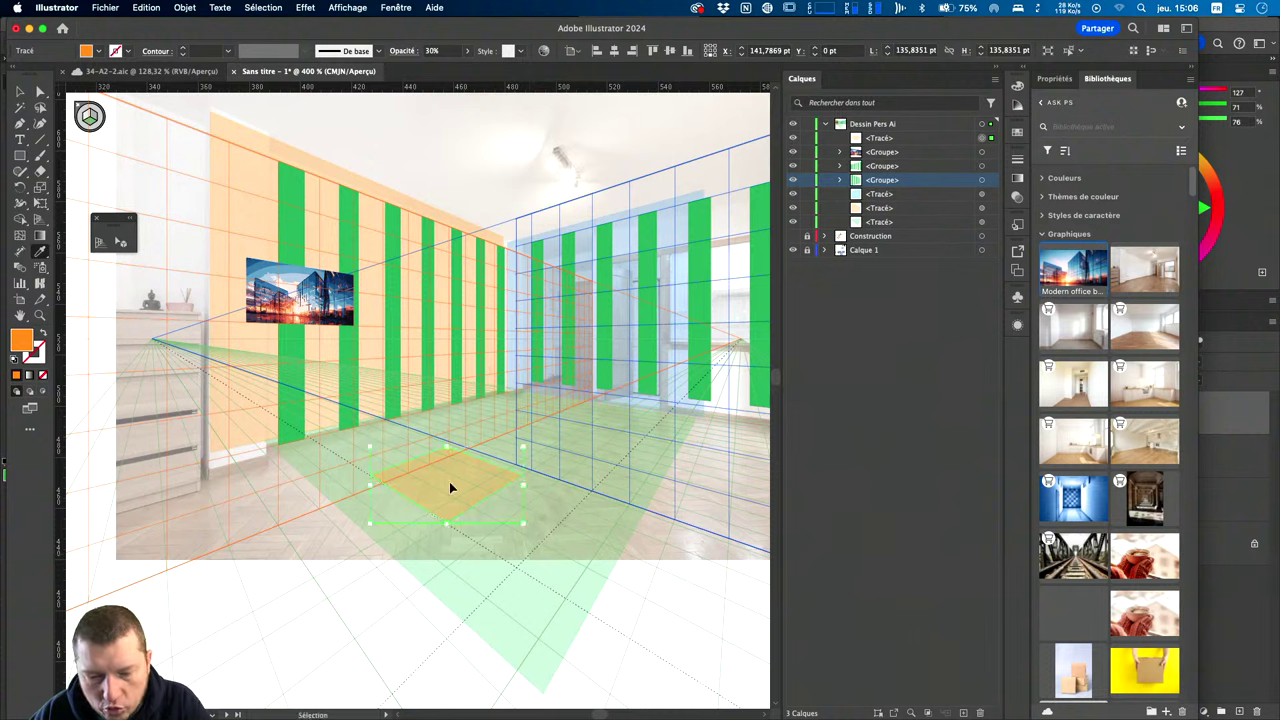
{"action": "left_click_drag", "start_coordinate": [453, 488], "coordinate": [446, 443]}
{"action": "left_click", "coordinate": [100, 52]}
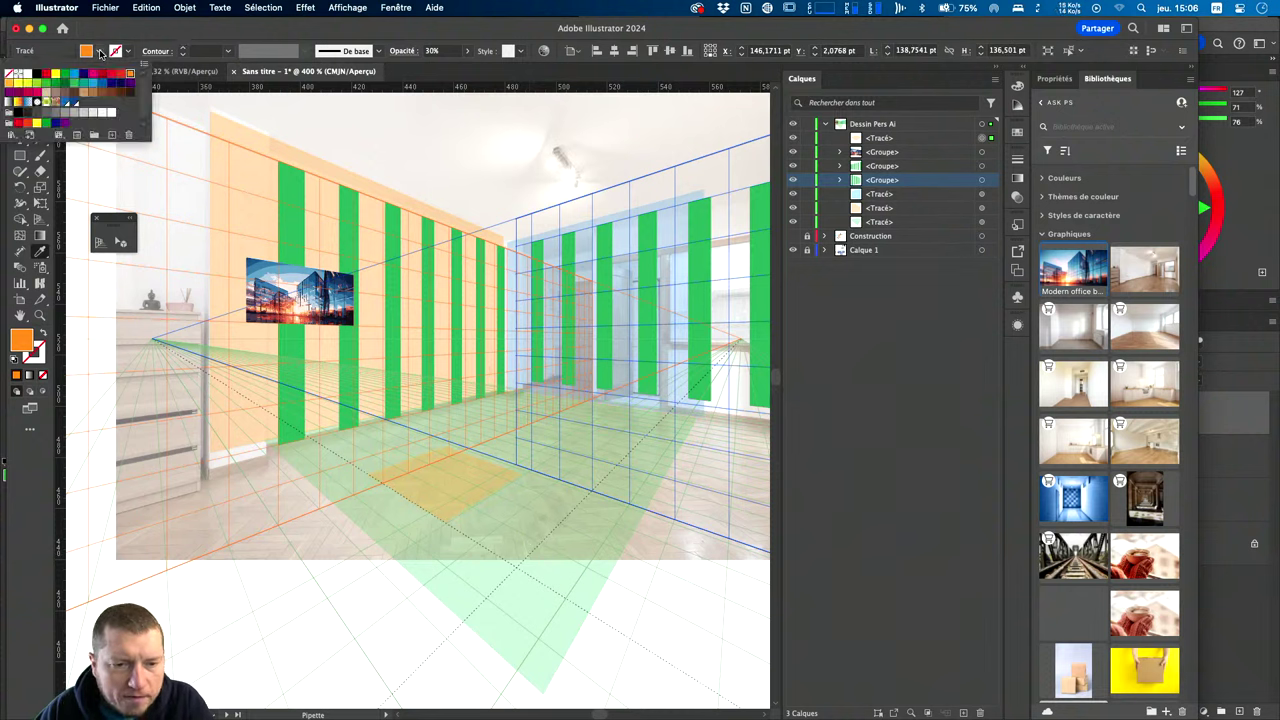
{"action": "left_click", "coordinate": [64, 124]}
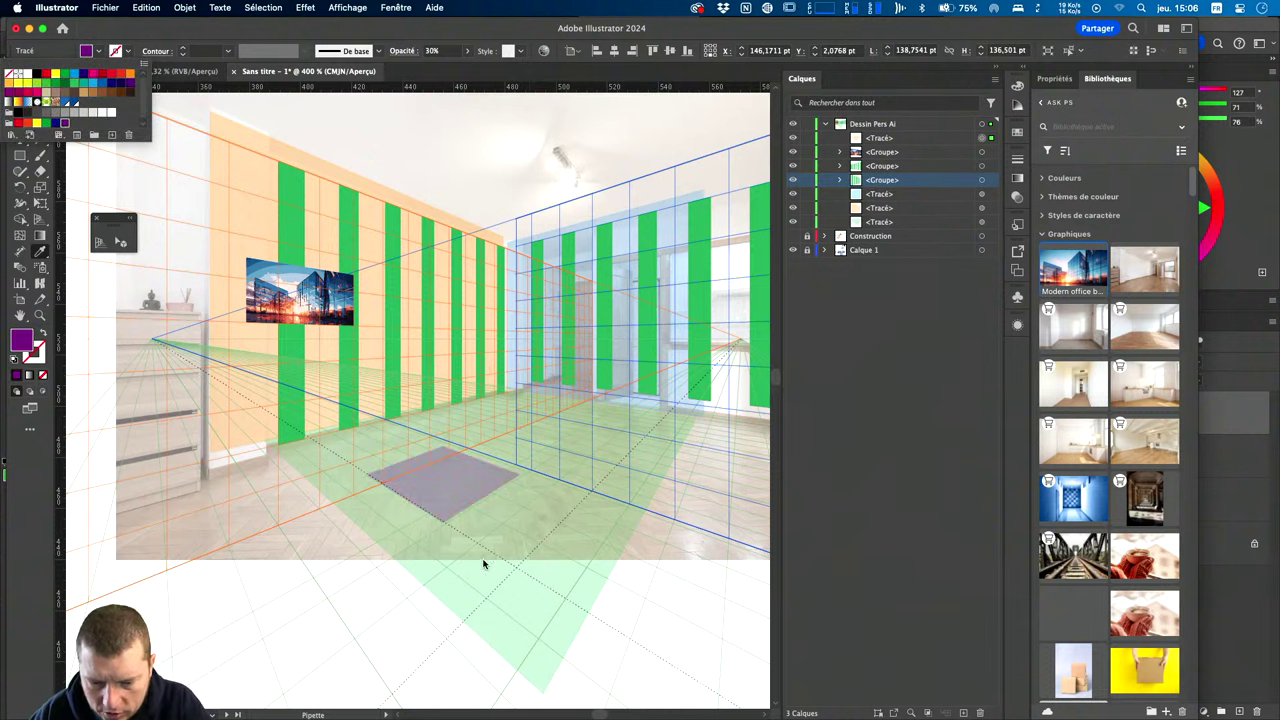
{"action": "left_click", "coordinate": [466, 488]}
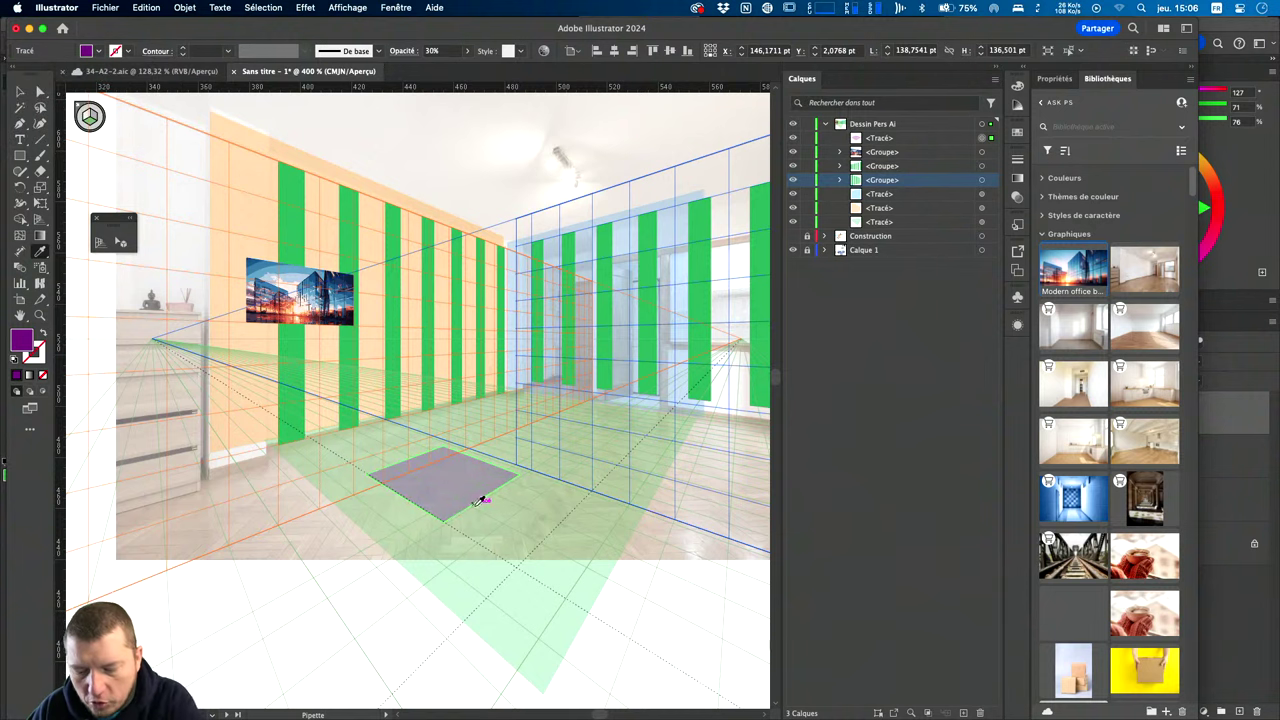
{"action": "key", "text": "m"}
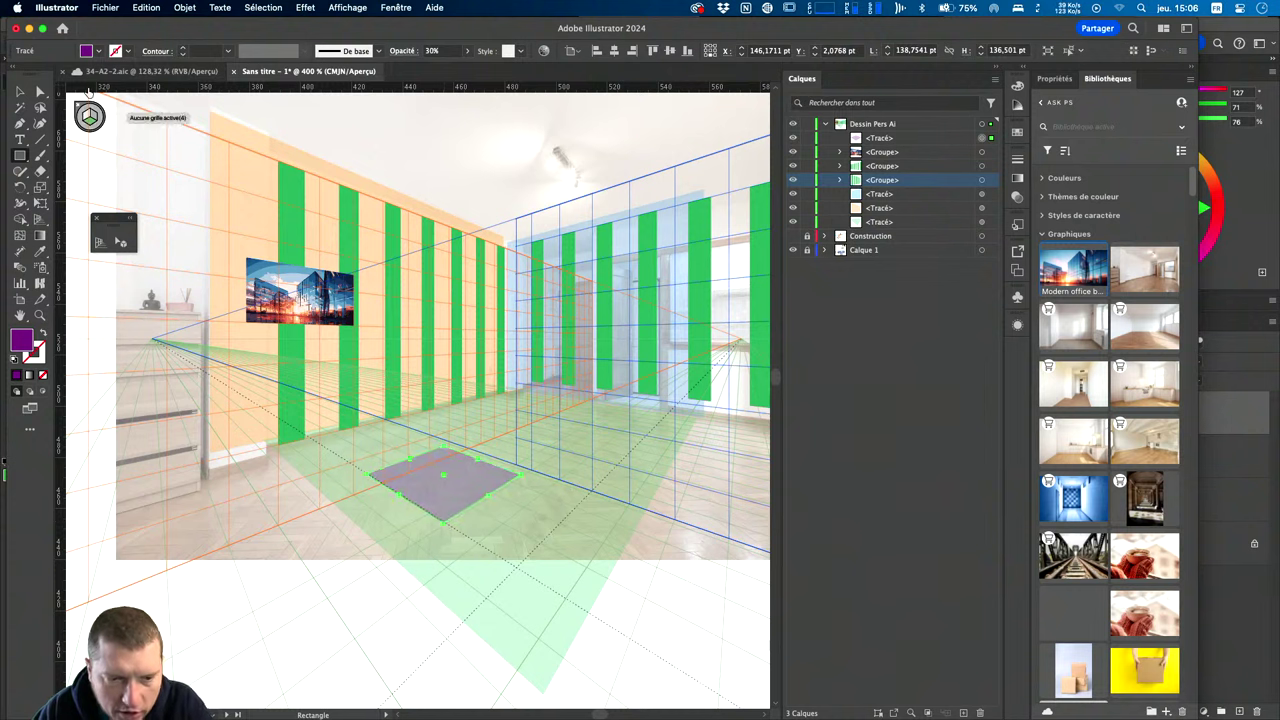
{"action": "key", "text": "shift+v"}
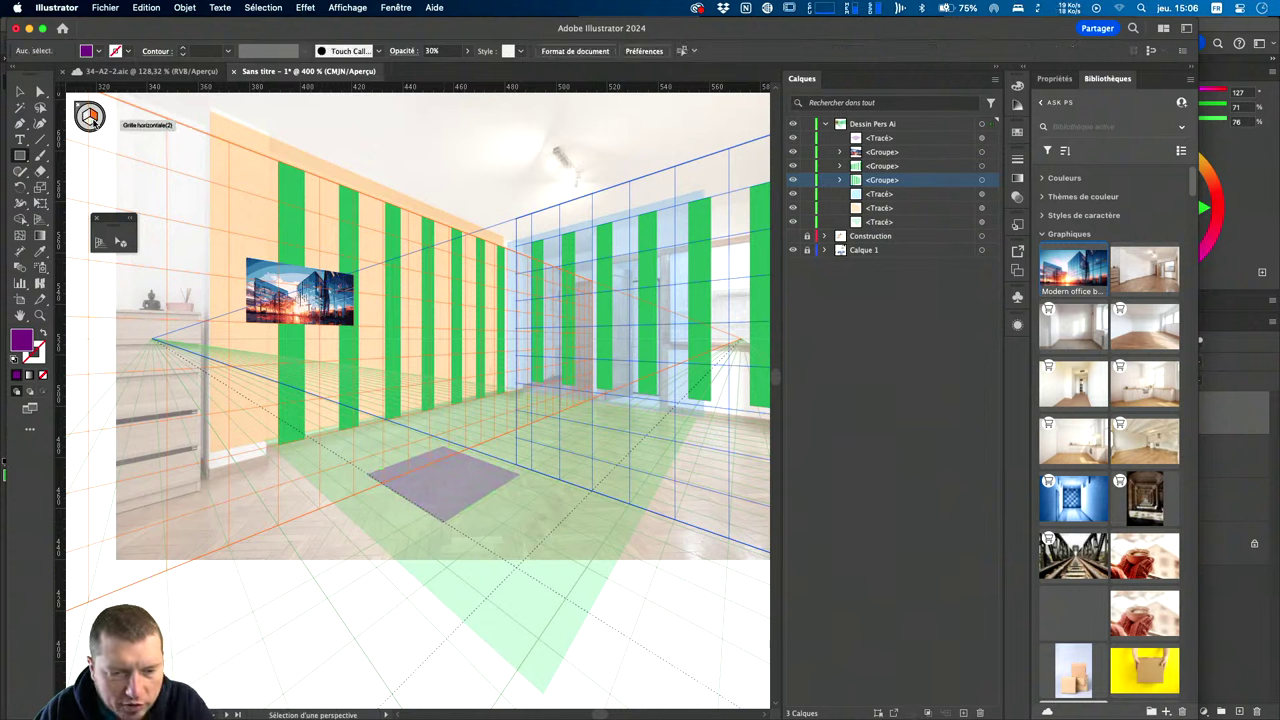
Draw a tall purple wall rectangle up from the floor square's front corner on the right plane.
{"action": "key", "text": "m"}
{"action": "mouse_move", "coordinate": [449, 531]}
{"action": "left_mouse_down"}
{"action": "mouse_move", "coordinate": [543, 318]}
{"action": "mouse_move", "coordinate": [517, 260]}
{"action": "left_mouse_up"}
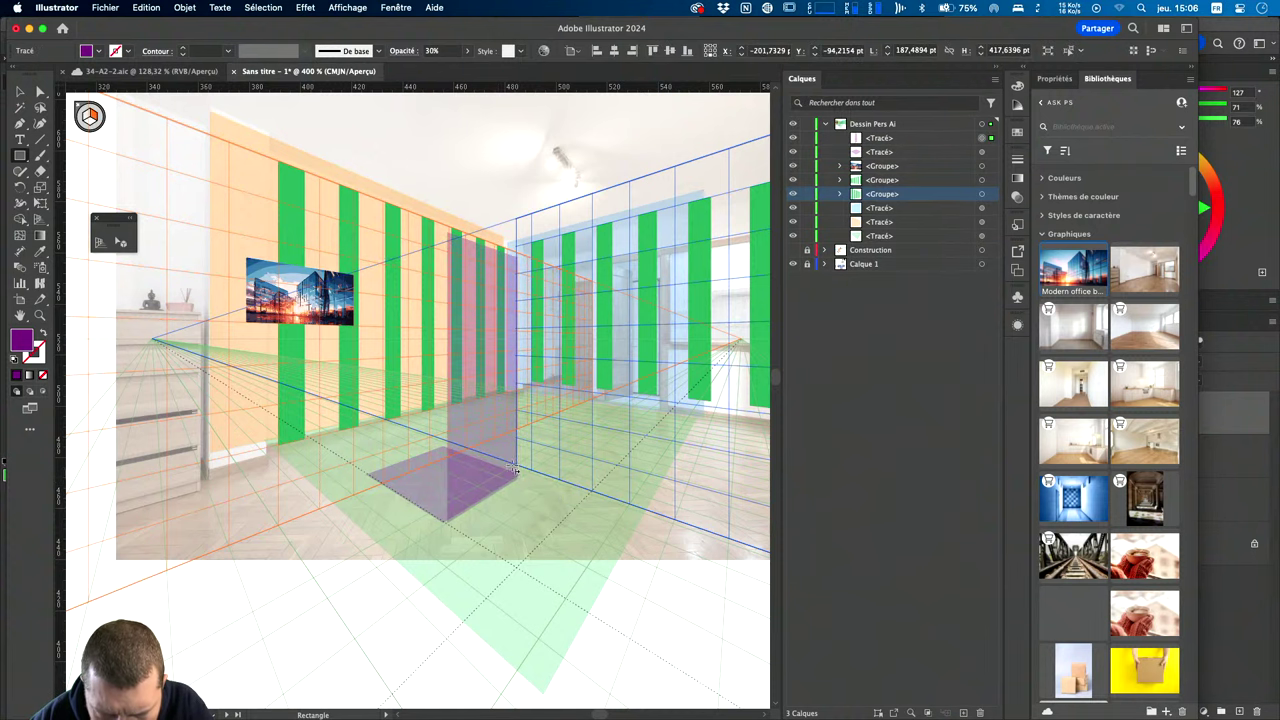
{"action": "key", "text": "shift+v"}
{"action": "key", "text": "ctrl+plus"}
{"action": "key", "text": "ctrl+plus"}
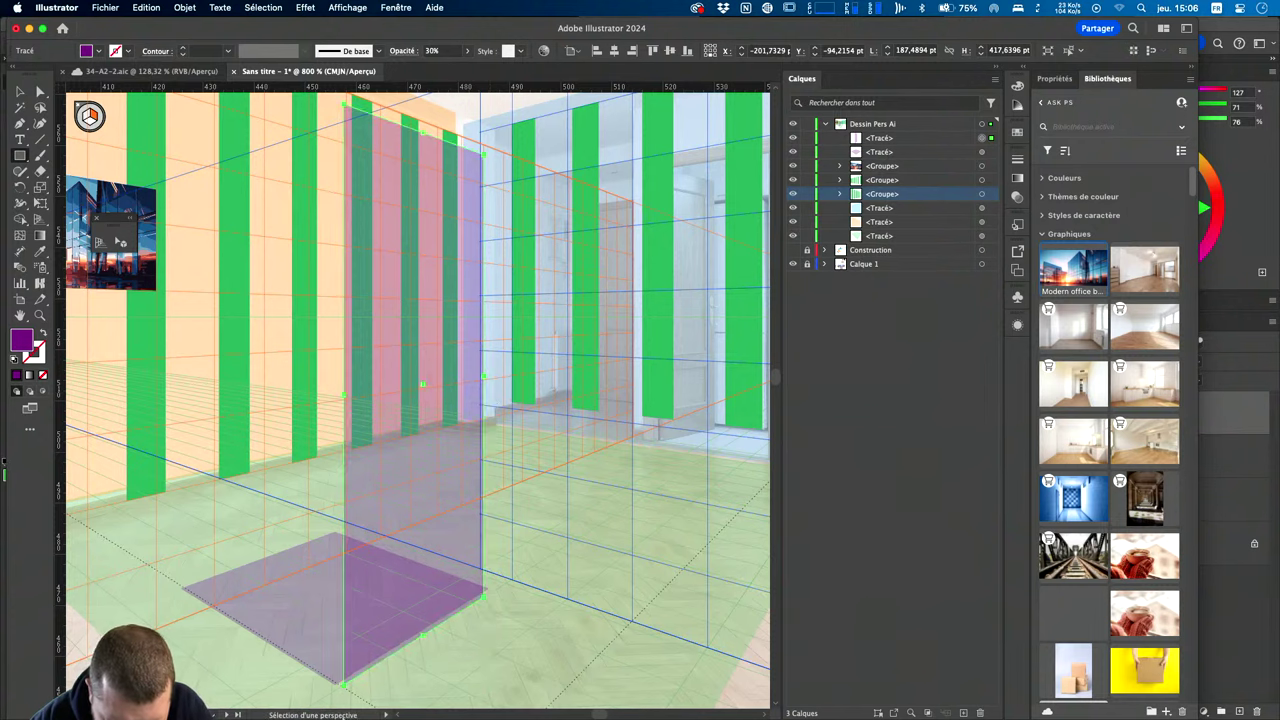
{"action": "key", "text": "Delete"}
{"action": "key", "text": "m"}
{"action": "left_click_drag", "start_coordinate": [337, 686], "coordinate": [489, 592]}
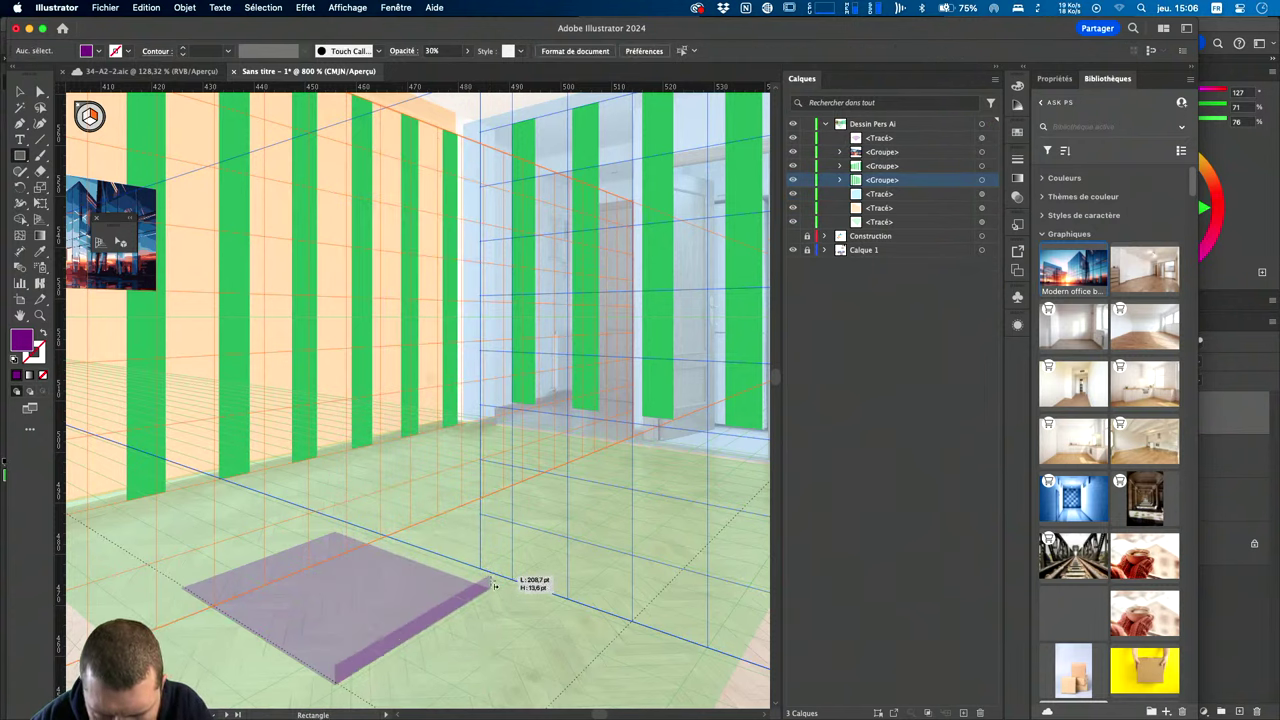
{"action": "mouse_move", "coordinate": [489, 592]}
{"action": "left_mouse_down"}
{"action": "mouse_move", "coordinate": [477, 325]}
{"action": "mouse_move", "coordinate": [489, 301]}
{"action": "left_mouse_up"}
Switch to the left grid plane and draw a wall up from the floor's left corner.
{"action": "key", "text": "shift+v"}
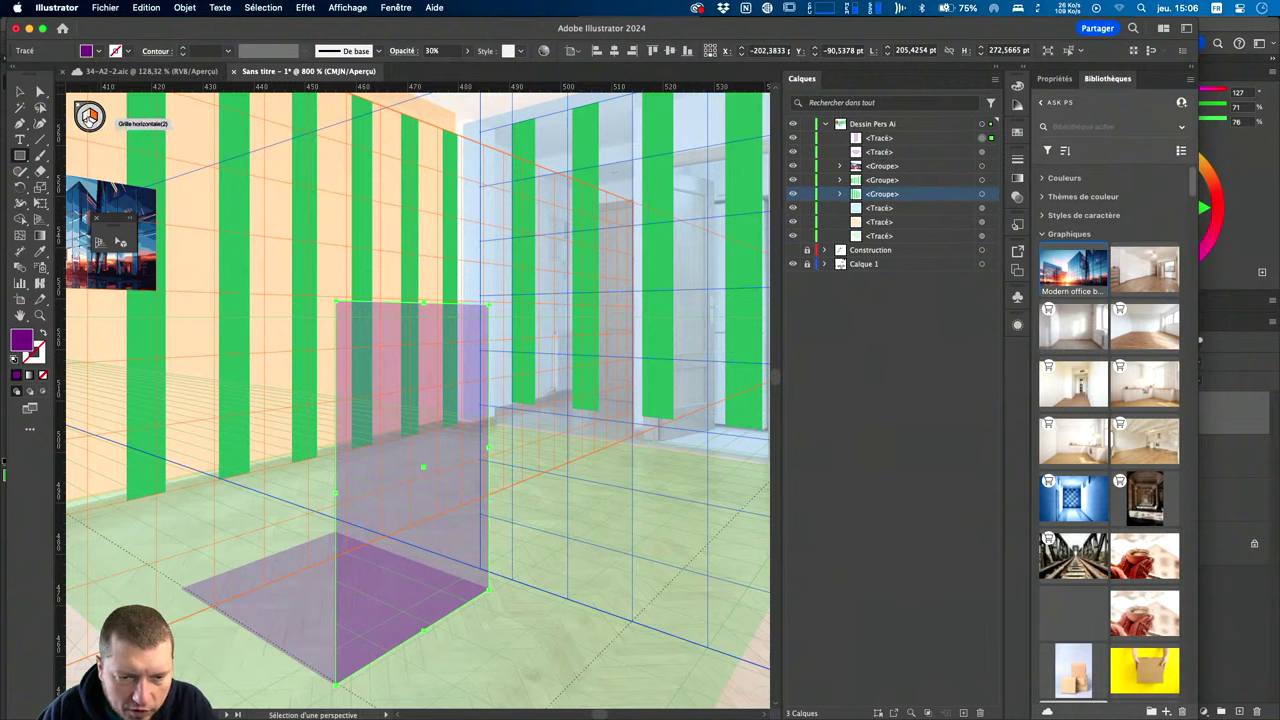
{"action": "left_click", "coordinate": [88, 117]}
{"action": "key", "text": "m"}
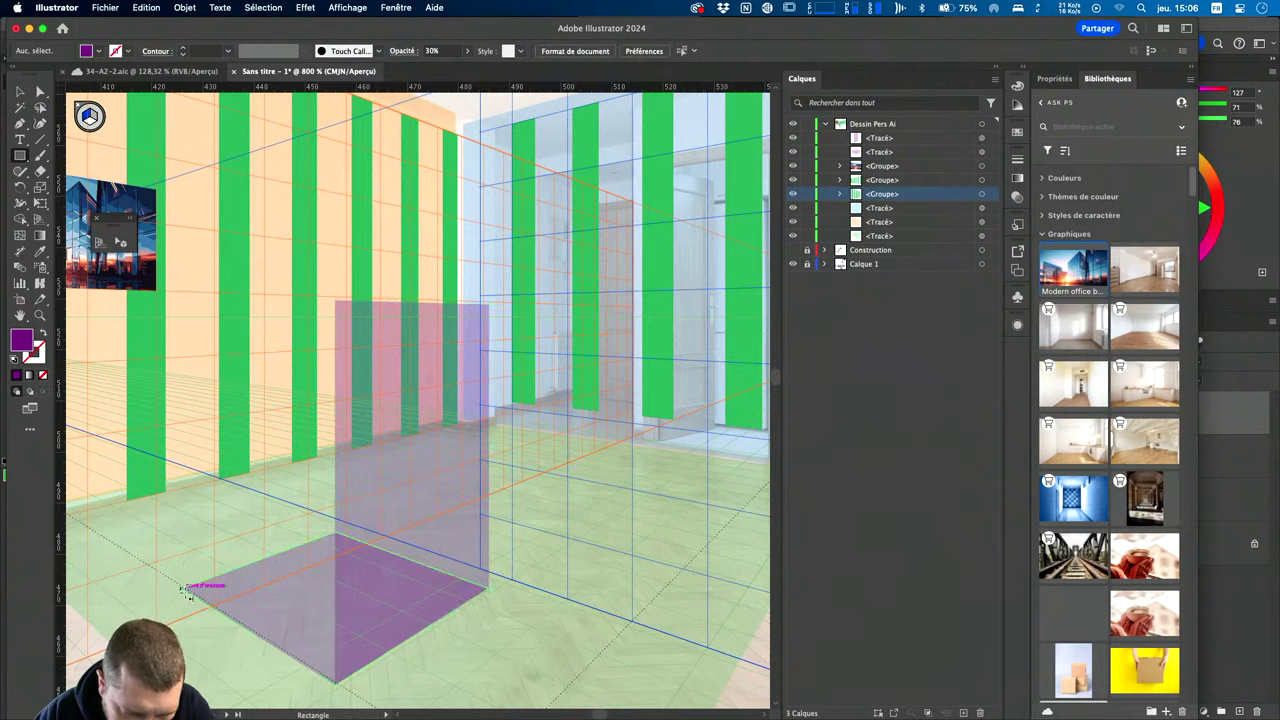
{"action": "left_click_drag", "start_coordinate": [183, 591], "coordinate": [310, 457]}
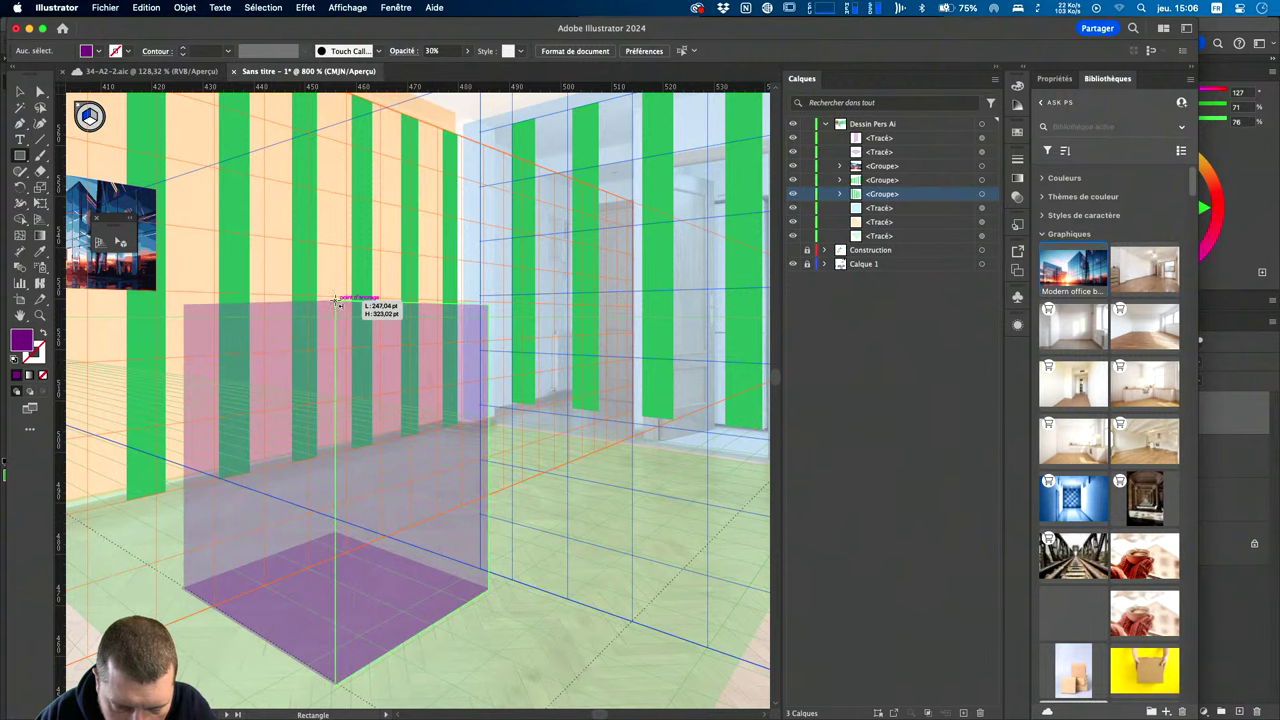
{"action": "left_click_drag", "start_coordinate": [310, 457], "coordinate": [333, 303]}
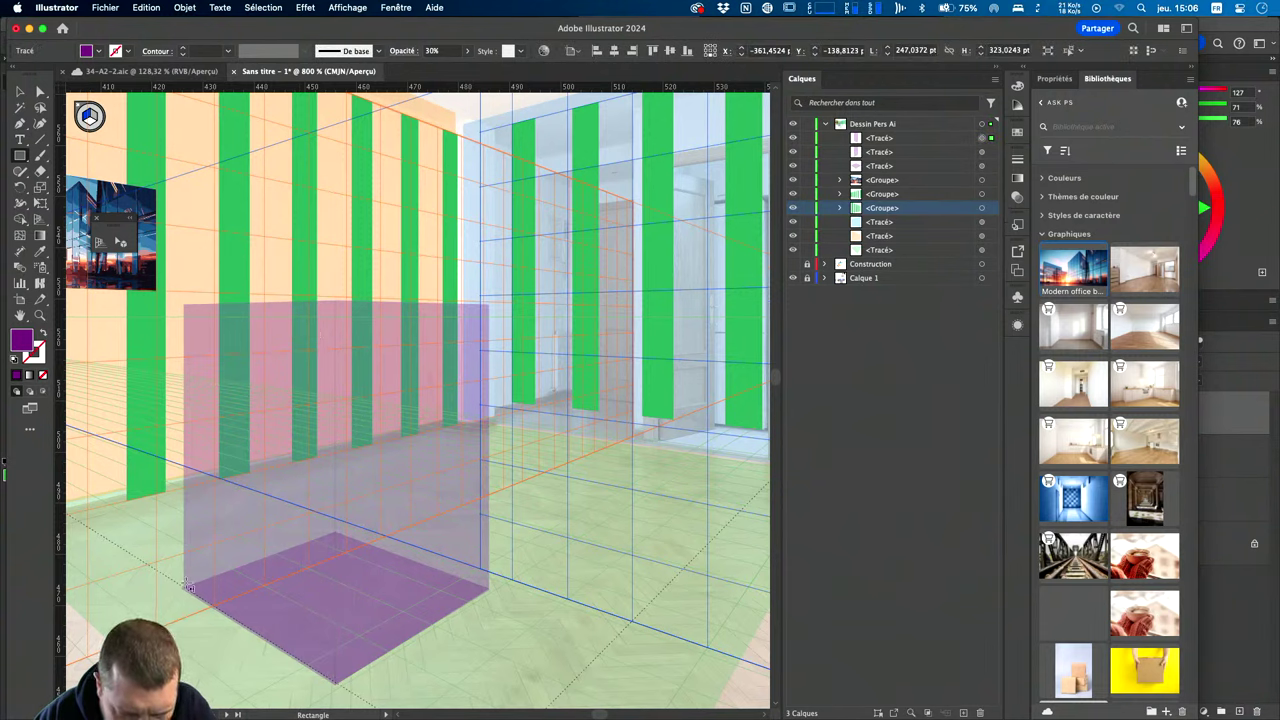
{"action": "key", "text": "Delete"}
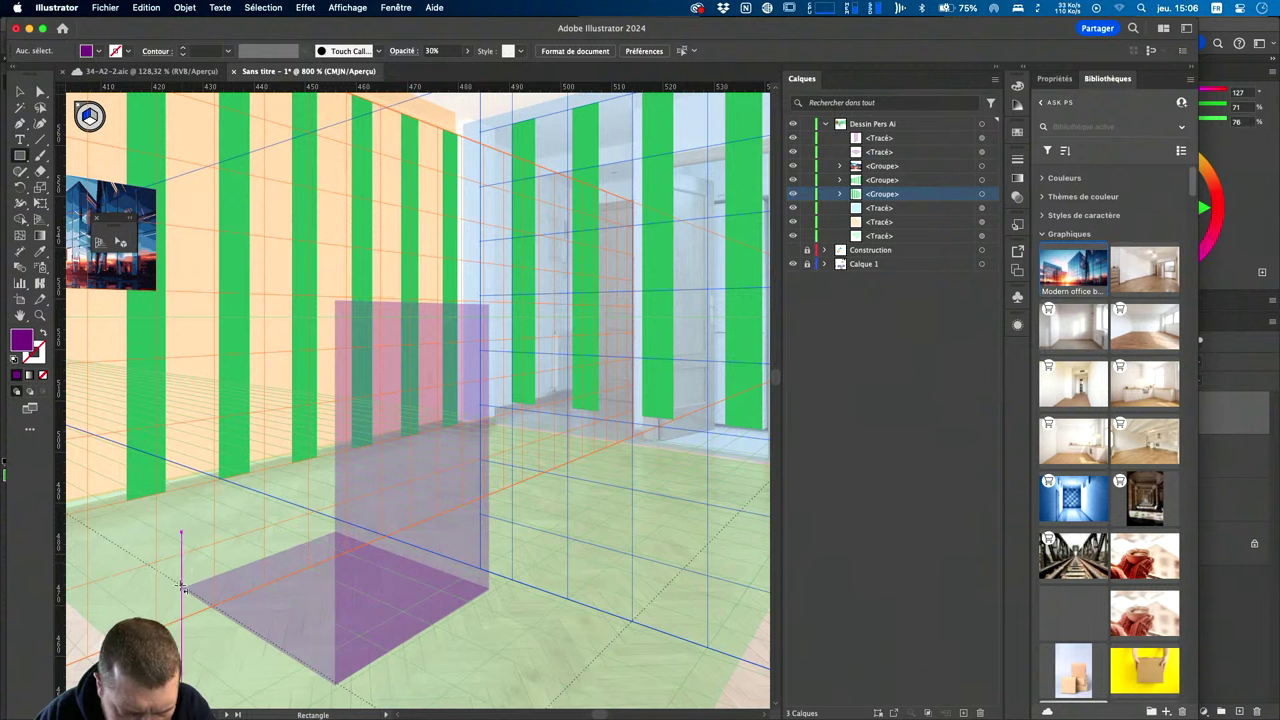
{"action": "mouse_move", "coordinate": [183, 590]}
{"action": "left_mouse_down"}
{"action": "mouse_move", "coordinate": [322, 492]}
{"action": "mouse_move", "coordinate": [337, 302]}
{"action": "left_mouse_up"}
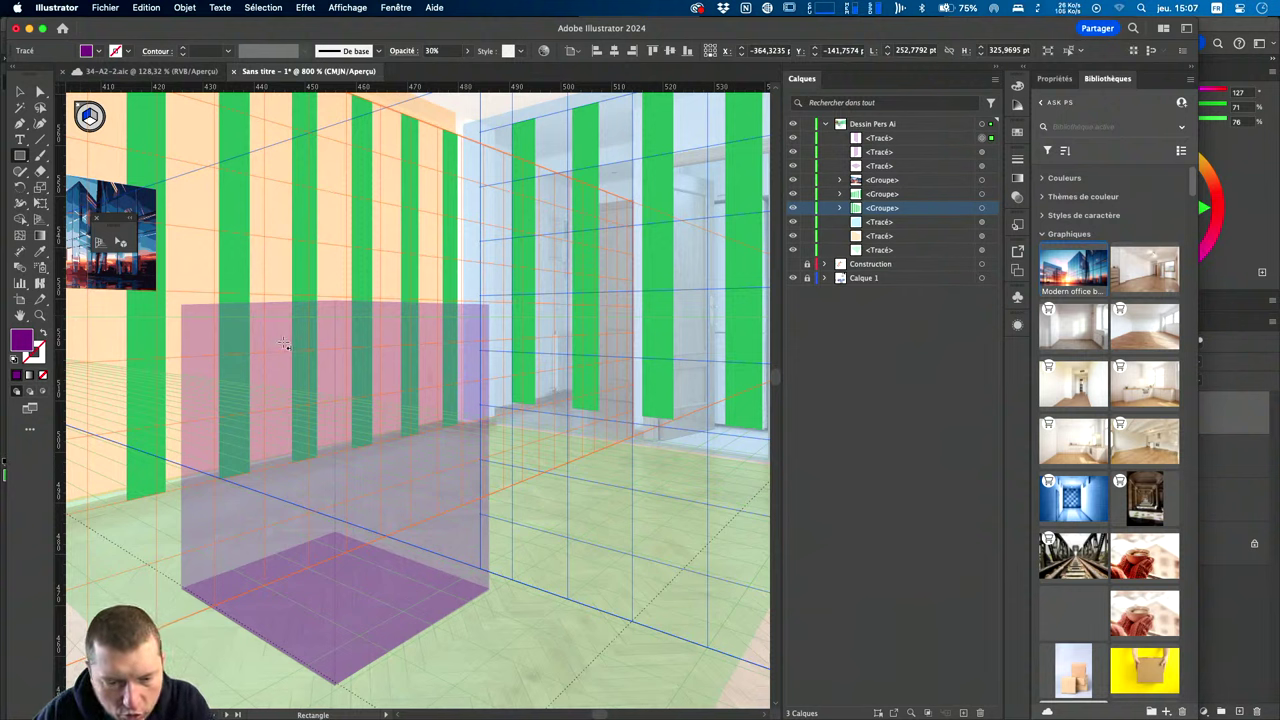
Drag the tops of the left and right purple walls upward to about 430 pt high.
{"action": "key", "text": "shift+v"}
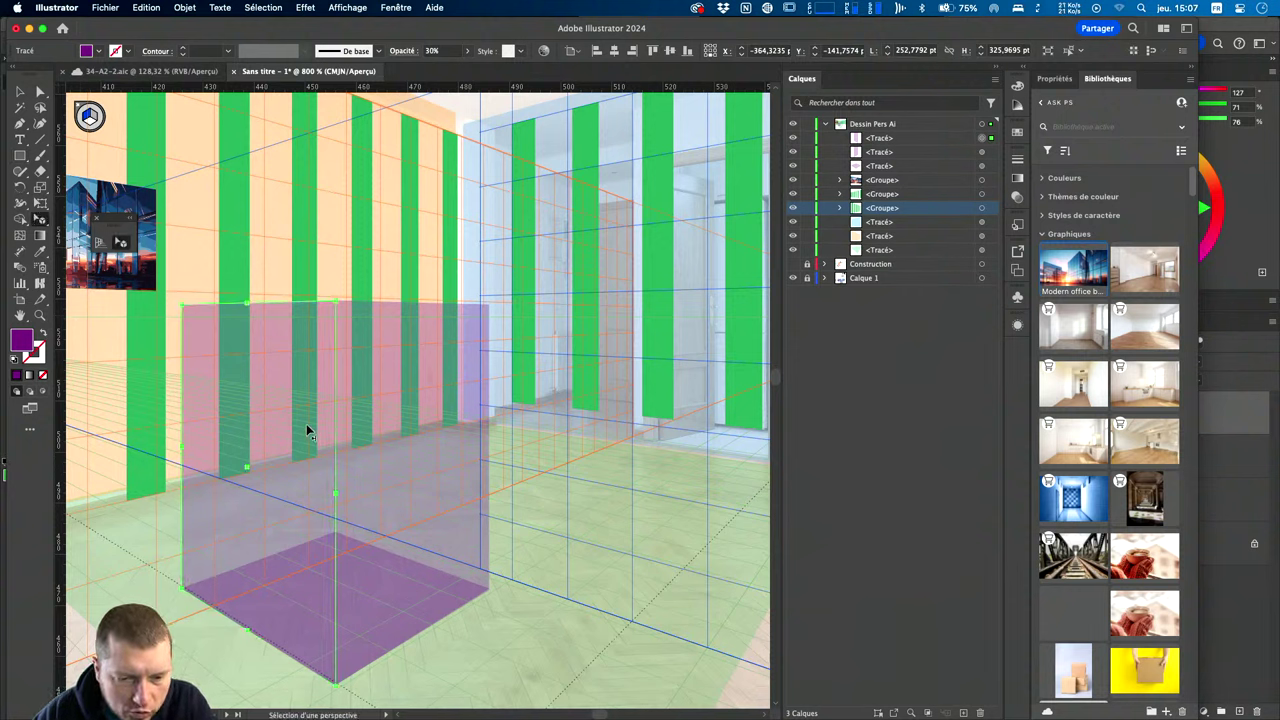
{"action": "mouse_move", "coordinate": [251, 303]}
{"action": "left_mouse_down"}
{"action": "mouse_move", "coordinate": [224, 204]}
{"action": "mouse_move", "coordinate": [224, 120]}
{"action": "left_mouse_up"}
{"action": "left_click", "coordinate": [420, 350]}
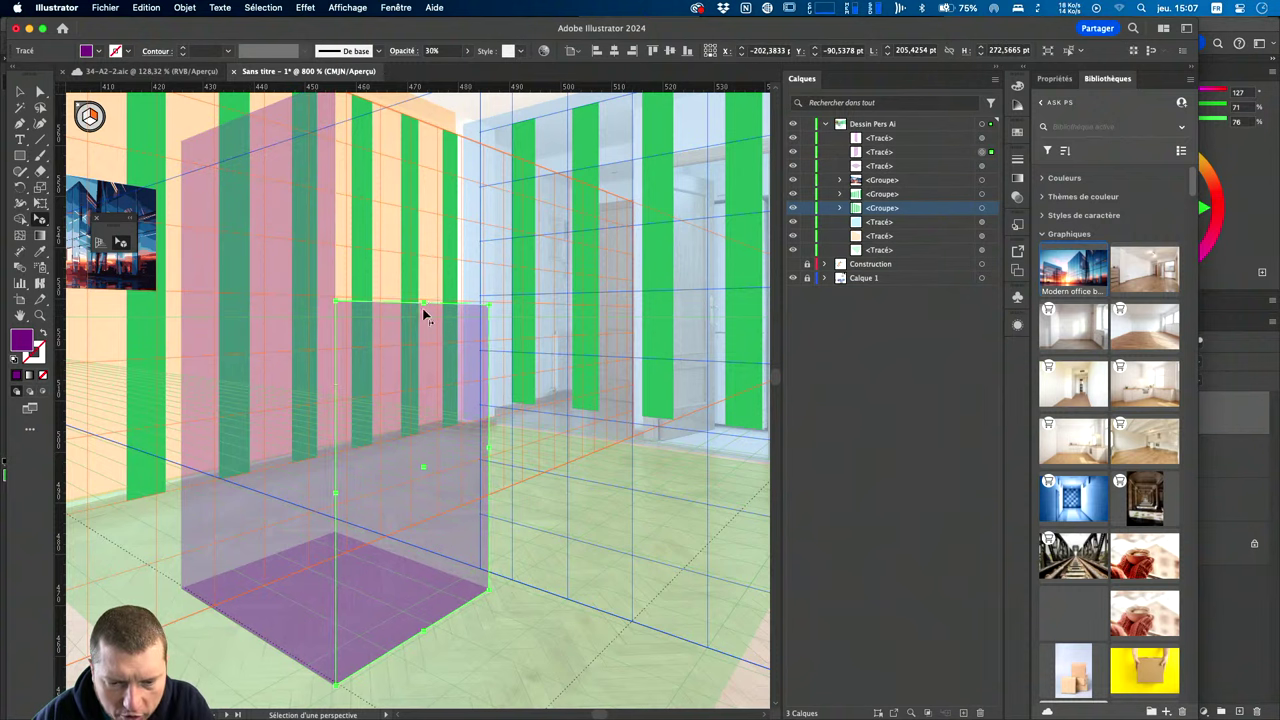
{"action": "left_click_drag", "start_coordinate": [425, 310], "coordinate": [336, 367]}
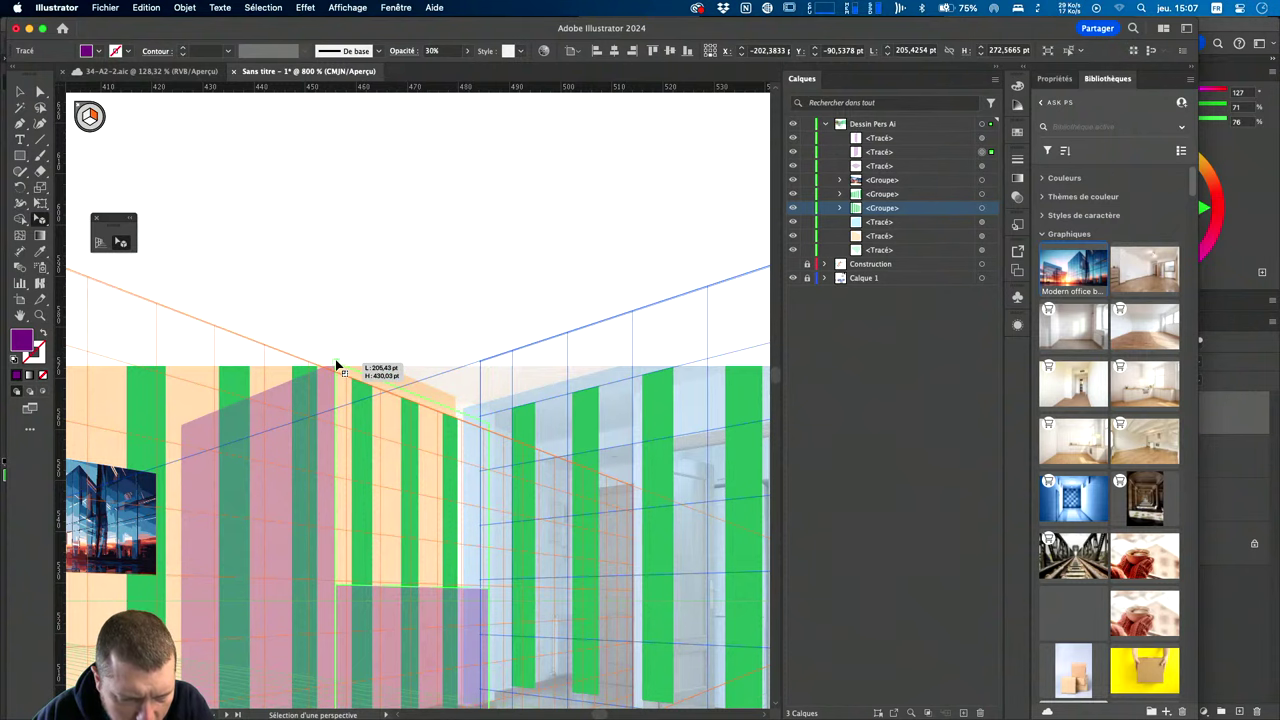
{"action": "left_click_drag", "start_coordinate": [336, 367], "coordinate": [338, 369]}
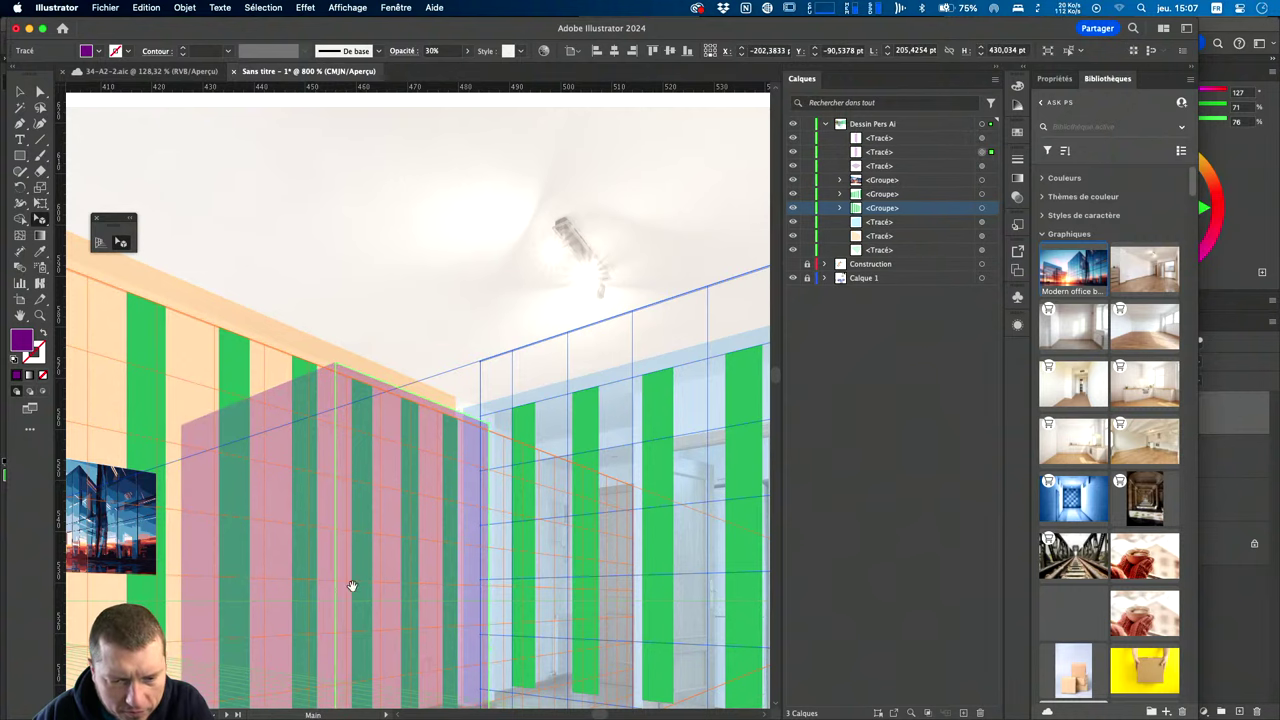
{"action": "left_click_drag", "start_coordinate": [351, 586], "coordinate": [361, 287]}
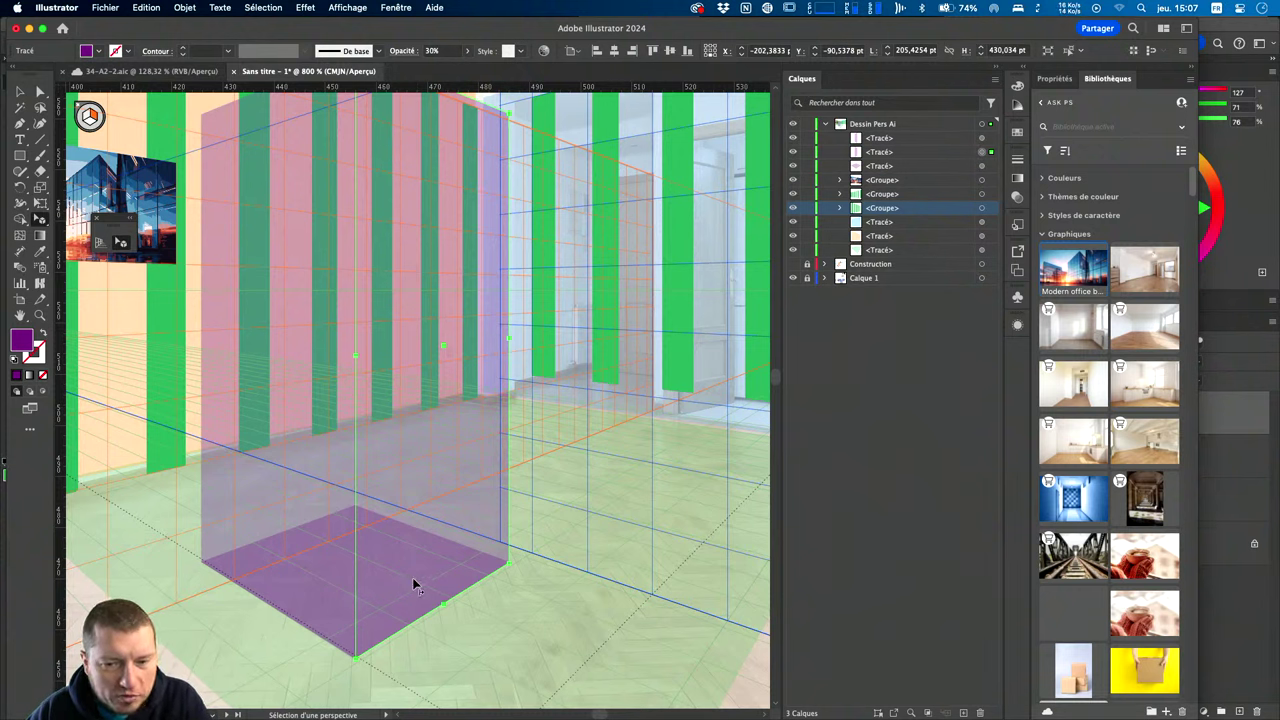
Check the Définir la grille perspective settings, cancel unchanged, and show the wall's Propriétés.
{"action": "key", "text": "v"}
{"action": "left_click", "coordinate": [345, 8]}
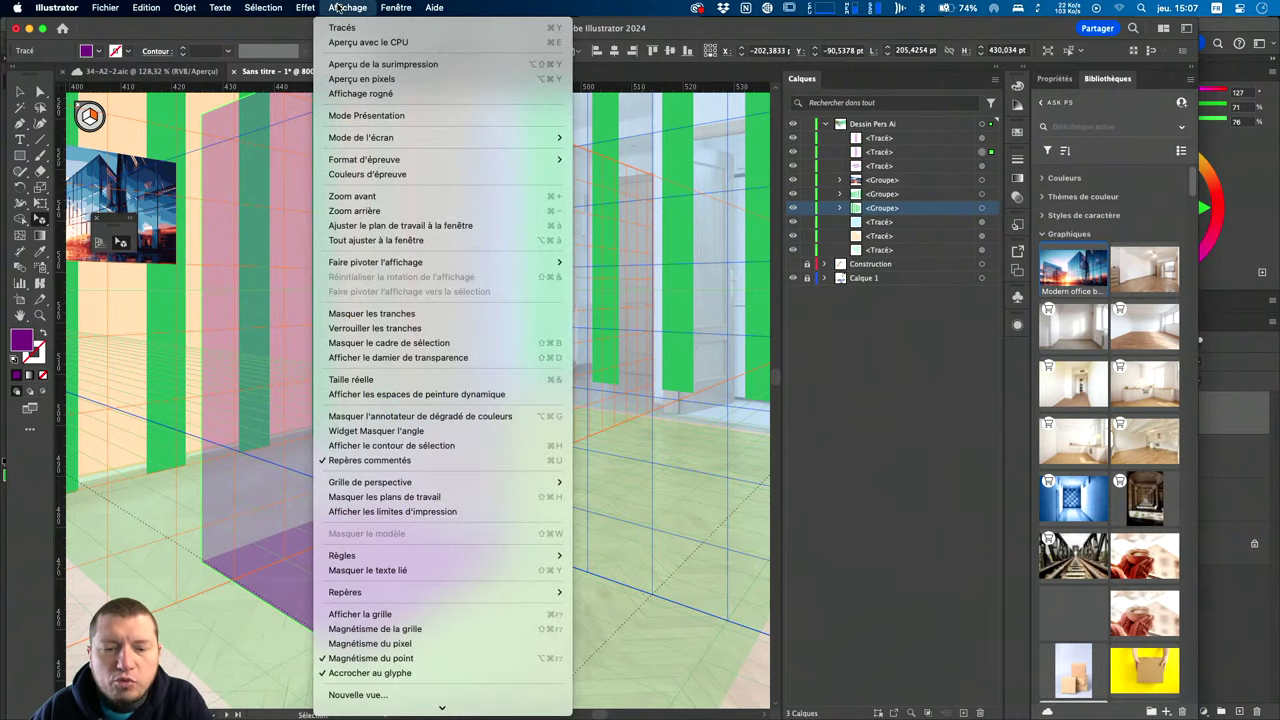
{"action": "mouse_move", "coordinate": [370, 482]}
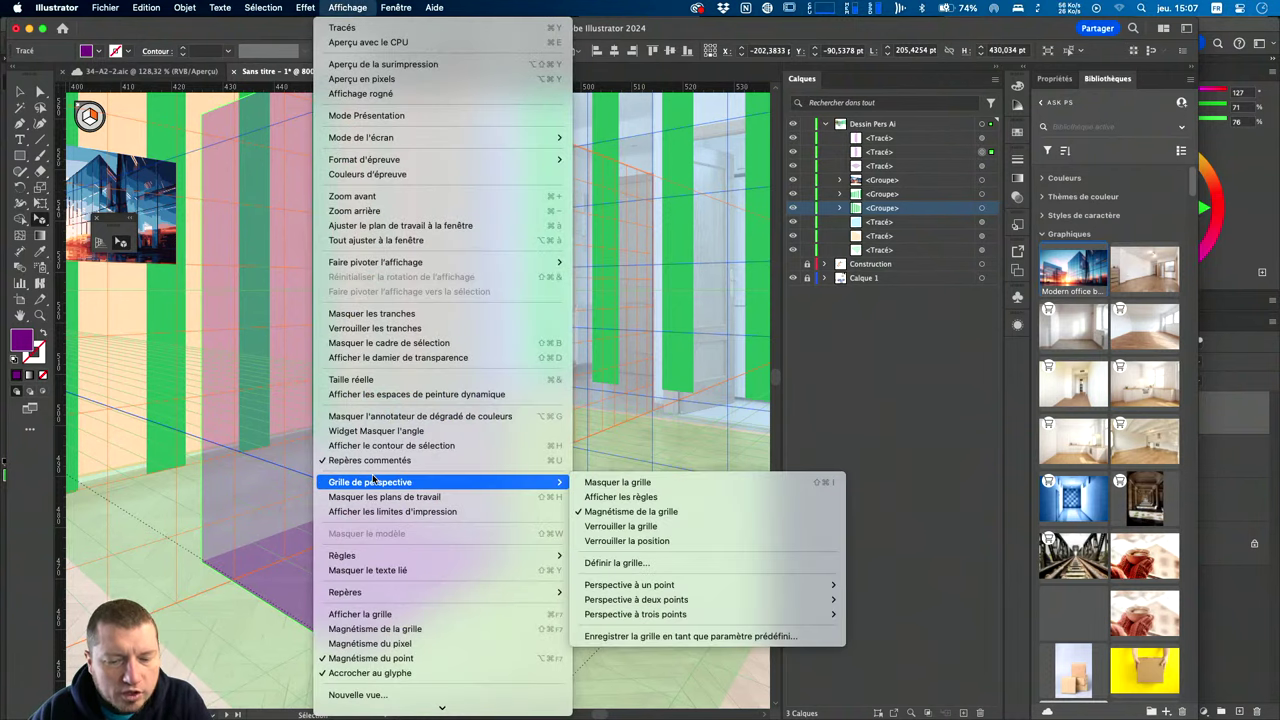
{"action": "left_click", "coordinate": [616, 563]}
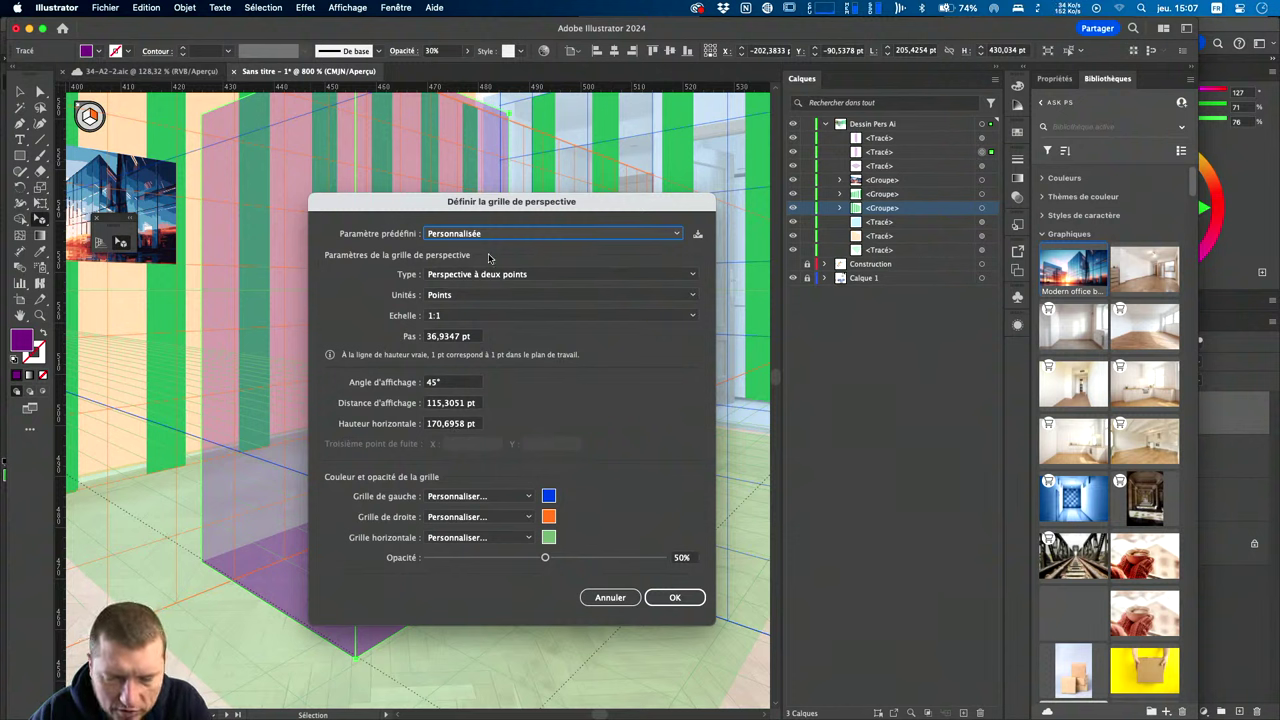
{"action": "left_click", "coordinate": [613, 598]}
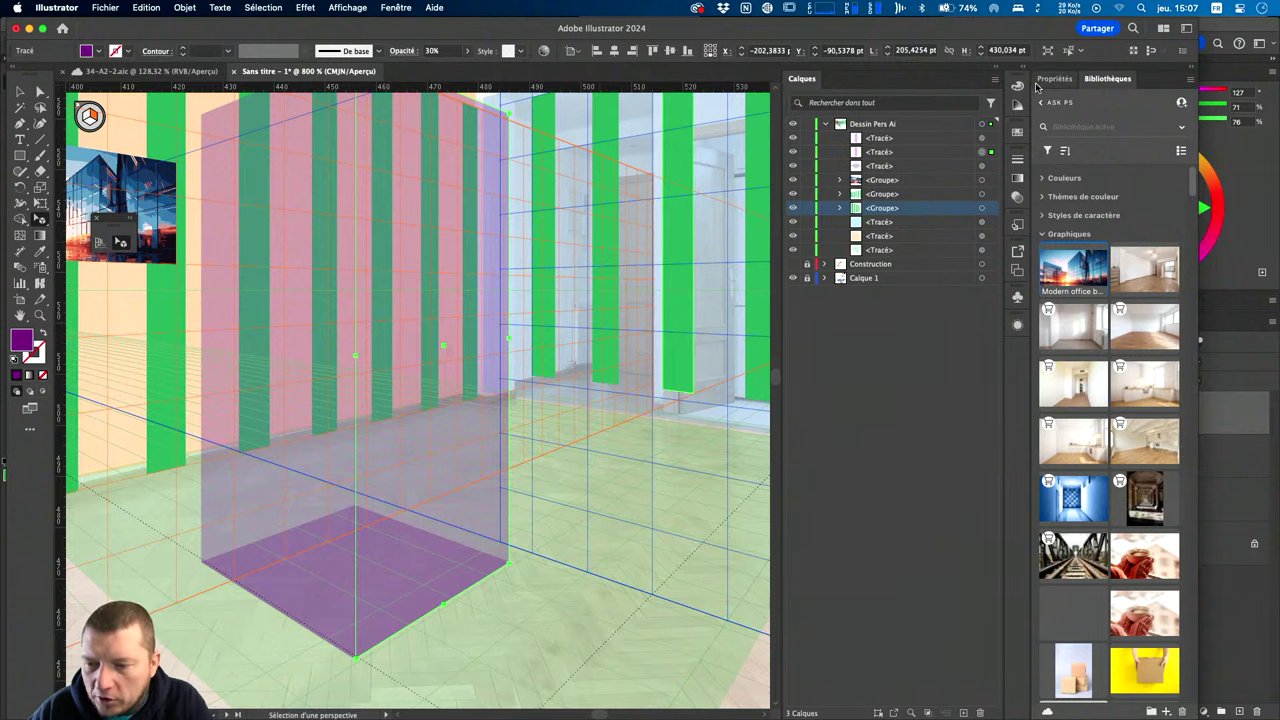
{"action": "left_click", "coordinate": [1054, 78]}
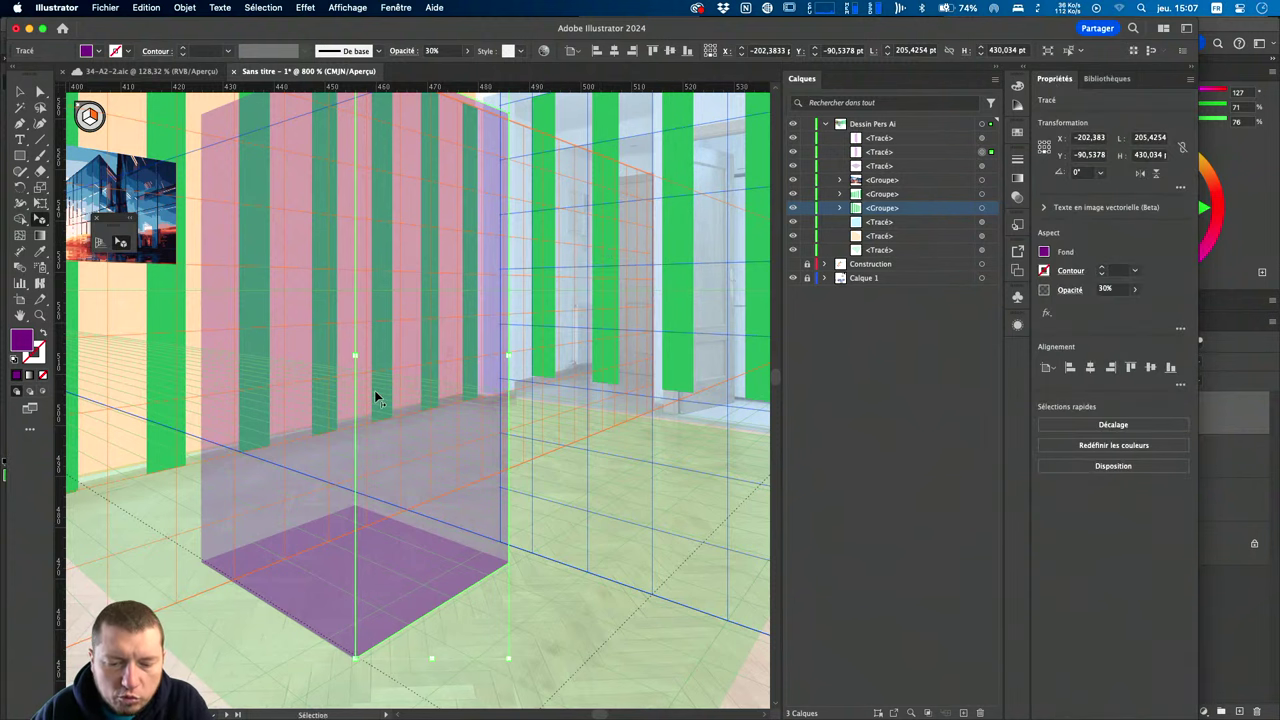
Add a text object below the room image and make its letter g.
{"action": "scroll", "coordinate": [374, 390], "scroll_direction": "down", "scroll_amount": 2}
{"action": "scroll", "coordinate": [374, 390], "scroll_direction": "down", "scroll_amount": 3}
{"action": "scroll", "coordinate": [374, 390], "scroll_direction": "down", "scroll_amount": 2}
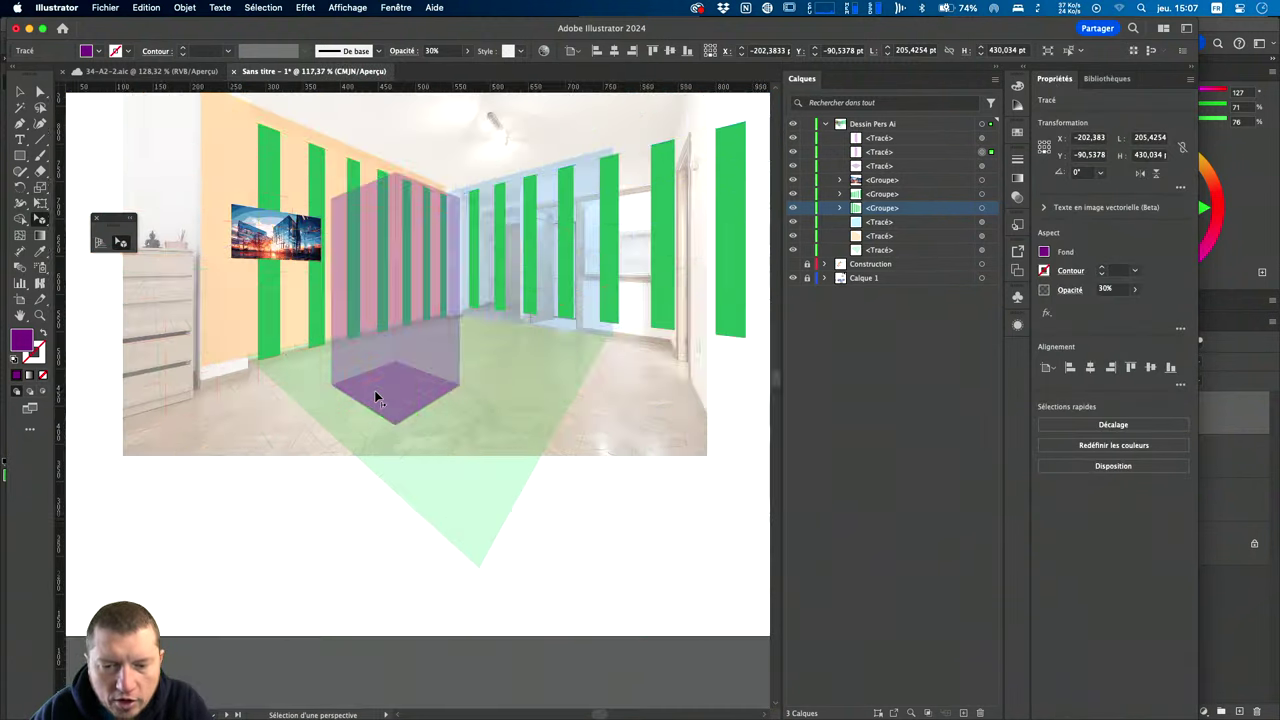
{"action": "scroll", "coordinate": [374, 390], "scroll_direction": "down", "scroll_amount": 2}
{"action": "scroll", "coordinate": [388, 385], "scroll_direction": "up", "scroll_amount": 1}
{"action": "scroll", "coordinate": [388, 385], "scroll_direction": "up", "scroll_amount": 2}
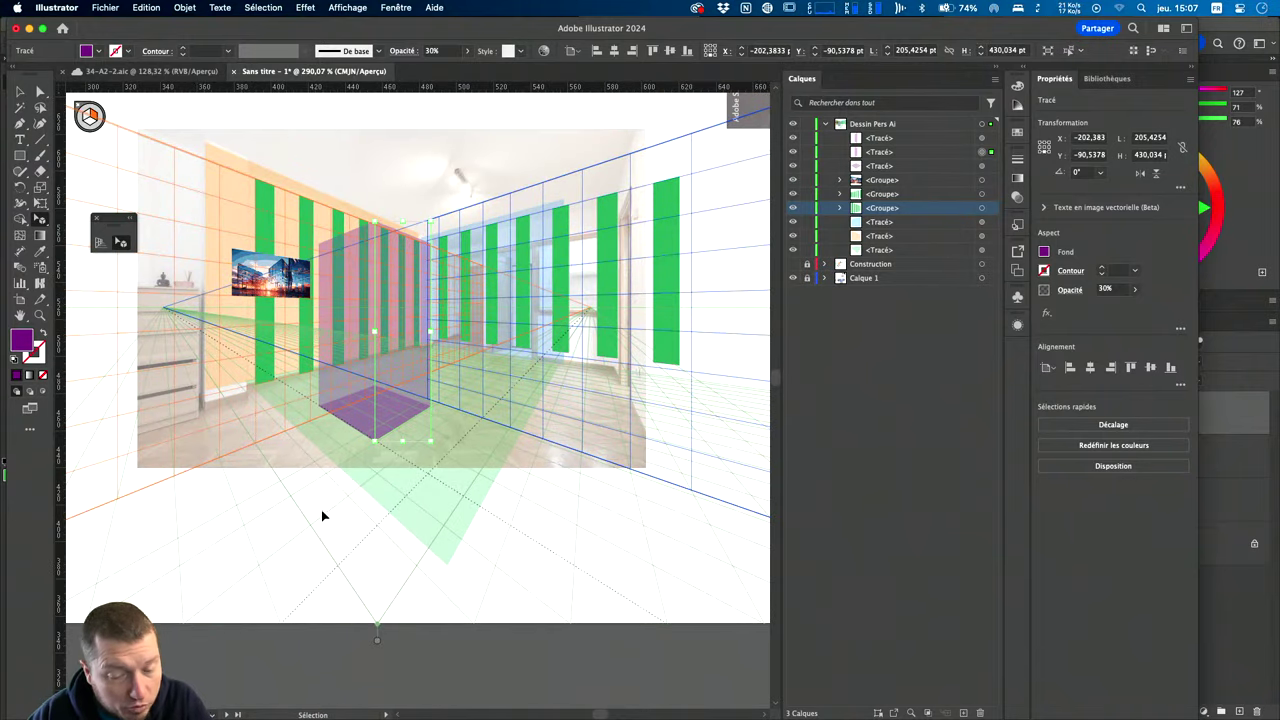
{"action": "left_click", "coordinate": [22, 91]}
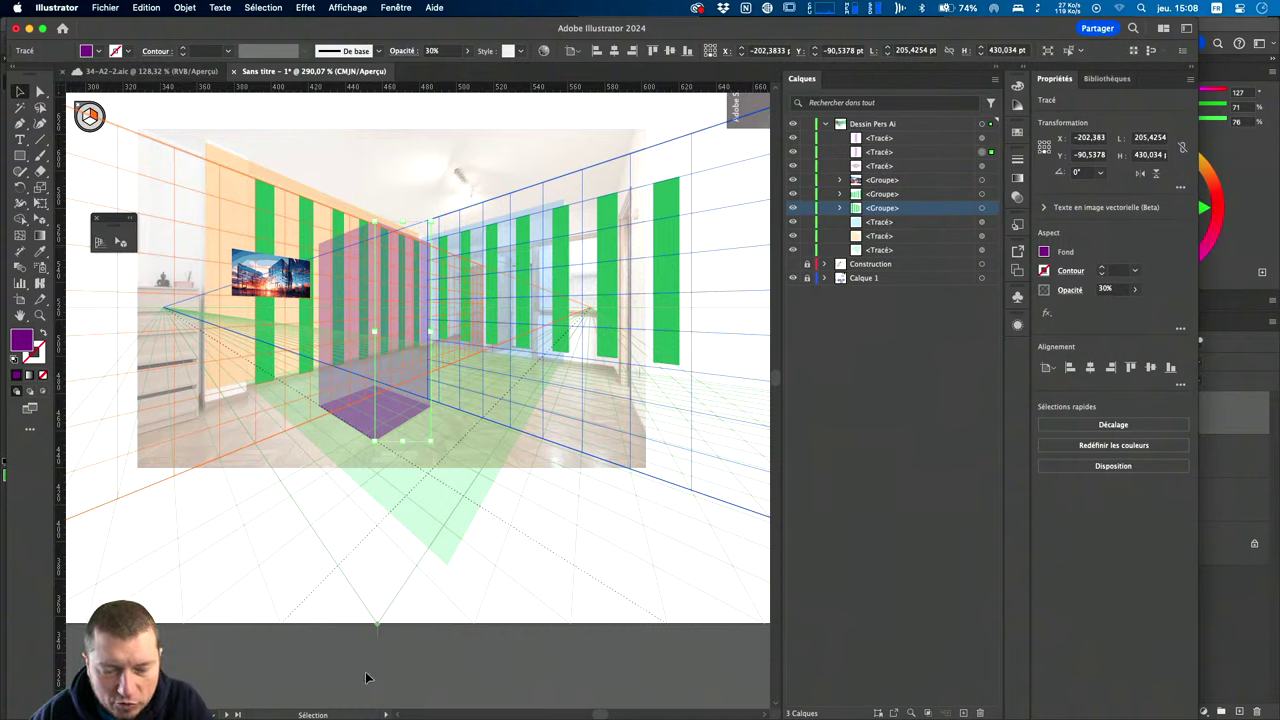
{"action": "left_click", "coordinate": [366, 677]}
{"action": "key", "text": "t"}
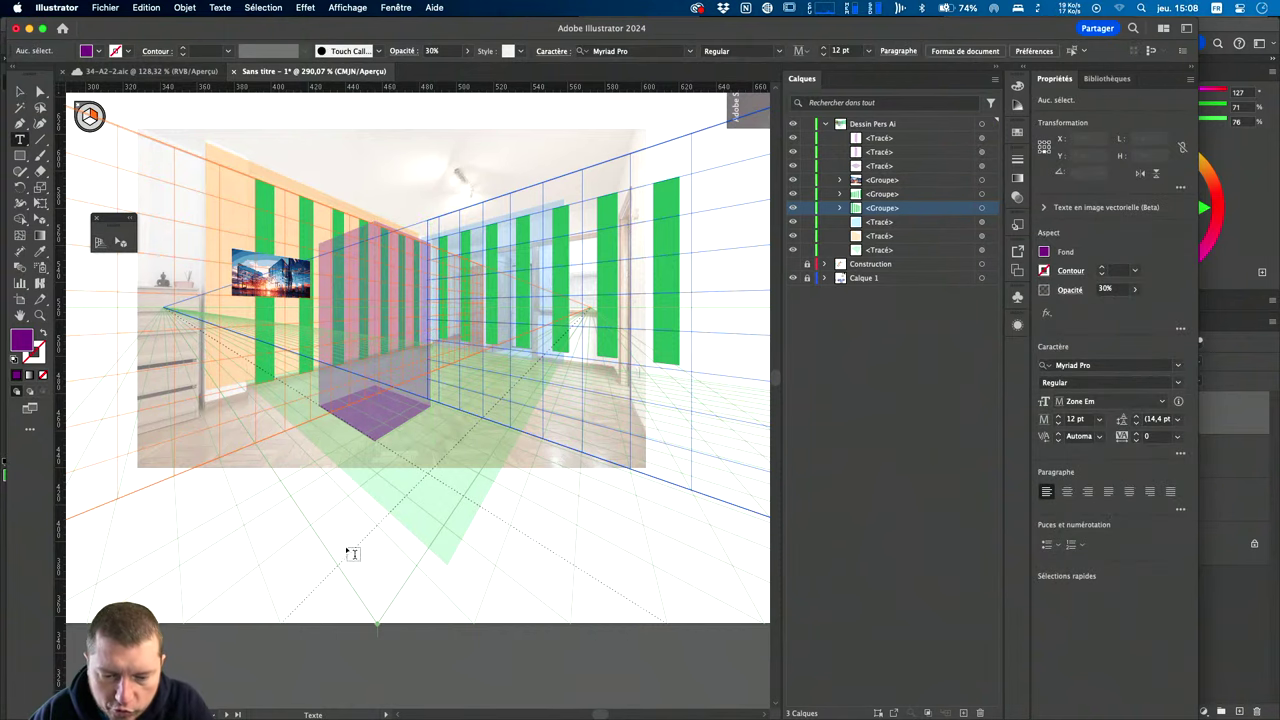
{"action": "left_click", "coordinate": [348, 560]}
{"action": "type", "text": "C"}
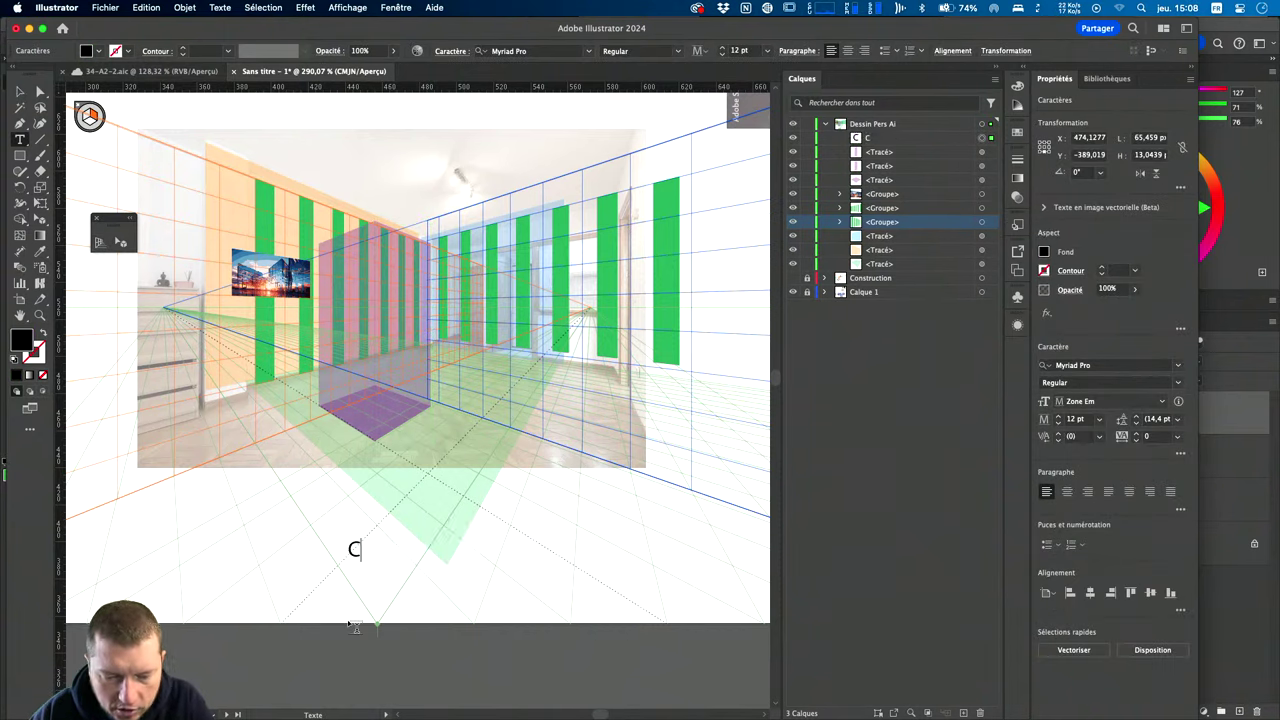
{"action": "type", "text": "g"}
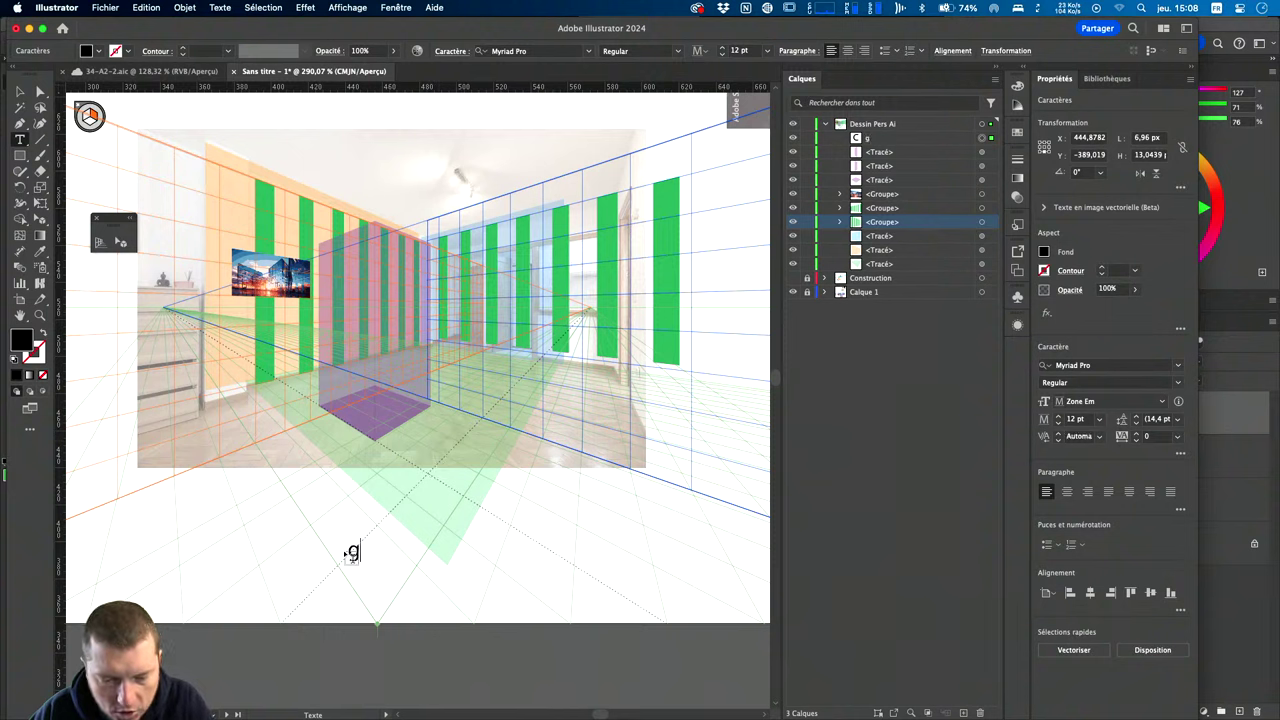
{"action": "double_click", "coordinate": [366, 550]}
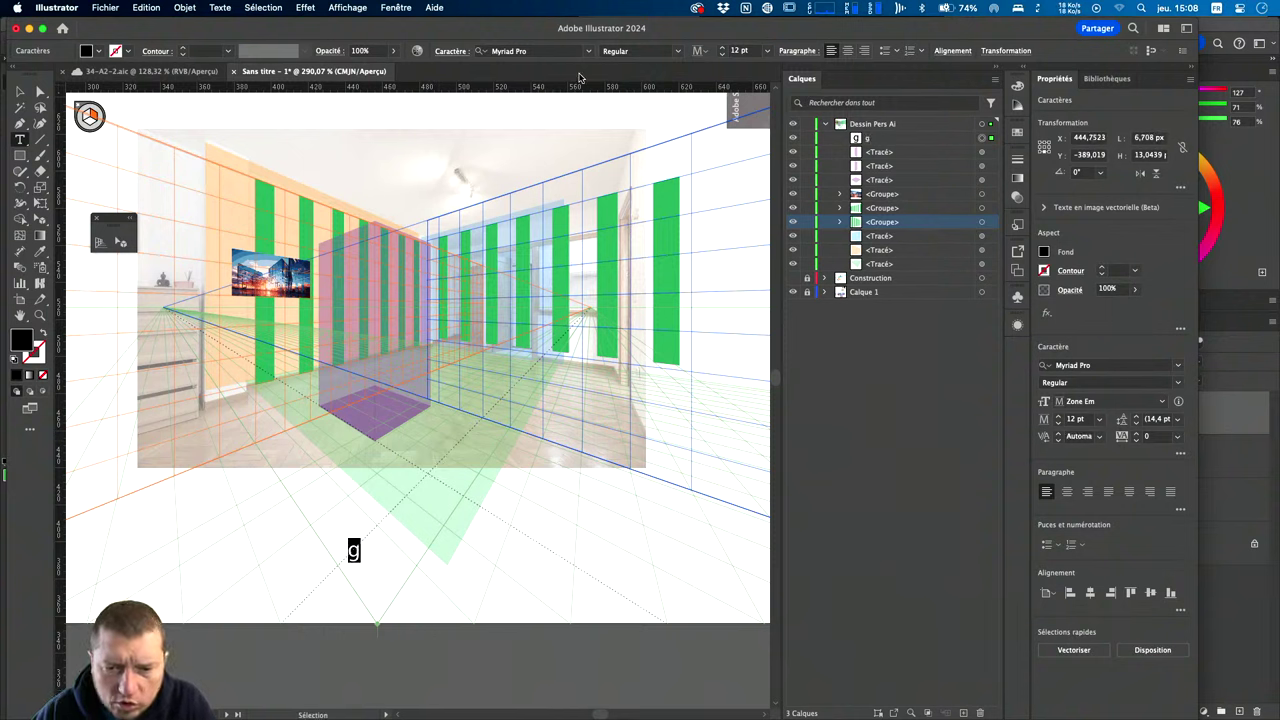
Set the g in Gill Sans, enlarge it, and move it onto the perspective grid.
{"action": "left_click", "coordinate": [551, 50]}
{"action": "type", "text": "gil"}
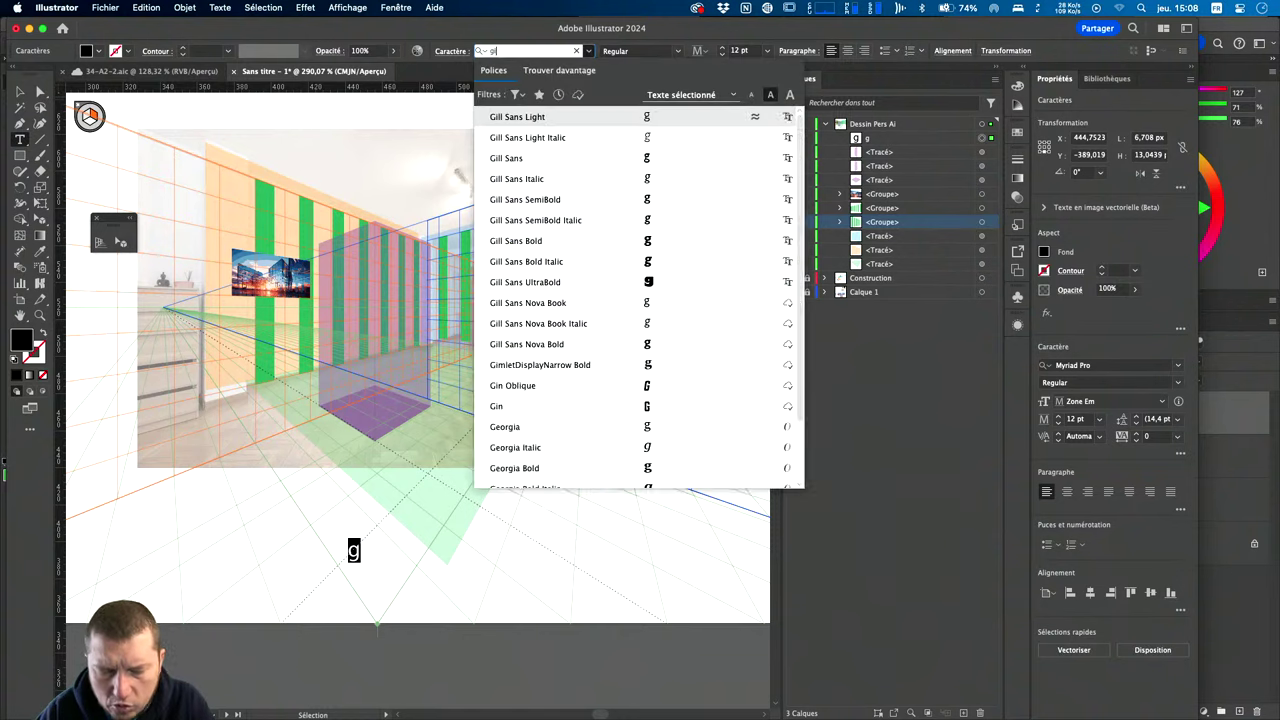
{"action": "key", "text": "Down"}
{"action": "key", "text": "Down"}
{"action": "key", "text": "Down"}
{"action": "key", "text": "Down"}
{"action": "key", "text": "Down"}
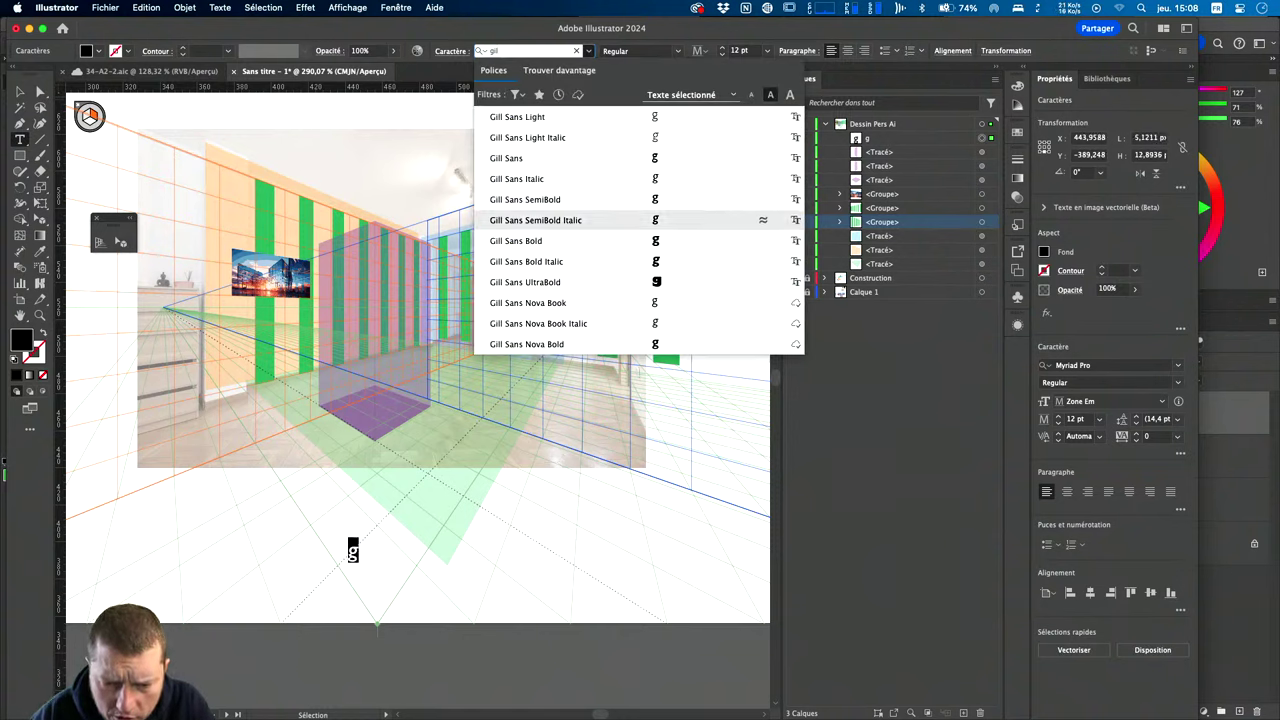
{"action": "key", "text": "Up"}
{"action": "key", "text": "Up"}
{"action": "key", "text": "Up"}
{"action": "key", "text": "Return"}
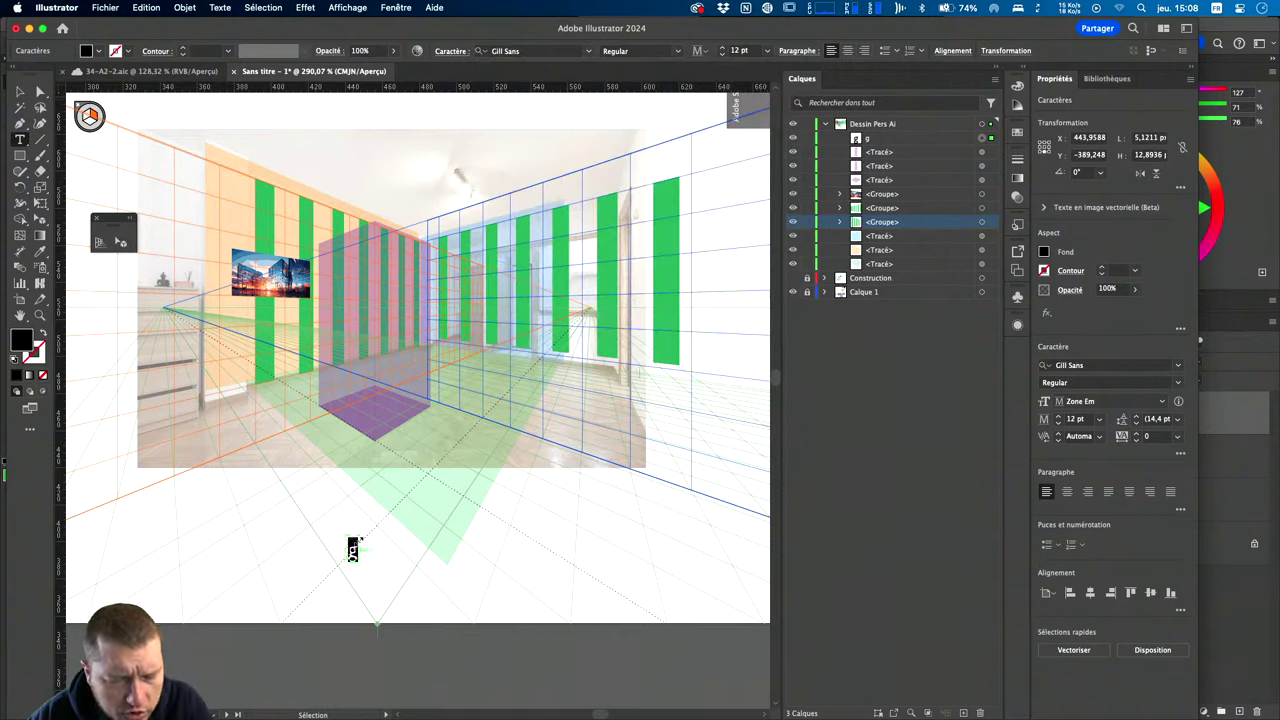
{"action": "left_click", "coordinate": [420, 474]}
{"action": "key", "text": "Escape"}
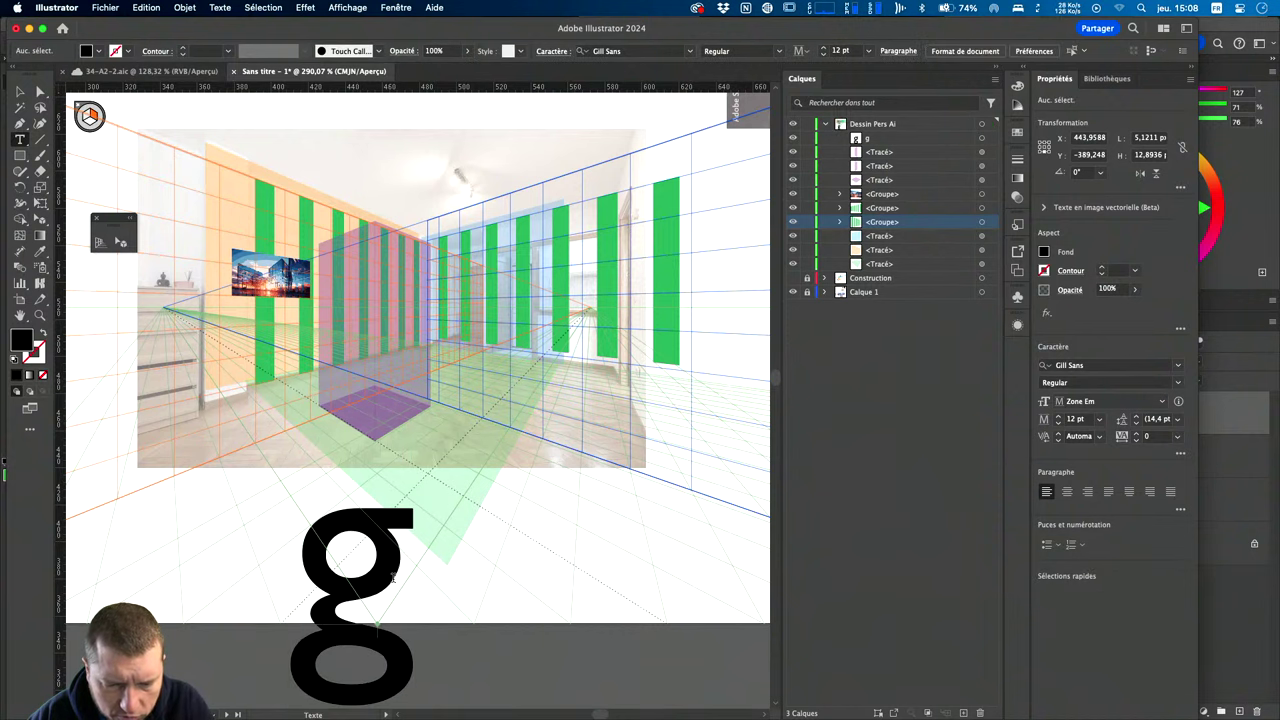
{"action": "left_click_drag", "start_coordinate": [360, 545], "coordinate": [422, 385]}
Sample the orange wall's 30% opacity style onto the g and fill it pink.
{"action": "key", "text": "i"}
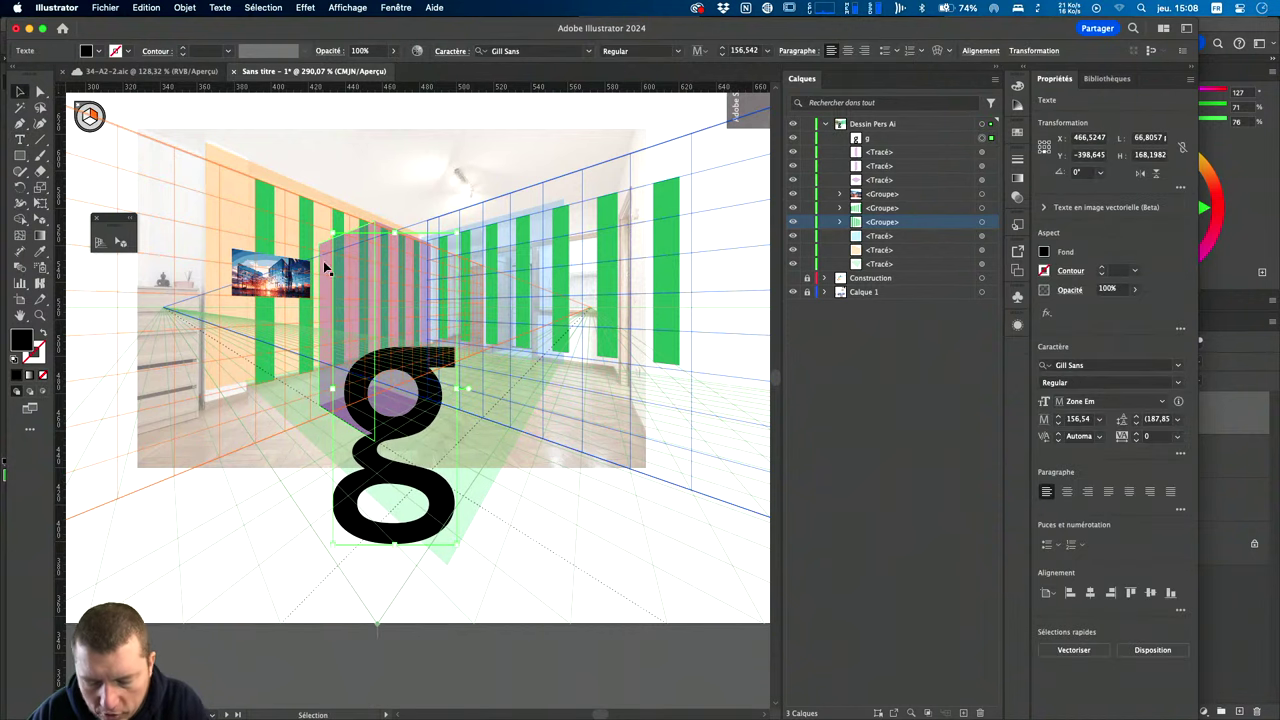
{"action": "left_click", "coordinate": [231, 189]}
{"action": "left_click", "coordinate": [231, 189]}
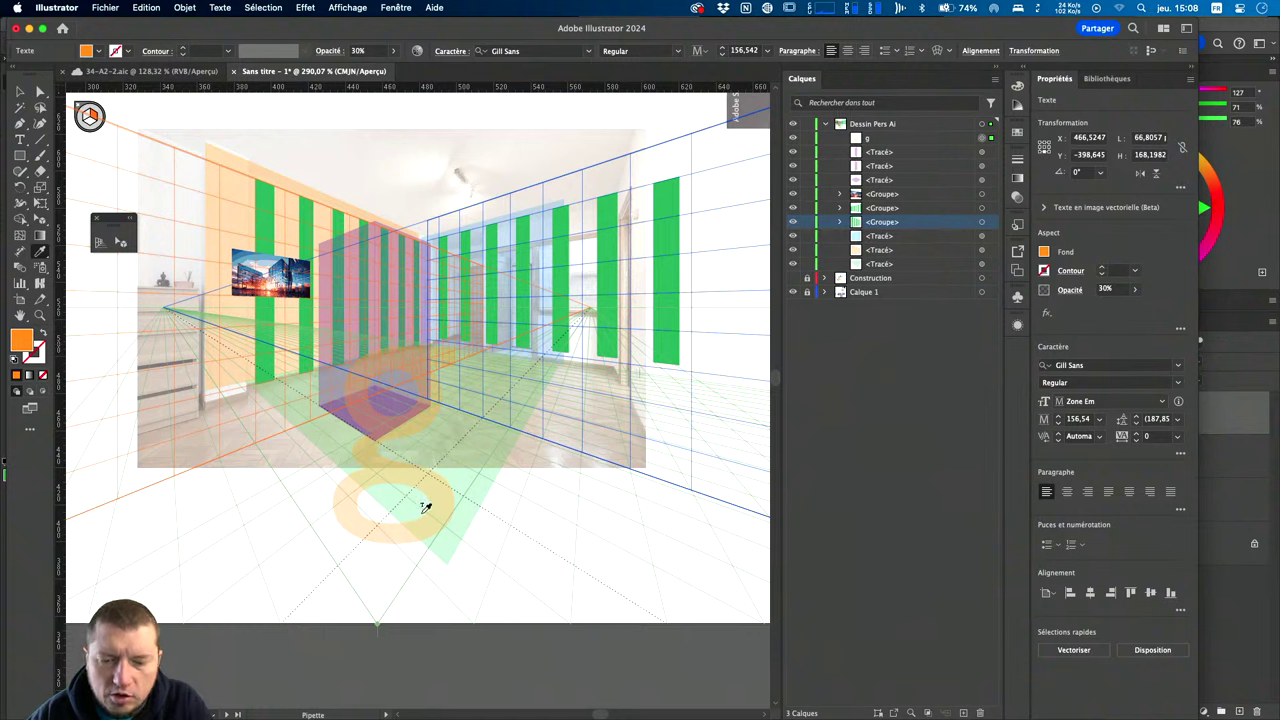
{"action": "left_click", "coordinate": [98, 50]}
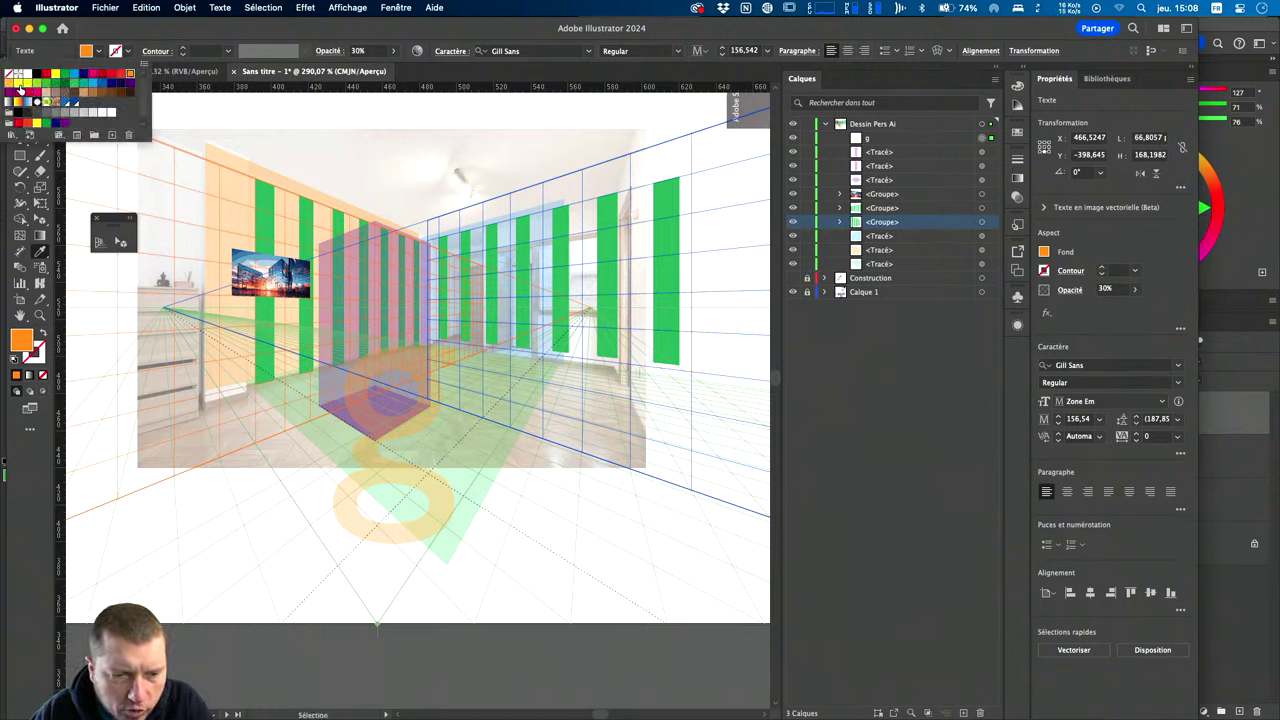
{"action": "left_click", "coordinate": [36, 96]}
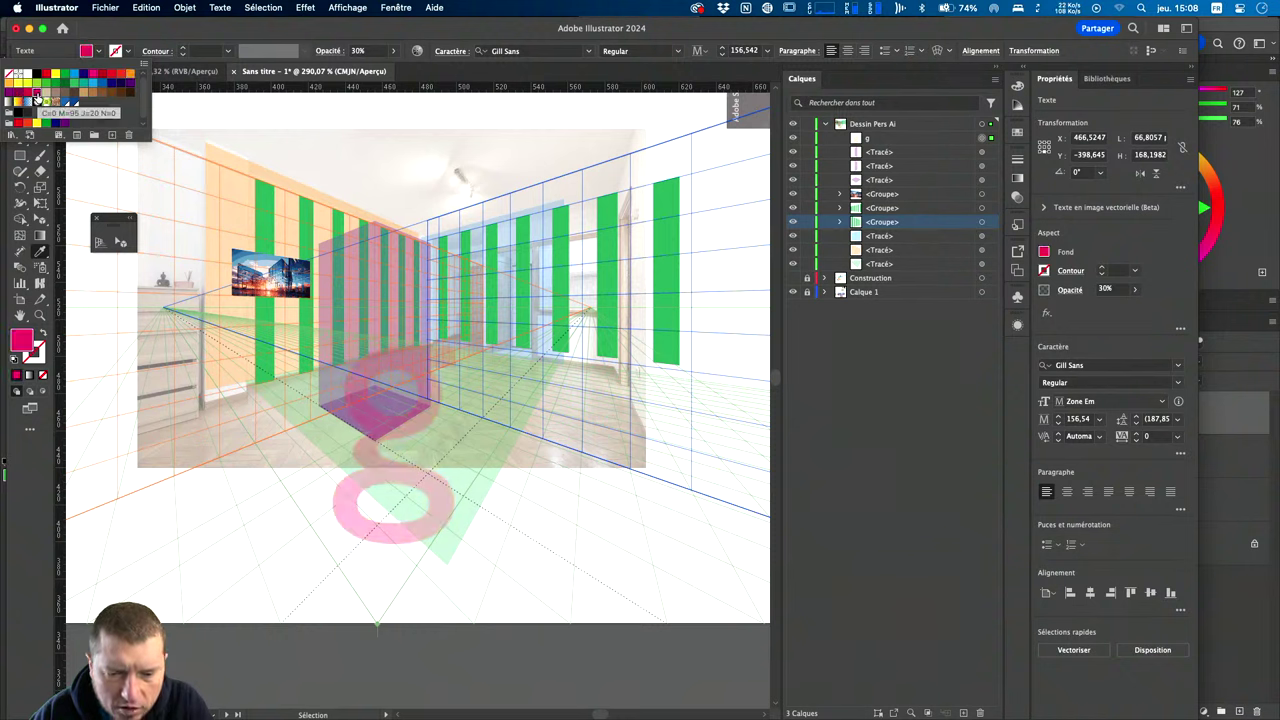
{"action": "key", "text": "Escape"}
Convert the pink g to outlined shapes and position it on the floor grid.
{"action": "key", "text": "v"}
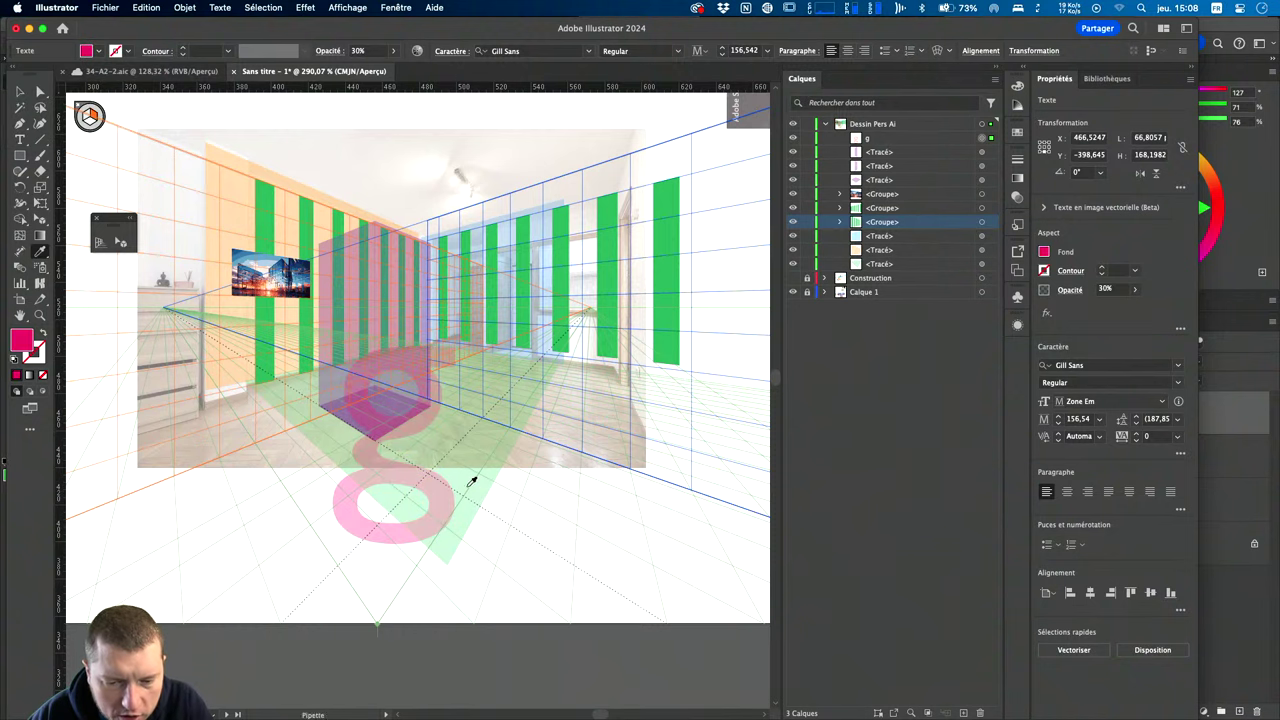
{"action": "left_click_drag", "start_coordinate": [443, 500], "coordinate": [623, 491]}
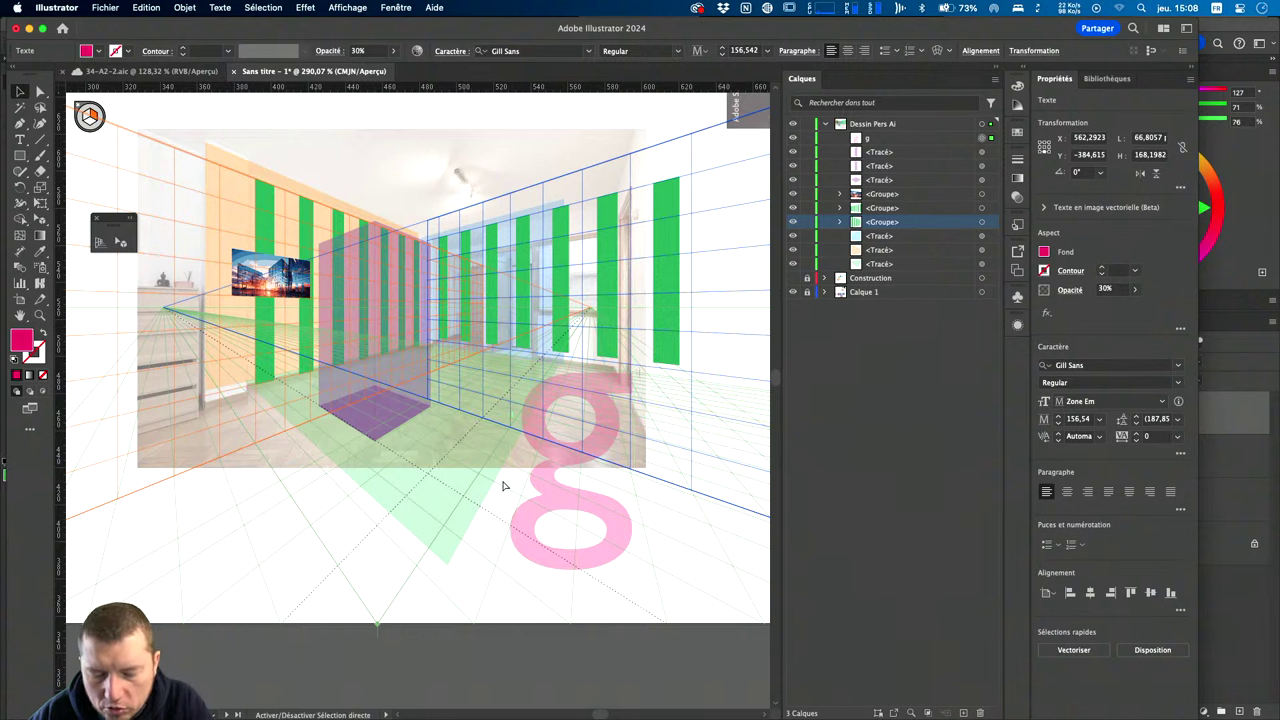
{"action": "key", "text": "ctrl+shift+o"}
{"action": "left_click_drag", "start_coordinate": [605, 503], "coordinate": [488, 505]}
{"action": "left_click", "coordinate": [345, 8]}
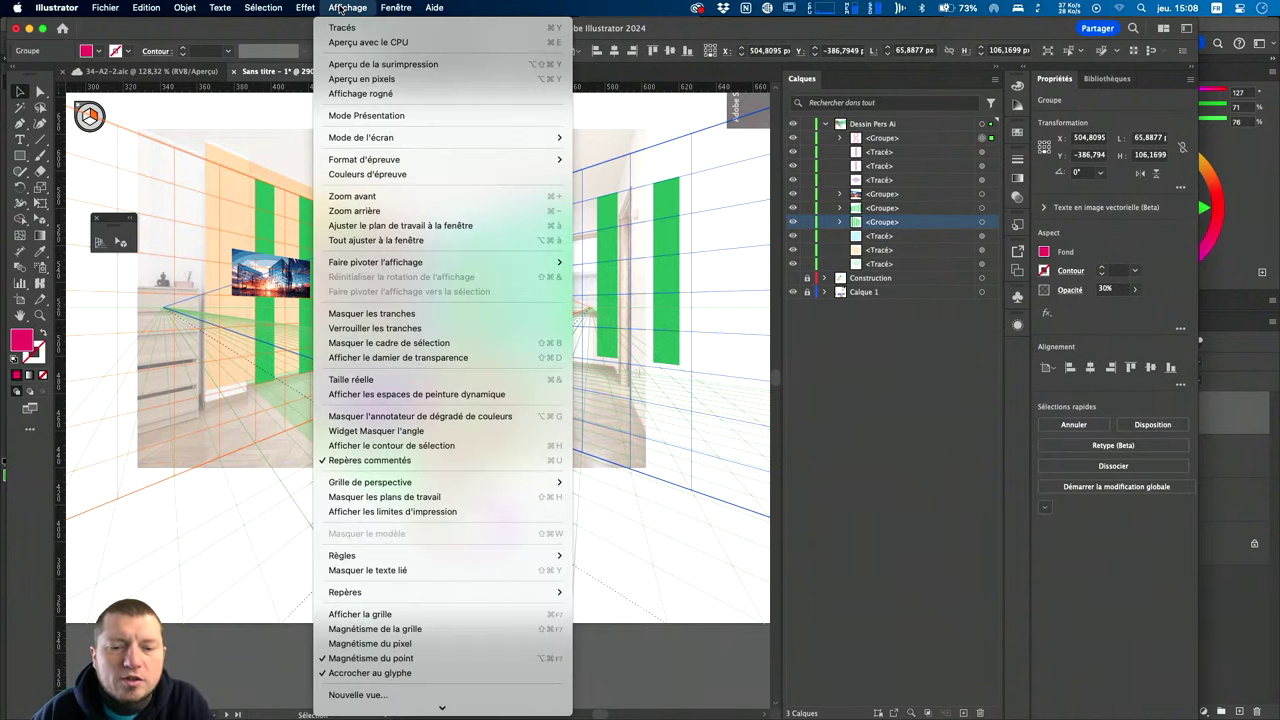
{"action": "mouse_move", "coordinate": [333, 101]}
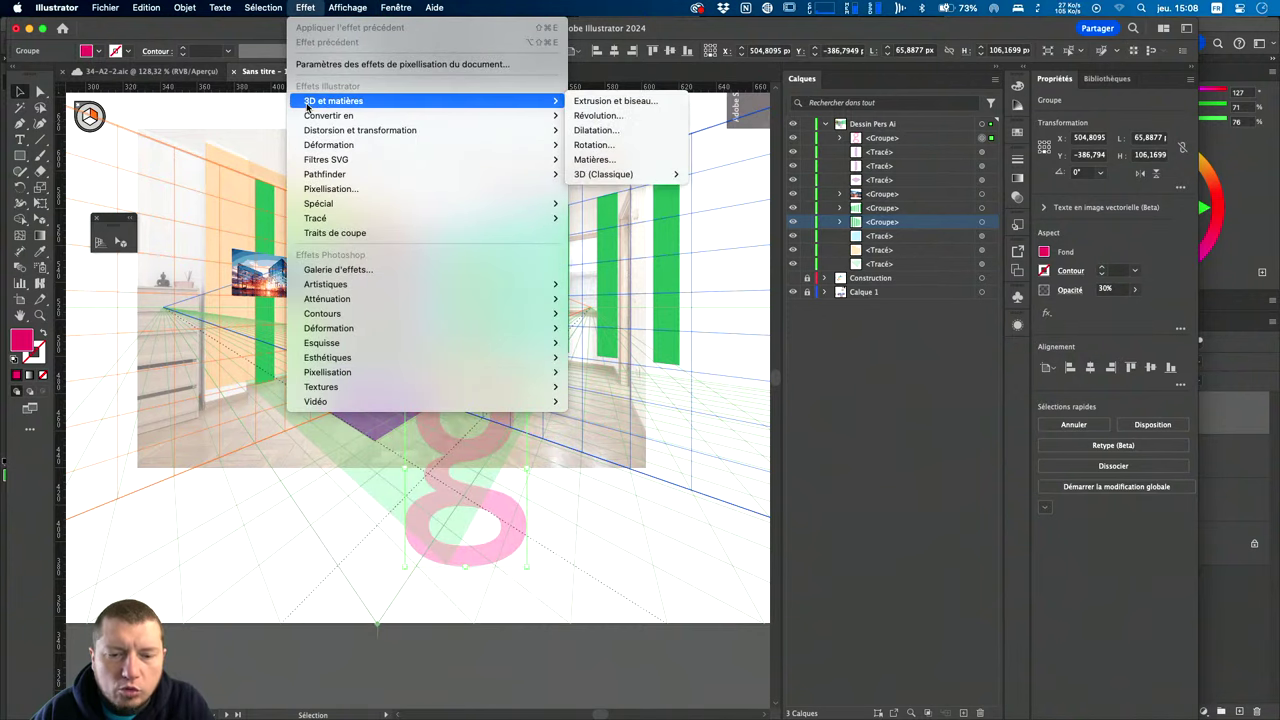
Apply Extrusion et biseau to the g and rotate it into the room's perspective.
{"action": "left_click", "coordinate": [590, 104]}
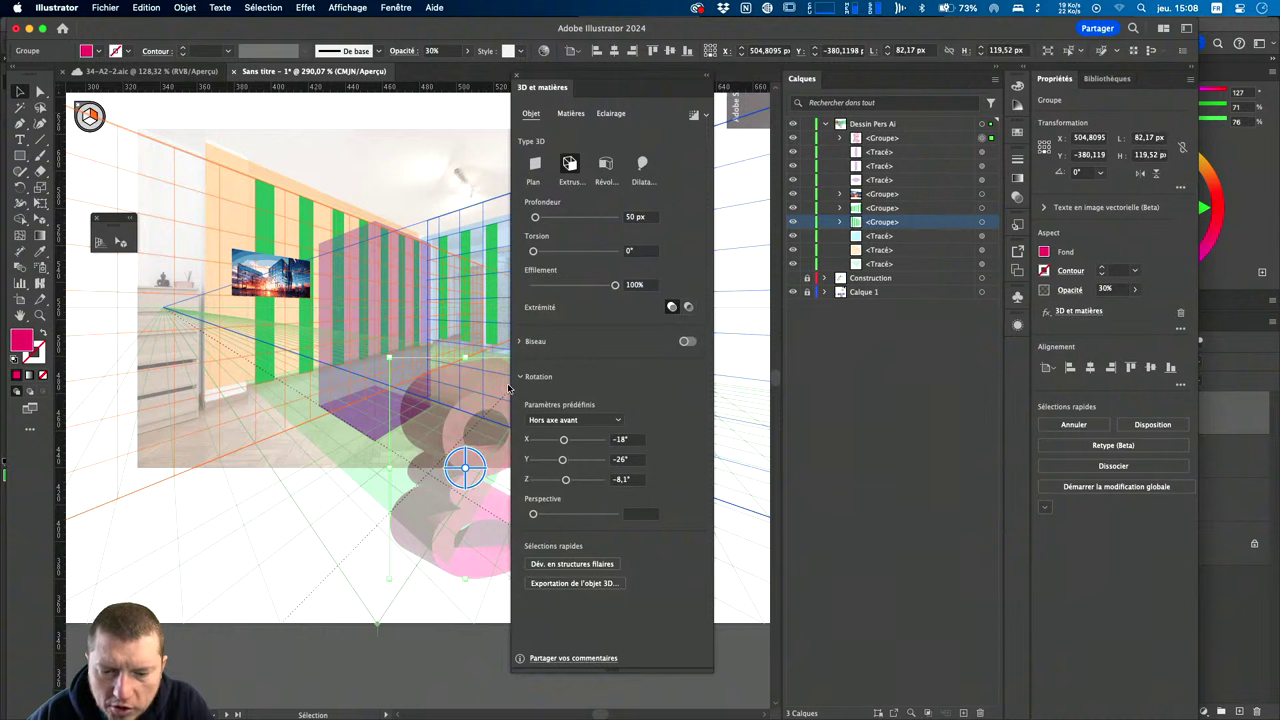
{"action": "mouse_move", "coordinate": [464, 475]}
{"action": "left_mouse_down"}
{"action": "mouse_move", "coordinate": [525, 470]}
{"action": "mouse_move", "coordinate": [473, 437]}
{"action": "mouse_move", "coordinate": [468, 455]}
{"action": "left_mouse_up"}
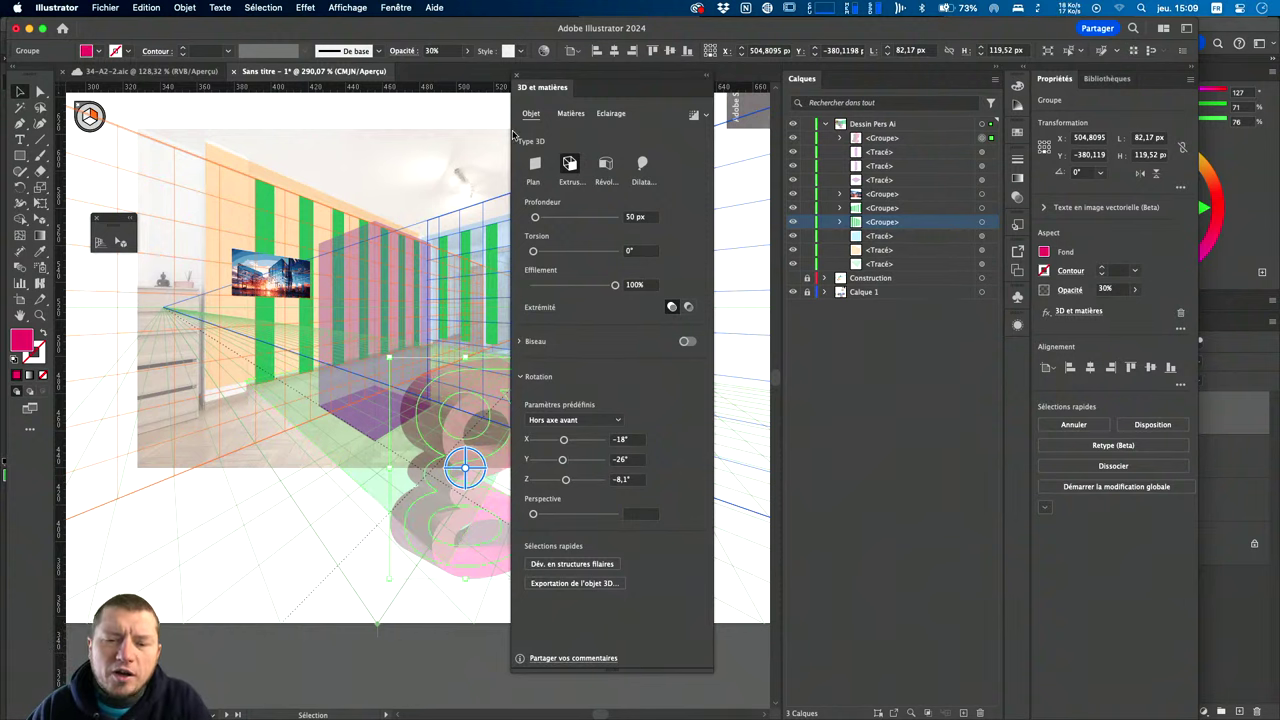
{"action": "left_click", "coordinate": [518, 78]}
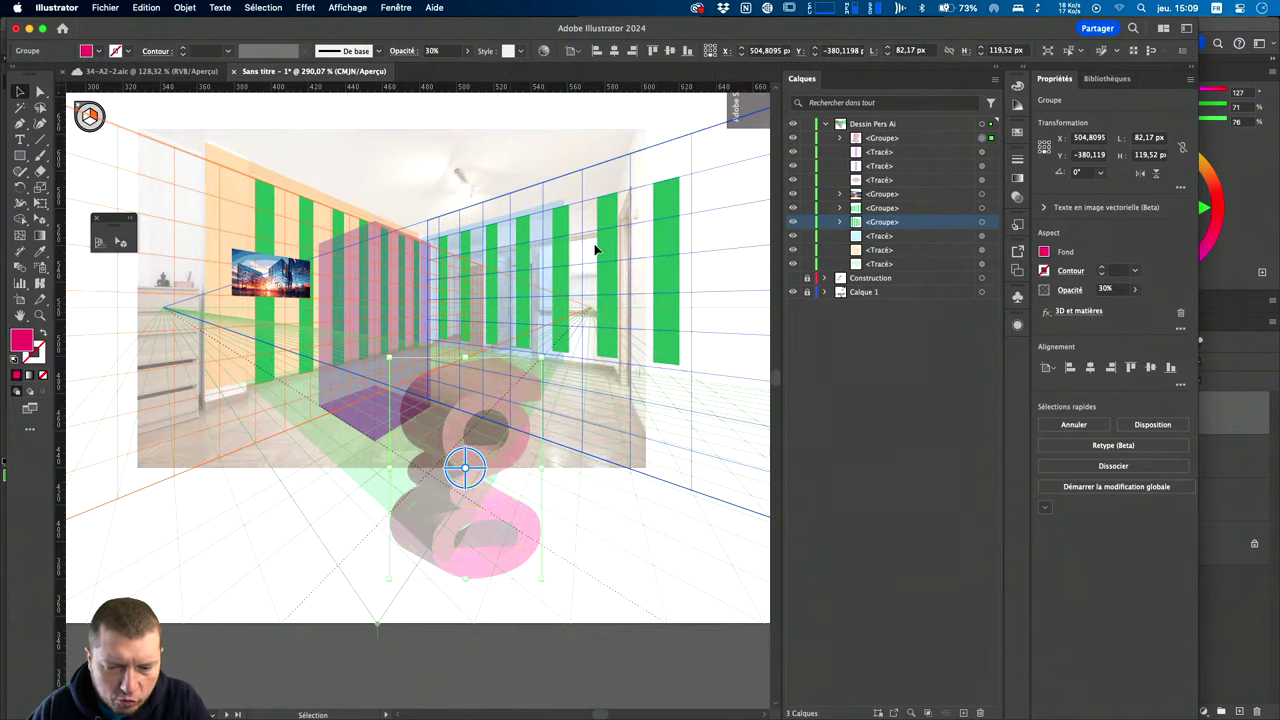
{"action": "left_click", "coordinate": [626, 528]}
{"action": "key", "text": "super+minus"}
{"action": "key", "text": "super+minus"}
{"action": "key", "text": "super+minus"}
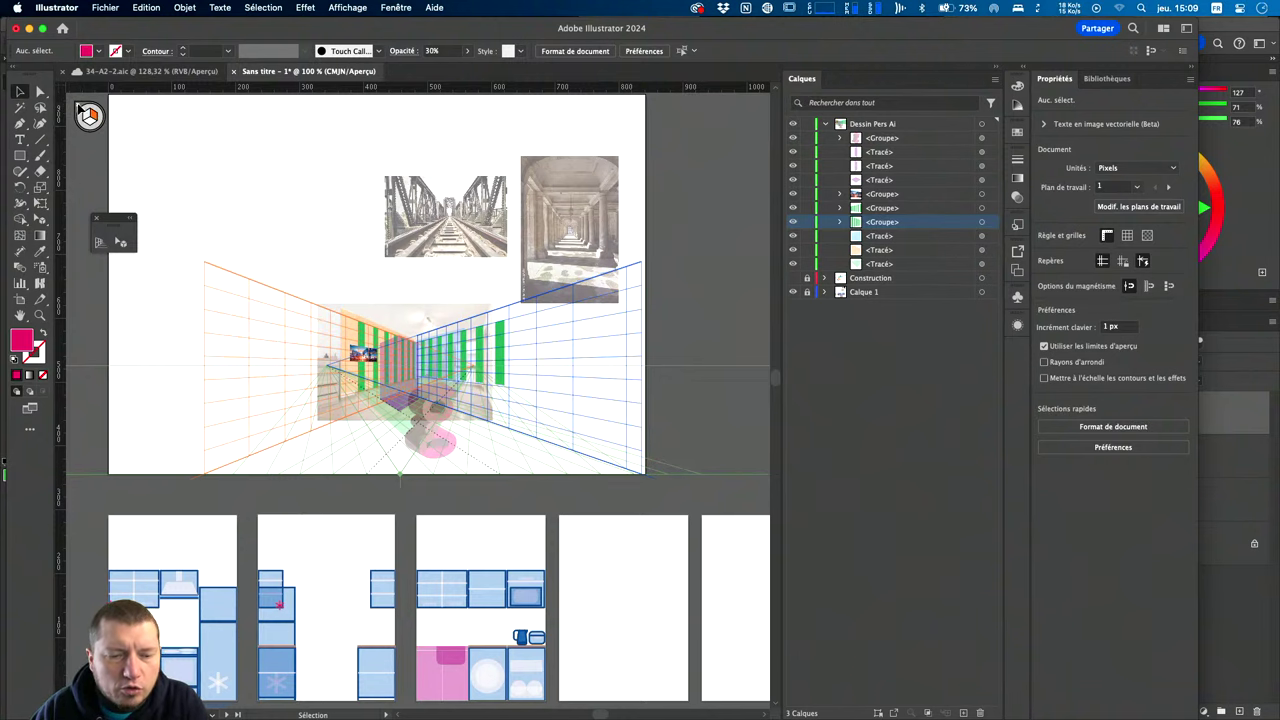
Hide the perspective grid, zoom in, select the Paintbrush, and switch to Photoshop and back.
{"action": "left_click", "coordinate": [79, 108]}
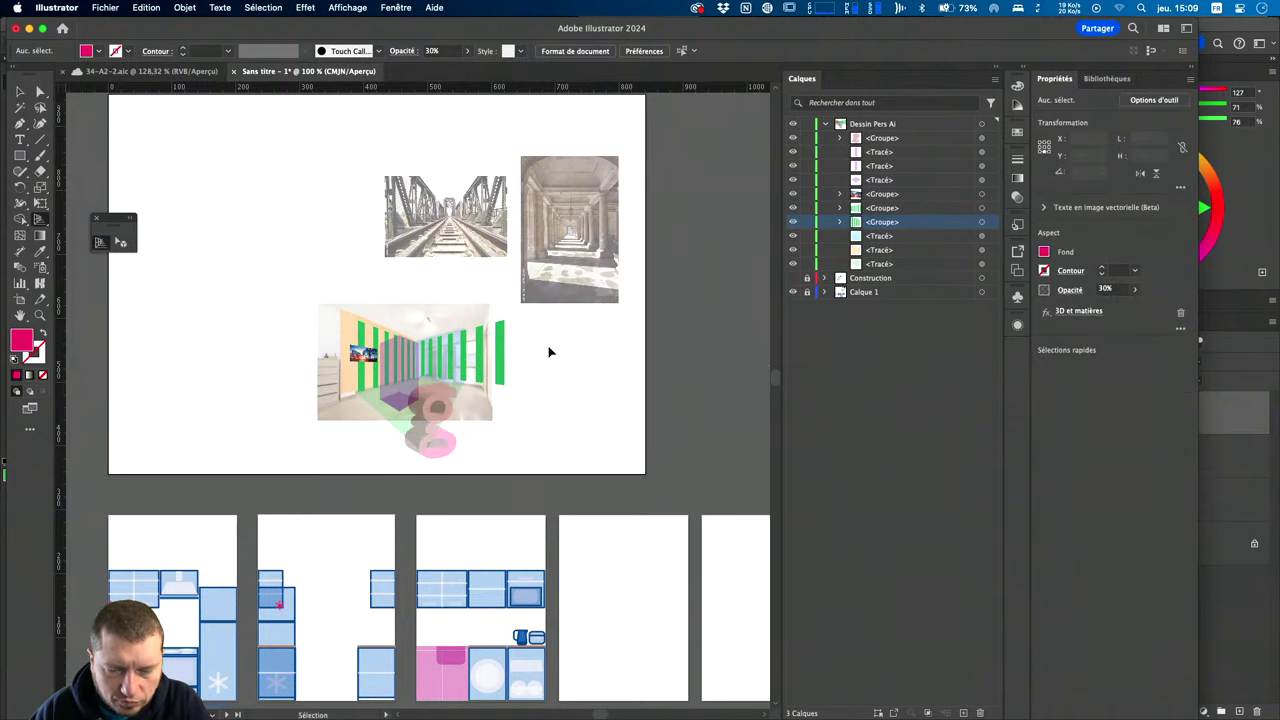
{"action": "key", "text": "super+plus"}
{"action": "key", "text": "super+plus"}
{"action": "key", "text": "super+plus"}
{"action": "key", "text": "super+plus"}
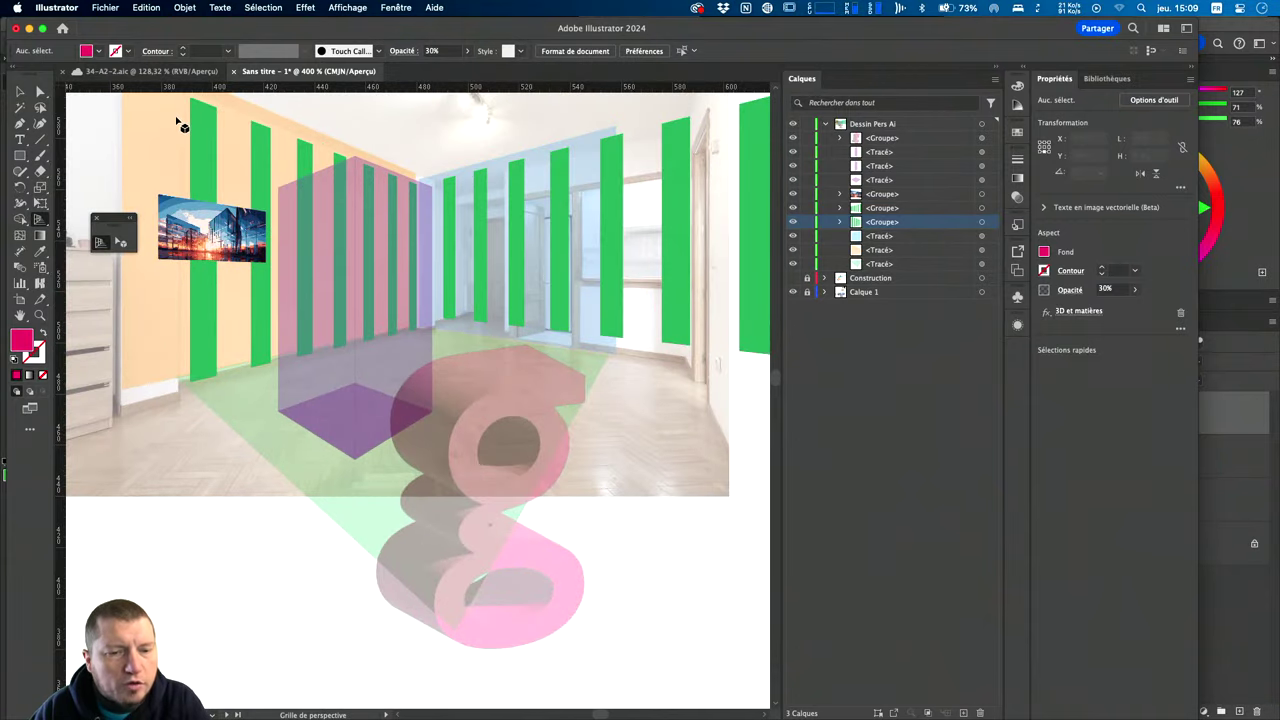
{"action": "key", "text": "b"}
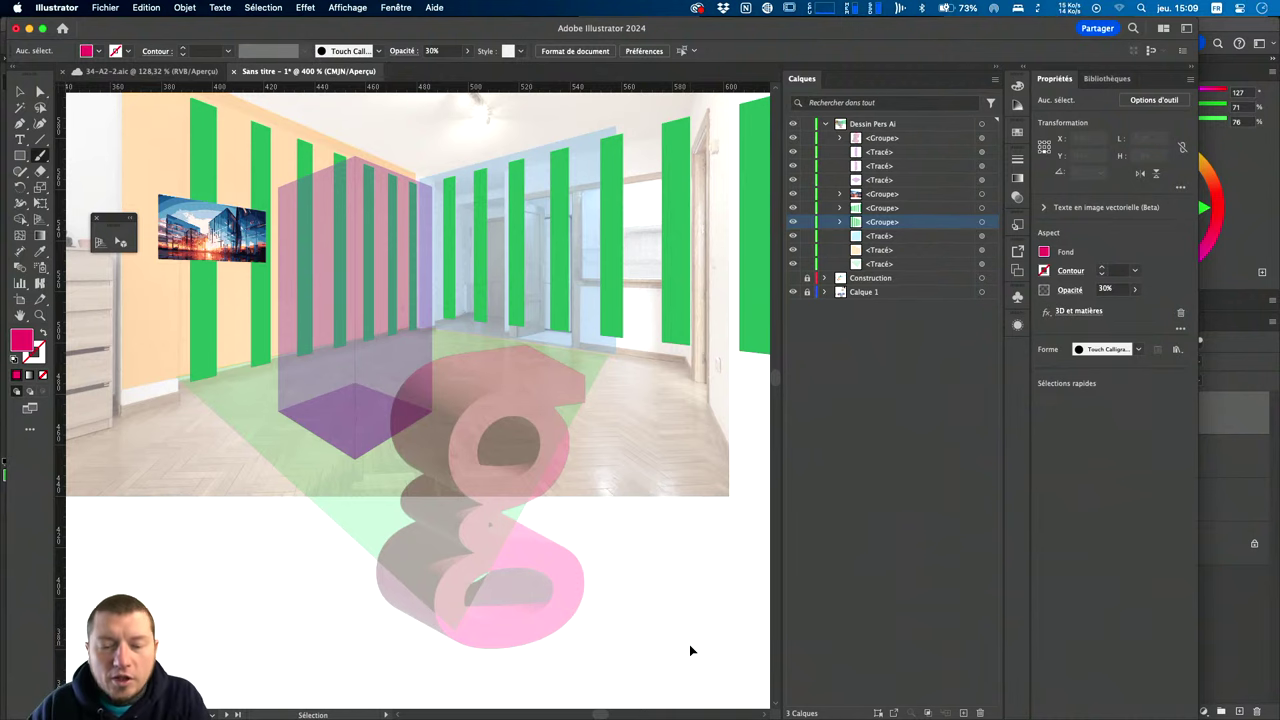
{"action": "key", "text": "super+Tab"}
{"action": "key", "text": "super+Tab"}
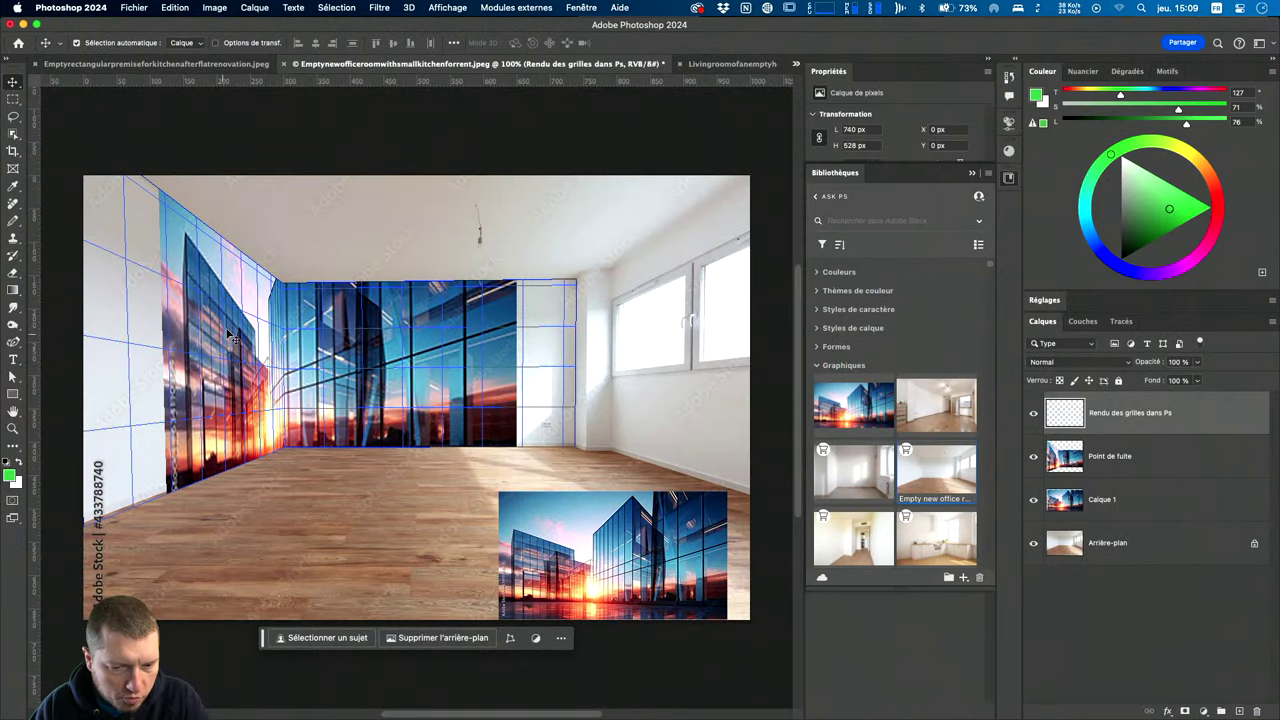
{"action": "key", "text": "super+Tab"}
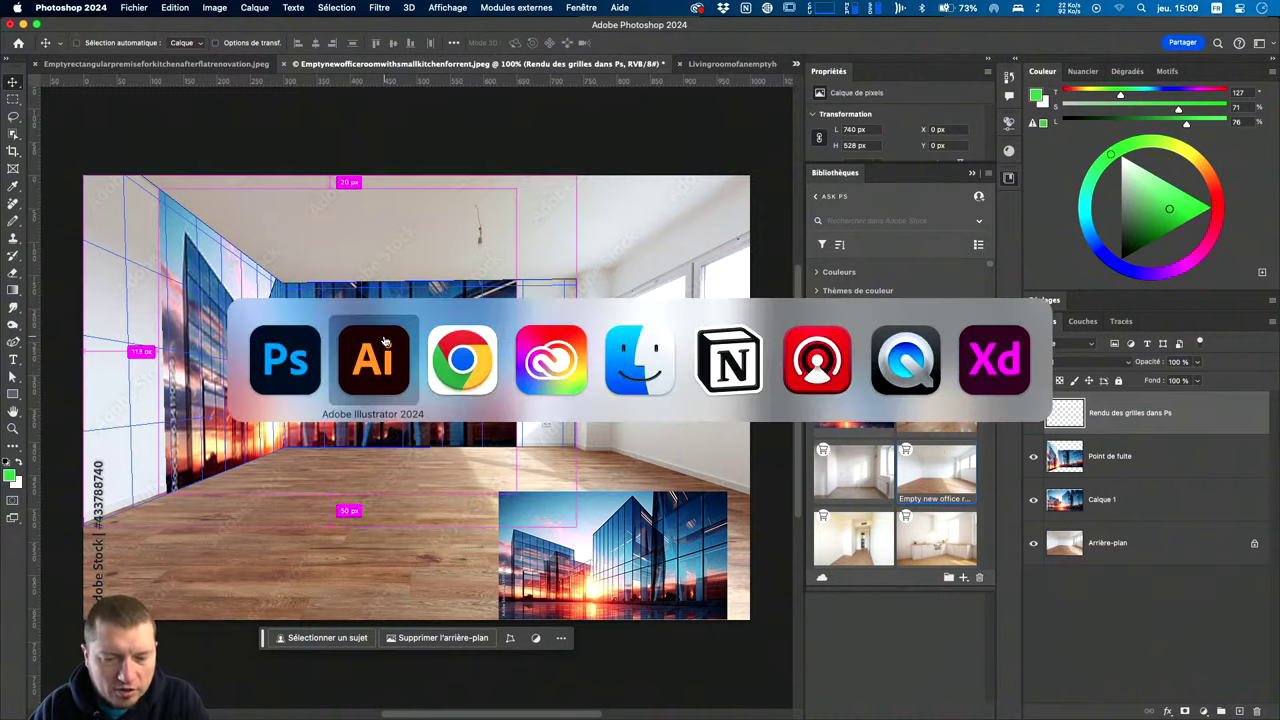
Make the Construction layer's perspective lines visible in the Calques panel.
{"action": "scroll", "coordinate": [577, 335], "scroll_direction": "down", "scroll_amount": 3}
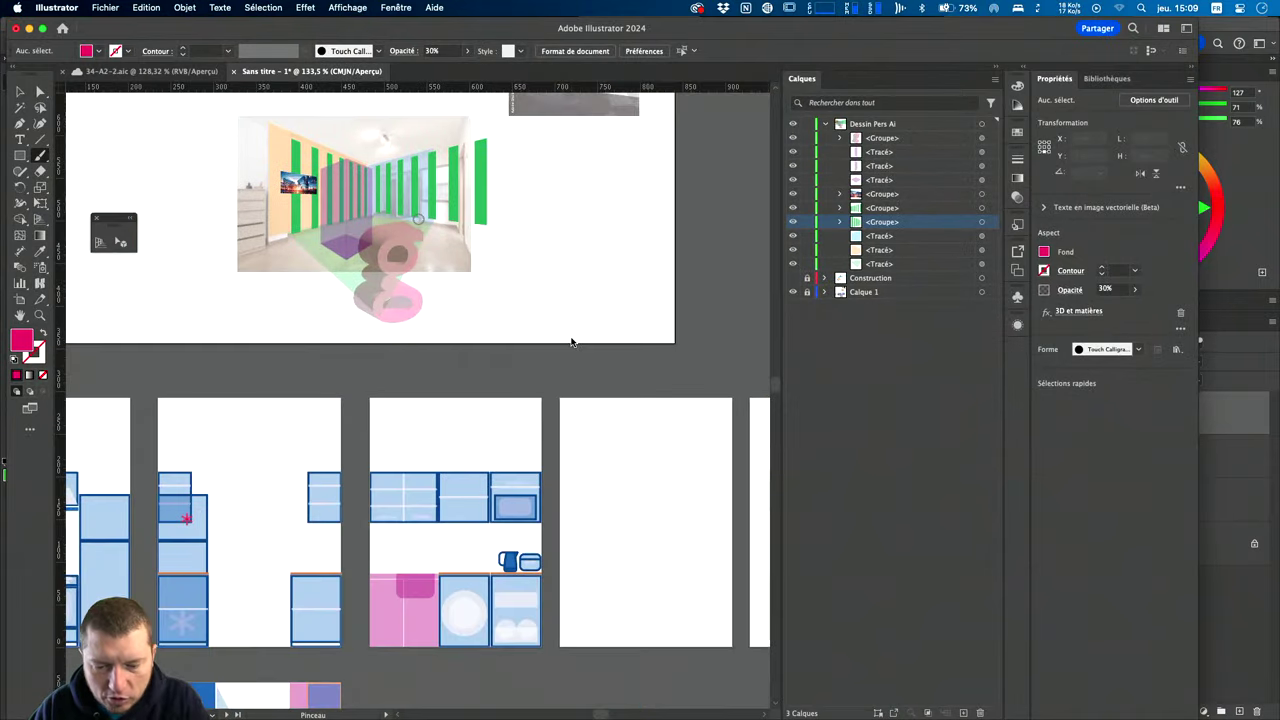
{"action": "scroll", "coordinate": [571, 343], "scroll_direction": "down", "scroll_amount": 2}
{"action": "scroll", "coordinate": [571, 343], "scroll_direction": "down", "scroll_amount": 5}
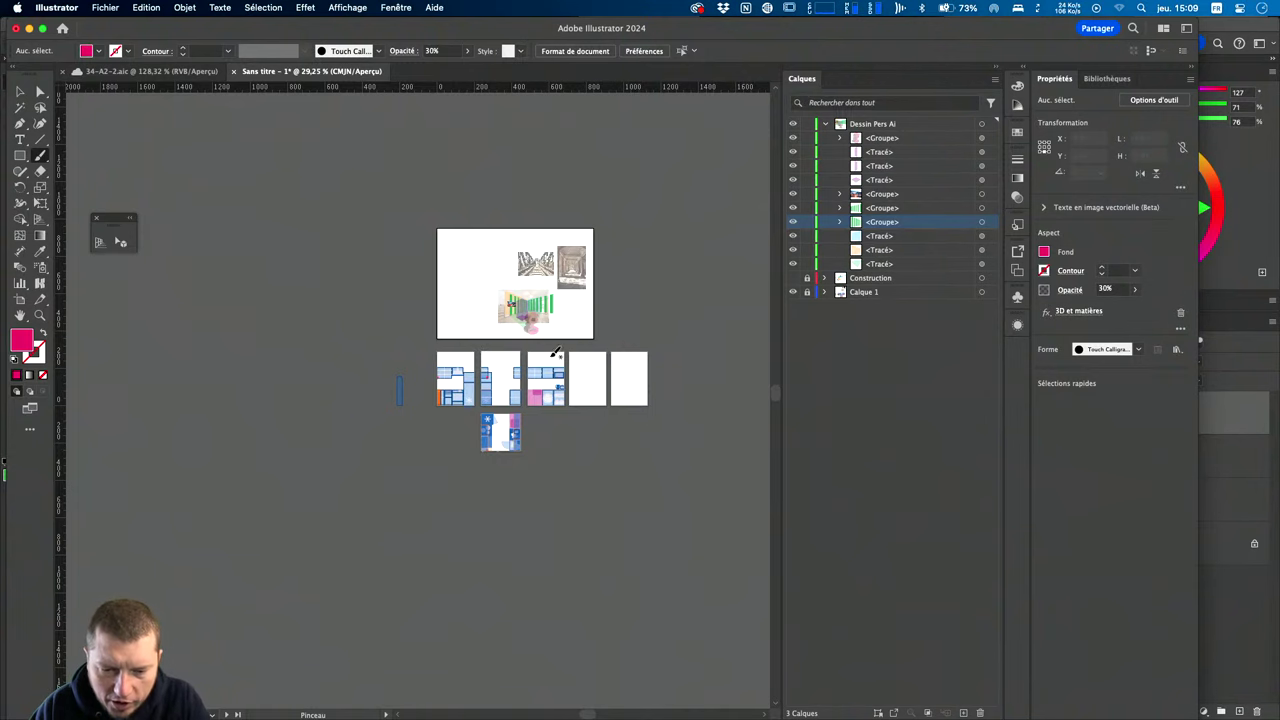
{"action": "left_click", "coordinate": [792, 280]}
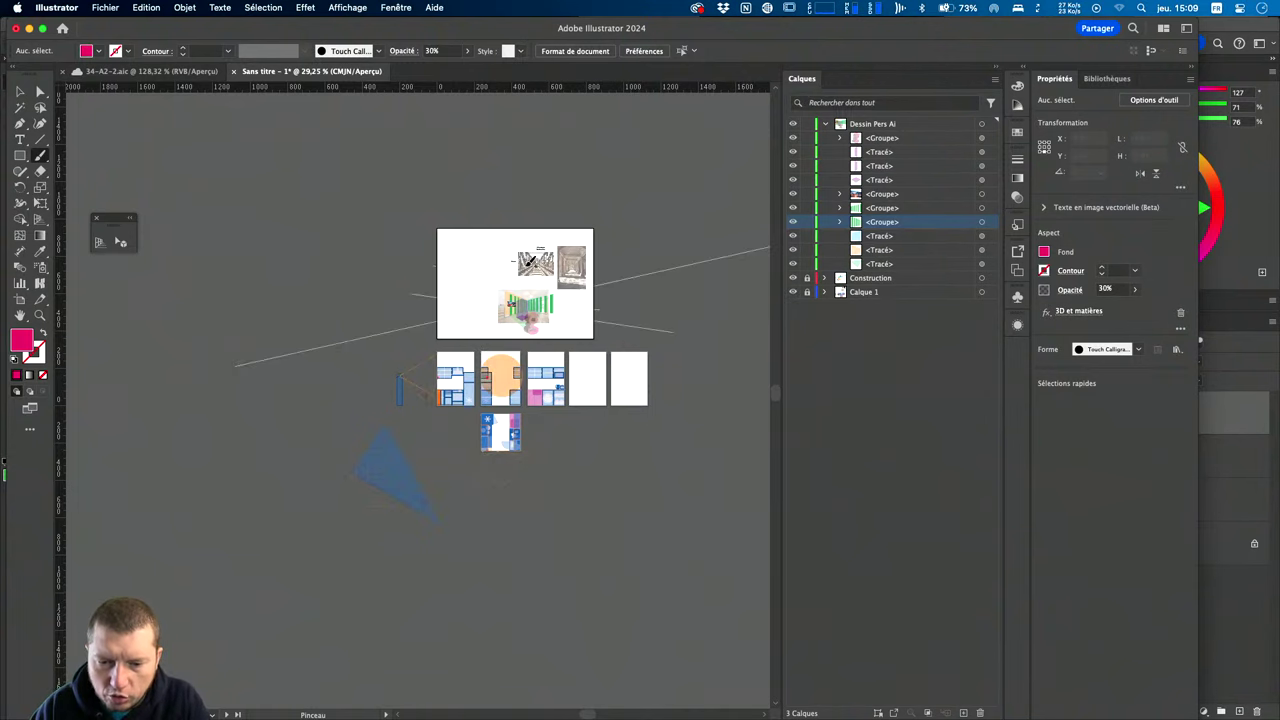
Scroll down to the kitchen plan artboards with the orange viewing cone.
{"action": "scroll", "coordinate": [528, 267], "scroll_direction": "up", "scroll_amount": 3}
{"action": "scroll", "coordinate": [528, 267], "scroll_direction": "up", "scroll_amount": 3}
{"action": "scroll", "coordinate": [528, 267], "scroll_direction": "up", "scroll_amount": 2}
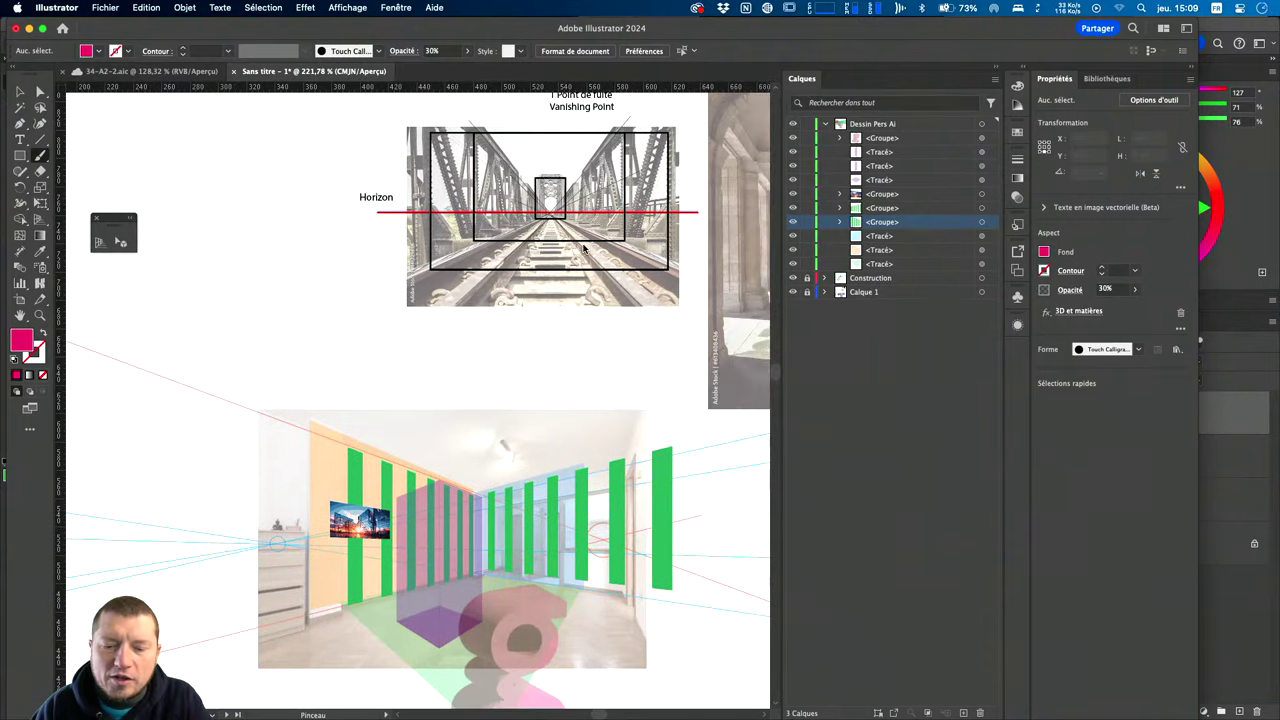
{"action": "scroll", "coordinate": [600, 222], "scroll_direction": "right", "scroll_amount": 3}
{"action": "scroll", "coordinate": [600, 222], "scroll_direction": "down", "scroll_amount": 1}
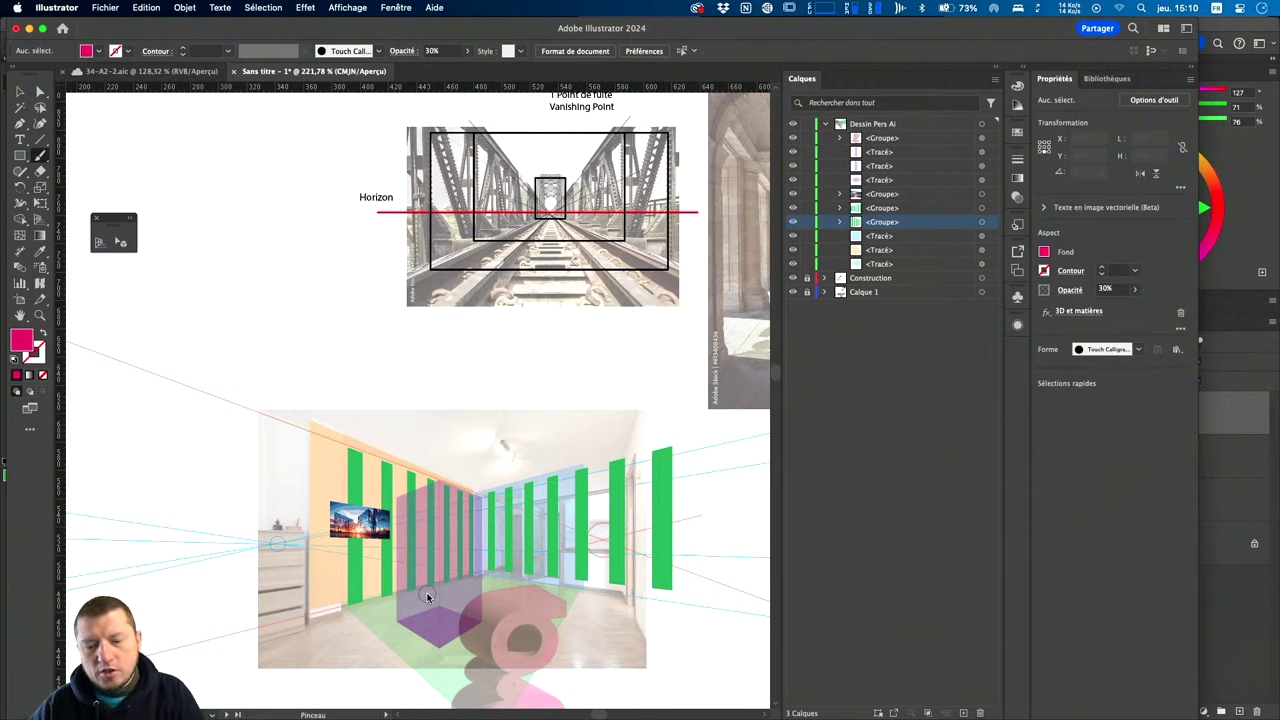
{"action": "scroll", "coordinate": [427, 597], "scroll_direction": "down", "scroll_amount": 2}
{"action": "scroll", "coordinate": [427, 597], "scroll_direction": "down", "scroll_amount": 3}
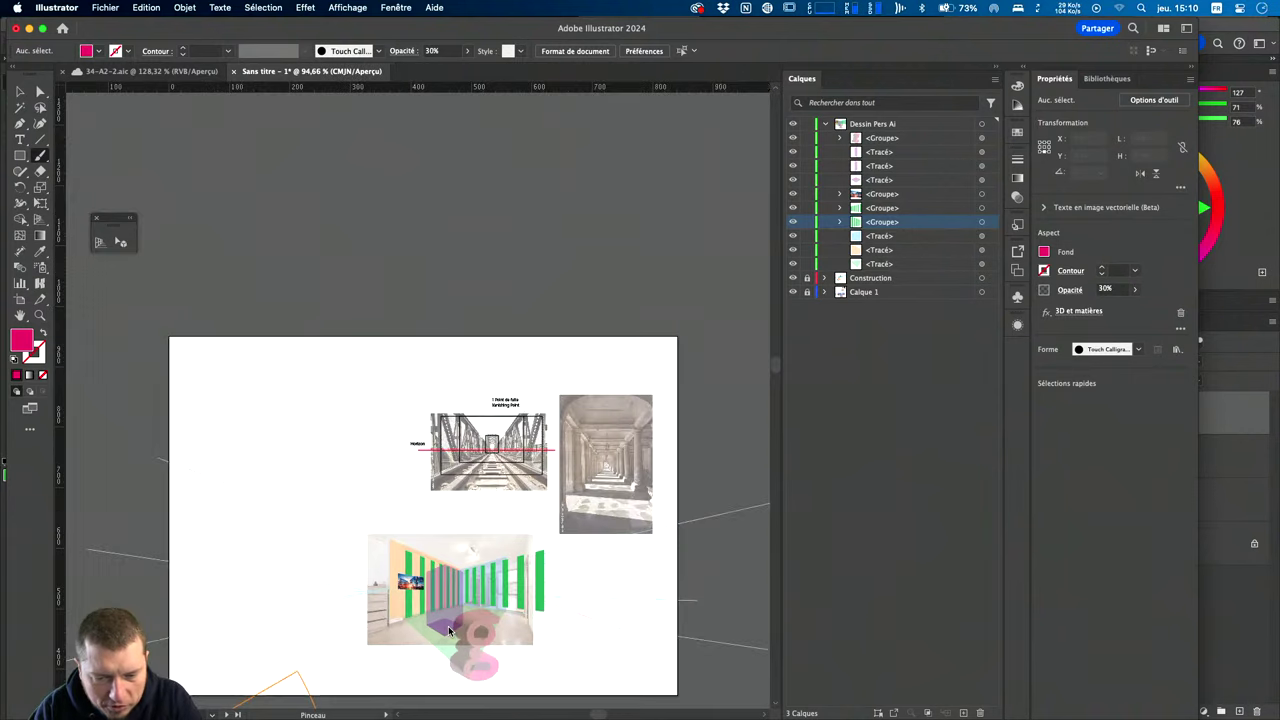
{"action": "scroll", "coordinate": [448, 630], "scroll_direction": "down", "scroll_amount": 5}
{"action": "scroll", "coordinate": [448, 630], "scroll_direction": "down", "scroll_amount": 2}
{"action": "scroll", "coordinate": [420, 630], "scroll_direction": "down", "scroll_amount": 5}
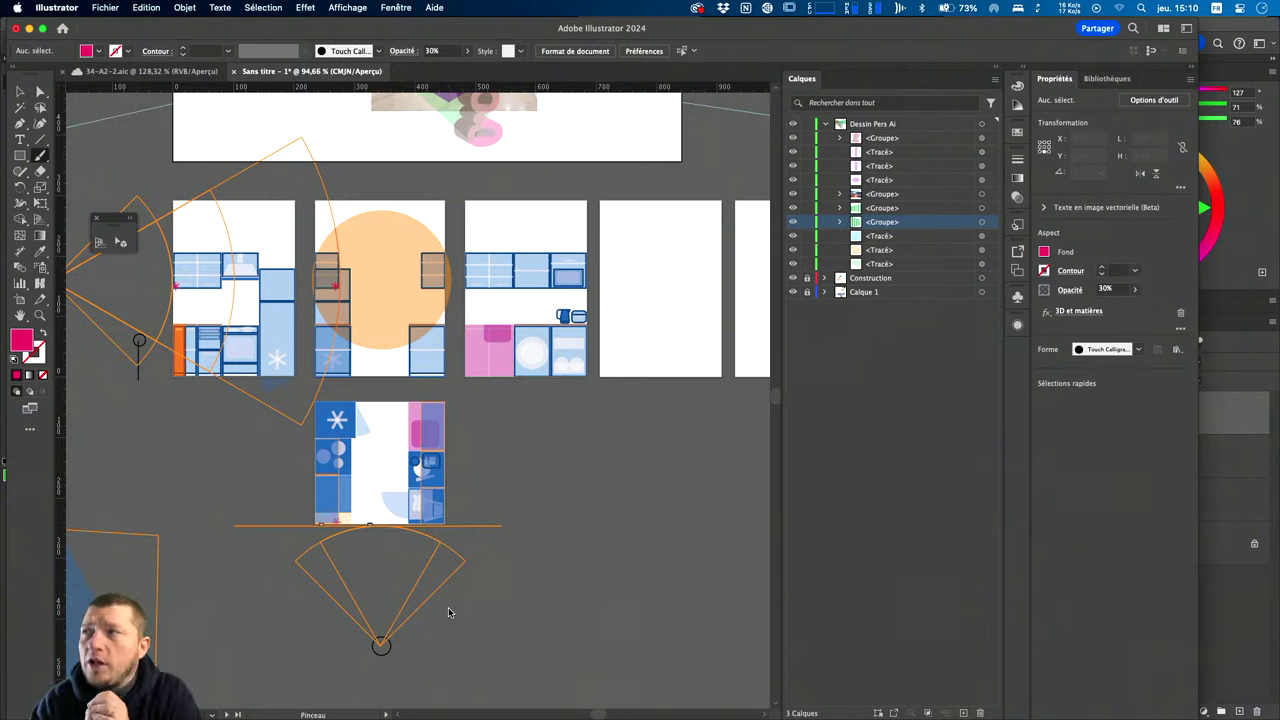
Launch QuickTime Player through system search.
{"action": "key", "text": "super+space"}
{"action": "type", "text": "quick"}
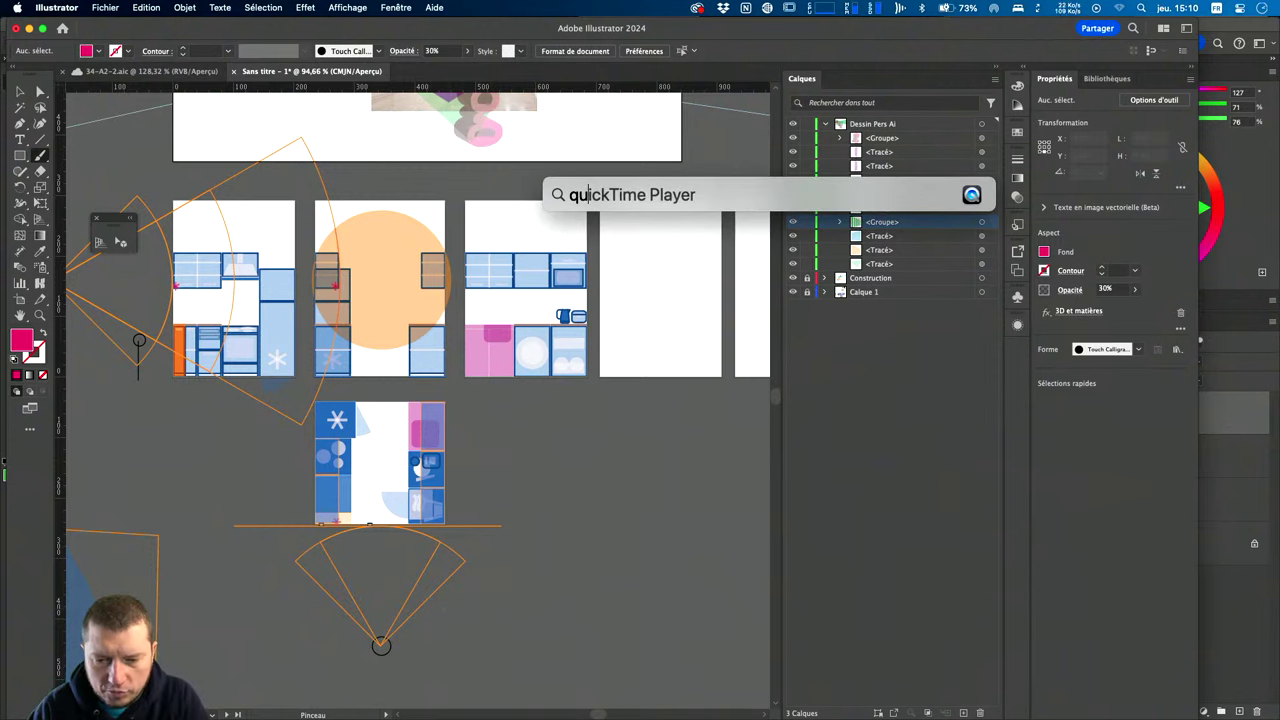
{"action": "key", "text": "Return"}
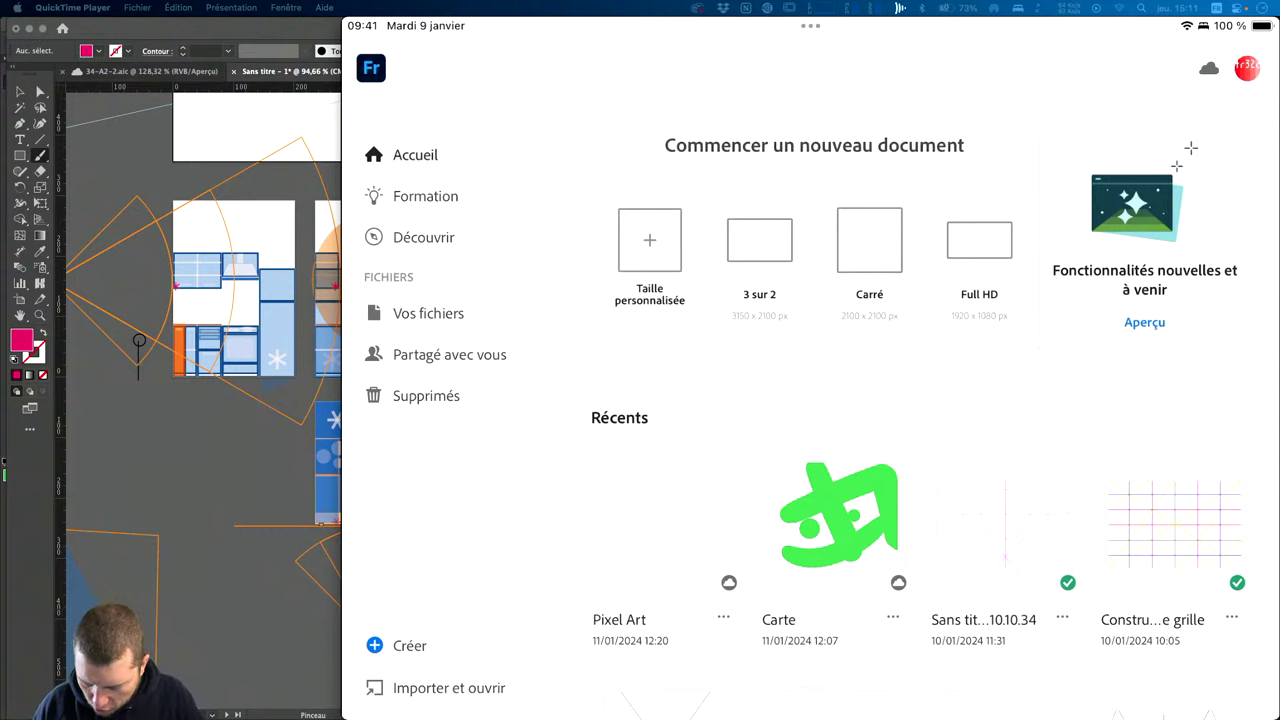
Scroll through Fresco's recent files grid to find the perspective drawing.
{"action": "scroll", "coordinate": [919, 410], "scroll_direction": "down", "scroll_amount": 5}
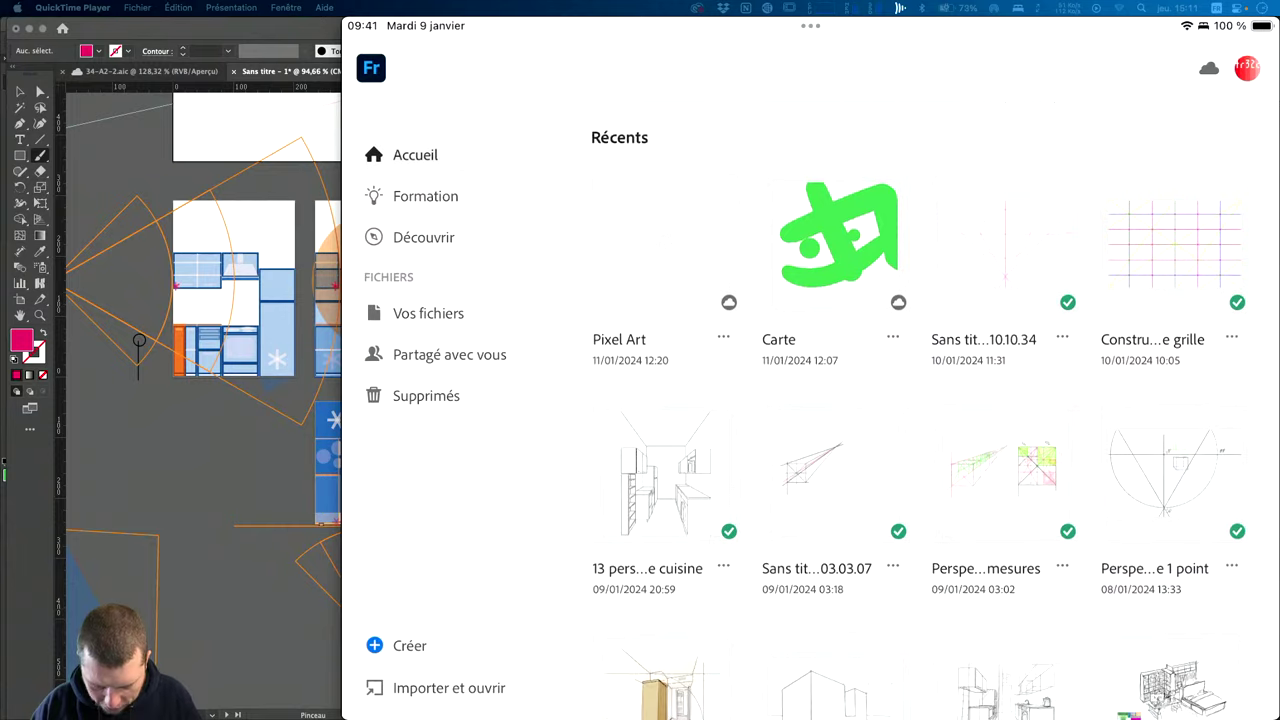
{"action": "scroll", "coordinate": [919, 410], "scroll_direction": "down", "scroll_amount": 2}
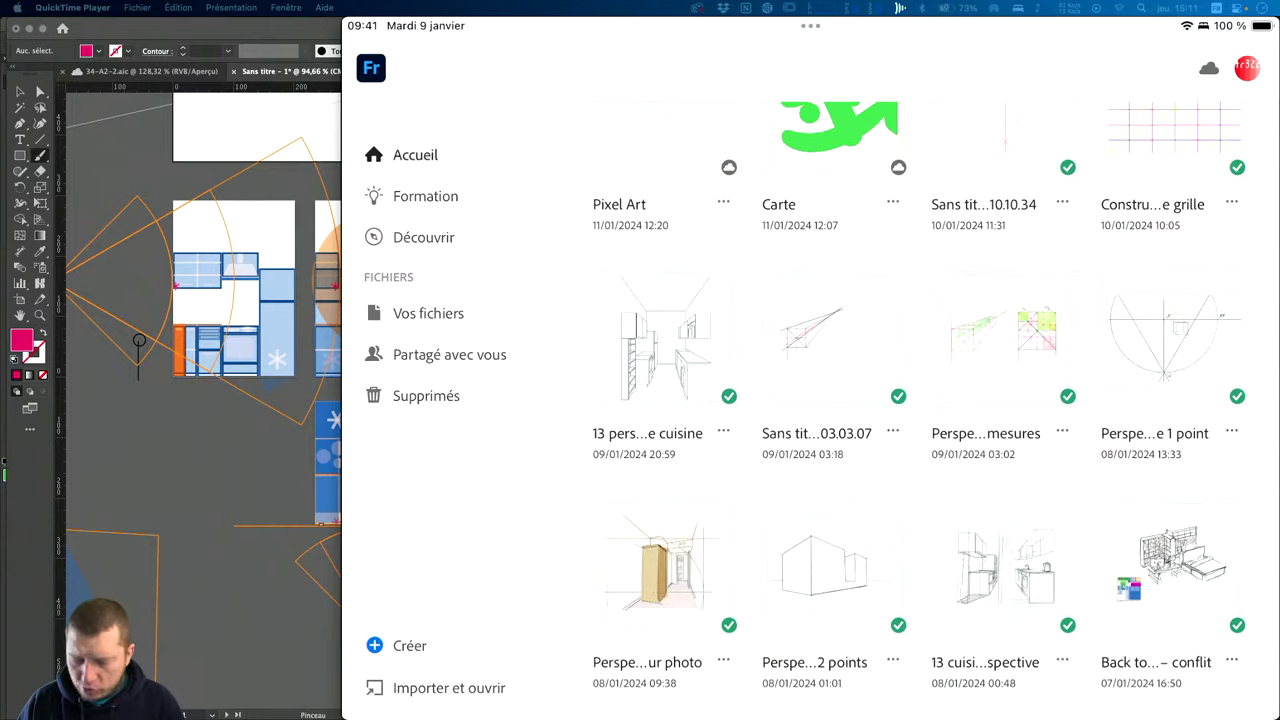
{"action": "scroll", "coordinate": [919, 410], "scroll_direction": "down", "scroll_amount": 1}
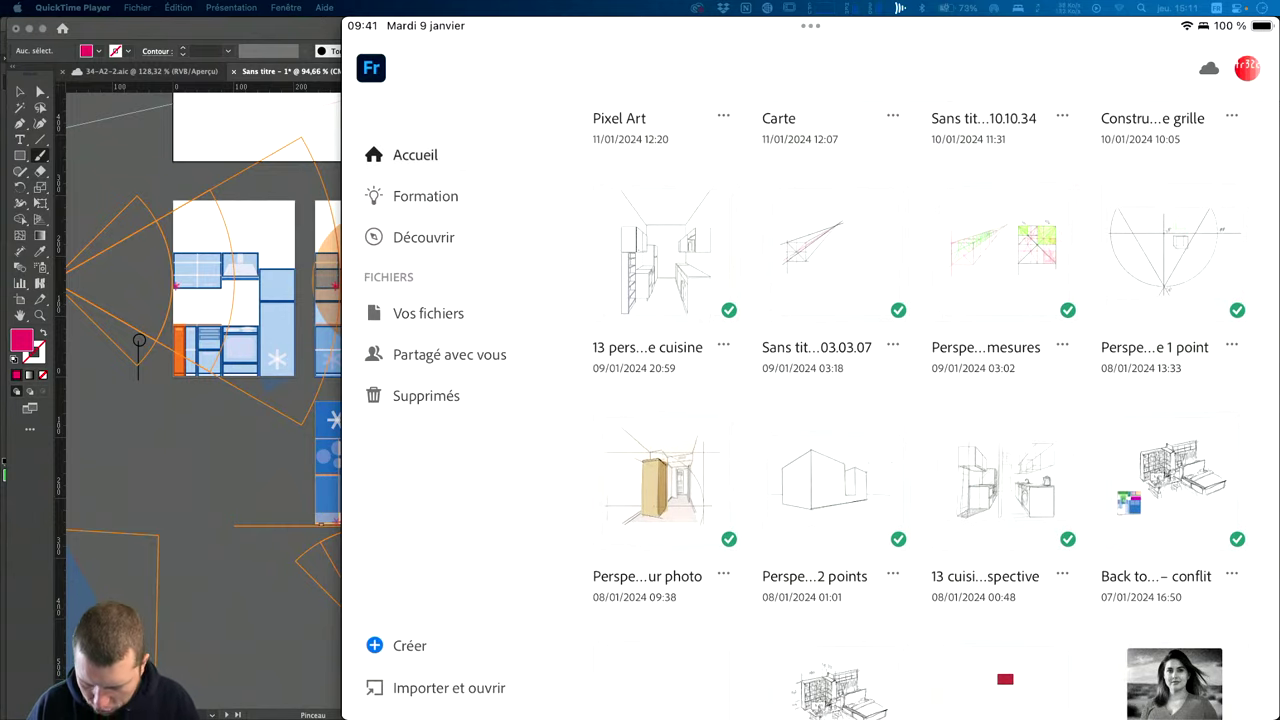
{"action": "scroll", "coordinate": [919, 410], "scroll_direction": "up", "scroll_amount": 2}
{"action": "scroll", "coordinate": [919, 410], "scroll_direction": "up", "scroll_amount": 1}
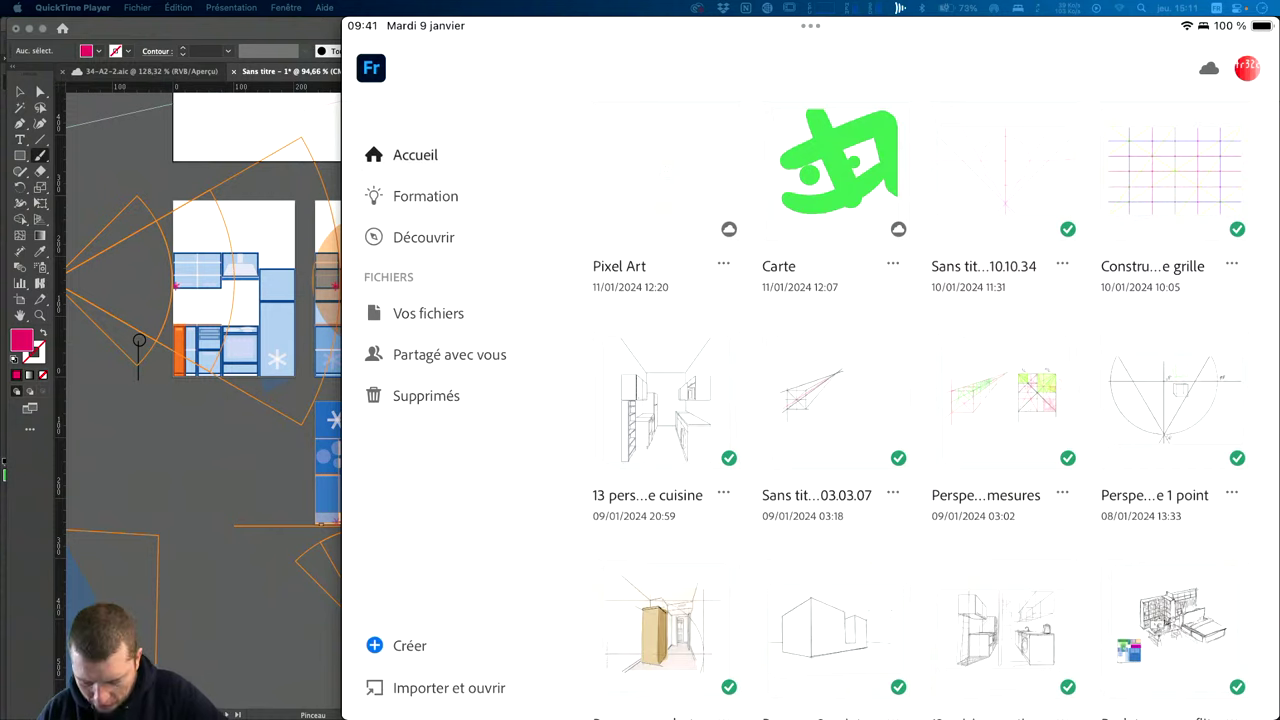
Open Perspective mesures and hide the upper layers and pink construction lines.
{"action": "left_click", "coordinate": [1005, 400]}
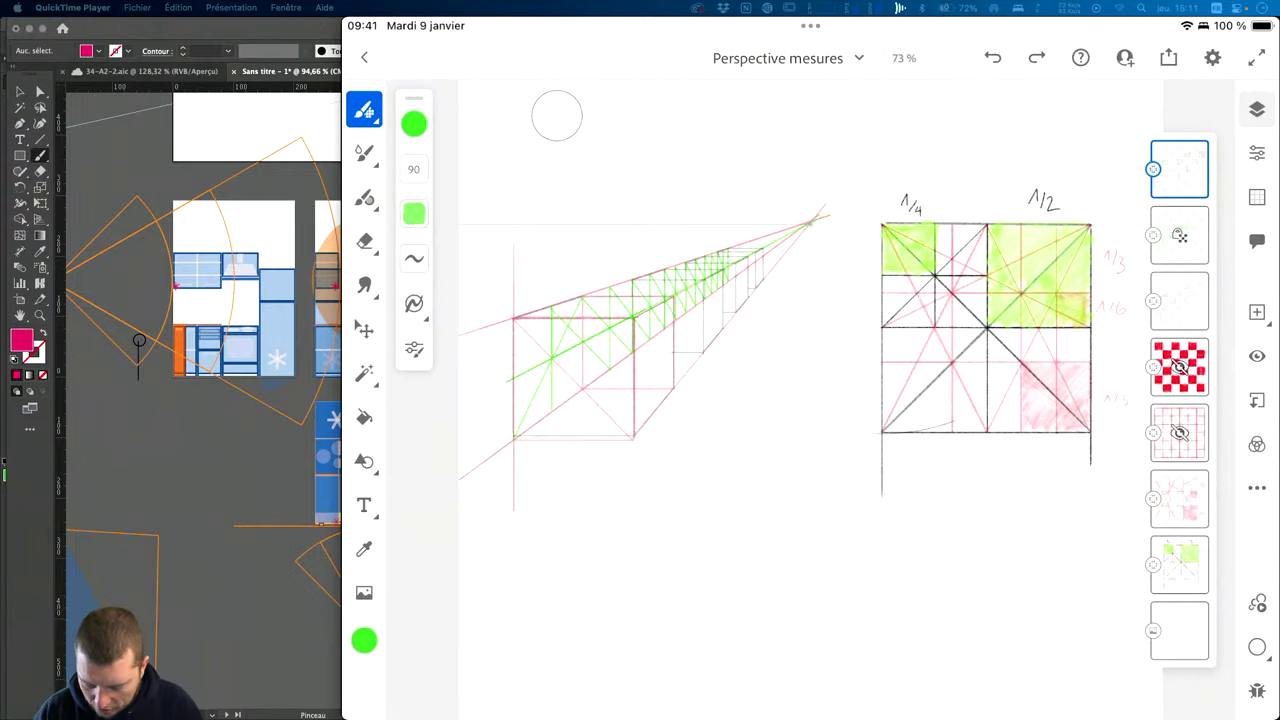
{"action": "scroll", "coordinate": [985, 330], "scroll_direction": "up", "scroll_amount": 3}
{"action": "scroll", "coordinate": [985, 330], "scroll_direction": "up", "scroll_amount": 3}
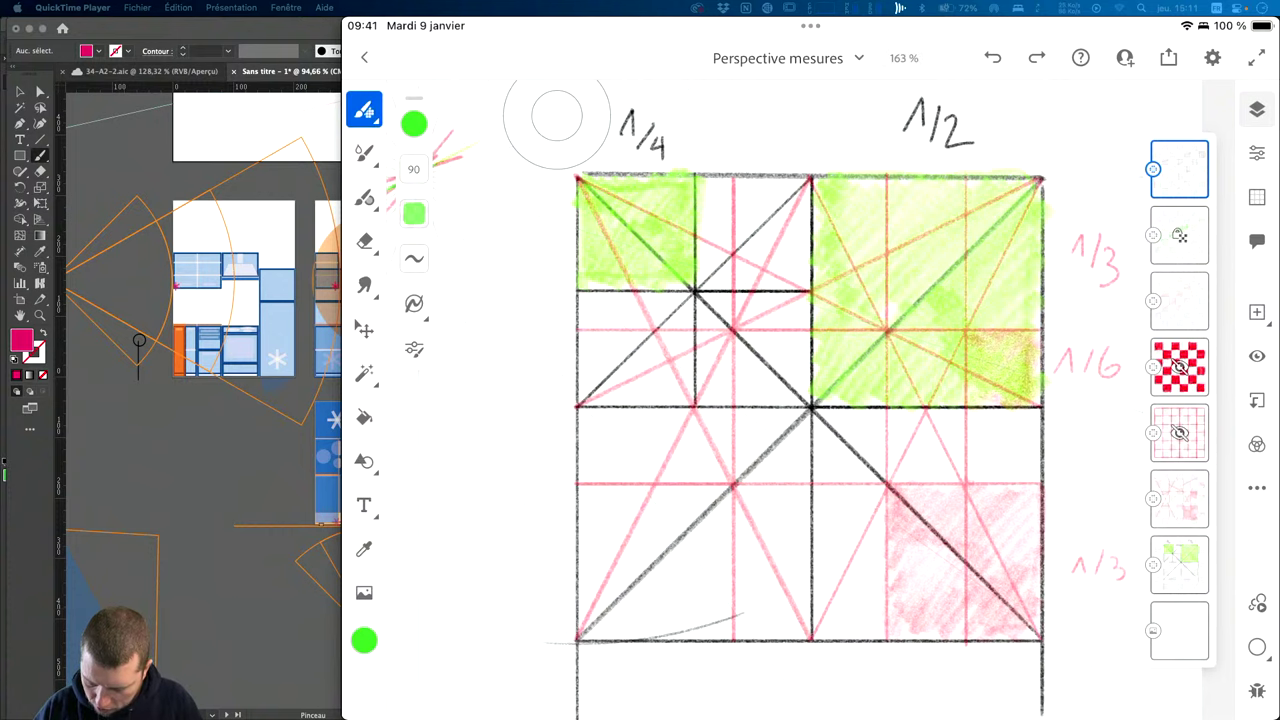
{"action": "left_click", "coordinate": [1180, 235]}
{"action": "left_click", "coordinate": [1180, 300]}
{"action": "left_click", "coordinate": [1180, 367]}
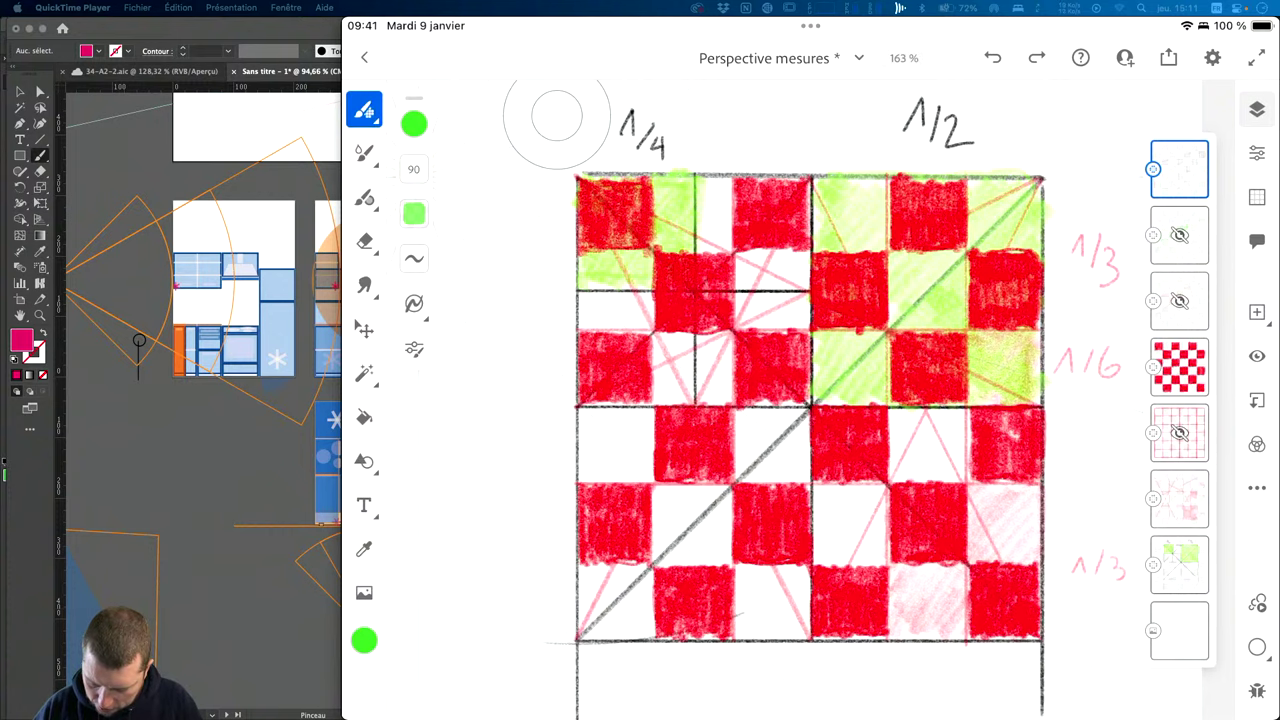
{"action": "left_click", "coordinate": [1180, 367]}
{"action": "left_click", "coordinate": [1180, 498]}
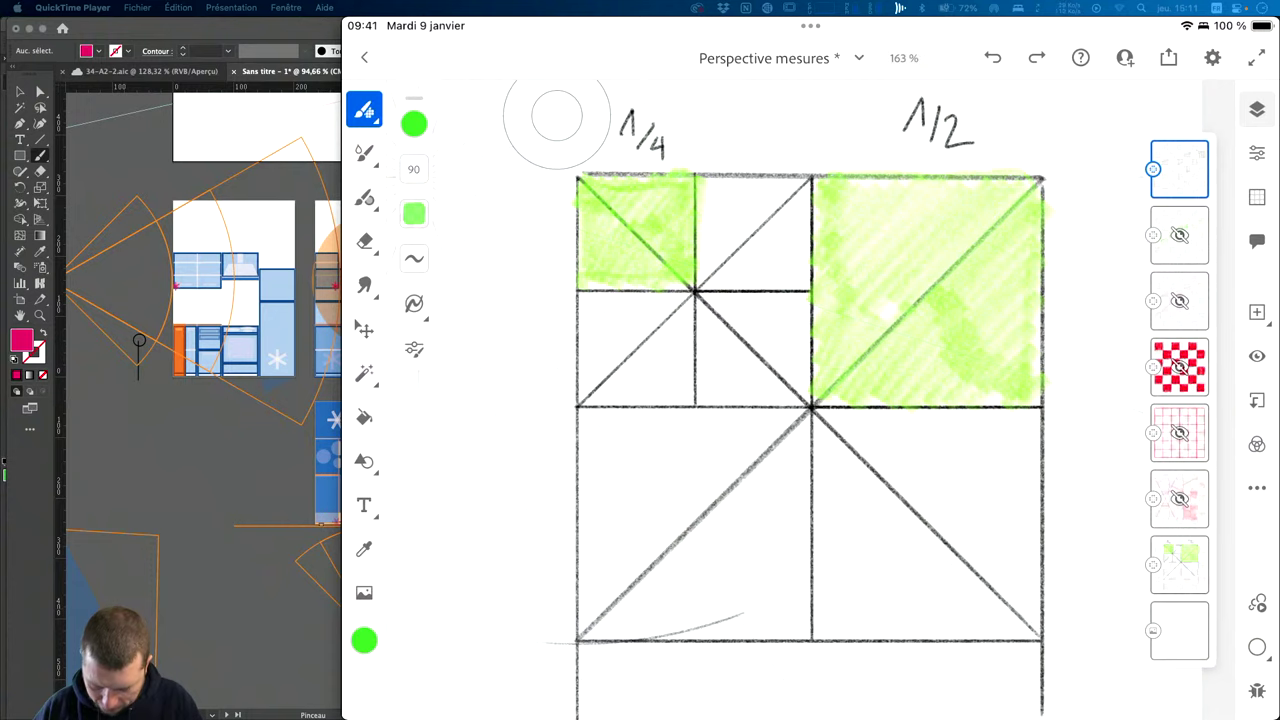
{"action": "left_click", "coordinate": [1180, 565]}
{"action": "left_click", "coordinate": [1180, 565]}
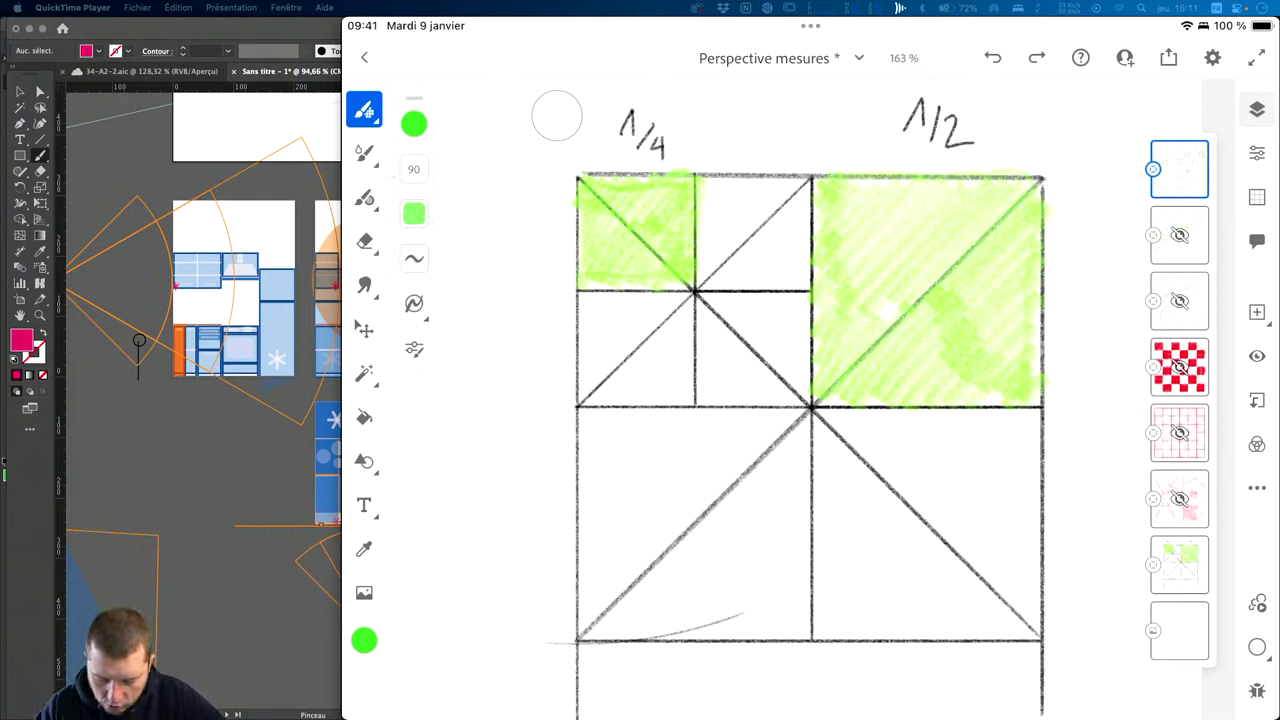
Paint test broad green diagonals and a centre vertical, then undo them.
{"action": "left_click_drag", "start_coordinate": [595, 605], "coordinate": [1010, 145]}
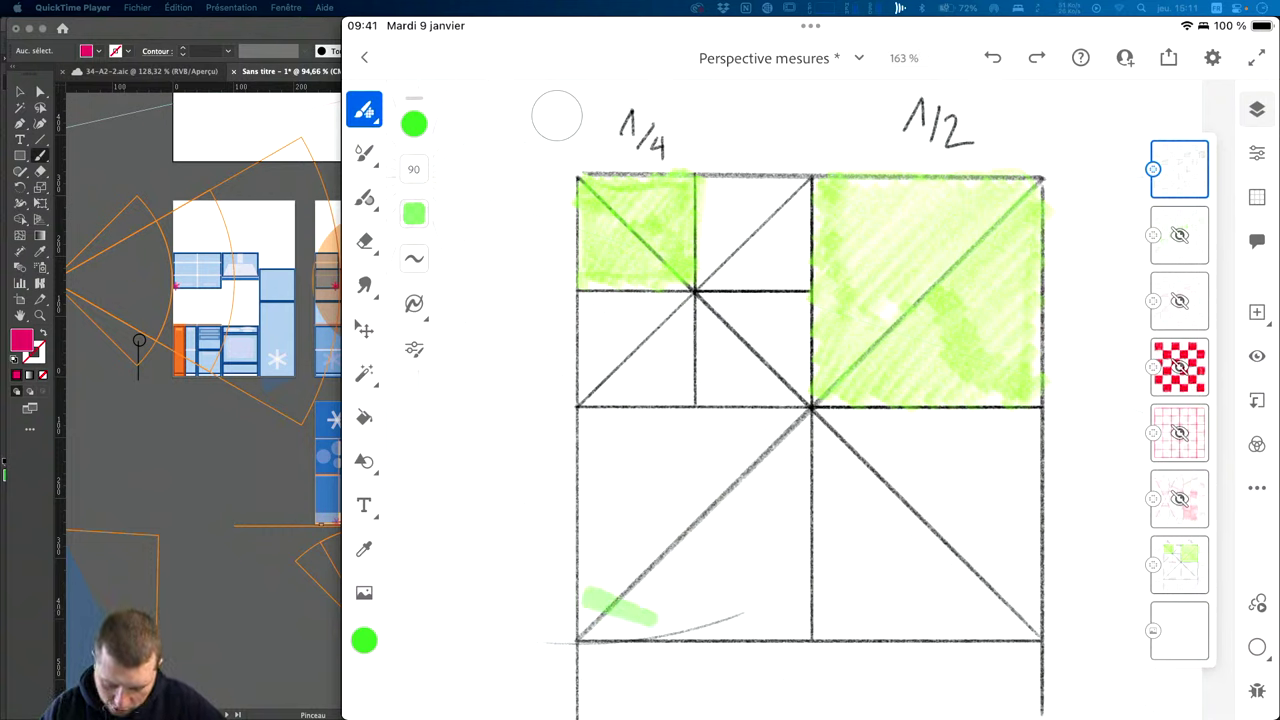
{"action": "left_click_drag", "start_coordinate": [562, 186], "coordinate": [1068, 630]}
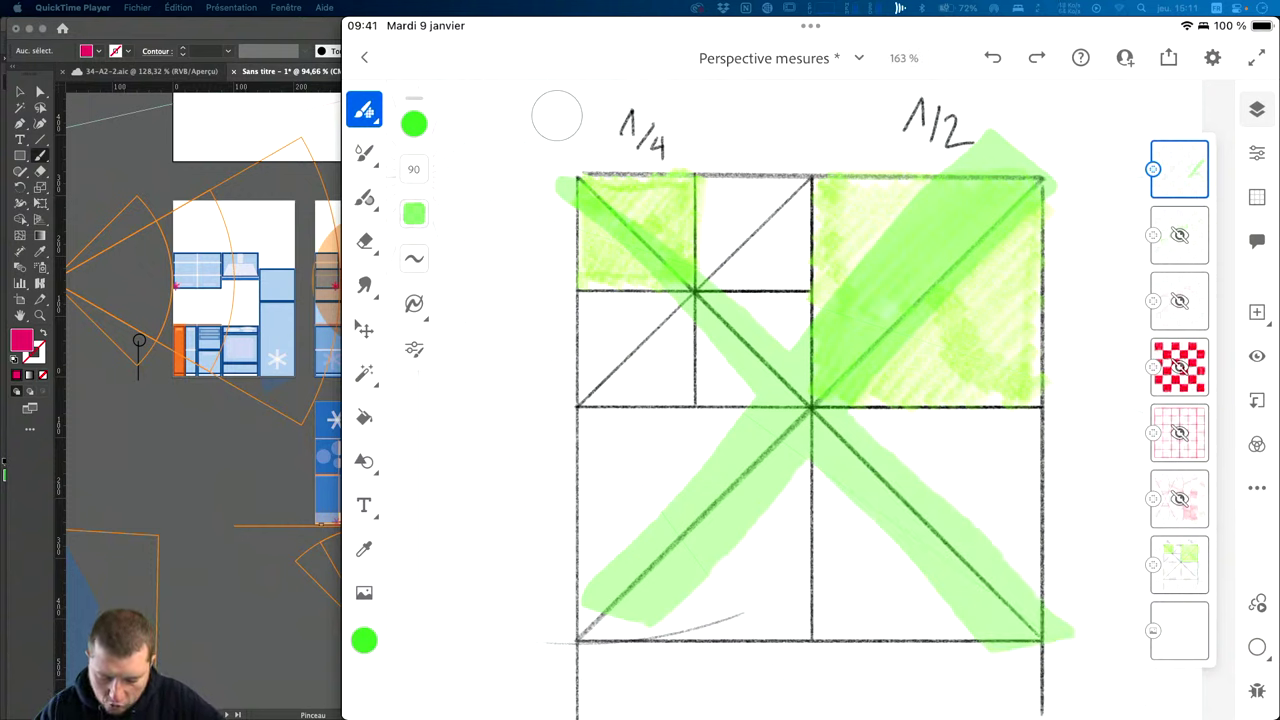
{"action": "left_click_drag", "start_coordinate": [796, 128], "coordinate": [820, 690]}
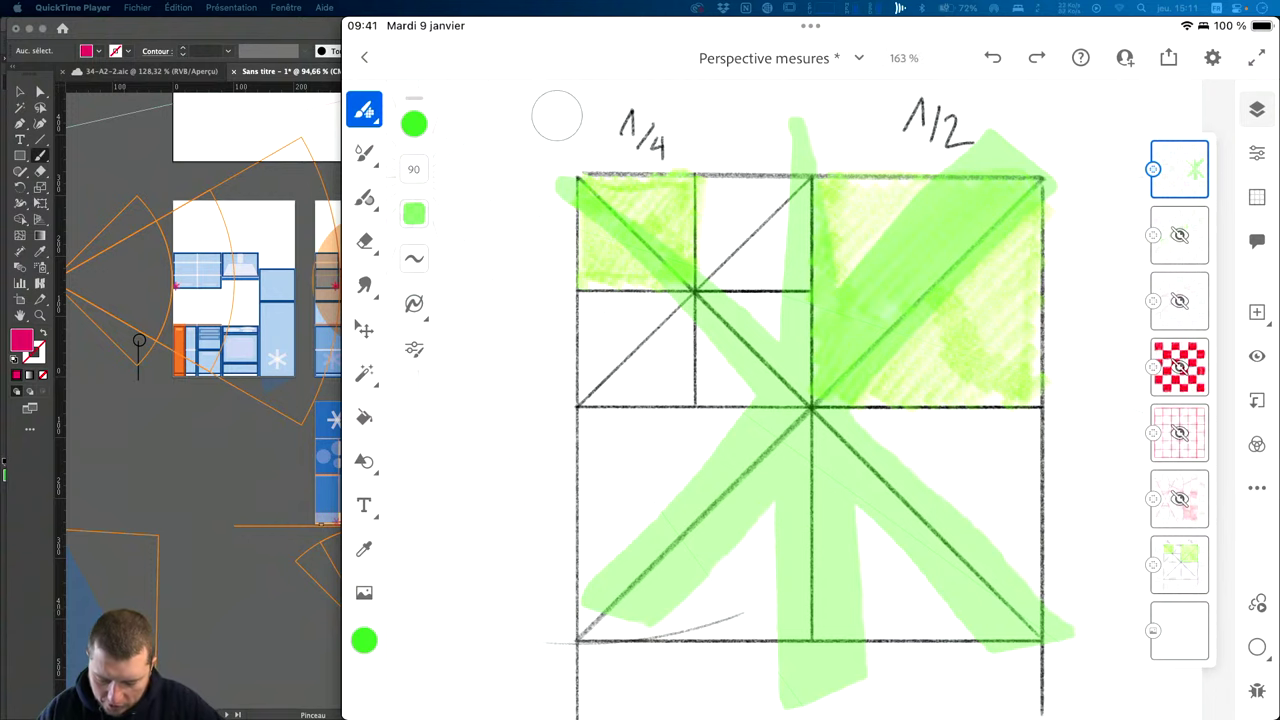
{"action": "scroll", "coordinate": [991, 386], "scroll_direction": "down", "scroll_amount": 5}
{"action": "scroll", "coordinate": [820, 400], "scroll_direction": "up", "scroll_amount": 3}
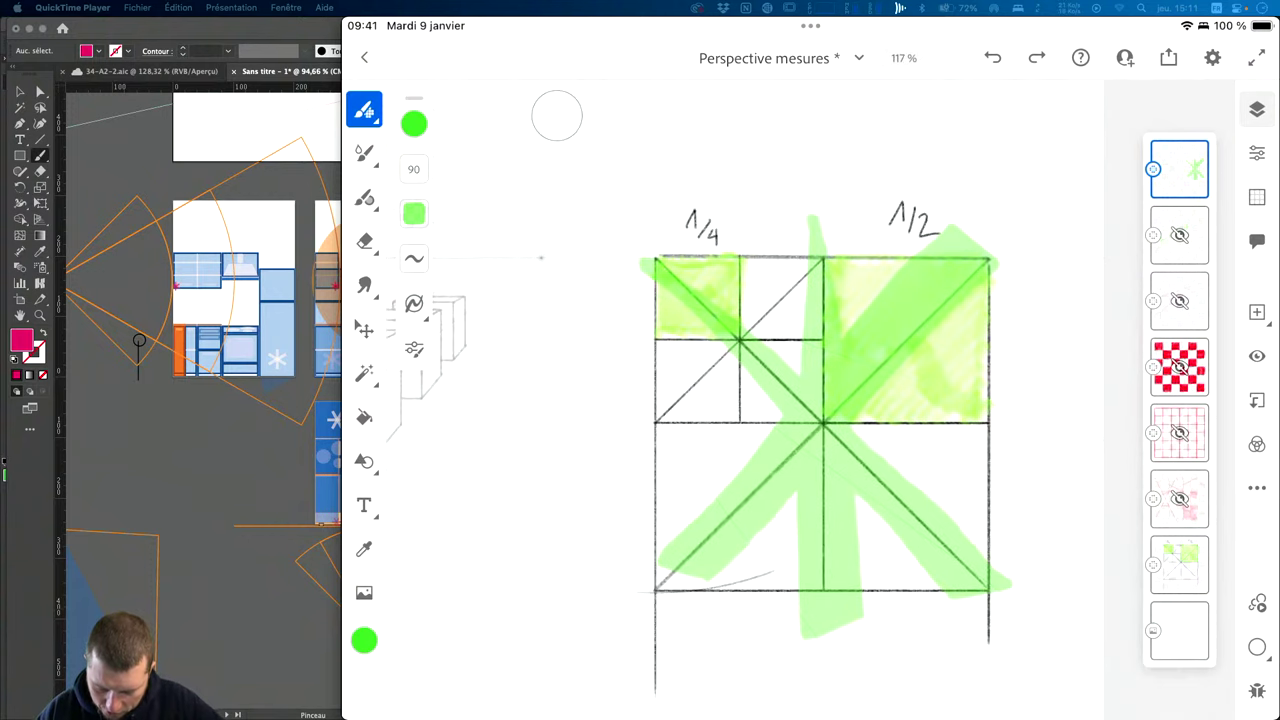
{"action": "key", "text": "ctrl+z"}
{"action": "key", "text": "ctrl+z"}
{"action": "key", "text": "ctrl+z"}
{"action": "key", "text": "ctrl+z"}
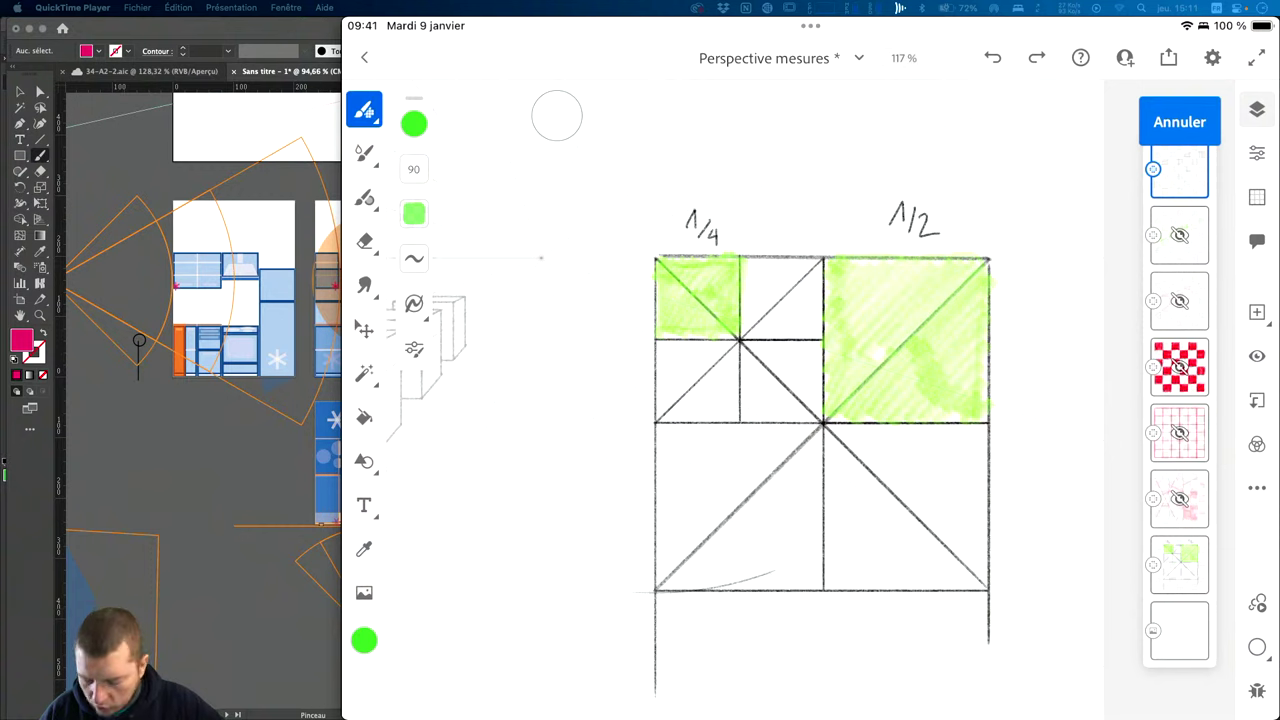
Add a new empty top layer and switch to the thin Crayon brush.
{"action": "left_click", "coordinate": [1257, 312]}
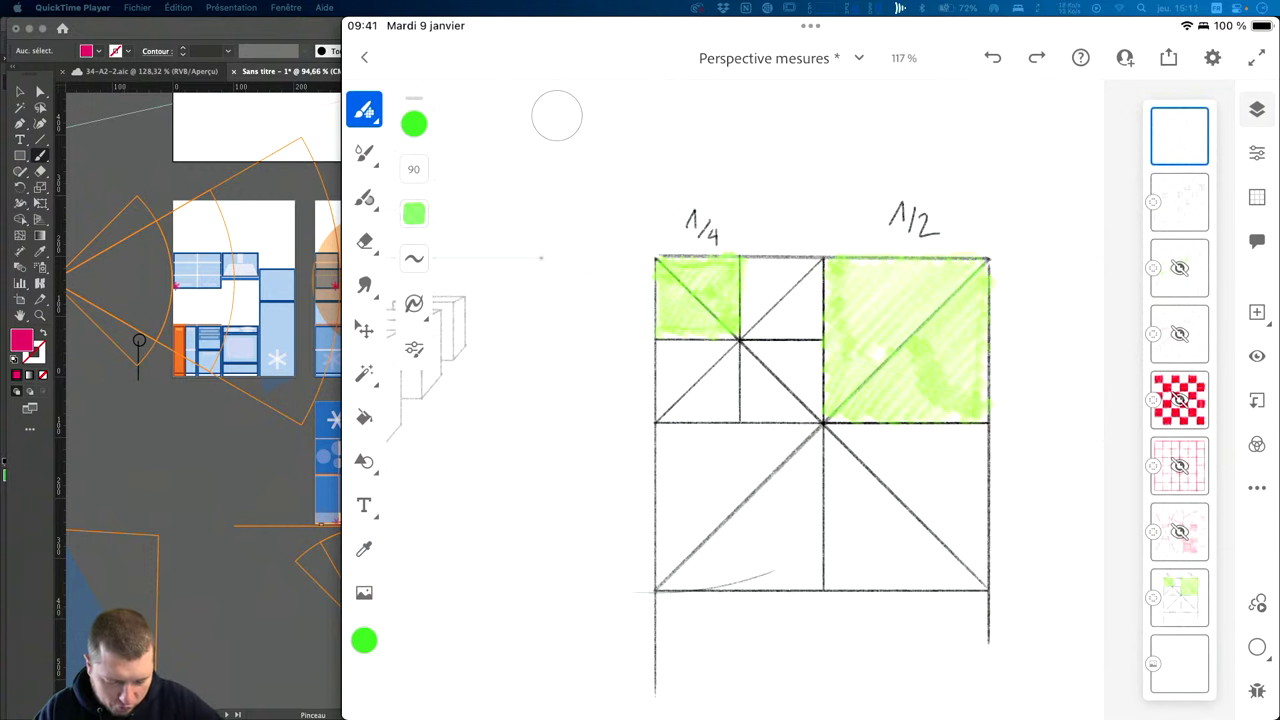
{"action": "left_click", "coordinate": [364, 110]}
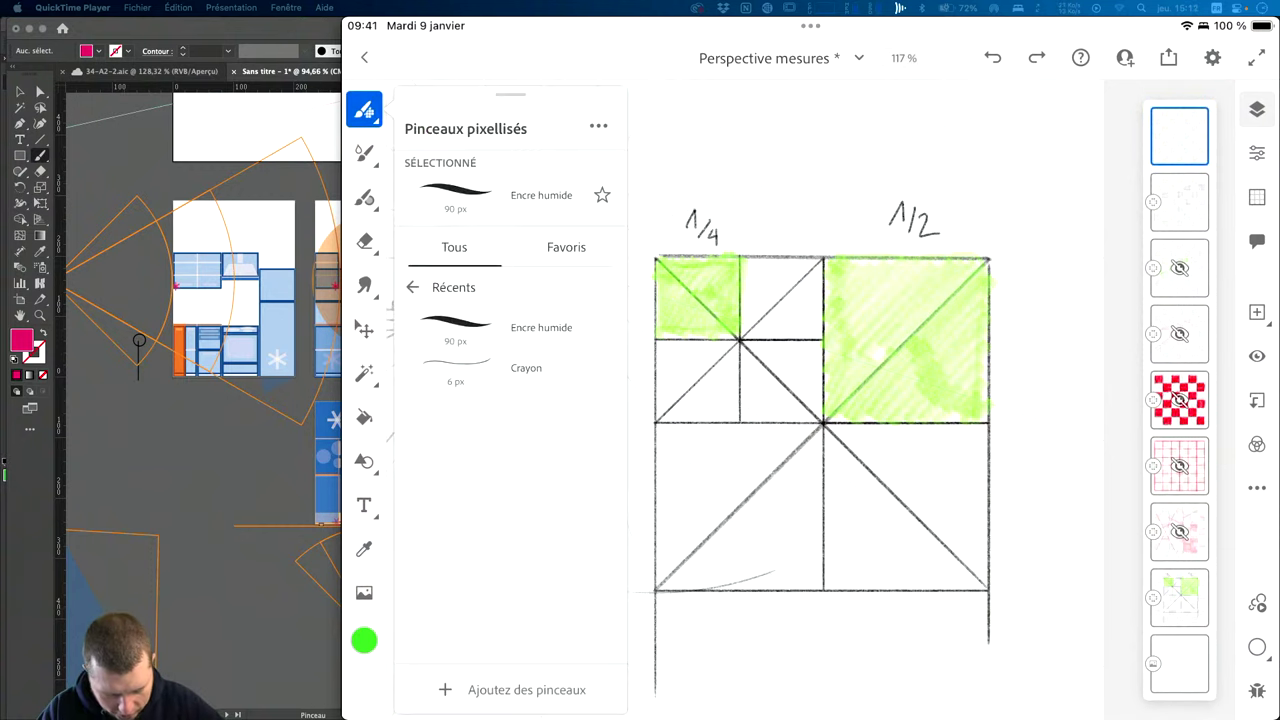
{"action": "left_click", "coordinate": [510, 367]}
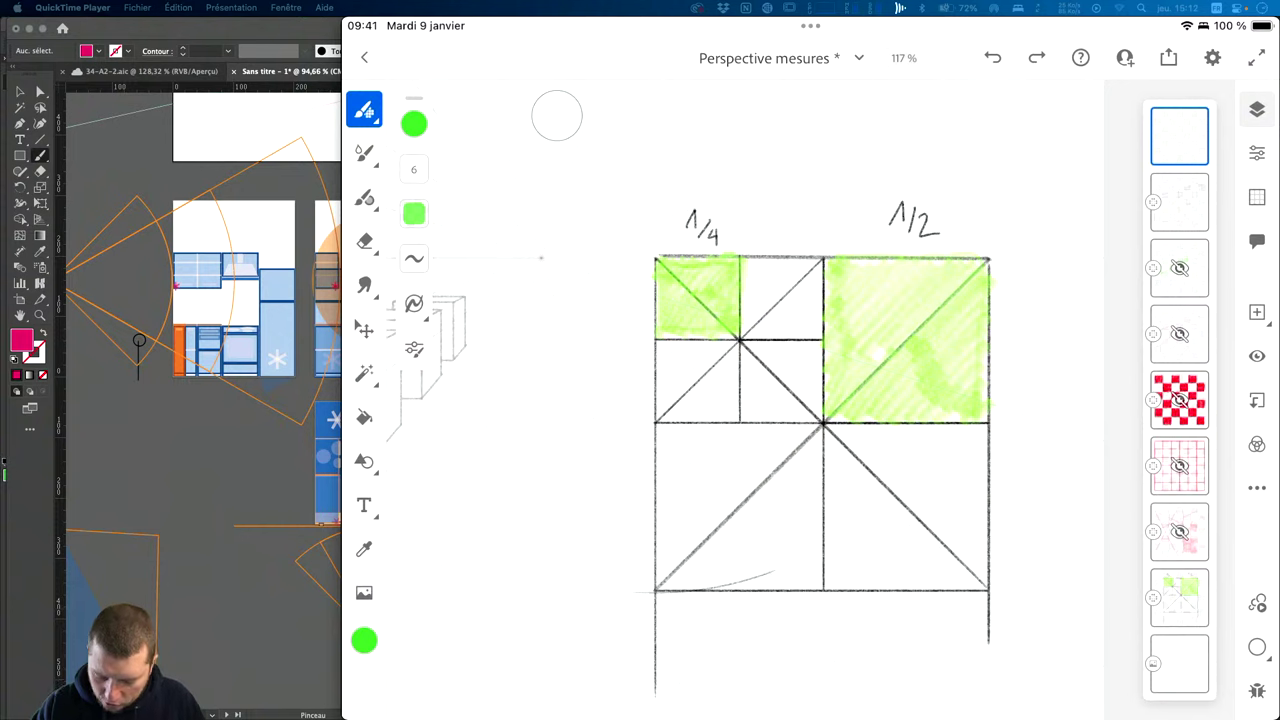
{"action": "left_click_drag", "start_coordinate": [655, 590], "coordinate": [1014, 252]}
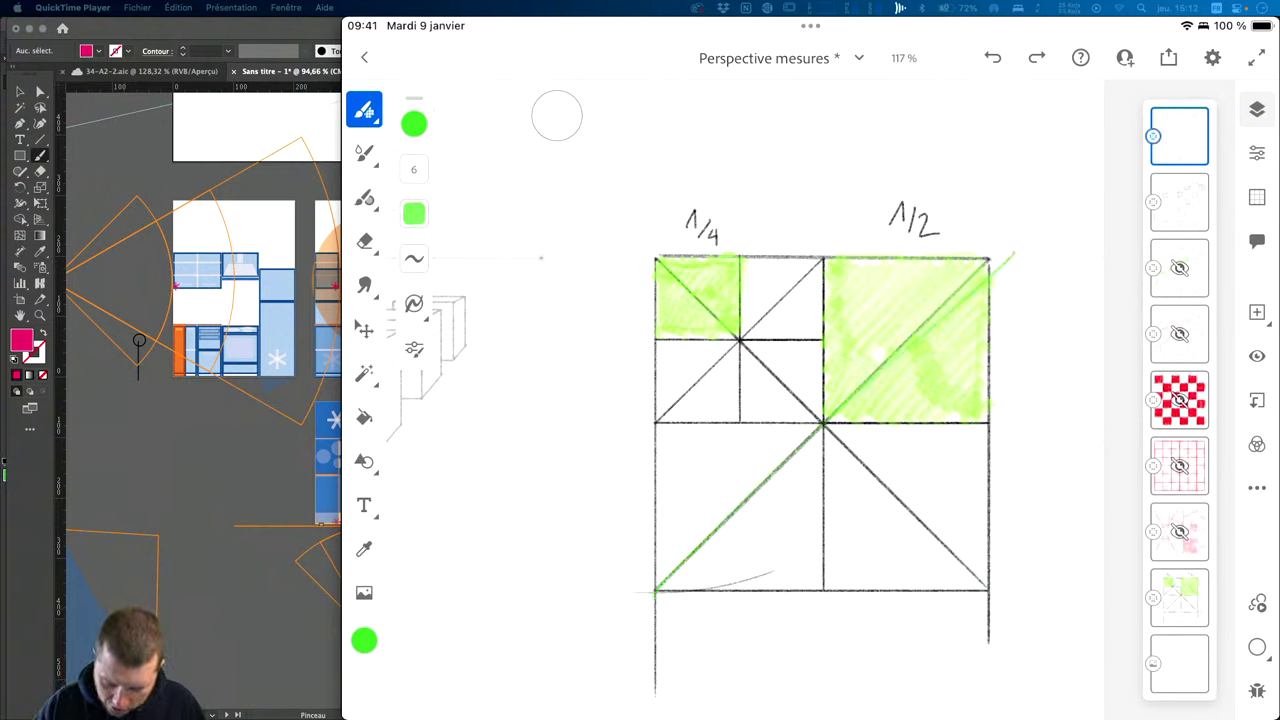
{"action": "key", "text": "ctrl+z"}
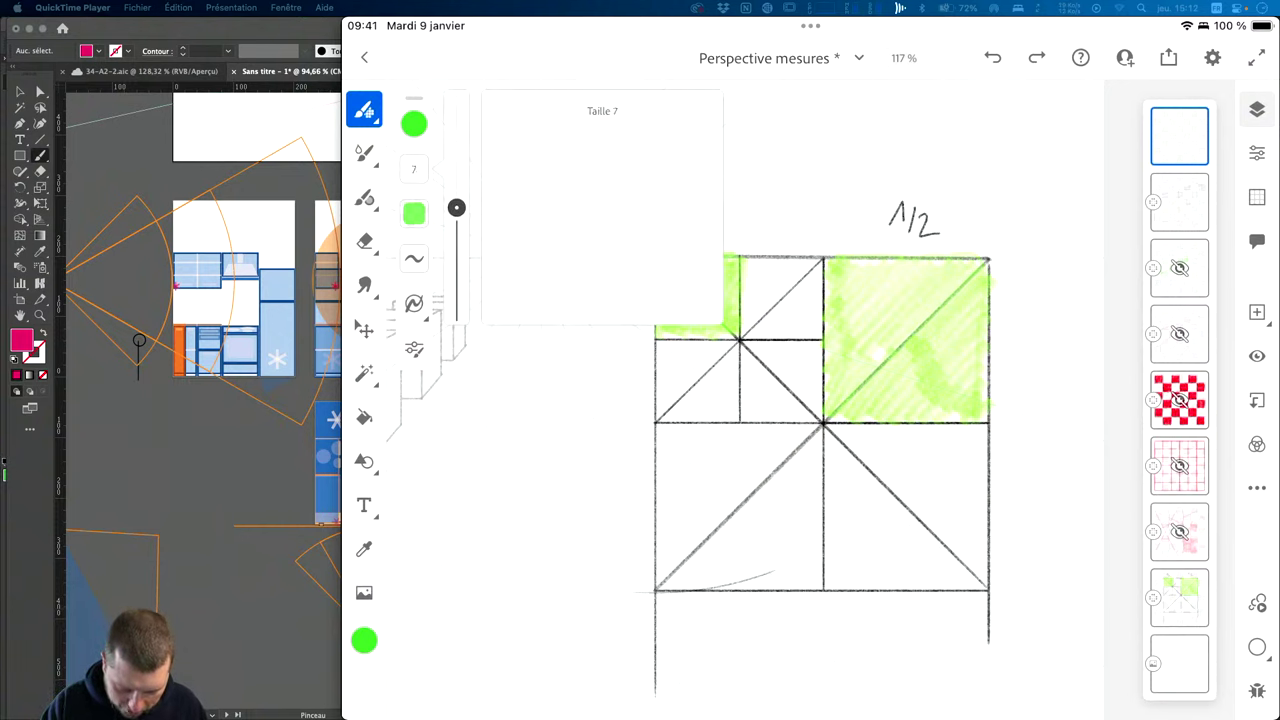
Set the Crayon size to 14, test green diagonals and a centre vertical, then undo them.
{"action": "left_click_drag", "start_coordinate": [456, 210], "coordinate": [456, 156]}
{"action": "left_click_drag", "start_coordinate": [645, 605], "coordinate": [1022, 228]}
{"action": "left_click_drag", "start_coordinate": [640, 236], "coordinate": [995, 602]}
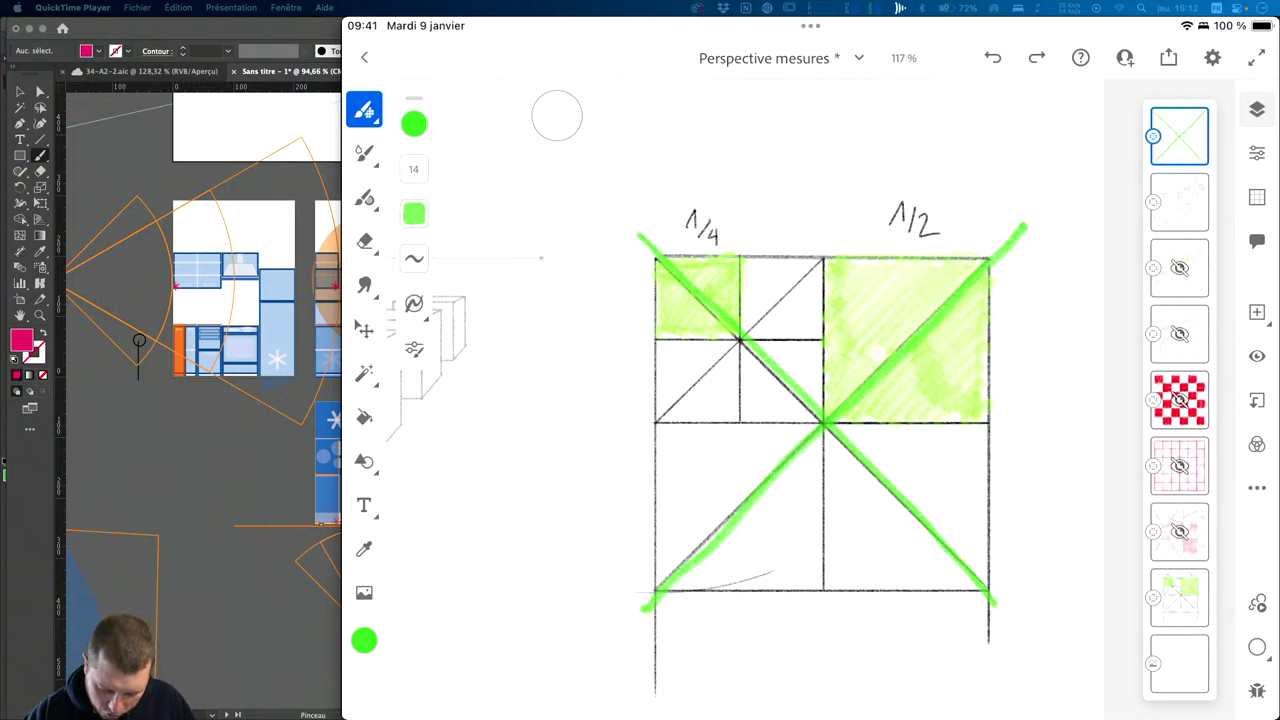
{"action": "left_click_drag", "start_coordinate": [826, 642], "coordinate": [836, 202]}
{"action": "key", "text": "ctrl+z"}
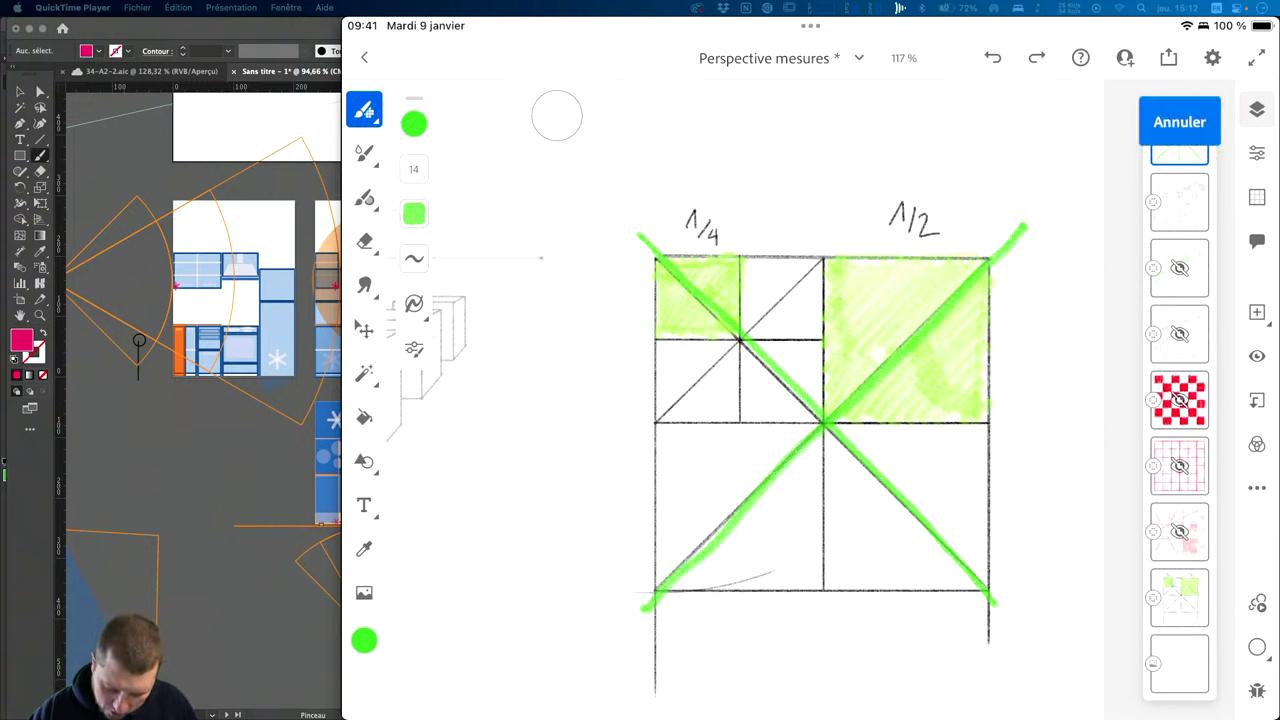
{"action": "left_click_drag", "start_coordinate": [820, 622], "coordinate": [834, 204]}
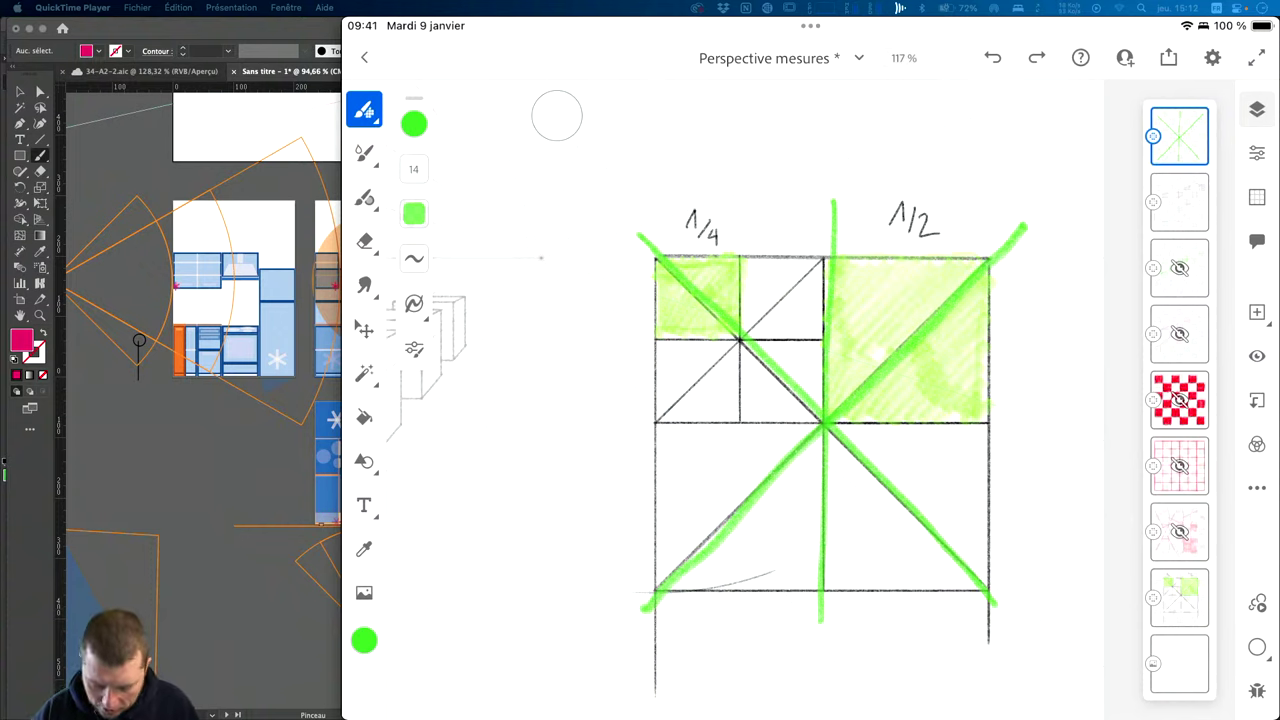
{"action": "key", "text": "ctrl+z"}
{"action": "key", "text": "ctrl+z"}
{"action": "key", "text": "ctrl+z"}
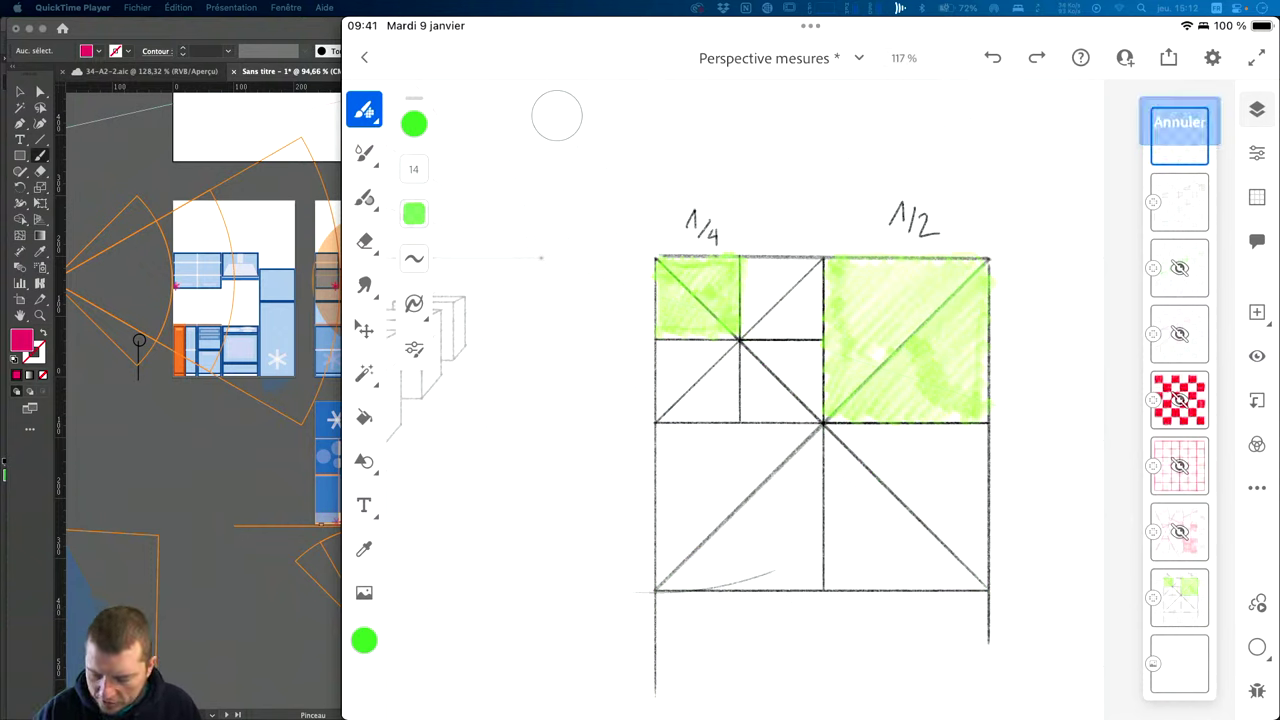
{"action": "left_click", "coordinate": [1212, 57]}
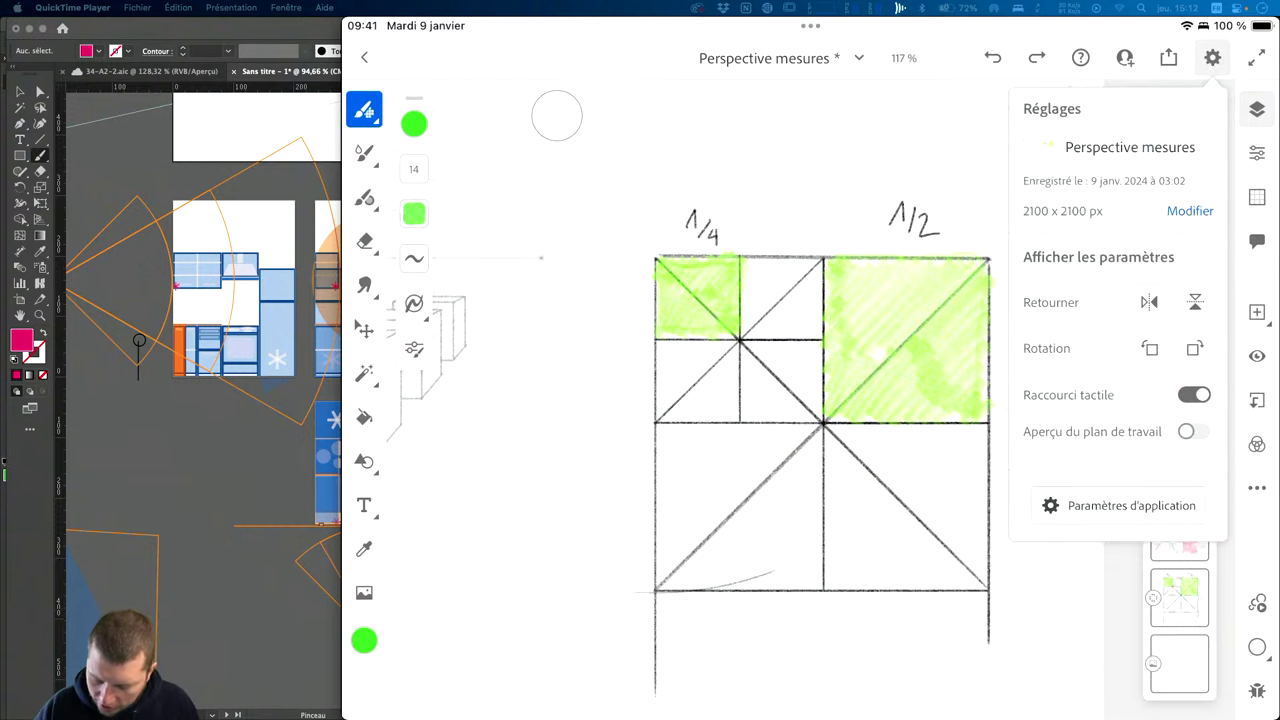
Open the app preferences' Entrée section and browse the touch gesture options.
{"action": "left_click", "coordinate": [1131, 505]}
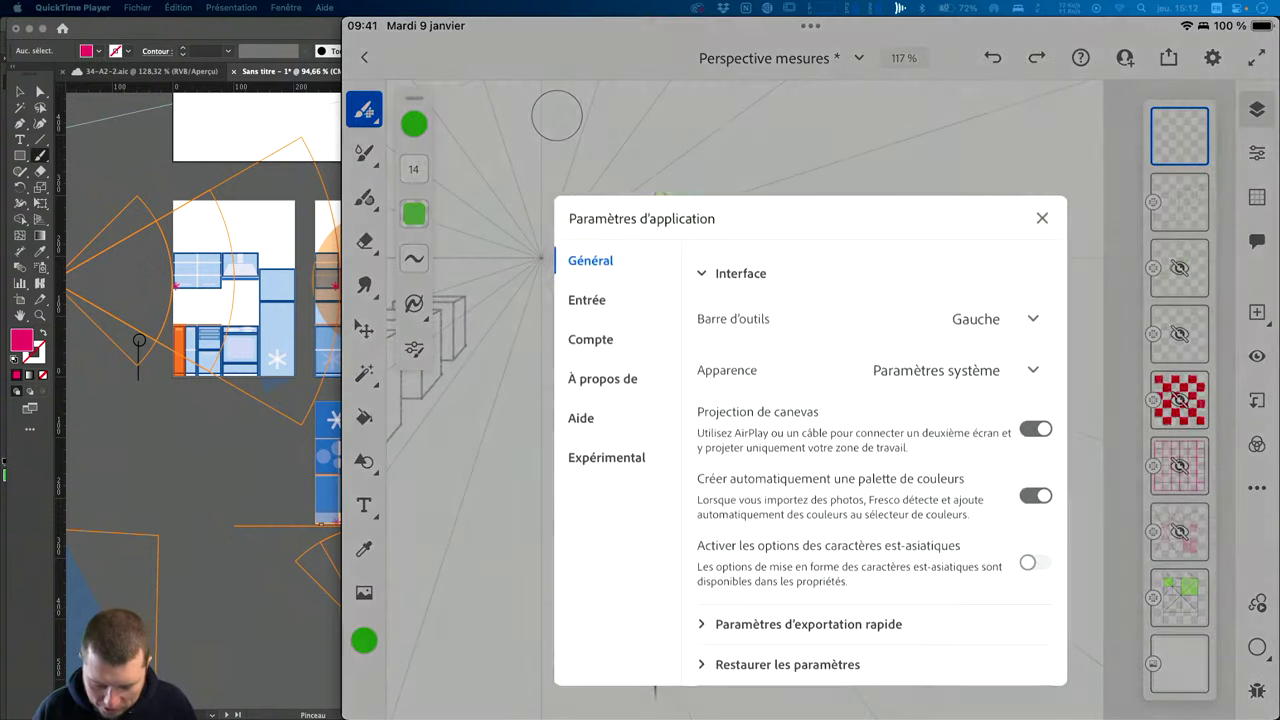
{"action": "left_click", "coordinate": [587, 227]}
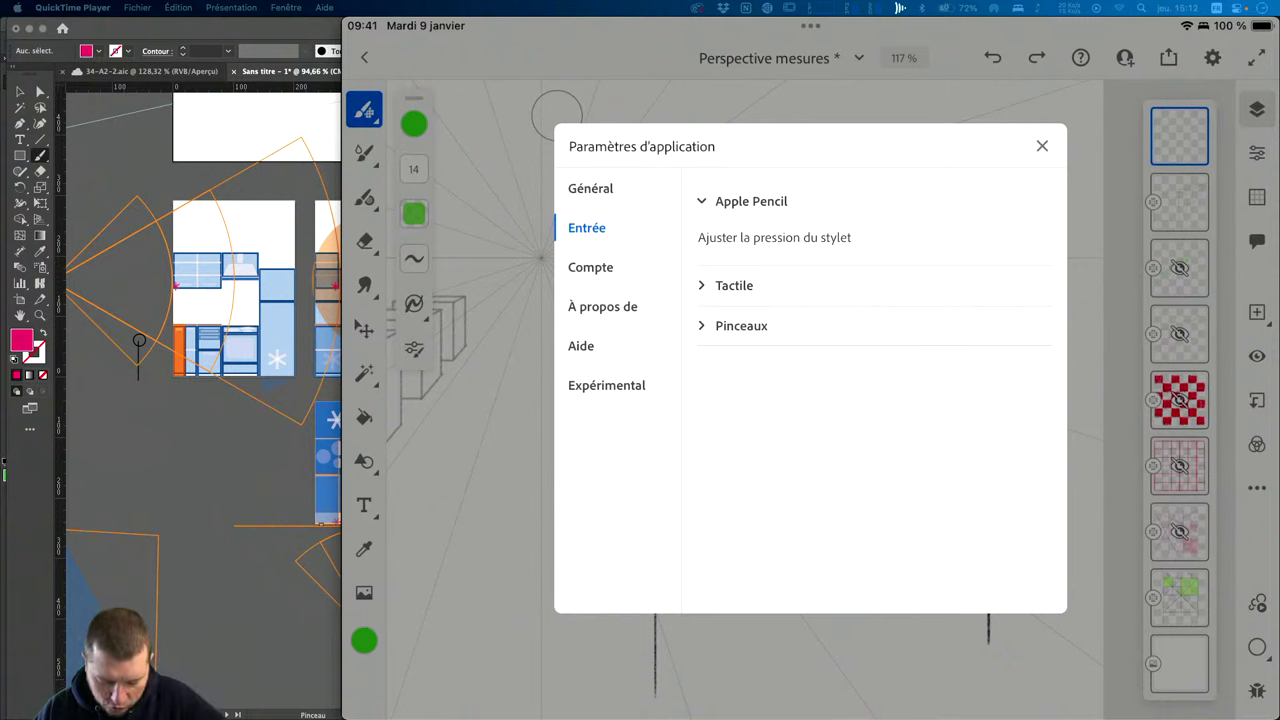
{"action": "left_click", "coordinate": [734, 285]}
{"action": "scroll", "coordinate": [880, 400], "scroll_direction": "down", "scroll_amount": 3}
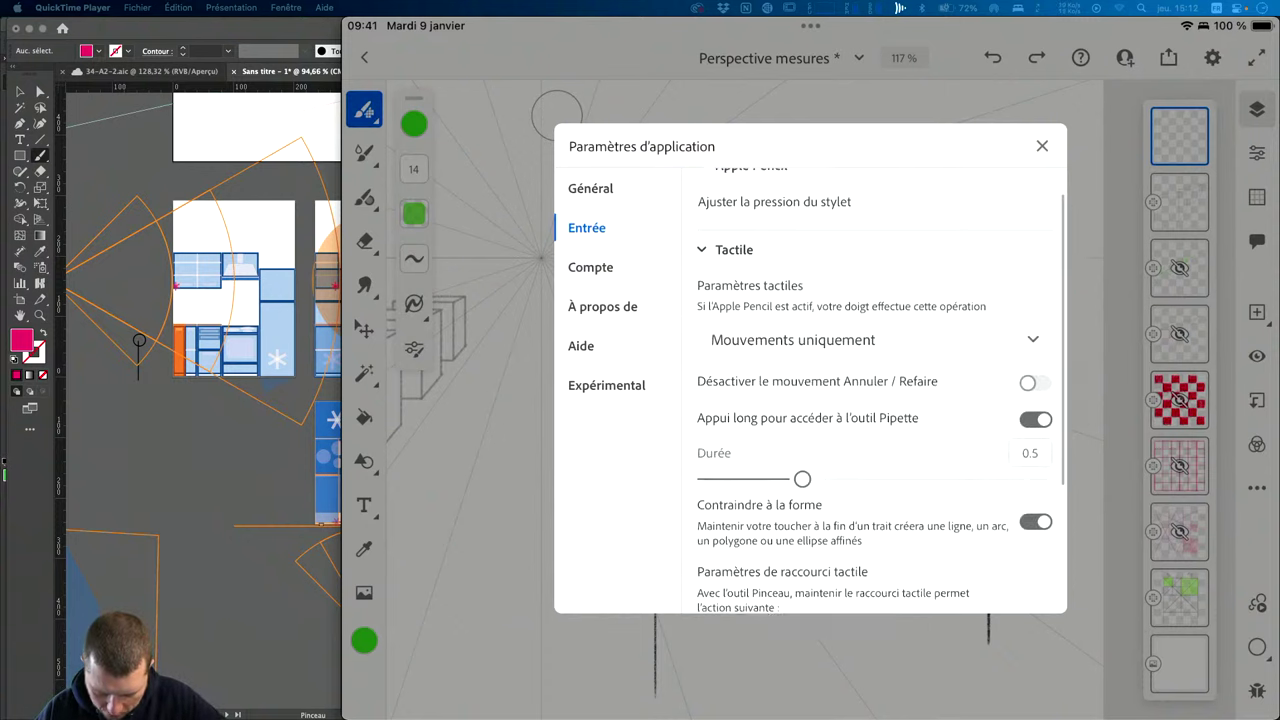
{"action": "scroll", "coordinate": [875, 400], "scroll_direction": "up", "scroll_amount": 3}
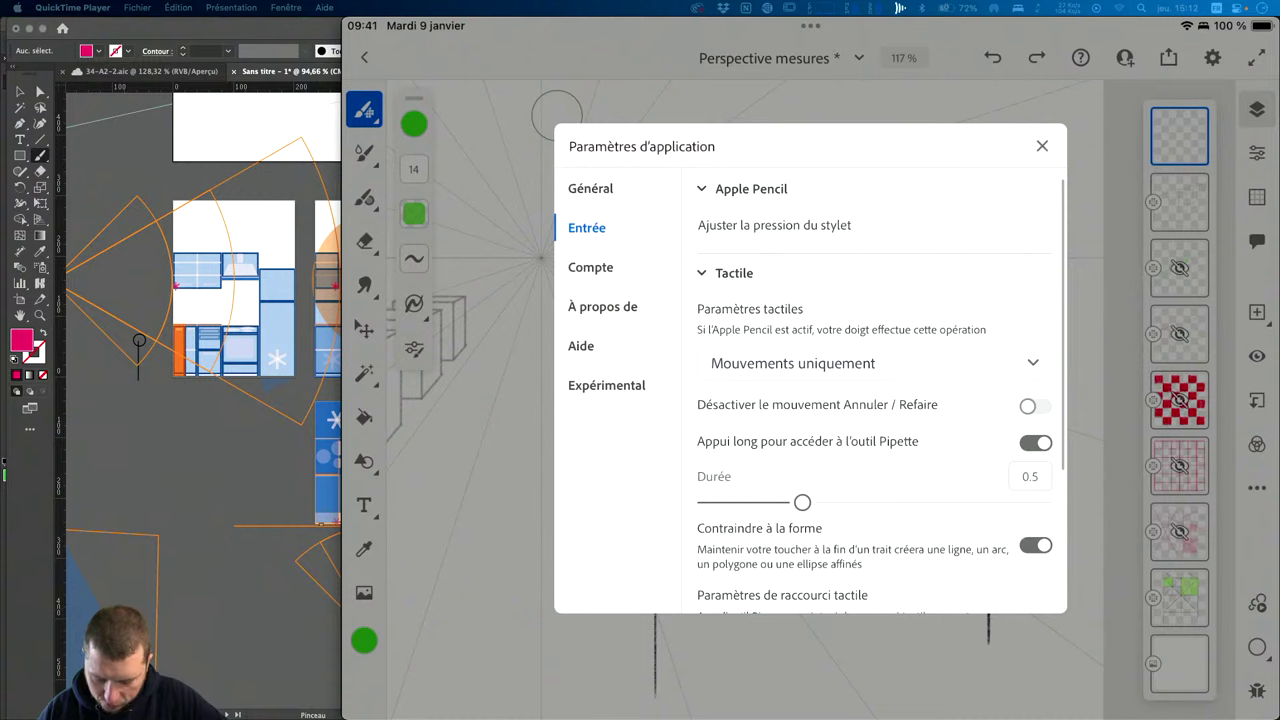
{"action": "scroll", "coordinate": [880, 390], "scroll_direction": "down", "scroll_amount": 1}
{"action": "scroll", "coordinate": [880, 390], "scroll_direction": "up", "scroll_amount": 2}
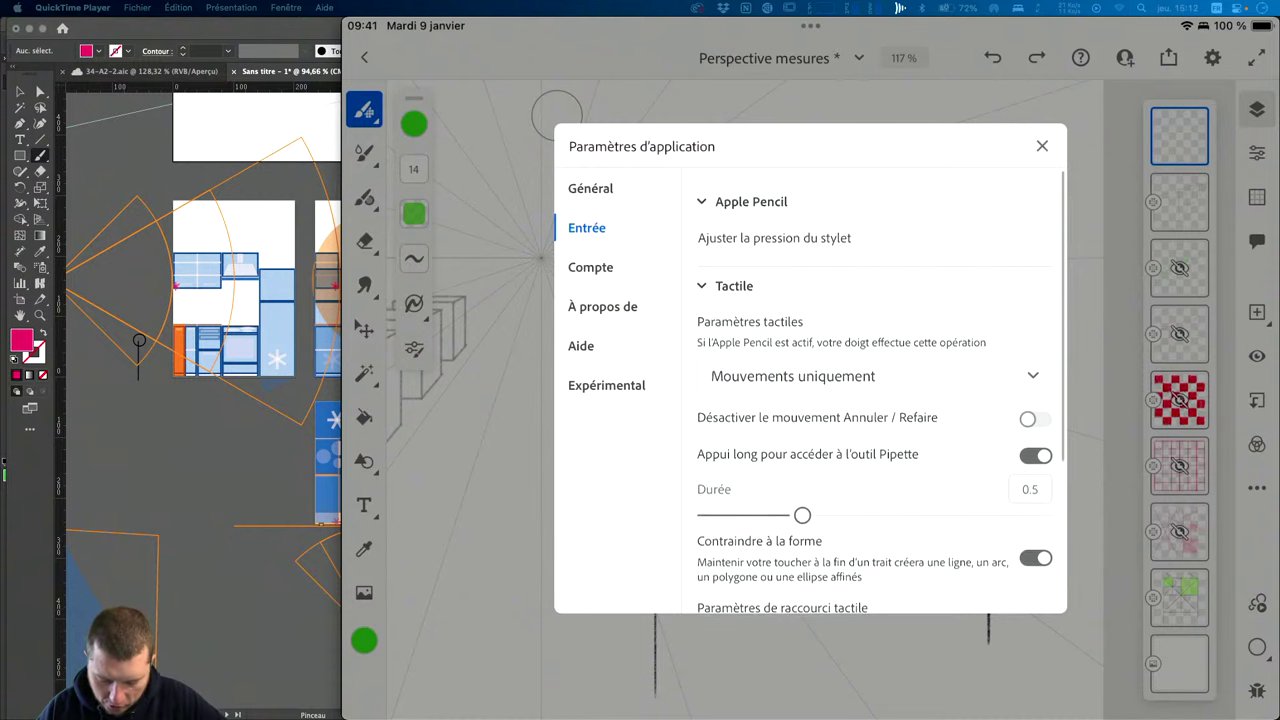
{"action": "scroll", "coordinate": [875, 400], "scroll_direction": "down", "scroll_amount": 3}
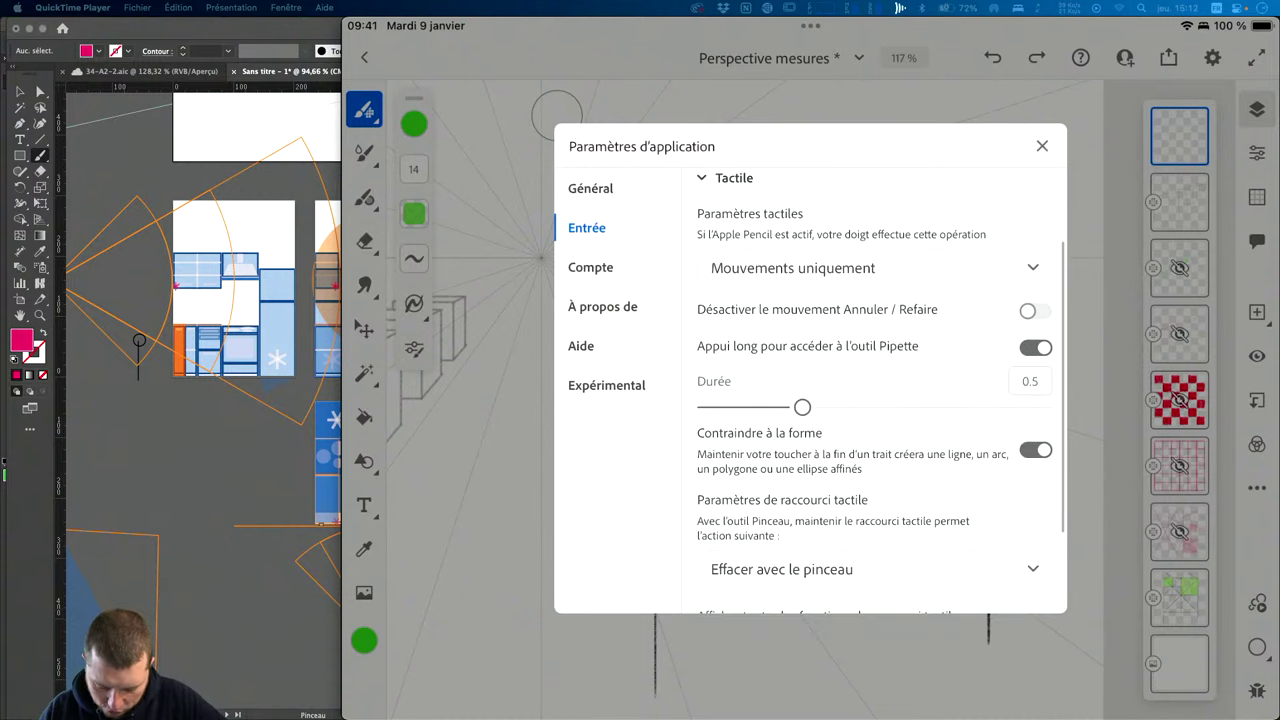
{"action": "scroll", "coordinate": [880, 390], "scroll_direction": "down", "scroll_amount": 3}
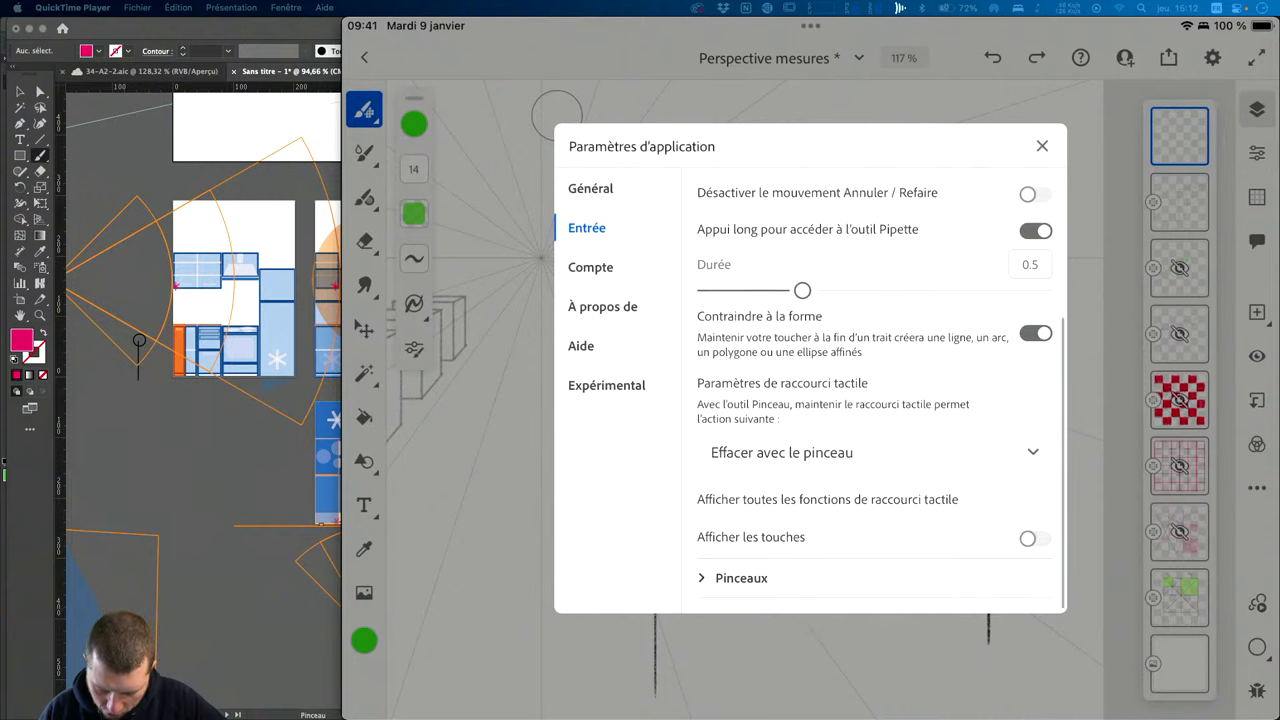
{"action": "scroll", "coordinate": [875, 390], "scroll_direction": "down", "scroll_amount": 2}
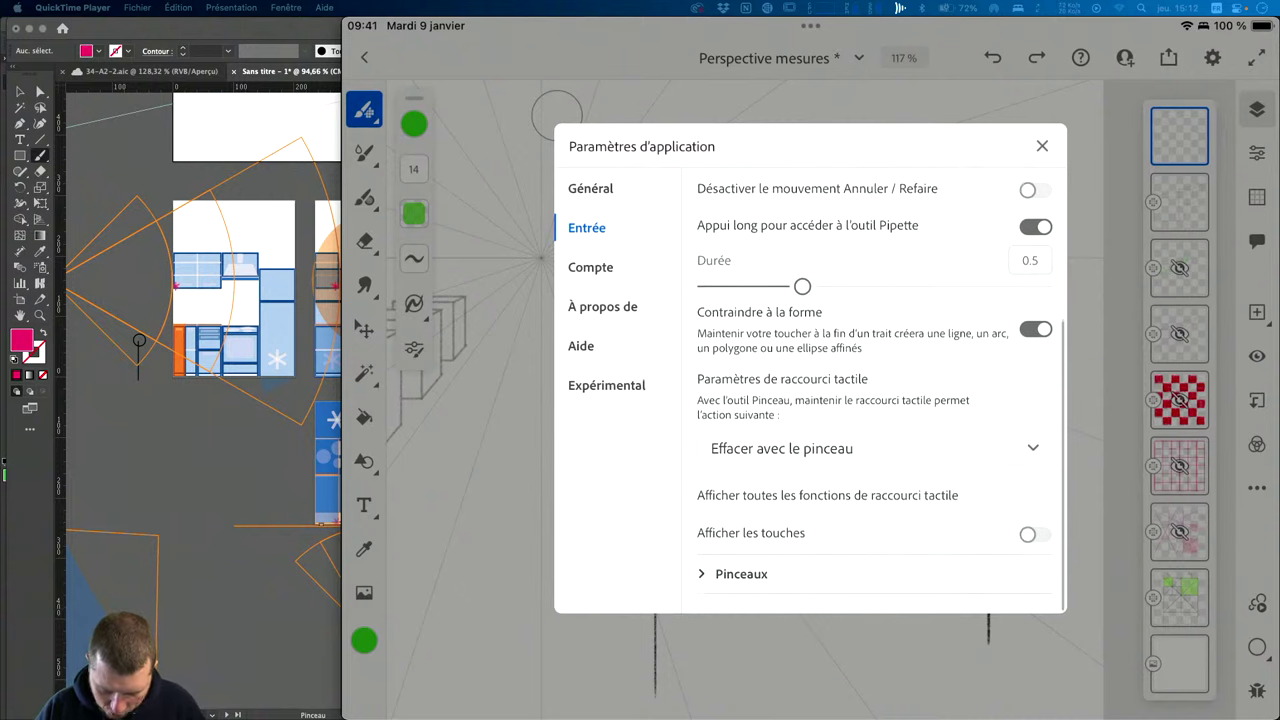
{"action": "scroll", "coordinate": [880, 380], "scroll_direction": "down", "scroll_amount": 3}
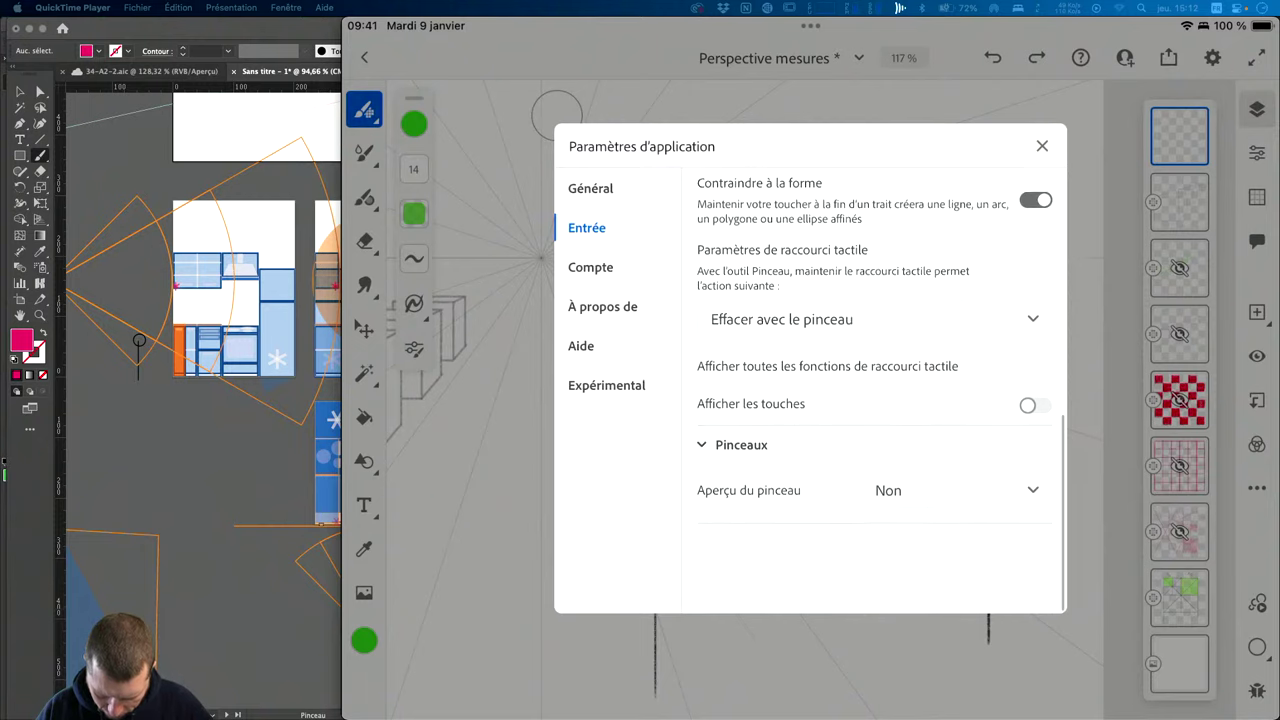
{"action": "scroll", "coordinate": [880, 390], "scroll_direction": "up", "scroll_amount": 5}
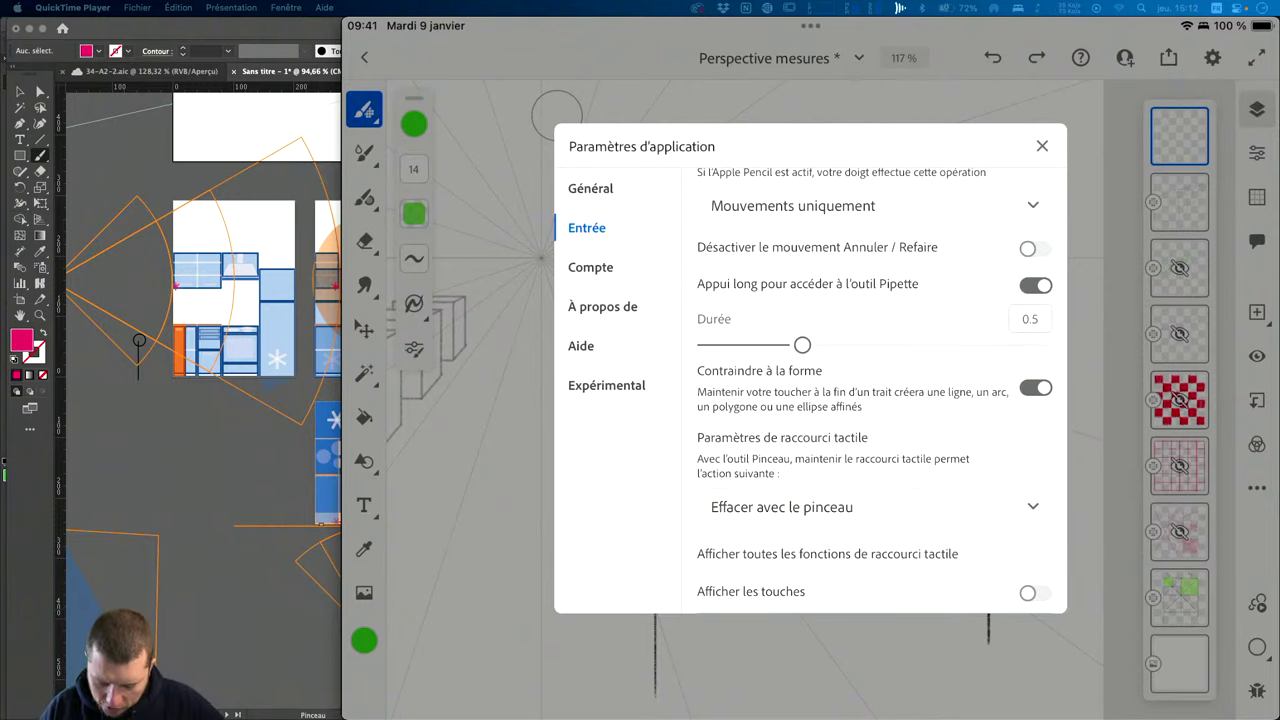
Toggle Contraindre à la forme off and back on, then close the app settings.
{"action": "left_click", "coordinate": [1035, 387]}
{"action": "left_click", "coordinate": [1035, 385]}
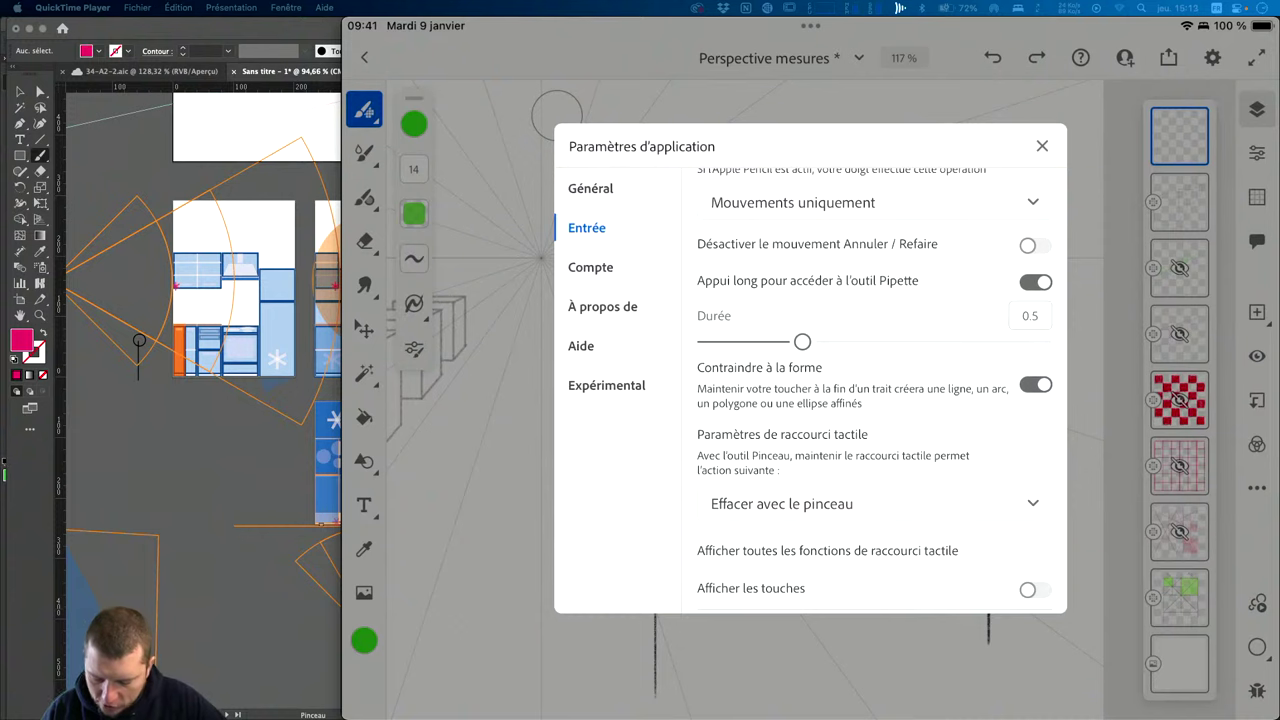
{"action": "left_click", "coordinate": [1042, 146]}
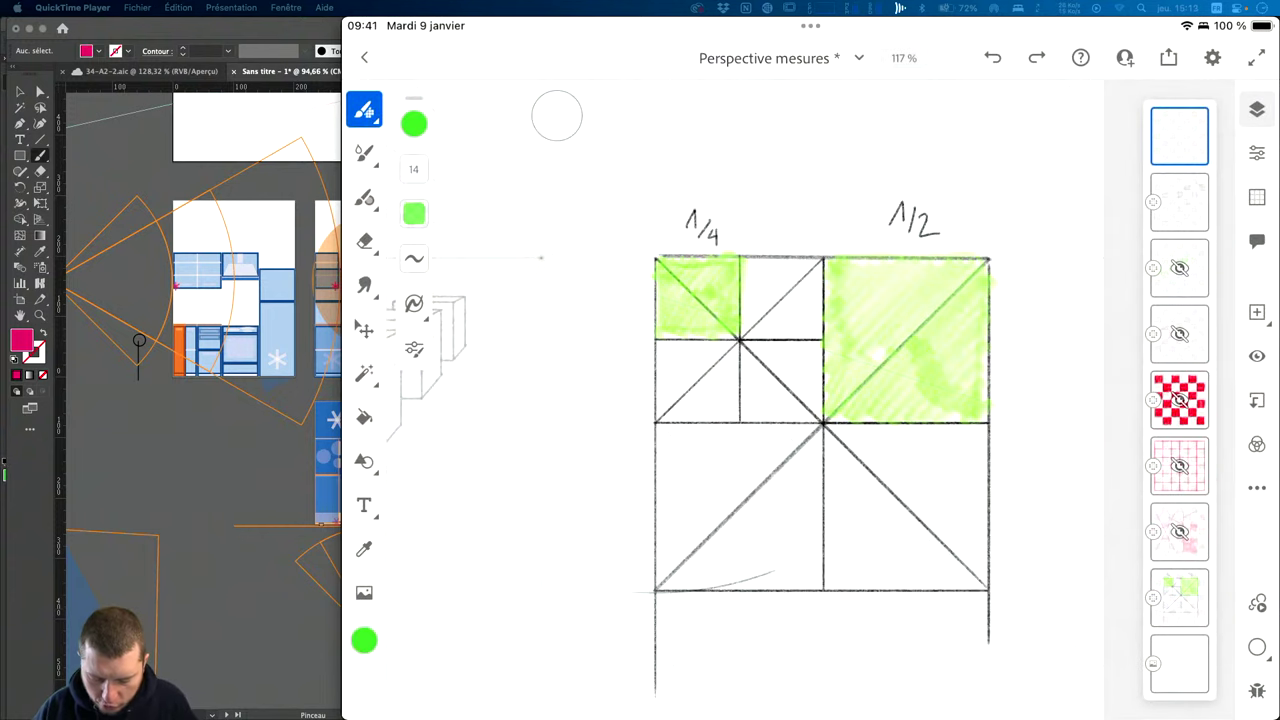
Draw straight green lines along the centre vertical and both main diagonals.
{"action": "left_click_drag", "start_coordinate": [823, 258], "coordinate": [823, 514]}
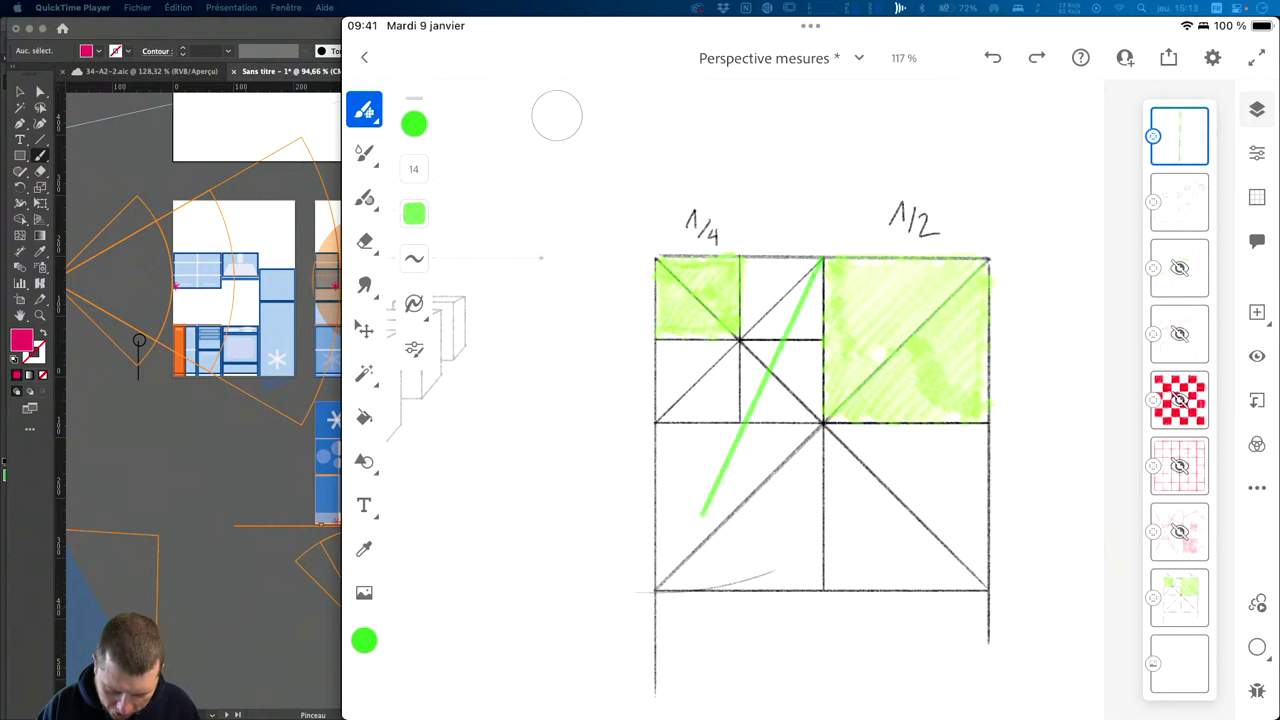
{"action": "left_click_drag", "start_coordinate": [820, 570], "coordinate": [823, 580]}
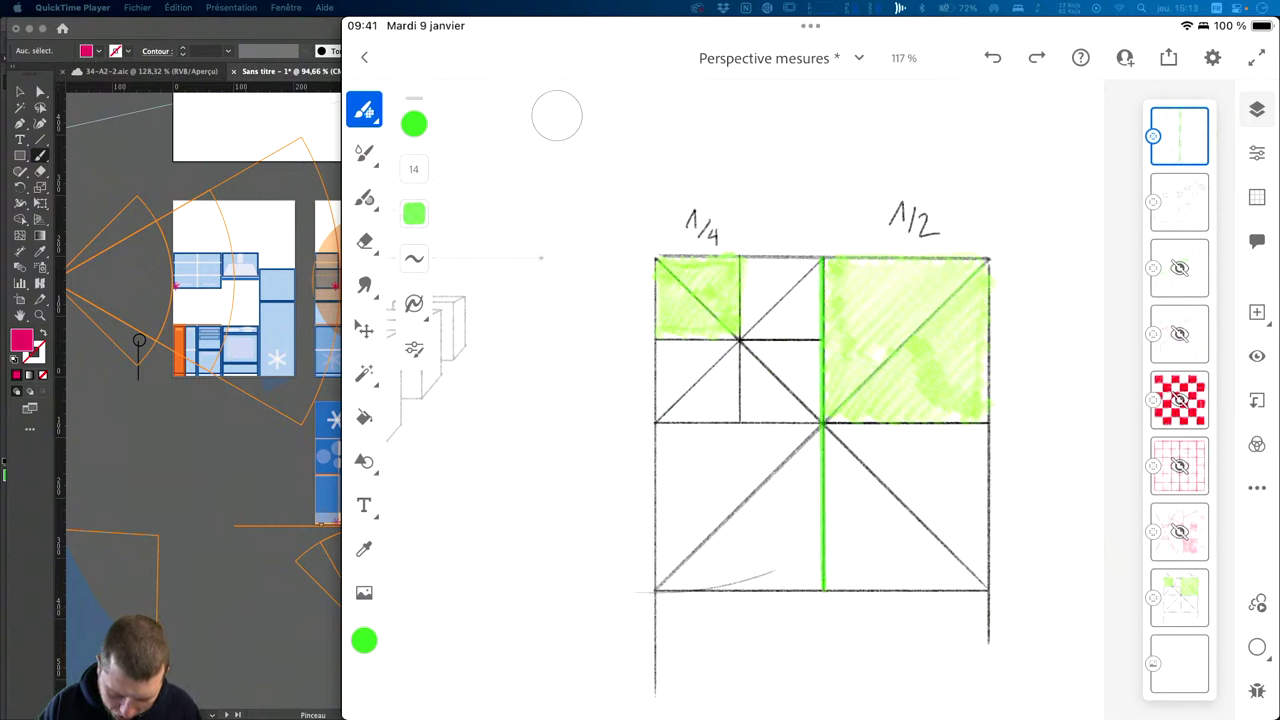
{"action": "left_click_drag", "start_coordinate": [655, 590], "coordinate": [968, 292]}
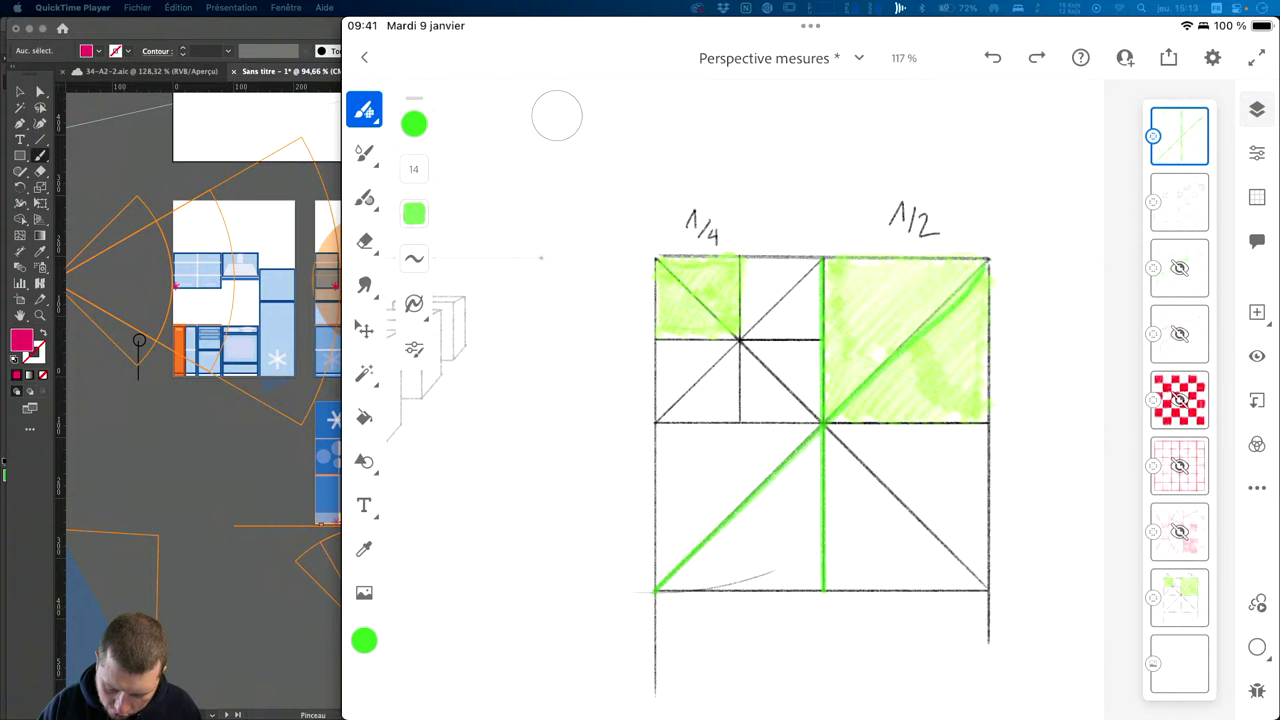
{"action": "key", "text": "ctrl+z"}
{"action": "mouse_move", "coordinate": [656, 588]}
{"action": "left_mouse_down"}
{"action": "mouse_move", "coordinate": [972, 307]}
{"action": "mouse_move", "coordinate": [988, 262]}
{"action": "left_mouse_up"}
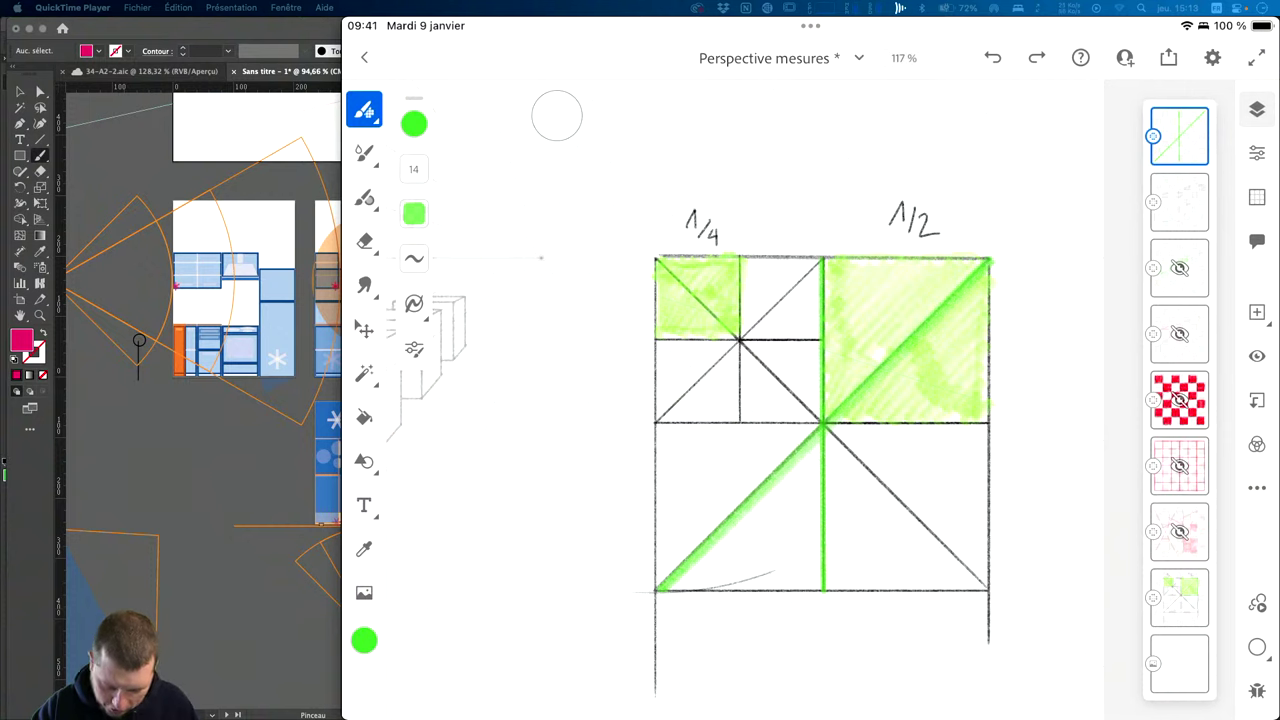
{"action": "mouse_move", "coordinate": [656, 260]}
{"action": "left_mouse_down"}
{"action": "mouse_move", "coordinate": [905, 450]}
{"action": "mouse_move", "coordinate": [990, 588]}
{"action": "left_mouse_up"}
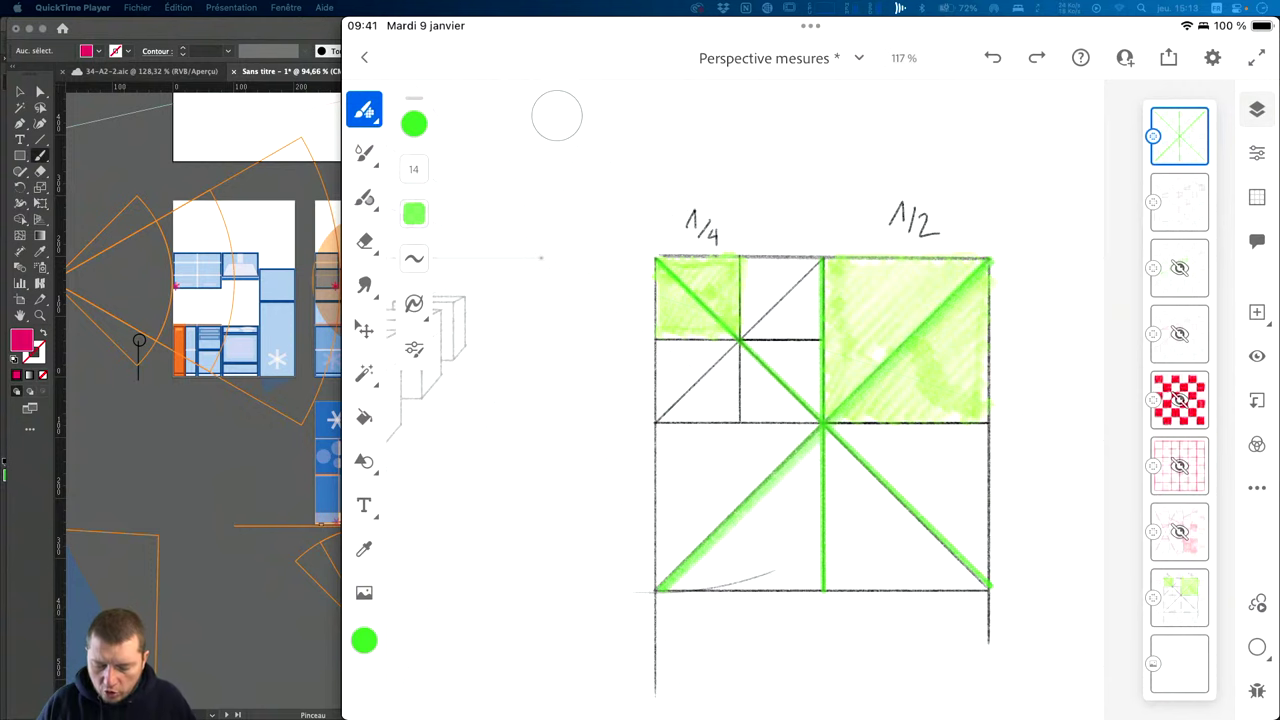
Draw four test light-green vertical lines across the grid, then undo them.
{"action": "scroll", "coordinate": [823, 420], "scroll_direction": "down", "scroll_amount": 5}
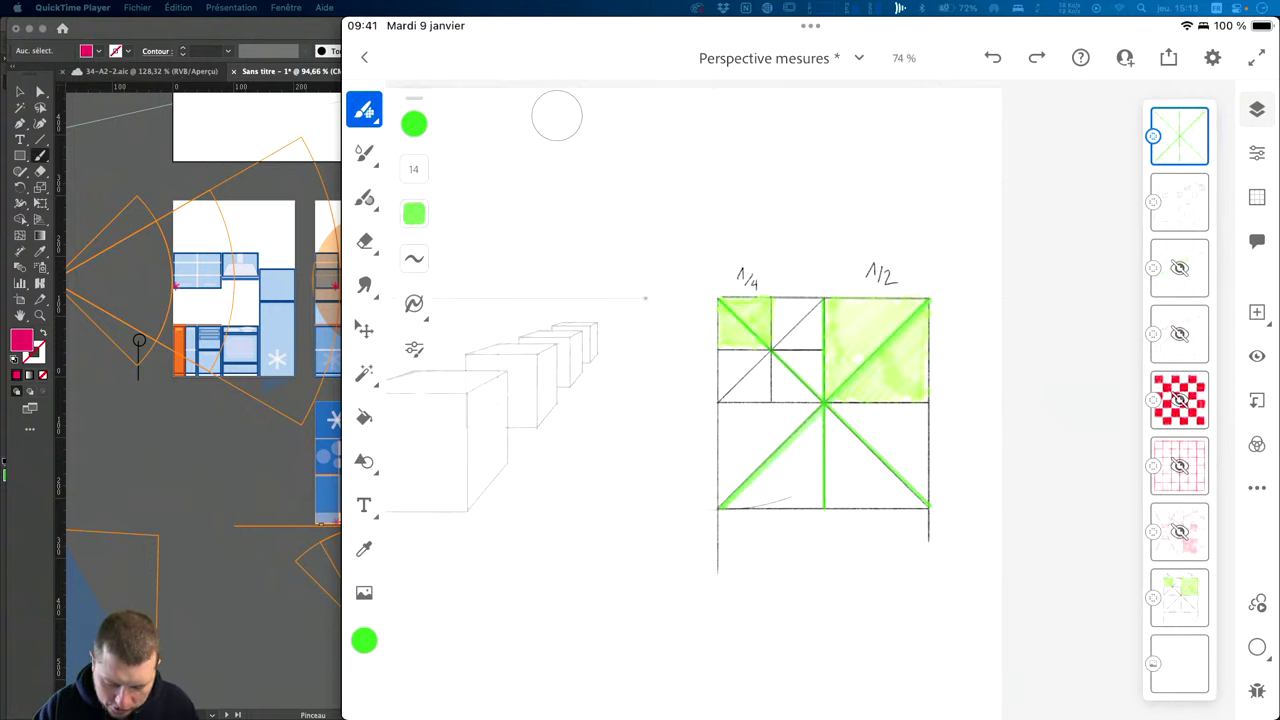
{"action": "left_click_drag", "start_coordinate": [689, 238], "coordinate": [683, 505]}
{"action": "left_click_drag", "start_coordinate": [738, 248], "coordinate": [753, 555]}
{"action": "left_click_drag", "start_coordinate": [795, 246], "coordinate": [806, 550]}
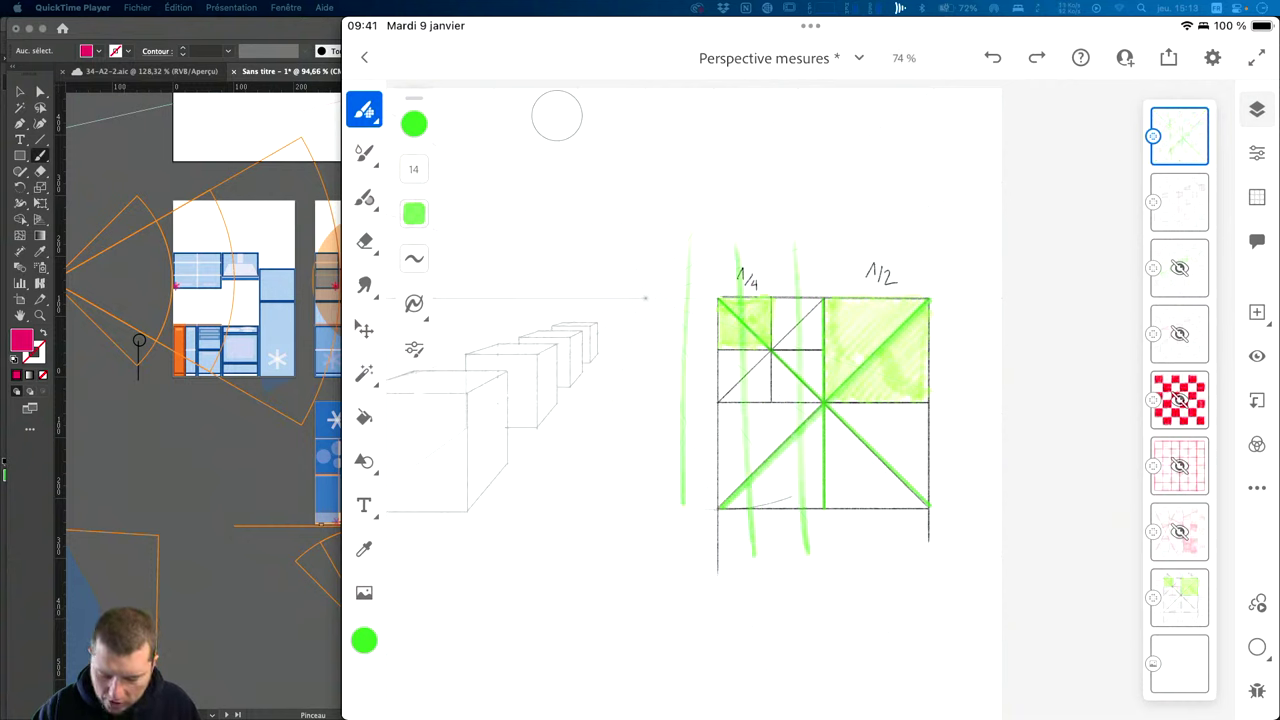
{"action": "left_click_drag", "start_coordinate": [842, 256], "coordinate": [851, 580]}
{"action": "key", "text": "ctrl+z"}
{"action": "key", "text": "ctrl+z"}
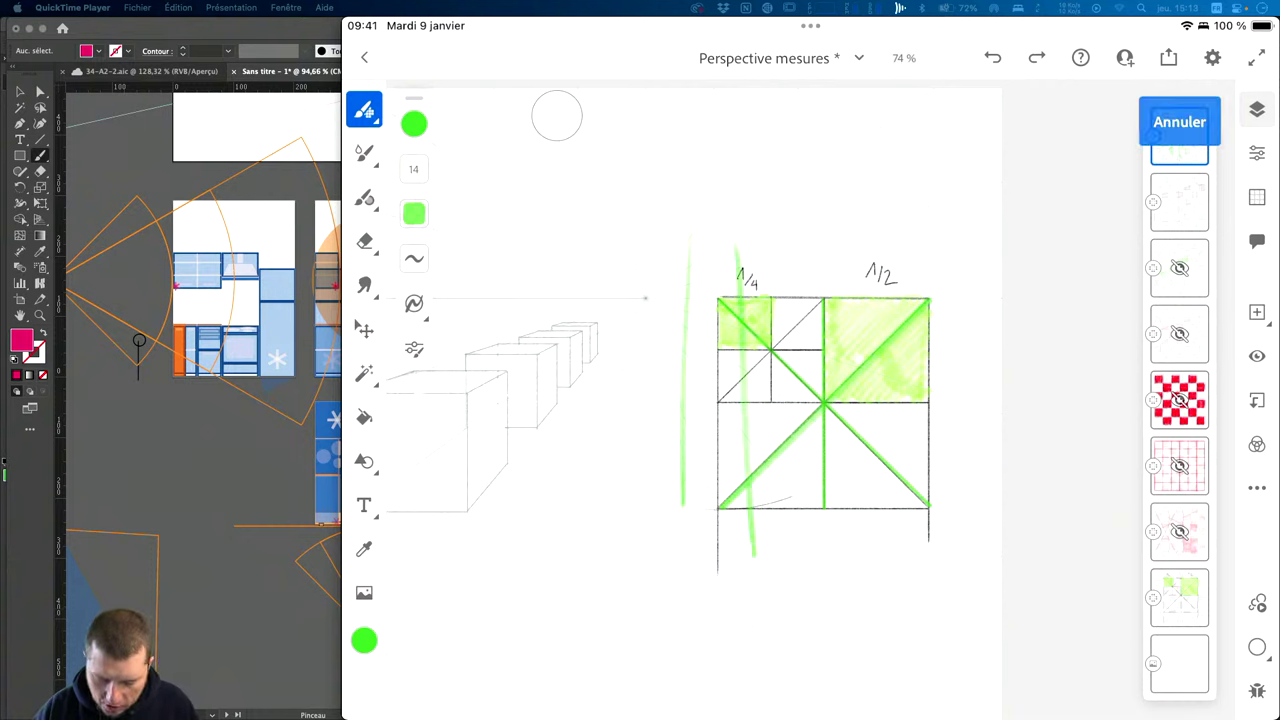
{"action": "key", "text": "ctrl+z"}
{"action": "key", "text": "ctrl+z"}
Enable Grilles in the Précision panel and confirm the one-point perspective vanishing point.
{"action": "left_click", "coordinate": [1257, 197]}
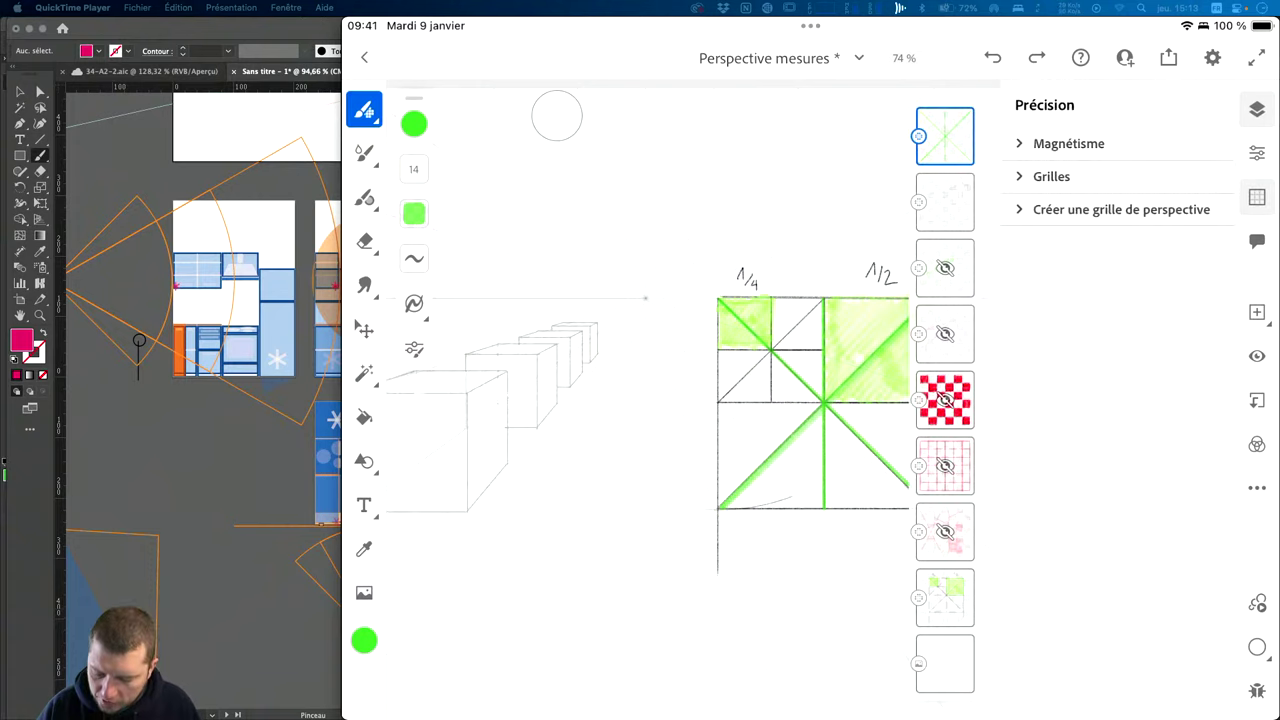
{"action": "left_click", "coordinate": [1051, 176]}
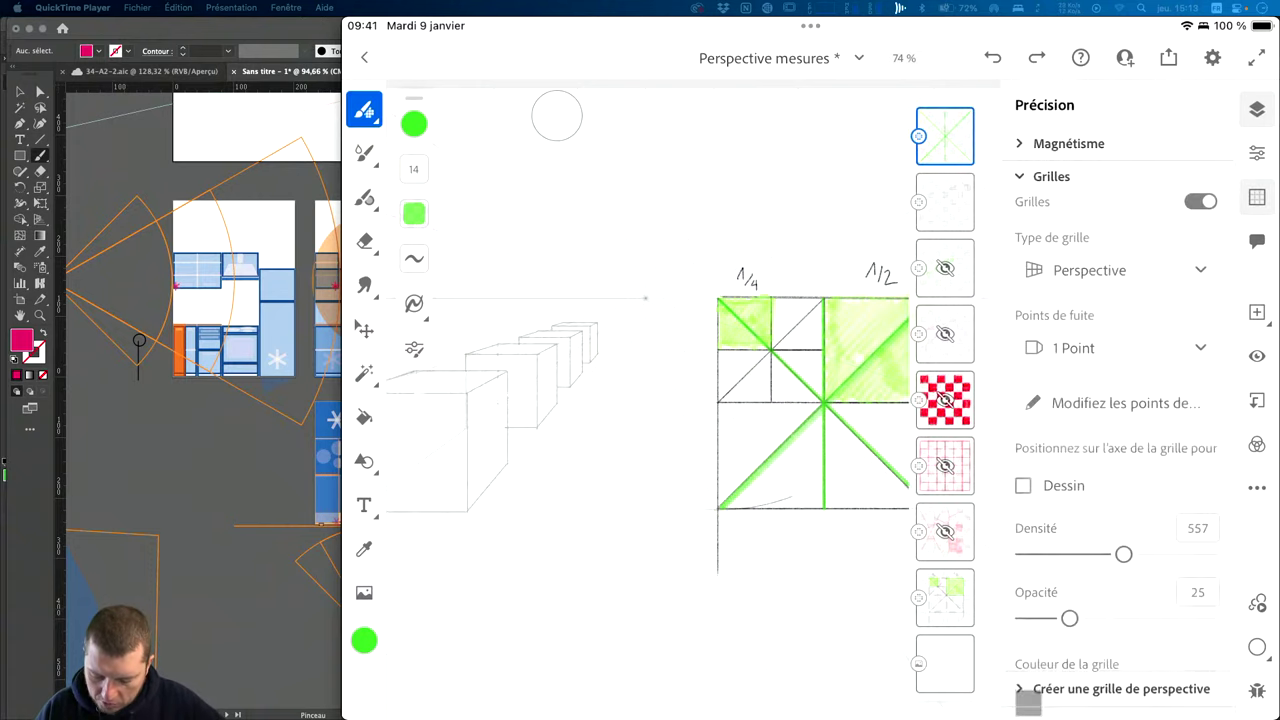
{"action": "left_click", "coordinate": [1200, 201]}
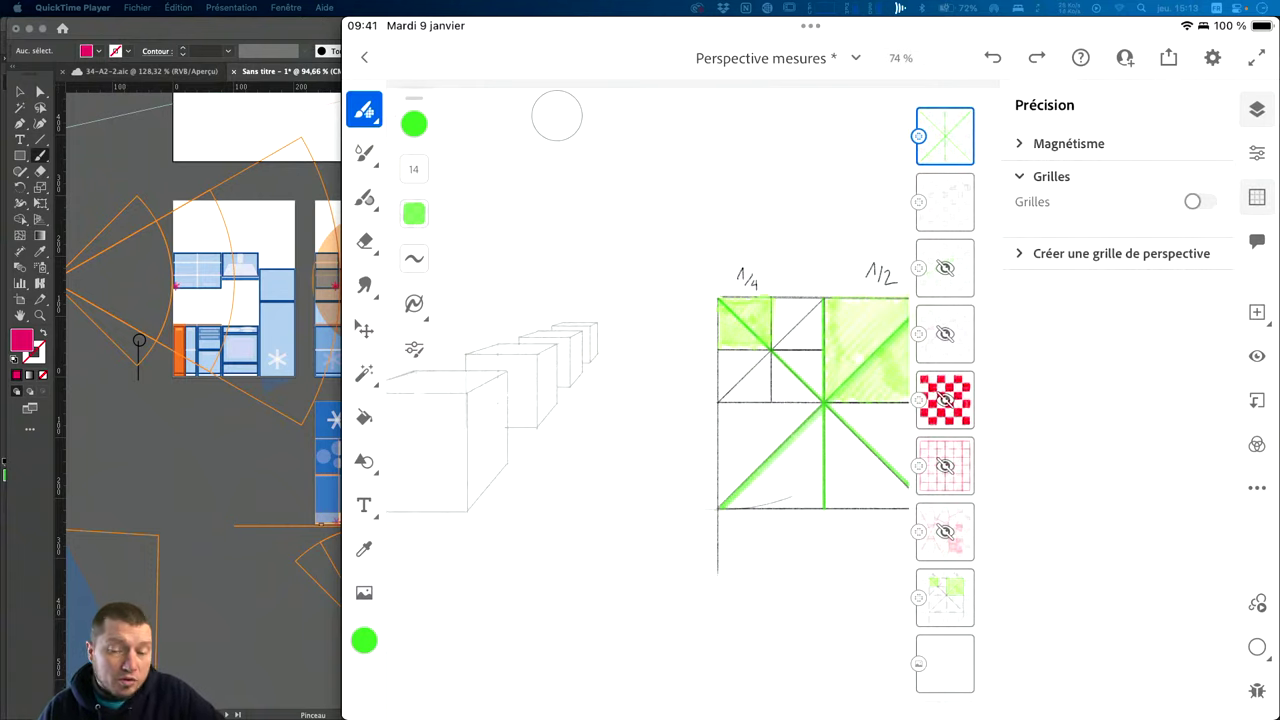
{"action": "left_click", "coordinate": [1193, 201]}
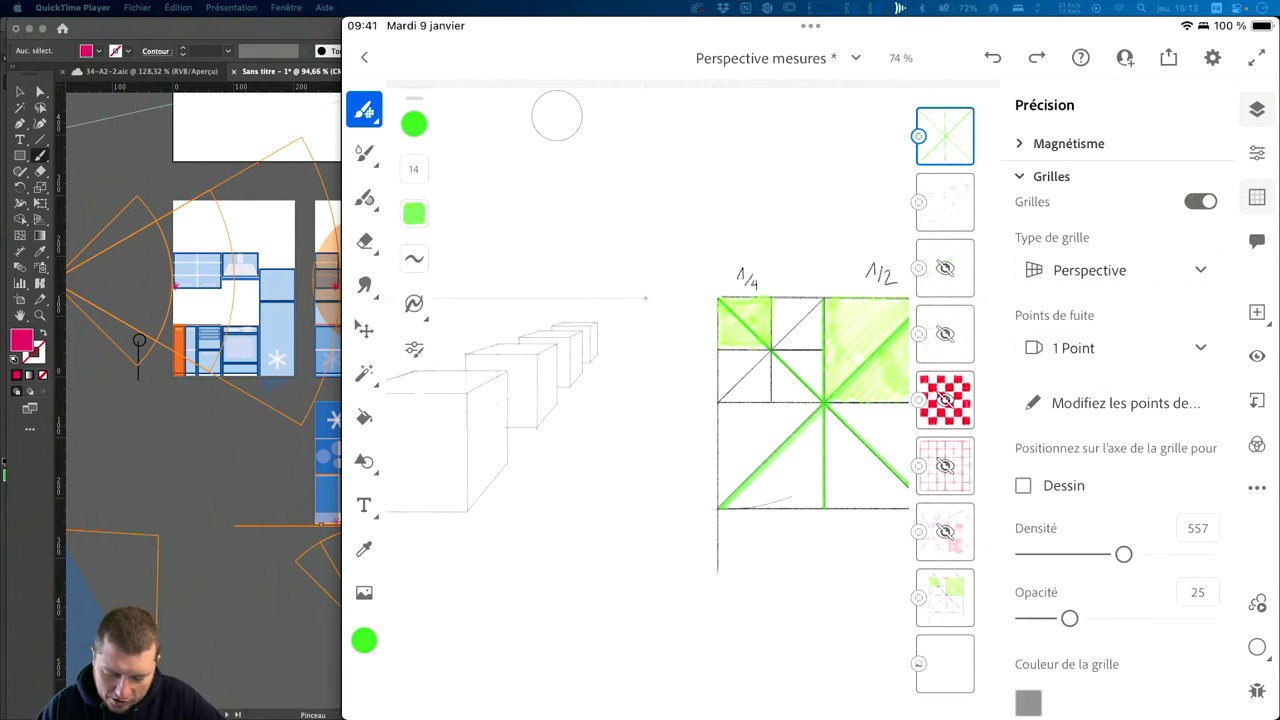
{"action": "scroll", "coordinate": [650, 400], "scroll_direction": "down", "scroll_amount": 5}
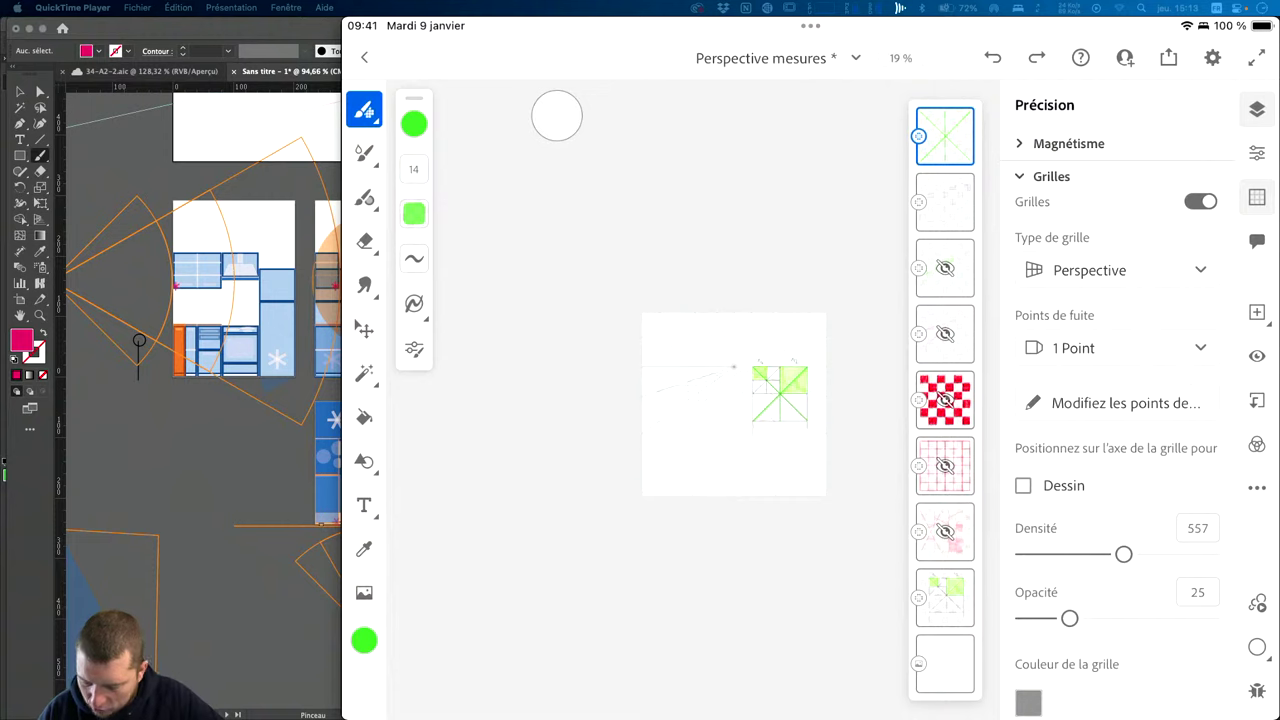
{"action": "left_click", "coordinate": [1126, 403]}
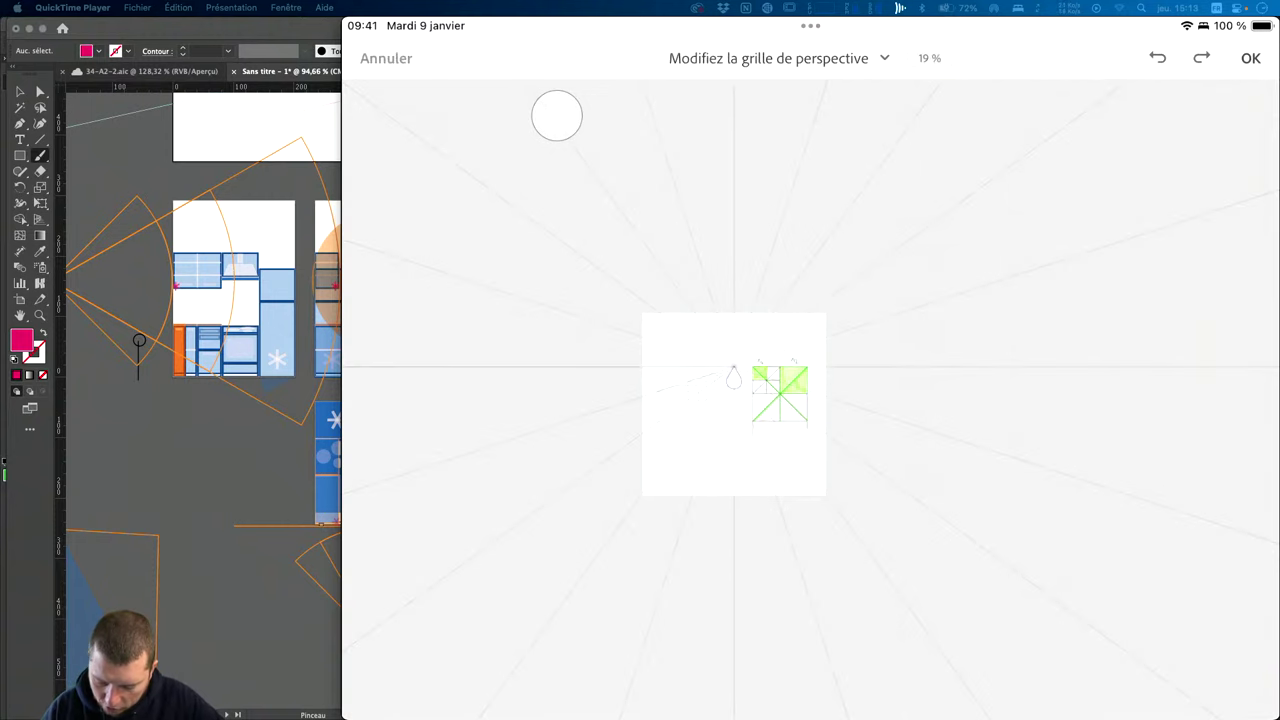
{"action": "left_click", "coordinate": [1250, 58]}
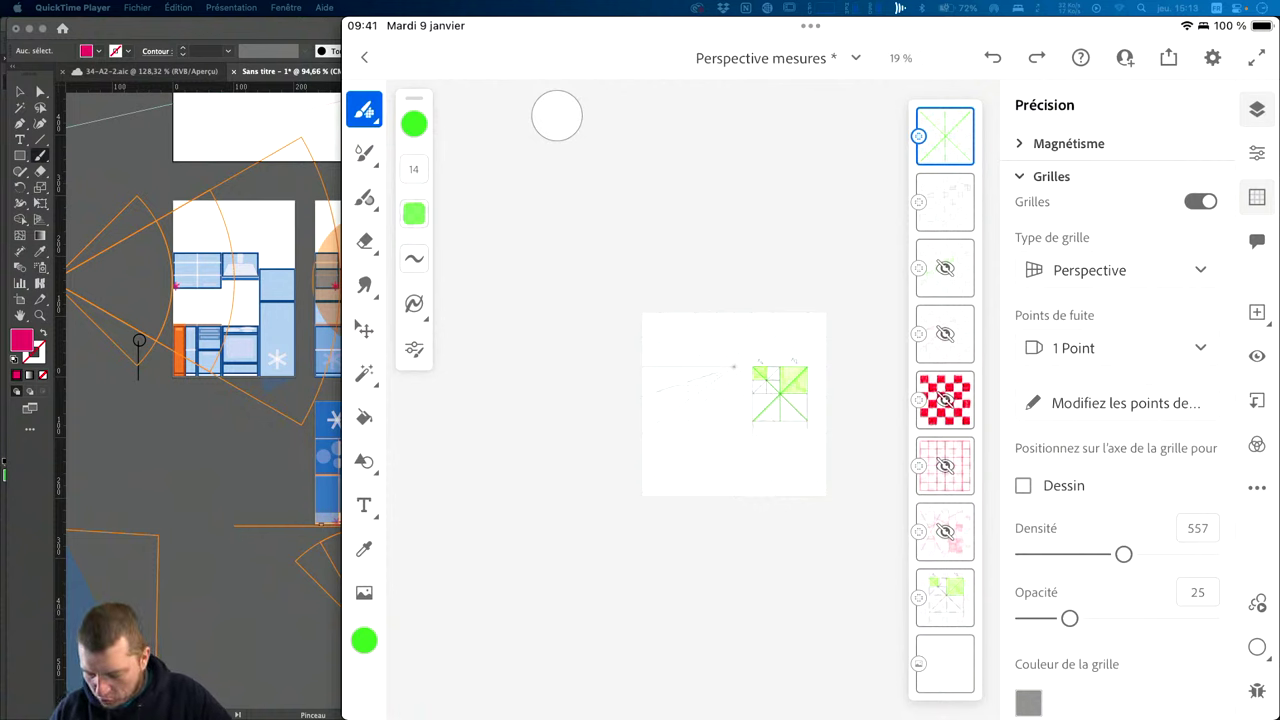
Turn on Dessin so strokes snap to the perspective axes, then close the panel.
{"action": "left_click", "coordinate": [1023, 485]}
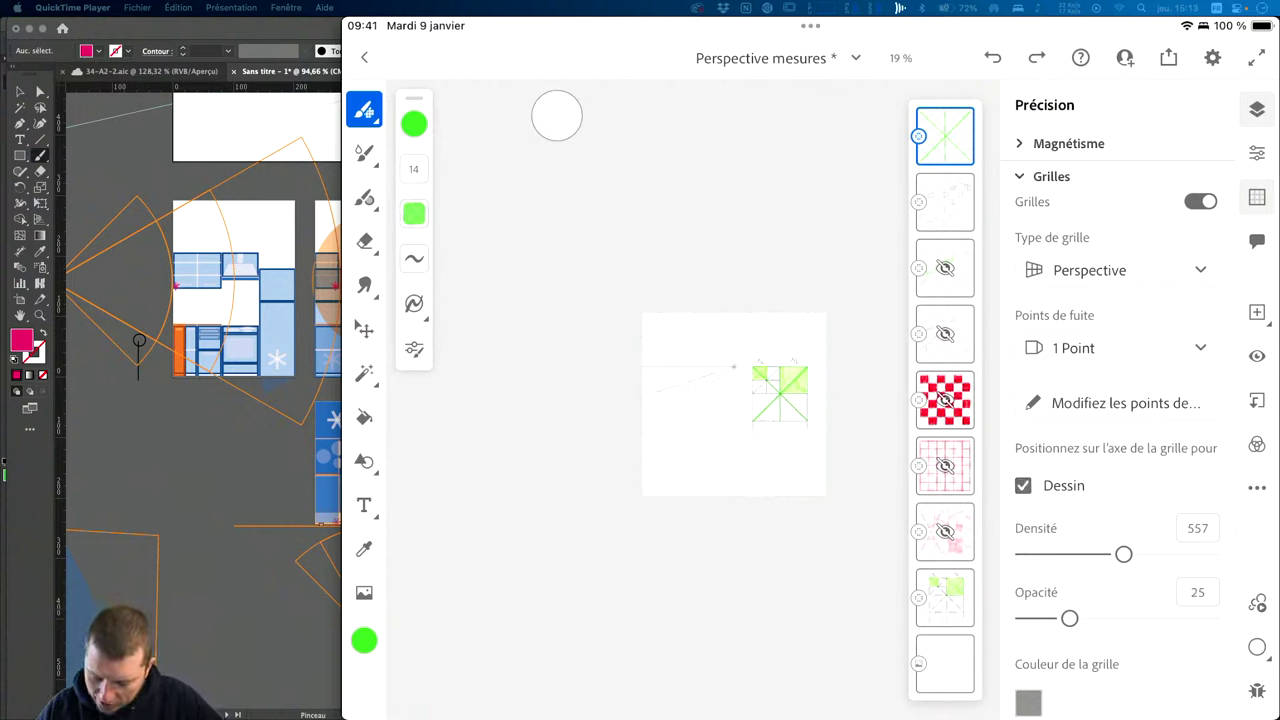
{"action": "left_click", "coordinate": [1023, 485]}
{"action": "left_click", "coordinate": [1023, 485]}
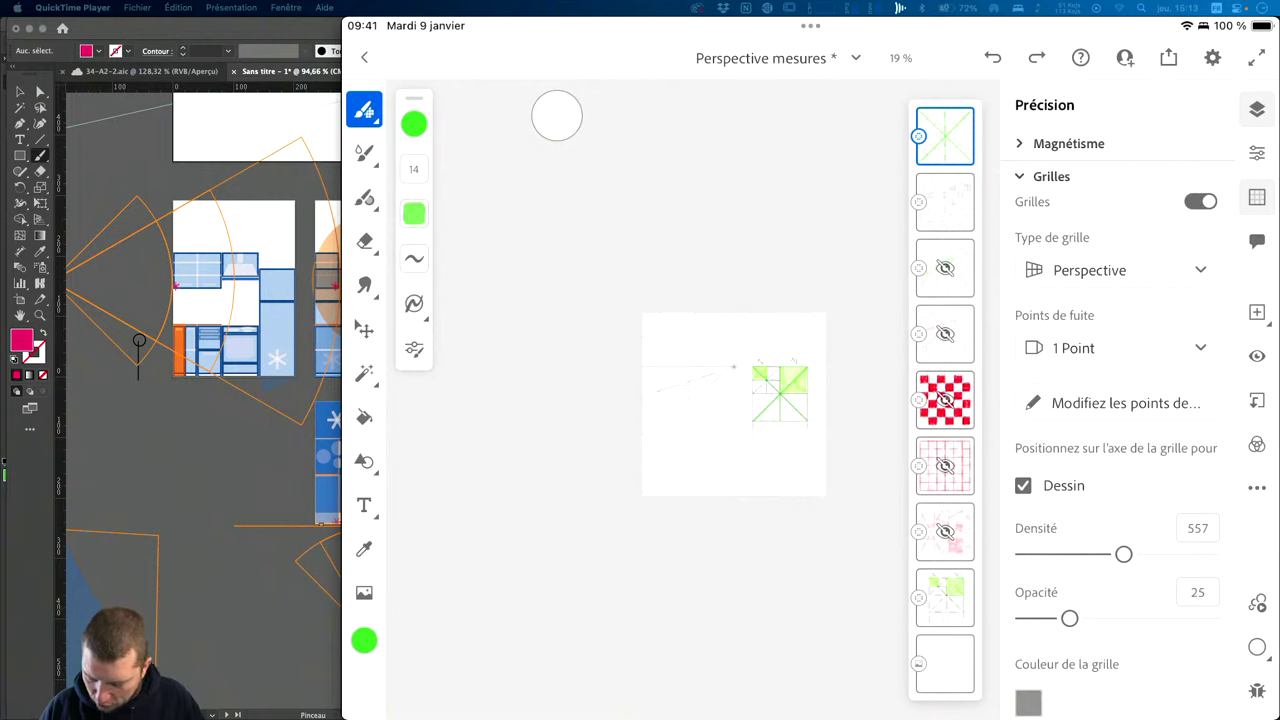
{"action": "left_click", "coordinate": [1257, 197]}
{"action": "left_click", "coordinate": [557, 115]}
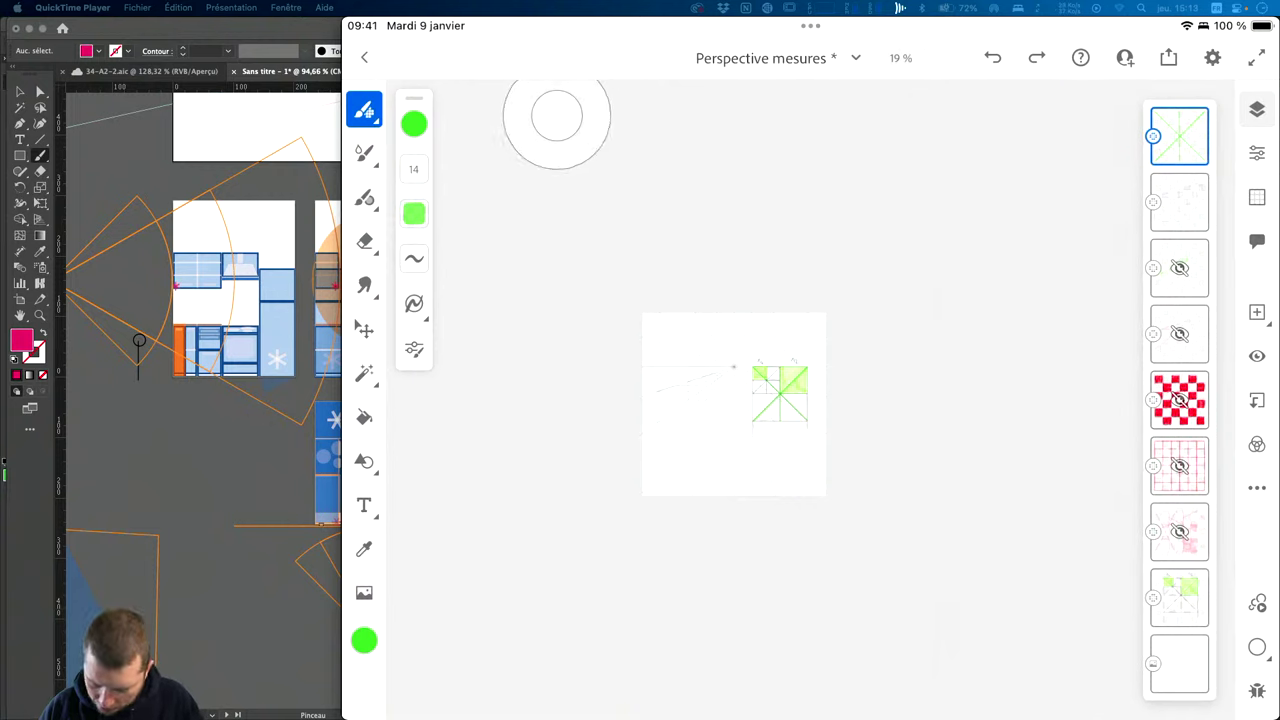
Hide the green-filled squares layer and add a new empty layer on top.
{"action": "left_click", "coordinate": [1179, 597]}
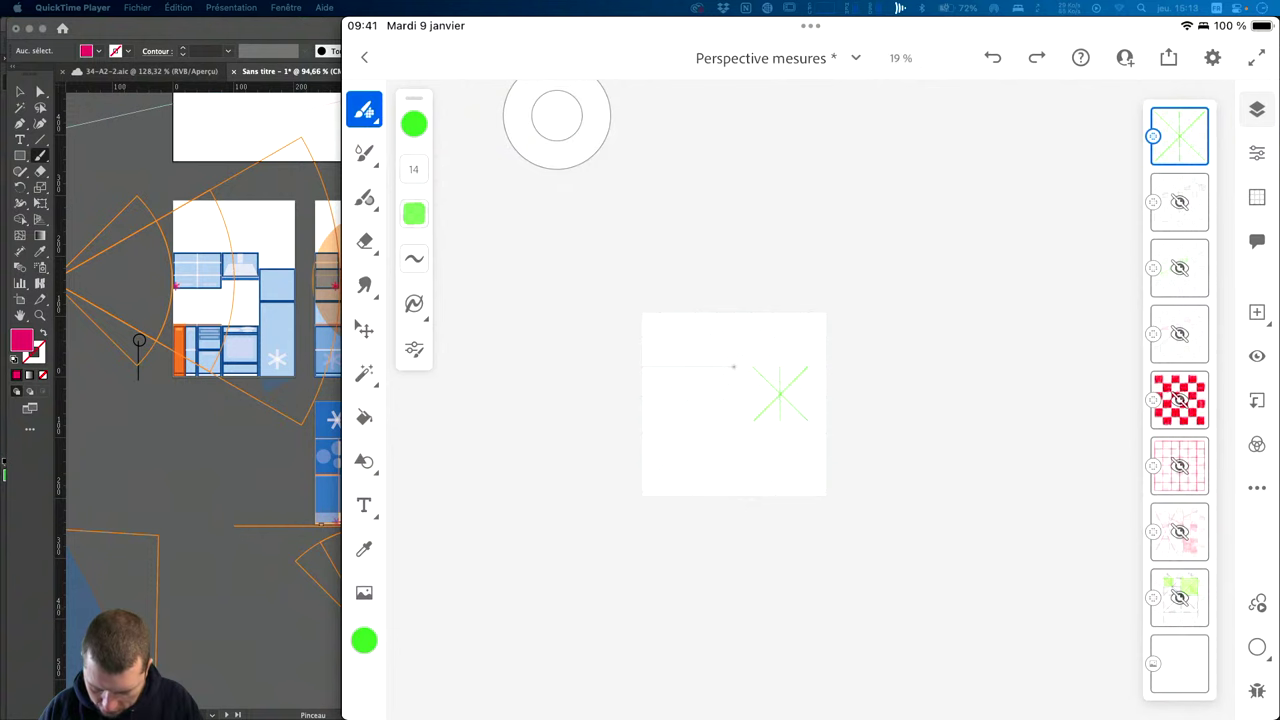
{"action": "scroll", "coordinate": [557, 115], "scroll_direction": "up", "scroll_amount": 3}
{"action": "scroll", "coordinate": [557, 115], "scroll_direction": "up", "scroll_amount": 3}
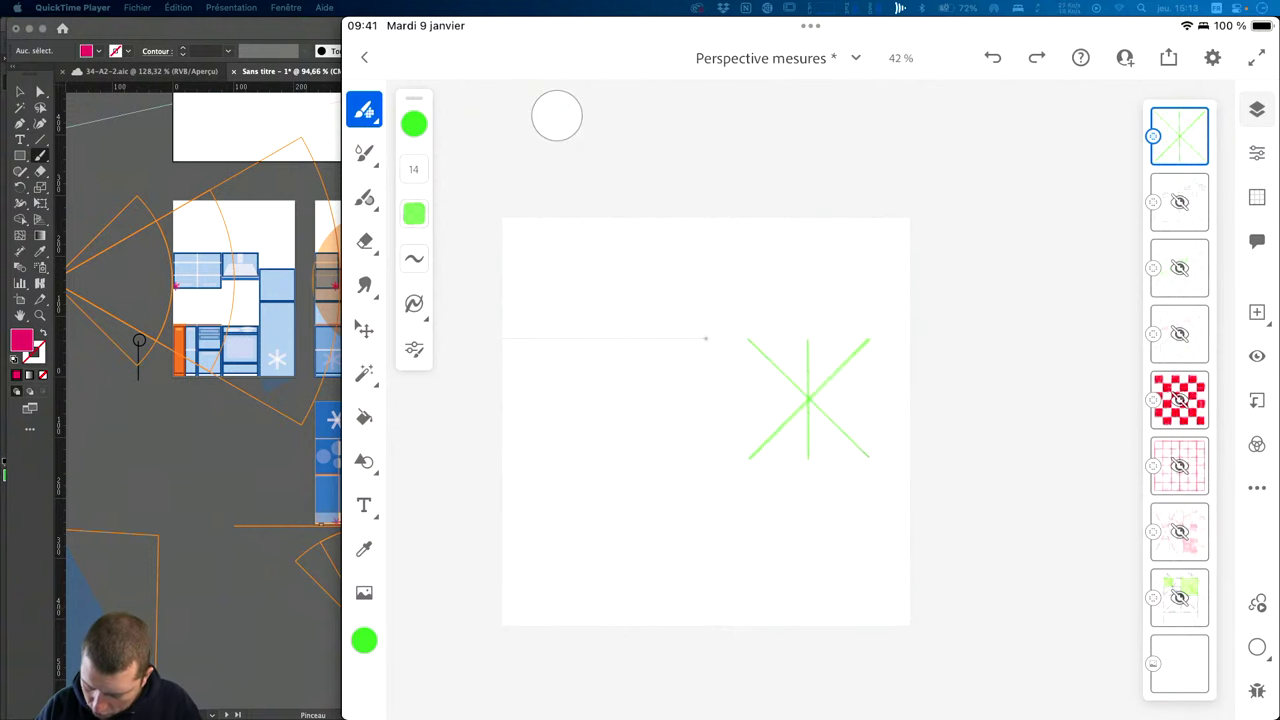
{"action": "left_click", "coordinate": [1257, 312]}
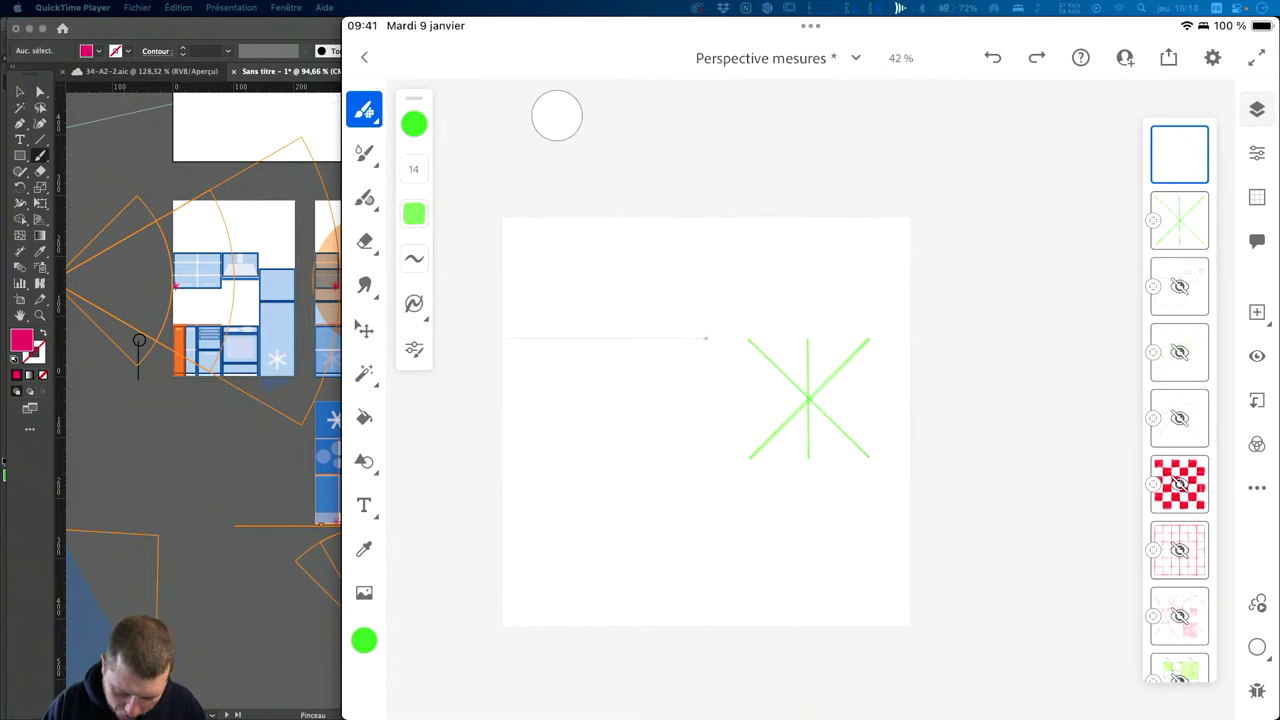
Draw a fan of green lines converging on the vanishing point, undoing one stray horizontal.
{"action": "left_click_drag", "start_coordinate": [548, 452], "coordinate": [733, 316]}
{"action": "mouse_move", "coordinate": [517, 400]}
{"action": "left_mouse_down"}
{"action": "mouse_move", "coordinate": [710, 400]}
{"action": "mouse_move", "coordinate": [595, 490]}
{"action": "left_mouse_up"}
{"action": "key", "text": "ctrl+z"}
{"action": "left_click_drag", "start_coordinate": [694, 368], "coordinate": [645, 515]}
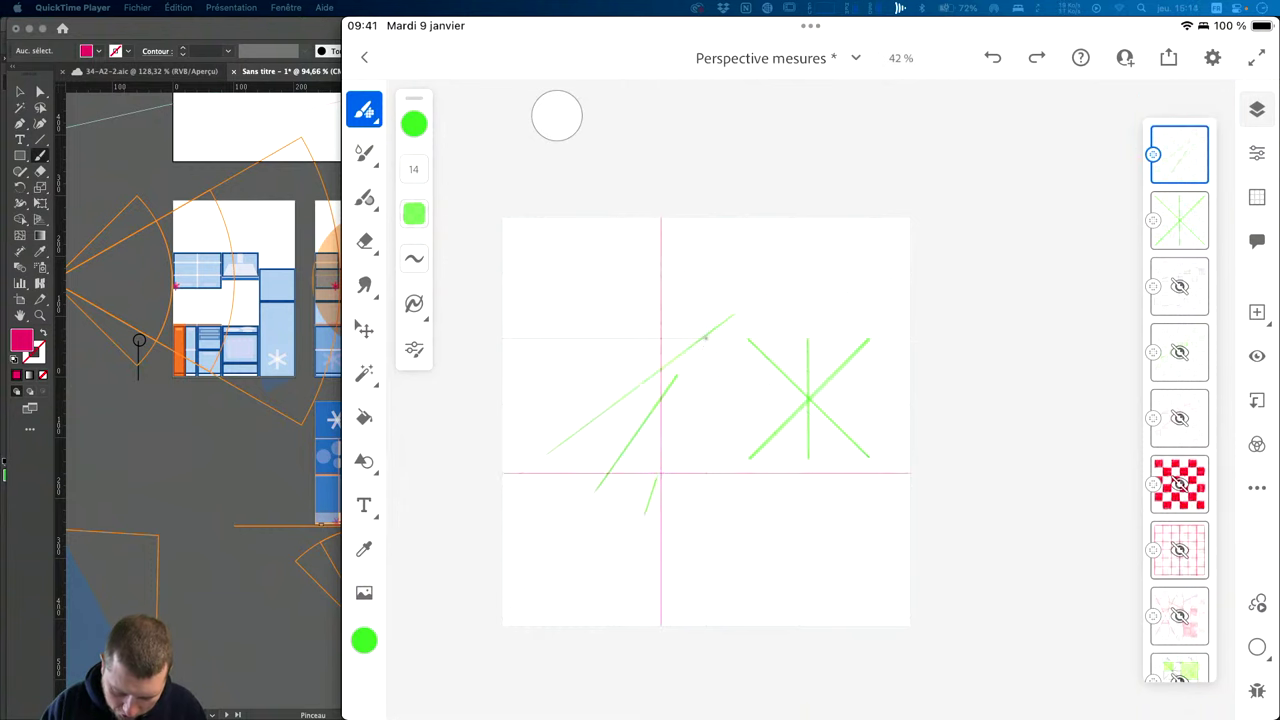
{"action": "left_click_drag", "start_coordinate": [687, 380], "coordinate": [634, 488]}
{"action": "left_click_drag", "start_coordinate": [695, 348], "coordinate": [602, 436]}
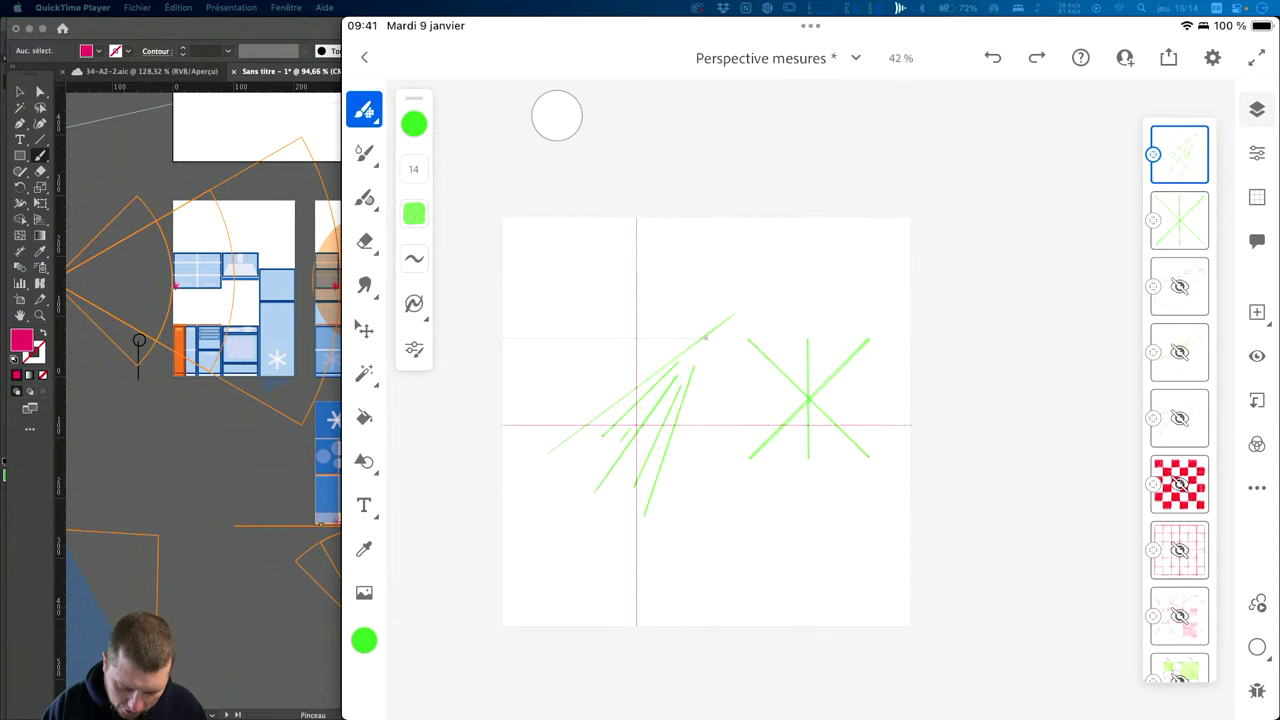
{"action": "left_click_drag", "start_coordinate": [700, 342], "coordinate": [605, 390]}
{"action": "mouse_move", "coordinate": [690, 343]}
{"action": "left_mouse_down"}
{"action": "mouse_move", "coordinate": [584, 350]}
{"action": "mouse_move", "coordinate": [576, 334]}
{"action": "left_mouse_up"}
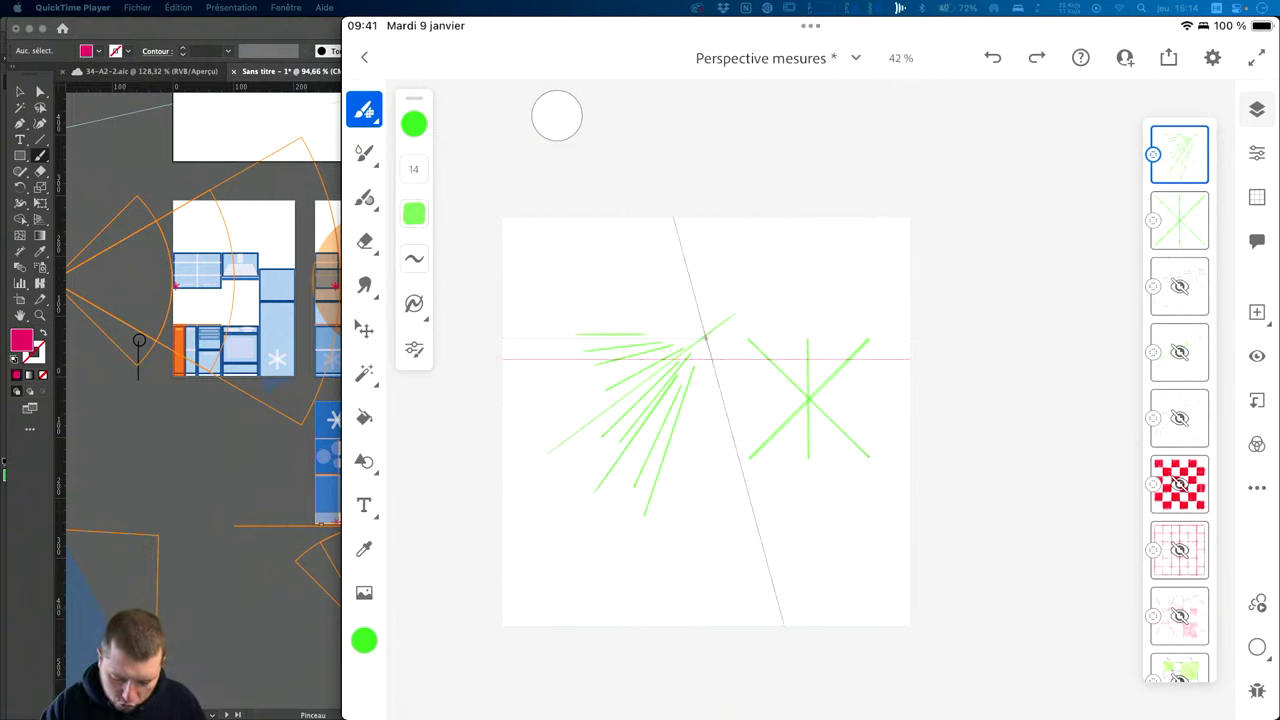
Discard a vertical line below the vanishing point and add a diagonal over the right-hand star.
{"action": "left_click_drag", "start_coordinate": [710, 365], "coordinate": [710, 482]}
{"action": "key", "text": "ctrl+z"}
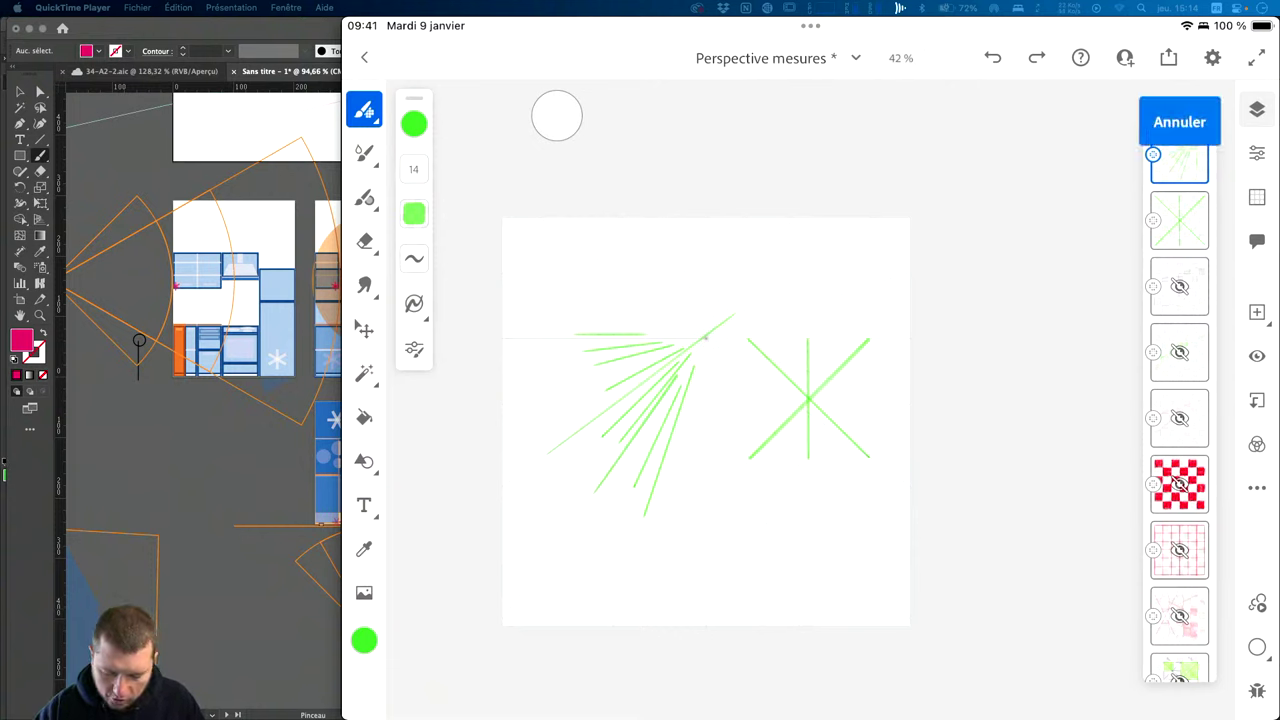
{"action": "mouse_move", "coordinate": [720, 365]}
{"action": "left_mouse_down"}
{"action": "mouse_move", "coordinate": [790, 425]}
{"action": "mouse_move", "coordinate": [832, 390]}
{"action": "left_mouse_up"}
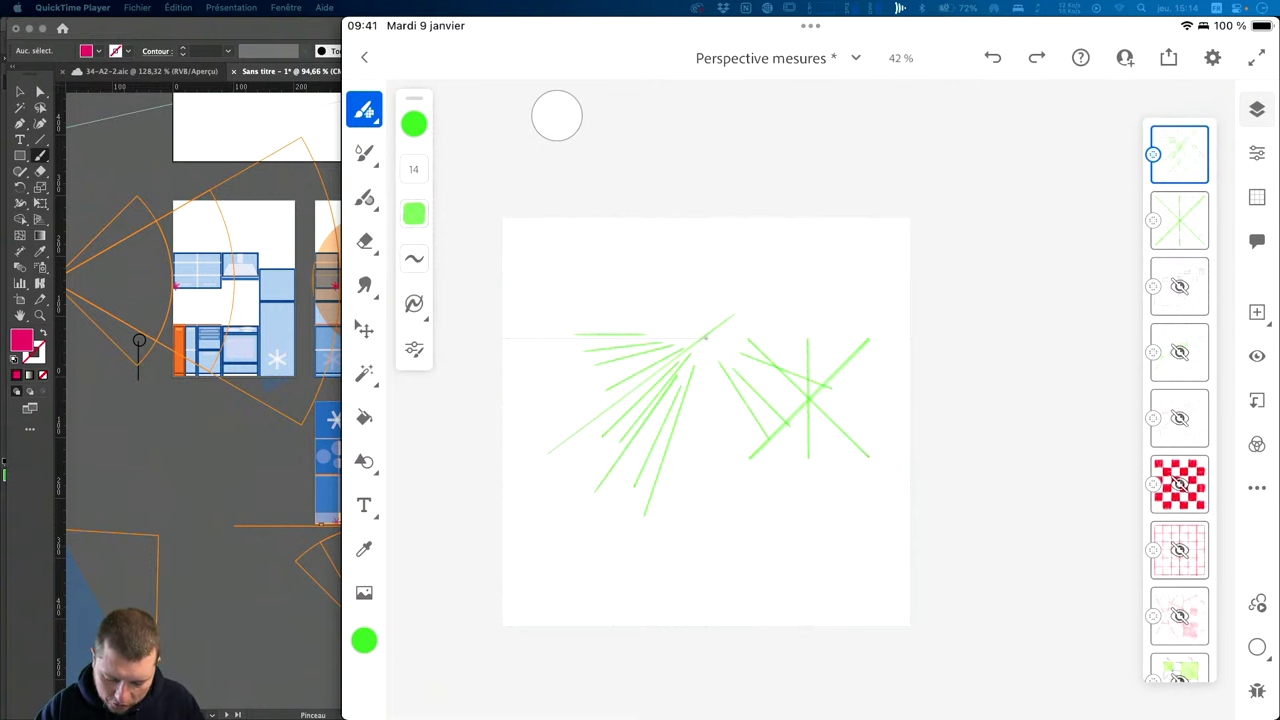
Add a green line above the right-hand star, then switch the brush colour to red.
{"action": "left_click_drag", "start_coordinate": [763, 330], "coordinate": [889, 313]}
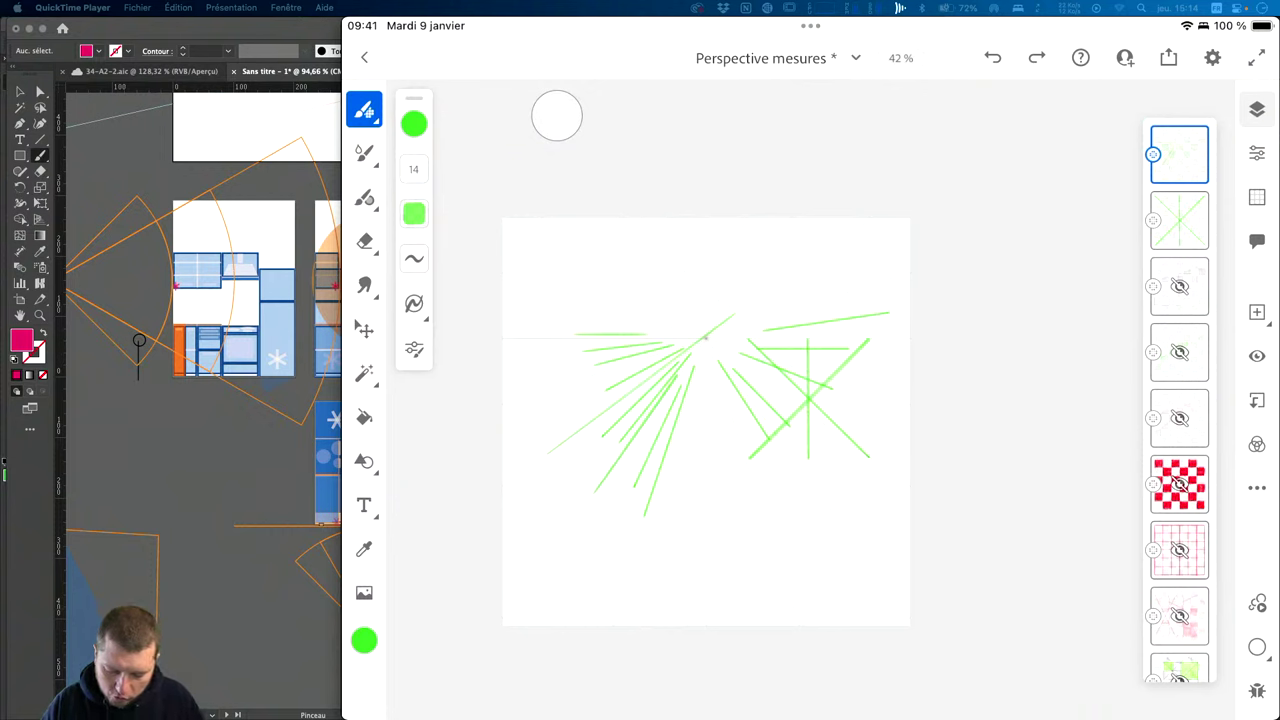
{"action": "left_click", "coordinate": [414, 123]}
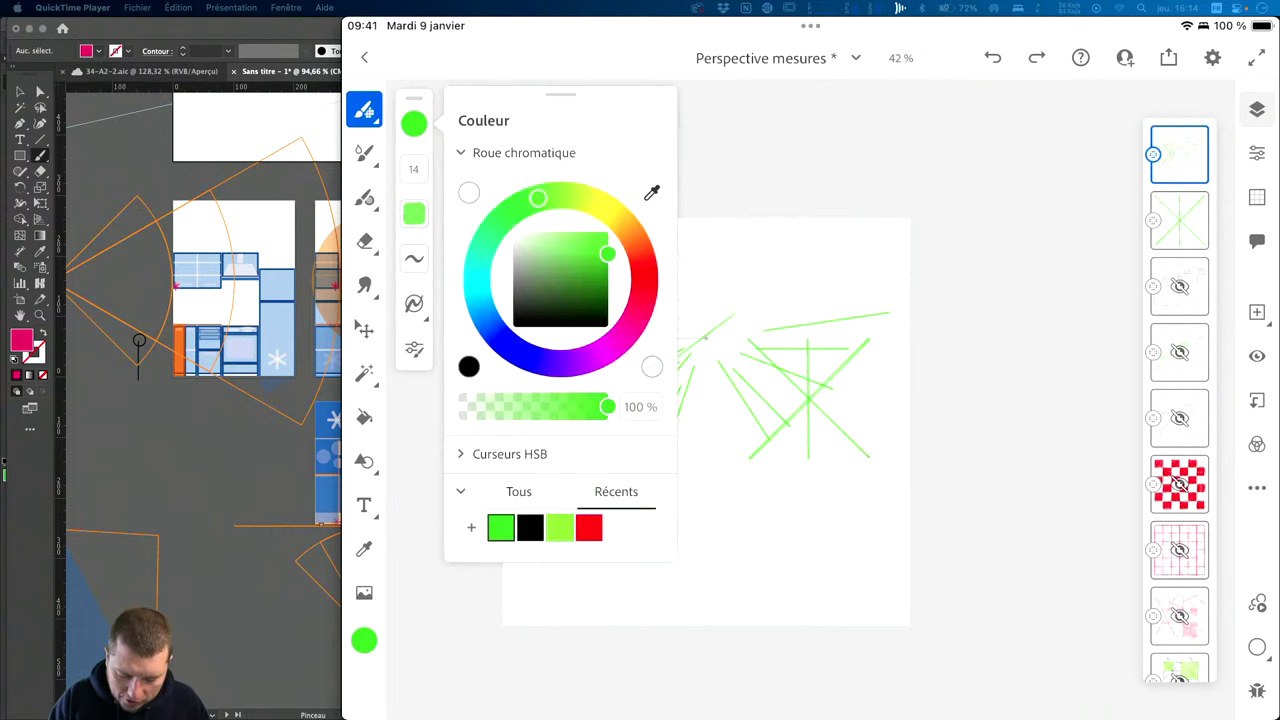
{"action": "mouse_move", "coordinate": [534, 200]}
{"action": "left_mouse_down"}
{"action": "mouse_move", "coordinate": [625, 226]}
{"action": "mouse_move", "coordinate": [645, 258]}
{"action": "mouse_move", "coordinate": [660, 490]}
{"action": "left_mouse_up"}
{"action": "left_click", "coordinate": [557, 115]}
Draw four red vertical lines, discarding two misdrawn red diagonals.
{"action": "left_click_drag", "start_coordinate": [611, 240], "coordinate": [611, 537]}
{"action": "left_click_drag", "start_coordinate": [567, 259], "coordinate": [567, 562]}
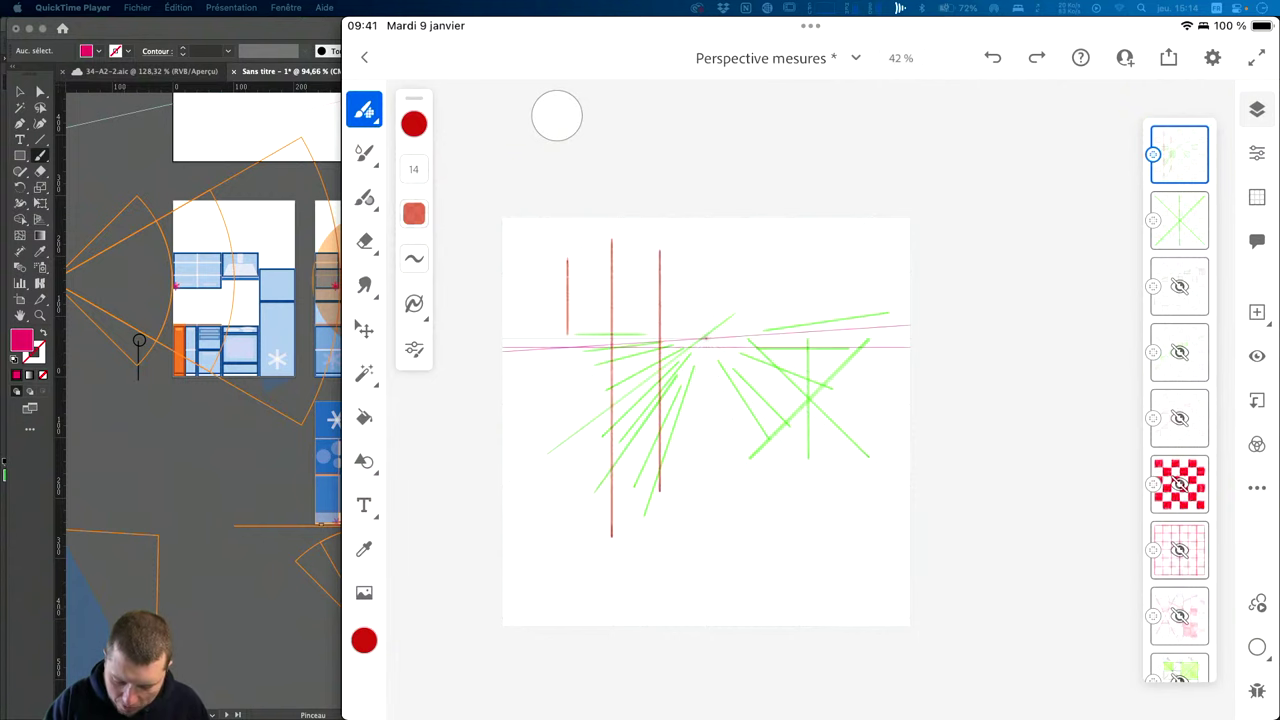
{"action": "left_click_drag", "start_coordinate": [749, 253], "coordinate": [749, 525]}
{"action": "left_click_drag", "start_coordinate": [808, 261], "coordinate": [808, 546]}
{"action": "left_click_drag", "start_coordinate": [551, 310], "coordinate": [871, 370]}
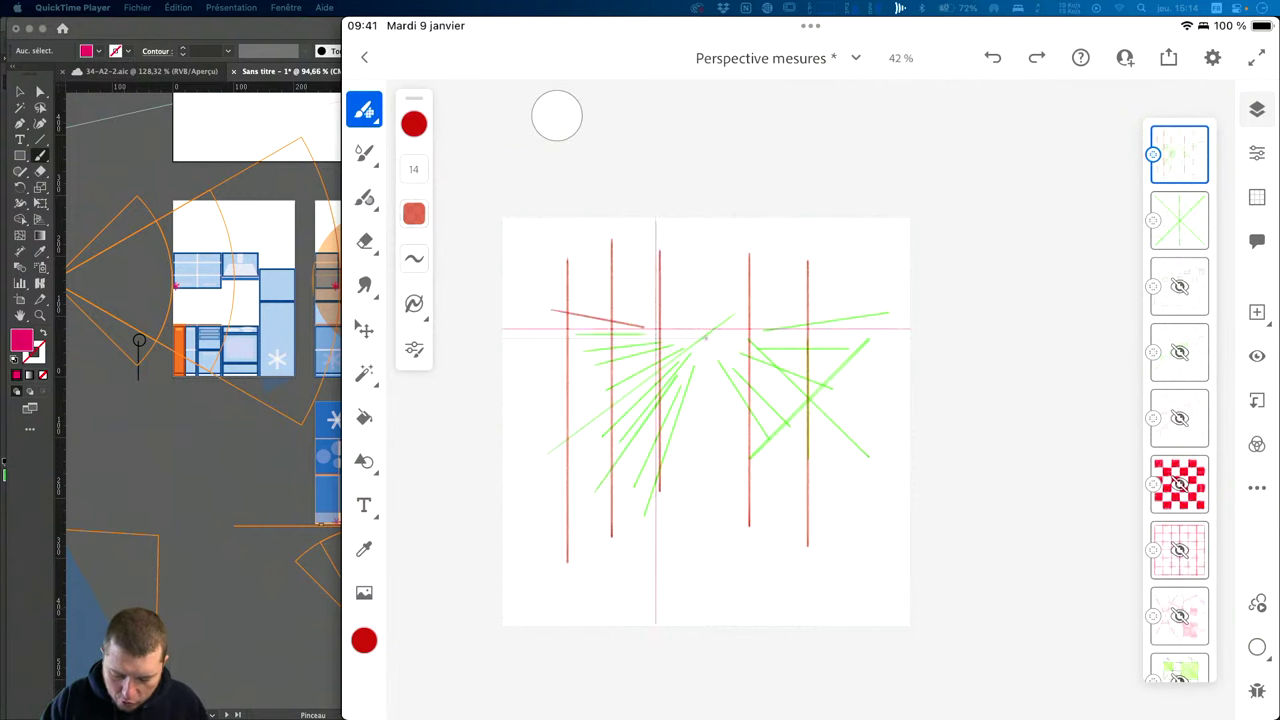
{"action": "key", "text": "ctrl+z"}
{"action": "left_click_drag", "start_coordinate": [571, 279], "coordinate": [803, 380]}
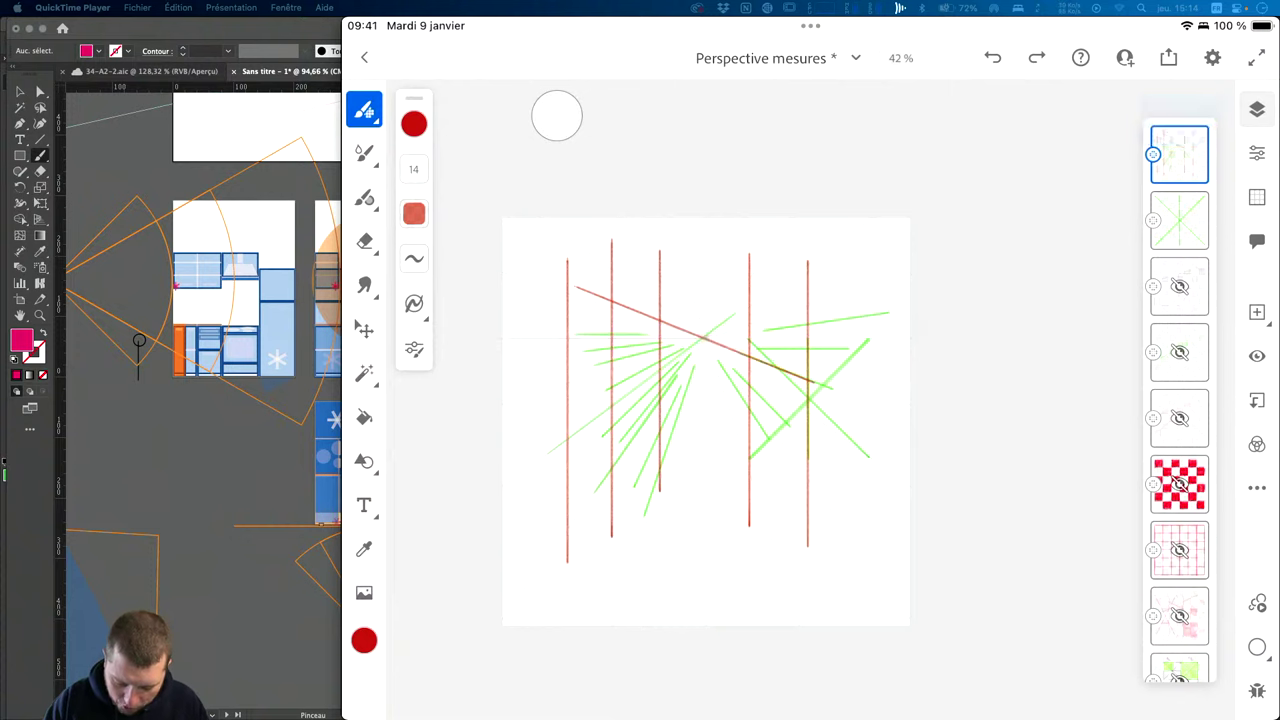
{"action": "key", "text": "ctrl+z"}
Draw five red horizontal lines from top to bottom, discarding two stray diagonals.
{"action": "left_click_drag", "start_coordinate": [563, 296], "coordinate": [871, 296]}
{"action": "left_click_drag", "start_coordinate": [543, 440], "coordinate": [905, 287]}
{"action": "key", "text": "ctrl+z"}
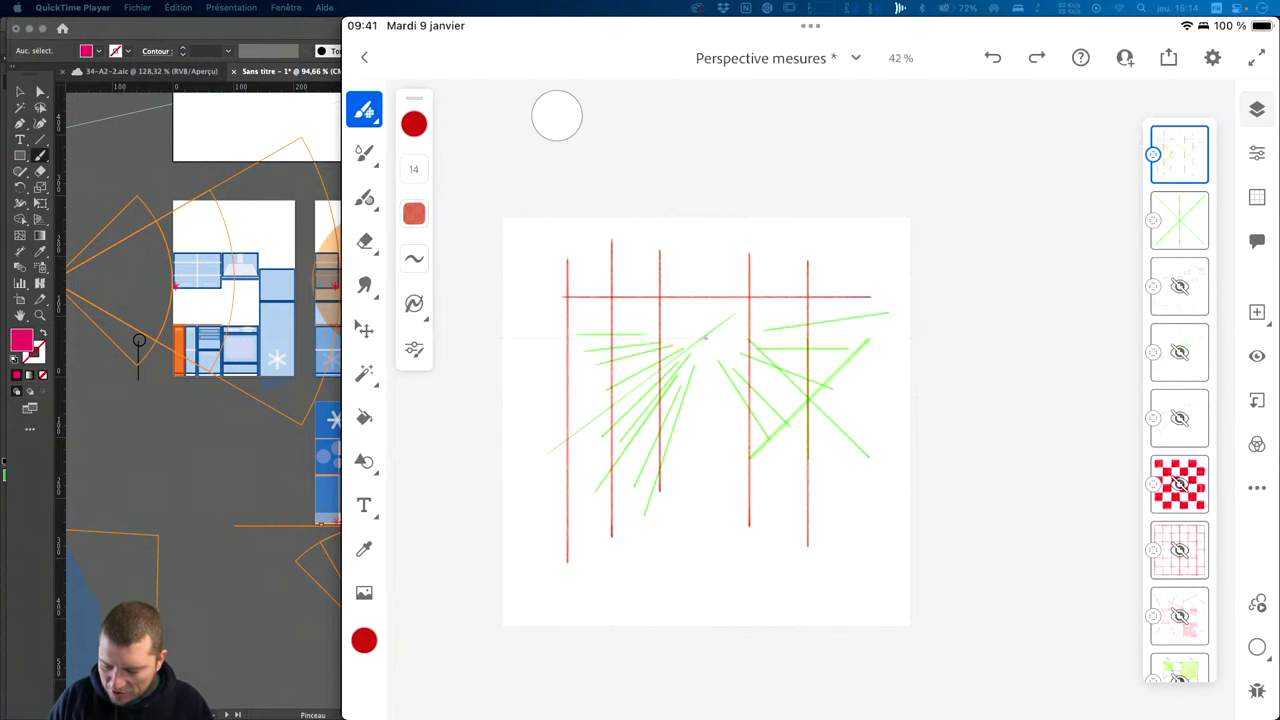
{"action": "left_click_drag", "start_coordinate": [578, 389], "coordinate": [845, 276]}
{"action": "key", "text": "ctrl+z"}
{"action": "left_click_drag", "start_coordinate": [575, 403], "coordinate": [826, 403]}
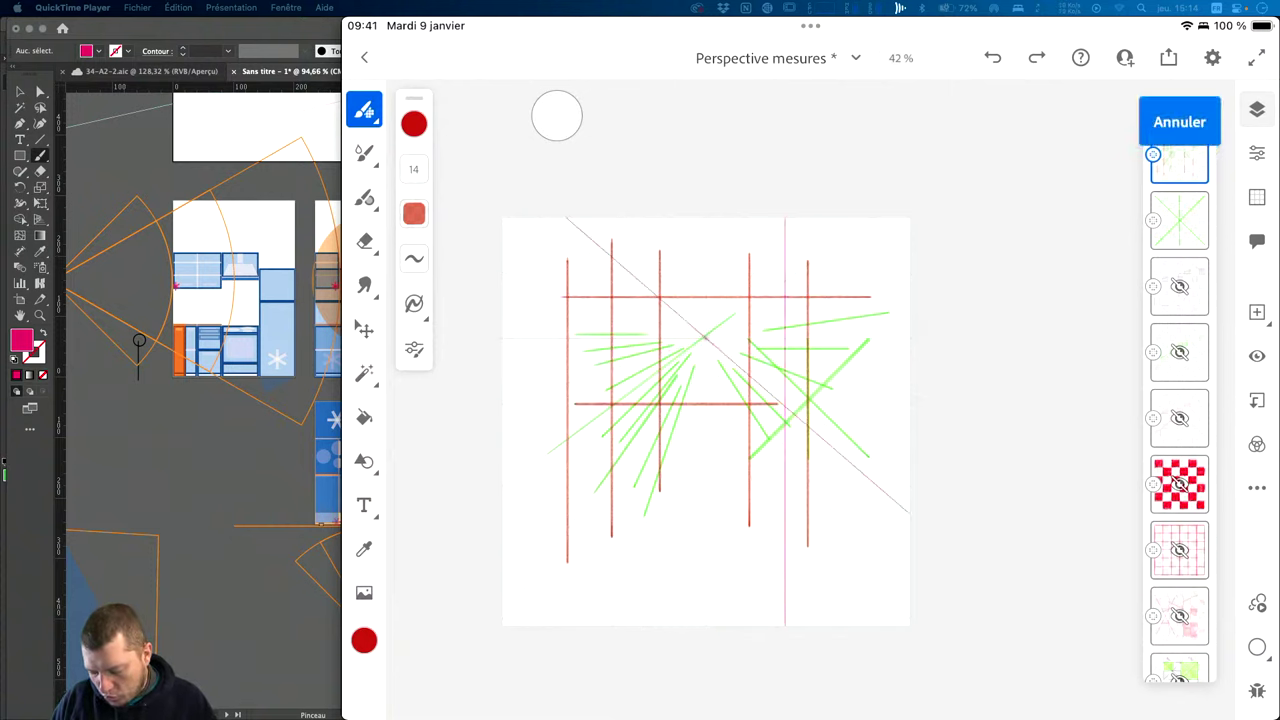
{"action": "left_click_drag", "start_coordinate": [576, 464], "coordinate": [852, 464]}
{"action": "left_click_drag", "start_coordinate": [550, 521], "coordinate": [862, 521]}
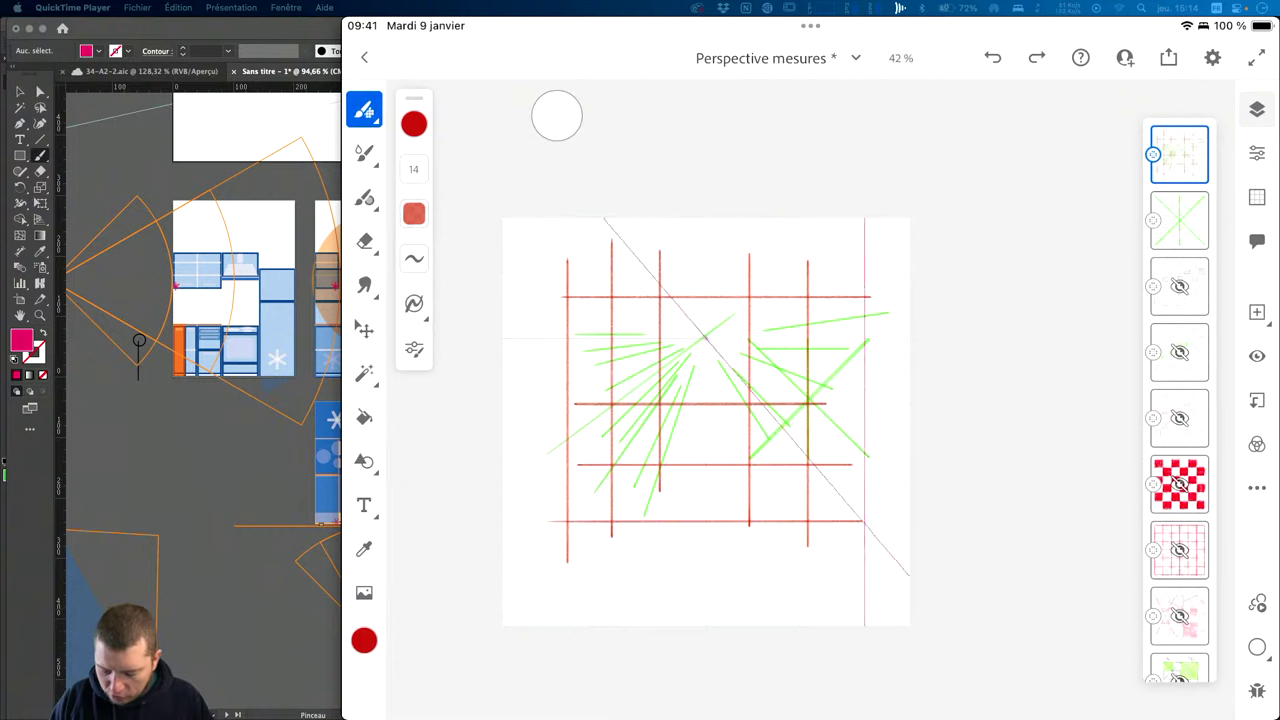
{"action": "left_click_drag", "start_coordinate": [565, 252], "coordinate": [881, 252]}
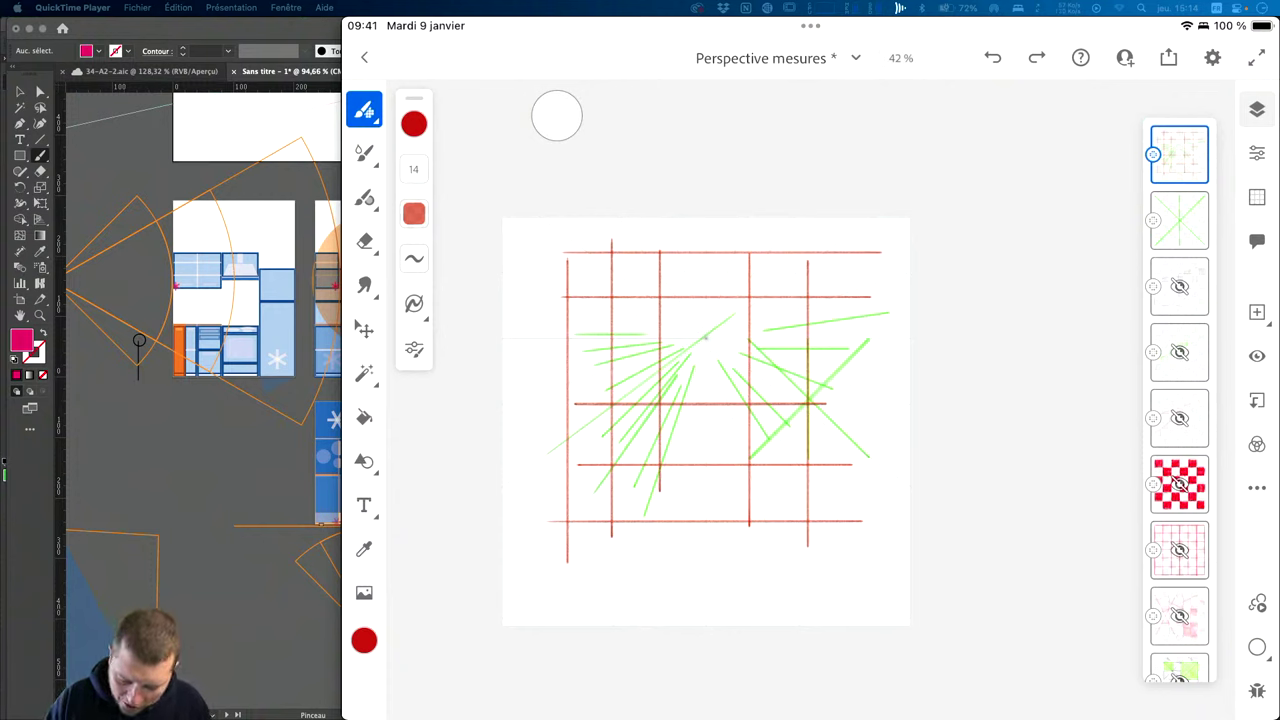
Change the brush hue from red to magenta.
{"action": "left_click", "coordinate": [414, 213]}
{"action": "left_click_drag", "start_coordinate": [637, 255], "coordinate": [630, 280]}
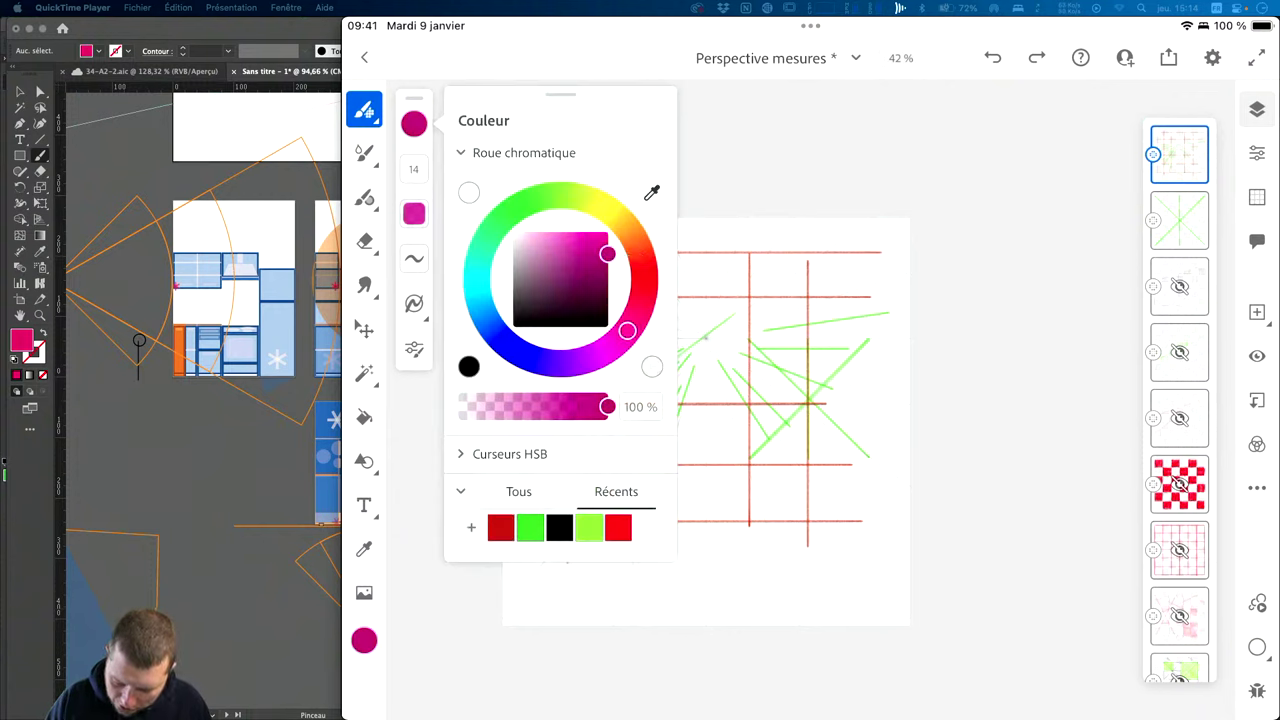
{"action": "left_click", "coordinate": [414, 213]}
Draw a trial magenta horizon line across the canvas, then undo it.
{"action": "left_click_drag", "start_coordinate": [672, 338], "coordinate": [910, 323]}
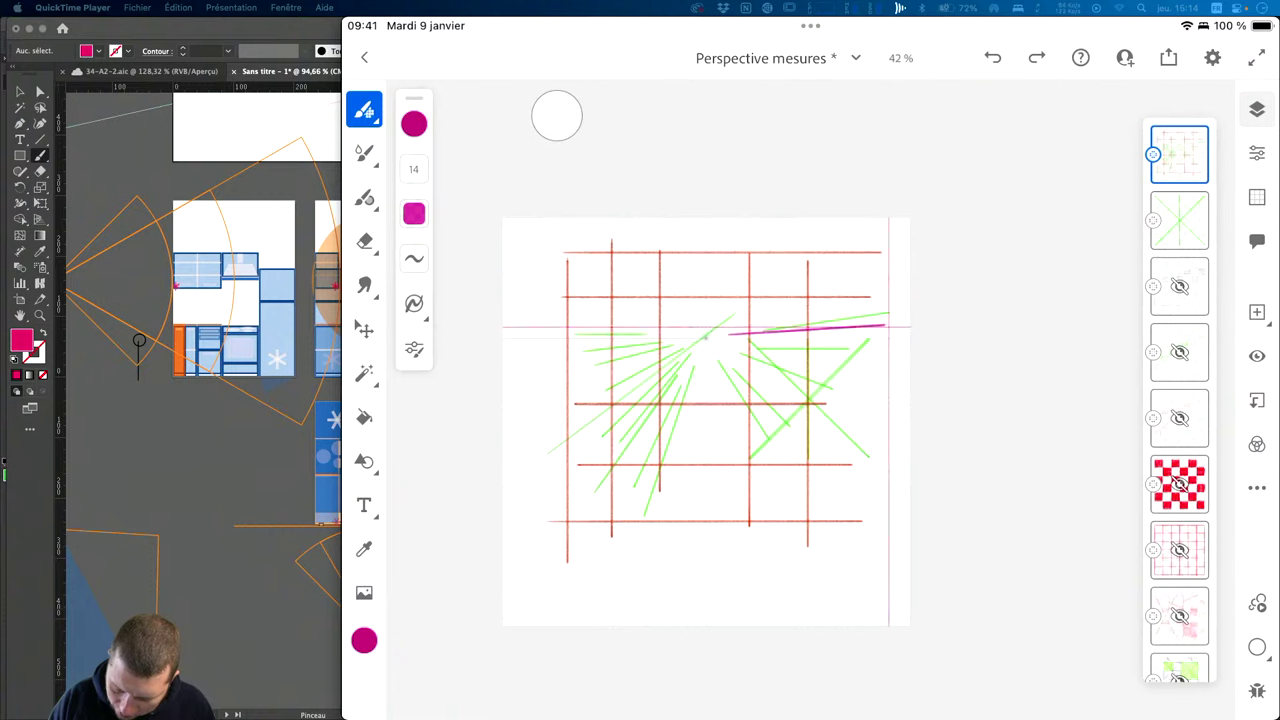
{"action": "left_click_drag", "start_coordinate": [690, 337], "coordinate": [503, 348]}
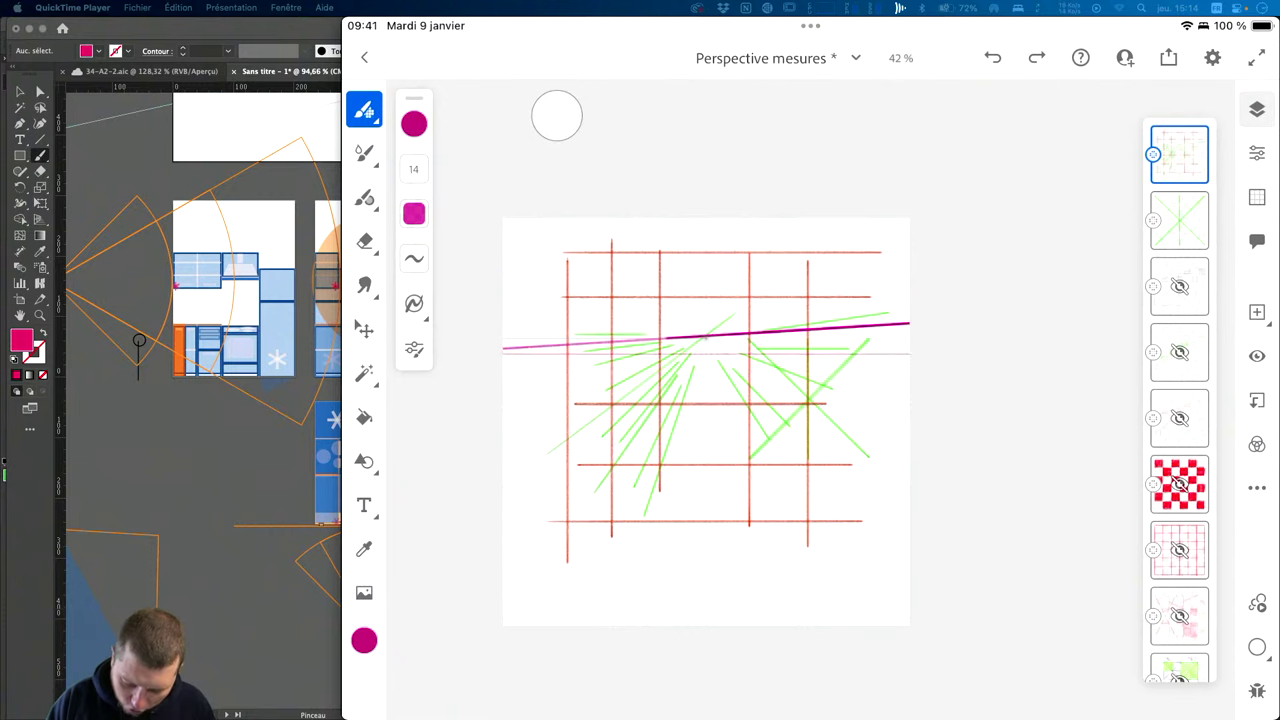
{"action": "key", "text": "ctrl+z"}
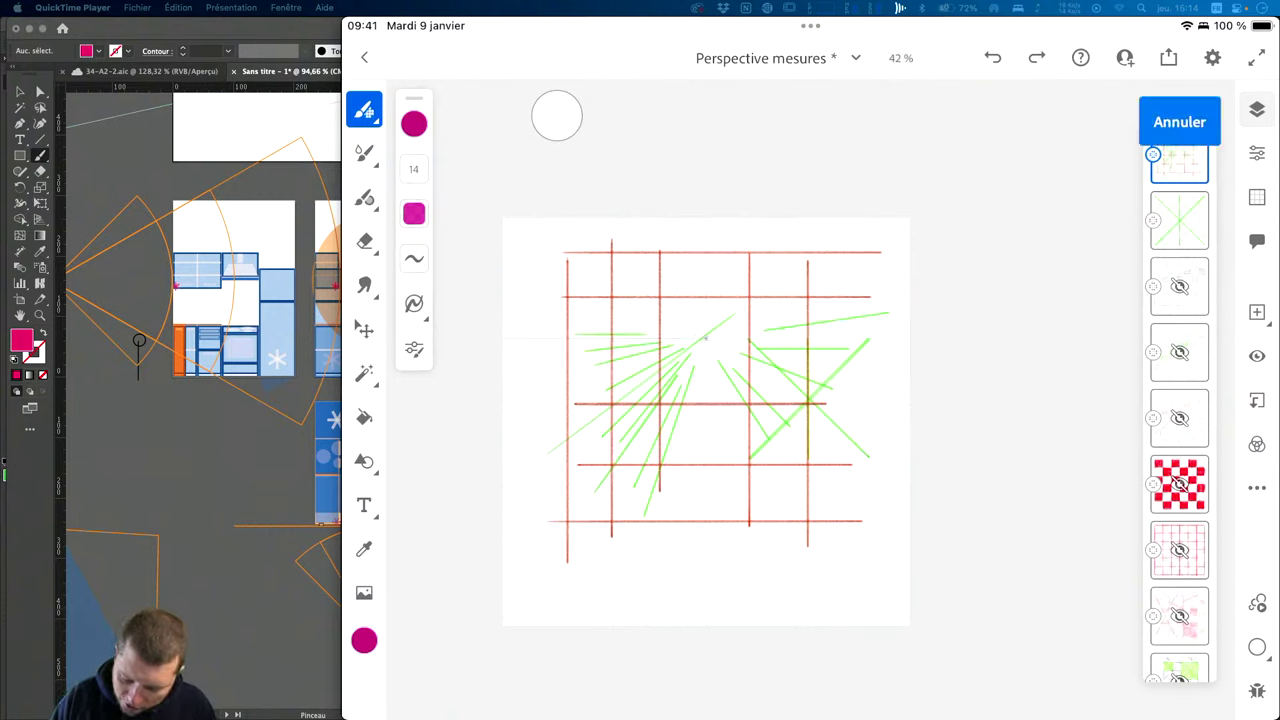
{"action": "left_click_drag", "start_coordinate": [512, 341], "coordinate": [910, 330]}
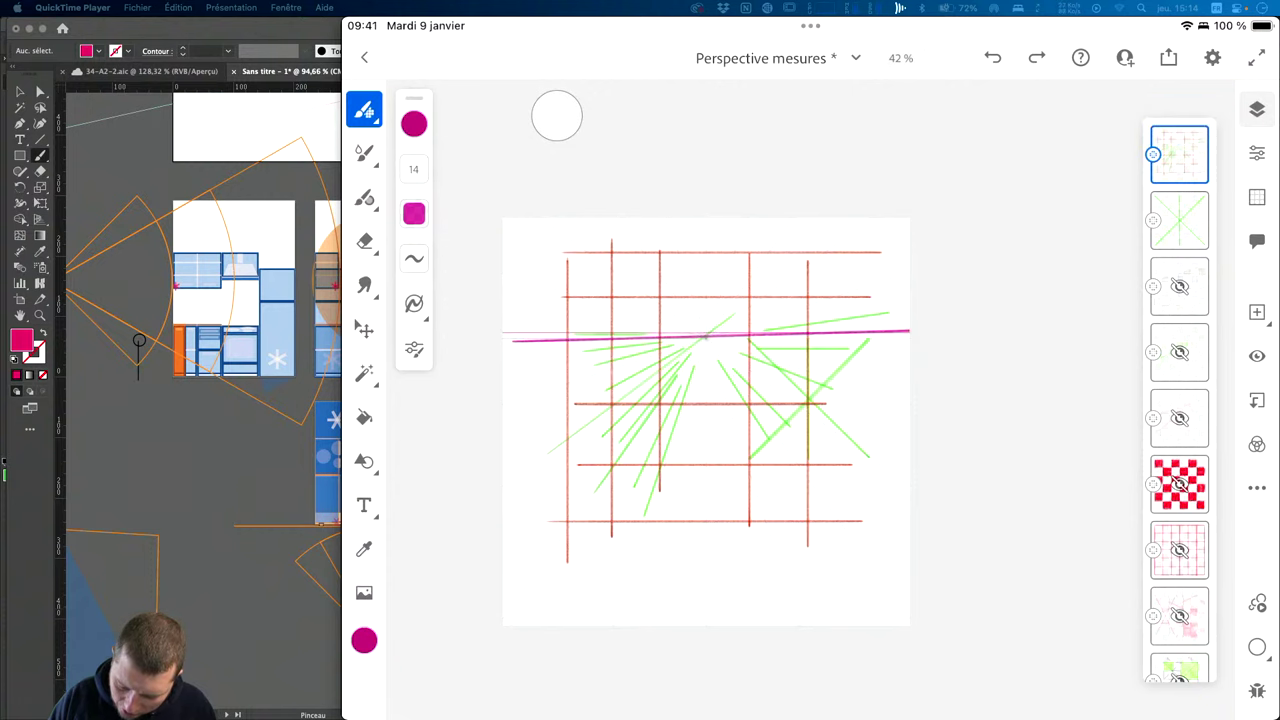
{"action": "left_click_drag", "start_coordinate": [504, 339], "coordinate": [910, 332]}
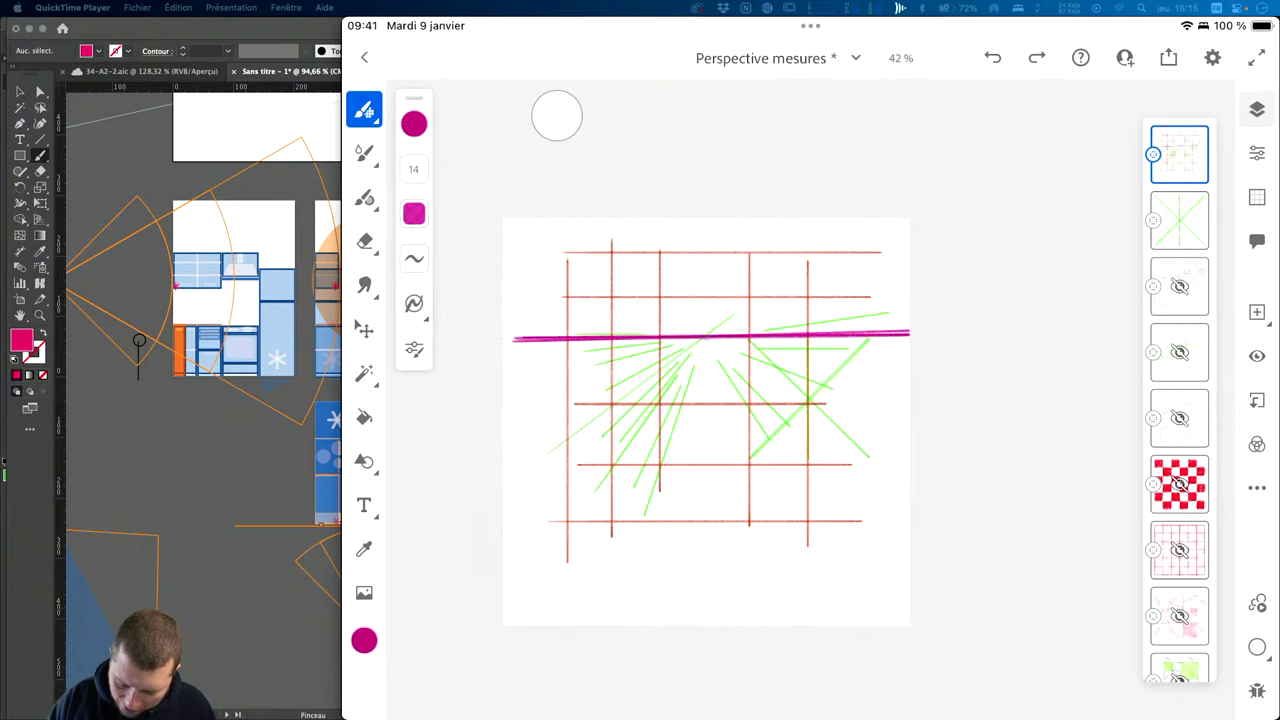
{"action": "key", "text": "ctrl+z"}
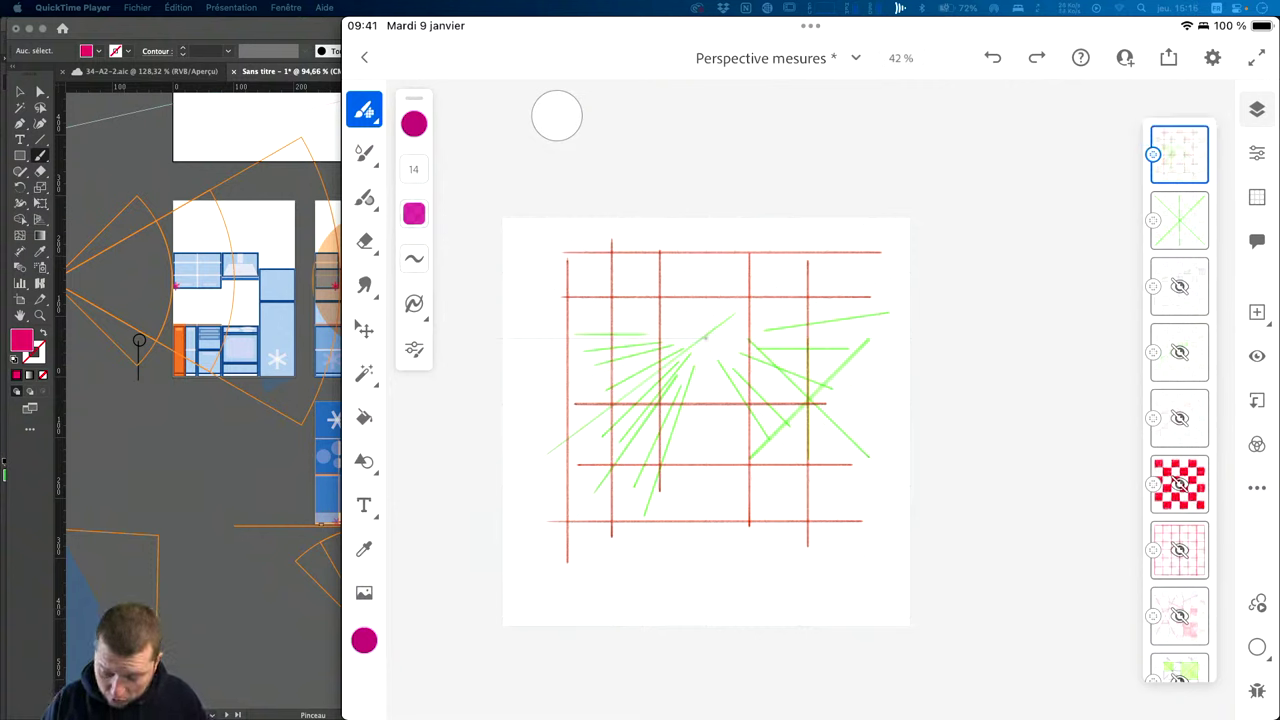
Hide the red-grid and green-X layers.
{"action": "left_click", "coordinate": [1257, 197]}
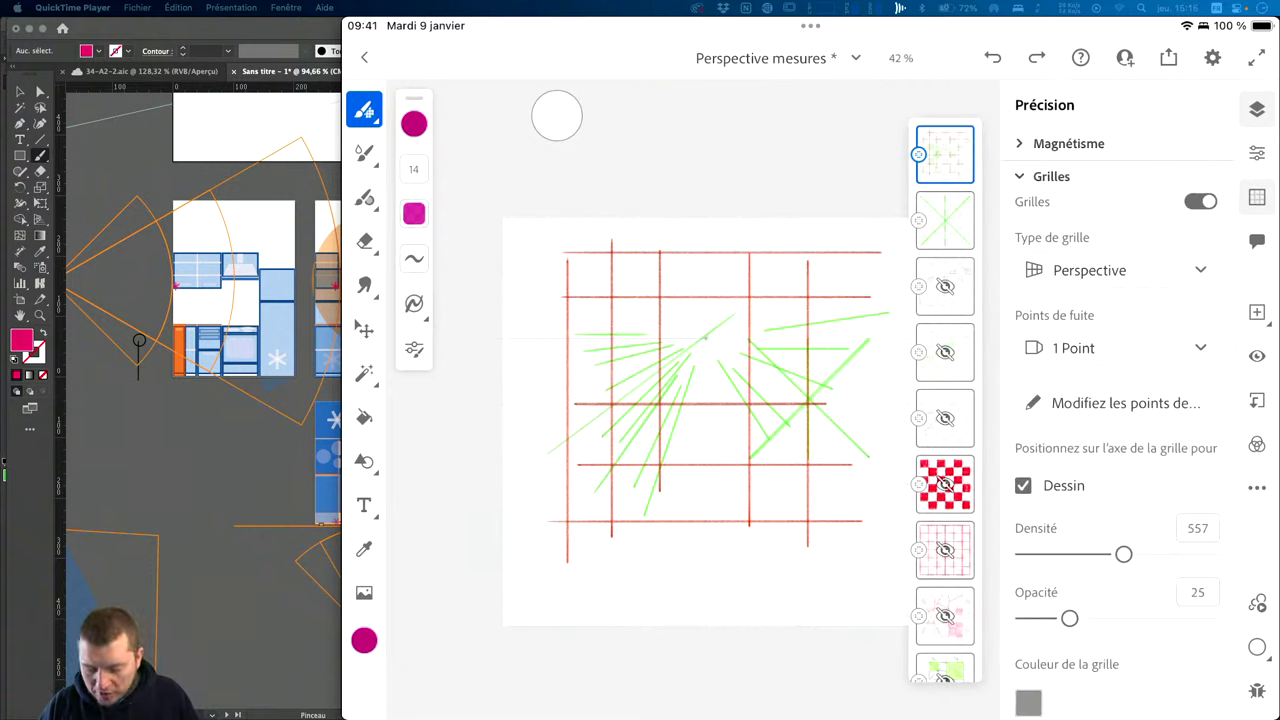
{"action": "left_click", "coordinate": [1257, 355]}
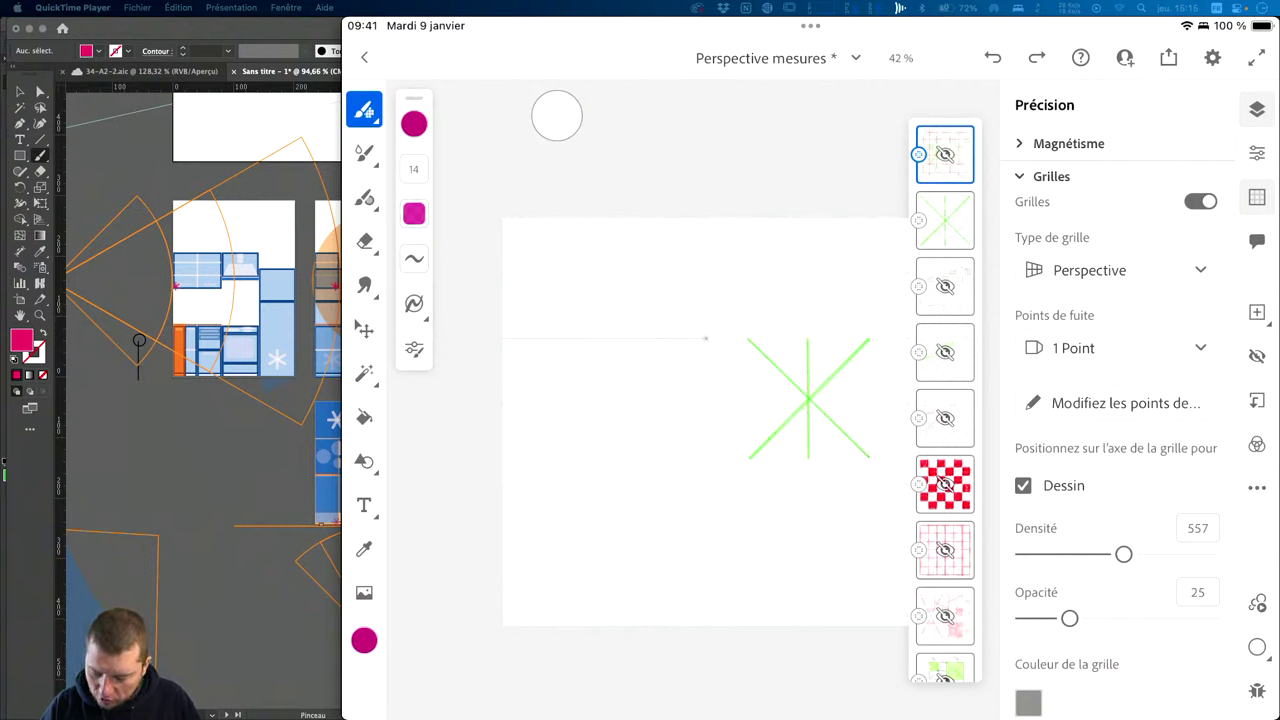
{"action": "scroll", "coordinate": [945, 400], "scroll_direction": "down", "scroll_amount": 1}
{"action": "left_click", "coordinate": [945, 172]}
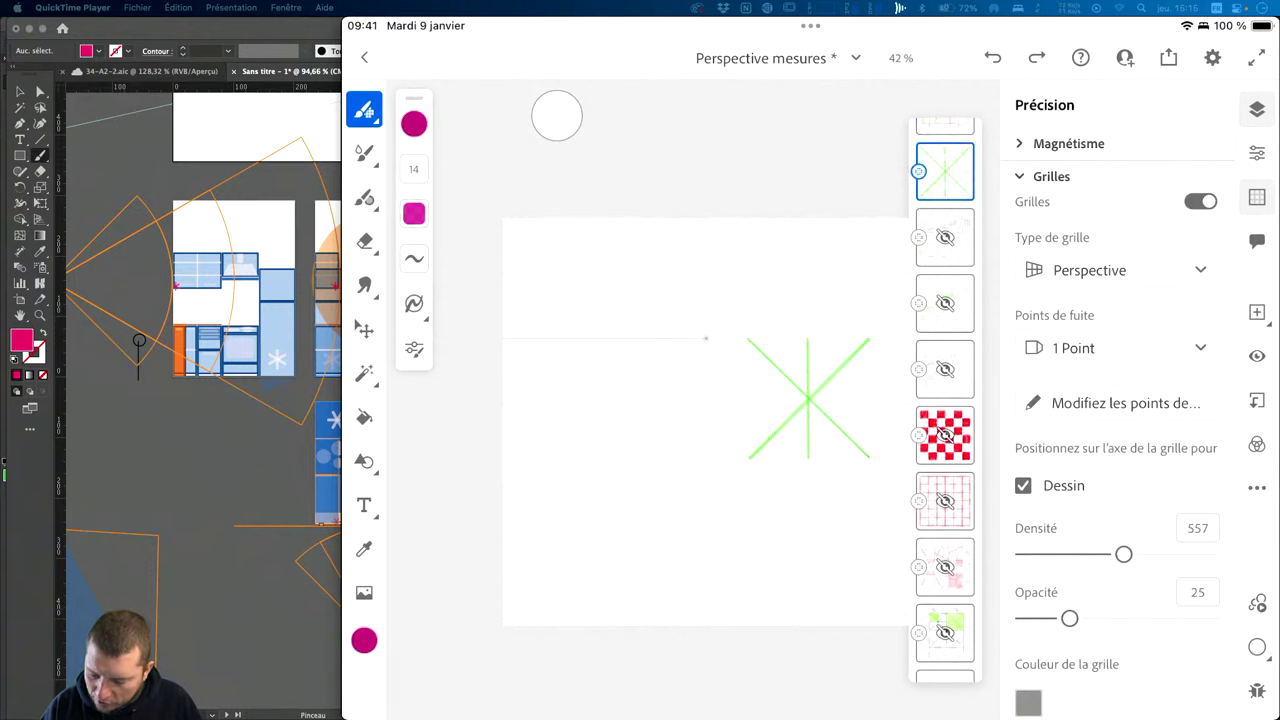
{"action": "left_click", "coordinate": [1257, 355]}
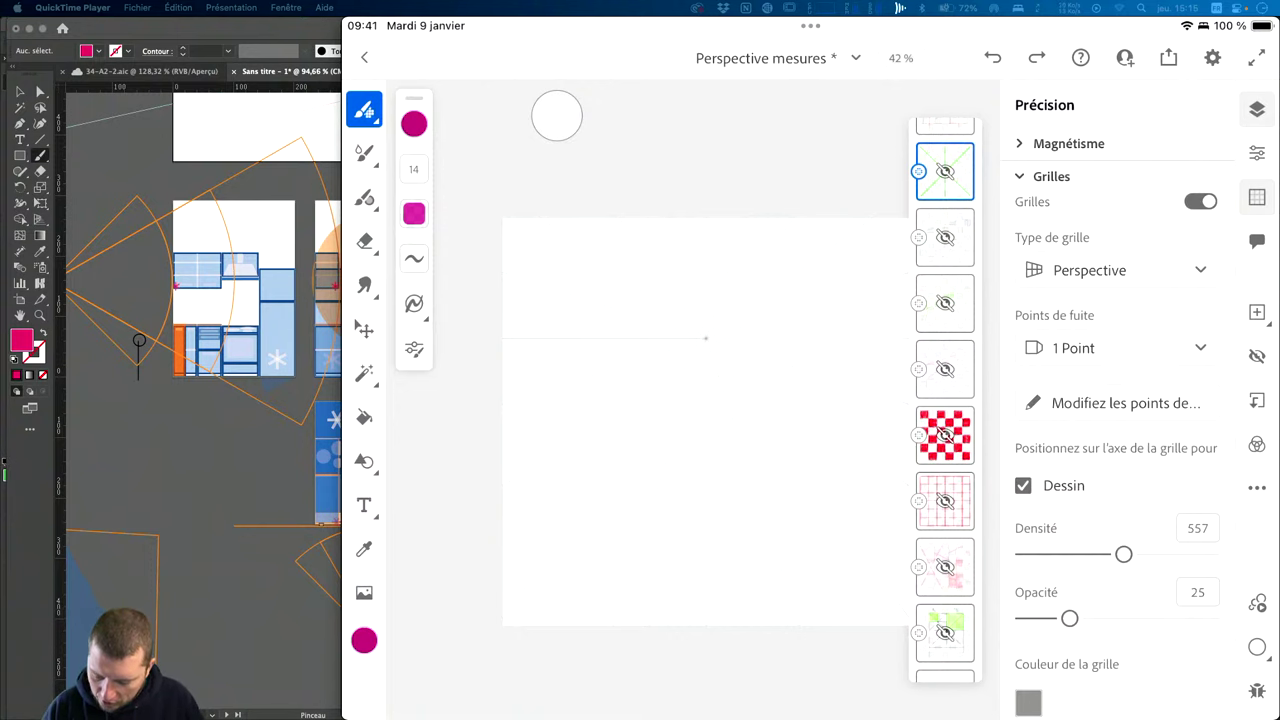
Move the perspective grid's vanishing point to the lower left and set grid opacity to 56.
{"action": "left_click", "coordinate": [1125, 403]}
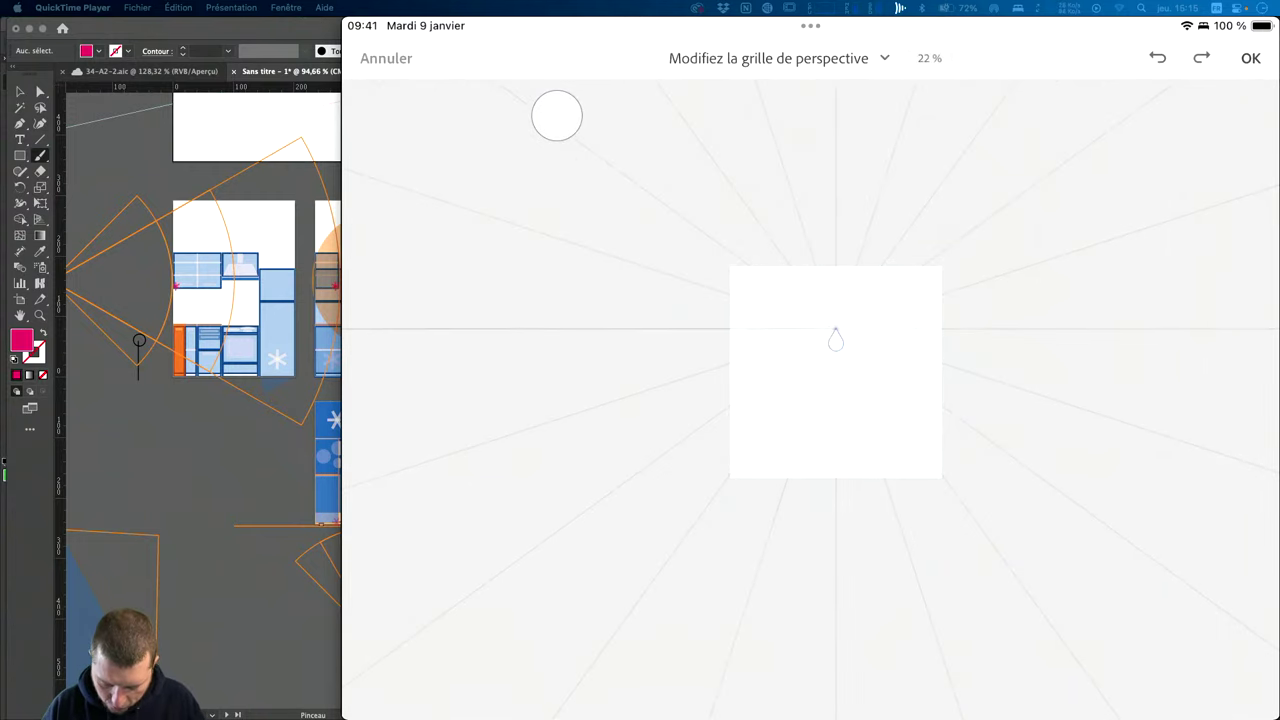
{"action": "mouse_move", "coordinate": [836, 340]}
{"action": "left_mouse_down"}
{"action": "mouse_move", "coordinate": [654, 480]}
{"action": "mouse_move", "coordinate": [545, 607]}
{"action": "mouse_move", "coordinate": [521, 610]}
{"action": "left_mouse_up"}
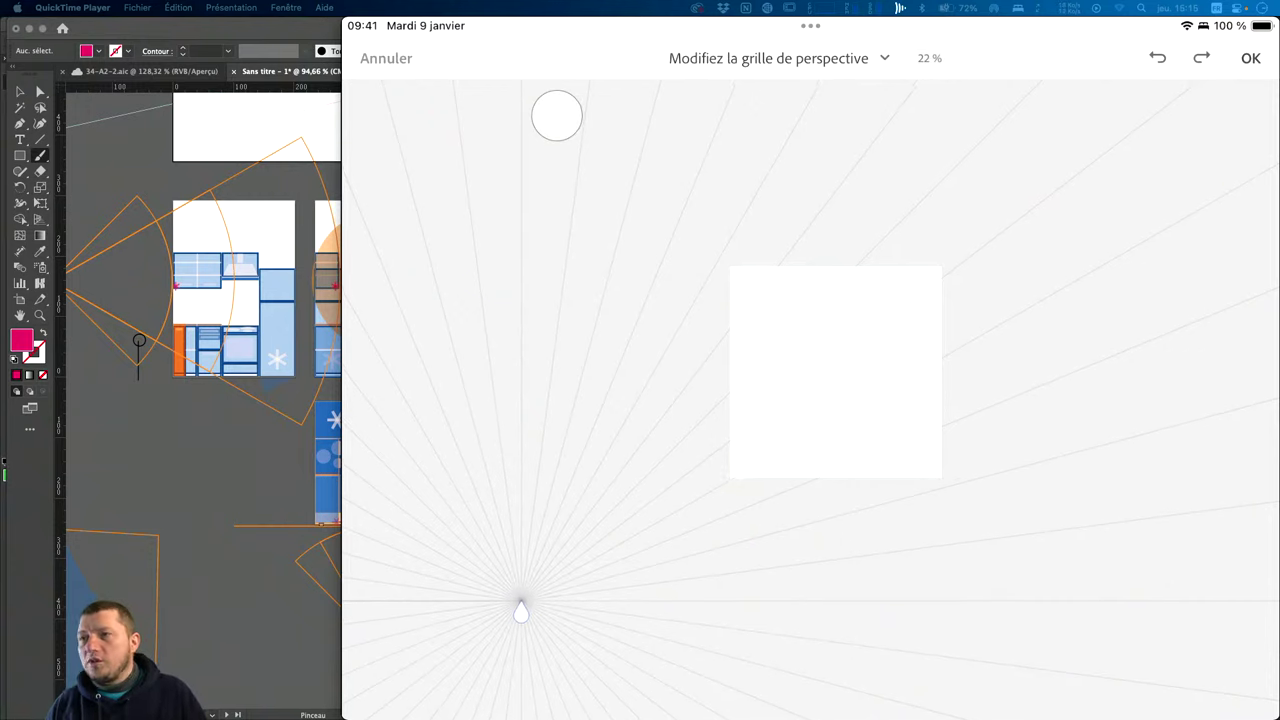
{"action": "left_click", "coordinate": [1250, 58]}
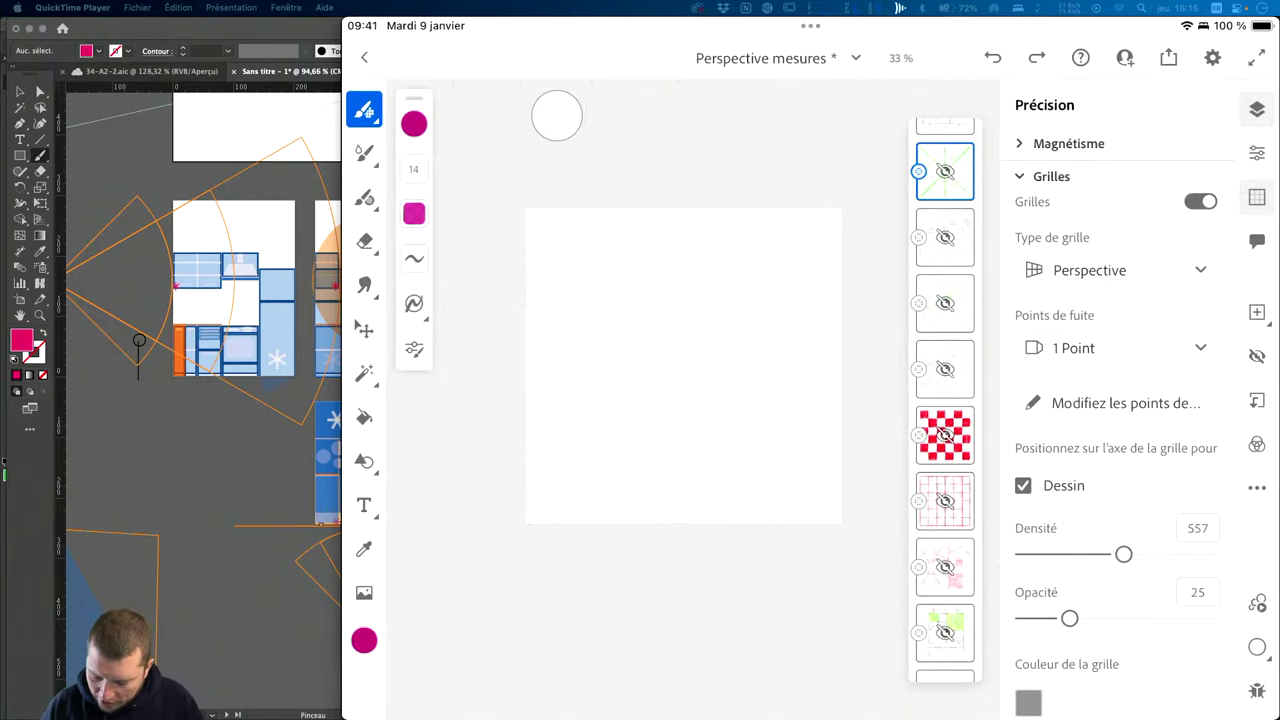
{"action": "mouse_move", "coordinate": [1069, 618]}
{"action": "left_mouse_down"}
{"action": "mouse_move", "coordinate": [1171, 618]}
{"action": "mouse_move", "coordinate": [1024, 618]}
{"action": "mouse_move", "coordinate": [1128, 618]}
{"action": "left_mouse_up"}
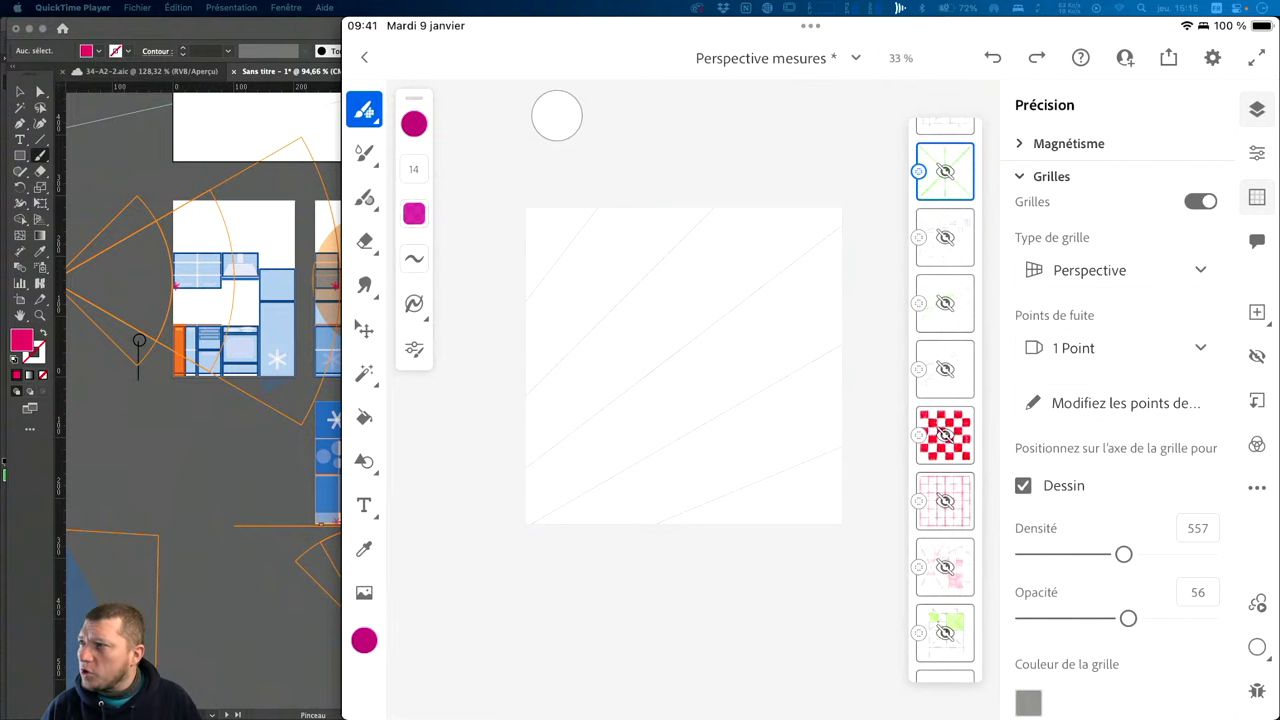
{"action": "left_click", "coordinate": [1257, 197]}
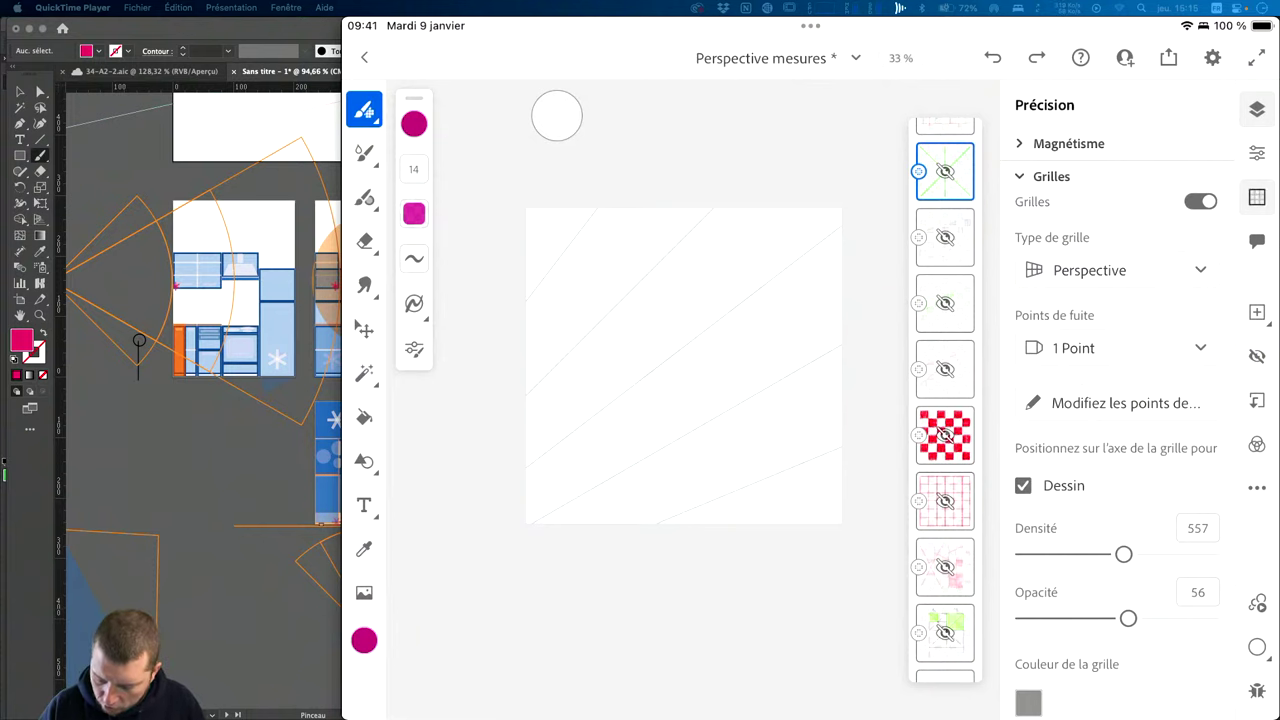
{"action": "scroll", "coordinate": [1179, 400], "scroll_direction": "up", "scroll_amount": 2}
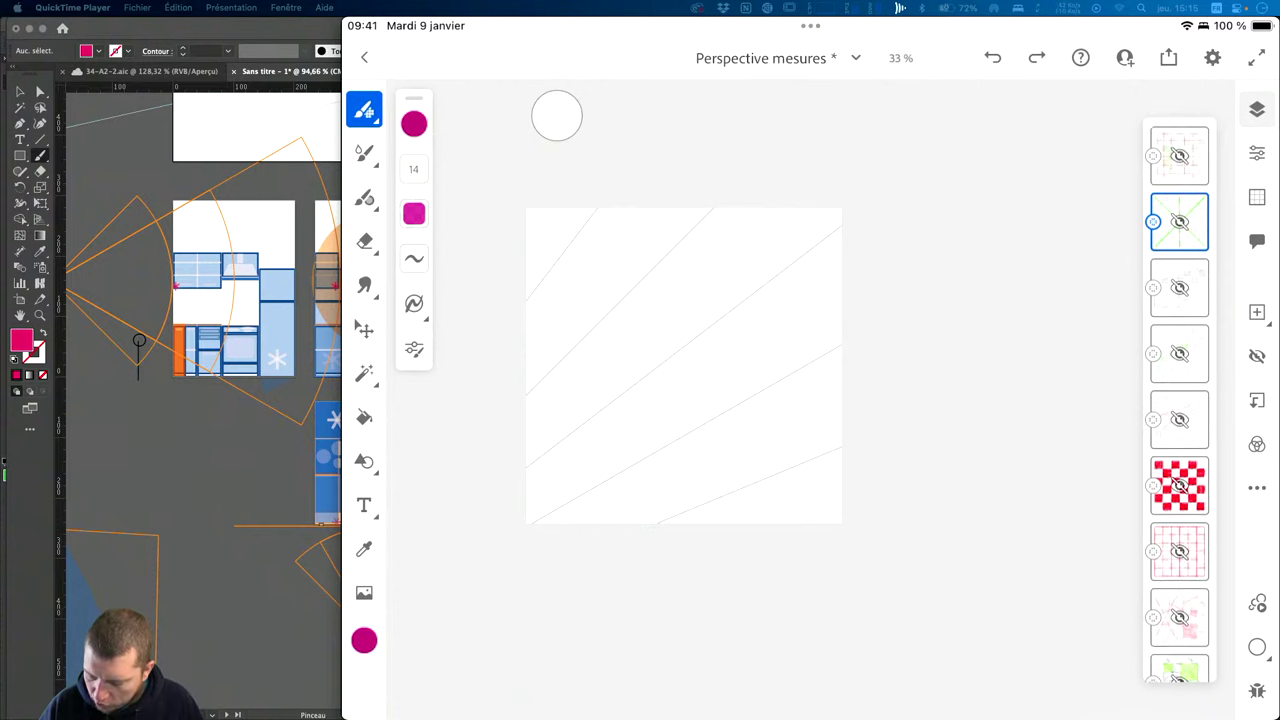
Add a new top layer and draw eight magenta vertical lines across the canvas.
{"action": "left_click", "coordinate": [1179, 158]}
{"action": "left_click", "coordinate": [1257, 312]}
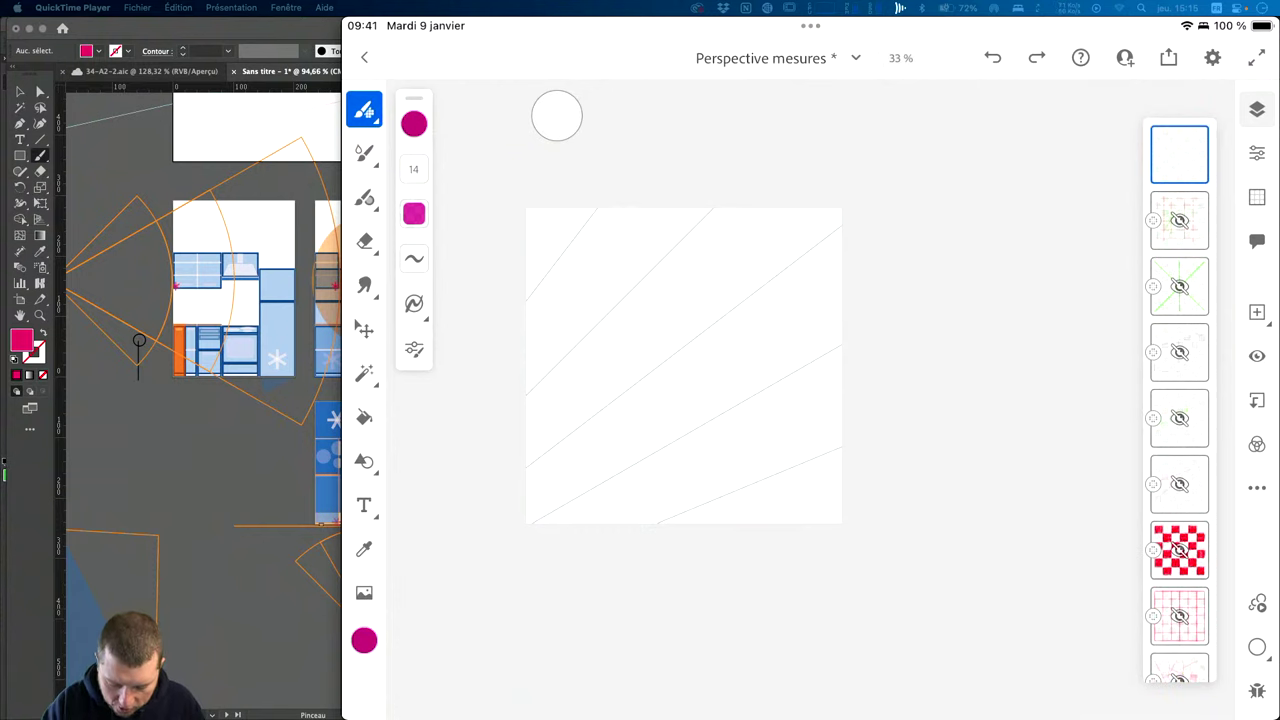
{"action": "left_click_drag", "start_coordinate": [598, 254], "coordinate": [598, 522]}
{"action": "mouse_move", "coordinate": [620, 233]}
{"action": "left_mouse_down"}
{"action": "mouse_move", "coordinate": [620, 507]}
{"action": "mouse_move", "coordinate": [644, 520]}
{"action": "left_mouse_up"}
{"action": "left_click_drag", "start_coordinate": [672, 227], "coordinate": [672, 521]}
{"action": "left_click_drag", "start_coordinate": [697, 222], "coordinate": [697, 520]}
{"action": "mouse_move", "coordinate": [725, 228]}
{"action": "left_mouse_down"}
{"action": "mouse_move", "coordinate": [725, 520]}
{"action": "mouse_move", "coordinate": [755, 522]}
{"action": "left_mouse_up"}
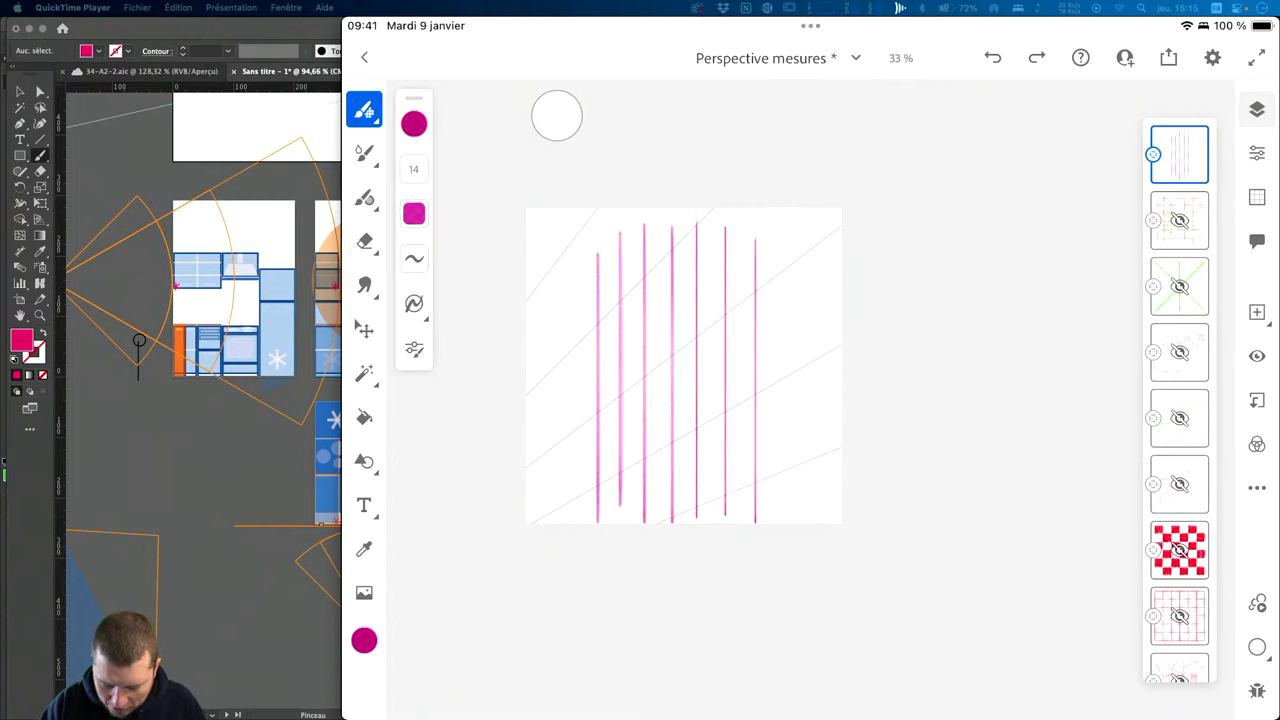
{"action": "left_click_drag", "start_coordinate": [768, 244], "coordinate": [768, 522]}
{"action": "left_click_drag", "start_coordinate": [795, 252], "coordinate": [795, 512]}
{"action": "left_click_drag", "start_coordinate": [808, 248], "coordinate": [808, 504]}
Draw about a dozen magenta horizontal lines across the verticals, discarding a stray diagonal.
{"action": "left_click_drag", "start_coordinate": [564, 281], "coordinate": [842, 281]}
{"action": "mouse_move", "coordinate": [598, 258]}
{"action": "left_mouse_down"}
{"action": "mouse_move", "coordinate": [548, 322]}
{"action": "mouse_move", "coordinate": [842, 344]}
{"action": "left_mouse_up"}
{"action": "key", "text": "ctrl+z"}
{"action": "key", "text": "ctrl+z"}
{"action": "left_click_drag", "start_coordinate": [556, 315], "coordinate": [842, 315]}
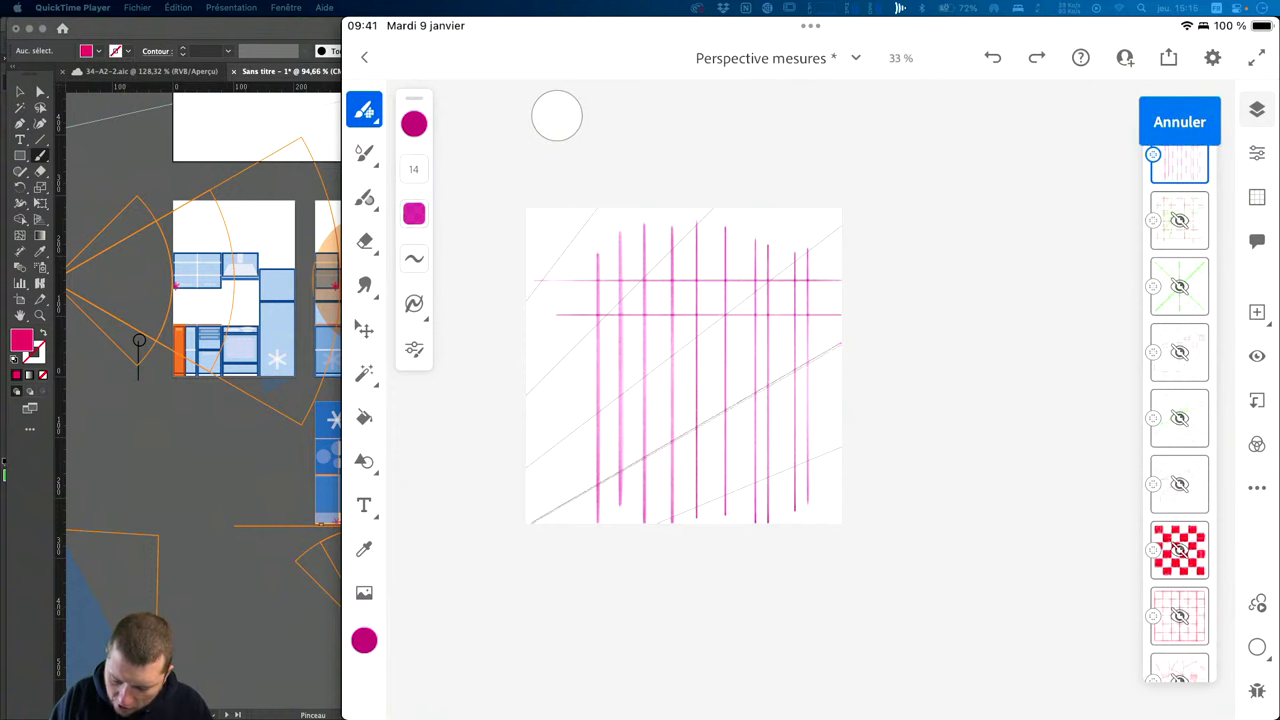
{"action": "left_click_drag", "start_coordinate": [556, 348], "coordinate": [842, 348]}
{"action": "left_click_drag", "start_coordinate": [562, 380], "coordinate": [842, 380]}
{"action": "left_click_drag", "start_coordinate": [576, 420], "coordinate": [842, 420]}
{"action": "mouse_move", "coordinate": [560, 457]}
{"action": "left_mouse_down"}
{"action": "mouse_move", "coordinate": [842, 457]}
{"action": "mouse_move", "coordinate": [842, 478]}
{"action": "left_mouse_up"}
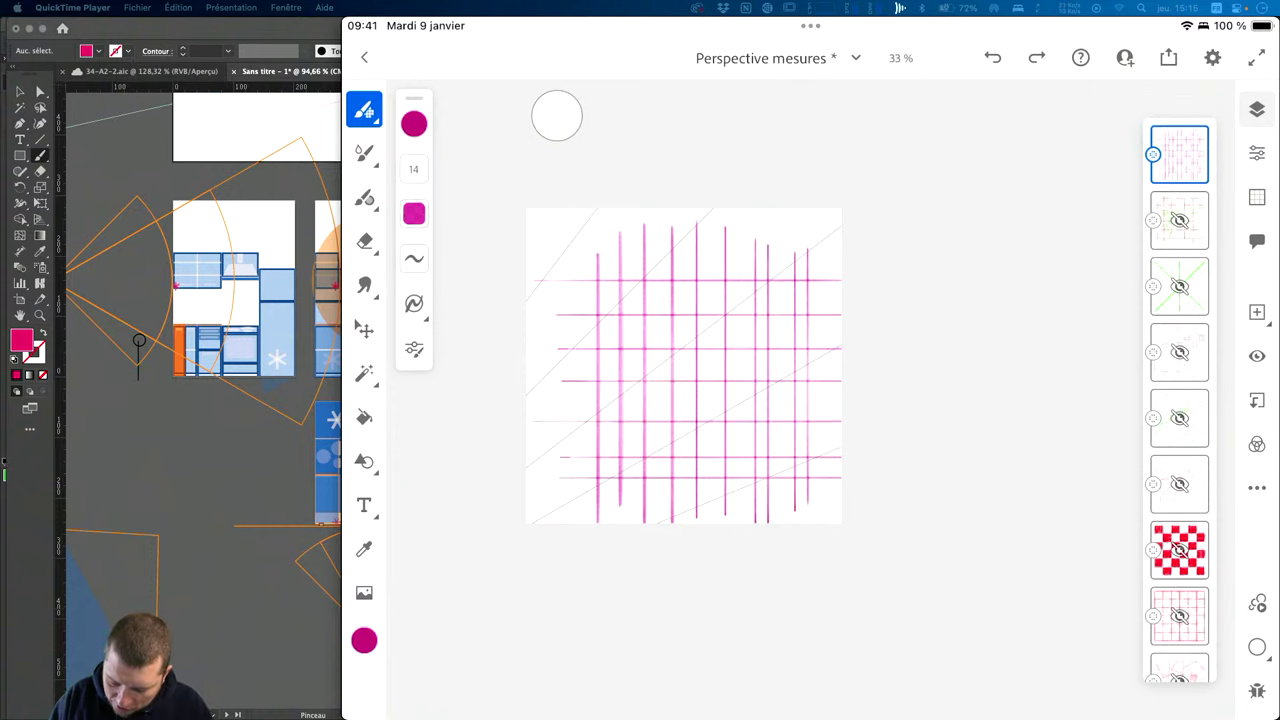
{"action": "left_click_drag", "start_coordinate": [570, 432], "coordinate": [840, 432]}
{"action": "left_click_drag", "start_coordinate": [548, 402], "coordinate": [842, 402]}
{"action": "left_click_drag", "start_coordinate": [576, 360], "coordinate": [842, 360]}
{"action": "left_click_drag", "start_coordinate": [526, 336], "coordinate": [842, 336]}
{"action": "left_click_drag", "start_coordinate": [570, 296], "coordinate": [842, 296]}
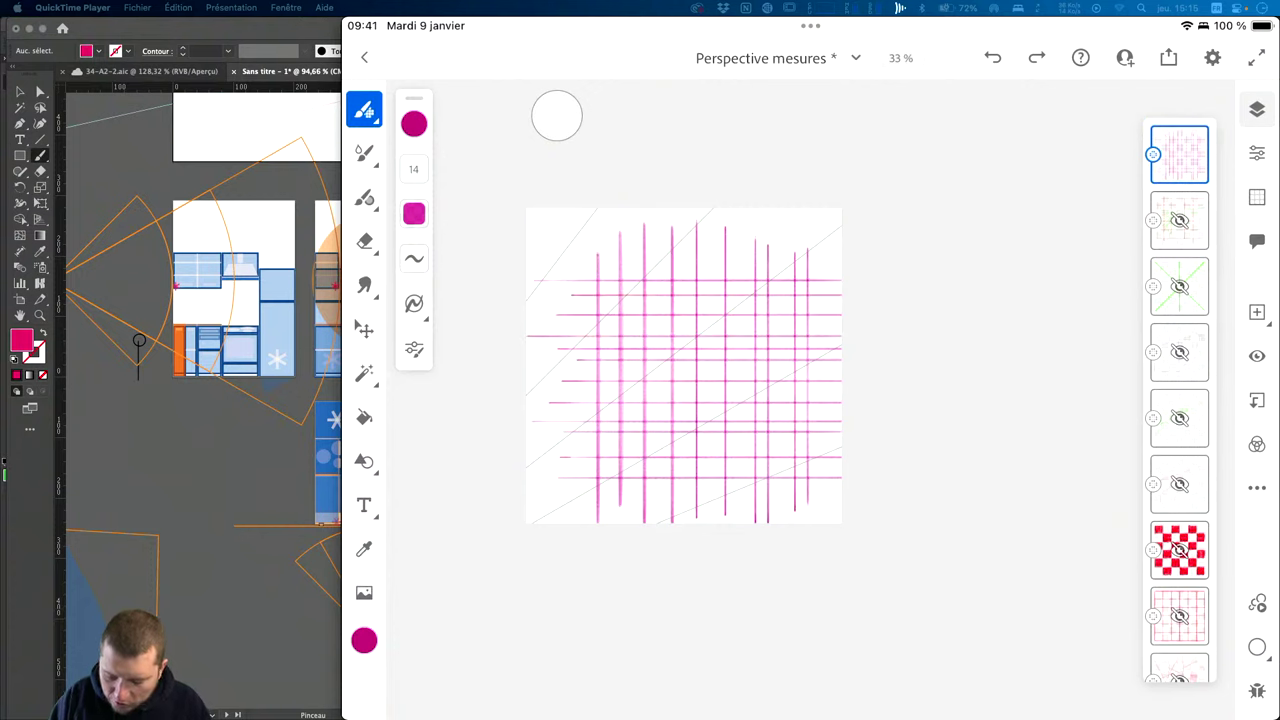
{"action": "left_click_drag", "start_coordinate": [576, 252], "coordinate": [760, 252]}
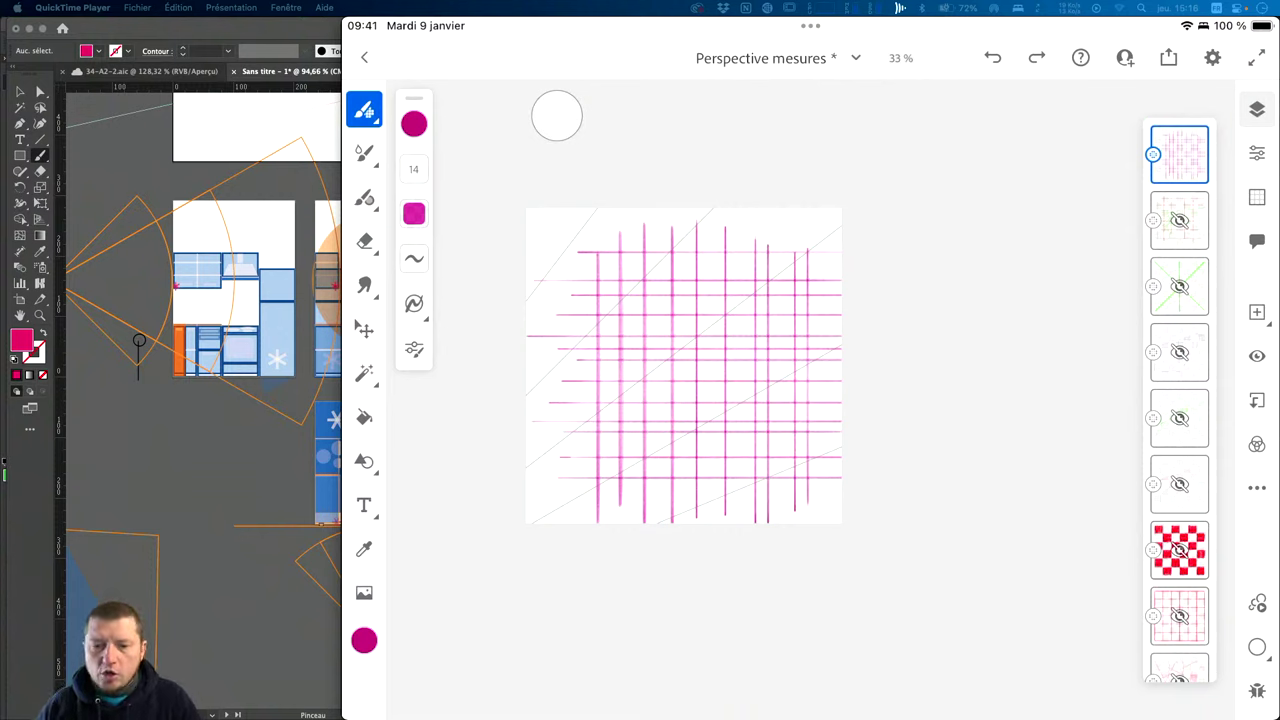
Bring up image import options, move the mirrored tablet window aside, and hide Illustrator.
{"action": "left_click", "coordinate": [364, 592]}
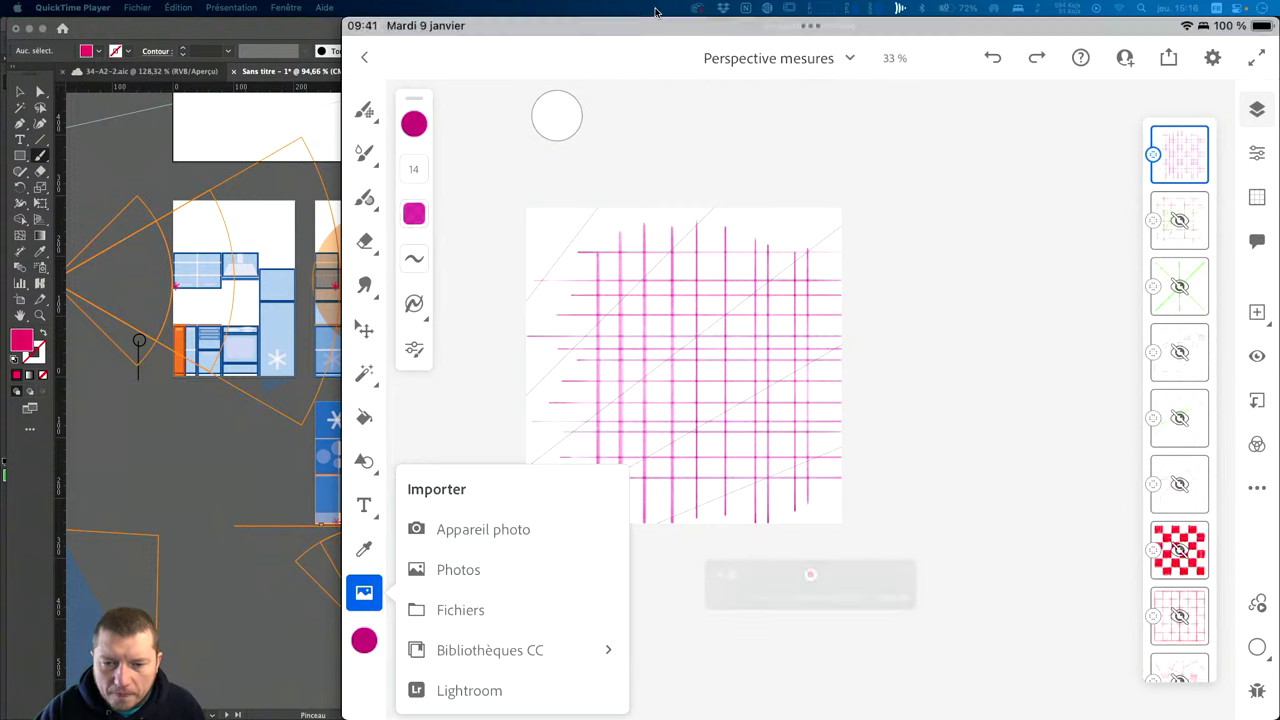
{"action": "left_click_drag", "start_coordinate": [668, 28], "coordinate": [17, 143]}
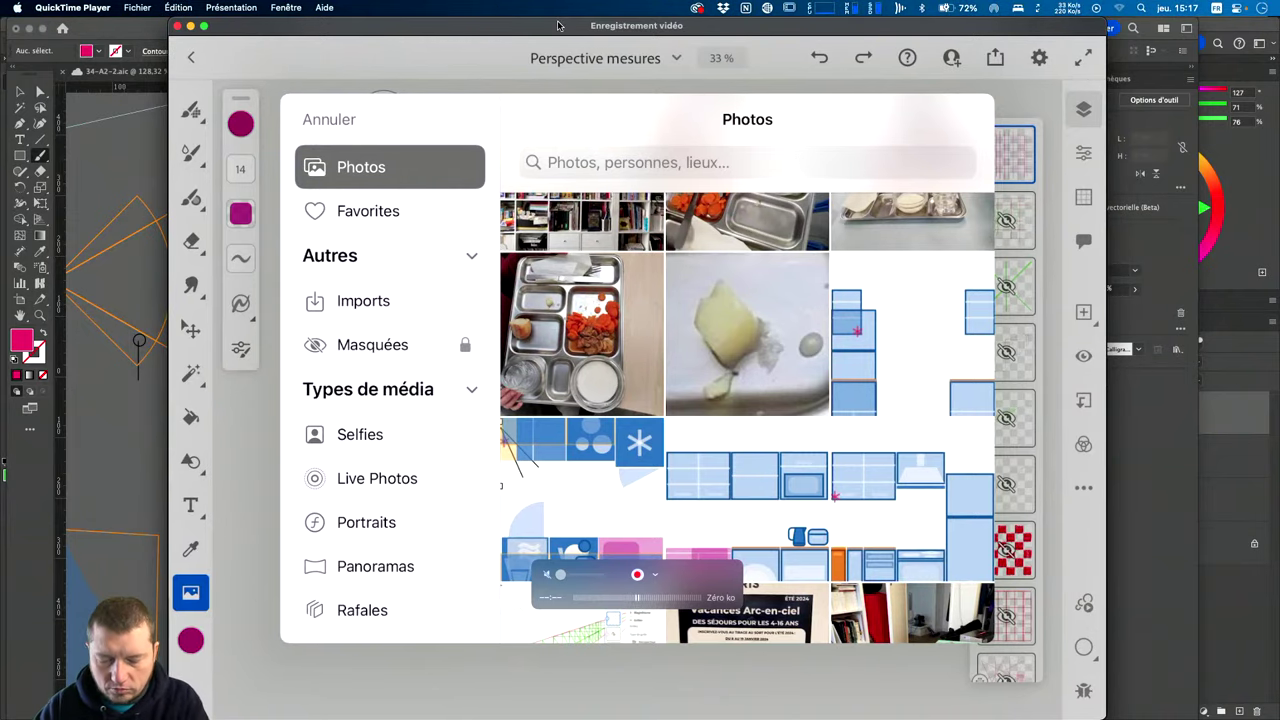
{"action": "key", "text": "super+alt+h"}
{"action": "key", "text": "super+Tab"}
{"action": "key", "text": "super+Tab"}
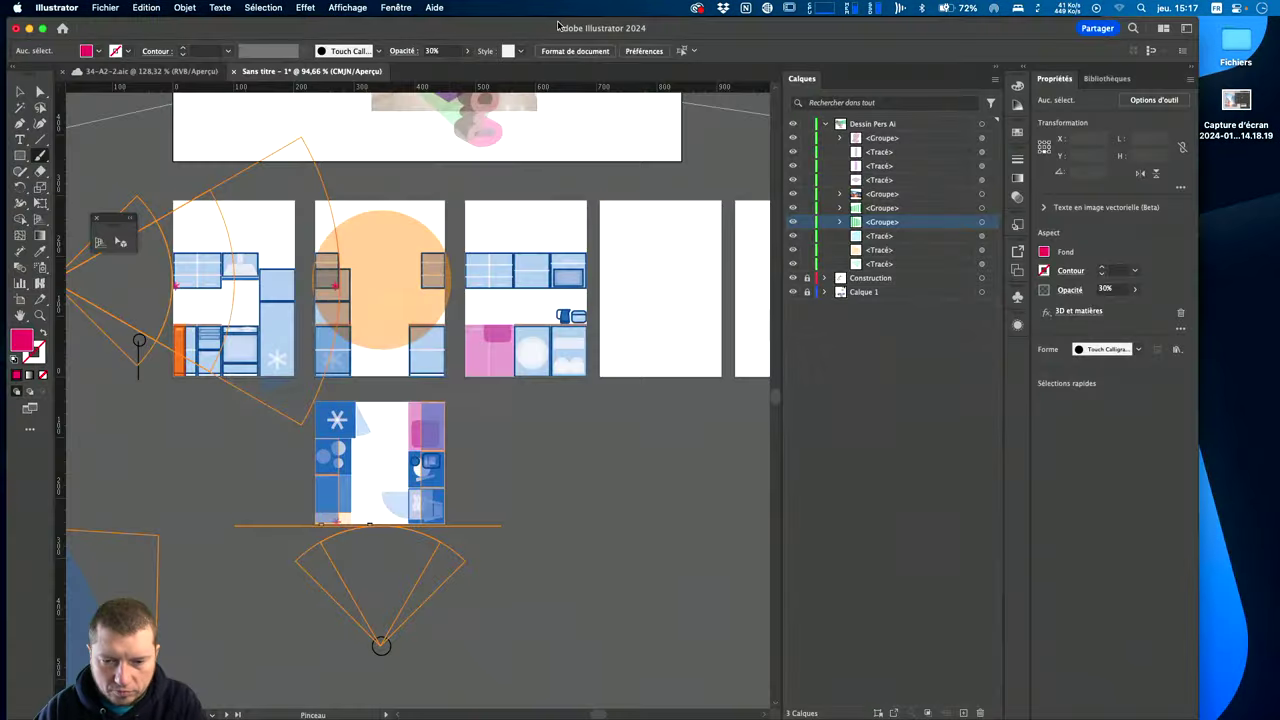
{"action": "key", "text": "super+Tab"}
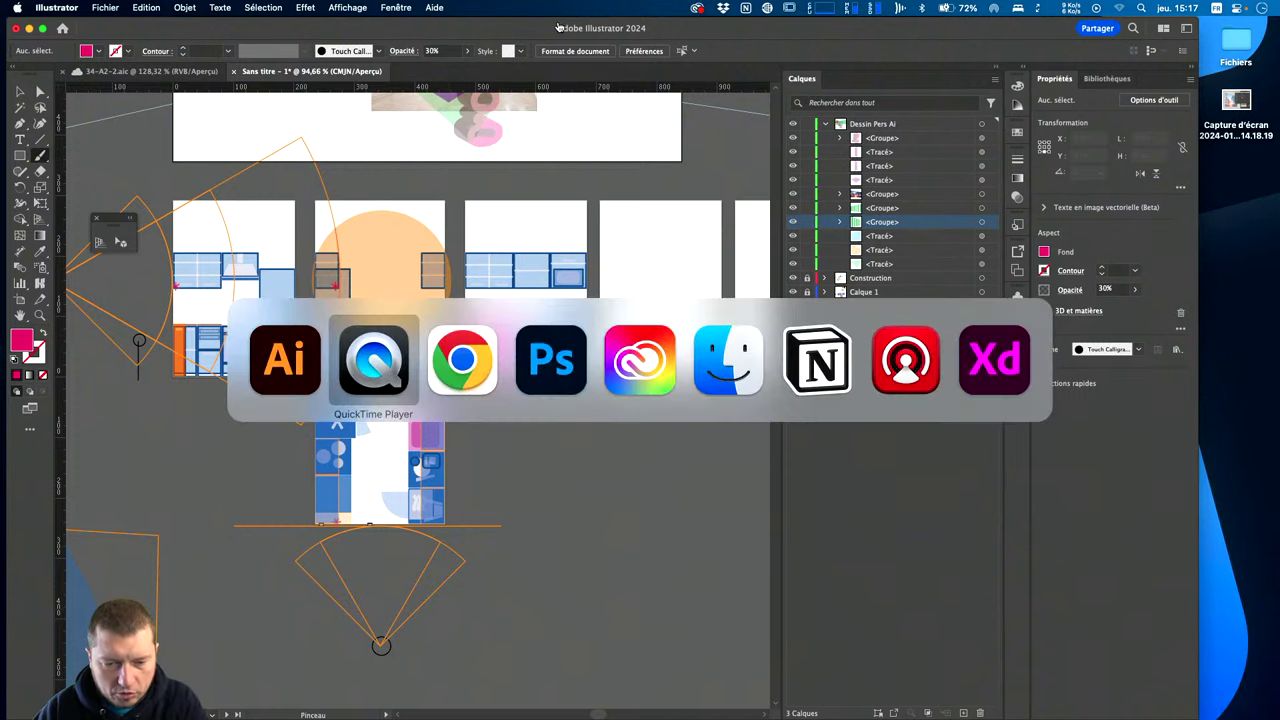
{"action": "key", "text": "super+alt+h"}
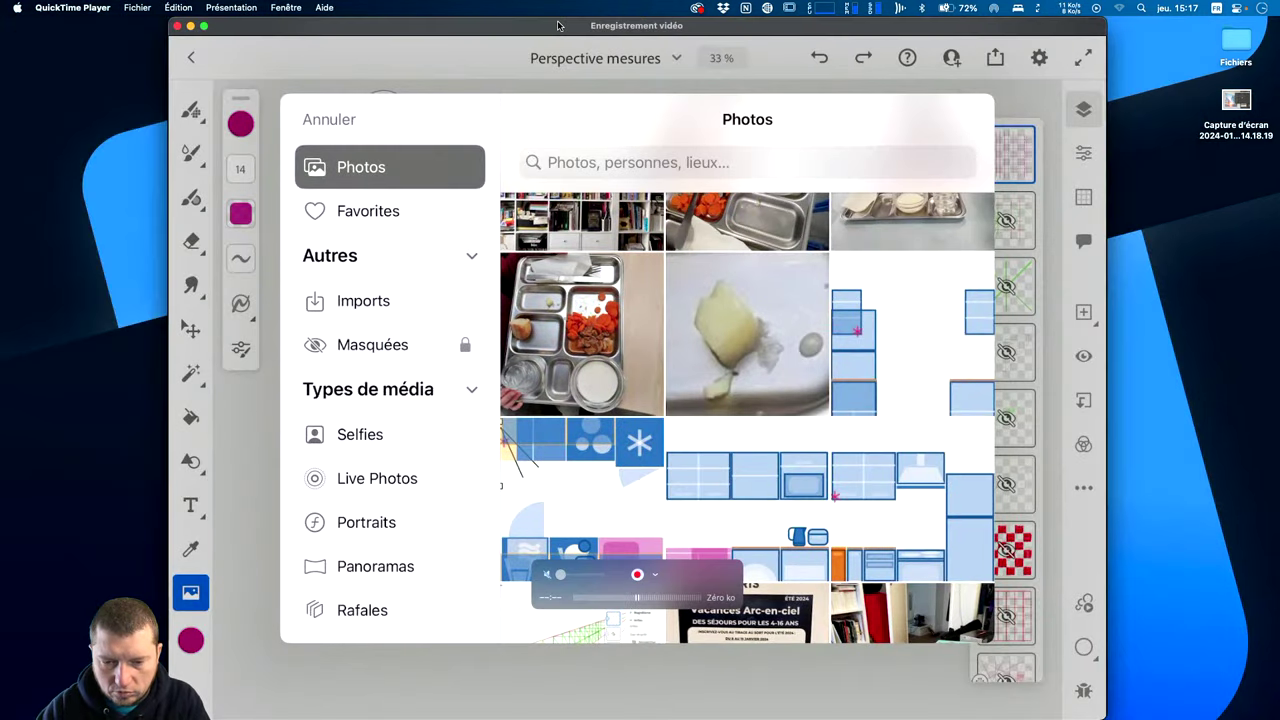
{"action": "key", "text": "super+Tab"}
{"action": "key", "text": "super+Tab"}
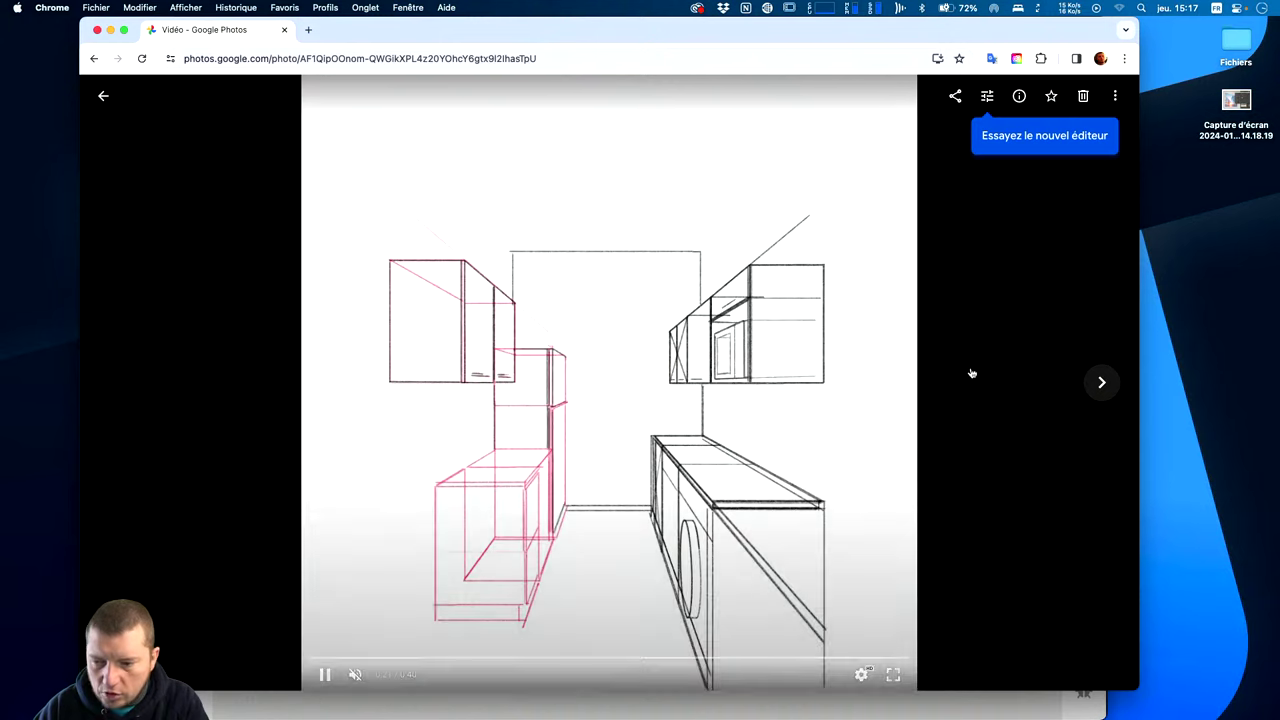
{"action": "left_click", "coordinate": [956, 710]}
{"action": "mouse_move", "coordinate": [636, 360]}
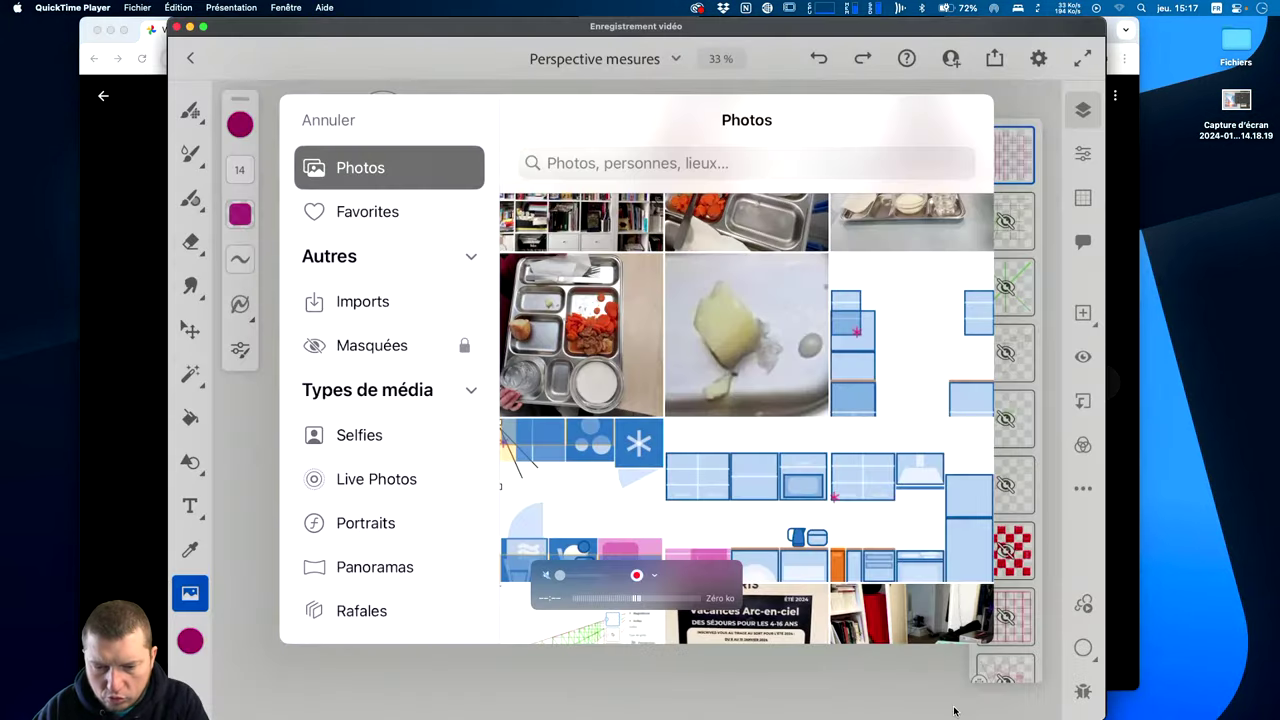
Cancel placing the blue kitchen image and save the Perspective mesures document.
{"action": "left_click", "coordinate": [116, 382]}
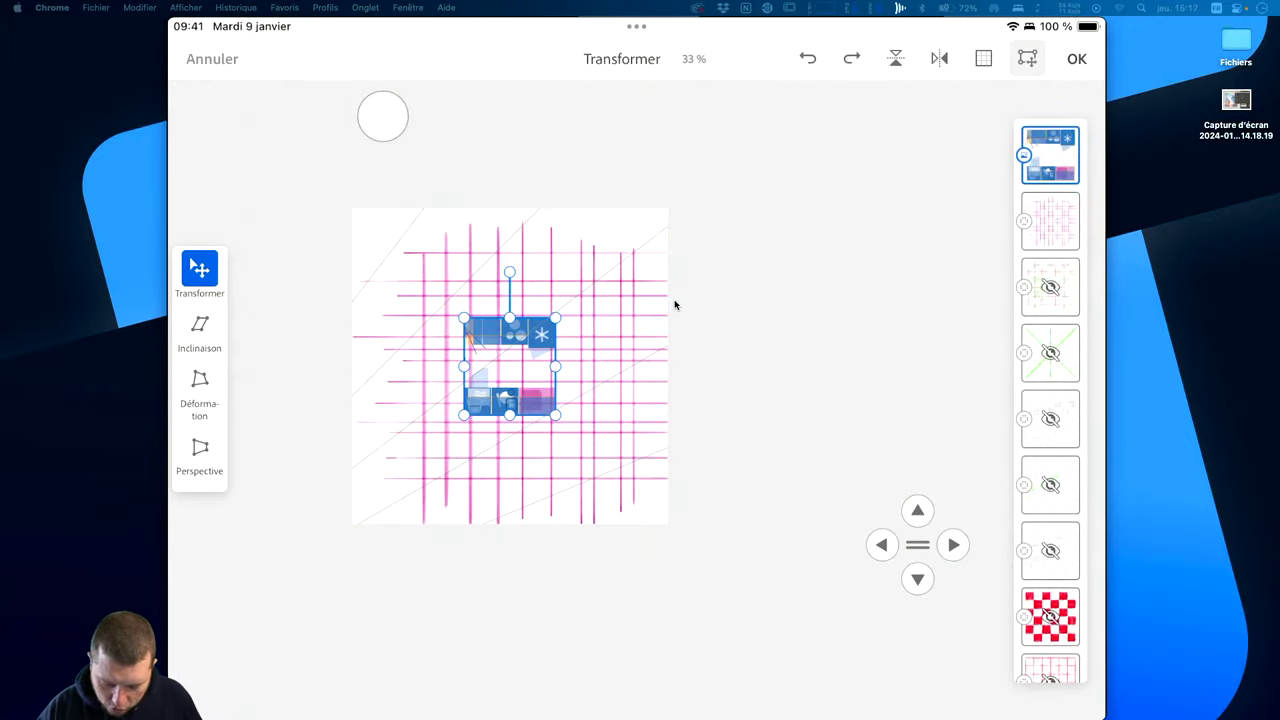
{"action": "key", "text": "ctrl+z"}
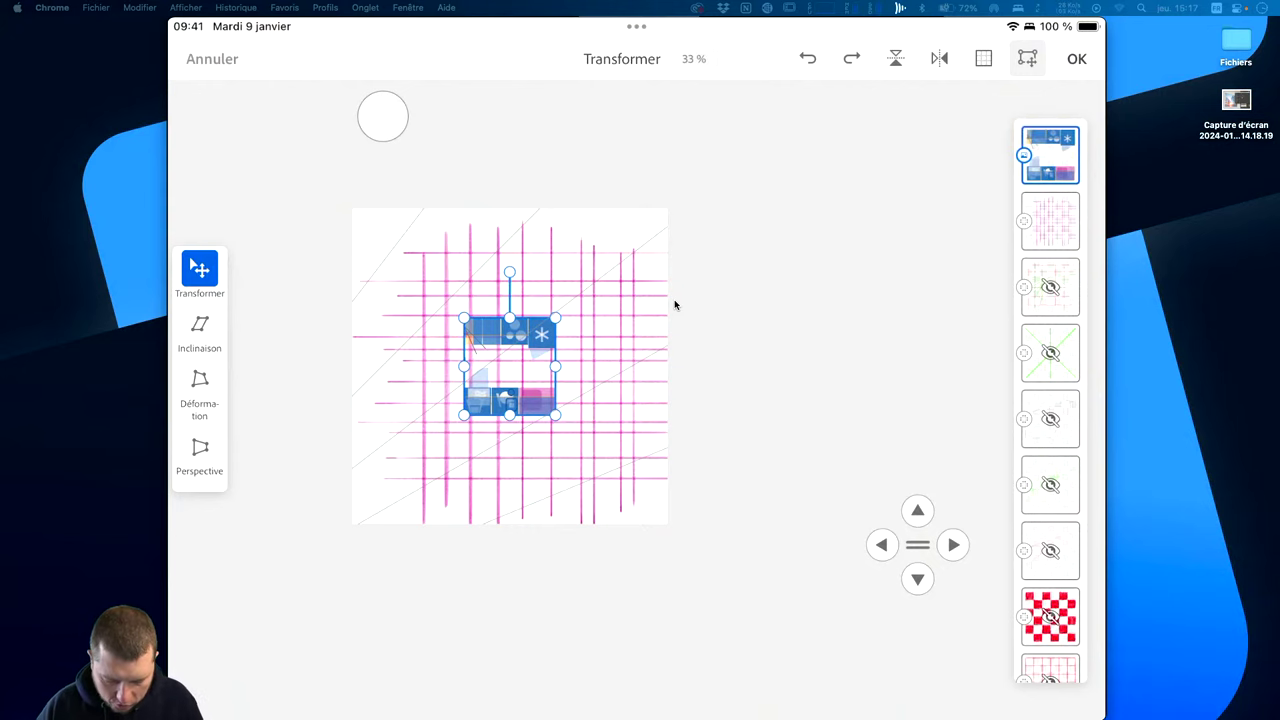
{"action": "key", "text": "Escape"}
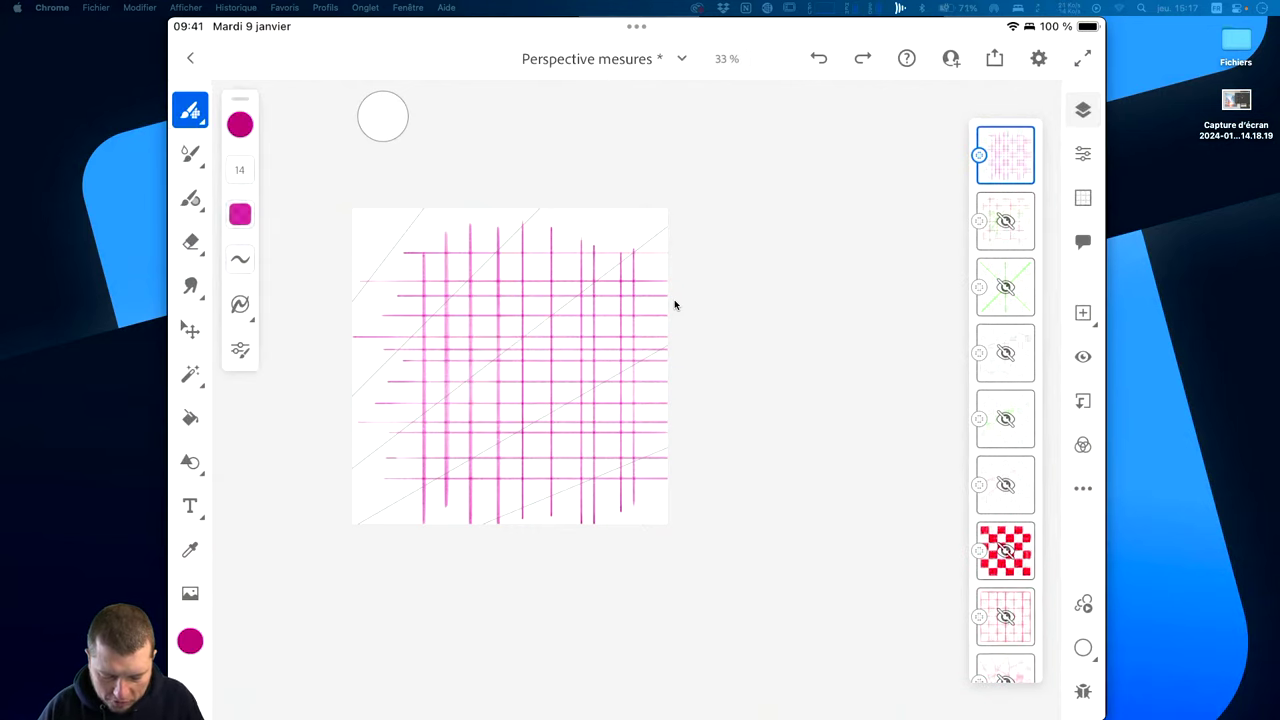
{"action": "key", "text": "ctrl+s"}
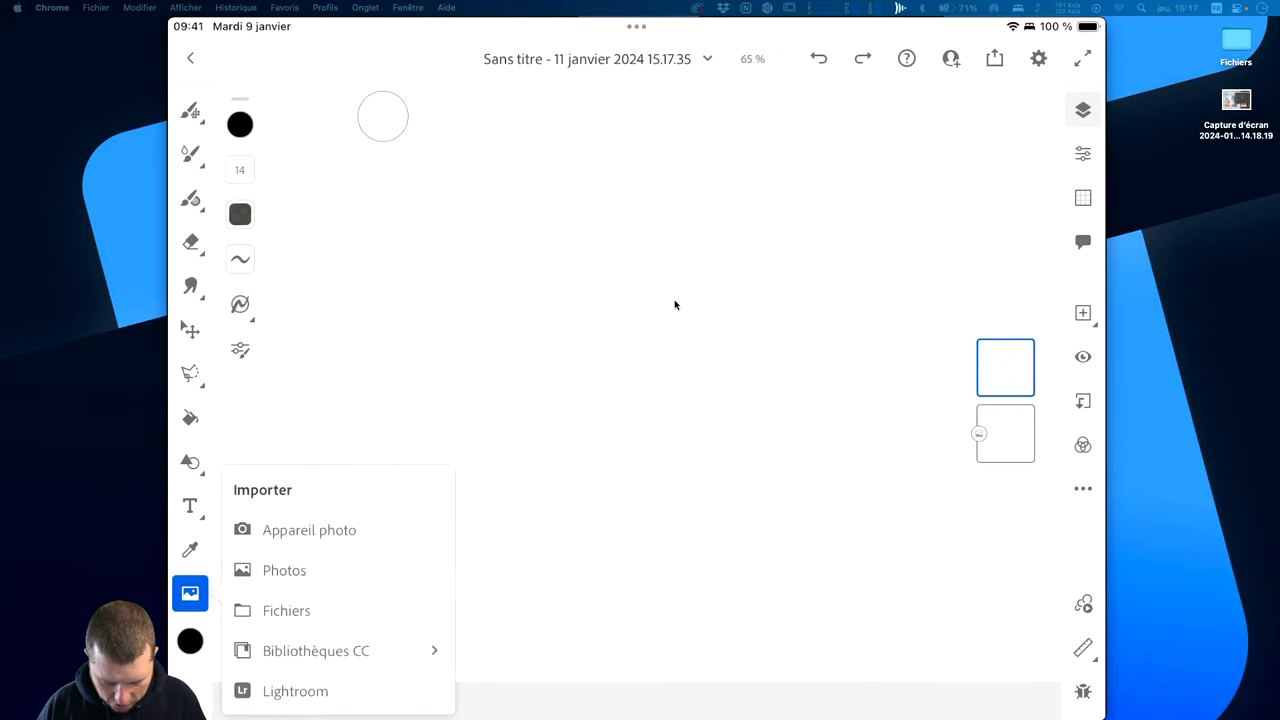
Browse the photo library to find the blue kitchen elevation image.
{"action": "left_click", "coordinate": [675, 305]}
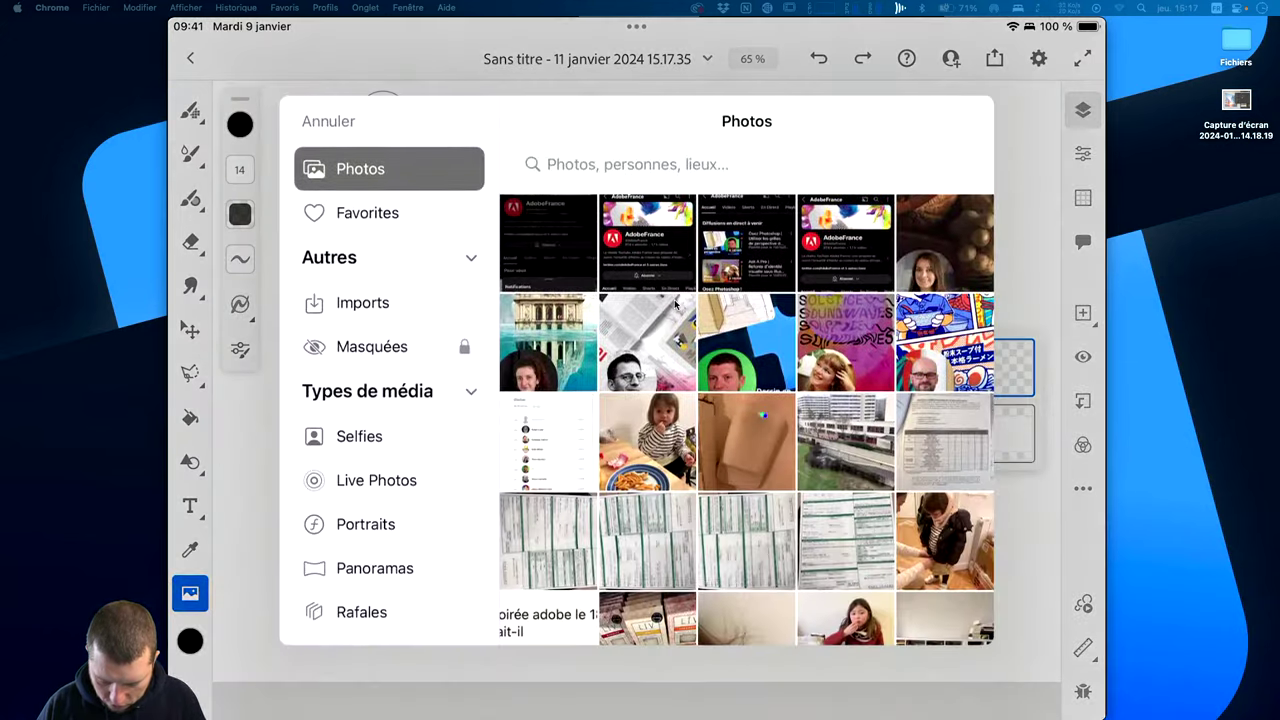
{"action": "scroll", "coordinate": [675, 305], "scroll_direction": "up", "scroll_amount": 5}
{"action": "scroll", "coordinate": [675, 305], "scroll_direction": "up", "scroll_amount": 5}
{"action": "scroll", "coordinate": [674, 304], "scroll_direction": "up", "scroll_amount": 5}
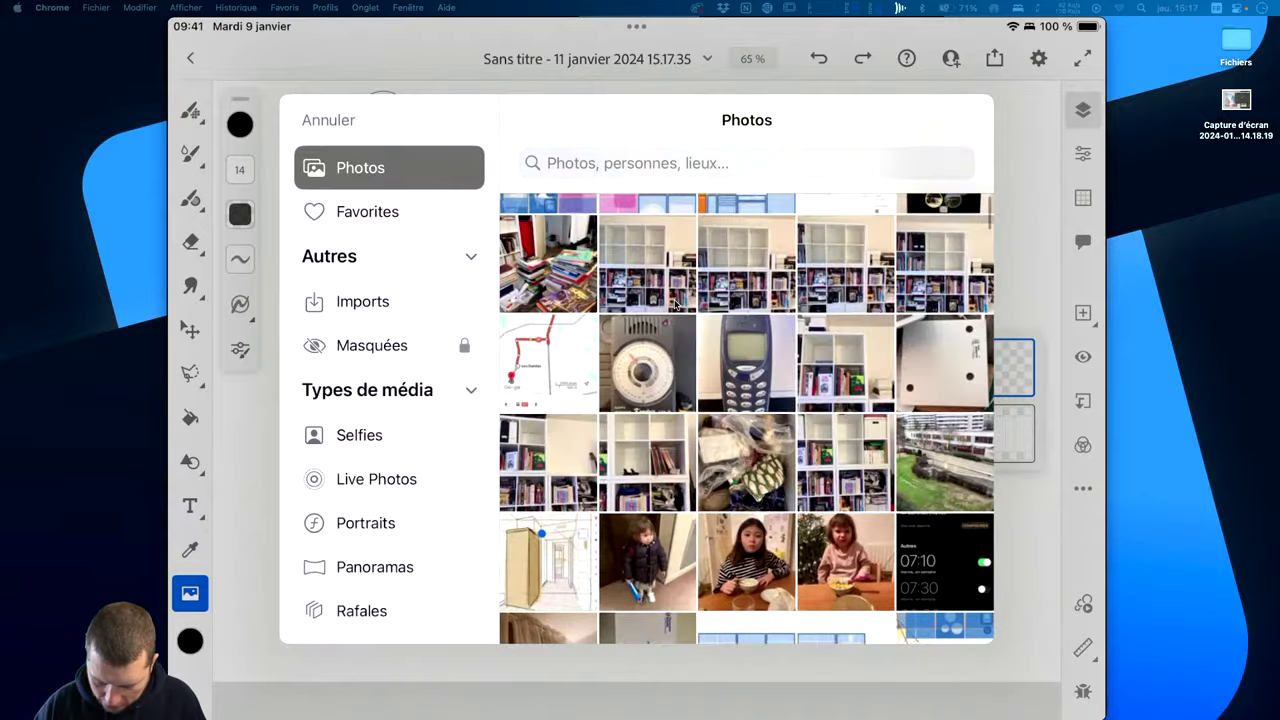
{"action": "scroll", "coordinate": [674, 304], "scroll_direction": "up", "scroll_amount": 3}
{"action": "scroll", "coordinate": [675, 305], "scroll_direction": "up", "scroll_amount": 5}
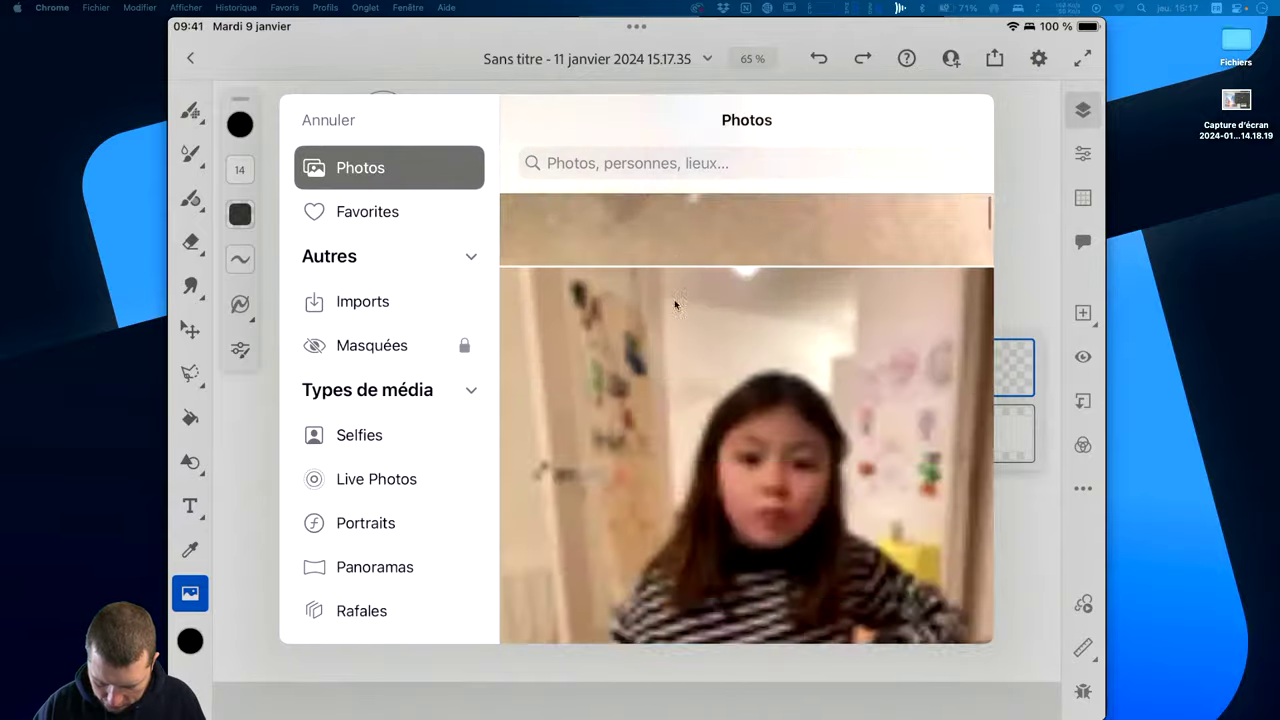
{"action": "scroll", "coordinate": [675, 305], "scroll_direction": "up", "scroll_amount": 5}
{"action": "scroll", "coordinate": [675, 305], "scroll_direction": "up", "scroll_amount": 5}
{"action": "scroll", "coordinate": [675, 305], "scroll_direction": "up", "scroll_amount": 3}
{"action": "scroll", "coordinate": [675, 304], "scroll_direction": "down", "scroll_amount": 3}
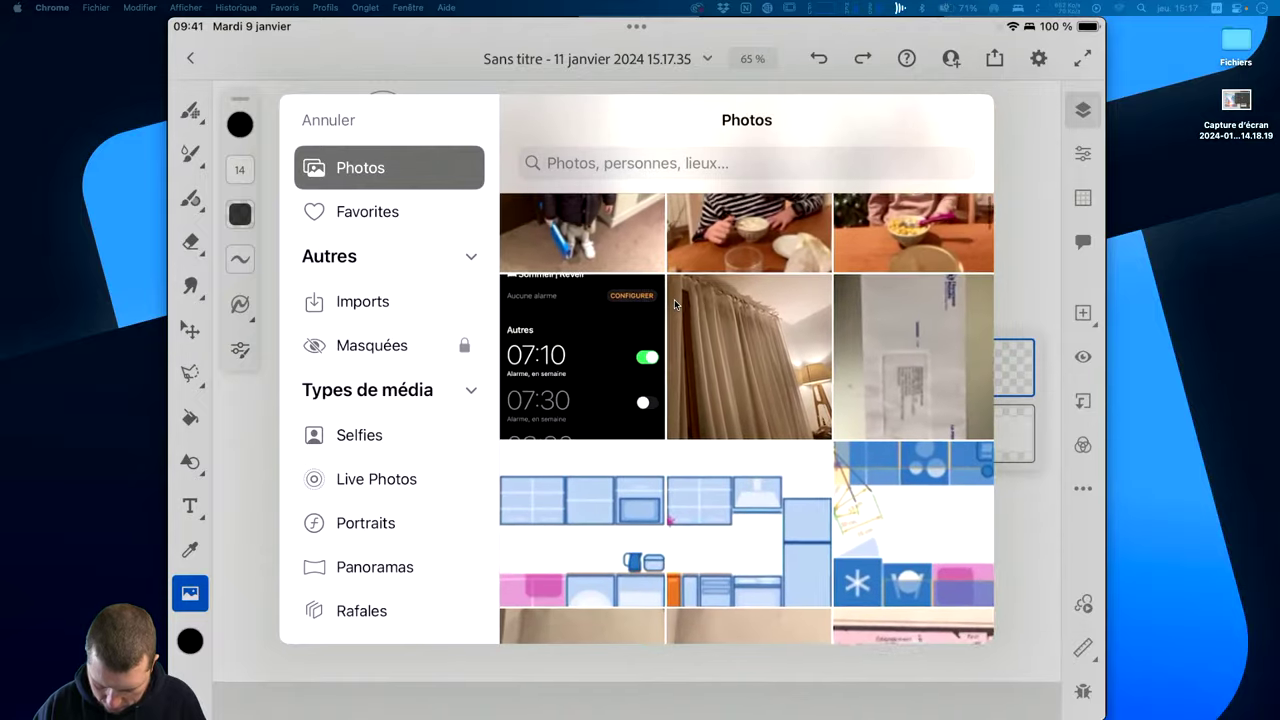
{"action": "scroll", "coordinate": [675, 304], "scroll_direction": "down", "scroll_amount": 2}
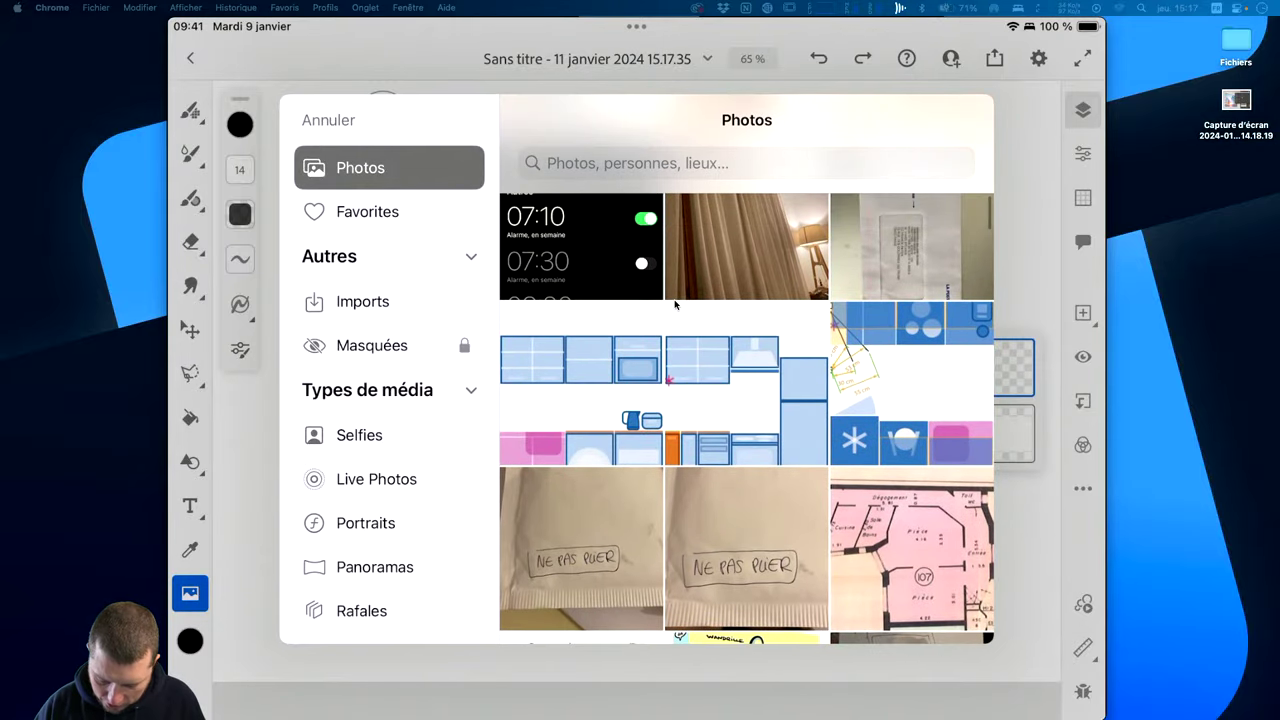
{"action": "scroll", "coordinate": [675, 304], "scroll_direction": "up", "scroll_amount": 1}
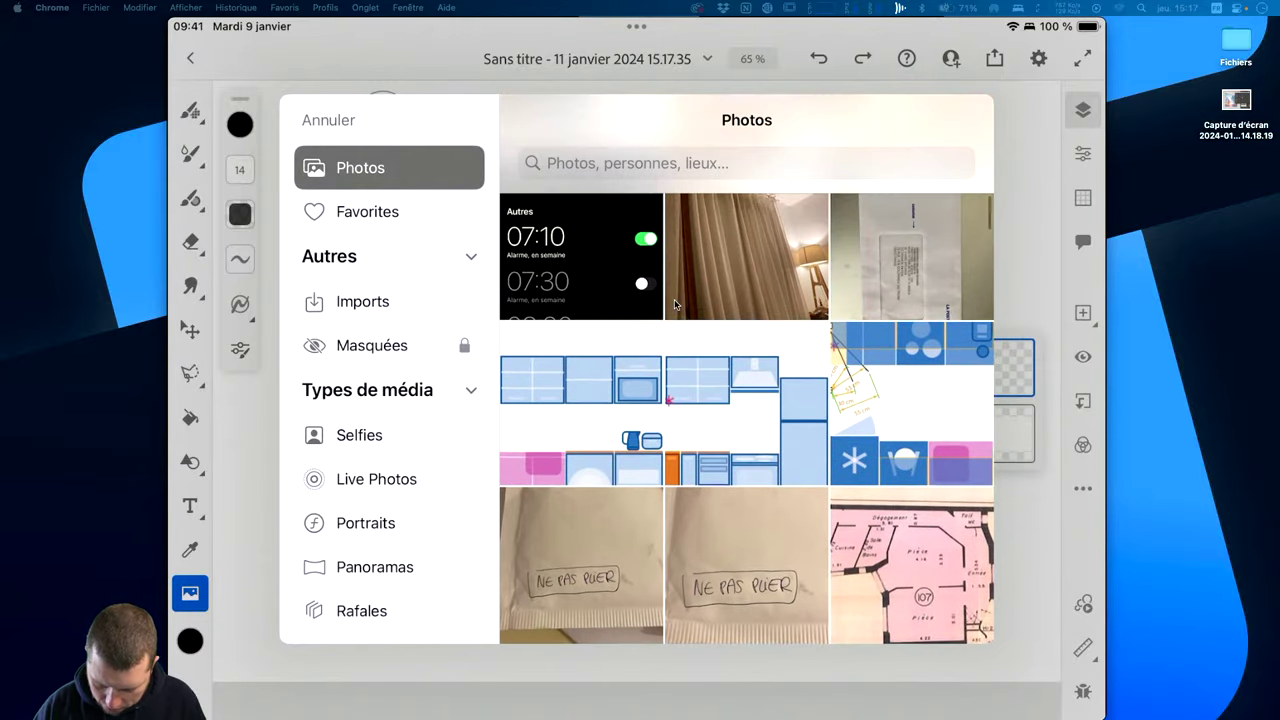
{"action": "scroll", "coordinate": [674, 299], "scroll_direction": "up", "scroll_amount": 5}
{"action": "scroll", "coordinate": [674, 299], "scroll_direction": "up", "scroll_amount": 5}
{"action": "scroll", "coordinate": [674, 299], "scroll_direction": "up", "scroll_amount": 5}
{"action": "scroll", "coordinate": [675, 304], "scroll_direction": "up", "scroll_amount": 5}
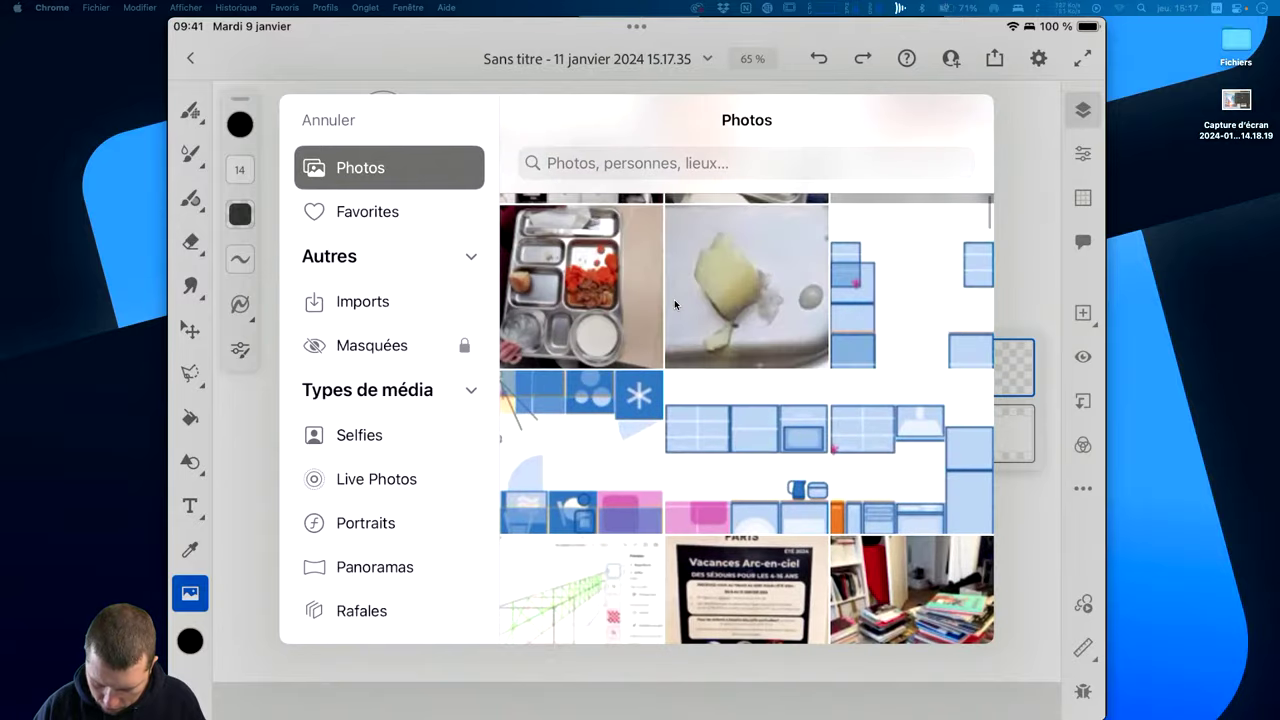
Place the blue kitchen elevation image and rotate it to −90°.
{"action": "left_click", "coordinate": [674, 299]}
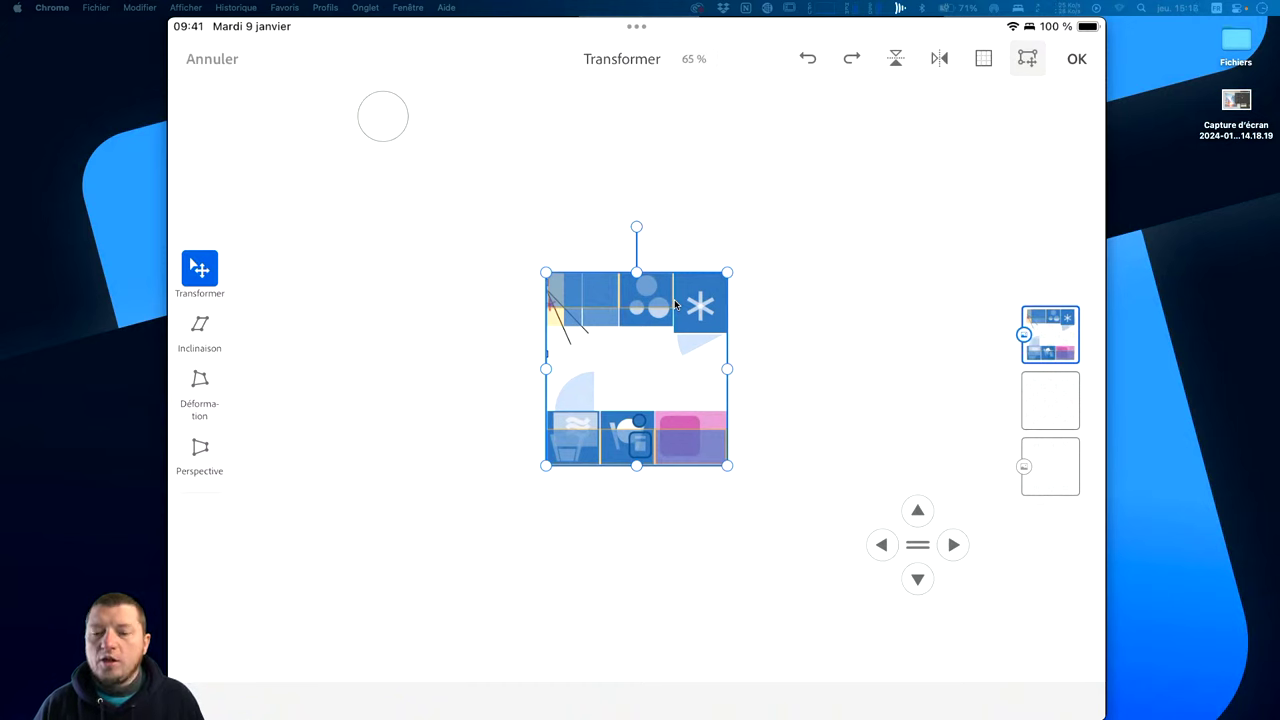
{"action": "left_click_drag", "start_coordinate": [636, 227], "coordinate": [493, 369]}
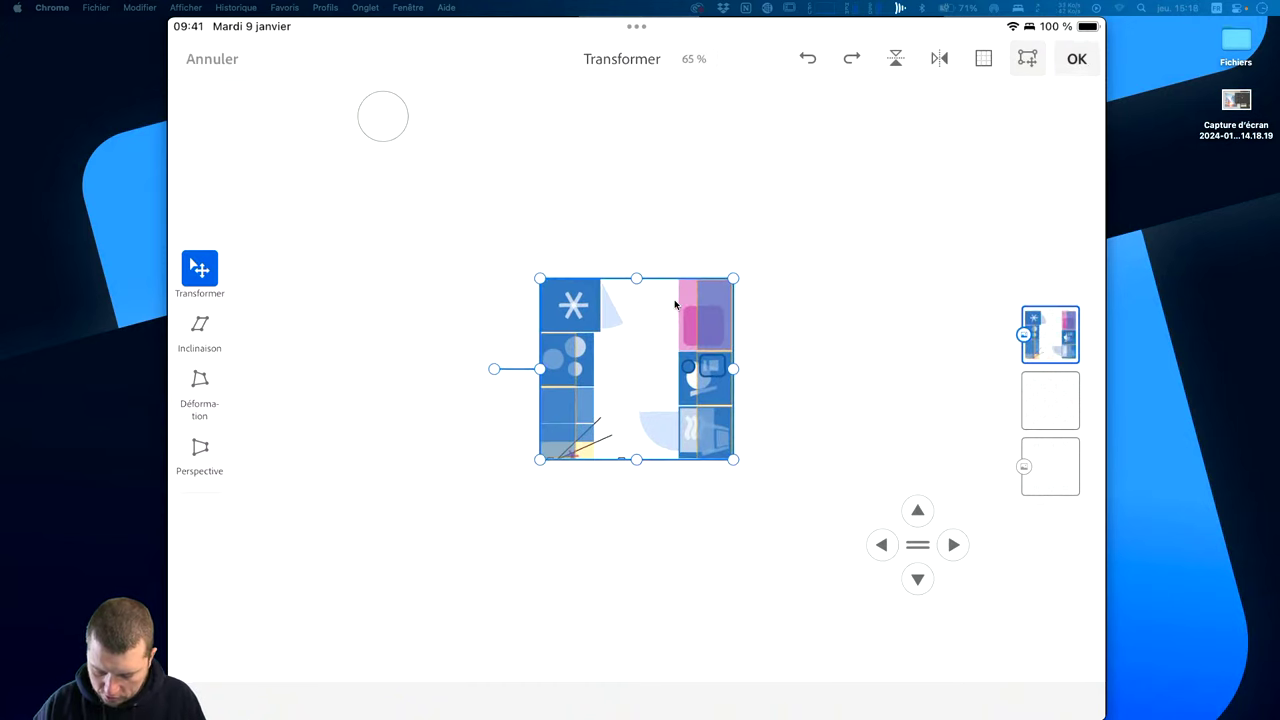
{"action": "key", "text": "Return"}
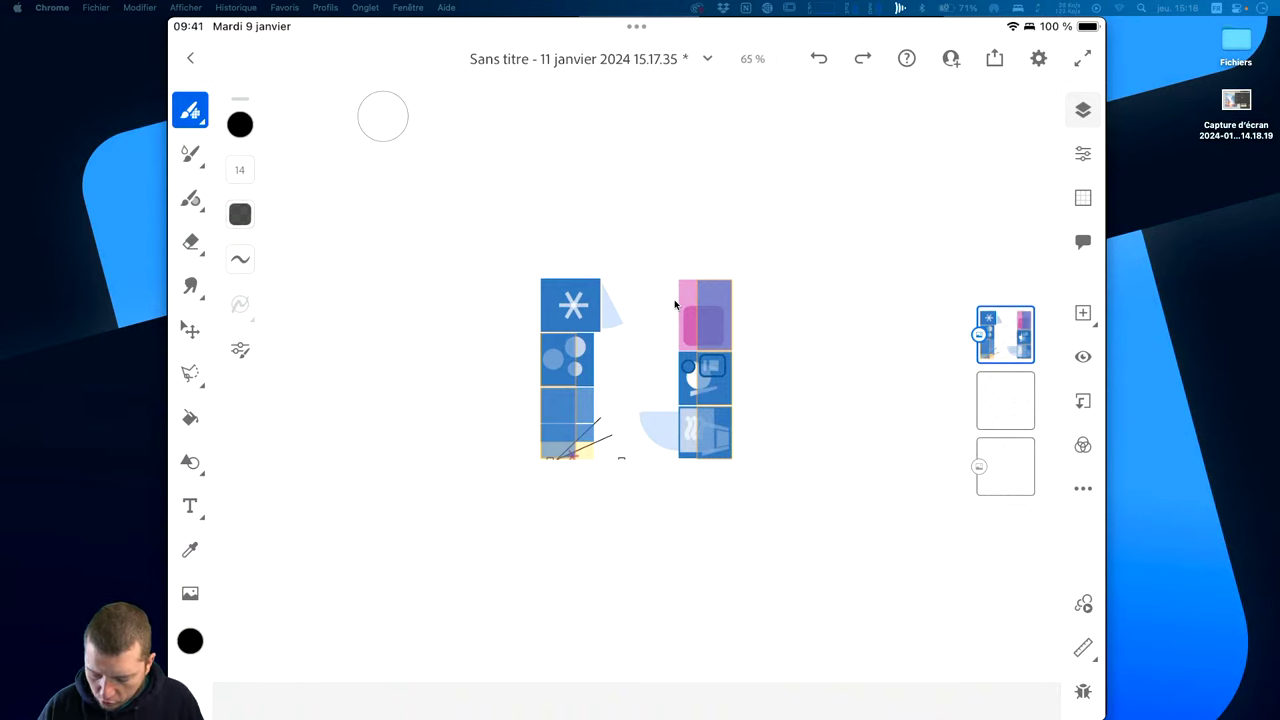
Import the kitchen elevation image with the pink star and transform the right-hand cabinet image.
{"action": "left_click", "coordinate": [240, 124]}
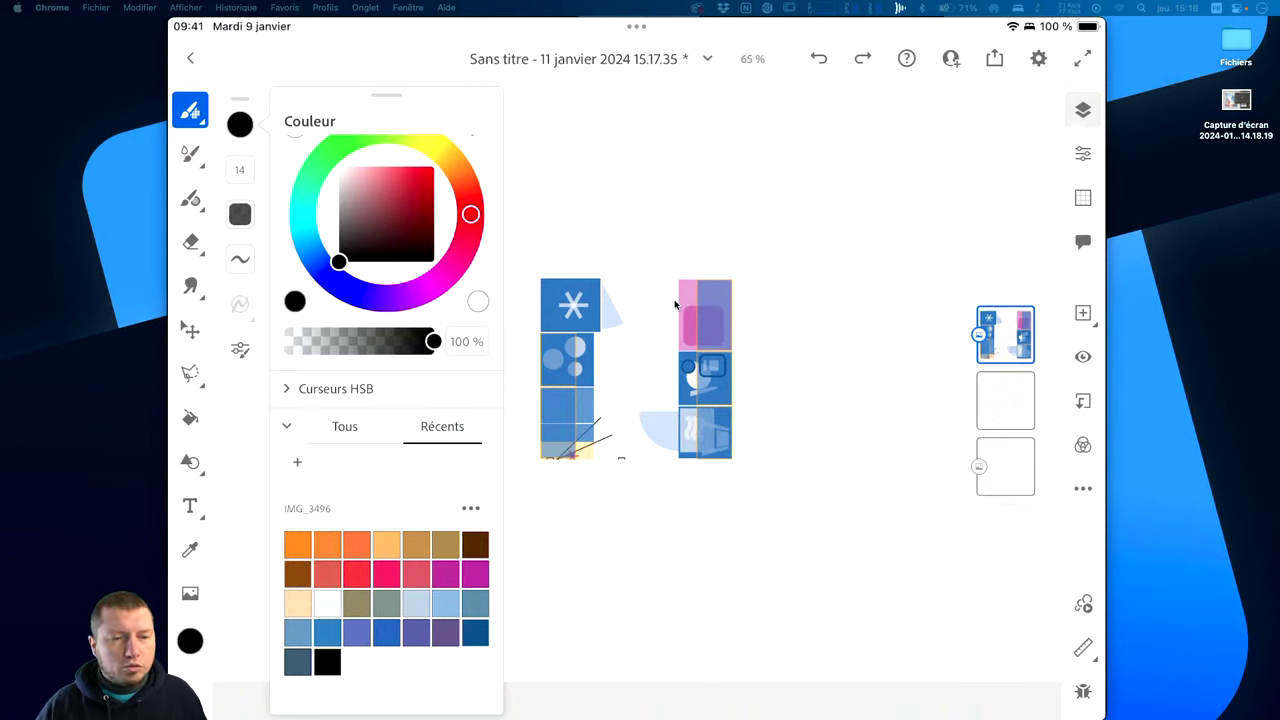
{"action": "left_click", "coordinate": [240, 124]}
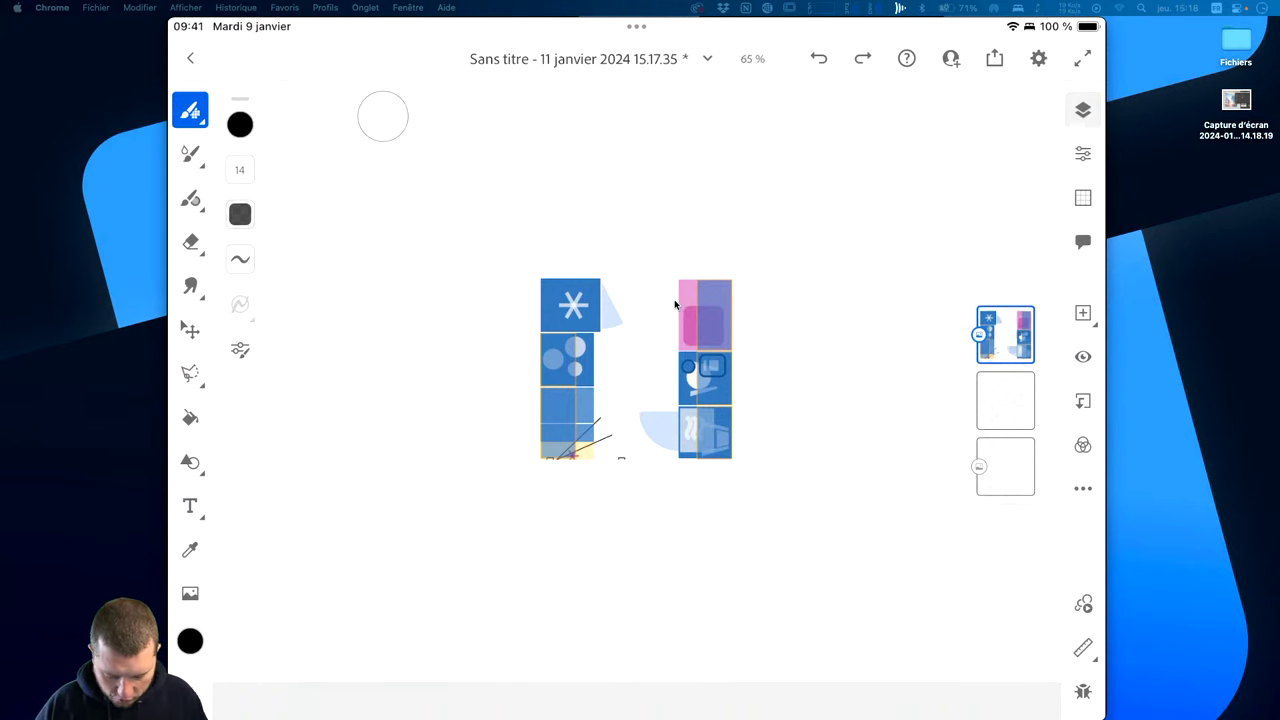
{"action": "left_click", "coordinate": [190, 593]}
{"action": "left_click", "coordinate": [284, 570]}
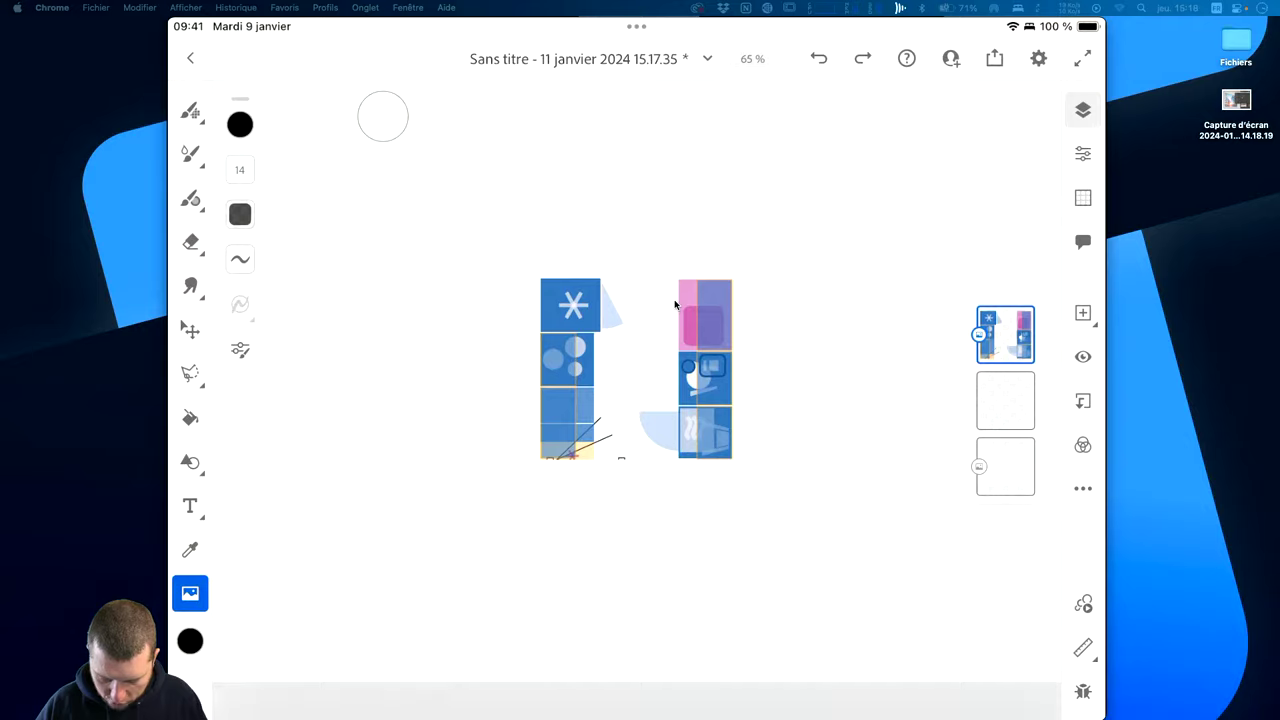
{"action": "scroll", "coordinate": [675, 304], "scroll_direction": "down", "scroll_amount": 10}
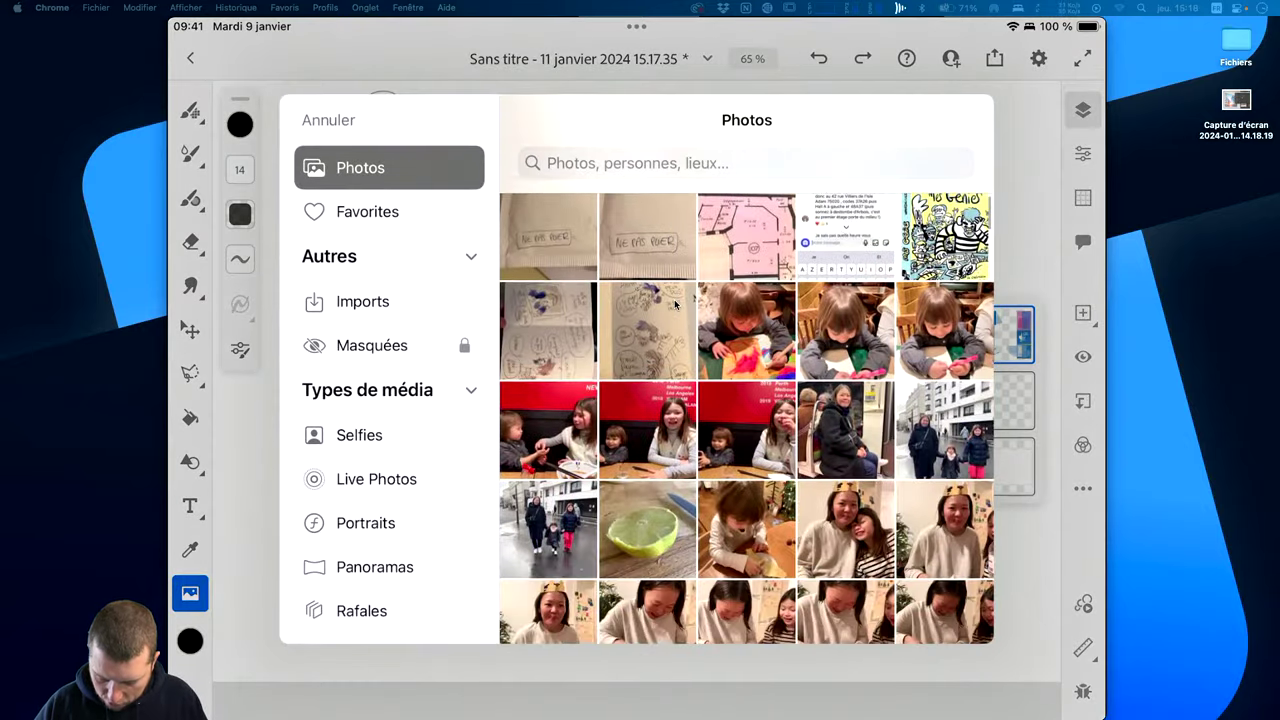
{"action": "scroll", "coordinate": [675, 304], "scroll_direction": "up", "scroll_amount": 10}
{"action": "scroll", "coordinate": [675, 304], "scroll_direction": "up", "scroll_amount": 3}
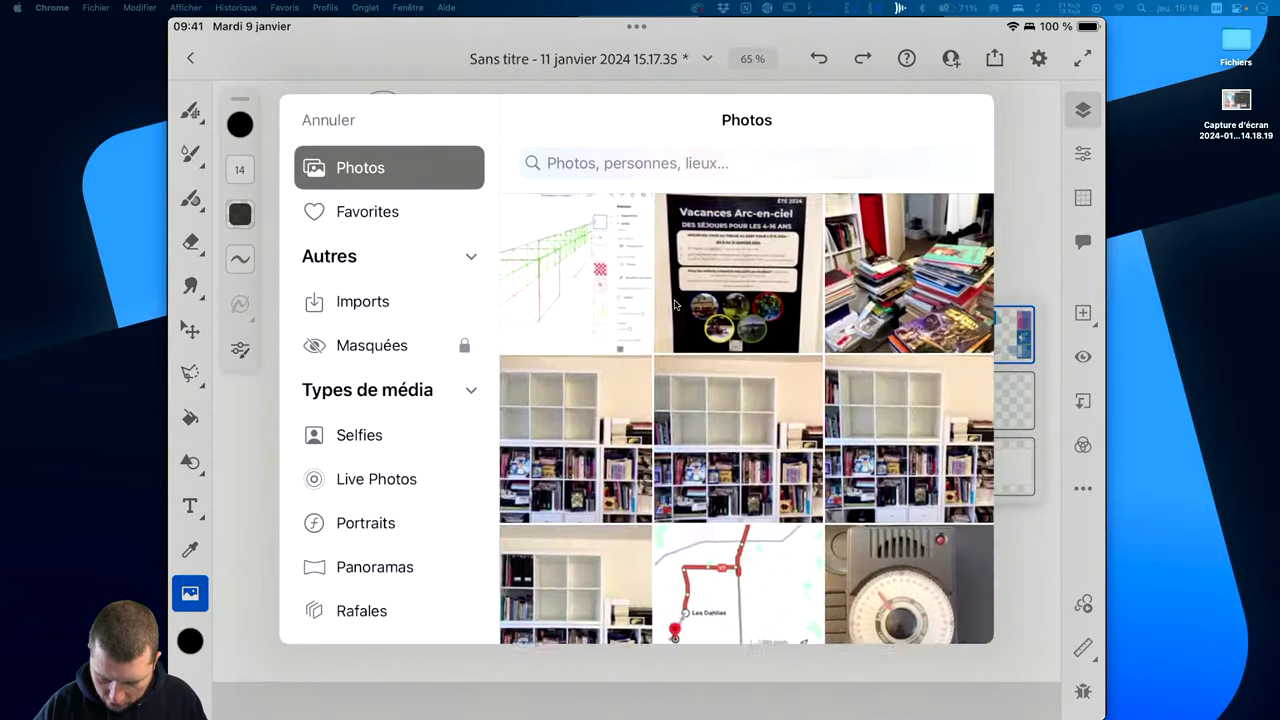
{"action": "scroll", "coordinate": [675, 304], "scroll_direction": "up", "scroll_amount": 3}
{"action": "scroll", "coordinate": [674, 304], "scroll_direction": "up", "scroll_amount": 1}
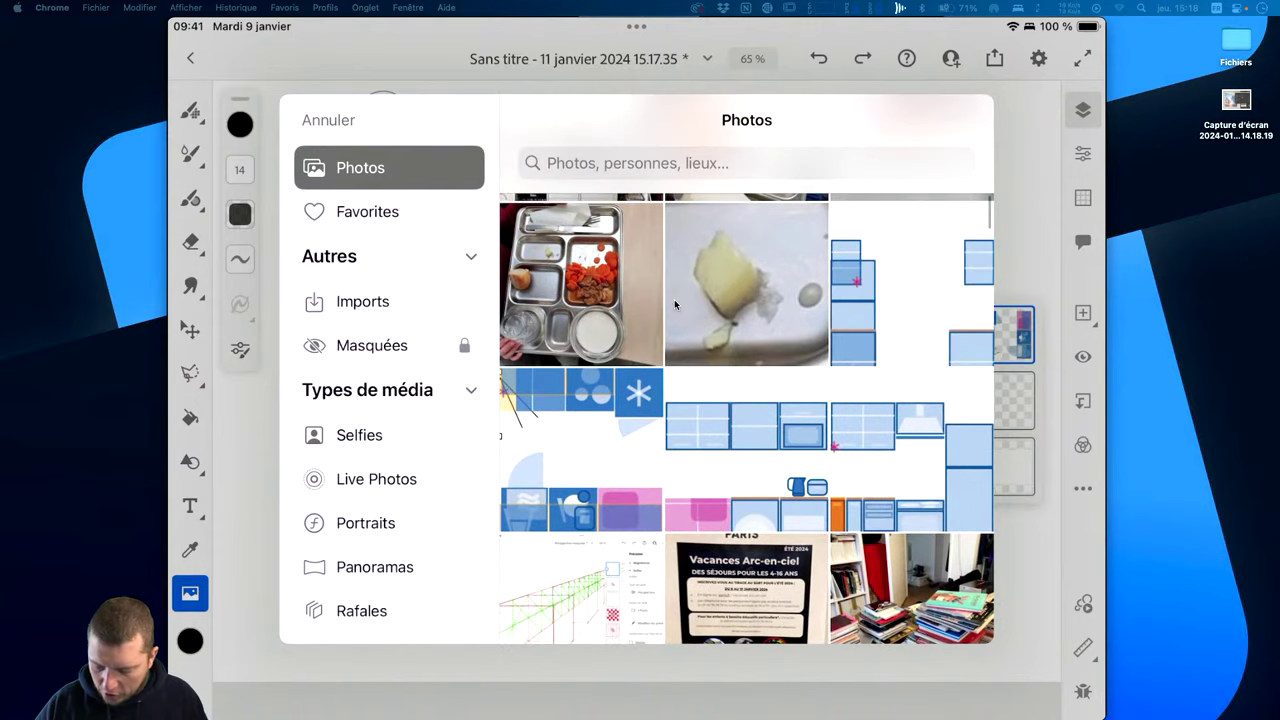
{"action": "left_click", "coordinate": [674, 304]}
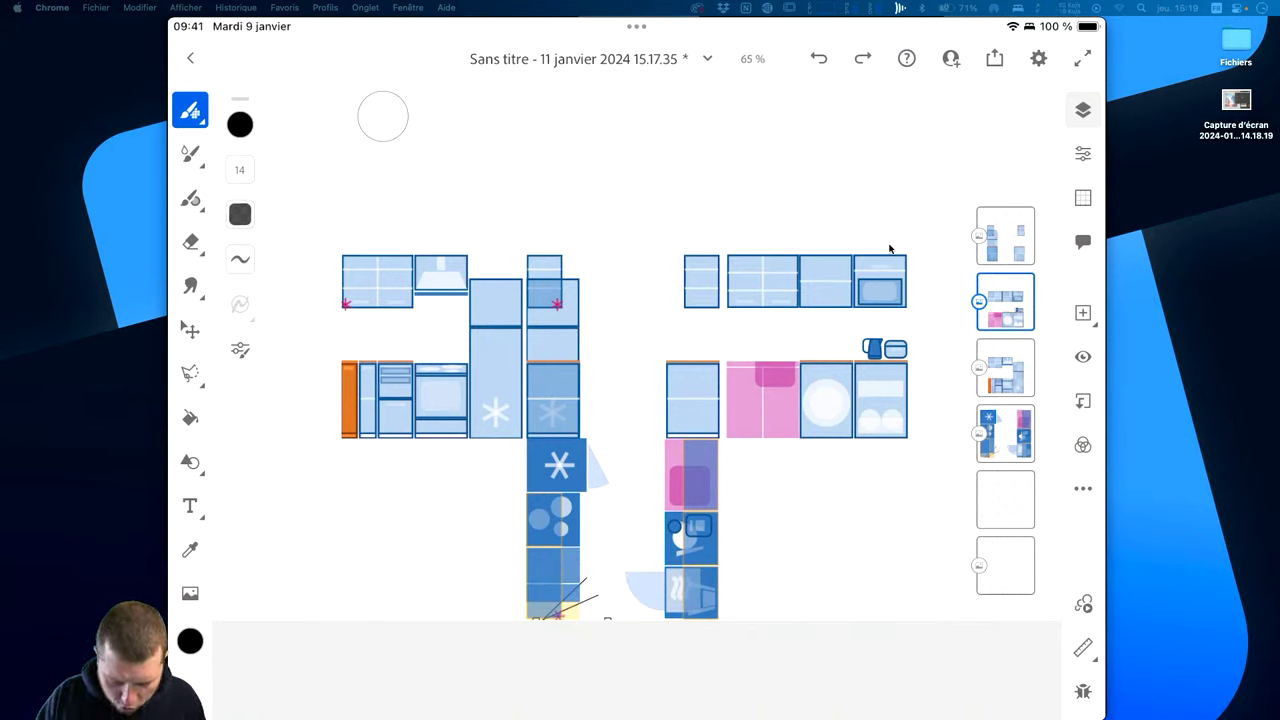
{"action": "key", "text": "v"}
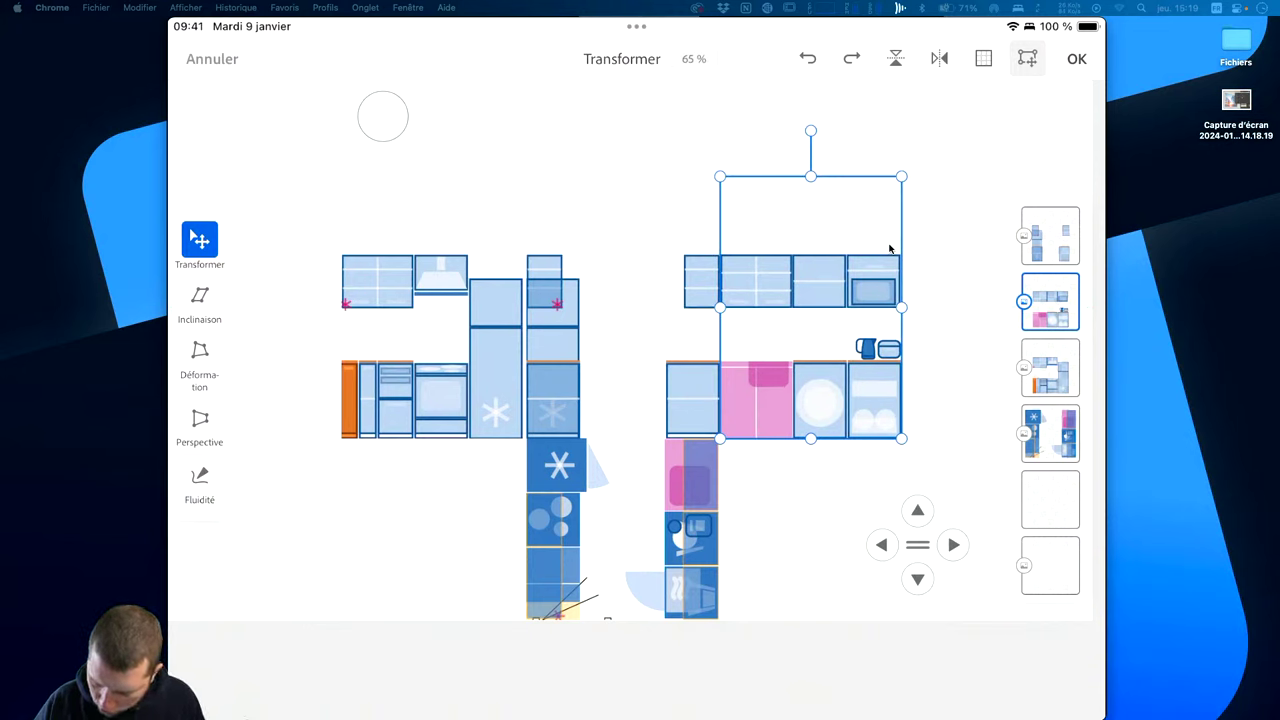
Nudge the kitchen block two steps right to align the pieces, and confirm.
{"action": "key", "text": "Right"}
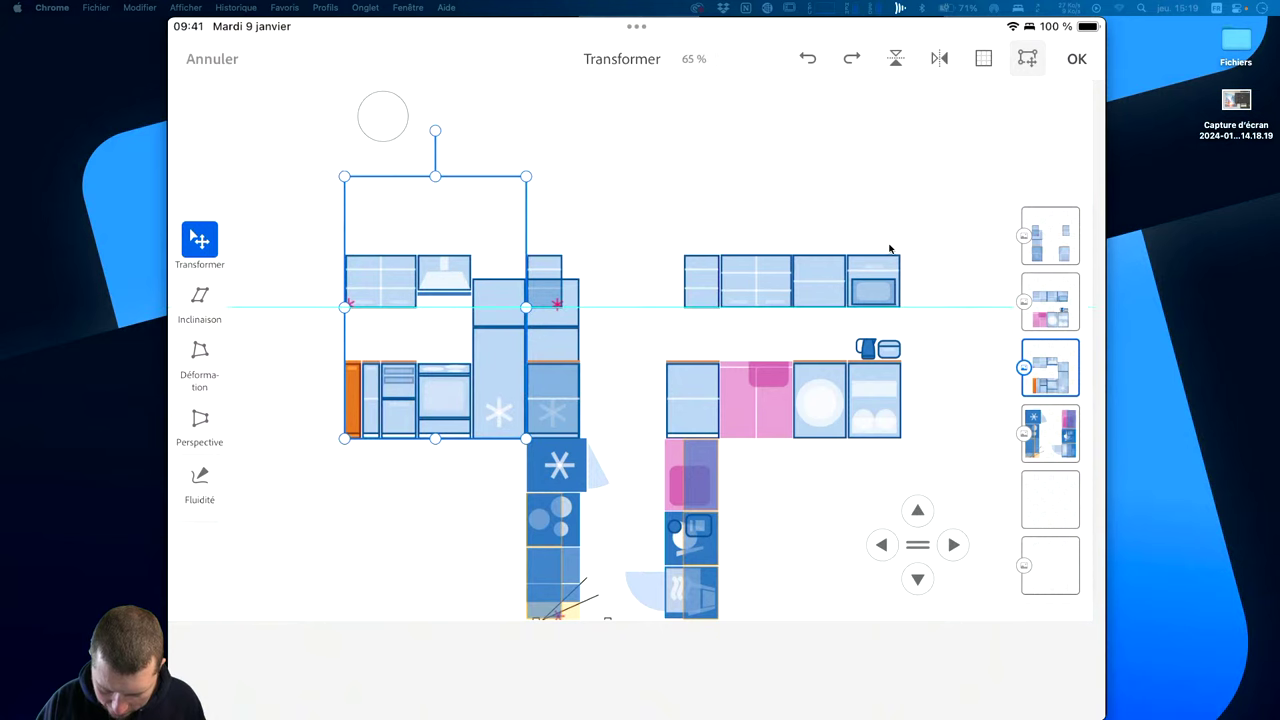
{"action": "key", "text": "Right"}
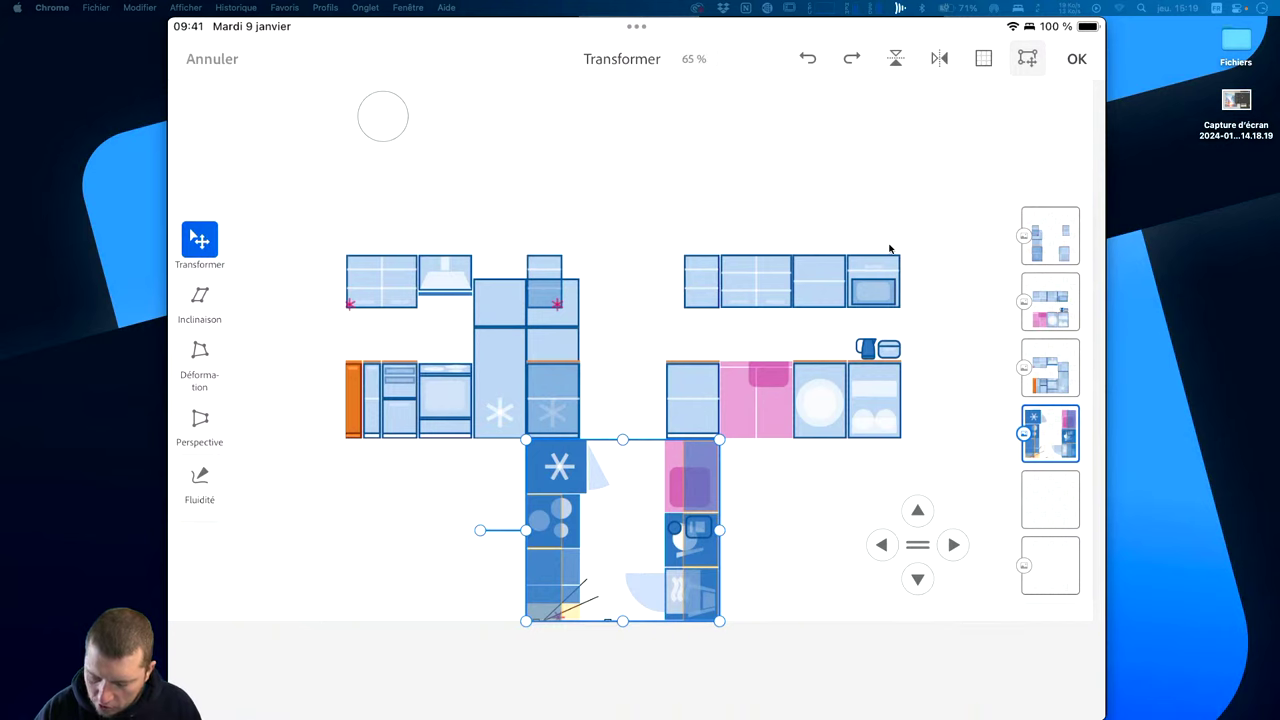
{"action": "key", "text": "Return"}
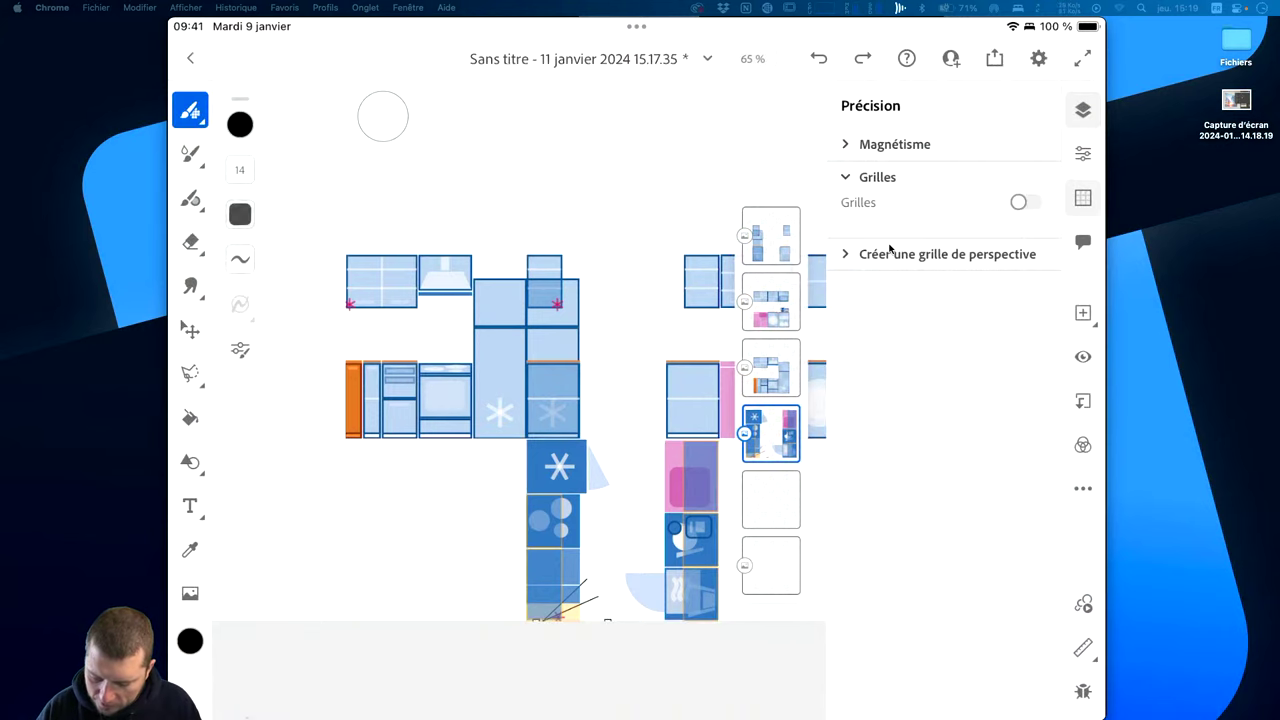
Enable a one-point perspective grid with its vanishing point at canvas centre, then target the top layer.
{"action": "left_click", "coordinate": [889, 253]}
{"action": "scroll", "coordinate": [520, 350], "scroll_direction": "down", "scroll_amount": 5}
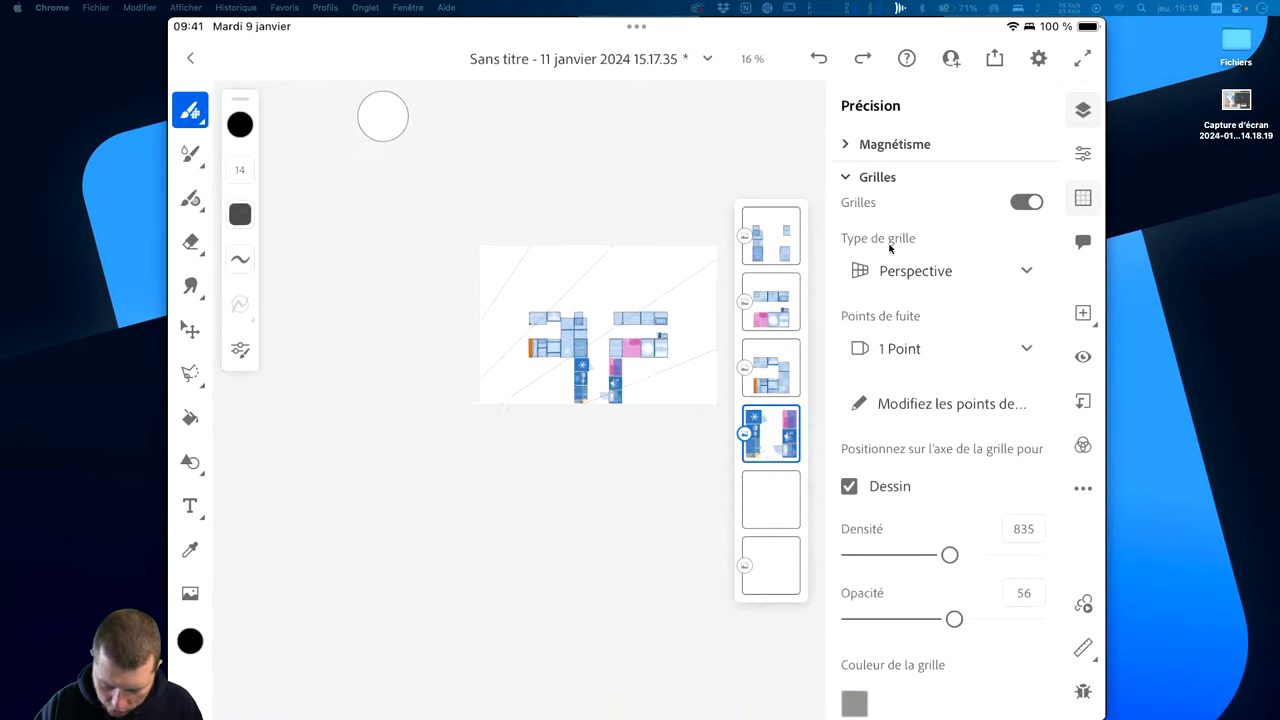
{"action": "left_click", "coordinate": [951, 403]}
{"action": "mouse_move", "coordinate": [397, 466]}
{"action": "left_mouse_down"}
{"action": "mouse_move", "coordinate": [595, 318]}
{"action": "mouse_move", "coordinate": [585, 326]}
{"action": "left_mouse_up"}
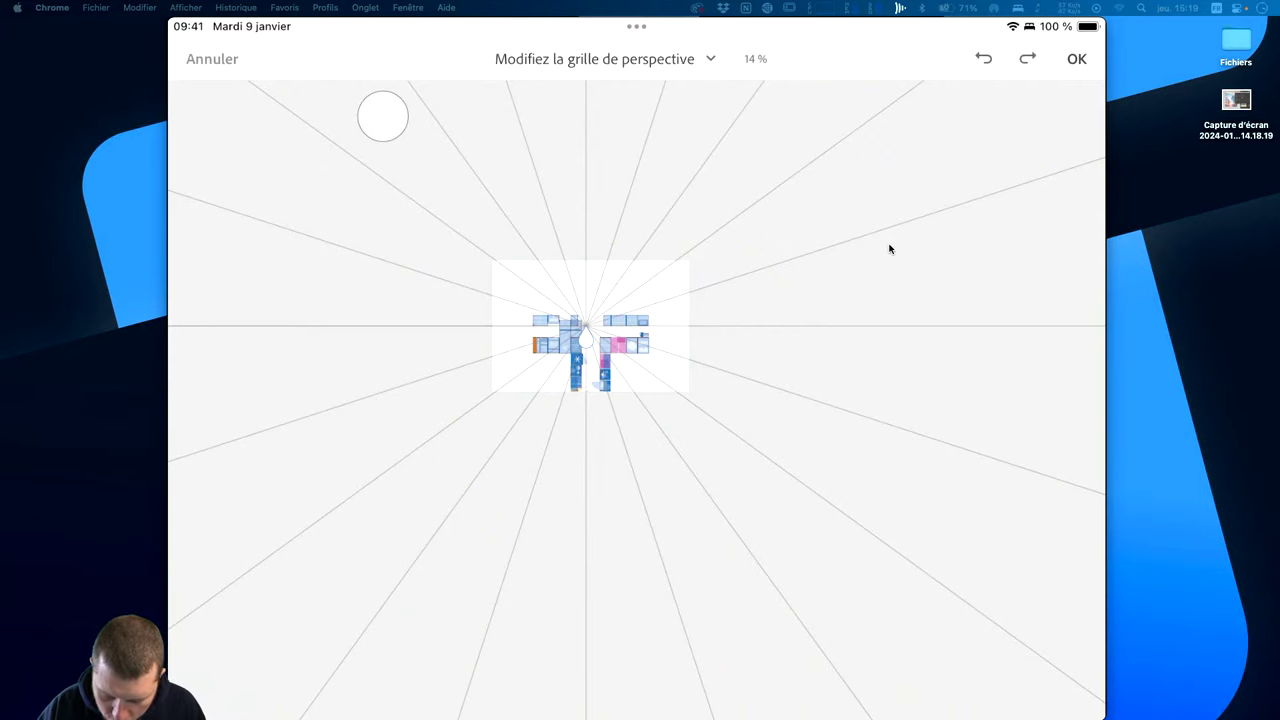
{"action": "left_click_drag", "start_coordinate": [585, 326], "coordinate": [590, 326]}
{"action": "left_click", "coordinate": [1076, 58]}
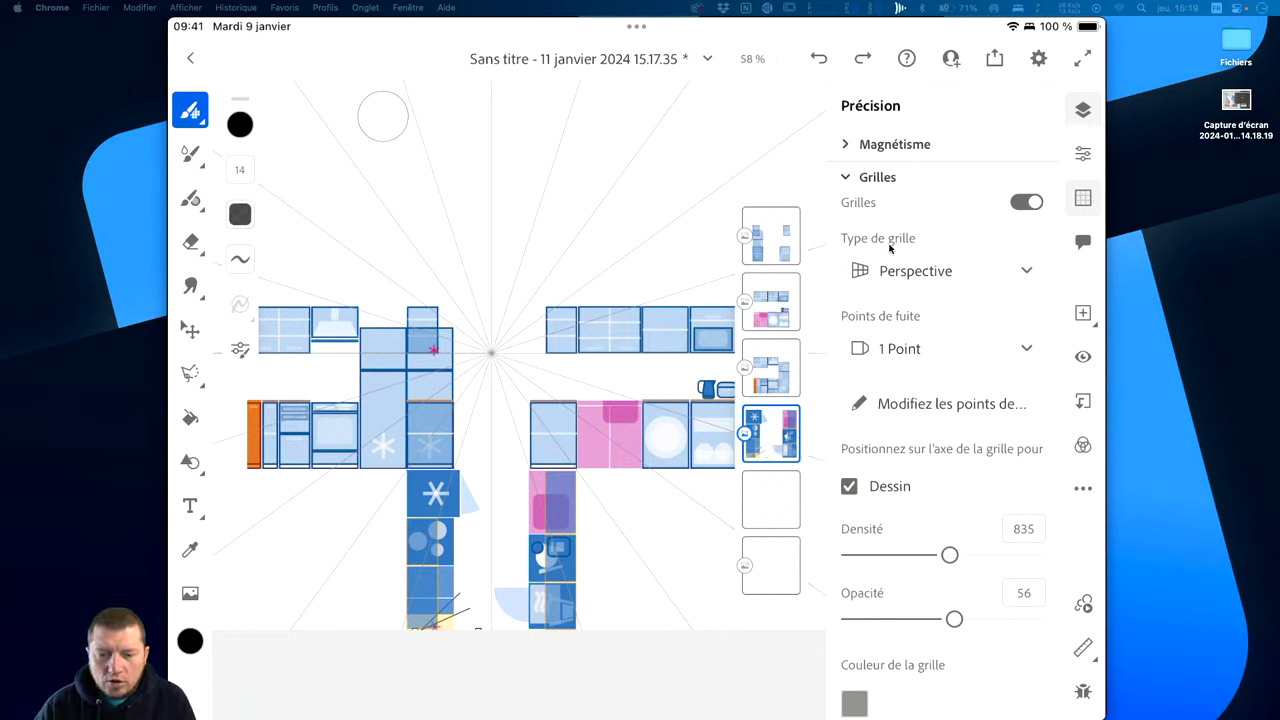
{"action": "left_click", "coordinate": [771, 235]}
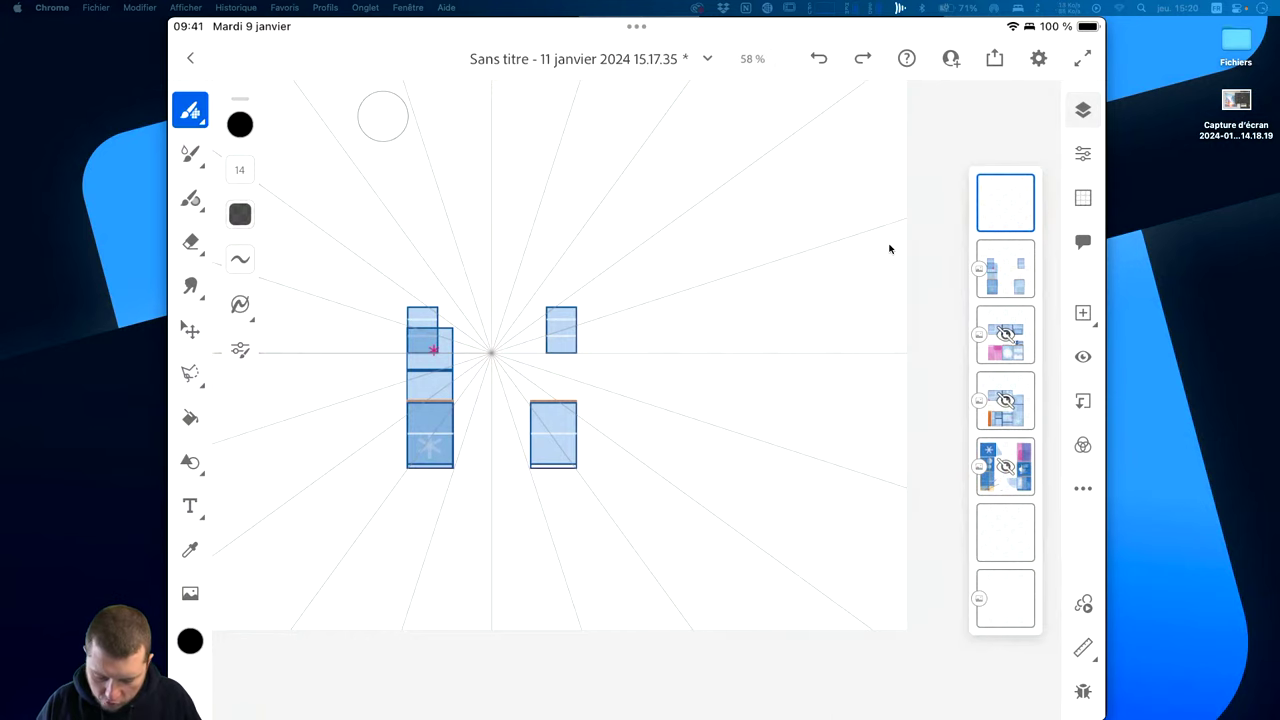
Draw four snapped perspective lines below the boxes and a horizon line from the upper-right box.
{"action": "left_click_drag", "start_coordinate": [404, 470], "coordinate": [287, 628]}
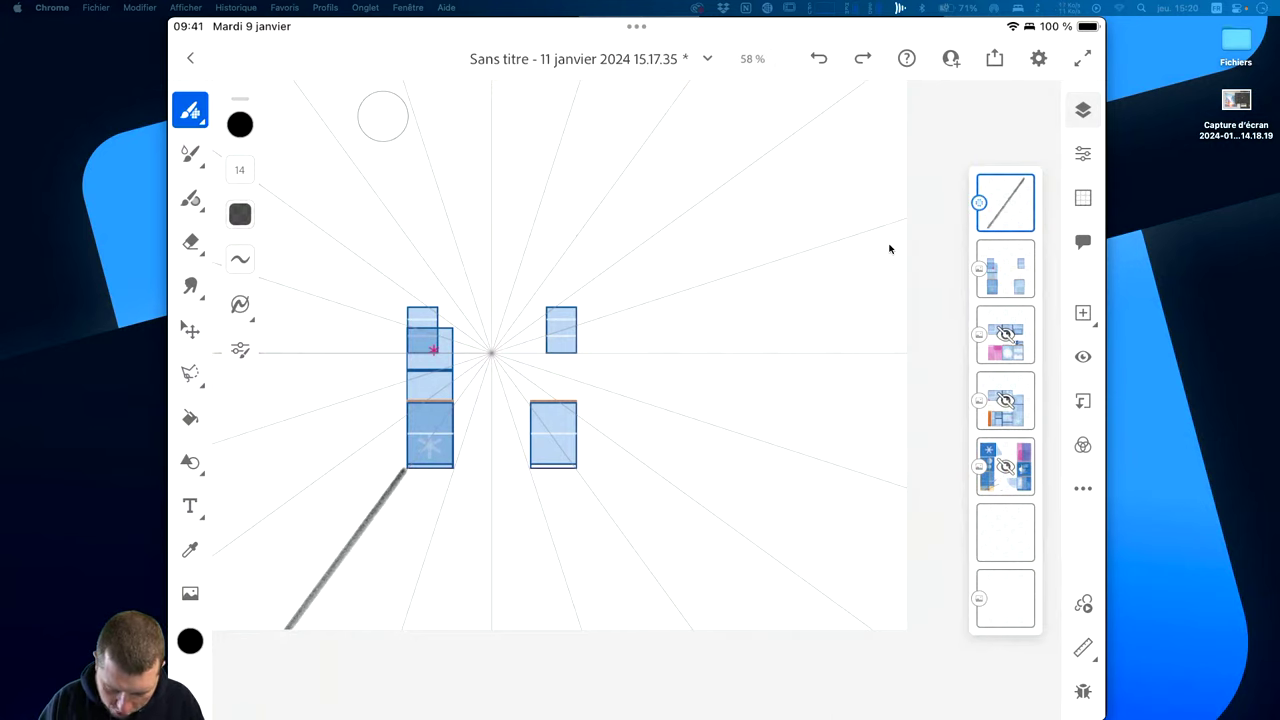
{"action": "left_click_drag", "start_coordinate": [455, 467], "coordinate": [408, 628]}
{"action": "left_click_drag", "start_coordinate": [530, 467], "coordinate": [588, 628]}
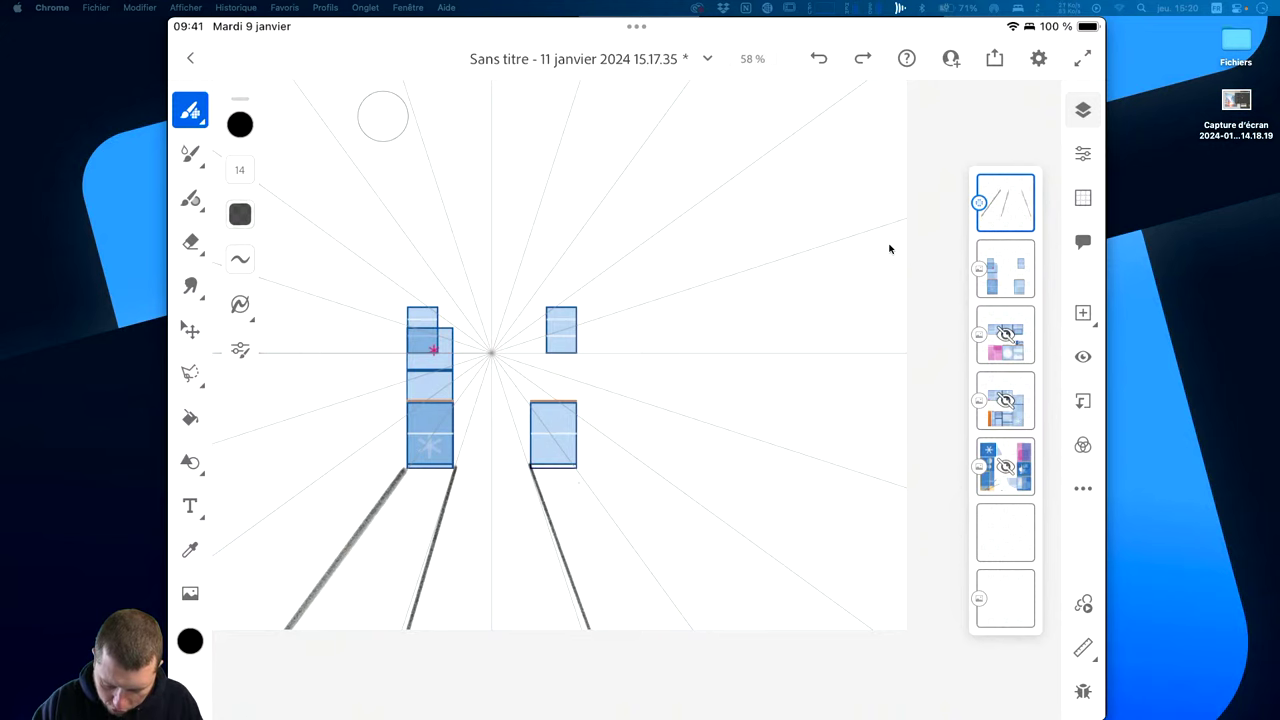
{"action": "left_click_drag", "start_coordinate": [575, 467], "coordinate": [690, 628]}
{"action": "left_click_drag", "start_coordinate": [546, 351], "coordinate": [749, 351]}
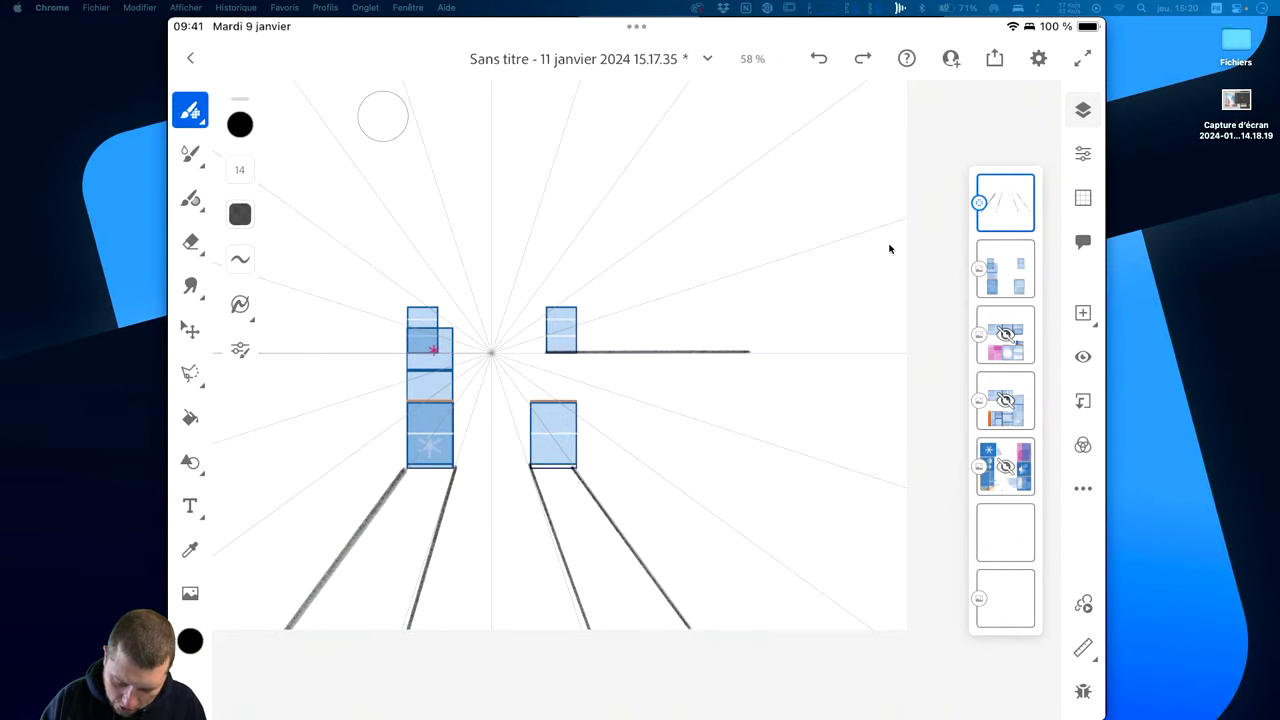
Draw perspective lines rising from the upper-right and left boxes, plus a horizon line on the left.
{"action": "left_click_drag", "start_coordinate": [546, 306], "coordinate": [695, 191]}
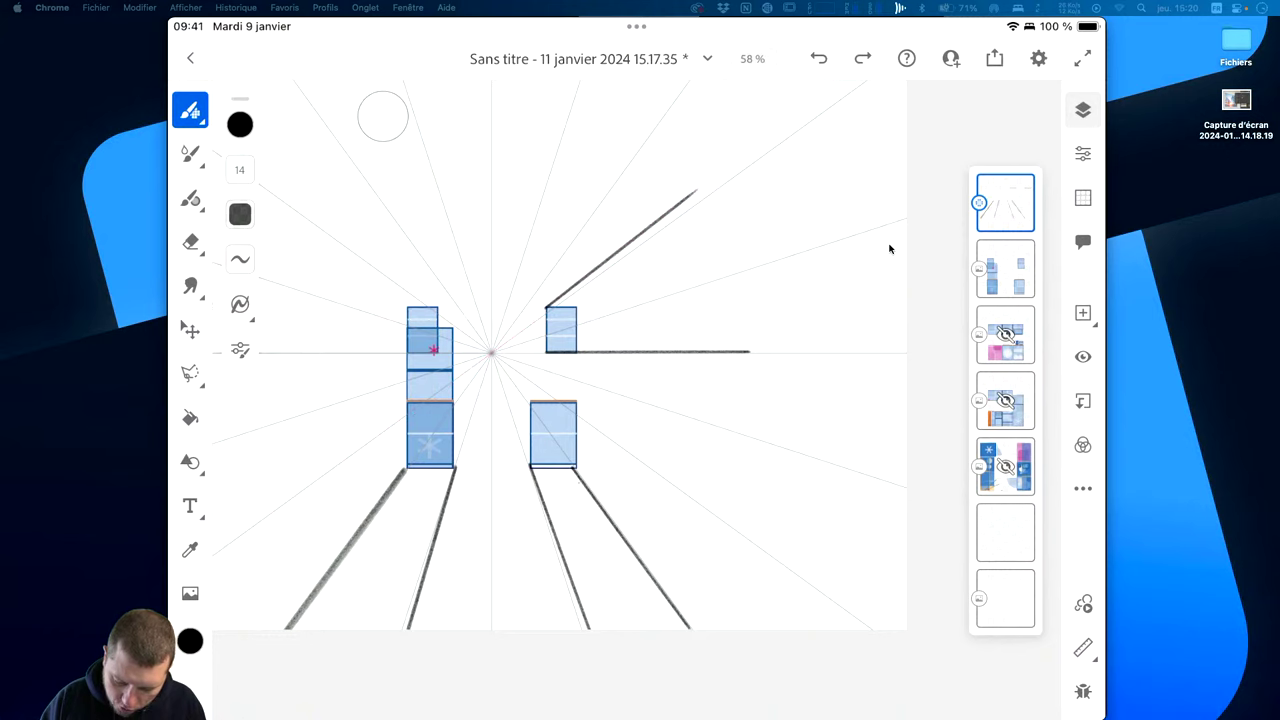
{"action": "left_click_drag", "start_coordinate": [584, 300], "coordinate": [584, 172]}
{"action": "key", "text": "ctrl+z"}
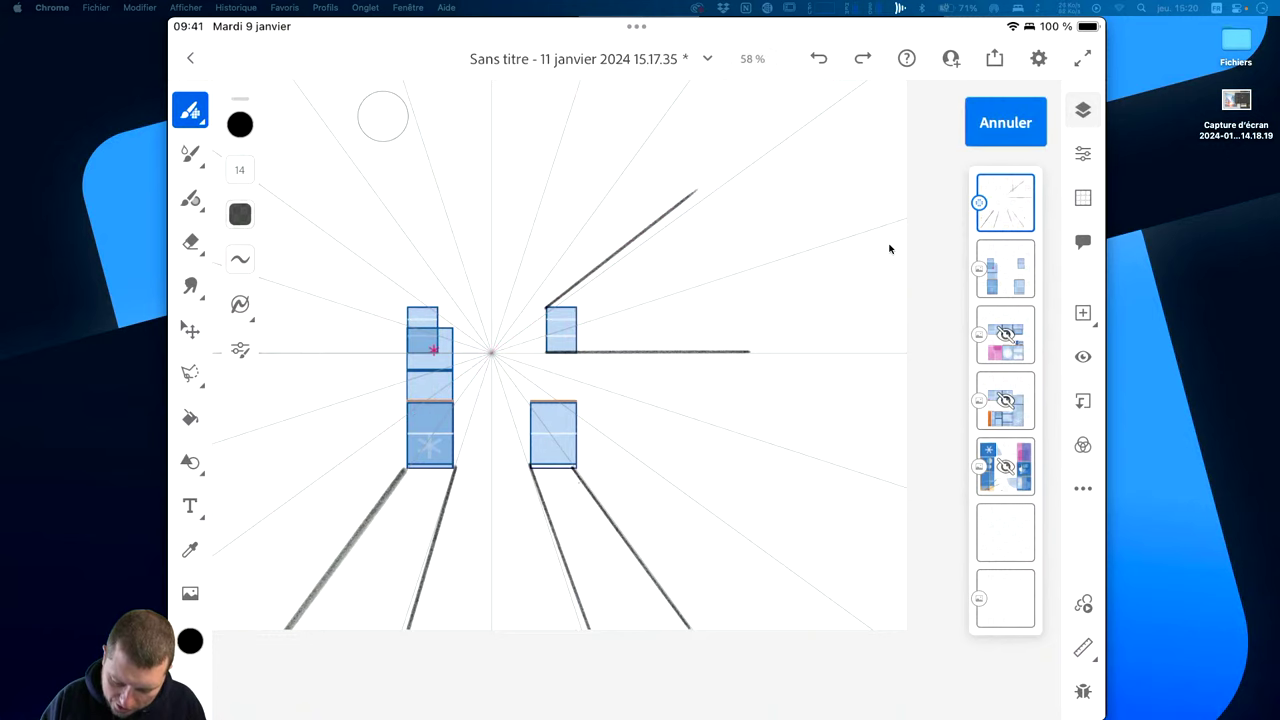
{"action": "left_click_drag", "start_coordinate": [577, 306], "coordinate": [848, 172]}
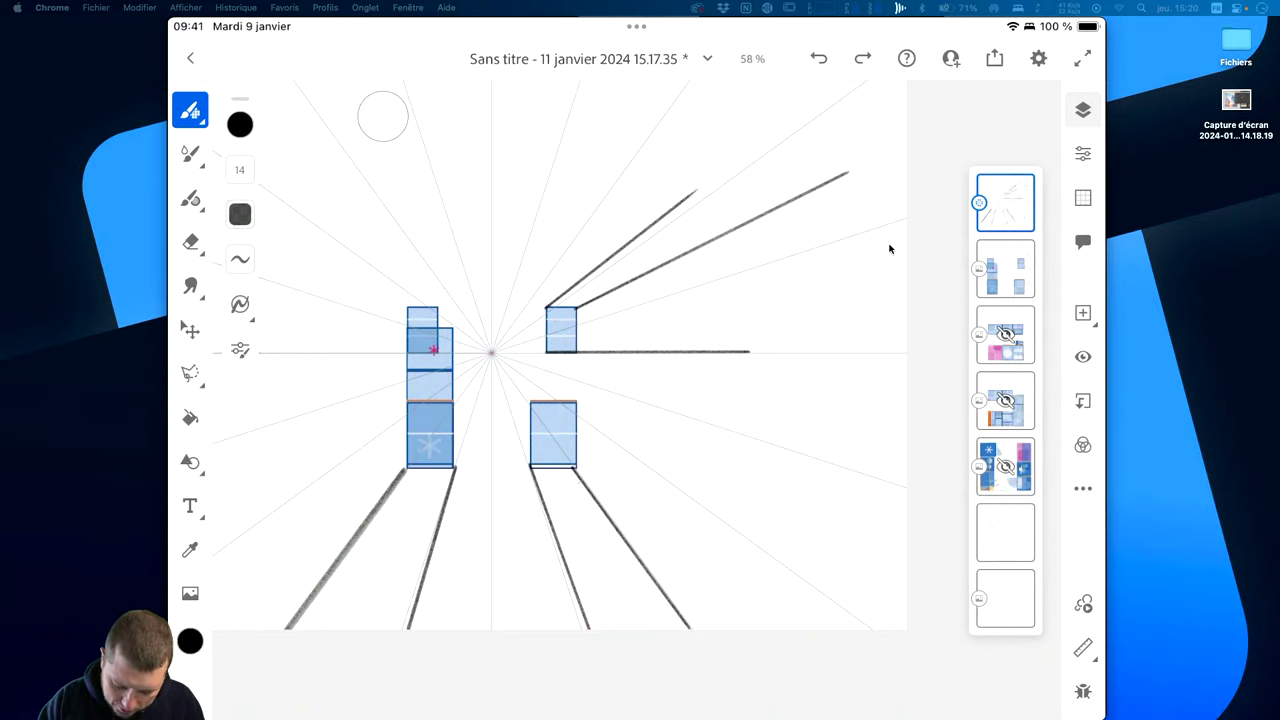
{"action": "left_click_drag", "start_coordinate": [446, 328], "coordinate": [282, 183]}
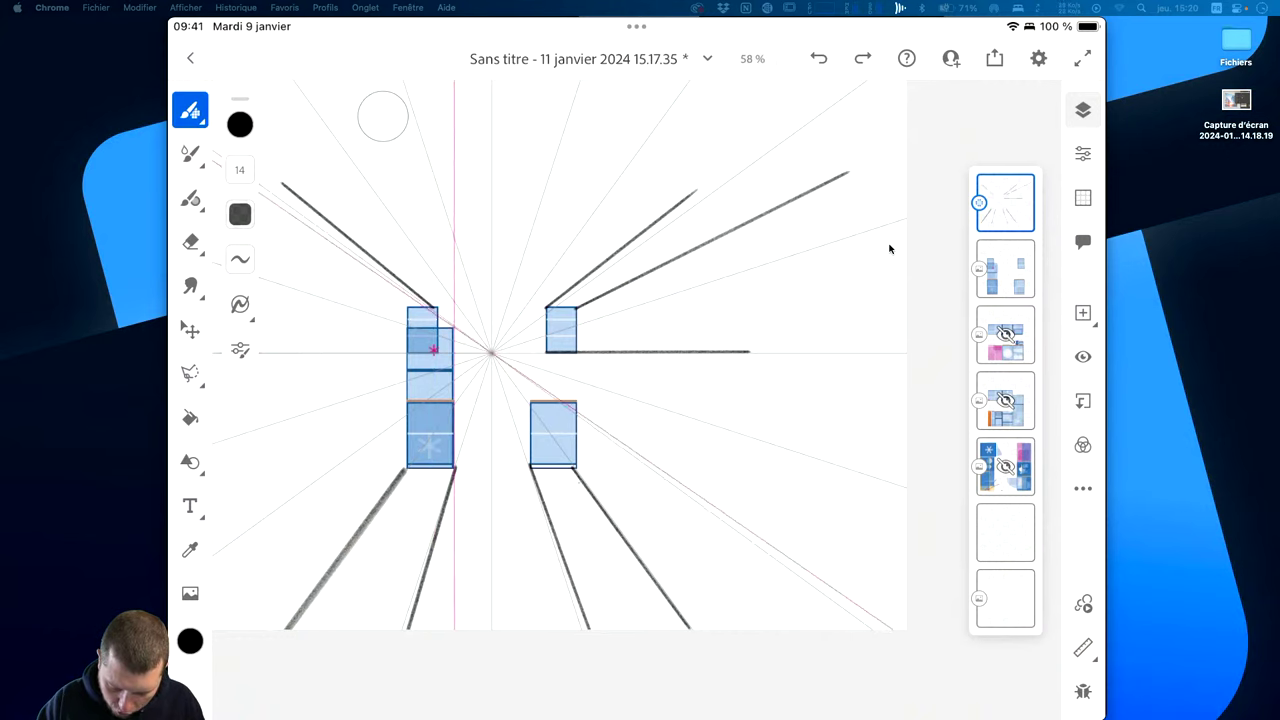
{"action": "left_click_drag", "start_coordinate": [407, 306], "coordinate": [300, 240]}
{"action": "left_click_drag", "start_coordinate": [407, 352], "coordinate": [258, 352]}
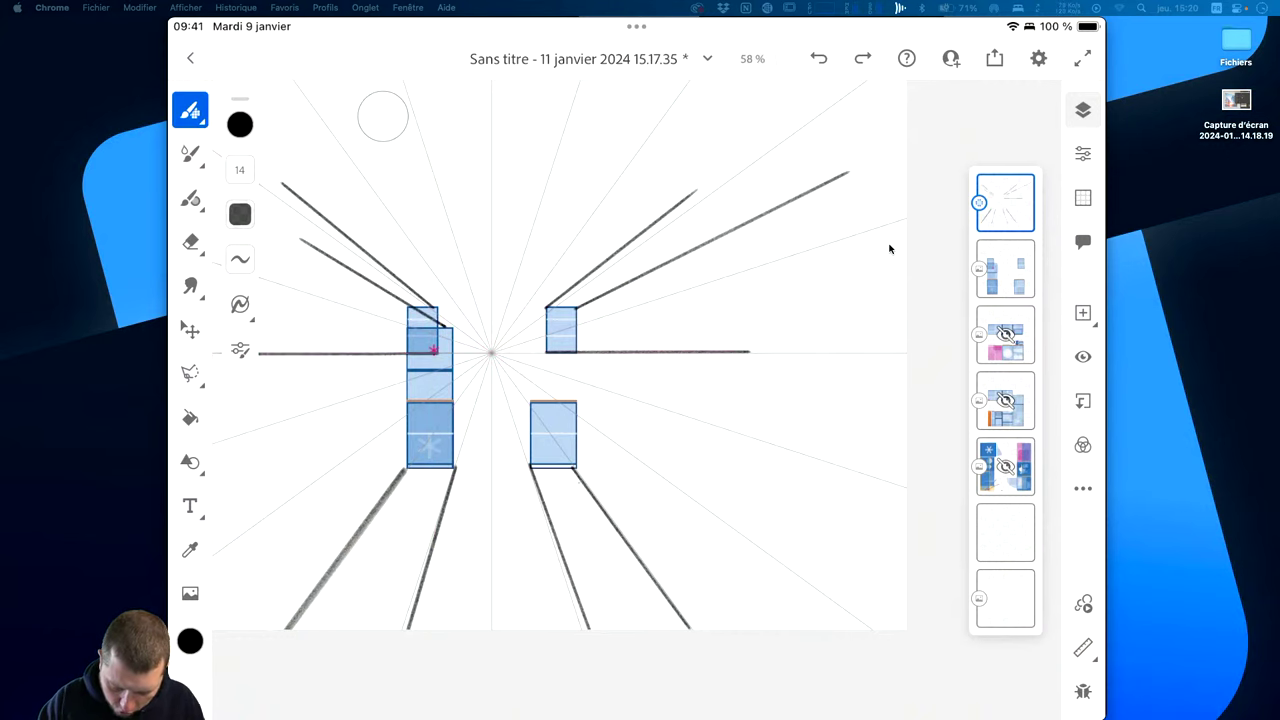
{"action": "left_click_drag", "start_coordinate": [407, 313], "coordinate": [258, 235]}
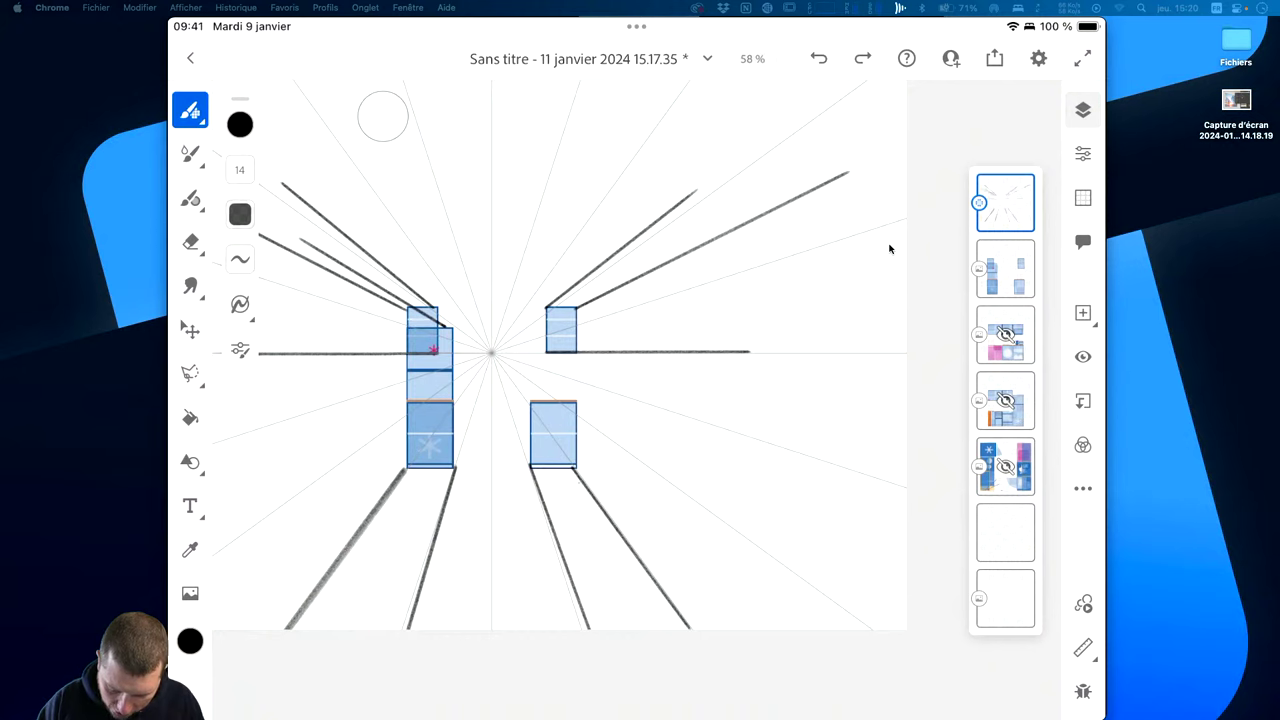
Draw downward perspective lines from the left and right boxes, undoing stray strokes.
{"action": "left_click_drag", "start_coordinate": [407, 398], "coordinate": [226, 500]}
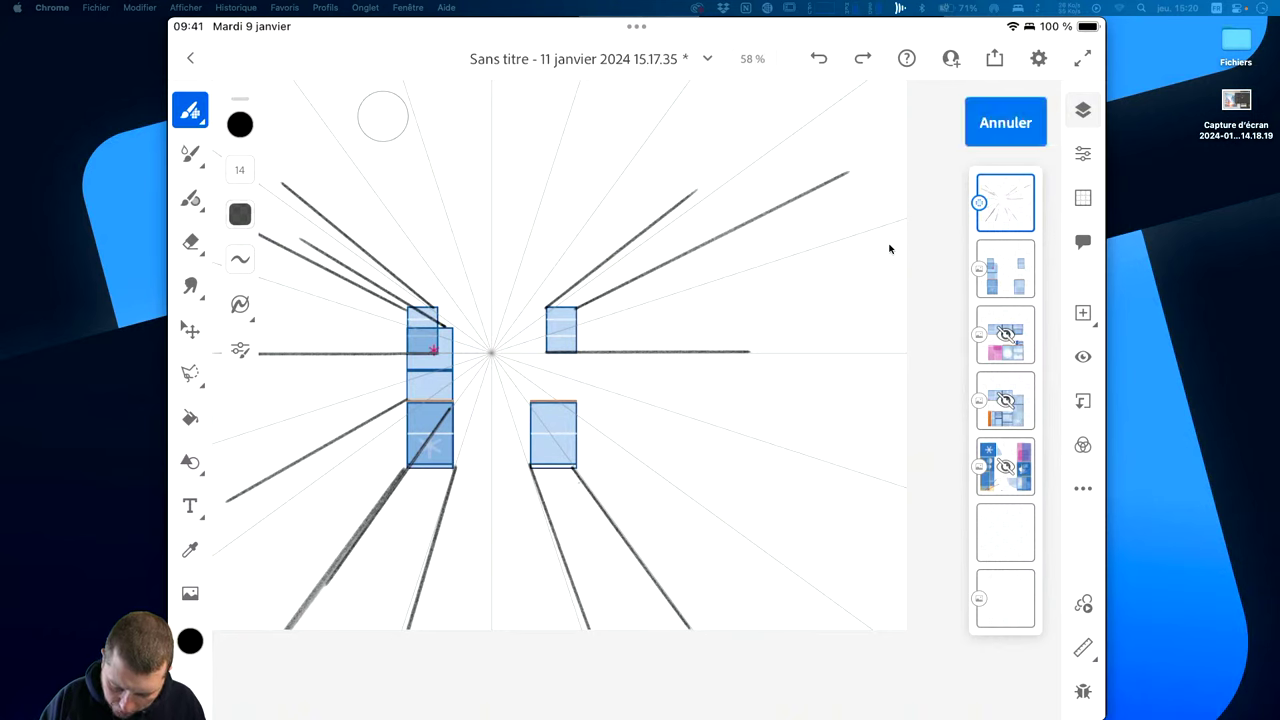
{"action": "left_click_drag", "start_coordinate": [531, 402], "coordinate": [636, 540]}
{"action": "left_click_drag", "start_coordinate": [576, 404], "coordinate": [772, 517]}
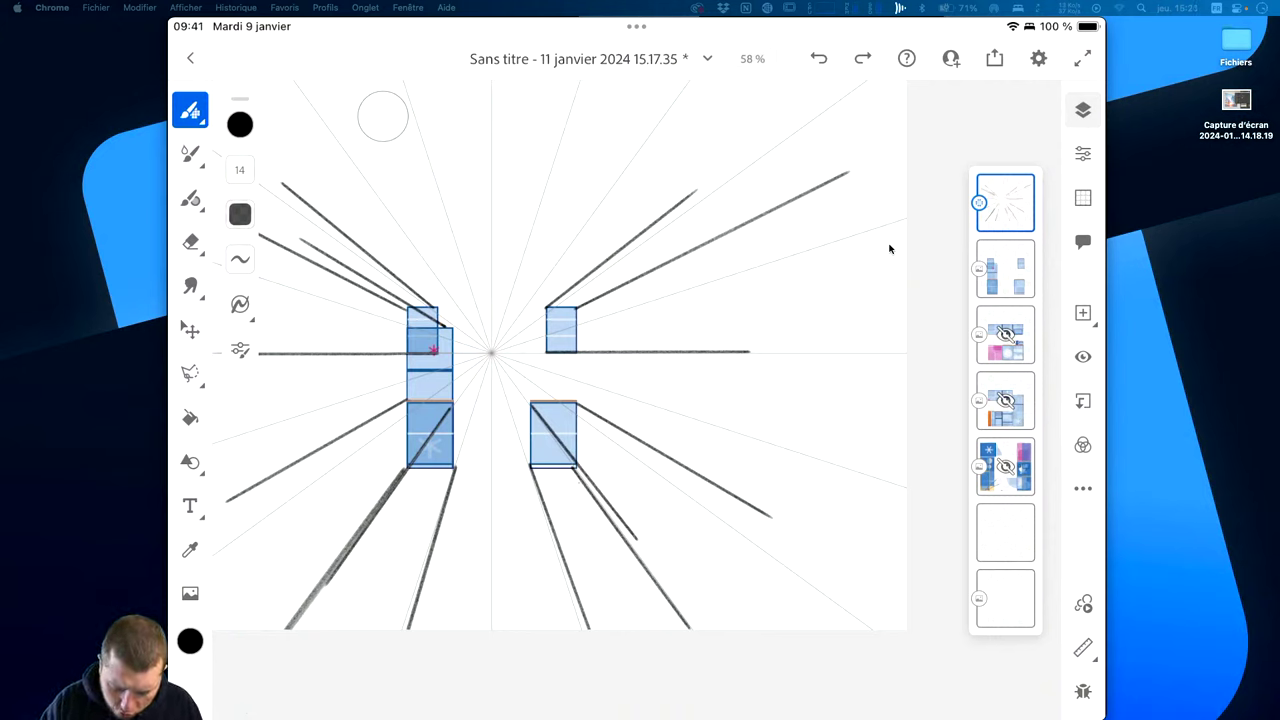
{"action": "left_click_drag", "start_coordinate": [452, 371], "coordinate": [309, 371]}
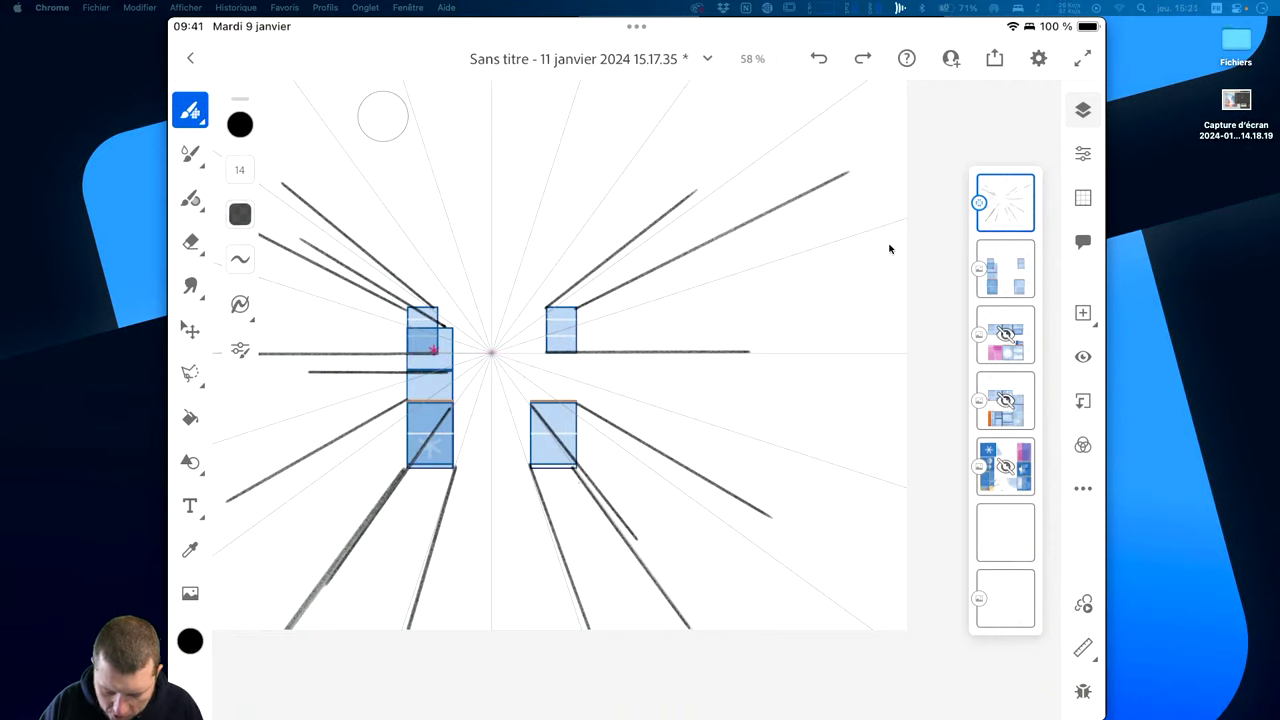
{"action": "key", "text": "ctrl+z"}
{"action": "left_click_drag", "start_coordinate": [452, 372], "coordinate": [328, 428]}
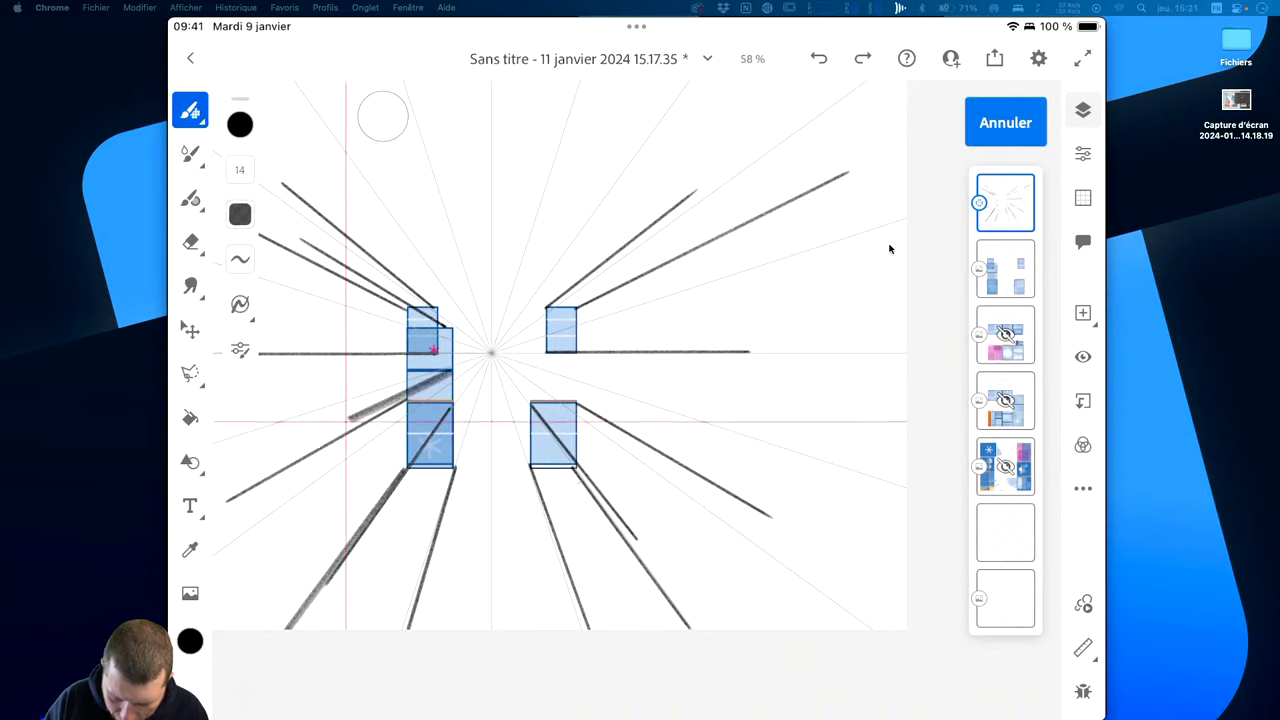
{"action": "key", "text": "ctrl+z"}
{"action": "left_click_drag", "start_coordinate": [452, 372], "coordinate": [305, 445]}
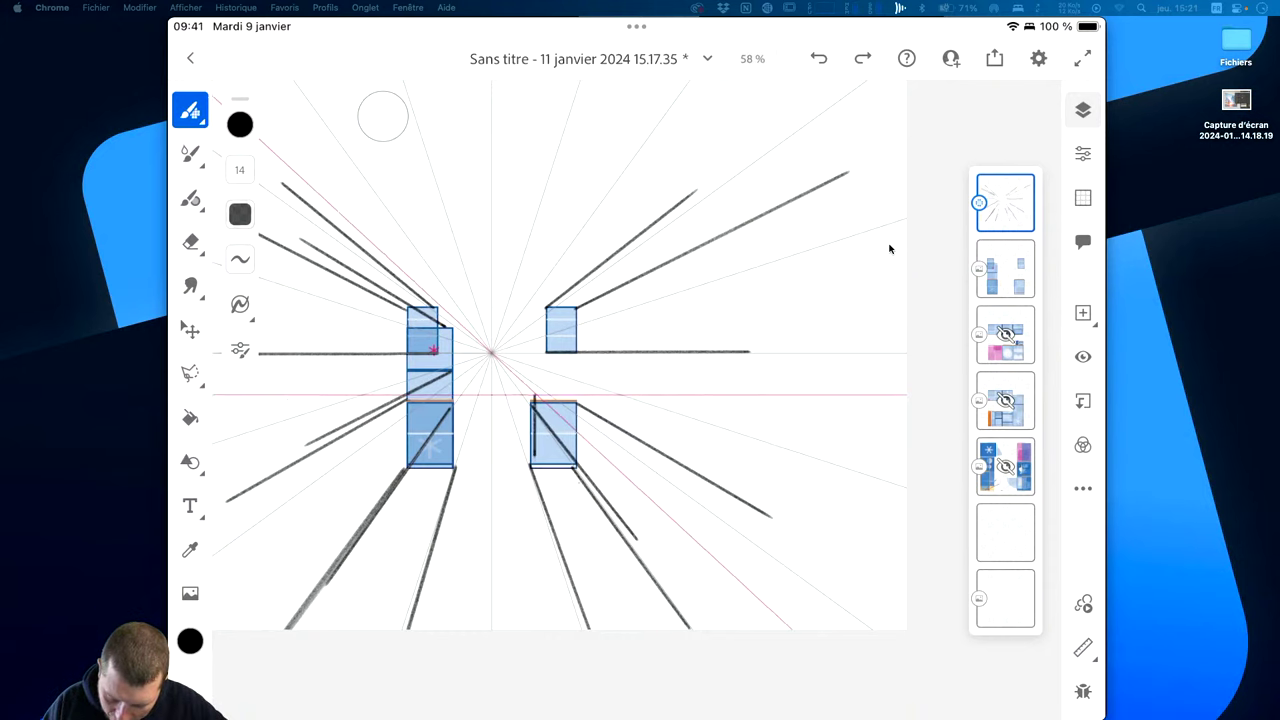
{"action": "key", "text": "ctrl+z"}
Remove stray edge strokes and turn off Dessin snapping in the grid's Précision settings.
{"action": "scroll", "coordinate": [629, 458], "scroll_direction": "up", "scroll_amount": 5}
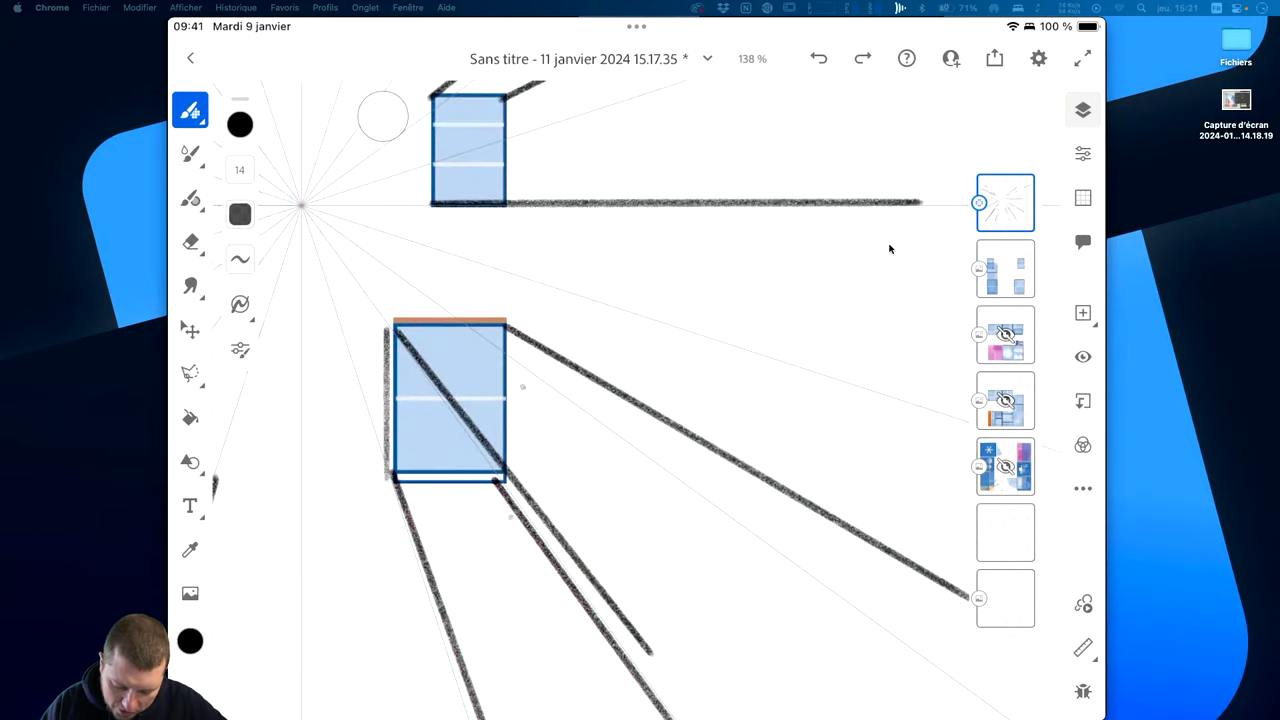
{"action": "key", "text": "ctrl+z"}
{"action": "left_click_drag", "start_coordinate": [393, 478], "coordinate": [393, 318]}
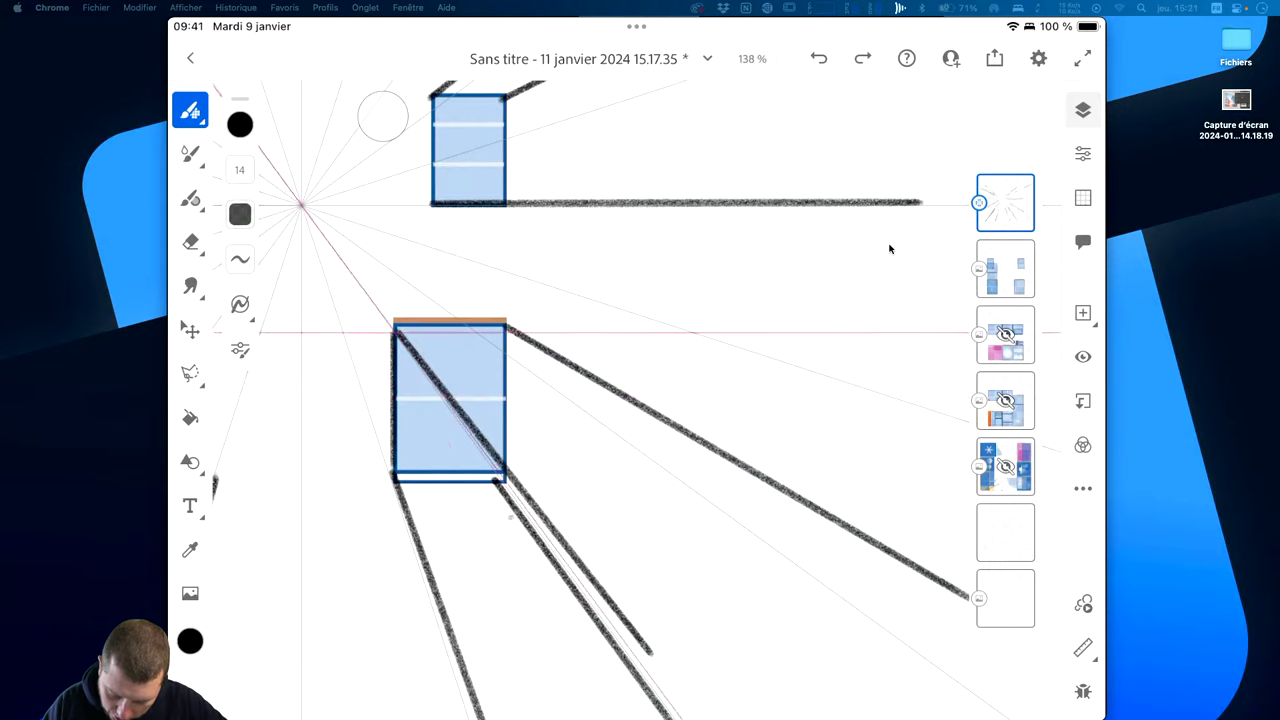
{"action": "key", "text": "ctrl+z"}
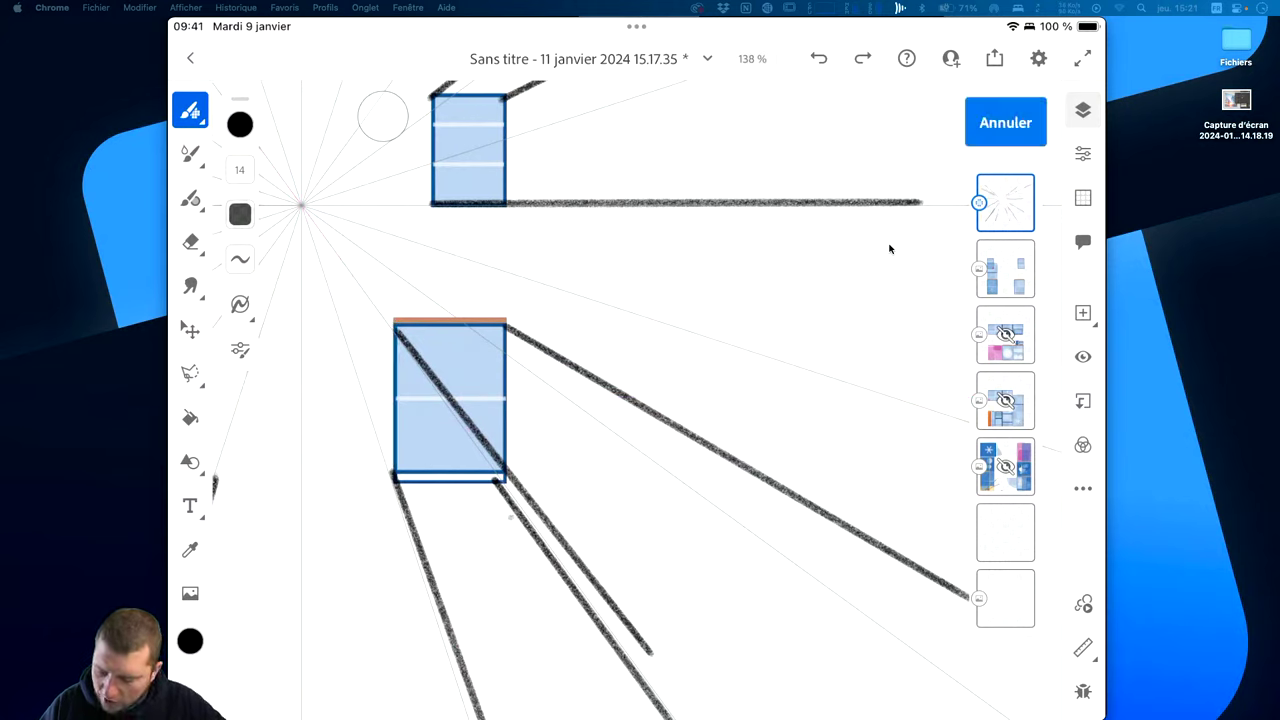
{"action": "left_click", "coordinate": [1083, 197]}
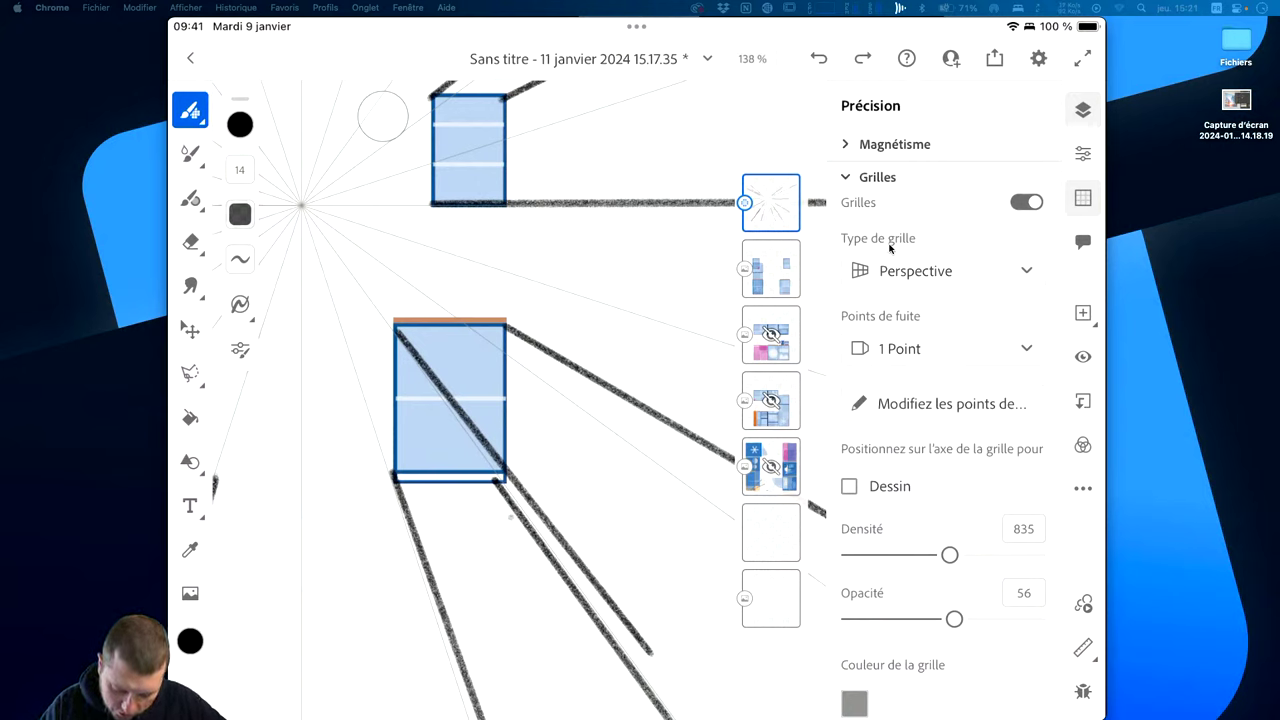
Draw corner-to-corner diagonals forming an X in the lower and upper rectangles.
{"action": "left_click_drag", "start_coordinate": [395, 475], "coordinate": [505, 331]}
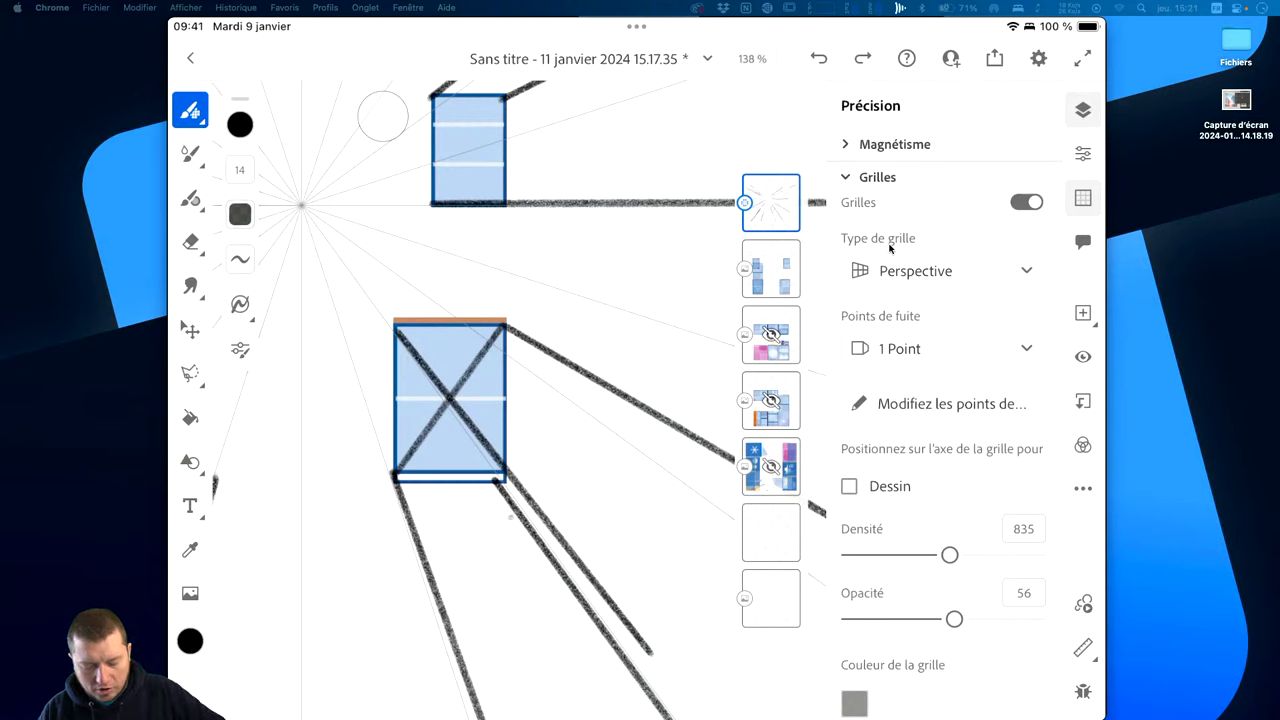
{"action": "mouse_move", "coordinate": [432, 205]}
{"action": "left_mouse_down"}
{"action": "mouse_move", "coordinate": [505, 105]}
{"action": "mouse_move", "coordinate": [504, 200]}
{"action": "left_mouse_up"}
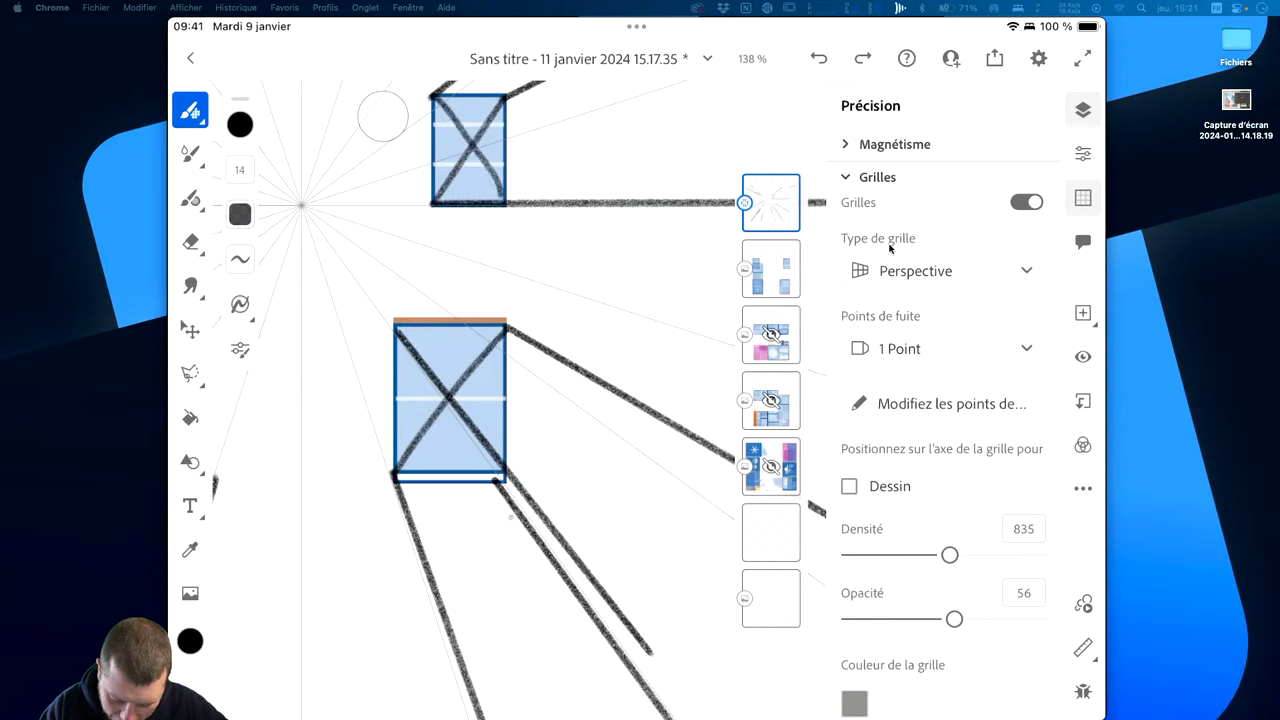
{"action": "key", "text": "ctrl+z"}
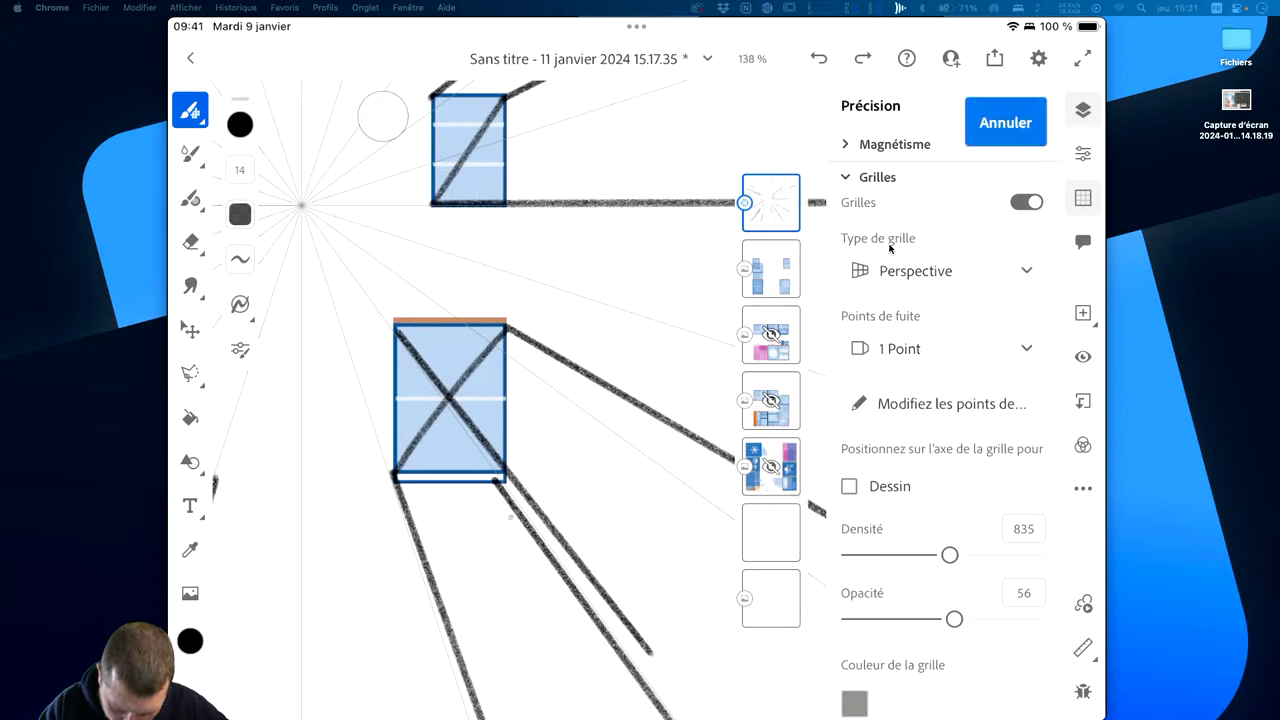
{"action": "mouse_move", "coordinate": [506, 203]}
{"action": "left_mouse_down"}
{"action": "mouse_move", "coordinate": [469, 131]}
{"action": "mouse_move", "coordinate": [505, 201]}
{"action": "left_mouse_up"}
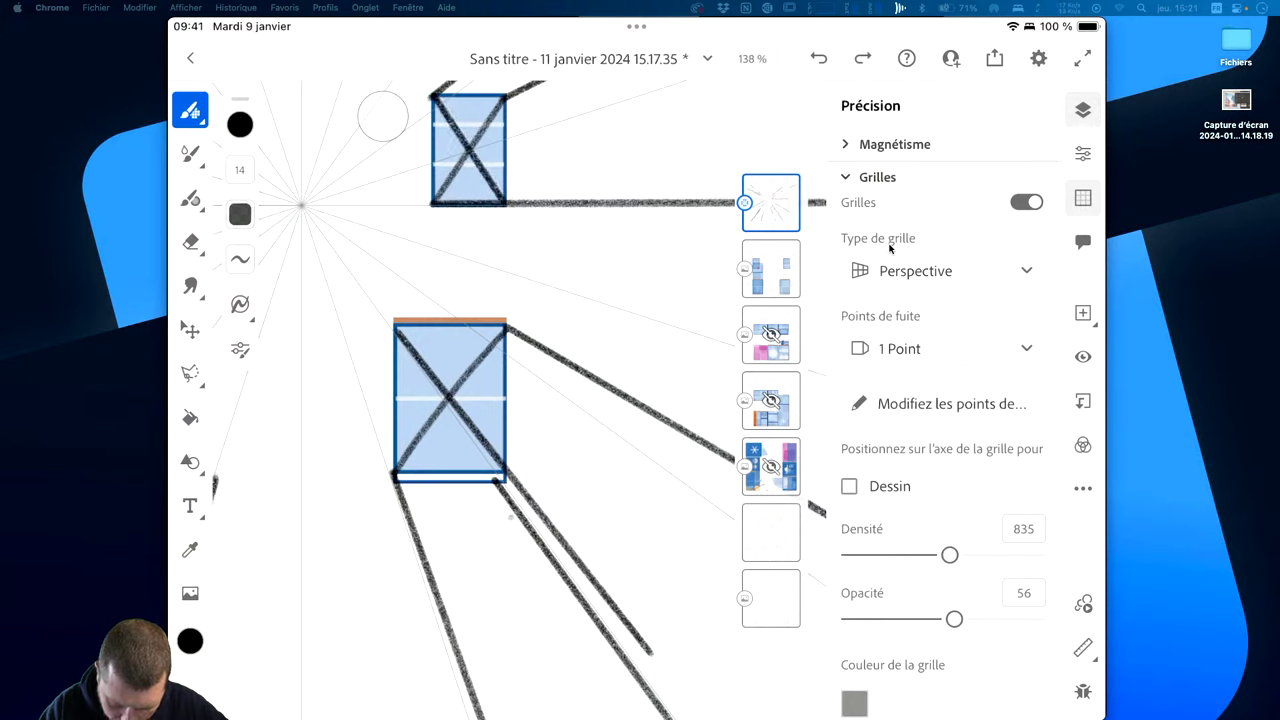
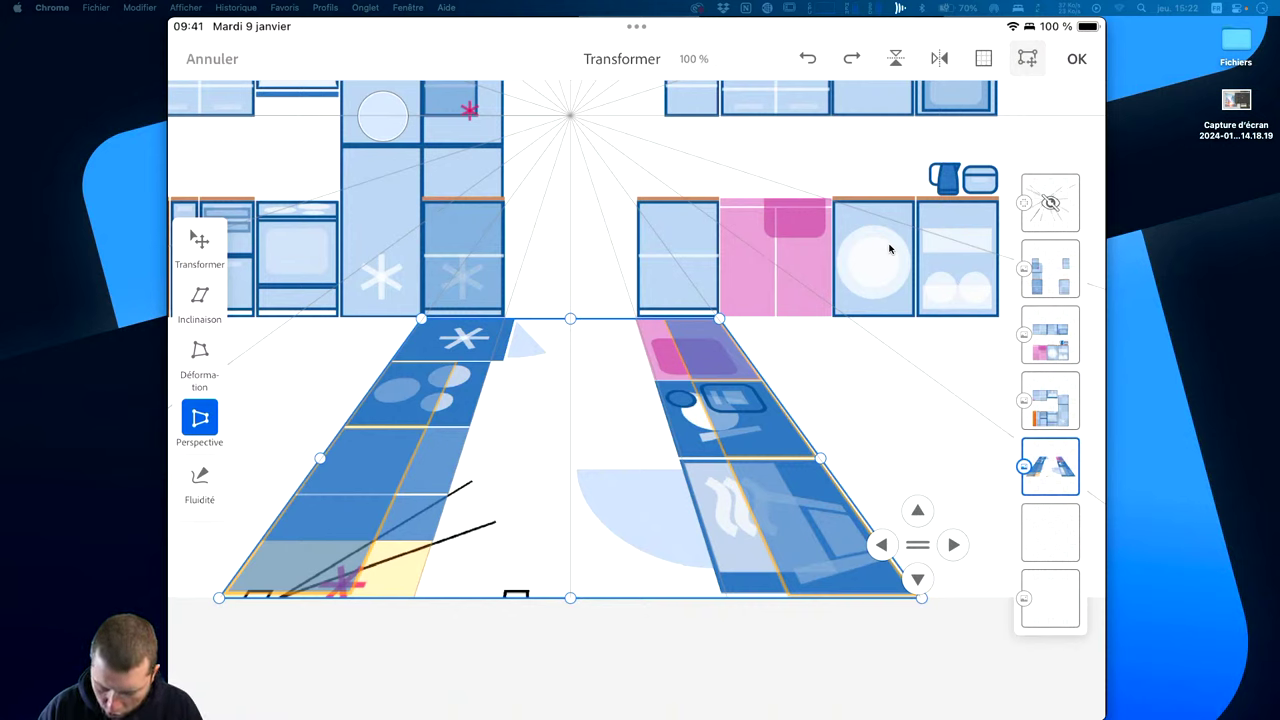
Shorten the two floor strips by pulling their bottom edge up, then apply the transform.
{"action": "left_click_drag", "start_coordinate": [570, 597], "coordinate": [575, 597]}
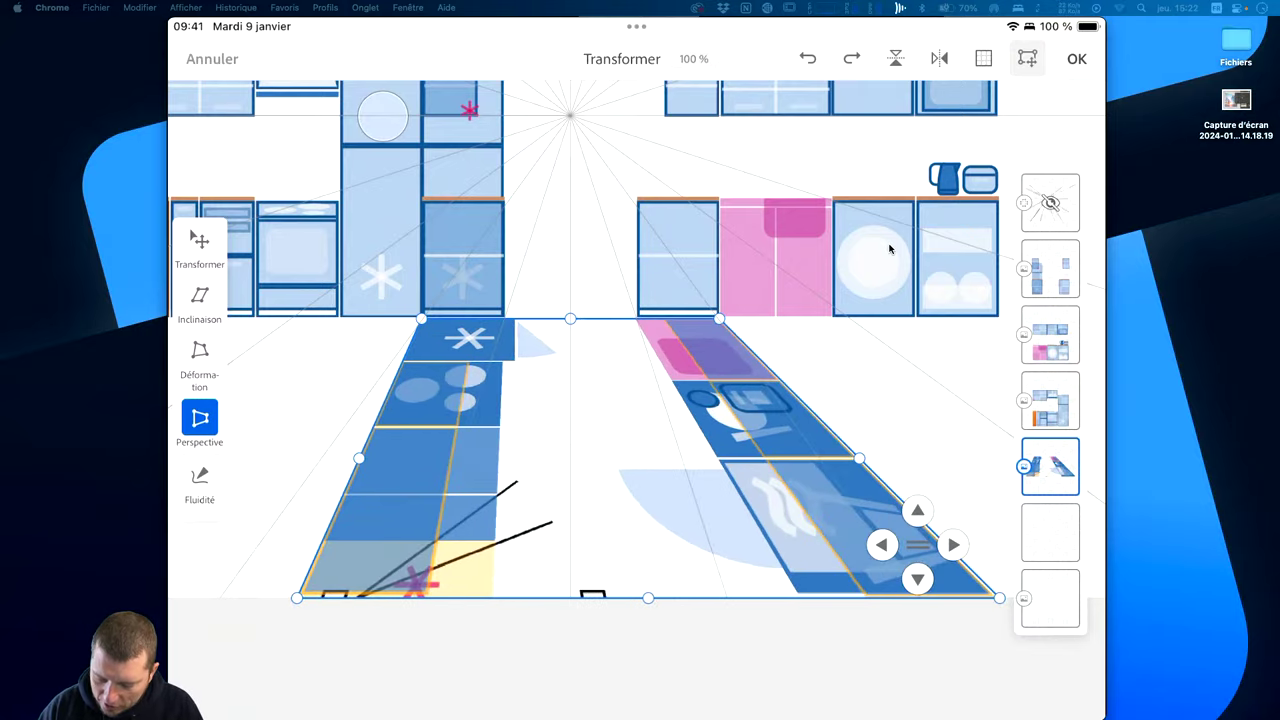
{"action": "key", "text": "ctrl+z"}
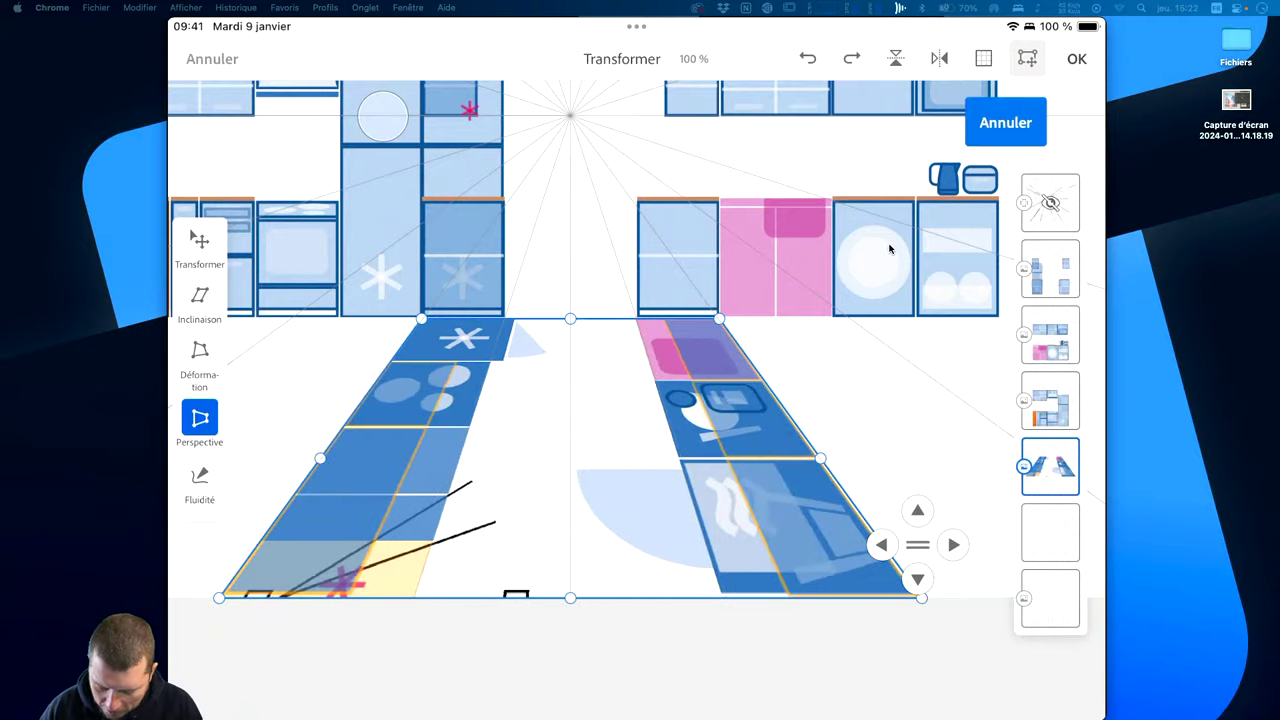
{"action": "key", "text": "v"}
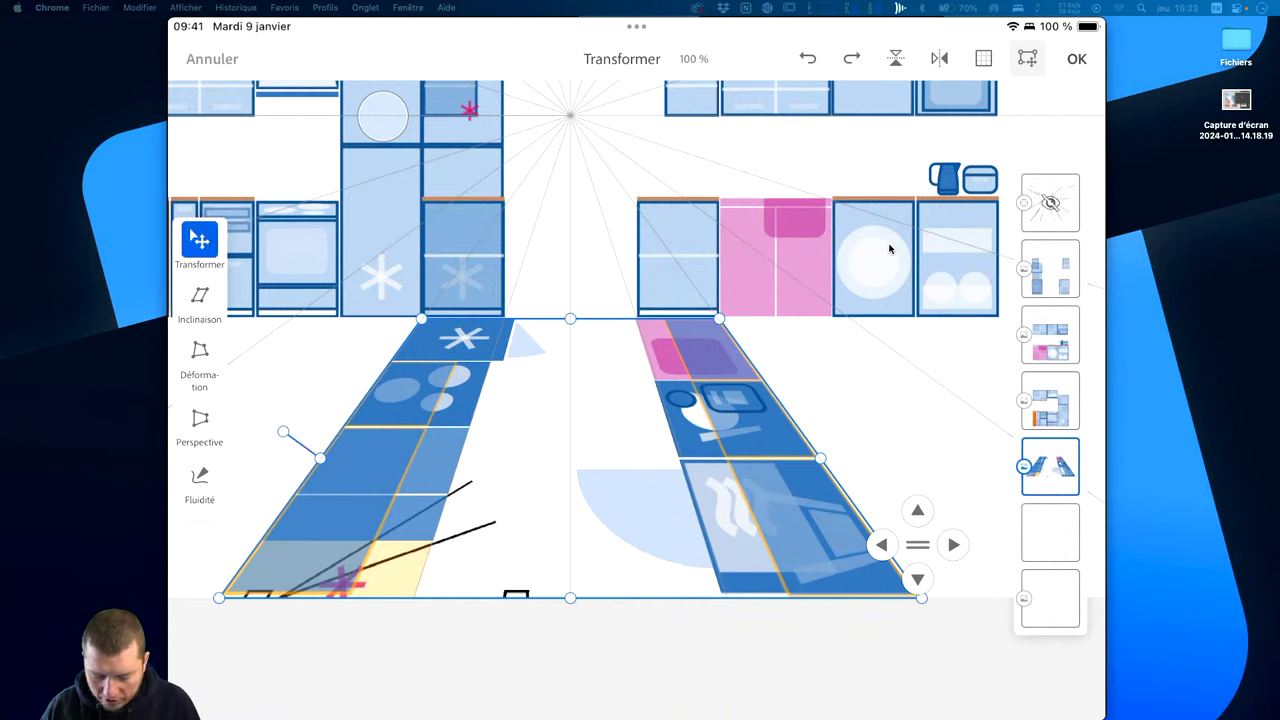
{"action": "mouse_move", "coordinate": [570, 597]}
{"action": "left_mouse_down"}
{"action": "mouse_move", "coordinate": [570, 491]}
{"action": "mouse_move", "coordinate": [570, 526]}
{"action": "mouse_move", "coordinate": [570, 491]}
{"action": "mouse_move", "coordinate": [570, 513]}
{"action": "left_mouse_up"}
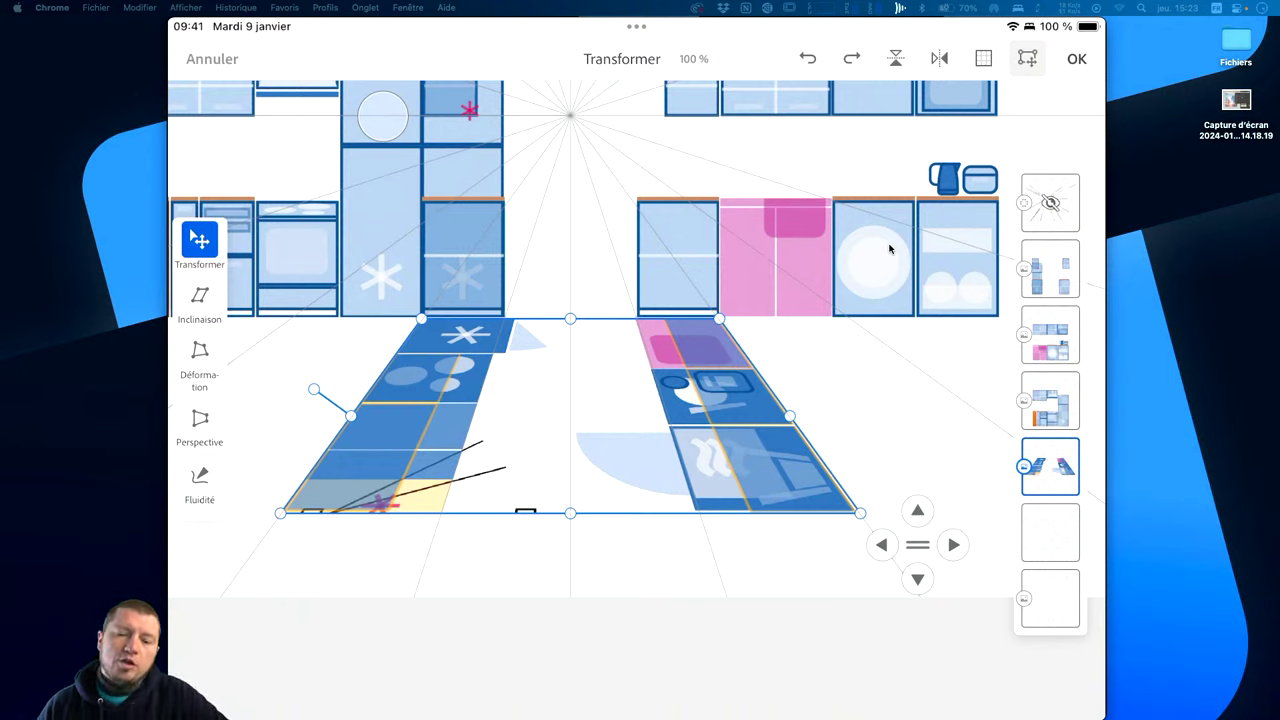
{"action": "mouse_move", "coordinate": [570, 513]}
{"action": "left_mouse_down"}
{"action": "mouse_move", "coordinate": [570, 579]}
{"action": "mouse_move", "coordinate": [570, 507]}
{"action": "left_mouse_up"}
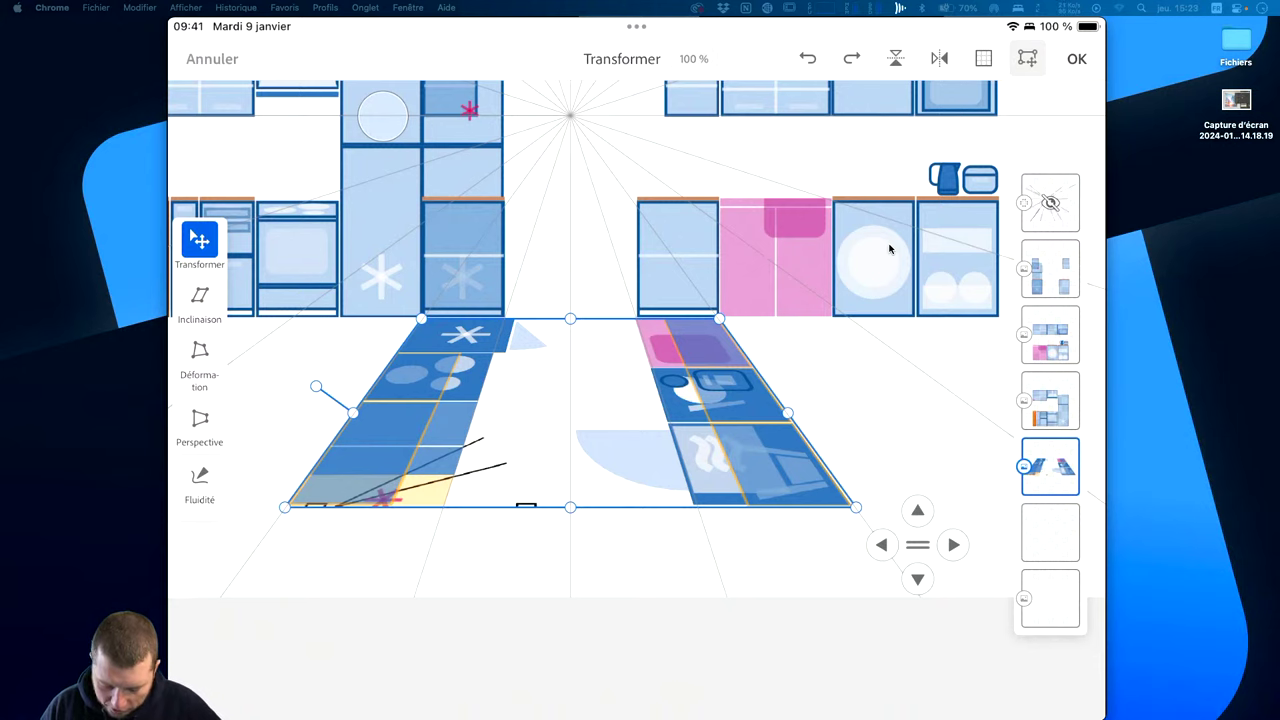
{"action": "mouse_move", "coordinate": [570, 507]}
{"action": "left_mouse_down"}
{"action": "mouse_move", "coordinate": [570, 537]}
{"action": "mouse_move", "coordinate": [570, 513]}
{"action": "left_mouse_up"}
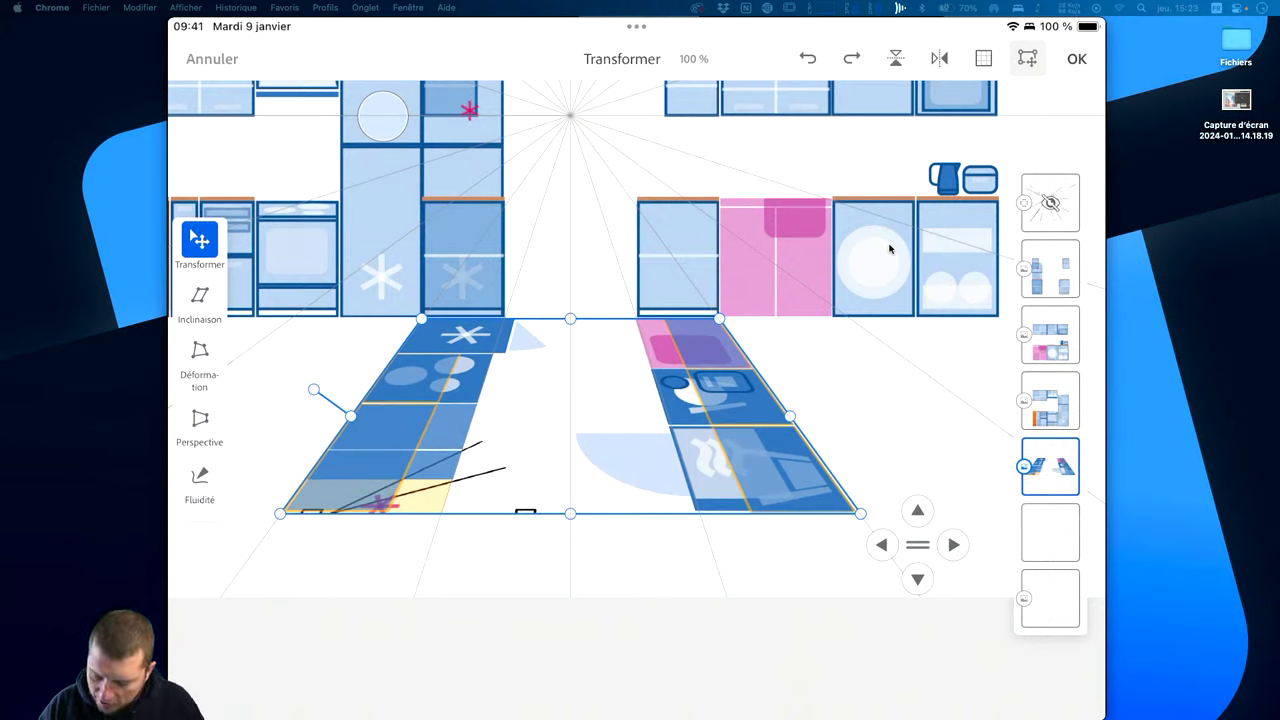
{"action": "key", "text": "Return"}
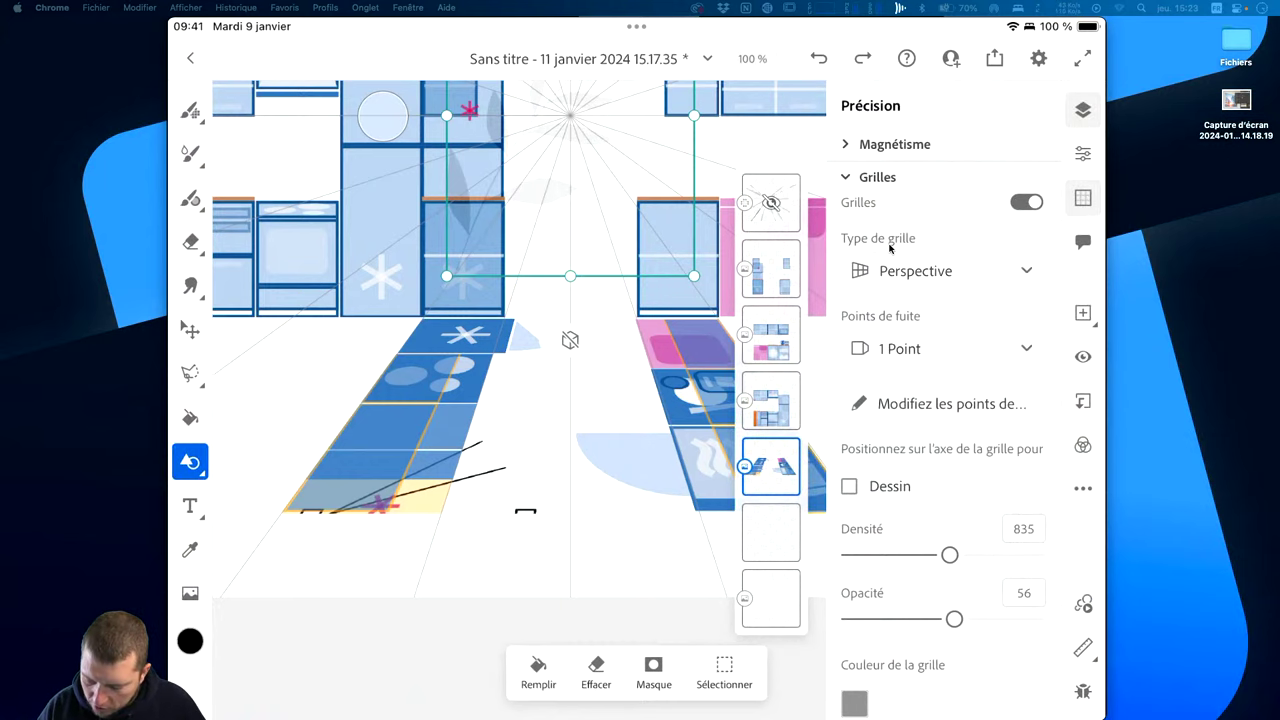
Narrow the cabinet row and skew it in perspective toward the vanishing point, then apply.
{"action": "scroll", "coordinate": [889, 248], "scroll_direction": "down", "scroll_amount": 3}
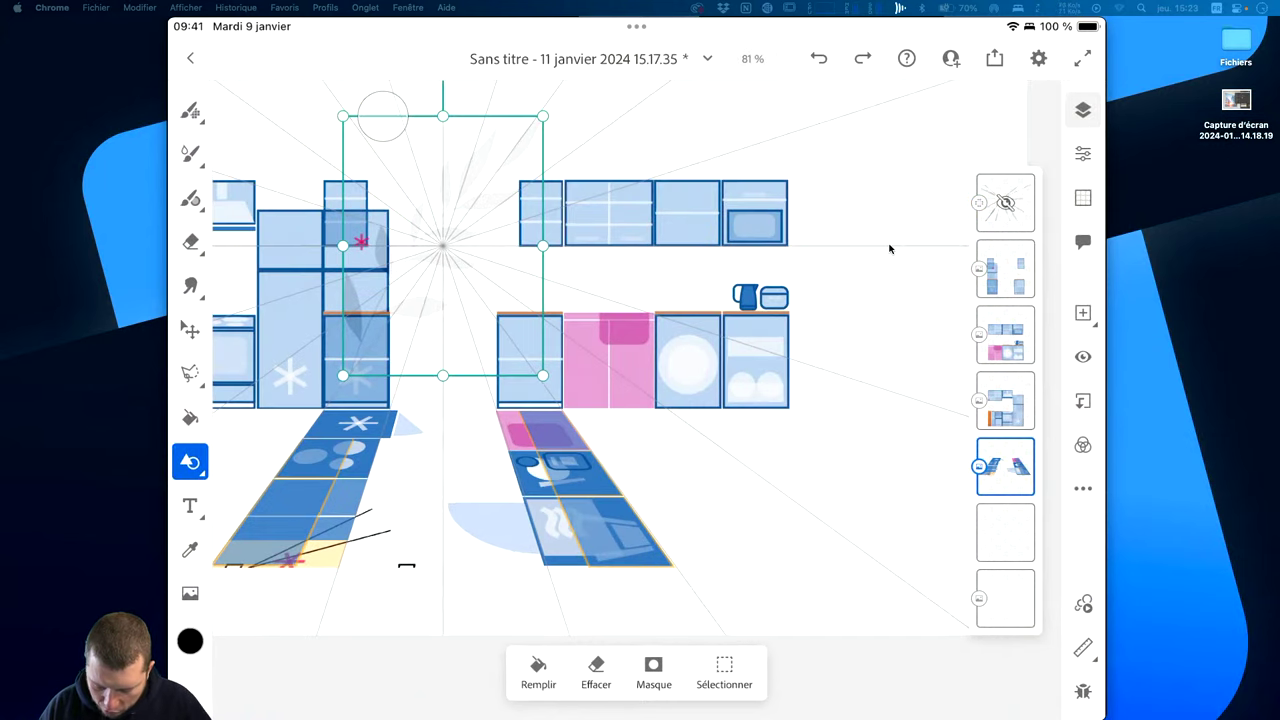
{"action": "key", "text": "v"}
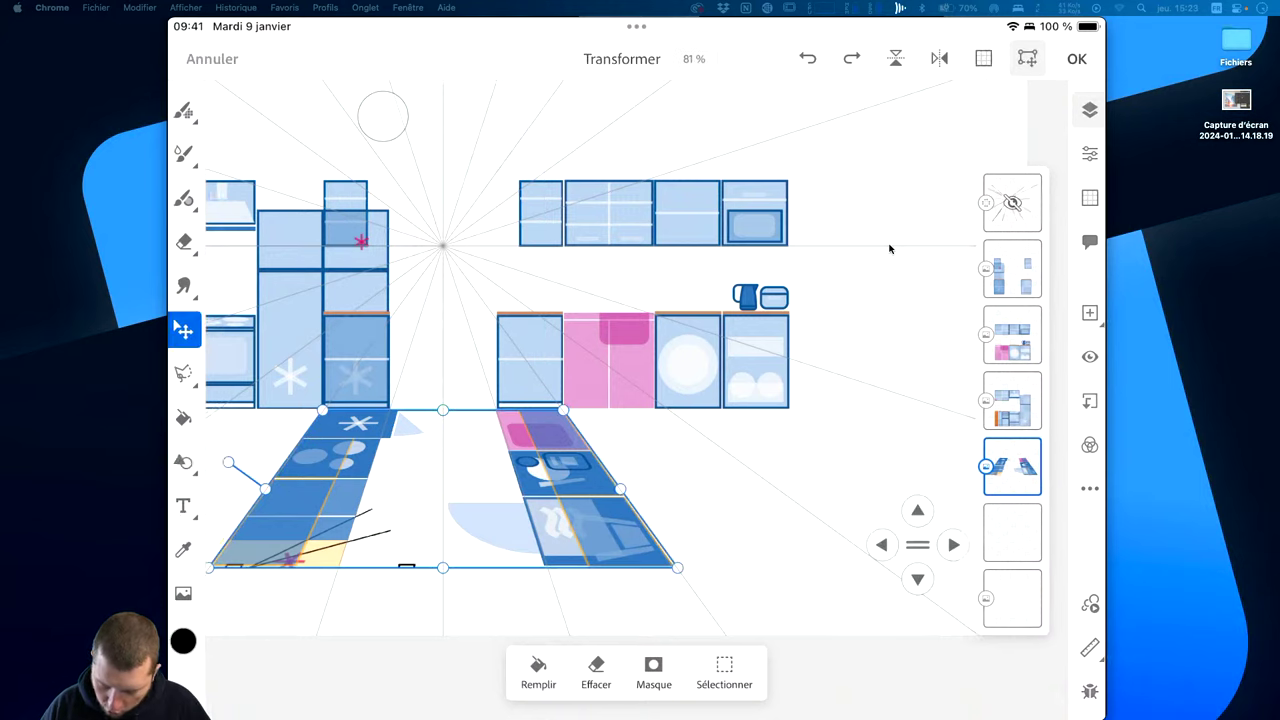
{"action": "key", "text": "alt+bracketright"}
{"action": "key", "text": "alt+bracketright"}
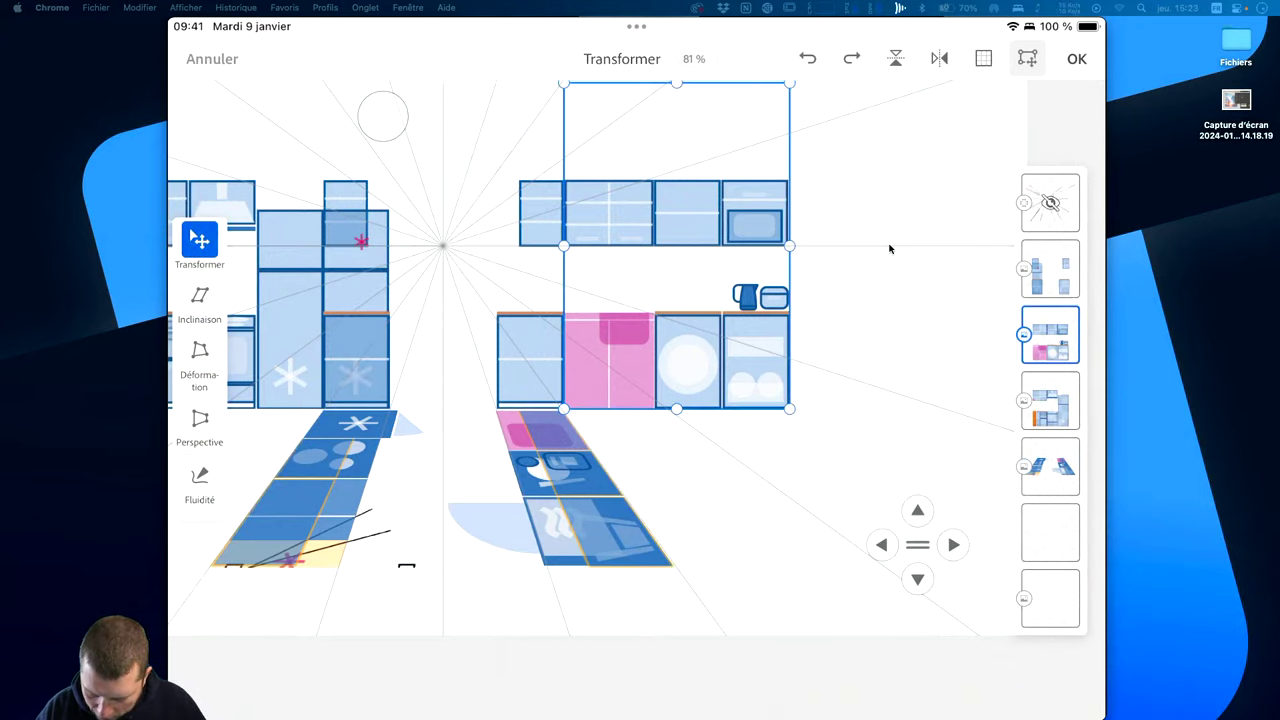
{"action": "mouse_move", "coordinate": [790, 245]}
{"action": "left_mouse_down"}
{"action": "mouse_move", "coordinate": [658, 245]}
{"action": "mouse_move", "coordinate": [675, 245]}
{"action": "left_mouse_up"}
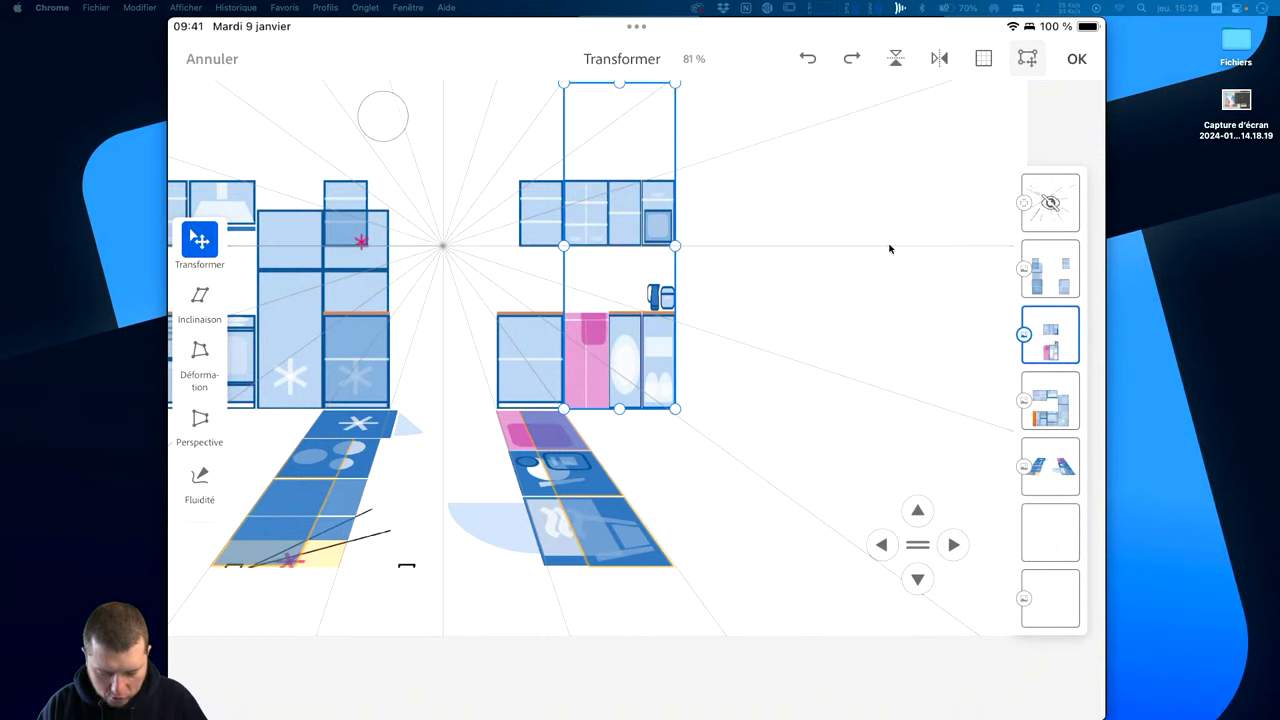
{"action": "key", "text": "p"}
{"action": "left_click_drag", "start_coordinate": [675, 408], "coordinate": [675, 570]}
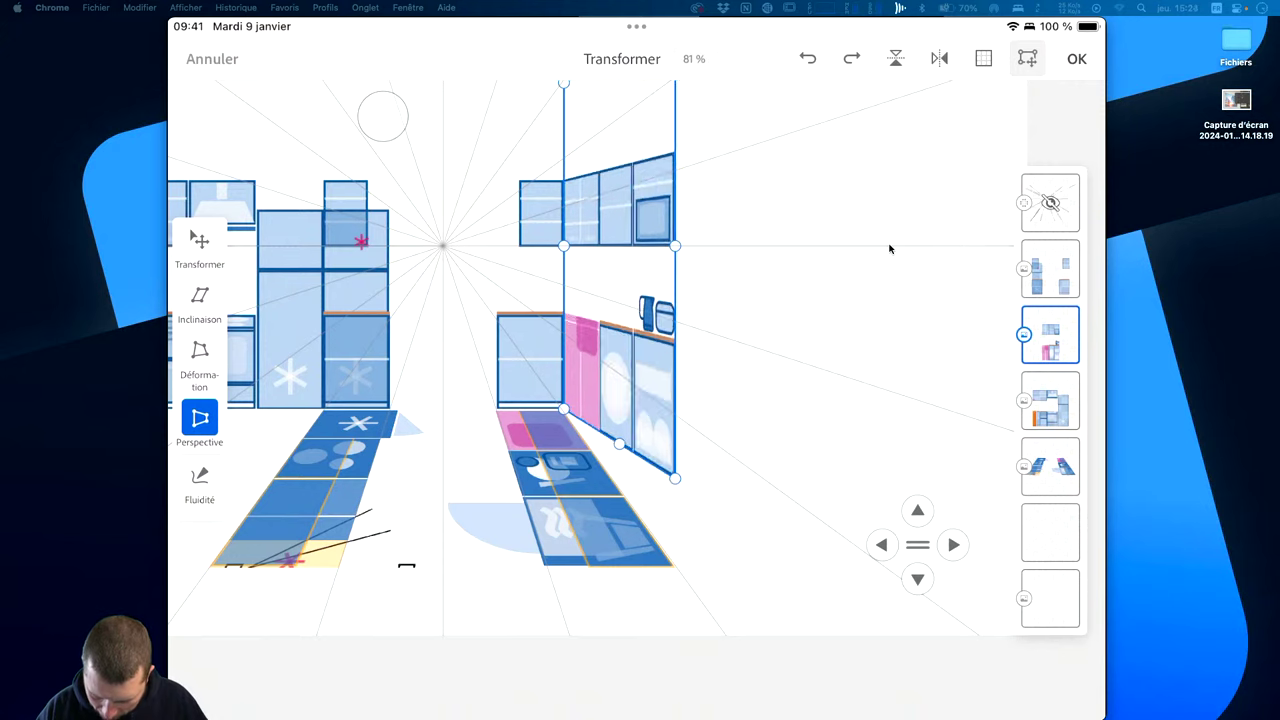
{"action": "scroll", "coordinate": [890, 248], "scroll_direction": "down", "scroll_amount": 2}
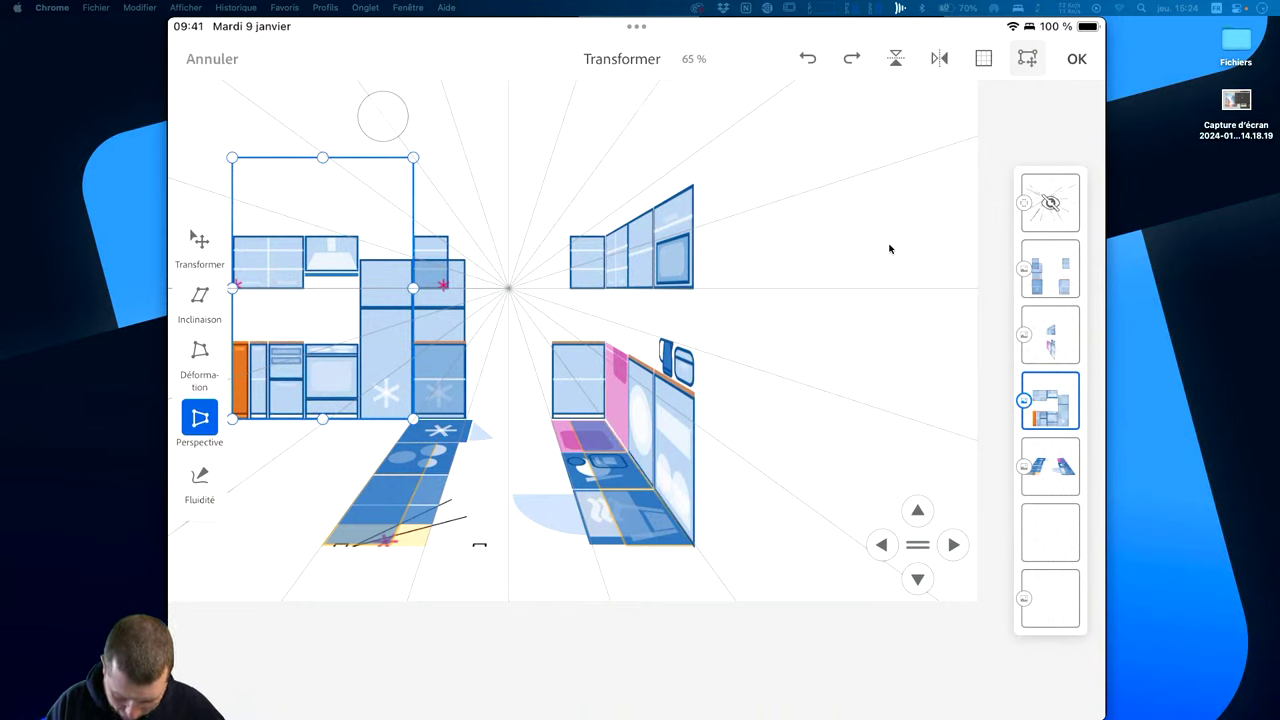
{"action": "key", "text": "ctrl+z"}
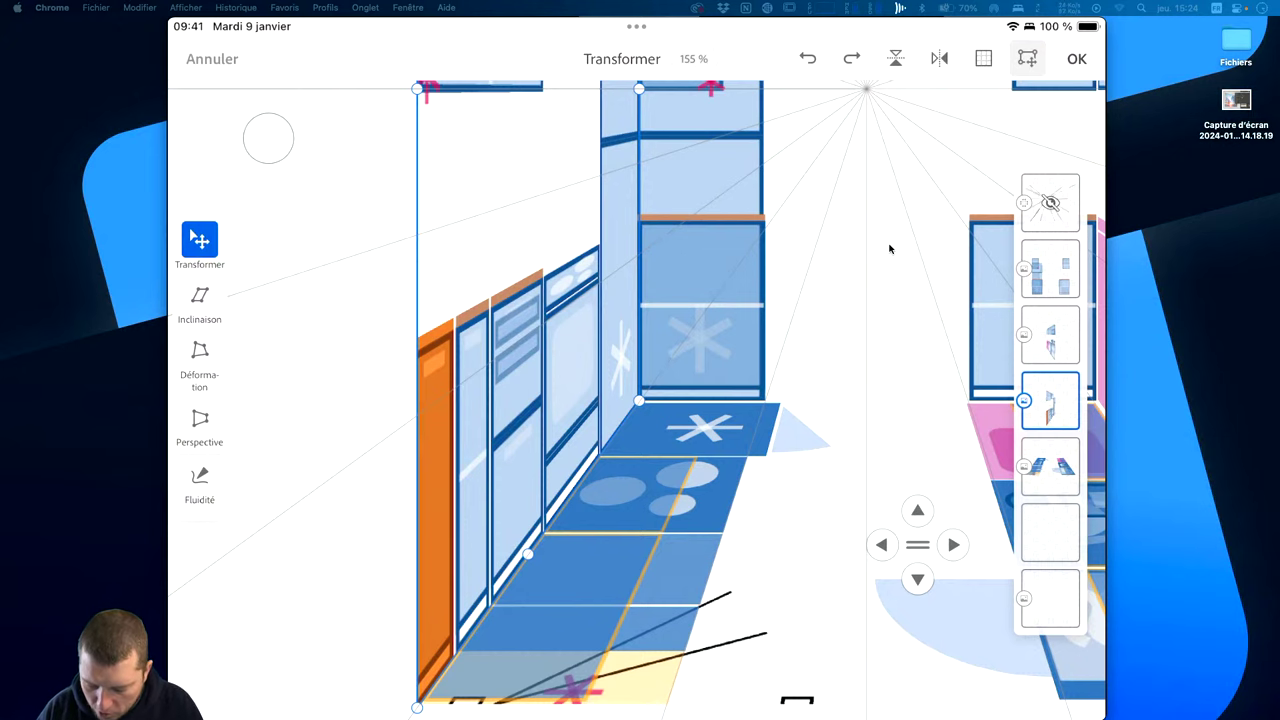
{"action": "key", "text": "Return"}
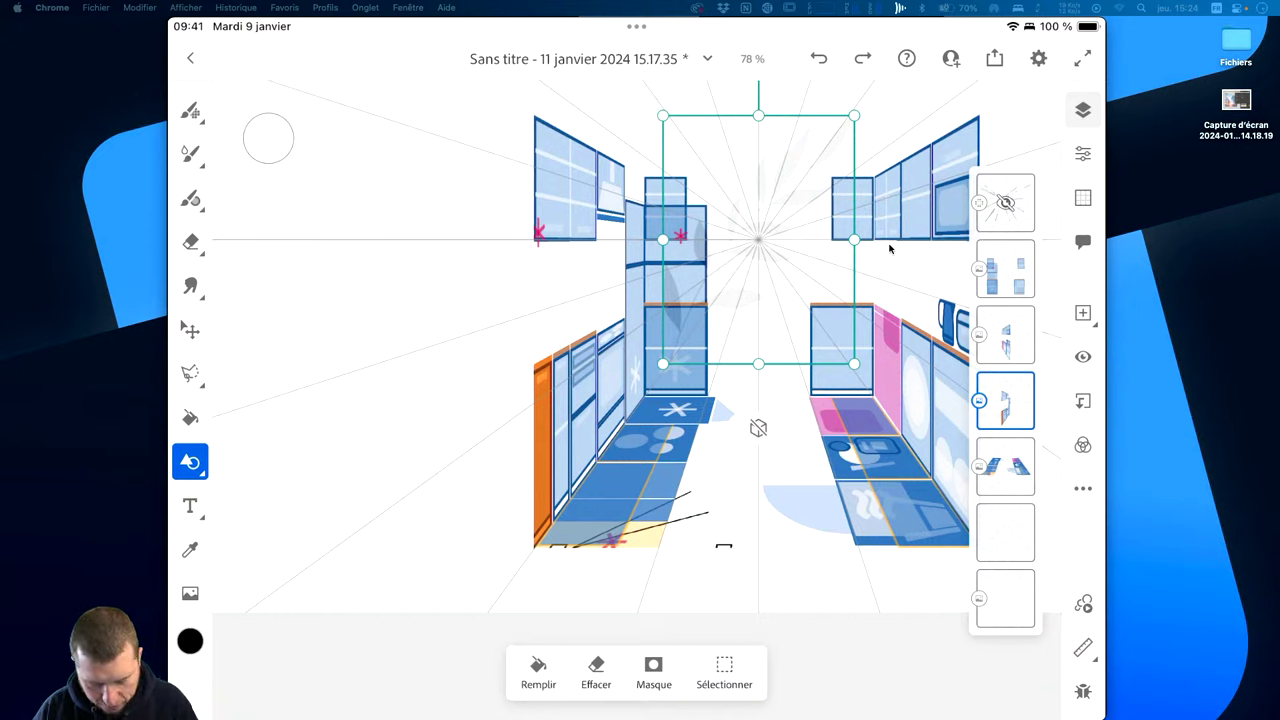
Select the four kitchen reference layers and lower their opacity to 26%.
{"action": "key", "text": "b"}
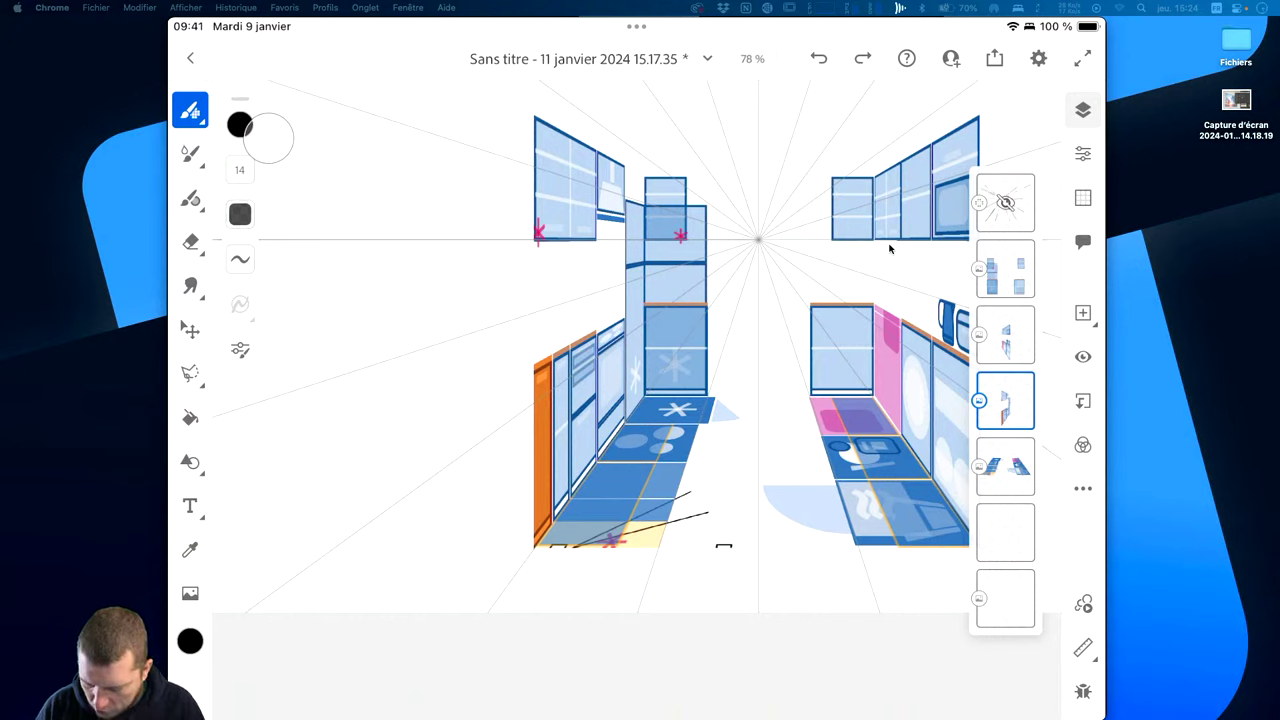
{"action": "left_click", "coordinate": [1005, 268]}
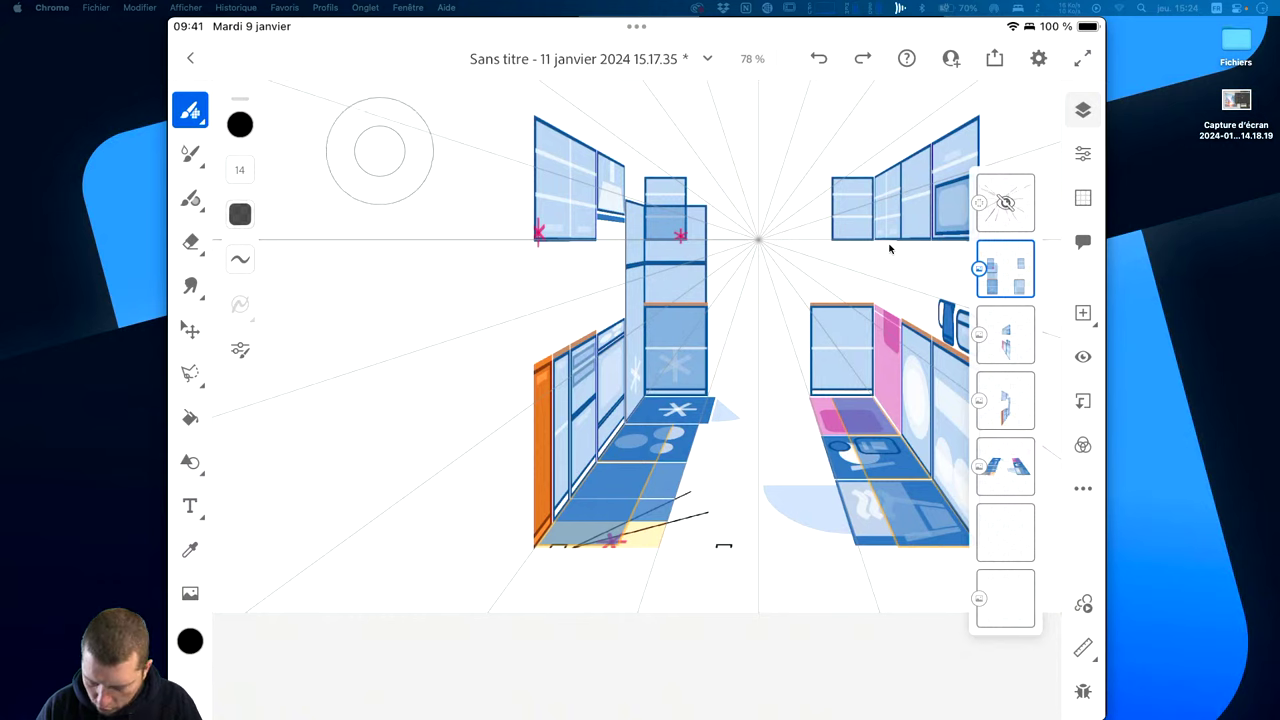
{"action": "left_click", "coordinate": [1005, 333]}
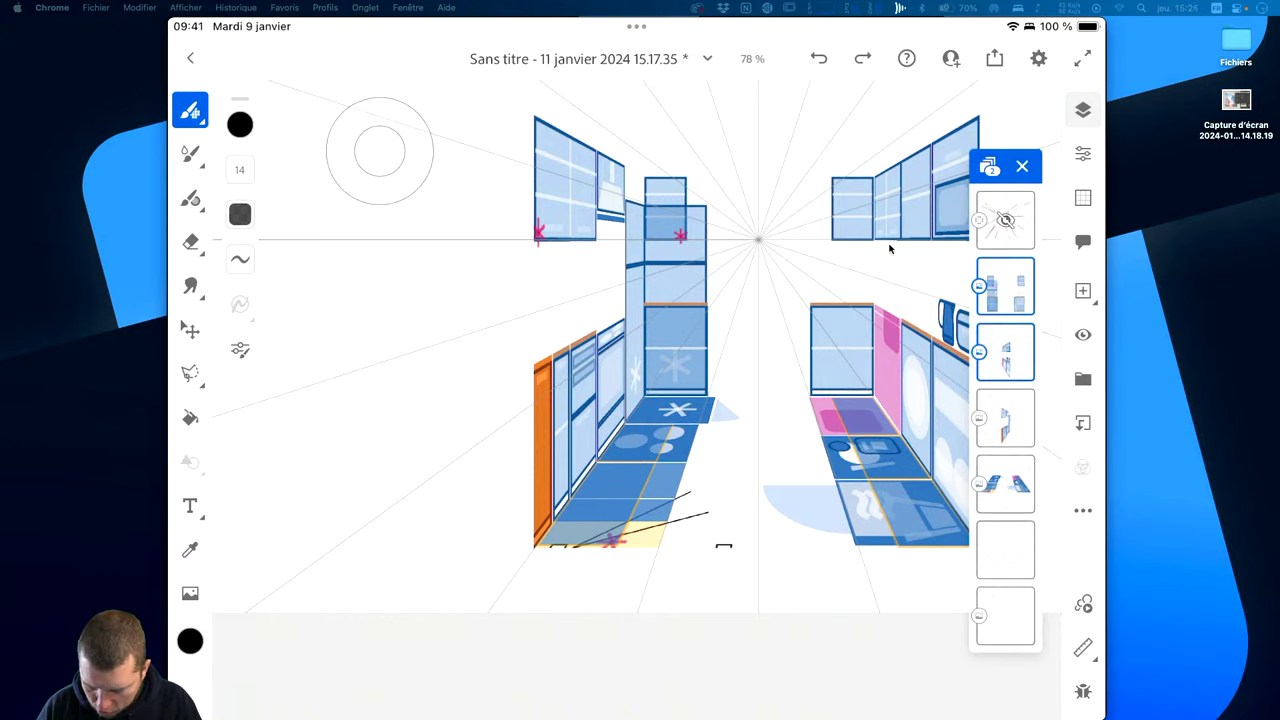
{"action": "left_click", "coordinate": [1005, 418]}
{"action": "left_click", "coordinate": [1005, 484]}
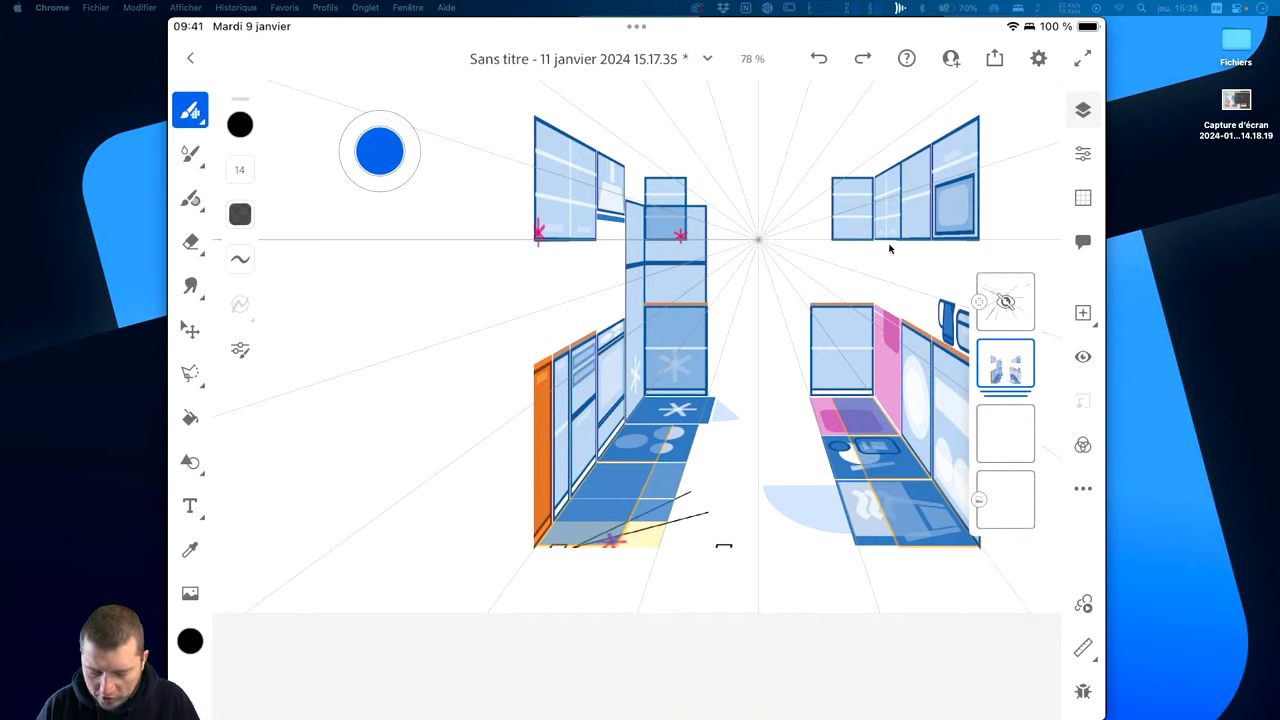
{"action": "left_click", "coordinate": [1083, 153]}
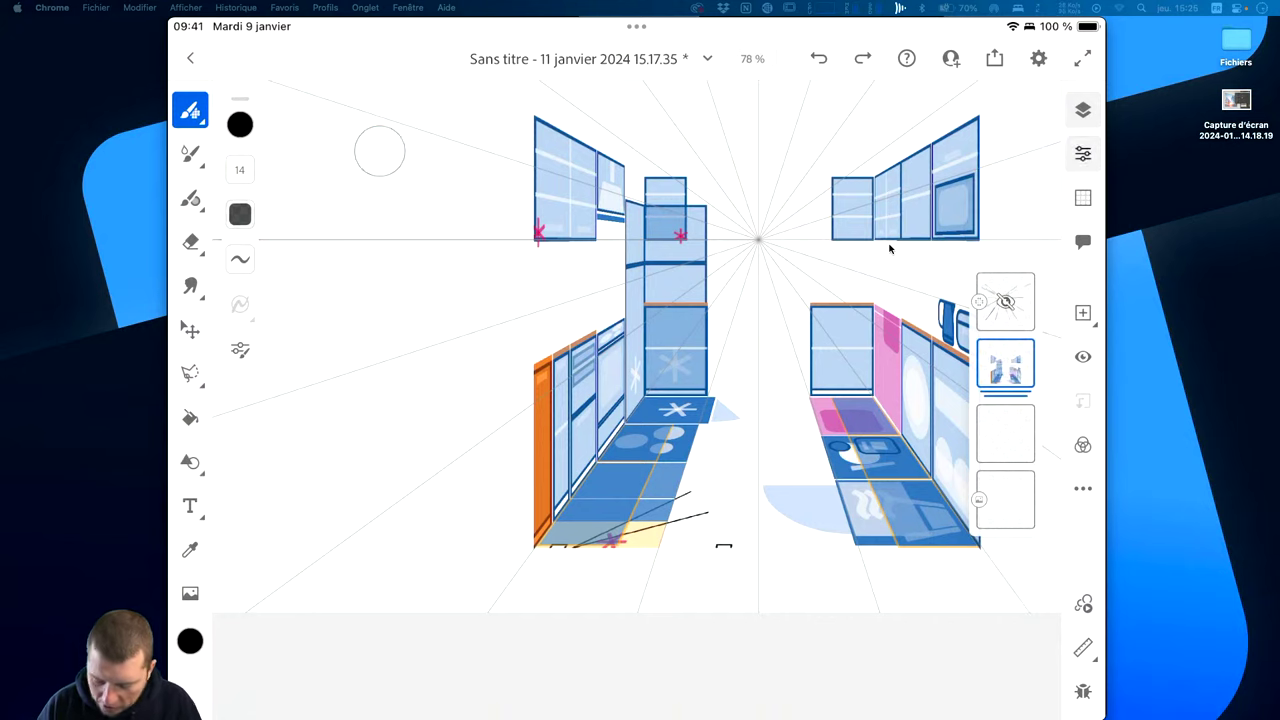
{"action": "left_click_drag", "start_coordinate": [1040, 314], "coordinate": [890, 314]}
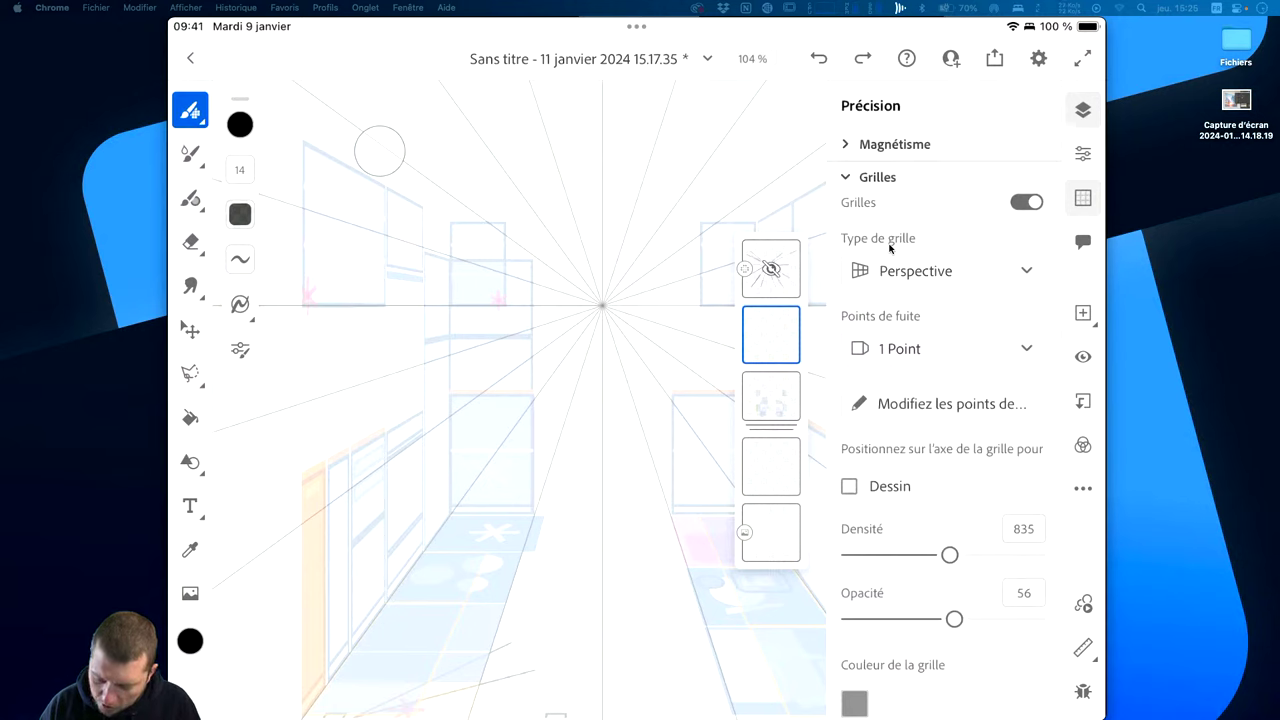
With grid snapping on, draw the cabinet's base line, tall left edge and a receding diagonal.
{"action": "left_click", "coordinate": [849, 486]}
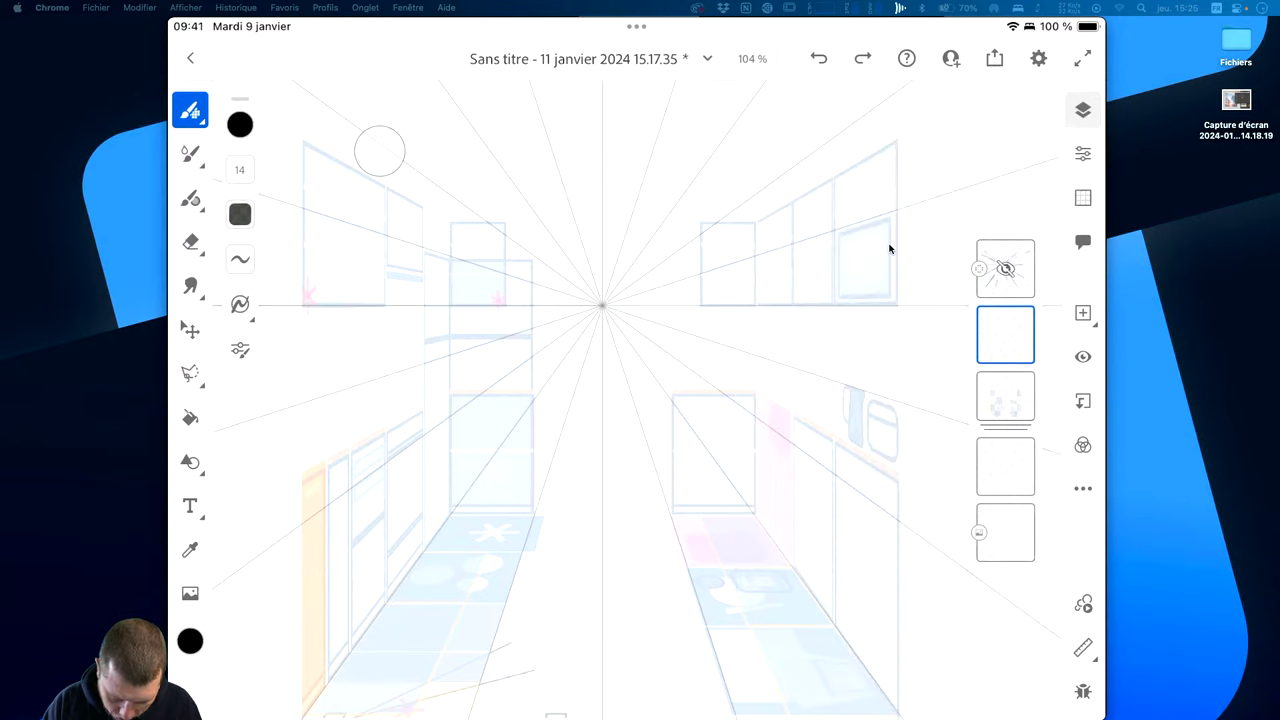
{"action": "mouse_move", "coordinate": [525, 513]}
{"action": "left_mouse_down"}
{"action": "mouse_move", "coordinate": [772, 513]}
{"action": "mouse_move", "coordinate": [752, 132]}
{"action": "left_mouse_up"}
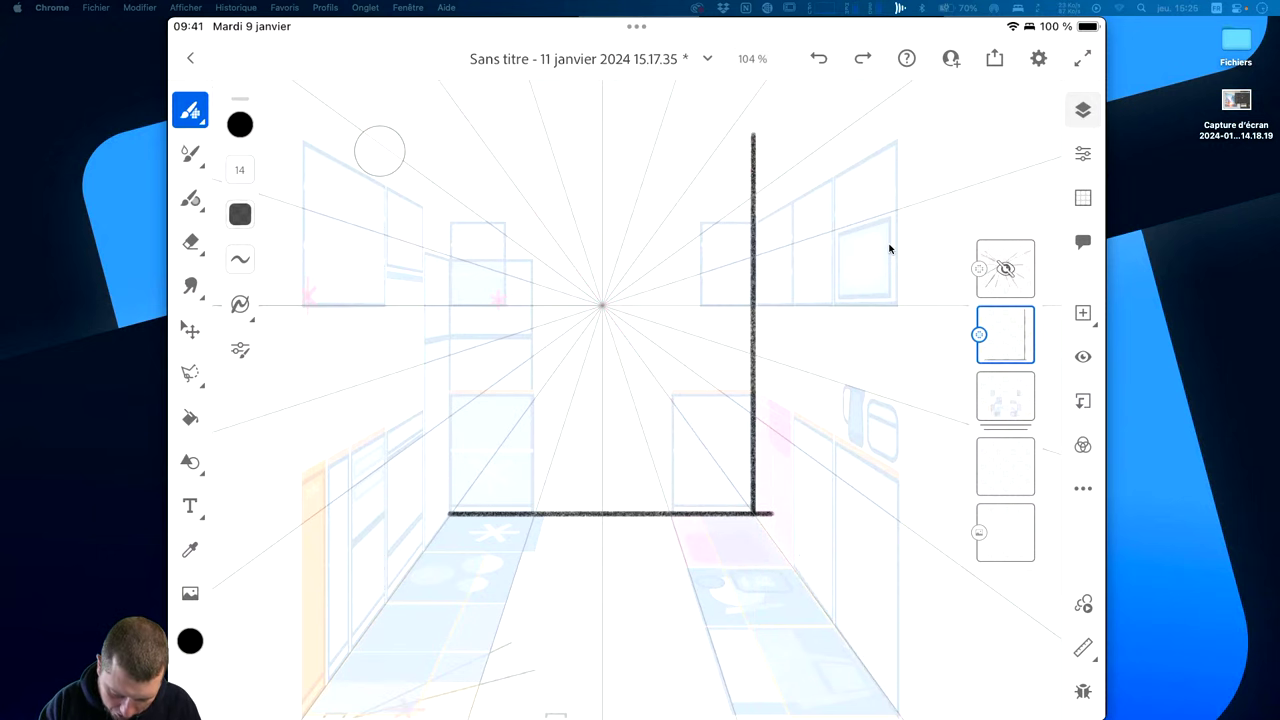
{"action": "left_click_drag", "start_coordinate": [450, 513], "coordinate": [450, 98]}
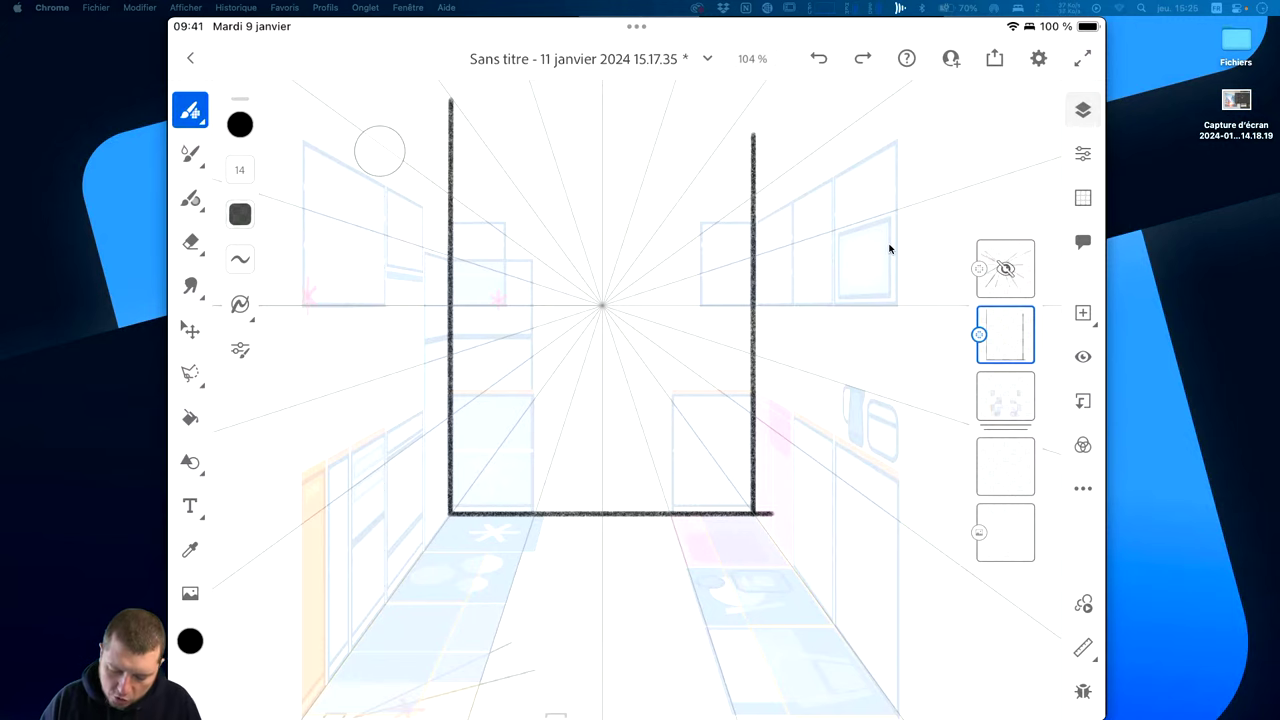
{"action": "scroll", "coordinate": [889, 248], "scroll_direction": "up", "scroll_amount": 2}
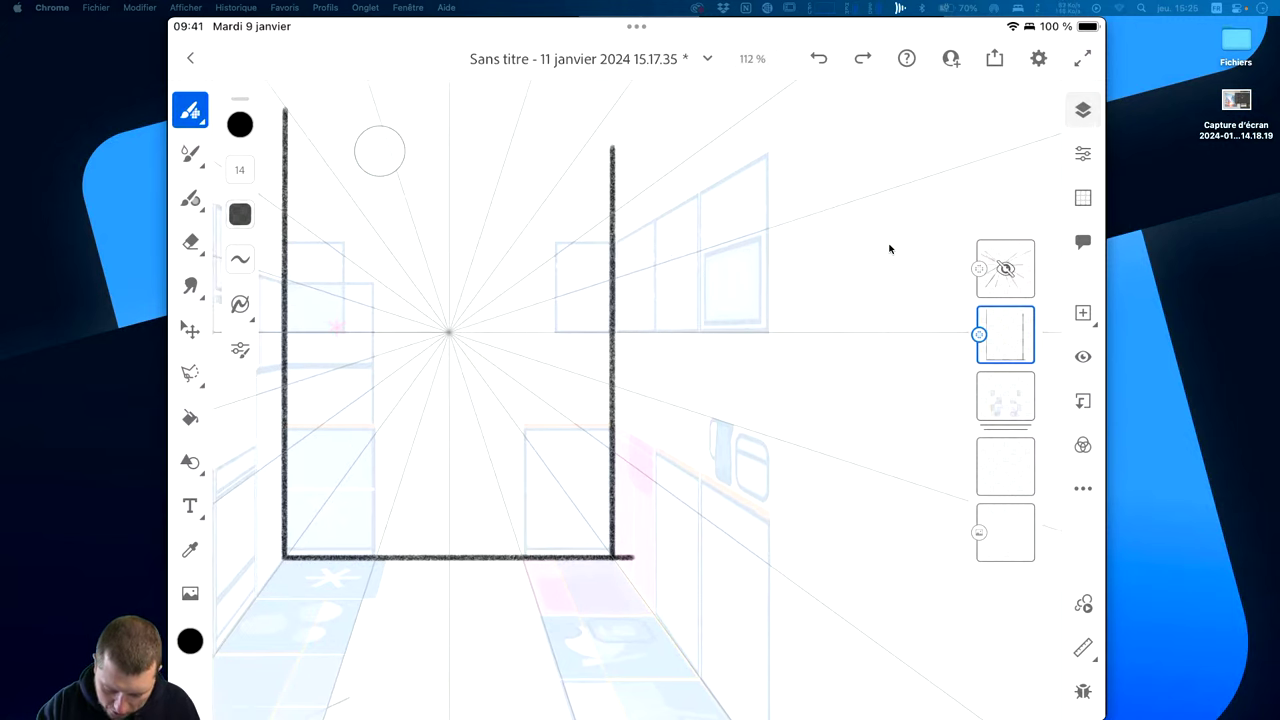
{"action": "left_click_drag", "start_coordinate": [524, 428], "coordinate": [728, 678]}
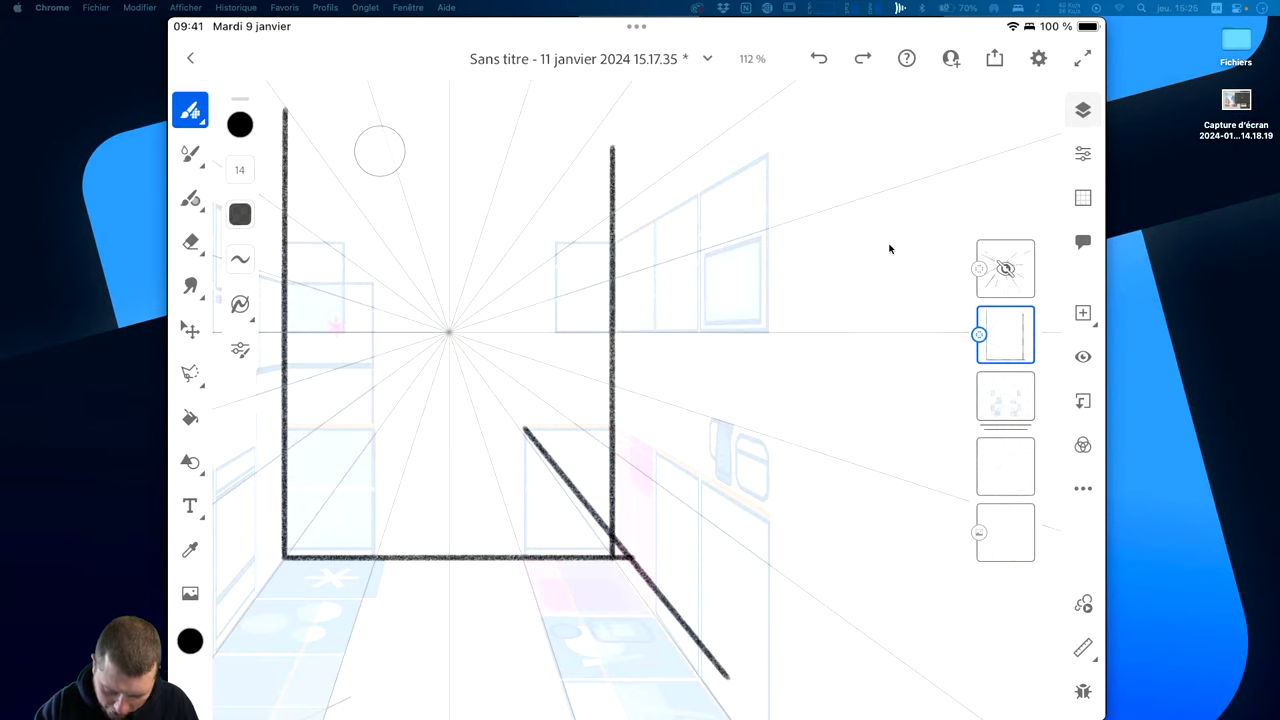
{"action": "scroll", "coordinate": [889, 248], "scroll_direction": "down", "scroll_amount": 2}
{"action": "scroll", "coordinate": [889, 248], "scroll_direction": "down", "scroll_amount": 2}
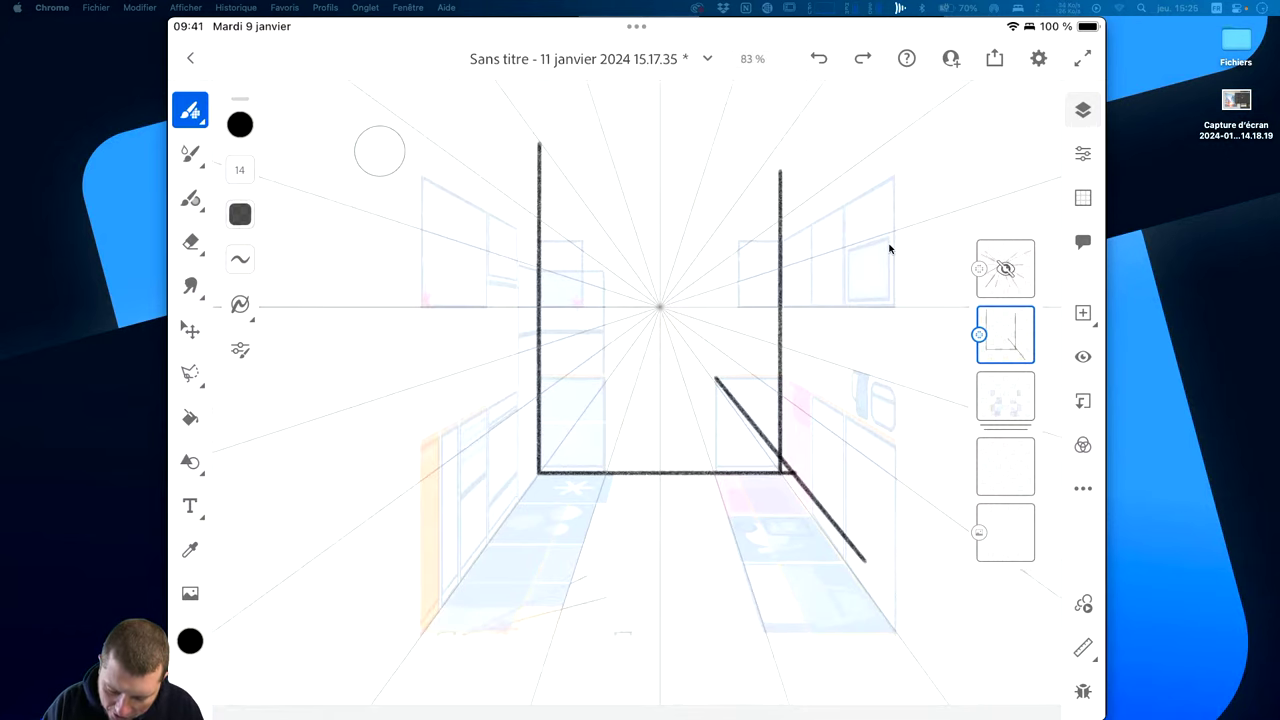
{"action": "left_click_drag", "start_coordinate": [605, 382], "coordinate": [440, 592]}
{"action": "key", "text": "ctrl+z"}
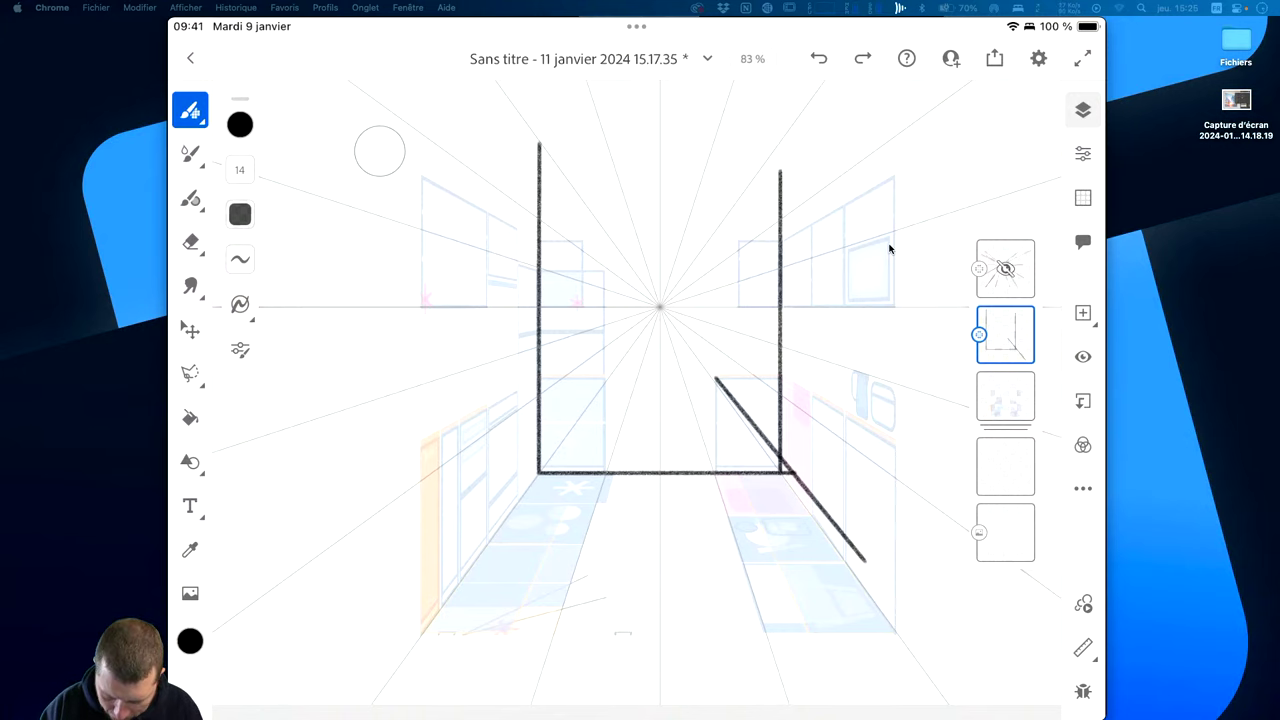
Add the cabinet top's receding diagonals, a horizontal counter line and a short vertical edge.
{"action": "scroll", "coordinate": [889, 248], "scroll_direction": "up", "scroll_amount": 1}
{"action": "scroll", "coordinate": [889, 248], "scroll_direction": "up", "scroll_amount": 1}
{"action": "scroll", "coordinate": [889, 248], "scroll_direction": "up", "scroll_amount": 1}
{"action": "scroll", "coordinate": [889, 248], "scroll_direction": "up", "scroll_amount": 1}
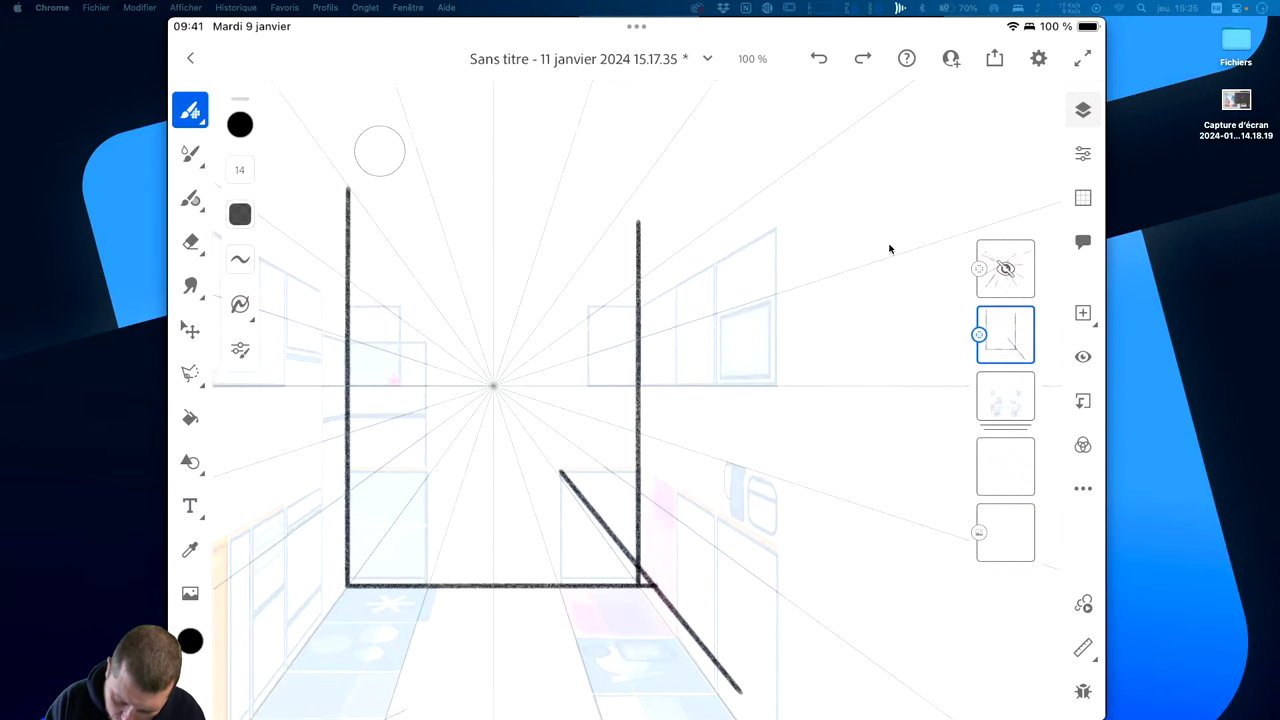
{"action": "left_click_drag", "start_coordinate": [587, 303], "coordinate": [797, 129]}
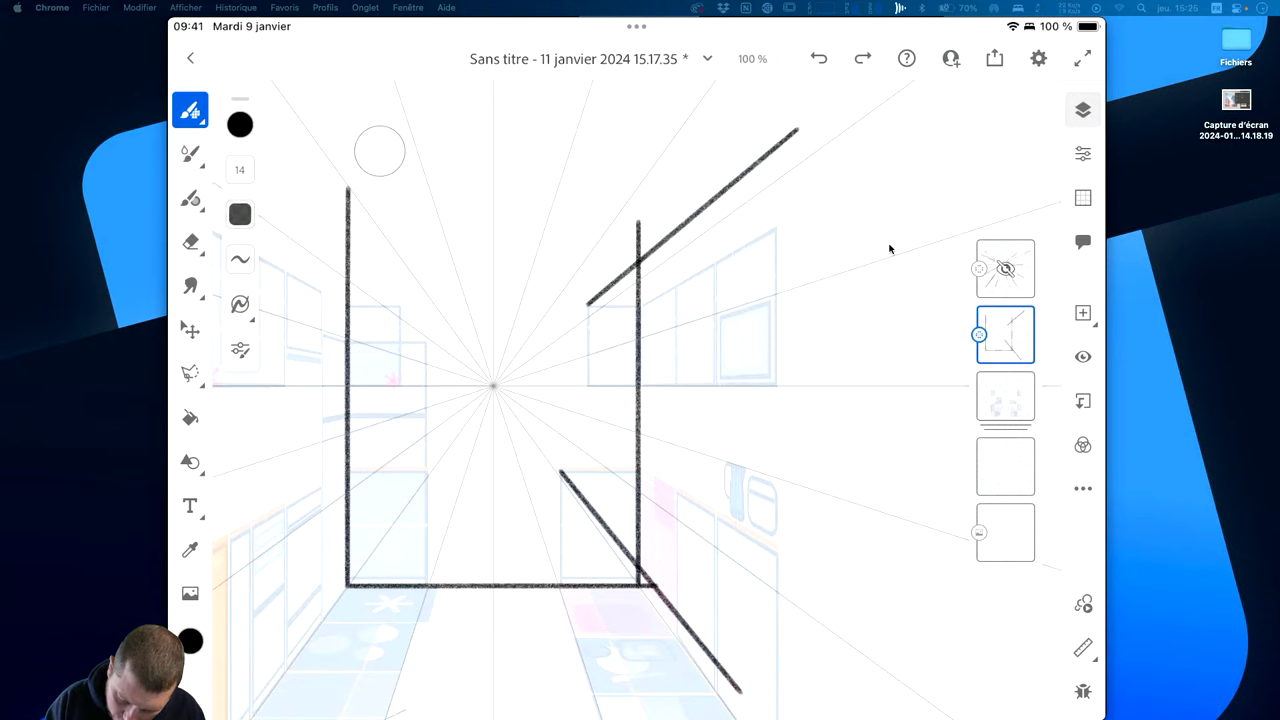
{"action": "left_click_drag", "start_coordinate": [585, 384], "coordinate": [884, 384]}
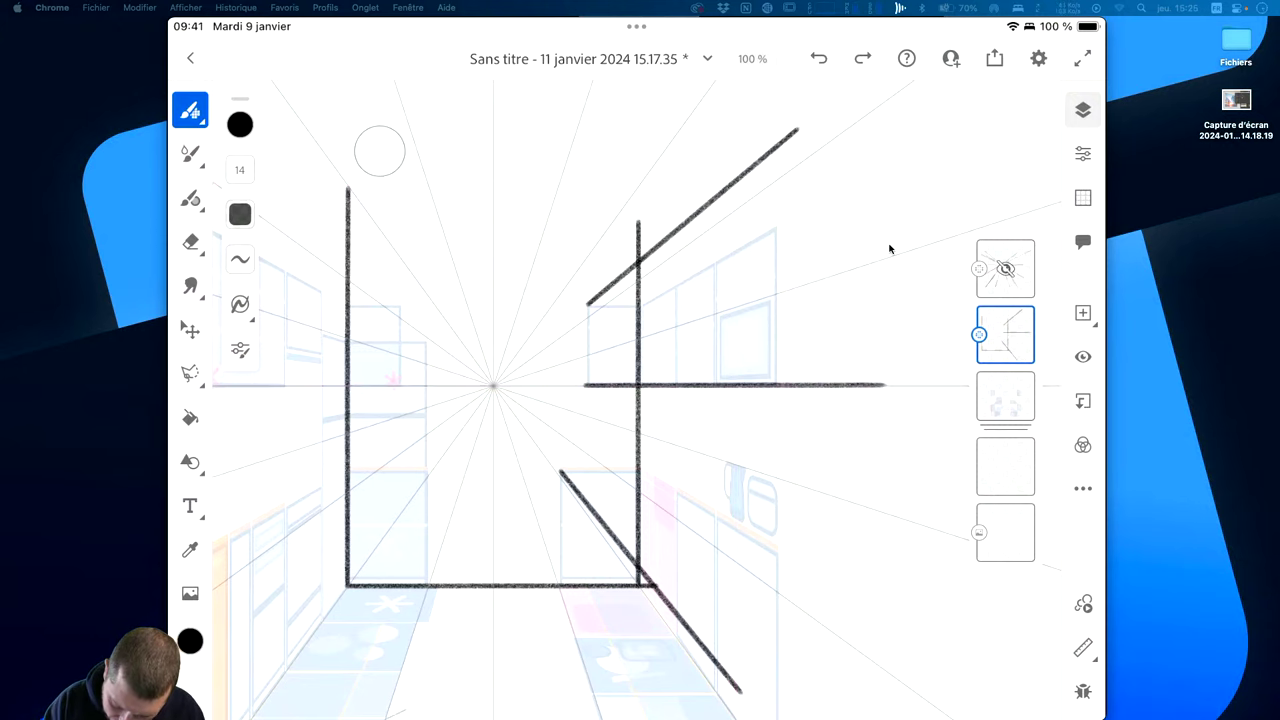
{"action": "left_click_drag", "start_coordinate": [587, 303], "coordinate": [587, 398]}
{"action": "left_click_drag", "start_coordinate": [640, 307], "coordinate": [853, 198]}
{"action": "key", "text": "ctrl+z"}
{"action": "key", "text": "ctrl+shift+z"}
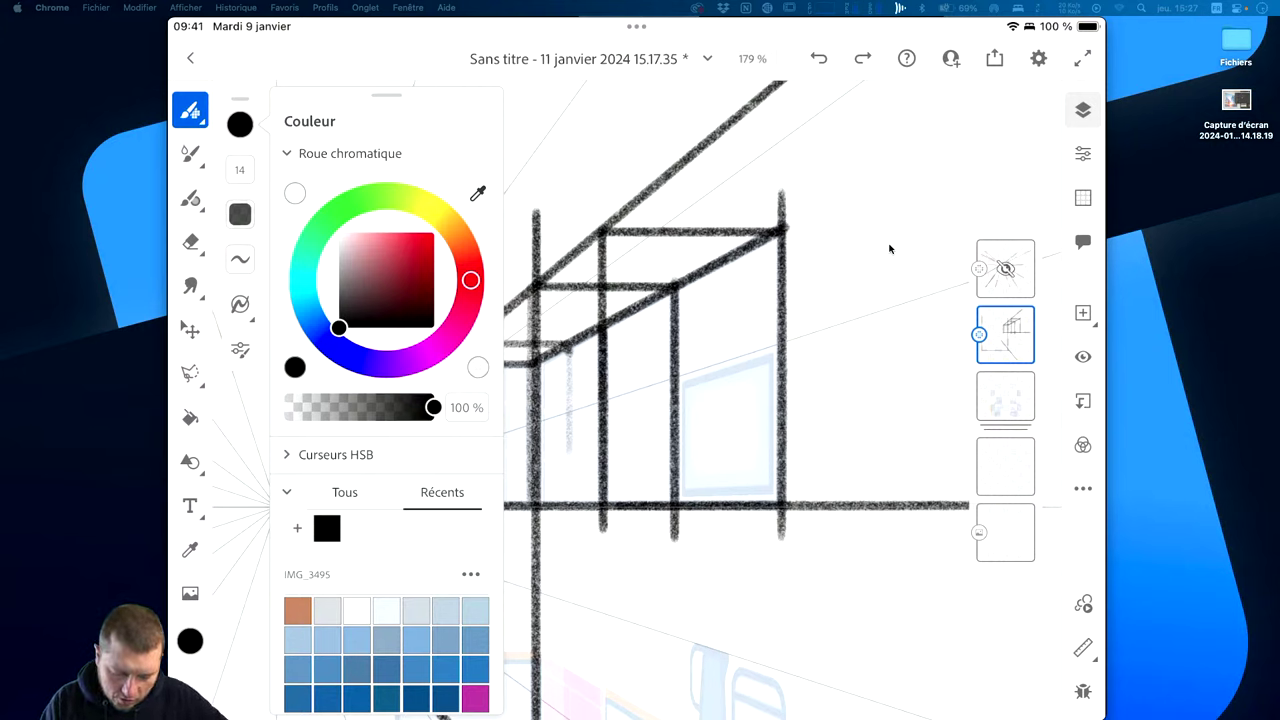
Switch the brush to red at size 7 and add a new blank layer.
{"action": "left_click", "coordinate": [433, 233]}
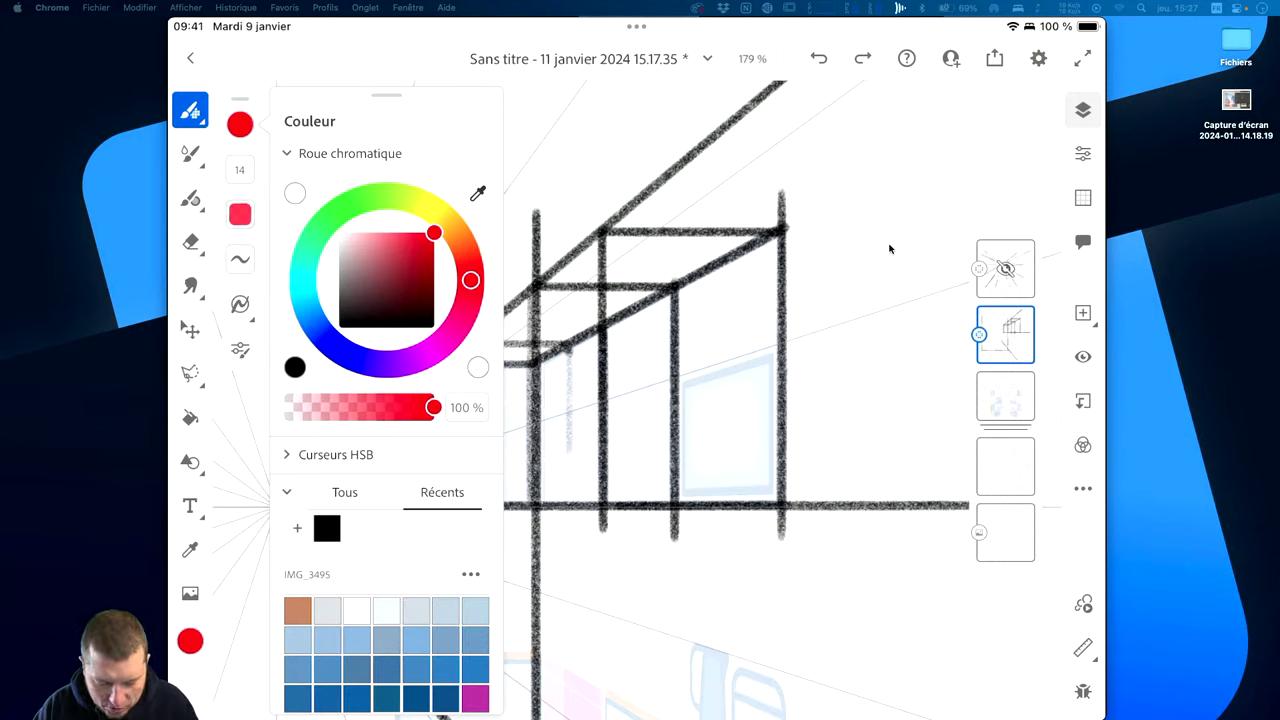
{"action": "left_click", "coordinate": [379, 150]}
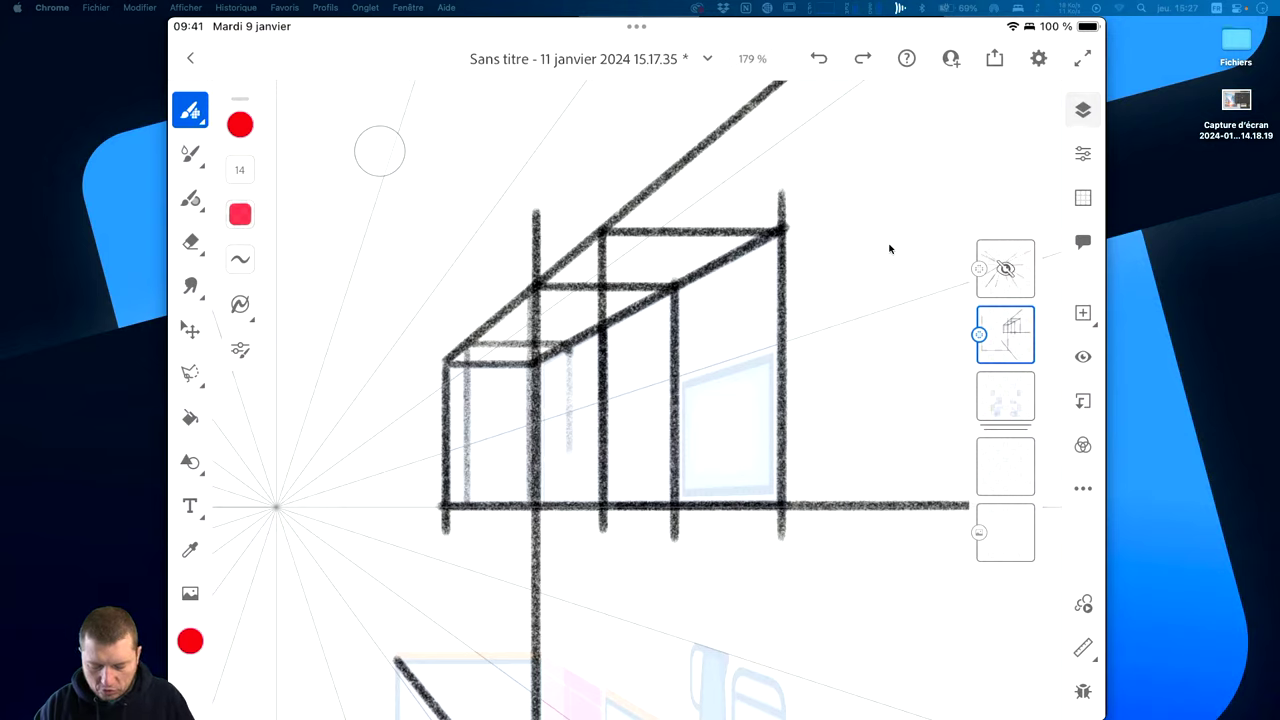
{"action": "scroll", "coordinate": [889, 248], "scroll_direction": "down", "scroll_amount": 2}
{"action": "key", "text": "bracketleft"}
{"action": "key", "text": "bracketleft"}
{"action": "key", "text": "bracketleft"}
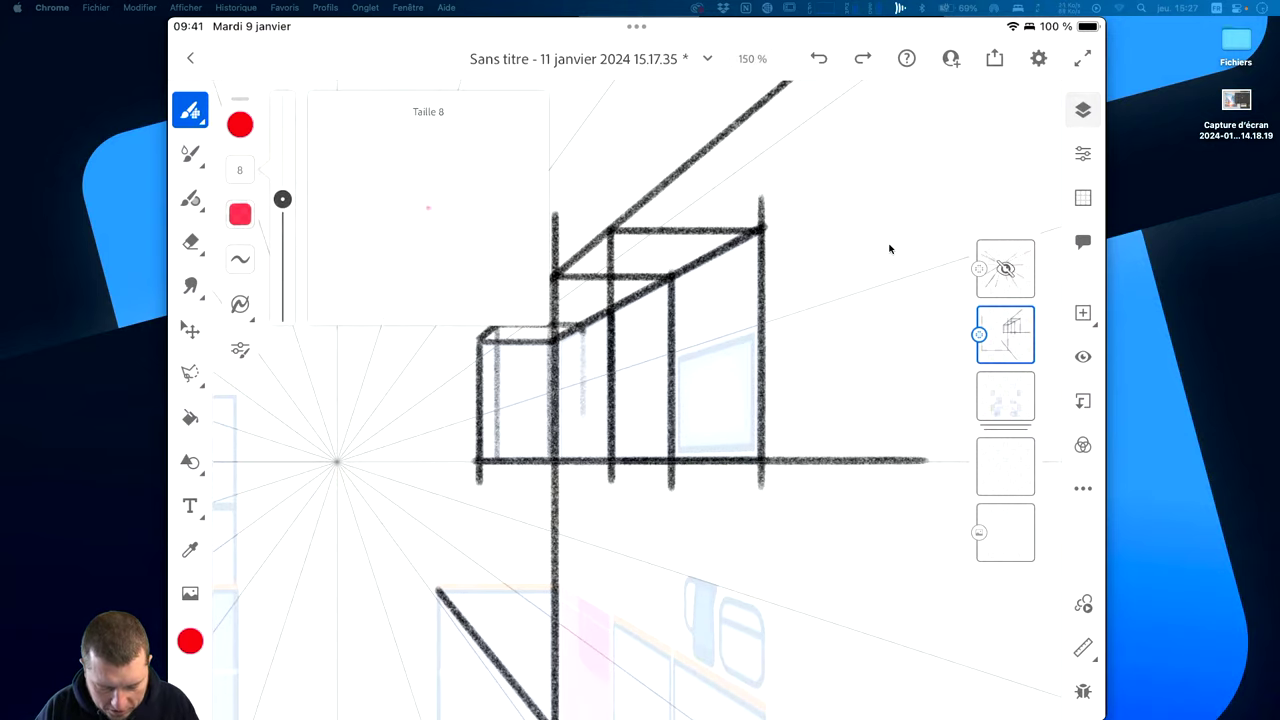
{"action": "key", "text": "bracketleft"}
{"action": "key", "text": "bracketleft"}
{"action": "key", "text": "bracketleft"}
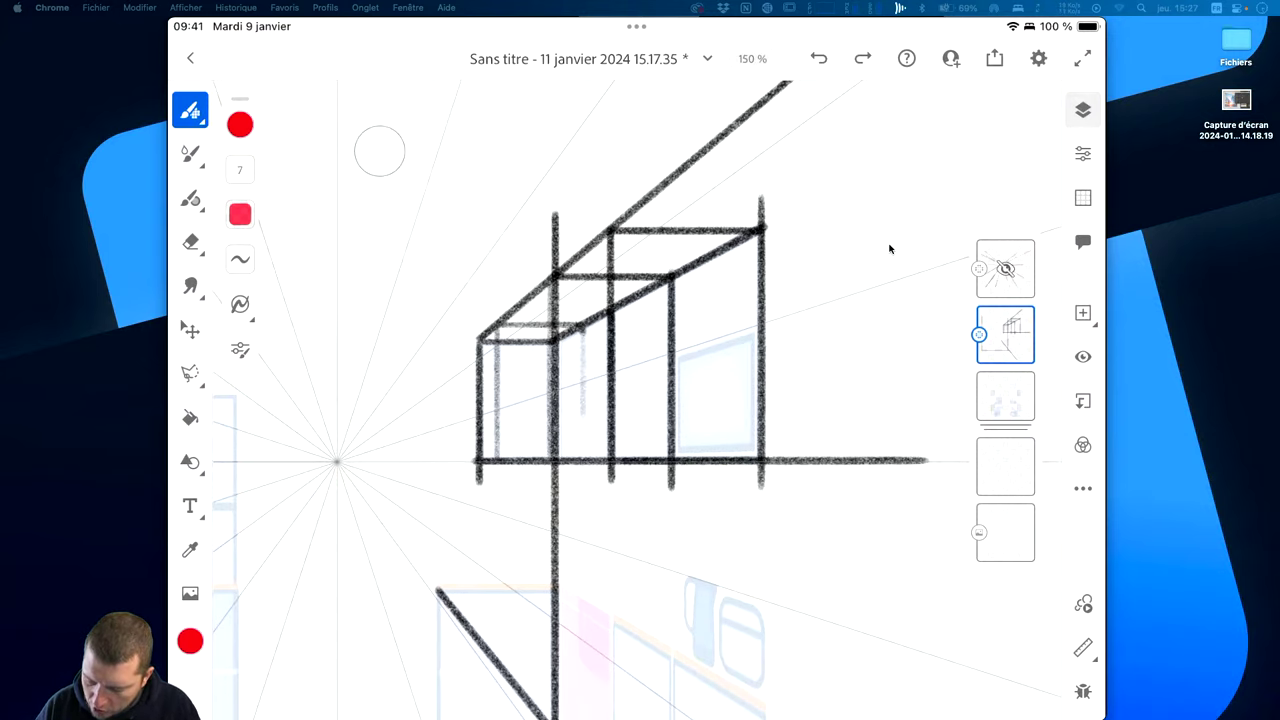
{"action": "key", "text": "ctrl+shift+n"}
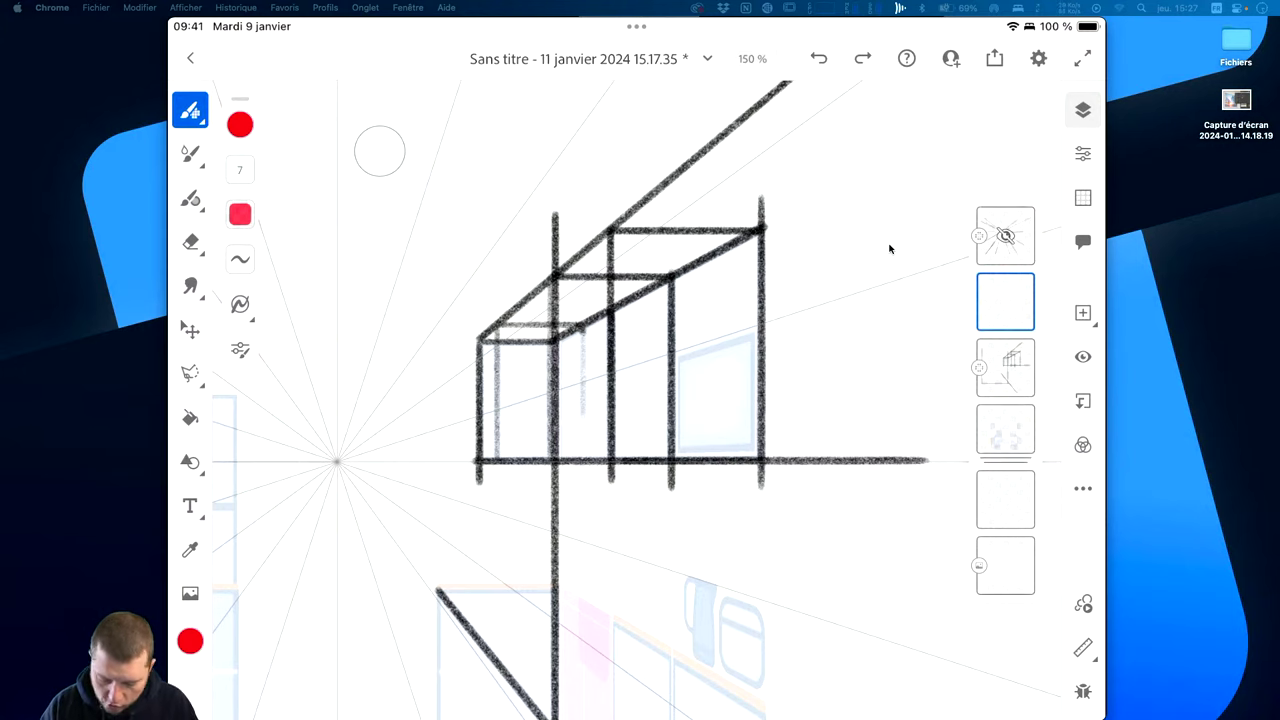
Trace the cabinet's right vertical edge in red, then select the black sketch layer.
{"action": "scroll", "coordinate": [889, 248], "scroll_direction": "right", "scroll_amount": 5}
{"action": "scroll", "coordinate": [889, 248], "scroll_direction": "up", "scroll_amount": 1}
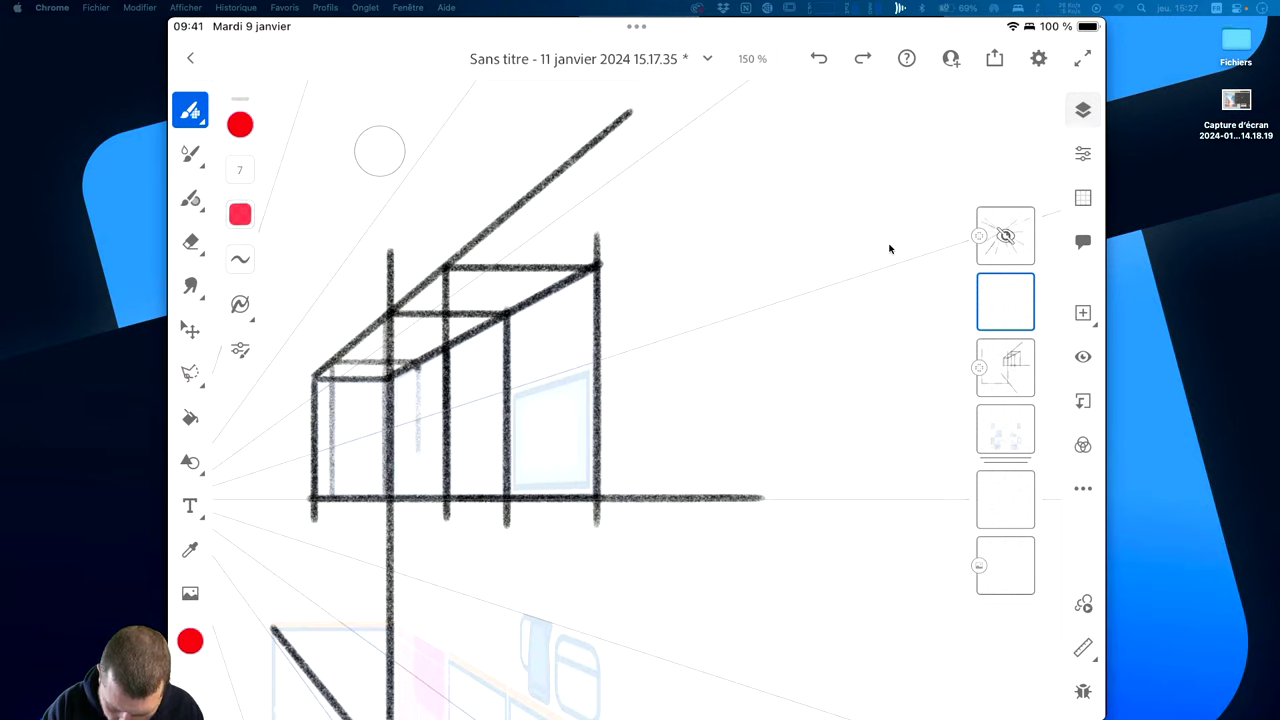
{"action": "left_click_drag", "start_coordinate": [597, 268], "coordinate": [597, 497]}
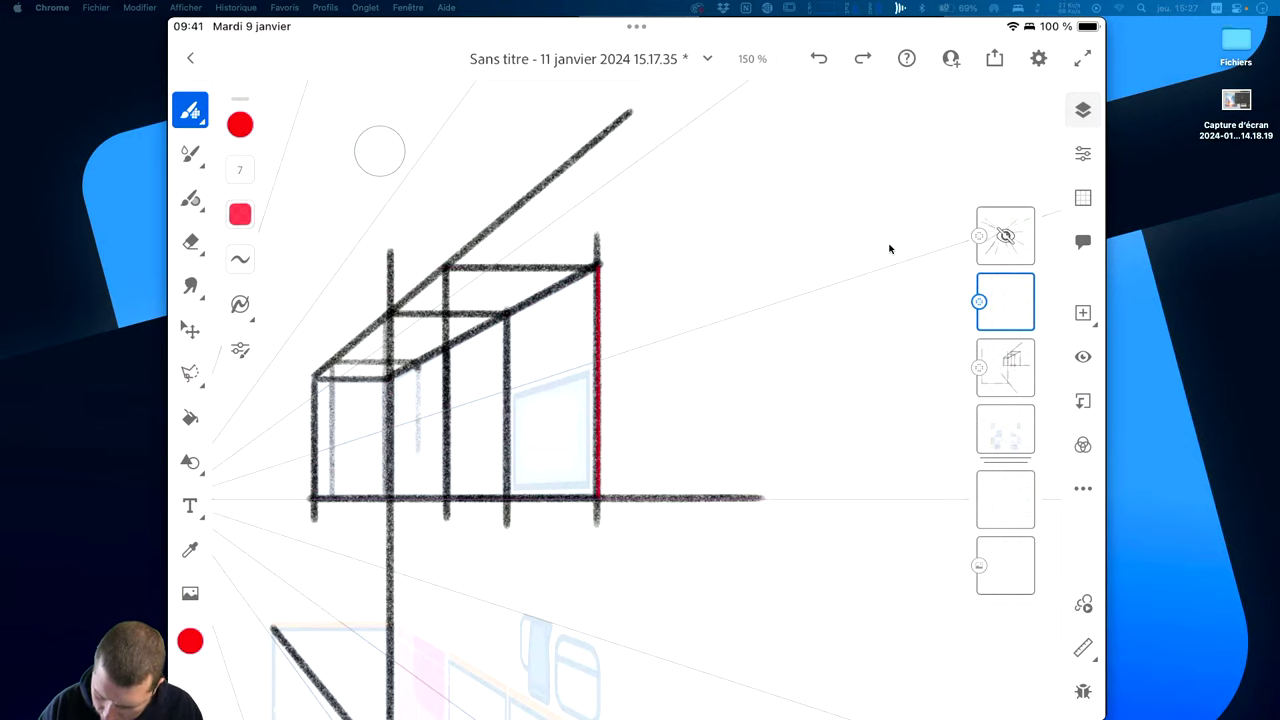
{"action": "left_click", "coordinate": [1005, 367]}
Lower the black sketch layer's opacity and reselect the red tracing layer.
{"action": "left_click", "coordinate": [1083, 153]}
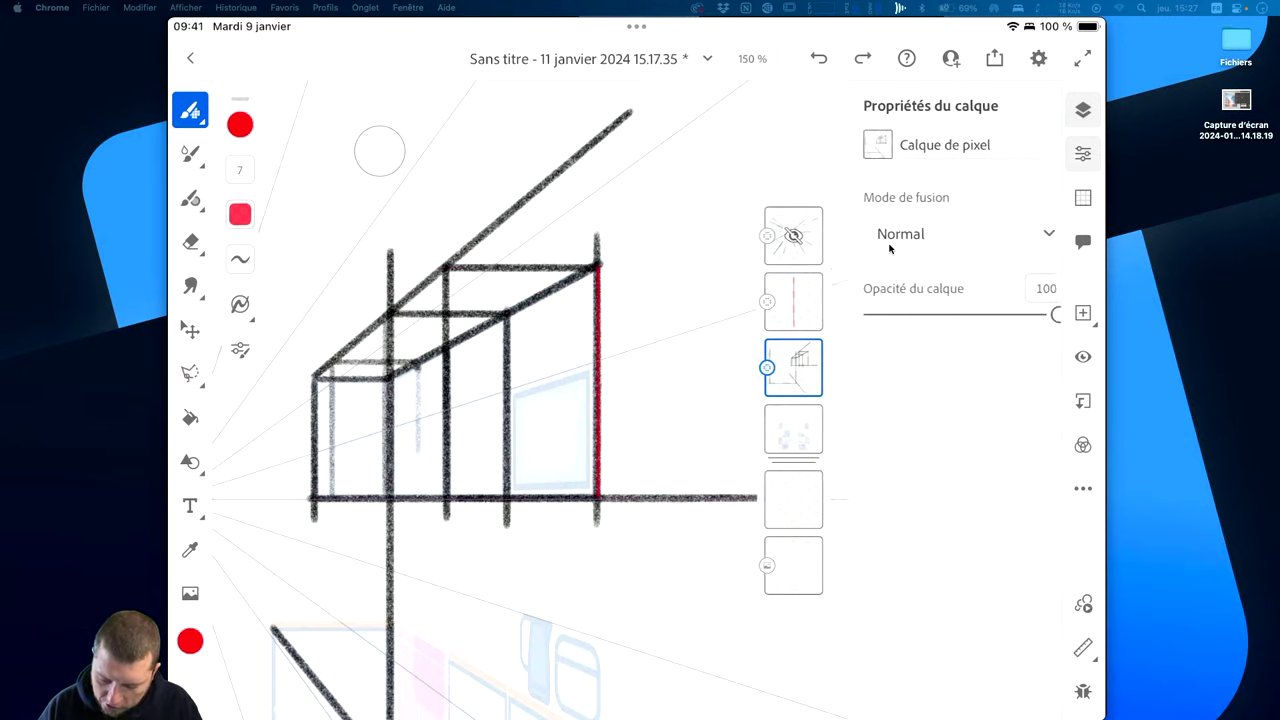
{"action": "mouse_move", "coordinate": [1034, 314]}
{"action": "left_mouse_down"}
{"action": "mouse_move", "coordinate": [890, 314]}
{"action": "mouse_move", "coordinate": [922, 314]}
{"action": "left_mouse_up"}
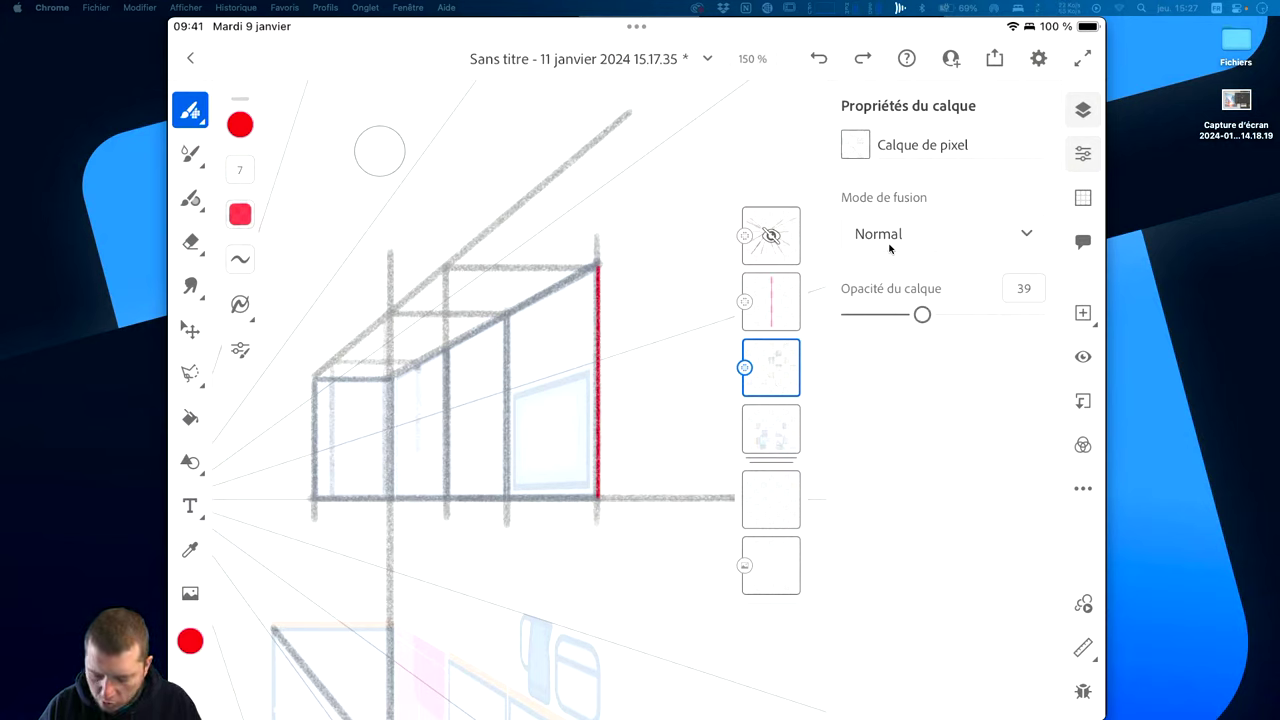
{"action": "left_click", "coordinate": [771, 301]}
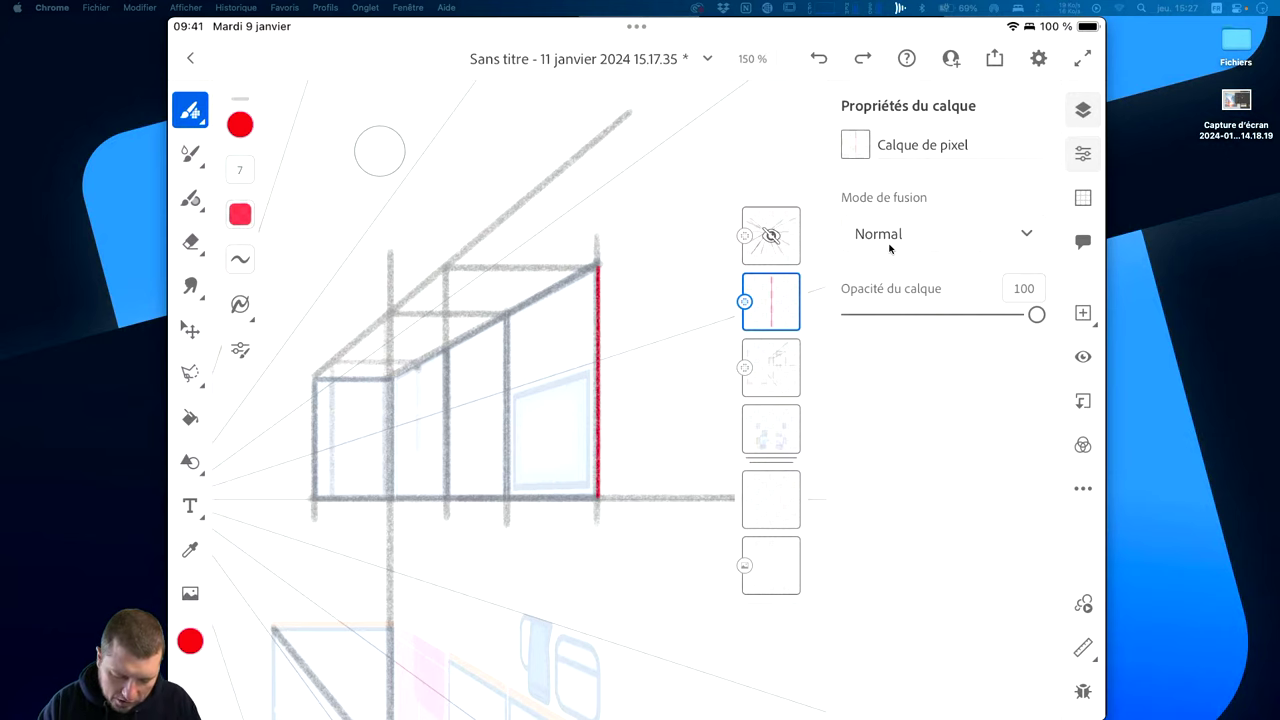
{"action": "scroll", "coordinate": [502, 377], "scroll_direction": "up", "scroll_amount": 5}
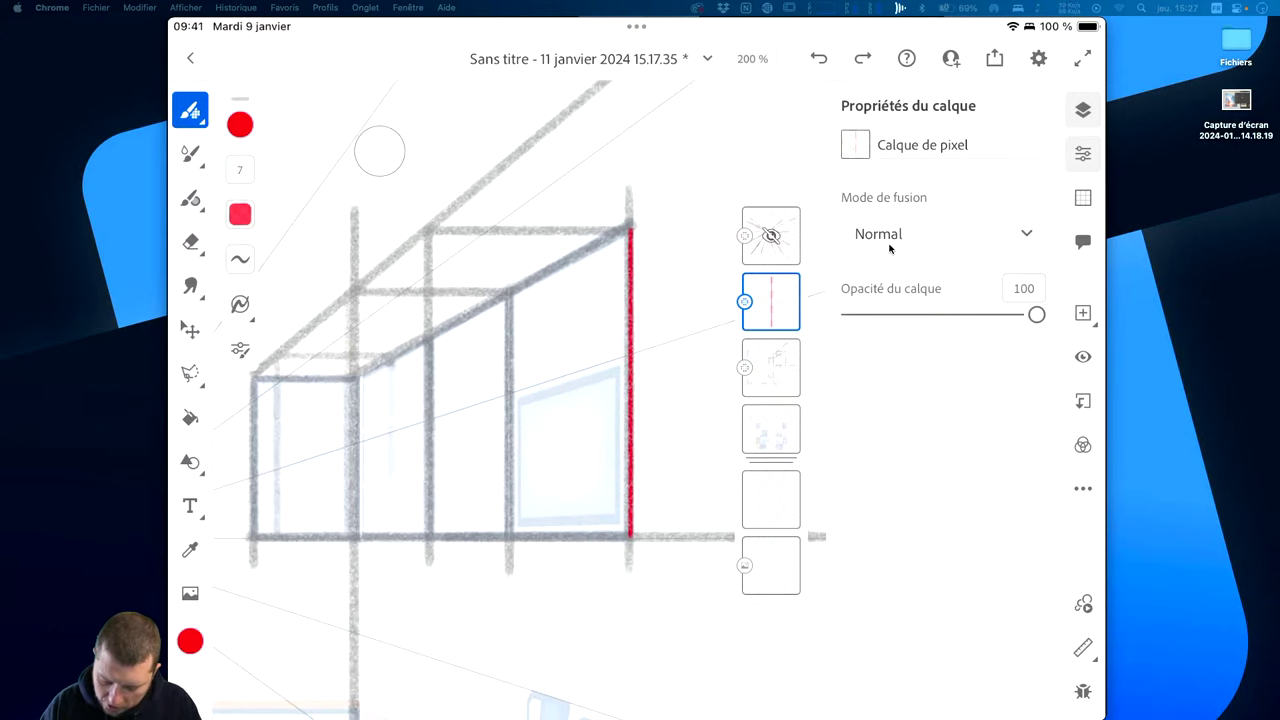
{"action": "left_click", "coordinate": [1083, 197]}
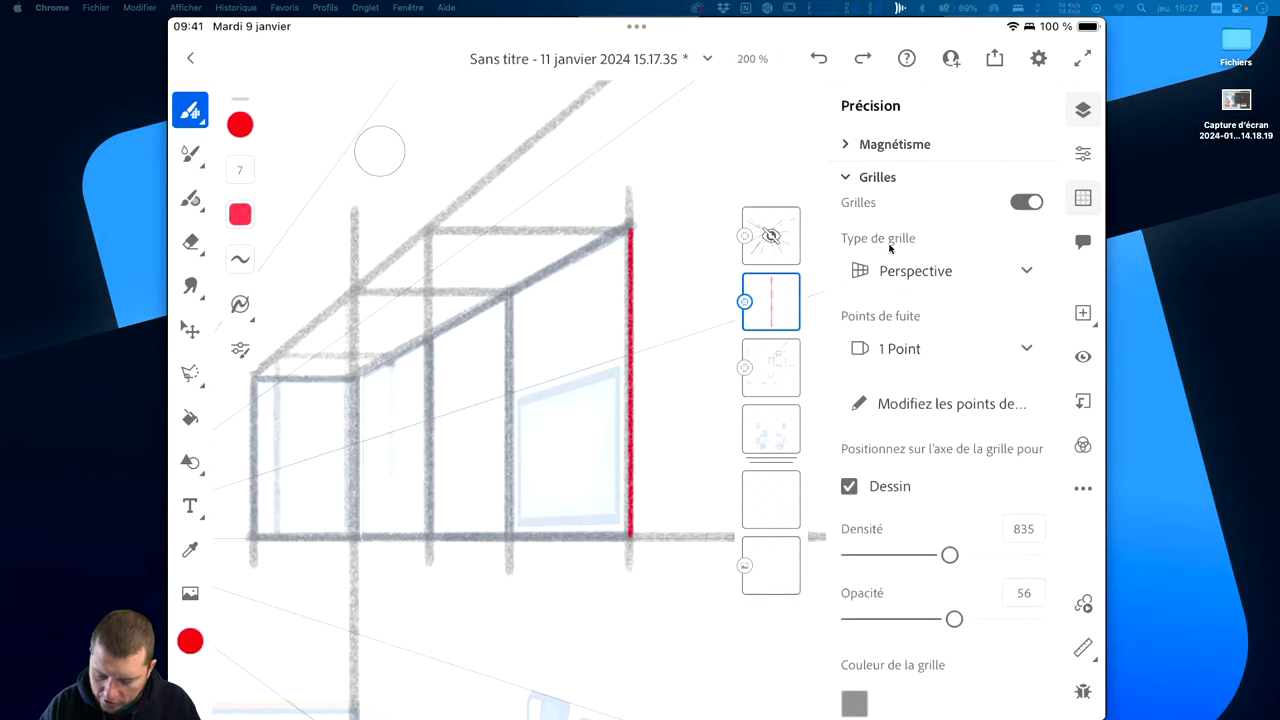
{"action": "left_click", "coordinate": [1083, 197]}
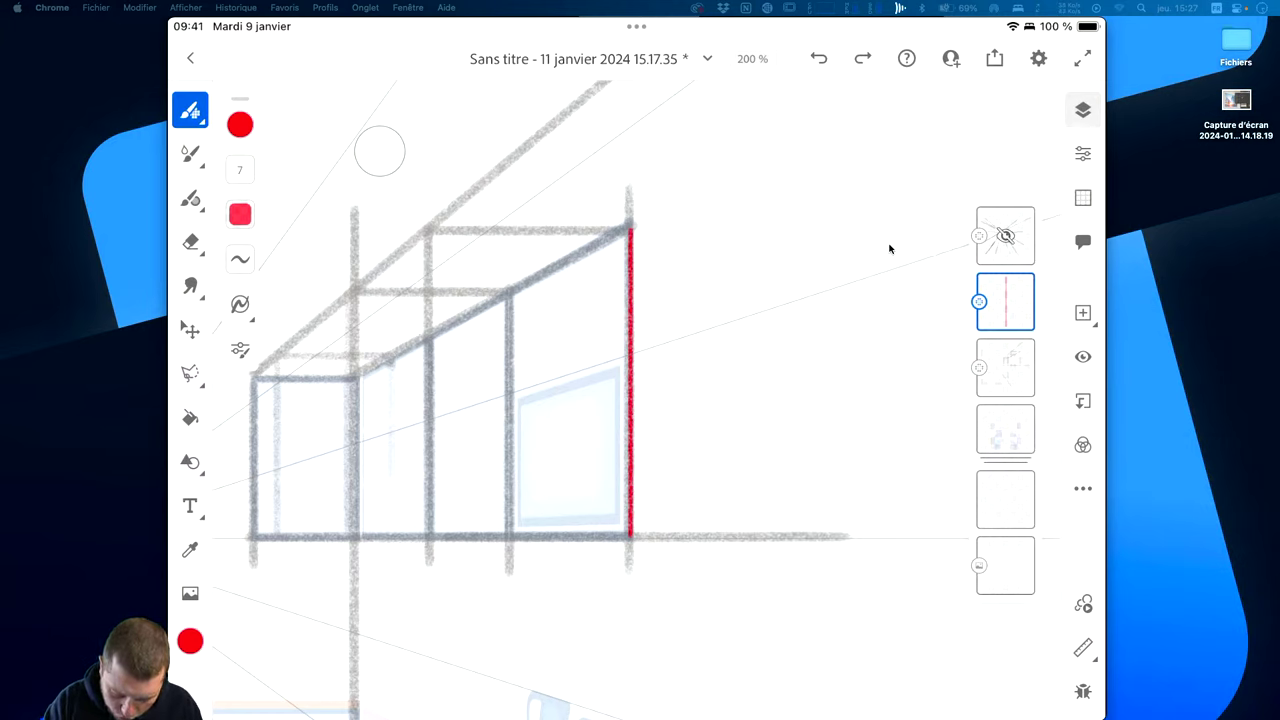
Trace the cabinet box's verticals, horizontal and receding edges in red, then hide the sketch layer.
{"action": "mouse_move", "coordinate": [630, 230]}
{"action": "left_mouse_down"}
{"action": "mouse_move", "coordinate": [428, 230]}
{"action": "mouse_move", "coordinate": [428, 535]}
{"action": "mouse_move", "coordinate": [630, 535]}
{"action": "left_mouse_up"}
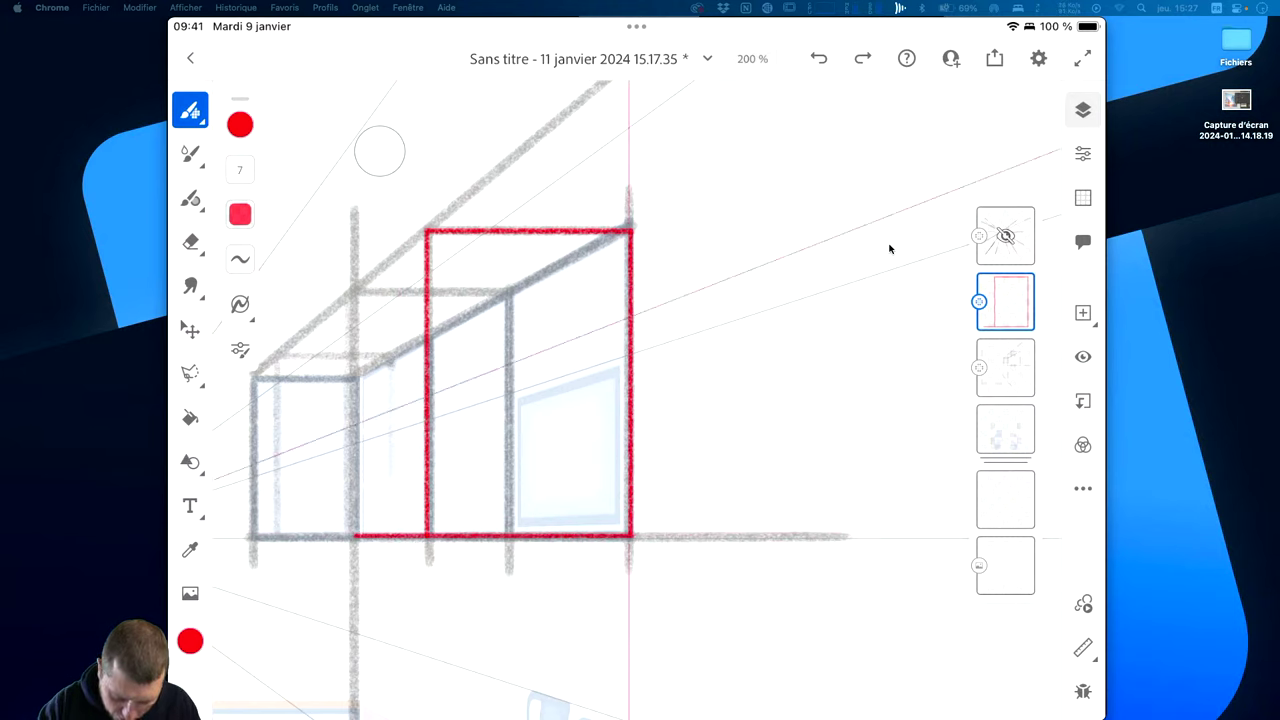
{"action": "left_click_drag", "start_coordinate": [428, 317], "coordinate": [630, 317]}
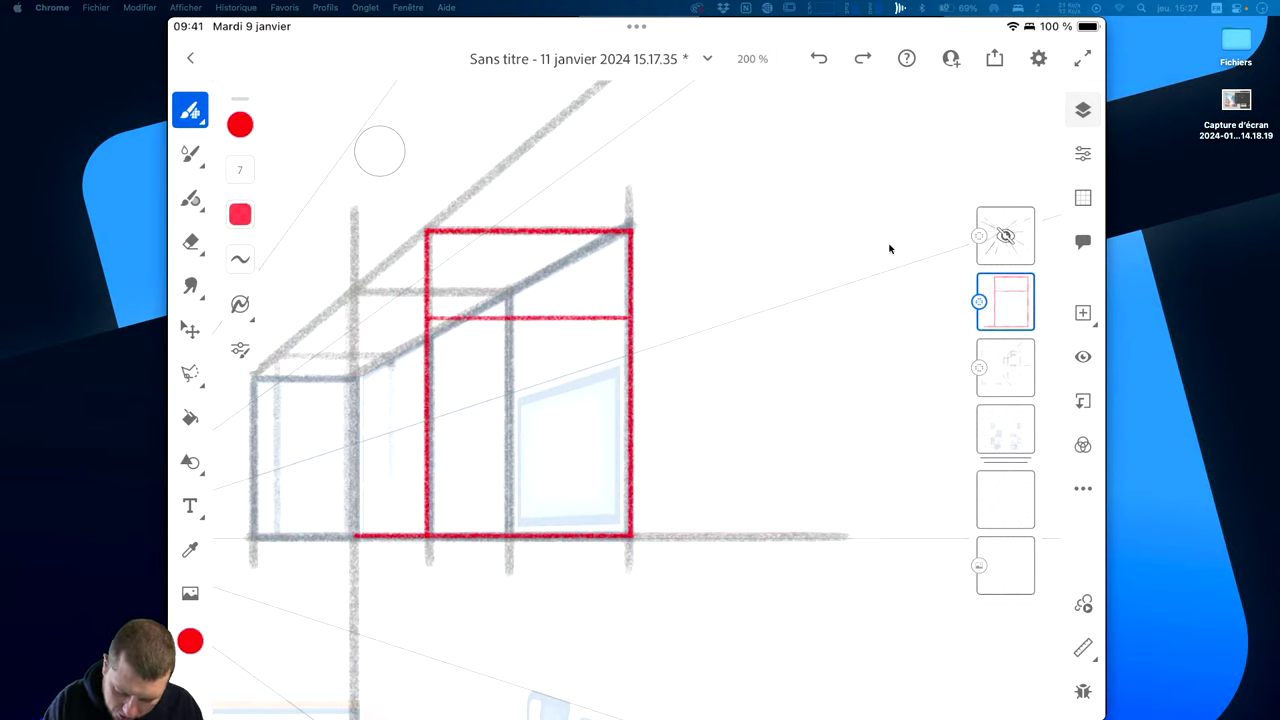
{"action": "mouse_move", "coordinate": [628, 318]}
{"action": "left_mouse_down"}
{"action": "mouse_move", "coordinate": [518, 360]}
{"action": "mouse_move", "coordinate": [355, 360]}
{"action": "left_mouse_up"}
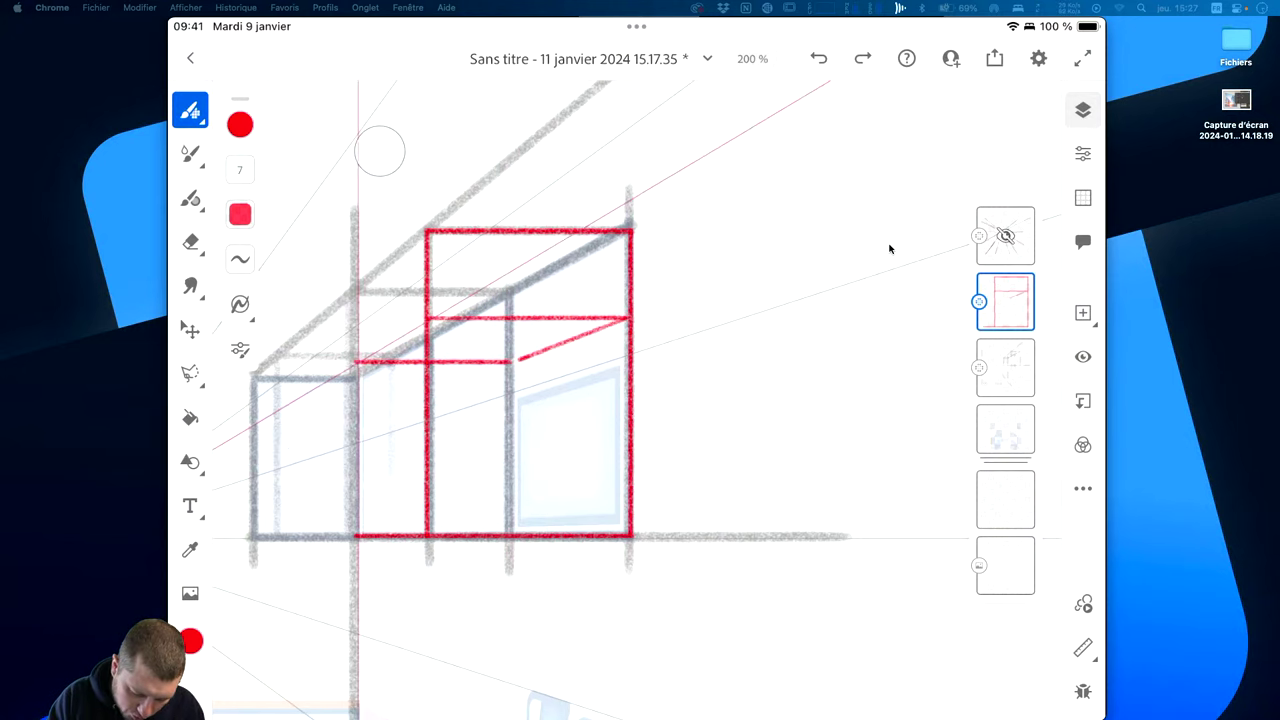
{"action": "left_click_drag", "start_coordinate": [428, 320], "coordinate": [355, 362]}
{"action": "mouse_move", "coordinate": [426, 232]}
{"action": "left_mouse_down"}
{"action": "mouse_move", "coordinate": [350, 298]}
{"action": "mouse_move", "coordinate": [352, 532]}
{"action": "left_mouse_up"}
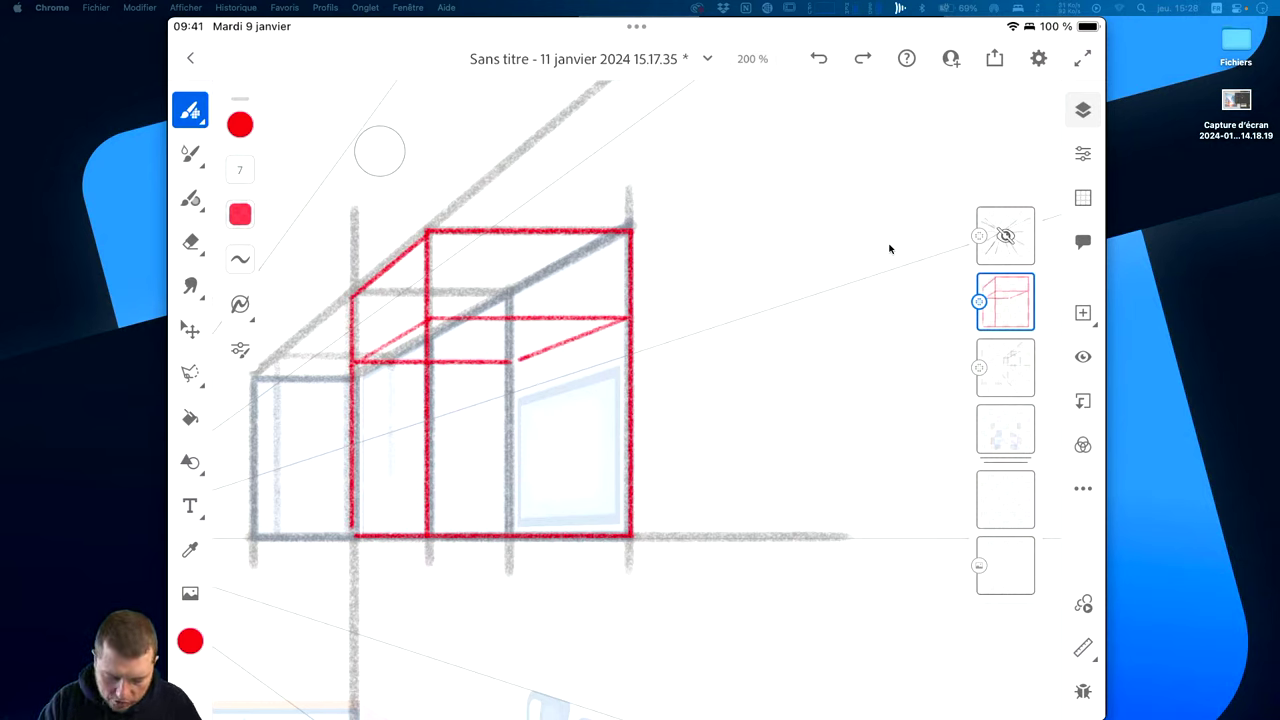
{"action": "left_click_drag", "start_coordinate": [510, 292], "coordinate": [510, 532]}
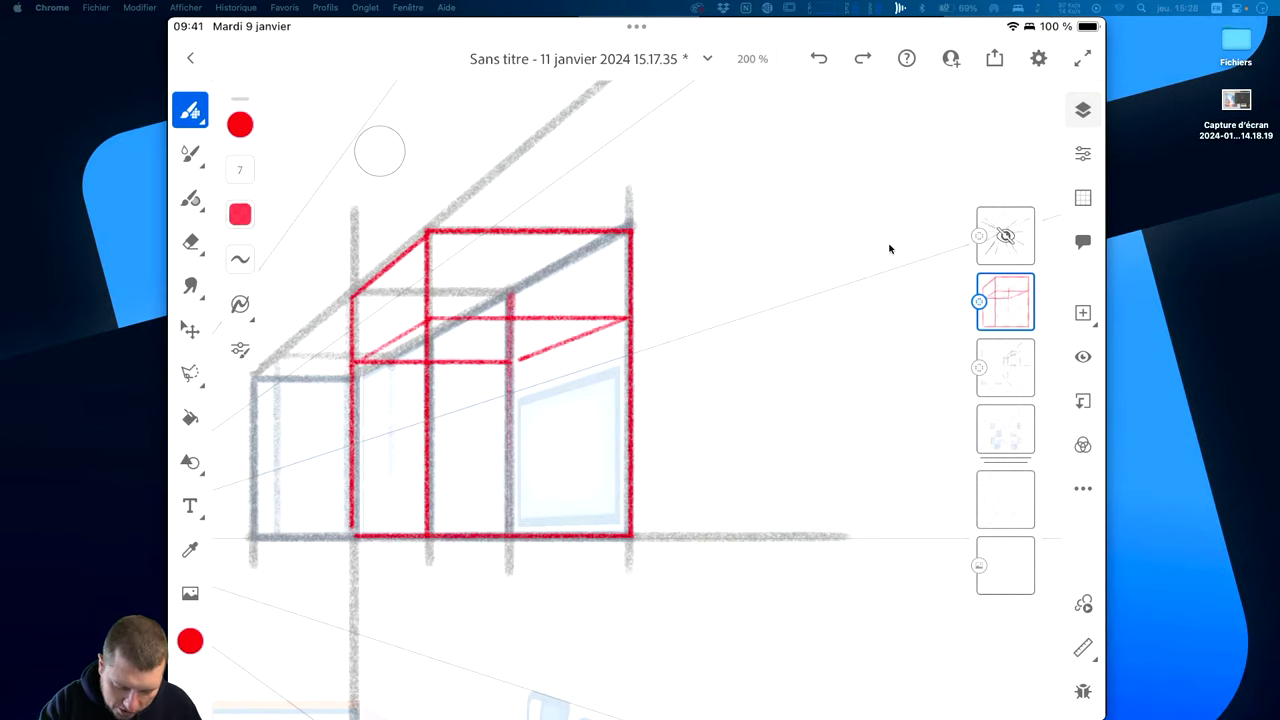
{"action": "scroll", "coordinate": [300, 452], "scroll_direction": "up", "scroll_amount": 2}
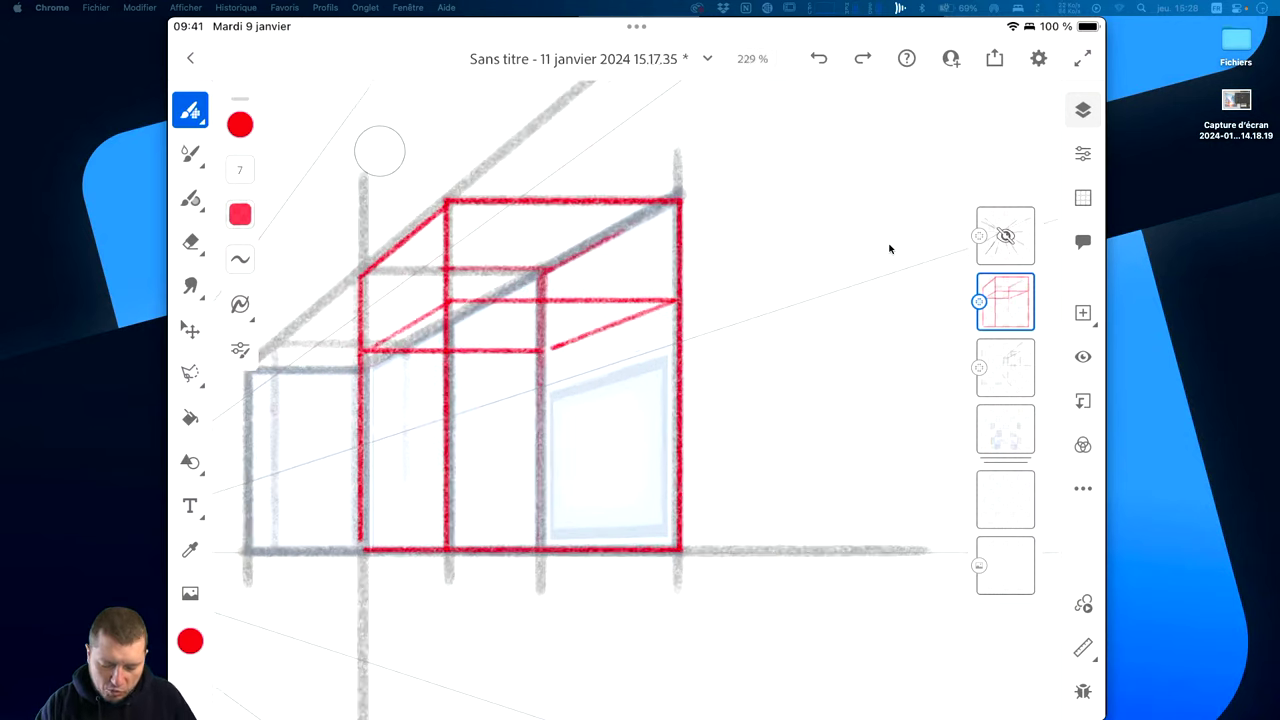
{"action": "scroll", "coordinate": [620, 400], "scroll_direction": "left", "scroll_amount": 3}
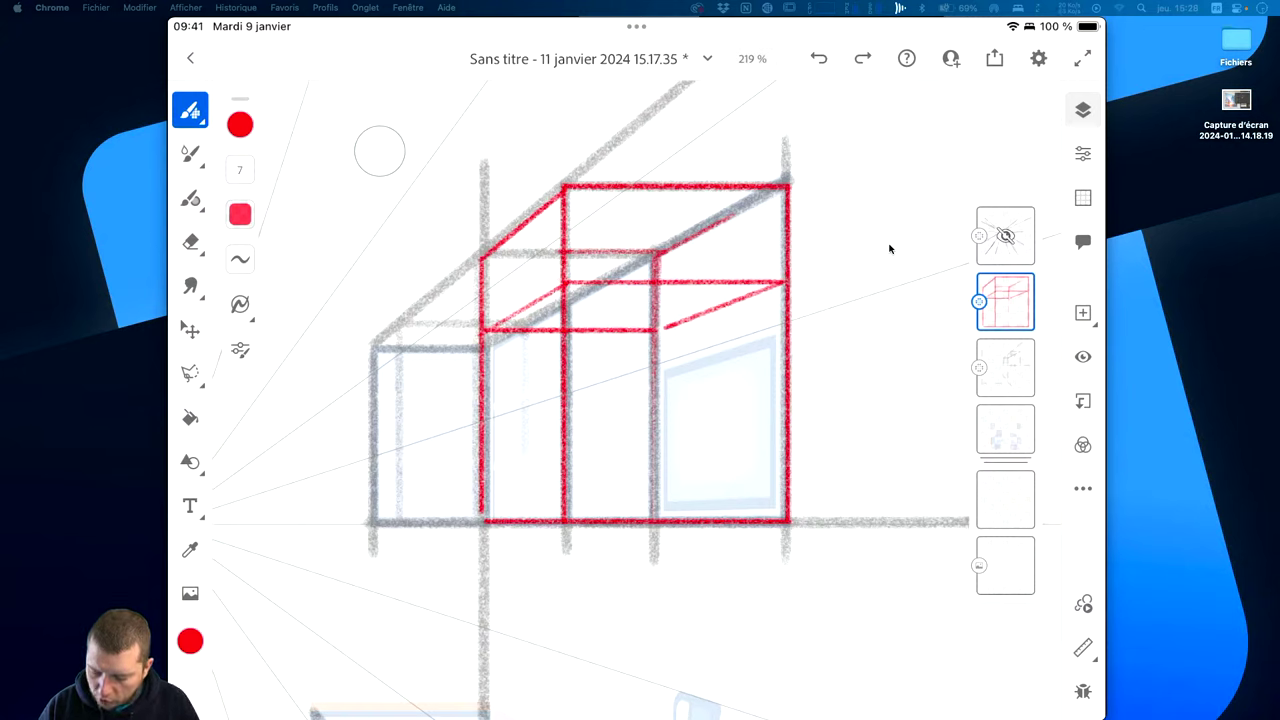
{"action": "left_click", "coordinate": [1005, 367]}
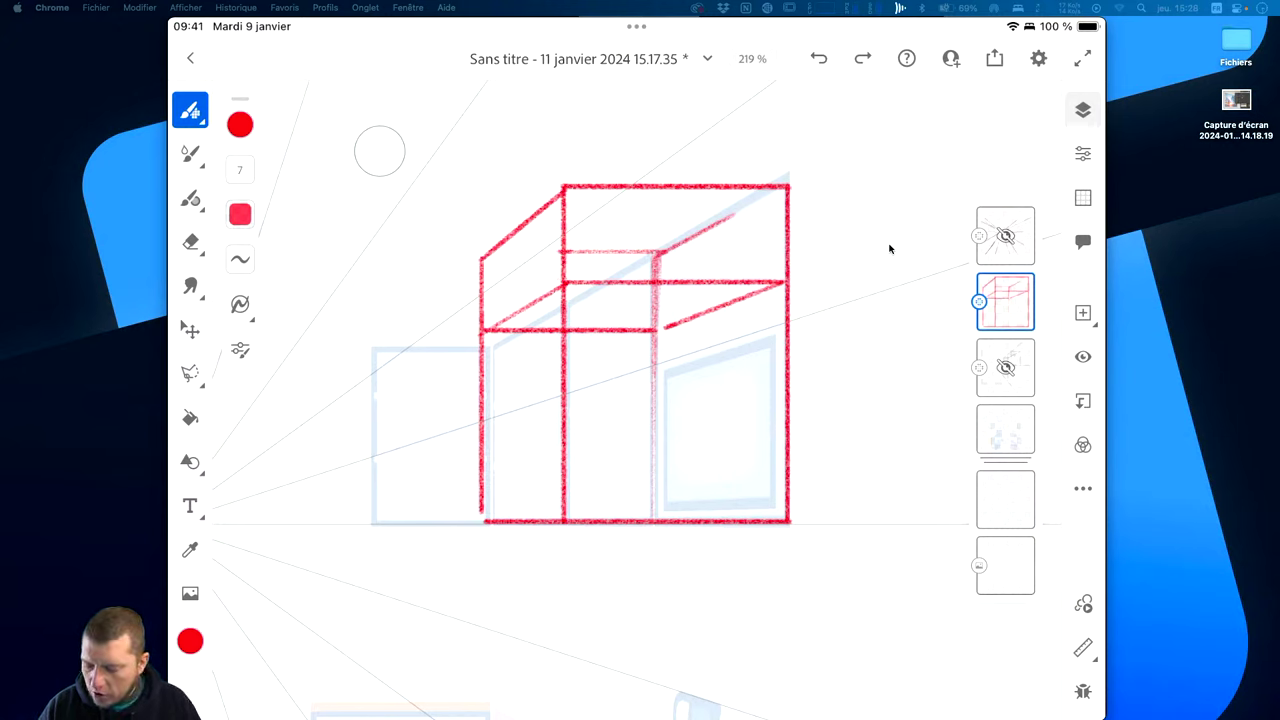
On a new layer, ink the box's top, left, middle and bottom edges in black.
{"action": "key", "text": "ctrl+shift+n"}
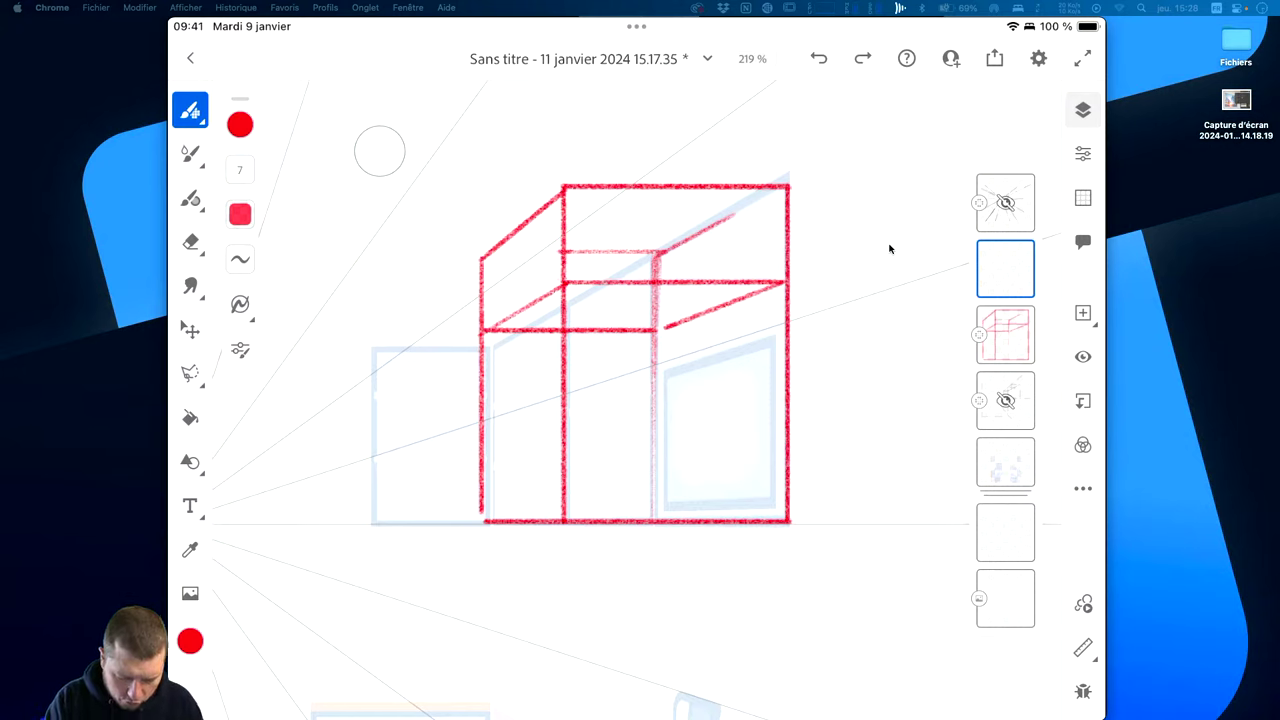
{"action": "left_click", "coordinate": [240, 124]}
{"action": "left_click", "coordinate": [354, 526]}
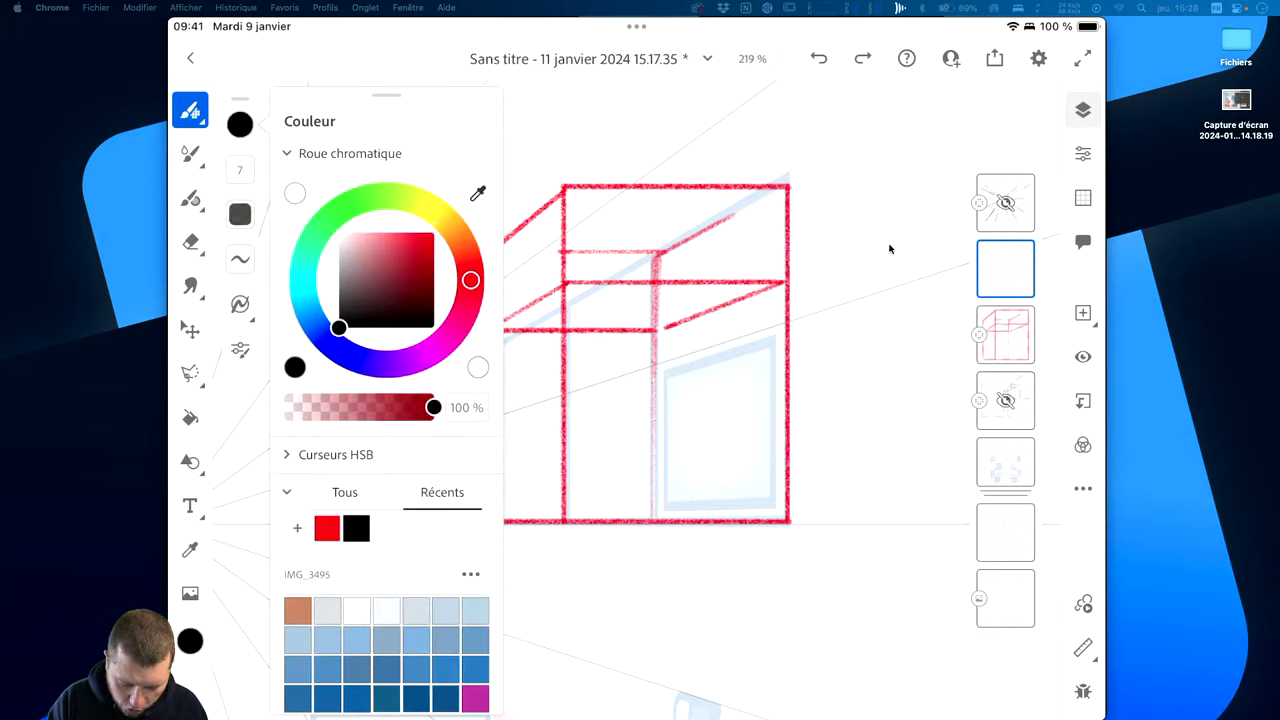
{"action": "left_click", "coordinate": [240, 124]}
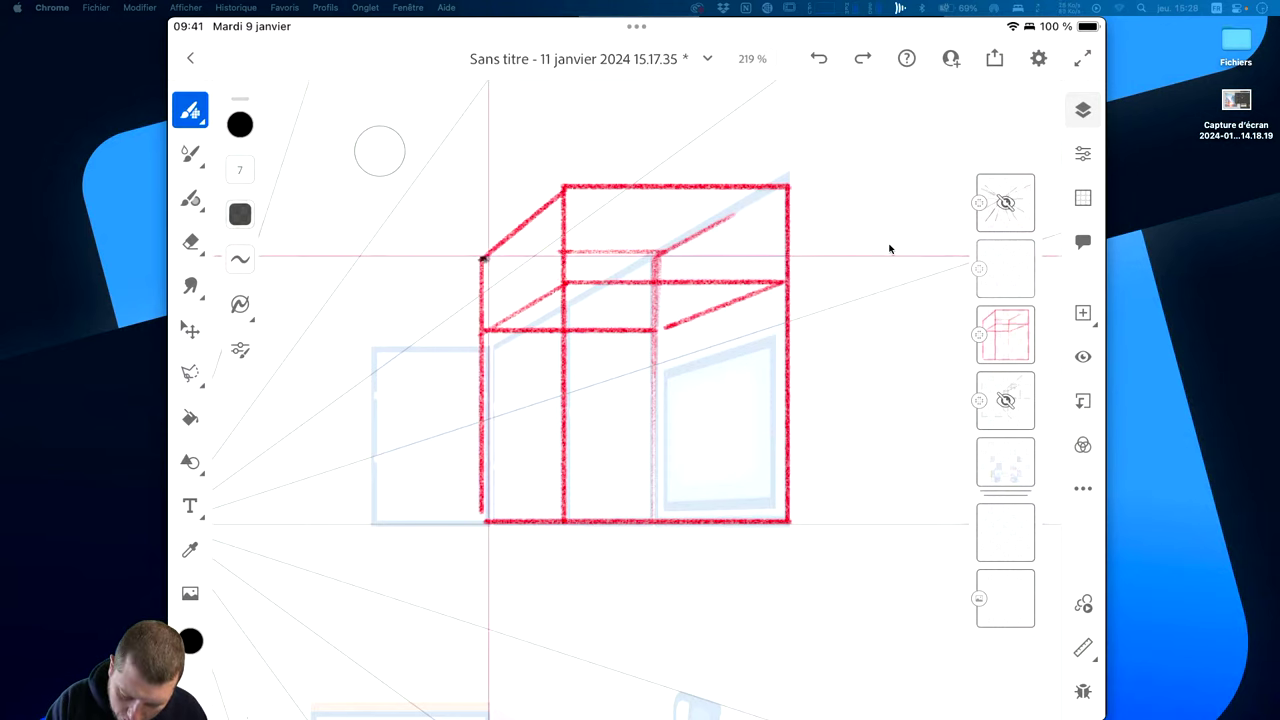
{"action": "left_click_drag", "start_coordinate": [482, 259], "coordinate": [565, 191]}
{"action": "left_click_drag", "start_coordinate": [480, 260], "coordinate": [480, 390]}
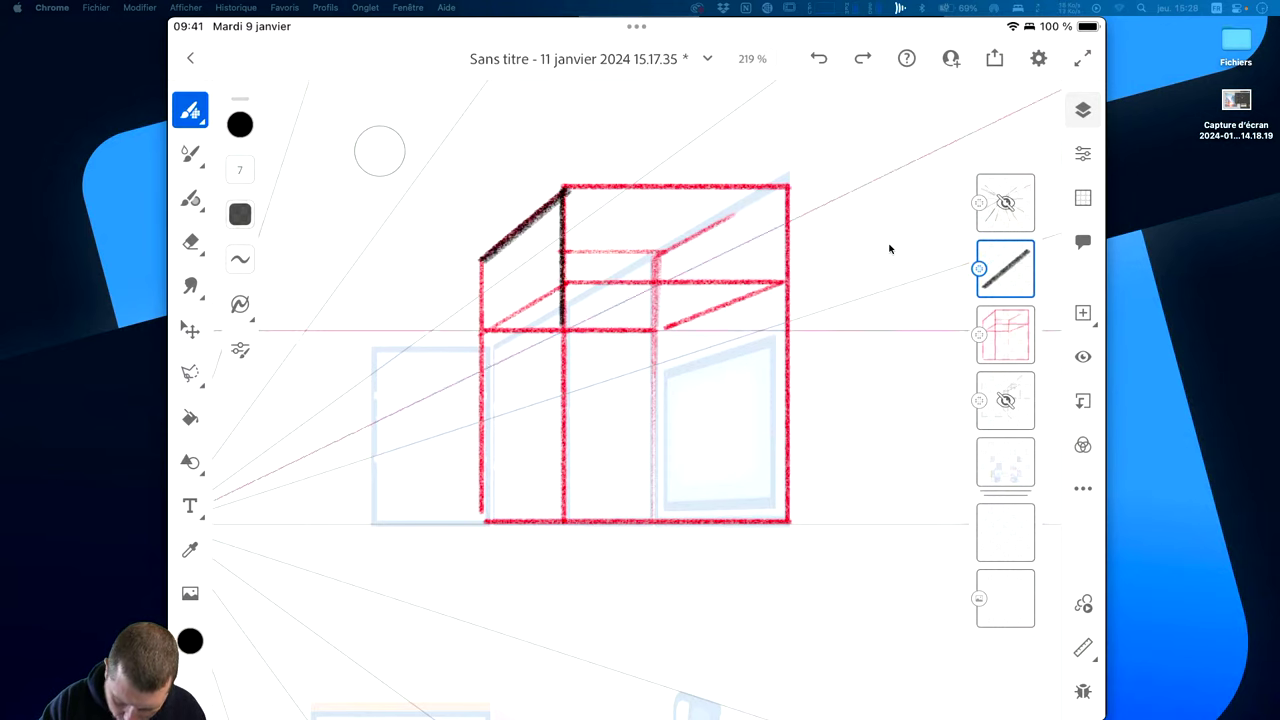
{"action": "left_click_drag", "start_coordinate": [563, 192], "coordinate": [563, 524]}
{"action": "mouse_move", "coordinate": [480, 390]}
{"action": "left_mouse_down"}
{"action": "mouse_move", "coordinate": [480, 520]}
{"action": "mouse_move", "coordinate": [790, 522]}
{"action": "mouse_move", "coordinate": [789, 187]}
{"action": "left_mouse_up"}
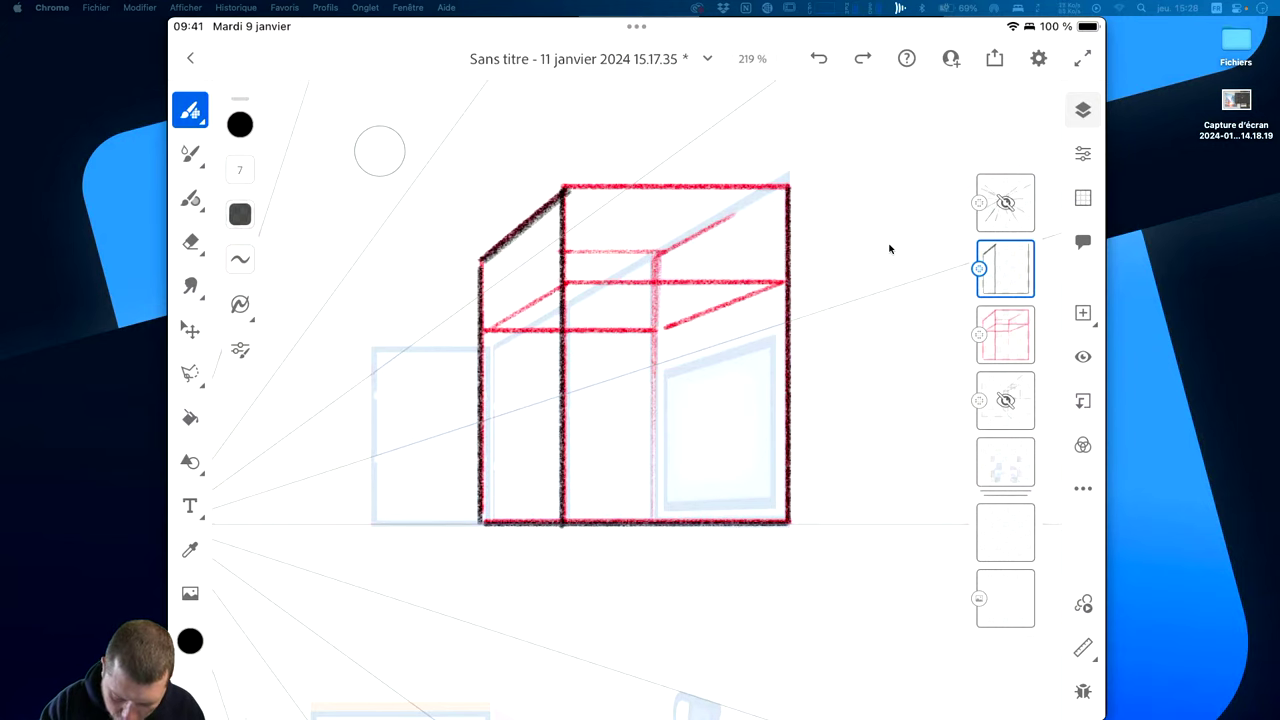
{"action": "left_click_drag", "start_coordinate": [563, 187], "coordinate": [789, 187]}
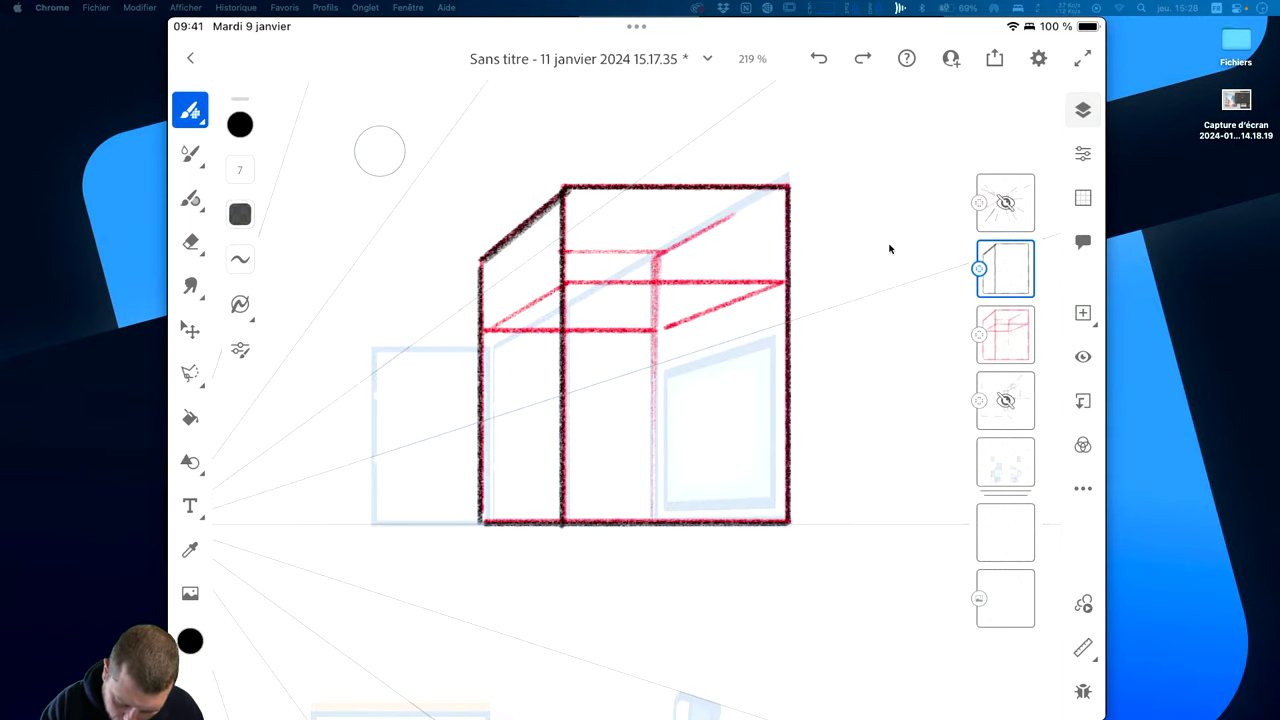
Thicken the left and inner vertical edges, darken the lower-left diagonal and add two shelf lines.
{"action": "scroll", "coordinate": [448, 352], "scroll_direction": "up", "scroll_amount": 5}
{"action": "scroll", "coordinate": [306, 361], "scroll_direction": "down", "scroll_amount": 3}
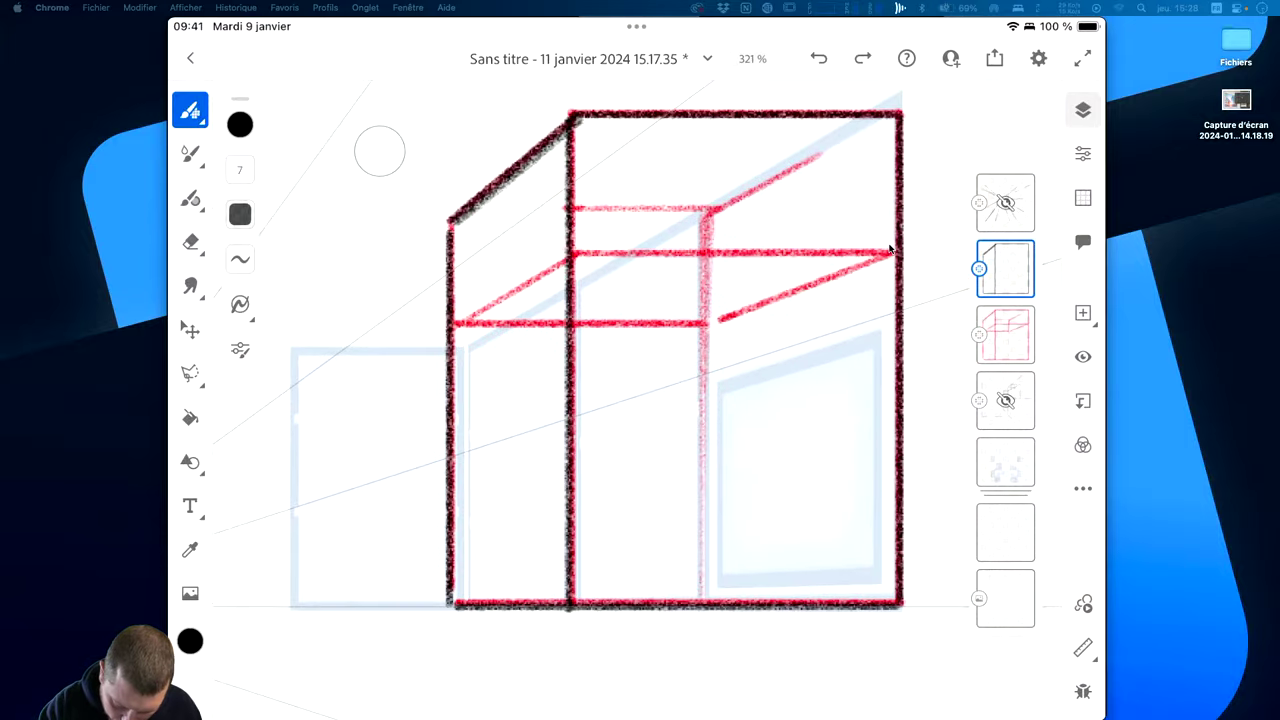
{"action": "left_click_drag", "start_coordinate": [451, 220], "coordinate": [453, 602]}
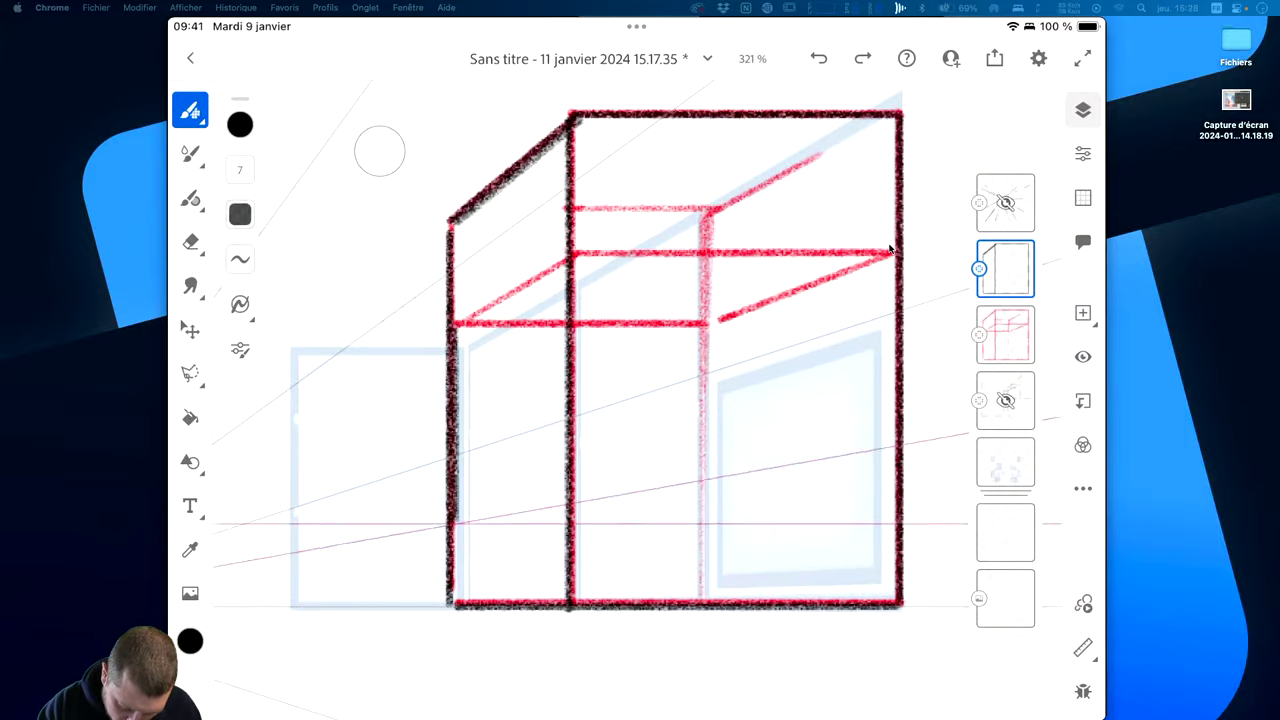
{"action": "left_click_drag", "start_coordinate": [562, 262], "coordinate": [563, 600]}
{"action": "left_click_drag", "start_coordinate": [456, 323], "coordinate": [565, 263]}
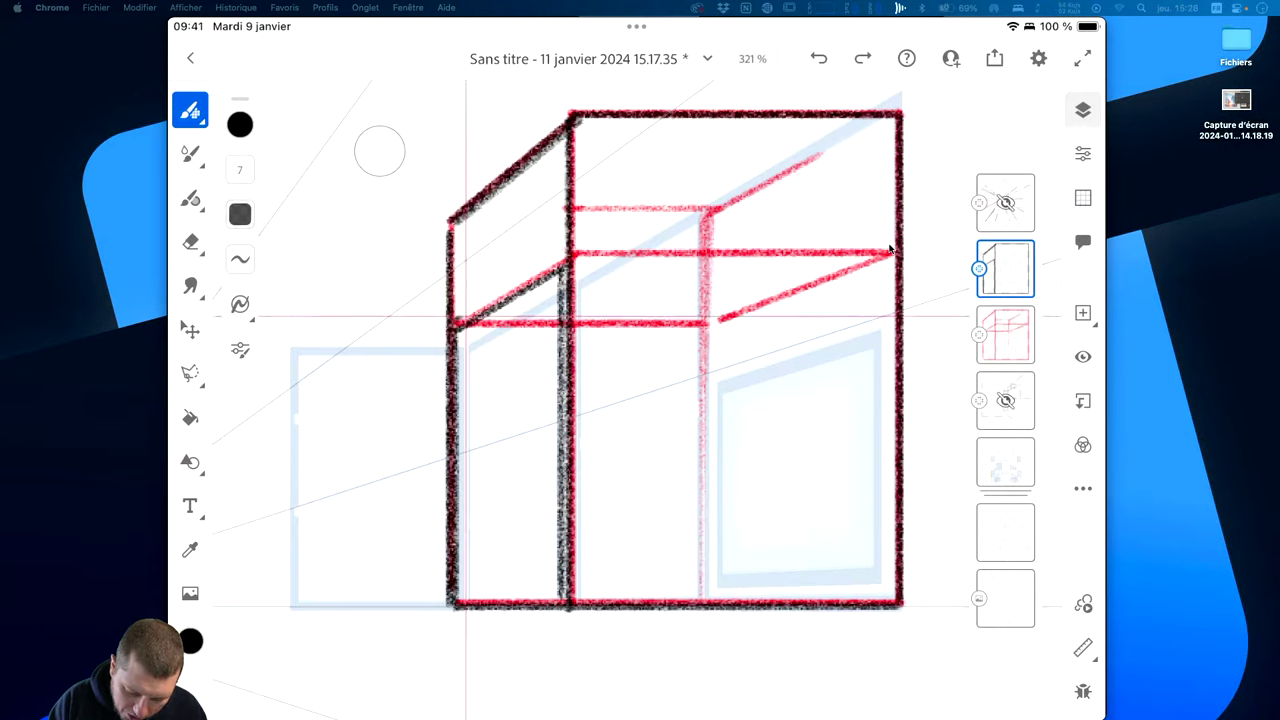
{"action": "left_click_drag", "start_coordinate": [456, 323], "coordinate": [565, 263]}
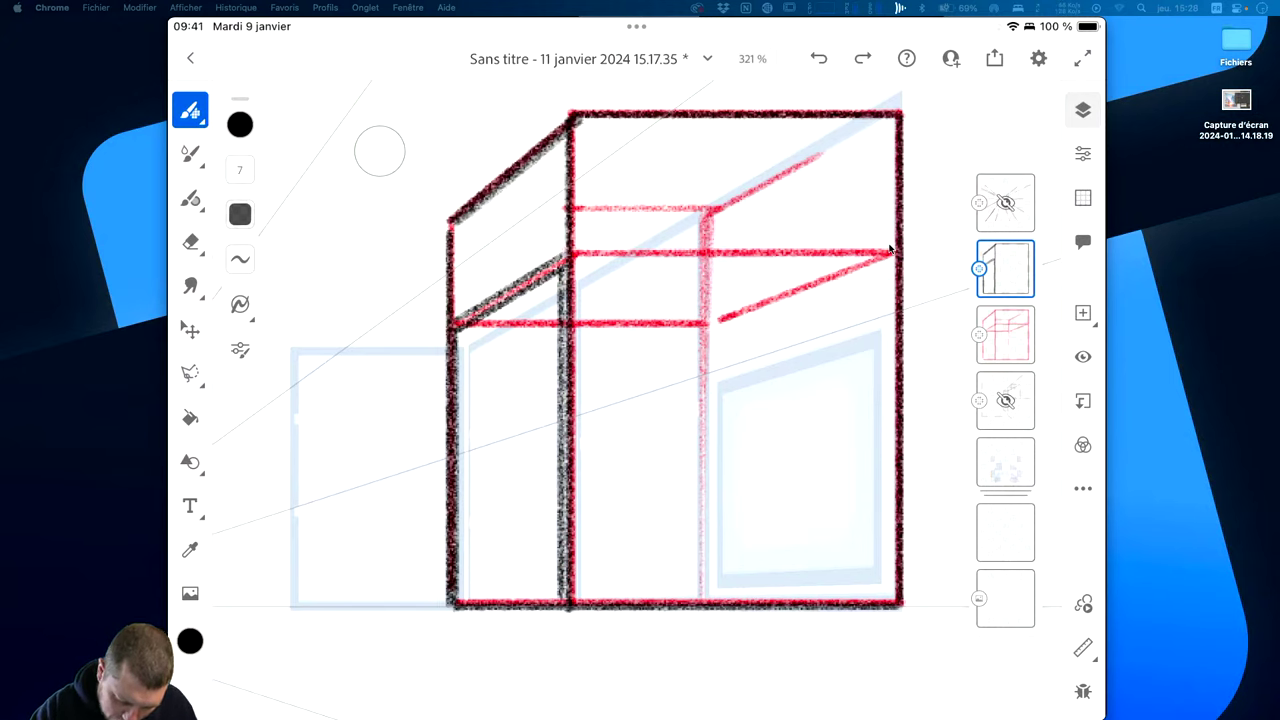
{"action": "left_click_drag", "start_coordinate": [455, 224], "coordinate": [560, 224]}
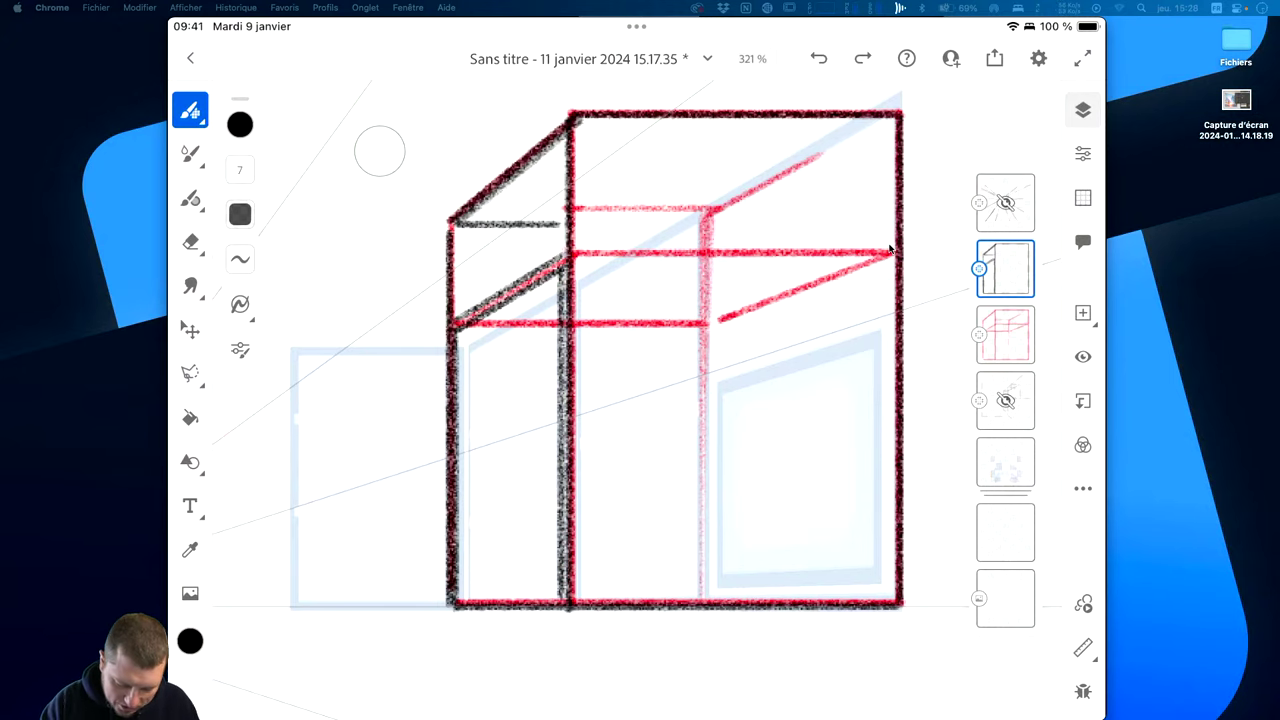
{"action": "left_click_drag", "start_coordinate": [456, 333], "coordinate": [558, 333]}
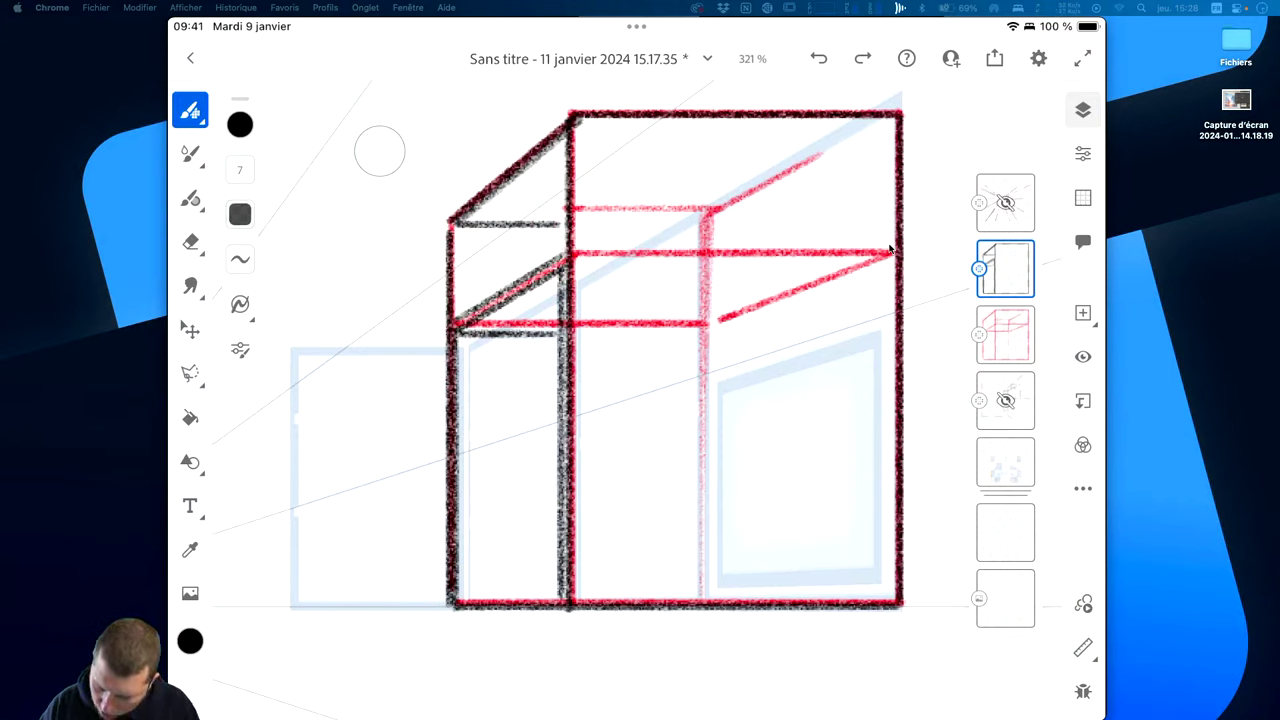
On the red sketch layer, draw the counter's top, right side, bottom and left edges plus a diagonal.
{"action": "left_click", "coordinate": [1005, 335]}
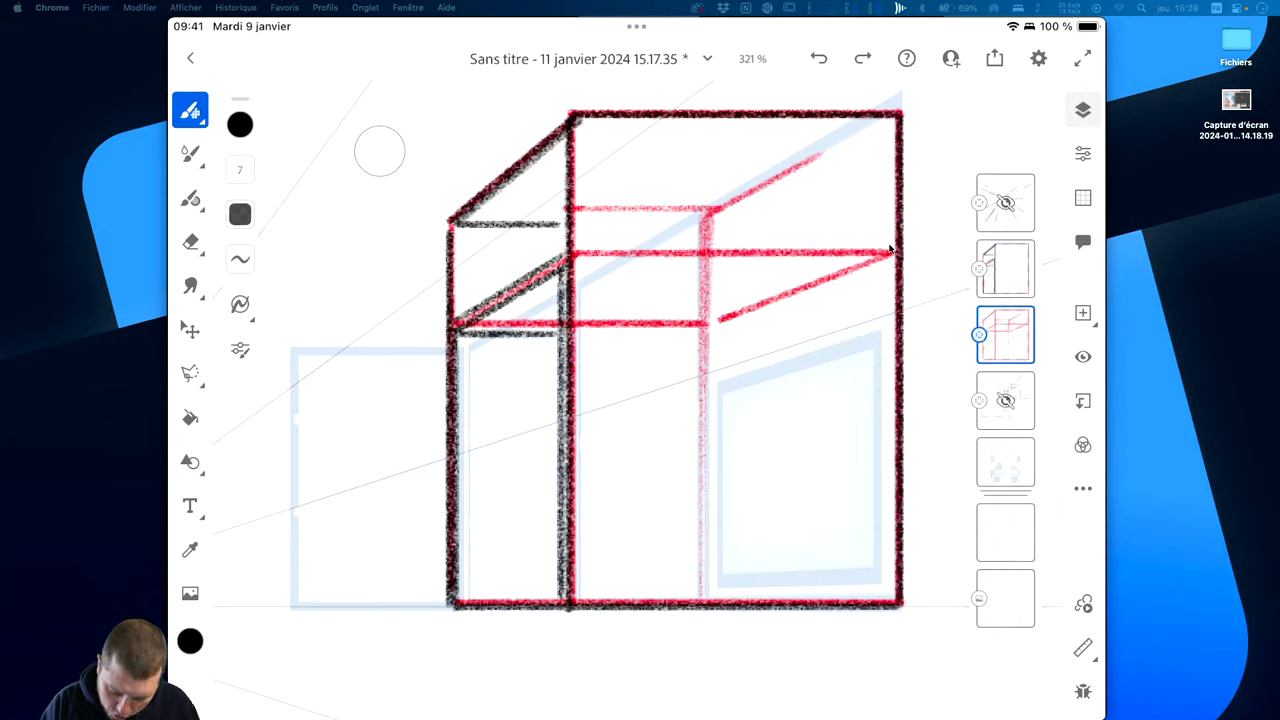
{"action": "left_click_drag", "start_coordinate": [495, 385], "coordinate": [718, 384]}
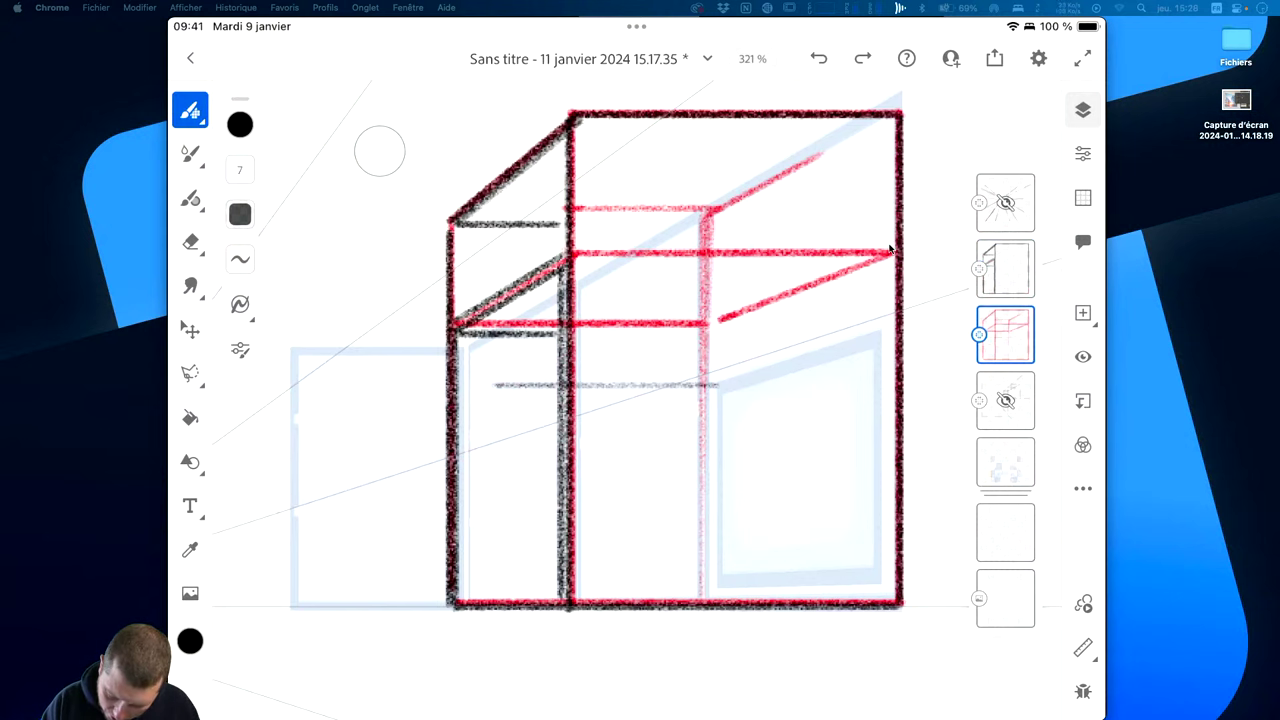
{"action": "left_click_drag", "start_coordinate": [460, 335], "coordinate": [878, 335]}
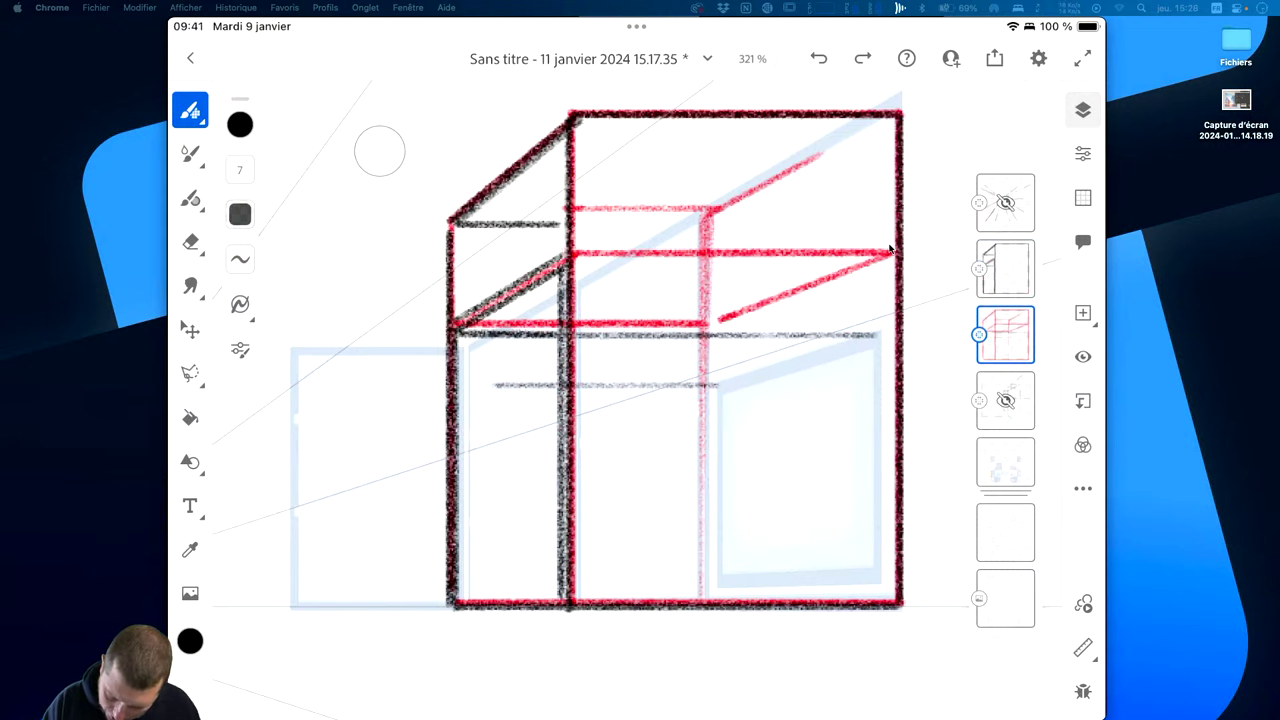
{"action": "left_click_drag", "start_coordinate": [878, 336], "coordinate": [878, 380]}
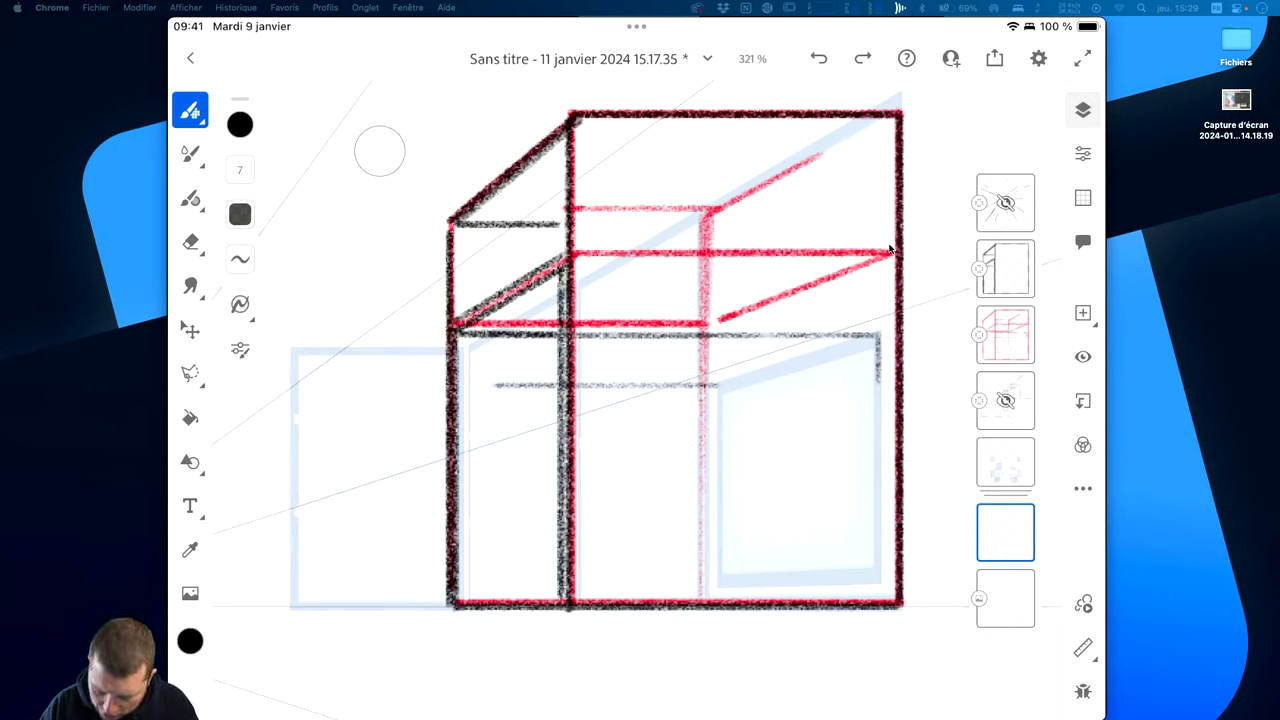
{"action": "left_click_drag", "start_coordinate": [880, 580], "coordinate": [468, 582]}
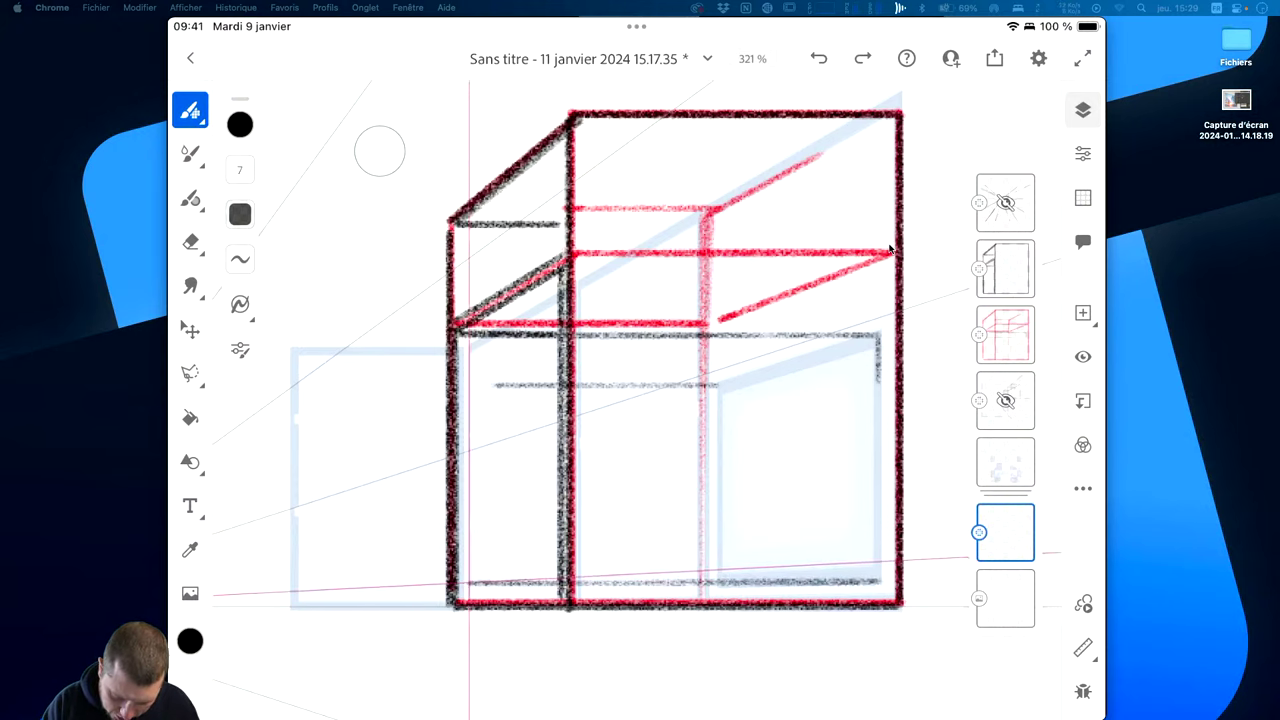
{"action": "left_click_drag", "start_coordinate": [462, 392], "coordinate": [462, 590]}
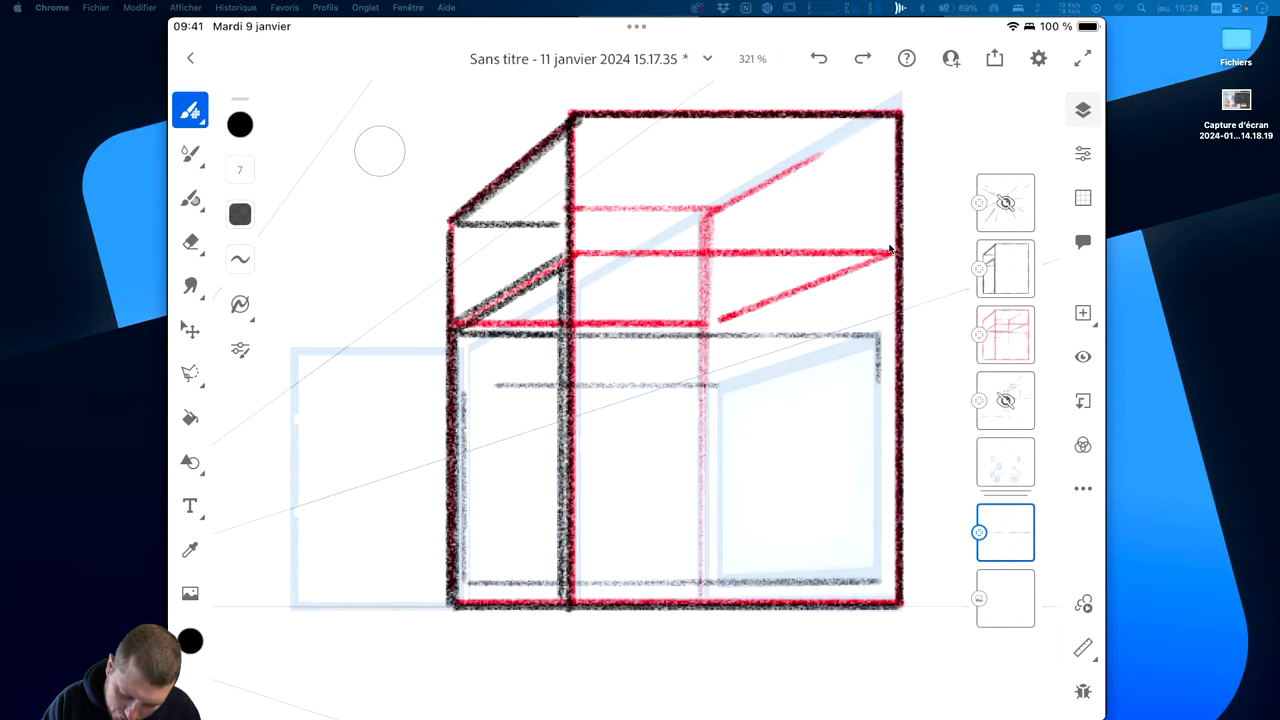
{"action": "left_click_drag", "start_coordinate": [470, 388], "coordinate": [552, 355]}
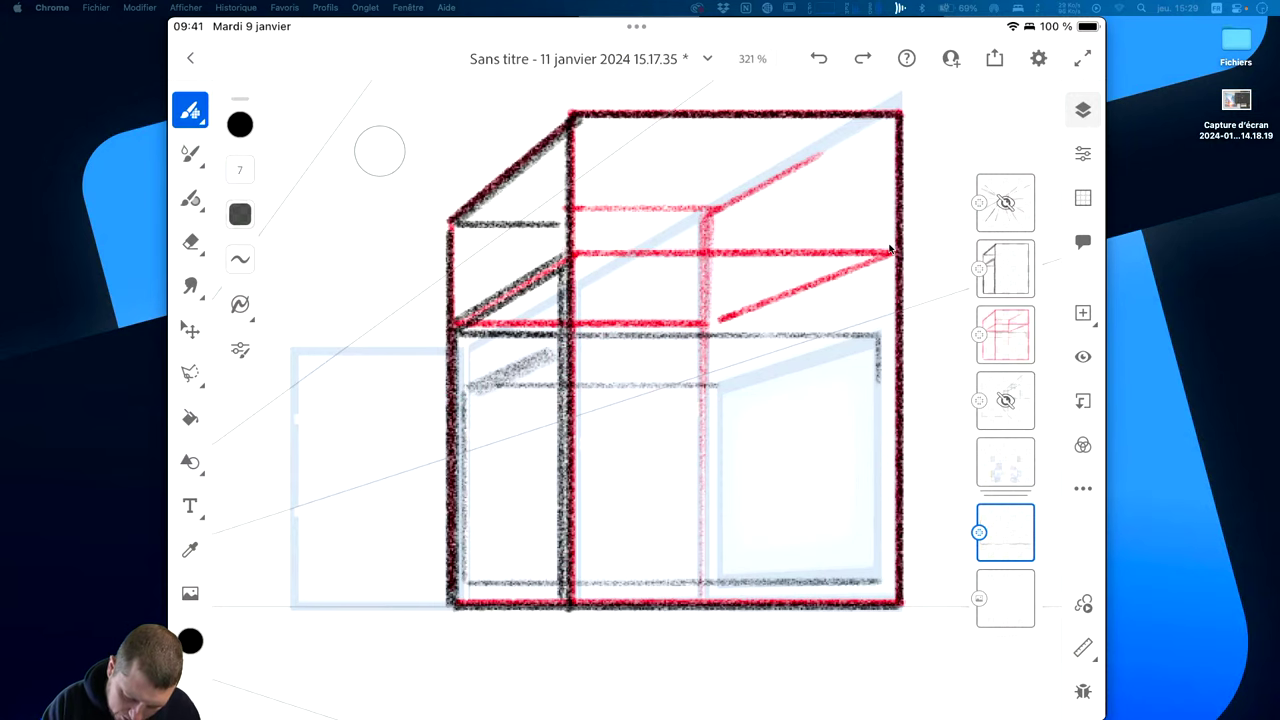
{"action": "key", "text": "ctrl+z"}
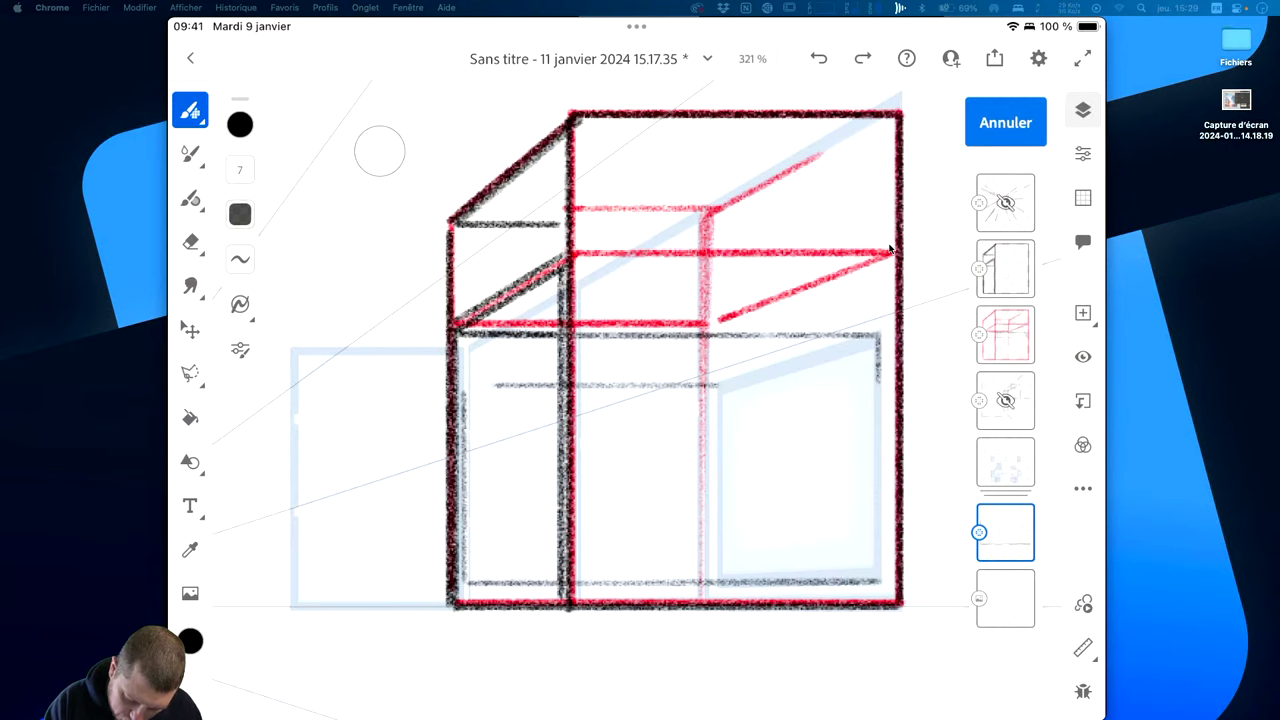
{"action": "left_click_drag", "start_coordinate": [470, 388], "coordinate": [552, 355]}
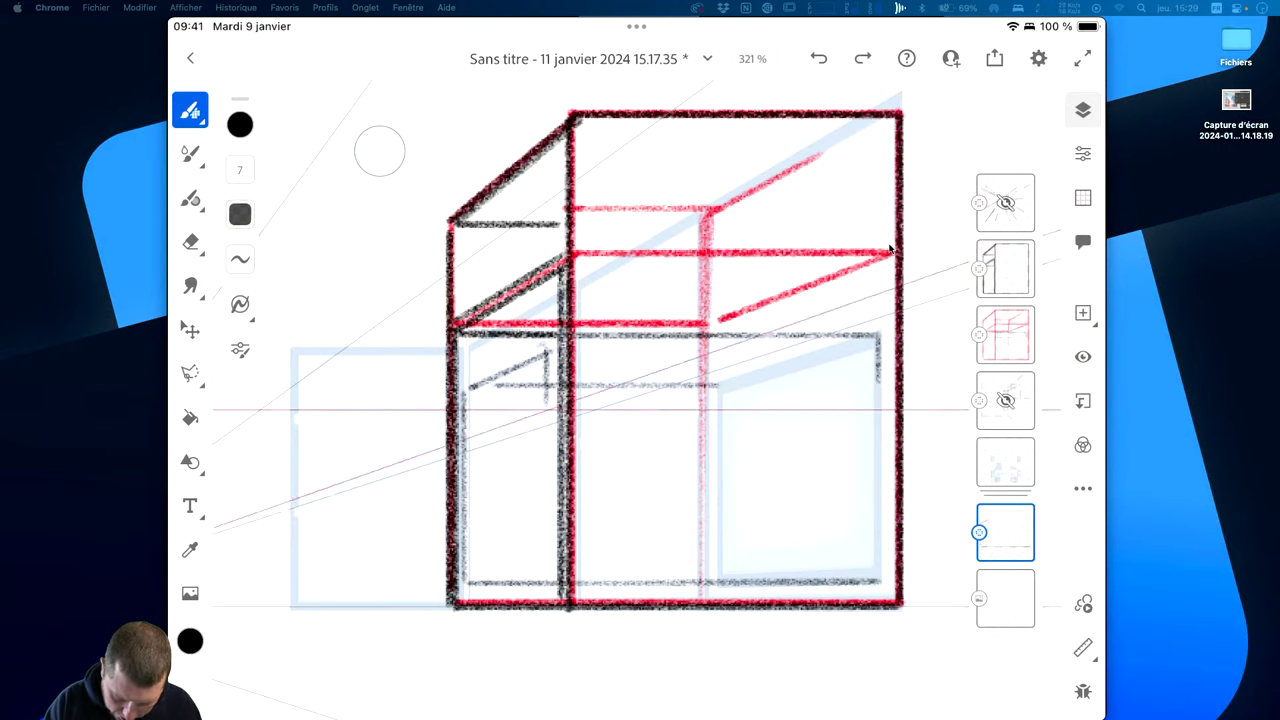
{"action": "left_click_drag", "start_coordinate": [548, 350], "coordinate": [548, 582]}
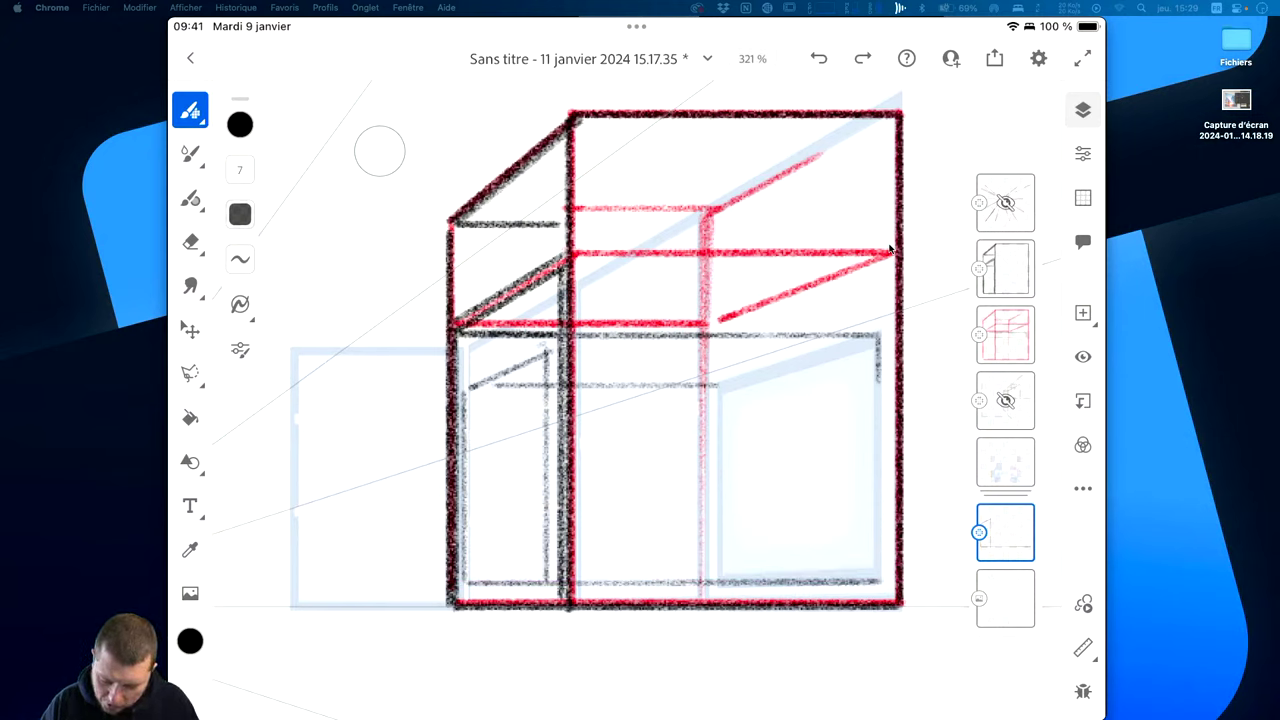
Undo the recent counter strokes.
{"action": "key", "text": "ctrl+z"}
{"action": "key", "text": "ctrl+z"}
{"action": "key", "text": "ctrl+z"}
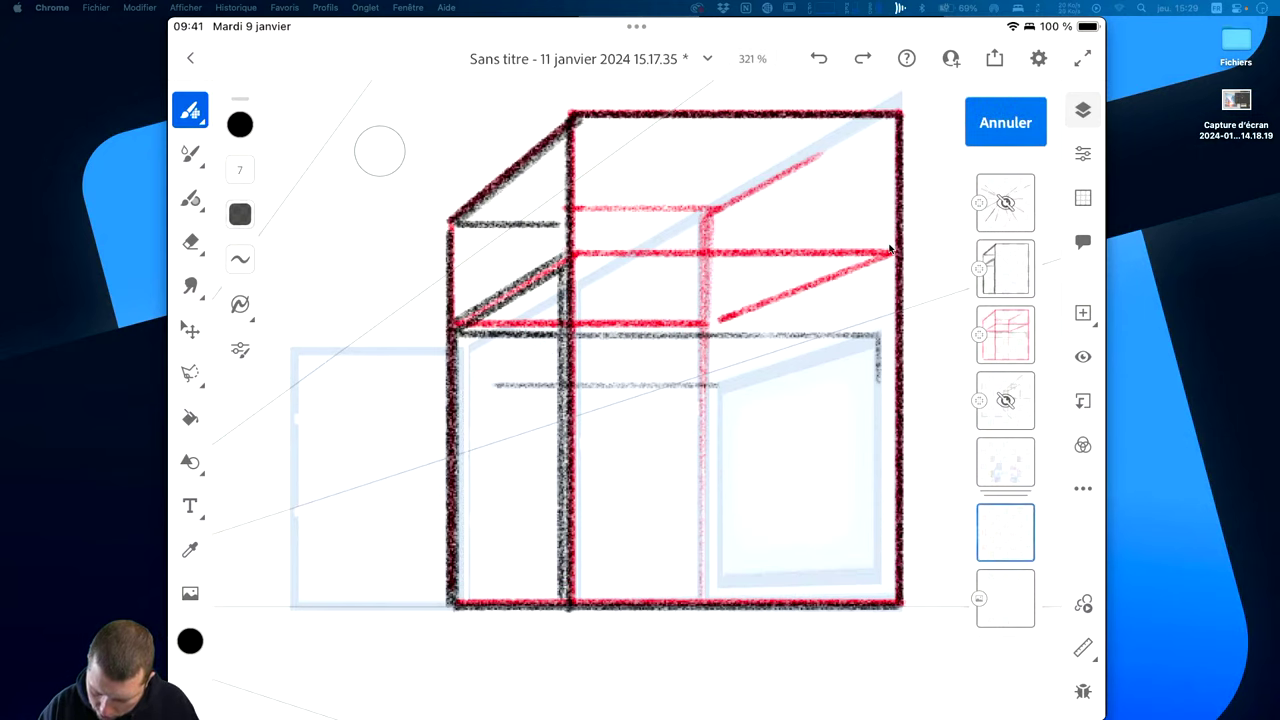
{"action": "key", "text": "ctrl+z"}
{"action": "key", "text": "ctrl+z"}
{"action": "left_click", "coordinate": [1005, 122]}
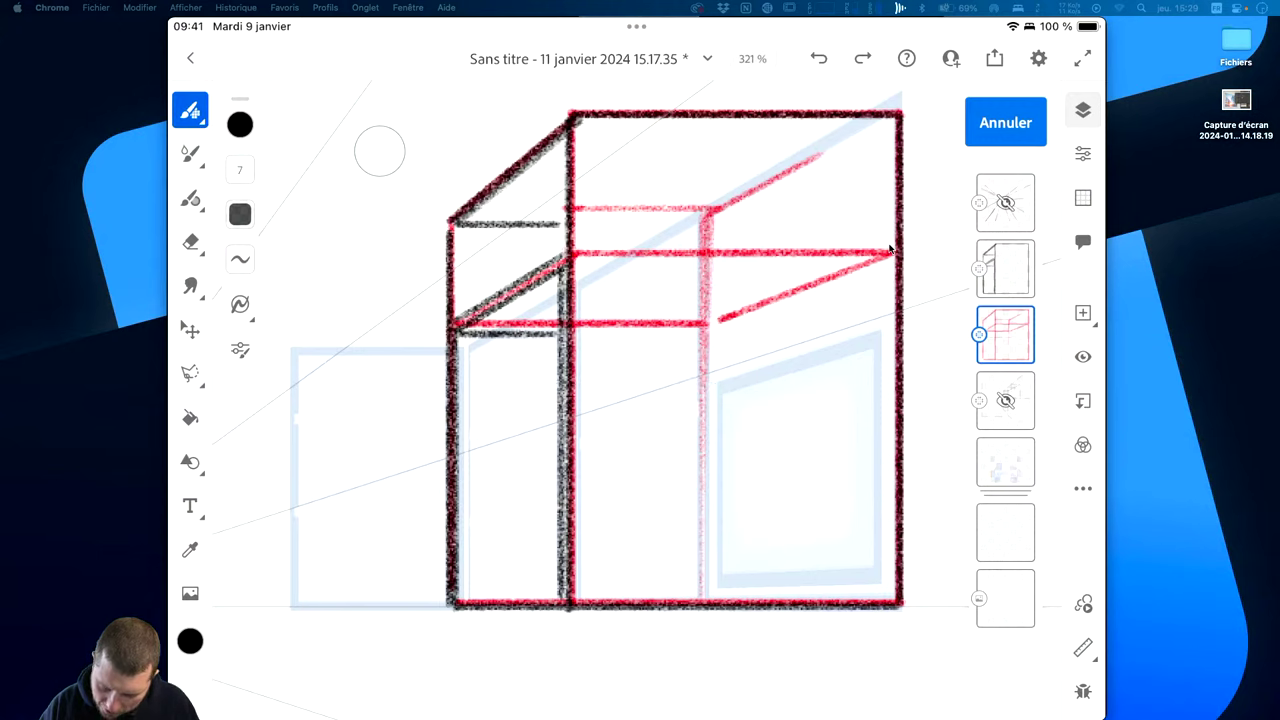
{"action": "left_click", "coordinate": [1005, 122]}
{"action": "left_click", "coordinate": [1005, 334]}
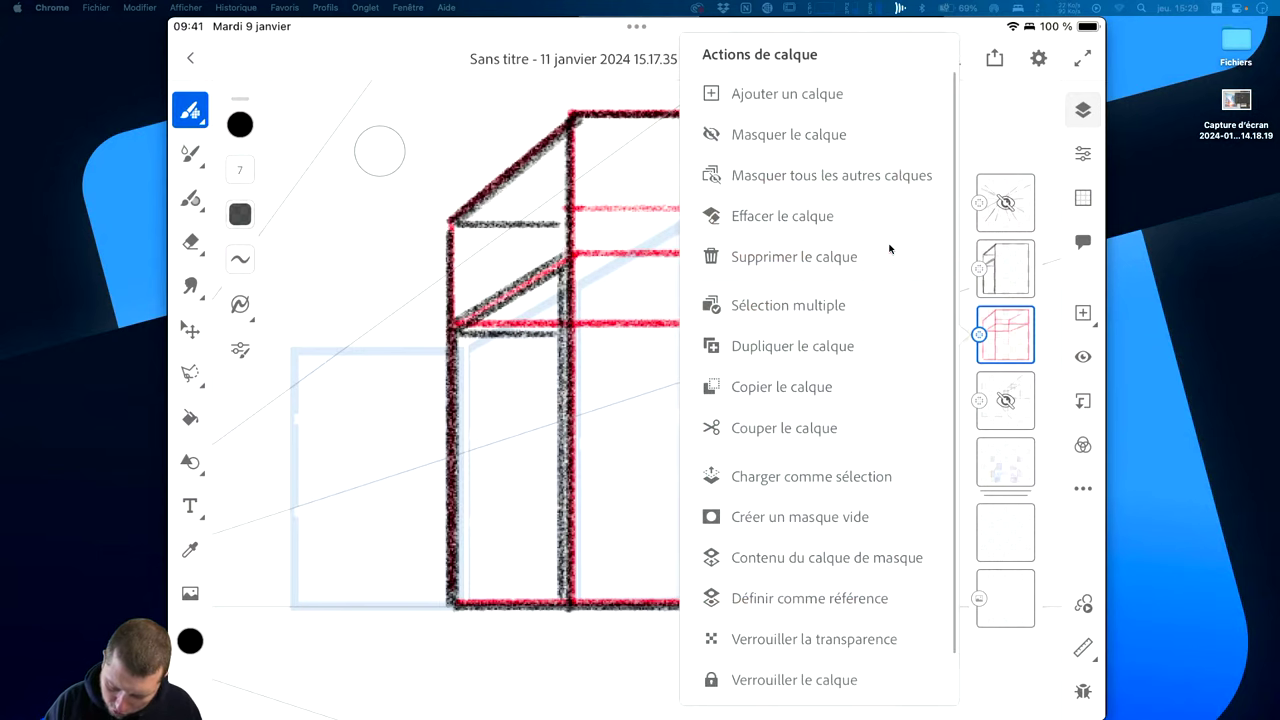
{"action": "key", "text": "Escape"}
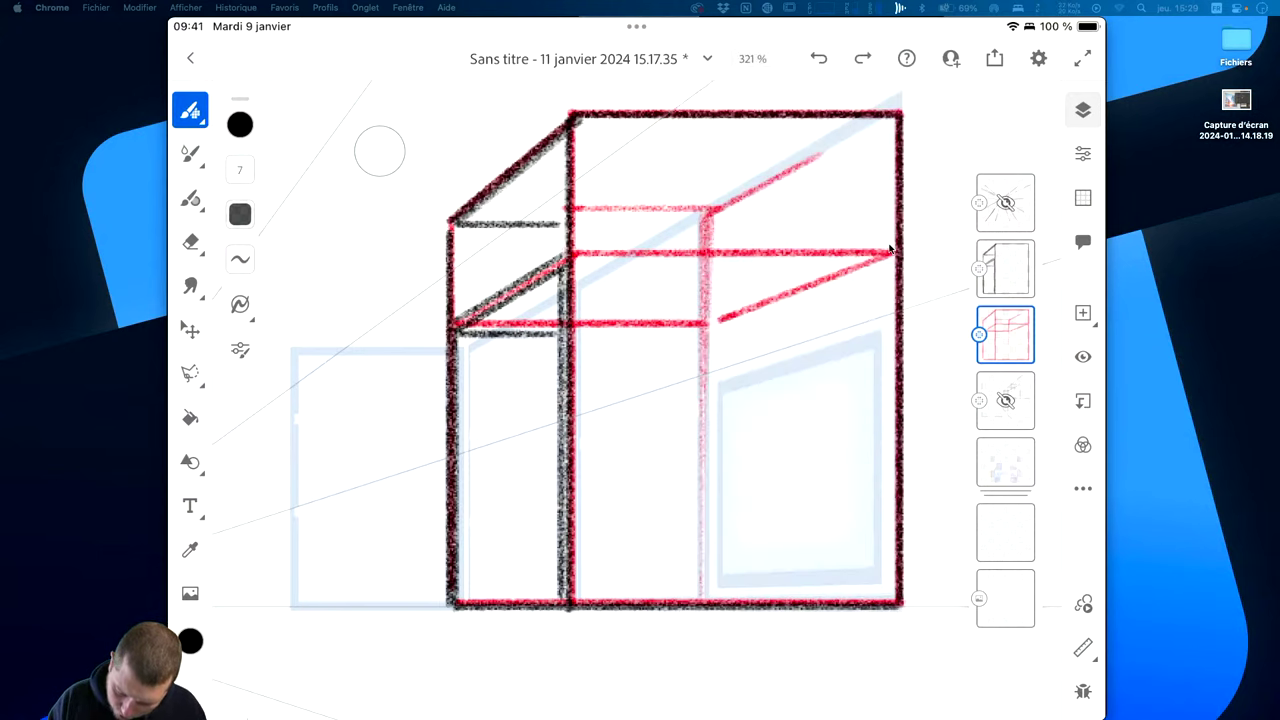
Redraw the counter's slanted top, right side, bottom and left edge, plus the left cabinet's diagonal top.
{"action": "mouse_move", "coordinate": [716, 390]}
{"action": "left_mouse_down"}
{"action": "mouse_move", "coordinate": [872, 342]}
{"action": "mouse_move", "coordinate": [458, 336]}
{"action": "left_mouse_up"}
{"action": "left_click_drag", "start_coordinate": [872, 342], "coordinate": [872, 580]}
{"action": "left_click_drag", "start_coordinate": [873, 581], "coordinate": [540, 591]}
{"action": "left_click_drag", "start_coordinate": [565, 340], "coordinate": [565, 600]}
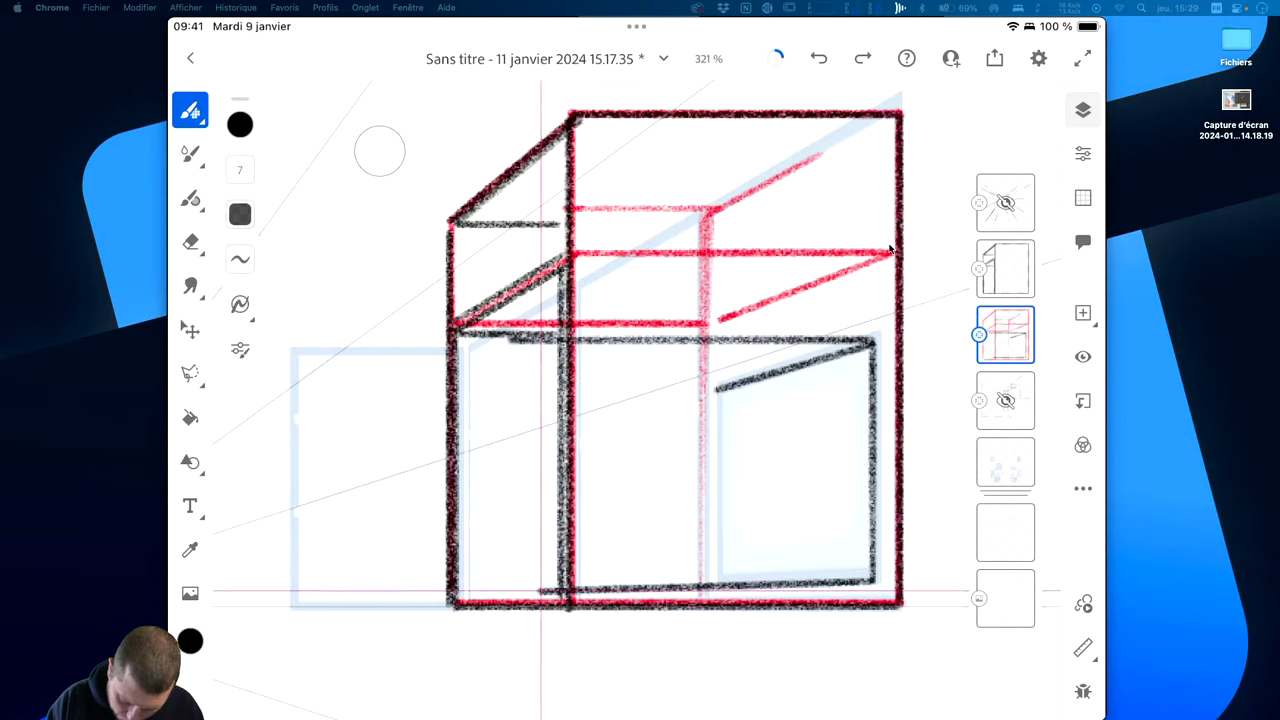
{"action": "left_click_drag", "start_coordinate": [460, 338], "coordinate": [460, 596]}
{"action": "left_click_drag", "start_coordinate": [540, 591], "coordinate": [464, 593]}
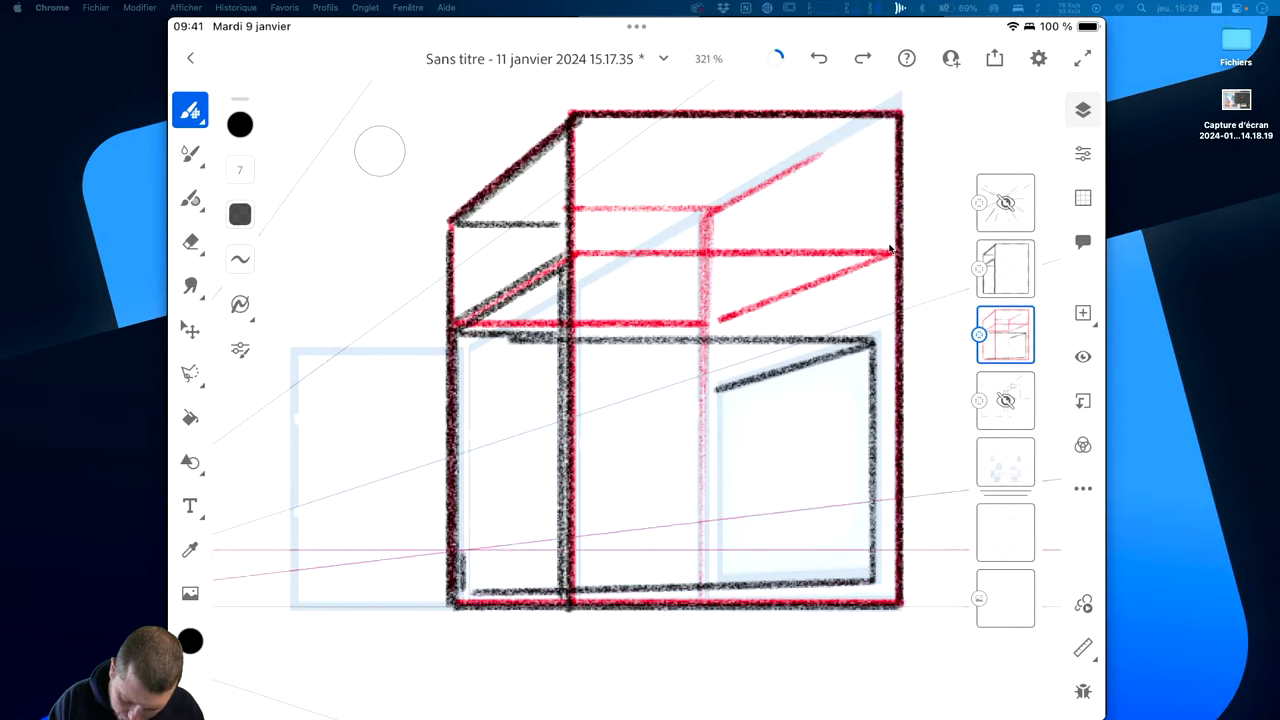
{"action": "left_click_drag", "start_coordinate": [462, 380], "coordinate": [462, 590]}
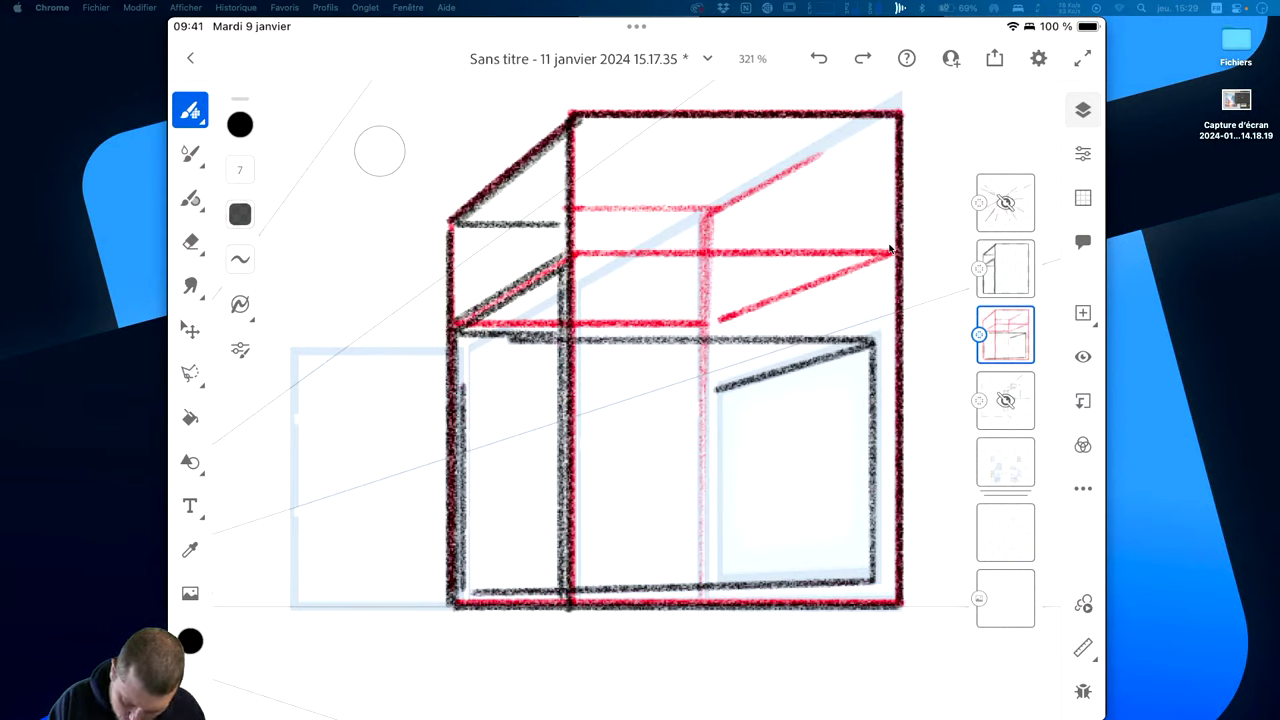
{"action": "mouse_move", "coordinate": [463, 384]}
{"action": "left_mouse_down"}
{"action": "mouse_move", "coordinate": [555, 344]}
{"action": "mouse_move", "coordinate": [551, 588]}
{"action": "left_mouse_up"}
On the black ink layer, ink the left cabinet's diagonal top, right vertical edge and bottom.
{"action": "key", "text": "alt+bracketright"}
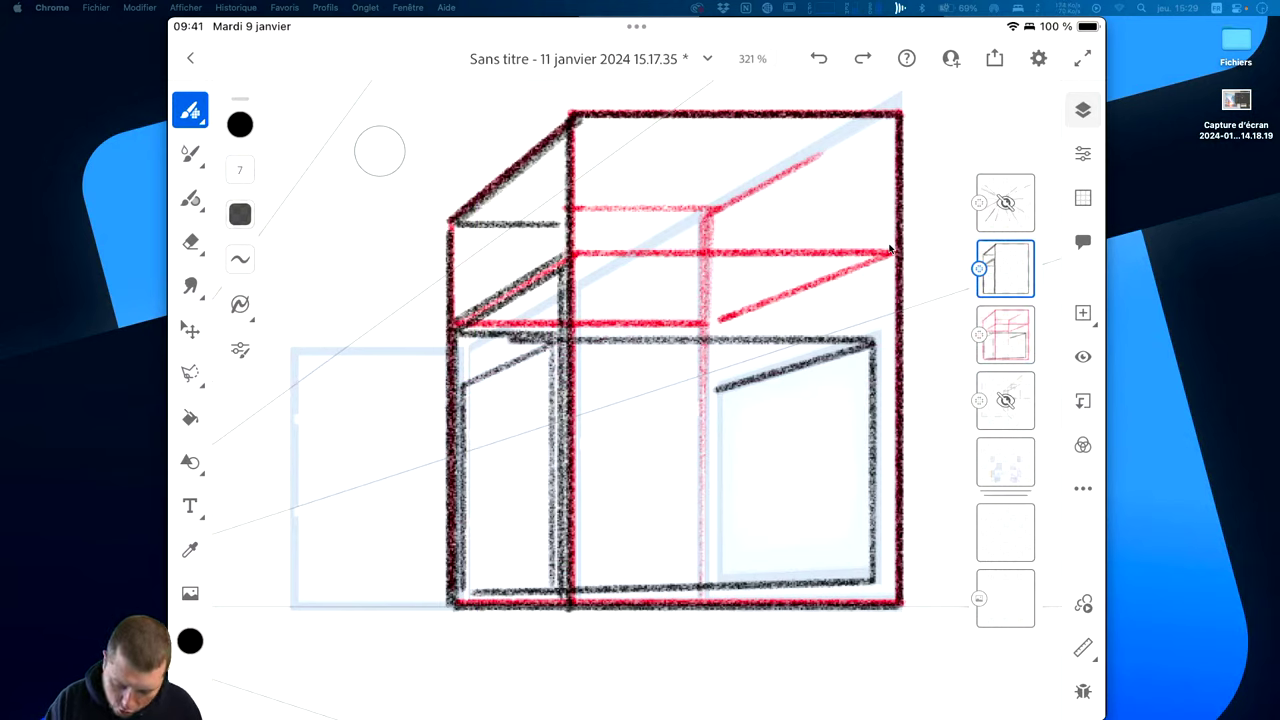
{"action": "mouse_move", "coordinate": [462, 392]}
{"action": "left_mouse_down"}
{"action": "mouse_move", "coordinate": [555, 346]}
{"action": "mouse_move", "coordinate": [549, 538]}
{"action": "left_mouse_up"}
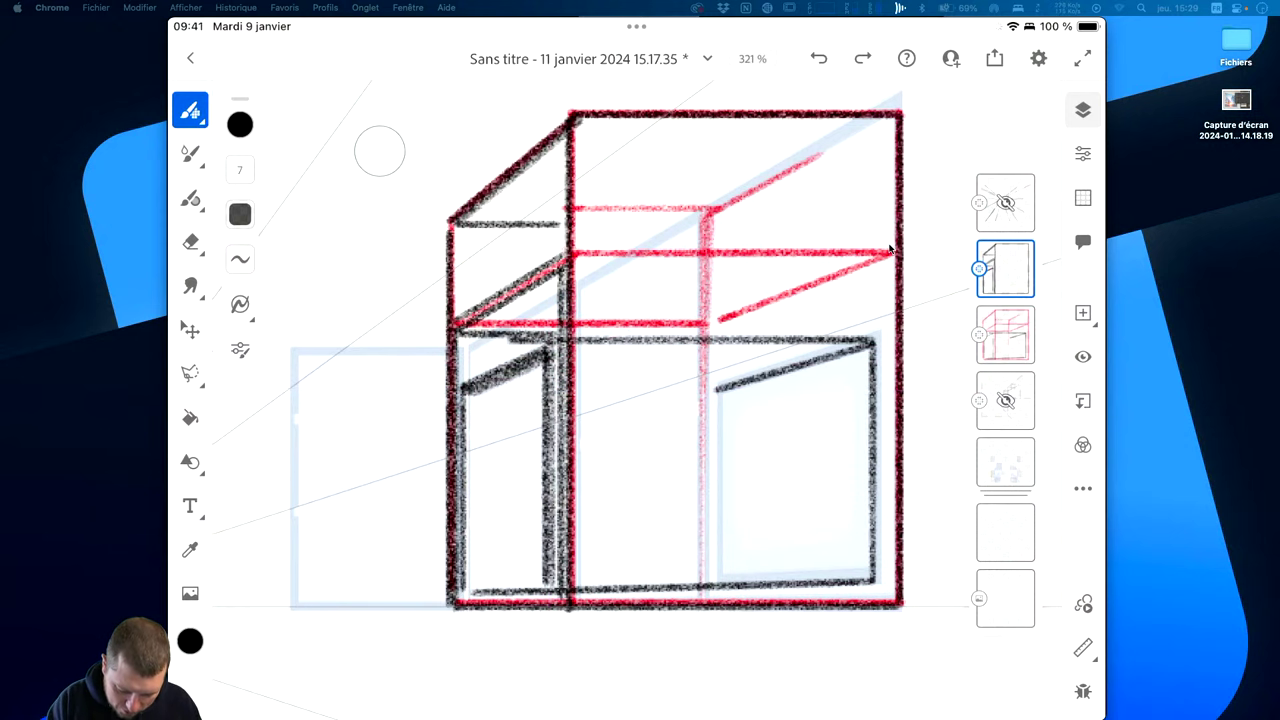
{"action": "left_click_drag", "start_coordinate": [545, 386], "coordinate": [545, 568]}
{"action": "mouse_move", "coordinate": [462, 392]}
{"action": "left_mouse_down"}
{"action": "mouse_move", "coordinate": [462, 592]}
{"action": "mouse_move", "coordinate": [875, 583]}
{"action": "left_mouse_up"}
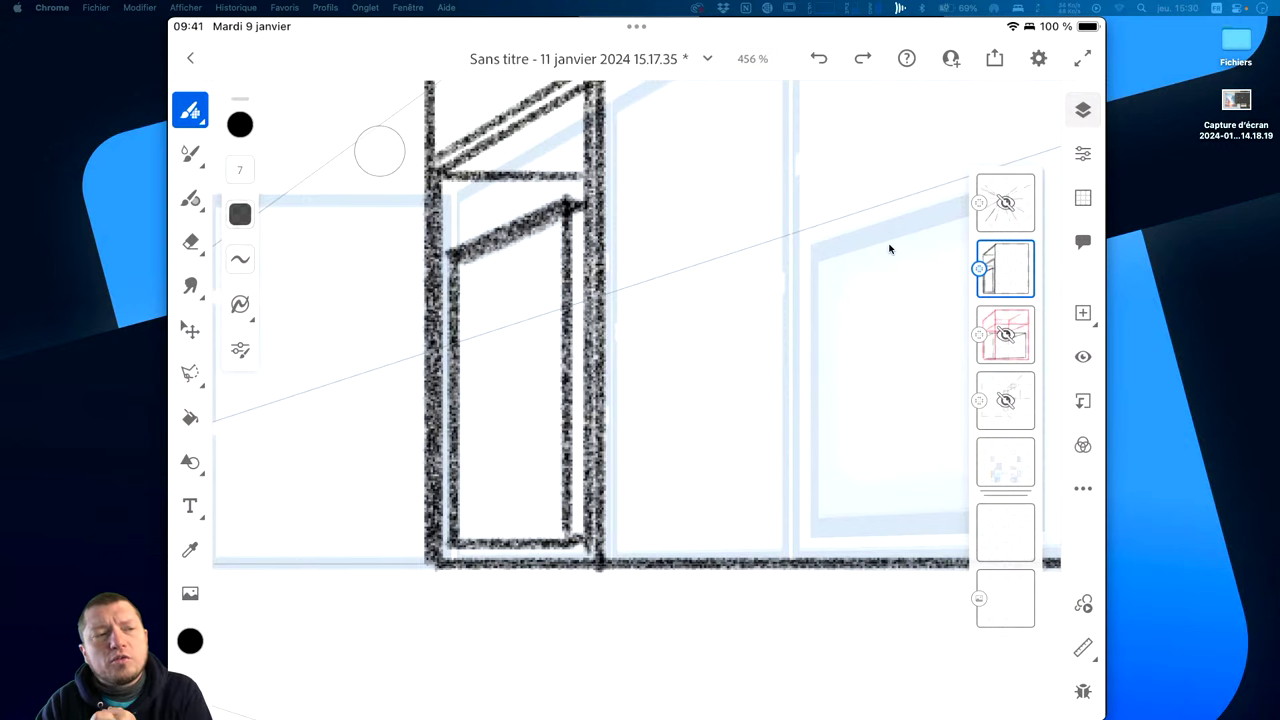
Add a blank layer, then save and close the perspective drawing.
{"action": "scroll", "coordinate": [889, 248], "scroll_direction": "down", "scroll_amount": 5}
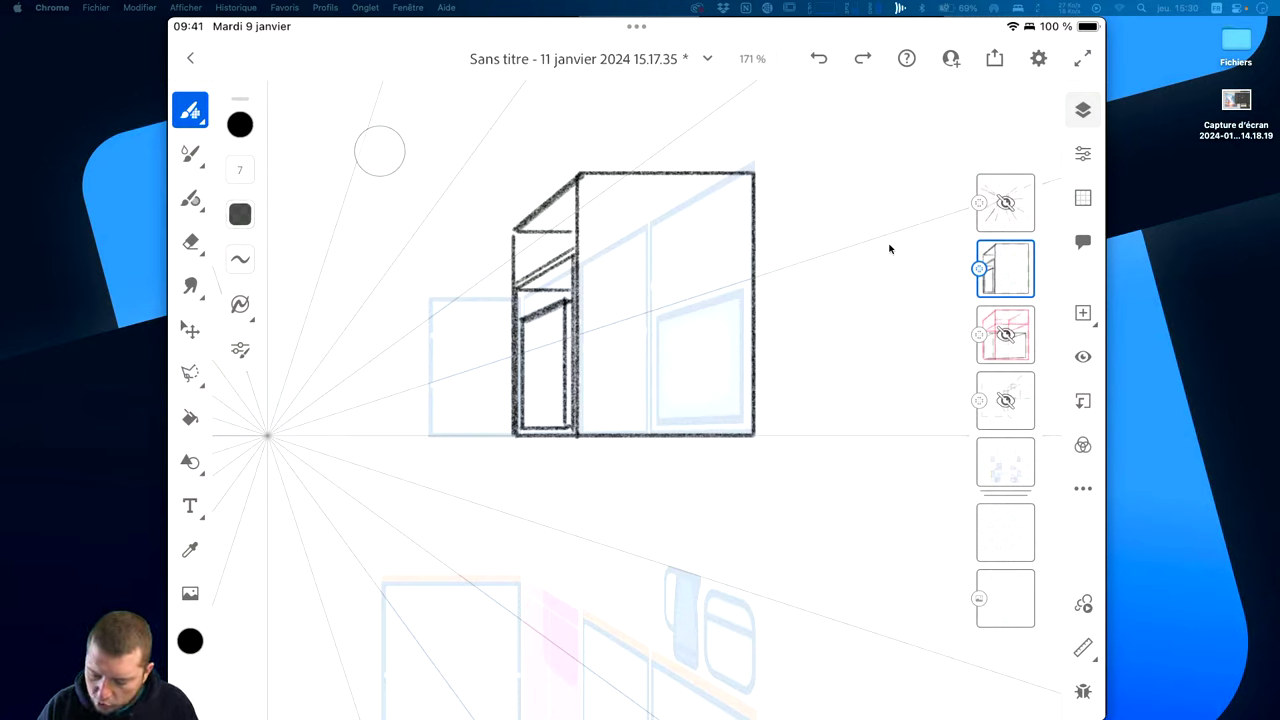
{"action": "key", "text": "ctrl+shift+n"}
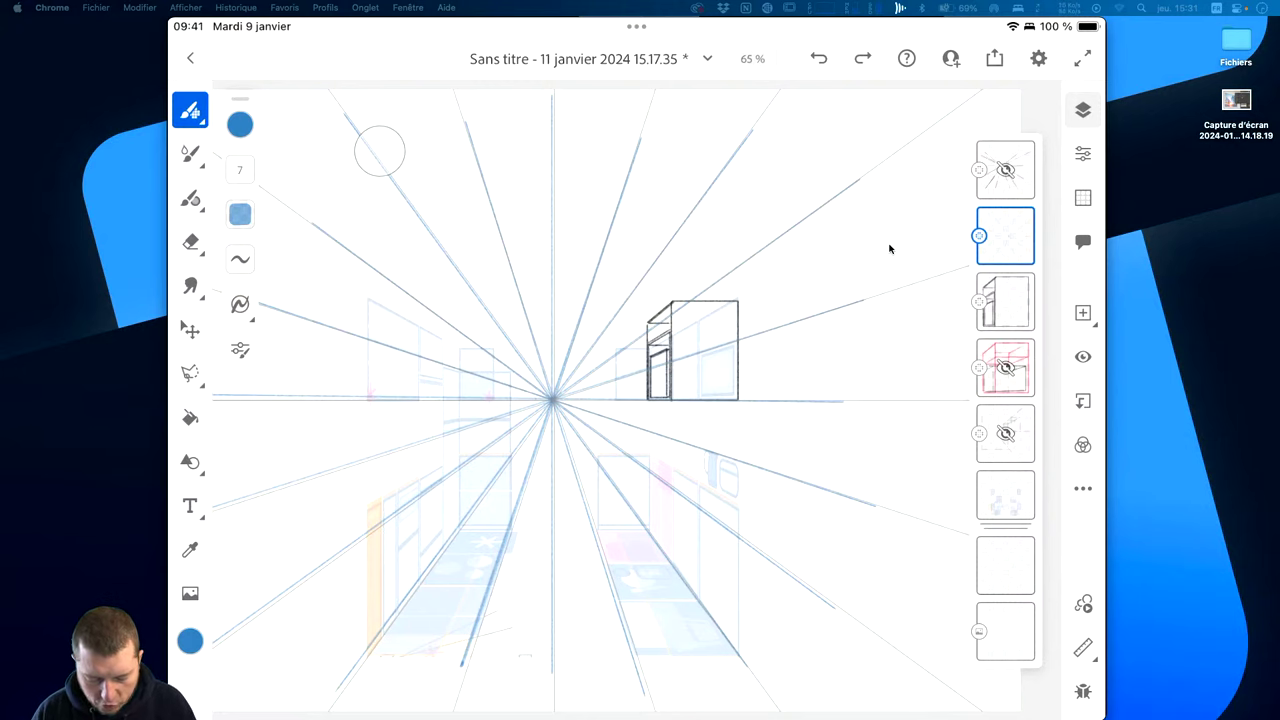
{"action": "key", "text": "super+s"}
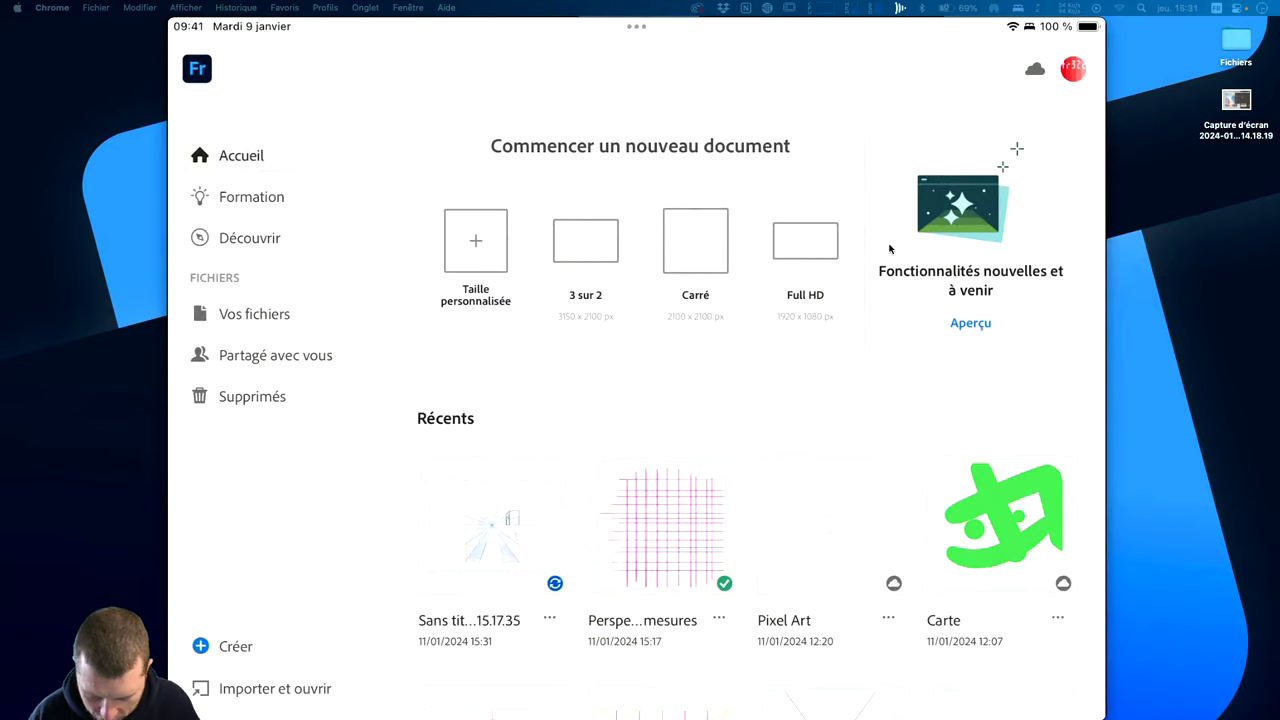
Open '13 perspective cuisine' from Récents and switch on its perspective grid.
{"action": "scroll", "coordinate": [889, 248], "scroll_direction": "down", "scroll_amount": 3}
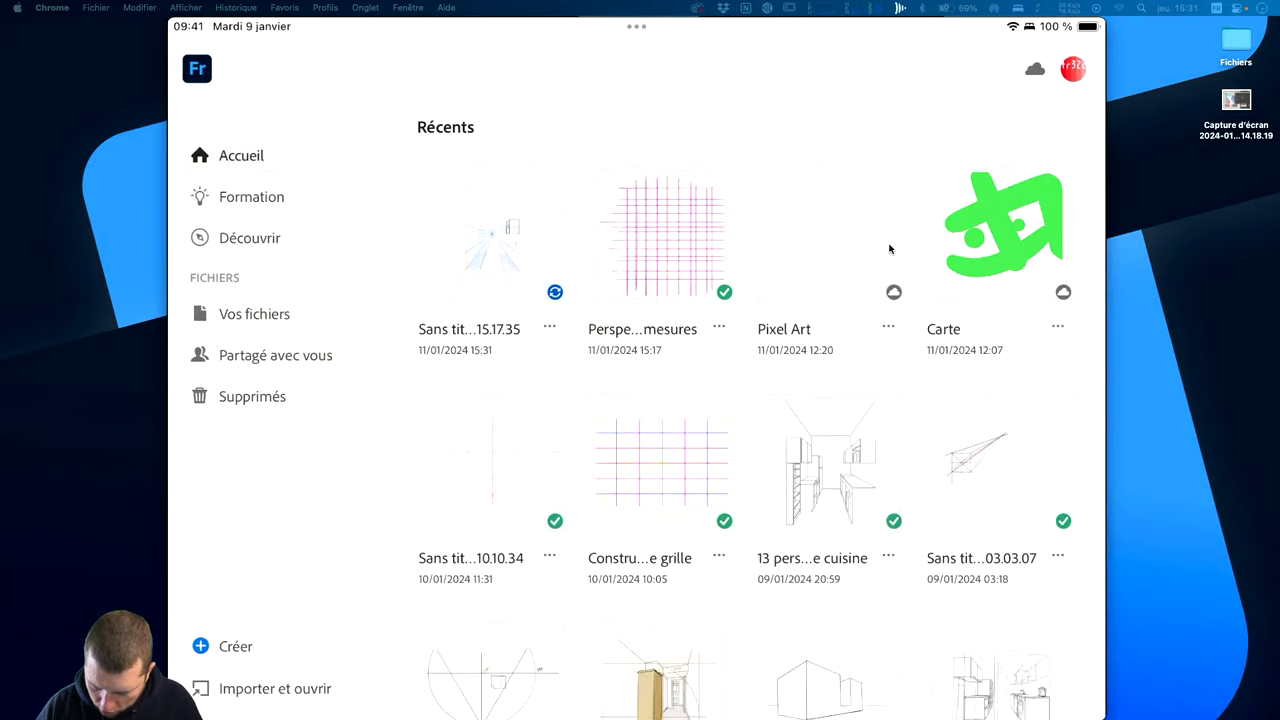
{"action": "left_click", "coordinate": [831, 462]}
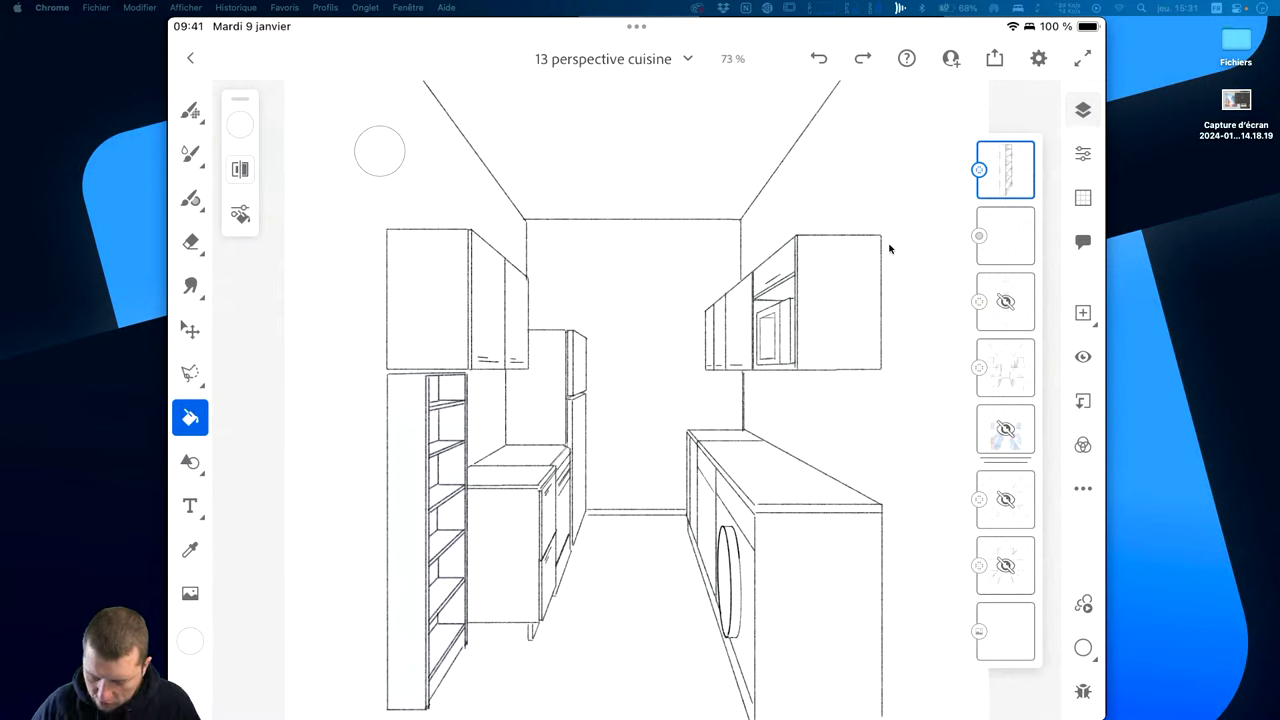
{"action": "left_click", "coordinate": [994, 58]}
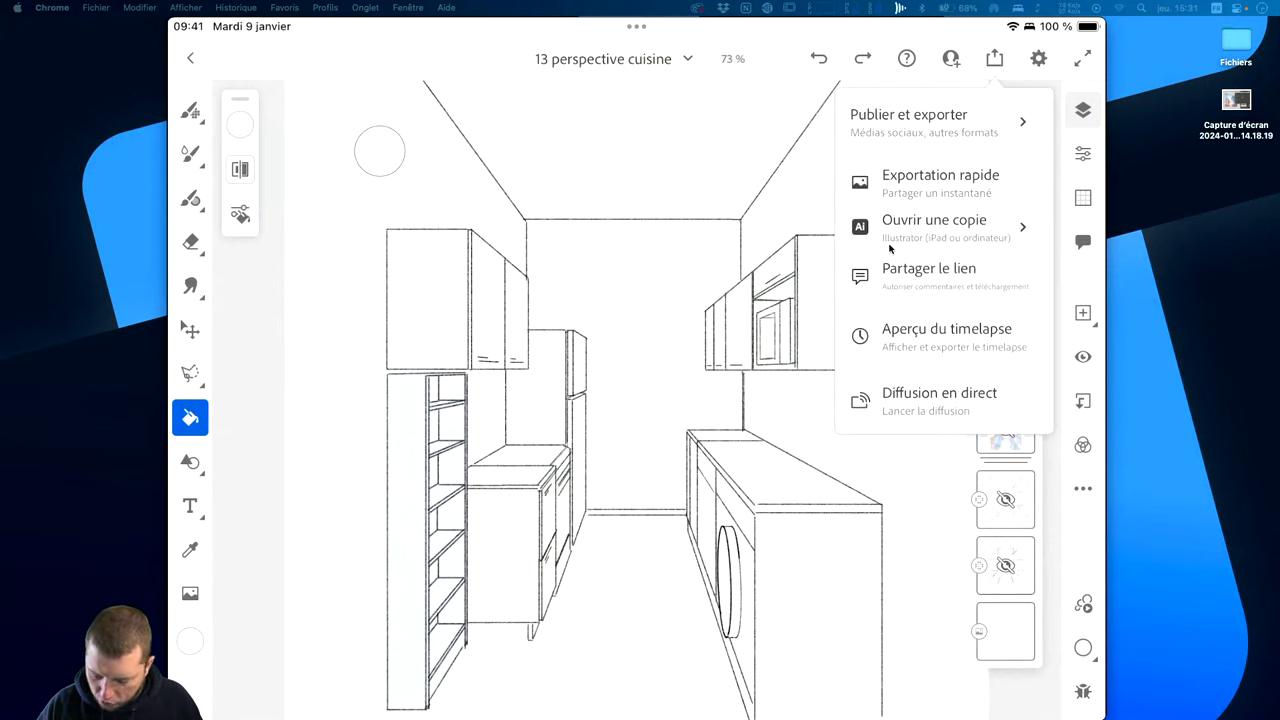
{"action": "left_click", "coordinate": [889, 248]}
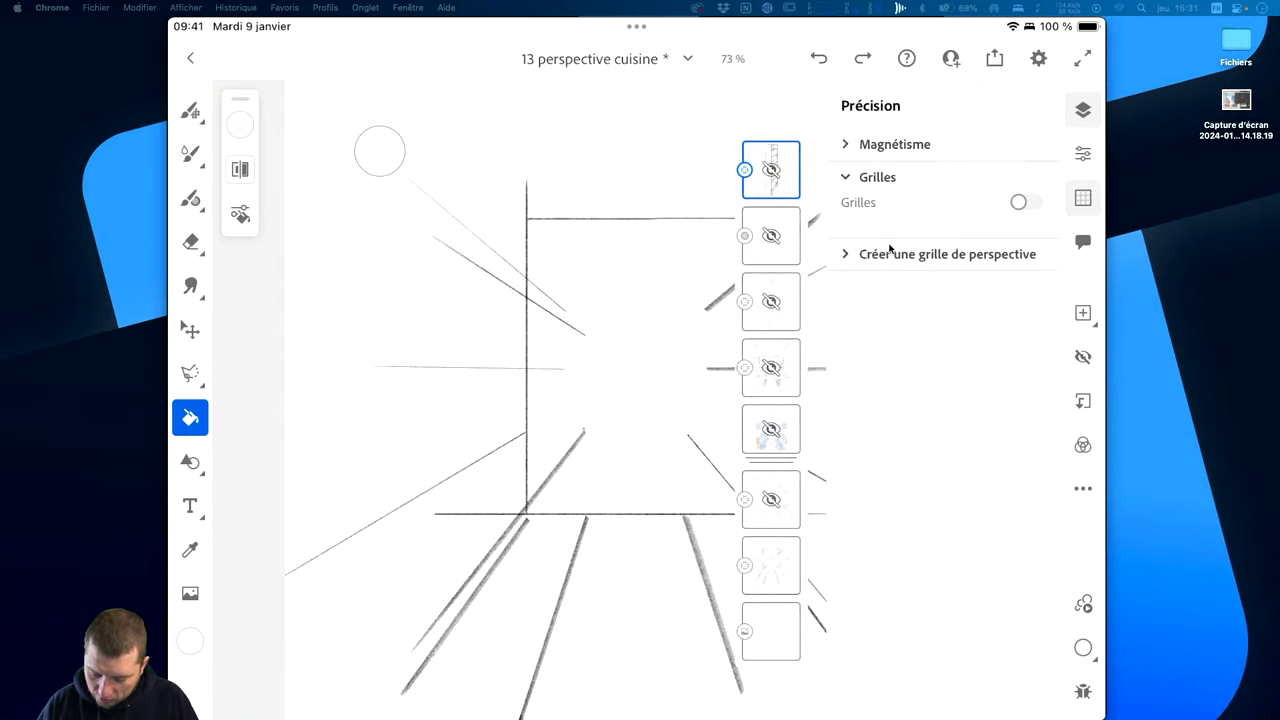
{"action": "left_click", "coordinate": [889, 250]}
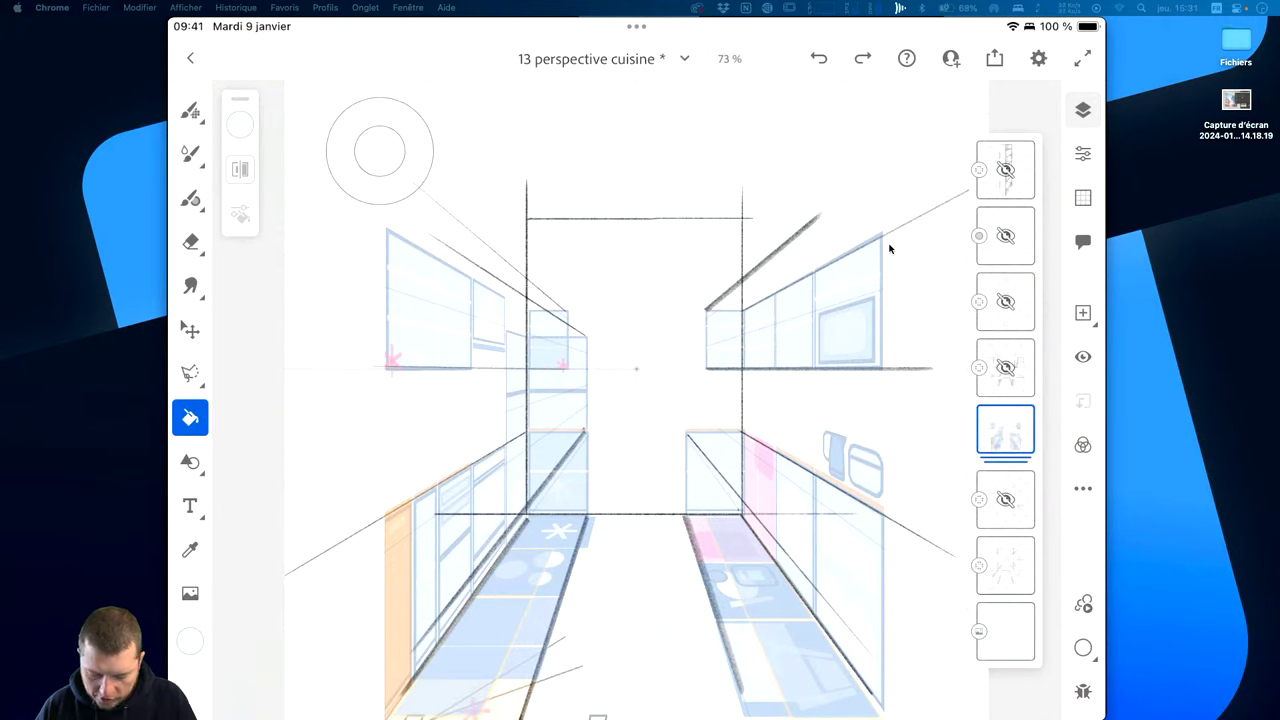
Show the kitchen cabinet layer over the Construction layer and set Construction's opacity to about 28%.
{"action": "left_click", "coordinate": [380, 151]}
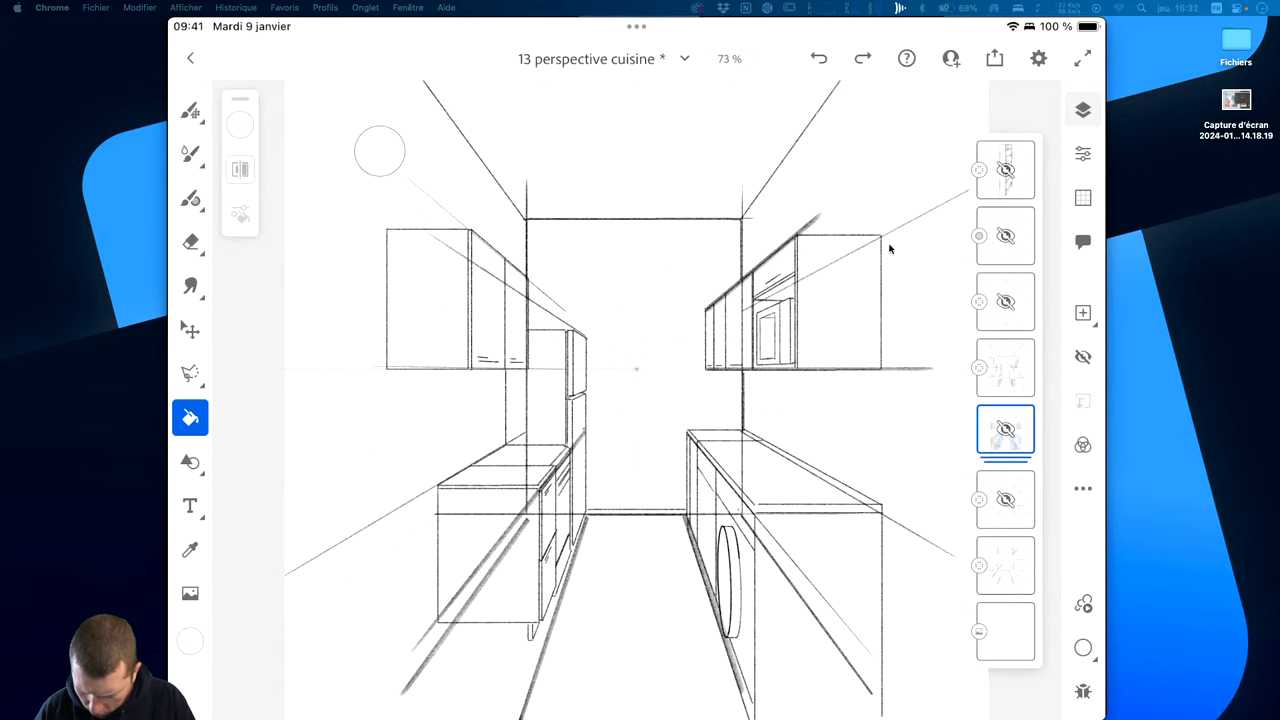
{"action": "left_click", "coordinate": [380, 151]}
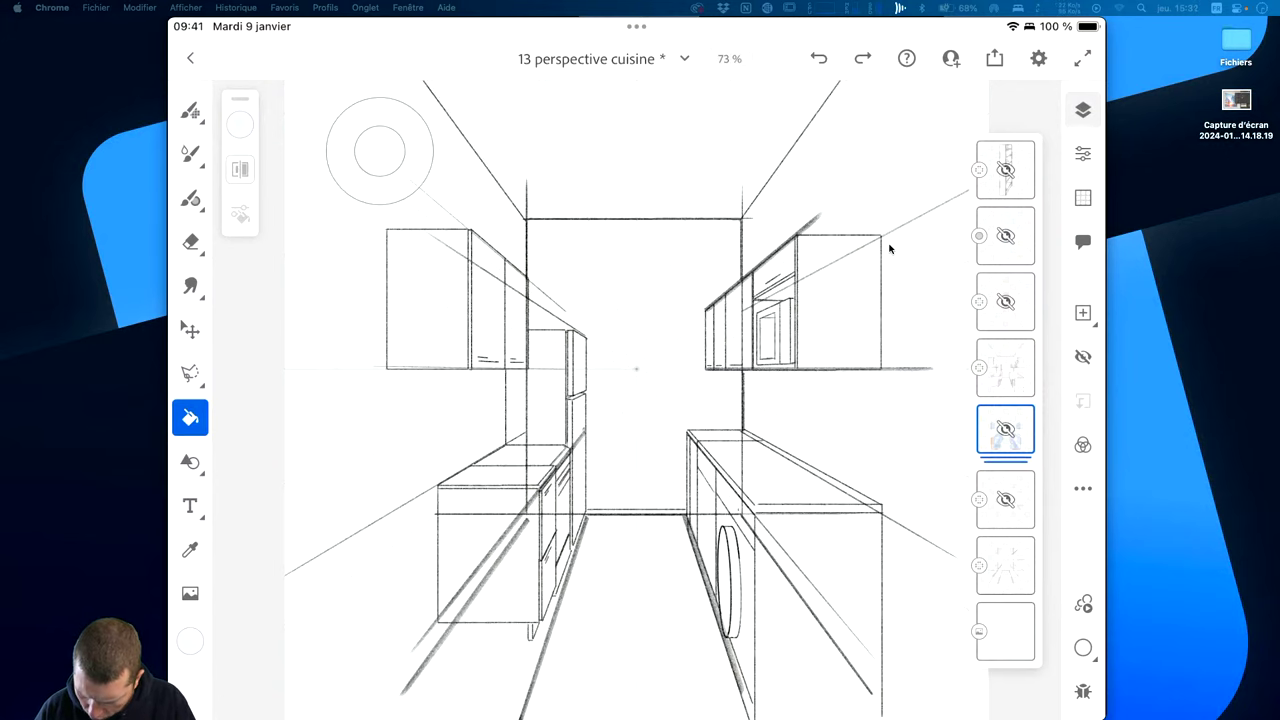
{"action": "left_click", "coordinate": [380, 151]}
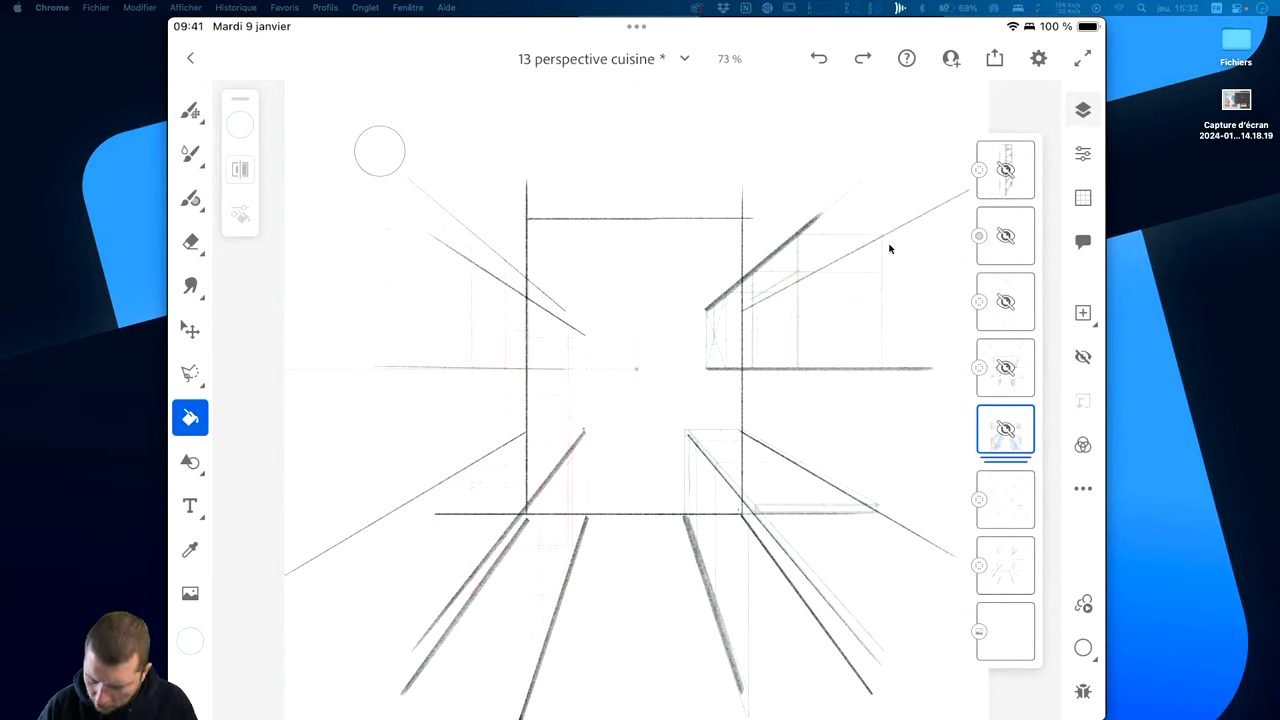
{"action": "left_click", "coordinate": [1005, 499]}
{"action": "left_click", "coordinate": [1005, 499]}
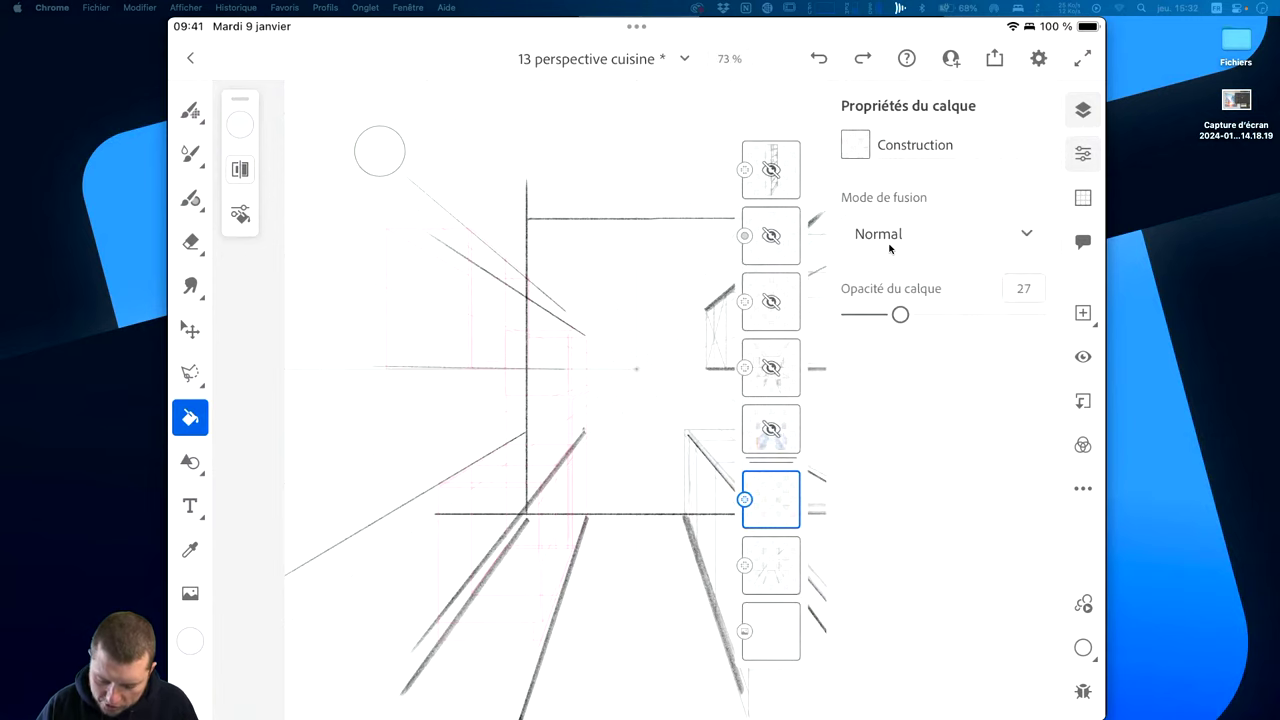
{"action": "left_click_drag", "start_coordinate": [895, 314], "coordinate": [1036, 314]}
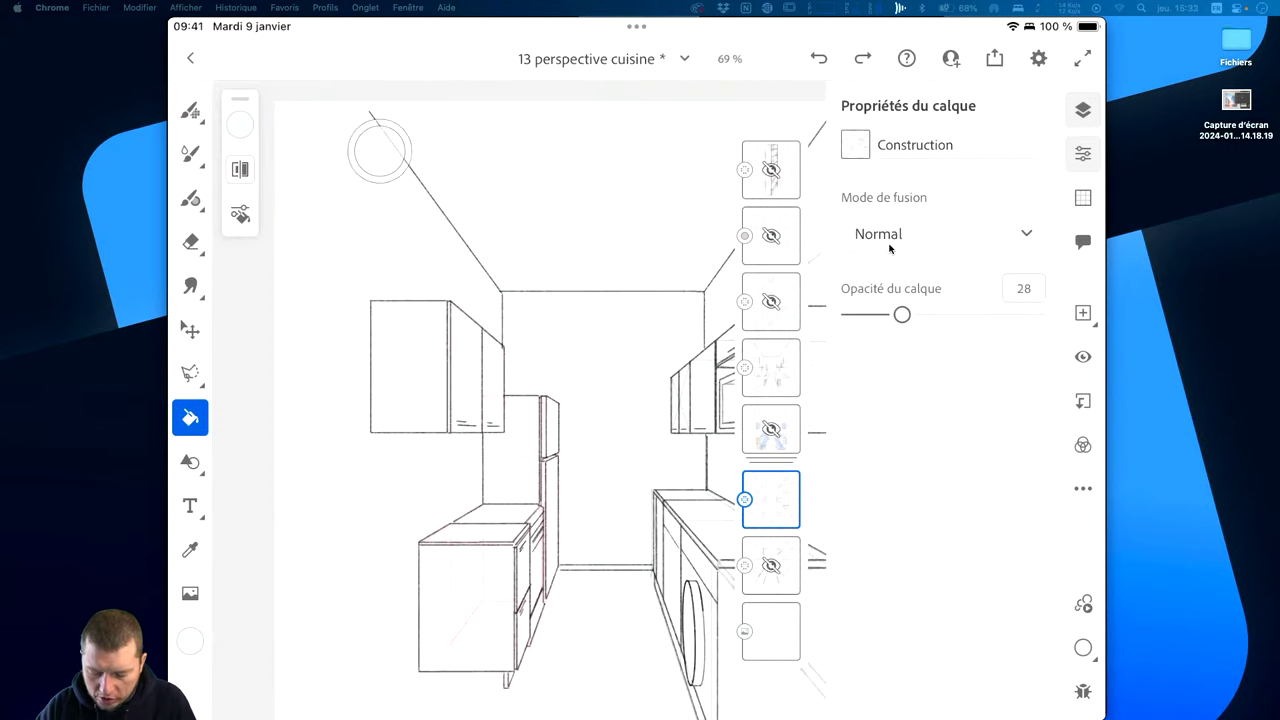
Unhide the top layer holding the shelving unit.
{"action": "left_click", "coordinate": [771, 170]}
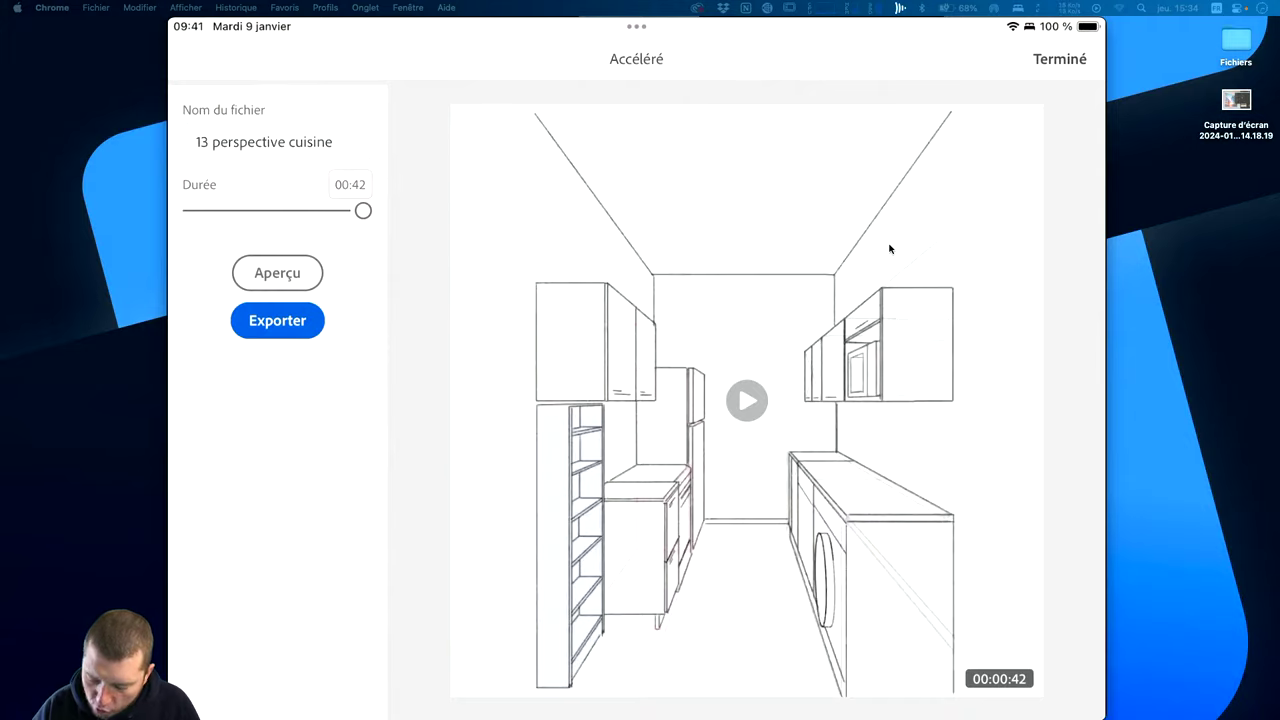
Close the timelapse preview and go back to the recent files.
{"action": "key", "text": "Escape"}
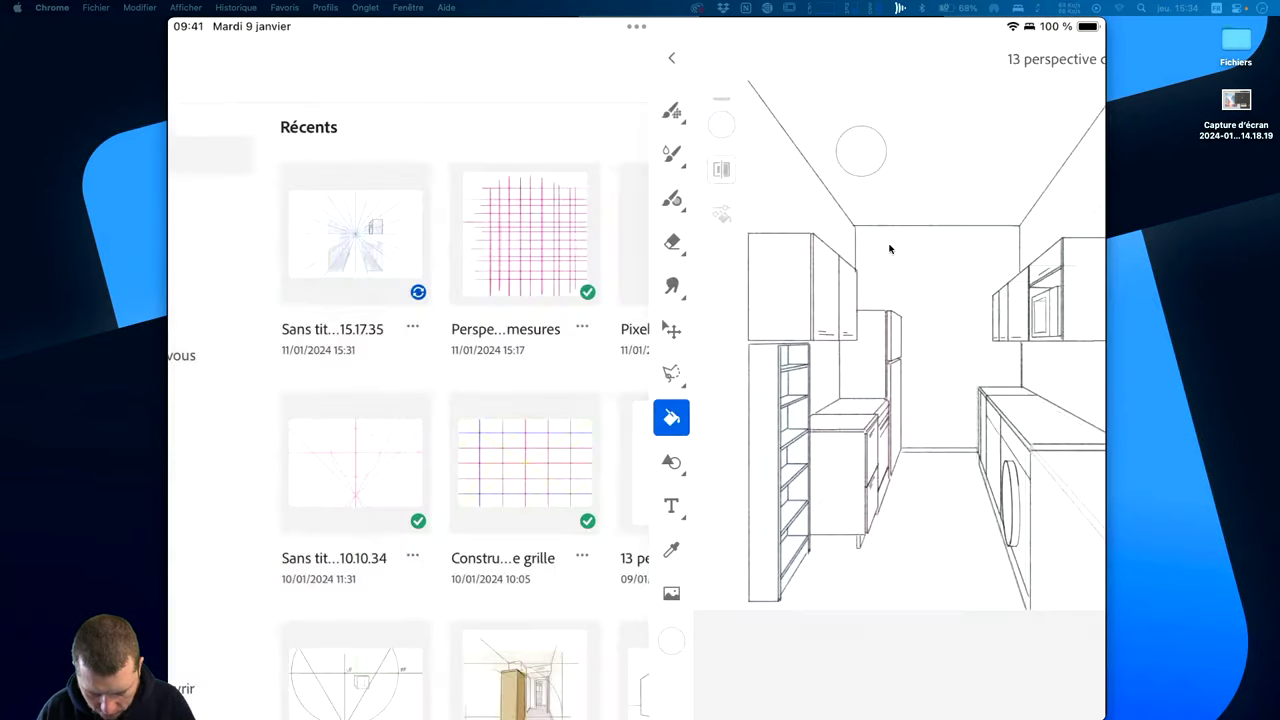
{"action": "scroll", "coordinate": [890, 248], "scroll_direction": "up", "scroll_amount": 3}
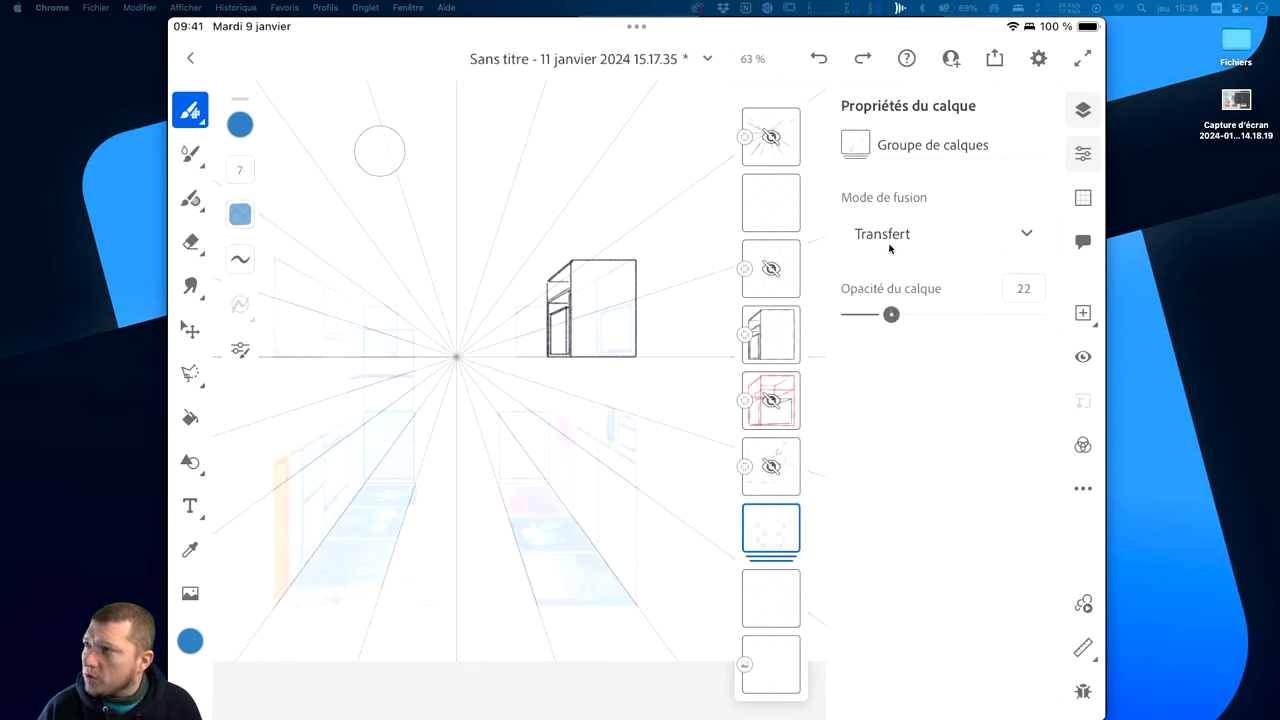
Raise the reference Groupe de calques opacity to 22% and select the empty layer for the red sketch.
{"action": "left_click", "coordinate": [1083, 197]}
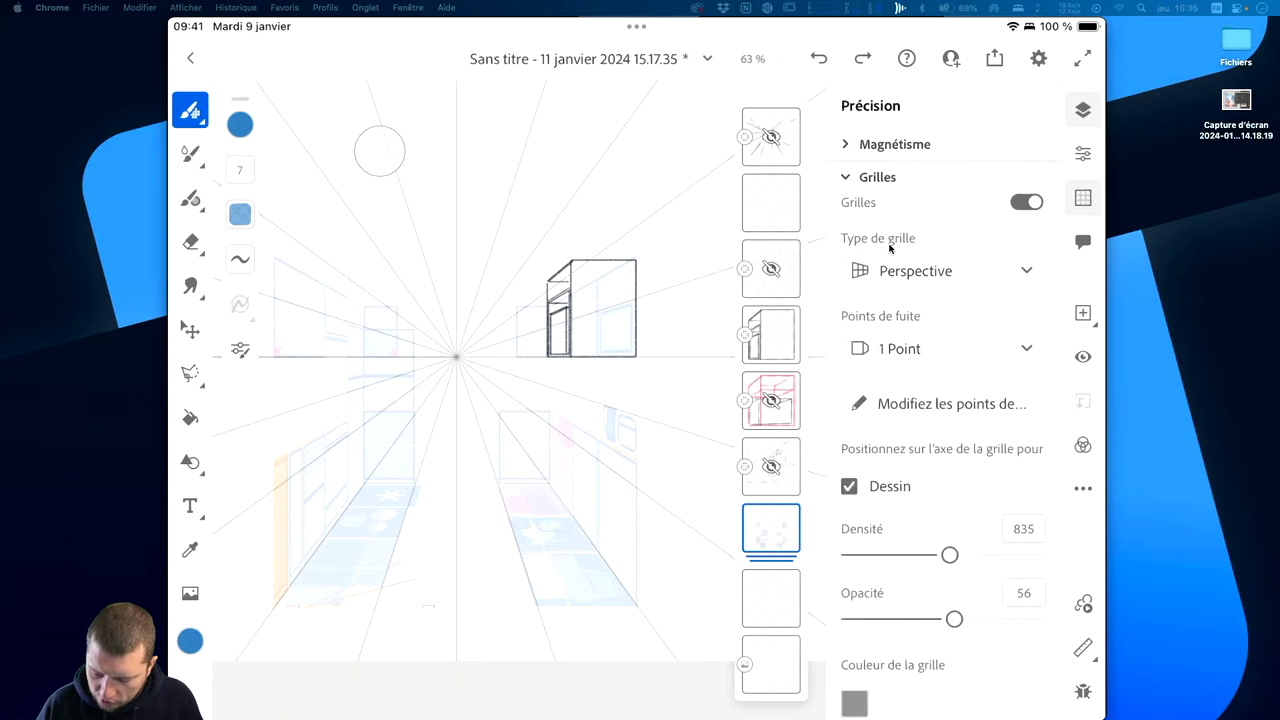
{"action": "left_click", "coordinate": [1083, 197]}
{"action": "left_click", "coordinate": [1083, 153]}
{"action": "left_click", "coordinate": [1083, 153]}
{"action": "left_click", "coordinate": [1005, 202]}
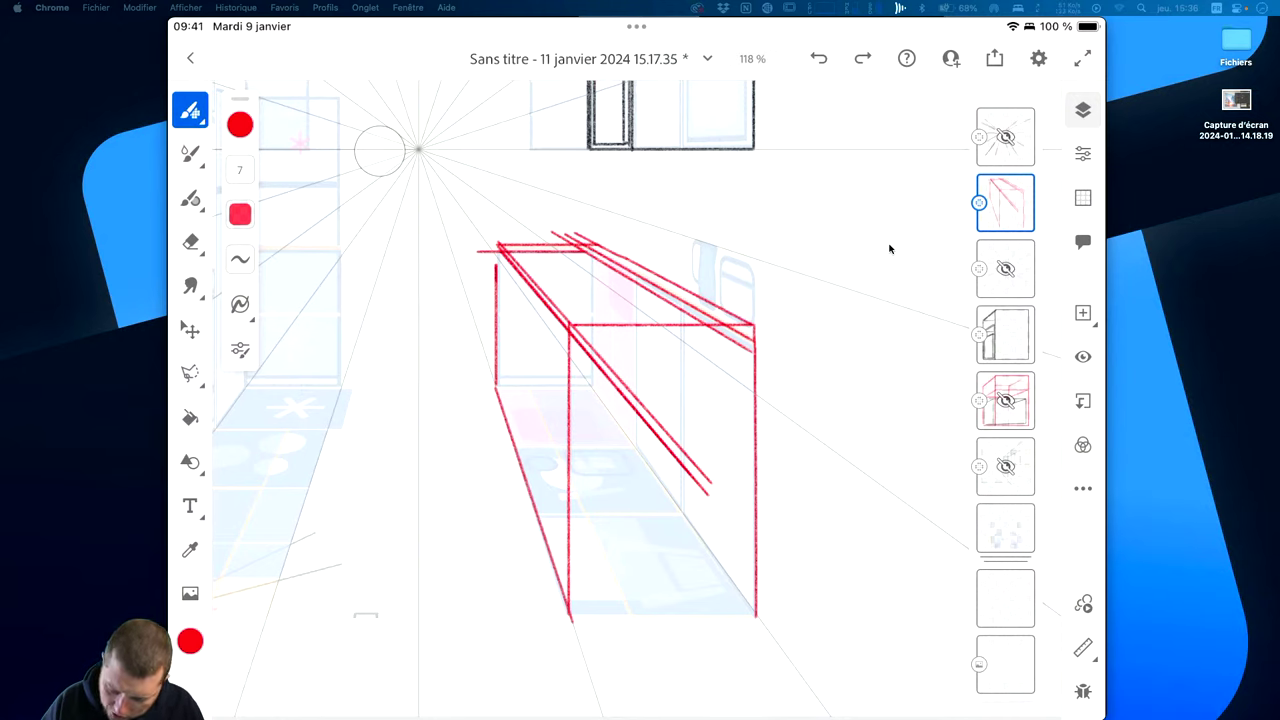
Draw a red line under the counter's top front edge, zoom to 150%, and draw the bottom edge.
{"action": "left_click_drag", "start_coordinate": [570, 331], "coordinate": [755, 331]}
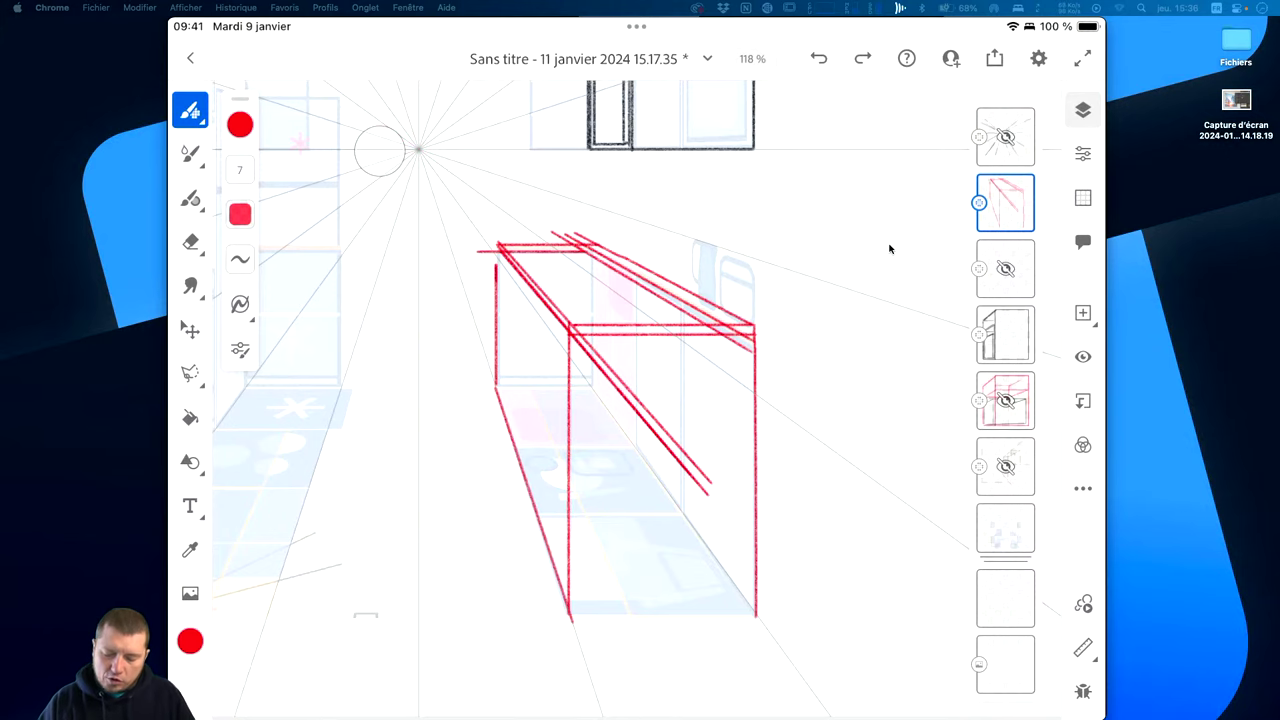
{"action": "scroll", "coordinate": [890, 249], "scroll_direction": "up", "scroll_amount": 3}
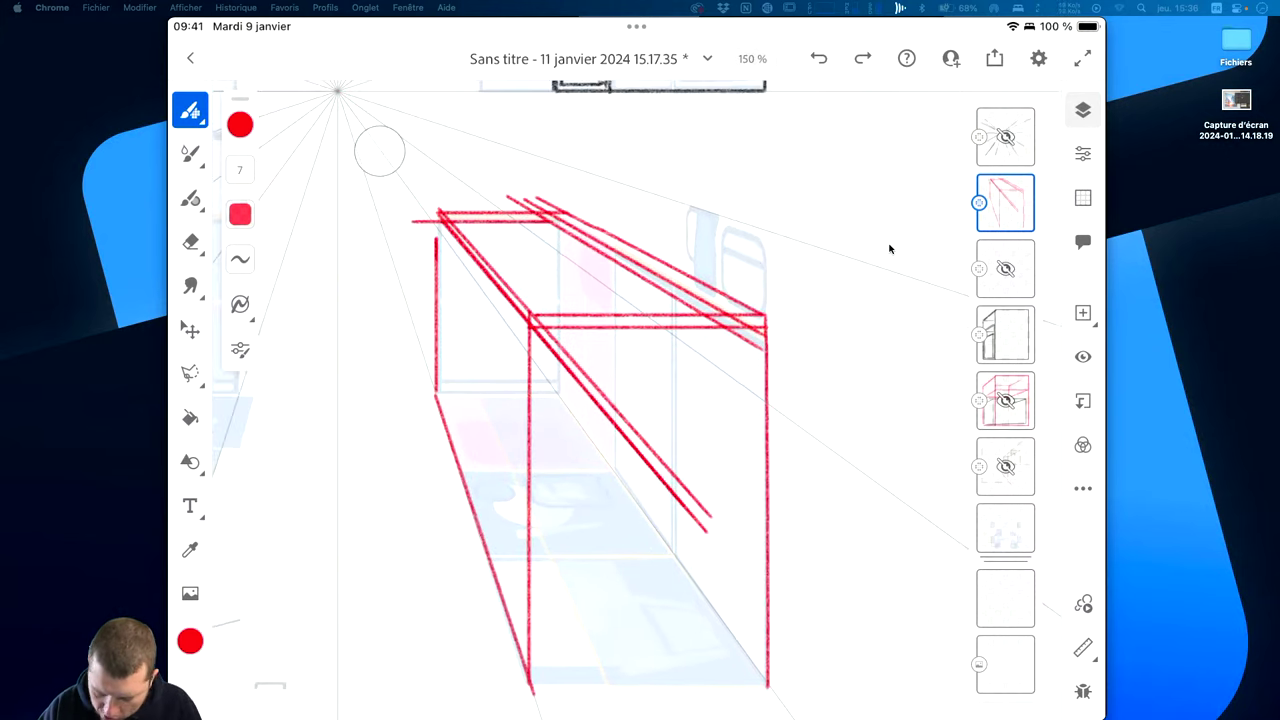
{"action": "left_click_drag", "start_coordinate": [530, 683], "coordinate": [768, 683]}
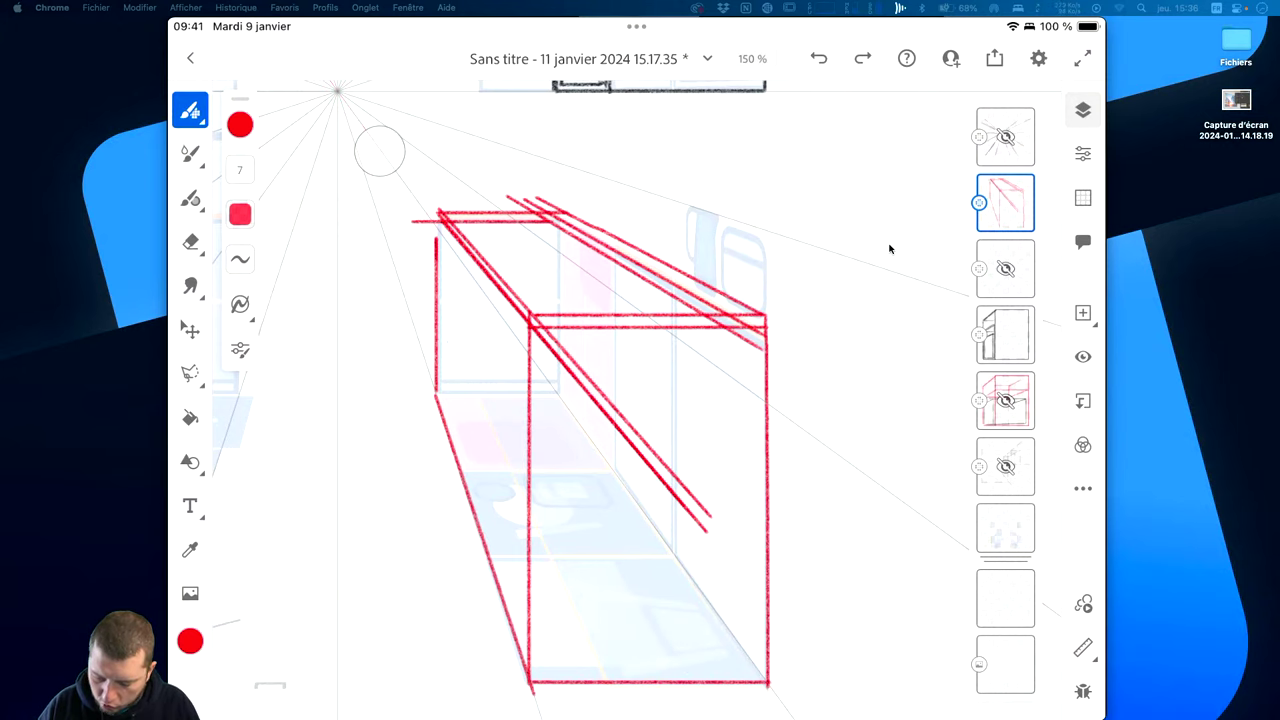
Add a new layer above the red sketch and set the brush colour to green.
{"action": "left_click", "coordinate": [1083, 312]}
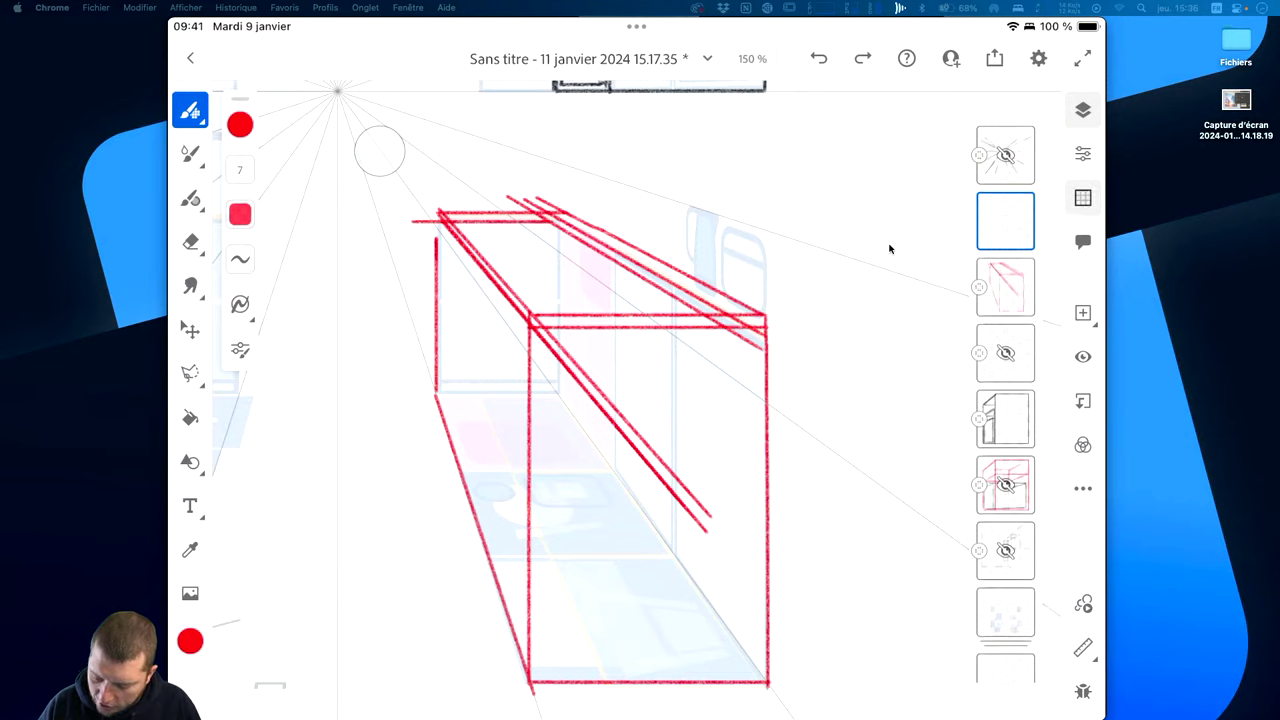
{"action": "left_click", "coordinate": [1083, 197]}
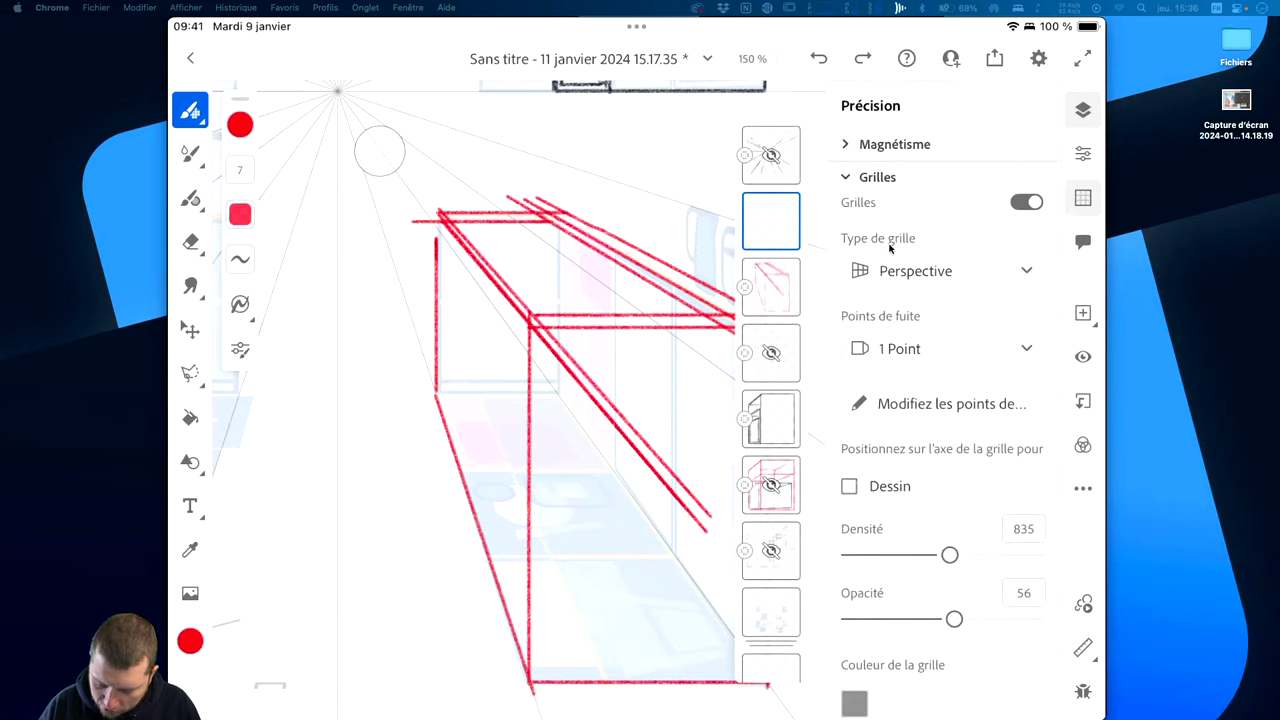
{"action": "left_click", "coordinate": [1083, 197]}
{"action": "left_click", "coordinate": [240, 124]}
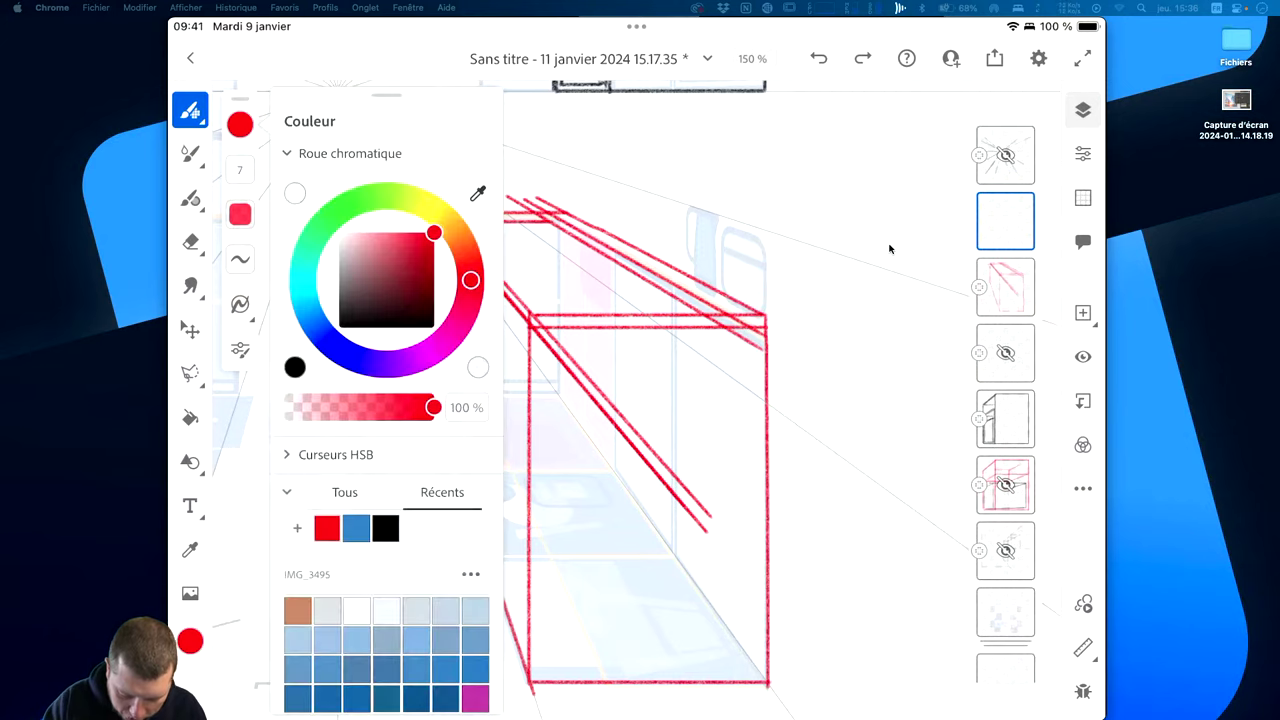
{"action": "left_click_drag", "start_coordinate": [470, 280], "coordinate": [331, 217]}
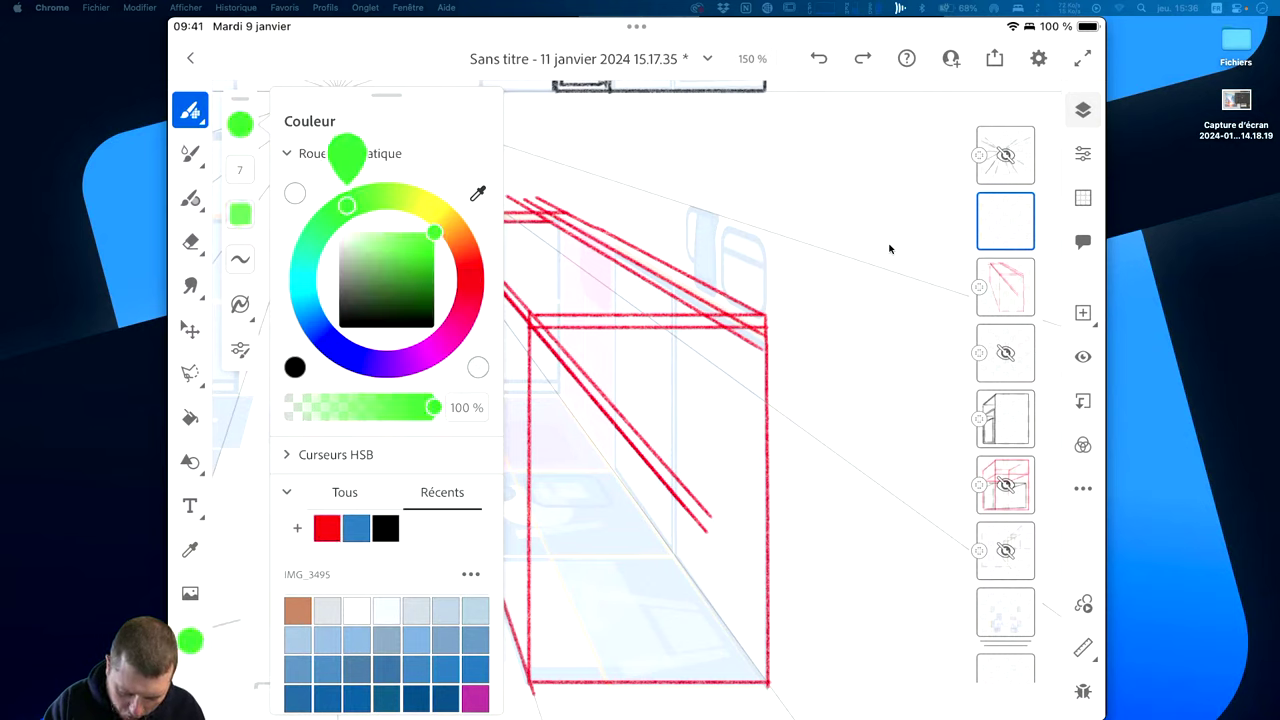
{"action": "left_click", "coordinate": [411, 266]}
{"action": "left_click_drag", "start_coordinate": [411, 266], "coordinate": [428, 240]}
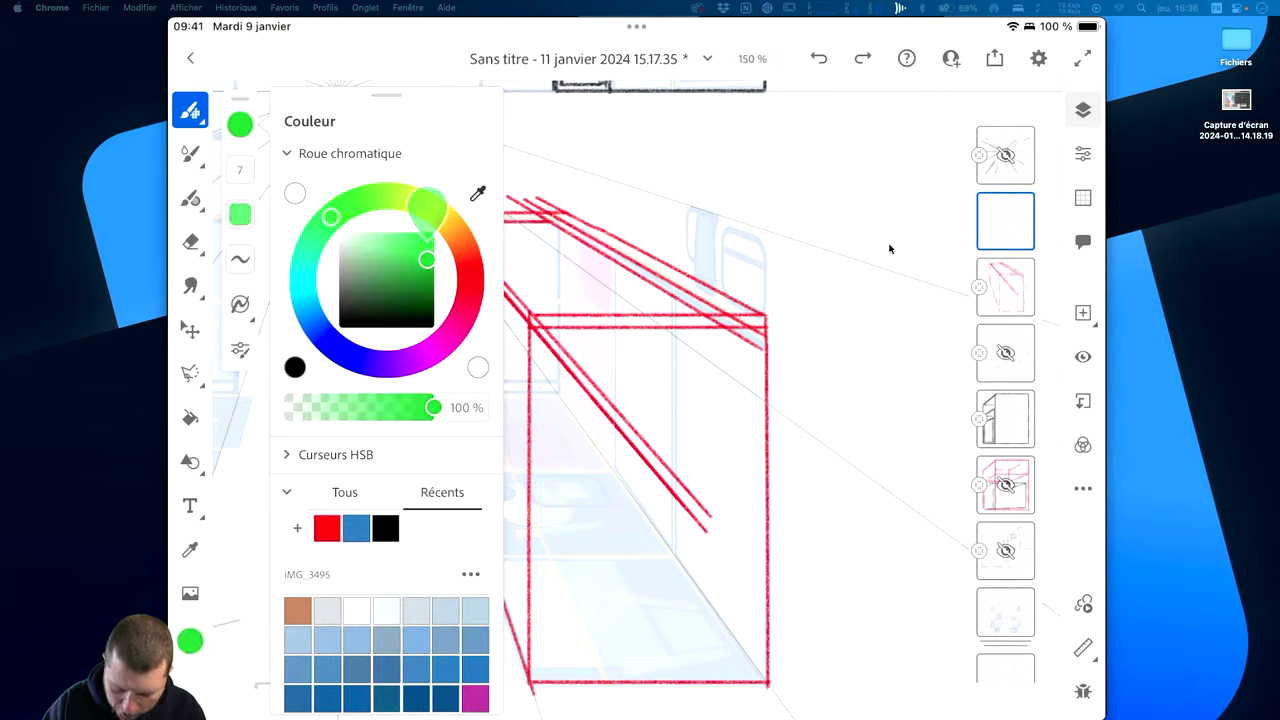
{"action": "left_click", "coordinate": [379, 151]}
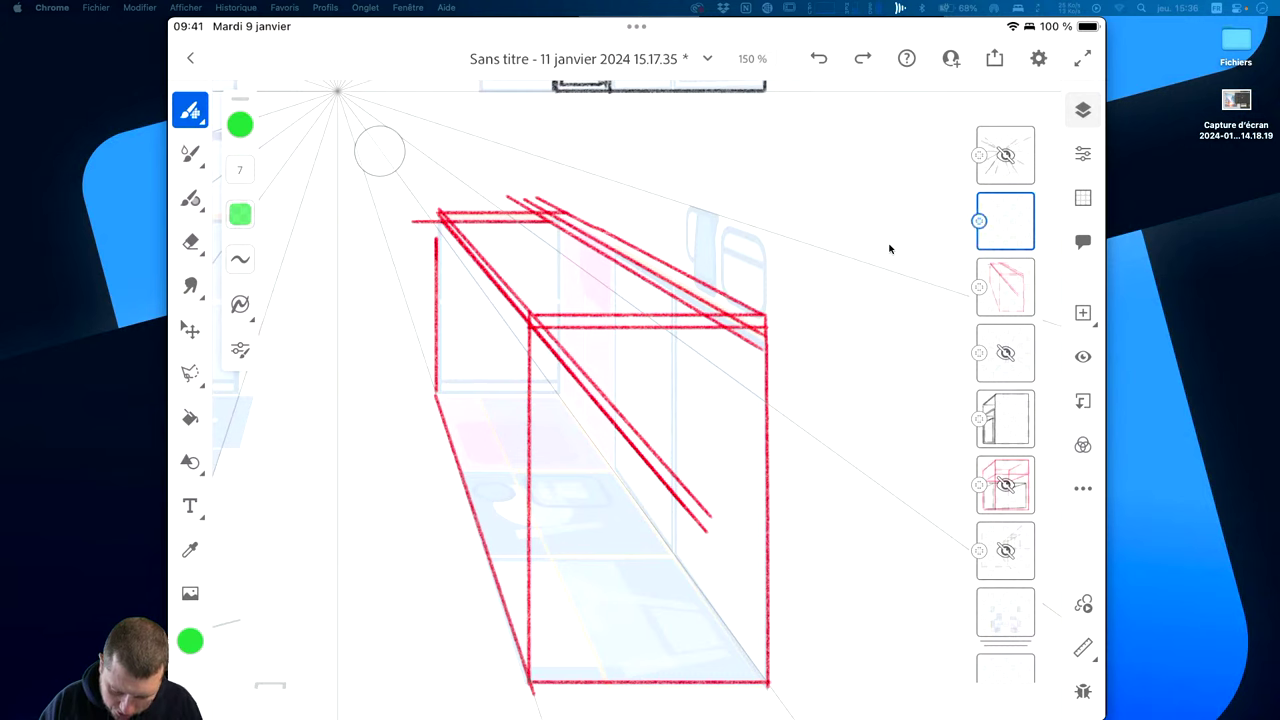
Draw straight green diagonals between the box's opposite front corners.
{"action": "left_click_drag", "start_coordinate": [528, 678], "coordinate": [664, 505]}
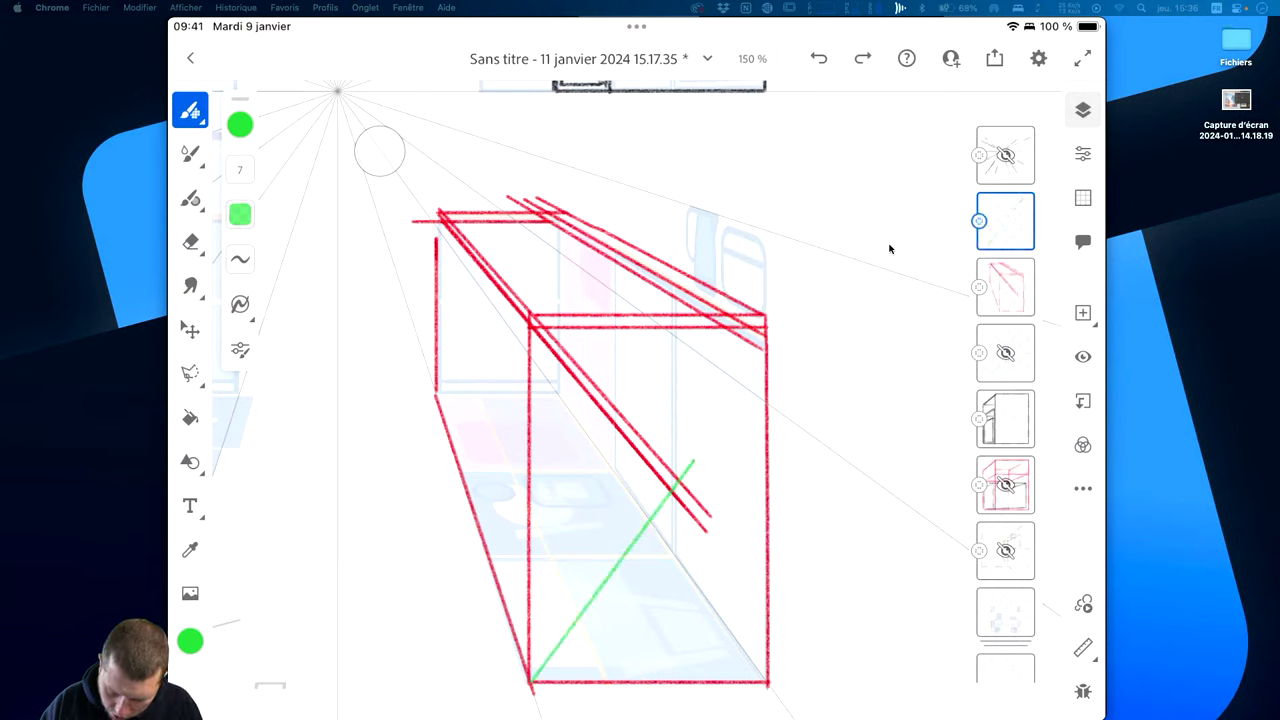
{"action": "left_click_drag", "start_coordinate": [695, 462], "coordinate": [763, 327]}
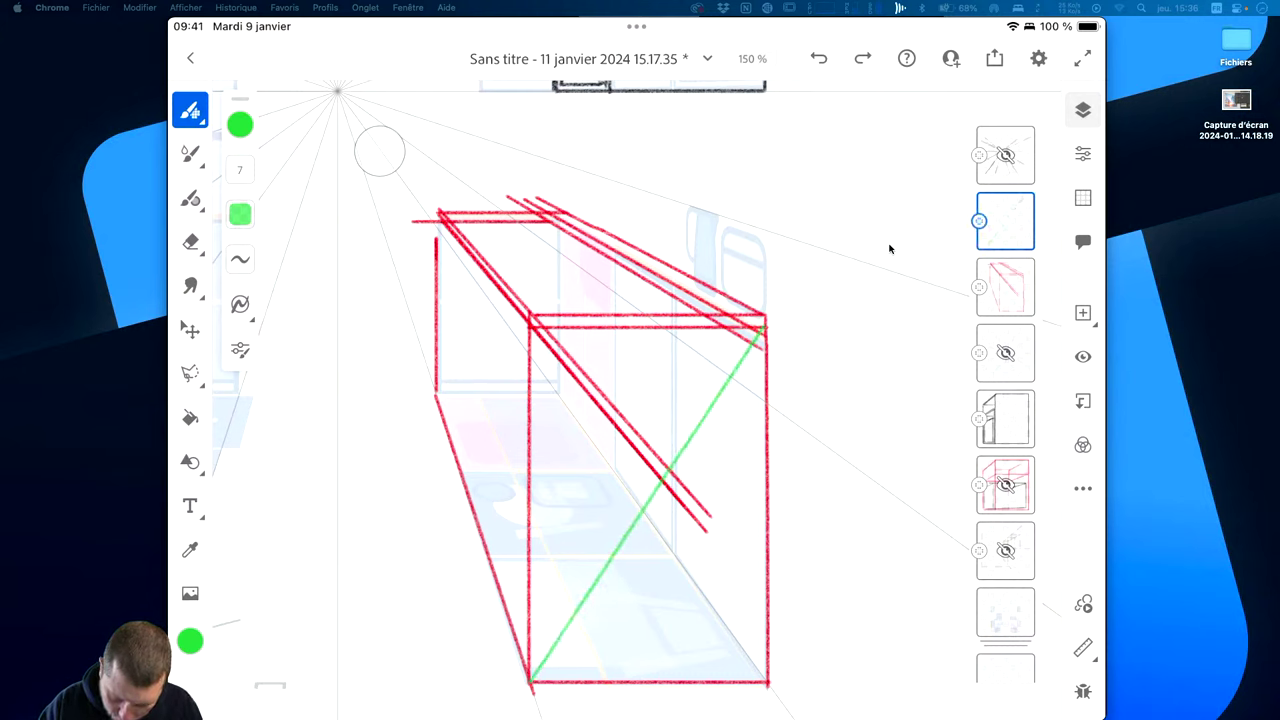
{"action": "left_click_drag", "start_coordinate": [533, 328], "coordinate": [748, 620]}
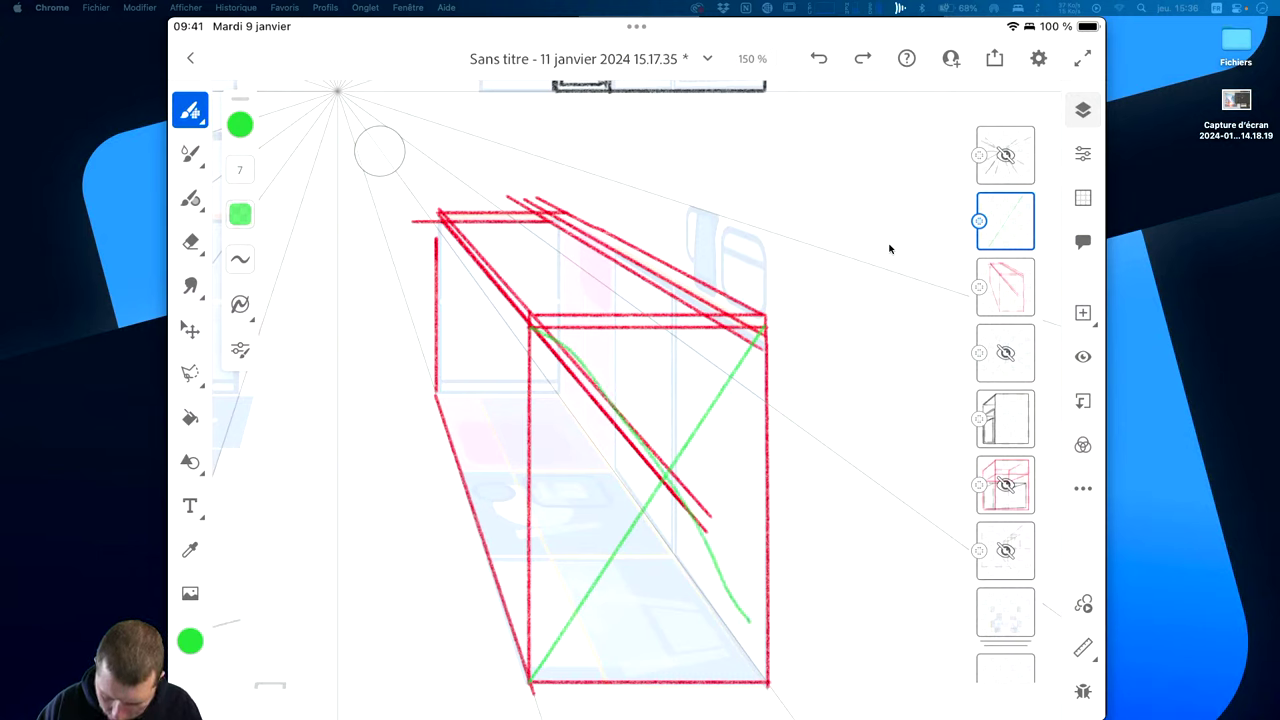
{"action": "key", "text": "ctrl+z"}
{"action": "mouse_move", "coordinate": [533, 328]}
{"action": "left_mouse_down"}
{"action": "mouse_move", "coordinate": [660, 610]}
{"action": "mouse_move", "coordinate": [768, 682]}
{"action": "left_mouse_up"}
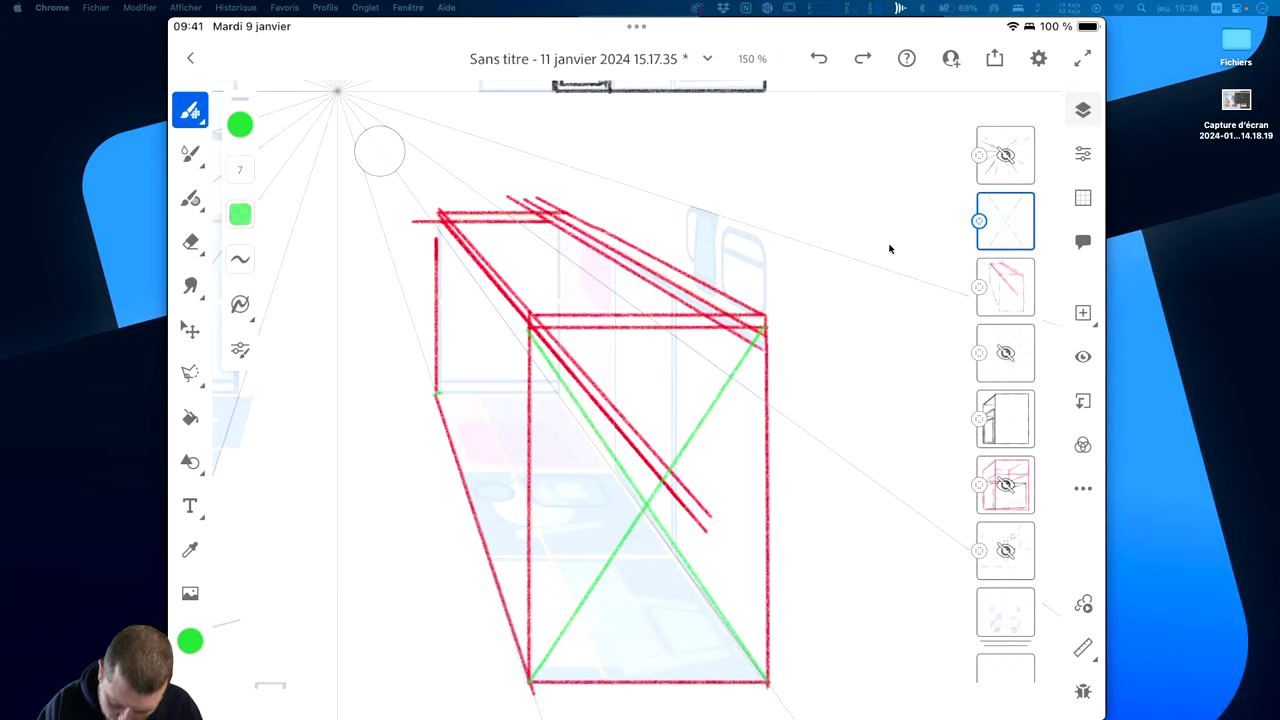
{"action": "left_click_drag", "start_coordinate": [436, 393], "coordinate": [527, 330]}
{"action": "left_click_drag", "start_coordinate": [436, 393], "coordinate": [527, 329]}
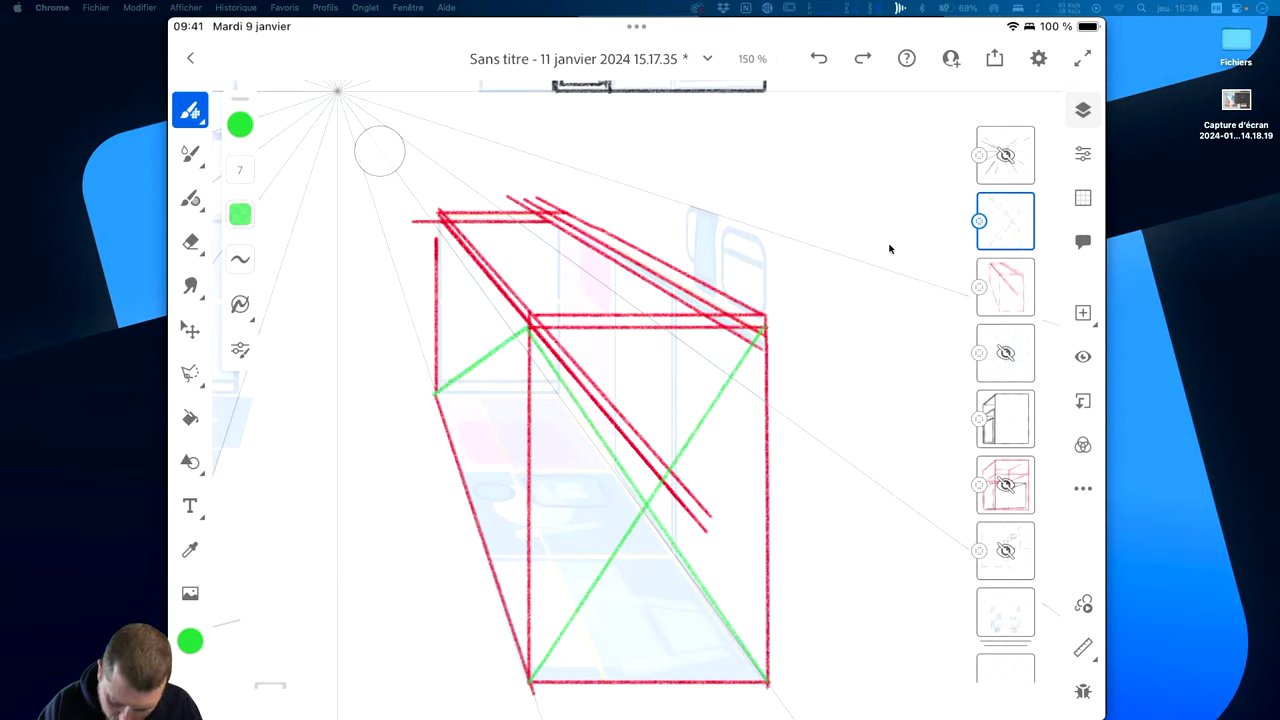
Draw green diagonals on the box's left face, then add a fresh empty layer.
{"action": "left_click_drag", "start_coordinate": [524, 665], "coordinate": [453, 322]}
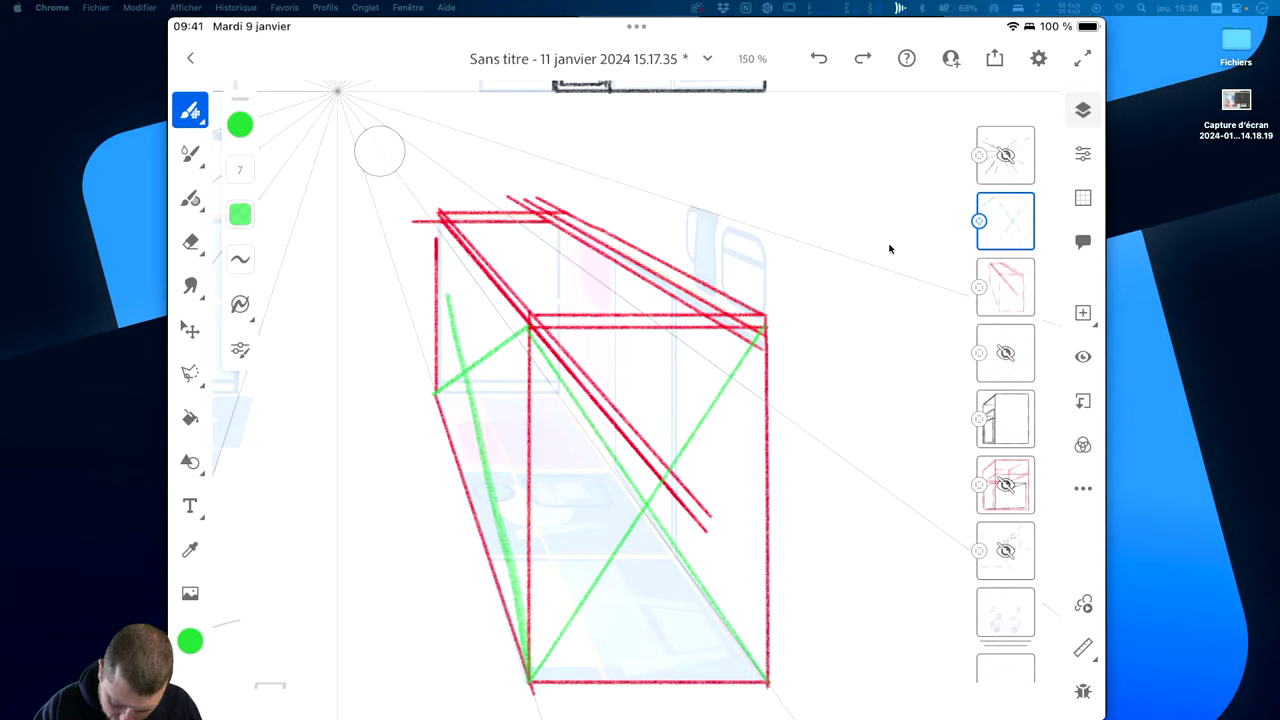
{"action": "key", "text": "ctrl+z"}
{"action": "left_click_drag", "start_coordinate": [524, 667], "coordinate": [480, 330]}
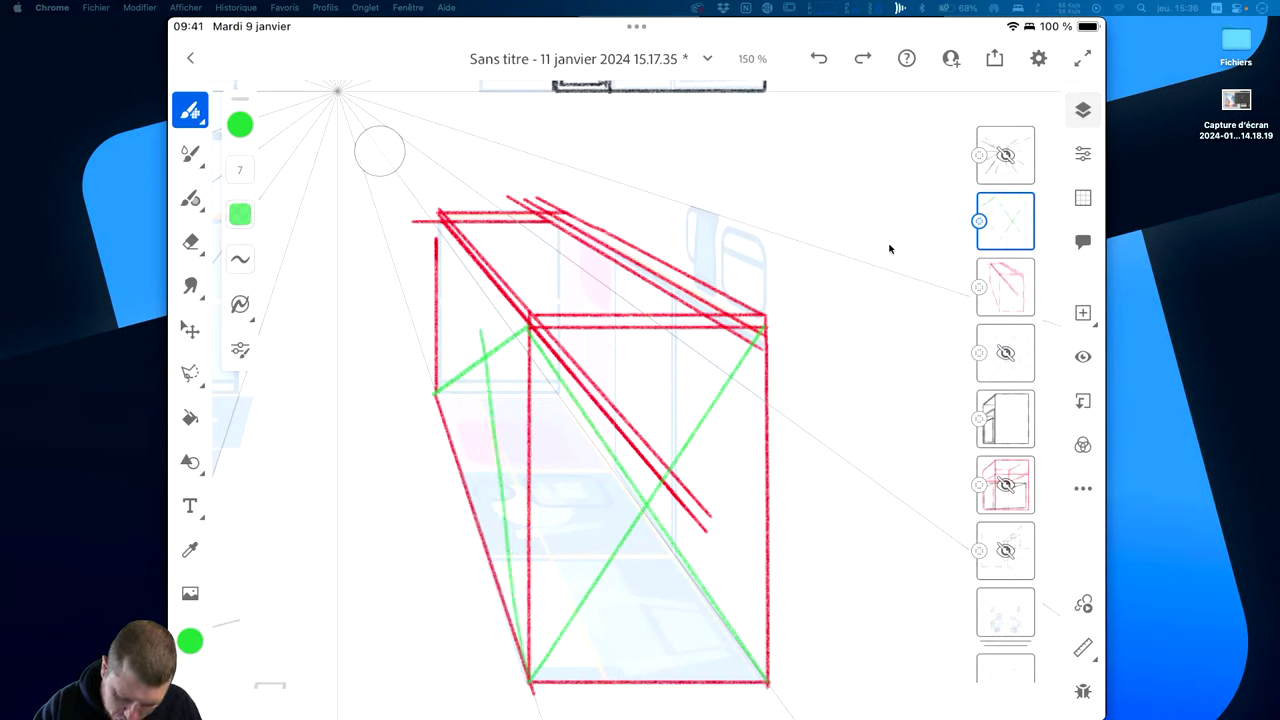
{"action": "key", "text": "ctrl+z"}
{"action": "left_click_drag", "start_coordinate": [529, 680], "coordinate": [439, 232]}
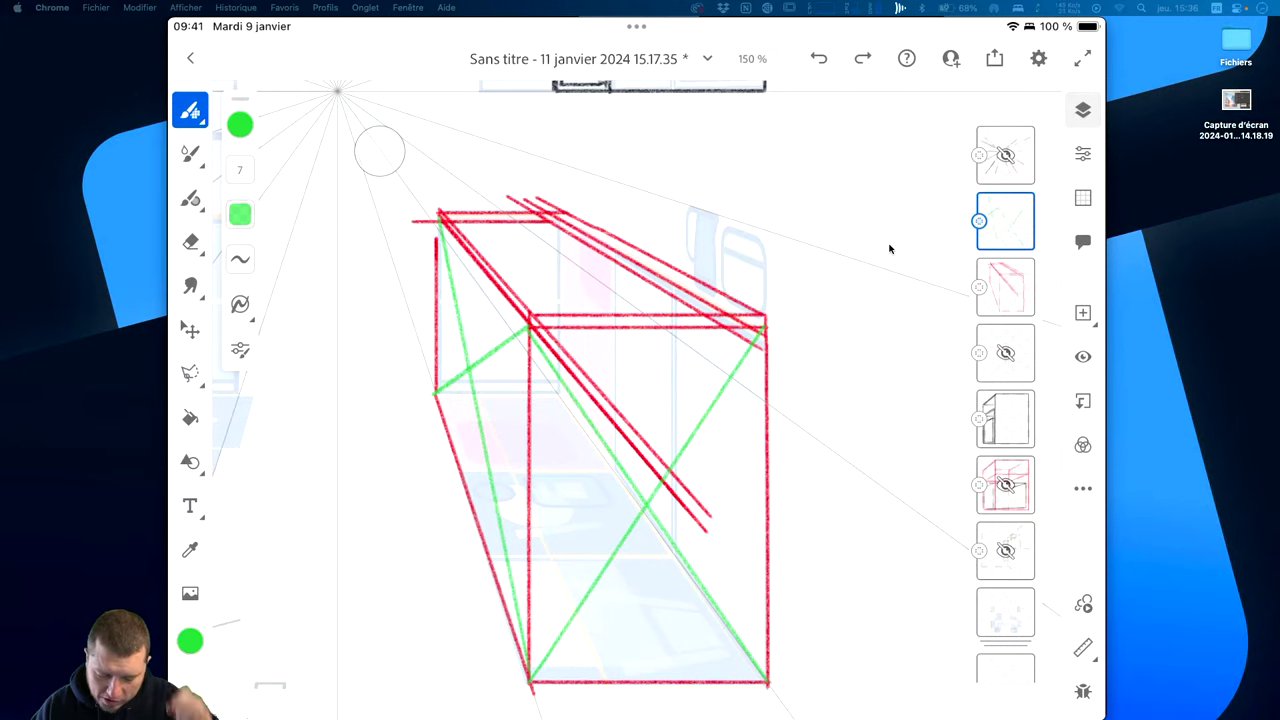
{"action": "left_click_drag", "start_coordinate": [437, 315], "coordinate": [560, 532]}
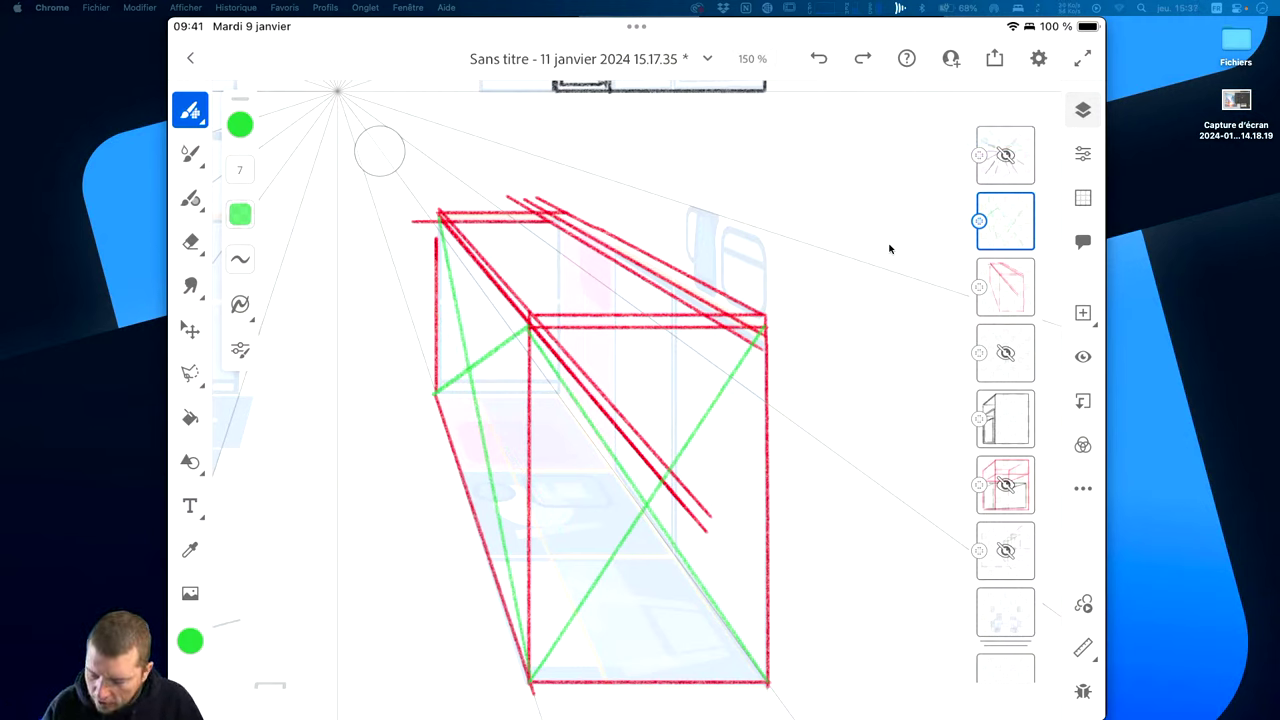
{"action": "left_click", "coordinate": [1083, 197]}
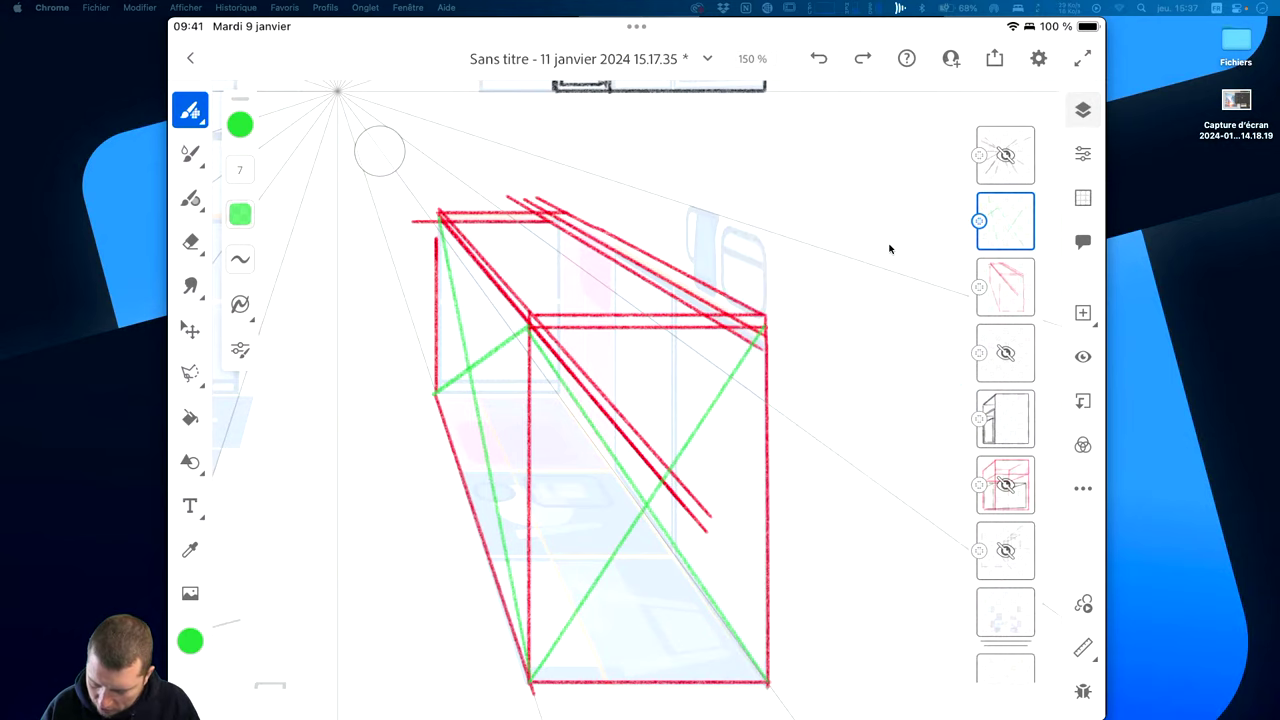
{"action": "left_click", "coordinate": [1083, 312]}
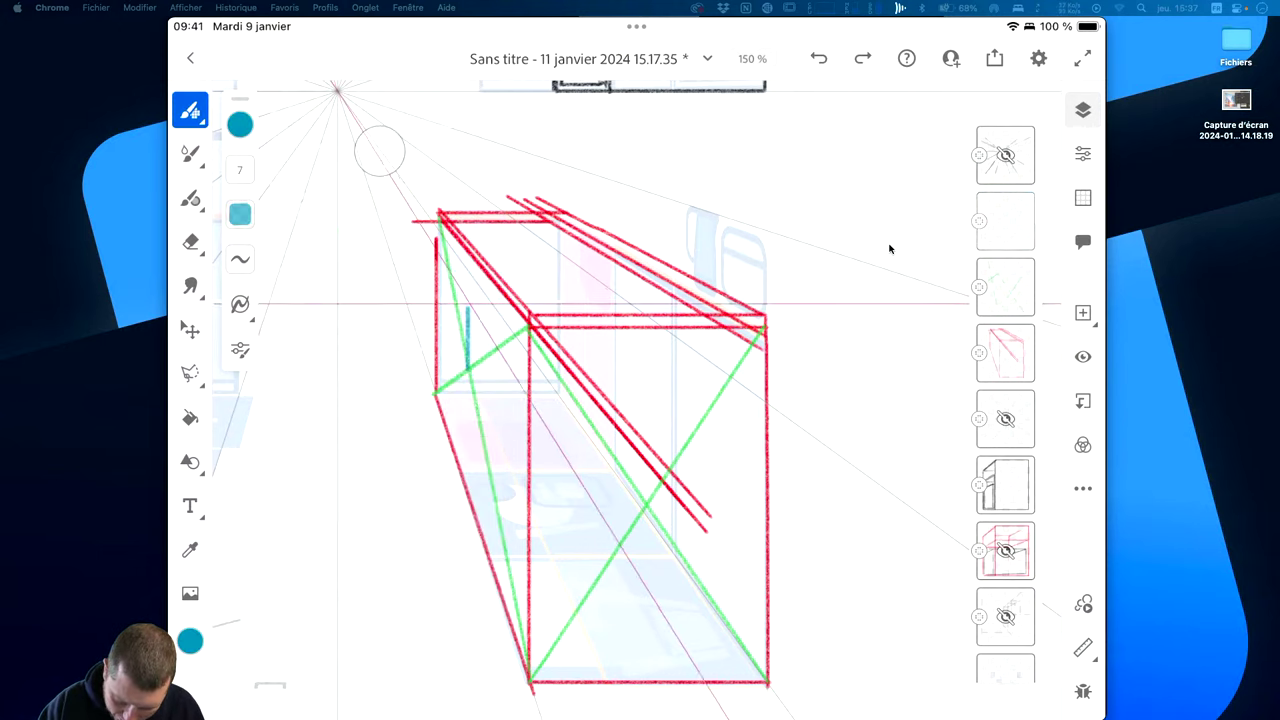
Draw blue vertical, horizontal and vanishing-point diagonal guide lines across the counter box.
{"action": "left_click_drag", "start_coordinate": [467, 215], "coordinate": [467, 540]}
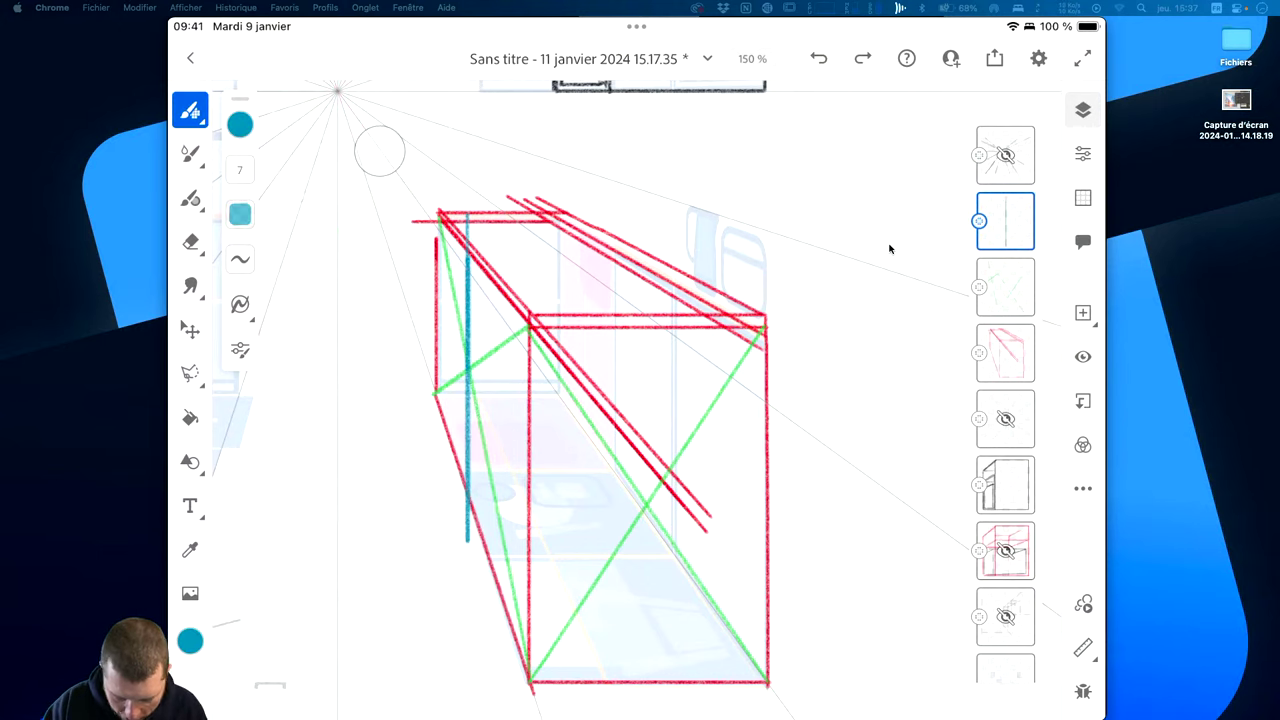
{"action": "left_click_drag", "start_coordinate": [467, 240], "coordinate": [705, 240]}
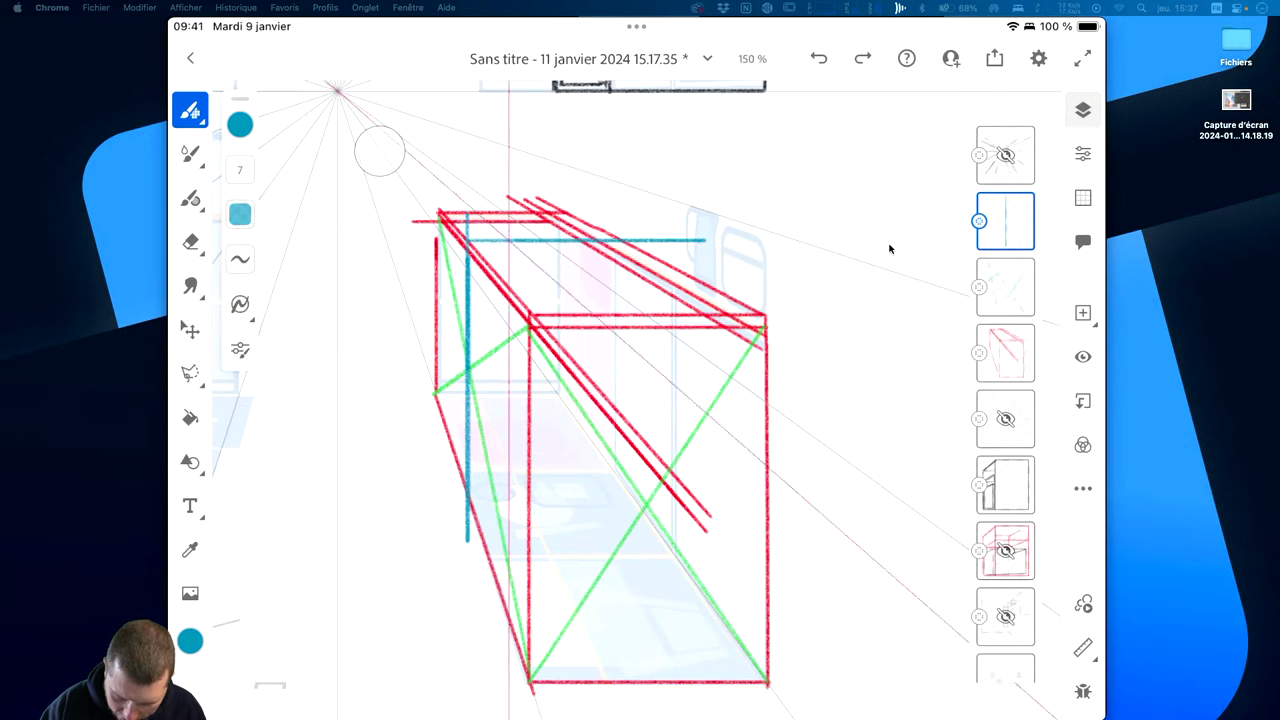
{"action": "left_click_drag", "start_coordinate": [467, 496], "coordinate": [726, 496]}
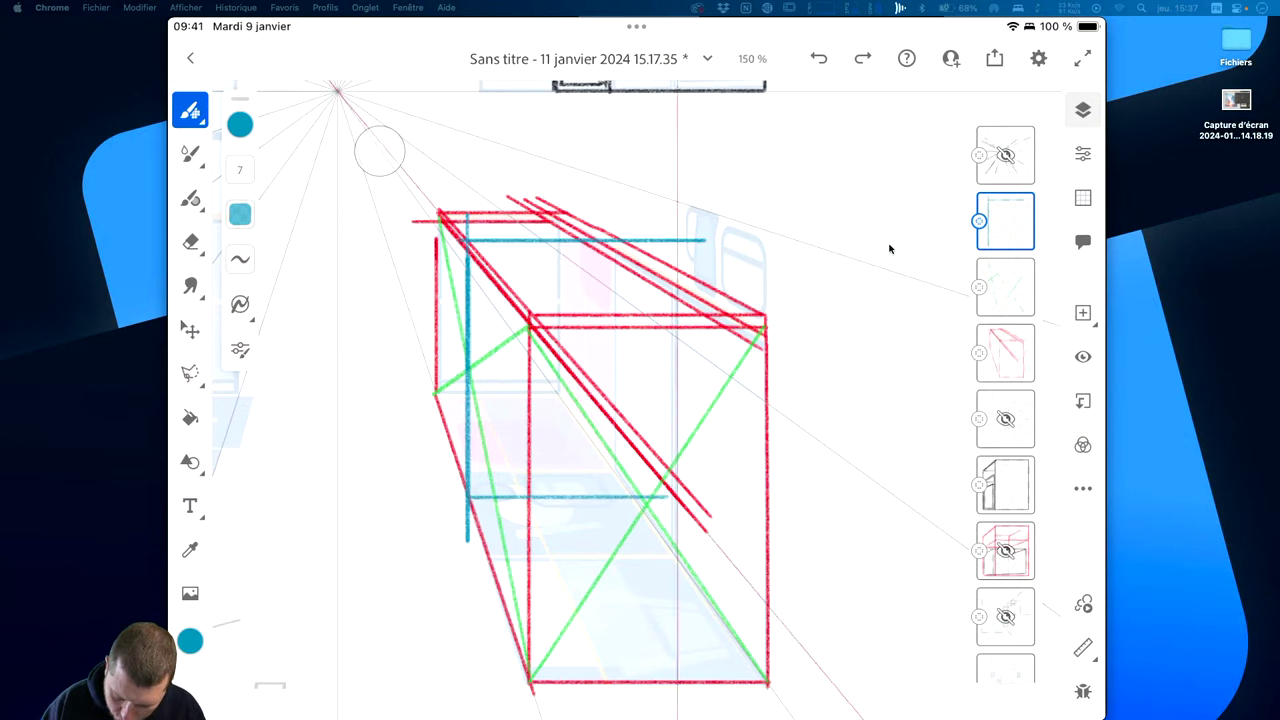
{"action": "key", "text": "ctrl+z"}
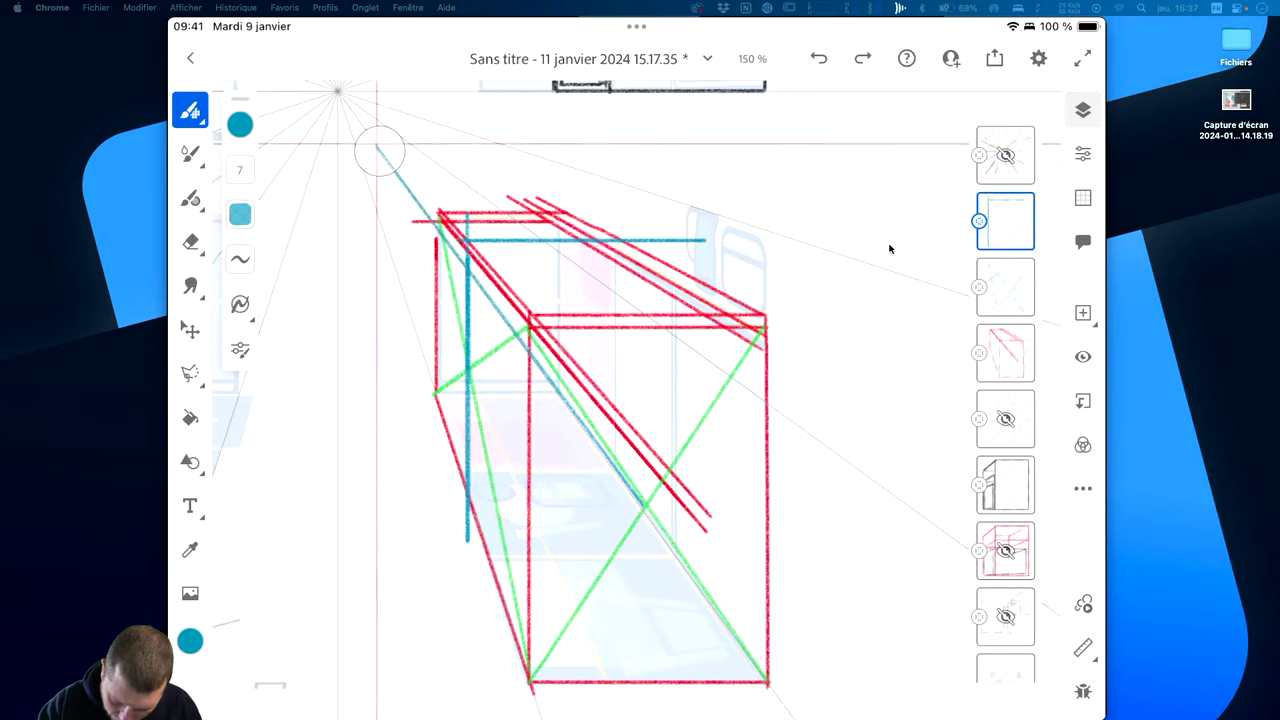
{"action": "left_click_drag", "start_coordinate": [377, 147], "coordinate": [768, 683]}
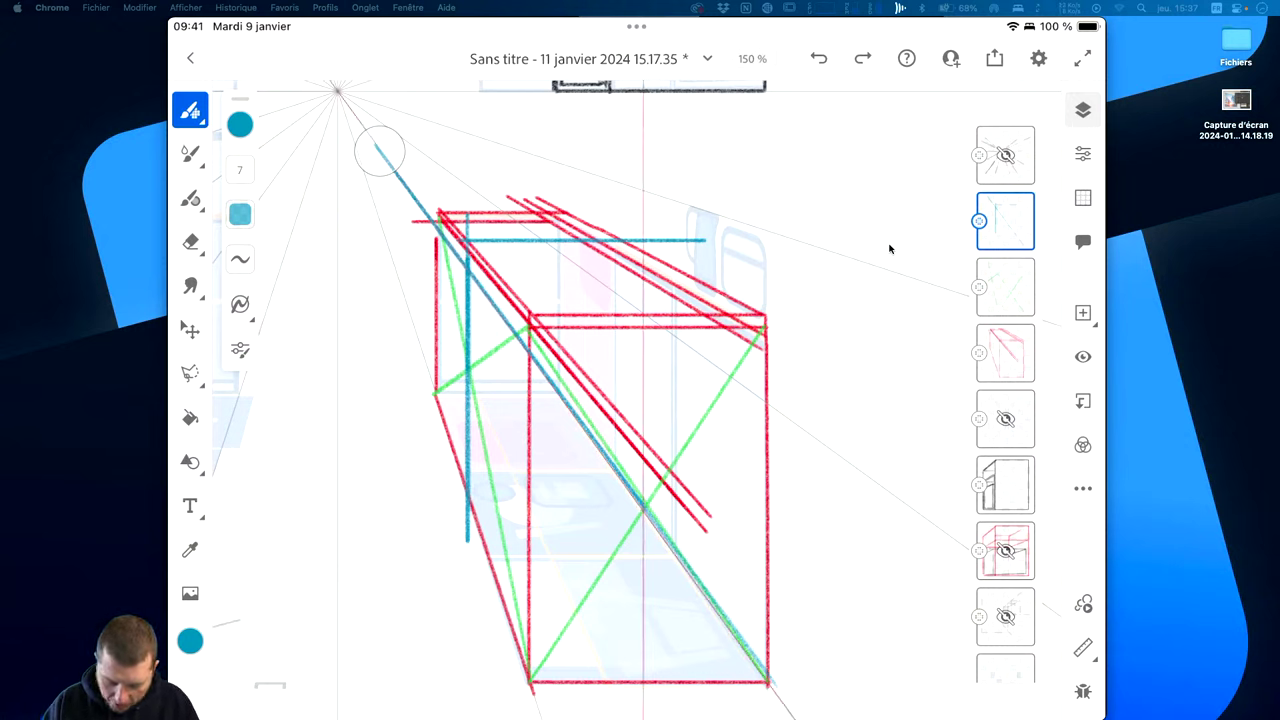
{"action": "left_click_drag", "start_coordinate": [515, 511], "coordinate": [790, 511]}
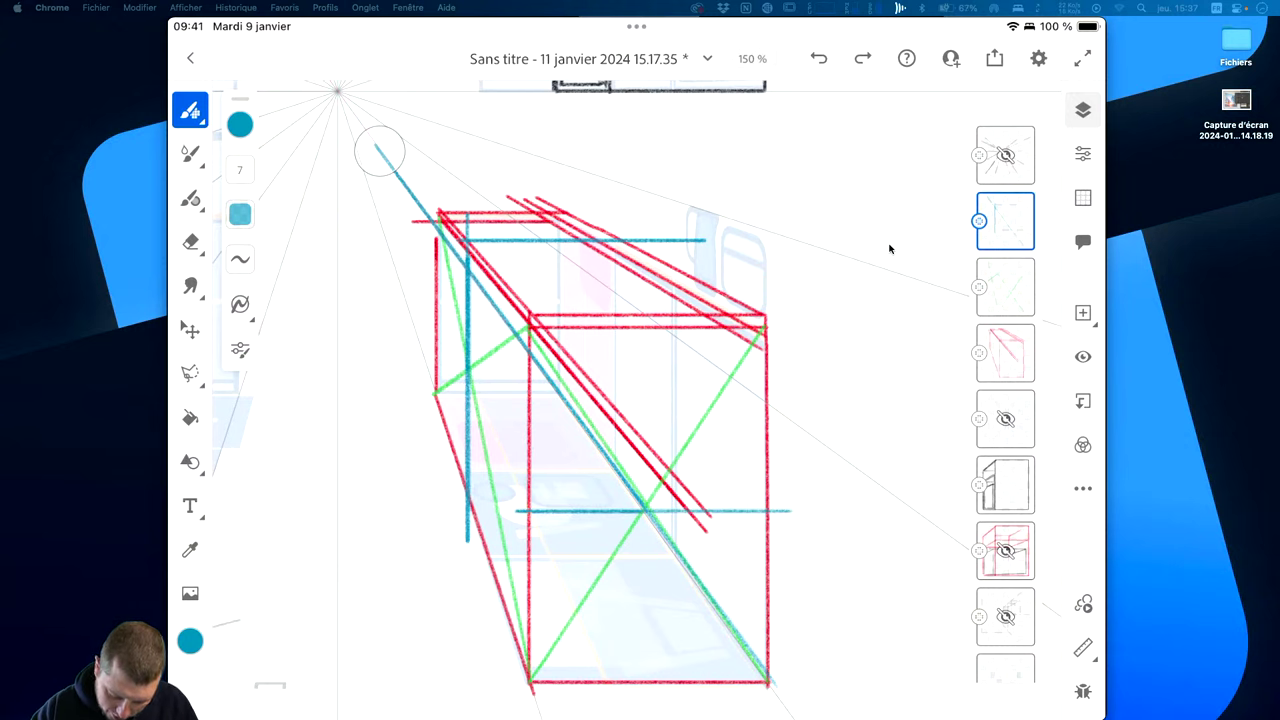
{"action": "left_click_drag", "start_coordinate": [432, 300], "coordinate": [541, 541]}
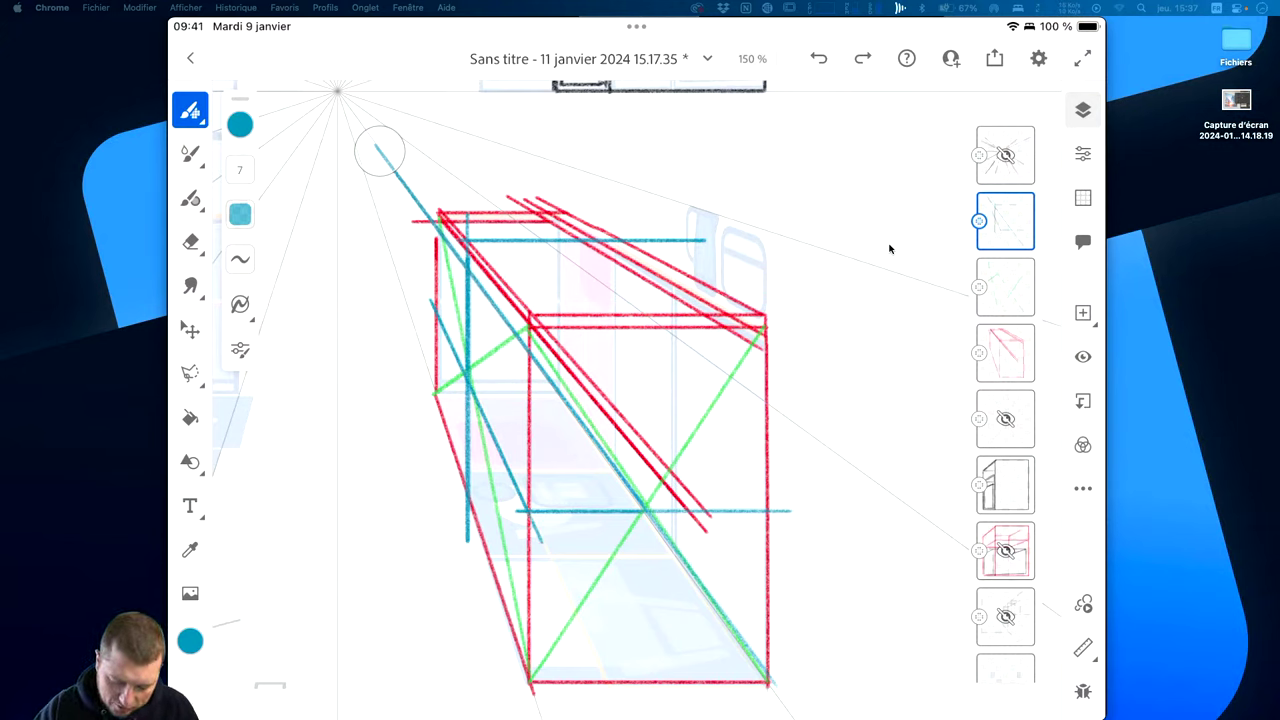
{"action": "left_click_drag", "start_coordinate": [468, 376], "coordinate": [676, 376]}
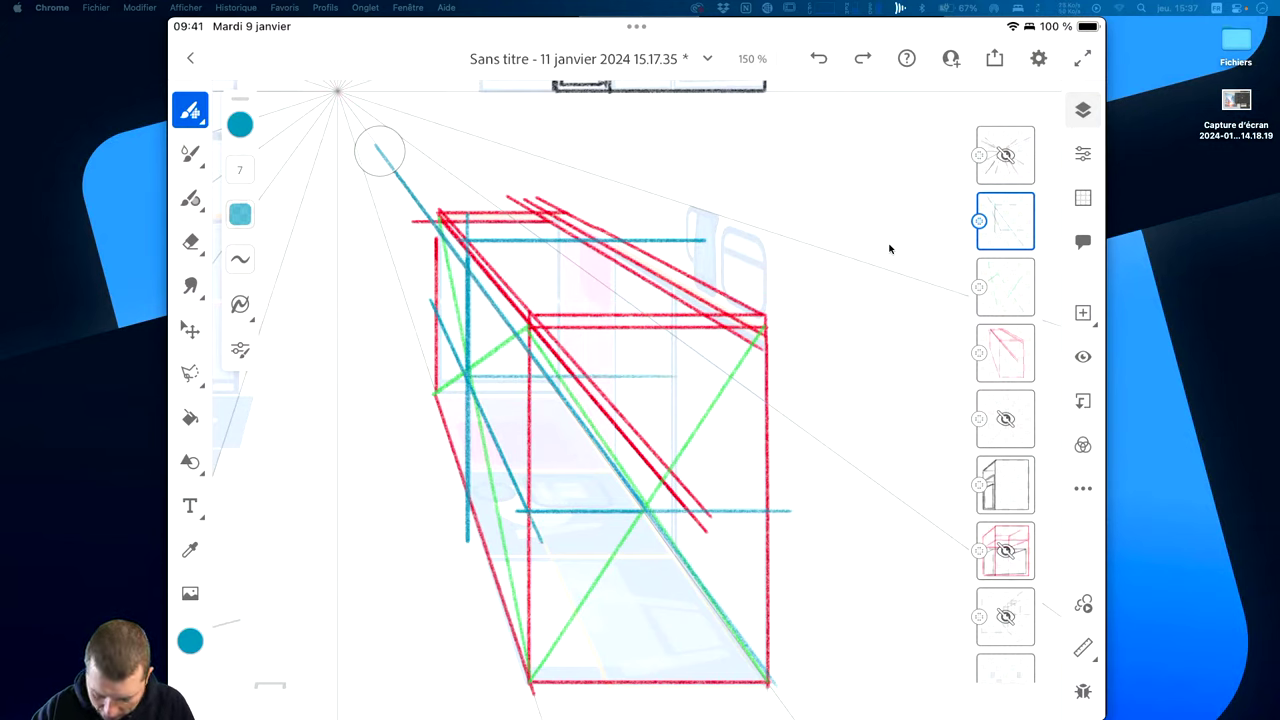
{"action": "left_click_drag", "start_coordinate": [603, 356], "coordinate": [766, 510]}
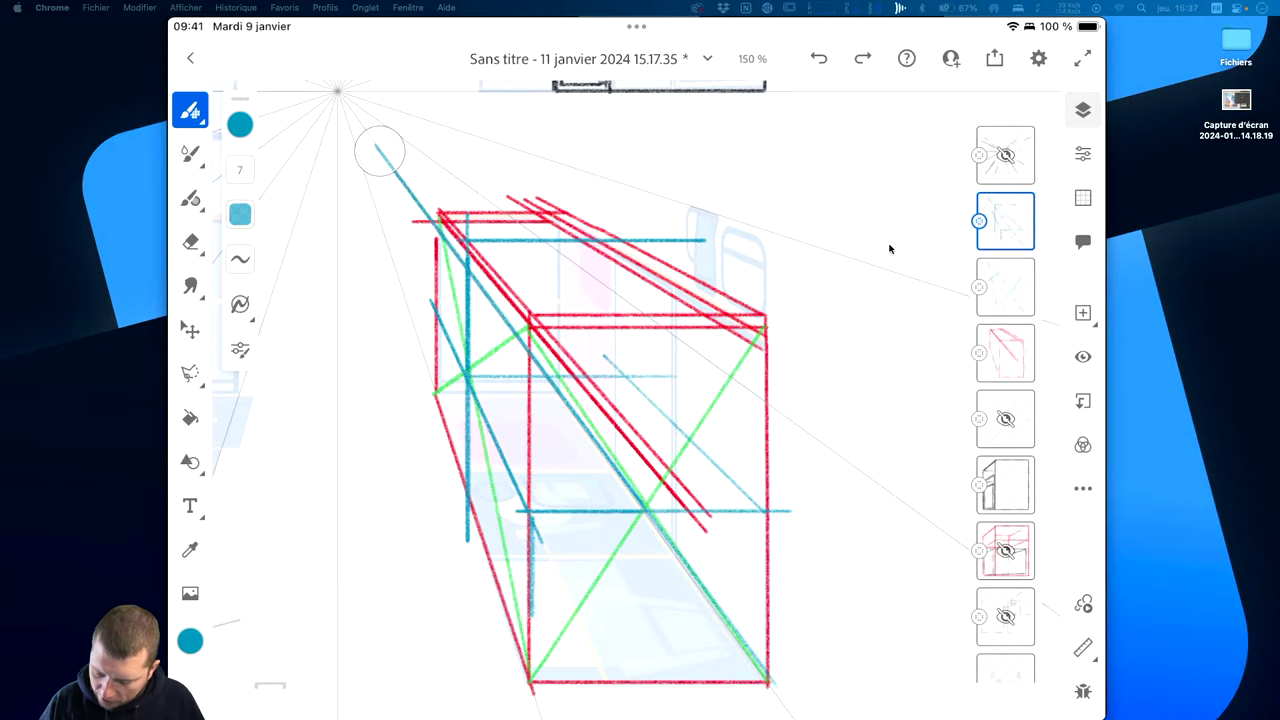
Hide the blue construction layer, add a blank layer, and show the ruler drawing aid.
{"action": "key", "text": "g"}
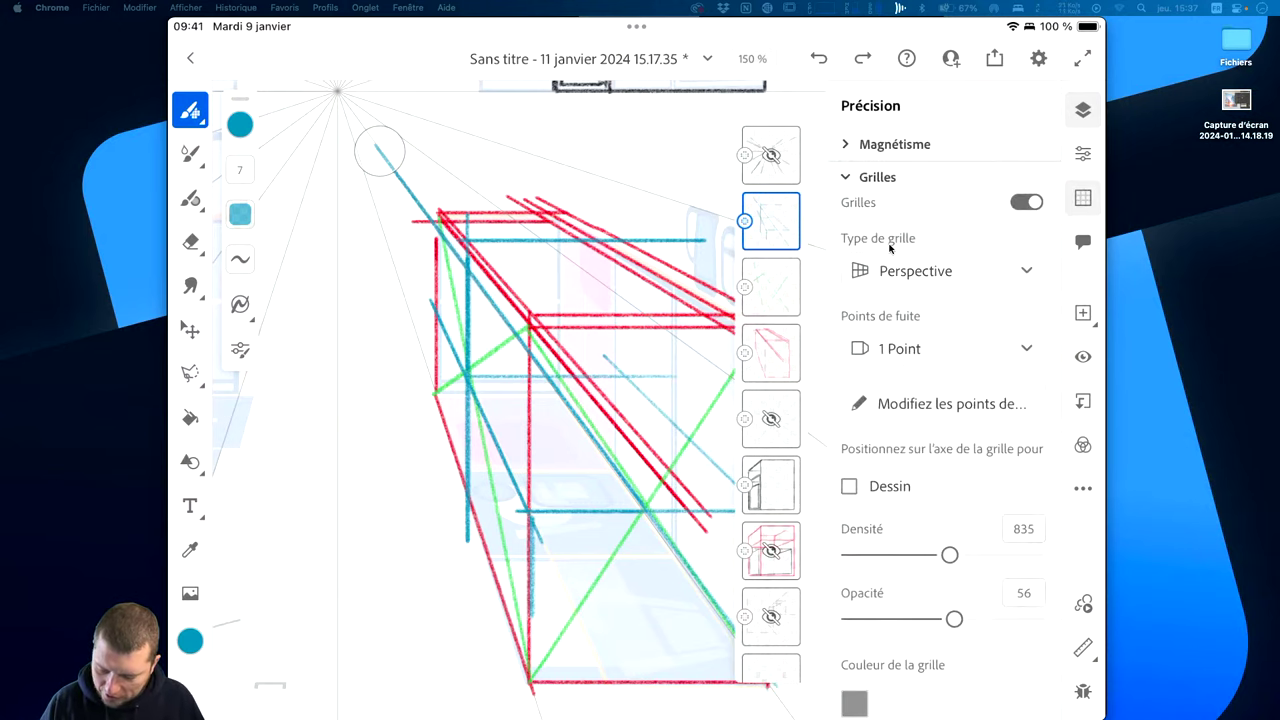
{"action": "key", "text": "g"}
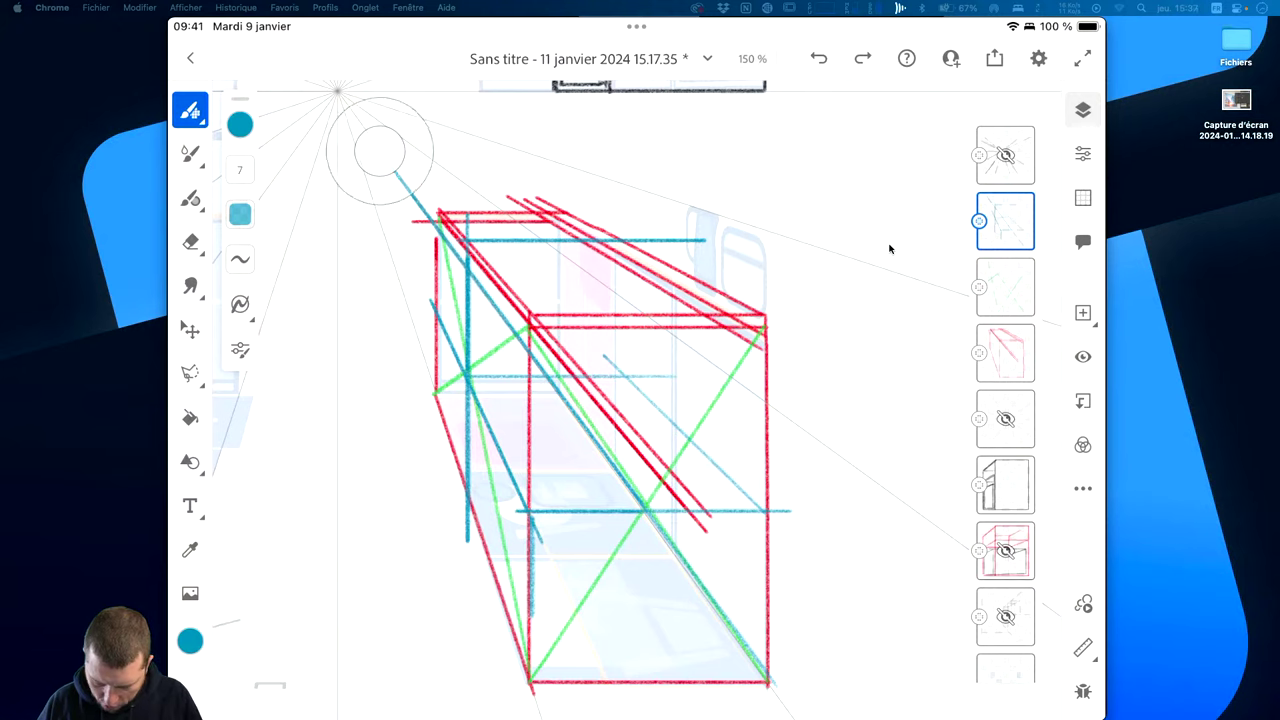
{"action": "key", "text": "ctrl+z"}
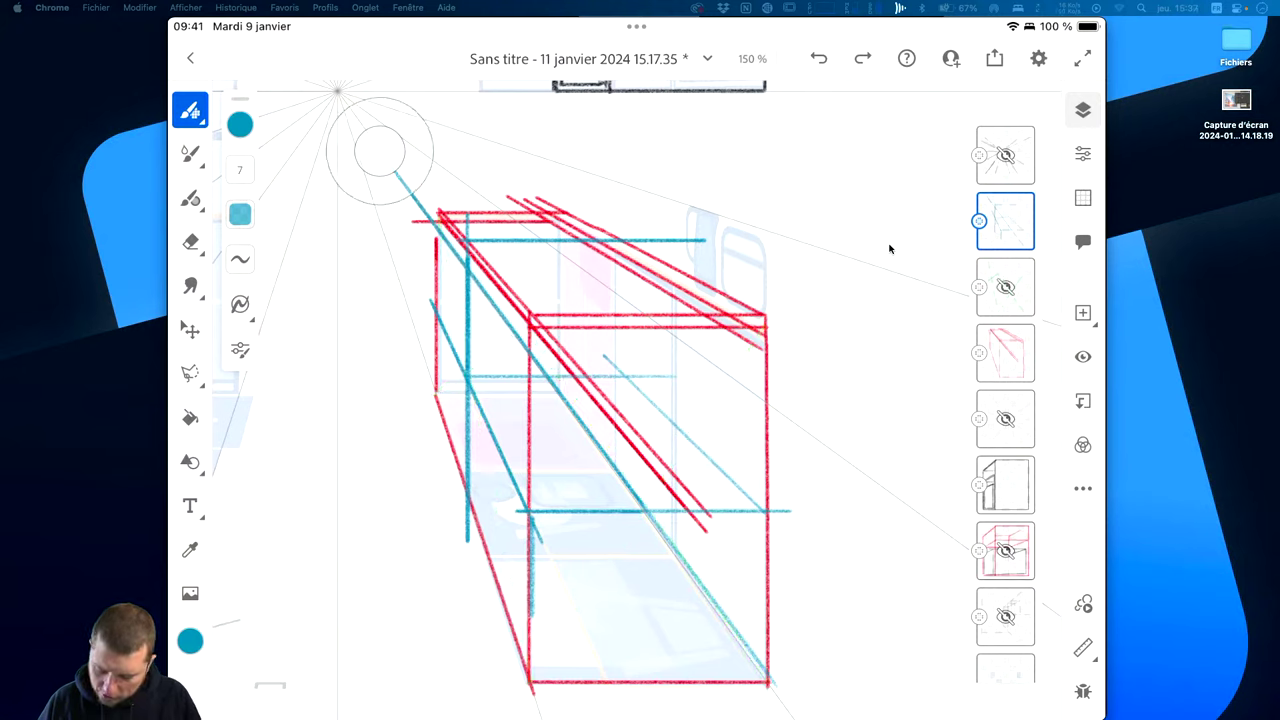
{"action": "left_click", "coordinate": [1082, 356]}
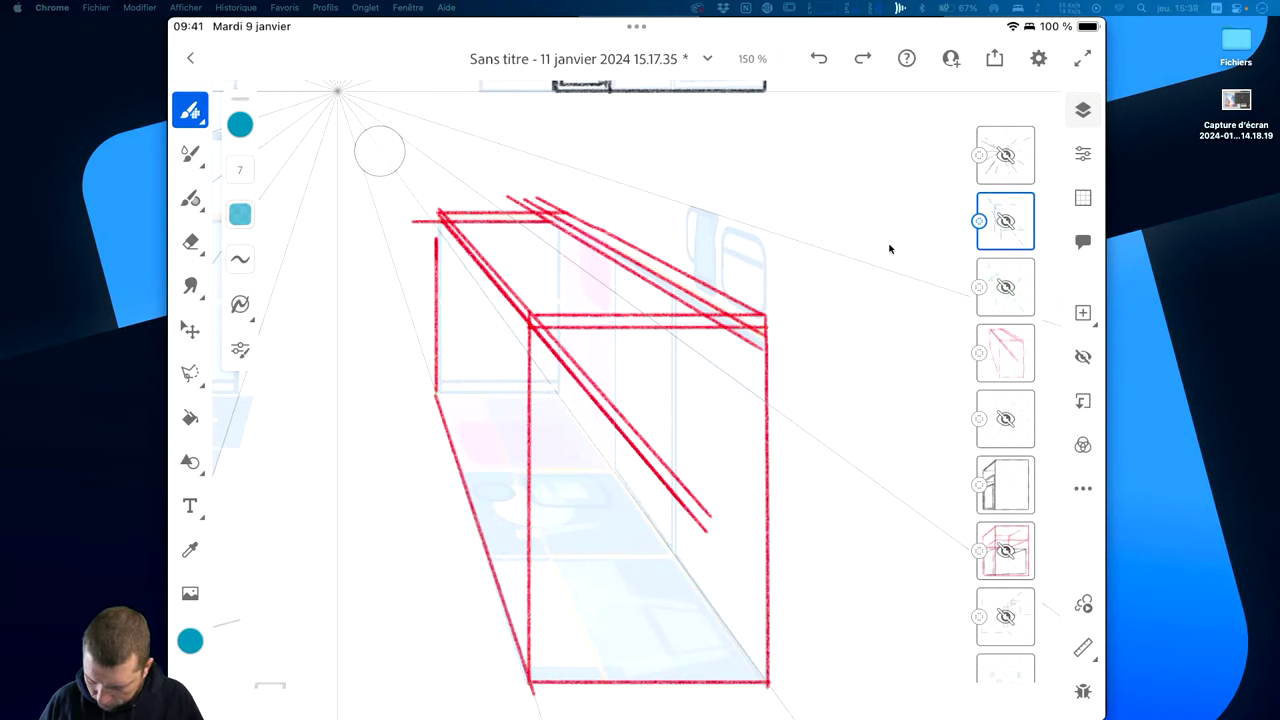
{"action": "key", "text": "ctrl+shift+z"}
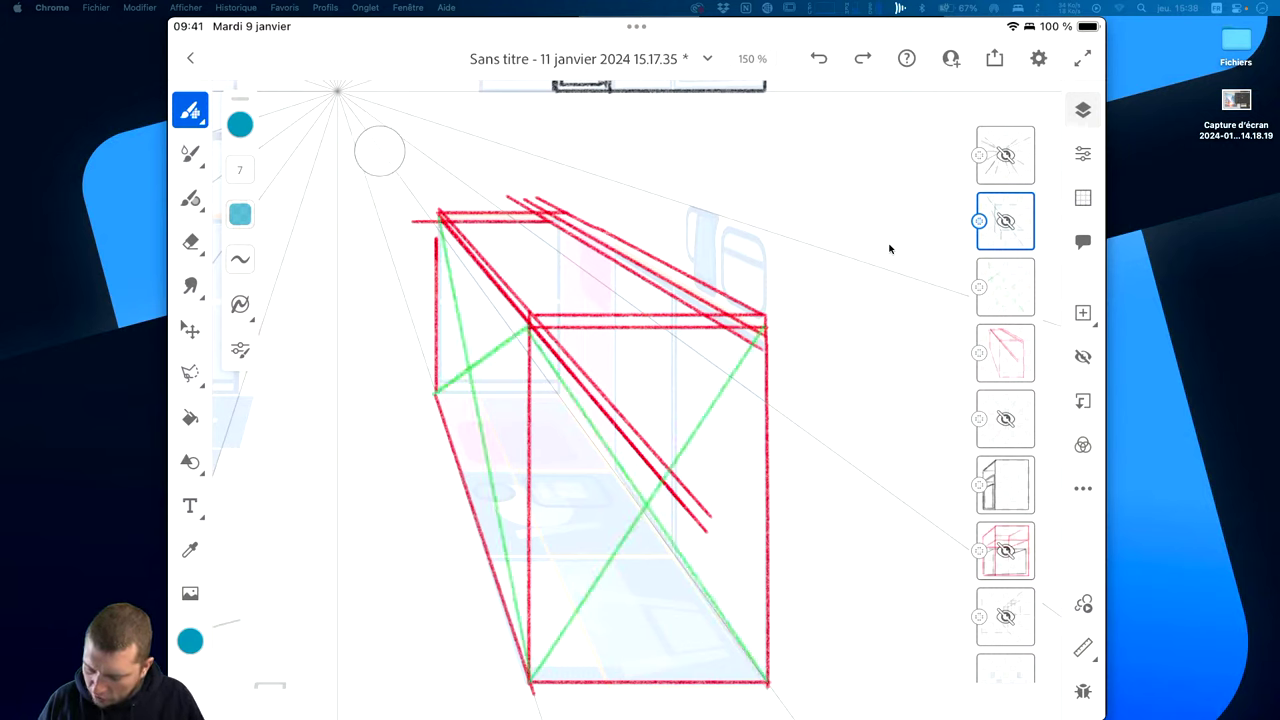
{"action": "left_click", "coordinate": [1082, 312]}
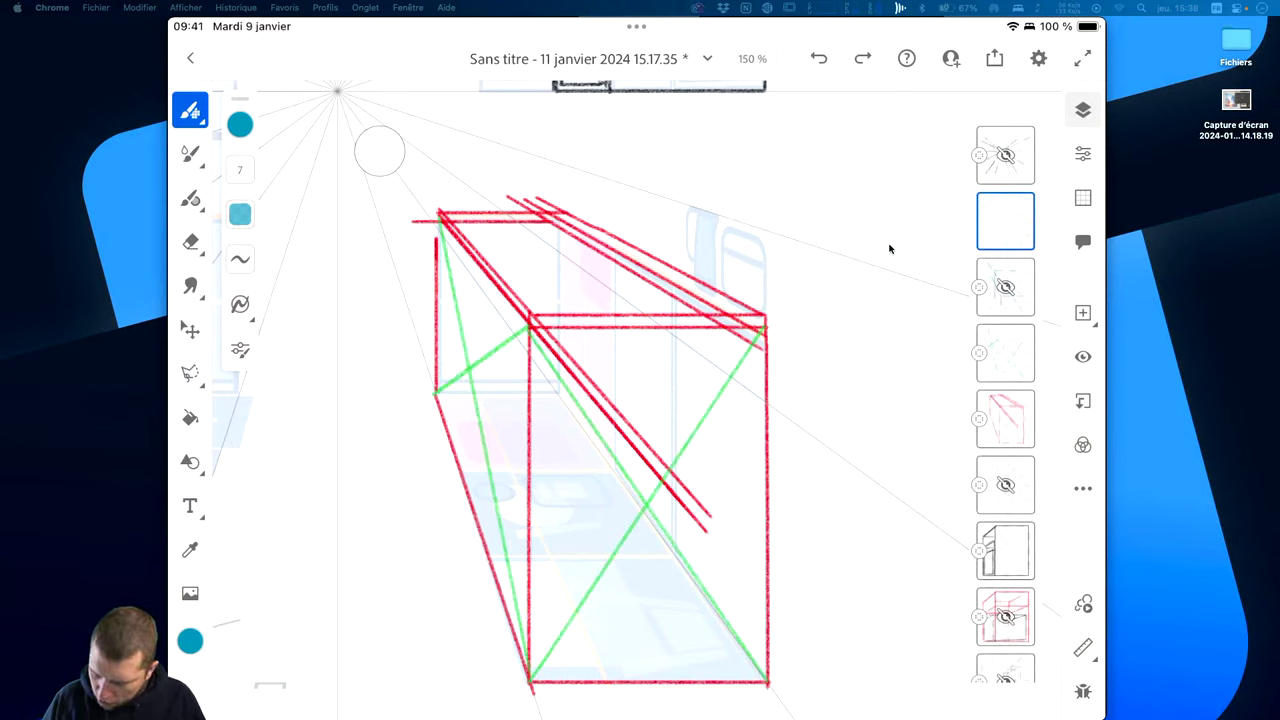
{"action": "key", "text": "r"}
{"action": "left_click", "coordinate": [1082, 648]}
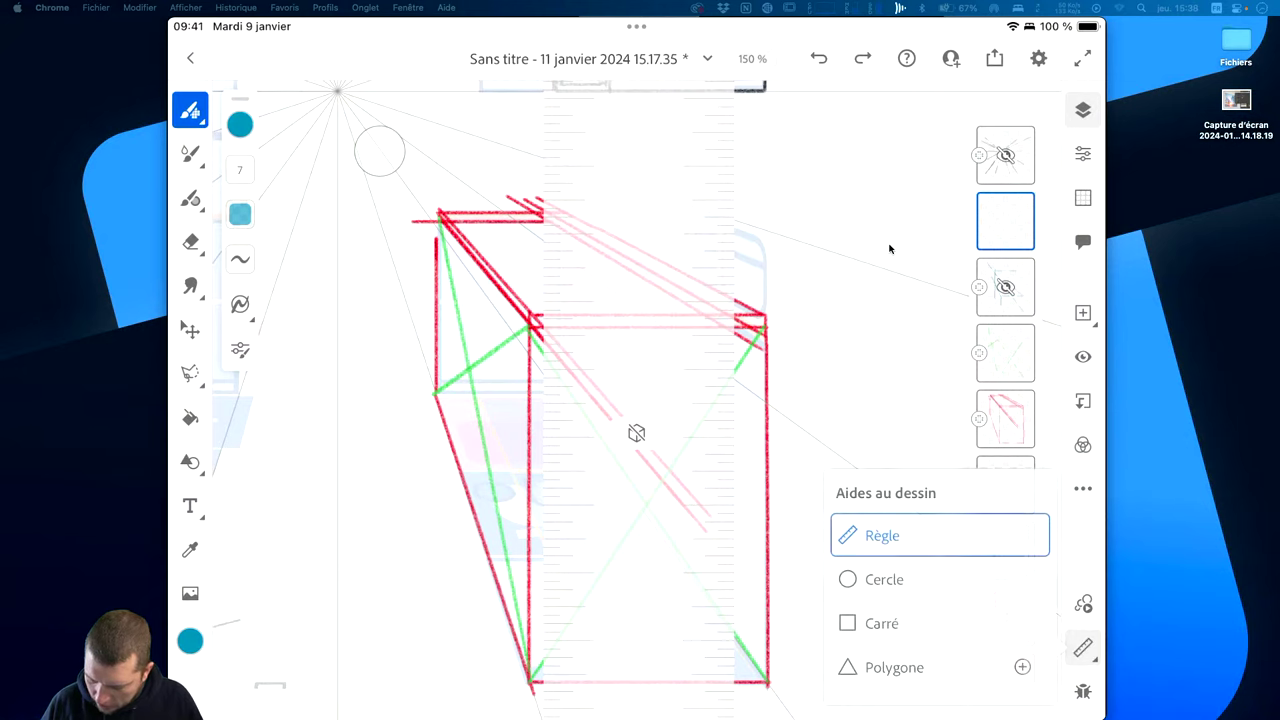
Choose the Cercle drawing aid and zoom the canvas to 122%.
{"action": "left_click", "coordinate": [884, 579]}
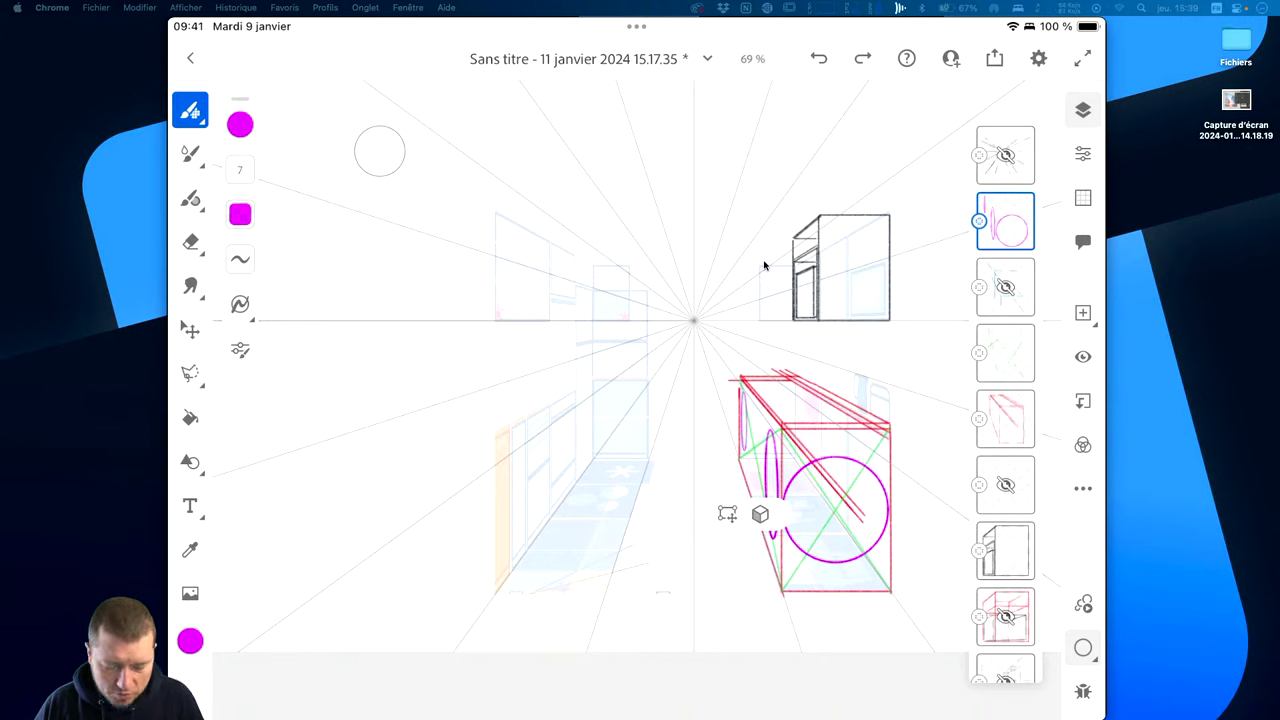
{"action": "scroll", "coordinate": [764, 265], "scroll_direction": "up", "scroll_amount": 5}
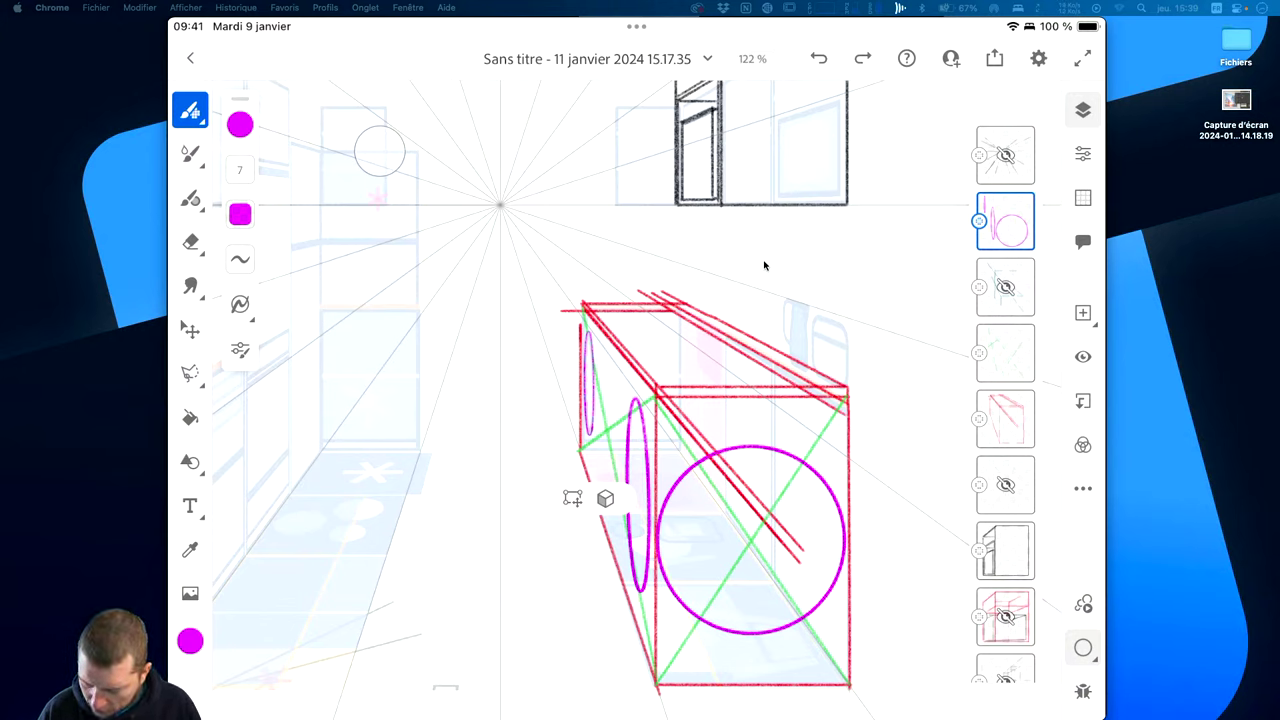
Add an empty layer above the circles and try the Variation moyenne vector brush.
{"action": "key", "text": "ctrl+shift+n"}
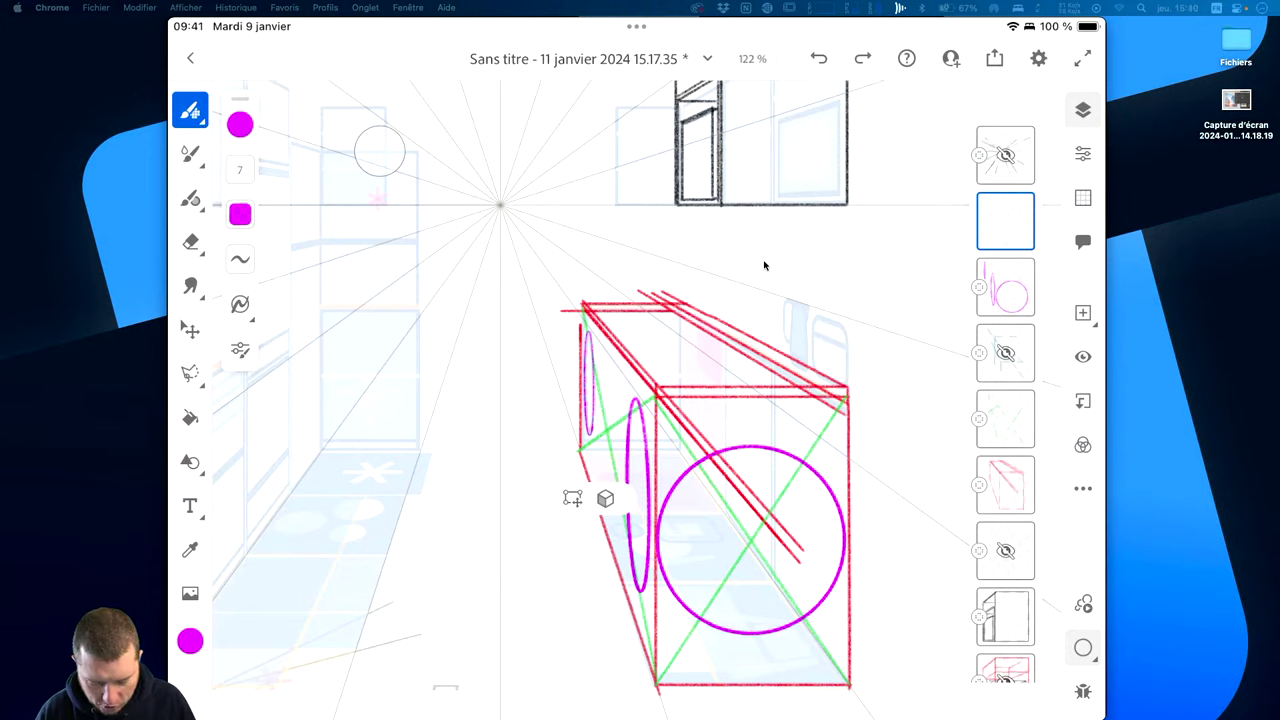
{"action": "key", "text": "n"}
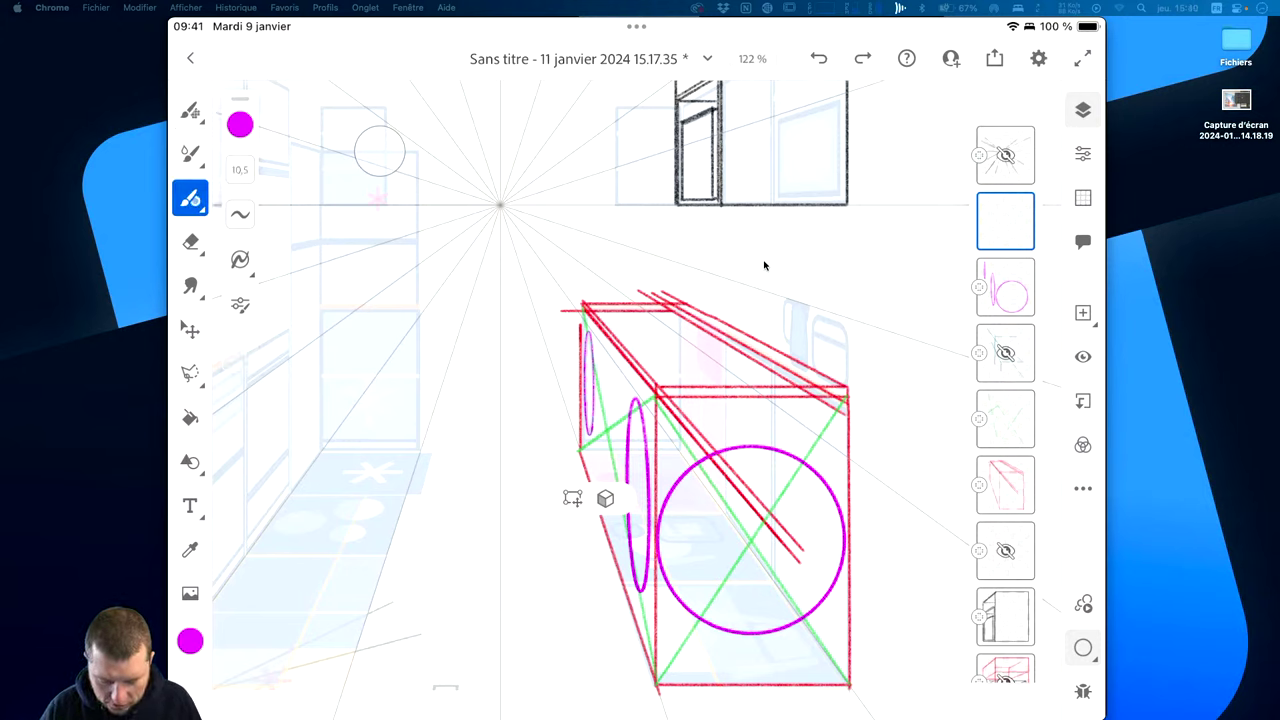
{"action": "key", "text": "n"}
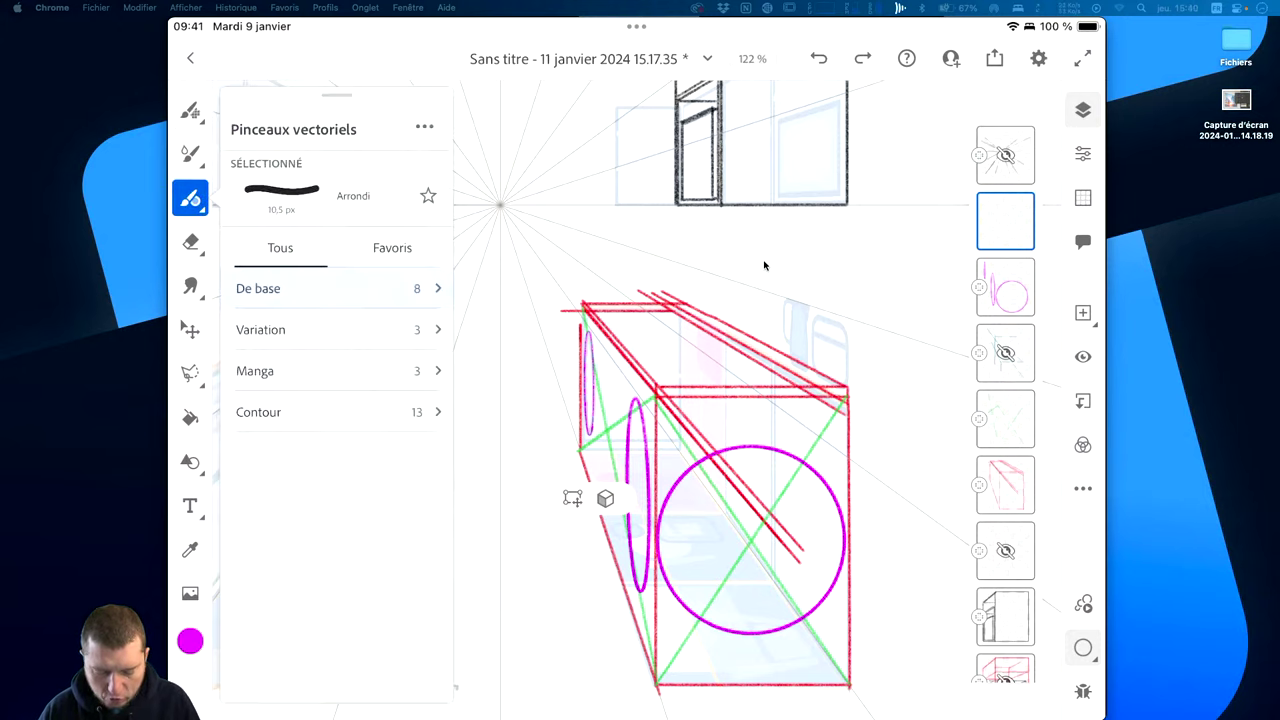
{"action": "key", "text": "n"}
{"action": "key", "text": "n"}
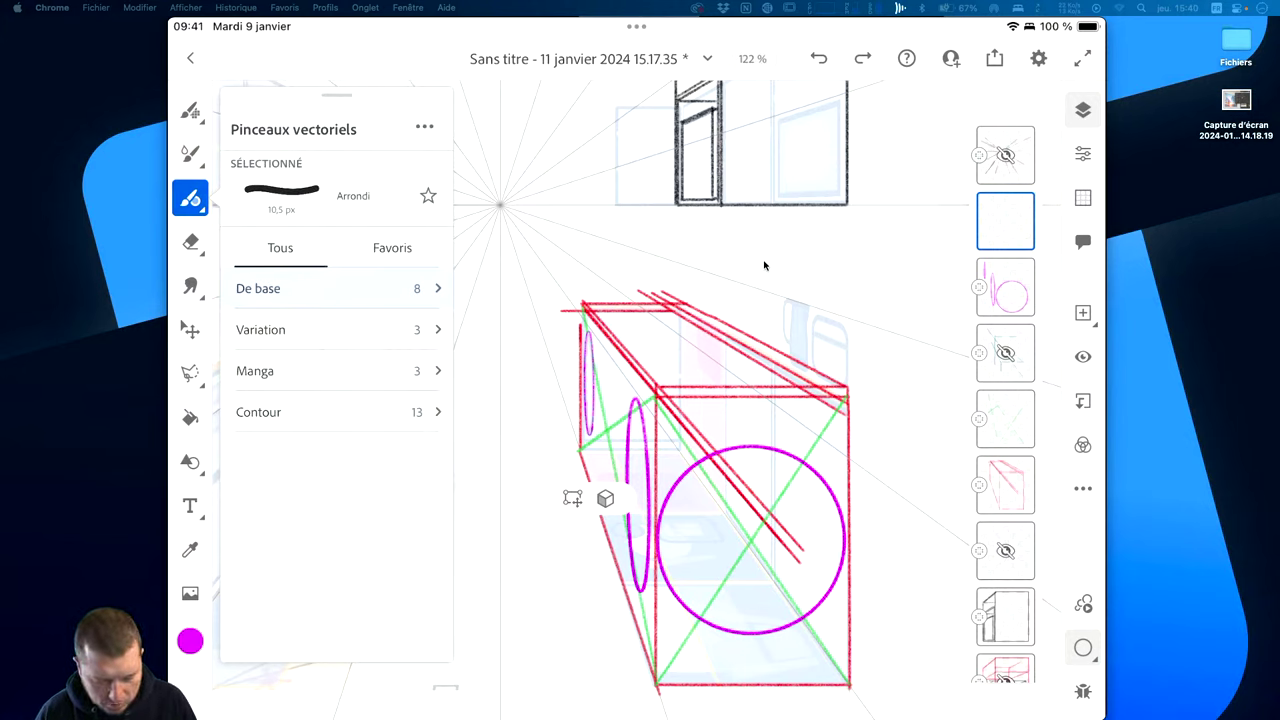
{"action": "left_click", "coordinate": [258, 288]}
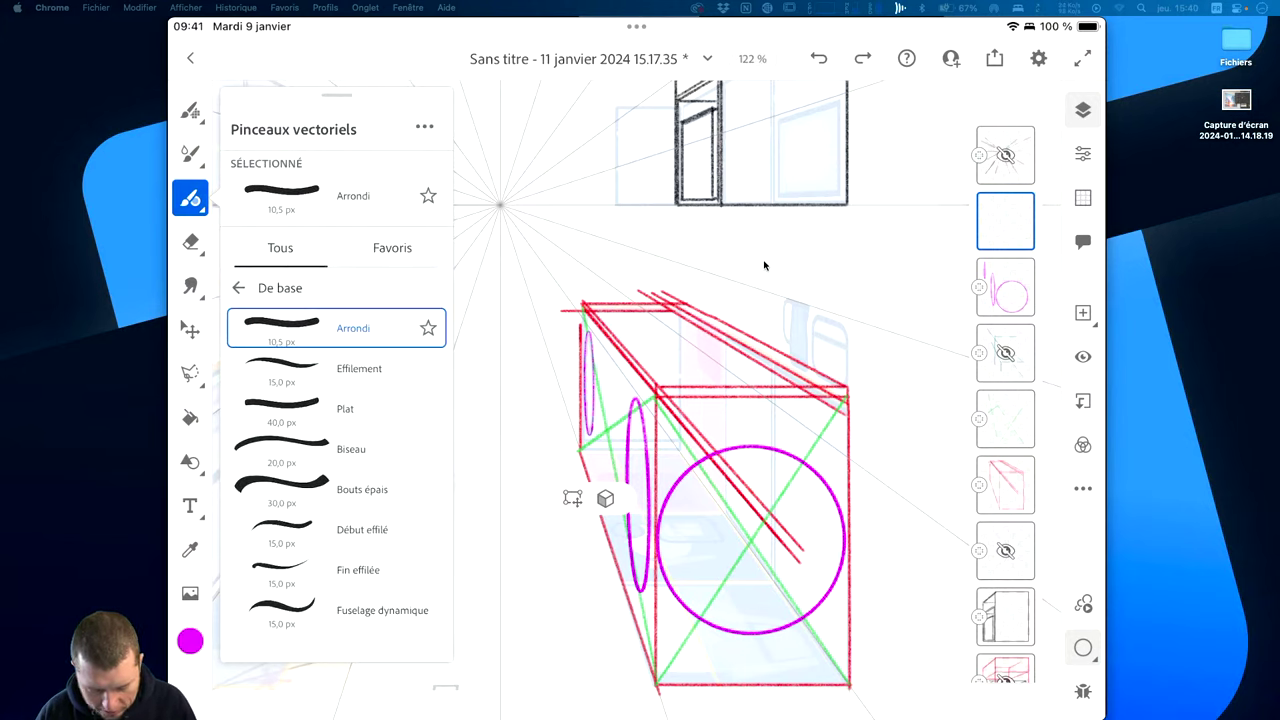
{"action": "key", "text": "n"}
{"action": "key", "text": "n"}
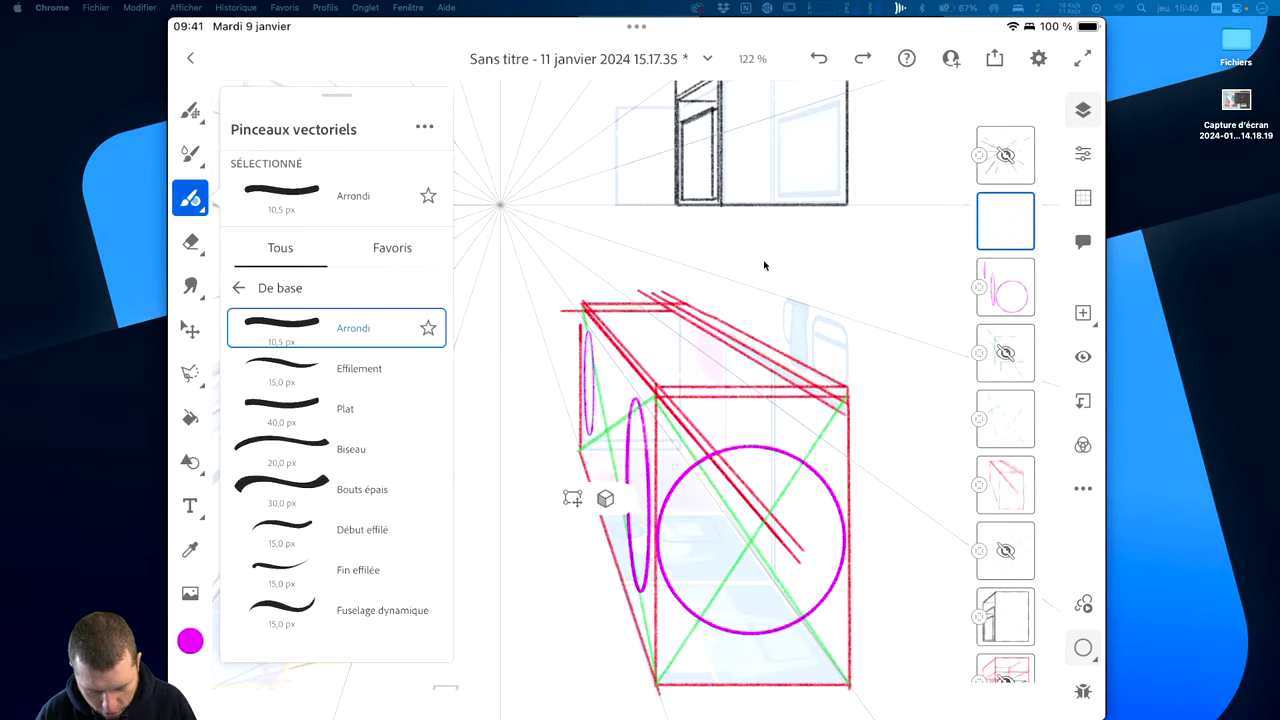
{"action": "left_click", "coordinate": [238, 288]}
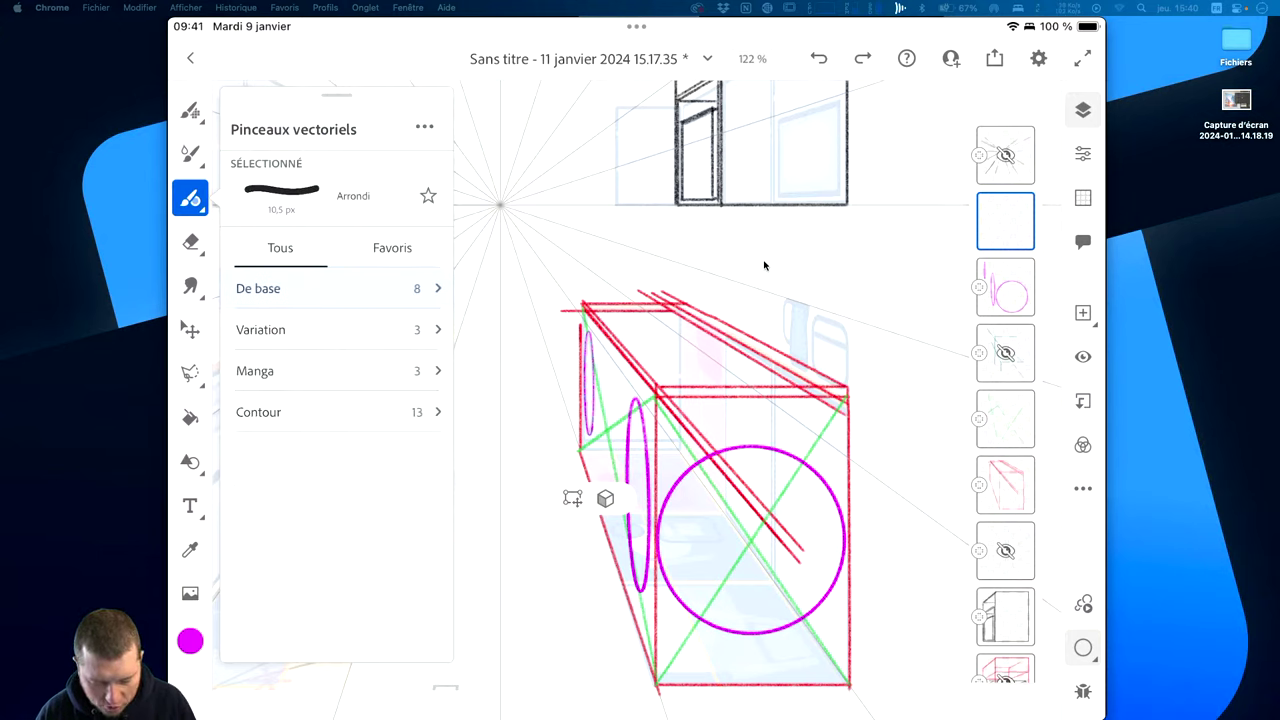
{"action": "left_click", "coordinate": [260, 329]}
{"action": "left_click", "coordinate": [300, 368]}
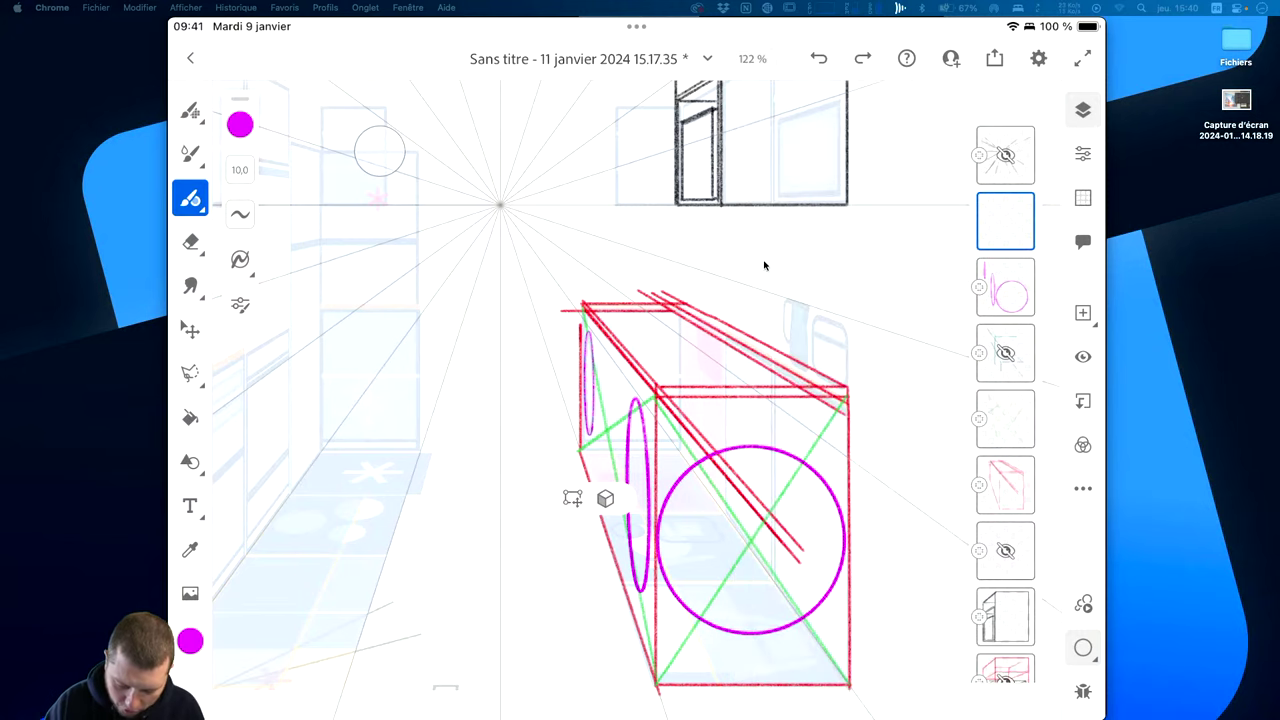
Draw magenta test strokes with the trial brush and undo them all.
{"action": "mouse_move", "coordinate": [433, 530]}
{"action": "left_mouse_down"}
{"action": "mouse_move", "coordinate": [481, 168]}
{"action": "mouse_move", "coordinate": [470, 660]}
{"action": "left_mouse_up"}
{"action": "key", "text": "ctrl+z"}
{"action": "left_click_drag", "start_coordinate": [500, 255], "coordinate": [511, 620]}
{"action": "left_click_drag", "start_coordinate": [397, 398], "coordinate": [563, 371]}
{"action": "left_click_drag", "start_coordinate": [406, 465], "coordinate": [474, 447]}
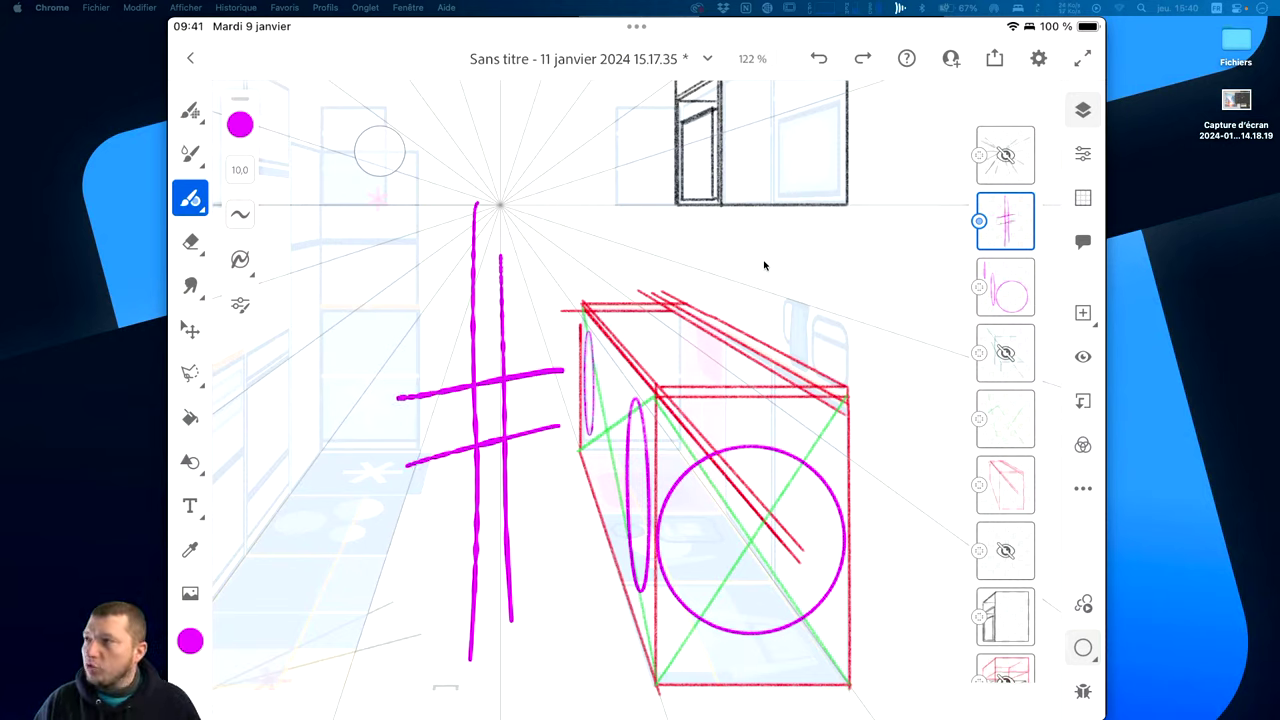
{"action": "key", "text": "ctrl+z"}
{"action": "key", "text": "ctrl+z"}
{"action": "key", "text": "ctrl+z"}
{"action": "key", "text": "ctrl+z"}
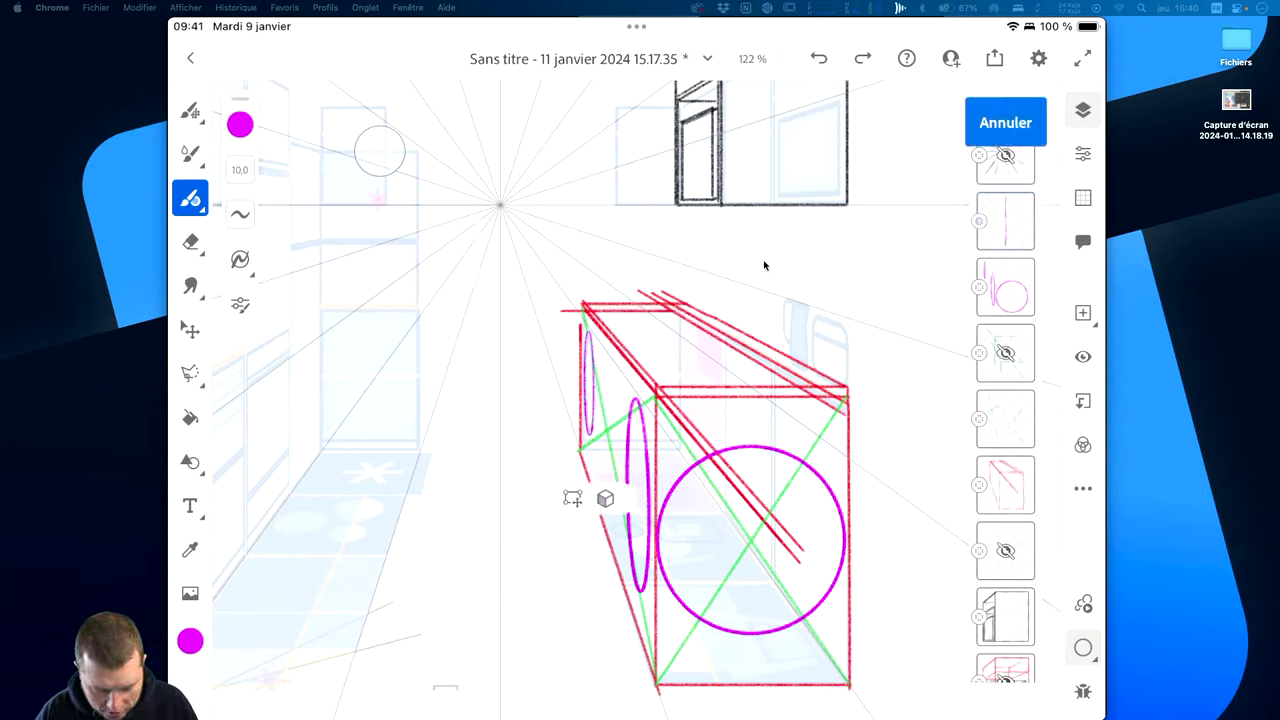
{"action": "left_click", "coordinate": [190, 198]}
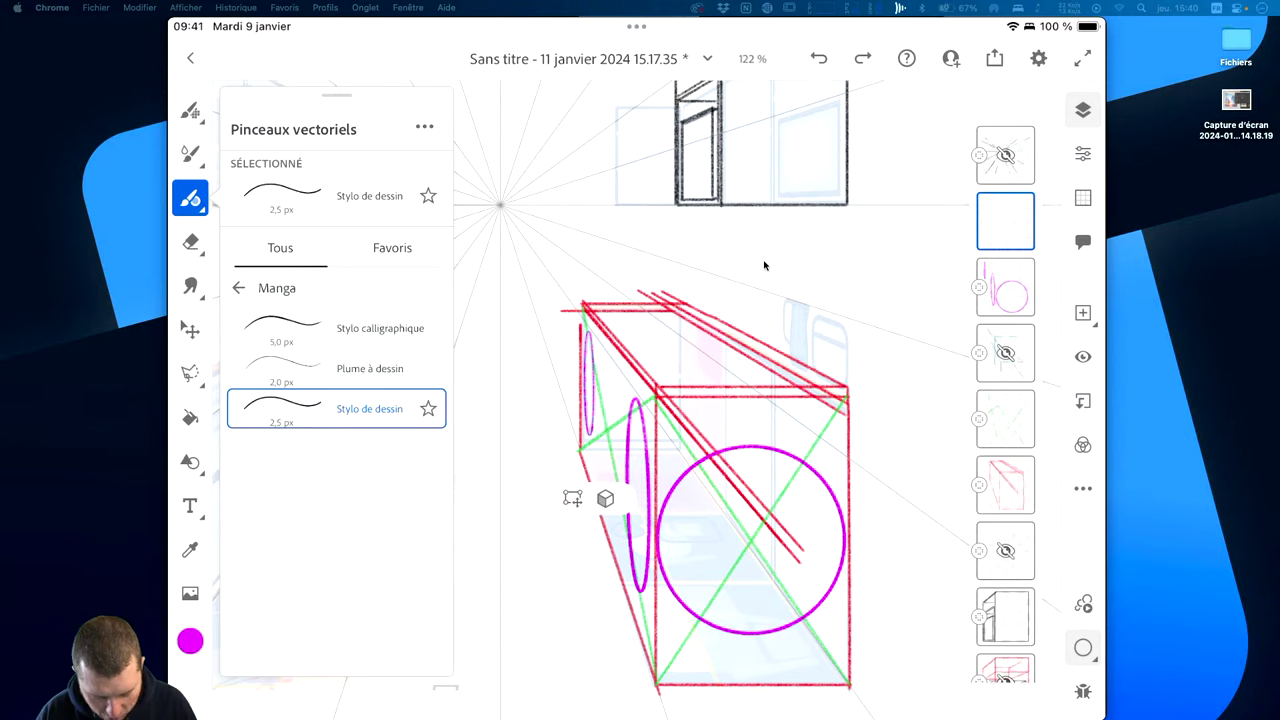
Draw trial magenta vector strokes to test the brush, then undo them.
{"action": "left_click_drag", "start_coordinate": [490, 250], "coordinate": [370, 615]}
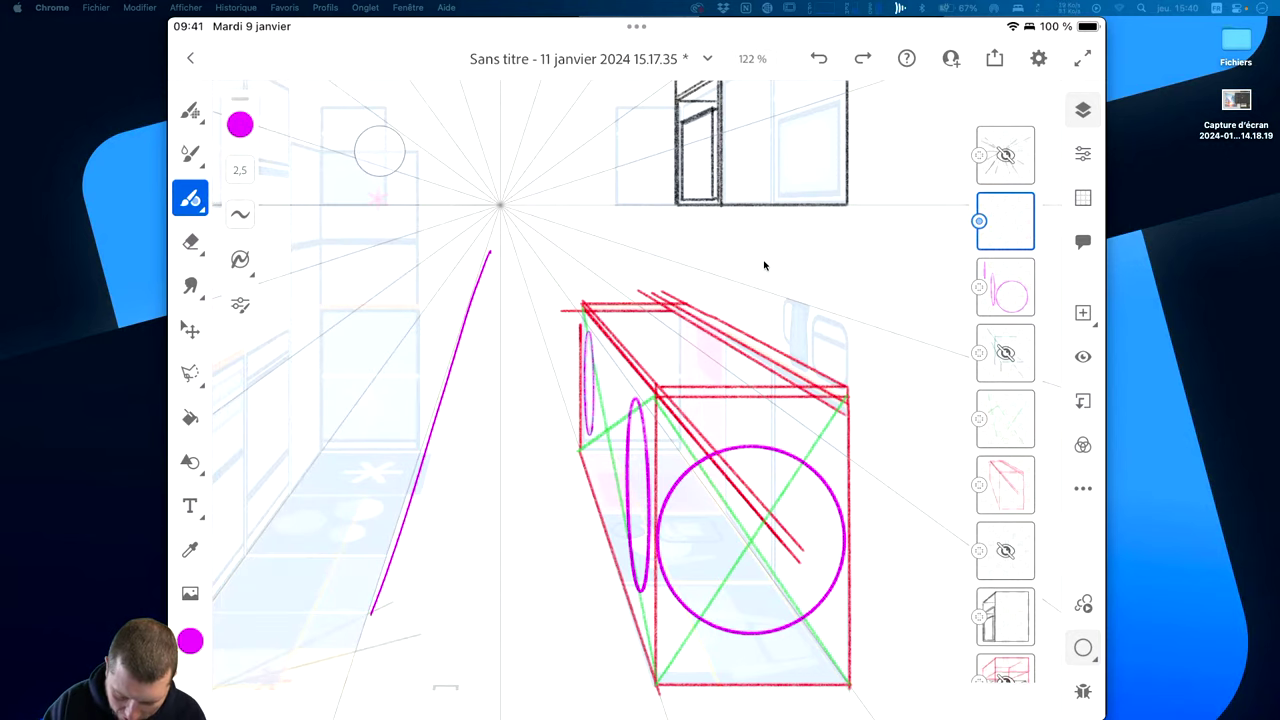
{"action": "key", "text": "ctrl+z"}
{"action": "left_click_drag", "start_coordinate": [500, 270], "coordinate": [480, 680]}
{"action": "left_click_drag", "start_coordinate": [473, 322], "coordinate": [435, 608]}
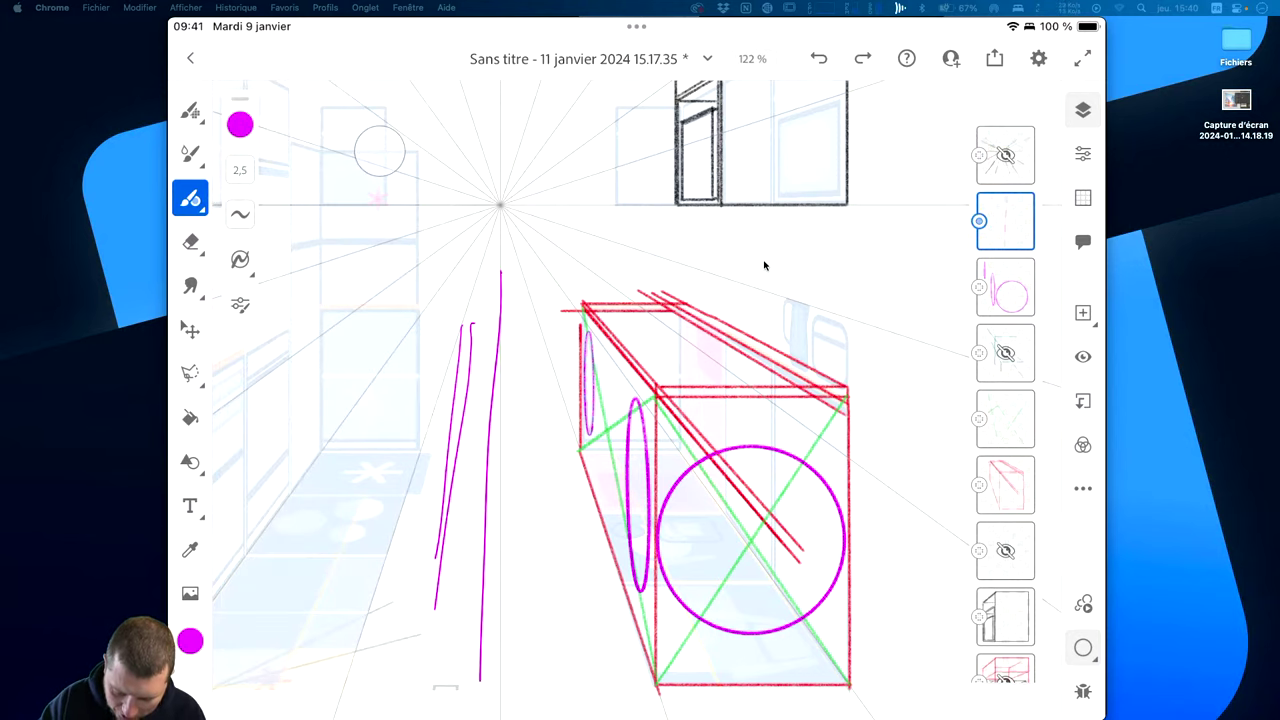
{"action": "scroll", "coordinate": [492, 408], "scroll_direction": "up", "scroll_amount": 3}
{"action": "scroll", "coordinate": [492, 408], "scroll_direction": "up", "scroll_amount": 2}
{"action": "left_click_drag", "start_coordinate": [460, 360], "coordinate": [692, 348]}
{"action": "left_click_drag", "start_coordinate": [352, 278], "coordinate": [568, 253]}
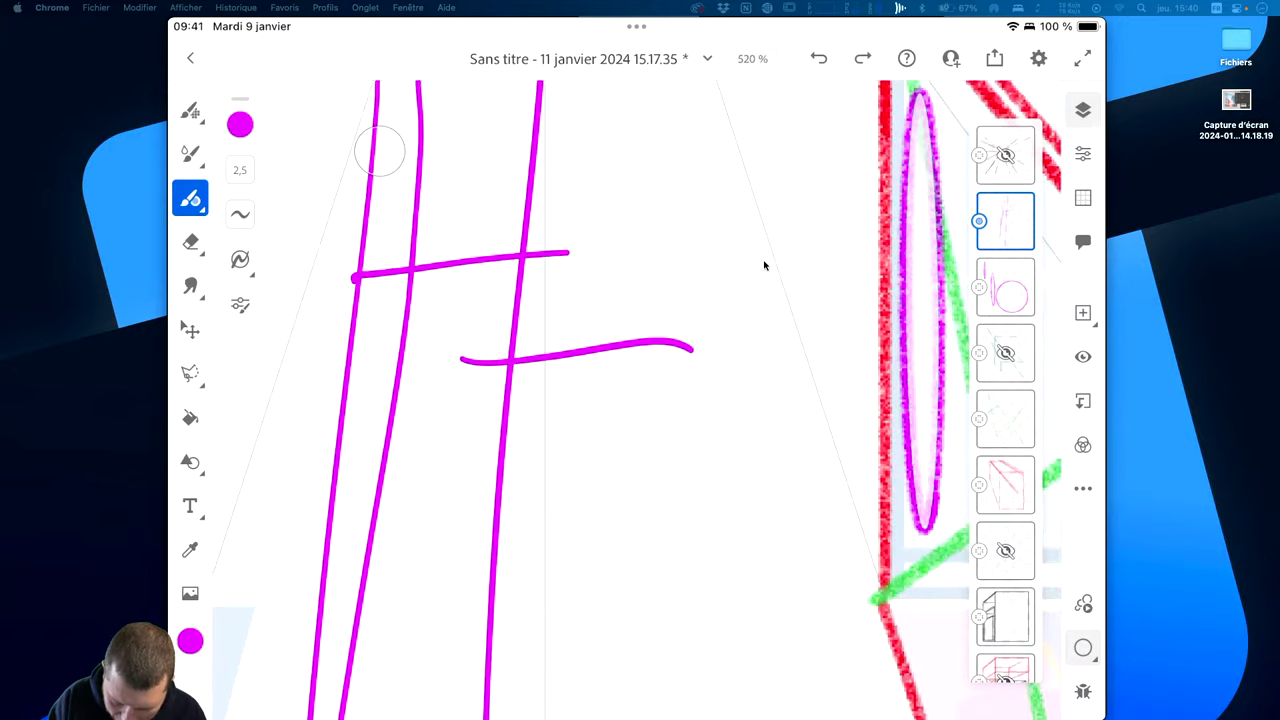
{"action": "left_click_drag", "start_coordinate": [325, 226], "coordinate": [515, 188]}
{"action": "scroll", "coordinate": [620, 400], "scroll_direction": "down", "scroll_amount": 2}
{"action": "key", "text": "ctrl+z"}
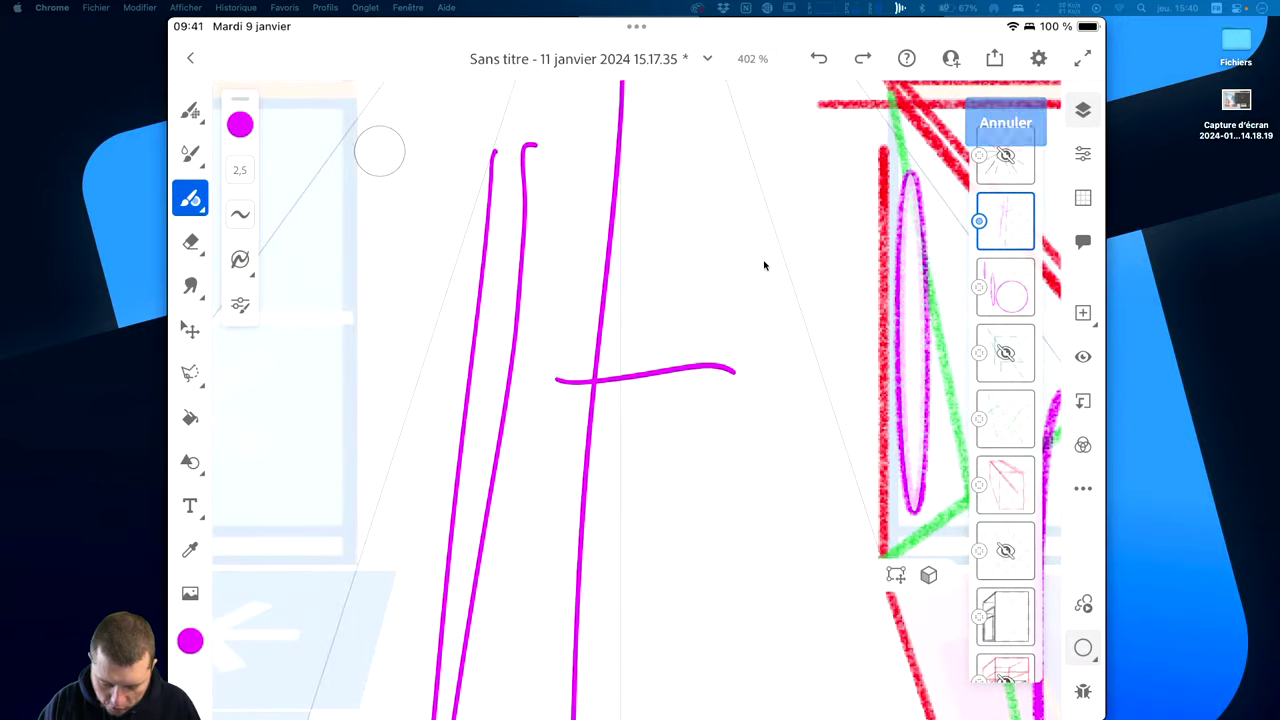
{"action": "key", "text": "ctrl+z"}
{"action": "key", "text": "ctrl+z"}
{"action": "key", "text": "ctrl+z"}
{"action": "key", "text": "ctrl+z"}
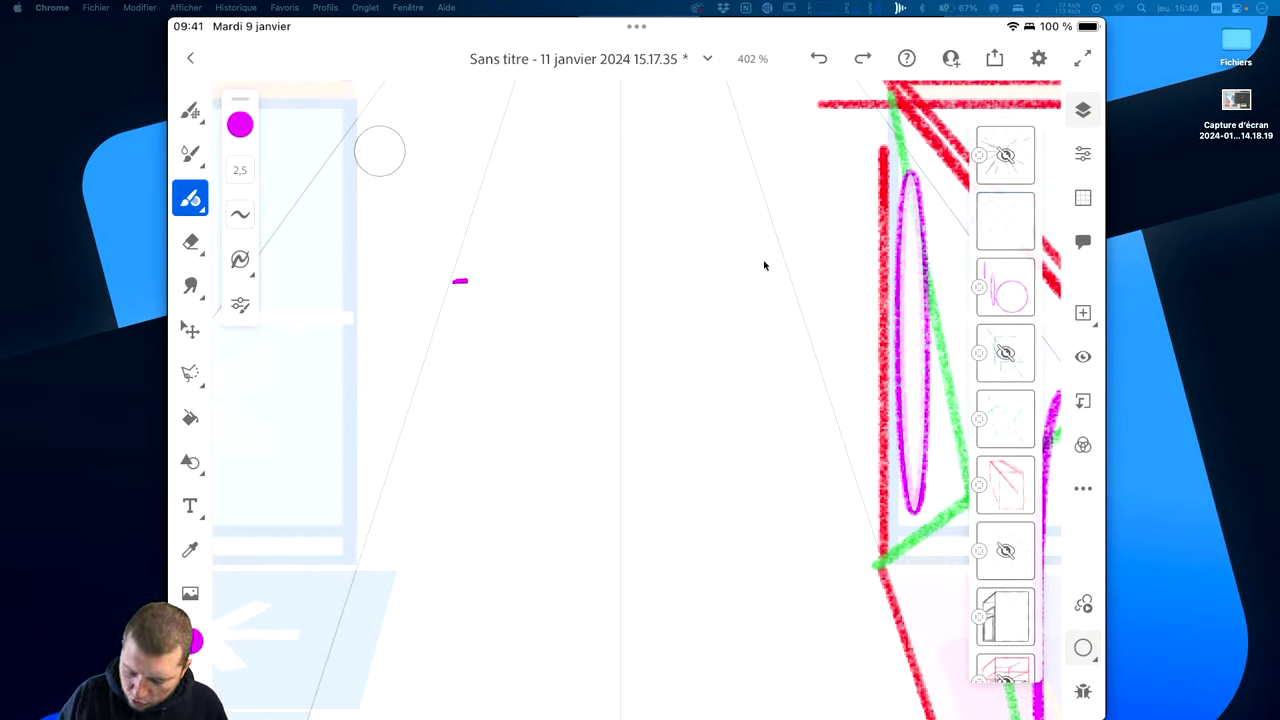
Draw four horizontal and four crossing vertical magenta lines forming a rough grid.
{"action": "left_click_drag", "start_coordinate": [453, 281], "coordinate": [732, 247]}
{"action": "left_click_drag", "start_coordinate": [423, 360], "coordinate": [823, 307]}
{"action": "left_click_drag", "start_coordinate": [432, 436], "coordinate": [805, 398]}
{"action": "left_click_drag", "start_coordinate": [445, 510], "coordinate": [840, 467]}
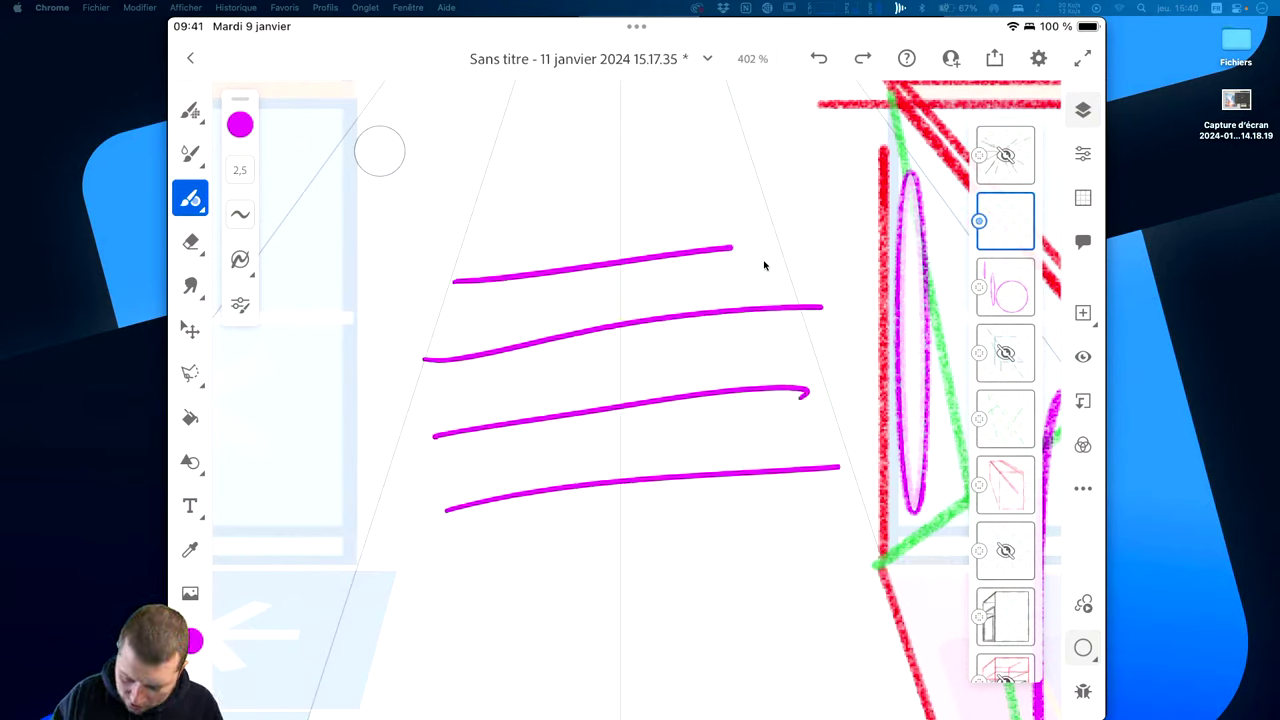
{"action": "left_click_drag", "start_coordinate": [520, 214], "coordinate": [546, 596]}
{"action": "left_click_drag", "start_coordinate": [584, 217], "coordinate": [630, 637]}
{"action": "left_click_drag", "start_coordinate": [643, 209], "coordinate": [697, 577]}
{"action": "left_click_drag", "start_coordinate": [702, 190], "coordinate": [730, 553]}
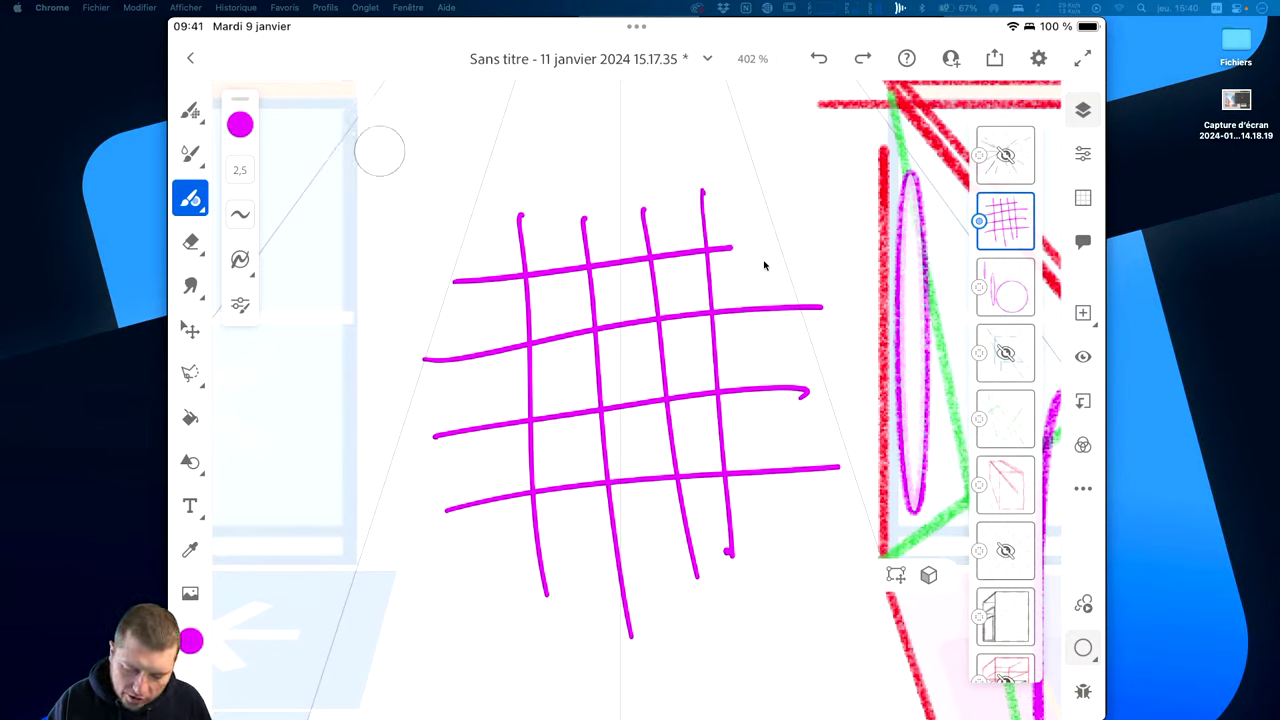
{"action": "mouse_move", "coordinate": [516, 212]}
{"action": "left_mouse_down"}
{"action": "mouse_move", "coordinate": [524, 224]}
{"action": "mouse_move", "coordinate": [646, 218]}
{"action": "left_mouse_up"}
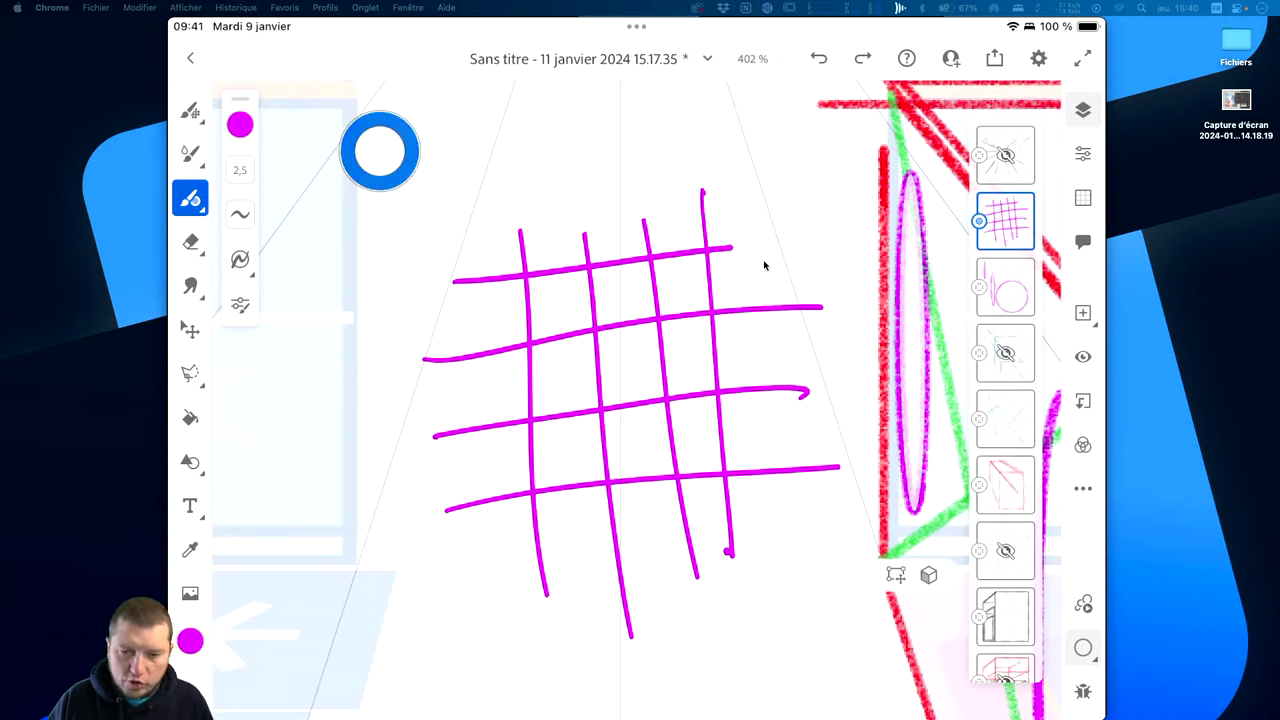
Trim the grid lines' overhanging ends on all four sides with Rogner le segment.
{"action": "left_click", "coordinate": [522, 250]}
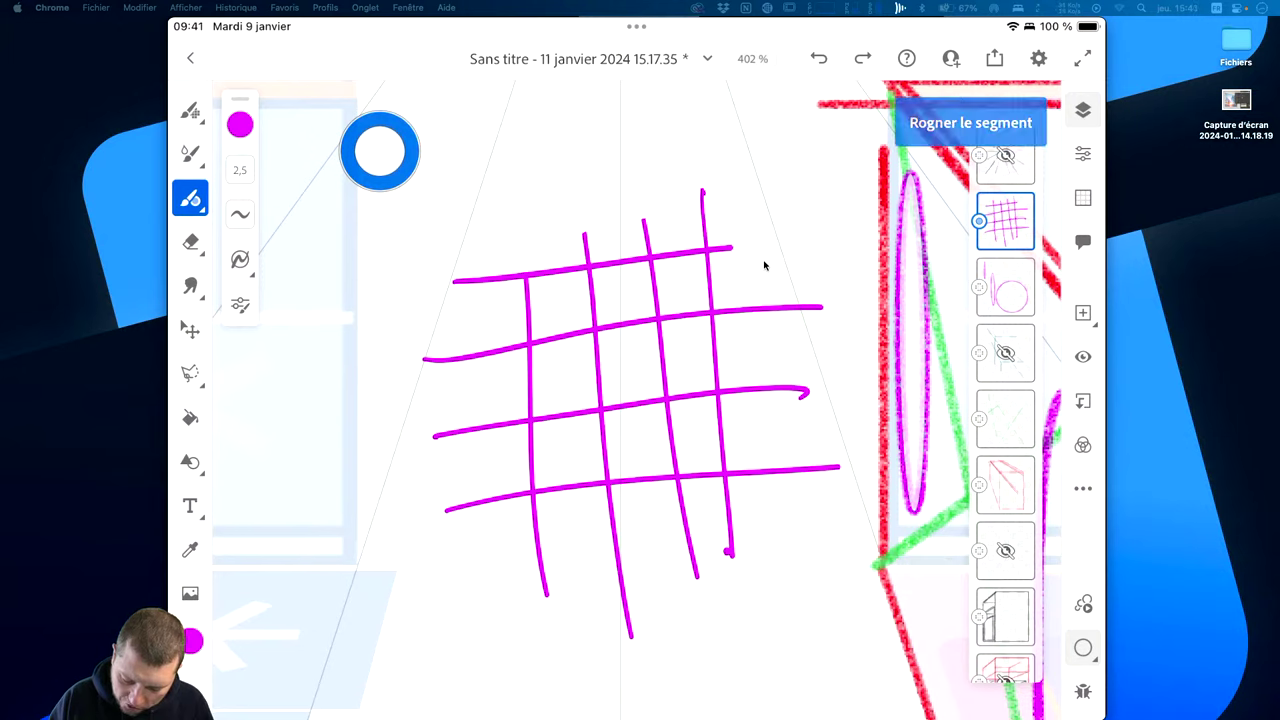
{"action": "left_click", "coordinate": [586, 250]}
{"action": "left_click", "coordinate": [645, 236]}
{"action": "left_click", "coordinate": [703, 215]}
{"action": "left_click", "coordinate": [720, 249]}
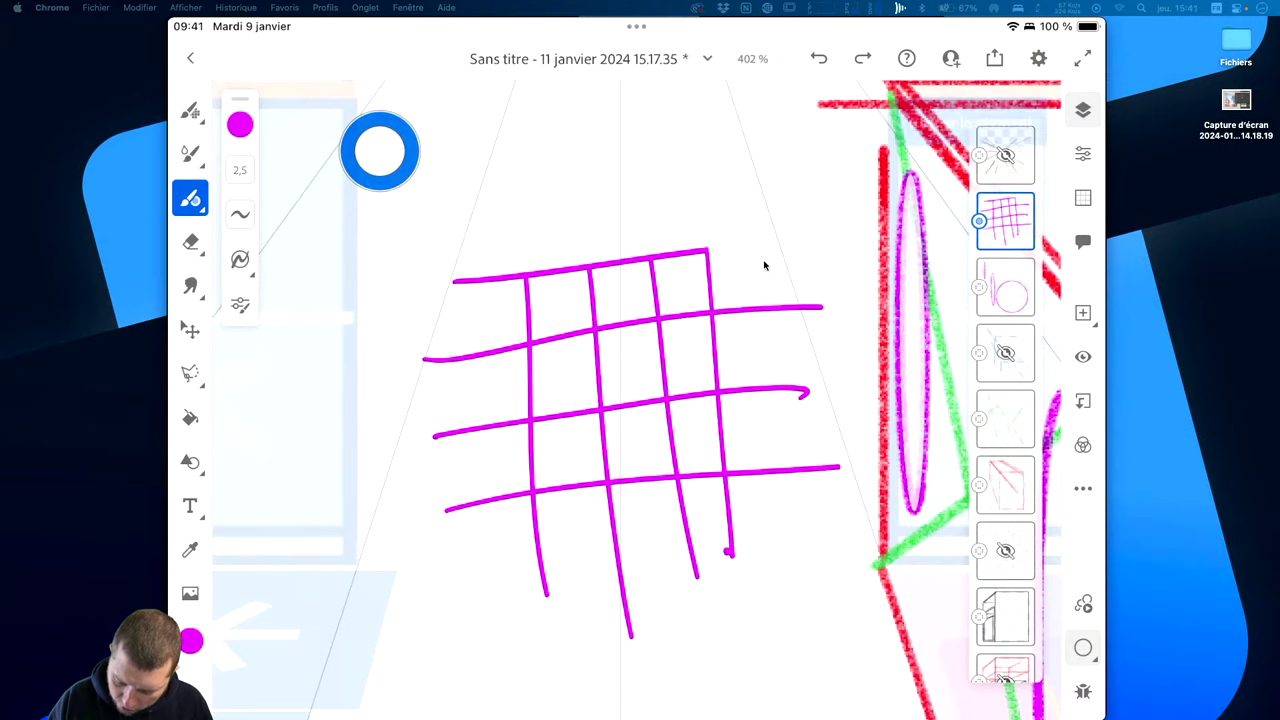
{"action": "left_click_drag", "start_coordinate": [736, 258], "coordinate": [748, 470]}
{"action": "left_click_drag", "start_coordinate": [495, 525], "coordinate": [805, 487]}
{"action": "left_click_drag", "start_coordinate": [488, 240], "coordinate": [488, 515]}
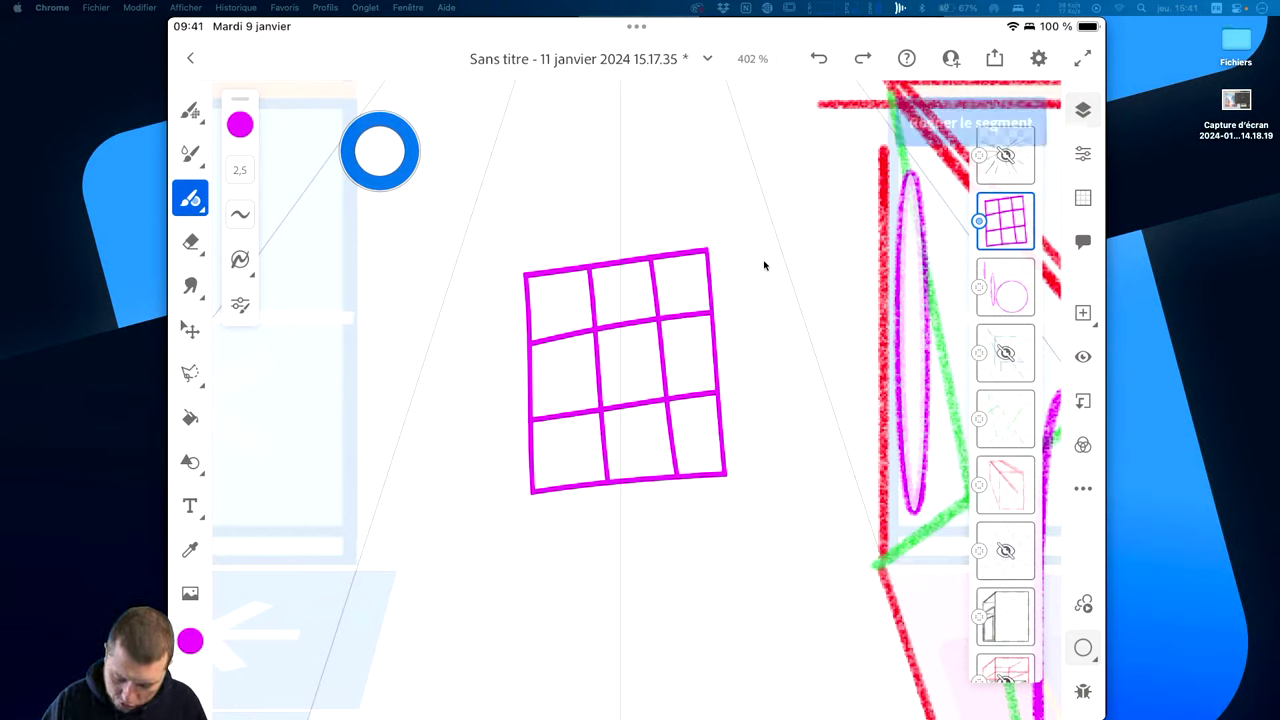
Trim inner grid segments so smaller nested rectangles remain inside the square.
{"action": "left_click_drag", "start_coordinate": [570, 332], "coordinate": [570, 448]}
{"action": "left_click_drag", "start_coordinate": [590, 291], "coordinate": [660, 291]}
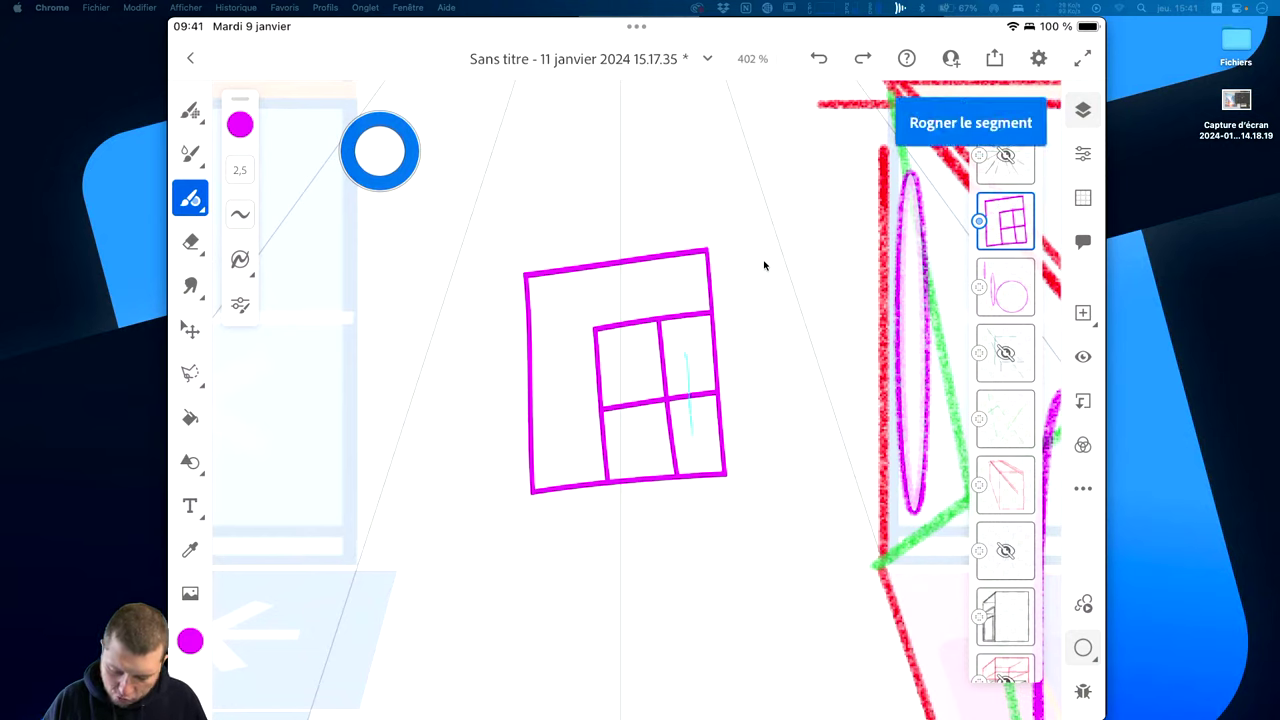
{"action": "left_click_drag", "start_coordinate": [700, 385], "coordinate": [655, 440]}
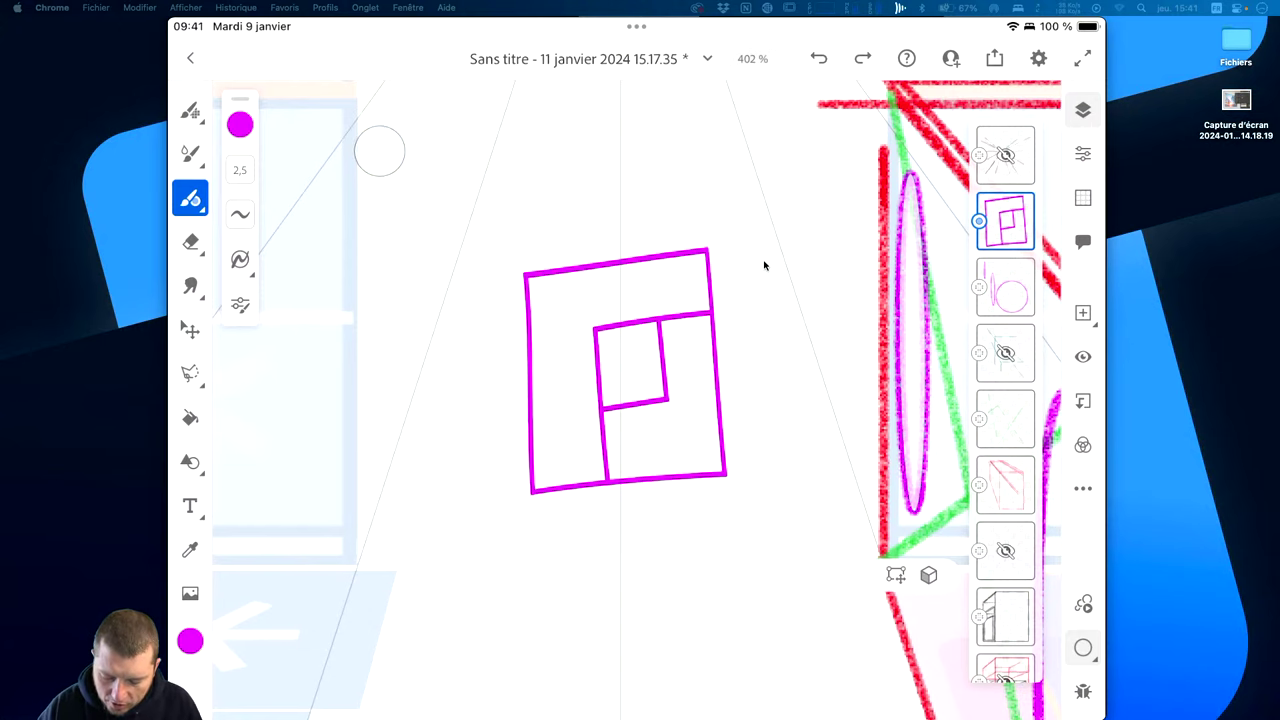
{"action": "scroll", "coordinate": [764, 265], "scroll_direction": "down", "scroll_amount": 2}
Scroll the canvas view around the tall cabinet construction lines.
{"action": "scroll", "coordinate": [764, 265], "scroll_direction": "down", "scroll_amount": 3}
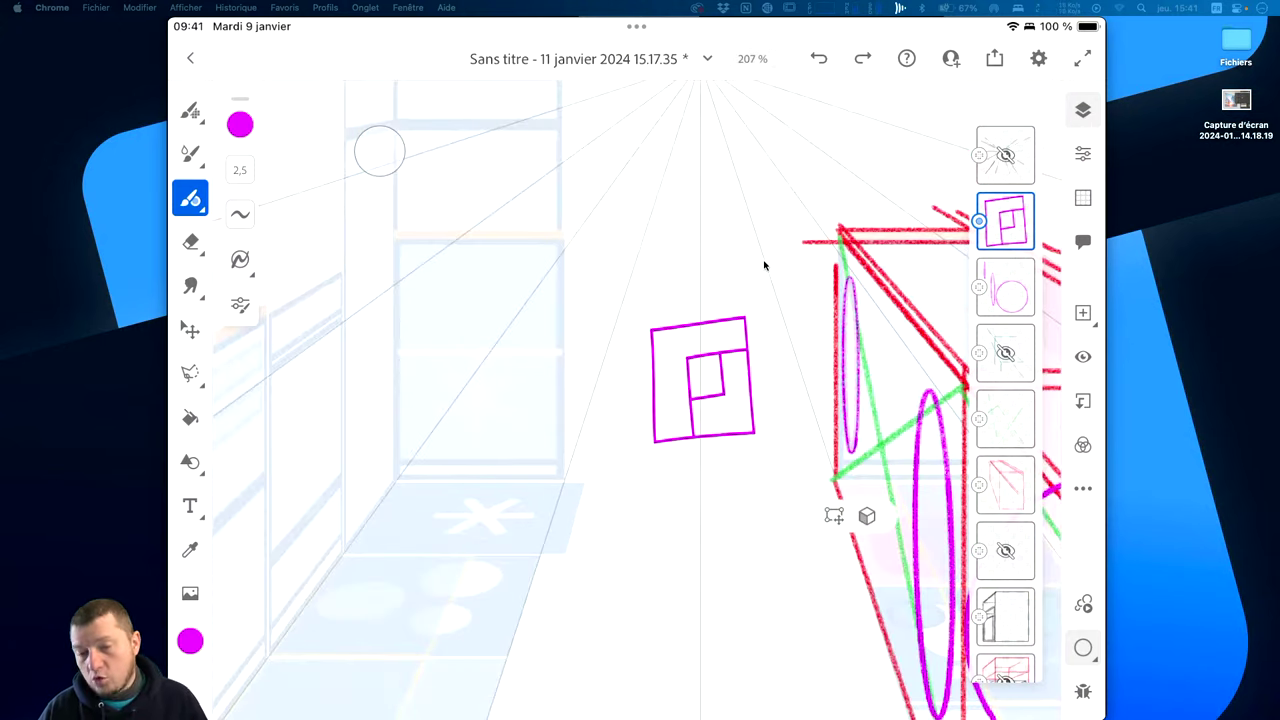
{"action": "scroll", "coordinate": [764, 265], "scroll_direction": "down", "scroll_amount": 2}
{"action": "scroll", "coordinate": [764, 265], "scroll_direction": "down", "scroll_amount": 2}
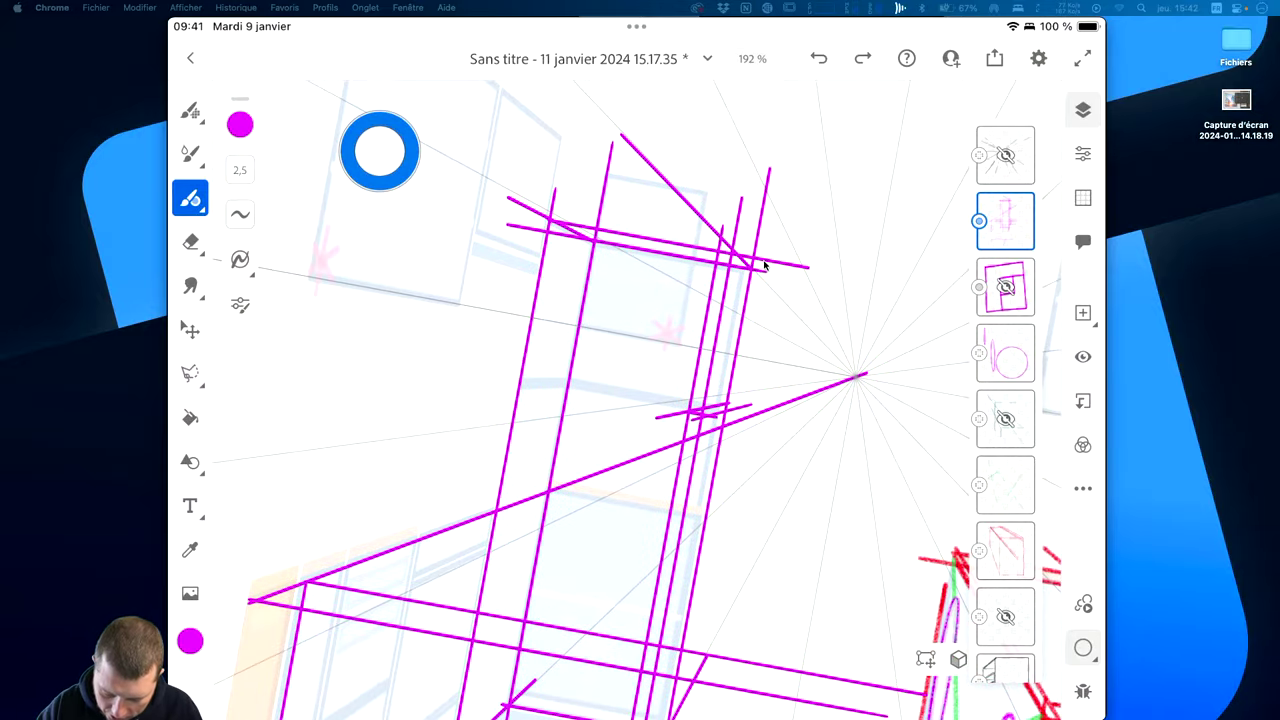
Trim the stray segment above the tall cabinet's top line and zoom out to review it.
{"action": "left_click", "coordinate": [764, 265]}
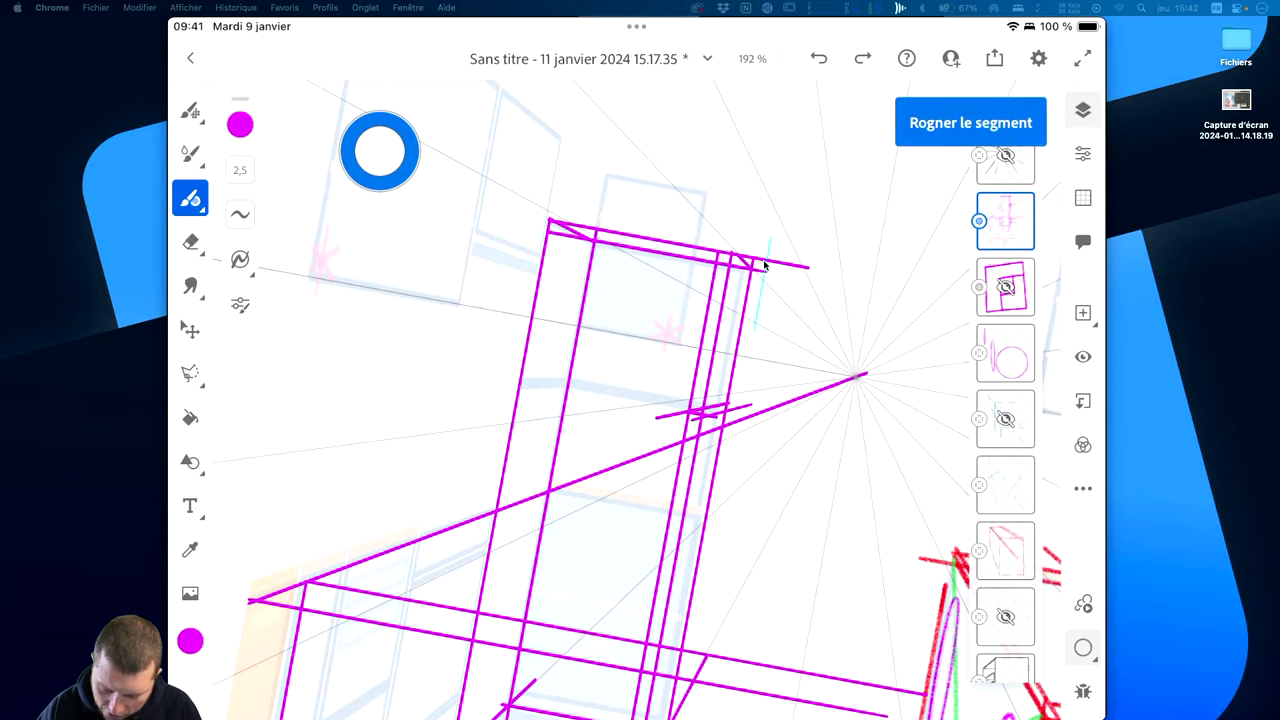
{"action": "scroll", "coordinate": [764, 265], "scroll_direction": "up", "scroll_amount": 5}
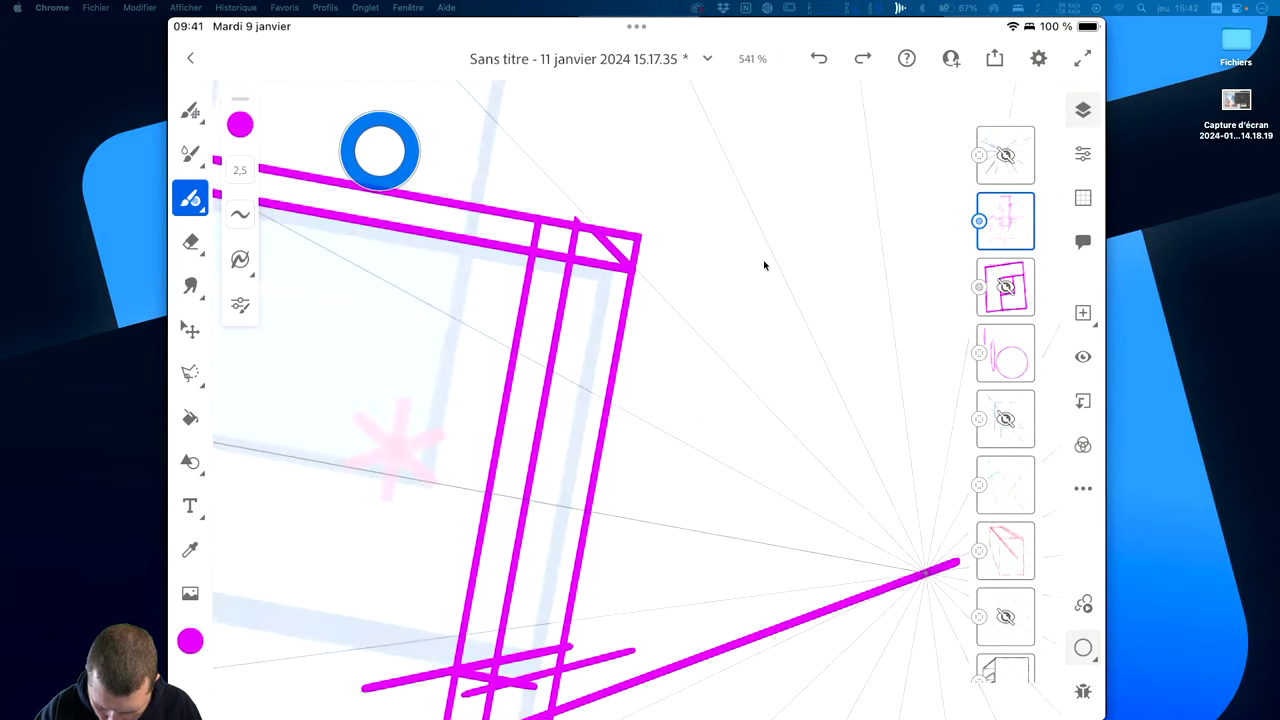
{"action": "scroll", "coordinate": [764, 265], "scroll_direction": "down", "scroll_amount": 3}
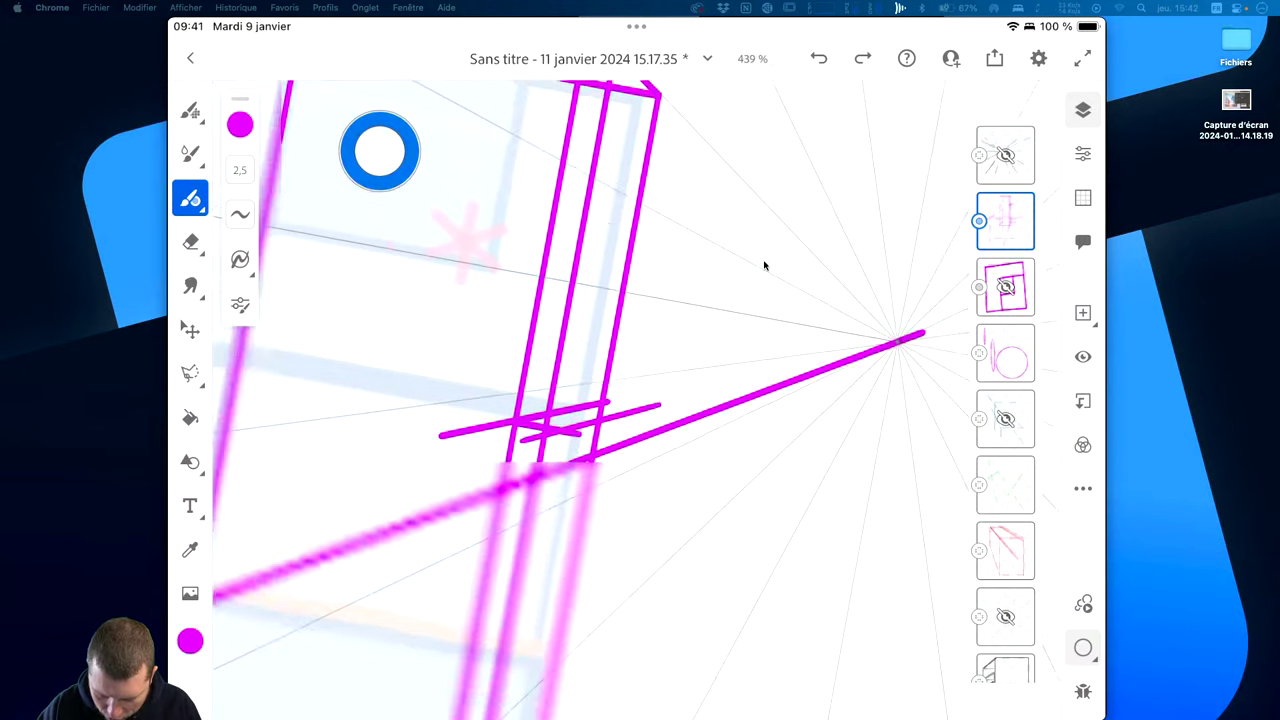
{"action": "scroll", "coordinate": [764, 265], "scroll_direction": "down", "scroll_amount": 2}
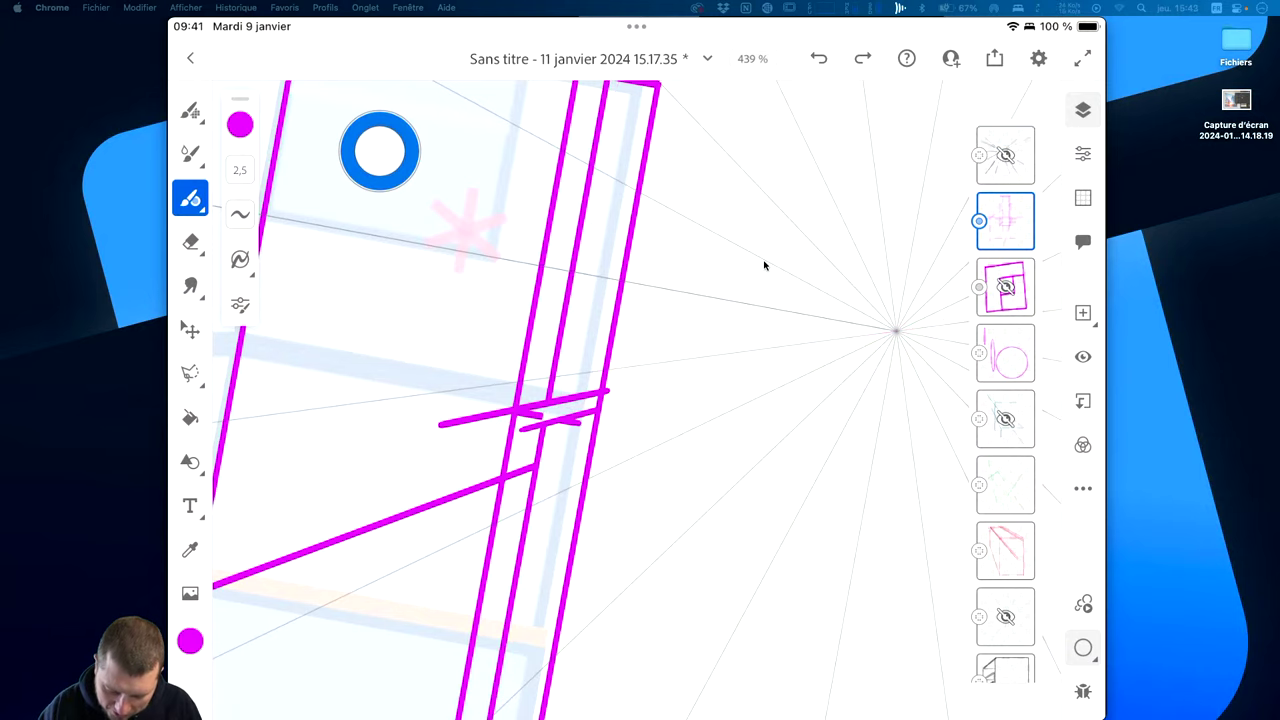
{"action": "scroll", "coordinate": [764, 265], "scroll_direction": "up", "scroll_amount": 5}
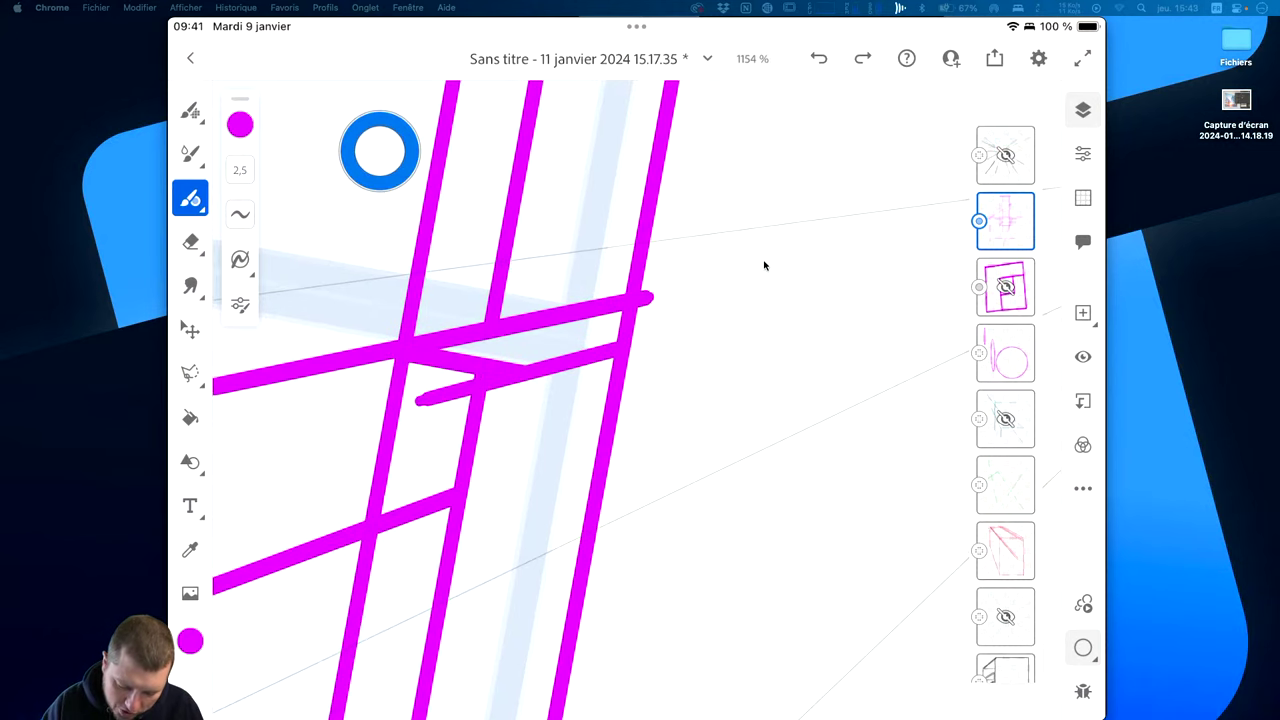
{"action": "scroll", "coordinate": [764, 265], "scroll_direction": "down", "scroll_amount": 2}
{"action": "scroll", "coordinate": [764, 265], "scroll_direction": "down", "scroll_amount": 3}
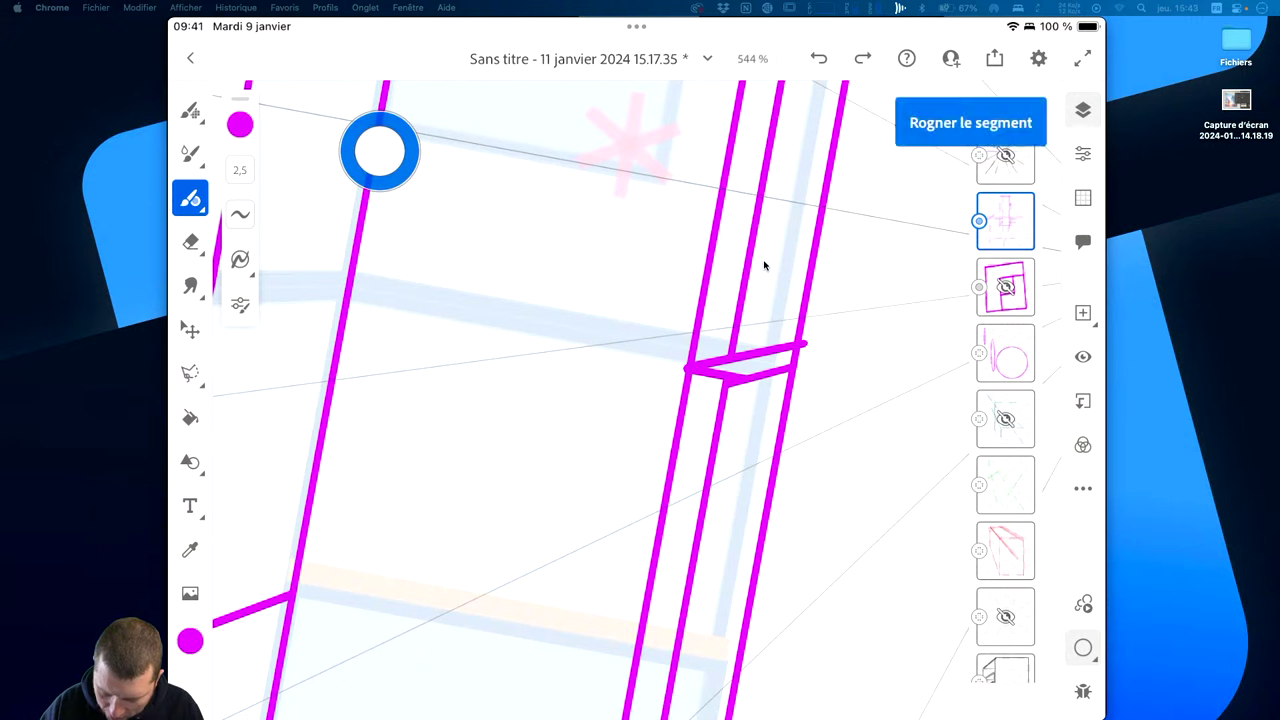
{"action": "scroll", "coordinate": [764, 265], "scroll_direction": "down", "scroll_amount": 3}
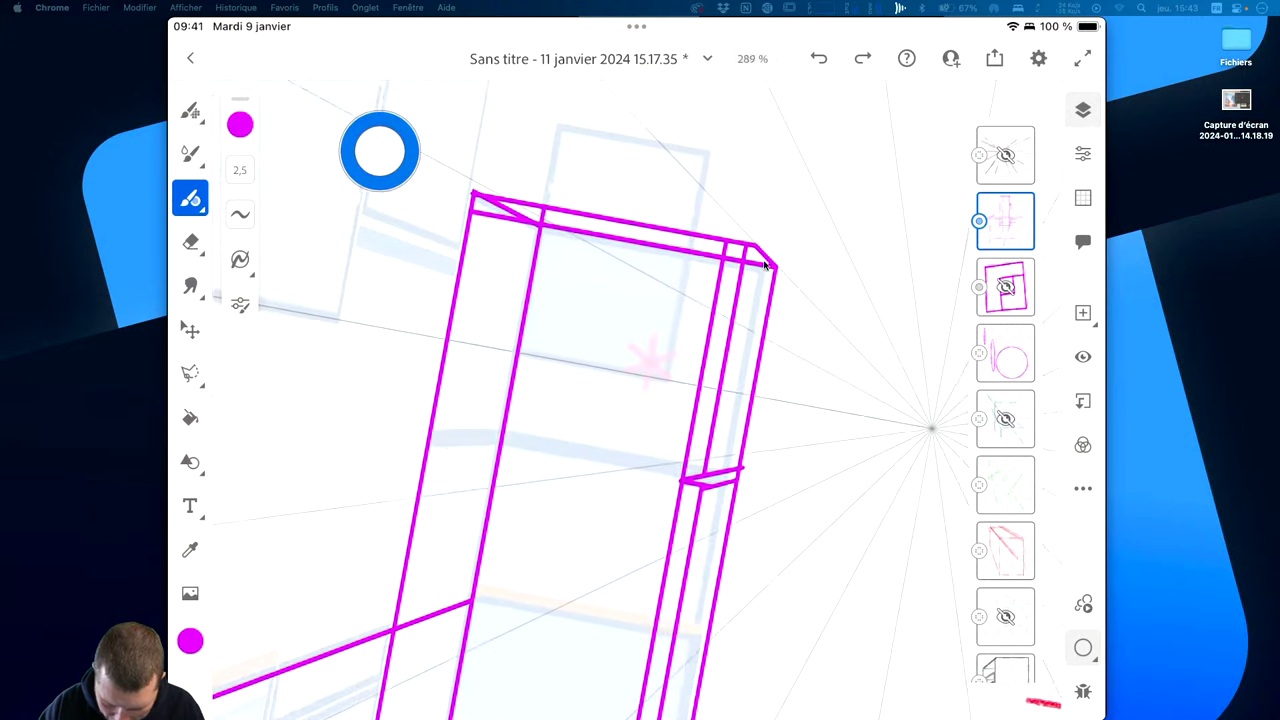
{"action": "scroll", "coordinate": [764, 265], "scroll_direction": "up", "scroll_amount": 1}
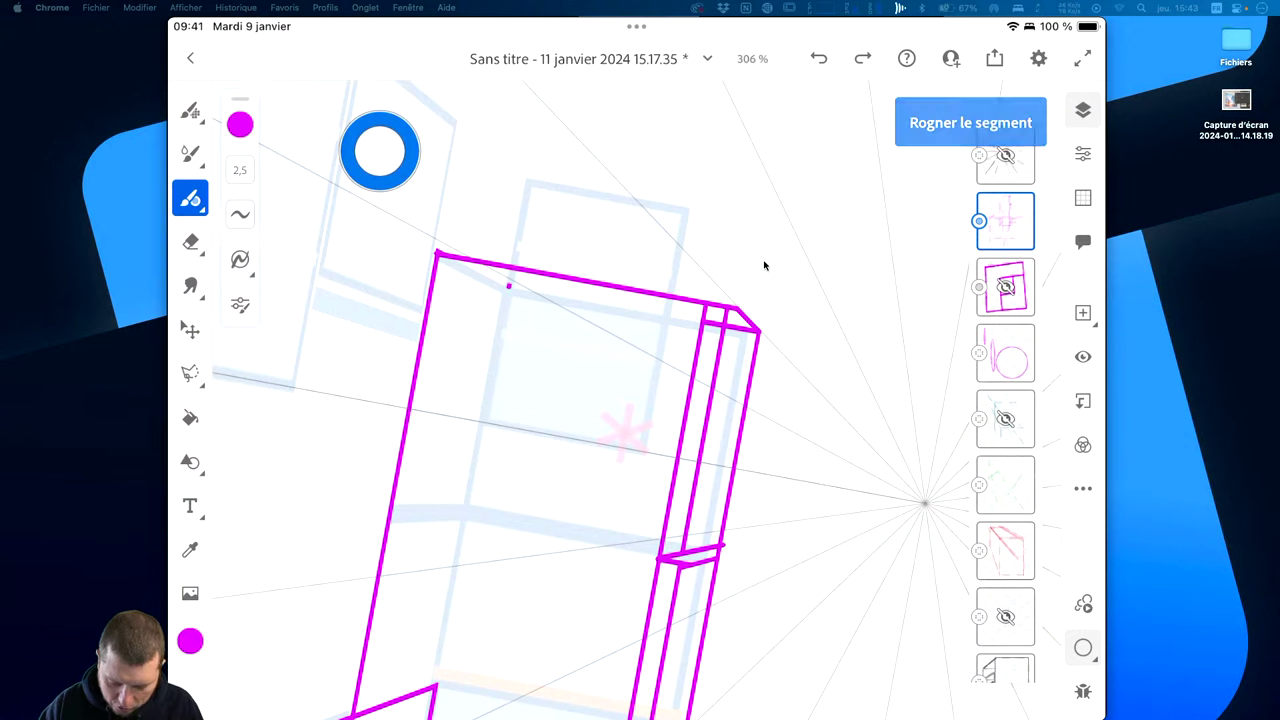
{"action": "scroll", "coordinate": [764, 265], "scroll_direction": "down", "scroll_amount": 3}
{"action": "scroll", "coordinate": [764, 265], "scroll_direction": "up", "scroll_amount": 1}
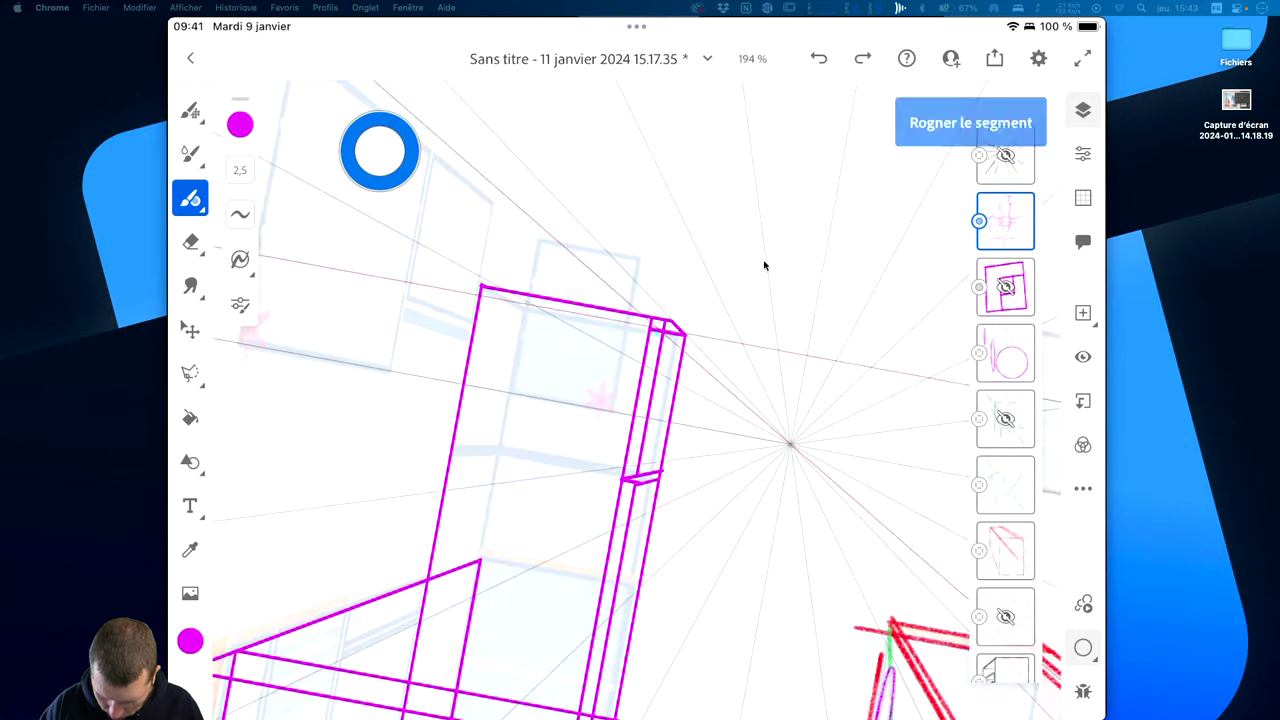
{"action": "scroll", "coordinate": [764, 265], "scroll_direction": "down", "scroll_amount": 2}
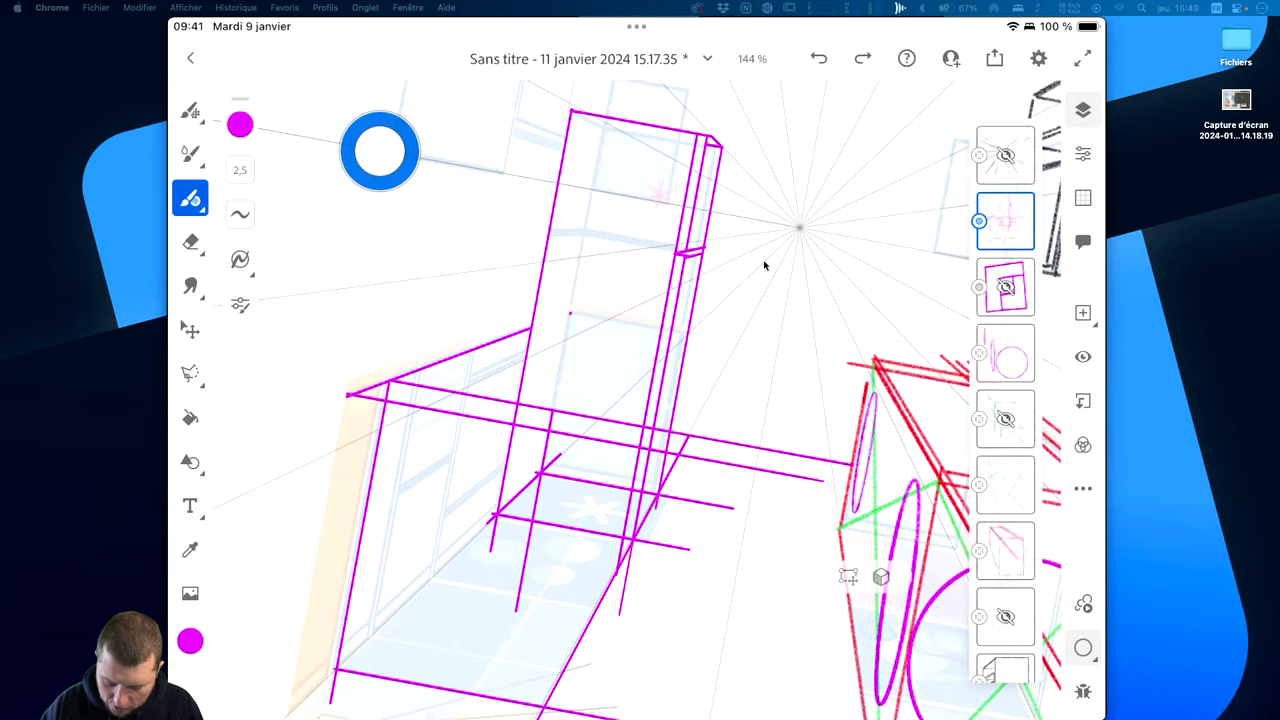
{"action": "scroll", "coordinate": [764, 265], "scroll_direction": "down", "scroll_amount": 2}
Trim stray ends of the diagonal, short vertical and lower horizontal lines, undoing one wrong trim.
{"action": "scroll", "coordinate": [764, 265], "scroll_direction": "up", "scroll_amount": 3}
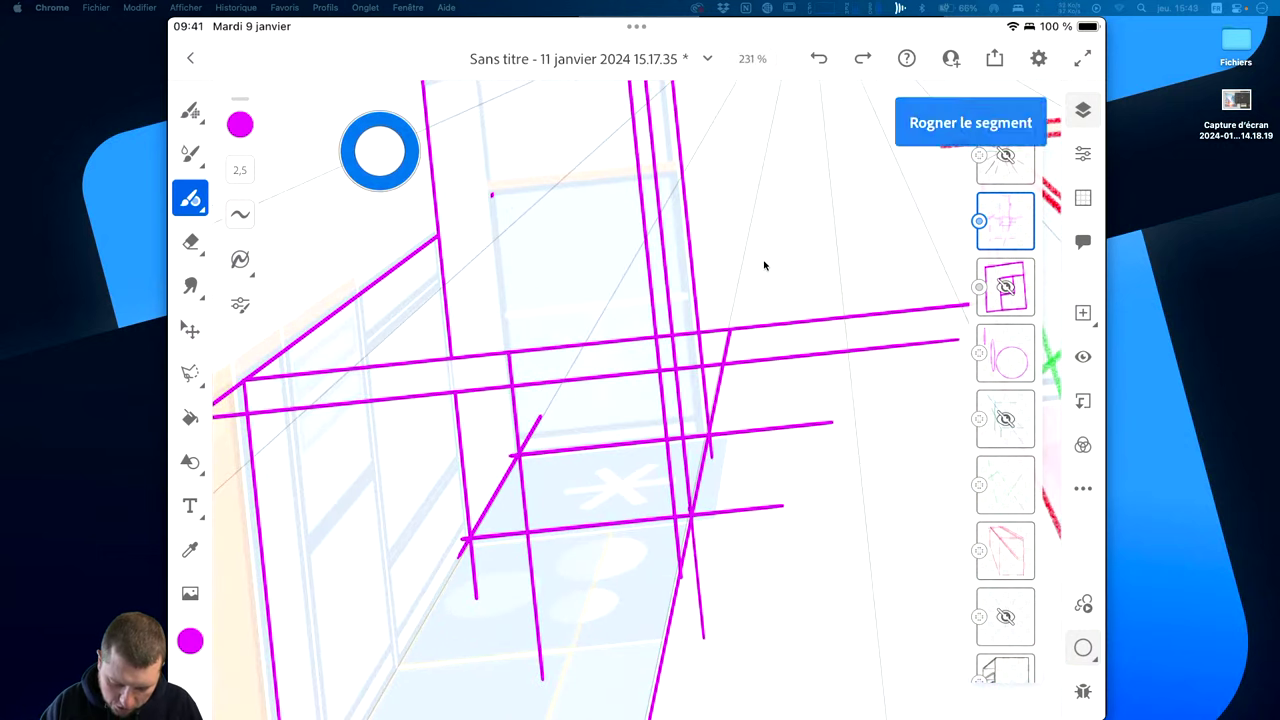
{"action": "left_click", "coordinate": [492, 492]}
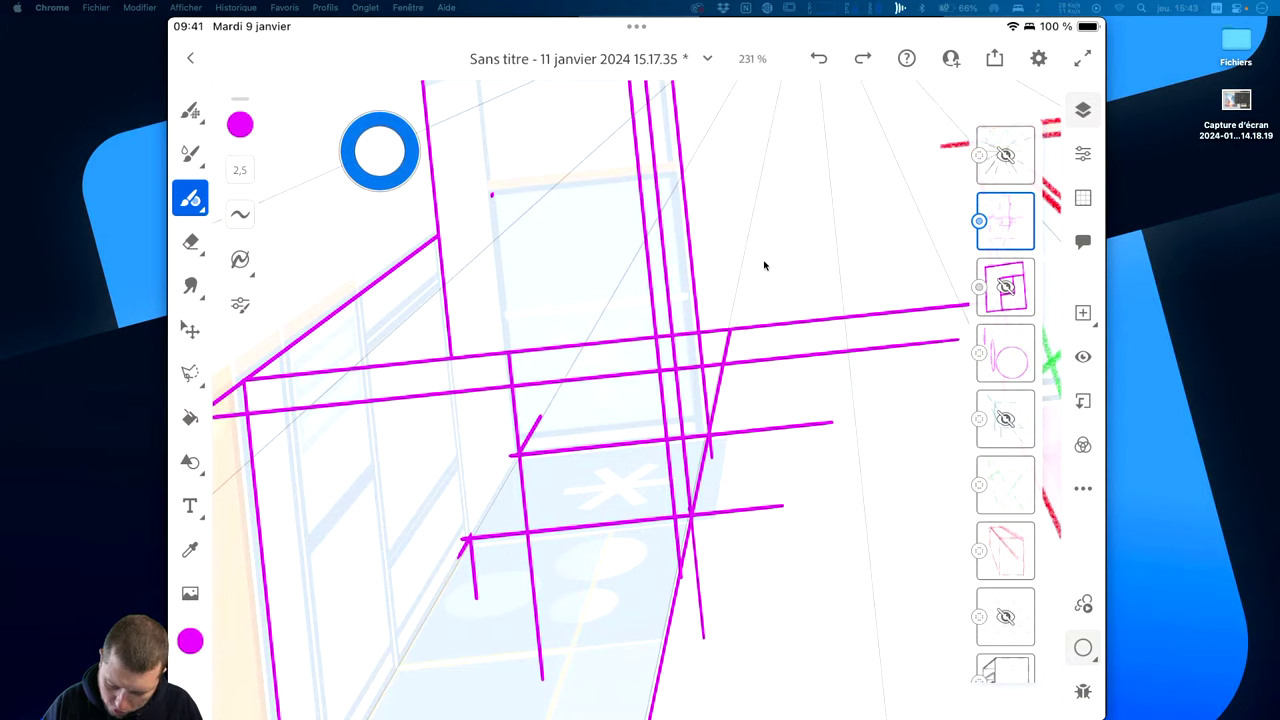
{"action": "left_click", "coordinate": [512, 415]}
{"action": "left_click", "coordinate": [590, 447]}
{"action": "left_click", "coordinate": [670, 400]}
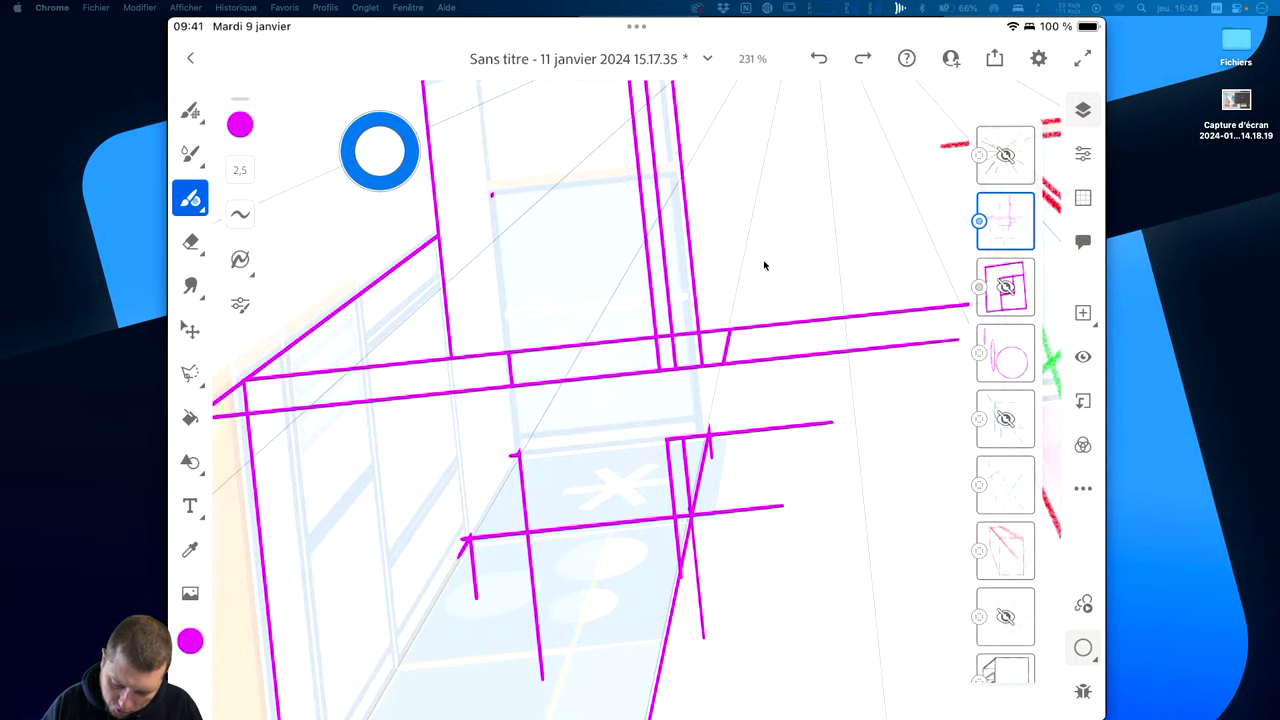
{"action": "key", "text": "ctrl+z"}
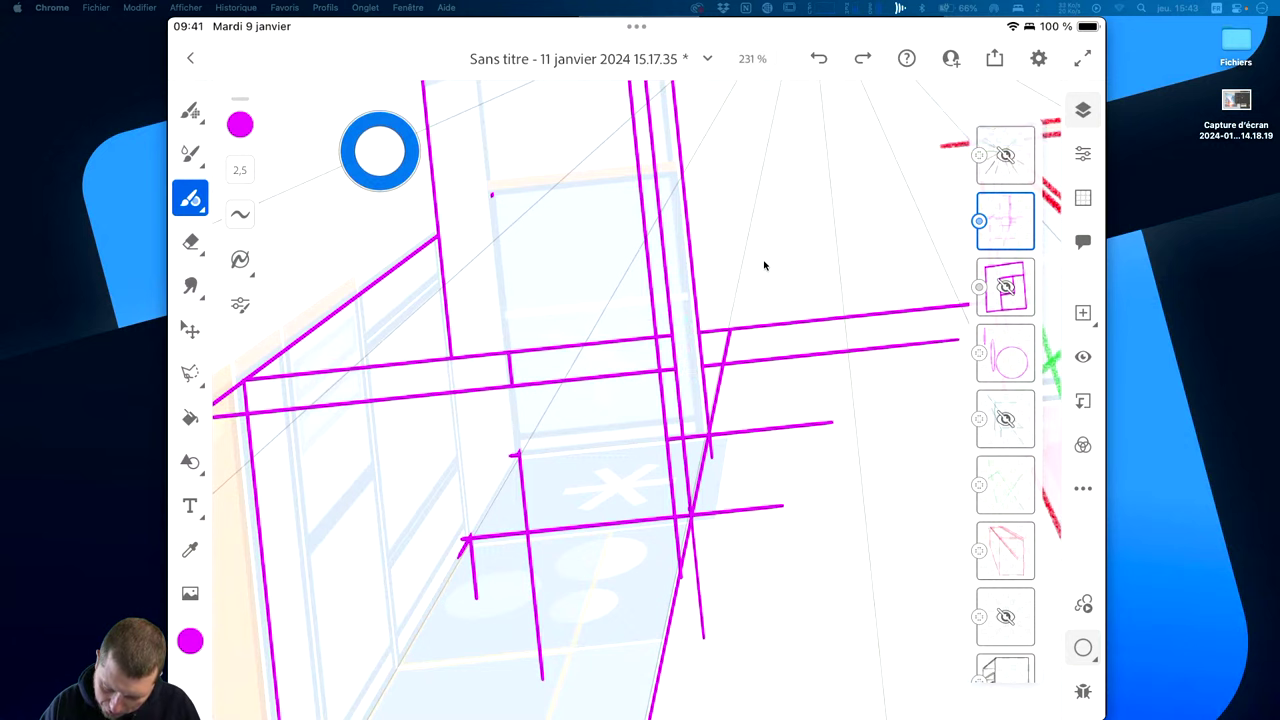
Trim the right ends of the three horizontal counter lines.
{"action": "left_click", "coordinate": [850, 347]}
{"action": "left_click", "coordinate": [850, 318]}
{"action": "left_click", "coordinate": [770, 428]}
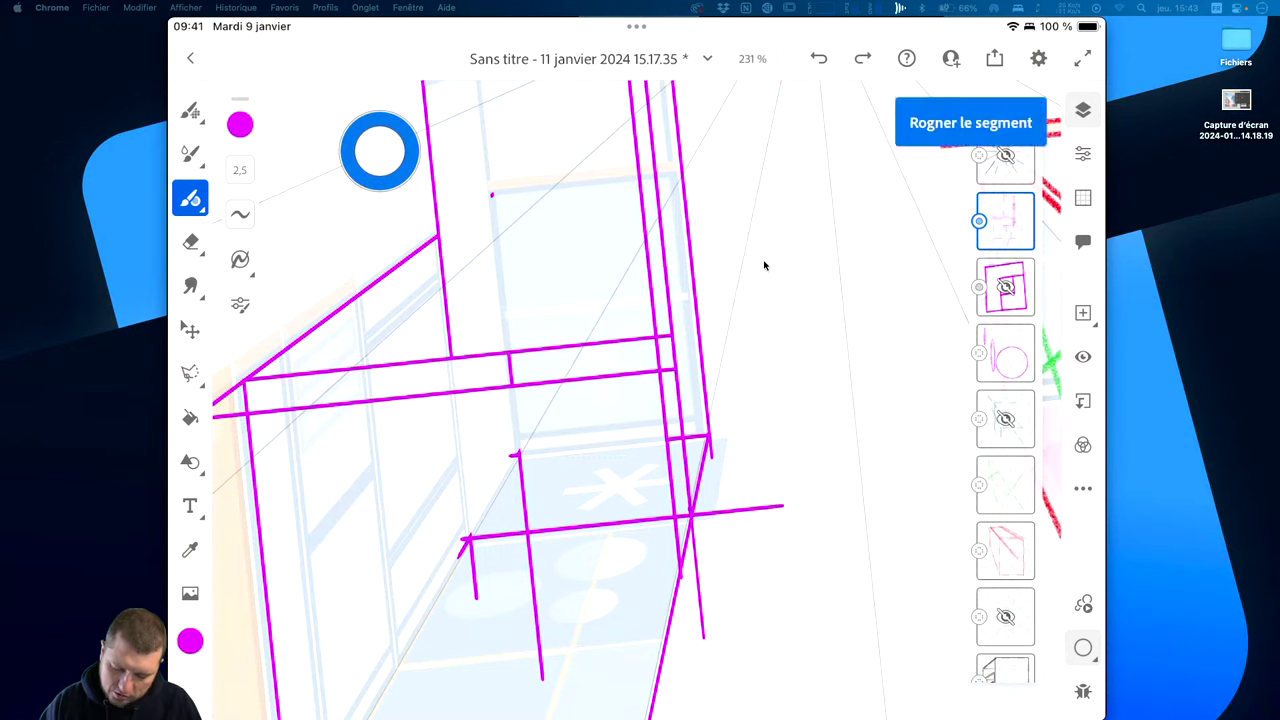
{"action": "scroll", "coordinate": [764, 265], "scroll_direction": "down", "scroll_amount": 3}
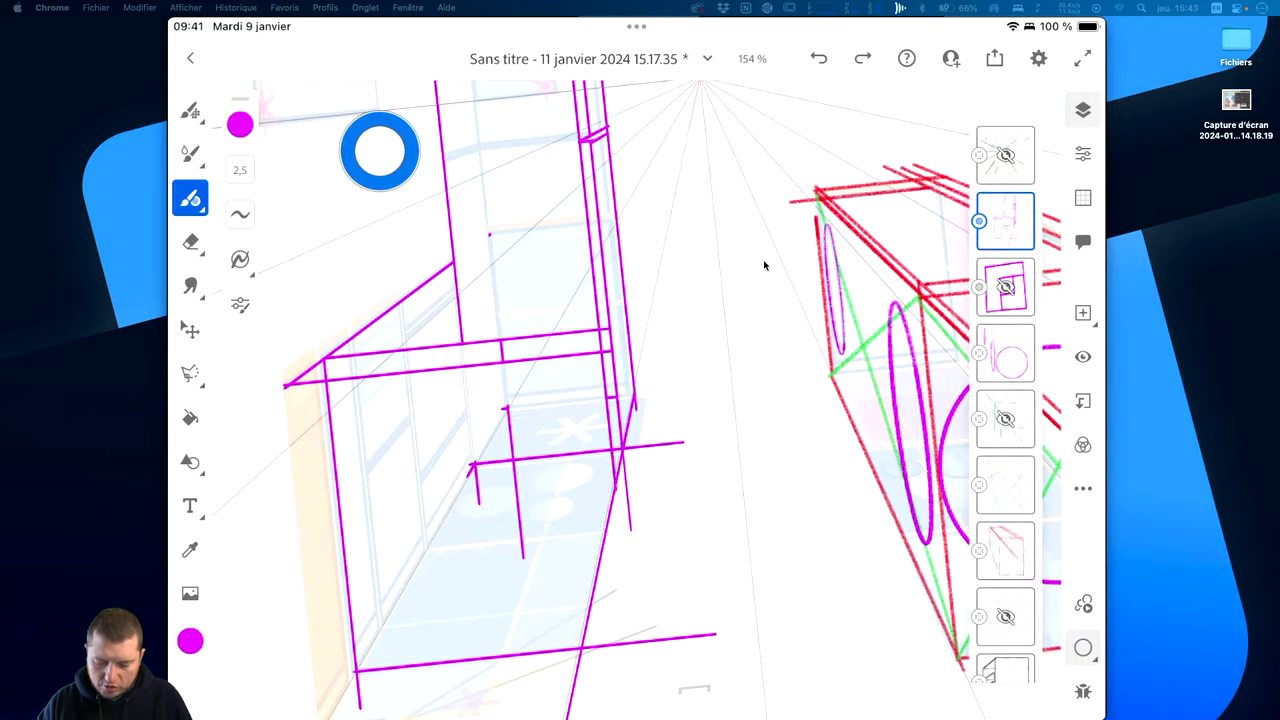
{"action": "scroll", "coordinate": [764, 265], "scroll_direction": "up", "scroll_amount": 3}
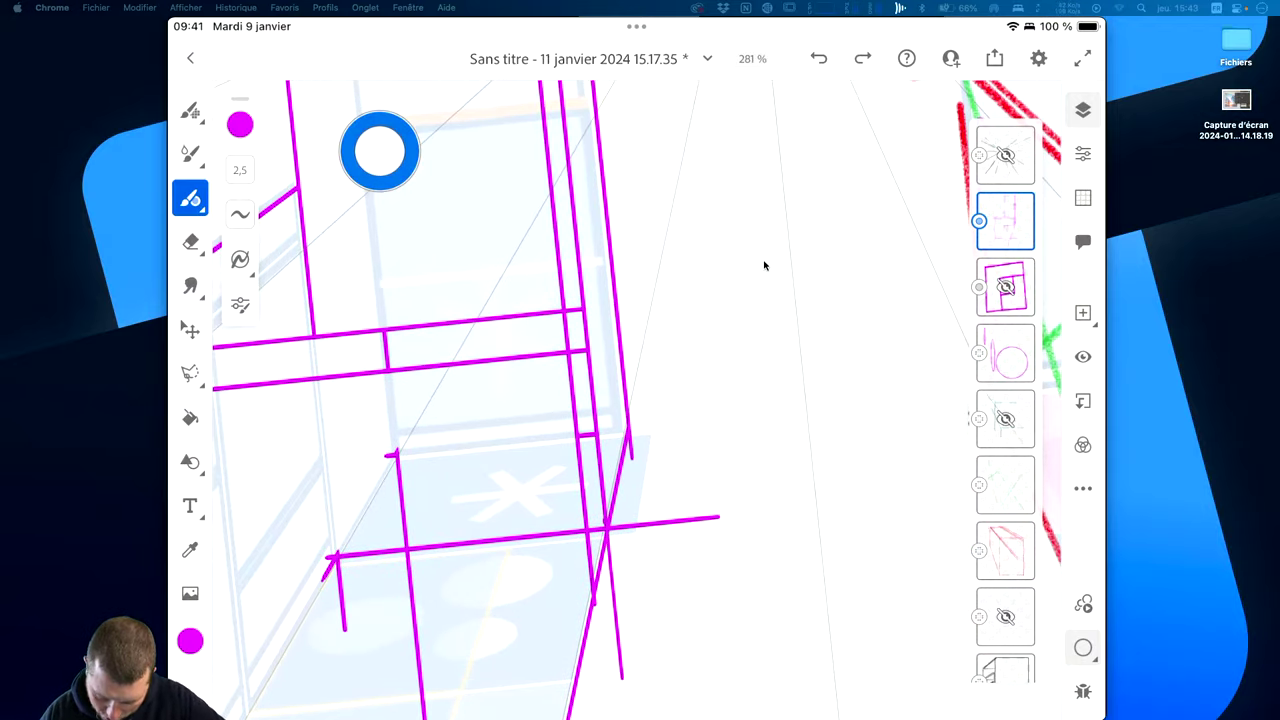
{"action": "scroll", "coordinate": [764, 265], "scroll_direction": "down", "scroll_amount": 2}
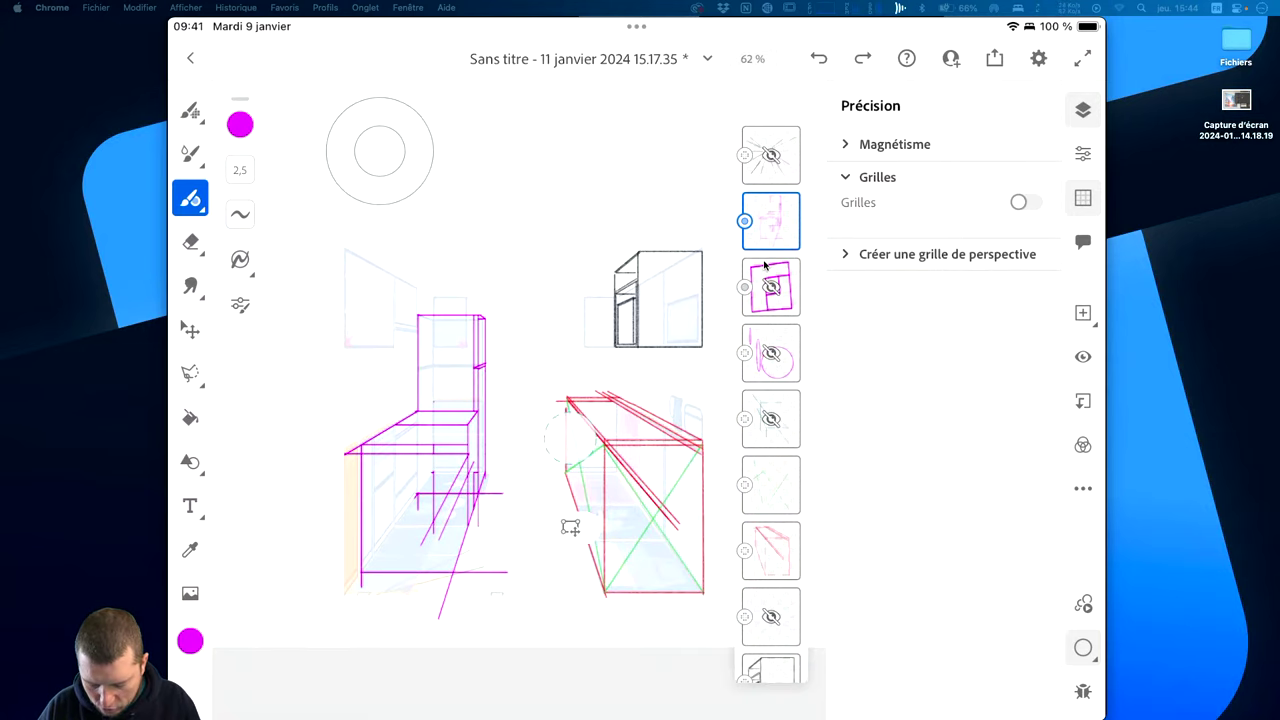
Rename the drawing to 'osez Photoshop', save it, and bring up the timelapse export screen.
{"action": "scroll", "coordinate": [764, 264], "scroll_direction": "down", "scroll_amount": 5}
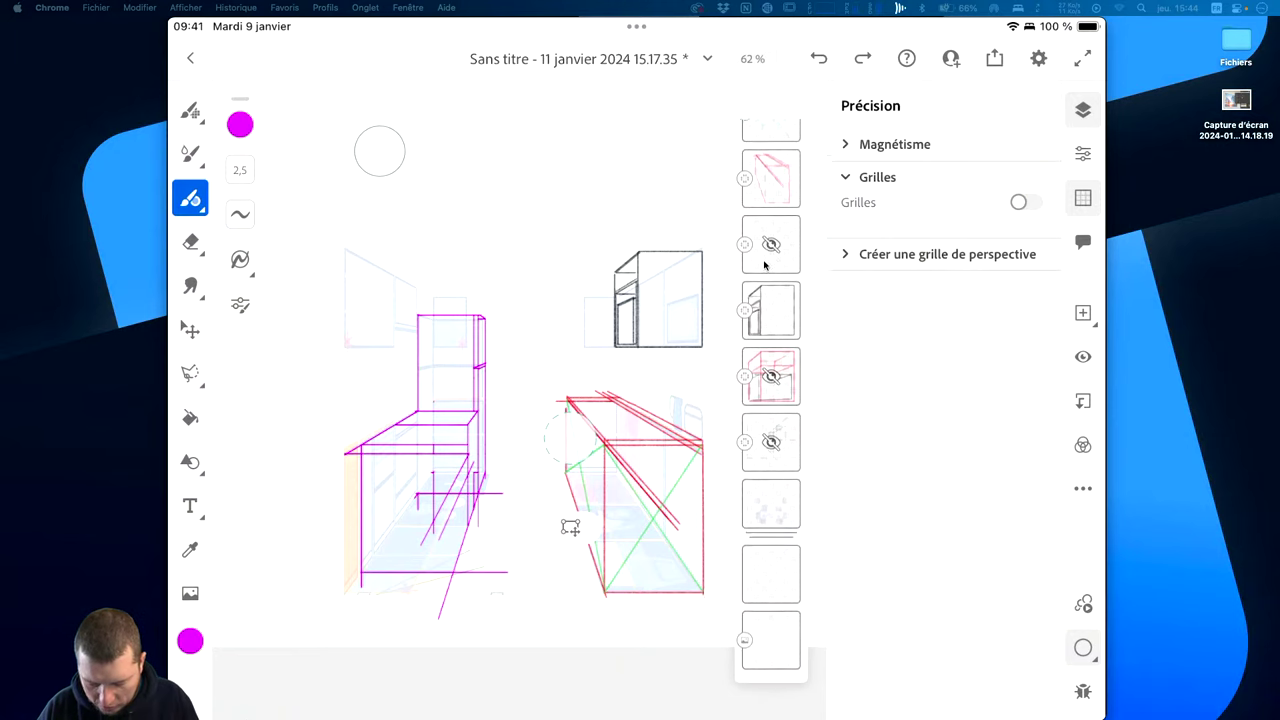
{"action": "scroll", "coordinate": [764, 264], "scroll_direction": "up", "scroll_amount": 5}
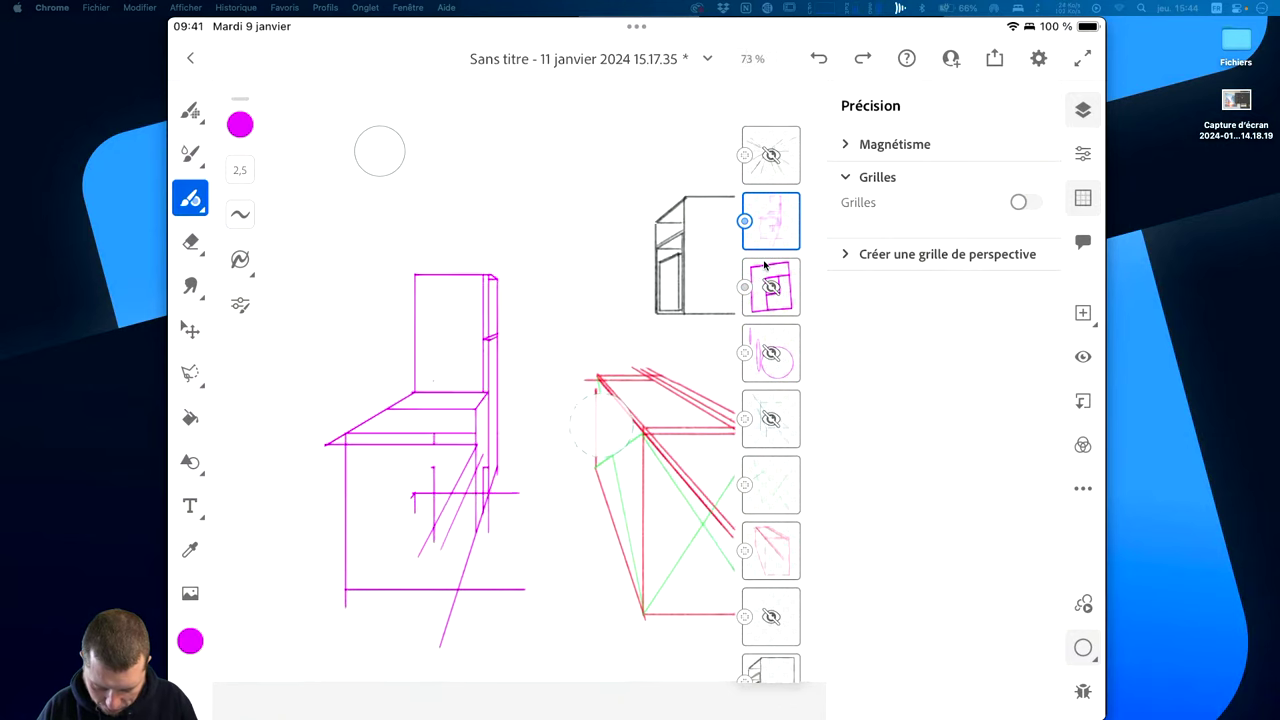
{"action": "scroll", "coordinate": [764, 264], "scroll_direction": "down", "scroll_amount": 2}
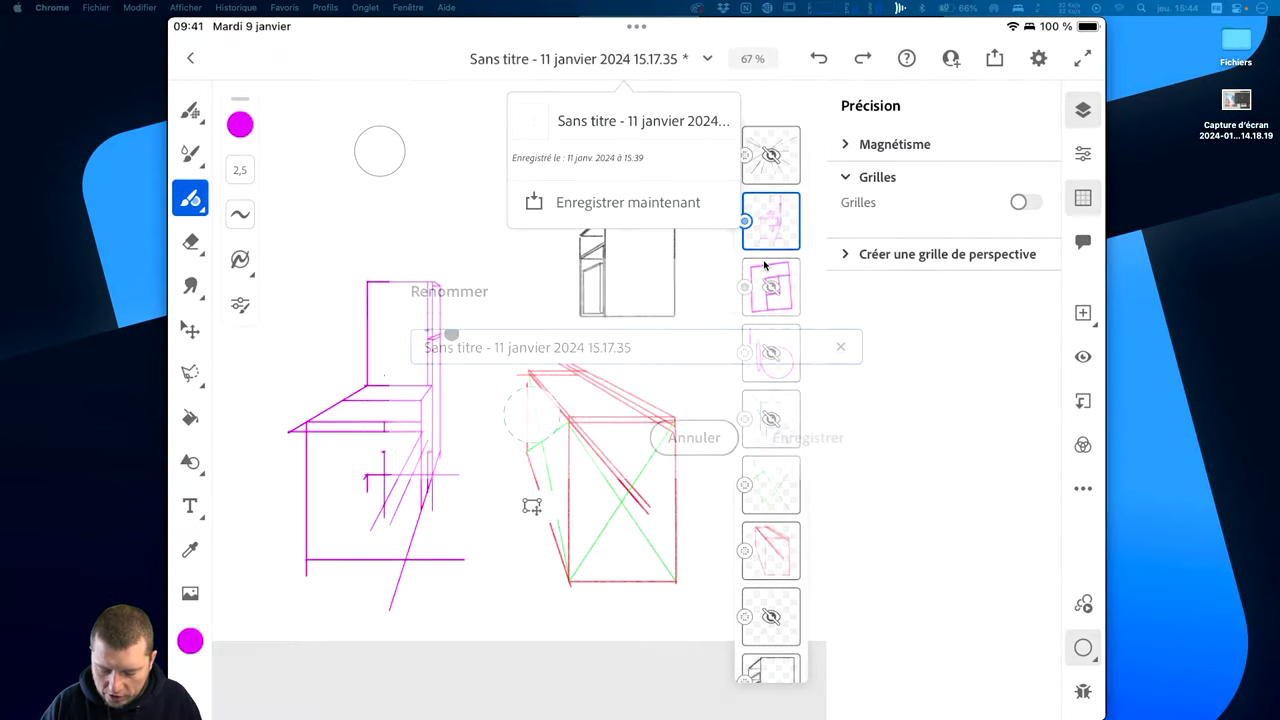
{"action": "type", "text": "osez"}
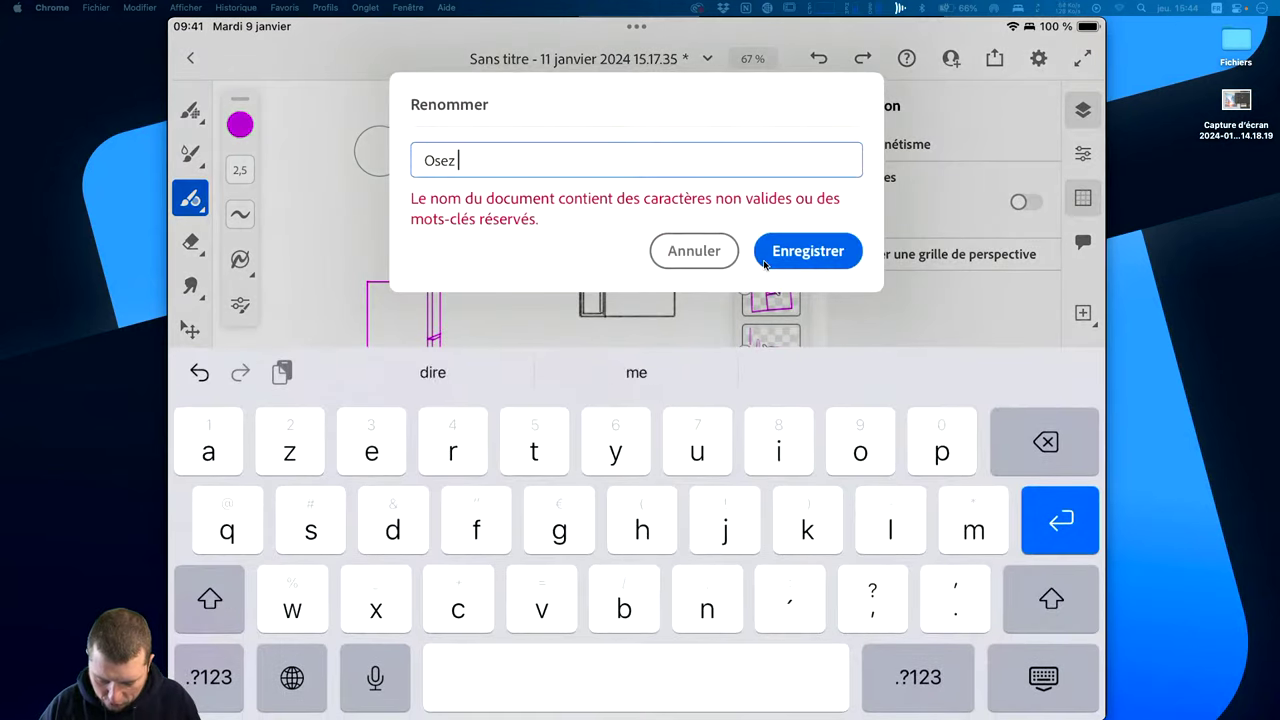
{"action": "type", "text": " Photoshop"}
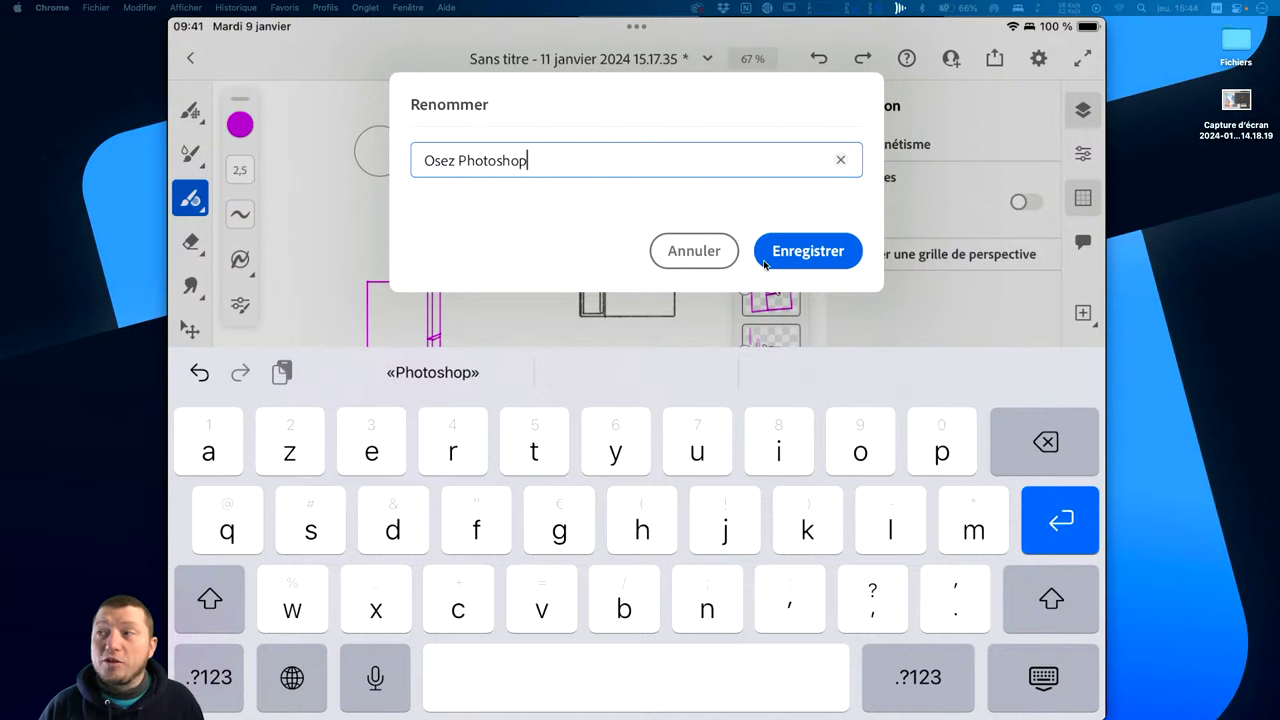
{"action": "left_click", "coordinate": [766, 258]}
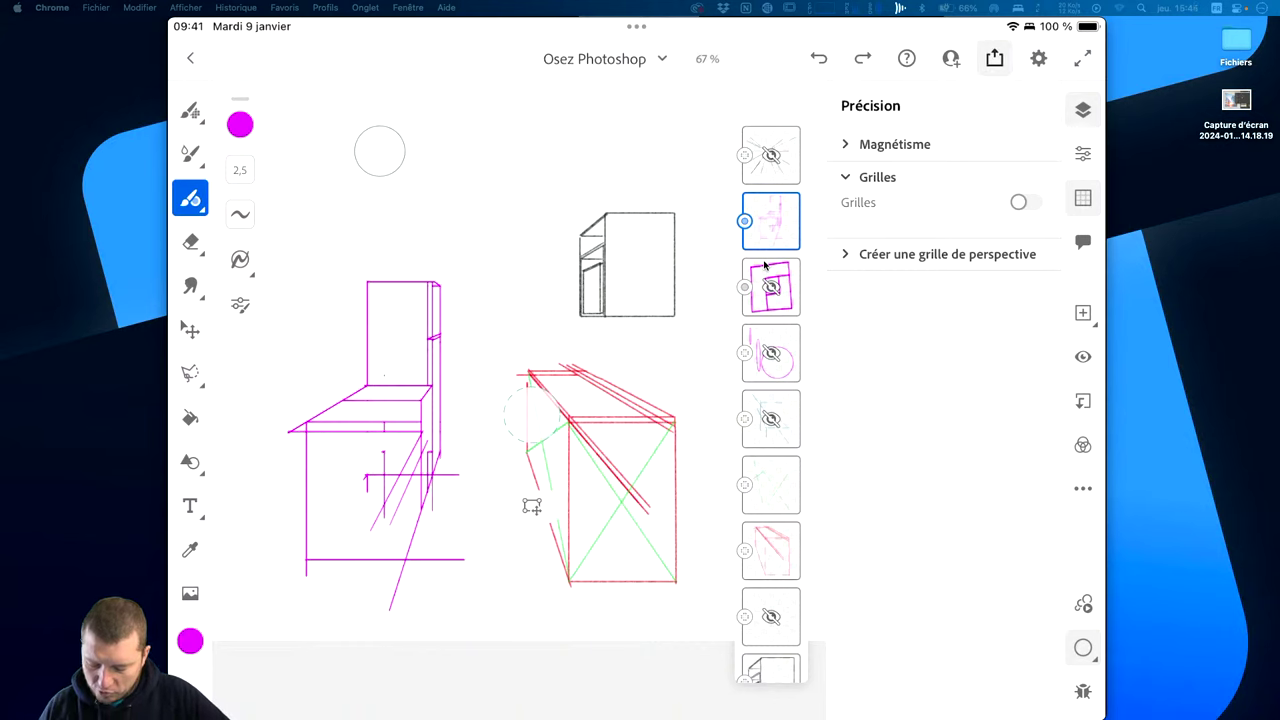
{"action": "left_click", "coordinate": [994, 58]}
{"action": "left_click", "coordinate": [930, 331]}
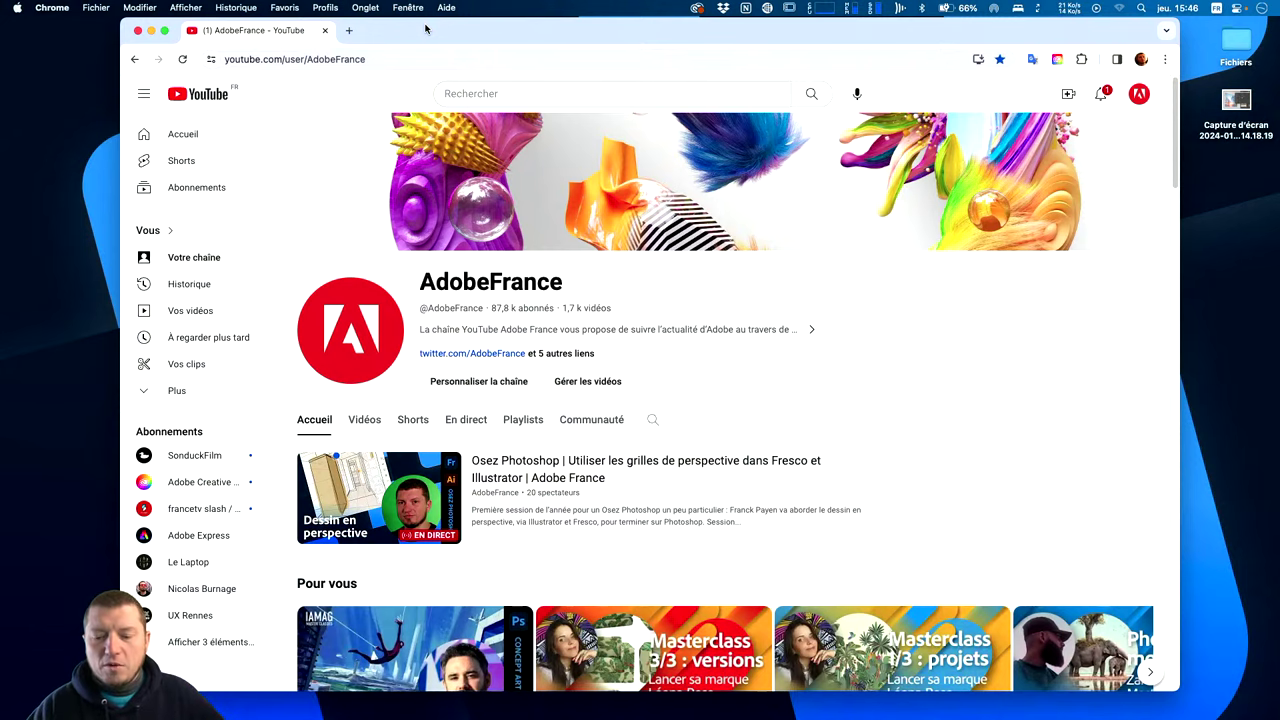
Scroll the AdobeFrance channel down to the Osez Photoshop shelf and leave the browser.
{"action": "scroll", "coordinate": [564, 565], "scroll_direction": "down", "scroll_amount": 5}
{"action": "mouse_move", "coordinate": [653, 425]}
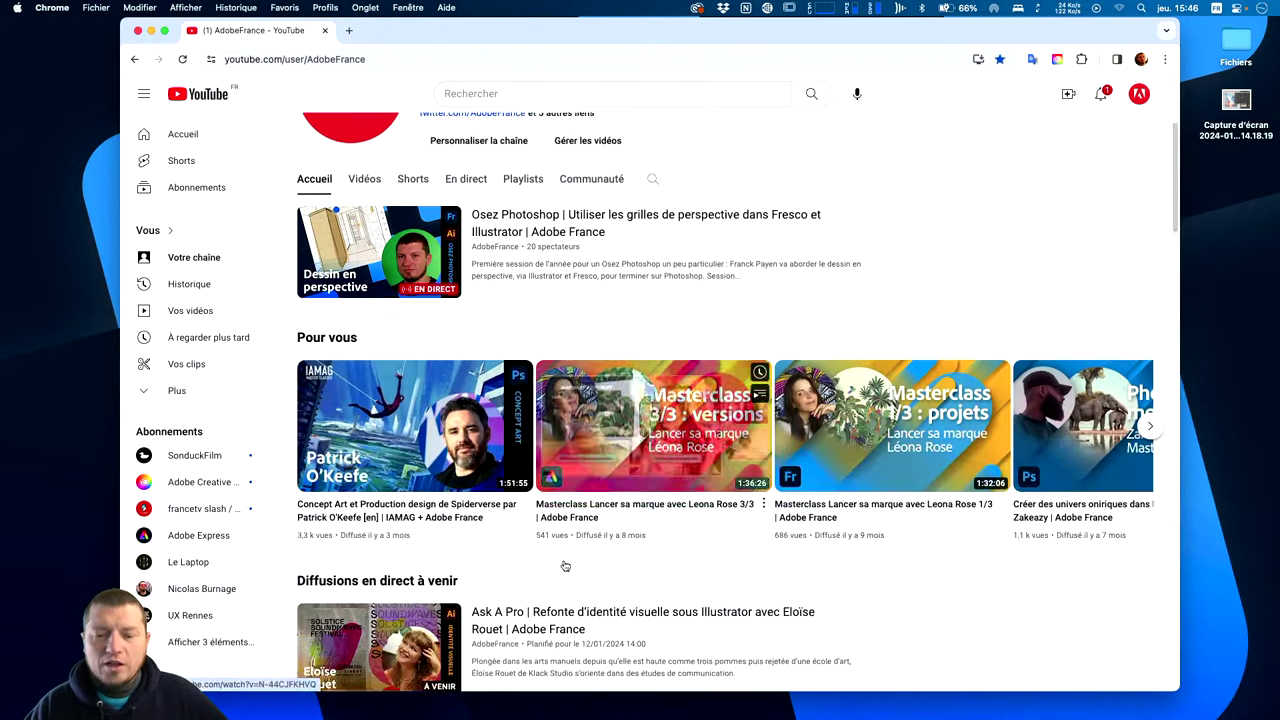
{"action": "scroll", "coordinate": [564, 565], "scroll_direction": "down", "scroll_amount": 3}
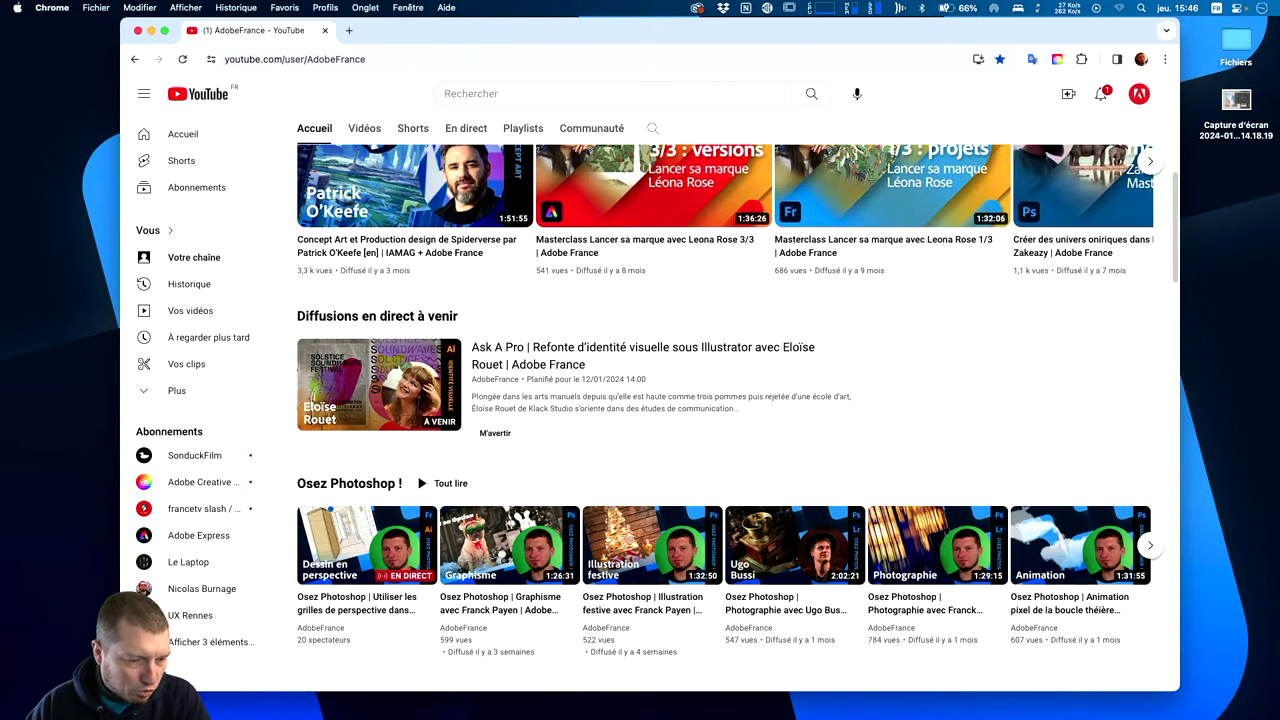
{"action": "key", "text": "super+shift+5"}
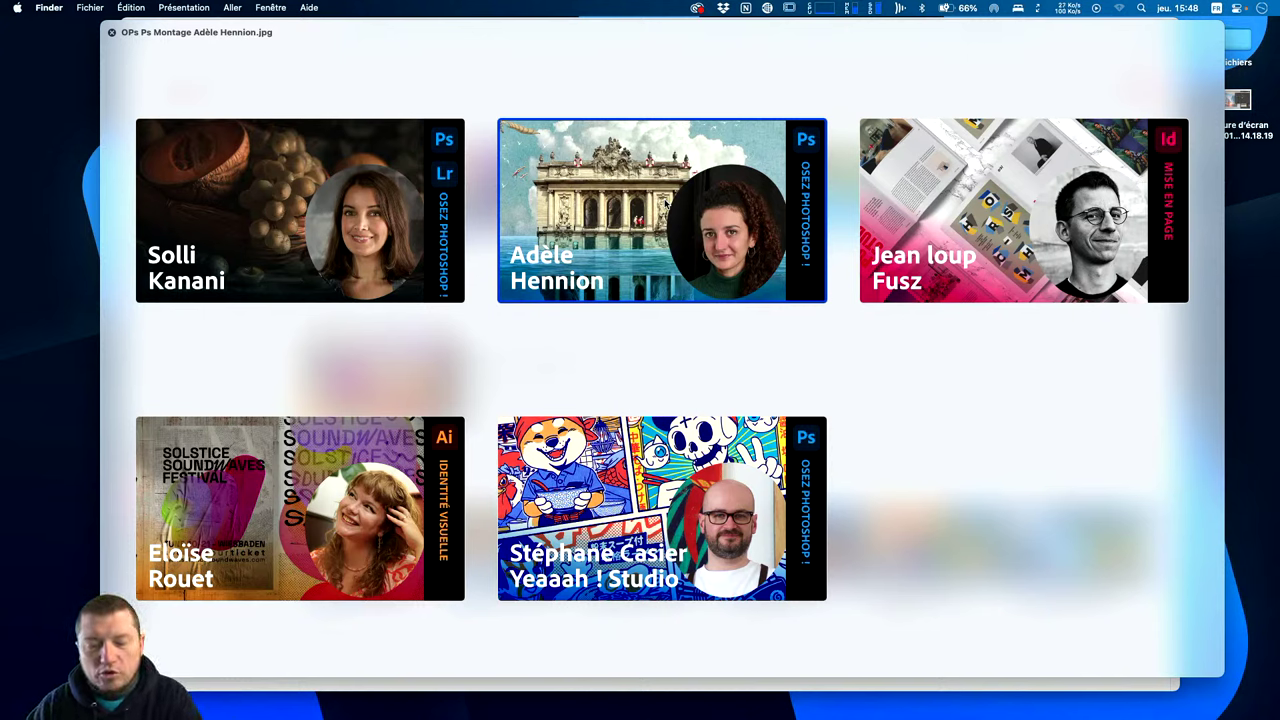
Switch back to Chrome and scroll the AdobeFrance channel page to the top.
{"action": "key", "text": "super+Tab"}
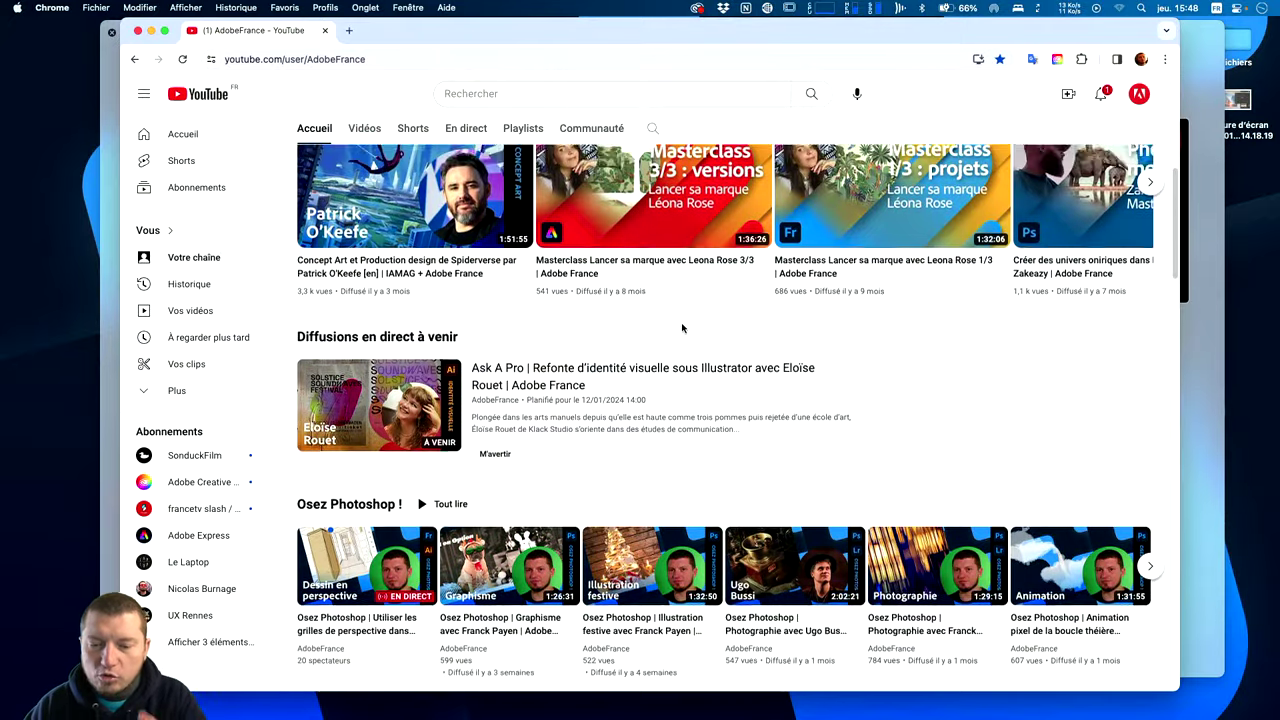
{"action": "scroll", "coordinate": [682, 328], "scroll_direction": "up", "scroll_amount": 10}
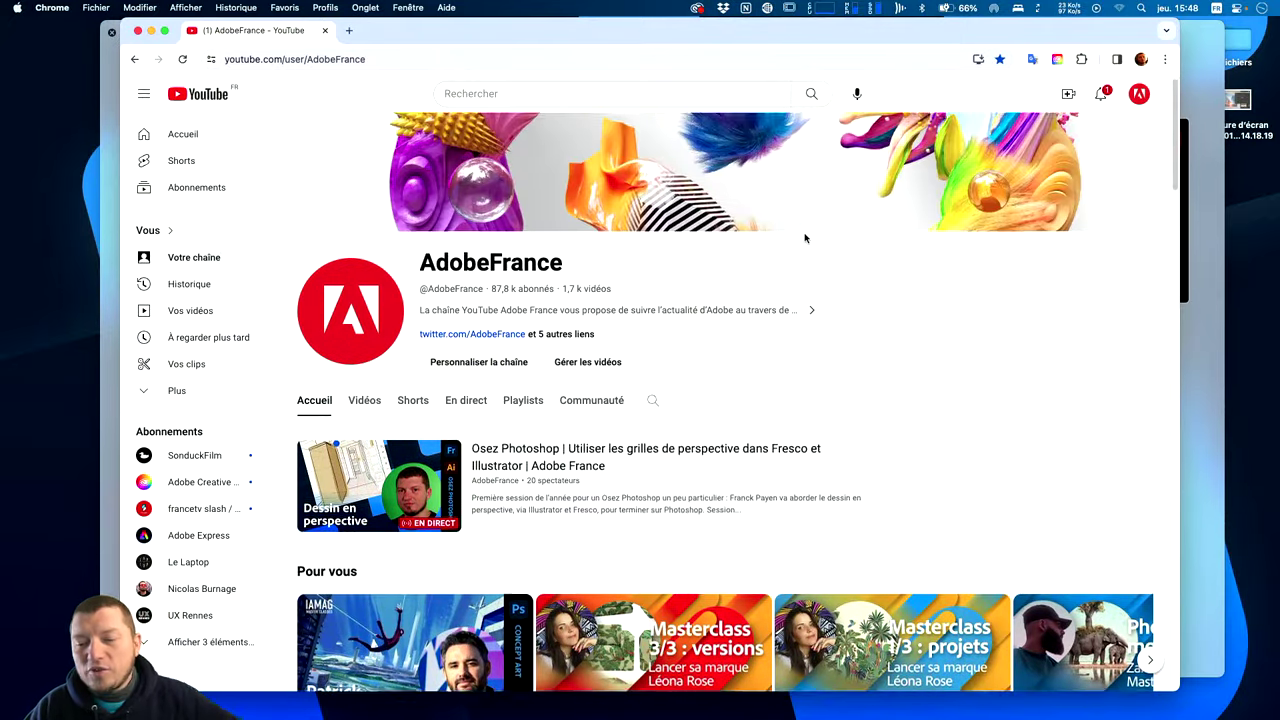